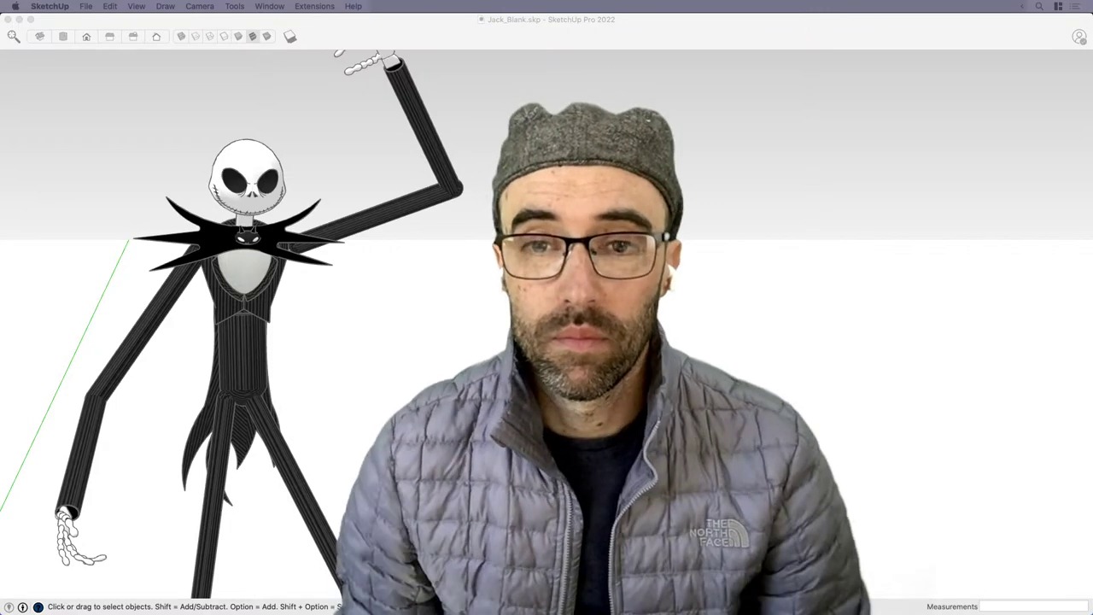
Examine the full skeleton figure from several angles, including its feet and the area around the axes.
key(super+Tab)
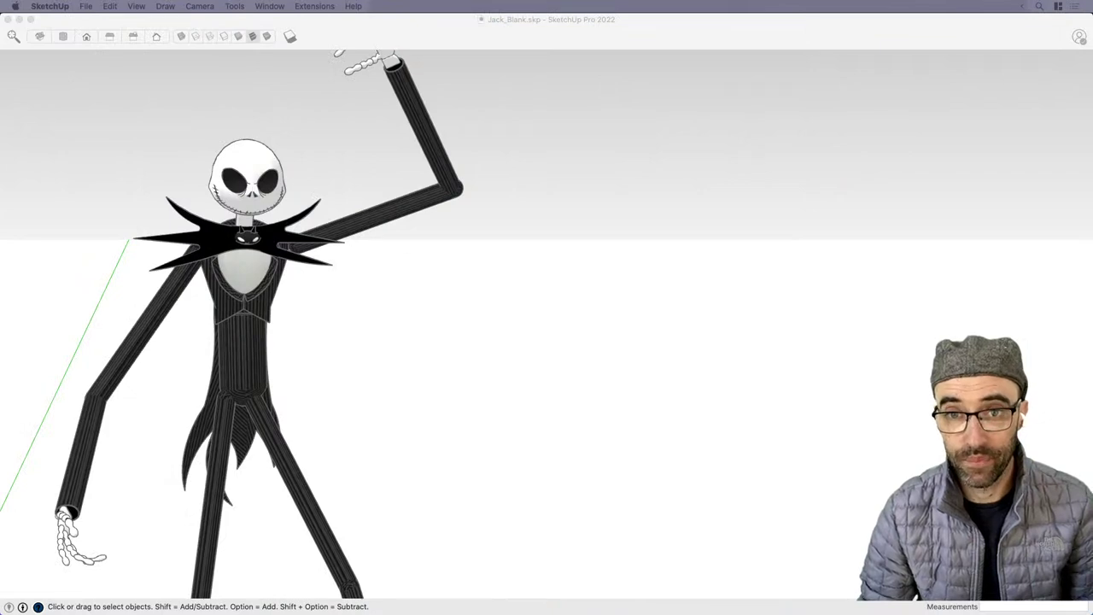
click(606, 179)
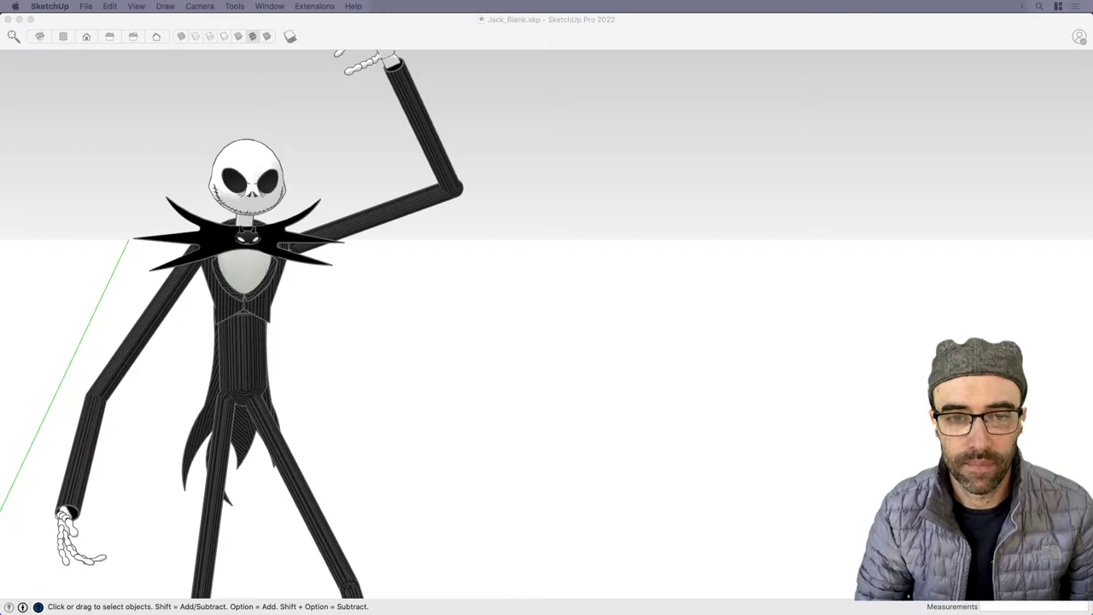
click(503, 439)
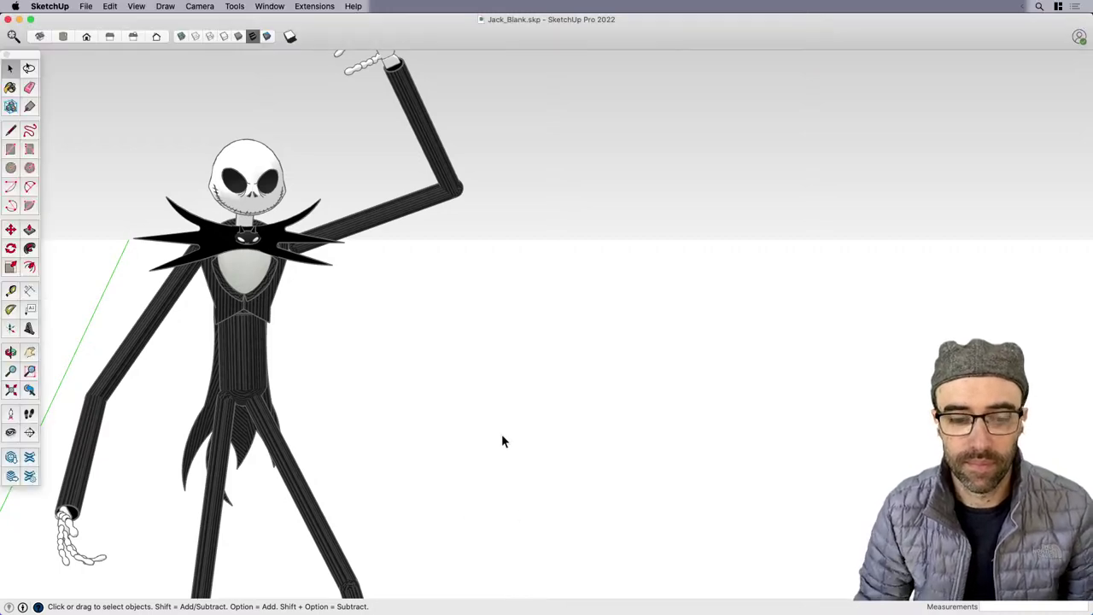
mouse_move(504, 439)
middle_down()
mouse_move(419, 420)
mouse_move(502, 403)
mouse_move(546, 423)
middle_up()
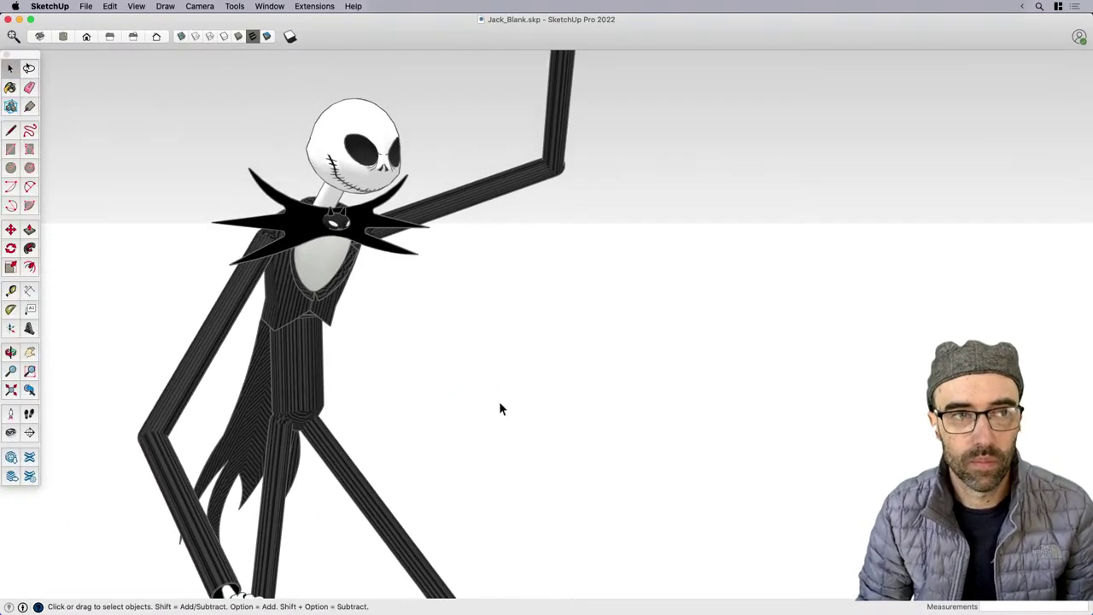
scroll(379, 184, down, 1)
scroll(483, 288, down, 3)
scroll(483, 288, down, 2)
scroll(522, 355, down, 2)
middle_drag(522, 355, 421, 380)
shift+middle_drag(527, 430, 422, 378)
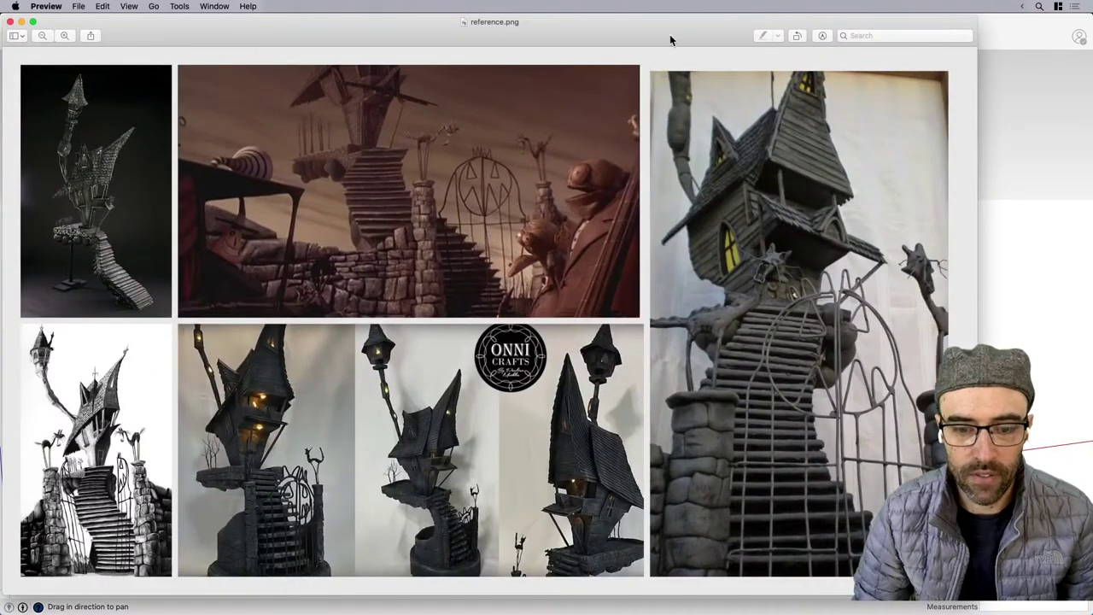
Close the reference.png preview and insert the picture into the SketchUp model beside the figure.
drag(670, 33, 695, 41)
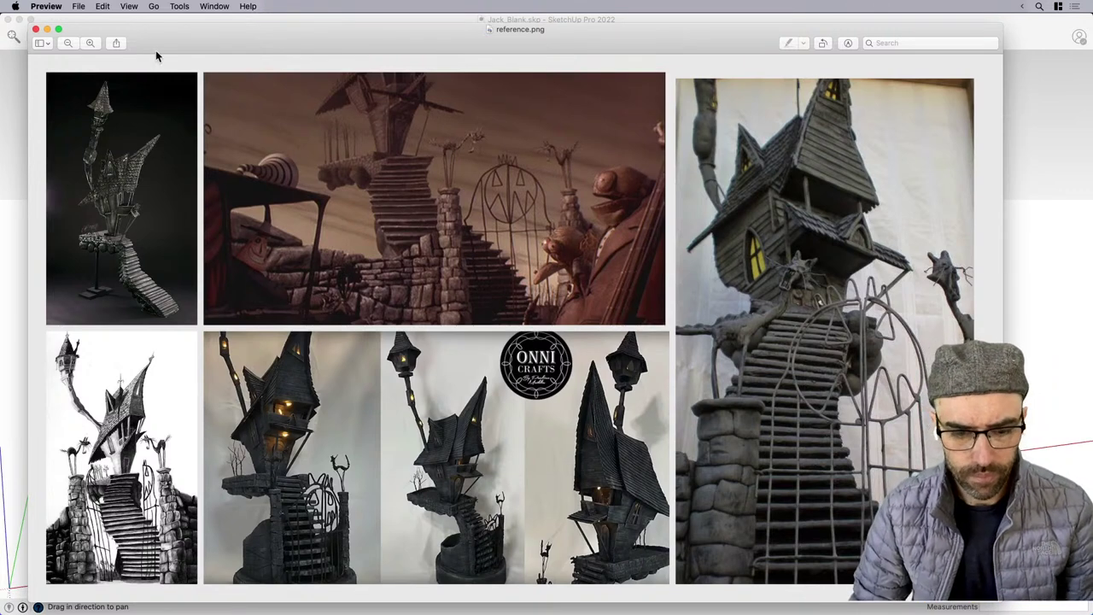
click(36, 30)
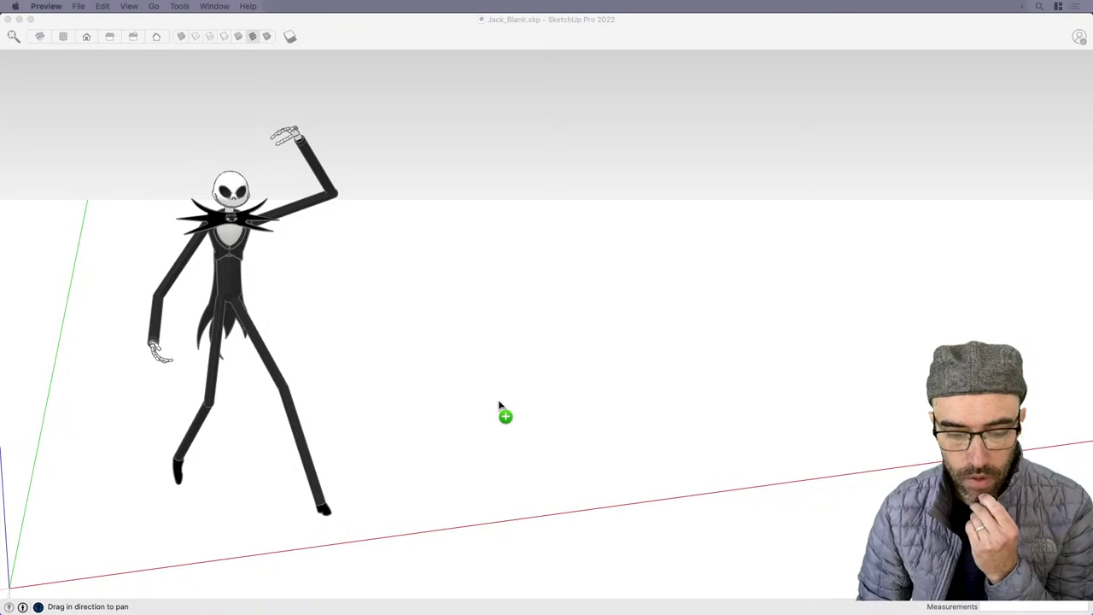
click(412, 469)
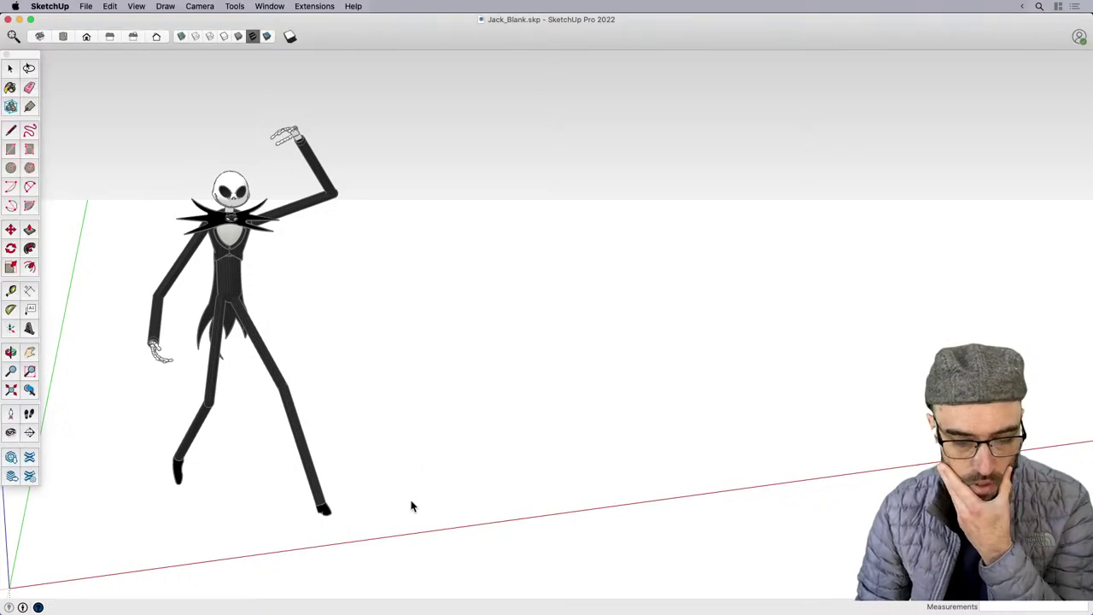
key(super+v)
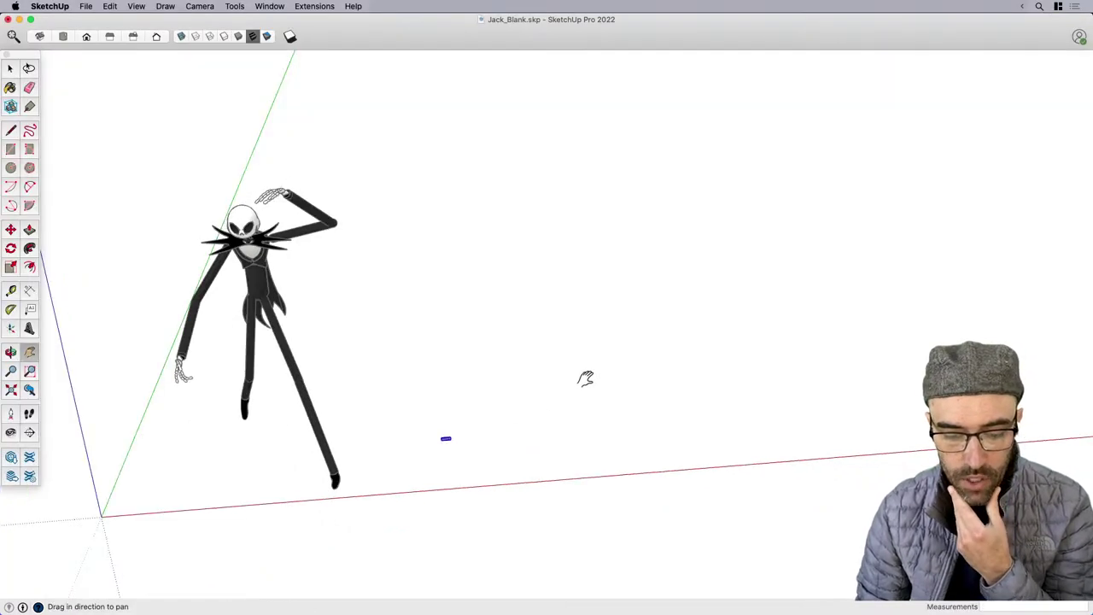
key(s)
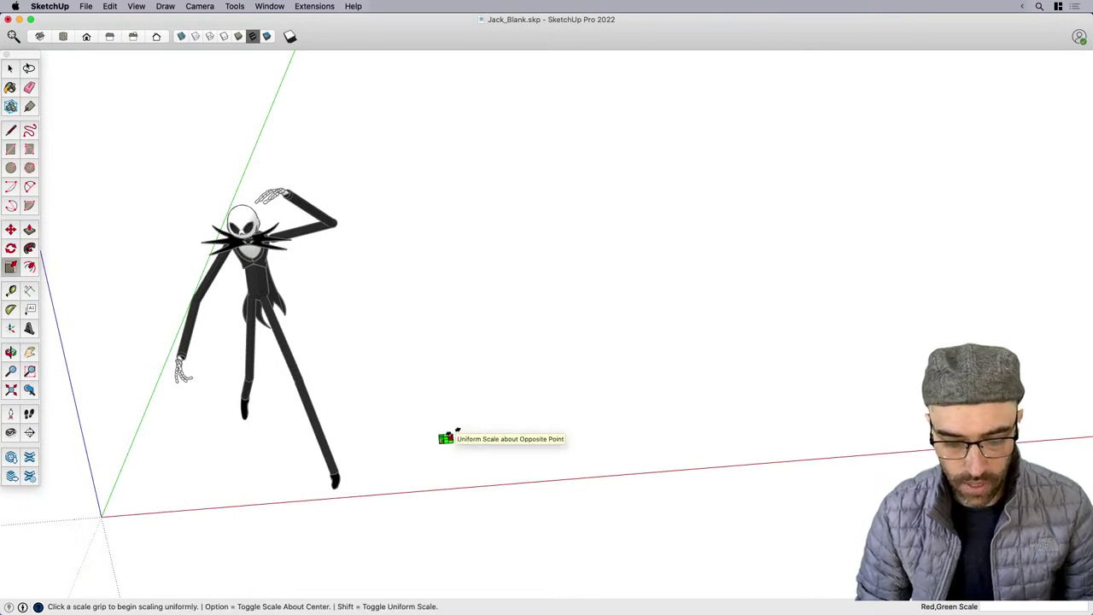
mouse_move(448, 438)
middle_down()
mouse_move(467, 417)
mouse_move(444, 430)
middle_up()
key(space)
Measure the figure's height between the top of its head and the ground with the Tape Measure.
key(t)
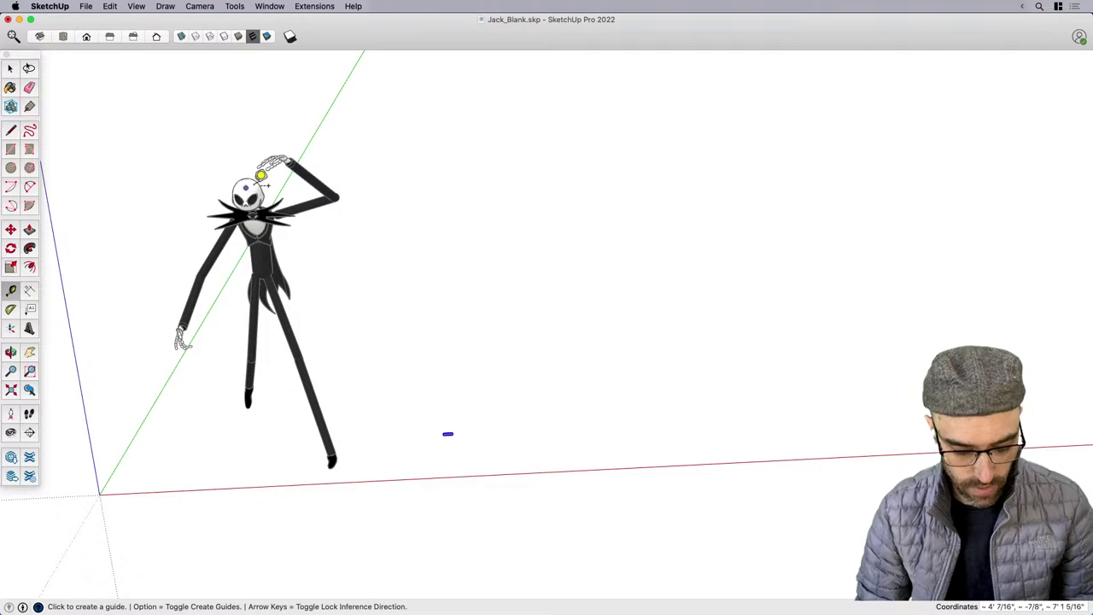
click(246, 187)
middle_drag(309, 472, 285, 421)
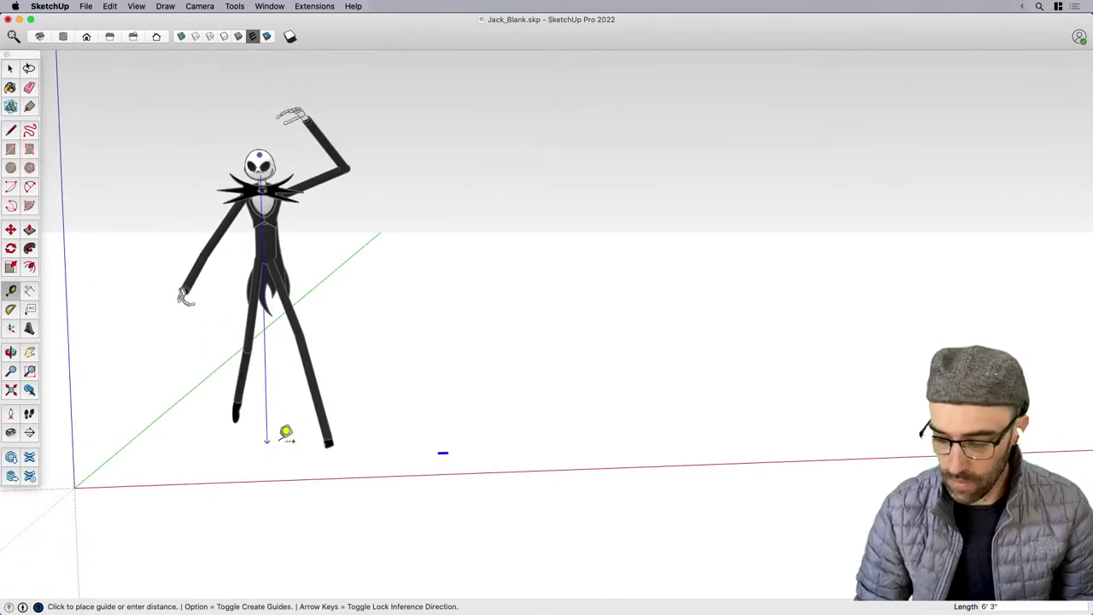
key(space)
key(t)
key(t)
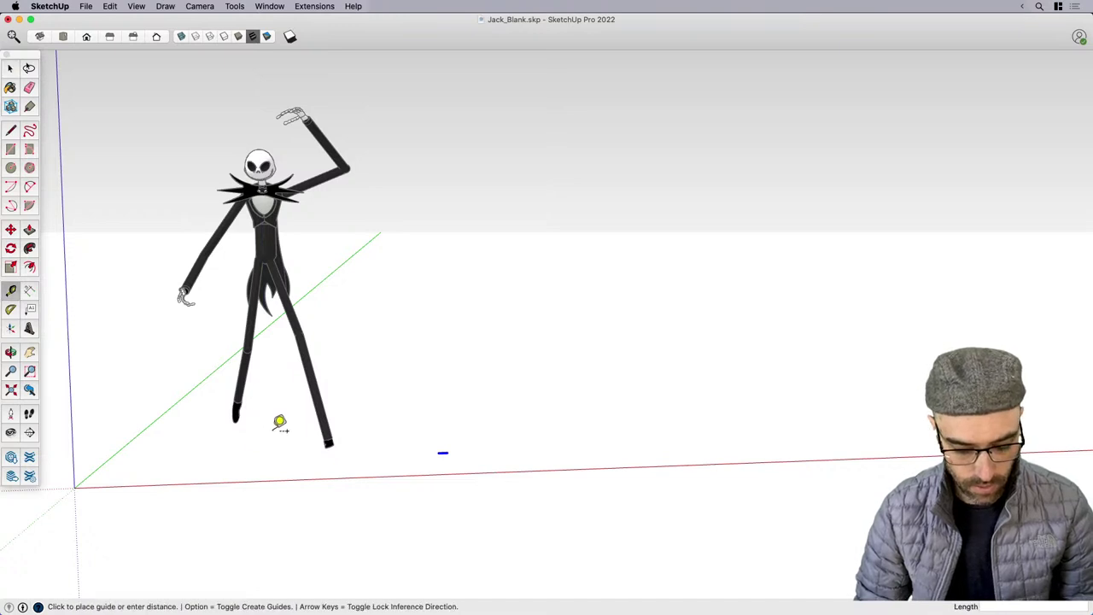
click(272, 430)
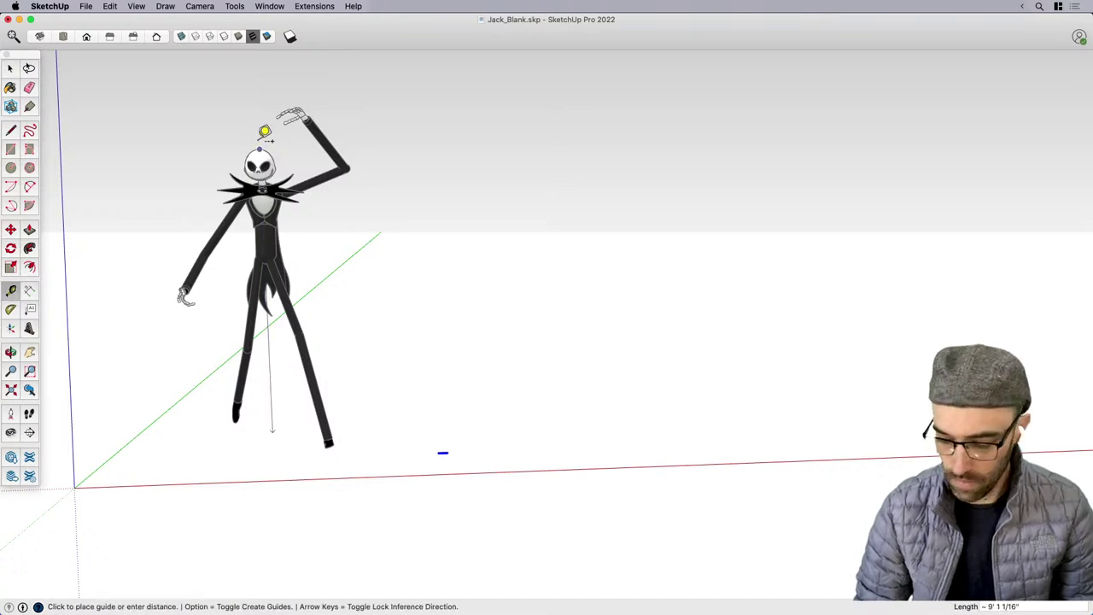
key(Escape)
key(space)
Enlarge the tiny reference image uniformly from its corner by a factor of about 16.31.
middle_drag(265, 133, 436, 457)
key(s)
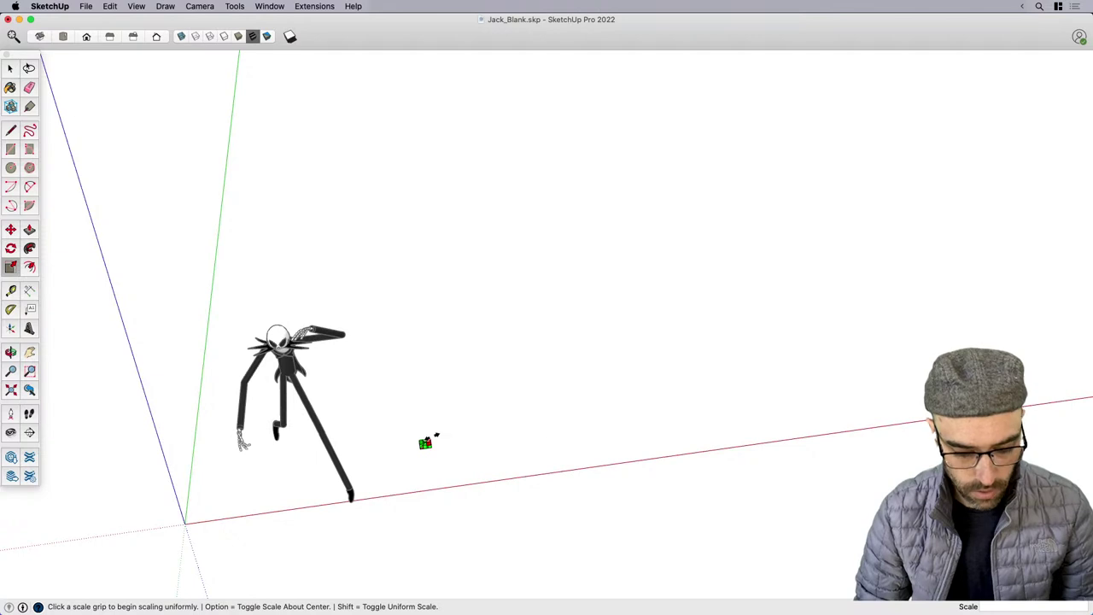
scroll(426, 446, up, 4)
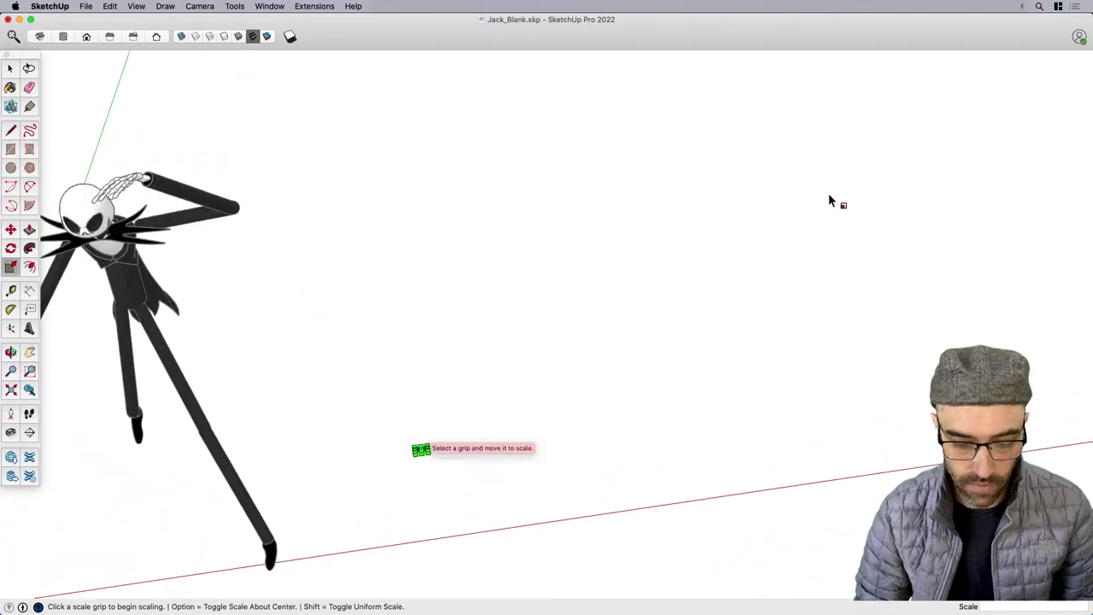
scroll(419, 449, up, 3)
click(427, 453)
click(690, 580)
scroll(549, 351, down, 6)
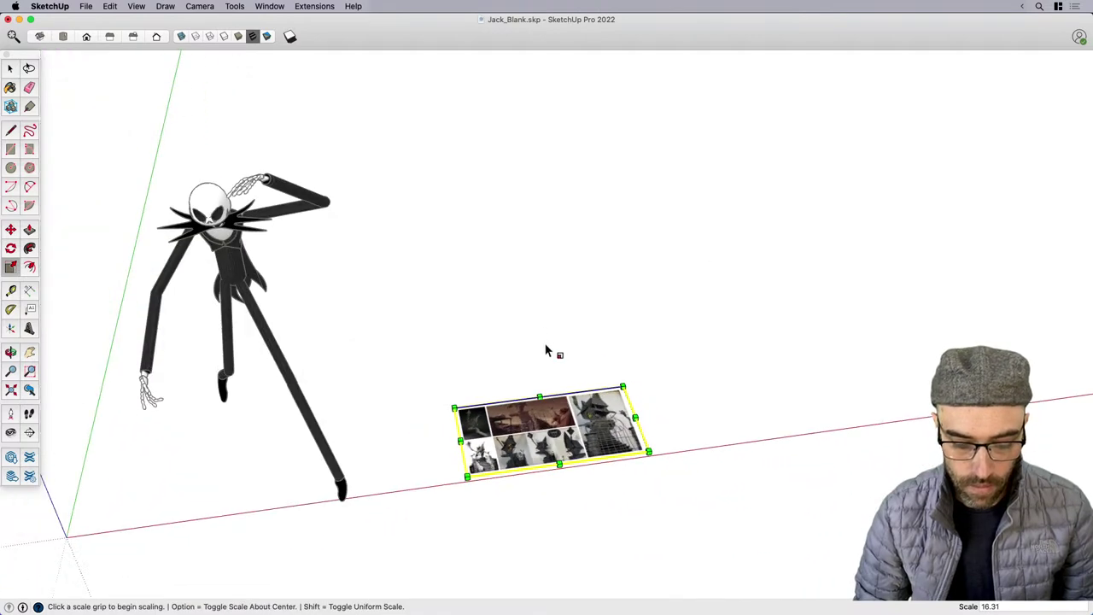
Enlarge the reference image uniformly in three more passes, by about 3.61, about 2.50 and once more from the far corner.
shift+middle_drag(549, 351, 532, 419)
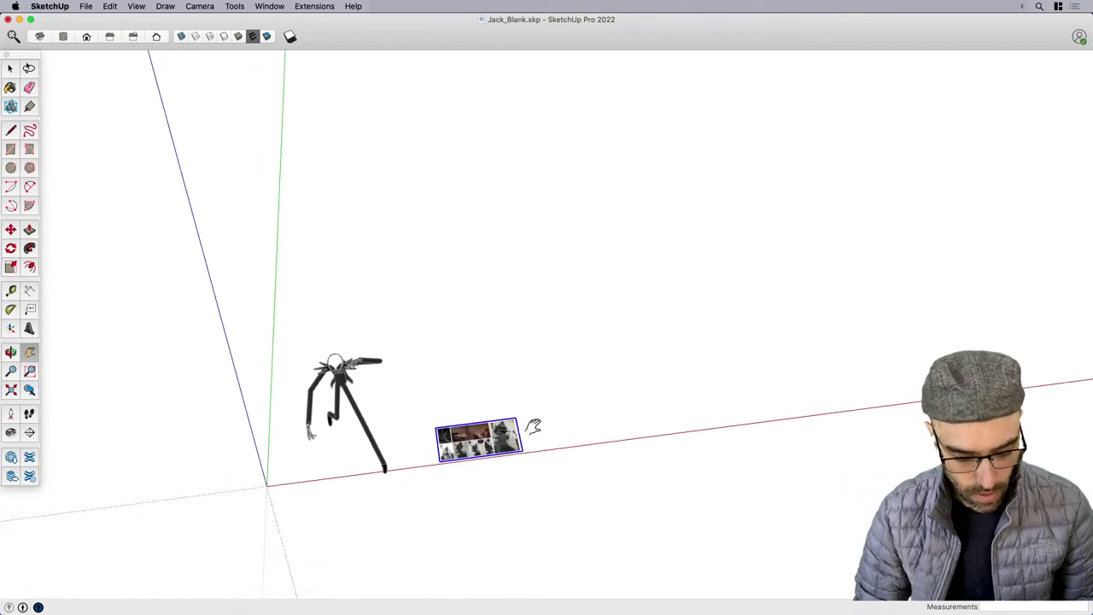
click(521, 417)
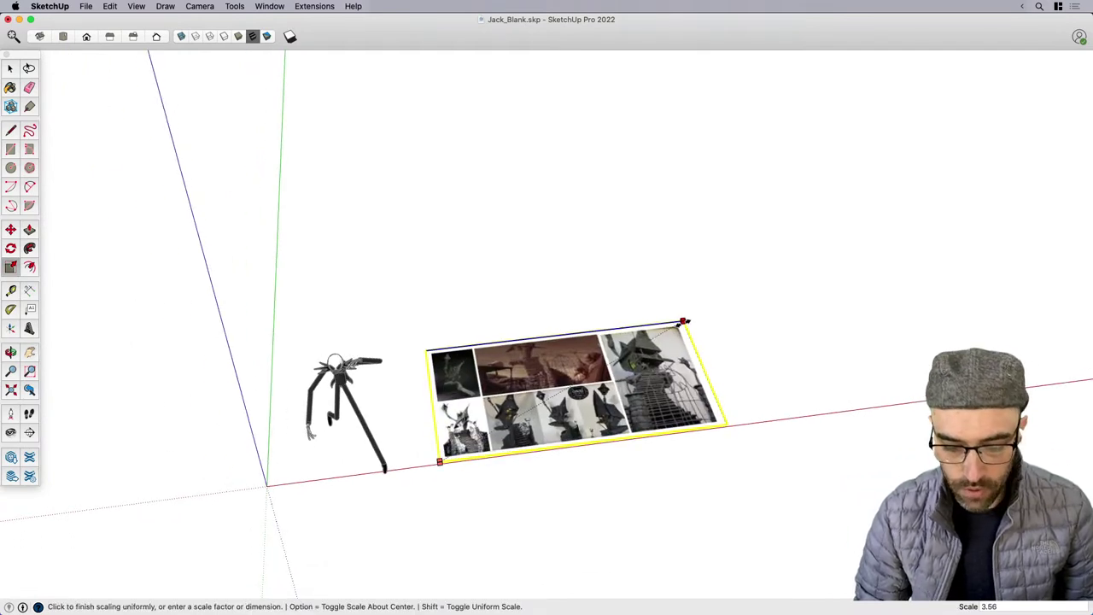
click(695, 329)
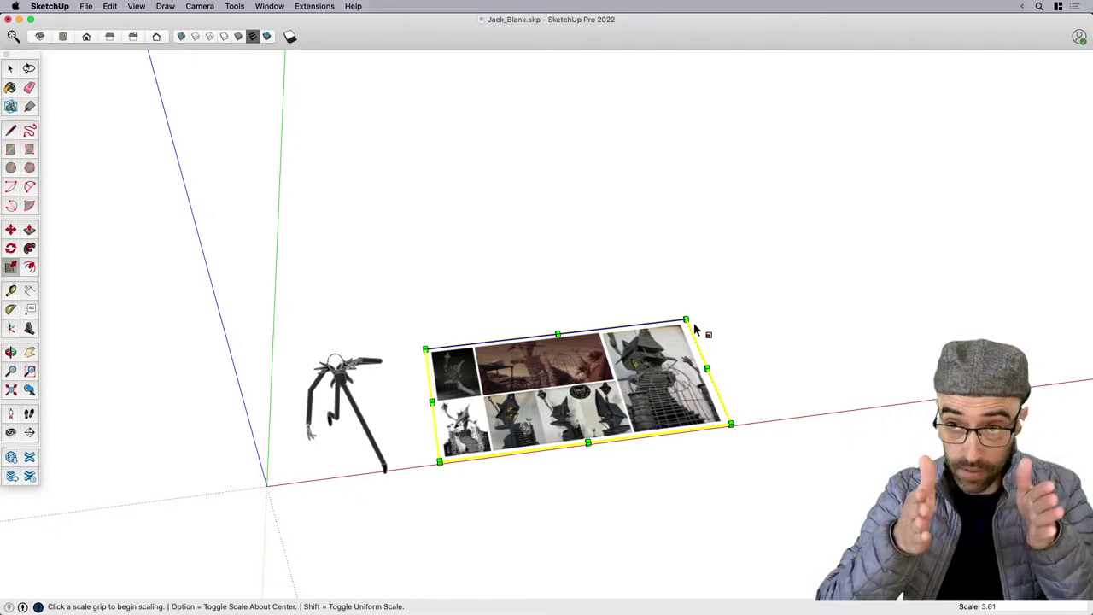
click(688, 318)
click(970, 162)
scroll(385, 334, down, 3)
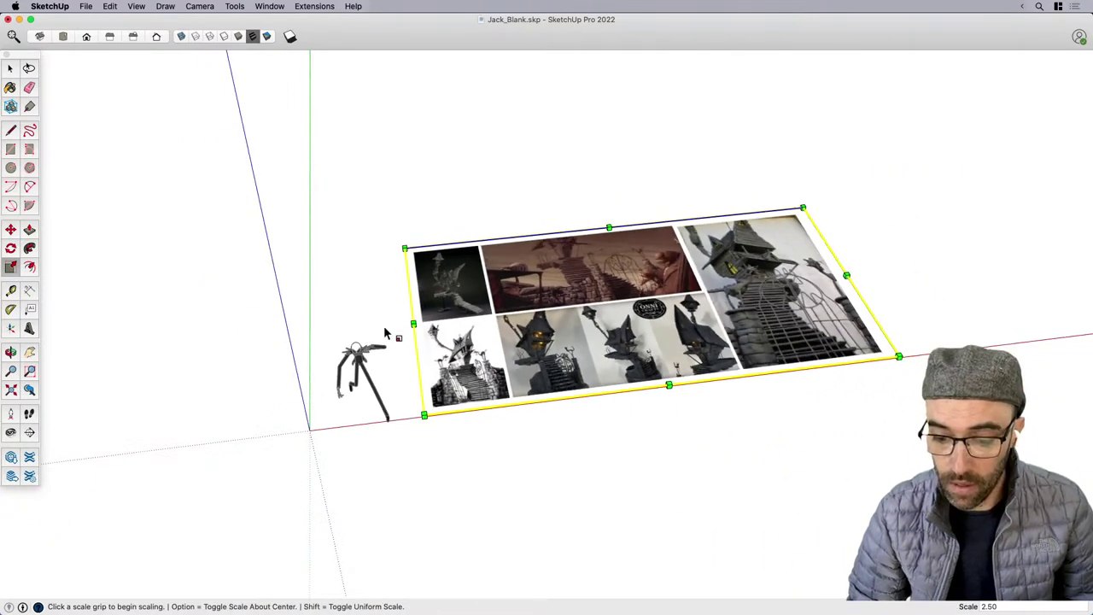
middle_drag(812, 258, 720, 347)
click(852, 226)
click(1013, 160)
key(space)
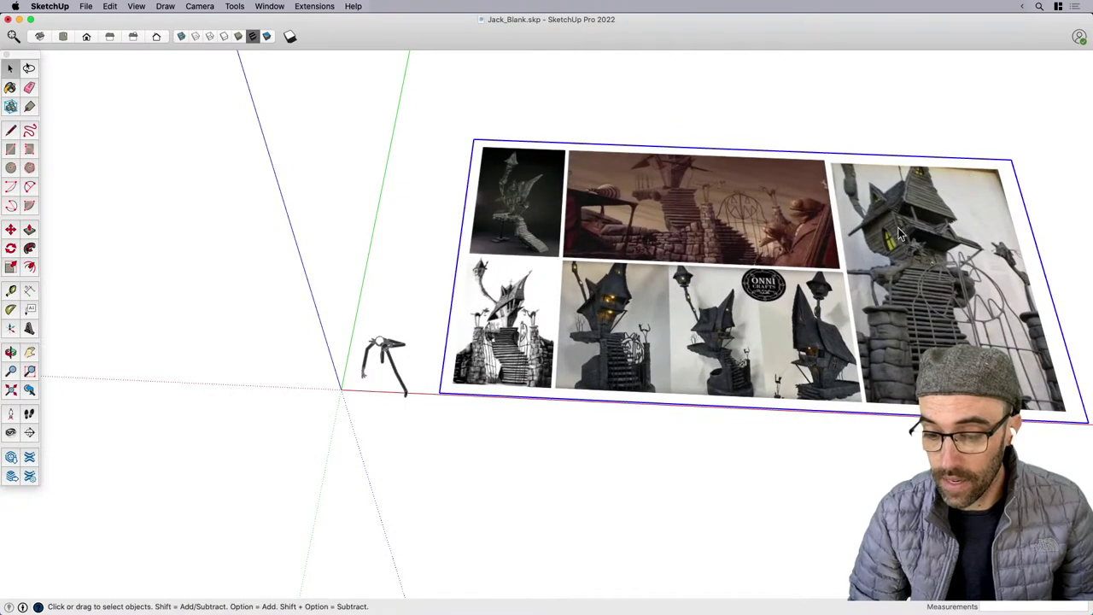
Switch to the top view with parallel projection.
key(super+2)
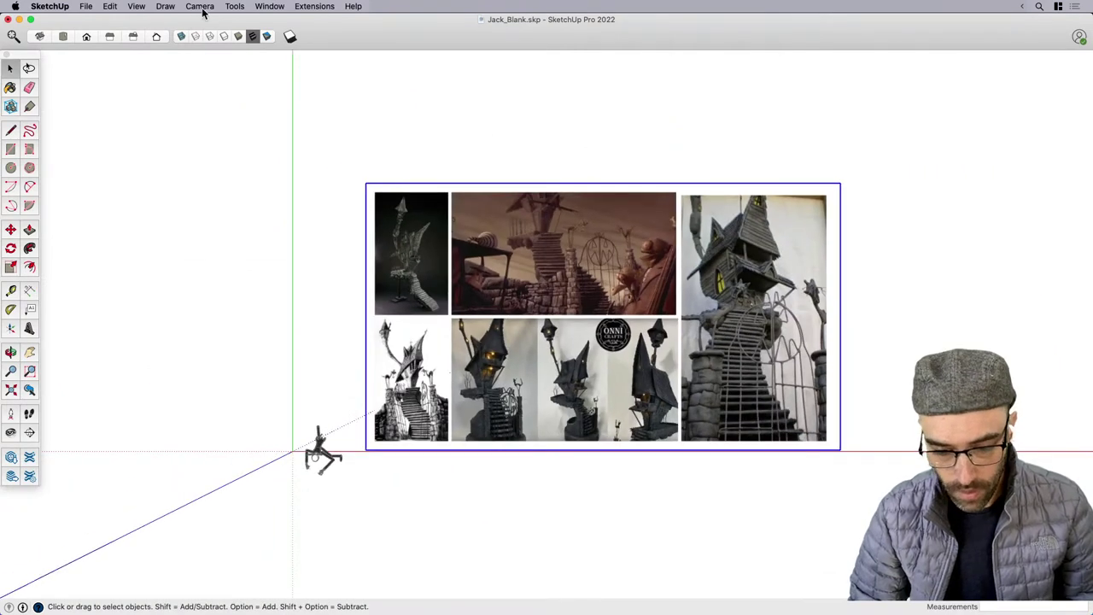
click(201, 7)
click(220, 59)
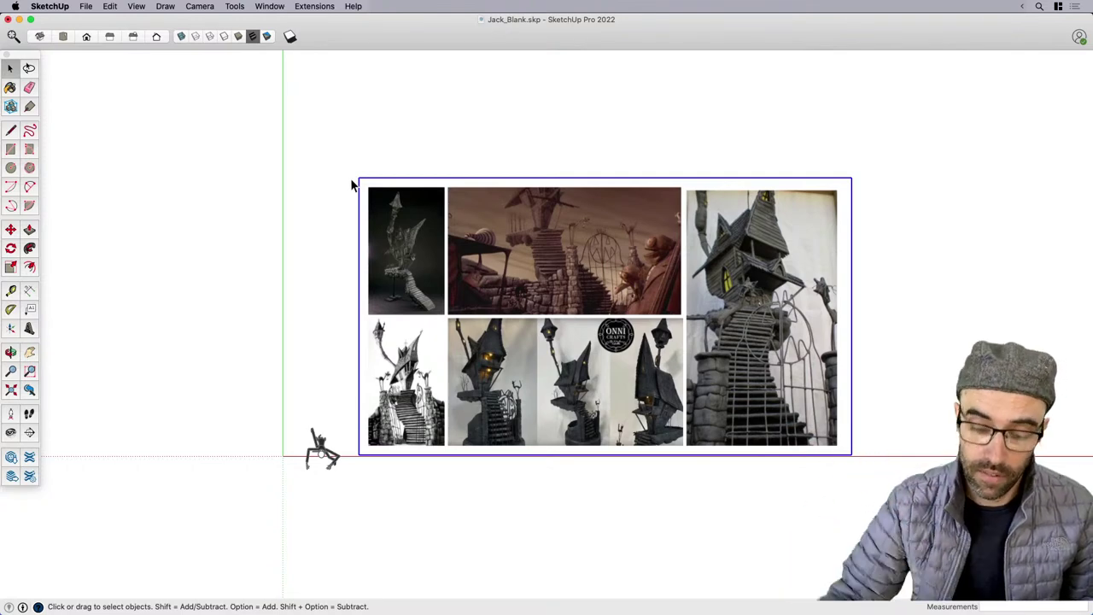
Enlarge the reference image uniformly from its far corner by a factor of about 1.18.
scroll(352, 183, down, 2)
key(s)
click(730, 178)
click(796, 140)
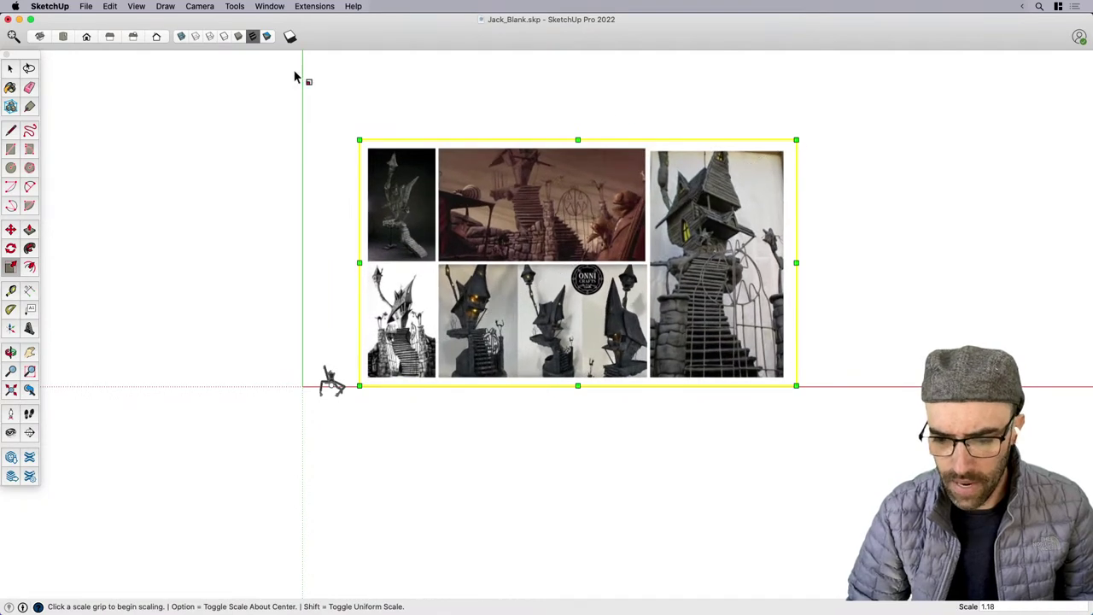
key(space)
click(202, 8)
click(202, 7)
click(332, 175)
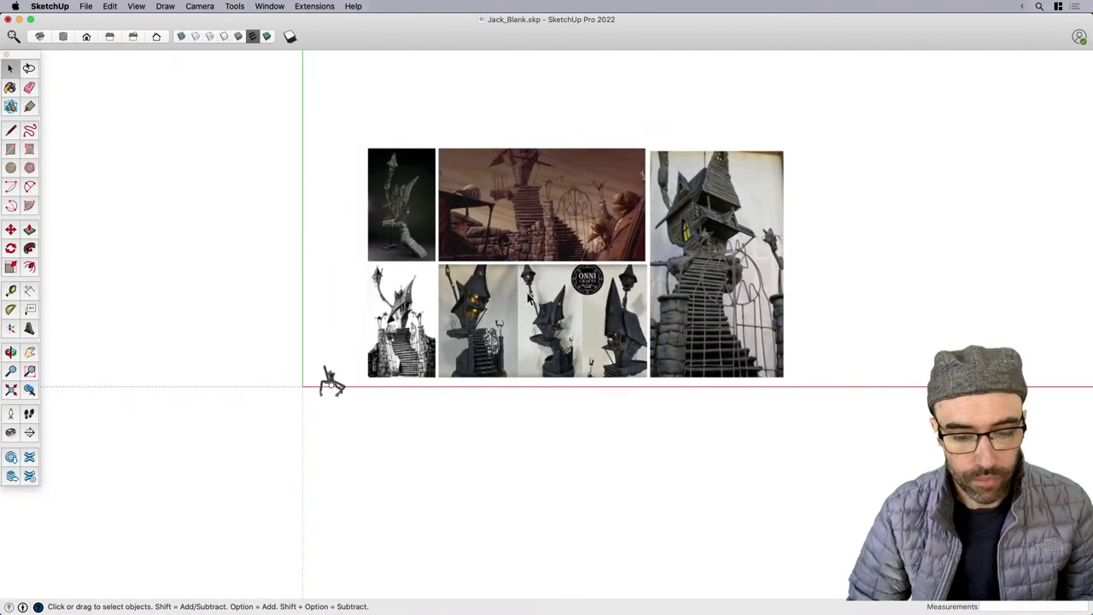
Move the reference image off the red axis so it lies on the ground behind the figure.
click(527, 296)
key(m)
click(582, 351)
click(556, 291)
key(space)
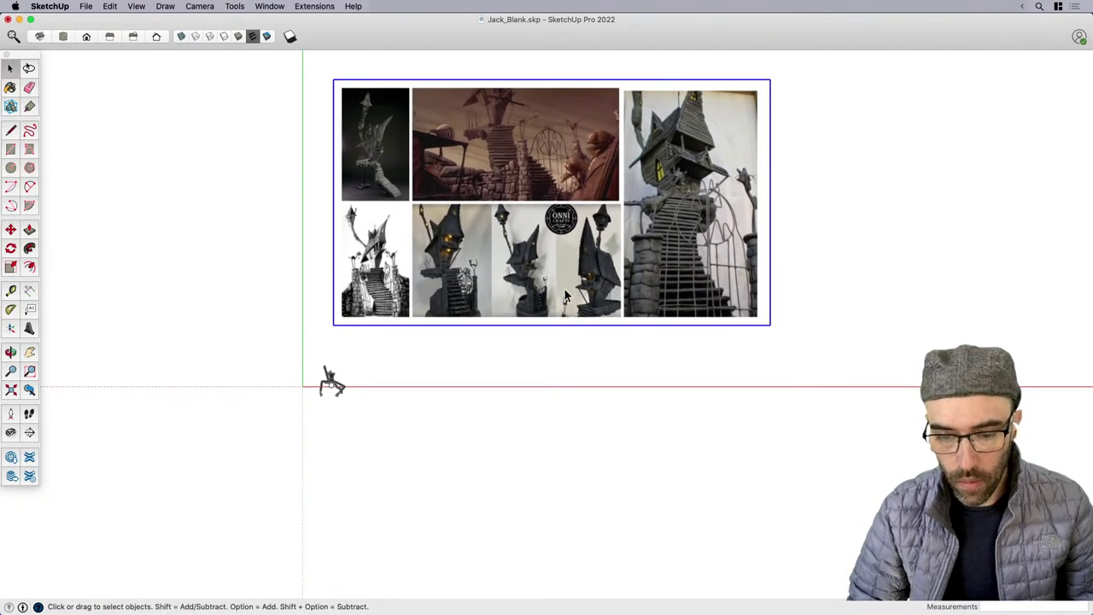
scroll(562, 291, down, 2)
shift+middle_drag(561, 292, 579, 301)
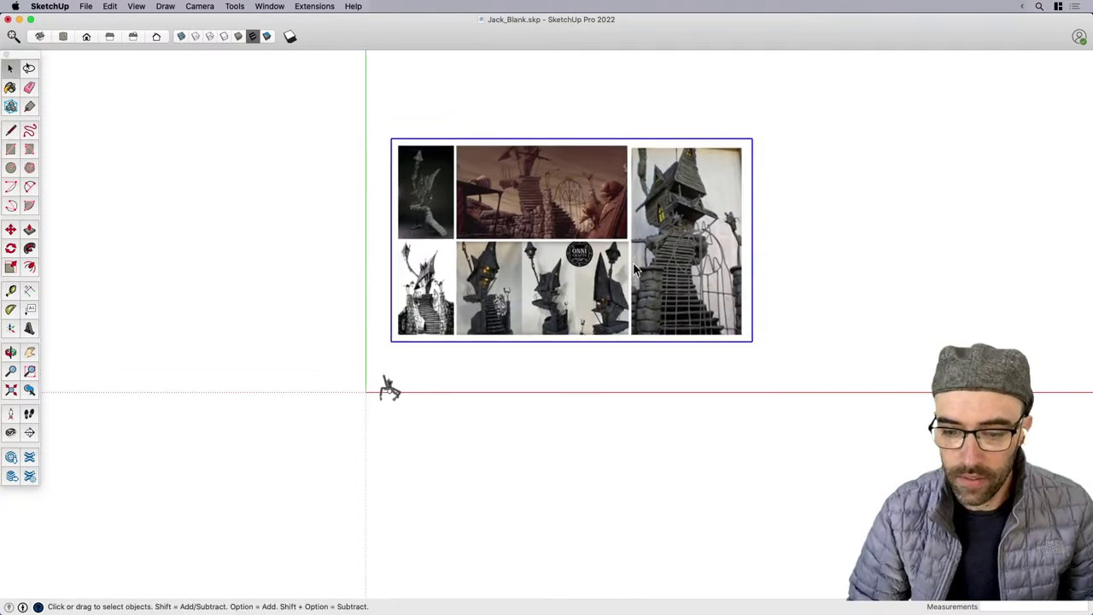
Move the reference image slightly farther from the red axis and away from the green axis.
click(357, 86)
click(539, 224)
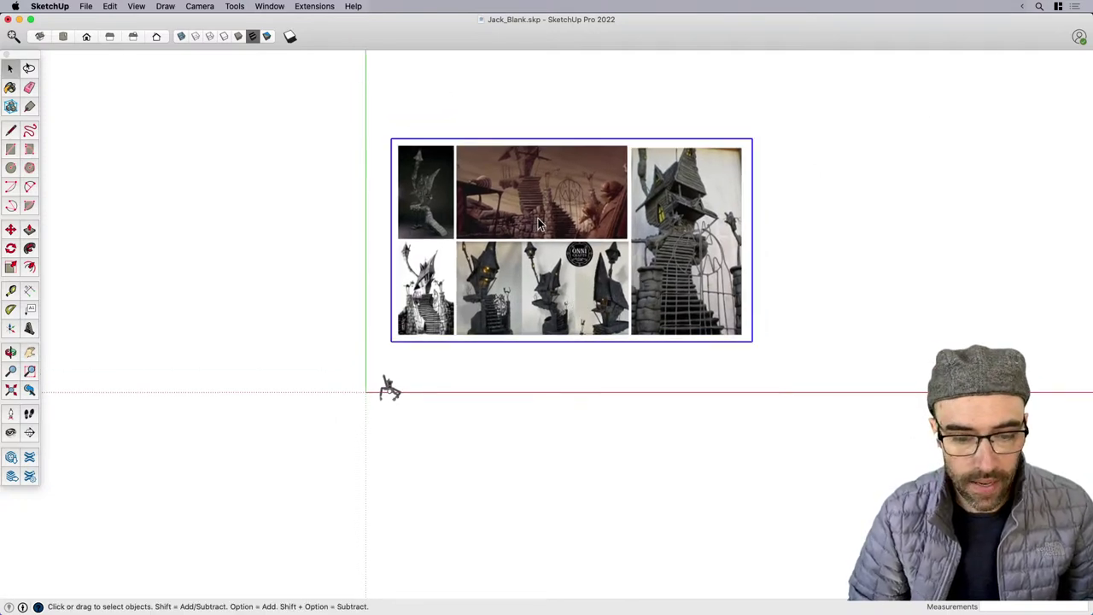
key(m)
click(551, 255)
click(575, 219)
key(space)
middle_drag(576, 278, 614, 202)
scroll(616, 203, up, 2)
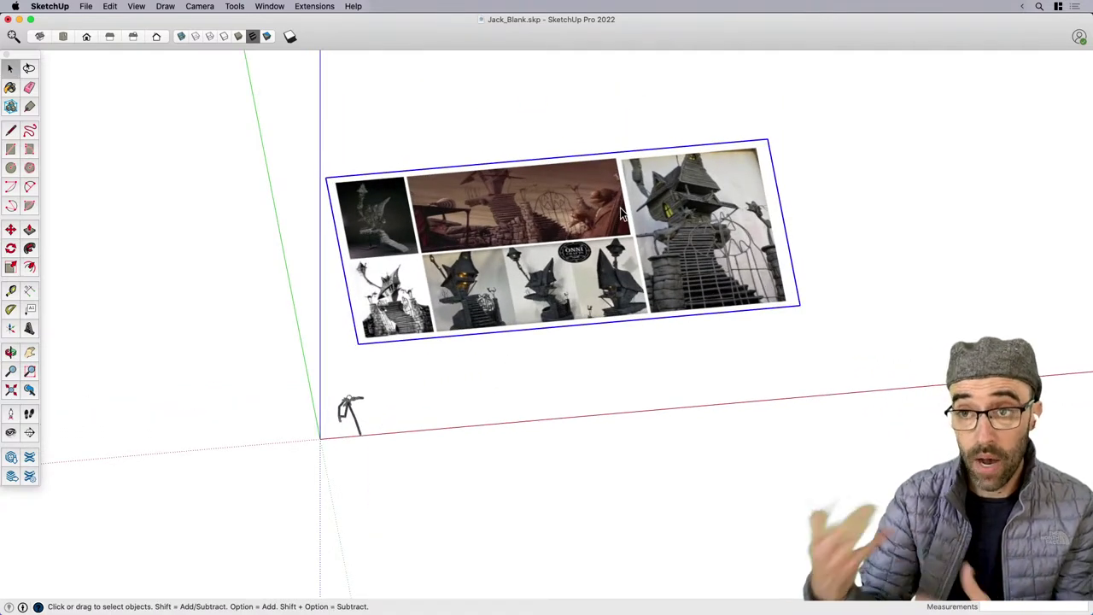
Show the model's tags and add a tag named X-Img.
click(396, 139)
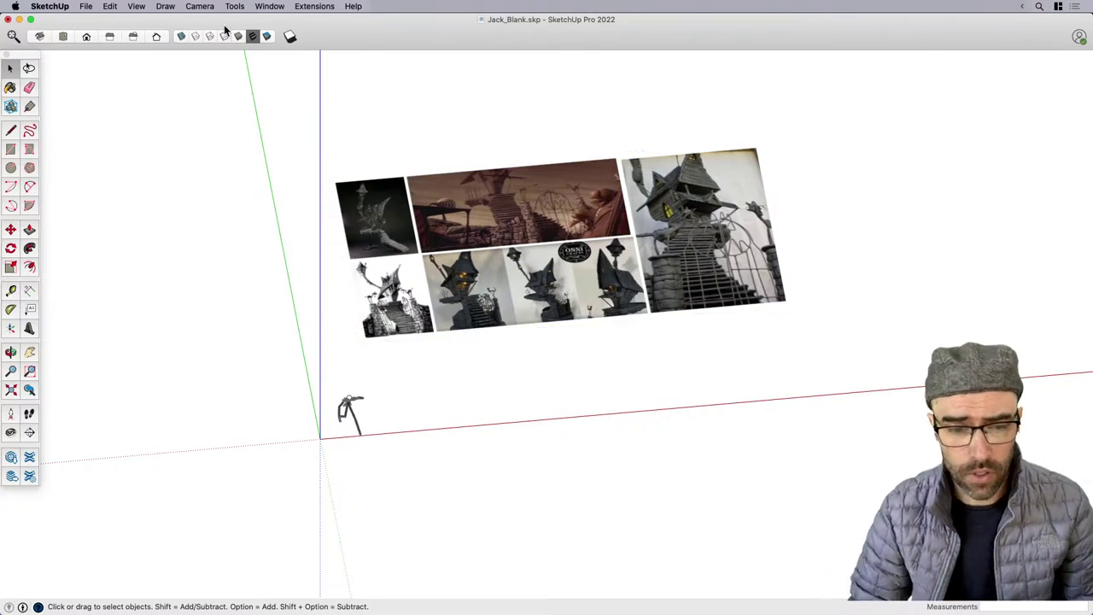
click(233, 7)
mouse_move(270, 7)
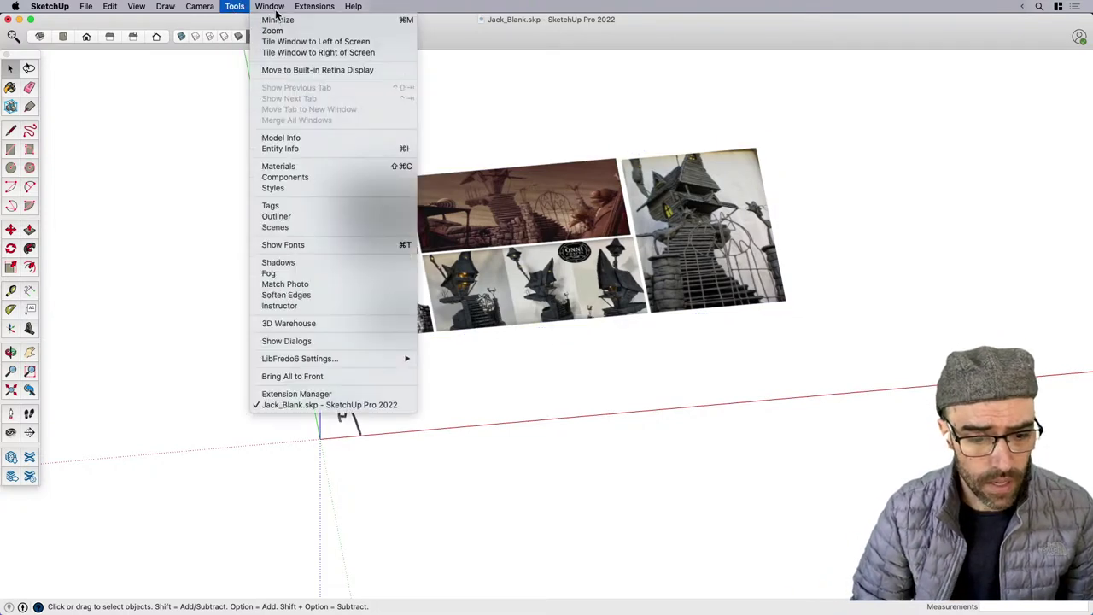
click(293, 205)
click(929, 32)
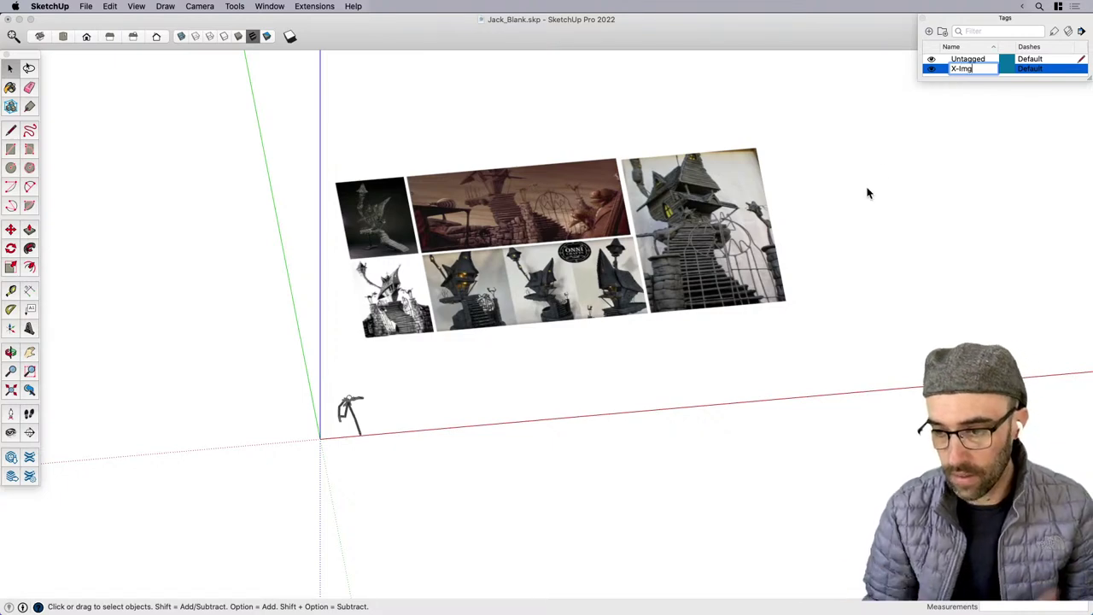
key(Return)
Assign the reference image to the X-Img tag and check the assignment by hiding and showing that tag.
click(773, 180)
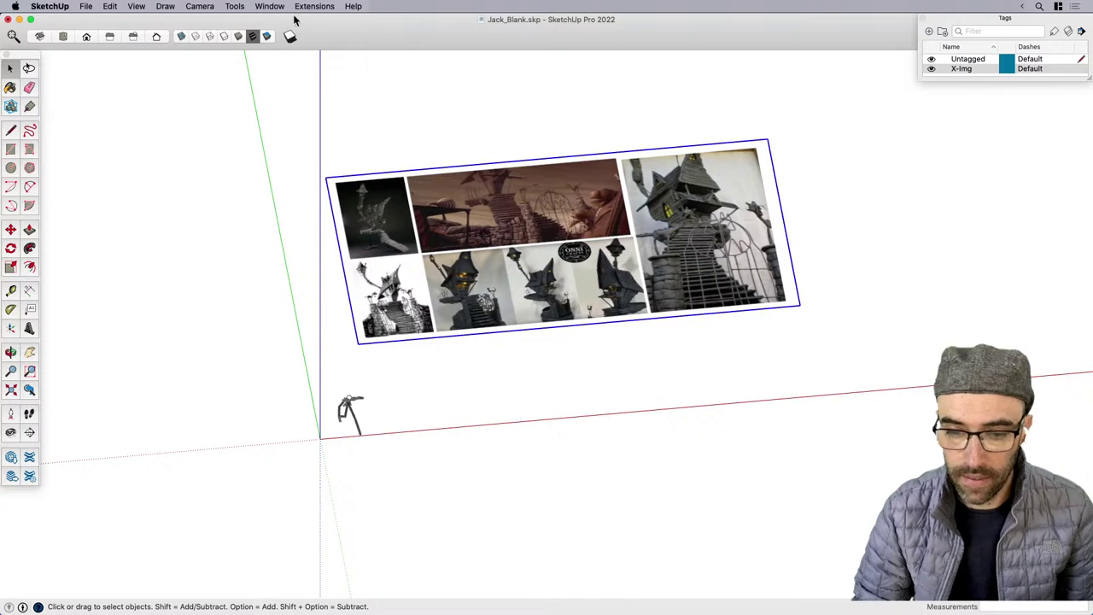
click(270, 6)
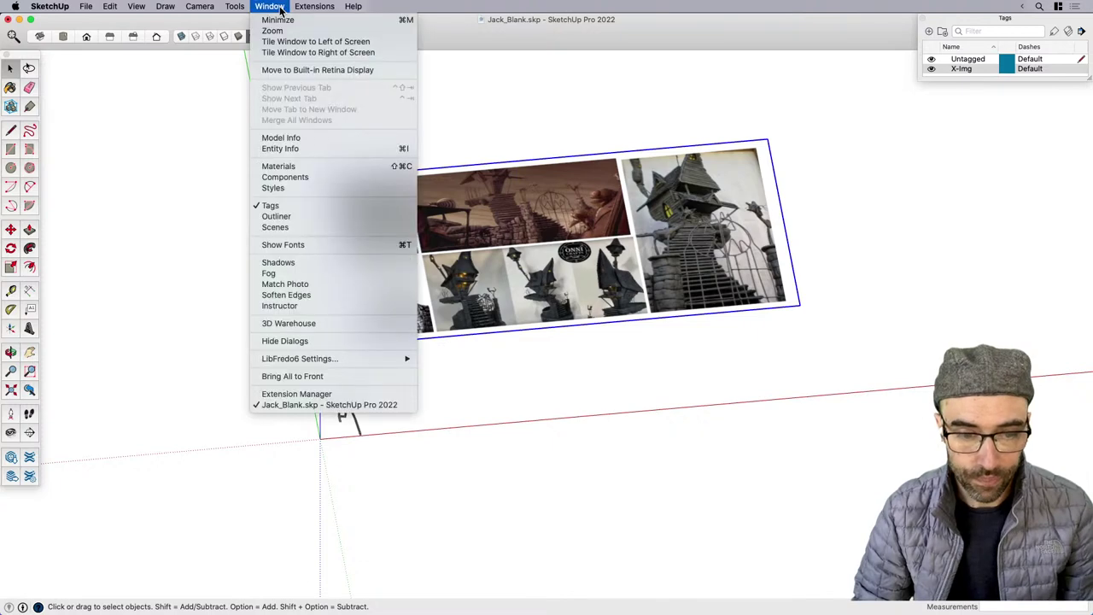
click(300, 136)
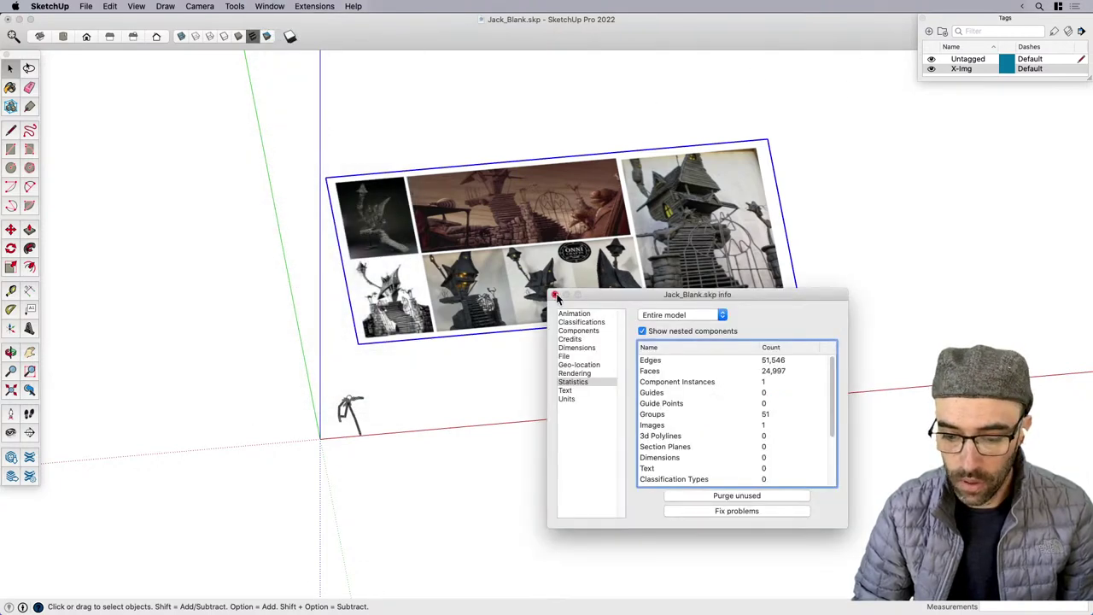
click(555, 295)
click(273, 6)
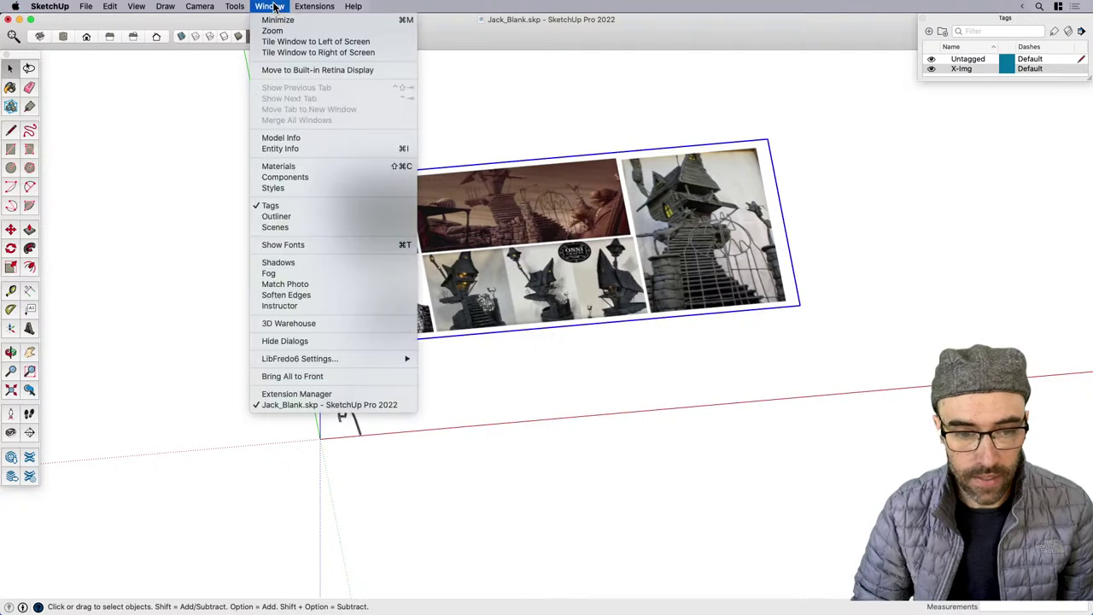
click(308, 148)
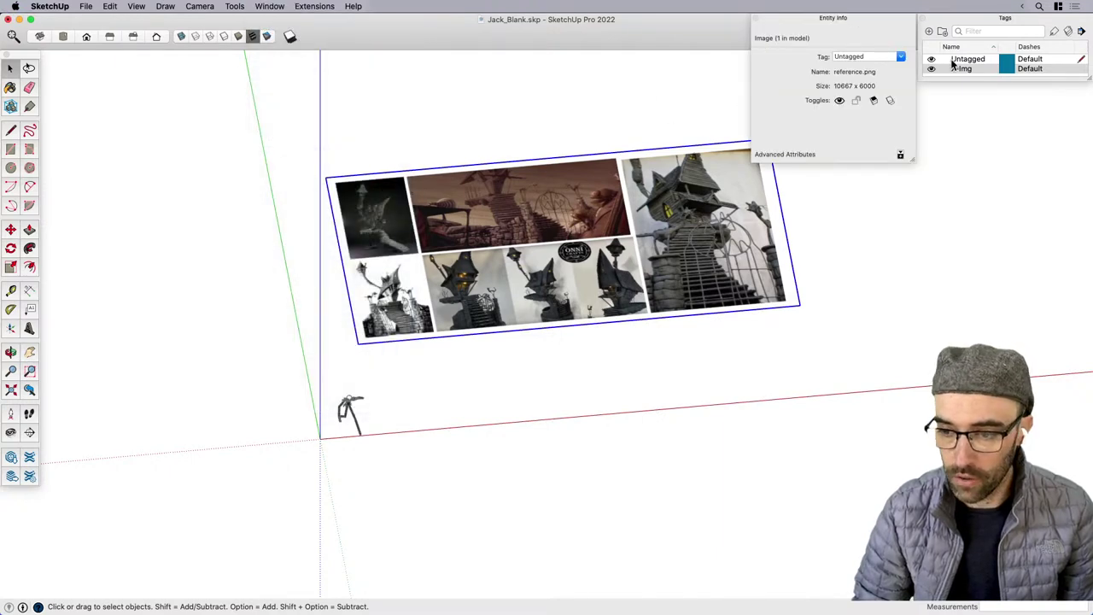
click(901, 56)
click(897, 80)
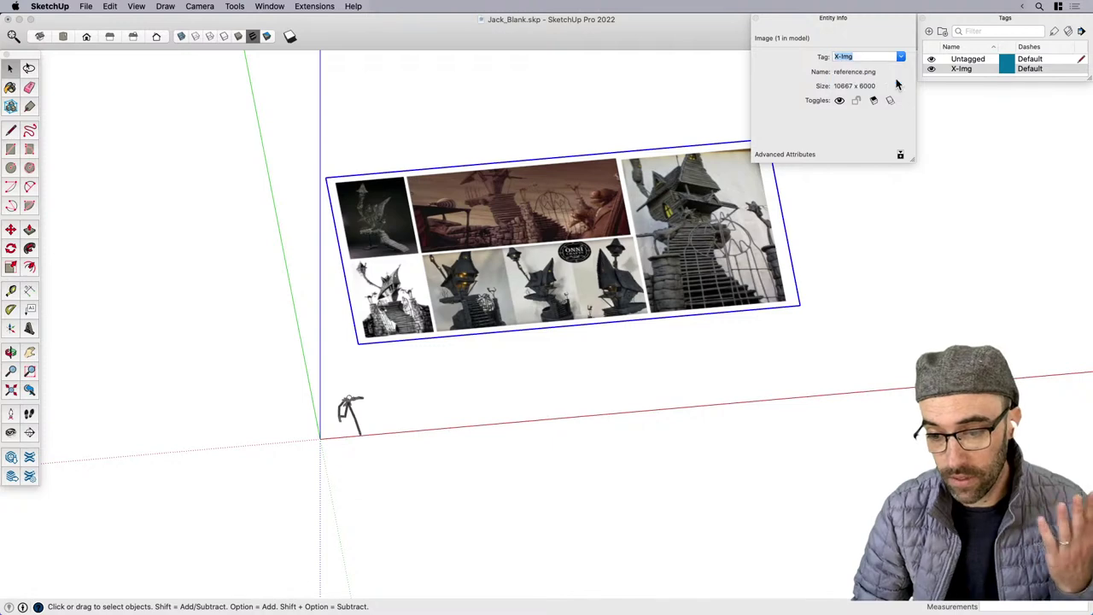
click(847, 18)
click(931, 68)
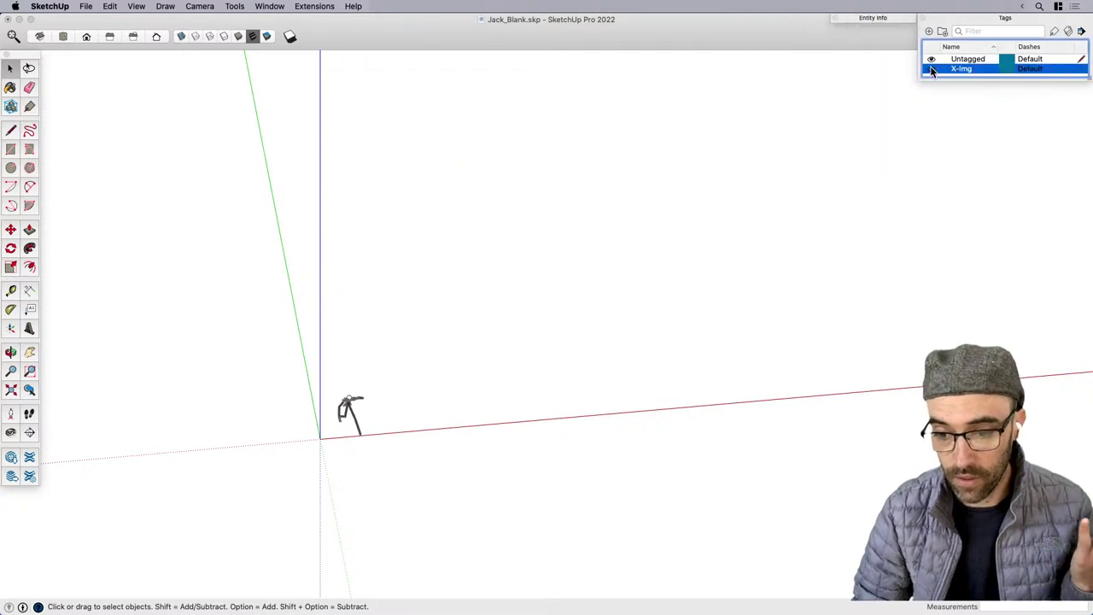
click(930, 67)
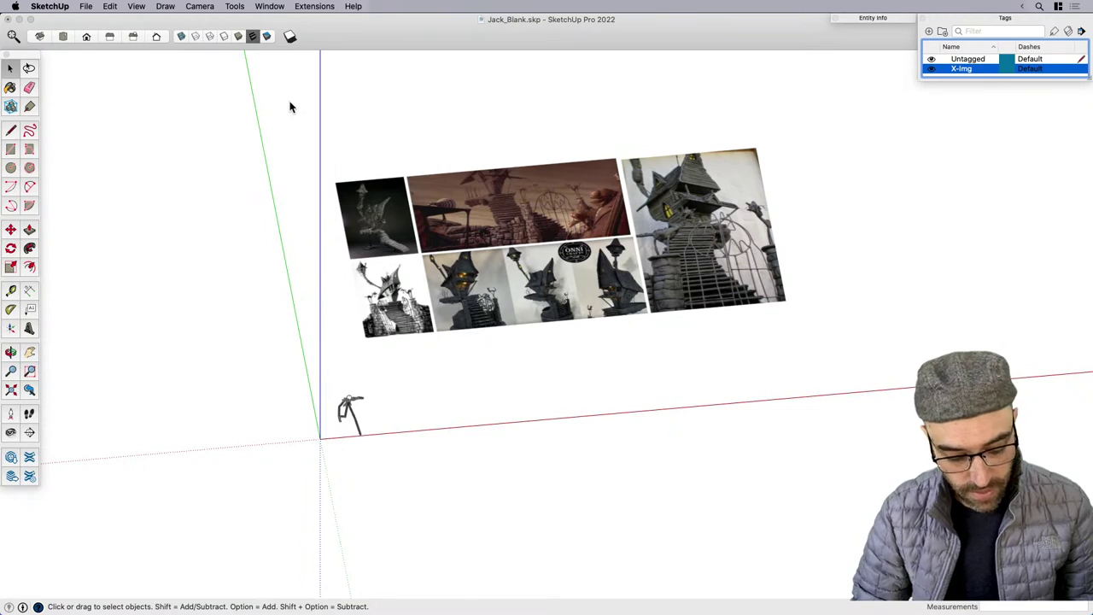
Add a scene, then look at the model straight from above with X-ray faces turned on.
click(449, 199)
key(shift+s)
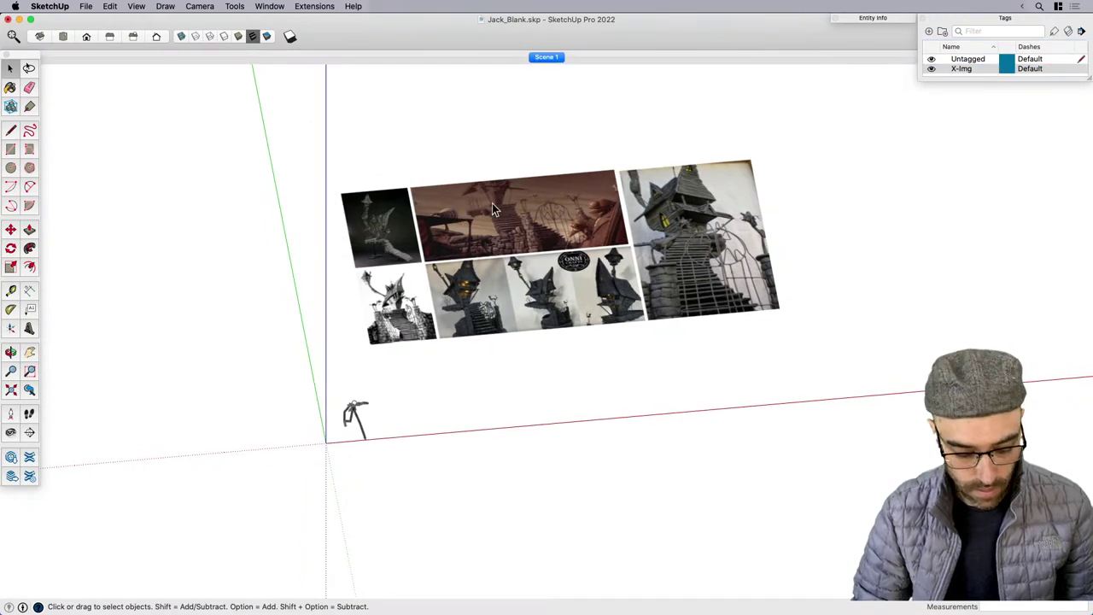
key(super+1)
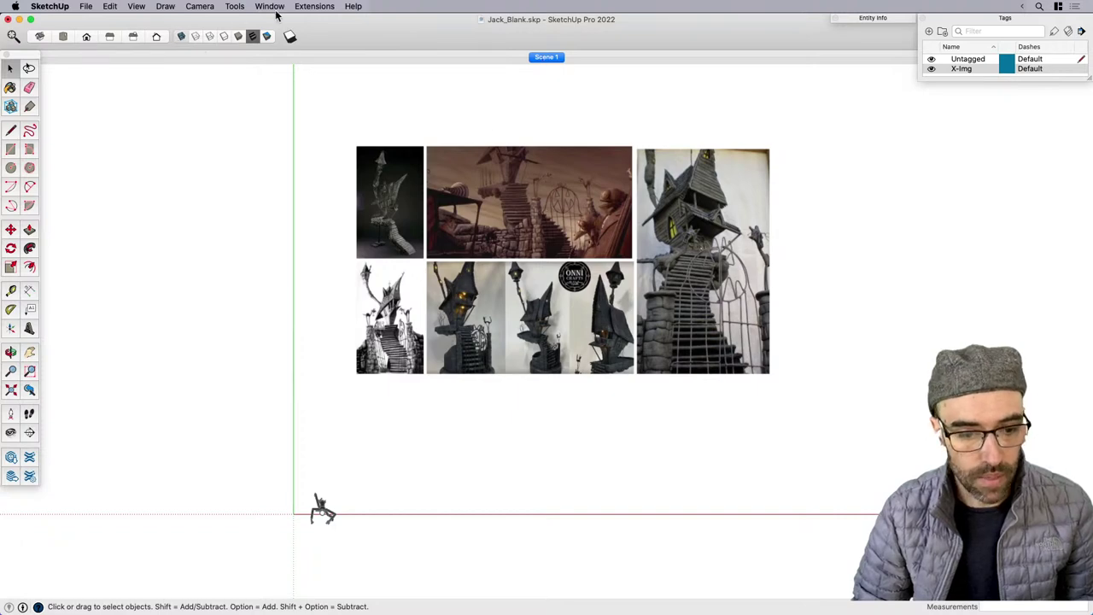
key(x)
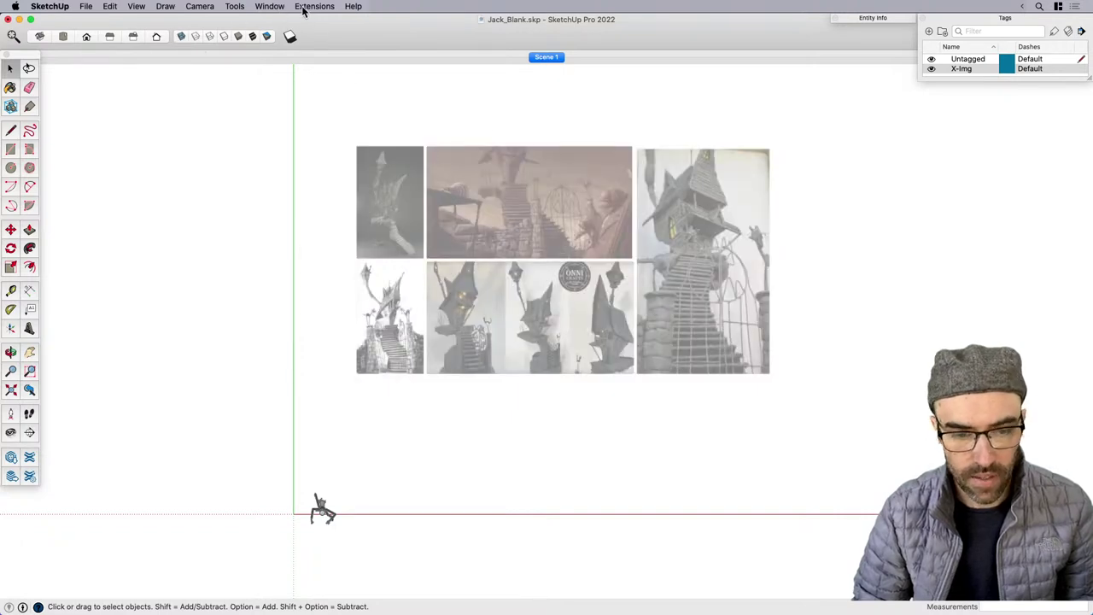
Save the X-ray look as a new style and update Scene 1 with the top view and that style.
click(273, 7)
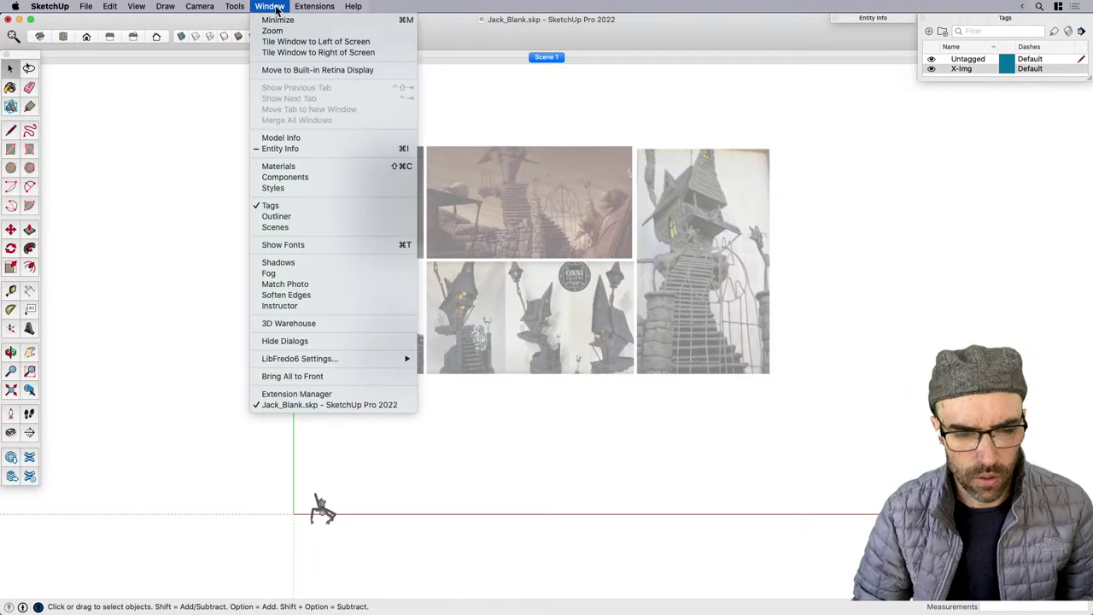
click(298, 183)
click(444, 78)
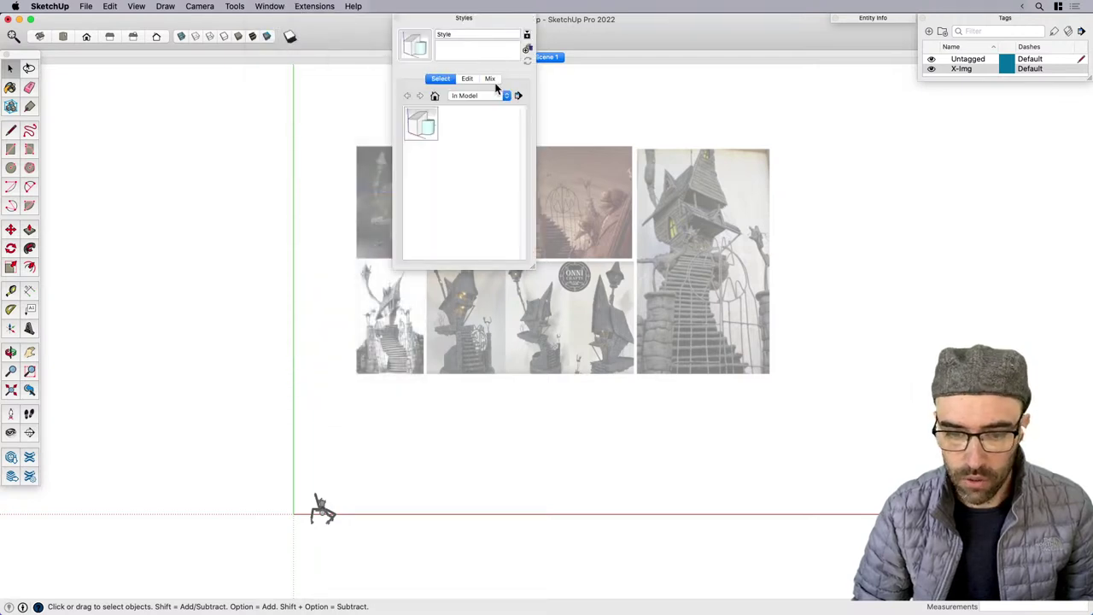
click(528, 50)
click(488, 18)
right_click(555, 58)
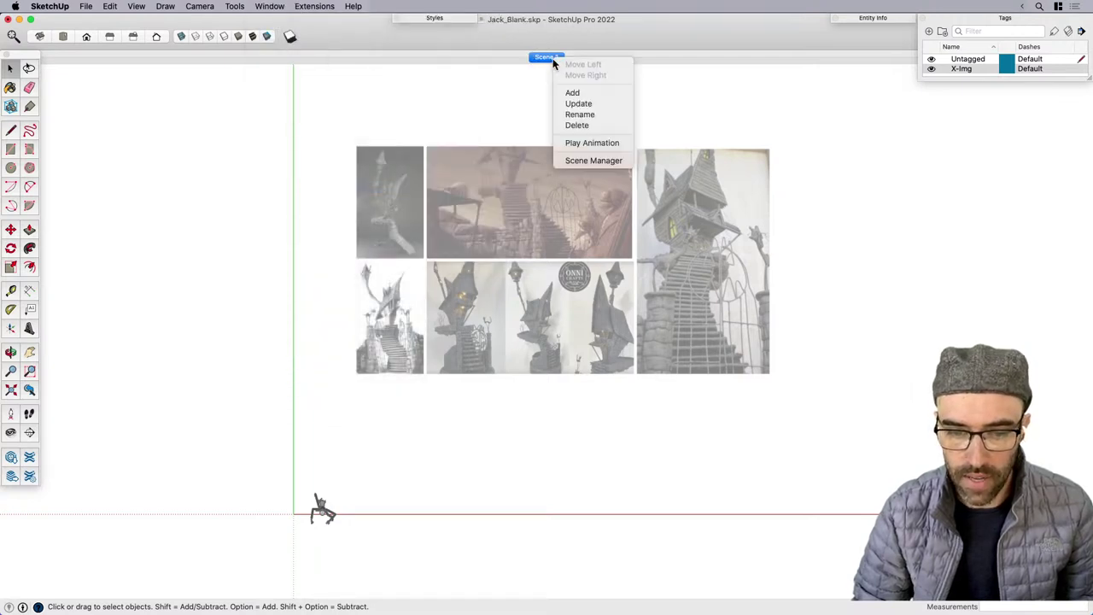
click(578, 104)
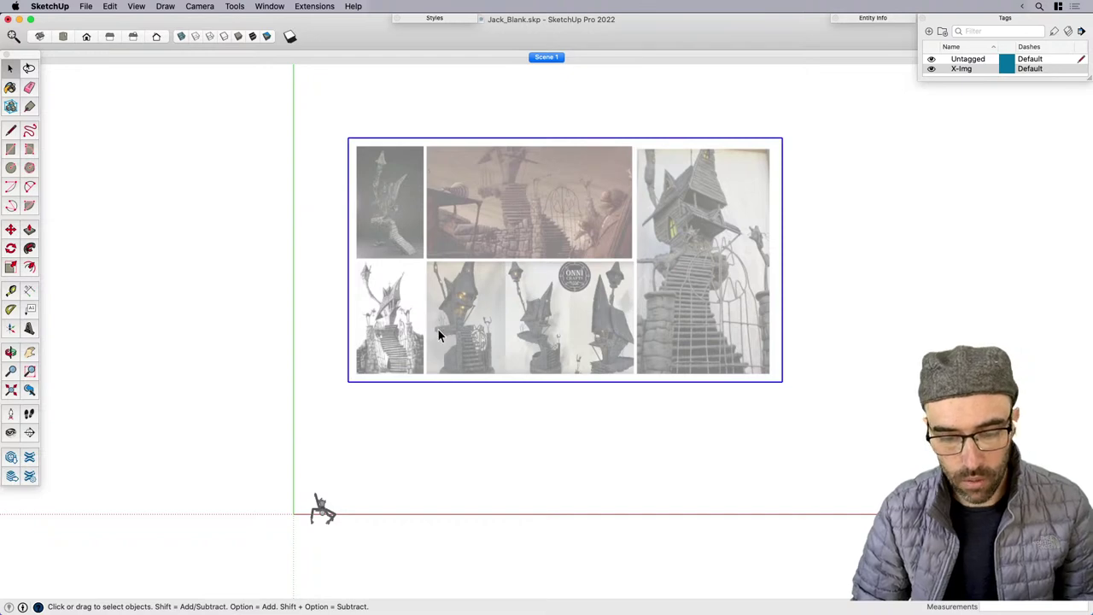
Add a second scene showing the Jack figure and the reference image from a low, angled viewpoint.
middle_drag(439, 334, 486, 268)
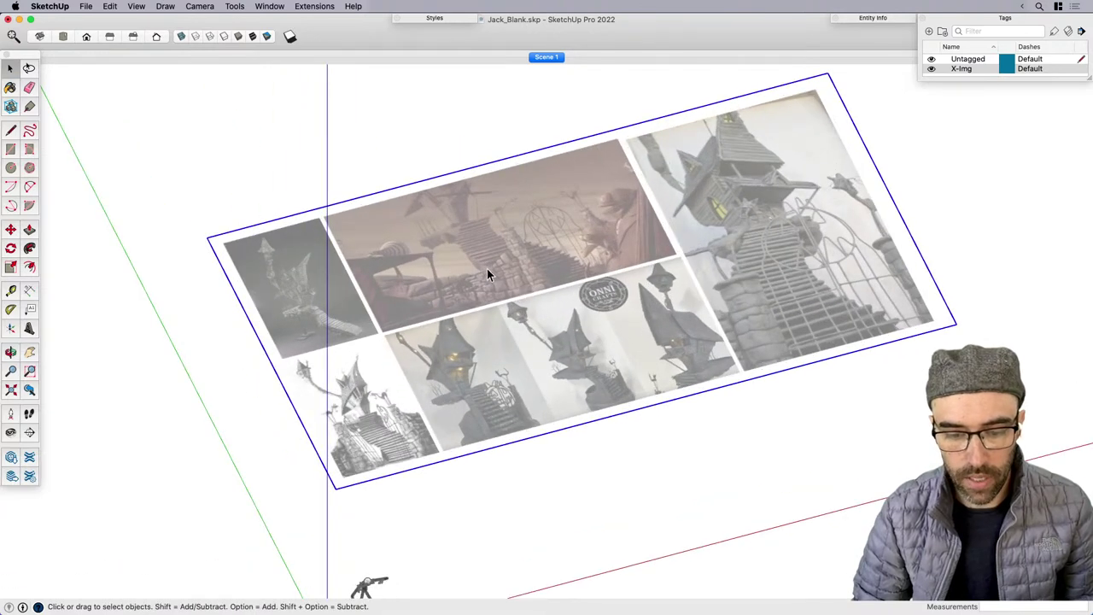
click(541, 58)
scroll(346, 541, up, 2)
middle_drag(347, 541, 447, 163)
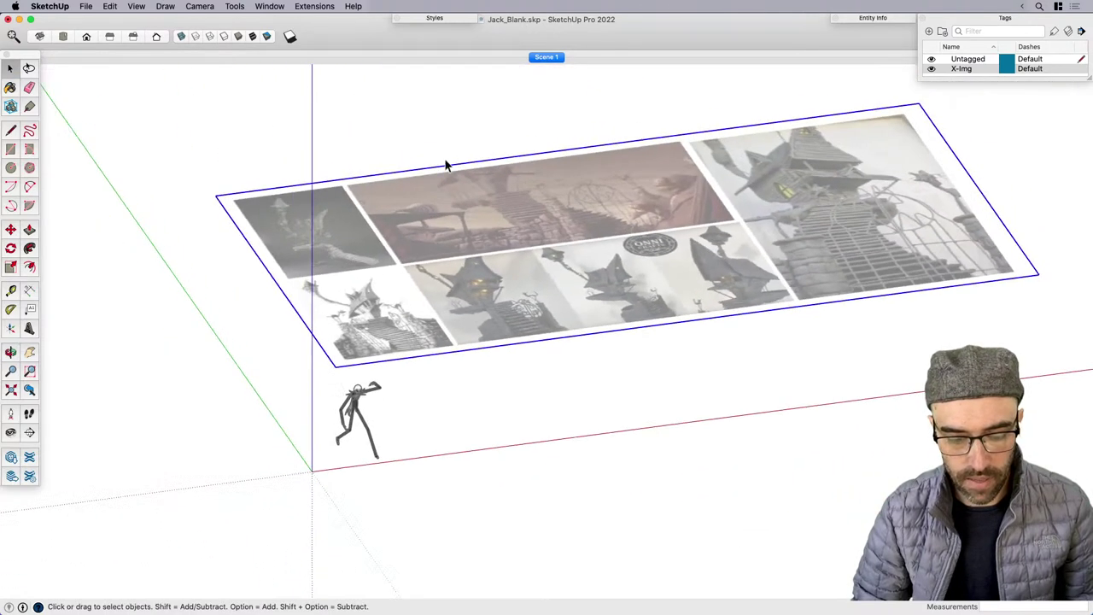
scroll(367, 439, up, 3)
scroll(514, 401, up, 3)
middle_drag(514, 400, 491, 347)
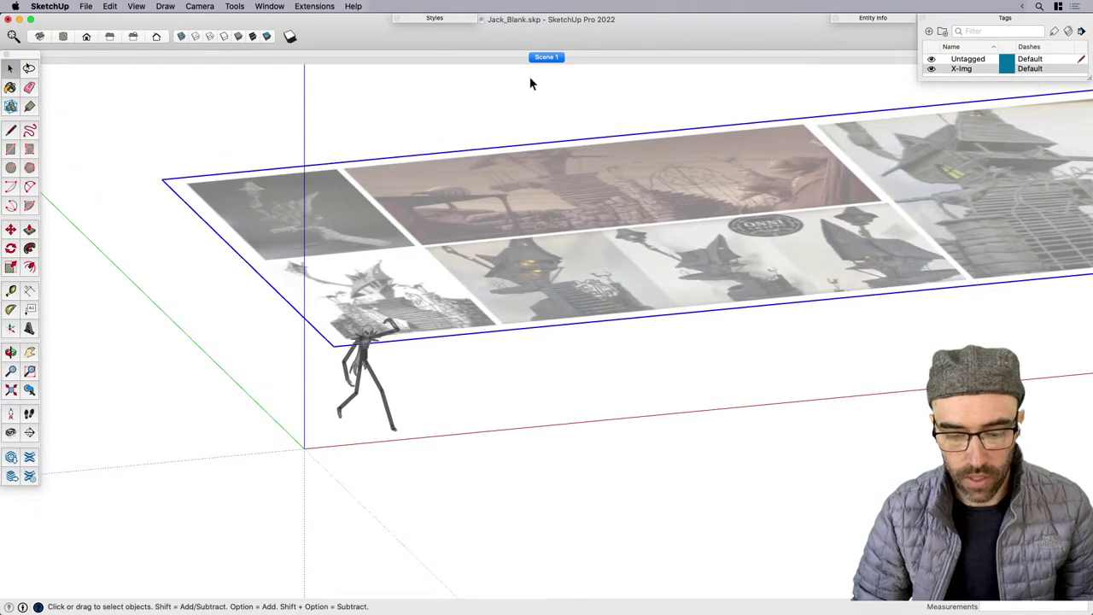
key(shift+s)
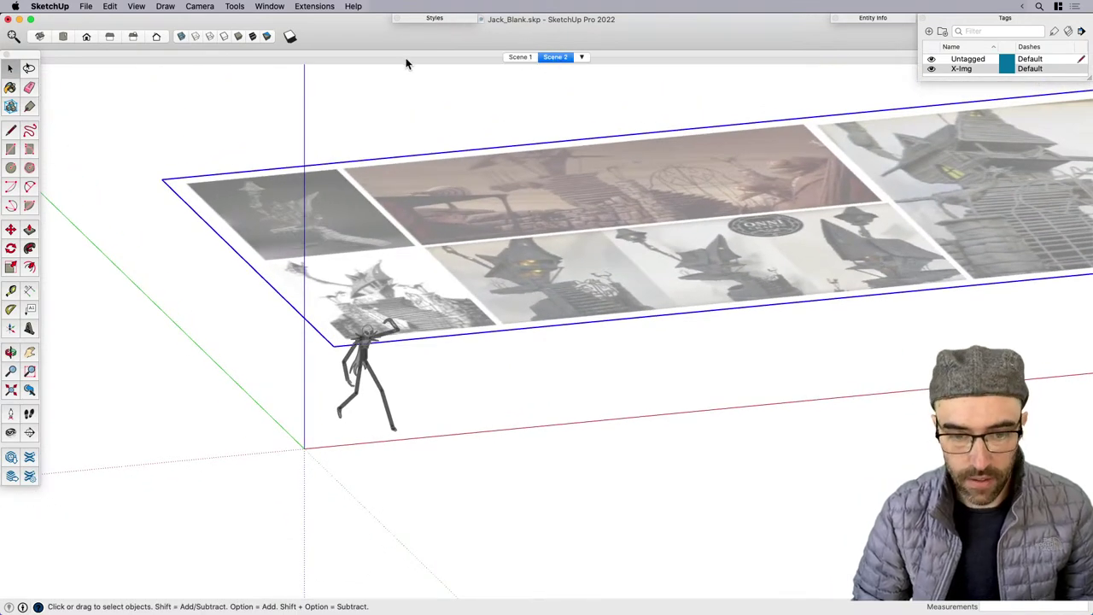
Apply the original style without X-ray and switch the camera to Perspective.
click(424, 18)
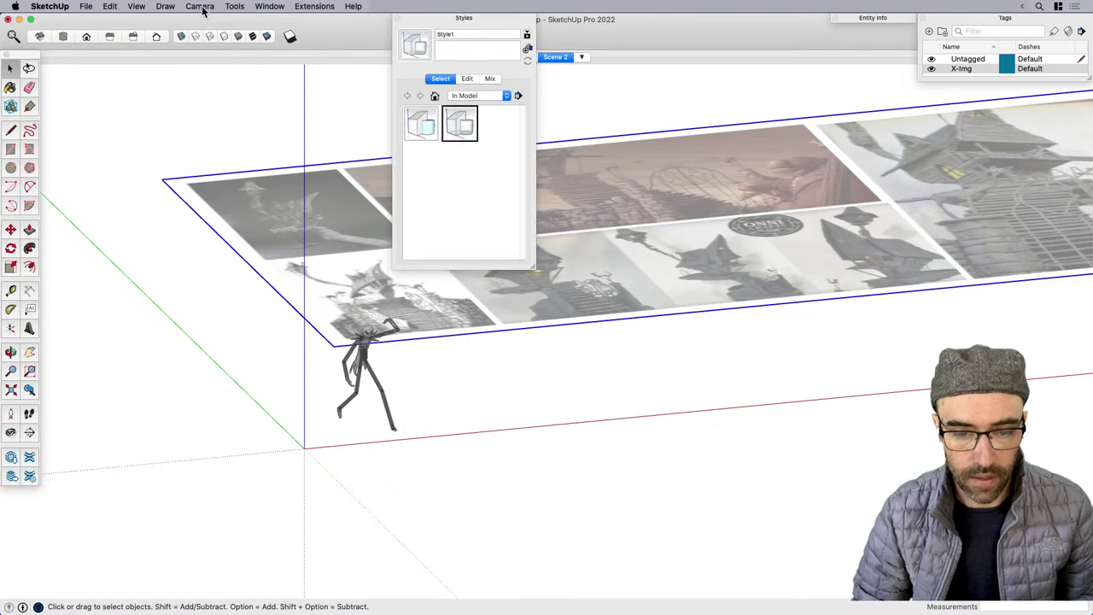
click(408, 118)
click(190, 7)
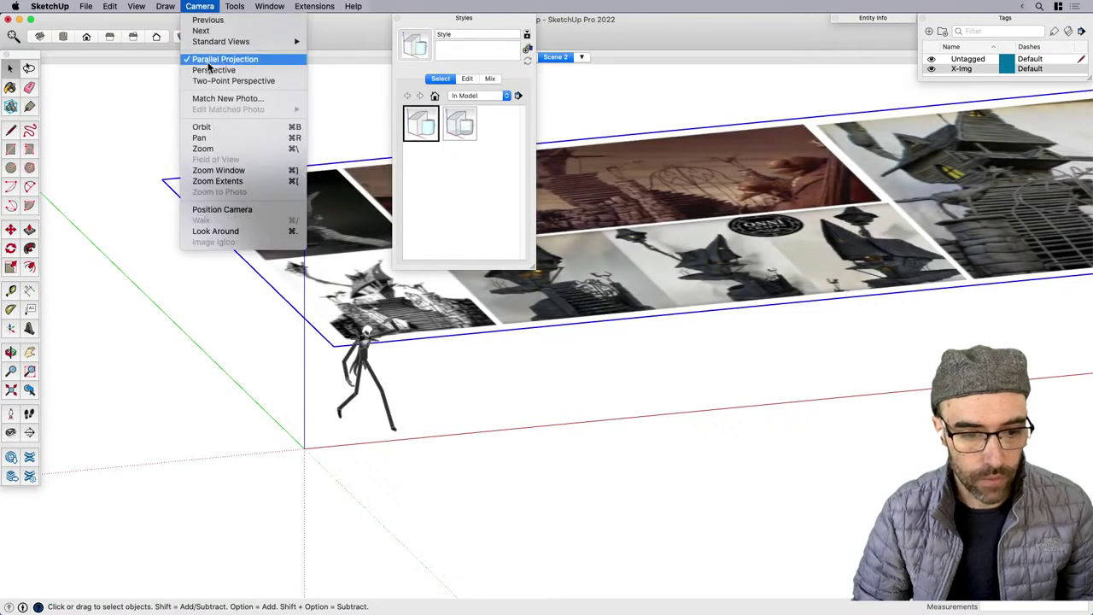
click(256, 76)
click(458, 19)
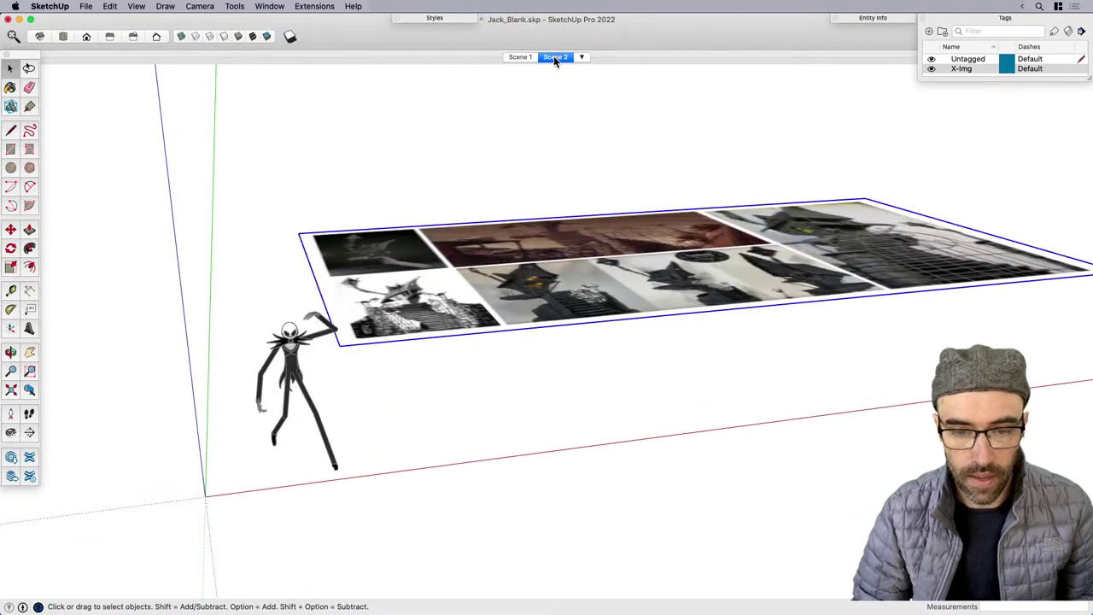
Rename Scene 2 as View and Scene 1 as Trace.
right_click(555, 57)
click(595, 112)
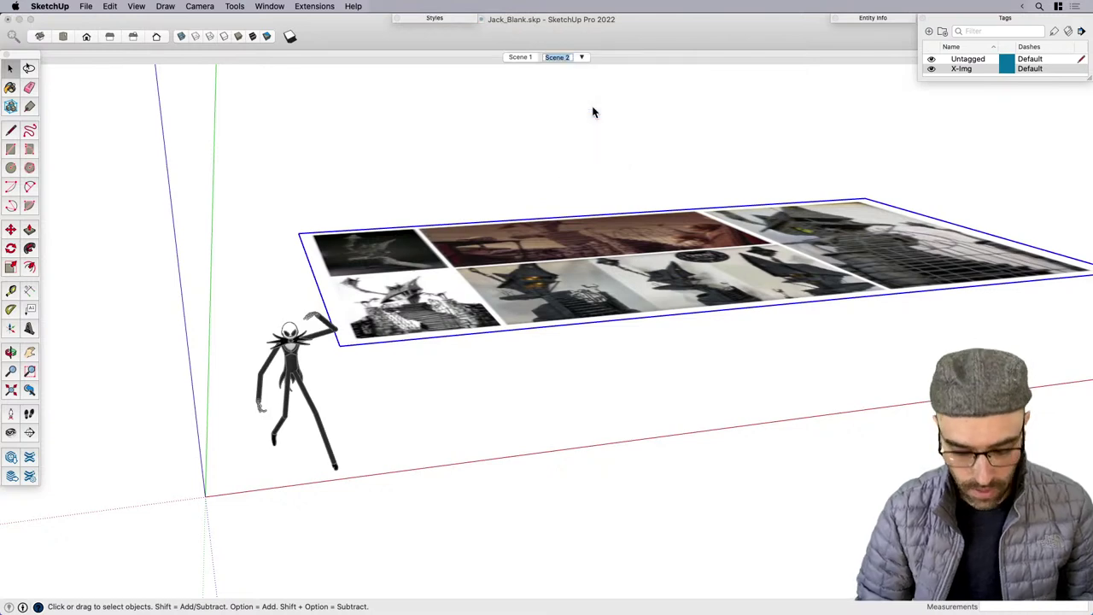
text(View)
key(Return)
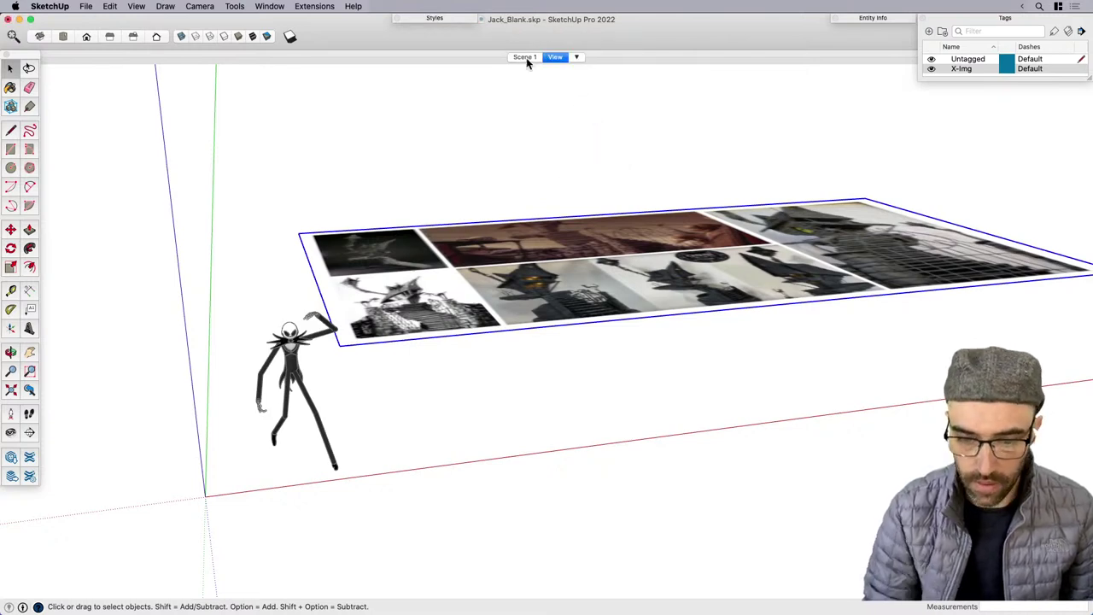
right_click(526, 57)
click(586, 117)
text(Tra)
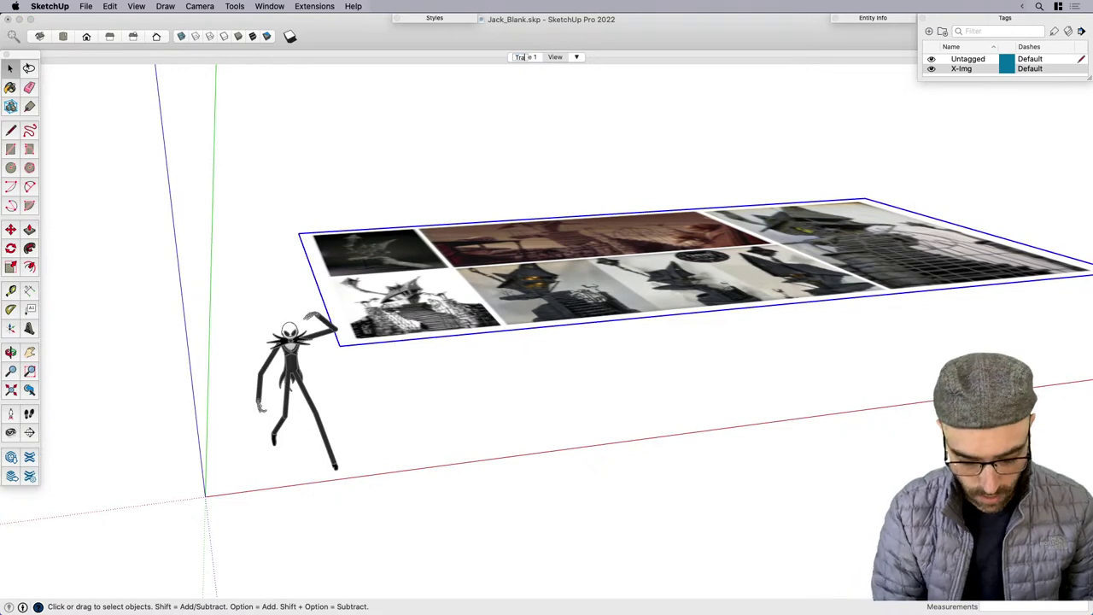
text(ce)
key(Return)
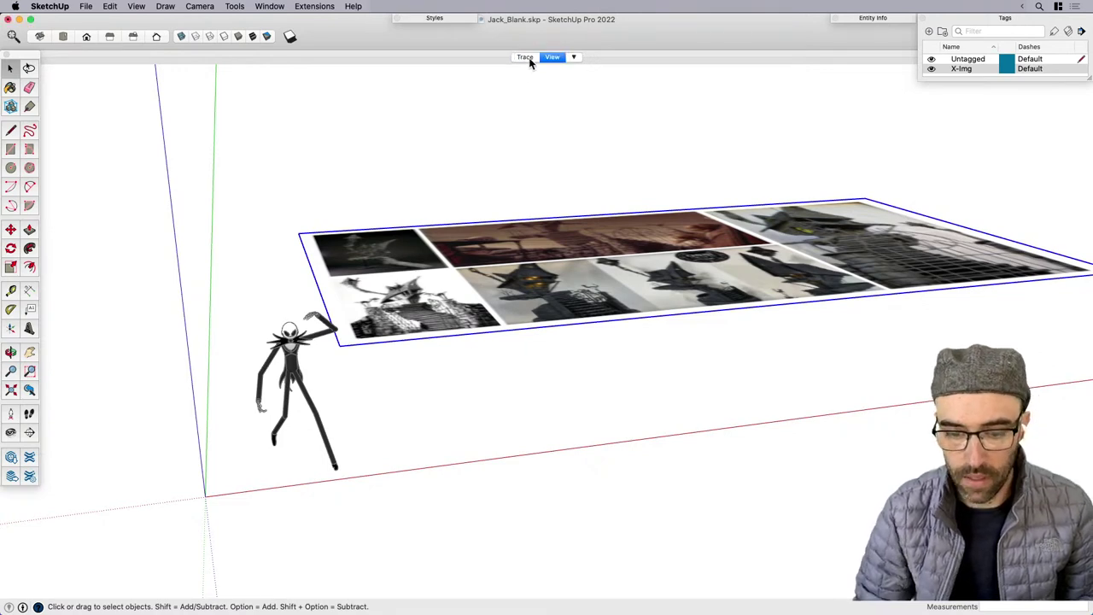
Check both scenes, then apply the original style without X-ray and update the View scene with it.
click(524, 57)
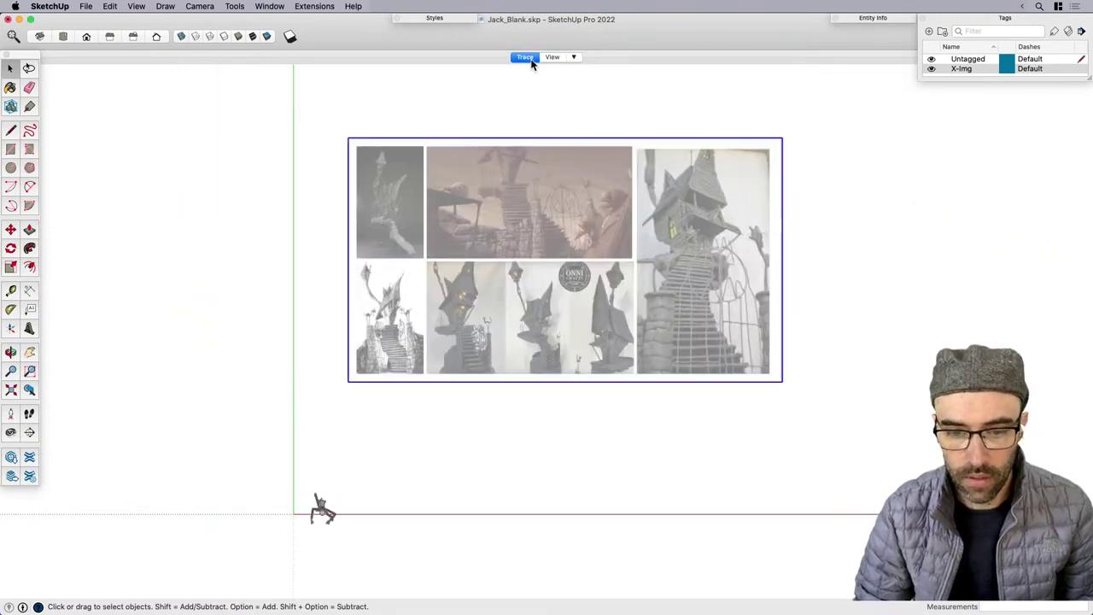
click(555, 57)
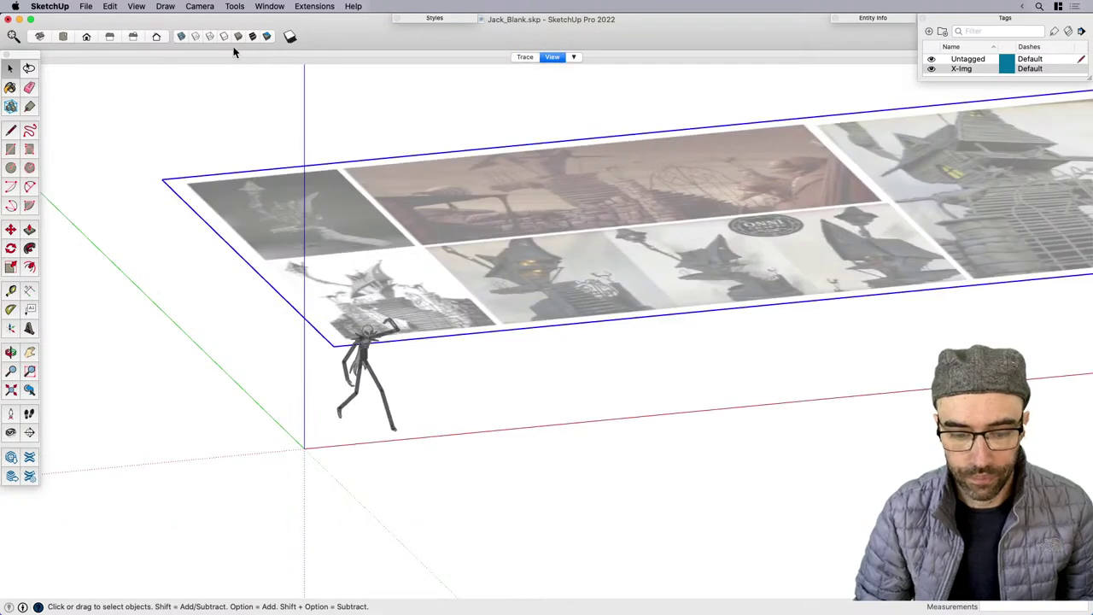
click(438, 20)
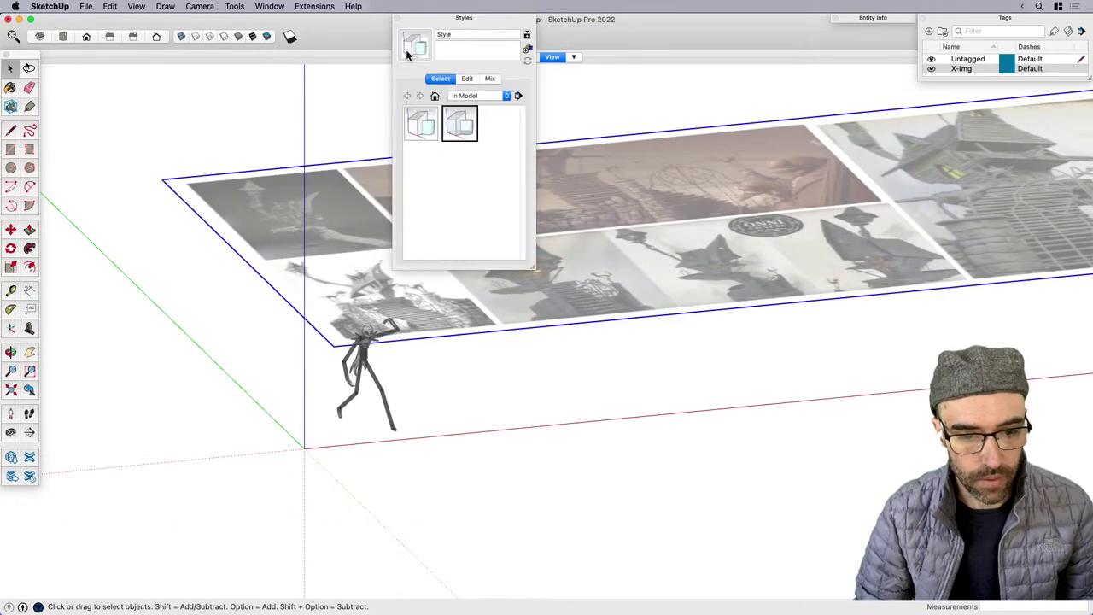
click(475, 18)
right_click(555, 57)
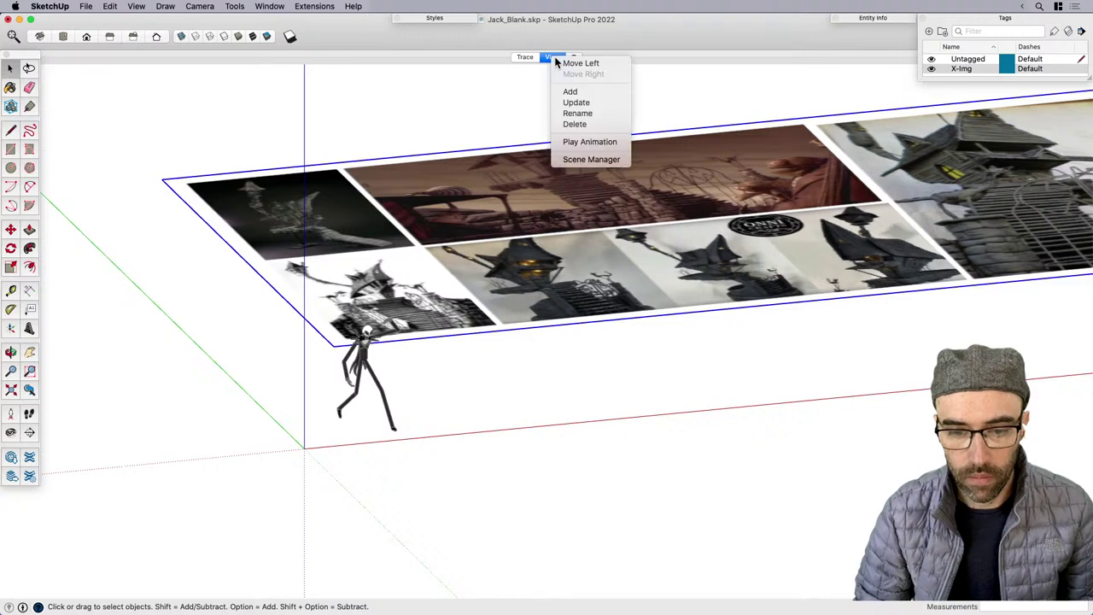
click(573, 104)
Switch the camera to Perspective and update the View scene with that projection.
click(208, 7)
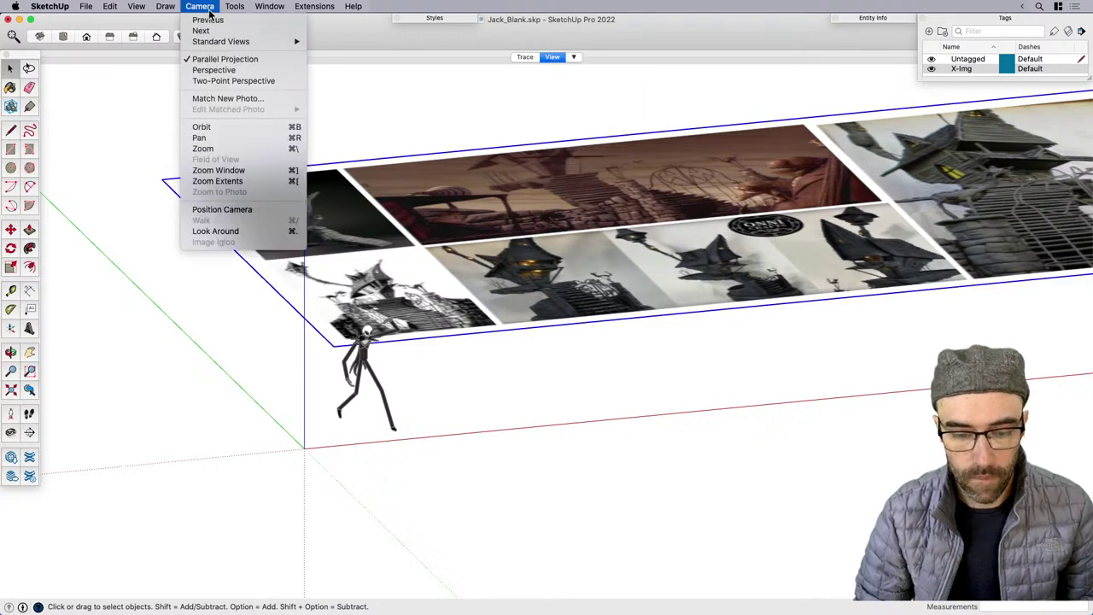
click(229, 71)
right_click(555, 58)
click(590, 102)
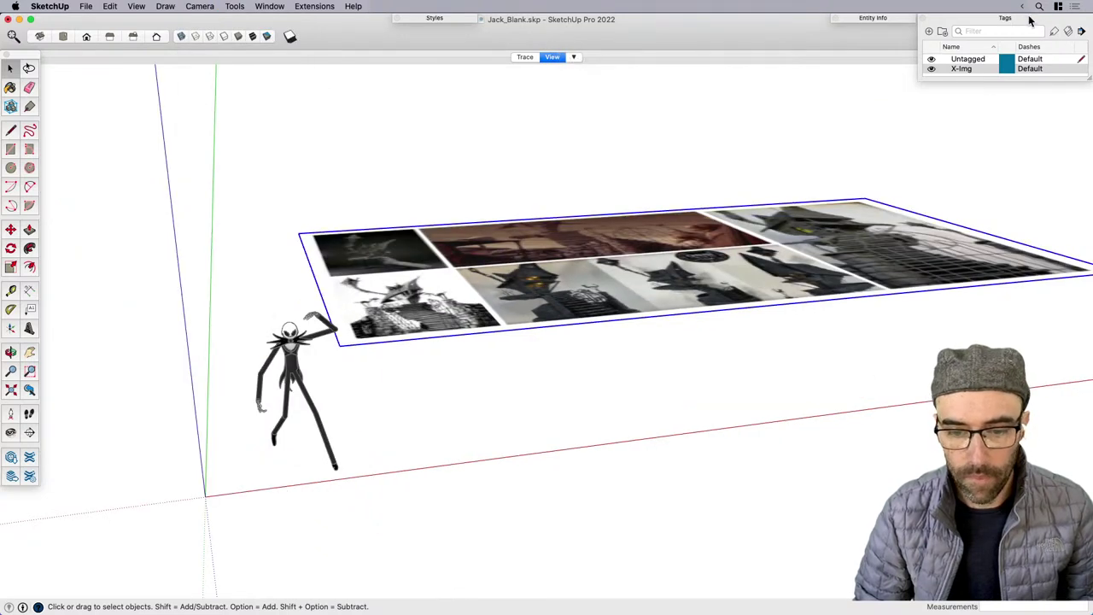
Hide the X-Img tag and update the View scene so that it keeps the reference image hidden.
click(931, 68)
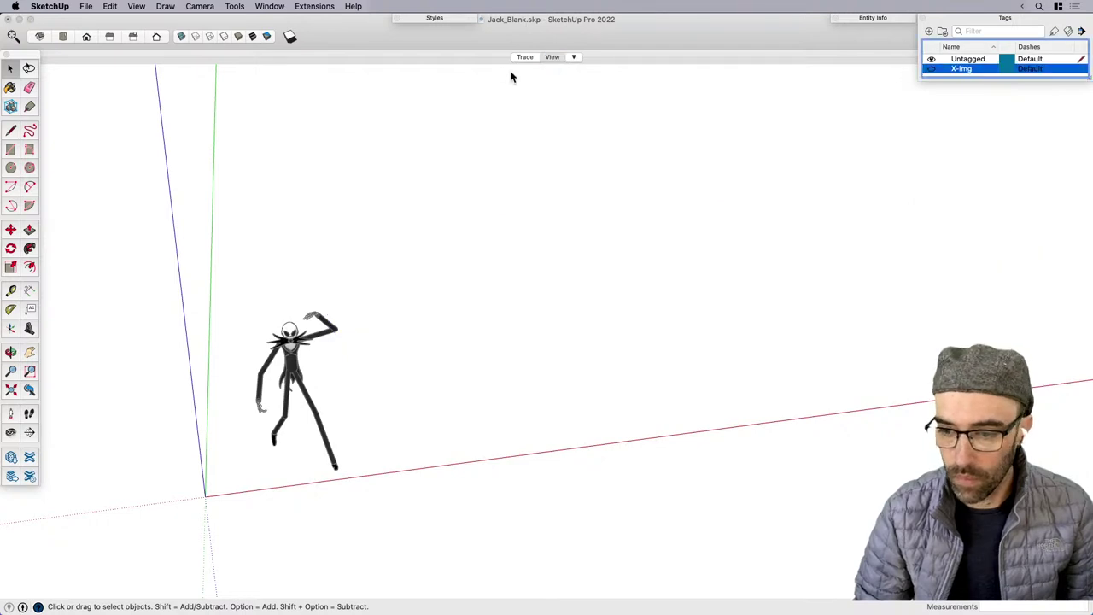
right_click(525, 61)
click(551, 103)
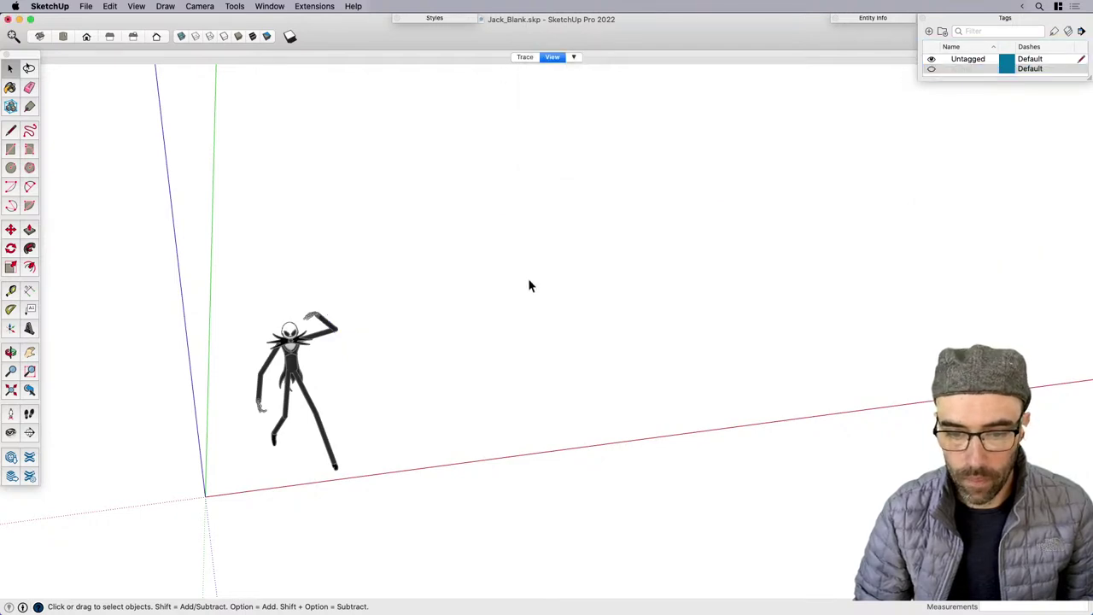
Draw a large circle on the ground along the red axis beside the Jack figure.
middle_drag(531, 341, 452, 379)
key(c)
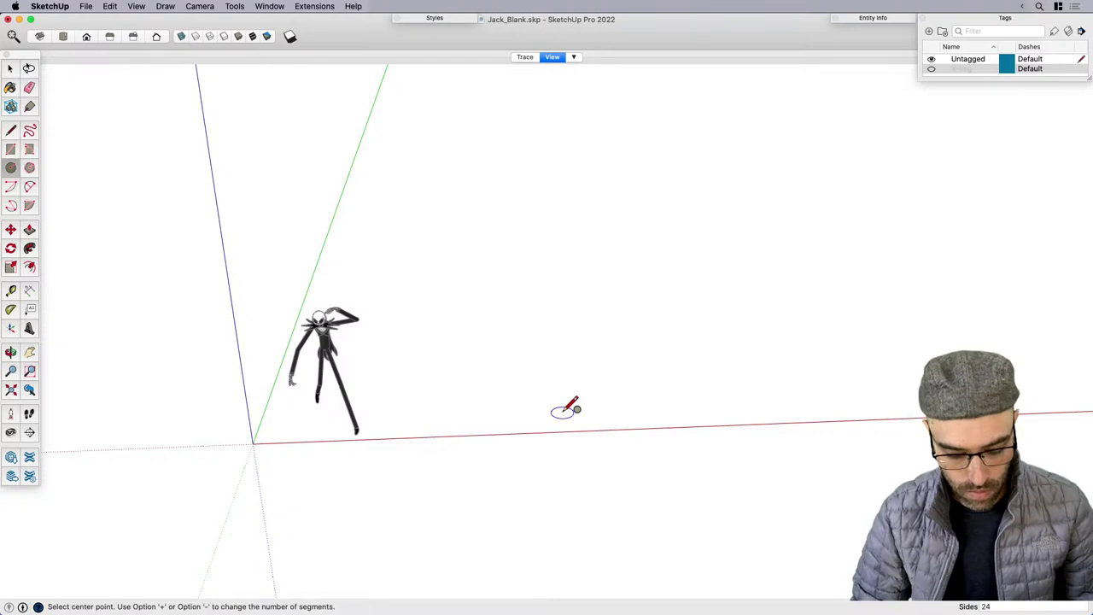
click(562, 412)
click(723, 351)
key(space)
scroll(632, 378, down, 3)
click(609, 416)
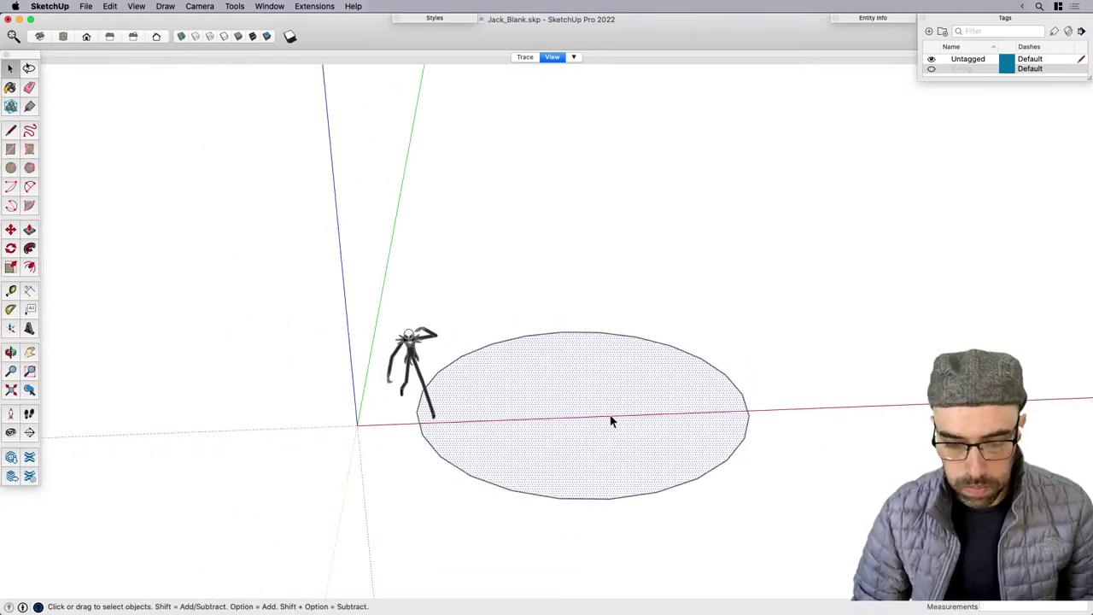
Move the circle's face across the ground away from Jack, clear of the red axis.
key(m)
click(590, 439)
click(666, 367)
key(space)
middle_drag(666, 367, 728, 397)
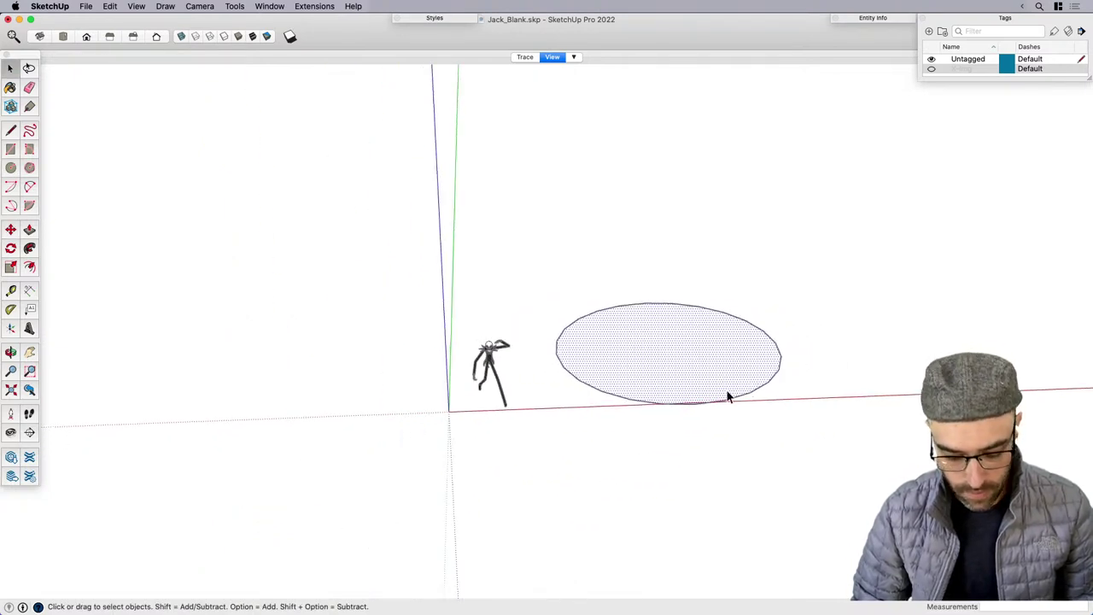
Offset the circle's edge outward by about 1' 3 5/8" to form a surrounding ring.
scroll(714, 373, down, 2)
key(f)
click(747, 385)
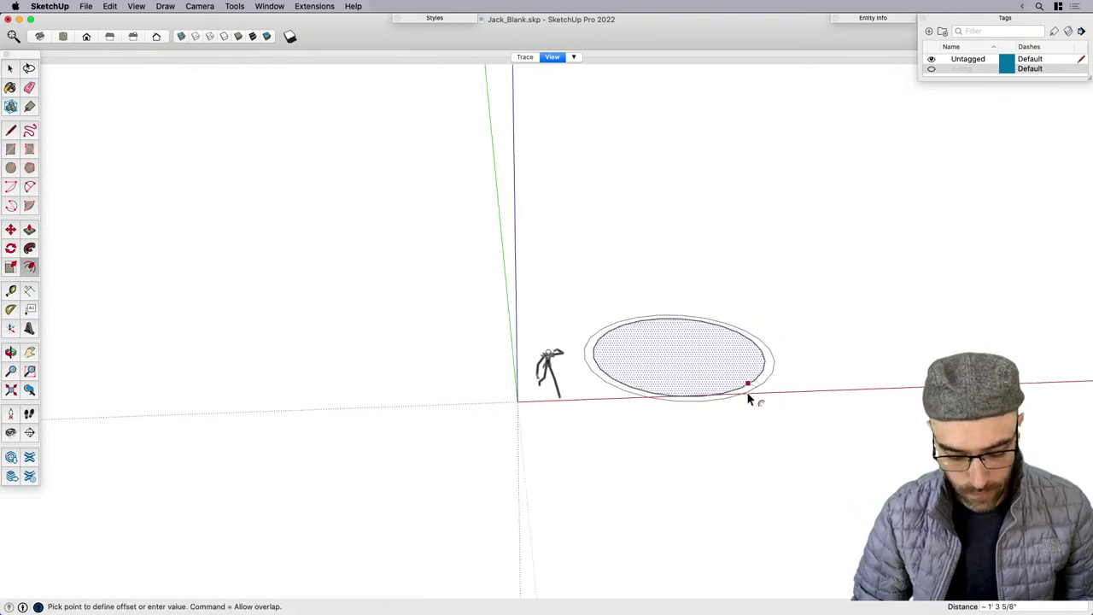
click(748, 399)
key(space)
Select both concentric circles and move them together farther back from the red axis.
middle_drag(815, 393, 684, 341)
drag(427, 256, 844, 454)
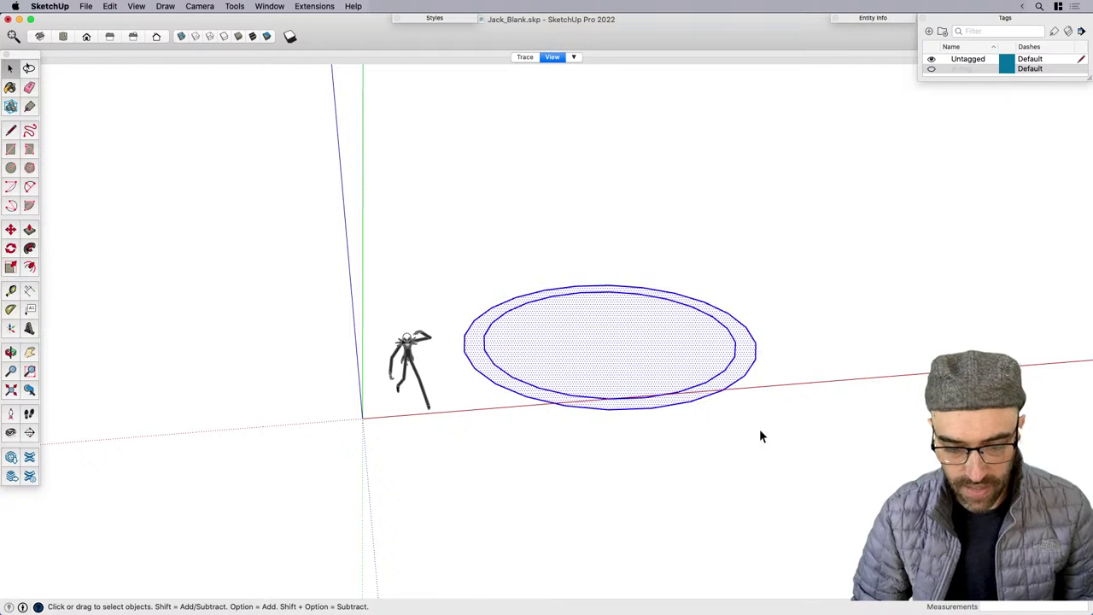
key(m)
click(657, 414)
key(space)
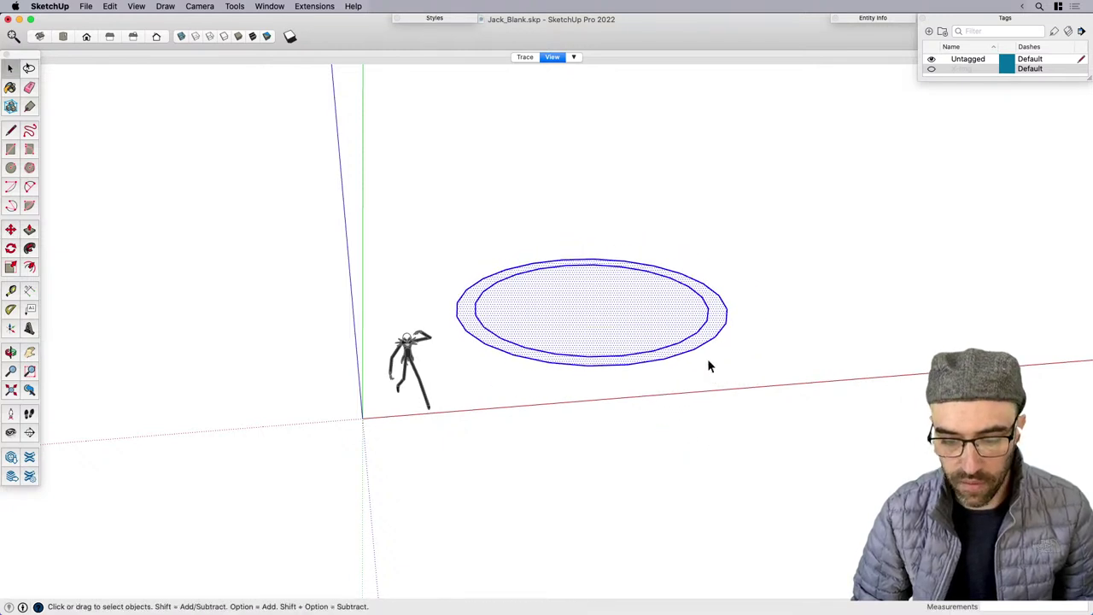
scroll(708, 359, down, 1)
click(776, 354)
middle_drag(776, 353, 544, 325)
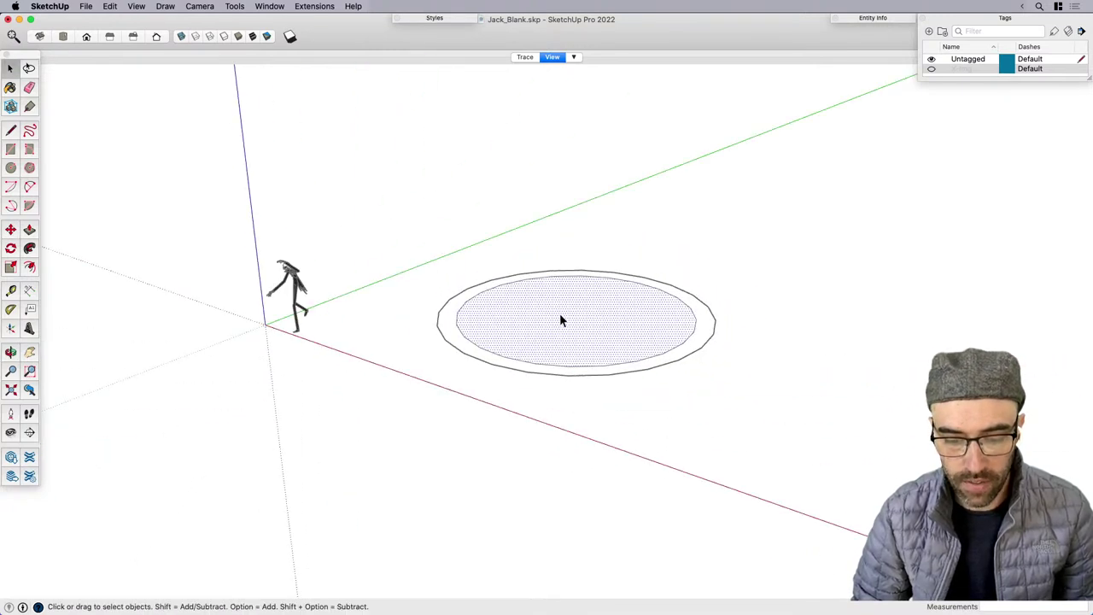
Turn off the X-Img tag again and resave the View scene with the reference image hidden behind the circles.
click(525, 58)
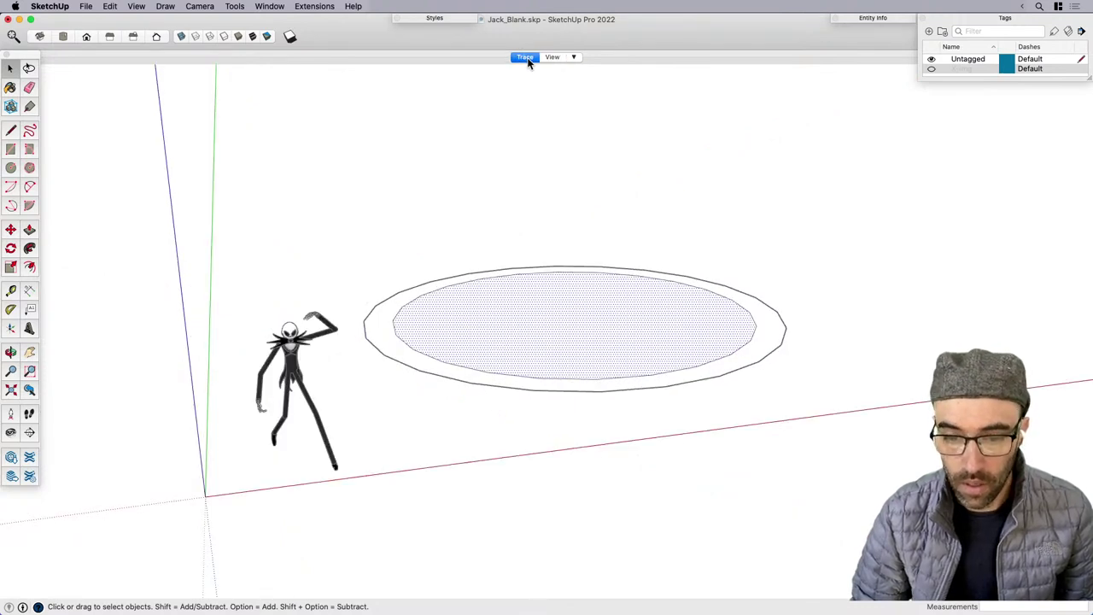
click(269, 6)
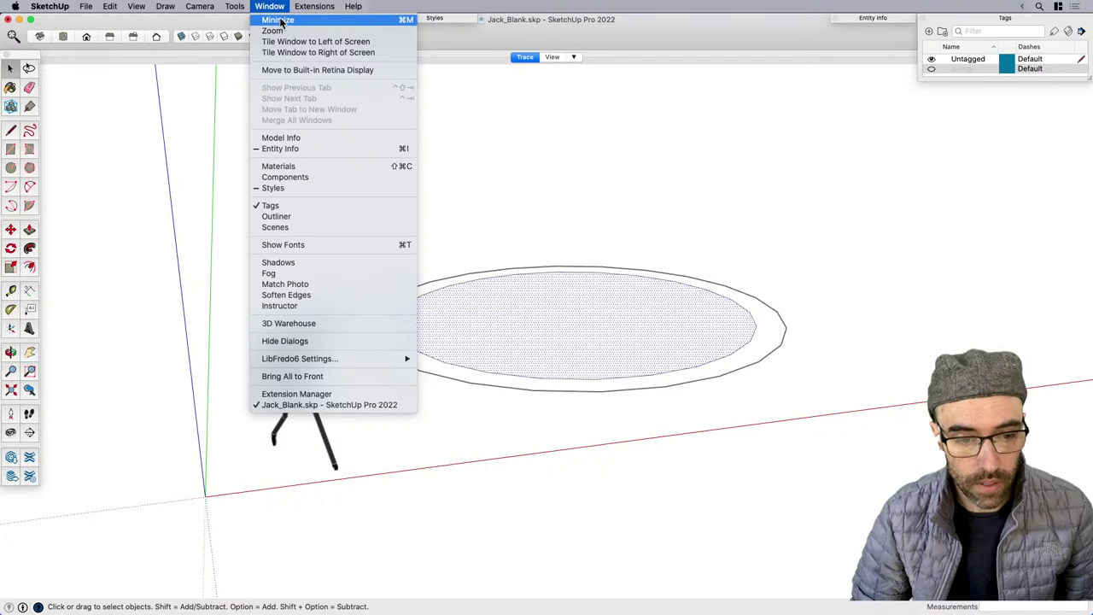
click(547, 65)
click(552, 57)
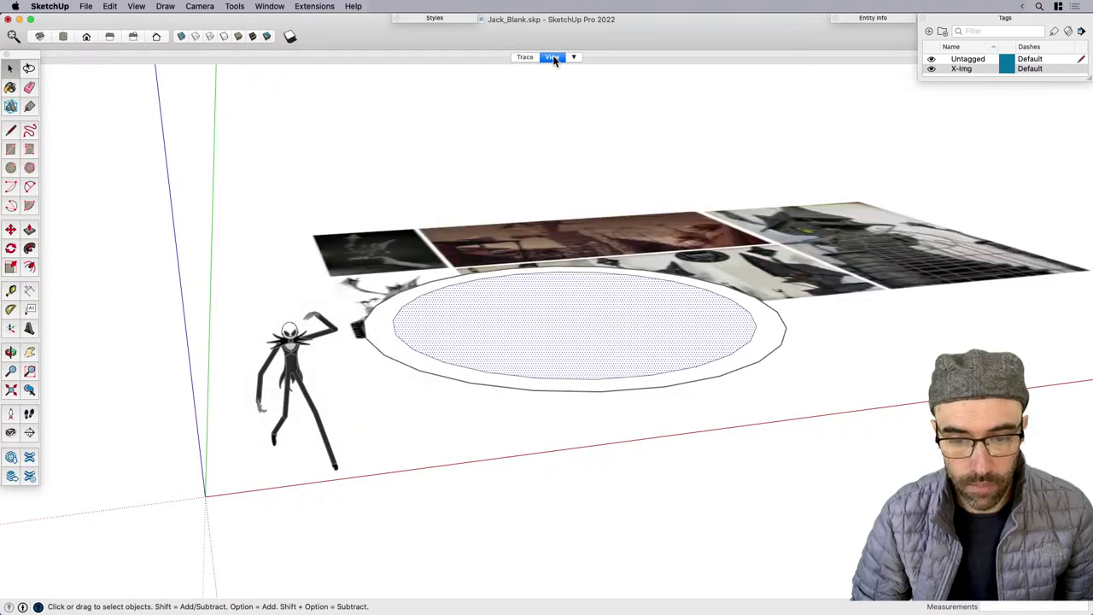
click(932, 69)
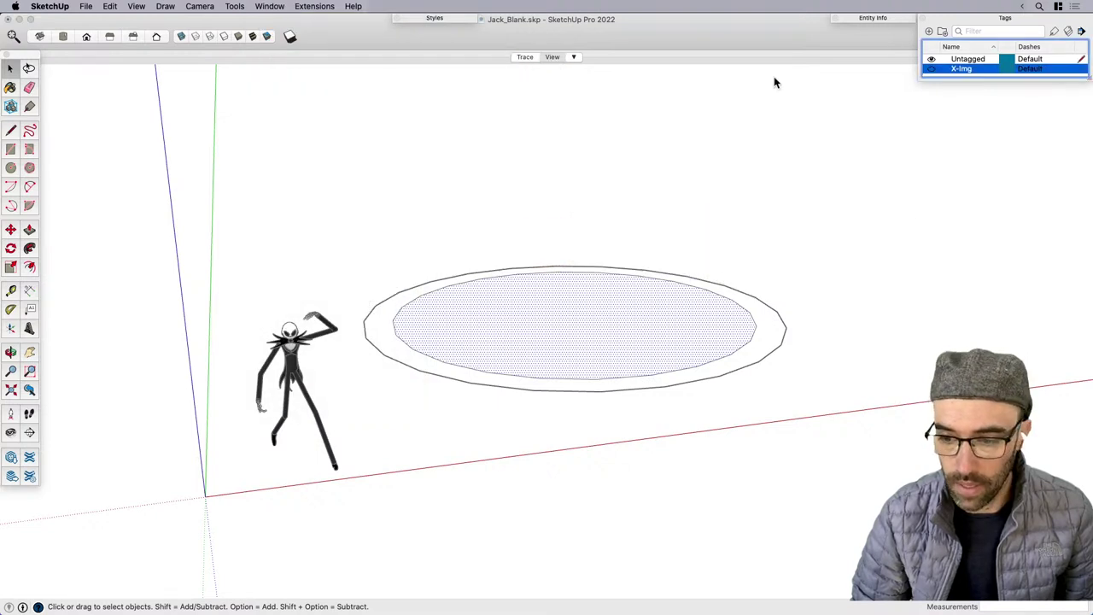
right_click(561, 57)
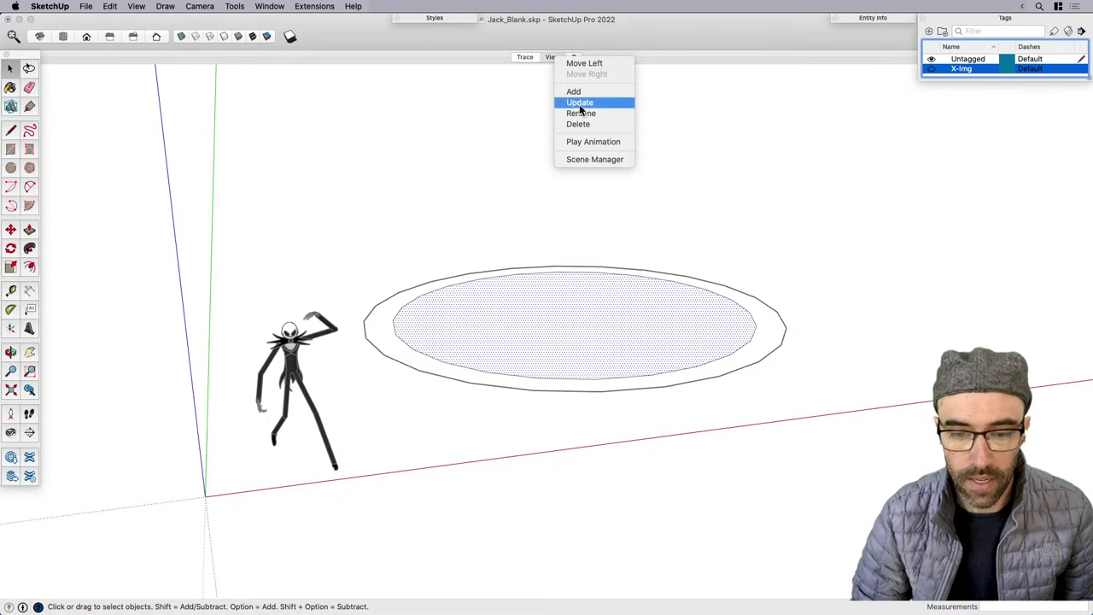
click(580, 104)
Go to the Trace scene, switch the camera to Parallel Projection and apply the X-ray style.
click(525, 56)
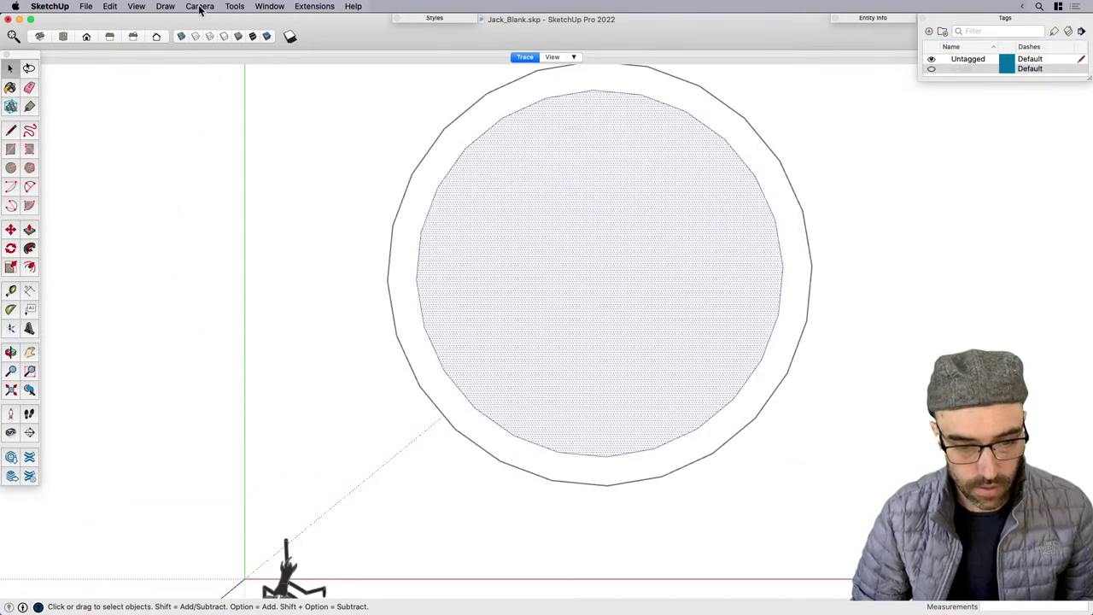
click(200, 6)
click(218, 58)
click(434, 18)
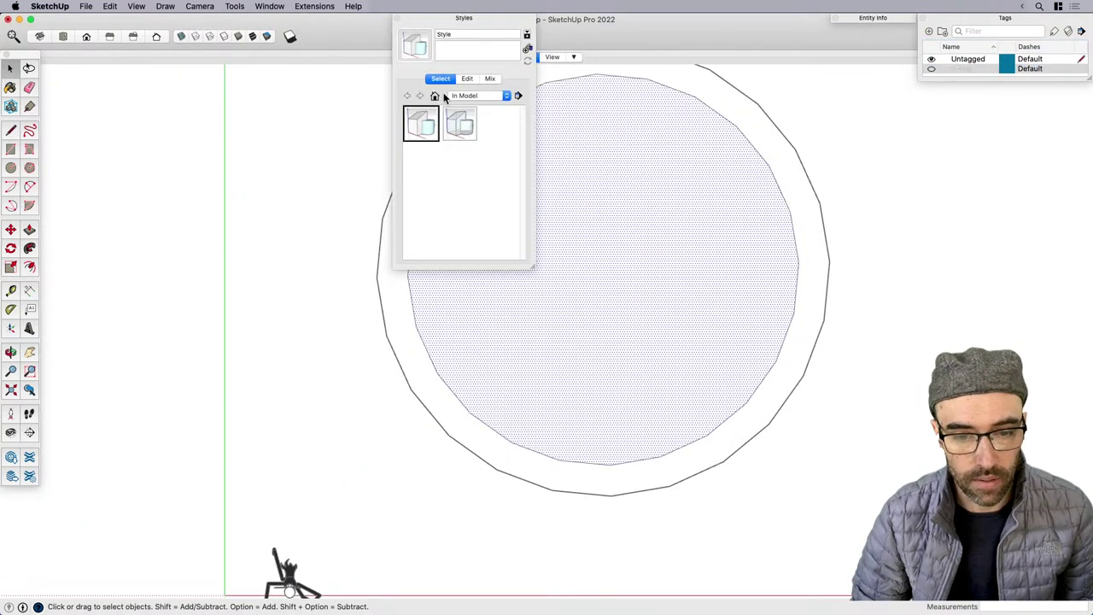
click(459, 125)
click(461, 19)
Show the X-Img tag and update the Trace scene with the visible reference image and X-ray style.
click(933, 70)
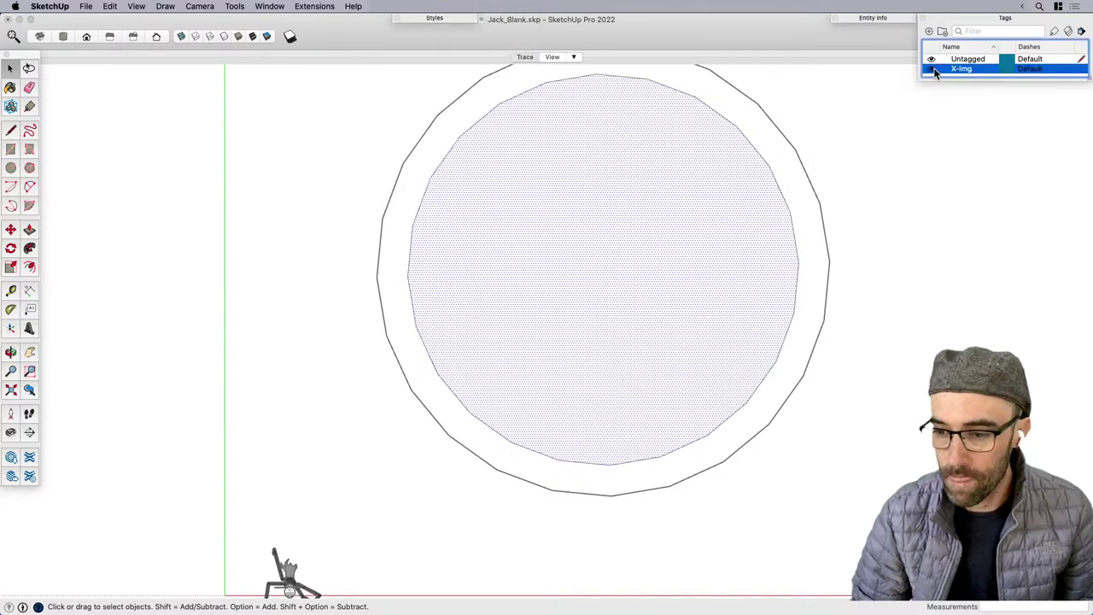
click(515, 55)
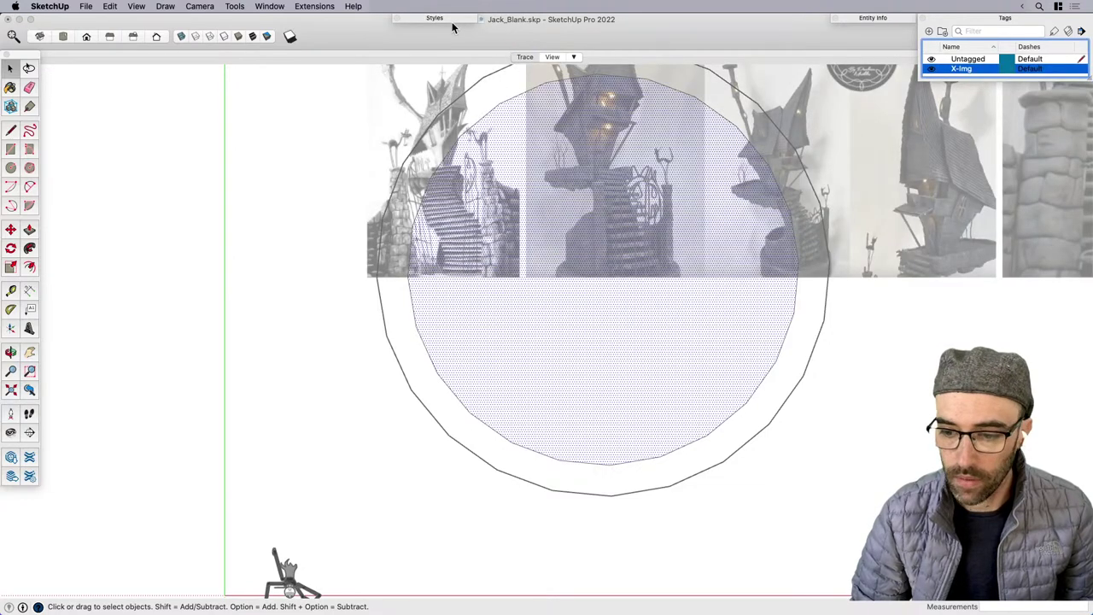
right_click(527, 56)
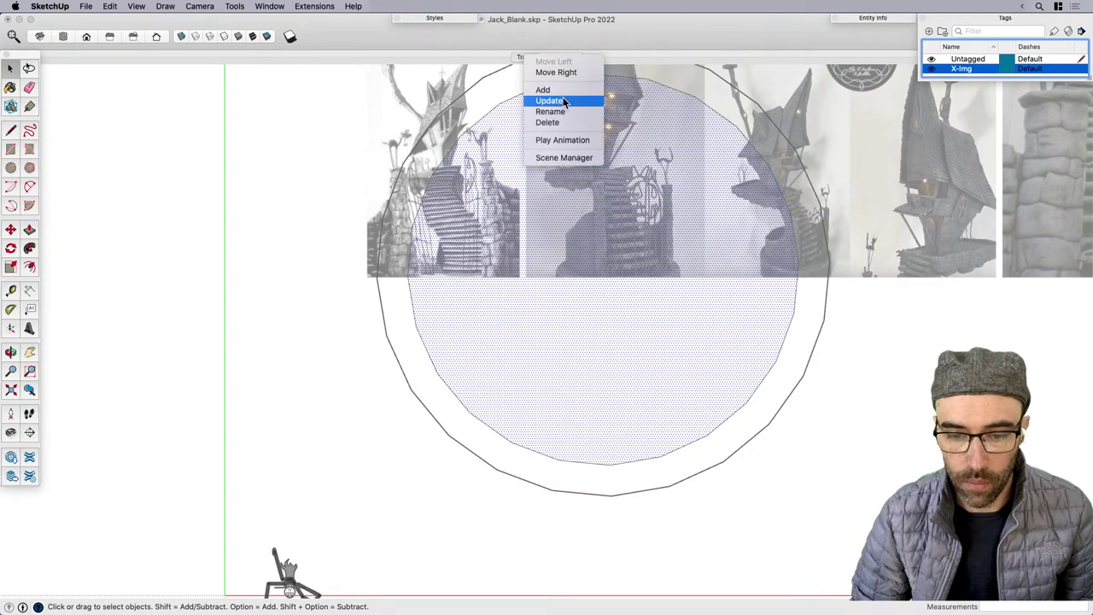
click(560, 99)
click(527, 56)
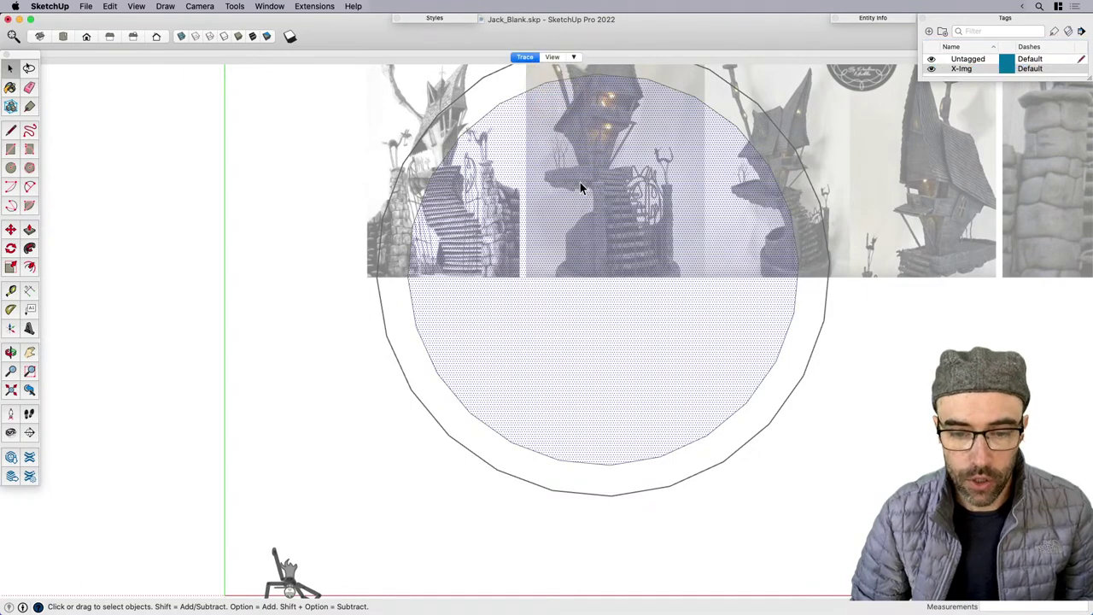
Frame the whole reference image in the view, update the Trace scene with it, and check both scenes.
key(h)
drag(640, 182, 578, 350)
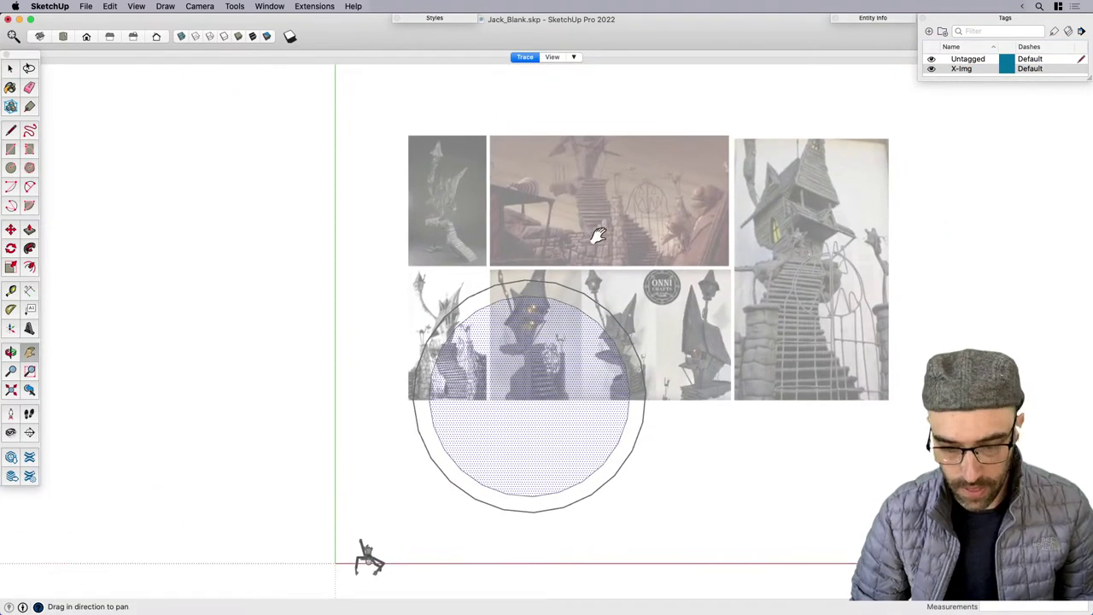
scroll(615, 230, up, 3)
right_click(534, 57)
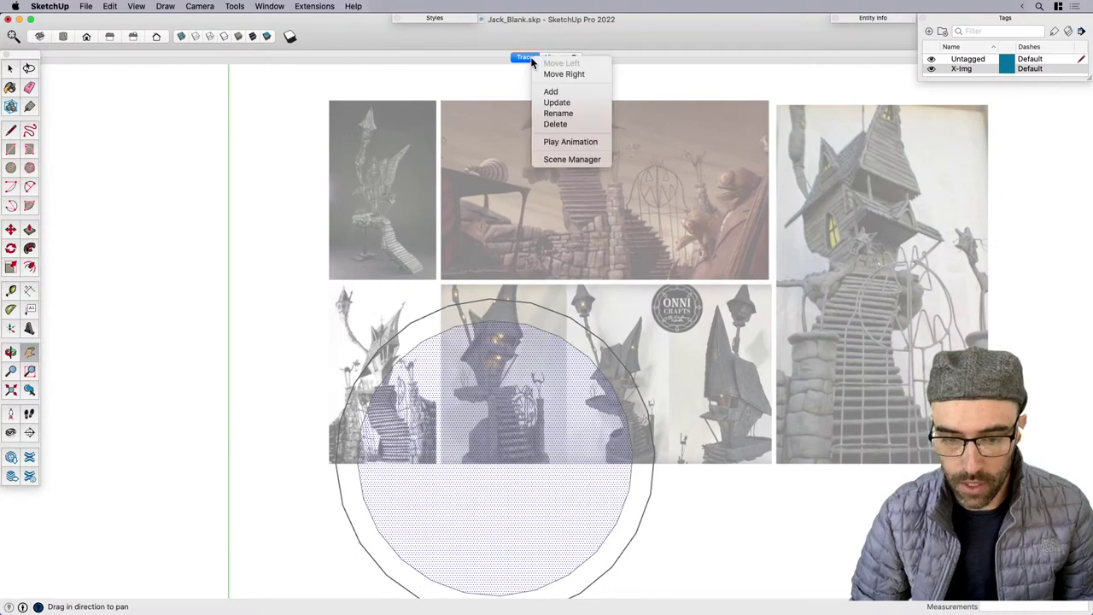
click(560, 103)
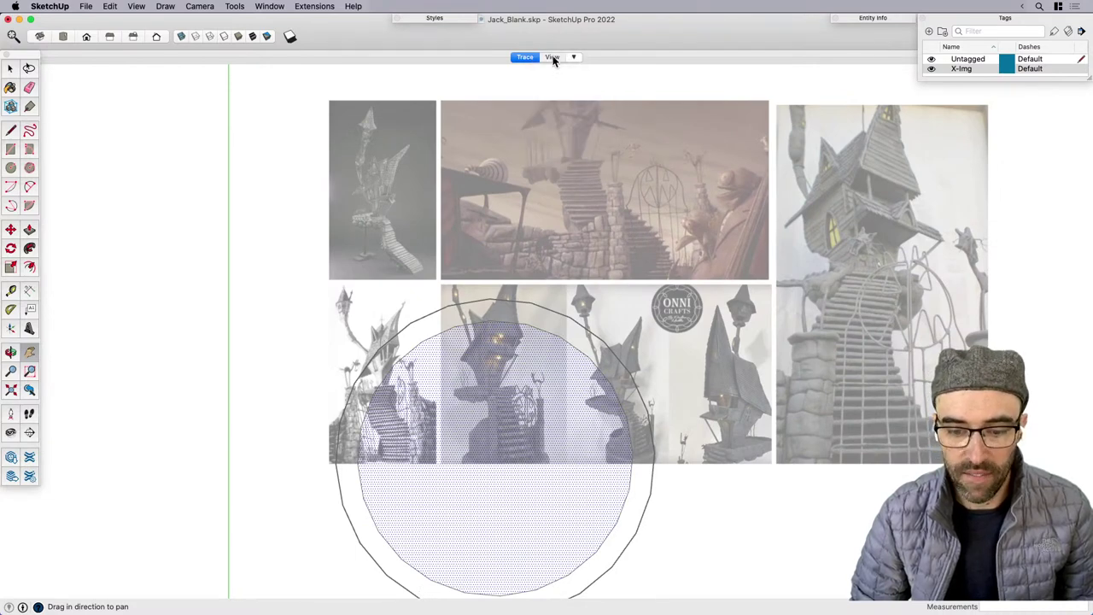
click(553, 57)
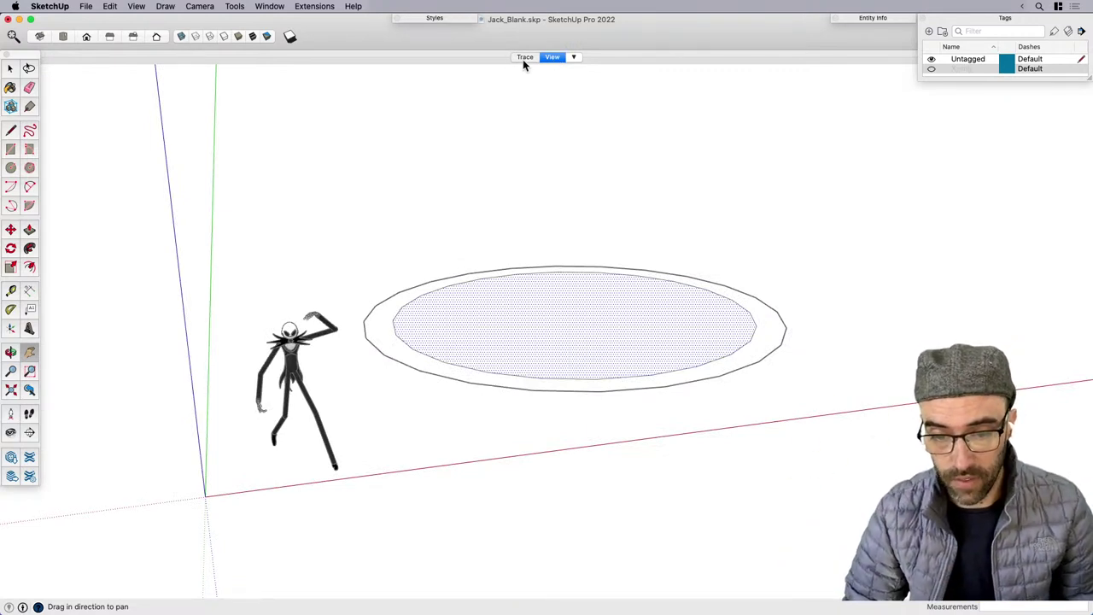
click(525, 57)
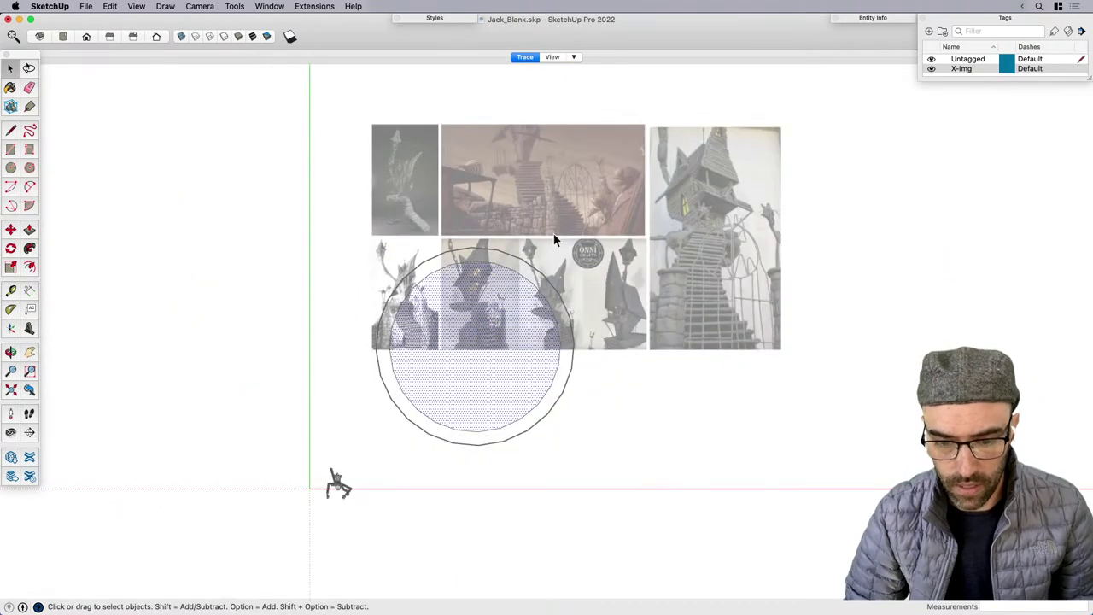
Move the reference image about 37' 7 3/4" along the ground so it sits clear beside the circles.
key(m)
click(578, 279)
key(Escape)
key(space)
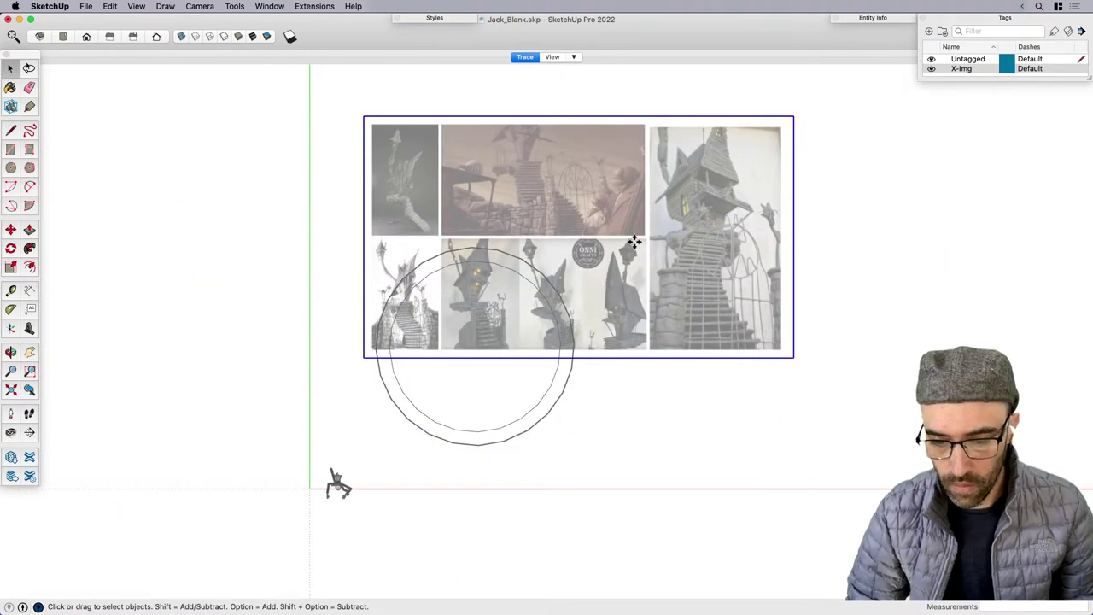
key(m)
click(634, 242)
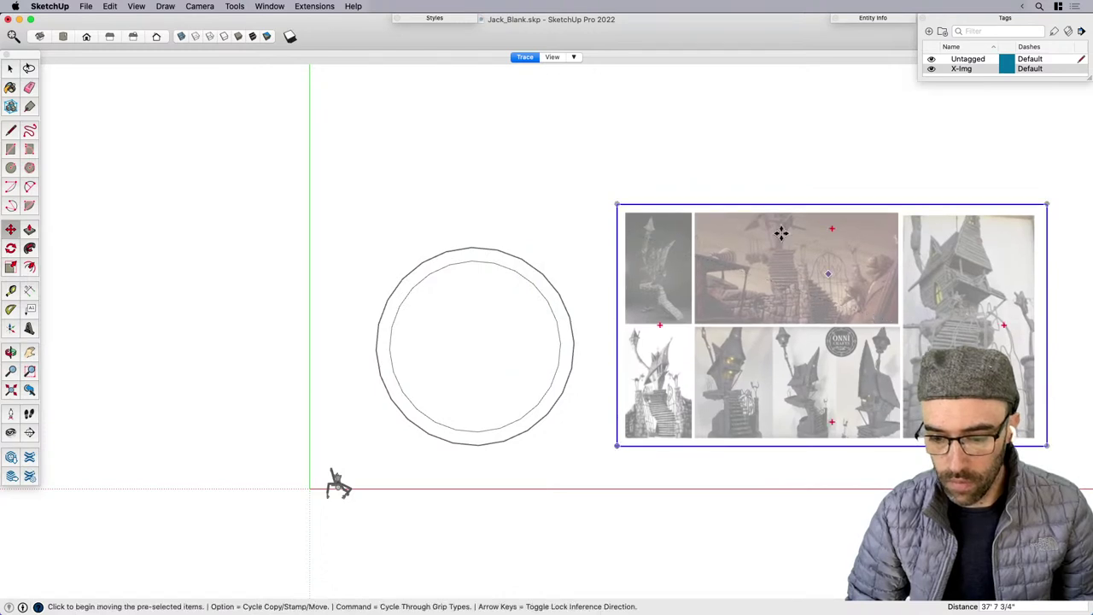
key(space)
Update the Trace scene with a closer top view of the circles and the relocated reference image.
scroll(731, 273, up, 2)
key(space)
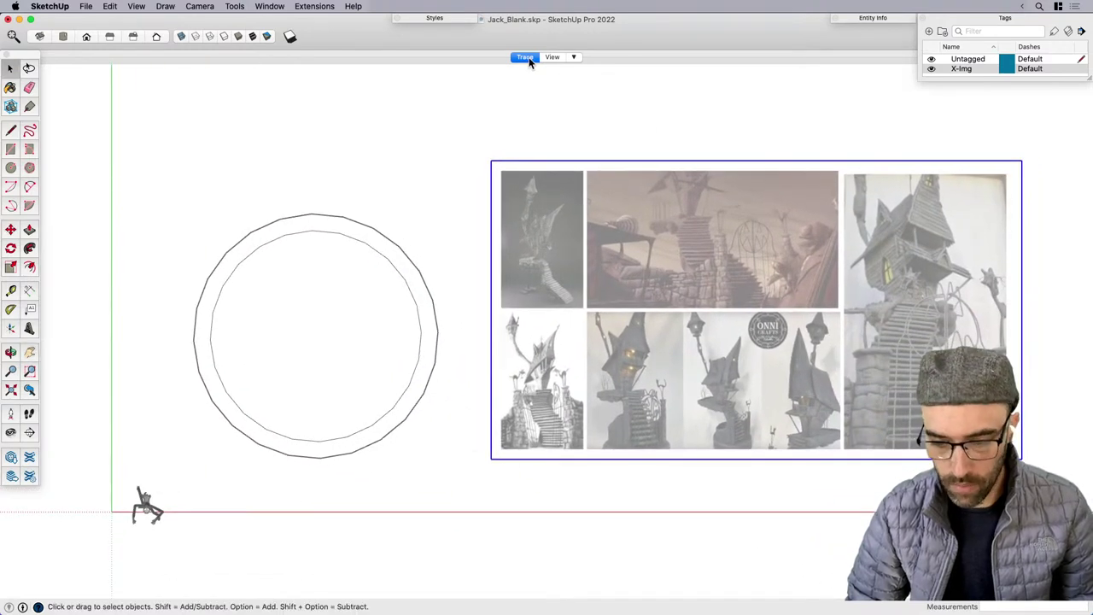
right_click(529, 57)
click(574, 104)
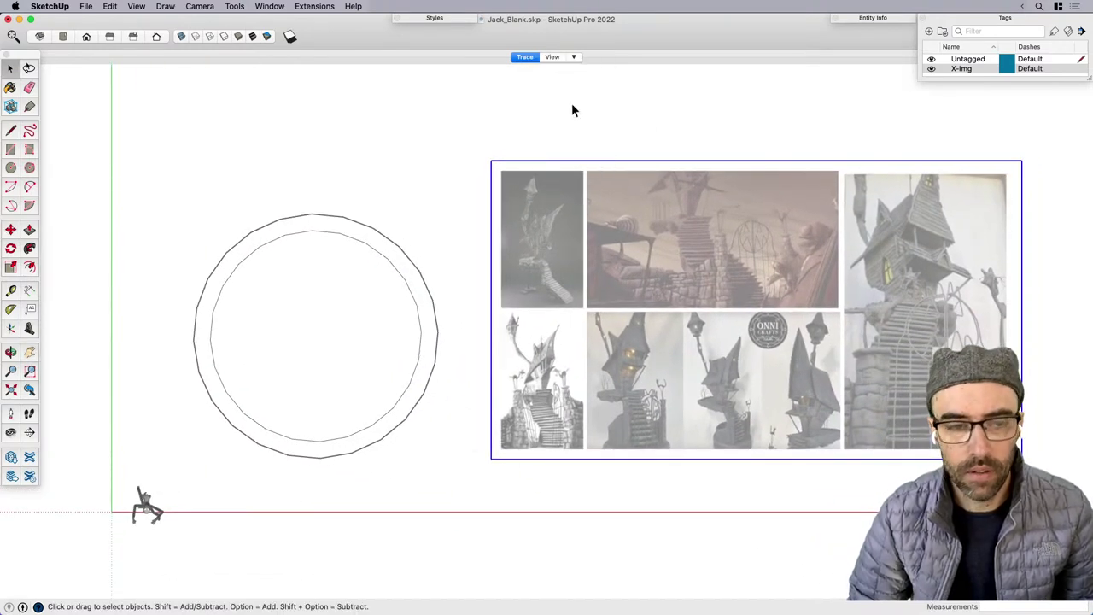
click(589, 102)
Select both concentric circles with all their connected edges and faces and make them a group.
key(o)
drag(688, 213, 444, 337)
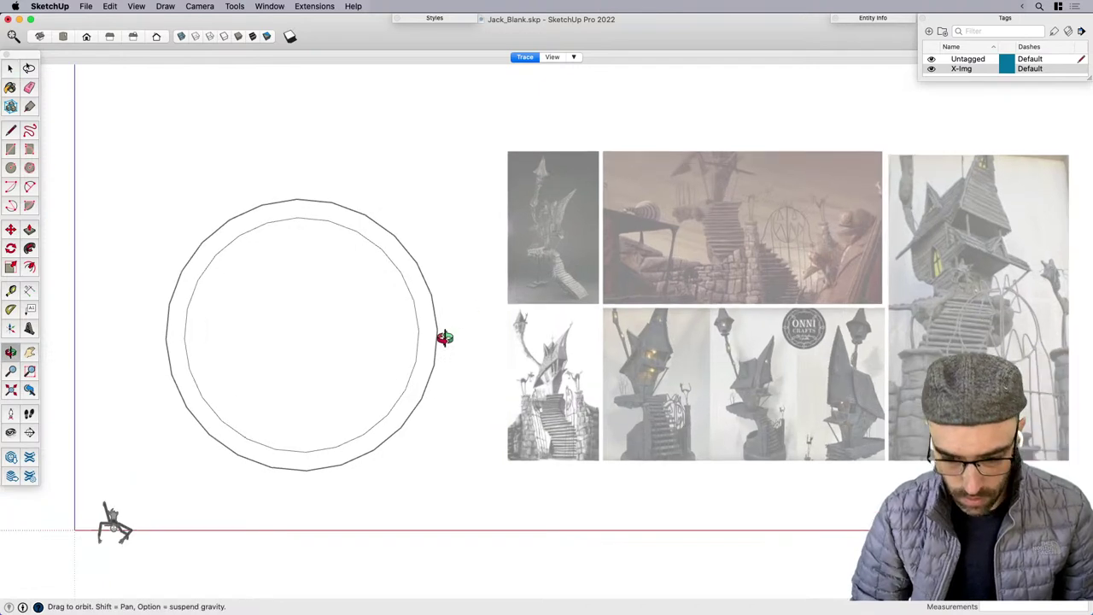
middle_drag(444, 337, 416, 231)
click(383, 343)
scroll(383, 341, up, 3)
triple_click(383, 323)
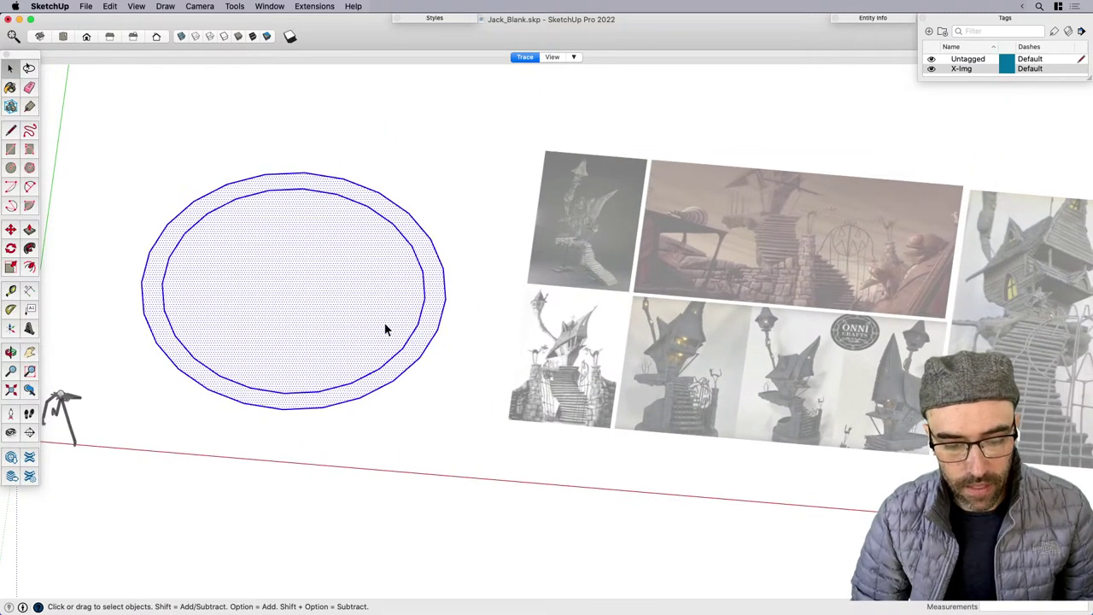
key(super+g)
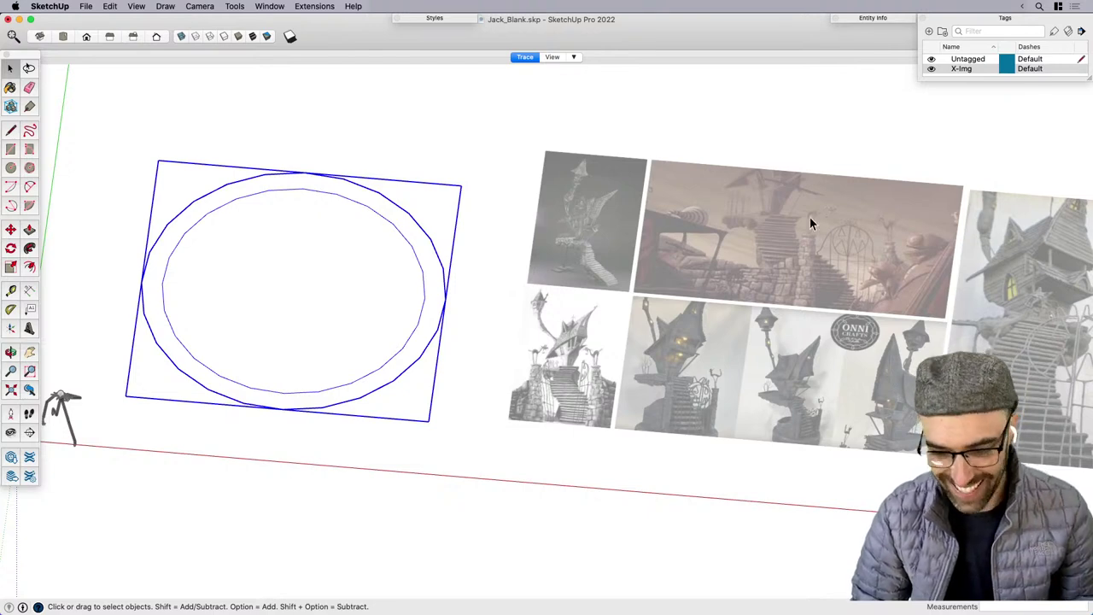
Collapse the Tags window and examine the crooked house reference images close up from directly above.
click(1006, 24)
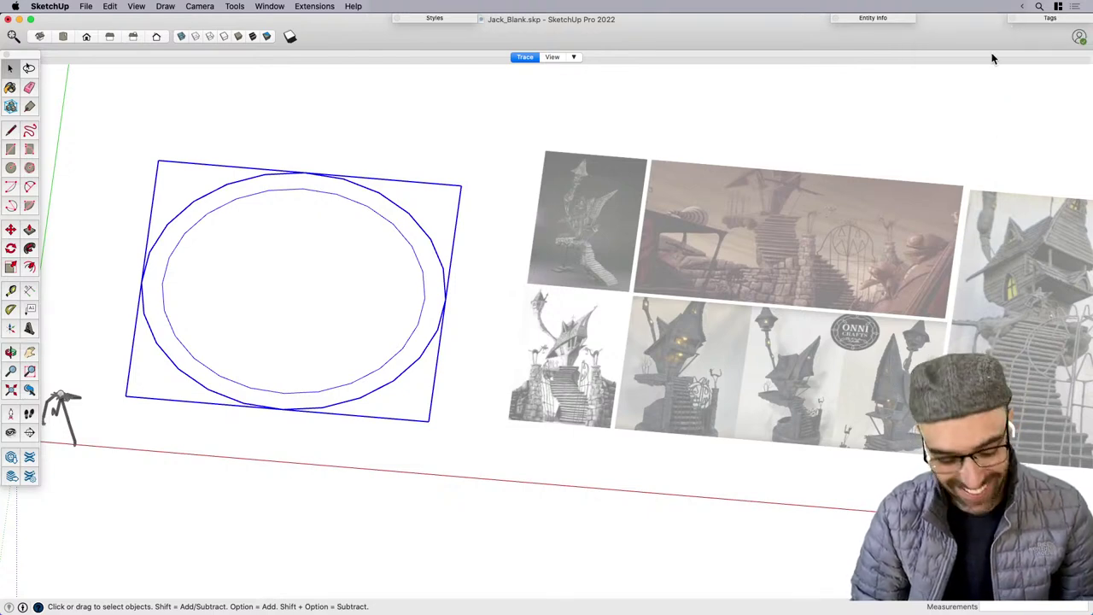
key(super+1)
click(858, 243)
shift+middle_drag(842, 346, 823, 345)
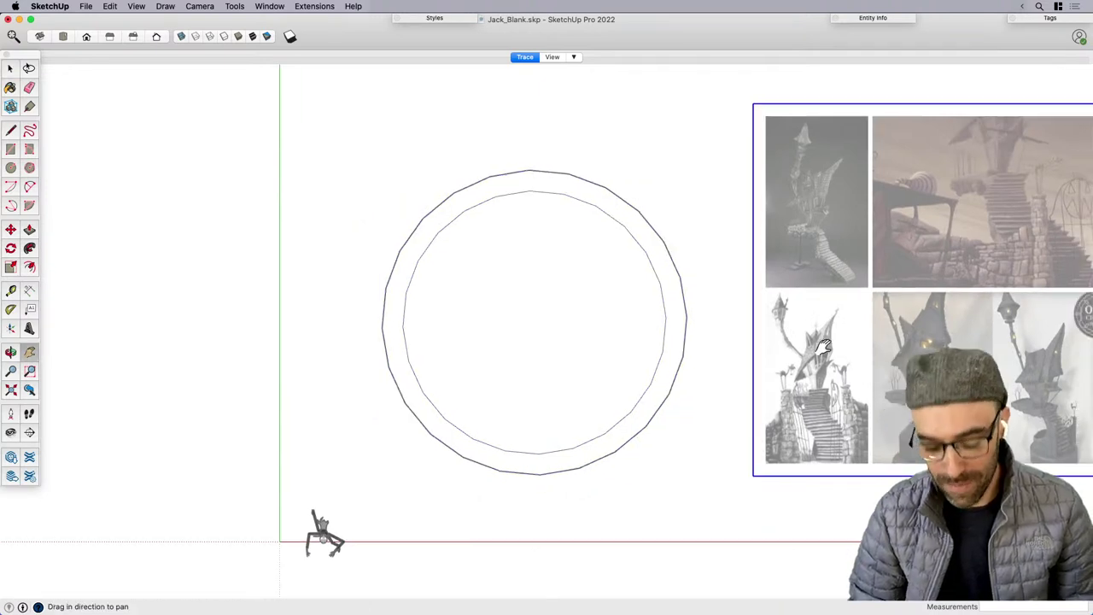
drag(823, 346, 461, 371)
scroll(650, 267, up, 3)
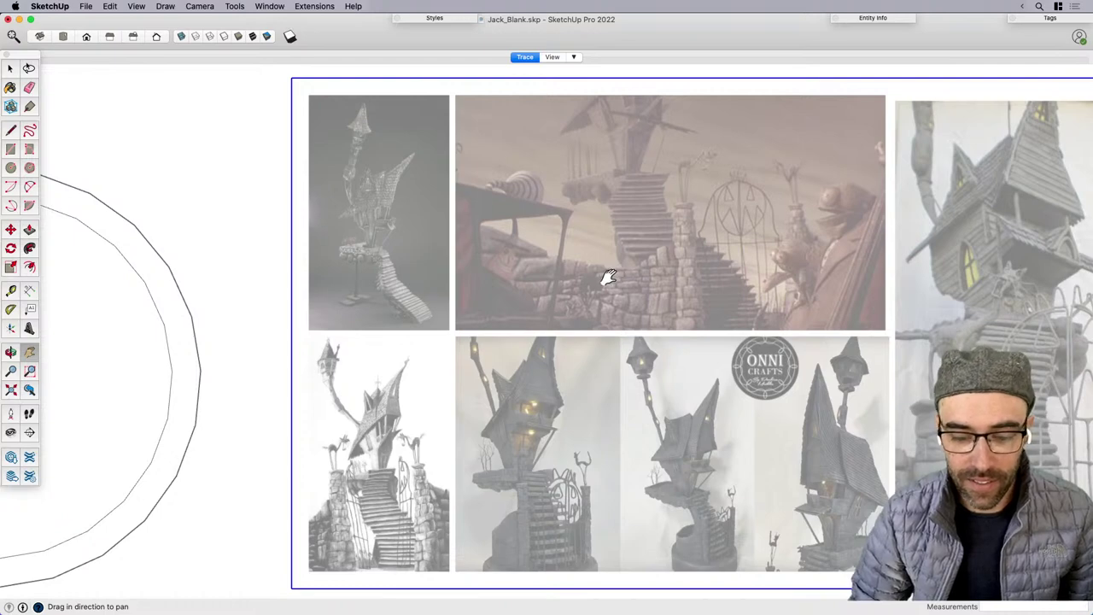
scroll(608, 278, down, 3)
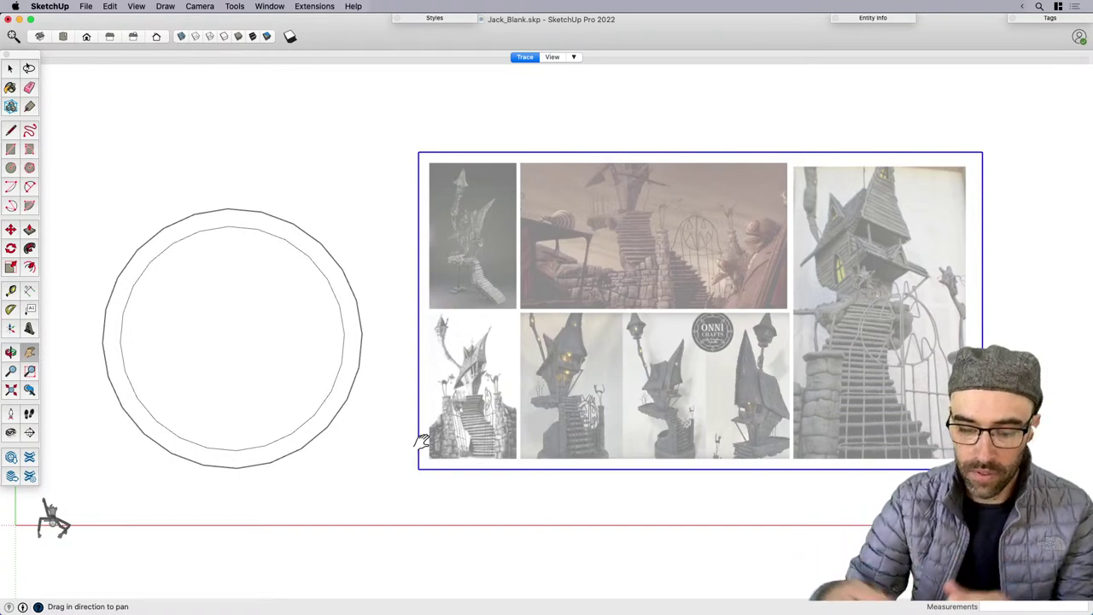
scroll(604, 401, up, 3)
scroll(604, 402, up, 2)
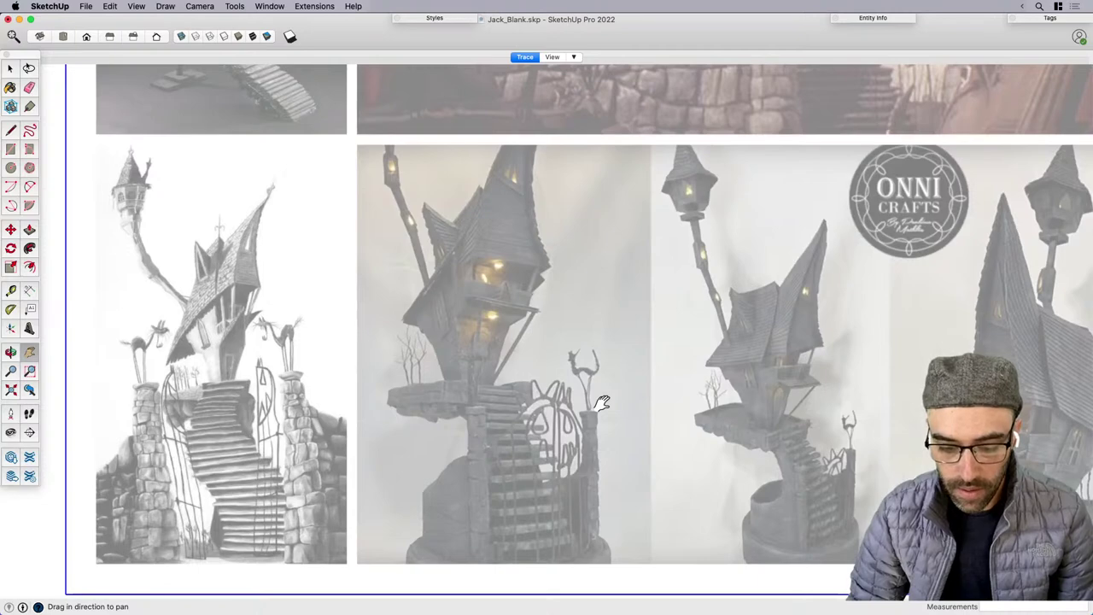
Examine the overhanging platform, staircase, gate and lantern tower in the lower row of crooked house reference images.
scroll(532, 459, up, 4)
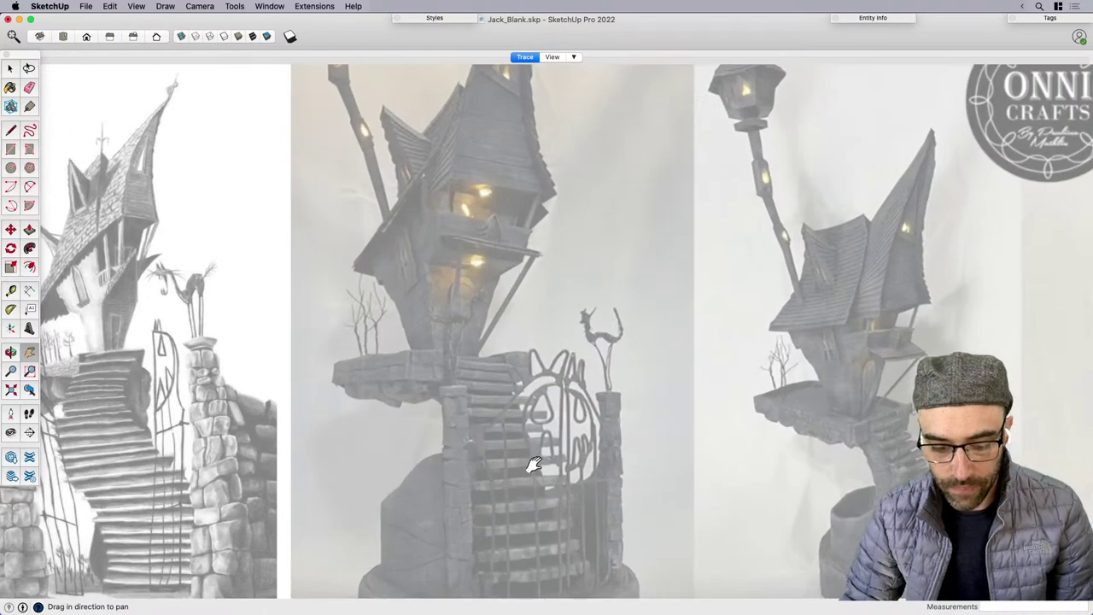
scroll(647, 443, up, 2)
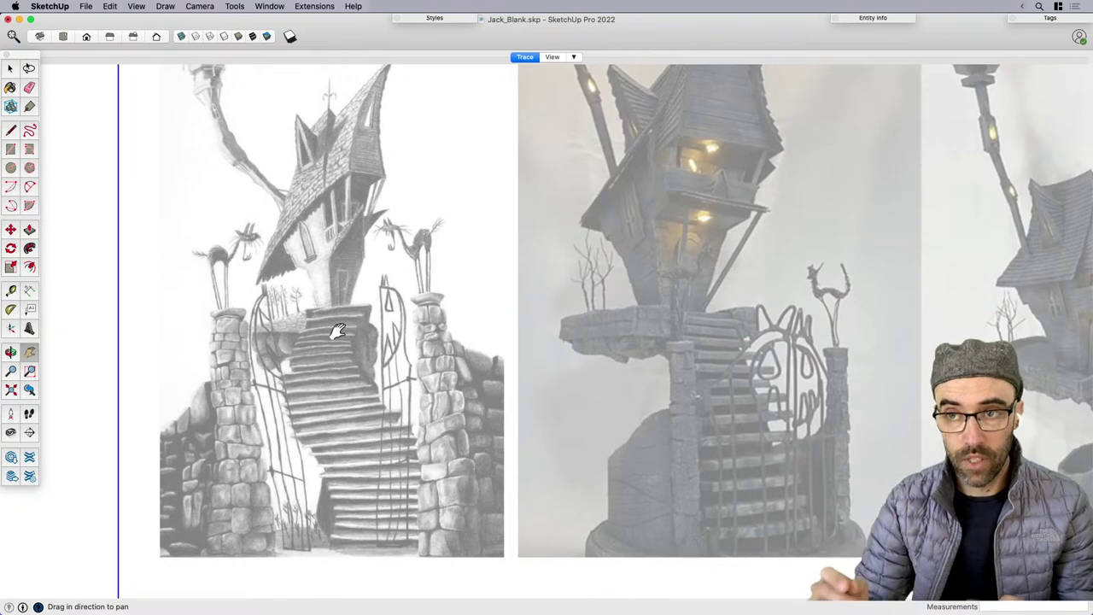
drag(323, 293, 331, 322)
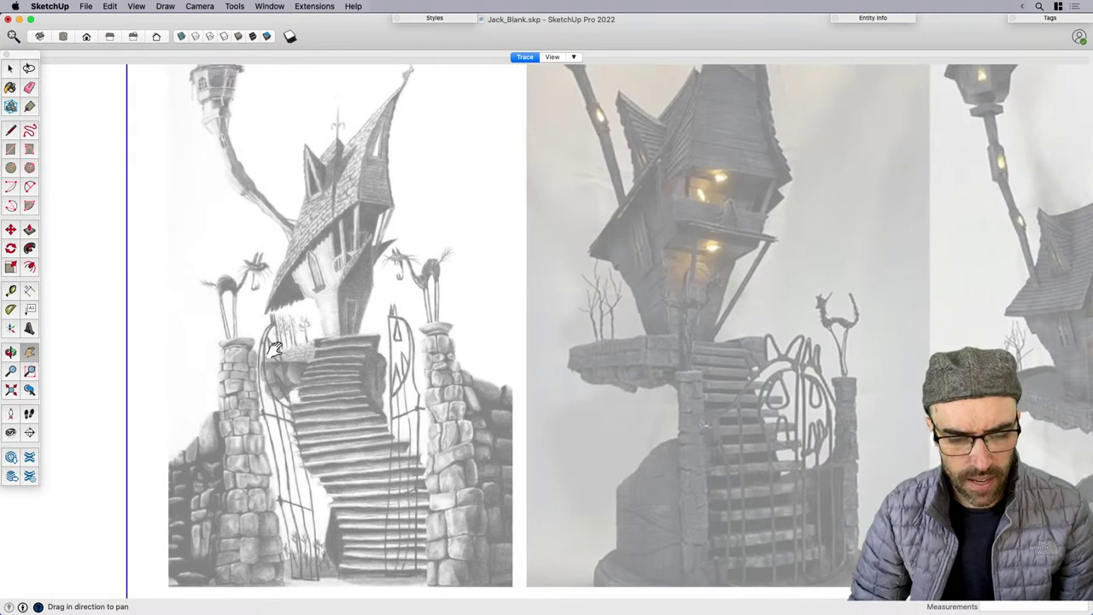
drag(655, 378, 495, 313)
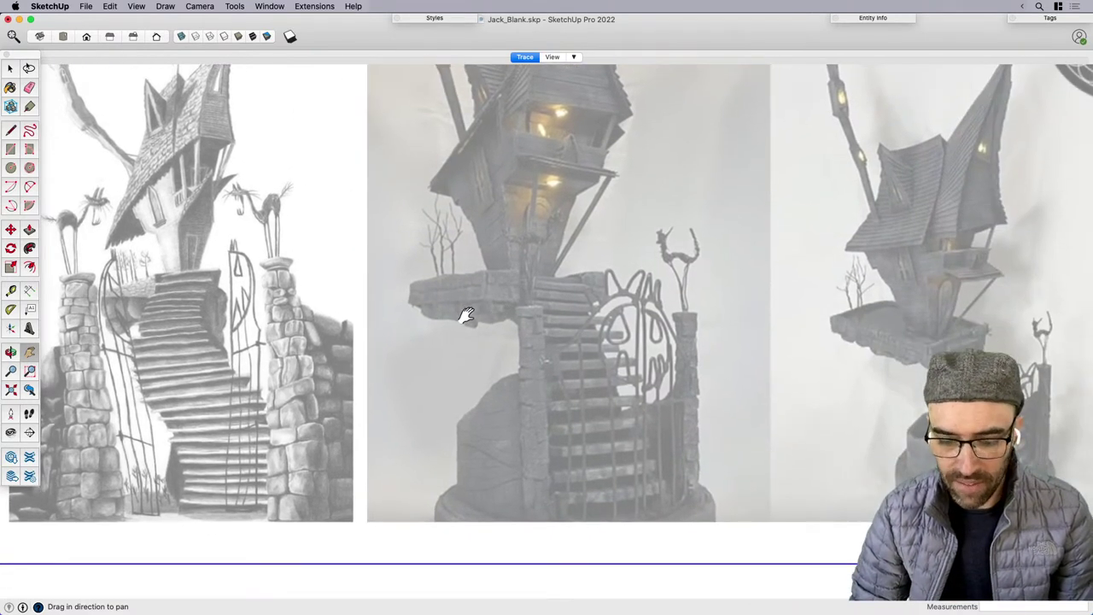
drag(914, 375, 543, 391)
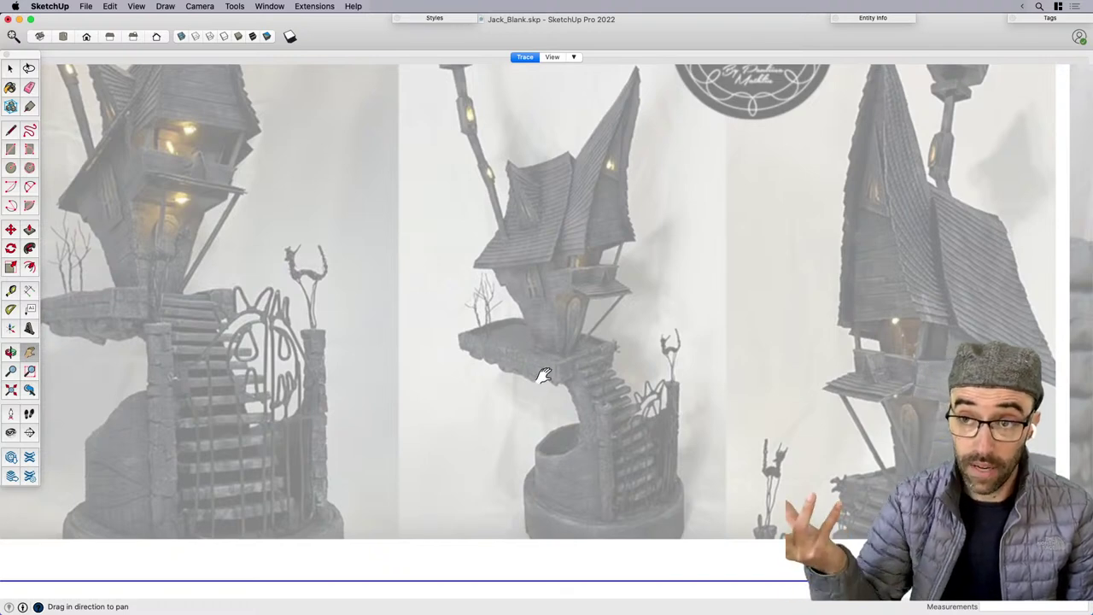
drag(110, 327, 316, 324)
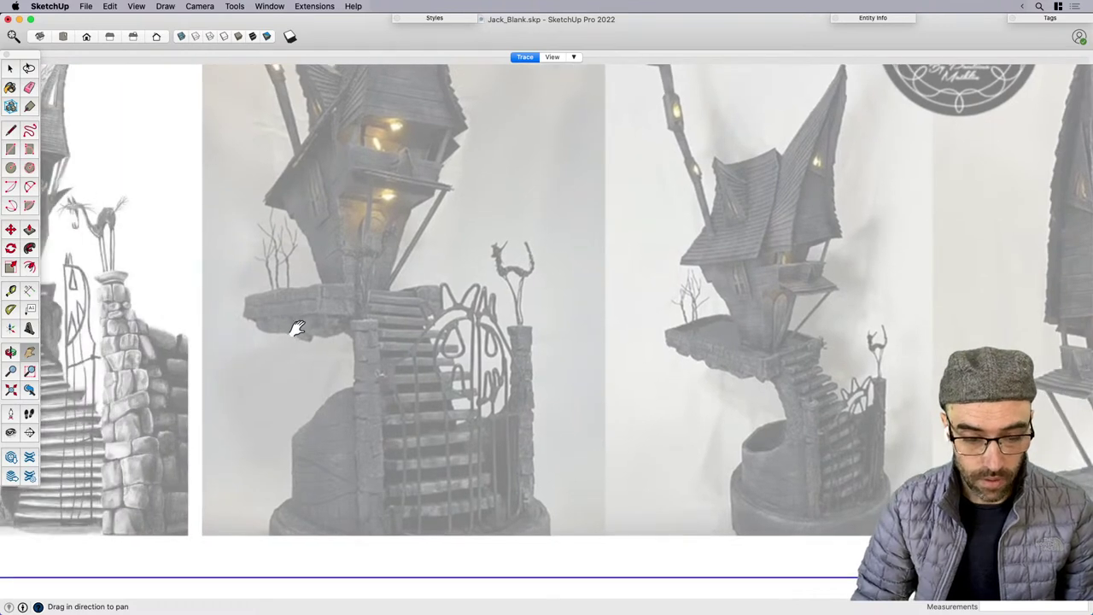
scroll(715, 367, right, 4)
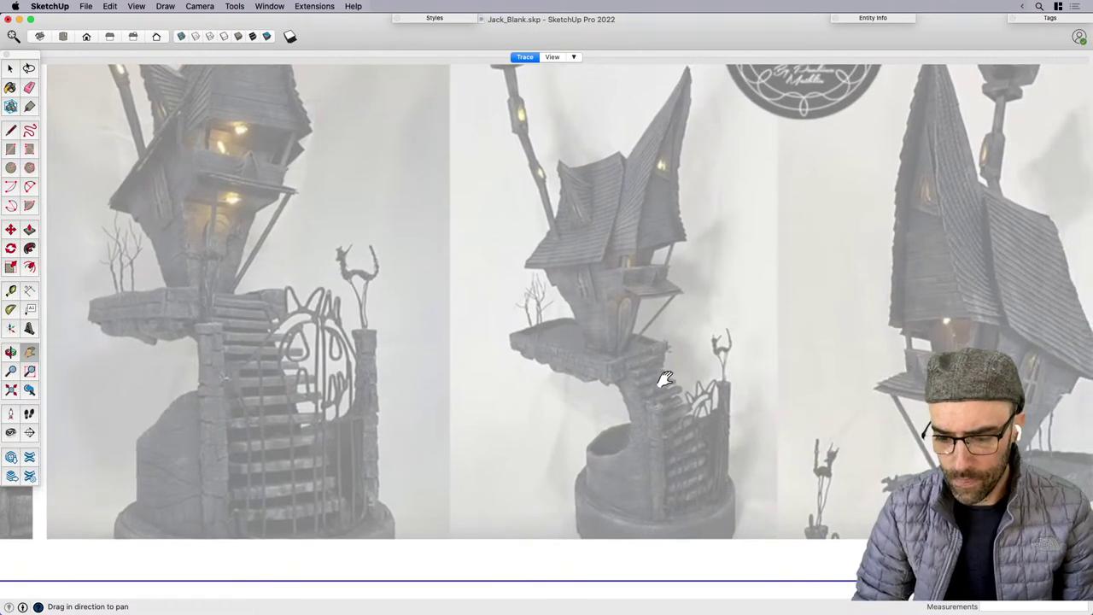
drag(649, 301, 633, 319)
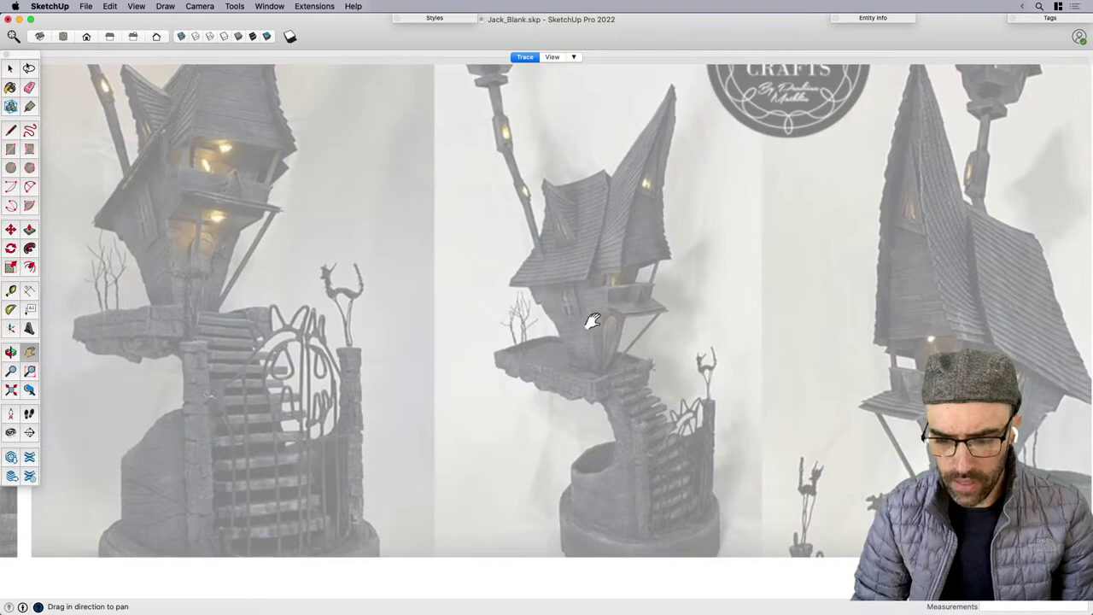
scroll(645, 165, up, 5)
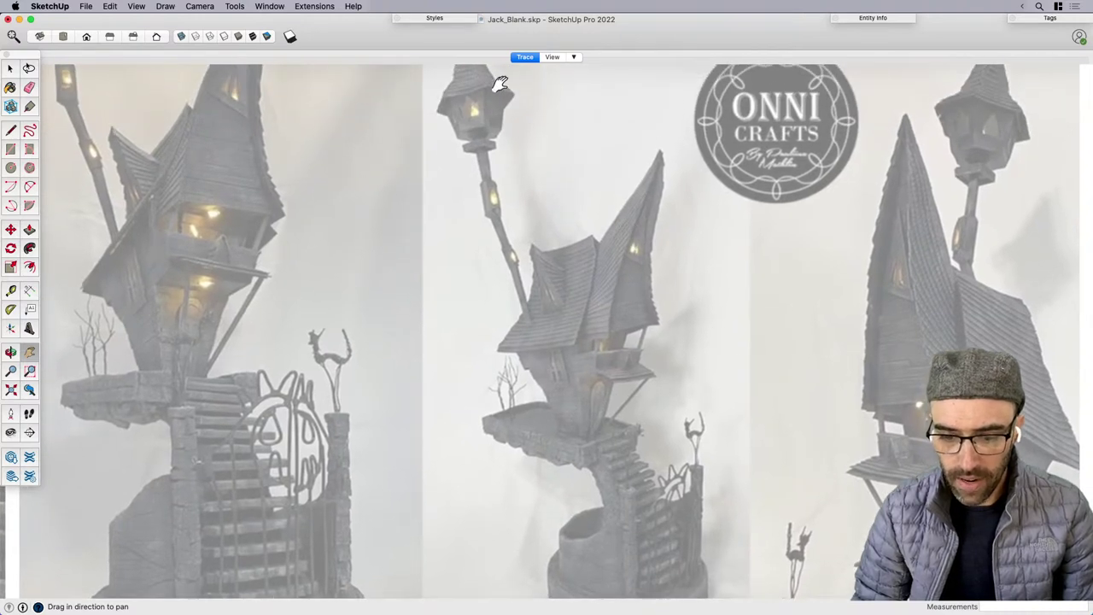
scroll(518, 259, down, 7)
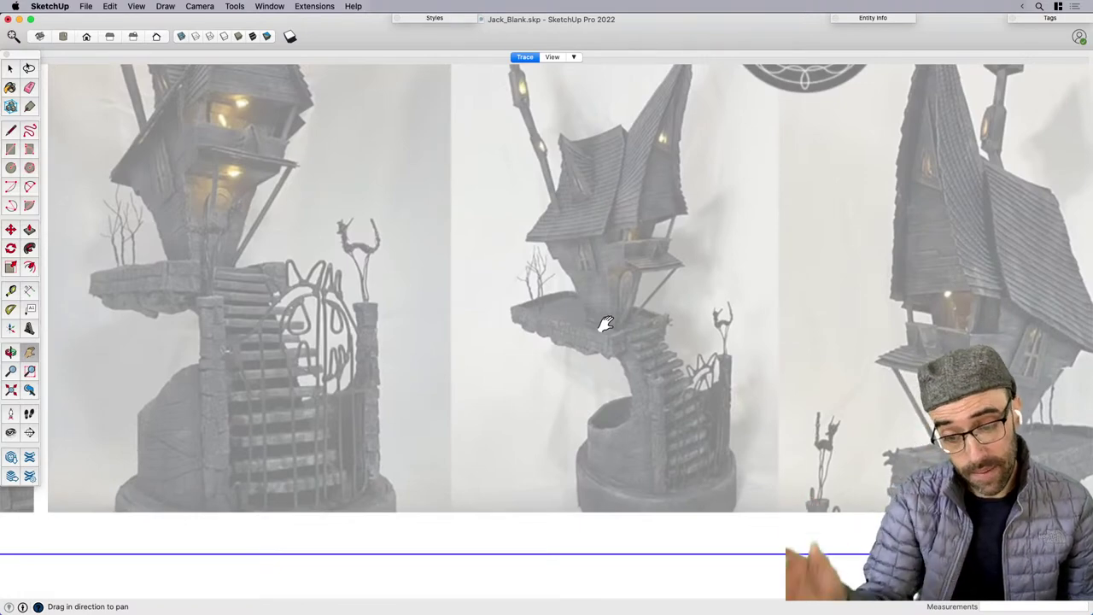
scroll(603, 321, down, 5)
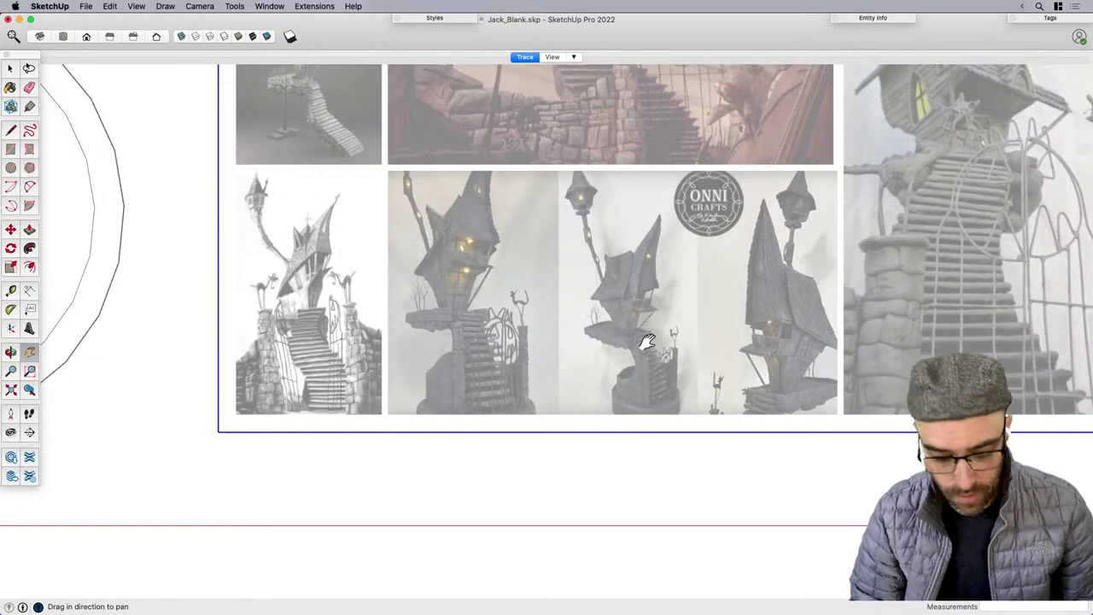
scroll(646, 342, down, 4)
key(space)
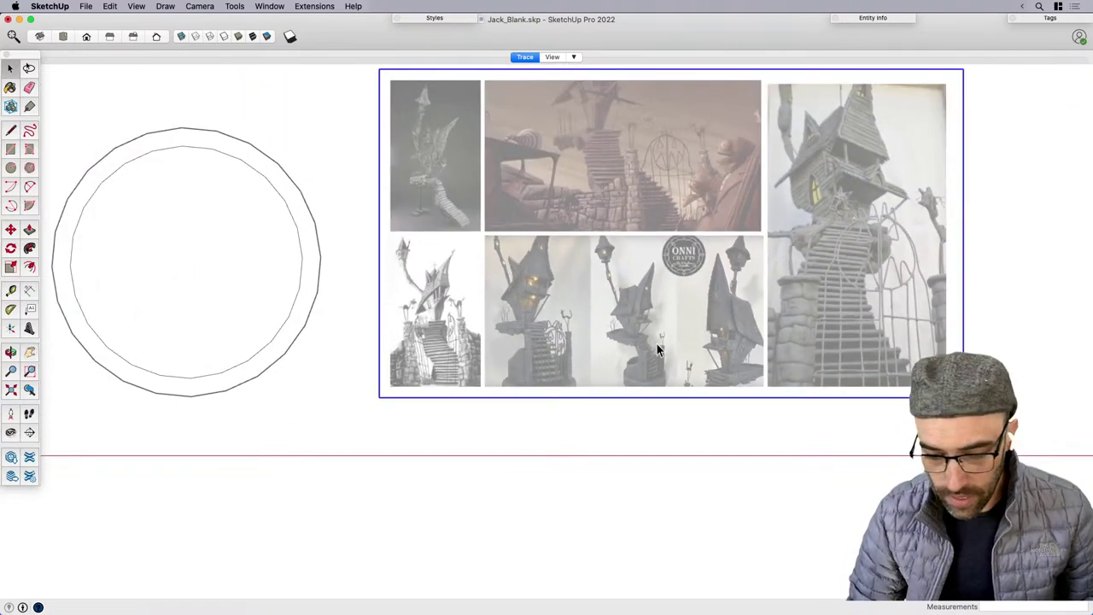
scroll(656, 363, down, 2)
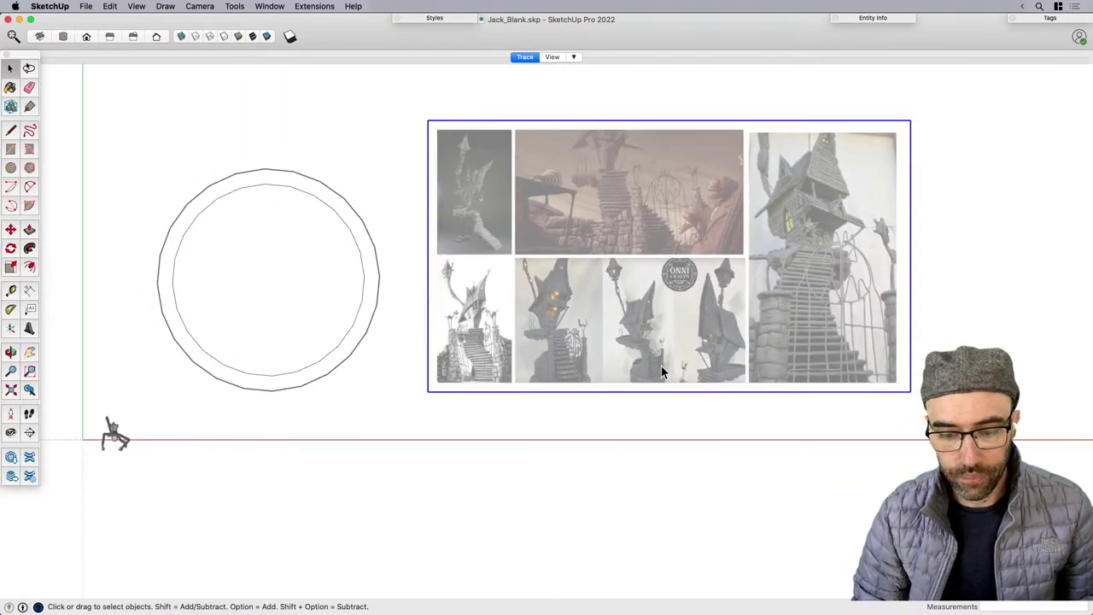
Trace the wavy top of the stone wall in the film still reference with a freehand curve starting at the stone pillar.
scroll(639, 217, up, 5)
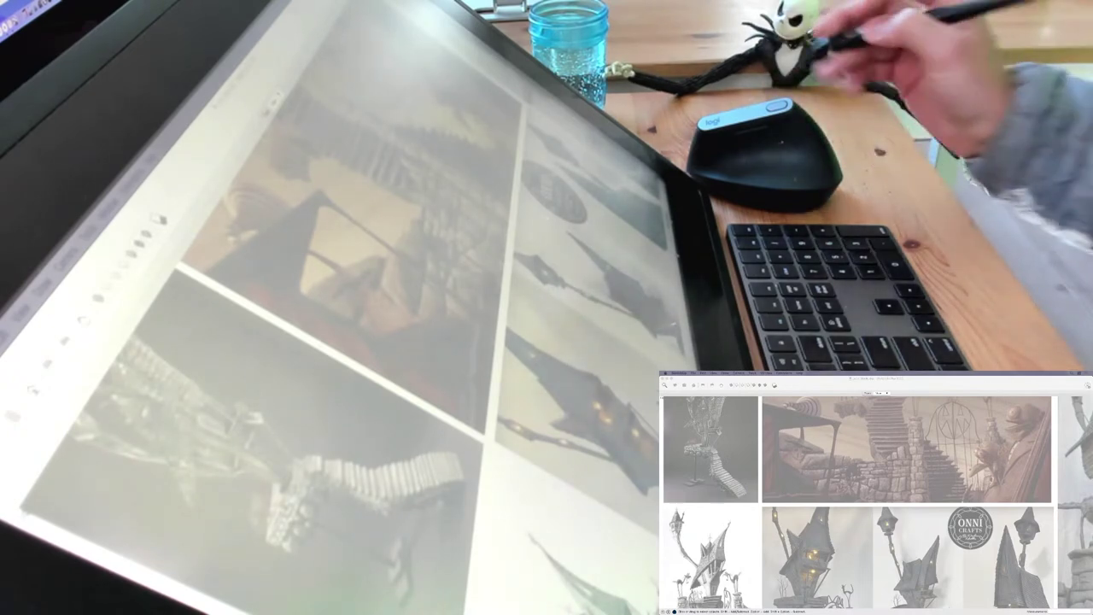
click(908, 479)
shift+middle_drag(909, 478, 893, 544)
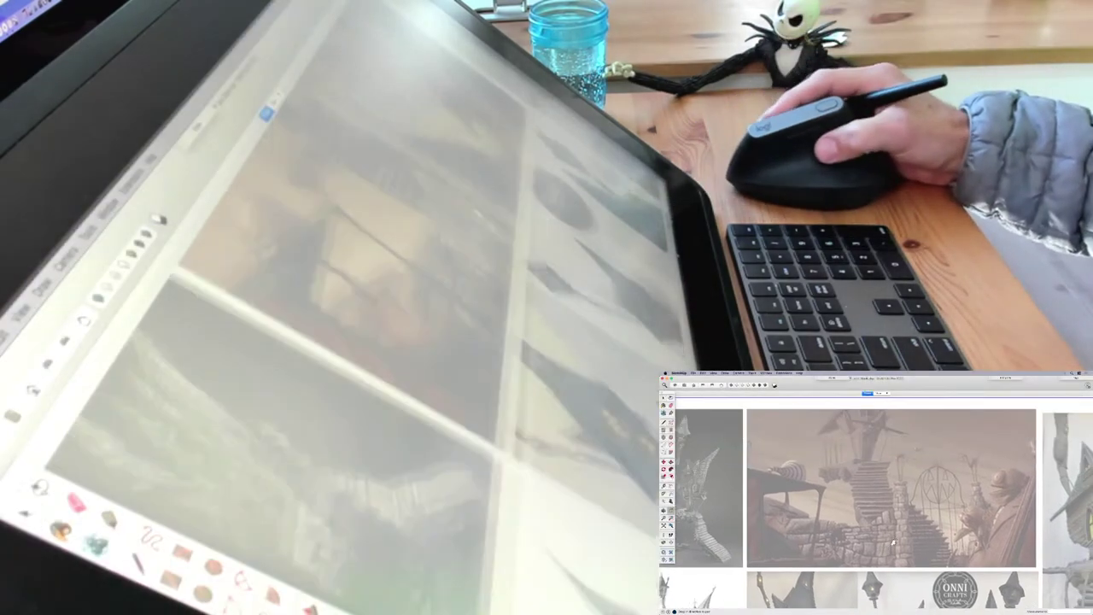
scroll(893, 540, up, 5)
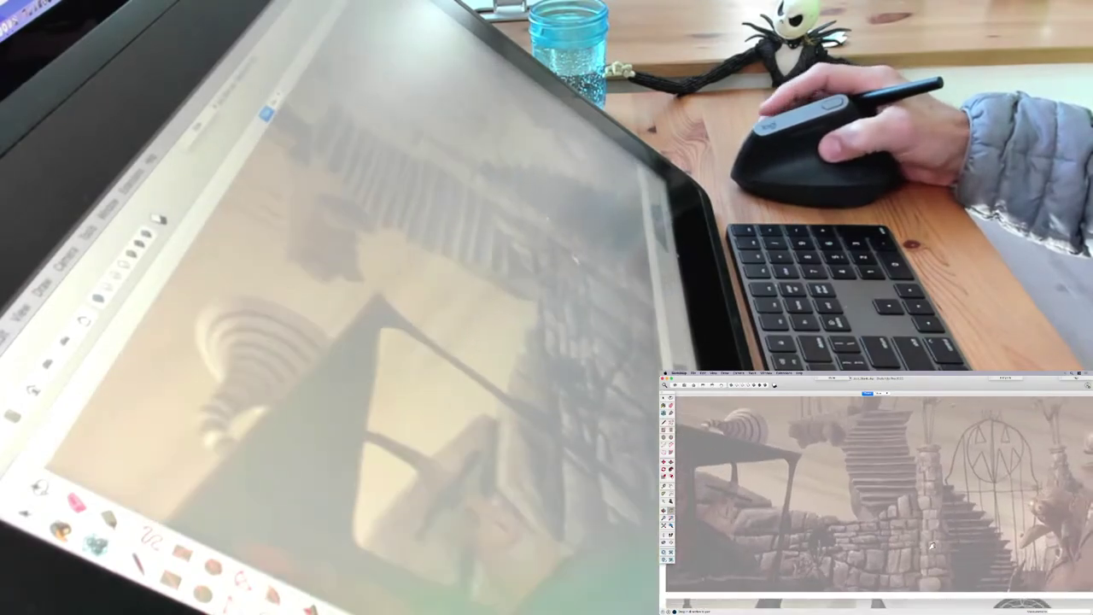
scroll(932, 544, up, 5)
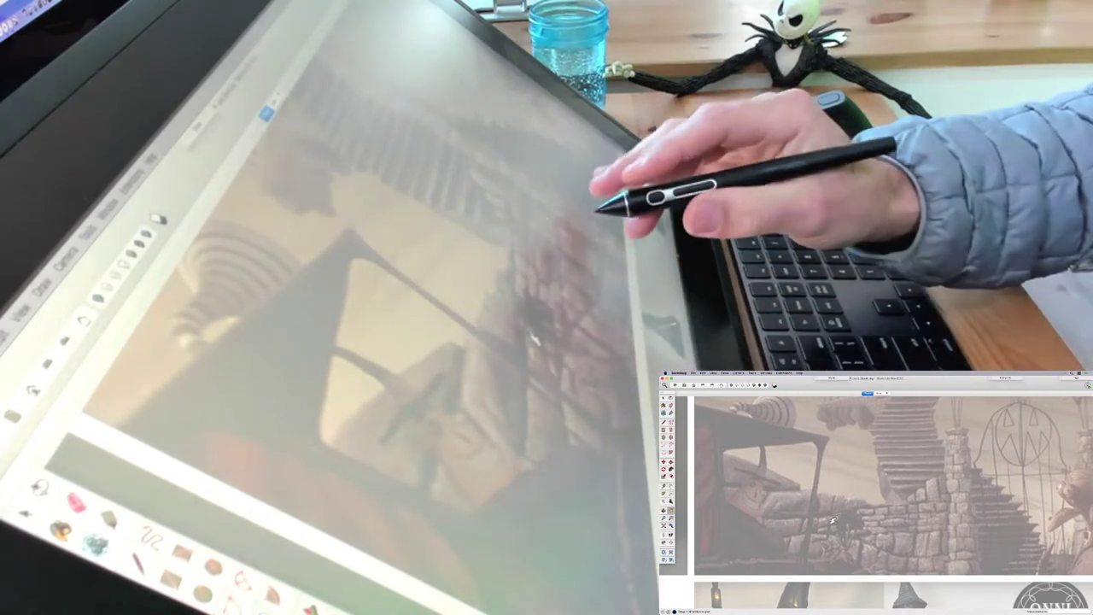
key(f)
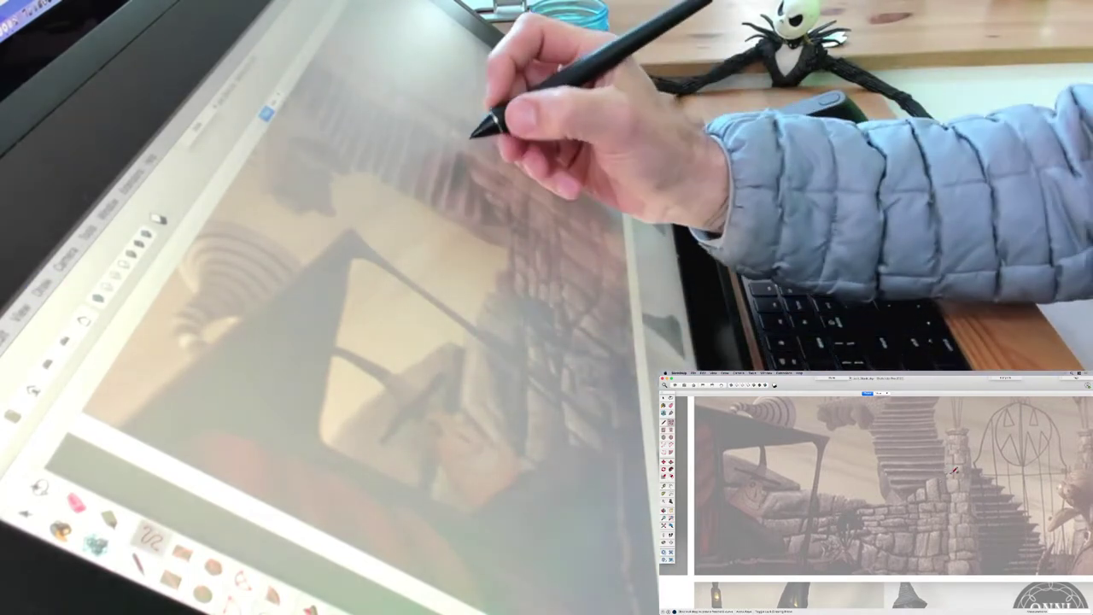
mouse_move(954, 472)
mouse_down()
mouse_move(863, 501)
mouse_move(722, 505)
mouse_up()
Draw straight lines along the base and outer end of the traced stone wall to frame it below the freehand curve.
key(h)
drag(939, 557, 966, 529)
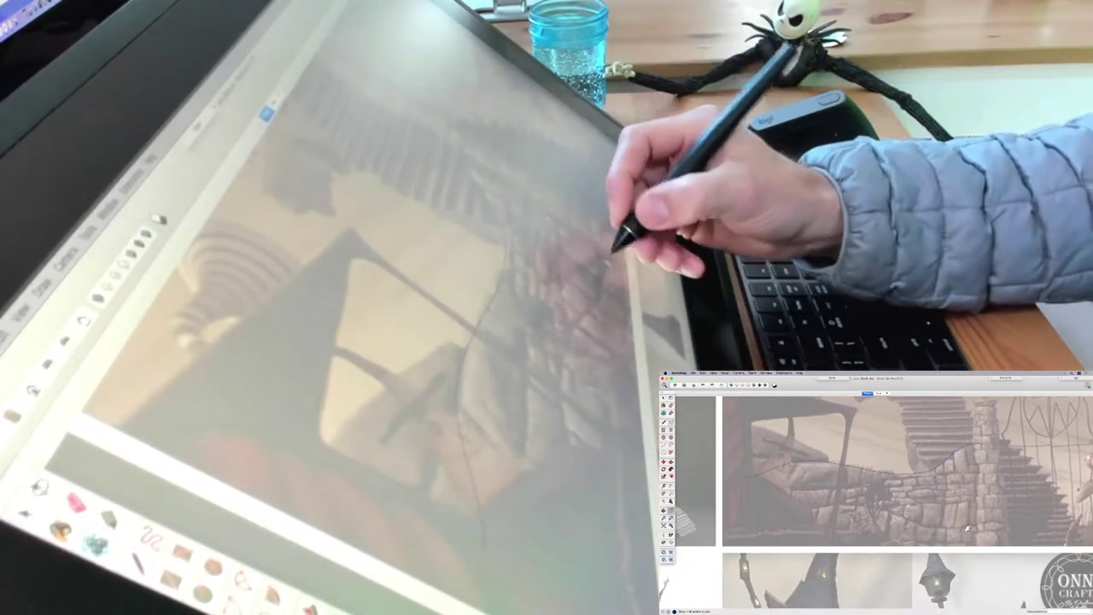
key(l)
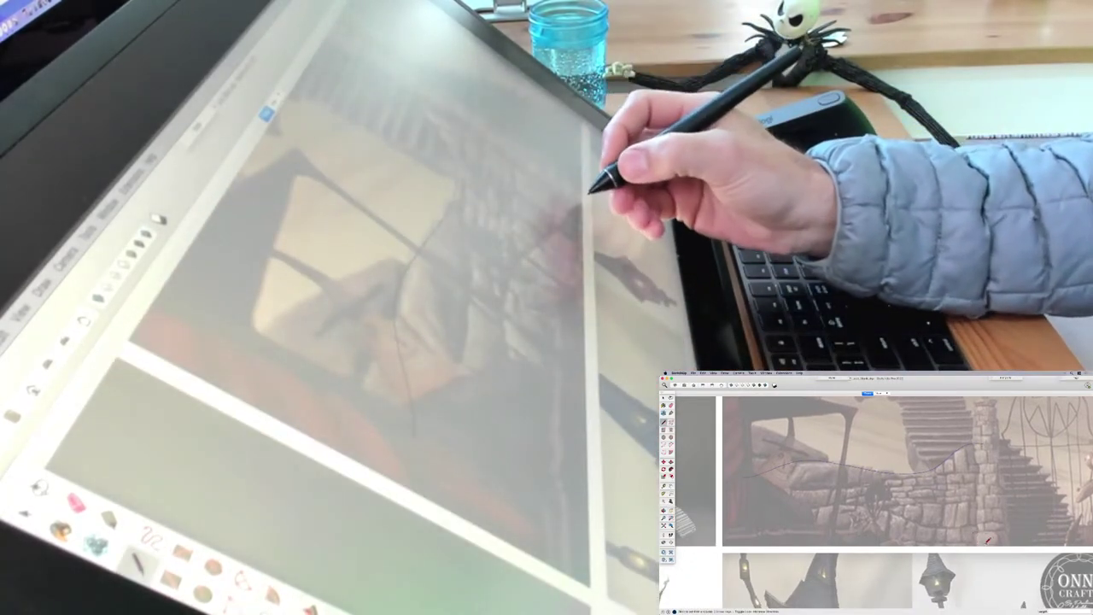
click(976, 545)
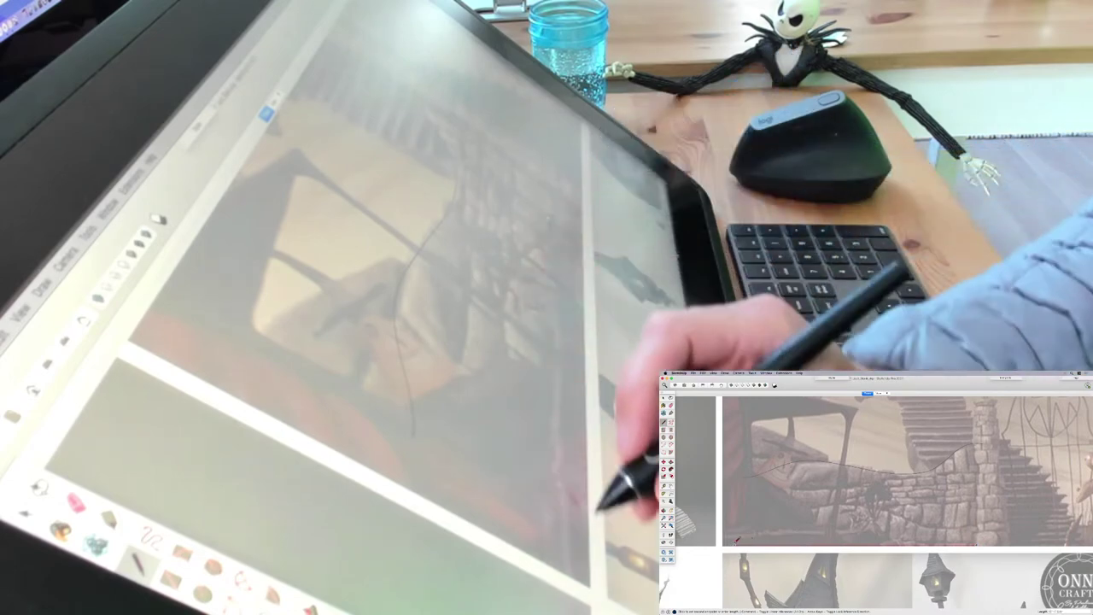
key(space)
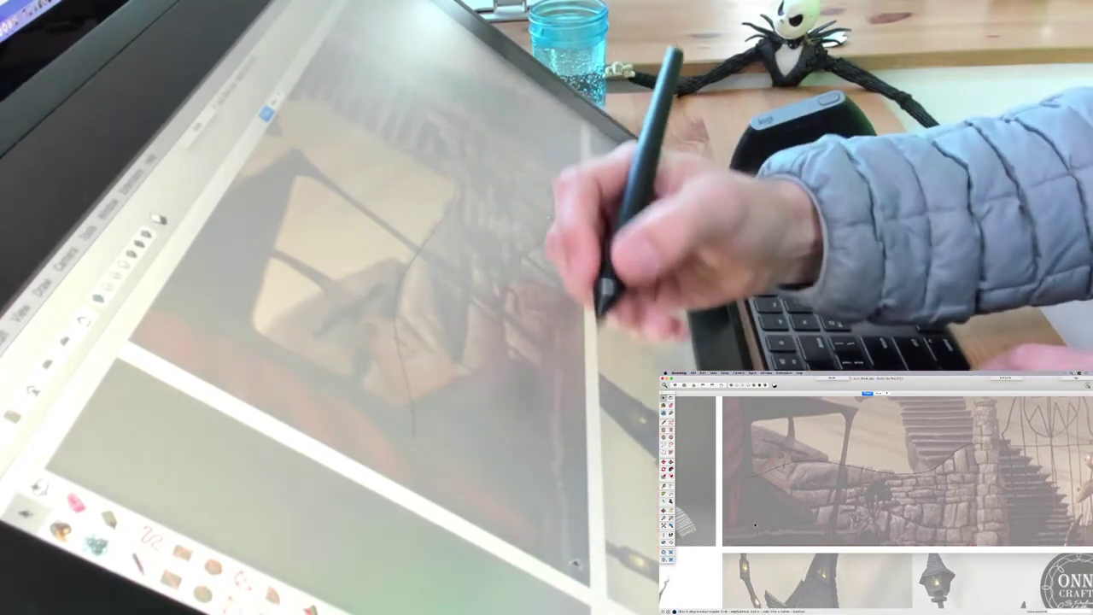
key(l)
click(749, 478)
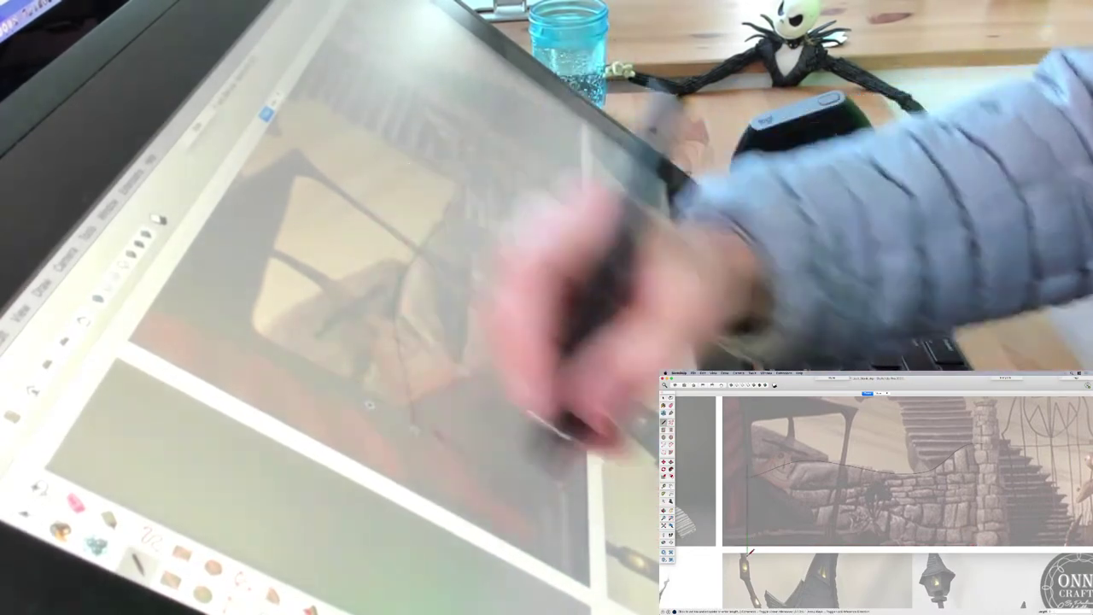
click(748, 546)
key(e)
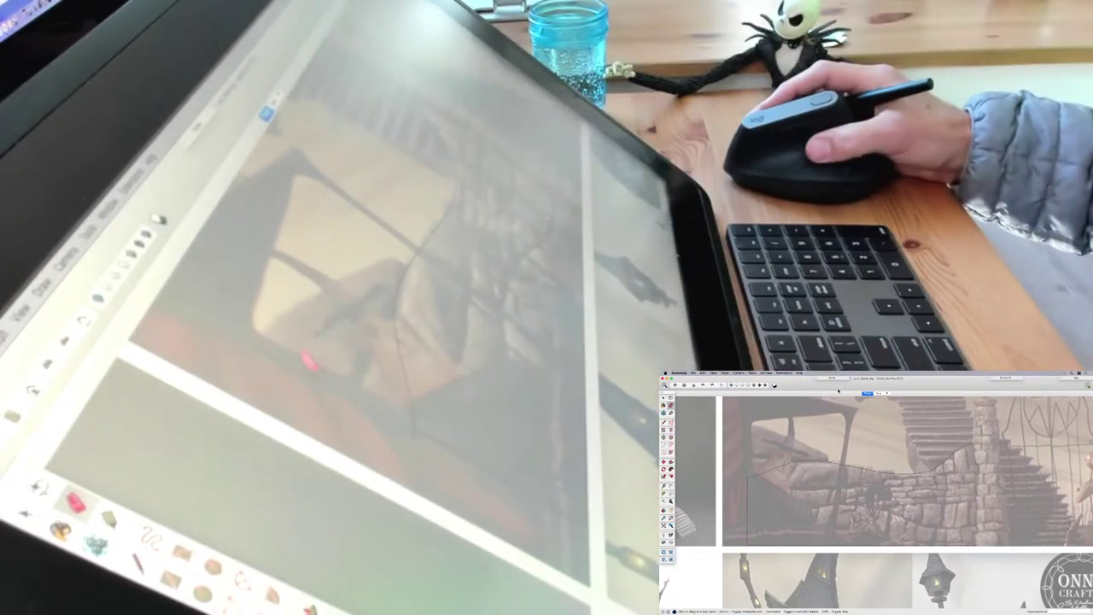
Edit the style so that edges are drawn in red.
click(833, 379)
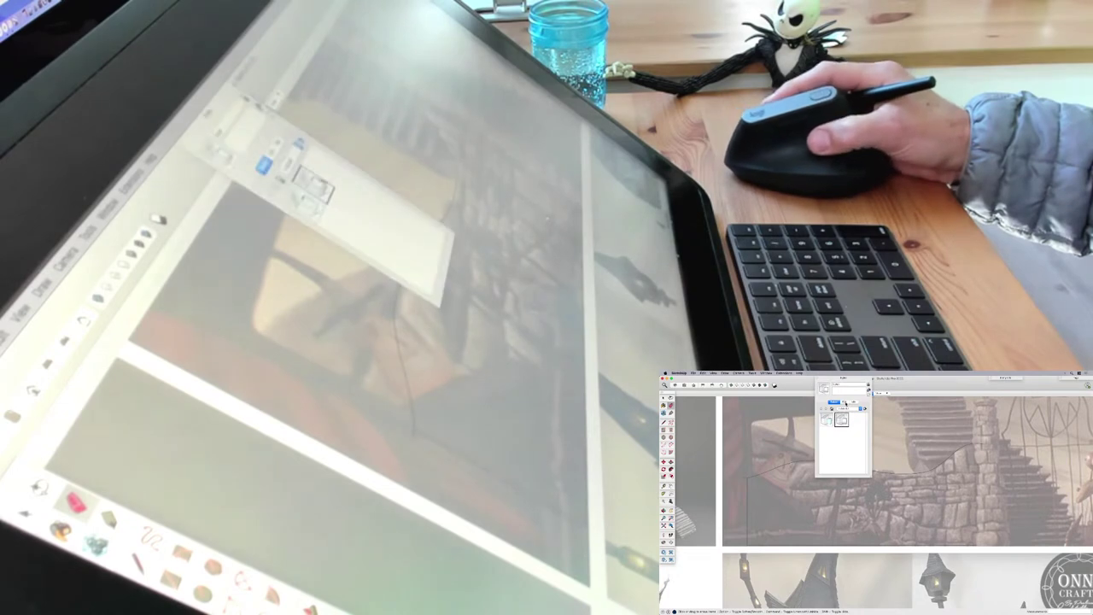
click(846, 403)
click(865, 456)
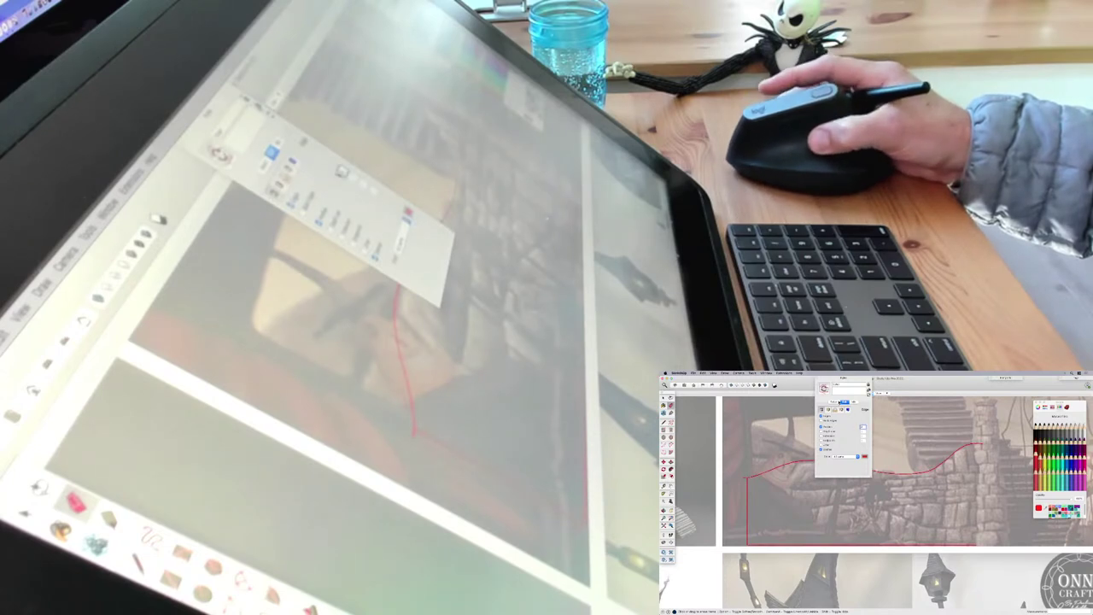
click(847, 379)
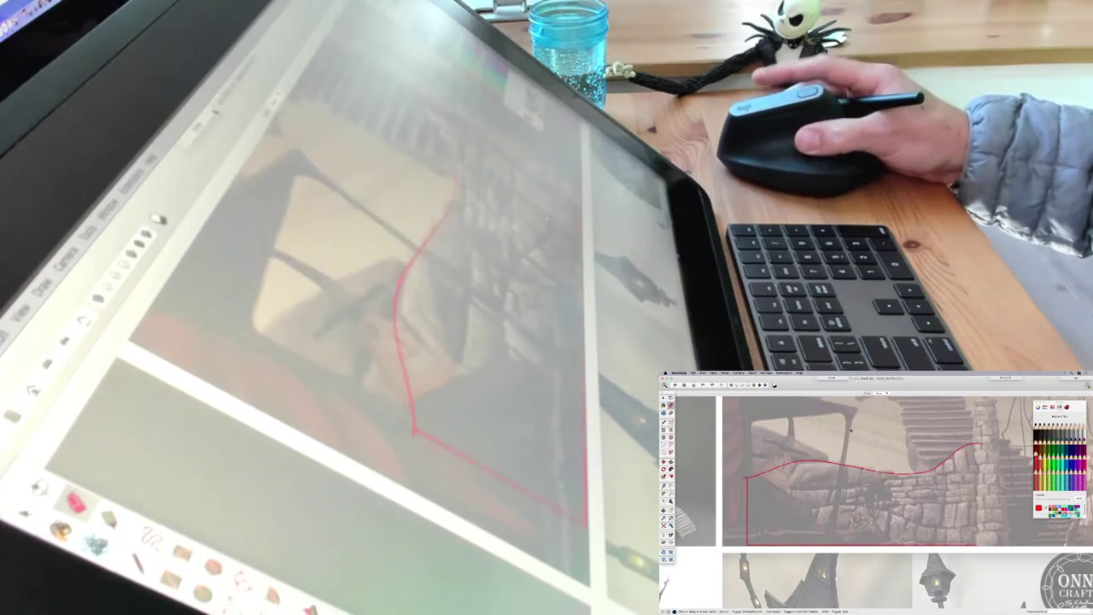
scroll(835, 485, up, 1)
click(1036, 403)
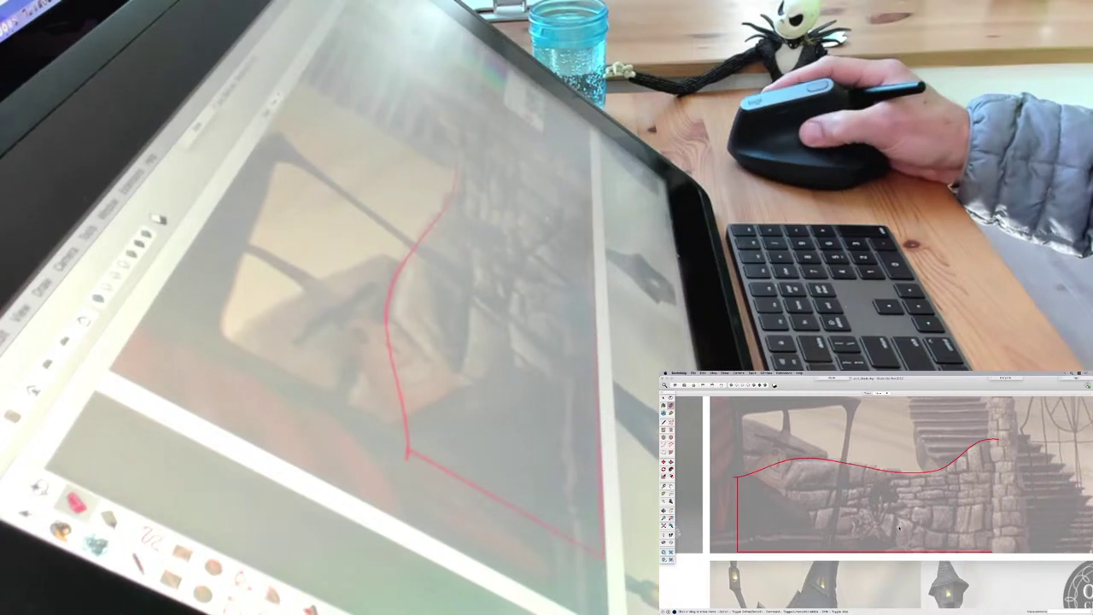
Sketch the wall's pillar-side edge freehand from the end of the top curve down to the base line.
click(901, 524)
mouse_move(887, 525)
shift+middle_down()
mouse_move(860, 531)
mouse_move(873, 530)
shift+middle_up()
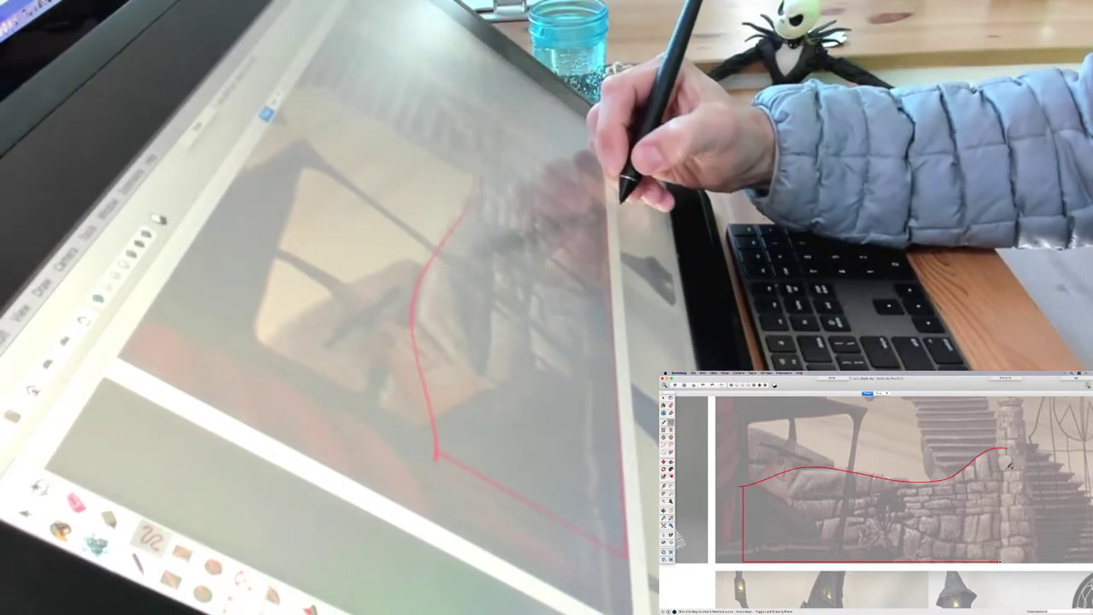
drag(1000, 442, 998, 561)
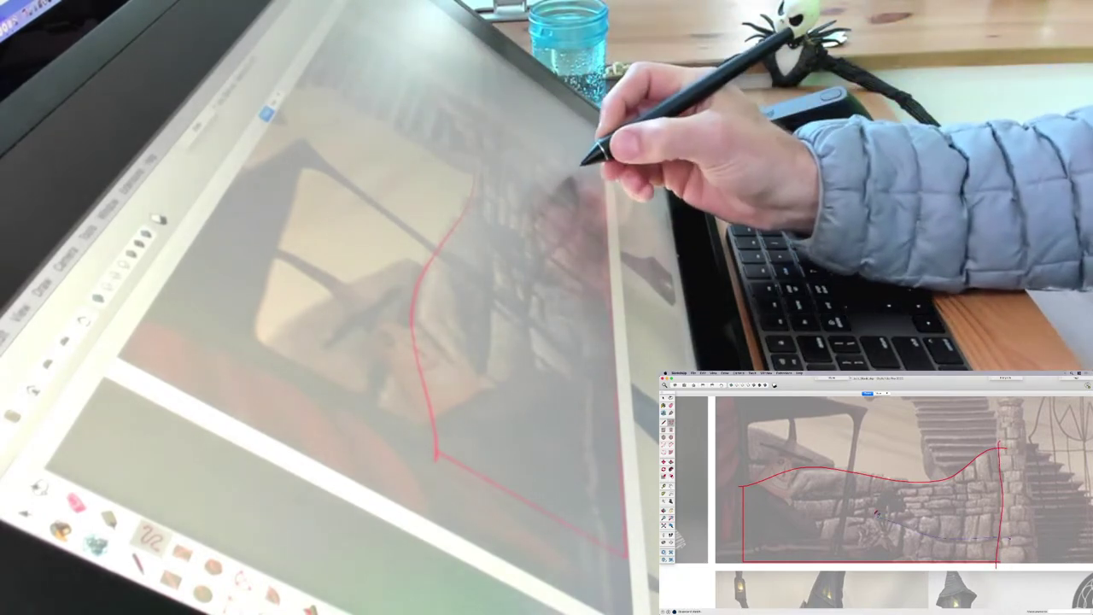
Sketch wavy freehand lines across the wall to mark its stone courses, undoing the erasure on the upper course.
drag(877, 514, 733, 531)
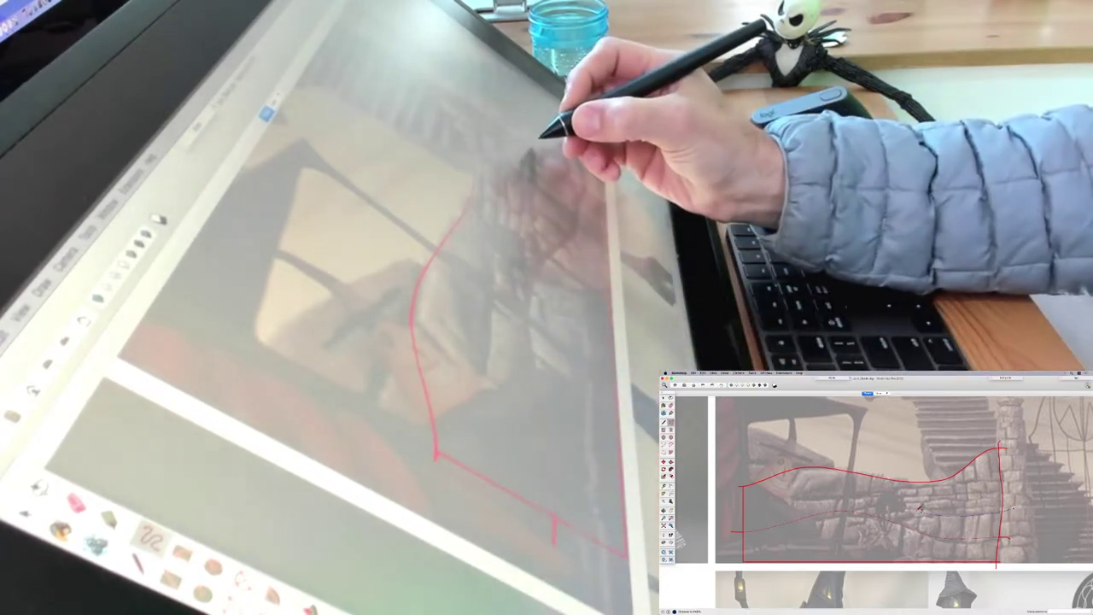
drag(831, 497, 727, 502)
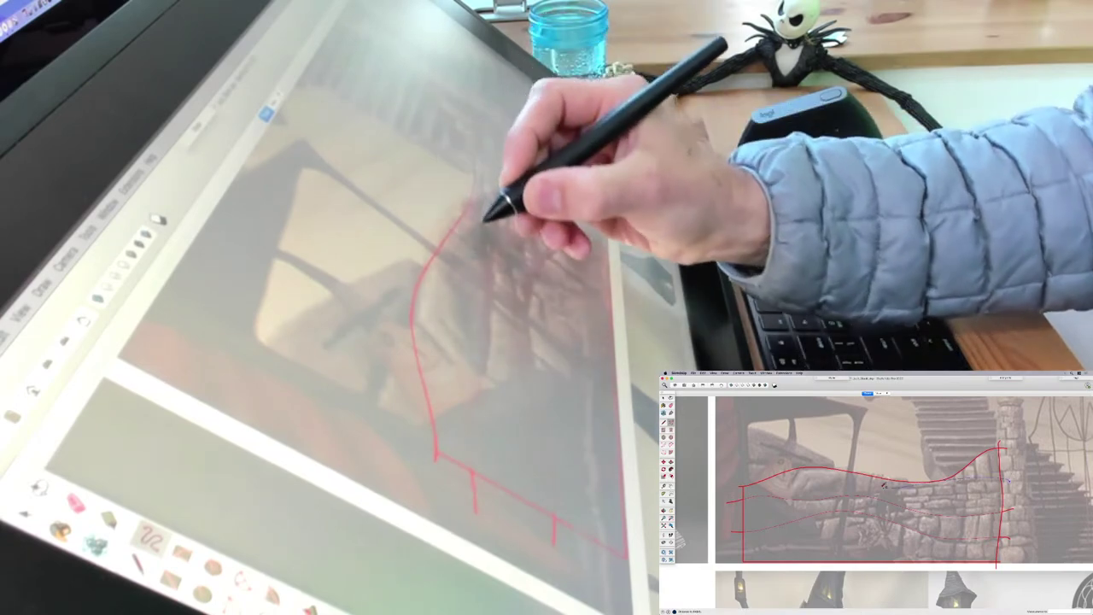
click(825, 499)
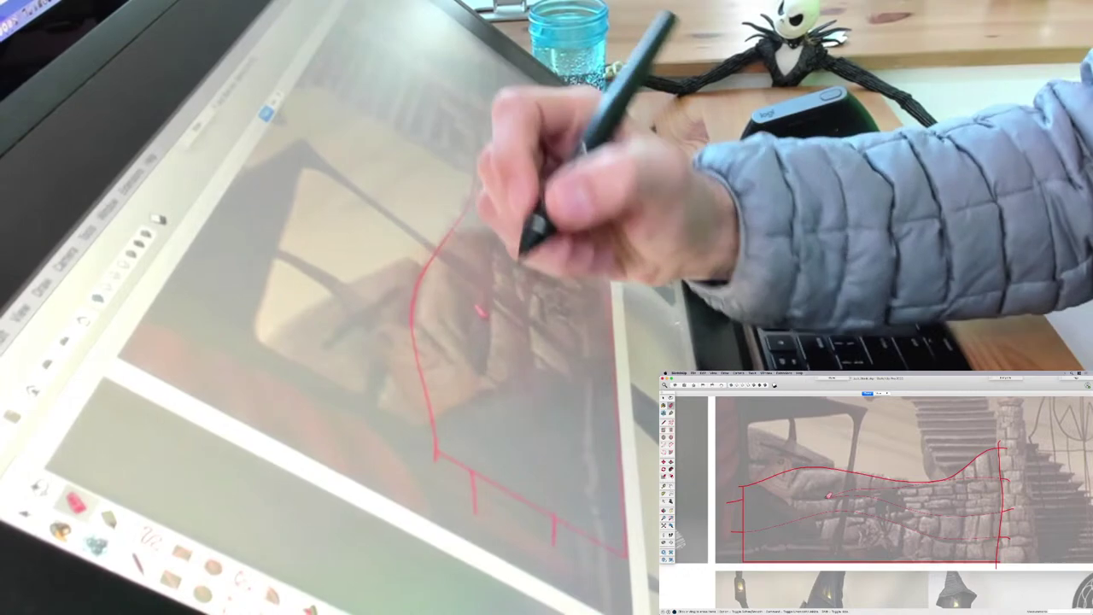
key(super+z)
scroll(828, 500, up, 5)
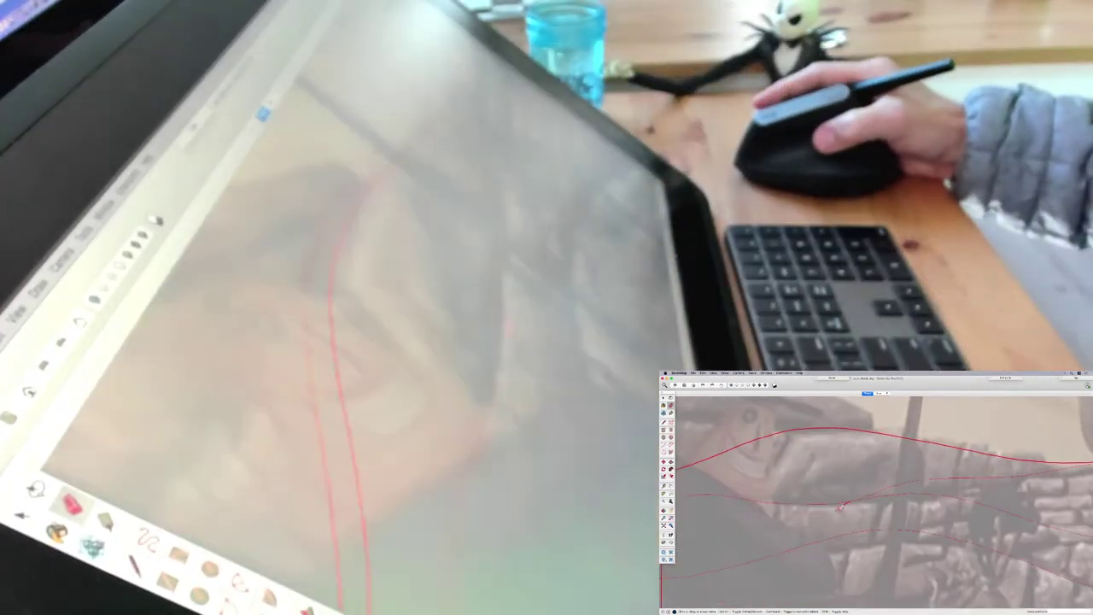
scroll(847, 502, down, 5)
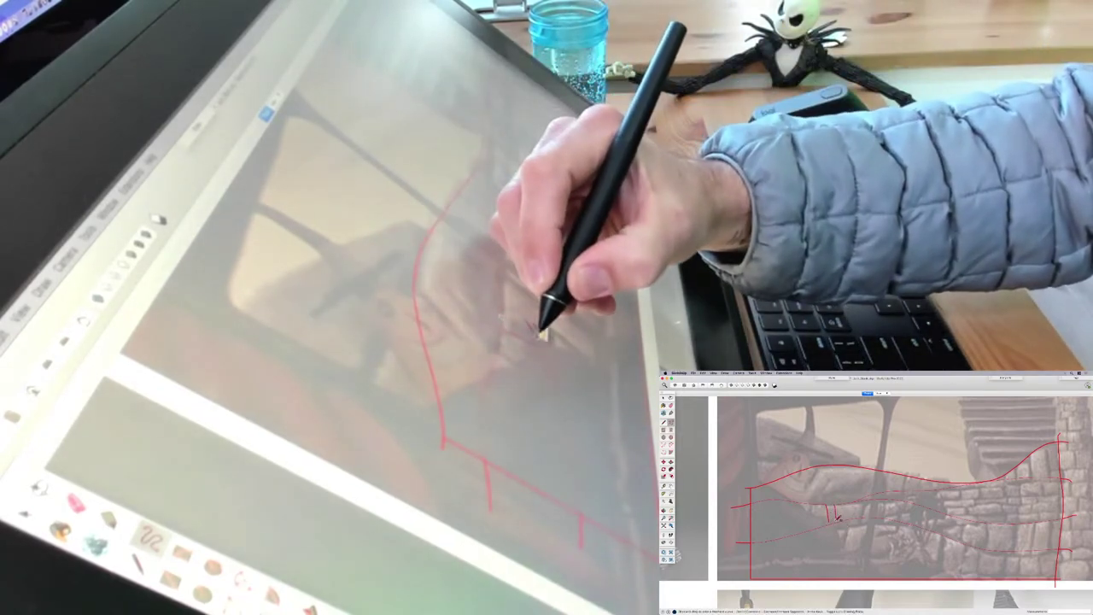
Undo the two short vertical strokes sketched between the wall's upper and middle course lines.
scroll(838, 520, up, 5)
scroll(838, 521, up, 5)
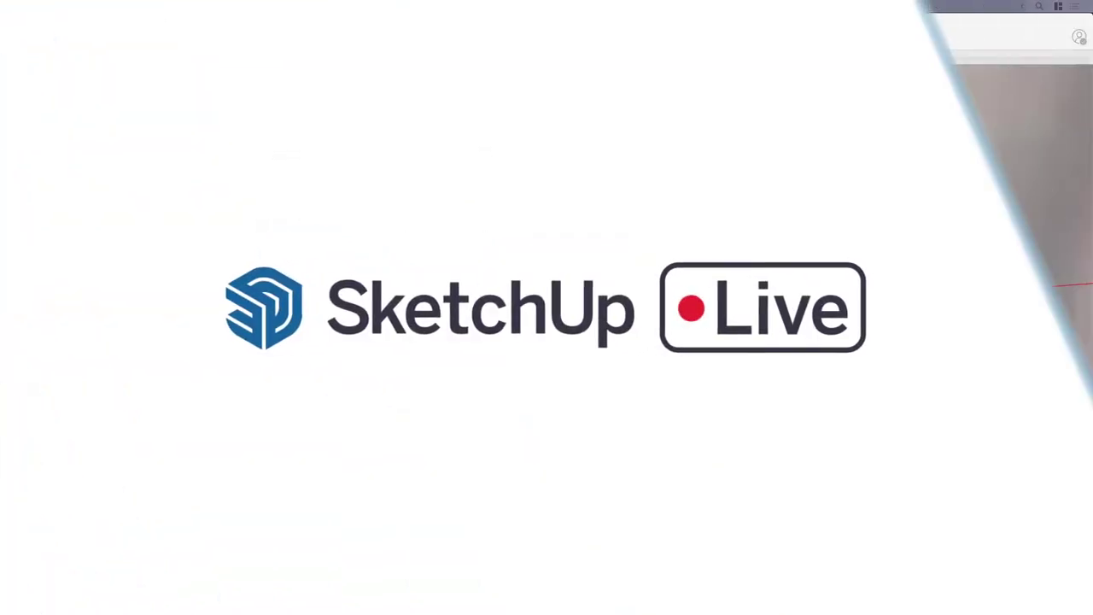
scroll(375, 387, down, 5)
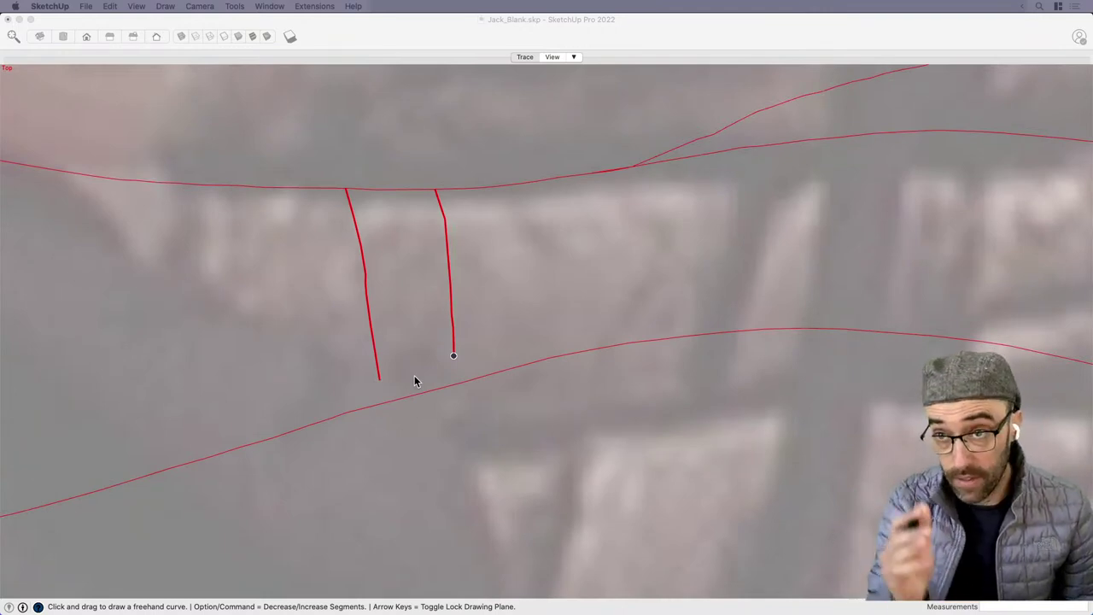
click(441, 395)
key(super+z)
key(super+z)
Sketch seven vertical freehand joints across the wall's bottom course, overshooting the base line, from the pillar side toward the outer end.
scroll(448, 401, down, 5)
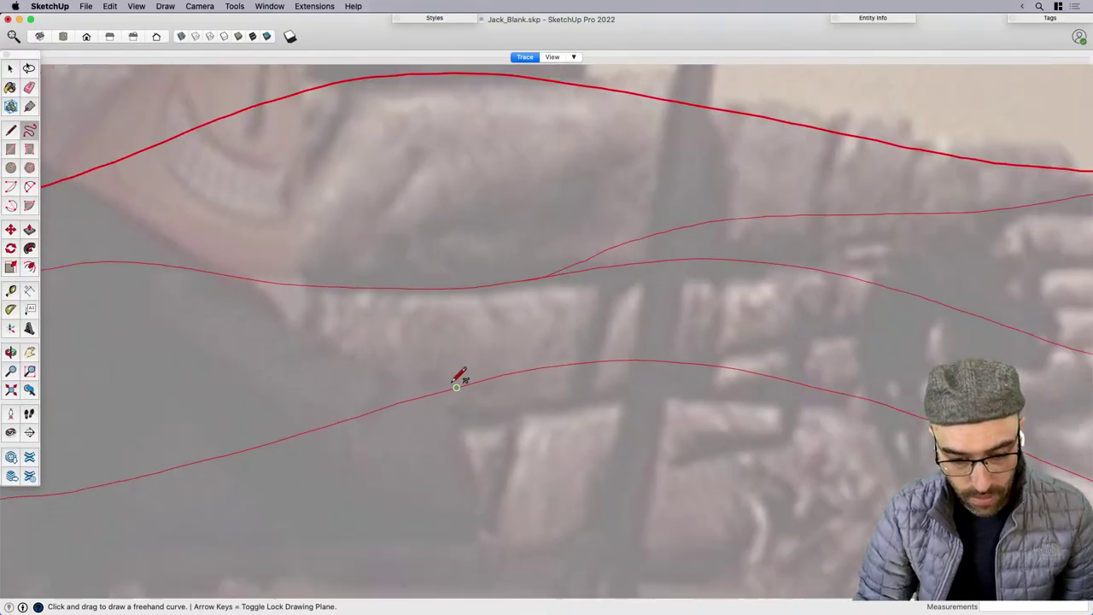
scroll(447, 305, down, 5)
shift+middle_drag(588, 354, 557, 362)
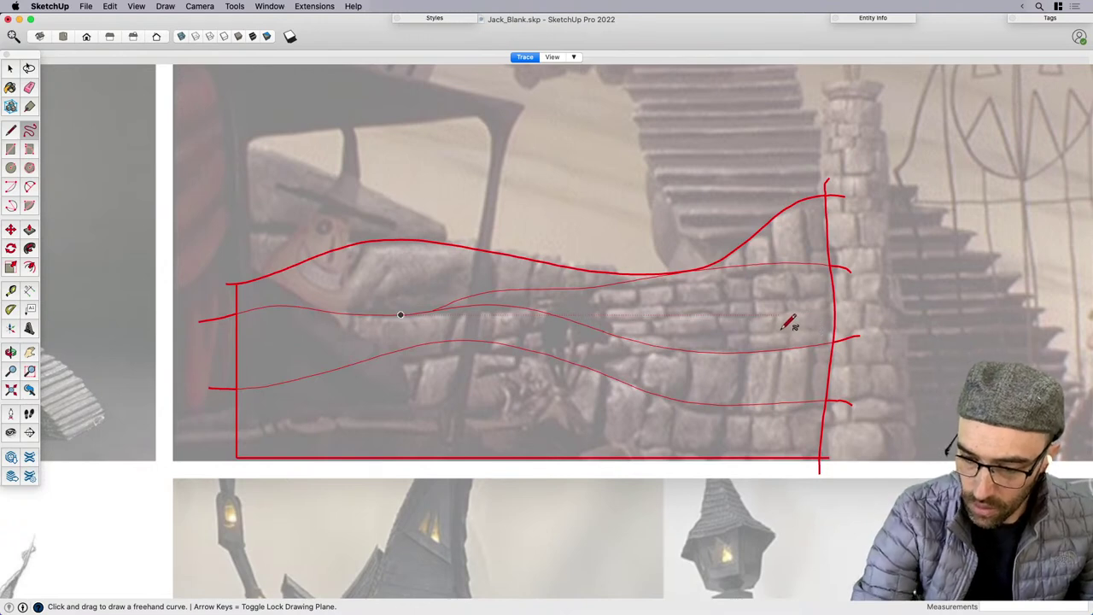
drag(780, 316, 757, 500)
drag(720, 384, 714, 502)
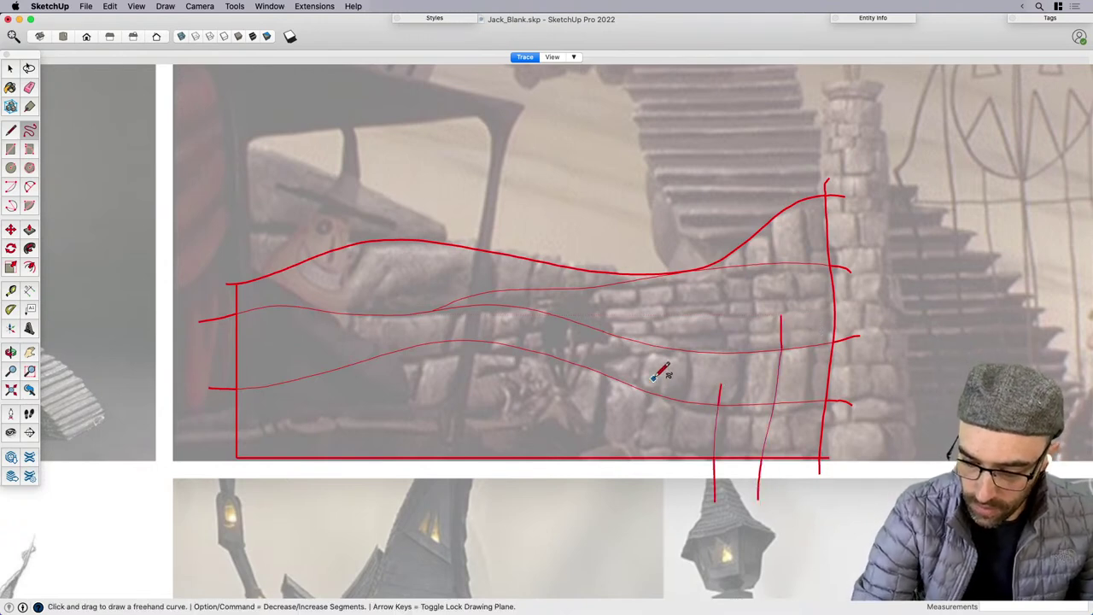
drag(653, 380, 631, 485)
drag(606, 367, 589, 478)
drag(487, 340, 487, 477)
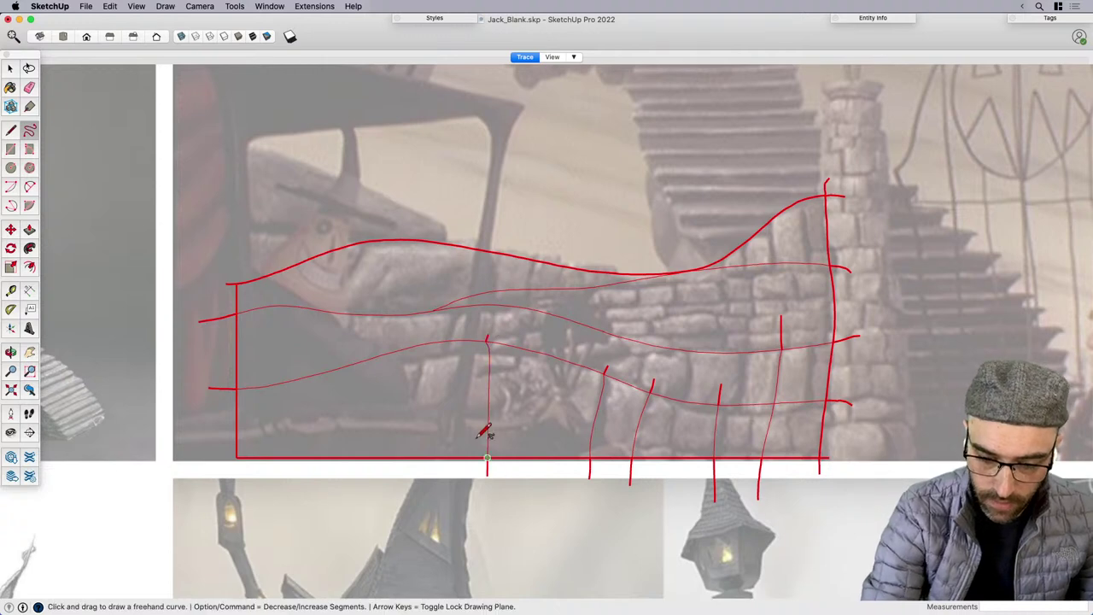
drag(401, 342, 397, 477)
drag(339, 369, 337, 476)
Sketch vertical freehand joints across the wall's middle course, from the outer end to the pillar side, staggered against the joints below.
drag(282, 307, 285, 394)
drag(367, 305, 373, 363)
drag(432, 310, 439, 347)
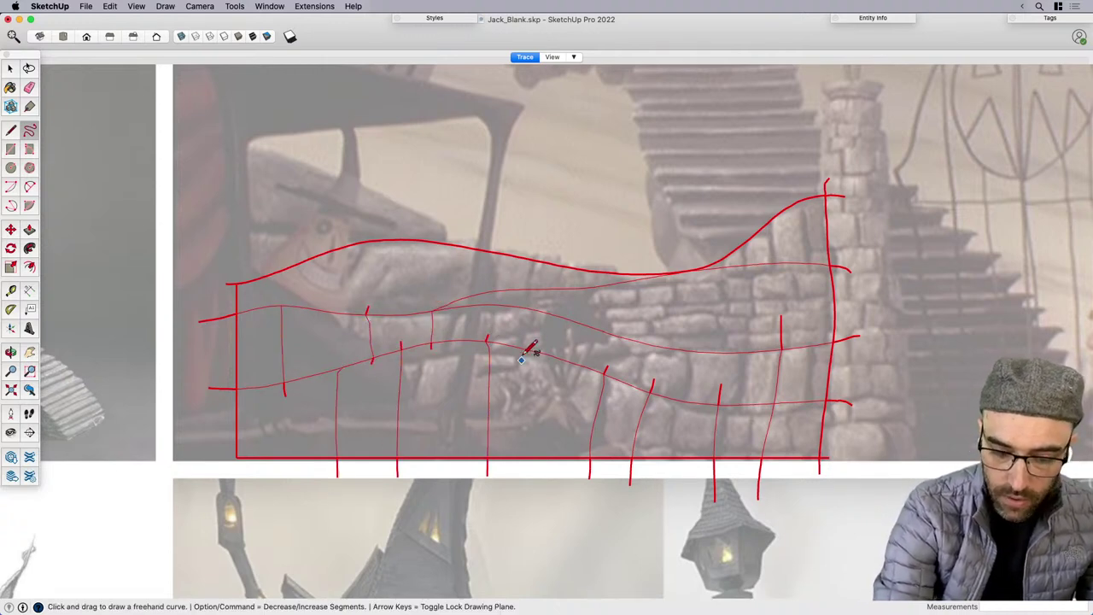
drag(523, 357, 530, 304)
drag(568, 361, 565, 322)
drag(630, 383, 627, 335)
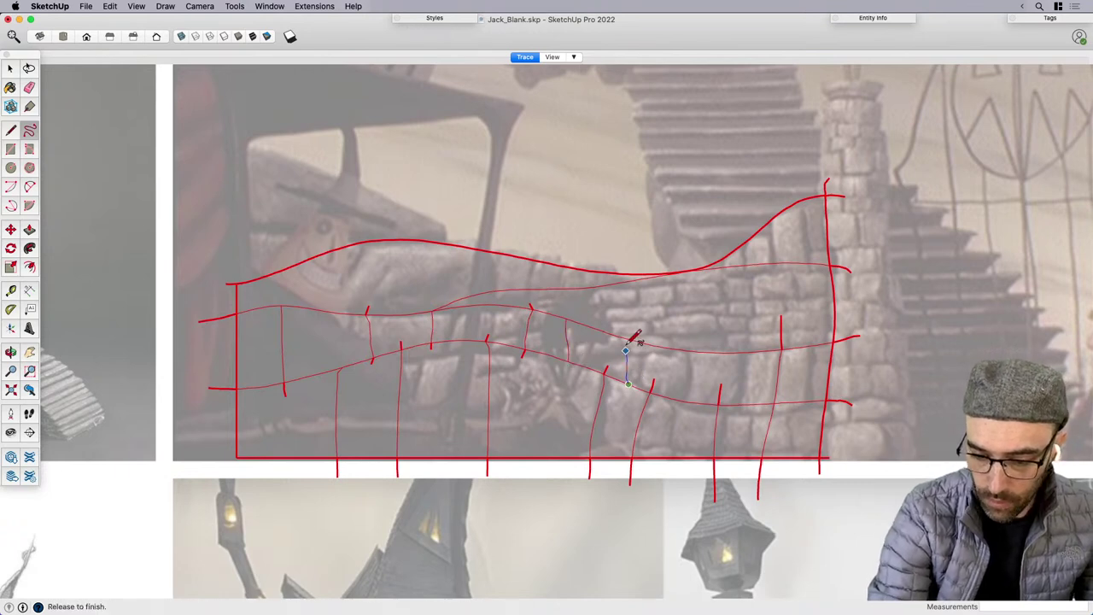
drag(691, 410, 693, 346)
drag(746, 403, 746, 340)
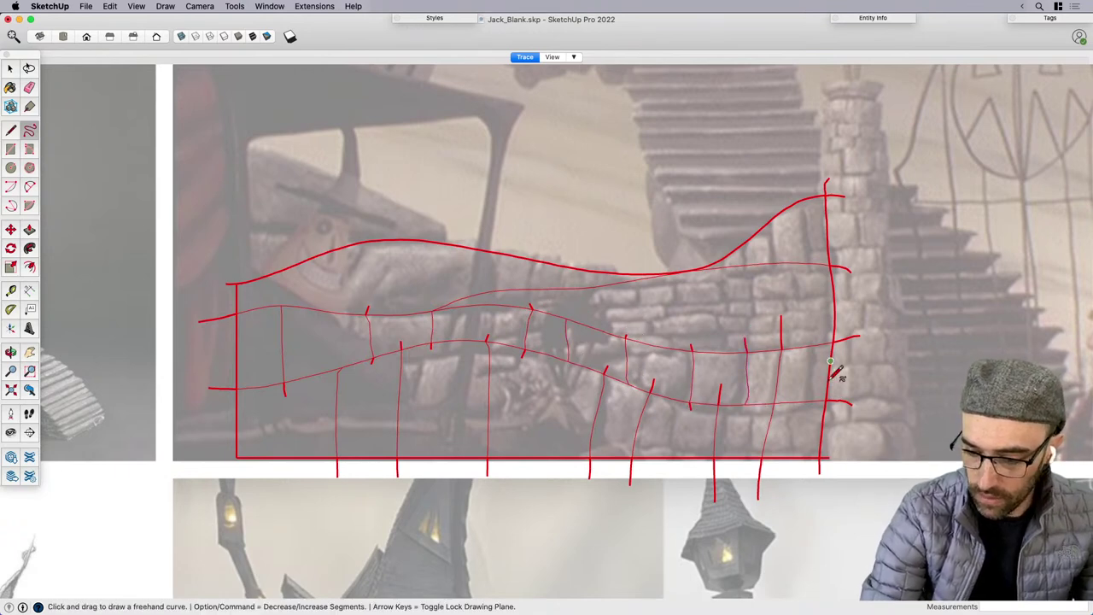
drag(812, 402, 813, 339)
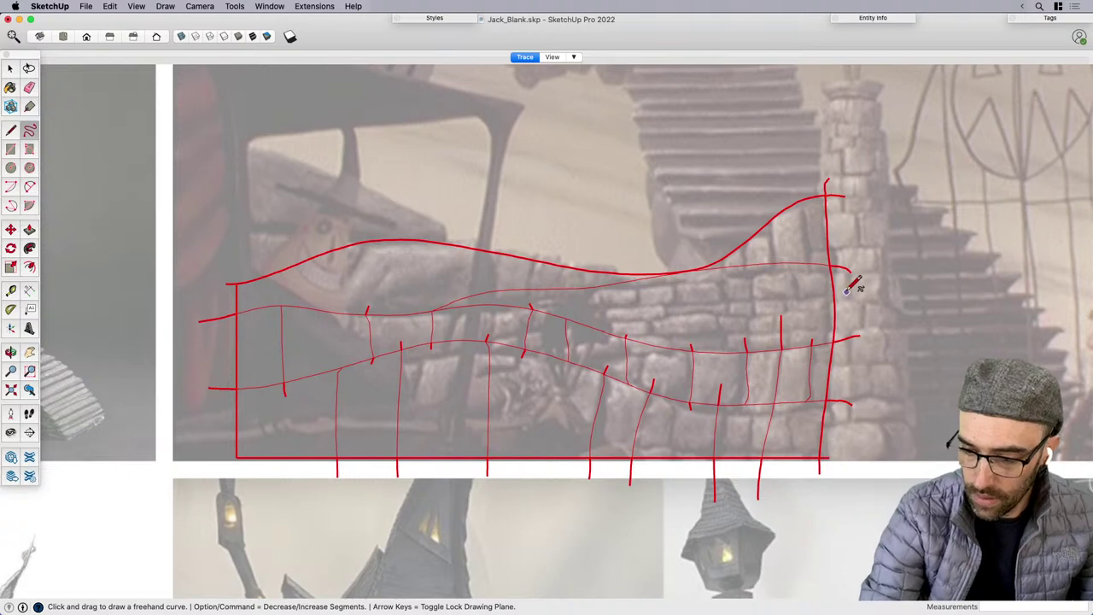
Sketch three curved freehand lines from the pillar edge to divide the area above the middle course into thin courses, erasing the overshooting joint ends.
mouse_move(847, 294)
mouse_down()
mouse_move(620, 299)
mouse_move(547, 316)
mouse_up()
mouse_move(844, 316)
mouse_down()
mouse_move(722, 308)
mouse_move(589, 319)
mouse_move(588, 328)
mouse_up()
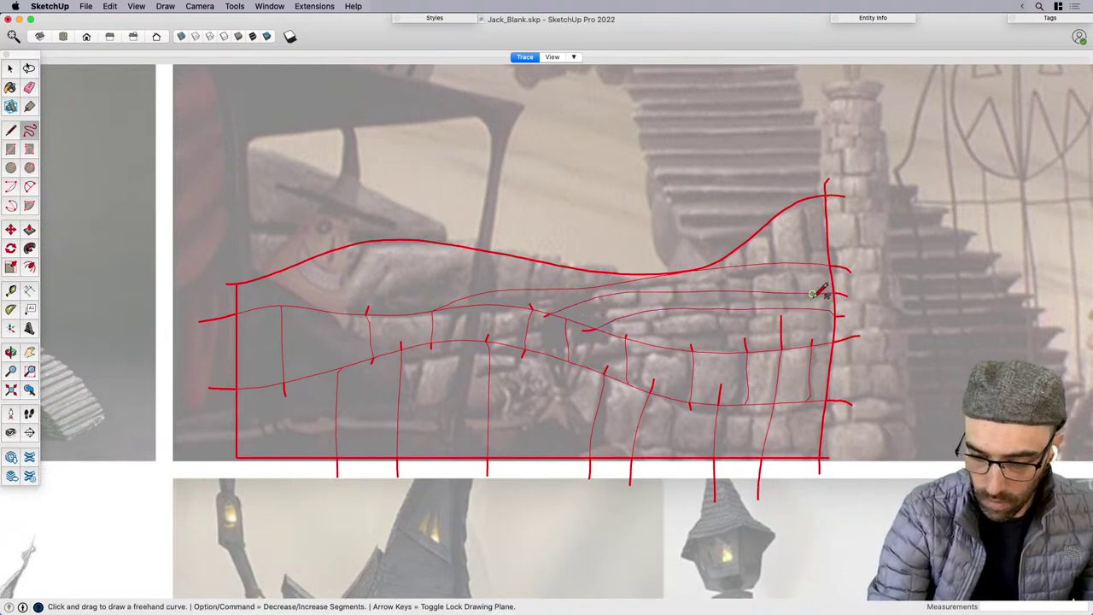
key(e)
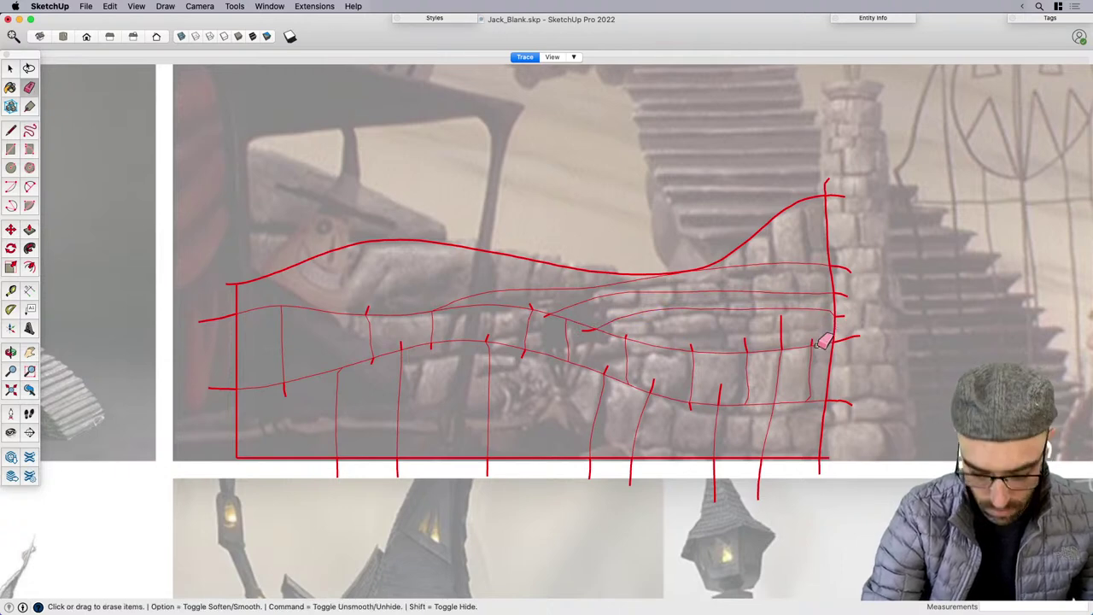
mouse_move(822, 340)
mouse_down()
mouse_move(796, 331)
mouse_move(688, 346)
mouse_move(625, 335)
mouse_up()
key(super+f)
mouse_move(841, 317)
mouse_down()
mouse_move(630, 317)
mouse_move(610, 335)
mouse_up()
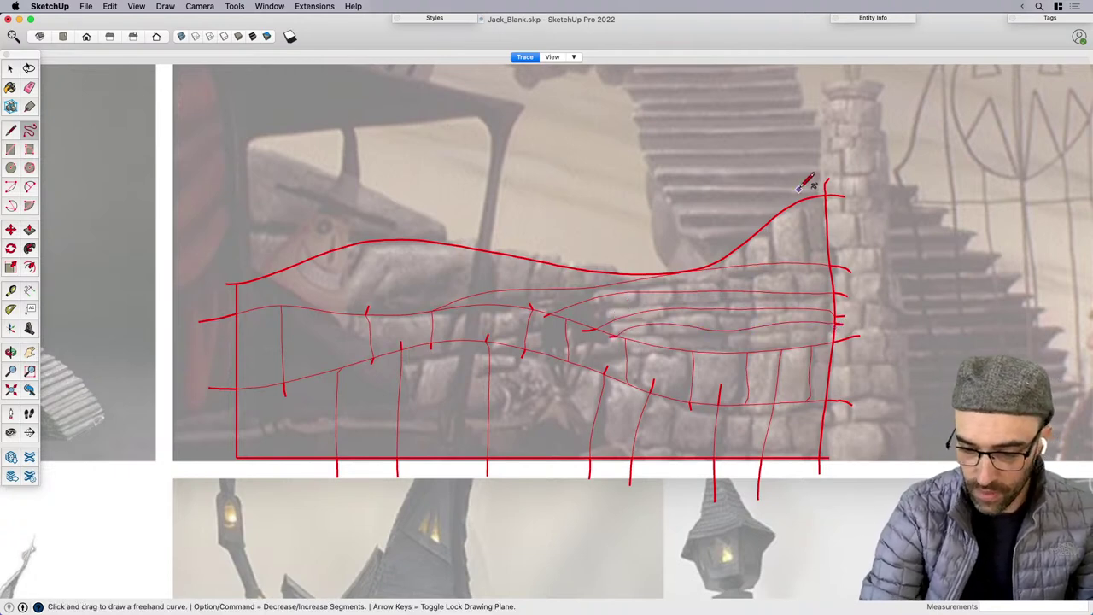
Sketch freehand joints across the wall's top course, starting above the top curve, from the pillar side to the outer end.
drag(800, 191, 803, 268)
drag(765, 210, 767, 265)
drag(733, 231, 734, 265)
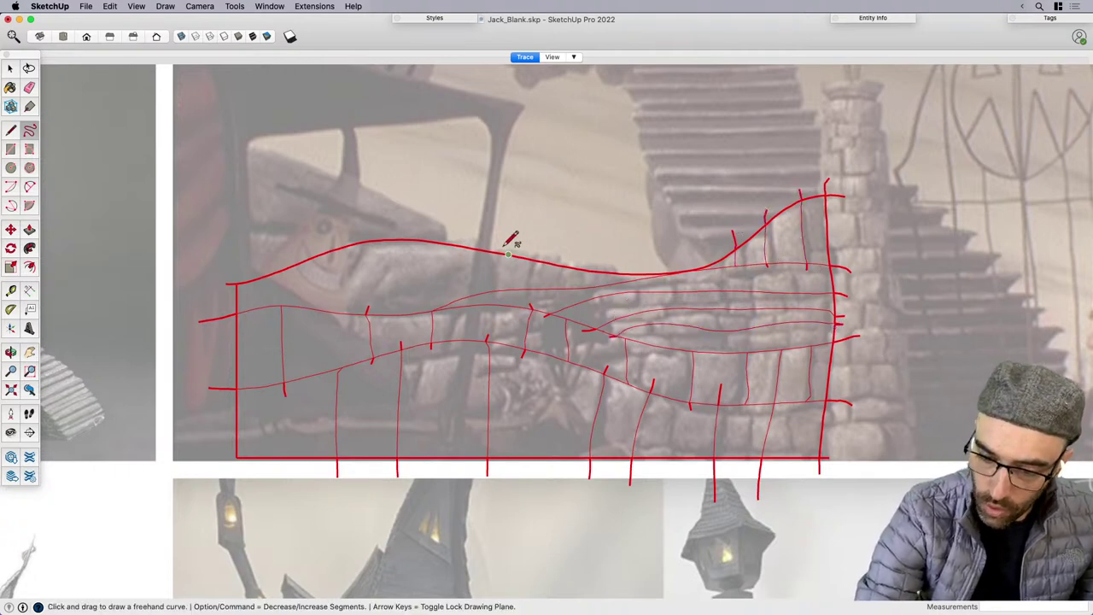
drag(540, 253, 531, 288)
mouse_move(468, 222)
mouse_down()
mouse_move(468, 295)
mouse_move(413, 316)
mouse_up()
drag(363, 227, 366, 318)
drag(321, 248, 318, 330)
drag(265, 263, 268, 296)
Sketch one more vertical joint near the outer end of the bottom course and a lengthwise line splitting that course.
drag(262, 390, 262, 465)
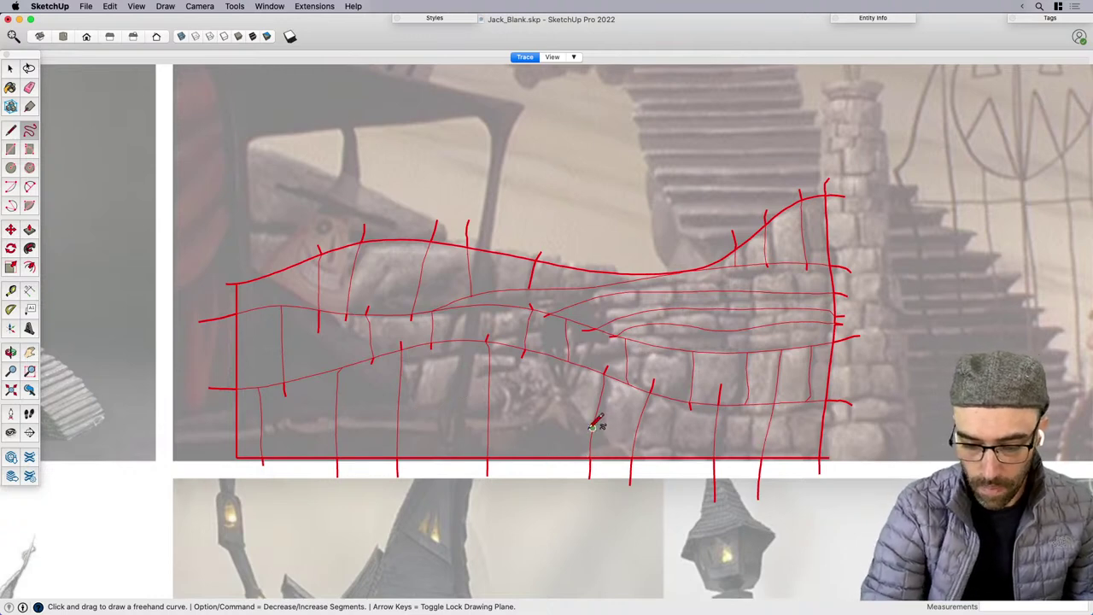
drag(592, 427, 210, 432)
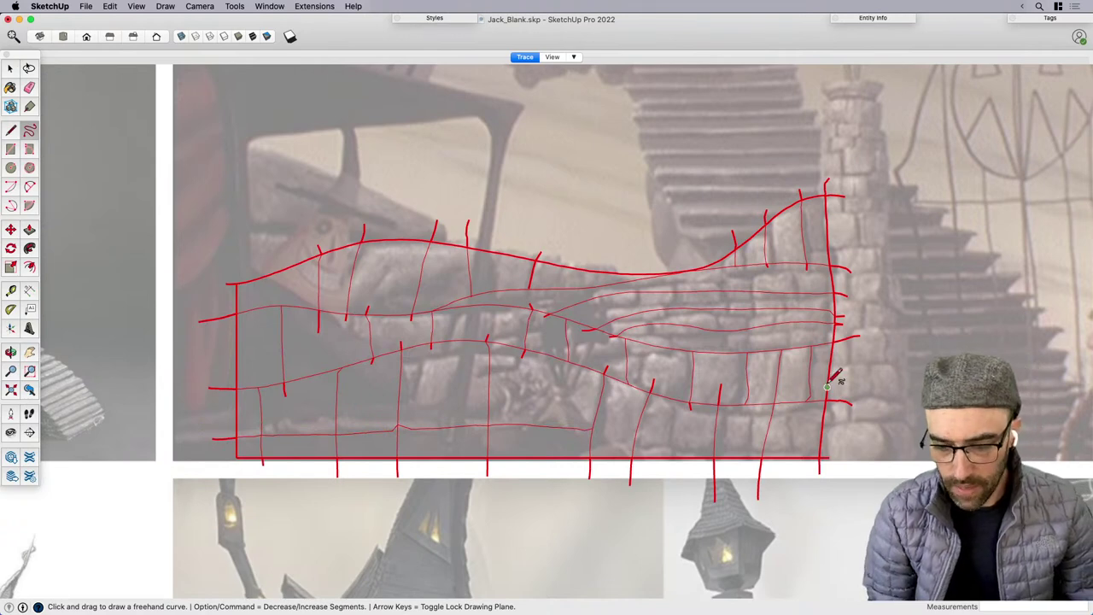
Sketch short vertical joints across the upper two thin courses and the narrow outer strip, undoing and redrawing one misplaced stroke.
scroll(835, 380, up, 5)
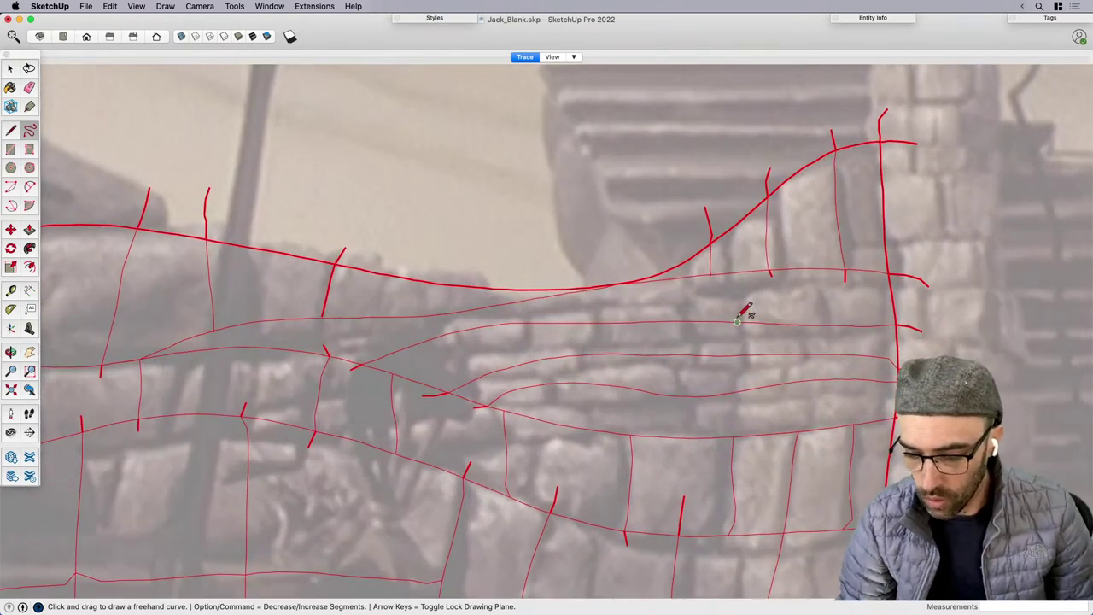
drag(739, 313, 738, 368)
drag(632, 330, 633, 362)
drag(504, 302, 501, 333)
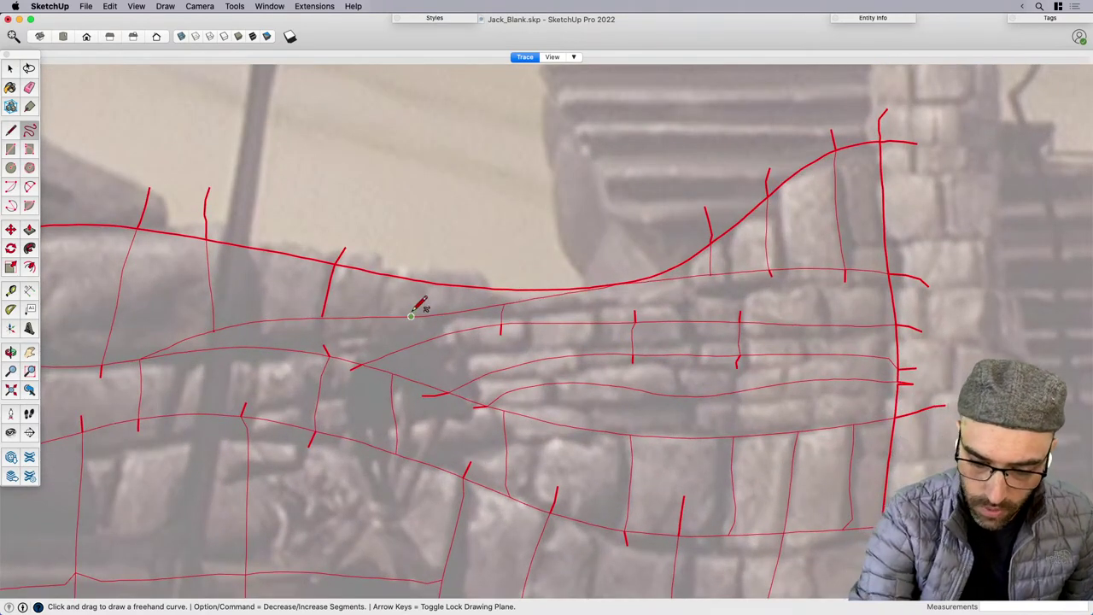
drag(417, 308, 411, 350)
drag(273, 313, 273, 342)
drag(818, 261, 812, 346)
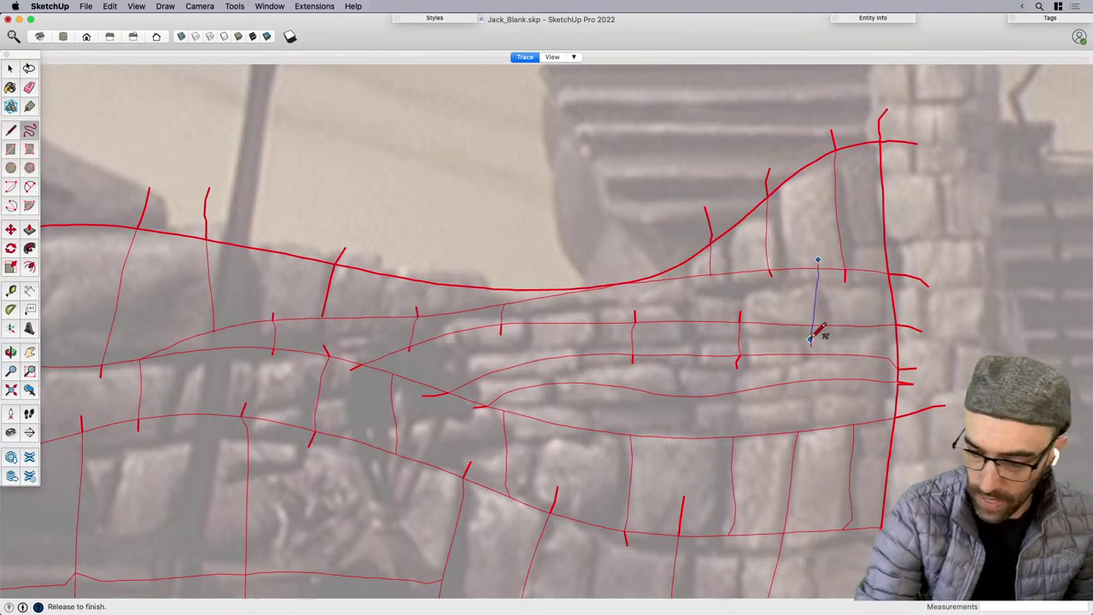
drag(686, 266, 683, 329)
key(super+z)
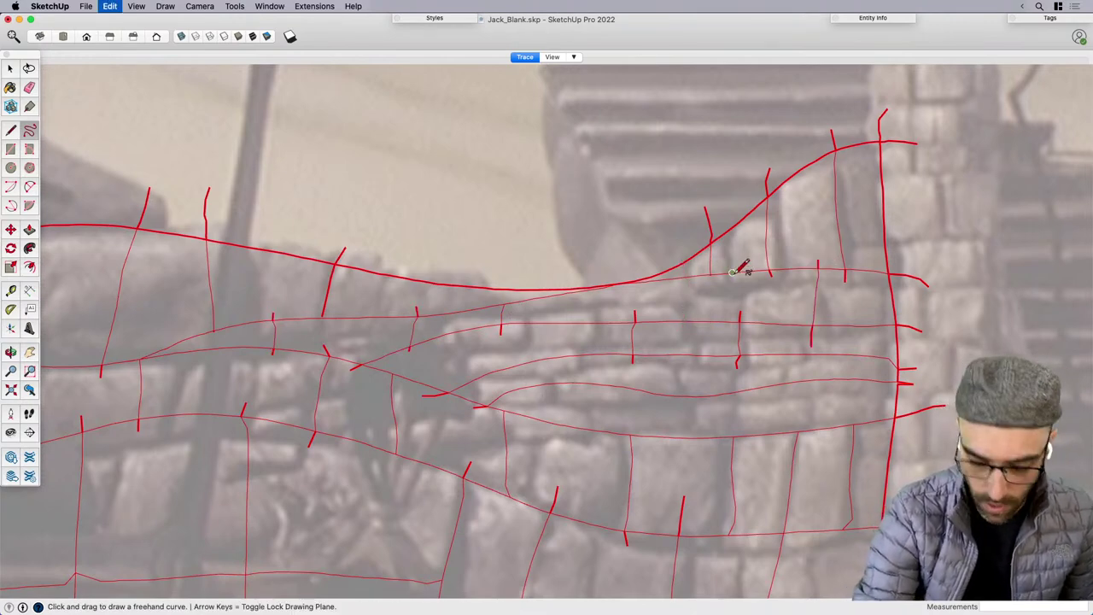
drag(694, 275, 689, 329)
Sketch short staggered vertical joints across the lower thin courses just above the middle course.
drag(549, 347, 548, 395)
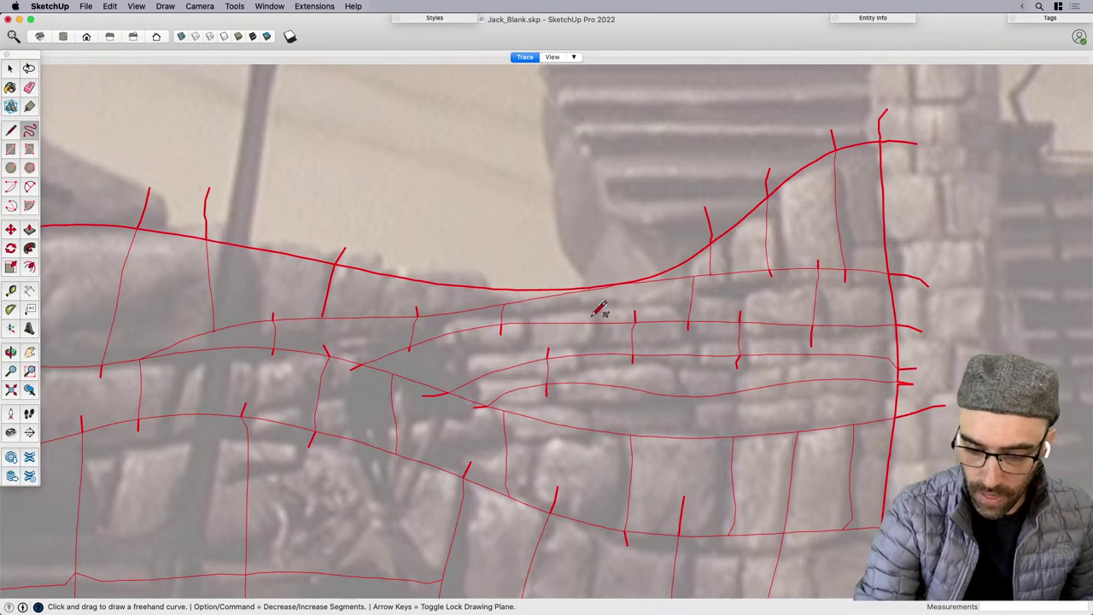
drag(590, 319, 601, 443)
drag(689, 389, 675, 444)
drag(710, 346, 709, 401)
drag(790, 347, 787, 382)
drag(762, 387, 760, 439)
drag(841, 381, 837, 413)
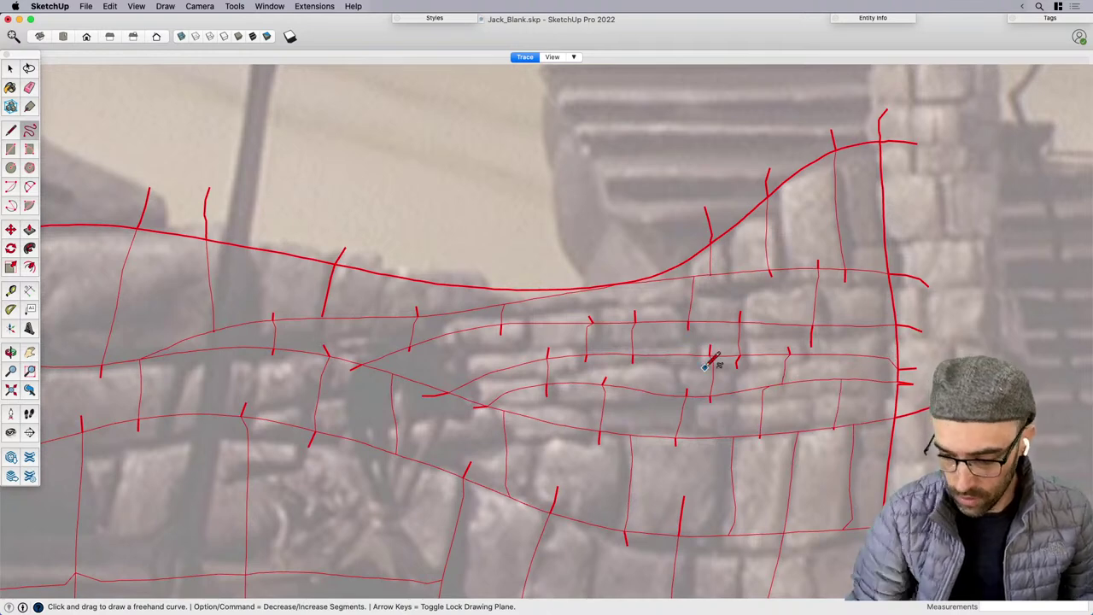
Erase all line ends that overshoot the wall's outline along its top curve, both ends and base.
scroll(712, 333, down, 3)
key(space)
key(e)
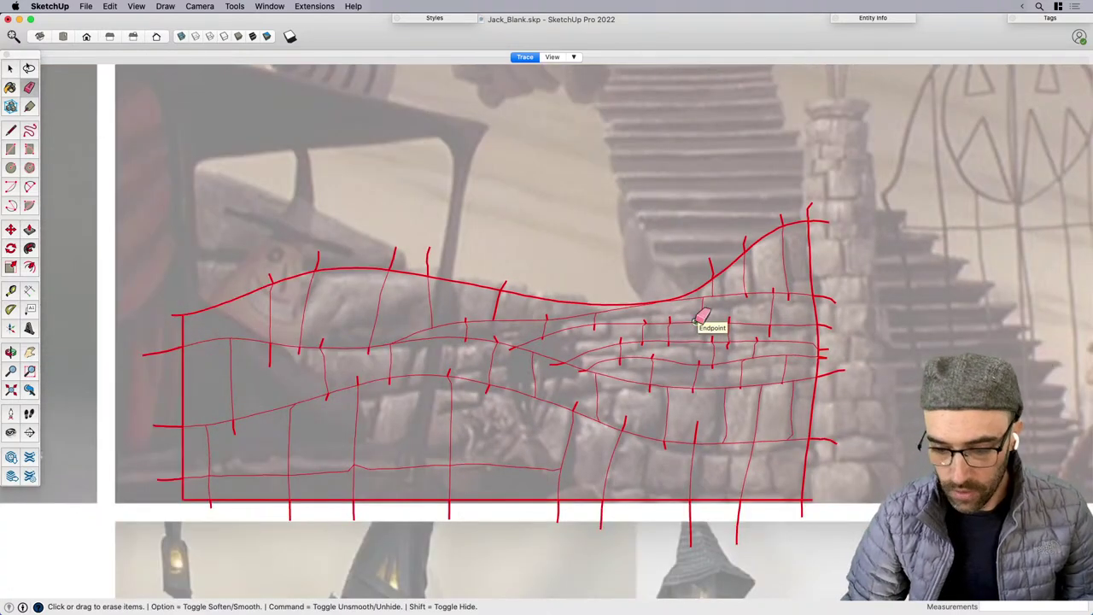
mouse_move(811, 207)
mouse_down()
mouse_move(711, 266)
mouse_move(507, 281)
mouse_move(400, 255)
mouse_move(262, 275)
mouse_up()
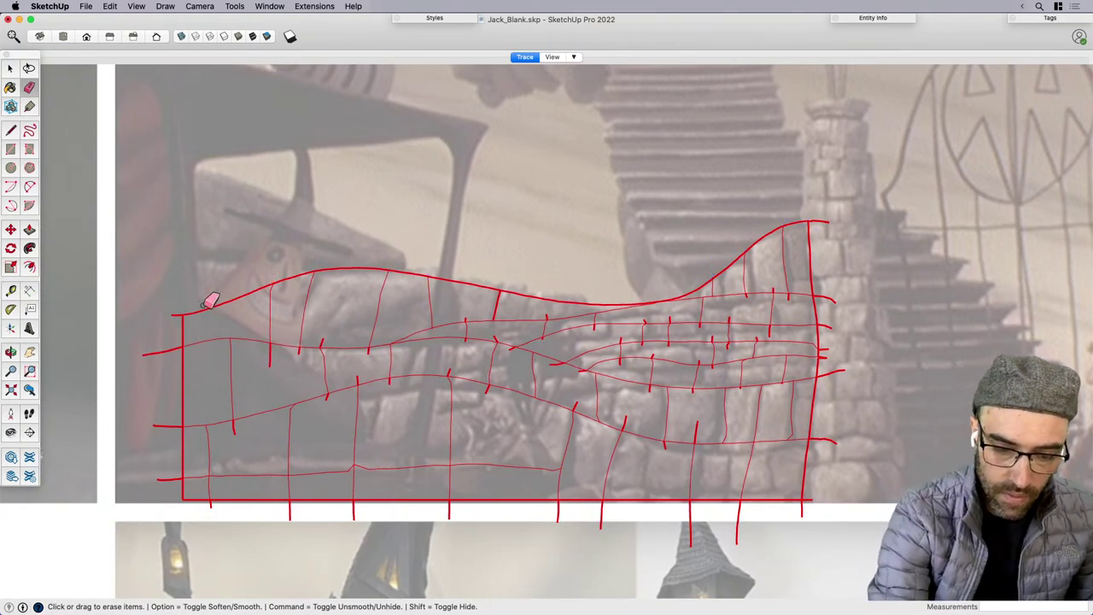
mouse_move(172, 333)
mouse_down()
mouse_move(168, 423)
mouse_move(180, 293)
mouse_up()
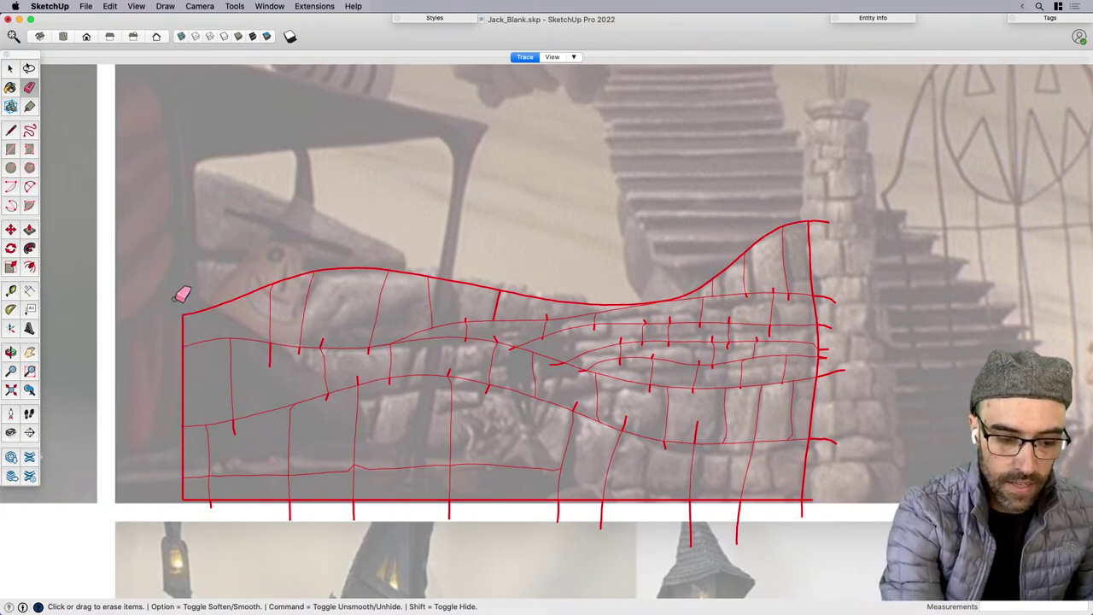
mouse_move(791, 507)
mouse_down()
mouse_move(217, 503)
mouse_move(239, 501)
mouse_up()
drag(819, 491, 831, 247)
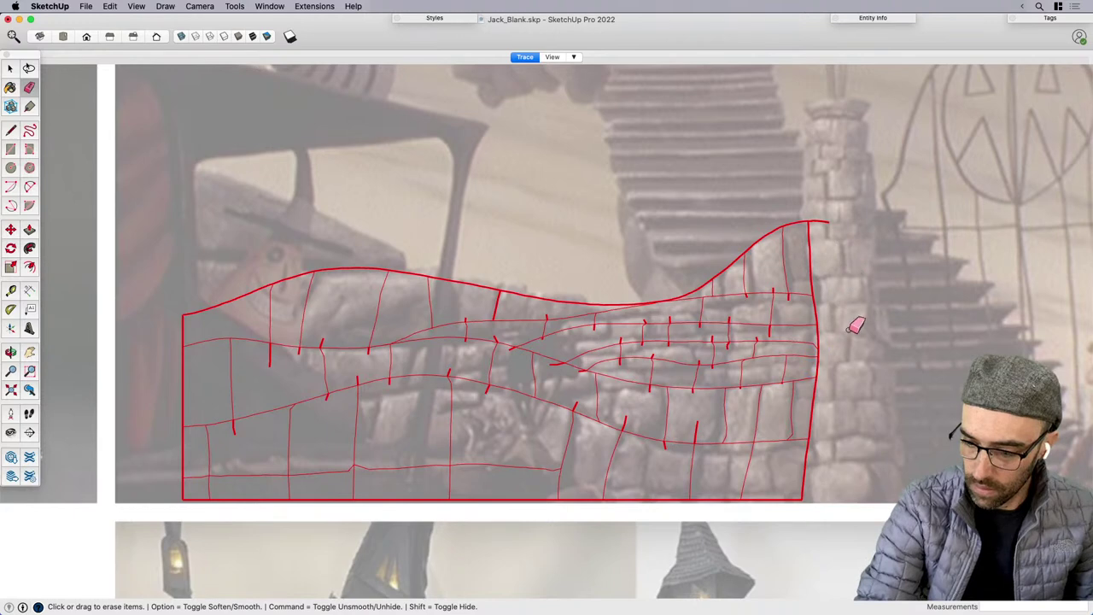
click(827, 221)
Select all of the traced wall linework and make it a group.
scroll(674, 418, up, 3)
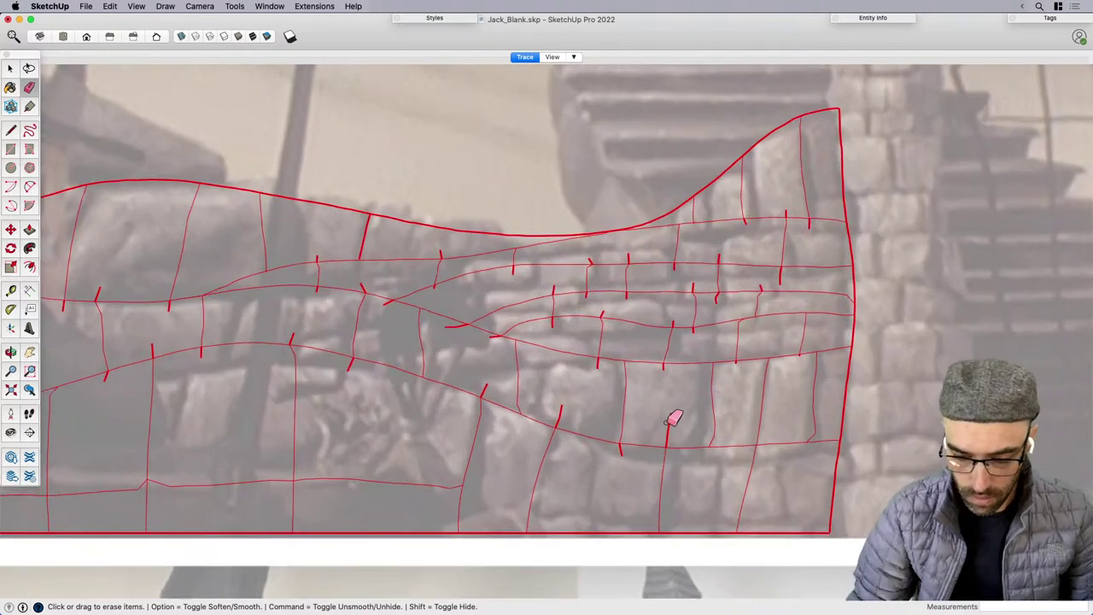
scroll(659, 402, down, 3)
key(space)
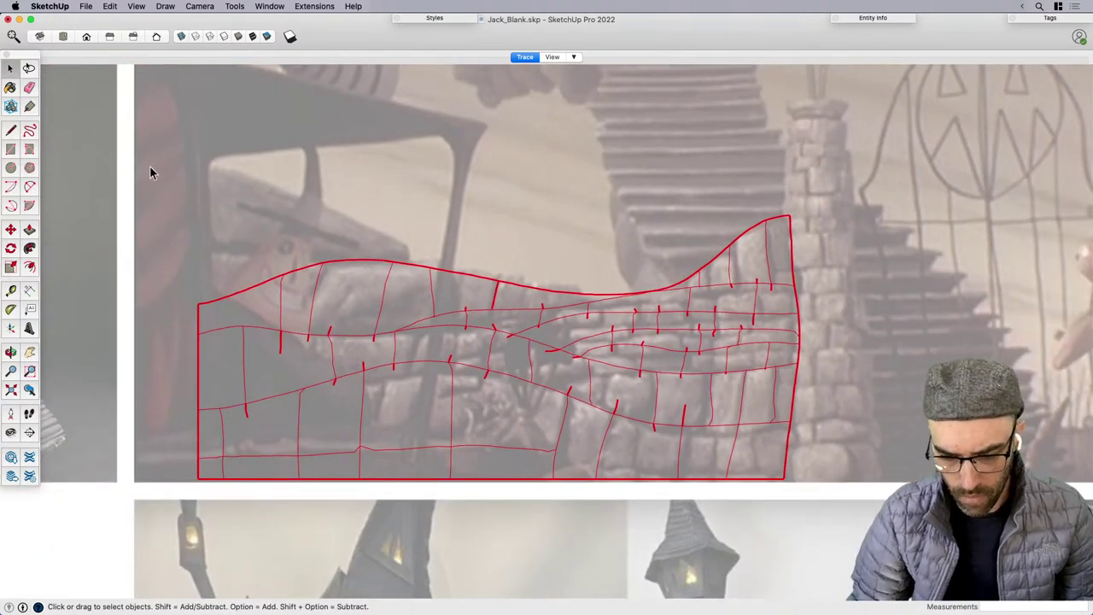
mouse_move(150, 167)
mouse_down()
mouse_move(837, 508)
mouse_move(848, 499)
mouse_up()
key(super+c)
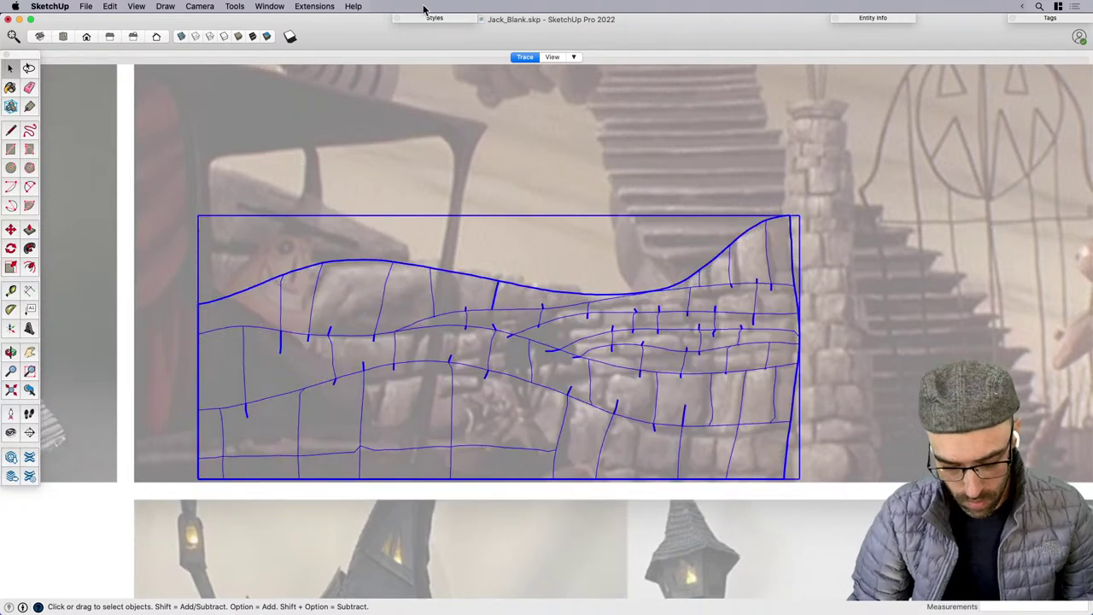
Try the CleanUp³ extension's Erase Stray Edges command on the wall group.
click(314, 6)
mouse_move(382, 324)
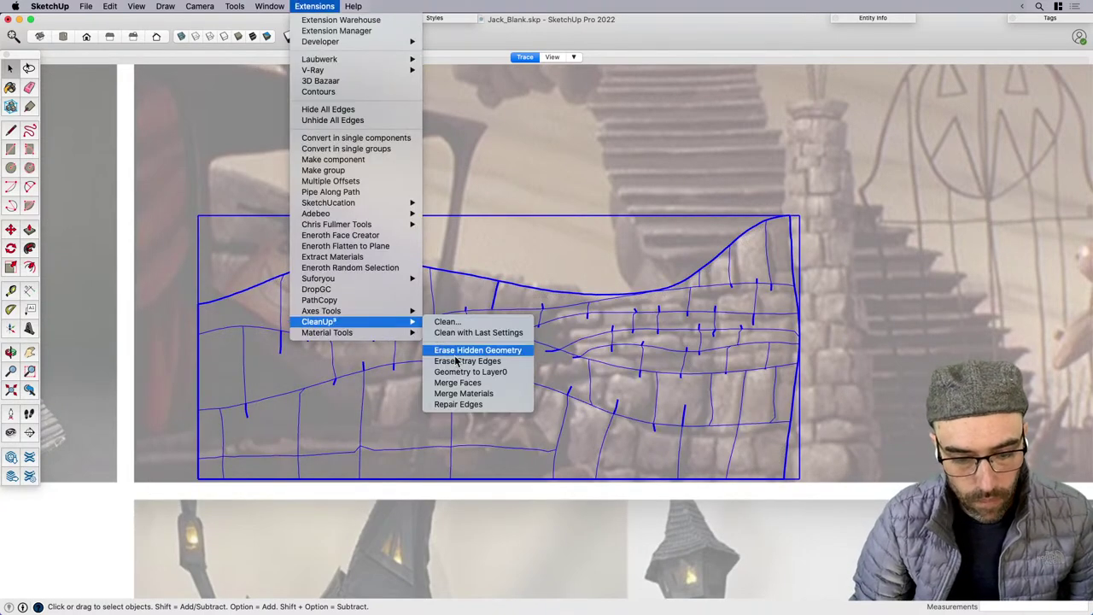
click(483, 362)
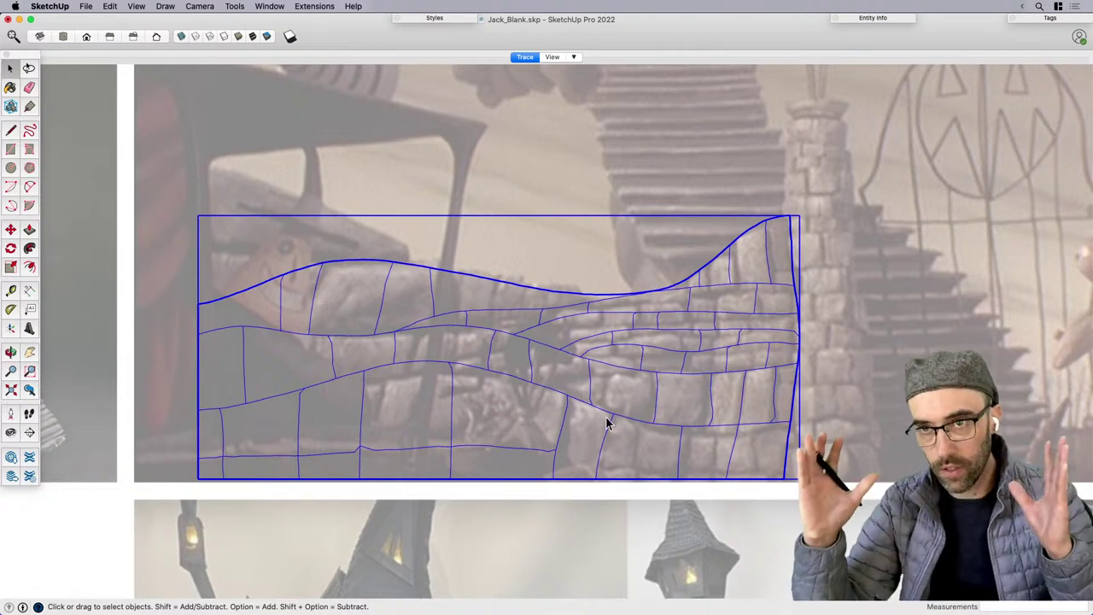
Undo the stray edge erasure and hide the X-Img tag.
click(1051, 18)
key(super+z)
click(931, 68)
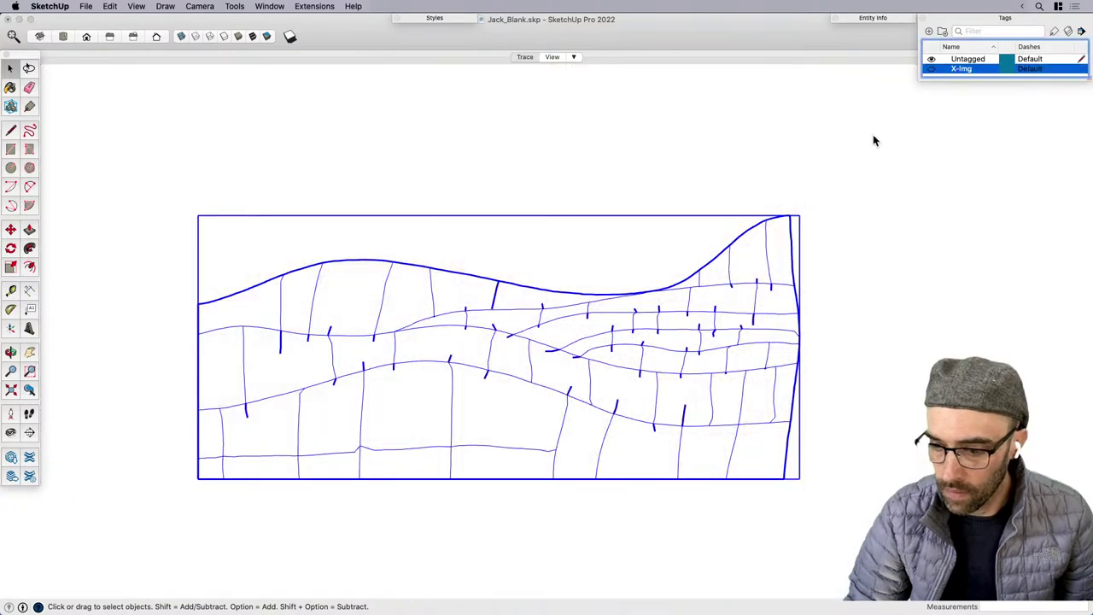
Erase the stray line end above the lower course curve inside the wall group, and close the group.
scroll(597, 334, up, 2)
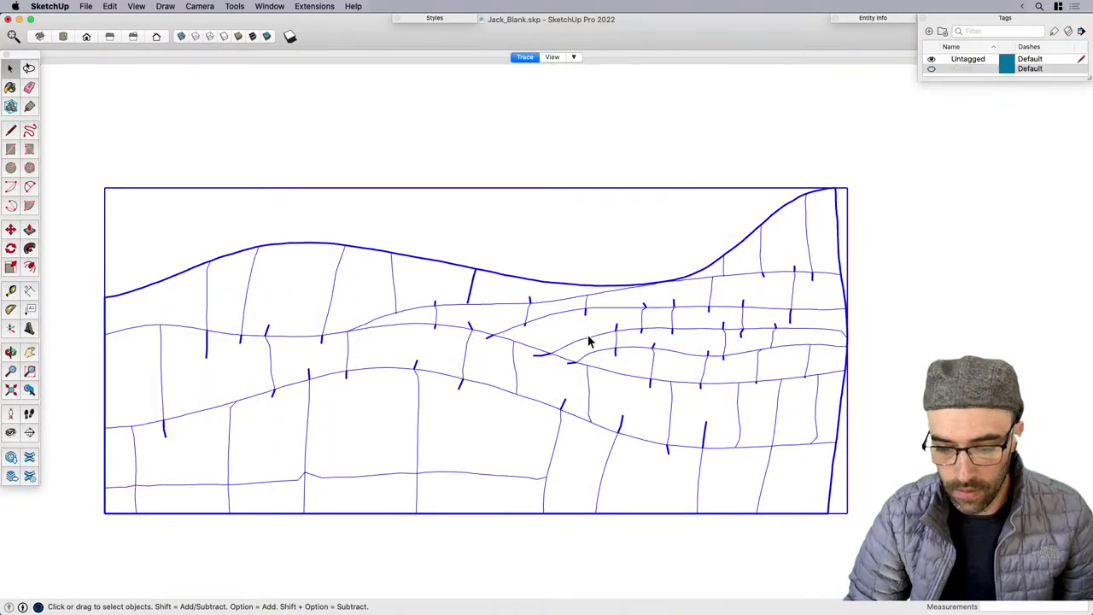
double_click(650, 390)
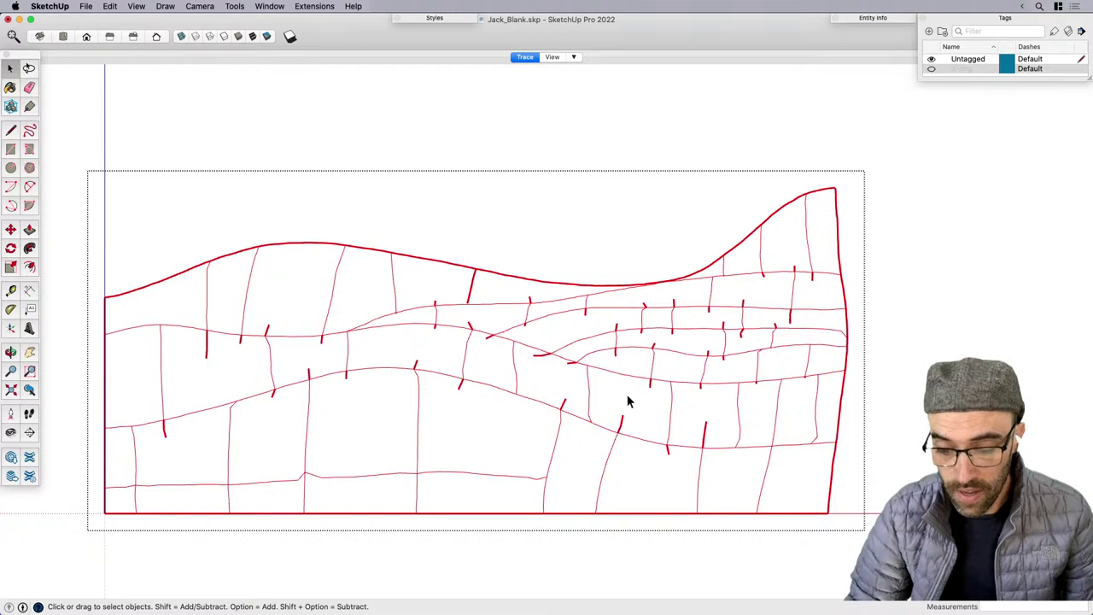
key(e)
click(622, 421)
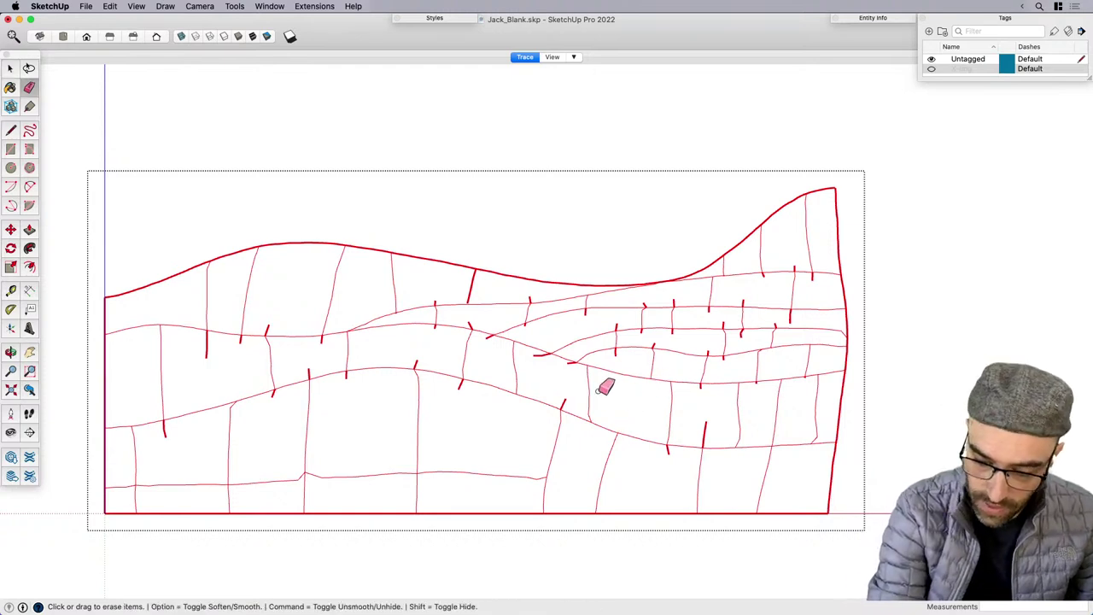
click(563, 402)
key(space)
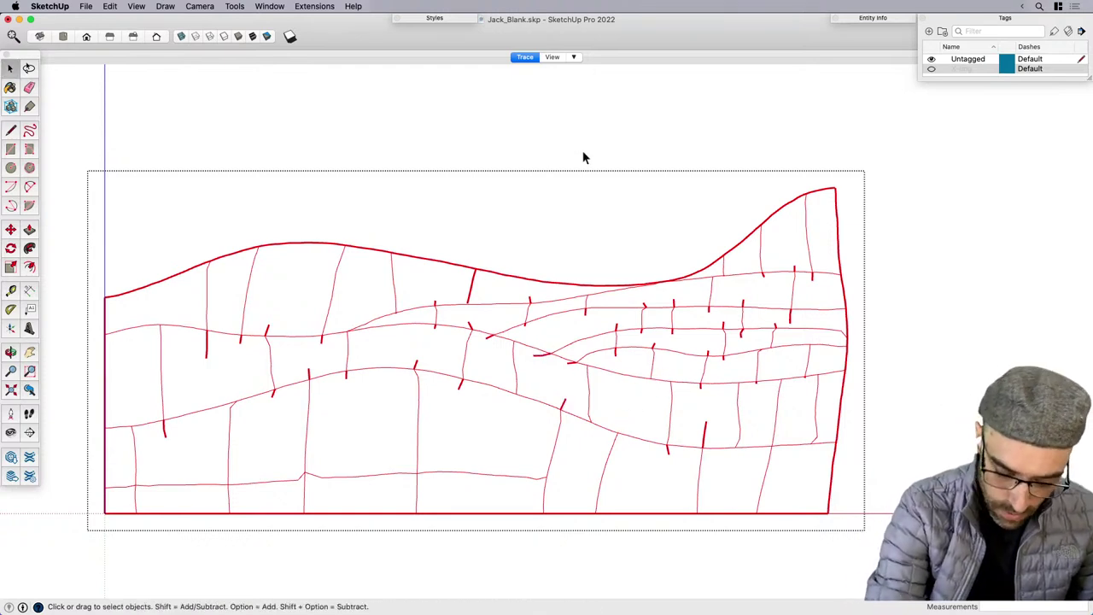
scroll(587, 214, down, 3)
key(Escape)
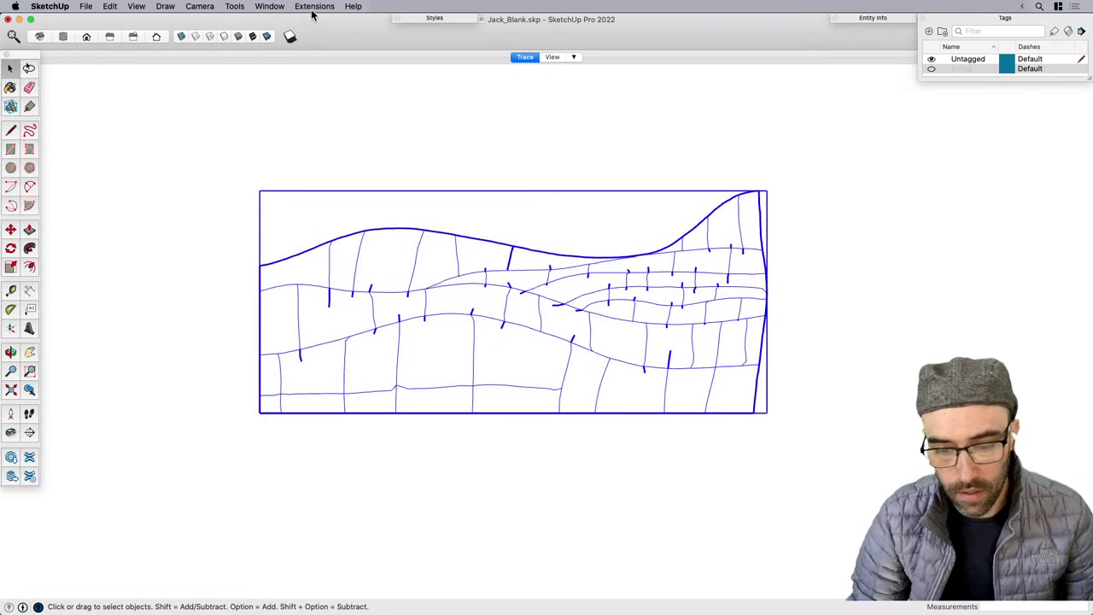
Run CleanUp³'s Erase Stray Edges command on the wall group.
click(313, 8)
mouse_move(367, 322)
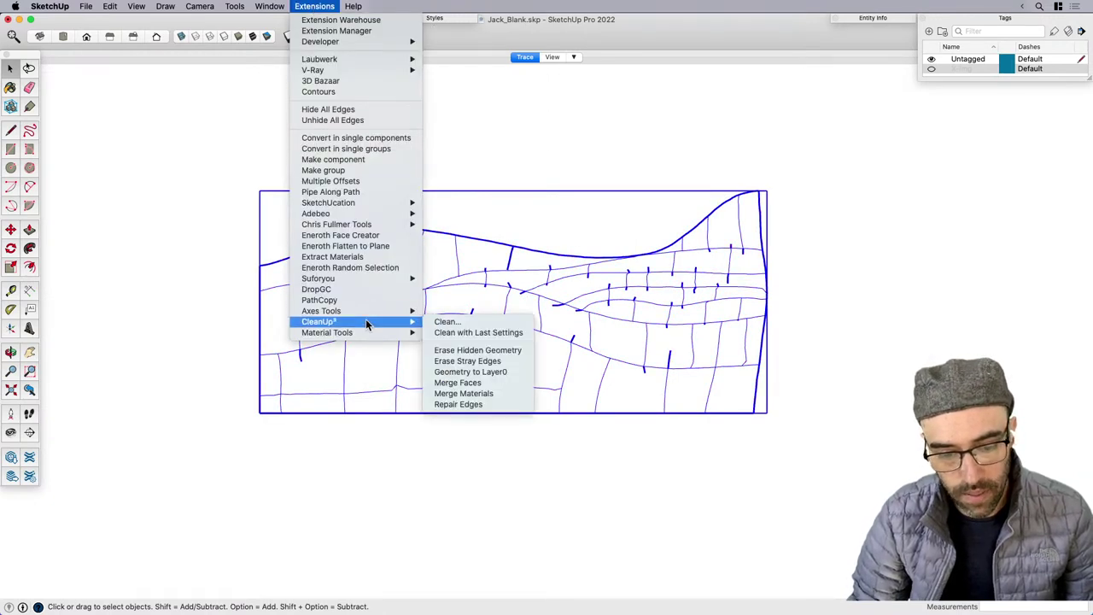
click(460, 364)
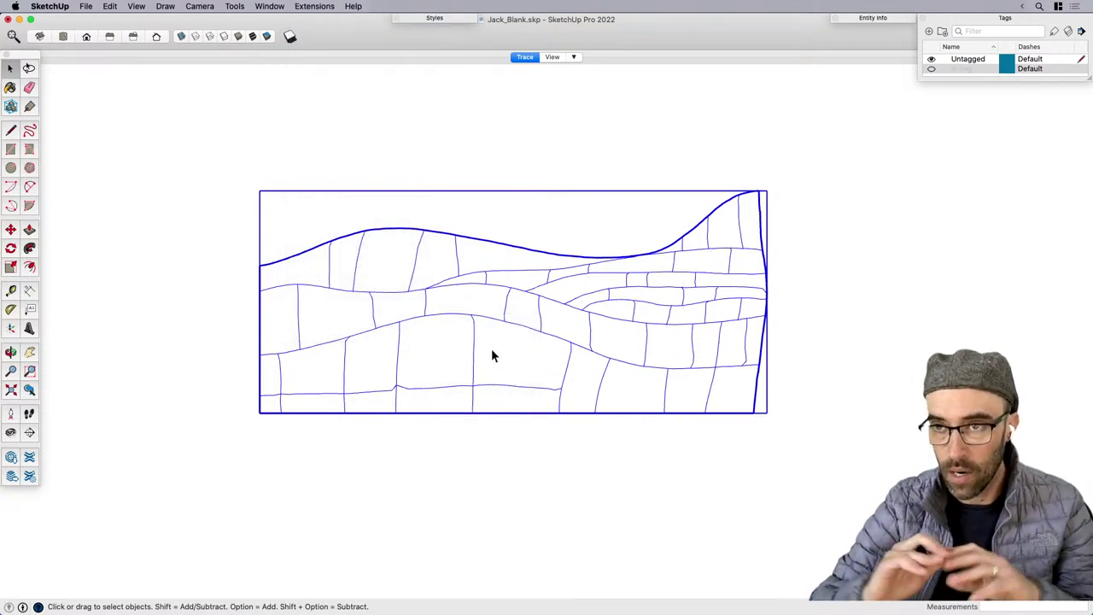
Explode the wall group into loose geometry and select a single stone face.
right_click(479, 363)
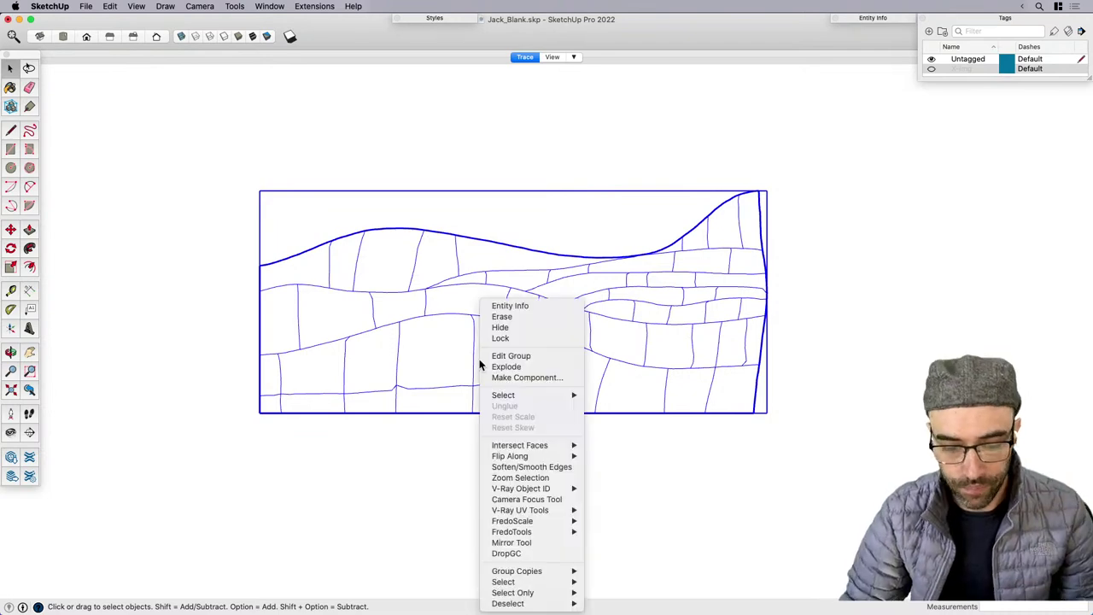
click(518, 367)
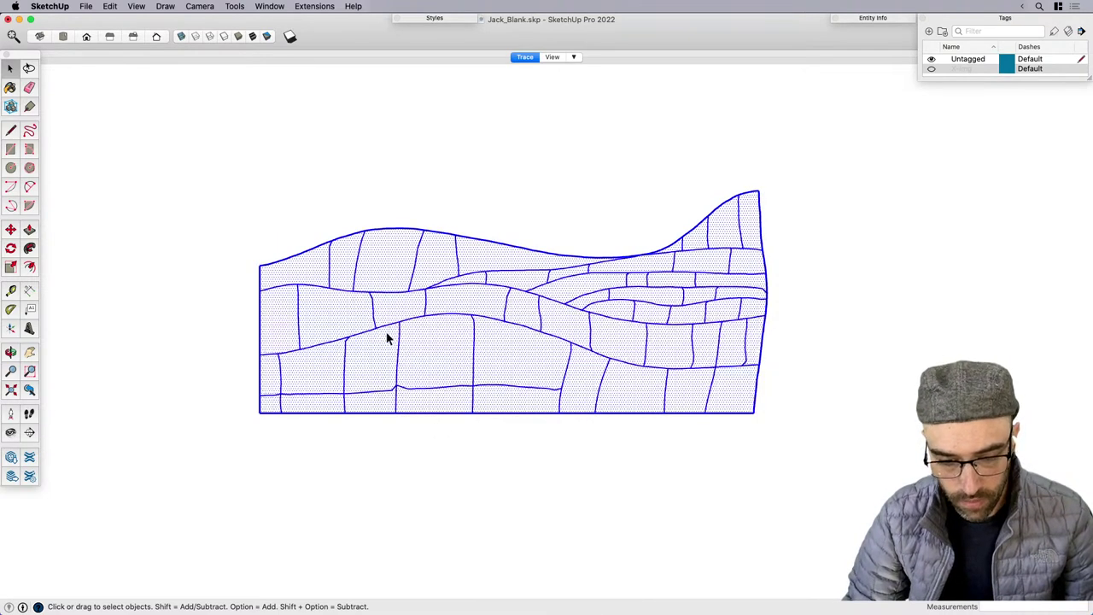
click(387, 336)
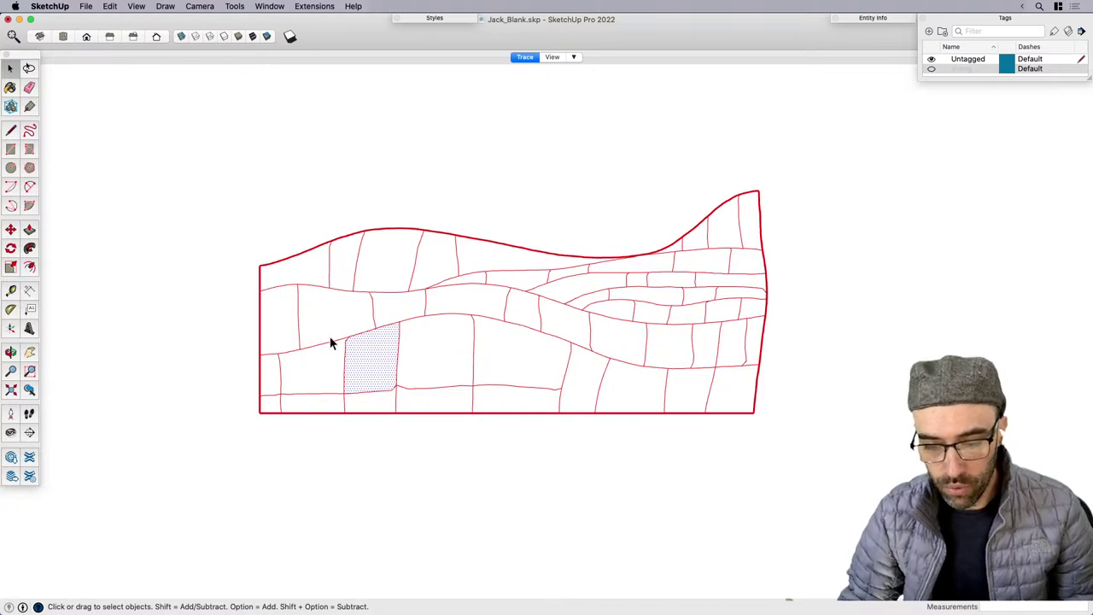
scroll(329, 339, down, 3)
scroll(372, 367, up, 3)
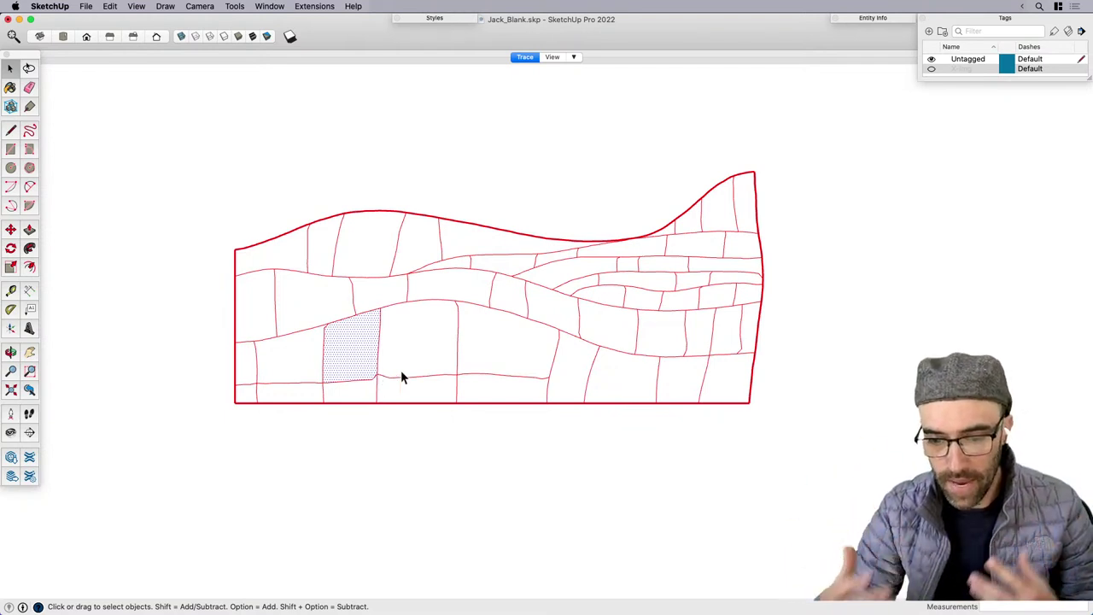
scroll(403, 377, down, 2)
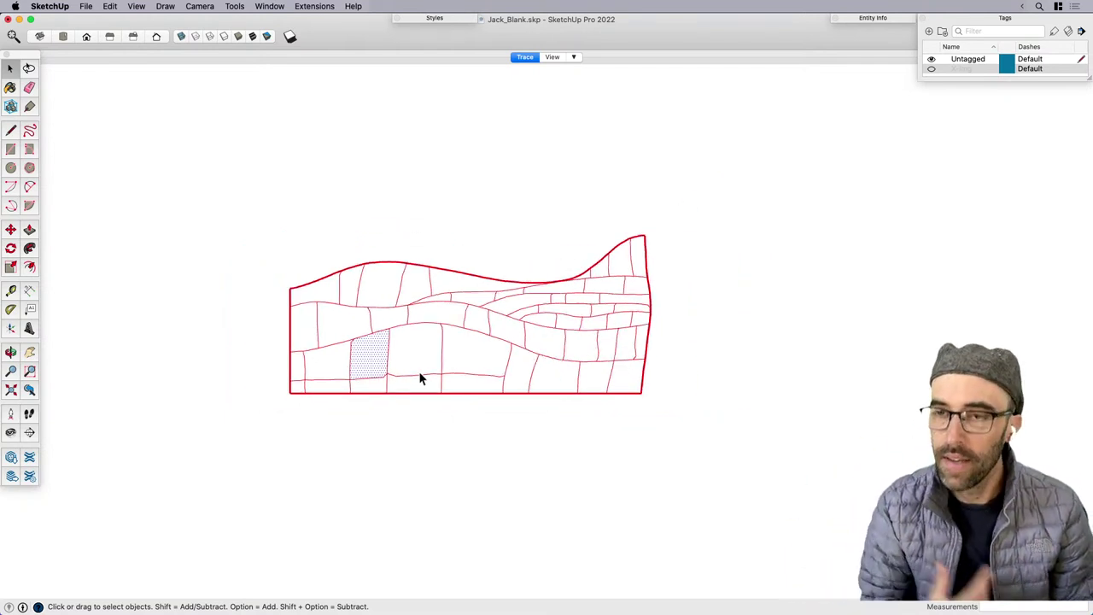
scroll(410, 363, down, 2)
scroll(419, 333, up, 1)
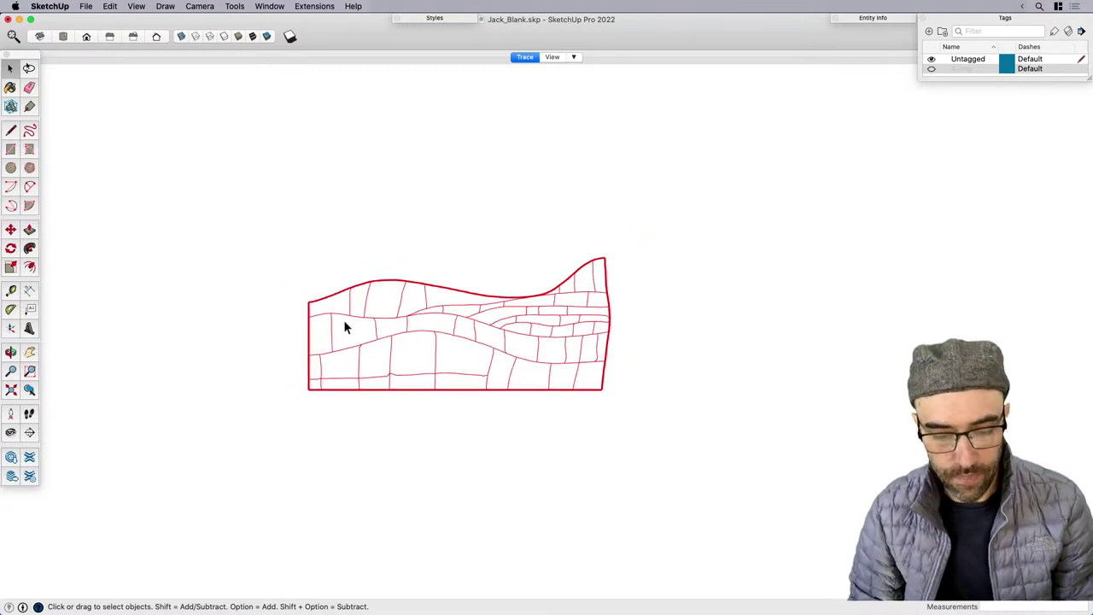
scroll(345, 326, up, 1)
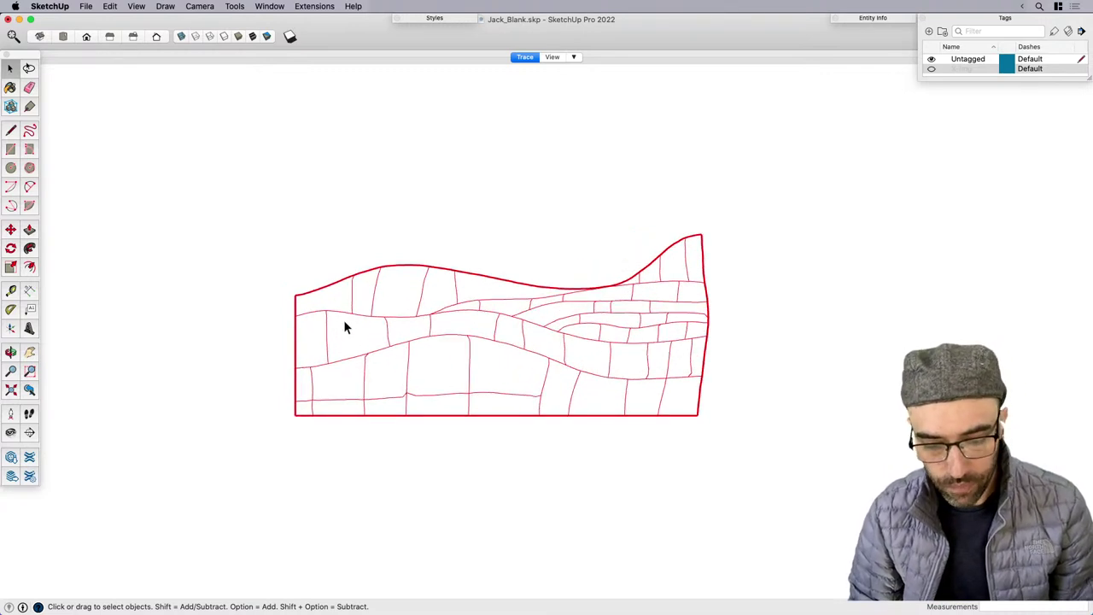
Switch to the View scene and select all faces and edges of the wall.
click(552, 57)
key(super+1)
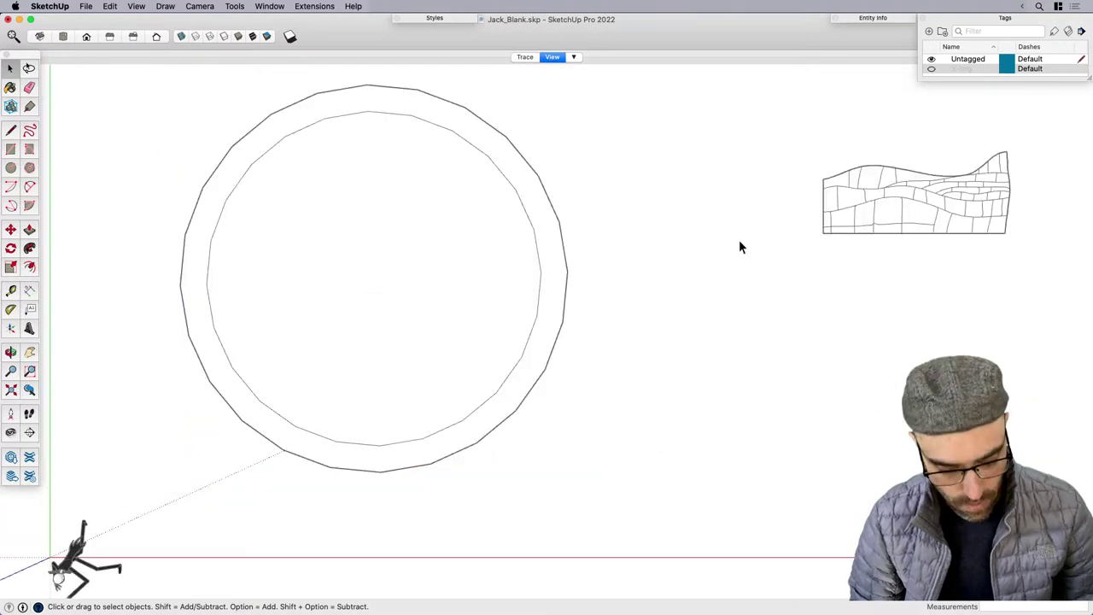
key(h)
drag(784, 249, 515, 400)
scroll(649, 355, up, 3)
scroll(632, 361, up, 3)
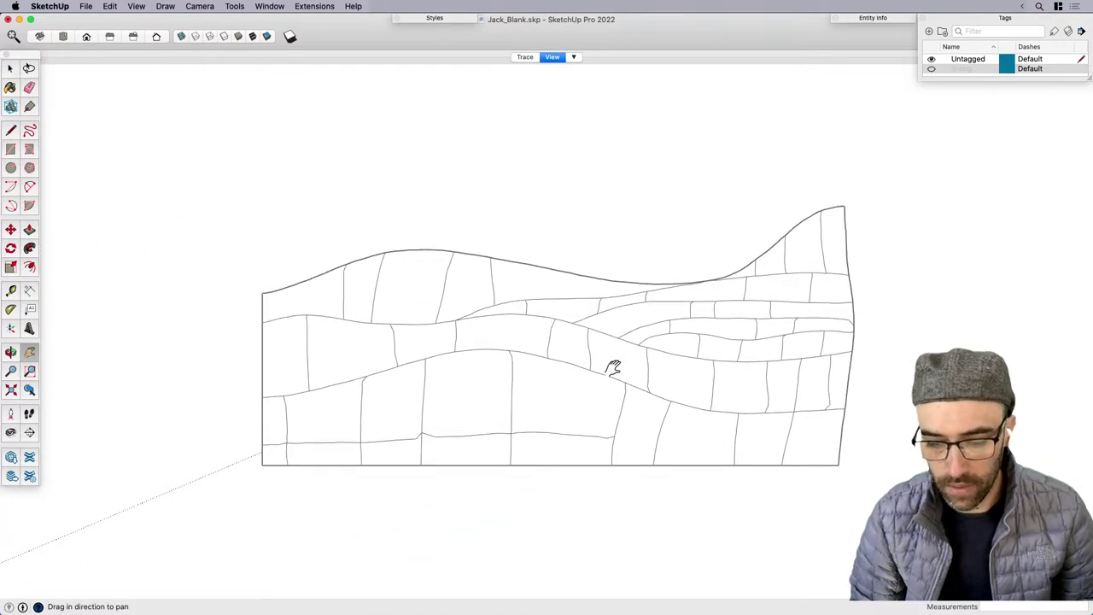
key(space)
click(610, 366)
mouse_move(566, 366)
middle_down()
mouse_move(463, 310)
mouse_move(467, 239)
mouse_move(425, 252)
middle_up()
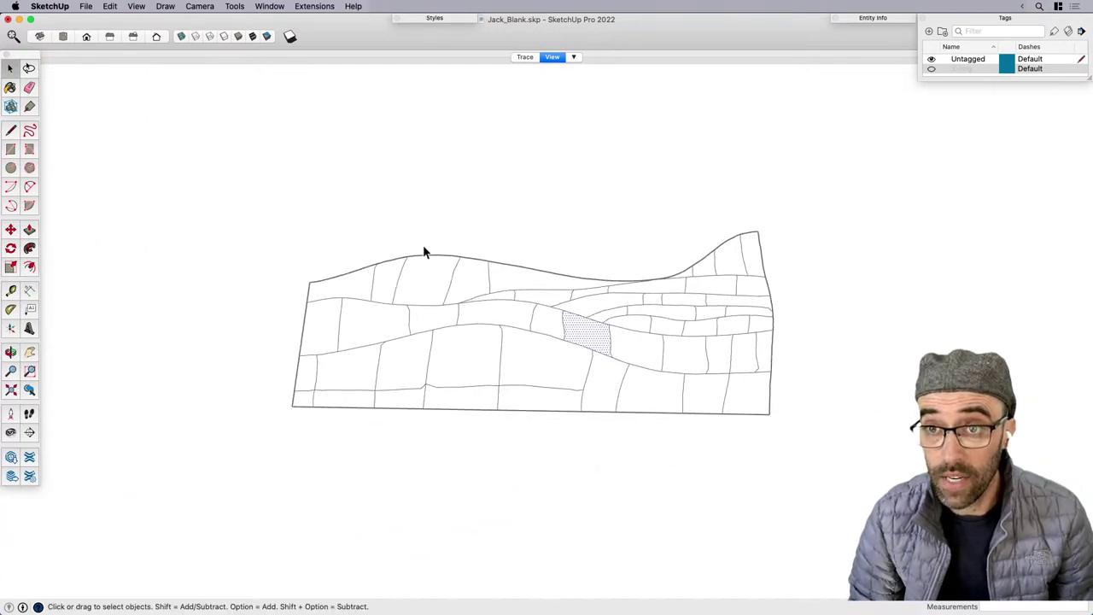
drag(222, 190, 818, 466)
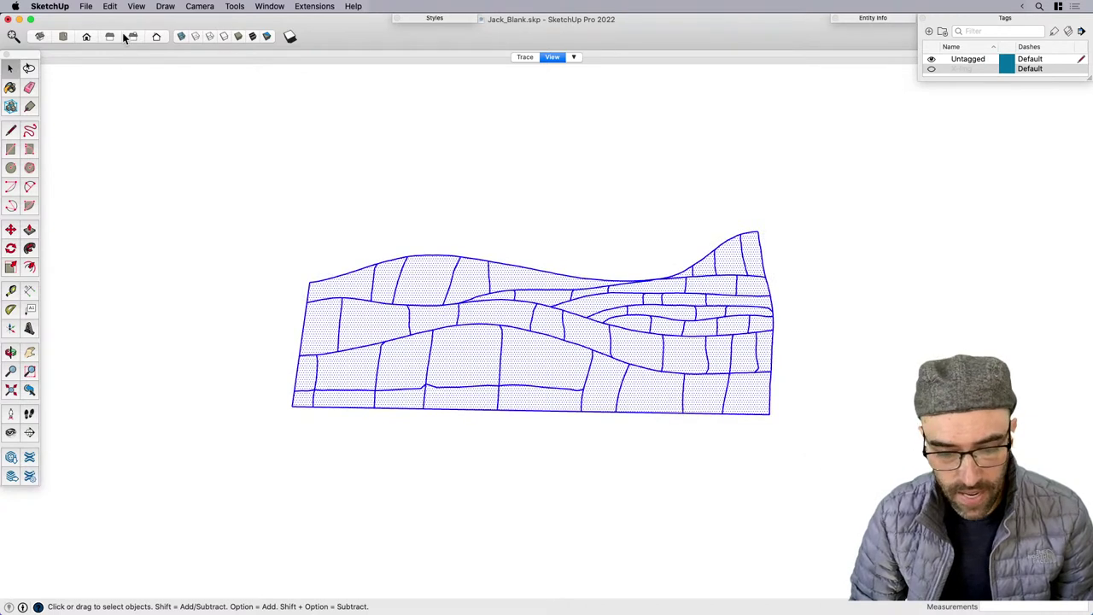
Display the s4u-Offset tool palette.
click(110, 7)
mouse_move(137, 7)
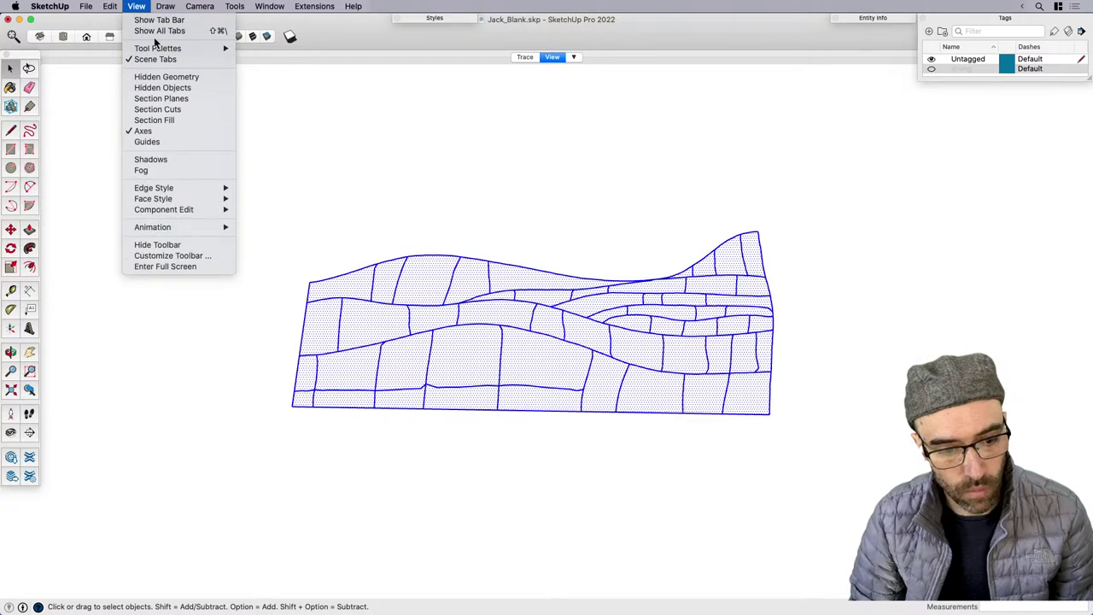
mouse_move(192, 49)
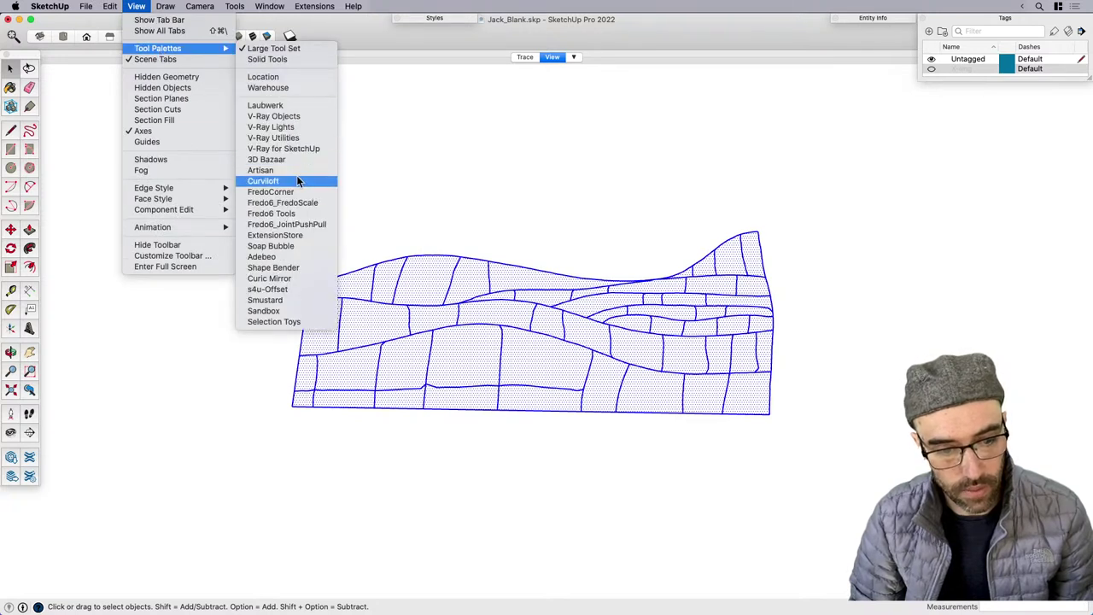
click(278, 291)
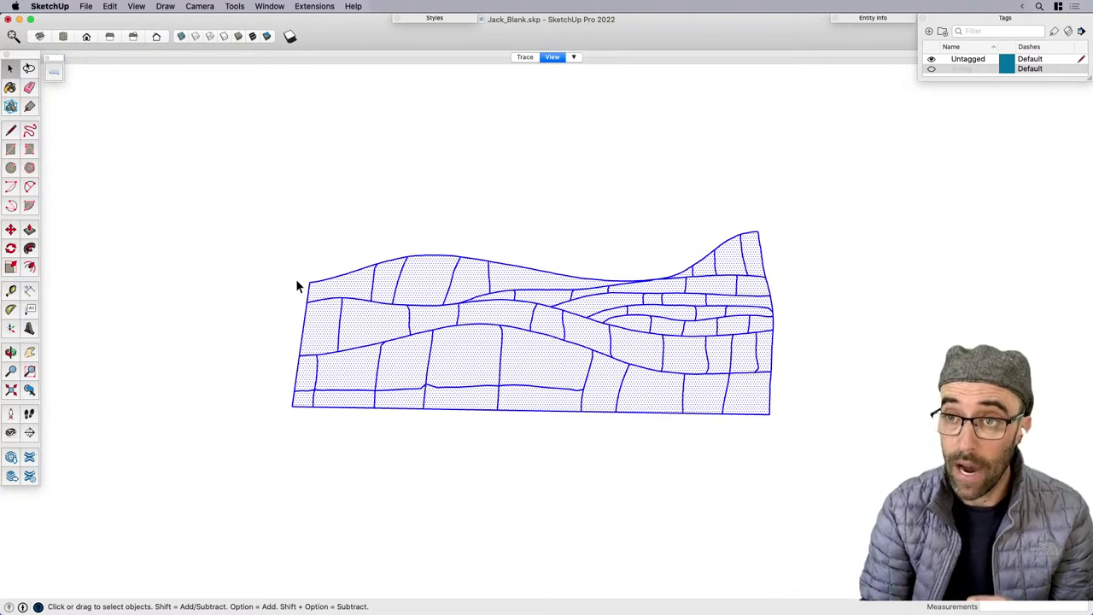
Try to offset all the stone faces by -2" with s4u-Offset, and undo the attempt.
click(55, 72)
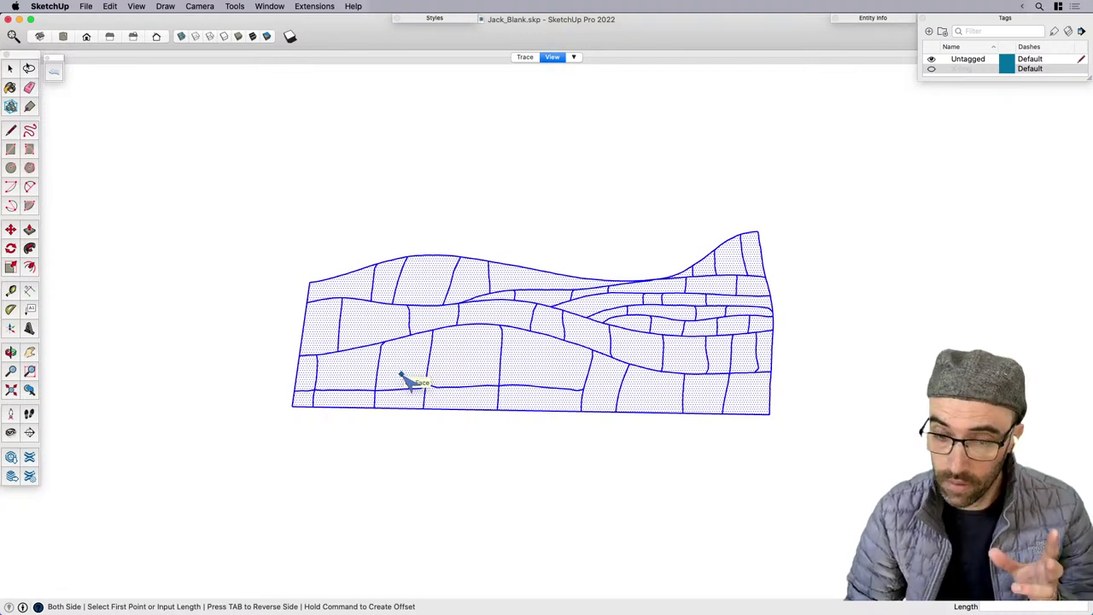
scroll(401, 376, up, 5)
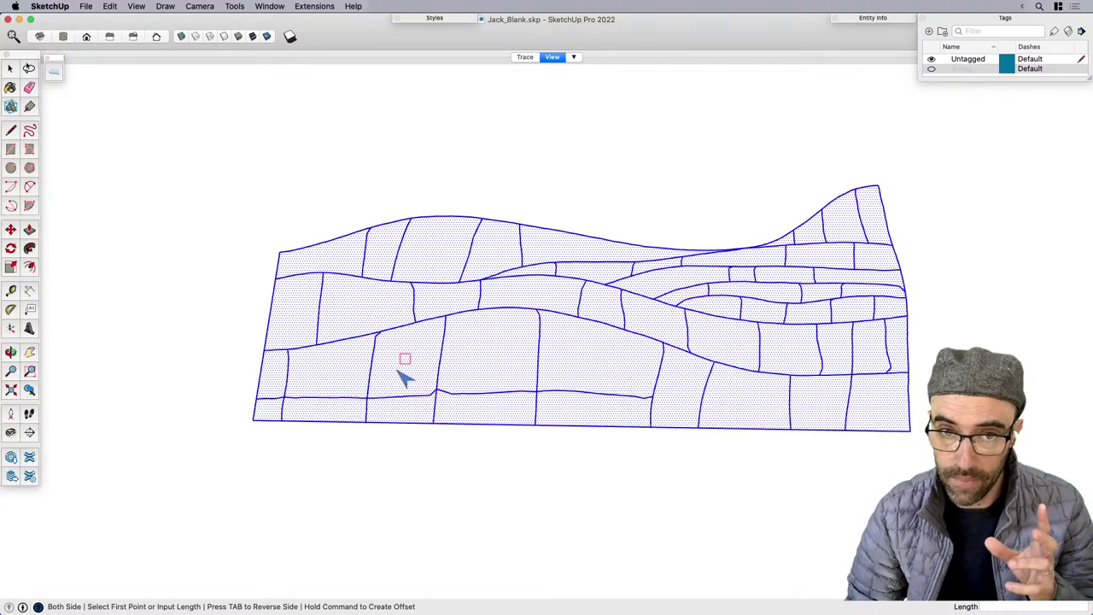
click(389, 368)
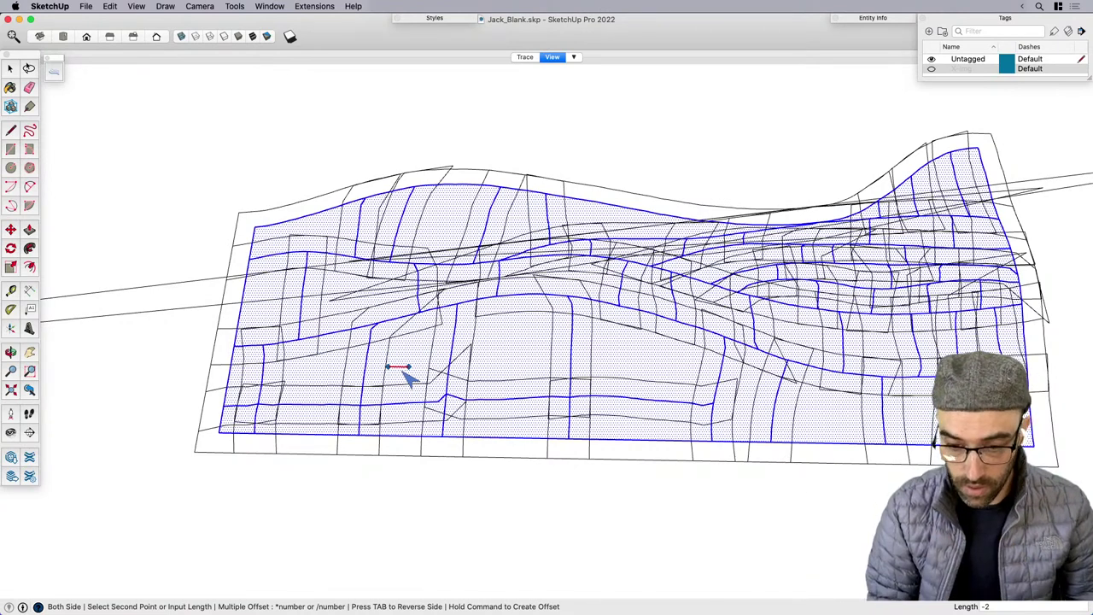
key(Return)
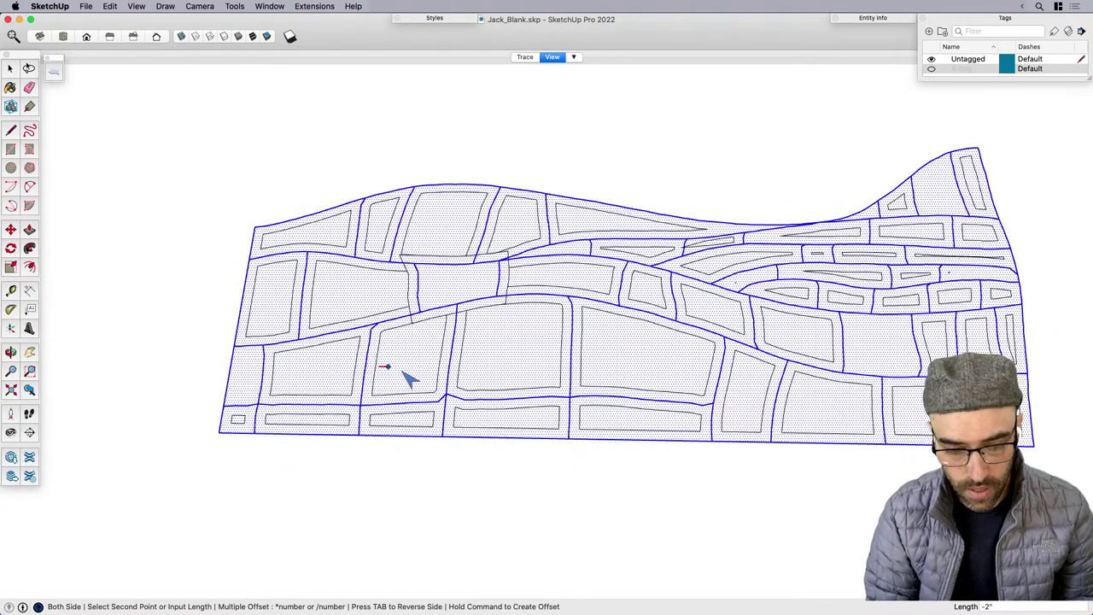
key(super+z)
key(space)
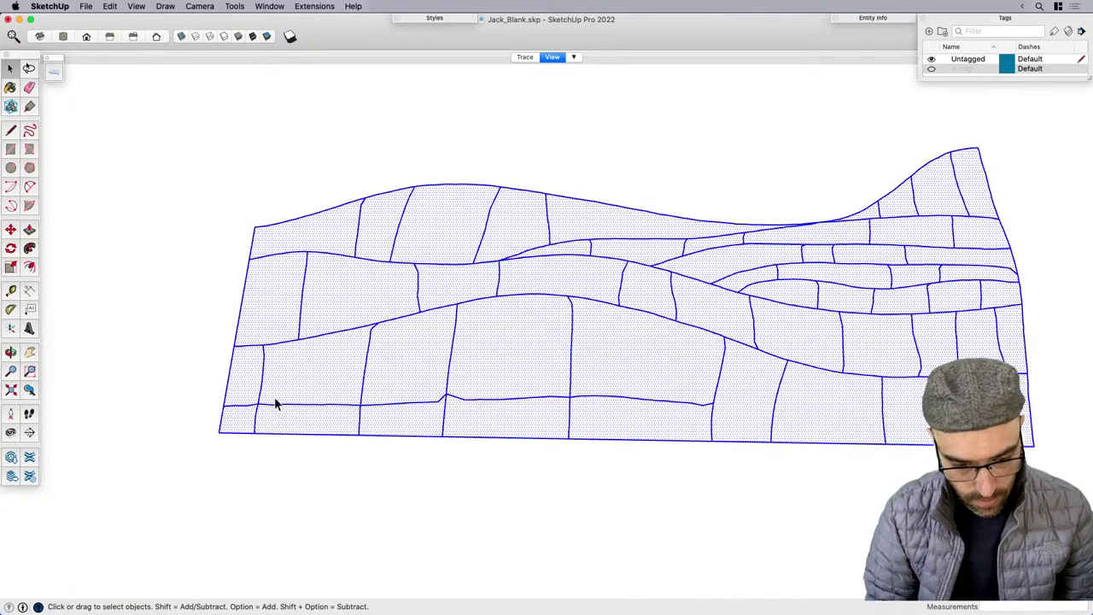
Reselect the entire wall and scale it up uniformly from its corner grip.
click(254, 391)
scroll(250, 367, up, 5)
scroll(264, 313, down, 10)
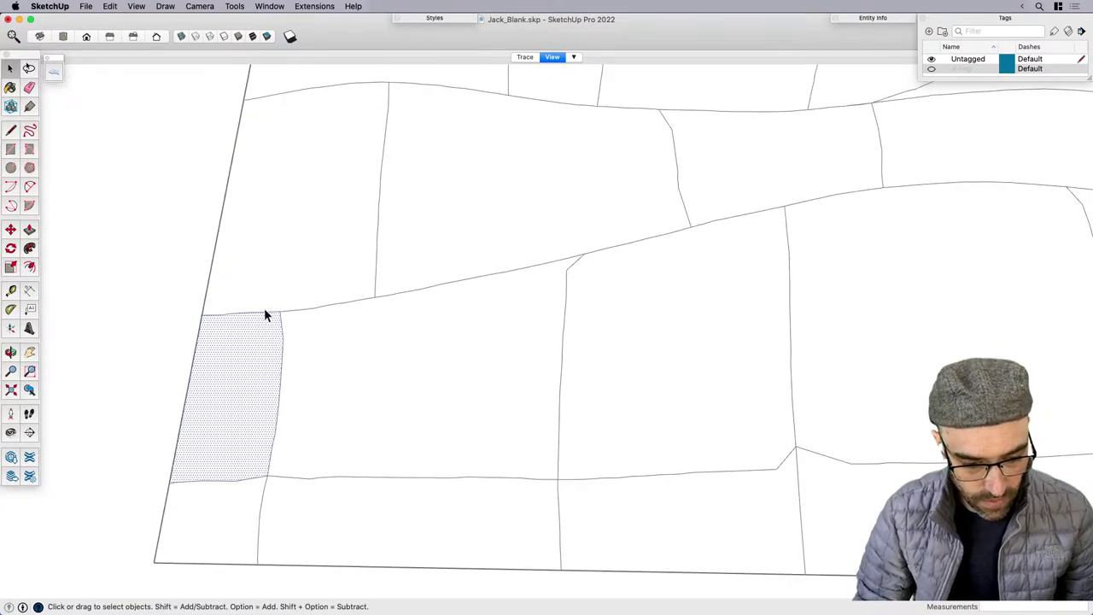
middle_drag(311, 330, 369, 390)
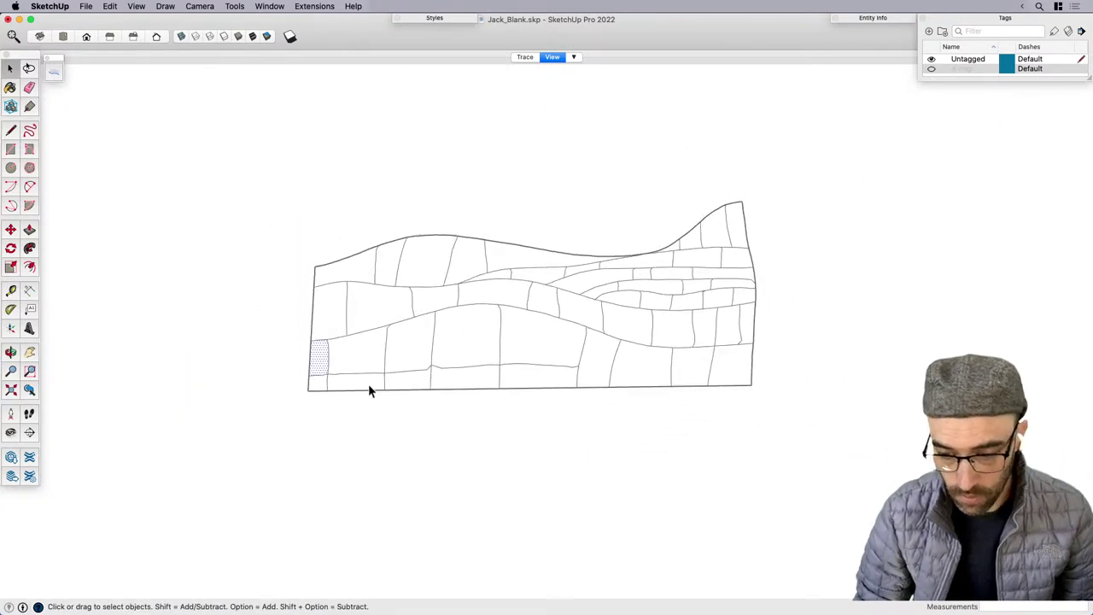
drag(251, 108, 768, 461)
scroll(564, 487, down, 5)
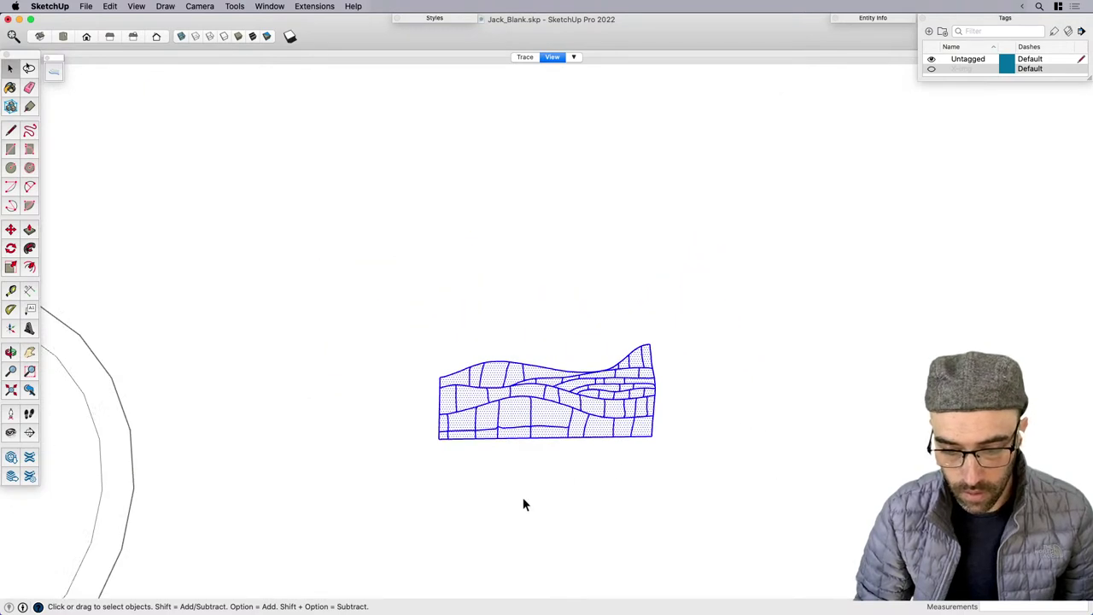
key(s)
drag(654, 343, 955, 199)
scroll(681, 303, down, 3)
scroll(681, 320, down, 2)
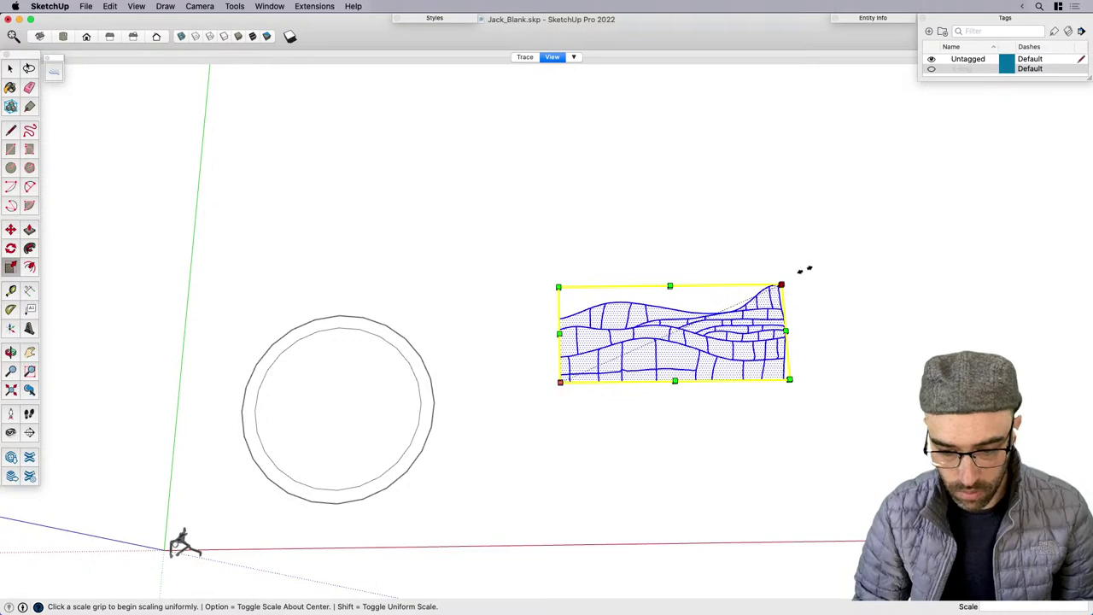
click(782, 285)
click(891, 237)
Offset all the stone faces of the enlarged wall by -2" with s4u-Offset.
key(h)
drag(795, 324, 647, 386)
scroll(559, 386, up, 3)
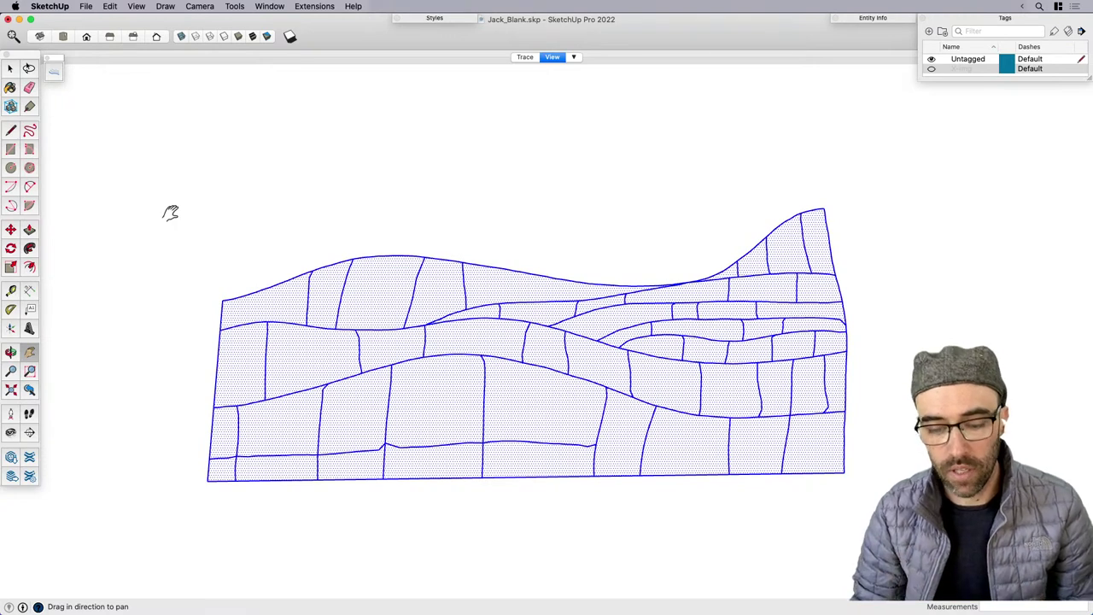
key(f)
click(421, 400)
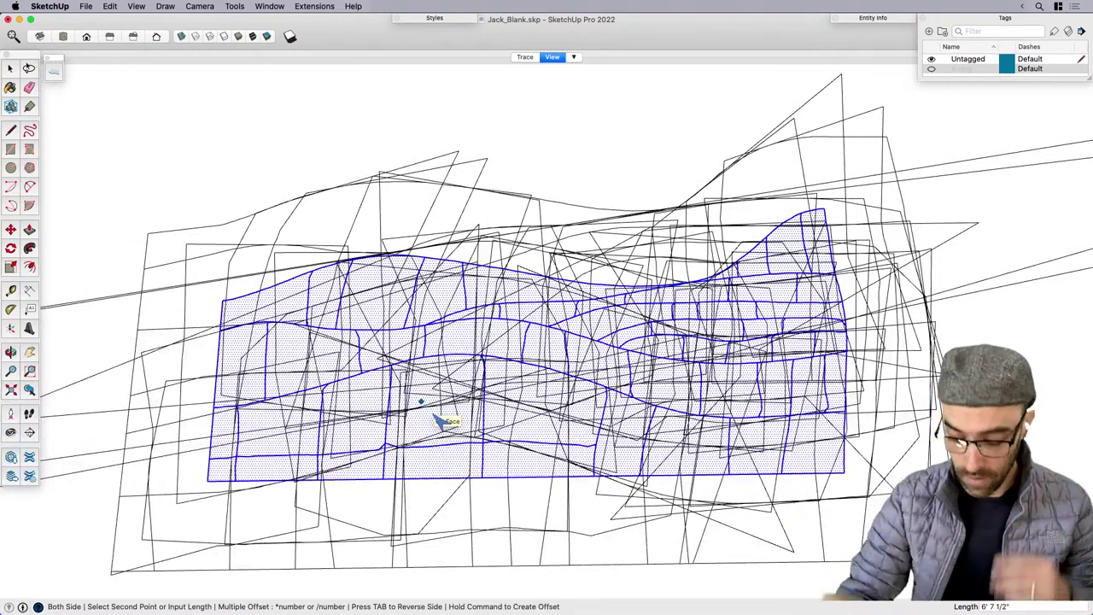
key(Return)
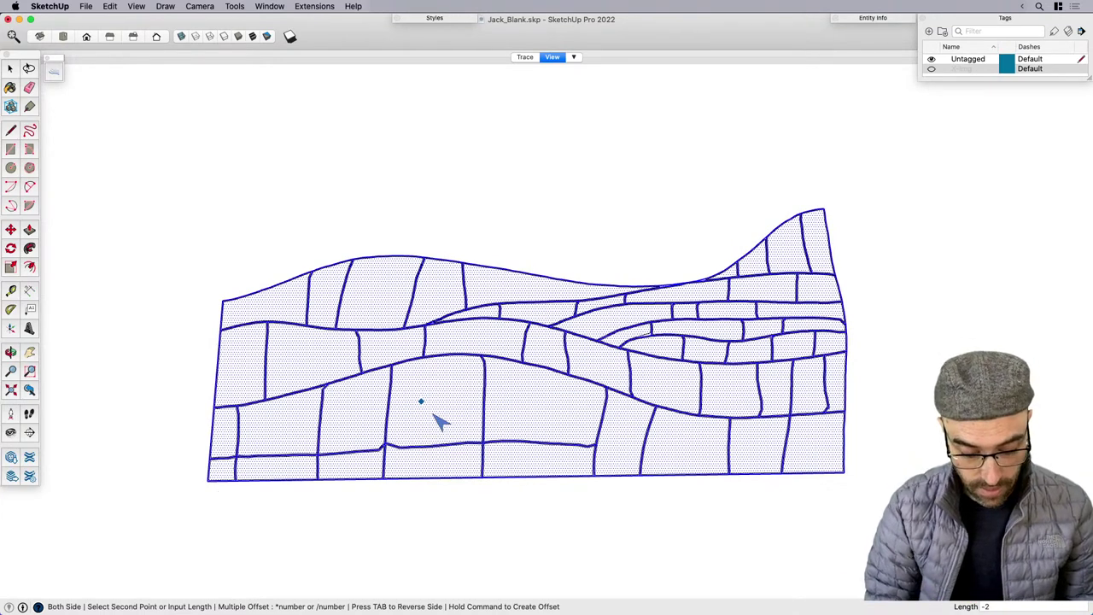
text(")
key(Return)
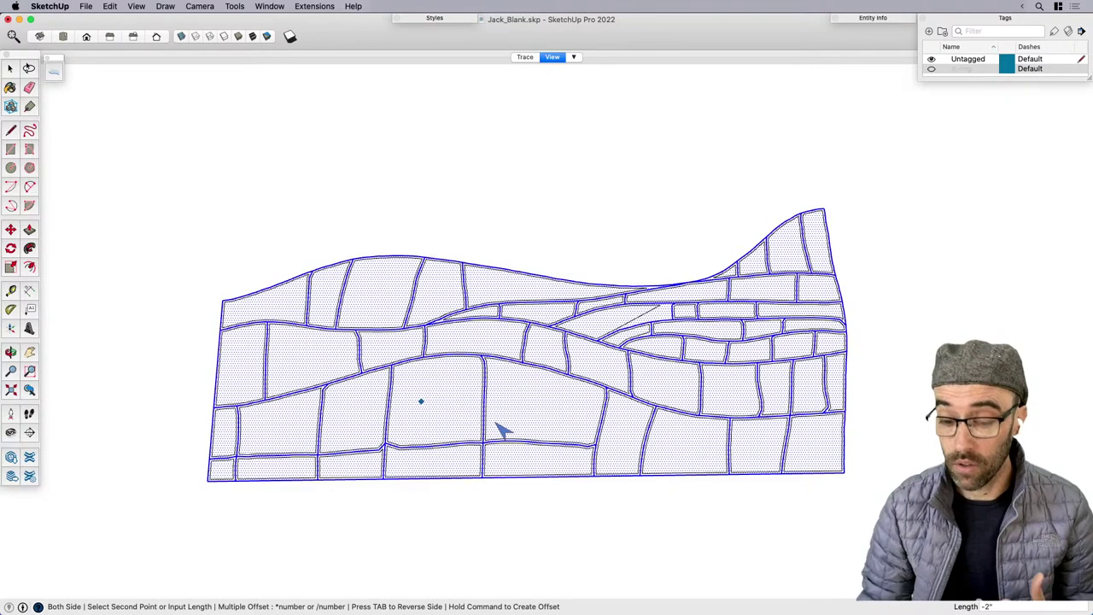
scroll(502, 431, up, 4)
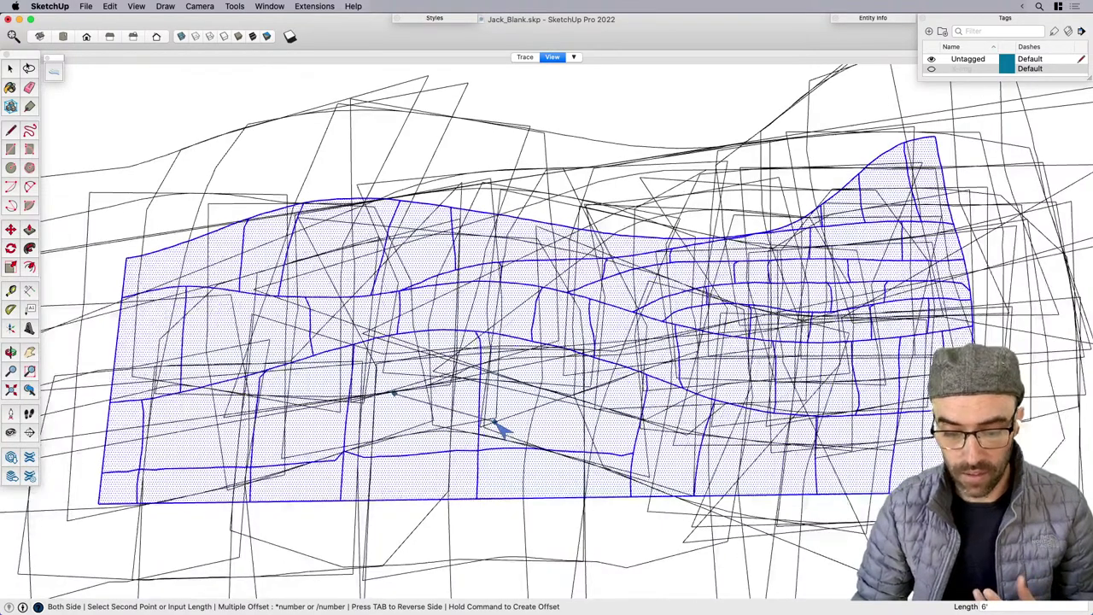
scroll(502, 431, up, 1)
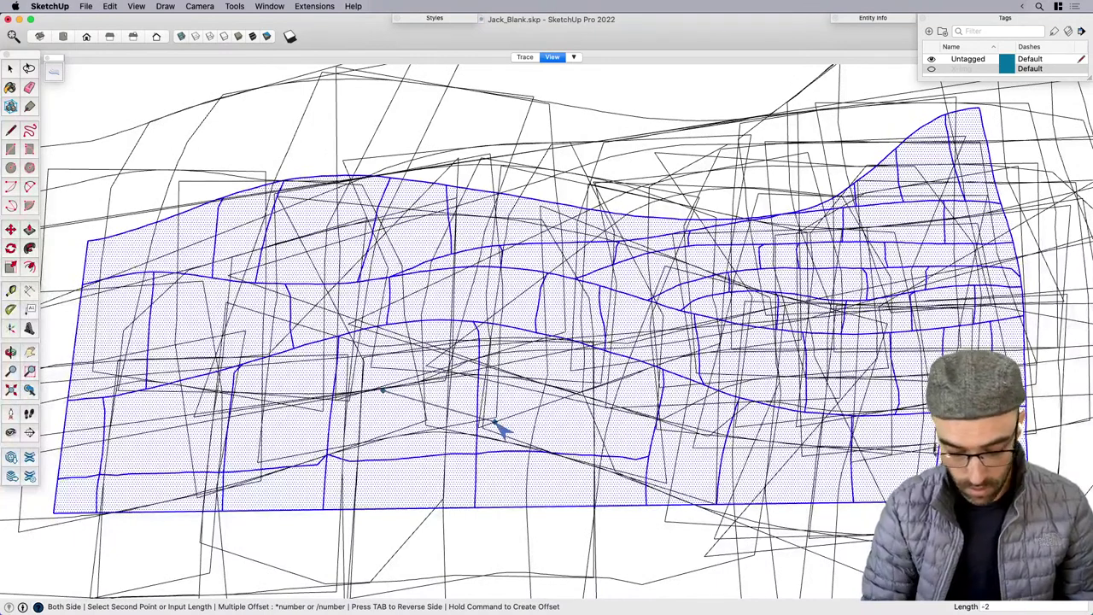
text(-2")
key(Return)
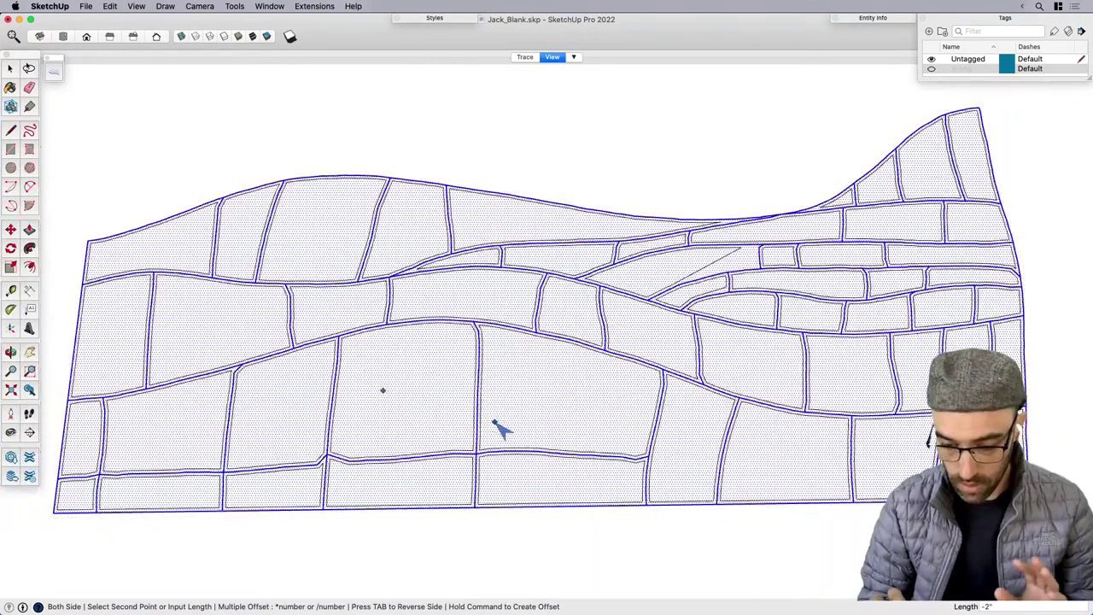
Select individual stones across the wall to check that each is its own face, separate from the mortar joints.
key(space)
click(576, 374)
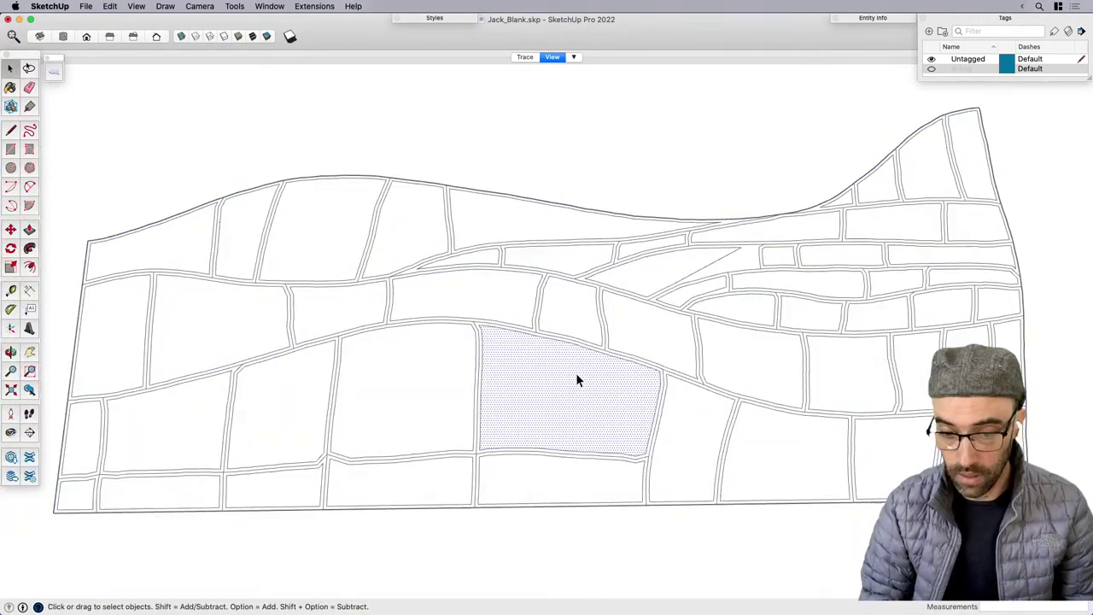
scroll(601, 298, down, 3)
scroll(603, 293, up, 2)
click(597, 291)
click(480, 278)
click(372, 287)
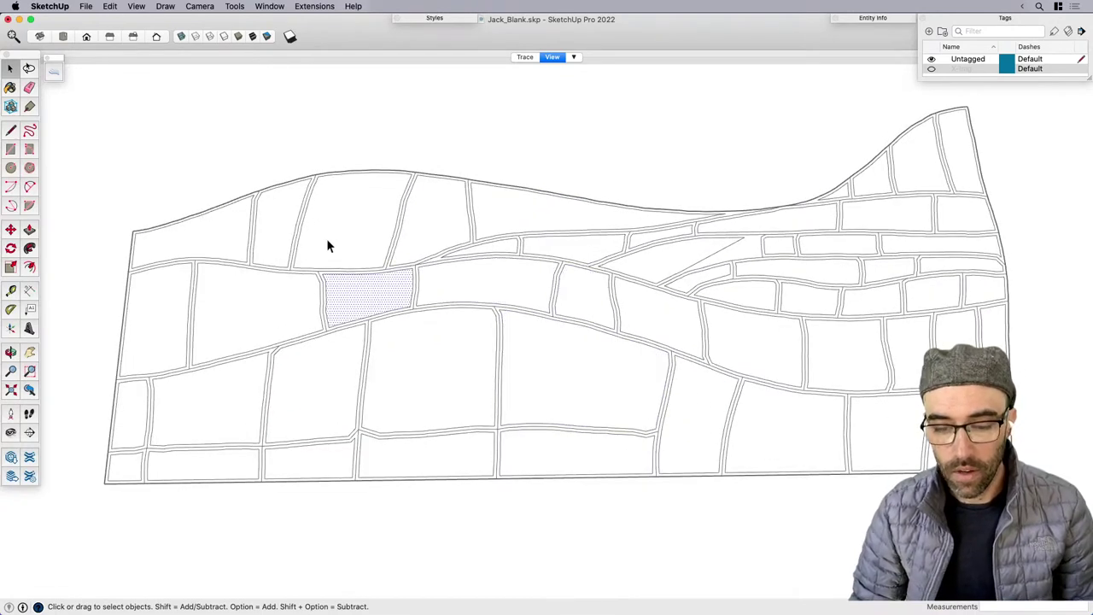
click(328, 235)
click(280, 242)
click(220, 275)
click(169, 302)
click(244, 410)
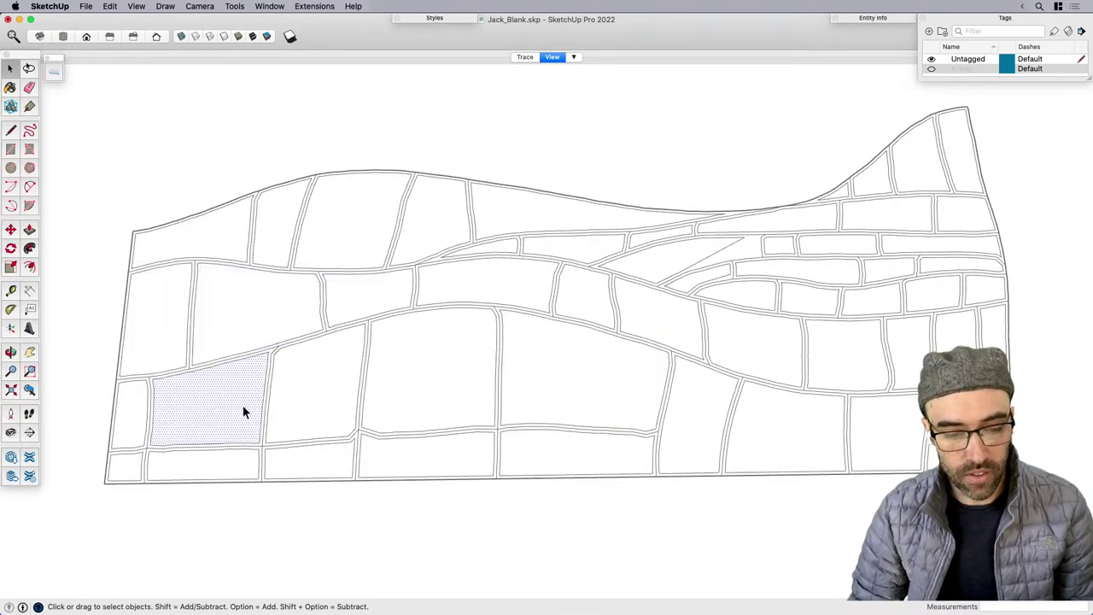
click(315, 380)
click(363, 299)
click(438, 398)
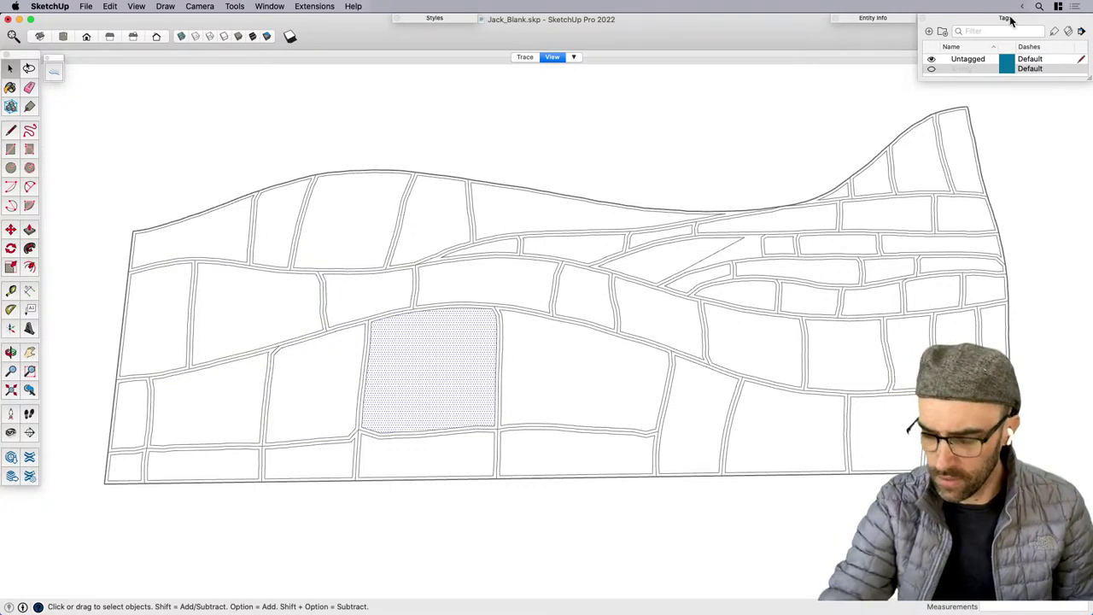
Choose a magenta pencil colour and paint the lower and middle stones at the wall's right end.
key(b)
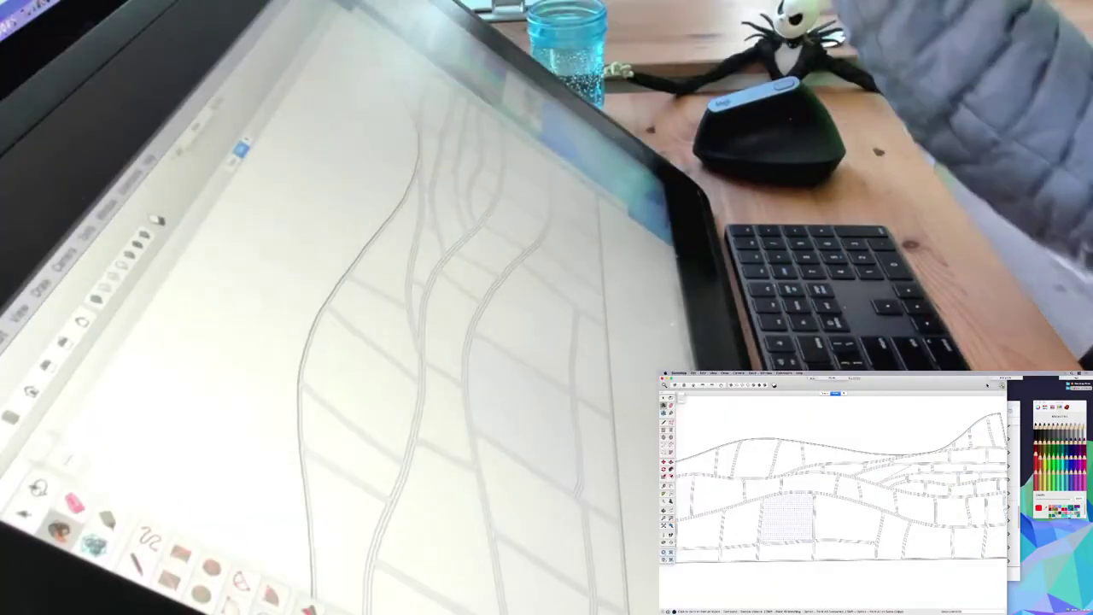
drag(1007, 386, 1091, 386)
click(1086, 468)
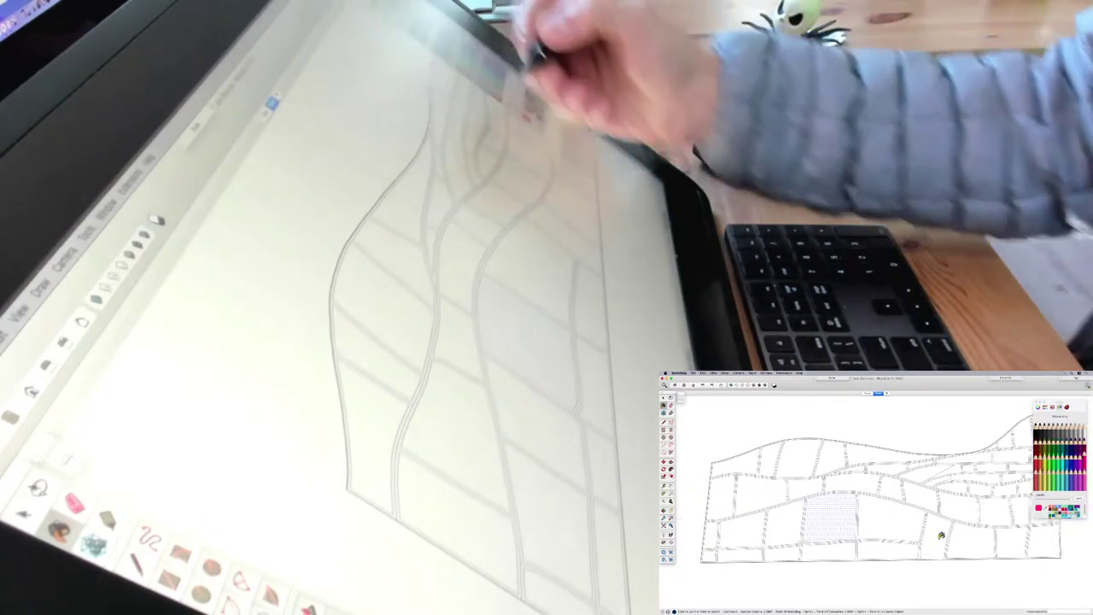
shift+middle_drag(947, 539, 914, 556)
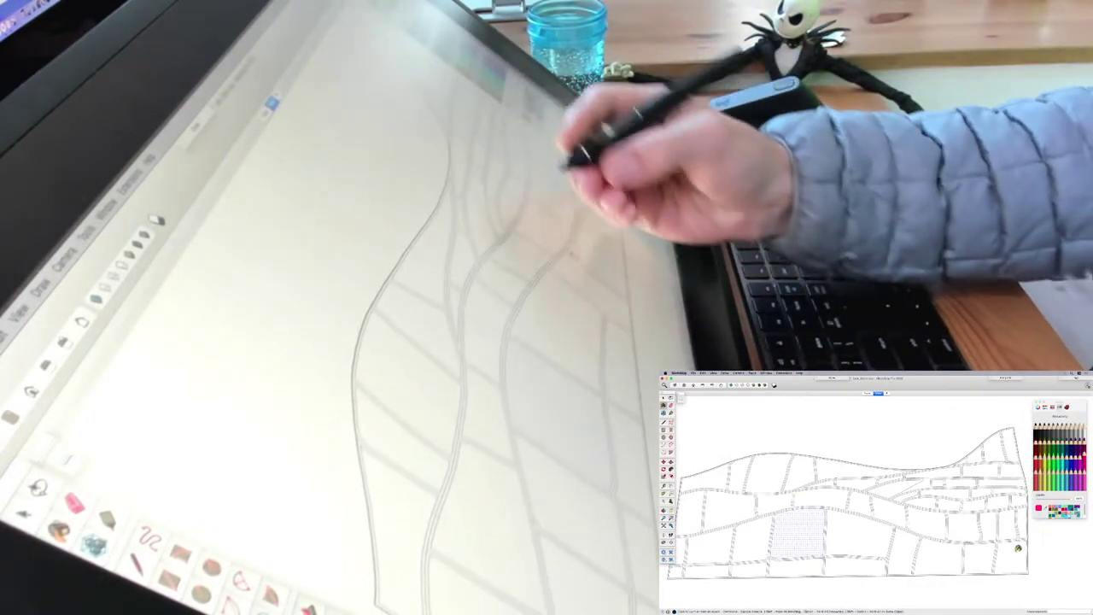
click(1017, 549)
click(1021, 524)
click(1008, 522)
click(1018, 502)
click(999, 503)
click(1006, 492)
click(989, 483)
click(982, 493)
click(963, 483)
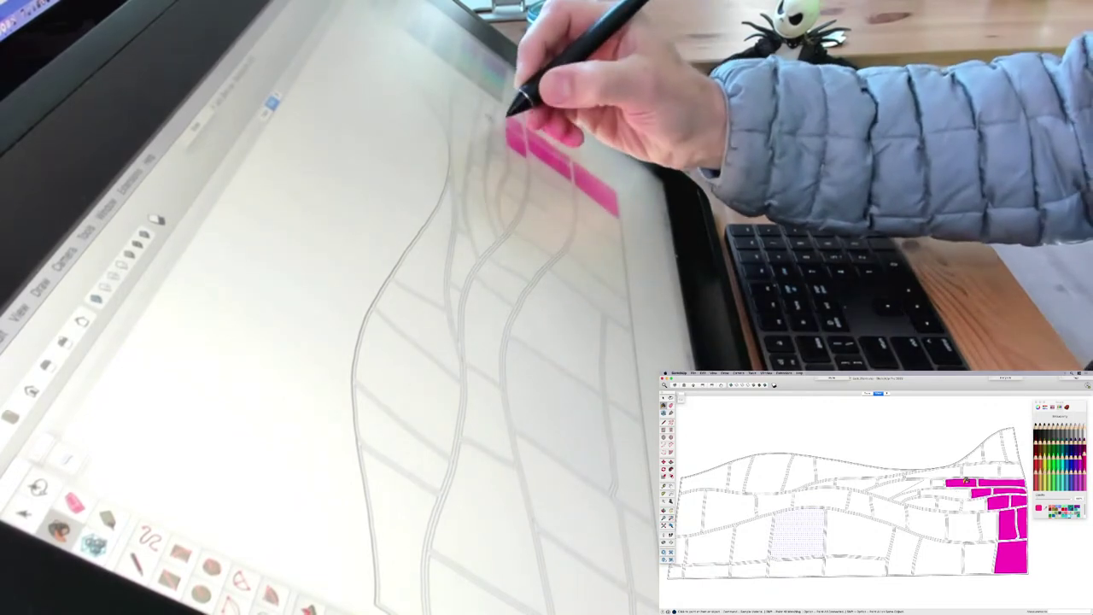
Paint the narrow stones and the rising peak stones in the wall's upper right magenta.
click(948, 494)
click(938, 473)
click(939, 483)
click(980, 470)
click(993, 450)
click(975, 459)
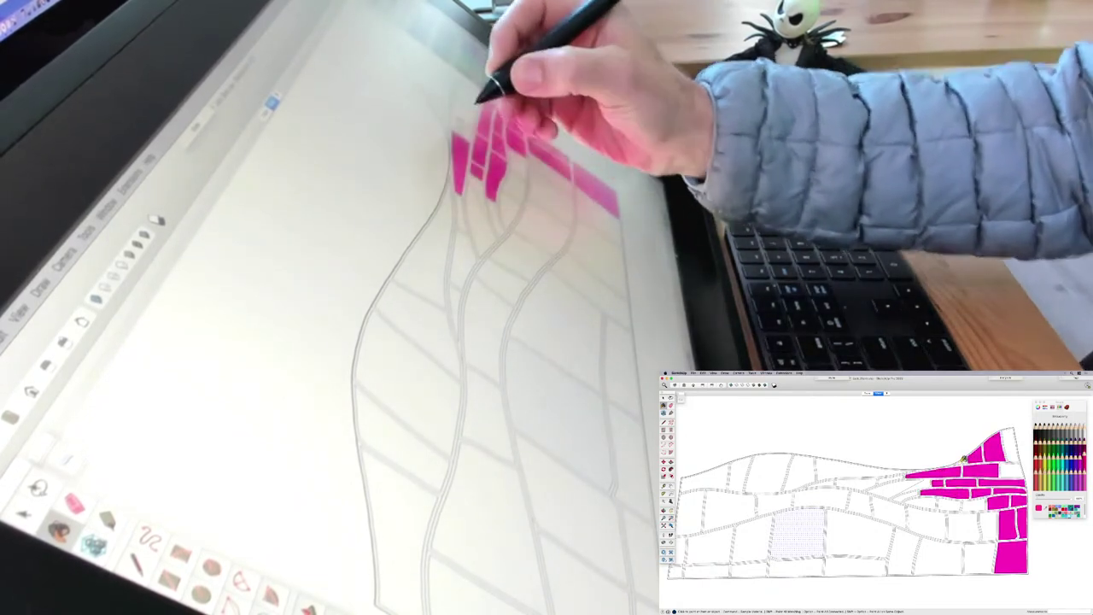
click(1010, 470)
click(1010, 440)
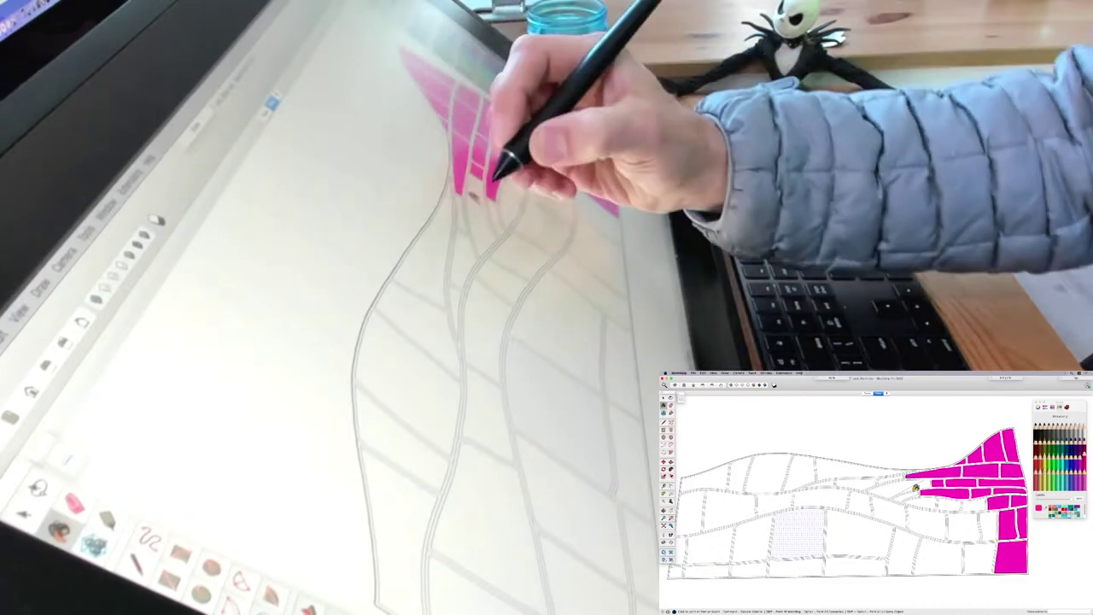
Try to draw a line along the unpainted tapering stone beside the narrow magenta courses, and undo the attempts.
scroll(918, 481, up, 5)
key(f)
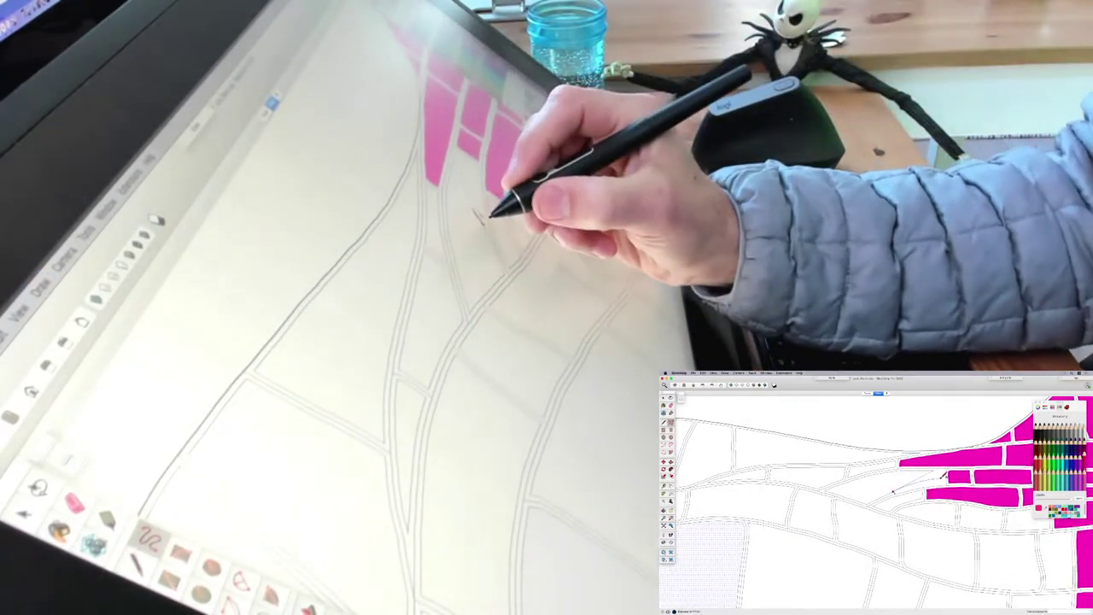
drag(894, 492, 942, 478)
key(super+z)
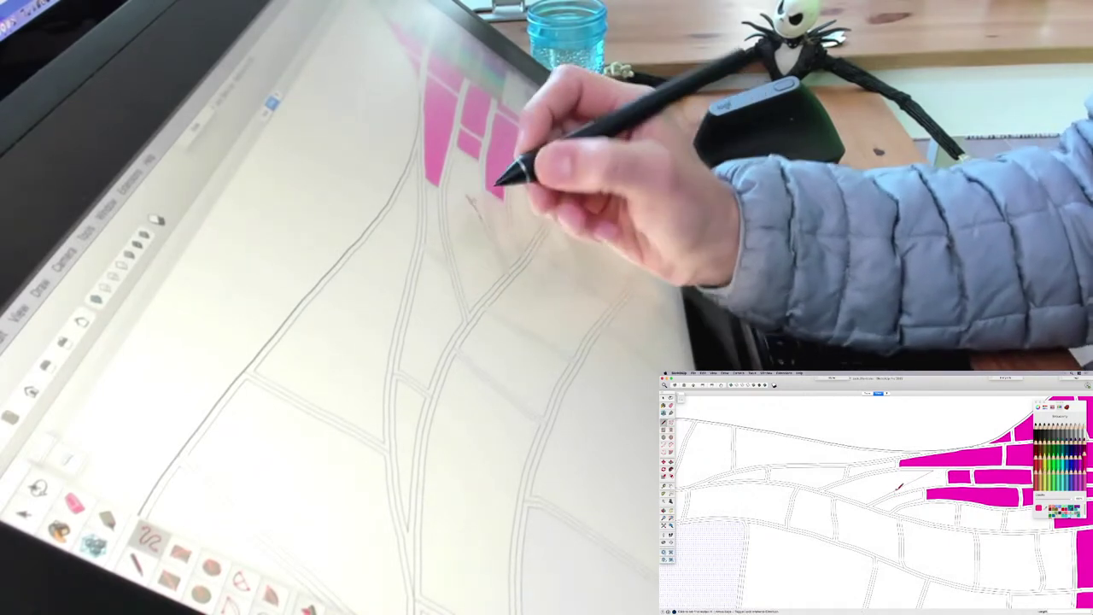
key(l)
drag(904, 488, 938, 479)
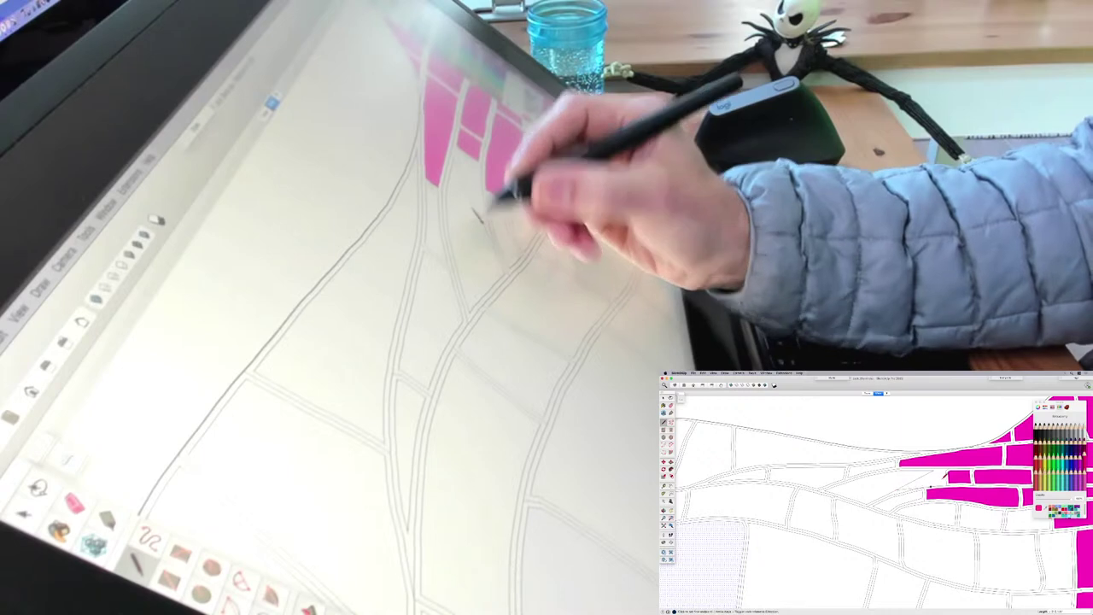
key(super+z)
Clean up the stray diagonal edge in the unpainted tapering stone beside the narrow magenta courses.
scroll(929, 484, up, 2)
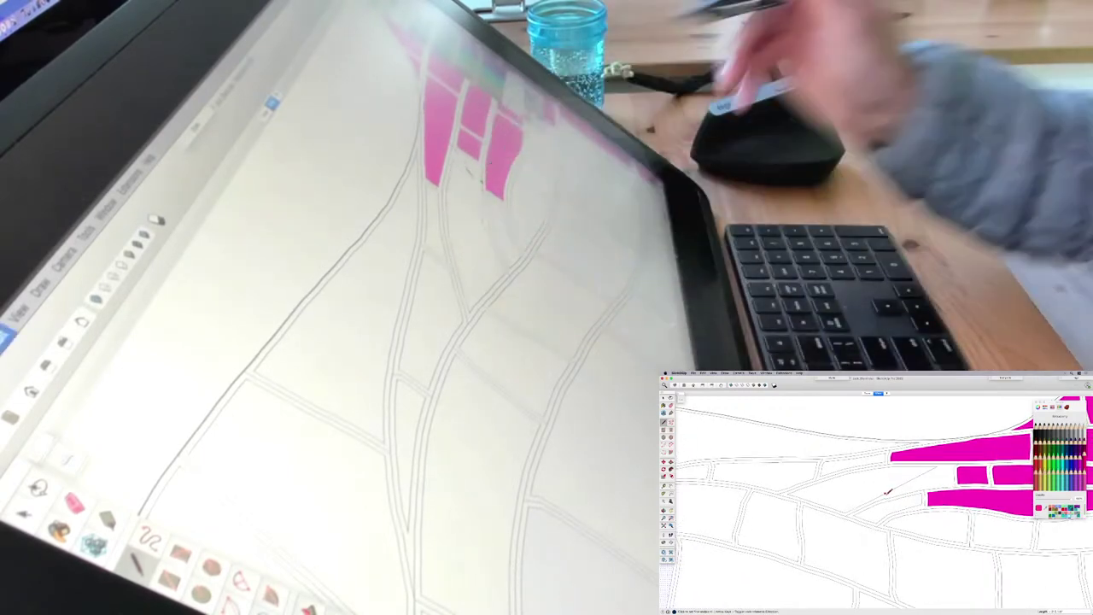
click(886, 495)
scroll(935, 485, up, 2)
scroll(958, 480, up, 2)
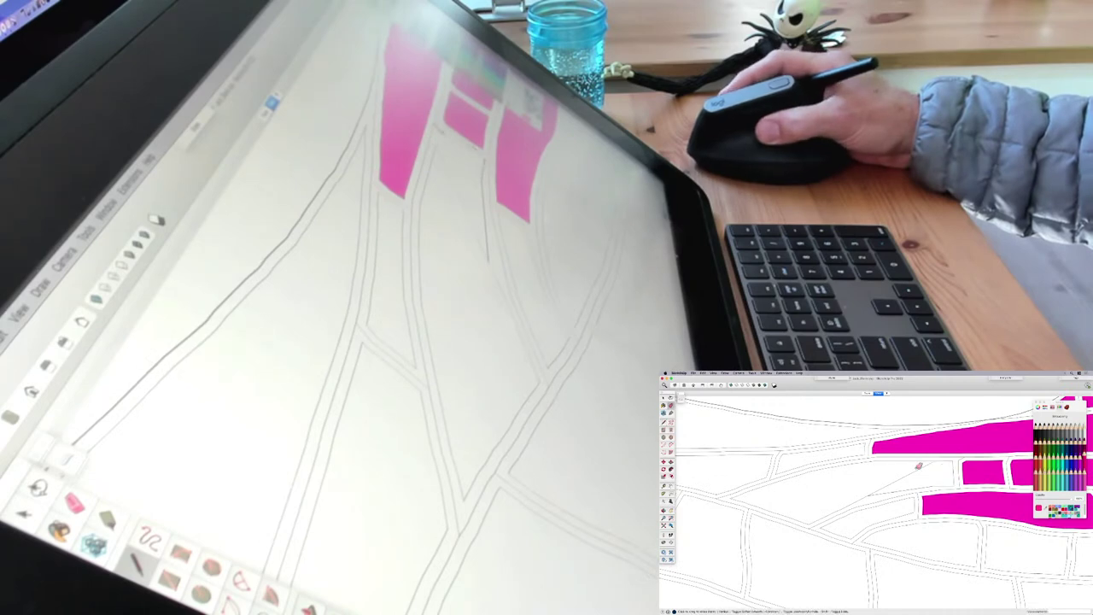
middle_drag(919, 466, 778, 521)
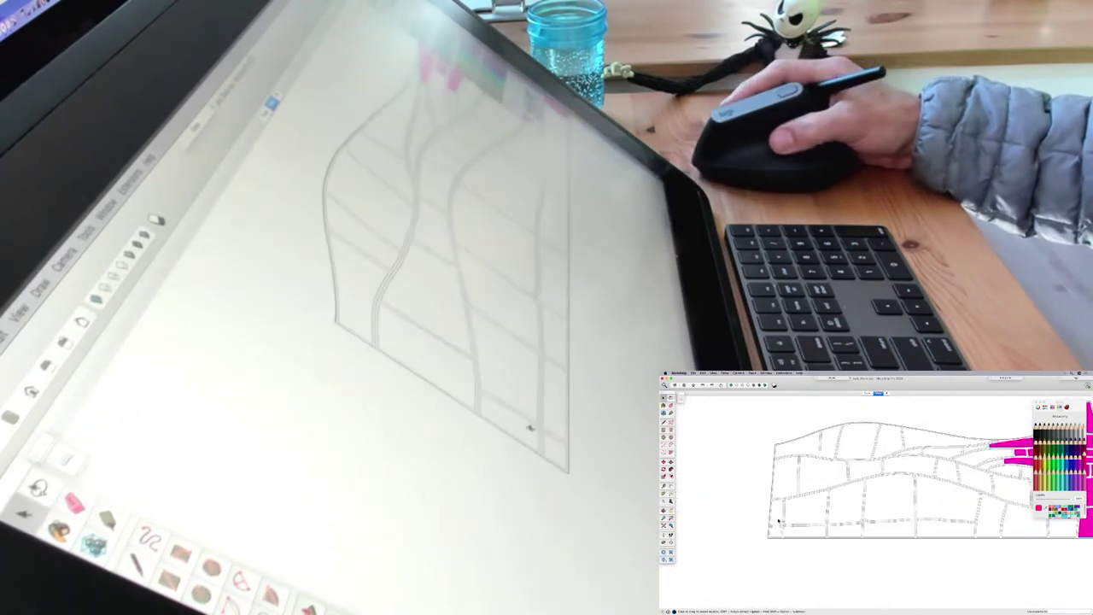
scroll(778, 521, down, 3)
scroll(934, 479, up, 2)
scroll(932, 479, up, 2)
scroll(932, 480, down, 2)
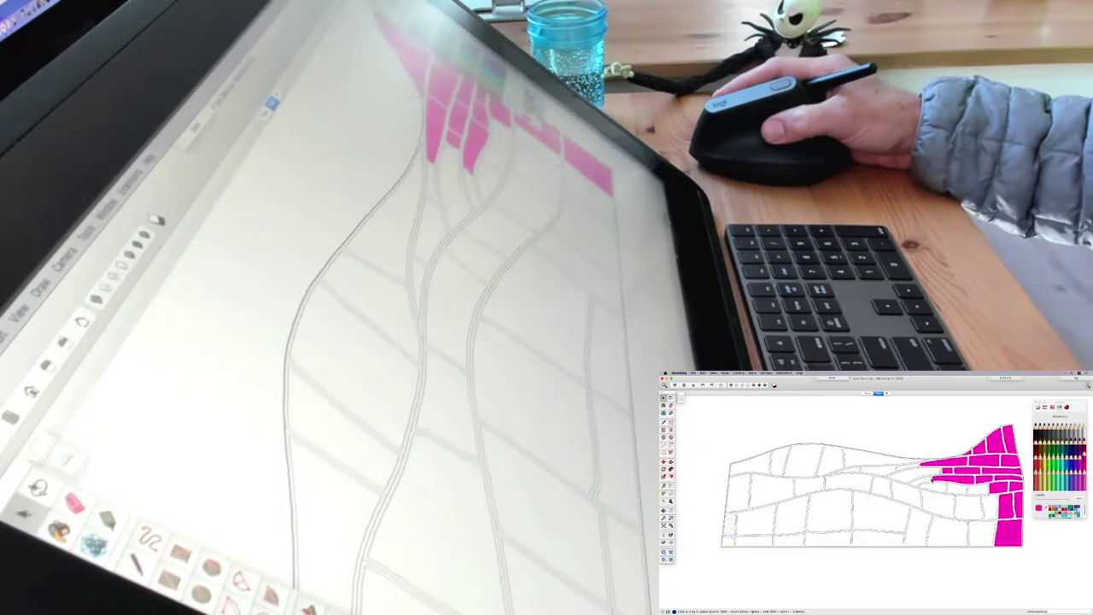
scroll(928, 507, up, 2)
scroll(925, 510, down, 3)
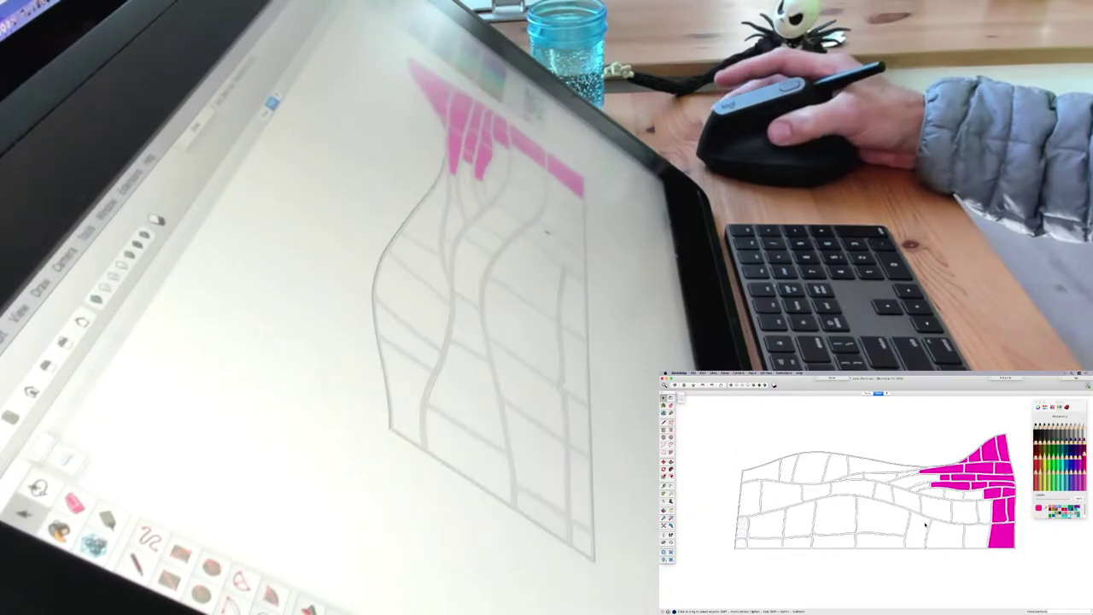
Paint the remaining right-hand stones and the curved middle-course stones up to the wall's centre magenta.
click(976, 534)
click(984, 515)
click(969, 495)
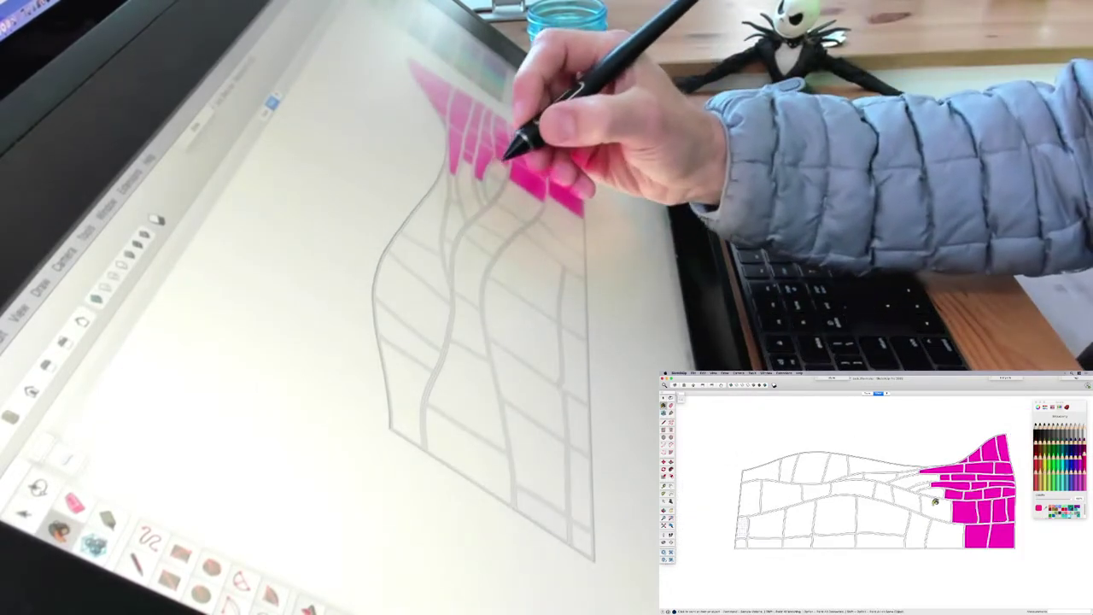
click(936, 506)
click(931, 491)
click(920, 485)
click(907, 498)
click(883, 491)
click(882, 477)
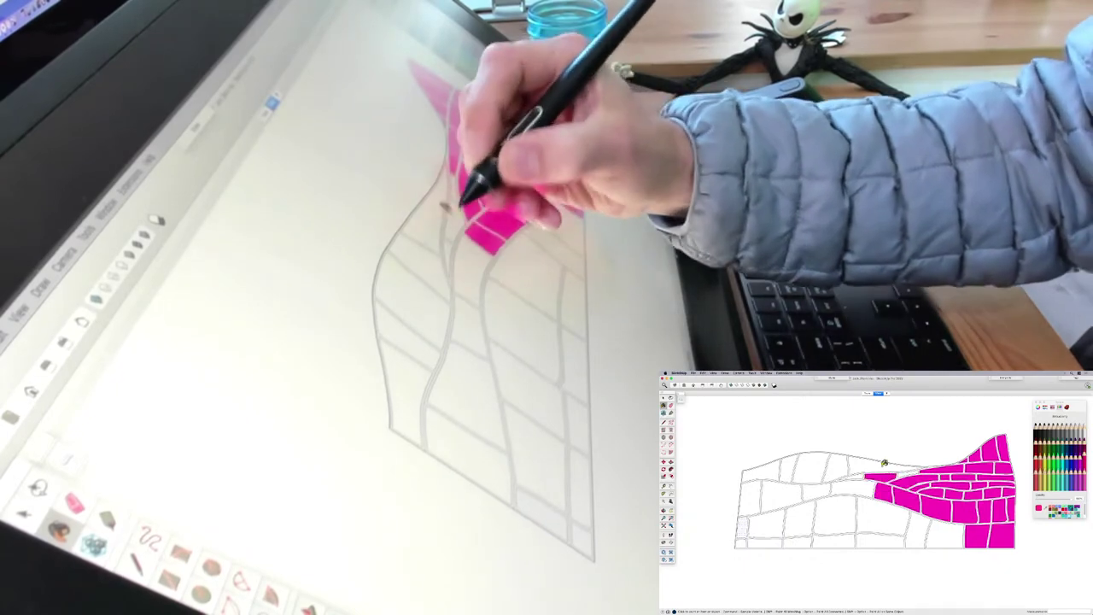
Paint the top-course stones magenta from the wall's centre to its left end.
click(875, 466)
click(926, 469)
click(856, 476)
click(836, 467)
click(804, 465)
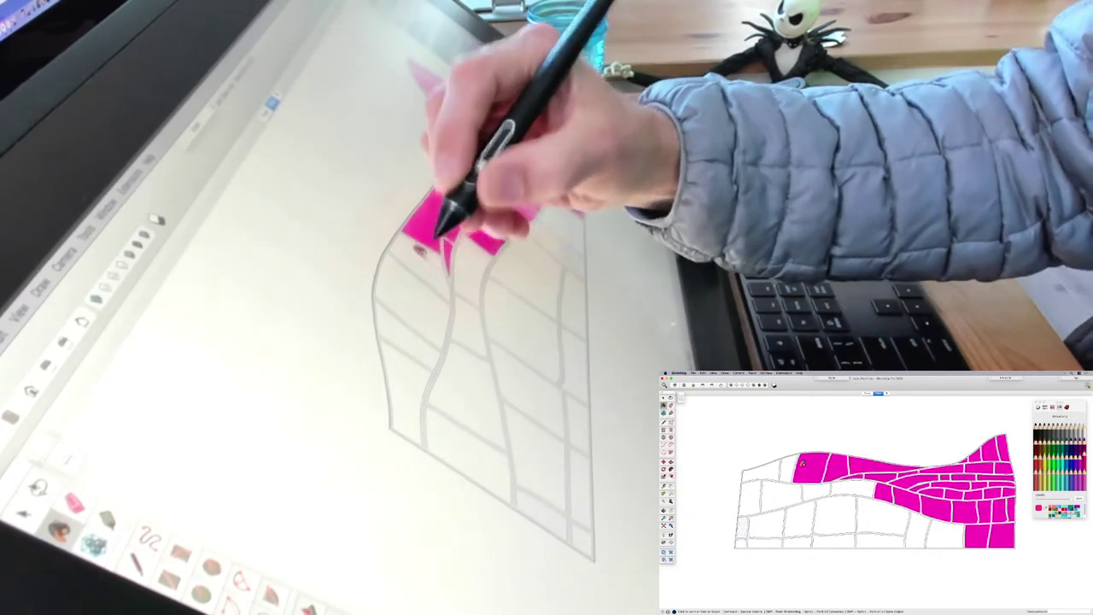
click(787, 469)
click(762, 472)
Paint the second-course and lower stones at the wall's left end magenta.
click(750, 497)
click(780, 495)
click(742, 526)
click(741, 543)
click(767, 524)
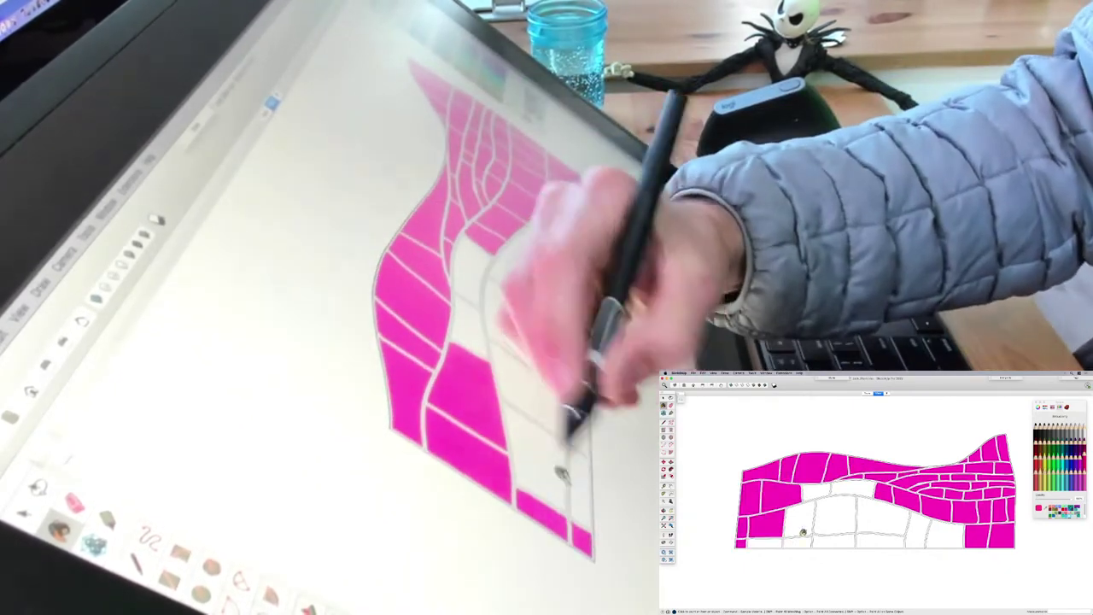
click(801, 528)
click(766, 543)
click(797, 542)
Paint the remaining white stones in the centre and lower courses magenta.
click(832, 512)
click(835, 541)
click(822, 490)
click(853, 488)
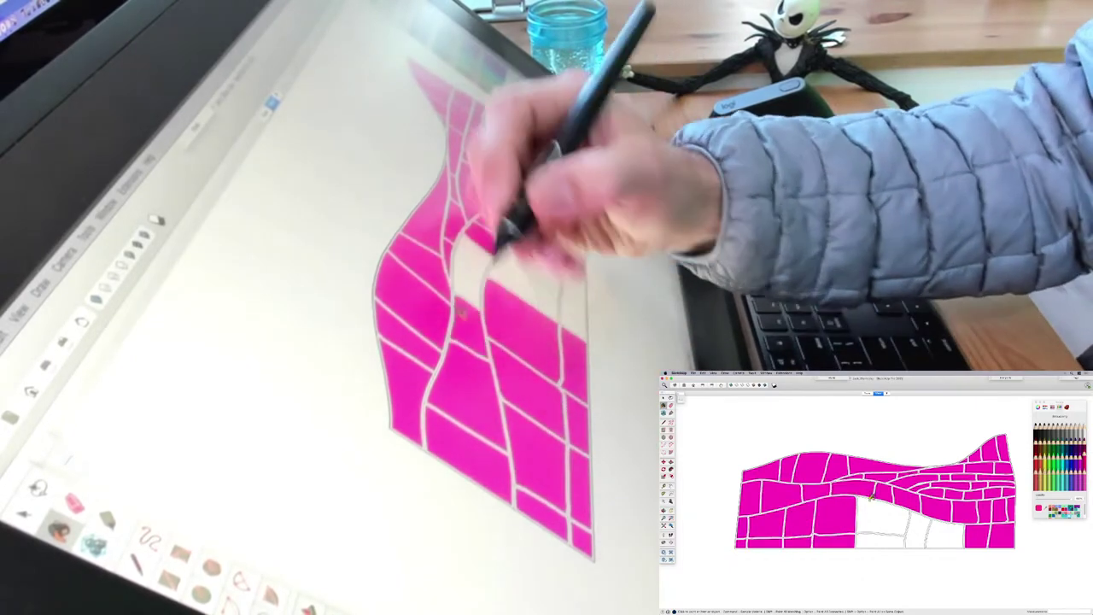
click(880, 519)
click(933, 532)
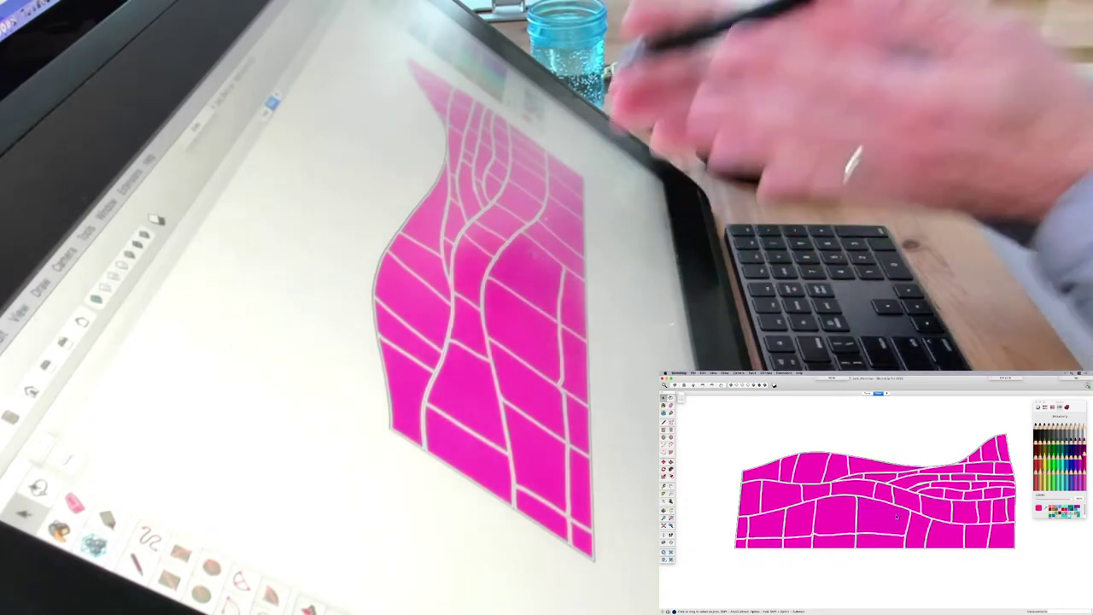
Turn off the display of face colours and place a copy of all the magenta stone faces just above the original wall.
scroll(880, 494, down, 3)
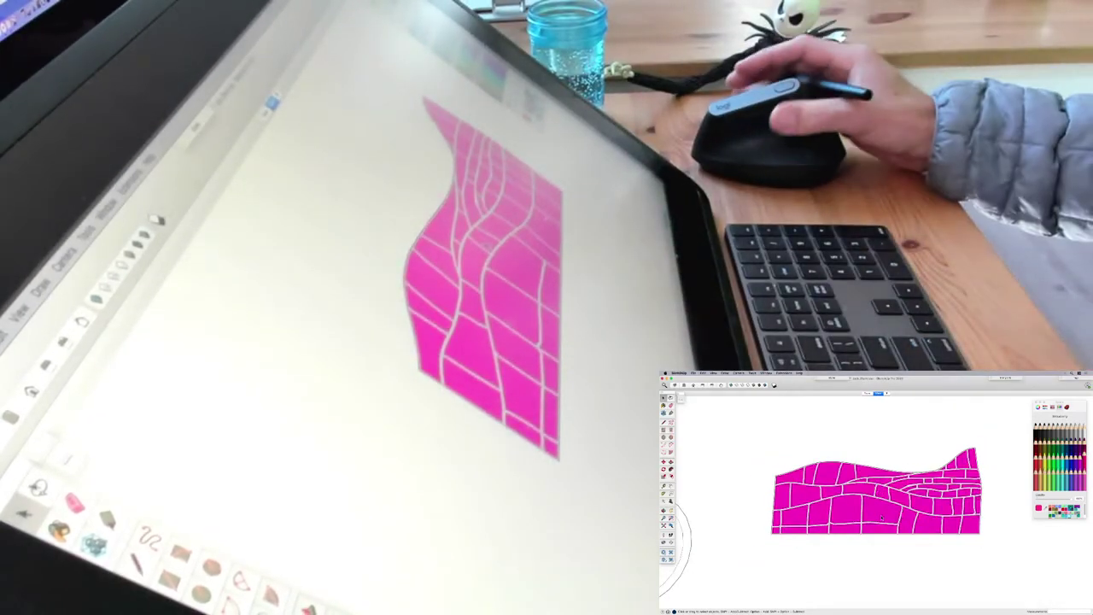
click(750, 385)
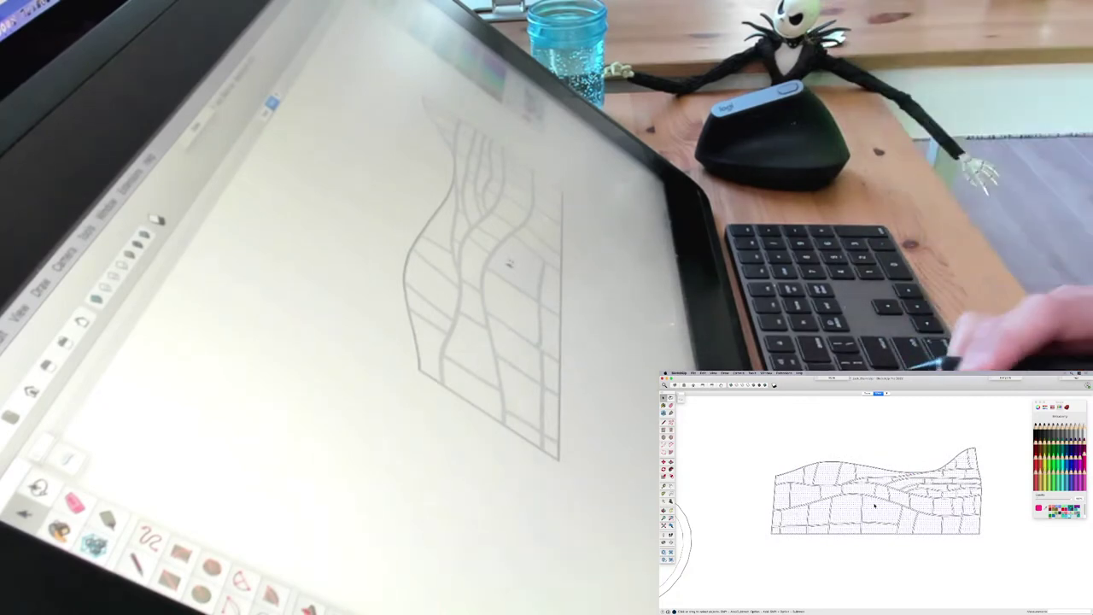
key(m)
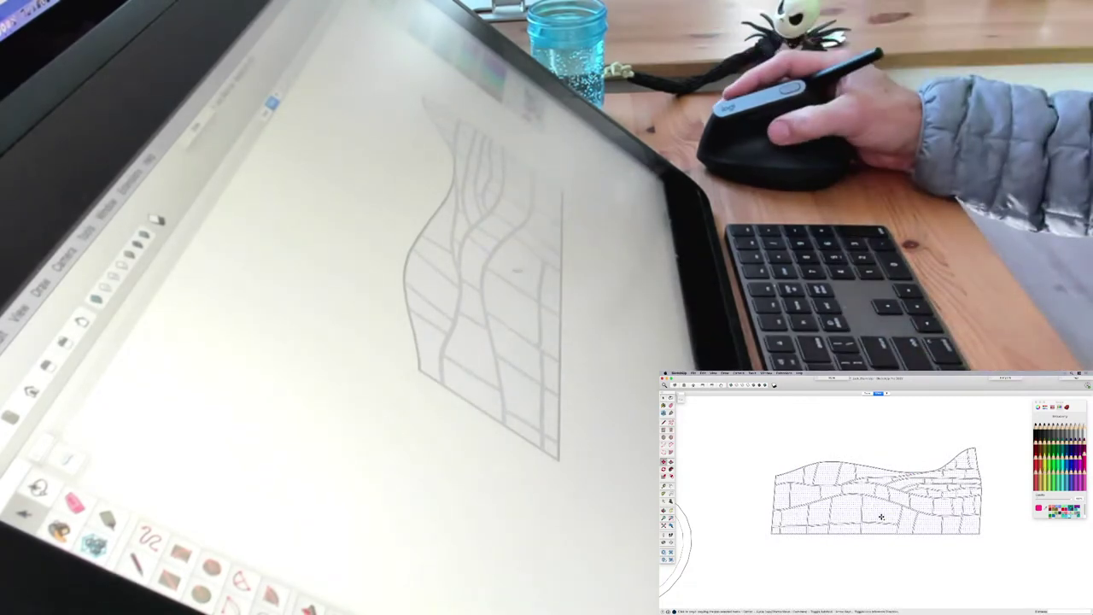
click(882, 518)
key(alt)
scroll(889, 548, down, 5)
scroll(881, 518, down, 1)
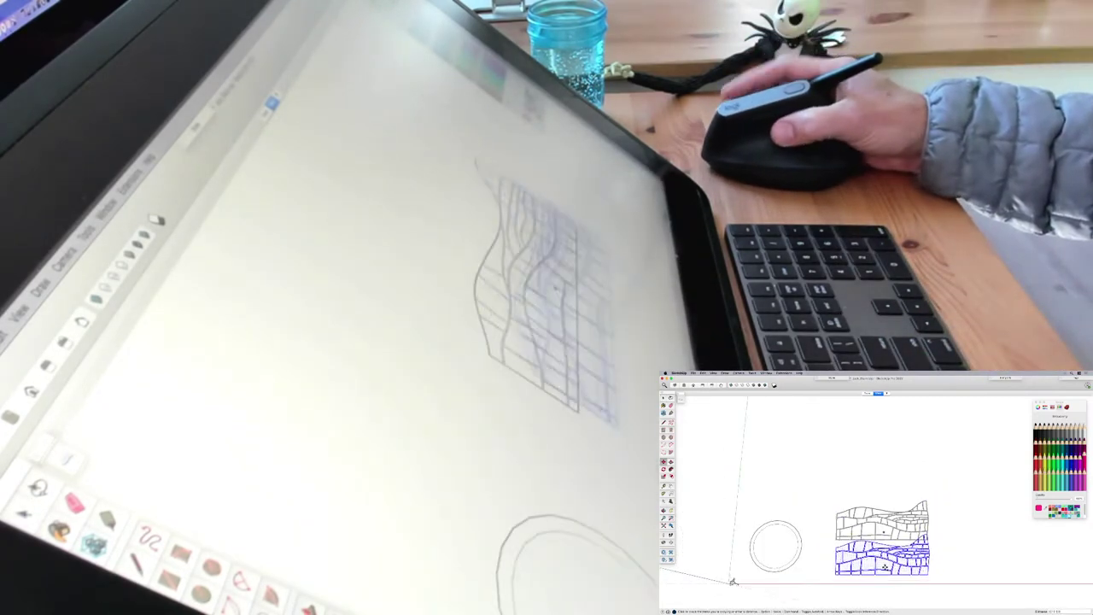
click(888, 532)
key(alt)
click(881, 484)
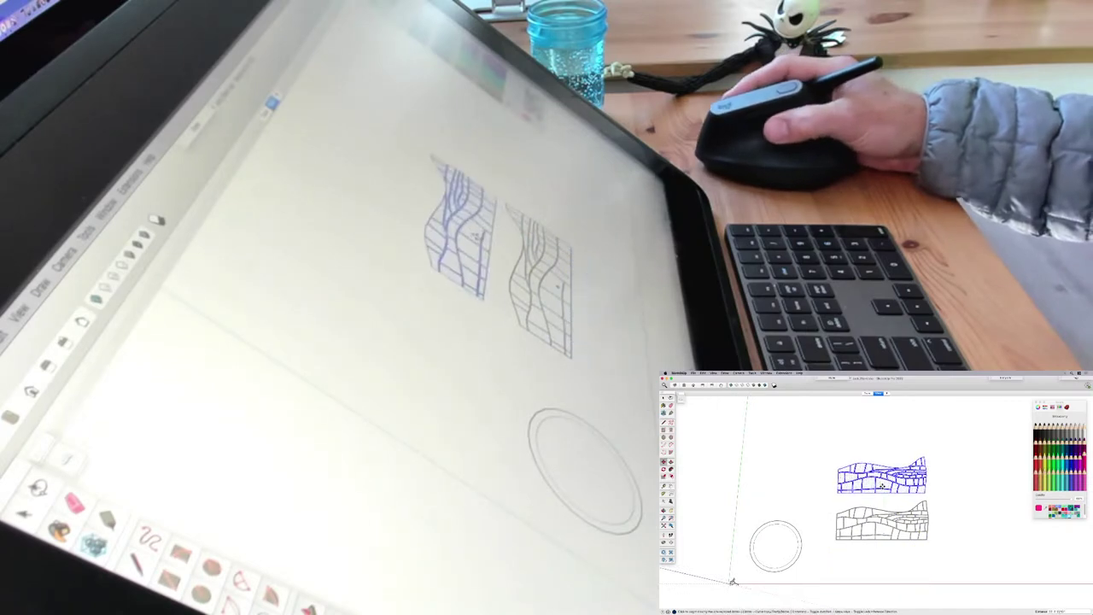
Close the Colors window and examine the copied stones by selecting individual faces and edges across the wall.
scroll(895, 498, up, 5)
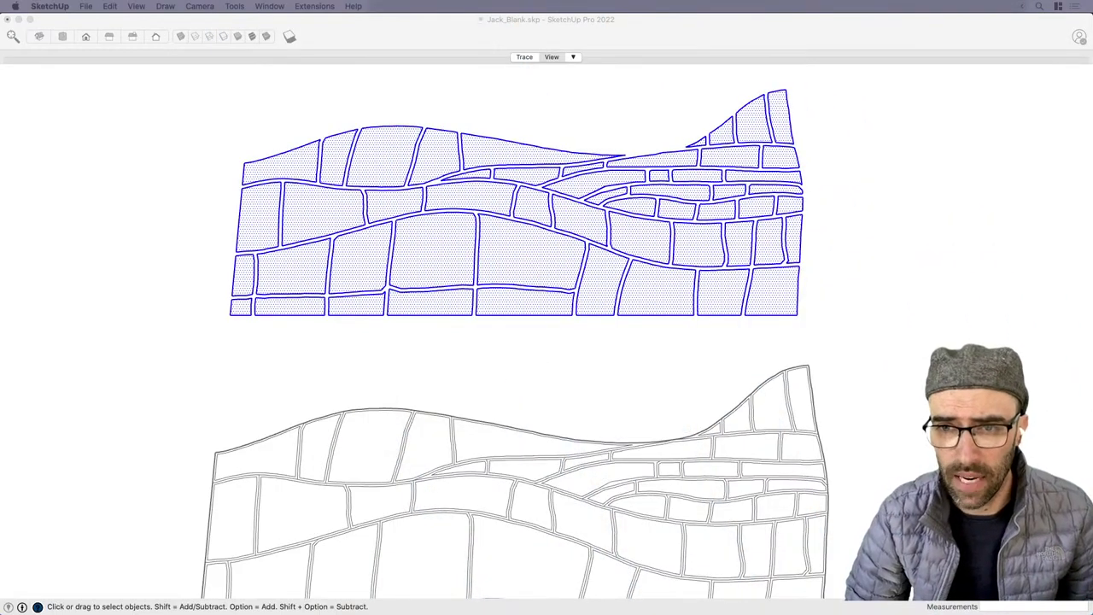
key(h)
drag(549, 274, 572, 383)
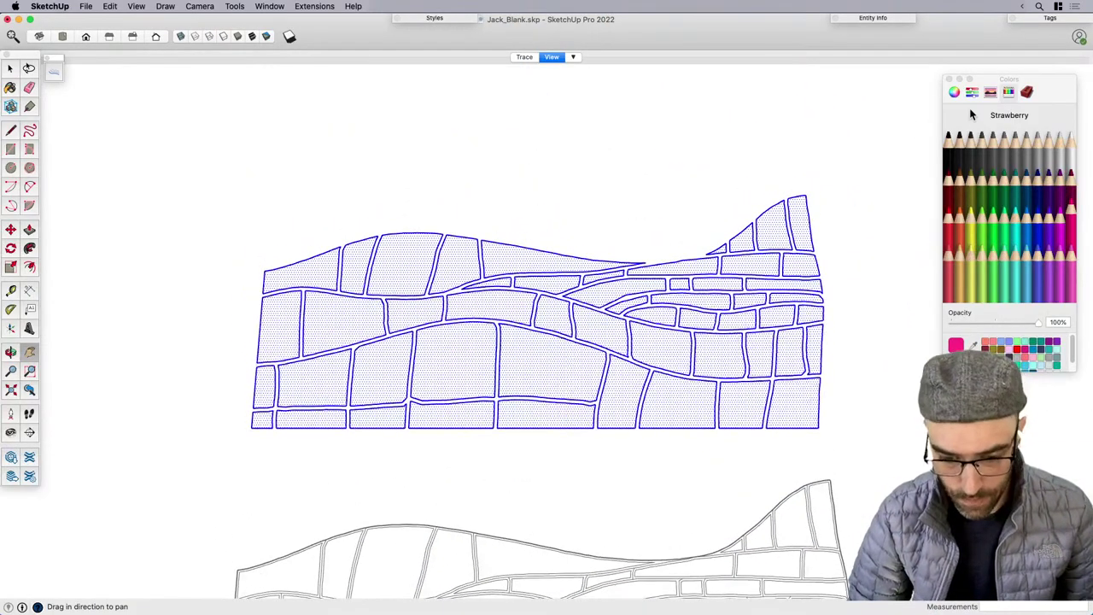
click(949, 80)
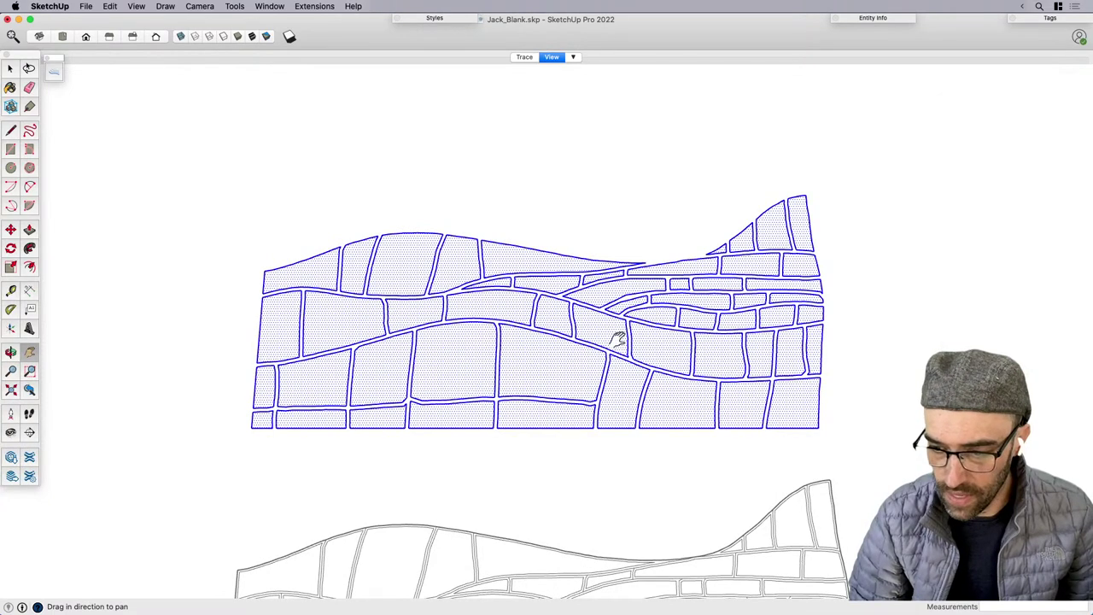
key(space)
scroll(546, 331, down, 3)
click(545, 335)
scroll(493, 354, up, 4)
click(487, 356)
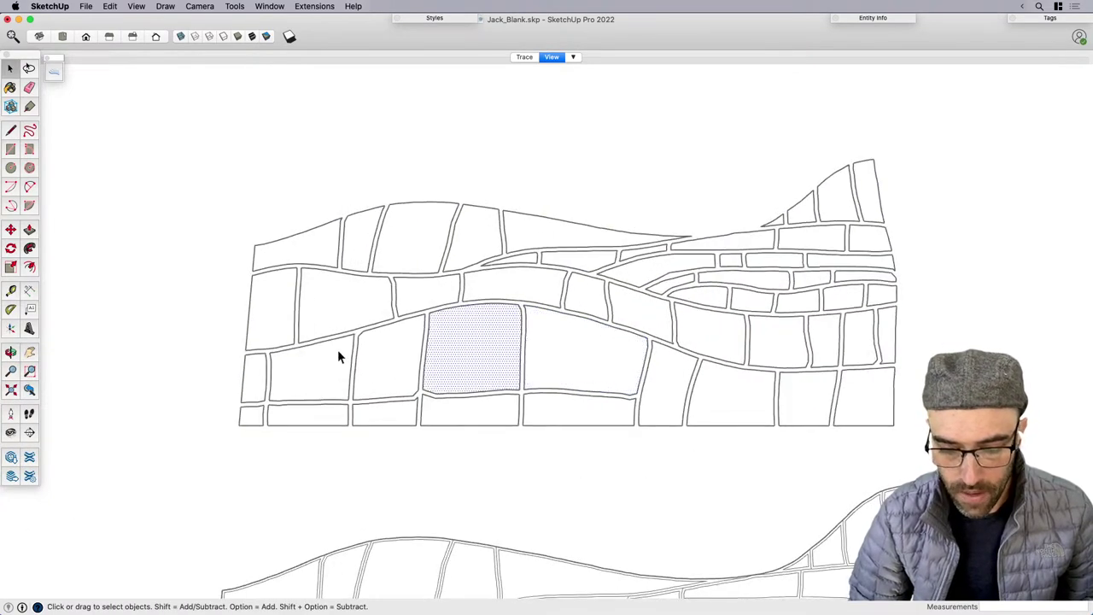
click(280, 308)
click(351, 360)
click(389, 348)
click(392, 302)
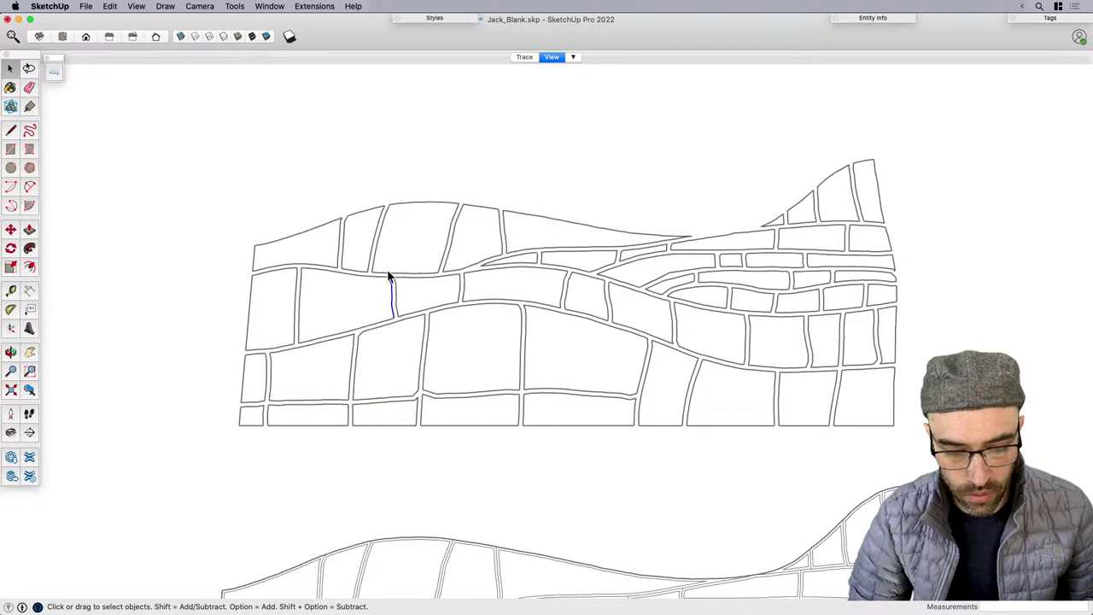
click(397, 247)
click(360, 250)
click(633, 347)
click(714, 297)
scroll(592, 273, down, 3)
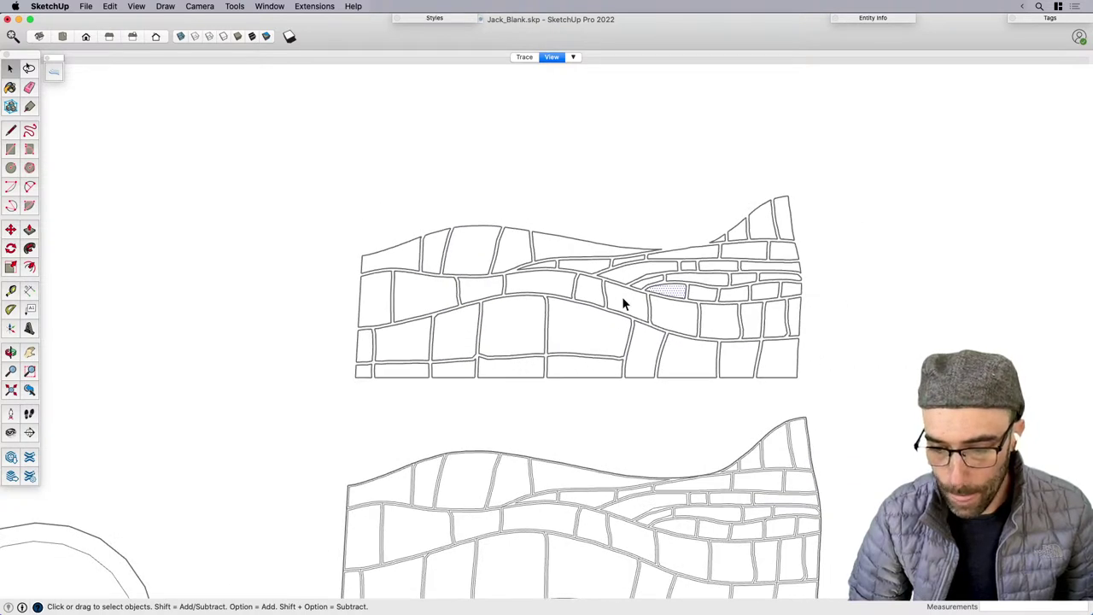
click(621, 296)
scroll(524, 252, down, 3)
scroll(546, 384, up, 2)
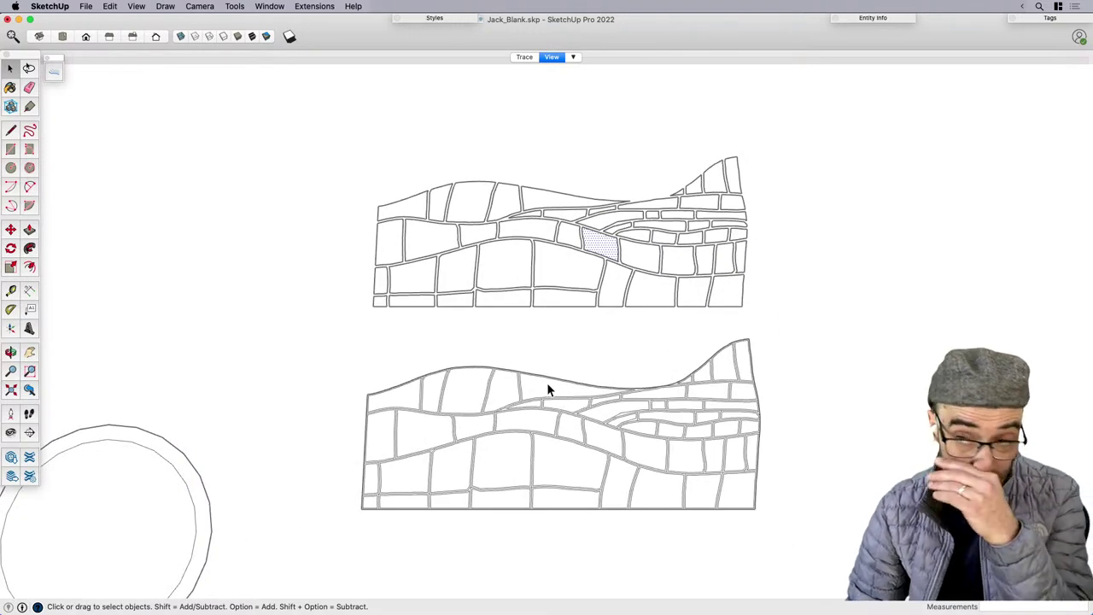
Show the face colours again and bring up the option to select all faces with the same material as an original stone.
click(251, 38)
right_click(472, 383)
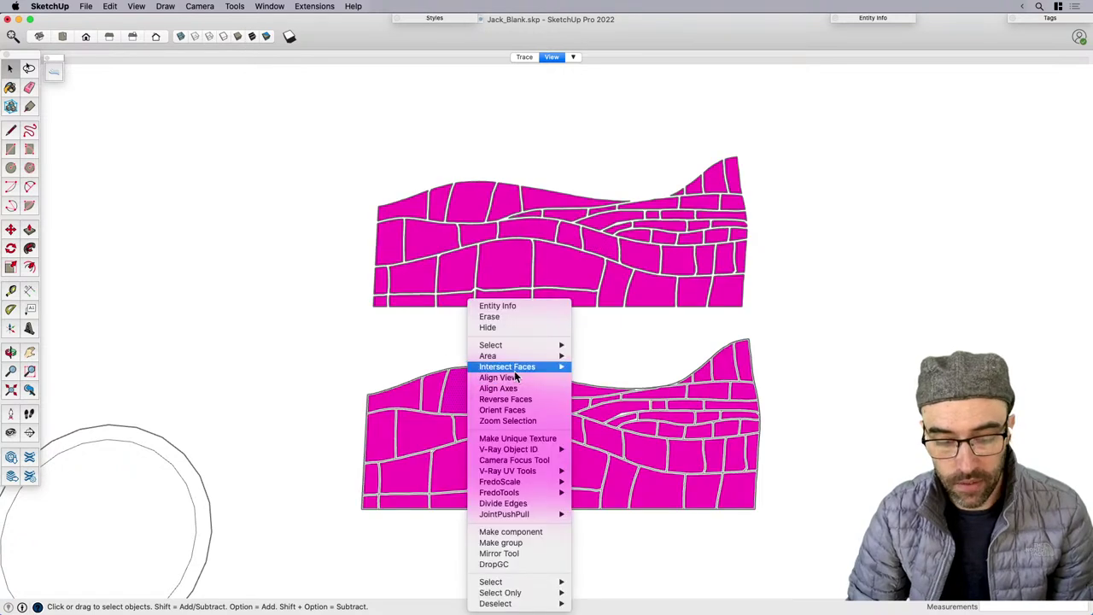
mouse_move(521, 345)
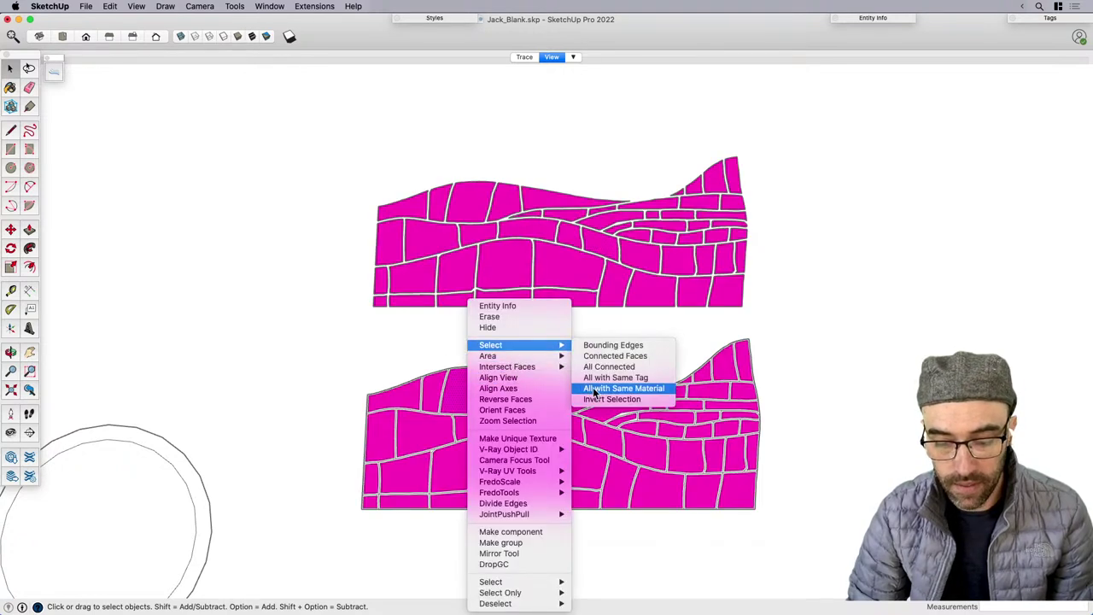
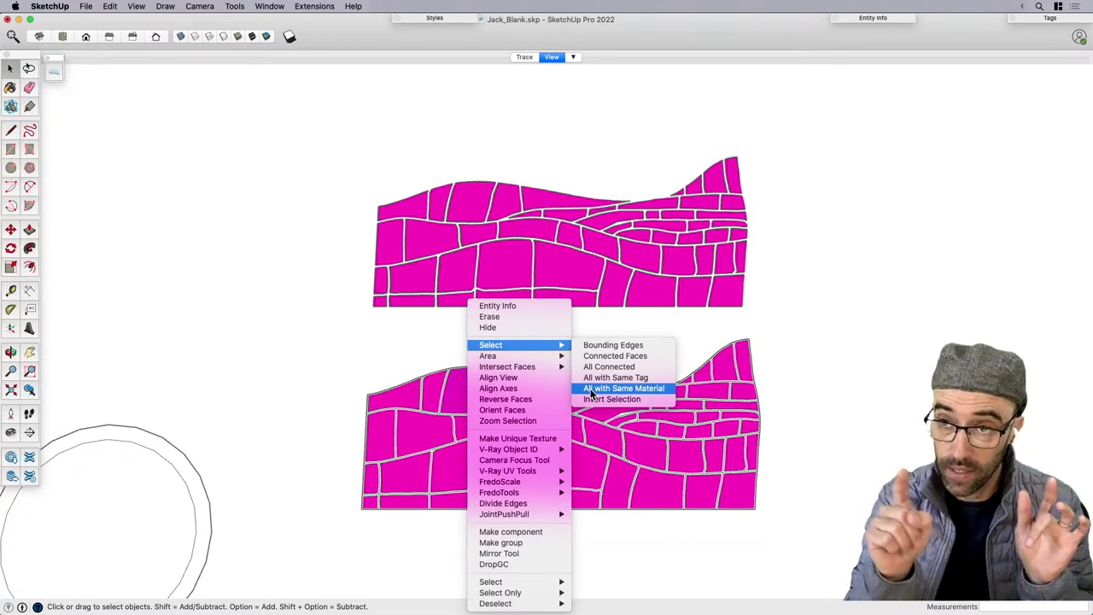
click(813, 142)
Examine the original wall's mortar joints around a junction by selecting edges and joint faces, and look at the edge style settings.
scroll(653, 205, down, 3)
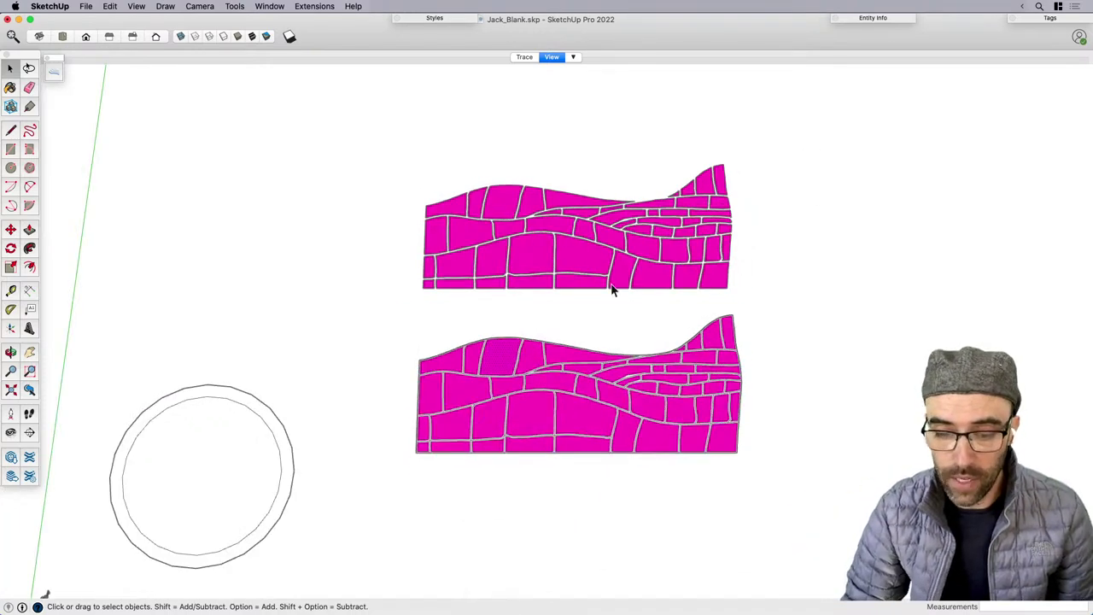
scroll(513, 367, up, 6)
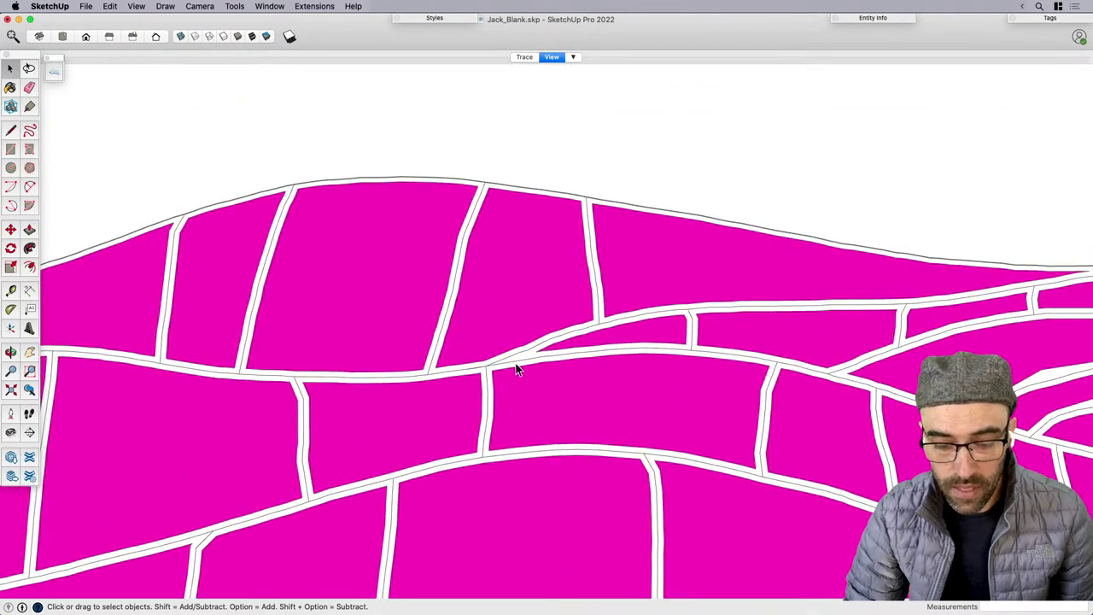
click(487, 371)
scroll(484, 373, up, 2)
click(479, 367)
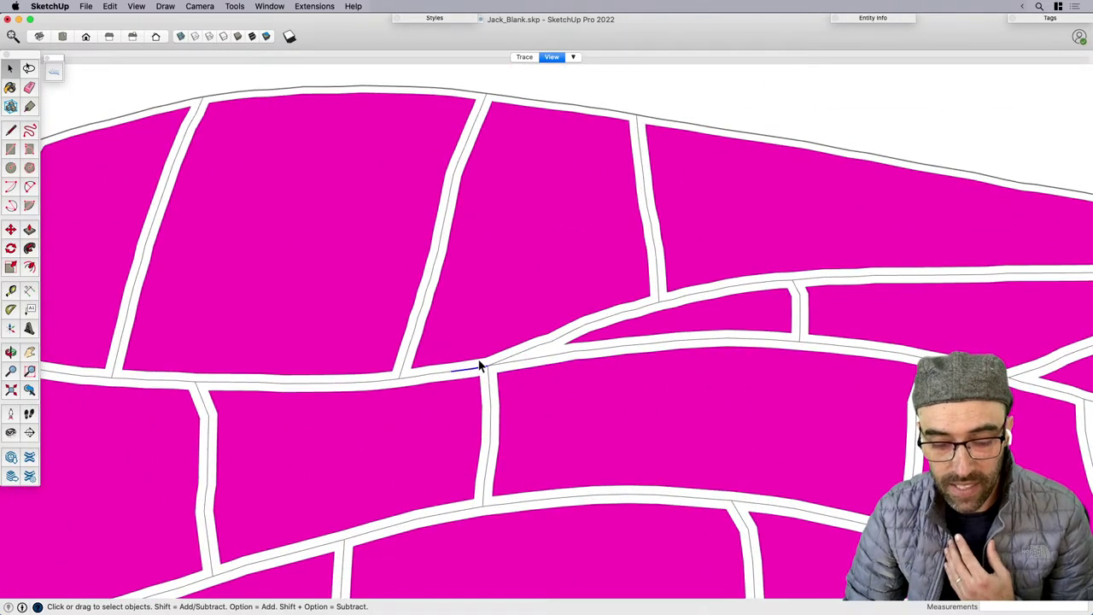
scroll(483, 379, up, 3)
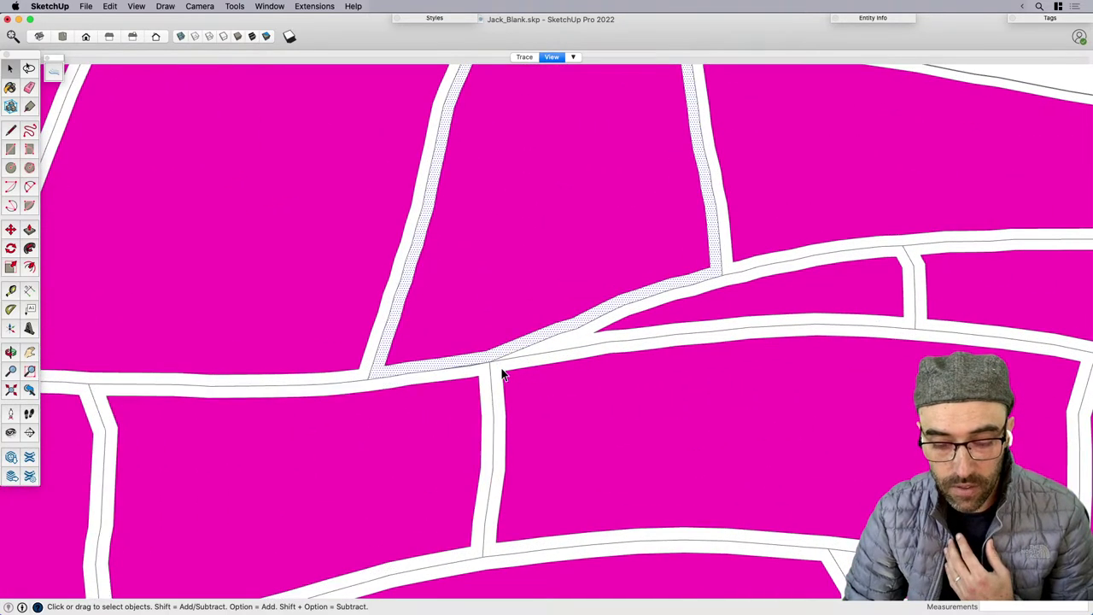
click(499, 369)
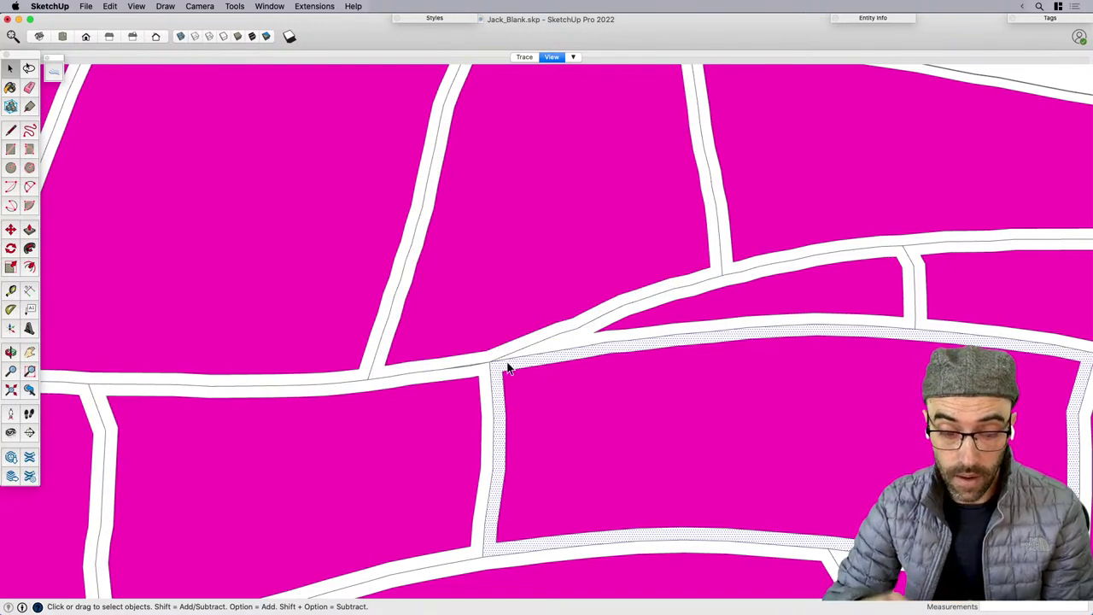
click(434, 19)
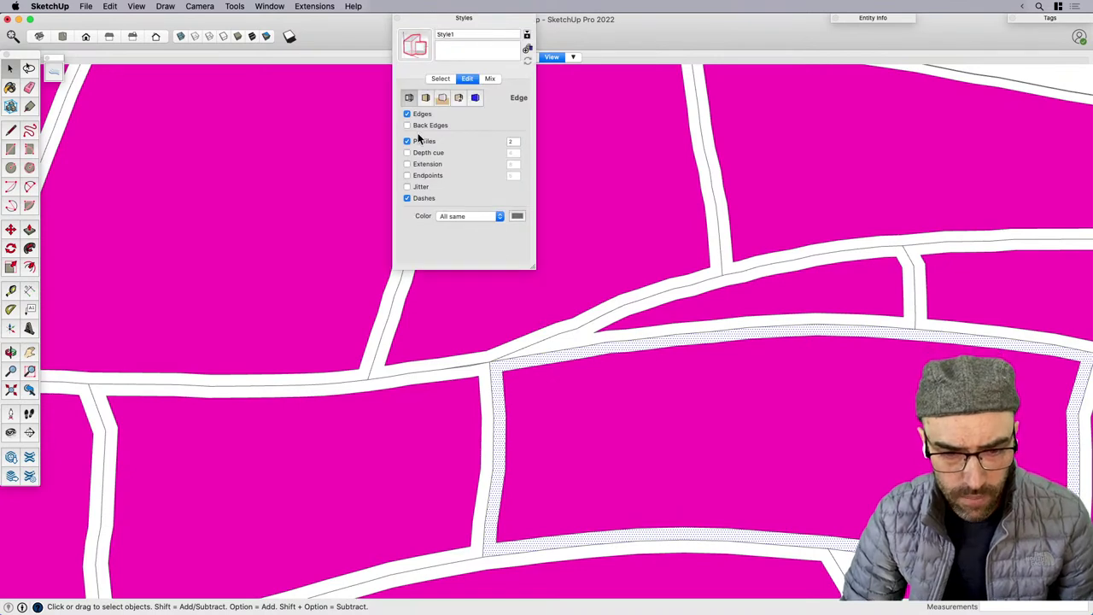
click(455, 19)
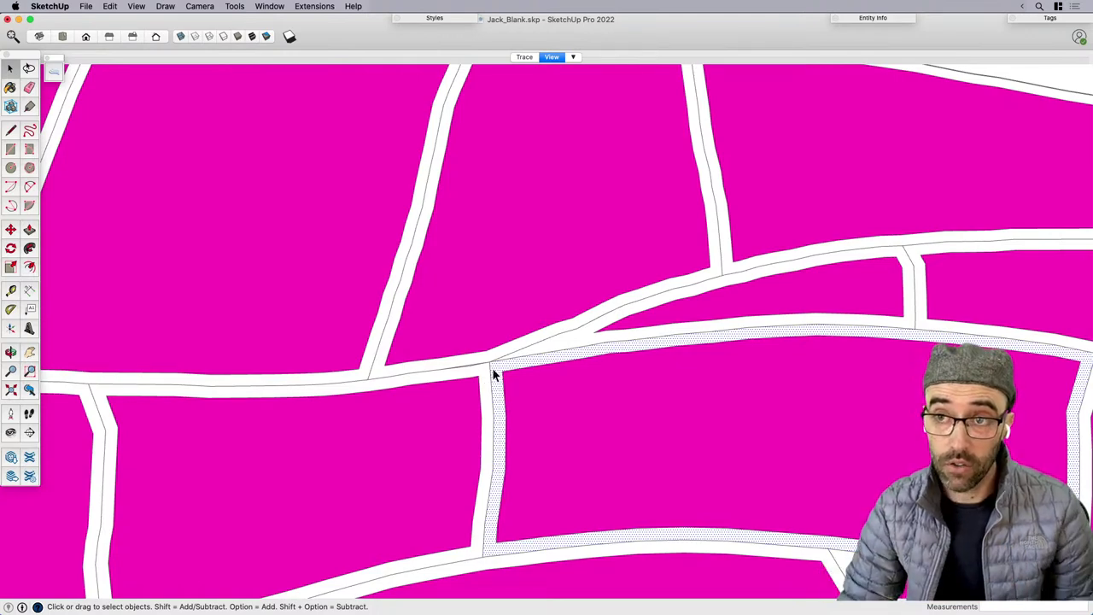
Delete the entire original wall with its mortar joints, keeping only the copied stones.
scroll(496, 371, down, 10)
scroll(533, 239, down, 3)
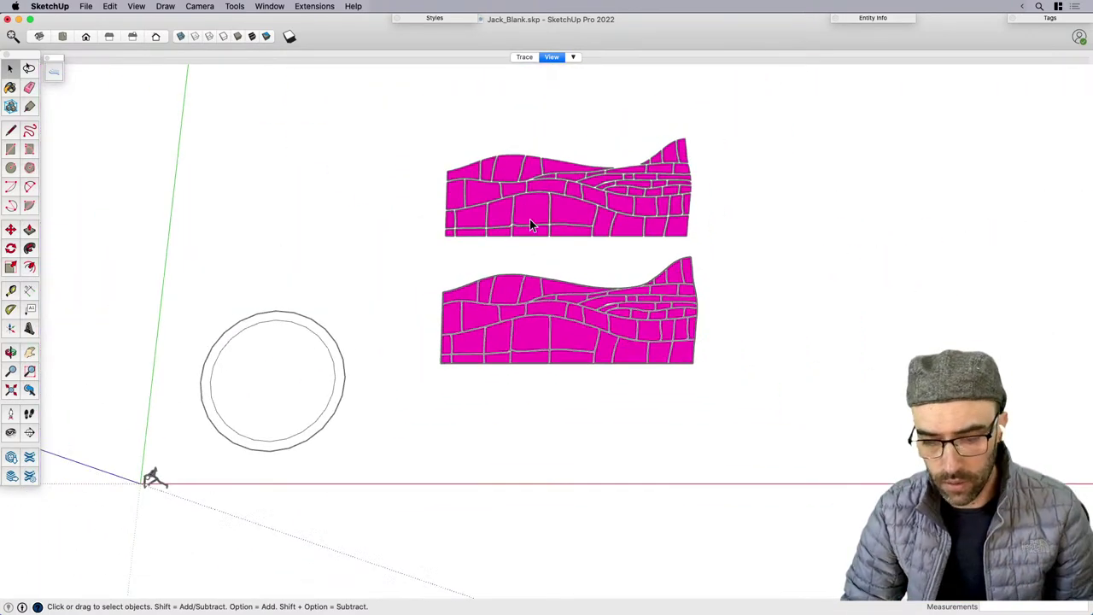
scroll(542, 219, up, 3)
drag(398, 282, 876, 464)
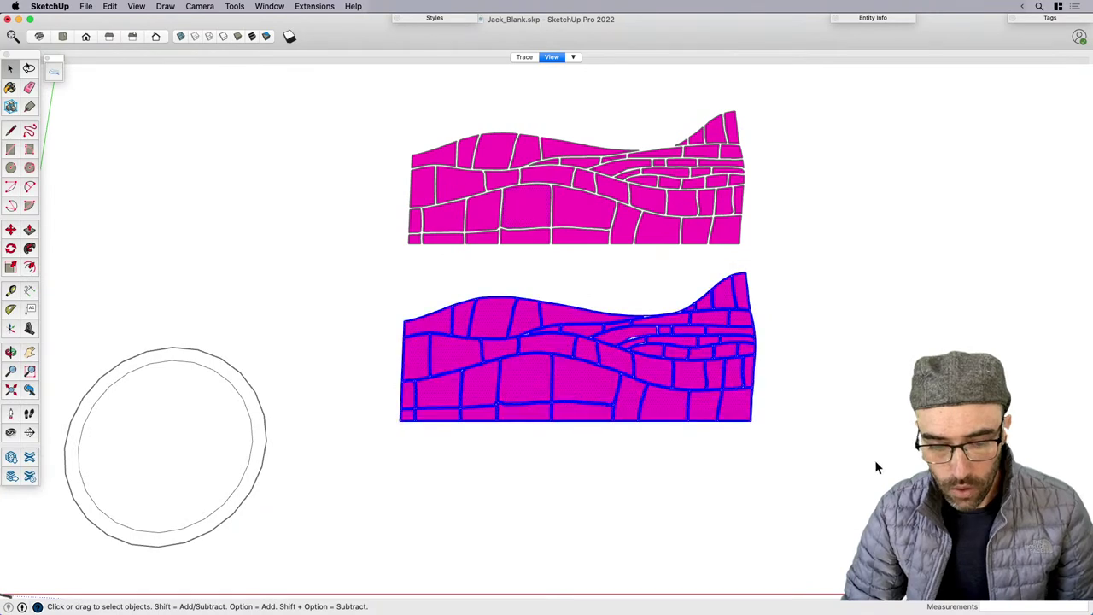
key(Delete)
Select all the remaining magenta stones and paint them white.
key(h)
drag(595, 325, 592, 519)
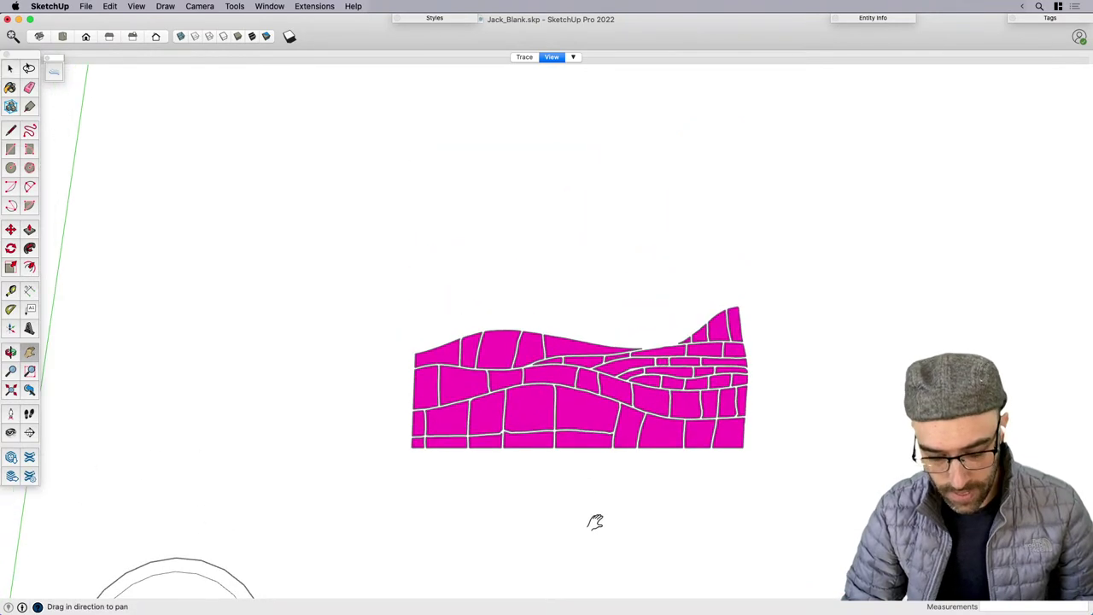
scroll(586, 384, up, 5)
key(o)
scroll(520, 305, down, 3)
key(space)
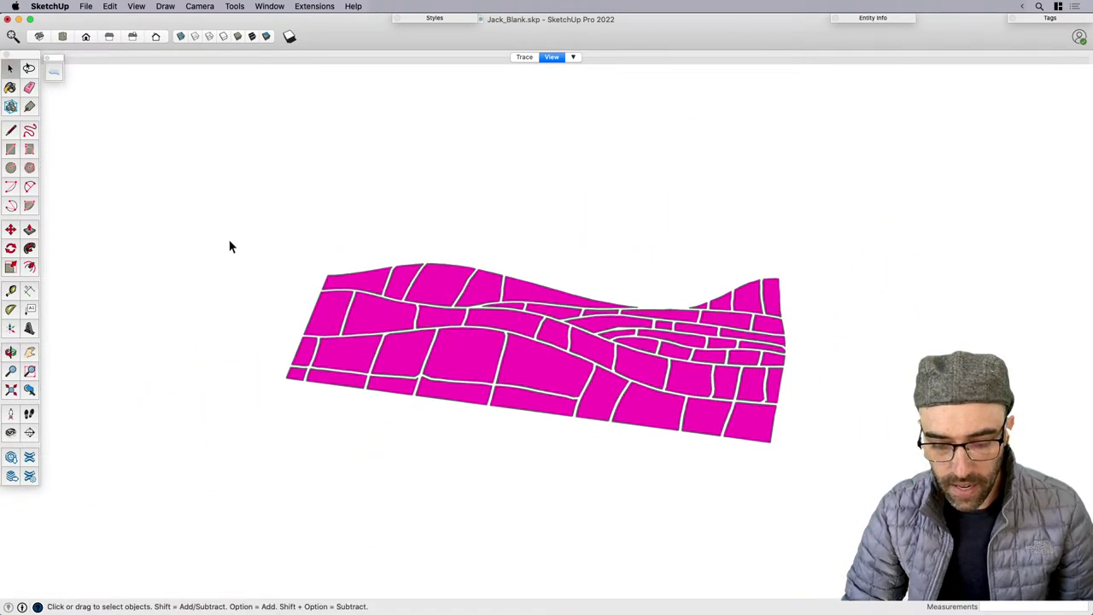
mouse_move(217, 217)
mouse_down()
mouse_move(851, 493)
mouse_move(842, 498)
mouse_up()
key(b)
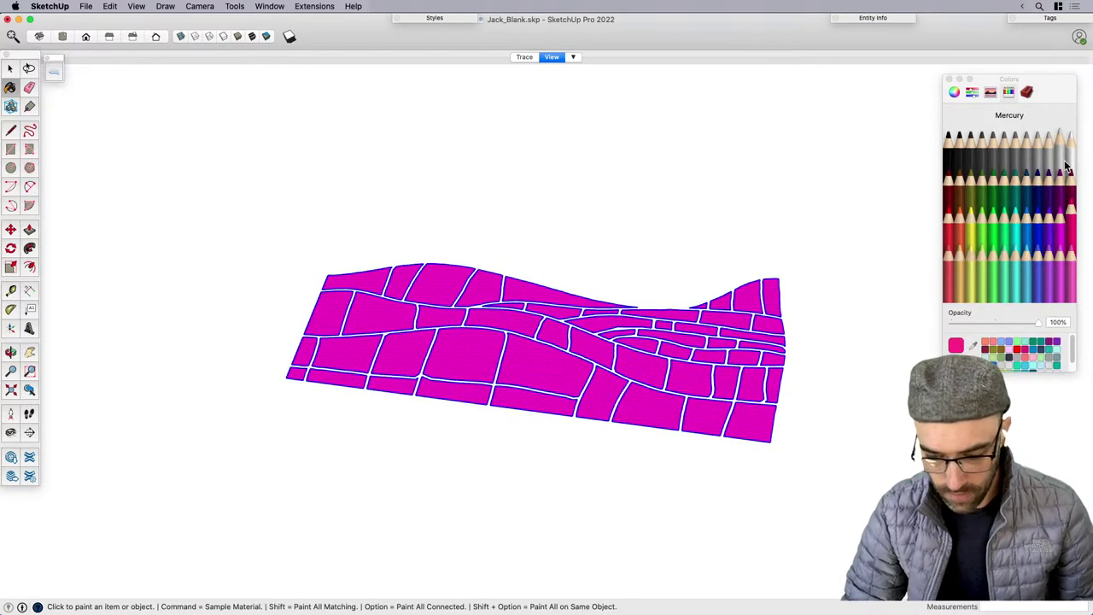
click(1071, 139)
click(712, 366)
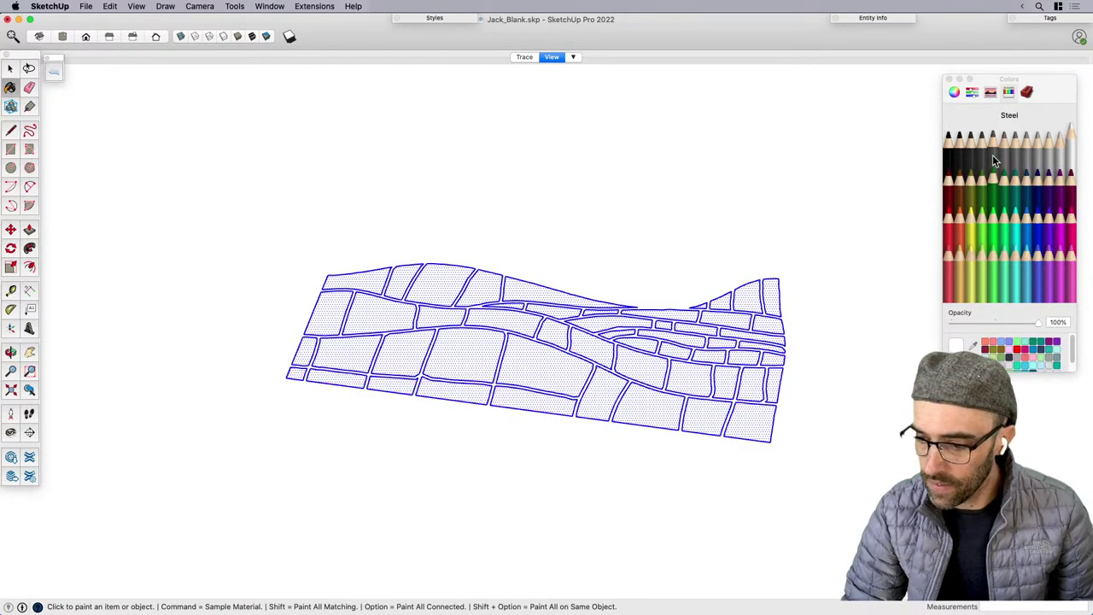
Repaint the selected stones light grey and close the Colors window.
click(1038, 158)
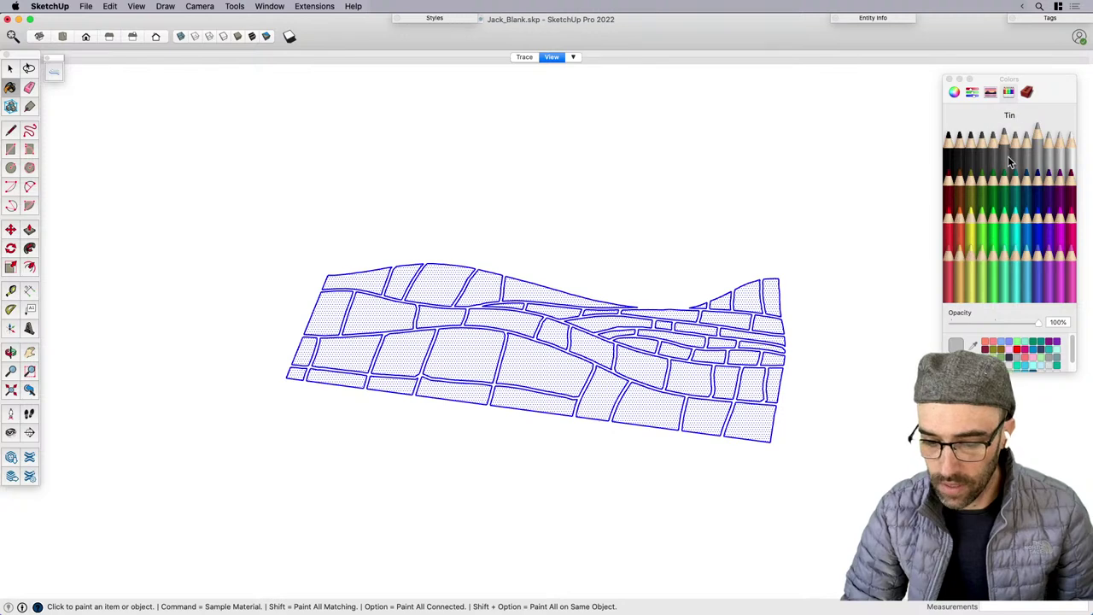
click(1015, 155)
click(677, 368)
click(948, 79)
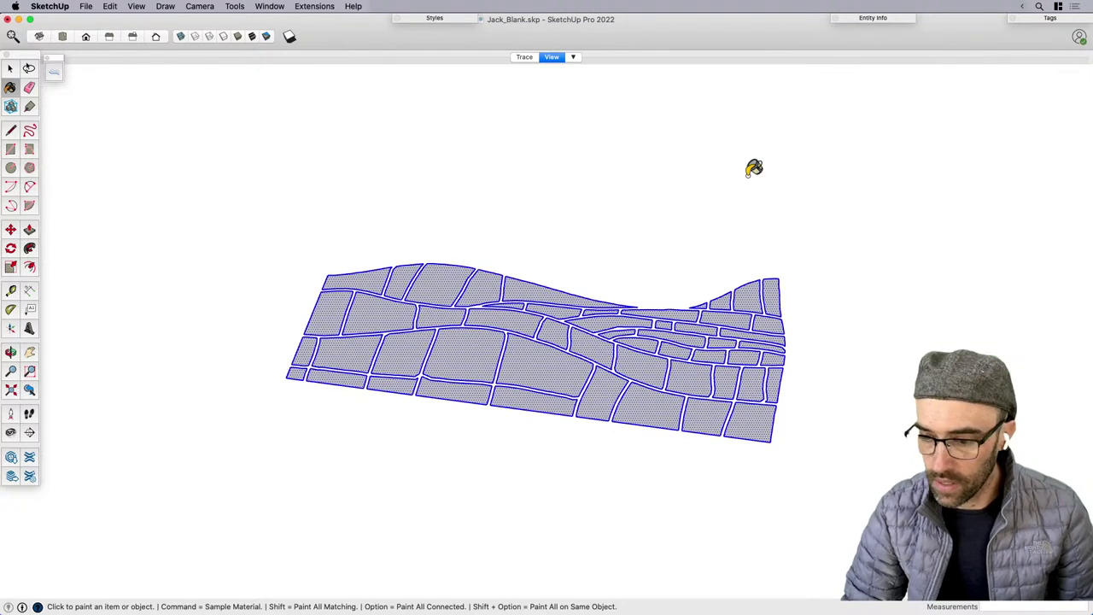
key(space)
Select all the flat grey stone faces and thicken them into solid blocks with Joint Push Pull.
scroll(604, 329, up, 3)
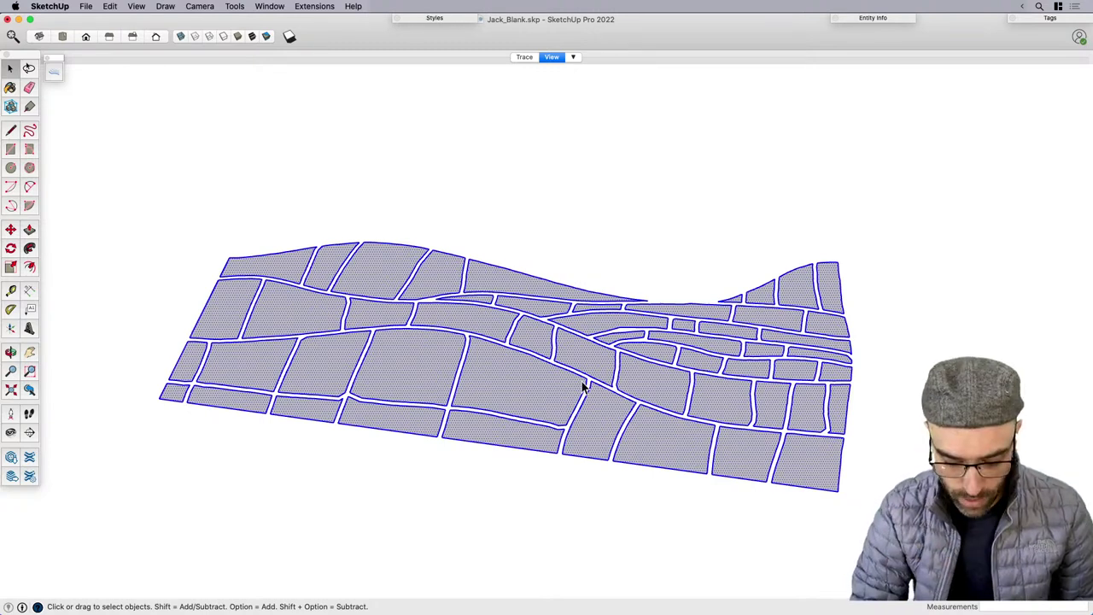
click(506, 390)
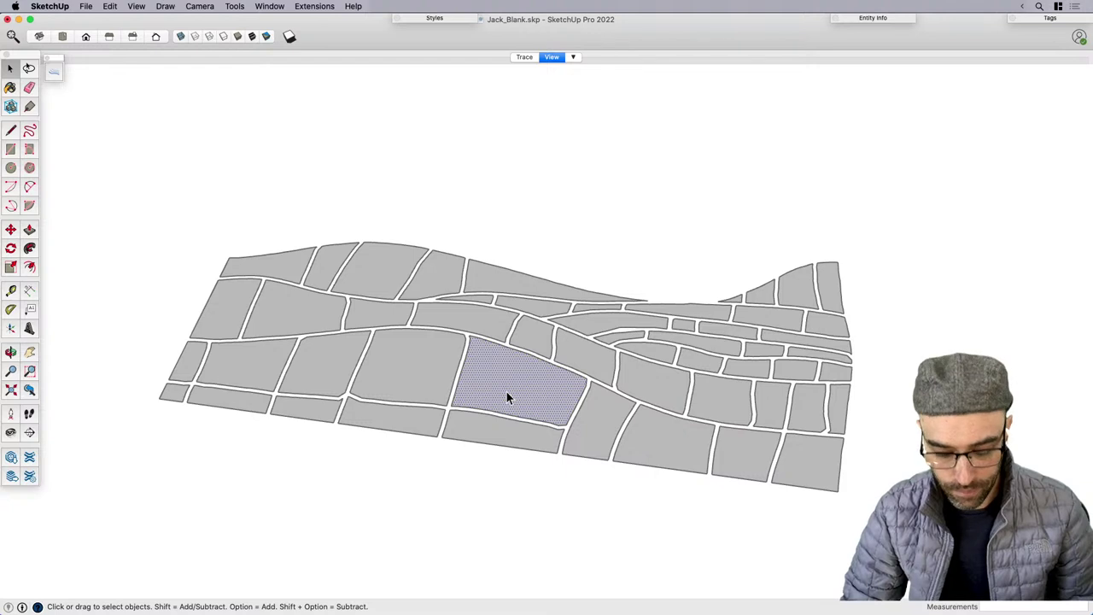
scroll(505, 390, down, 3)
drag(210, 214, 807, 511)
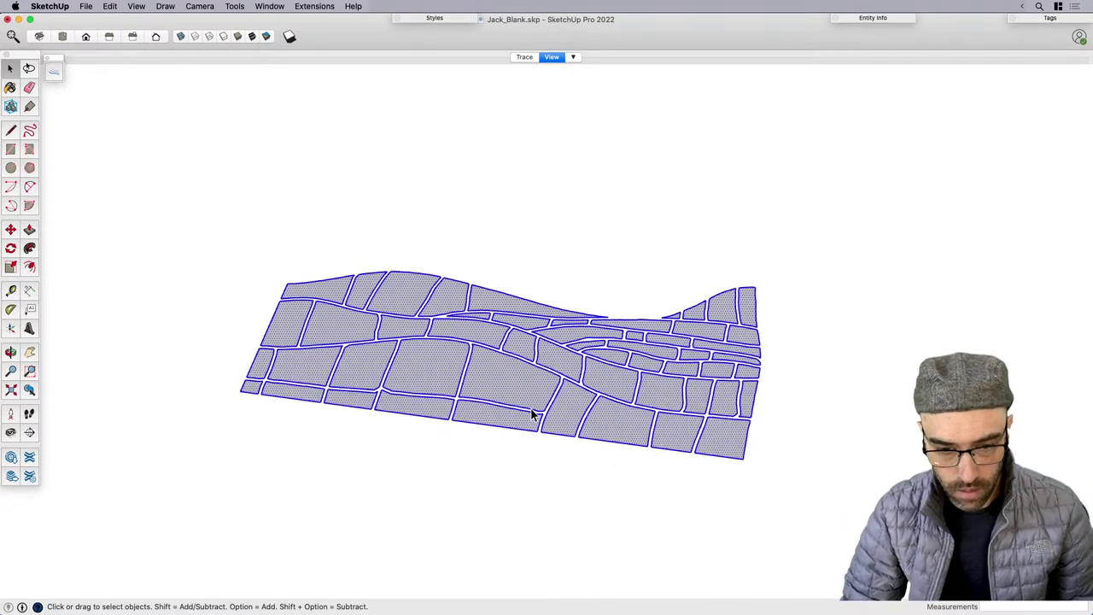
click(235, 6)
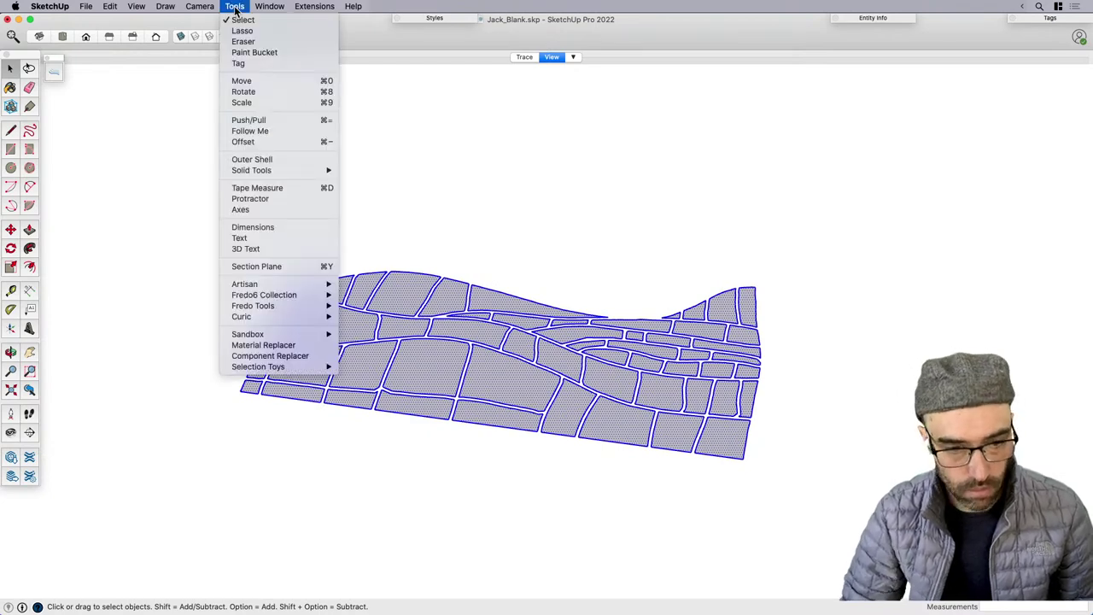
mouse_move(325, 297)
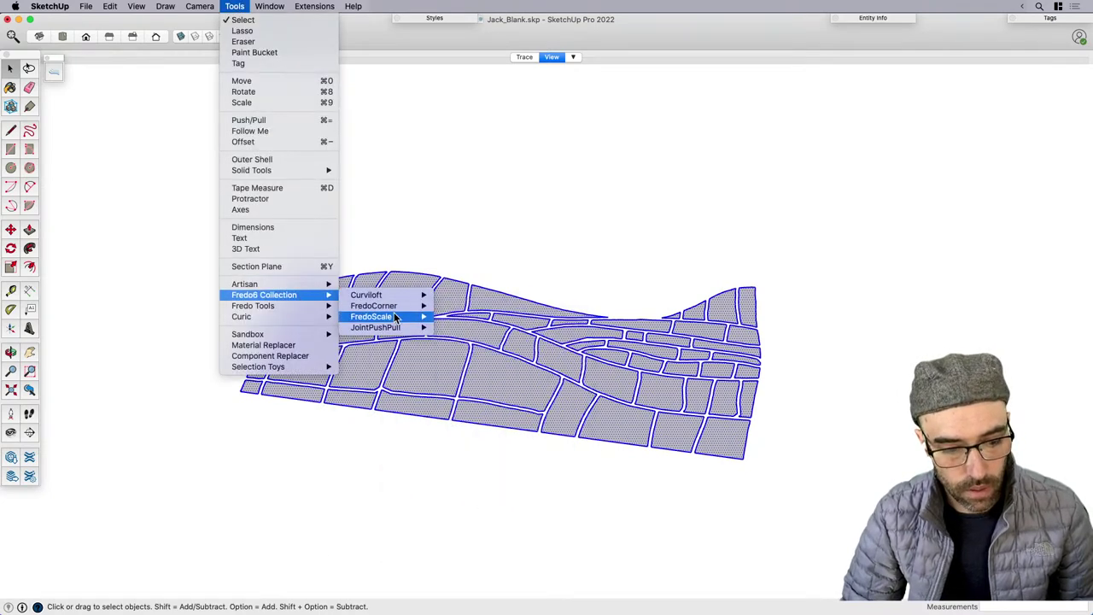
mouse_move(395, 318)
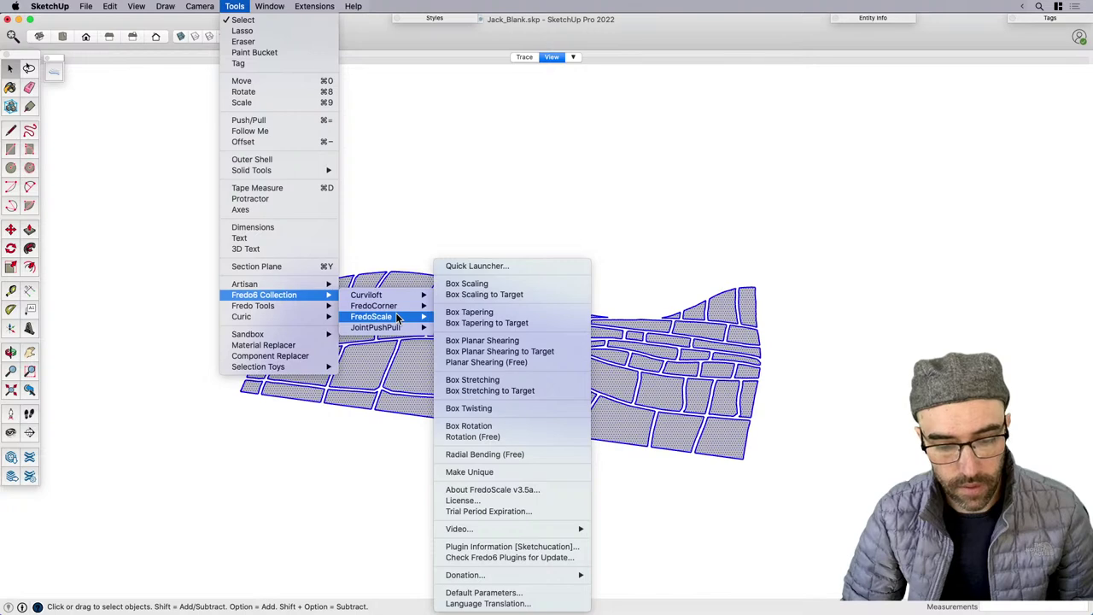
click(469, 357)
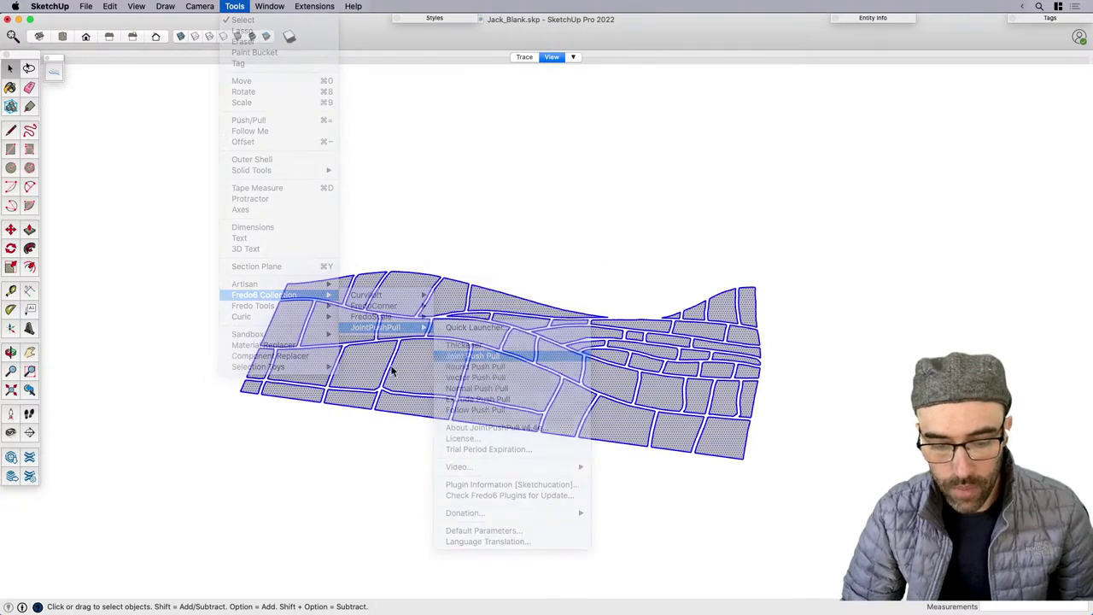
drag(361, 377, 354, 365)
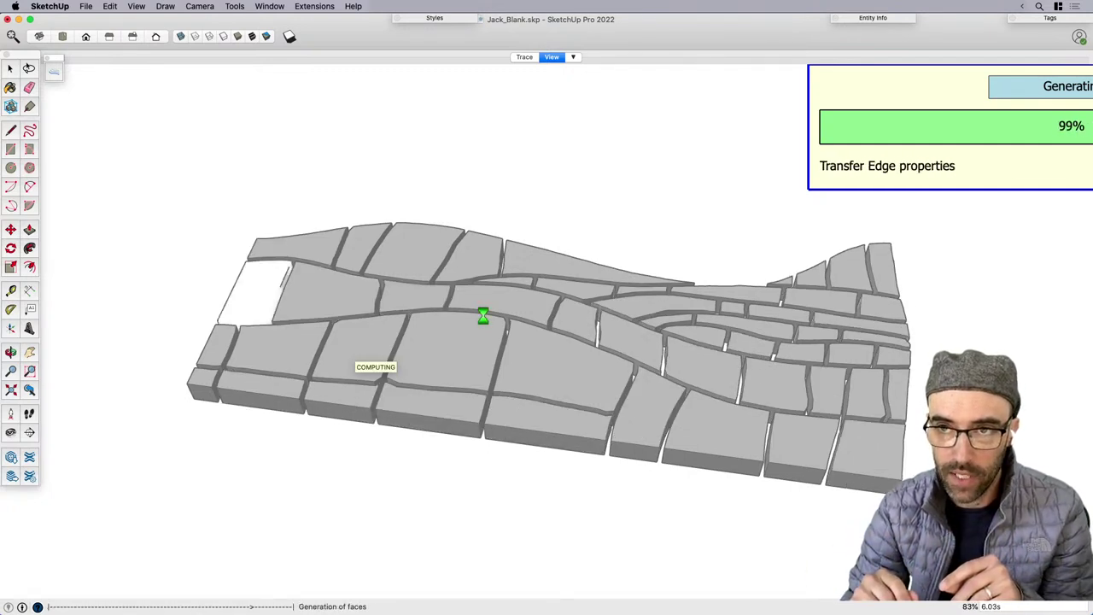
click(461, 471)
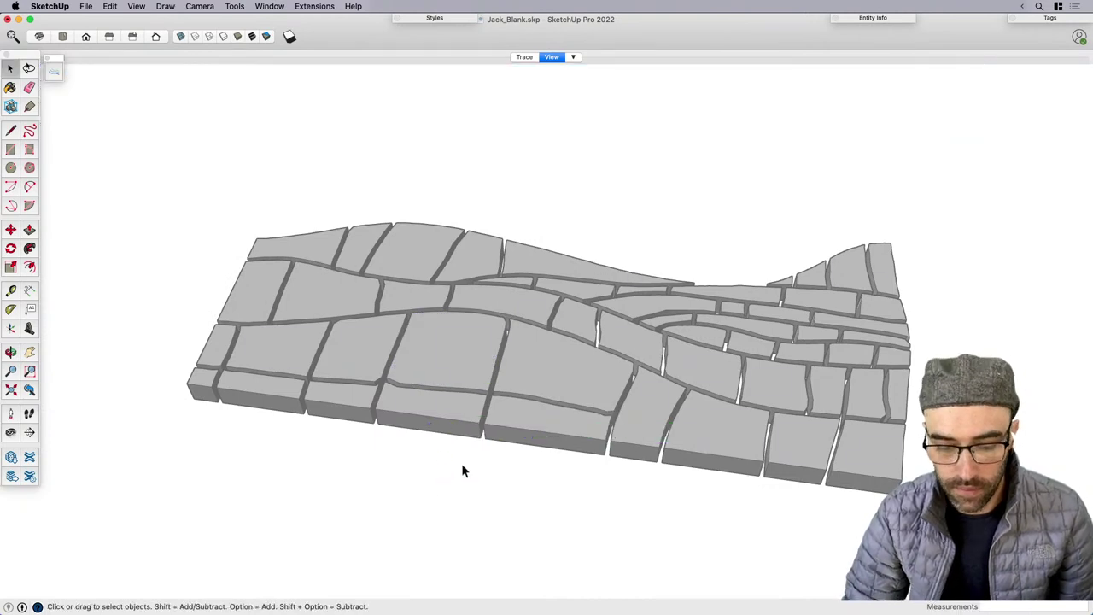
Select only the upper faces and their edges on all the thickened stones, viewing the wall side-on.
middle_drag(399, 339, 589, 250)
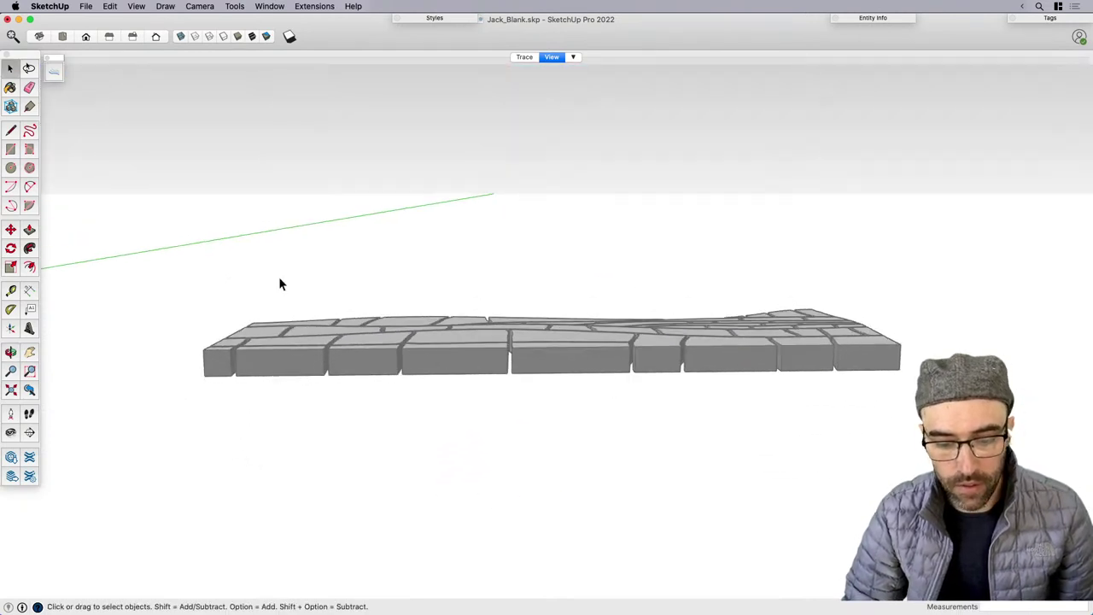
middle_drag(206, 272, 208, 278)
mouse_move(154, 251)
mouse_down()
mouse_move(878, 304)
mouse_move(938, 352)
mouse_up()
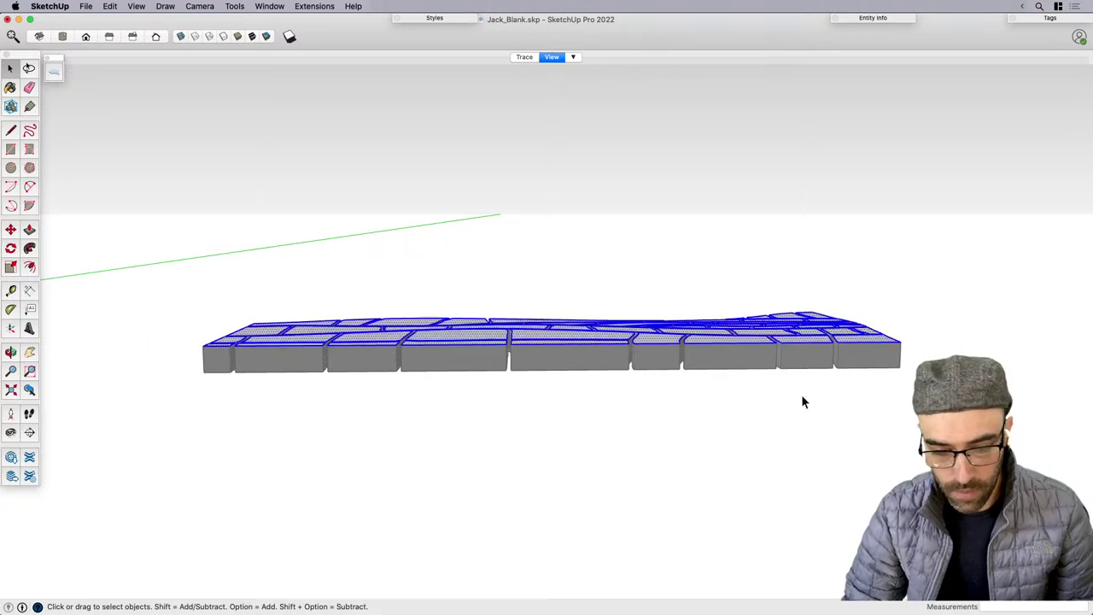
middle_drag(803, 401, 652, 402)
click(651, 402)
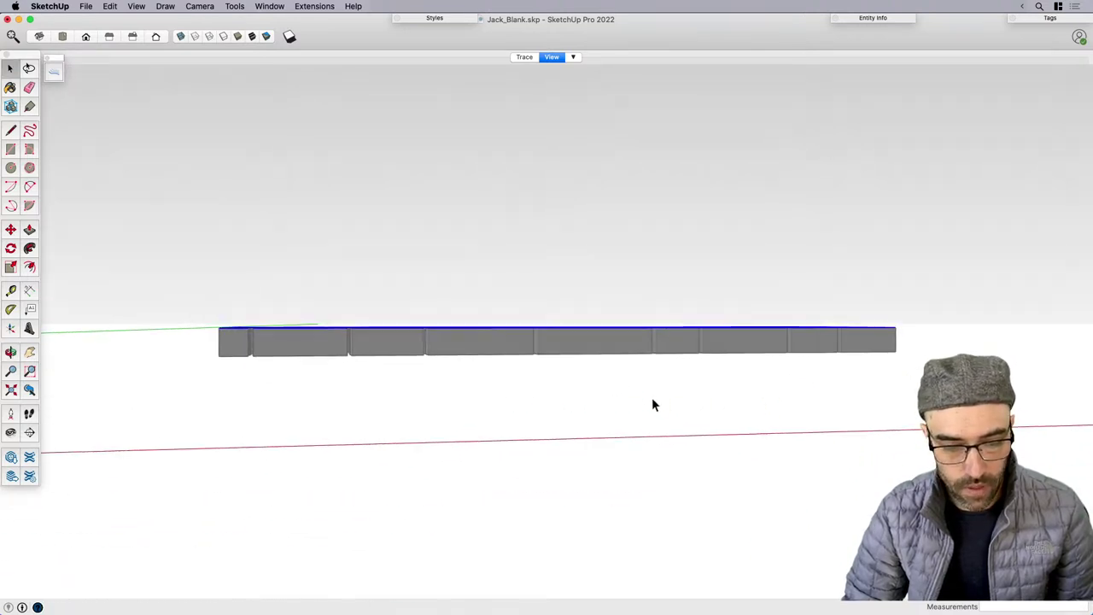
drag(147, 275, 1041, 339)
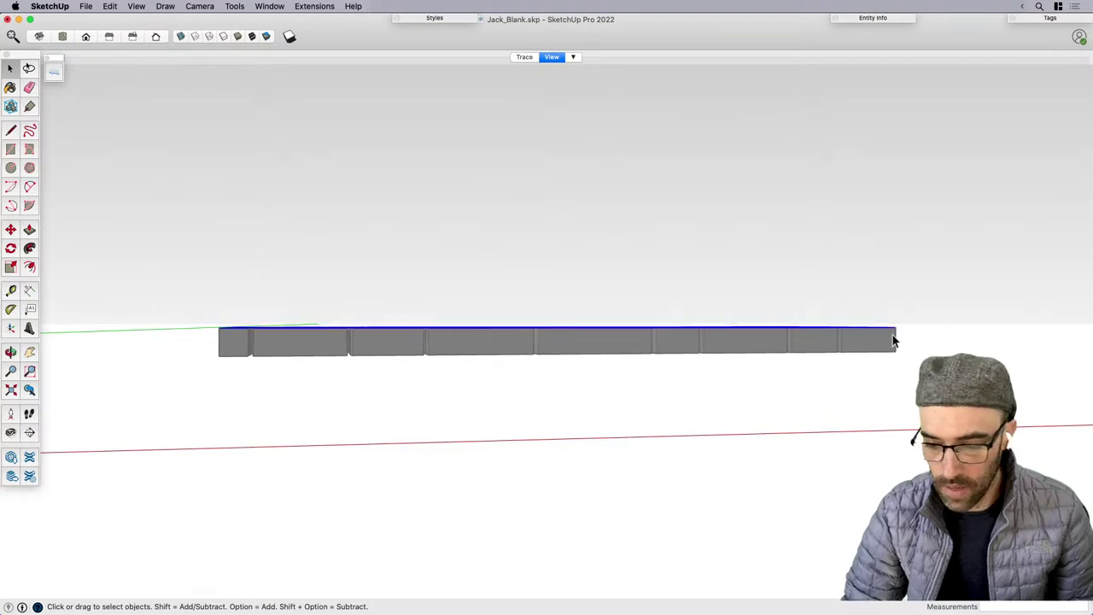
middle_drag(894, 339, 489, 369)
scroll(513, 407, up, 3)
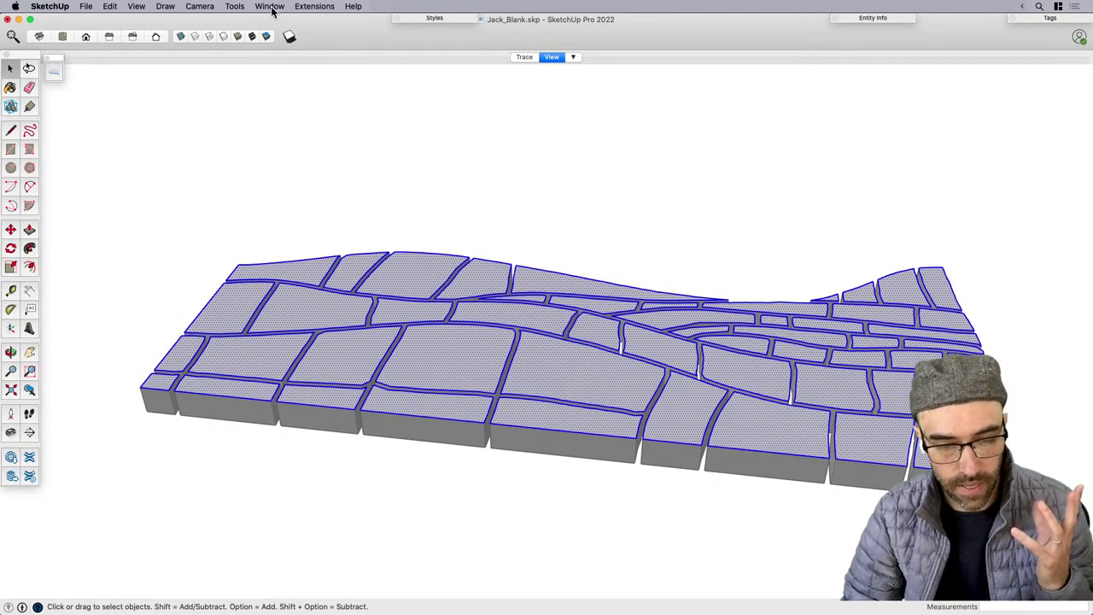
Extrude the selected stone faces about 9 1/2" with Extrude Push Pull, using a tapering of 0.30.
click(235, 6)
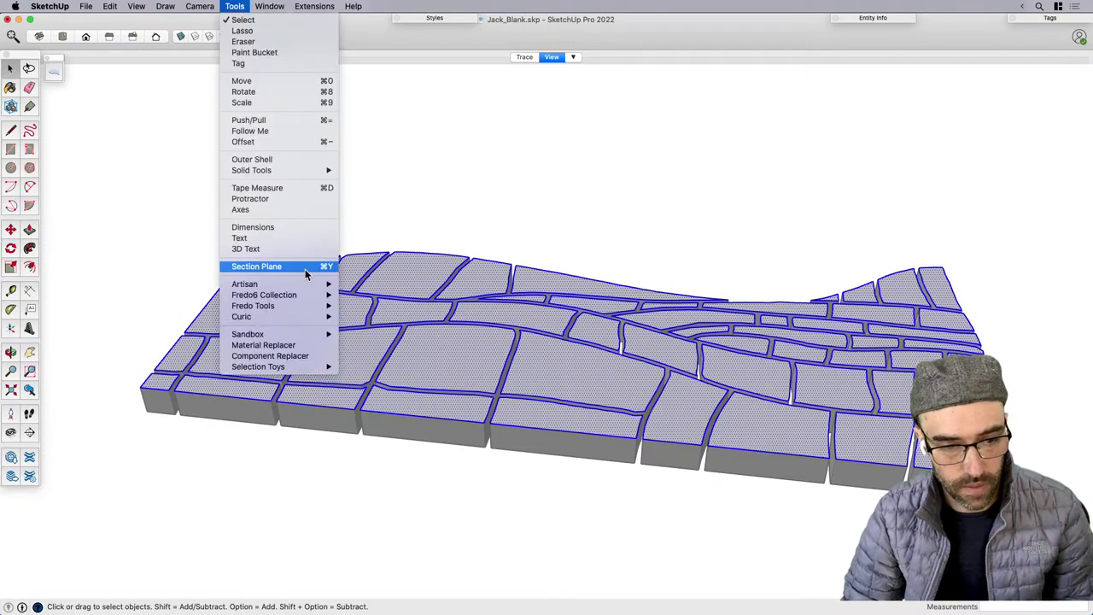
mouse_move(314, 297)
mouse_move(384, 327)
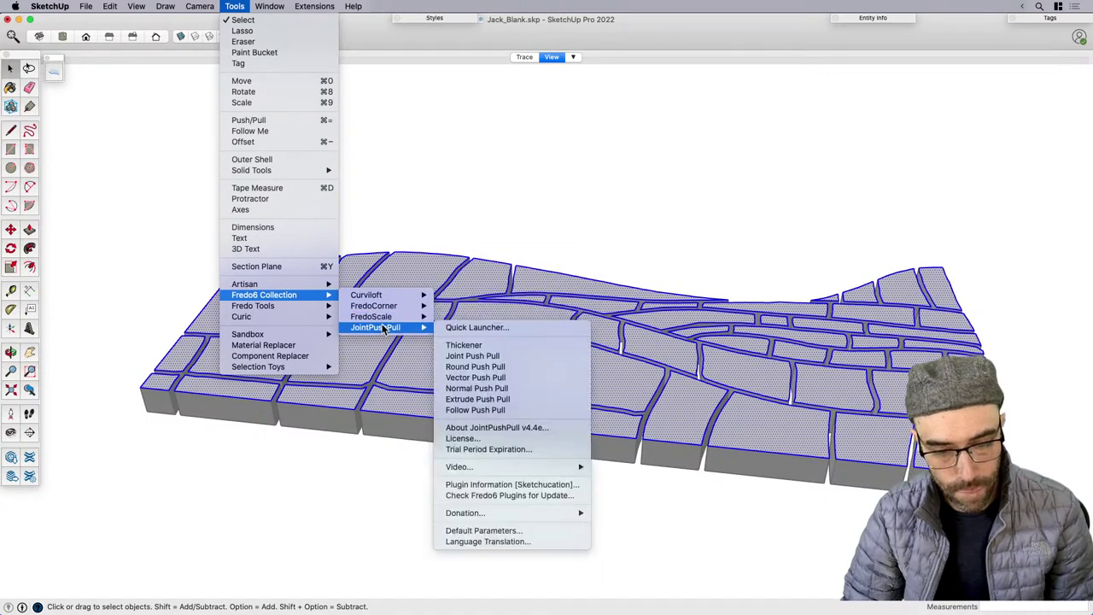
click(462, 399)
scroll(341, 372, up, 3)
drag(342, 369, 339, 351)
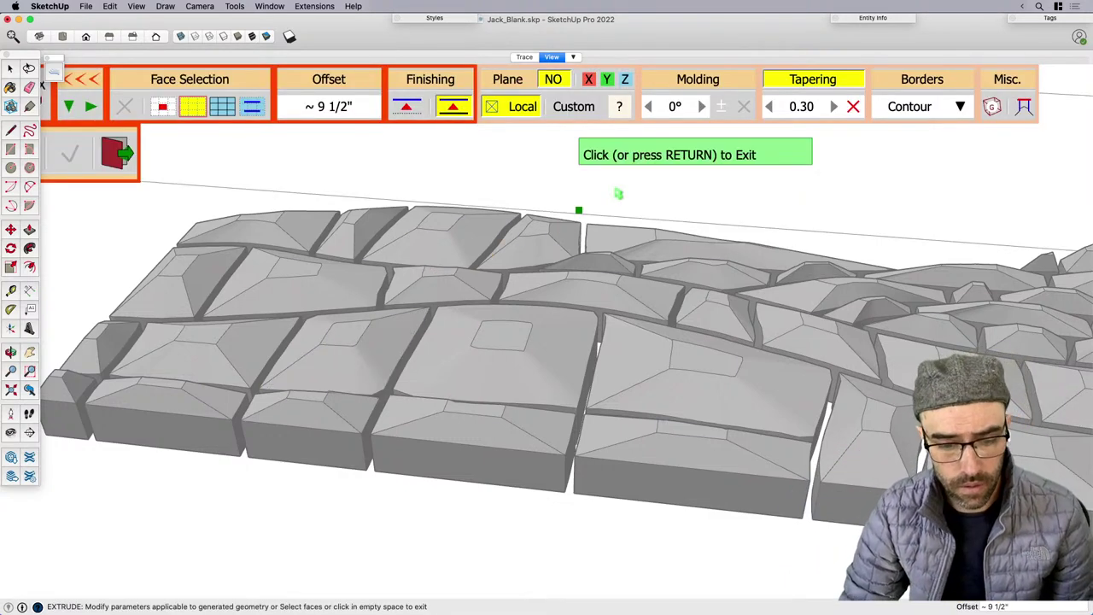
click(590, 209)
Select all the geometry of the tapered stone wall and make it a group.
scroll(547, 248, down, 5)
middle_drag(488, 288, 333, 406)
scroll(471, 376, down, 3)
middle_drag(471, 375, 165, 230)
drag(165, 230, 817, 468)
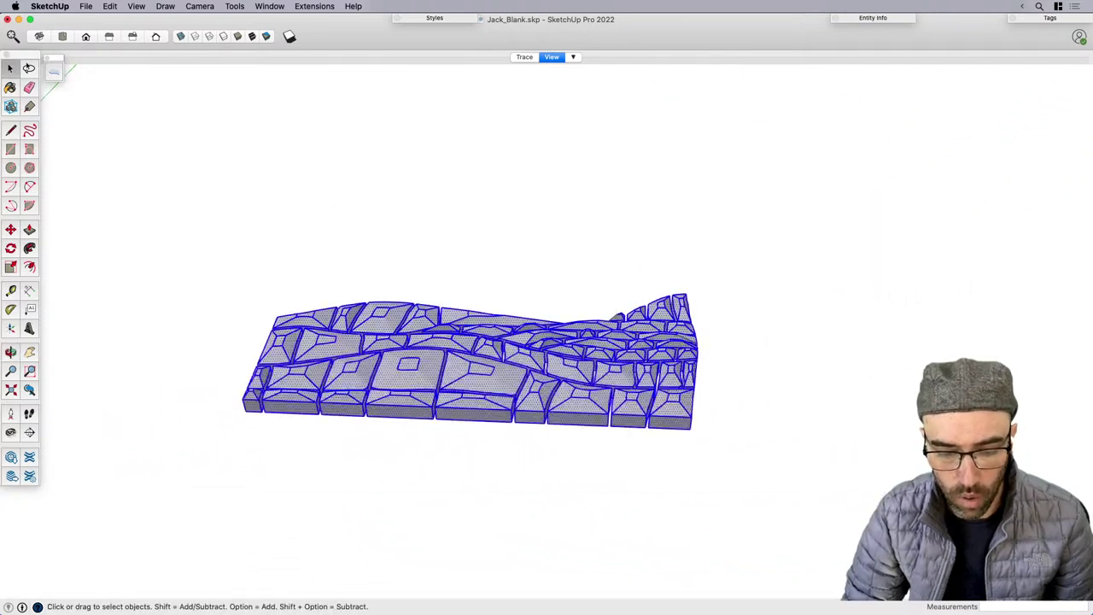
Soften the stone wall group's edges at 93 degrees between normals, with smooth normals and soften coplanar enabled.
click(278, 7)
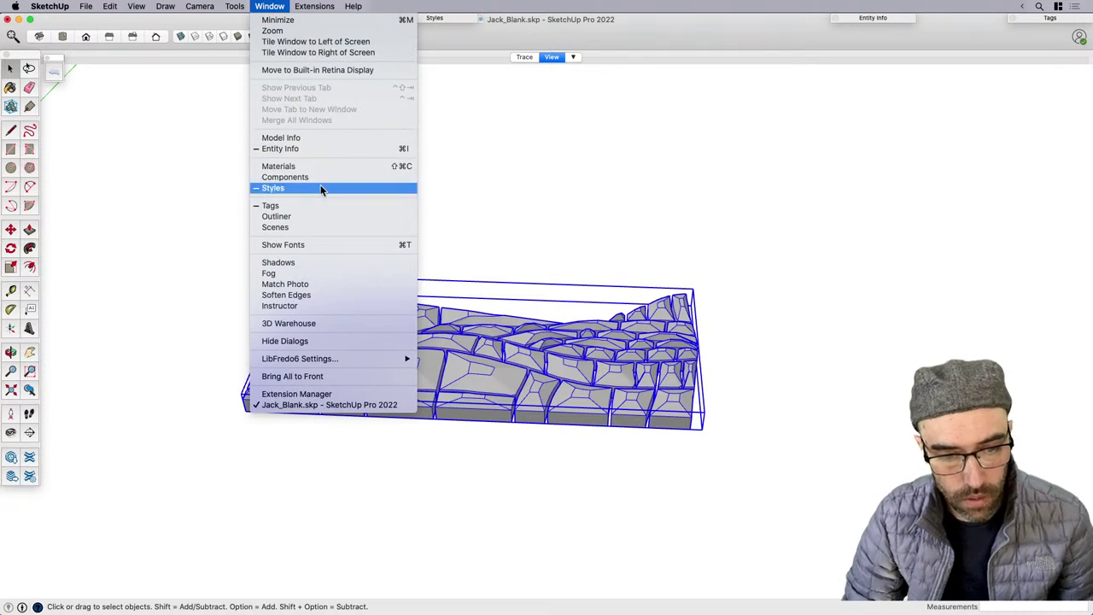
click(318, 294)
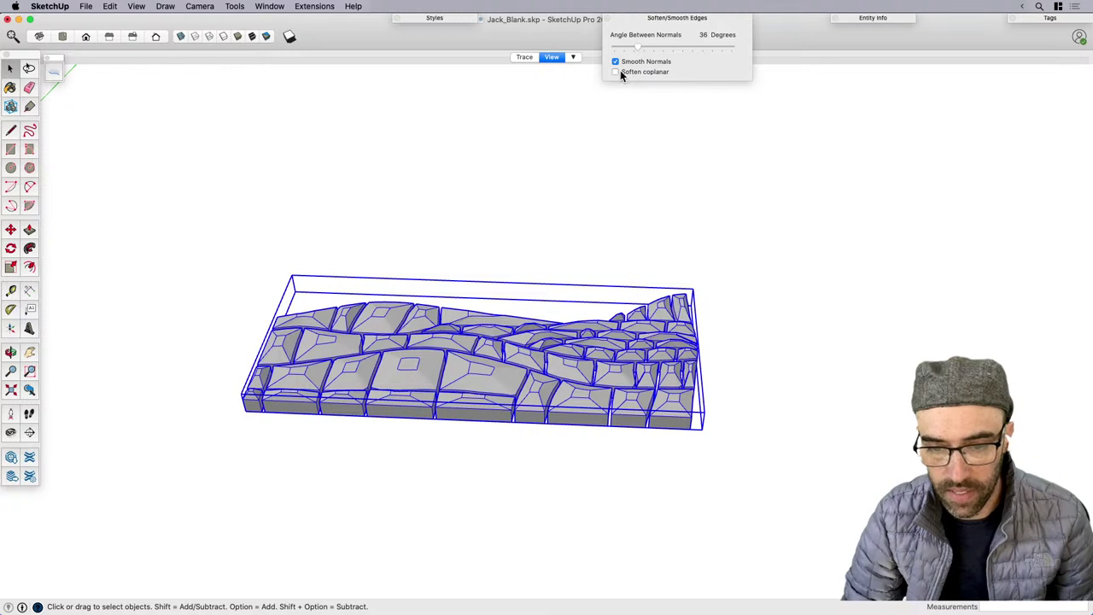
click(617, 72)
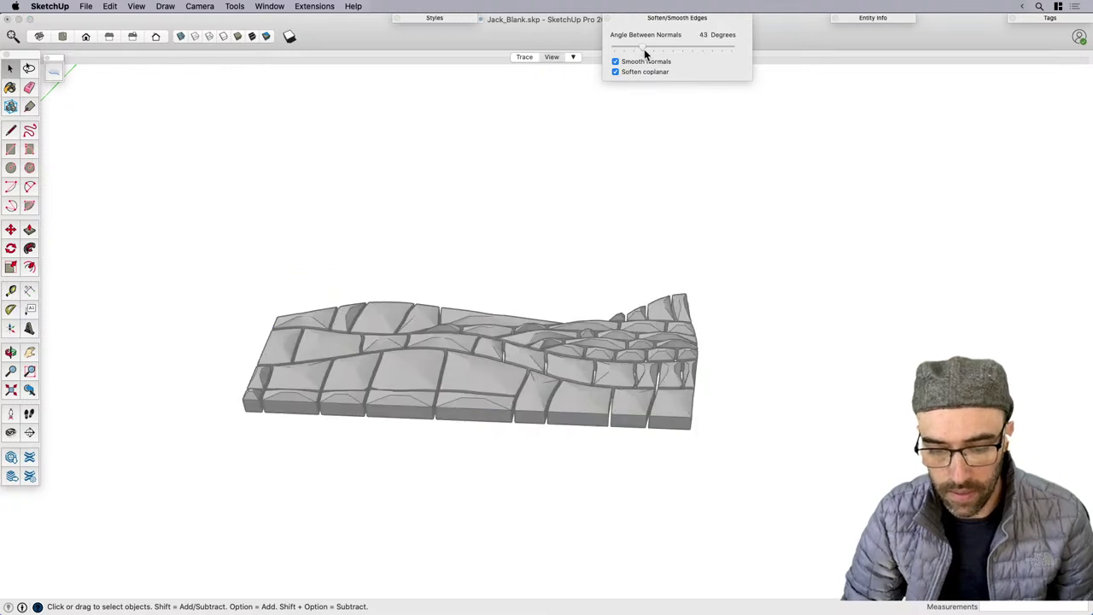
drag(645, 53, 676, 62)
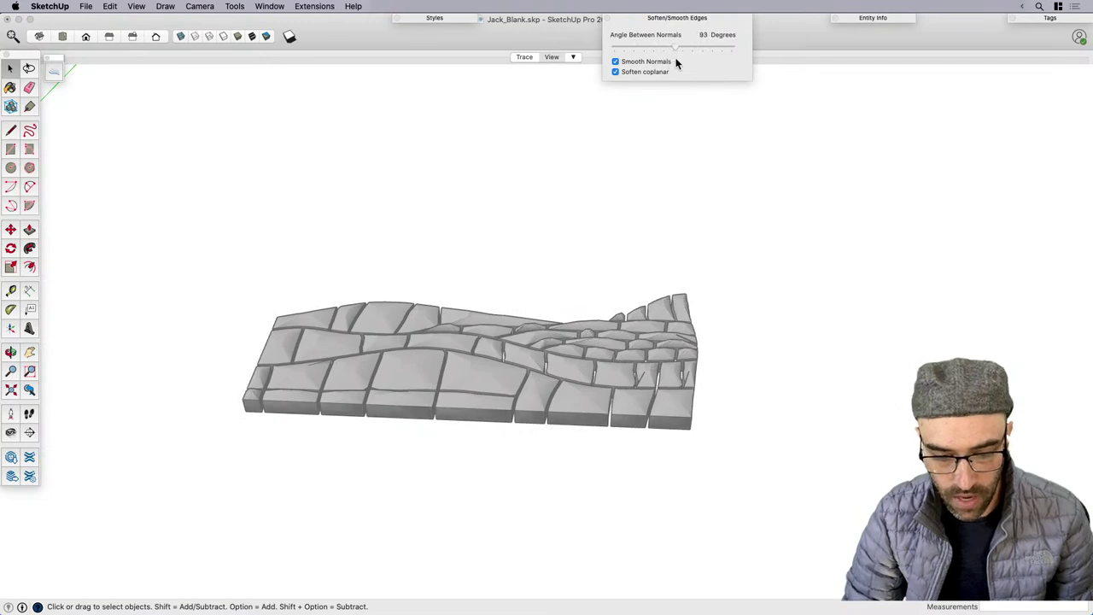
click(677, 19)
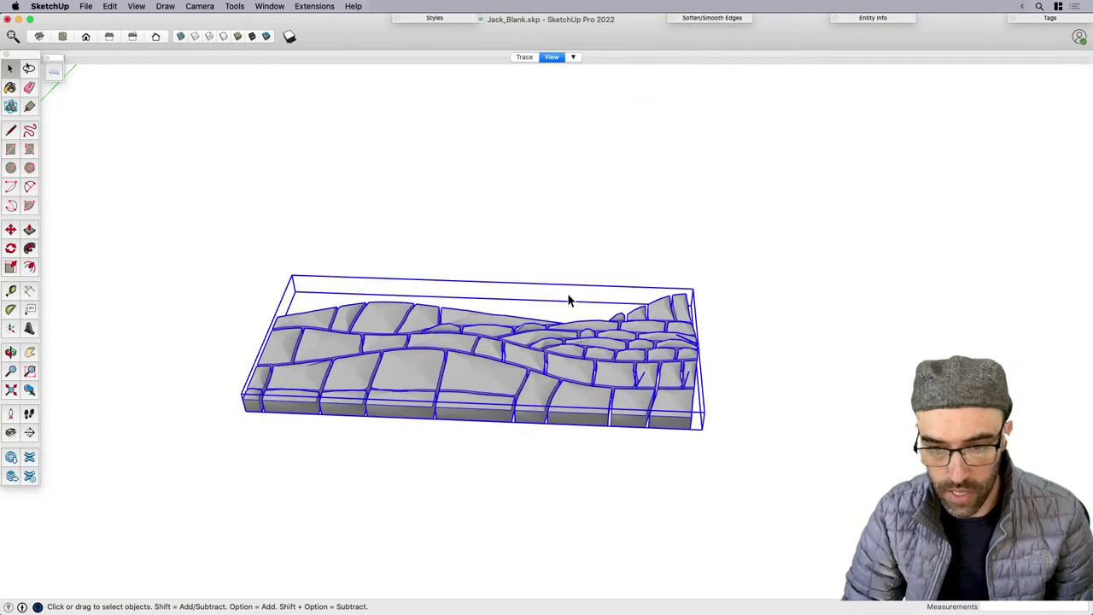
middle_drag(567, 293, 586, 402)
scroll(587, 403, down, 3)
click(538, 249)
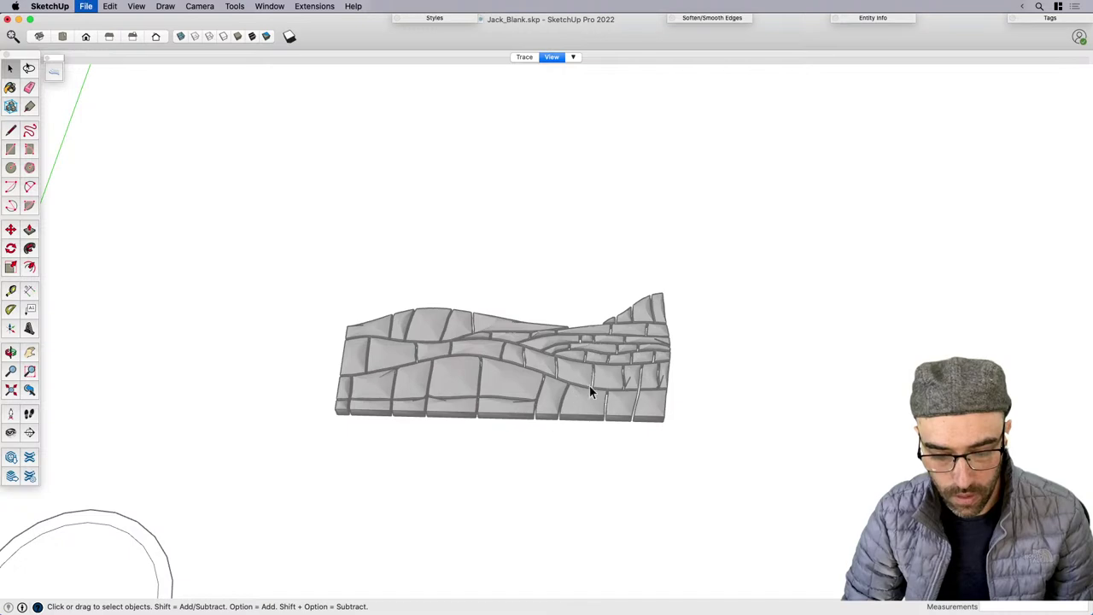
scroll(646, 334, down, 3)
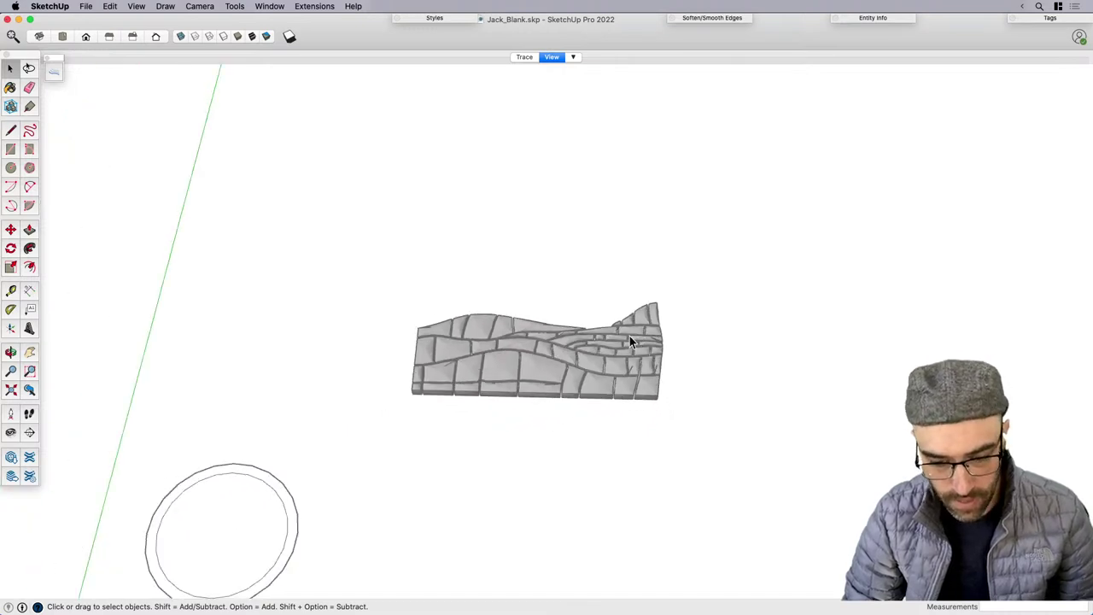
Delete the magenta traced wall over the reference images in the Trace scene and the magenta wall in the View scene.
click(525, 58)
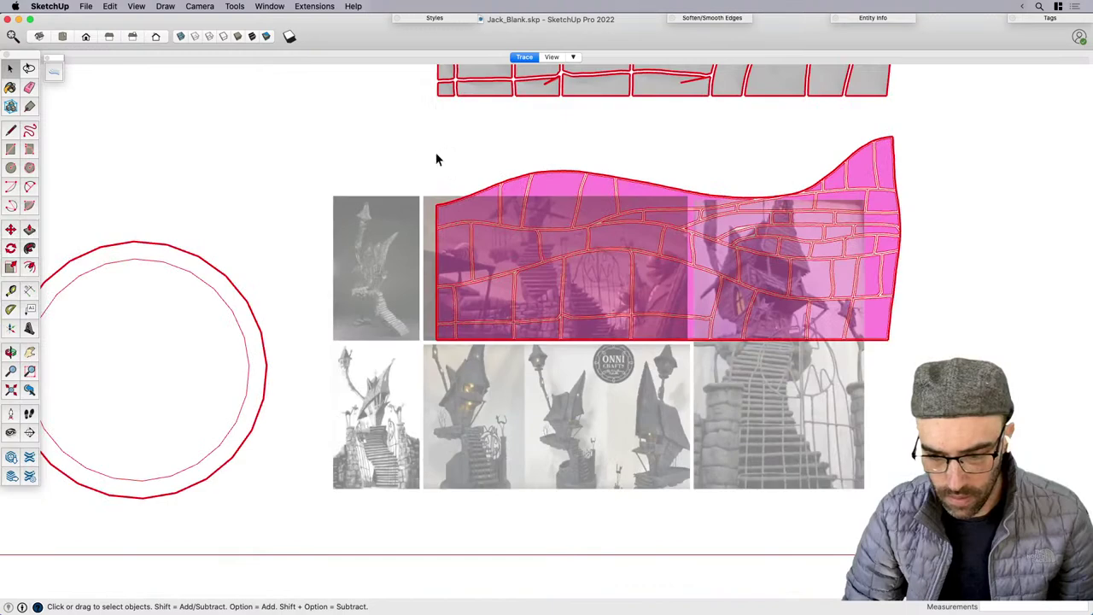
click(571, 248)
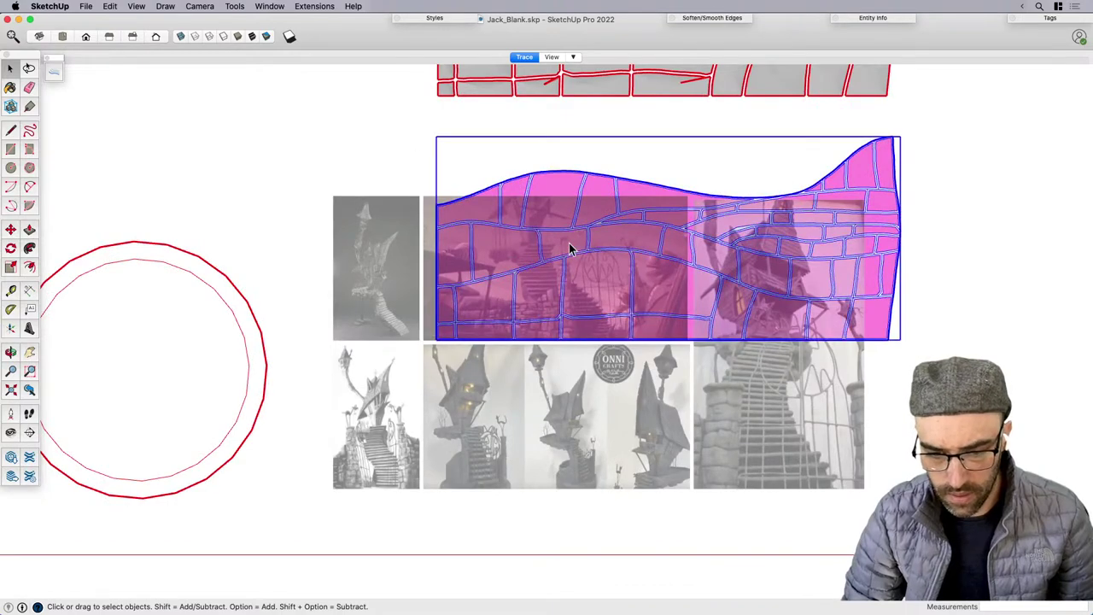
key(Delete)
scroll(547, 338, up, 5)
scroll(421, 346, down, 6)
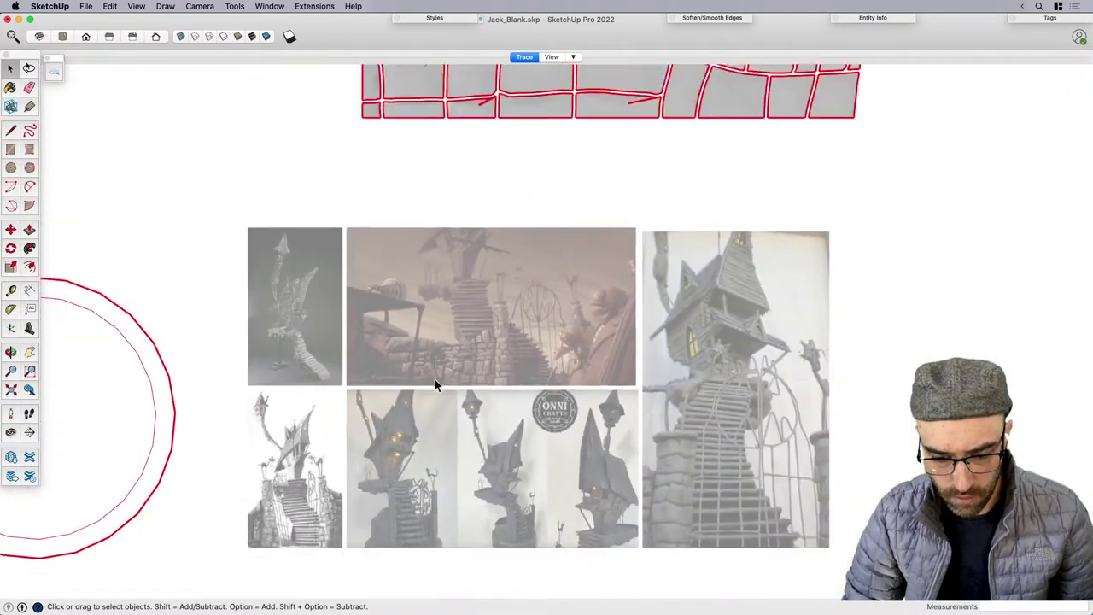
click(552, 57)
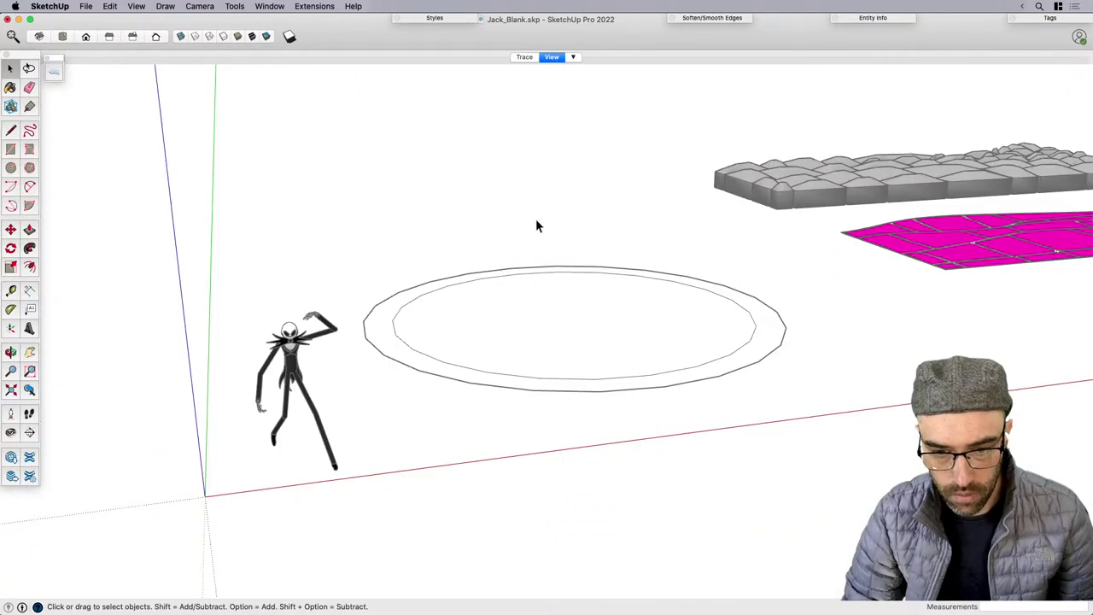
click(776, 269)
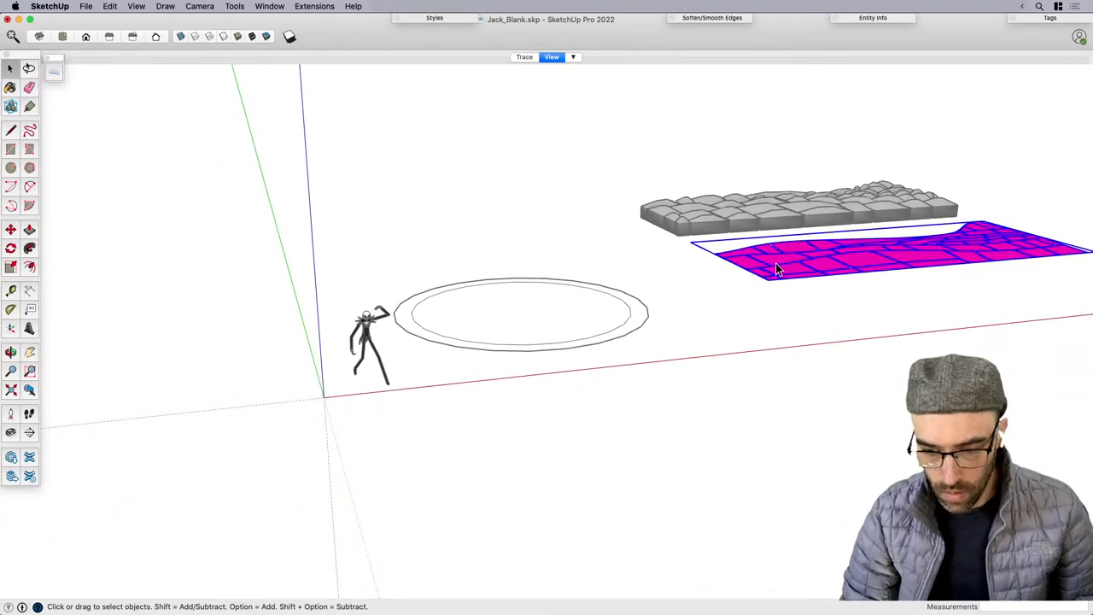
key(Delete)
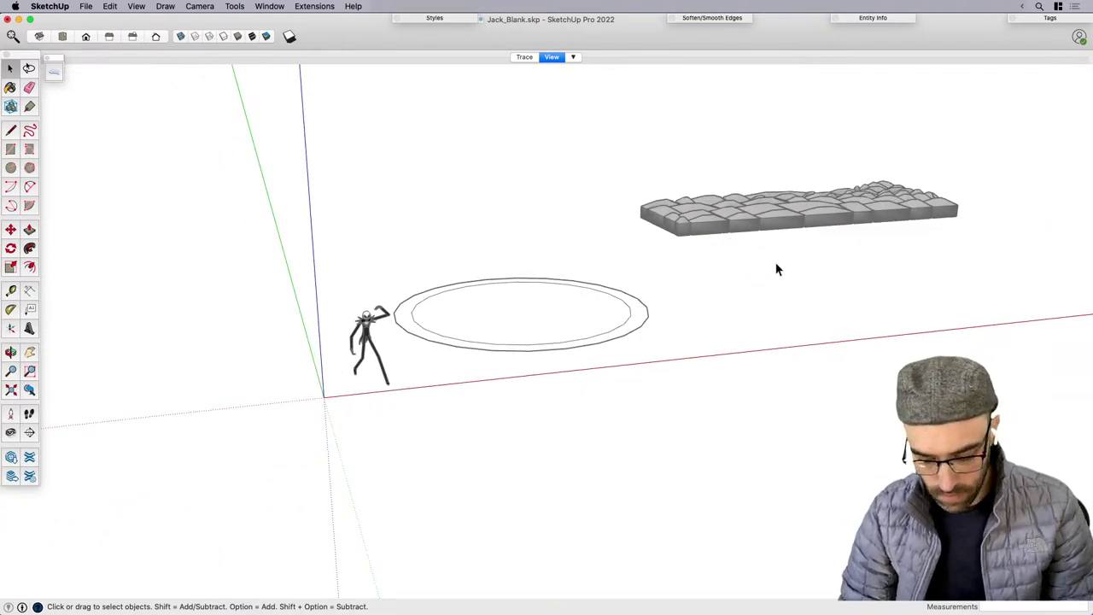
Copy the grey stone wall group about 27' 3 9/16" along the ground towards the red axis.
shift+middle_drag(795, 273, 527, 424)
middle_drag(601, 361, 478, 362)
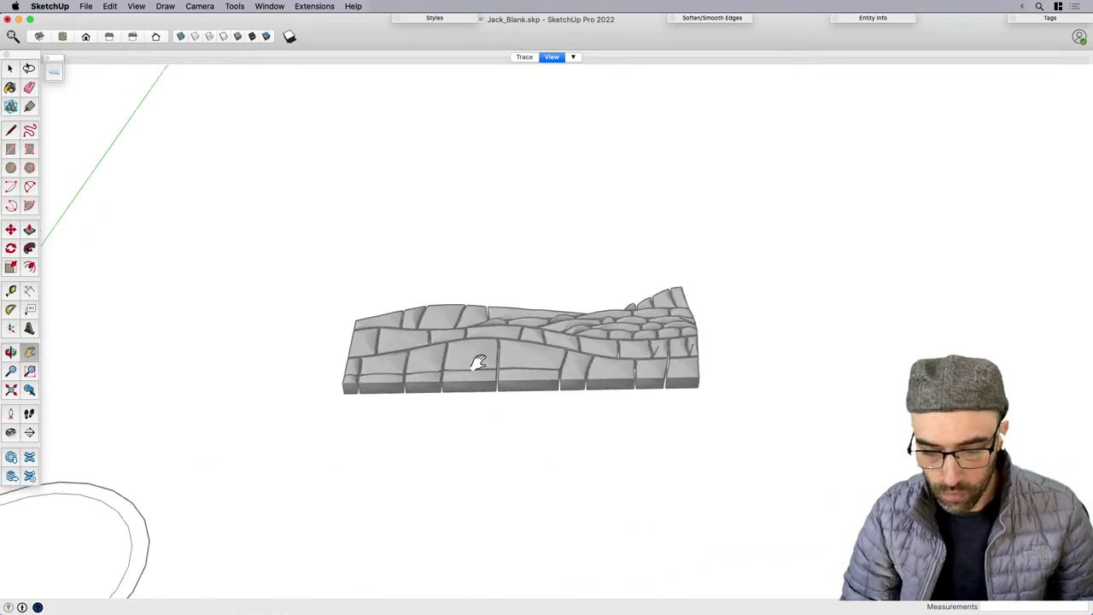
click(528, 334)
scroll(577, 352, down, 3)
middle_drag(586, 358, 556, 336)
key(m)
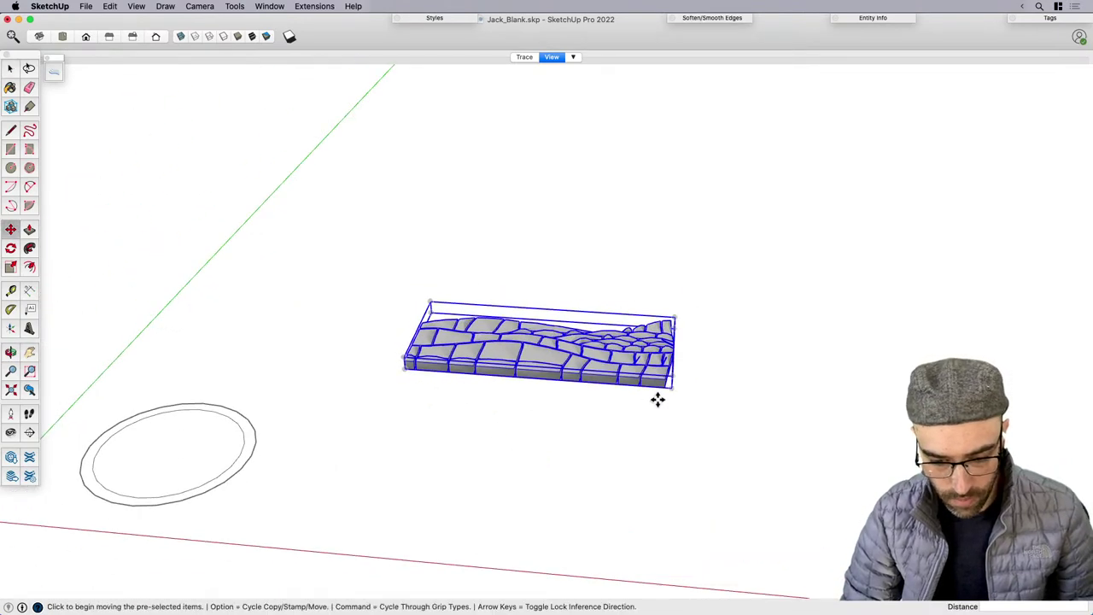
click(661, 399)
key(alt)
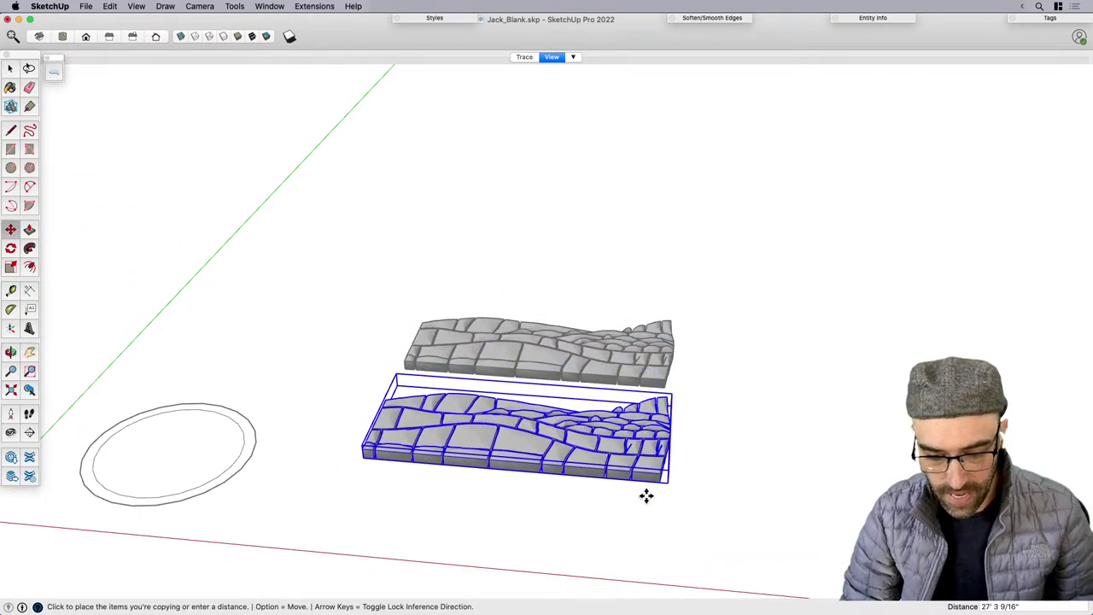
click(647, 496)
Rotate the copied stone wall about its lower front edge so that it stands upright on the ground.
middle_drag(646, 497, 573, 483)
key(q)
click(574, 496)
click(596, 480)
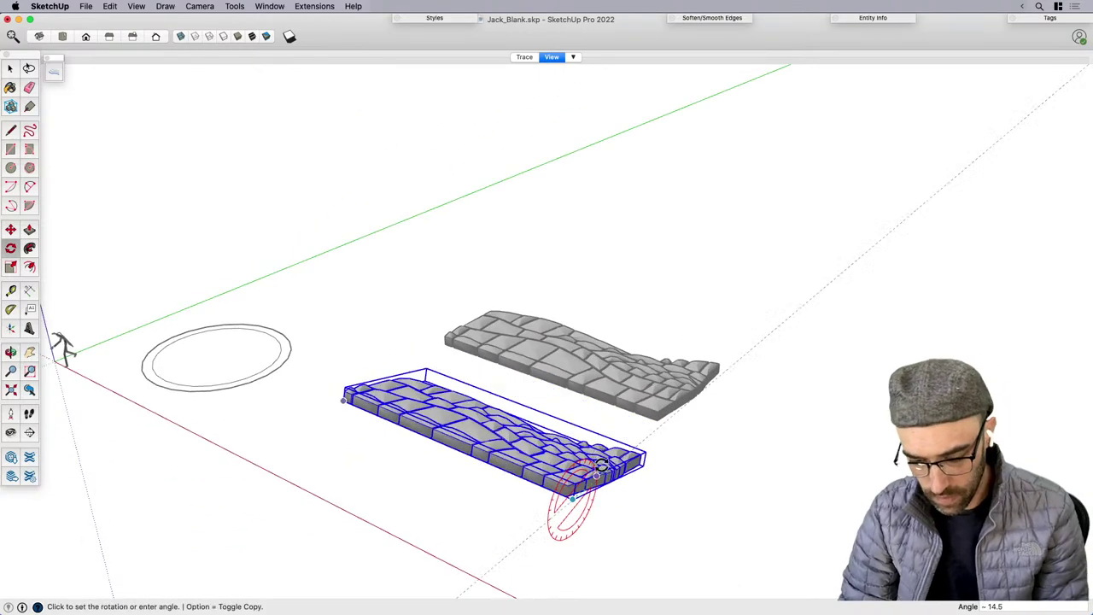
key(Return)
middle_drag(600, 428, 663, 488)
key(space)
Draw a circle with a radius of about 23' on the ground in front of the upright wall, across the red axis.
key(c)
middle_drag(586, 483, 579, 552)
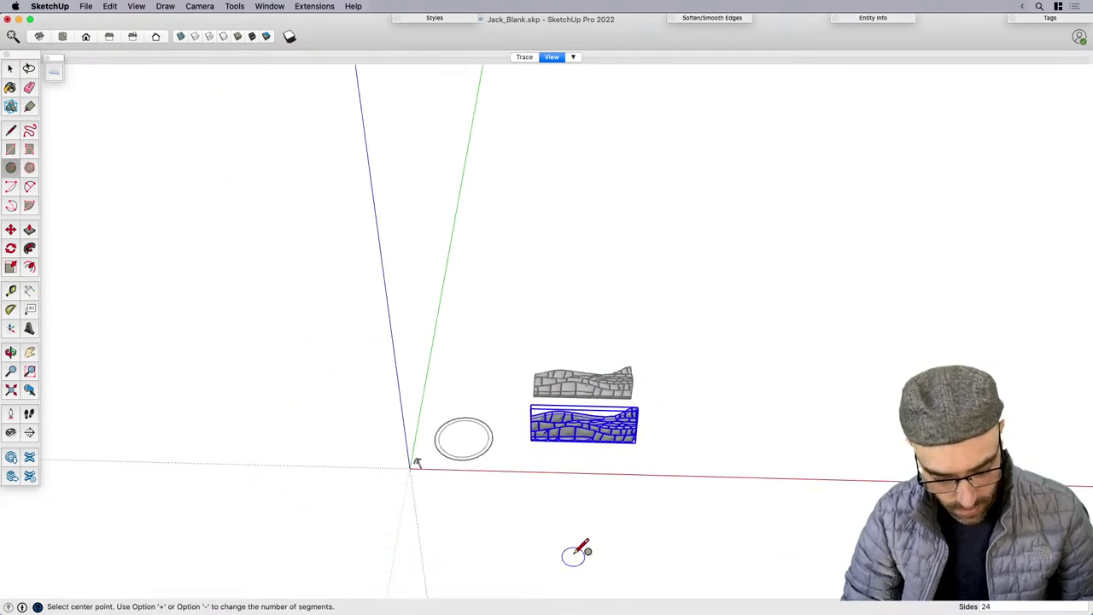
click(582, 513)
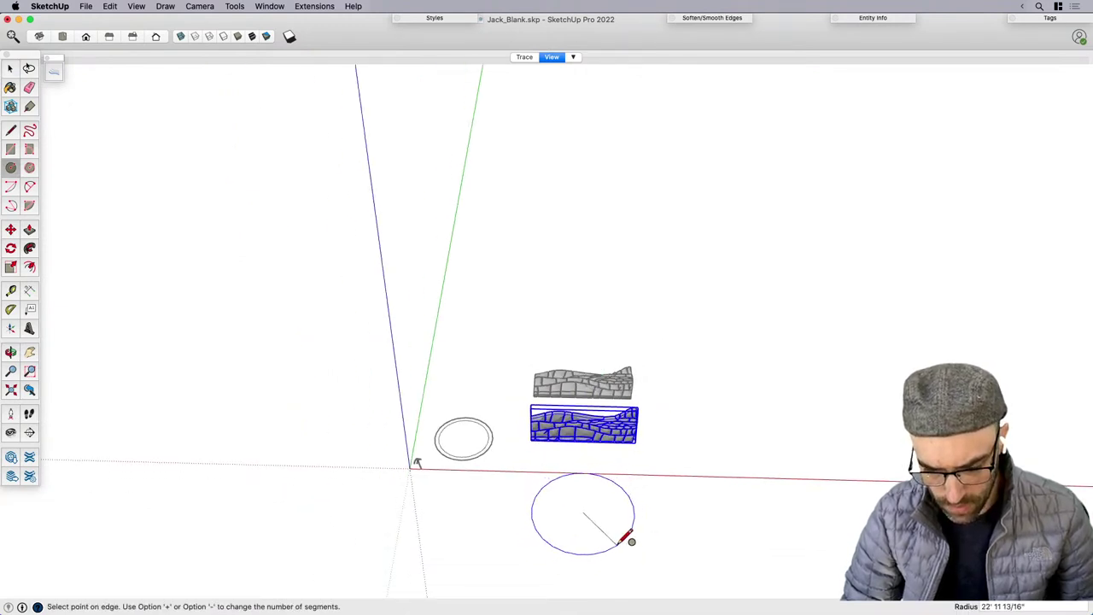
click(616, 544)
key(space)
Split the circle with a line through its center parallel to the red axis, and erase all but the front half arc.
scroll(611, 542, up, 6)
click(591, 516)
shift+middle_drag(591, 514, 585, 408)
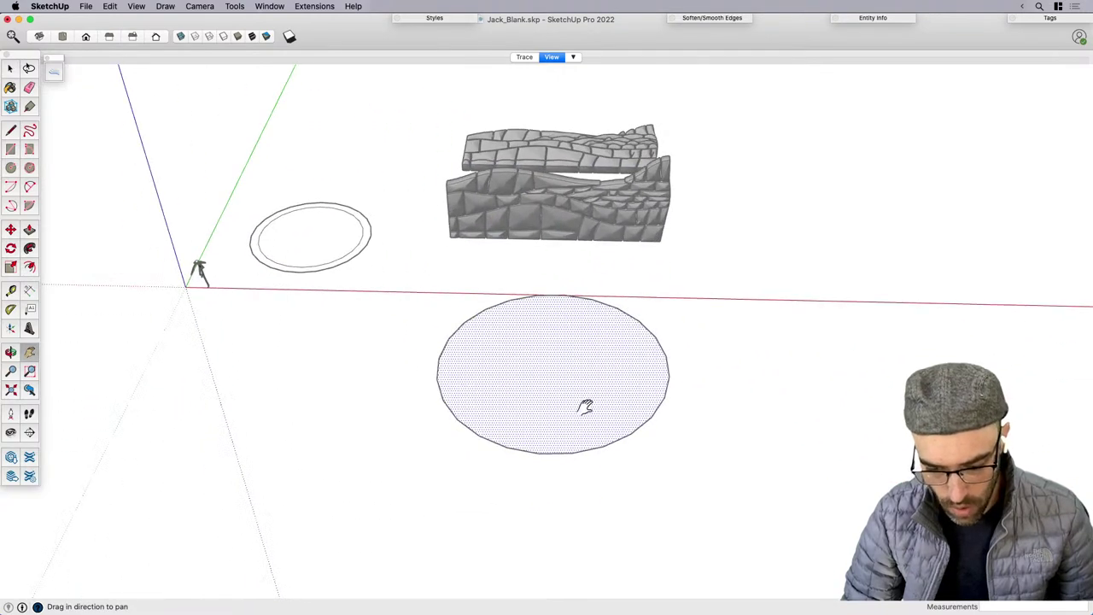
key(l)
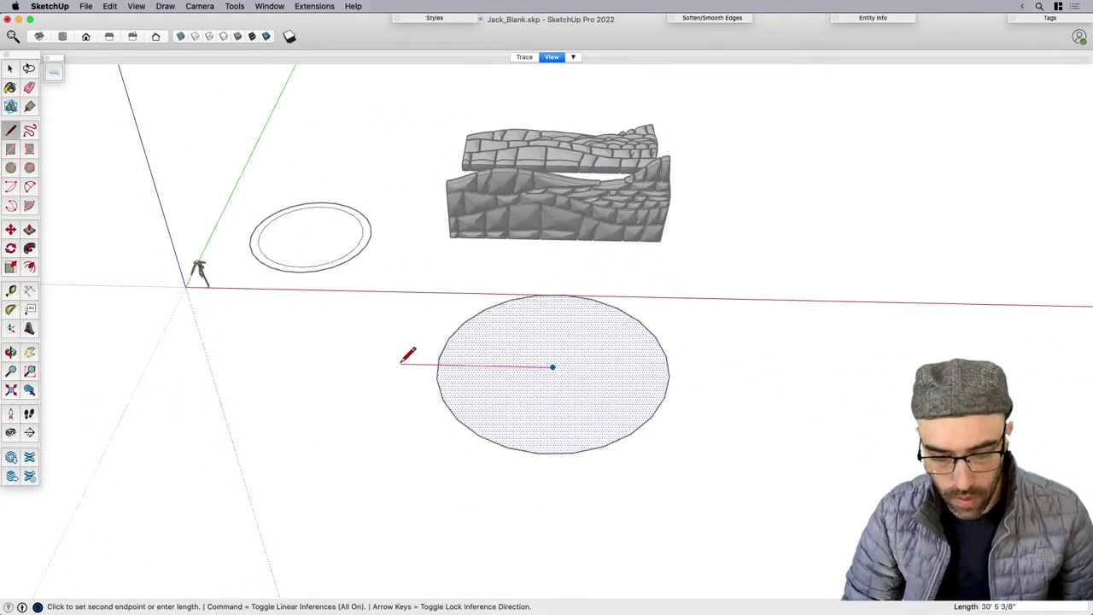
click(848, 374)
key(space)
key(e)
drag(426, 349, 456, 347)
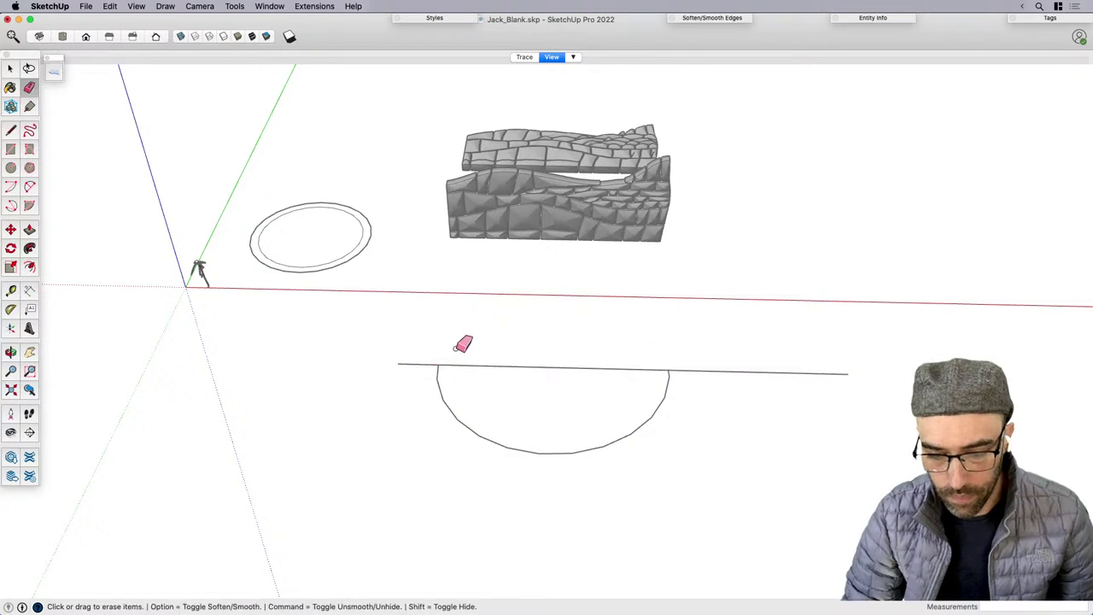
click(530, 364)
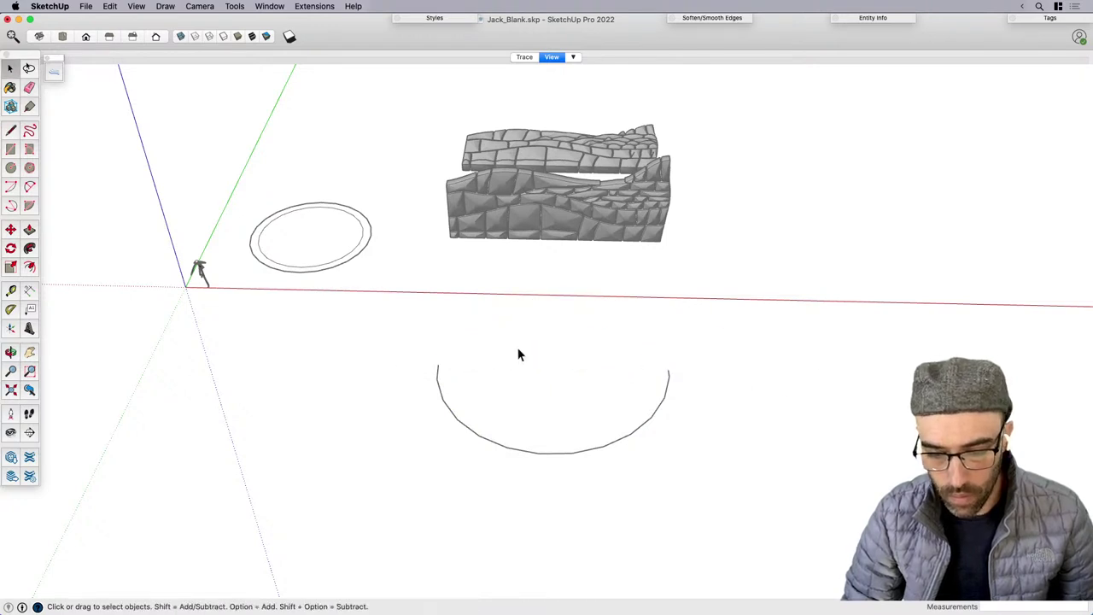
Draw a straight line parallel to the red axis between the wall and the arc, about as wide as the arc.
key(l)
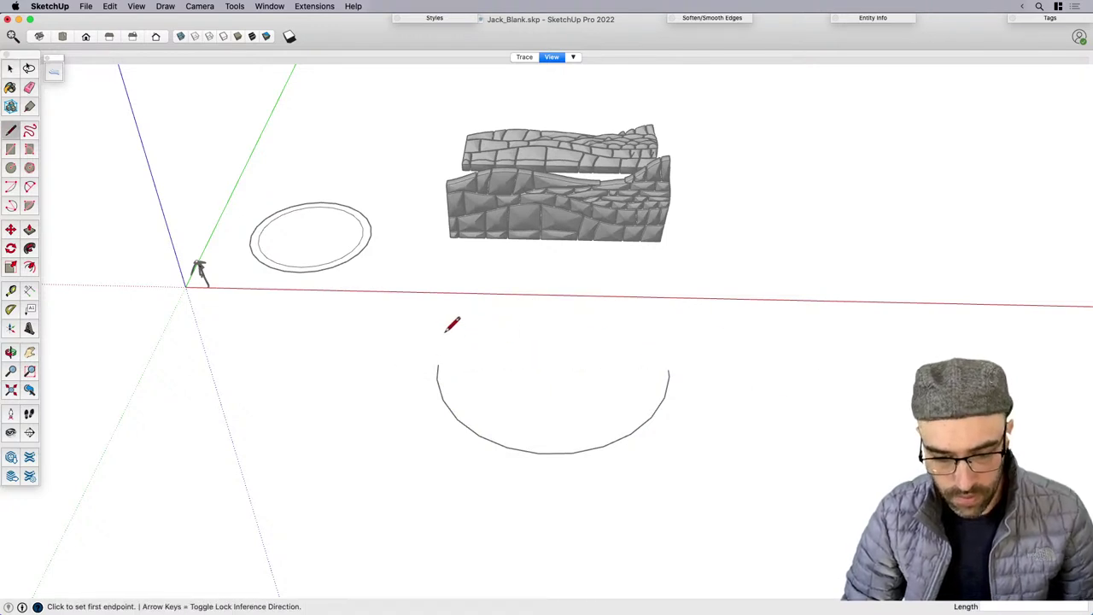
click(442, 332)
click(665, 337)
key(space)
Trim the short upper ends of the arc with a line parallel to the red axis, and erase the cutting line and offcuts.
scroll(557, 259, up, 2)
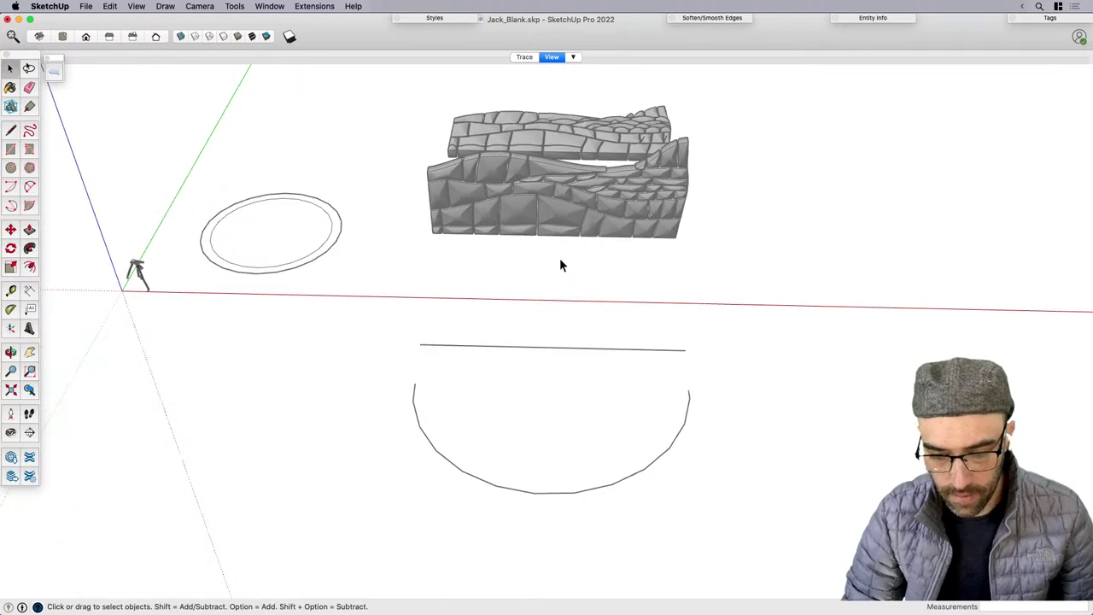
click(556, 229)
shift+middle_drag(564, 293, 560, 324)
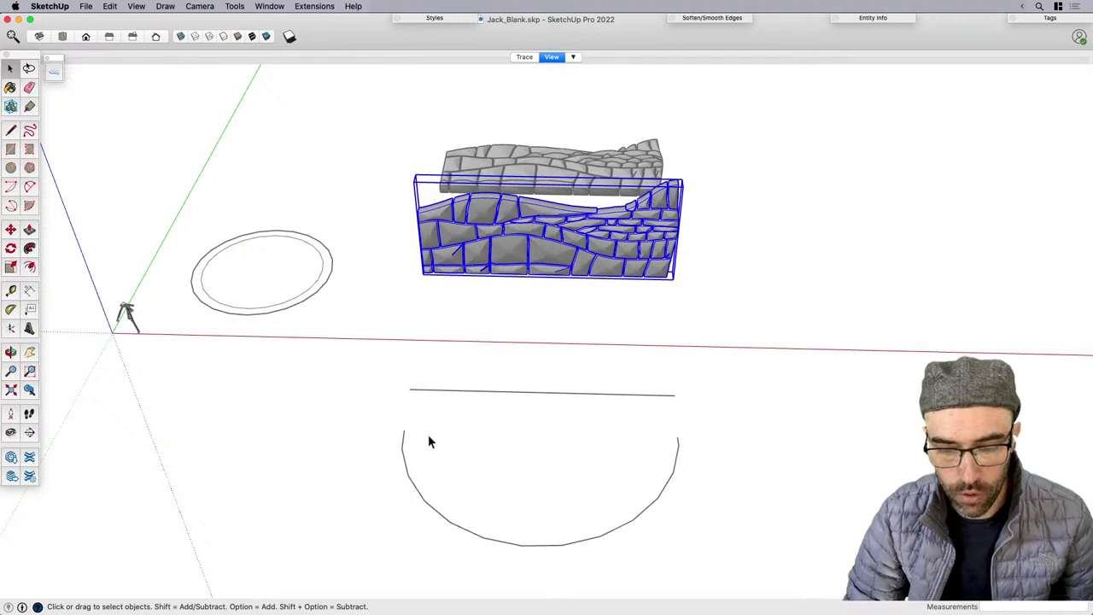
key(l)
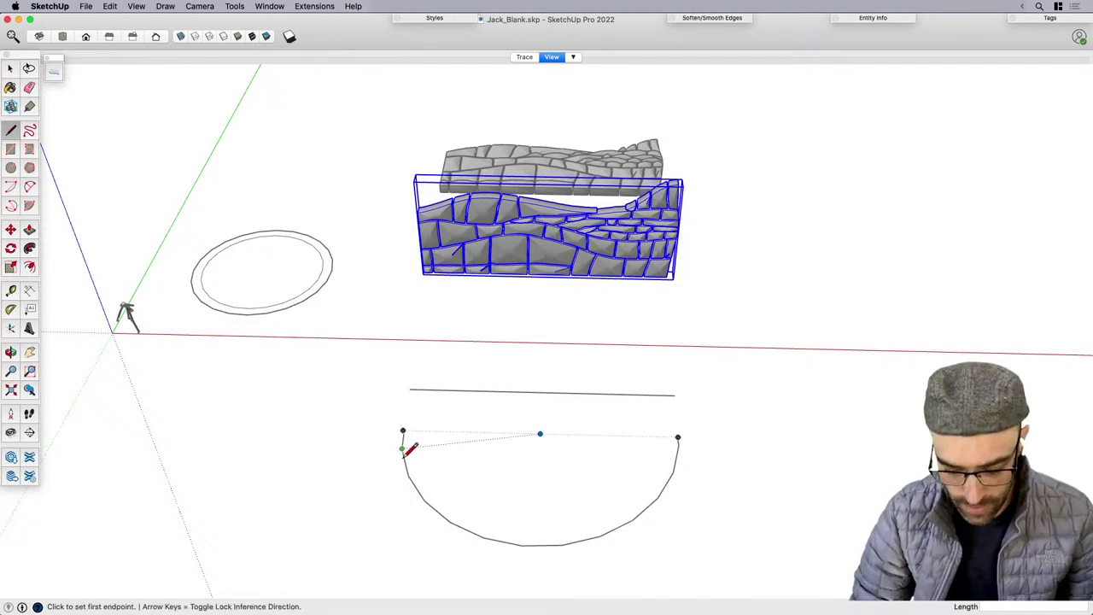
click(402, 447)
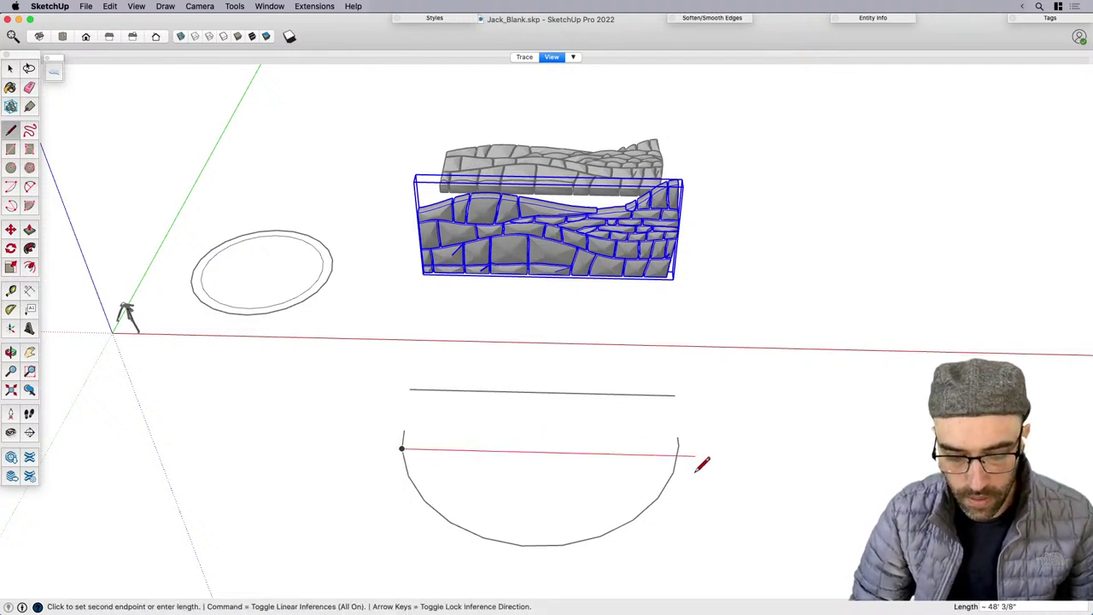
click(714, 456)
key(e)
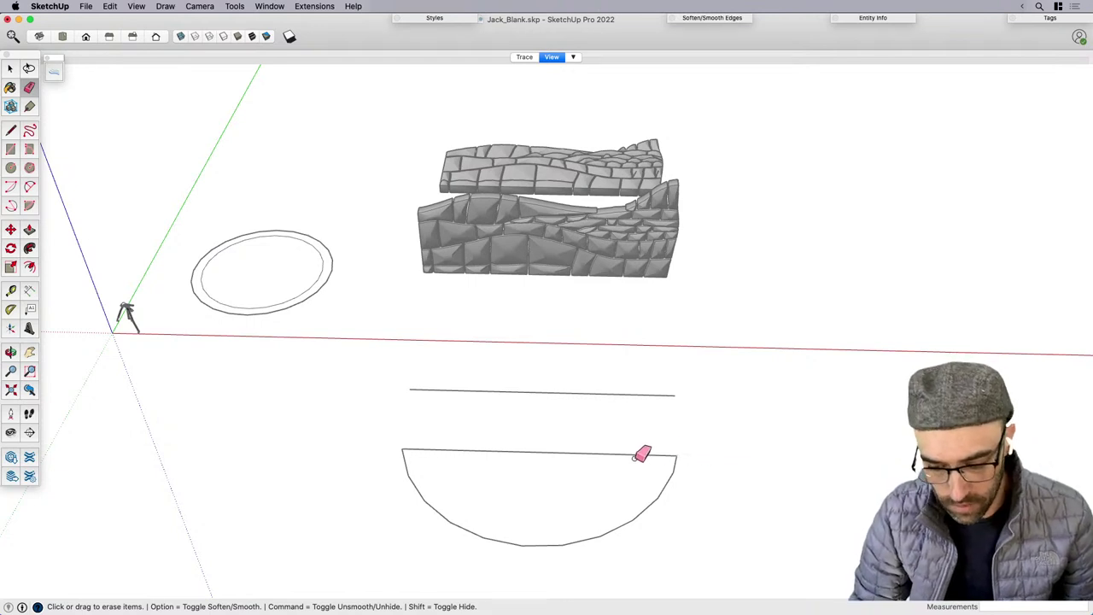
key(space)
mouse_move(627, 458)
shift+middle_down()
mouse_move(623, 447)
mouse_move(655, 399)
shift+middle_up()
Try to bend the upright wall with Shape Bender, using the straight line as the base and the arc as the curve.
click(509, 212)
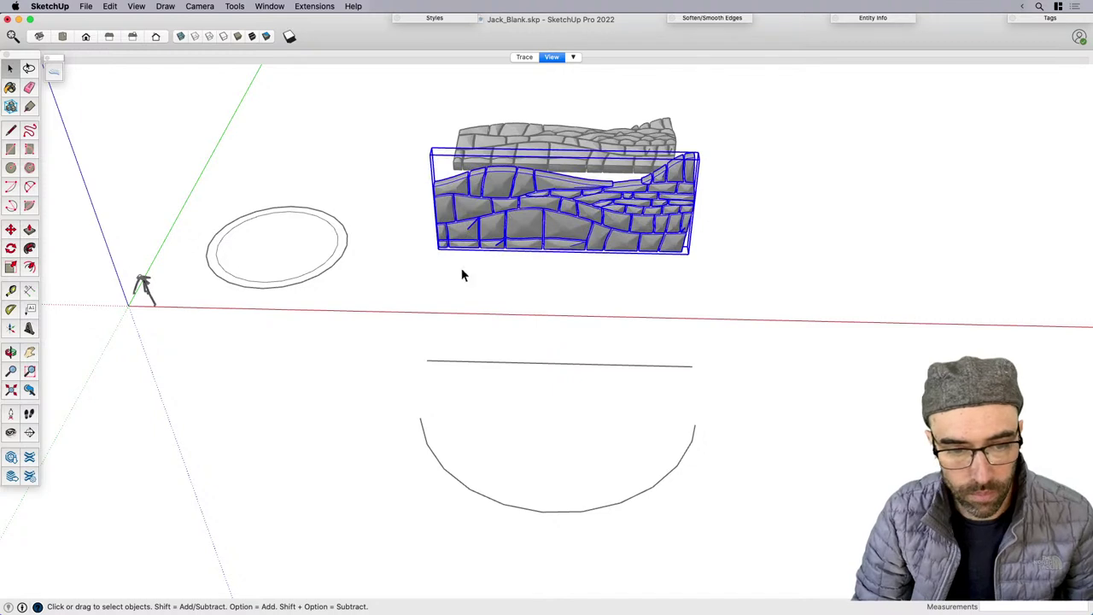
click(310, 7)
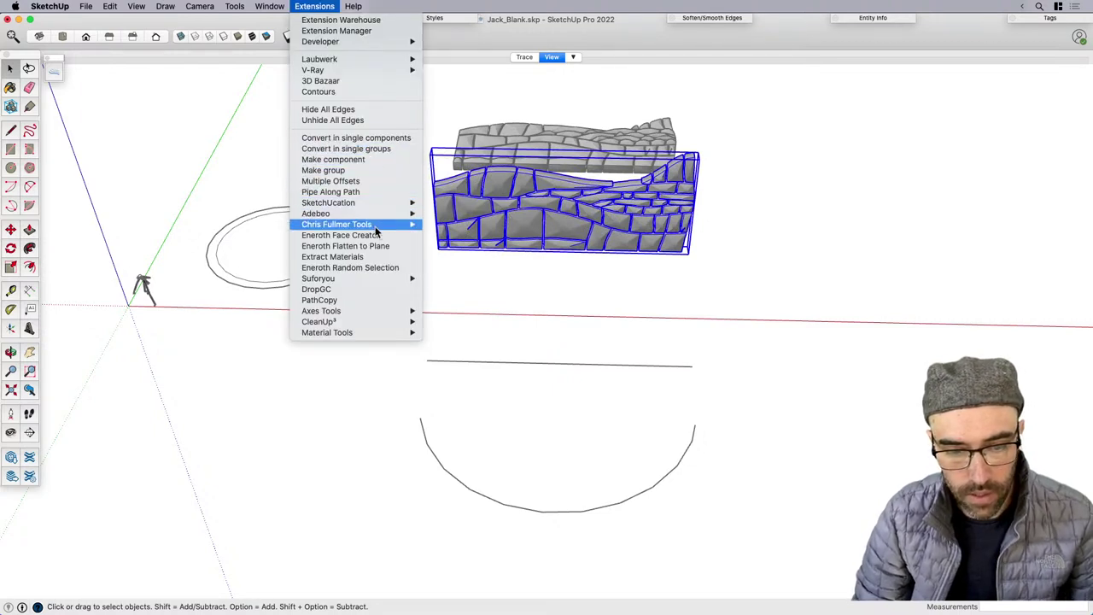
mouse_move(375, 225)
mouse_move(467, 253)
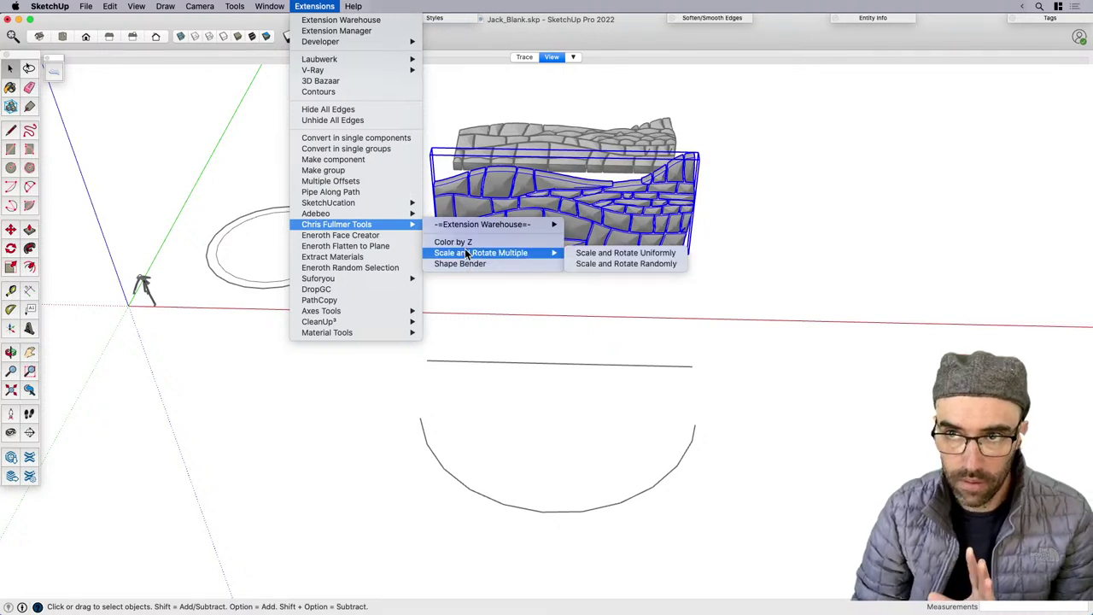
click(462, 263)
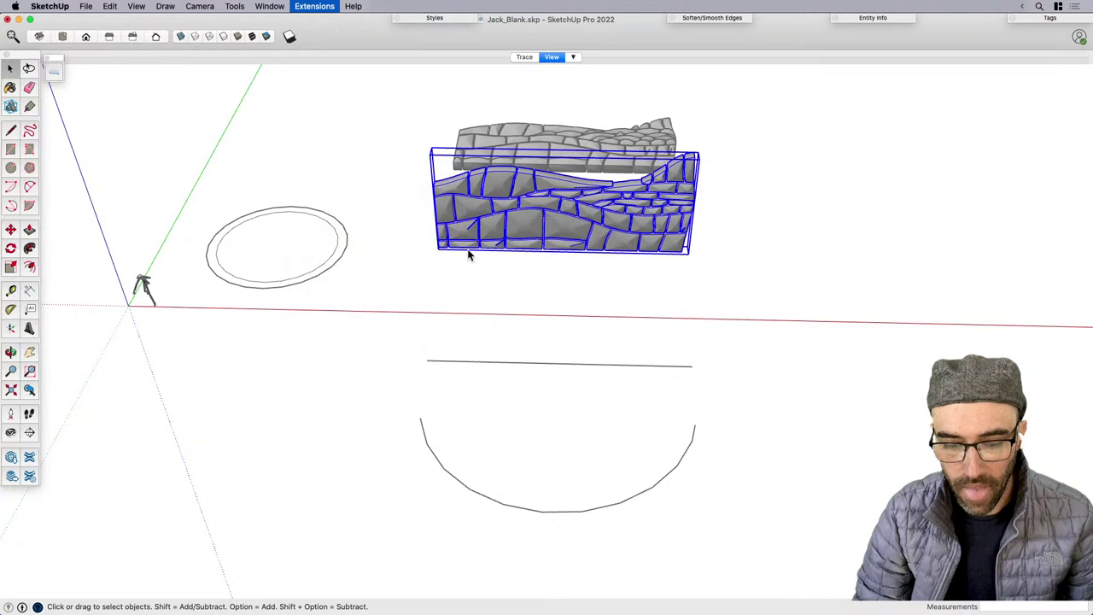
click(469, 364)
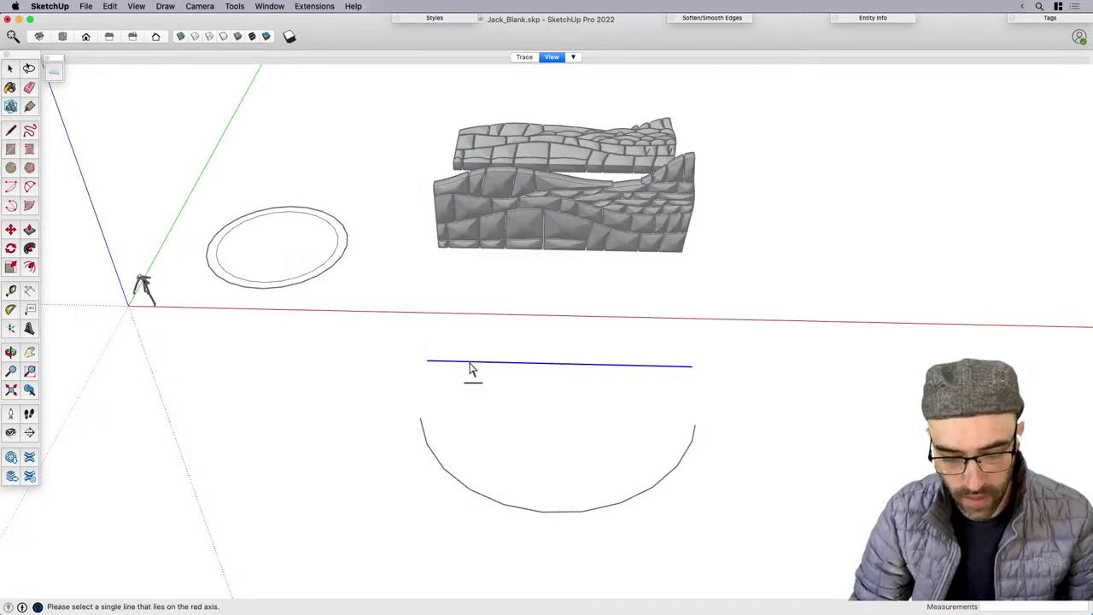
click(470, 364)
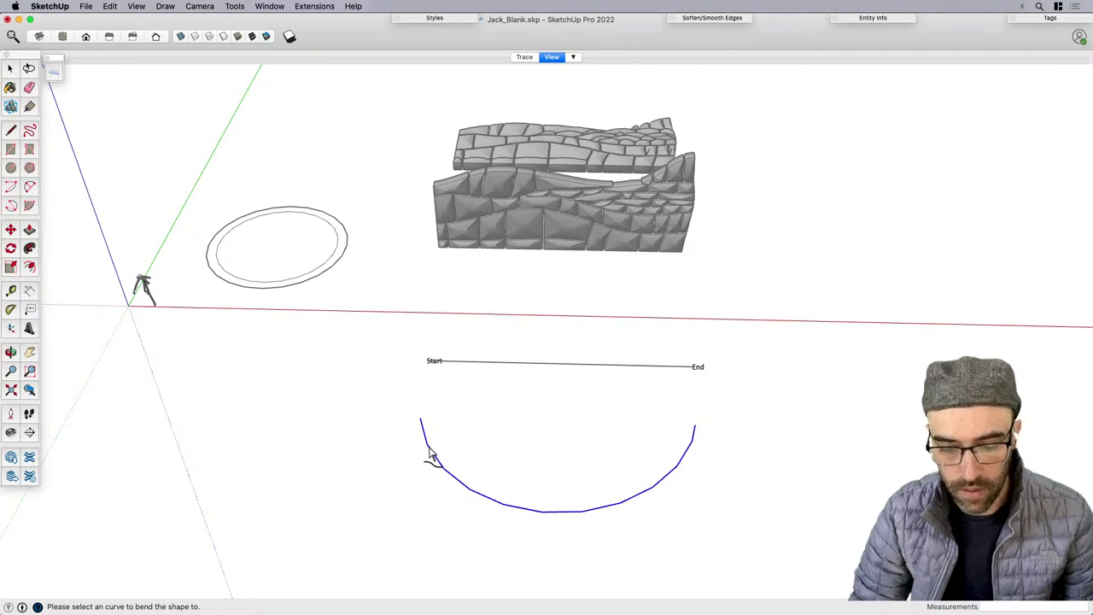
click(466, 443)
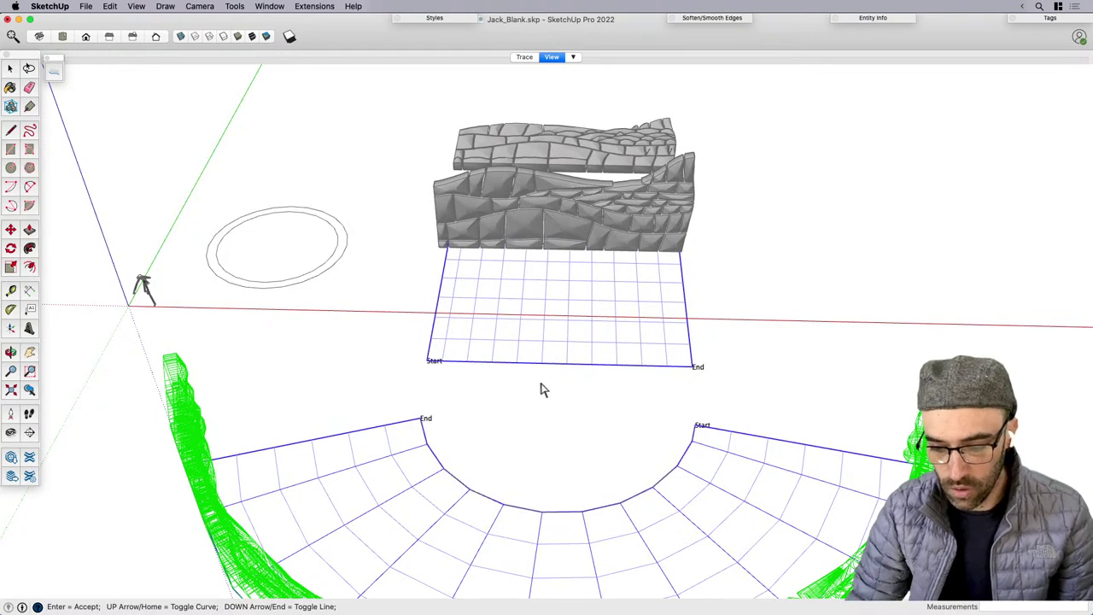
Try the different start and end directions of the line and curve in the bend preview, and cancel the bend.
scroll(562, 354, down, 2)
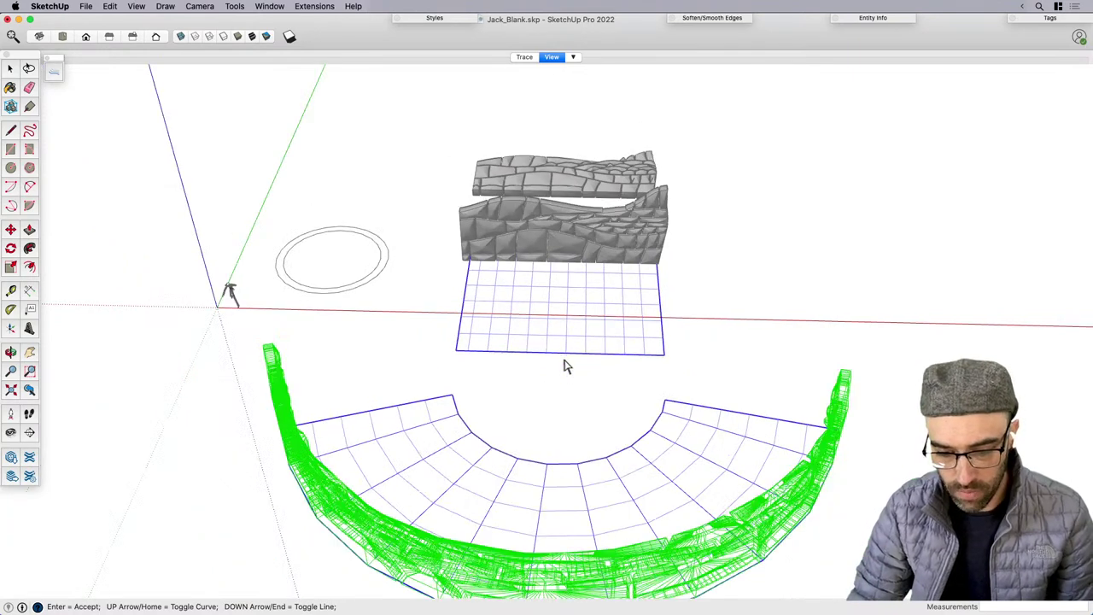
scroll(564, 365, down, 1)
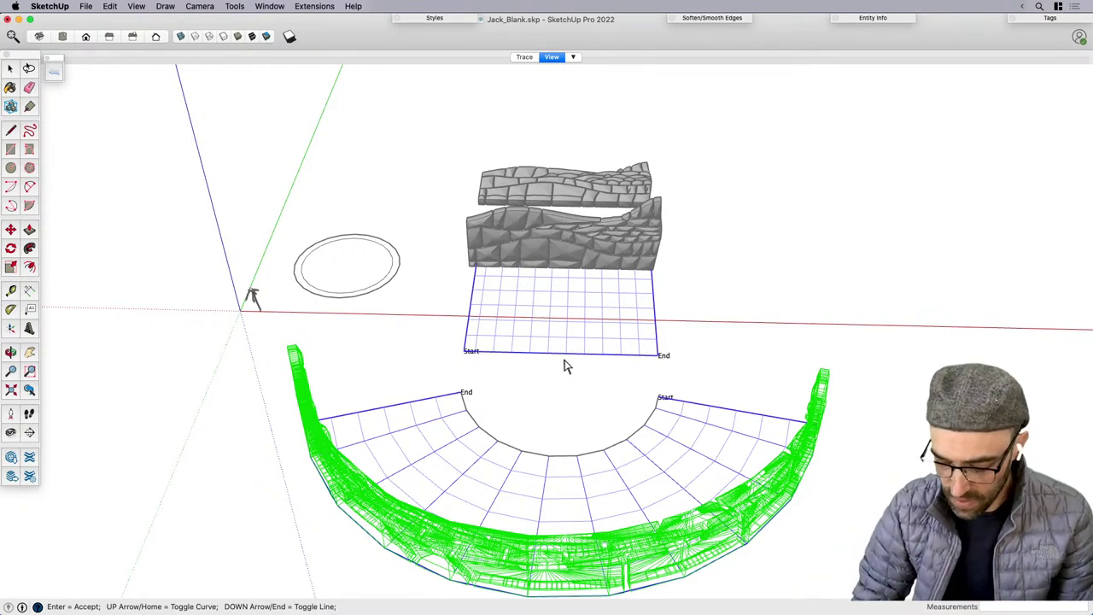
key(Down)
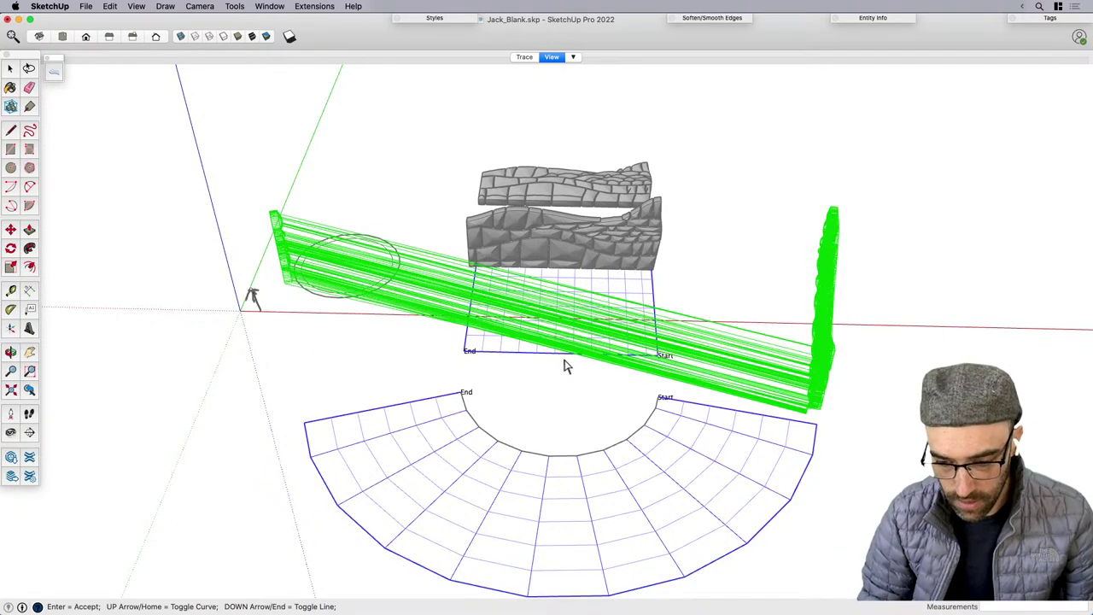
key(Down)
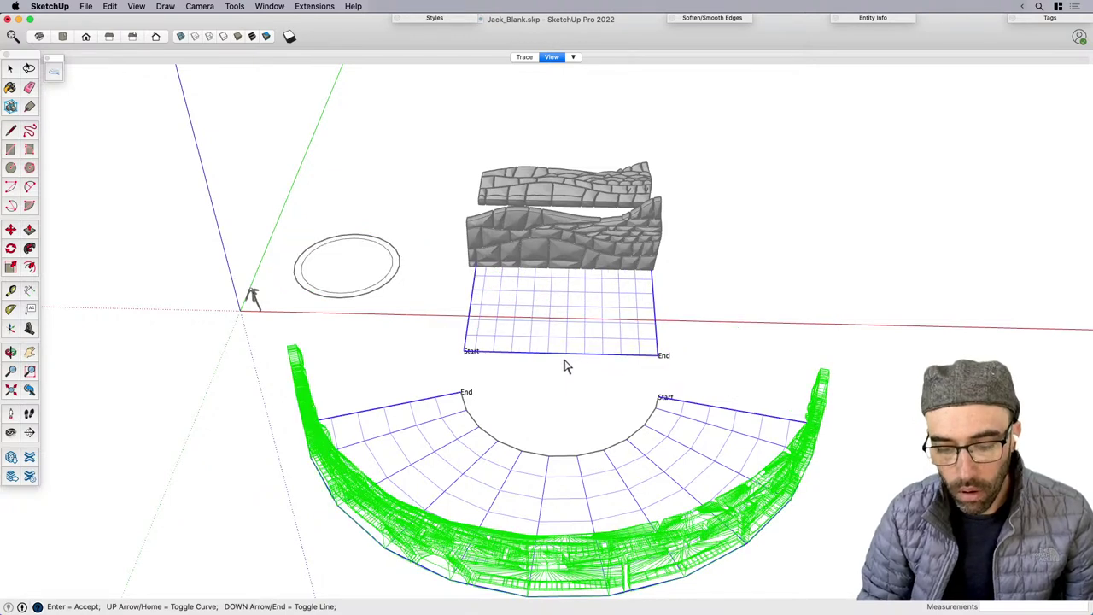
key(Up)
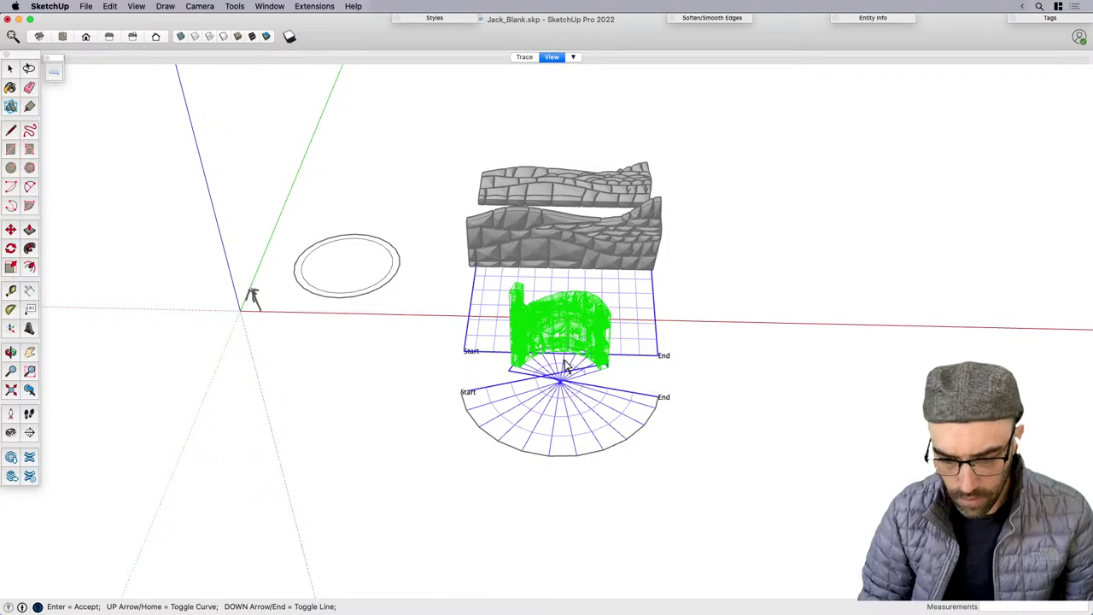
key(Up)
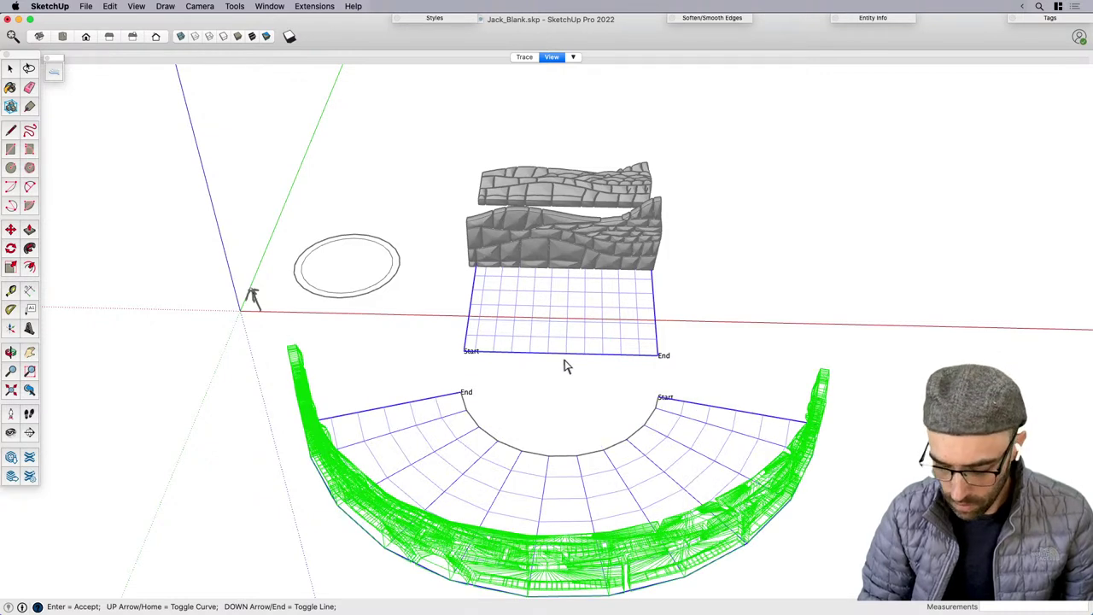
key(Down)
key(Up)
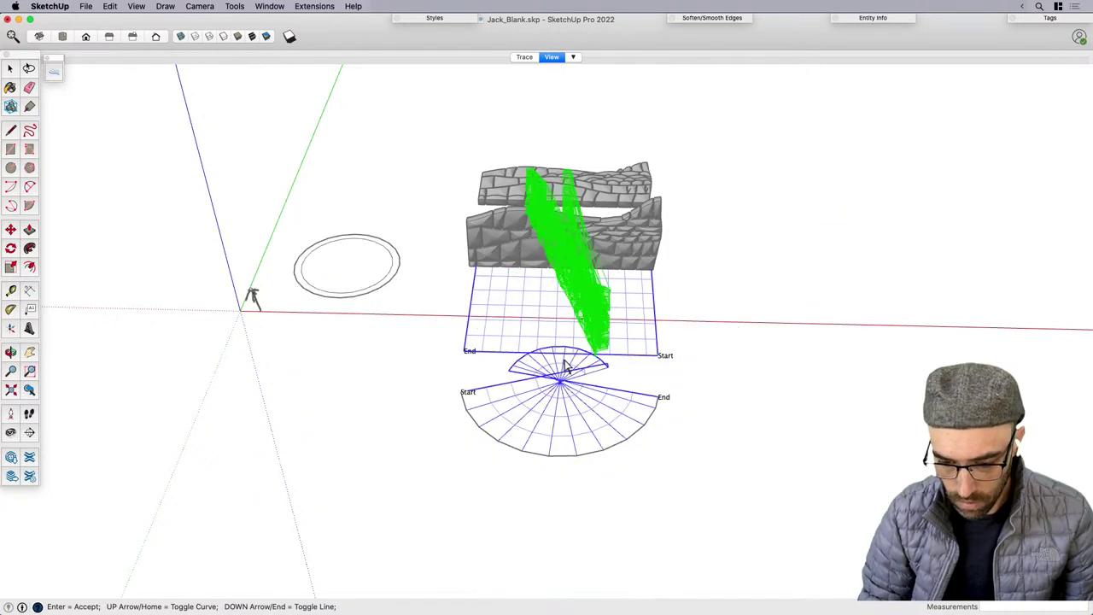
key(Up)
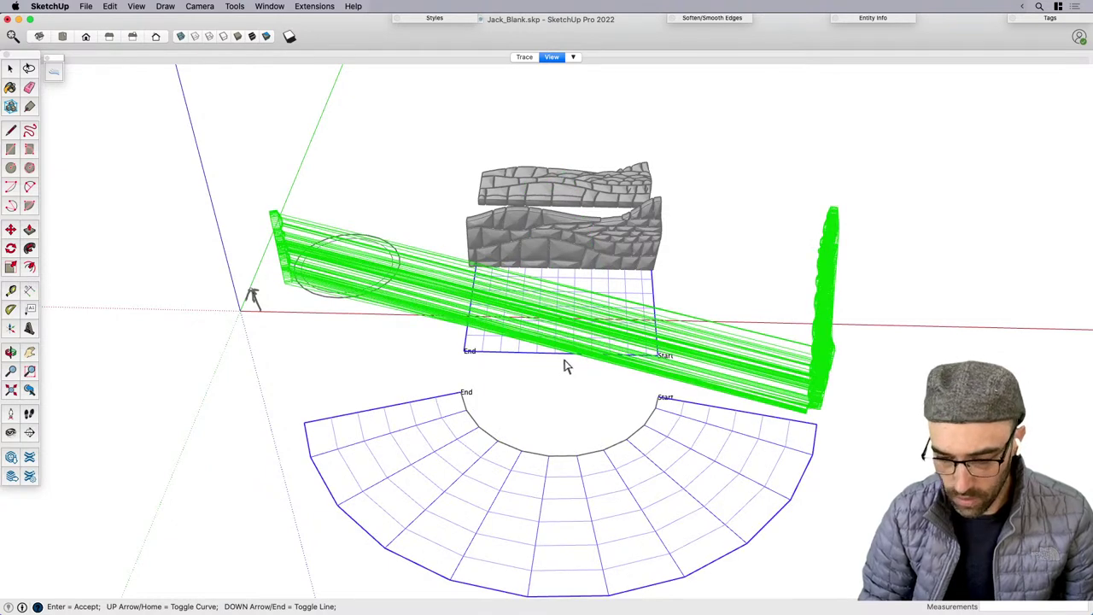
key(Down)
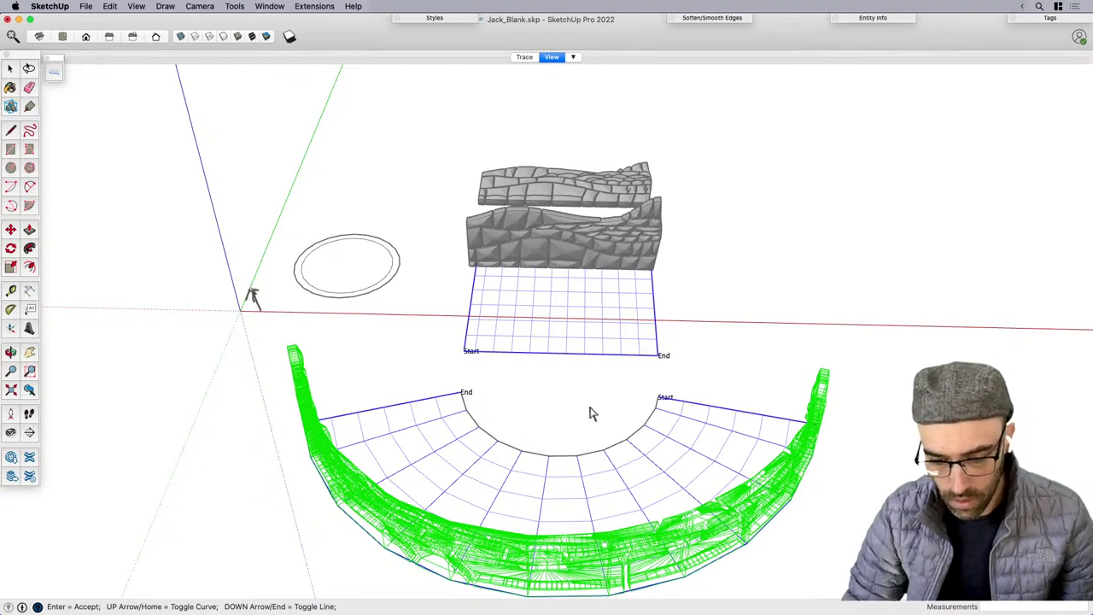
key(Escape)
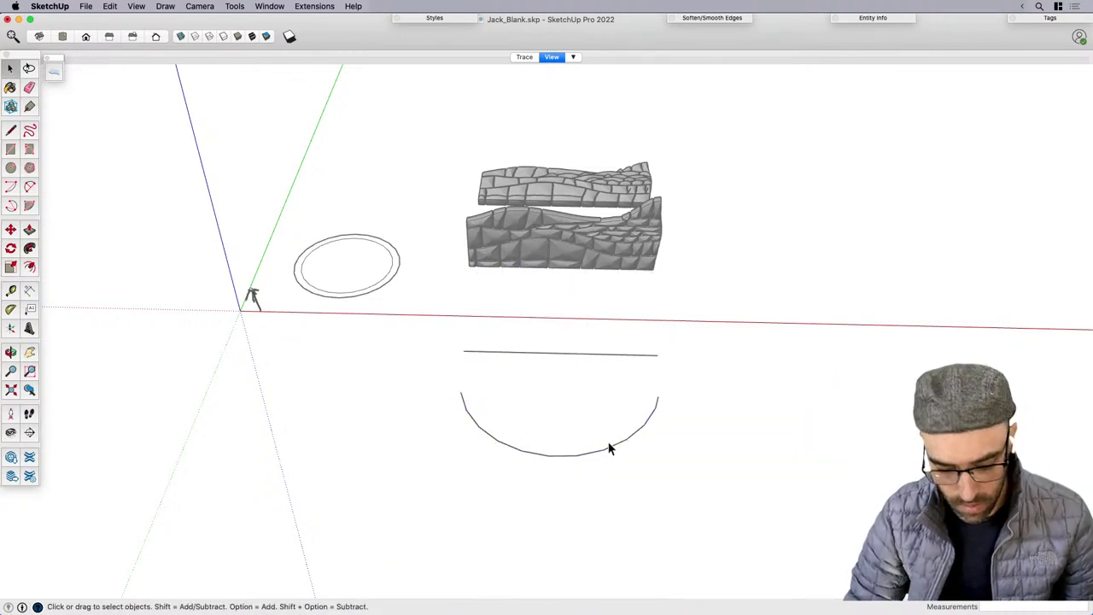
Try rotating the arc 180 degrees on the ground, and undo the rotation.
click(610, 451)
key(q)
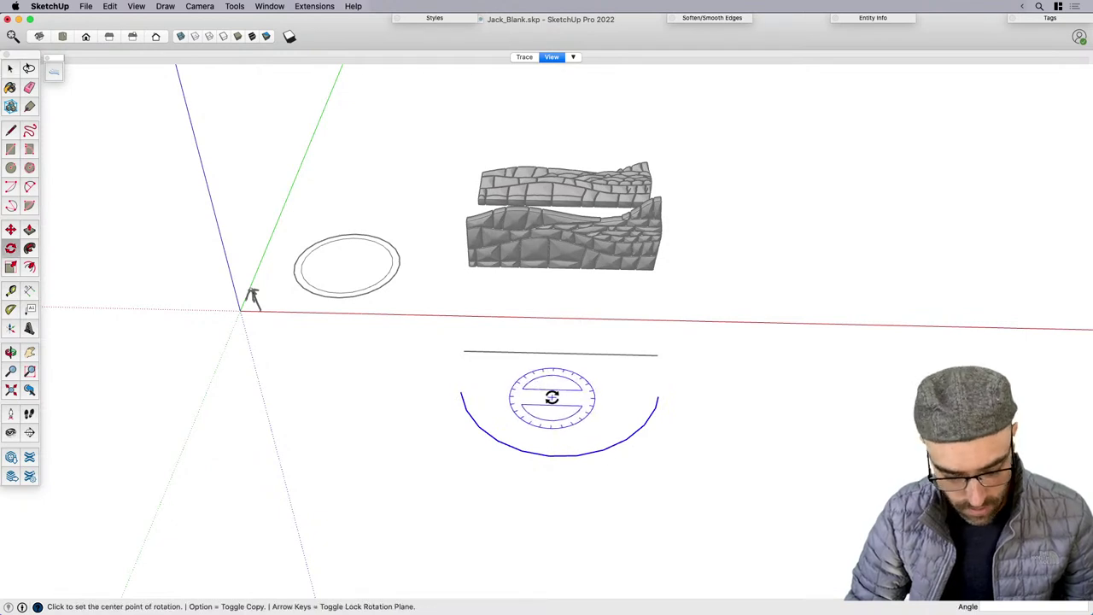
click(552, 397)
click(625, 399)
text(1)
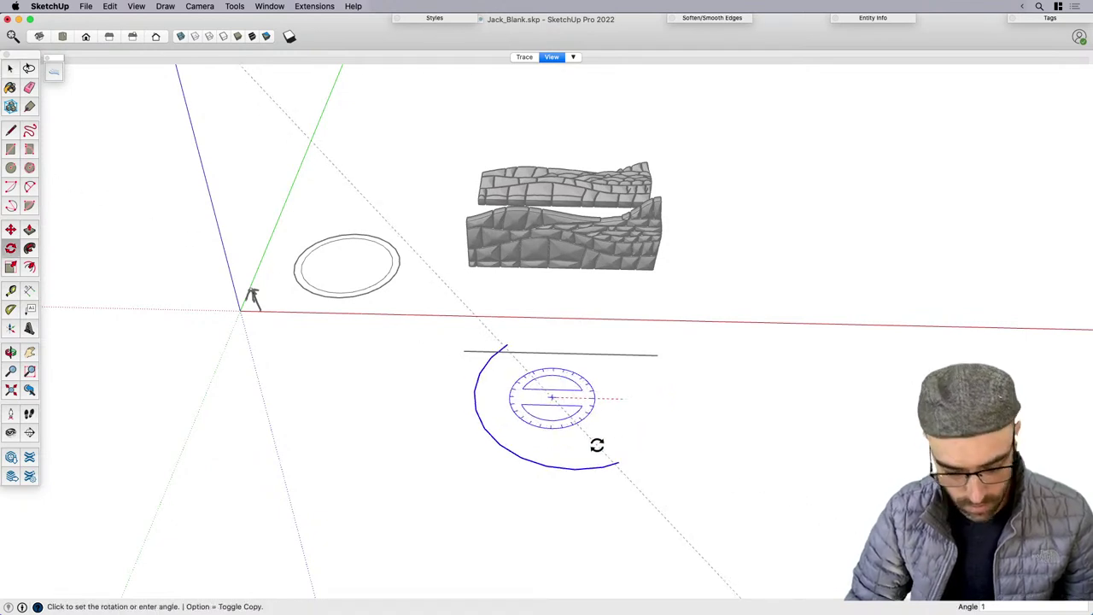
text(80)
key(Return)
key(super+z)
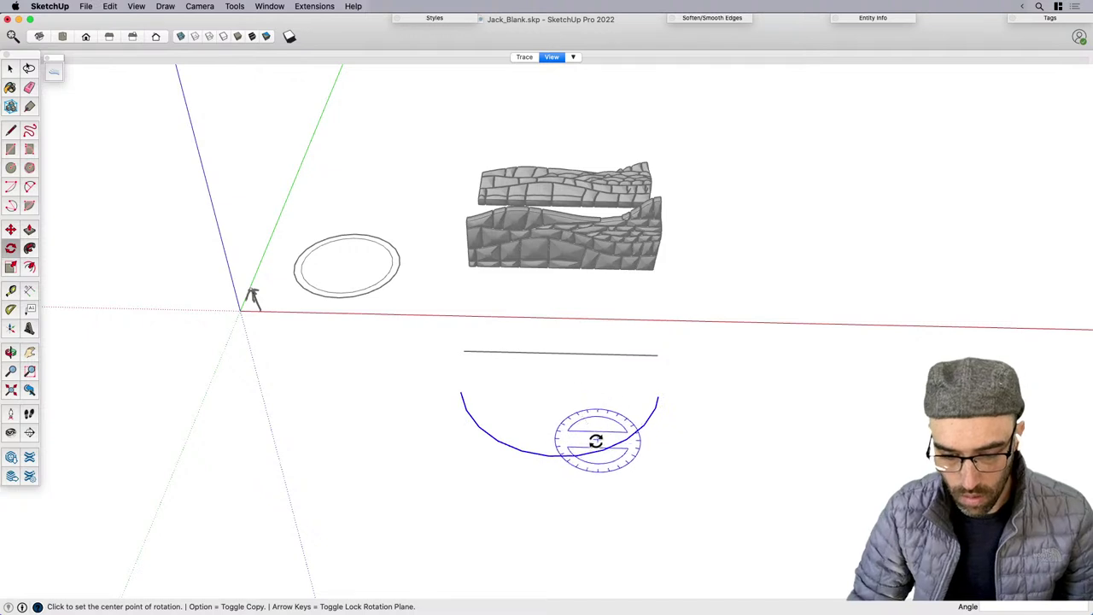
Scale the arc down along the green axis from its rear edge to make it shallower.
key(s)
click(558, 394)
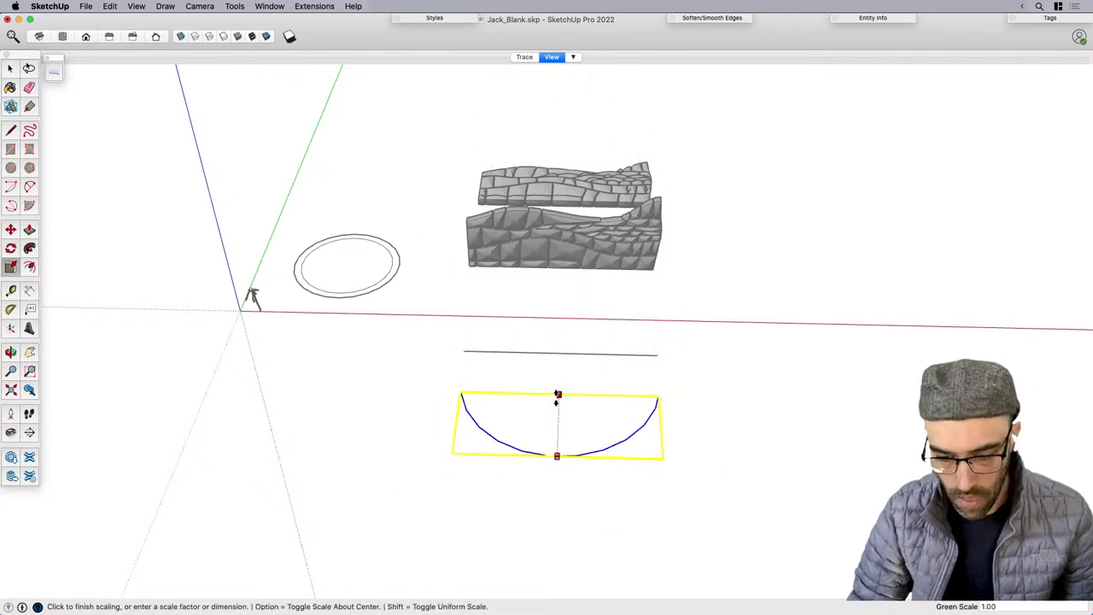
click(557, 398)
drag(558, 395, 559, 413)
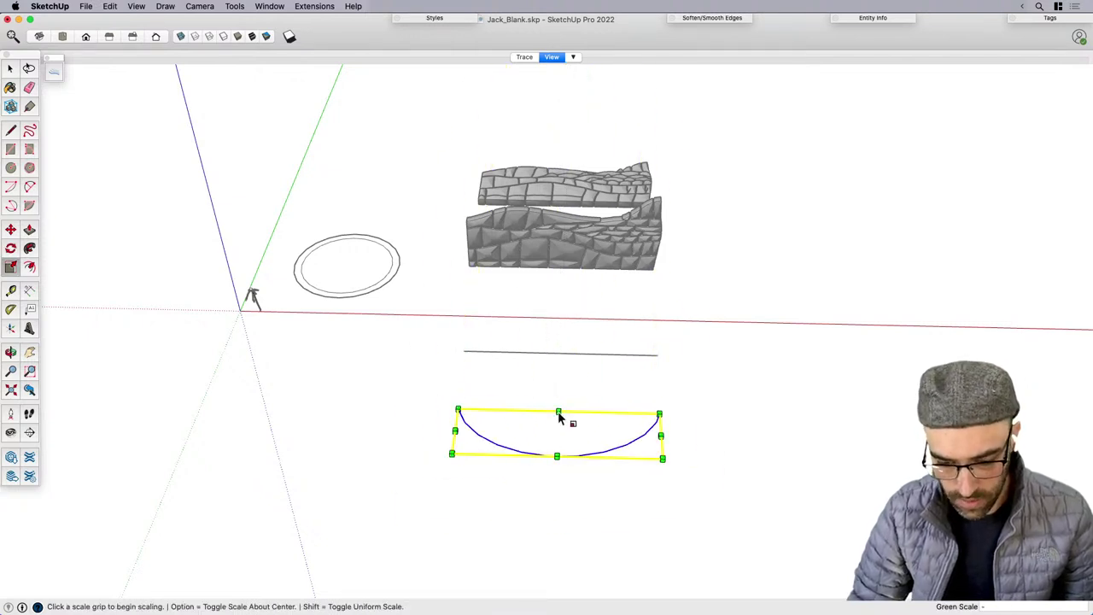
Mirror the arc along the green axis with a scale of -1 and move it about 24' back along that axis toward the straight line.
text(-1)
key(Return)
key(m)
click(564, 516)
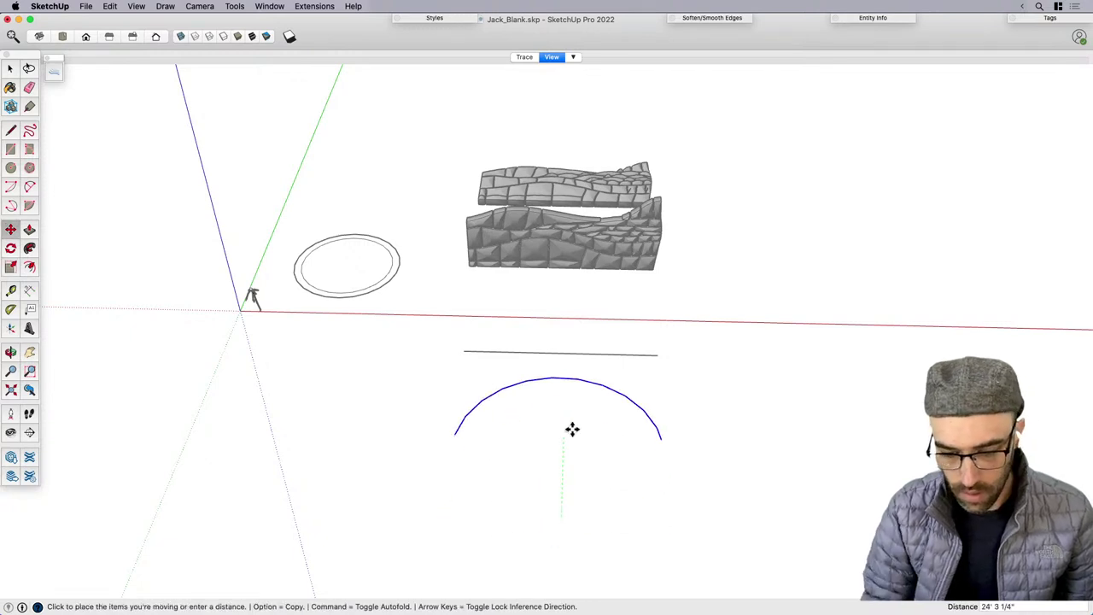
click(571, 429)
key(space)
Try bending the upright wall with Shape Bender, using the straight line as the base and the mirrored arc as the curve, with the curve direction toggled.
click(565, 235)
middle_drag(578, 268, 547, 355)
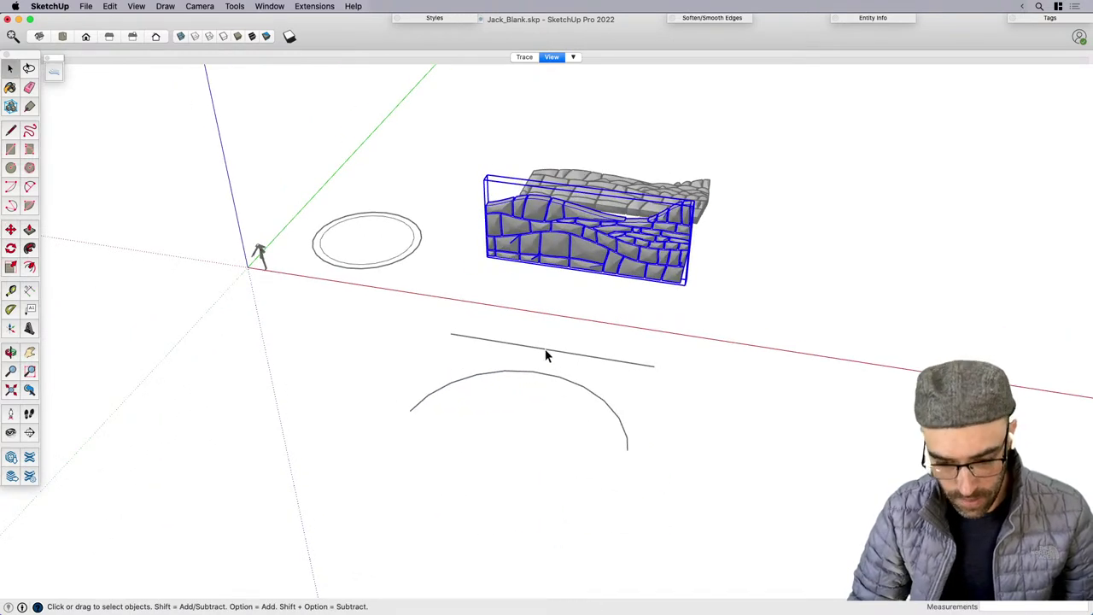
click(313, 7)
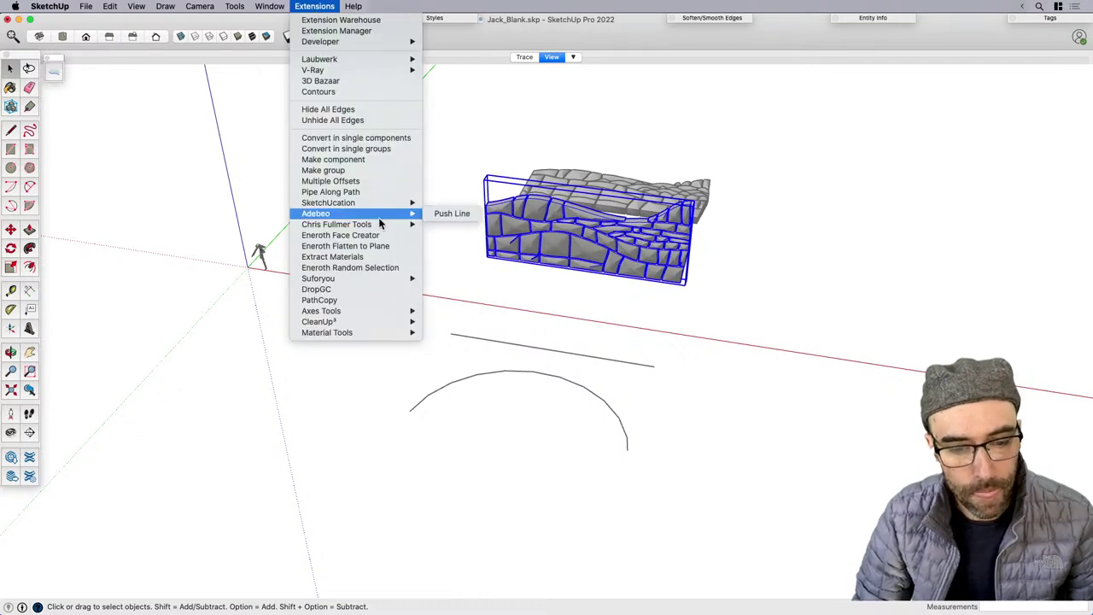
mouse_move(376, 224)
click(481, 264)
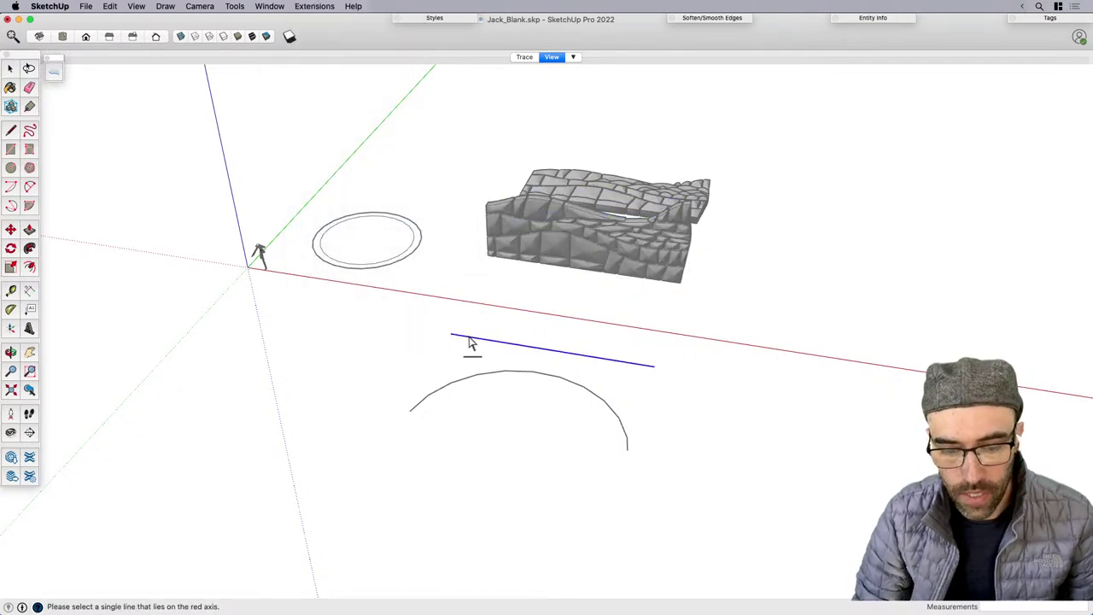
click(469, 342)
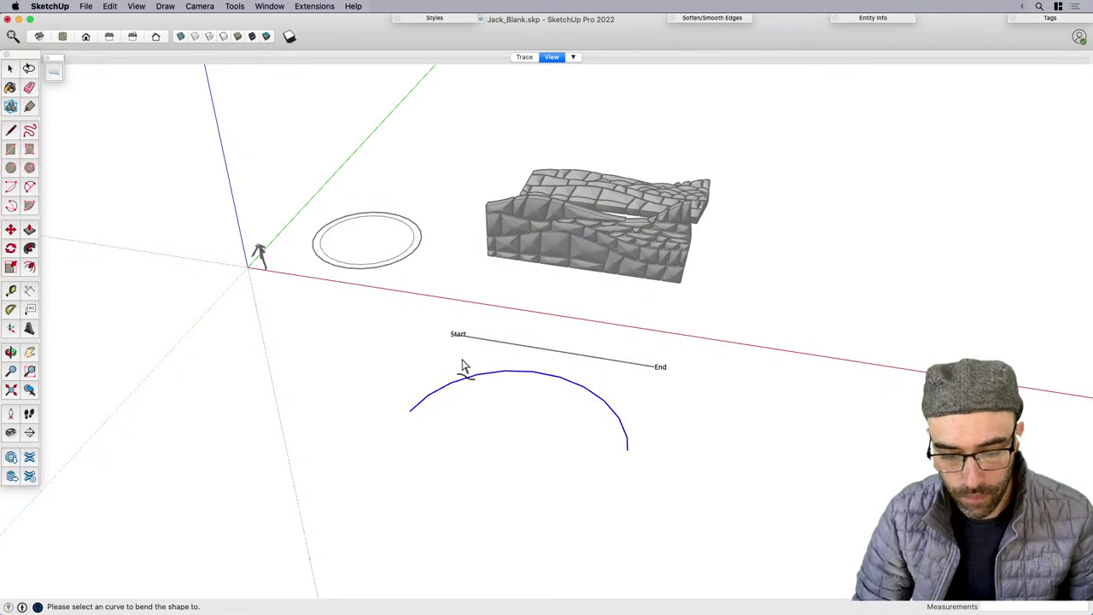
click(429, 363)
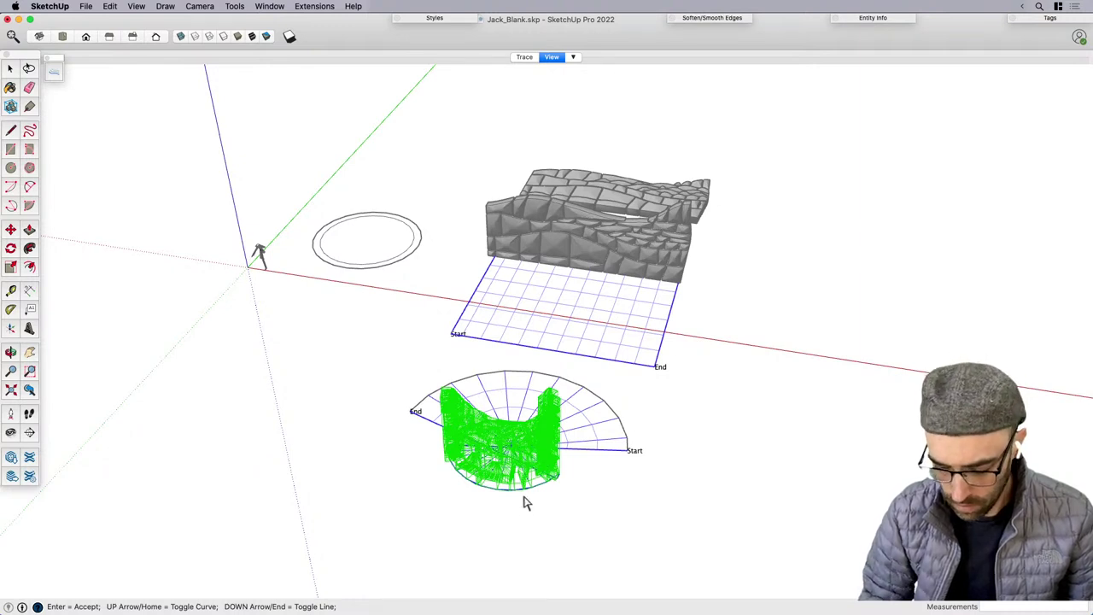
key(Return)
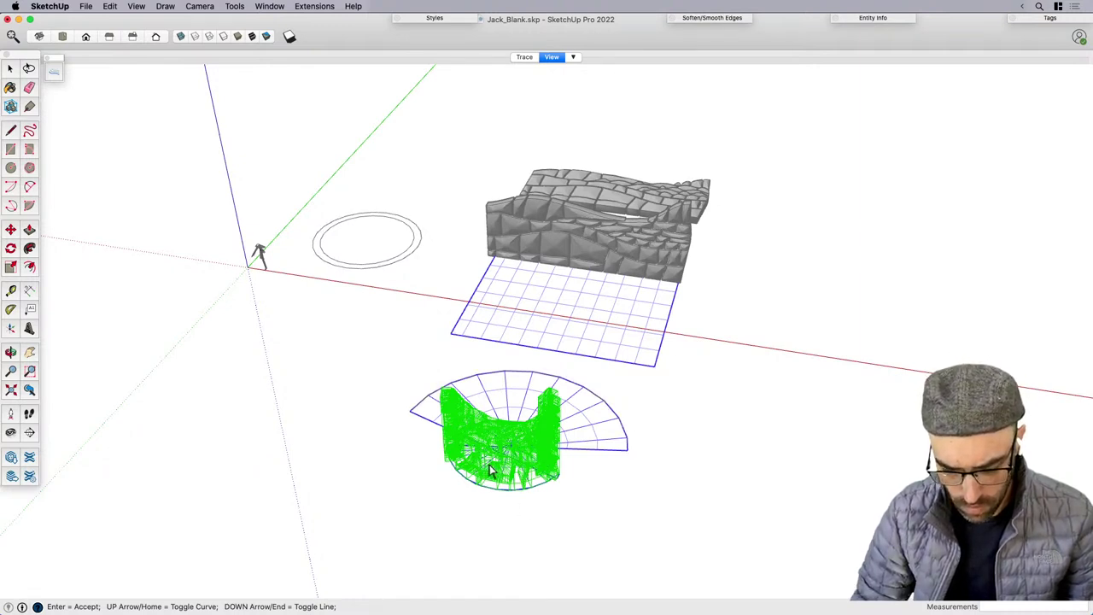
key(Up)
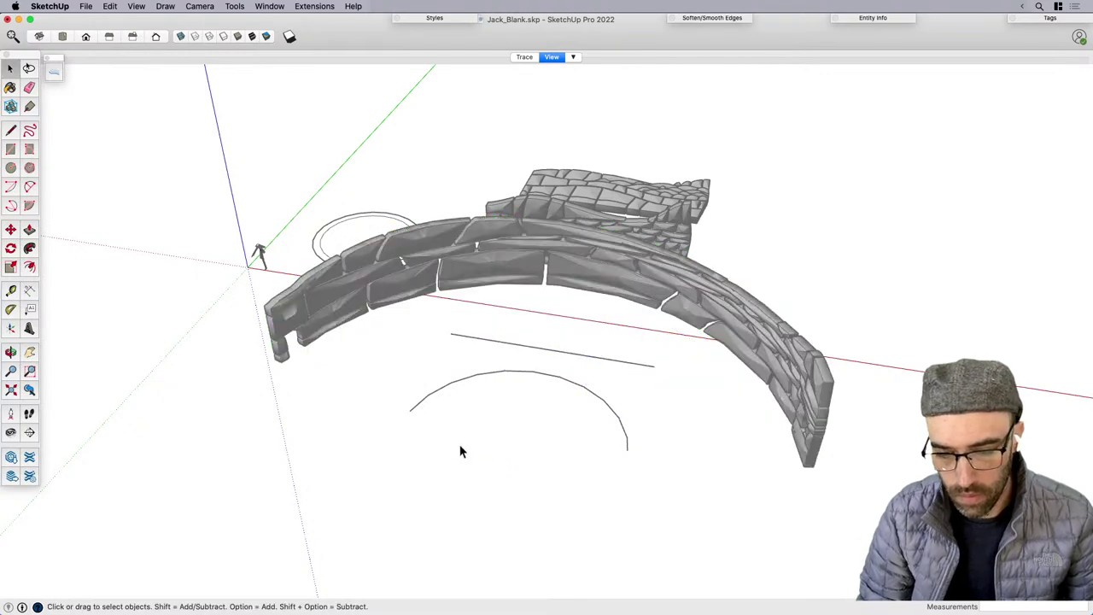
Delete the bent copy of the wall.
middle_drag(460, 451, 744, 217)
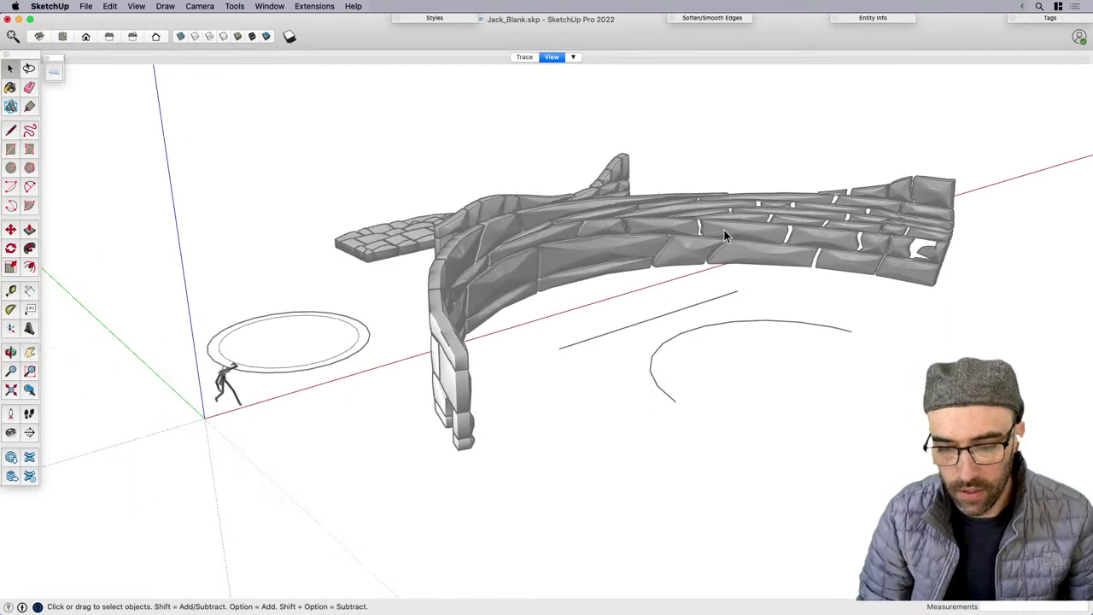
click(723, 229)
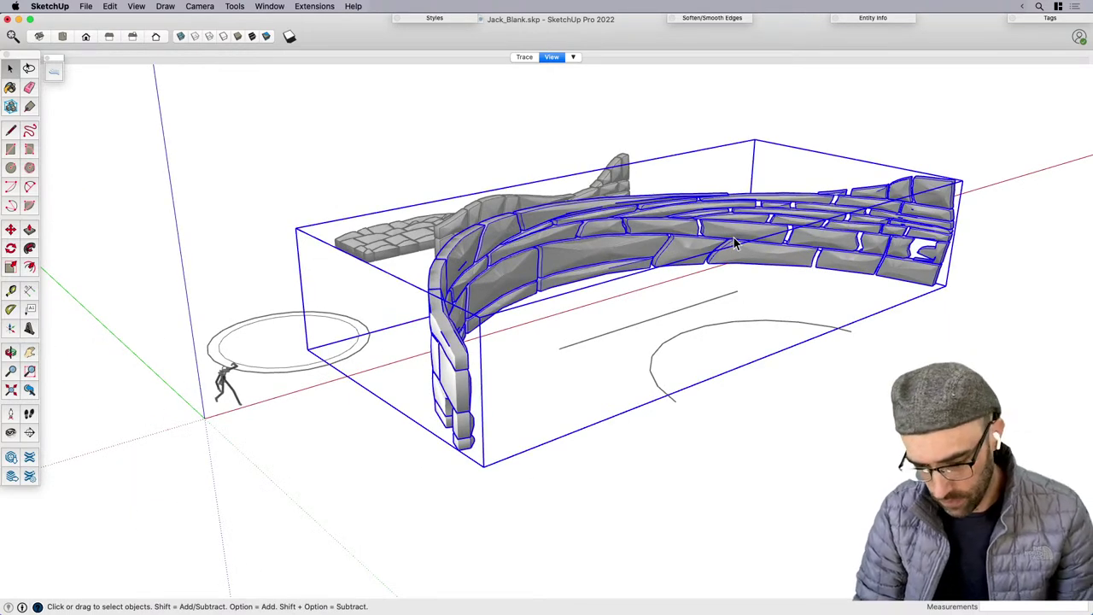
key(Delete)
Rotate the upright stone wall 180 degrees on the ground plane so that its other side faces the arc.
middle_drag(733, 236, 561, 335)
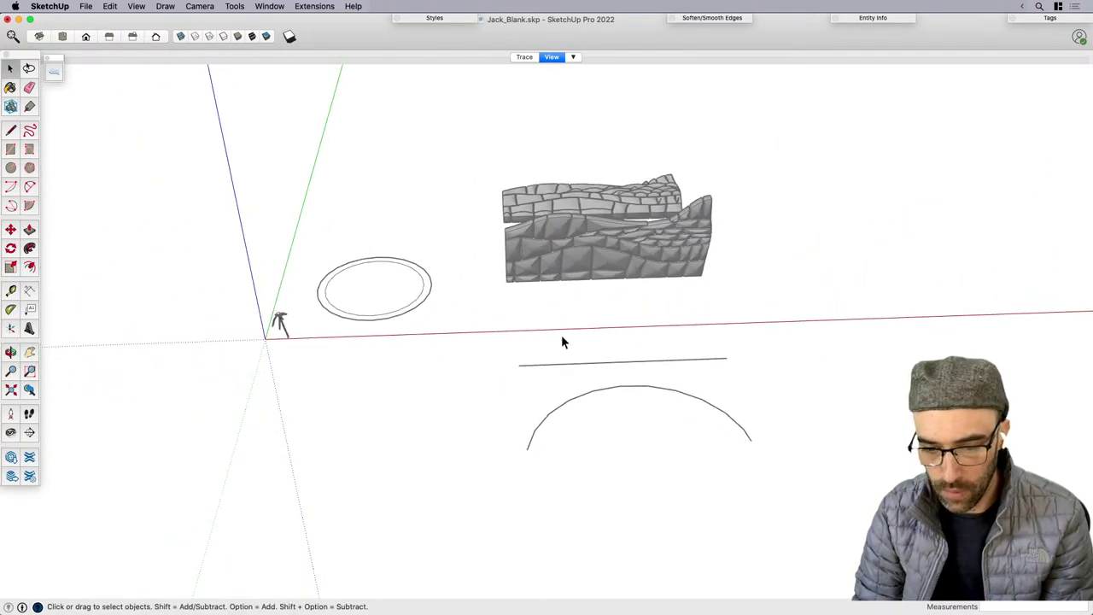
click(632, 256)
middle_drag(631, 256, 628, 323)
scroll(605, 304, up, 2)
key(q)
click(606, 304)
click(673, 304)
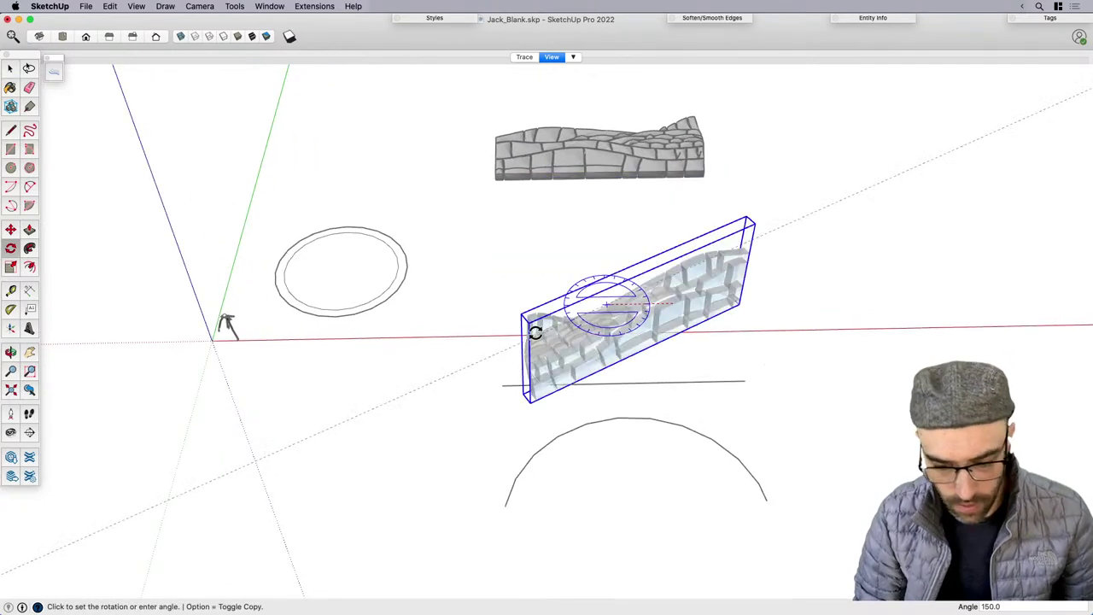
text(180)
key(Return)
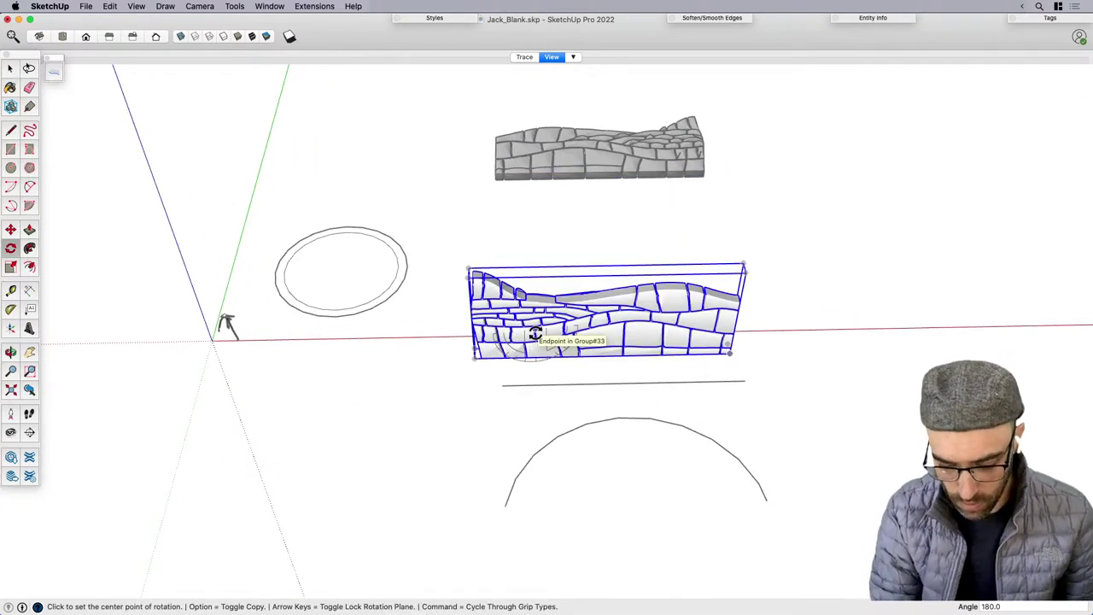
key(space)
click(595, 250)
Set up a Shape Bender bend of the rotated wall, with the straight line as the base and the arc as the curve.
scroll(562, 384, down, 2)
shift+middle_drag(590, 381, 537, 364)
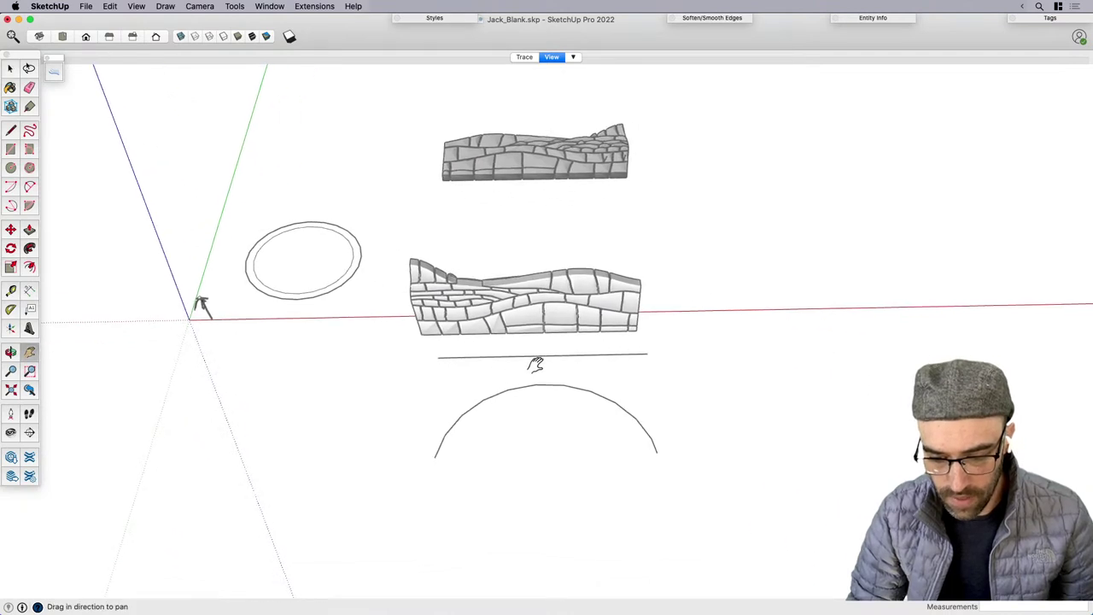
mouse_move(531, 466)
middle_down()
mouse_move(512, 420)
mouse_move(480, 405)
middle_up()
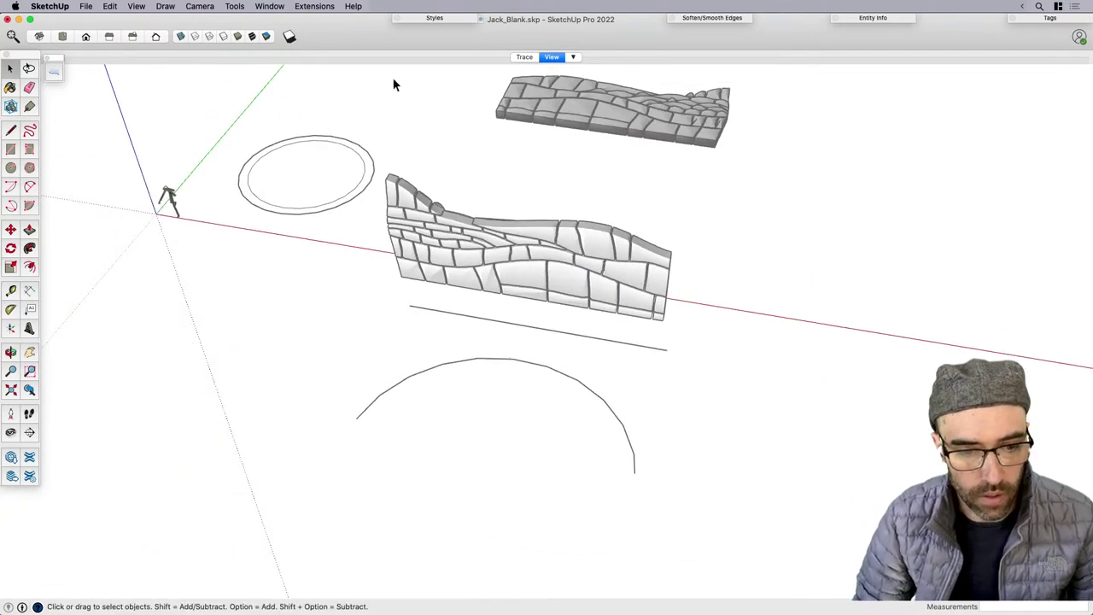
click(316, 7)
click(342, 117)
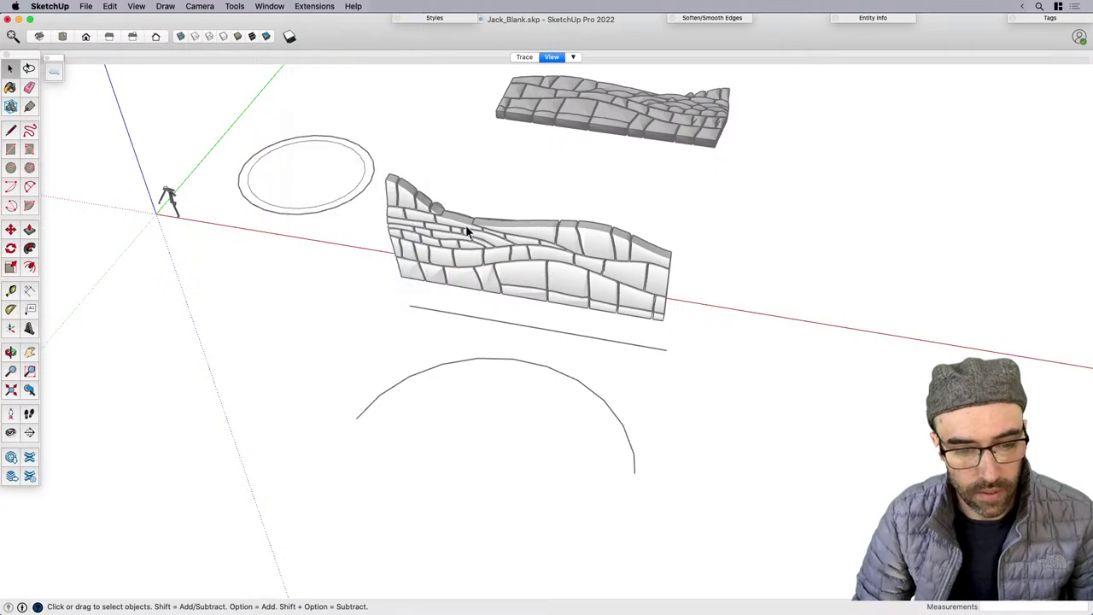
click(465, 225)
click(327, 7)
mouse_move(372, 225)
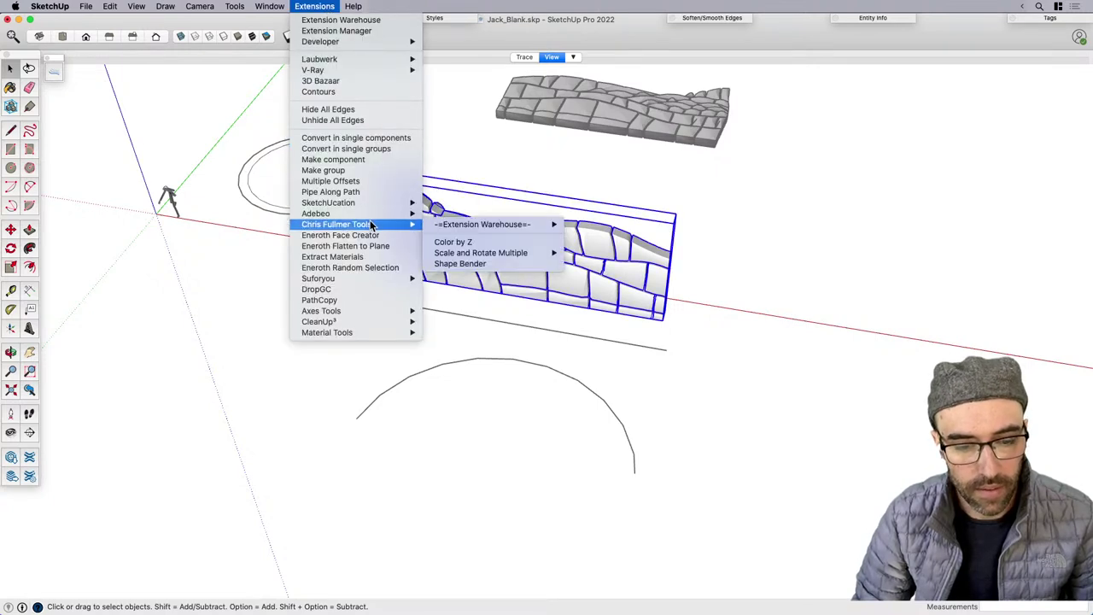
click(457, 264)
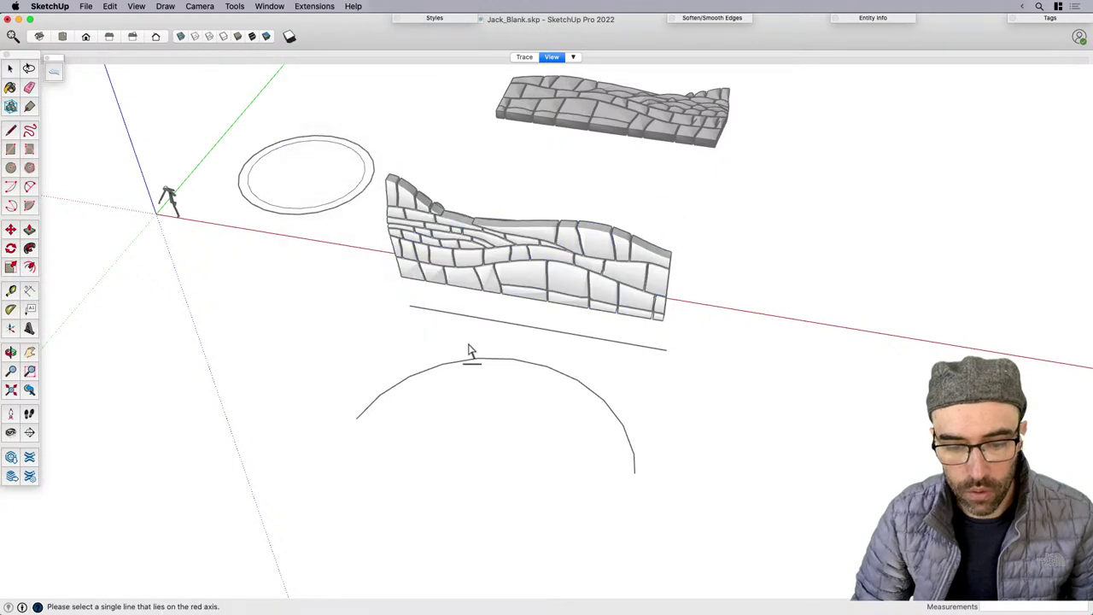
click(475, 318)
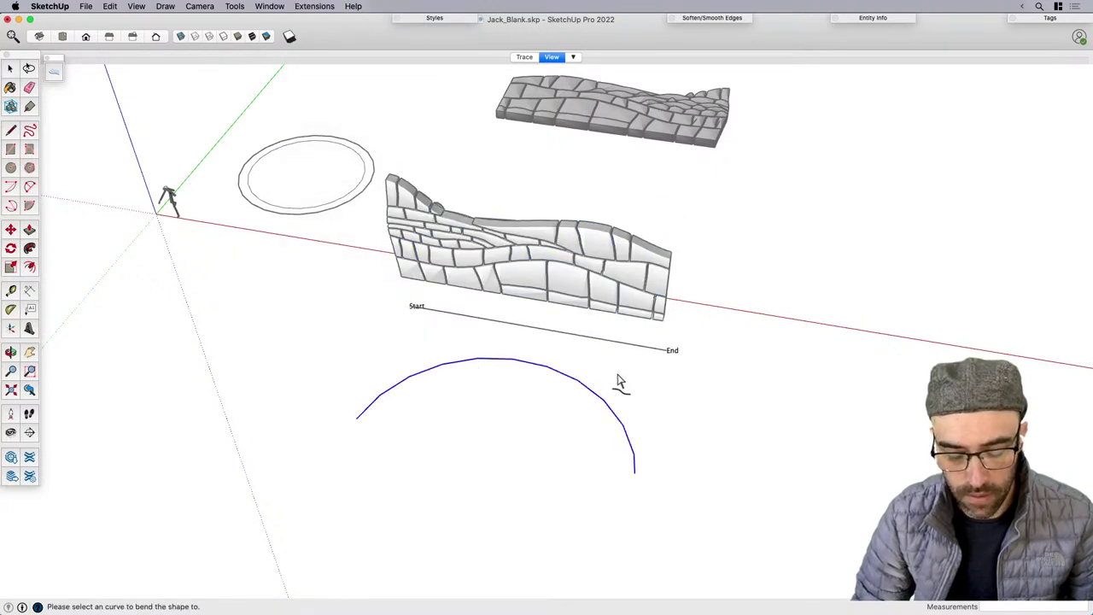
click(536, 384)
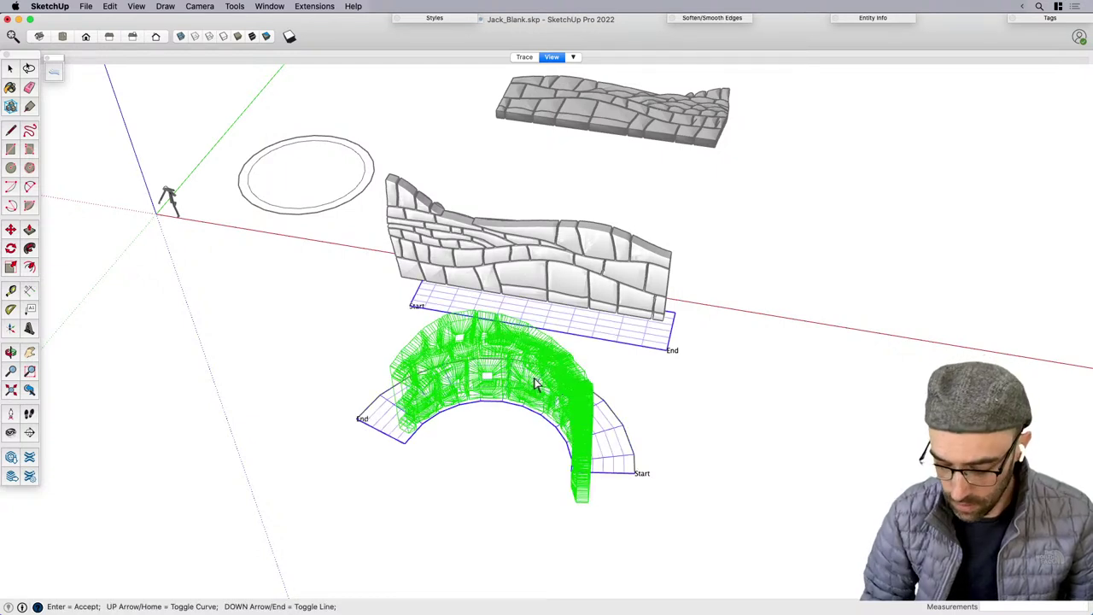
Reverse the curve's direction in the Shape Bender preview and generate the bent stone wall along the arc.
key(Down)
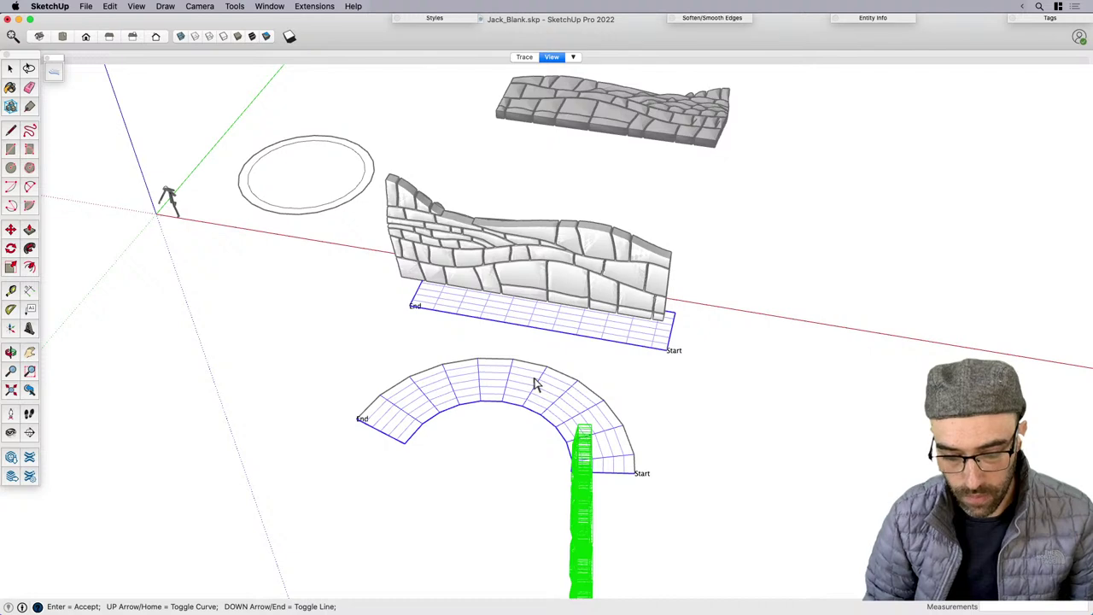
key(Down)
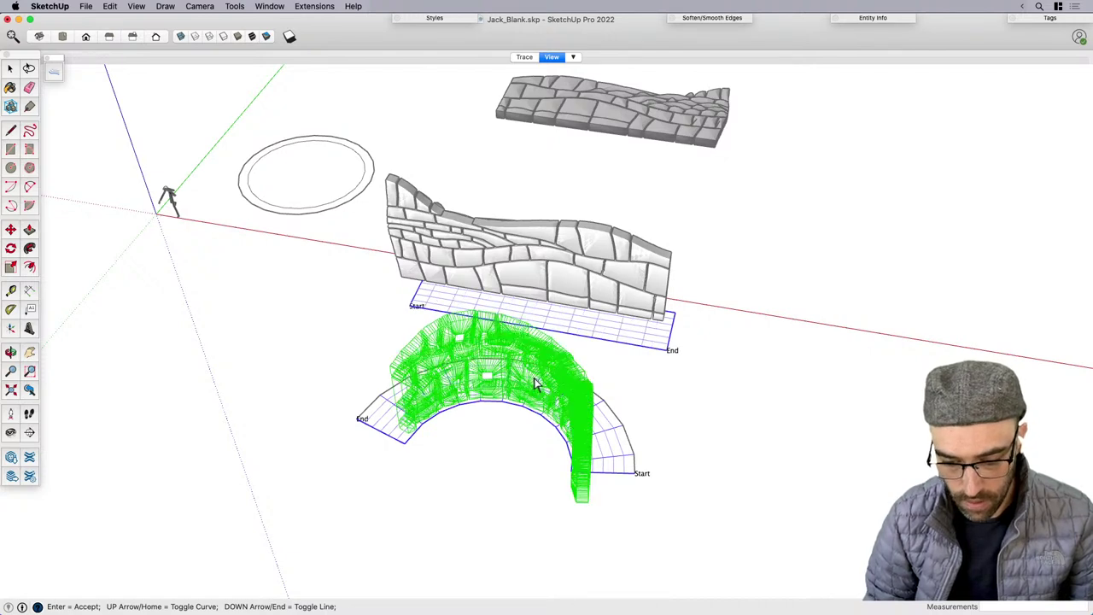
key(Up)
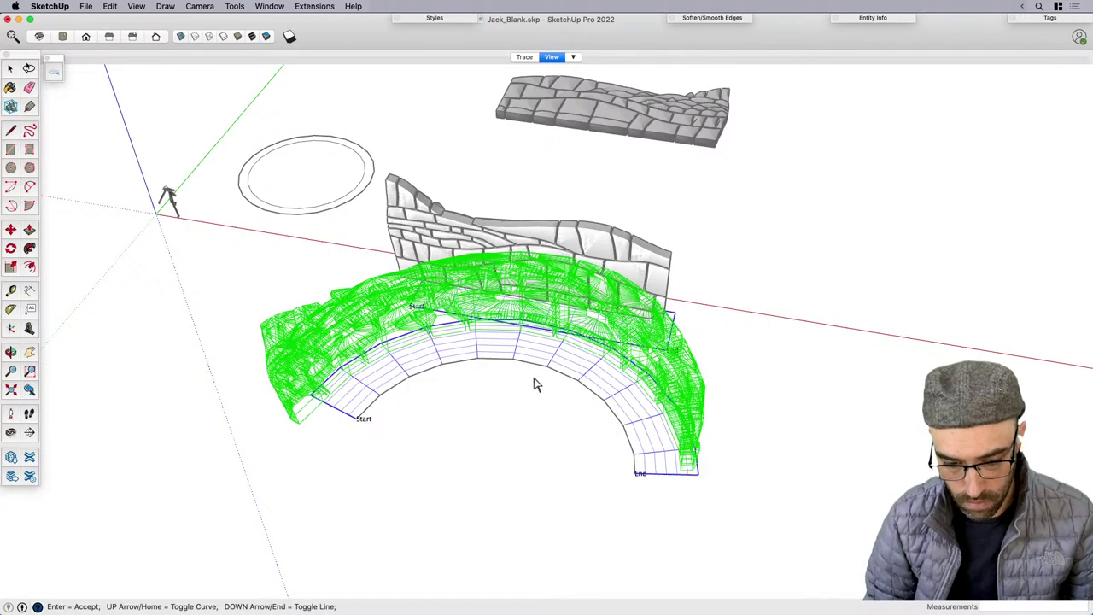
key(Return)
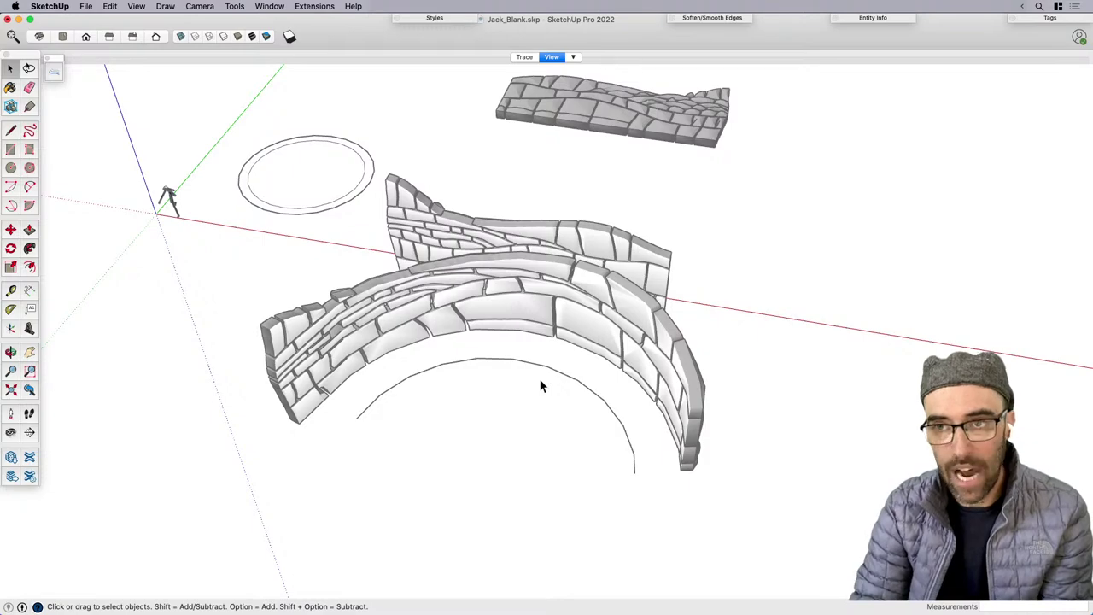
Mirror the bent stone wall along the green axis with a scale of -1.
mouse_move(488, 362)
middle_down()
mouse_move(447, 373)
mouse_move(859, 276)
mouse_move(951, 210)
mouse_move(945, 197)
mouse_move(620, 288)
mouse_move(592, 304)
mouse_move(563, 344)
mouse_move(584, 373)
middle_up()
click(592, 303)
key(s)
drag(591, 371, 583, 345)
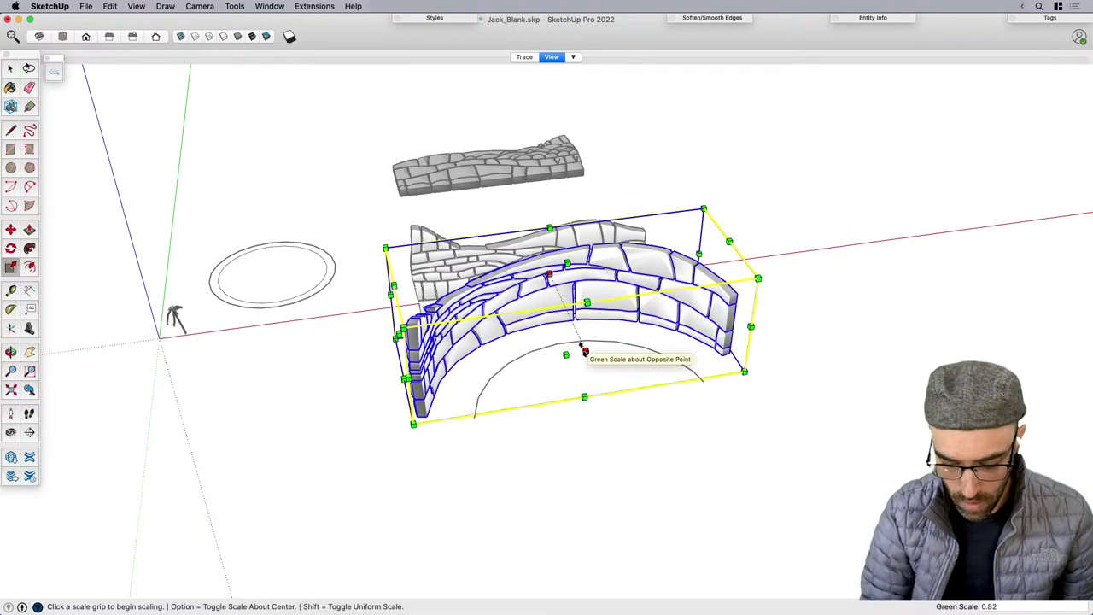
text(-1)
key(Return)
Move the mirrored wall away from the straight wall into the open space around the arc.
key(space)
key(m)
click(567, 362)
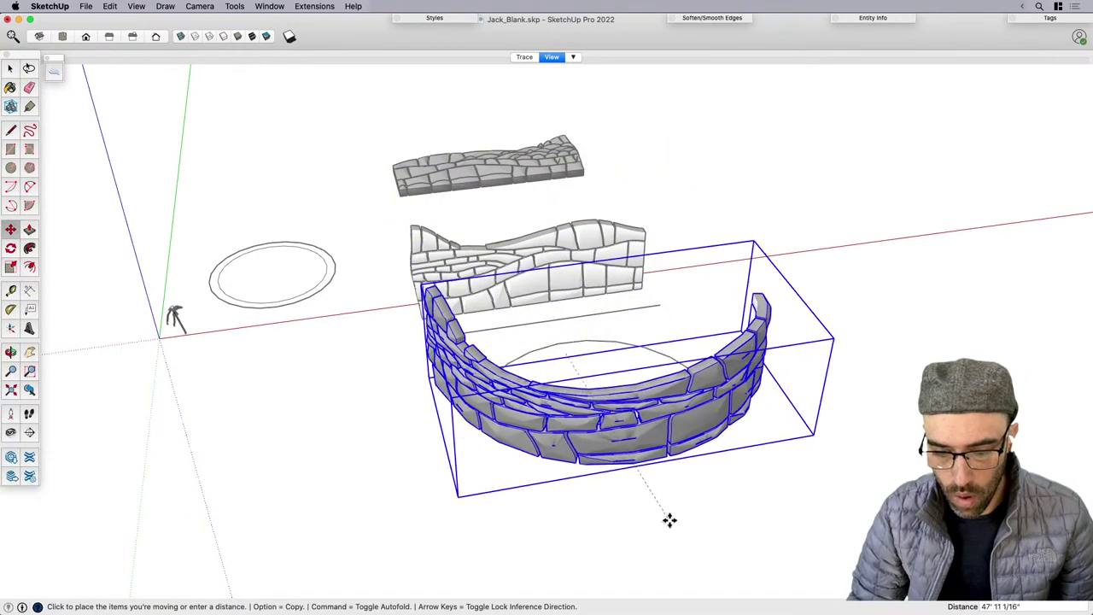
click(596, 503)
Switch the camera from perspective to parallel projection.
middle_drag(596, 503, 416, 356)
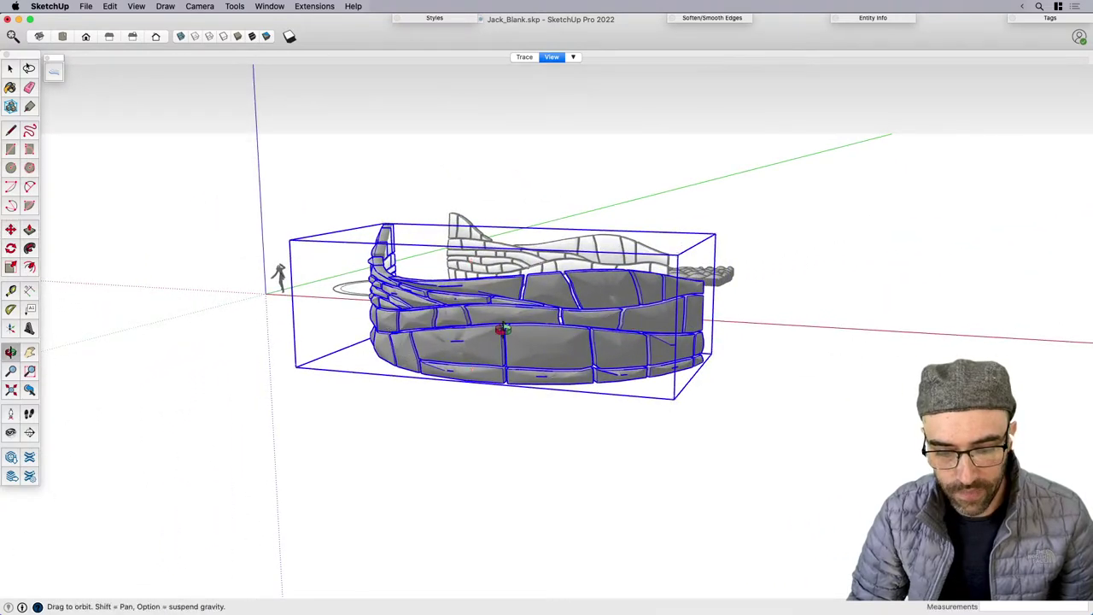
middle_drag(494, 362, 660, 465)
key(m)
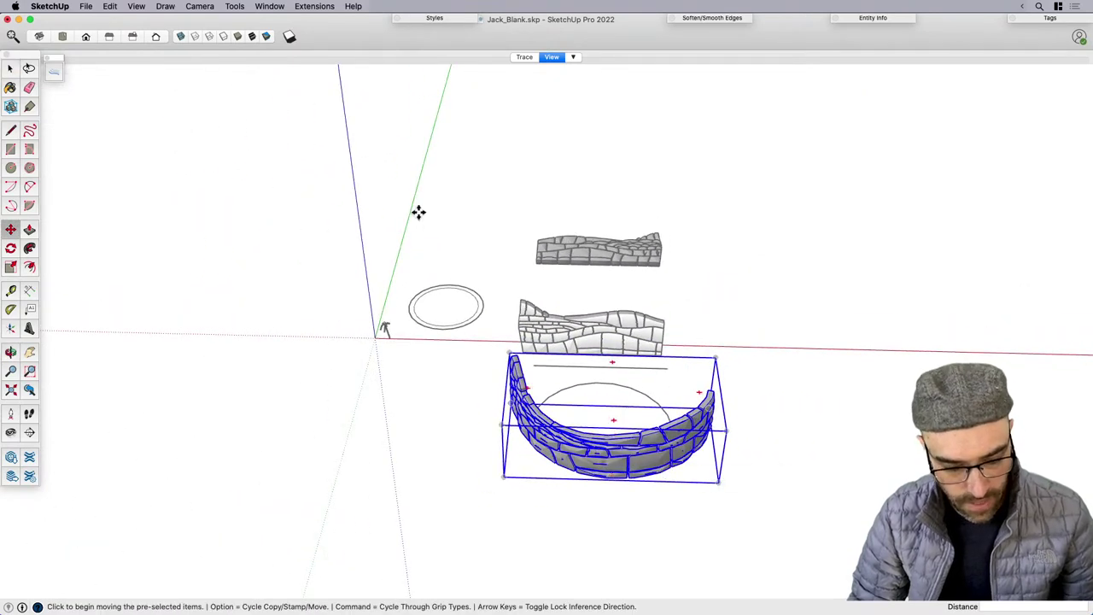
key(space)
click(193, 9)
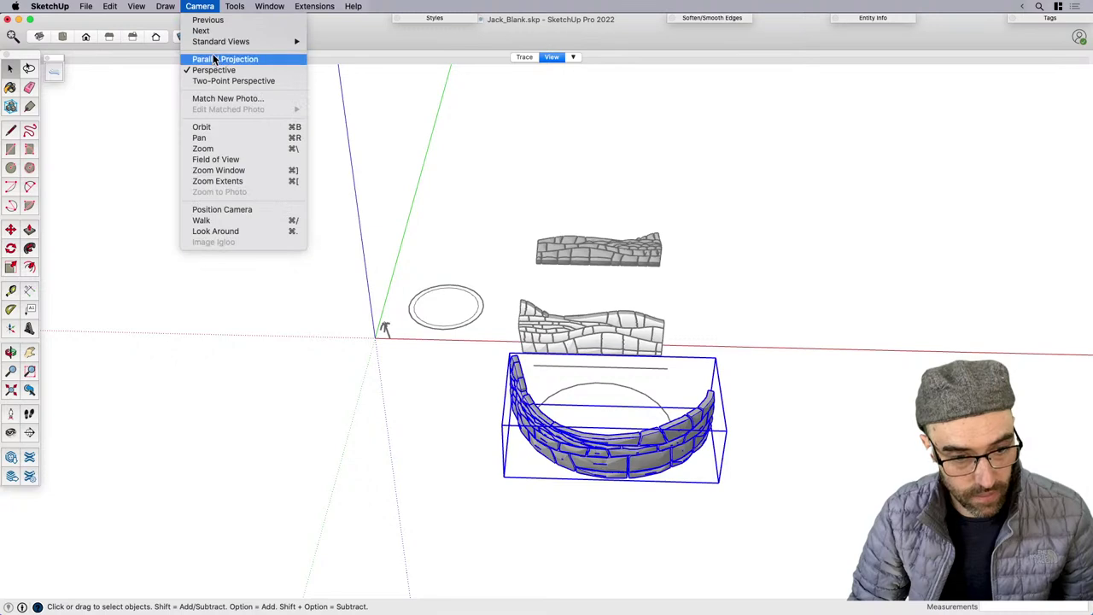
click(216, 58)
key(super+1)
Rotate the selected curved wall 90 degrees in the top view.
middle_drag(633, 527, 699, 178)
key(m)
key(space)
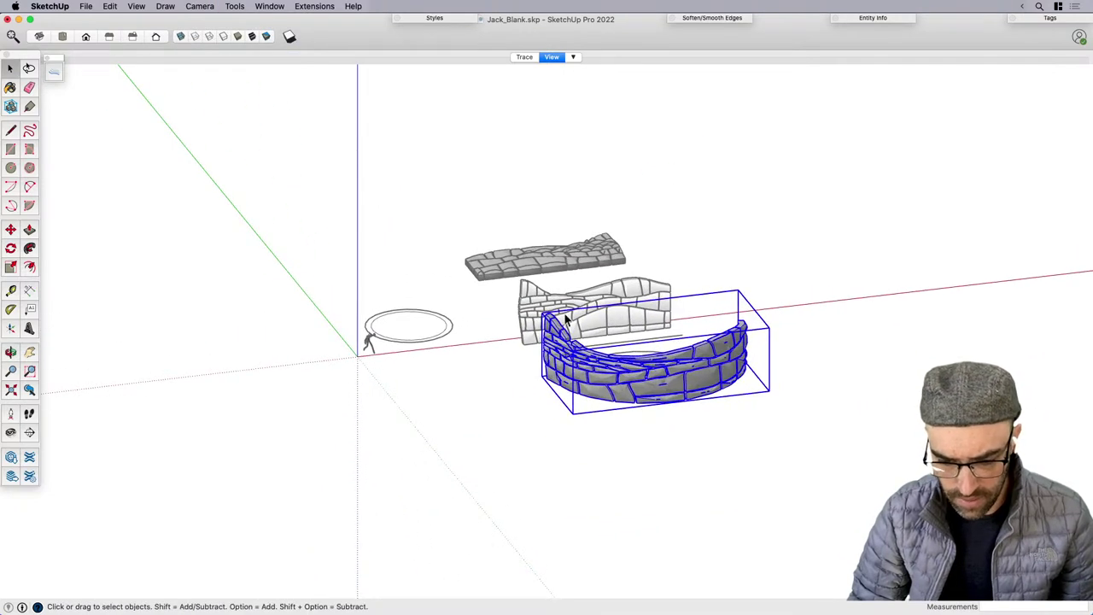
scroll(559, 328, up, 5)
scroll(556, 336, down, 2)
middle_drag(612, 367, 626, 394)
scroll(626, 393, down, 1)
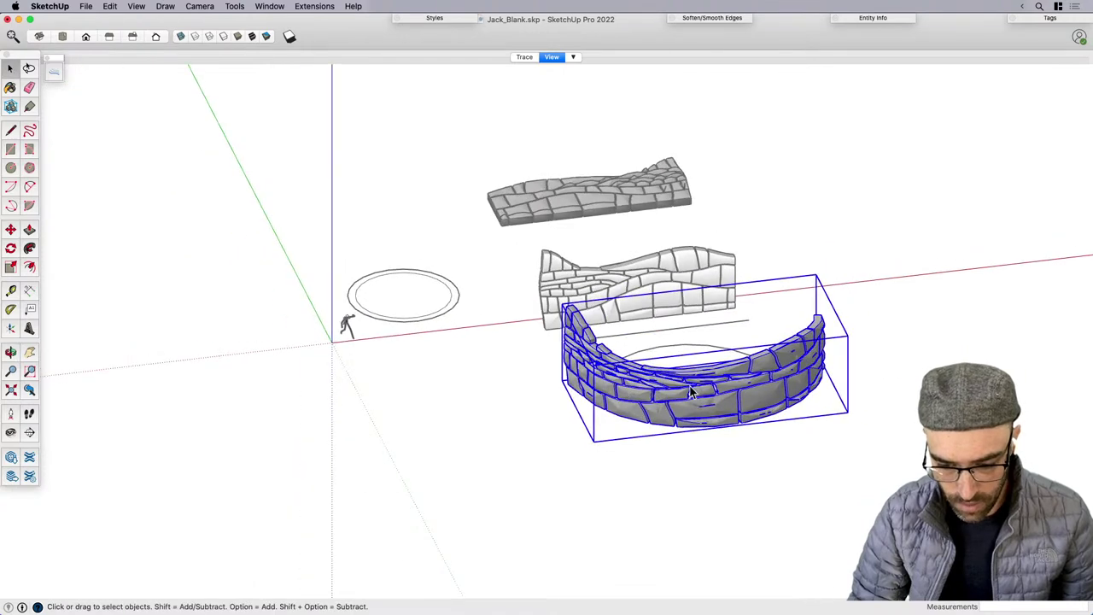
key(super+2)
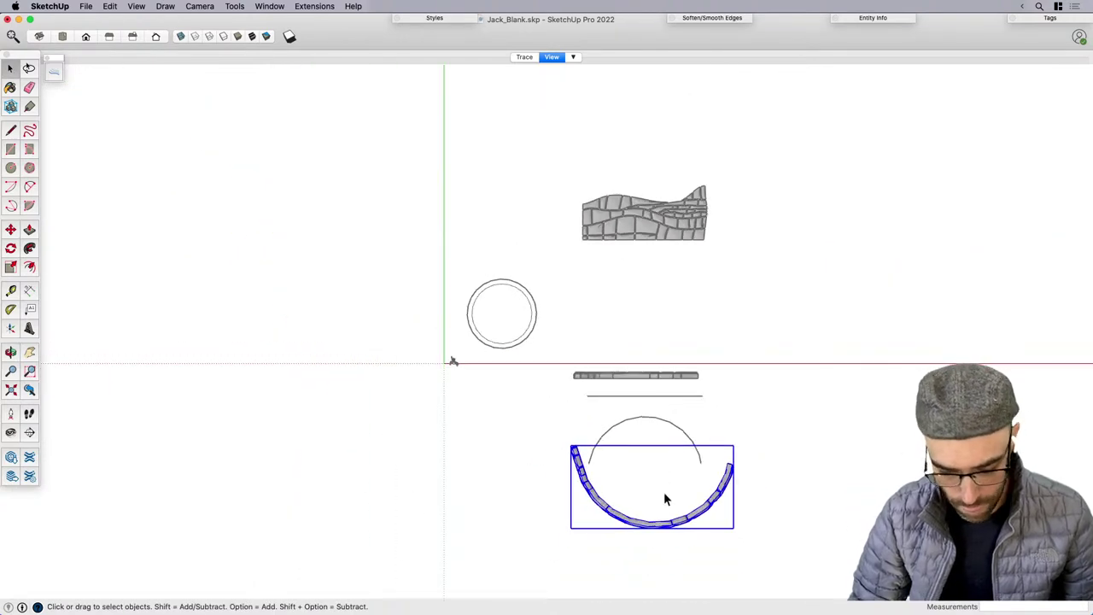
key(q)
click(645, 498)
click(685, 499)
text(90)
key(Return)
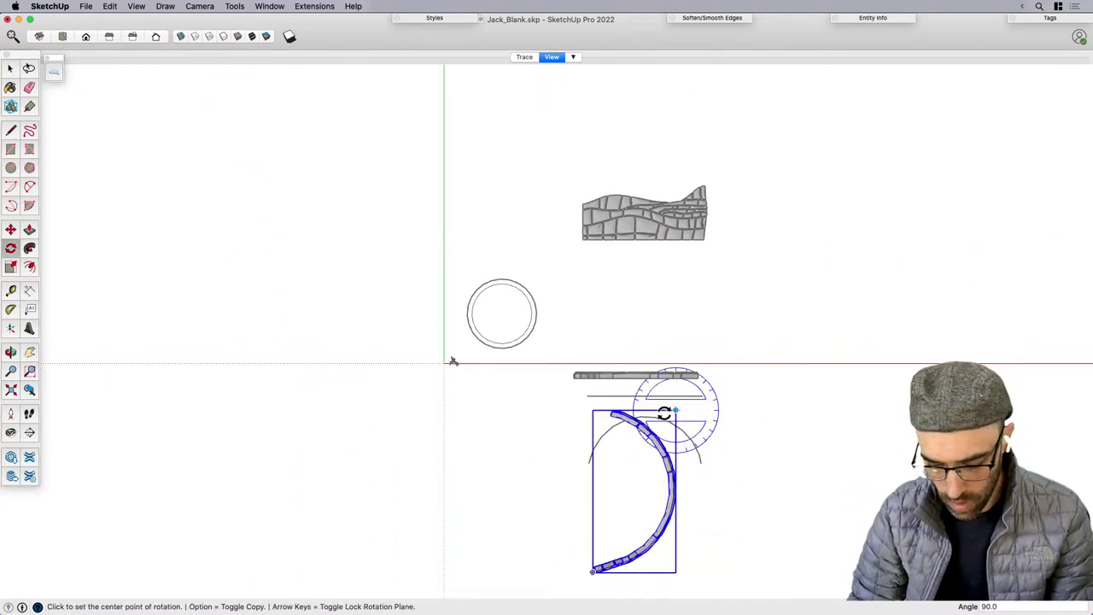
Move the rotated wall over the two concentric circles near the origin.
key(m)
click(693, 533)
scroll(582, 342, up, 4)
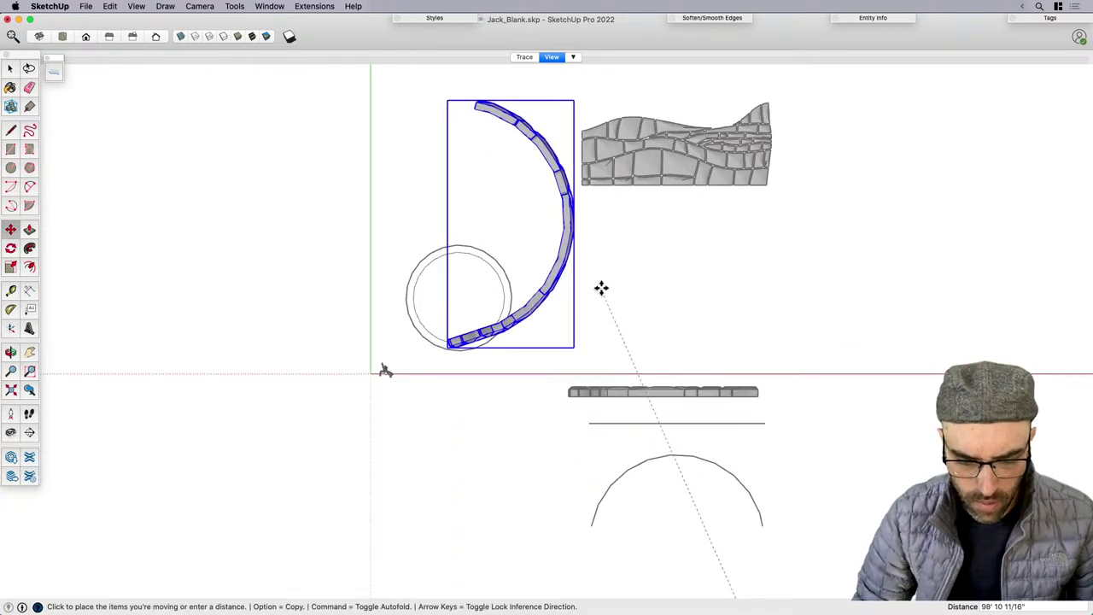
click(600, 293)
Scale the curved wall down uniformly to roughly half size so it fits the concentric circles.
key(s)
shift+middle_drag(599, 293, 600, 350)
click(578, 155)
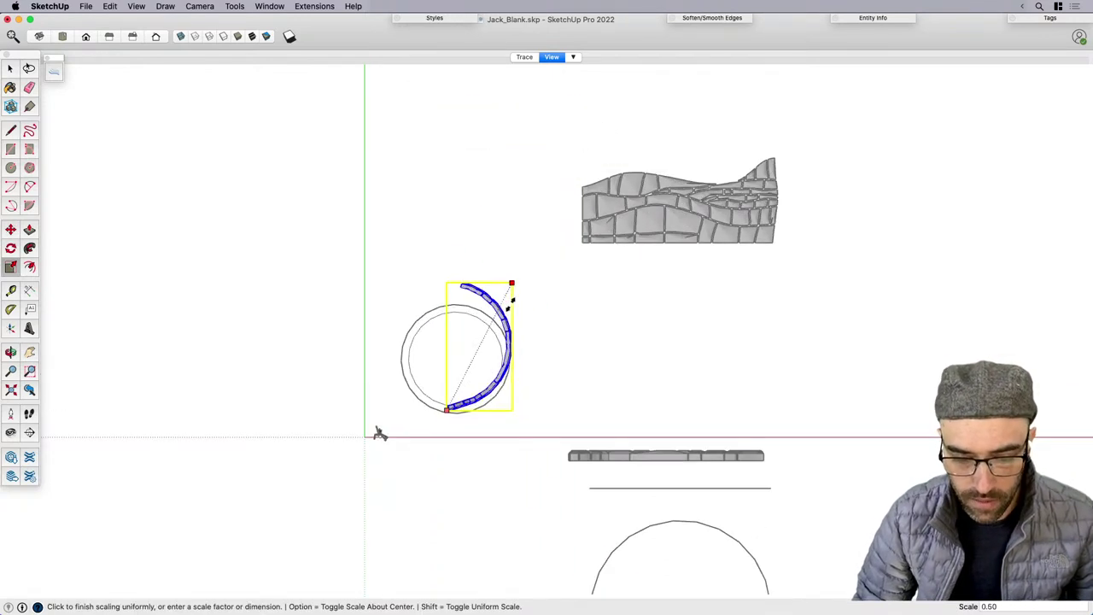
click(505, 314)
scroll(470, 418, up, 3)
scroll(448, 416, up, 3)
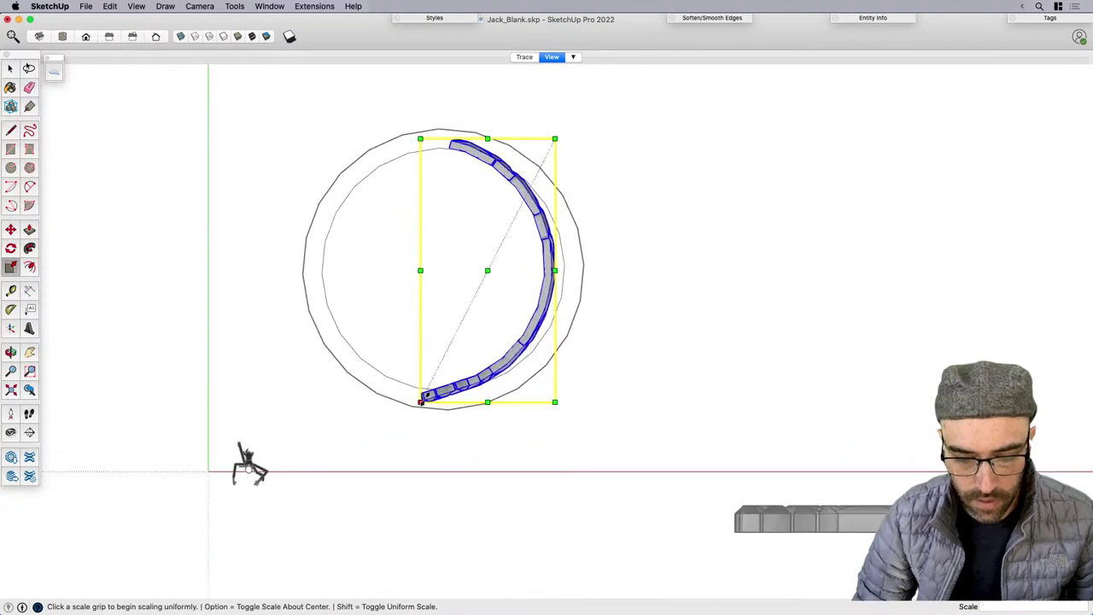
click(421, 406)
click(433, 390)
Move the scaled wall so its curve sits against the inner circle.
key(m)
click(481, 318)
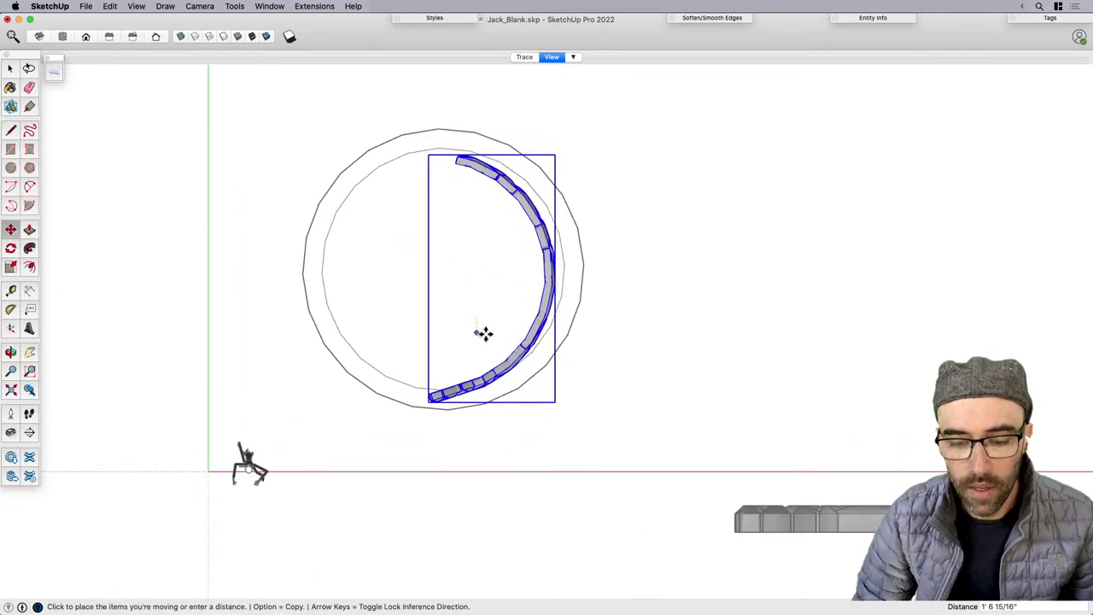
click(490, 330)
scroll(470, 181, up, 2)
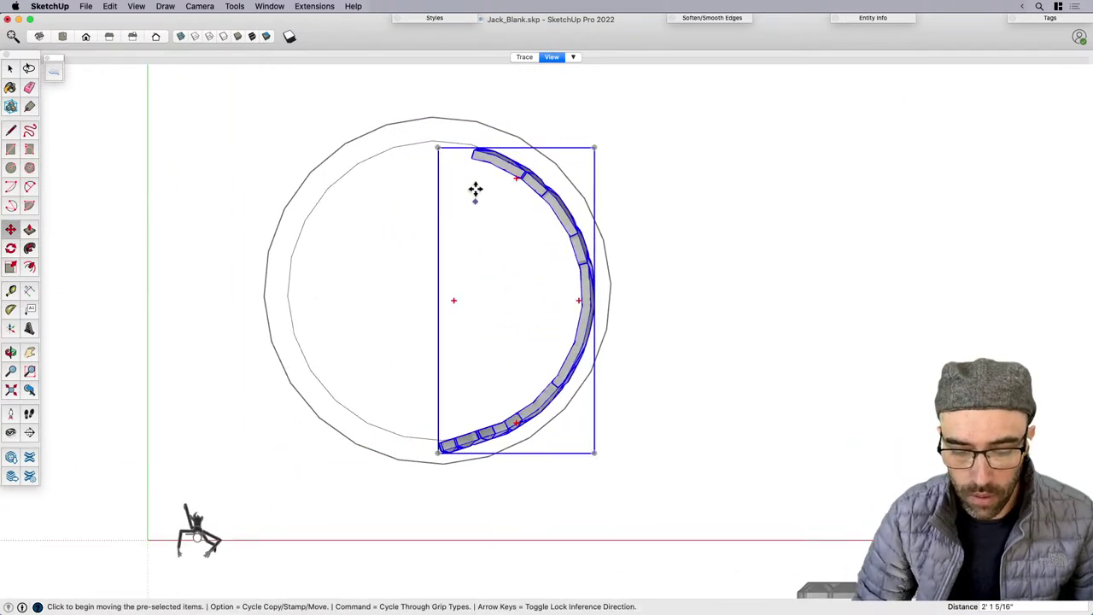
Rotate the curved wall about 10 degrees counterclockwise and shift it back onto the inner circle.
key(q)
click(441, 174)
click(518, 361)
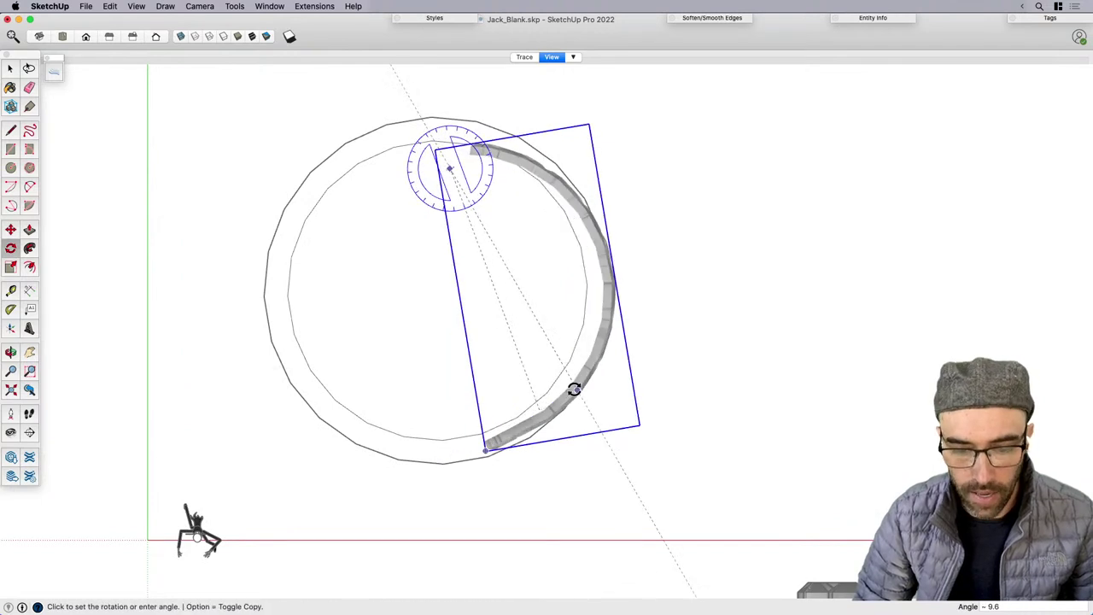
click(587, 389)
key(m)
click(747, 383)
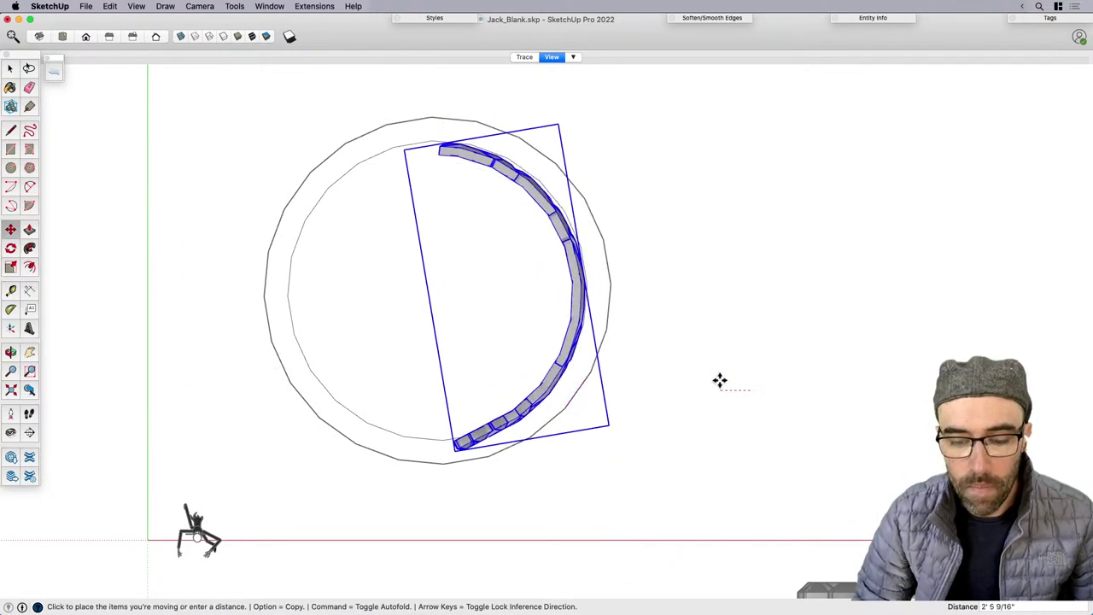
click(720, 378)
Rotate the curved wall about 6 degrees further to follow the inner circle.
key(q)
click(427, 211)
click(556, 515)
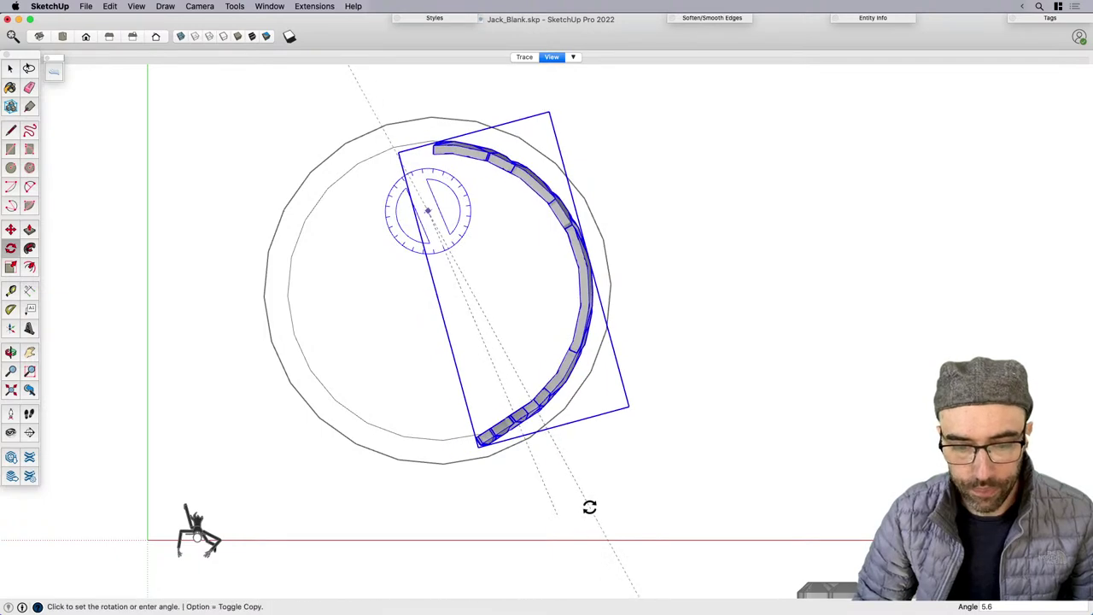
click(581, 501)
middle_drag(581, 501, 557, 424)
Shorten the curved wall slightly along its length and keep it selected.
key(s)
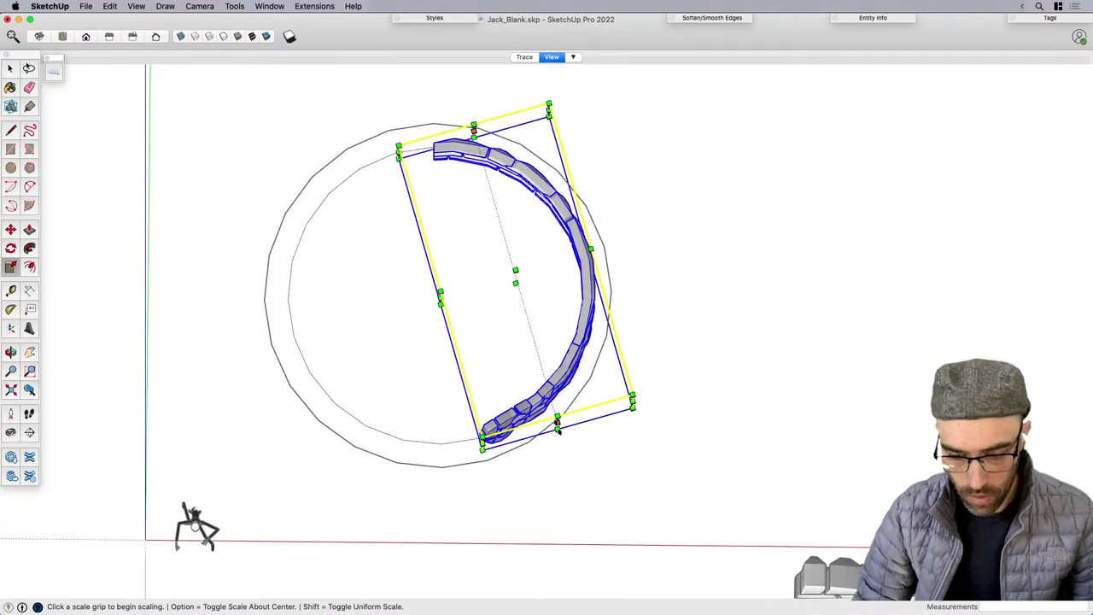
click(557, 425)
key(space)
click(538, 345)
click(542, 391)
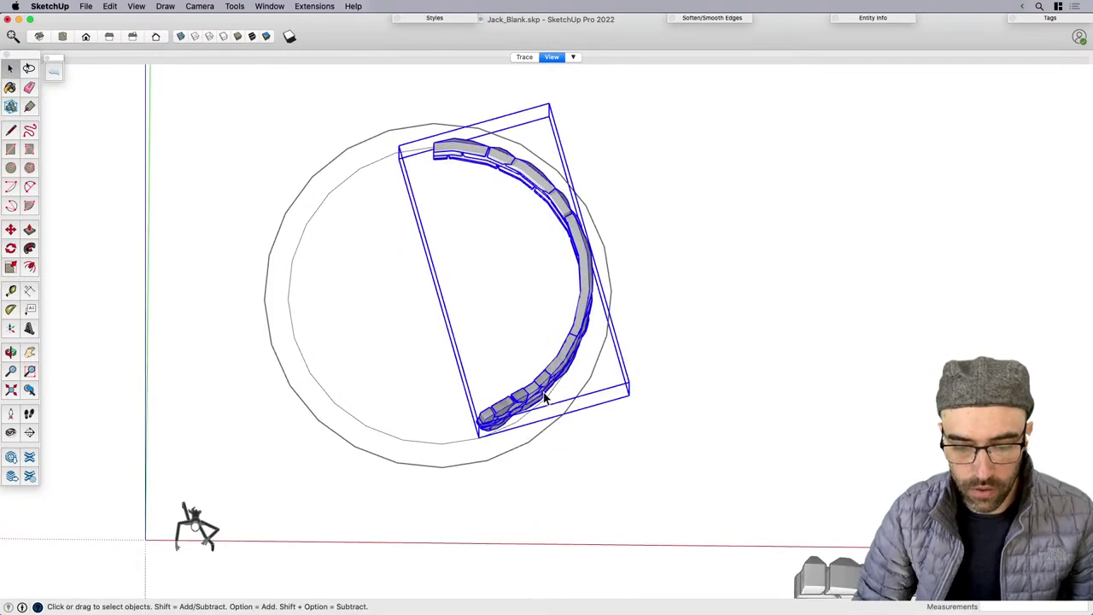
click(642, 395)
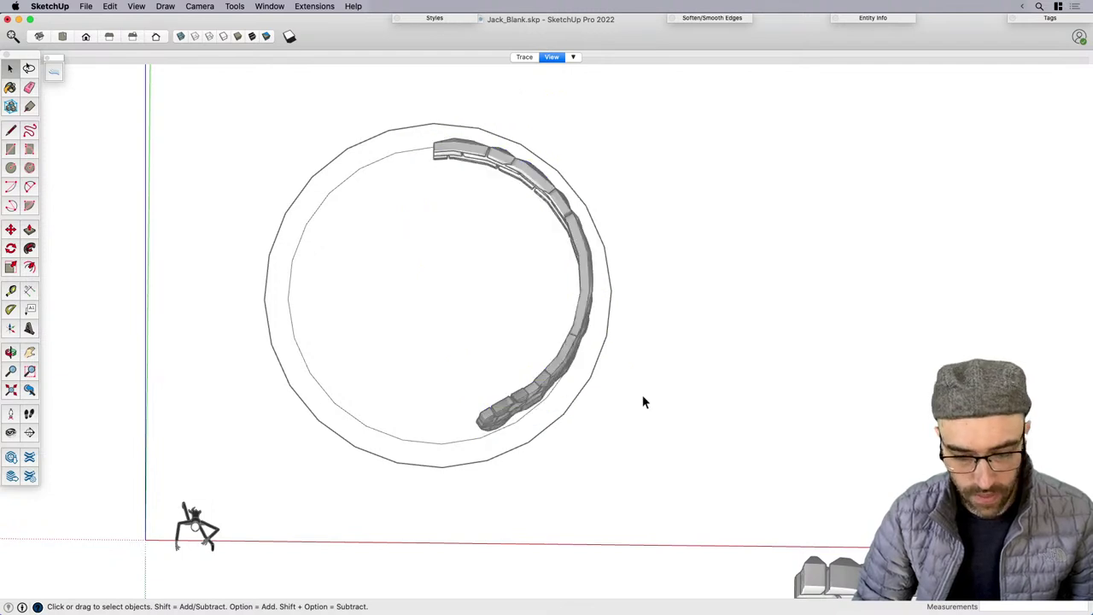
scroll(640, 397, down, 2)
right_click(573, 385)
key(Escape)
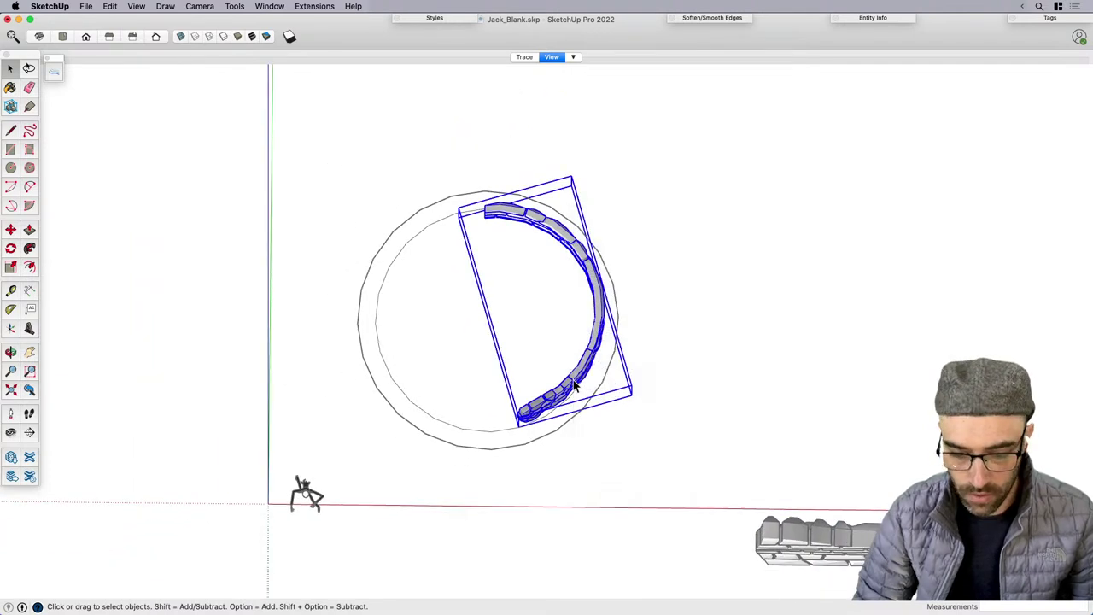
Copy the curved wall a short distance toward the opposite side of the circle.
key(m)
click(604, 434)
key(alt)
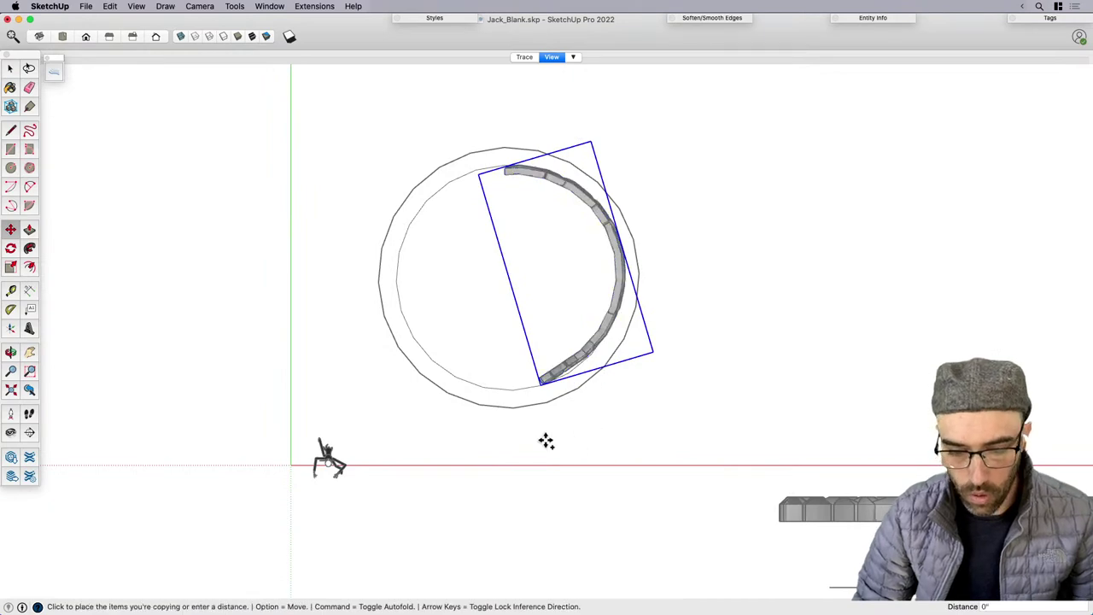
click(546, 440)
key(space)
Mirror the copied wall along its green direction so it curves around the opposite half of the circle.
middle_drag(556, 447, 513, 313)
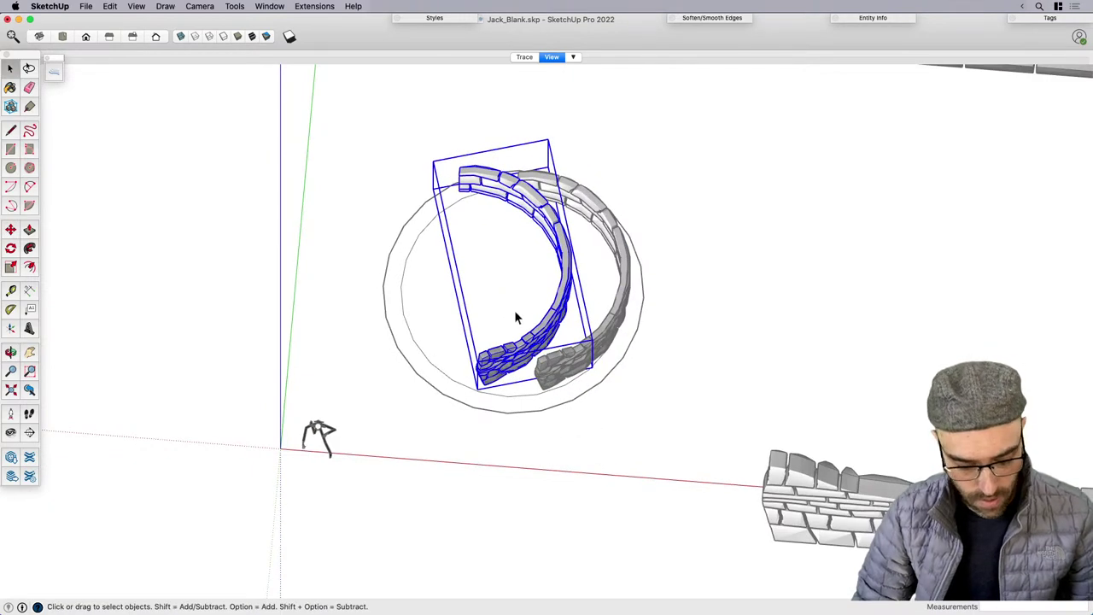
key(s)
drag(570, 248, 546, 256)
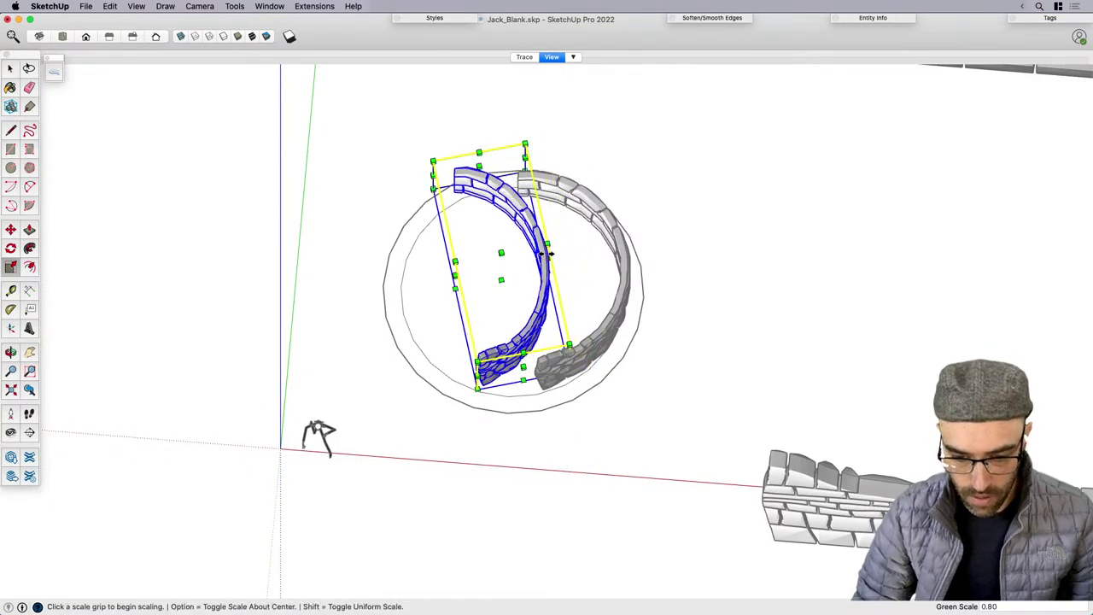
key(super+2)
key(space)
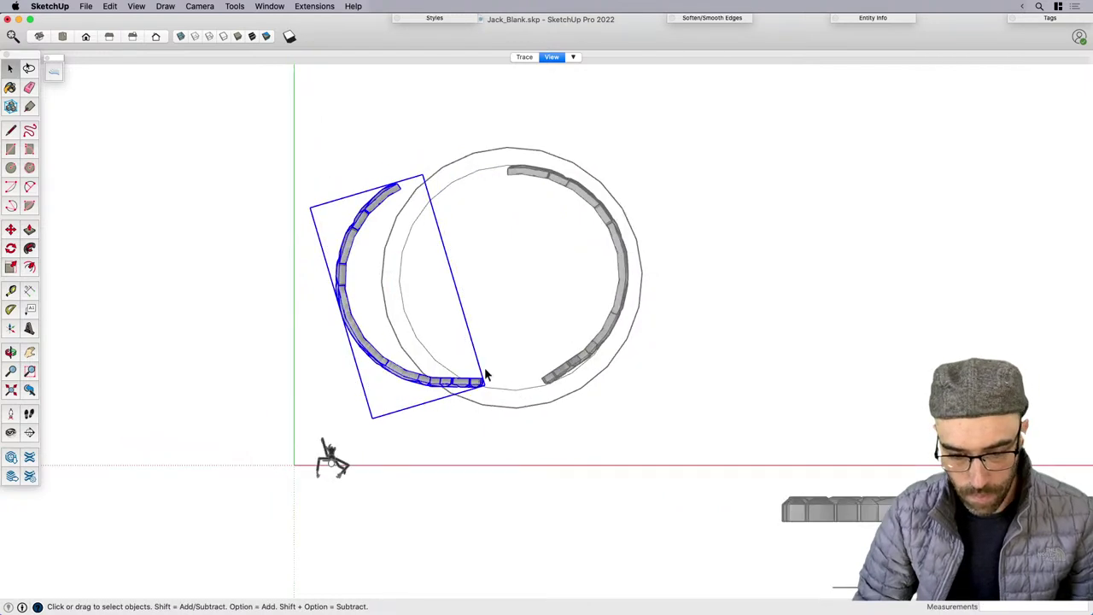
Move the mirrored copy so its upper end meets the upper end of the first wall.
key(q)
key(space)
scroll(417, 257, up, 3)
key(m)
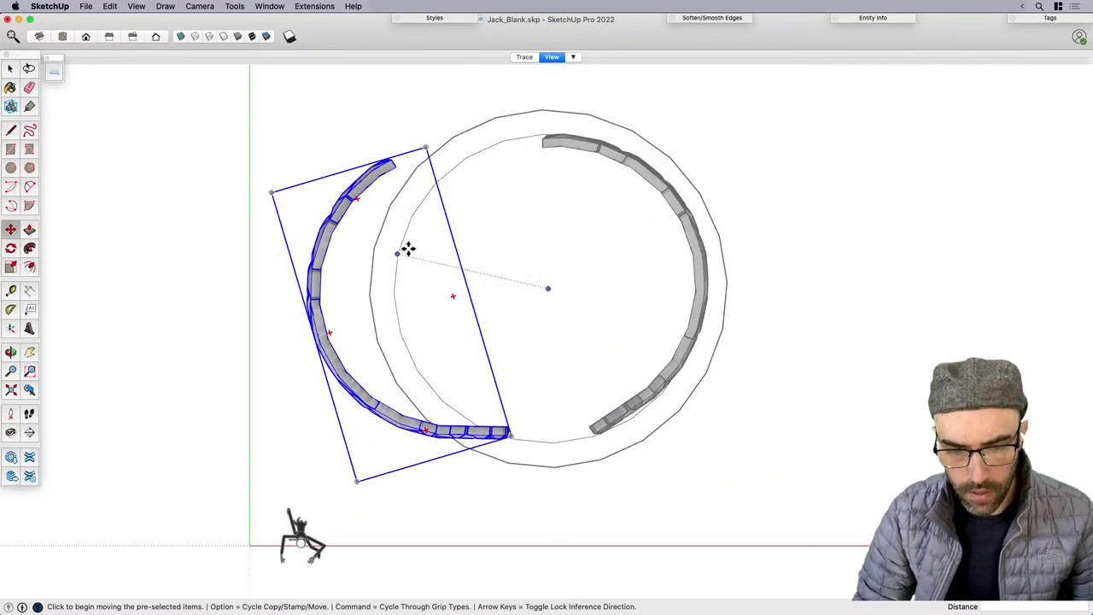
click(427, 249)
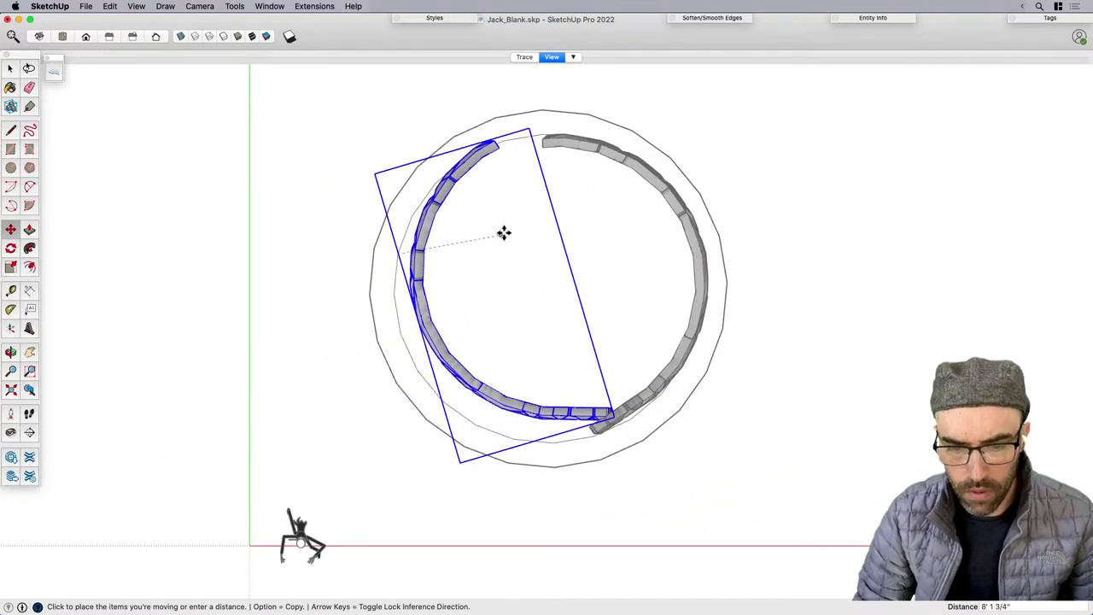
click(548, 233)
Rotate the mirrored copy about 36 degrees around the shared upper end to close the ring, then select the first wall.
key(q)
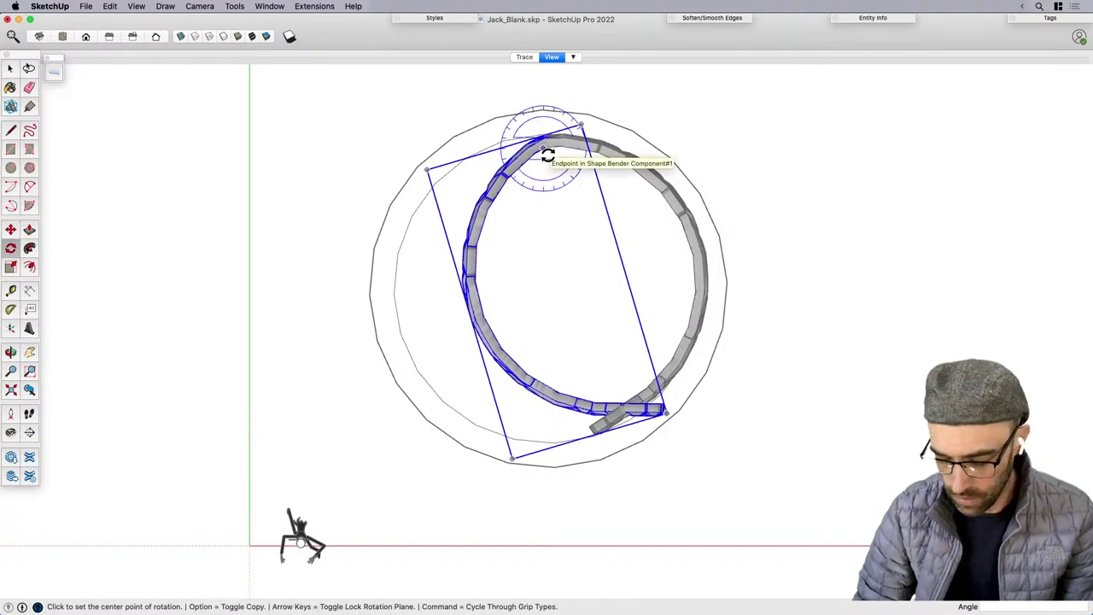
click(544, 150)
click(587, 389)
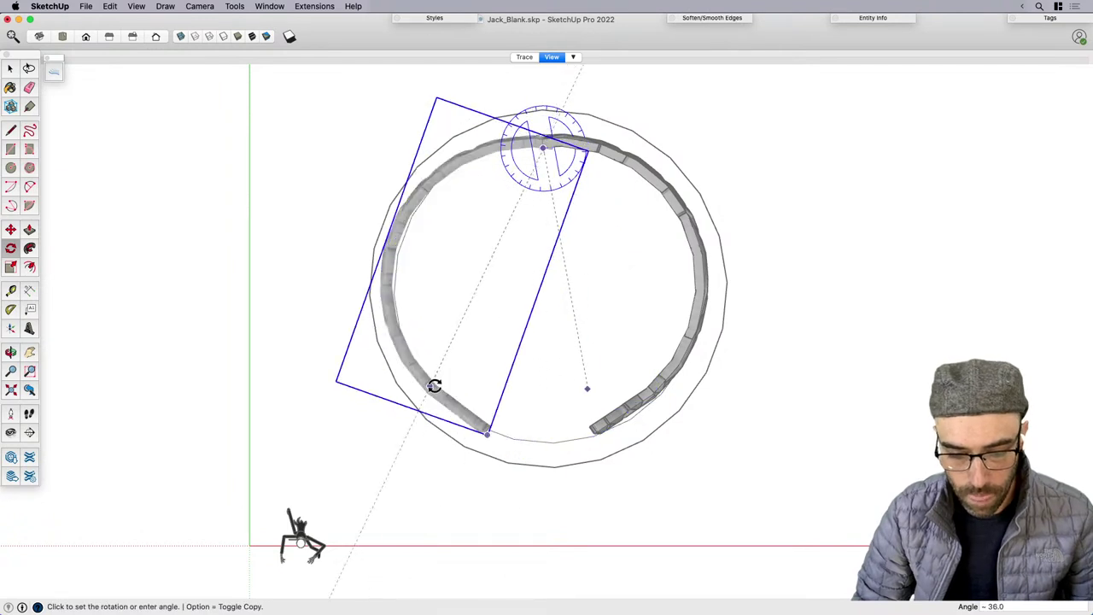
click(434, 385)
key(space)
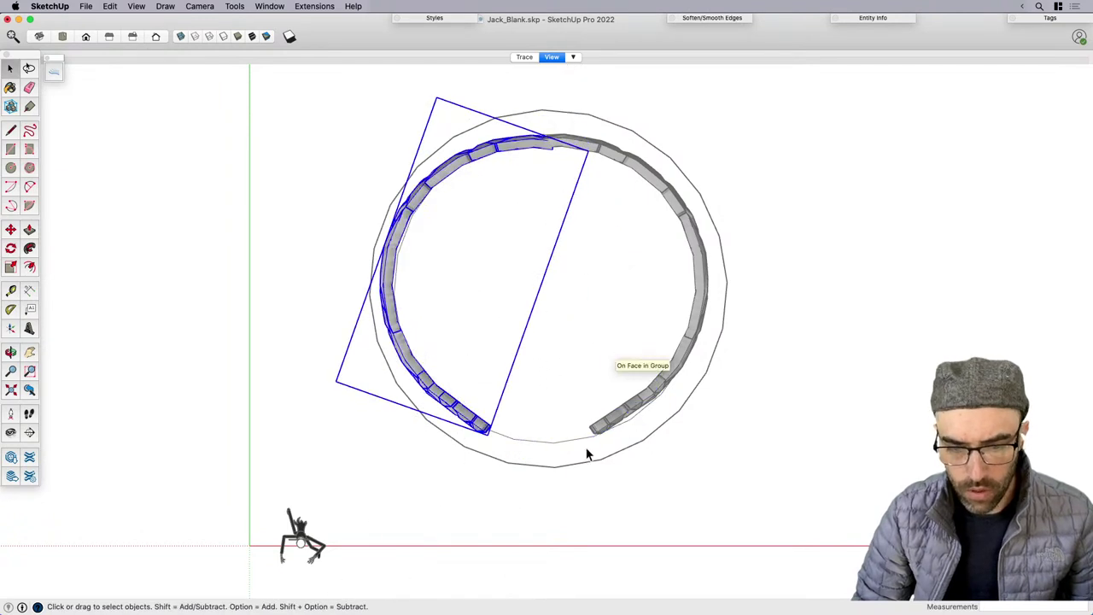
click(605, 419)
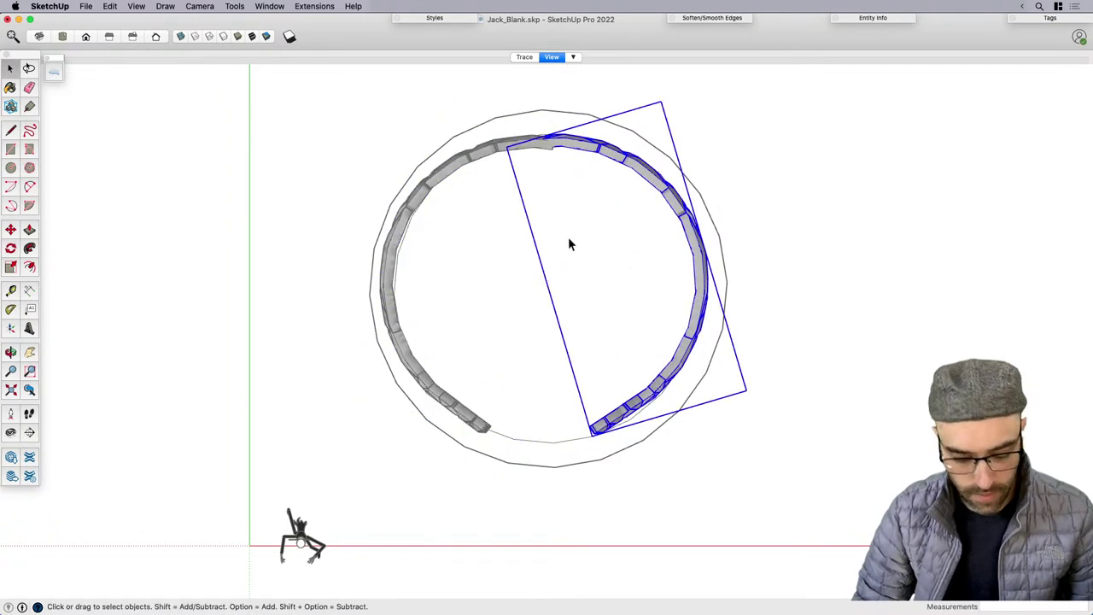
Rotate the mirrored wall half about 2 degrees outward around a point just inside the ring's upper joint.
key(q)
click(557, 191)
click(597, 418)
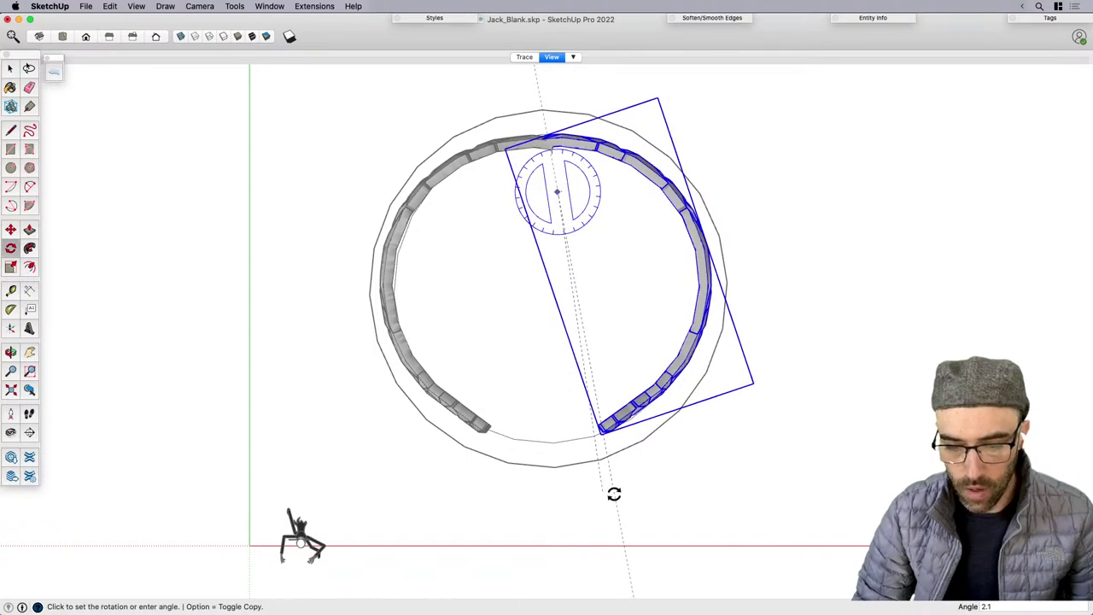
click(610, 498)
key(space)
click(459, 416)
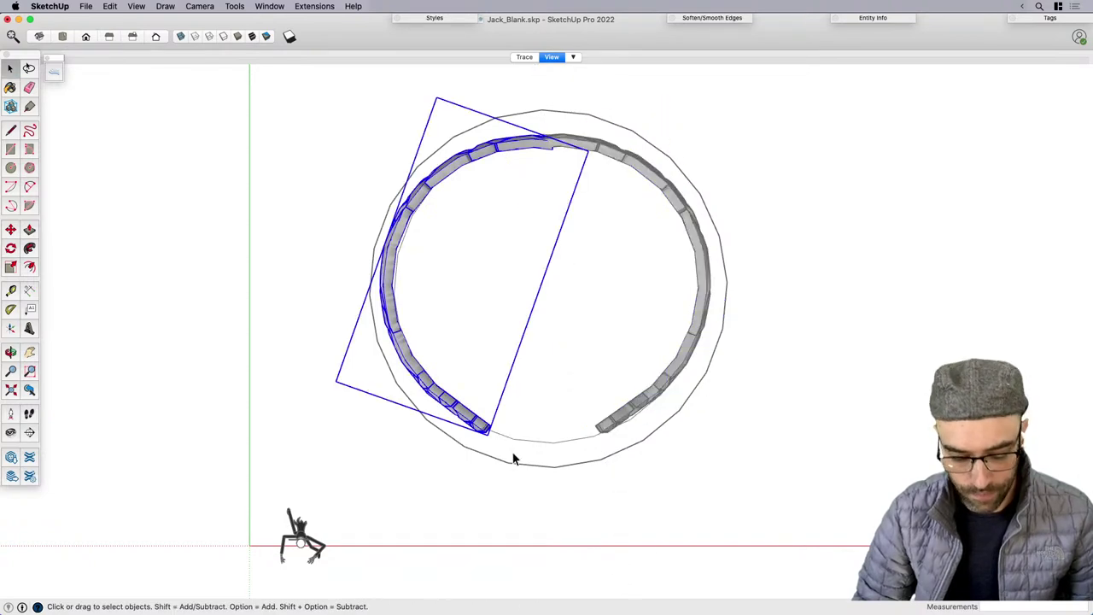
Examine the stone ring's front opening, rear joint and gaps between stones, comparing the Trace and View scenes.
middle_drag(459, 416, 610, 335)
click(672, 386)
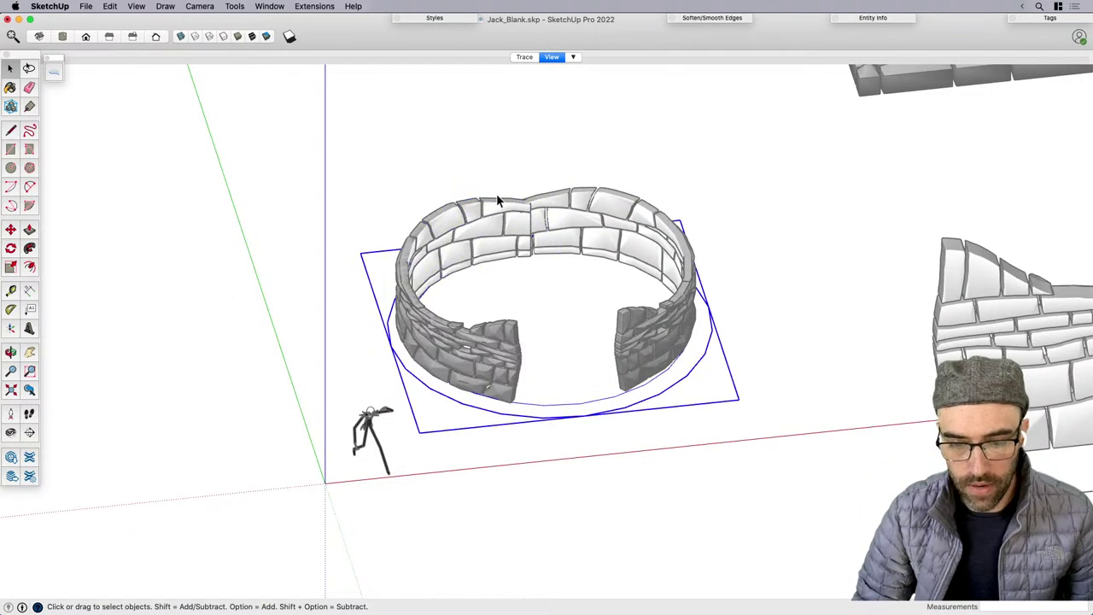
scroll(504, 224, up, 3)
click(528, 234)
middle_drag(528, 234, 598, 178)
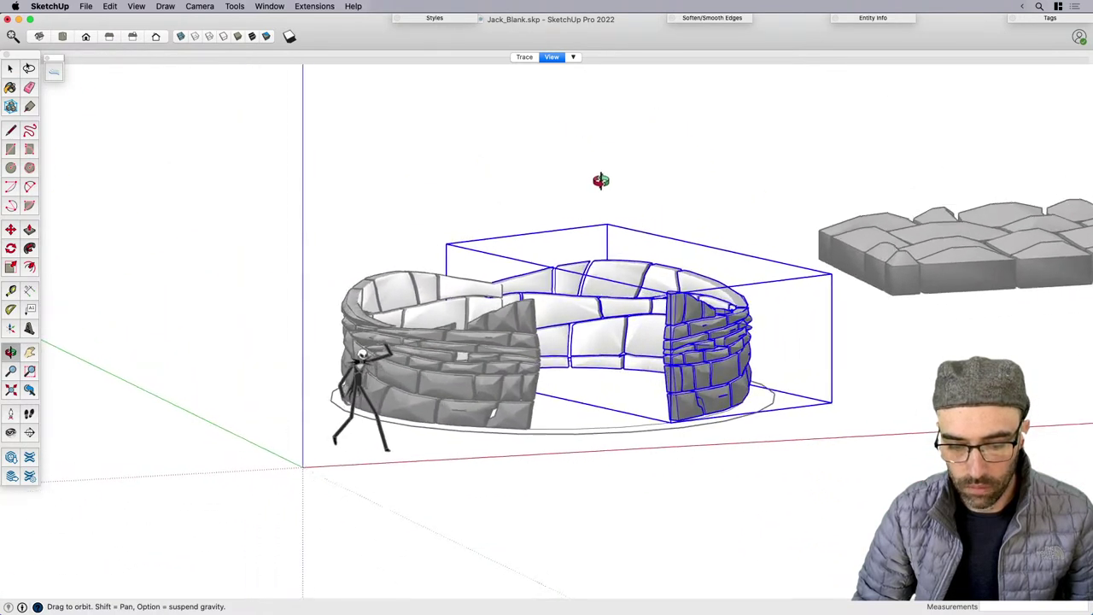
scroll(458, 371, up, 5)
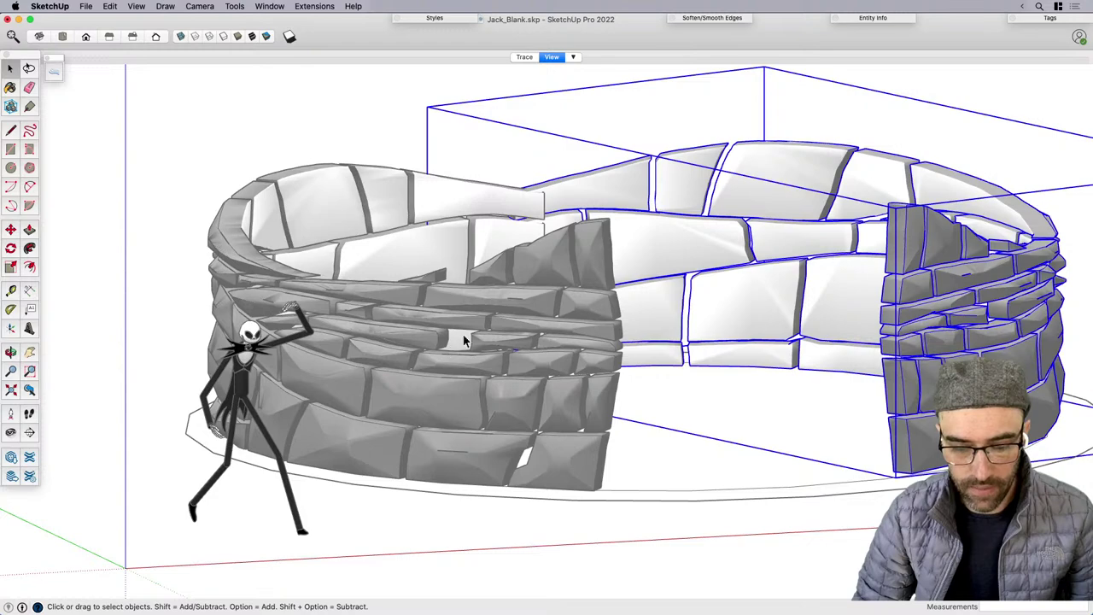
scroll(455, 356, down, 5)
click(483, 235)
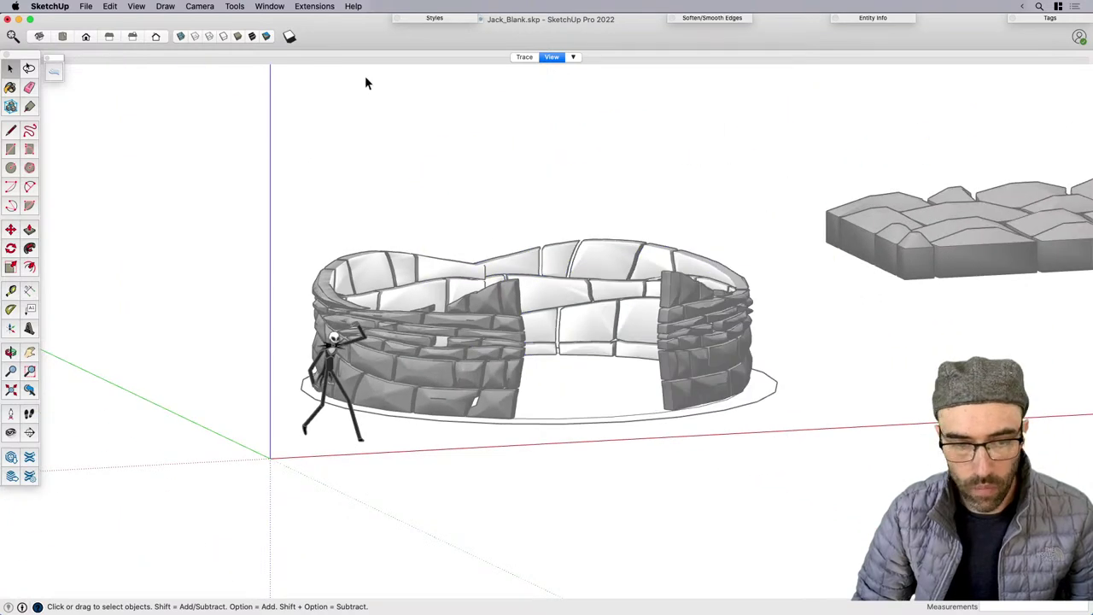
click(524, 57)
click(552, 57)
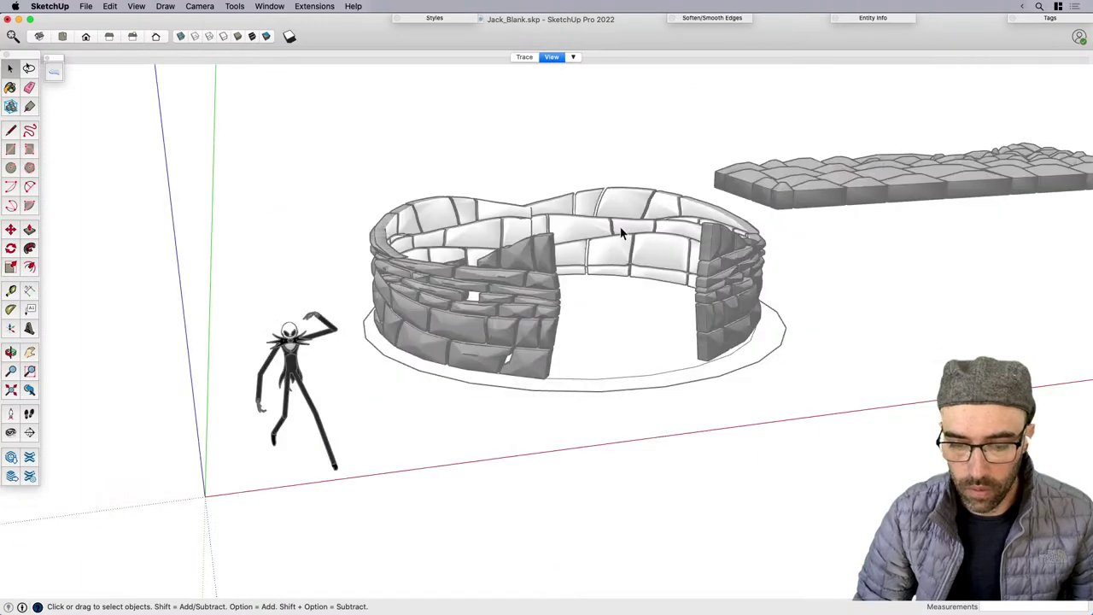
middle_drag(520, 292, 629, 321)
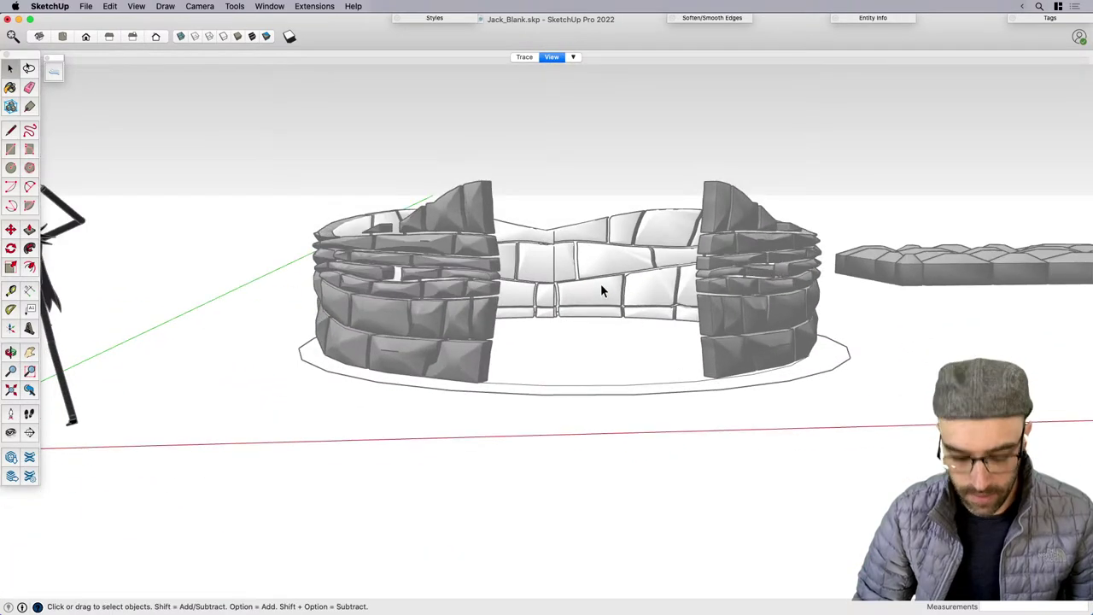
Paint both curved wall halves with the Nickel colour.
key(b)
click(608, 243)
click(534, 246)
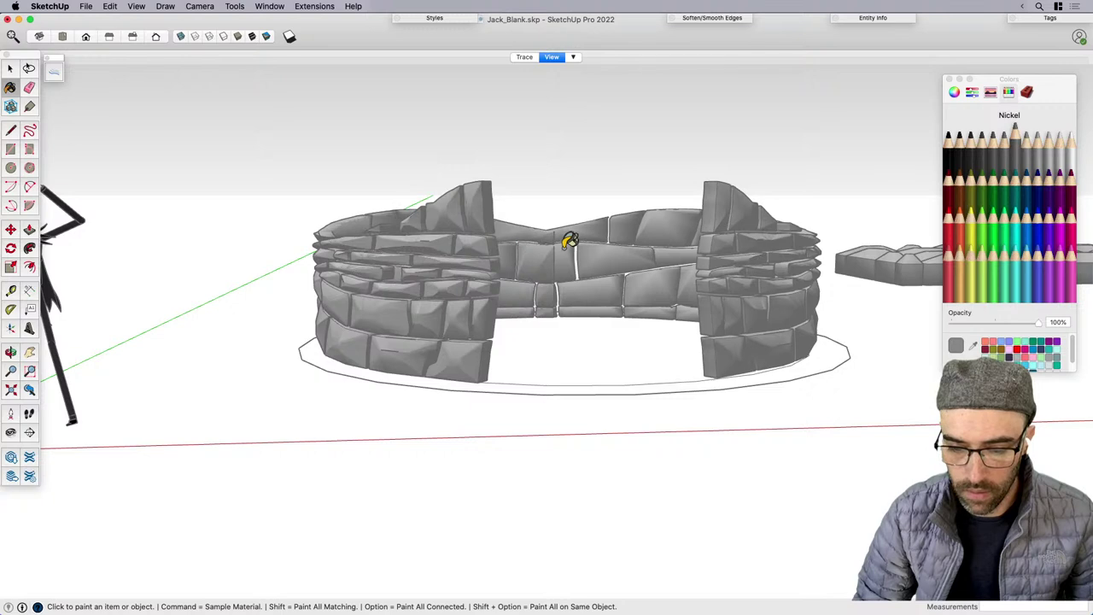
middle_drag(481, 273, 518, 296)
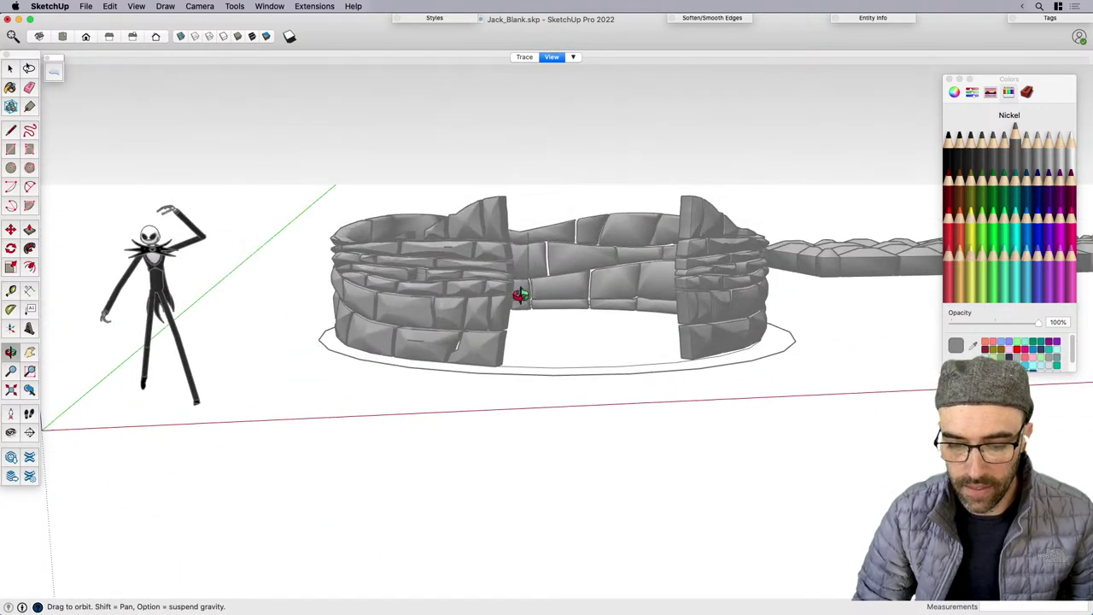
Group the two wall halves into one stone ring and close the colour picker.
key(space)
click(483, 290)
shift+click(634, 267)
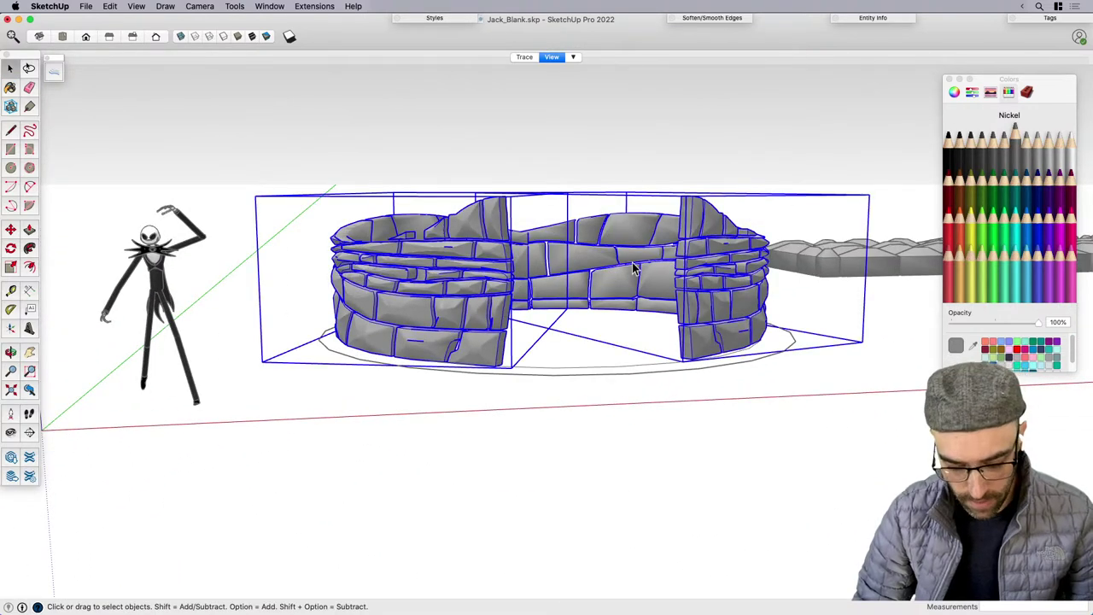
key(super+g)
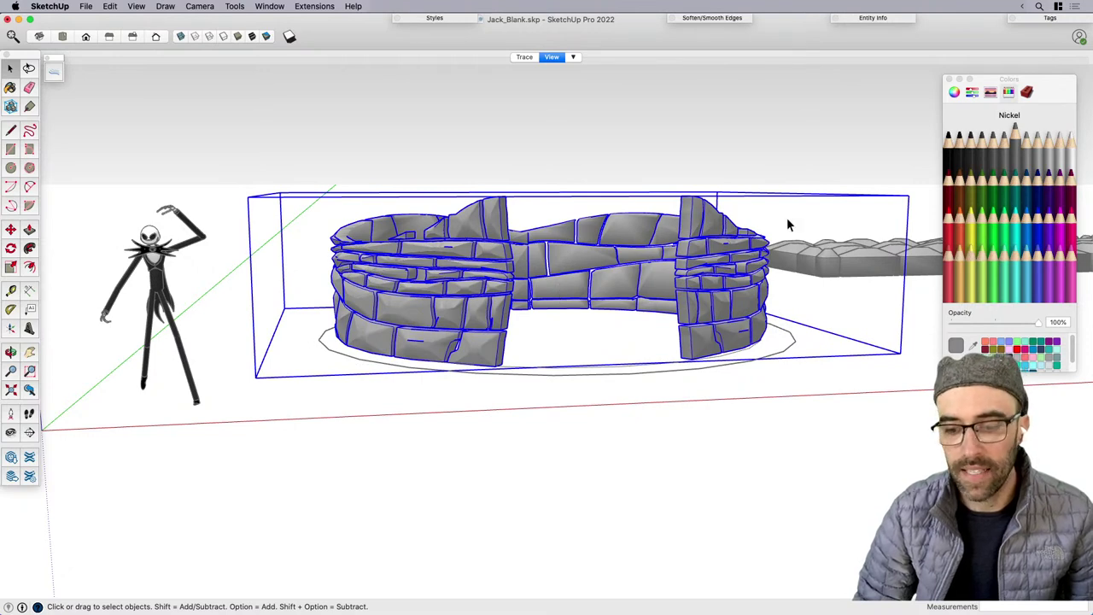
click(950, 78)
click(634, 146)
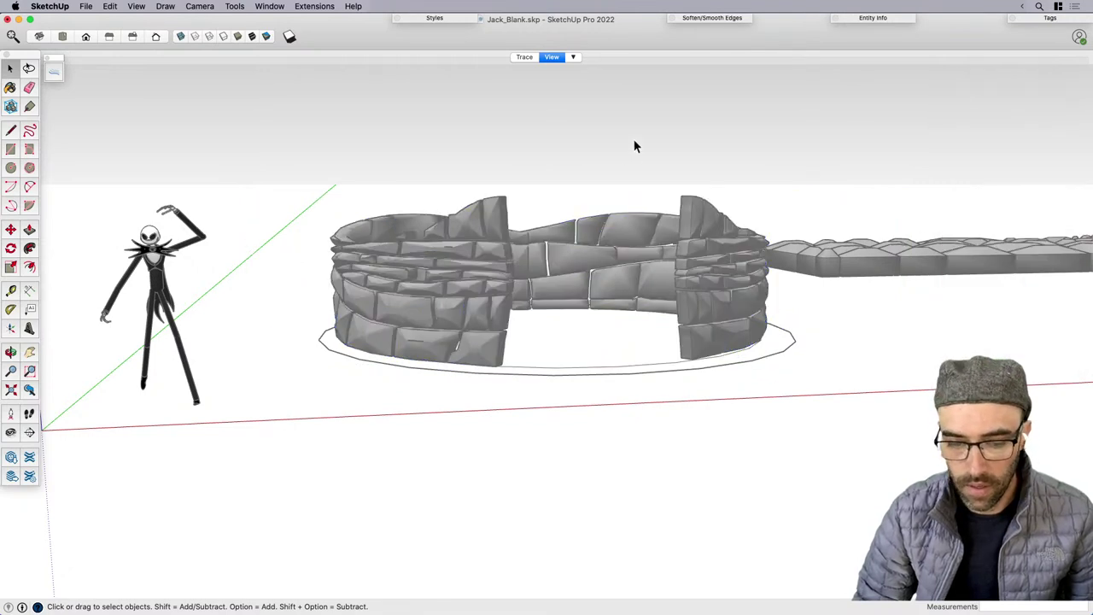
Open the circle group beneath the stone ring and offset its inner circle about 2 7/8" inward.
middle_drag(634, 146, 581, 366)
scroll(570, 240, up, 3)
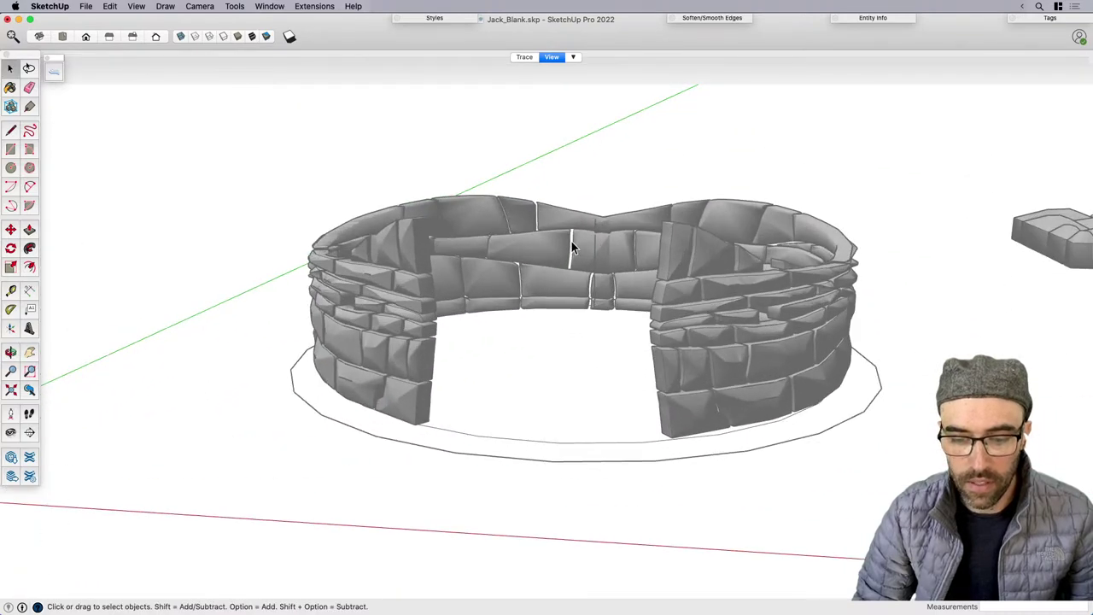
middle_drag(471, 357, 544, 445)
scroll(533, 425, down, 3)
scroll(569, 246, up, 5)
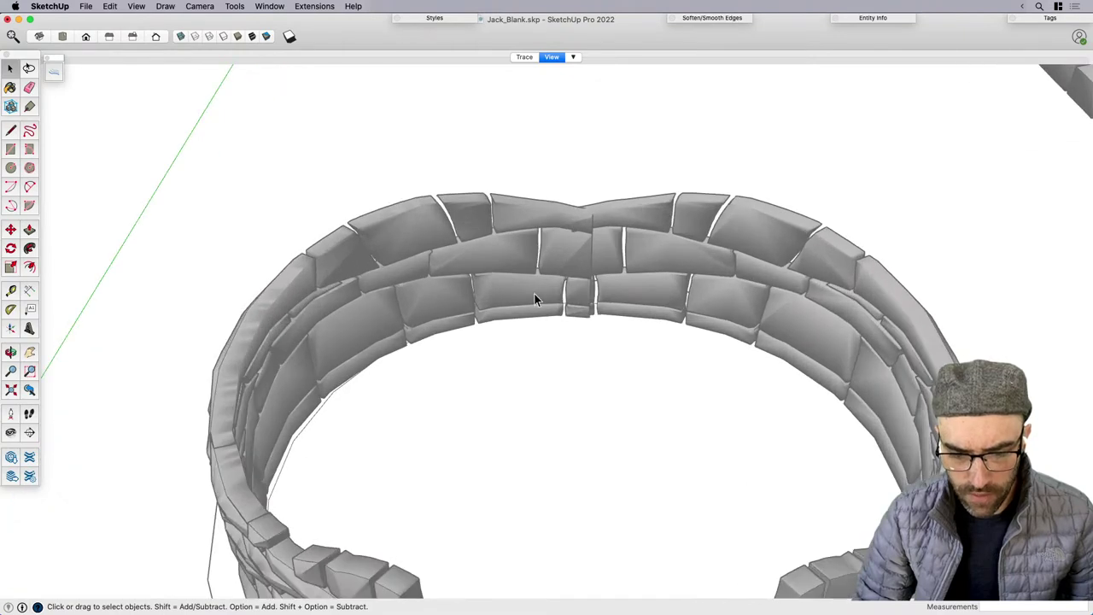
middle_drag(535, 294, 492, 401)
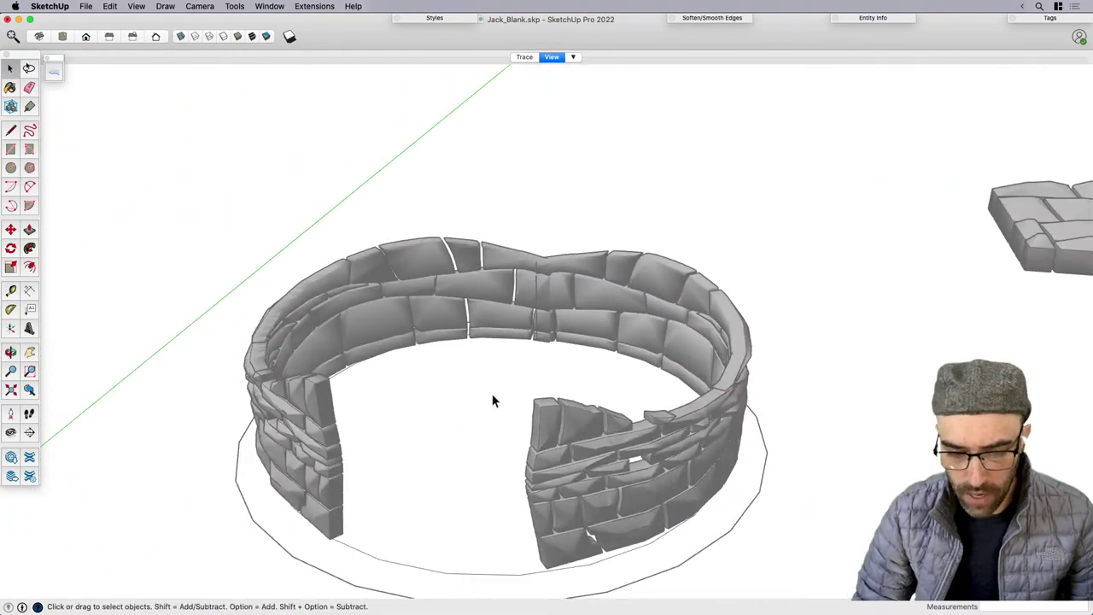
scroll(394, 540, up, 3)
double_click(393, 539)
scroll(410, 525, down, 3)
click(425, 510)
scroll(403, 508, up, 3)
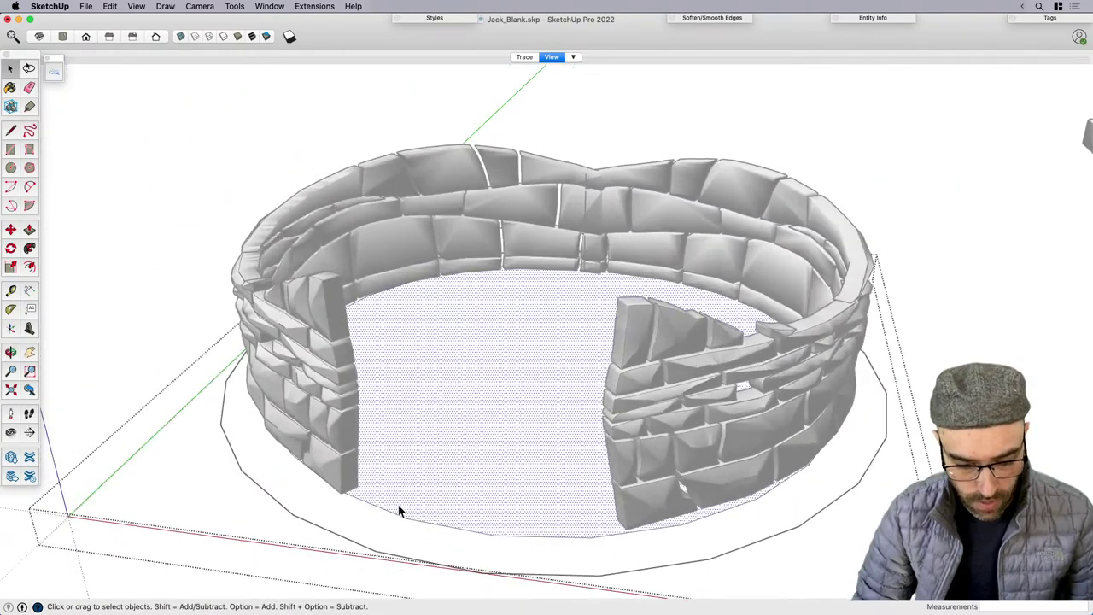
scroll(399, 510, up, 3)
key(f)
click(379, 511)
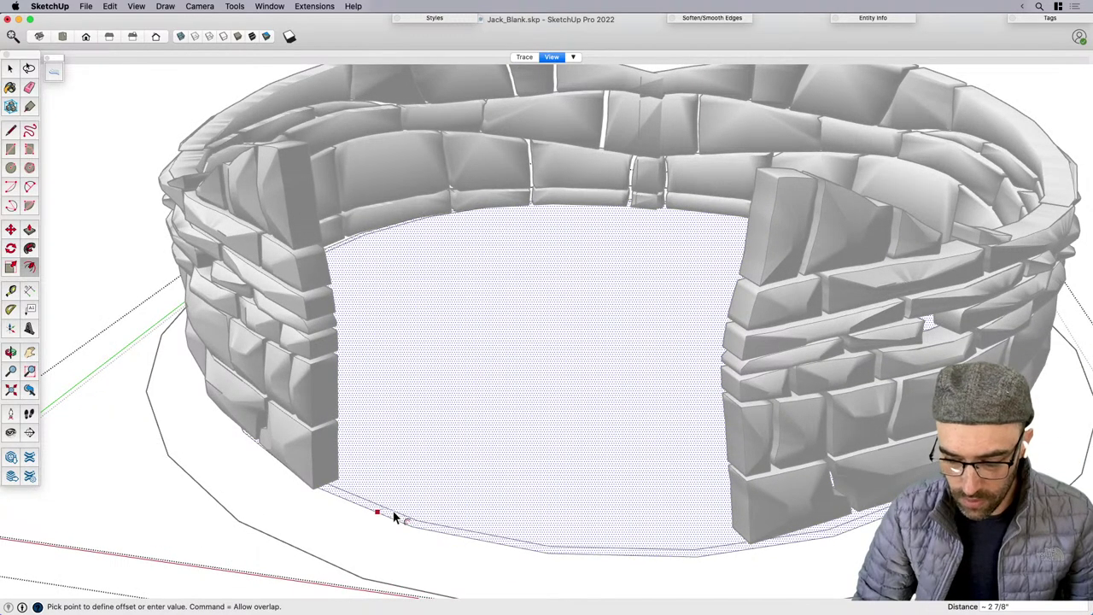
click(394, 512)
key(space)
Paste the narrow strip between the inner circle and its offset in place outside the circle group.
scroll(376, 500, up, 3)
click(376, 498)
scroll(375, 500, down, 6)
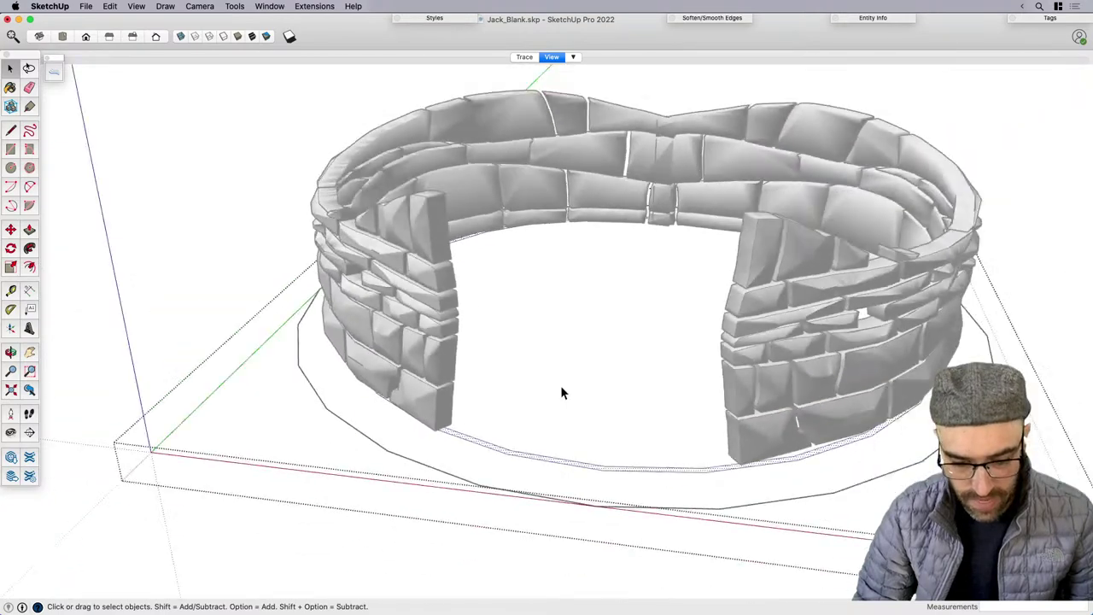
scroll(510, 453, up, 5)
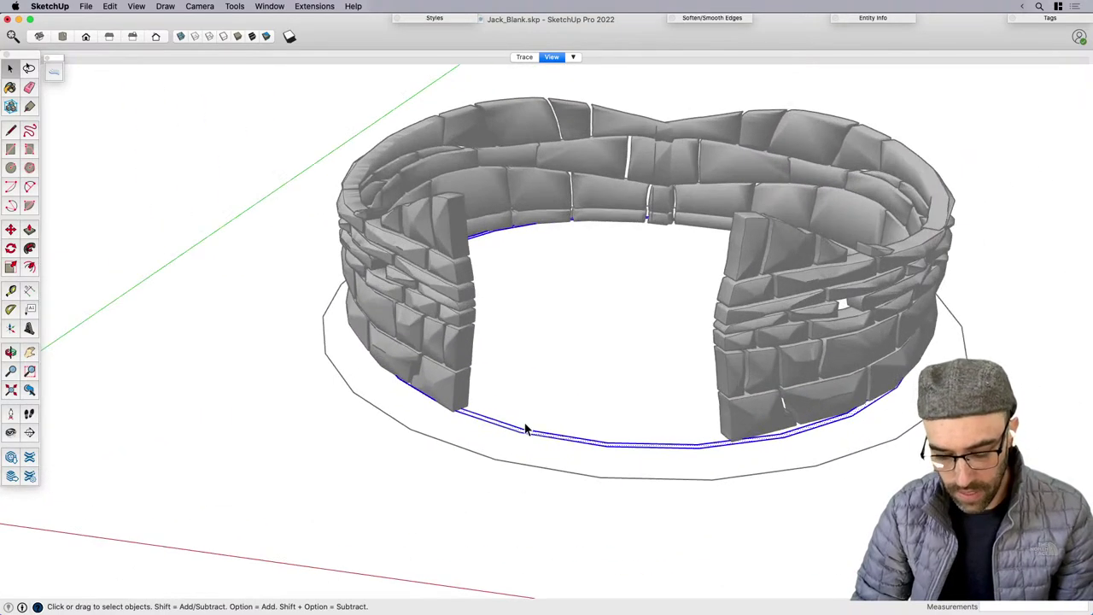
Extrude the narrow ring strip upward to a total height of 5' 4 1/2", forming a thin wall behind the stones.
key(p)
click(456, 418)
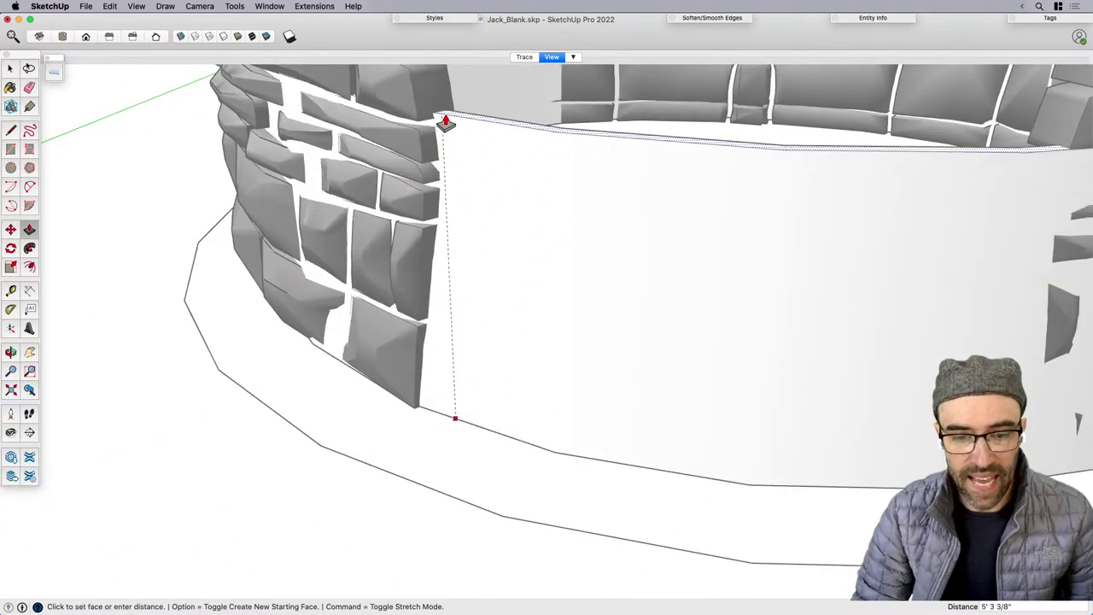
click(444, 117)
scroll(470, 239, down, 5)
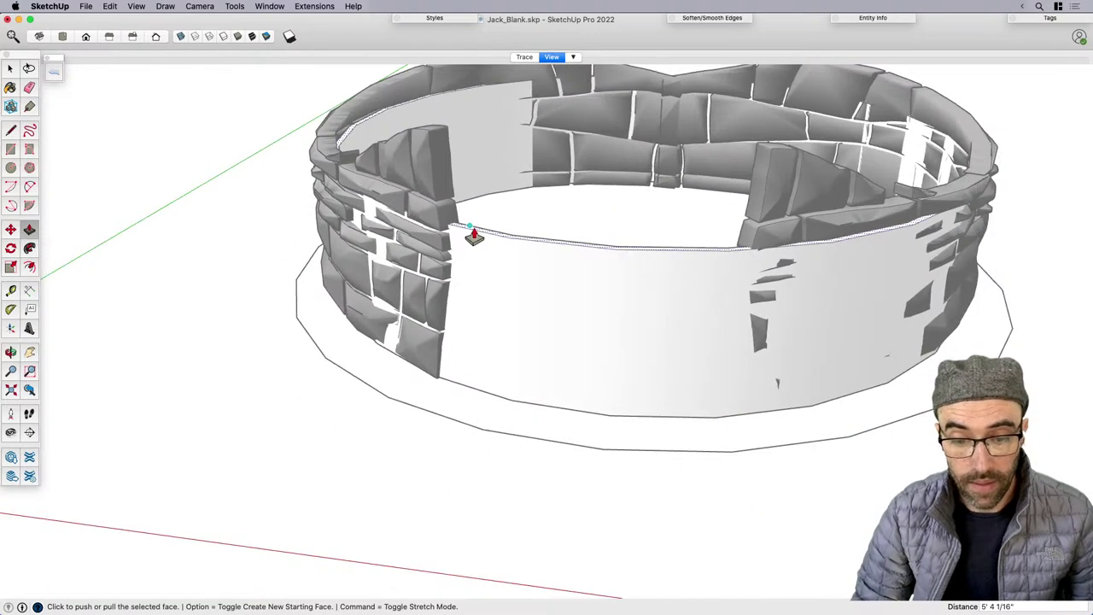
click(474, 236)
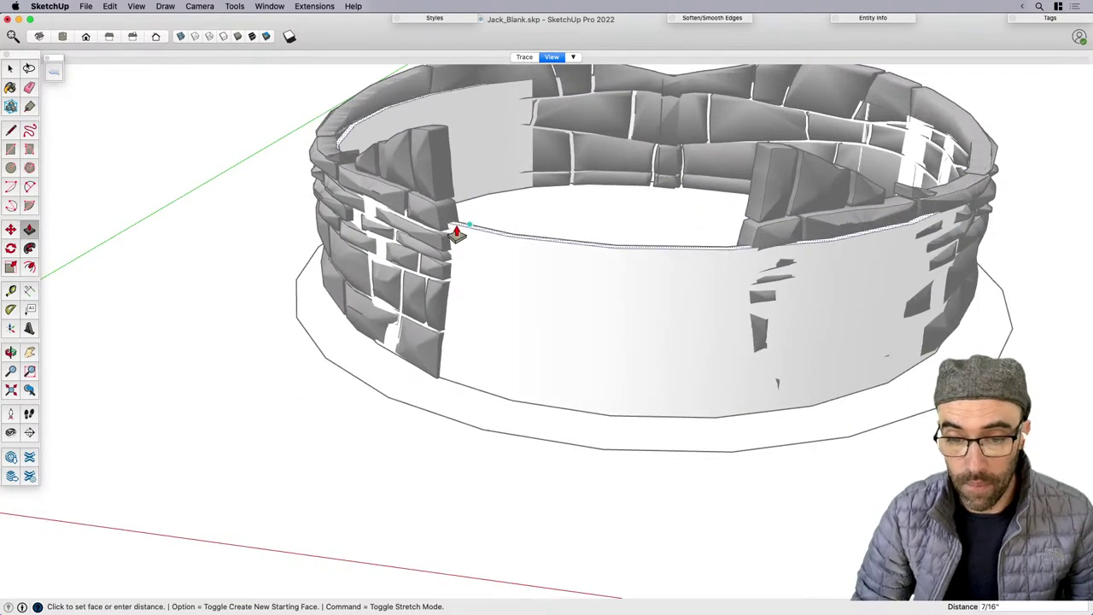
click(457, 228)
scroll(457, 231, down, 2)
middle_drag(523, 308, 533, 372)
key(space)
scroll(508, 311, up, 3)
key(l)
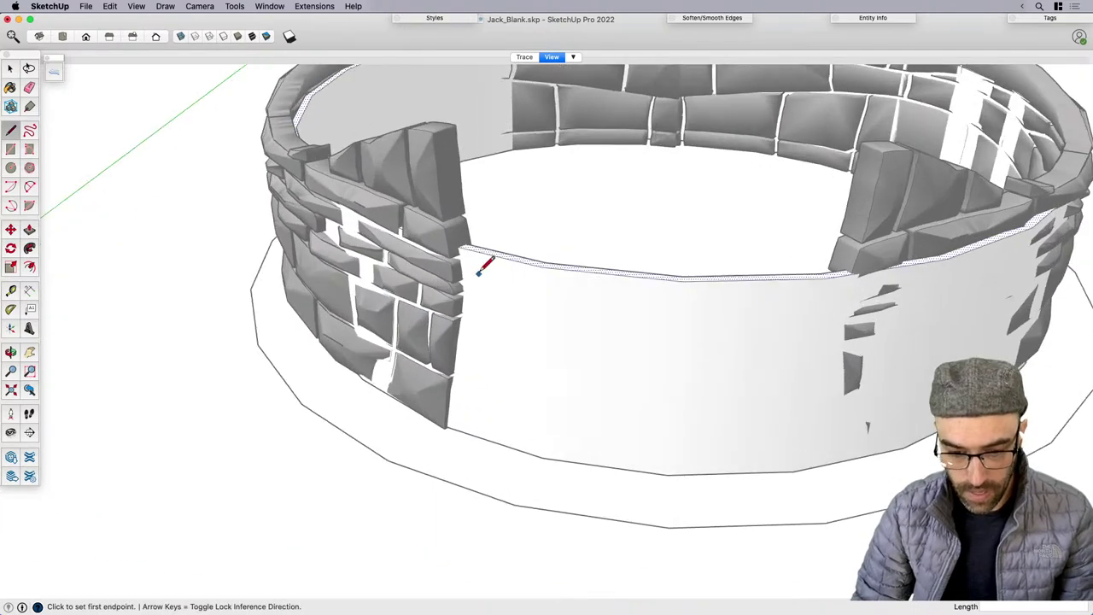
click(480, 247)
key(space)
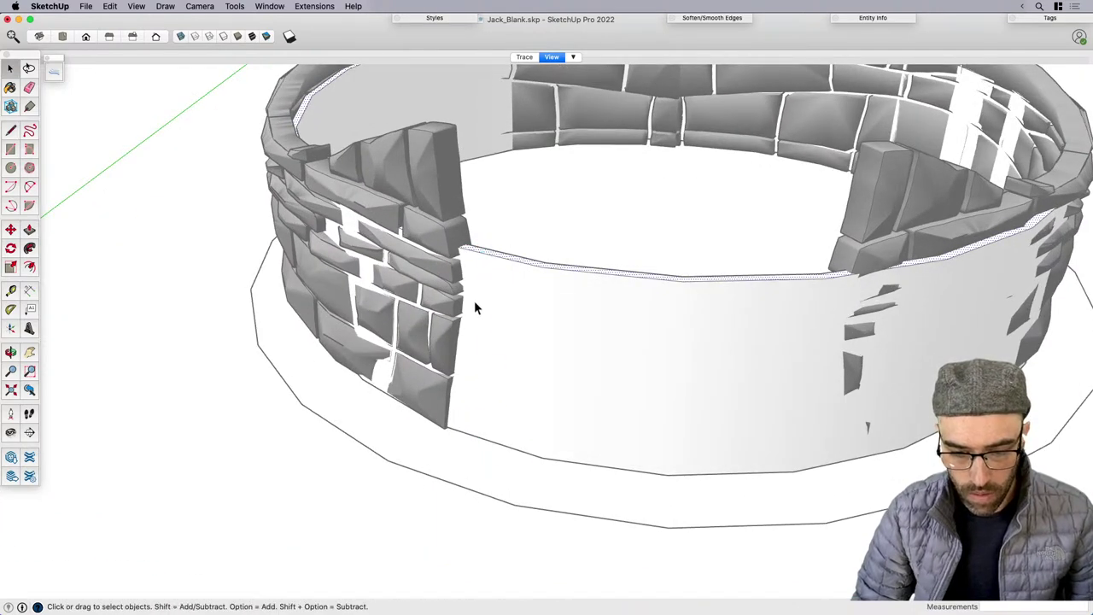
Draw a line across the thin wall's top face at each side of the stone ring's front opening.
scroll(429, 439, up, 8)
key(l)
click(416, 402)
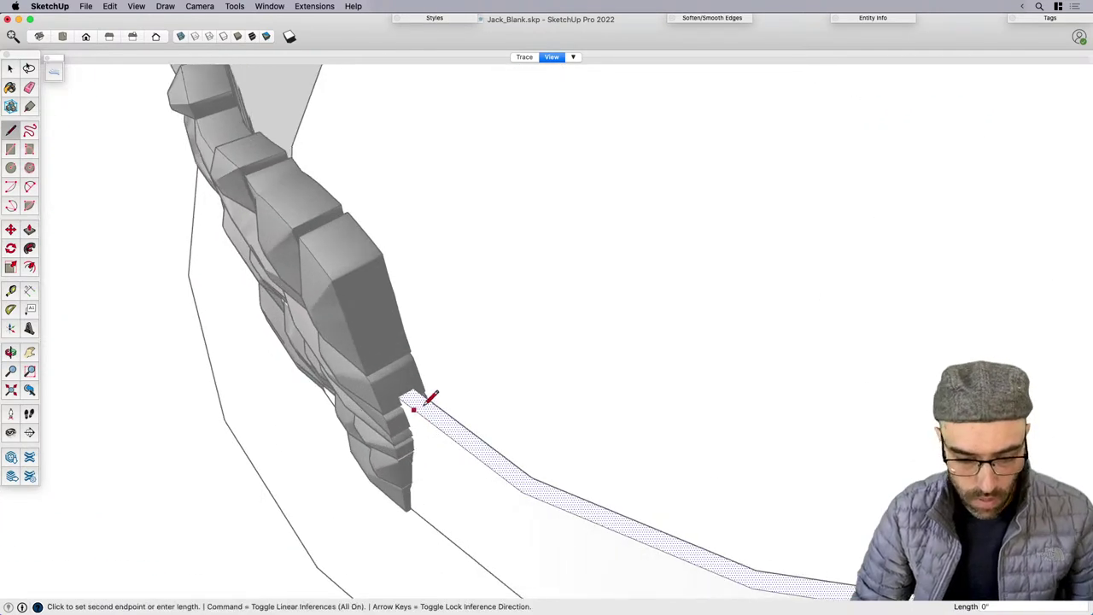
key(space)
scroll(413, 340, down, 3)
scroll(816, 525, up, 5)
key(l)
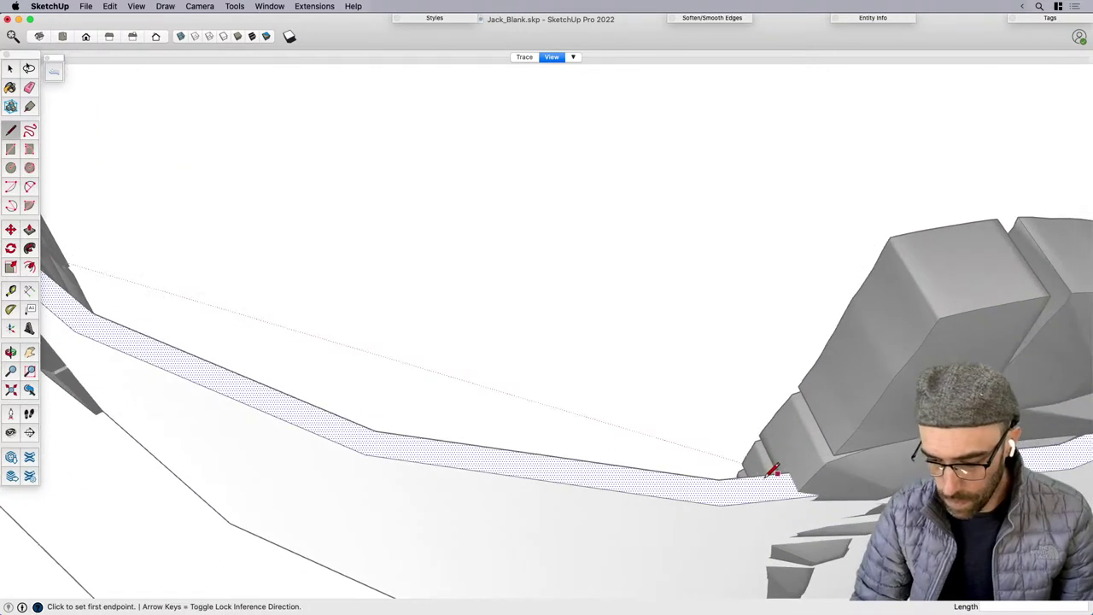
click(777, 474)
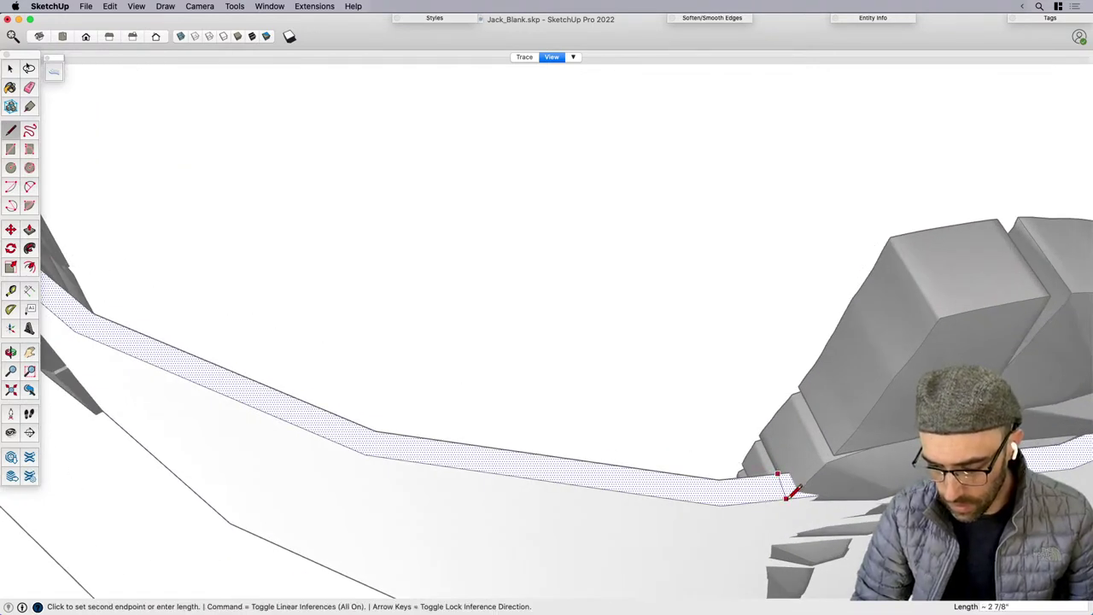
click(786, 497)
key(space)
Push the thin wall's top face between the two lines down 5' 4 1/2" to clear the front opening.
scroll(705, 431, down, 3)
scroll(711, 451, down, 1)
key(p)
click(688, 453)
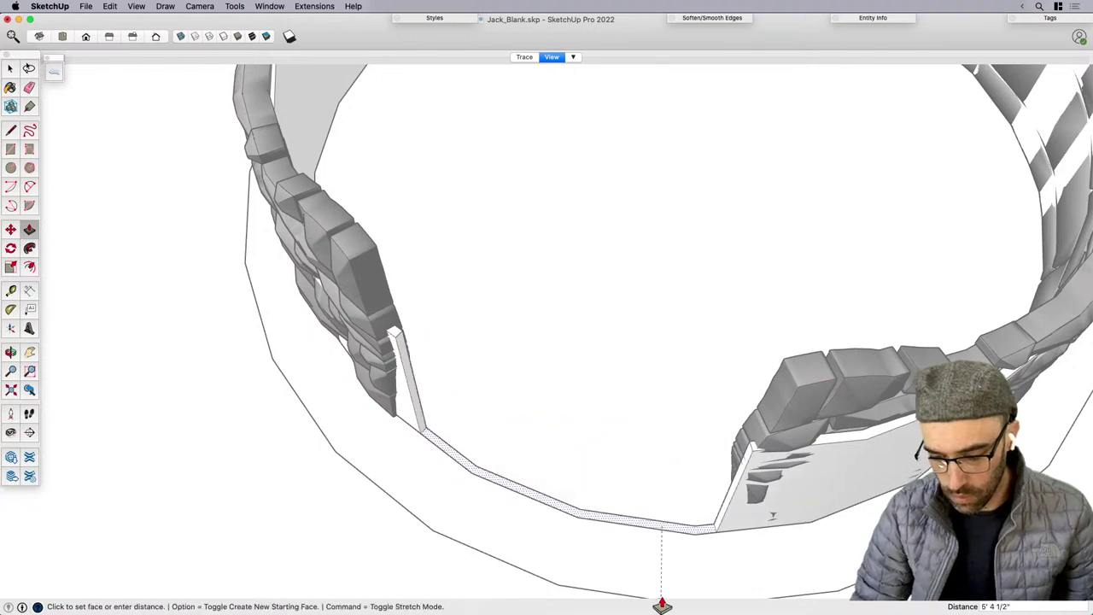
click(661, 603)
key(e)
drag(563, 588, 591, 482)
key(super+z)
scroll(599, 460, down, 3)
key(space)
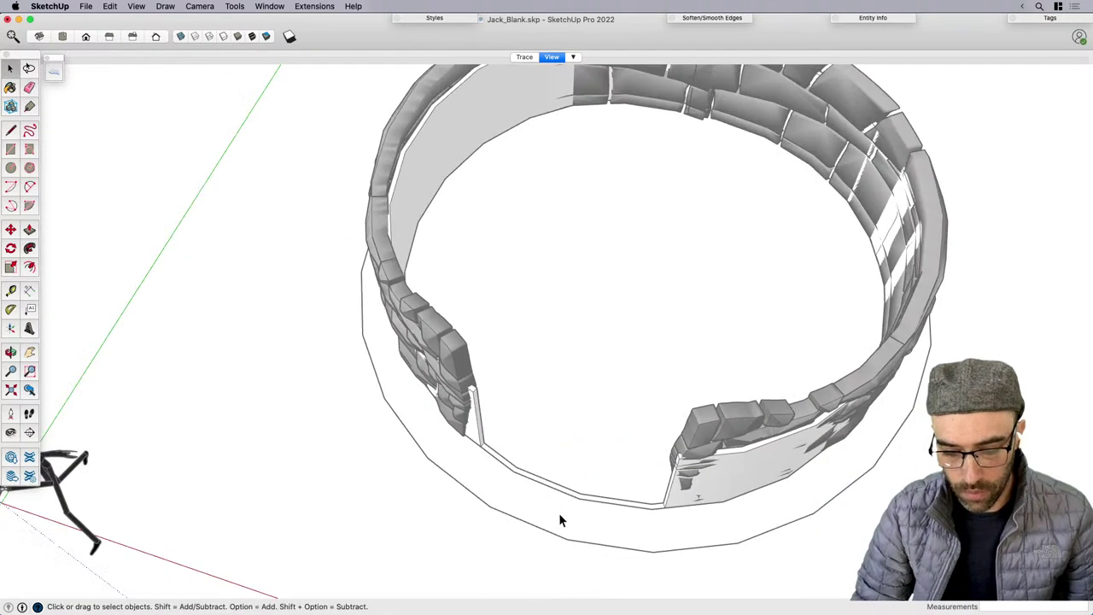
Try to move the thin wall's end face at the opening back toward the adjoining stones.
click(559, 512)
middle_drag(493, 487, 645, 454)
drag(645, 453, 594, 453)
key(space)
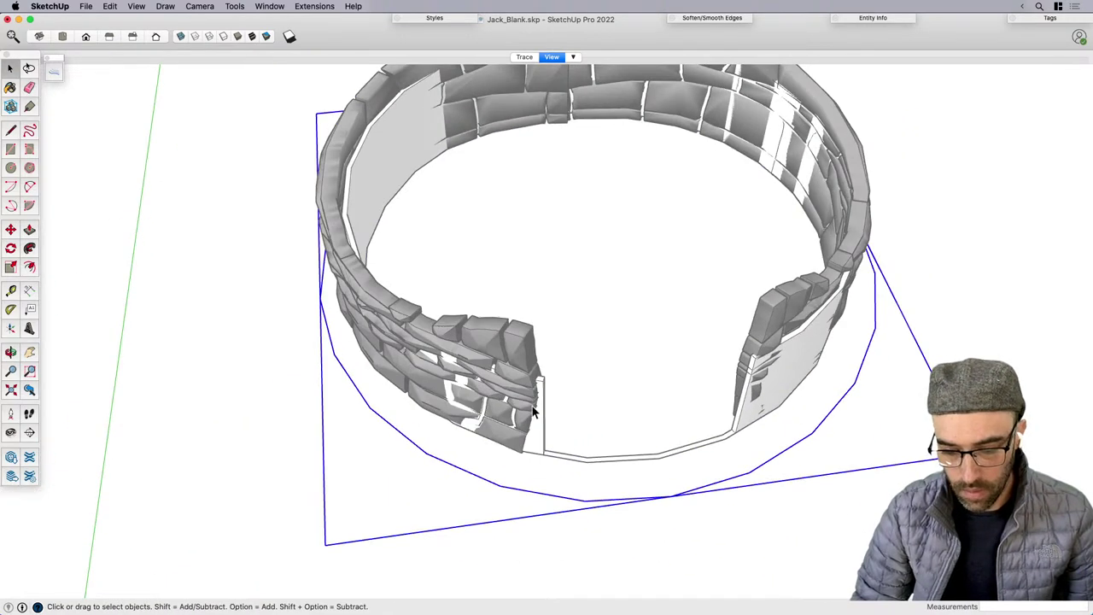
middle_drag(533, 412, 624, 393)
scroll(527, 425, up, 3)
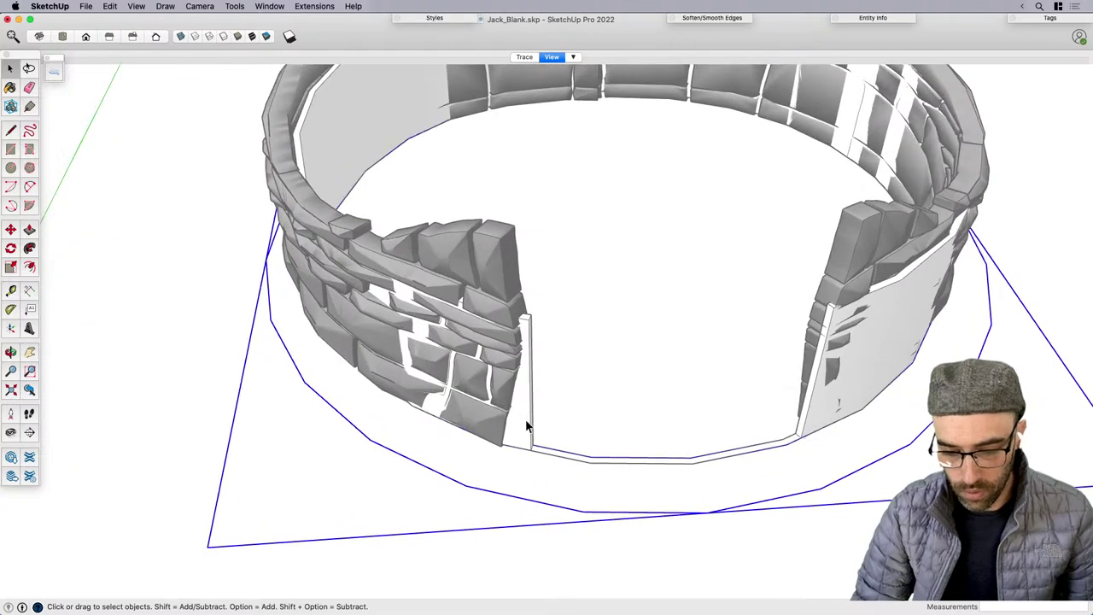
drag(552, 490, 554, 487)
key(m)
click(547, 481)
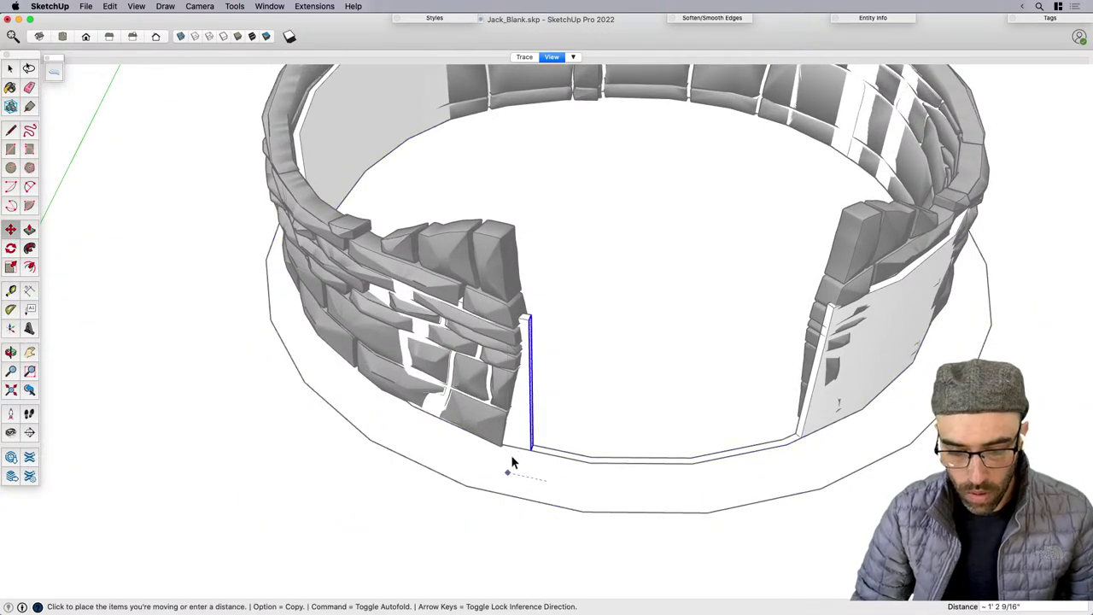
key(space)
Group all connected geometry of the thin wall and open the new group for editing.
scroll(516, 439, down, 3)
triple_click(525, 425)
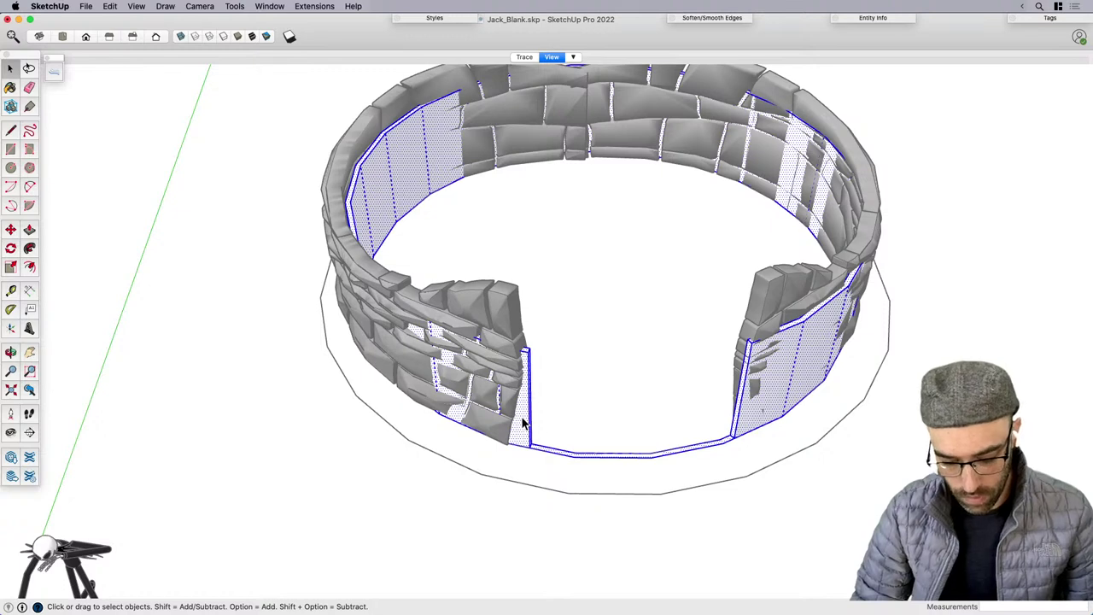
key(super+g)
double_click(525, 409)
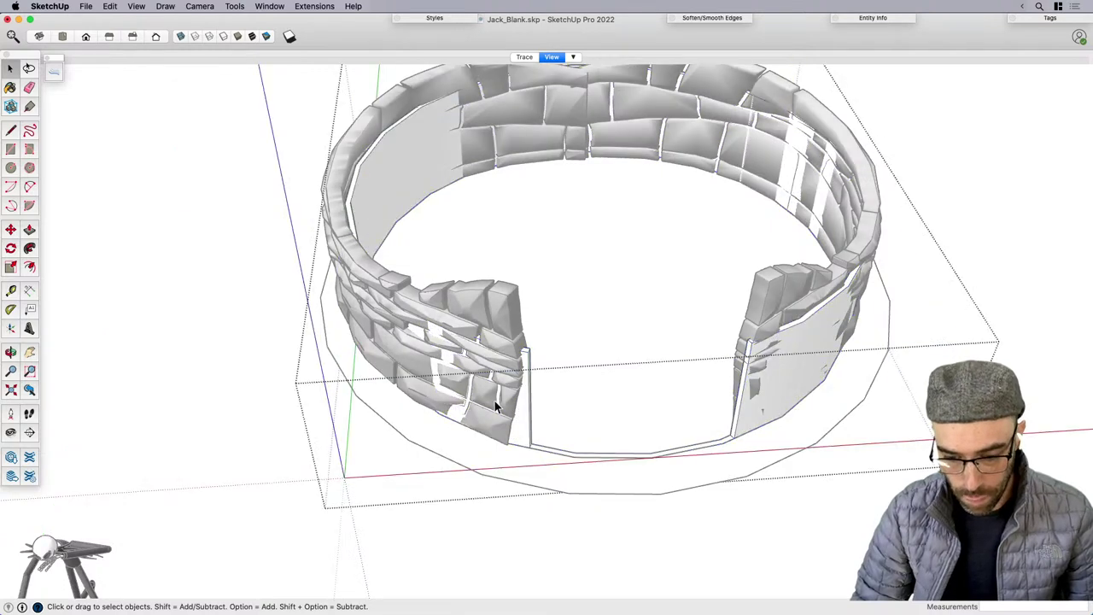
Delete the thin wall's leftover strip along the base of the front opening and leave the group.
scroll(495, 402, down, 2)
drag(492, 408, 740, 488)
key(super+g)
key(Delete)
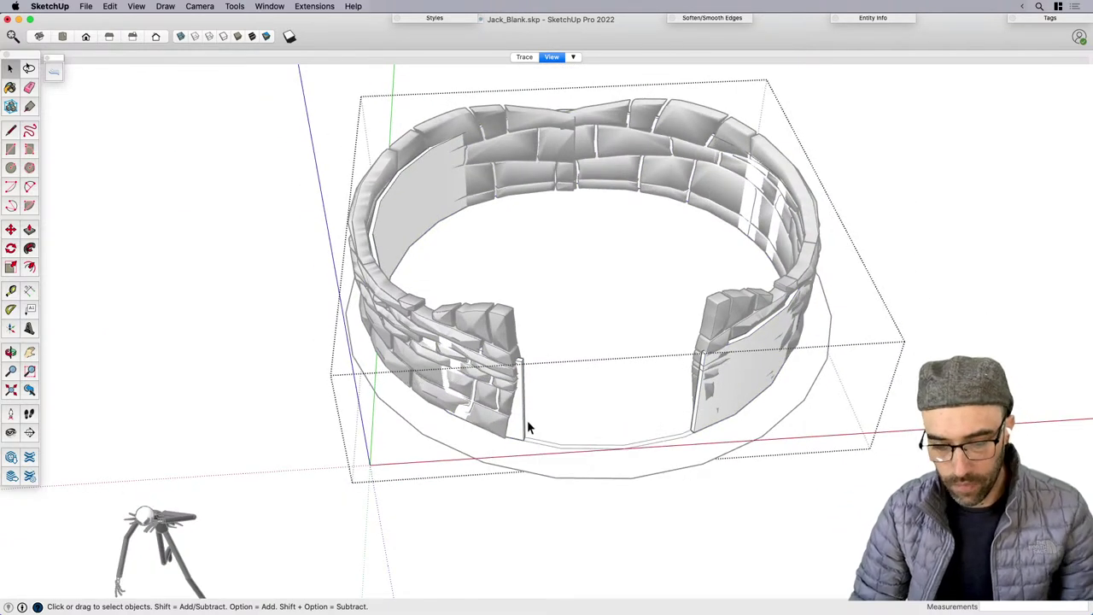
key(Escape)
Turn on X-ray display and scale the thin wall group along the green axis to fit behind the stones.
key(s)
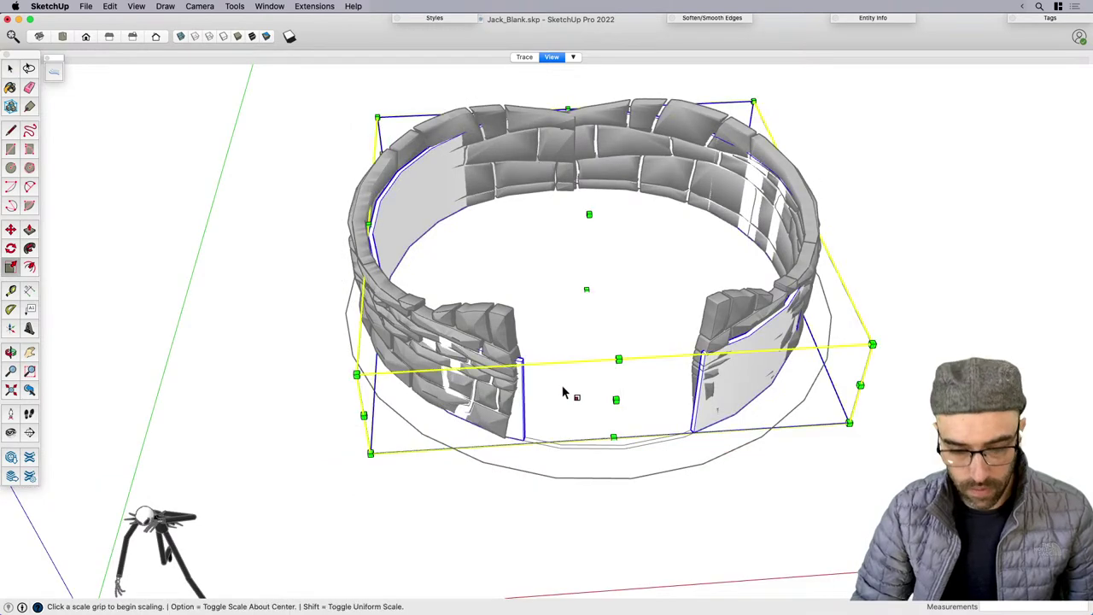
middle_drag(338, 333, 398, 327)
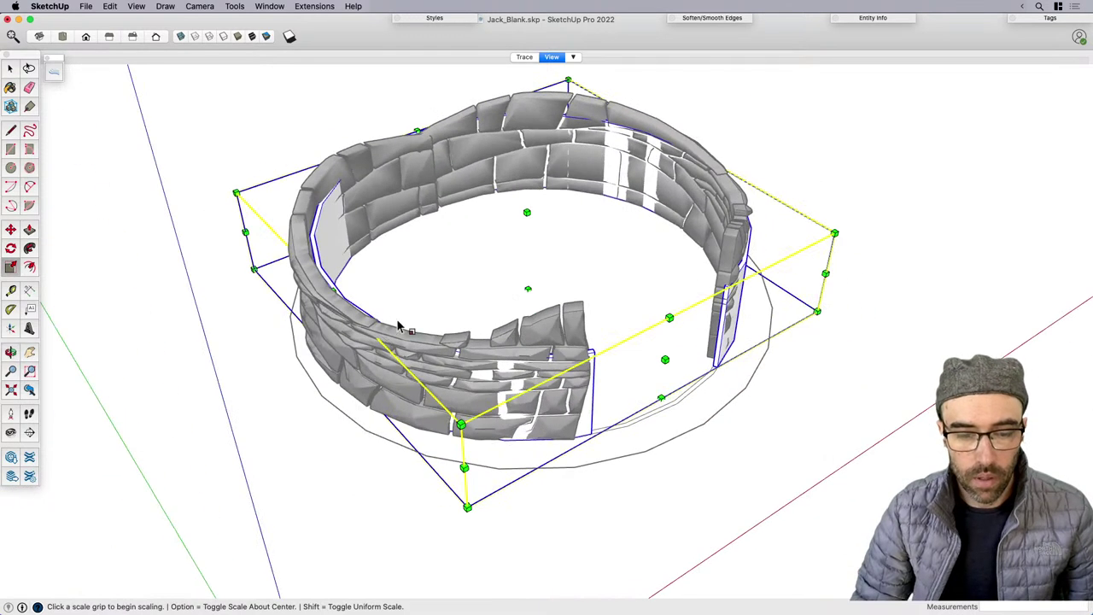
click(183, 37)
drag(339, 334, 326, 338)
middle_drag(858, 255, 585, 293)
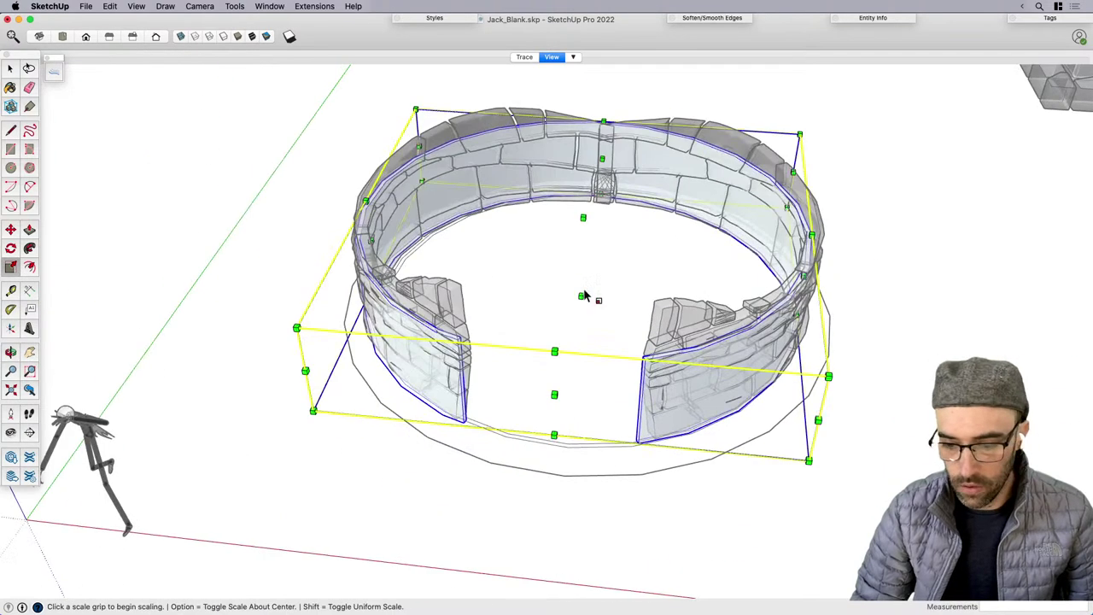
click(804, 276)
key(Escape)
middle_drag(647, 237, 686, 313)
click(686, 315)
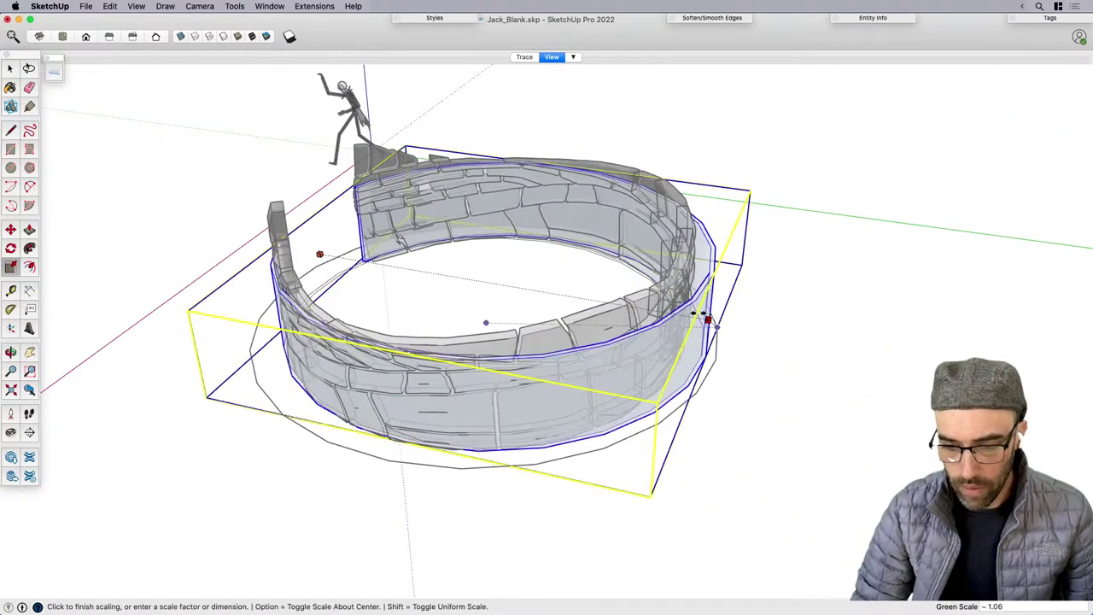
click(687, 313)
scroll(687, 313, down, 2)
middle_drag(511, 377, 715, 343)
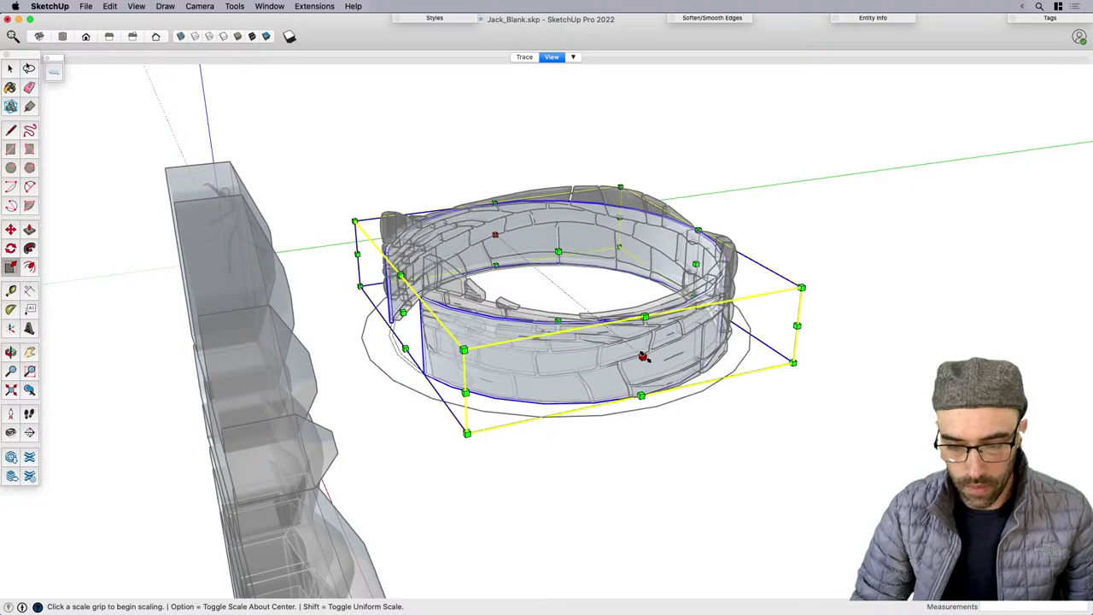
Scale the thin wall group along the red axis by about 1.00, deselect it and turn off X-ray display.
click(643, 357)
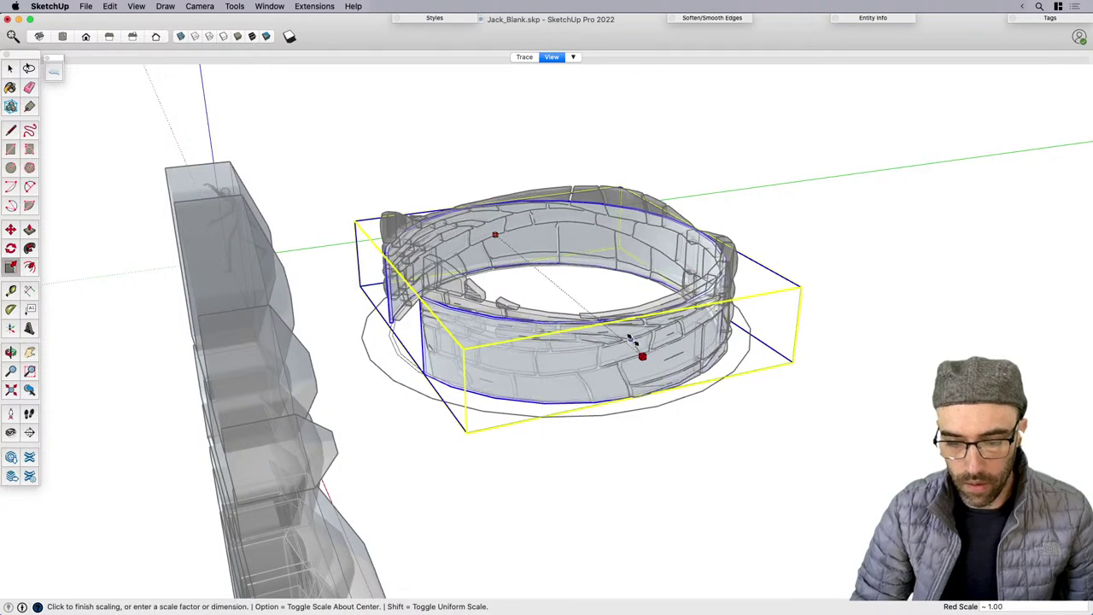
click(632, 340)
key(space)
click(367, 133)
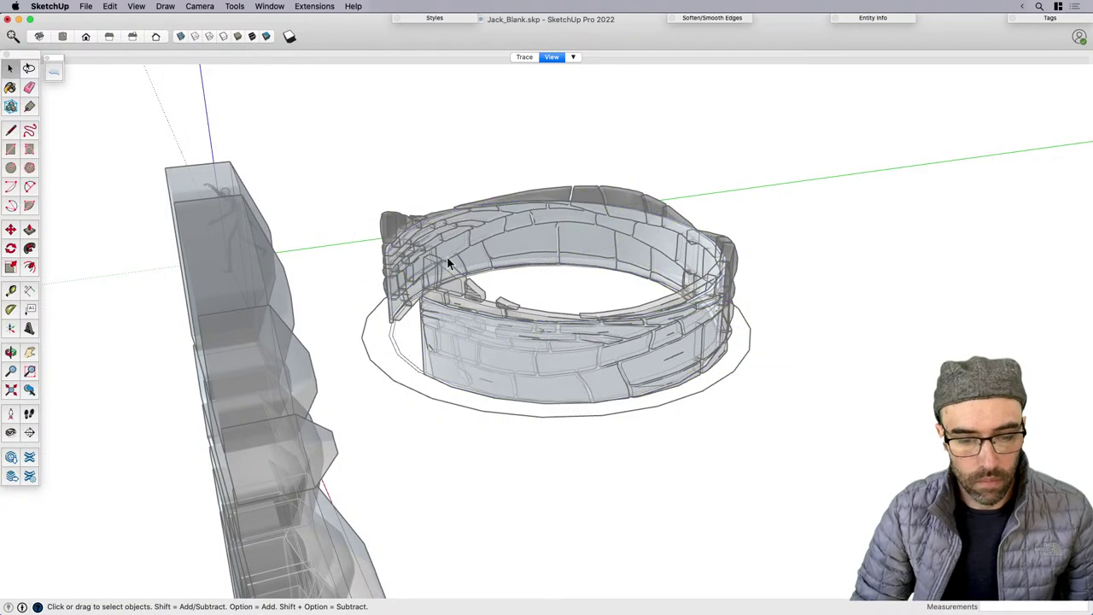
click(183, 36)
Scale the thin wall group along the green axis by 0.98.
middle_drag(424, 349, 675, 326)
click(523, 337)
key(s)
click(675, 327)
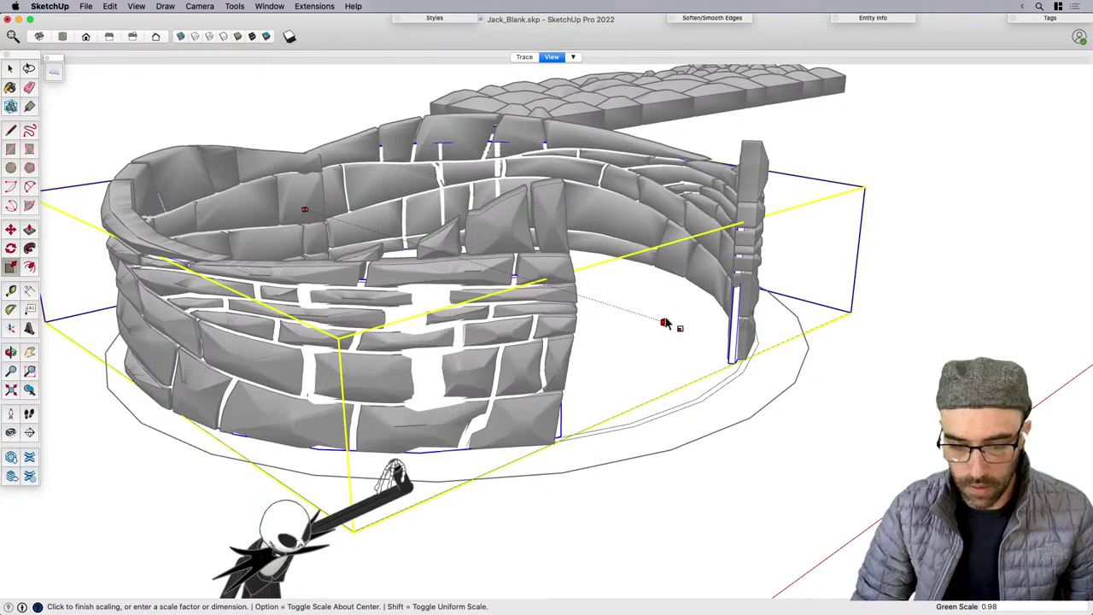
click(665, 323)
middle_drag(659, 320, 587, 336)
key(space)
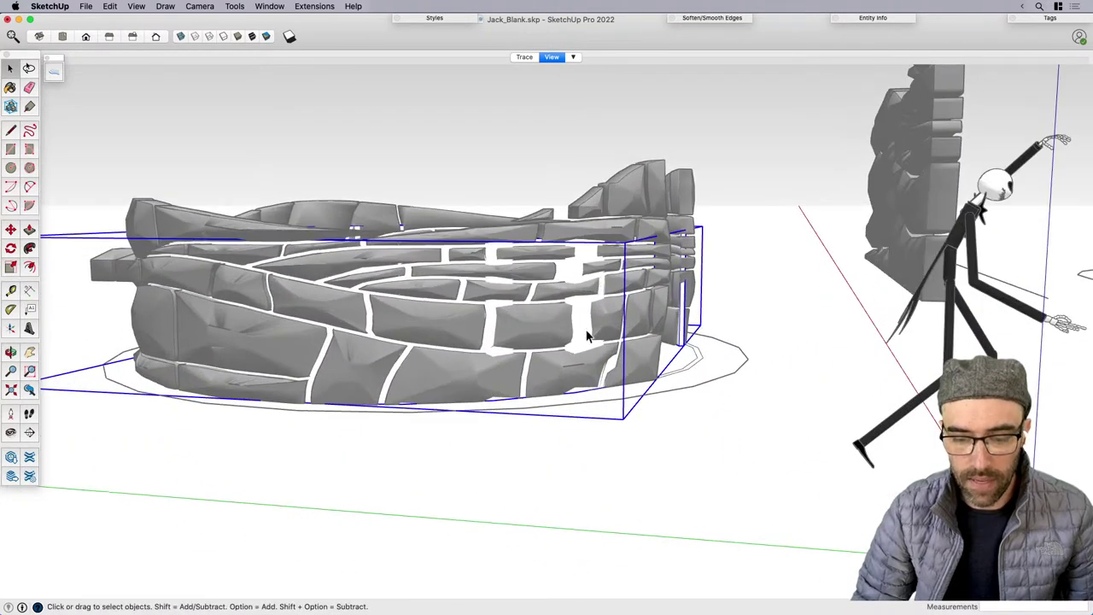
Paint the thin wall group Silver so the gaps between stones are filled, and close the Colors window.
key(b)
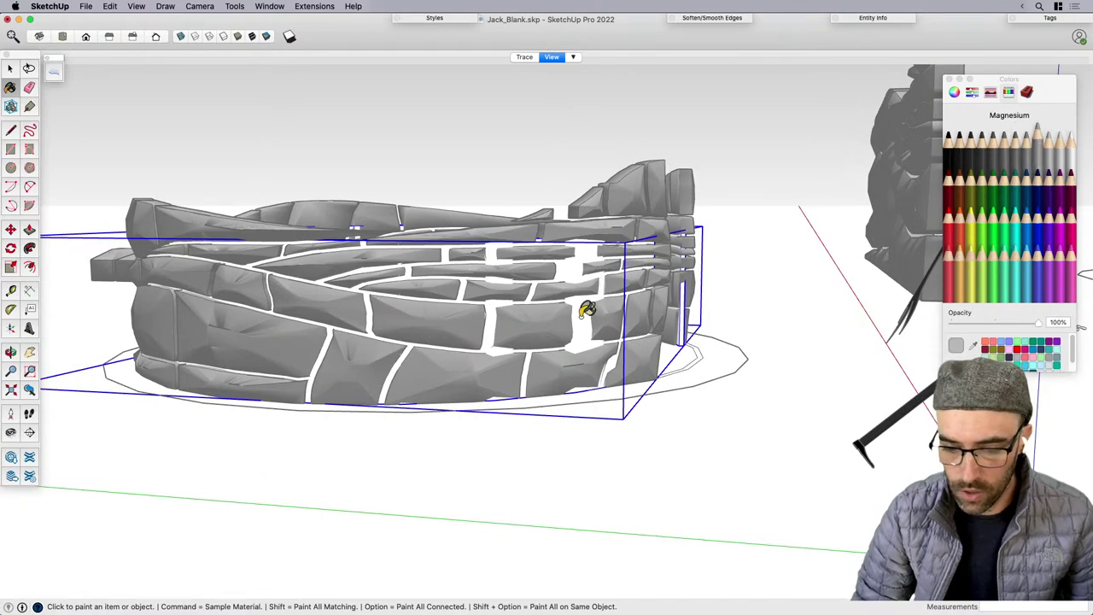
click(584, 311)
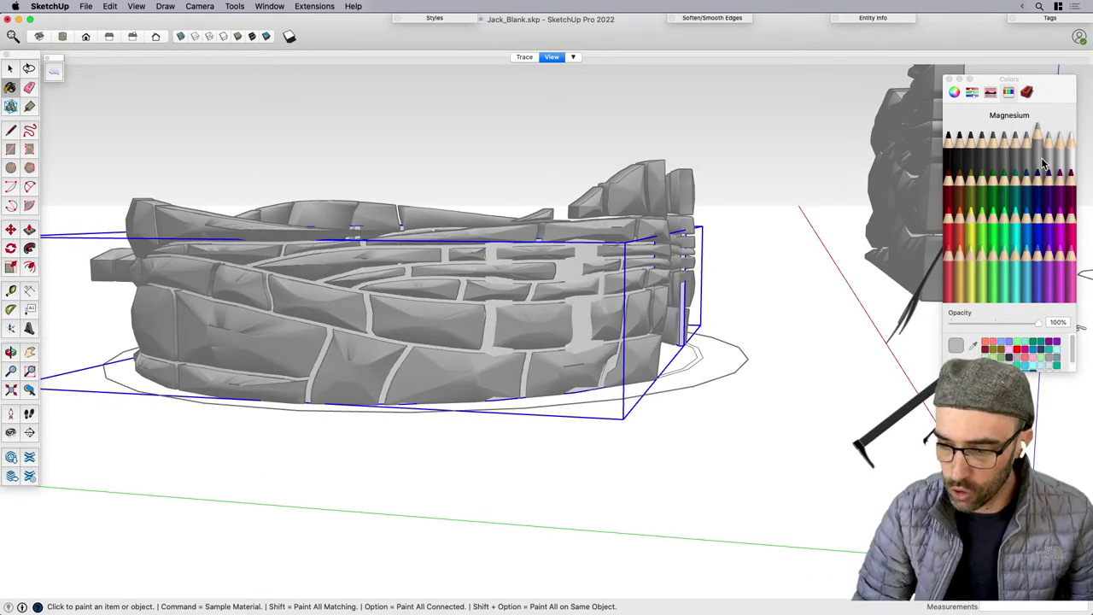
key(super+z)
mouse_move(598, 311)
middle_down()
mouse_move(764, 281)
mouse_move(603, 287)
mouse_move(515, 320)
mouse_move(325, 344)
mouse_move(417, 314)
mouse_move(320, 269)
middle_up()
scroll(398, 314, down, 2)
click(676, 310)
drag(237, 195, 236, 194)
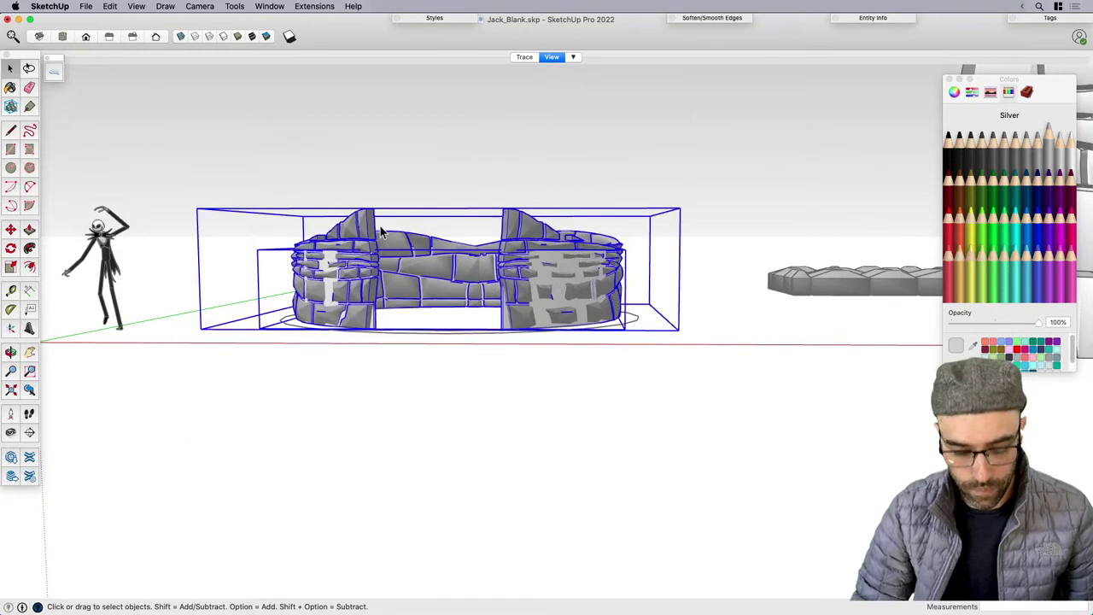
middle_drag(381, 233, 398, 369)
scroll(461, 342, up, 3)
middle_drag(481, 330, 648, 369)
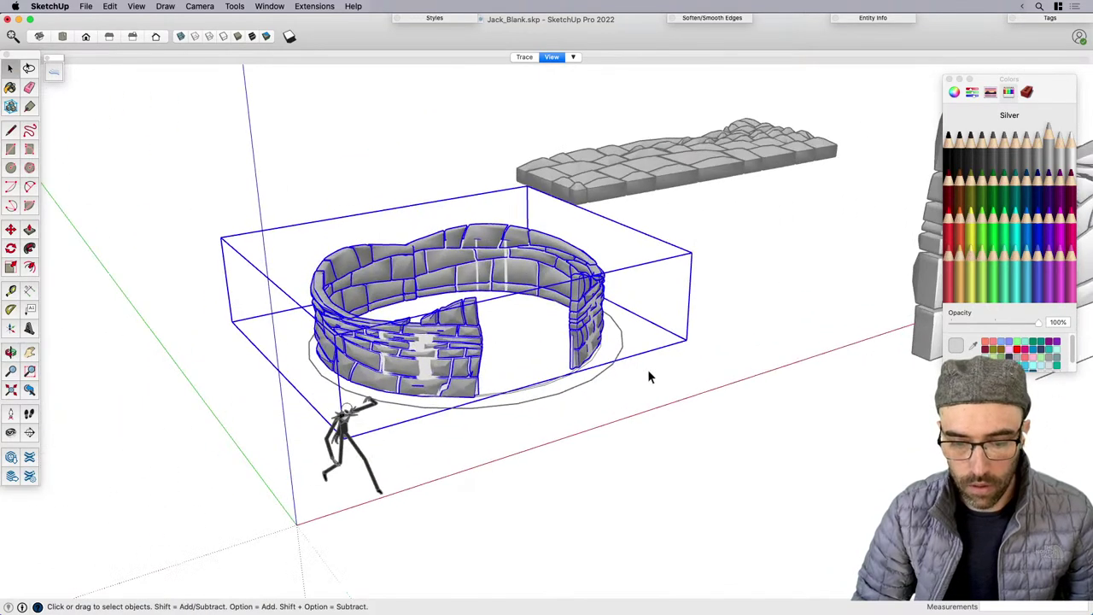
click(648, 369)
click(950, 79)
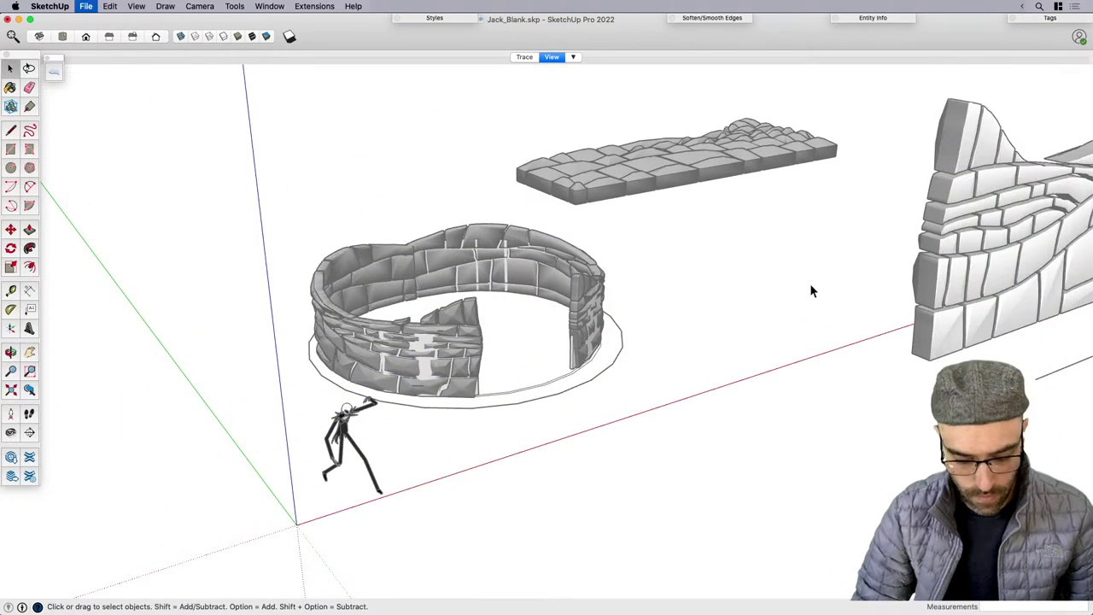
Delete the spare upright stone wall and the flat stone slab beside the ring.
scroll(620, 313, down, 2)
scroll(620, 316, down, 3)
click(787, 280)
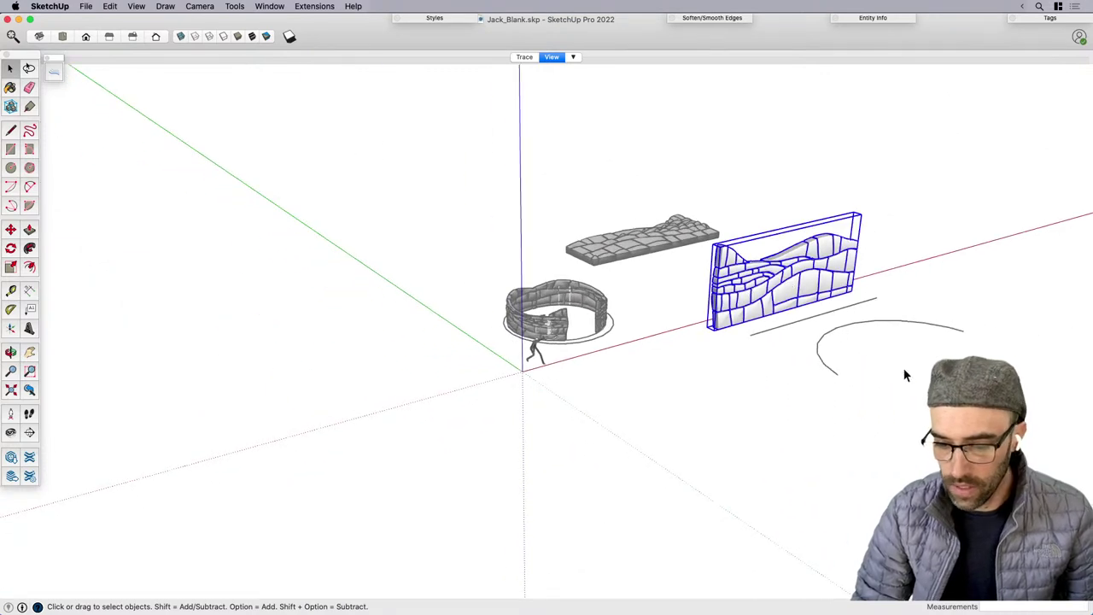
key(Delete)
click(679, 252)
key(Delete)
scroll(587, 306, up, 5)
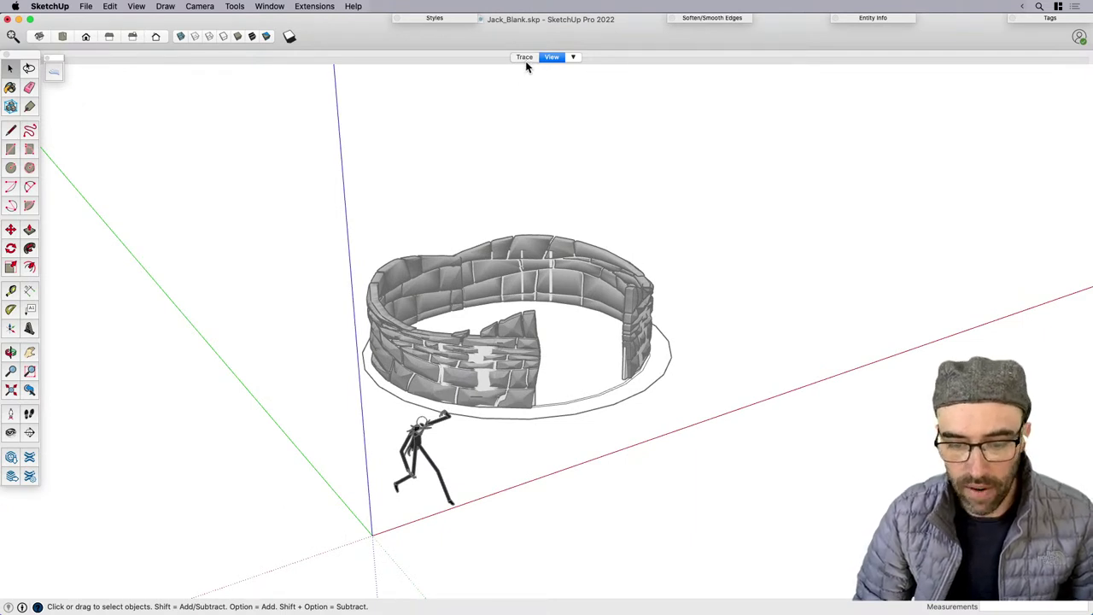
Examine the house and staircase photos on the Trace scene's reference board, and return to the View scene.
click(525, 60)
click(658, 320)
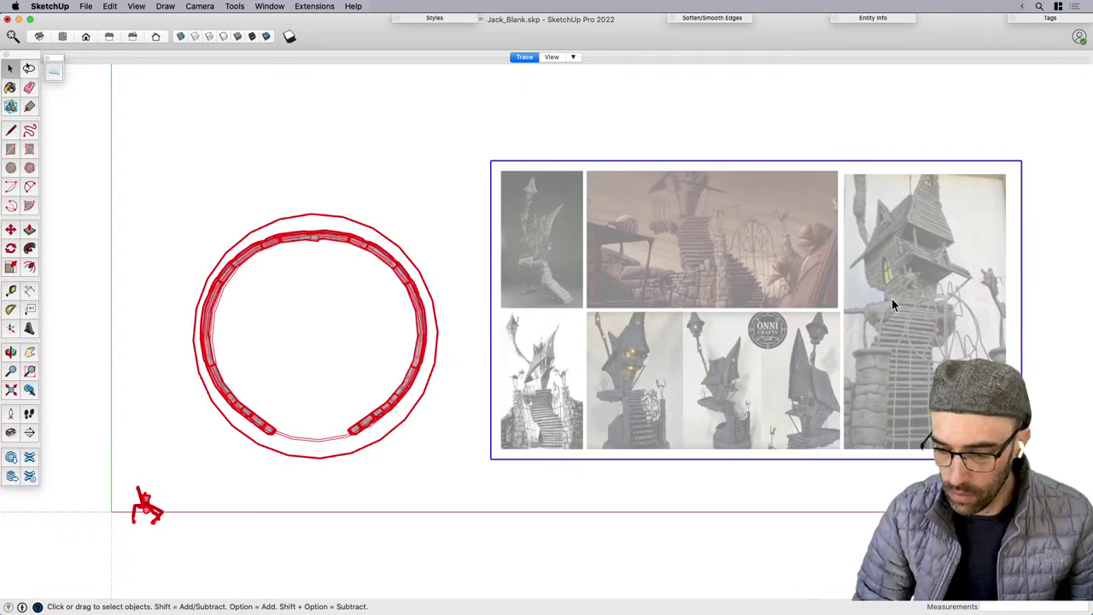
scroll(686, 431, up, 10)
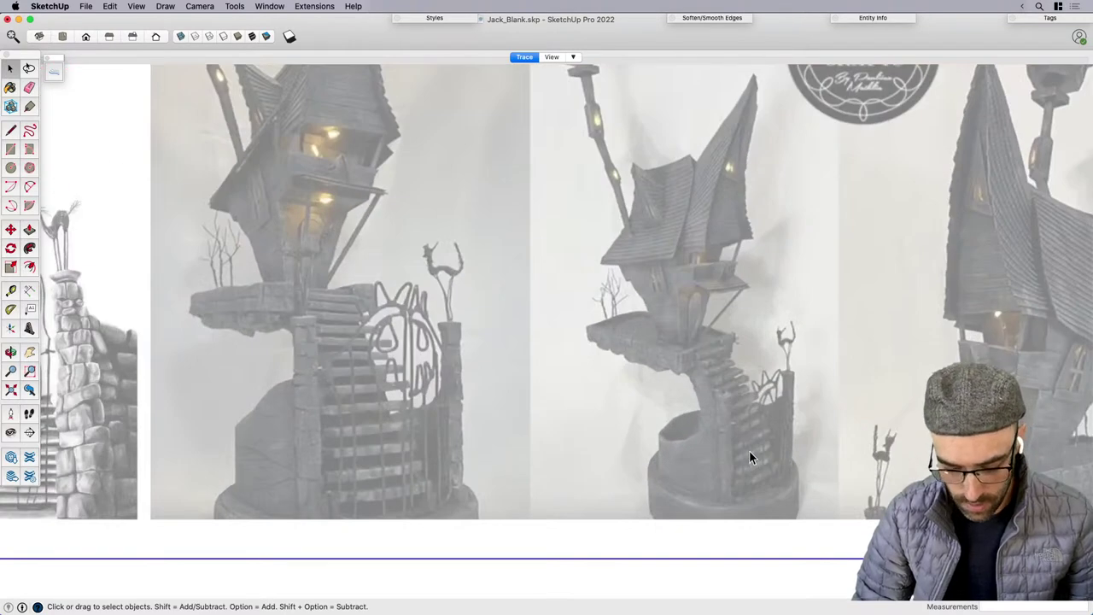
shift+middle_drag(749, 455, 695, 353)
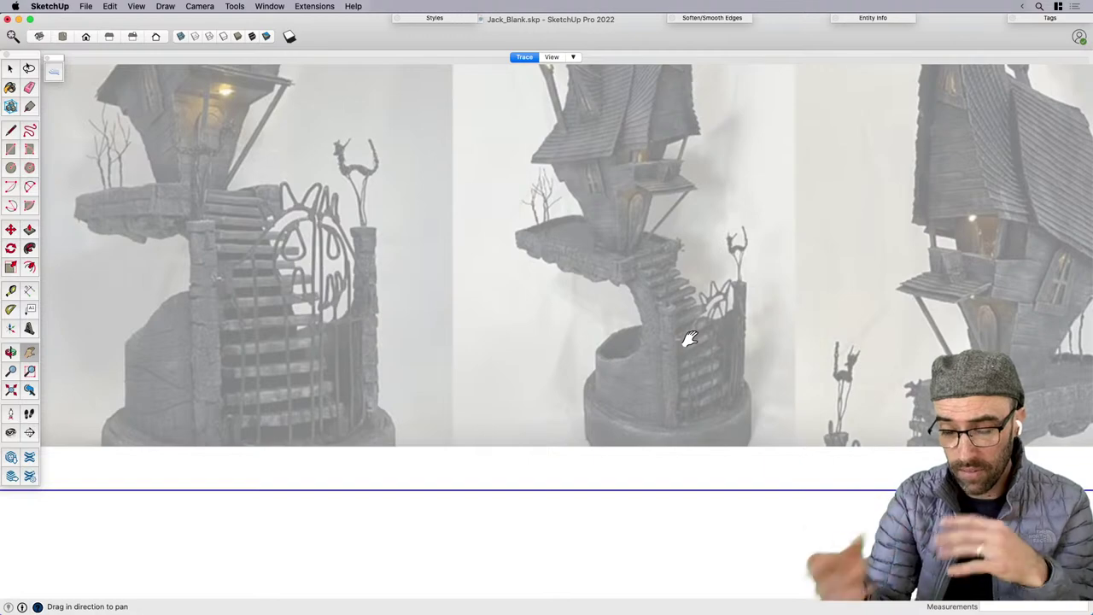
scroll(694, 353, down, 5)
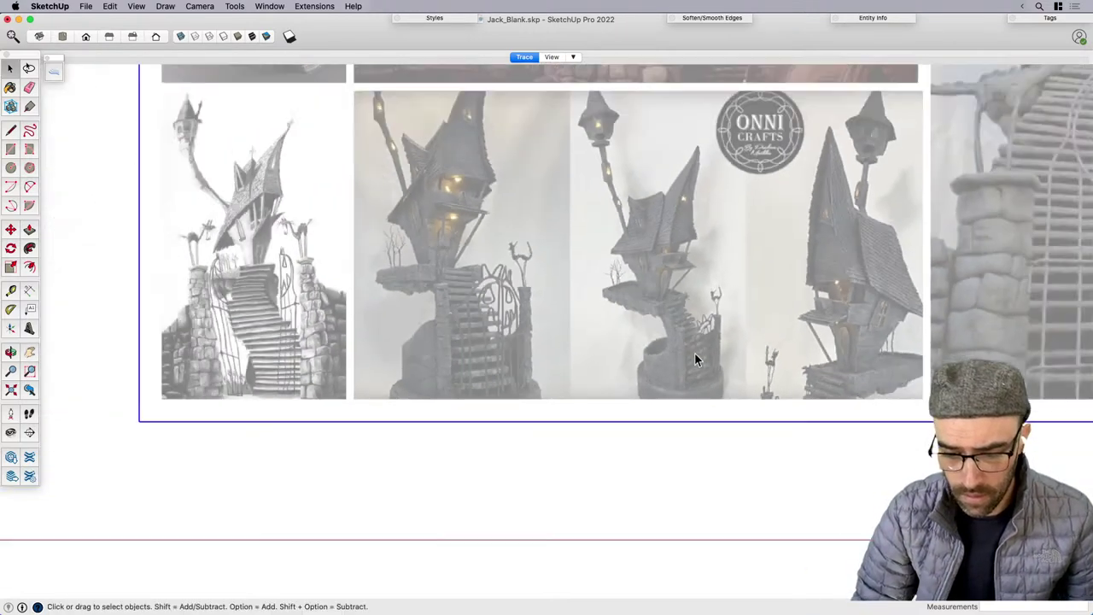
click(552, 57)
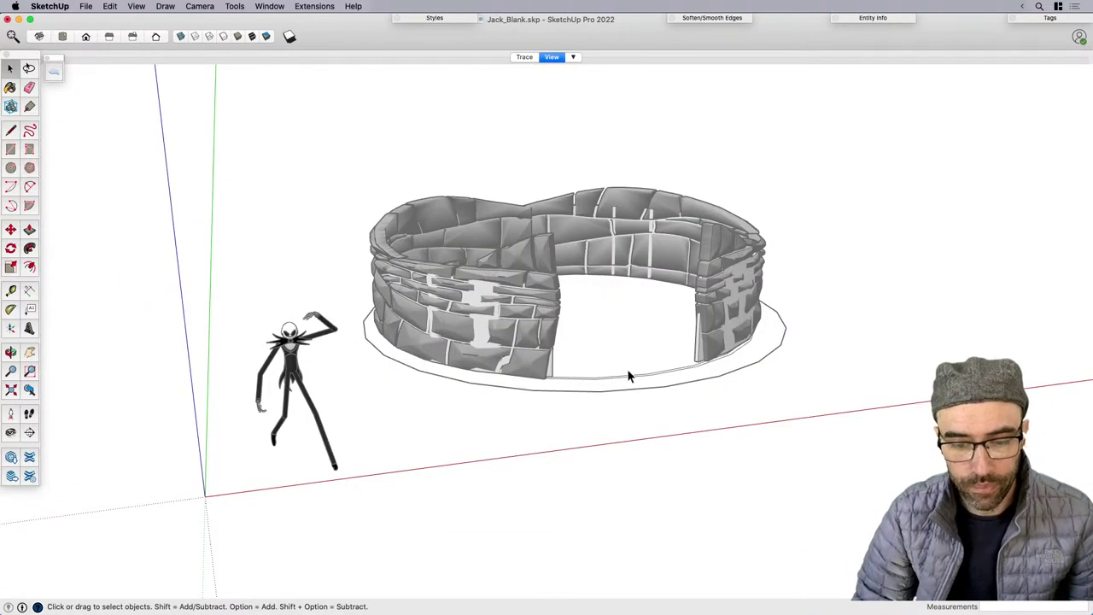
Draw a rectangle about 10' 11" by 6' 9" on the ground in the middle of the stone ring.
middle_drag(630, 374, 564, 366)
scroll(506, 406, up, 2)
key(r)
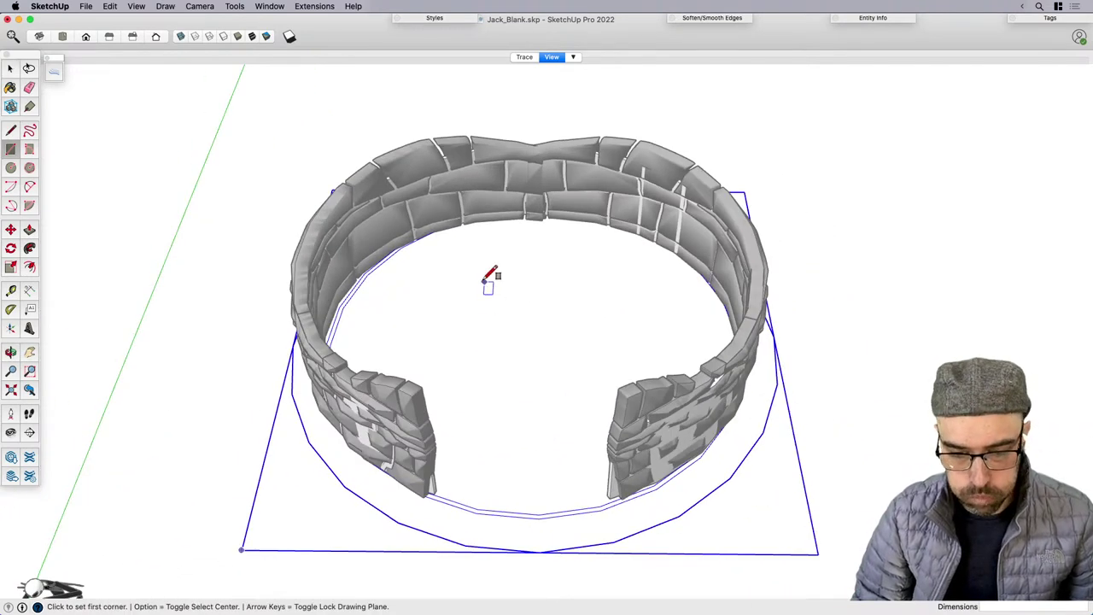
click(483, 268)
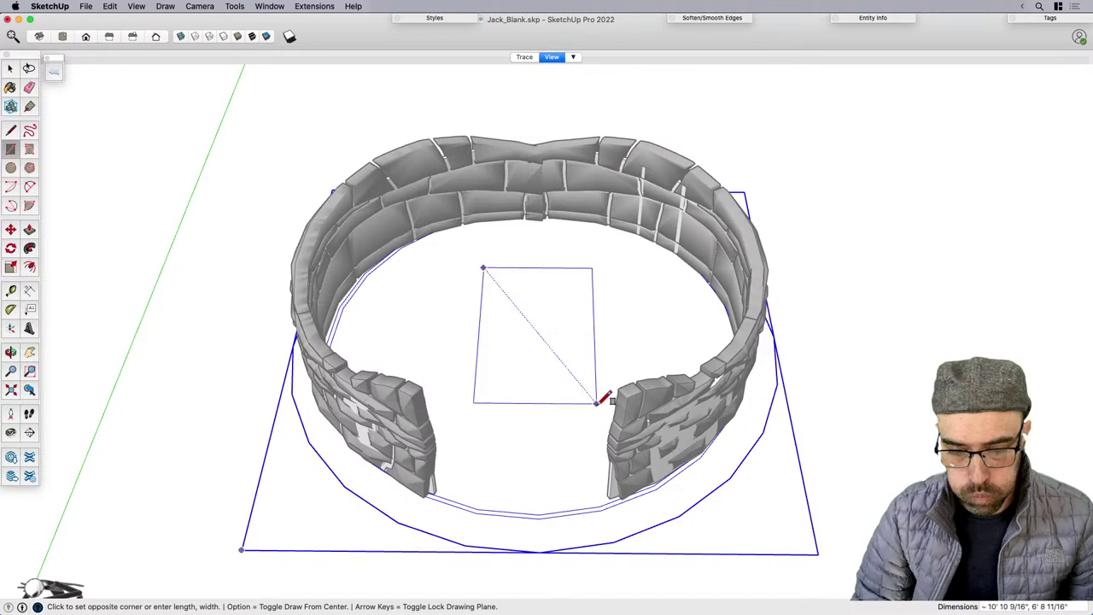
click(597, 408)
Pull the rectangle up about 3' 11 7/8" into a block inside the ring.
key(p)
scroll(534, 362, down, 2)
middle_drag(534, 362, 551, 355)
click(536, 355)
click(540, 318)
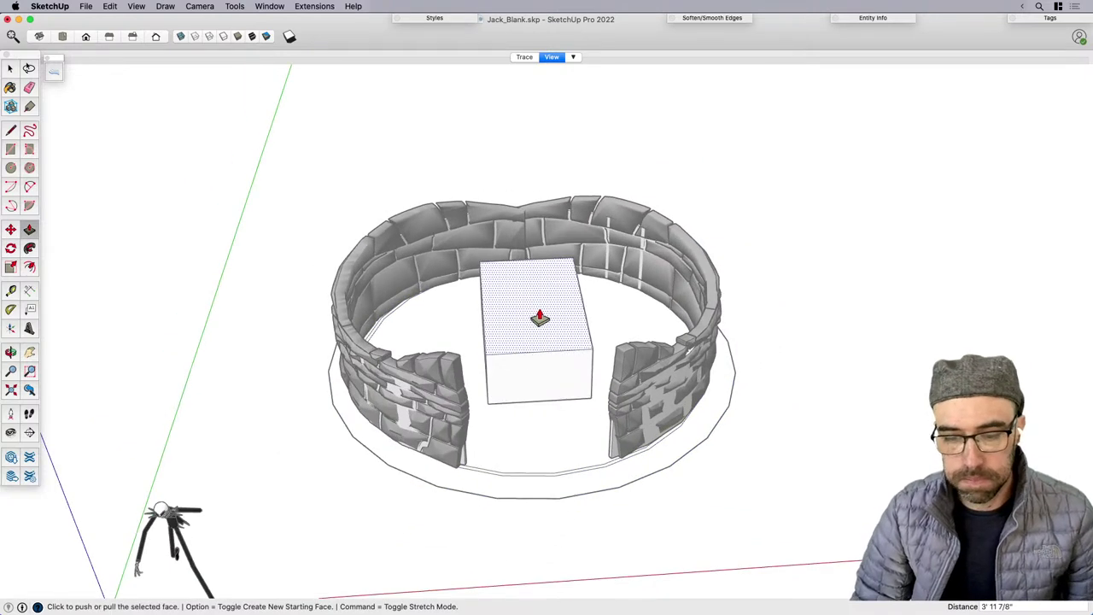
mouse_move(540, 317)
middle_down()
mouse_move(559, 319)
mouse_move(552, 306)
middle_up()
Extend the block upward with two new stacked segments, about 6' 6 11/16" and 8' 5 5/16" high.
key(space)
key(p)
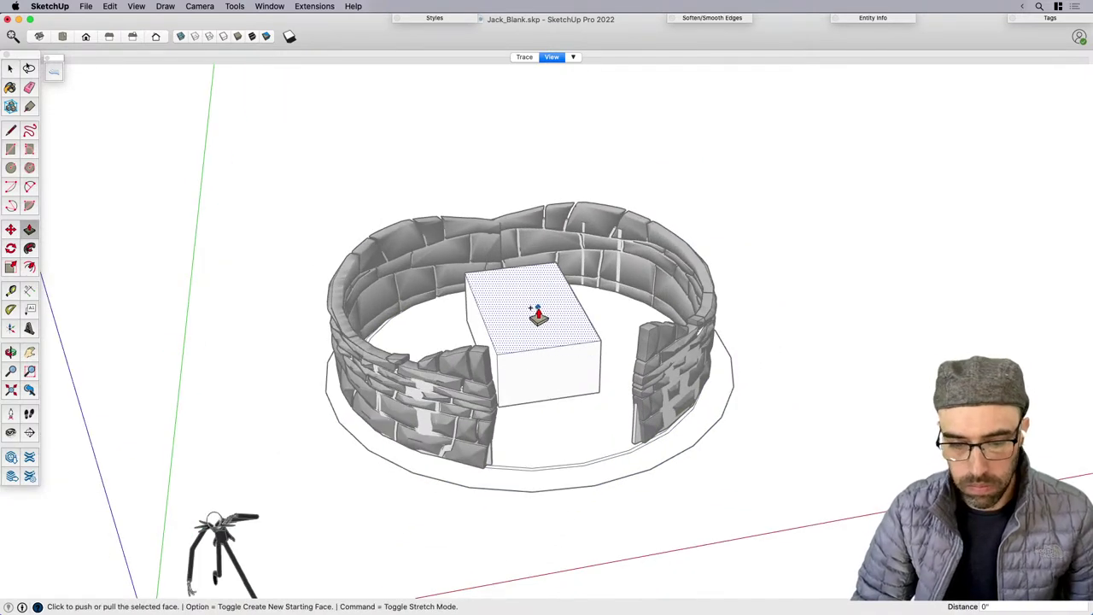
scroll(531, 319, down, 3)
click(530, 320)
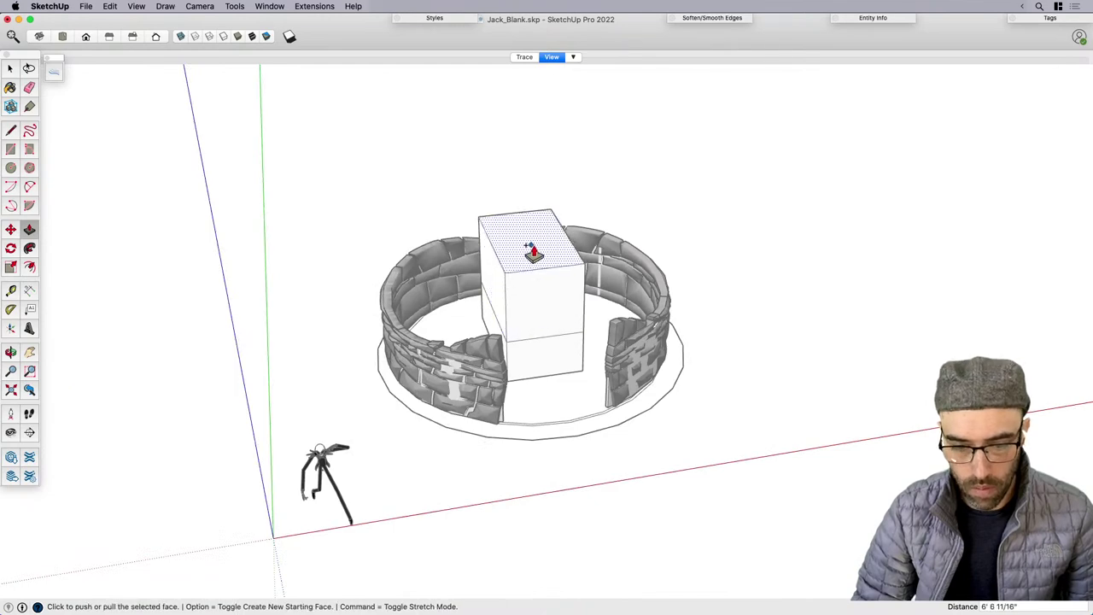
key(space)
key(p)
click(532, 246)
click(544, 167)
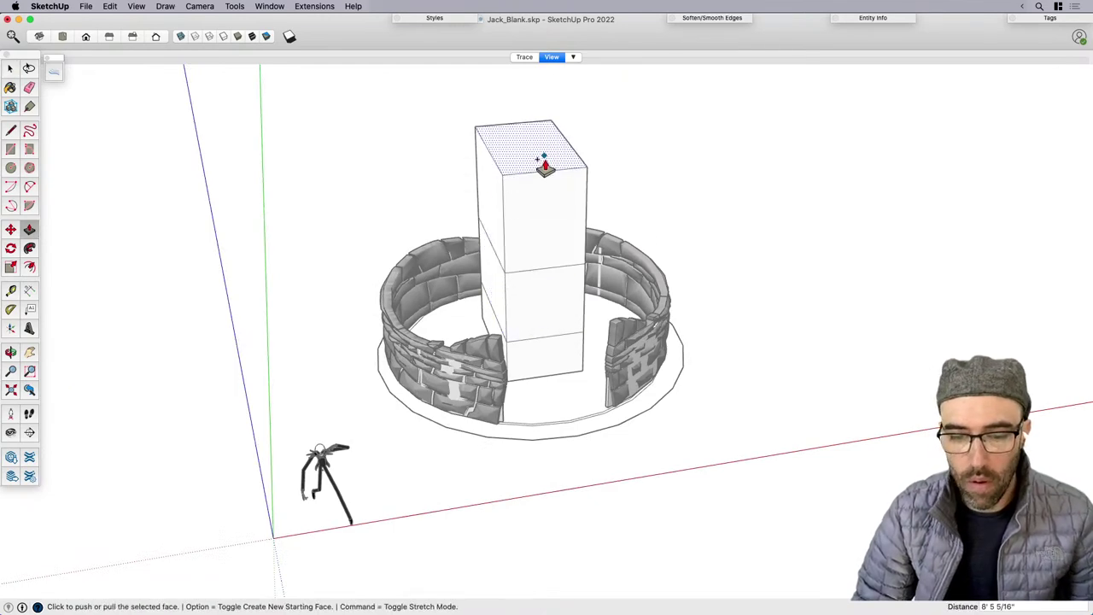
Pull the block's top face up again as a fourth, shorter stacked segment.
middle_drag(544, 167, 543, 193)
key(space)
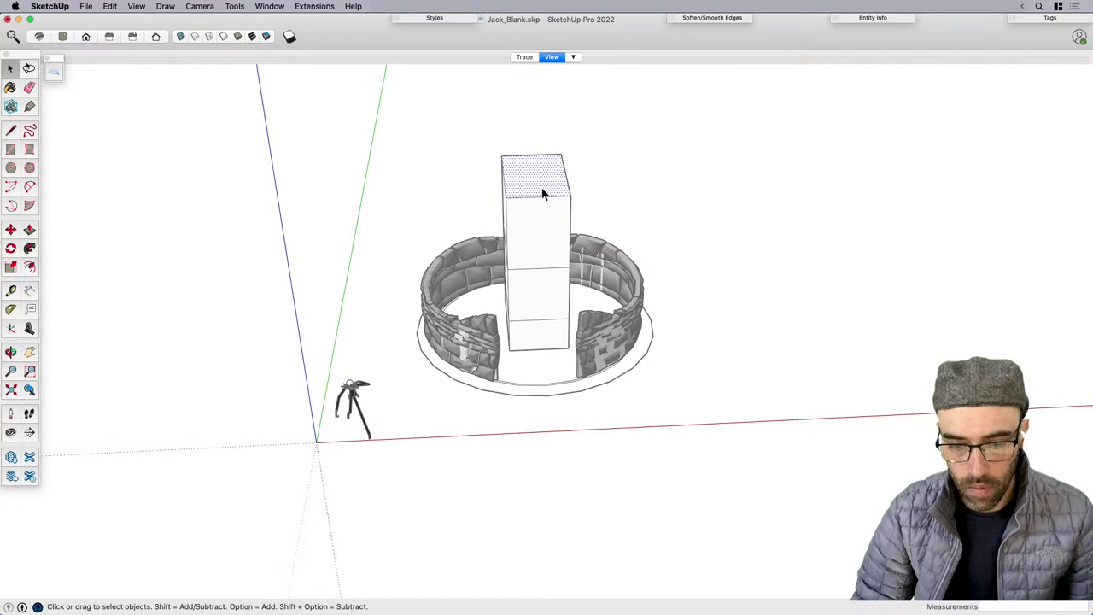
key(p)
click(538, 177)
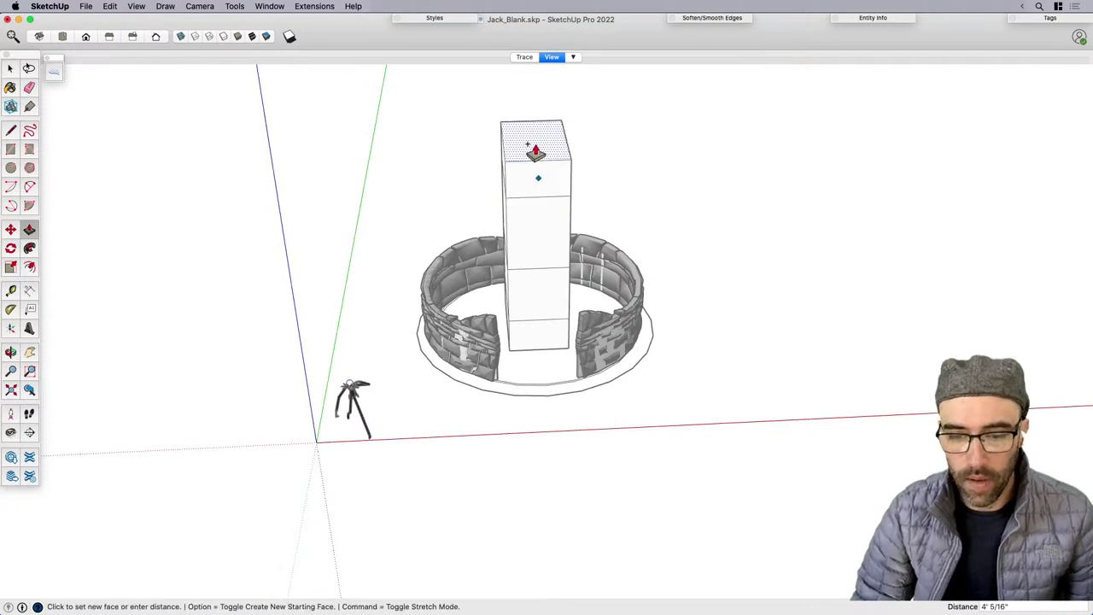
click(542, 159)
key(space)
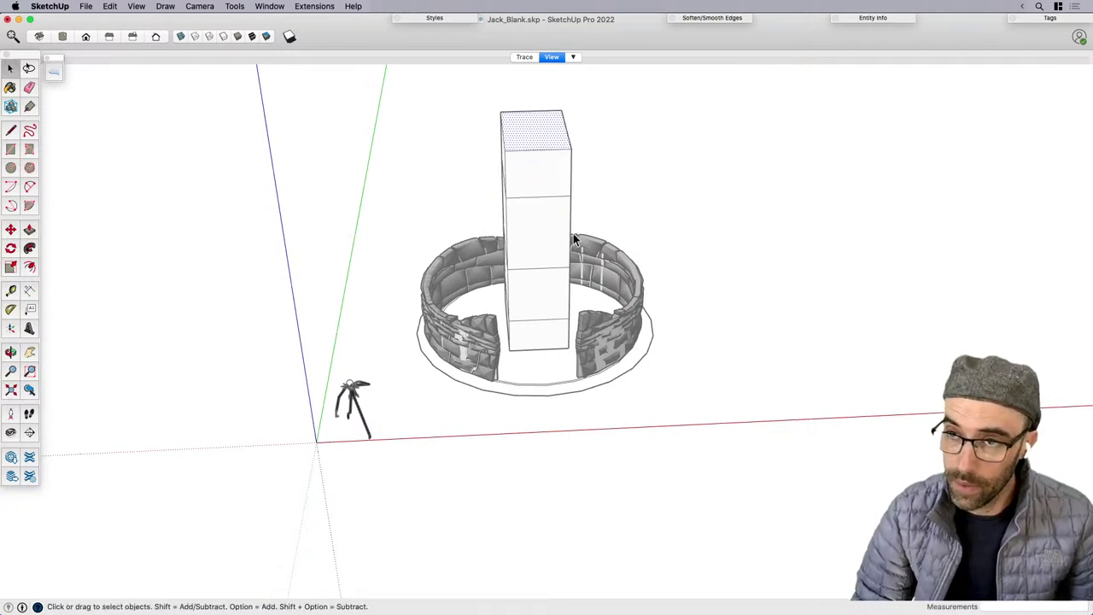
middle_drag(520, 321, 624, 316)
middle_drag(568, 368, 602, 340)
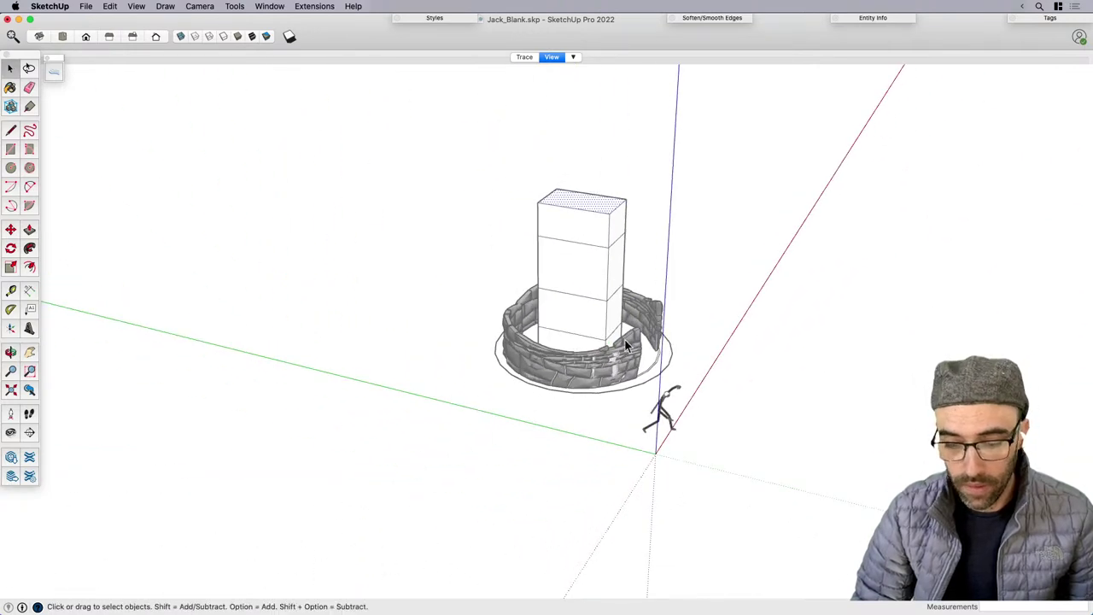
middle_drag(624, 301, 625, 244)
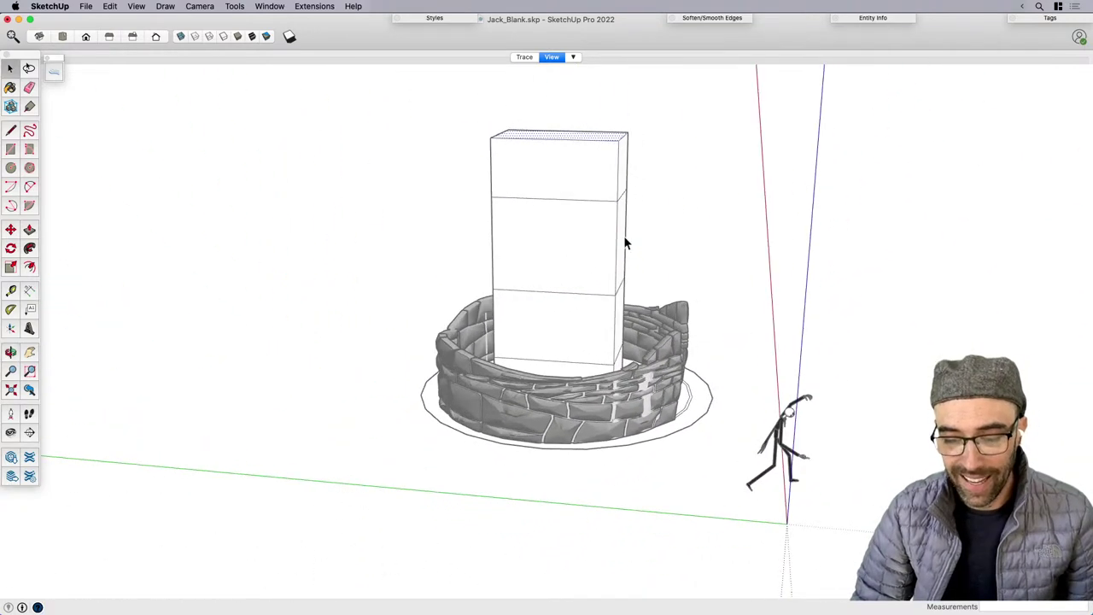
middle_drag(491, 318, 579, 308)
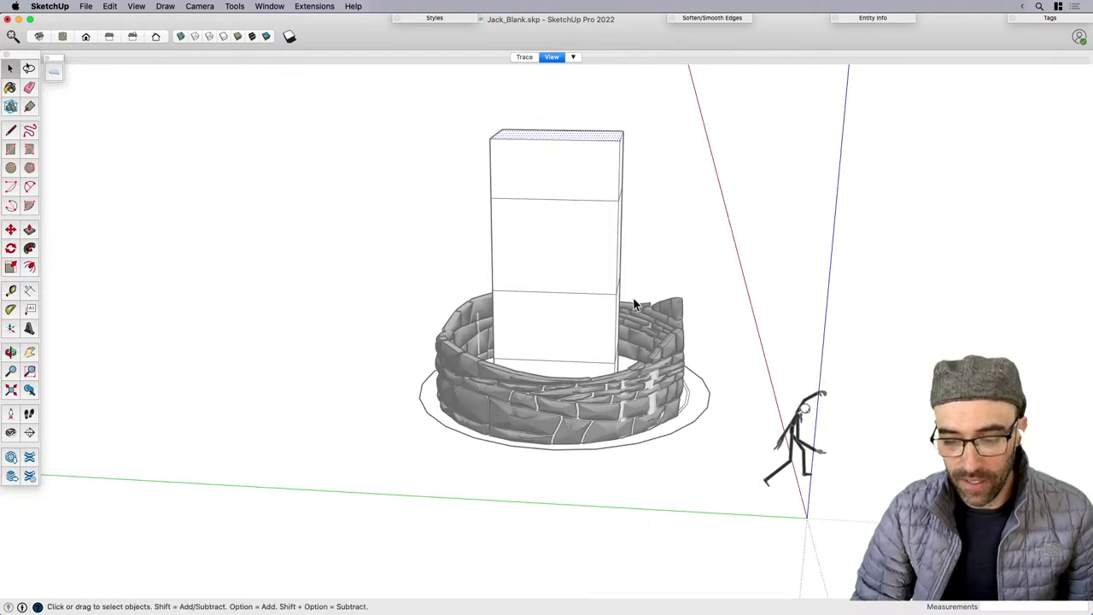
drag(622, 319, 645, 323)
key(m)
click(694, 255)
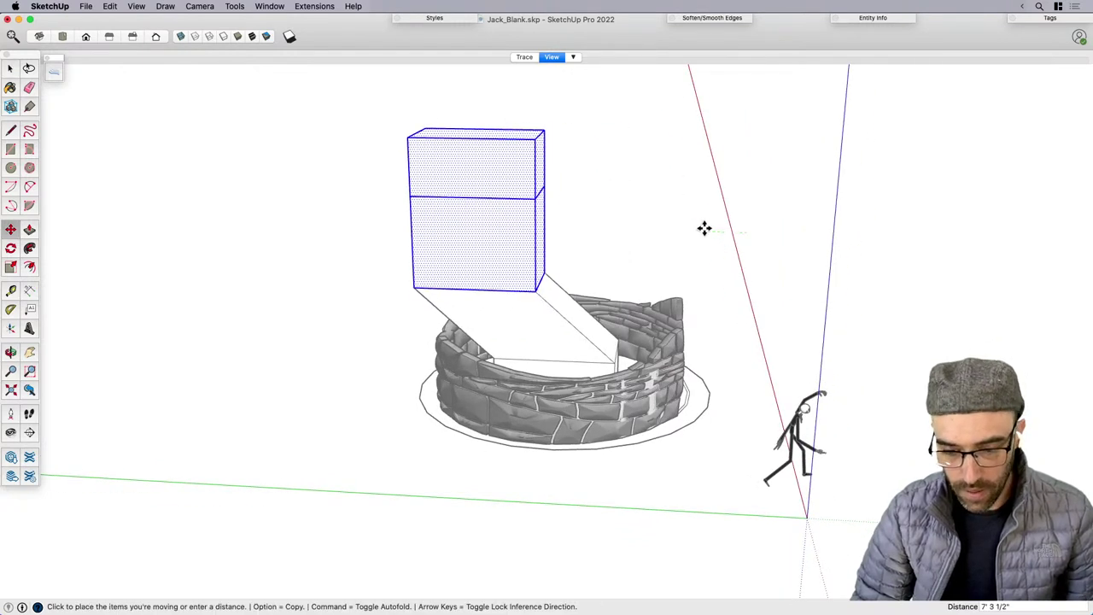
key(space)
Shift the block's upper three segments 3' 3 1/16" along the green axis, away from the origin, to slant the lowest segment.
drag(420, 101, 618, 342)
middle_drag(620, 348, 628, 332)
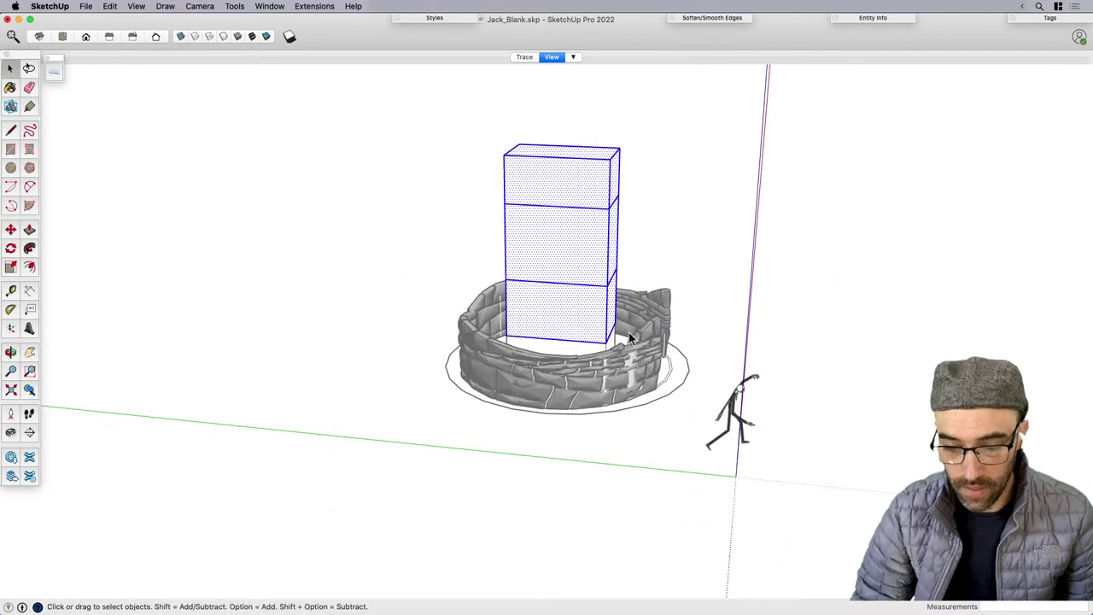
key(m)
click(700, 237)
click(681, 232)
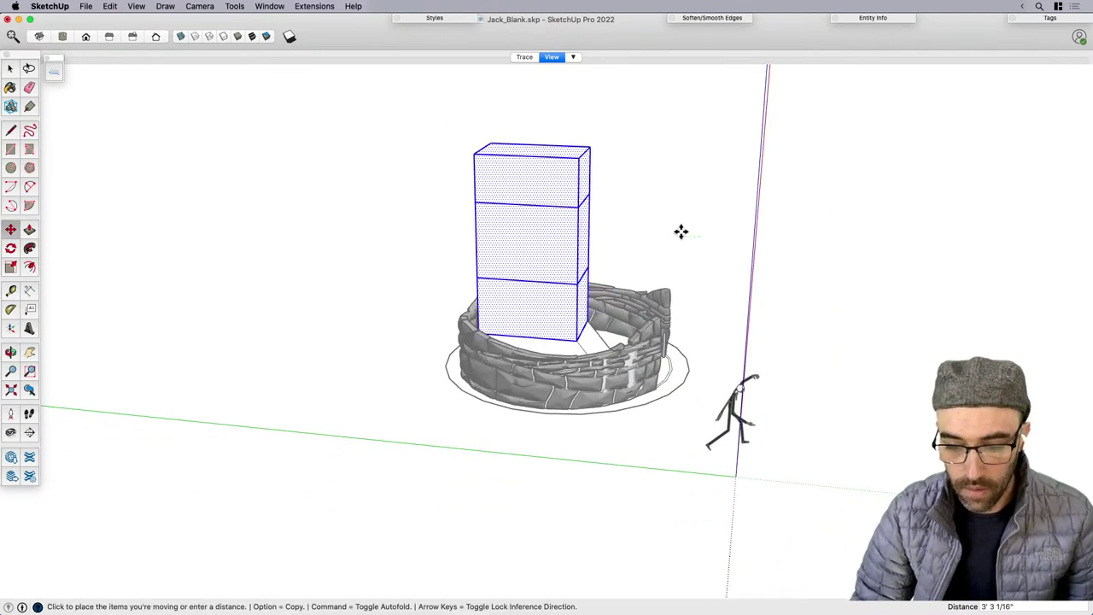
middle_drag(590, 300, 630, 281)
Shift the top two segments another 4' 9 1/16" along the green axis so the second segment leans further.
key(space)
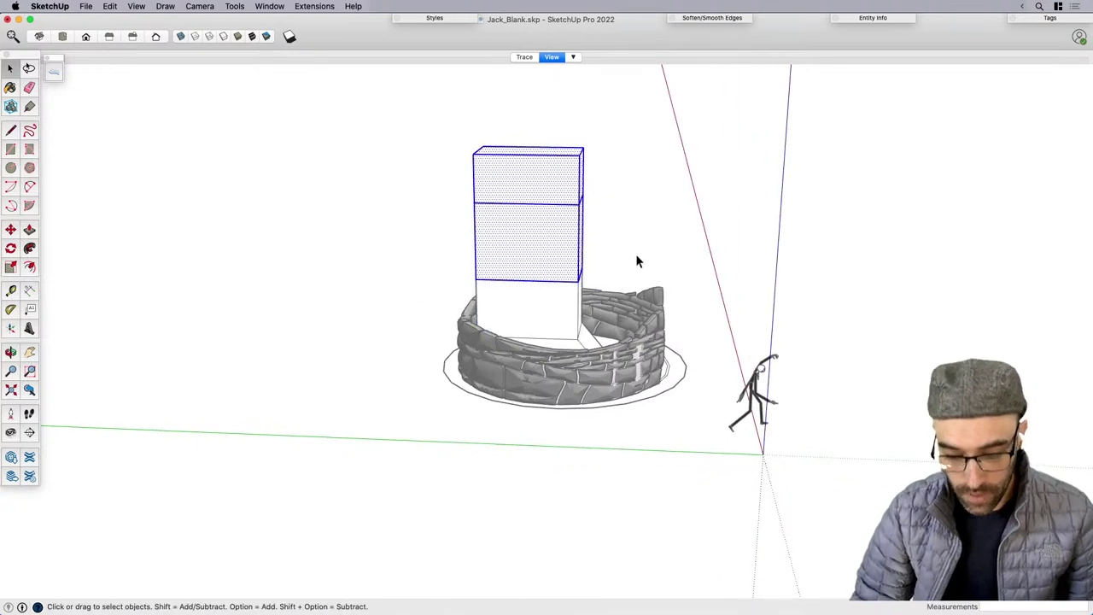
key(m)
click(637, 258)
click(638, 224)
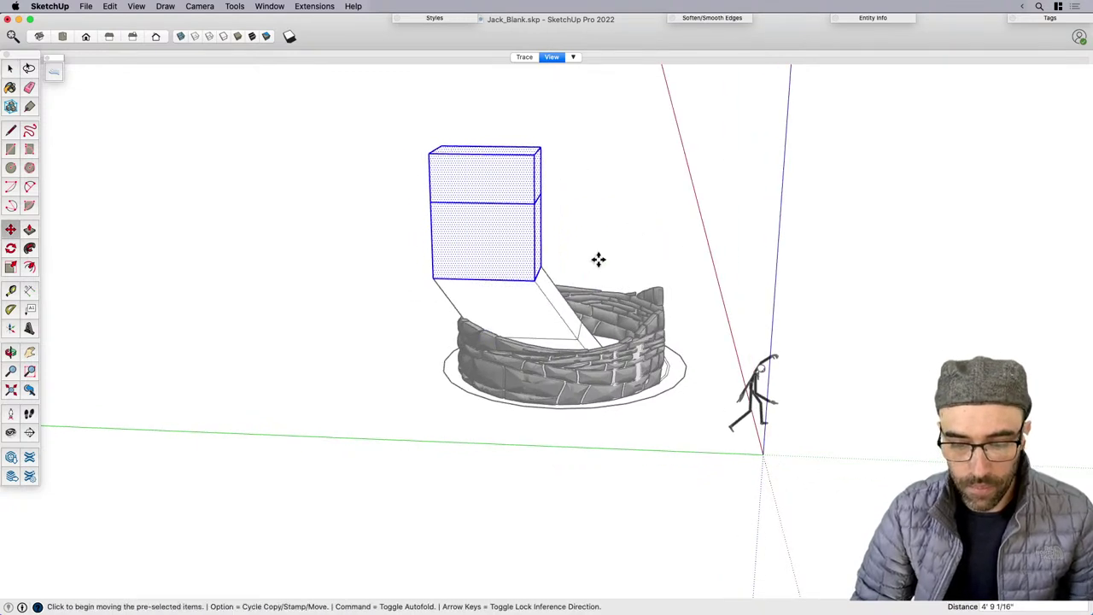
middle_drag(598, 259, 658, 278)
Shift only the topmost segment farther along the green axis so the third segment leans outward more steeply.
key(space)
drag(598, 227, 602, 238)
key(m)
click(604, 242)
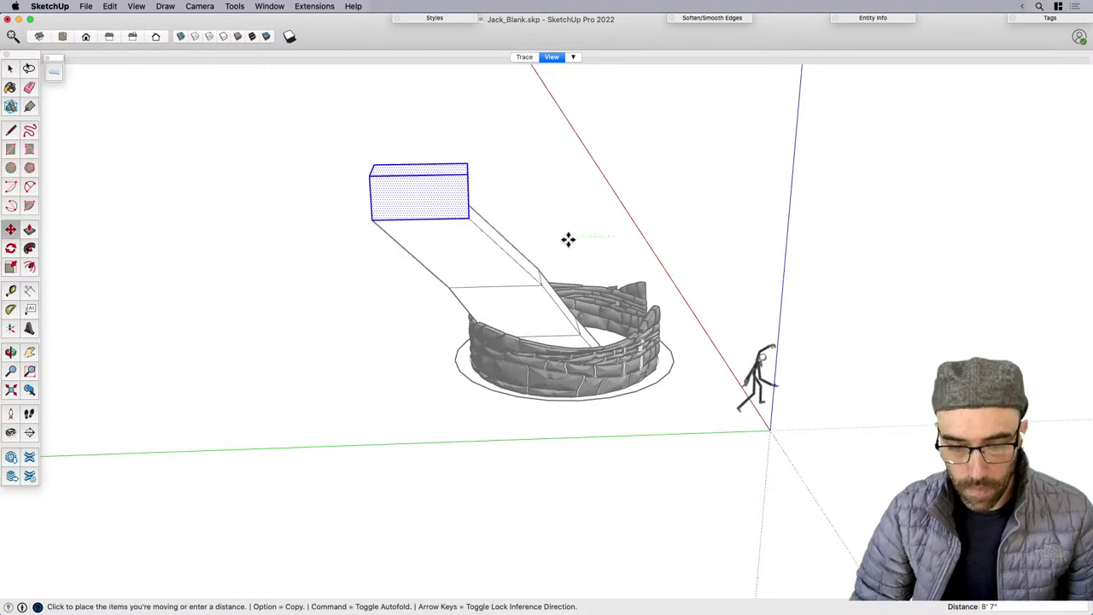
click(551, 242)
Shift the column's top face farther along the green axis to slant the topmost segment like those below.
key(space)
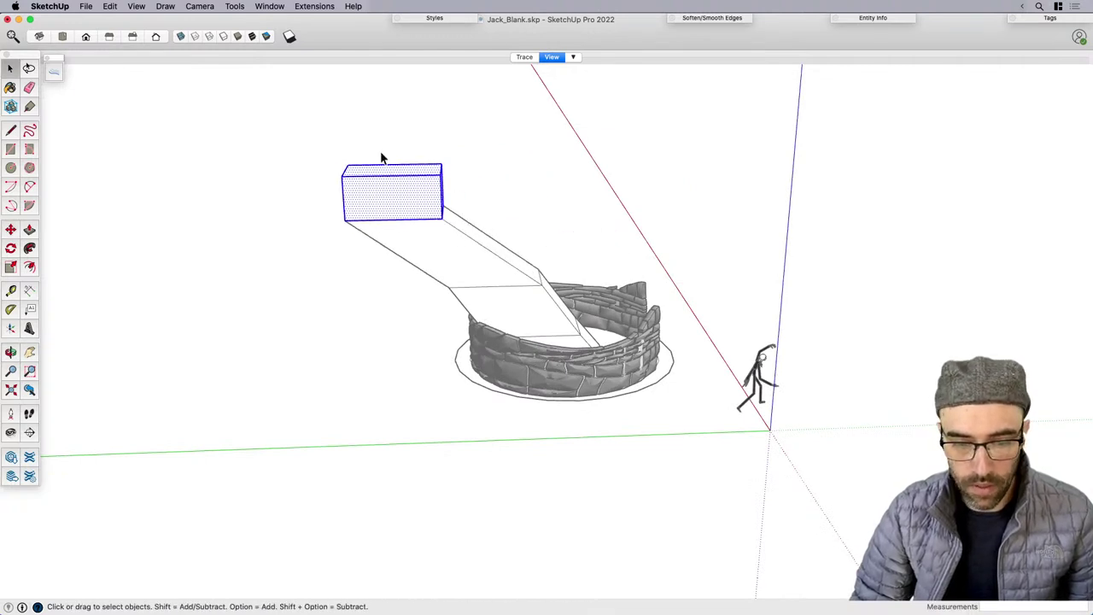
key(m)
click(557, 191)
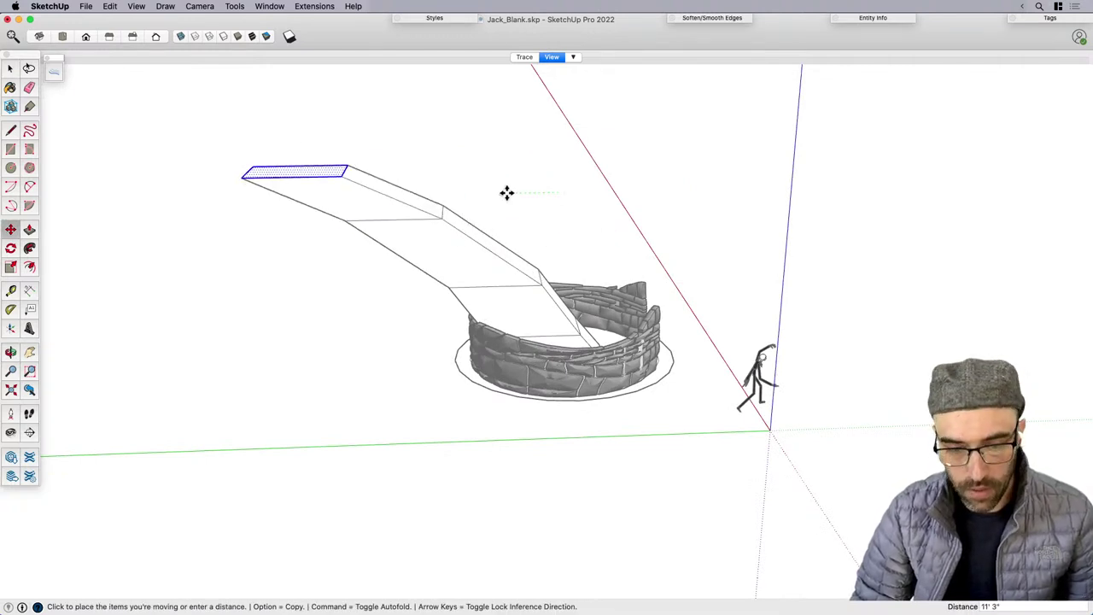
click(521, 191)
key(space)
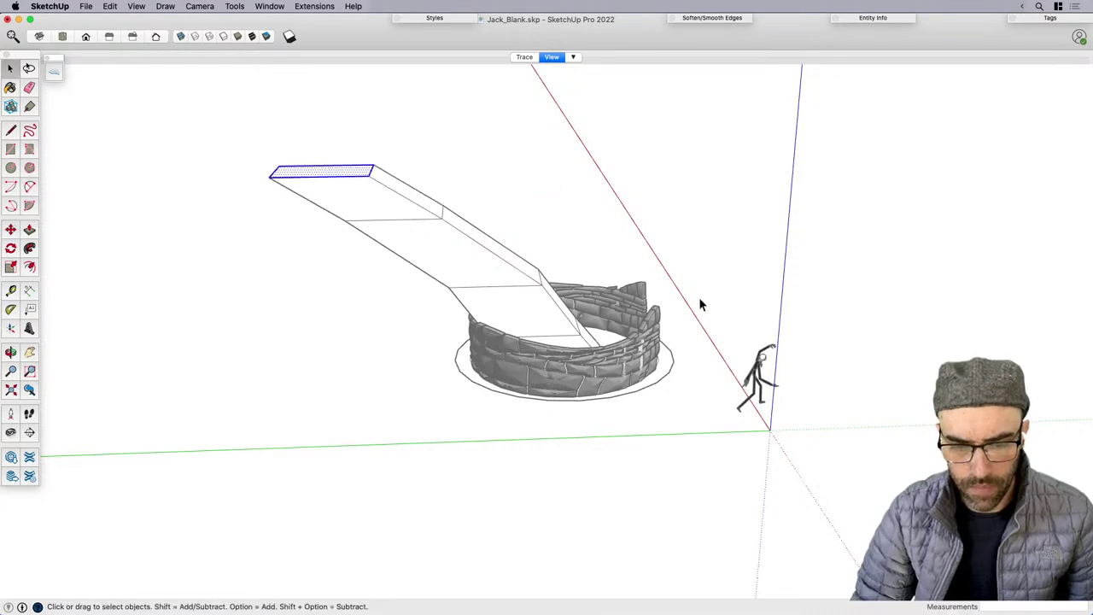
Move the outer edge at the top of the second segment 5' 4 1/8" inward to thin the leaning column.
middle_drag(698, 299, 735, 311)
scroll(523, 309, up, 3)
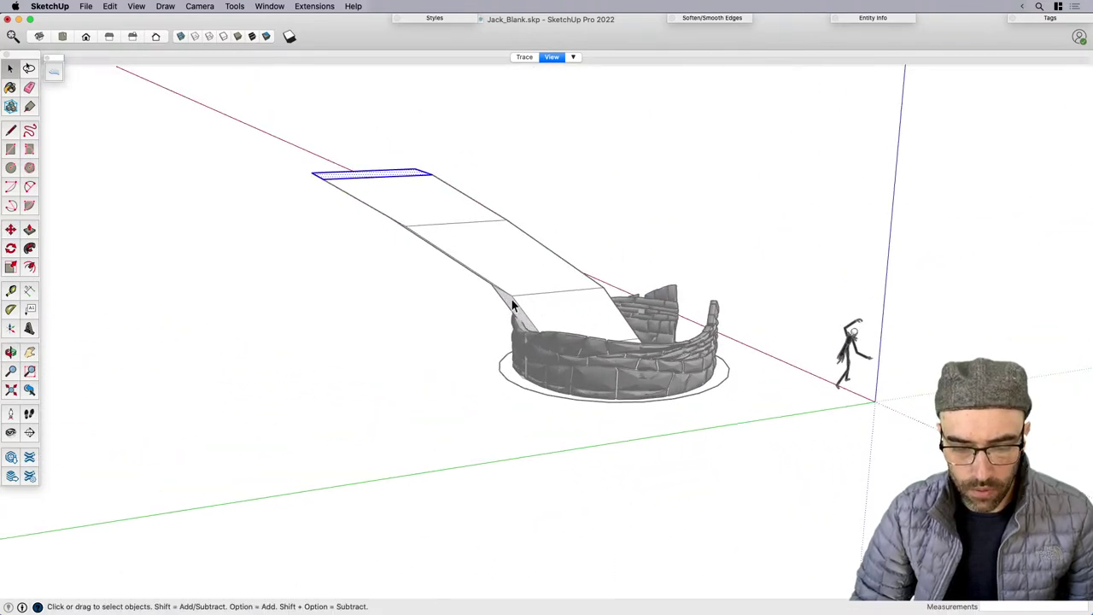
middle_drag(506, 296, 510, 304)
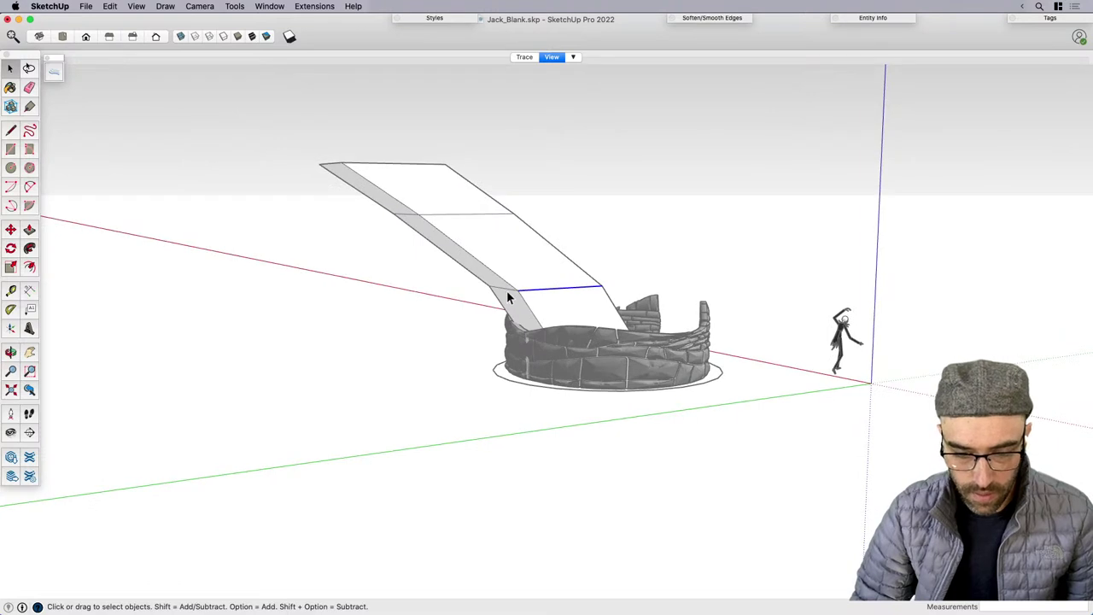
scroll(509, 296, up, 3)
click(516, 287)
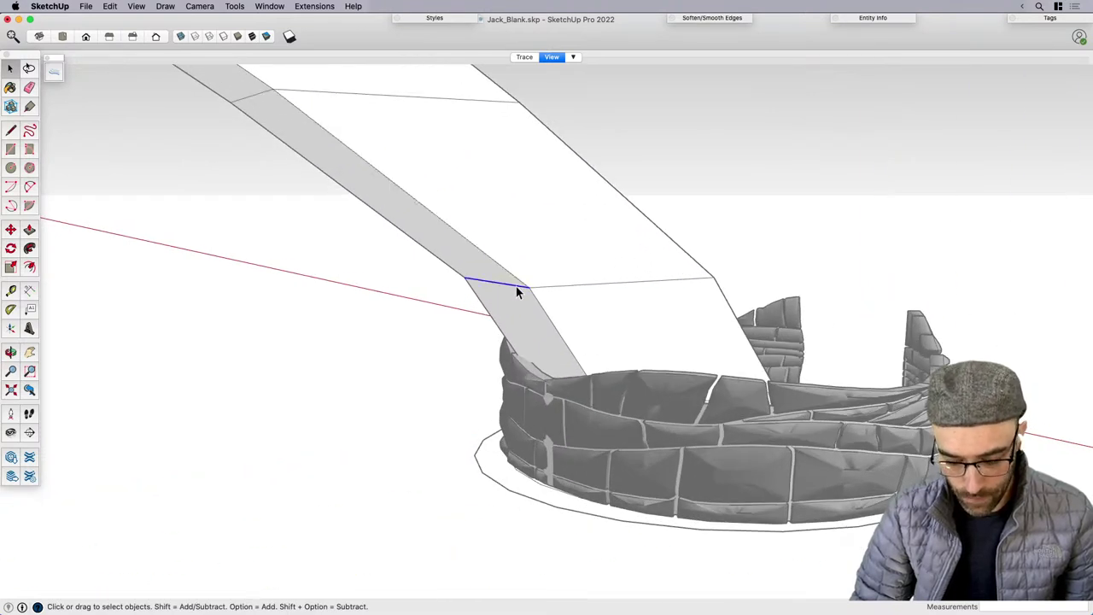
key(m)
click(530, 286)
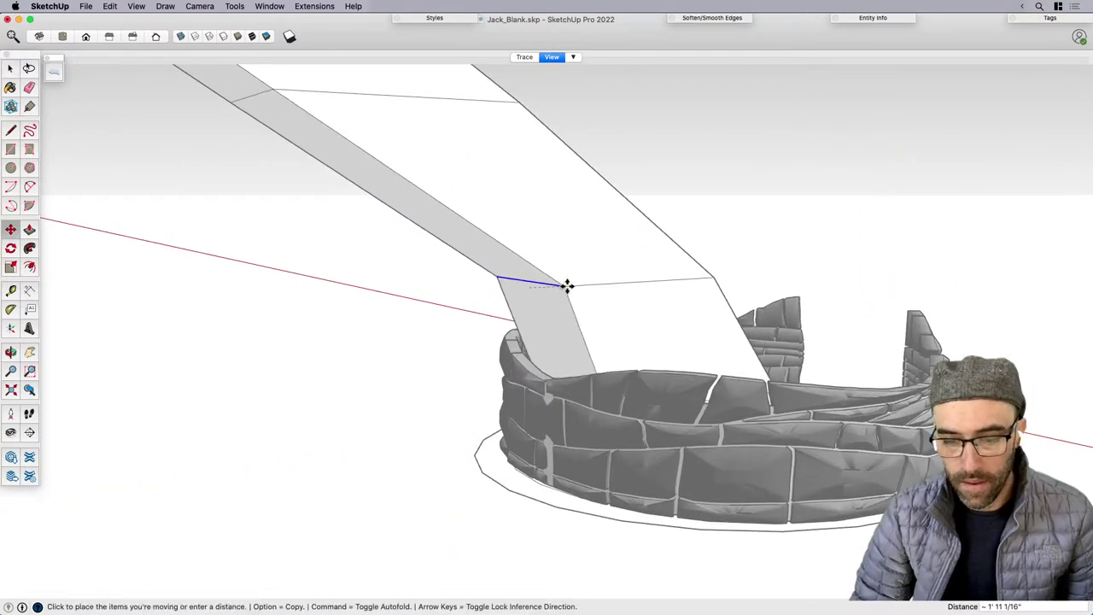
click(623, 285)
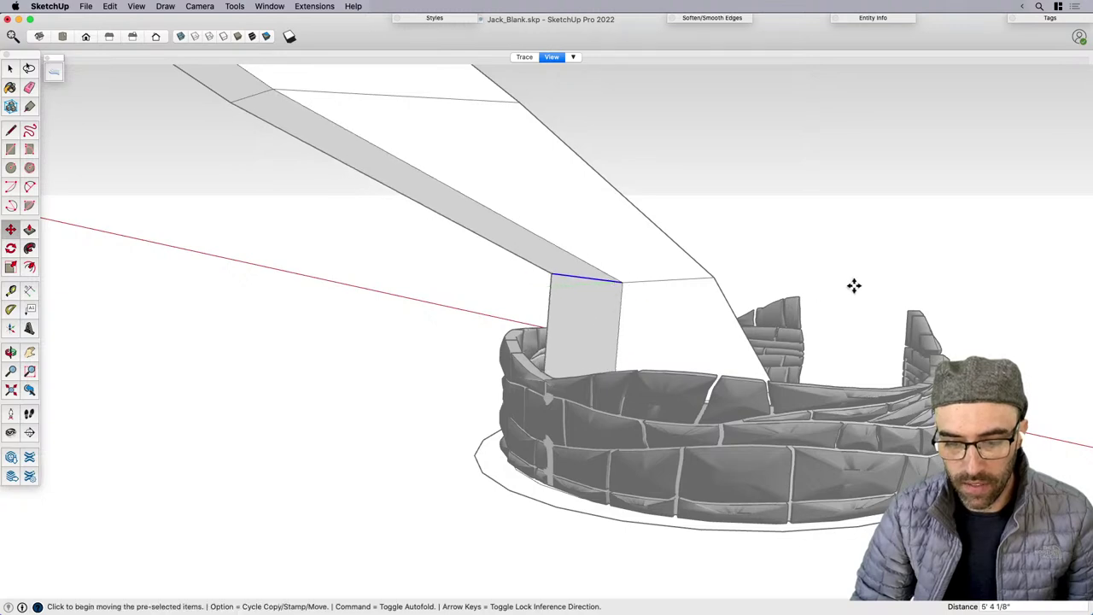
Move the outer edge at the top of the lowest segment 7' 7" inward along the green axis.
middle_drag(854, 285, 661, 284)
middle_drag(634, 402, 591, 409)
key(space)
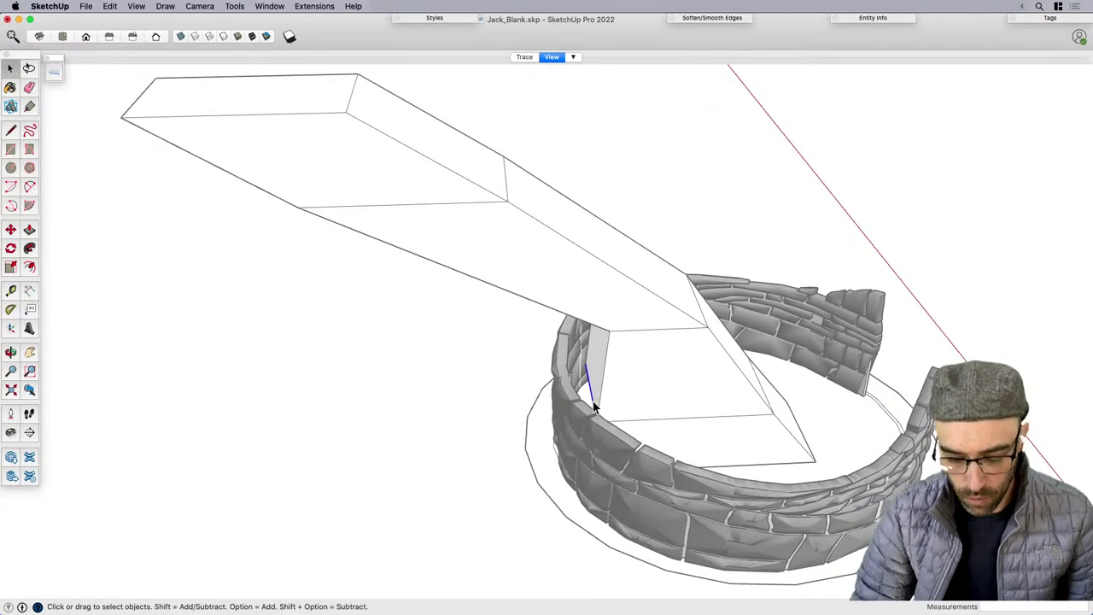
key(m)
click(591, 396)
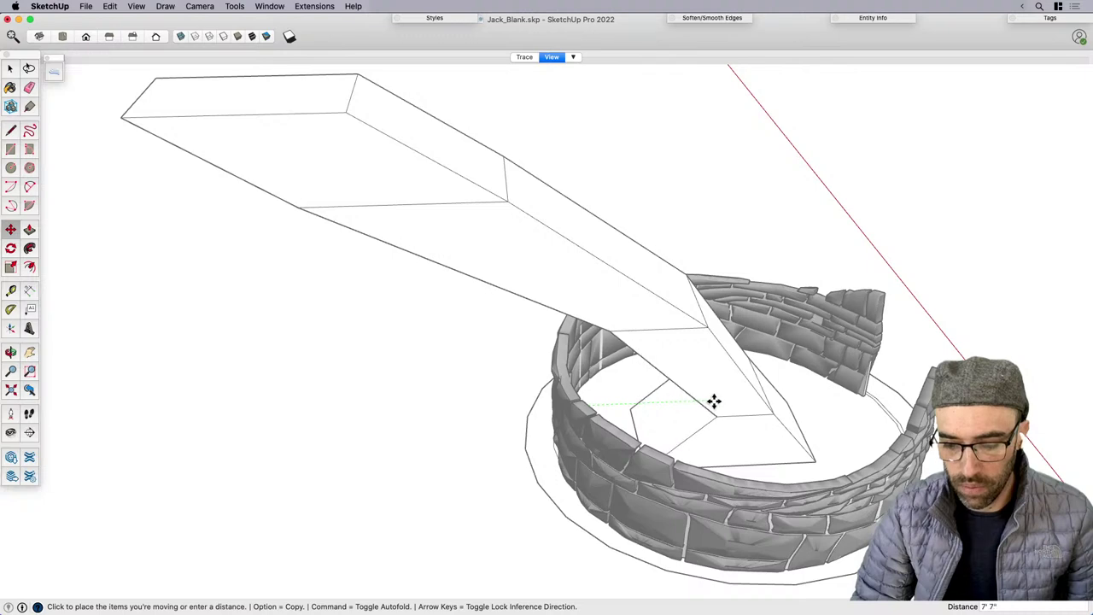
click(714, 401)
middle_drag(714, 402, 519, 214)
Move the outer edge at the top of the third segment inward to narrow the column there.
key(space)
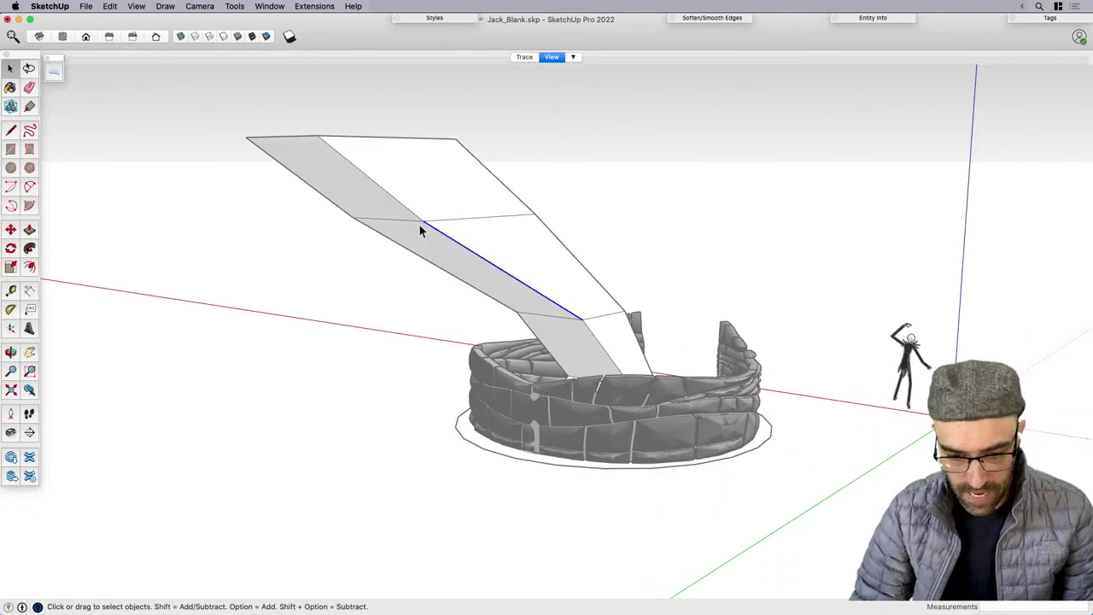
click(419, 223)
click(415, 220)
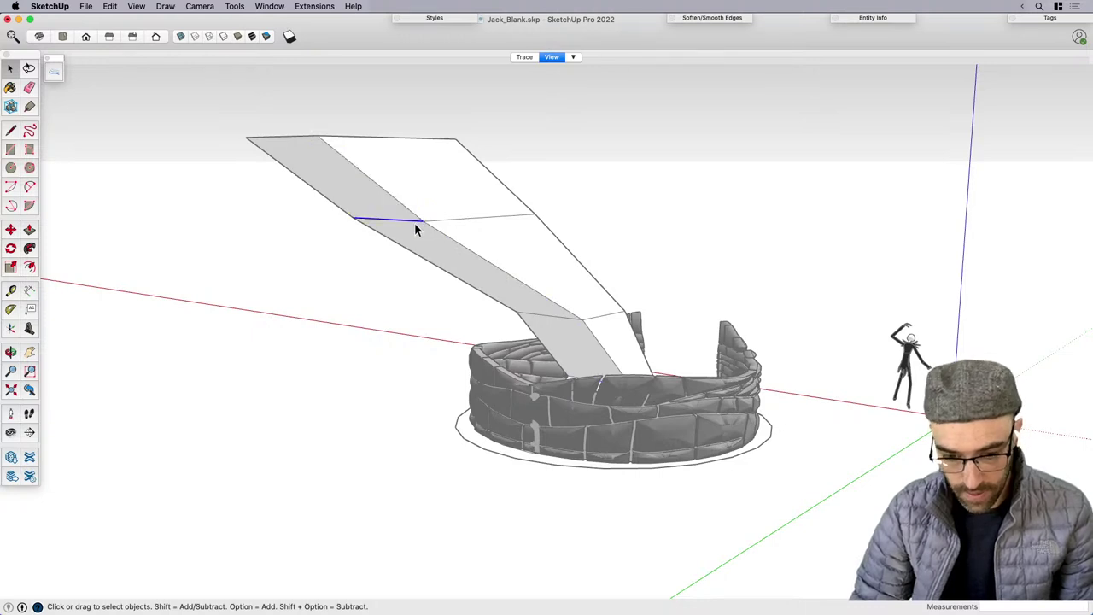
key(m)
click(422, 222)
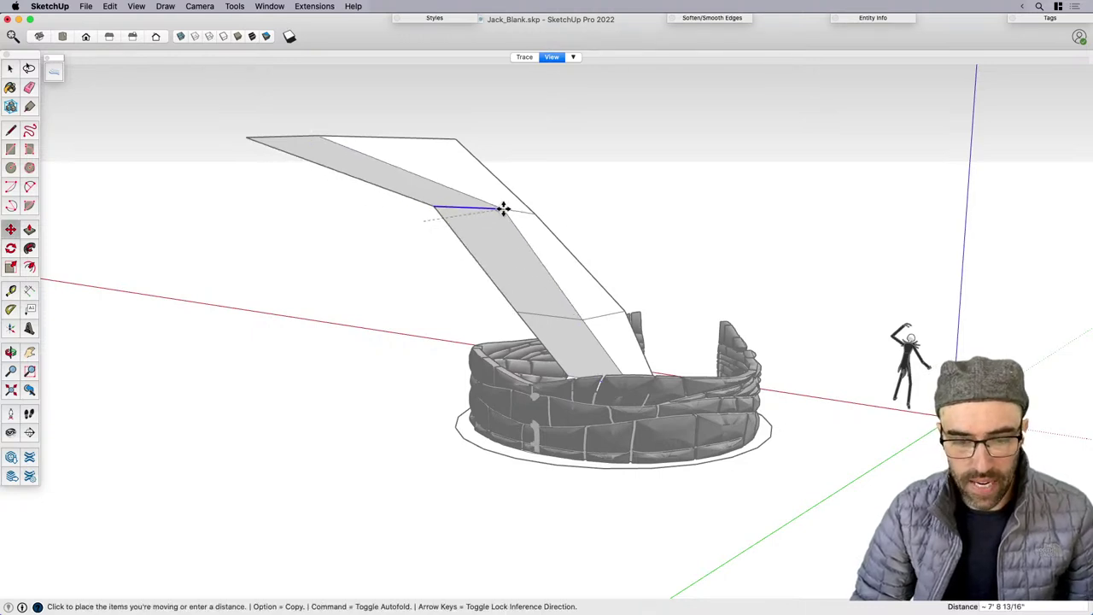
click(491, 210)
Move the outer edge of the column's top face inward along the green axis to taper the tip.
key(space)
click(309, 138)
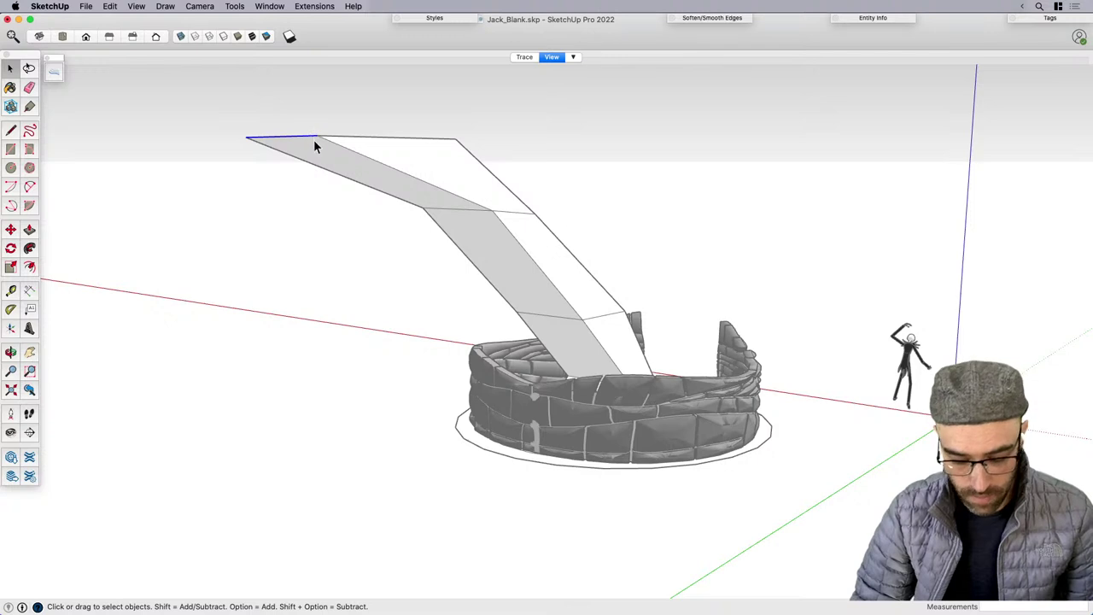
key(m)
click(319, 139)
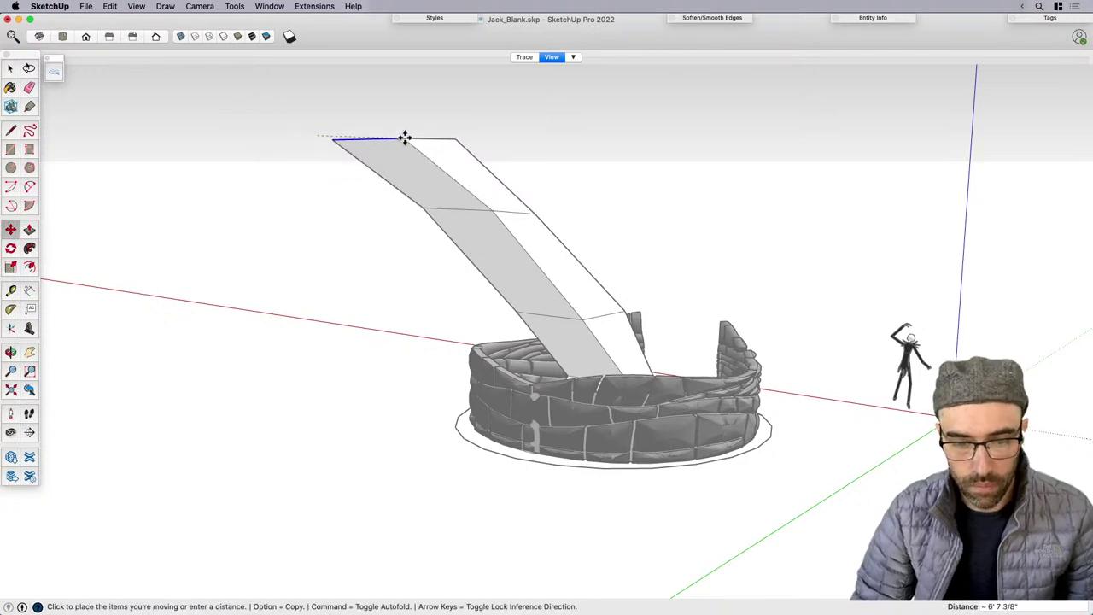
middle_drag(398, 140, 334, 168)
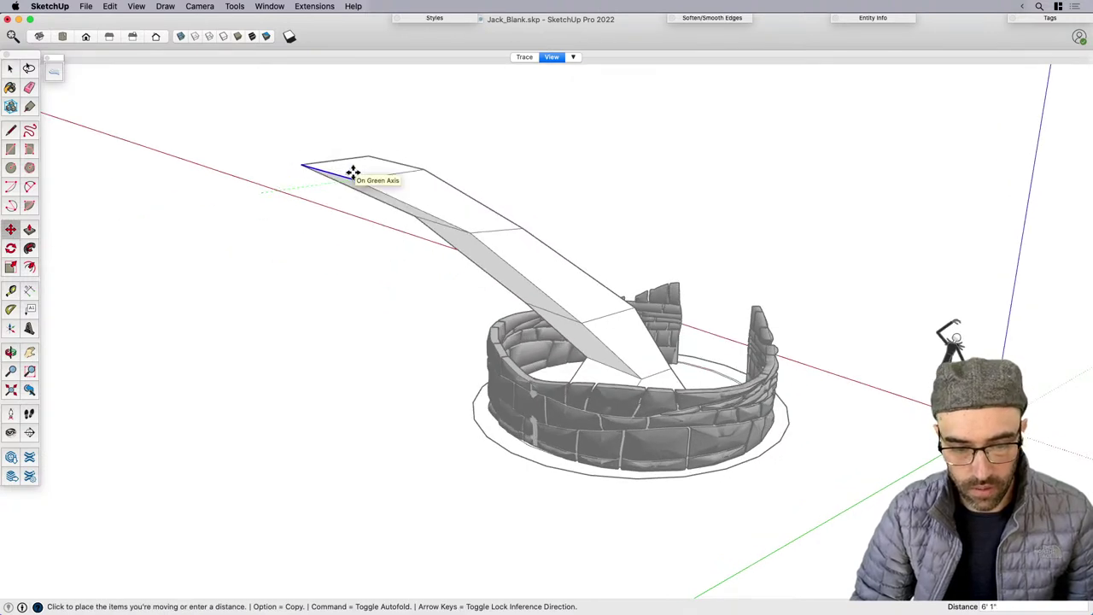
click(345, 177)
key(space)
From the ring's open side, shift the top two segments 2' 5 1/2" along the red axis, away from the origin.
middle_drag(756, 367, 139, 352)
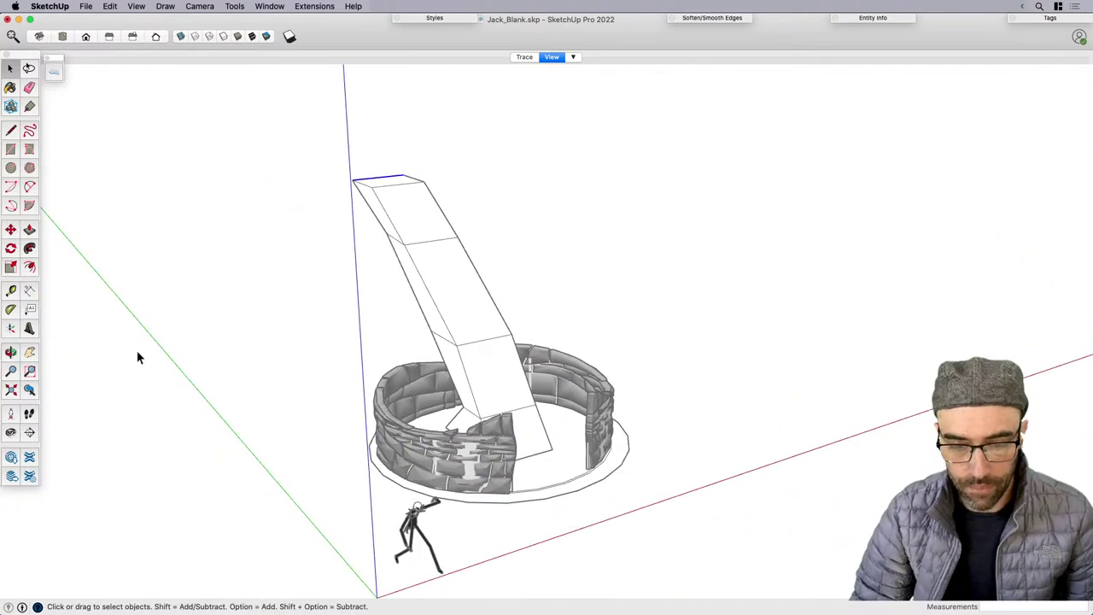
middle_drag(533, 318, 410, 264)
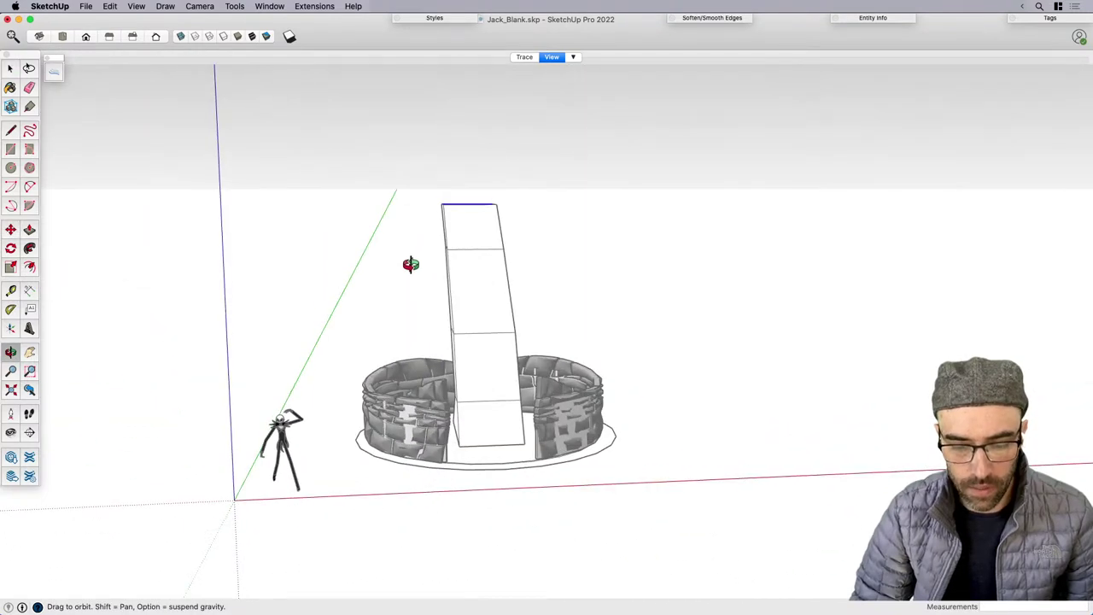
drag(562, 229, 561, 232)
scroll(514, 237, up, 2)
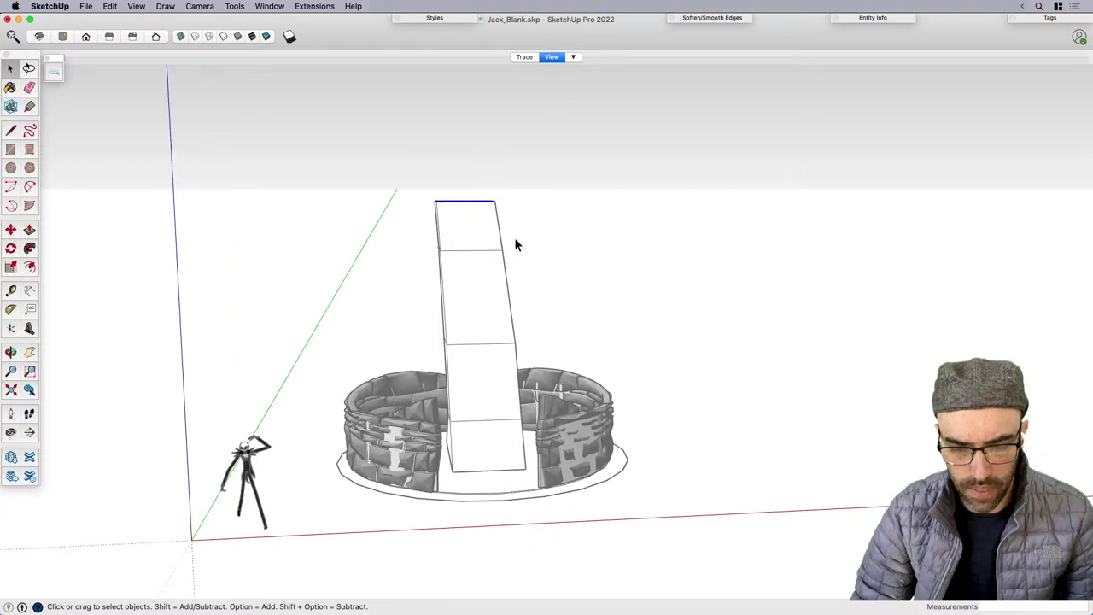
key(m)
key(space)
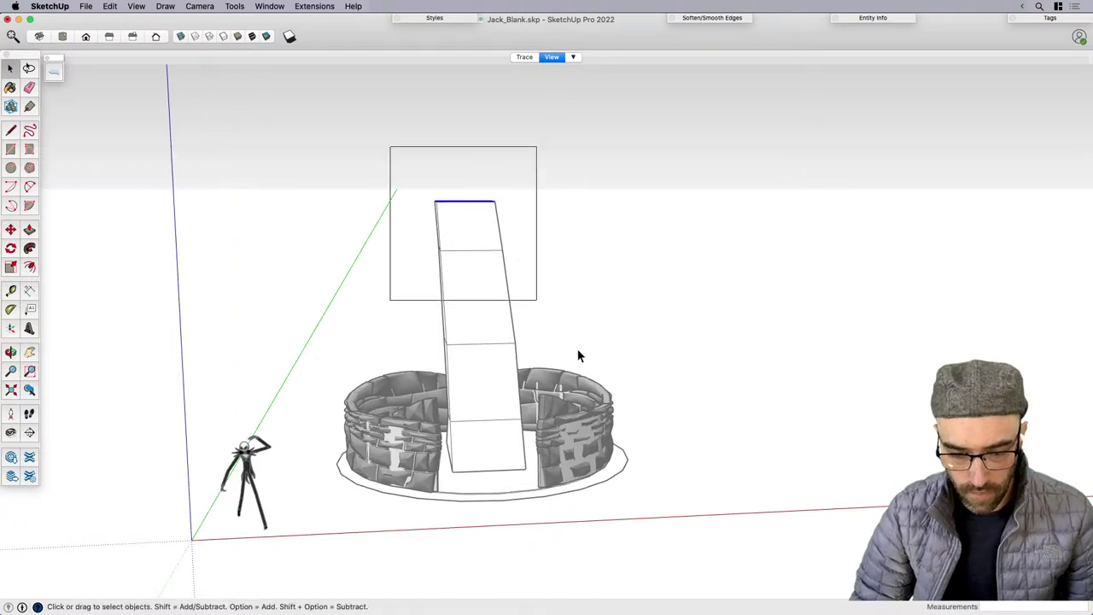
drag(586, 366, 586, 366)
key(m)
click(568, 323)
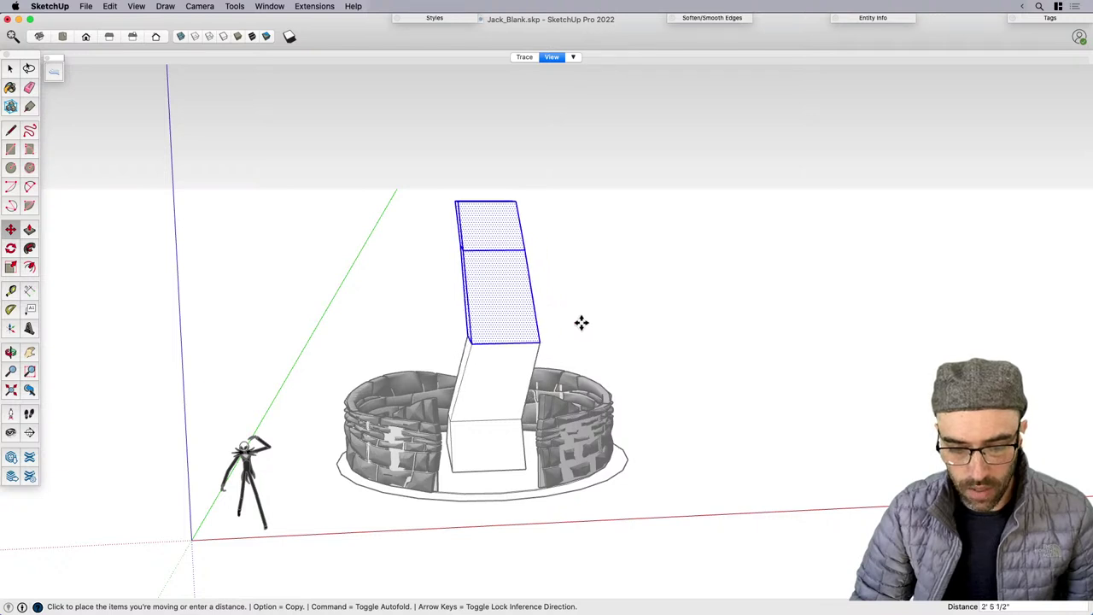
click(581, 323)
key(space)
Shift the edges at the top of the lowest segment slightly along the red axis, away from the origin.
scroll(461, 405, up, 2)
click(534, 424)
key(m)
click(504, 544)
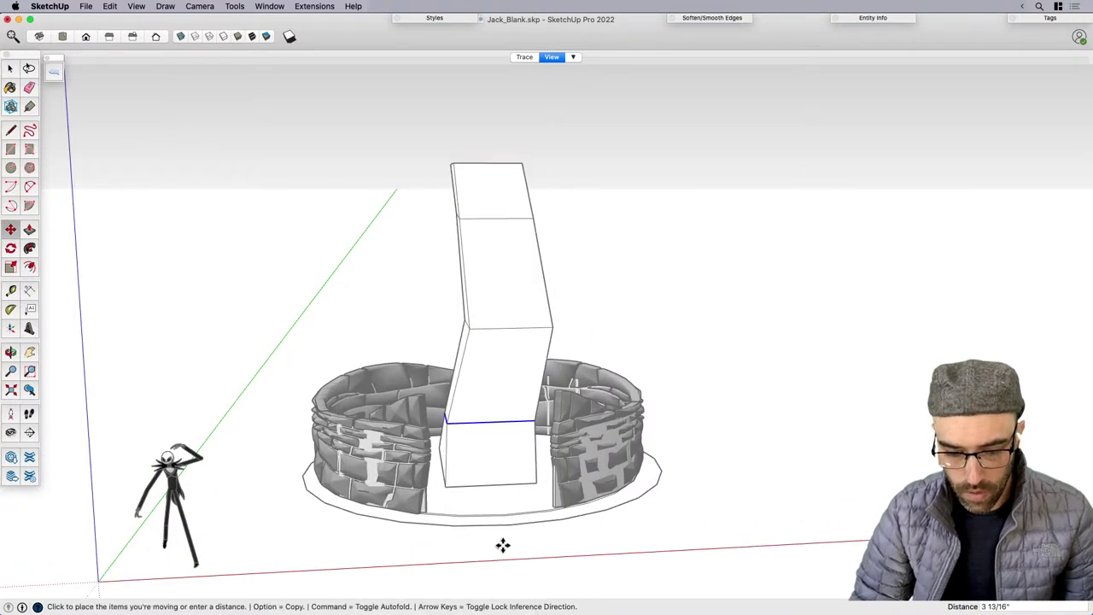
click(512, 545)
key(space)
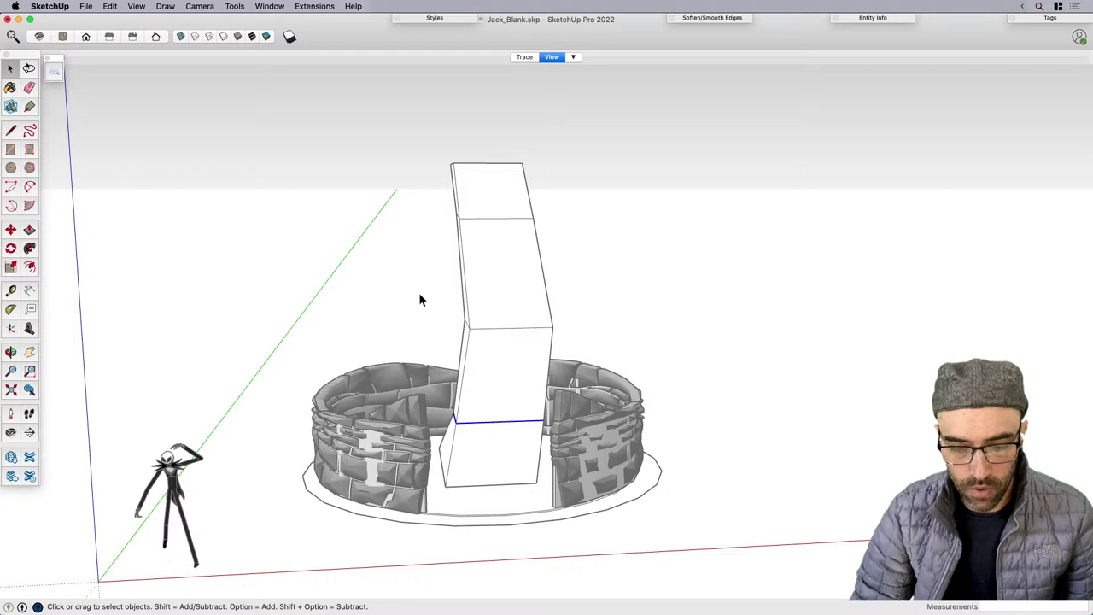
drag(576, 356, 576, 357)
middle_drag(576, 356, 551, 325)
key(m)
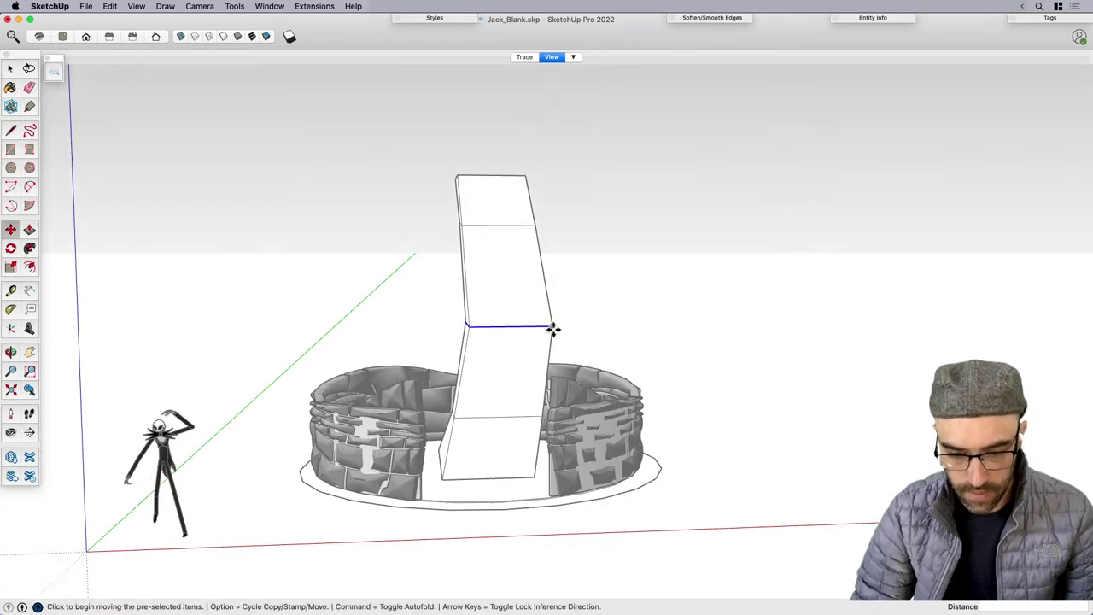
click(551, 325)
key(Escape)
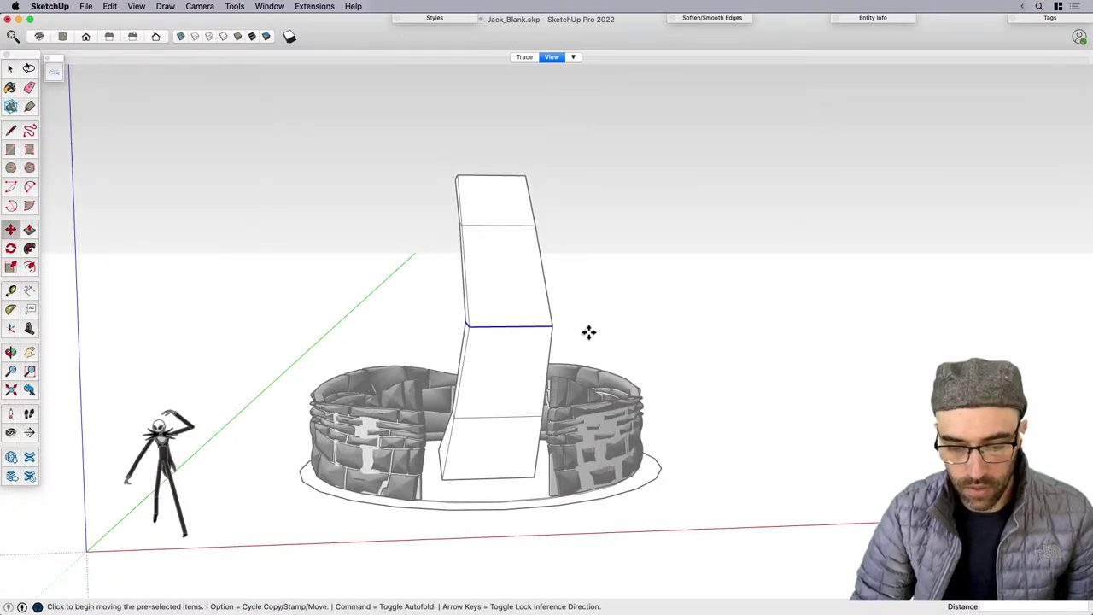
click(555, 491)
key(space)
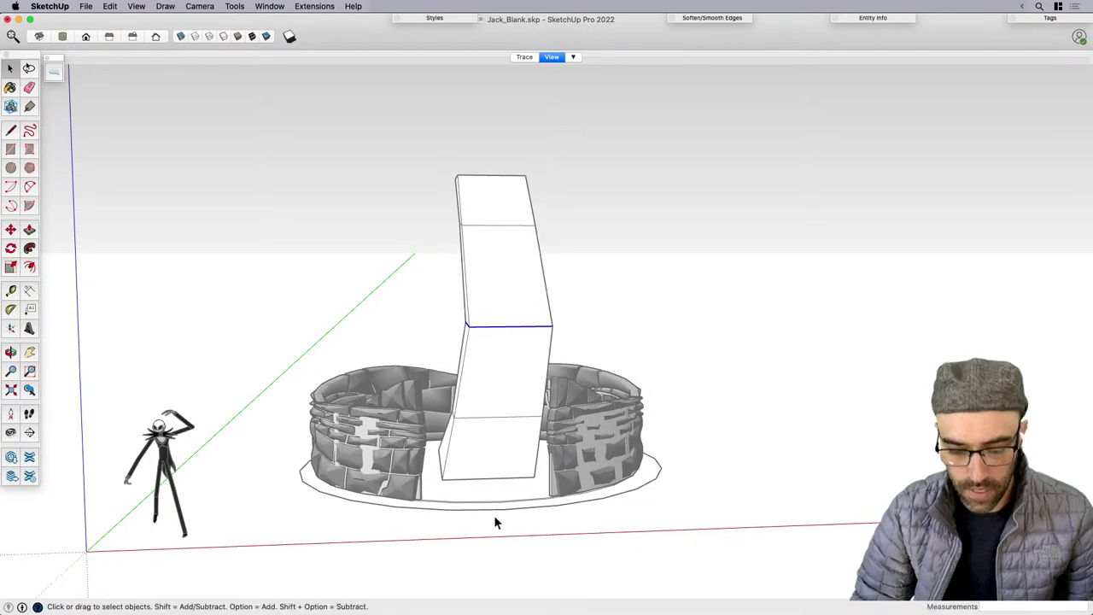
Shift the edge loop at the top of the second segment about 1' 11" along the red axis, away from the origin.
key(m)
middle_drag(698, 444, 655, 381)
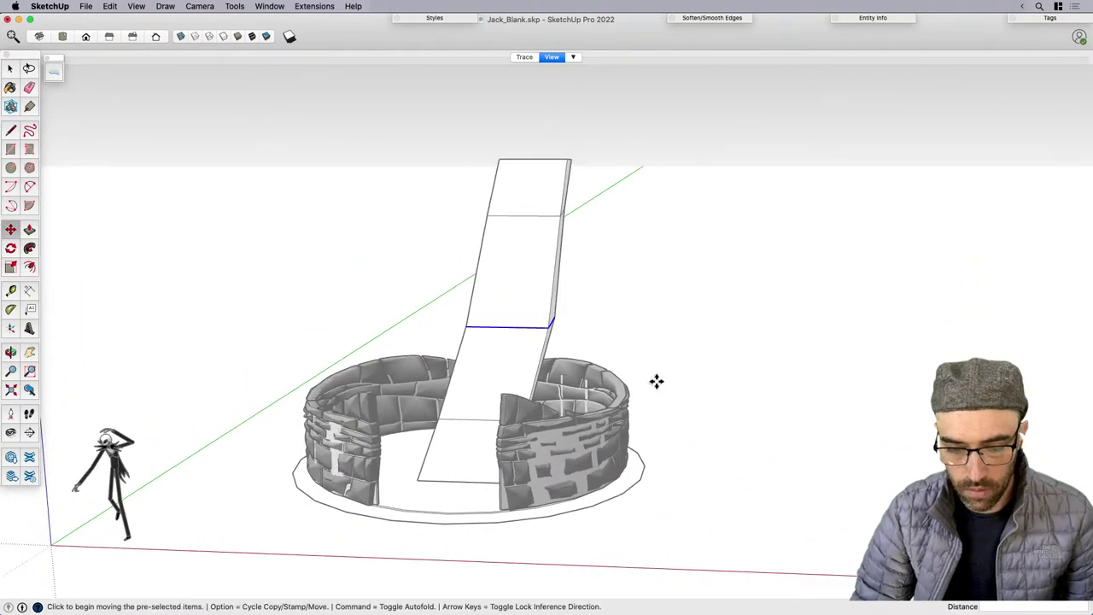
click(654, 381)
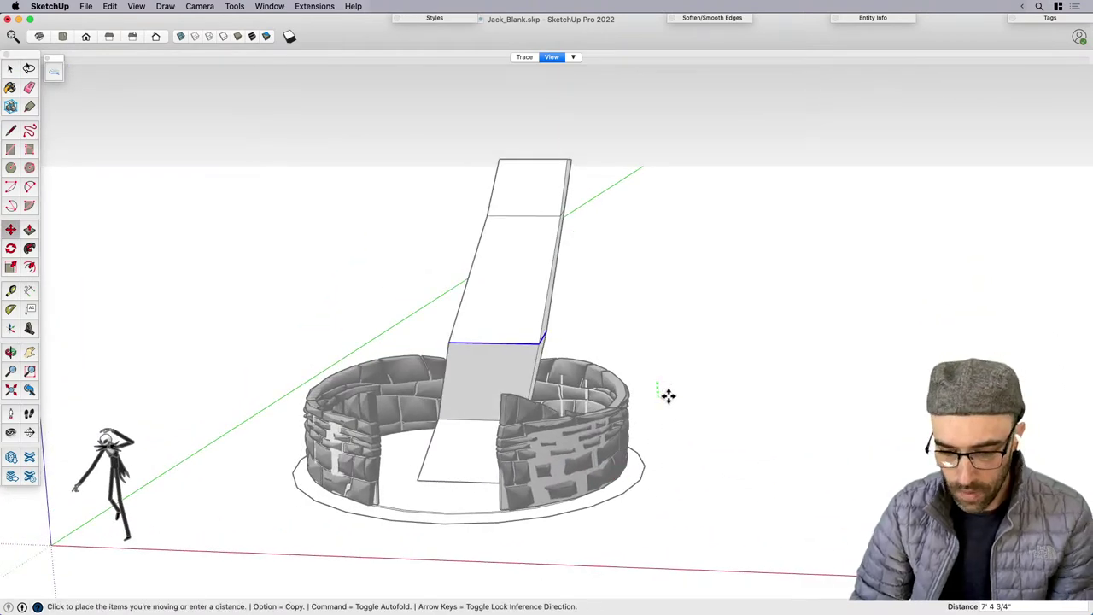
click(634, 352)
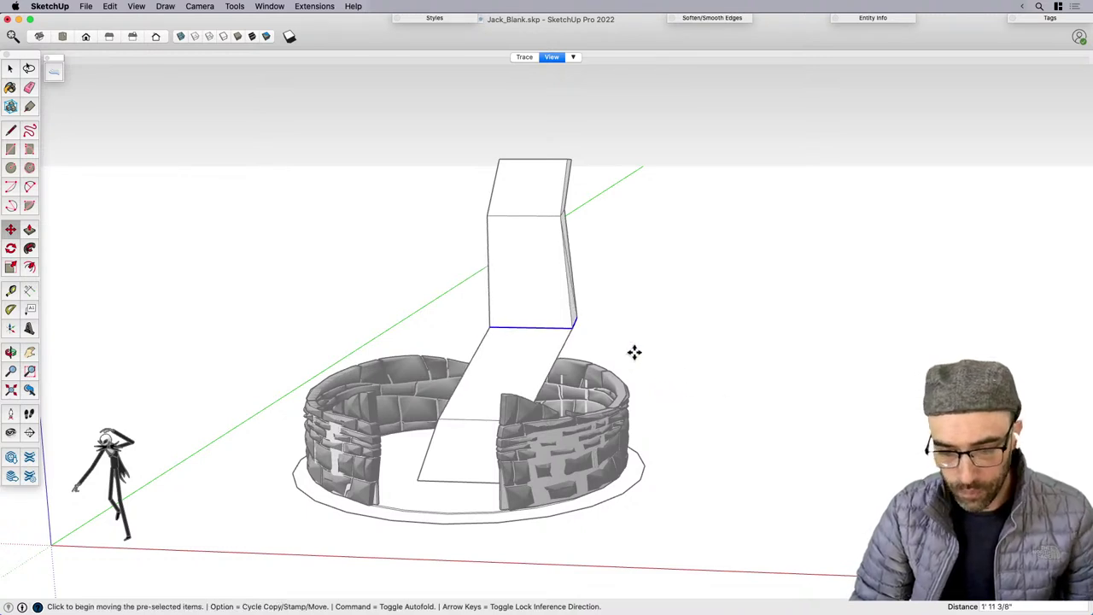
Shift the edge loop at the top of the third segment about 2' 5" along the red axis, away from the origin.
key(space)
key(m)
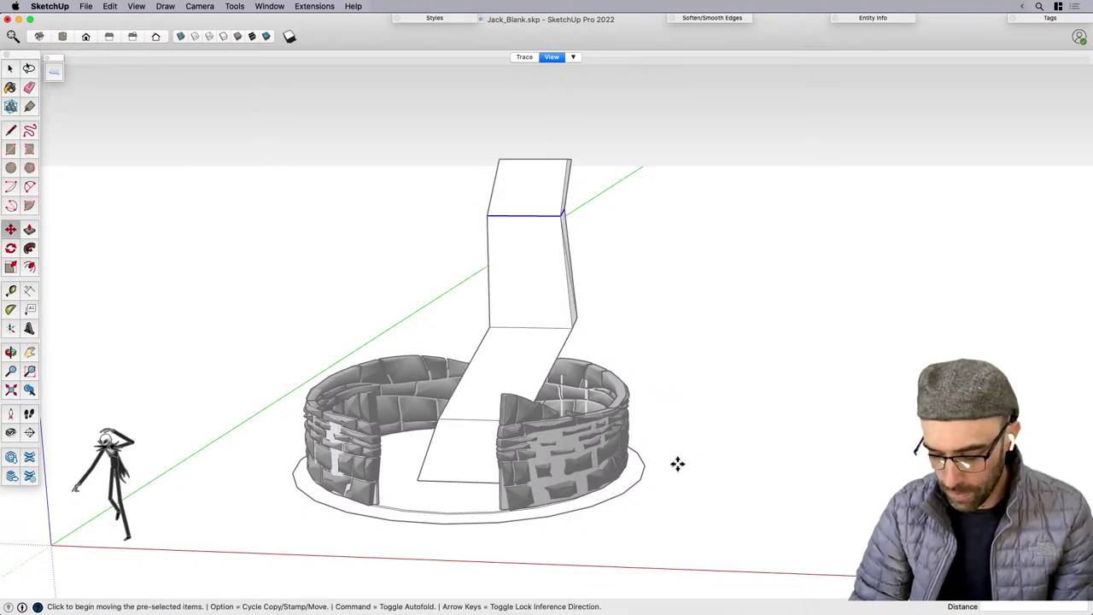
click(677, 464)
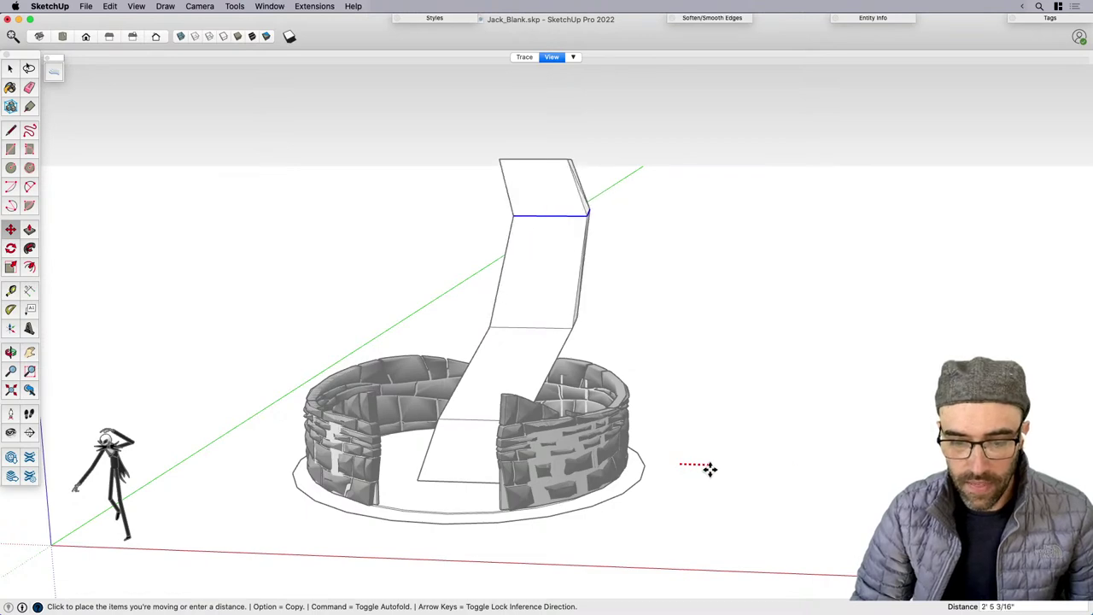
Scale the edge loop at the top of the second segment uniformly about its center by about 1.26.
middle_drag(712, 470, 520, 342)
drag(459, 298, 652, 345)
middle_drag(652, 345, 603, 328)
key(s)
click(584, 328)
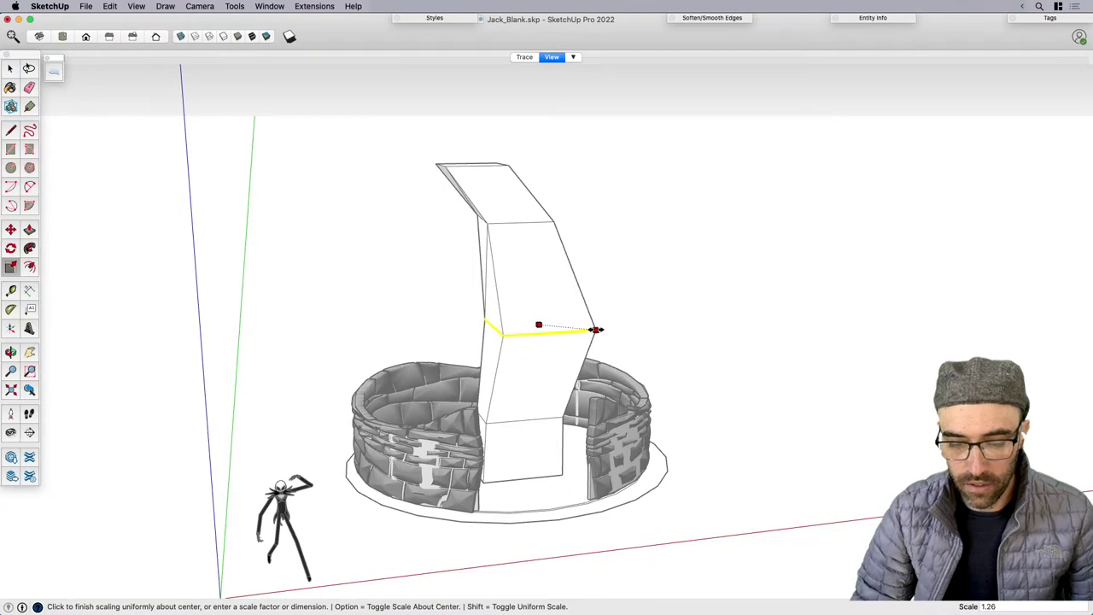
click(595, 328)
Select the column's bottom face and scale it up slightly, uniformly about its center, to widen the foot.
middle_drag(595, 329, 507, 430)
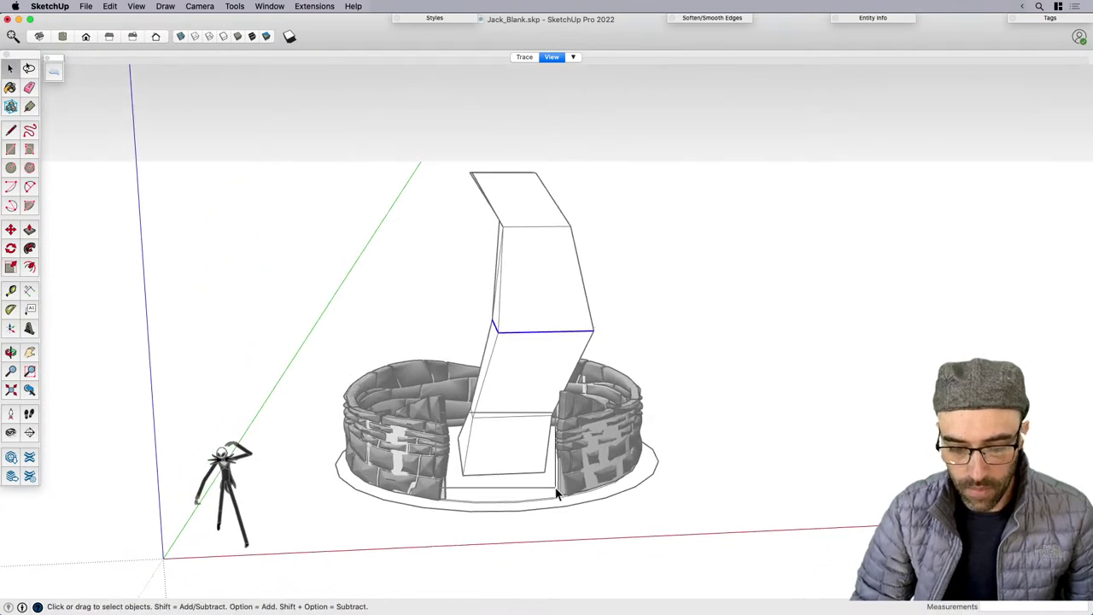
double_click(515, 462)
scroll(515, 463, up, 1)
middle_drag(450, 454, 496, 294)
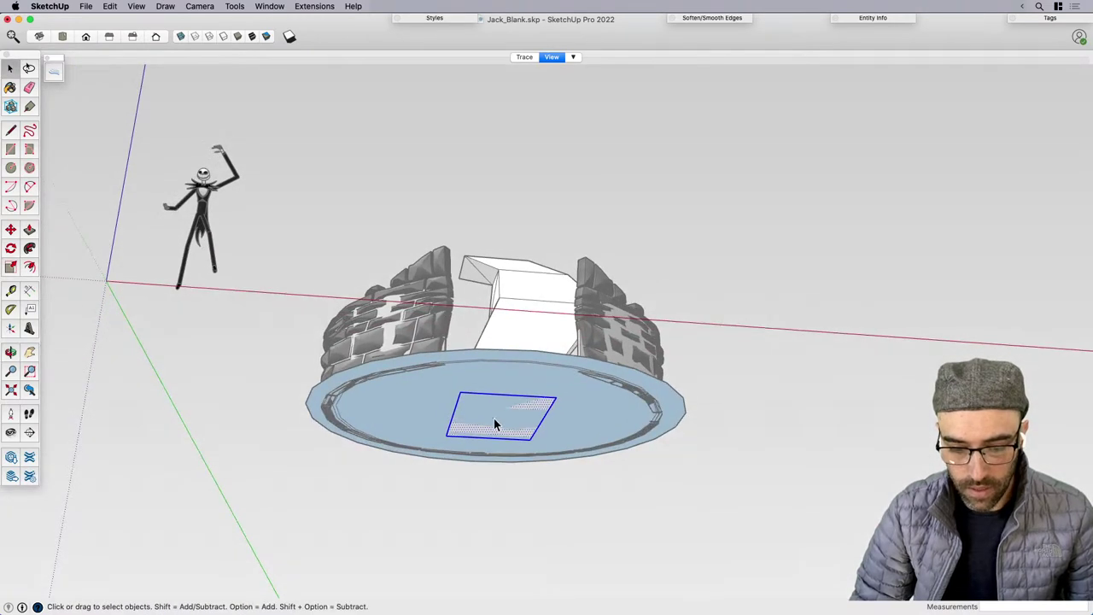
middle_drag(494, 425, 514, 544)
key(s)
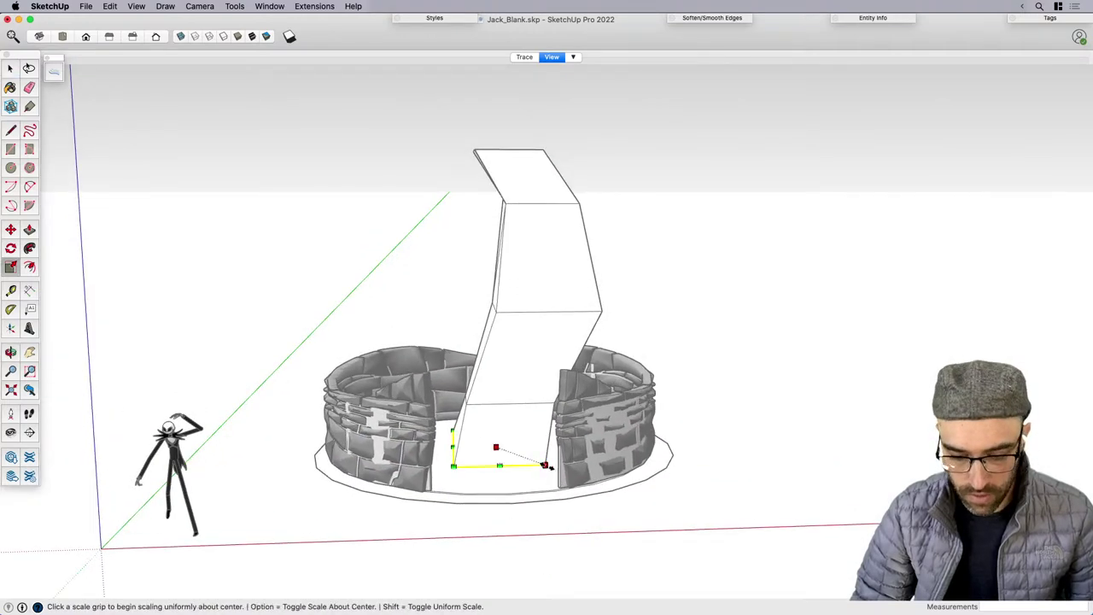
click(546, 468)
click(556, 469)
Remove the stone ring around the column, leaving the flat base disc in place.
key(space)
click(564, 448)
key(Delete)
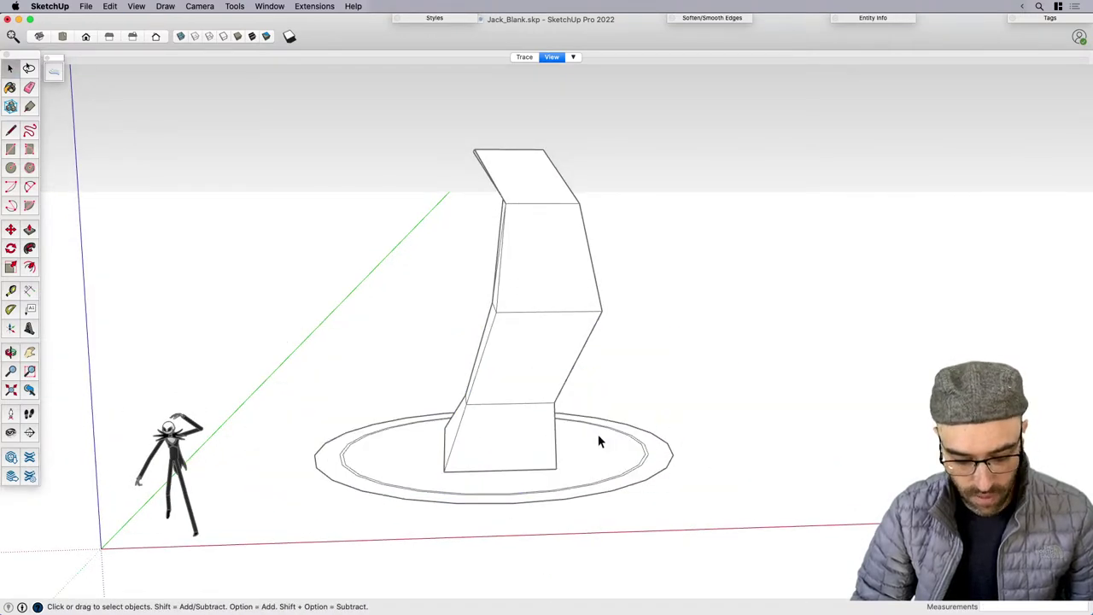
Scale the edge loop at the column's widest level by about 1.16 about its center and slightly readjust its size.
middle_drag(489, 435, 362, 427)
middle_drag(528, 363, 437, 295)
drag(437, 295, 715, 346)
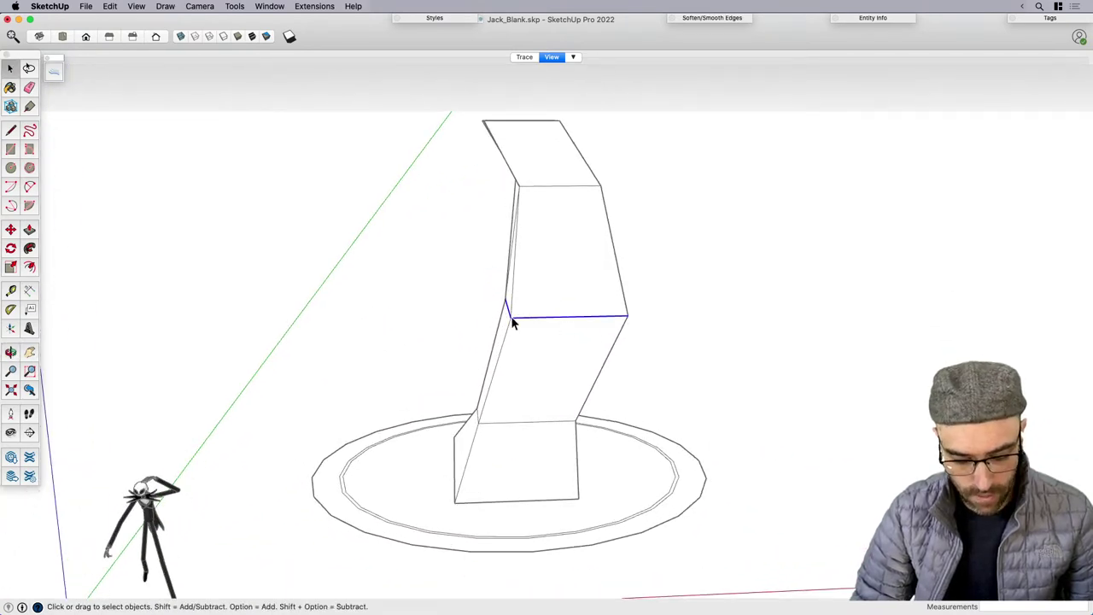
key(s)
click(509, 318)
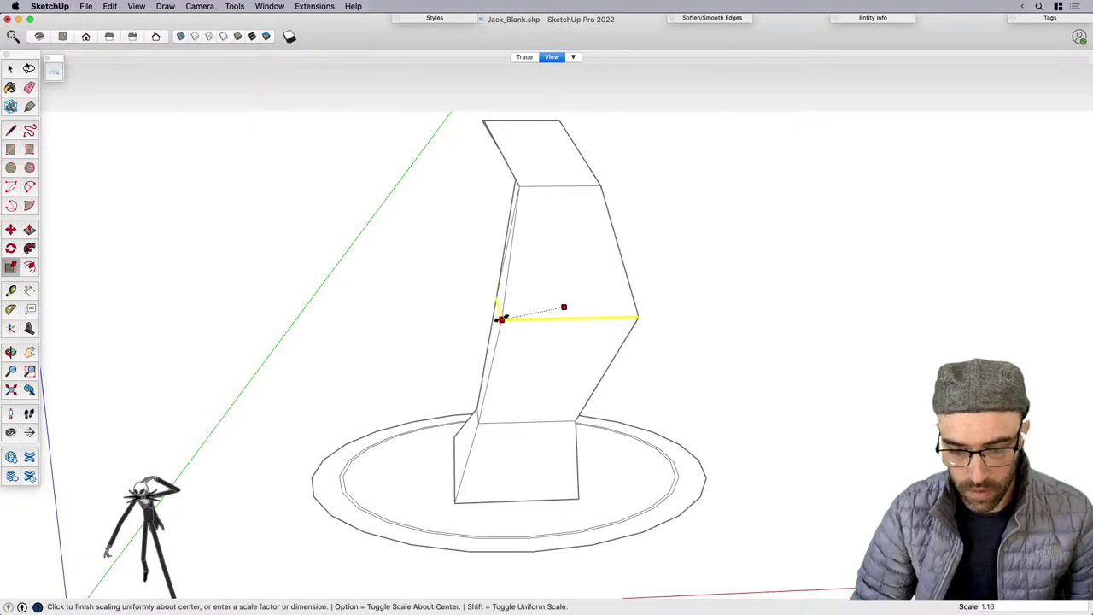
click(501, 318)
mouse_move(641, 315)
middle_down()
mouse_move(600, 319)
mouse_move(660, 322)
middle_up()
click(639, 310)
click(637, 311)
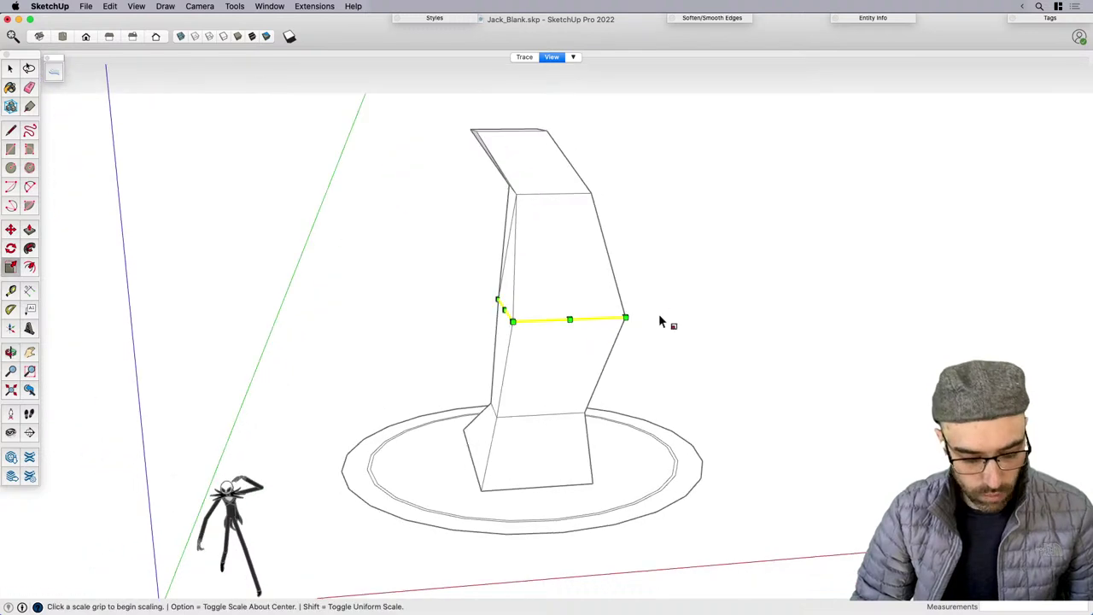
Try to rotate the edge loop at the column's widest level about 11° around the vertical axis.
key(q)
click(554, 303)
click(697, 328)
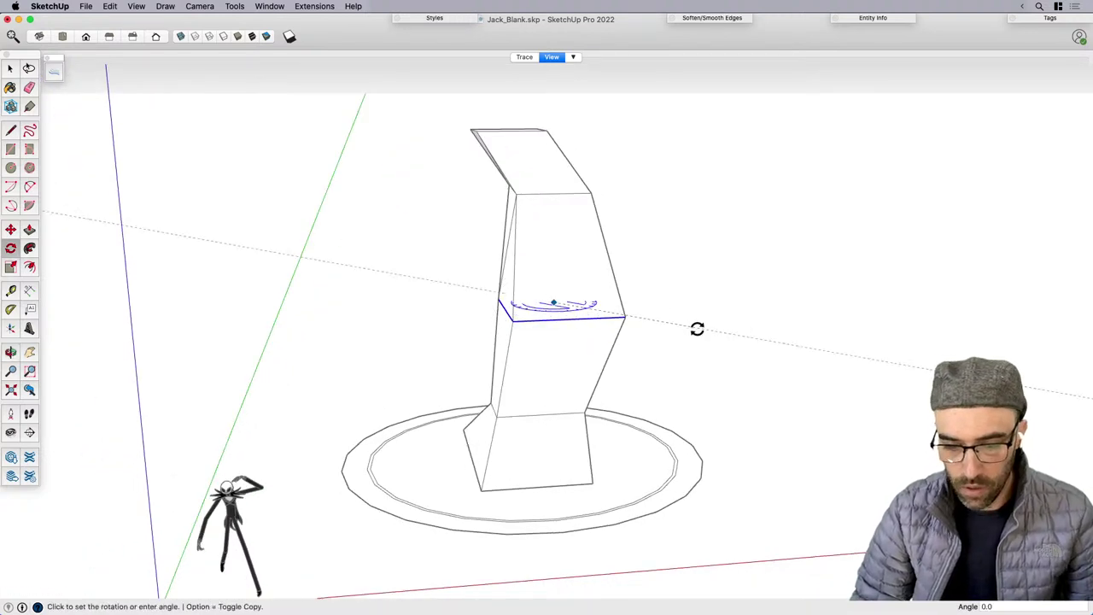
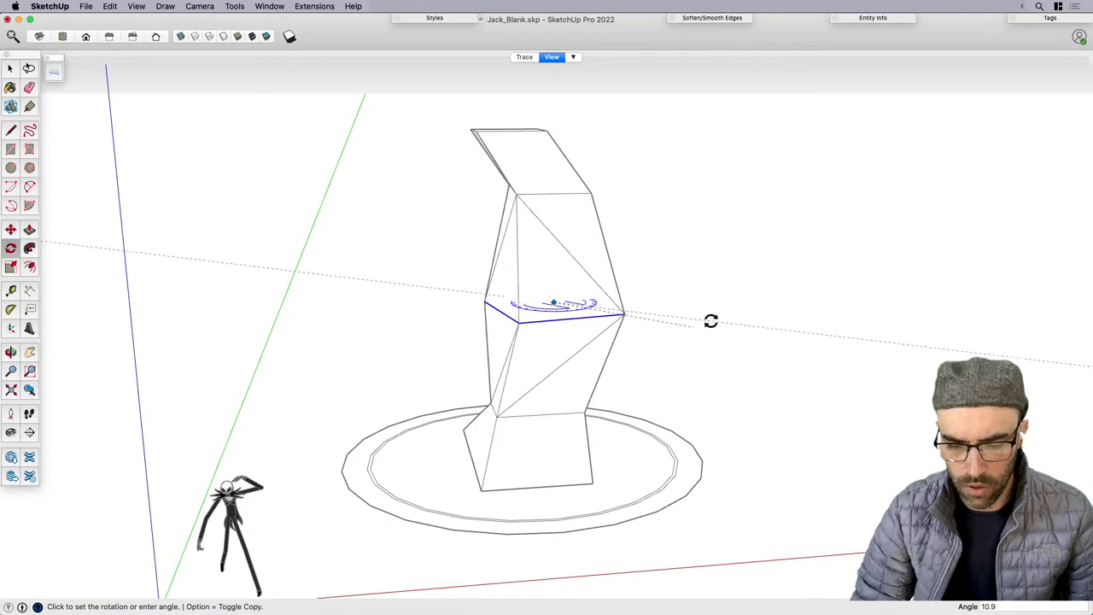
click(711, 321)
key(space)
Select the whole connected column and make it a group.
middle_drag(710, 327, 595, 356)
click(511, 421)
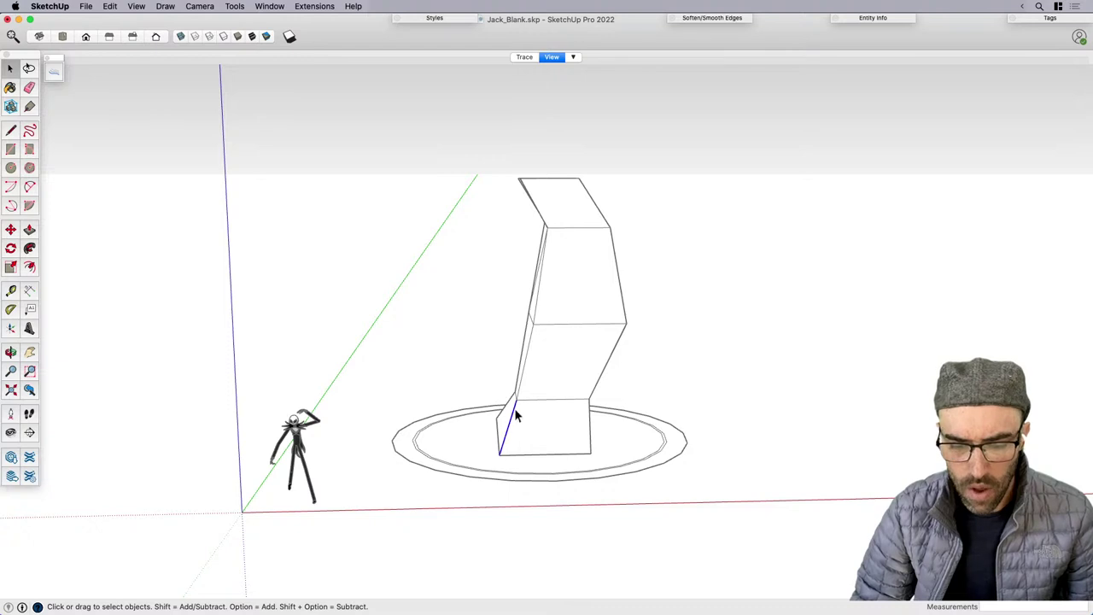
triple_click(536, 394)
key(super+g)
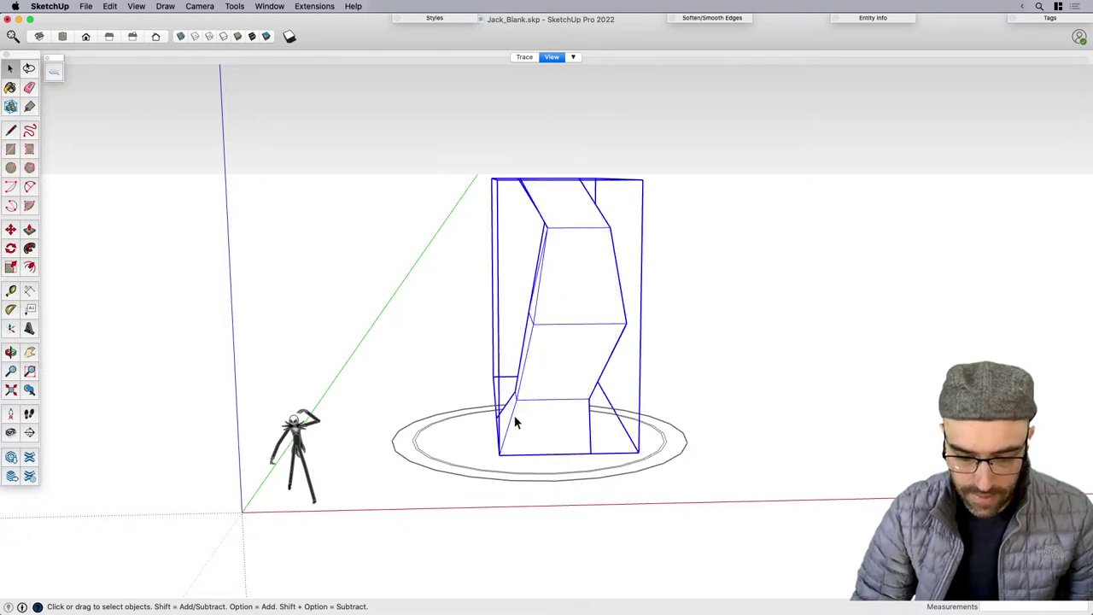
Copy the chain of edges running up the column's near front corner out of the group, in place.
double_click(513, 414)
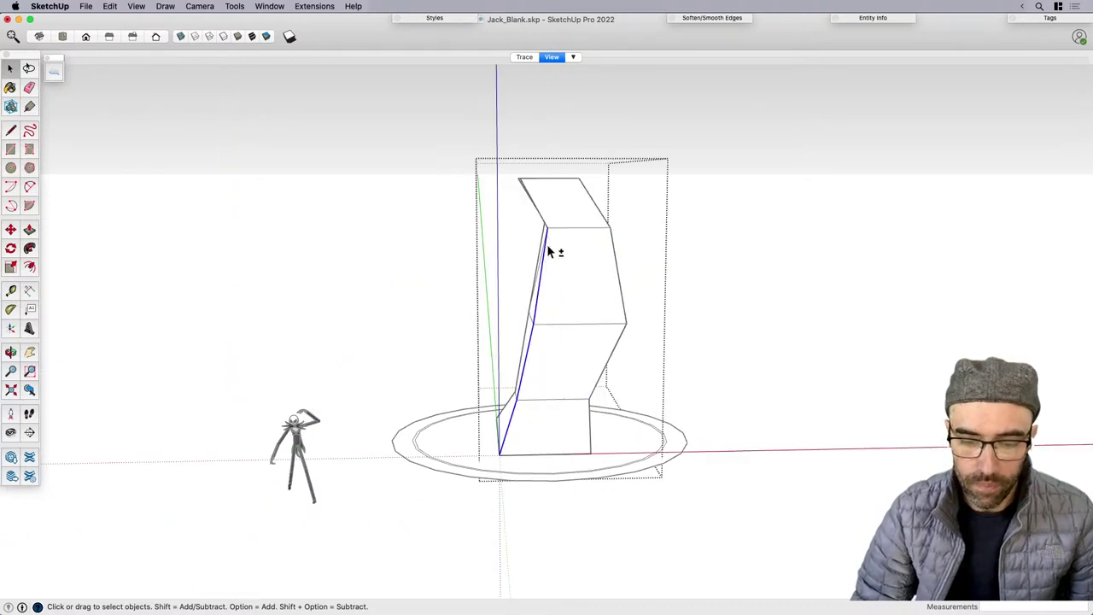
middle_drag(566, 296, 621, 351)
click(348, 289)
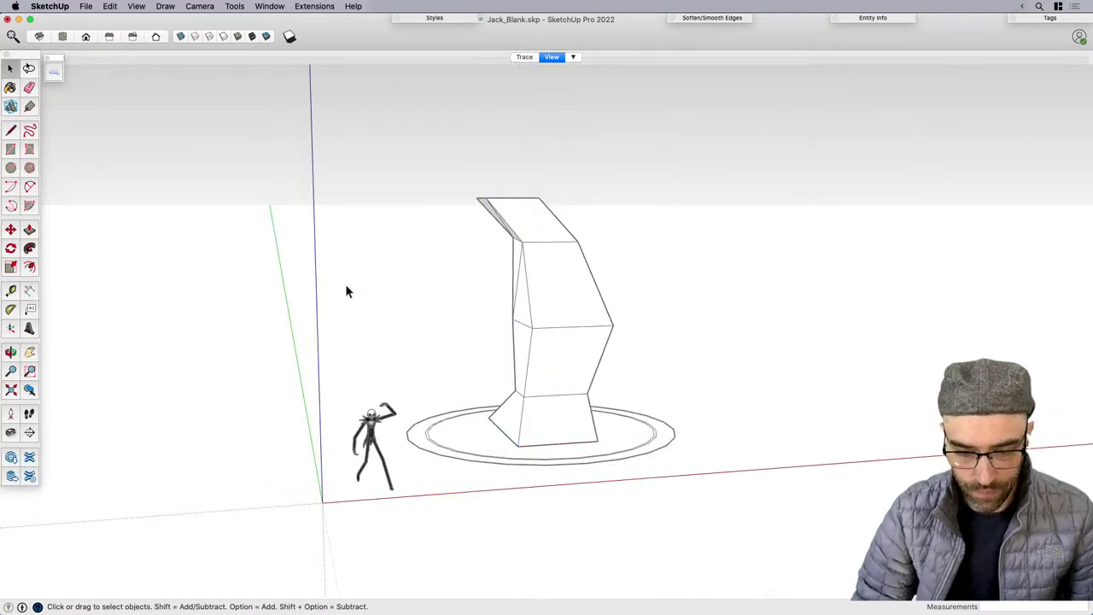
Try removing the column group, and restore it.
click(576, 353)
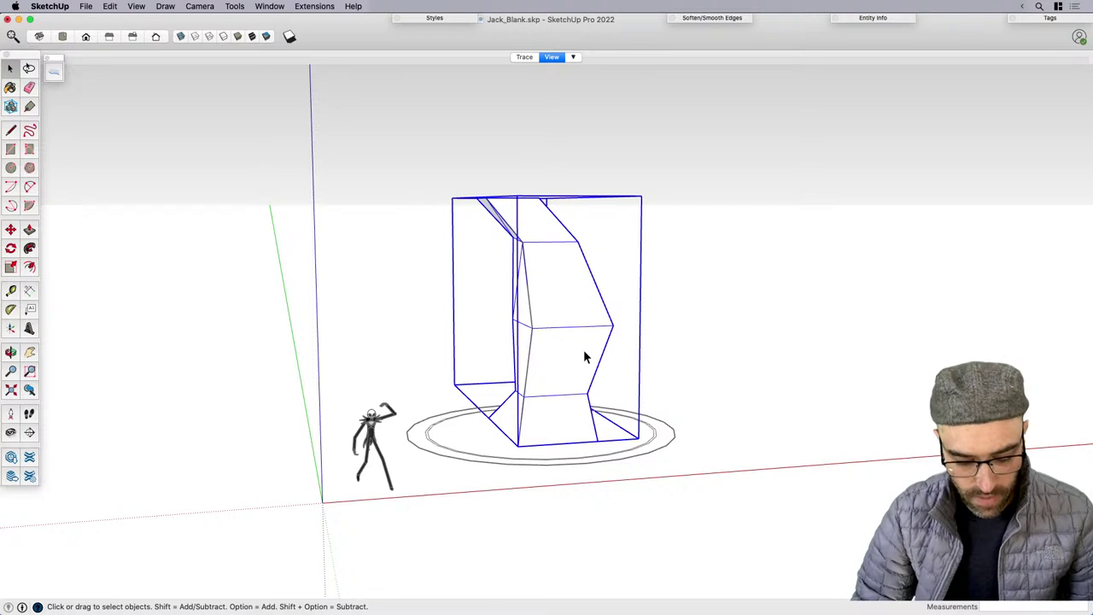
key(Delete)
middle_drag(586, 366, 706, 418)
key(super+z)
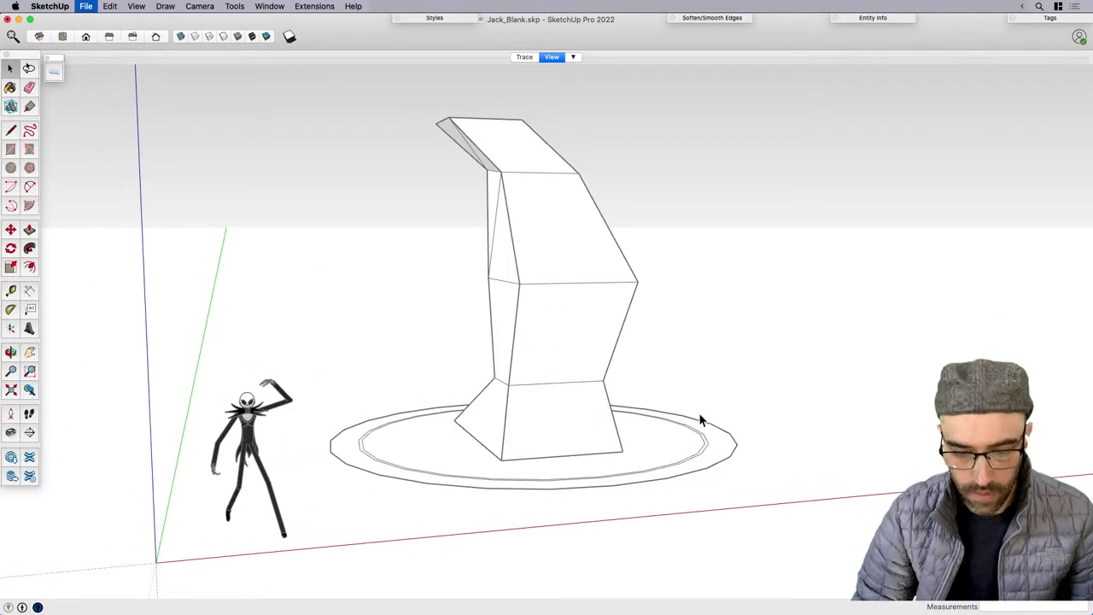
Draw a narrow rectangle on the base plane in front of the column, from its near front corner to slightly past the opposite corner.
key(r)
scroll(522, 470, up, 3)
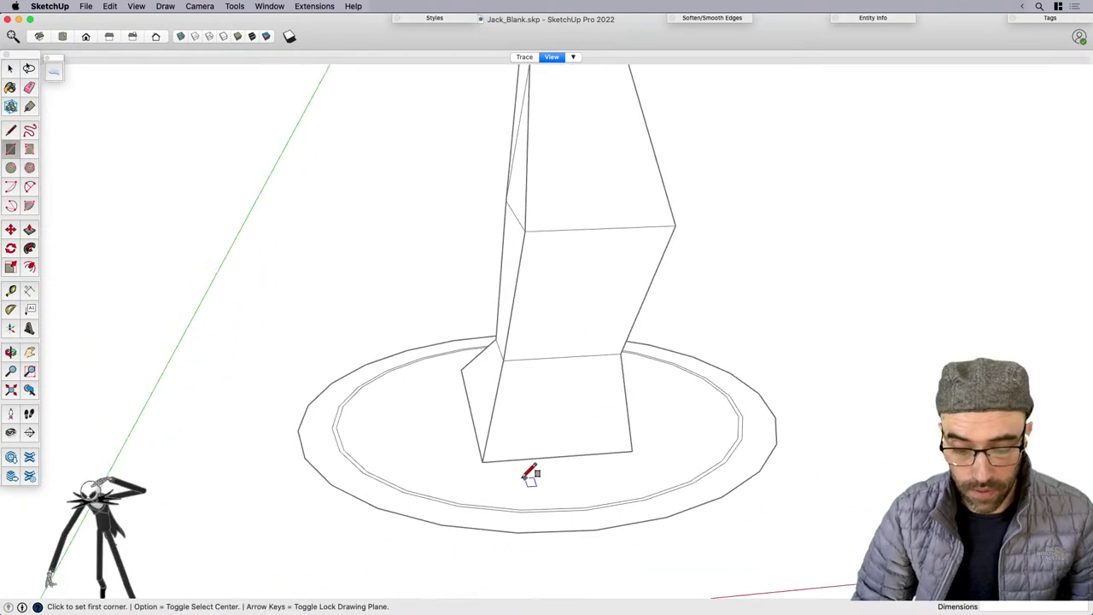
click(478, 456)
scroll(656, 464, up, 2)
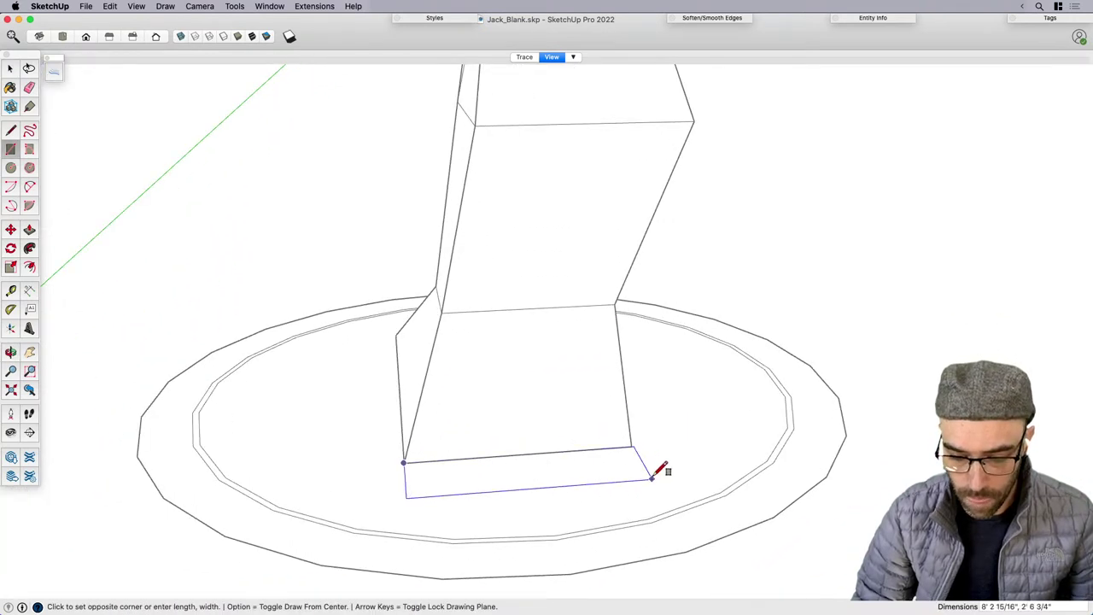
click(664, 470)
Push/Pull the narrow rectangle upward into a thin slab, undoing and repeating the pull to set its height.
key(space)
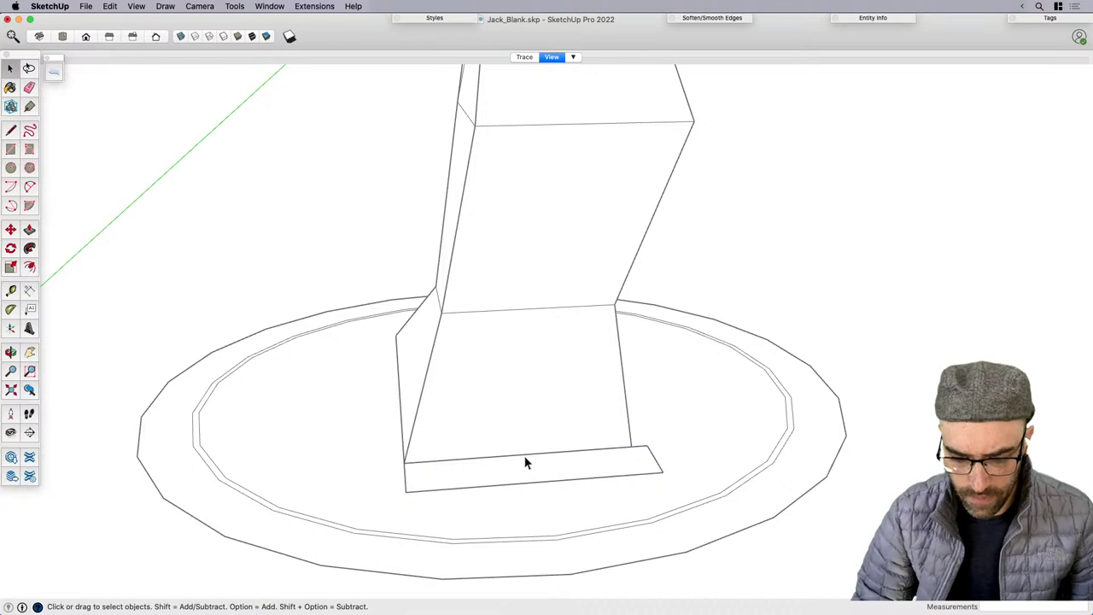
click(446, 481)
middle_drag(446, 481, 509, 468)
scroll(500, 474, up, 2)
key(p)
click(489, 477)
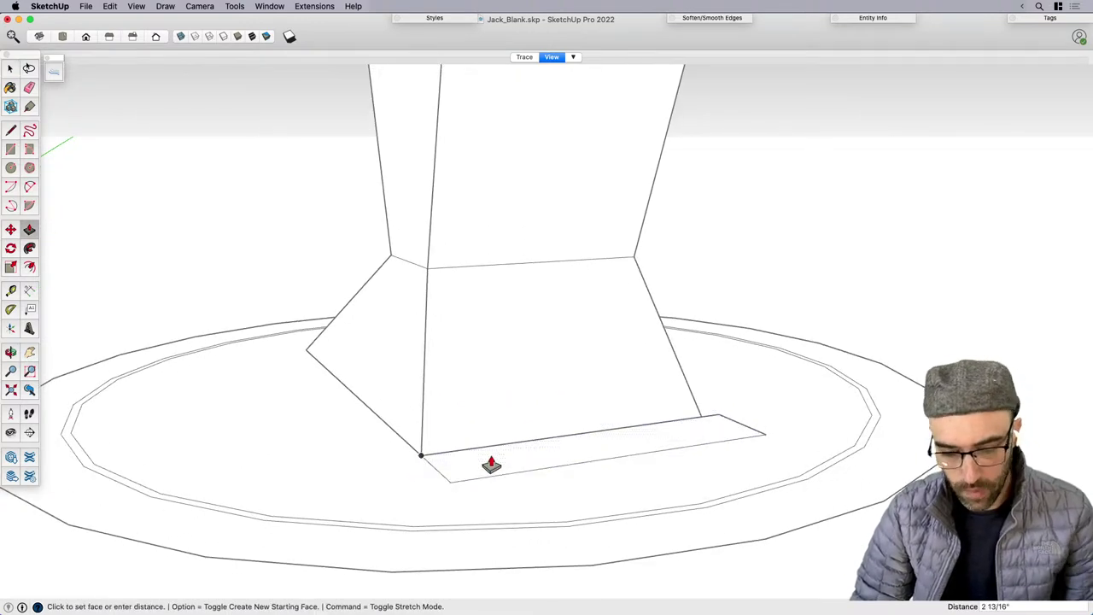
click(500, 441)
scroll(481, 472, up, 1)
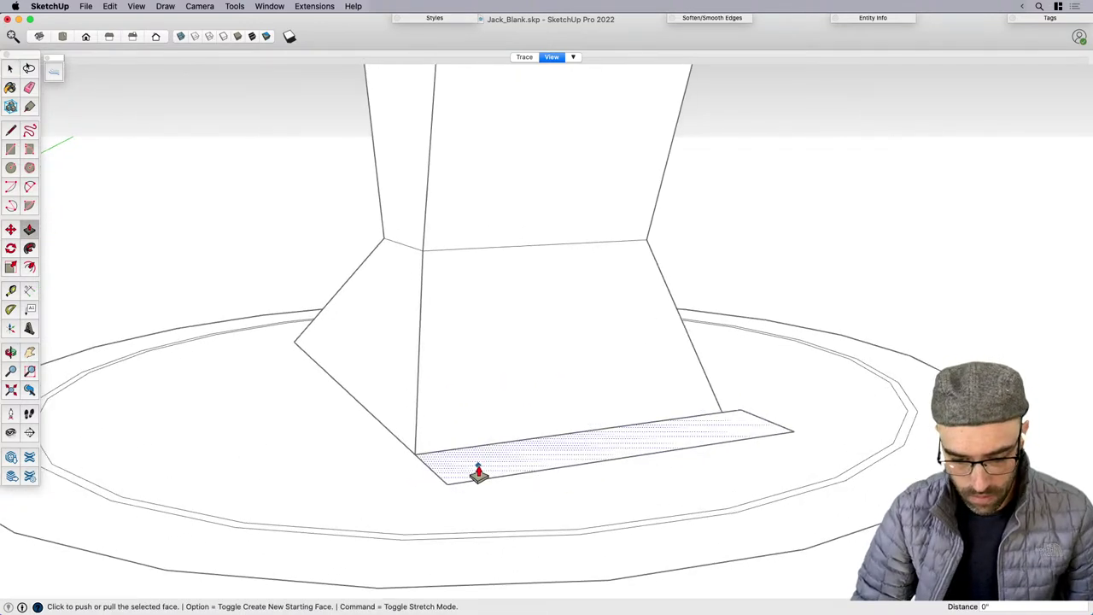
key(super+z)
click(484, 475)
click(486, 457)
key(space)
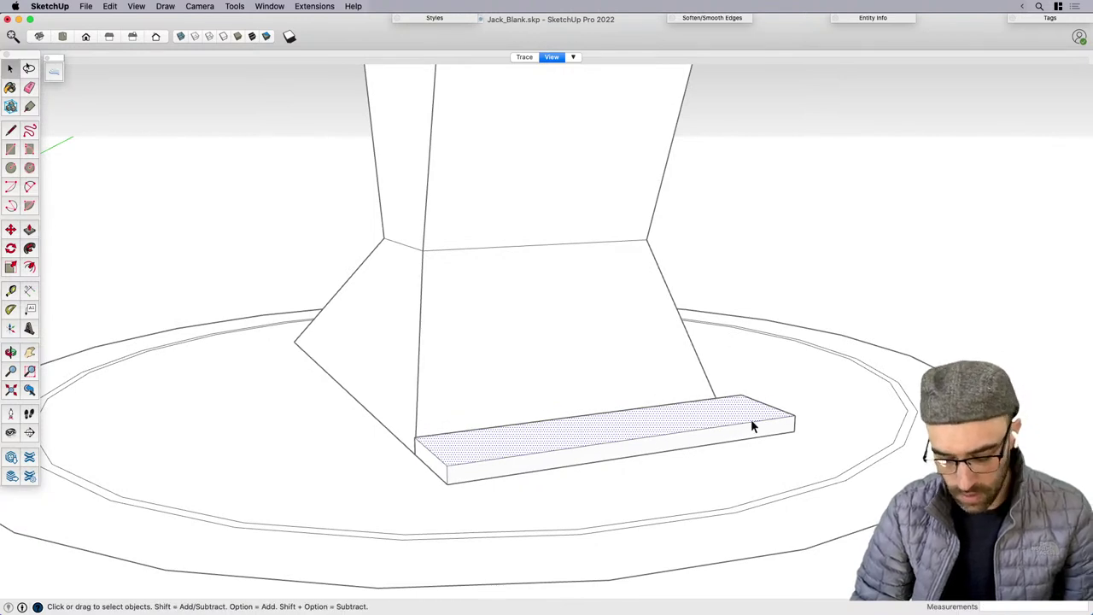
Try to group the slab together with everything connected to it, and undo the grouping.
triple_click(726, 422)
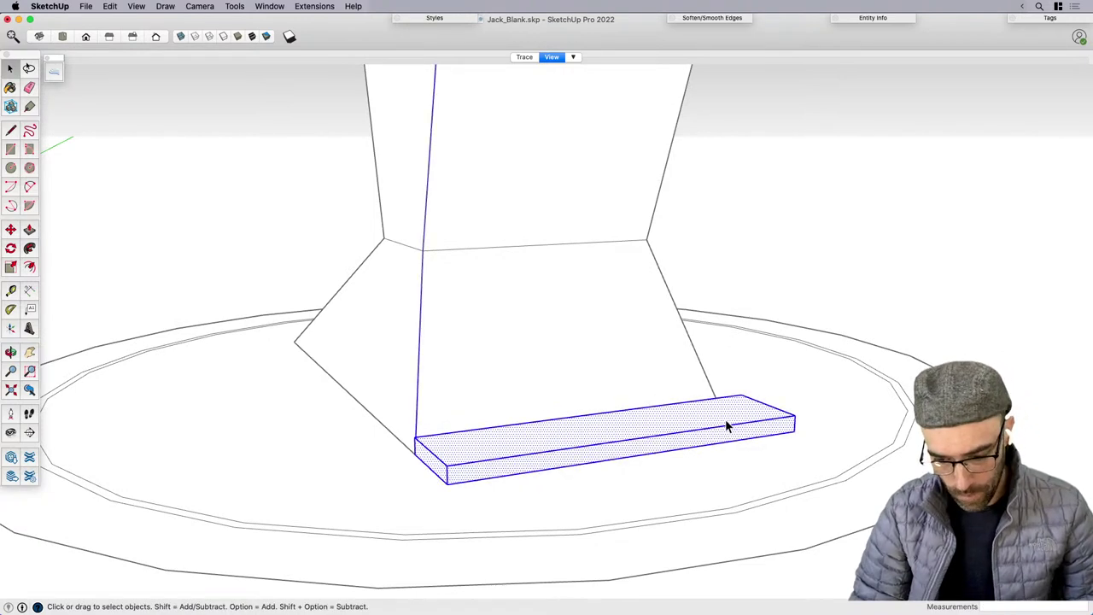
key(super+g)
double_click(714, 418)
click(714, 418)
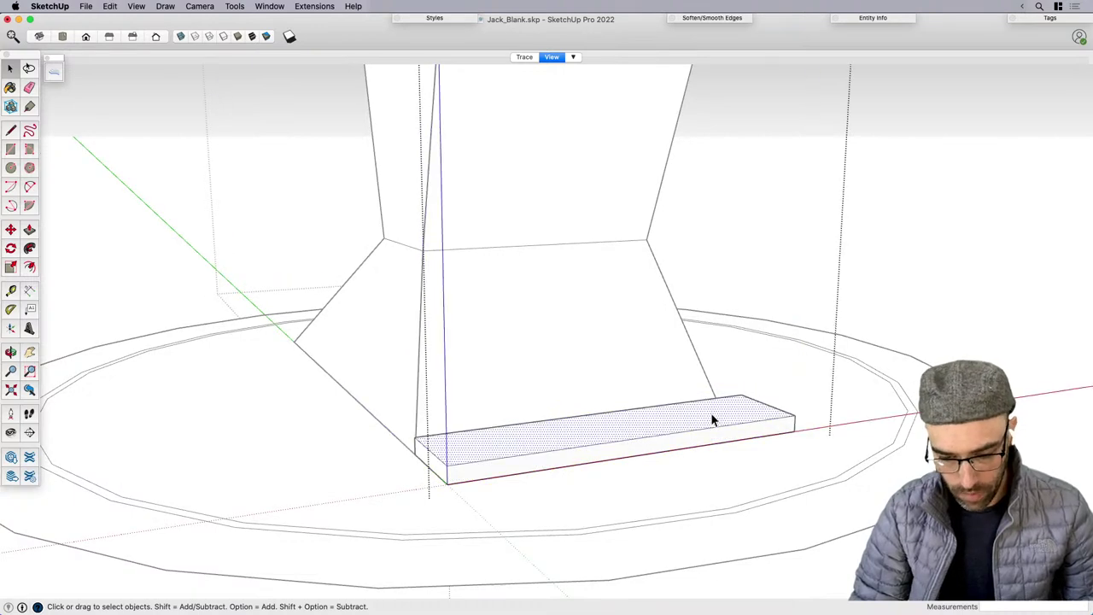
key(Escape)
click(668, 424)
scroll(638, 425, down, 4)
key(super+z)
Make only the slab a component, replacing the selection, and group its geometry inside the component.
middle_drag(811, 386, 370, 402)
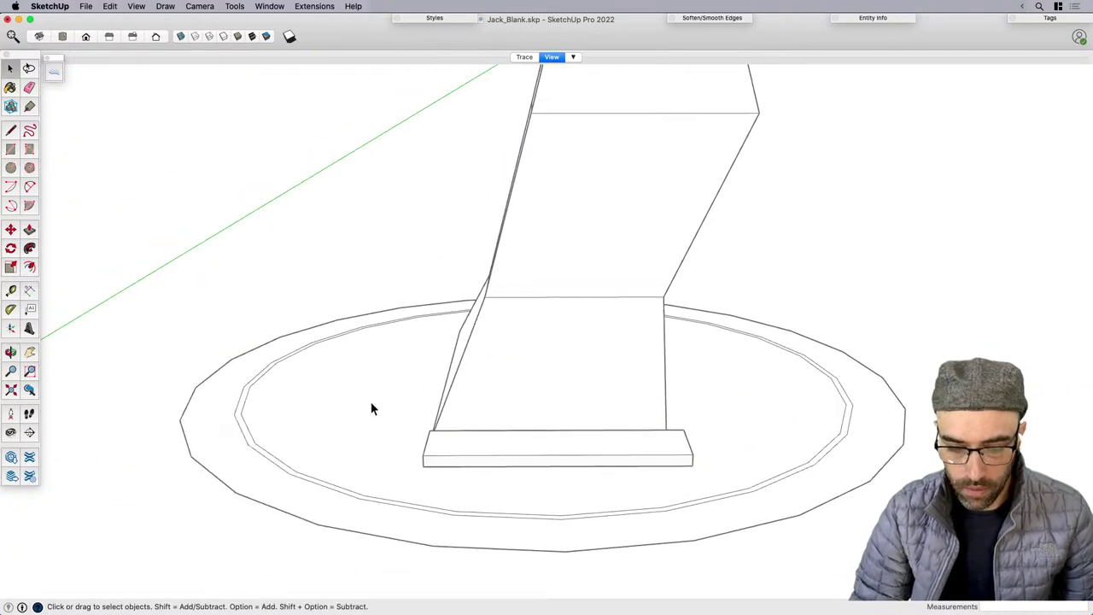
drag(747, 493, 746, 492)
key(g)
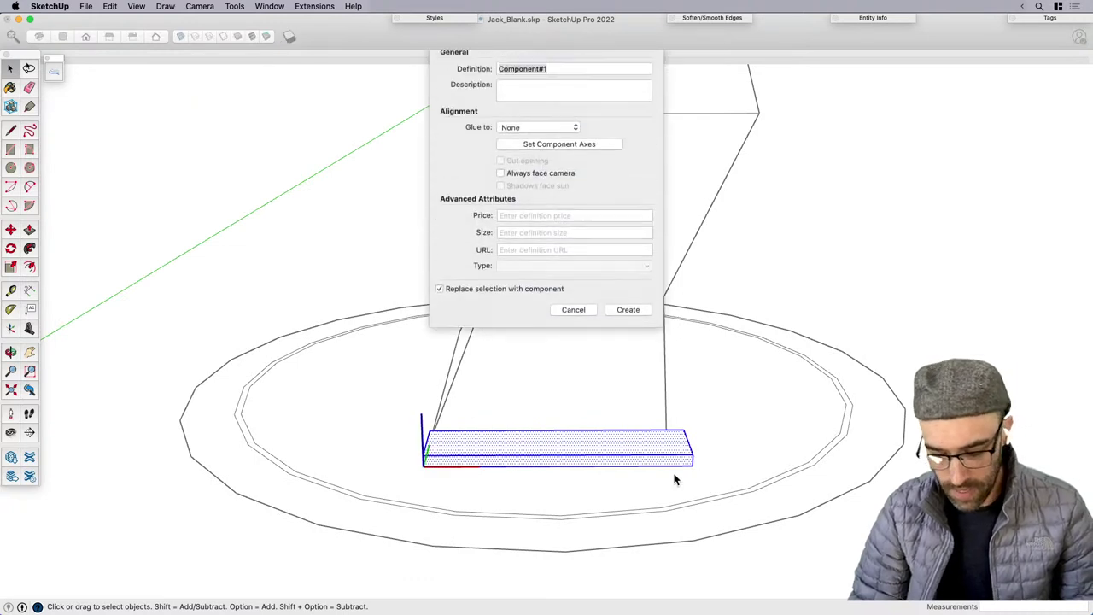
key(Return)
double_click(513, 440)
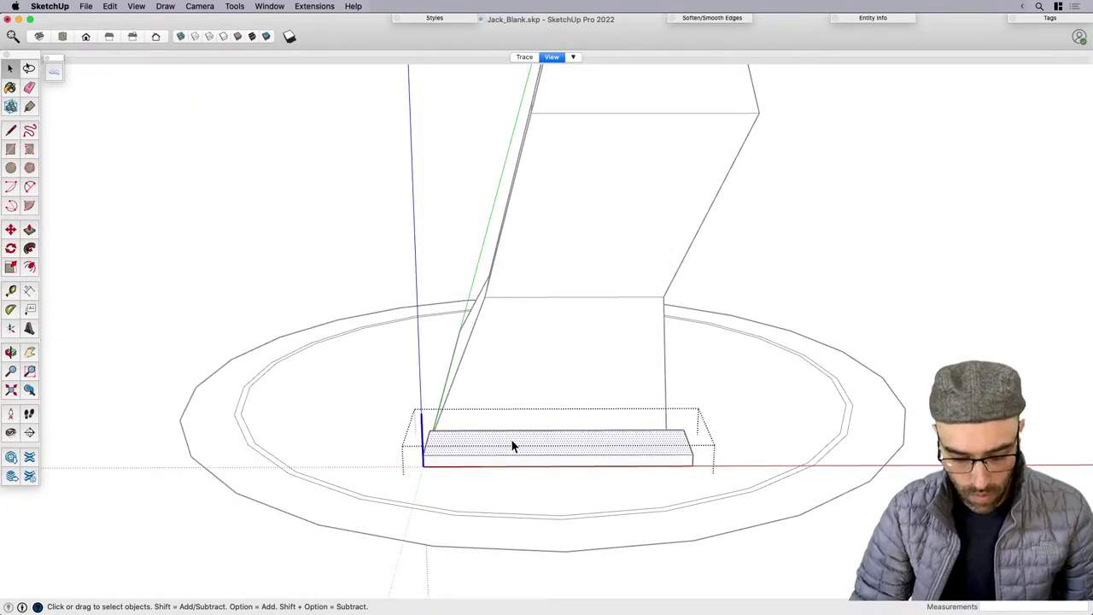
key(super+g)
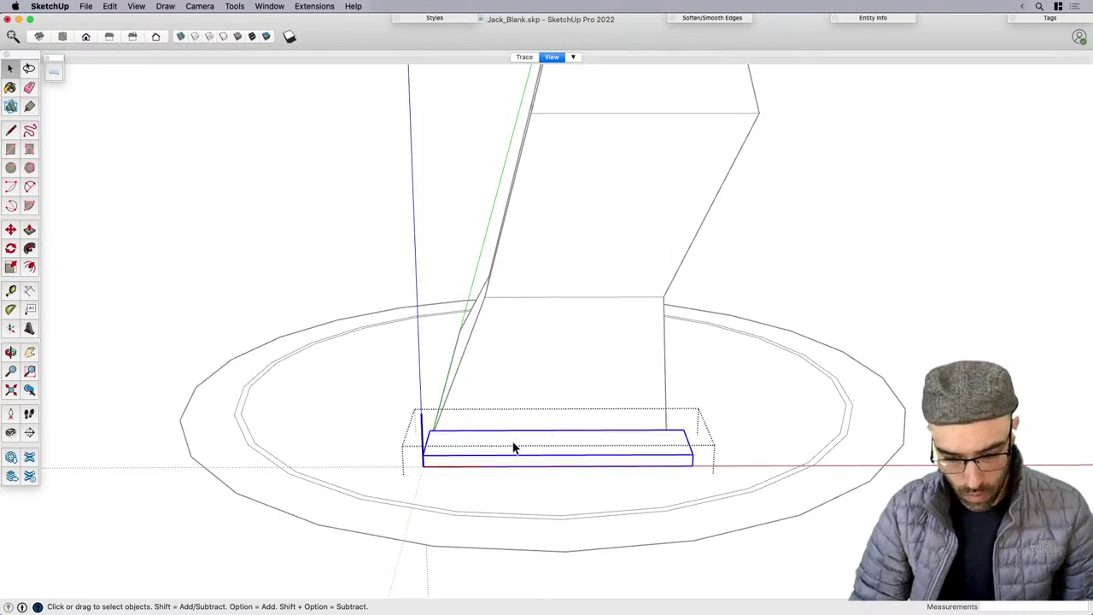
Scale the slab's top face uniformly about its center to about 1.10 so it overhangs the slab below.
double_click(516, 449)
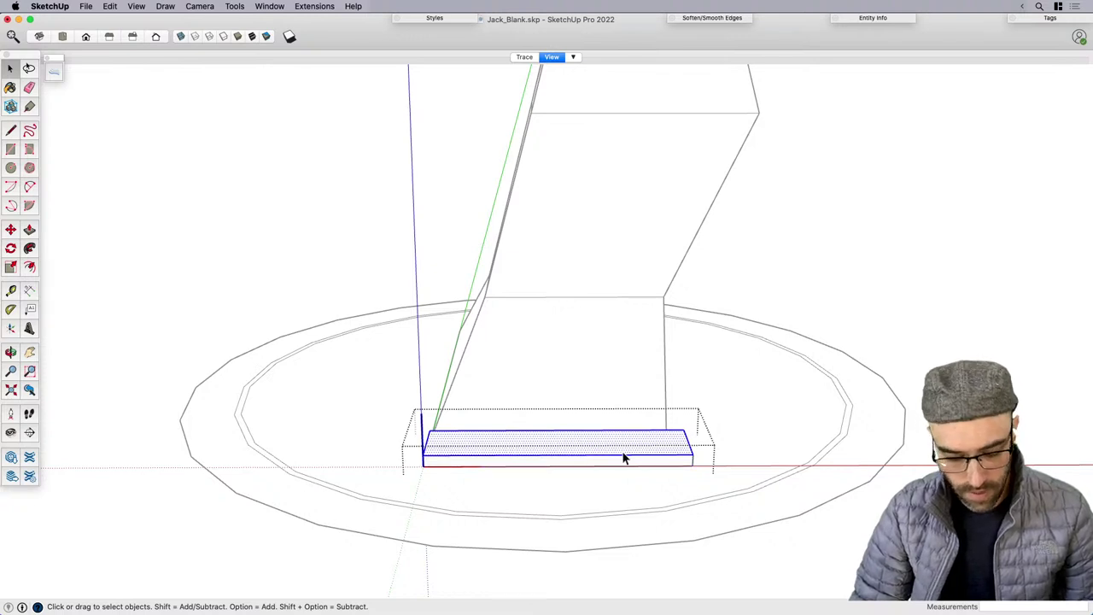
key(s)
alt+click(692, 454)
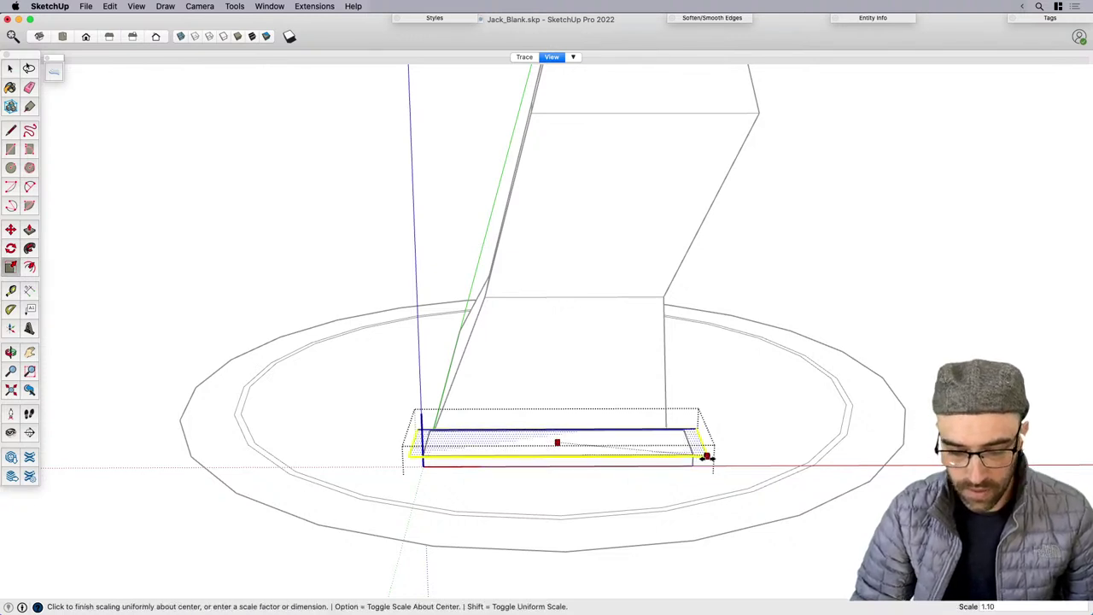
alt+click(708, 456)
Push/Pull the enlarged face upward into a thin overhanging upper slab and close the component.
key(p)
scroll(689, 453, up, 3)
click(686, 451)
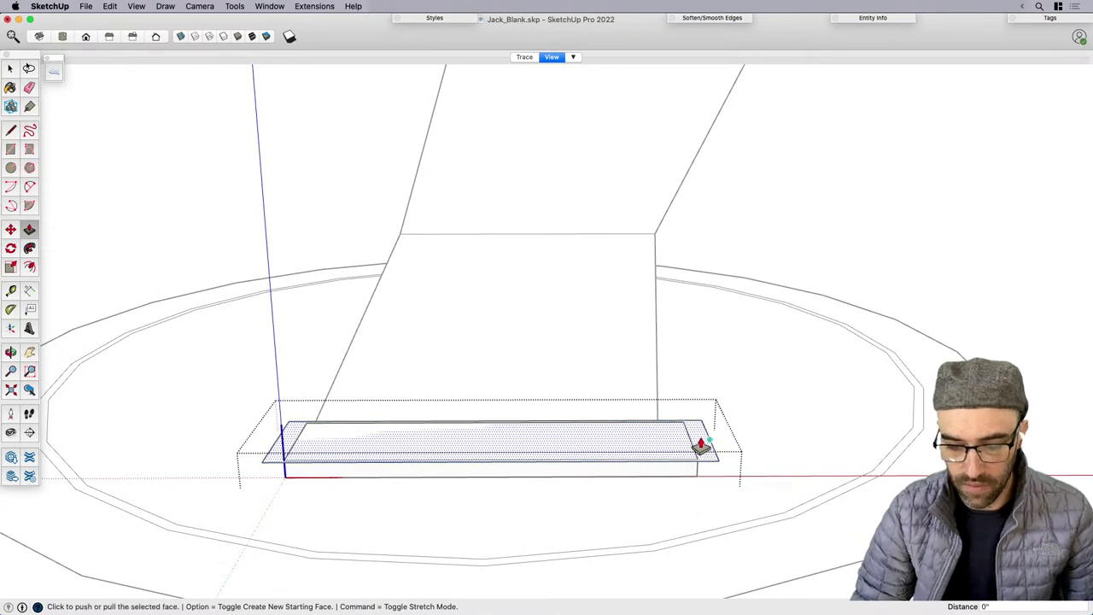
click(701, 436)
middle_drag(701, 436, 731, 401)
middle_drag(474, 449, 422, 437)
key(space)
click(509, 506)
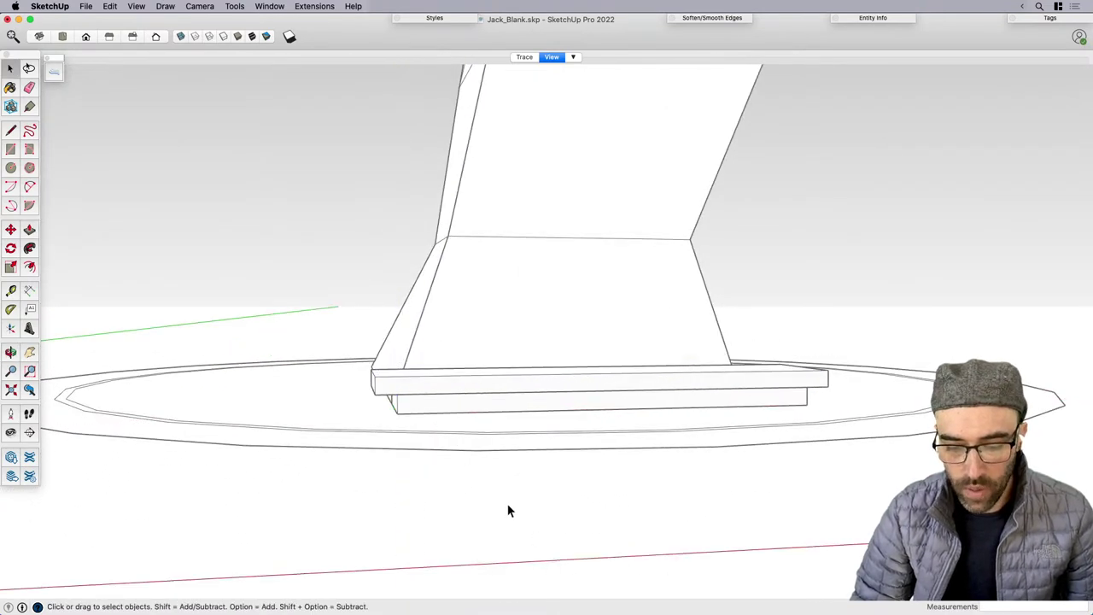
Delete the circular stone base around the column.
scroll(414, 407, up, 2)
double_click(424, 399)
middle_drag(424, 399, 443, 440)
click(393, 537)
click(374, 433)
scroll(541, 432, down, 2)
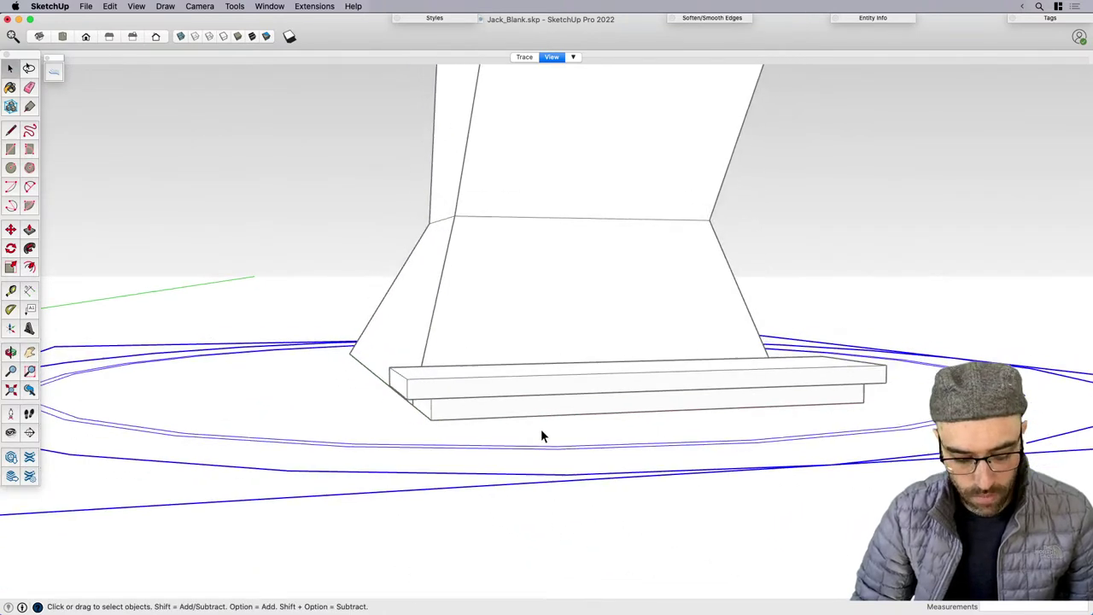
key(Delete)
Move the lower slab's top edge at the origin end outward under the overhang, giving that end face a slant.
middle_drag(538, 452, 466, 387)
scroll(462, 382, up, 2)
click(444, 368)
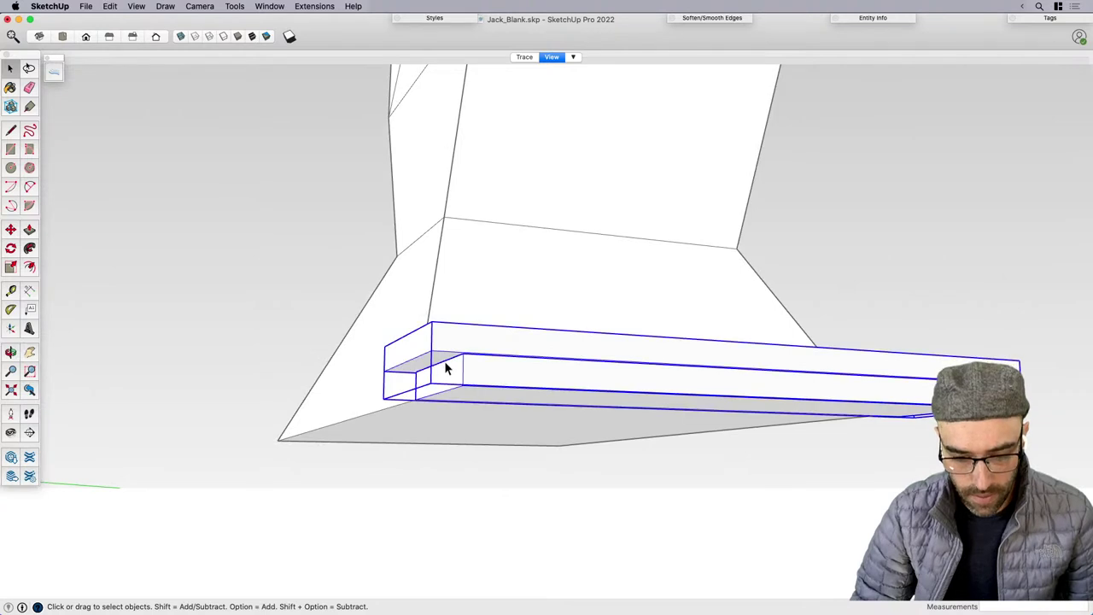
double_click(447, 368)
click(449, 367)
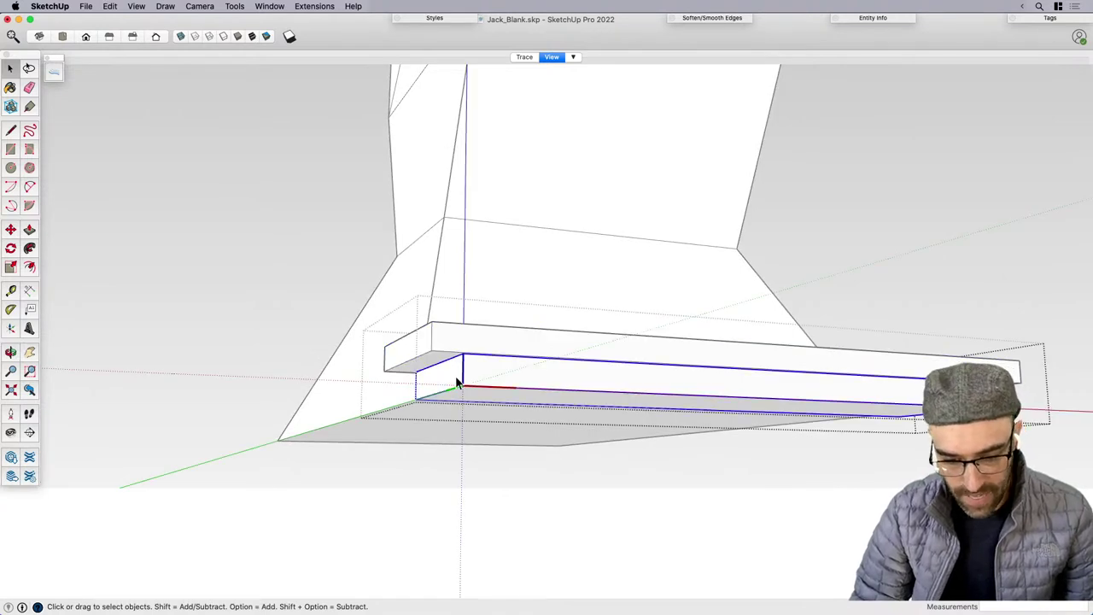
double_click(456, 378)
key(m)
click(462, 354)
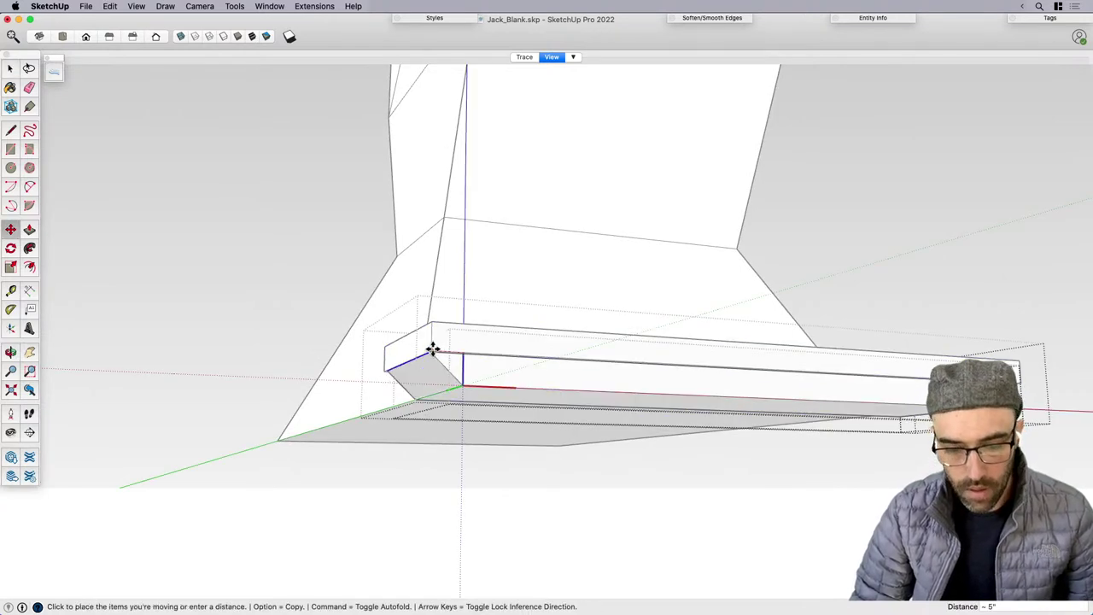
scroll(451, 348, up, 1)
click(448, 350)
key(space)
scroll(316, 449, down, 3)
middle_drag(517, 410, 453, 469)
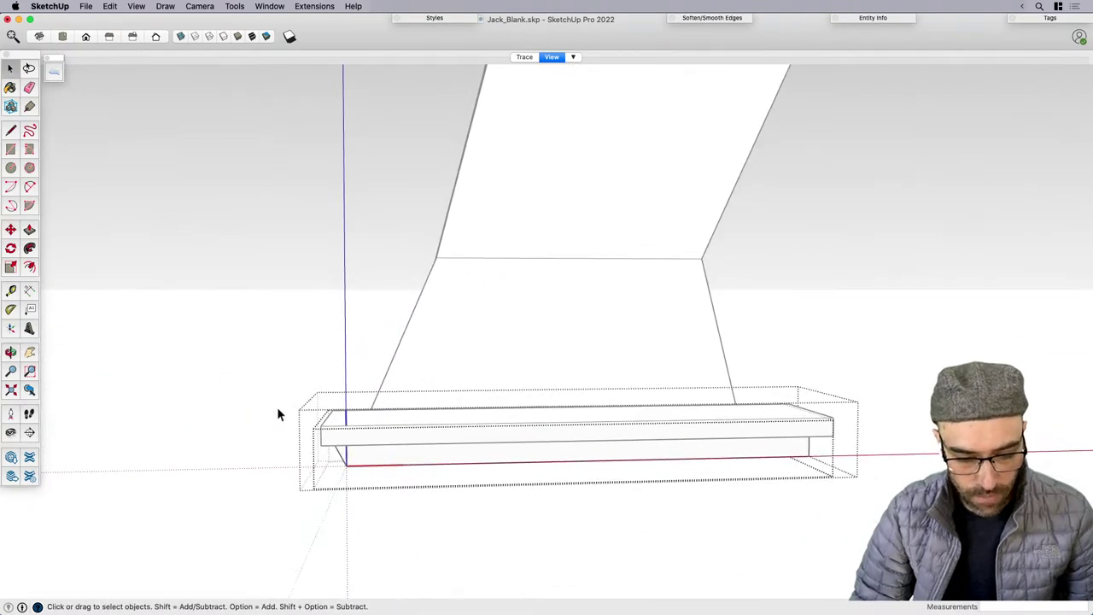
click(277, 408)
Move the upper slab's front corner edge at the origin end outward by about 3 13/16 in.
middle_drag(323, 433, 420, 430)
scroll(314, 443, up, 2)
double_click(293, 420)
click(317, 439)
key(m)
click(444, 410)
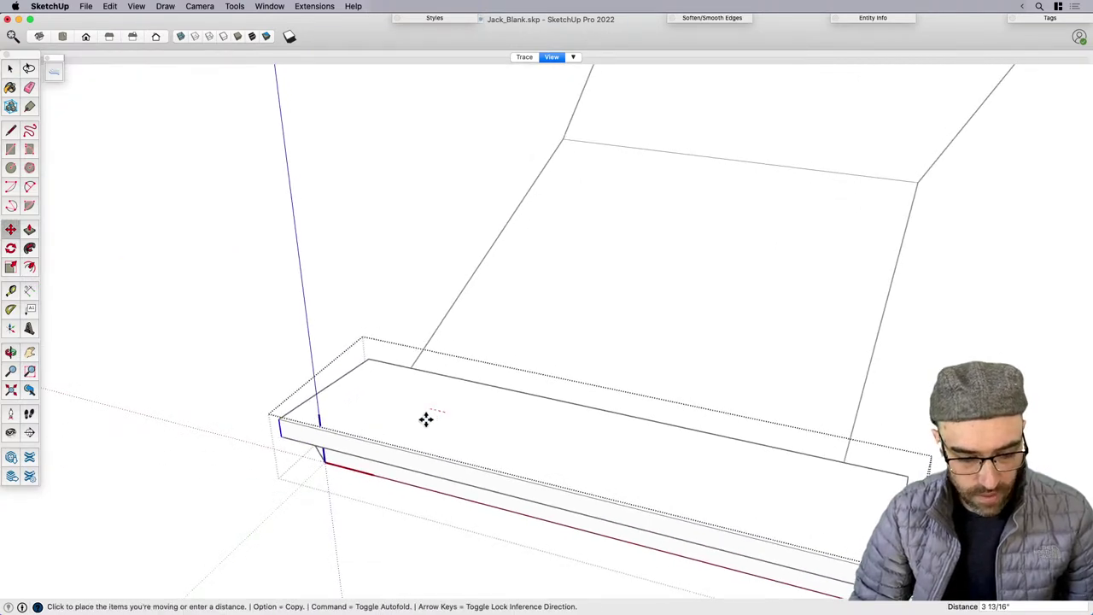
click(426, 419)
Move the upper slab's front corner edge at the end opposite the origin outward by about 5 in.
middle_drag(418, 373, 787, 380)
scroll(792, 365, up, 1)
key(space)
drag(788, 344, 816, 394)
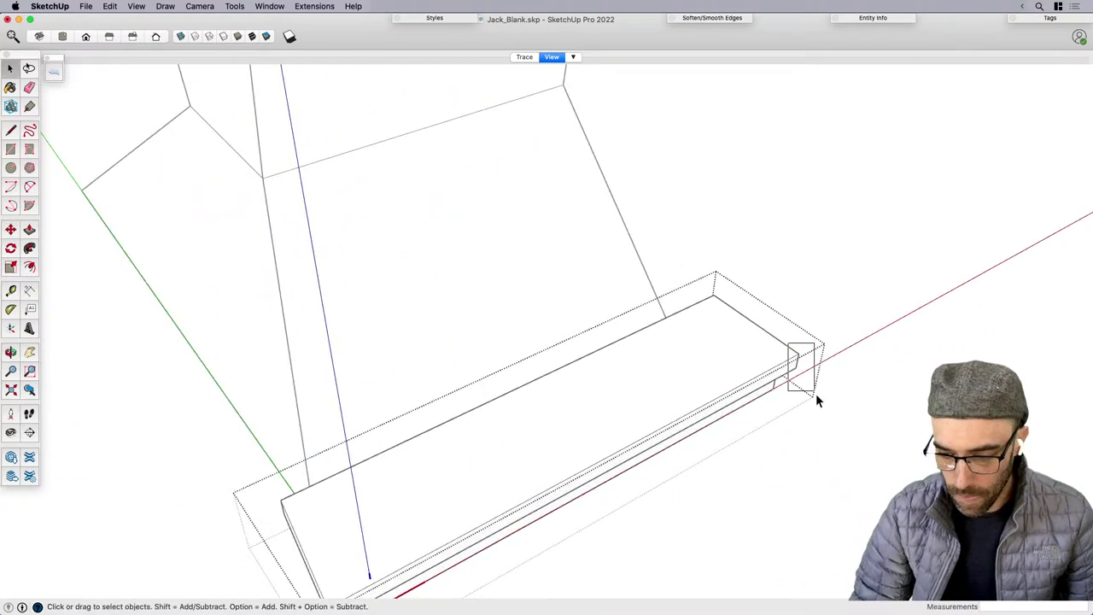
scroll(737, 336, up, 3)
key(m)
click(737, 339)
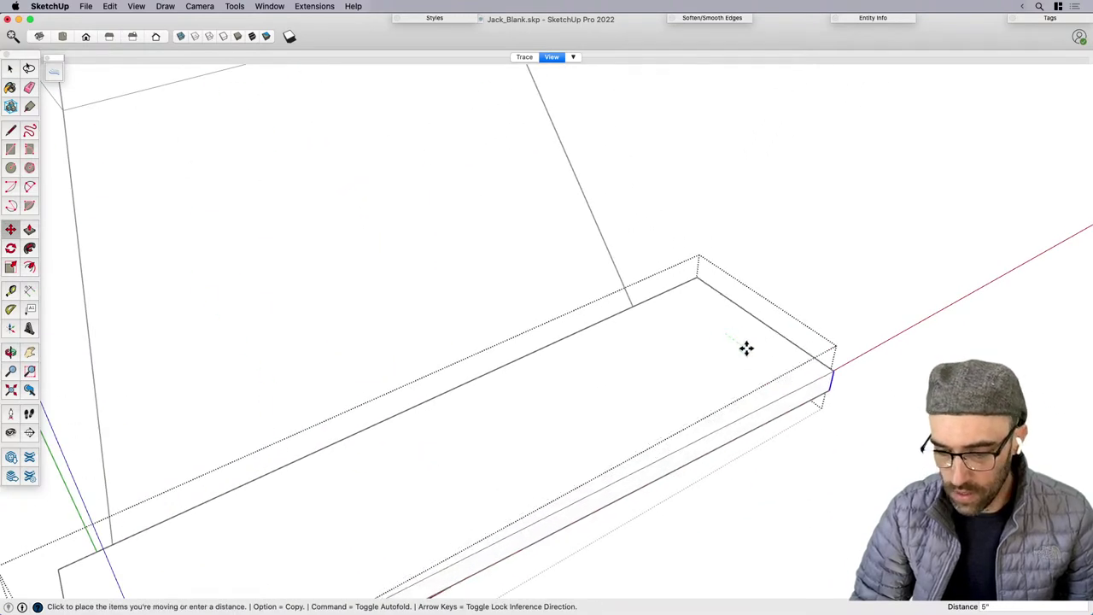
click(746, 348)
key(space)
Raise the upper slab's top end edge opposite the origin by about 2 1/4 in along the blue axis.
middle_drag(878, 371, 620, 395)
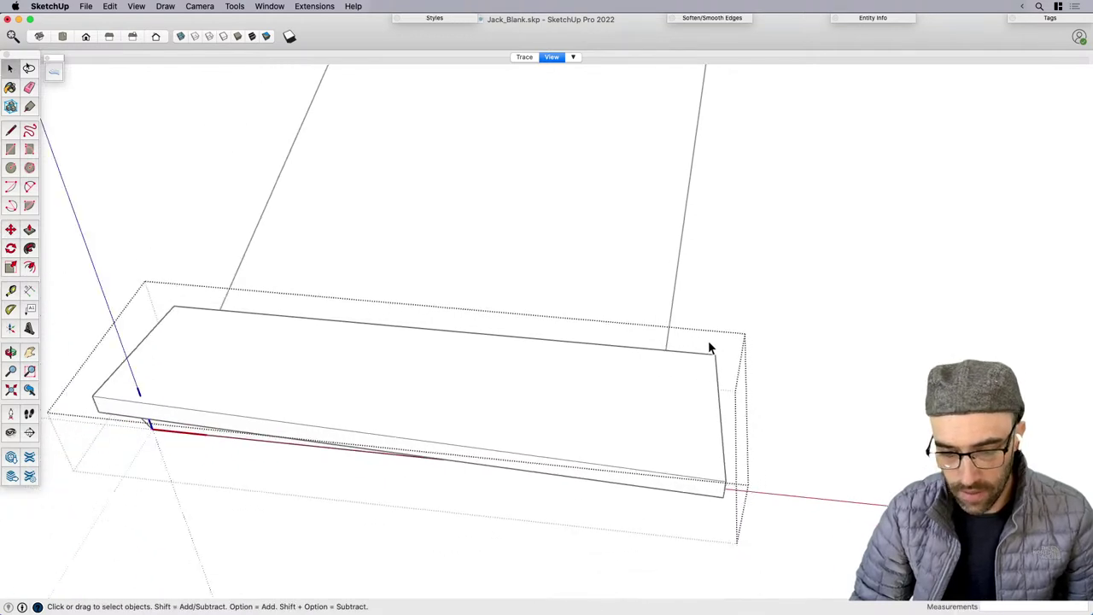
middle_drag(708, 340, 636, 274)
middle_drag(715, 398, 737, 368)
scroll(731, 374, down, 2)
click(730, 370)
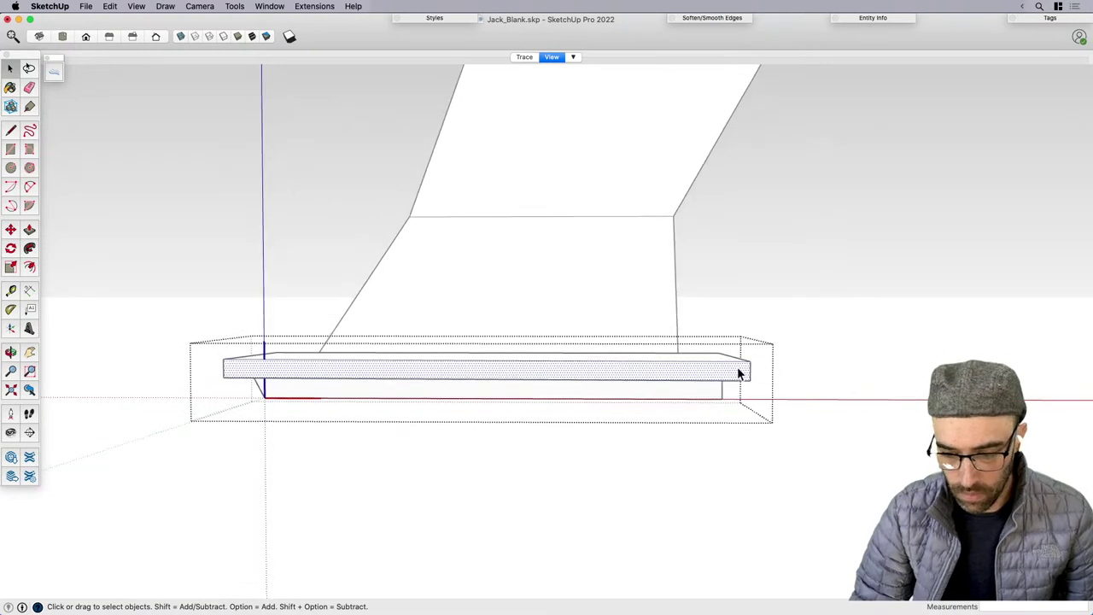
click(737, 360)
scroll(738, 360, up, 3)
key(m)
click(737, 356)
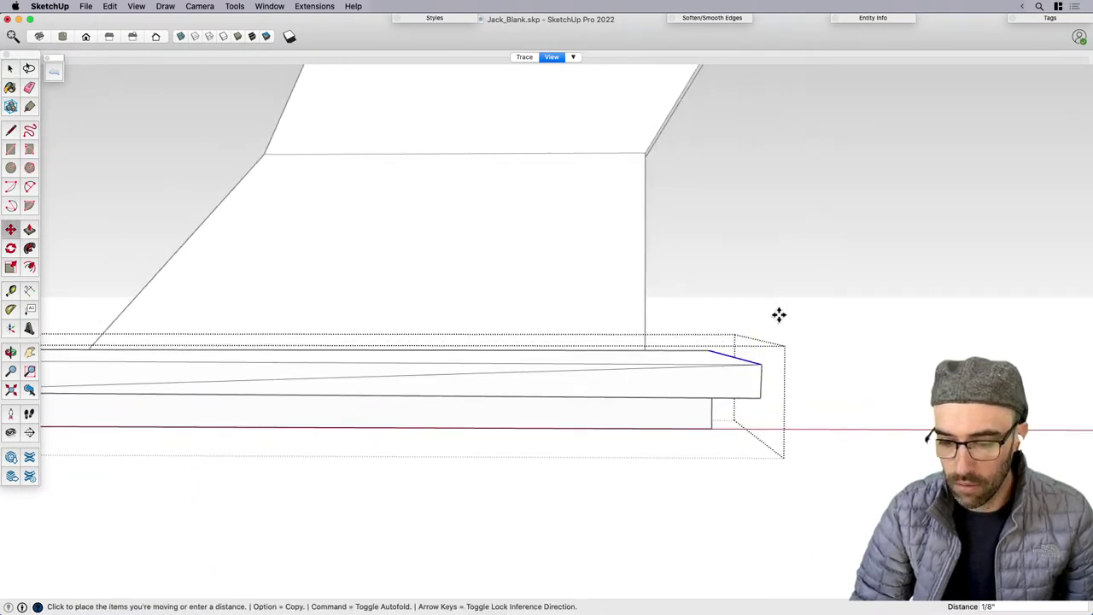
scroll(778, 312, up, 1)
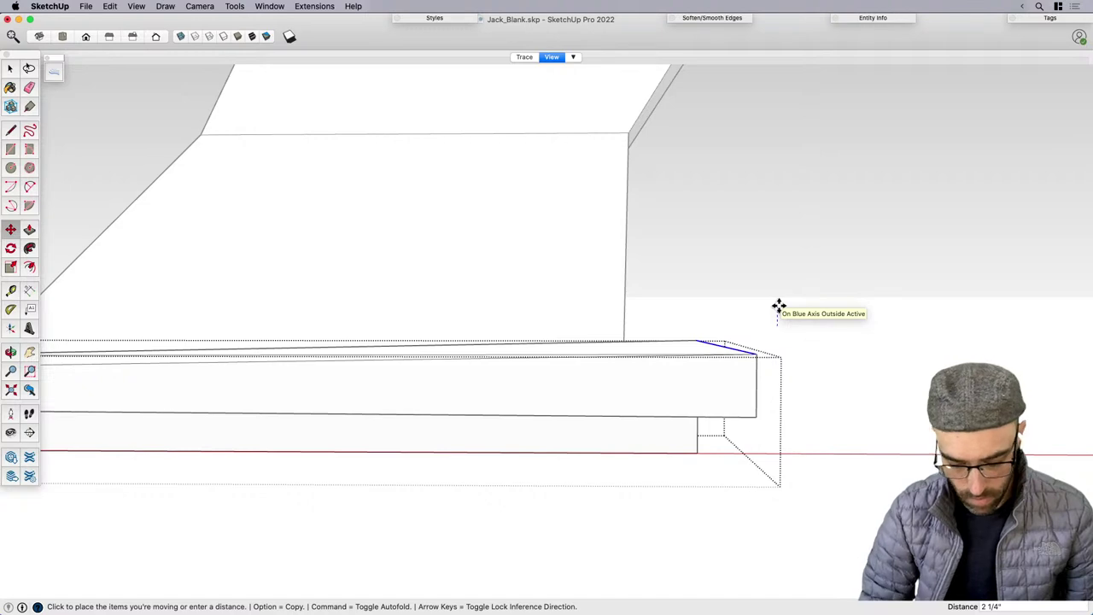
key(Return)
scroll(779, 333, down, 4)
key(space)
click(739, 455)
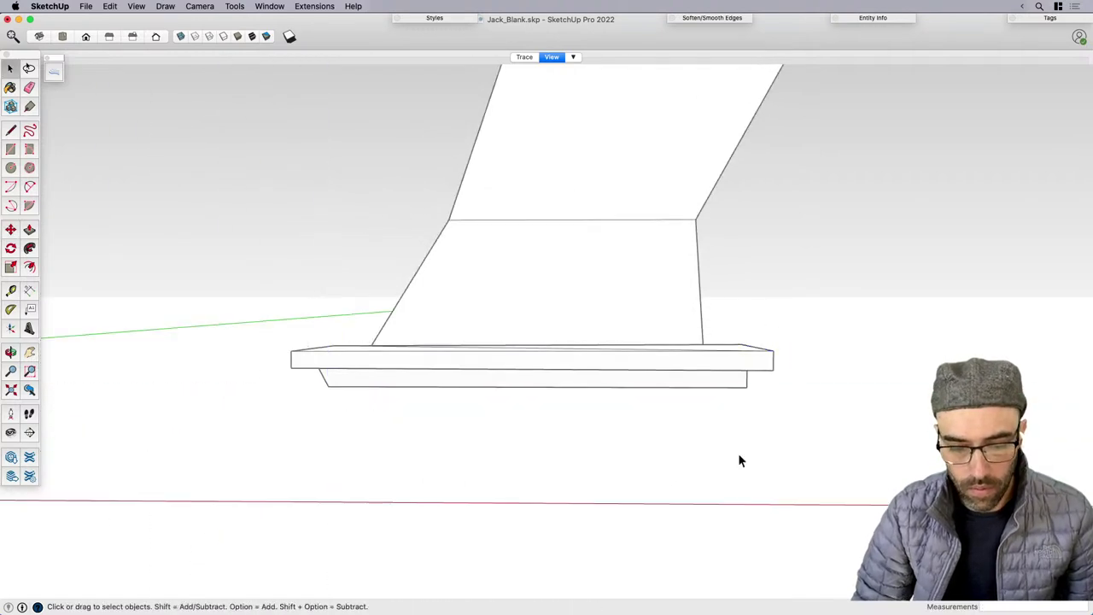
Move the lower slab's bottom end edge opposite the origin inward about 7 1/2 in along the red axis.
middle_drag(738, 455, 725, 372)
click(726, 373)
middle_drag(689, 405, 722, 365)
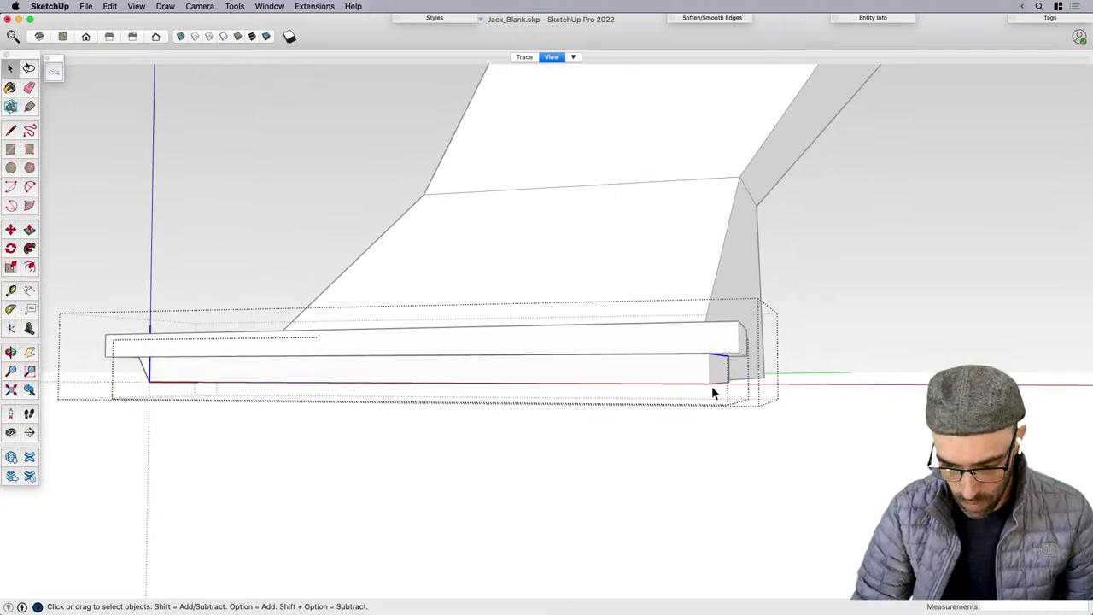
key(m)
click(710, 381)
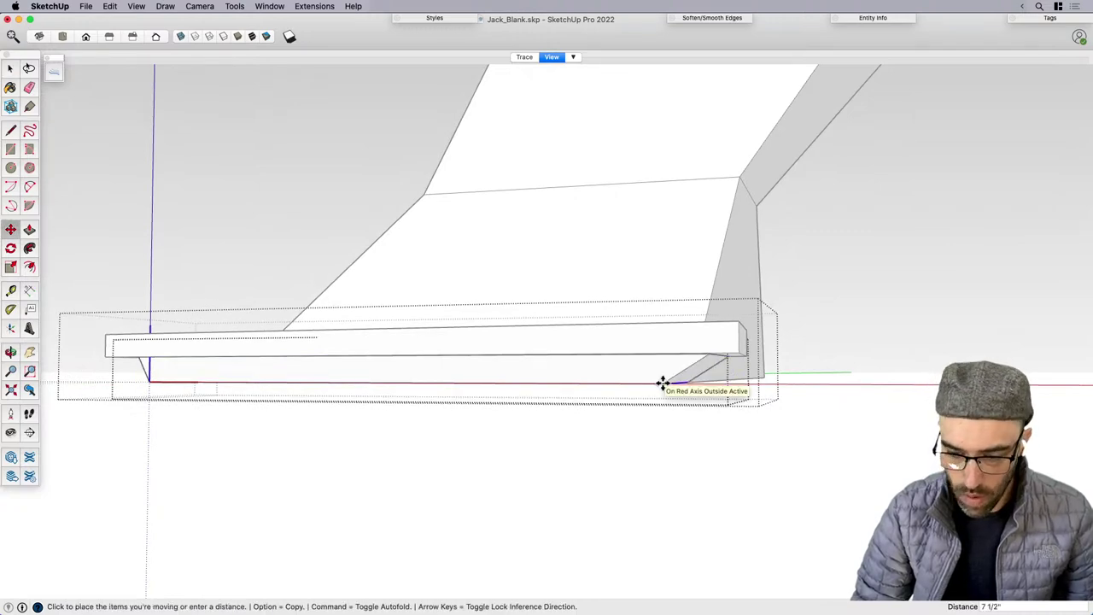
click(663, 382)
key(space)
scroll(694, 410, down, 1)
click(735, 488)
Soften the diagonal edge across the upper slab's top face with the Eraser and close the component.
scroll(384, 397, down, 2)
middle_drag(366, 405, 573, 363)
scroll(573, 364, down, 3)
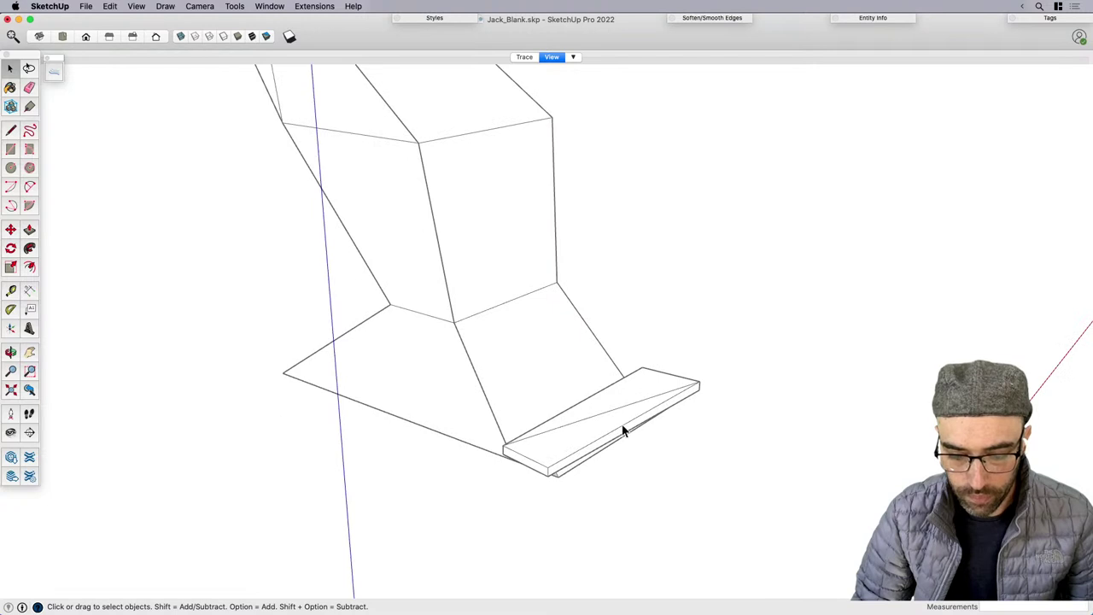
click(618, 418)
double_click(617, 418)
click(621, 406)
key(e)
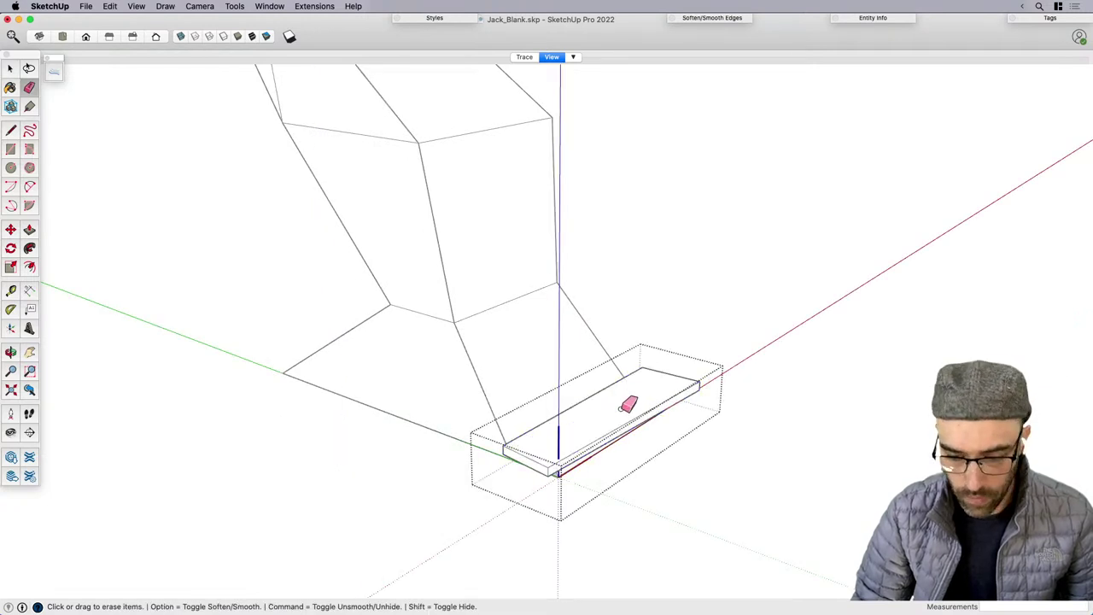
key(space)
click(702, 457)
scroll(701, 458, down, 2)
scroll(516, 389, down, 2)
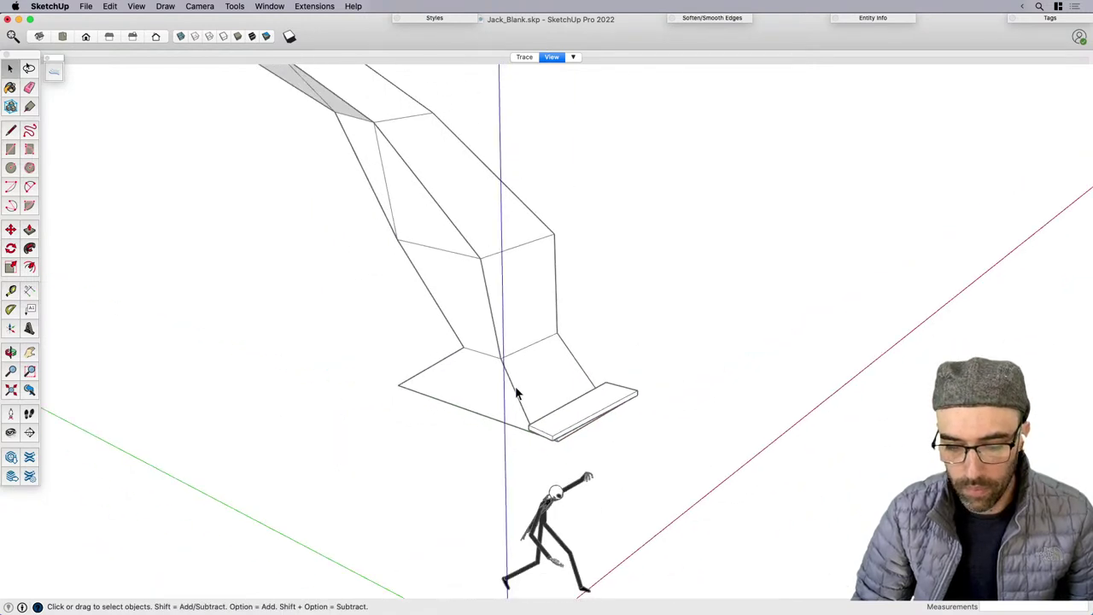
Apply the first in-model style, "Style", and hide the drawing axes.
click(136, 7)
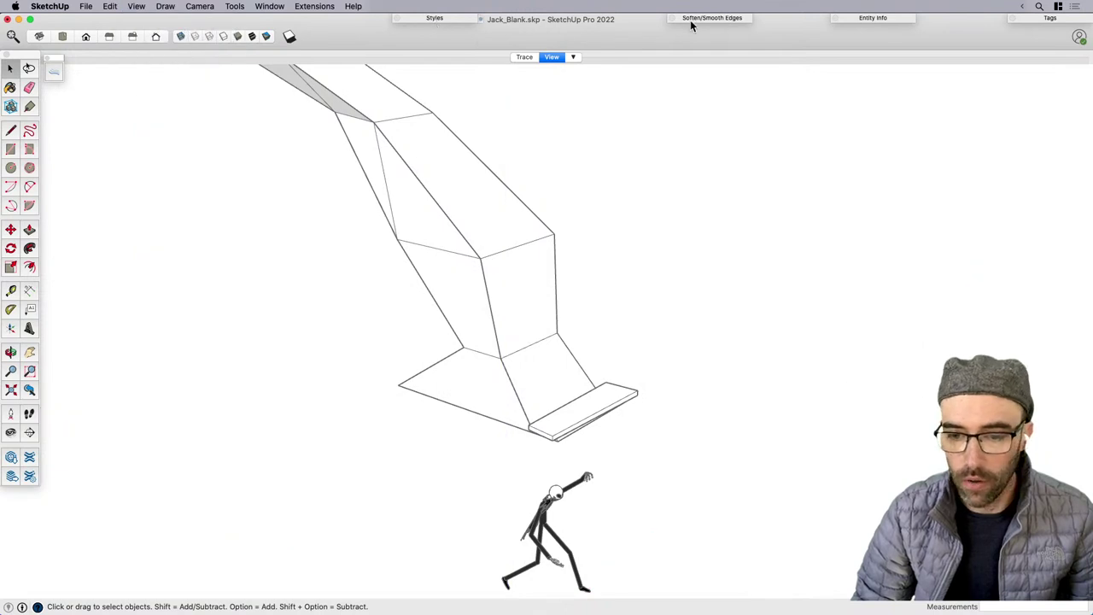
click(434, 17)
click(440, 79)
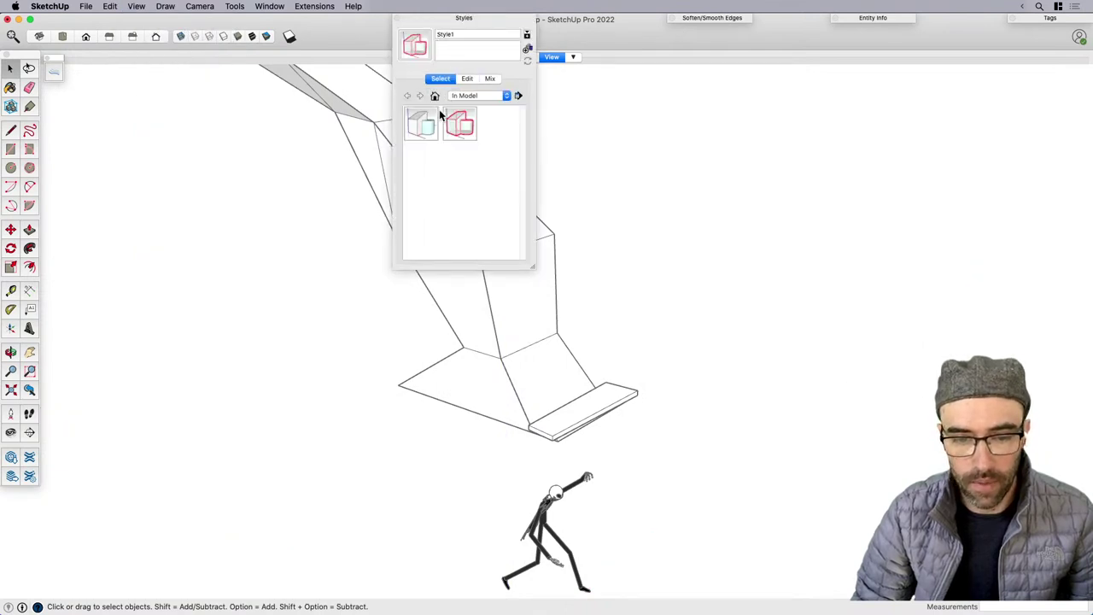
click(425, 126)
click(458, 18)
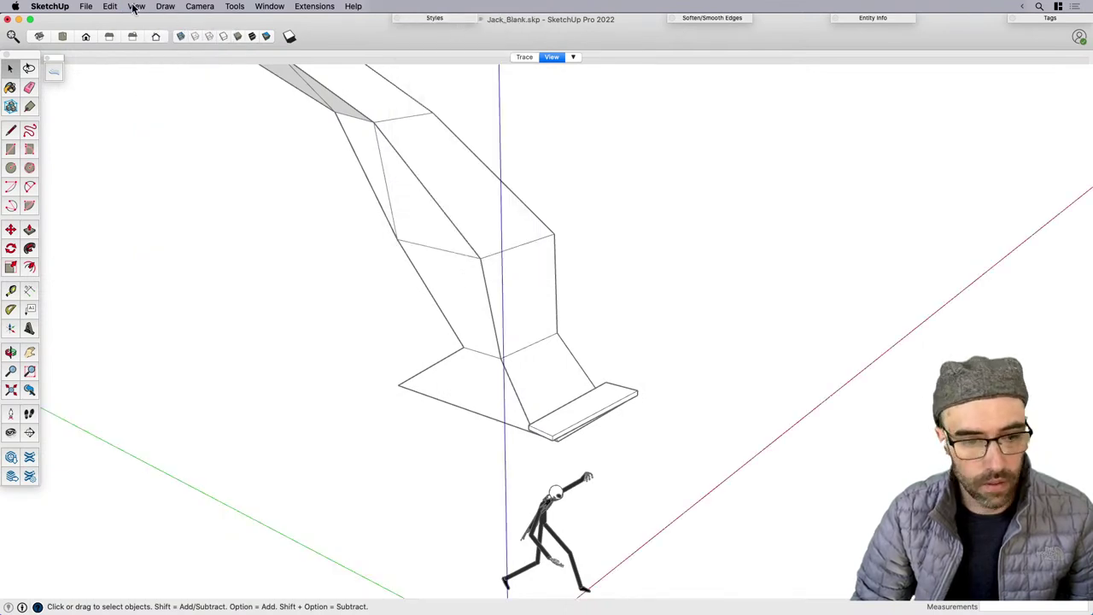
click(135, 7)
click(182, 129)
click(443, 18)
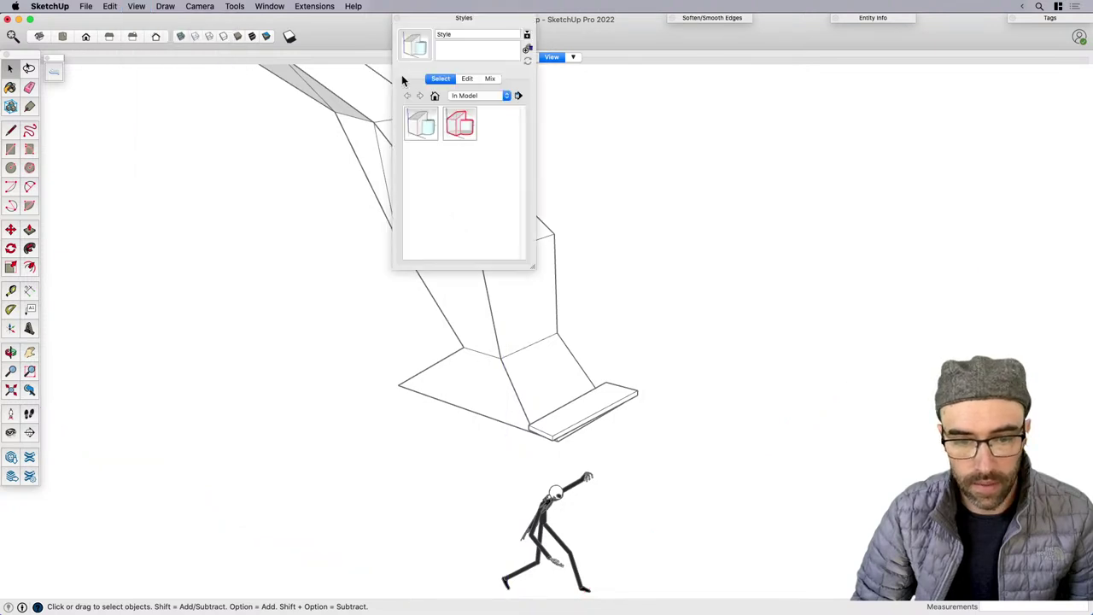
click(458, 18)
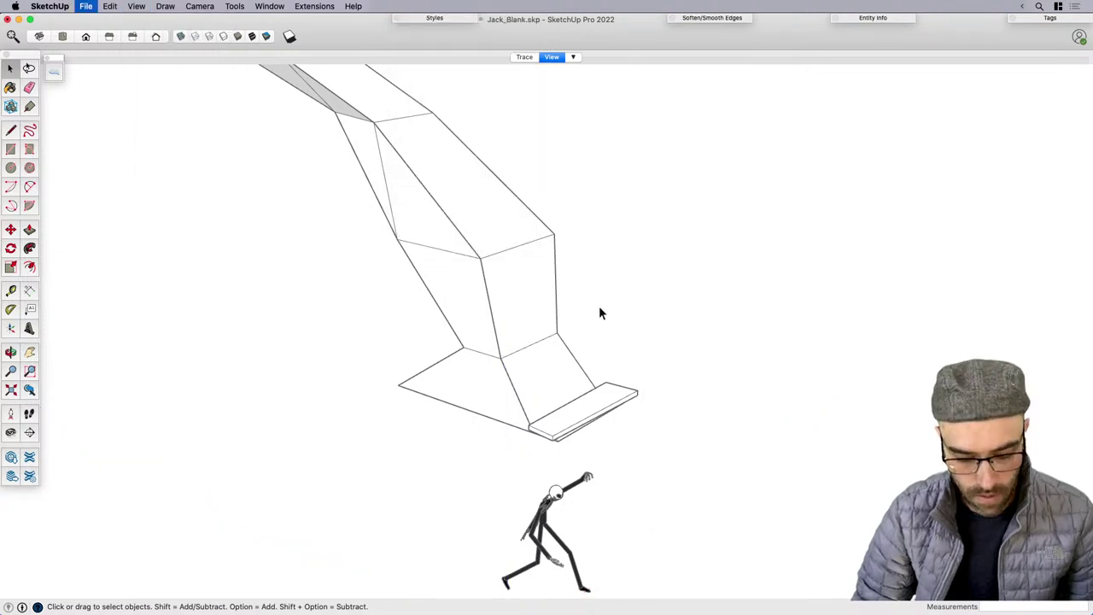
Change the slab component's axes, placing the origin at the lower slab's bottom back corner and the red axis along its end edge.
scroll(582, 349, down, 3)
click(579, 365)
scroll(579, 366, up, 2)
right_click(579, 365)
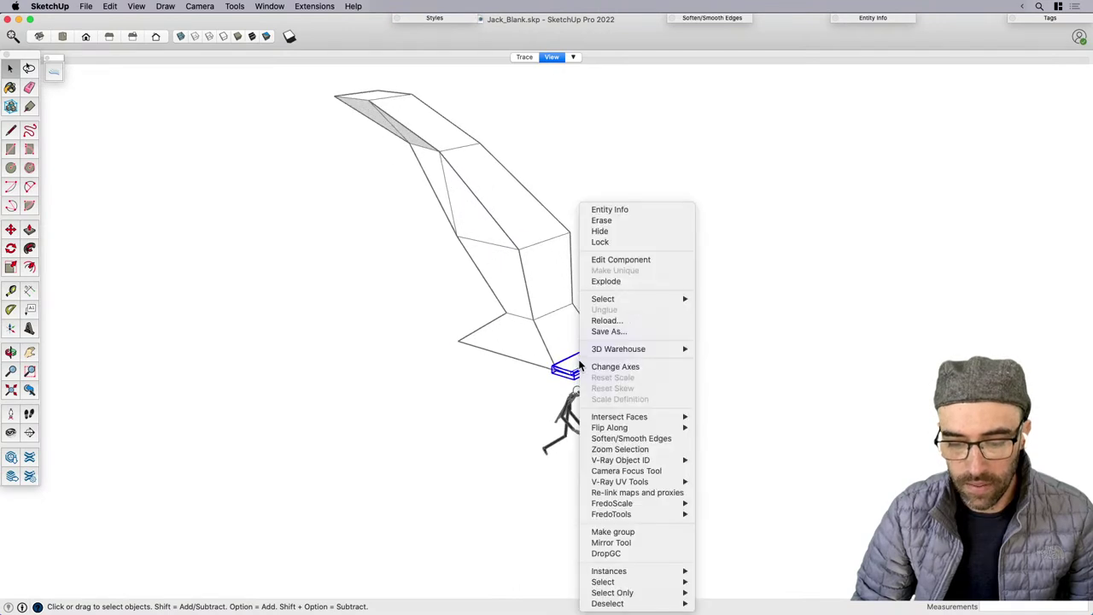
key(Escape)
scroll(582, 369, up, 2)
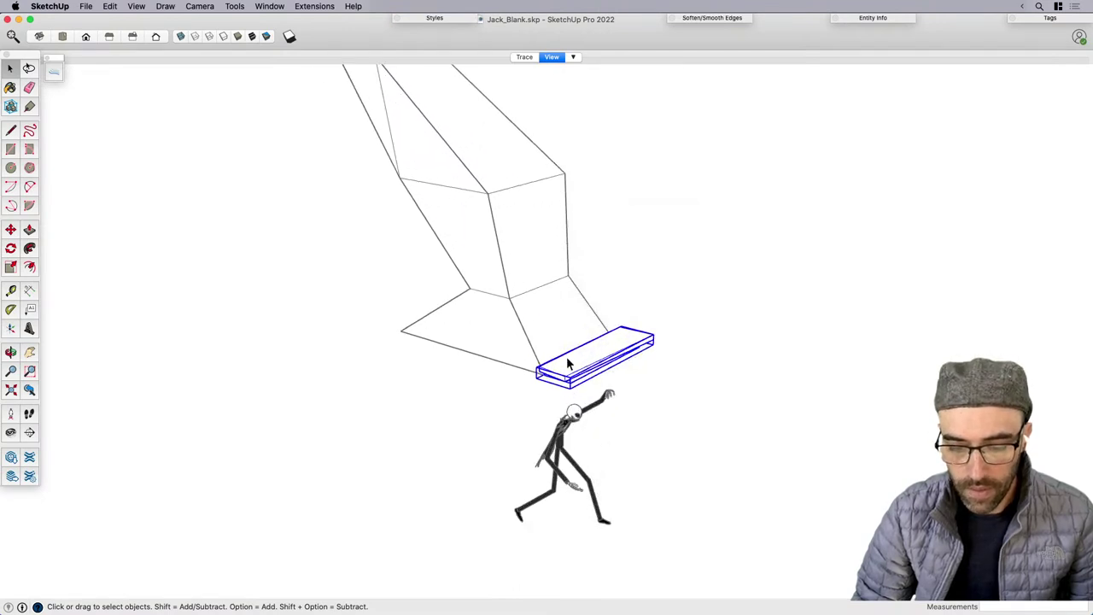
scroll(557, 369, up, 3)
middle_drag(552, 376, 673, 340)
scroll(576, 363, up, 4)
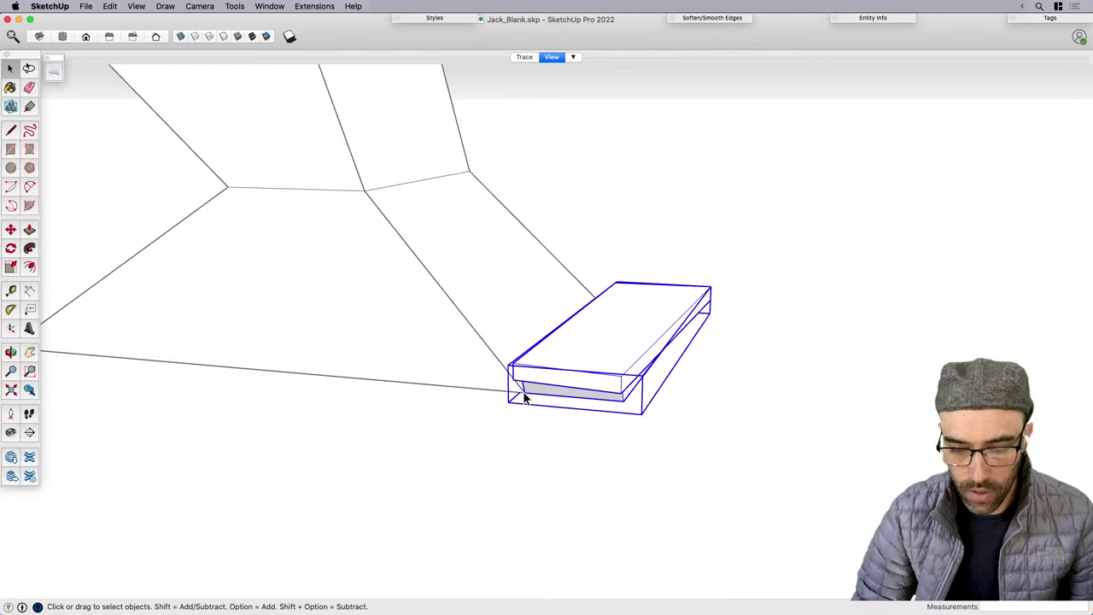
right_click(547, 390)
click(577, 367)
scroll(545, 399, up, 1)
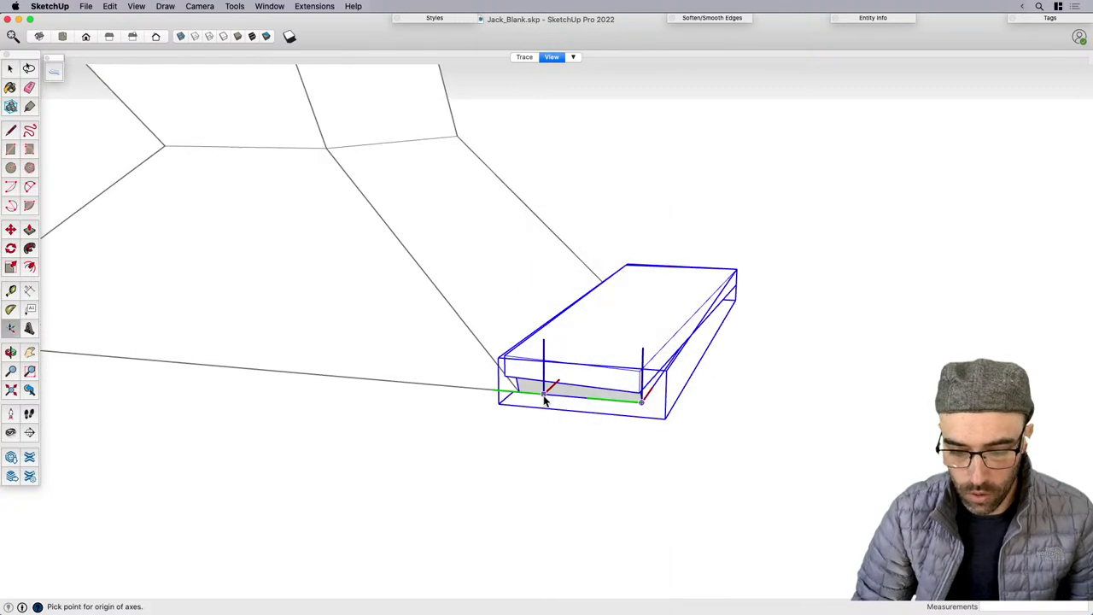
scroll(545, 399, up, 2)
click(507, 386)
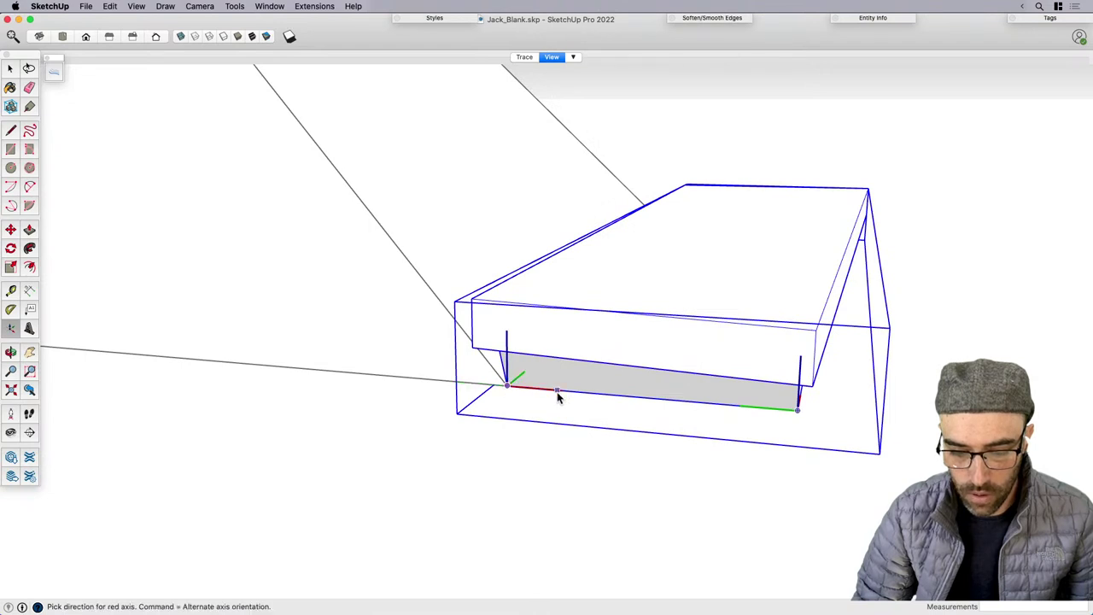
click(605, 398)
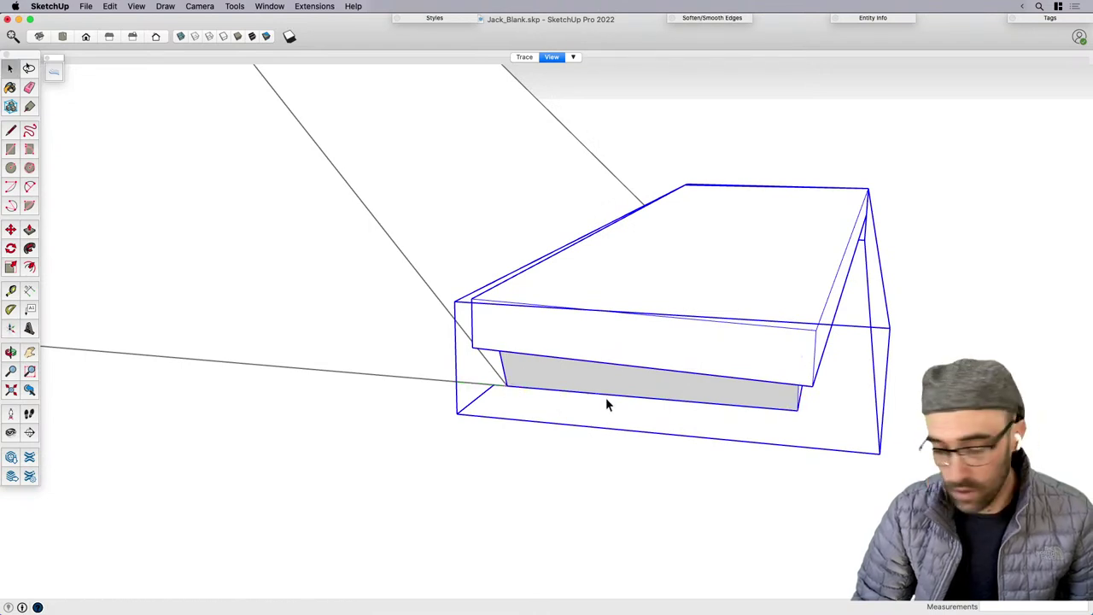
scroll(491, 391, down, 2)
scroll(493, 403, down, 2)
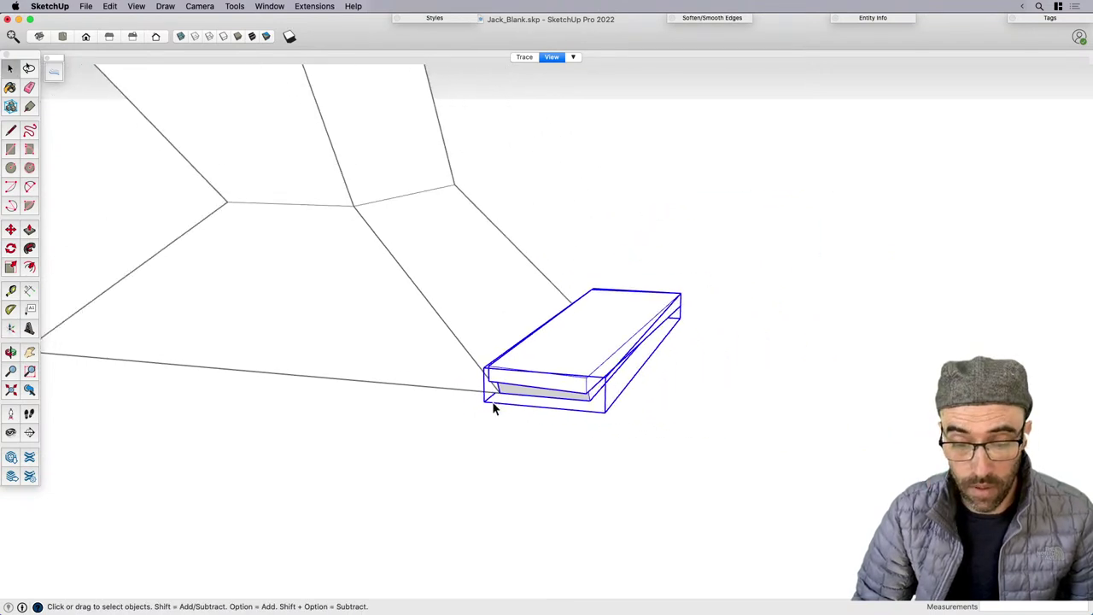
scroll(504, 384, down, 3)
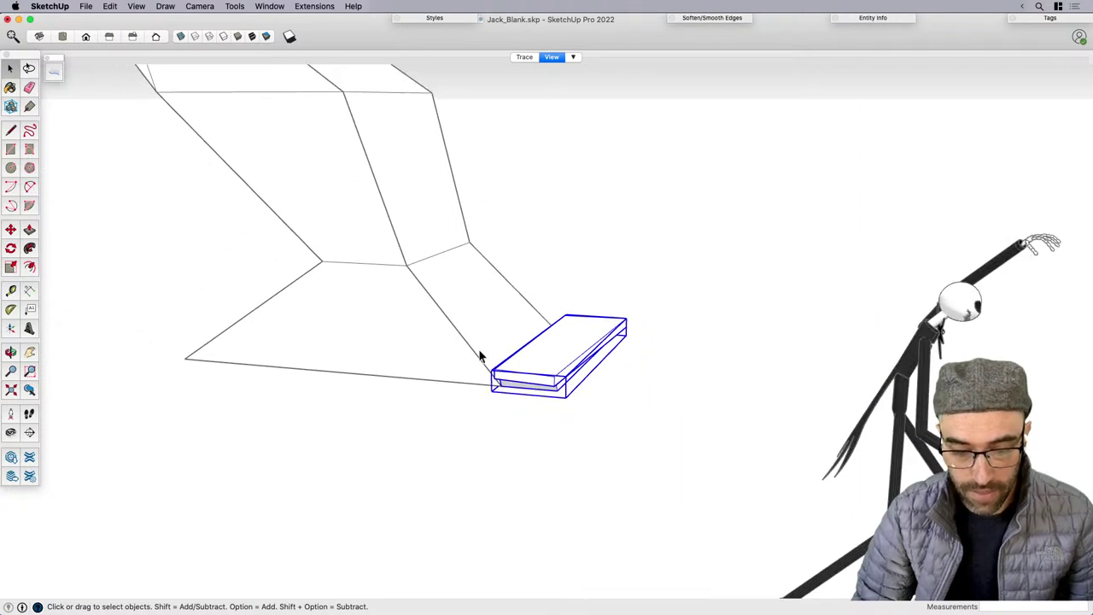
Hide the leaning column group so only the slab component and the path edges are left in view.
middle_drag(484, 356, 621, 480)
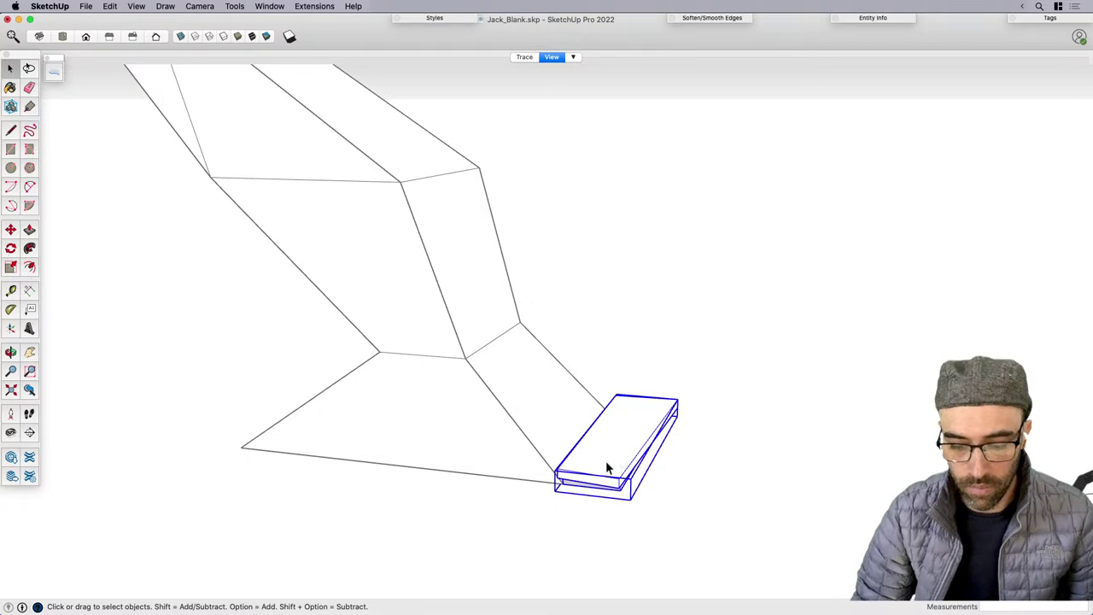
scroll(510, 391, down, 2)
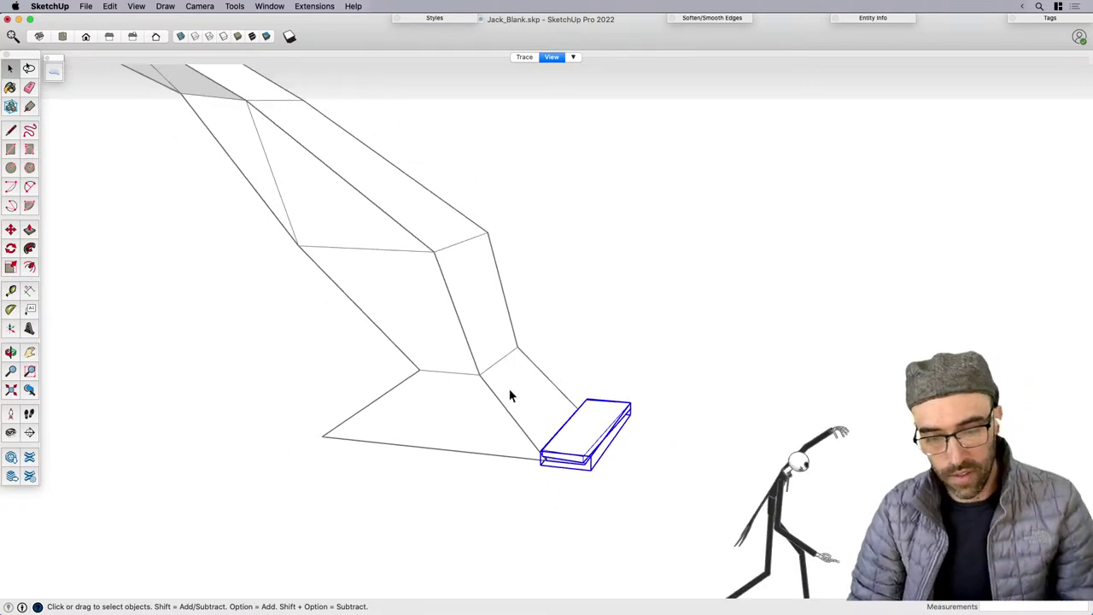
click(520, 371)
key(Delete)
scroll(679, 443, down, 2)
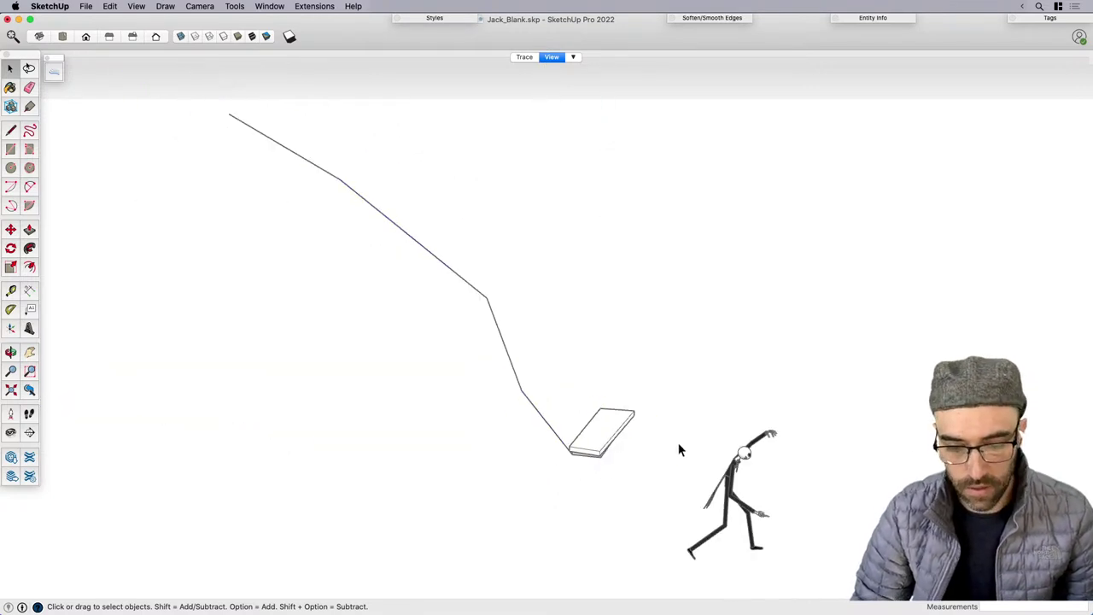
Weld the whole chain of connected path edges rising from the slab's corner into a single curve.
middle_drag(678, 442, 546, 435)
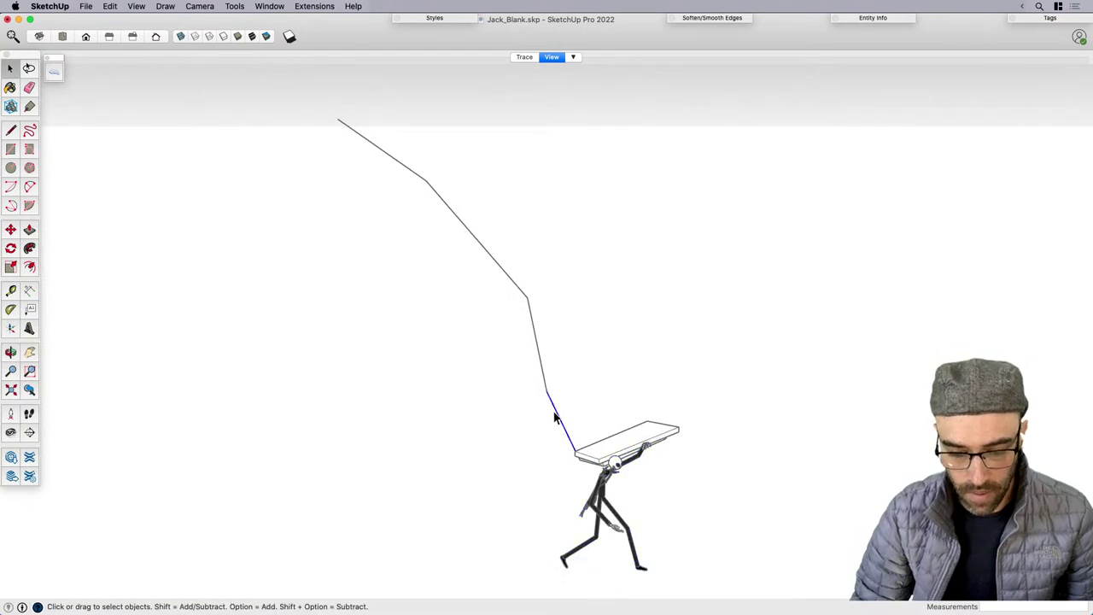
click(606, 446)
scroll(558, 421, up, 1)
triple_click(562, 420)
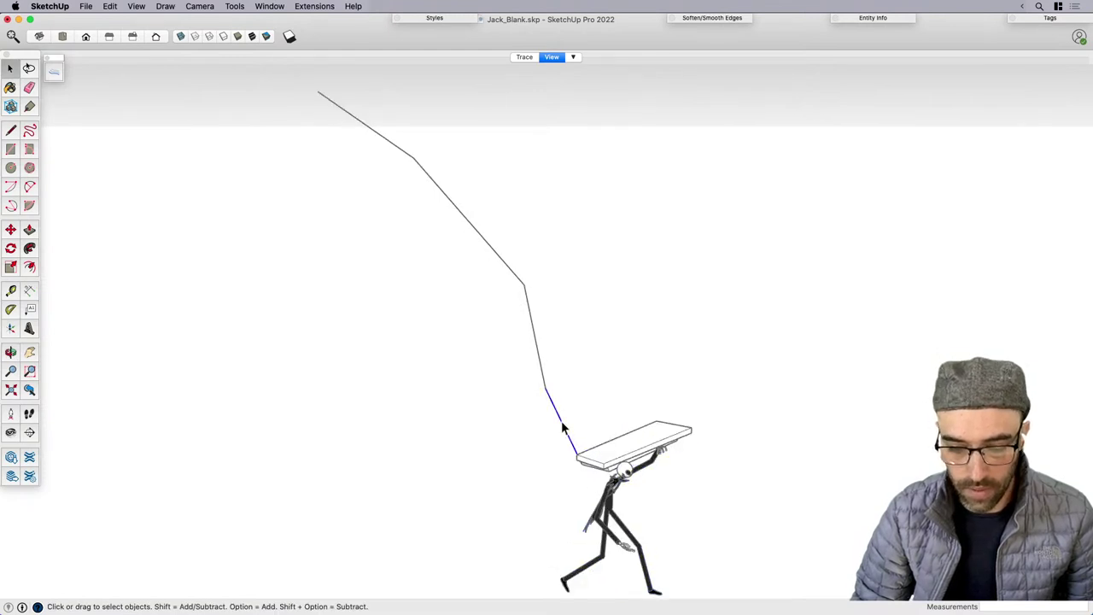
right_click(562, 427)
click(589, 434)
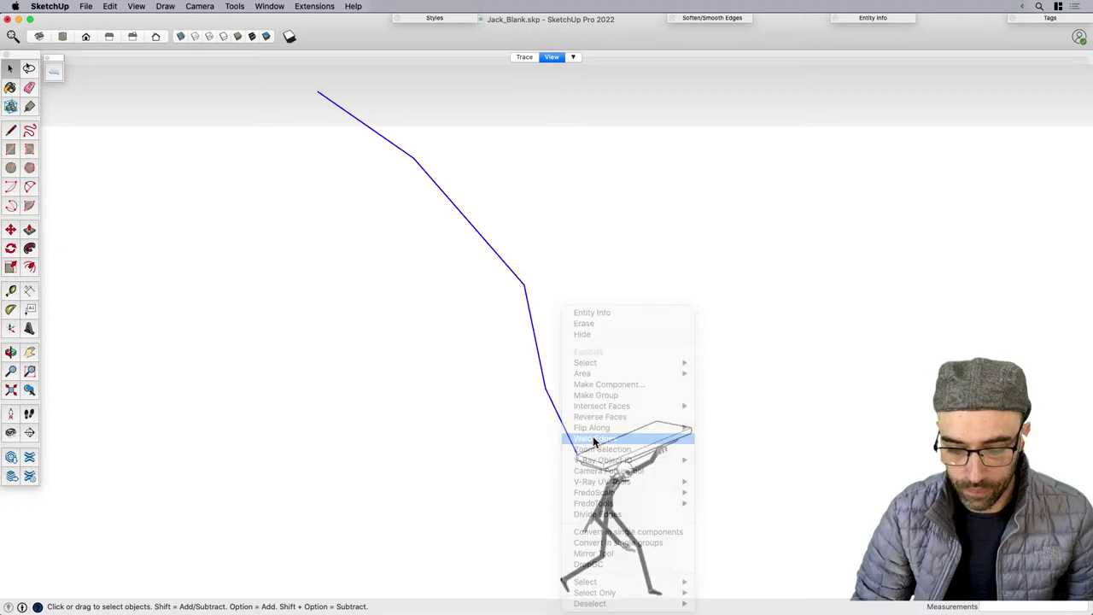
Copy the slab component along the welded path with the PathCopy extension.
click(599, 459)
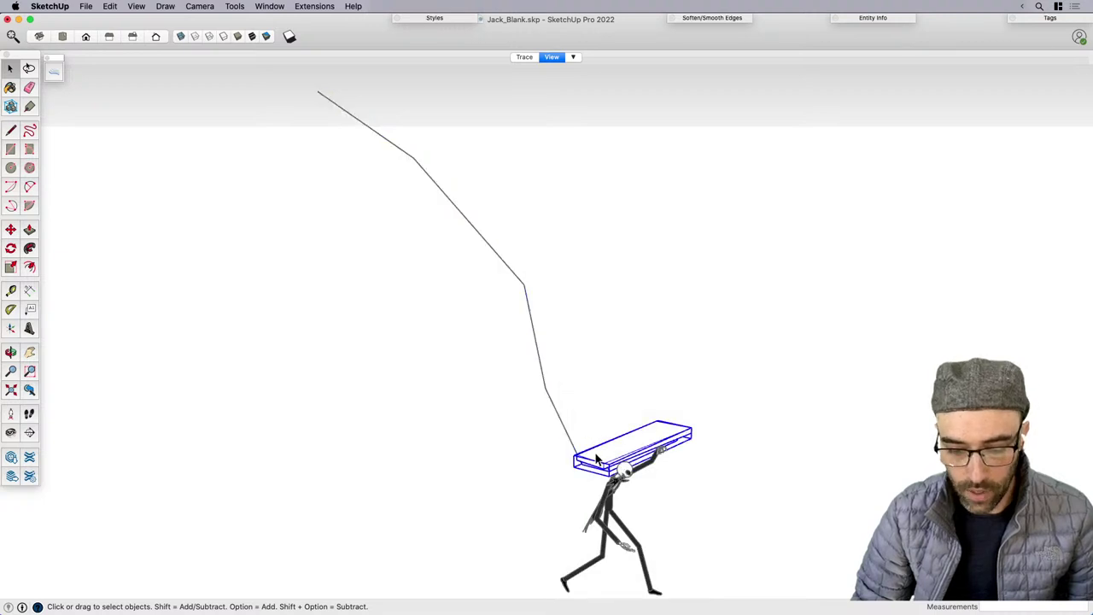
click(521, 285)
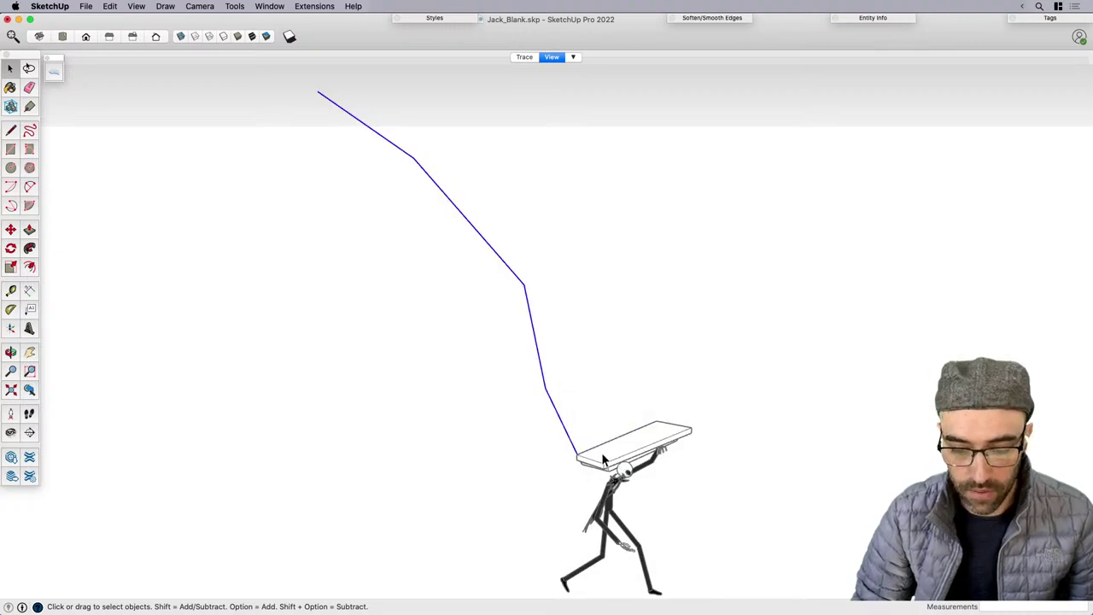
click(313, 7)
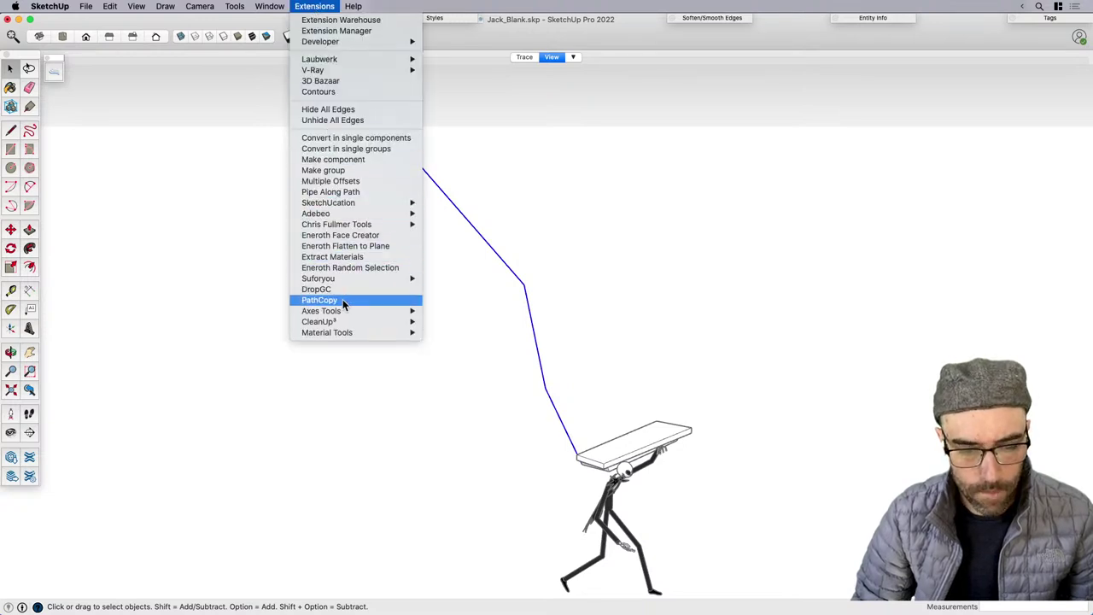
click(342, 299)
click(601, 461)
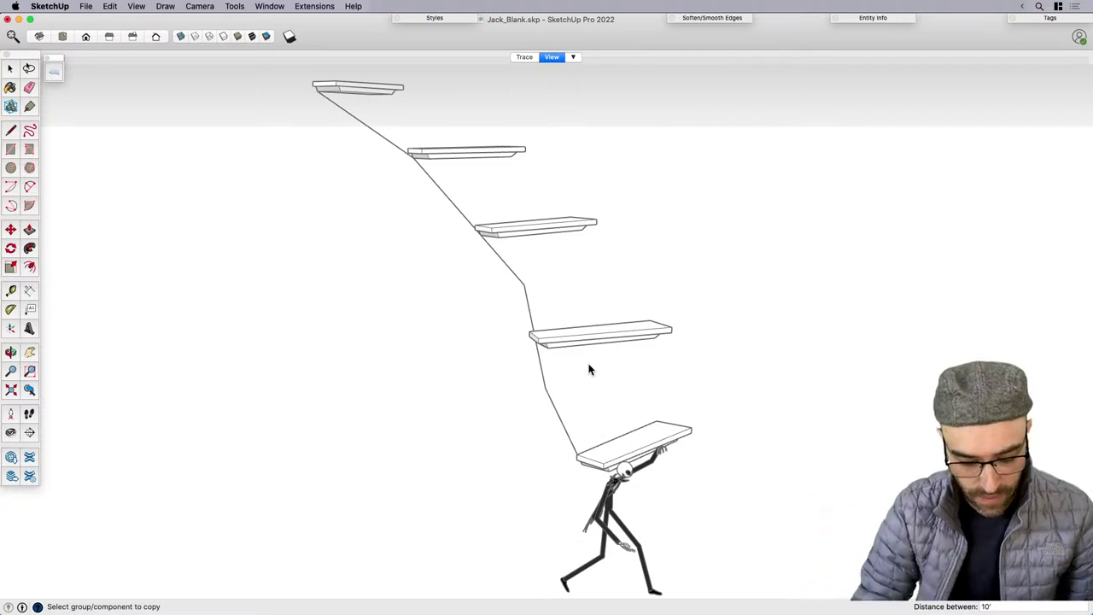
Adjust the spacing between the slab copies, trying 6, 9 and 11 inches and settling on 10.5 inches.
key(Return)
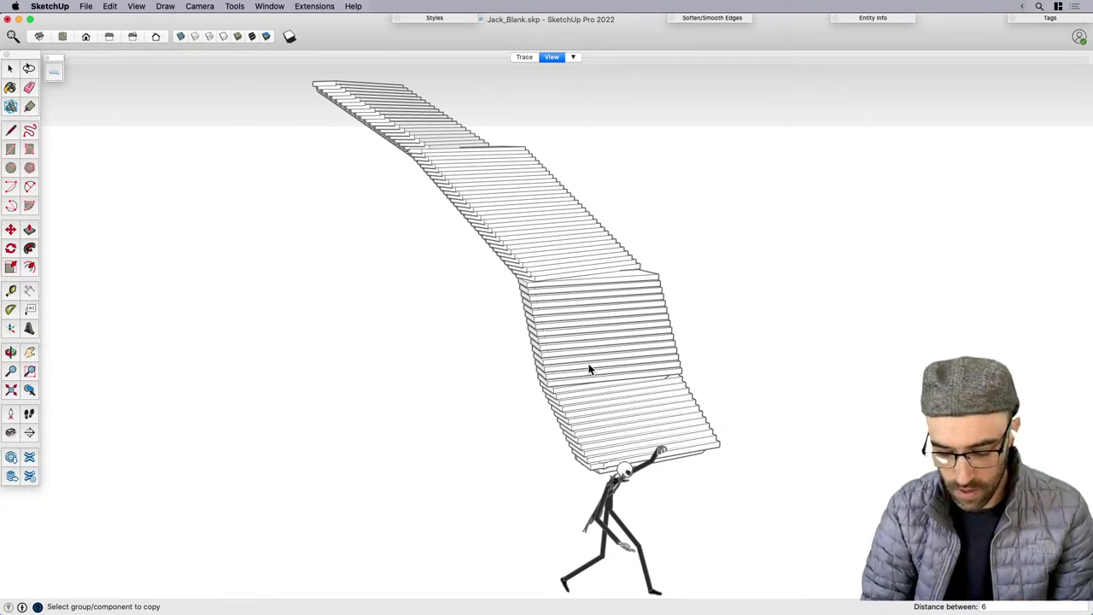
text(9)
key(Return)
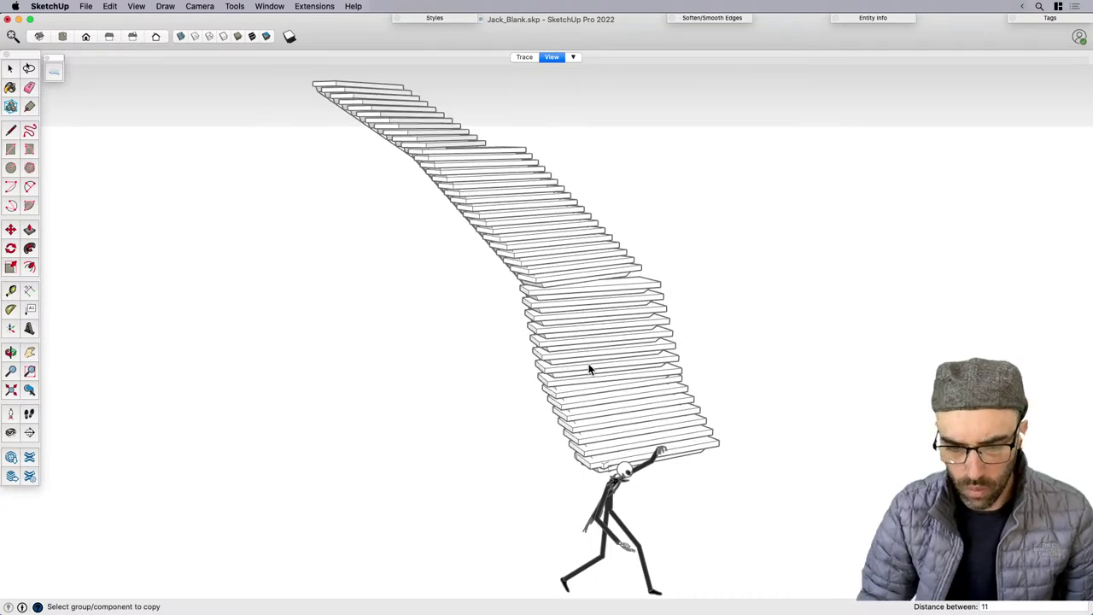
scroll(590, 369, up, 8)
middle_drag(495, 327, 563, 265)
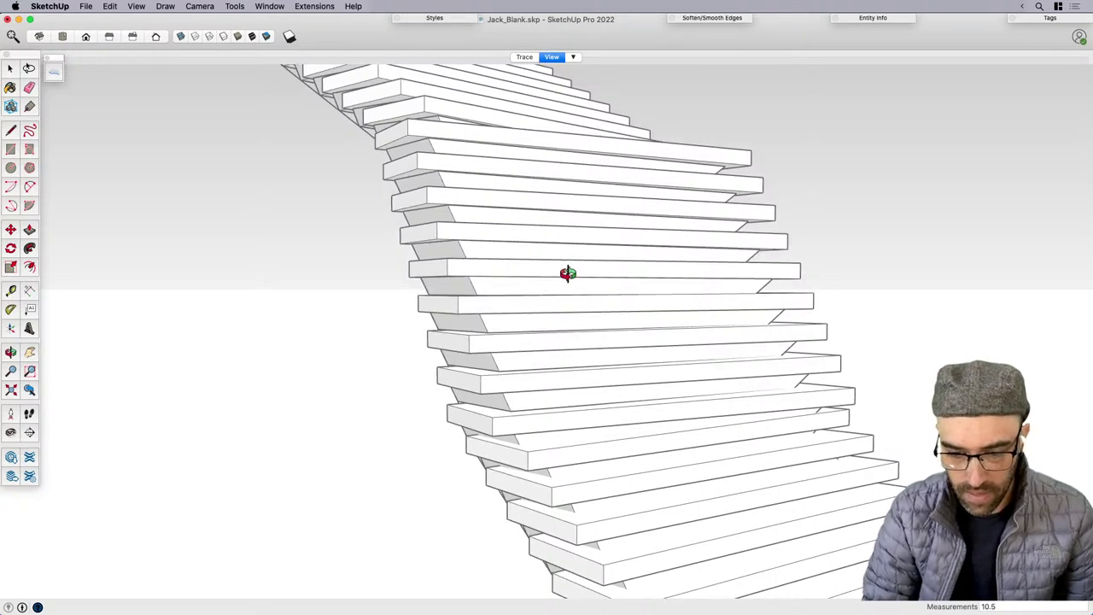
Unhide the leaning column group behind the slab copies and turn off the display of hidden objects.
scroll(544, 316, down, 10)
mouse_move(580, 398)
middle_down()
mouse_move(366, 469)
mouse_move(530, 403)
mouse_move(370, 356)
mouse_move(504, 357)
mouse_move(422, 370)
mouse_move(347, 349)
mouse_move(366, 361)
mouse_move(765, 325)
mouse_move(793, 366)
mouse_move(539, 318)
middle_up()
click(652, 293)
right_click(651, 293)
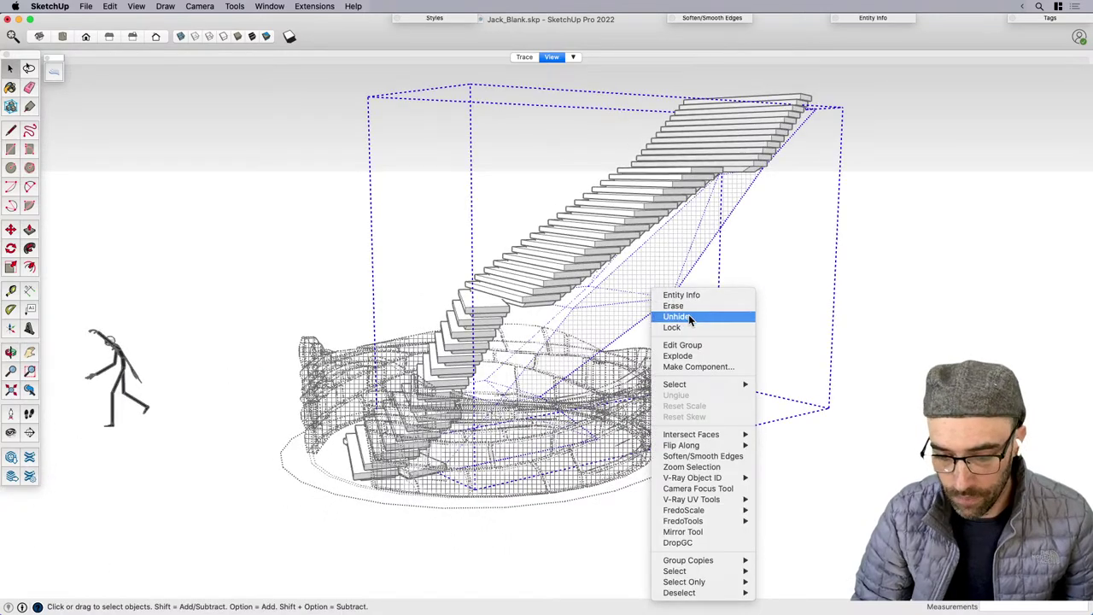
click(690, 317)
key(alt+h)
click(812, 324)
Rotate all slabs of the second run from the bottom horizontally about its top inner corner, closer to the alignment of the run above.
scroll(812, 325, down, 2)
scroll(598, 335, up, 4)
middle_drag(562, 359, 483, 349)
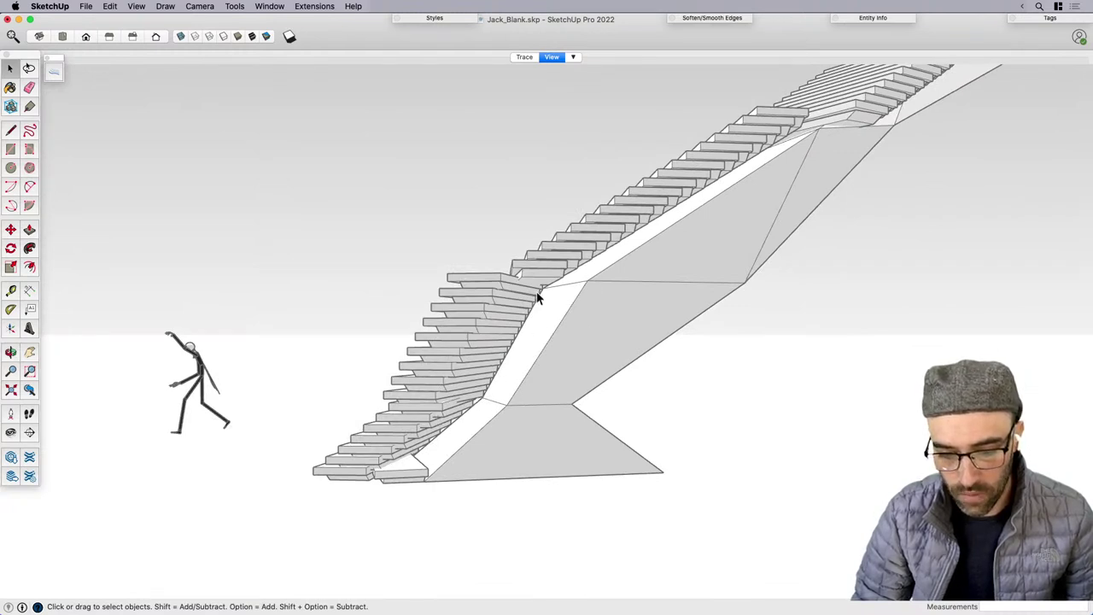
middle_drag(558, 286, 591, 426)
scroll(513, 410, up, 1)
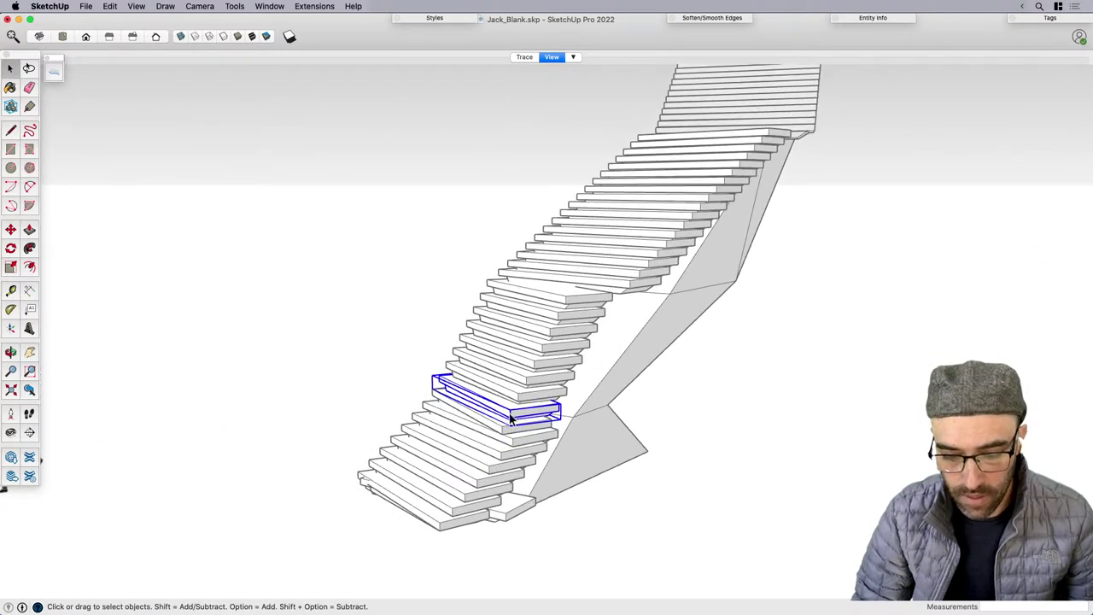
shift+click(520, 397)
shift+click(524, 385)
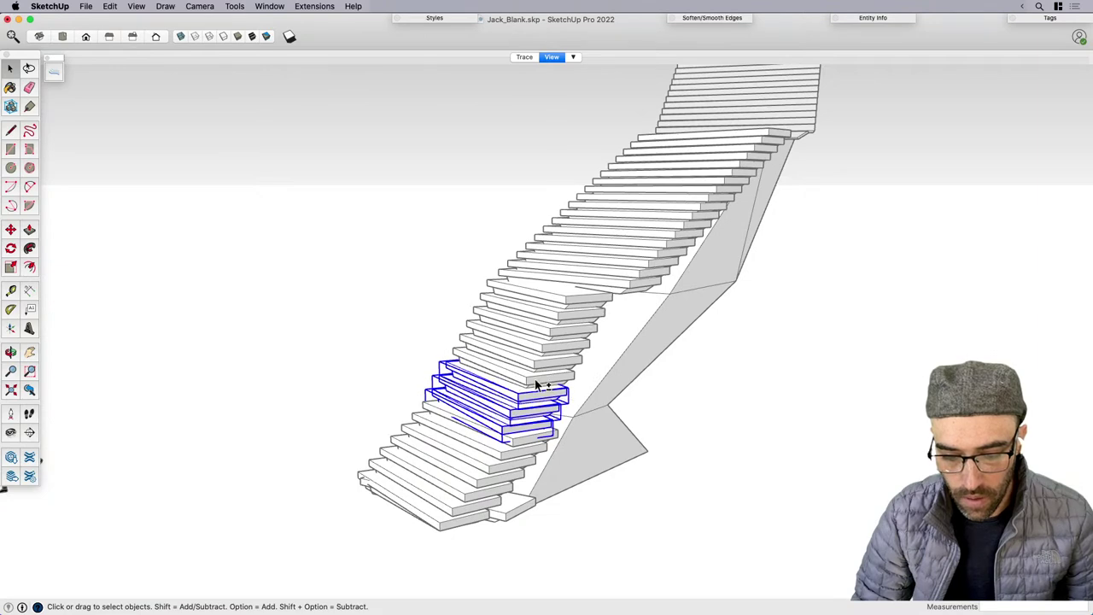
shift+click(532, 369)
shift+click(541, 345)
shift+click(546, 333)
shift+click(550, 322)
shift+click(556, 310)
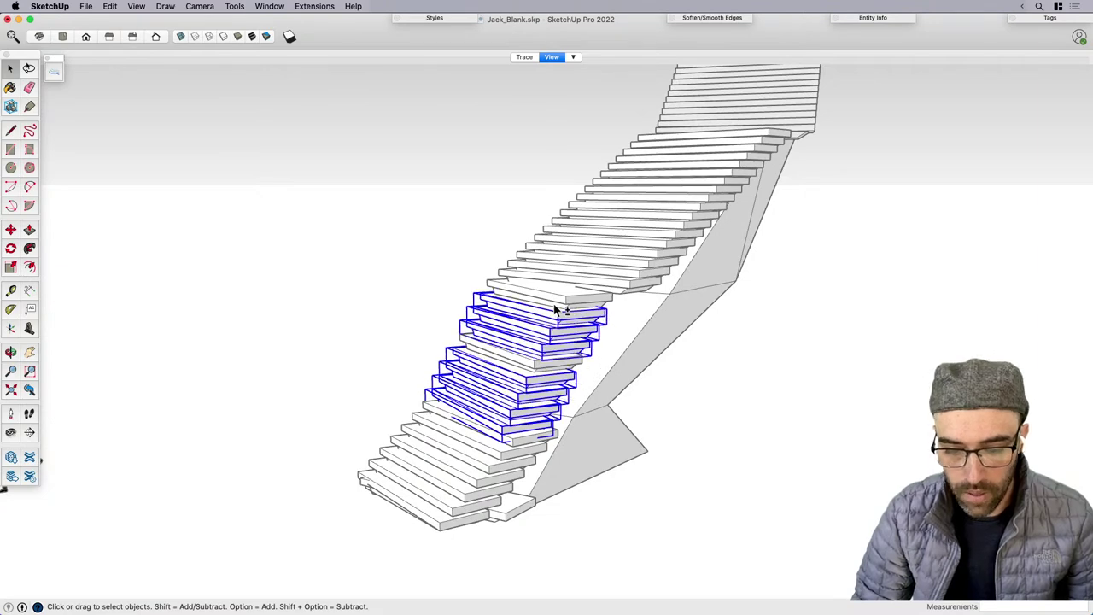
shift+click(531, 359)
middle_drag(539, 361, 623, 359)
key(q)
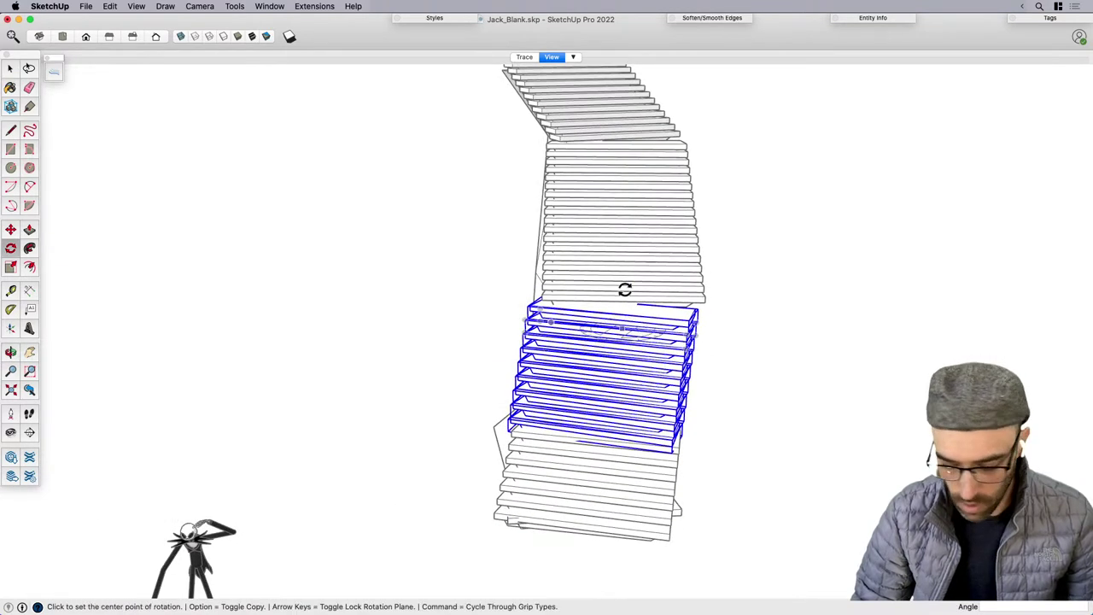
scroll(488, 312, up, 5)
scroll(528, 330, up, 2)
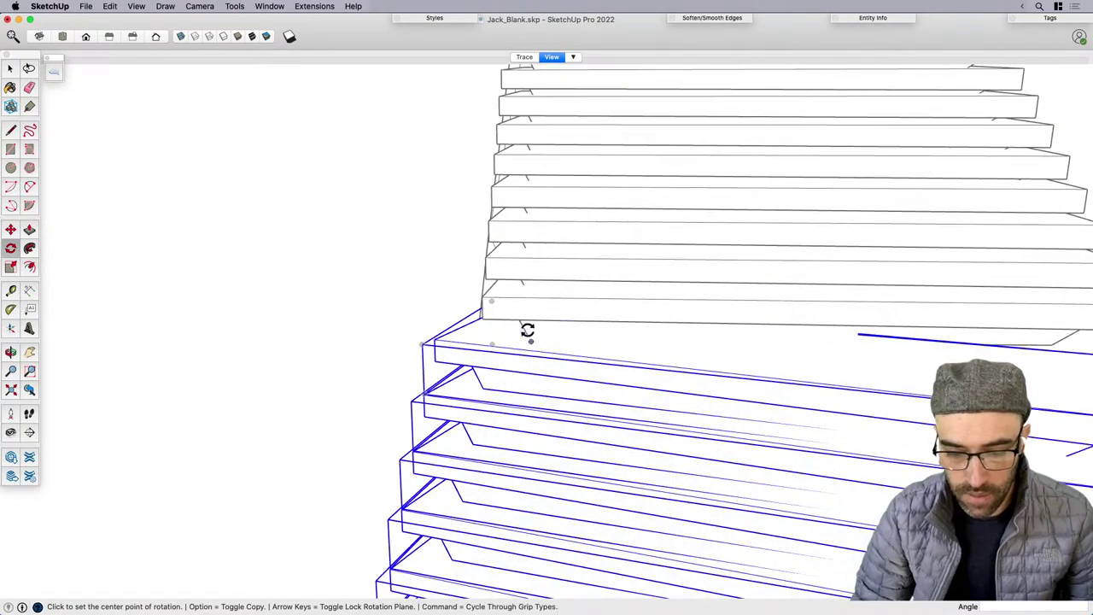
click(478, 334)
scroll(479, 334, down, 4)
scroll(542, 367, up, 2)
click(618, 377)
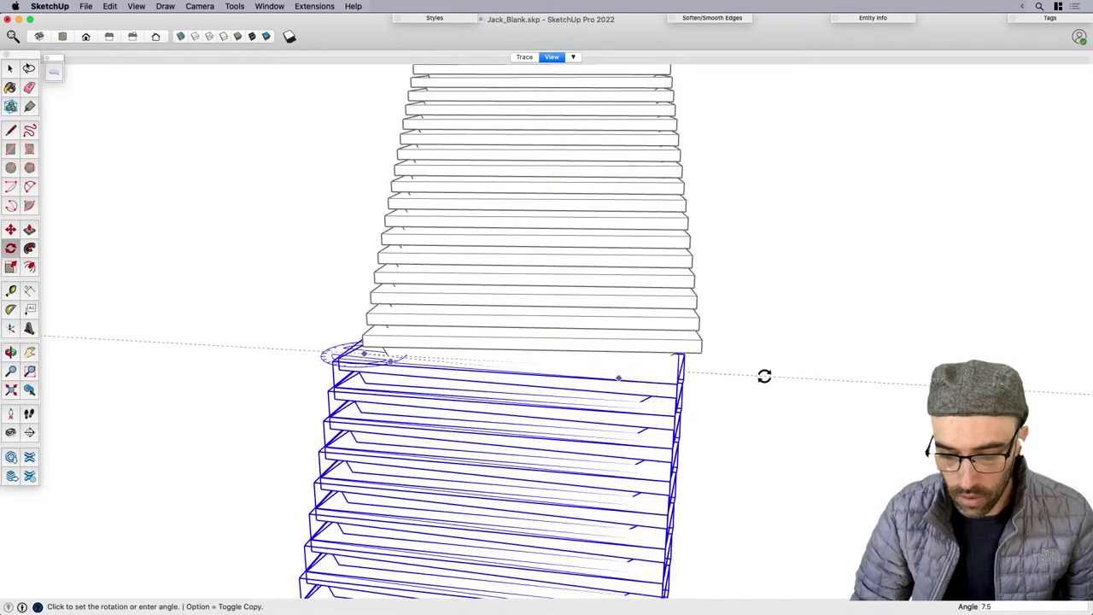
click(775, 368)
key(space)
scroll(773, 368, down, 4)
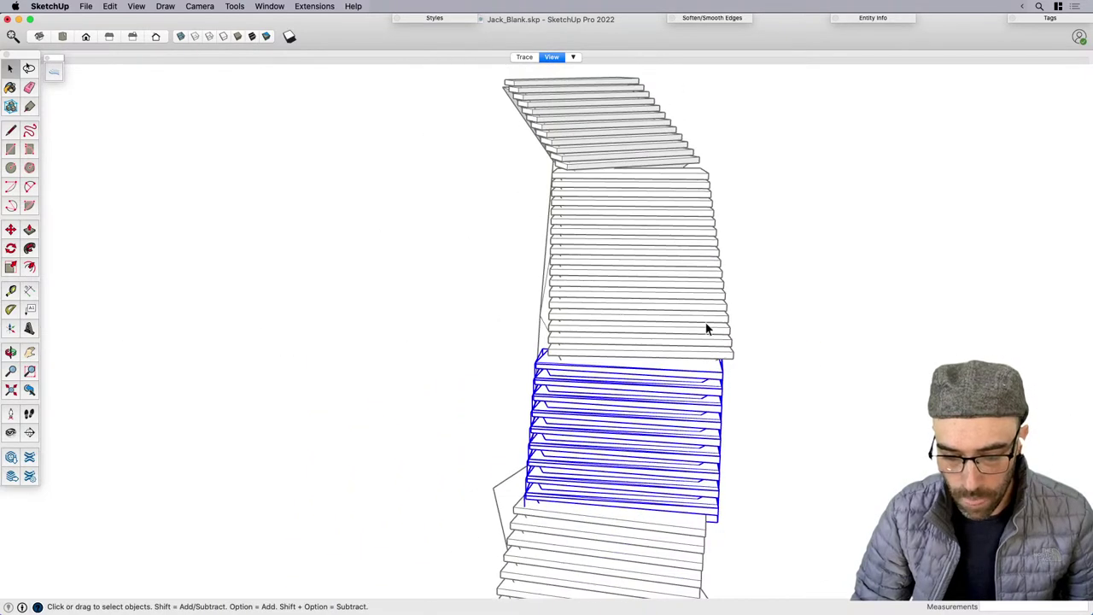
Rotate the top slab of the lowest run slightly about its inner end, toward the second run's direction.
click(649, 420)
scroll(636, 420, down, 3)
scroll(622, 418, up, 8)
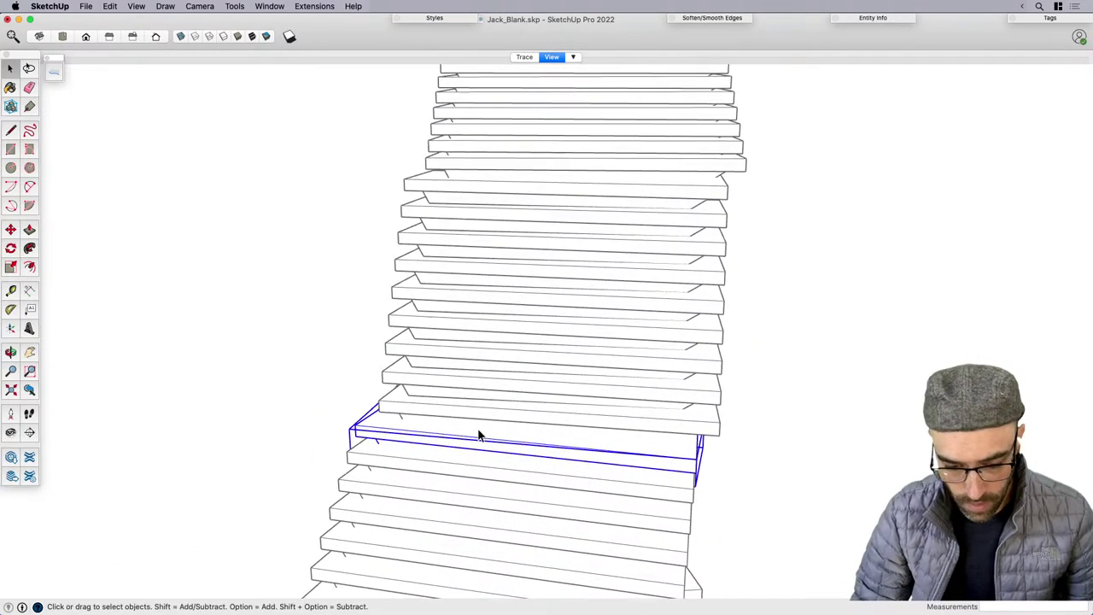
key(q)
click(375, 422)
click(912, 495)
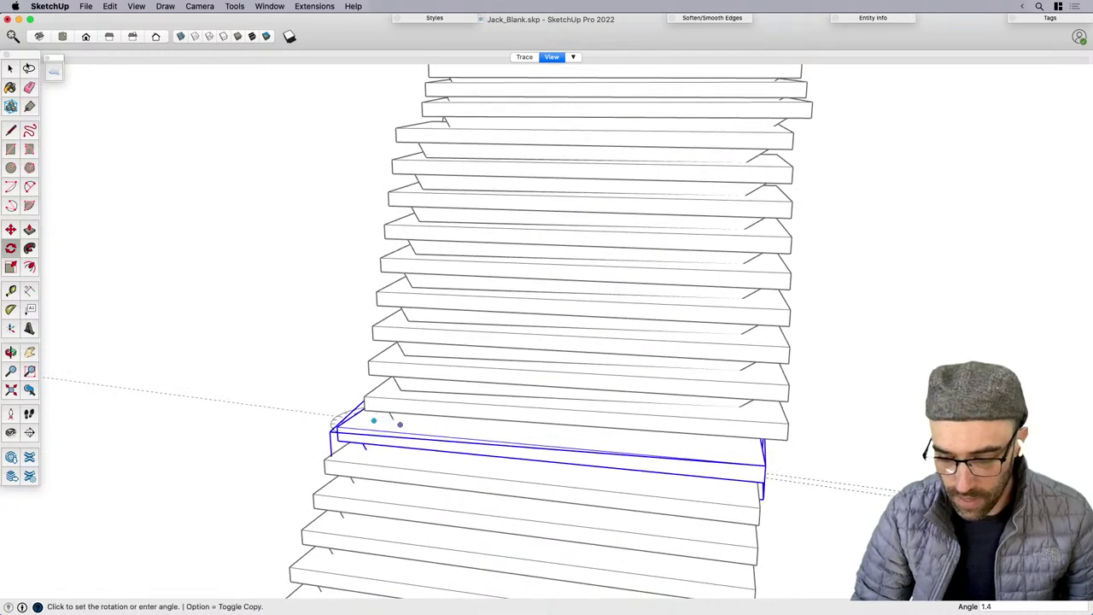
click(914, 484)
key(space)
Rotate the top slab of the second run about 4.7 degrees around its inner end, toward the run above.
scroll(487, 504, down, 3)
middle_drag(484, 510, 590, 373)
scroll(586, 371, up, 5)
key(q)
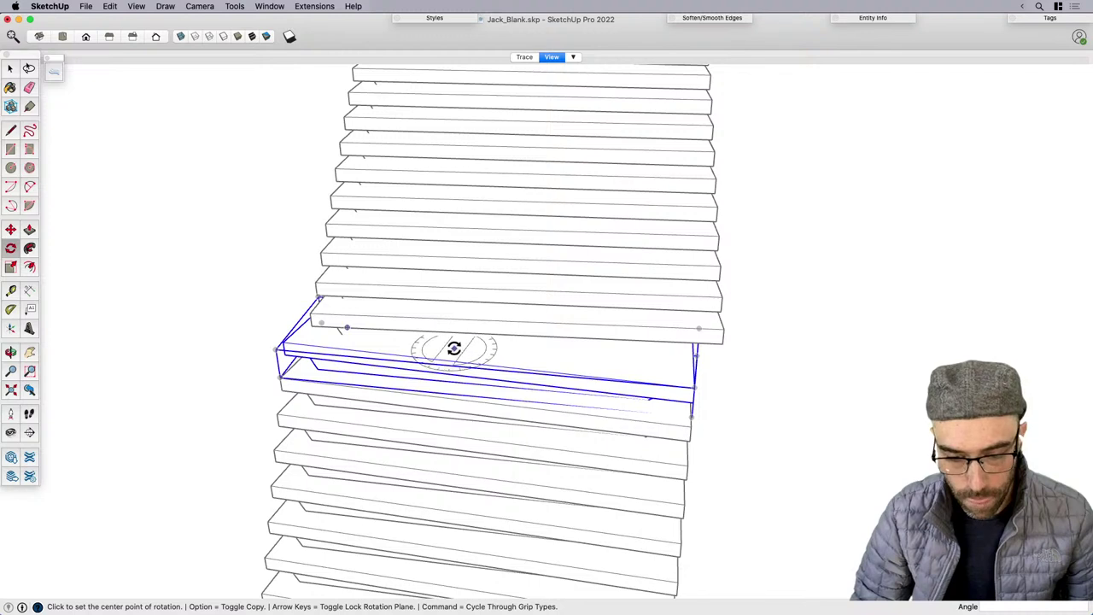
click(371, 345)
click(891, 416)
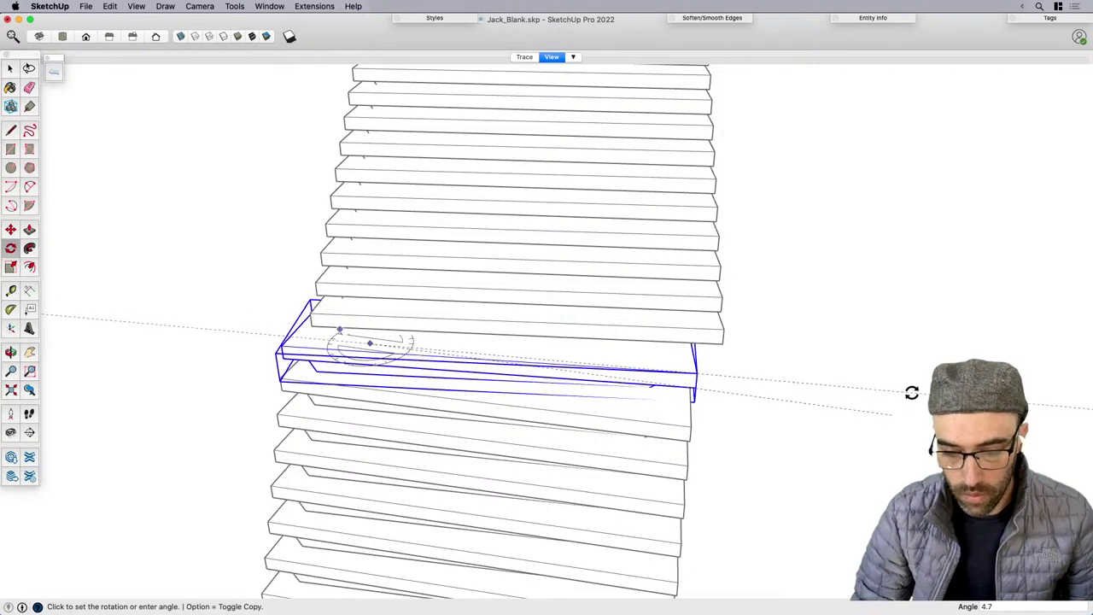
click(913, 392)
key(space)
Rotate the bottom slab of the third run slightly about its inner end, toward the second run's direction.
scroll(769, 444, down, 4)
middle_drag(642, 563, 641, 398)
click(663, 268)
click(637, 449)
middle_drag(637, 448, 611, 468)
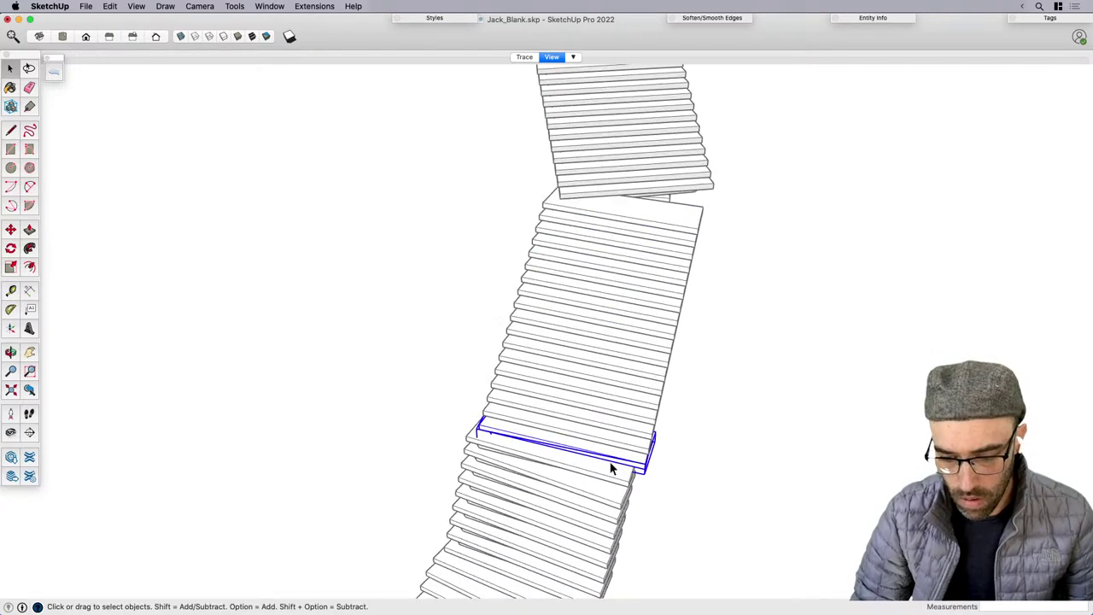
scroll(512, 435, up, 3)
key(q)
click(431, 411)
scroll(752, 504, up, 3)
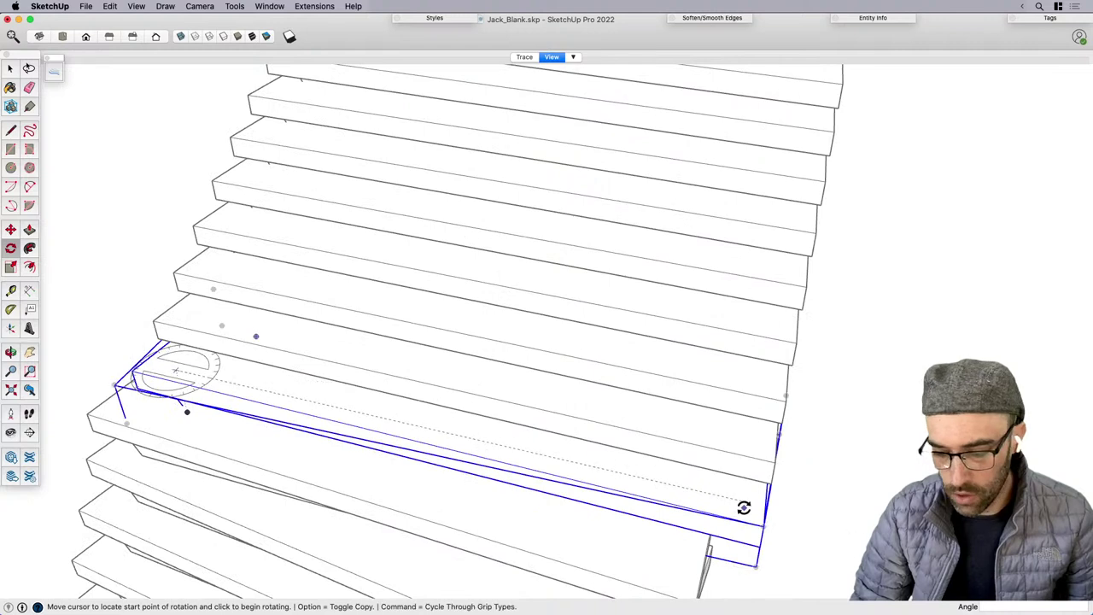
click(744, 507)
click(749, 543)
key(space)
Rotate the top slab of the third run about its inner end, toward the direction of the uppermost run.
scroll(658, 542, down, 6)
click(666, 220)
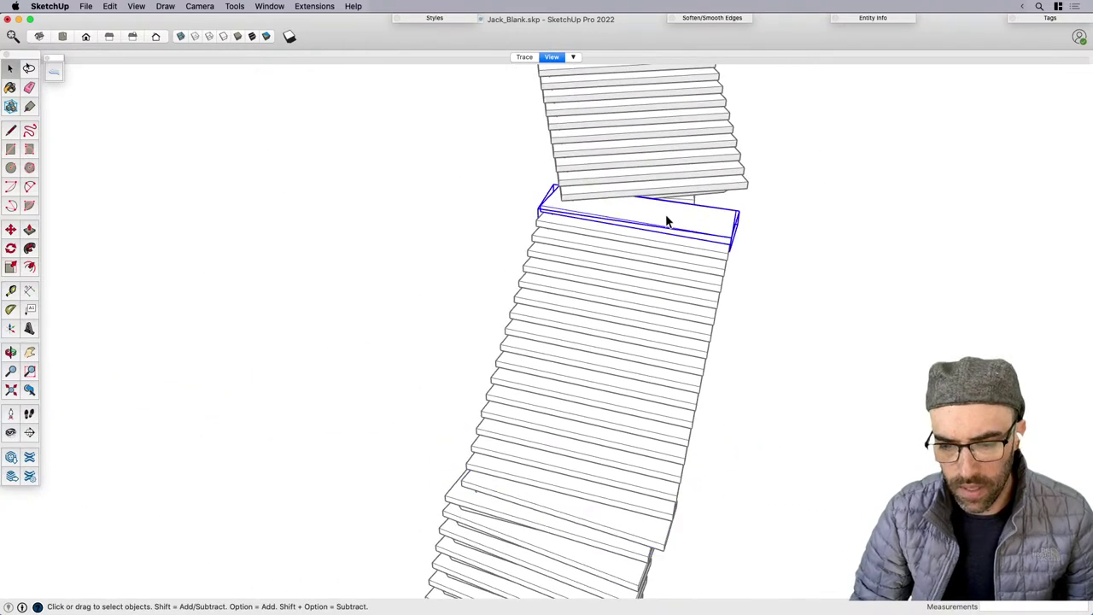
middle_drag(668, 221, 475, 287)
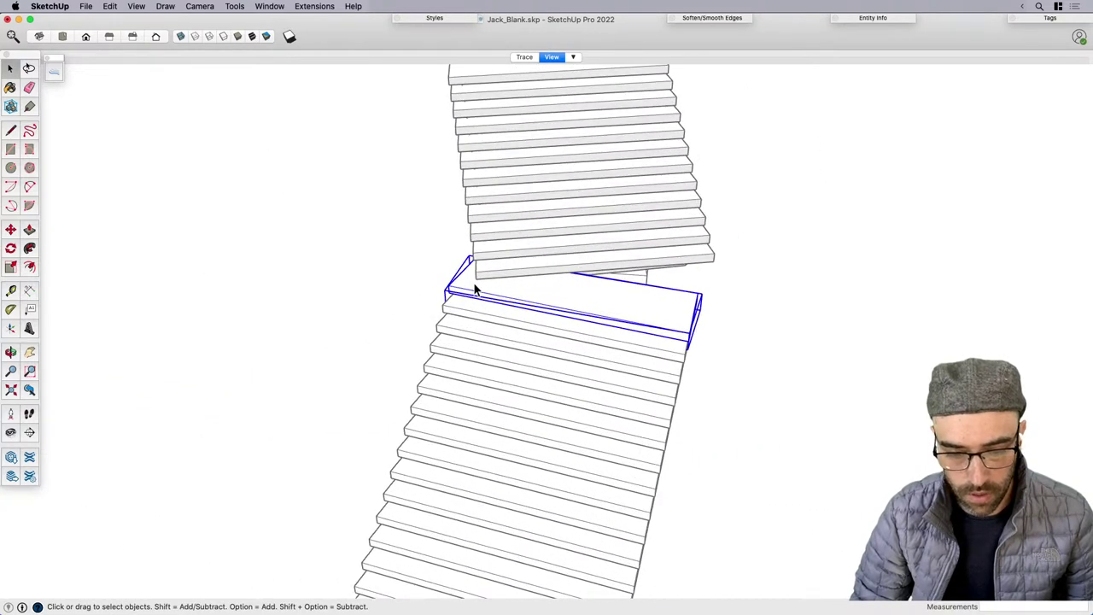
key(q)
click(469, 272)
click(642, 315)
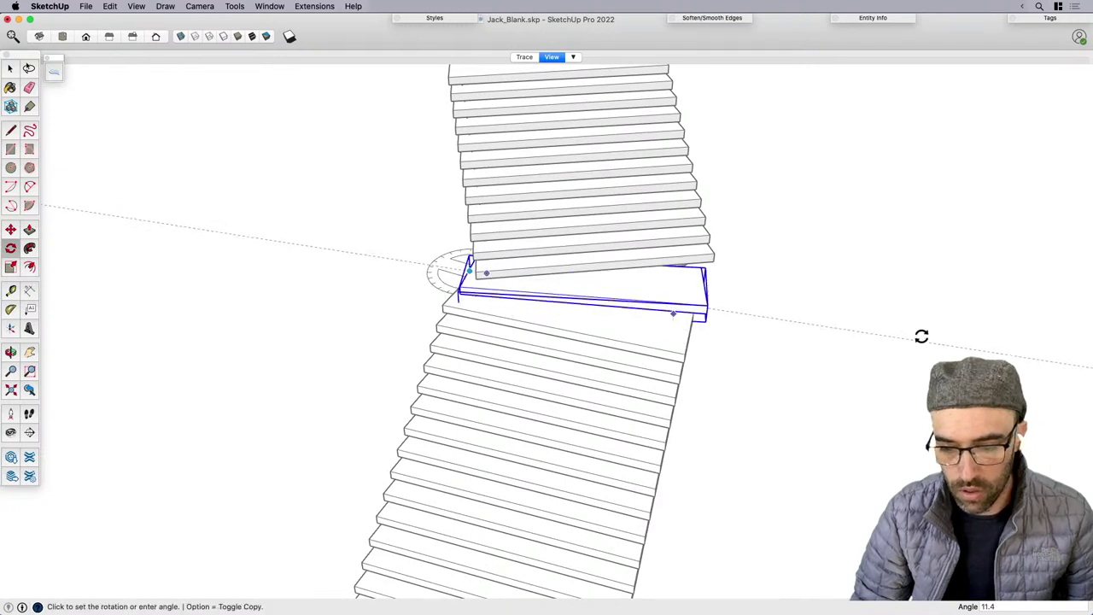
click(961, 333)
key(space)
key(q)
click(534, 306)
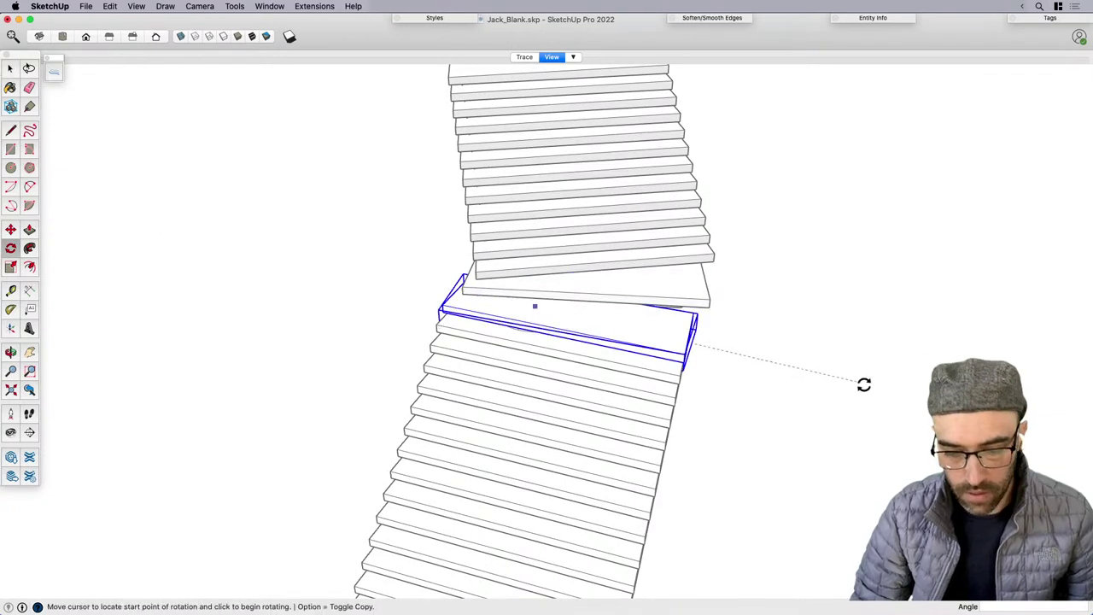
click(879, 398)
key(space)
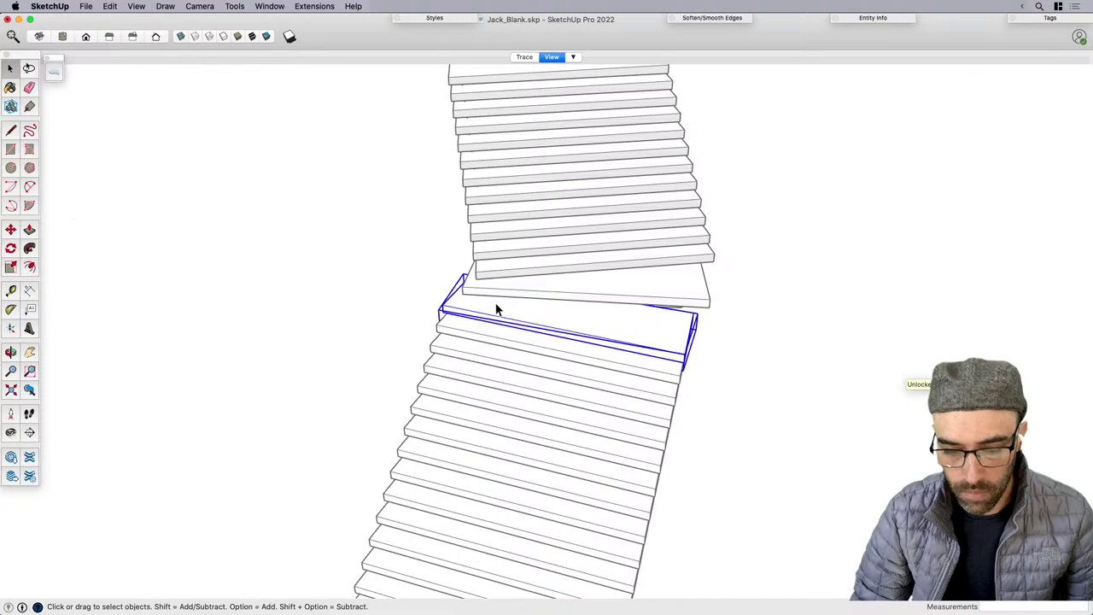
Rotate the second slab from the top of the third run about its inner end to continue the gradual turn.
scroll(491, 305, up, 4)
key(q)
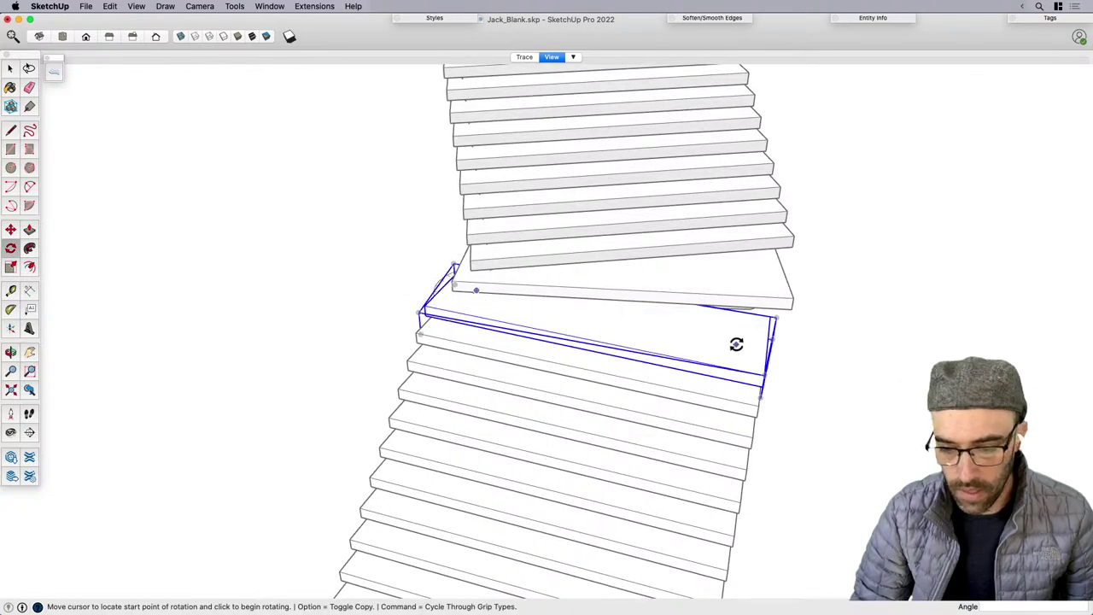
click(736, 345)
click(822, 342)
key(space)
Rotate the third slab from the top of the third run about its inner end, toward the uppermost run's direction.
click(530, 352)
key(q)
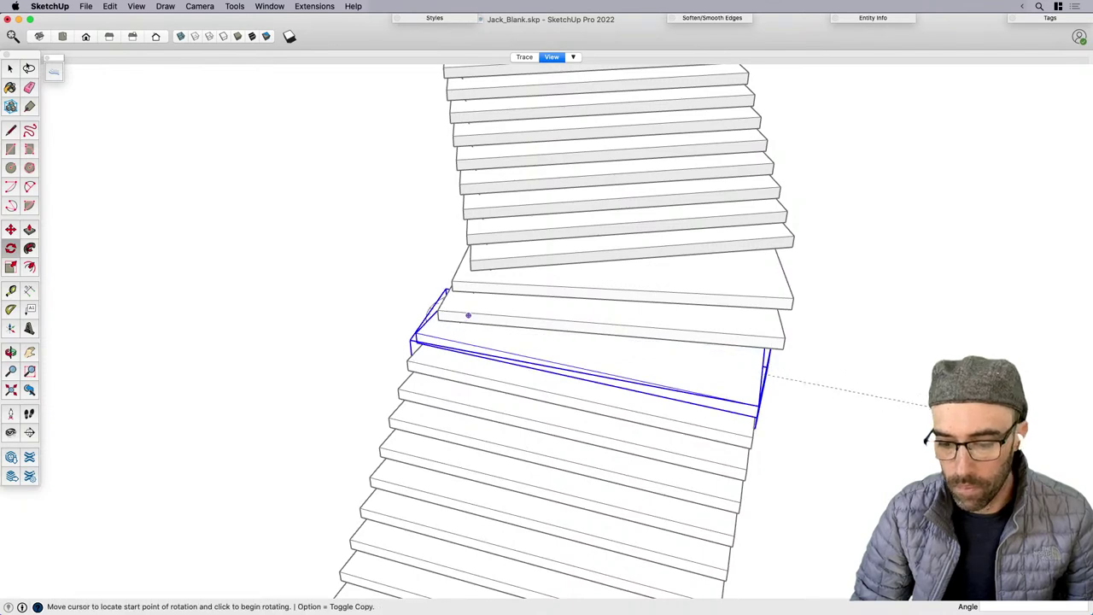
click(764, 368)
click(788, 362)
key(space)
Rotate the fourth slab from the top of the third run slightly about its inner end, continuing the turn.
click(526, 388)
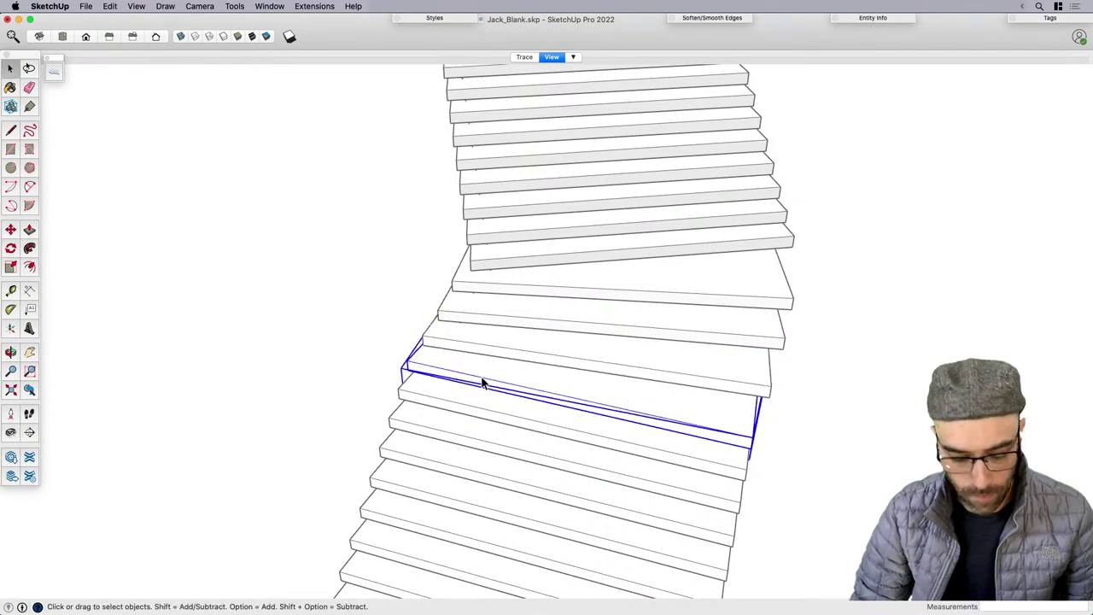
scroll(482, 380, up, 3)
key(q)
click(459, 352)
click(909, 453)
click(913, 435)
key(space)
Rotate the fifth slab from the top of the third run slightly about its inner end to soften the bend.
scroll(454, 412, down, 1)
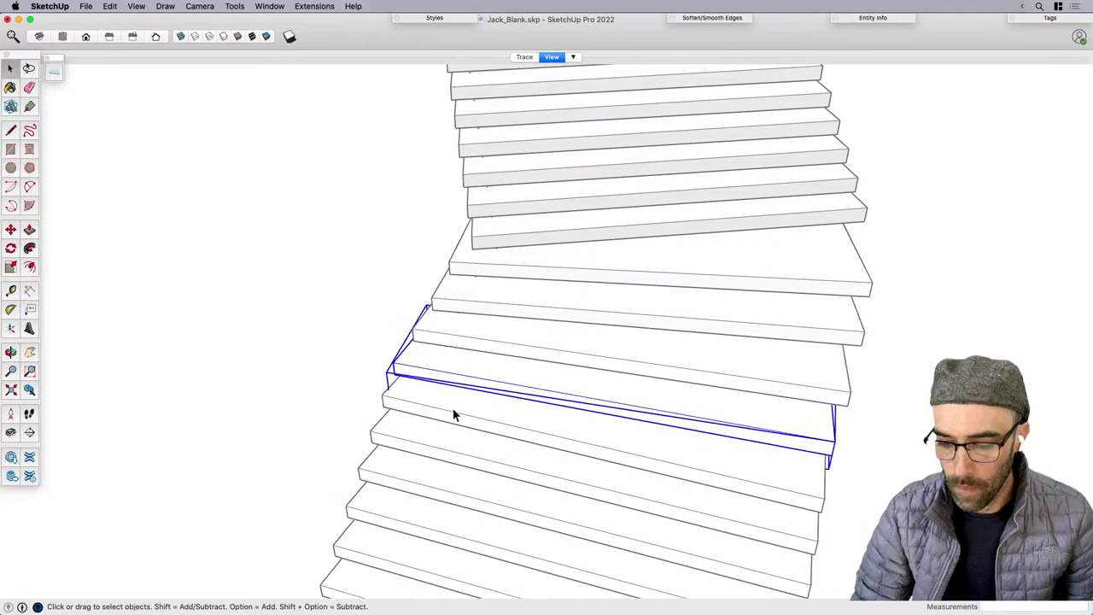
middle_drag(454, 415, 429, 394)
key(q)
click(428, 388)
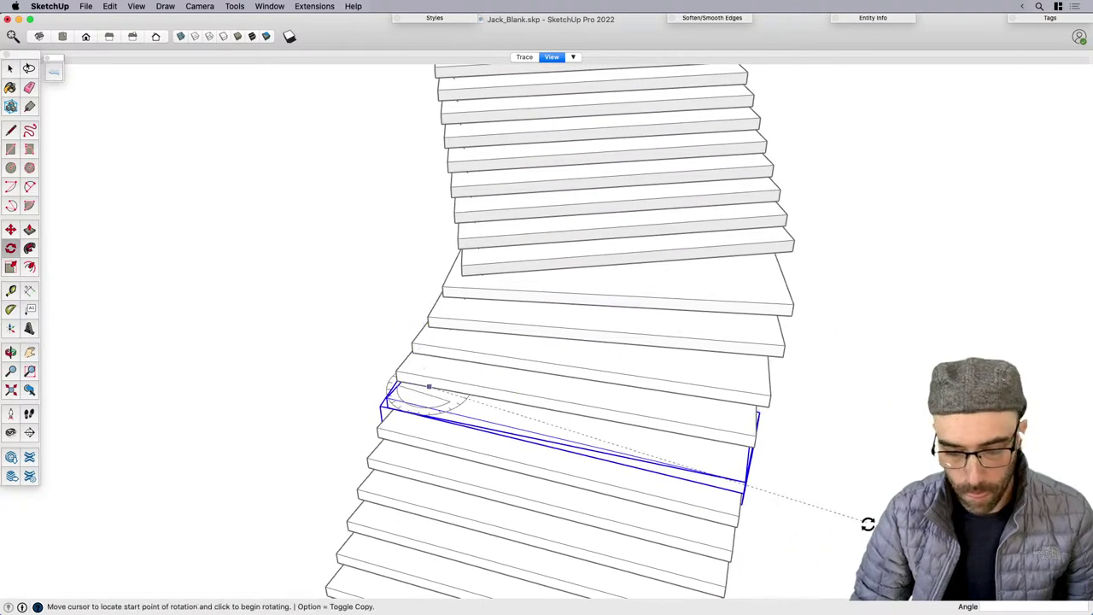
click(867, 523)
click(879, 515)
key(space)
Rotate the bottom slab of the uppermost run about its inner end, toward the direction of the run below.
scroll(820, 530, down, 3)
middle_drag(679, 312, 560, 373)
scroll(558, 374, up, 3)
click(556, 375)
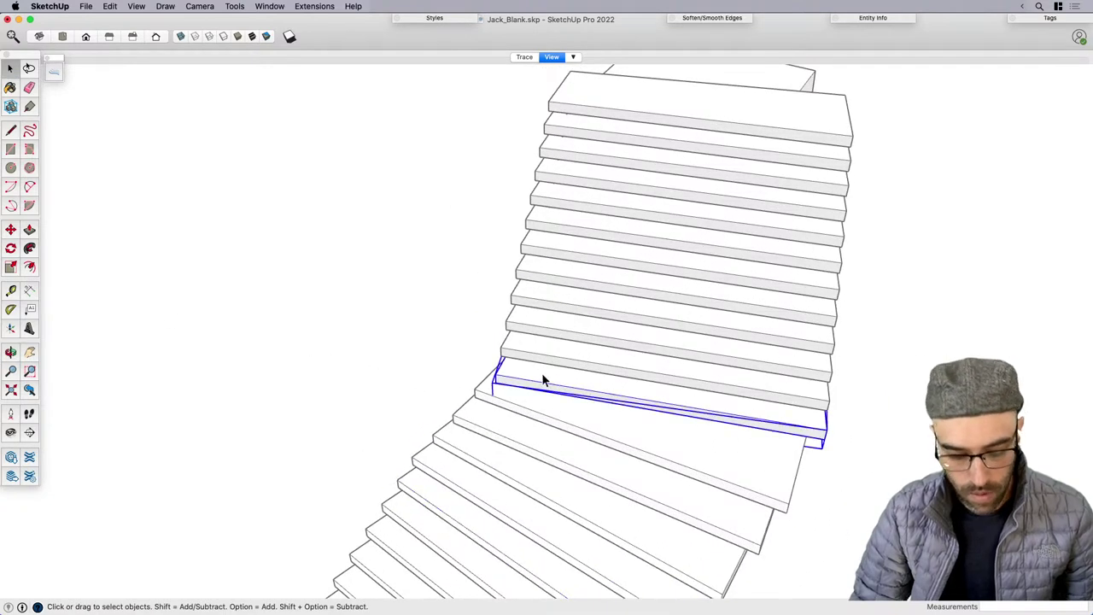
key(q)
click(528, 369)
click(872, 454)
click(863, 489)
key(space)
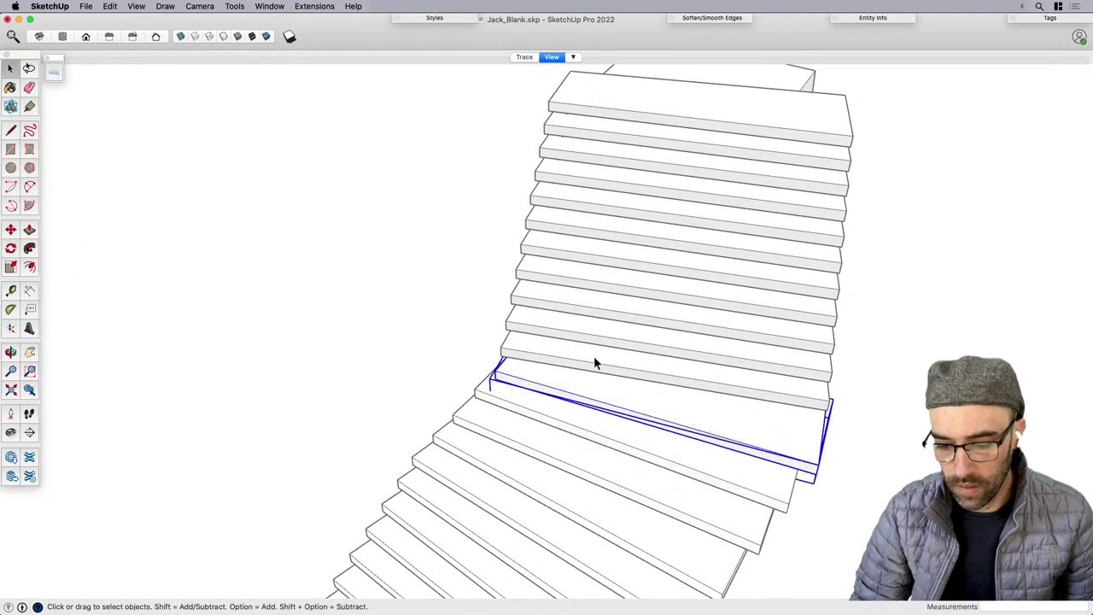
Rotate the second slab from the bottom of the uppermost run about its inner end, toward the run below.
click(594, 361)
key(q)
click(538, 336)
click(879, 393)
click(873, 418)
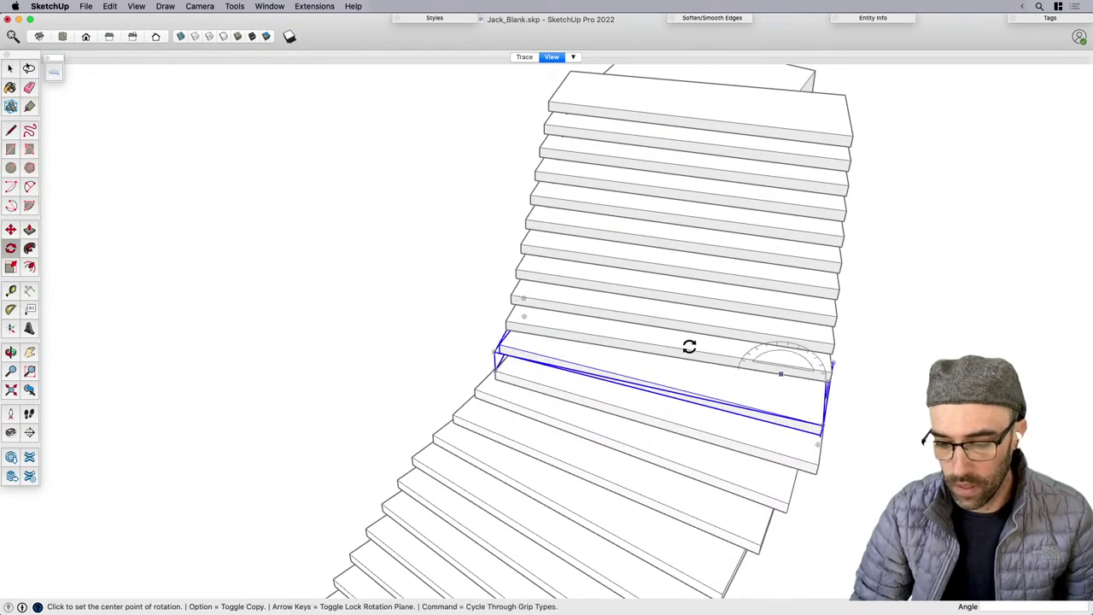
key(space)
Rotate the third slab from the bottom of the uppermost run slightly about its inner end, toward the run below.
click(543, 317)
key(q)
click(535, 308)
click(948, 383)
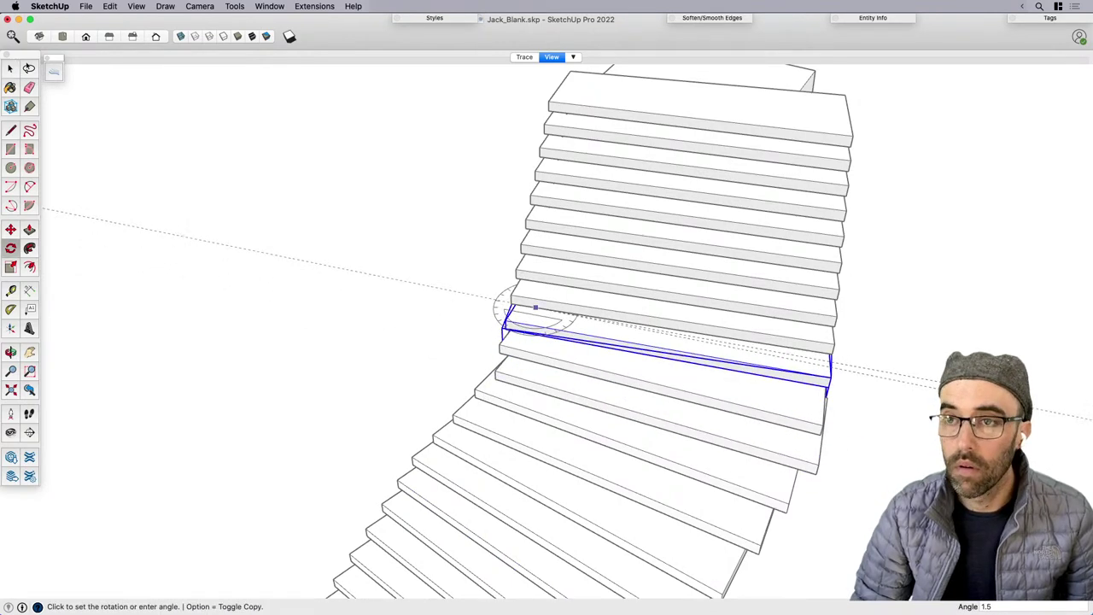
click(944, 400)
key(space)
click(557, 293)
key(q)
key(Escape)
key(space)
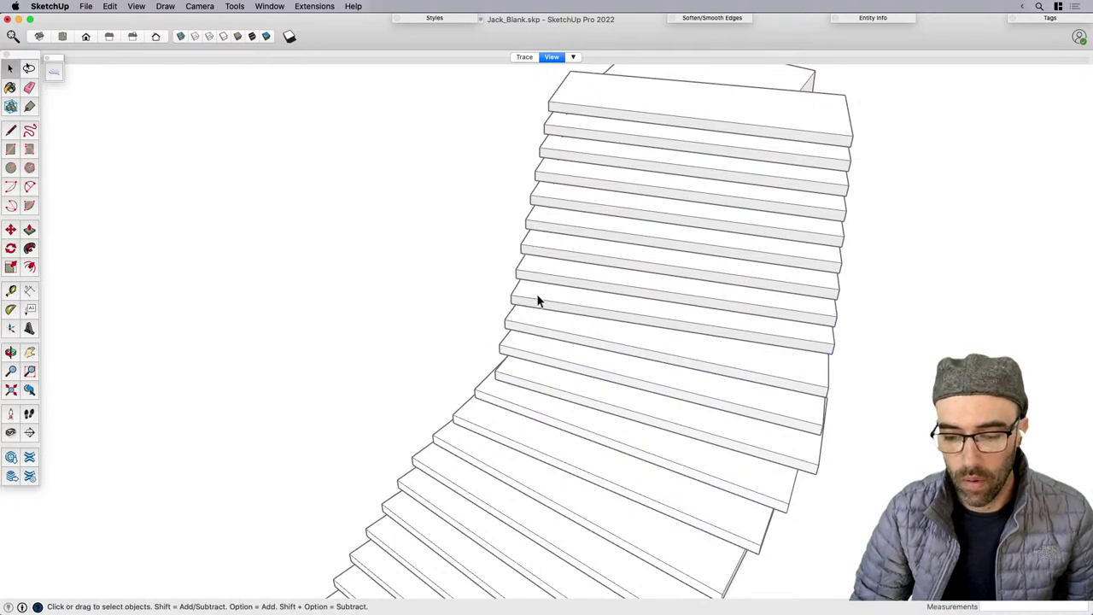
Rotate the fourth slab from the bottom of the uppermost run about 4.3 degrees toward the run below.
click(539, 301)
key(q)
click(535, 296)
click(551, 278)
click(810, 376)
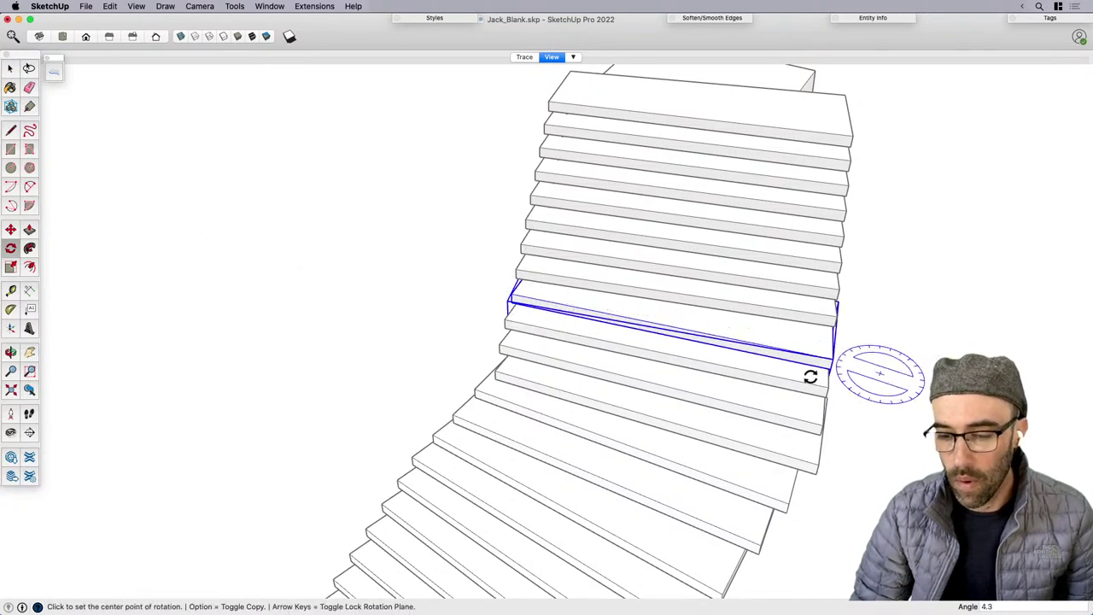
key(space)
Rotate the top slab of the uppermost run about 16.5 degrees around its outer end, toward the block behind it.
middle_drag(810, 376, 697, 252)
click(690, 195)
key(q)
click(698, 193)
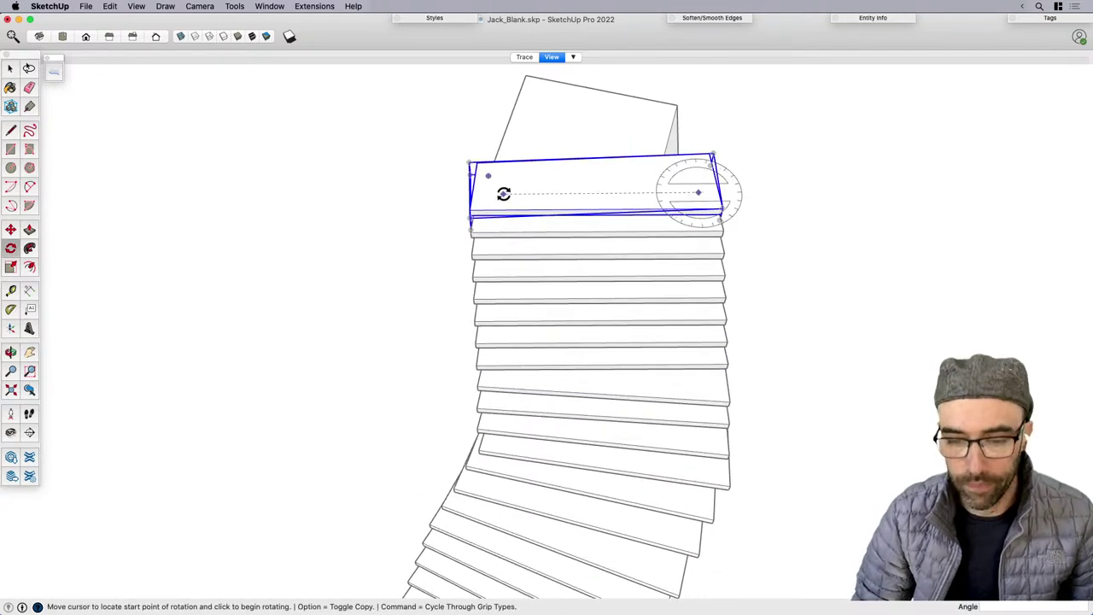
click(503, 194)
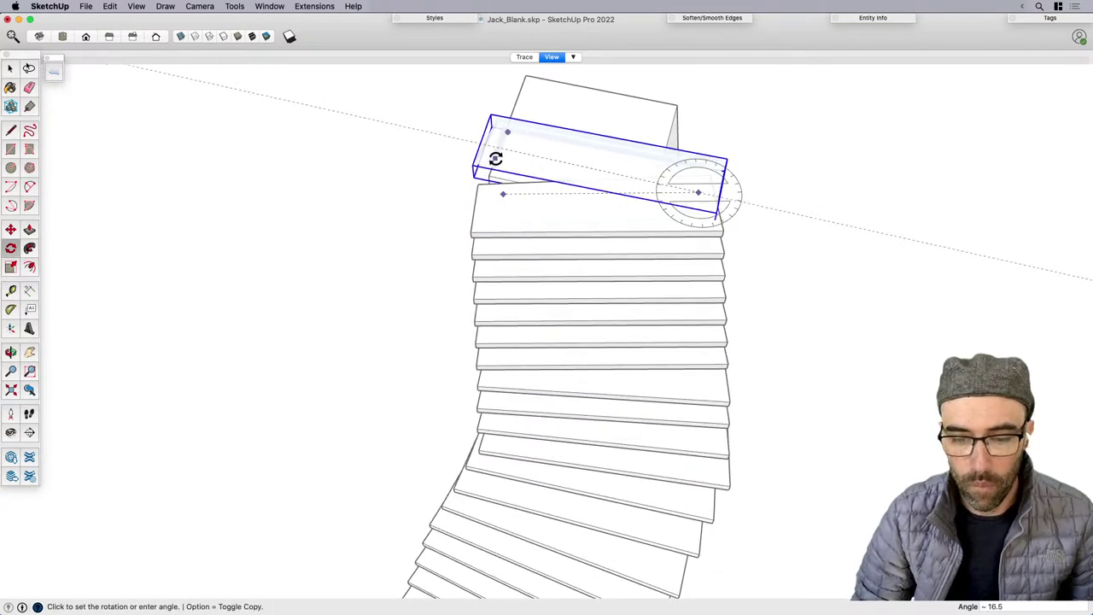
click(495, 158)
key(space)
Rotate the second slab from the top of the uppermost run about 10.2 degrees around its outer end.
click(633, 211)
key(q)
click(698, 230)
click(503, 220)
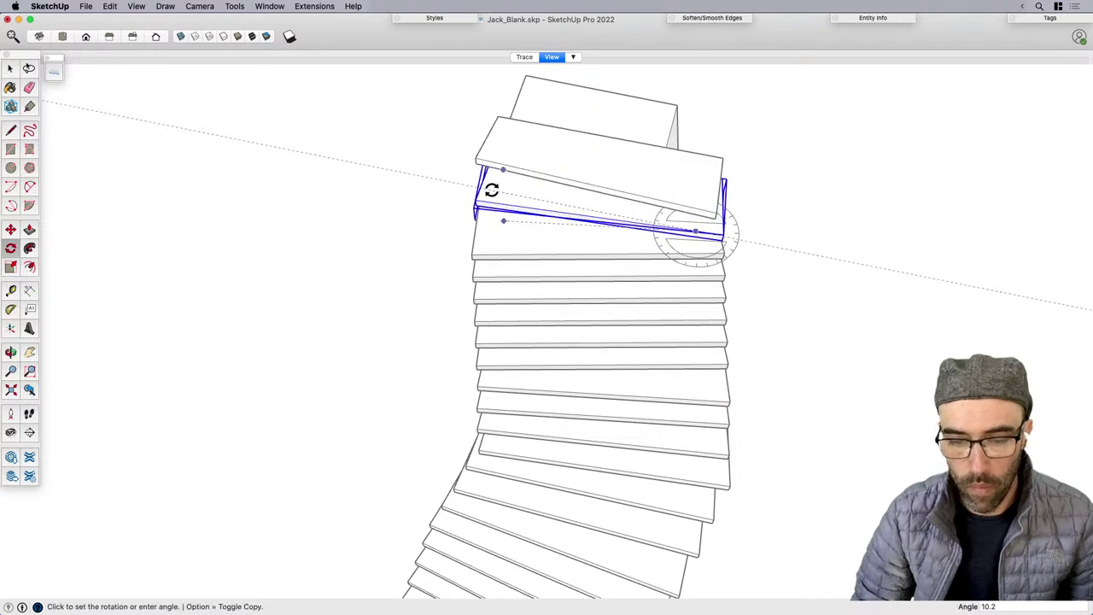
click(492, 190)
key(space)
Rotate the third slab from the top of the uppermost run about its outer end, following the slab above.
click(590, 239)
scroll(650, 233, up, 2)
key(q)
click(693, 248)
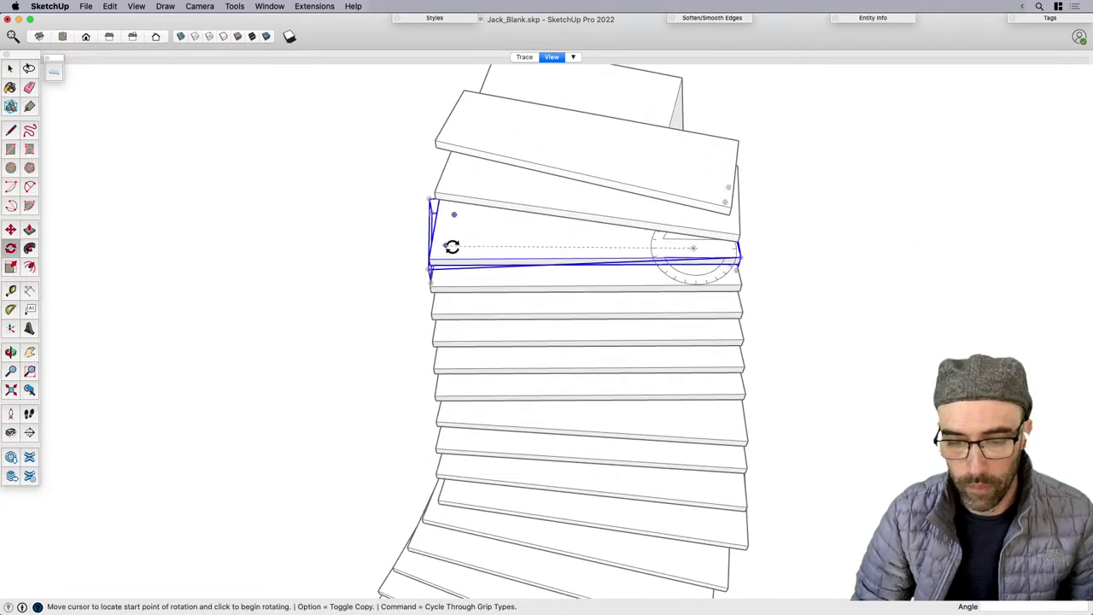
click(455, 247)
click(450, 222)
key(space)
Rotate the fourth slab from the top of the uppermost run about its outer end to continue the turn.
click(681, 283)
scroll(681, 282, up, 2)
key(q)
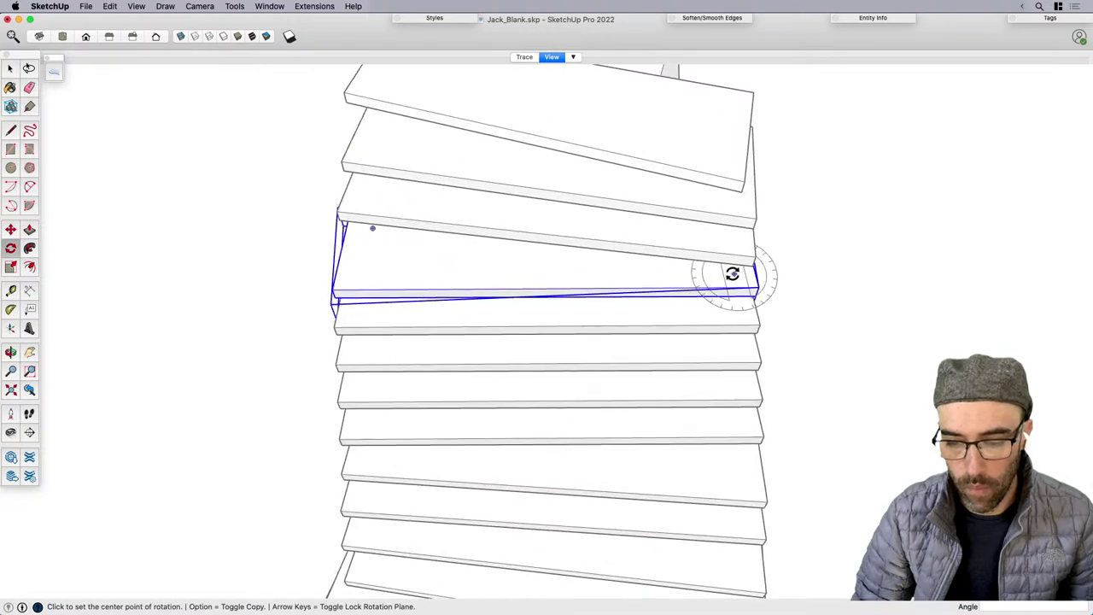
click(734, 273)
click(369, 277)
click(352, 255)
key(space)
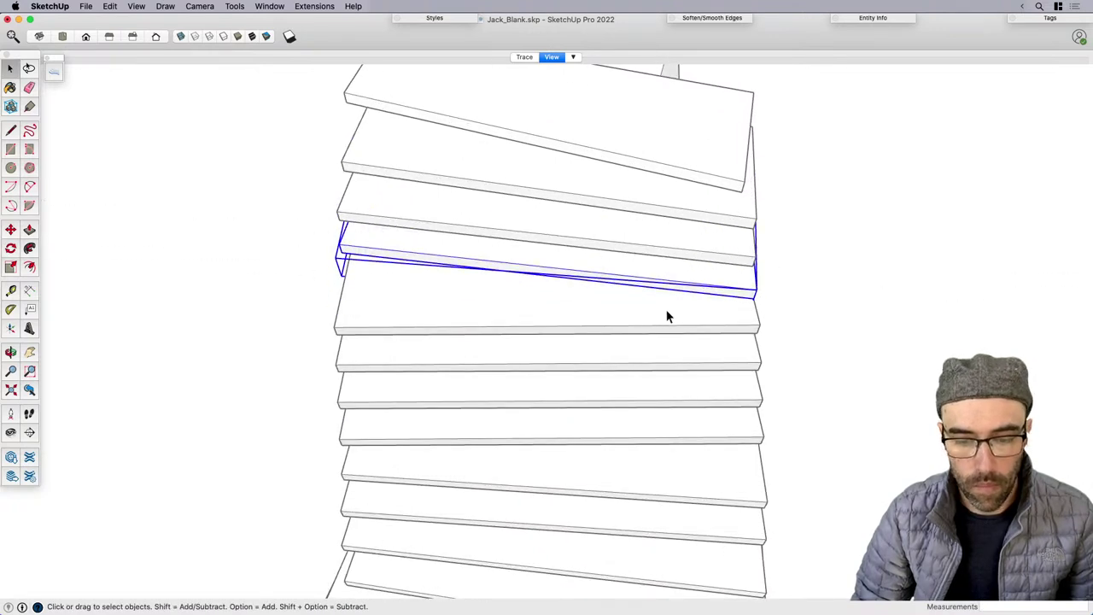
Rotate the fifth slab from the top of the uppermost run about its outer end by a smaller amount.
click(668, 314)
key(q)
click(737, 311)
click(370, 313)
click(360, 295)
key(space)
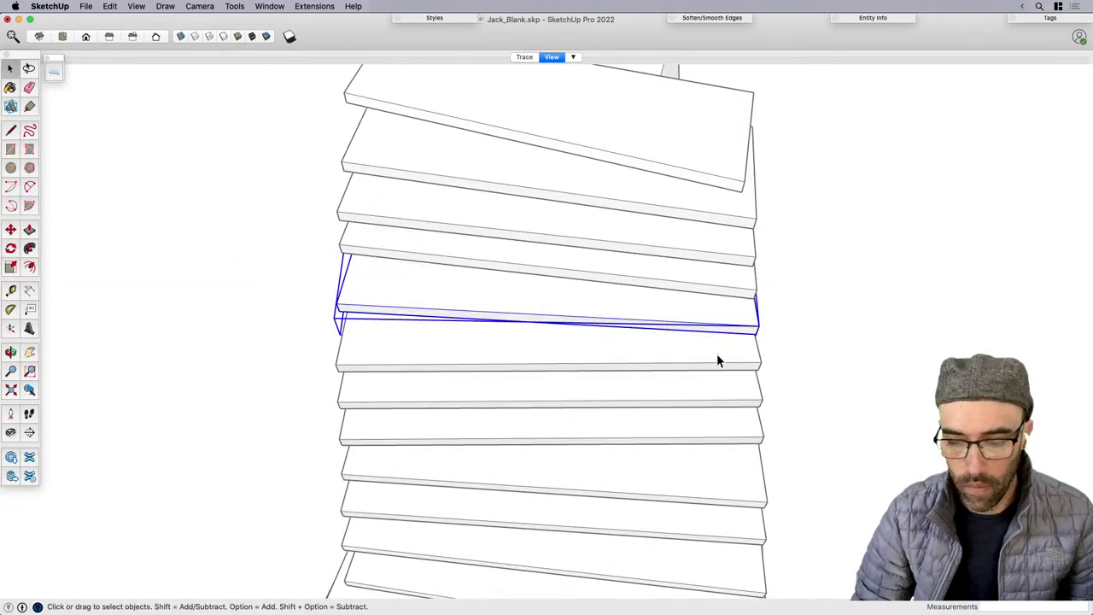
Rotate the sixth slab from the top of the uppermost run slightly about its outer end.
click(716, 354)
key(q)
click(737, 357)
click(372, 362)
click(369, 348)
key(space)
Rotate the seventh slab from the top of the uppermost run very slightly about its outer end.
click(696, 391)
key(q)
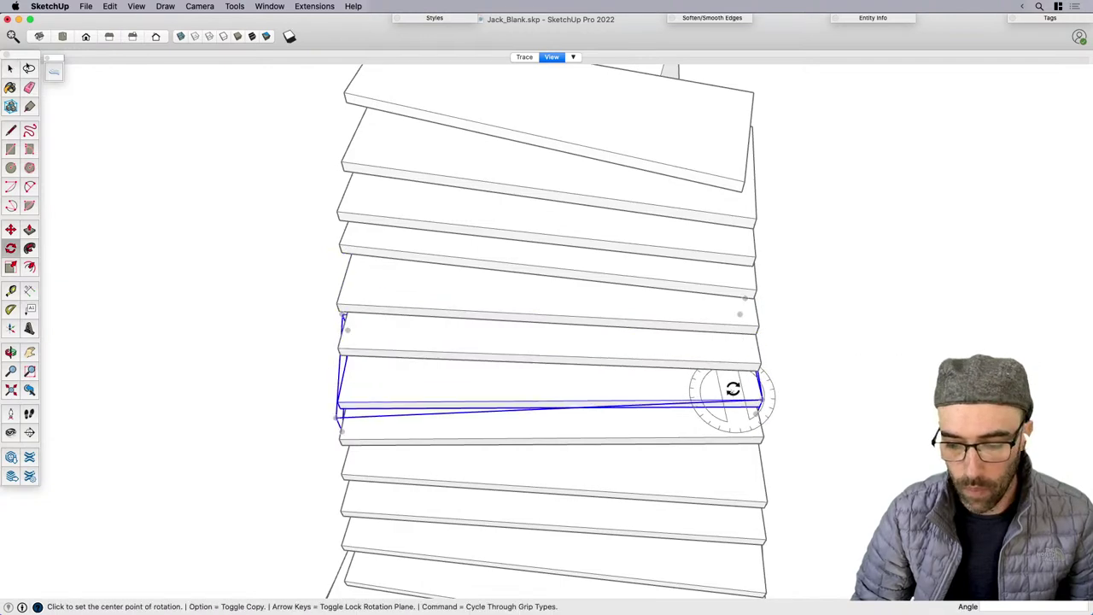
click(734, 392)
click(356, 392)
click(351, 382)
key(space)
Rotate the eighth slab from the top of the uppermost run about 4.3 degrees around its middle, toward the slabs below.
scroll(757, 362, down, 5)
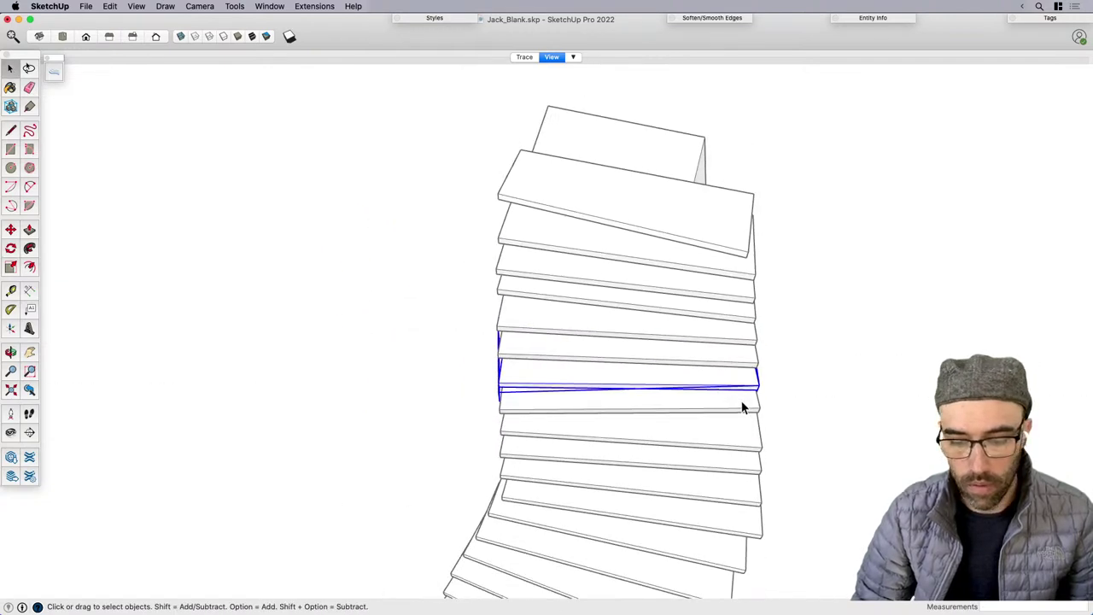
scroll(744, 407, up, 3)
click(747, 408)
scroll(746, 408, up, 4)
key(q)
click(271, 394)
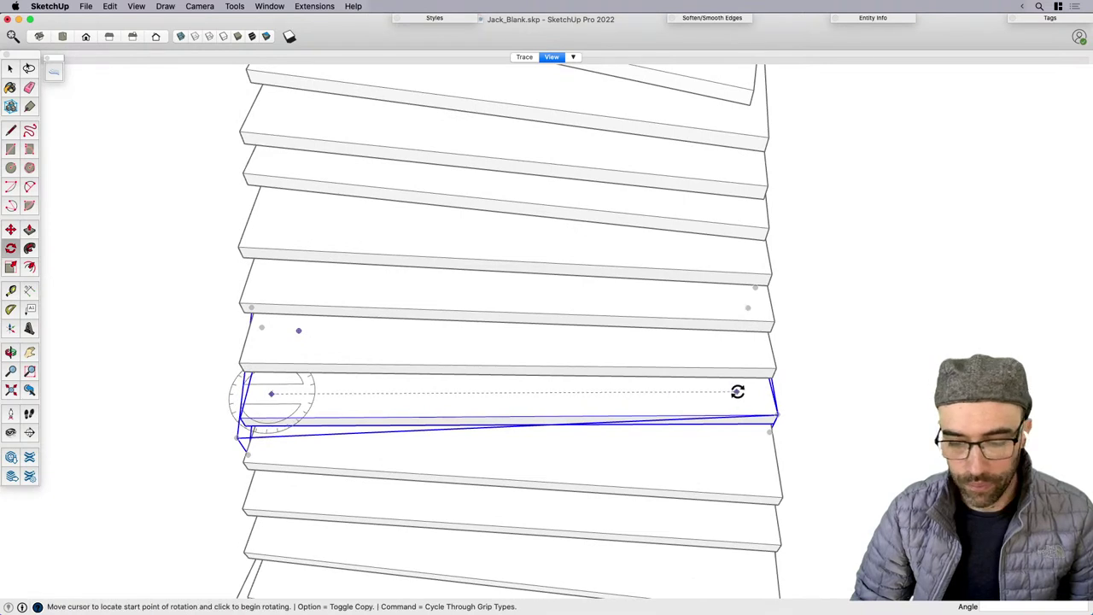
key(Escape)
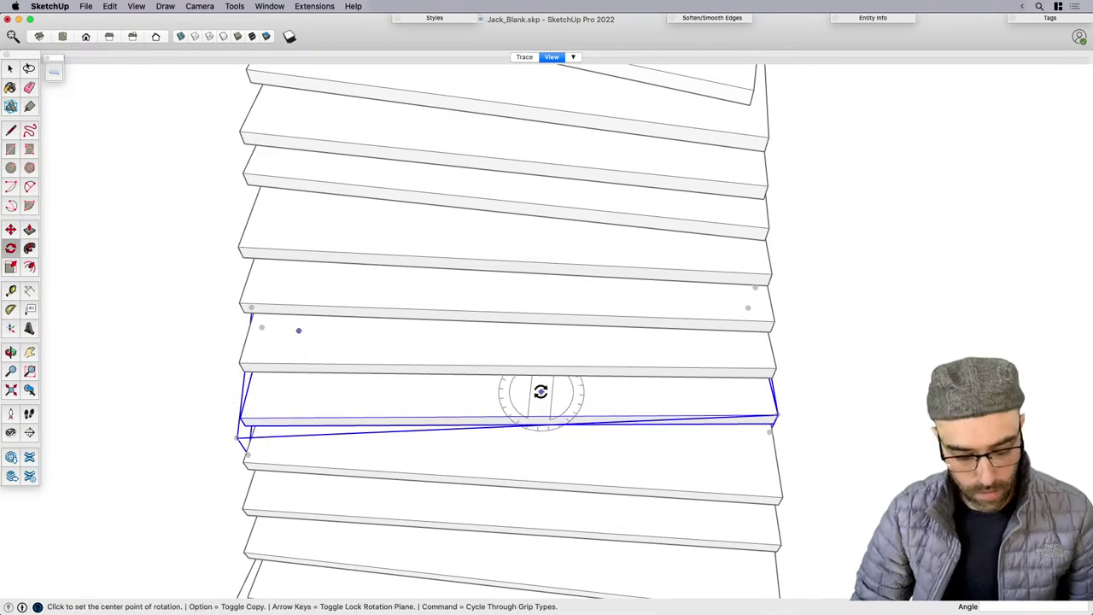
click(504, 391)
click(671, 390)
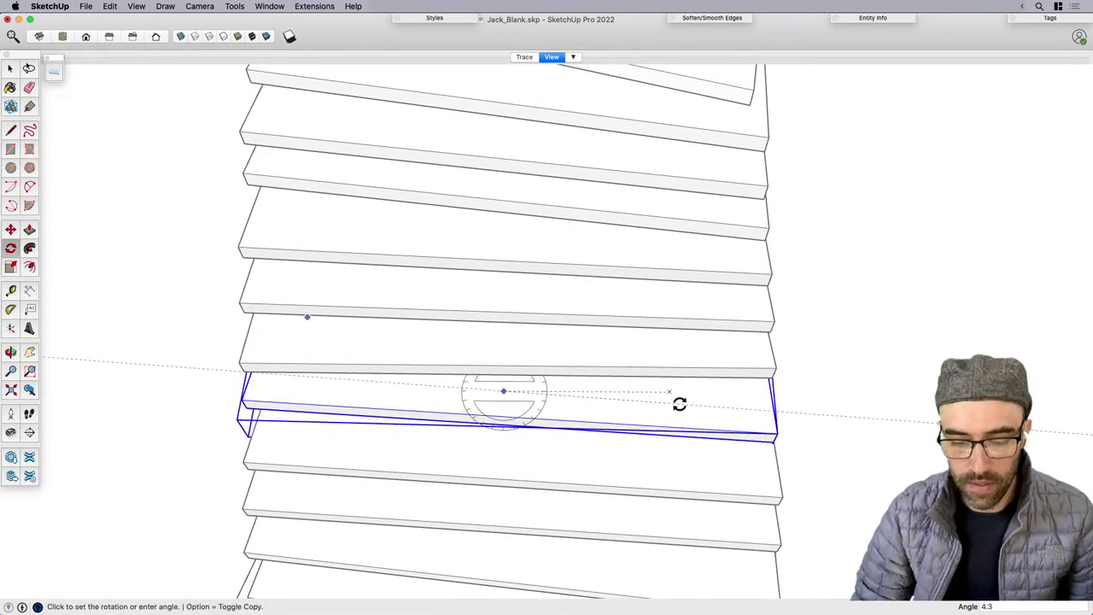
click(678, 403)
key(space)
Move the eighth slab about 1/2 inch toward the slabs below so its edge follows the stepping.
scroll(591, 442, up, 2)
key(m)
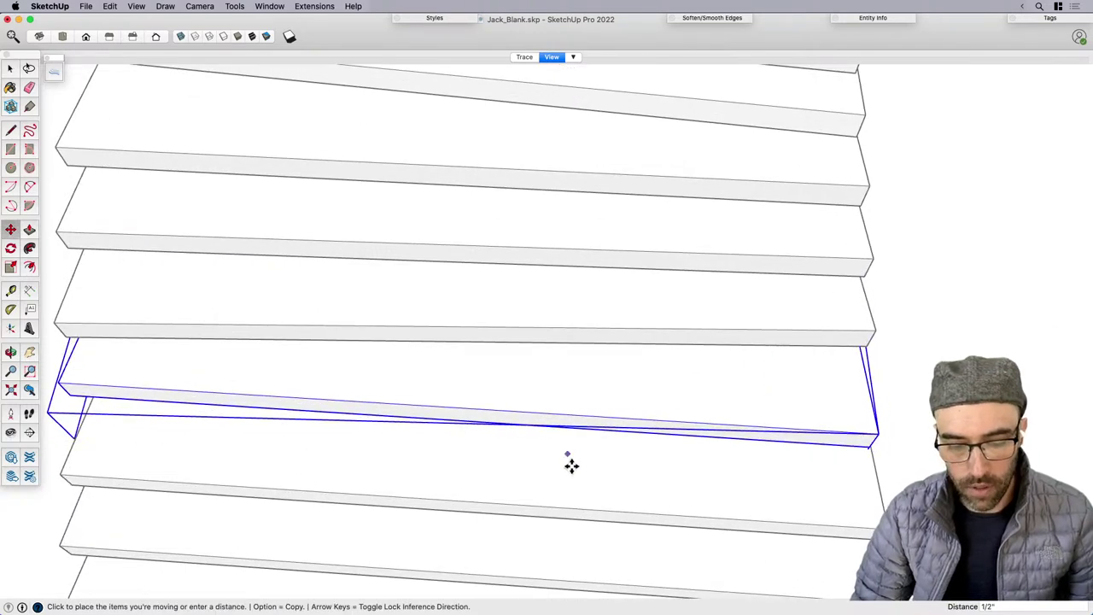
click(569, 467)
key(space)
scroll(580, 419, down, 5)
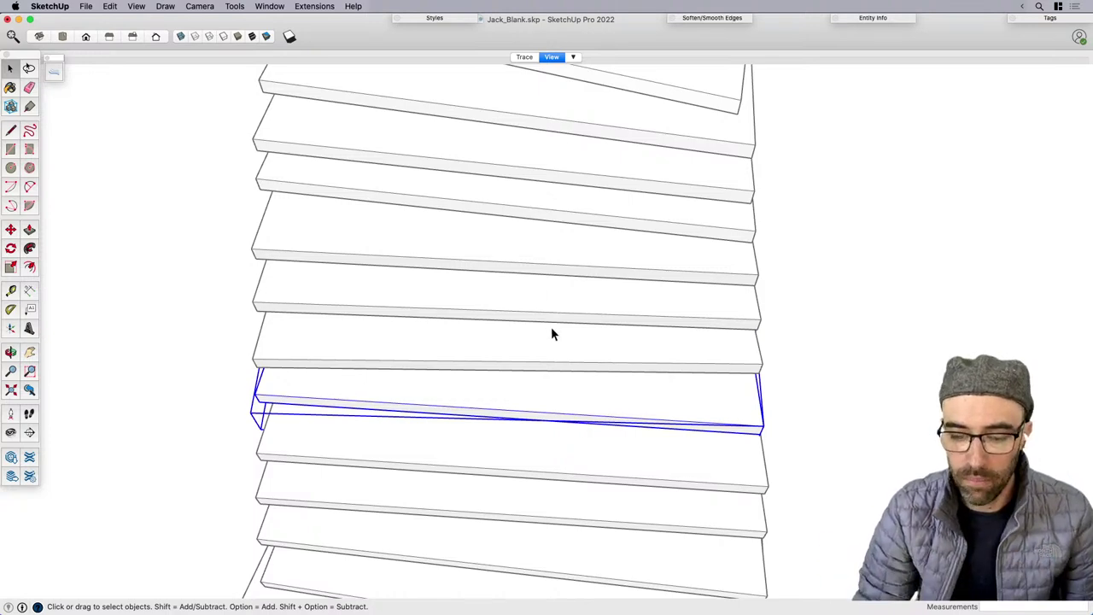
Rotate the top slab of the uppermost run slightly about its inner end, opening its outer end toward the block behind.
scroll(551, 282, down, 5)
scroll(550, 274, up, 2)
click(486, 305)
scroll(523, 303, up, 3)
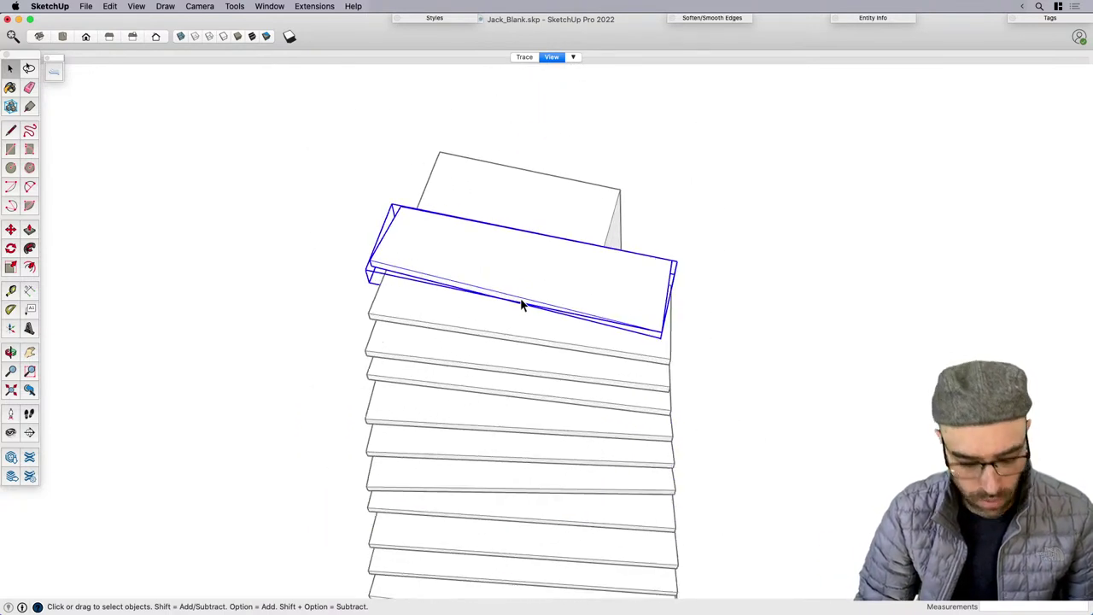
key(q)
click(405, 238)
click(676, 308)
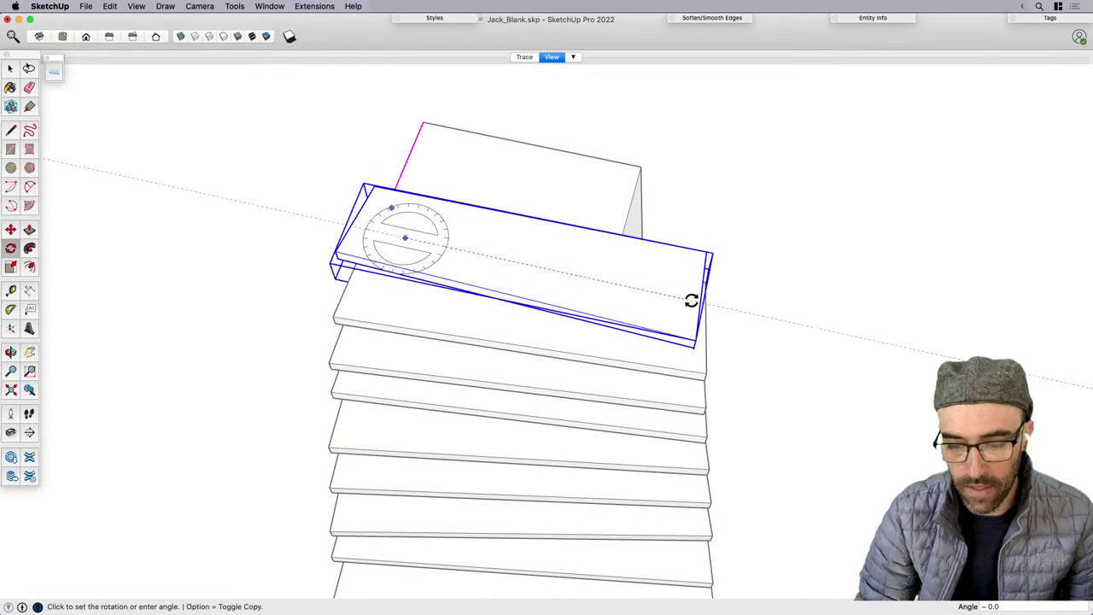
click(699, 297)
key(space)
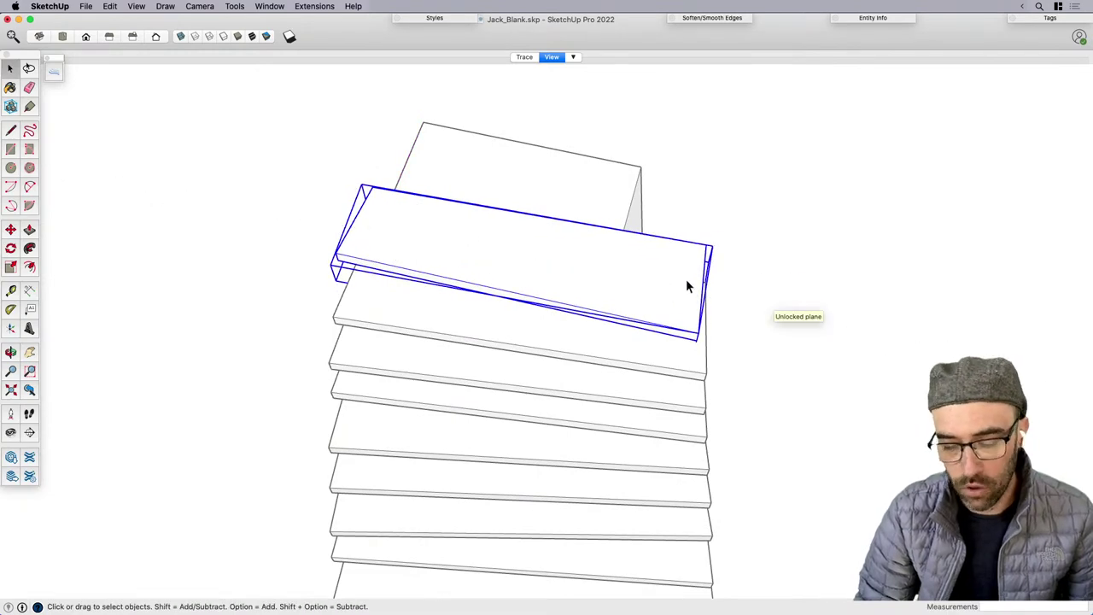
Rotate the third slab from the top of the third run slightly further about its inner end, toward the uppermost run.
scroll(683, 282, down, 5)
scroll(595, 390, up, 6)
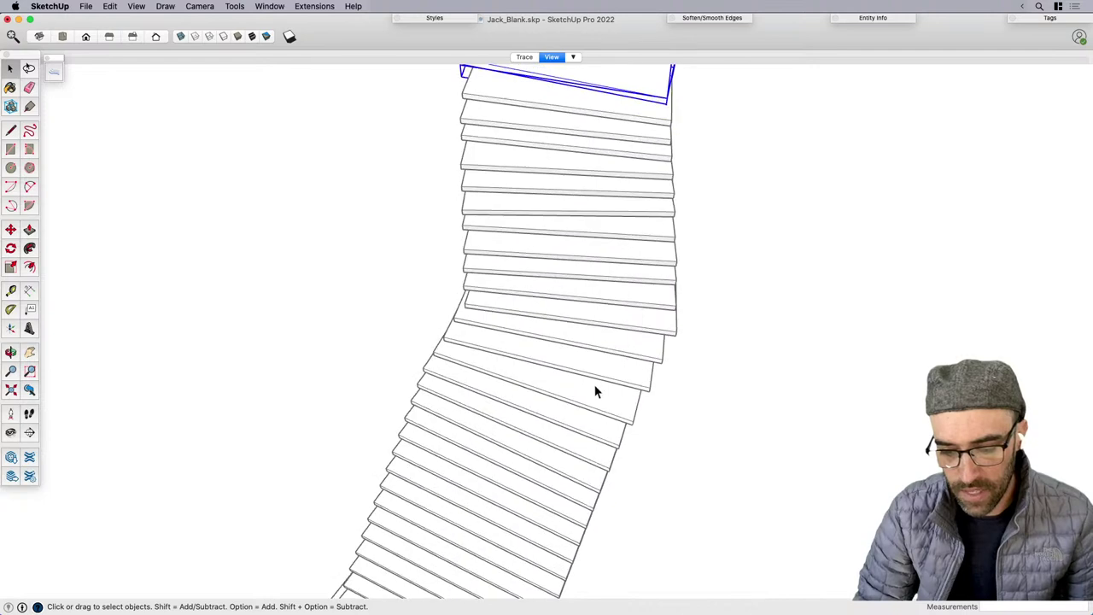
click(473, 371)
key(q)
click(449, 337)
scroll(718, 427, up, 2)
click(700, 427)
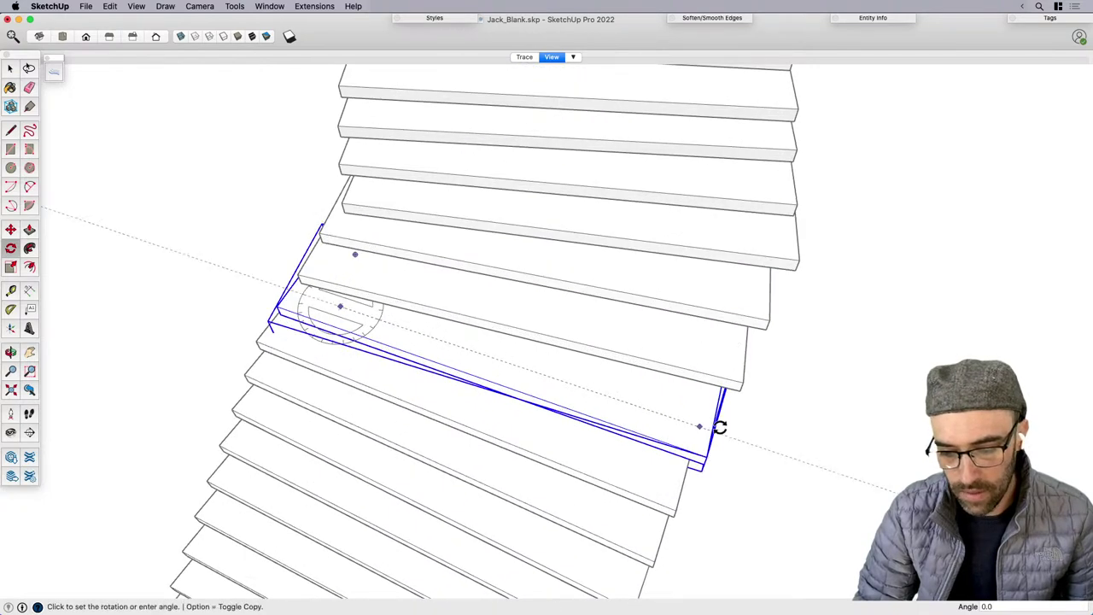
click(730, 425)
key(space)
scroll(735, 401, down, 3)
Finish rotating the selected slab at the bend about its inner end, look over the whole column, and clear the selection.
click(539, 411)
scroll(756, 249, down, 6)
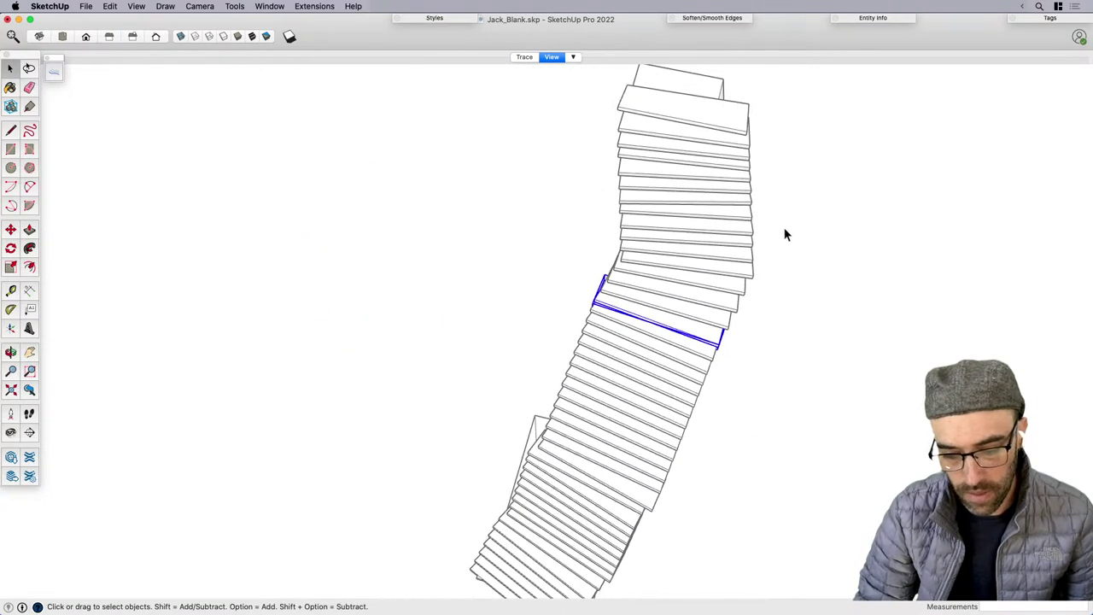
scroll(623, 515, up, 1)
middle_drag(615, 527, 663, 361)
scroll(651, 425, up, 2)
scroll(548, 418, down, 4)
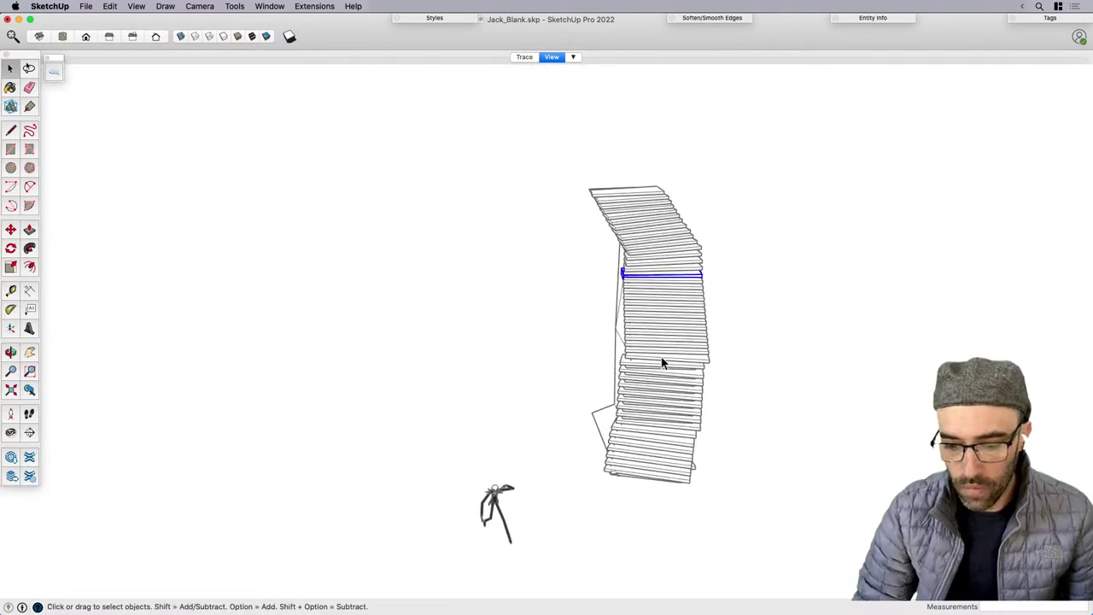
scroll(664, 362, up, 2)
click(825, 422)
middle_drag(668, 504, 631, 341)
drag(501, 152, 805, 551)
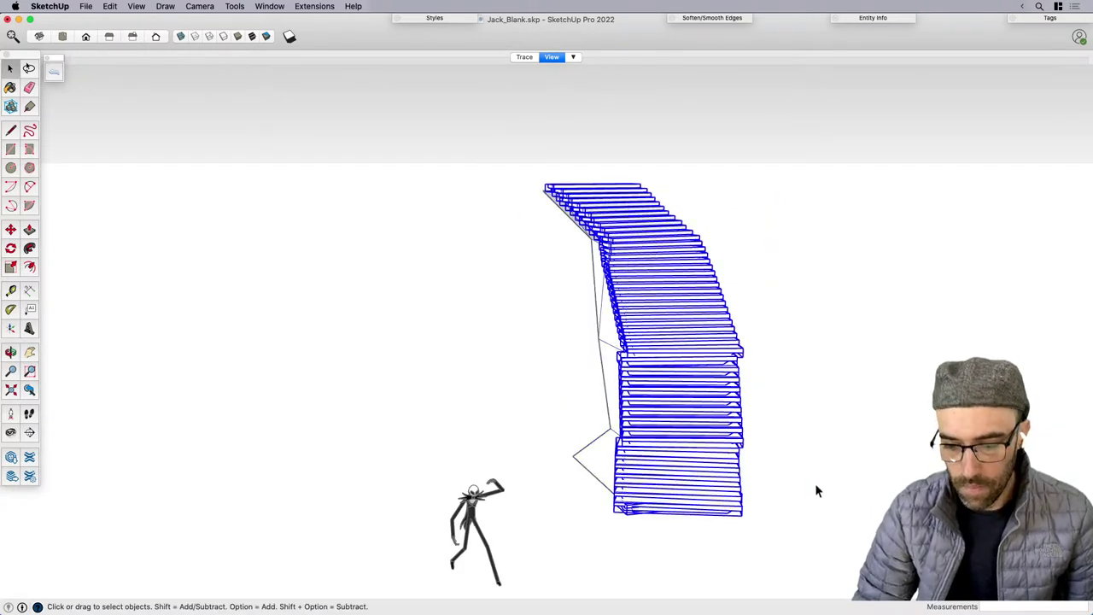
scroll(757, 513, up, 2)
scroll(756, 513, down, 1)
click(296, 5)
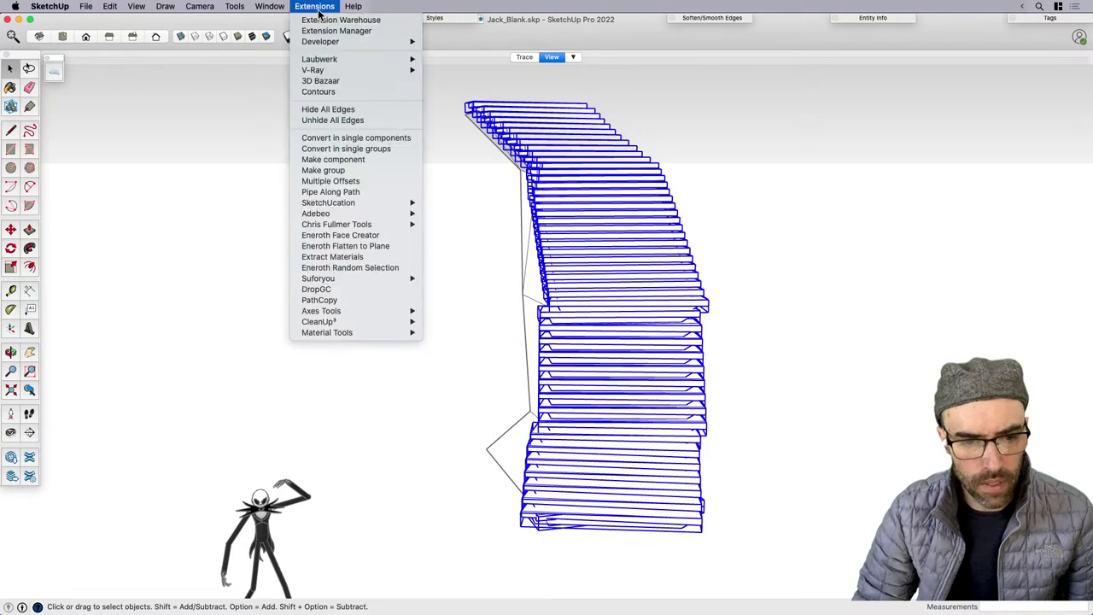
mouse_move(397, 225)
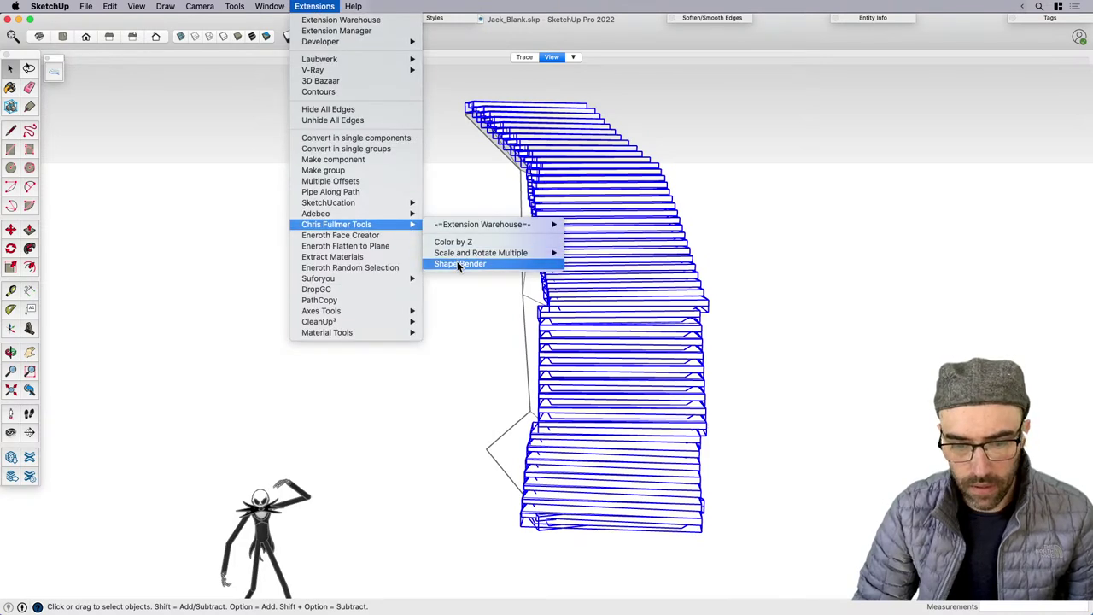
mouse_move(461, 253)
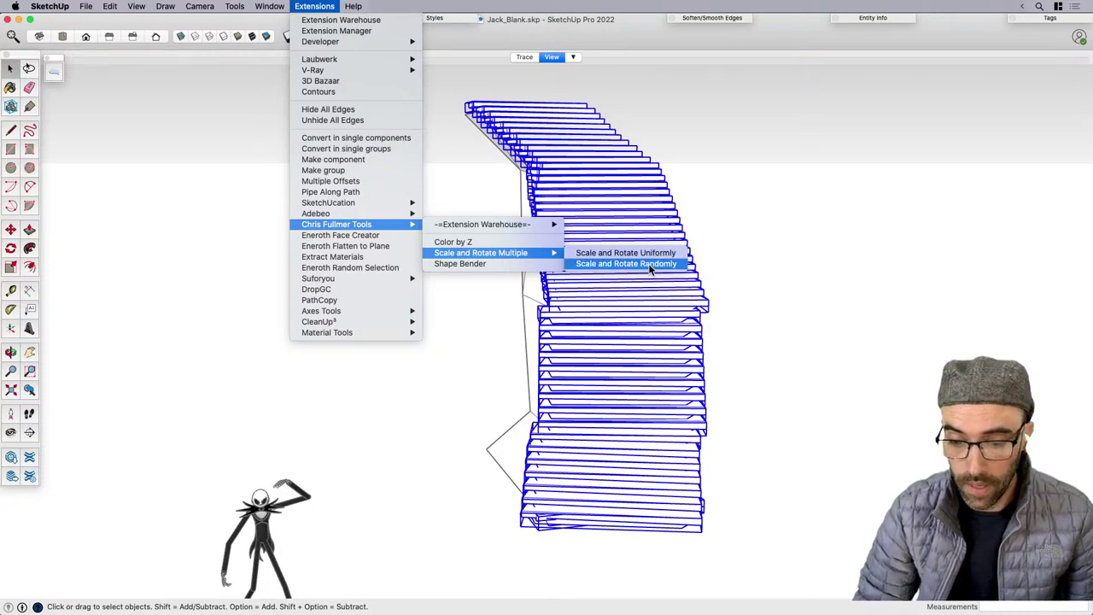
click(649, 263)
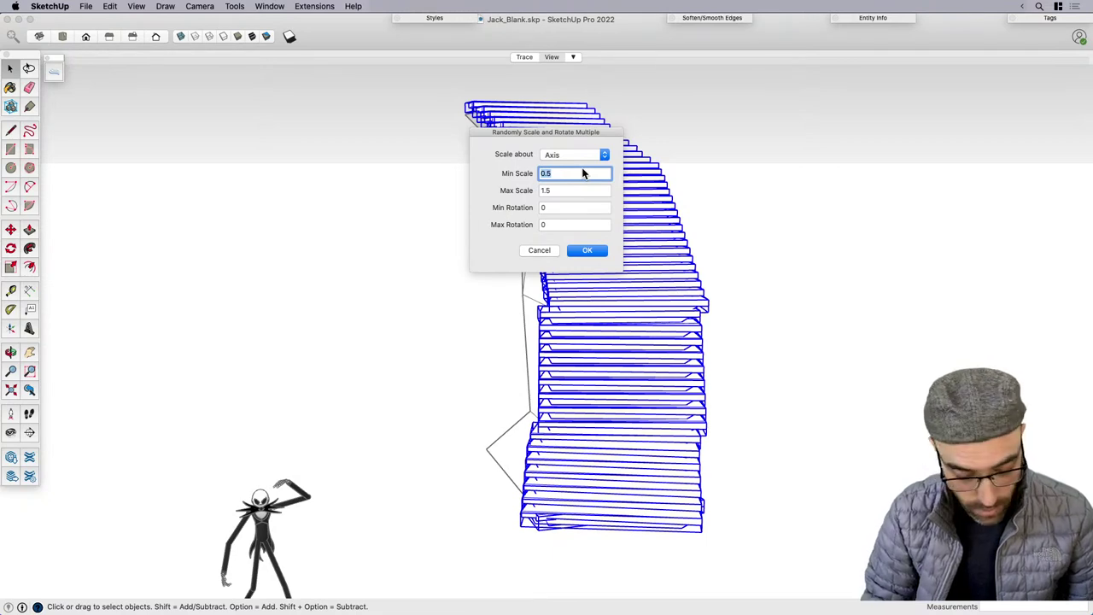
key(BackSpace)
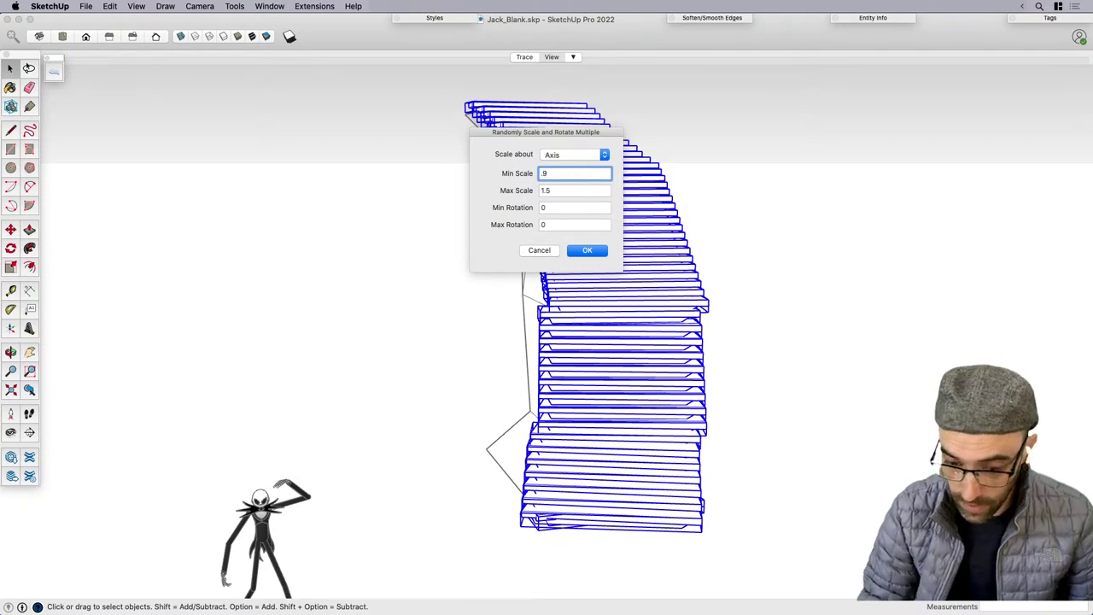
key(Tab)
key(BackSpace)
text(1.1)
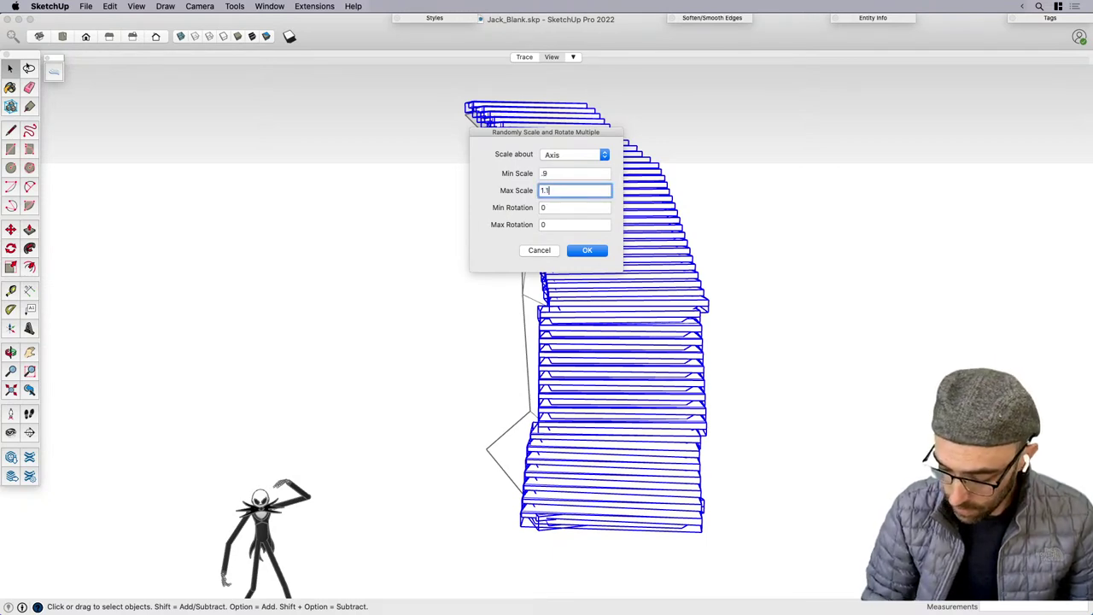
key(Tab)
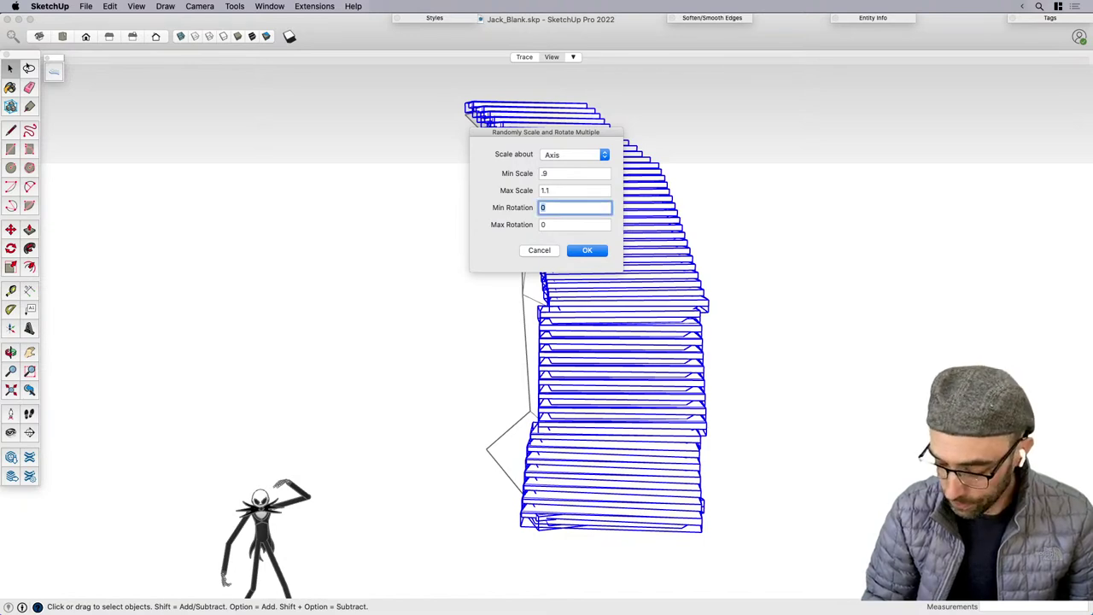
text(2)
key(Tab)
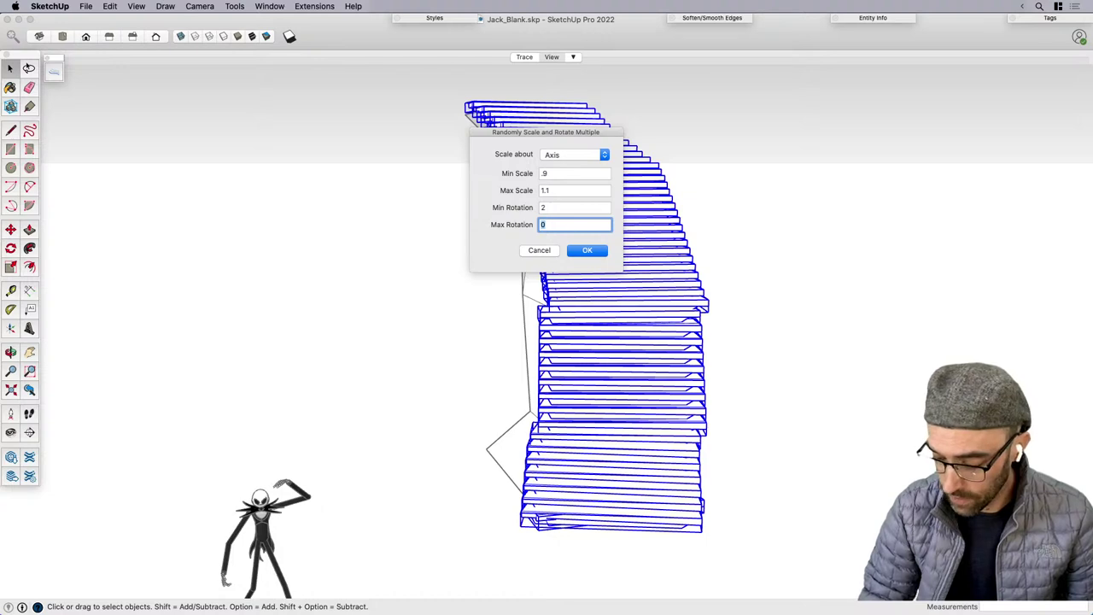
text(4)
drag(552, 208, 514, 205)
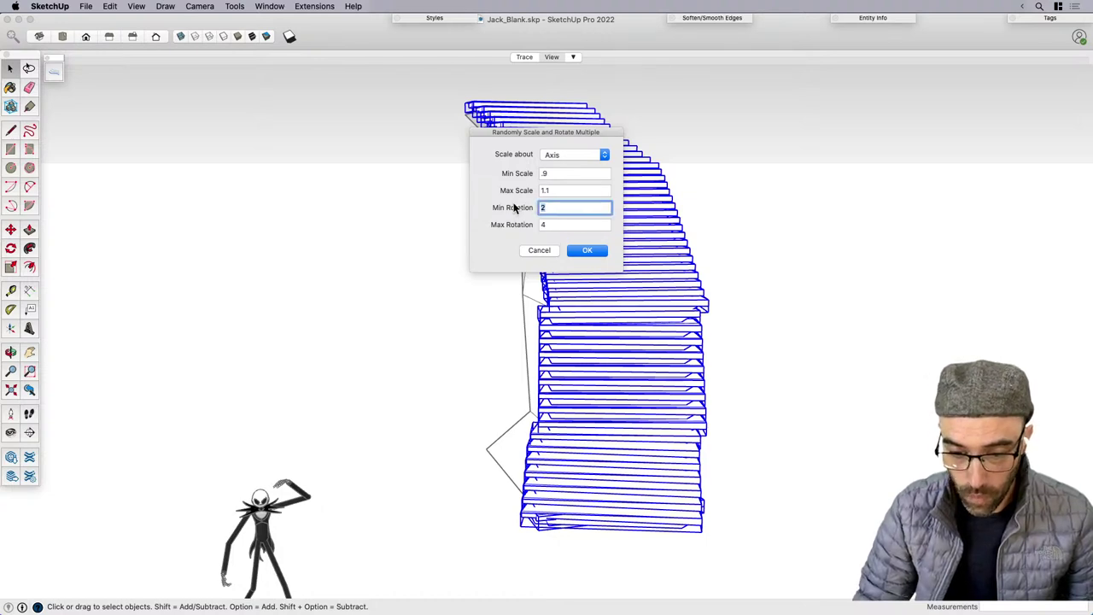
text(1)
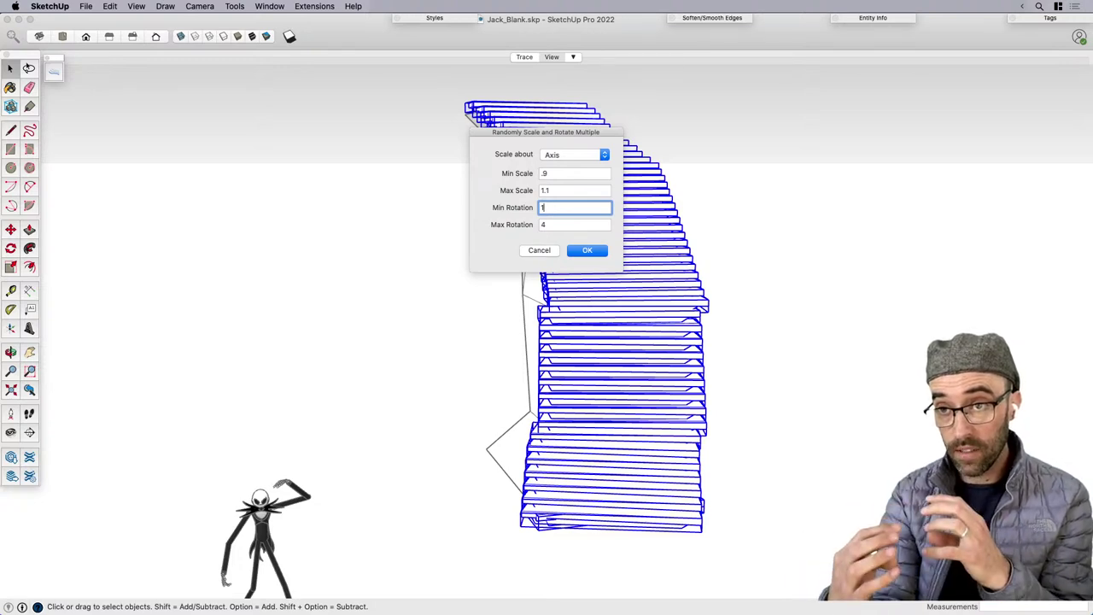
click(538, 251)
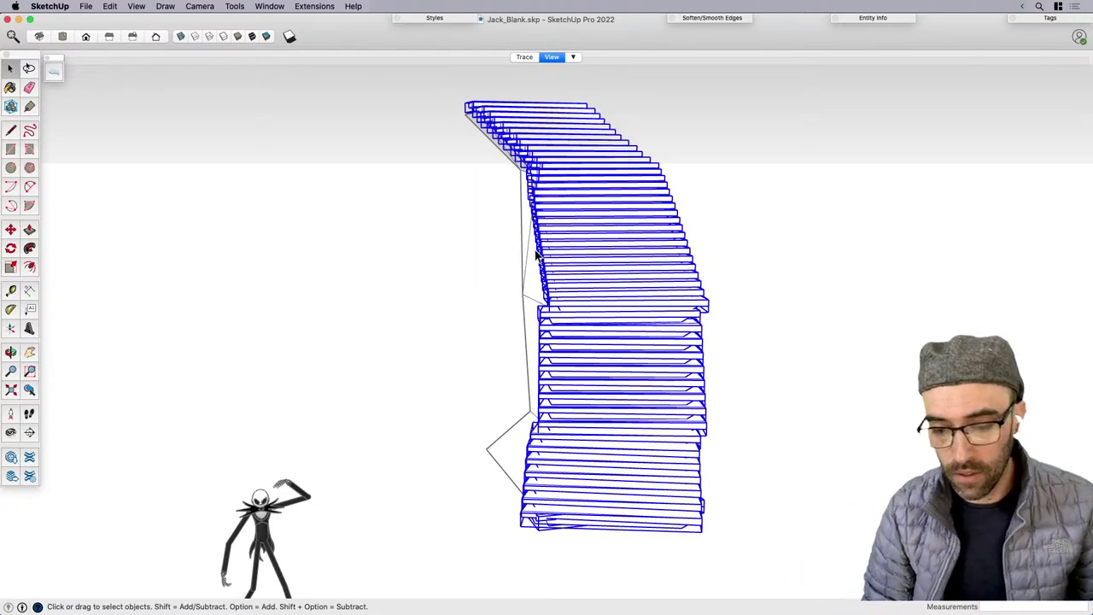
Turn on the display of component axes in the model settings and check the axis origins on the lowest slabs.
middle_drag(503, 581, 722, 581)
scroll(670, 536, up, 5)
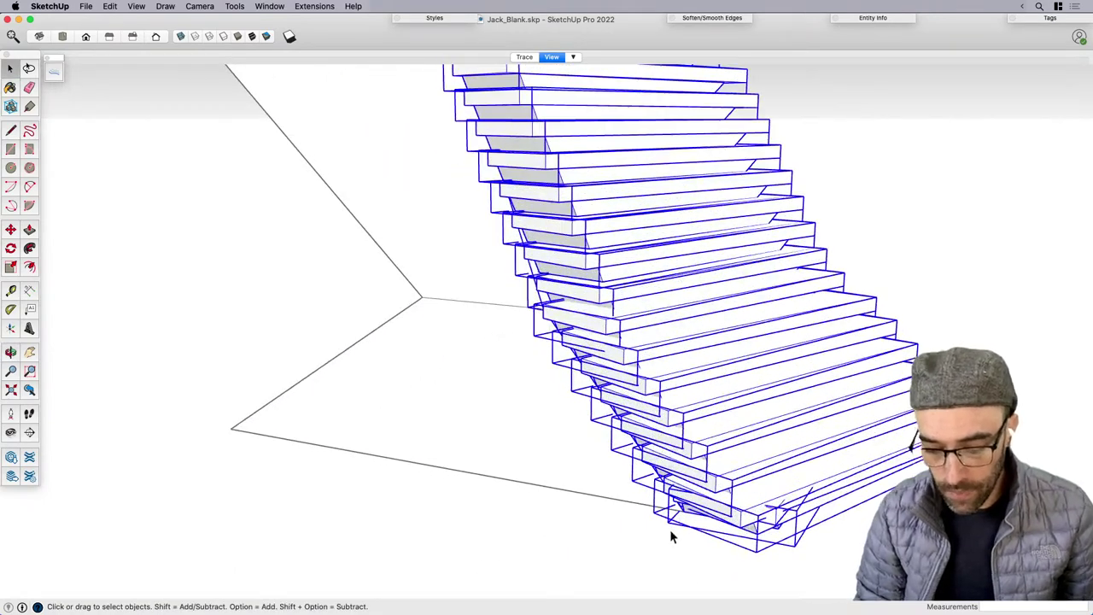
click(671, 531)
middle_drag(670, 532, 513, 248)
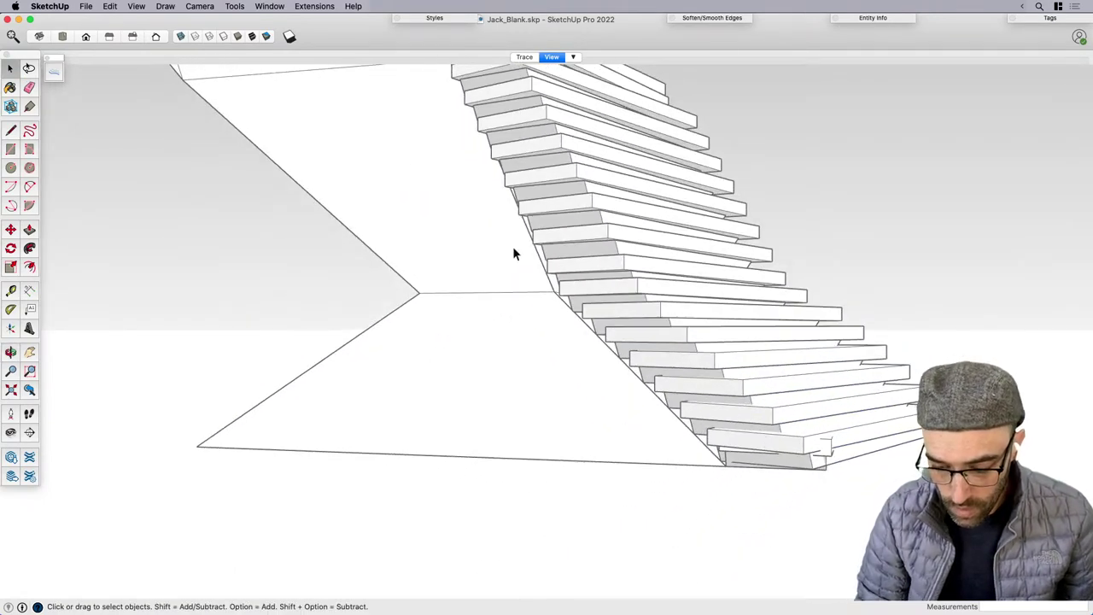
click(280, 8)
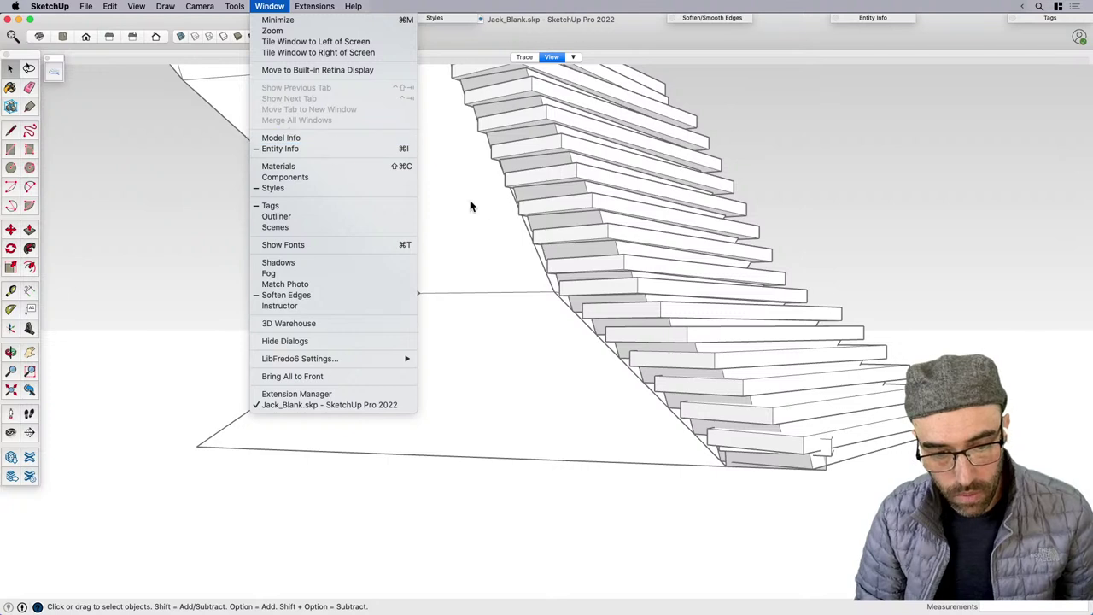
click(372, 137)
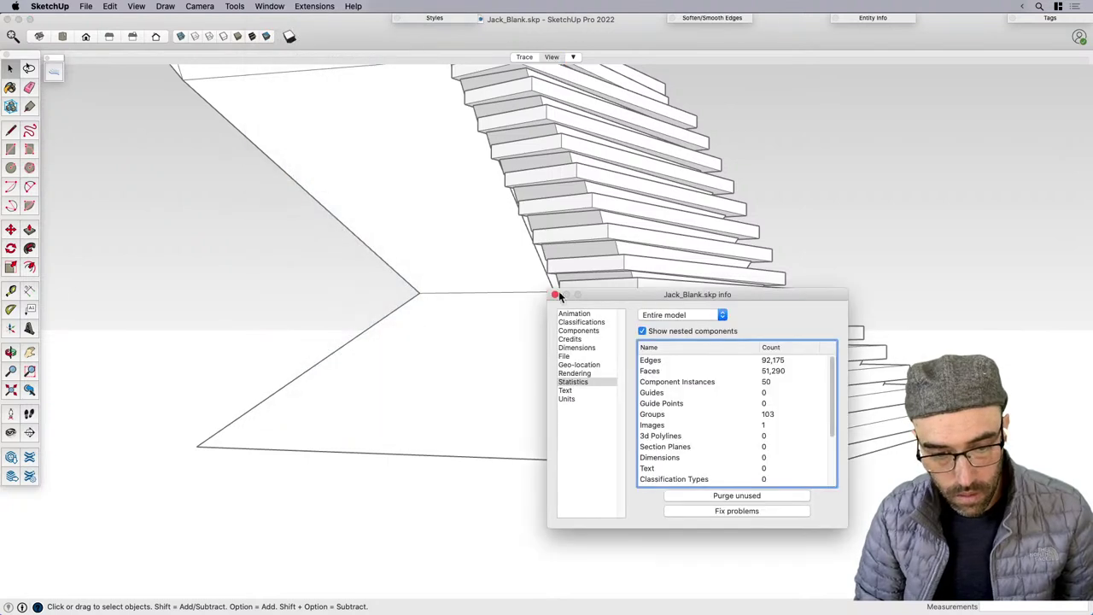
click(576, 331)
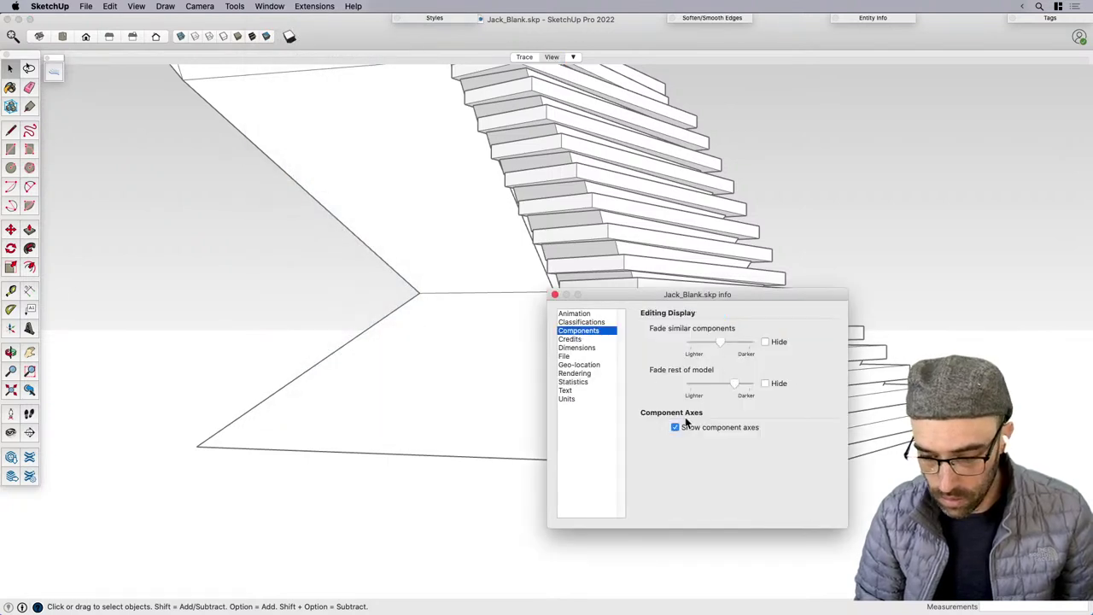
click(554, 295)
scroll(581, 427, down, 3)
scroll(689, 457, up, 5)
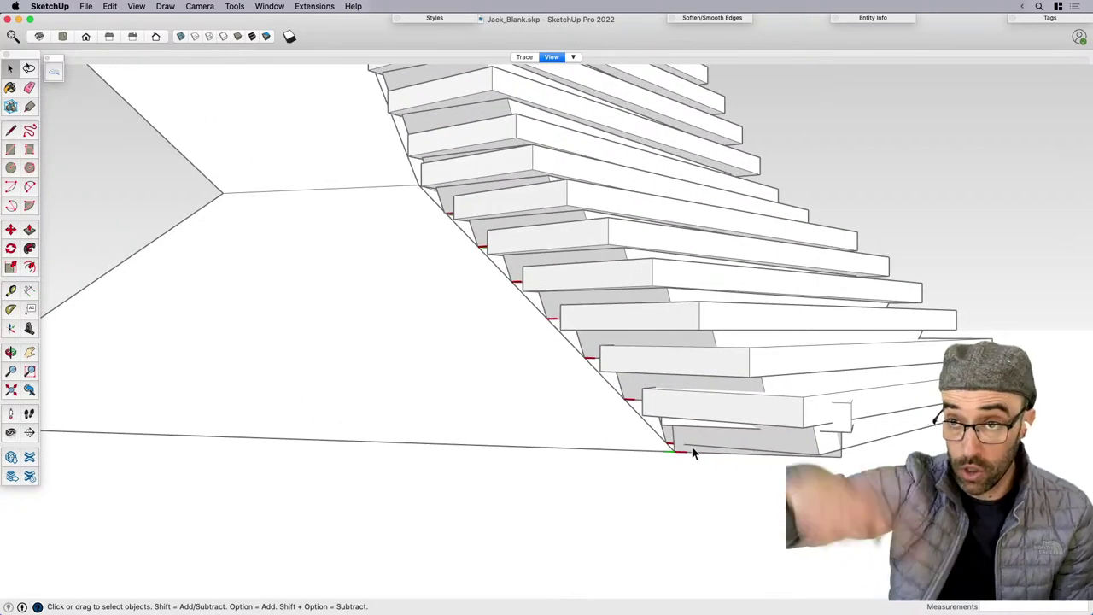
scroll(679, 449, down, 5)
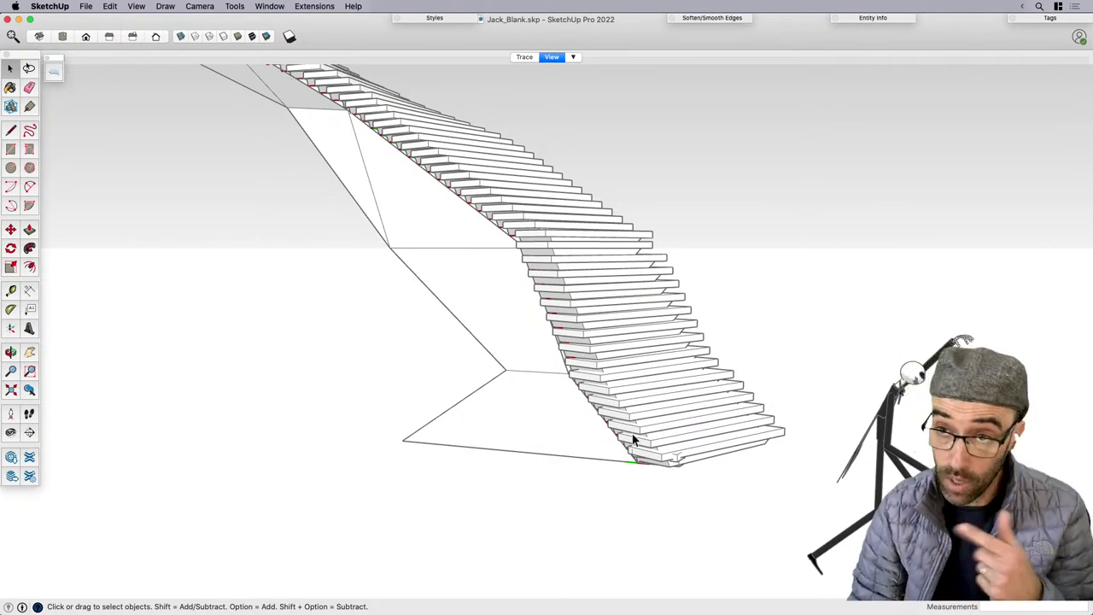
Select all instances of the slab component and set their origin to Center in X, Center in Y and Bottom in Z.
click(522, 222)
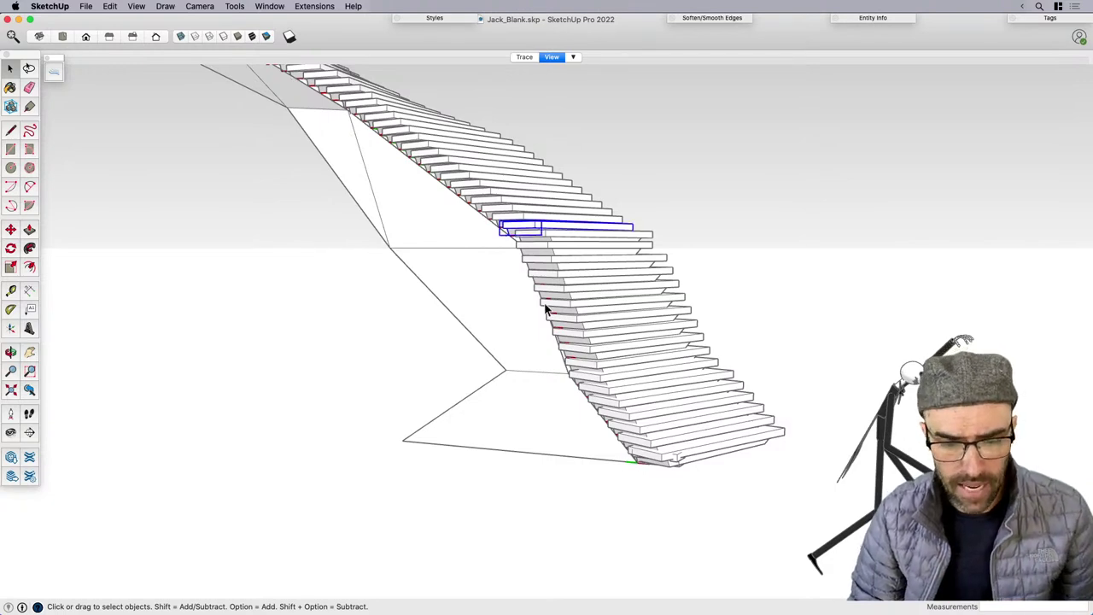
scroll(506, 374, down, 5)
scroll(530, 294, up, 2)
right_click(538, 304)
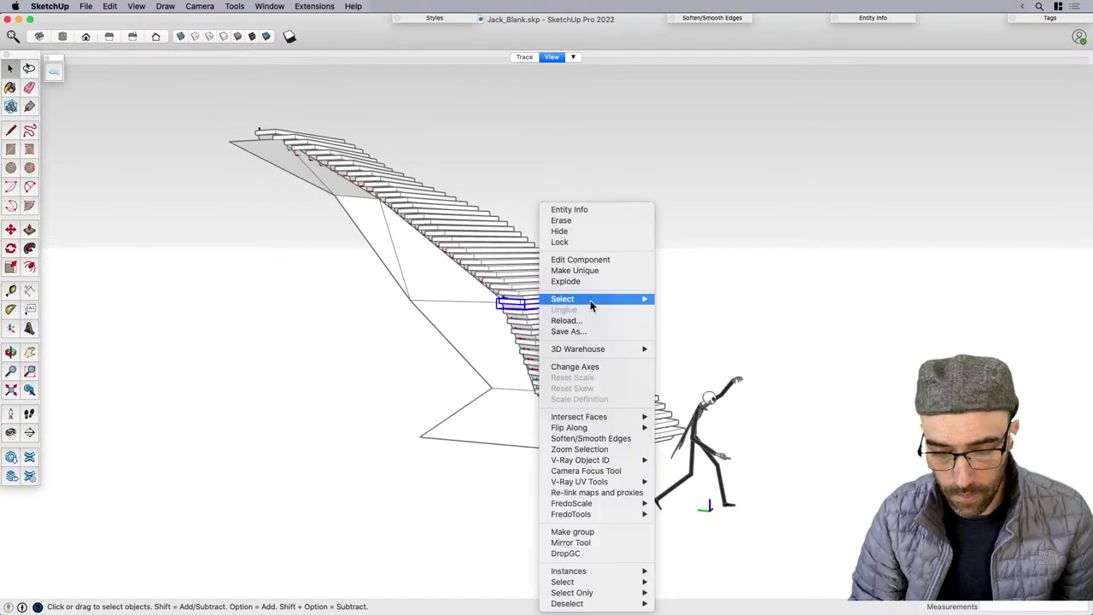
mouse_move(590, 299)
click(696, 310)
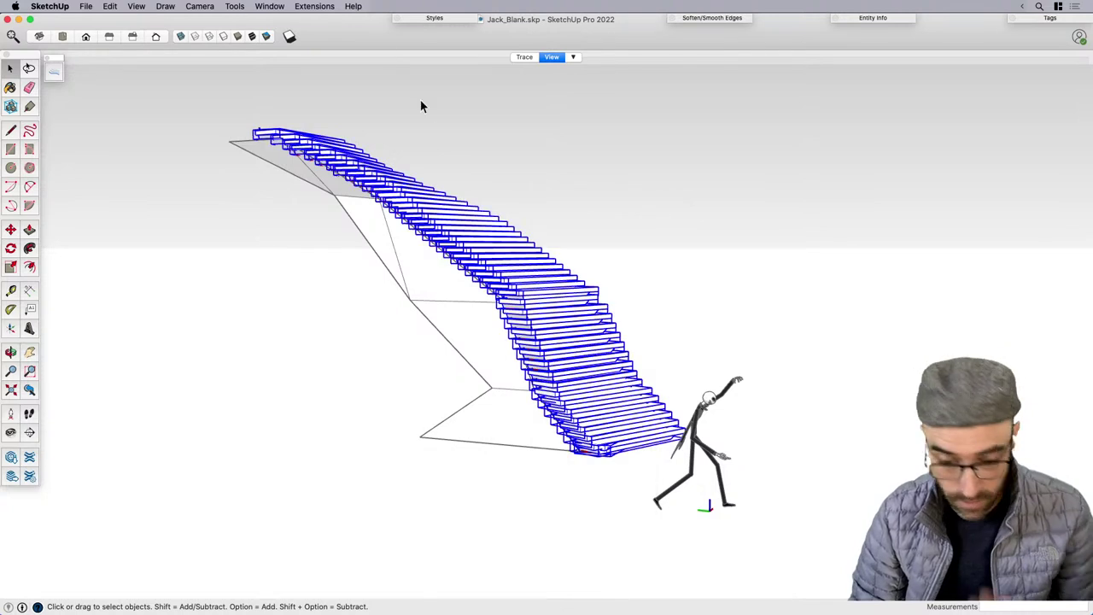
click(316, 6)
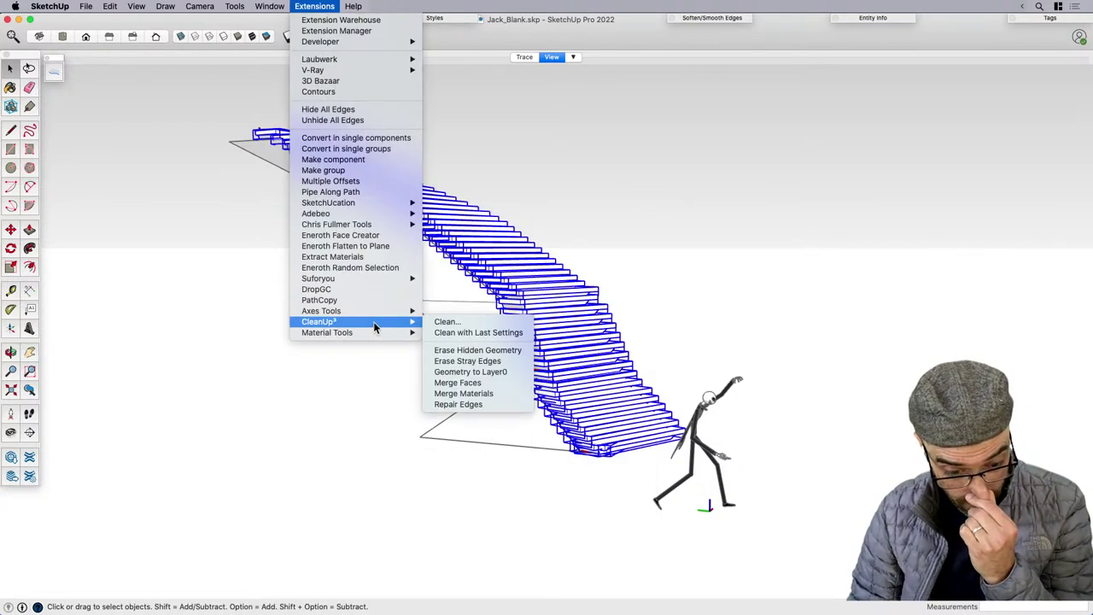
mouse_move(372, 312)
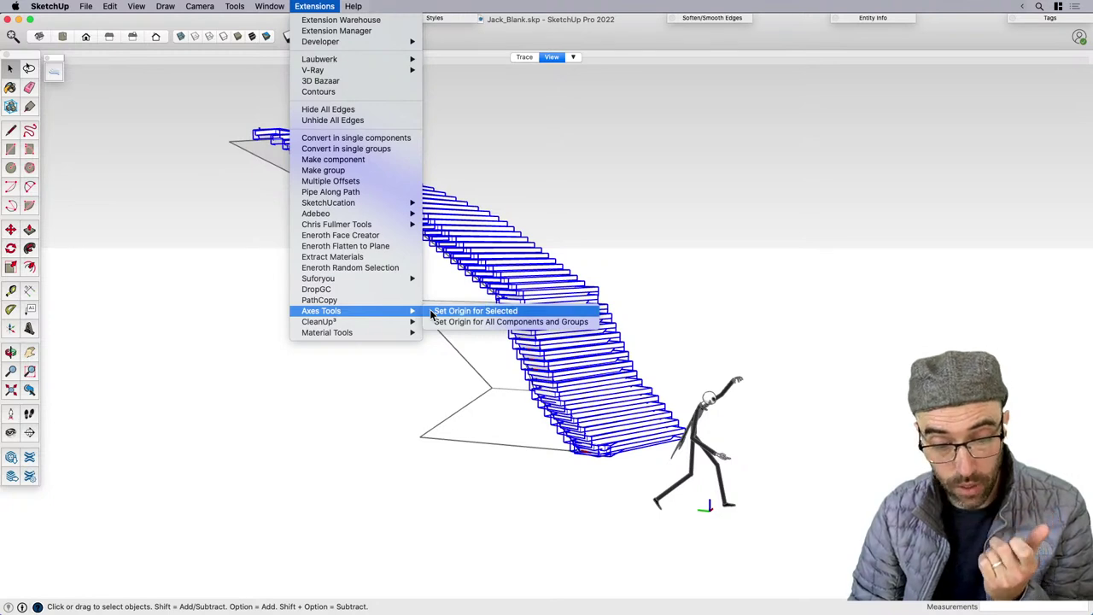
click(463, 313)
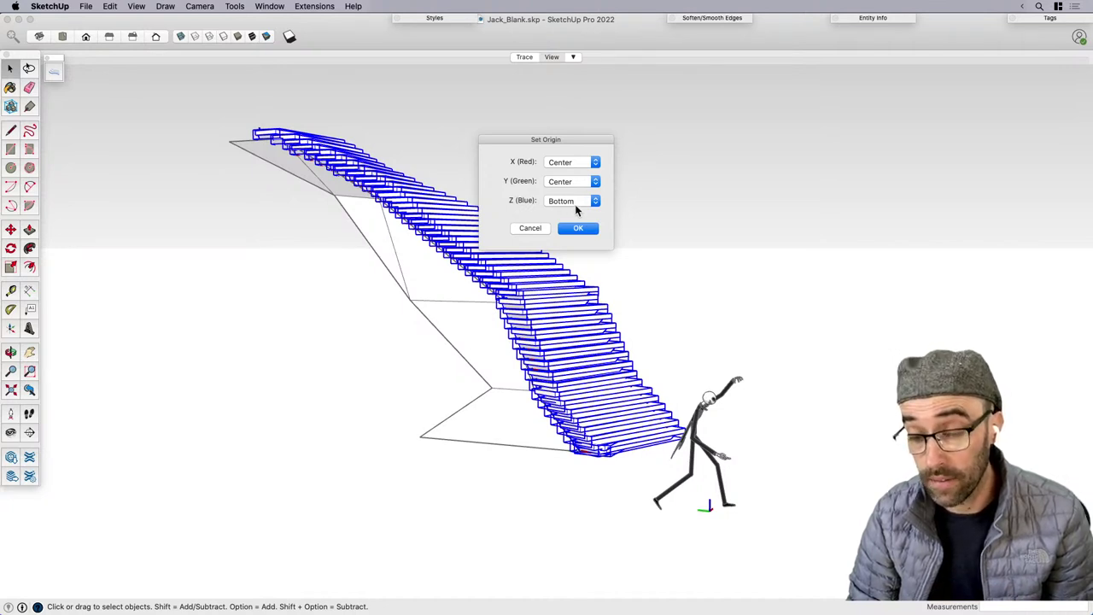
click(578, 228)
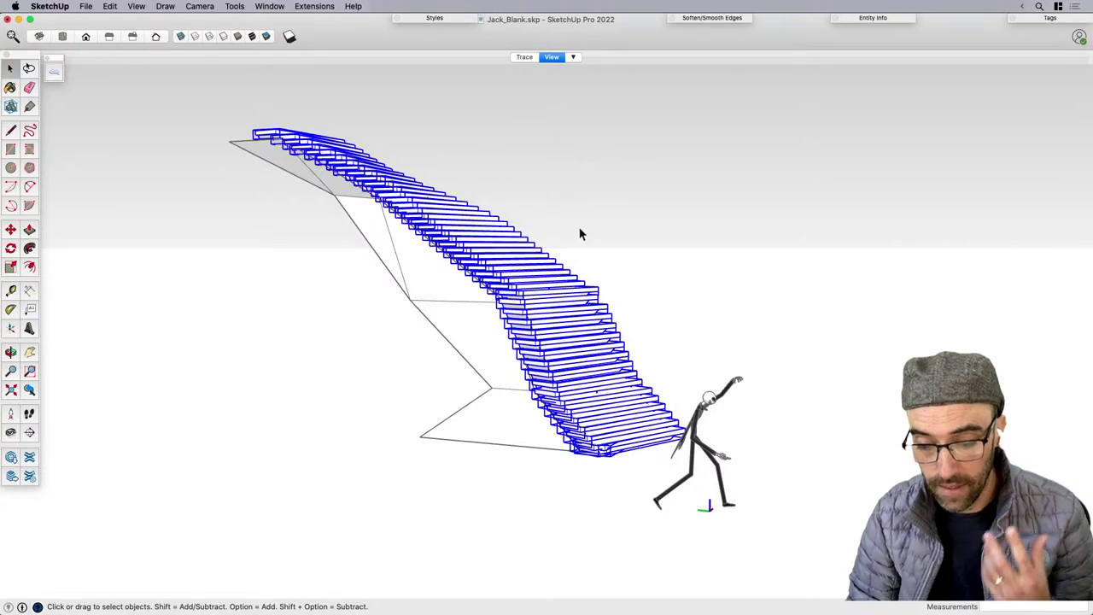
Check the slabs' axis origins up close with X-ray display temporarily switched on.
click(181, 36)
scroll(629, 450, up, 5)
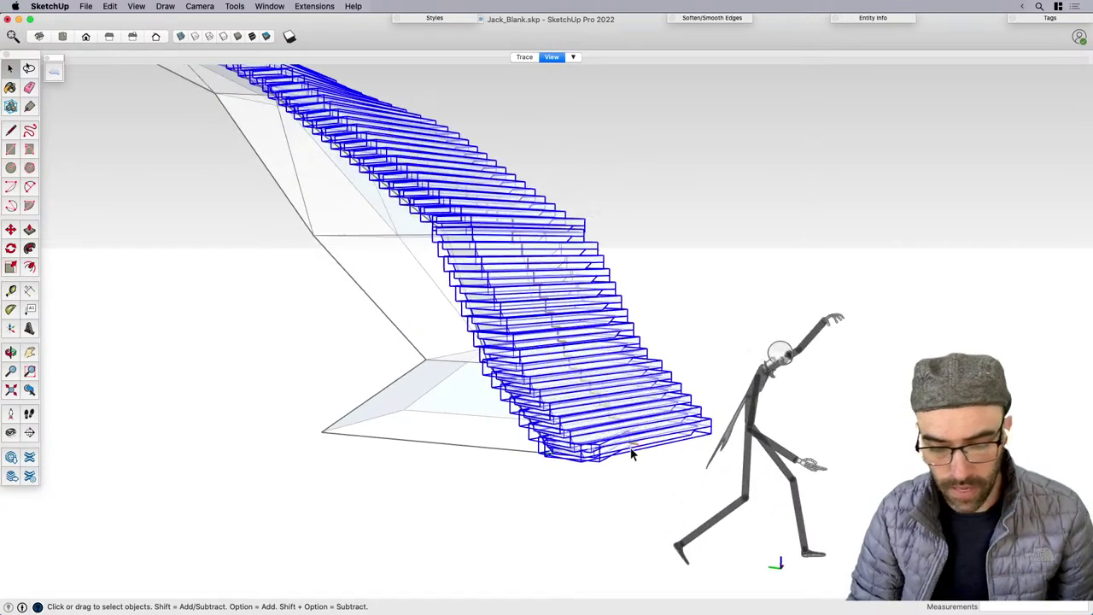
scroll(586, 381, up, 3)
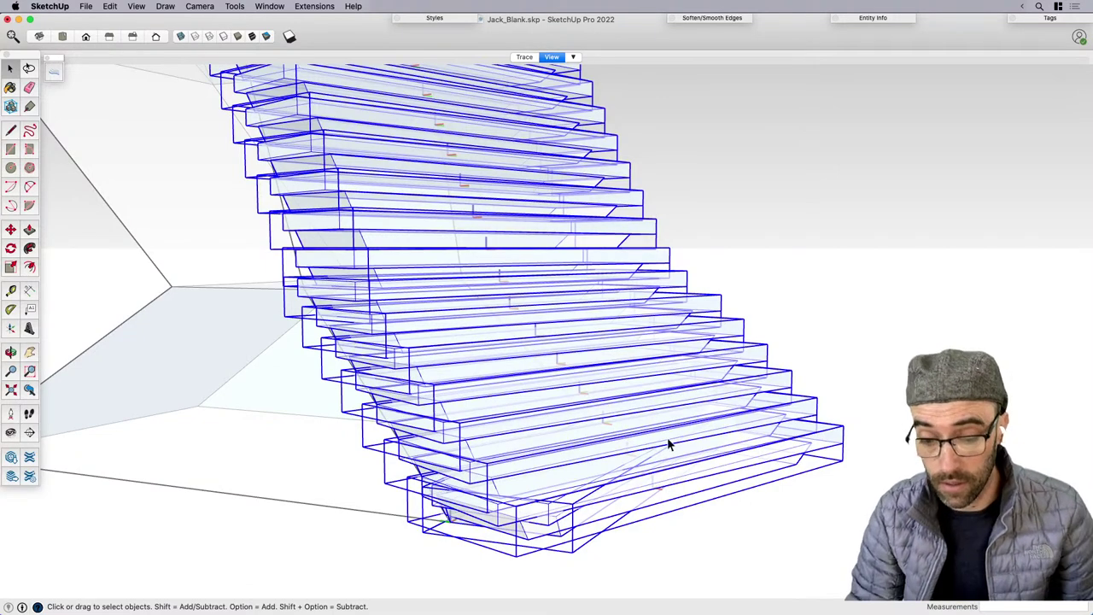
scroll(670, 443, down, 8)
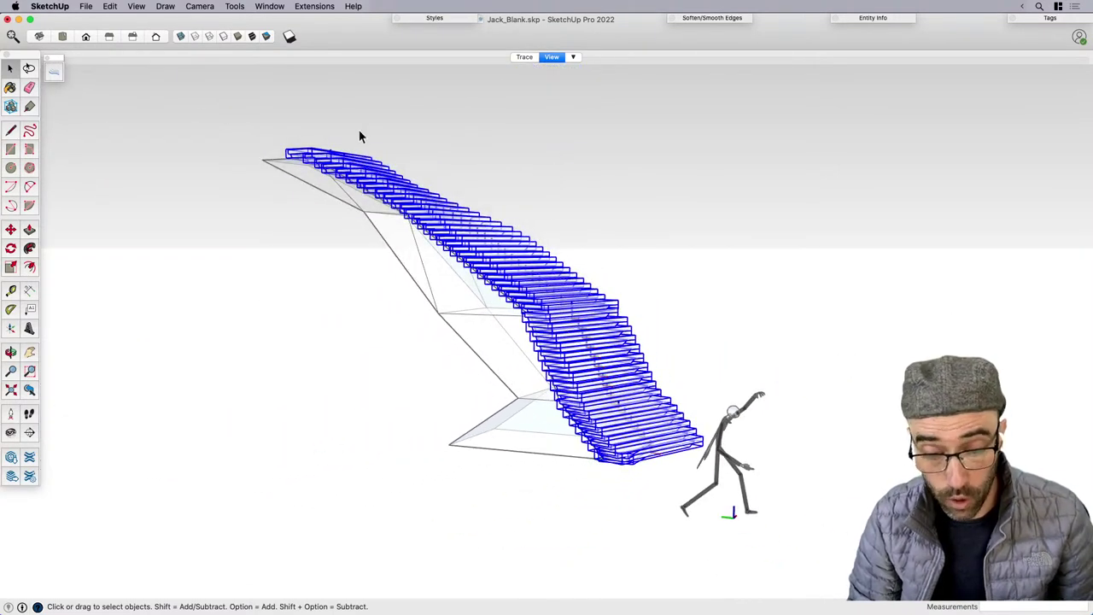
click(182, 35)
Try to randomly scale and rotate the selected slabs about their axis, with scale 0.9 to 1.1 and rotation 1 to 3.
click(308, 7)
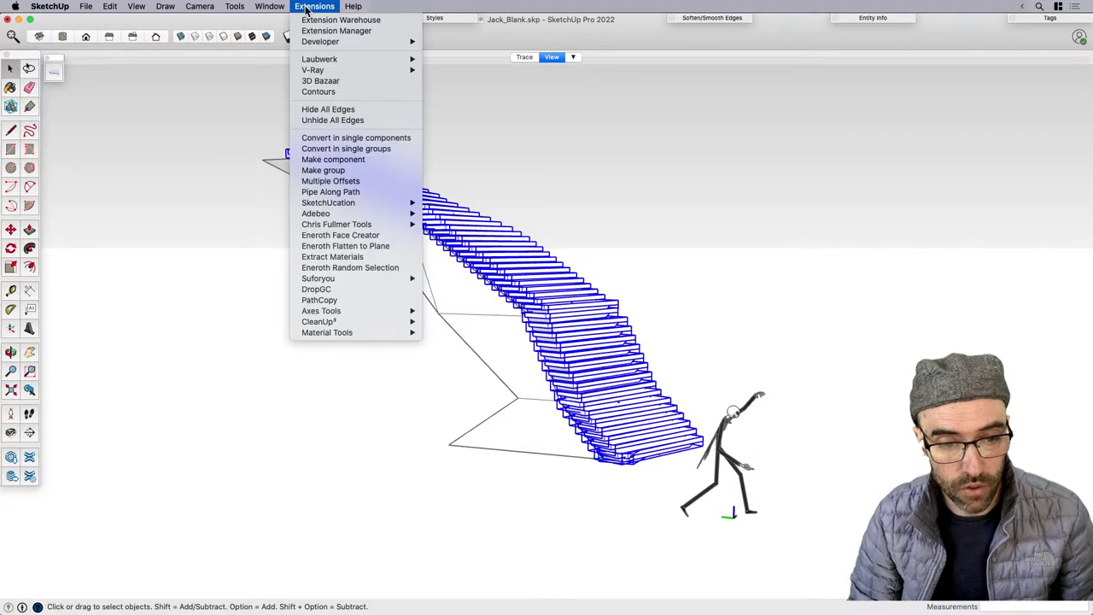
mouse_move(359, 224)
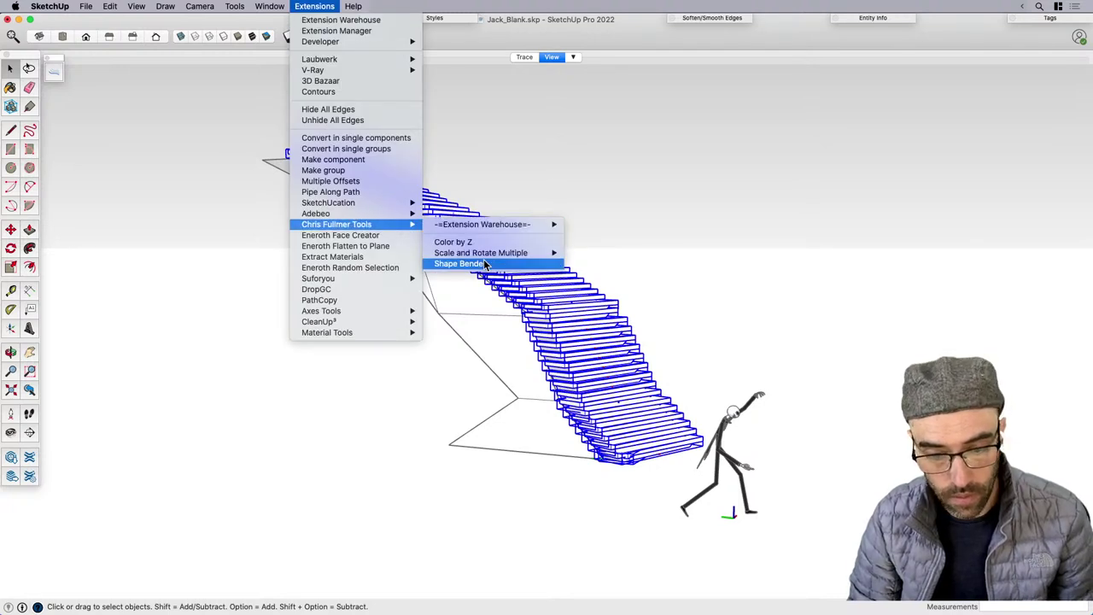
mouse_move(513, 253)
click(615, 265)
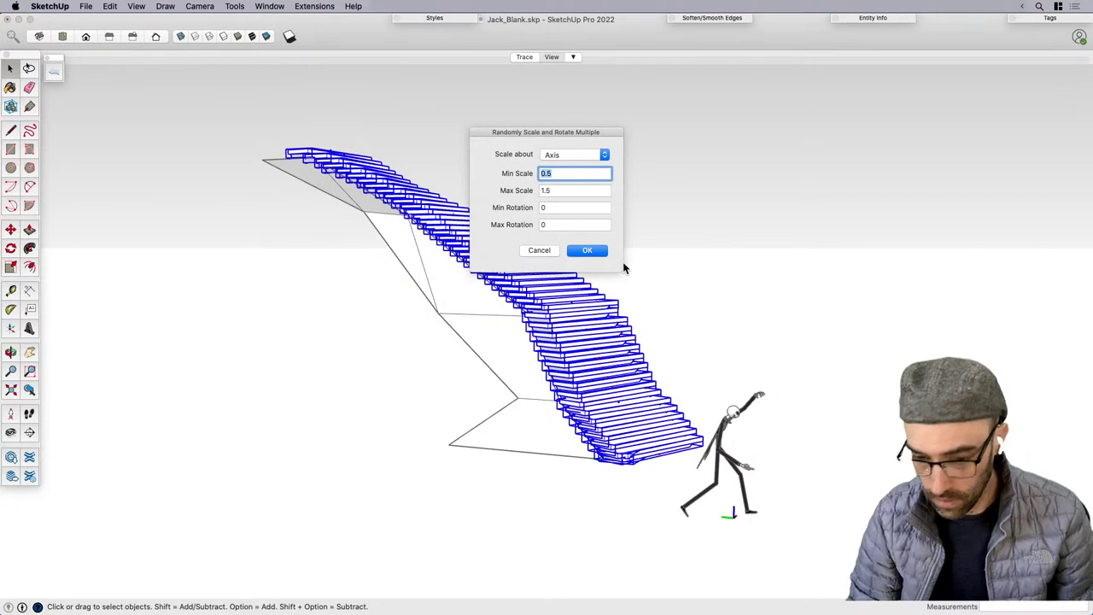
text(.9)
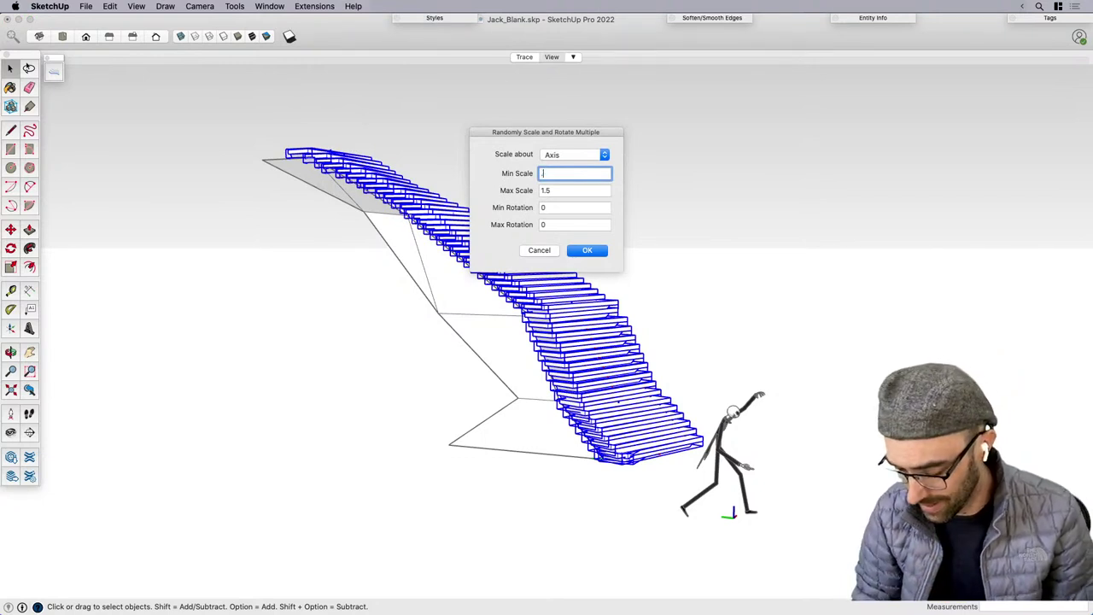
key(Tab)
text(1.1)
key(Tab)
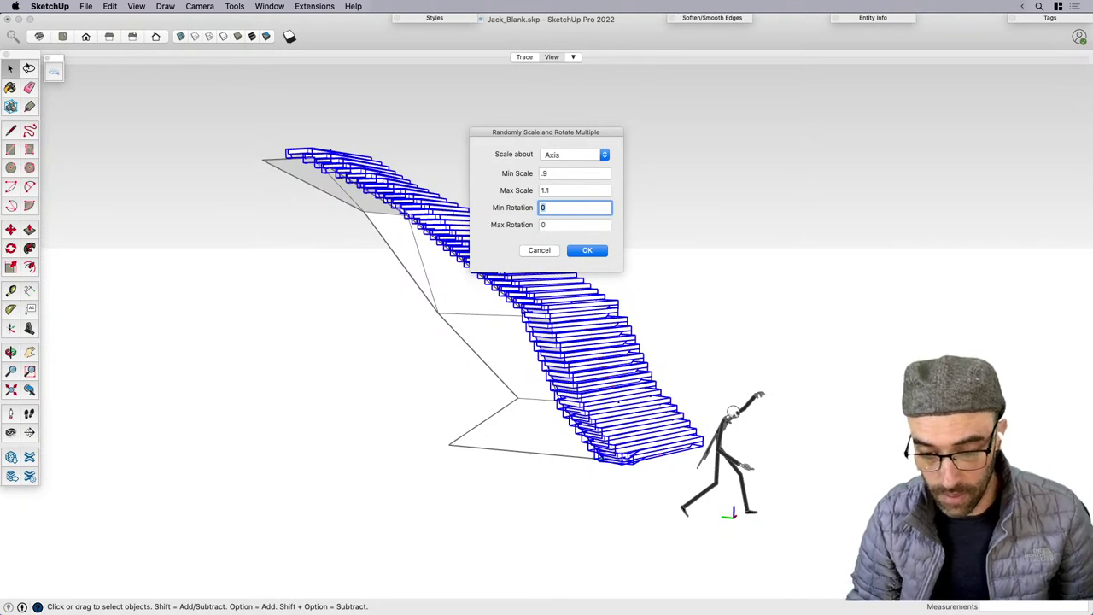
text(1)
key(Tab)
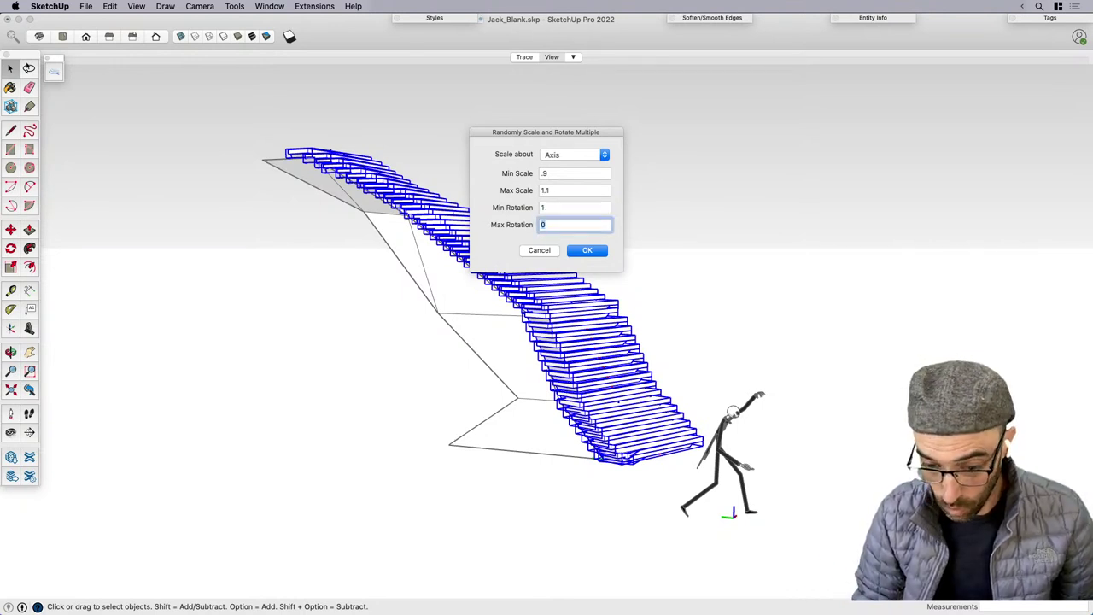
text(3)
click(586, 251)
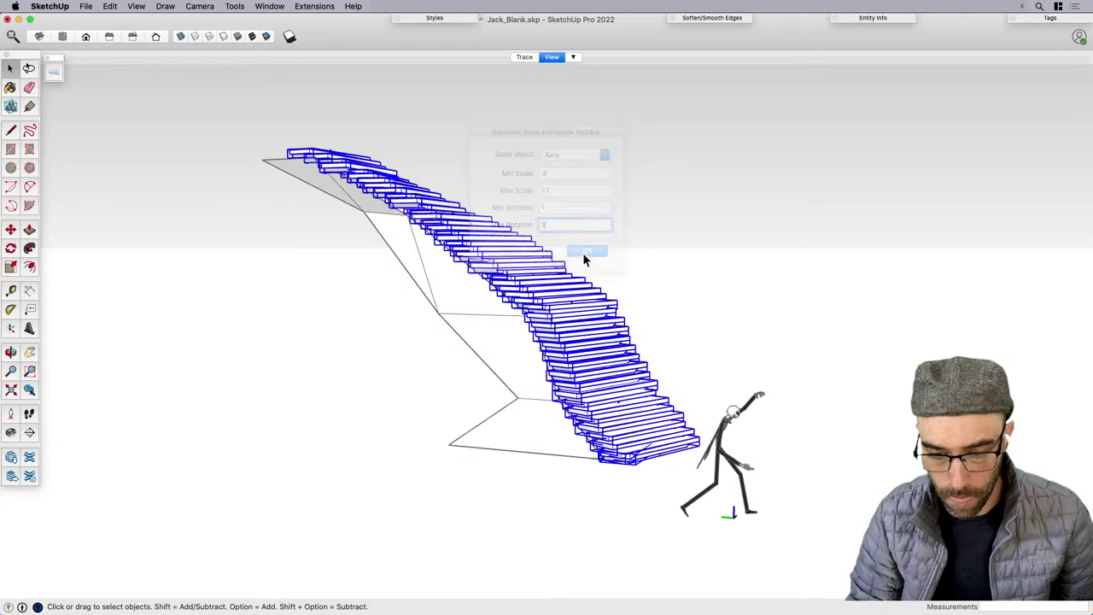
middle_drag(675, 340, 348, 348)
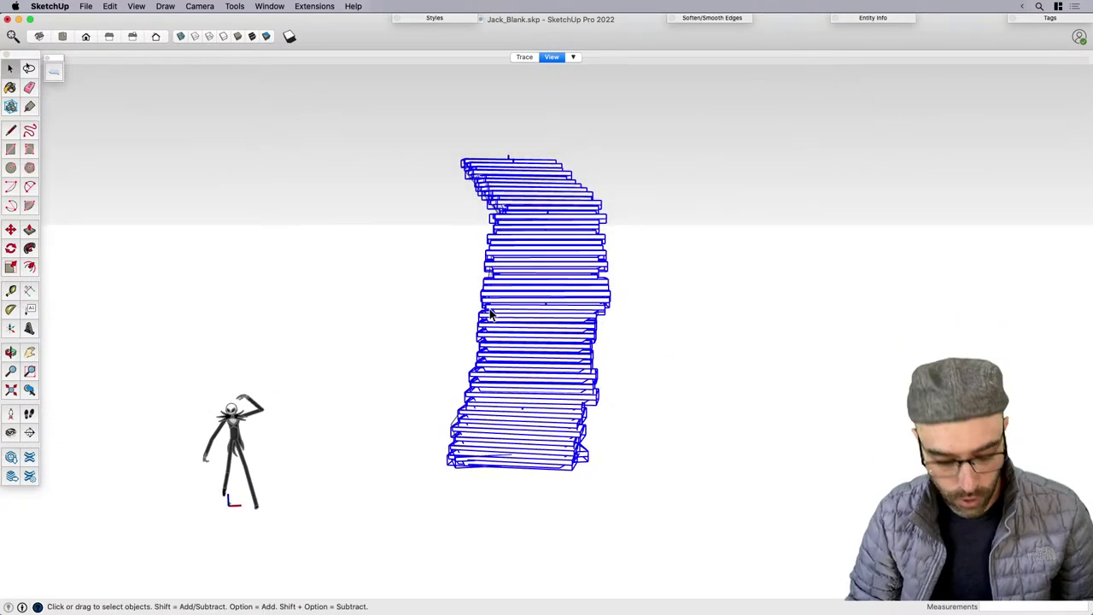
scroll(485, 305, up, 2)
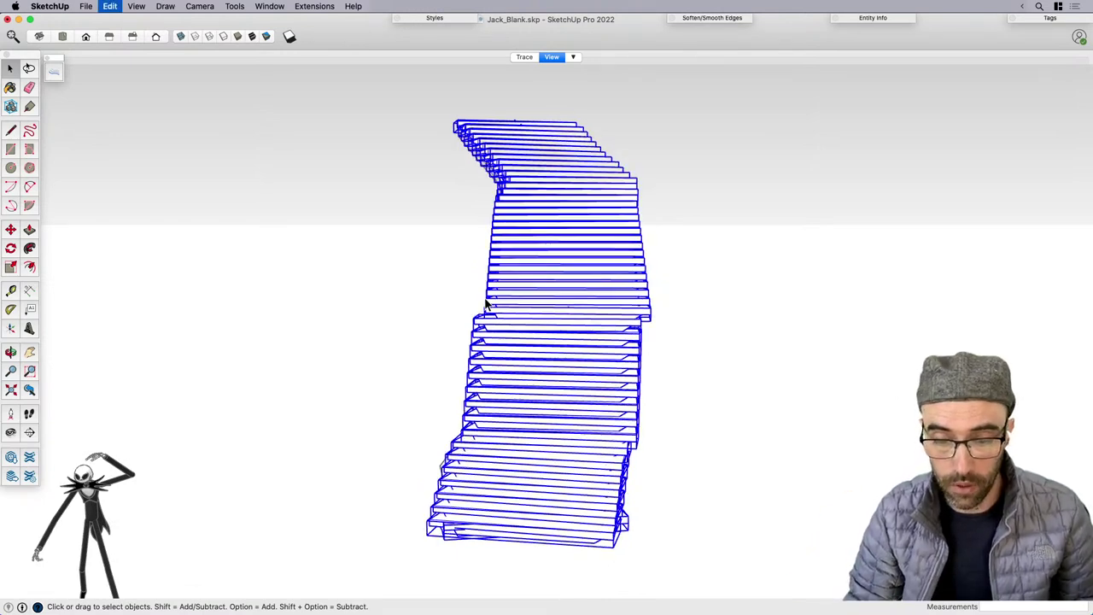
key(super+z)
Scale and rotate the selected slabs randomly about Axis, with scale between .9 and 1.1 and rotation between 1 and 3.
click(314, 6)
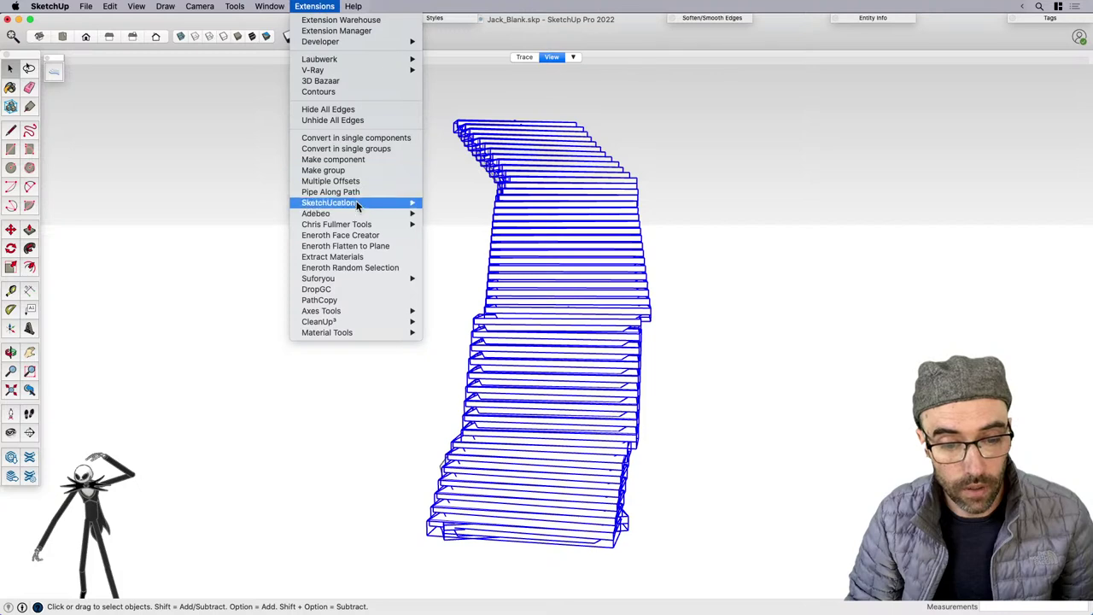
mouse_move(360, 227)
mouse_move(492, 254)
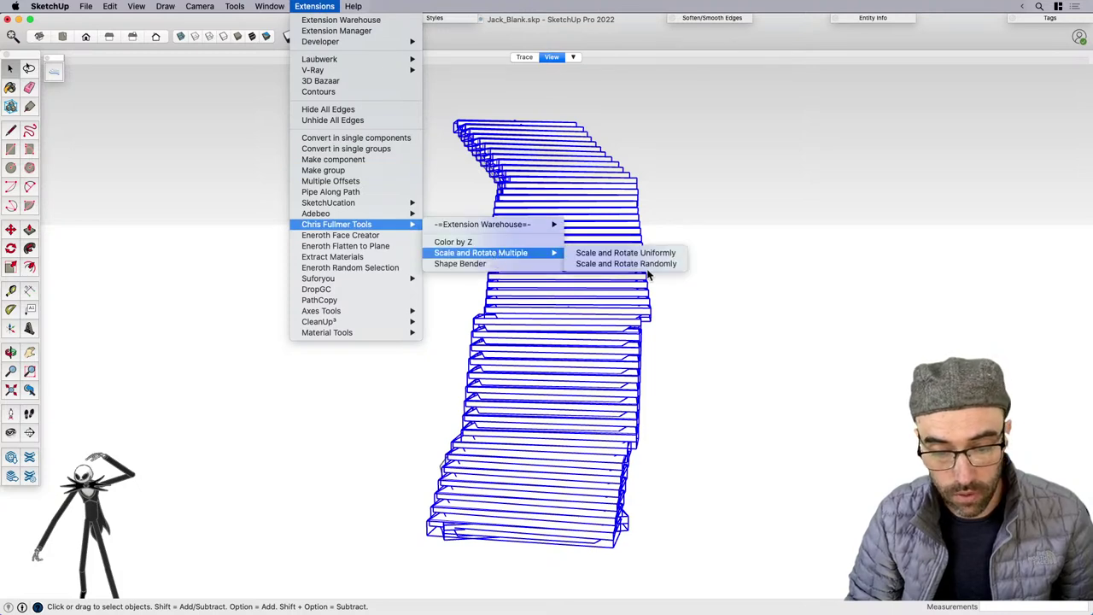
click(651, 267)
click(564, 154)
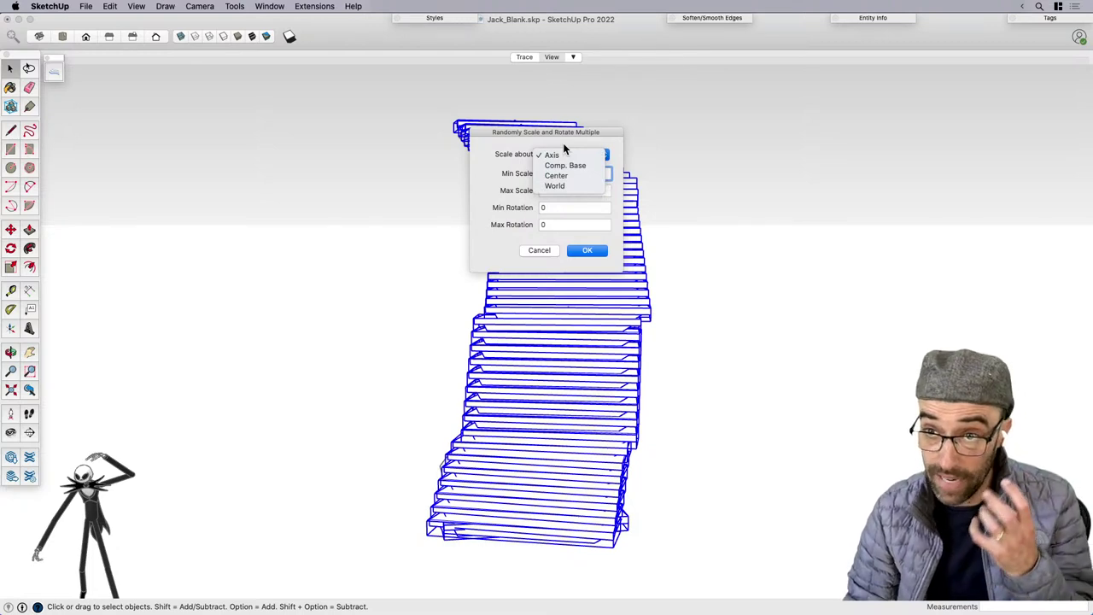
click(564, 152)
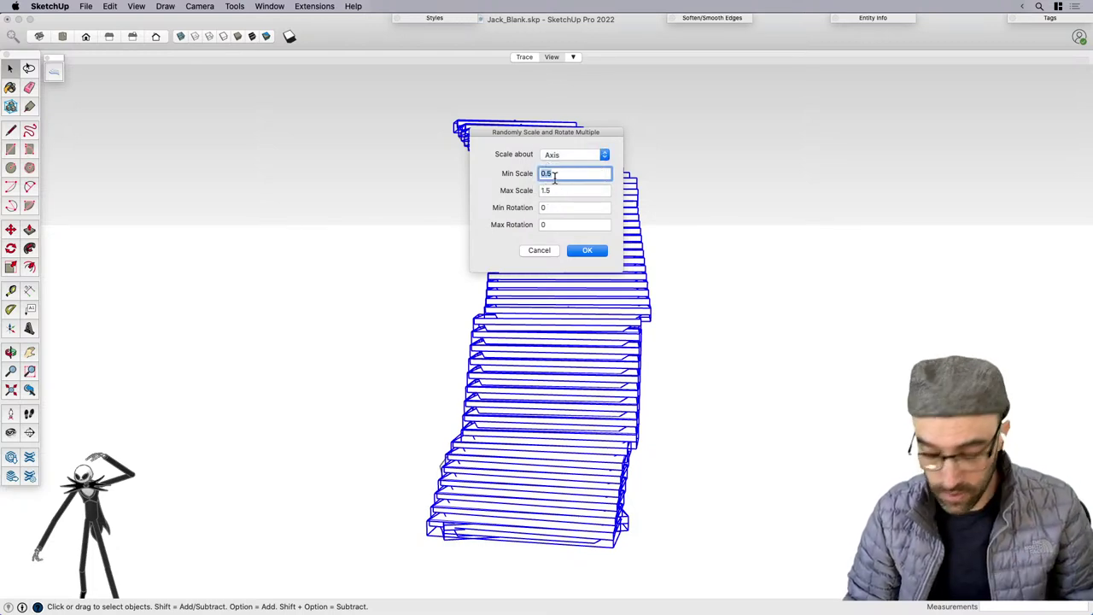
text(.9)
key(Tab)
text(1.1)
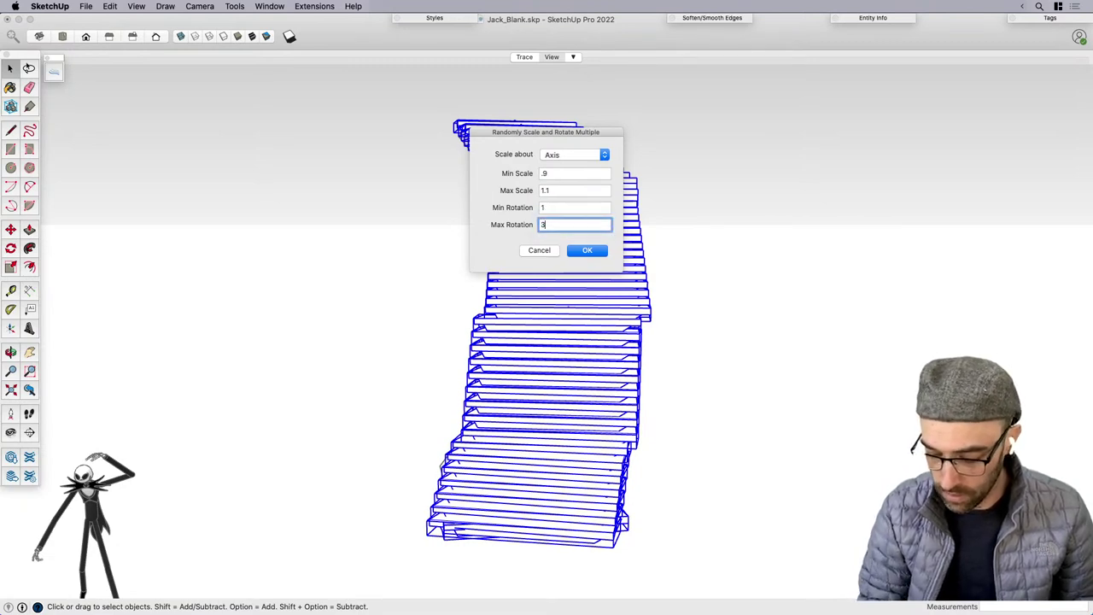
click(591, 250)
middle_drag(683, 312, 677, 365)
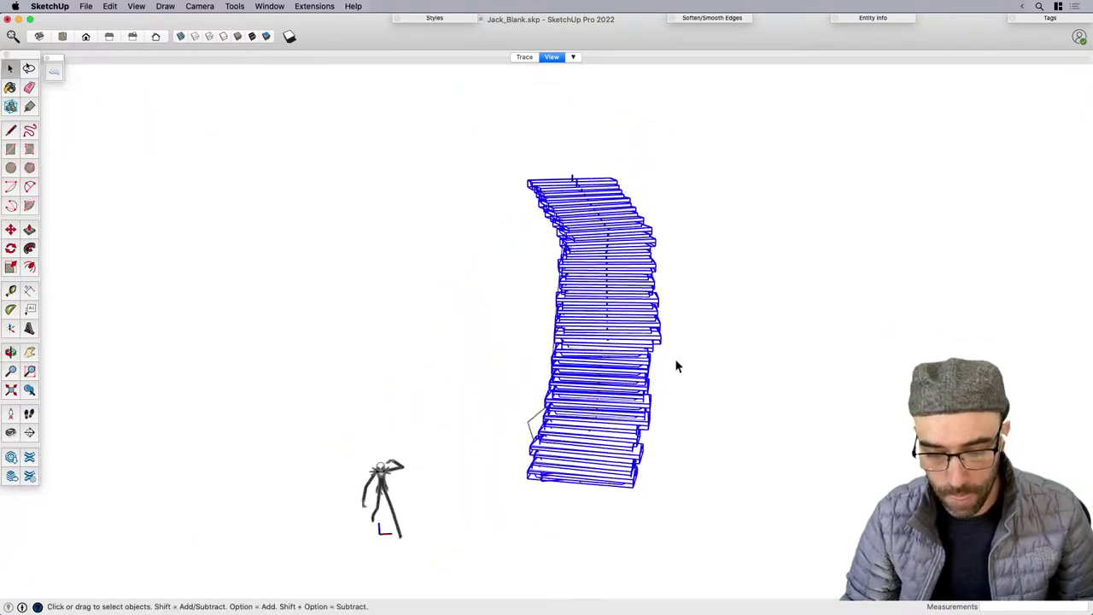
Clear the slab selection and turn off the display of component axes in the model settings.
click(676, 221)
middle_drag(676, 221, 461, 333)
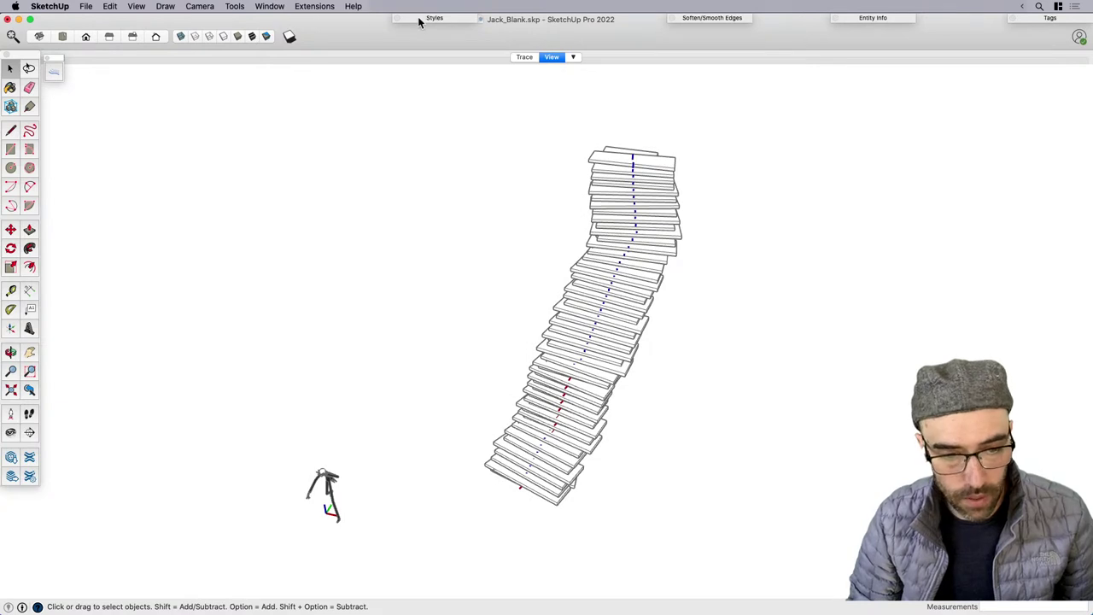
click(270, 7)
click(307, 137)
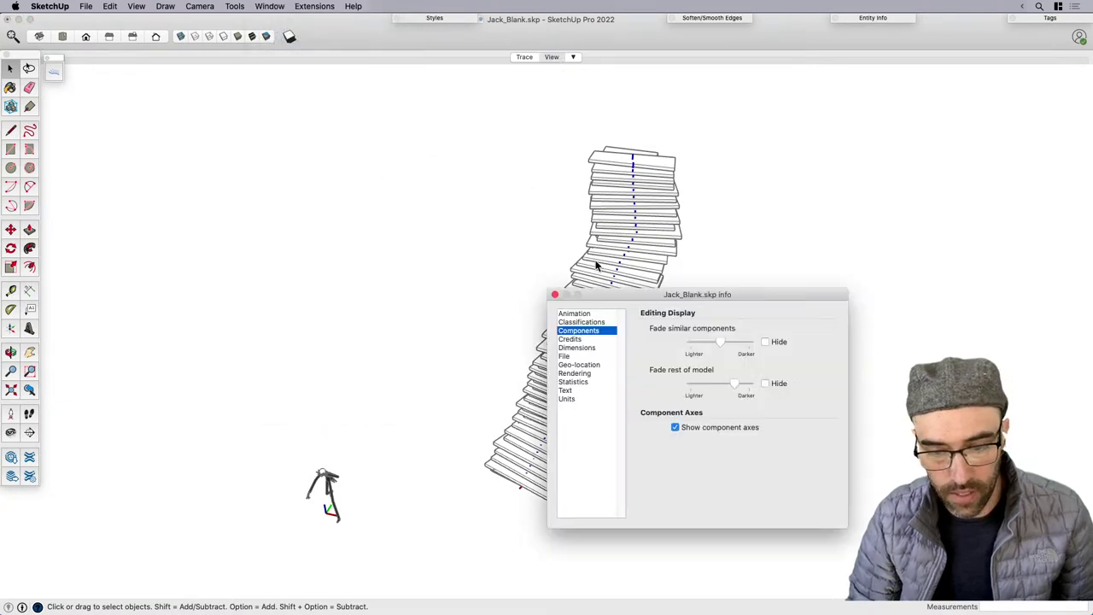
click(555, 294)
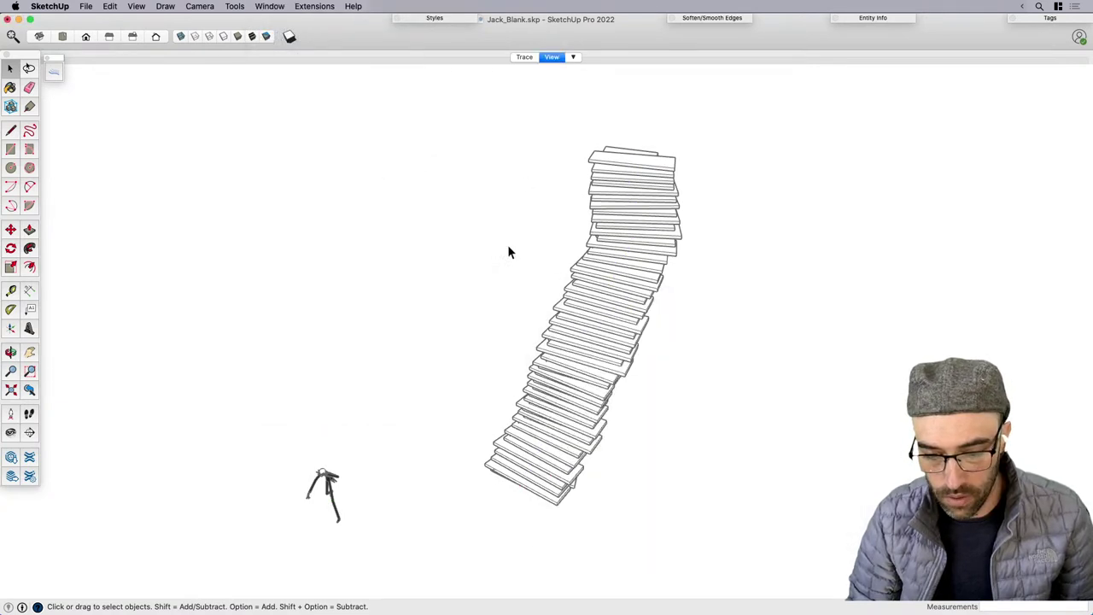
Scale the front slab at the column's upper end down uniformly about its centre to about 0.88.
middle_drag(507, 244, 639, 179)
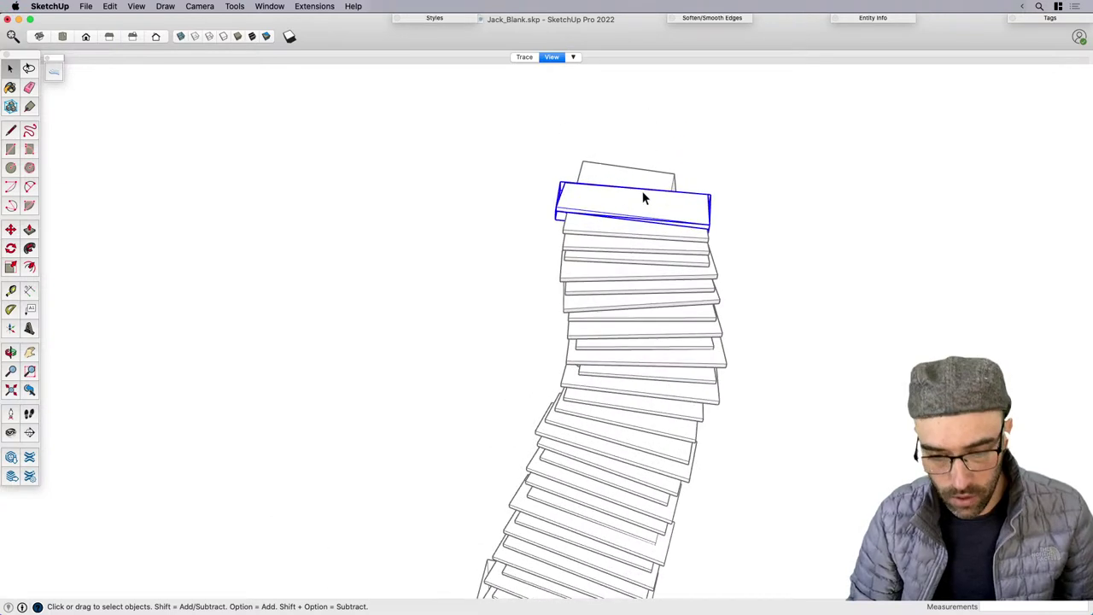
scroll(675, 193, up, 3)
key(s)
click(728, 196)
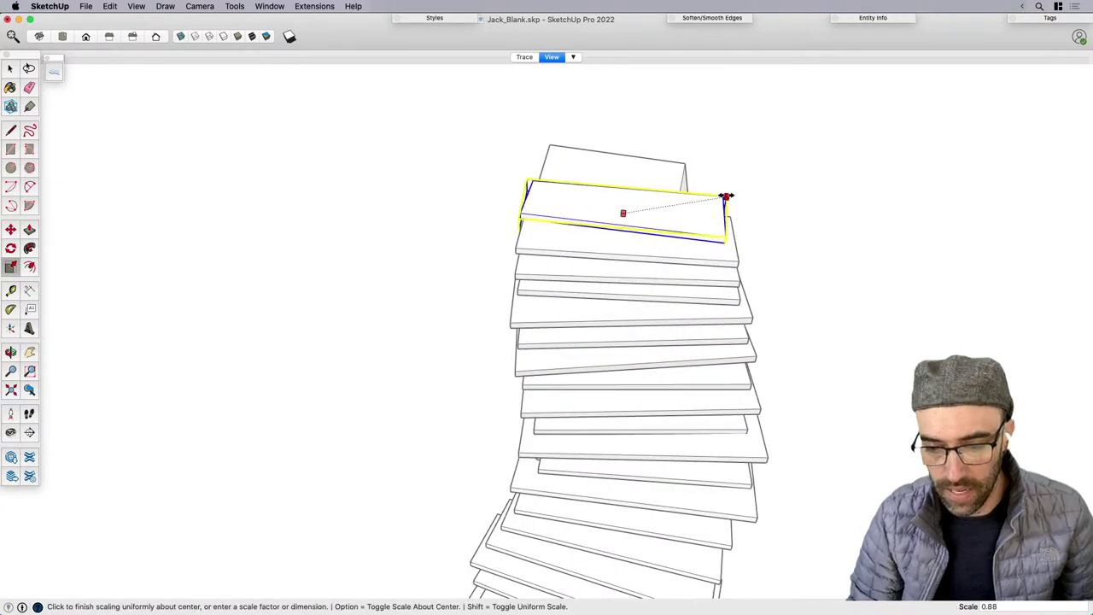
click(725, 200)
key(space)
Shrink the next slab down from the column's upper end uniformly about its centre.
click(702, 255)
key(s)
click(740, 216)
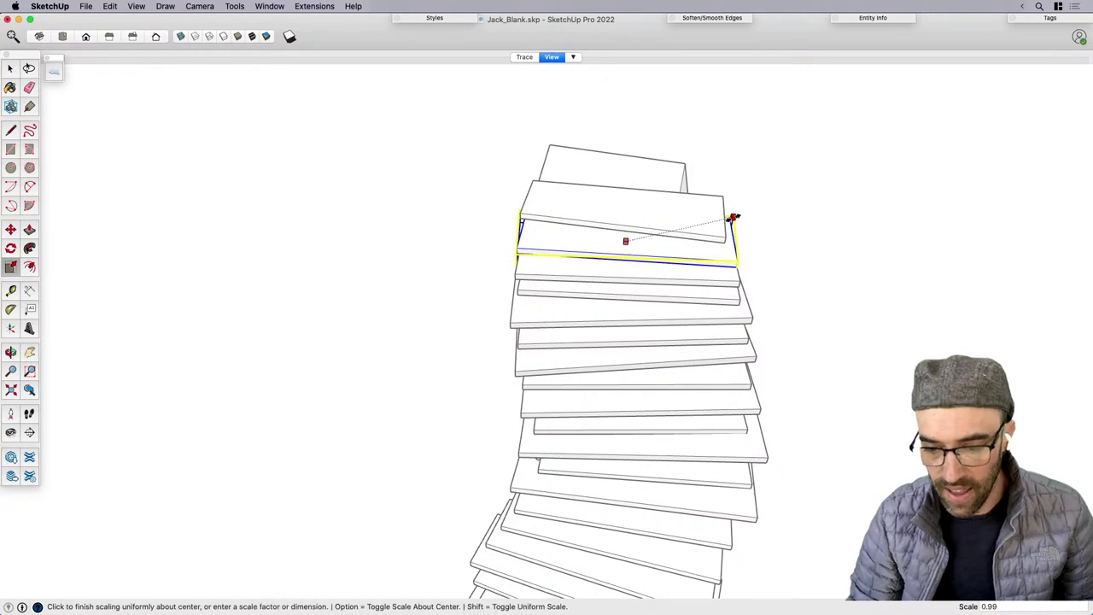
click(727, 218)
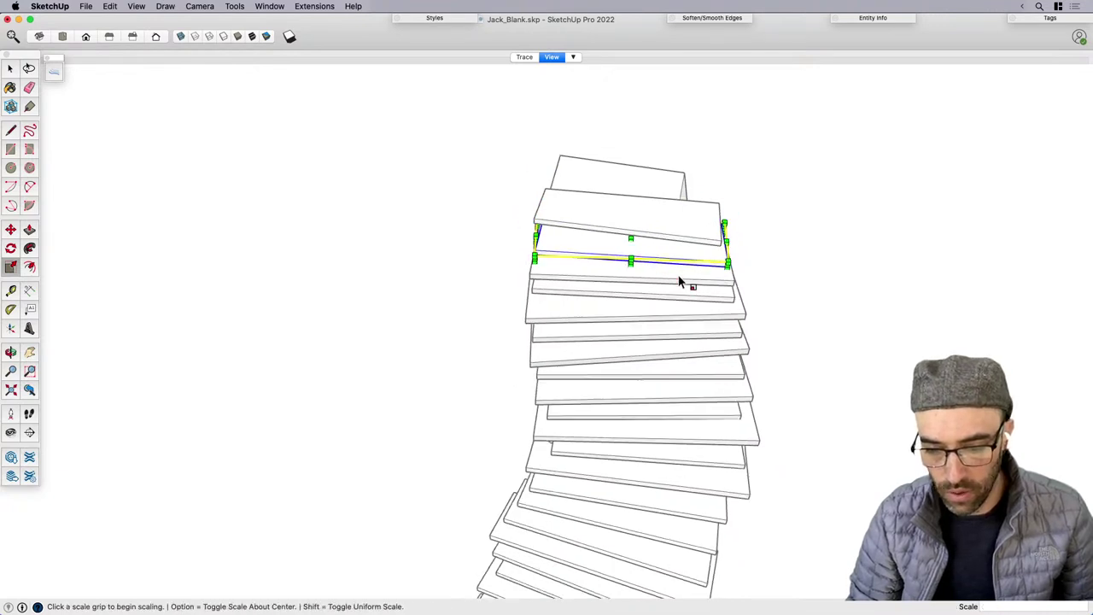
key(space)
Scale the third slab from the column's upper end down slightly and uniformly about its centre.
click(612, 275)
key(s)
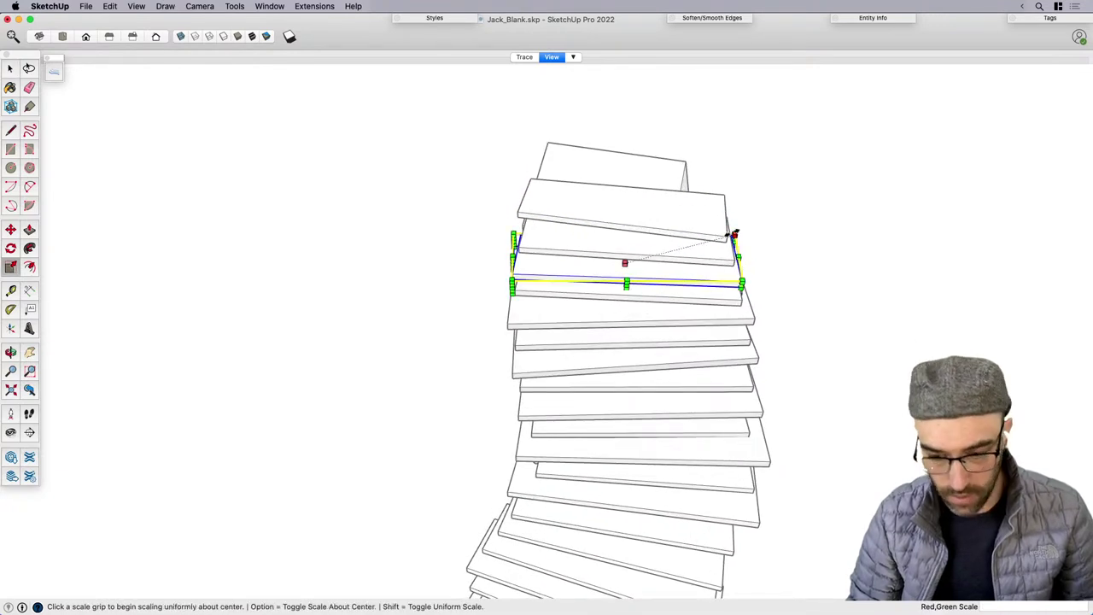
click(732, 236)
click(725, 236)
key(space)
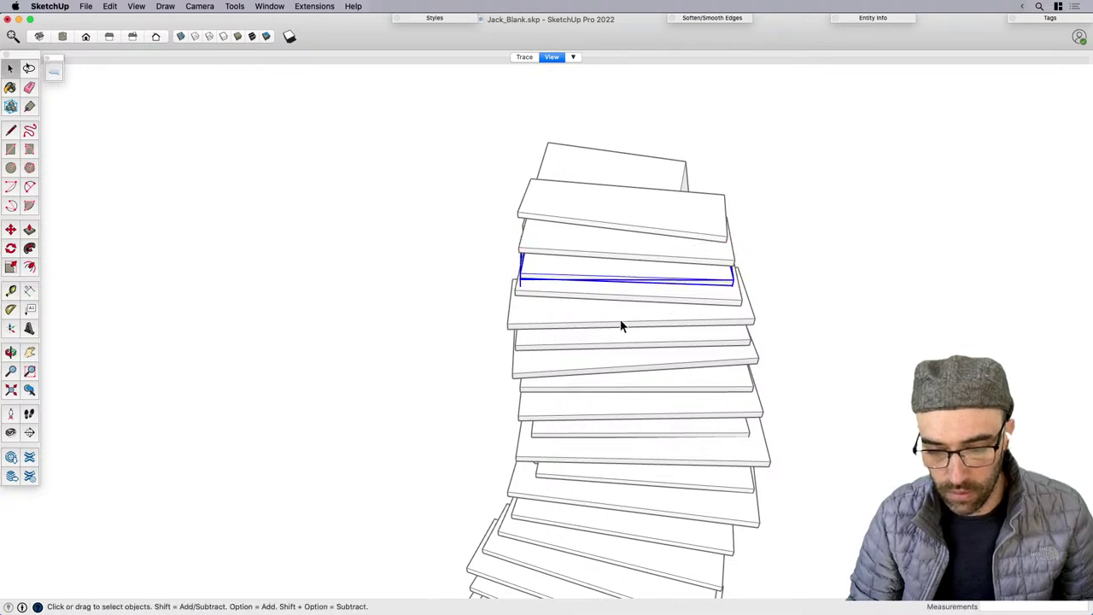
Shrink the wide, protruding fifth slab from the upper end uniformly about its centre to match its neighbours.
click(624, 323)
key(s)
click(742, 268)
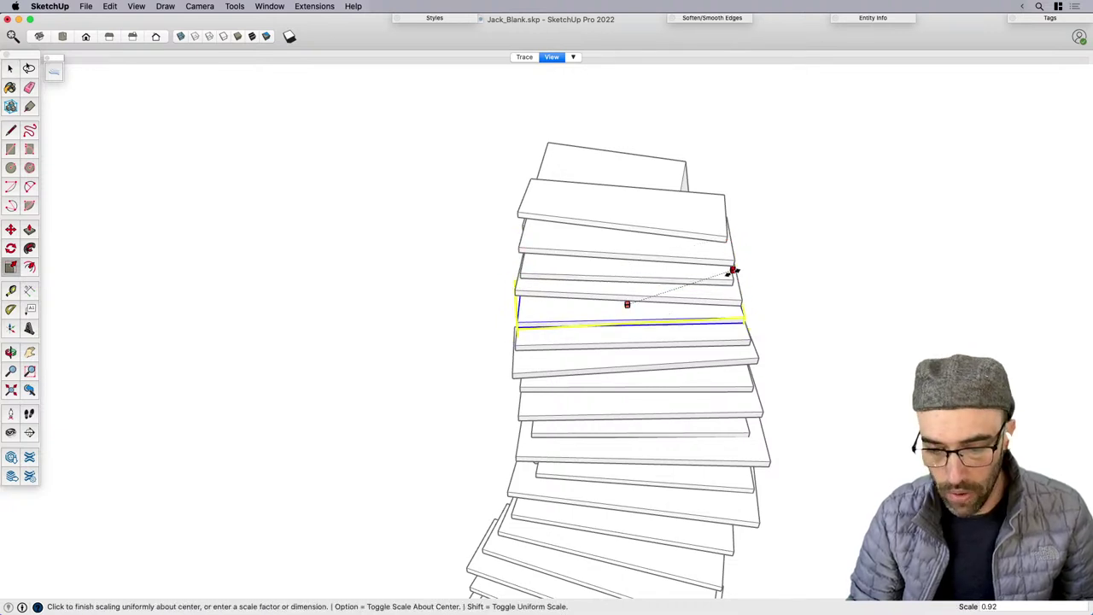
click(727, 276)
key(space)
Try to scale the lowest slabs of the column together as one selection about their common centre.
scroll(611, 230, down, 8)
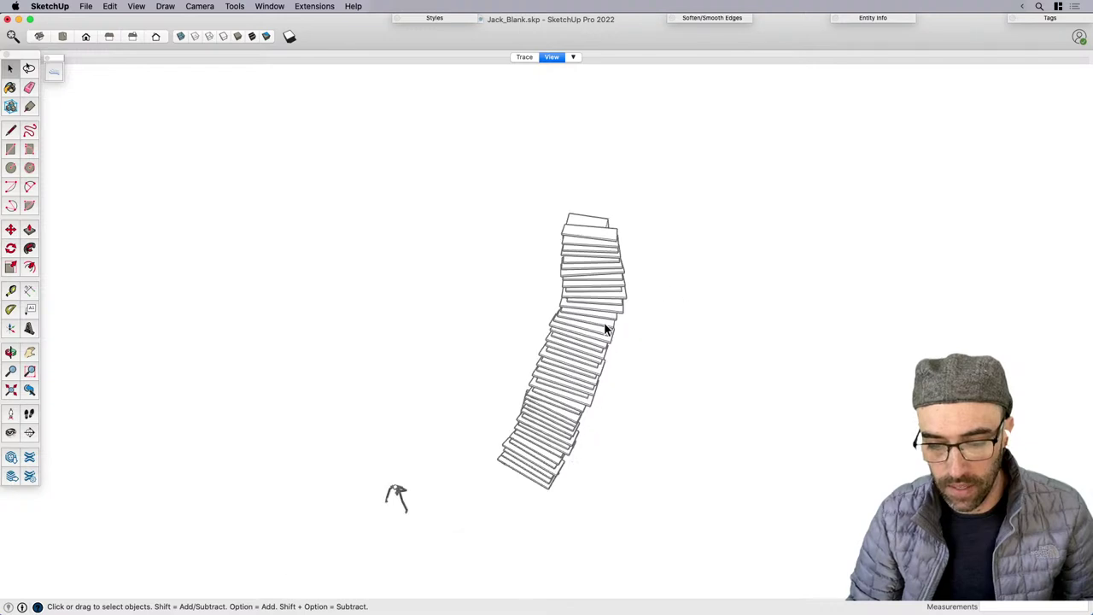
middle_drag(606, 324, 615, 395)
click(531, 351)
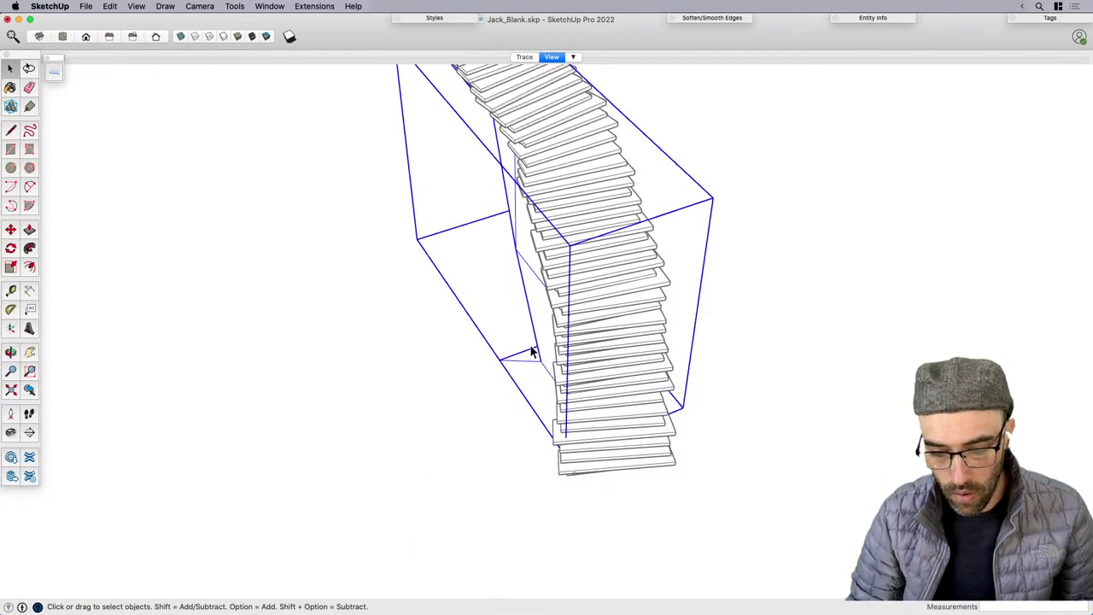
scroll(580, 411, up, 1)
click(574, 413)
drag(520, 346, 724, 524)
middle_drag(718, 478, 700, 406)
key(s)
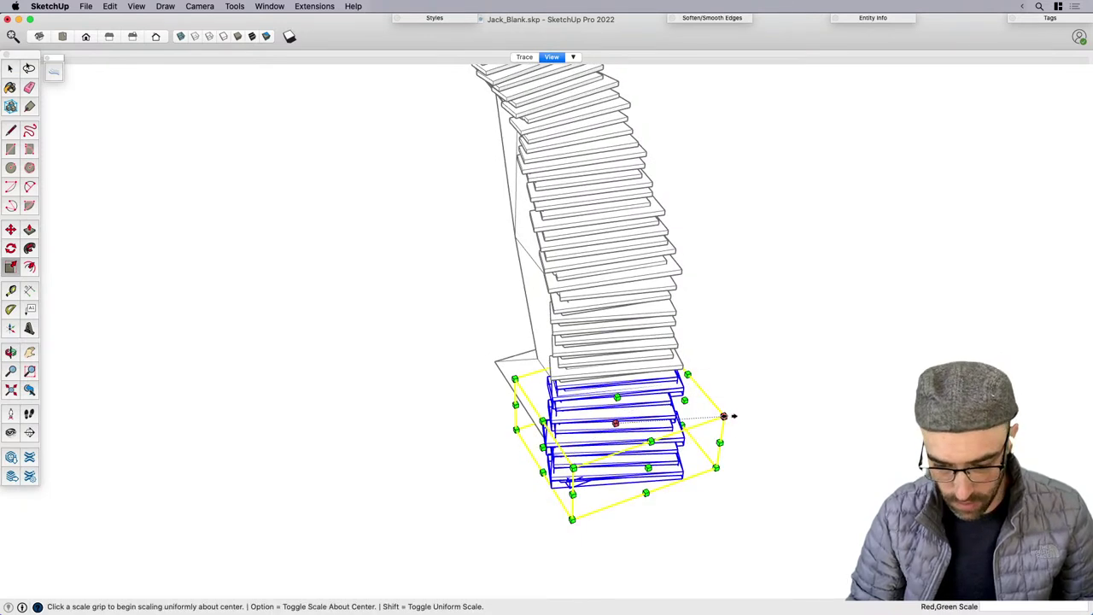
click(724, 416)
click(727, 416)
key(space)
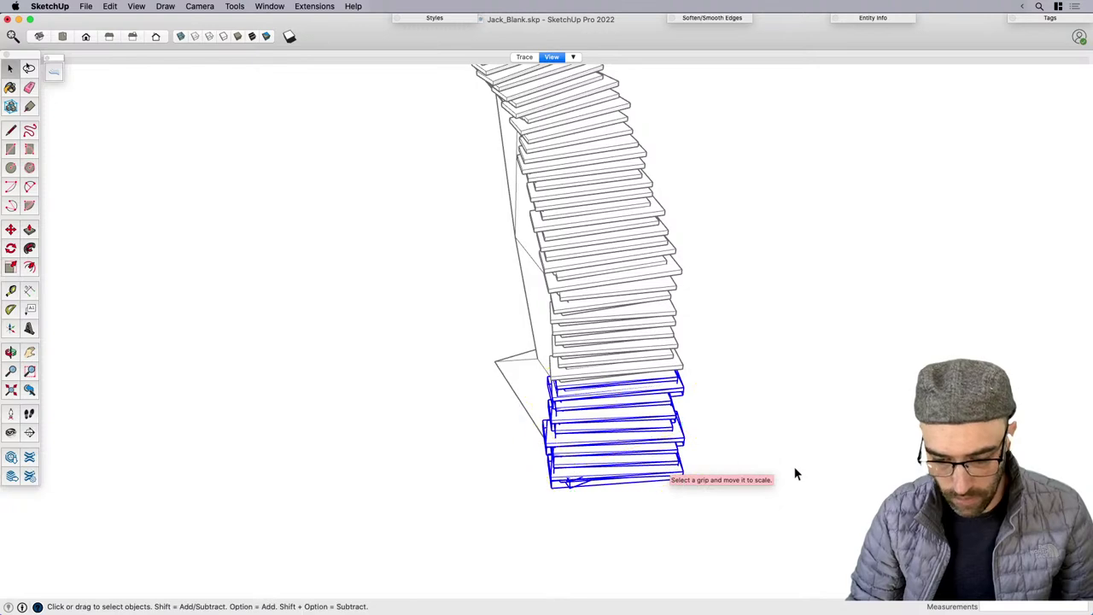
Enlarge the lowest slab at the column's foot uniformly about its centre to about 1.26.
middle_drag(795, 474, 580, 470)
key(s)
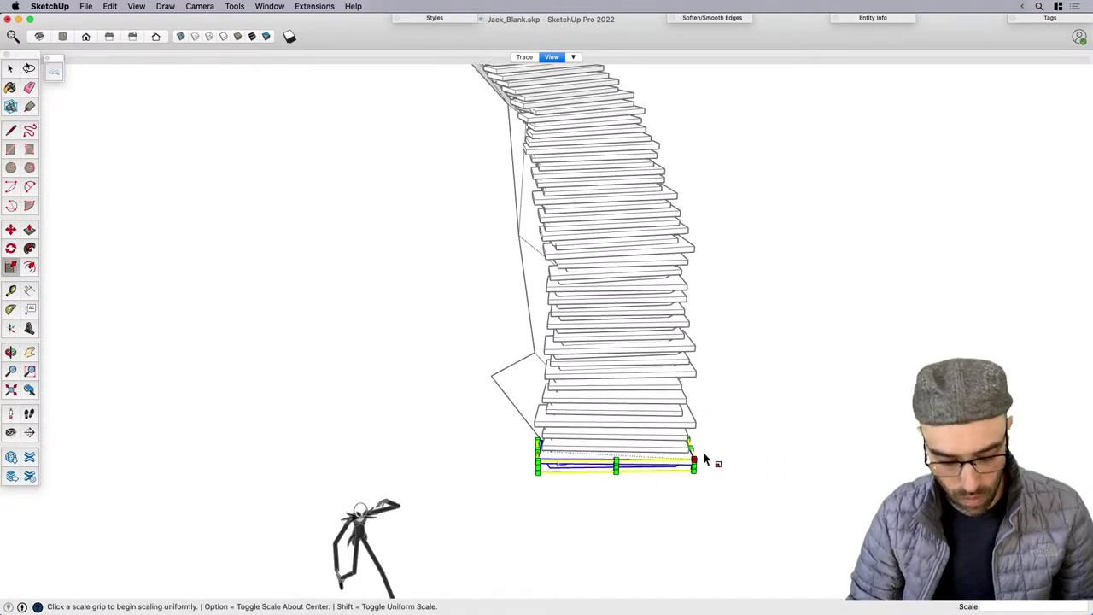
click(690, 442)
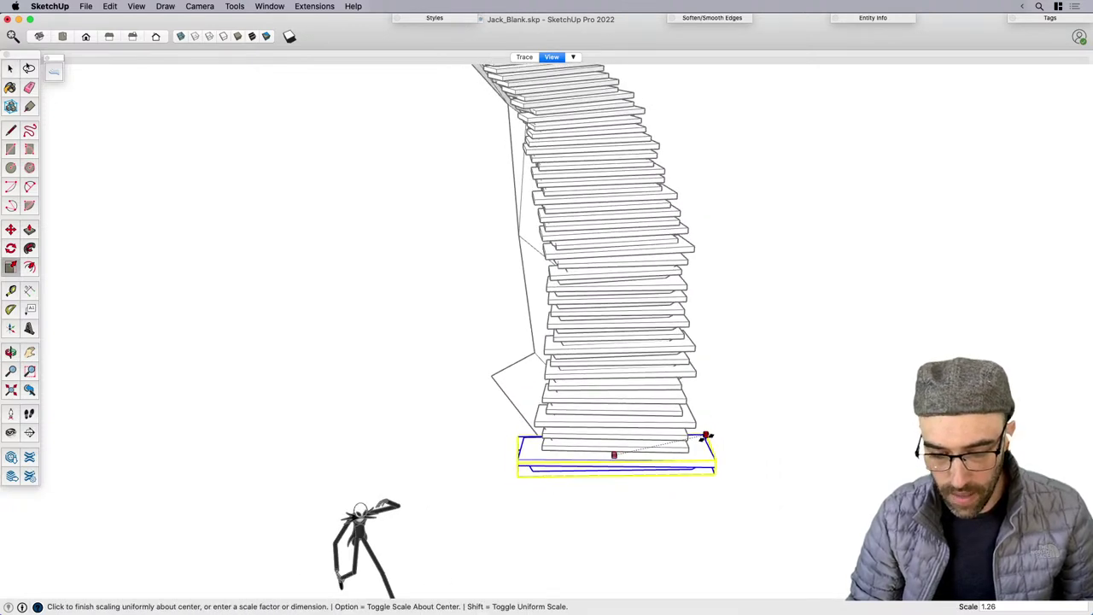
click(706, 437)
Stretch the enlarged base slab along the green axis by extending its end nearest the guide shape outward.
middle_drag(705, 437, 642, 468)
scroll(642, 468, up, 3)
drag(647, 465, 674, 467)
middle_drag(635, 475, 534, 457)
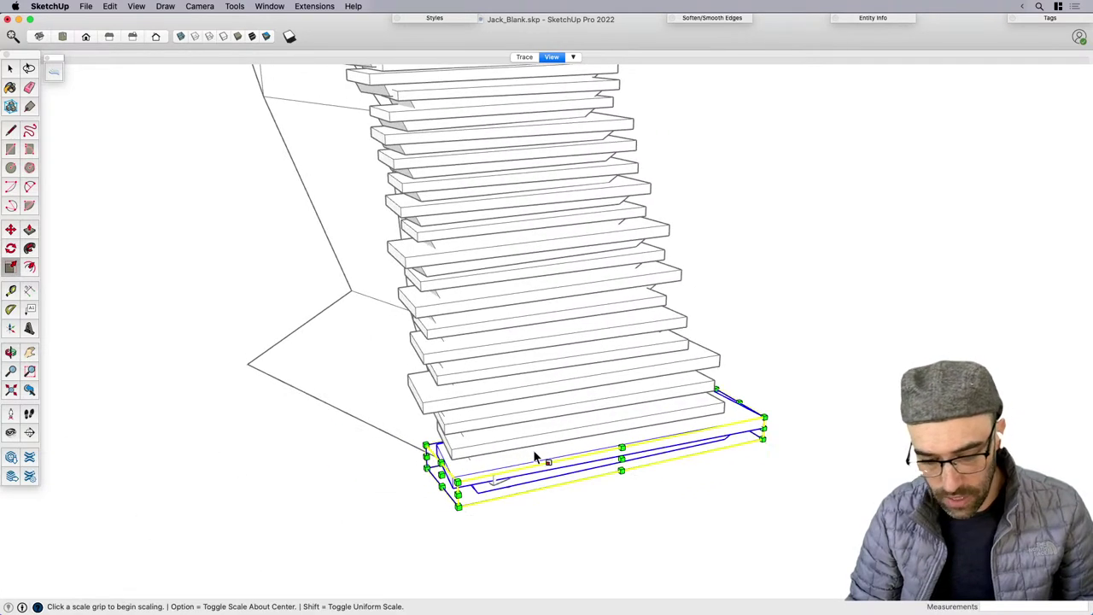
click(441, 475)
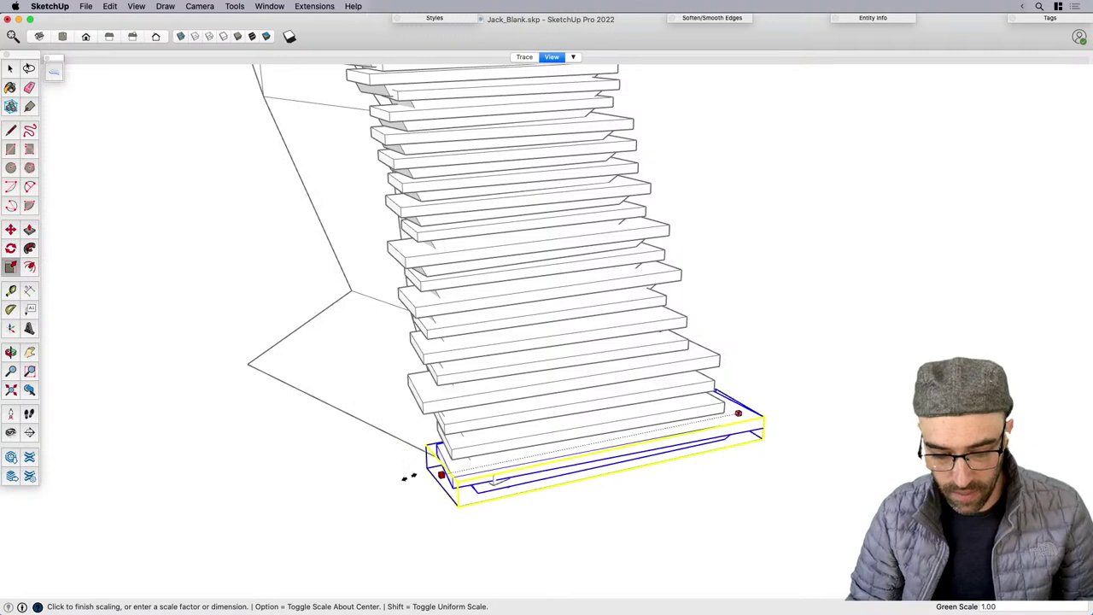
click(398, 480)
key(space)
Stretch the second slab from the column's foot slightly along the green axis about its centre, just short of the base slab.
click(453, 451)
key(s)
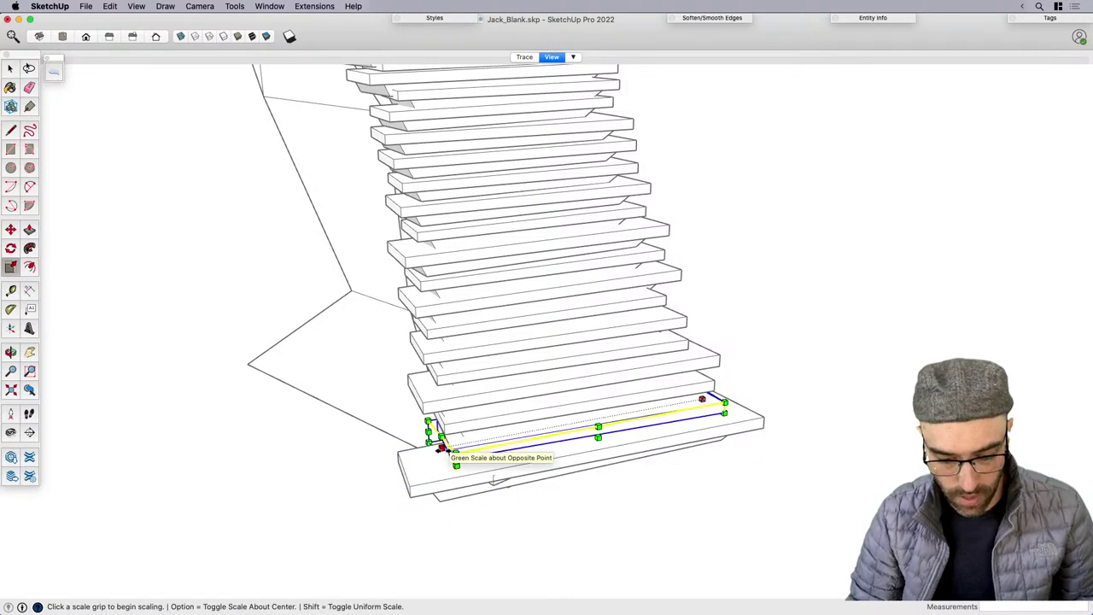
key(alt)
click(441, 446)
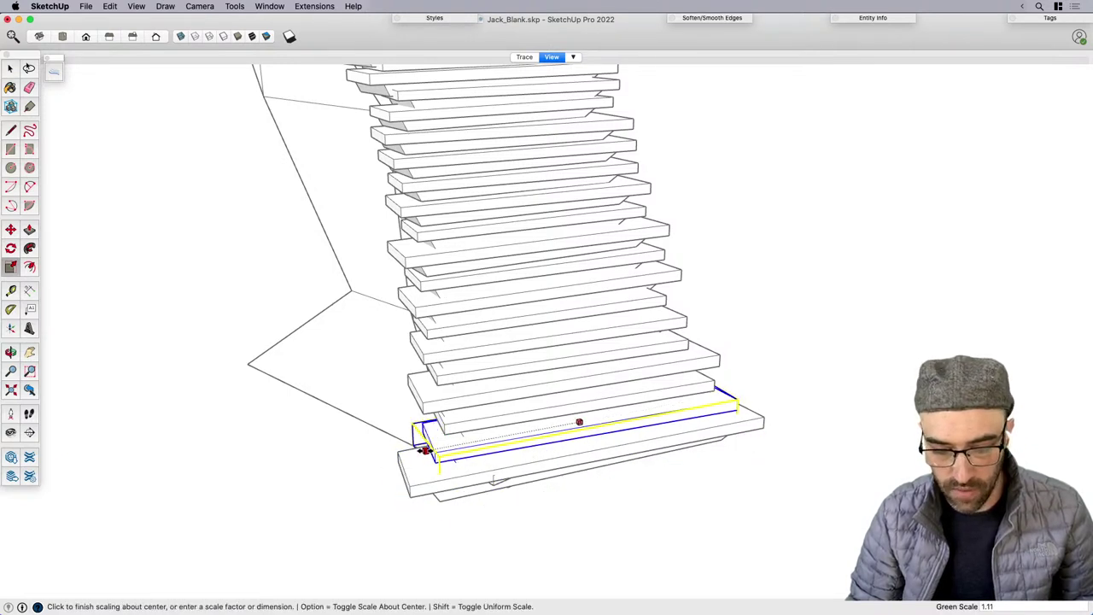
click(419, 446)
key(space)
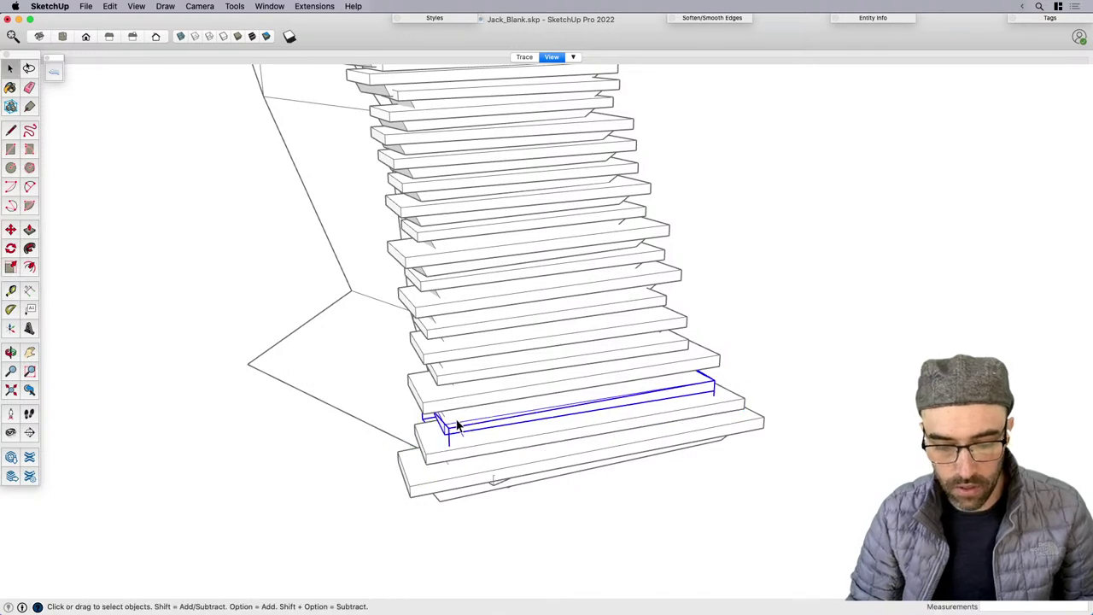
Stretch the third slab from the column's foot along the green axis about its centre, slightly shorter than the slab below.
key(s)
click(444, 429)
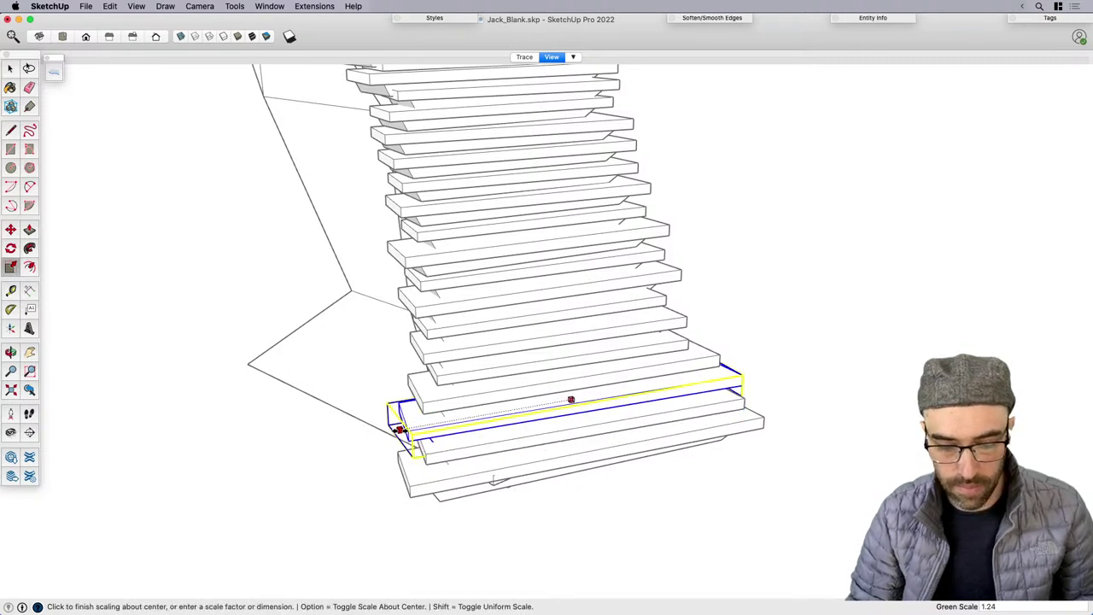
click(402, 427)
key(space)
Try to stretch the fourth slab from the foot, and scale the fifth to about 1.14 along the green axis about its centre.
key(s)
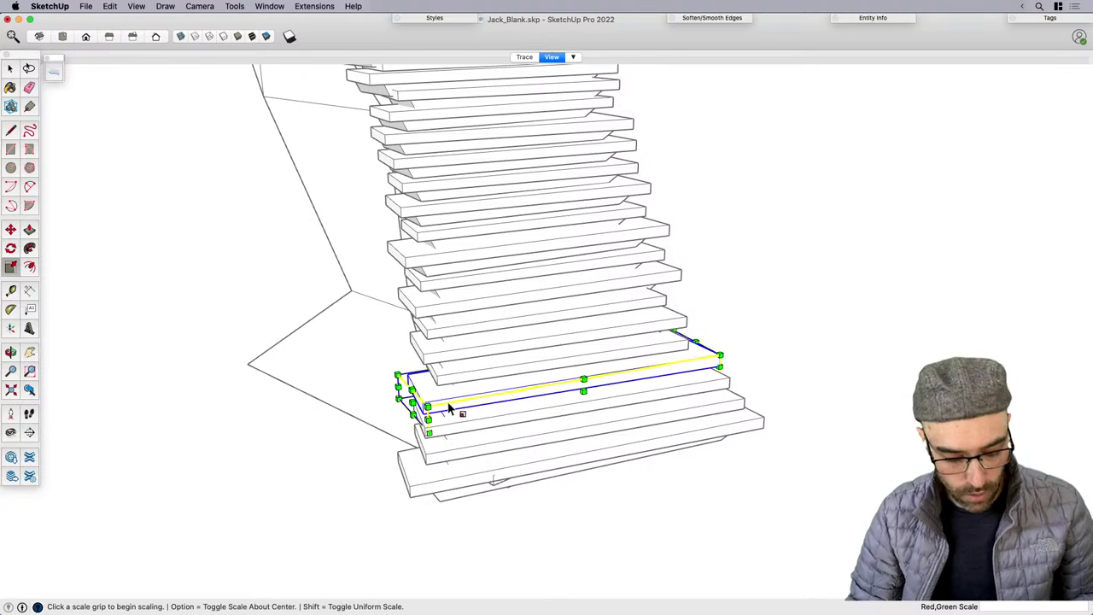
click(414, 403)
click(405, 403)
key(space)
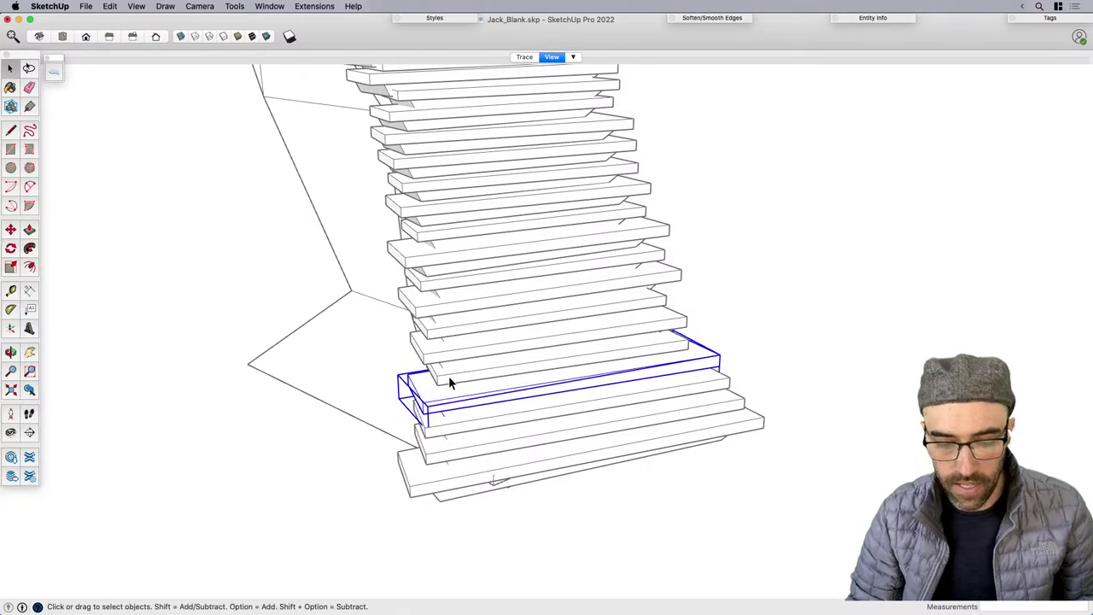
click(449, 377)
key(s)
click(427, 376)
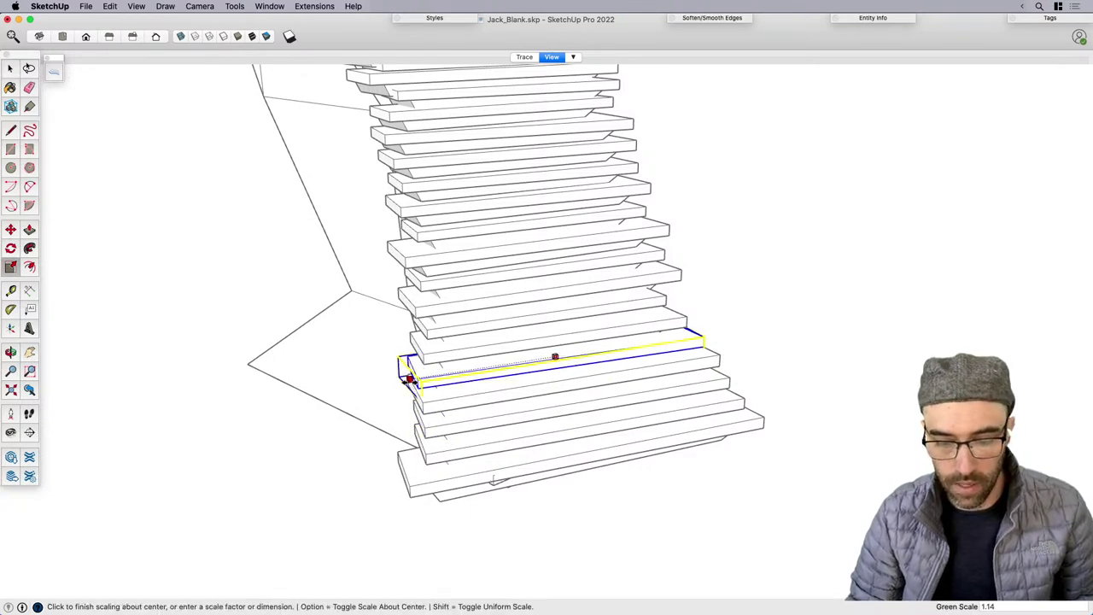
click(409, 380)
Try to select all instances of one slab in the middle of the column, and clear the selection.
scroll(654, 529, down, 5)
middle_drag(654, 529, 554, 433)
key(v)
scroll(554, 434, down, 2)
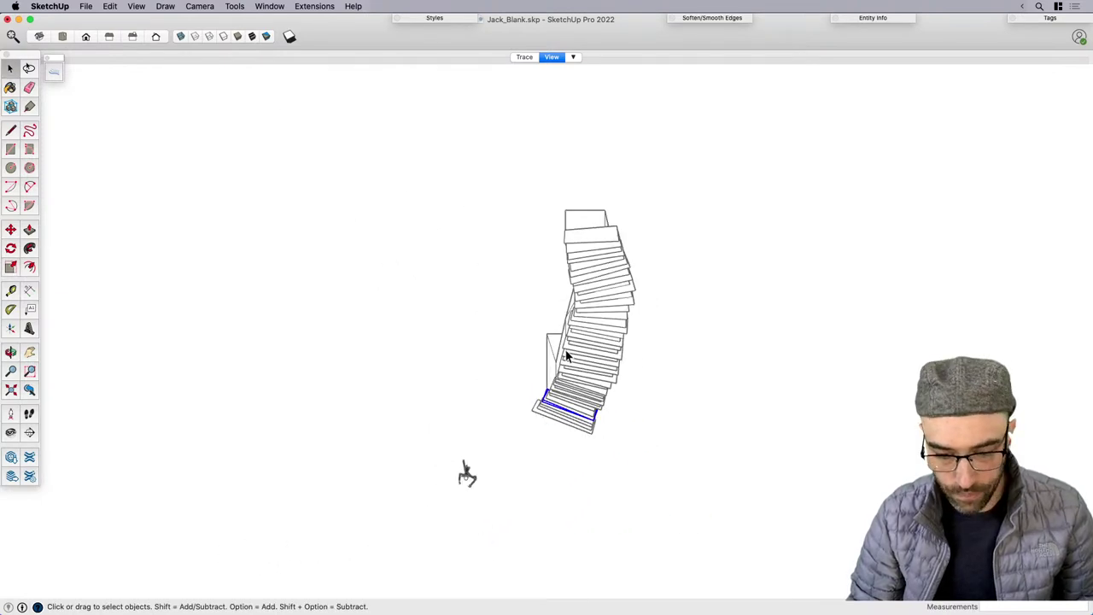
scroll(566, 356, up, 3)
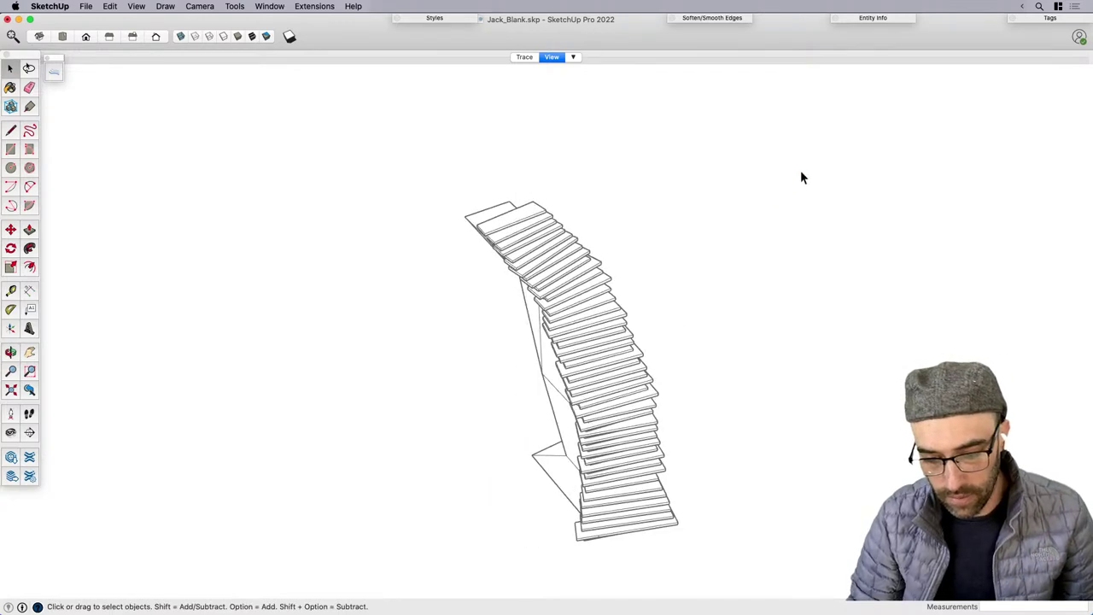
middle_drag(590, 402, 642, 305)
right_click(636, 391)
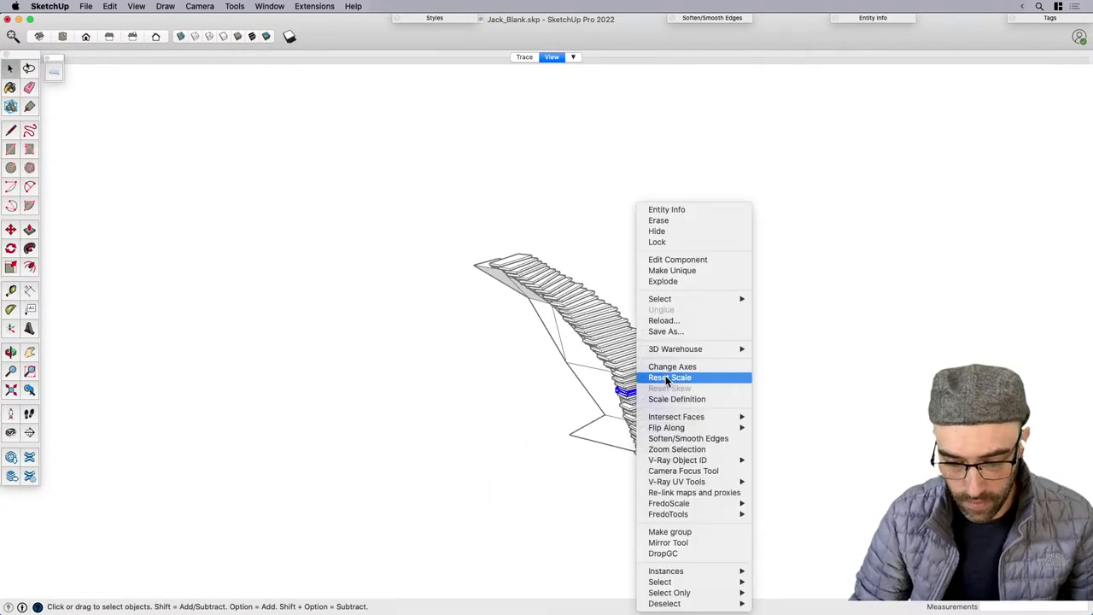
mouse_move(736, 299)
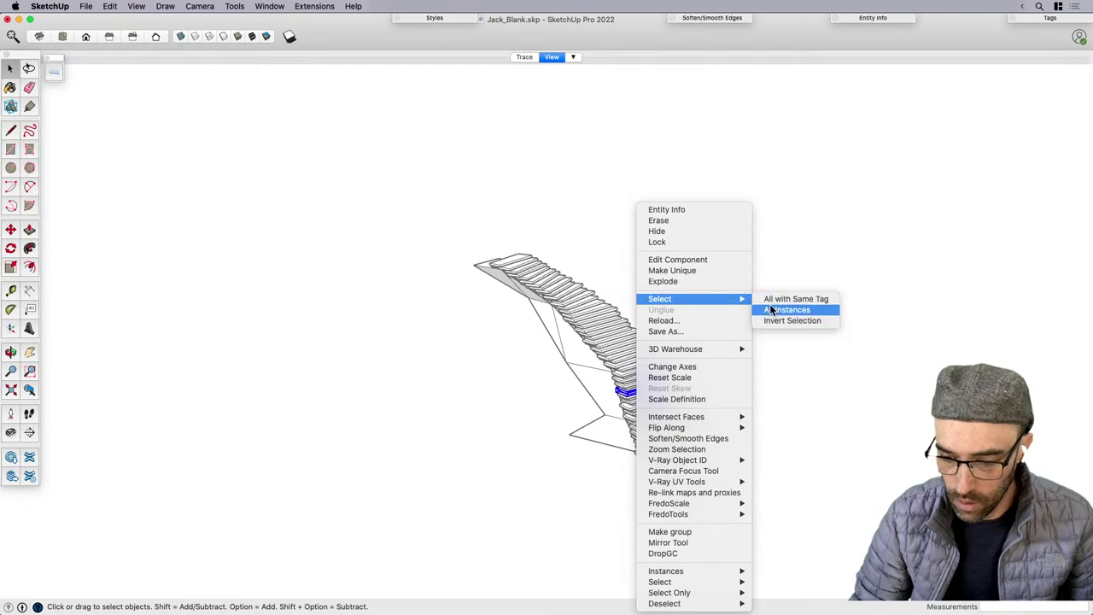
click(773, 310)
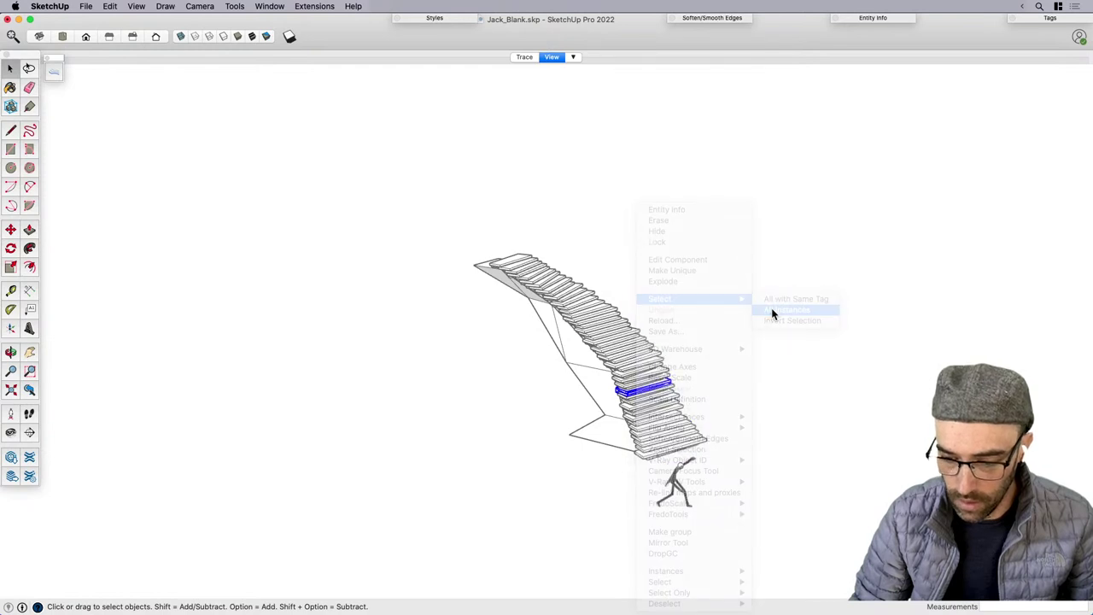
click(577, 370)
Turn on the display of hidden objects and try to unhide the round stone wall around the column's foot.
middle_drag(661, 439, 589, 394)
key(alt+h)
right_click(600, 443)
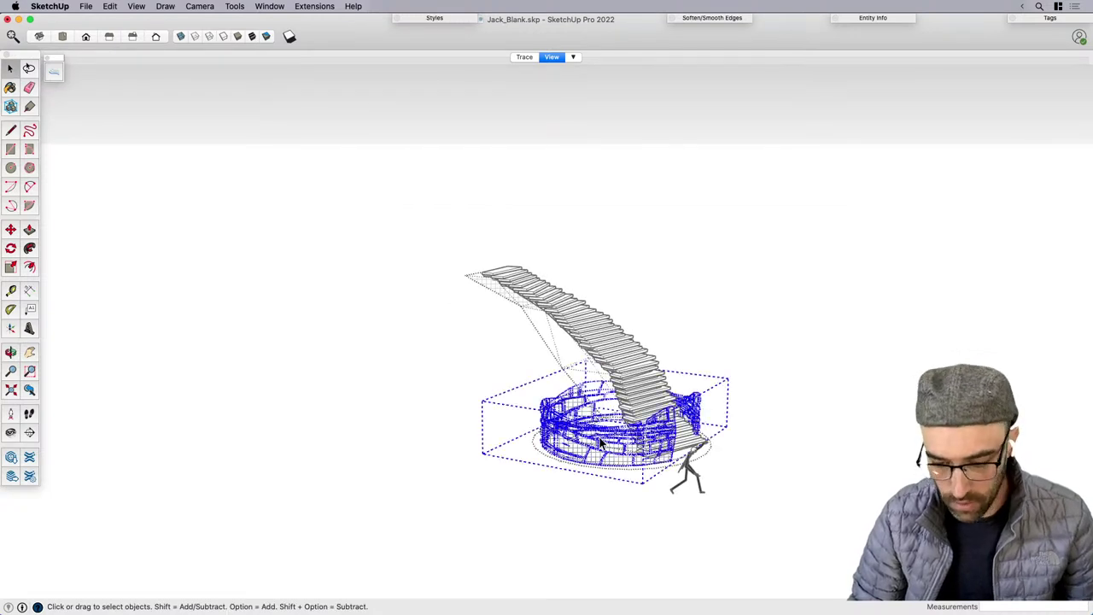
click(641, 339)
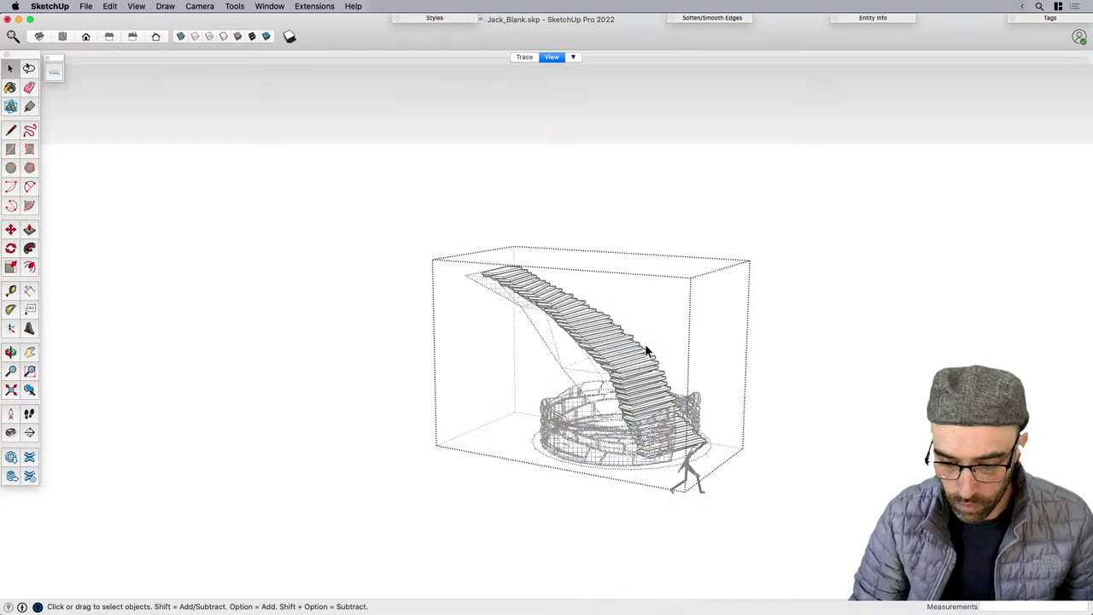
click(591, 442)
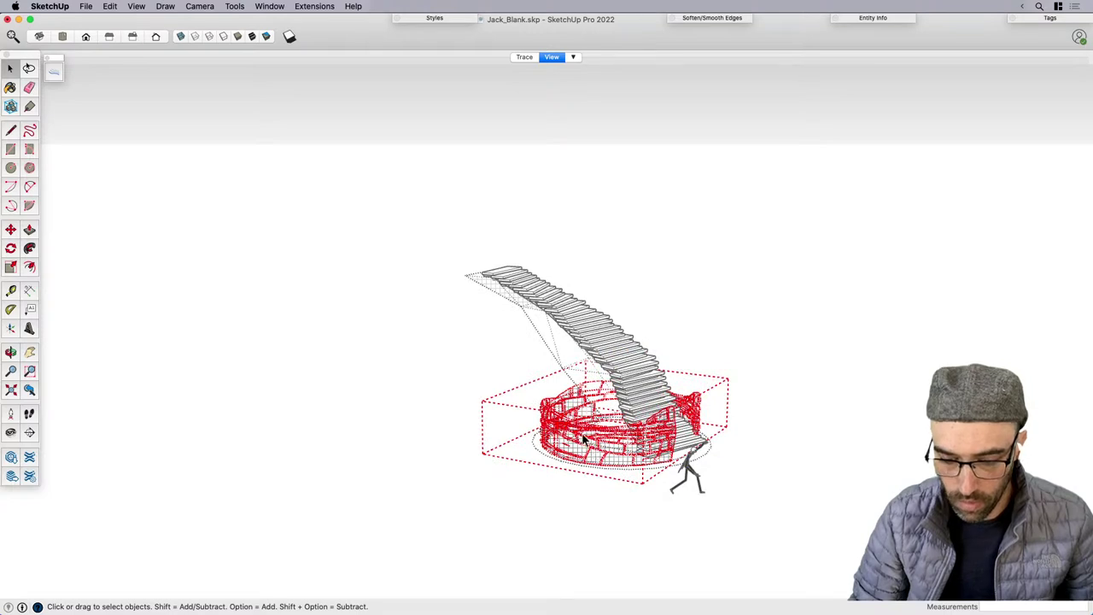
right_click(583, 438)
click(615, 357)
Unhide the round stone wall and the ground outlines around it, excluding the tall hidden group from the selection.
scroll(569, 423, up, 2)
right_click(569, 423)
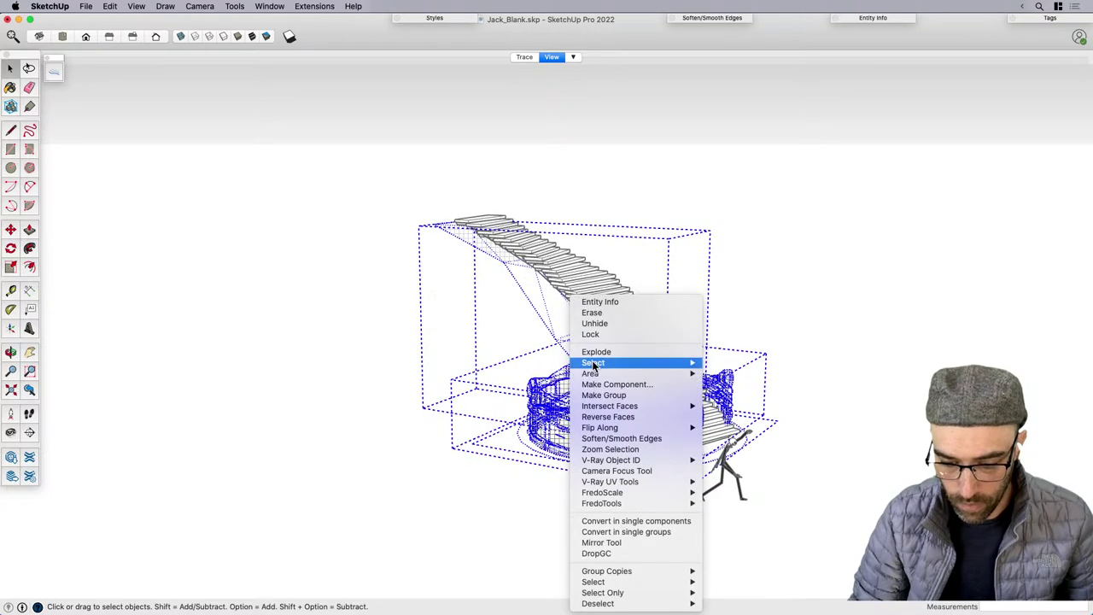
click(517, 322)
shift+click(549, 314)
right_click(570, 438)
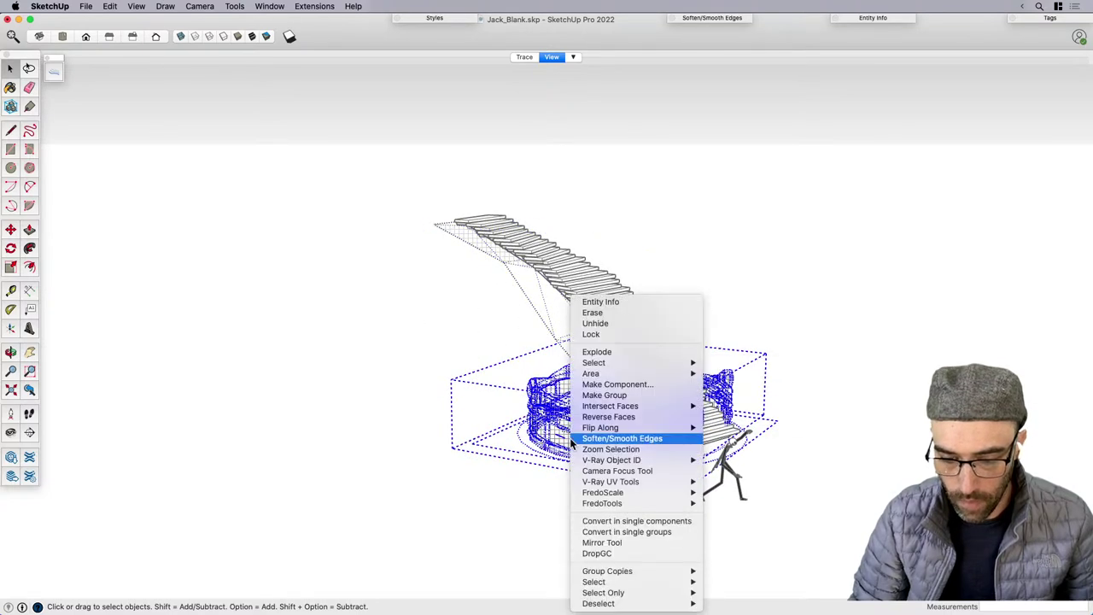
click(598, 324)
scroll(536, 509, up, 2)
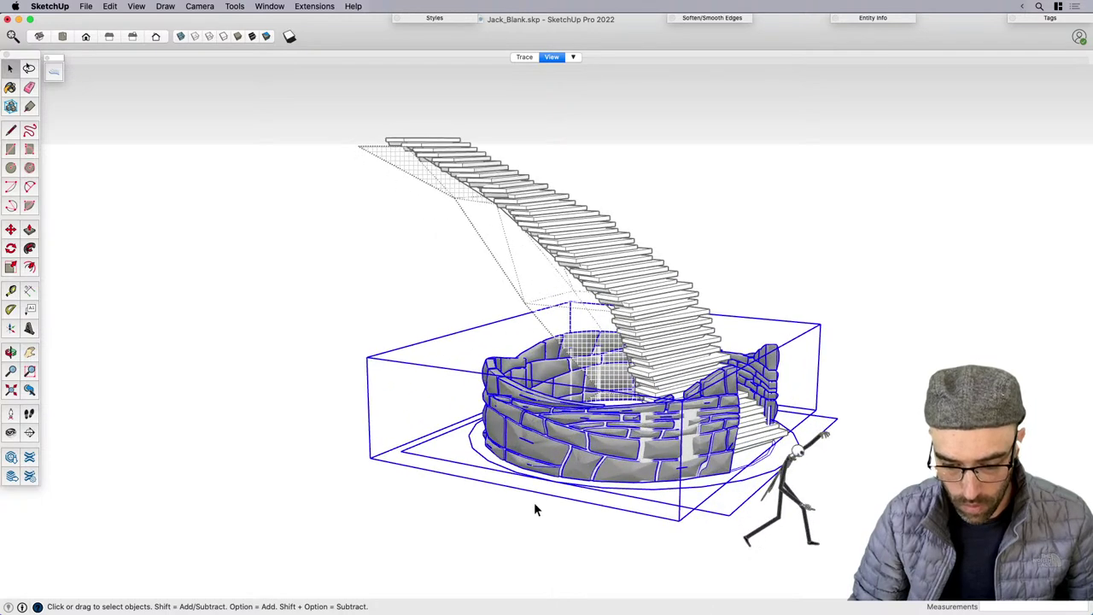
Deselect the stone wall, turn off the display of hidden objects, and save the model.
click(535, 504)
key(alt+h)
key(super+s)
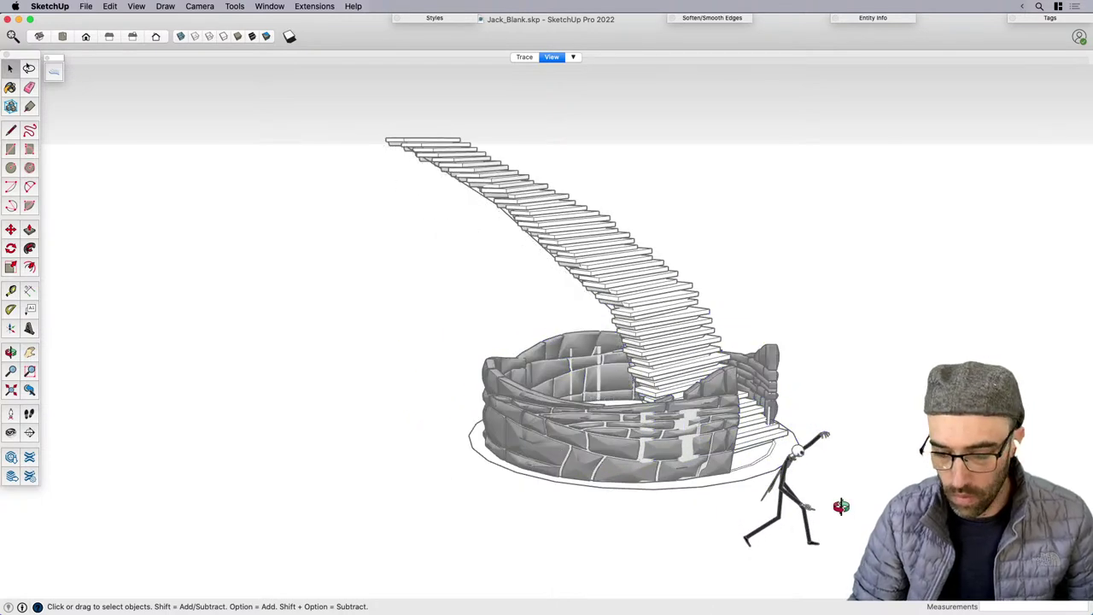
Move the staircase about 7' along the green axis, toward the back of the round stone wall.
middle_drag(842, 506, 675, 522)
click(668, 465)
middle_drag(617, 455, 820, 476)
key(m)
click(837, 515)
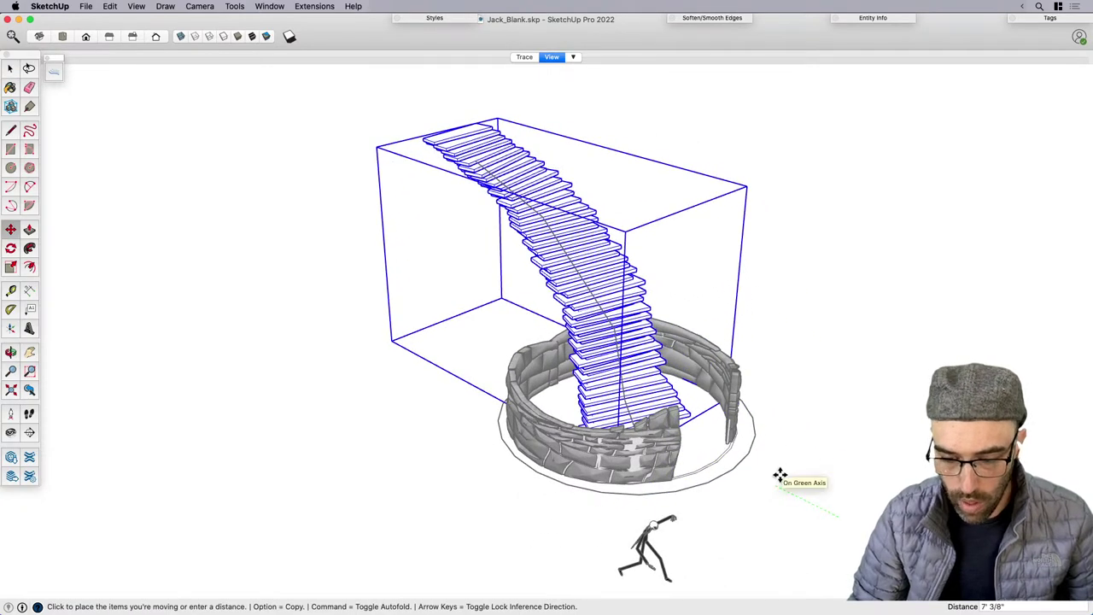
click(773, 464)
key(space)
Remove the leftover path curve running along the staircase from view.
click(625, 380)
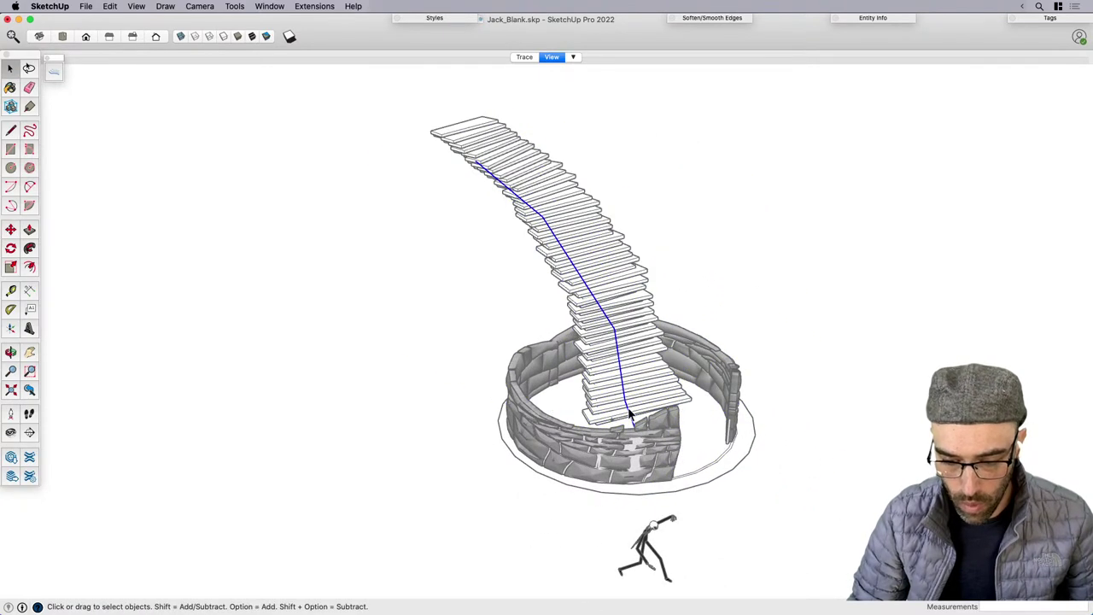
right_click(555, 54)
click(583, 103)
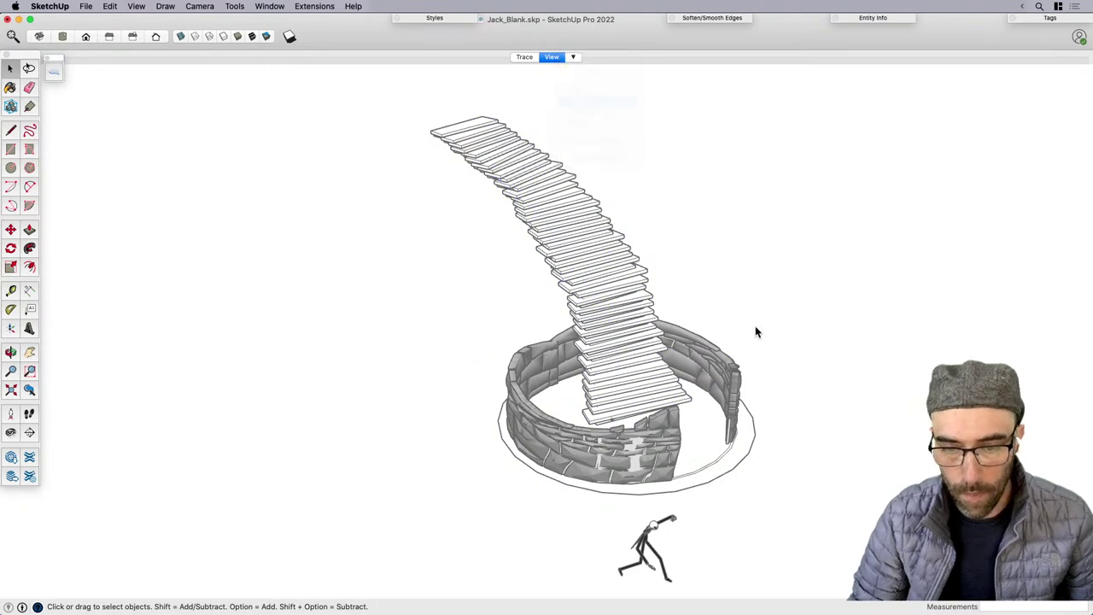
Rotate the staircase horizontally around a point in the stone wall's opening so its lowest steps face the opening.
middle_drag(757, 334, 559, 346)
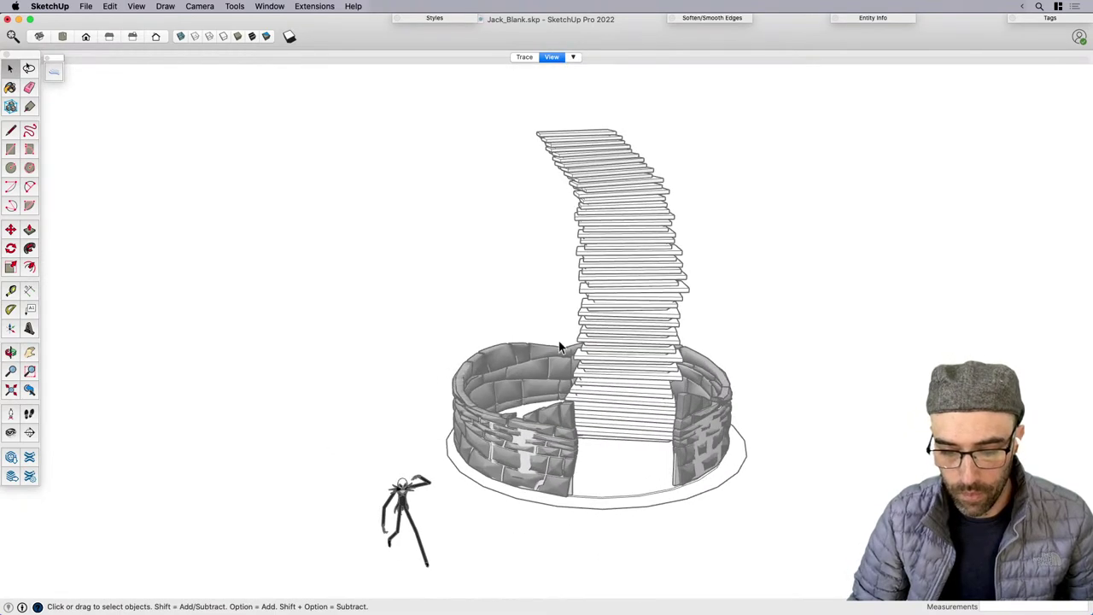
click(596, 427)
middle_drag(618, 515, 615, 450)
key(q)
click(604, 476)
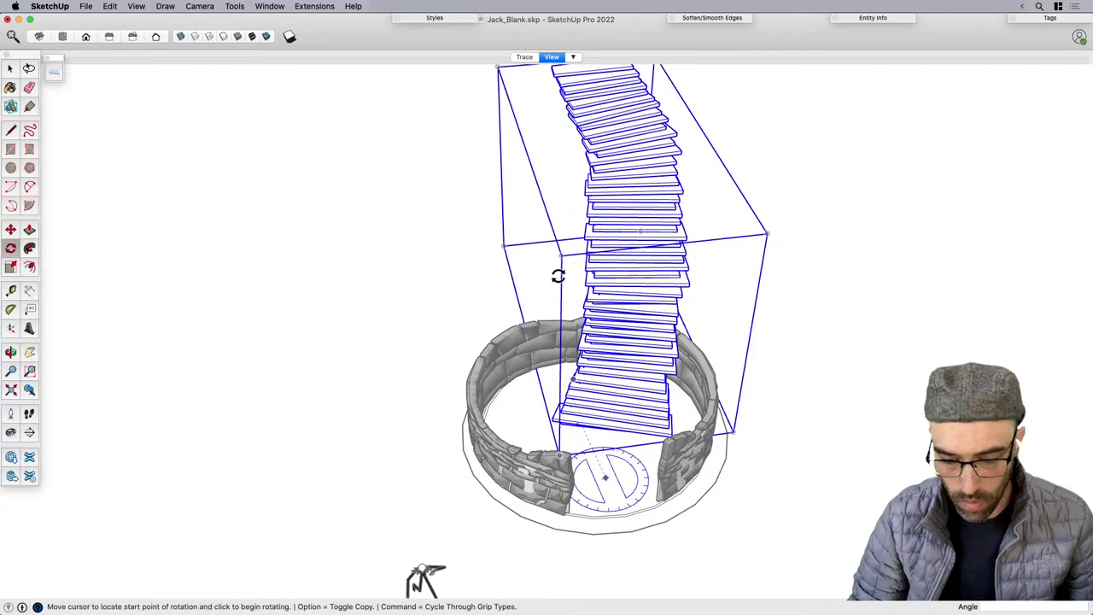
click(558, 276)
click(508, 265)
key(space)
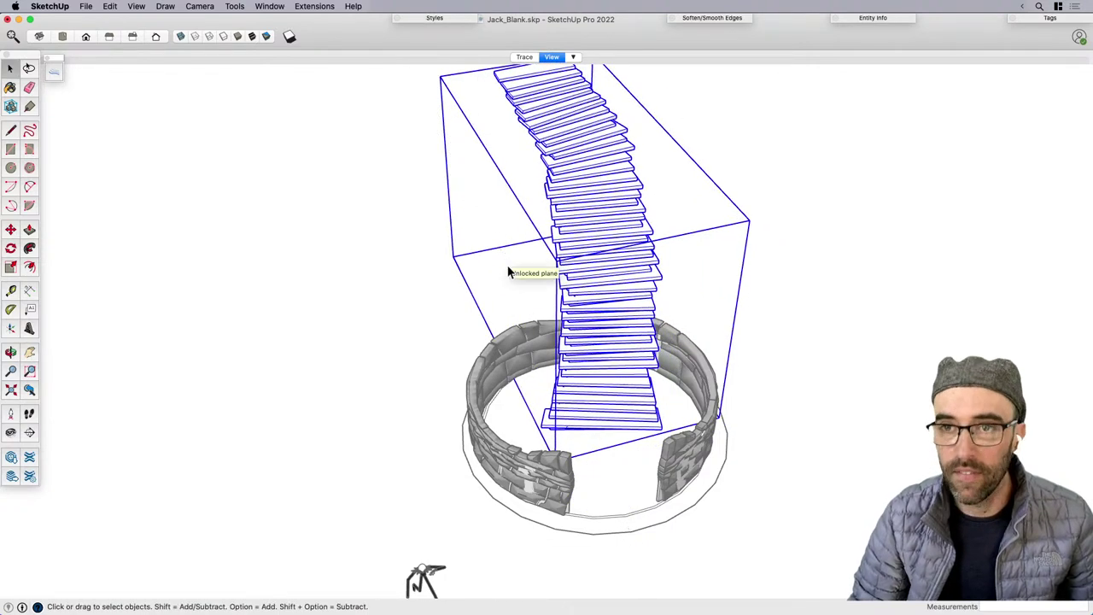
Rotate the staircase again by about 12.3 degrees around a point on the ground in the wall's opening.
click(690, 398)
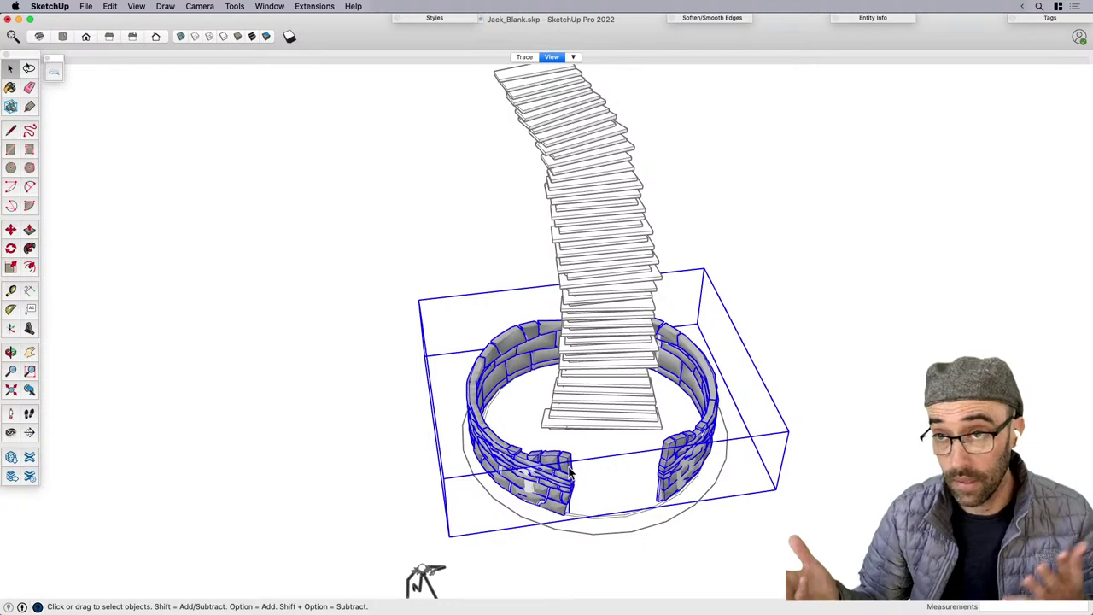
click(381, 363)
middle_drag(603, 408, 597, 436)
click(587, 418)
scroll(603, 450, up, 5)
key(q)
click(591, 500)
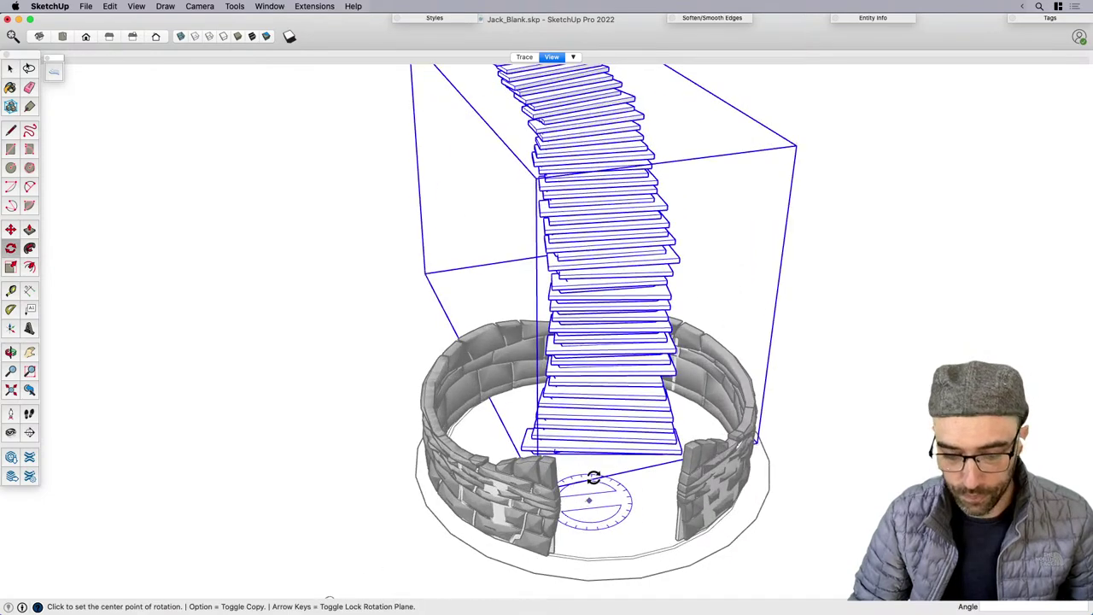
click(588, 479)
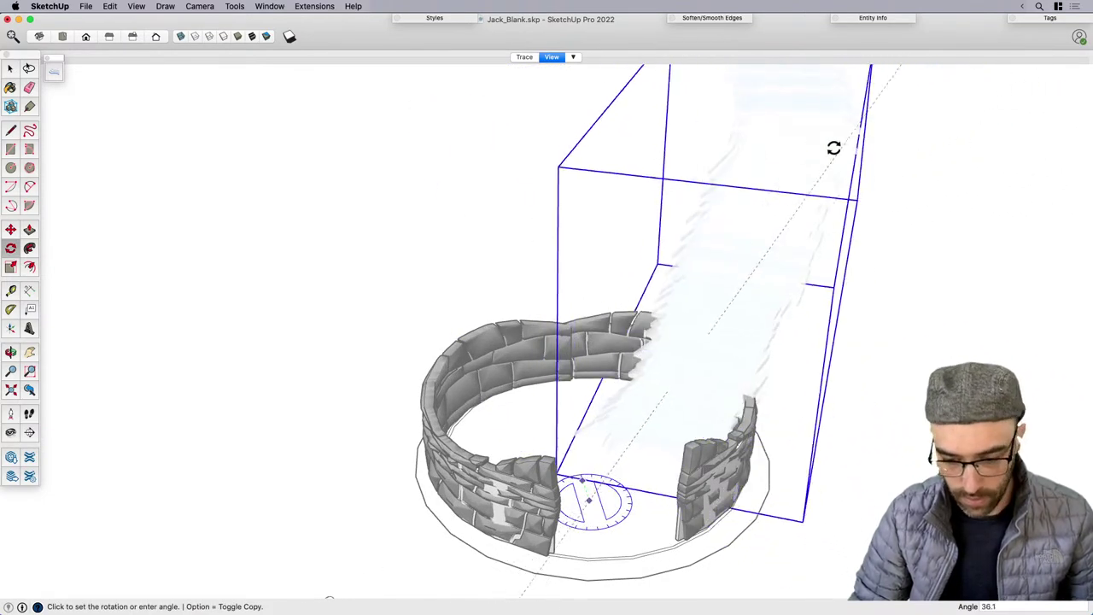
click(603, 83)
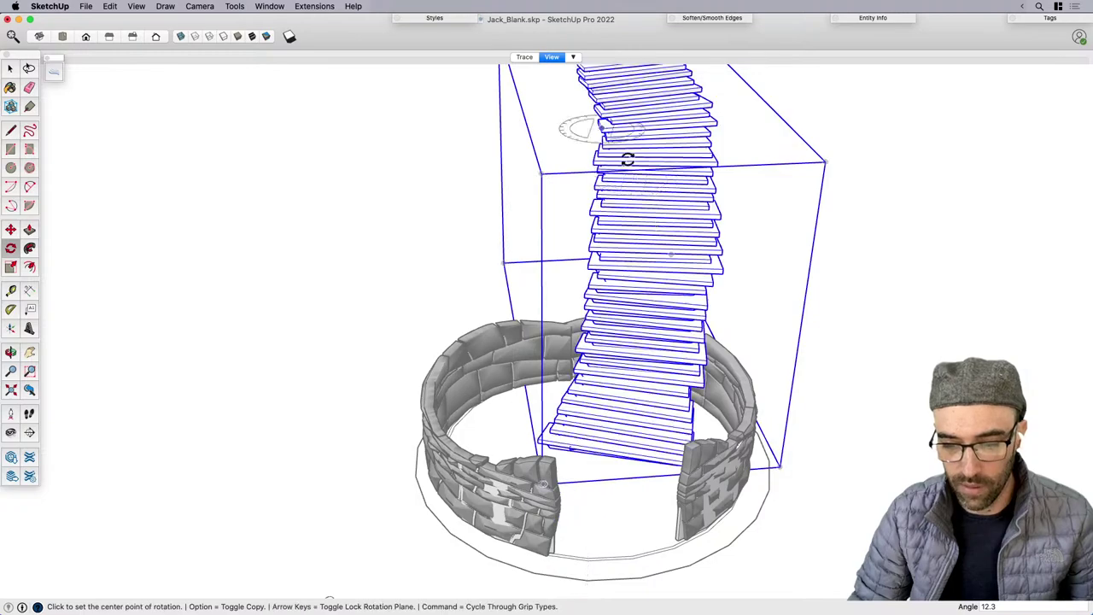
key(space)
Move the staircase sideways along the red axis to align it with the wall's opening, and deselect it.
scroll(571, 477, down, 3)
middle_drag(570, 476, 604, 489)
scroll(605, 490, up, 3)
key(m)
click(620, 502)
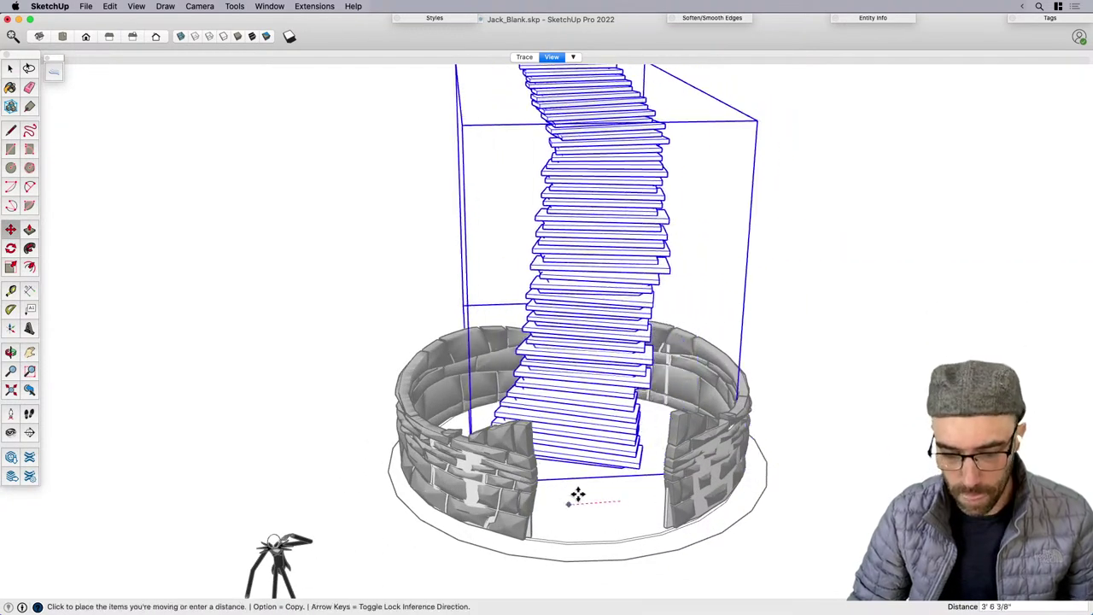
click(586, 503)
key(space)
scroll(586, 506, down, 3)
click(751, 537)
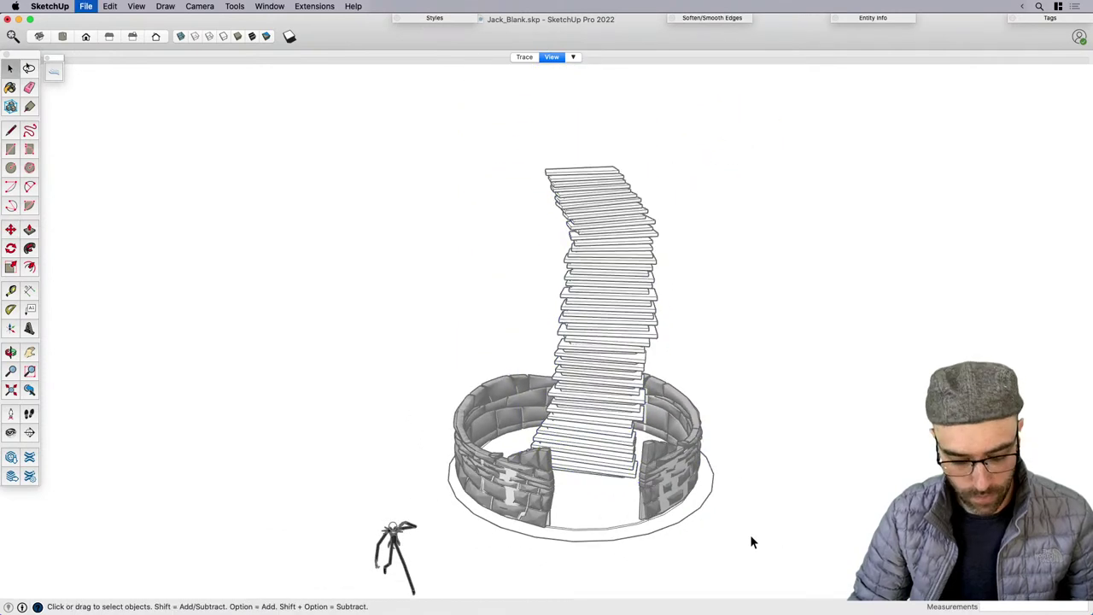
Paint the whole staircase with the Aluminum color.
key(b)
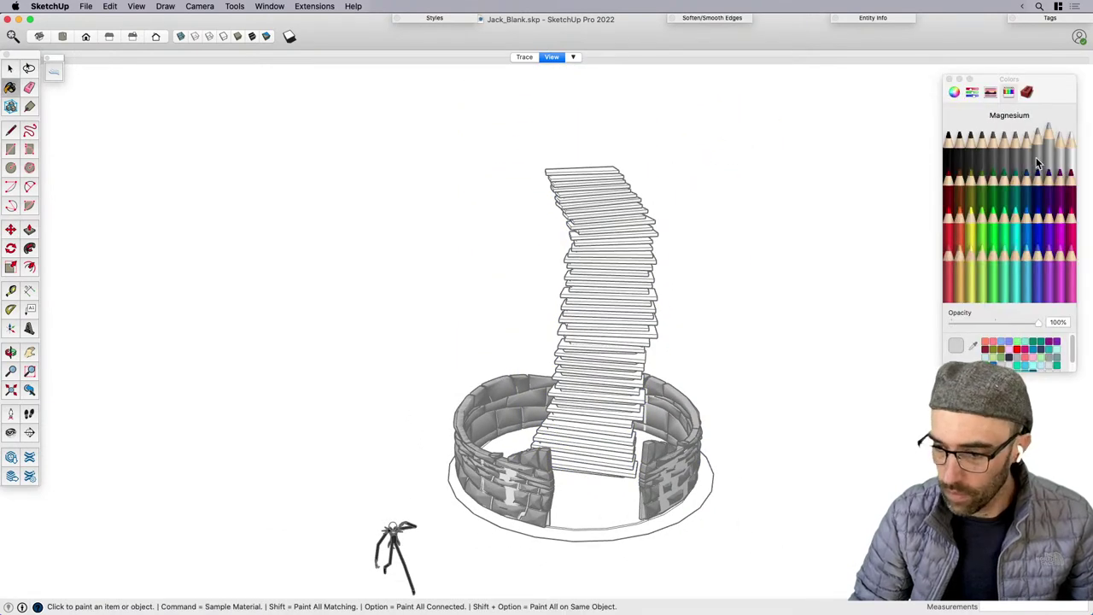
click(1028, 158)
click(619, 300)
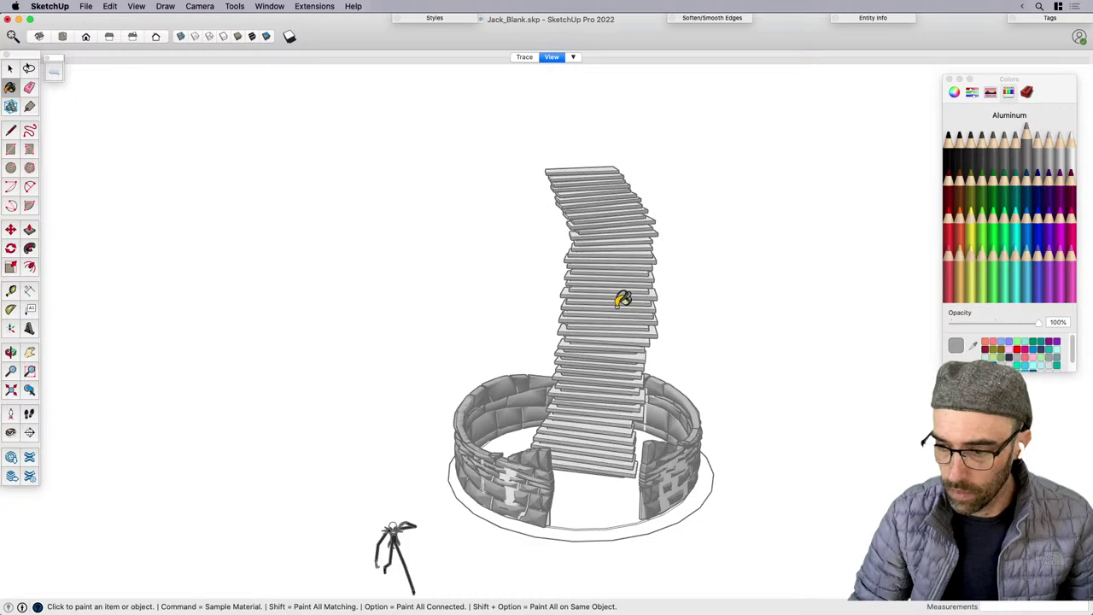
Open one step component inside the staircase for editing and select the block beneath its tread.
mouse_move(504, 422)
middle_down()
mouse_move(678, 351)
mouse_move(559, 362)
mouse_move(598, 351)
mouse_move(566, 344)
middle_up()
scroll(566, 344, up, 3)
scroll(566, 344, up, 3)
key(space)
click(541, 361)
double_click(544, 360)
click(544, 359)
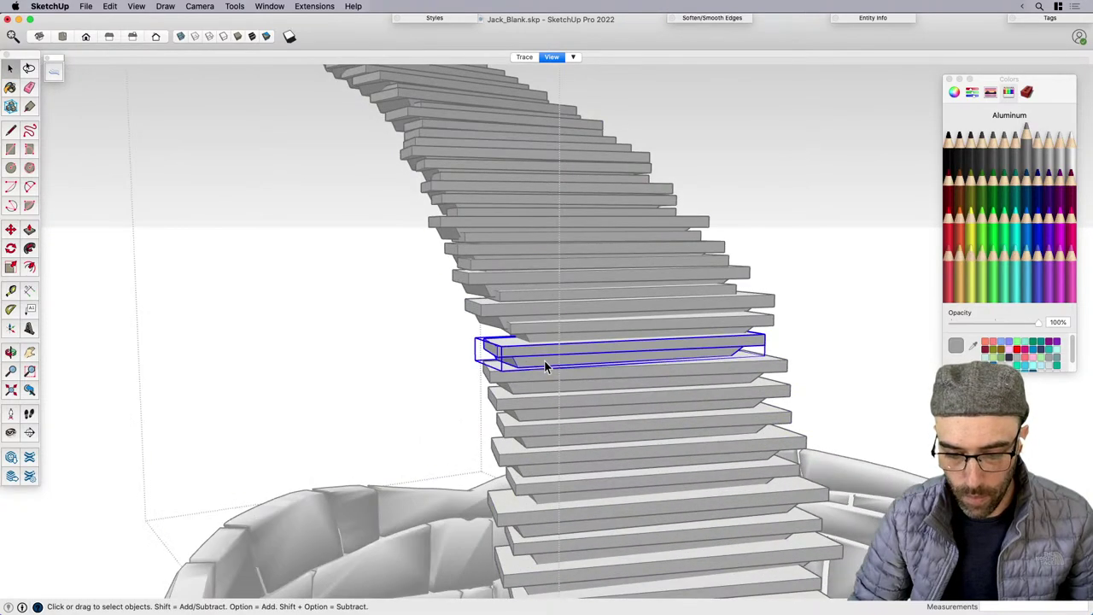
scroll(544, 360, up, 3)
double_click(539, 365)
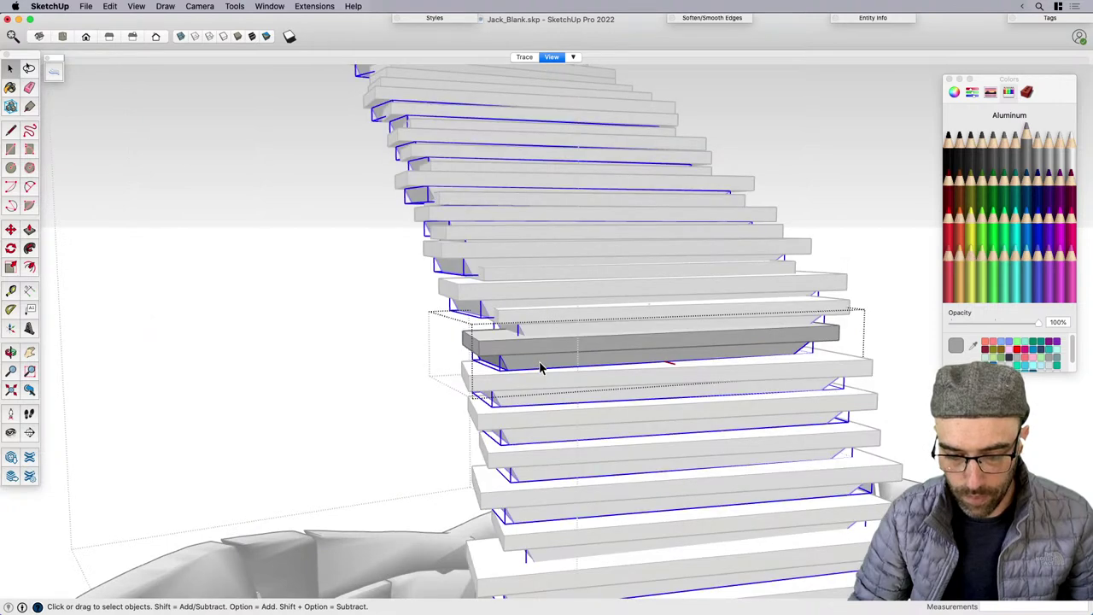
Run a Material Tools command on the selected block, paint it with the Tin color, and exit the component.
click(306, 6)
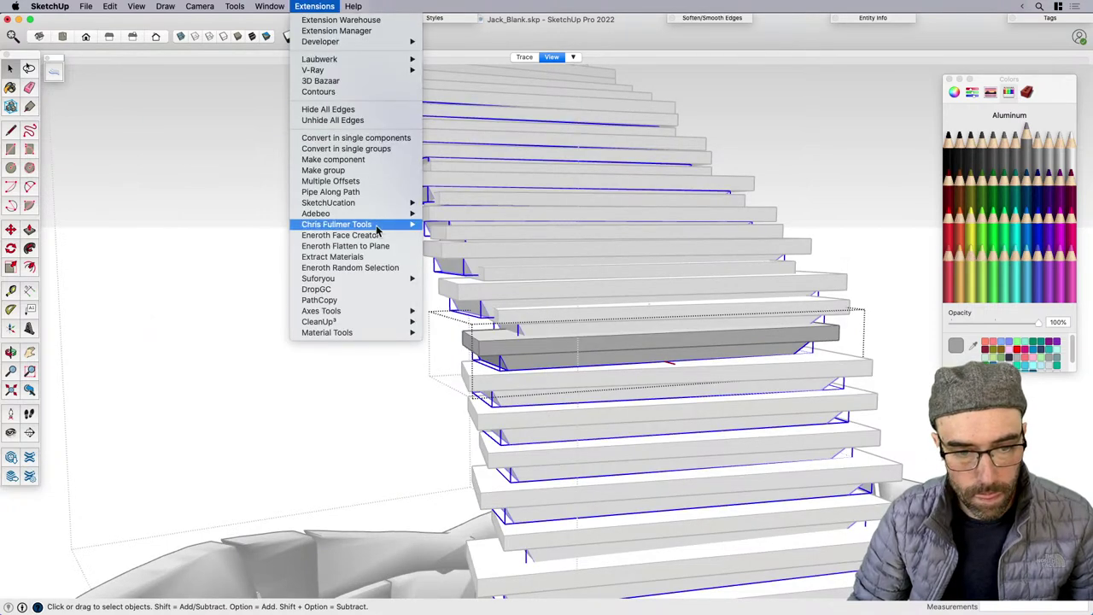
mouse_move(379, 338)
click(454, 369)
key(b)
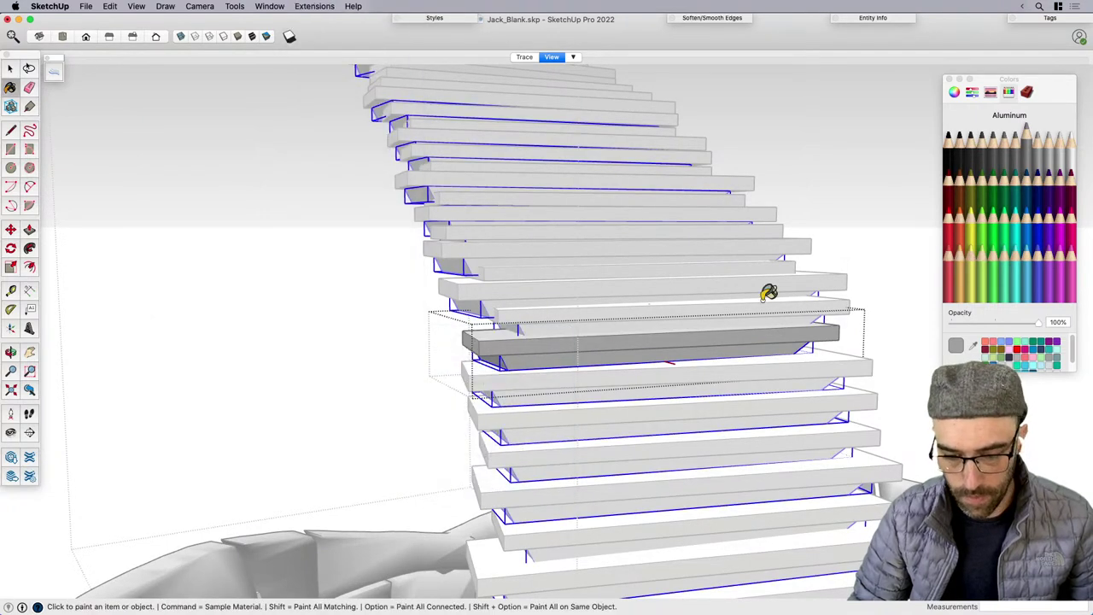
click(668, 354)
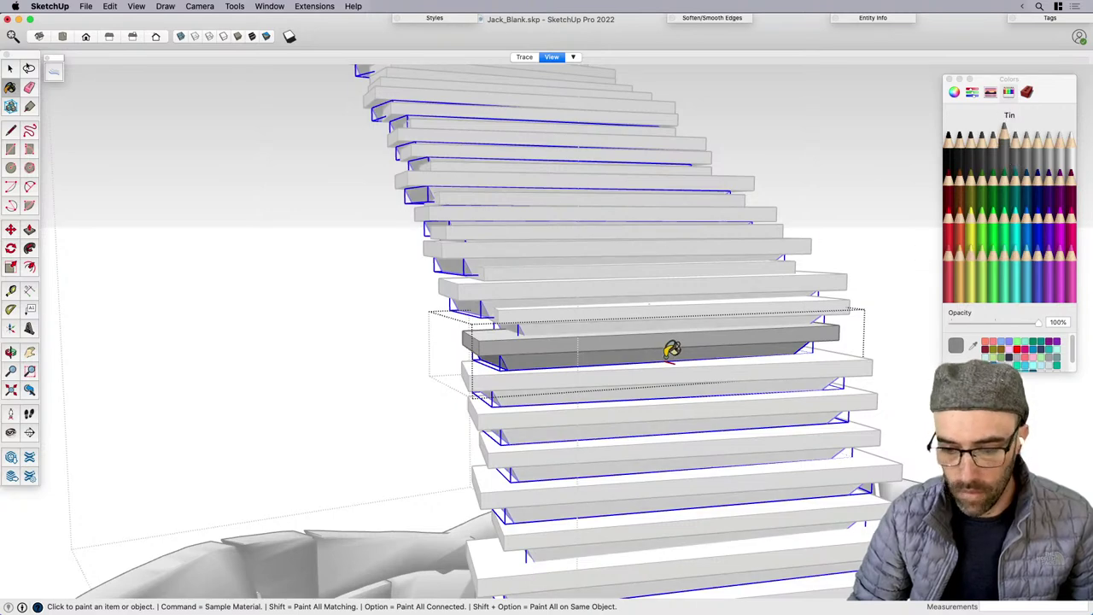
scroll(384, 308, down, 10)
key(space)
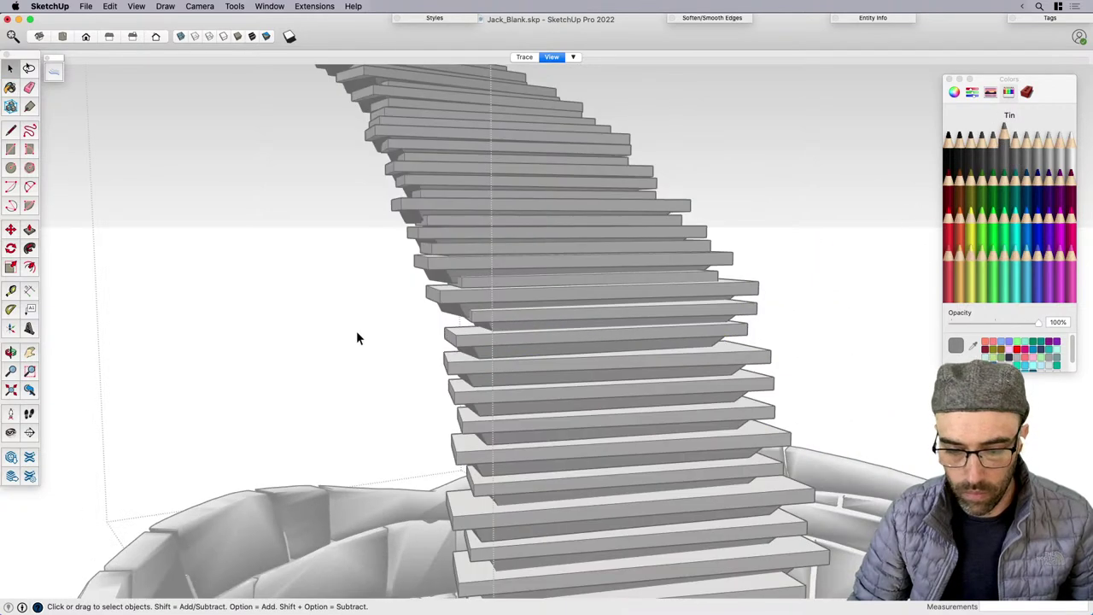
middle_drag(859, 472, 527, 508)
scroll(527, 507, up, 2)
key(c)
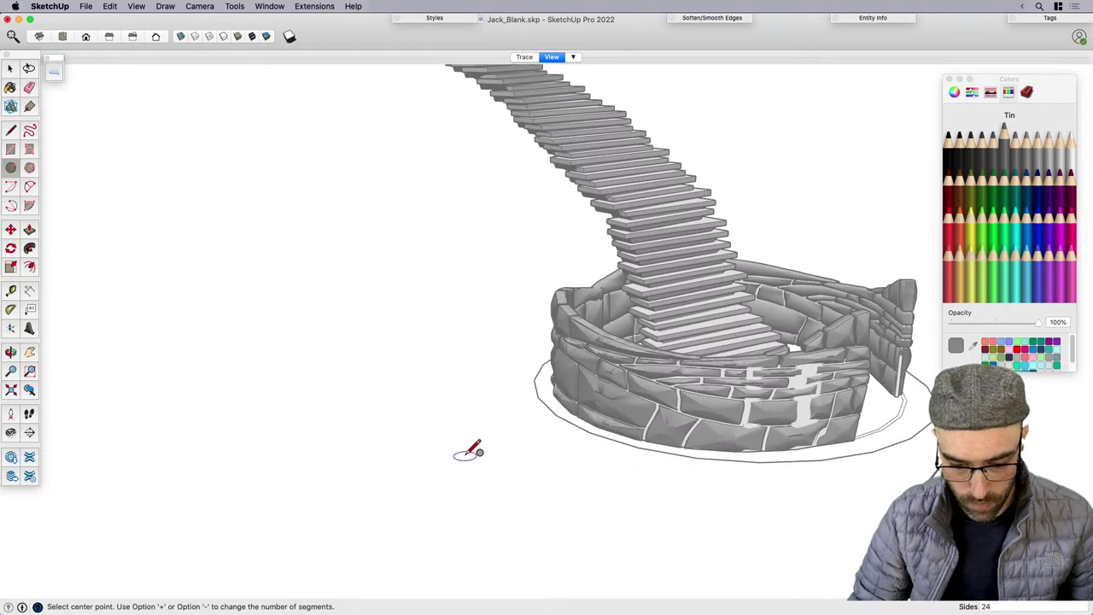
scroll(467, 456, down, 3)
key(space)
Draw a rectangle about 4' 11" by 6' 4" on the ground outside the round stone wall.
scroll(462, 489, up, 2)
key(r)
click(470, 472)
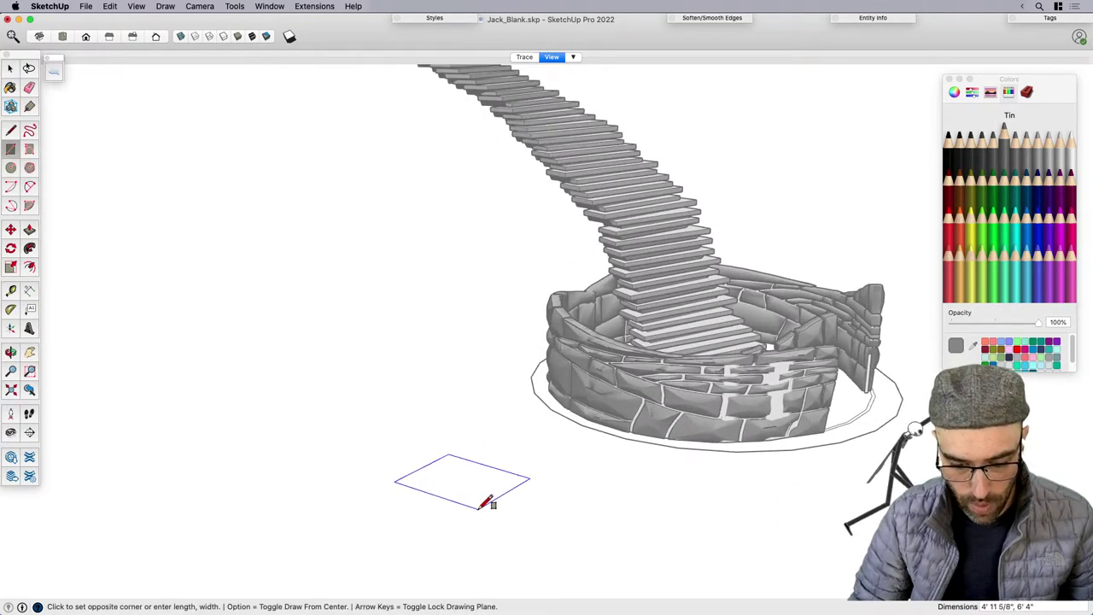
click(479, 509)
key(space)
Push/Pull the rectangle upward into a box and select all of its connected geometry.
click(470, 483)
scroll(467, 408, down, 4)
middle_drag(466, 410, 464, 475)
scroll(464, 475, up, 4)
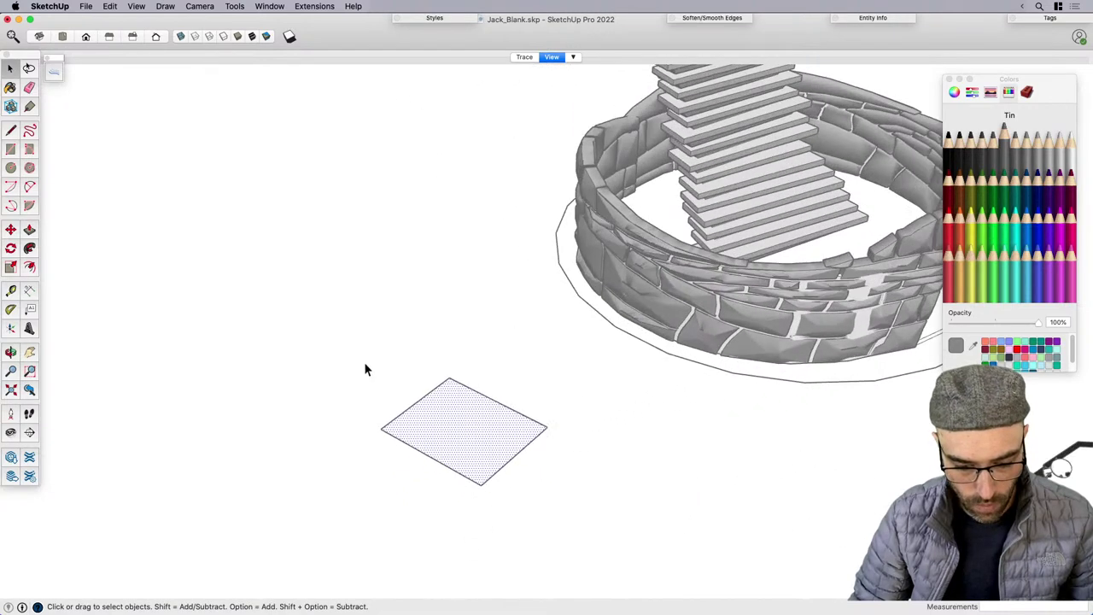
drag(364, 369, 597, 529)
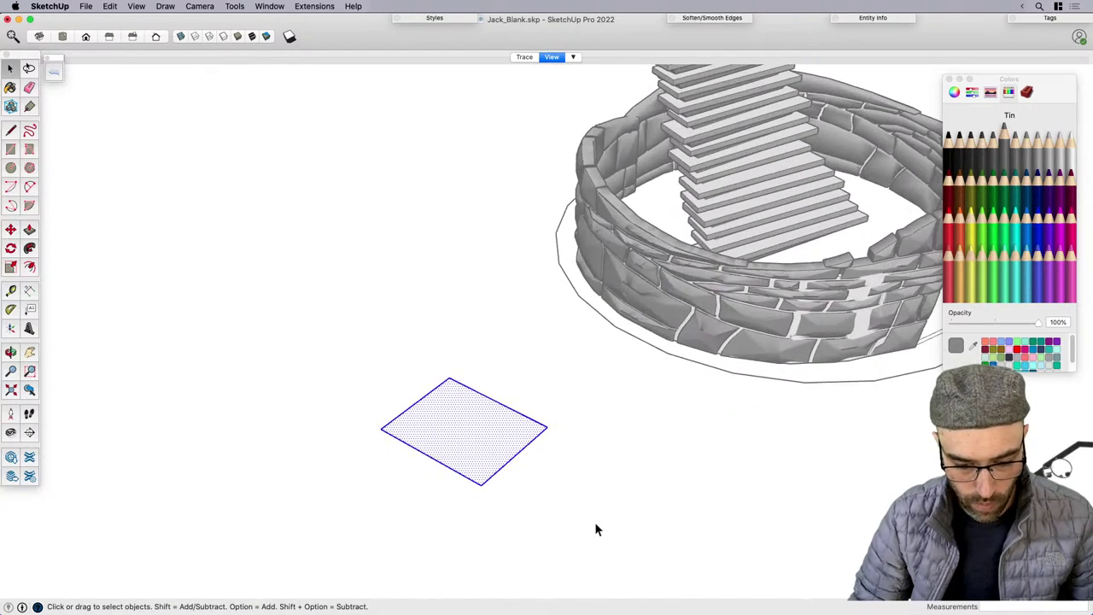
key(p)
click(464, 439)
click(456, 386)
key(space)
scroll(460, 392, down, 3)
triple_click(462, 390)
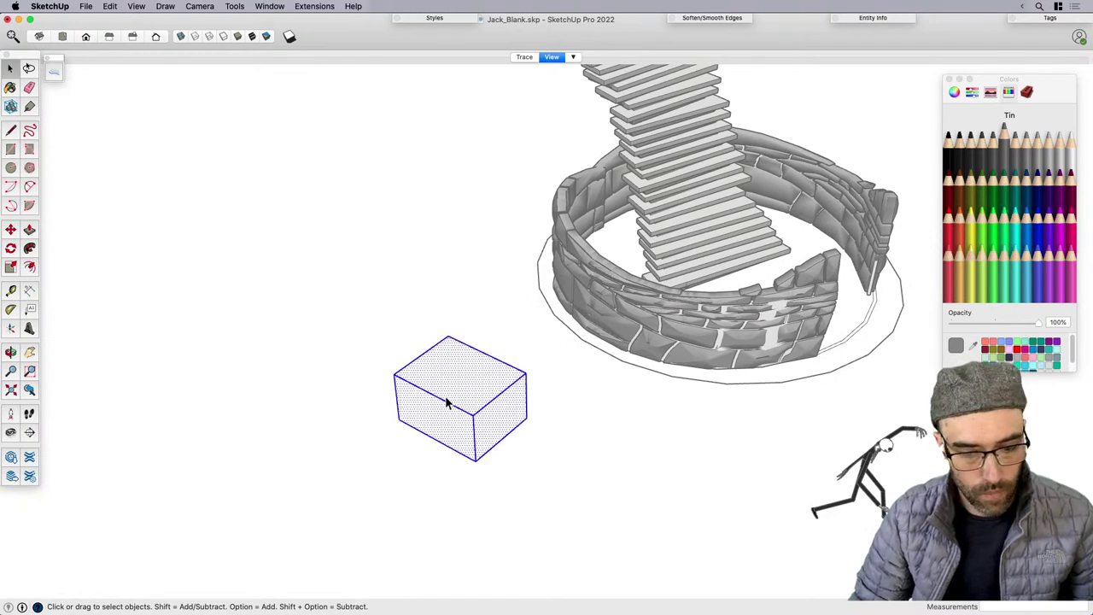
Draw a line across the box's top face between the midpoints of its two opposite short edges.
click(447, 392)
middle_drag(447, 390, 434, 350)
key(l)
click(483, 369)
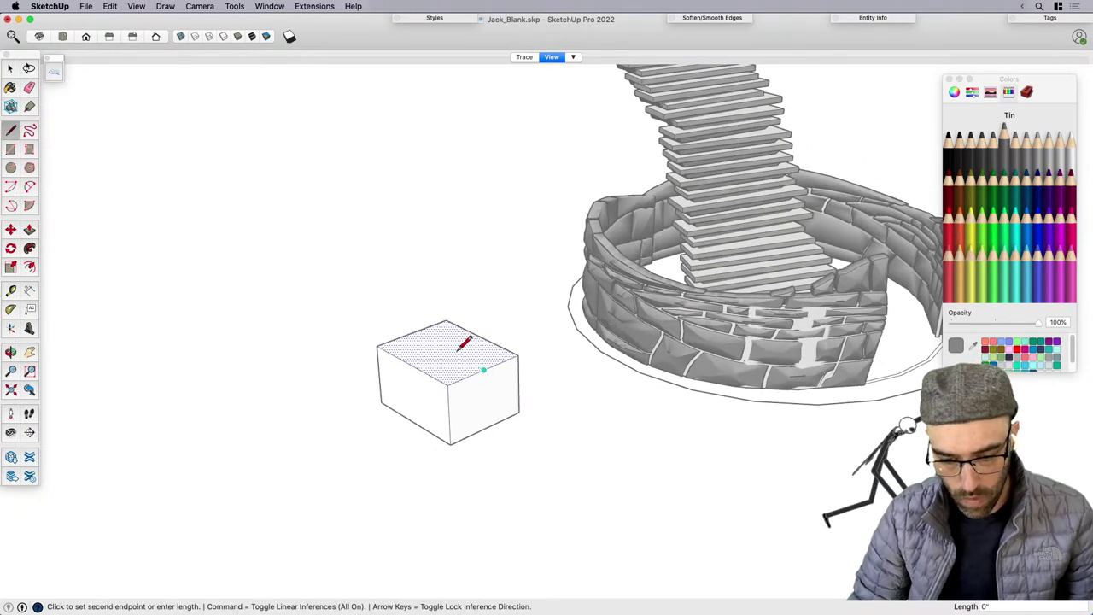
click(413, 333)
key(space)
Raise the center line on the box's top to form a low ridge.
click(444, 350)
middle_drag(445, 350, 486, 379)
key(m)
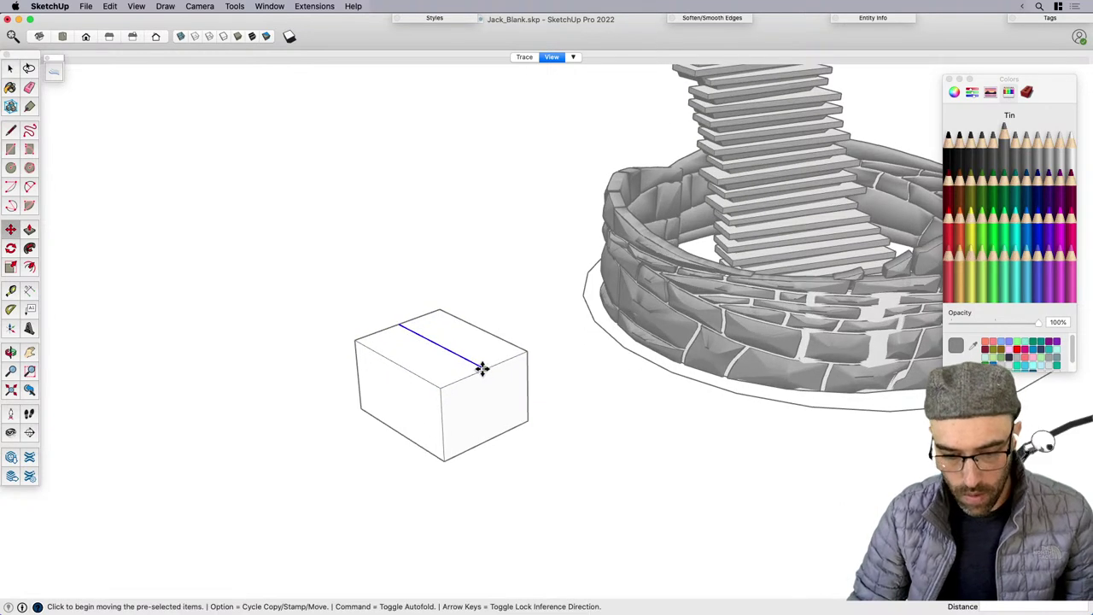
click(480, 366)
click(482, 347)
key(space)
Draw a diagonal line across the box's front end face from its lower corner to the opposite upper corner.
click(481, 414)
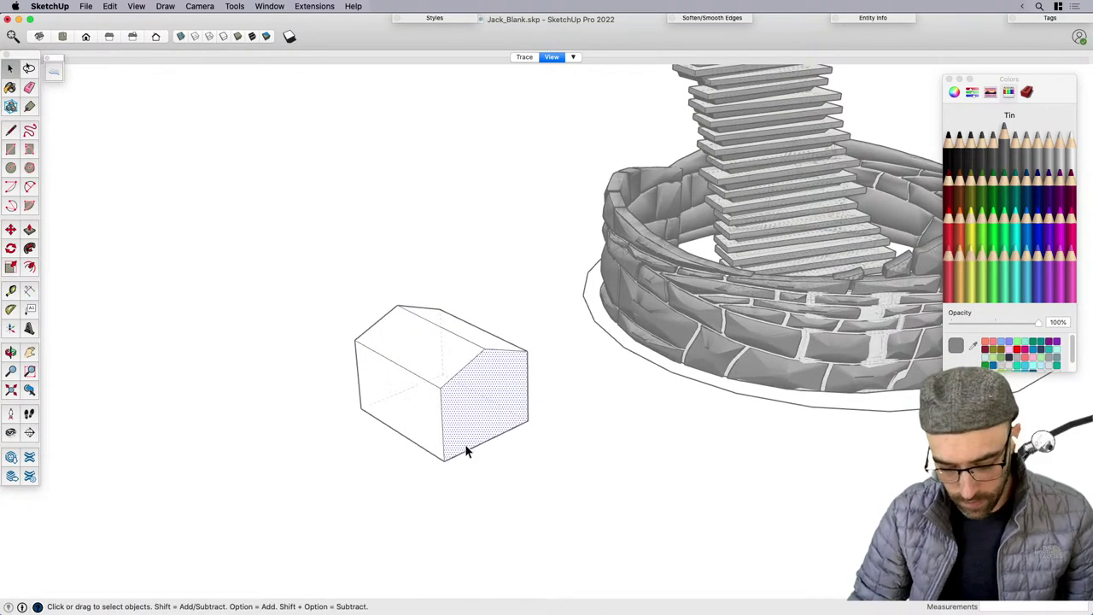
key(l)
click(443, 461)
click(527, 350)
key(space)
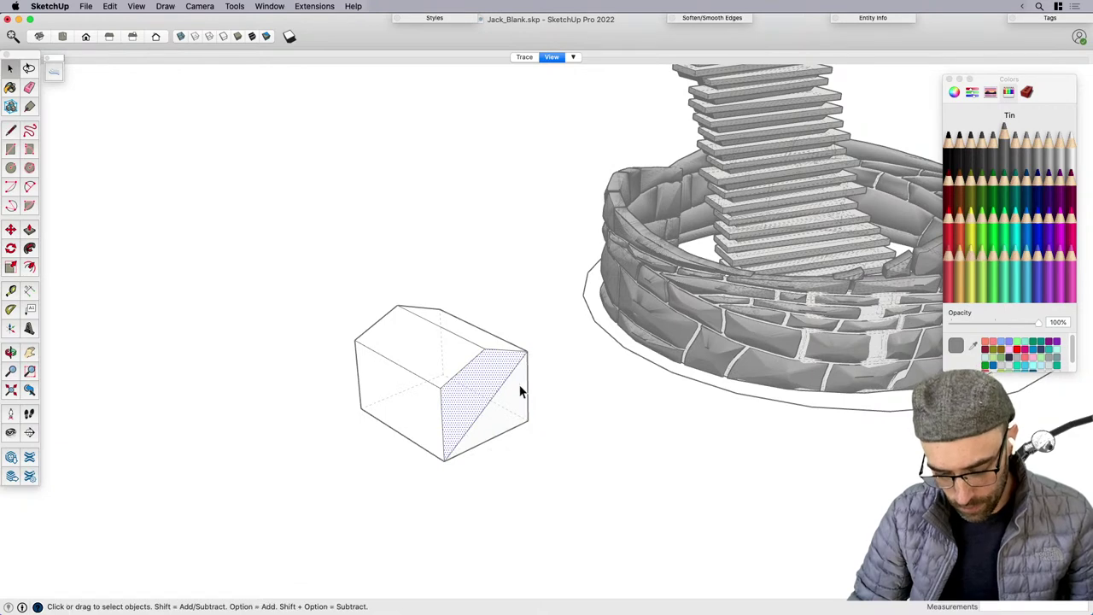
Move the diagonal edge slightly outward to make the block's end face irregular.
click(485, 405)
key(m)
click(443, 461)
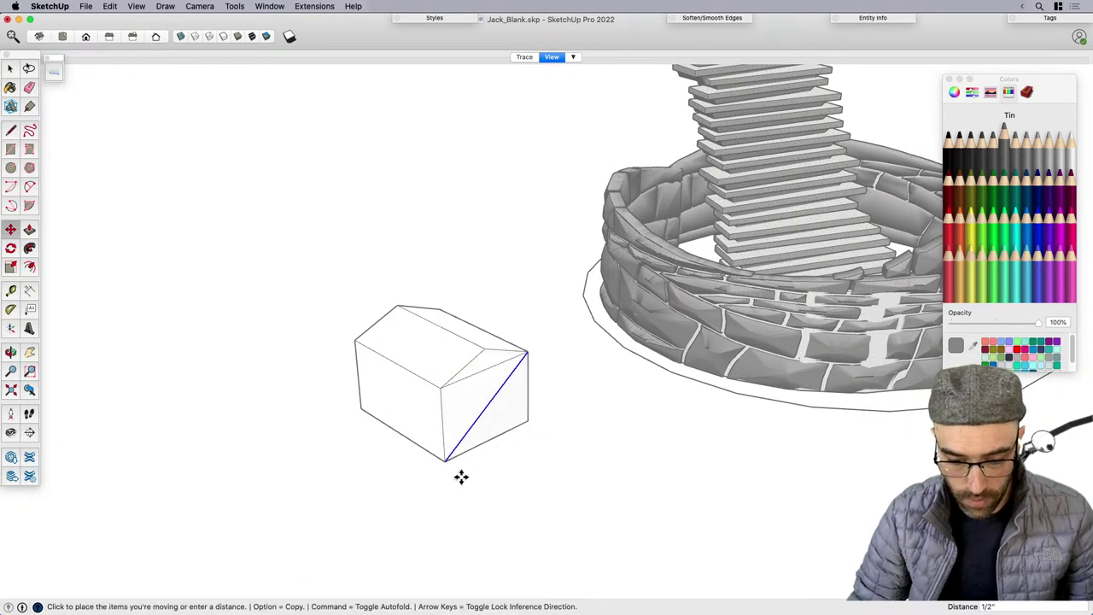
click(459, 476)
key(space)
Select all the geometry of the irregular block and make it a group.
scroll(551, 417, down, 4)
click(551, 417)
middle_drag(456, 435, 385, 293)
key(space)
drag(385, 293, 548, 455)
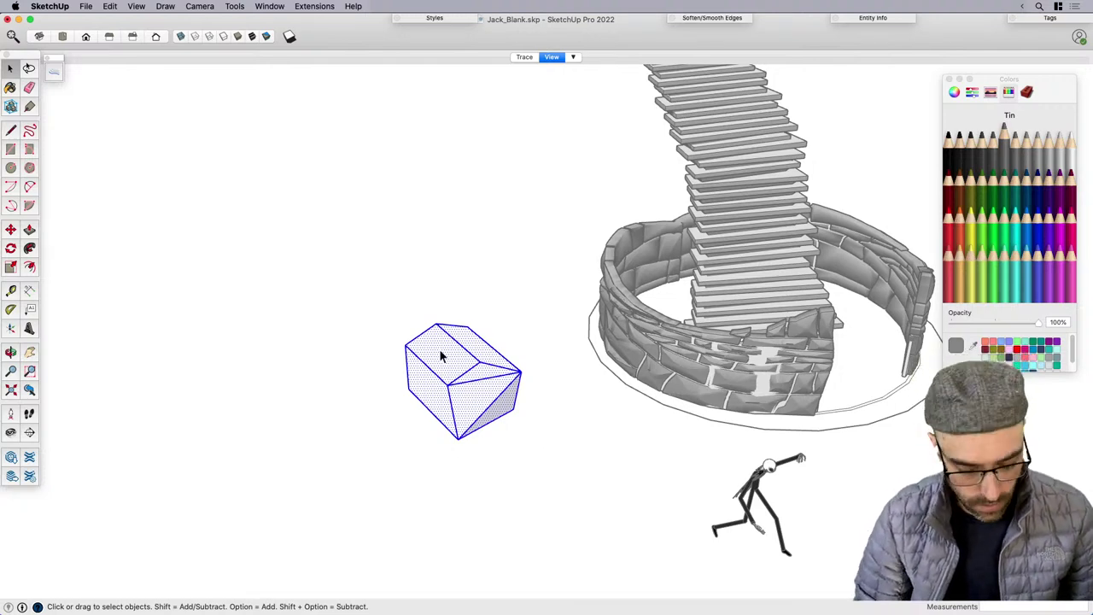
key(g)
Show the Artisan tool palette.
click(137, 7)
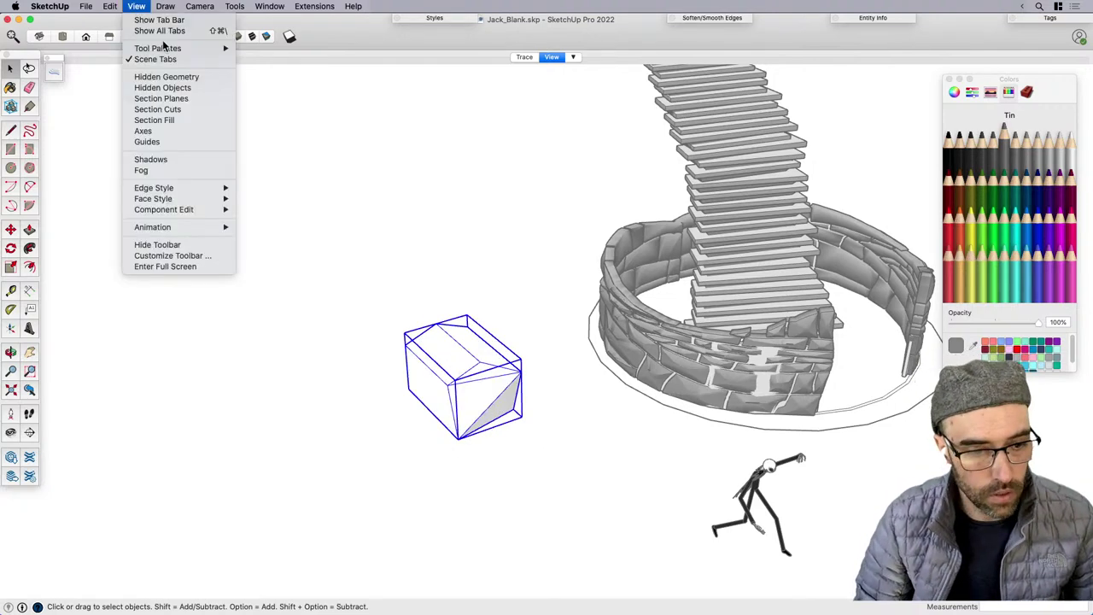
mouse_move(170, 51)
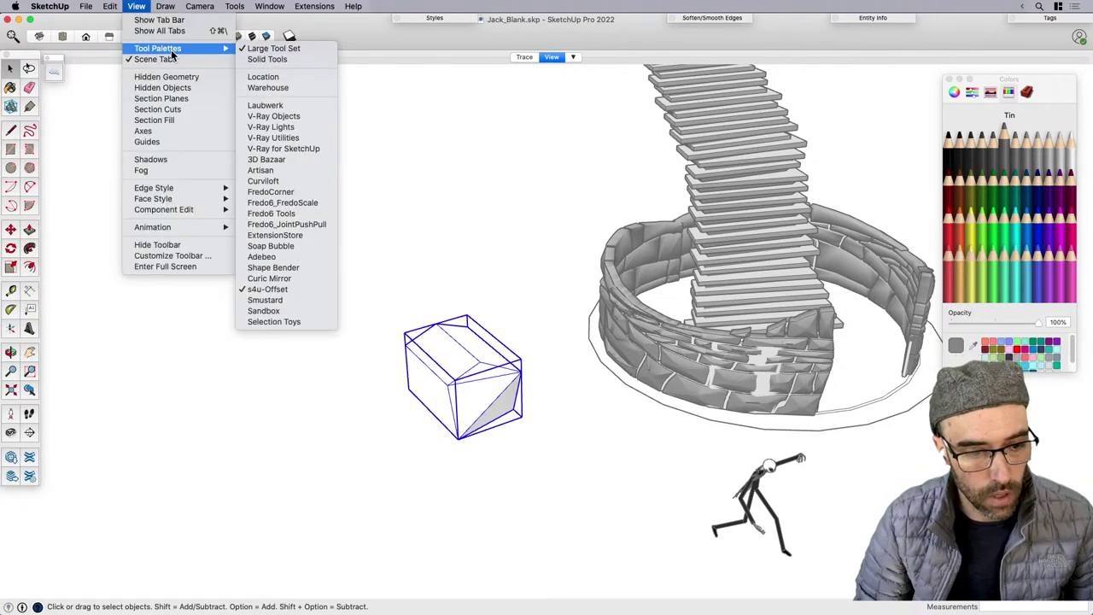
click(275, 171)
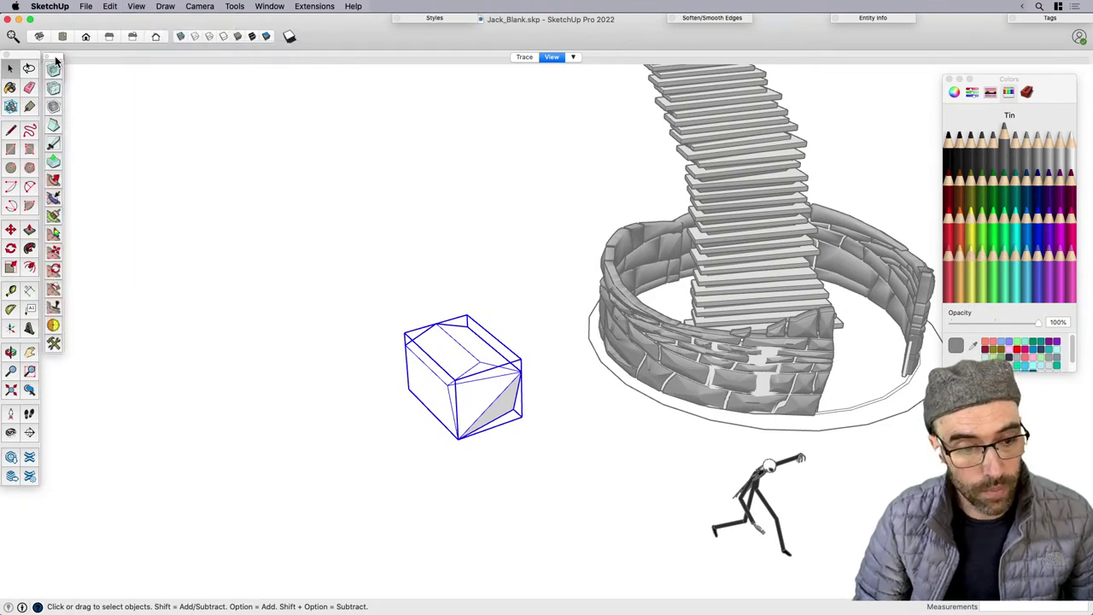
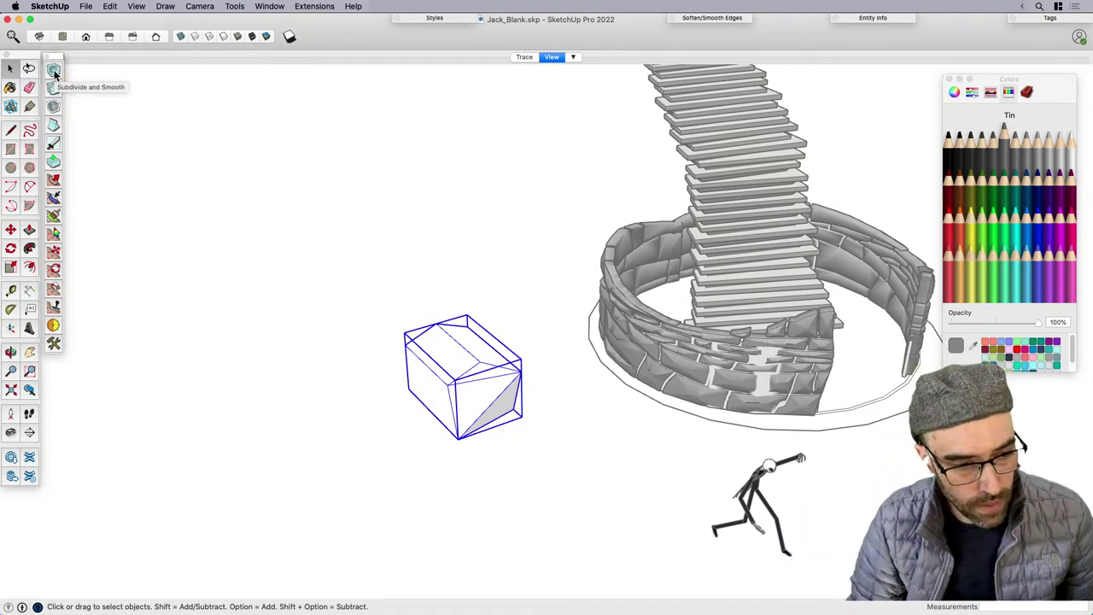
Undo the block's grouping and the outward shift of its diagonal end edge.
middle_drag(463, 383, 390, 325)
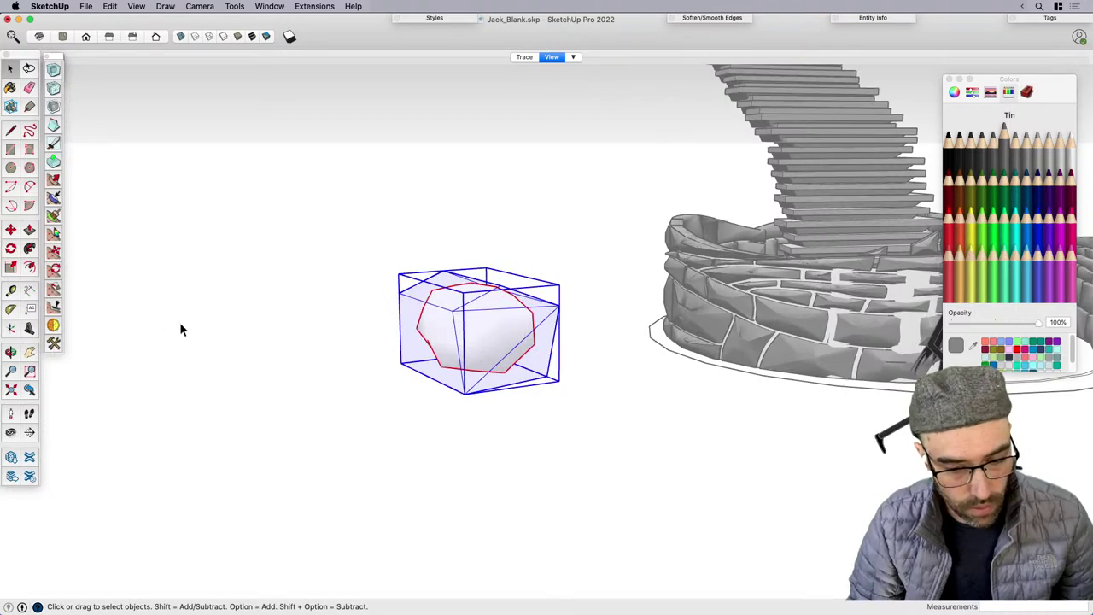
middle_drag(483, 337, 510, 347)
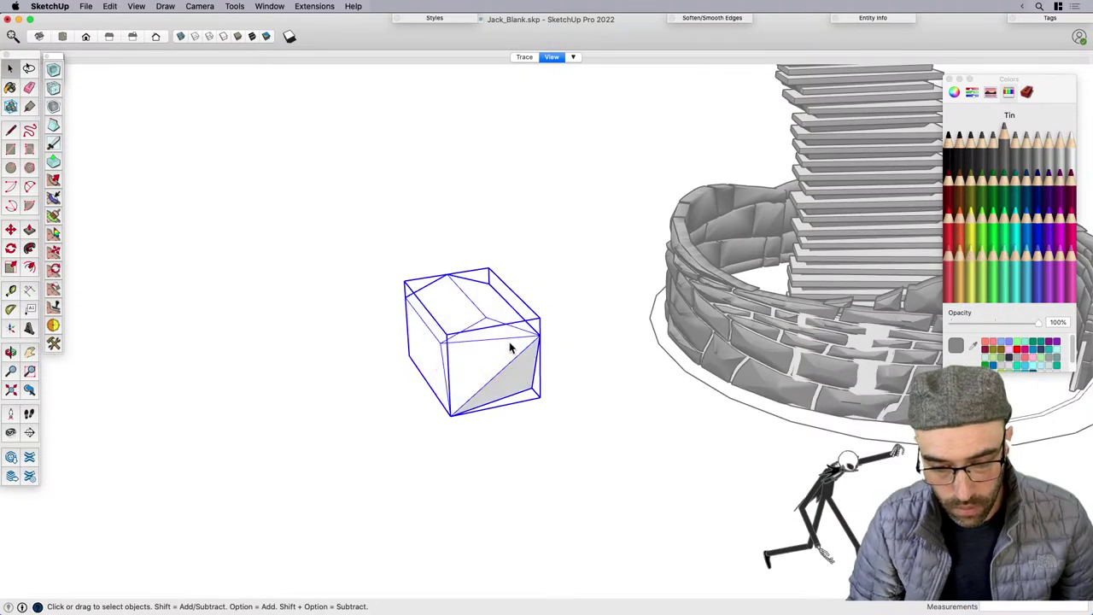
key(super+shift+a)
key(super+z)
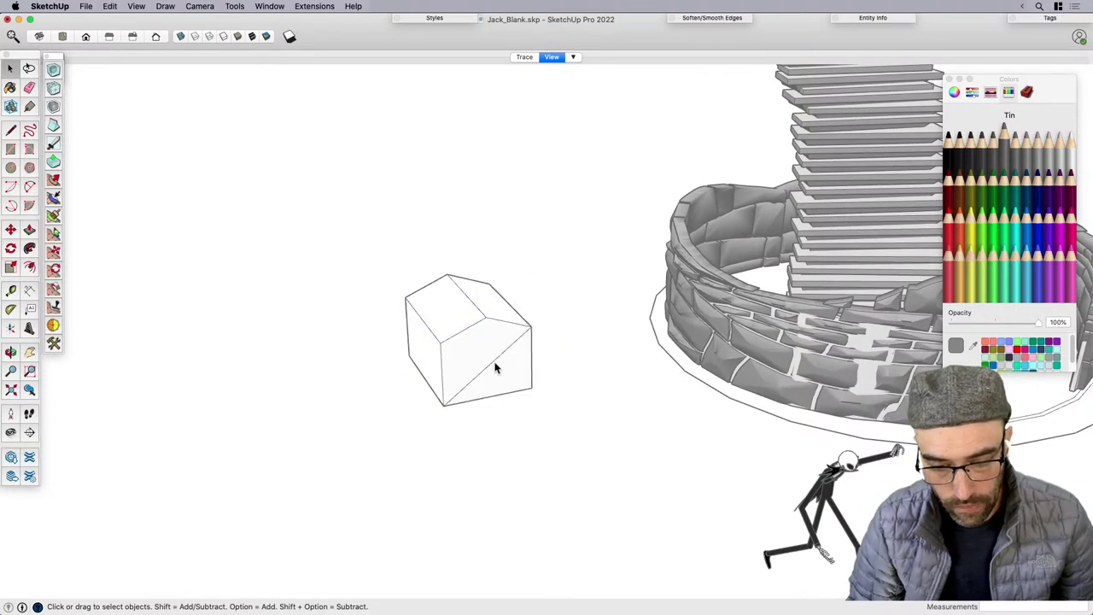
Move the diagonal edge on the block's front end face outward to make the end more irregular.
click(495, 363)
key(m)
click(439, 420)
click(444, 434)
key(space)
Select all the block's geometry and apply Subdivide and Smooth with 1 iteration.
click(471, 360)
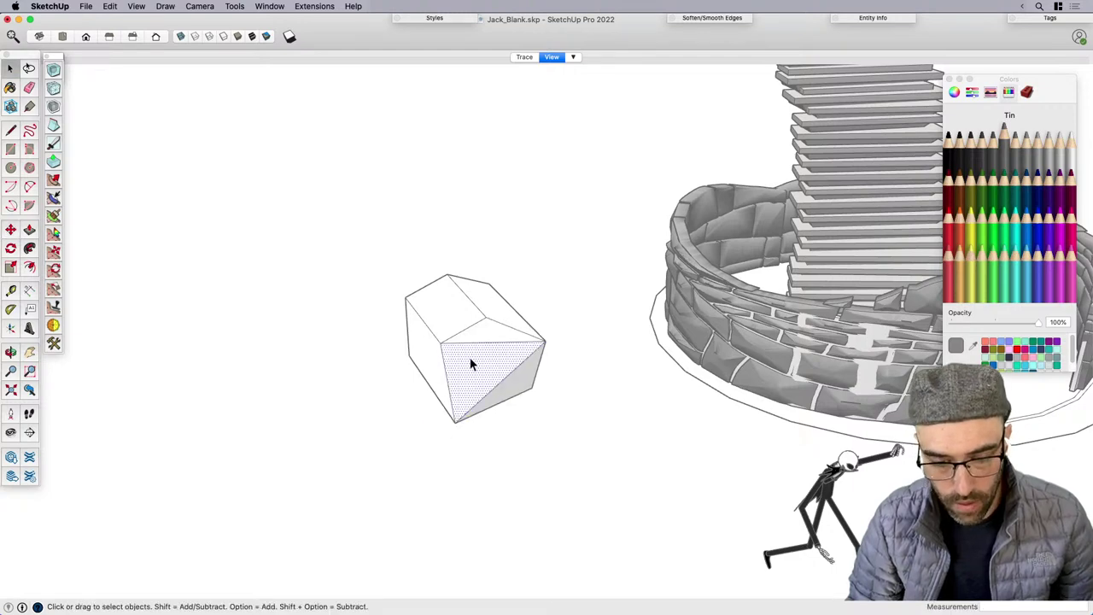
triple_click(470, 365)
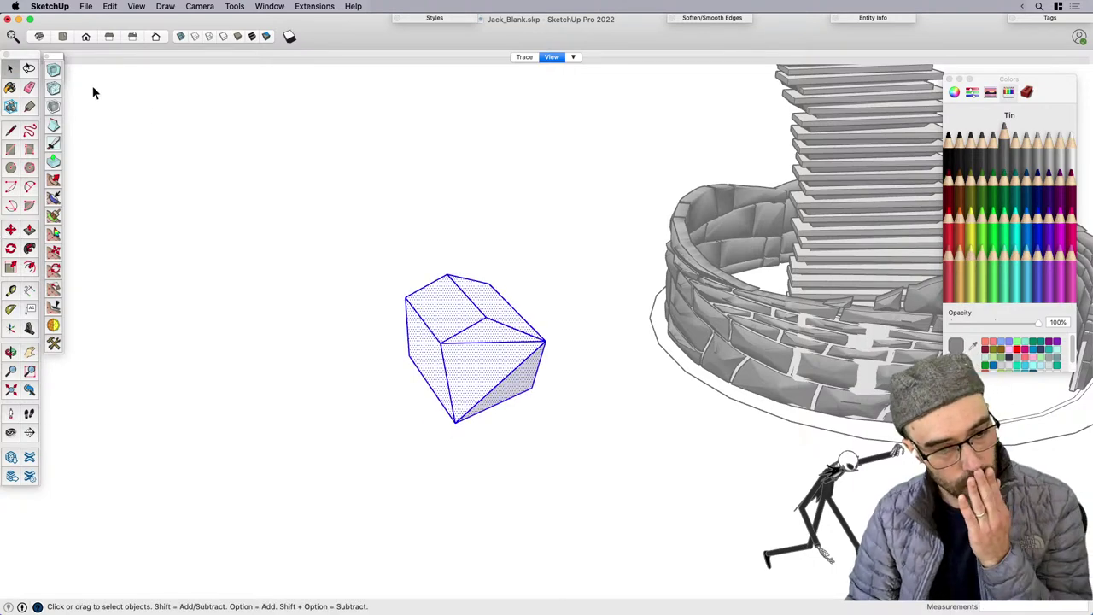
click(54, 72)
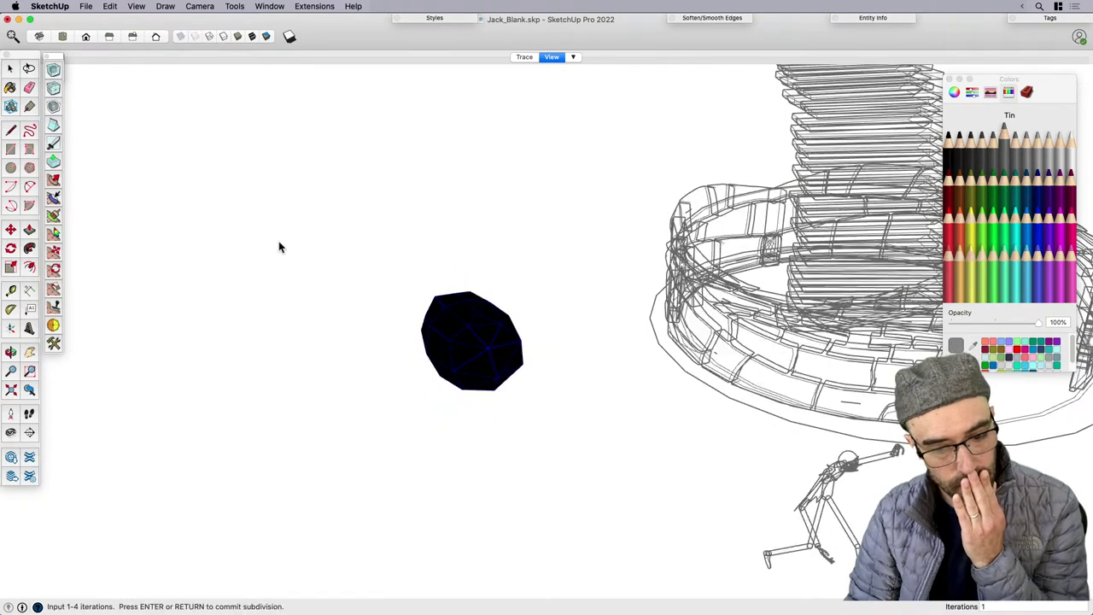
key(Return)
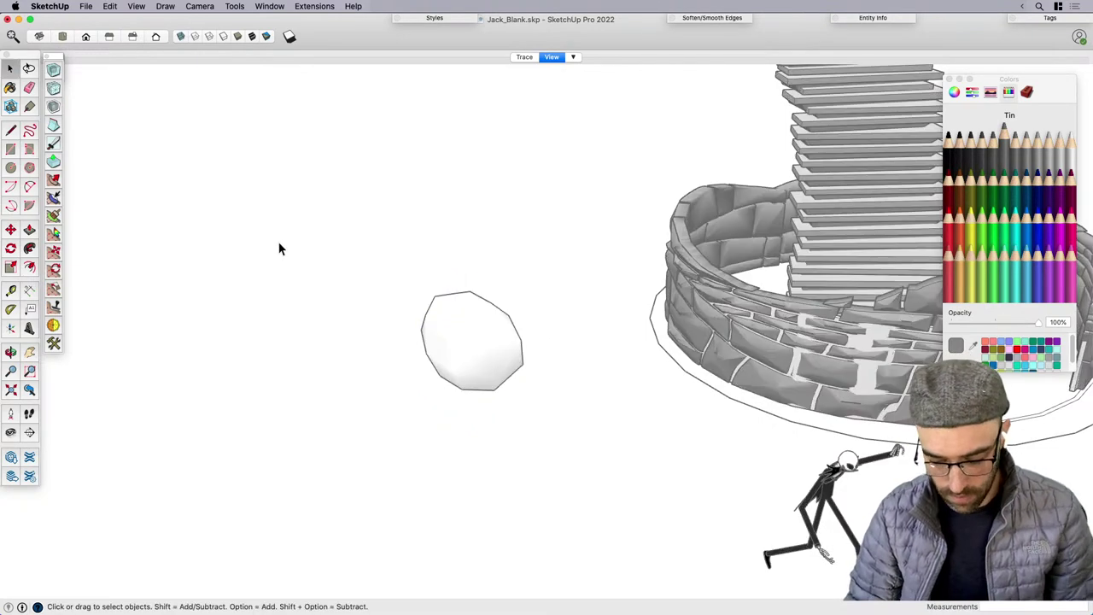
Select all the smoothed rock's geometry and make it a component that replaces the selection.
mouse_move(279, 247)
middle_down()
mouse_move(399, 333)
mouse_move(547, 370)
mouse_move(505, 350)
mouse_move(618, 337)
mouse_move(507, 378)
mouse_move(502, 351)
middle_up()
triple_click(502, 350)
key(g)
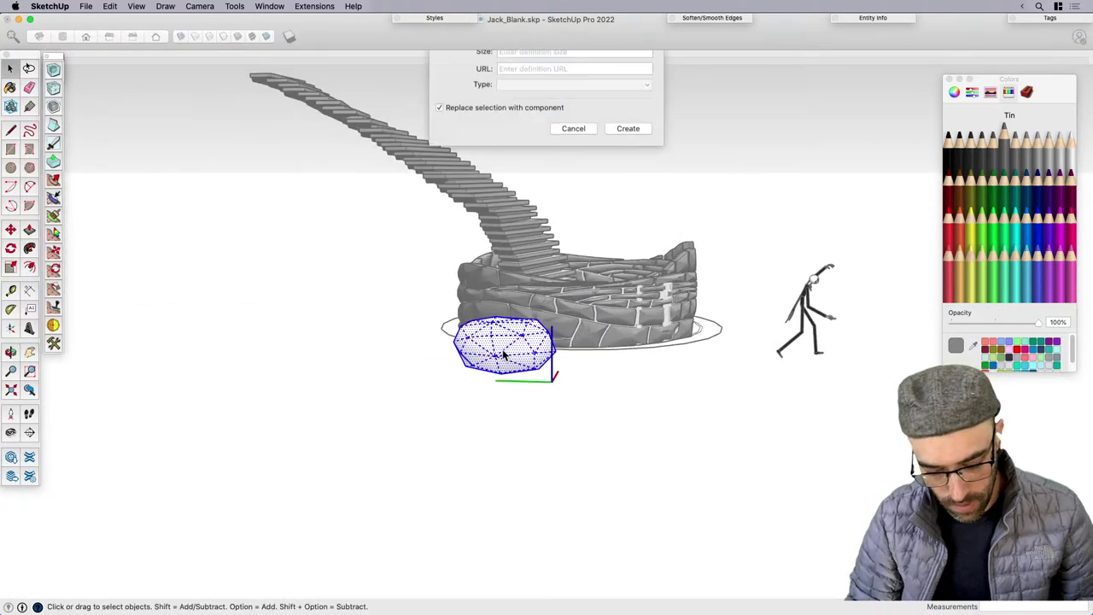
key(Return)
Move the rock component about 28' 10" to the ruined wall, beside the underside of the staircase.
key(m)
click(544, 320)
middle_drag(548, 321, 515, 268)
scroll(479, 260, up, 4)
scroll(439, 247, up, 2)
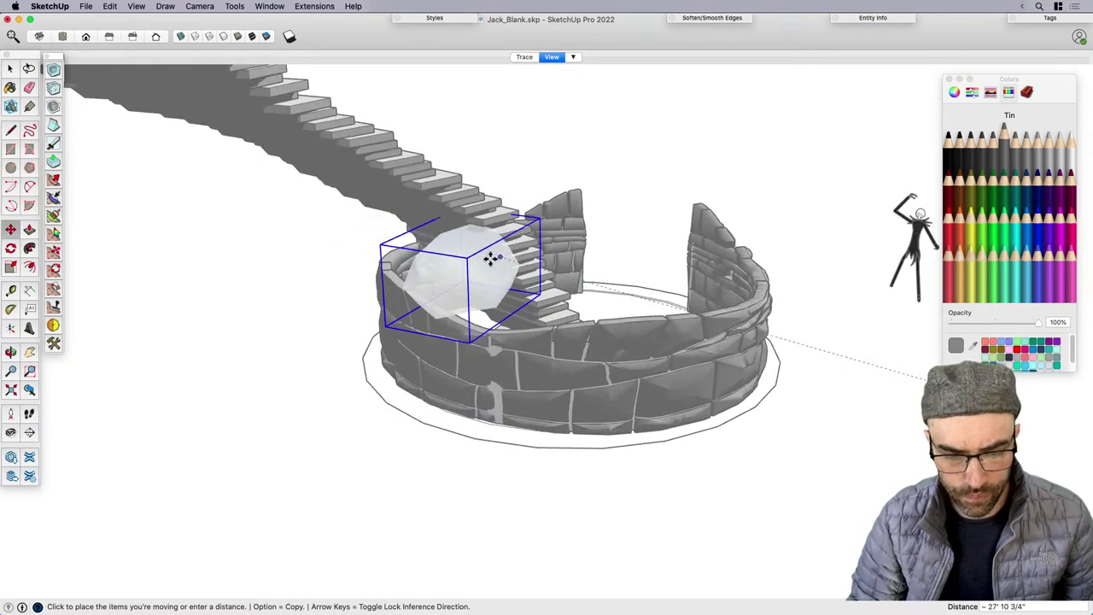
click(483, 251)
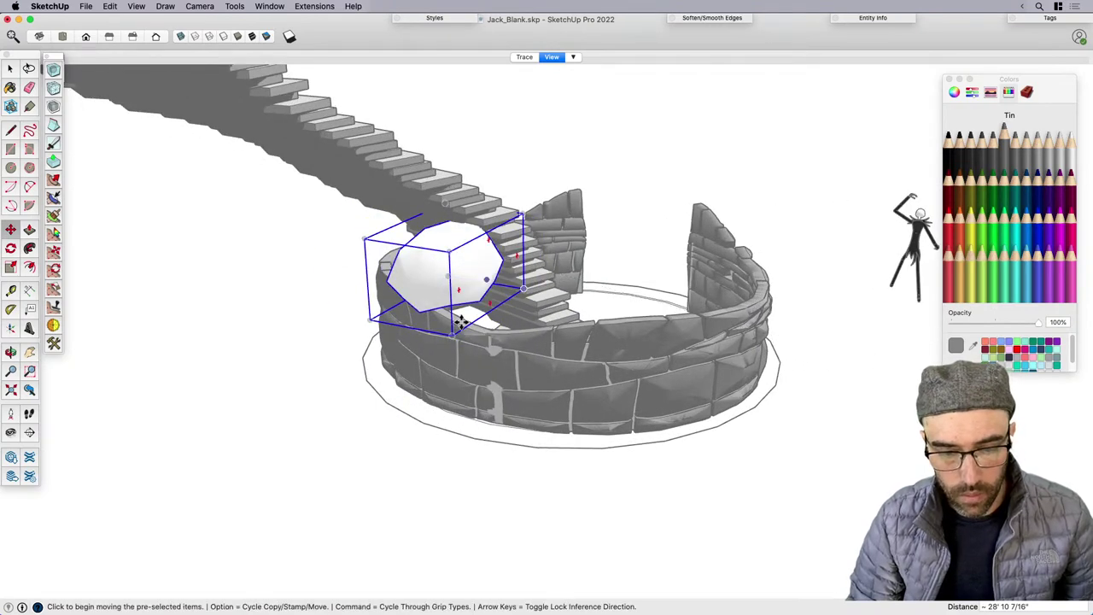
key(space)
scroll(380, 365, down, 3)
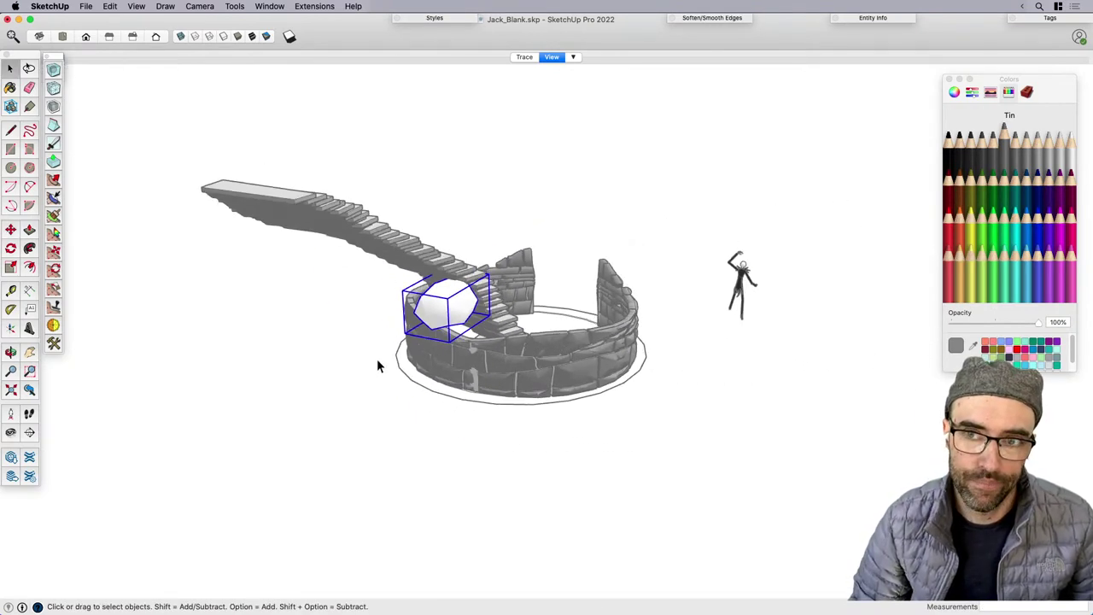
Rotate the rock horizontally so it lies across the underside of the staircase.
scroll(439, 299, up, 3)
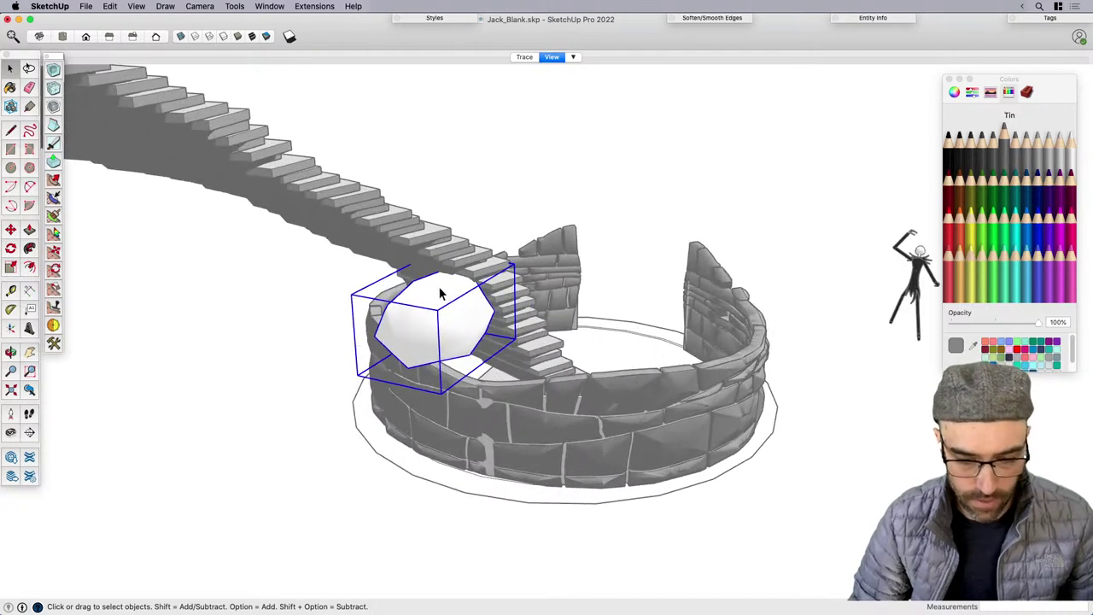
key(q)
click(466, 309)
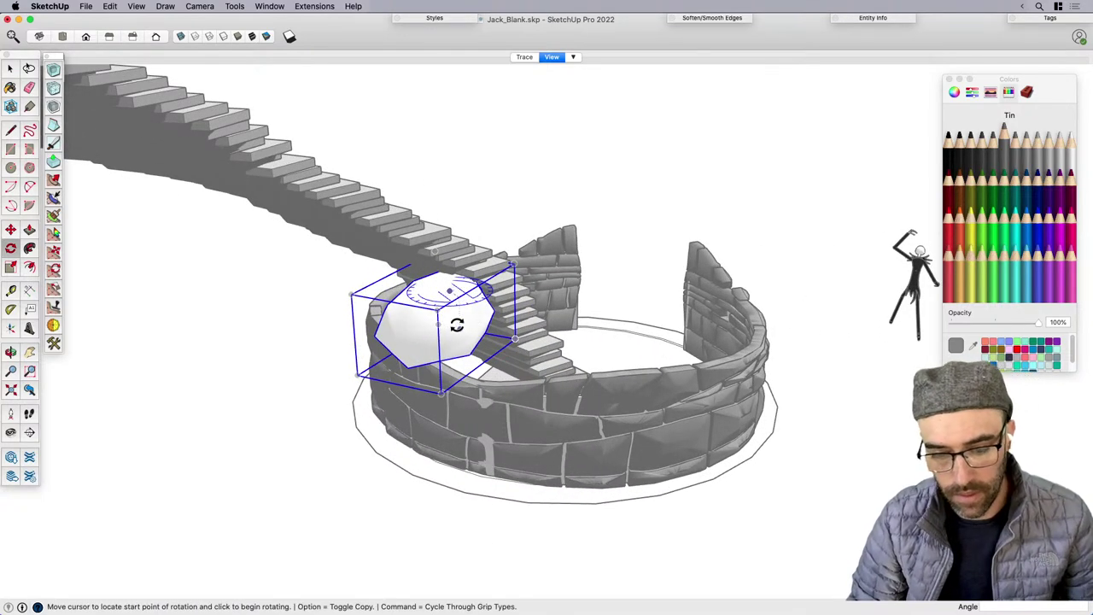
click(456, 322)
click(307, 315)
Move the rock beneath the lower flight of the staircase, just inside the wall.
middle_drag(415, 378, 487, 391)
key(m)
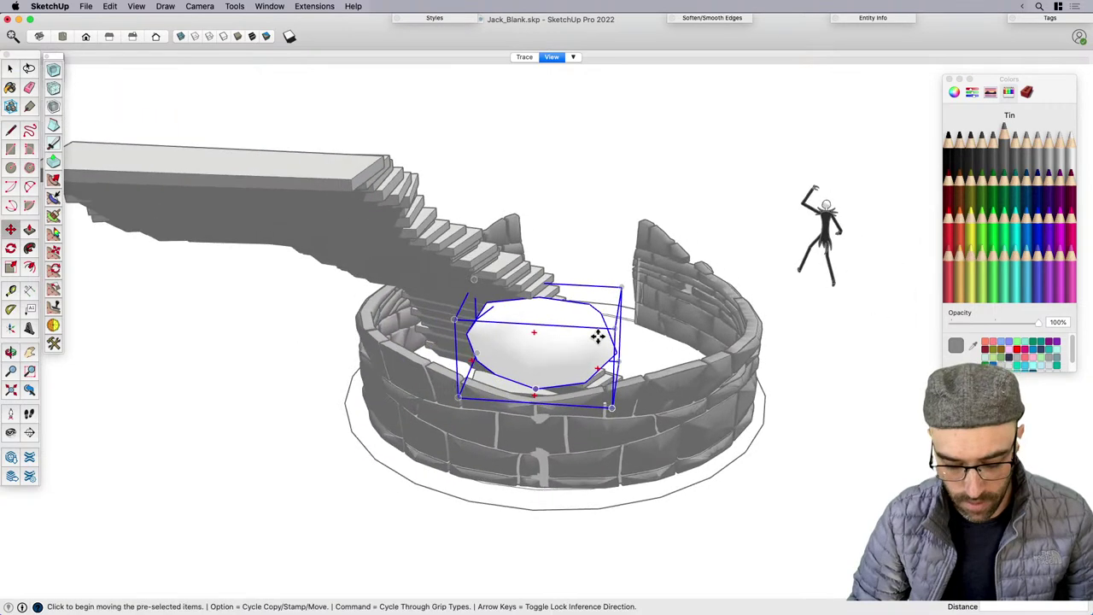
click(564, 304)
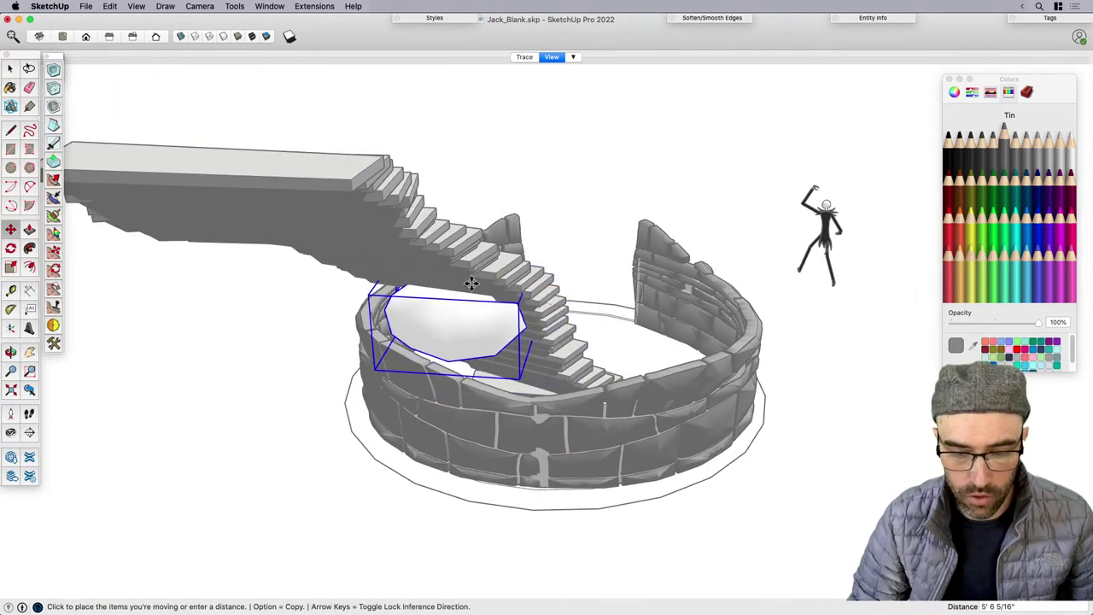
click(472, 281)
key(space)
Place a copy of the rock about 3' away, toward the side of the staircase.
middle_drag(432, 381, 567, 294)
key(m)
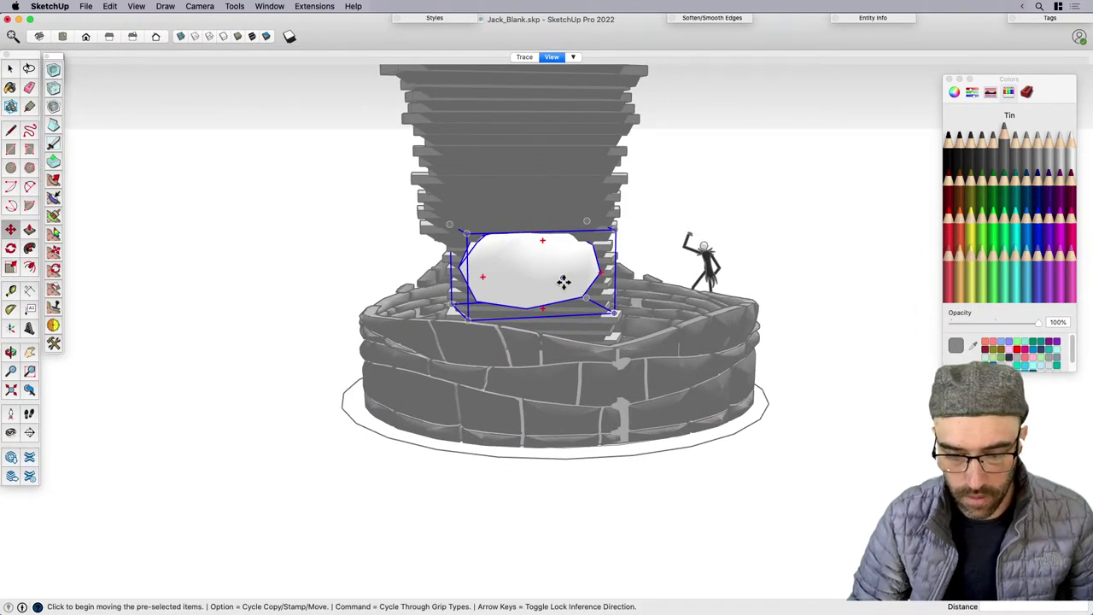
click(563, 282)
key(alt)
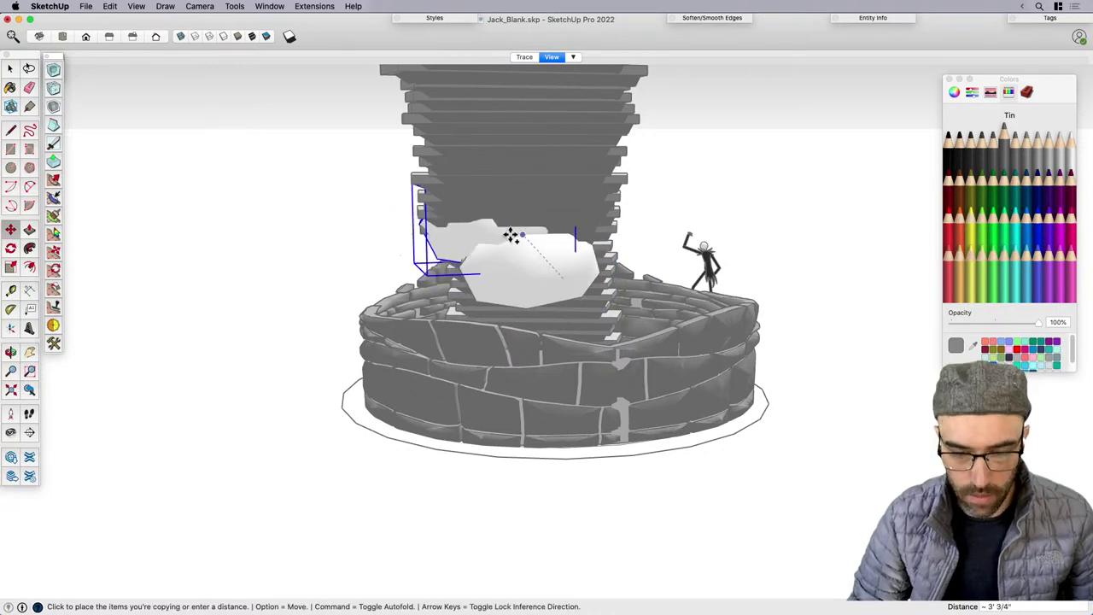
click(510, 235)
key(space)
Flip the copied rock along the component's red axis and along its green axis.
right_click(470, 232)
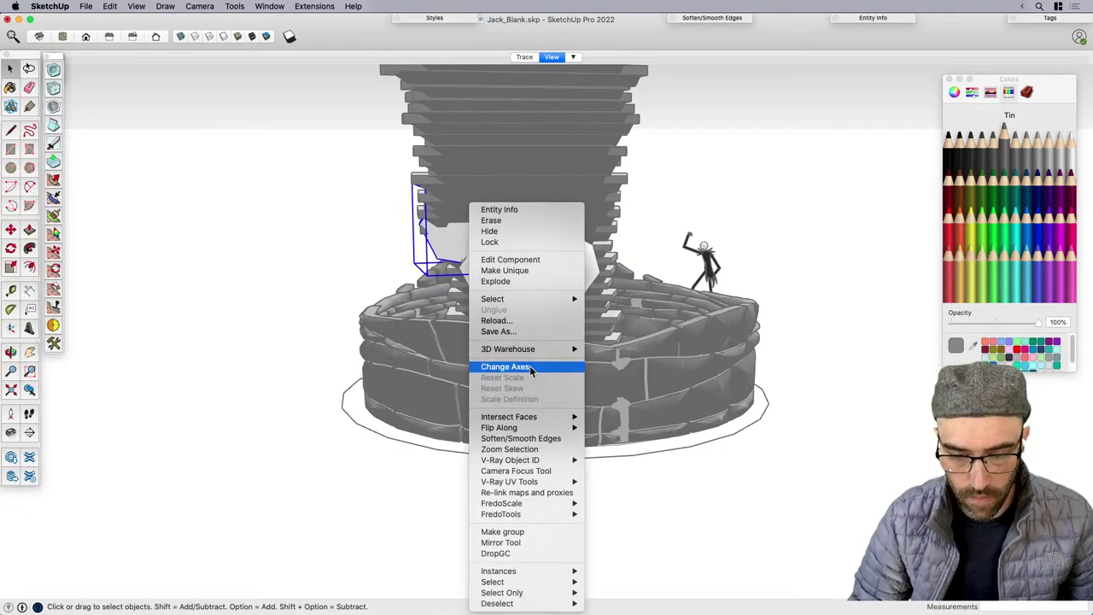
mouse_move(528, 429)
click(613, 428)
middle_drag(478, 257, 532, 269)
right_click(532, 268)
mouse_move(598, 428)
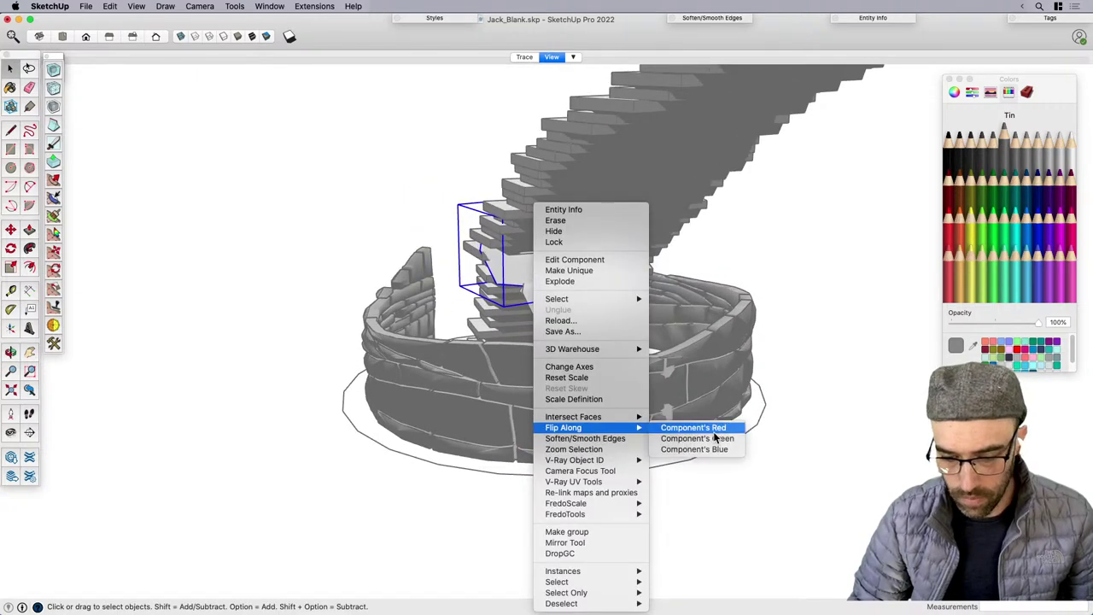
click(709, 439)
Rotate the copied rock by about 90 degrees around a point on its face.
scroll(537, 214, up, 1)
key(q)
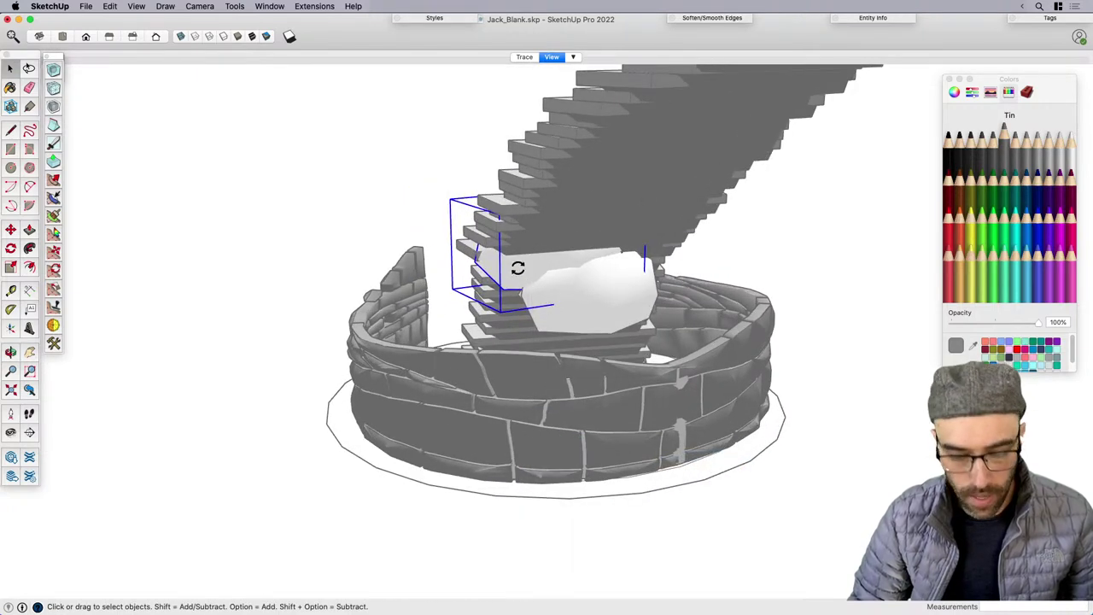
click(520, 271)
click(546, 271)
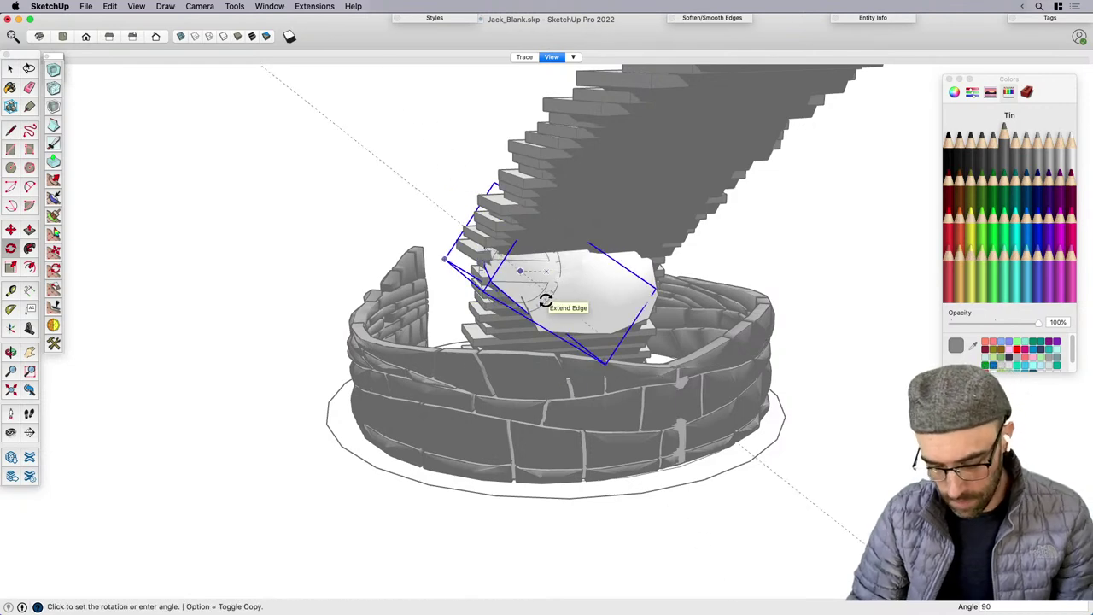
click(543, 299)
Scale the copied rock down uniformly to about 0.65.
key(s)
click(574, 401)
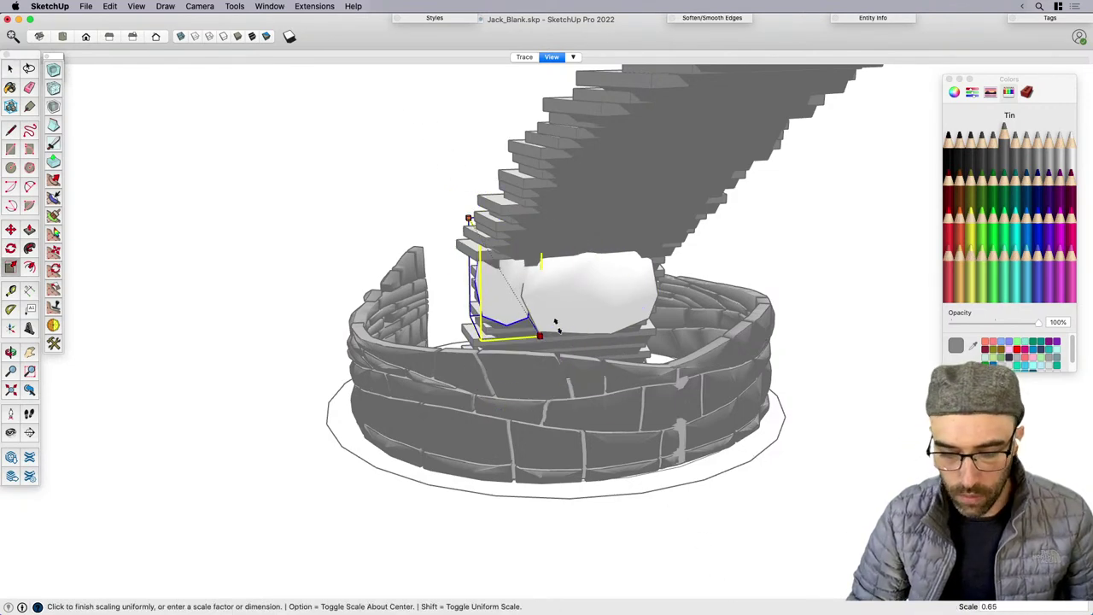
click(555, 323)
Tilt the smaller rock around the red axis to follow the slope of the stairs.
middle_drag(556, 323, 724, 293)
key(m)
key(q)
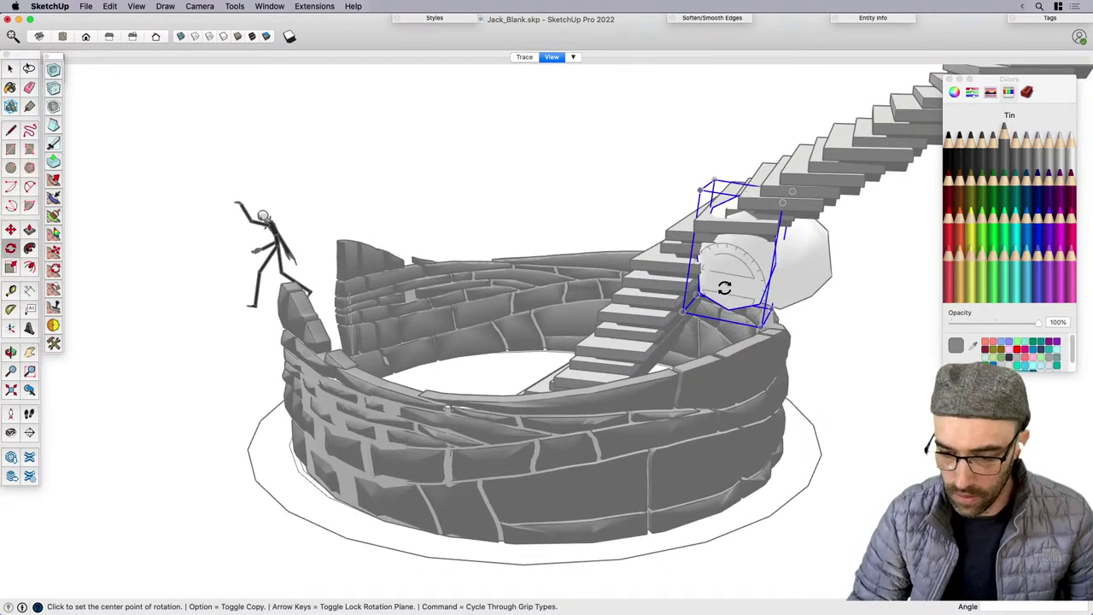
key(Left)
key(Right)
click(727, 297)
click(729, 264)
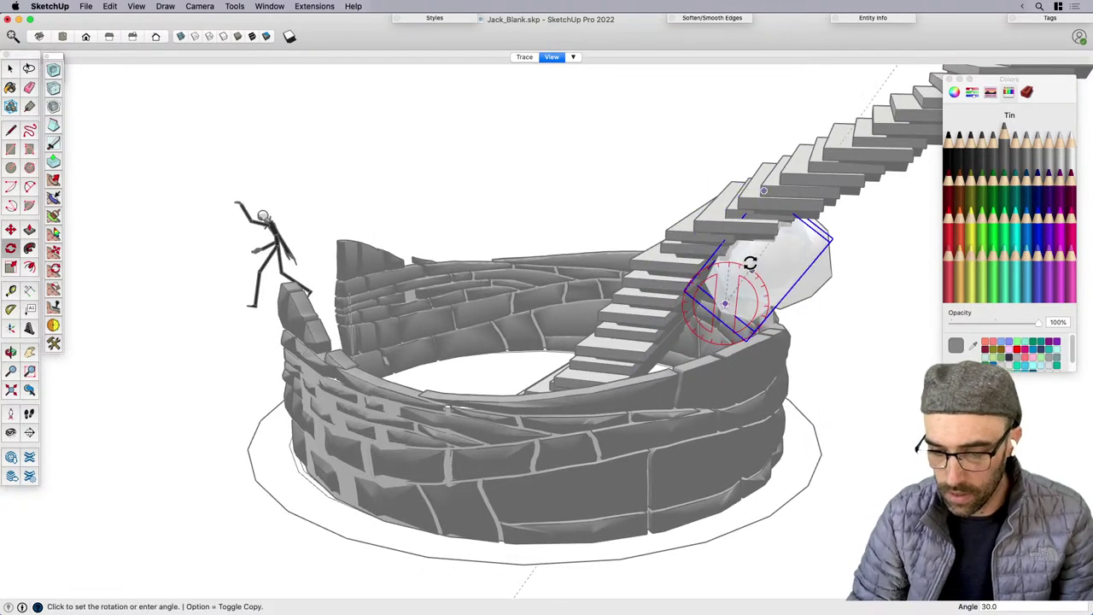
click(759, 269)
key(space)
Move the smaller rock about 11 7/16" so it sits against the side of the staircase.
scroll(760, 273, up, 3)
key(m)
click(783, 279)
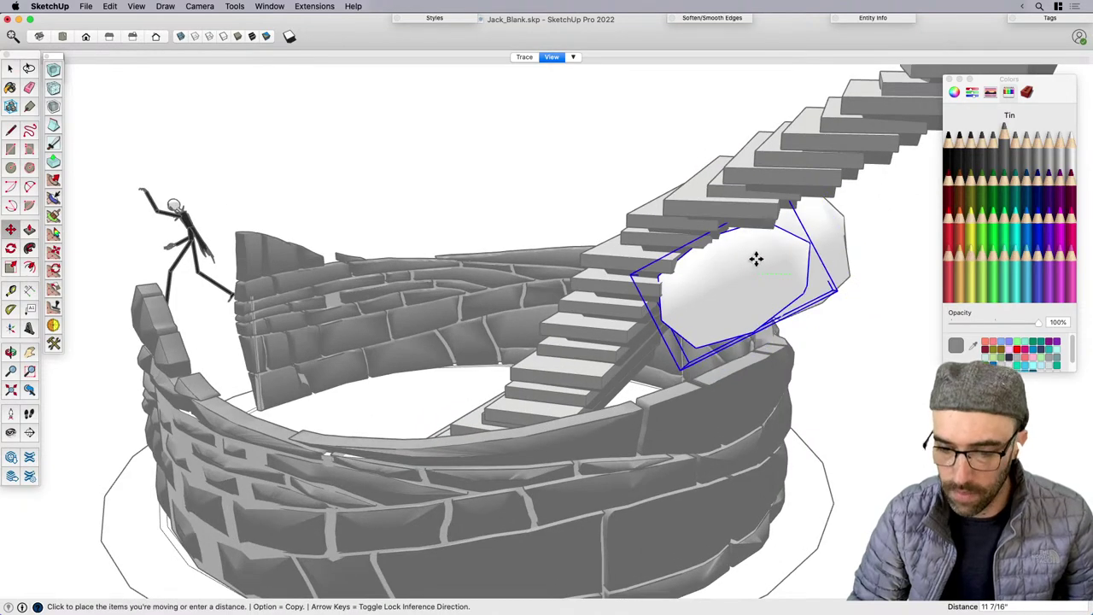
click(756, 258)
scroll(757, 258, down, 5)
middle_drag(757, 258, 555, 214)
scroll(647, 249, up, 3)
key(m)
key(space)
scroll(519, 316, down, 8)
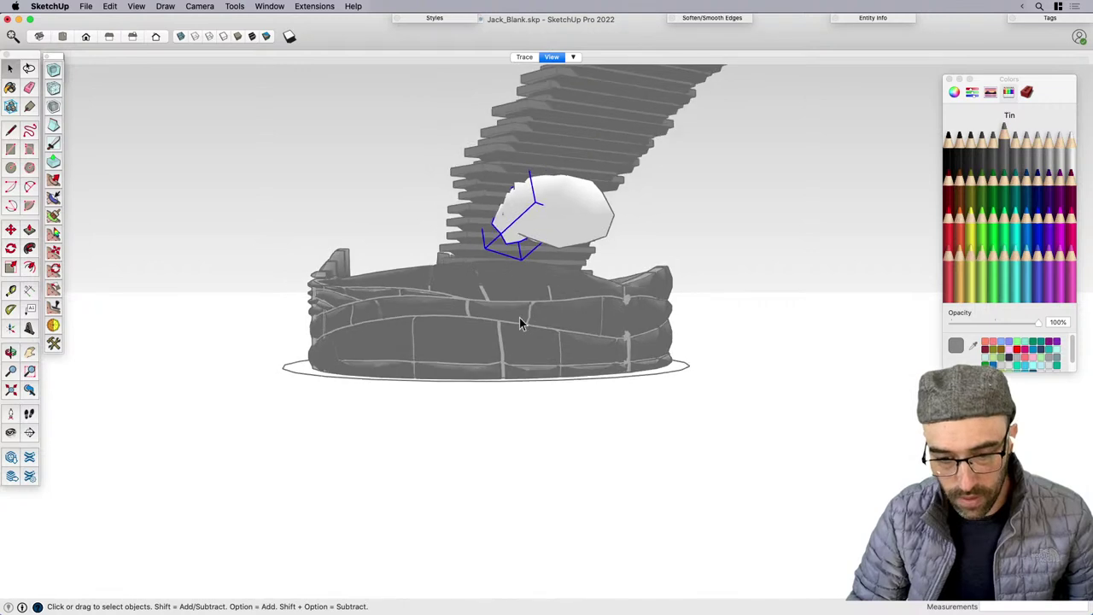
Convert the staircase group into a component.
middle_drag(530, 289, 613, 318)
click(577, 313)
right_click(613, 318)
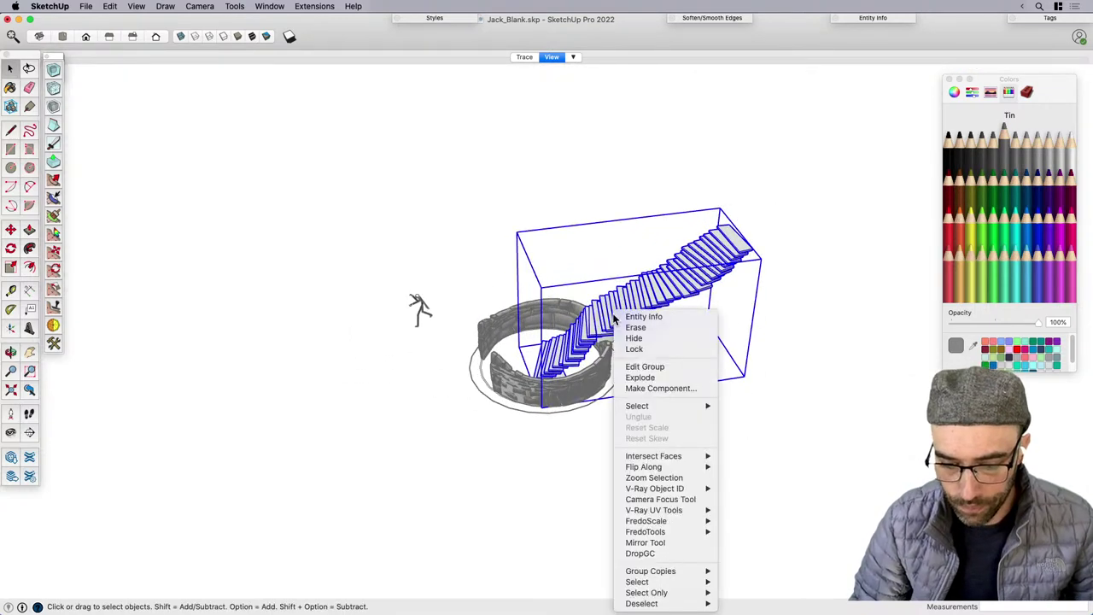
click(661, 388)
key(Return)
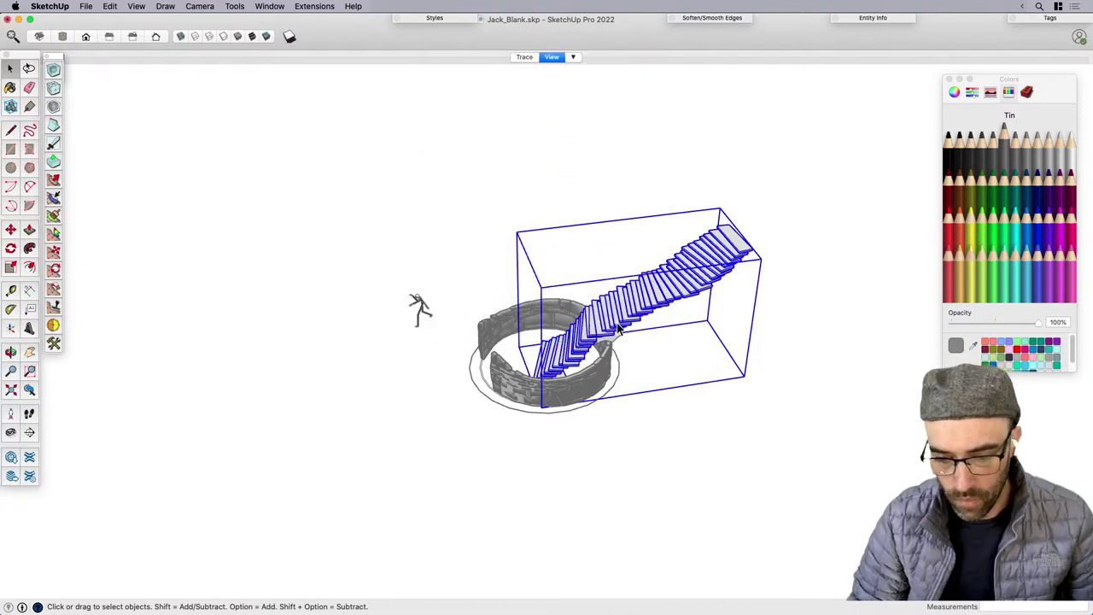
right_click(621, 329)
key(Escape)
Place a copy of the staircase component well clear of the original, beyond its upper end.
scroll(598, 305, down, 3)
key(m)
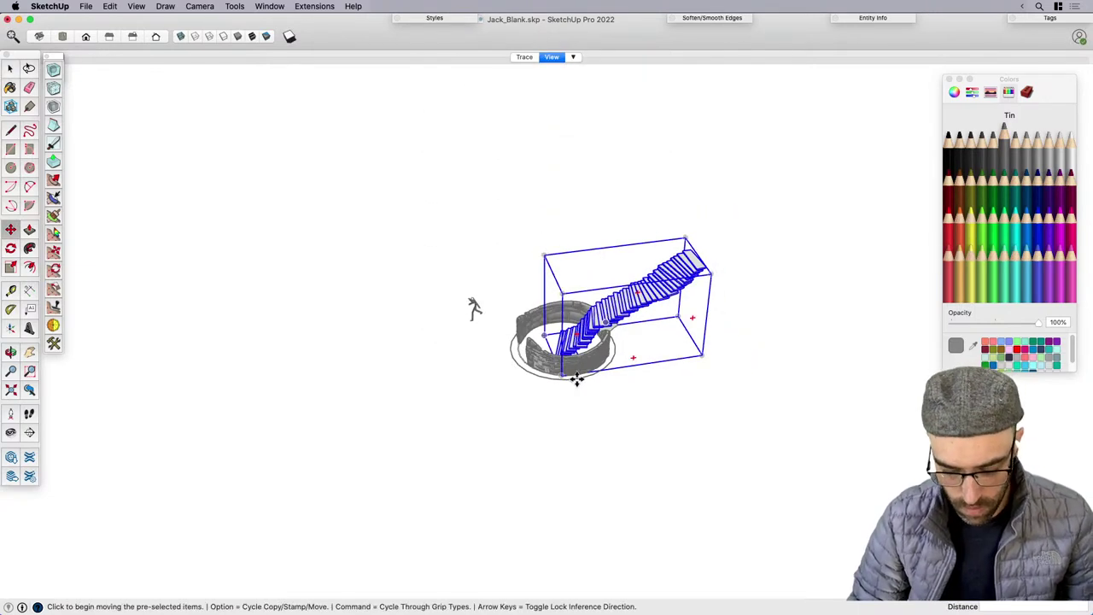
scroll(578, 378, down, 1)
click(566, 393)
key(alt)
click(711, 381)
key(space)
scroll(649, 304, down, 3)
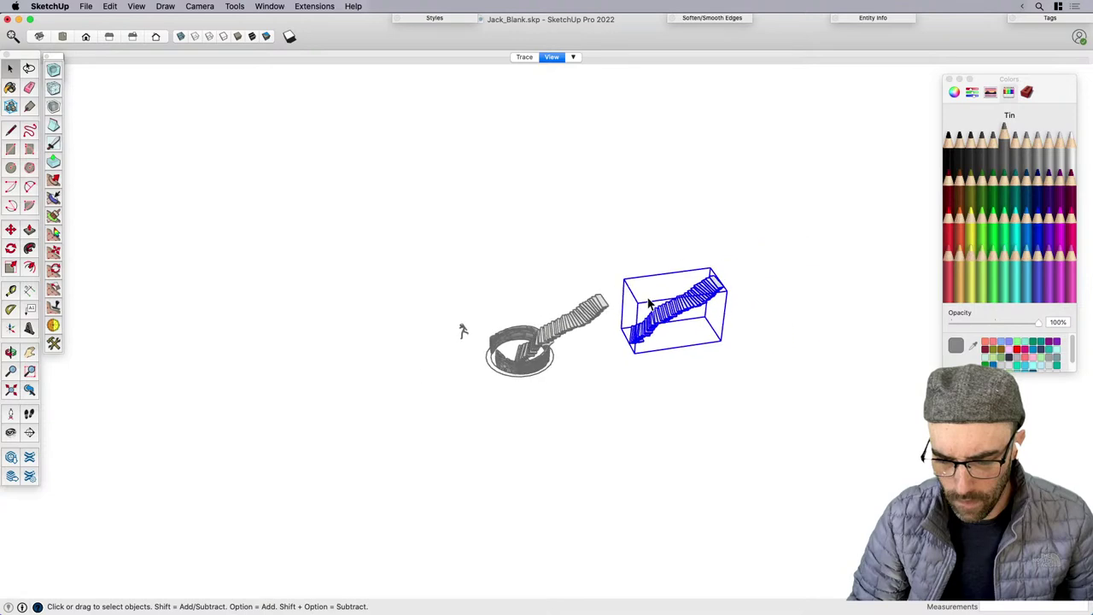
Flip the copied staircase along the component's blue axis.
scroll(662, 317, up, 2)
right_click(674, 327)
mouse_move(734, 439)
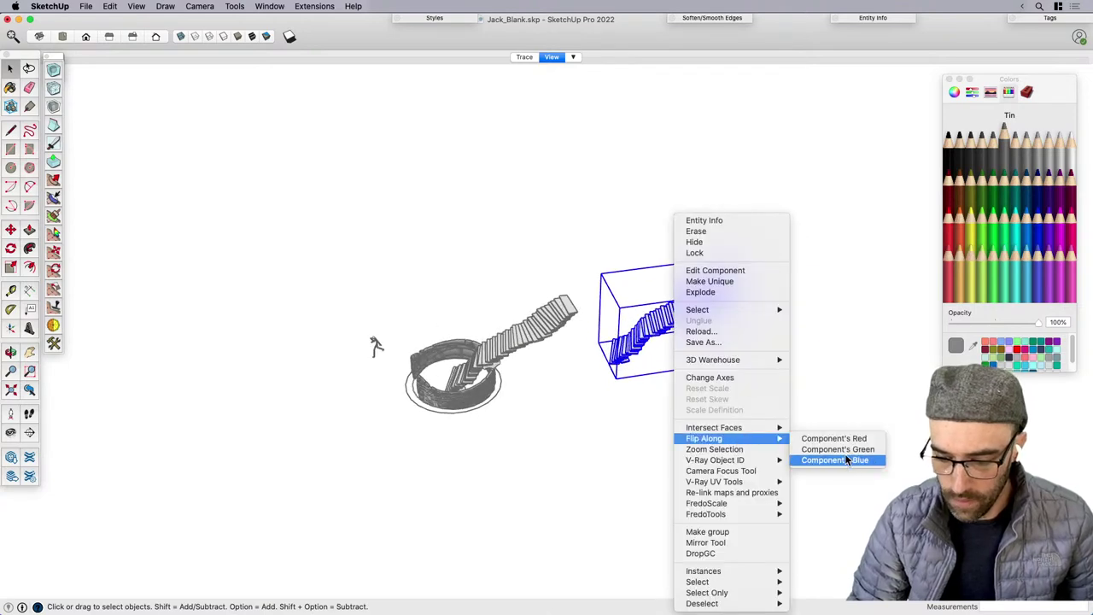
click(843, 457)
middle_drag(589, 372, 568, 366)
scroll(483, 371, up, 3)
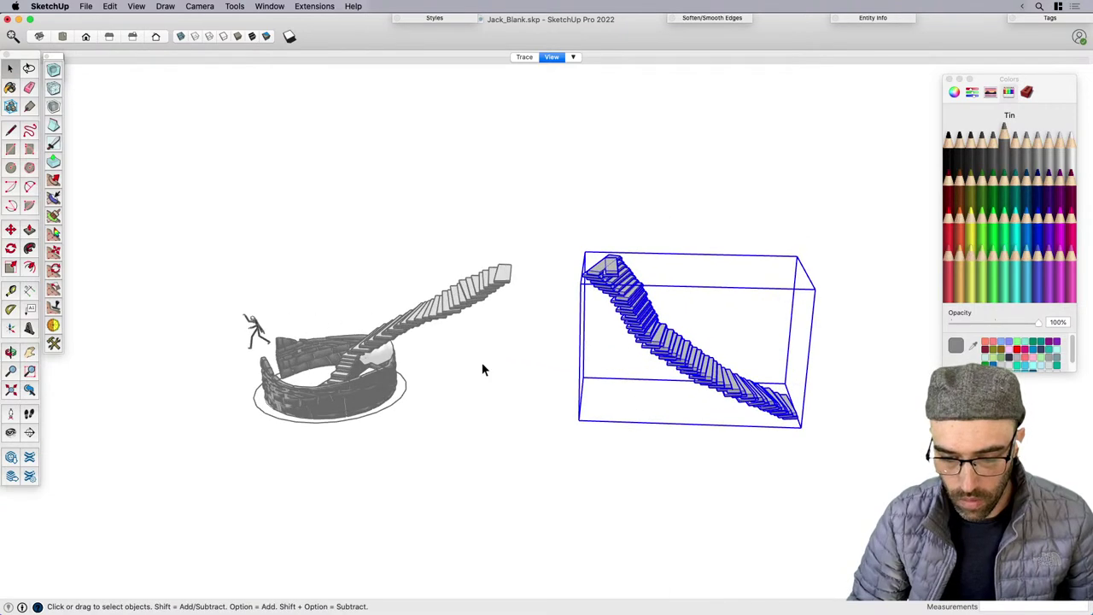
Leave the rock component's editing and copy the rock beneath the original staircase to the clipboard.
double_click(374, 363)
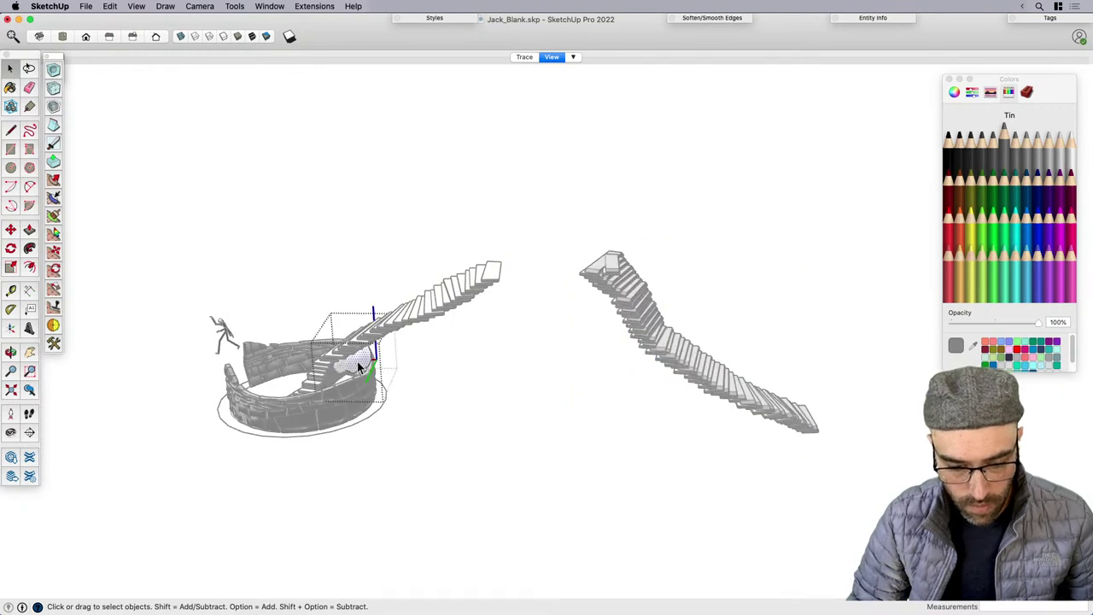
click(404, 378)
click(358, 362)
key(super+c)
scroll(357, 362, down, 4)
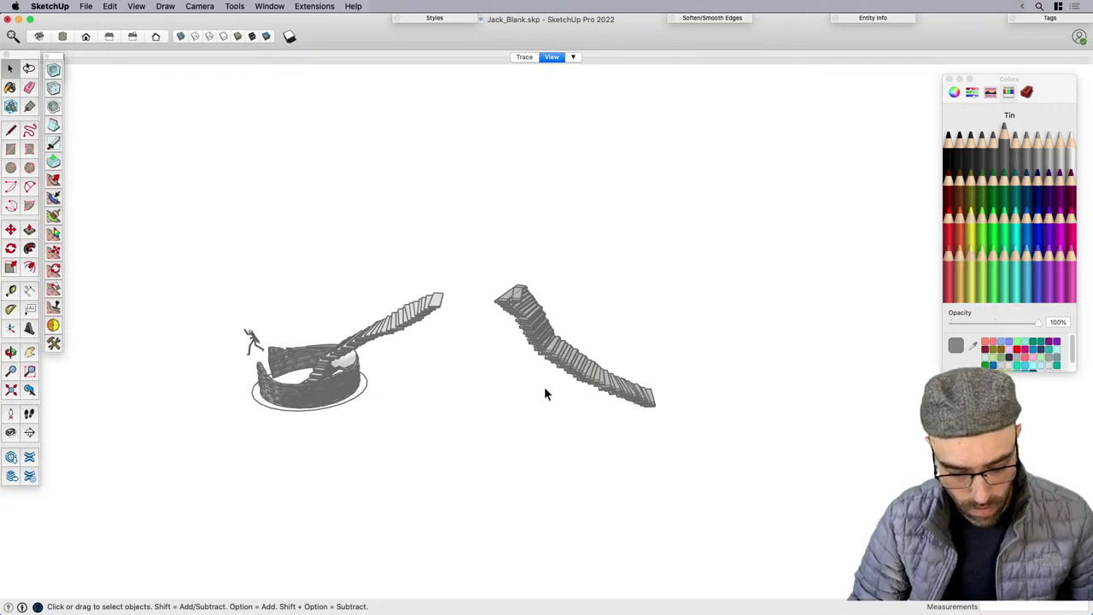
Switch to a top view in parallel projection and trace a closed line outline around the flipped staircase copy.
key(super+2)
click(214, 6)
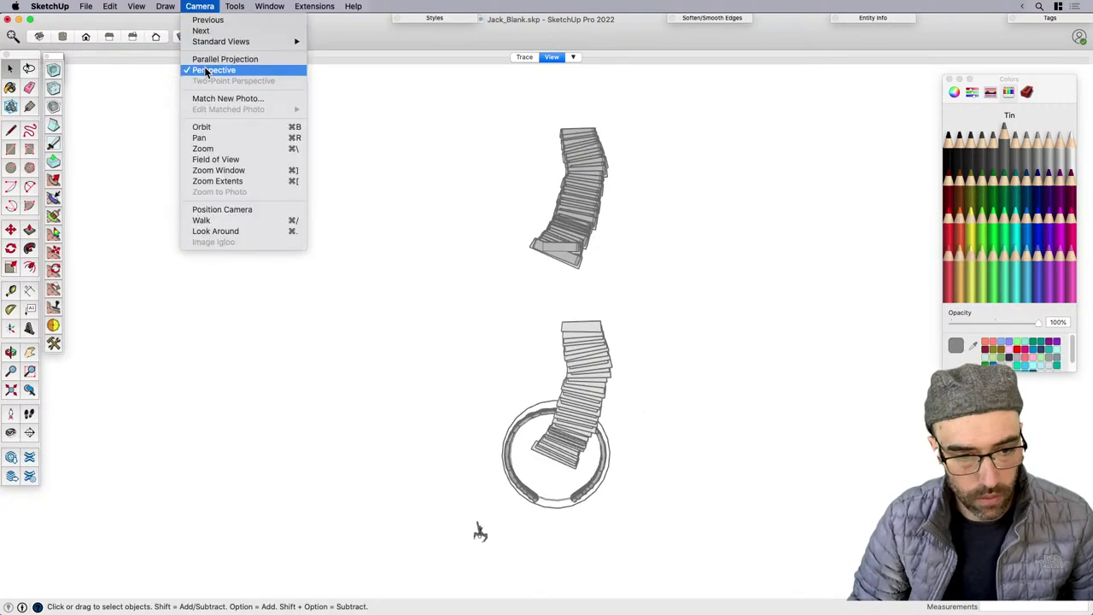
click(218, 58)
scroll(547, 281, up, 6)
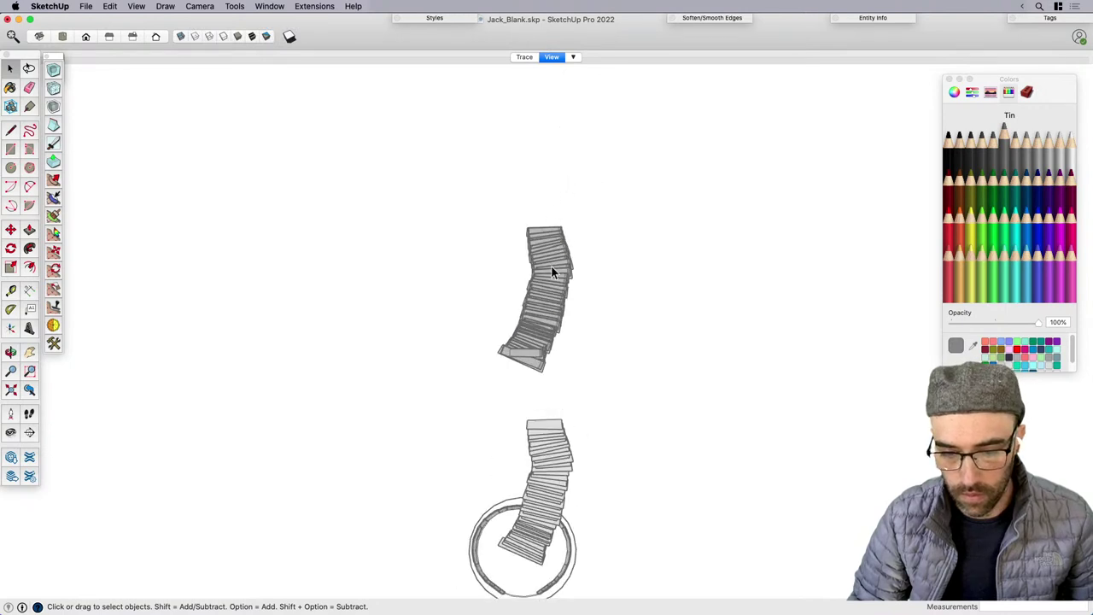
key(l)
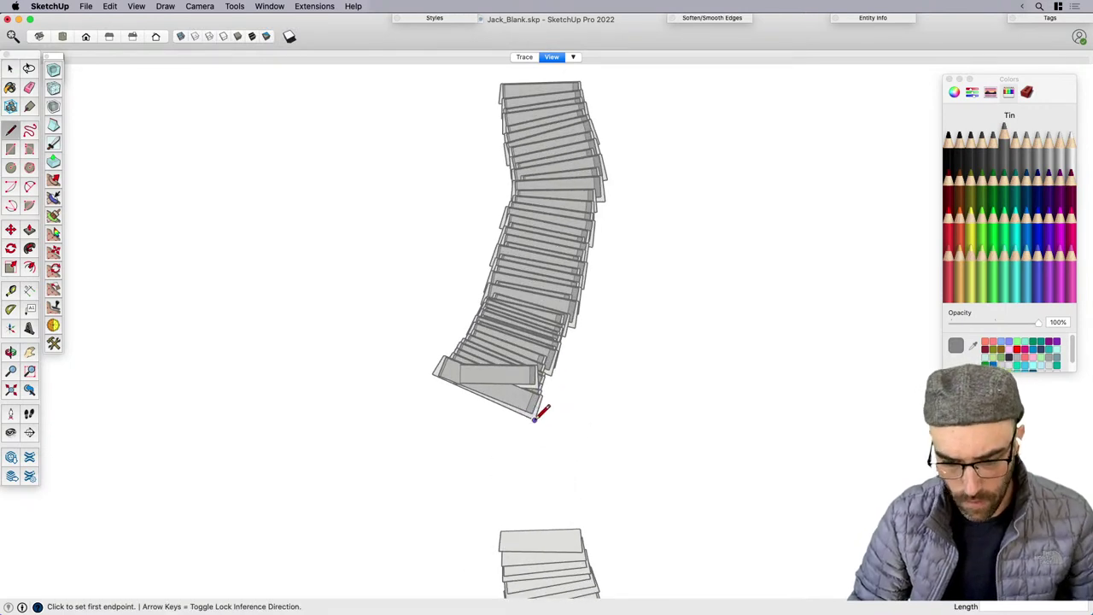
click(527, 413)
scroll(568, 316, down, 2)
scroll(581, 295, up, 2)
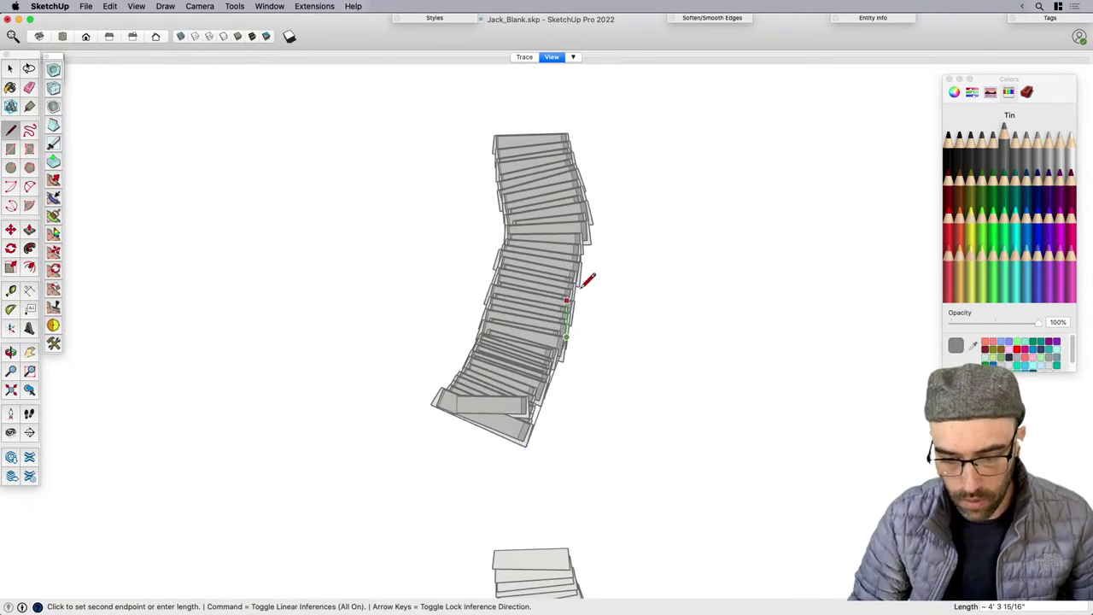
scroll(587, 256, up, 1)
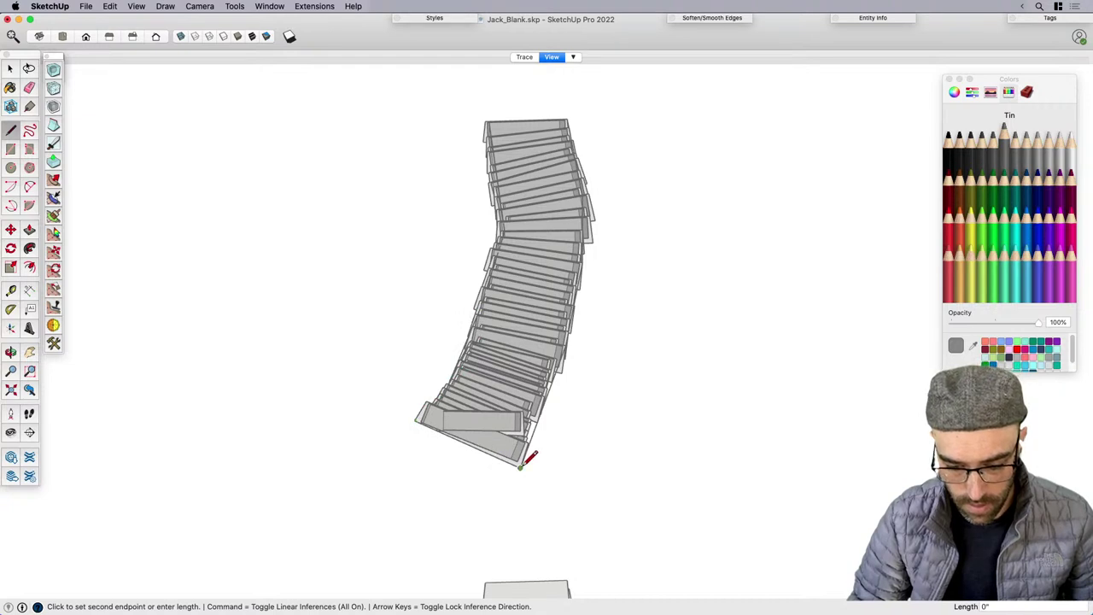
Hide the flipped staircase copy, leaving its traced outline visible.
key(space)
click(502, 366)
key(Delete)
Select the whole traced outline and flatten it with Eneroth Flatten to Plane.
scroll(499, 364, down, 3)
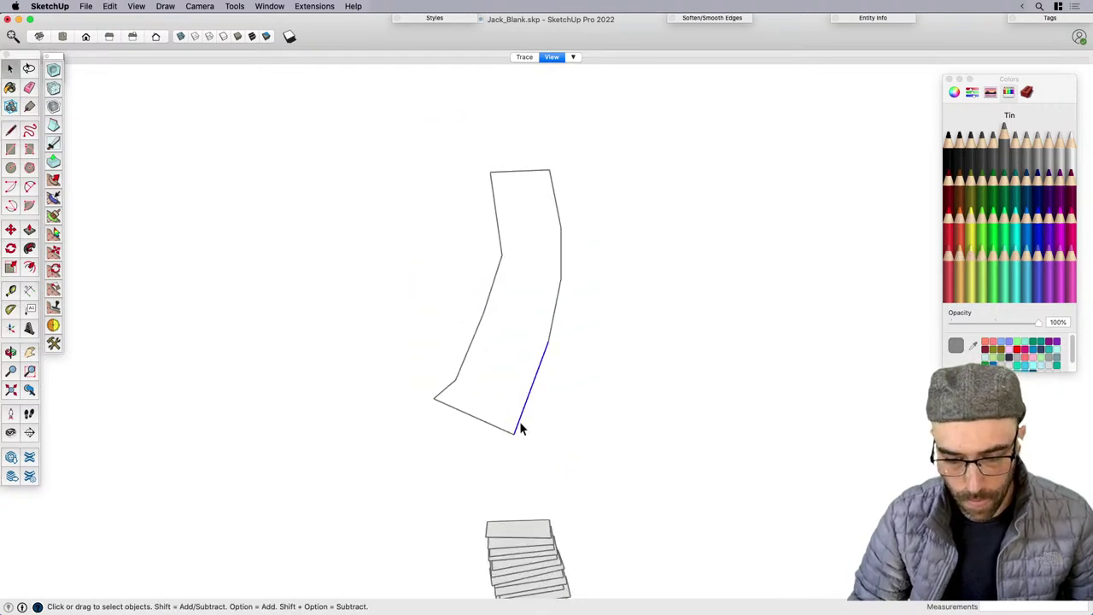
triple_click(521, 427)
click(315, 7)
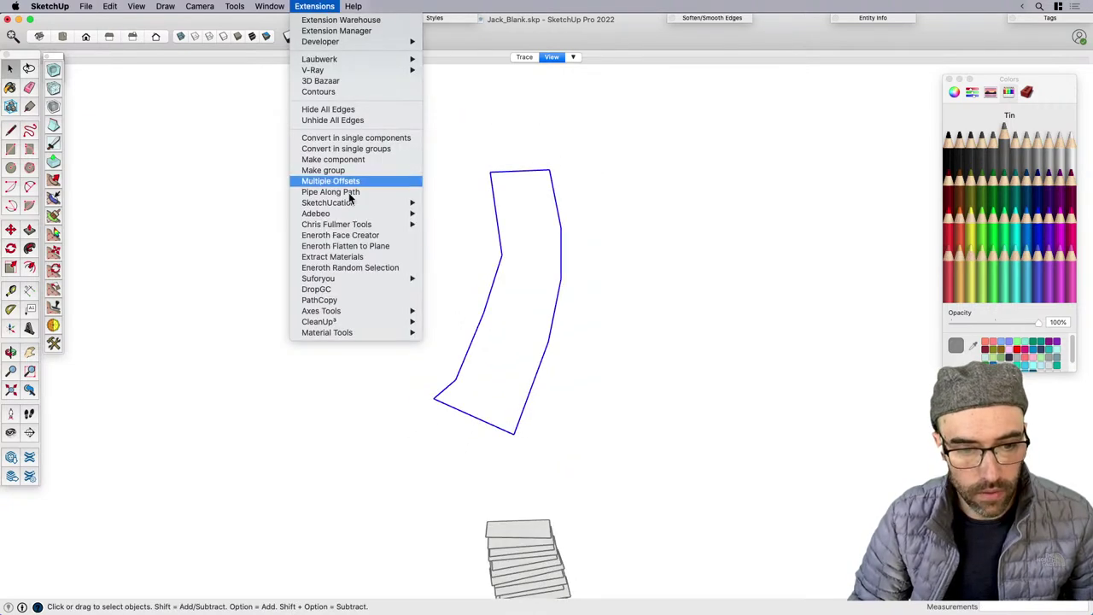
click(357, 248)
Unhide the flipped staircase copy above the flattened outline.
middle_drag(439, 313, 40, 398)
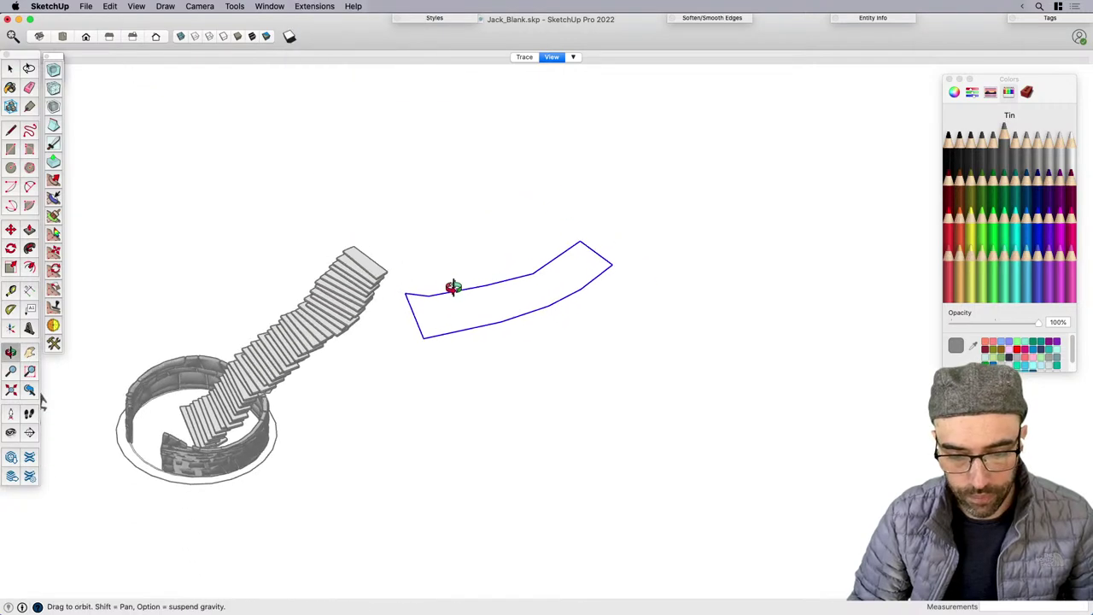
middle_drag(452, 287, 450, 278)
click(450, 277)
right_click(517, 259)
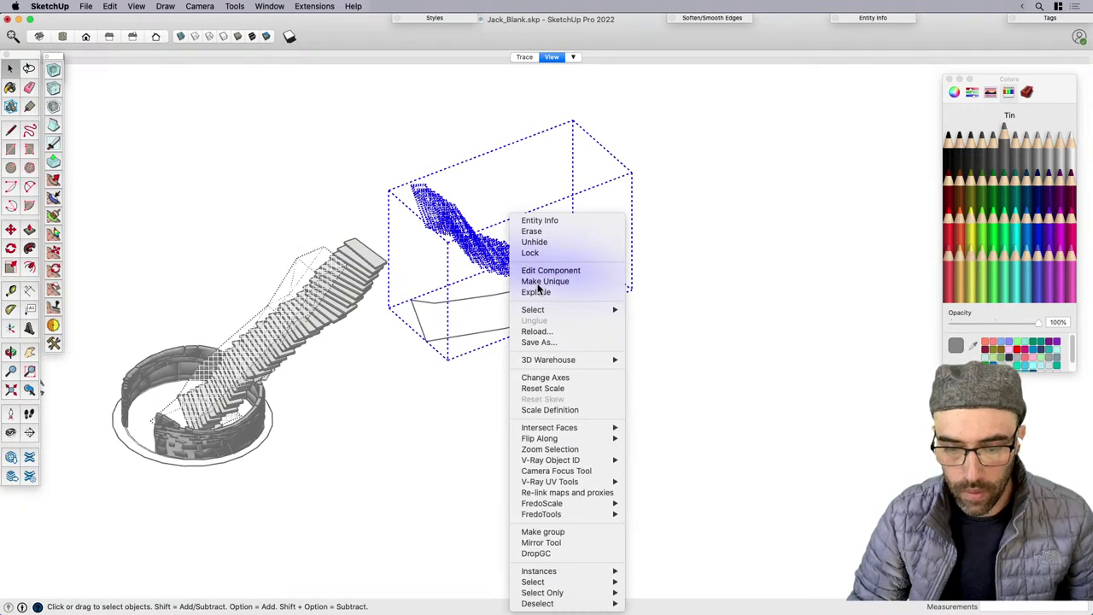
click(538, 287)
right_click(516, 284)
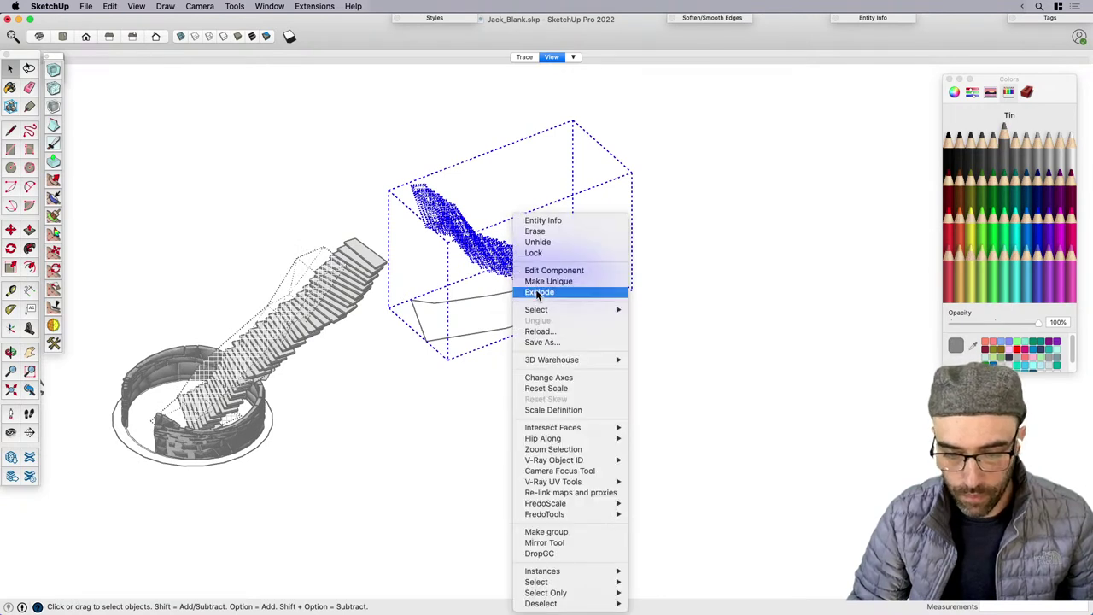
click(538, 242)
Fill the flattened staircase outline with a face using Eneroth Face Creator.
click(483, 317)
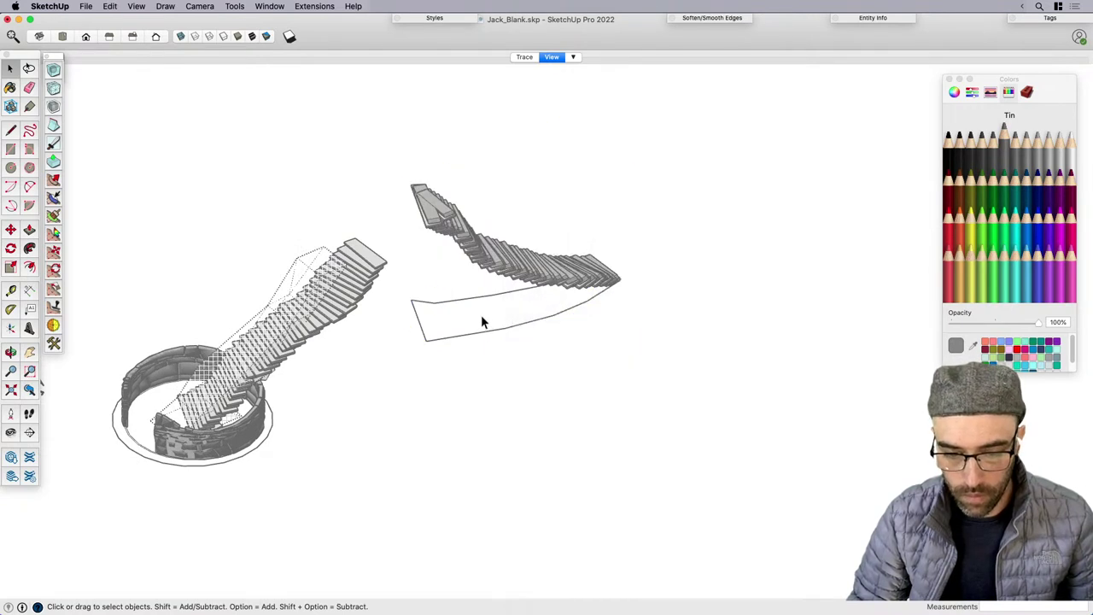
click(449, 338)
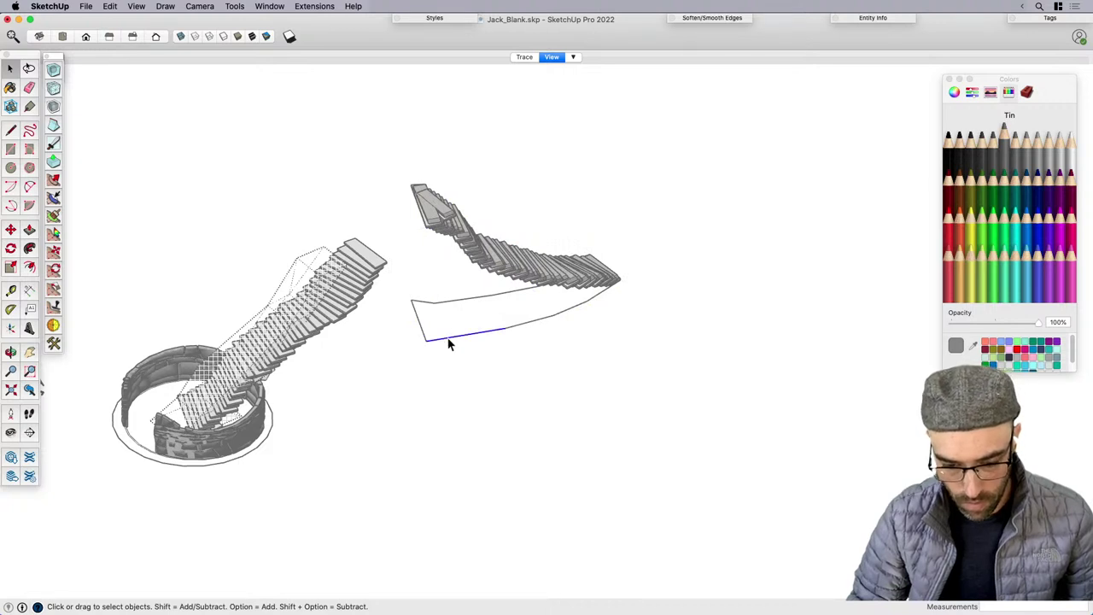
click(313, 10)
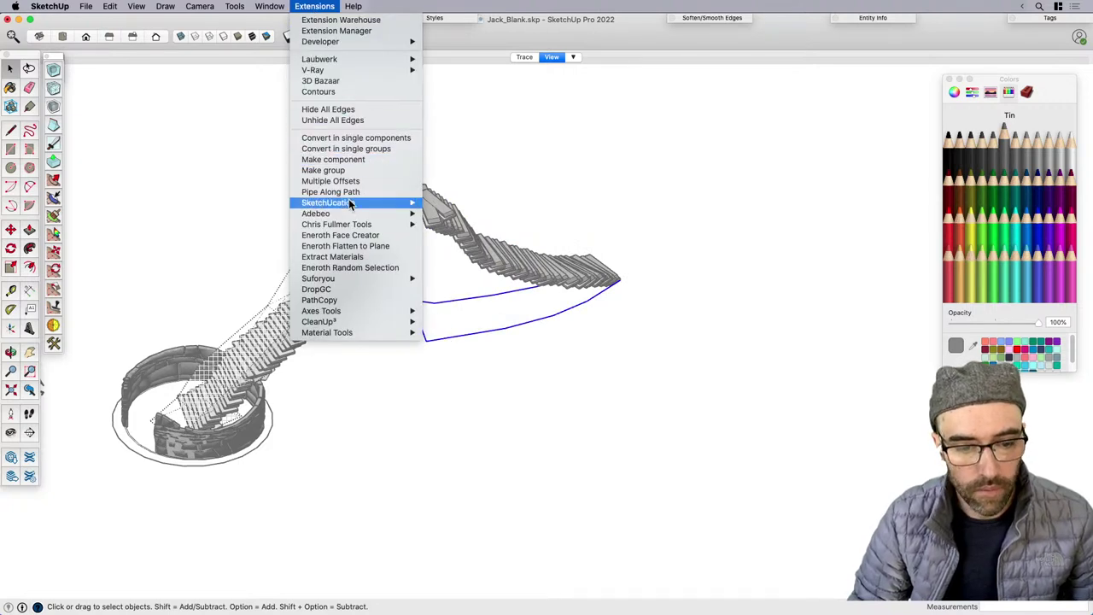
click(359, 235)
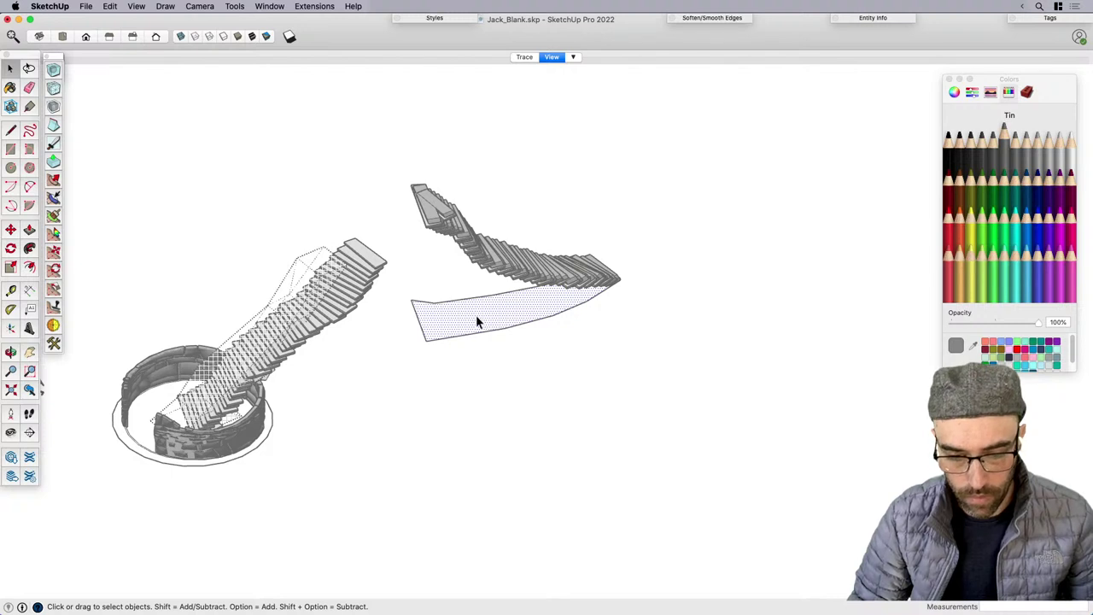
Copy the outline face about 37' straight up above the flipped staircase and delete the original face at ground level.
key(m)
key(alt)
click(478, 317)
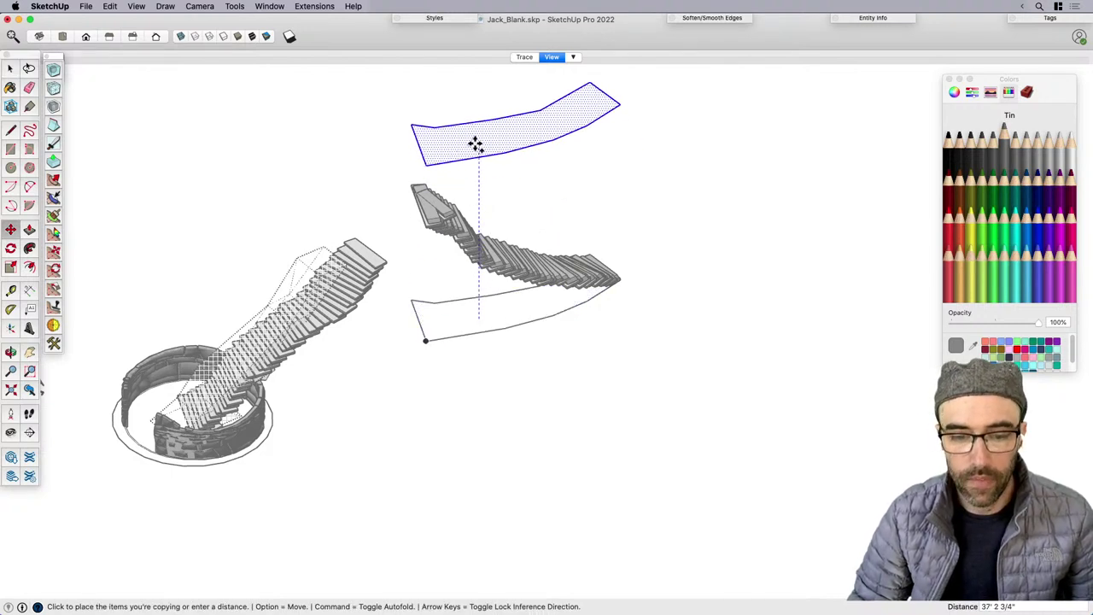
click(476, 145)
key(space)
click(471, 317)
key(Delete)
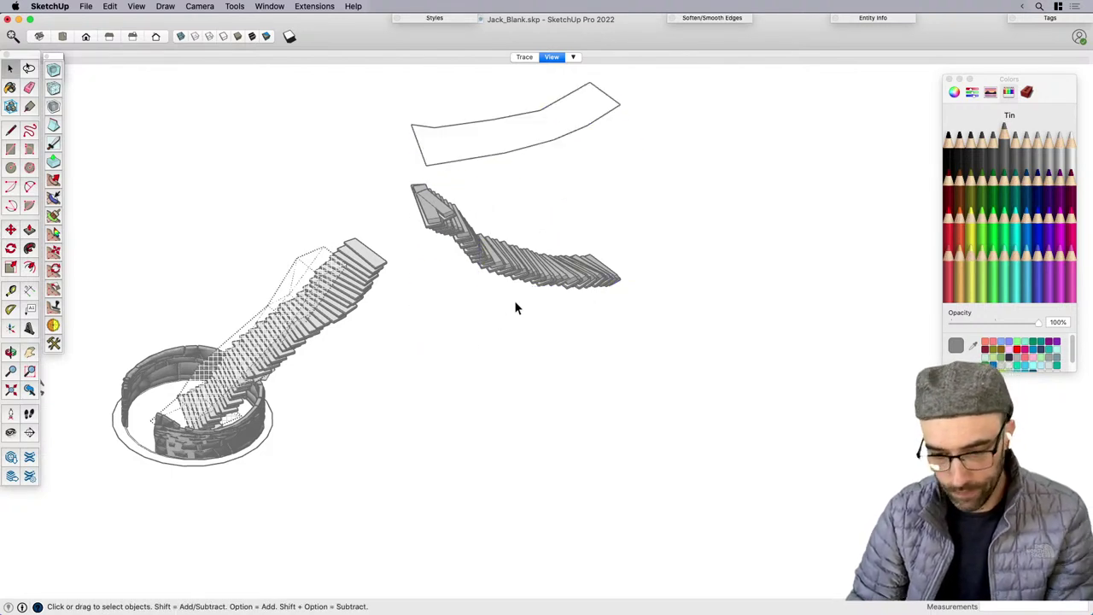
Group the raised outline face together with its edges, then deselect it.
double_click(523, 128)
key(super+g)
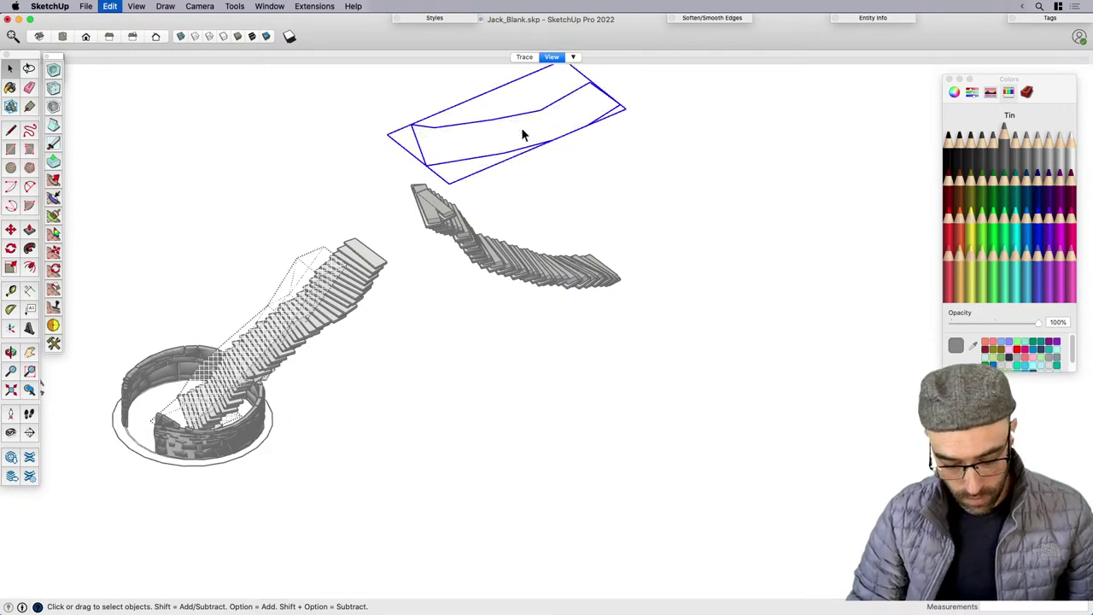
click(532, 293)
Copy the rock from beneath the original staircase onto the raised outline face, near the end closest to the wall.
shift+middle_drag(532, 293, 555, 327)
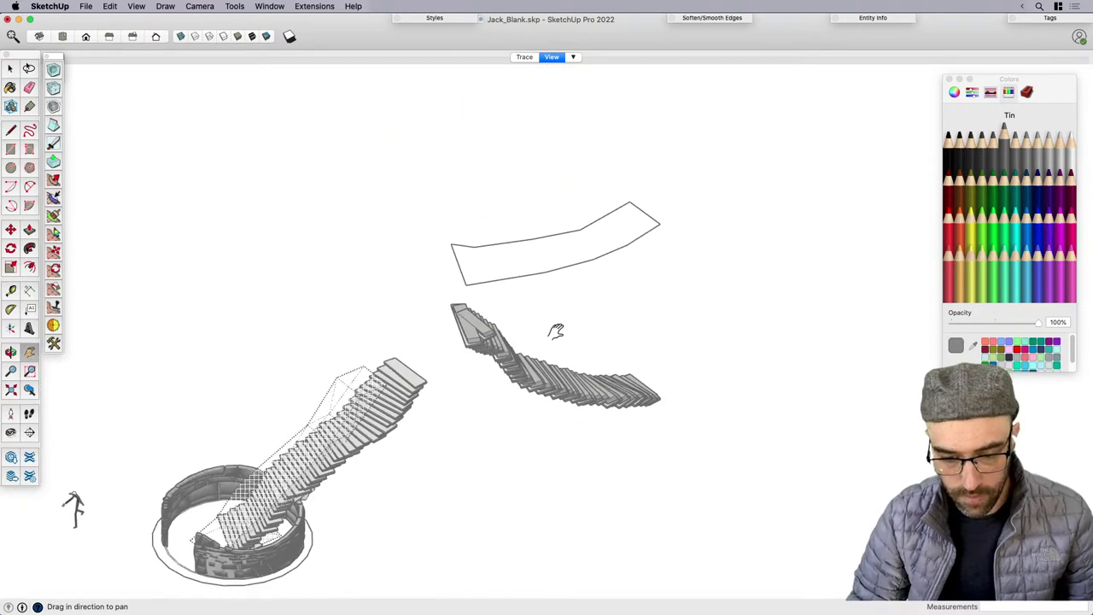
middle_drag(387, 475, 286, 469)
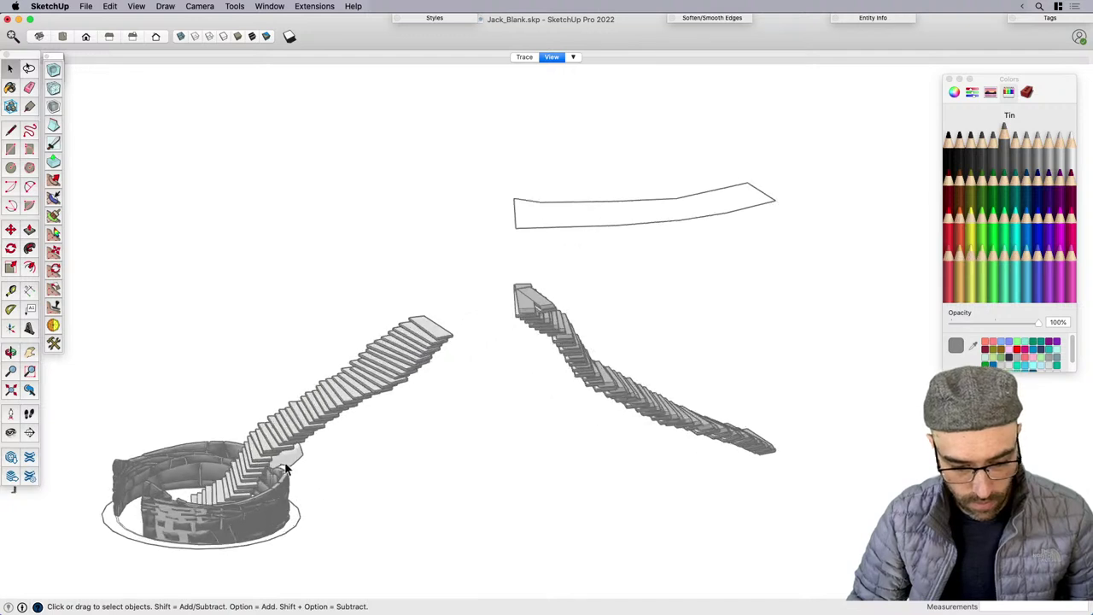
key(m)
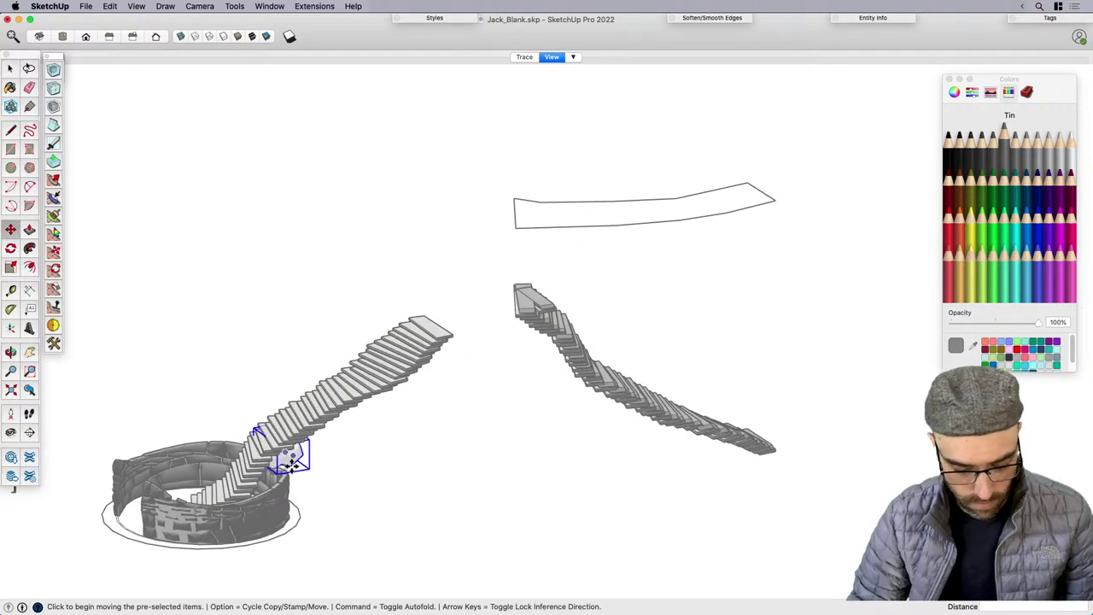
key(alt)
click(293, 459)
click(562, 219)
key(space)
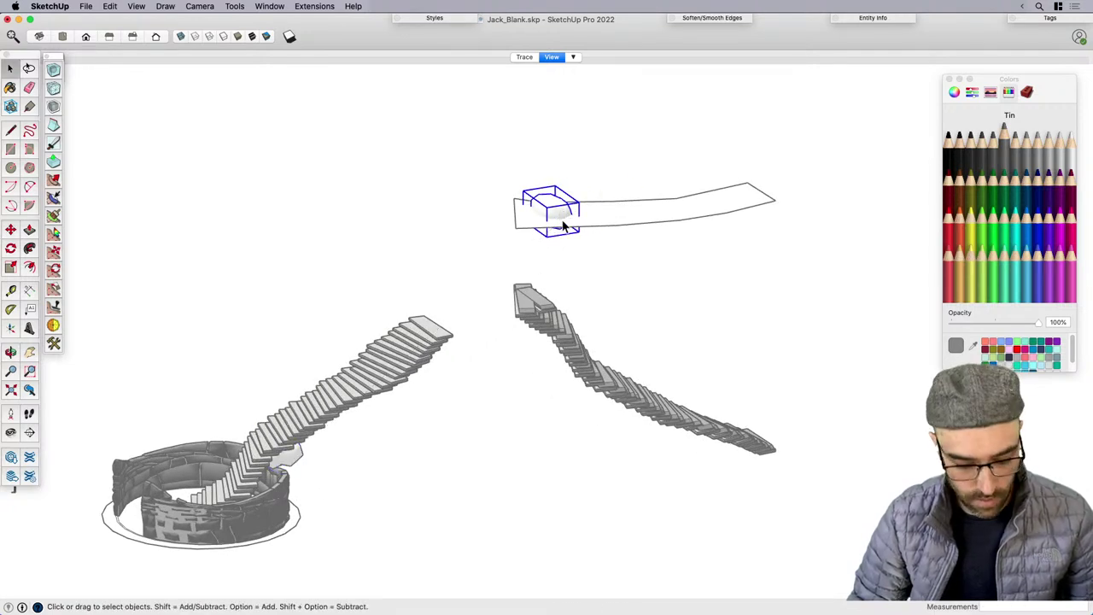
In top view, move the rock copy to the lower-left corner of the raised outline so it overlaps the edge.
key(super+1)
scroll(544, 301, down, 3)
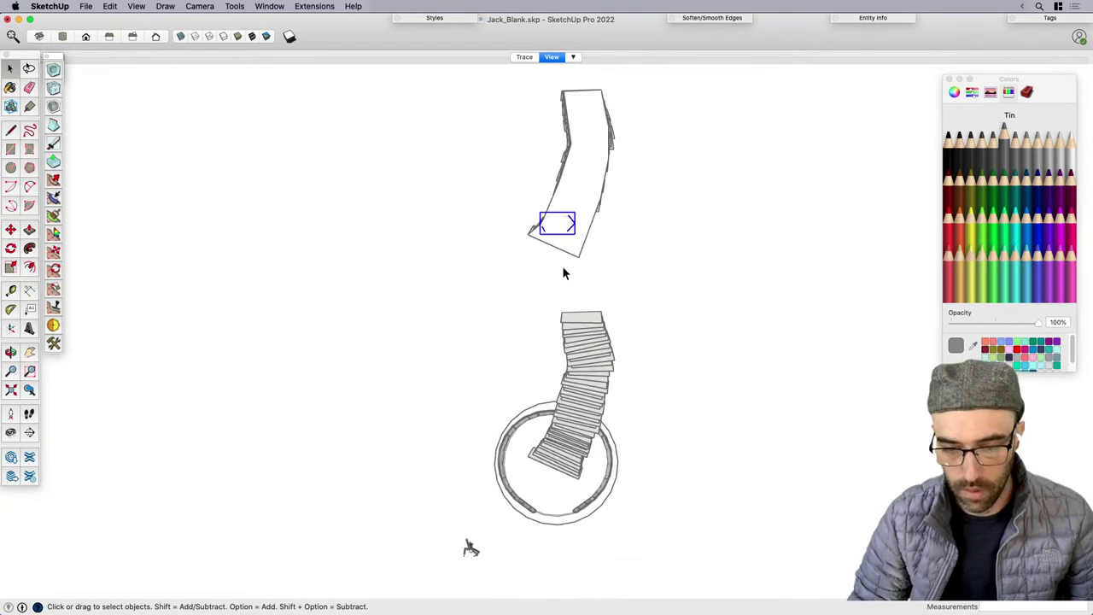
key(m)
click(597, 242)
click(598, 256)
key(space)
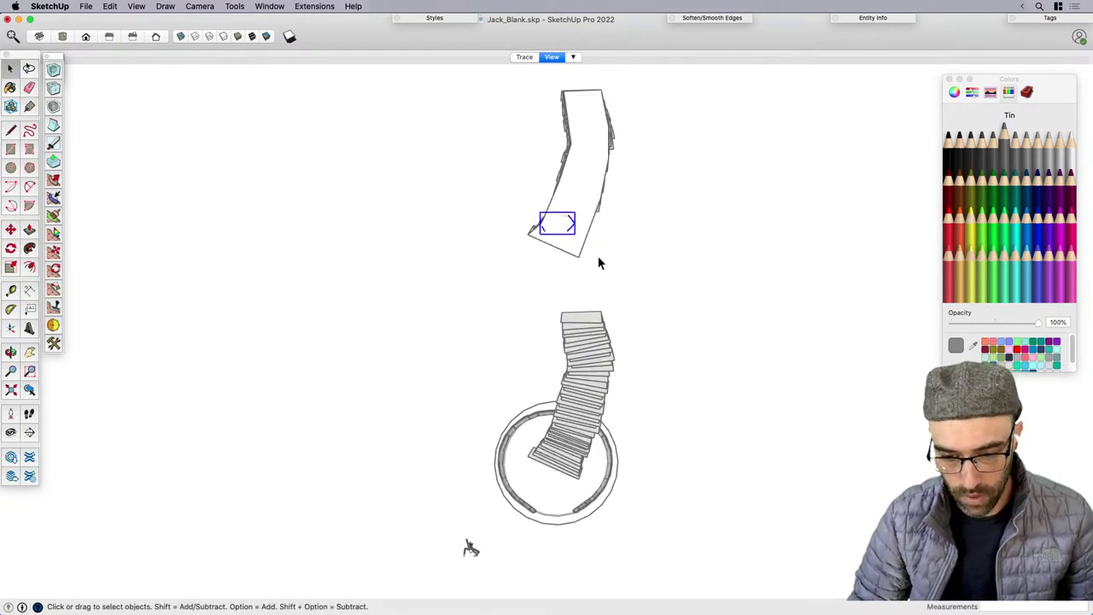
scroll(556, 390, up, 10)
scroll(513, 362, down, 3)
key(m)
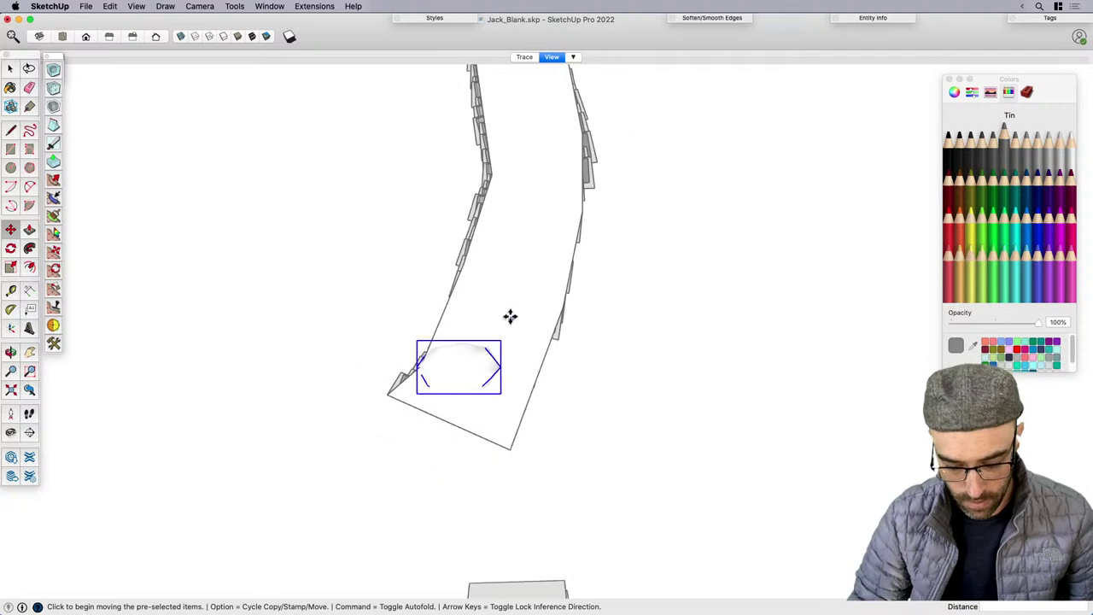
click(510, 315)
click(470, 334)
key(space)
scroll(455, 363, down, 3)
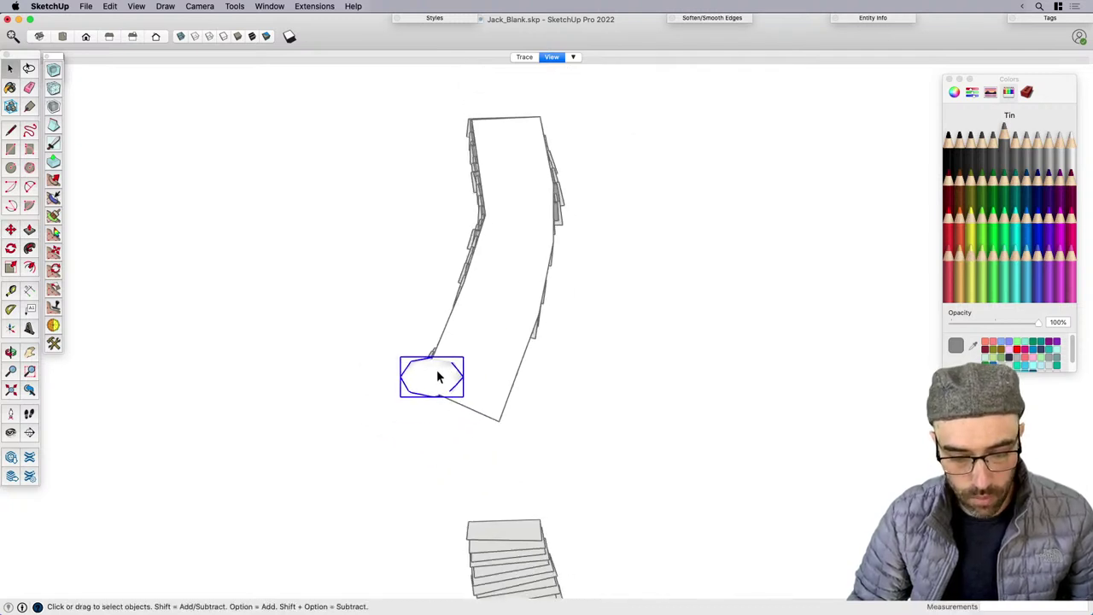
Try a single rock copy about 7' 10" diagonally up the outline and undo it.
key(m)
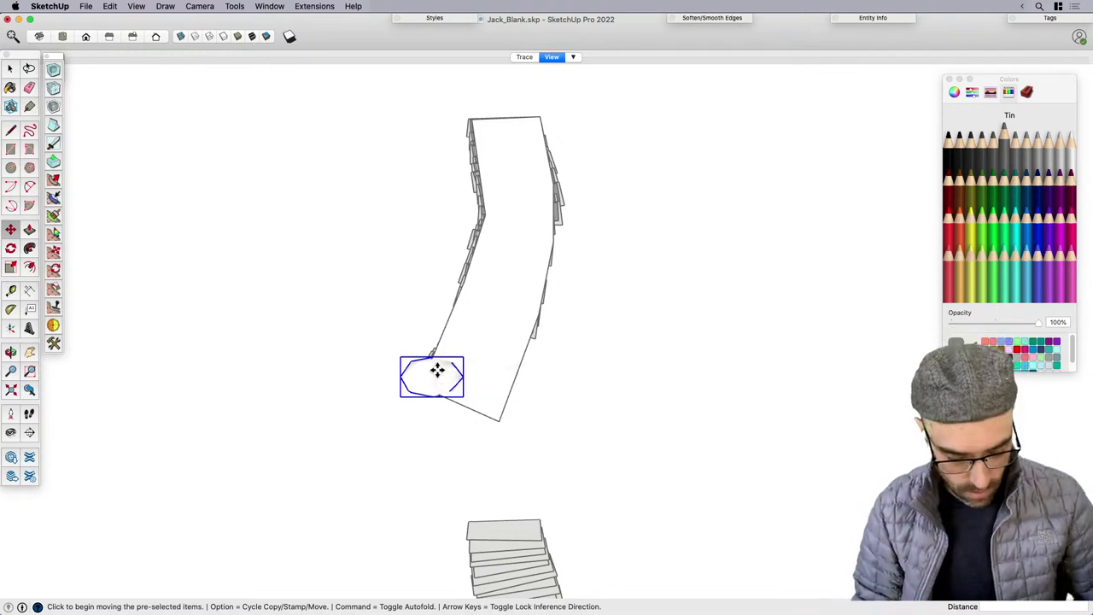
key(alt)
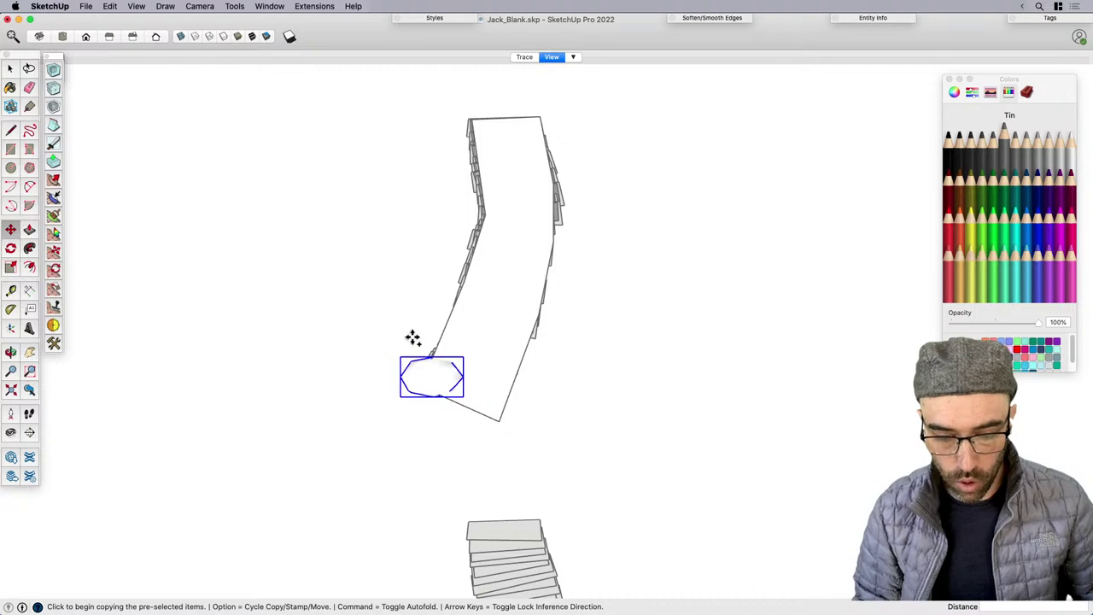
click(400, 355)
click(445, 324)
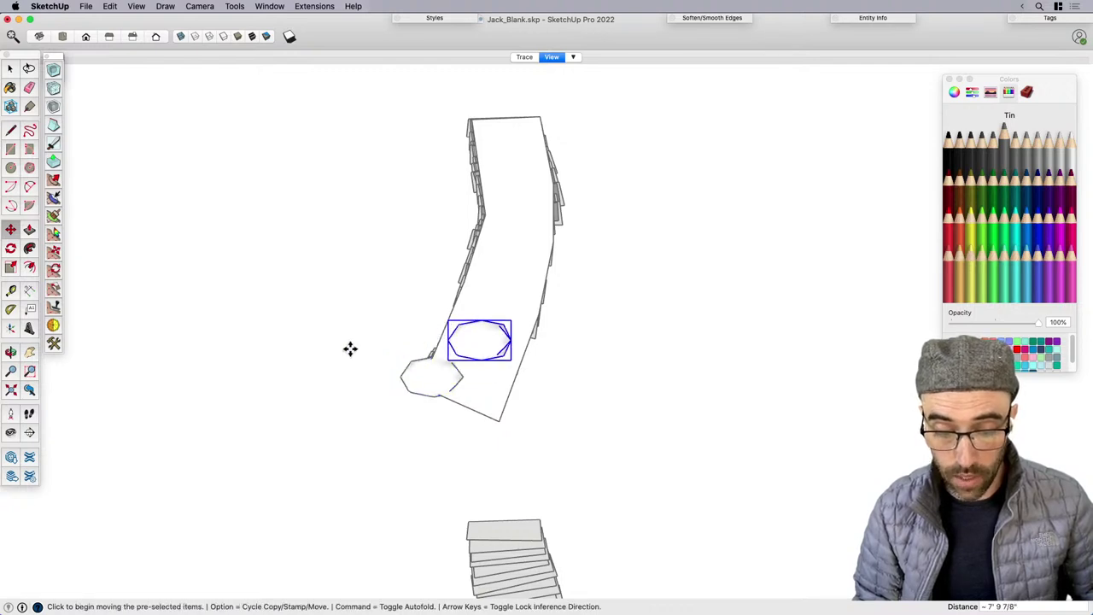
scroll(436, 363, up, 8)
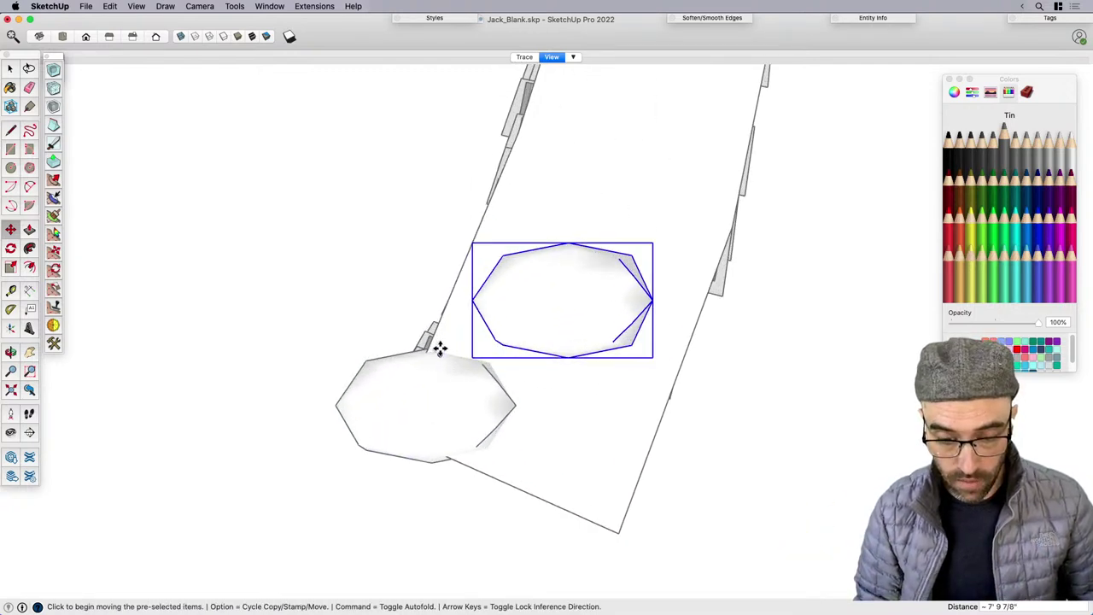
key(super+z)
scroll(398, 361, down, 5)
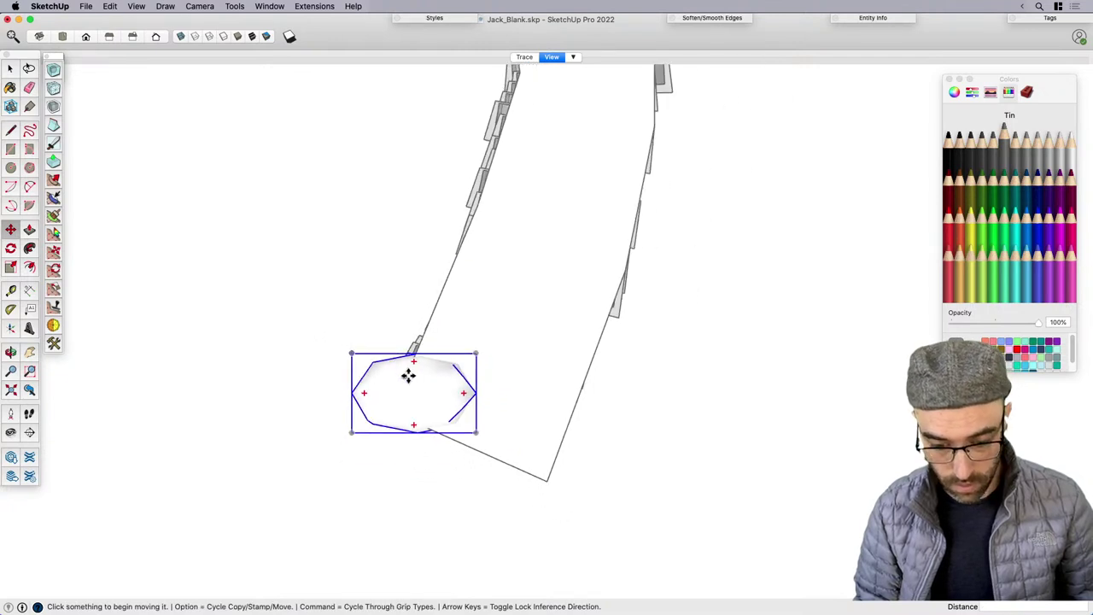
Set the Move tool to stamping and place overlapping copies of the corner rock across the lower end of the raised outline.
key(alt)
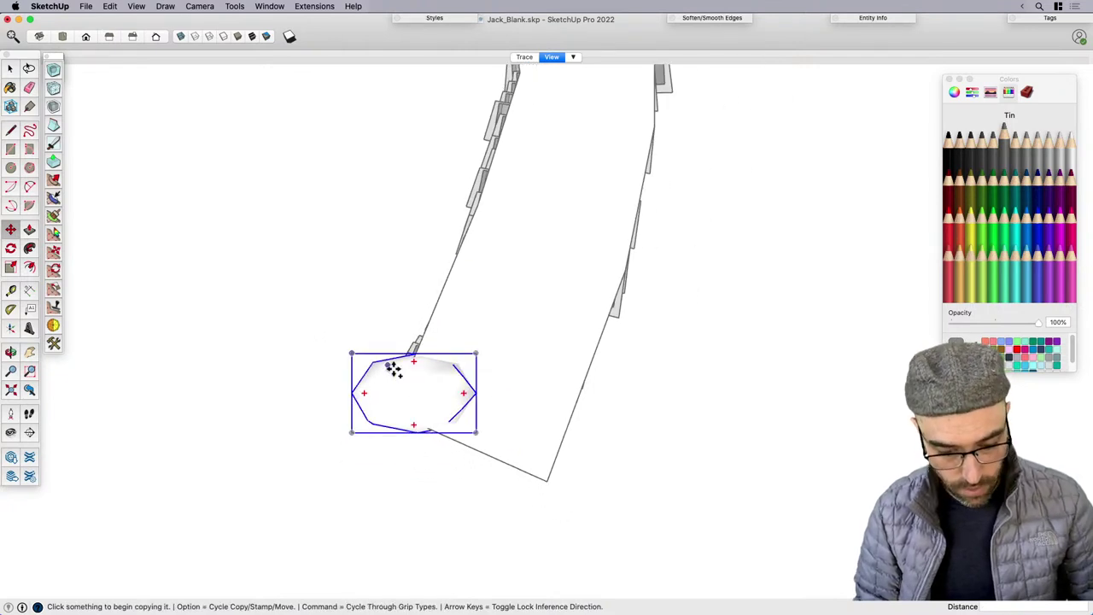
key(alt)
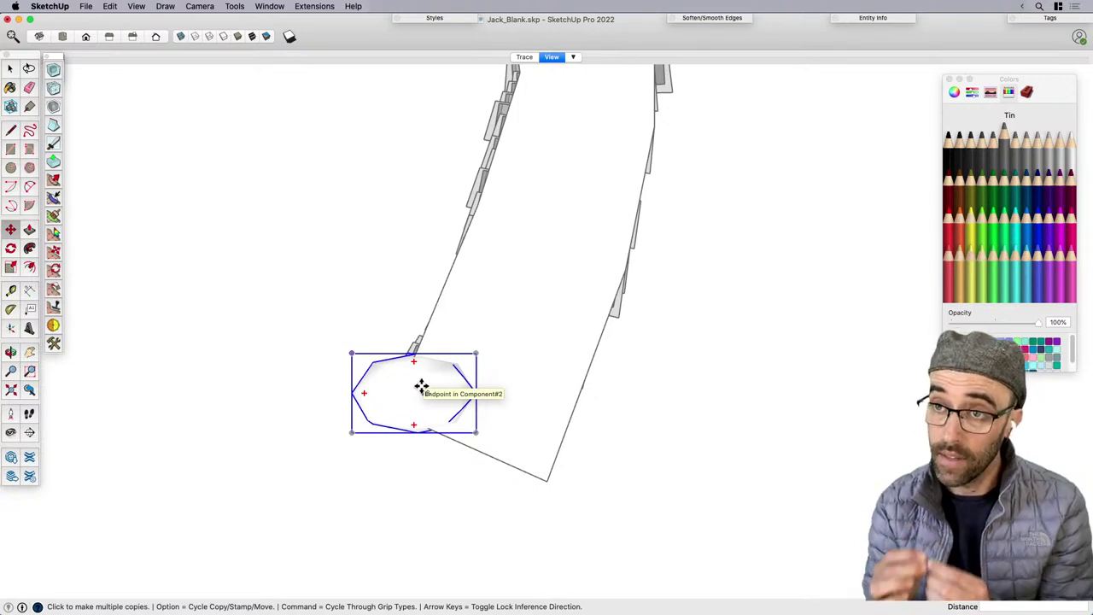
scroll(436, 392, down, 3)
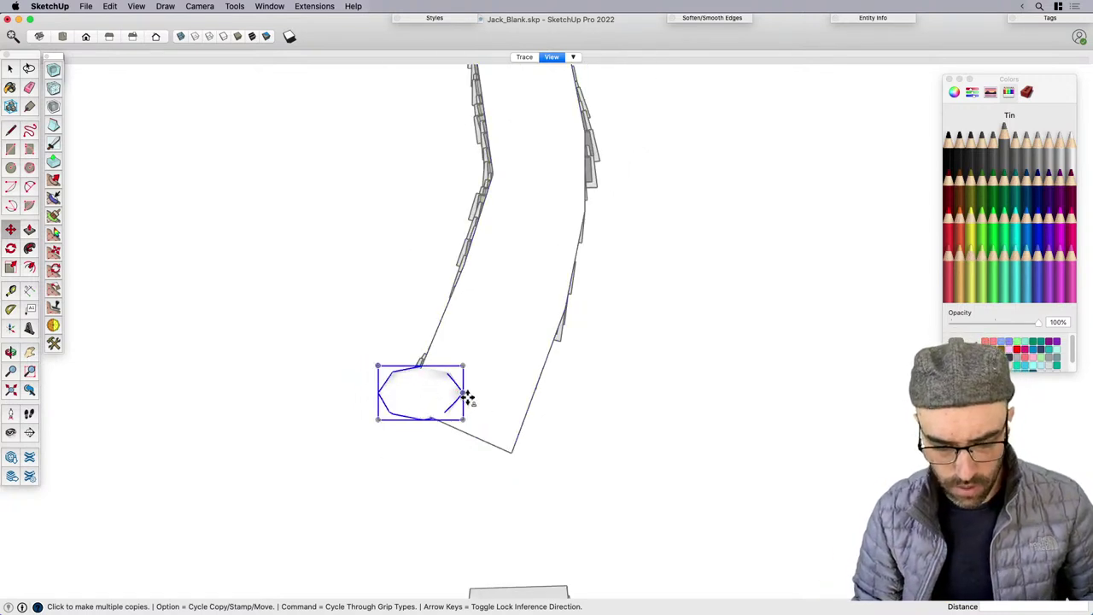
middle_drag(443, 419, 425, 366)
click(422, 365)
scroll(437, 353, down, 3)
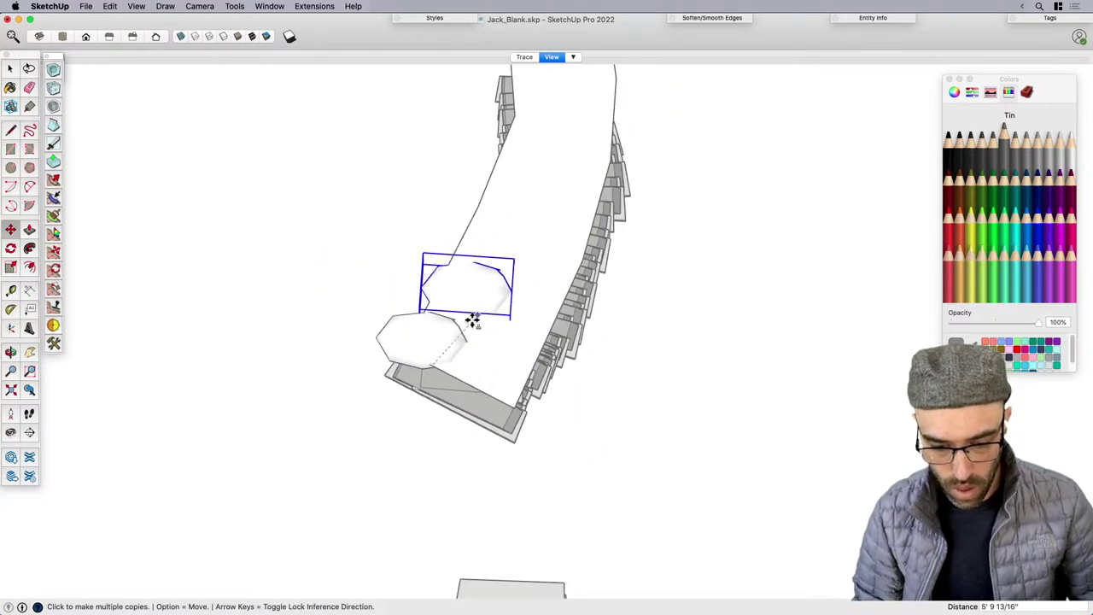
scroll(474, 304, down, 2)
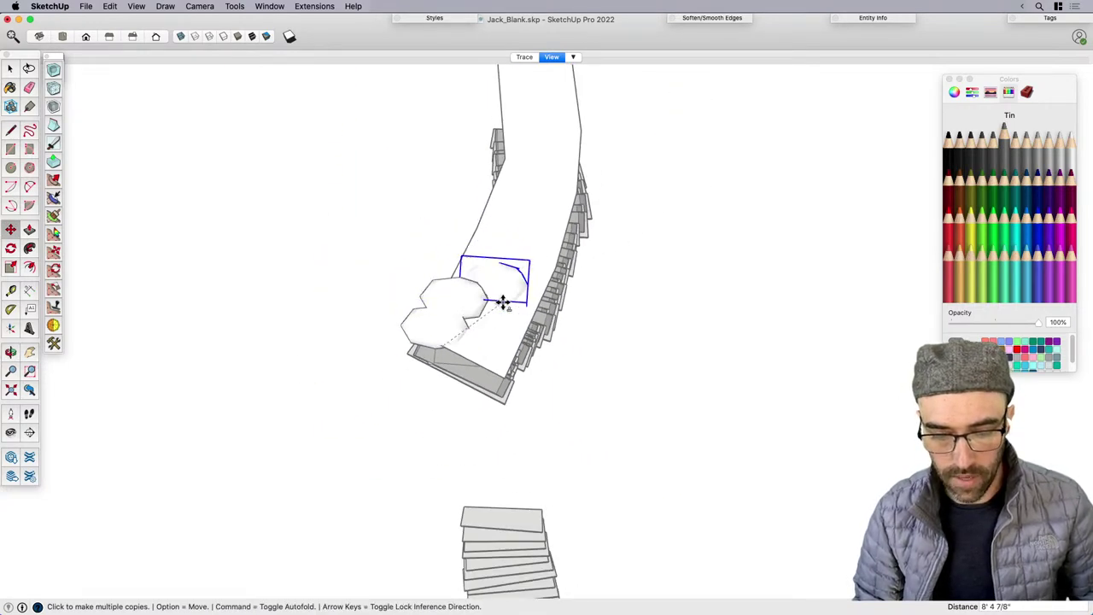
click(484, 285)
click(534, 300)
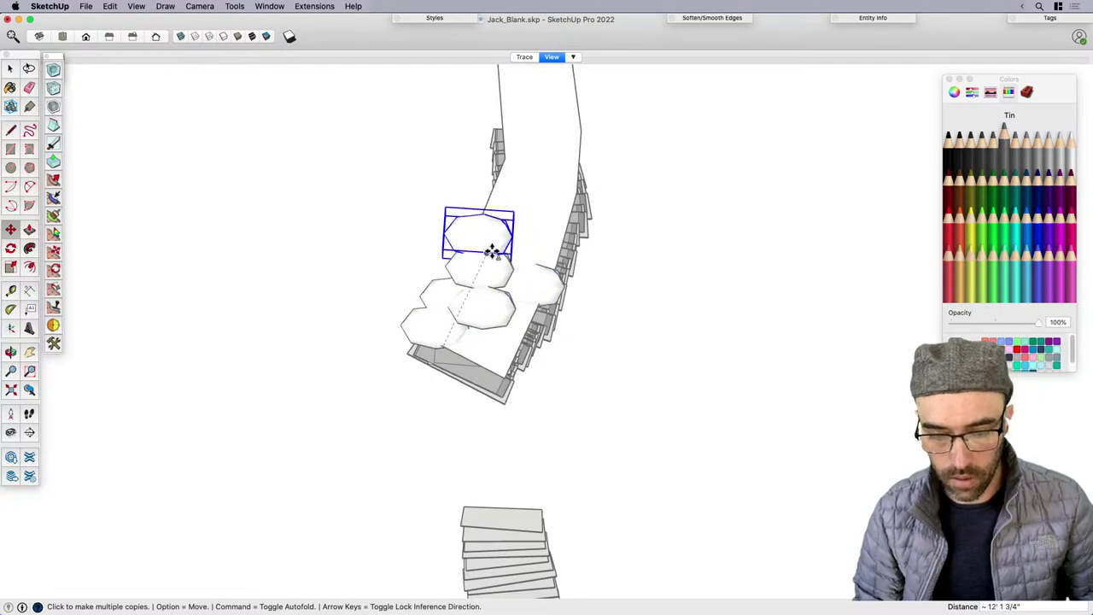
Stamp more rock copies along the middle stretch of the raised outline.
click(495, 249)
click(555, 261)
middle_drag(533, 232, 456, 234)
click(489, 203)
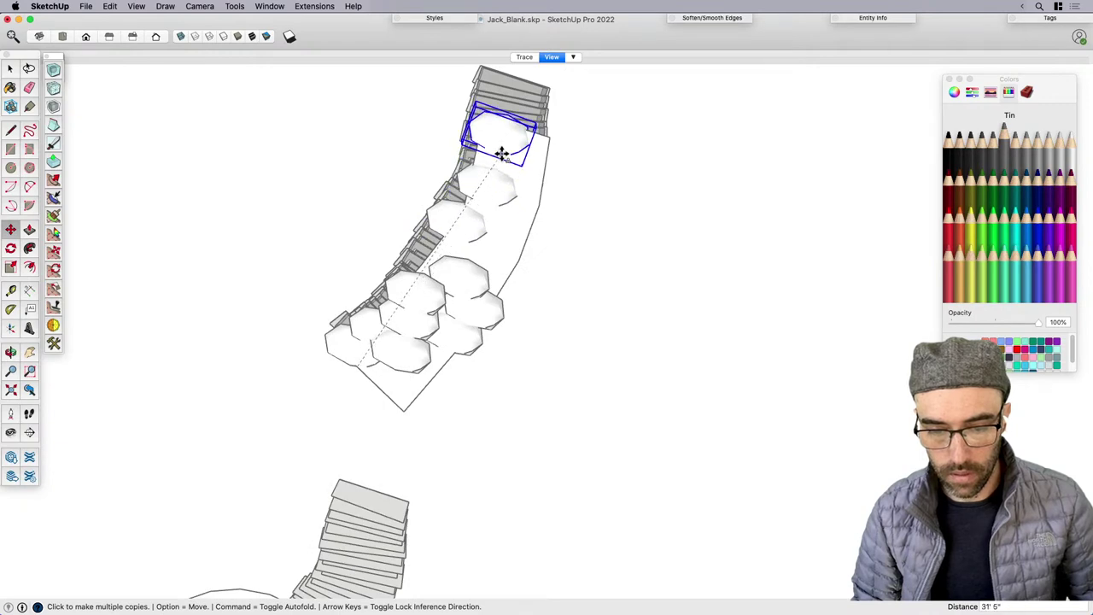
Stamp rock copies across the far end of the outline and back along its outer edge.
click(502, 152)
click(549, 150)
click(539, 186)
click(501, 191)
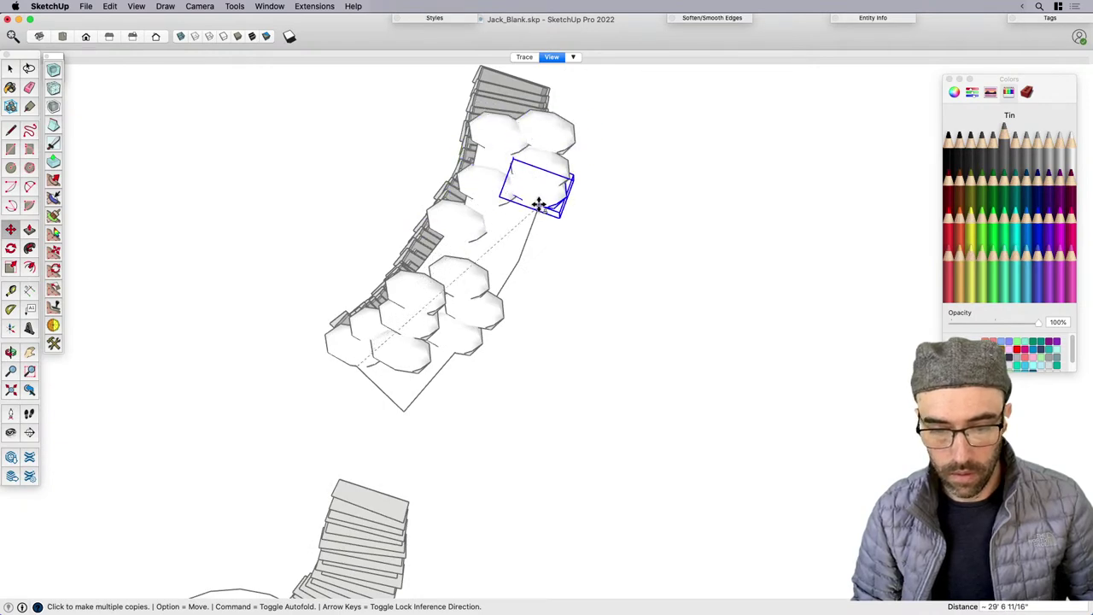
click(541, 196)
click(524, 229)
Fill the remaining gap along the outline and its bare corner beside the first rock with stamped rock copies.
middle_drag(501, 284, 607, 199)
click(555, 203)
click(325, 238)
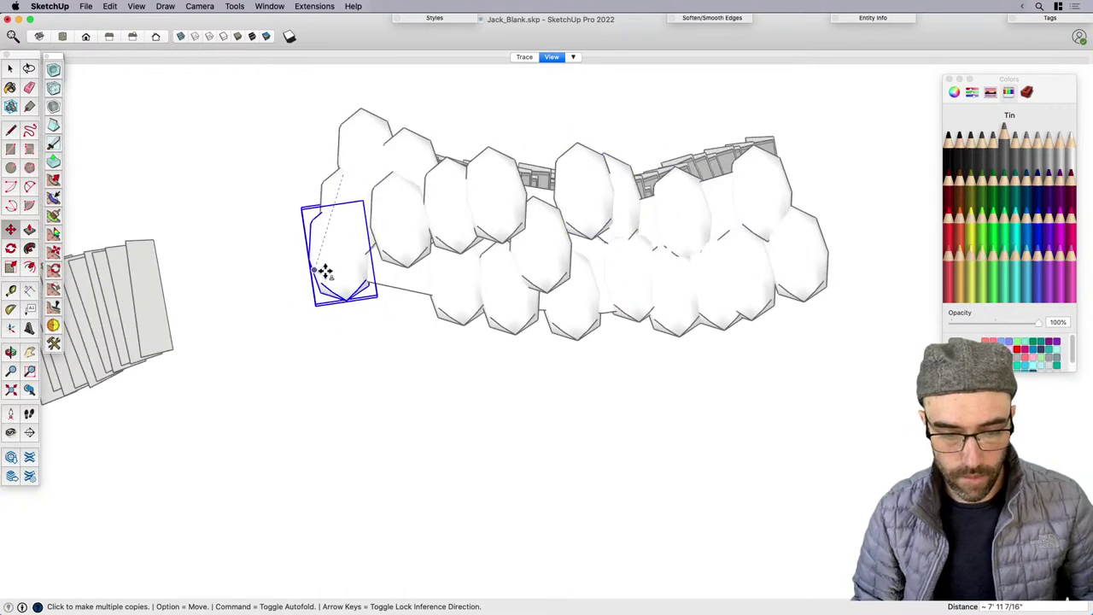
click(363, 289)
Select the raised outline group between the rocks and delete it, keeping all the rock copies.
middle_drag(363, 289, 361, 74)
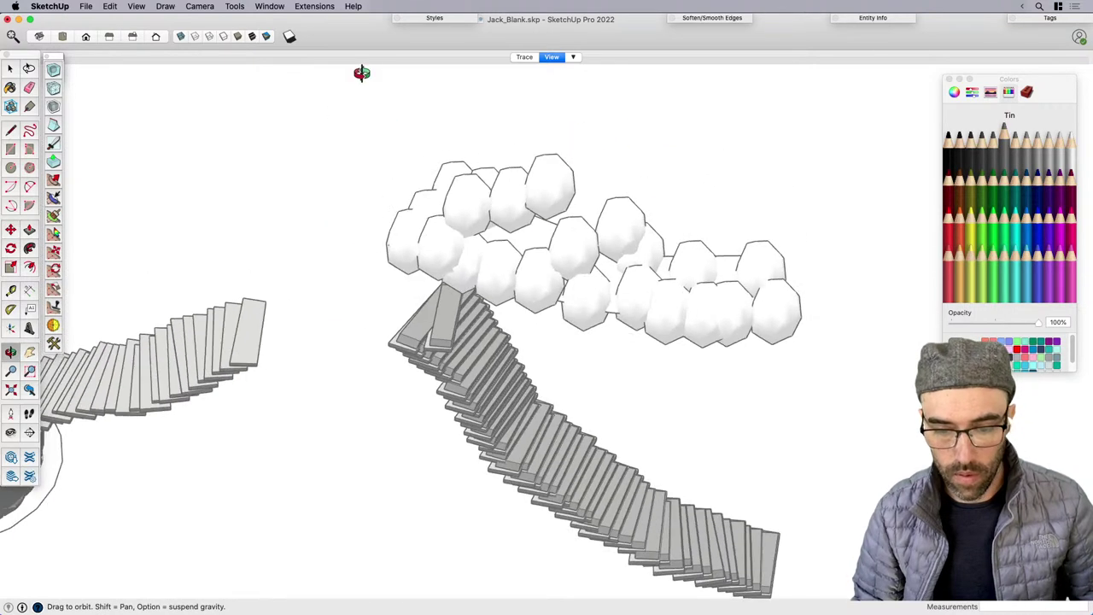
middle_drag(589, 320, 464, 219)
key(space)
click(471, 218)
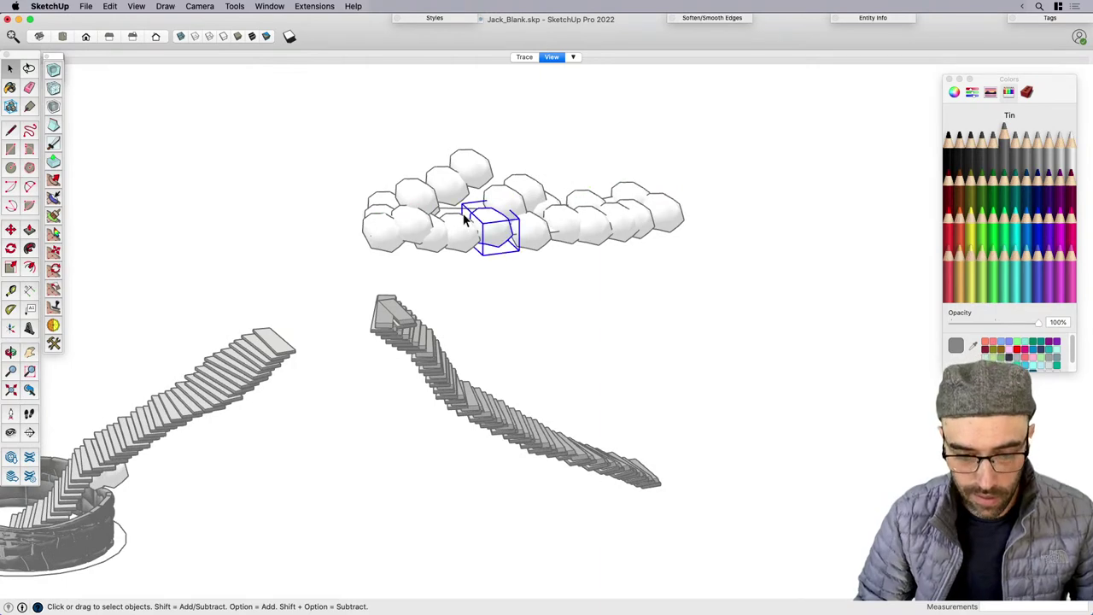
scroll(465, 217, up, 4)
click(464, 214)
click(464, 209)
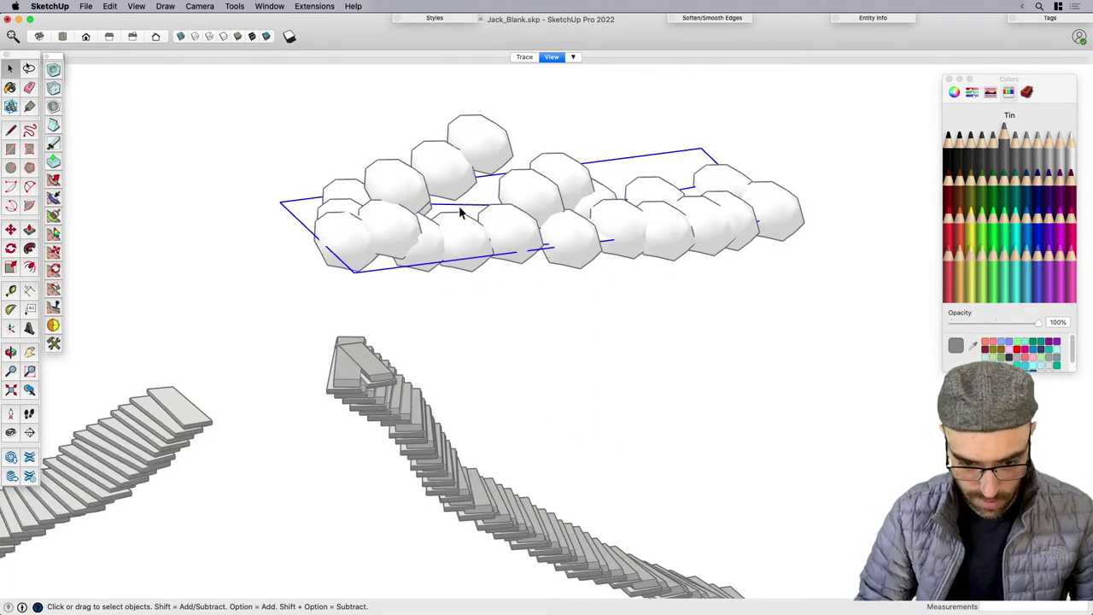
scroll(461, 212, down, 3)
click(324, 165)
Randomly scale and rotate all the rocks with scale .75 to 1 and rotation 30 to 300, then reselect them all.
drag(270, 132, 709, 243)
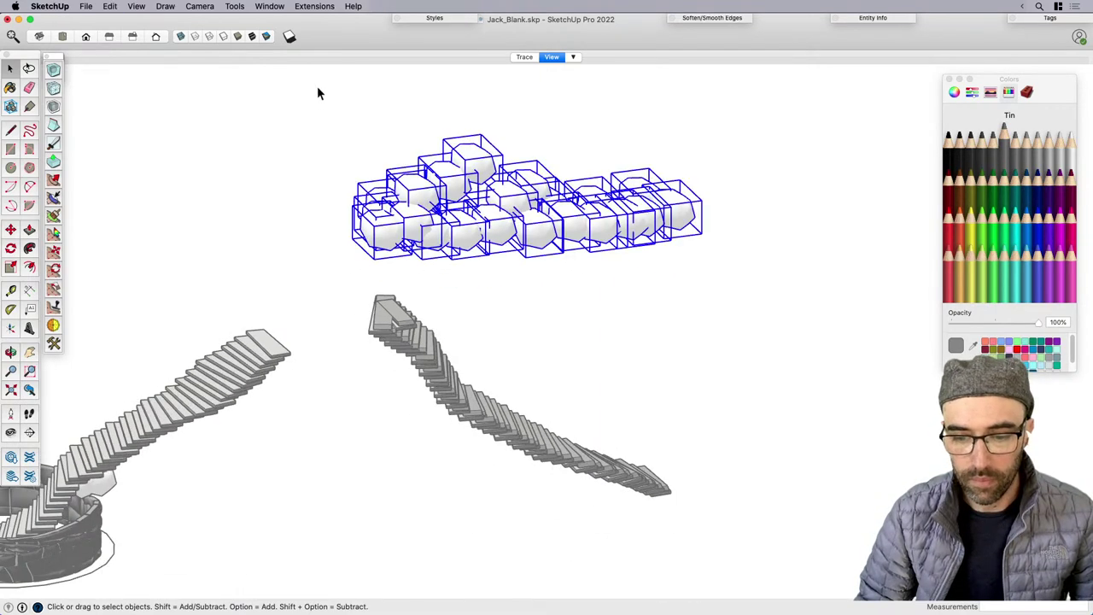
click(312, 7)
mouse_move(387, 226)
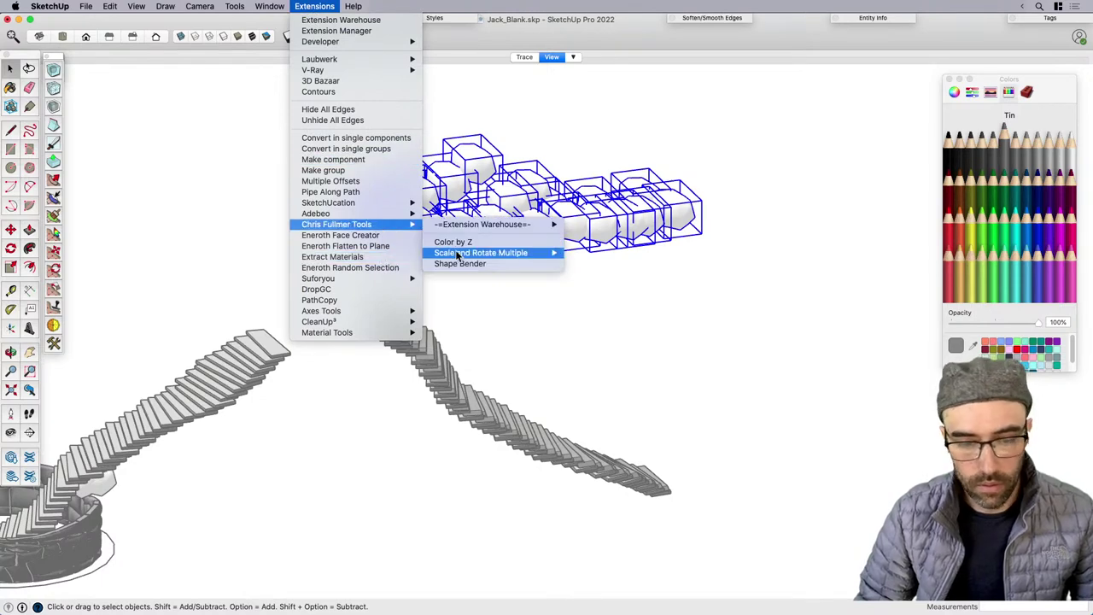
mouse_move(459, 255)
click(630, 264)
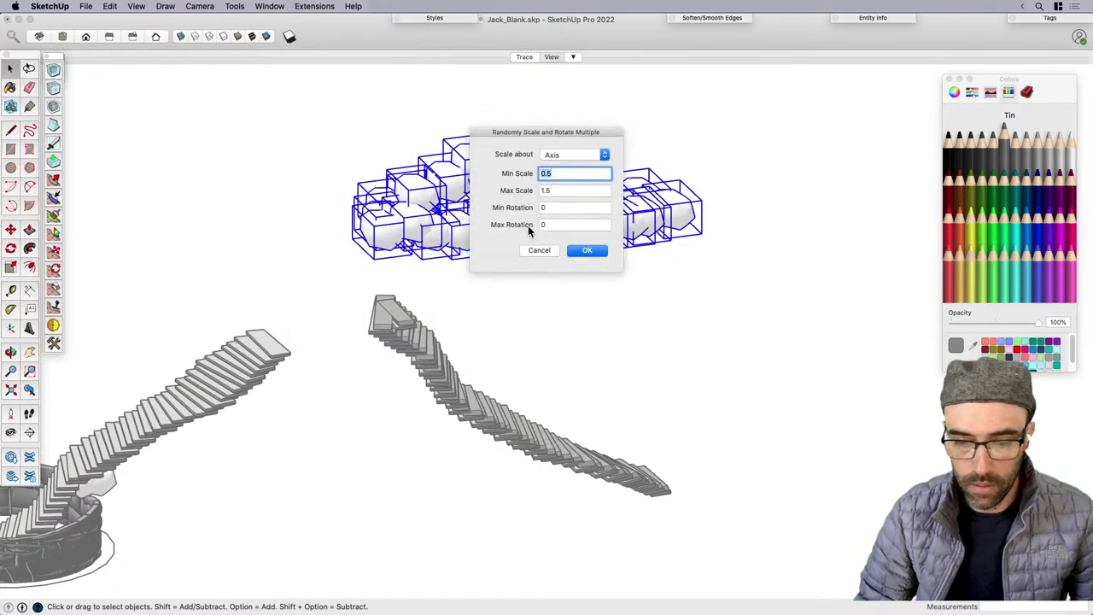
text(.)
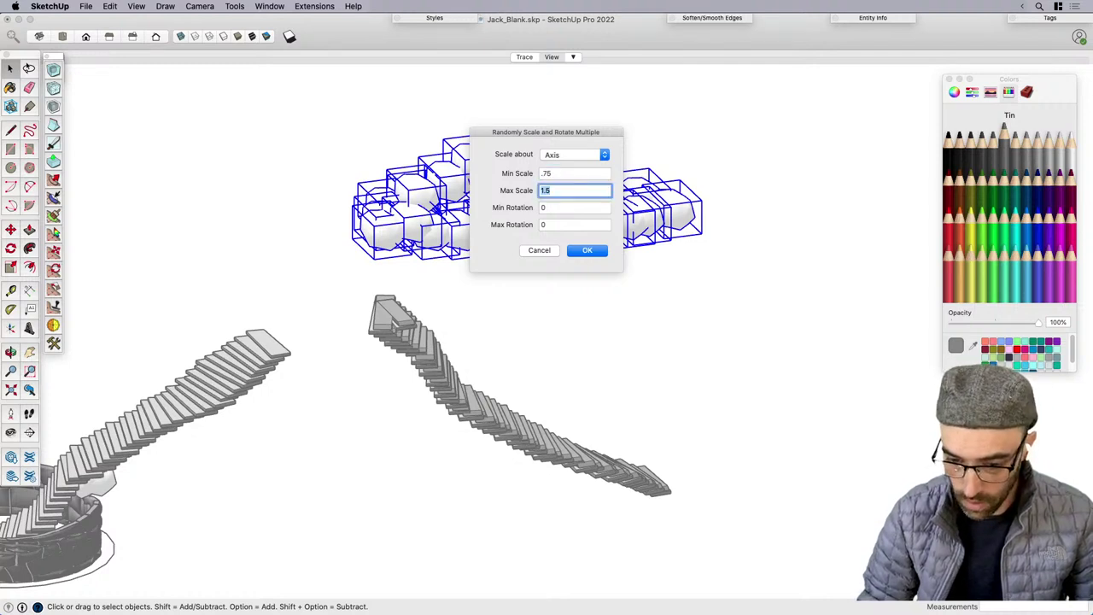
text(1)
key(Tab)
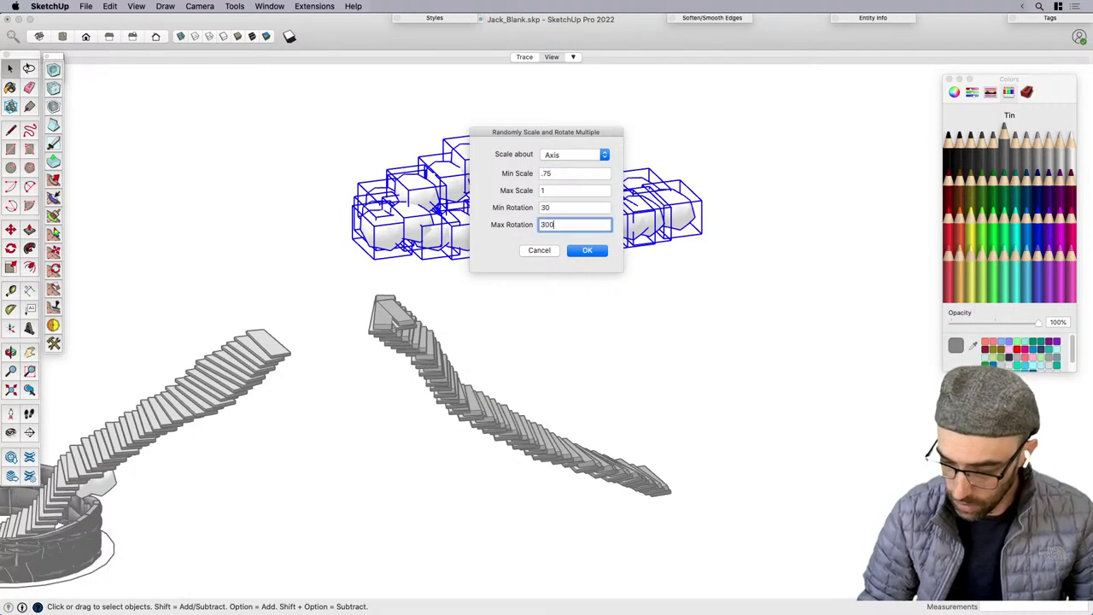
click(591, 253)
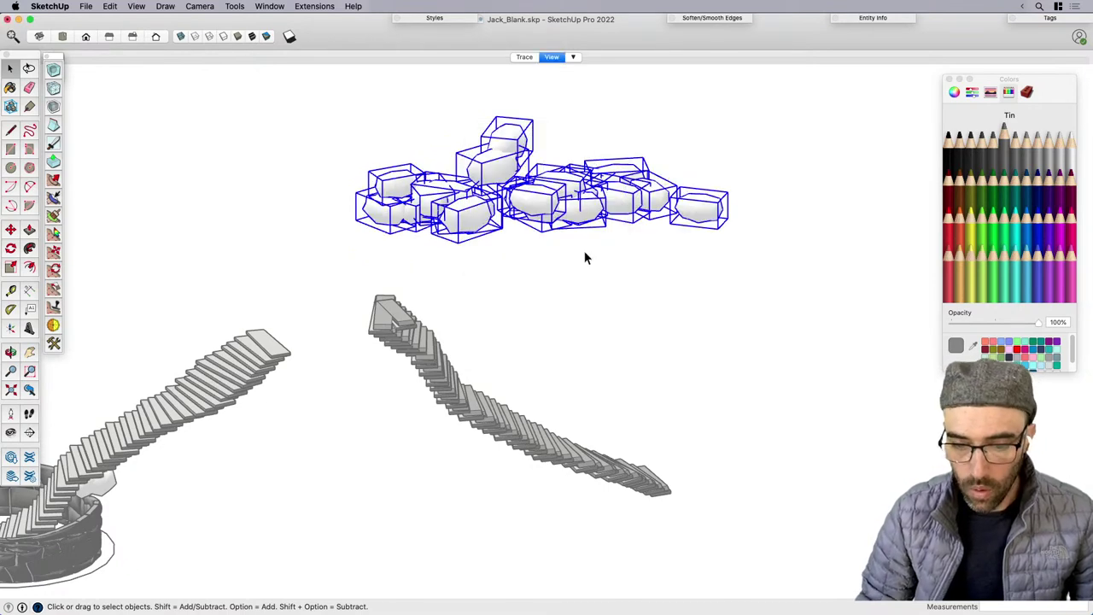
click(581, 289)
scroll(498, 275, down, 3)
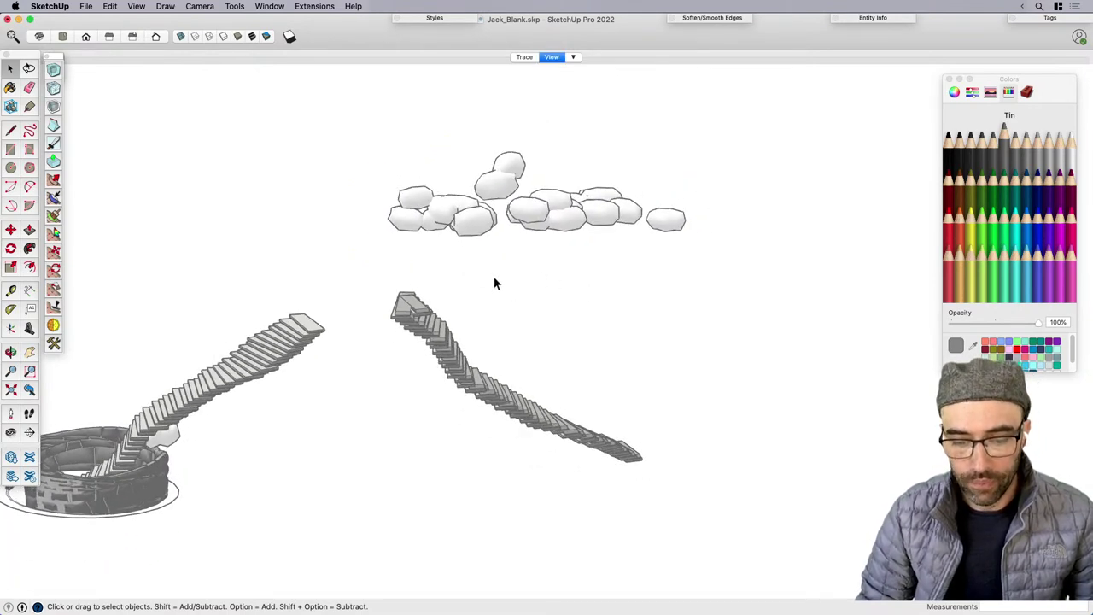
drag(341, 134, 717, 233)
Try dropping all the selected rocks onto the staircase with DropGC and undo the drop.
right_click(529, 213)
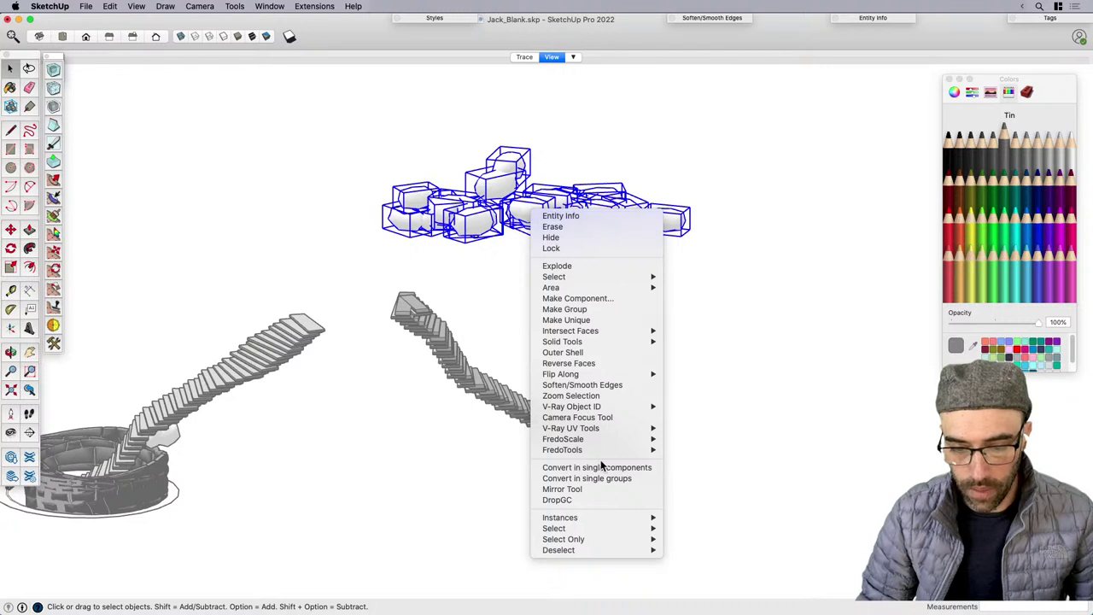
click(570, 499)
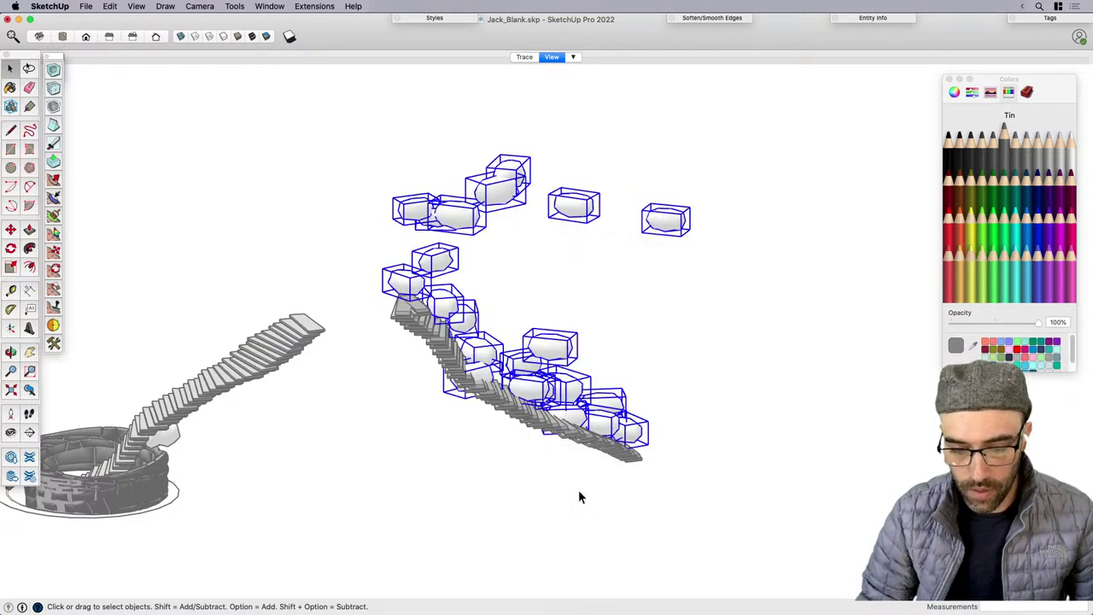
key(super+z)
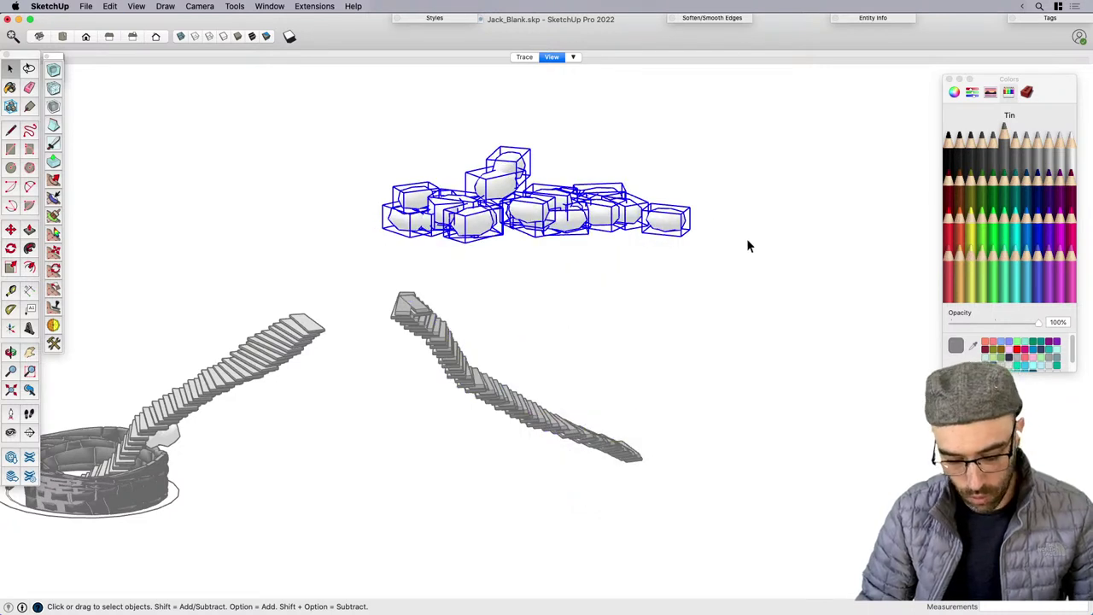
Cut the selected rocks and paste them in place inside the flipped staircase copy.
key(Delete)
double_click(470, 370)
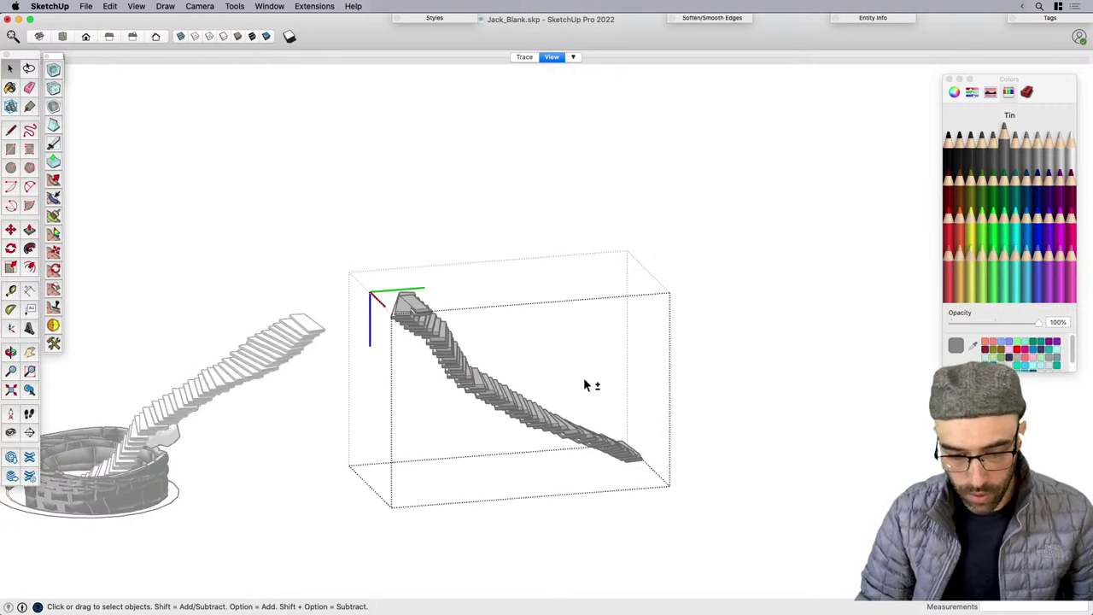
scroll(653, 409, down, 2)
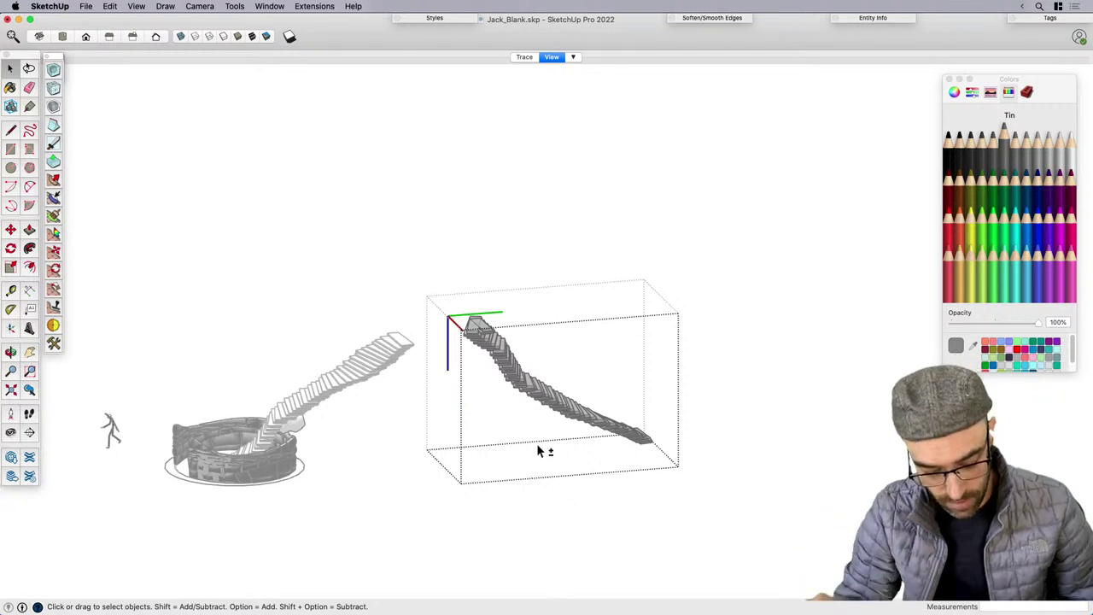
key(shift+super+v)
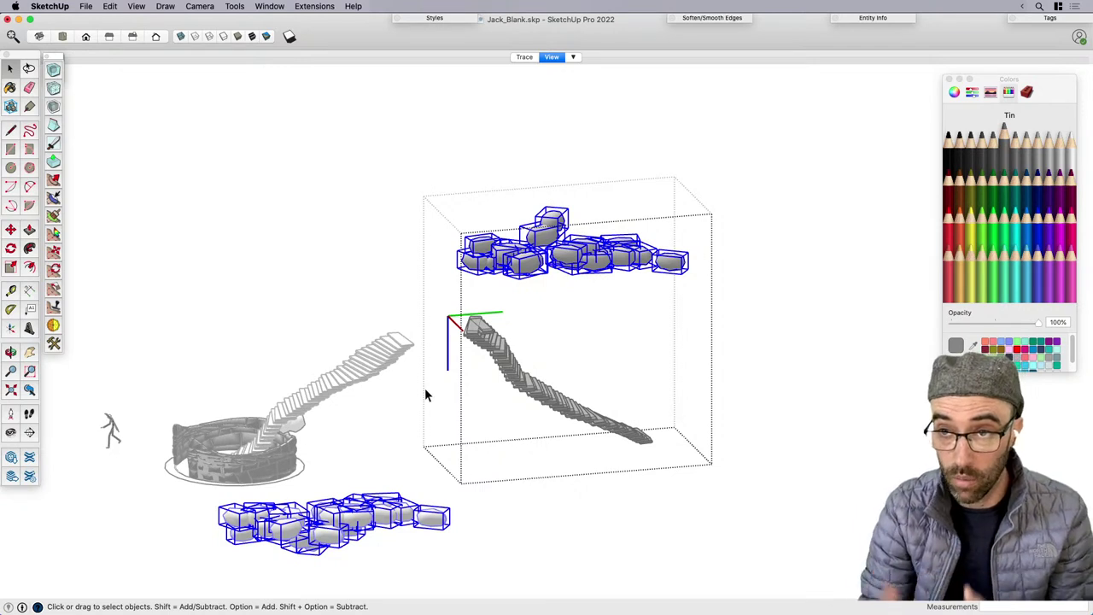
Drop all the pasted rocks onto the flipped staircase with DropGC and deselect them.
right_click(507, 270)
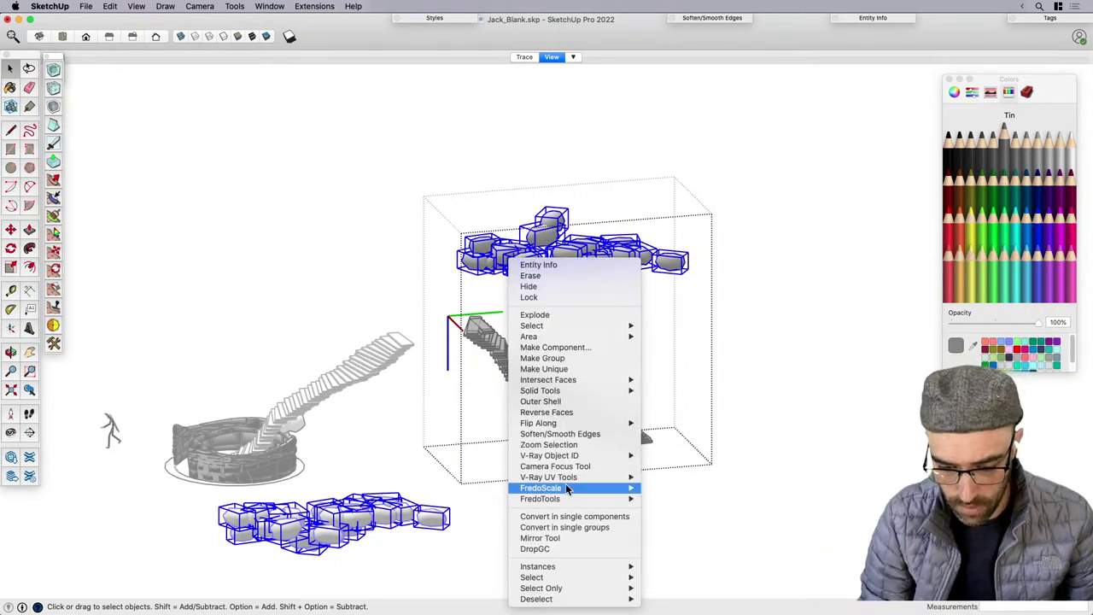
click(569, 549)
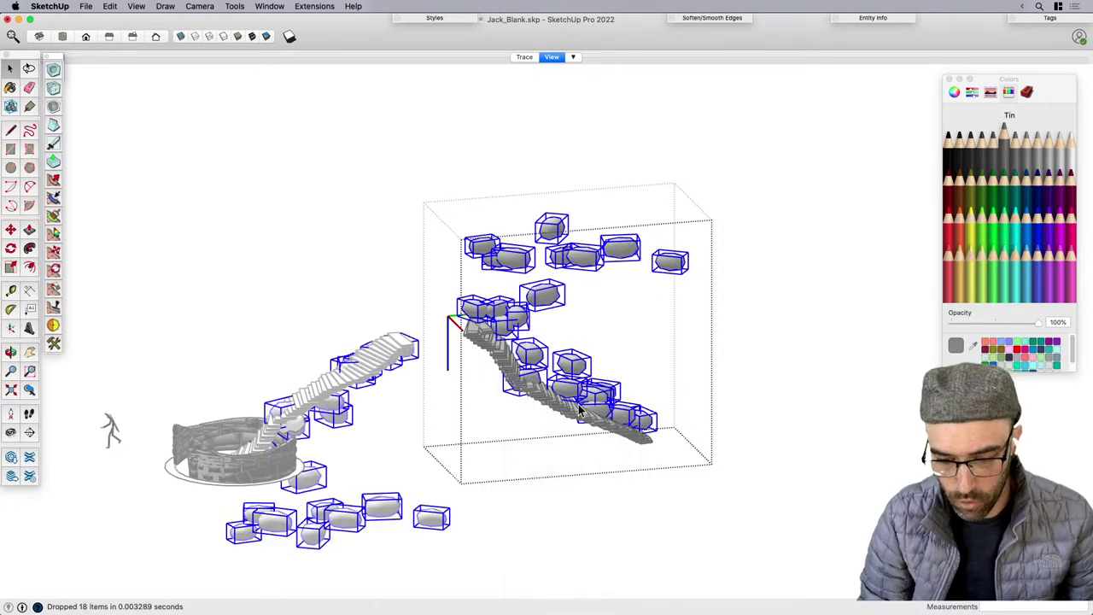
click(652, 323)
middle_drag(650, 325, 592, 336)
scroll(593, 336, up, 3)
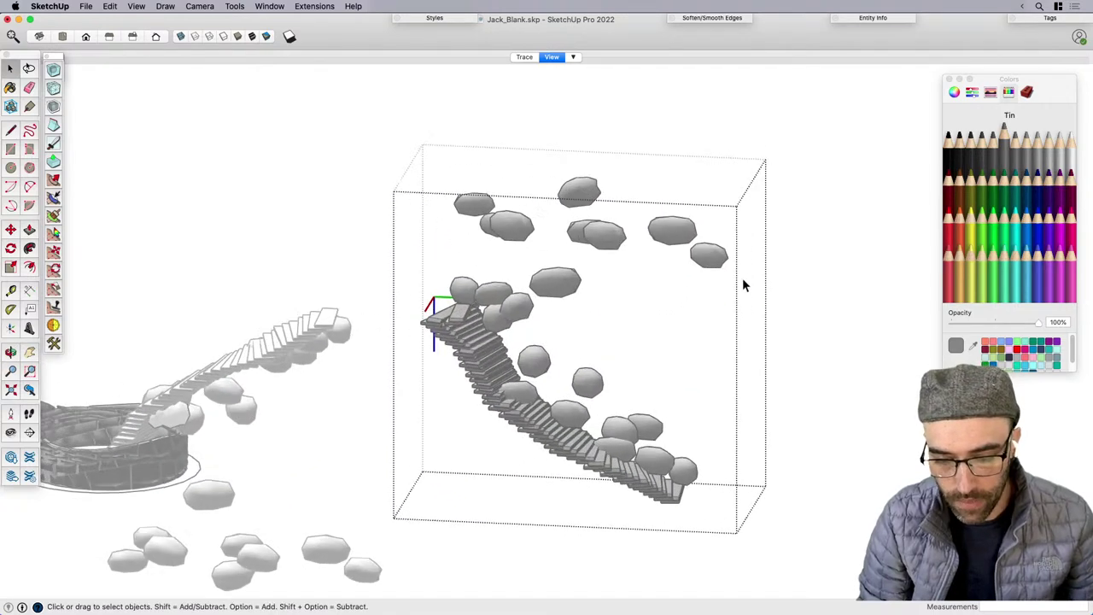
Run DropGC again on the four floating rocks away from the staircase's top, then deselect them.
right_click(557, 185)
click(595, 480)
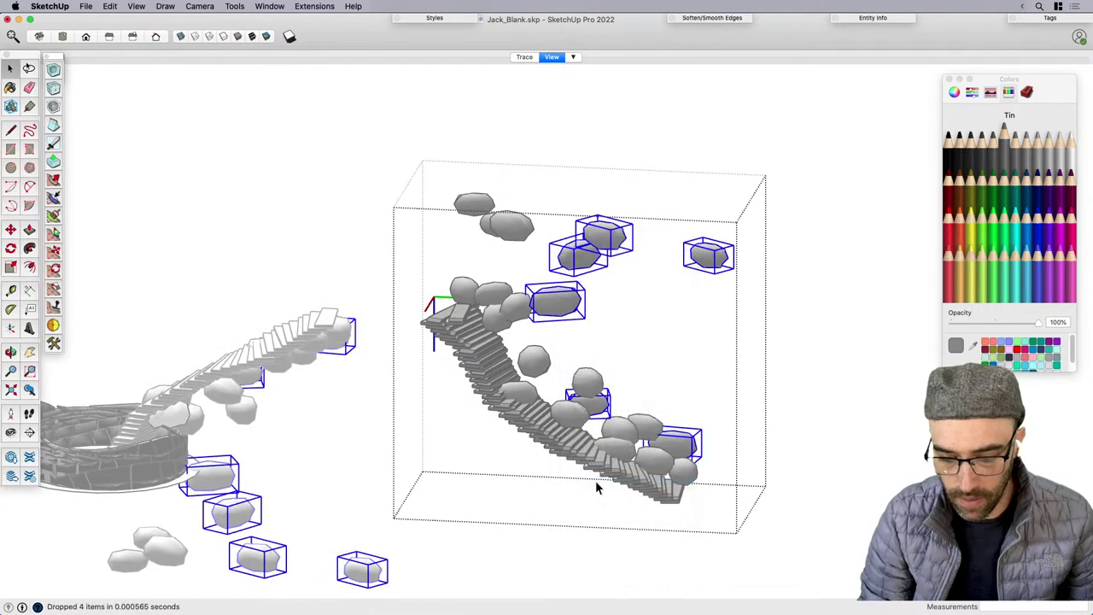
click(593, 289)
Move the front floating rock above the staircase's top end straight down onto the rocks there, finally lowering it 13' 6 3/4".
click(512, 227)
scroll(514, 235, up, 2)
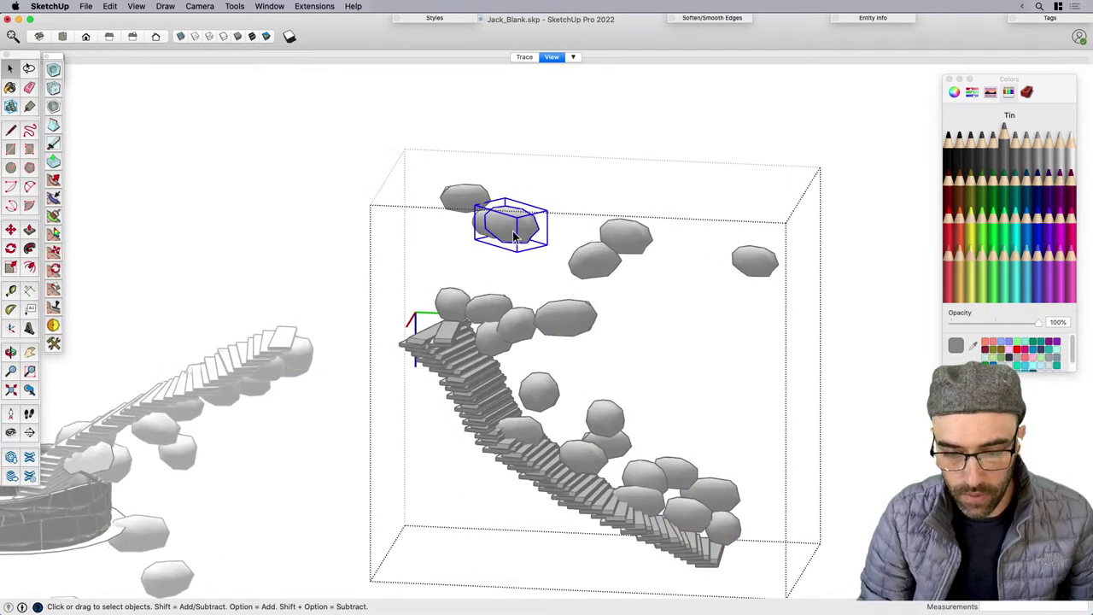
key(m)
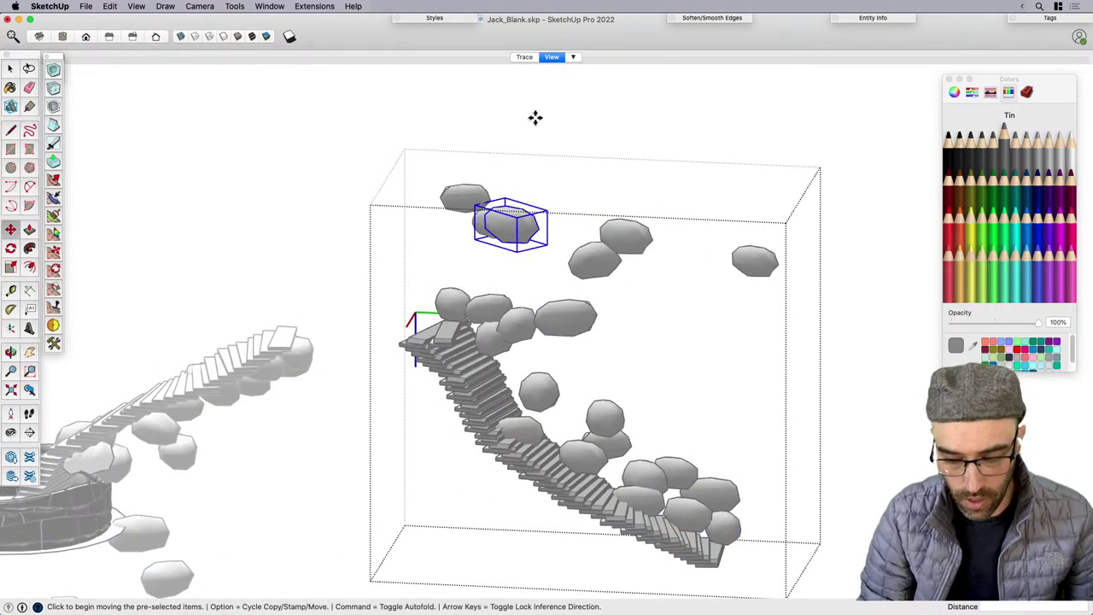
click(535, 117)
click(517, 239)
key(space)
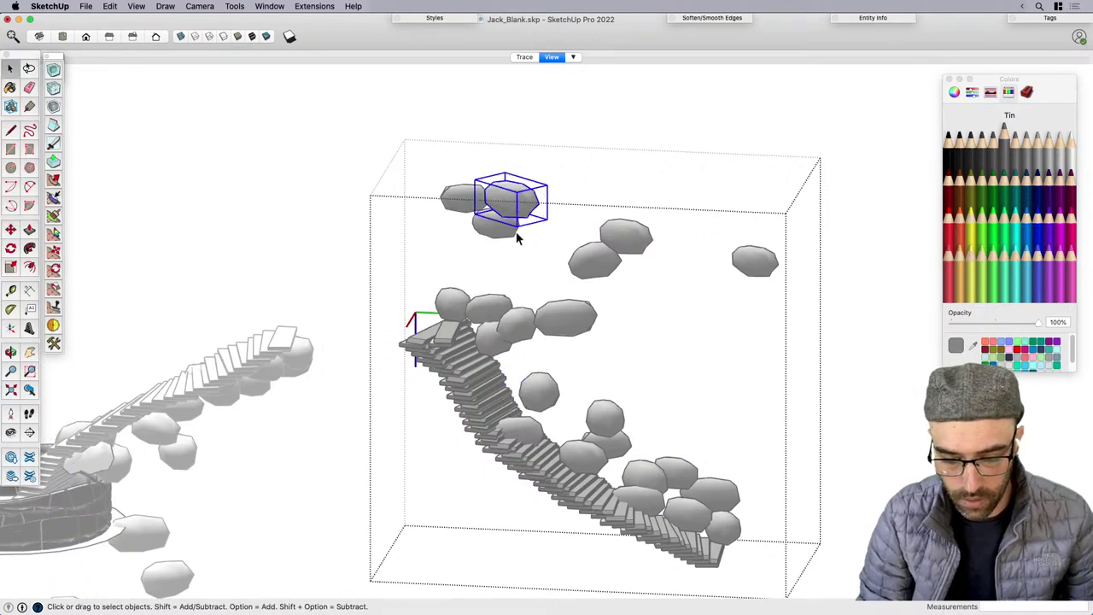
key(m)
middle_drag(806, 415, 558, 262)
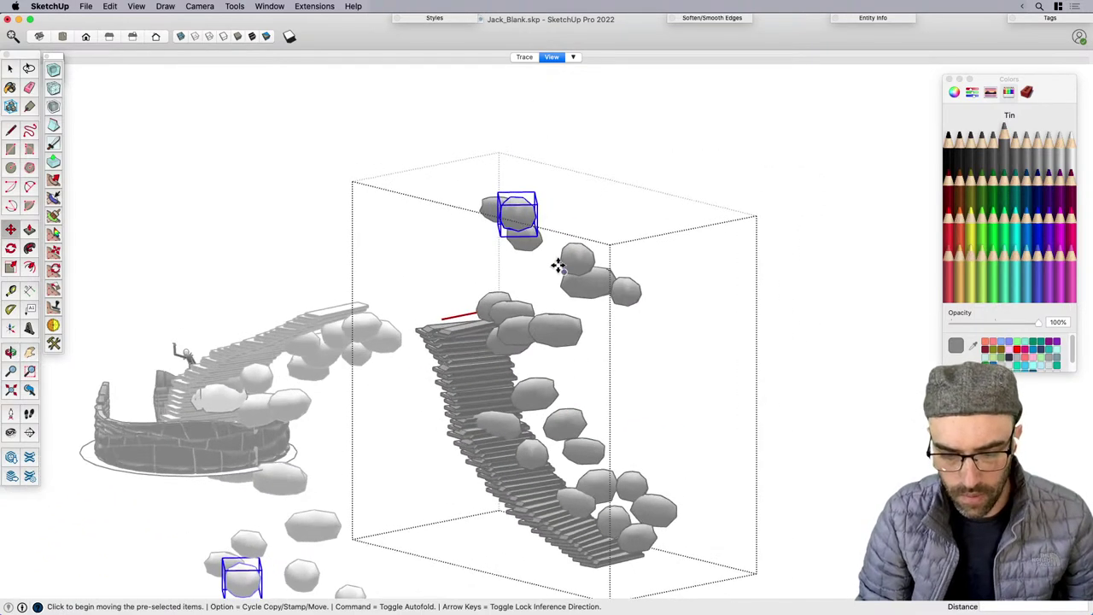
key(space)
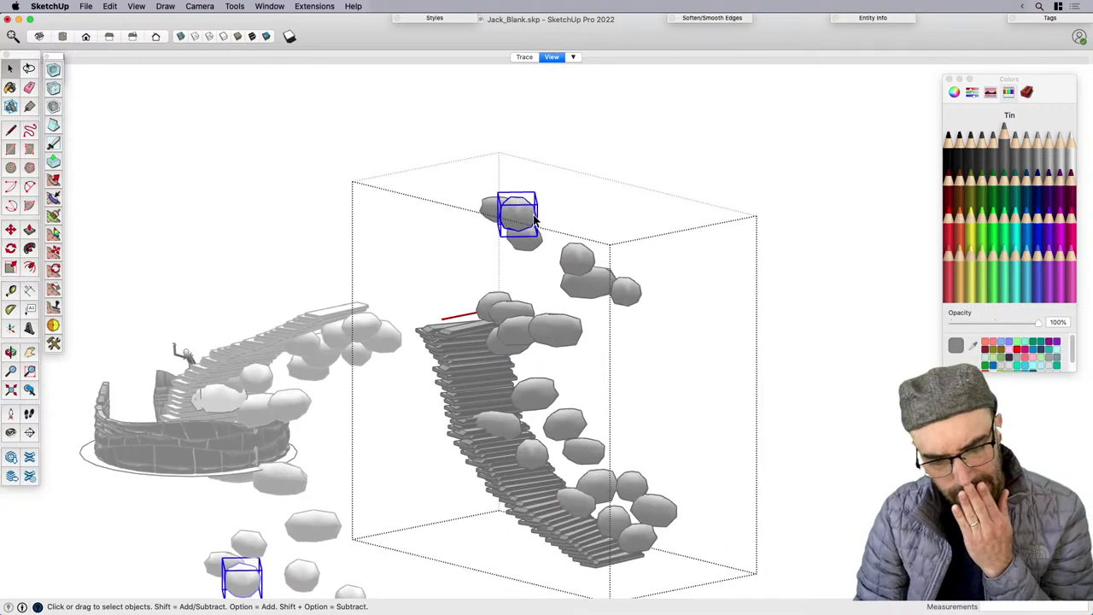
key(m)
click(561, 117)
click(571, 223)
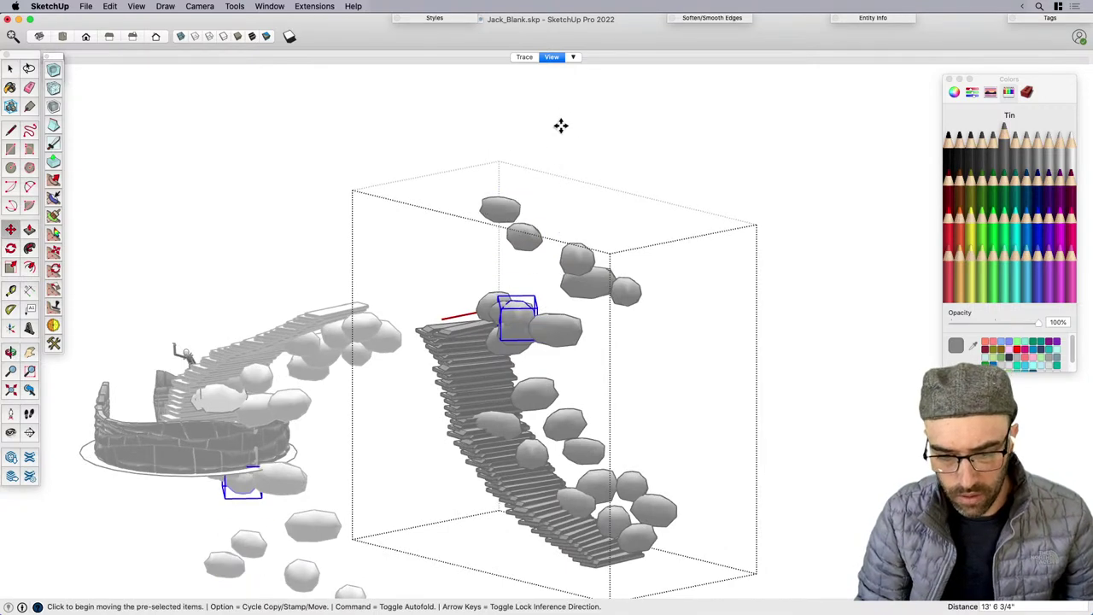
Lower the selected rock further, and move the uppermost floating rock straight down onto the rocks at the flipped staircase's top end.
click(561, 125)
click(567, 216)
key(space)
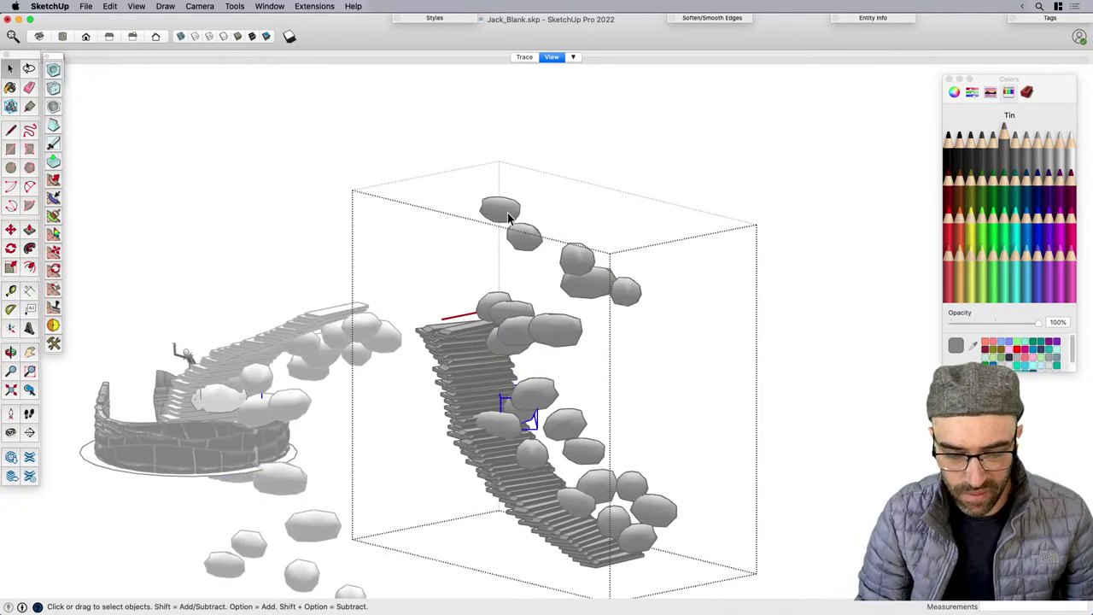
click(508, 218)
key(m)
click(538, 188)
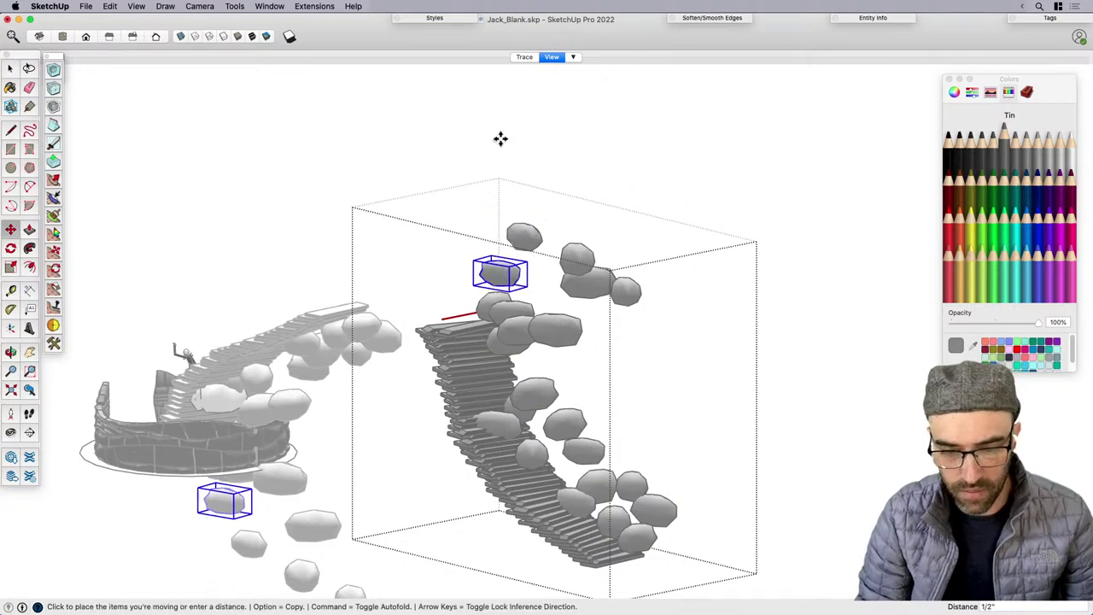
click(507, 165)
key(space)
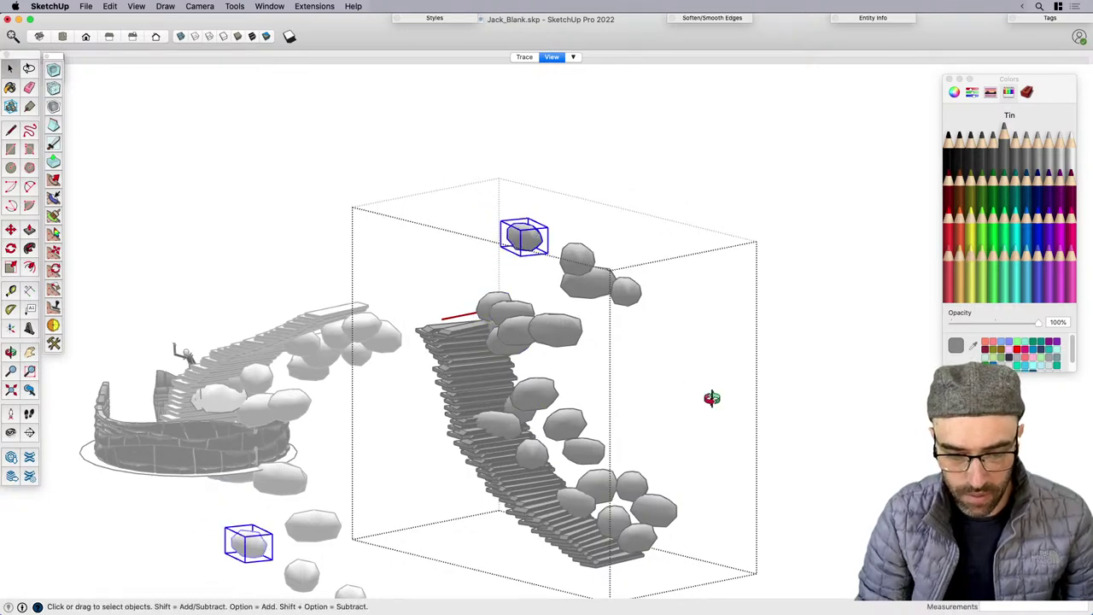
Try to move the wide floating rock straight down towards the staircase's lower steps.
middle_drag(713, 395, 701, 345)
scroll(701, 345, down, 2)
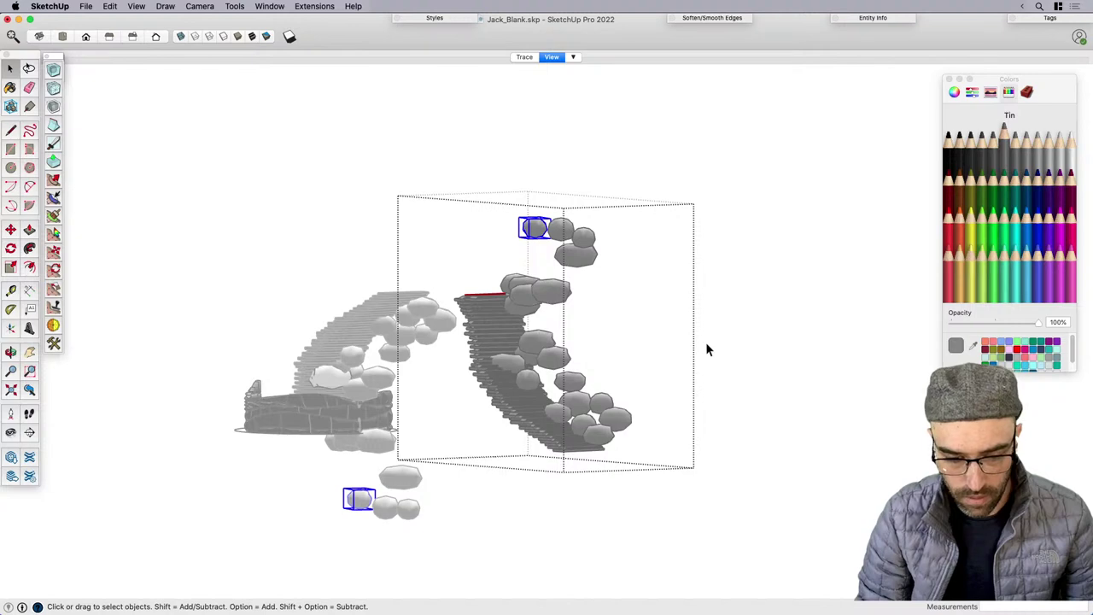
click(578, 255)
key(m)
click(639, 257)
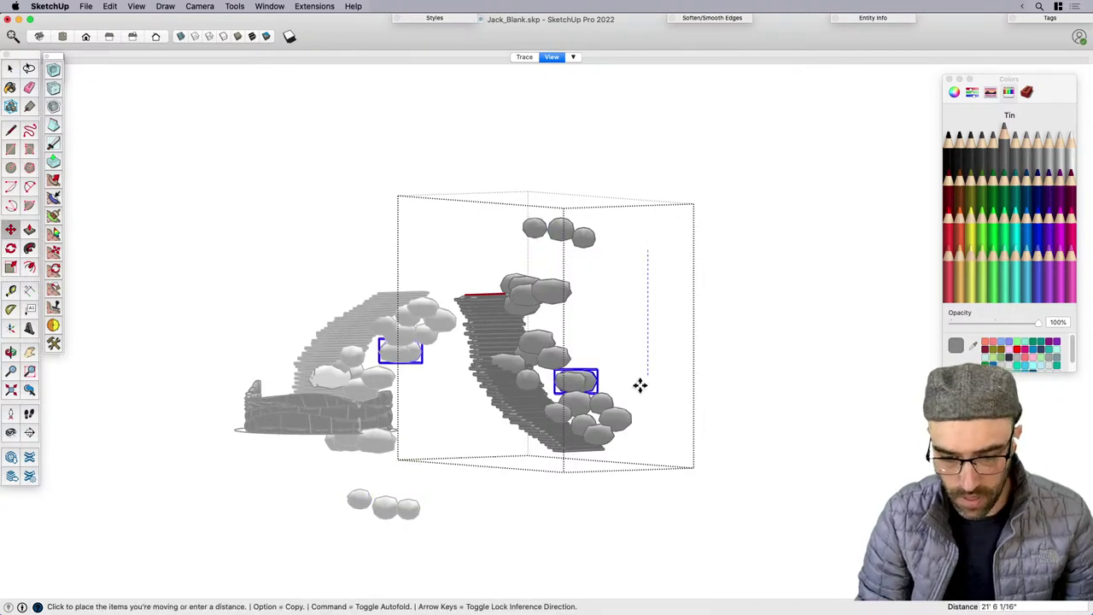
key(space)
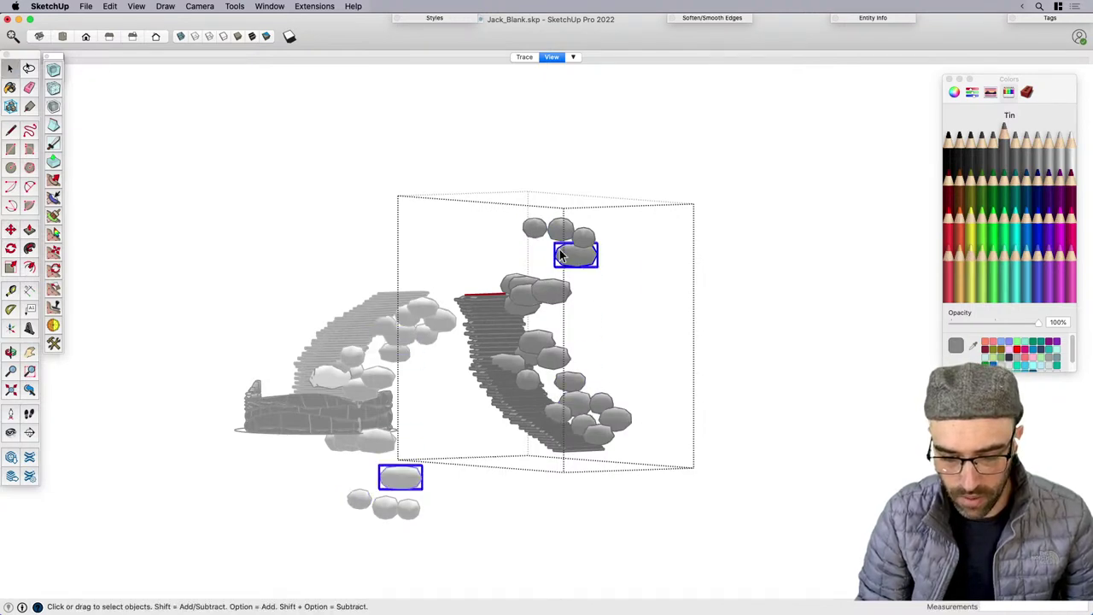
Move the rock floating beside the staircase's middle straight down, closer to the lower steps.
middle_drag(560, 250, 748, 332)
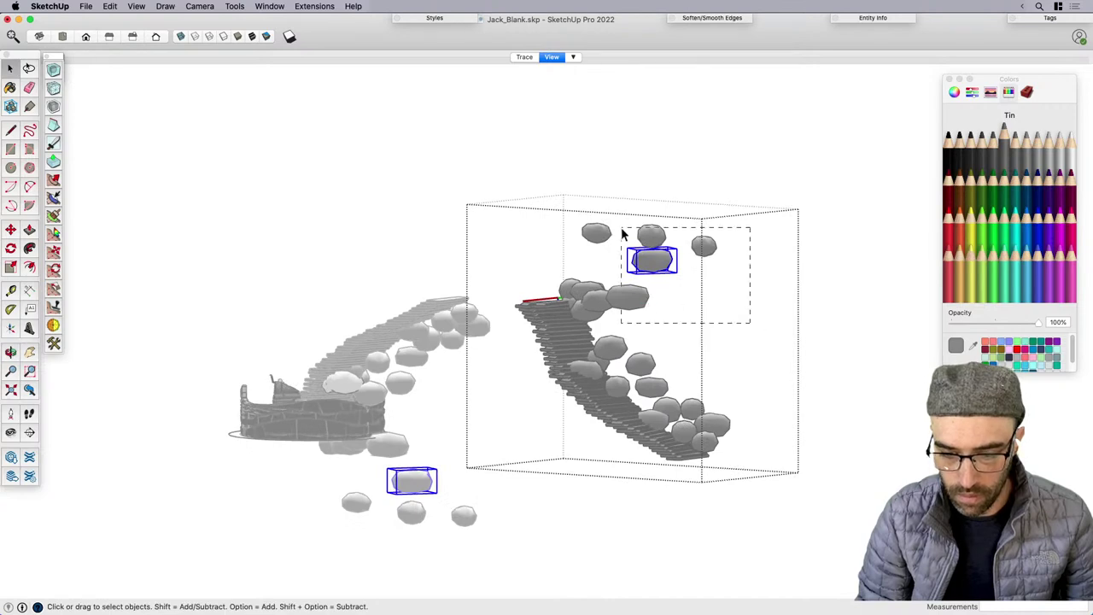
drag(690, 307, 691, 311)
scroll(651, 375, up, 3)
click(637, 360)
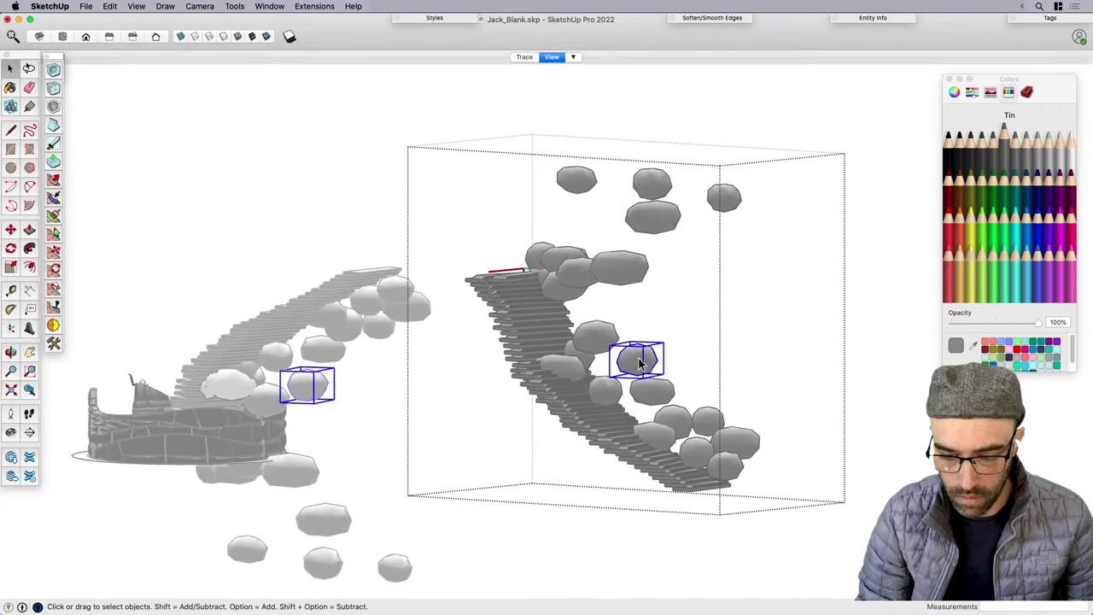
scroll(638, 360, up, 3)
key(m)
click(702, 303)
click(700, 371)
key(space)
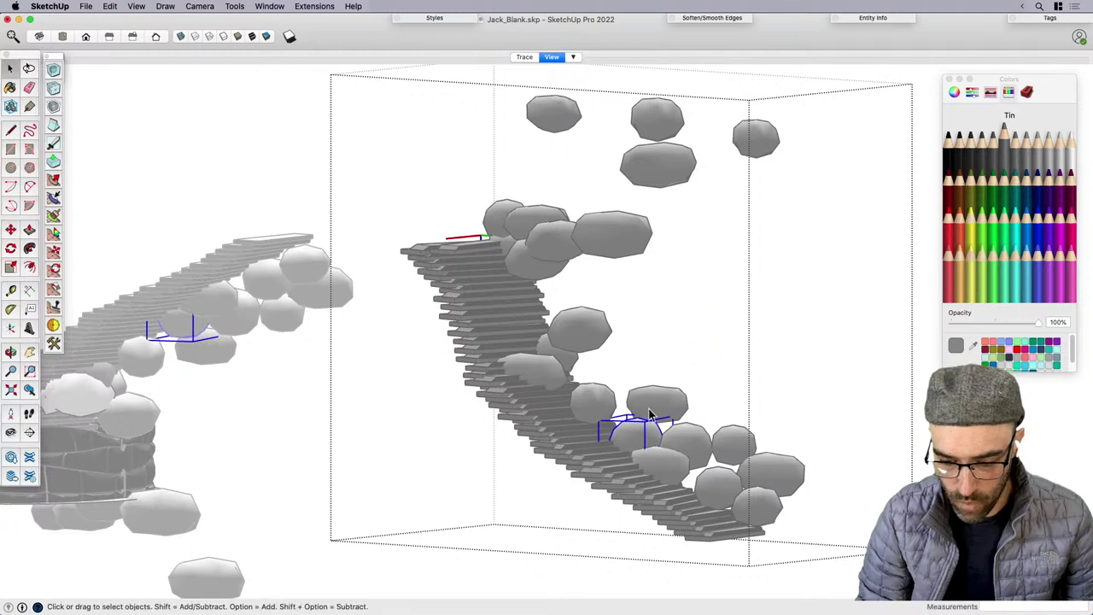
Move the same rock horizontally along the red axis onto the staircase's treads.
key(m)
middle_drag(732, 288, 457, 453)
key(m)
click(710, 476)
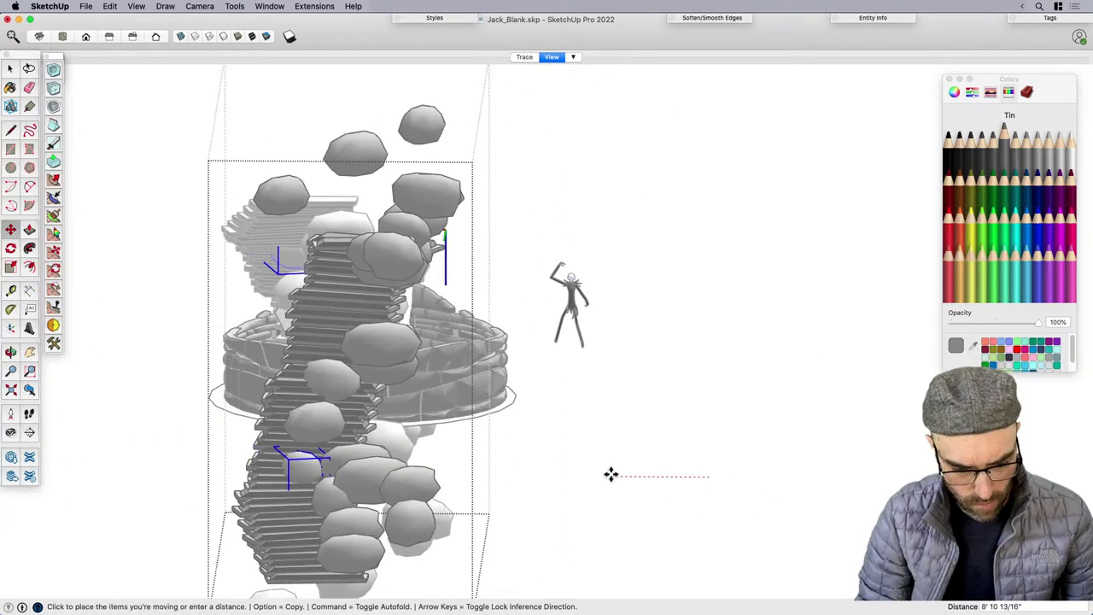
click(618, 475)
key(space)
Select all instances of the rock component and delete them, keeping only the uppermost floating rock.
scroll(696, 350, down, 2)
scroll(693, 353, down, 1)
middle_drag(435, 361, 623, 261)
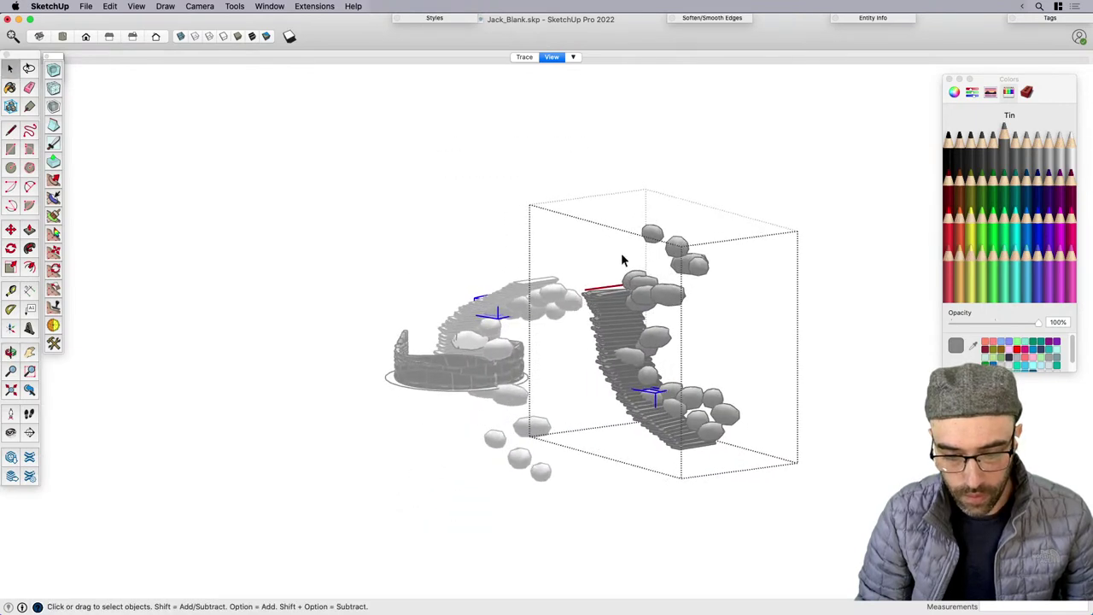
drag(606, 221, 767, 461)
scroll(640, 386, up, 3)
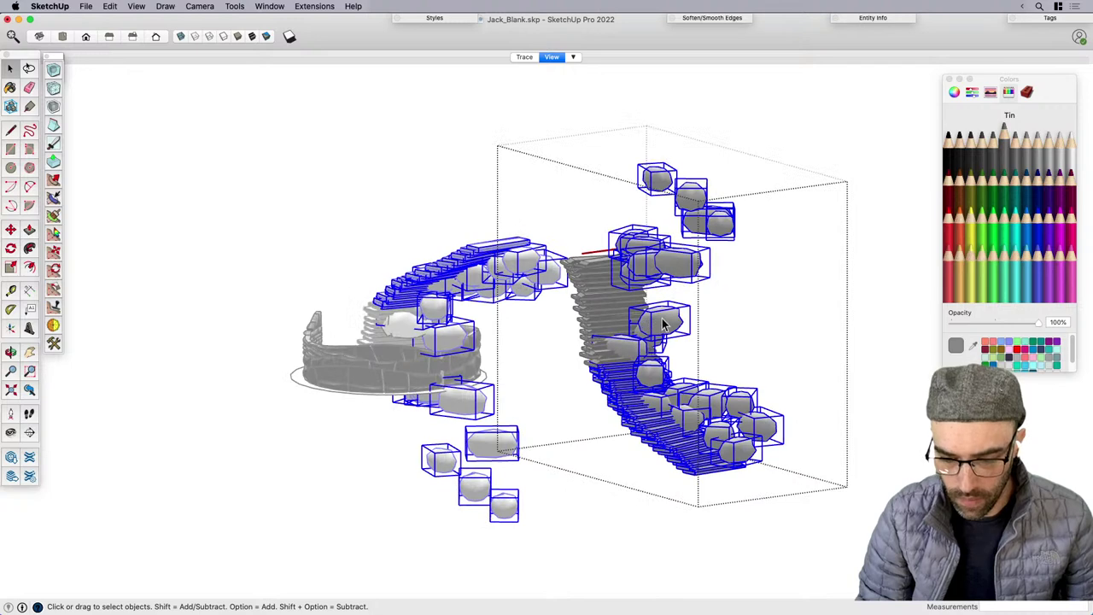
click(663, 320)
right_click(663, 321)
mouse_move(711, 299)
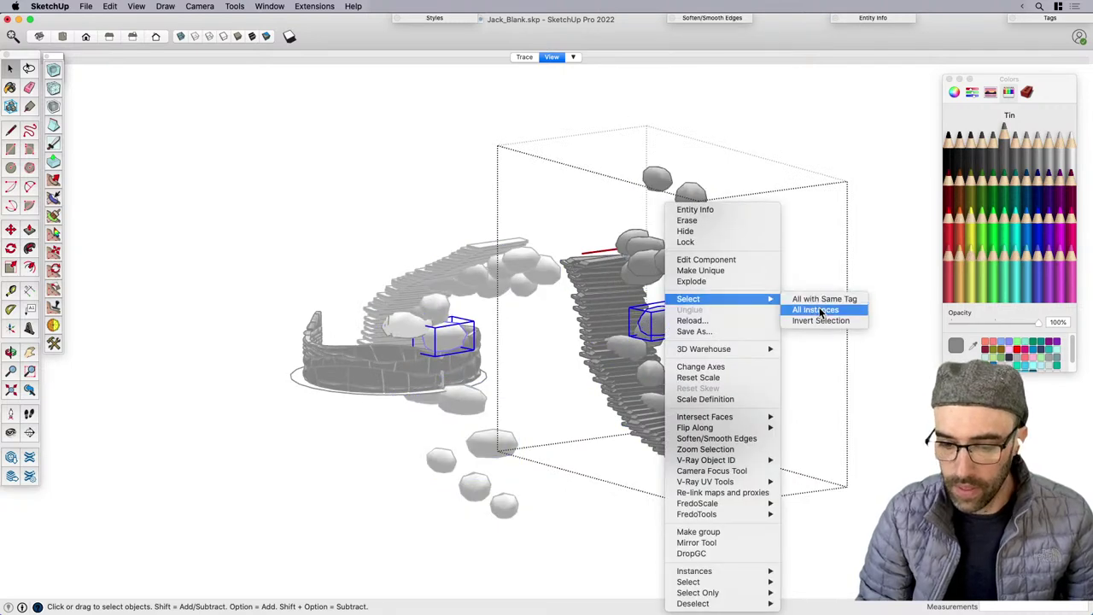
click(818, 310)
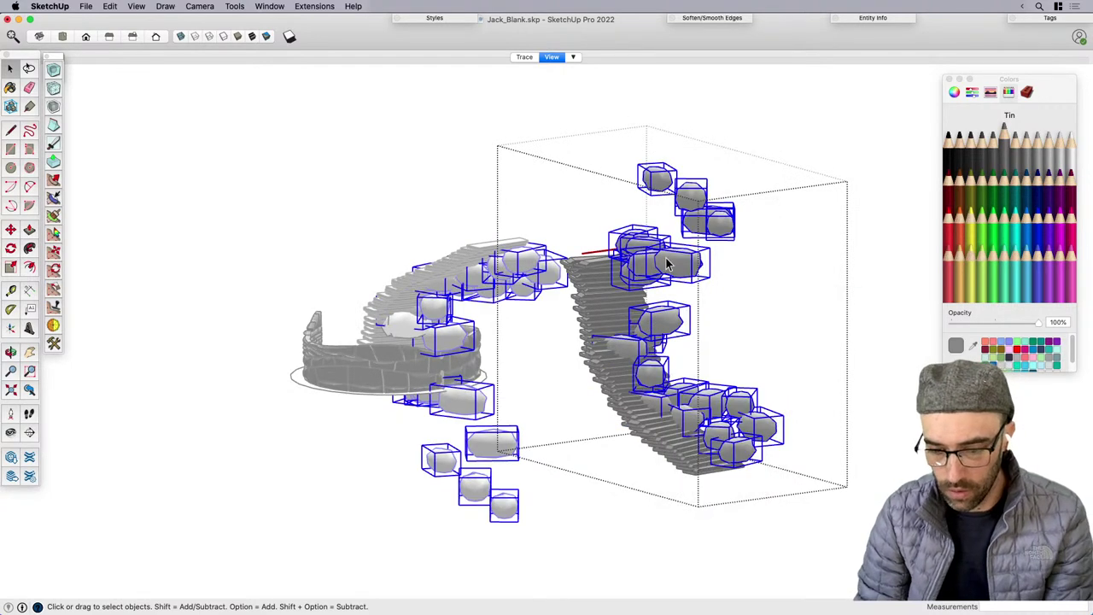
shift+click(657, 184)
key(Delete)
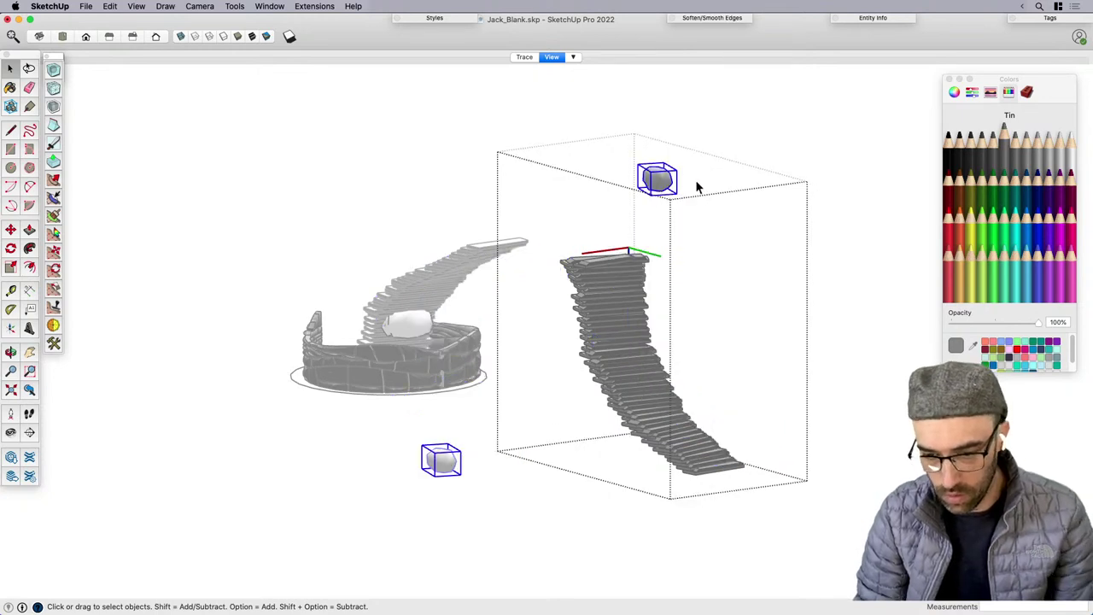
Copy the remaining floating rock about 12' 4" down onto the corner of the flipped staircase's top end.
scroll(615, 299, up, 10)
key(m)
key(space)
click(551, 386)
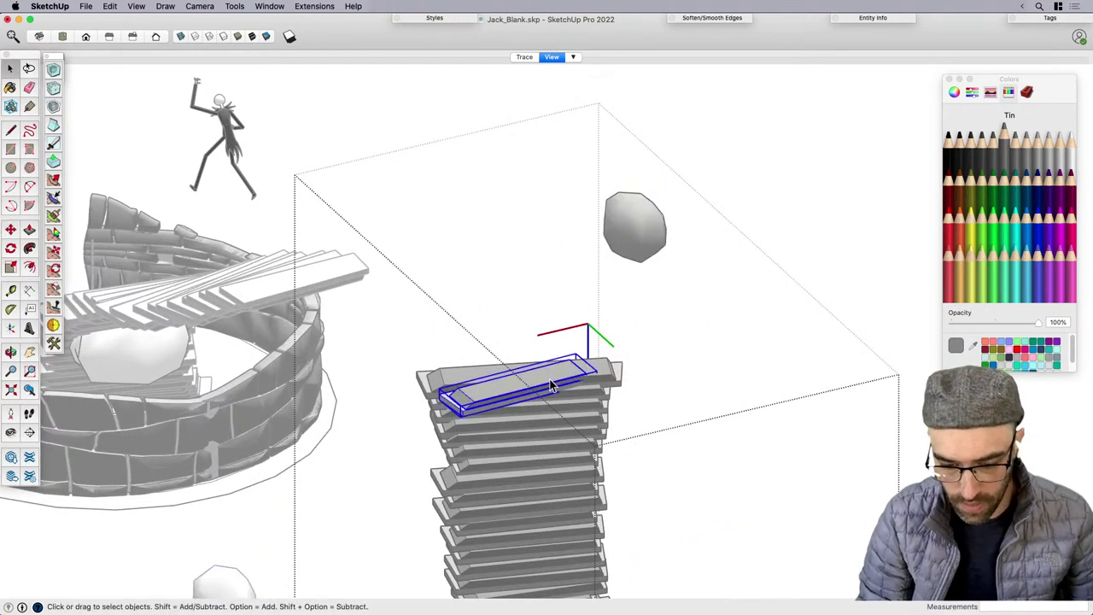
click(608, 253)
click(612, 245)
key(m)
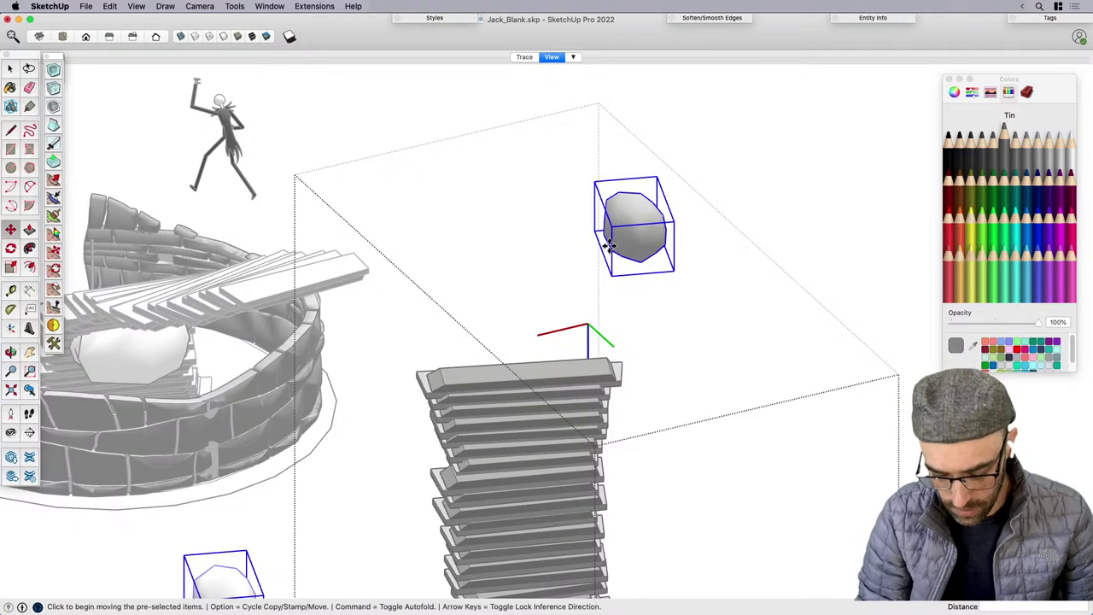
key(alt)
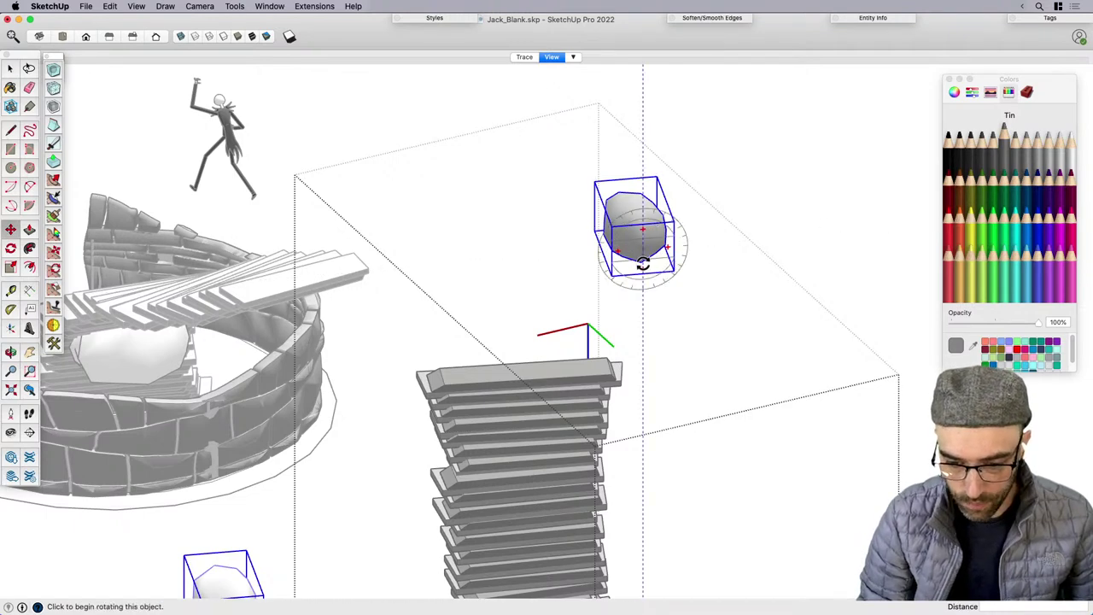
click(641, 266)
click(613, 409)
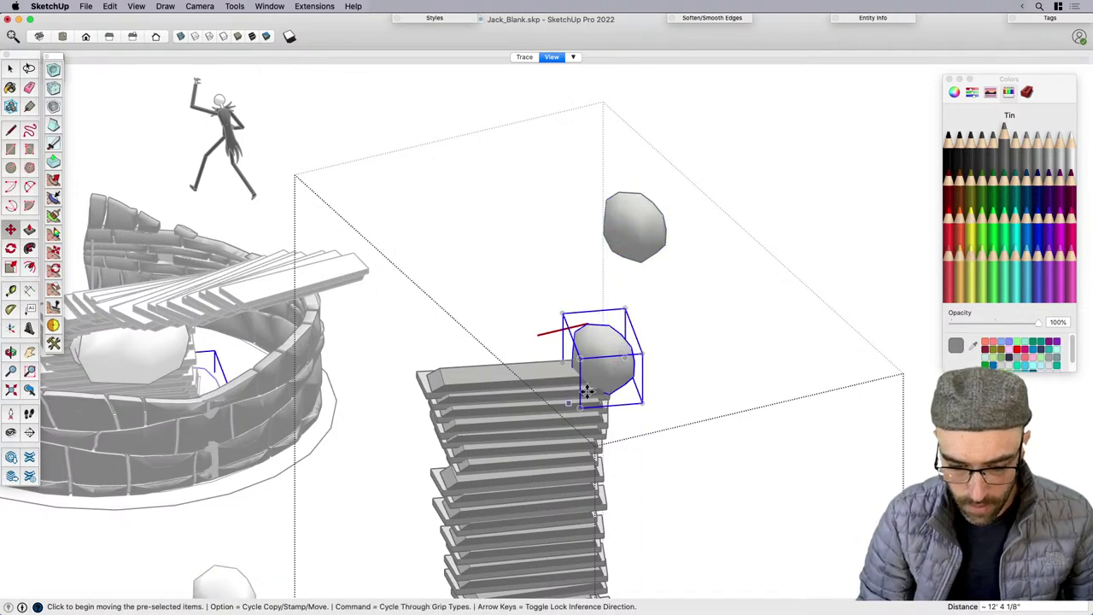
Switch the Move tool to its stamp mode and stamp overlapping rock copies across the staircase's uppermost steps.
key(alt)
key(alt)
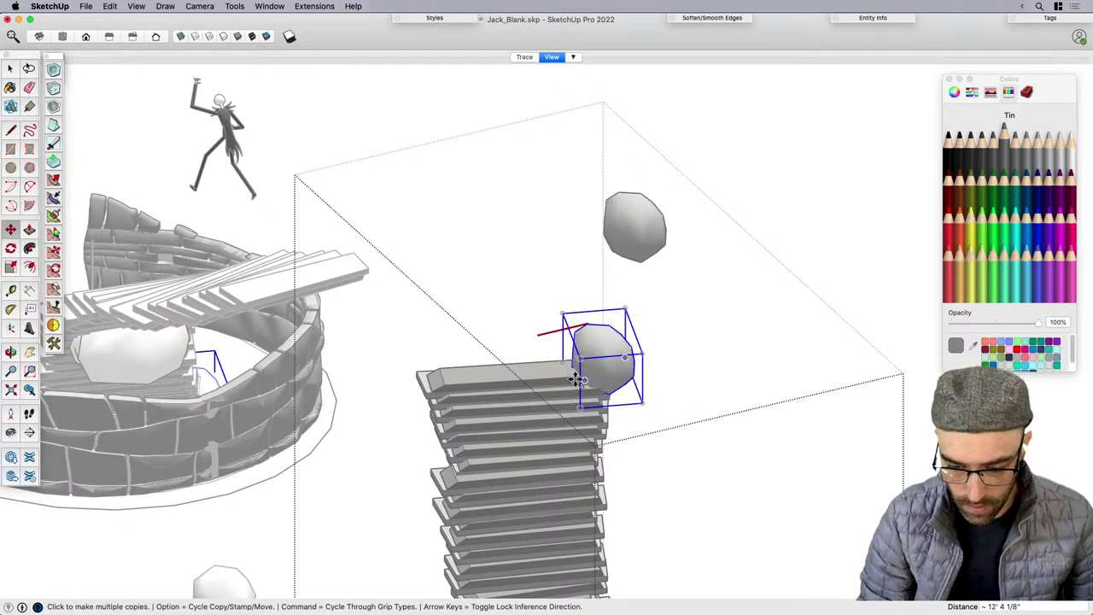
scroll(584, 386, up, 3)
click(604, 390)
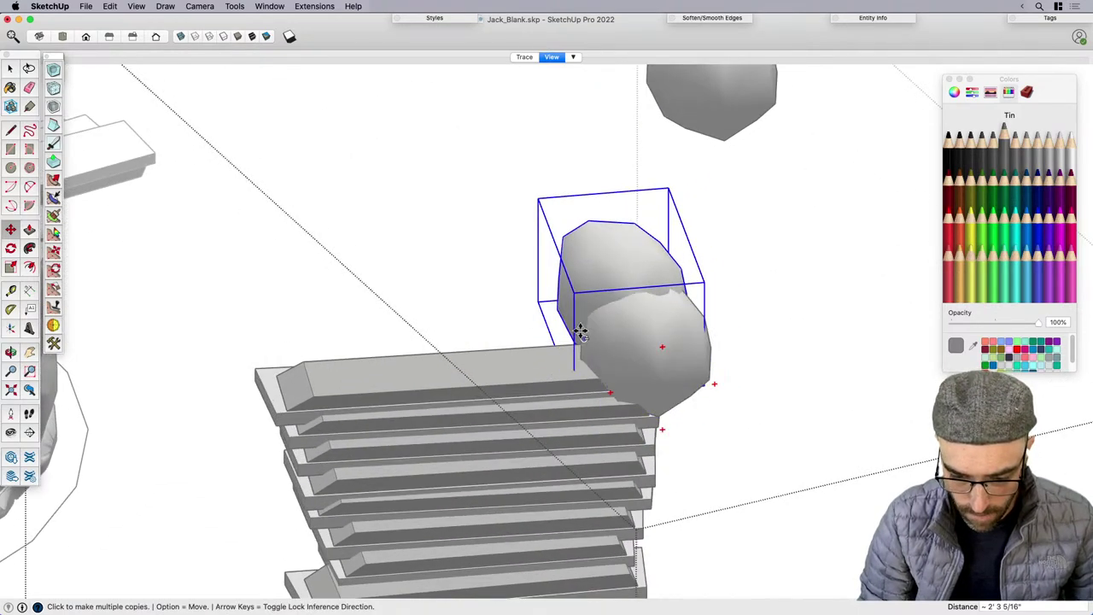
scroll(581, 330, down, 4)
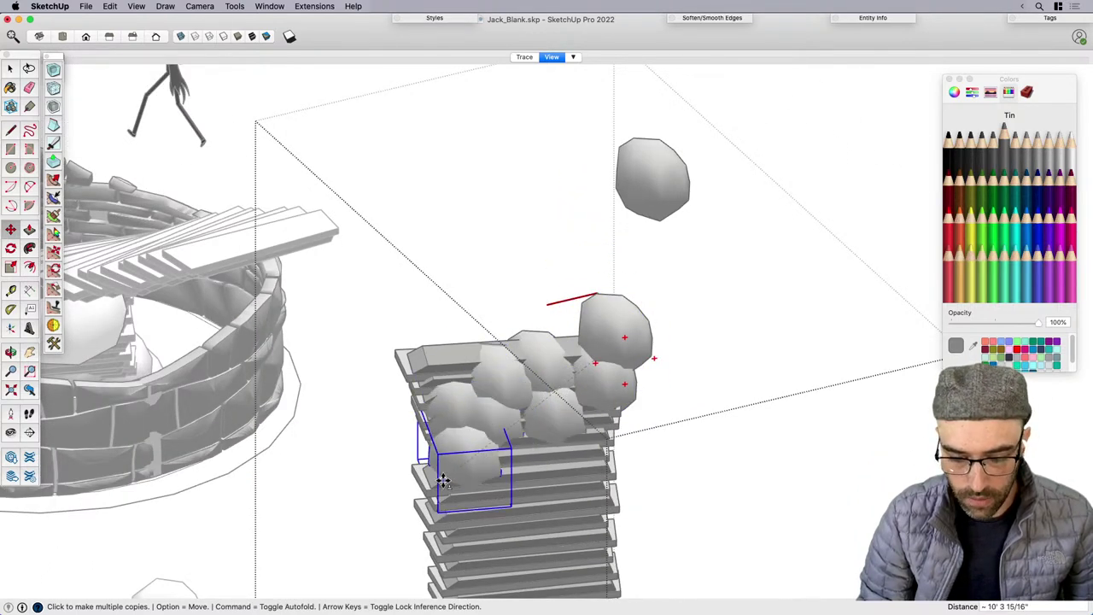
click(445, 479)
click(577, 467)
click(499, 481)
scroll(582, 324, down, 3)
scroll(553, 357, down, 3)
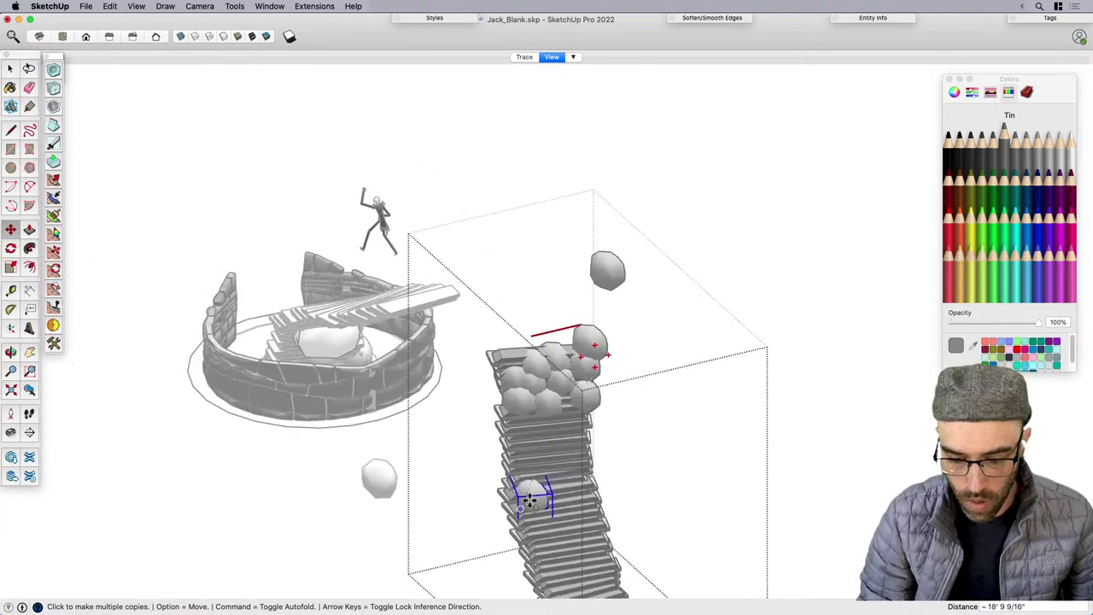
Stamp overlapping rock copies across the full width of the staircase's middle steps.
scroll(504, 454, up, 3)
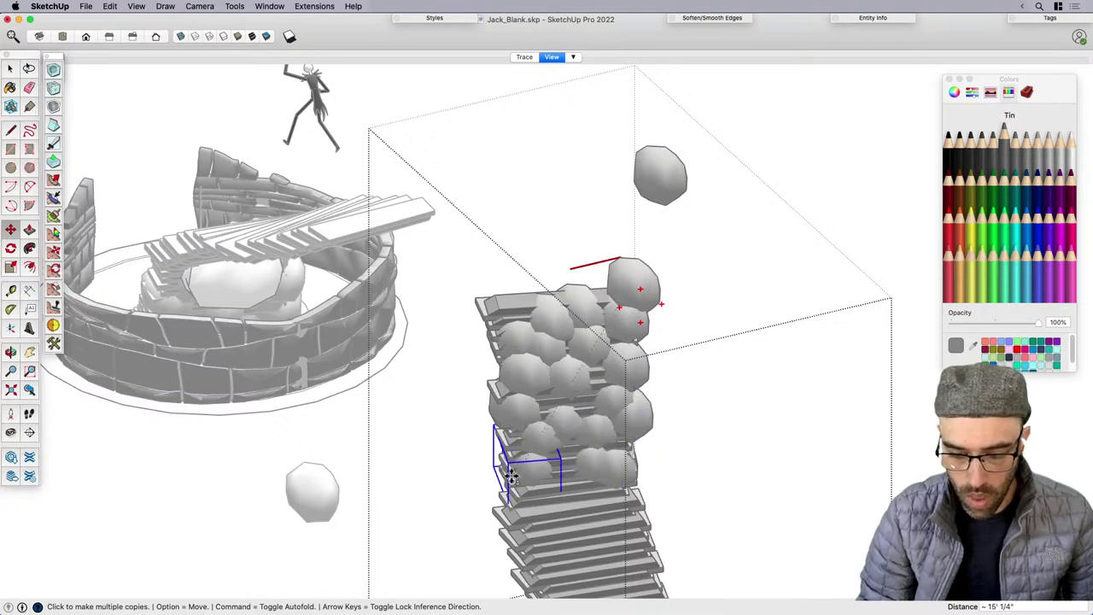
click(521, 331)
scroll(528, 325, down, 3)
scroll(560, 538, up, 5)
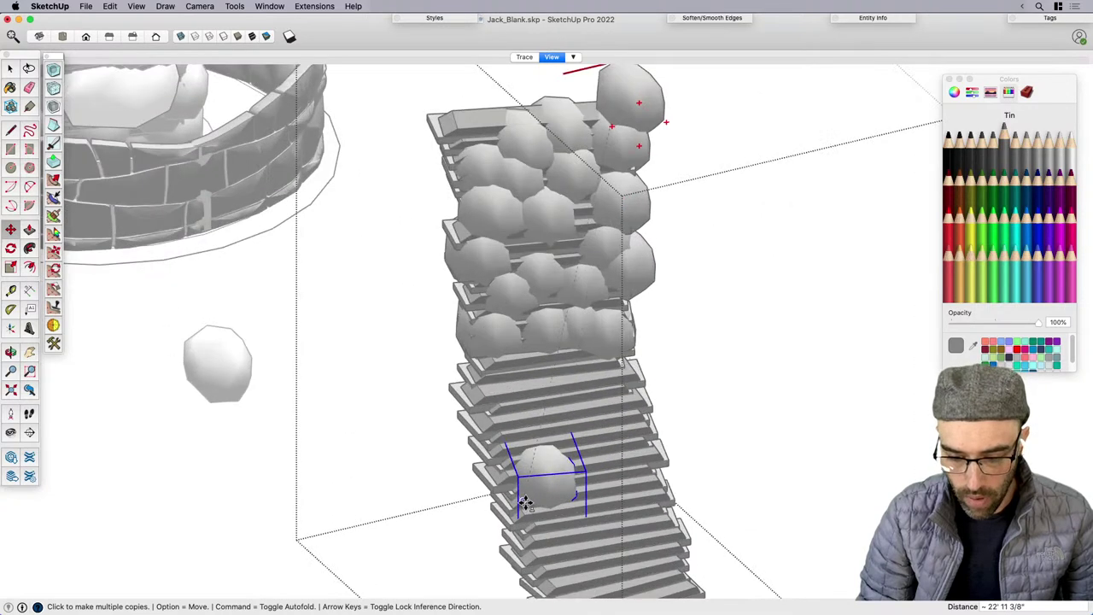
click(520, 505)
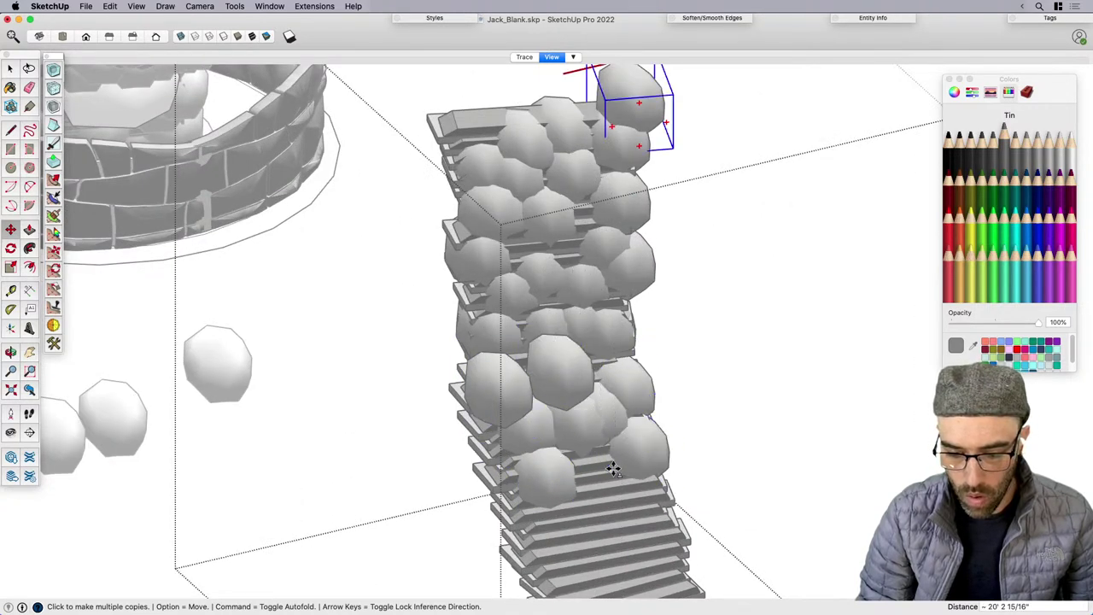
scroll(491, 474, down, 3)
Continue stamping rock copies past the middle and along the staircase's outer edge to its bottom end.
click(488, 469)
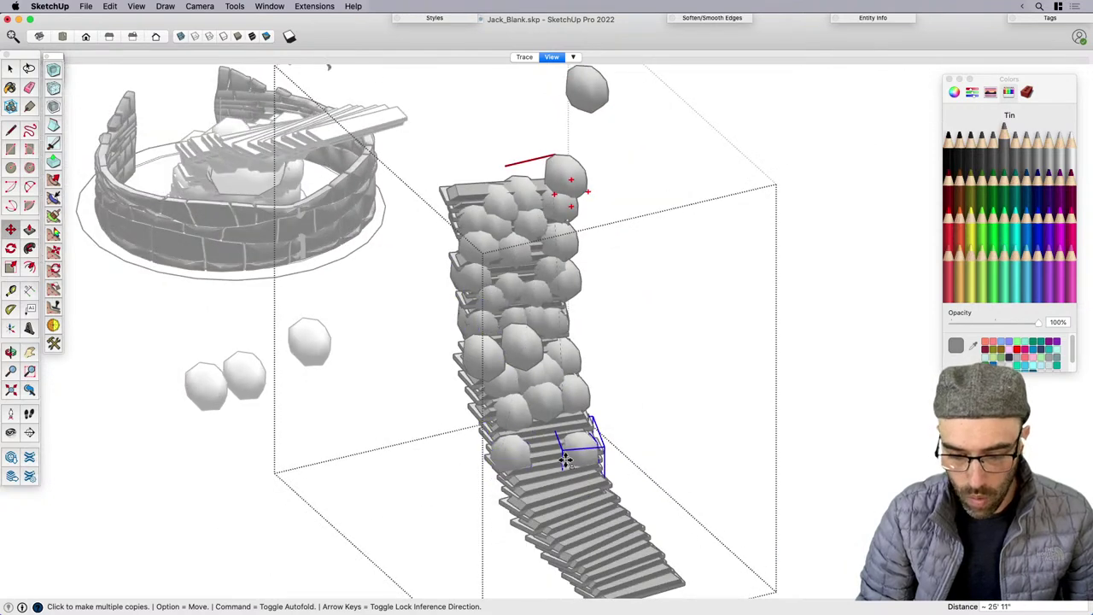
click(551, 471)
click(565, 437)
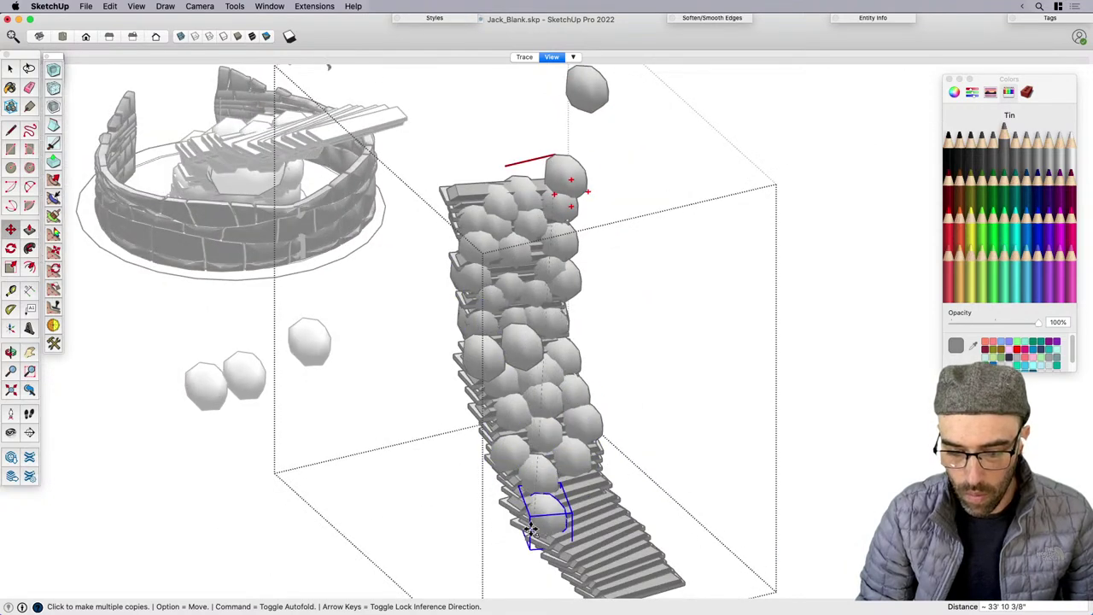
scroll(551, 442, down, 3)
scroll(569, 510, up, 5)
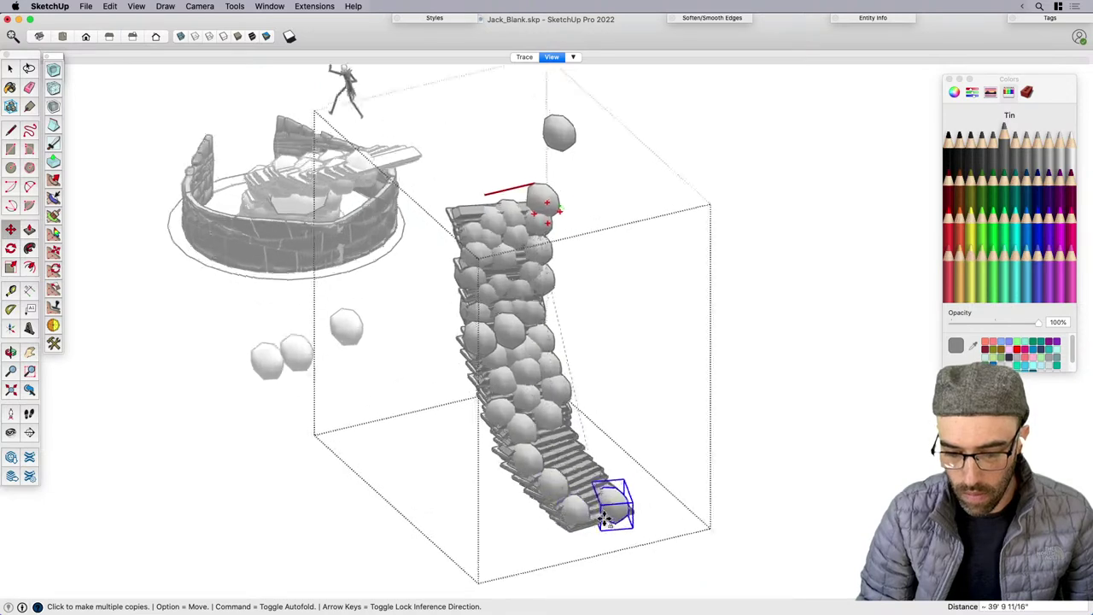
Stamp rock copies over the bare treads near the staircase's bottom end until the gap is filled, and finish stamping.
click(593, 501)
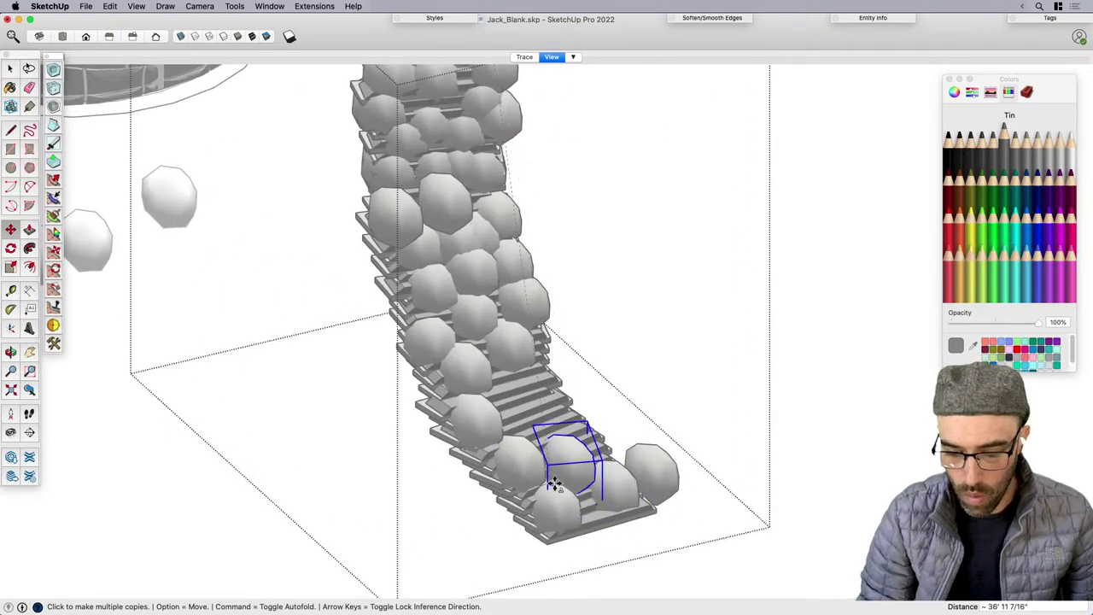
click(549, 480)
click(584, 461)
click(541, 413)
click(496, 408)
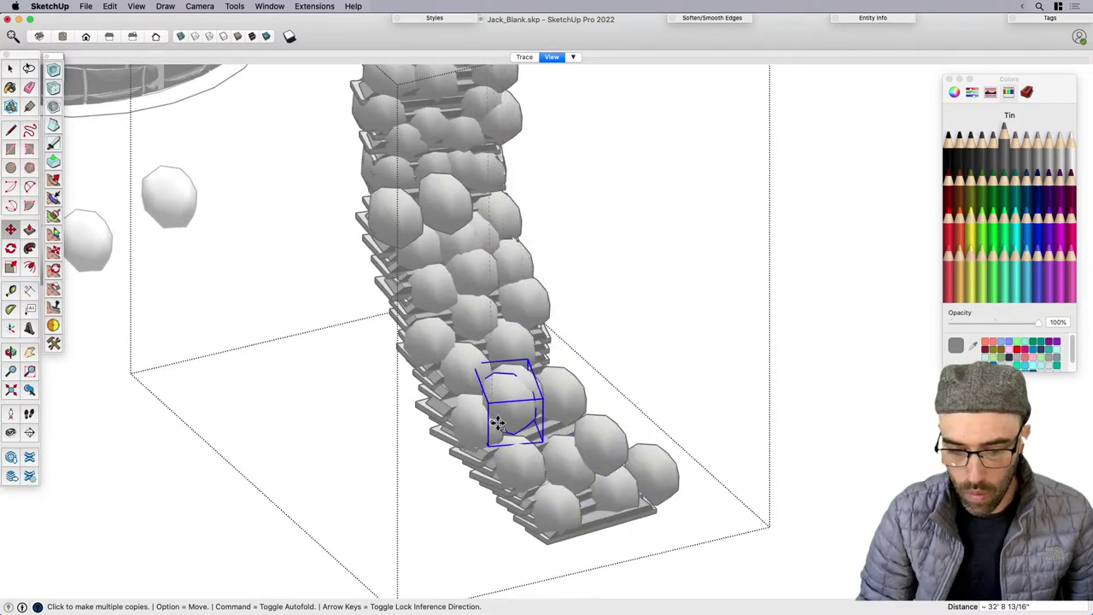
click(523, 433)
scroll(544, 390, down, 3)
key(space)
Select all instances of the rock component stamped over the flipped staircase copy.
right_click(502, 362)
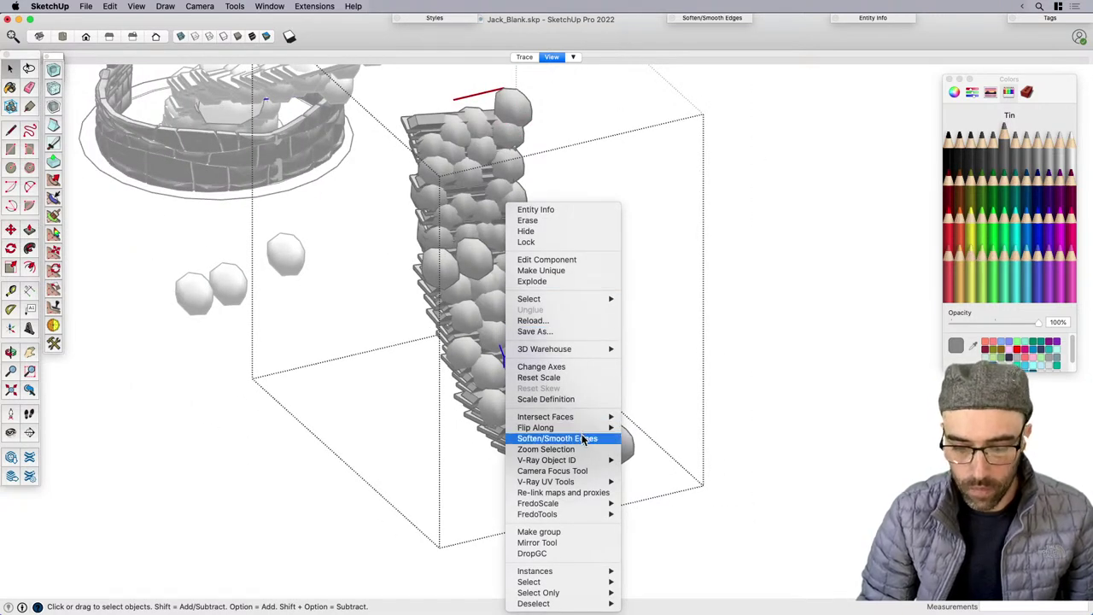
mouse_move(574, 299)
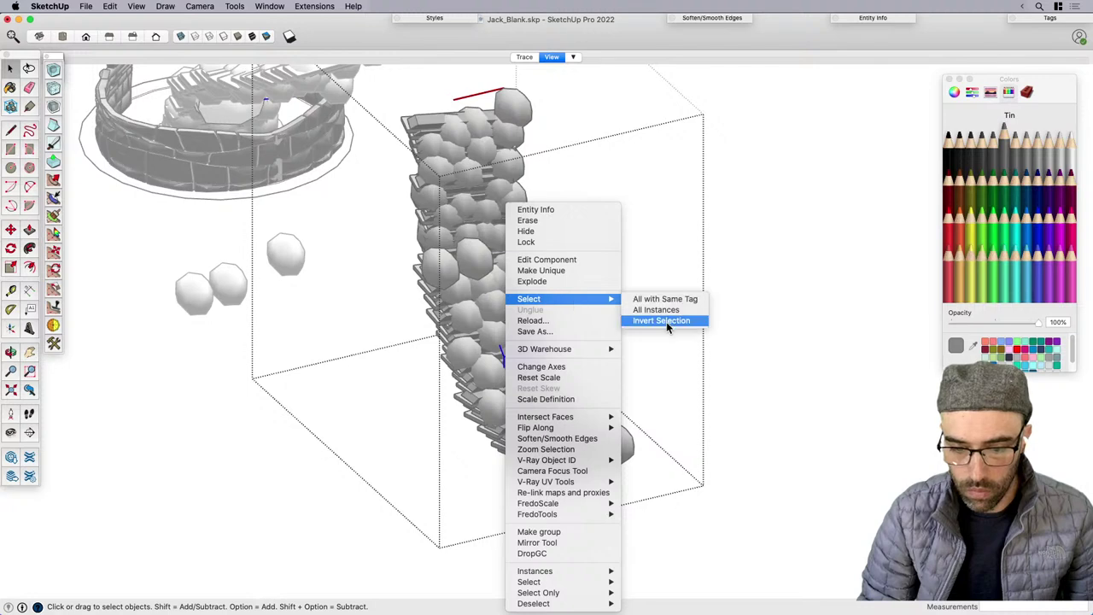
click(667, 310)
scroll(534, 342, down, 2)
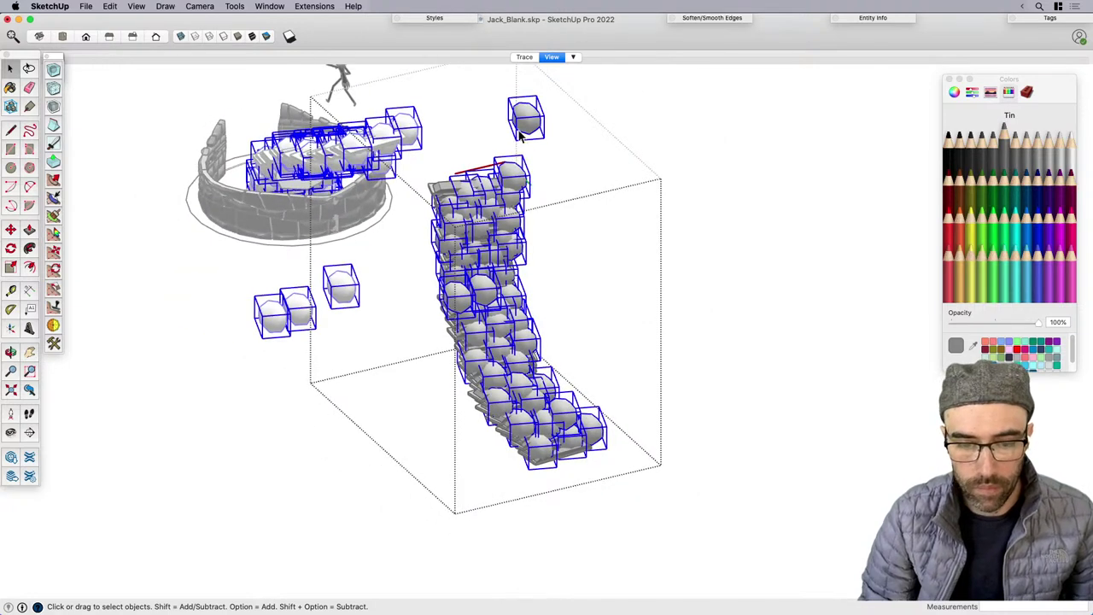
Try randomly scaling the selected rocks between 0.75 and 1 and rotating them between 30 and 300, and undo it.
click(314, 6)
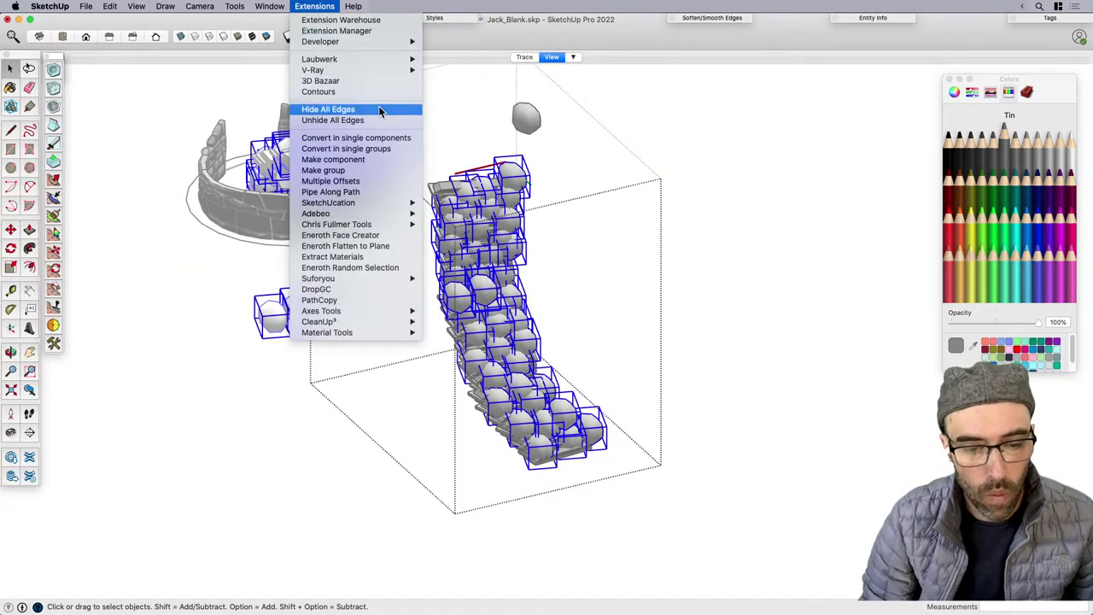
mouse_move(393, 224)
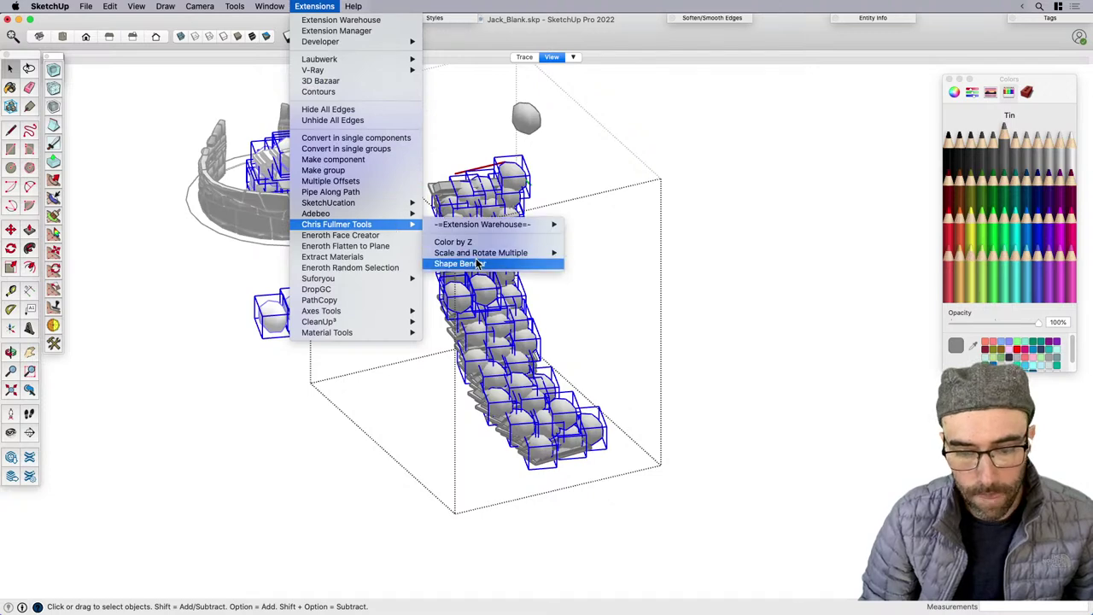
mouse_move(482, 253)
click(598, 264)
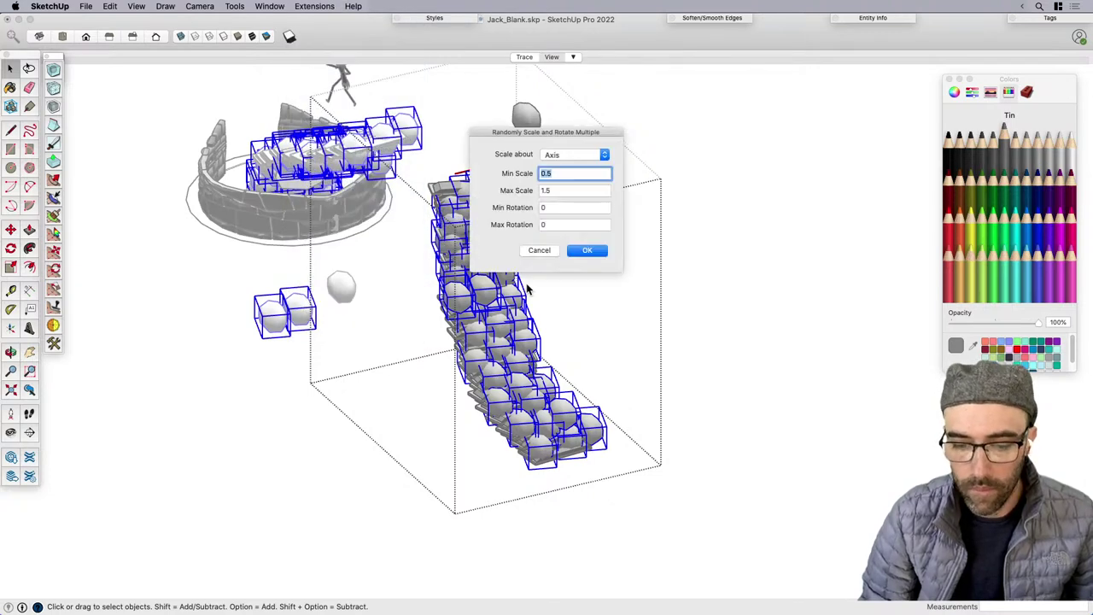
text(.75)
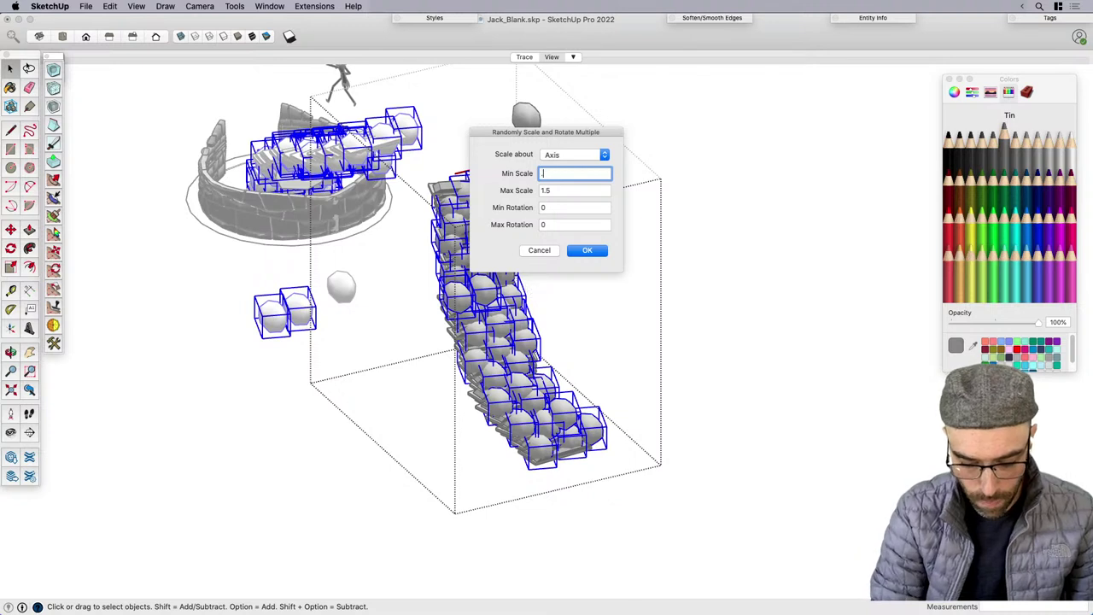
key(Tab)
text(1)
key(Tab)
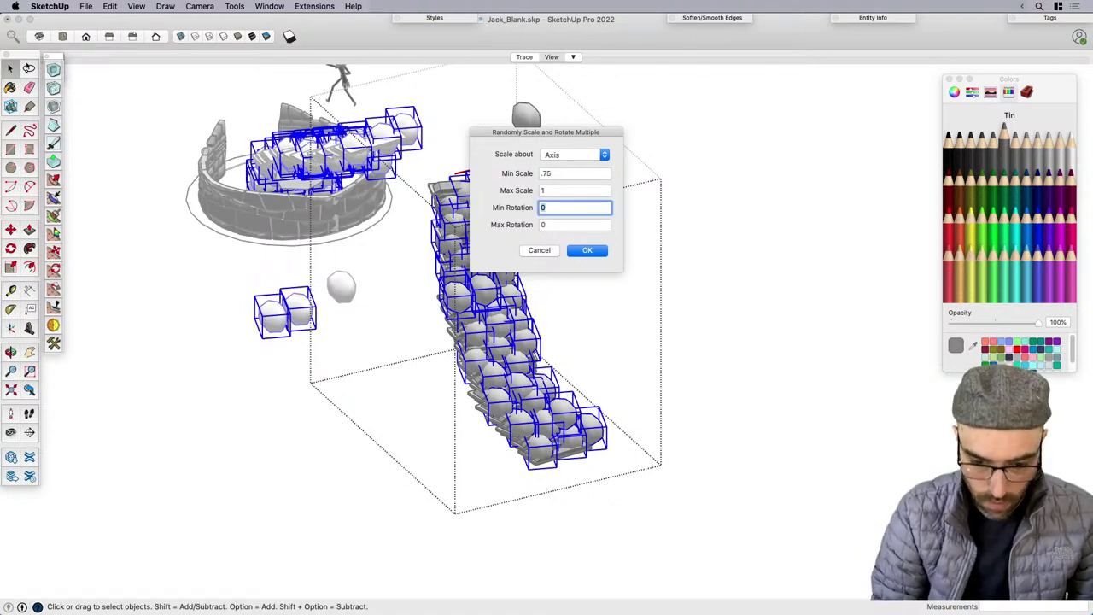
text(30)
key(Tab)
text(30)
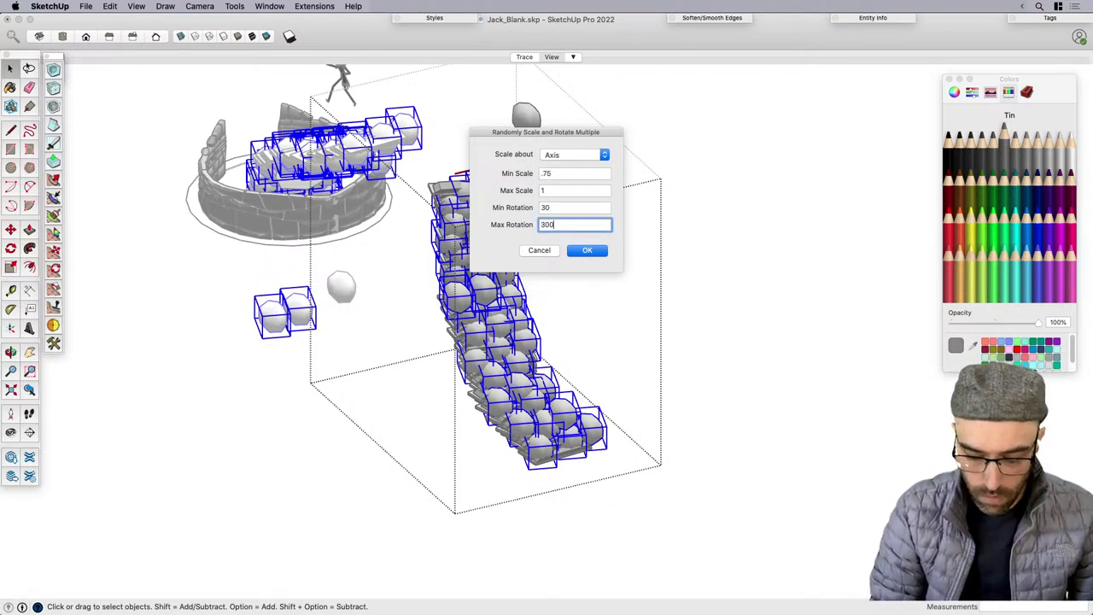
click(591, 248)
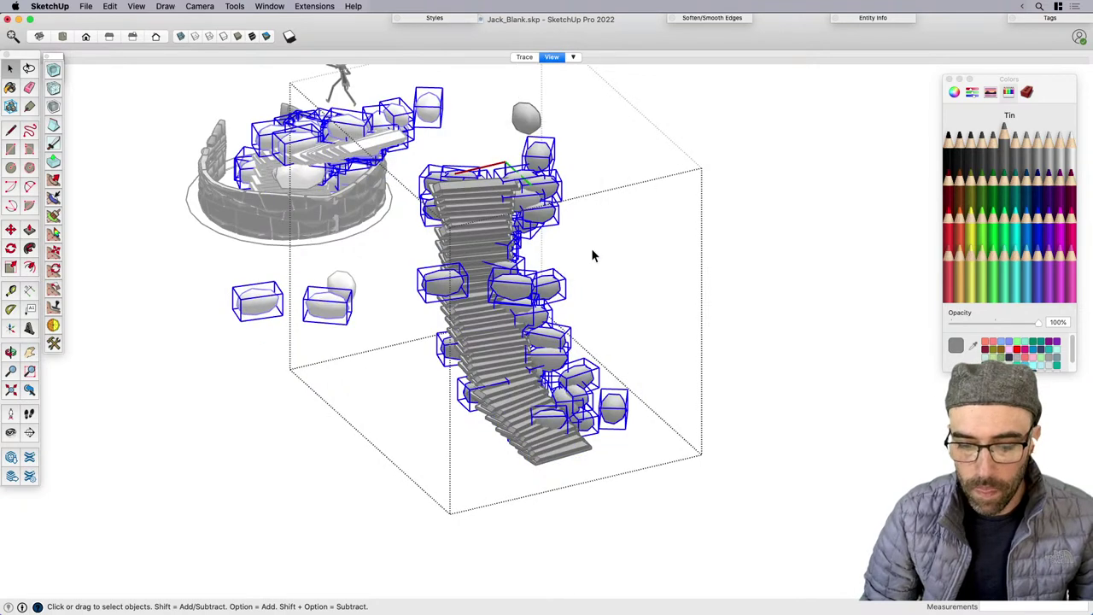
key(super+z)
Use Axes Tools to set the selected rocks' origin, with the Z (Blue) position at Center.
click(308, 7)
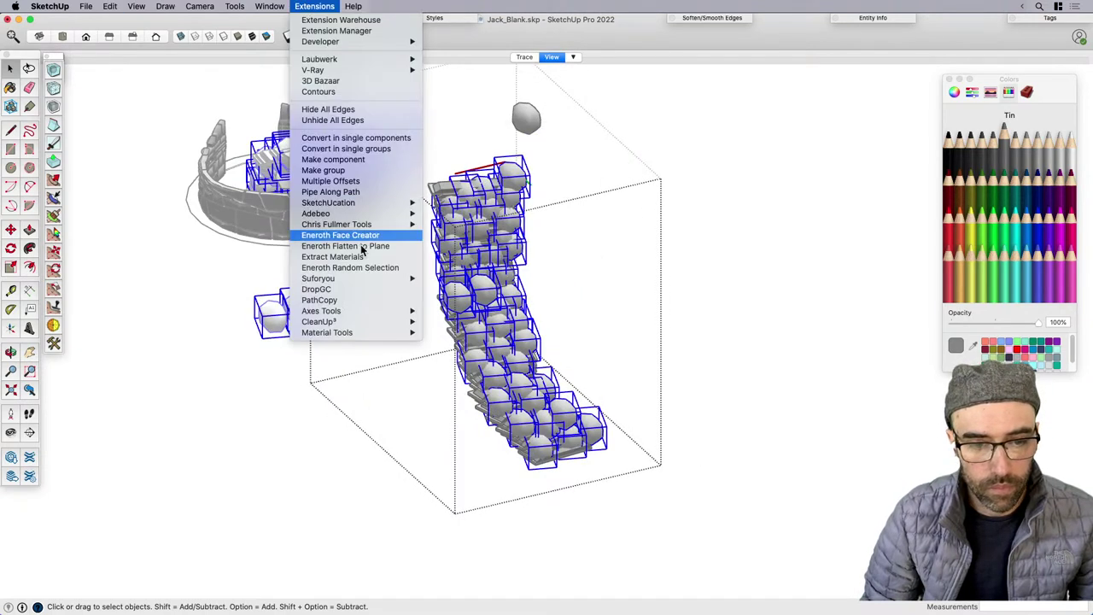
mouse_move(356, 311)
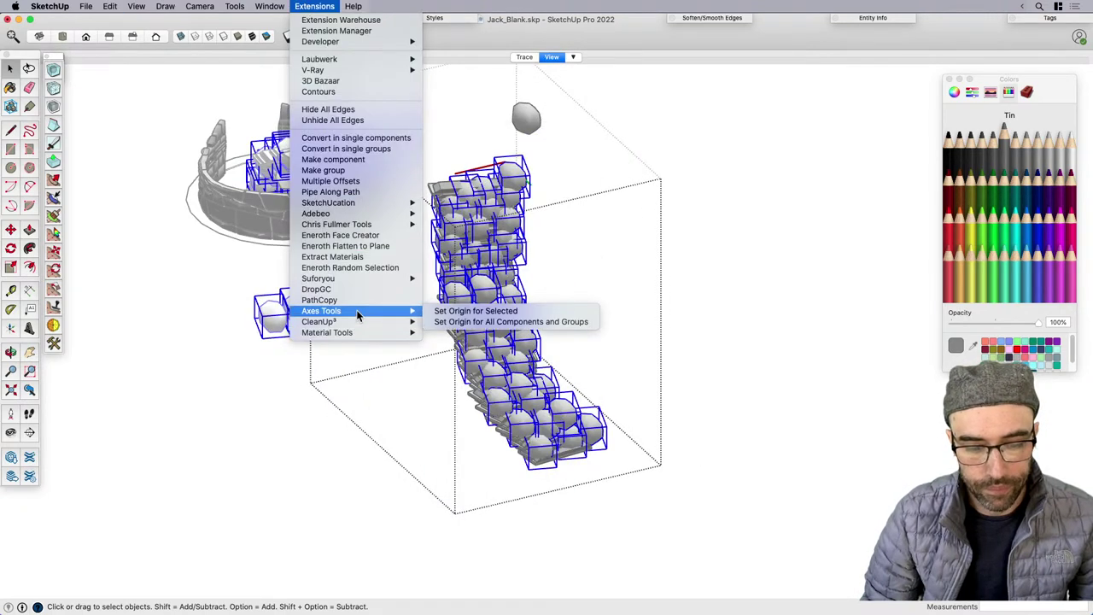
click(567, 314)
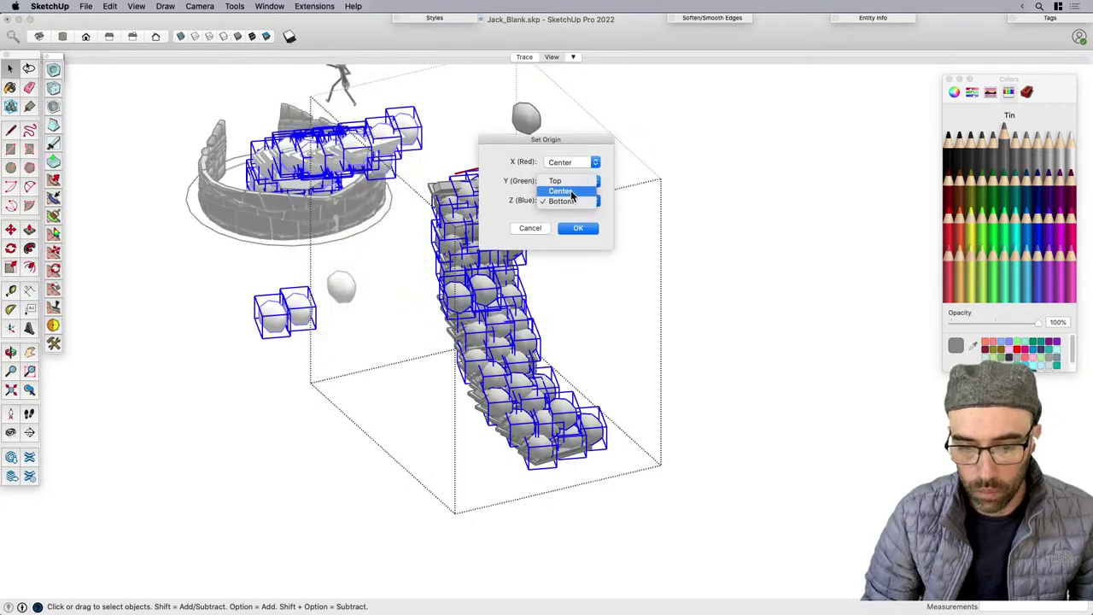
click(571, 190)
click(582, 229)
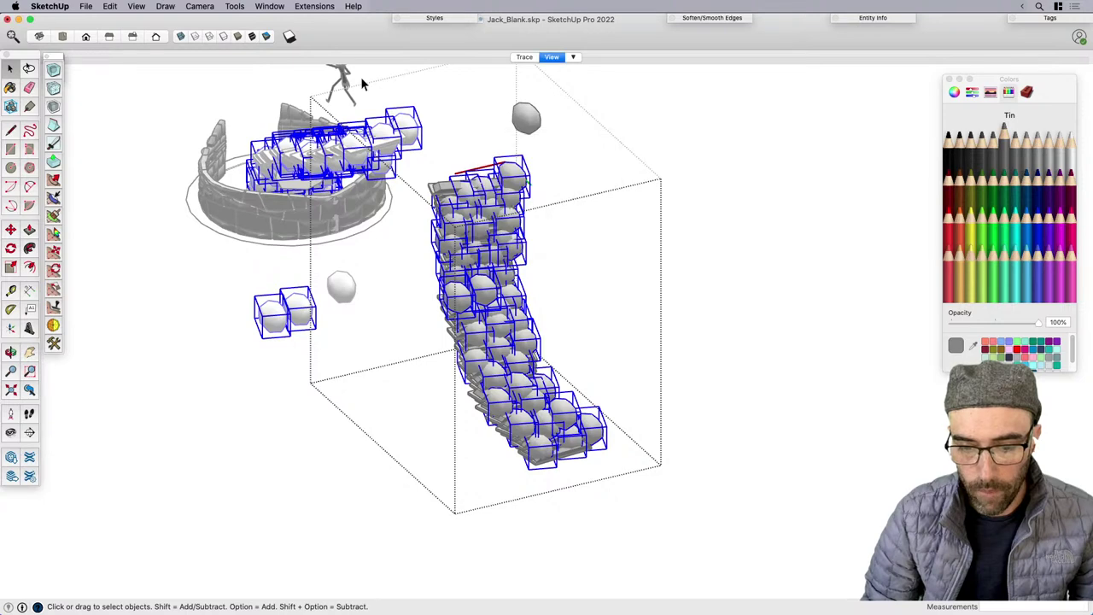
Scale and rotate the selected rocks randomly about their axes, with scale between 0.75 and 1 and a minimum rotation of 30.
click(315, 6)
mouse_move(383, 333)
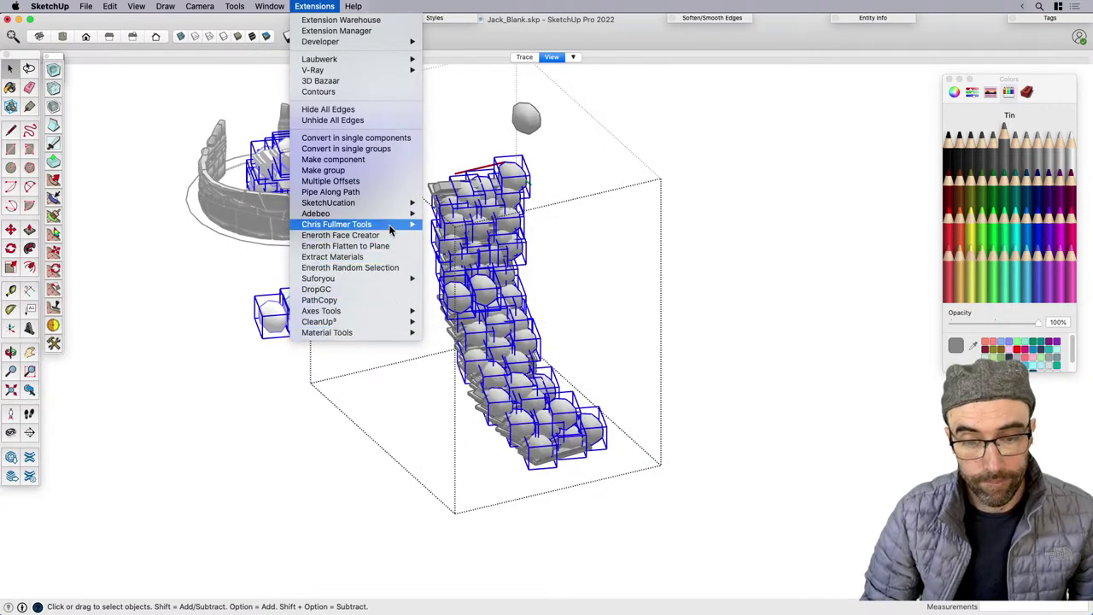
mouse_move(367, 224)
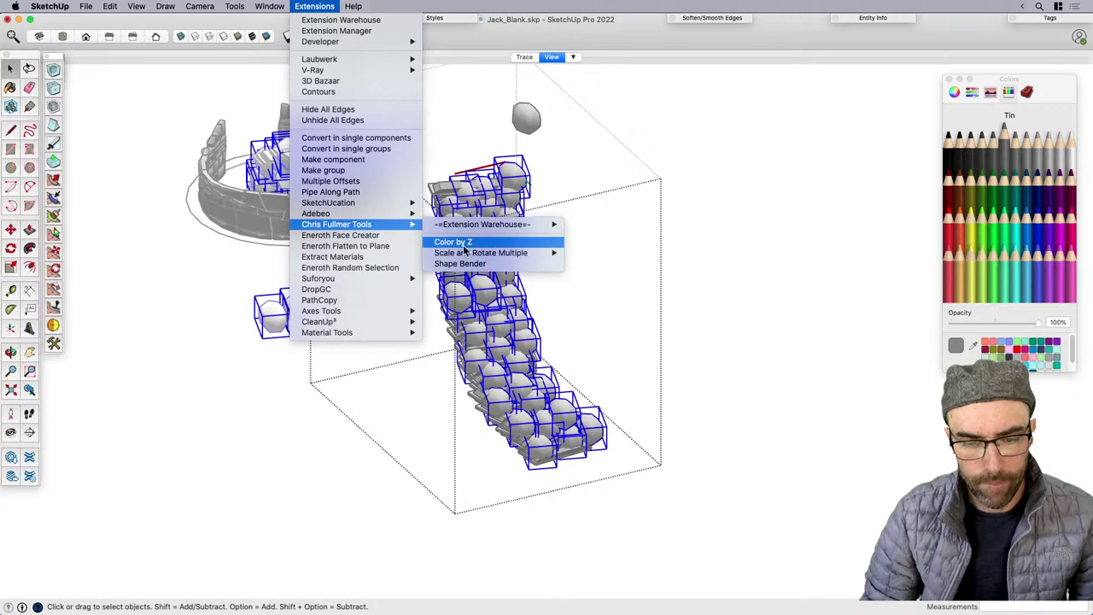
mouse_move(495, 253)
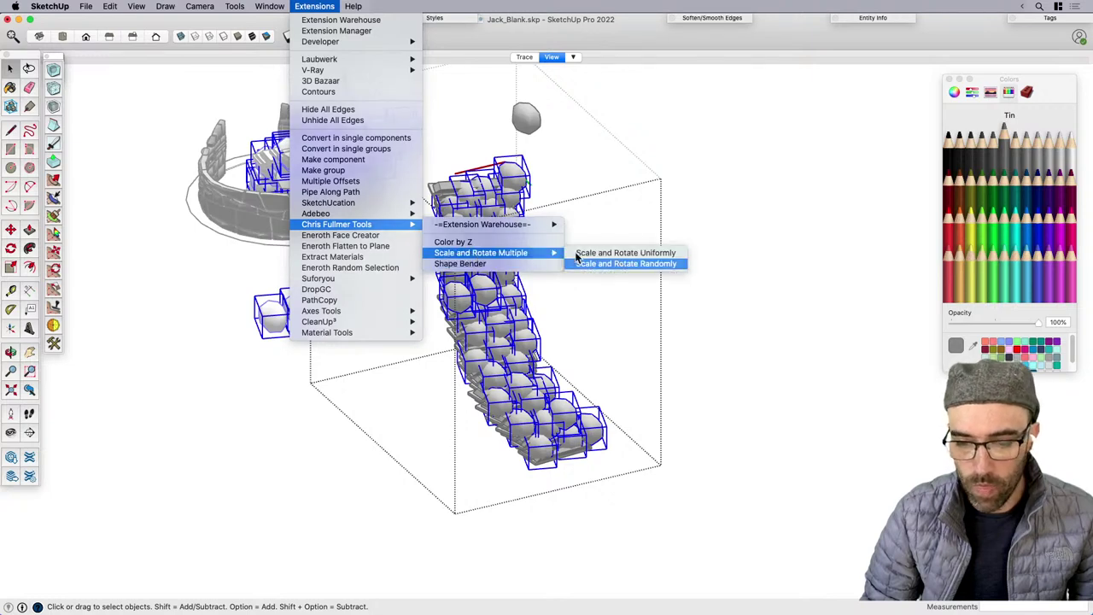
click(622, 264)
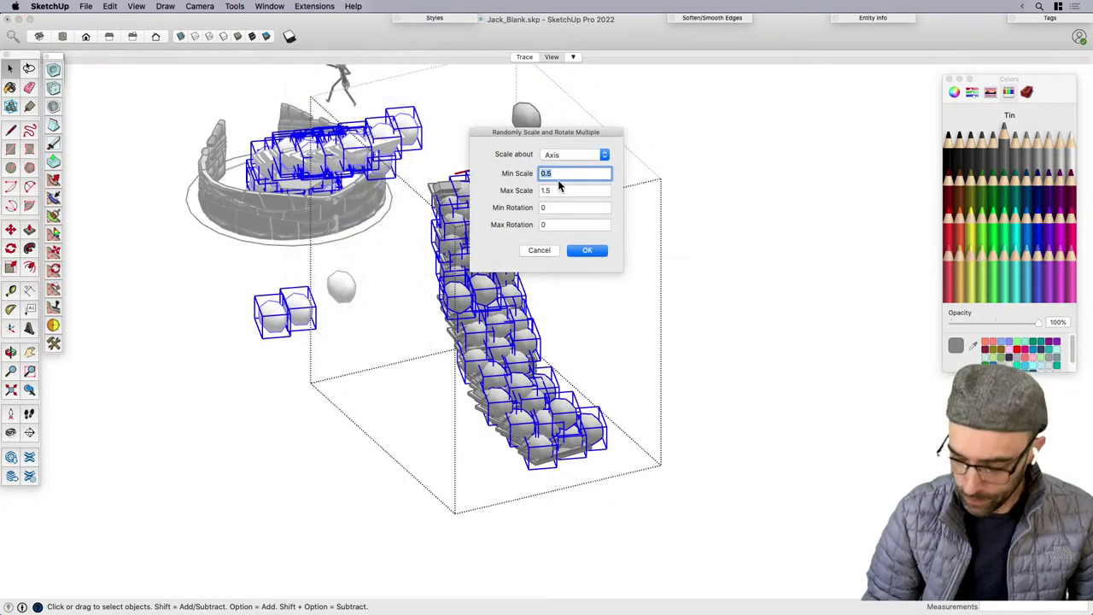
text(.75)
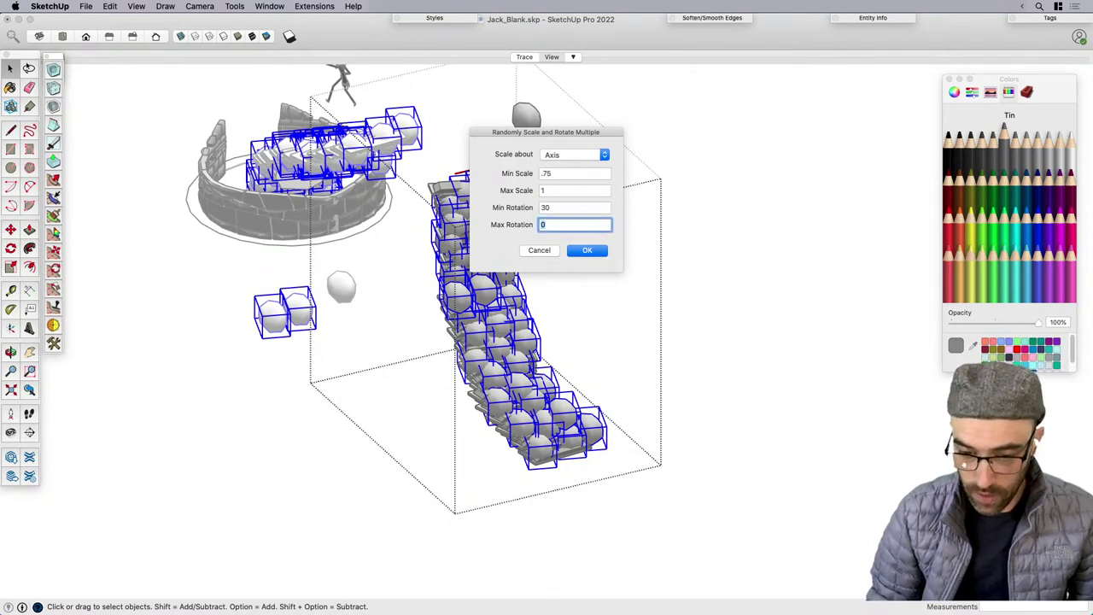
click(589, 250)
Delete the stray rock floating above the flipped staircase copy and finish editing the staircase.
click(530, 127)
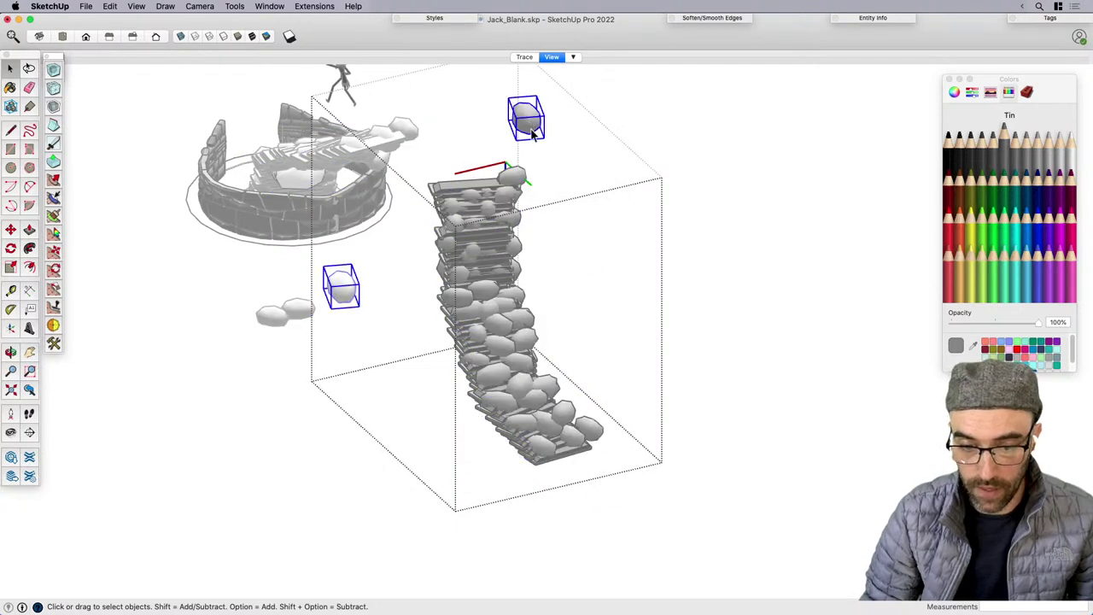
key(Delete)
scroll(530, 171, down, 4)
click(647, 365)
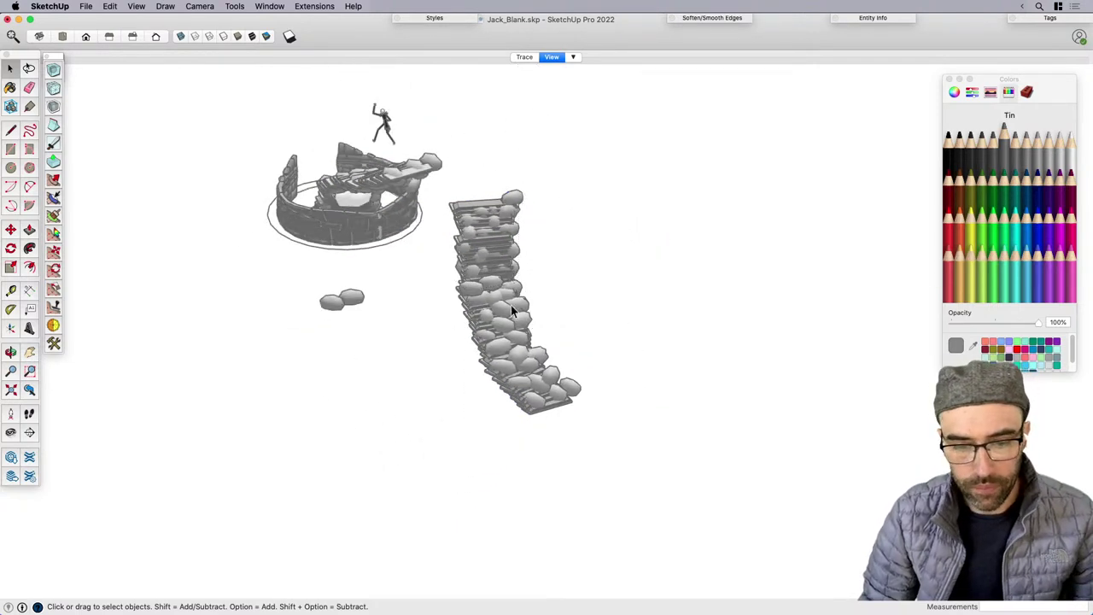
Delete the flipped staircase copy that stands apart from the round stone wall.
middle_drag(516, 313, 794, 310)
click(824, 257)
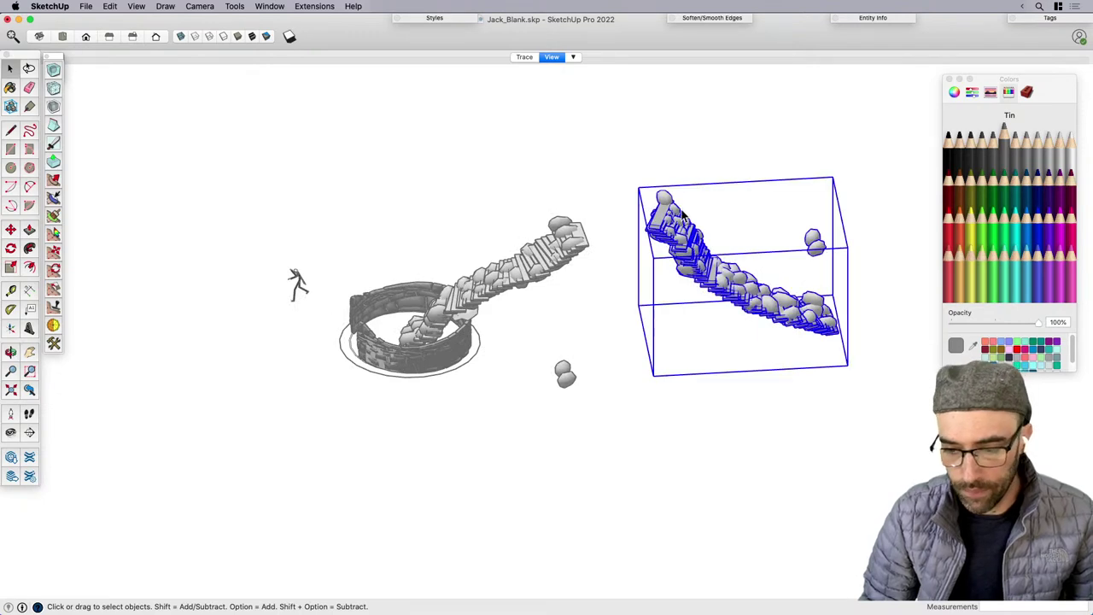
key(Delete)
Select all rock instances within the remaining staircase at the round wall and group them.
scroll(536, 237, up, 5)
double_click(575, 219)
click(574, 221)
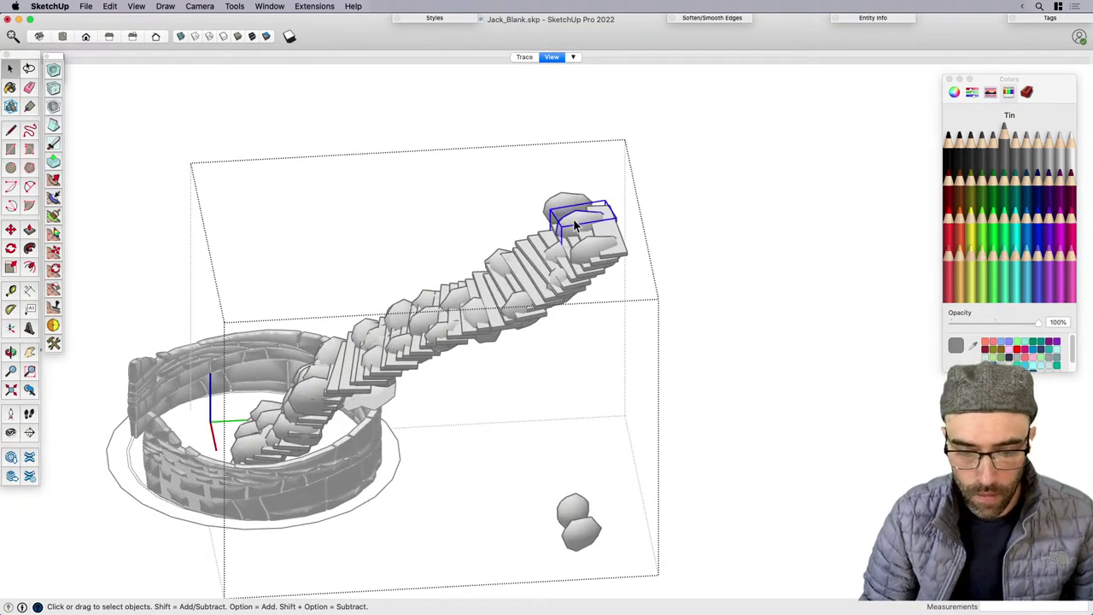
right_click(575, 222)
mouse_move(636, 305)
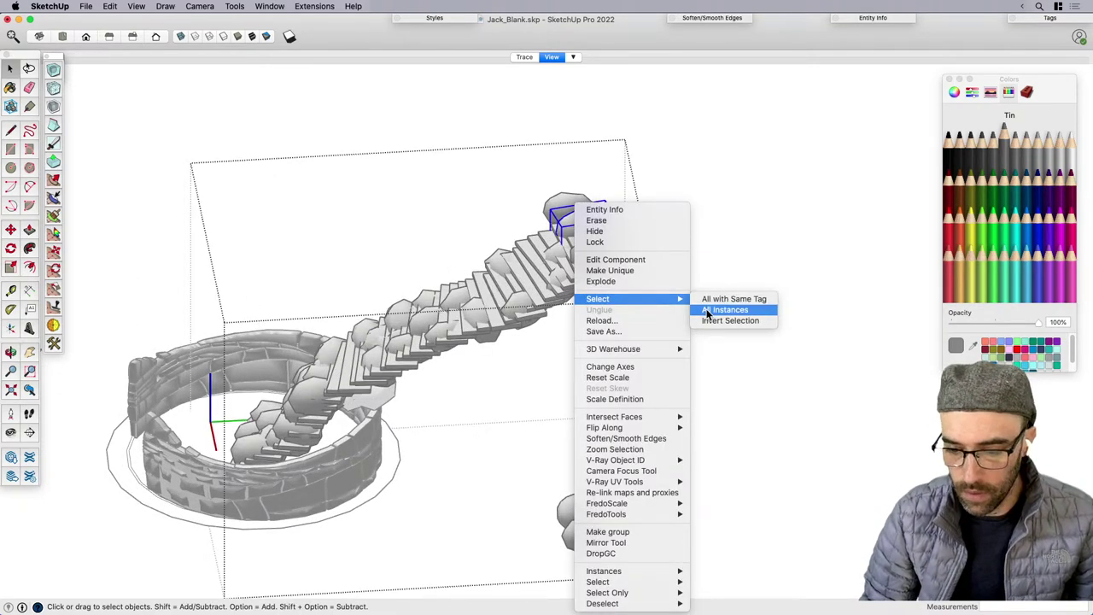
click(726, 310)
scroll(595, 186, up, 3)
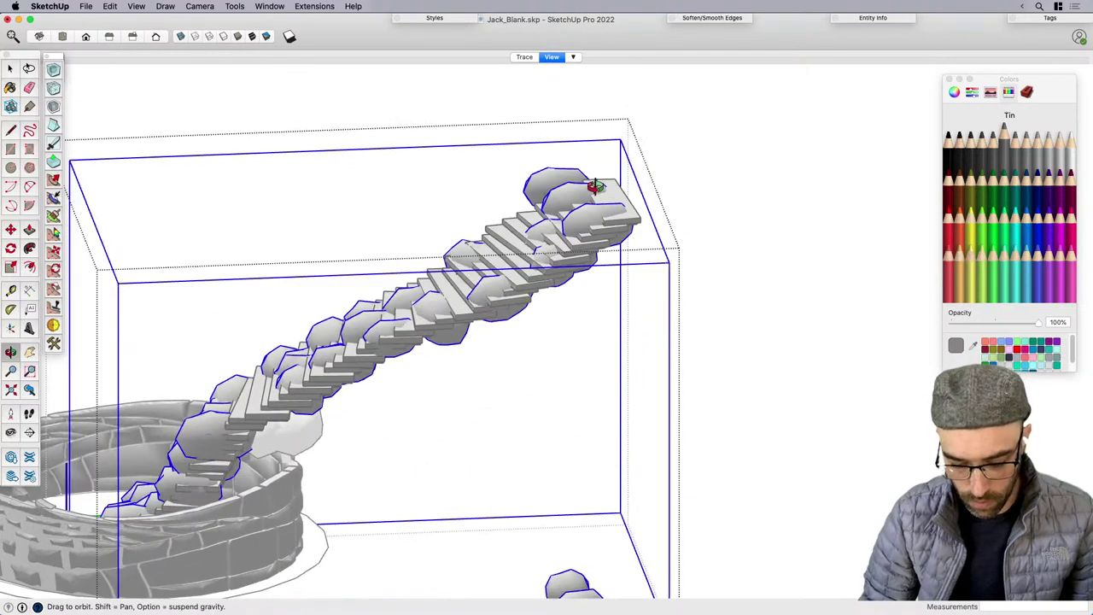
Move the rock group straight down about 2' 6 1/2" so the rocks sit beneath the stair treads.
key(m)
click(595, 188)
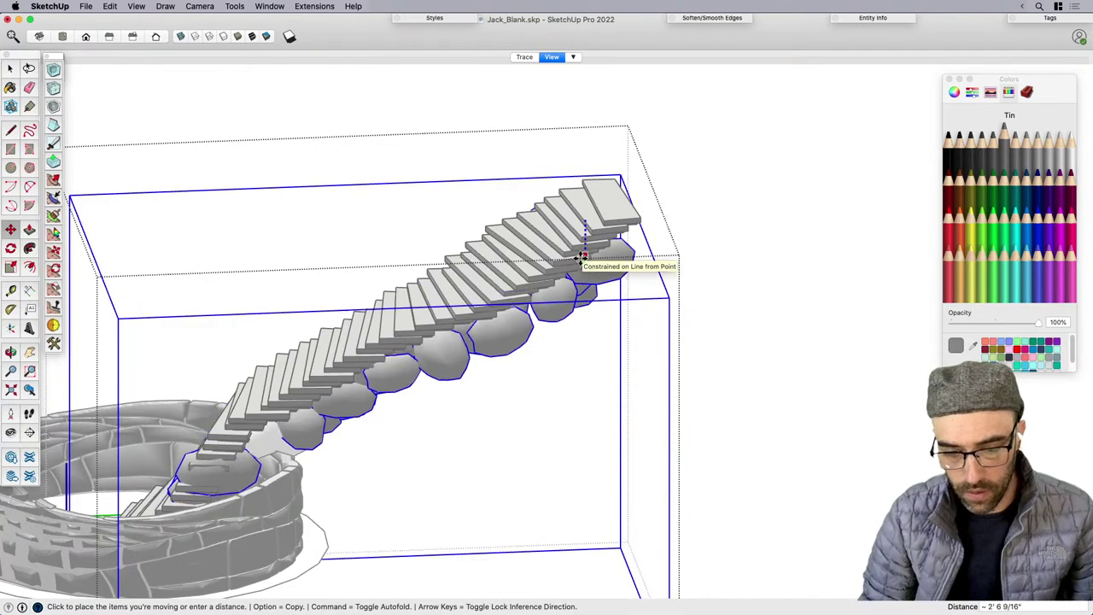
click(582, 258)
scroll(573, 285, down, 4)
middle_drag(395, 372, 530, 373)
key(space)
Open the rock group for editing and select the large rock poking through the lower steps beside the wall.
scroll(366, 439, up, 3)
scroll(406, 413, up, 4)
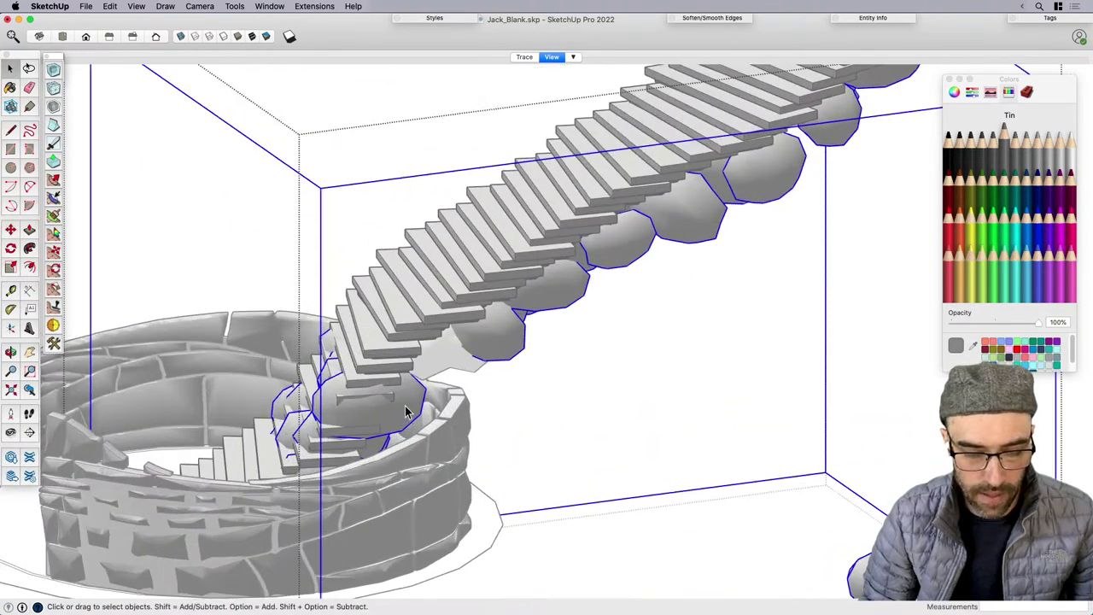
scroll(516, 391, down, 4)
click(625, 439)
scroll(423, 403, up, 4)
double_click(425, 402)
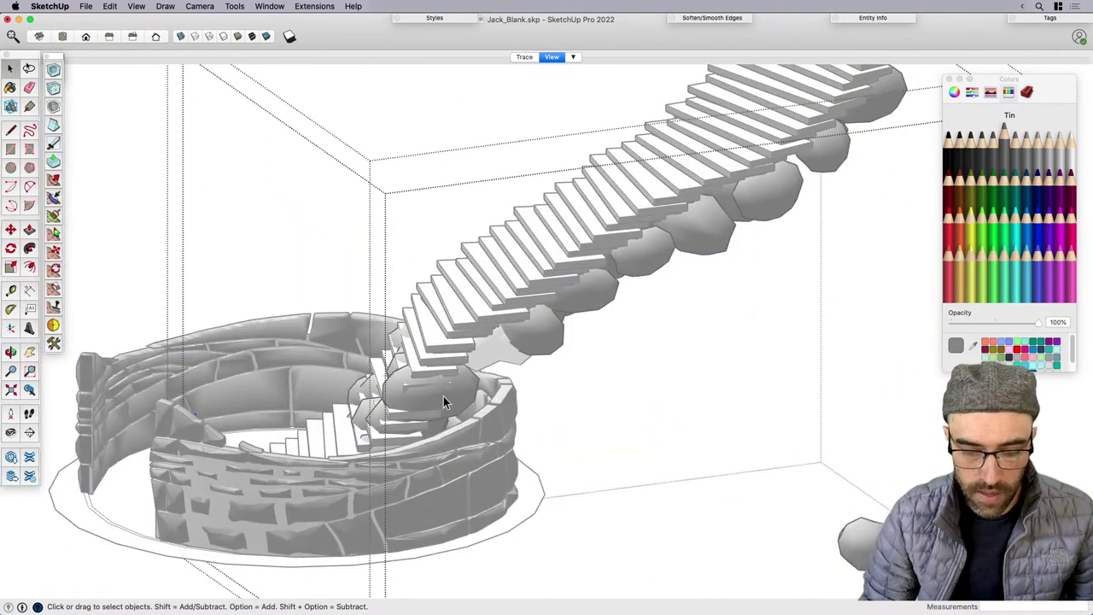
click(443, 398)
middle_drag(443, 398, 392, 392)
key(m)
click(403, 395)
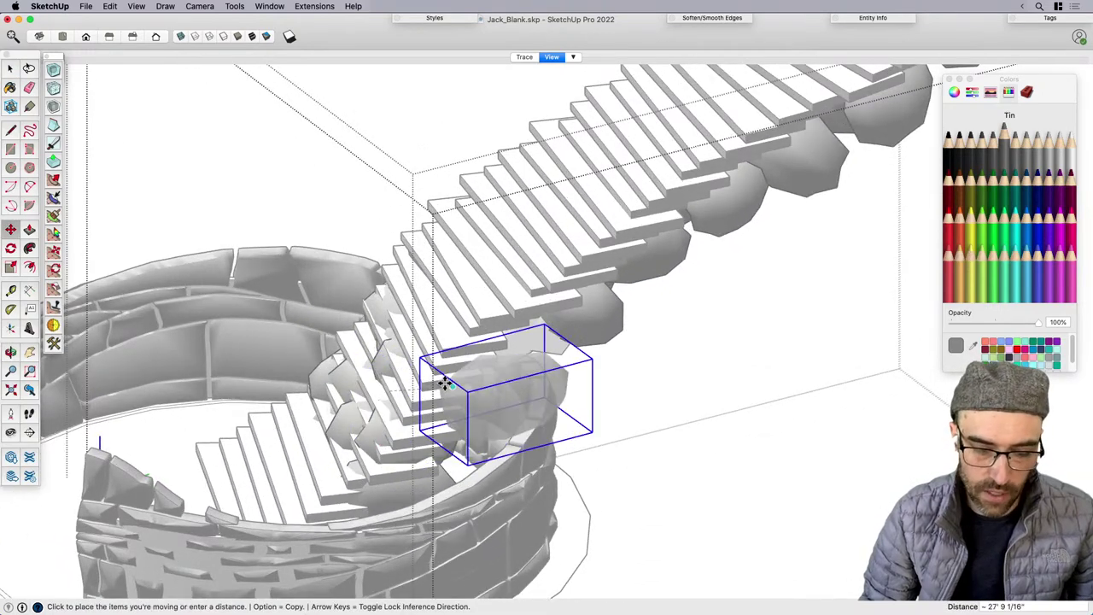
key(space)
scroll(444, 384, down, 3)
Move the large rock about 2' 7" outward along the green axis and enlarge it uniformly.
key(m)
click(560, 528)
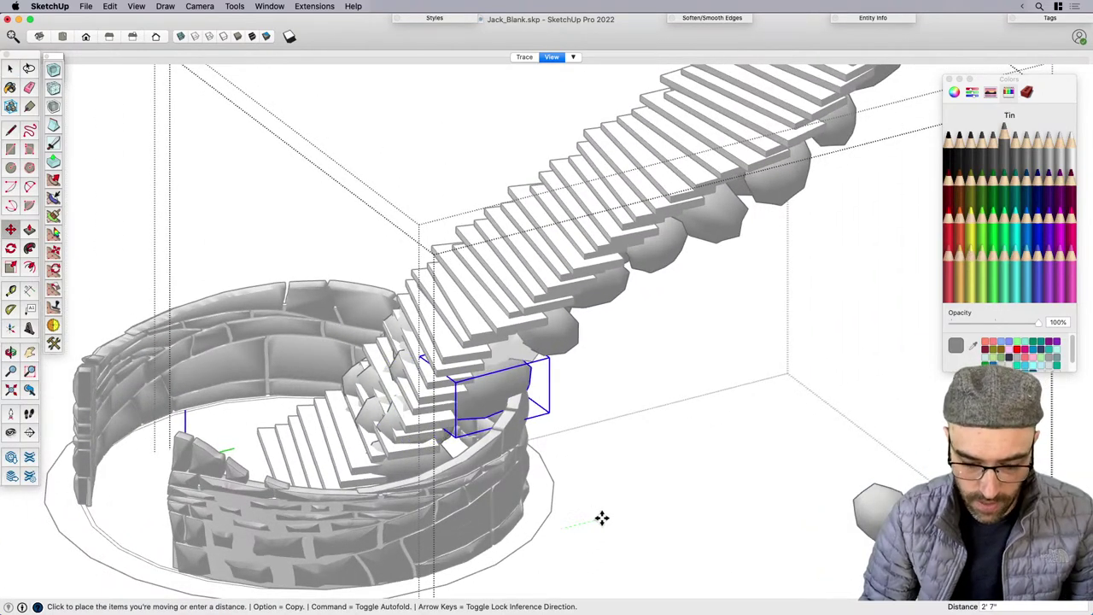
click(606, 516)
scroll(564, 475, down, 2)
key(s)
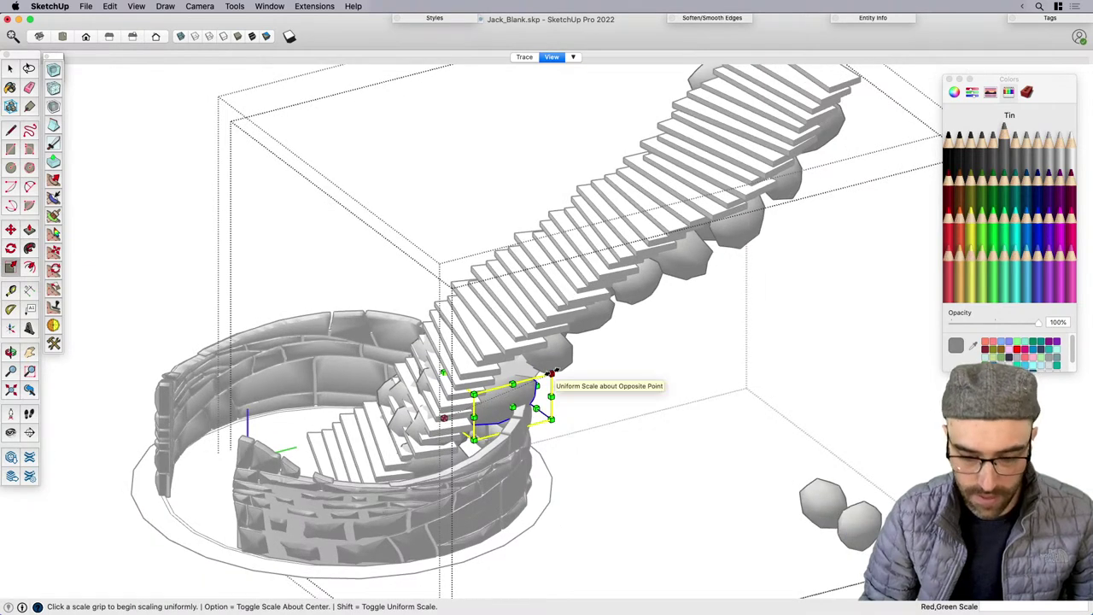
click(551, 374)
key(space)
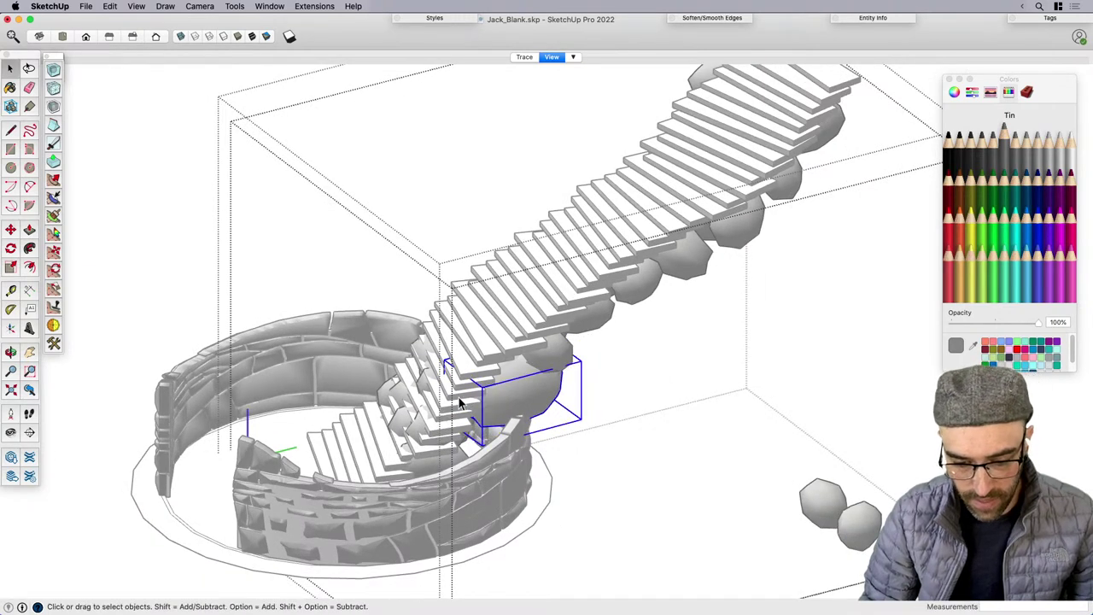
Select the other rocks protruding through the lower steps and move them about 2' outward along the green axis.
scroll(401, 418, up, 2)
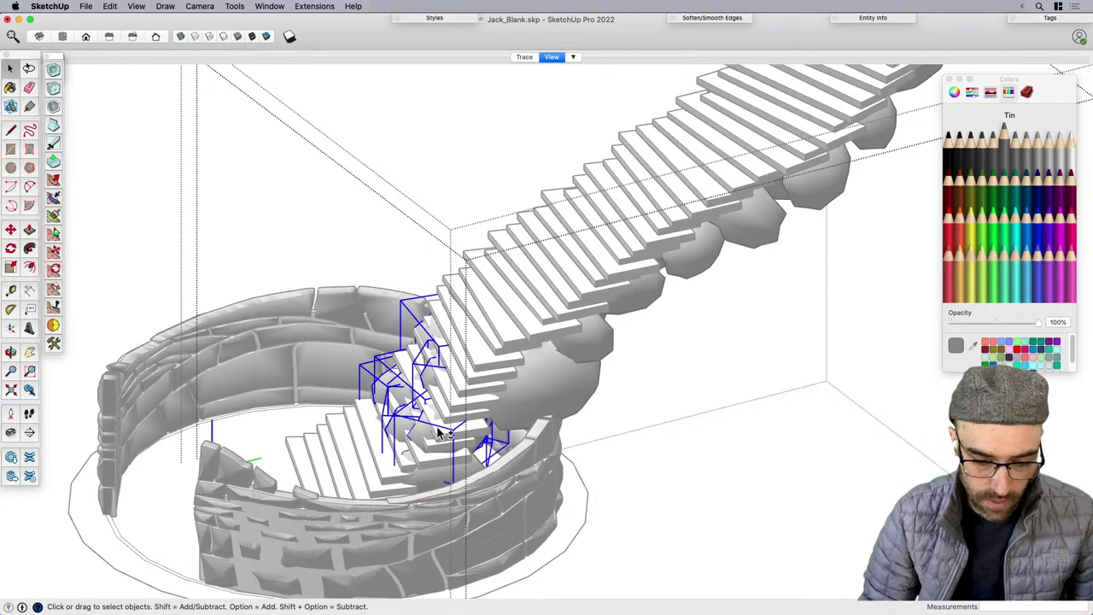
key(m)
click(605, 536)
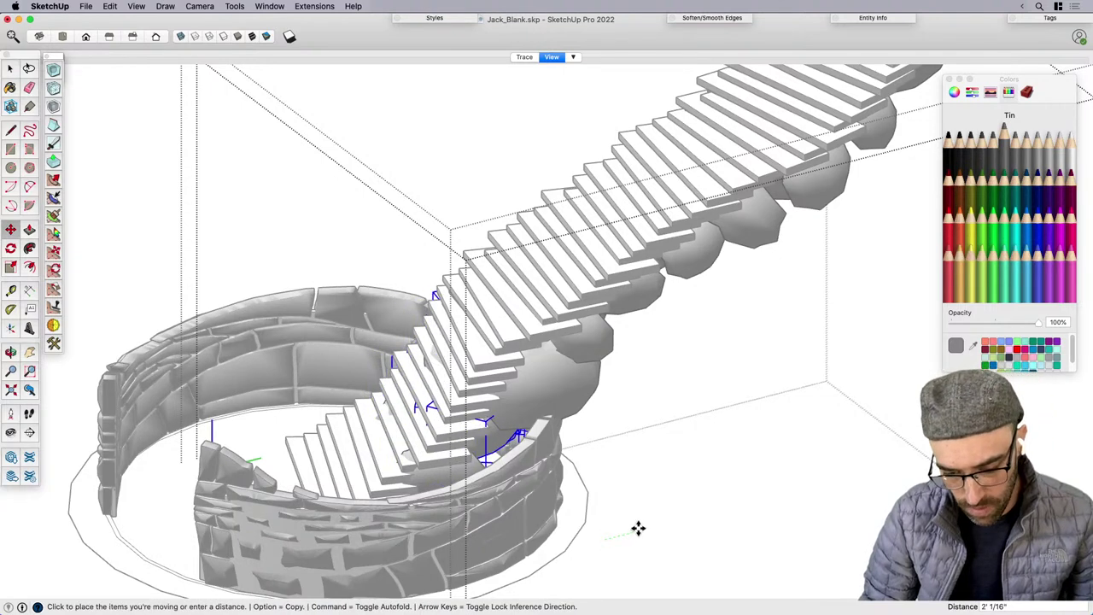
click(638, 530)
key(space)
scroll(639, 528, down, 2)
middle_drag(701, 434, 513, 304)
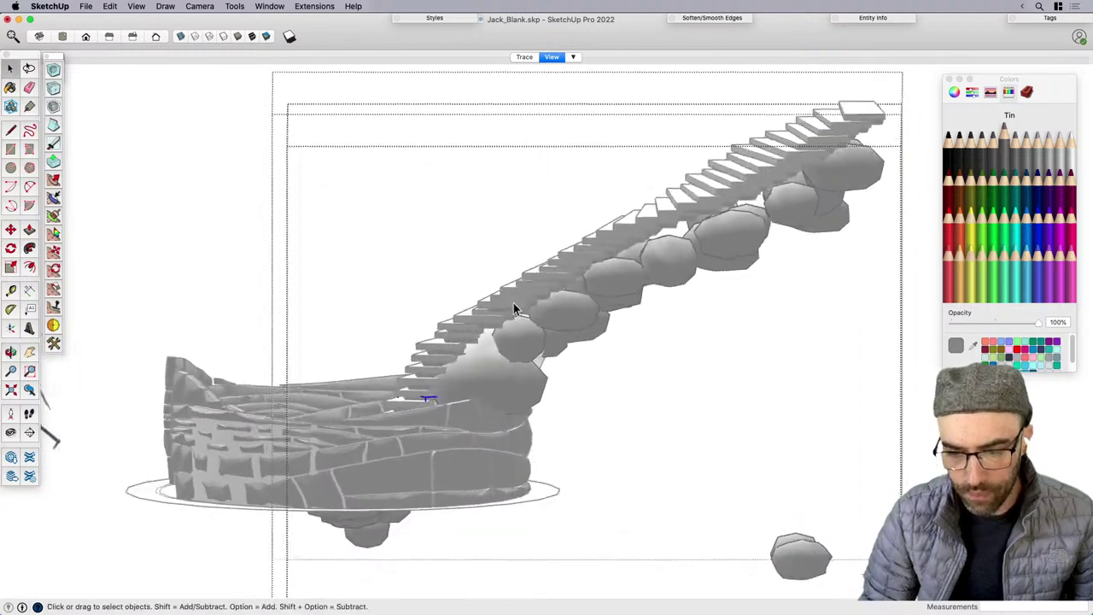
Enlarge the rounded rock under the middle of the staircase uniformly by a factor of about 1.43.
key(s)
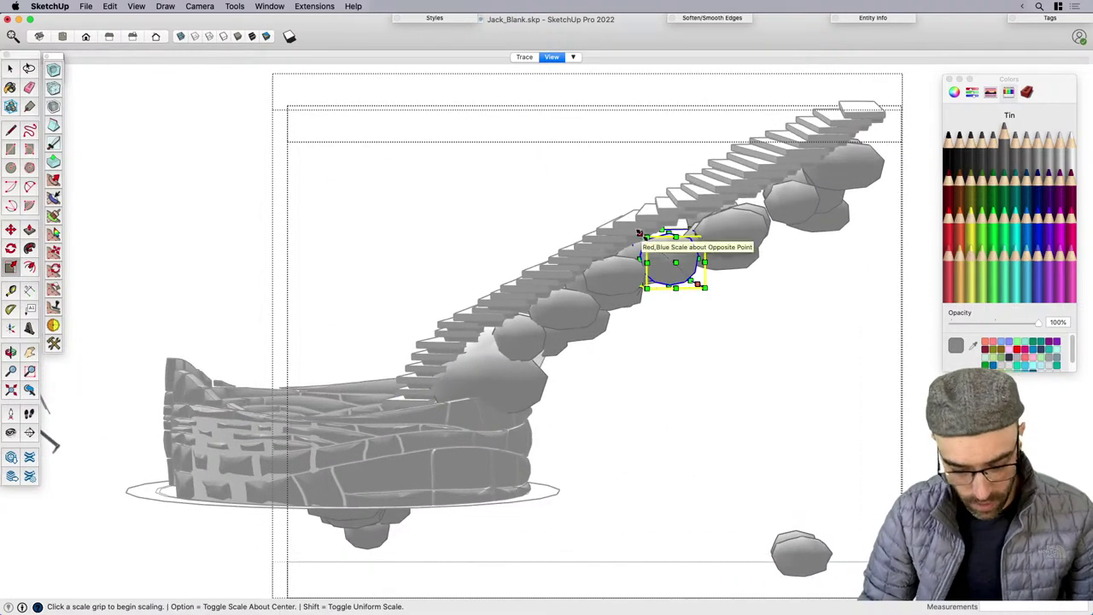
click(644, 235)
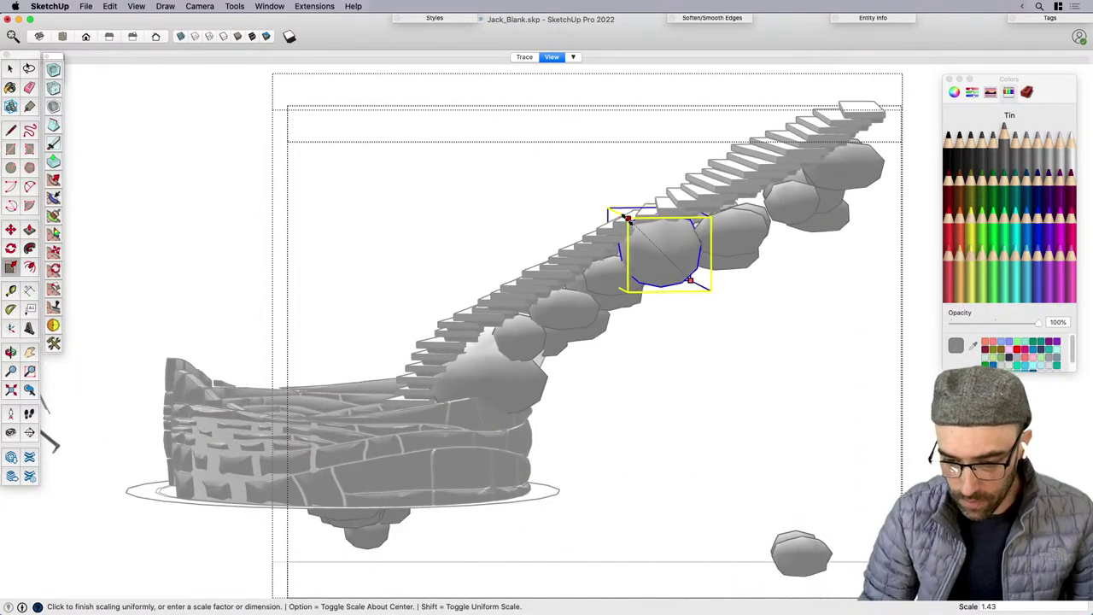
click(630, 217)
key(space)
middle_drag(629, 217, 725, 276)
Select the partly hidden rock just above the middle of the staircase and scale it uniformly about its center to 2.00.
click(702, 259)
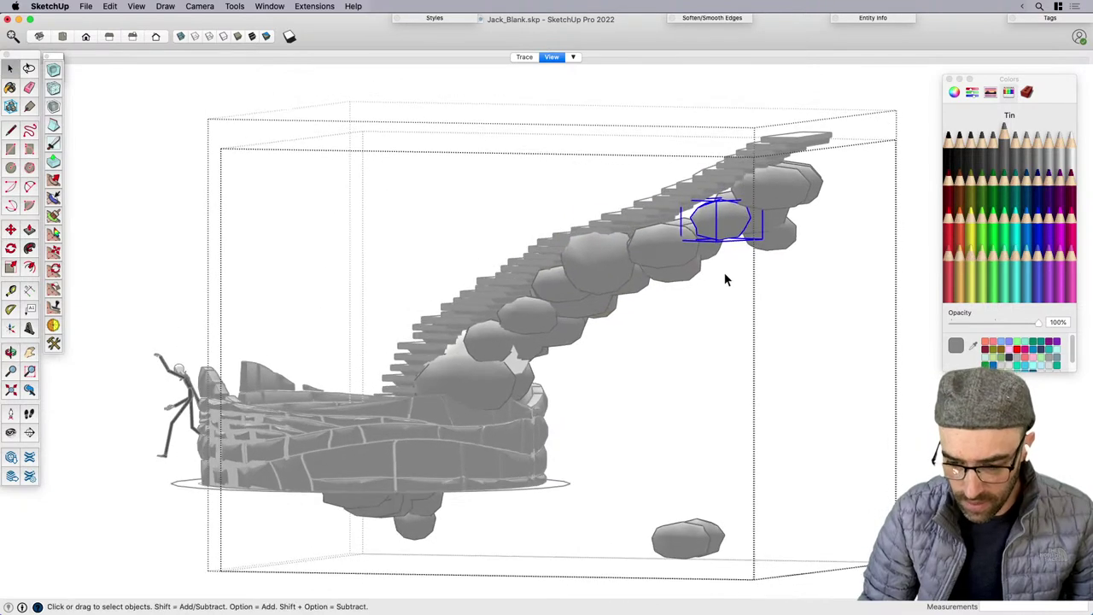
click(711, 250)
key(s)
click(732, 258)
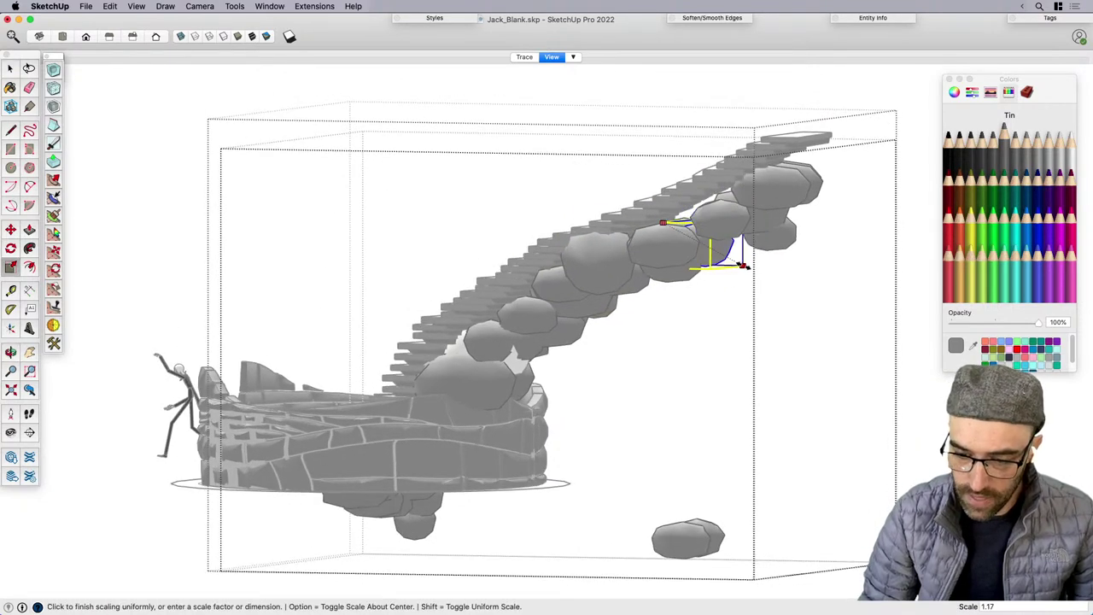
key(alt)
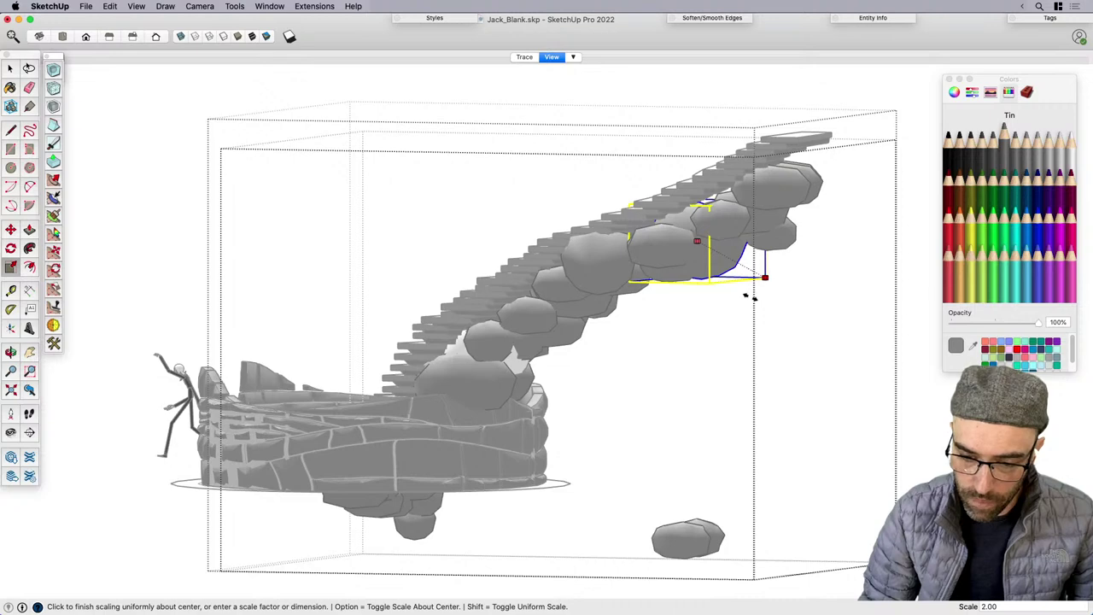
click(750, 297)
key(space)
Enlarge the small rock resting above that one uniformly toward the treads so it fills the gap.
scroll(738, 243, down, 1)
key(s)
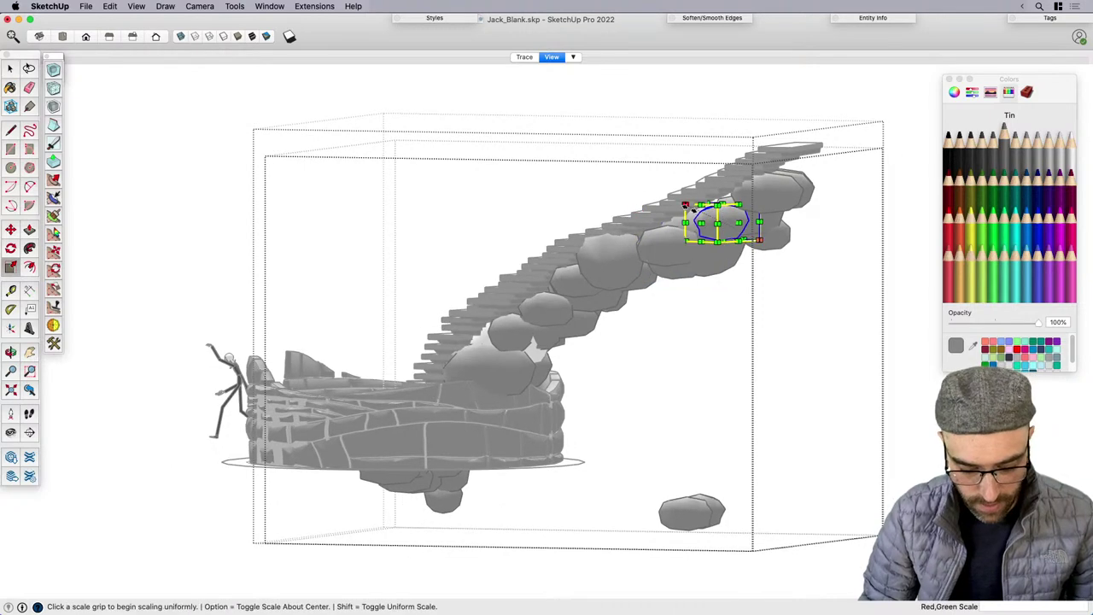
scroll(687, 227, up, 1)
click(684, 204)
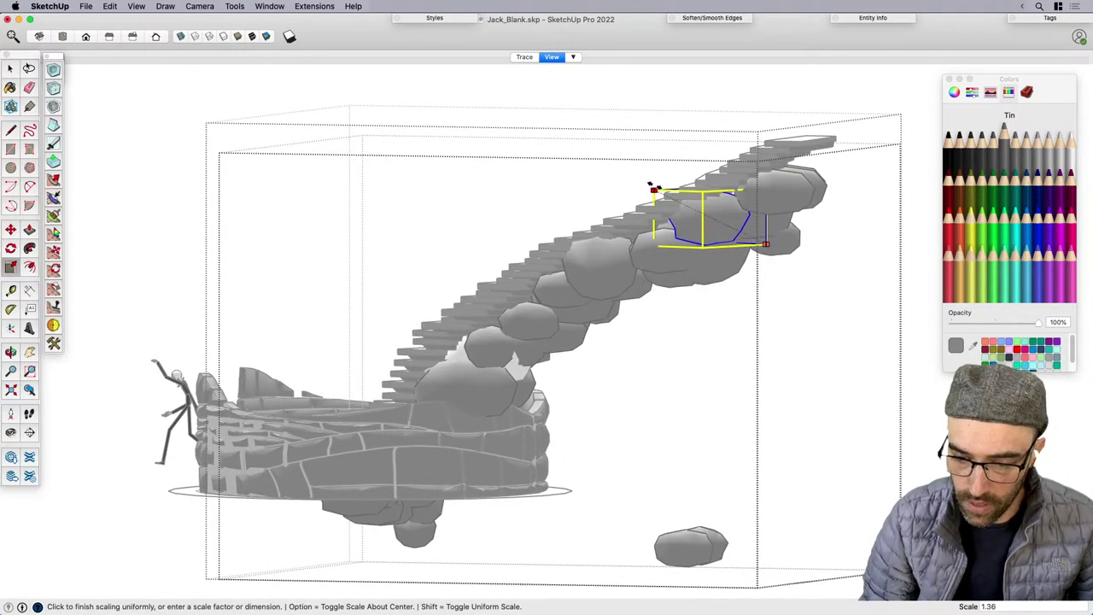
click(640, 183)
Scale the next rock up, just below the upper treads, uniformly by a factor of about 1.30.
scroll(596, 314, down, 2)
middle_drag(596, 315, 488, 316)
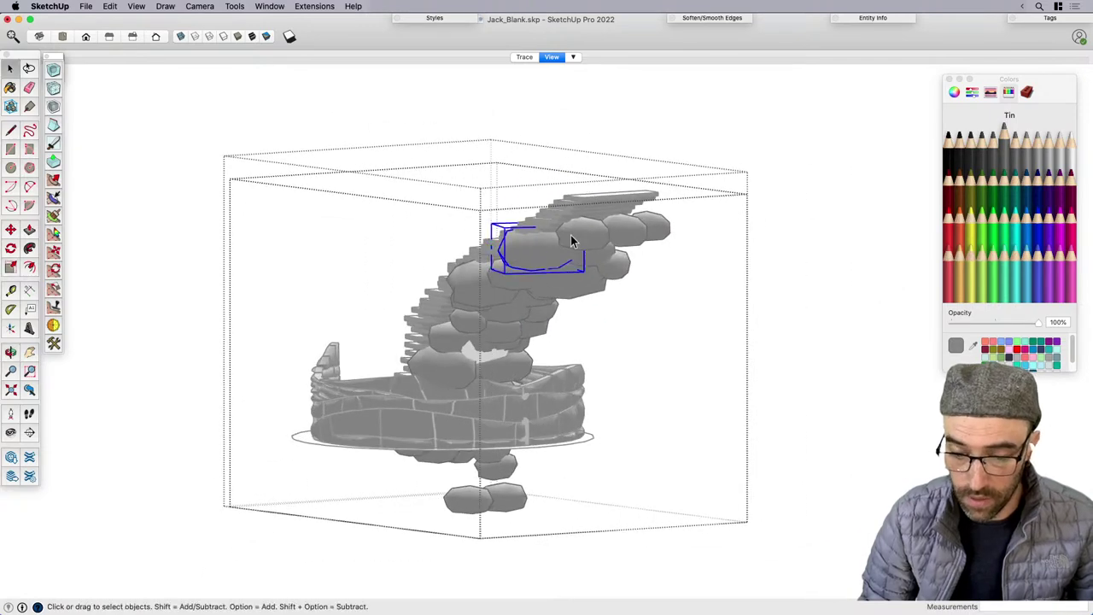
scroll(581, 239, up, 2)
key(s)
click(633, 211)
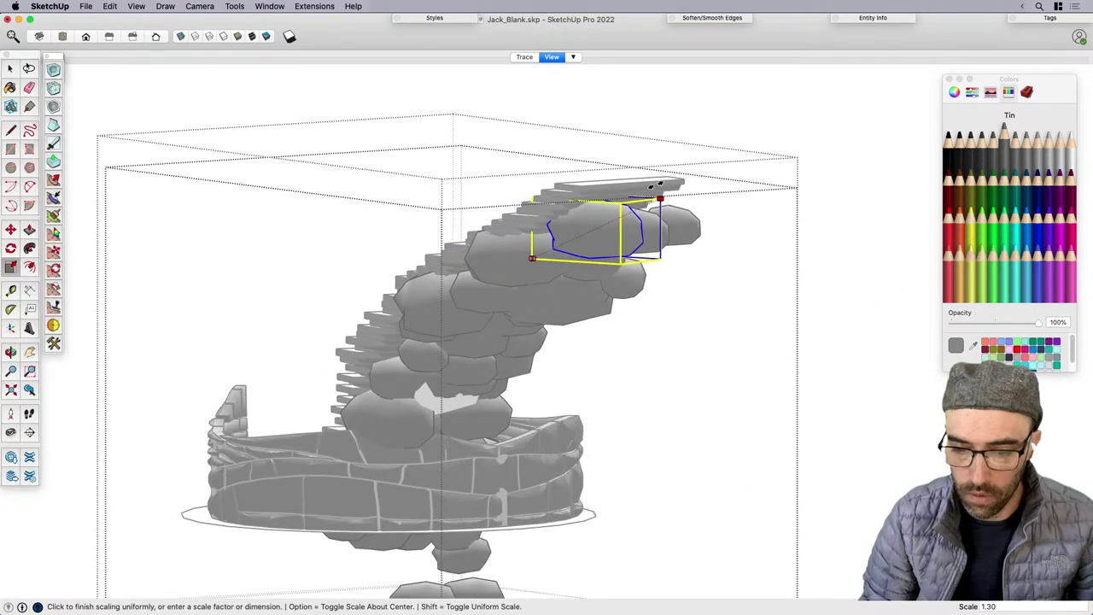
click(665, 196)
middle_drag(688, 260, 456, 313)
key(space)
Delete the stray rock beside the top of the stairs and the leftover rocks below the stone wall.
click(432, 248)
scroll(488, 253, down, 3)
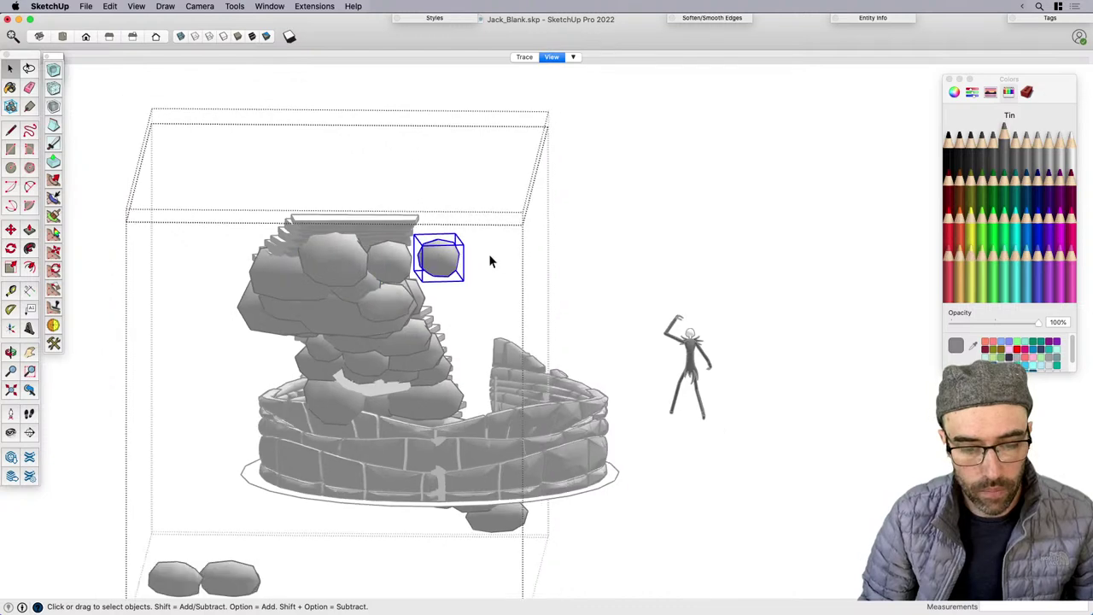
middle_drag(334, 498, 498, 443)
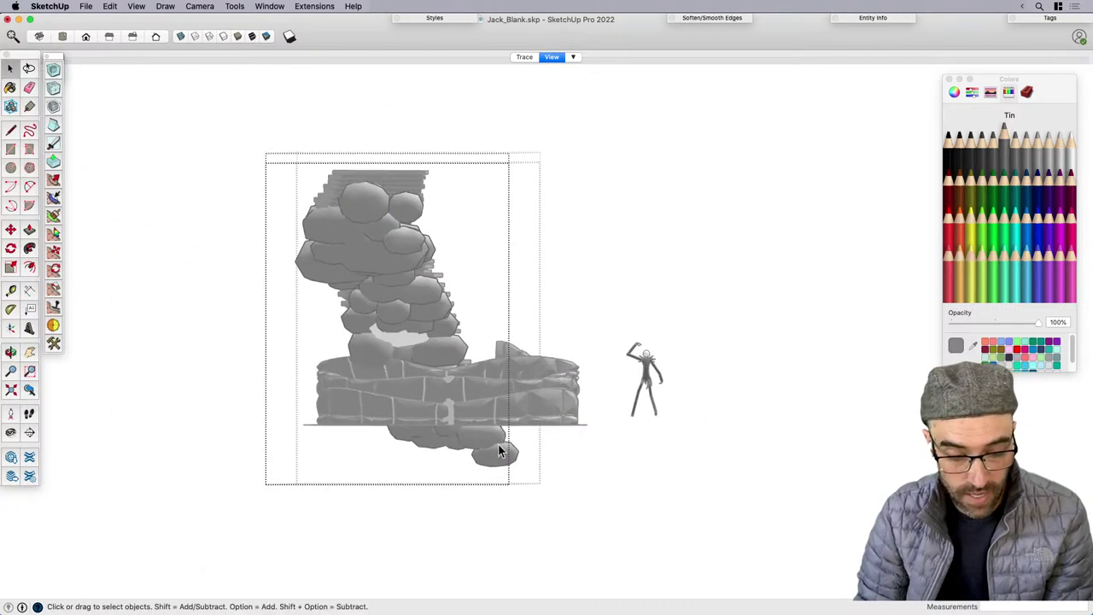
mouse_move(440, 462)
middle_down()
mouse_move(500, 384)
mouse_move(371, 393)
mouse_move(330, 339)
mouse_move(211, 339)
middle_up()
scroll(223, 276, up, 3)
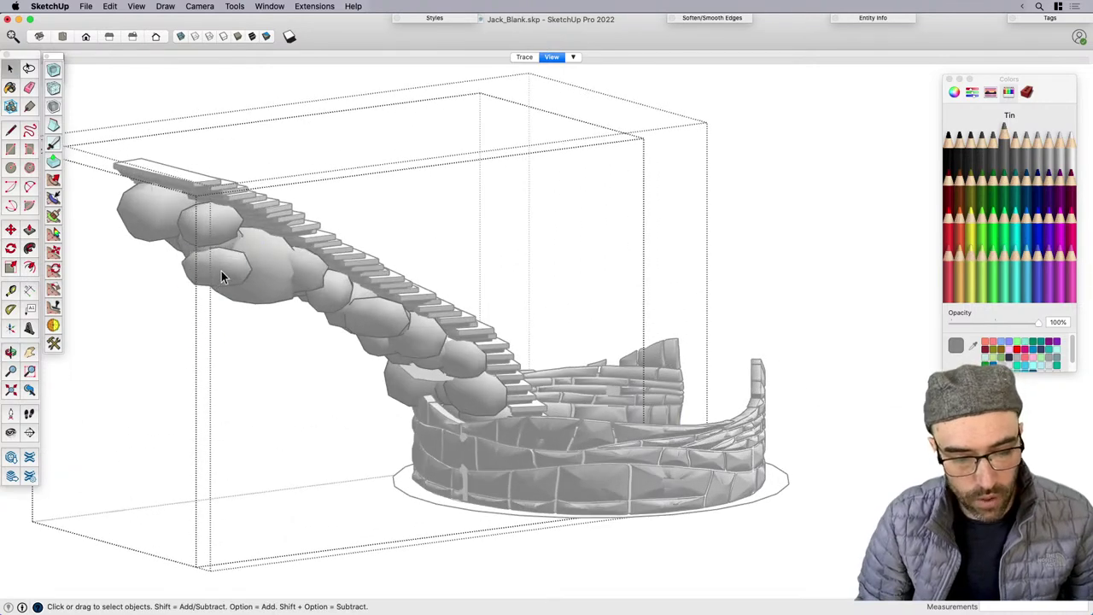
Raise the low-hanging rock under the upper steps about 1' 11" and enlarge it uniformly.
key(m)
click(273, 414)
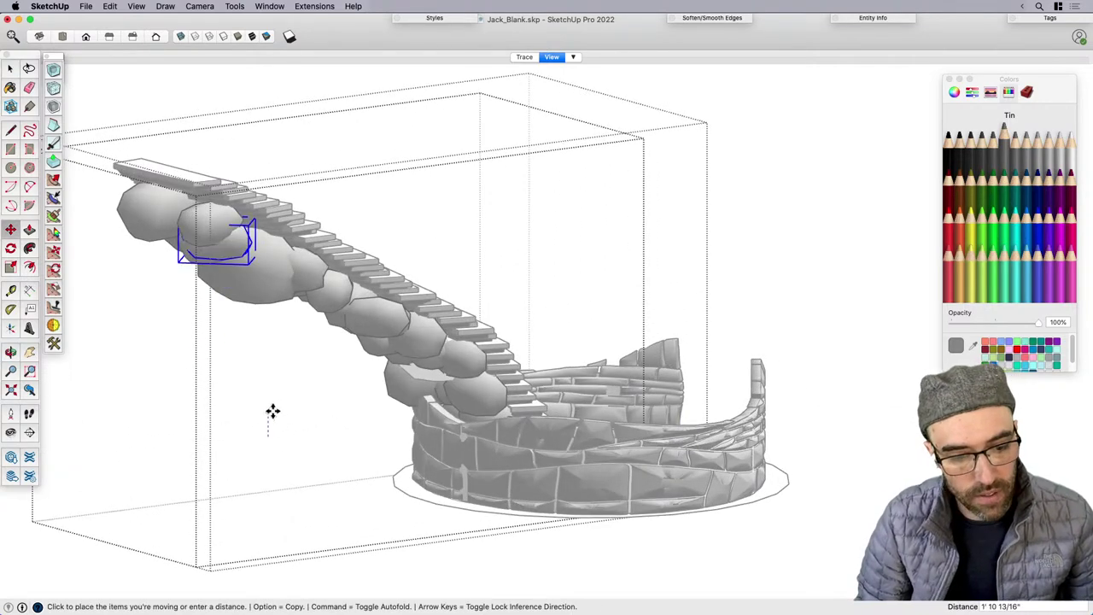
click(270, 410)
key(space)
scroll(286, 365, down, 2)
key(s)
scroll(256, 260, up, 2)
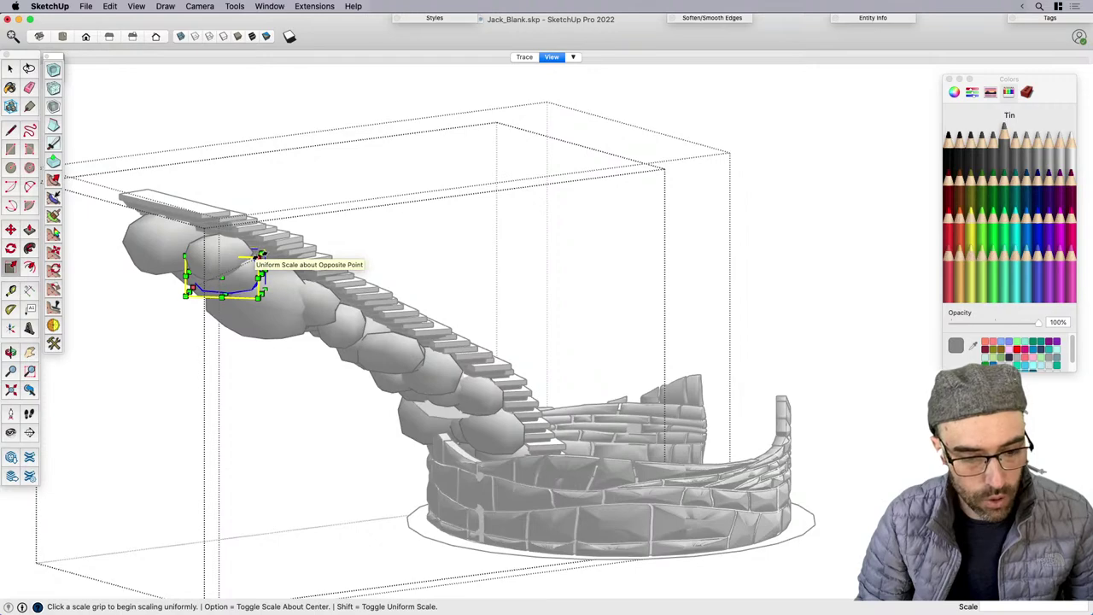
click(256, 257)
click(289, 251)
key(space)
Enlarge the rock just below the large boulder on the staircase's outer side, scaling it uniformly from its lower corner.
scroll(287, 282, down, 3)
middle_drag(309, 380, 236, 395)
scroll(280, 295, up, 4)
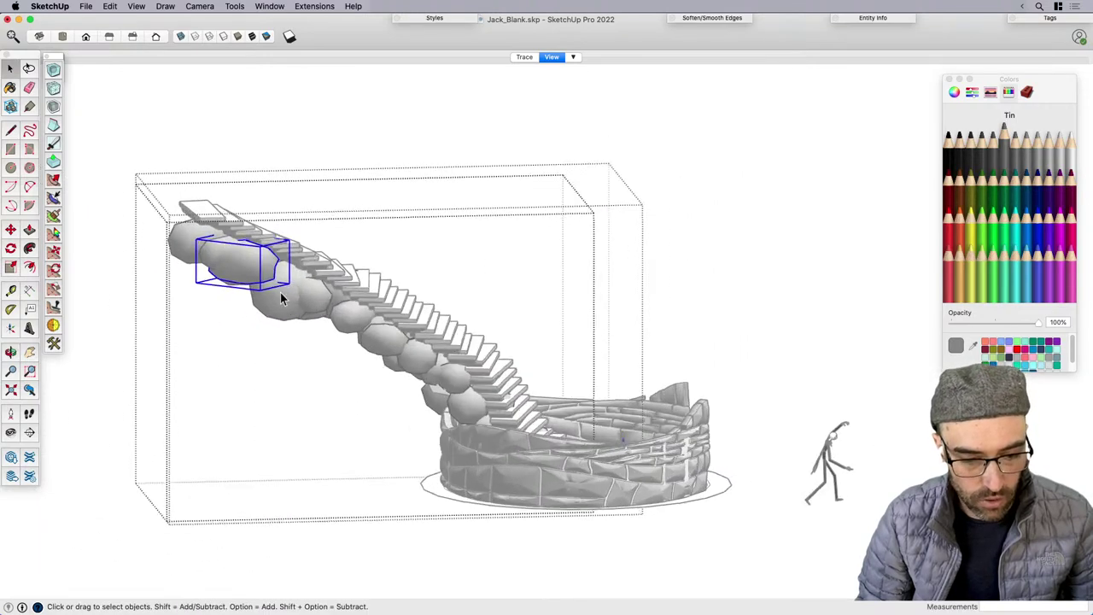
click(334, 309)
scroll(335, 314, down, 2)
scroll(335, 316, up, 3)
key(s)
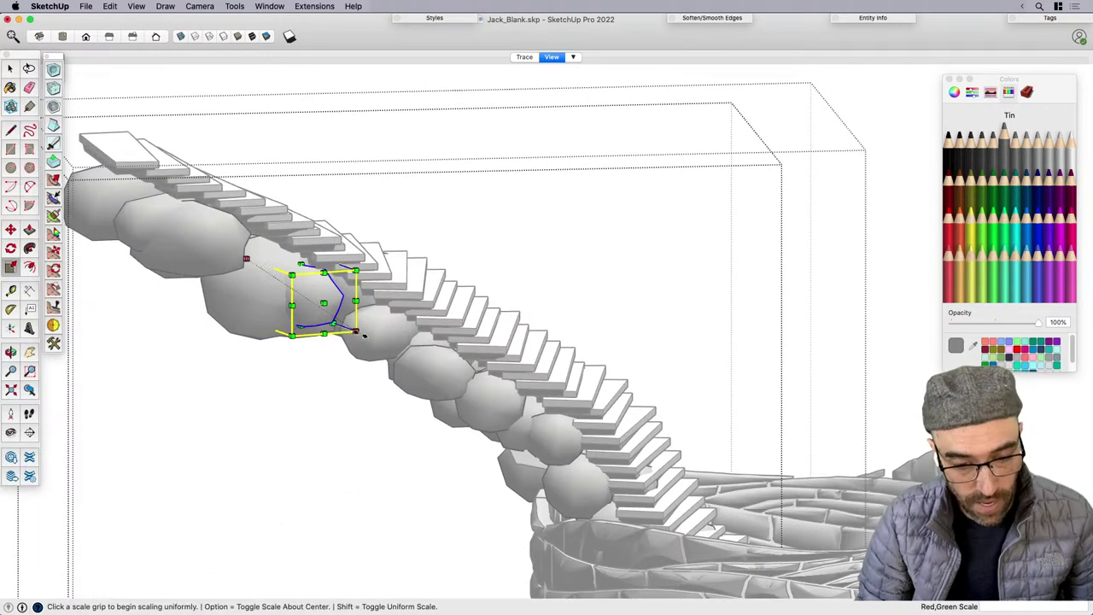
click(366, 340)
click(383, 344)
key(space)
Stretch the next rock down the staircase downward along the blue axis.
middle_drag(470, 409, 437, 386)
middle_drag(360, 335, 381, 358)
key(s)
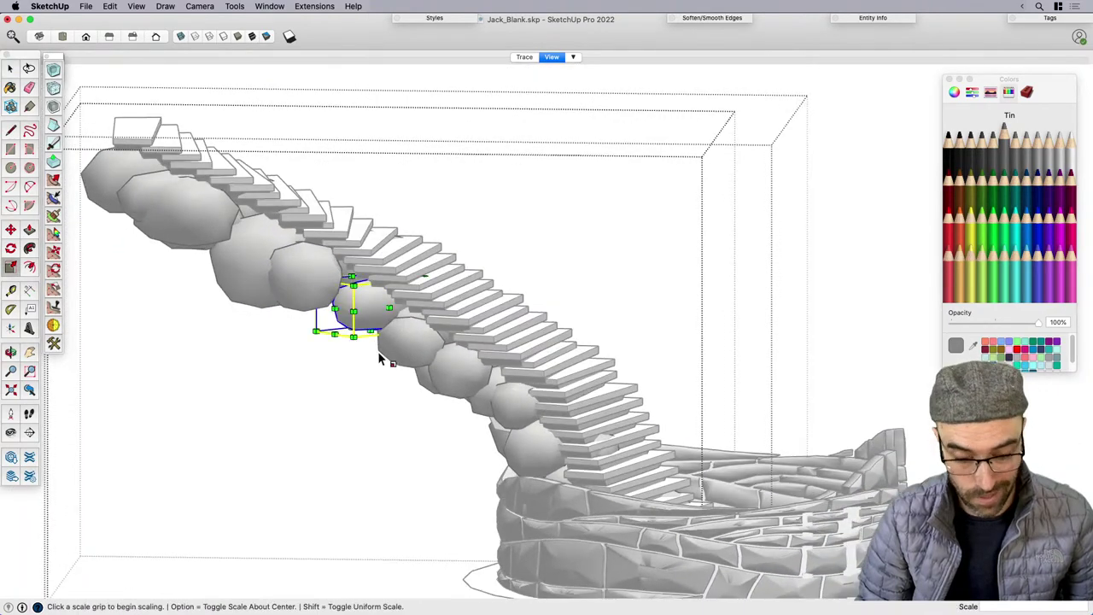
click(369, 333)
click(365, 368)
key(space)
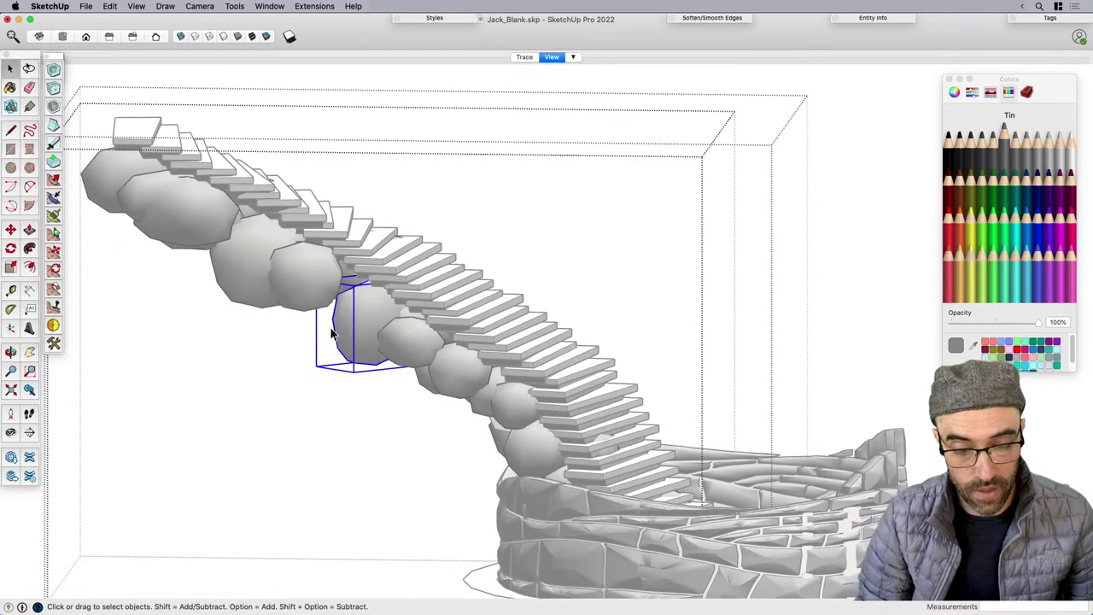
scroll(339, 345, down, 2)
Scale the same rock along the green axis and shift it slightly toward the treads.
key(a)
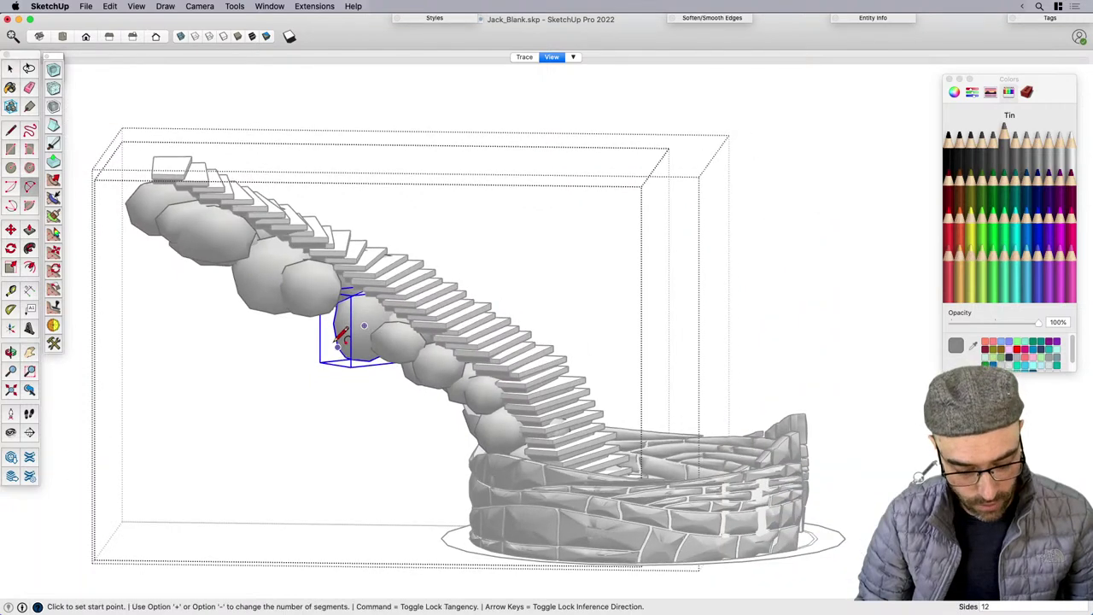
key(space)
key(s)
middle_drag(381, 319, 337, 342)
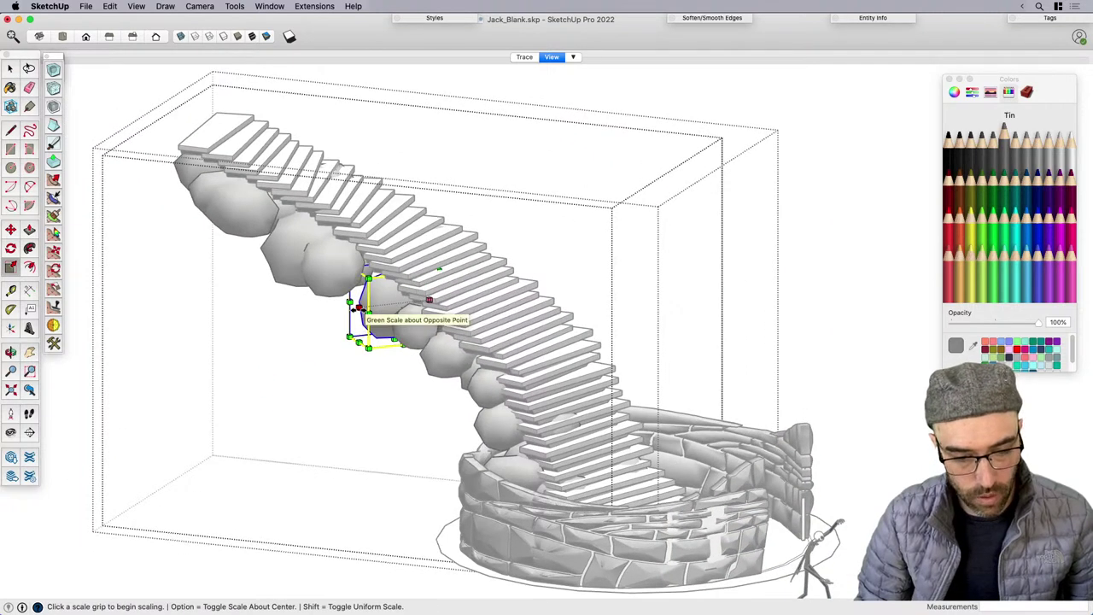
click(369, 314)
click(396, 293)
key(m)
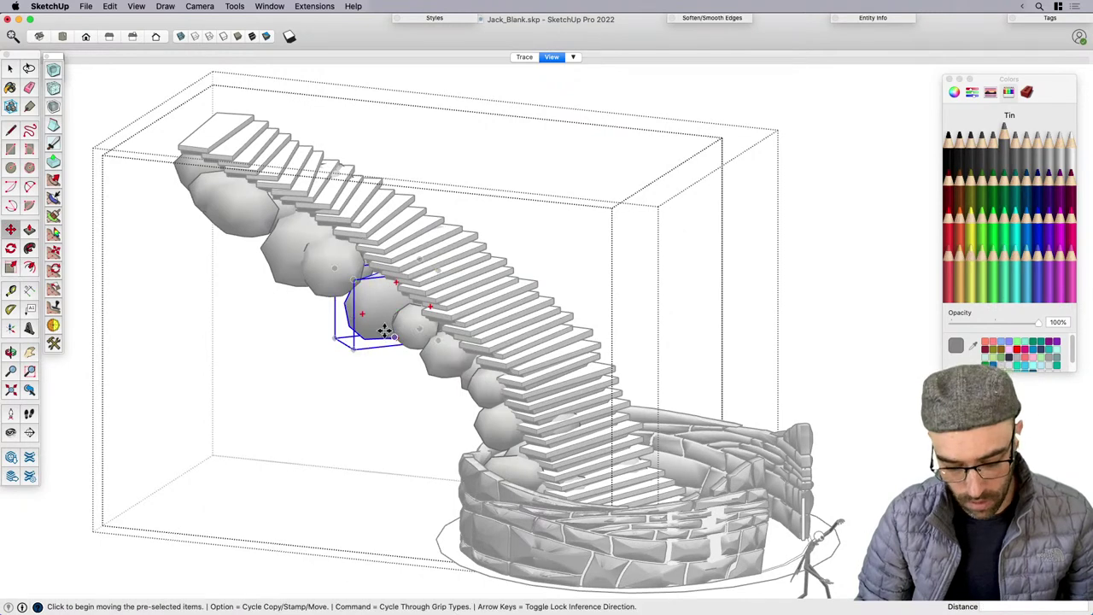
click(379, 319)
click(383, 316)
key(space)
Select the two rocks sticking out beside the upper treads and move them together inward beneath the stairs.
scroll(401, 355, down, 4)
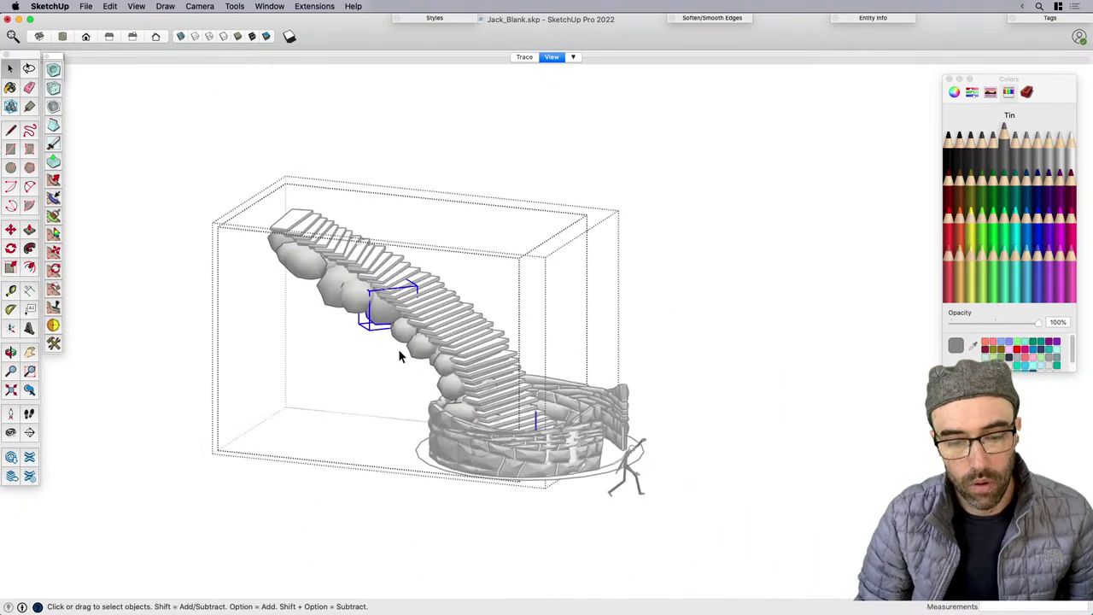
middle_drag(400, 355, 309, 447)
scroll(435, 273, up, 2)
click(429, 260)
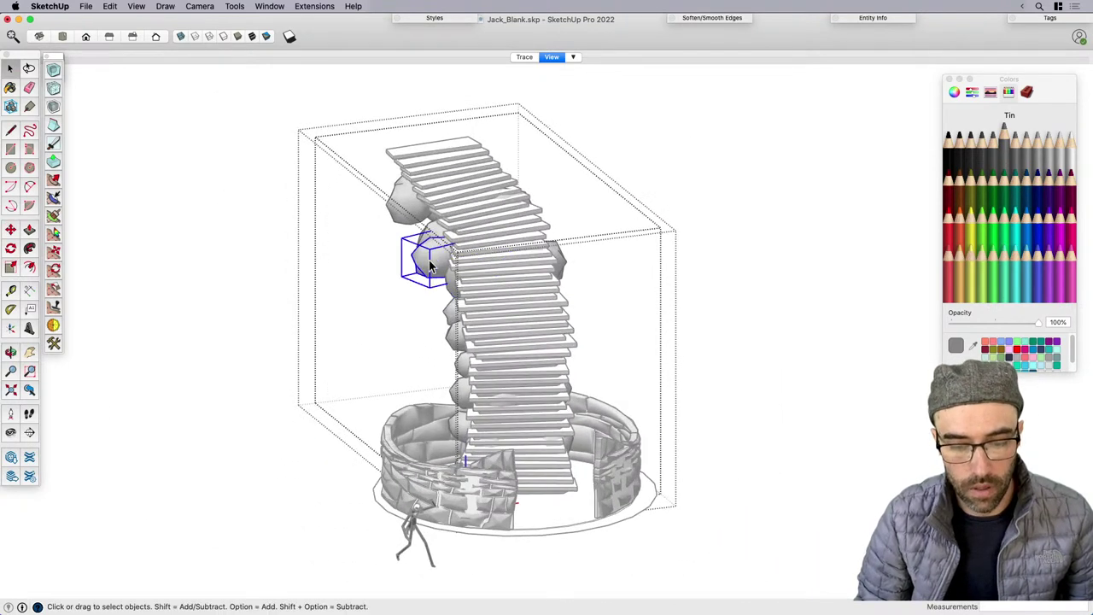
shift+click(406, 203)
middle_drag(401, 275, 328, 298)
key(m)
click(331, 299)
click(361, 294)
key(space)
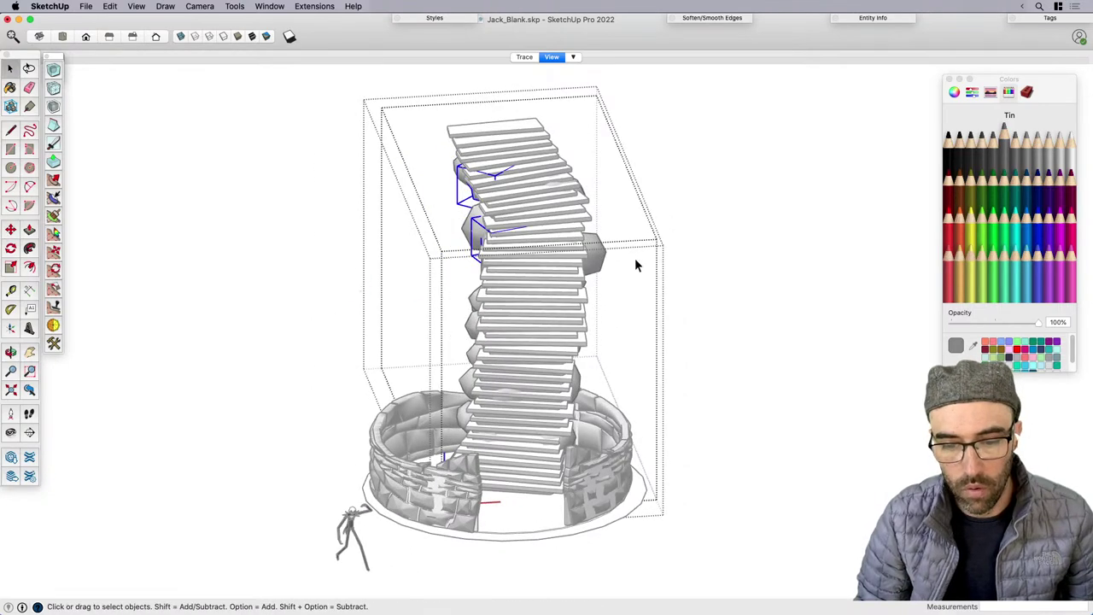
Move the rock protruding from the opposite side of the upper stairs about 2' 7 3/4" inward under the treads.
click(595, 256)
key(m)
click(759, 303)
click(735, 305)
key(space)
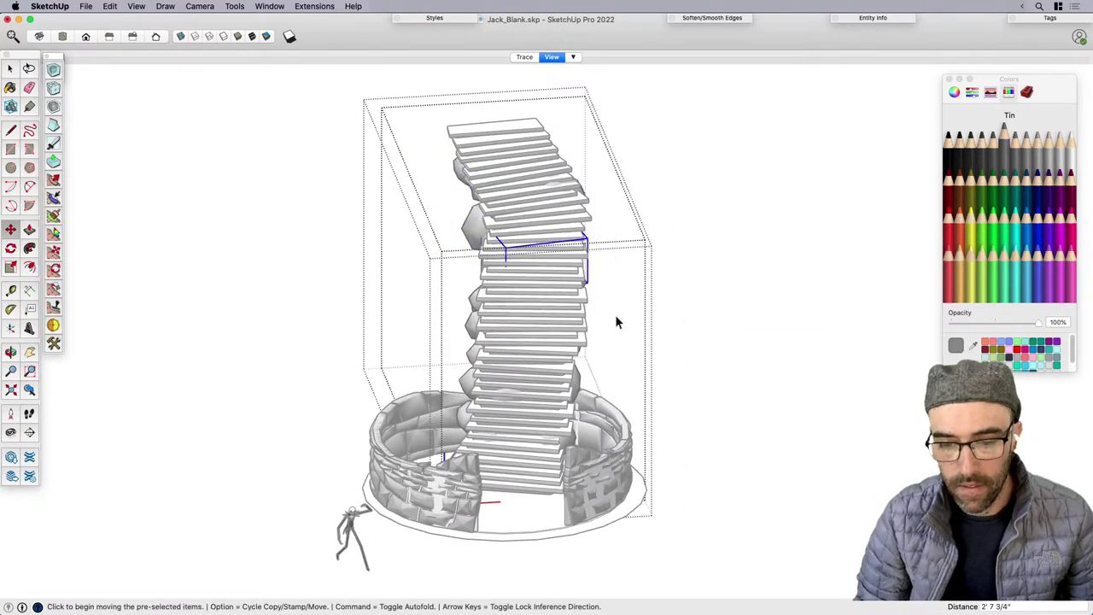
middle_drag(617, 318, 389, 317)
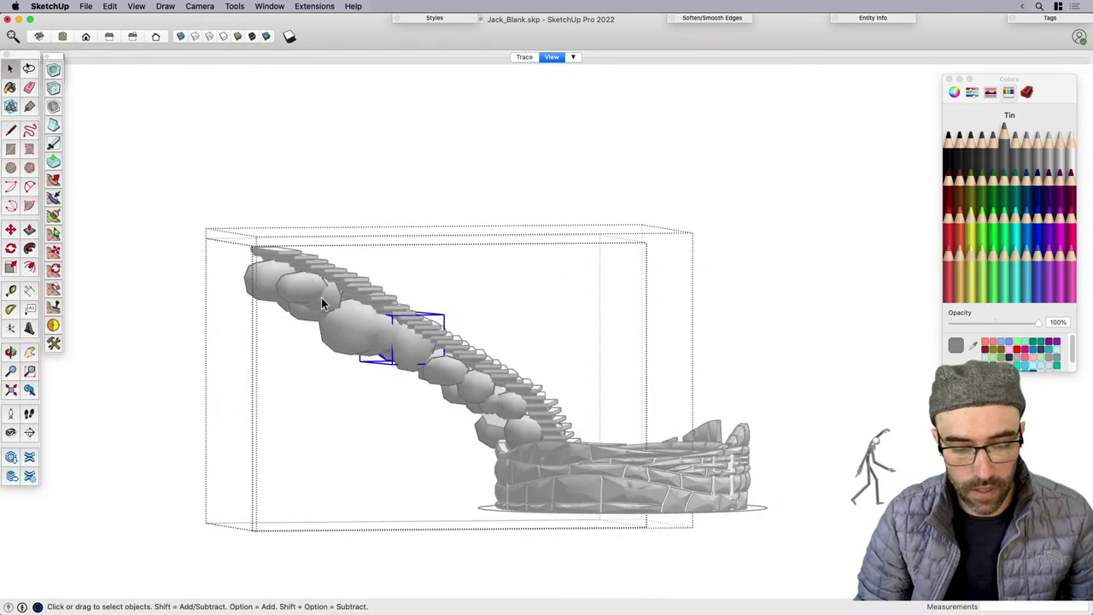
click(313, 288)
scroll(316, 291, up, 3)
key(s)
click(347, 312)
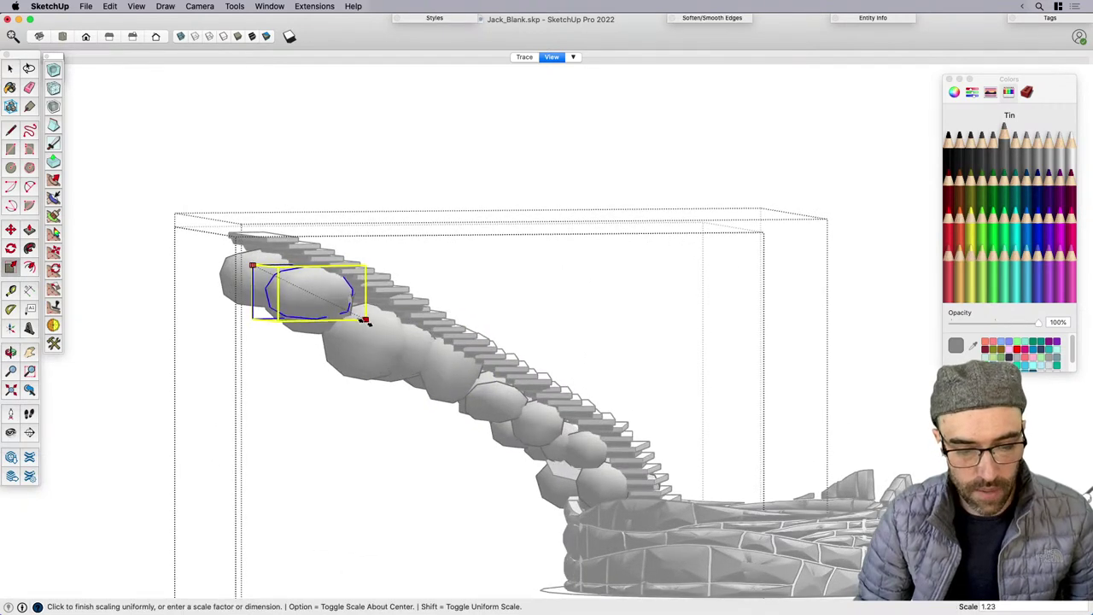
key(space)
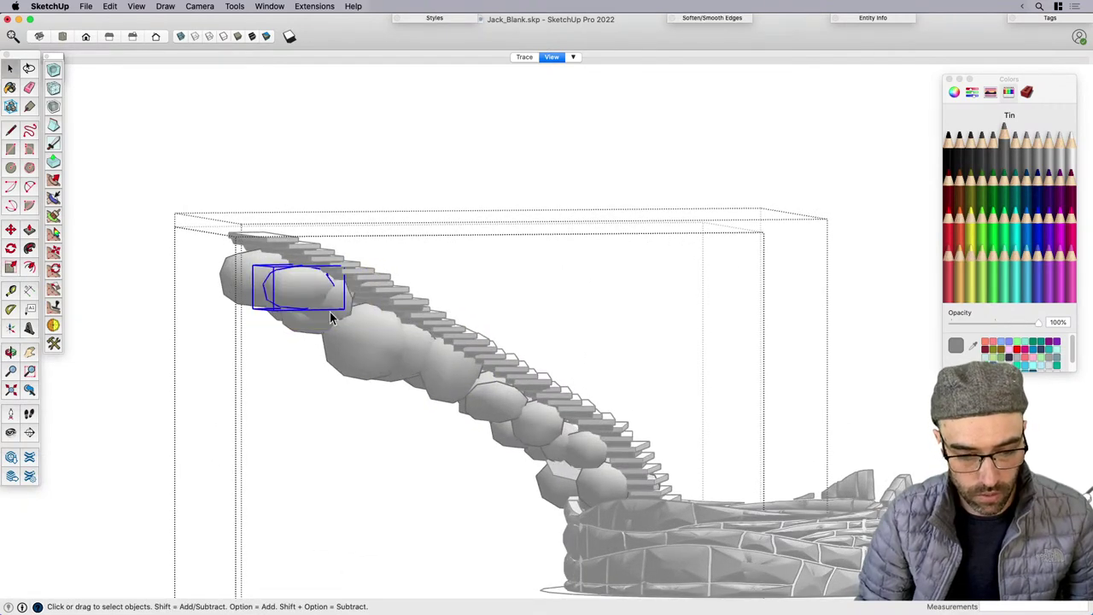
Rotate the selected elongated rock under the top steps roughly a quarter turn about its center so it stands upright.
key(q)
click(310, 285)
click(357, 284)
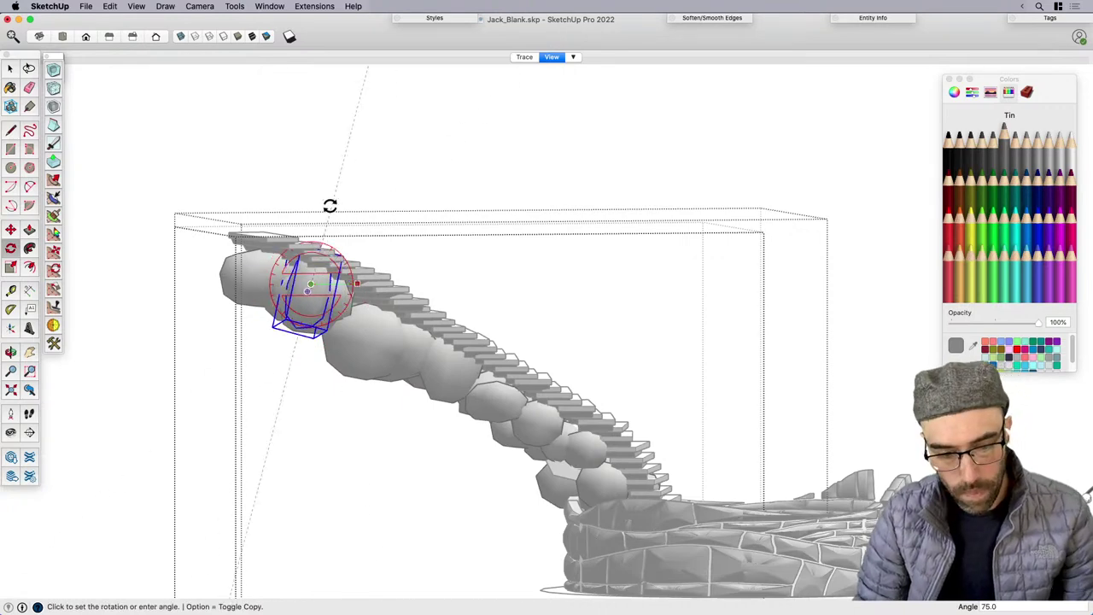
click(295, 207)
key(space)
scroll(389, 486, down, 1)
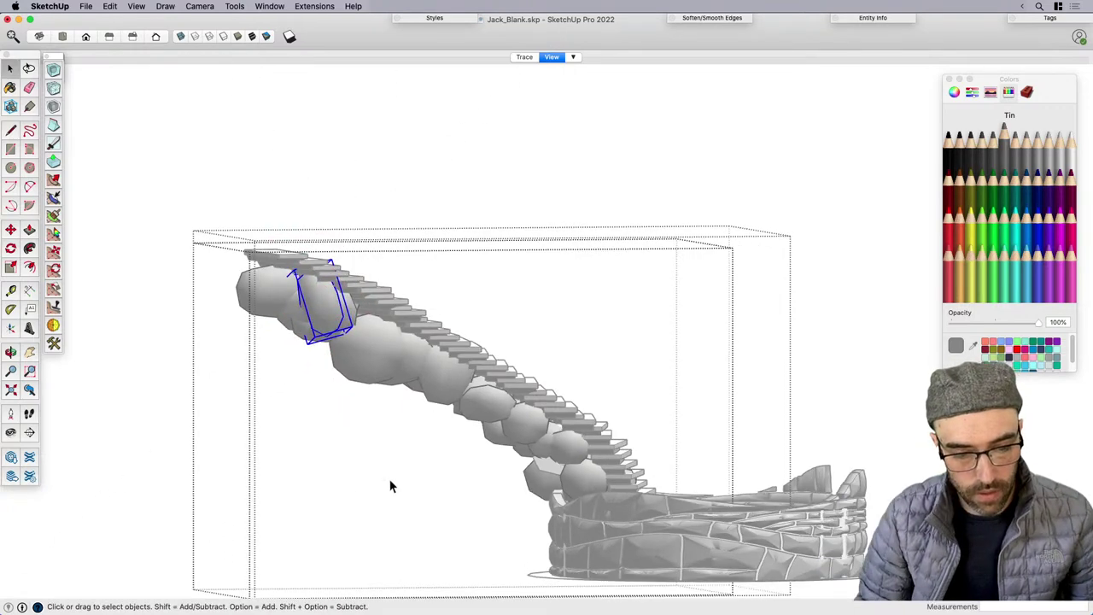
Close the nested rock groups and return to the top level of the model.
middle_drag(350, 314, 99, 441)
click(341, 297)
scroll(346, 307, down, 3)
middle_drag(345, 307, 396, 368)
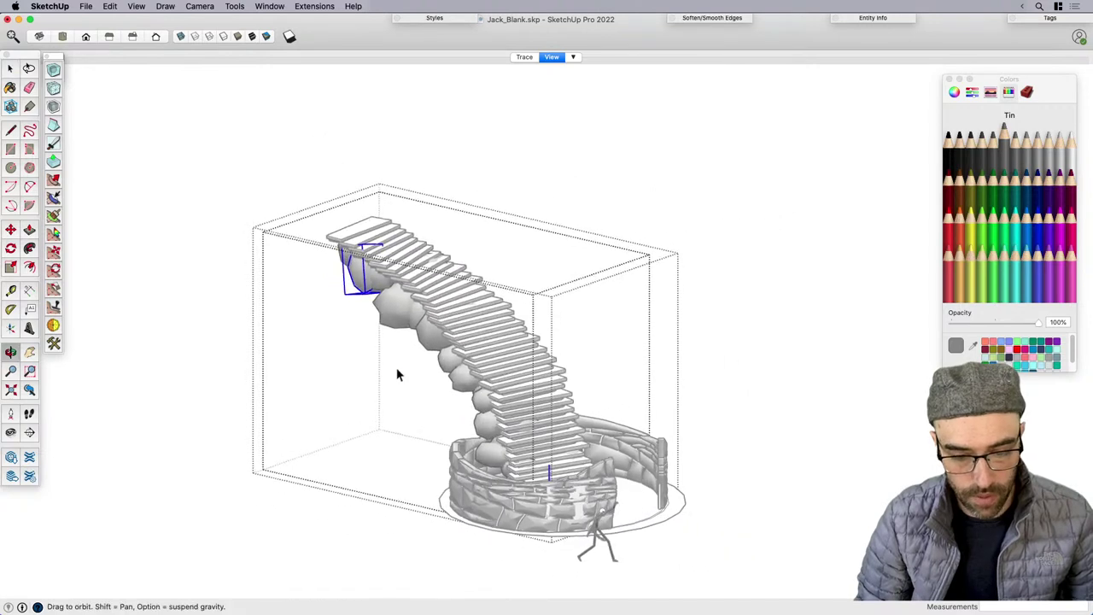
scroll(396, 367, down, 4)
click(702, 287)
click(699, 306)
middle_drag(699, 310, 410, 398)
scroll(525, 395, up, 4)
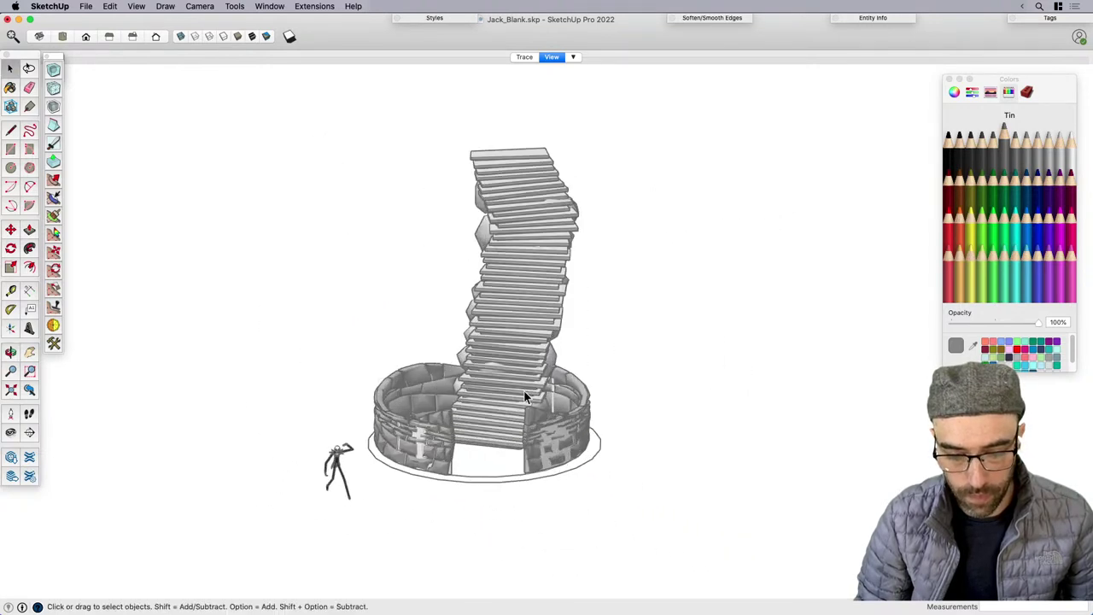
Switch the camera from parallel projection to Perspective and close the Colors palette.
click(199, 8)
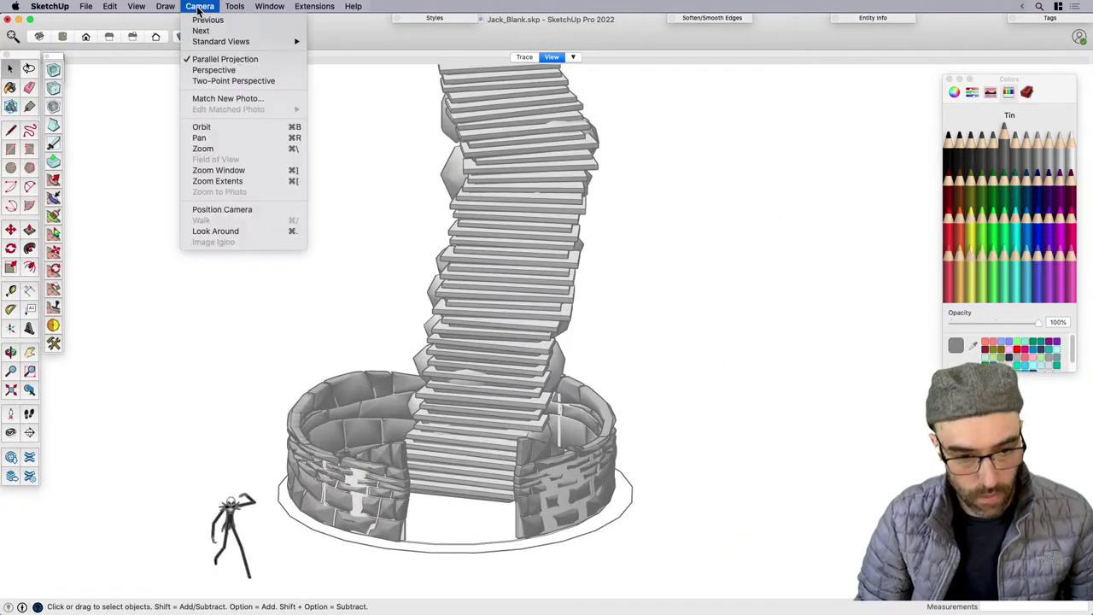
click(219, 74)
scroll(590, 390, down, 4)
mouse_move(513, 363)
middle_down()
mouse_move(488, 367)
mouse_move(511, 358)
middle_up()
middle_drag(598, 360, 677, 373)
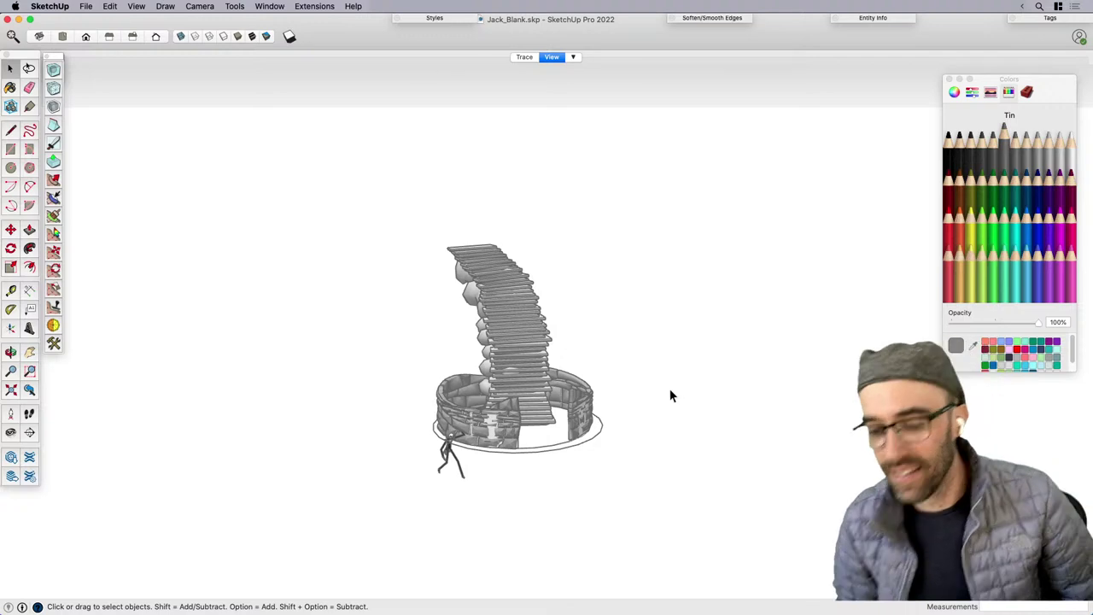
click(954, 78)
scroll(556, 390, up, 3)
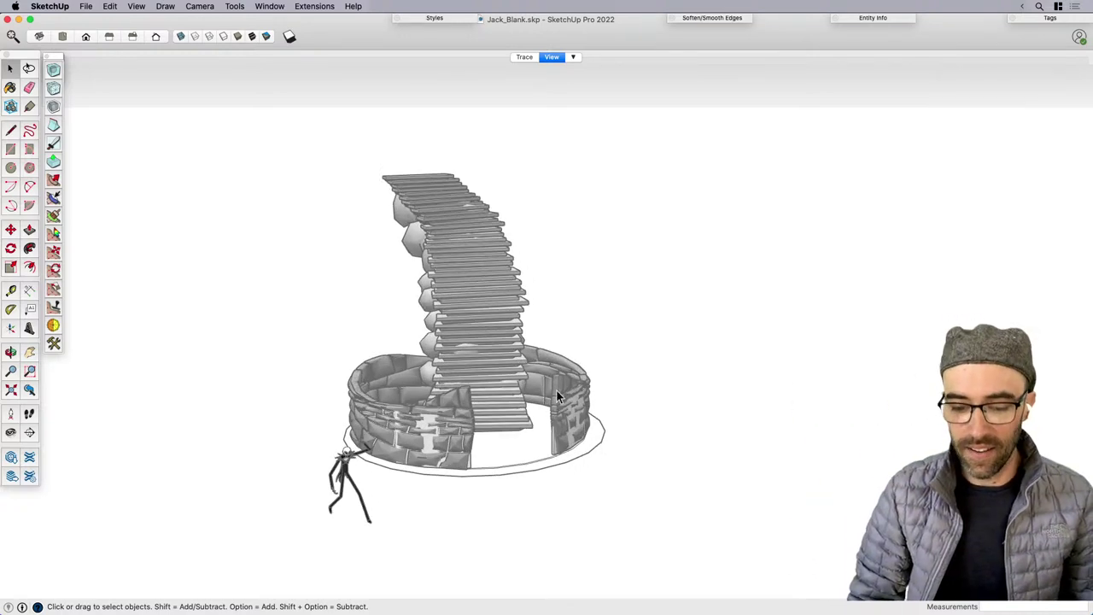
Draw a rectangle about 13' by 17' for the landing, starting from the top tread's outer corner and extending away from the stairs.
middle_drag(556, 389, 407, 265)
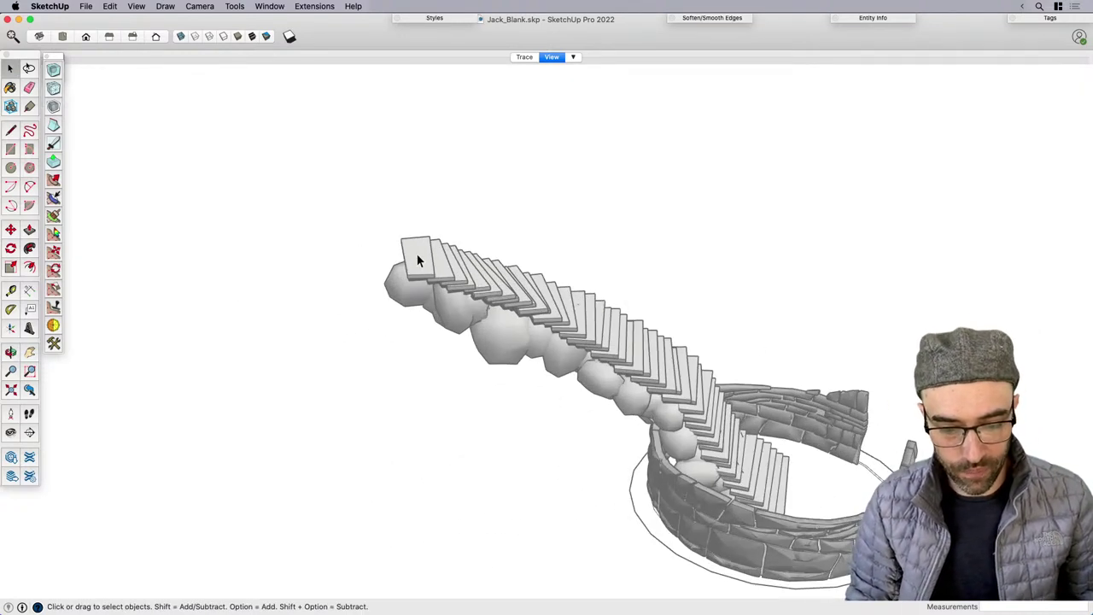
middle_drag(487, 289, 555, 200)
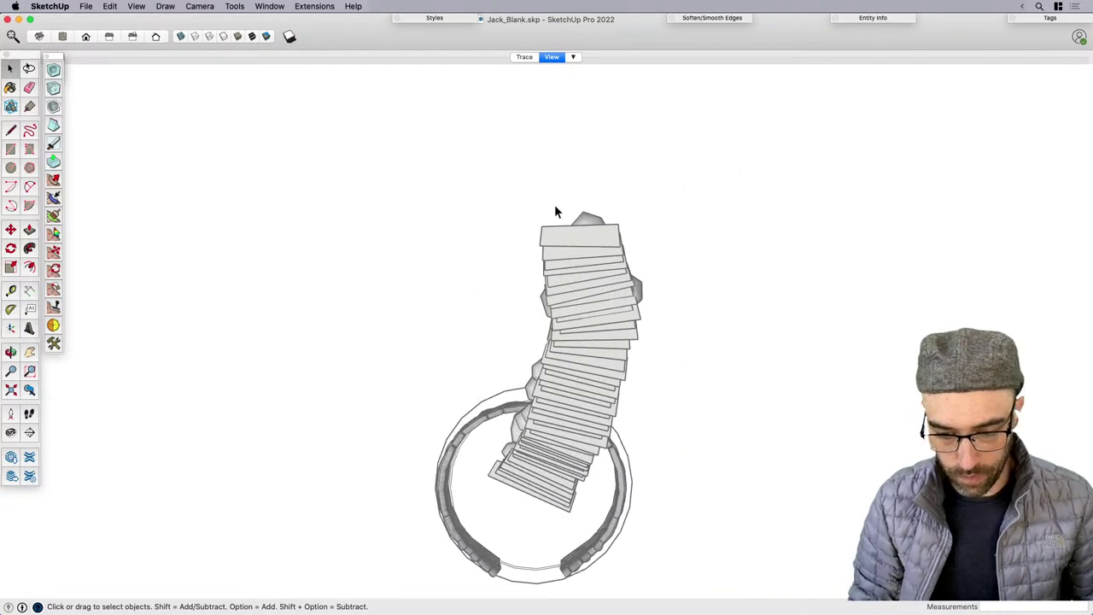
key(r)
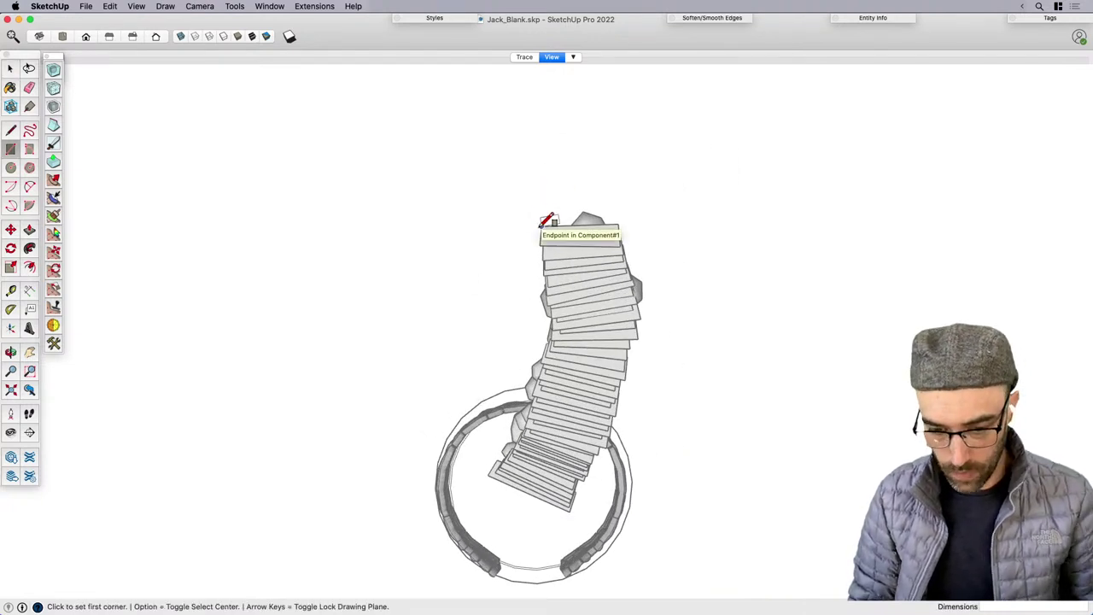
click(542, 224)
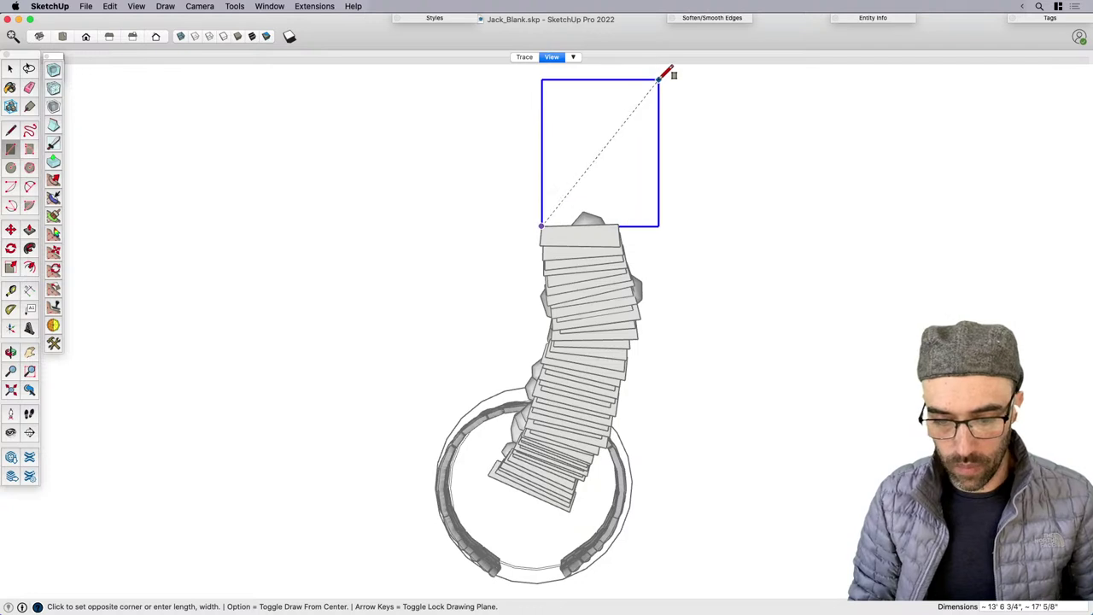
click(651, 82)
key(space)
Enlarge the landing rectangle uniformly from its far corner with the Scale tool.
scroll(598, 191, down, 1)
scroll(598, 191, down, 2)
click(598, 187)
key(s)
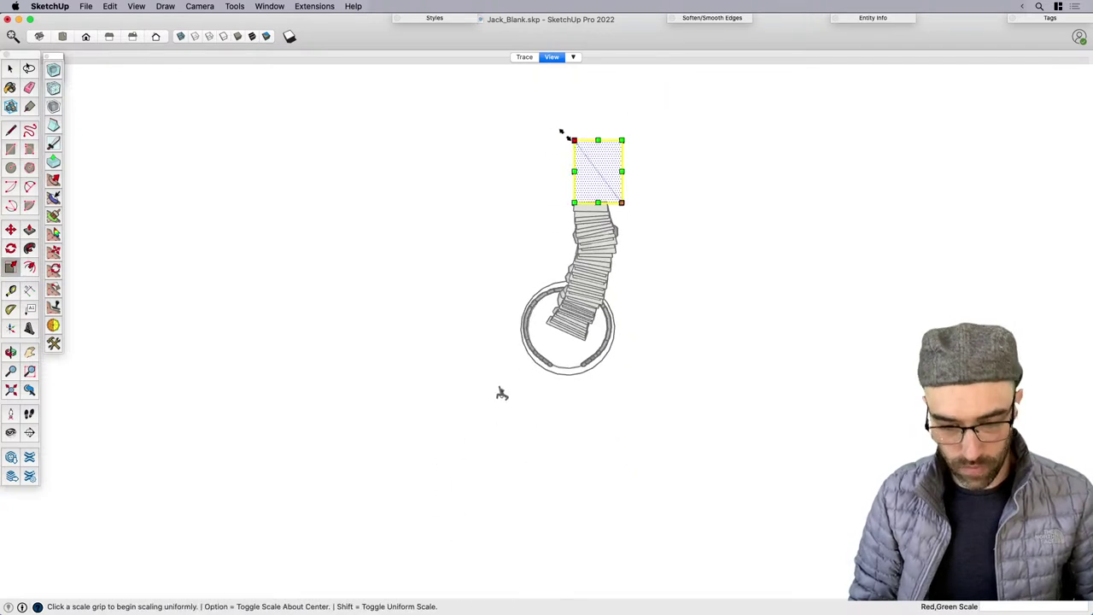
click(573, 137)
click(547, 126)
key(space)
Push/Pull the landing rectangle's top face upward to give it thickness.
middle_drag(359, 391, 687, 171)
scroll(396, 264, up, 6)
key(p)
click(405, 271)
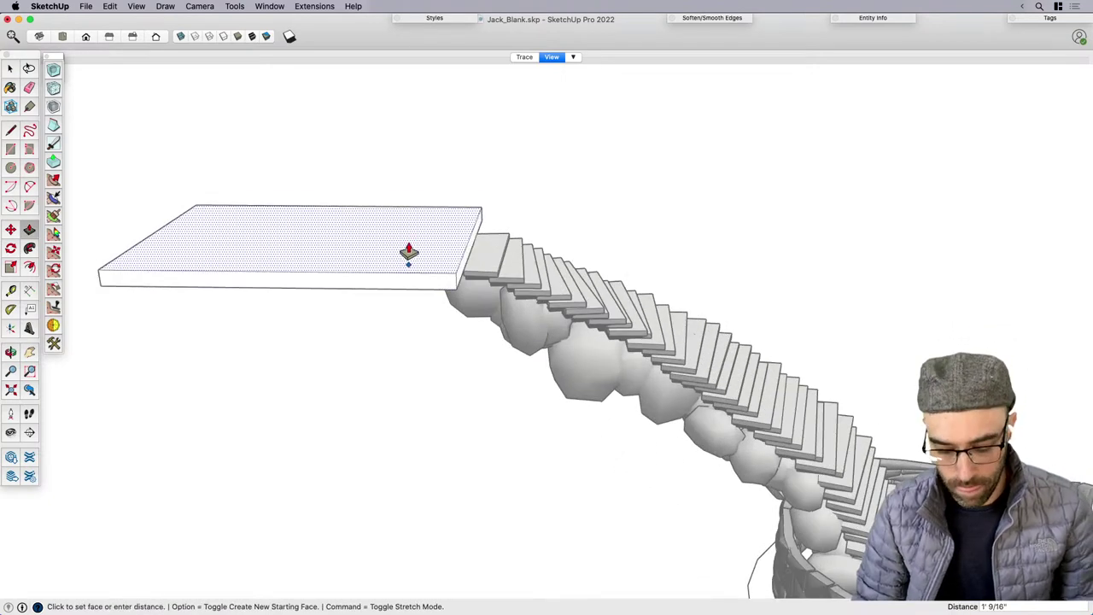
click(407, 246)
Push/Pull the underside of the landing slab downward to thicken it beside the top steps.
middle_drag(404, 330, 427, 220)
key(space)
click(432, 240)
key(p)
click(420, 253)
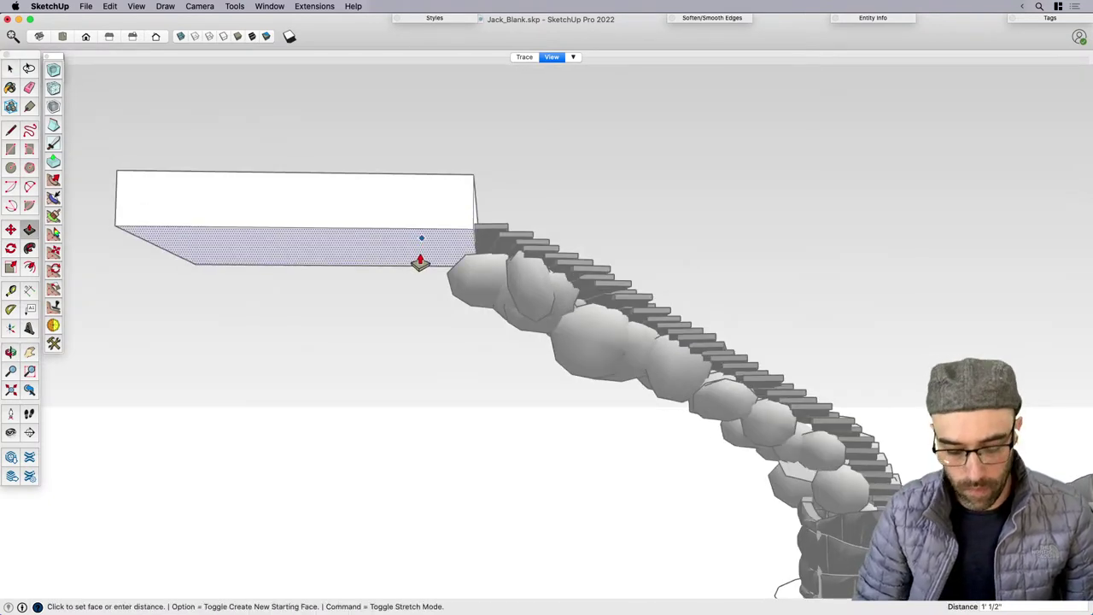
click(422, 276)
key(space)
scroll(490, 355, down, 5)
middle_drag(526, 374, 418, 473)
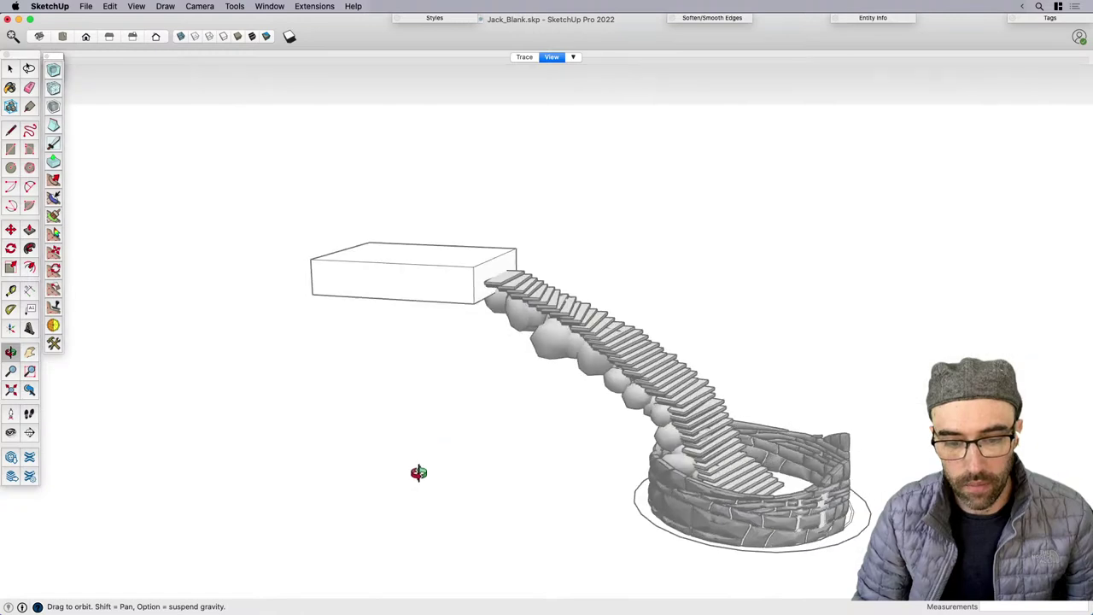
scroll(435, 367, up, 2)
middle_drag(436, 373, 466, 299)
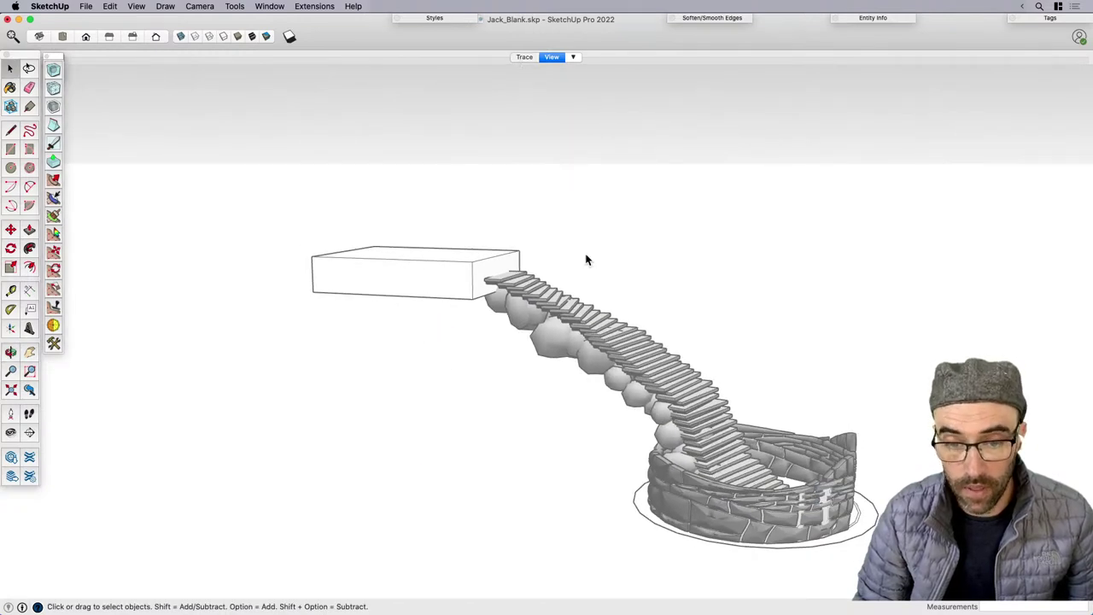
Go to the Trace scene and examine how the reference images show the landing and its rocks at the top of the stairs.
key(Page_Up)
key(h)
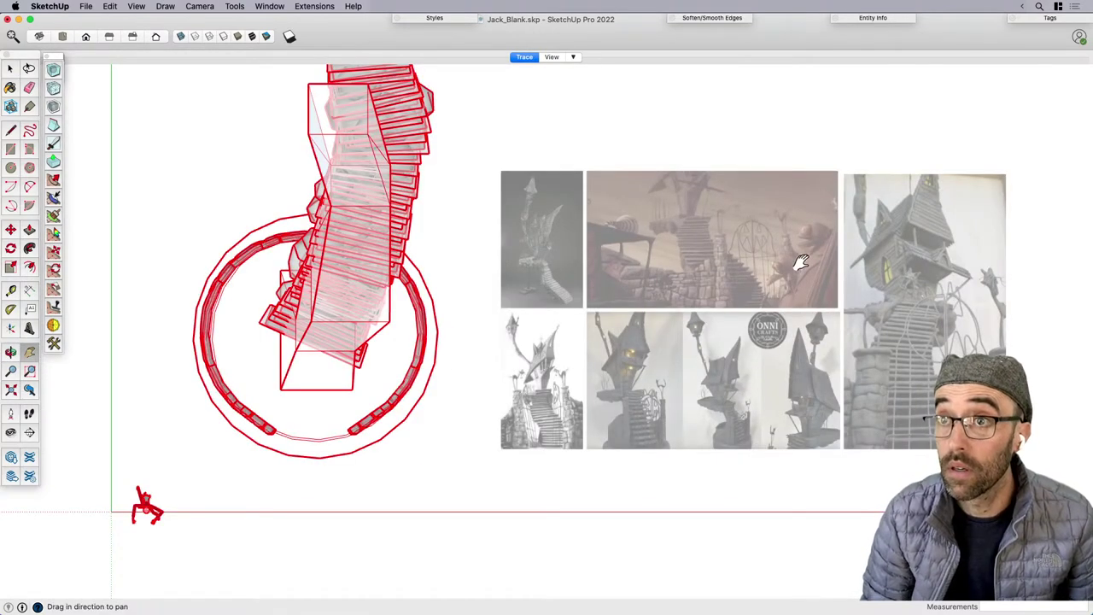
drag(800, 263, 716, 305)
scroll(710, 304, up, 3)
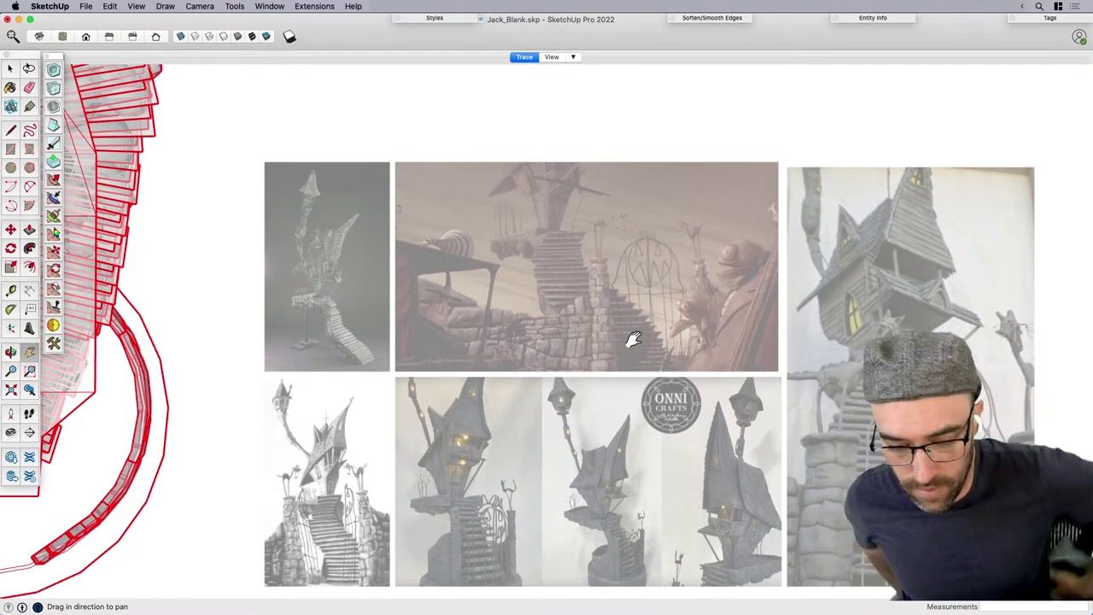
drag(664, 364, 680, 339)
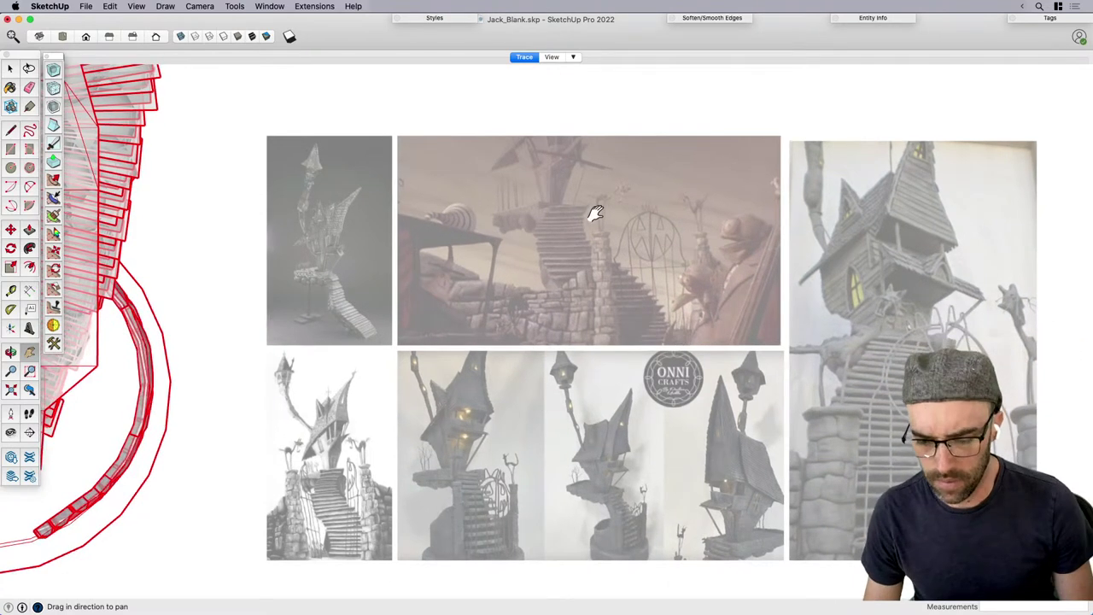
scroll(595, 212, up, 10)
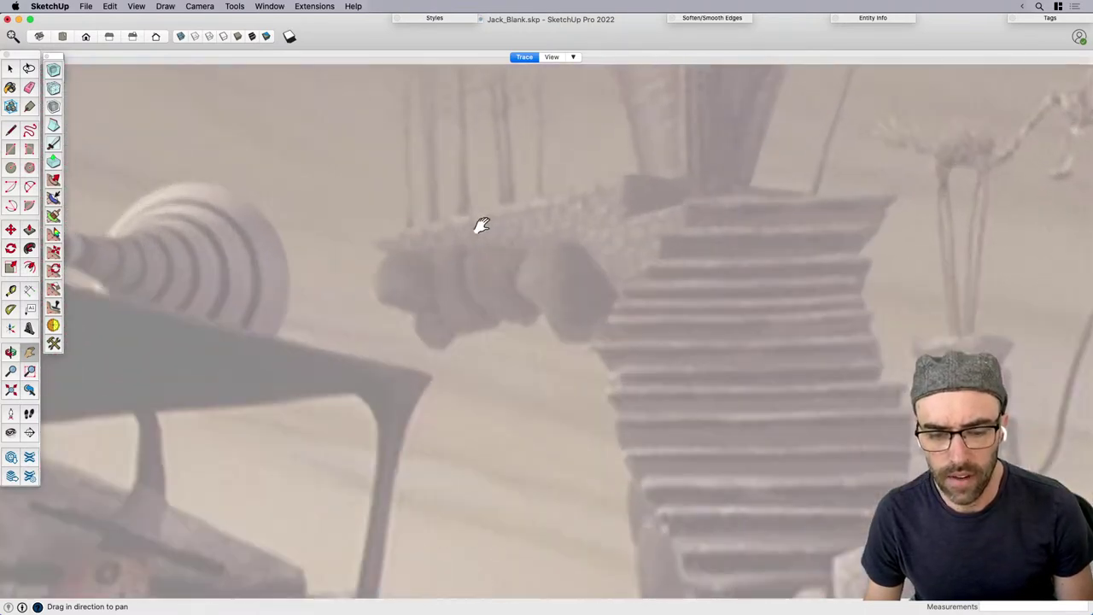
scroll(549, 188, down, 10)
scroll(532, 382, up, 8)
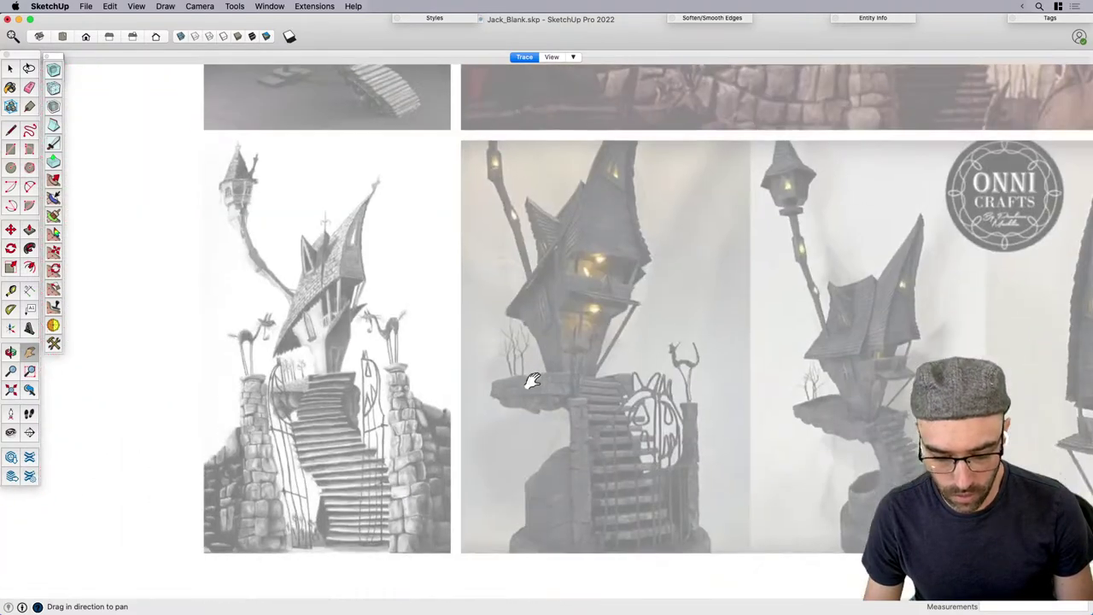
scroll(532, 382, up, 4)
scroll(499, 384, up, 4)
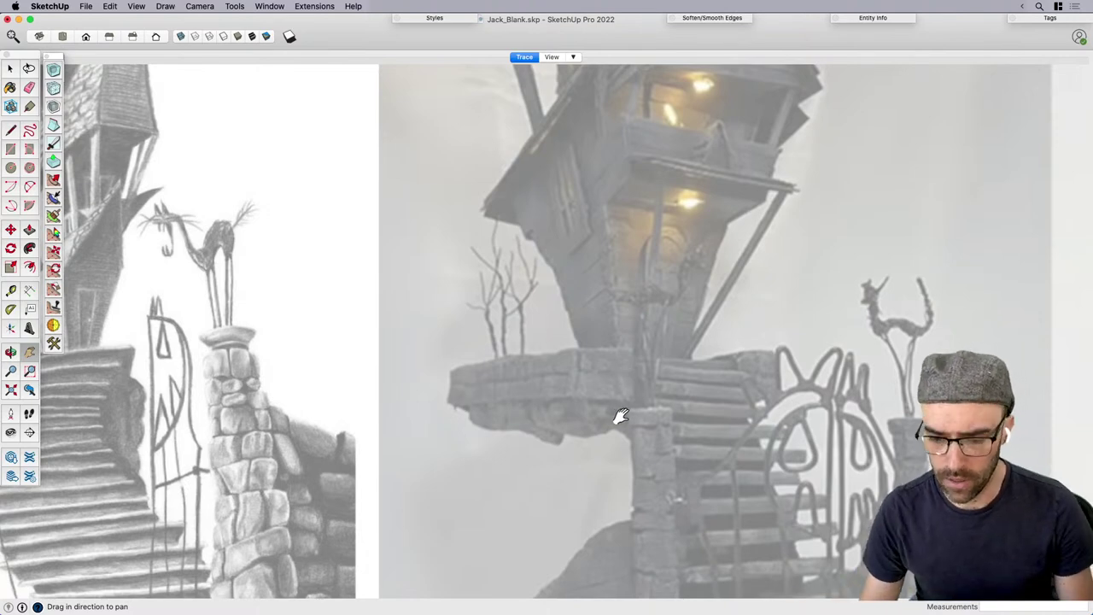
scroll(653, 381, down, 3)
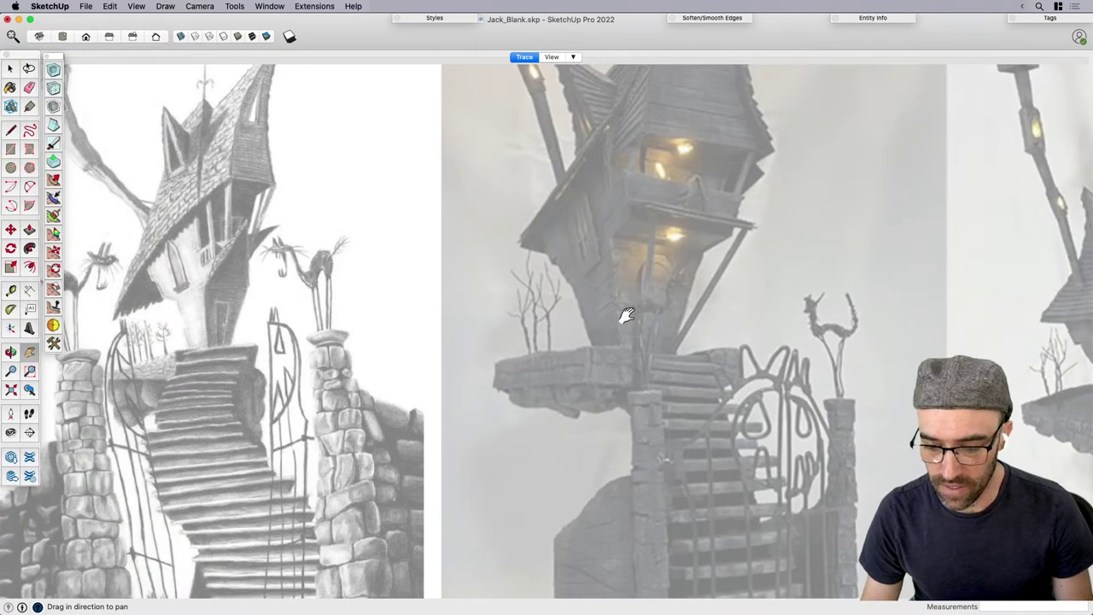
drag(627, 316, 589, 308)
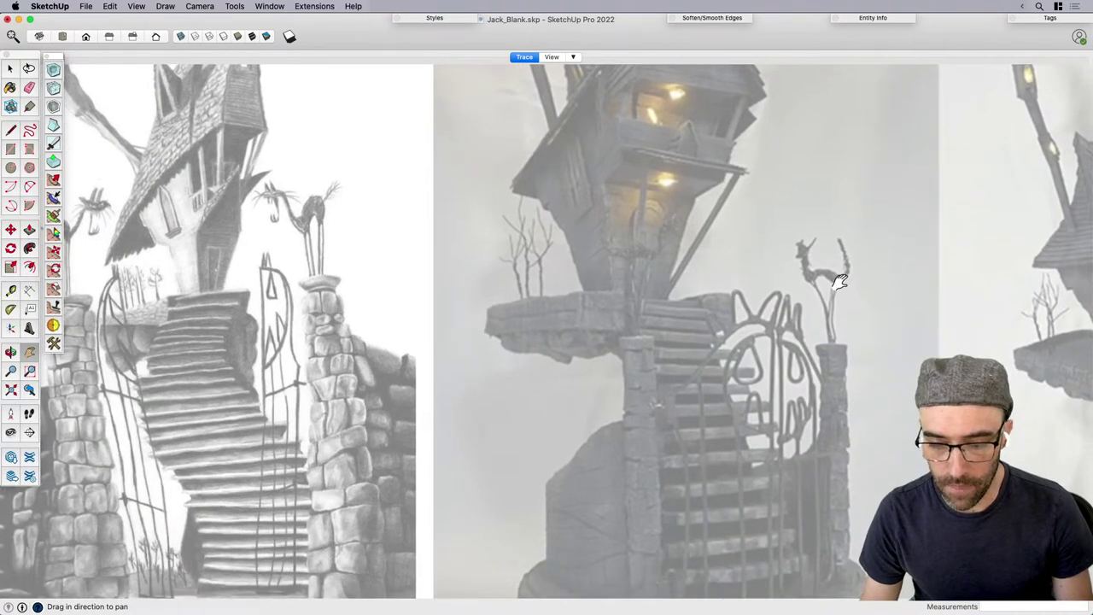
scroll(755, 390, down, 2)
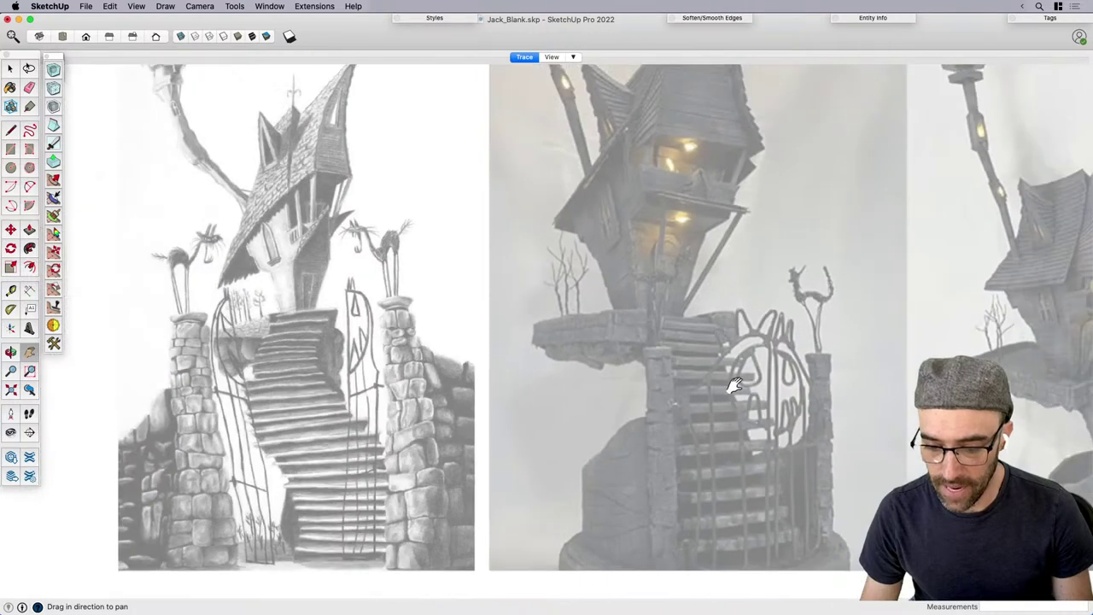
drag(732, 377, 753, 386)
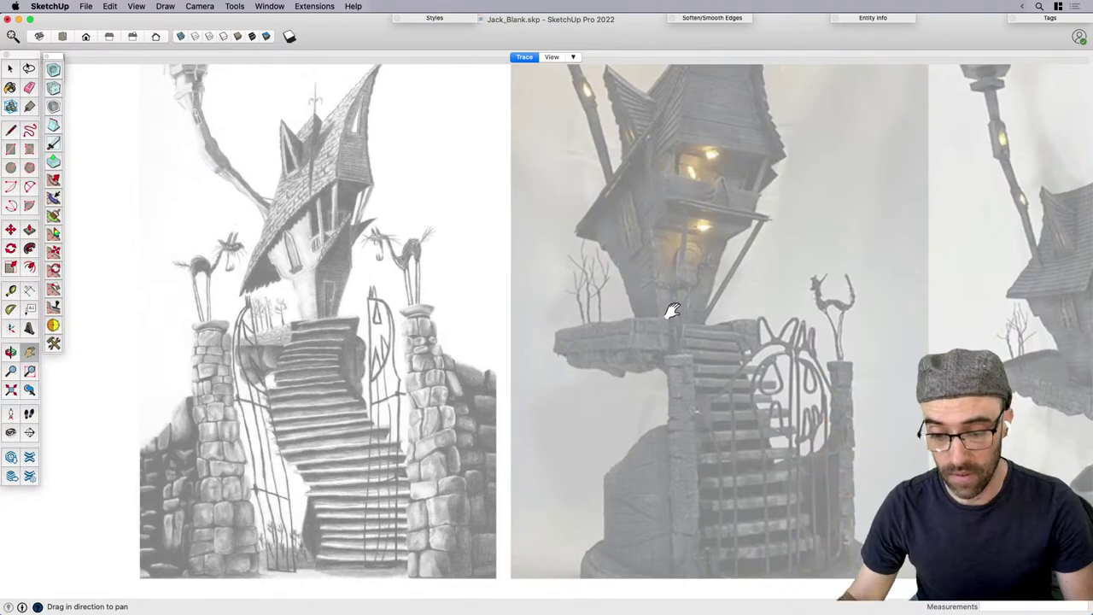
scroll(672, 346, down, 5)
key(space)
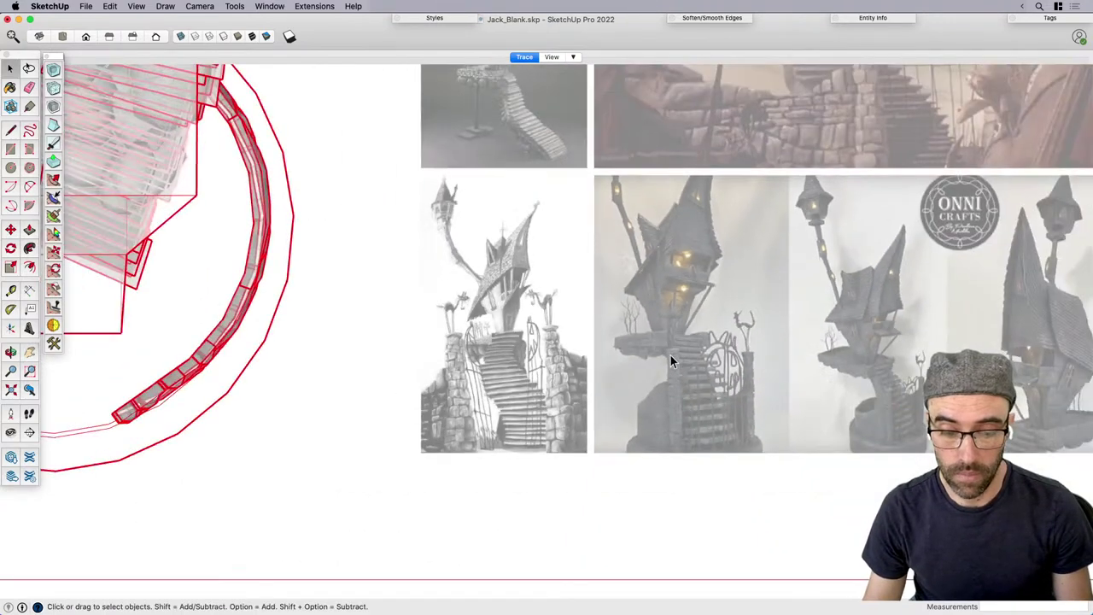
Return to the View scene and push the landing slab's underside up about 1' 2 7/16".
click(552, 57)
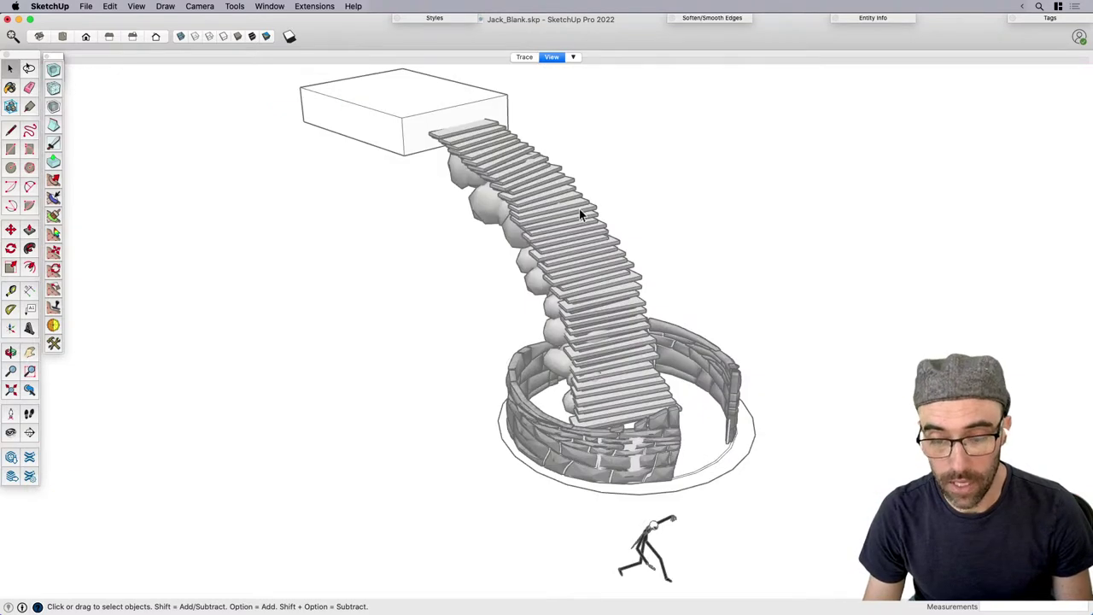
middle_drag(579, 214, 361, 178)
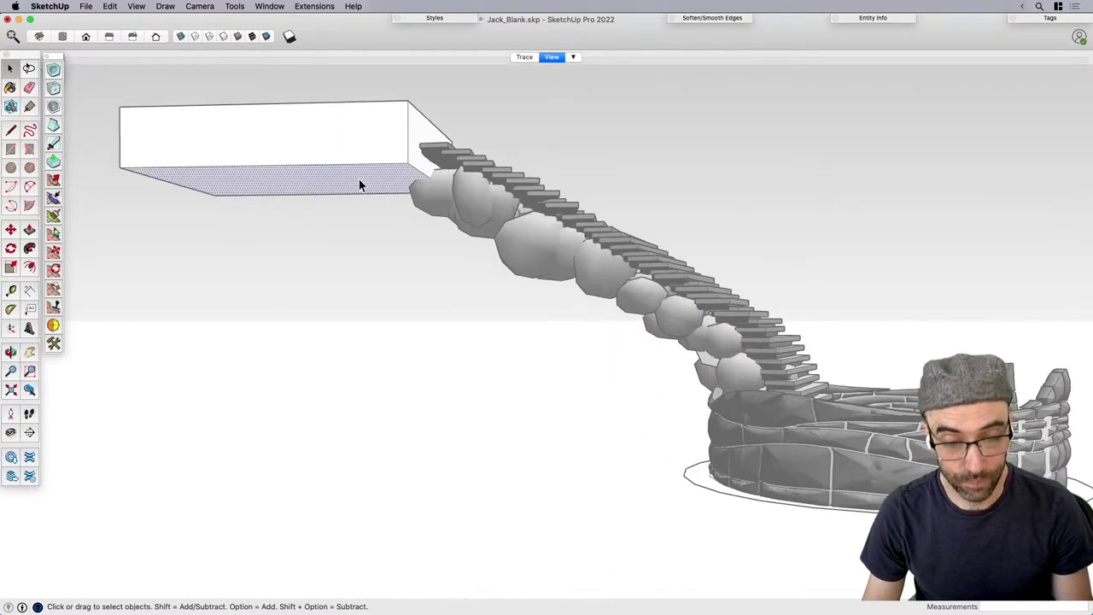
key(p)
click(362, 182)
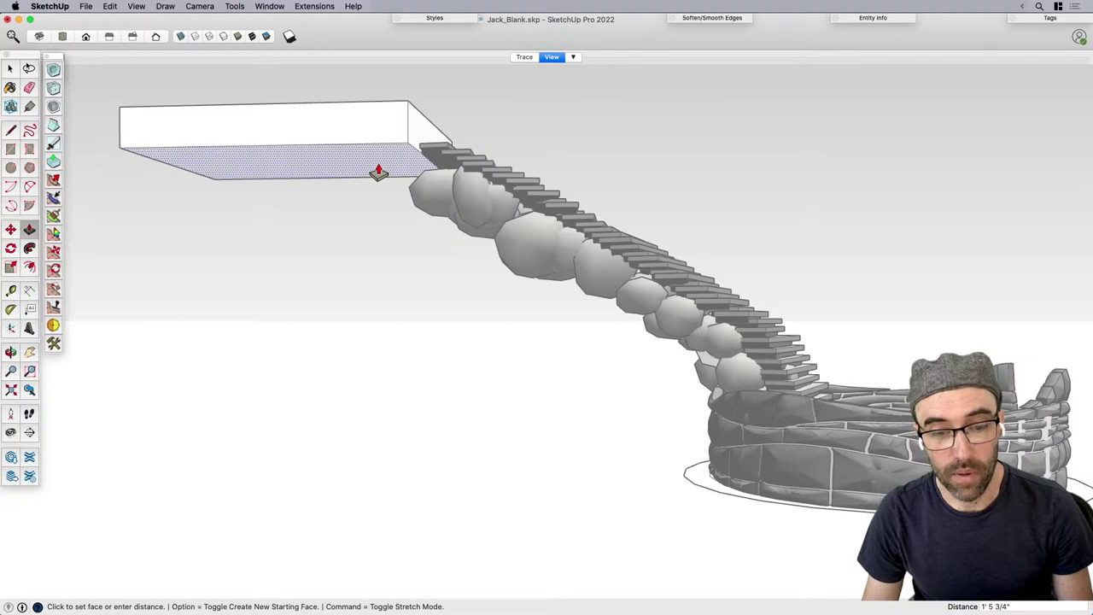
click(378, 176)
middle_drag(378, 176, 444, 251)
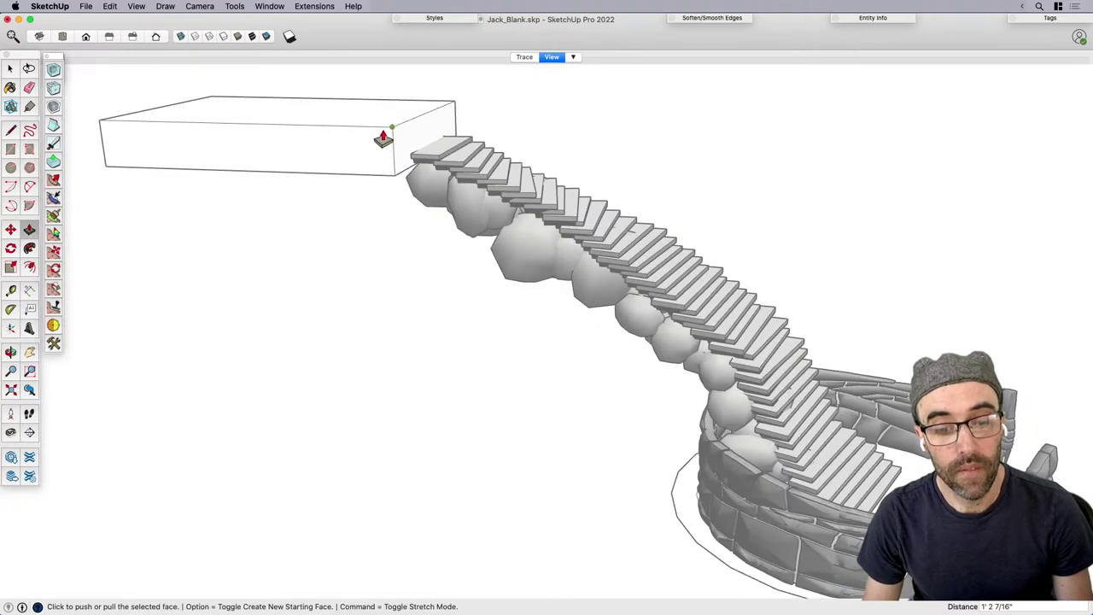
Move the whole landing slab straight down about 1' 7 3/8" toward the level of the top tread.
key(space)
click(381, 114)
key(m)
scroll(376, 127, up, 2)
click(384, 126)
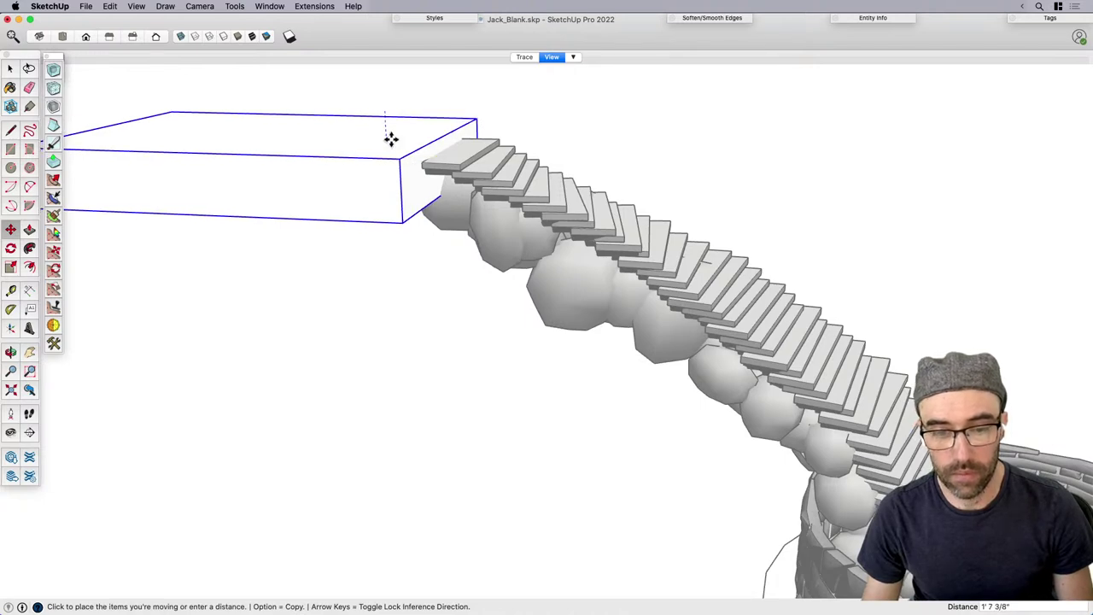
click(390, 140)
key(space)
scroll(473, 339, down, 3)
click(476, 337)
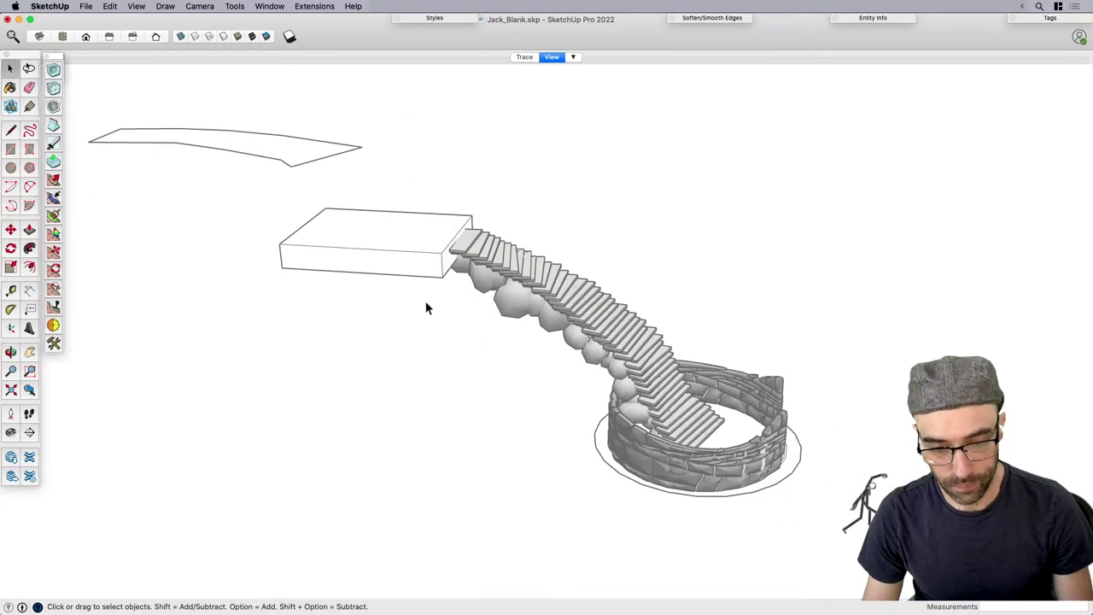
In top view, delete the leftover curved outline floating above the landing slab from inside its group and save the model.
scroll(417, 295, up, 2)
scroll(385, 291, down, 2)
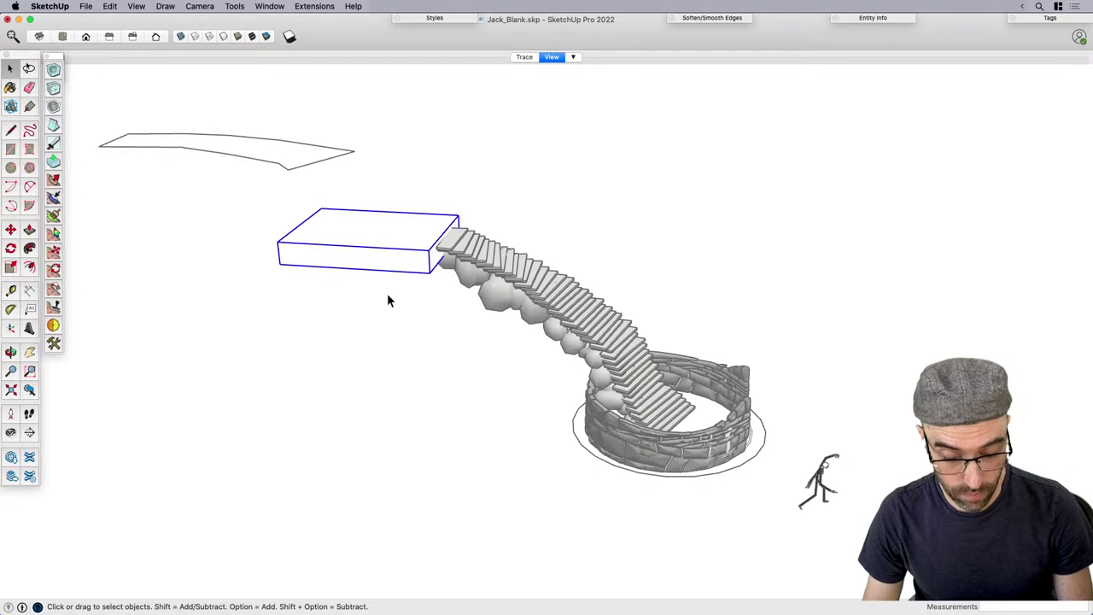
key(super+1)
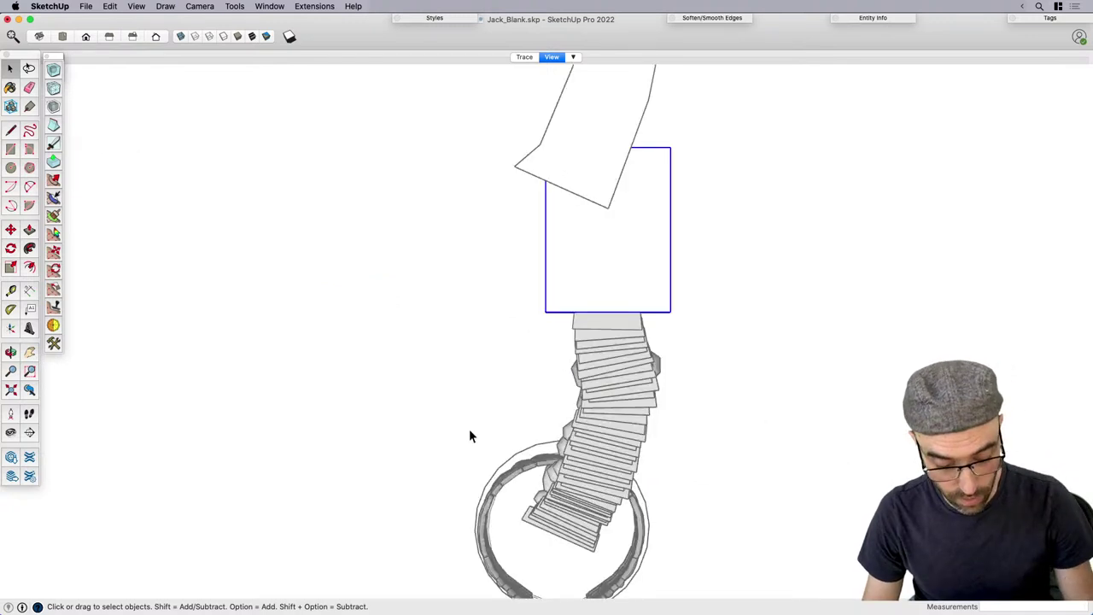
scroll(436, 378, down, 3)
click(539, 203)
double_click(540, 207)
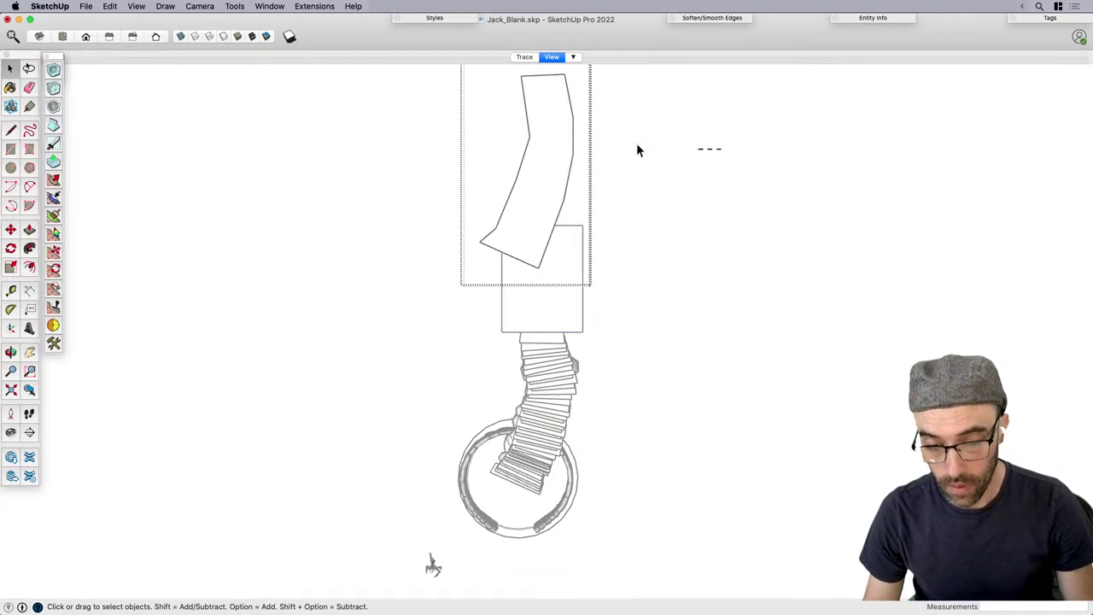
key(super+a)
drag(667, 148, 430, 133)
key(Delete)
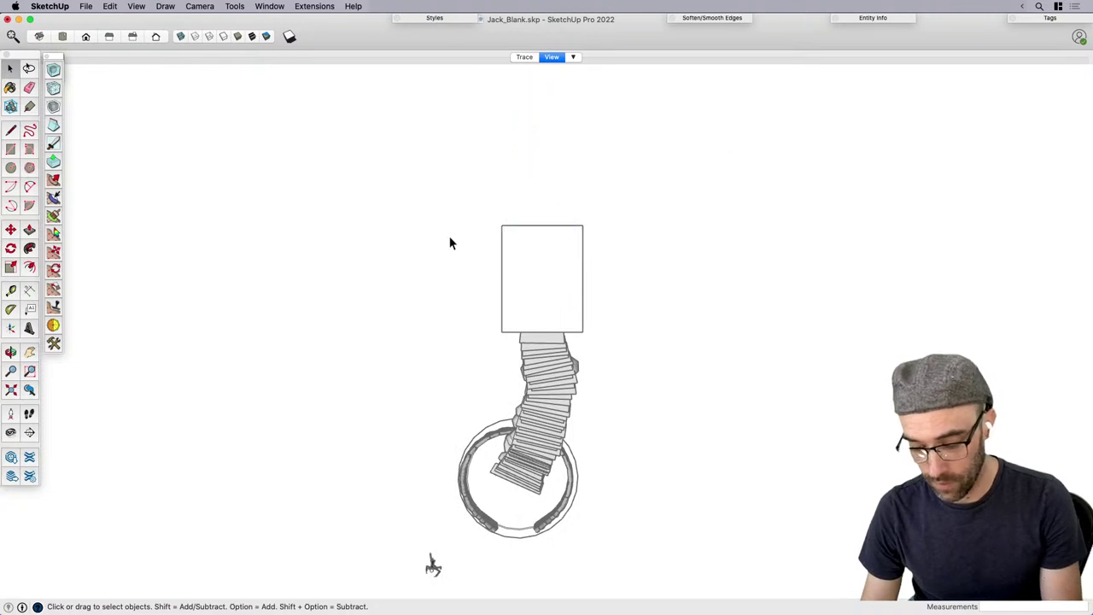
key(super+s)
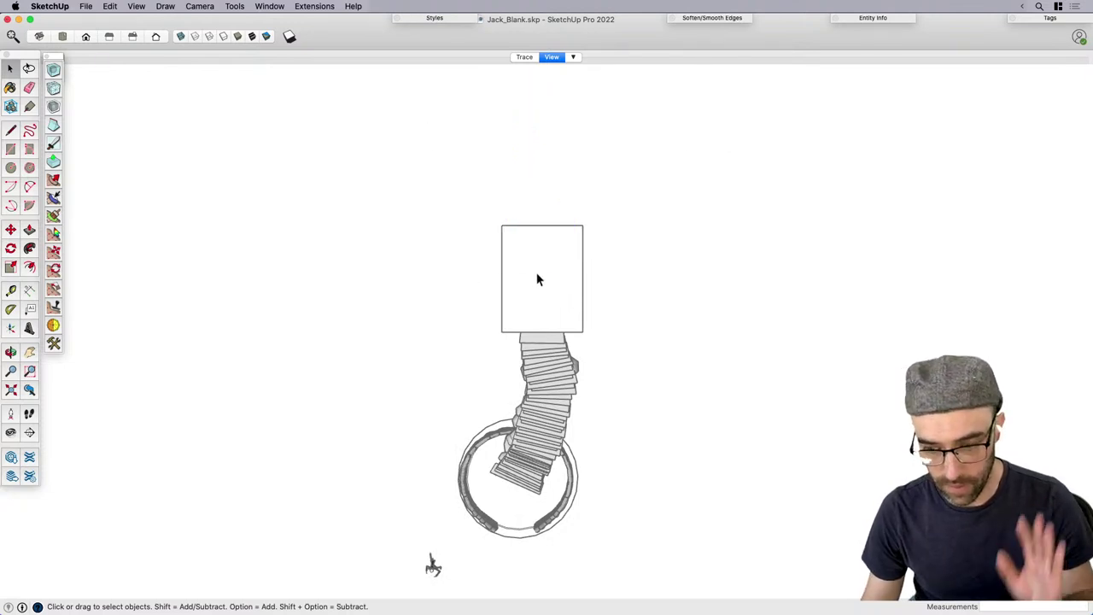
Adjust the landing slab's size slightly with the Scale tool and return to the top view.
key(s)
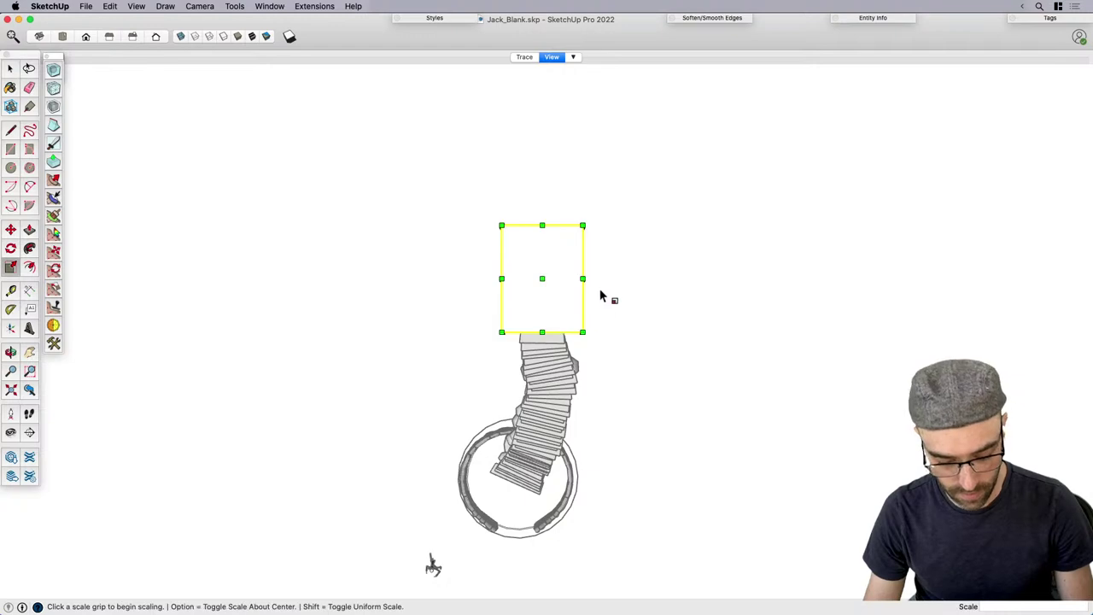
middle_drag(605, 295, 384, 178)
scroll(645, 308, up, 3)
drag(632, 294, 621, 291)
key(space)
click(712, 388)
key(super+1)
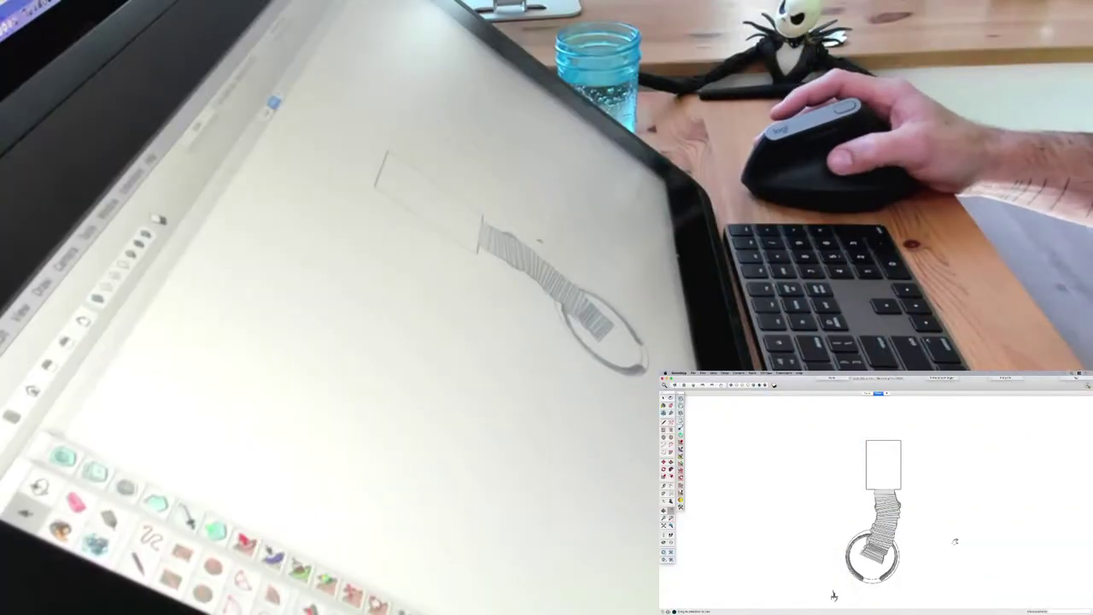
Draw a nearly straight freehand line in the empty area beside the staircase.
mouse_move(954, 539)
middle_down()
mouse_move(908, 539)
mouse_move(934, 521)
mouse_move(886, 513)
middle_up()
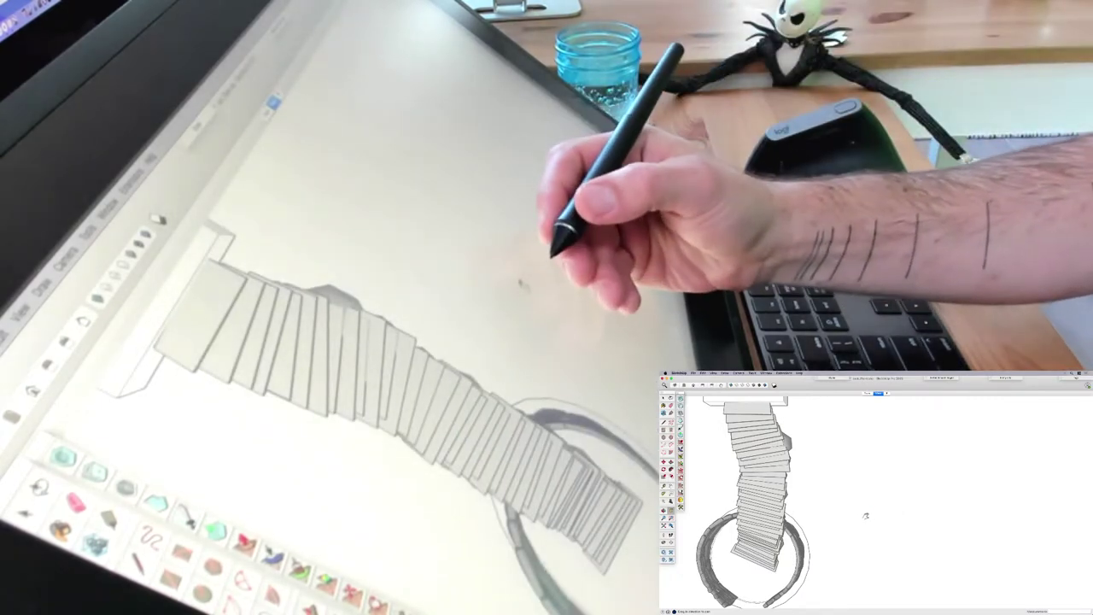
key(f)
drag(863, 511, 973, 516)
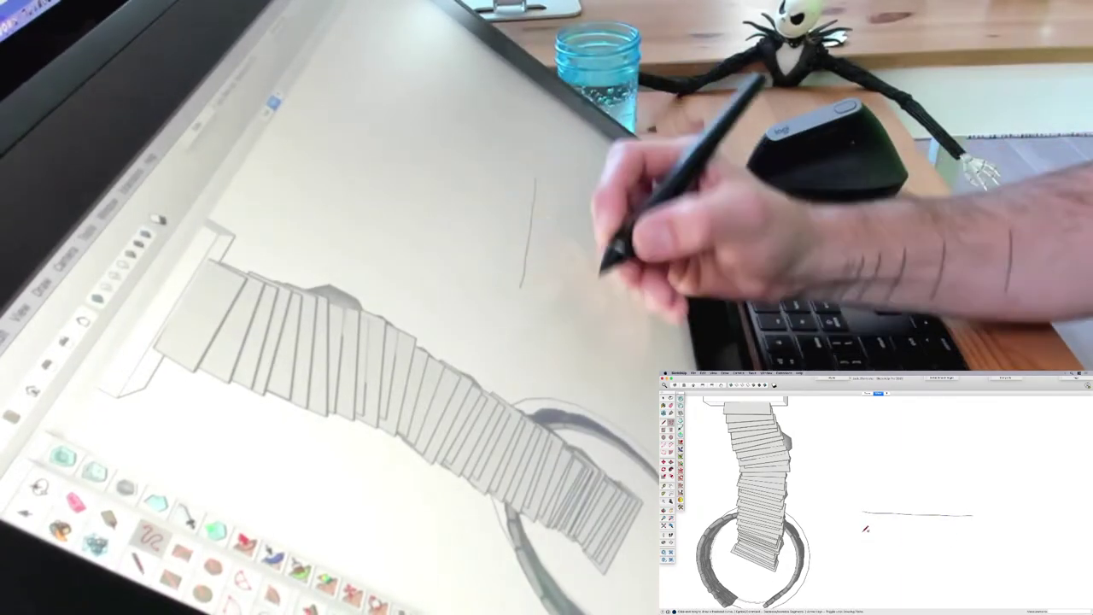
Complete a freehand stone-block grid around the first line, adding long horizontal lines and short crossing strokes that overshoot the outline.
drag(865, 532, 973, 534)
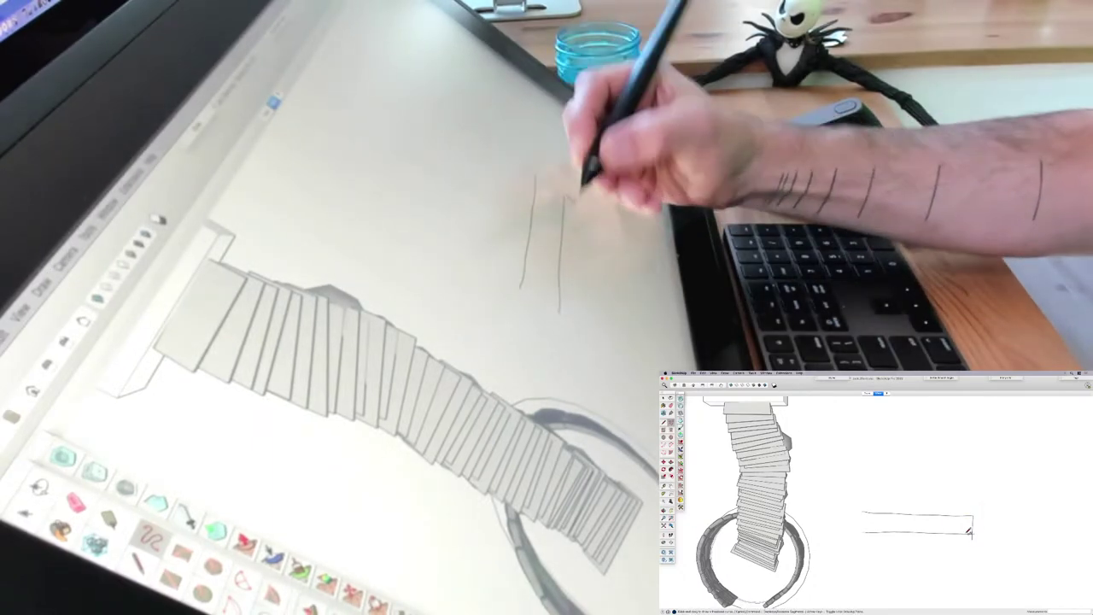
drag(863, 512, 864, 539)
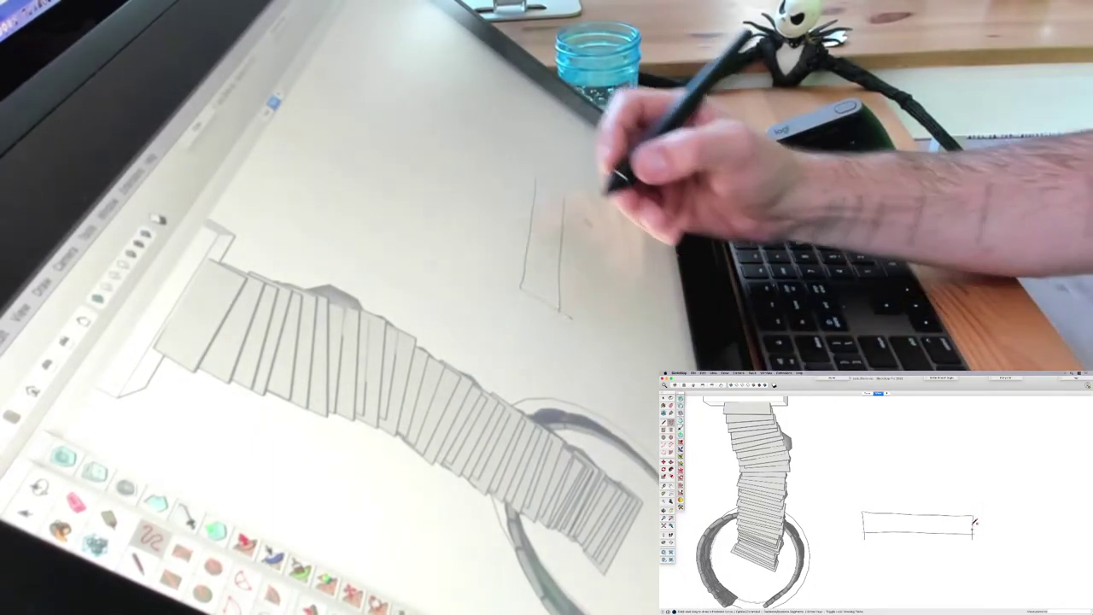
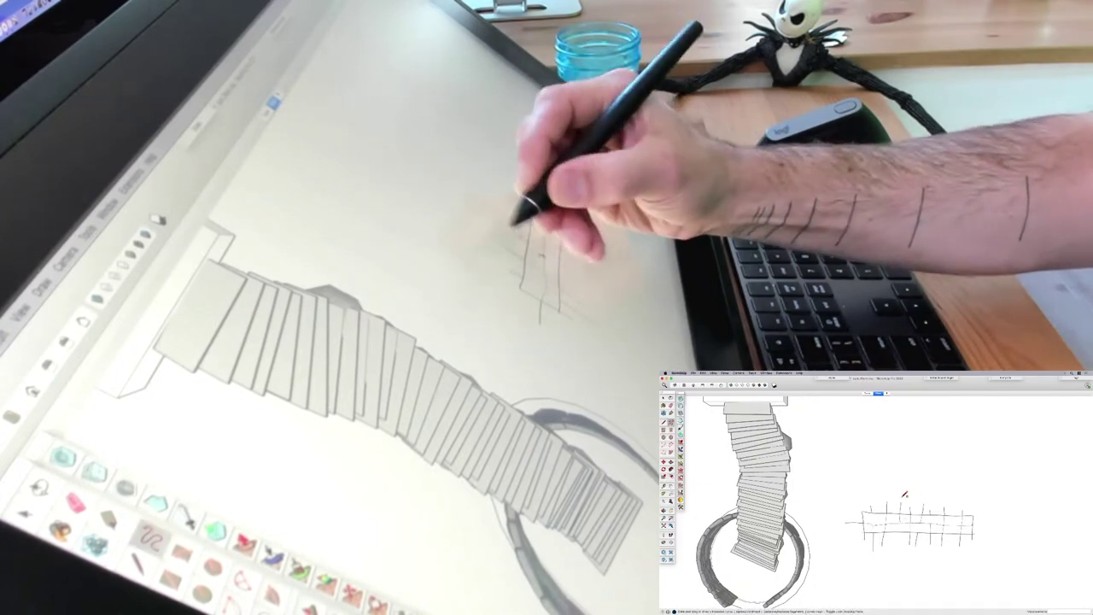
scroll(903, 500, up, 5)
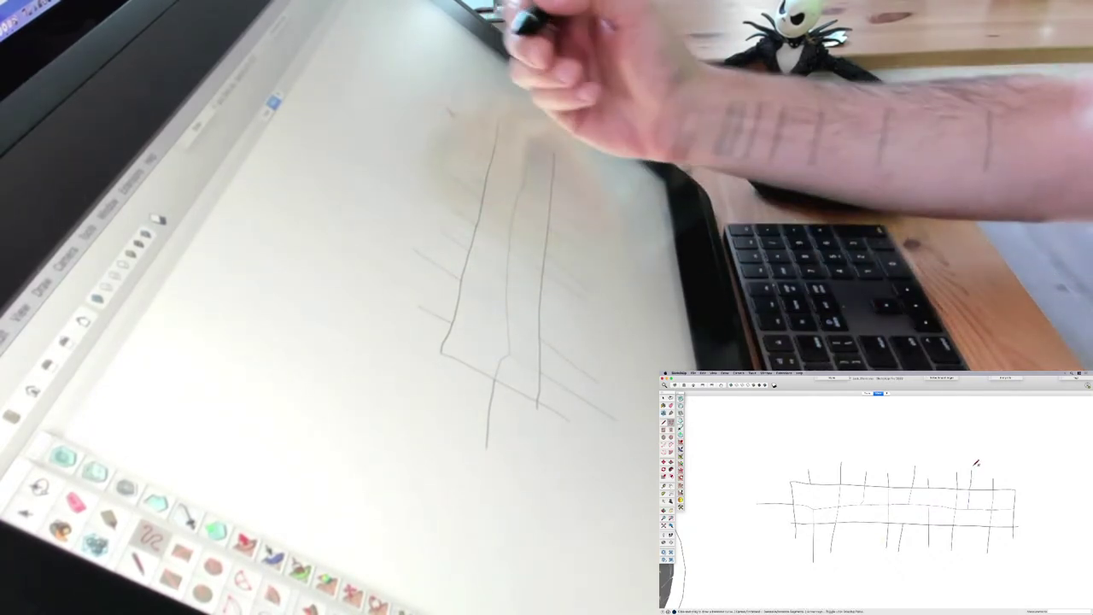
scroll(891, 458, down, 3)
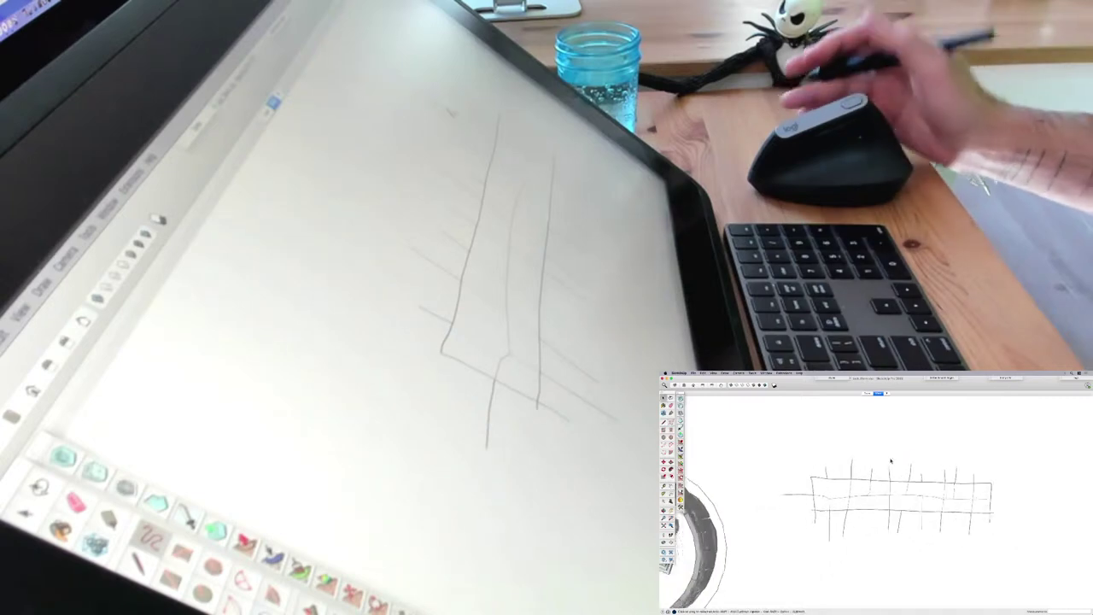
Erase the stray edges sticking out of the whole freehand grid with the CleanUp extension and save the model.
key(space)
drag(767, 444, 1007, 553)
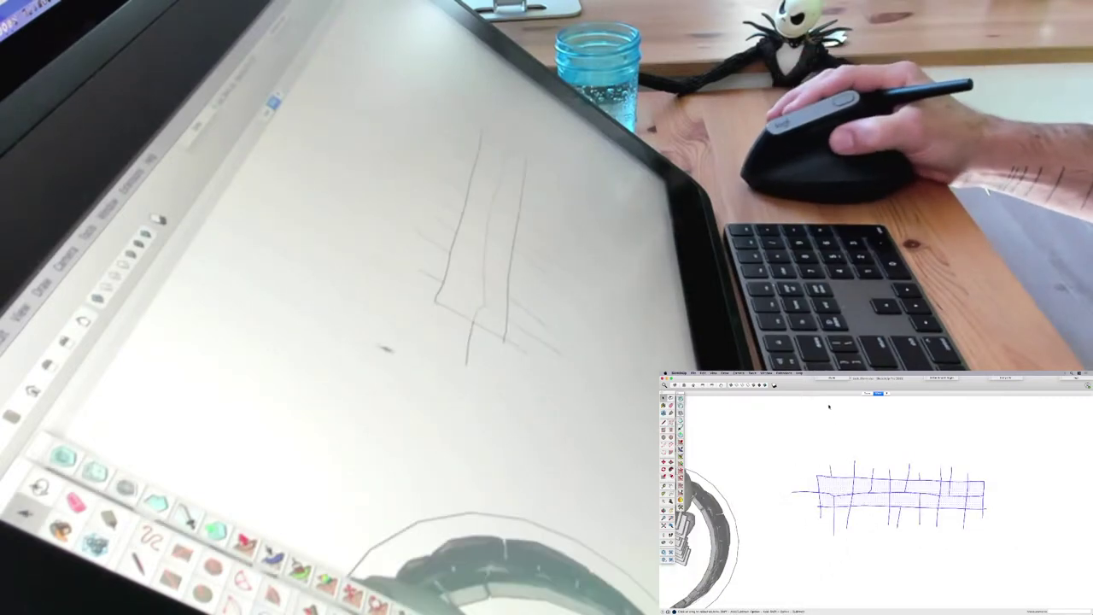
click(784, 373)
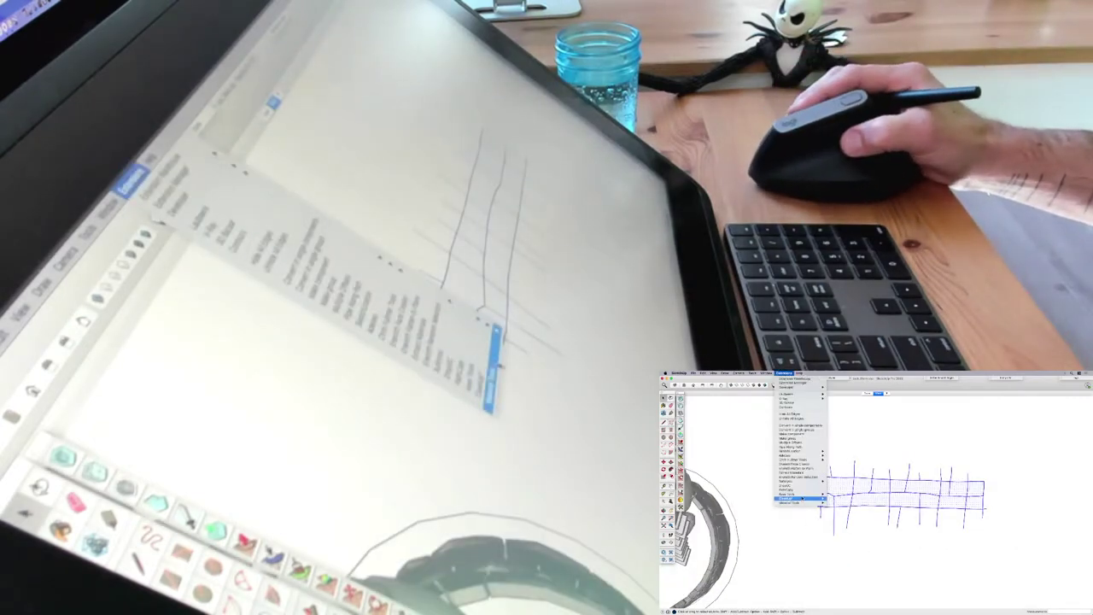
mouse_move(802, 498)
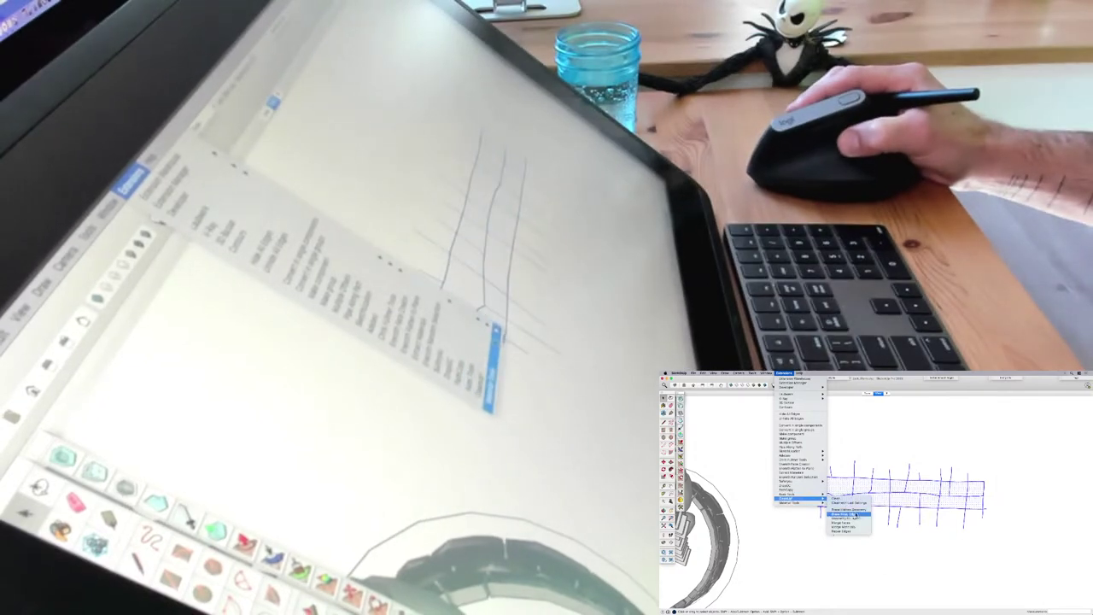
click(855, 516)
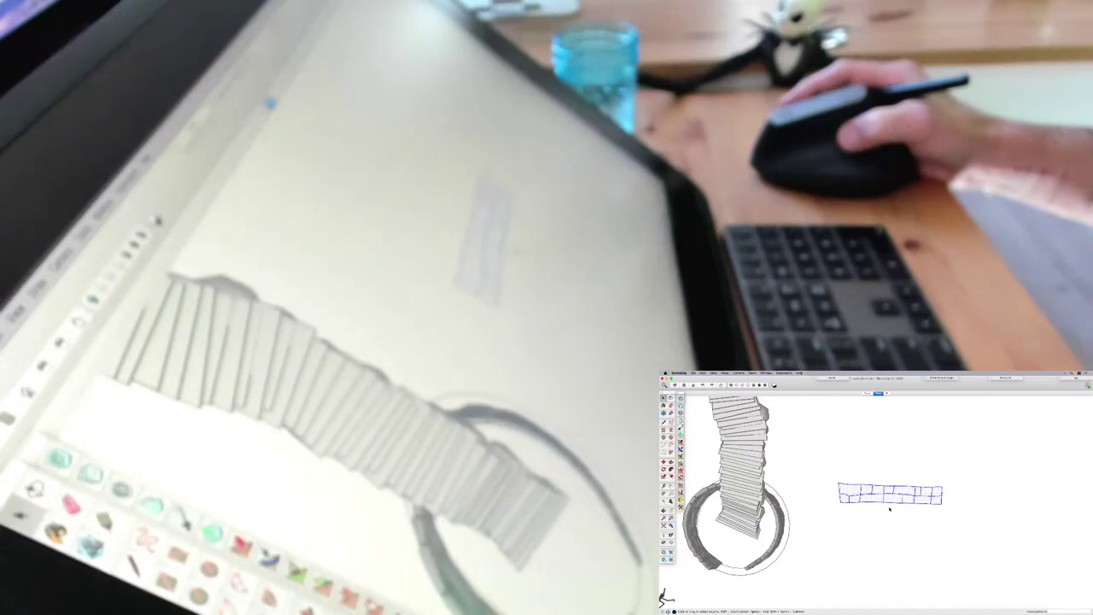
scroll(888, 509, up, 4)
key(super+s)
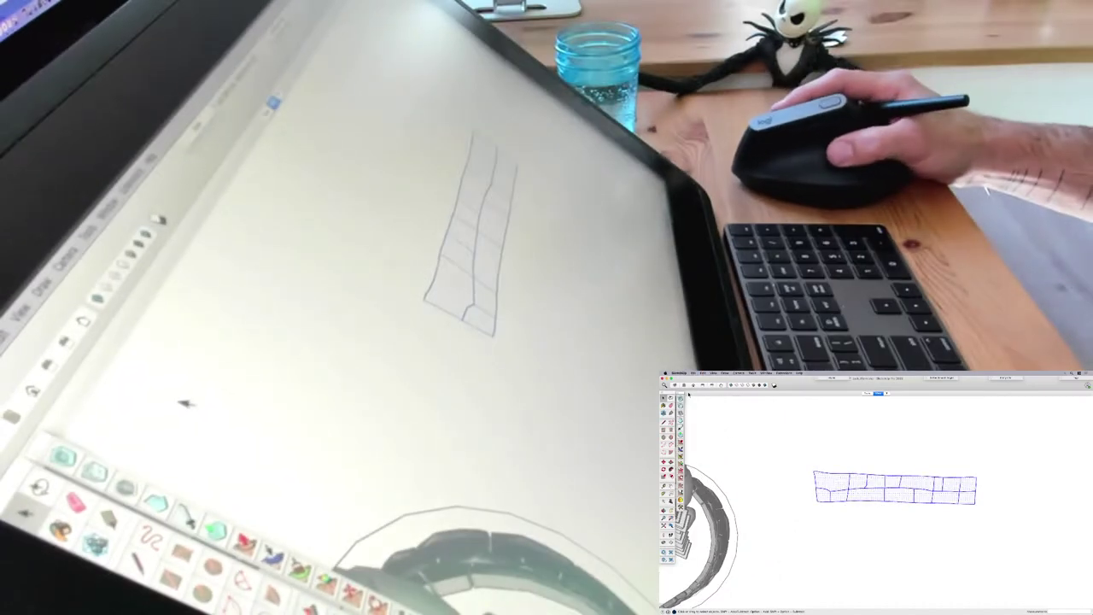
Scale the freehand stone grid up from one corner to nearly twice its size.
drag(681, 396, 681, 399)
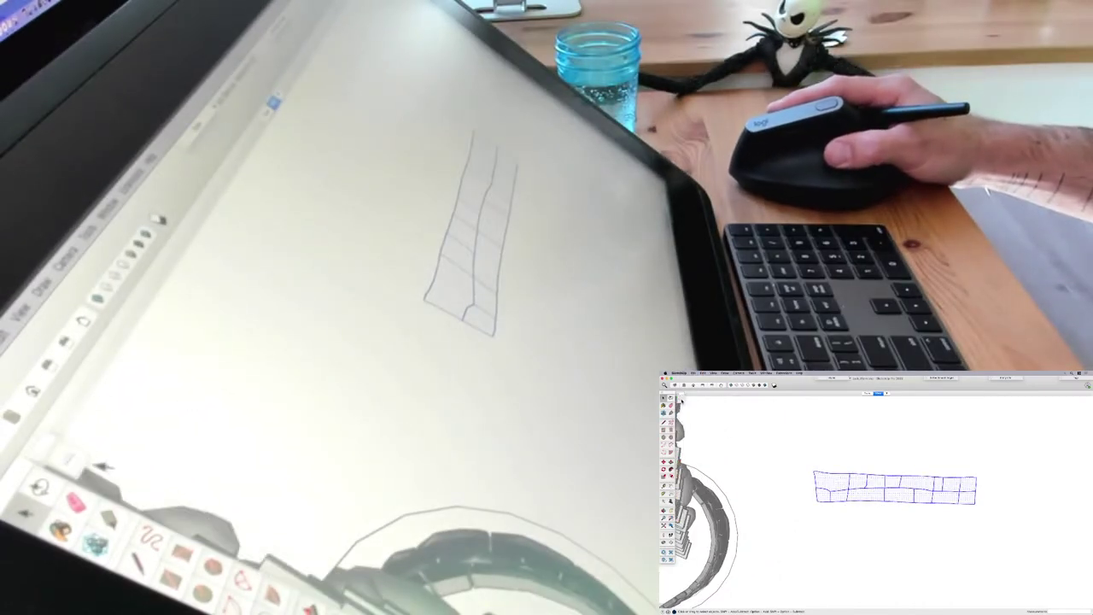
scroll(827, 484, up, 2)
scroll(846, 490, down, 5)
key(s)
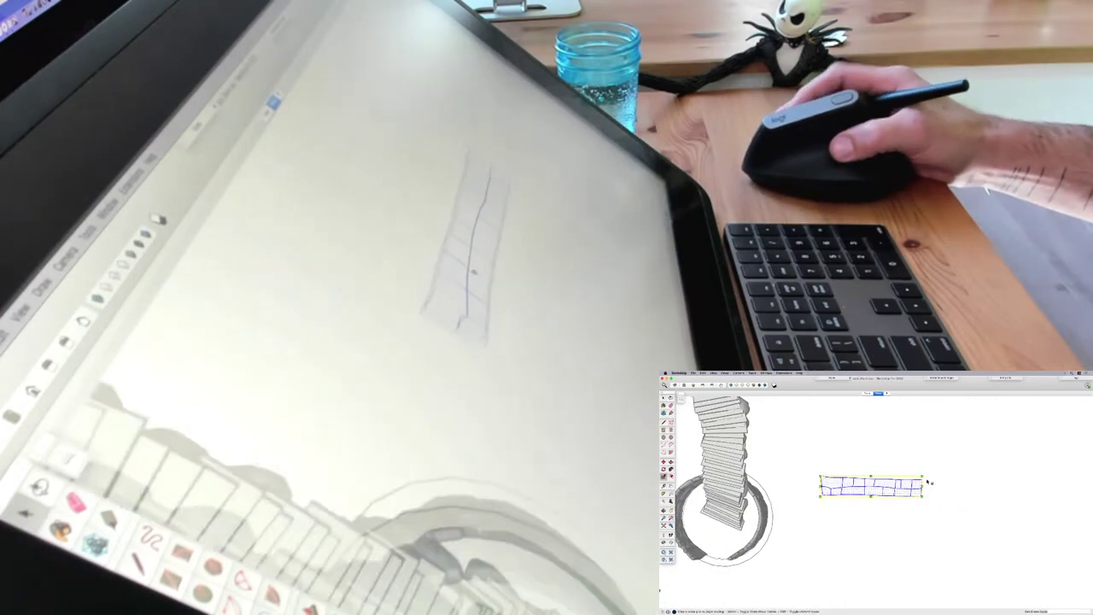
drag(921, 477, 1007, 459)
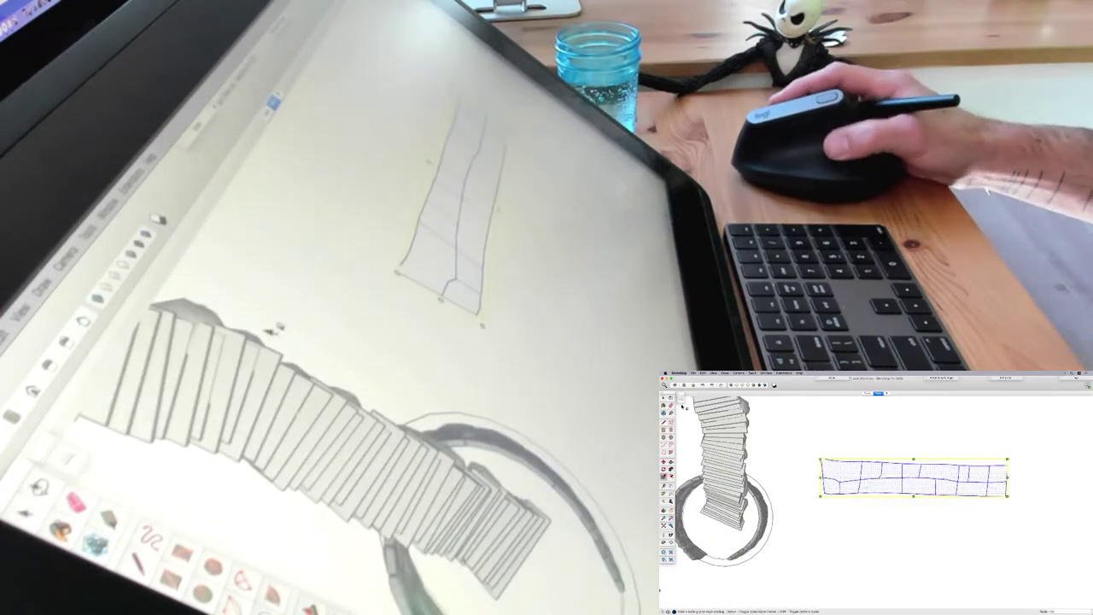
Offset the selected grid edges by 2 to form mortar gaps between the stones and clear the selection.
scroll(832, 476, up, 2)
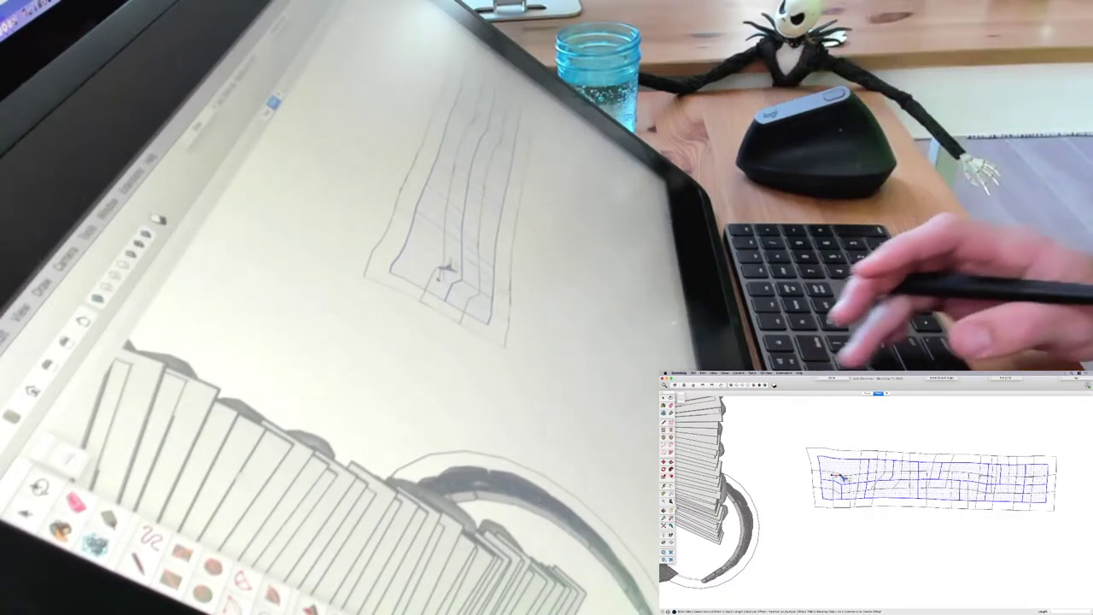
text(2)
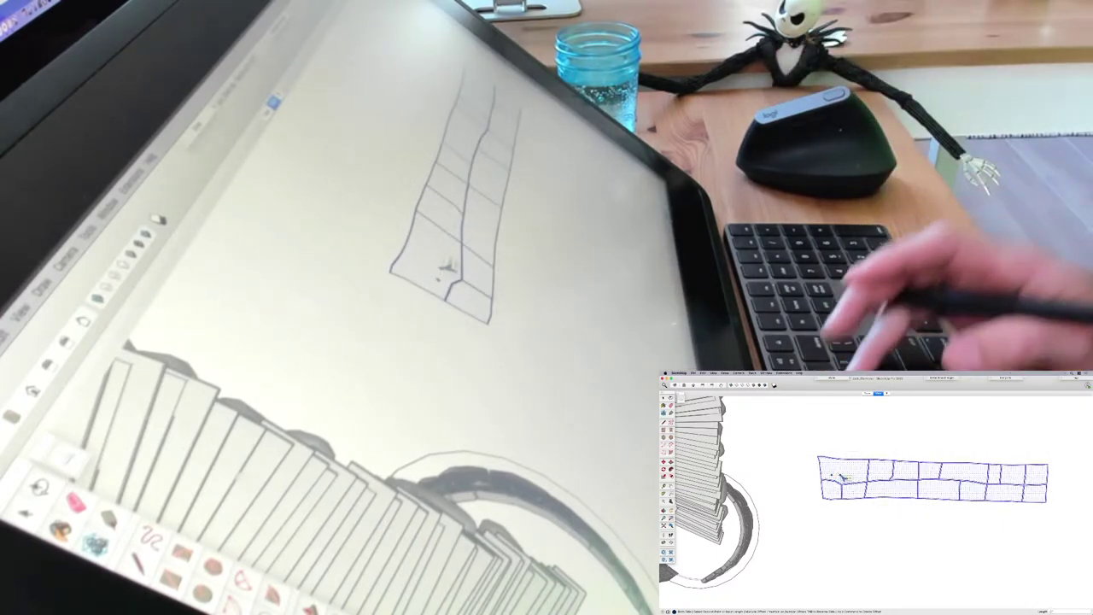
key(Return)
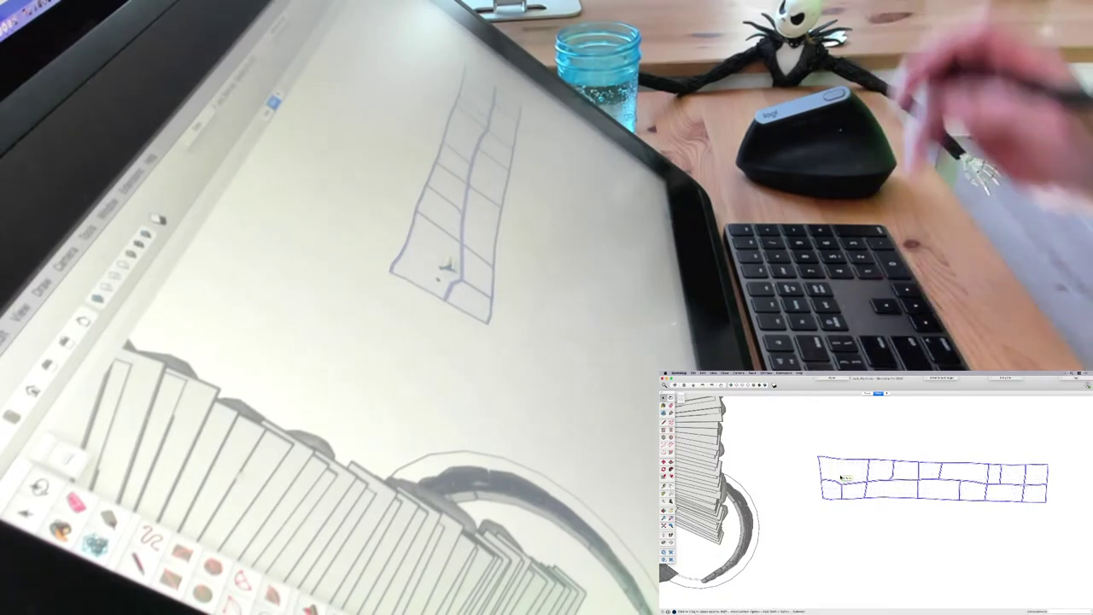
click(832, 510)
Paint every stone face of the grid with the Sky color, leaving the mortar gaps unpainted.
key(b)
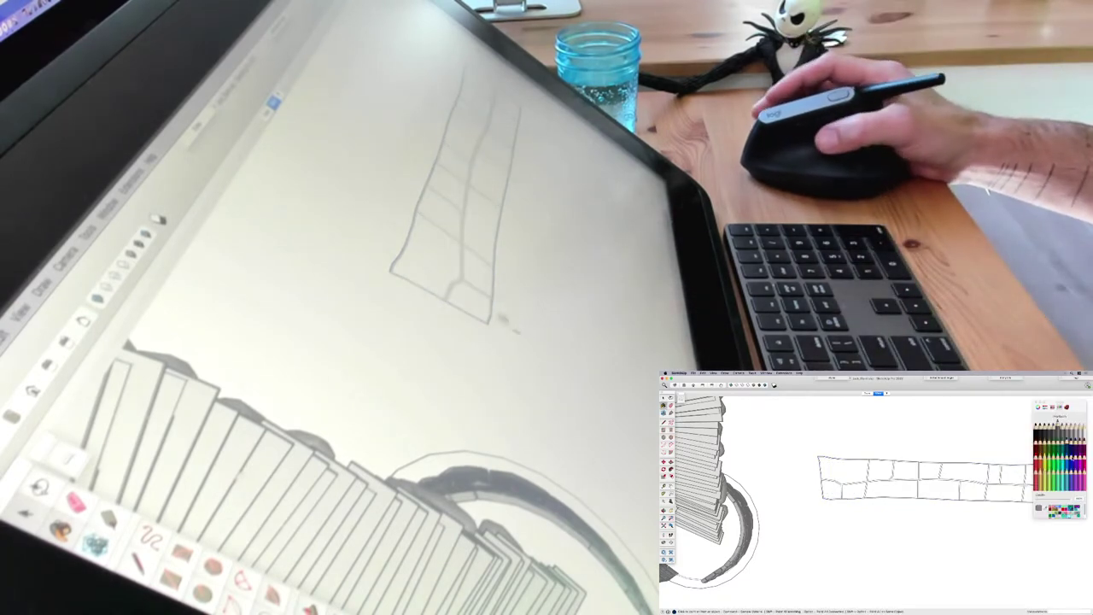
click(1079, 458)
click(1058, 469)
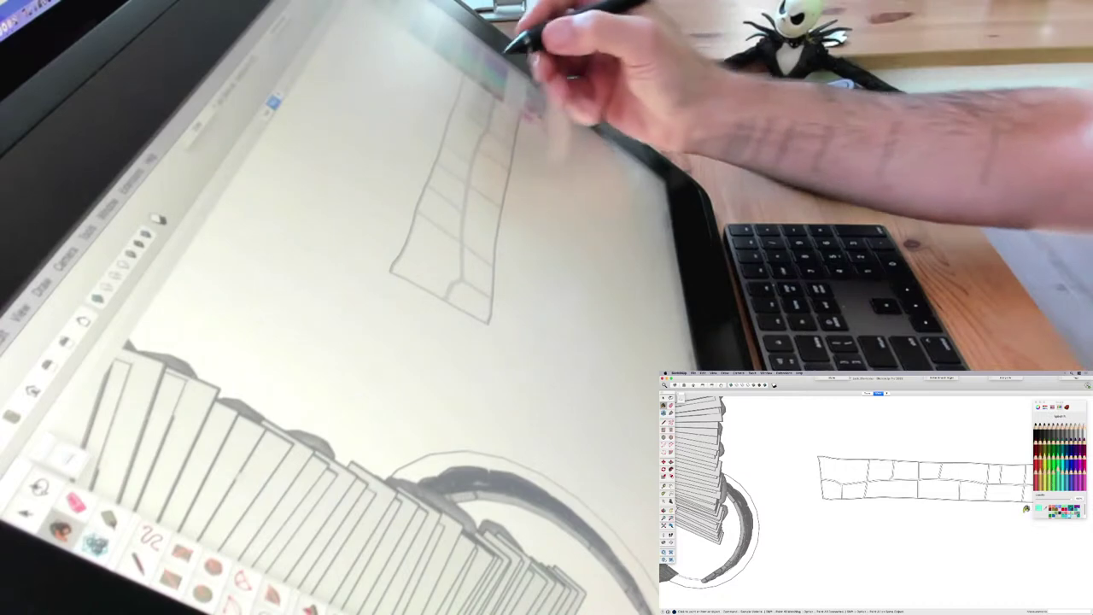
key(h)
drag(984, 533, 921, 556)
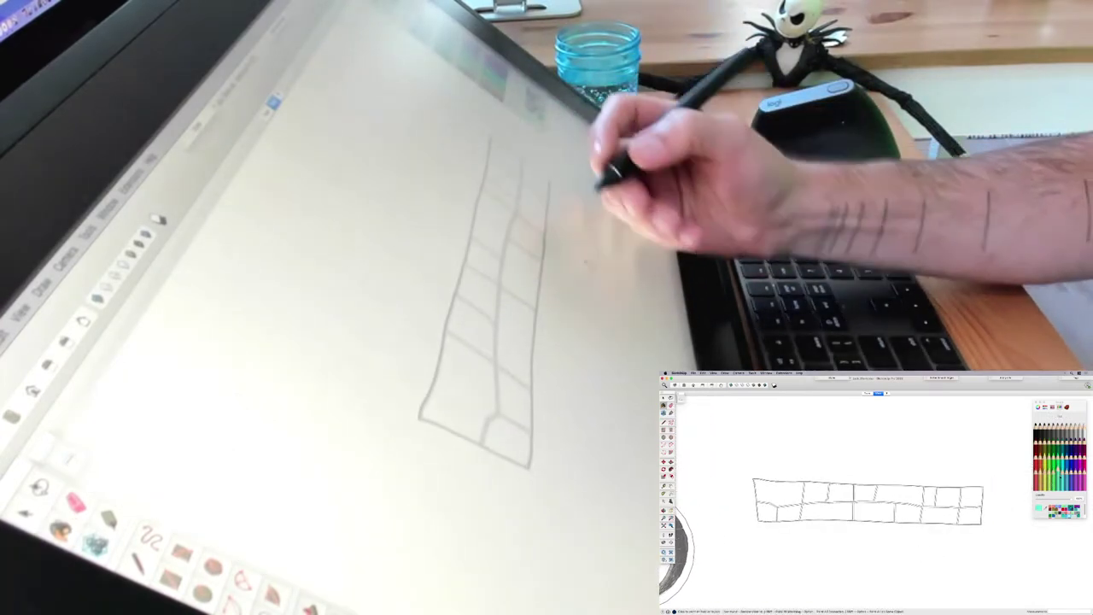
click(1067, 469)
mouse_move(967, 503)
mouse_down()
mouse_move(967, 494)
mouse_move(839, 509)
mouse_move(788, 493)
mouse_move(769, 507)
mouse_up()
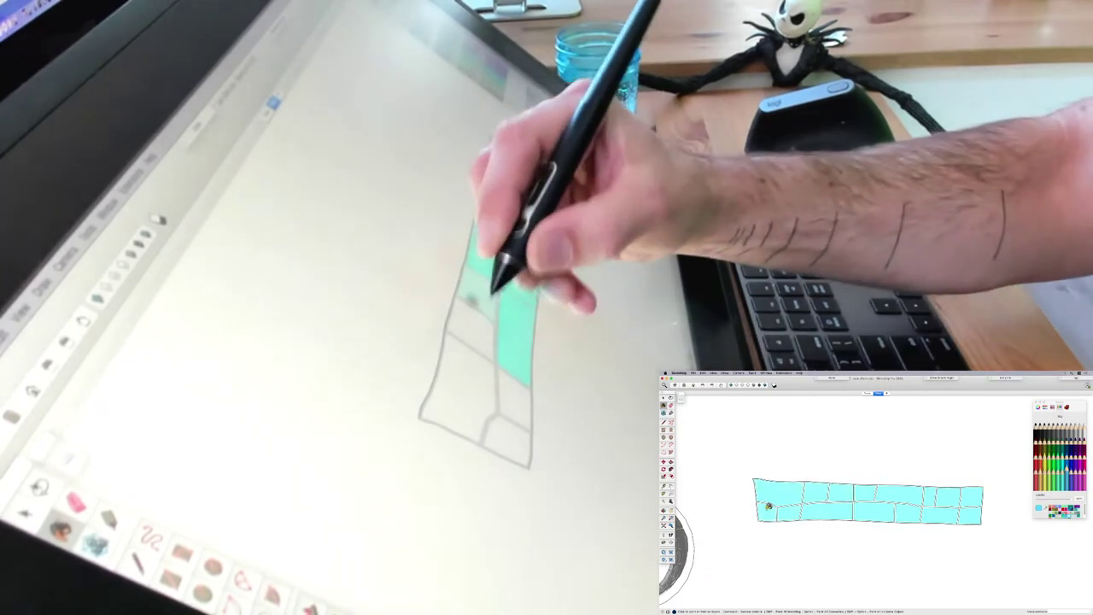
Select only the painted stone faces and place a copy of them in the empty area just below the original grid.
key(space)
triple_click(941, 513)
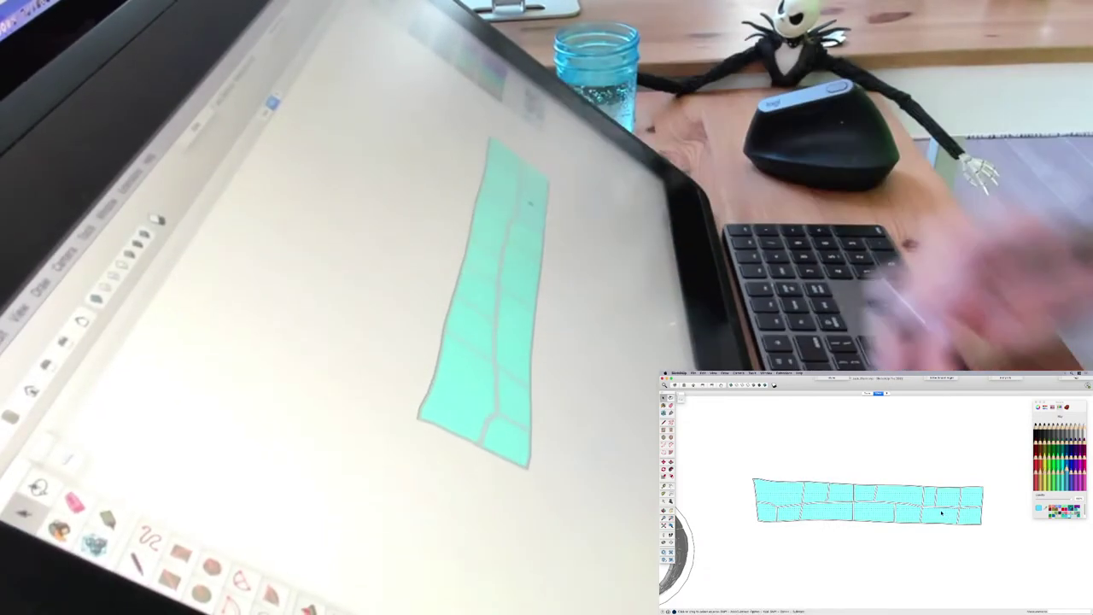
key(m)
key(alt)
click(915, 537)
click(915, 587)
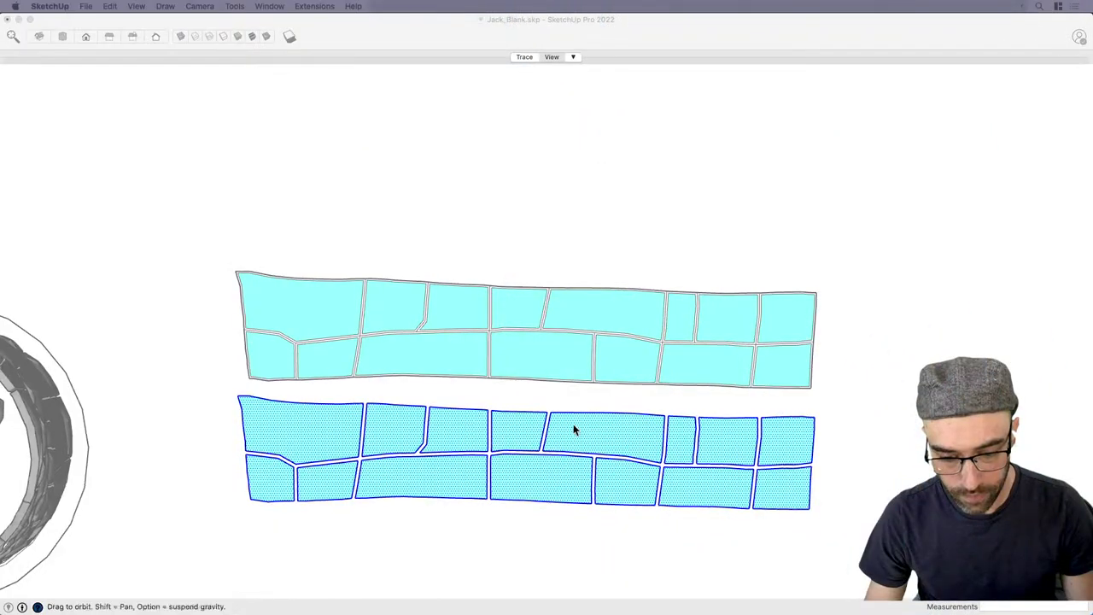
Filter the keyboard shortcut list in the preferences for "joint".
drag(573, 423, 452, 191)
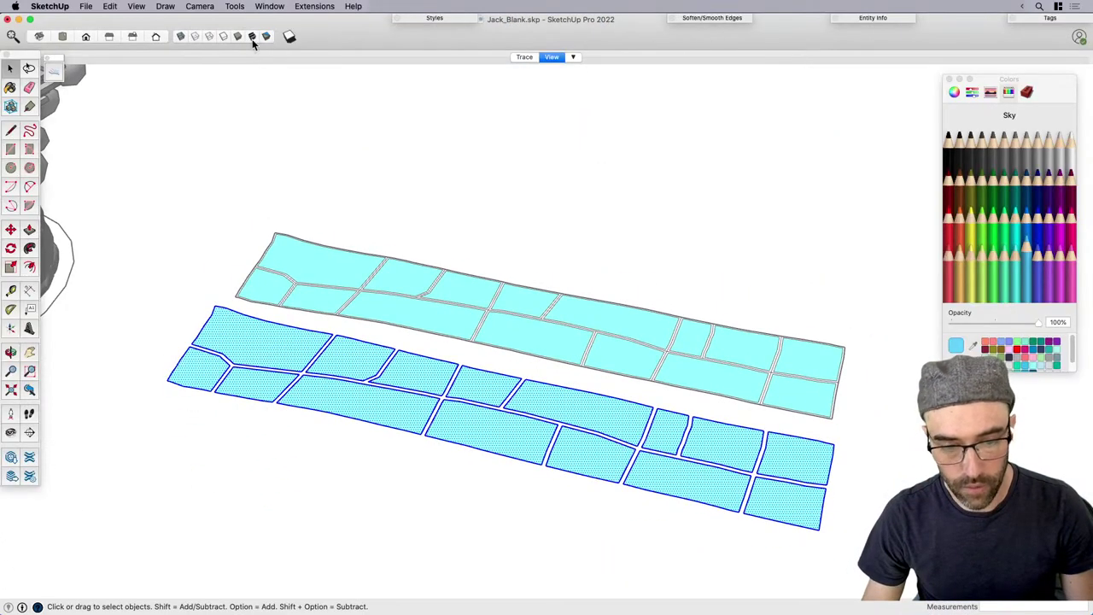
click(236, 7)
mouse_move(41, 9)
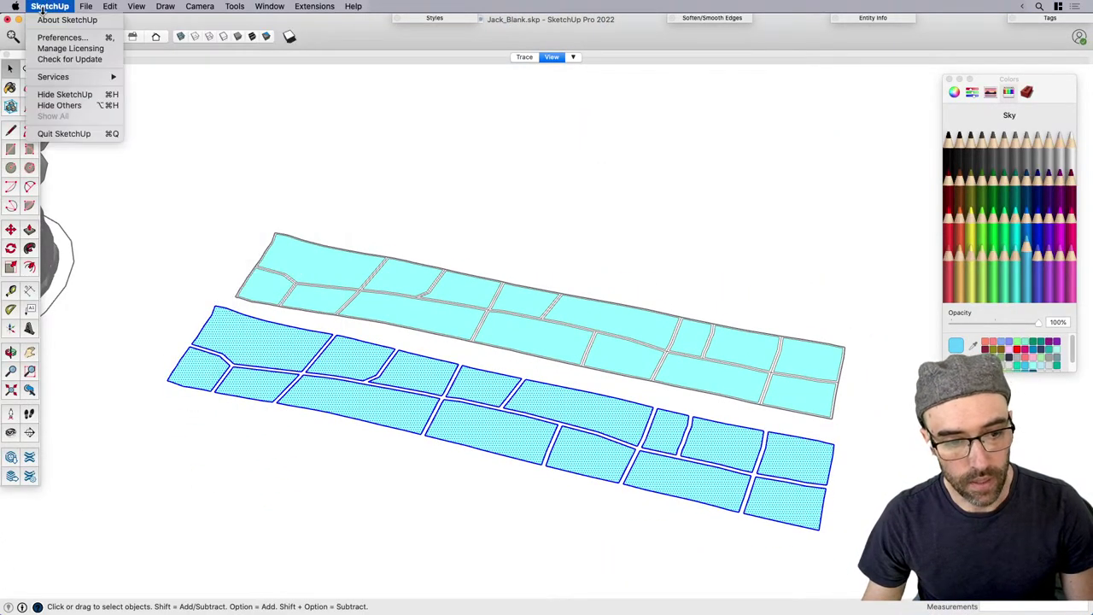
click(64, 38)
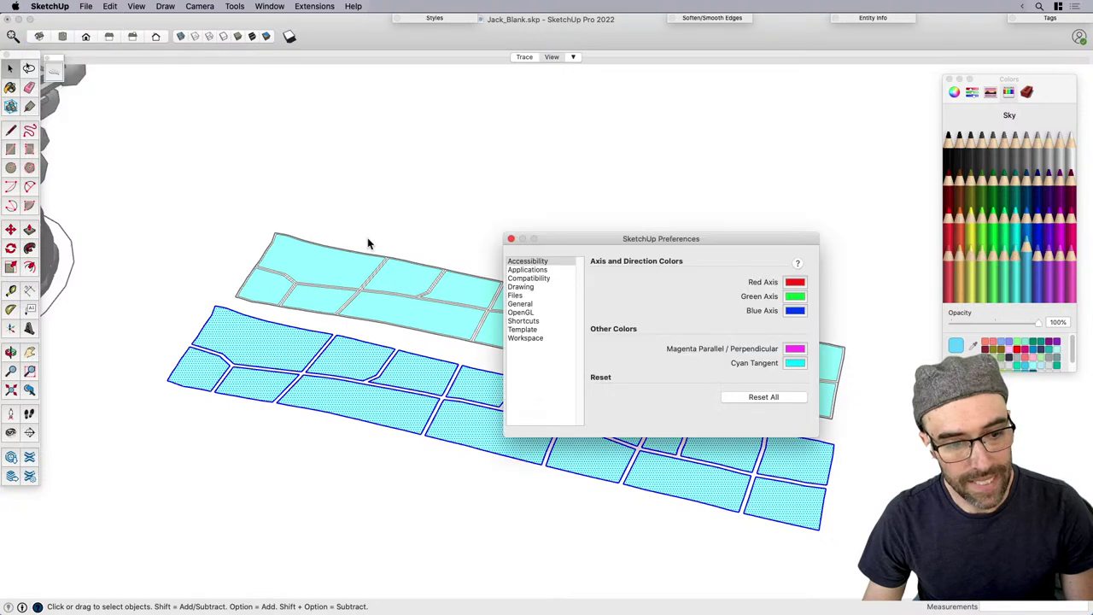
click(542, 321)
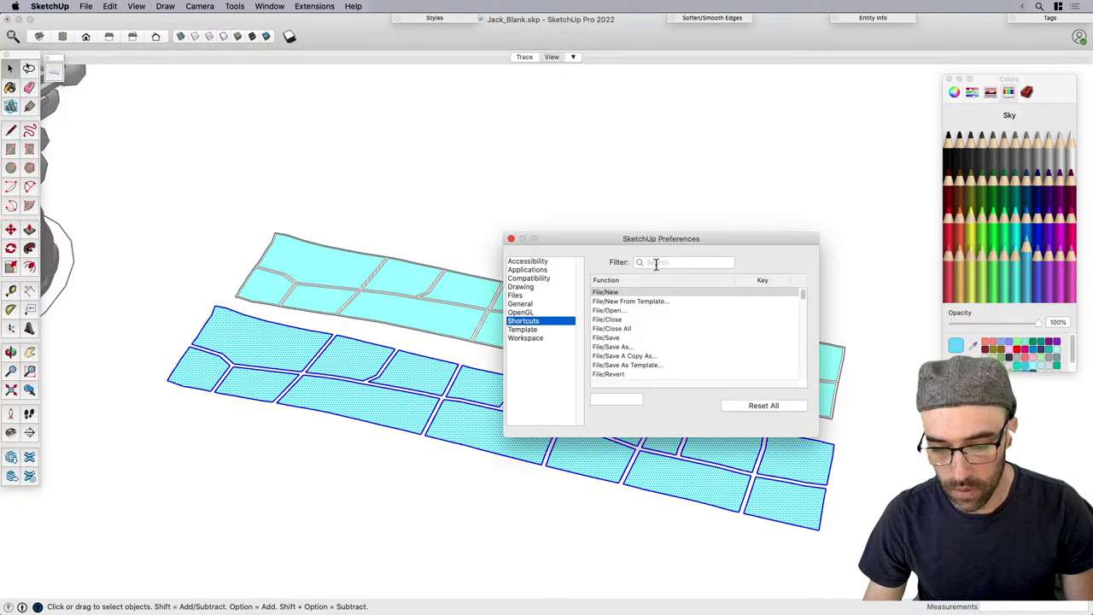
text(joiunt)
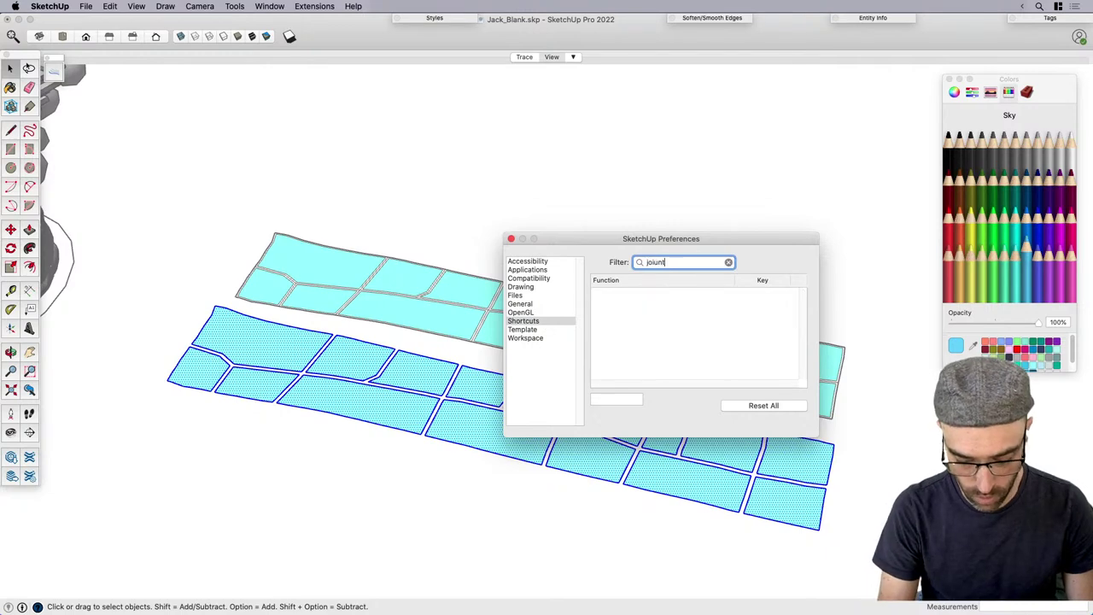
key(BackSpace)
key(BackSpace)
key(BackSpace)
text(nt)
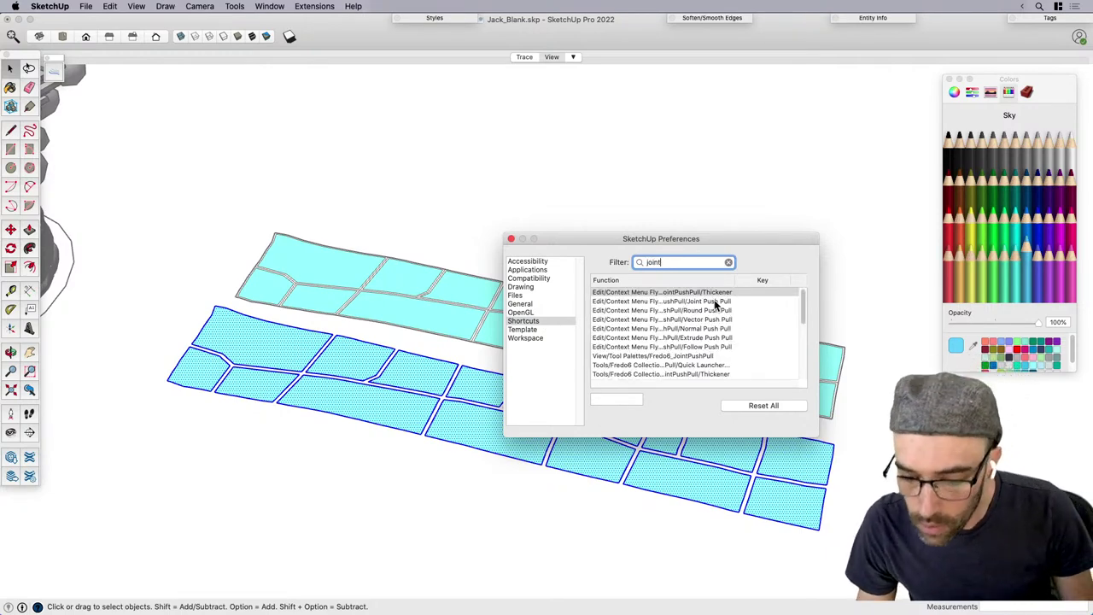
Assign the shortcut Shift+J to the Joint Push Pull command and close the preferences.
click(718, 304)
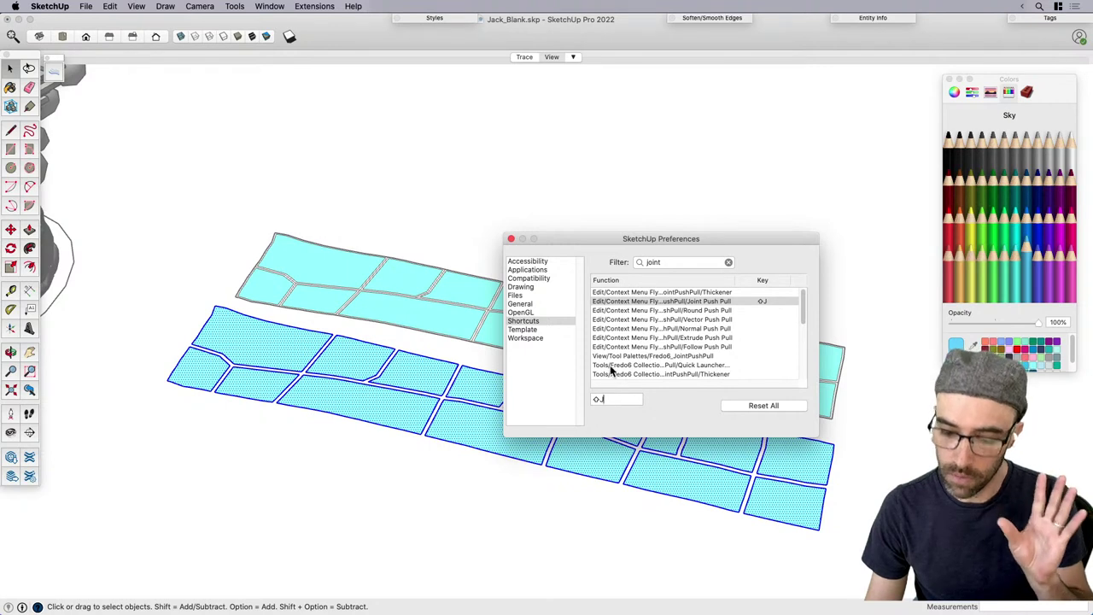
click(511, 240)
click(534, 219)
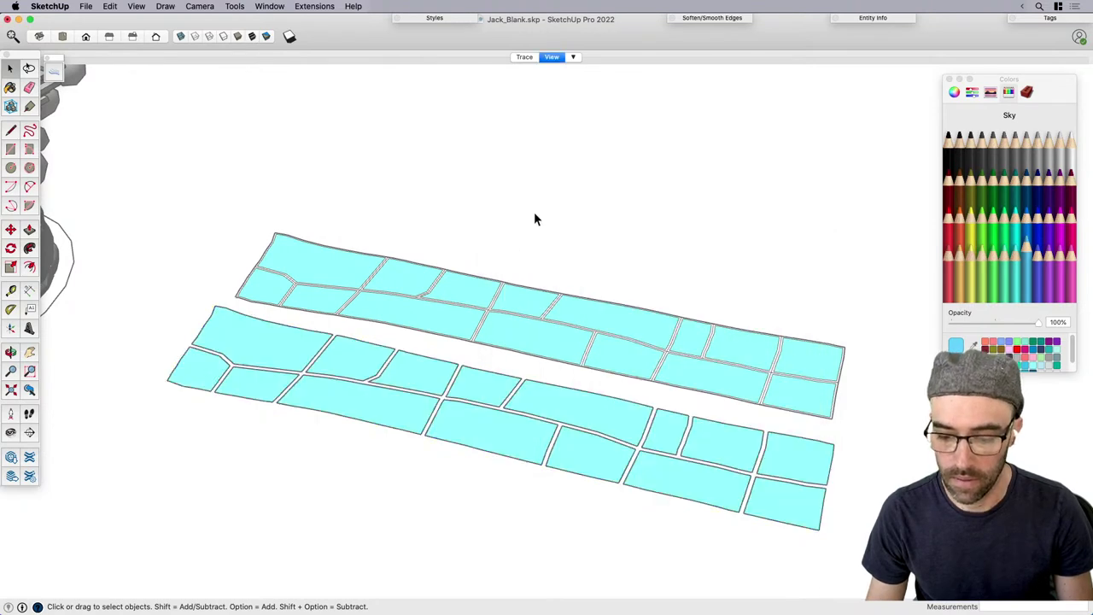
Delete the entire original grid with its mortar lines, keeping only the copied stone faces.
click(394, 409)
scroll(406, 412, down, 3)
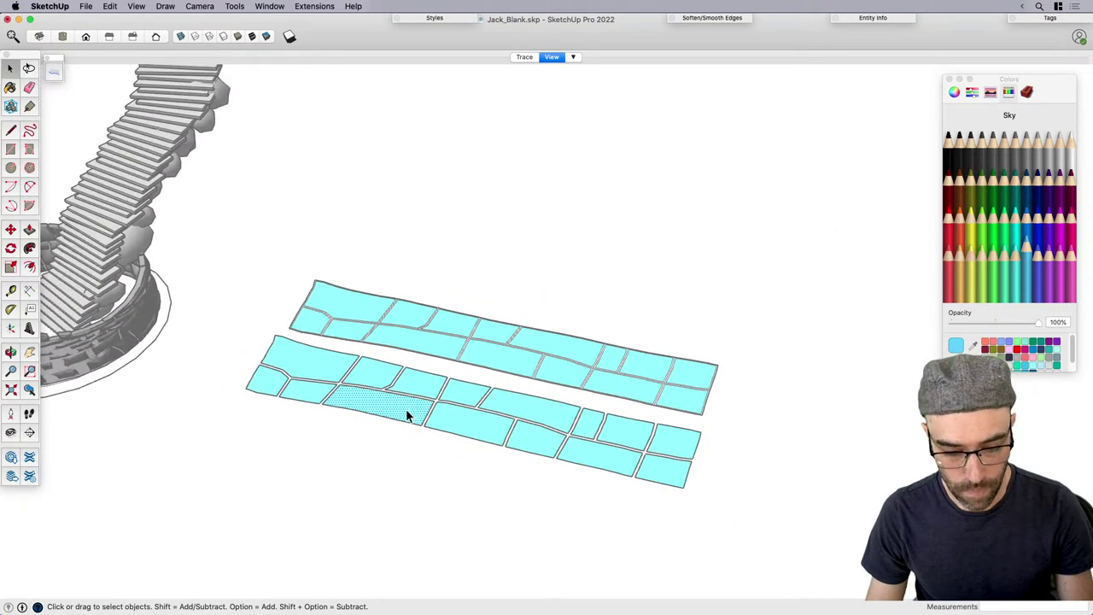
click(442, 350)
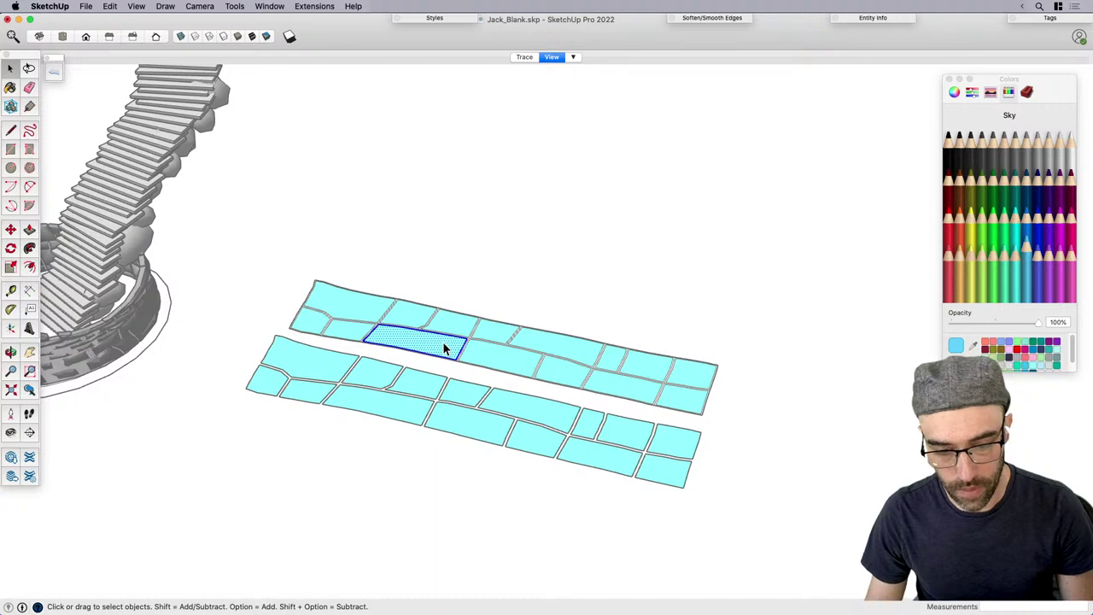
triple_click(443, 349)
key(Delete)
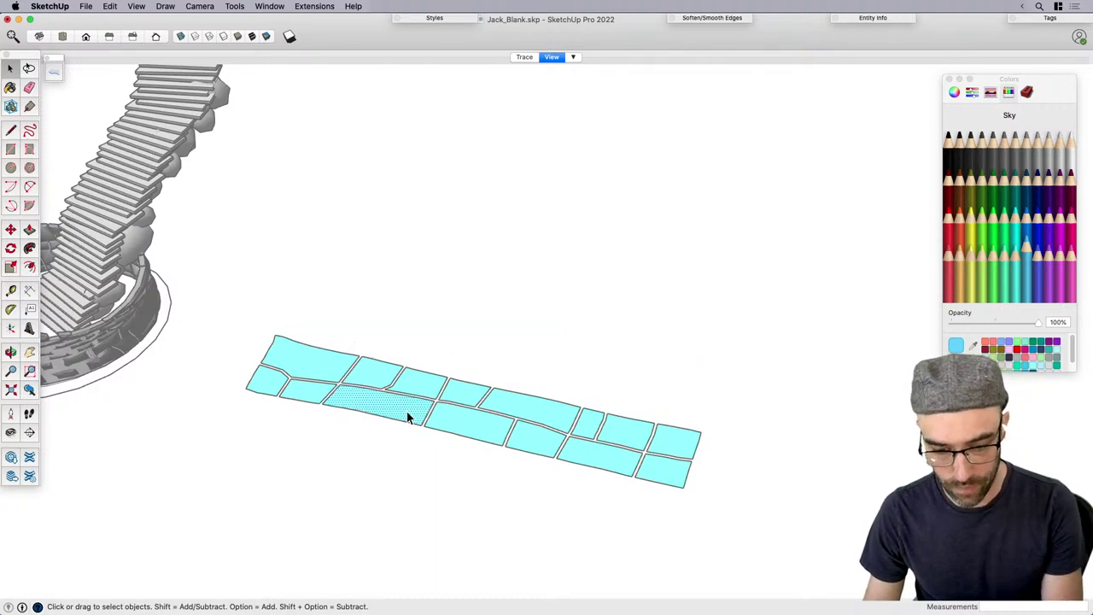
Thicken all the copied stone faces together into low blocks with Joint Push Pull.
triple_click(407, 417)
key(j)
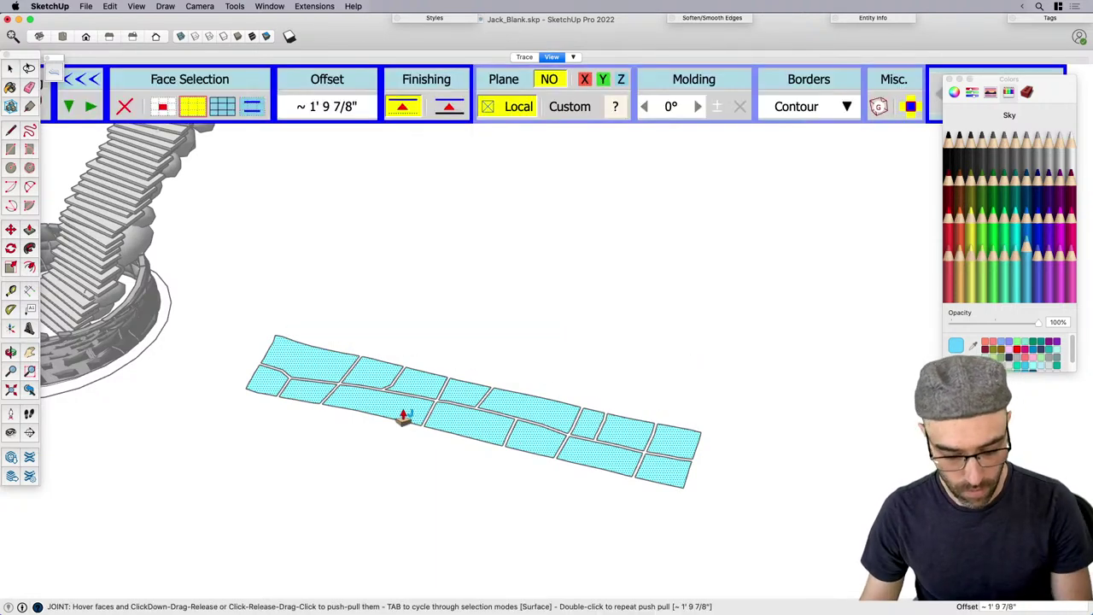
scroll(319, 444, up, 5)
drag(373, 381, 399, 359)
key(space)
scroll(340, 395, down, 3)
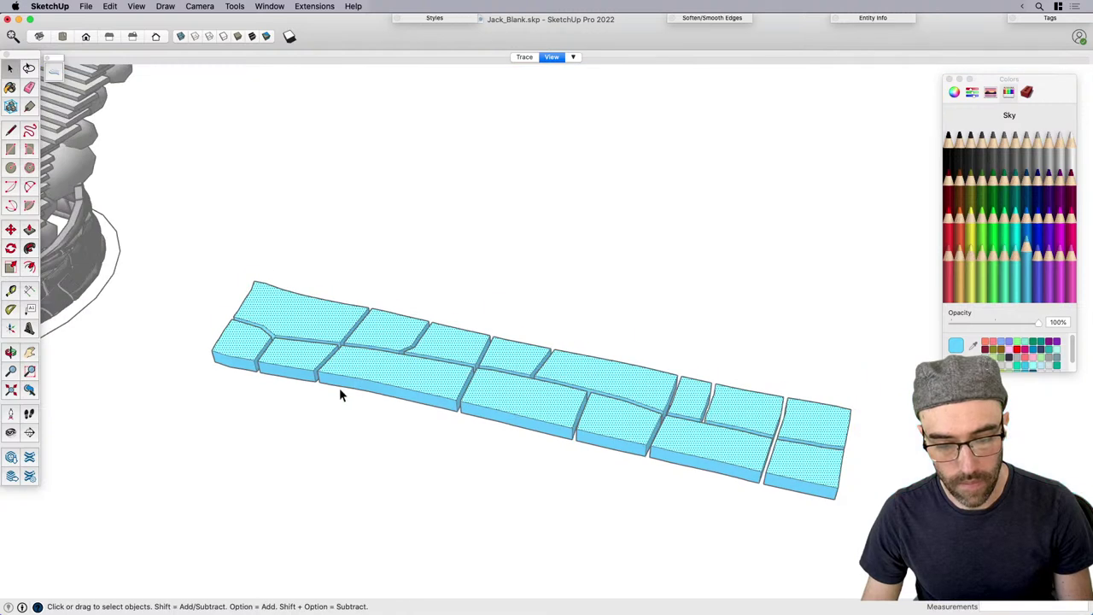
Extrude the top faces of all the stone blocks about 10 11/16" using Extrude Push Pull with 0.30 tapering.
middle_drag(370, 410, 415, 349)
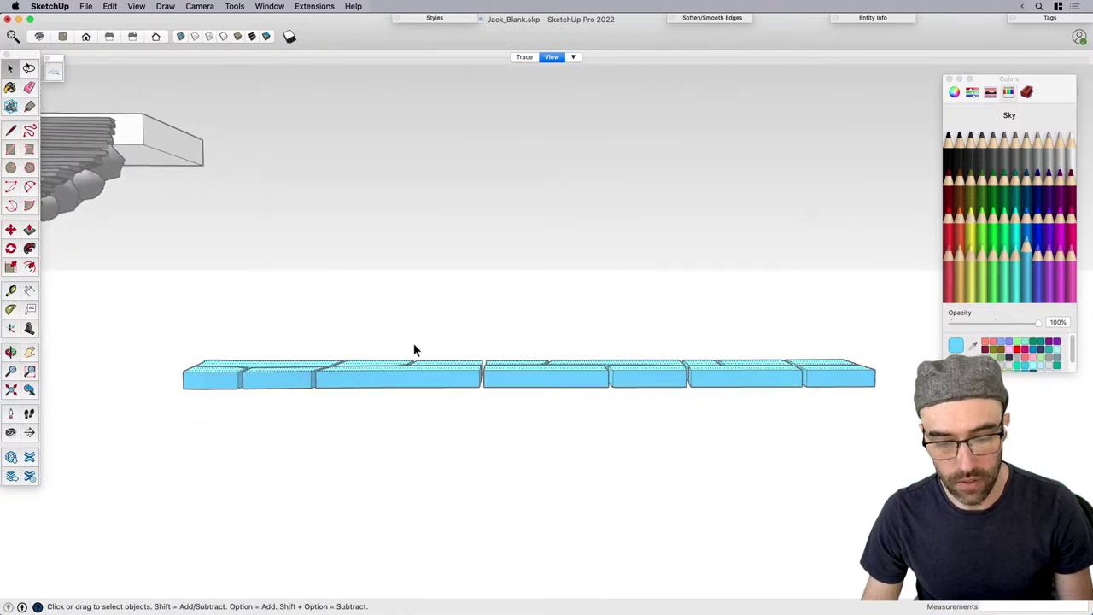
drag(502, 351, 928, 373)
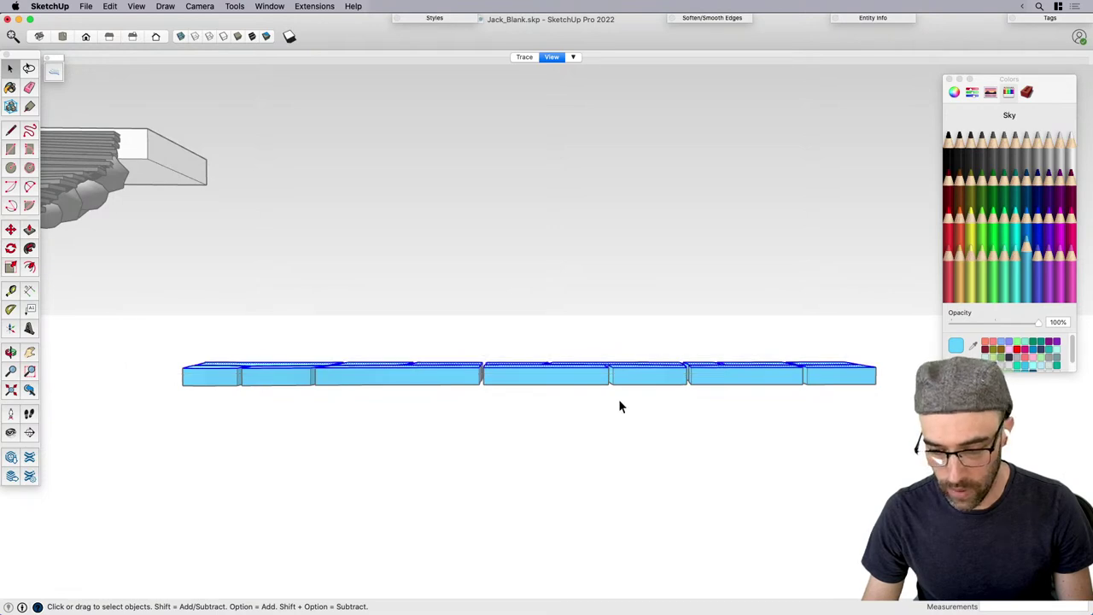
mouse_move(620, 402)
middle_down()
mouse_move(486, 434)
mouse_move(620, 383)
middle_up()
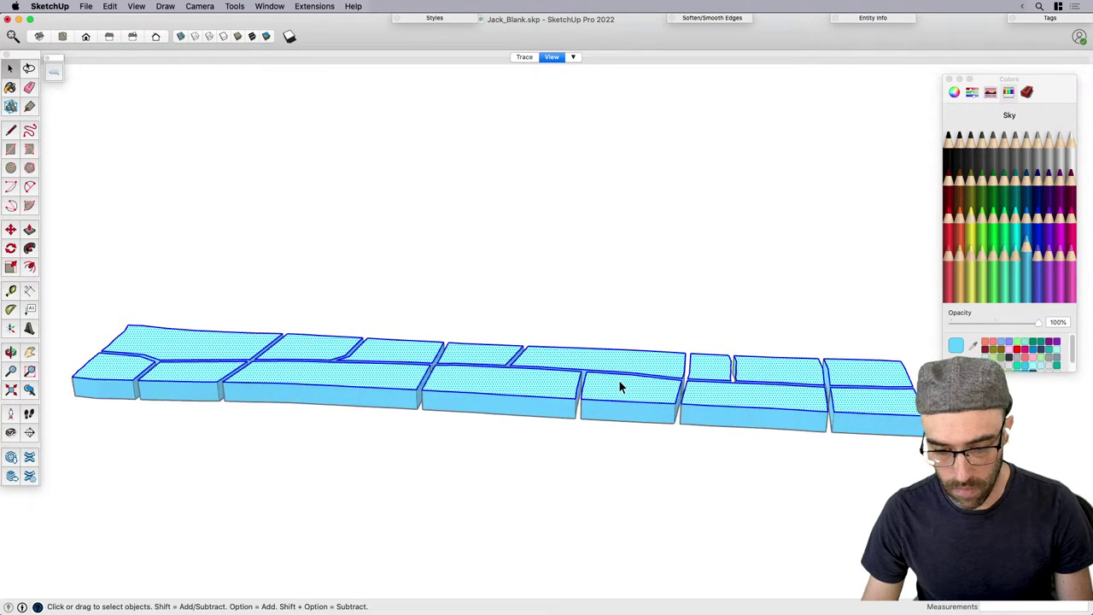
click(233, 7)
mouse_move(316, 296)
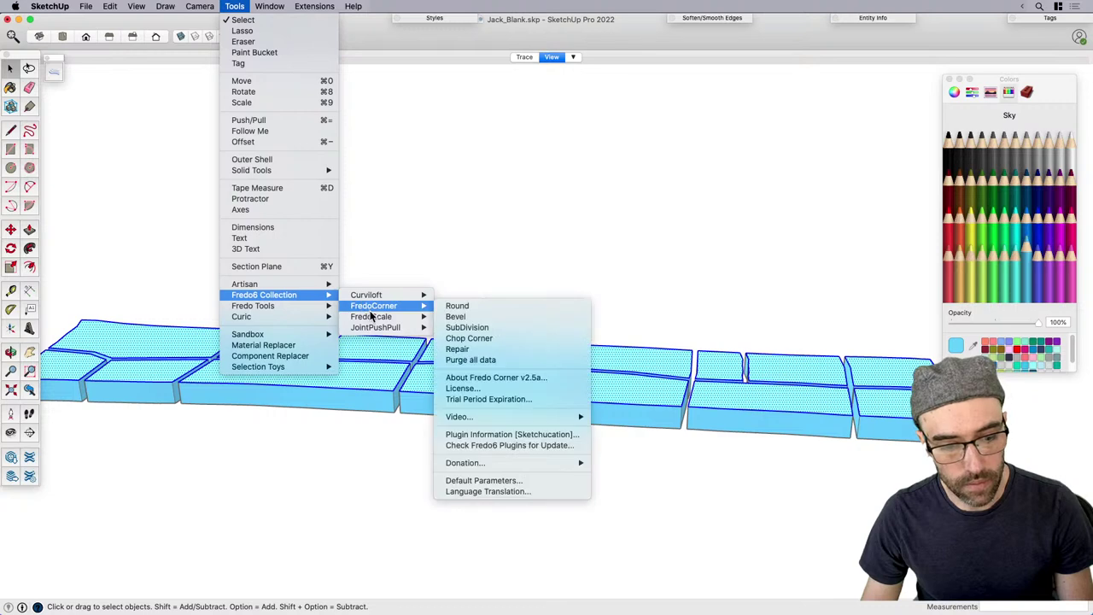
mouse_move(372, 317)
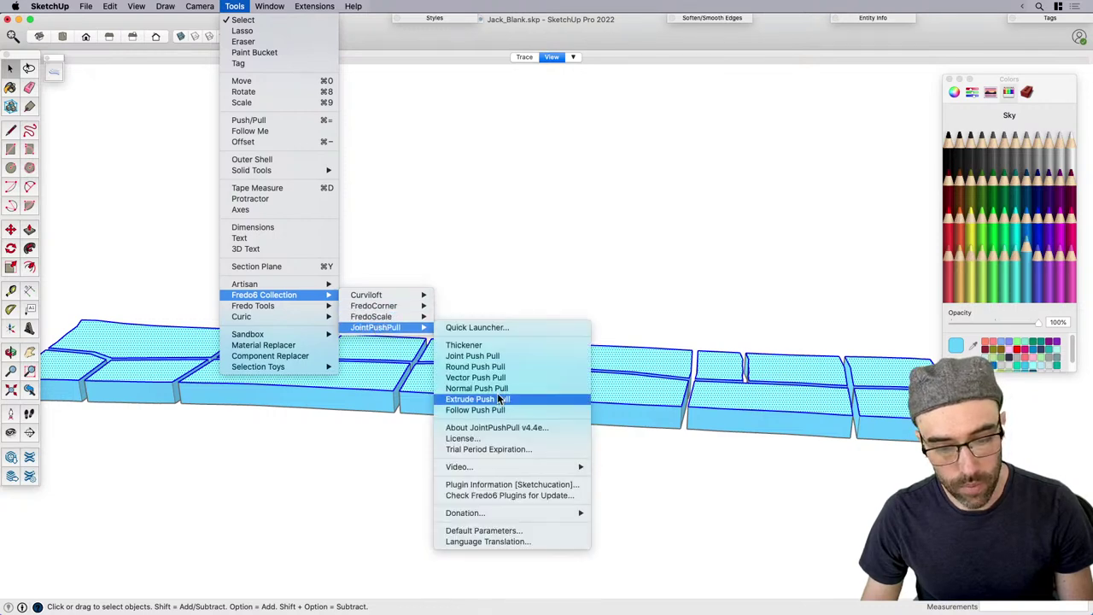
click(499, 399)
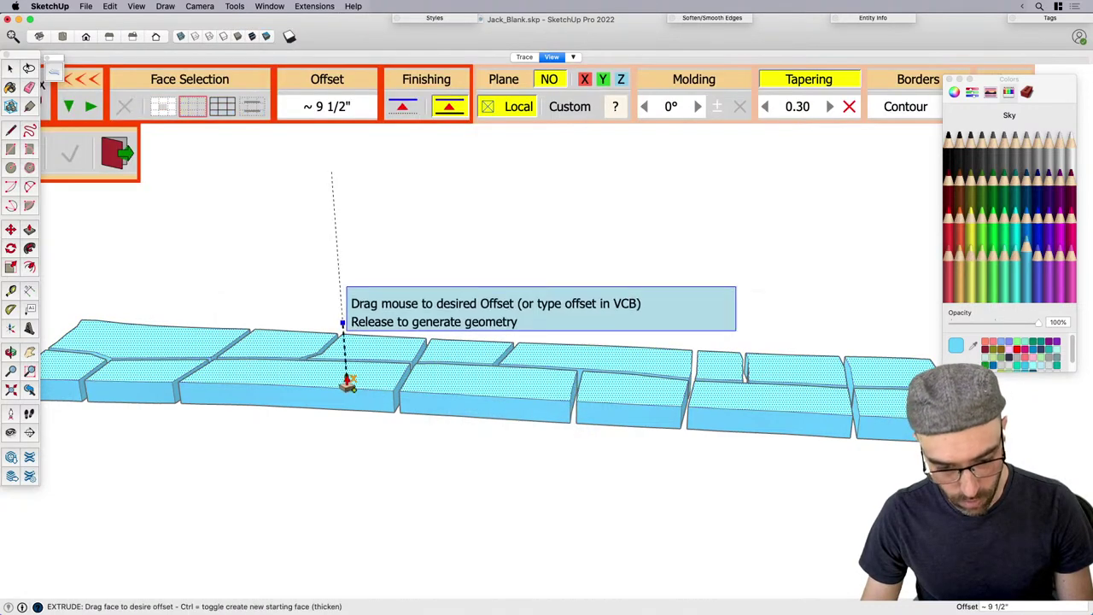
drag(346, 382, 347, 370)
scroll(700, 347, down, 4)
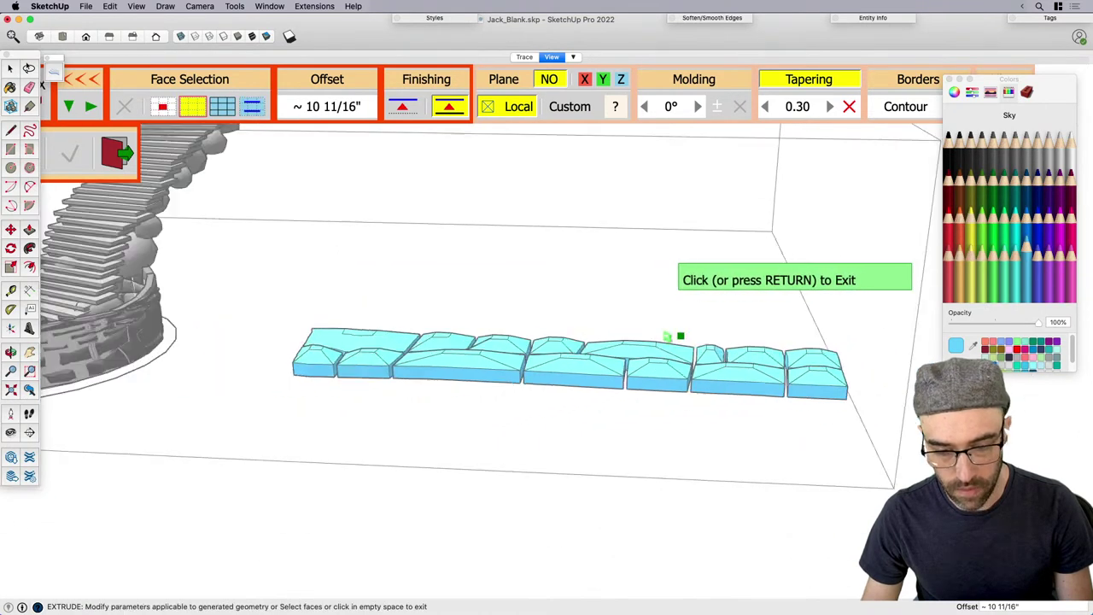
key(space)
click(652, 434)
Group all the tapered blocks and soften the group's edges with a 74 degree angle between normals.
scroll(518, 367, down, 6)
drag(372, 313, 779, 441)
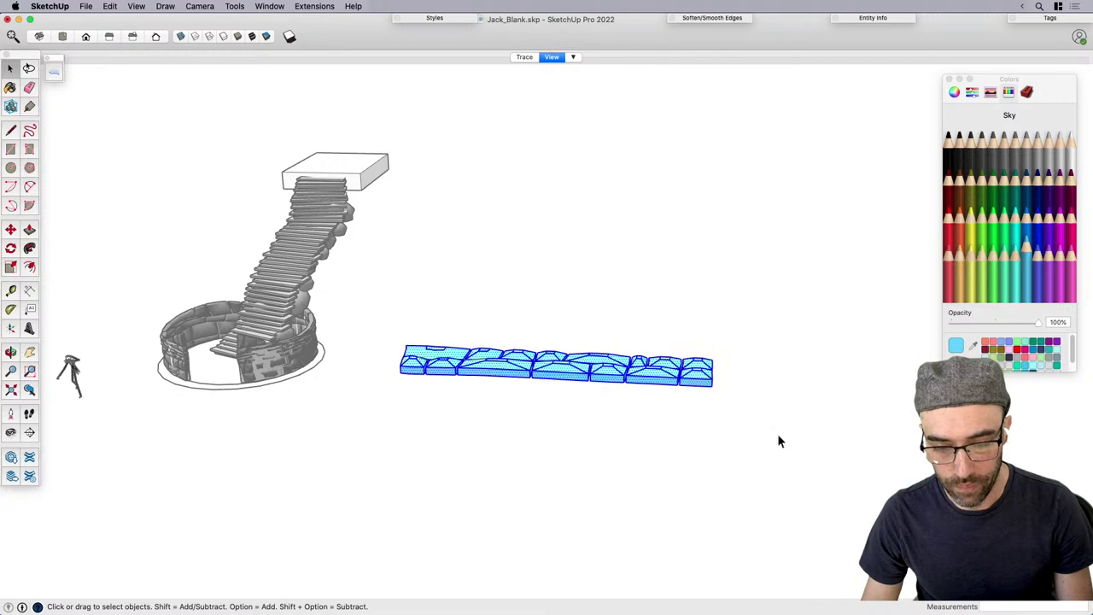
key(g)
key(Return)
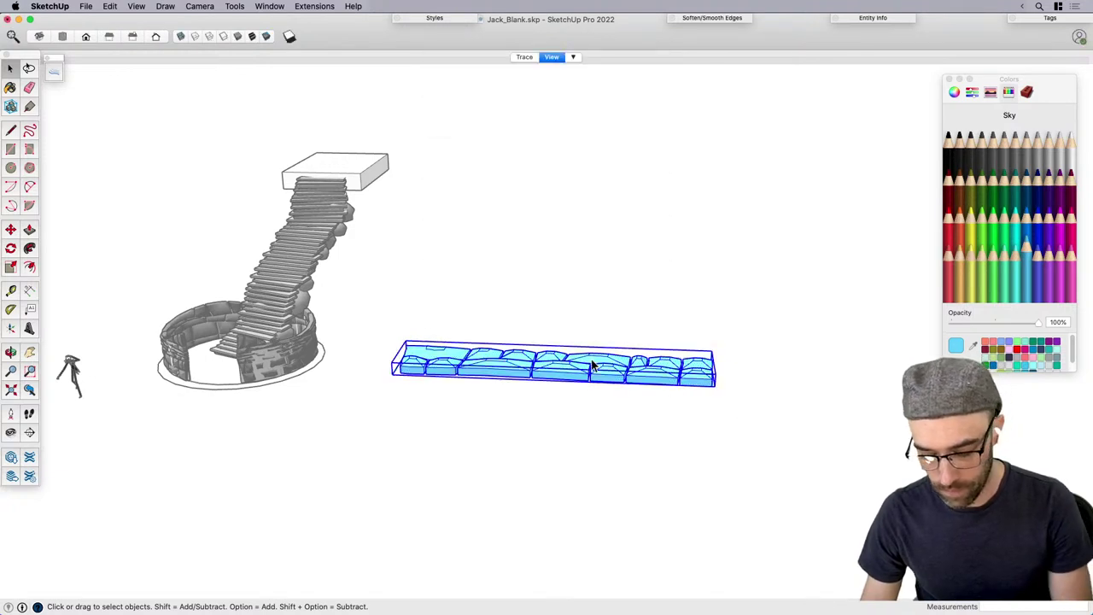
click(701, 22)
drag(677, 48, 662, 49)
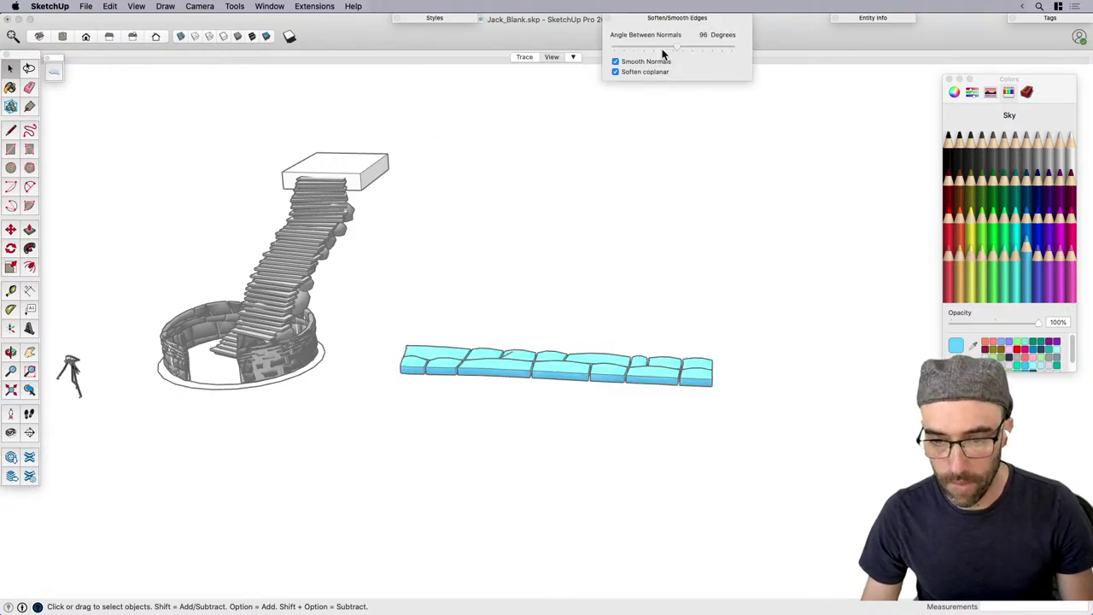
Rotate the stone strip group upright about its long lower edge, with the rotation locked to the red axis.
middle_drag(620, 331, 552, 362)
scroll(551, 362, down, 2)
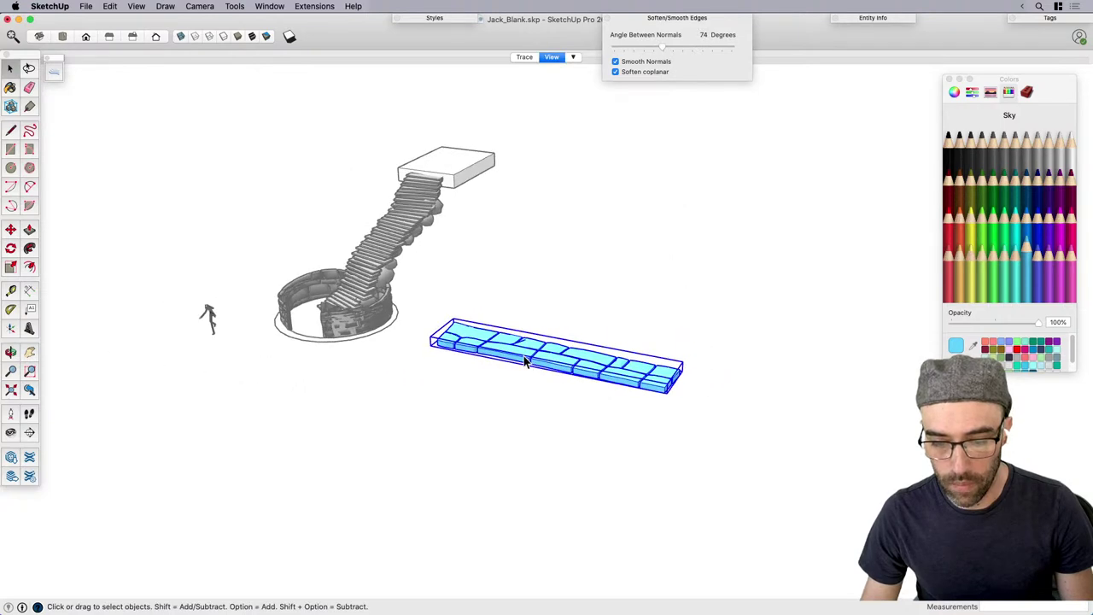
scroll(525, 361, up, 3)
key(q)
key(Right)
click(703, 402)
click(717, 380)
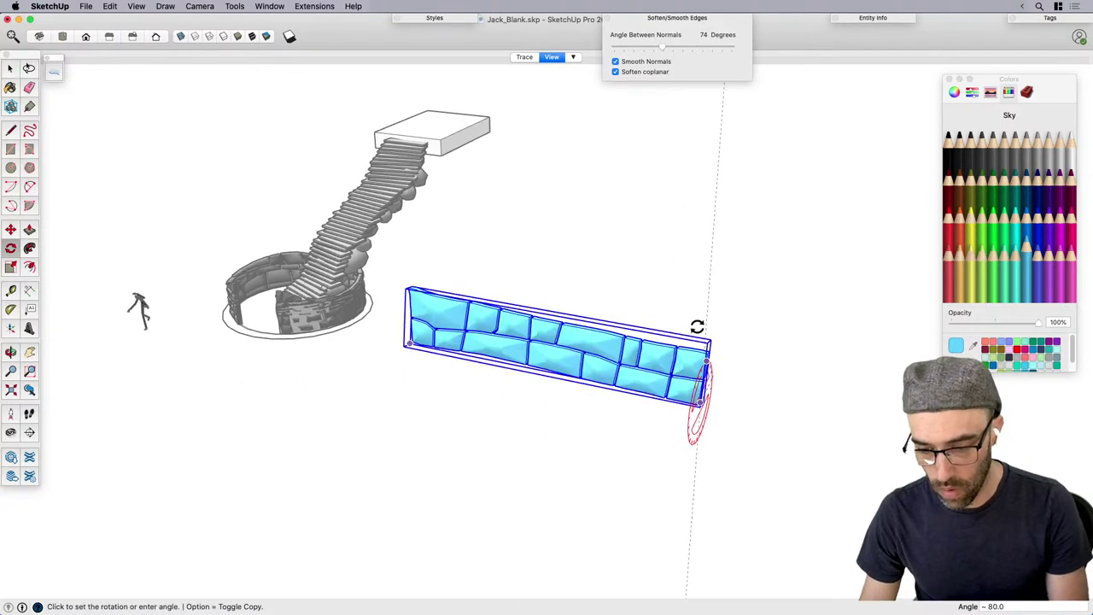
click(697, 323)
Rotate the standing stone strip in the horizontal plane until it runs parallel to the landing's side face.
middle_drag(643, 394, 586, 423)
key(q)
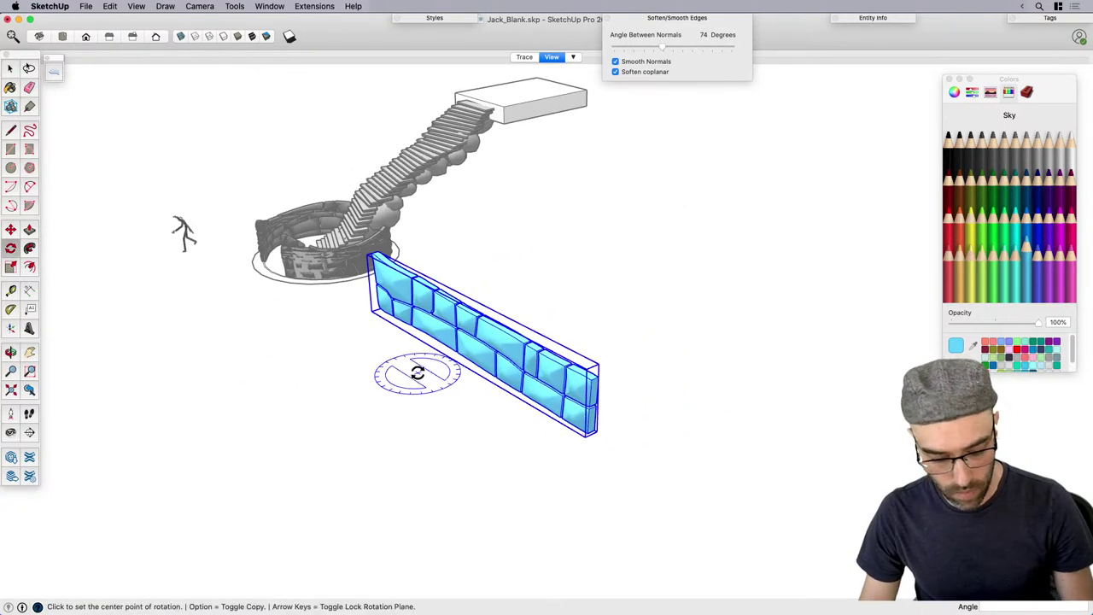
click(418, 373)
click(486, 416)
key(Return)
key(space)
Paint the staircase group with the current Sky colour.
key(b)
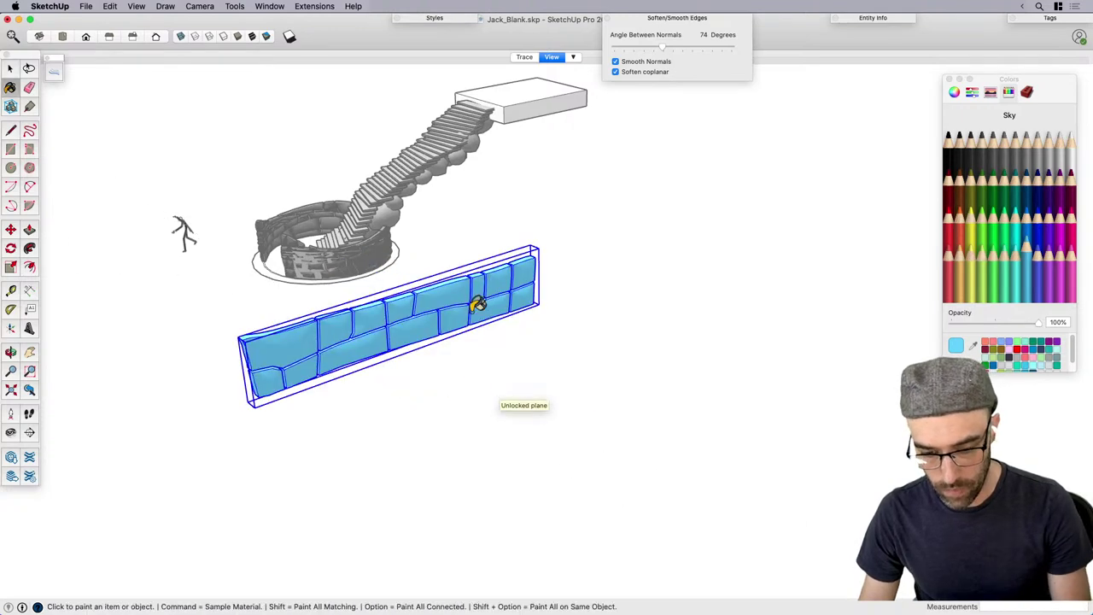
click(389, 200)
key(space)
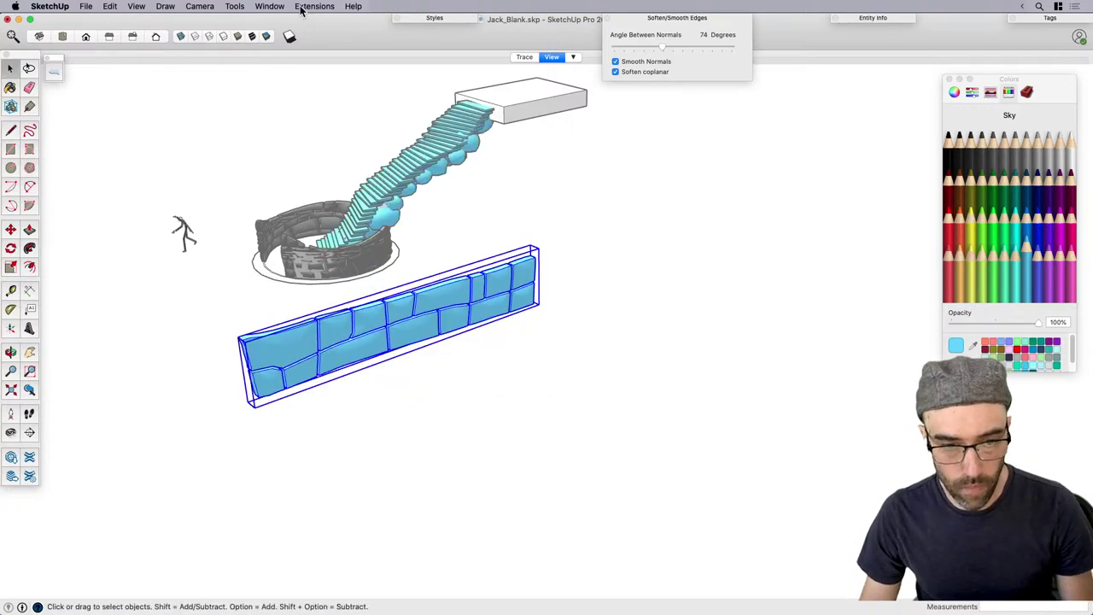
Clear the blue colour from the stone strip and paint it with the dark grey sampled from the round wall.
click(300, 7)
mouse_move(320, 310)
click(468, 360)
key(b)
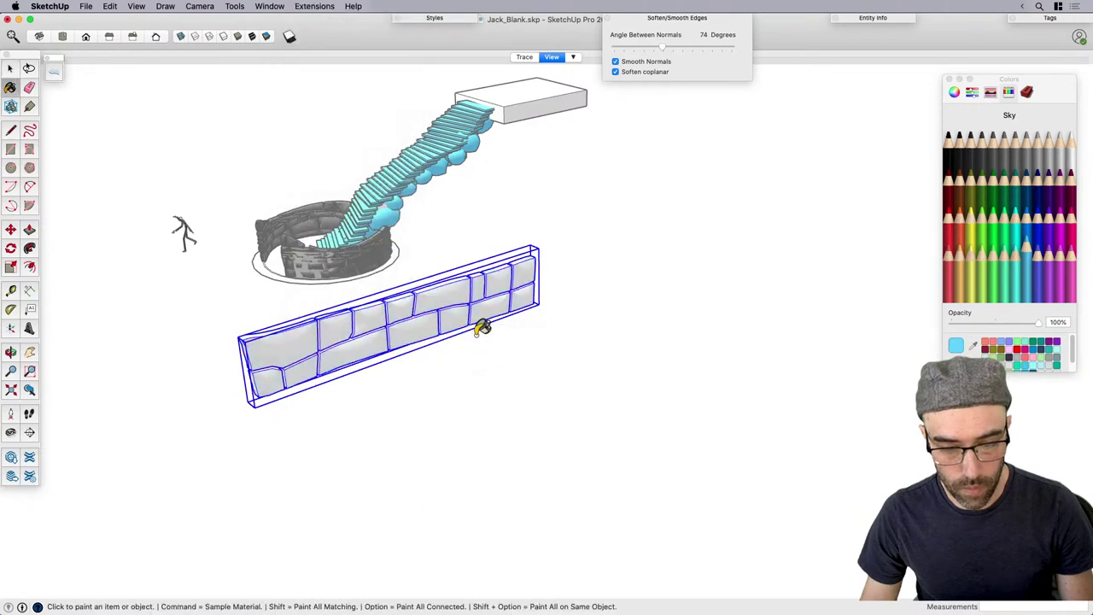
super+click(362, 263)
click(414, 308)
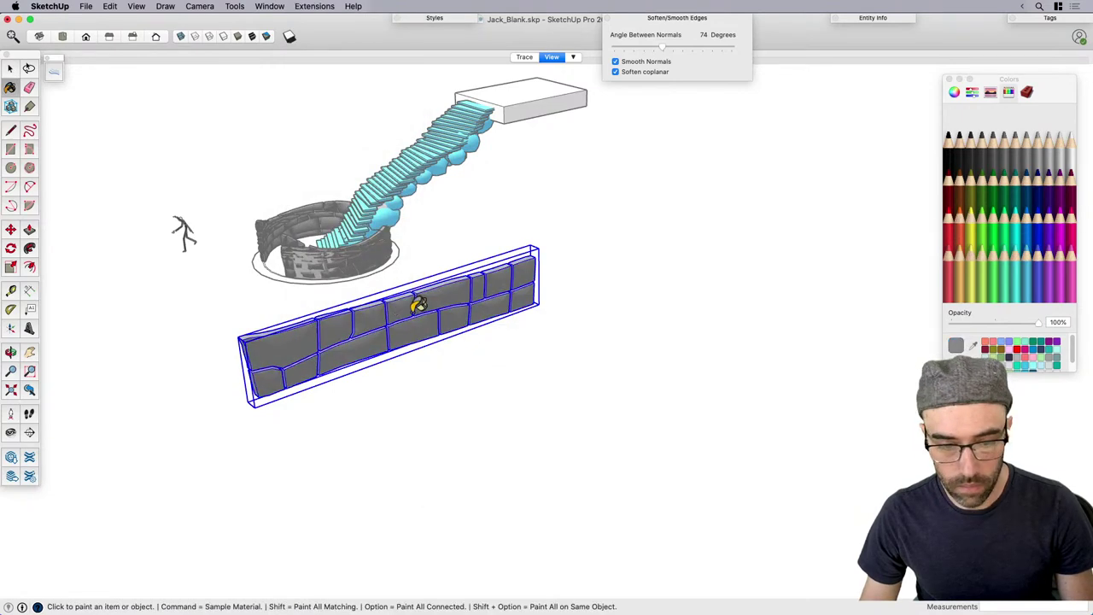
key(space)
Move the stone strip by its lower end corner up to the near corner of the landing slab.
click(403, 357)
scroll(286, 348, up, 3)
click(288, 370)
scroll(285, 377, up, 3)
key(m)
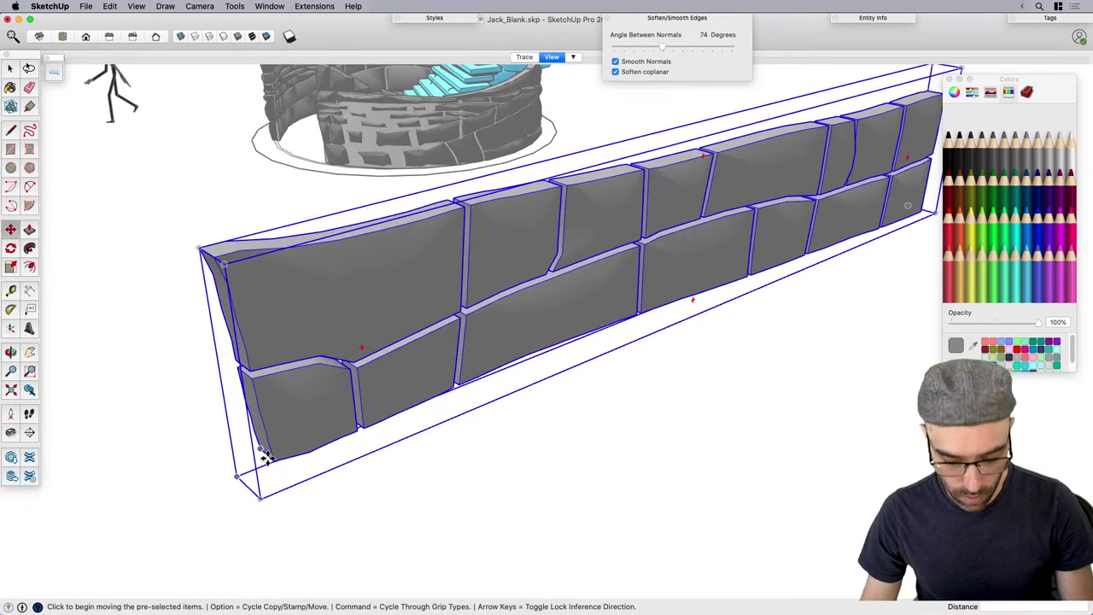
click(261, 464)
scroll(256, 462, down, 5)
scroll(556, 137, up, 4)
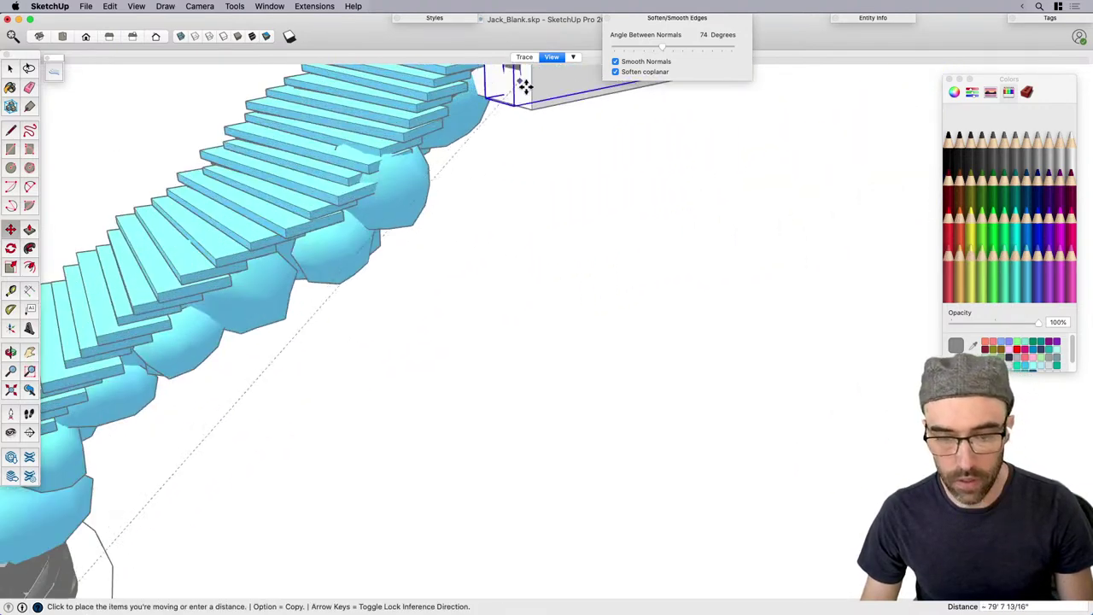
click(536, 105)
scroll(388, 390, down, 6)
Scale the stone strip down uniformly from its end corners to match the length of the landing's side face.
middle_drag(485, 339, 558, 294)
scroll(632, 241, up, 3)
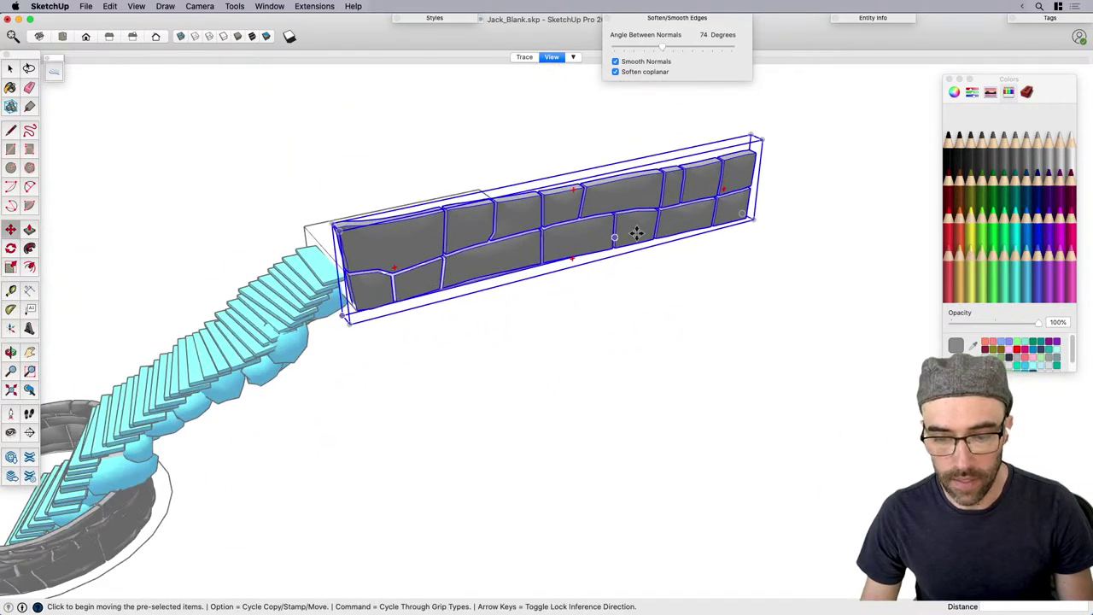
key(s)
scroll(752, 135, up, 2)
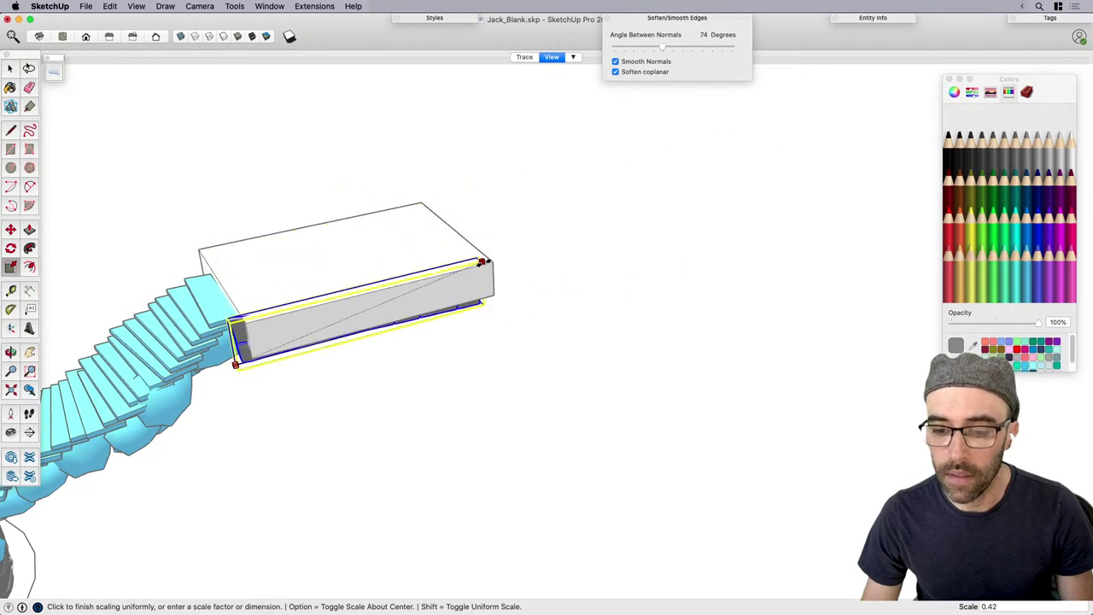
click(495, 270)
scroll(281, 334, up, 5)
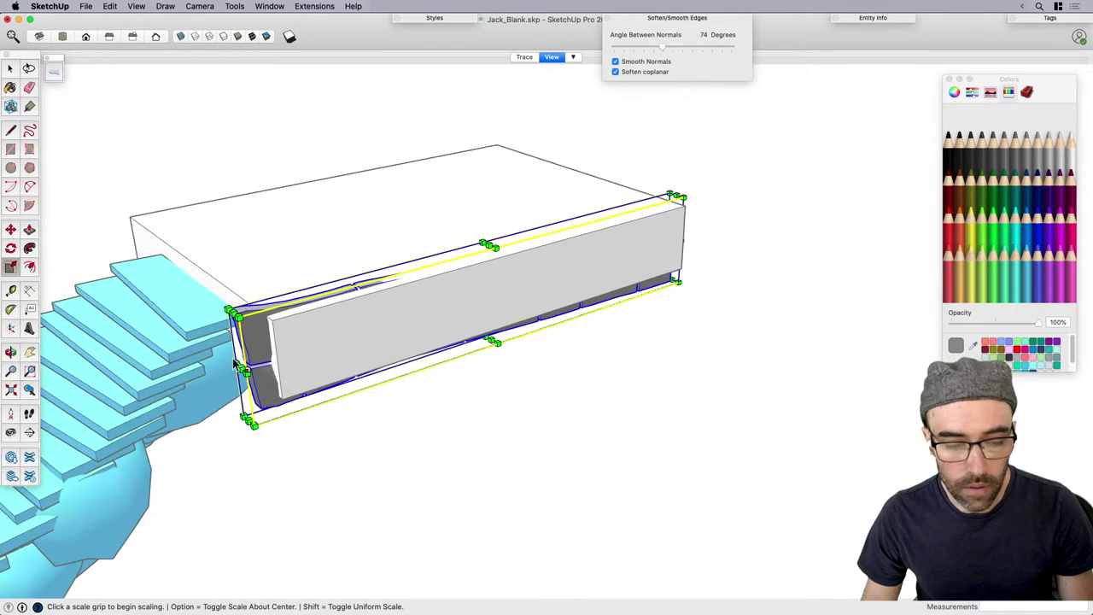
click(239, 318)
click(269, 315)
Scale the stone strip's height to about 0.80 so its lower edge meets the landing's underside.
middle_drag(444, 335, 492, 243)
scroll(495, 295, up, 3)
click(503, 324)
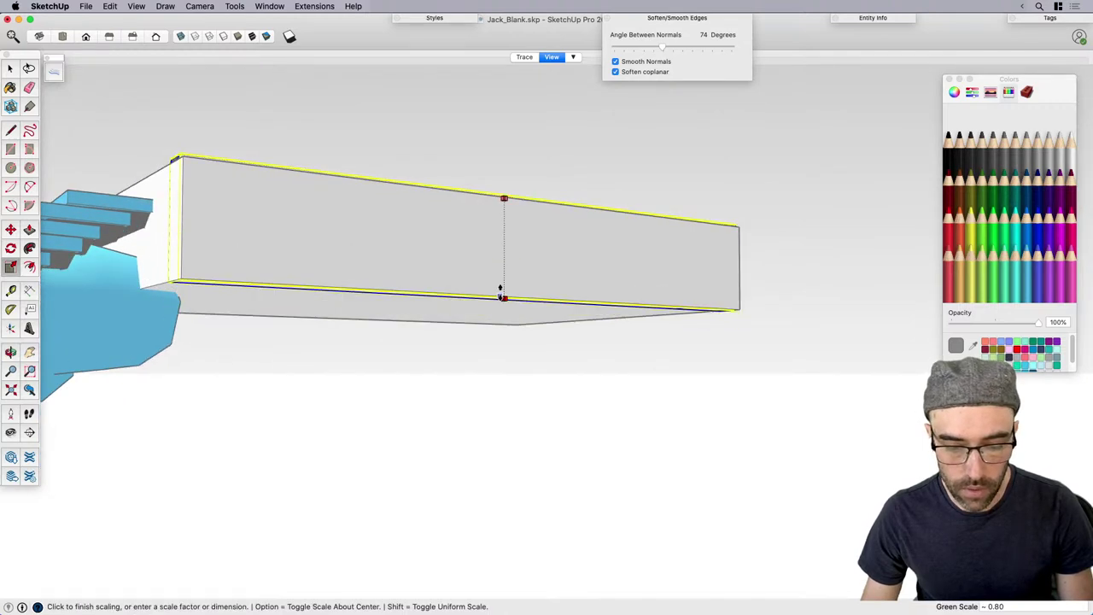
click(496, 298)
middle_drag(496, 297, 308, 369)
Move the stone strip out onto the landing's side face and align its end with the slab's corner.
key(m)
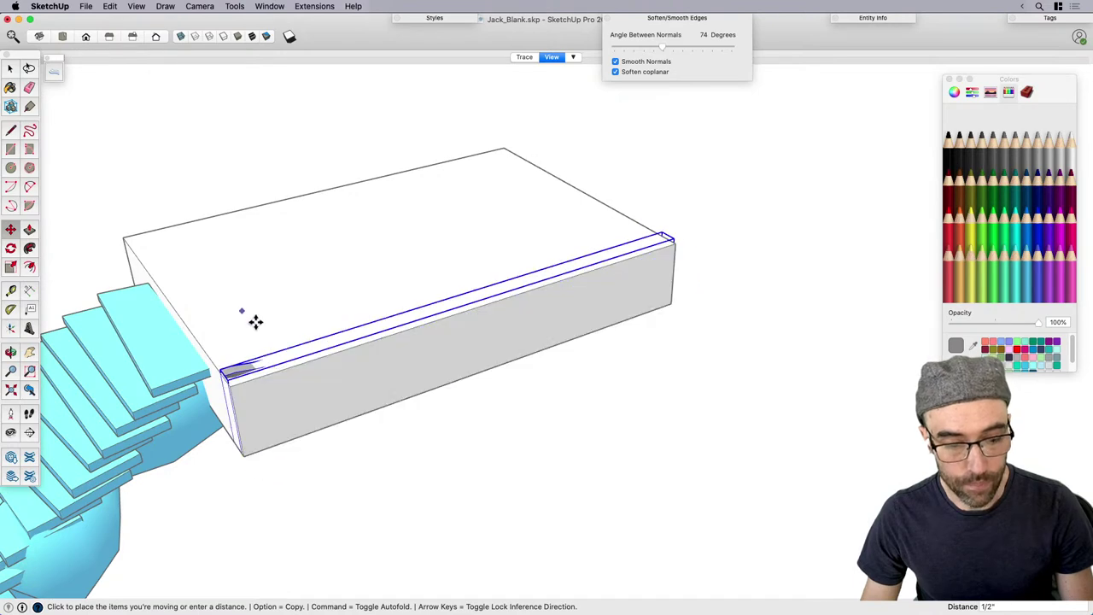
click(257, 323)
middle_drag(257, 323, 229, 391)
scroll(224, 390, up, 2)
click(212, 379)
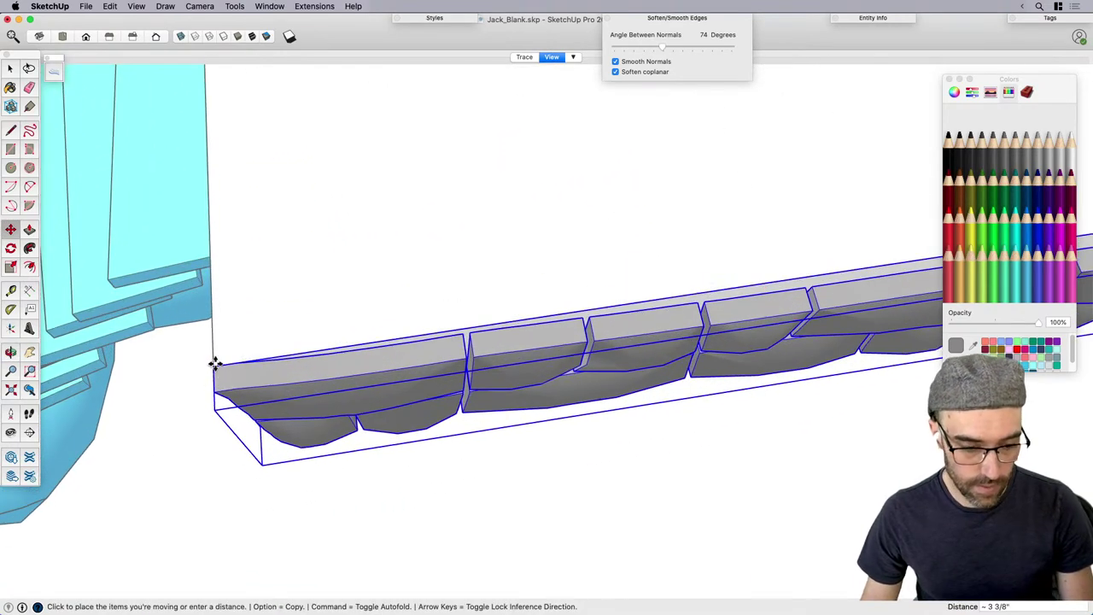
click(216, 366)
Rotate the stone strip by 1.0 degree so it lies along the landing's side edge.
scroll(213, 367, down, 4)
scroll(866, 329, up, 3)
scroll(782, 267, up, 4)
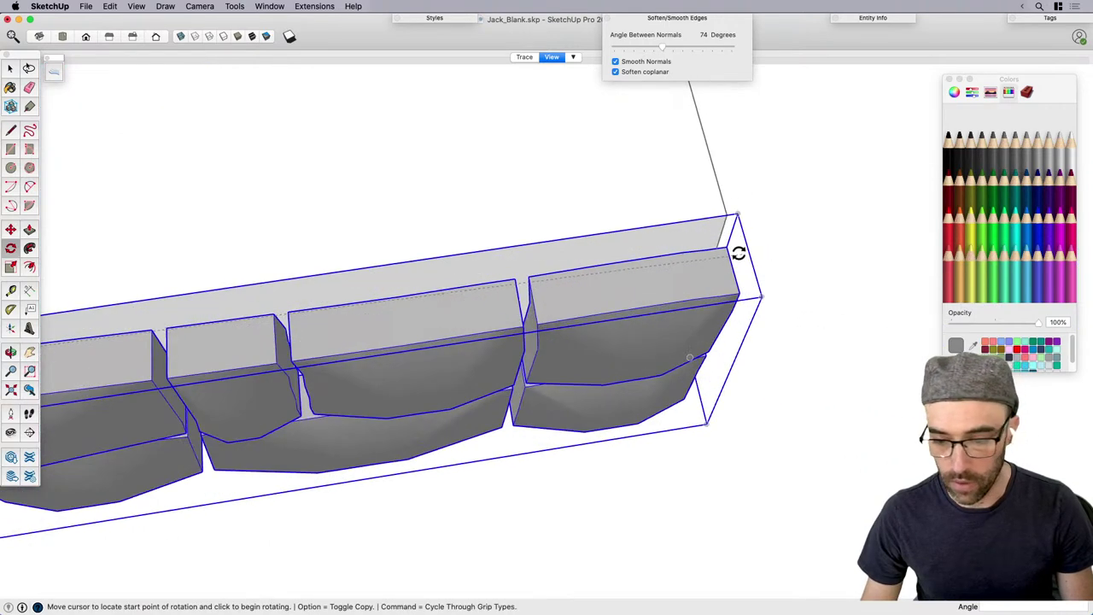
click(736, 252)
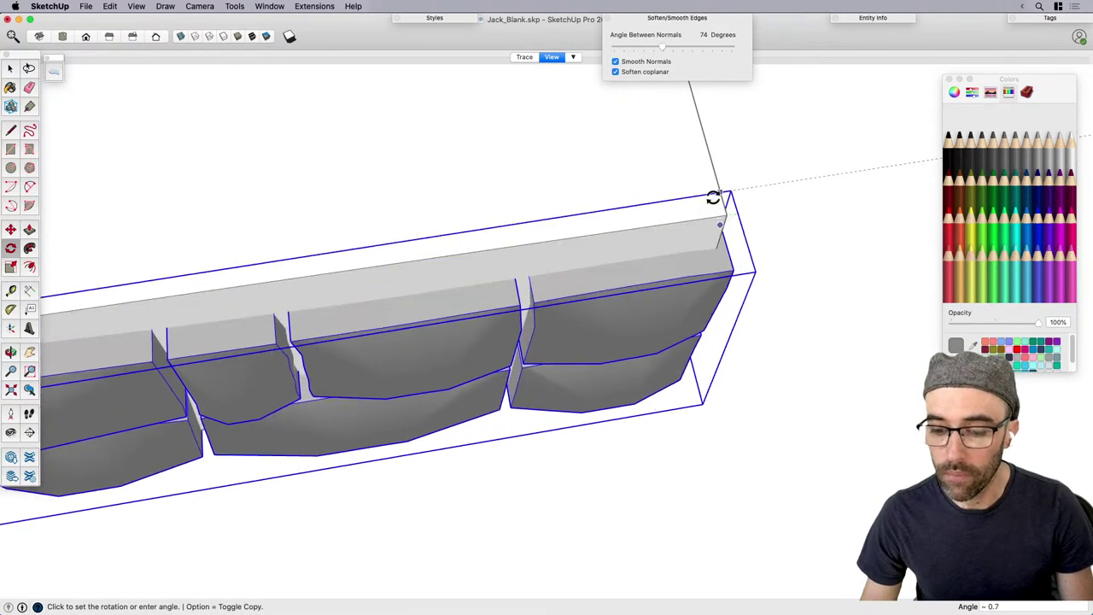
click(721, 187)
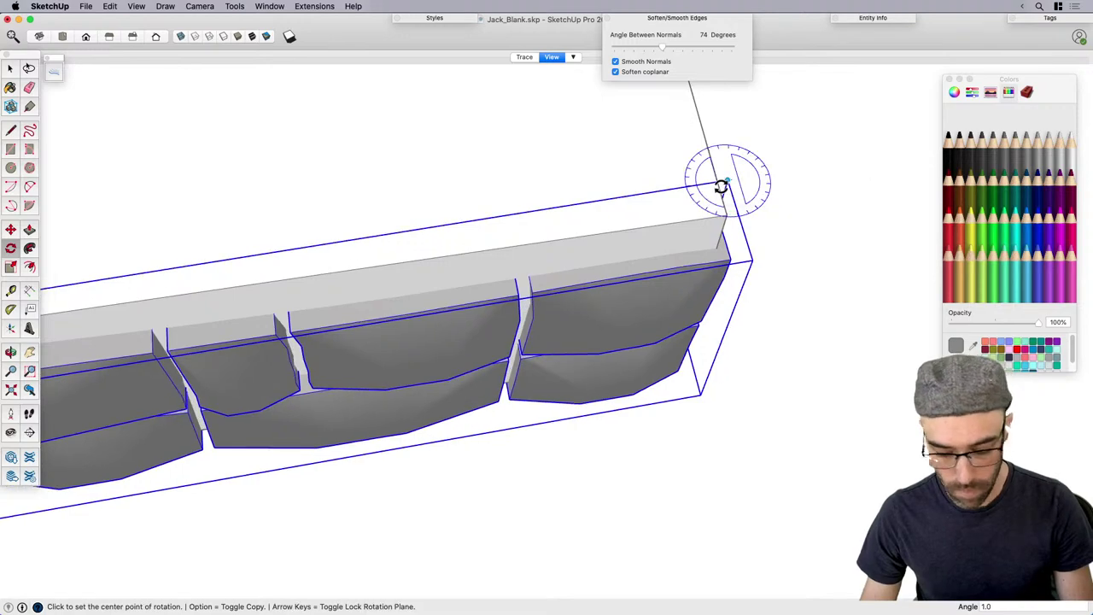
scroll(752, 201, down, 2)
middle_drag(786, 214, 683, 130)
middle_drag(438, 187, 538, 231)
scroll(500, 216, up, 3)
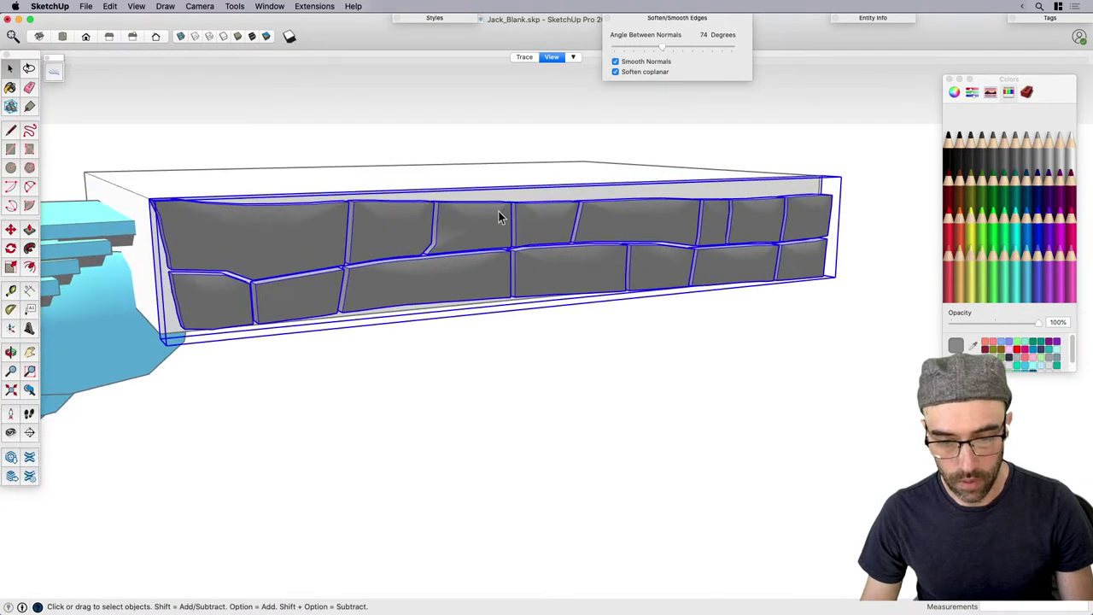
key(space)
Copy the stone strip about 15' 8 3/16" across to the opposite side of the landing, aligned with its far corner.
scroll(436, 209, down, 3)
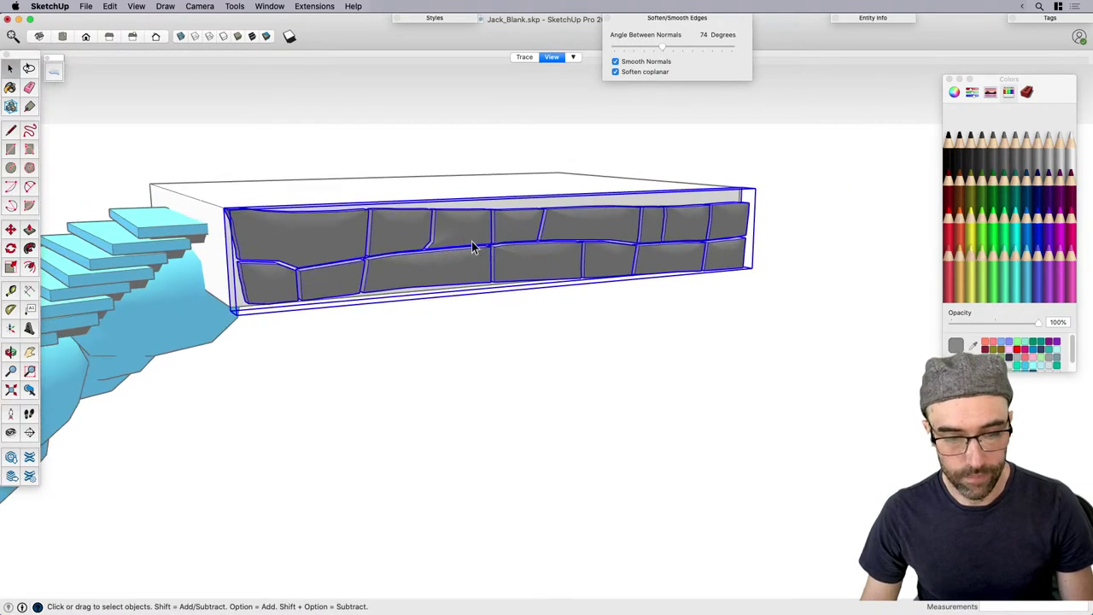
scroll(647, 238, down, 2)
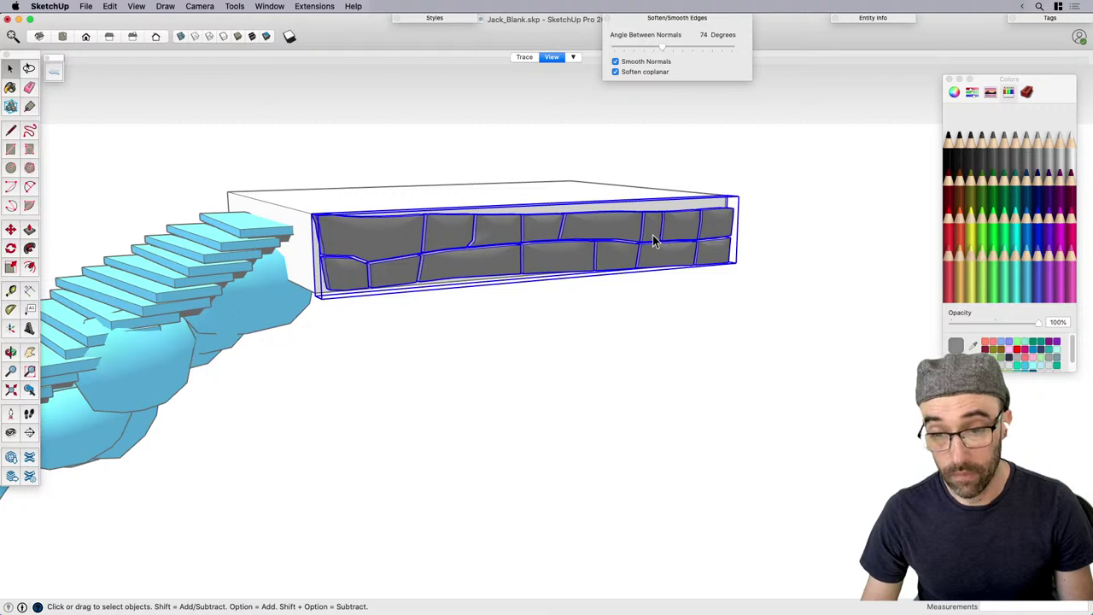
middle_drag(613, 260, 556, 374)
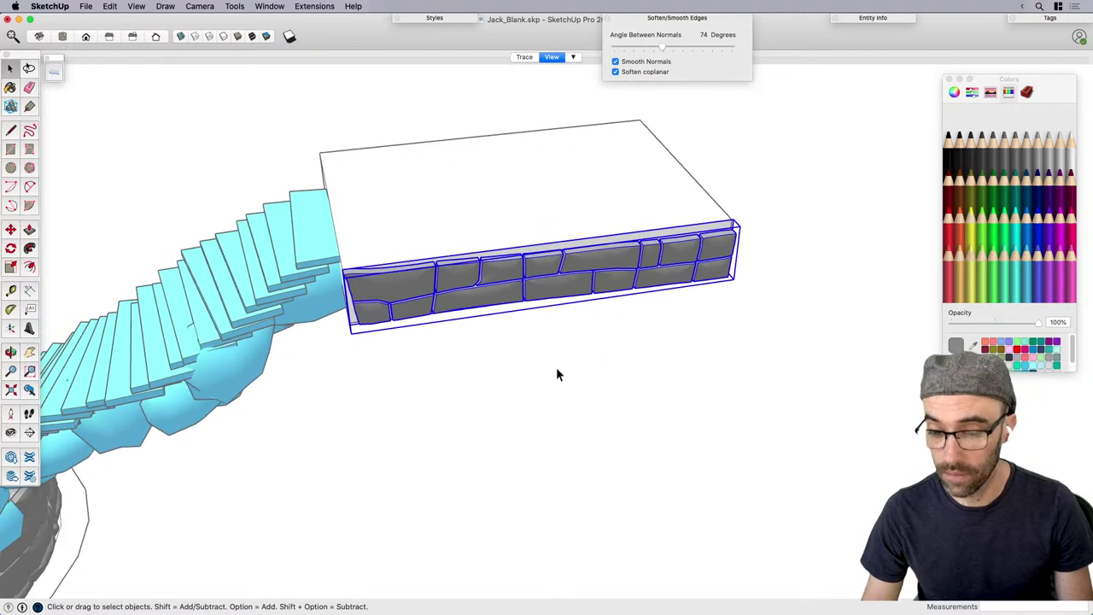
middle_drag(651, 286, 613, 341)
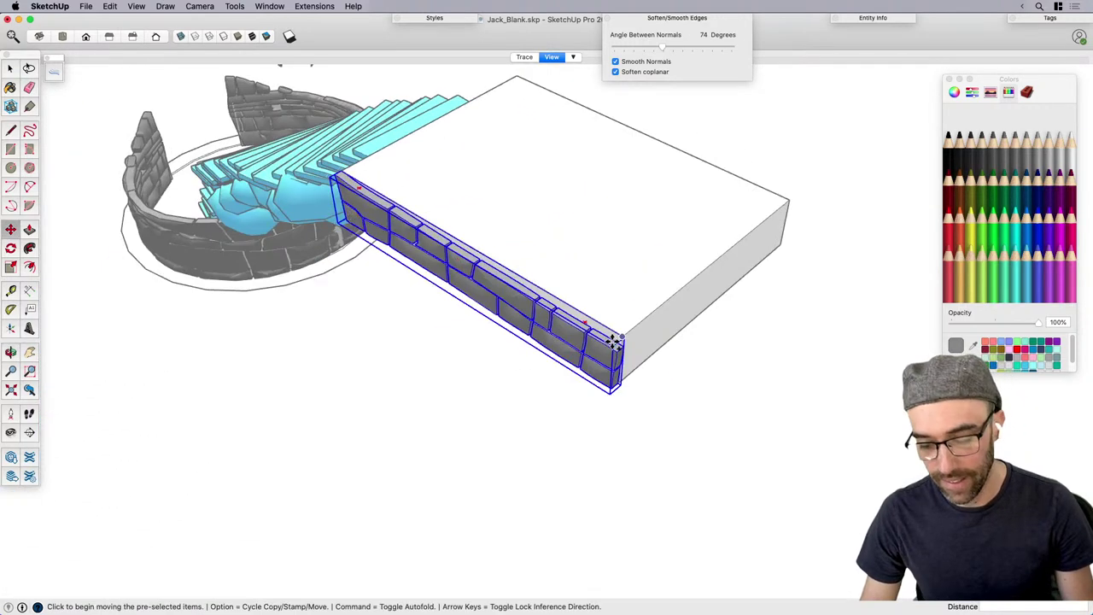
click(625, 335)
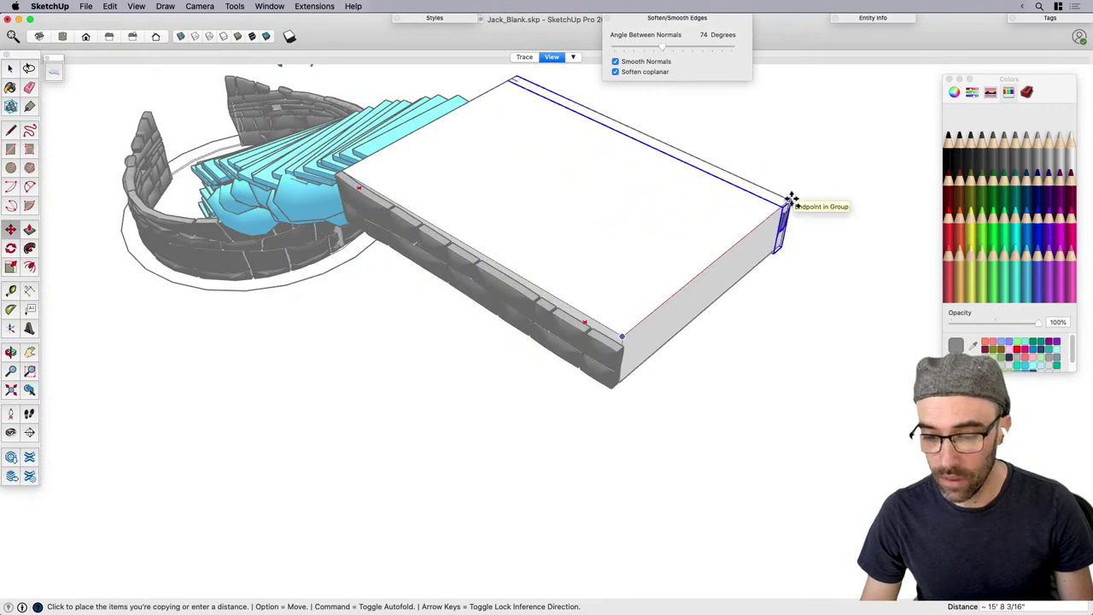
click(791, 200)
Mirror the copied stone strip across its thickness with a scale of -1 so its stone faces point outward.
middle_drag(792, 202, 531, 280)
key(s)
middle_drag(627, 232, 562, 202)
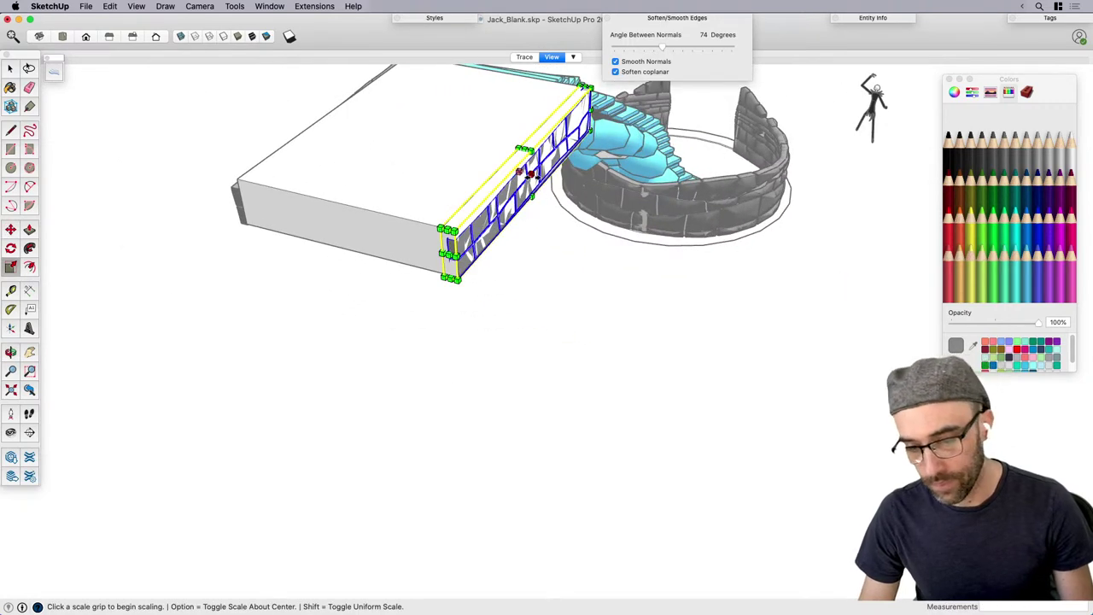
key(Return)
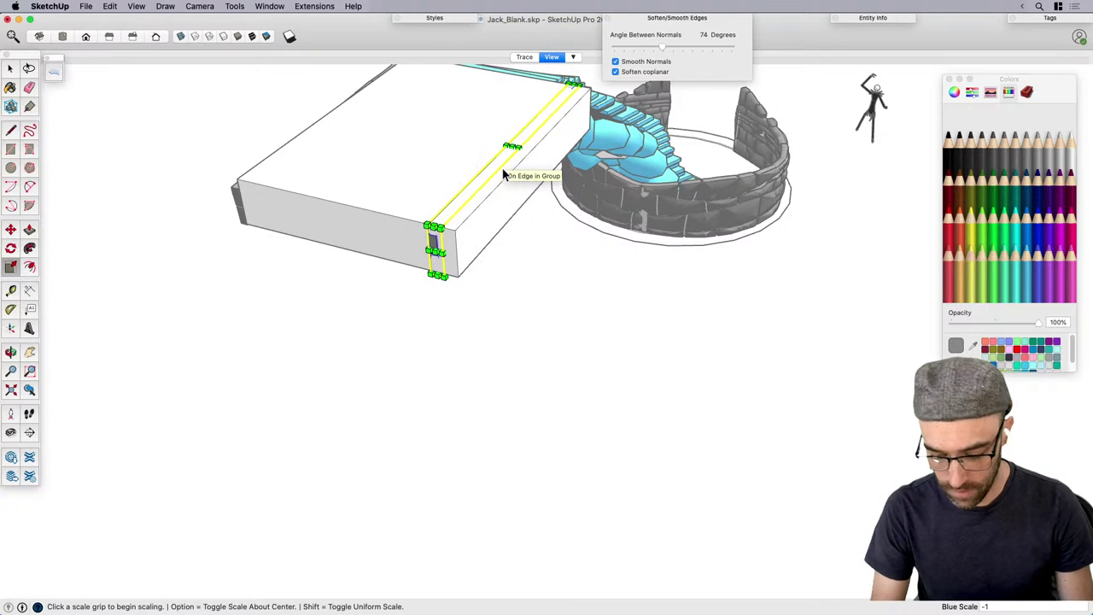
Move the mirrored stone strip about 1' 9 3/4" outward so it sits against the landing's side face.
key(m)
scroll(503, 175, up, 3)
click(389, 240)
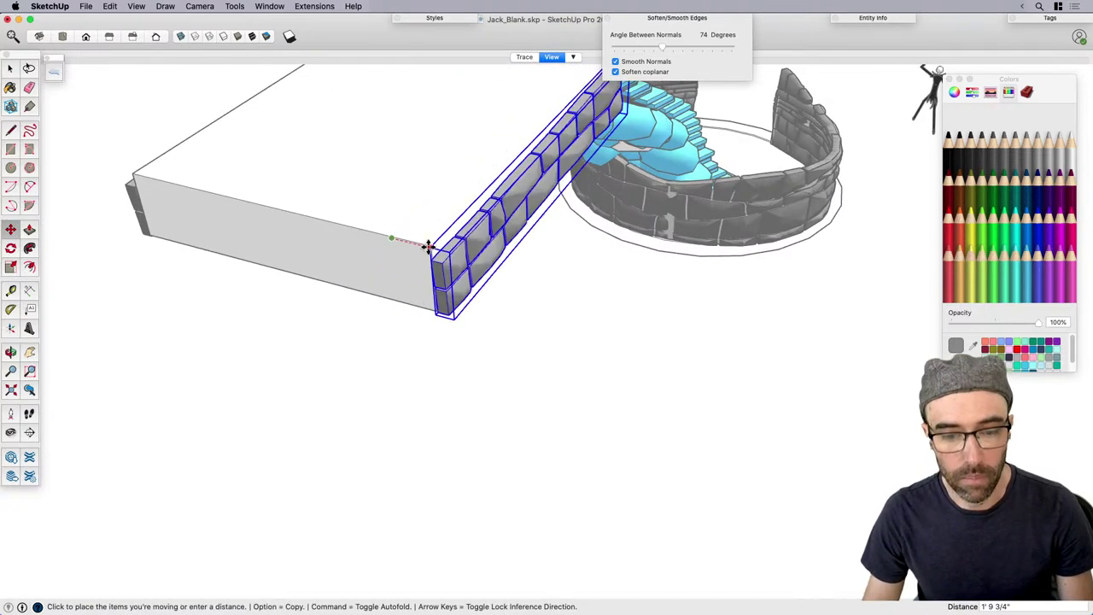
click(428, 245)
Make a copy of the stone strip and rotate it by 90 degrees so it runs parallel to the landing's open end face.
middle_drag(428, 246, 468, 274)
scroll(453, 158, up, 5)
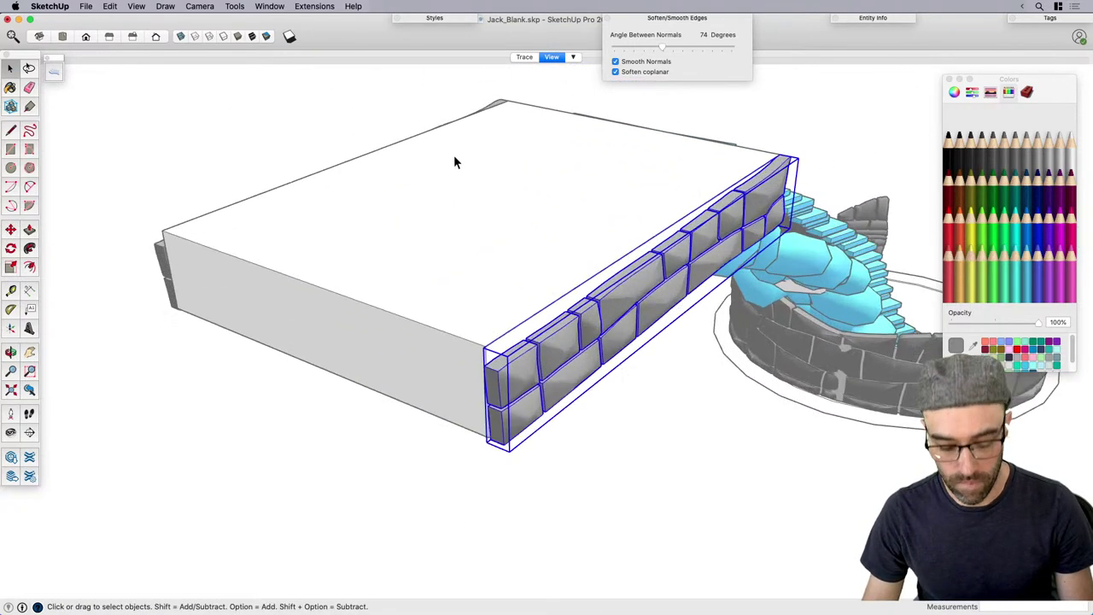
scroll(519, 300, down, 3)
click(532, 279)
key(alt)
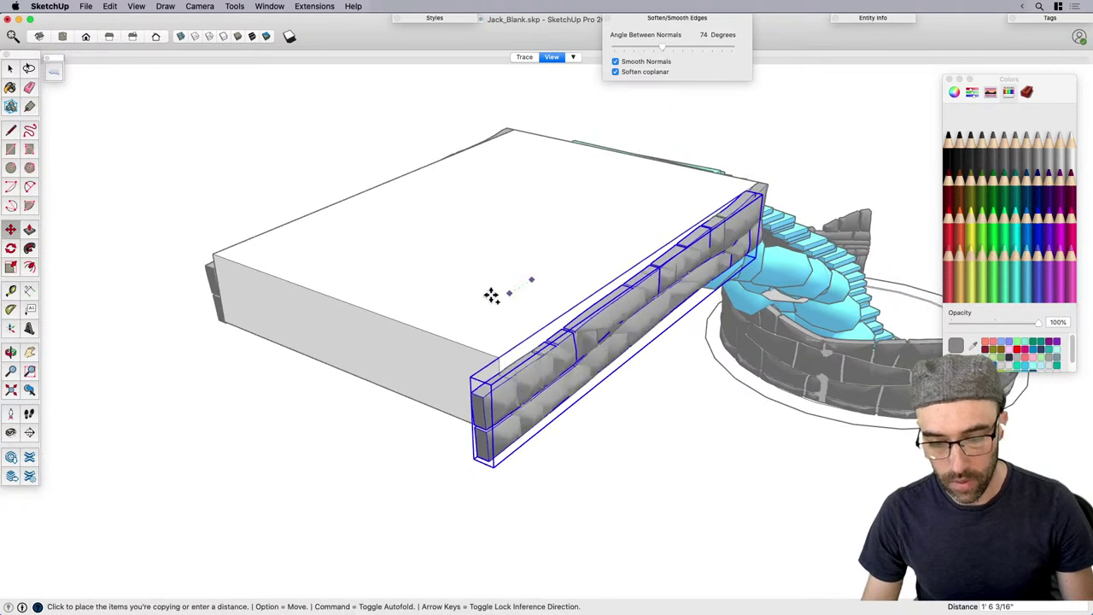
click(492, 280)
click(543, 250)
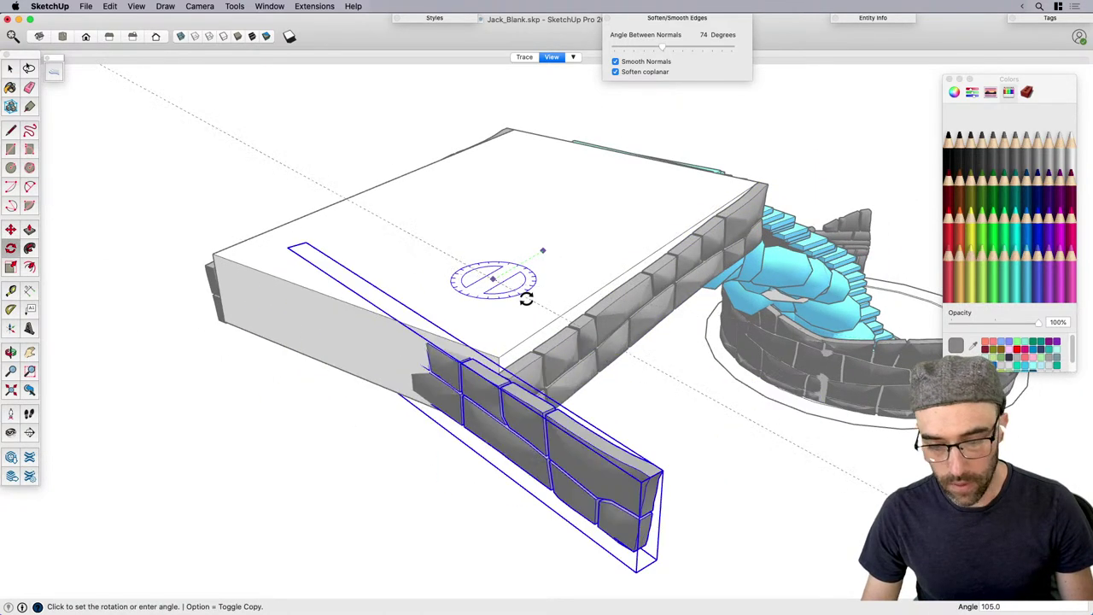
text(90)
key(Return)
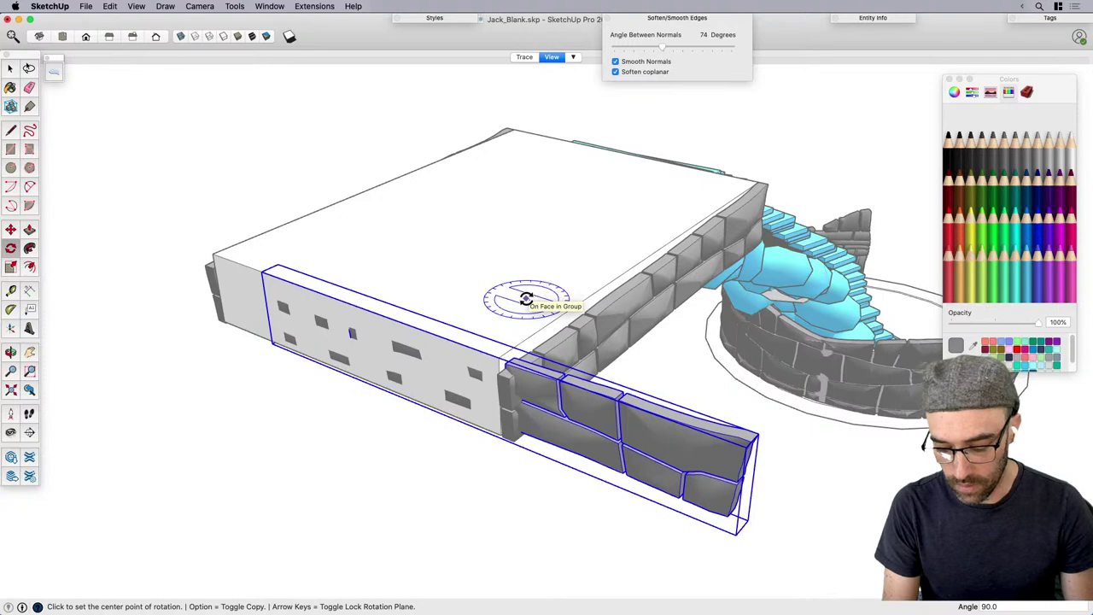
Collapse the Soften/Smooth Edges settings and move the rotated strip by its end corner toward the landing's end corner.
key(space)
click(696, 18)
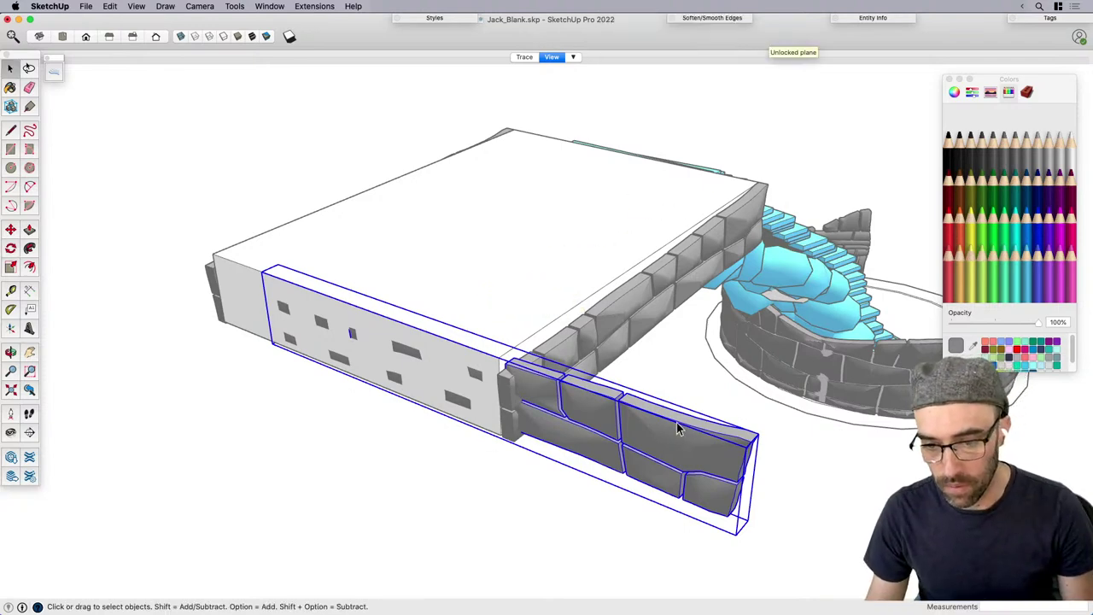
click(760, 434)
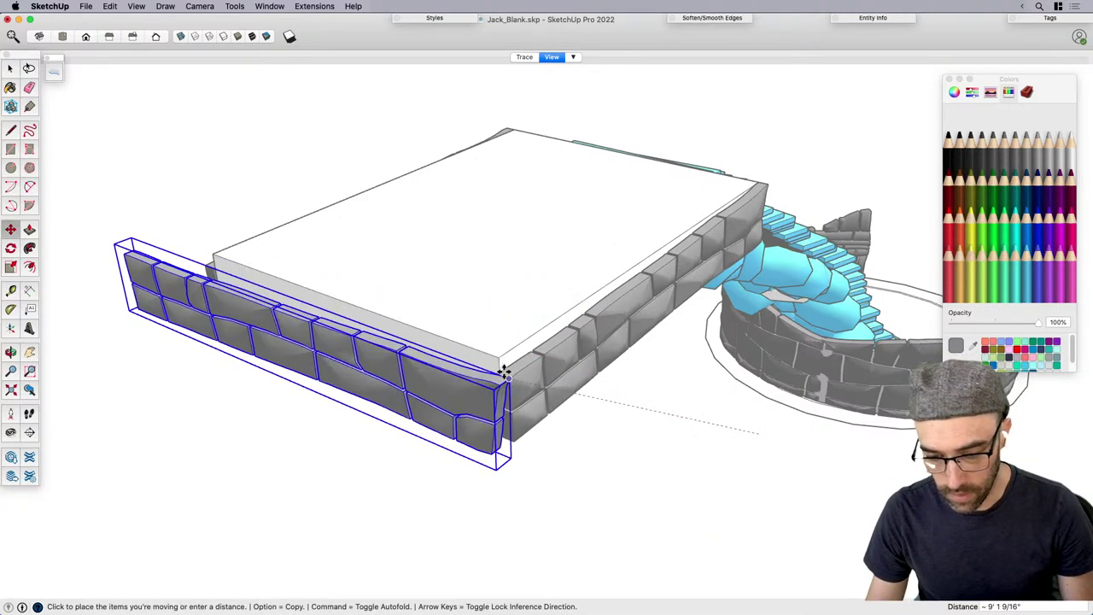
Place the stone strip at the slab's near corner and scale its length to about 0.71 to fit the short side.
click(501, 371)
scroll(501, 373, down, 3)
key(space)
scroll(310, 373, up, 3)
key(s)
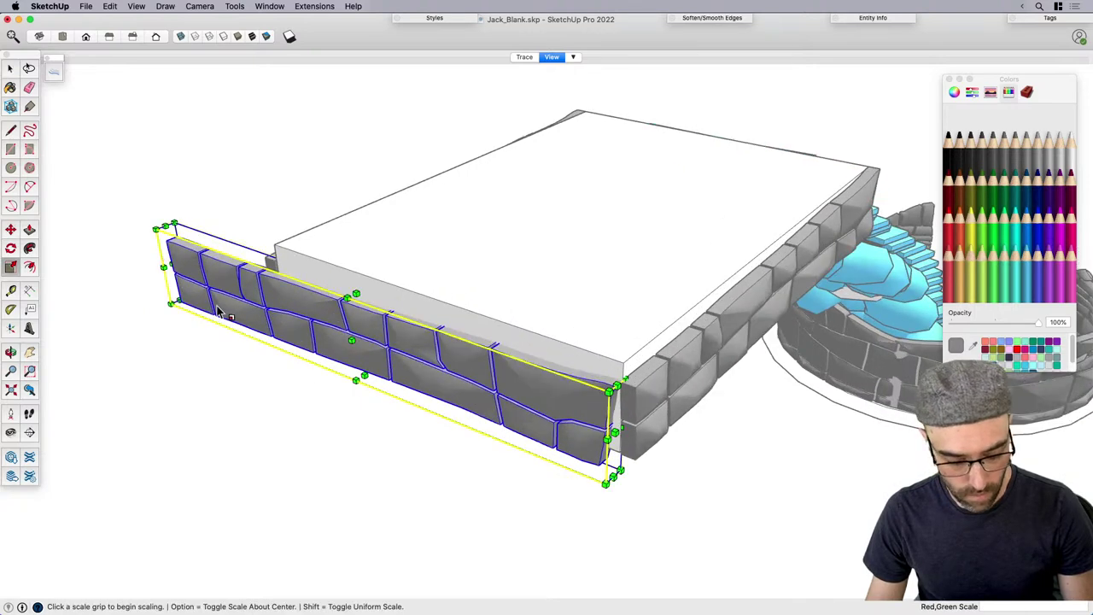
click(171, 262)
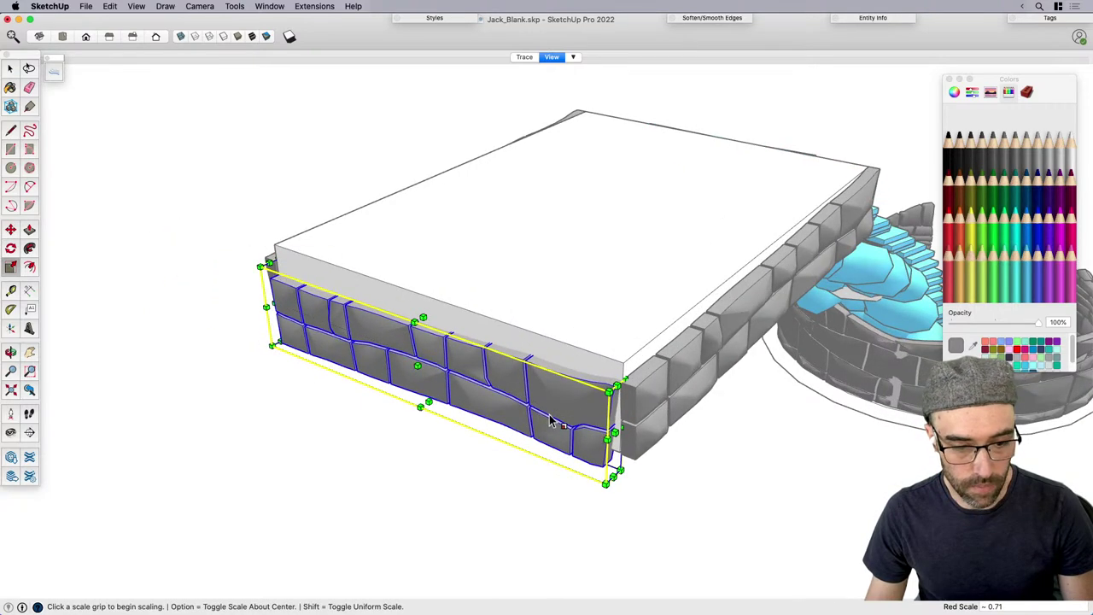
key(space)
Flip the stone strips on the slab's short side and the adjoining long side end for end.
middle_drag(551, 420, 579, 329)
click(578, 329)
shift+click(523, 336)
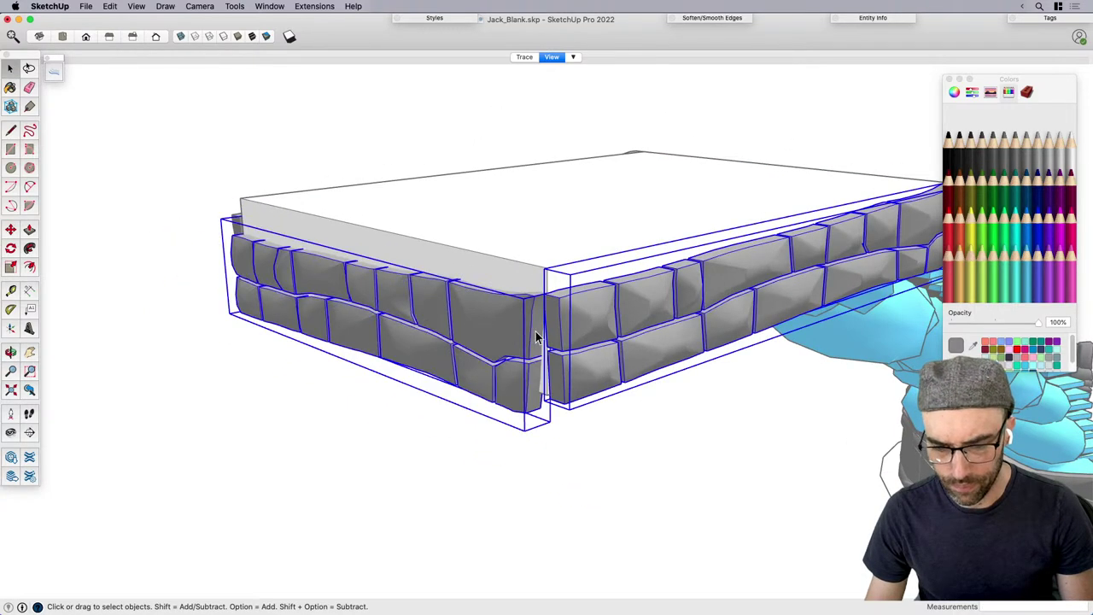
click(523, 357)
key(space)
right_click(510, 344)
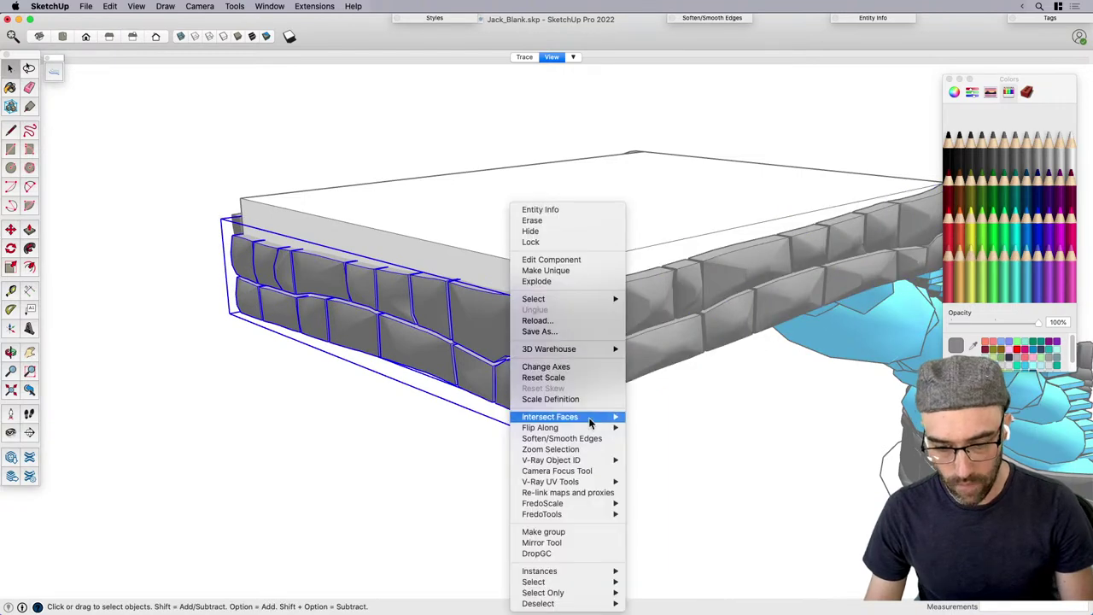
click(655, 427)
right_click(620, 346)
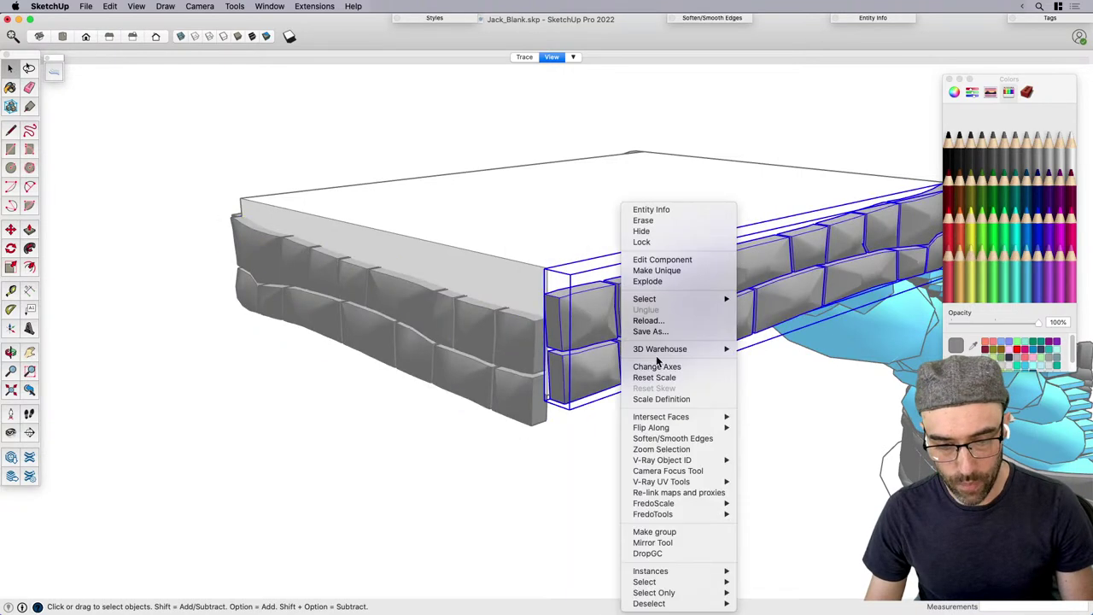
click(765, 428)
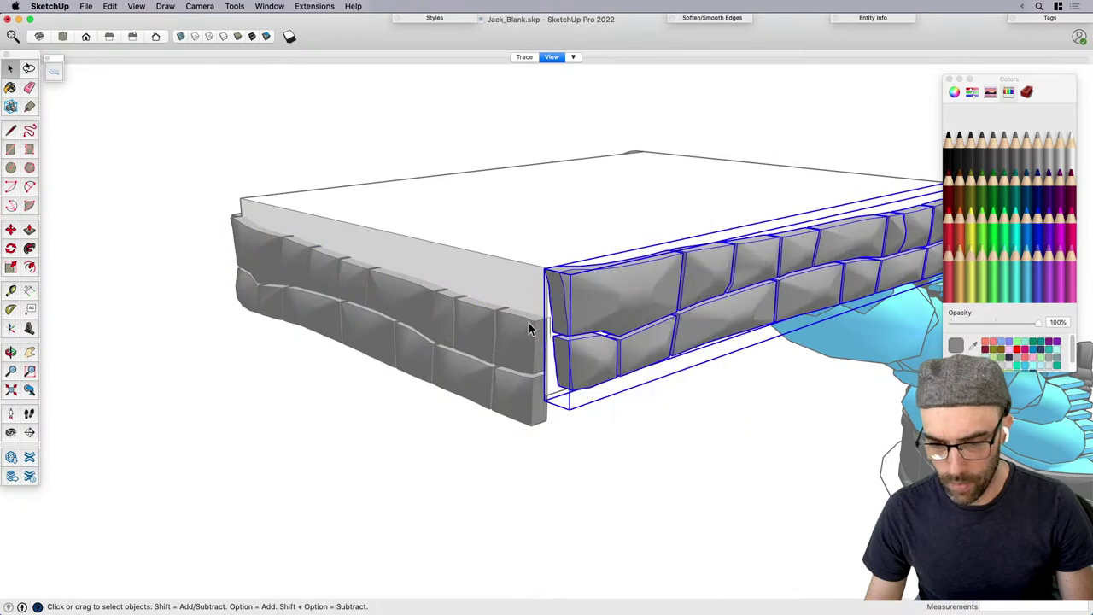
Flip the short-side stone strip end for end again and raise it about 8 3/4" to the slab's top edge.
middle_drag(529, 329, 754, 297)
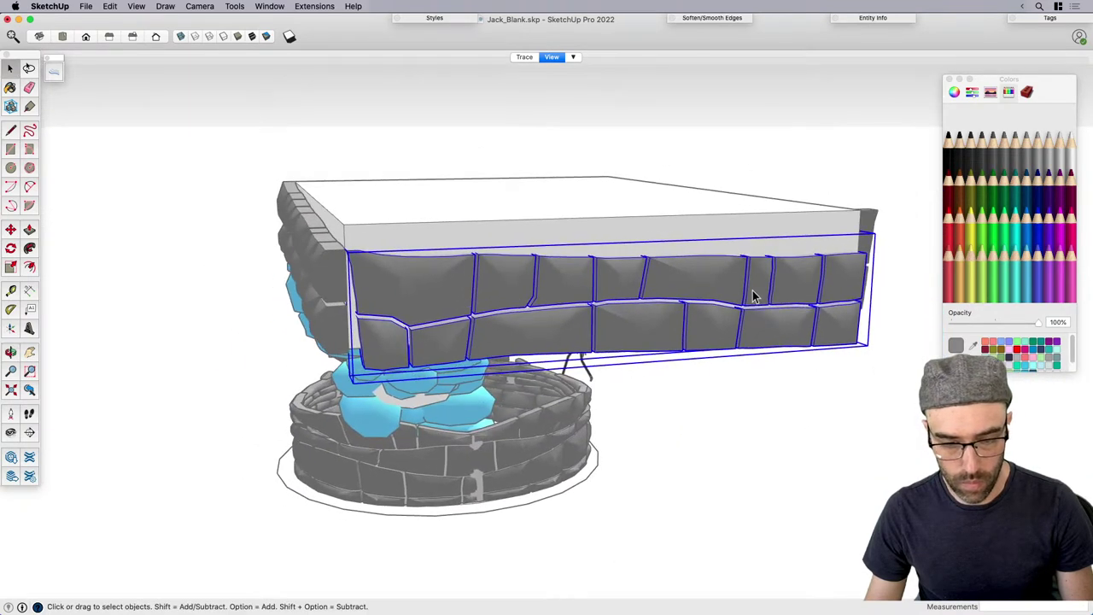
right_click(754, 296)
click(897, 428)
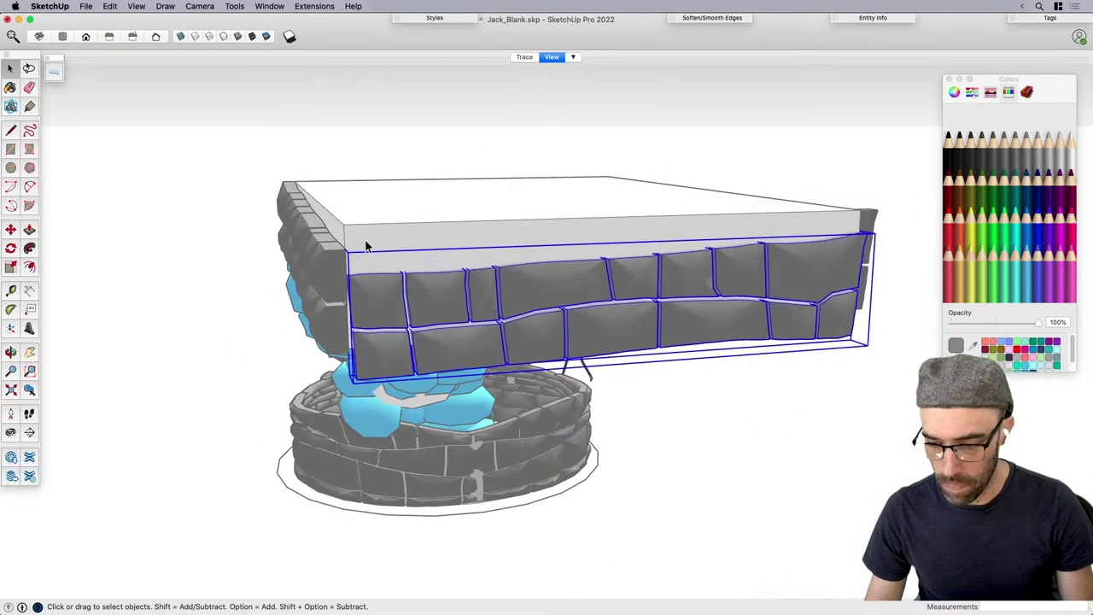
scroll(358, 290, up, 1)
key(m)
click(378, 215)
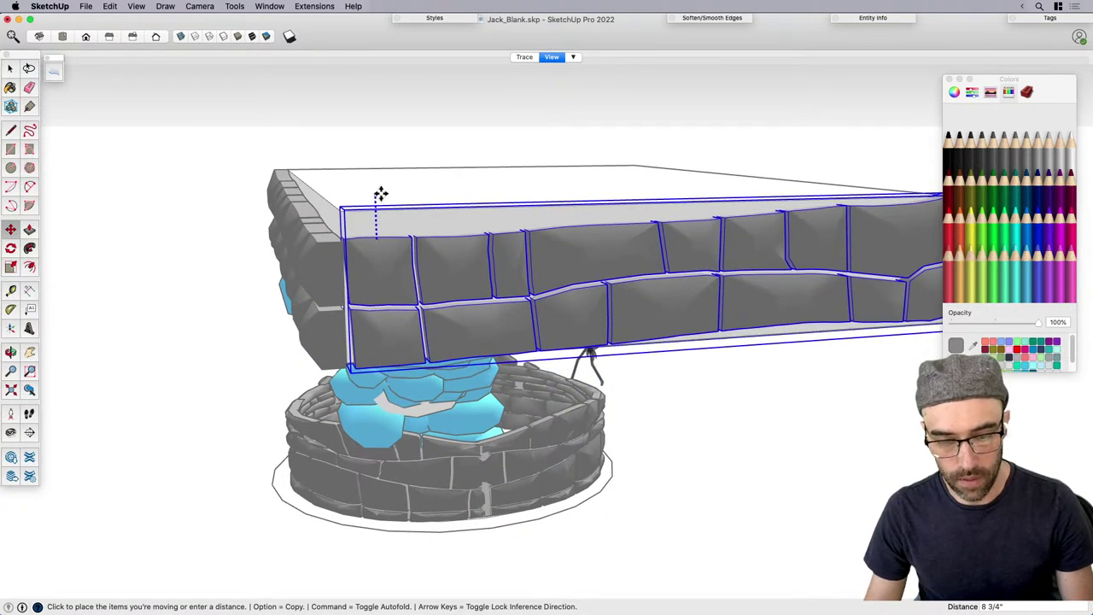
click(381, 188)
Stretch the short-side strip's large-stone end to close the gap to the adjoining long-side strip.
scroll(381, 189, down, 3)
middle_drag(666, 328, 418, 319)
scroll(419, 319, up, 2)
key(space)
key(s)
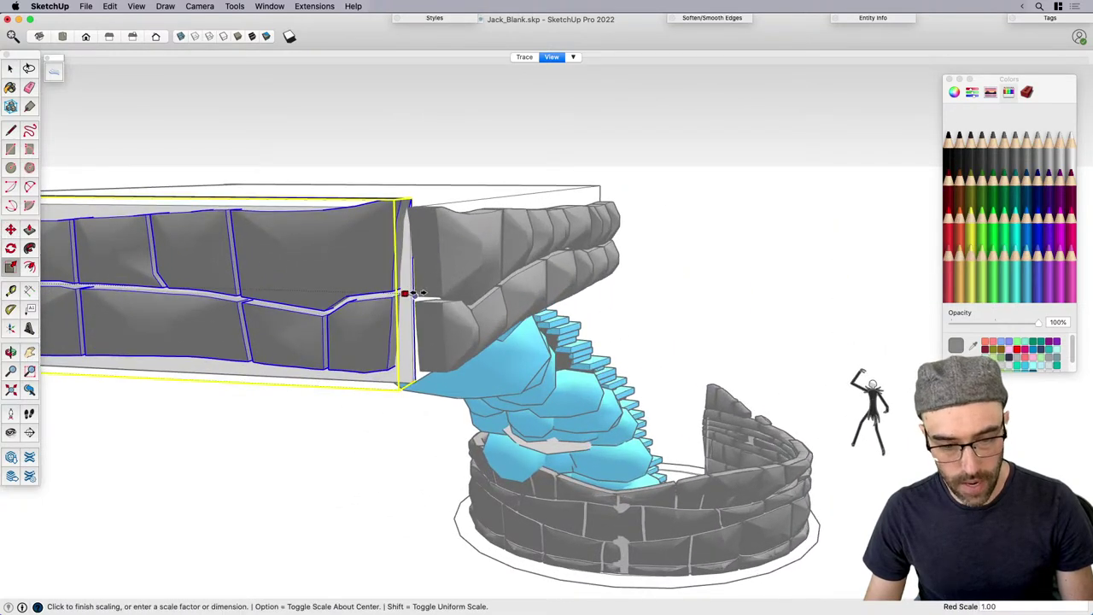
click(453, 296)
key(space)
Try to lengthen the short-side strip's small-stone end by a scale of about 1.01 toward the other long-side strip.
scroll(615, 317, down, 3)
middle_drag(342, 314, 615, 334)
scroll(749, 328, up, 1)
scroll(749, 329, up, 4)
key(s)
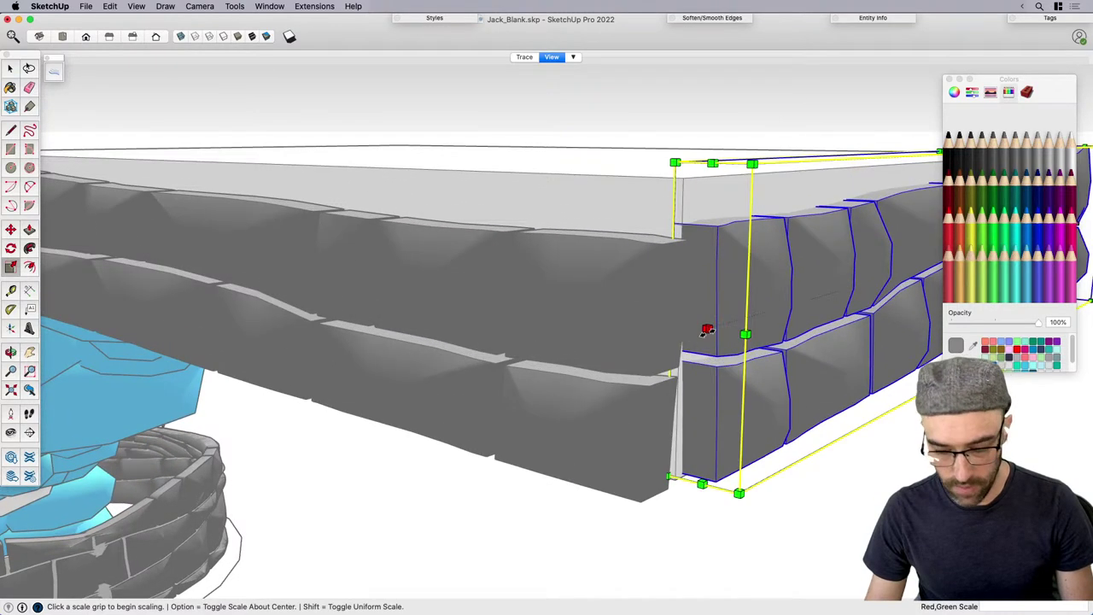
click(707, 331)
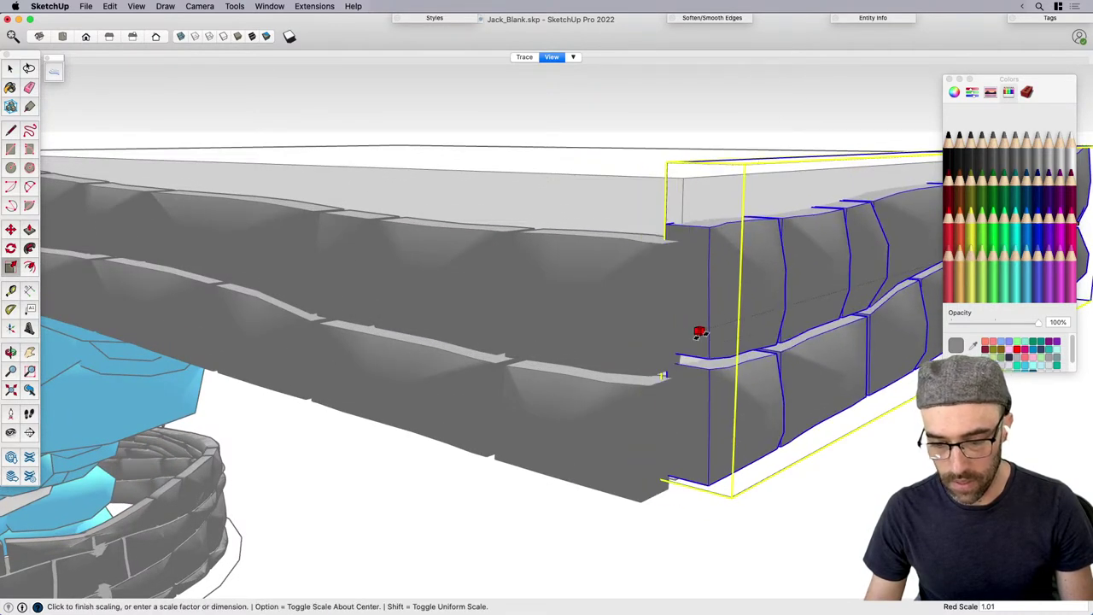
scroll(691, 270, down, 2)
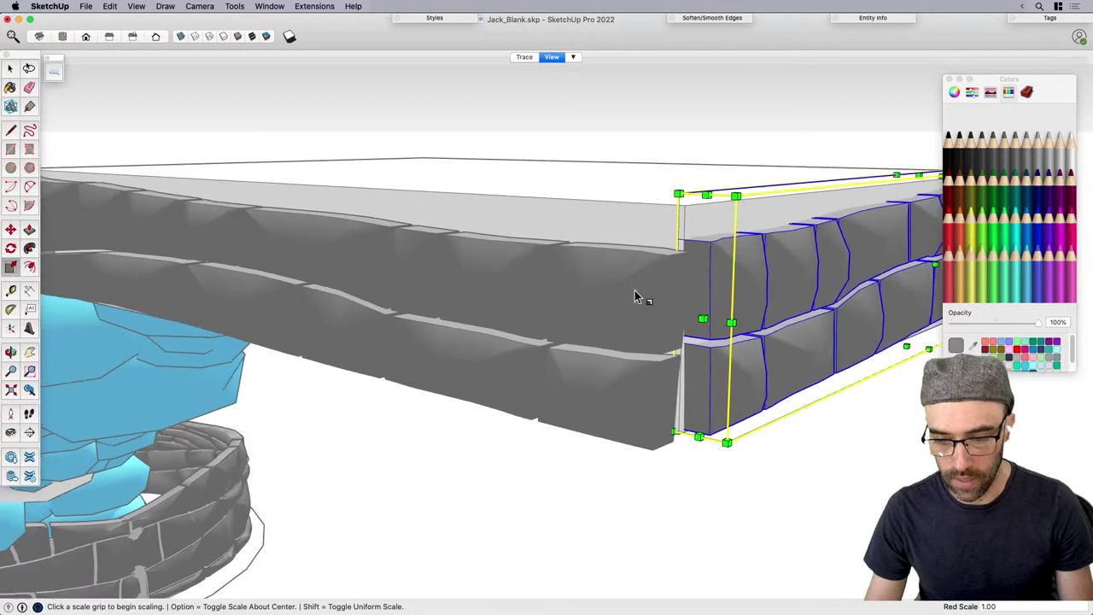
key(space)
Rotate the other long-side stone strip about 1.4 degrees around its large-stone end to level it with the slab.
click(637, 291)
scroll(636, 295, down, 2)
middle_drag(471, 313, 670, 323)
scroll(155, 275, down, 1)
middle_drag(209, 286, 135, 278)
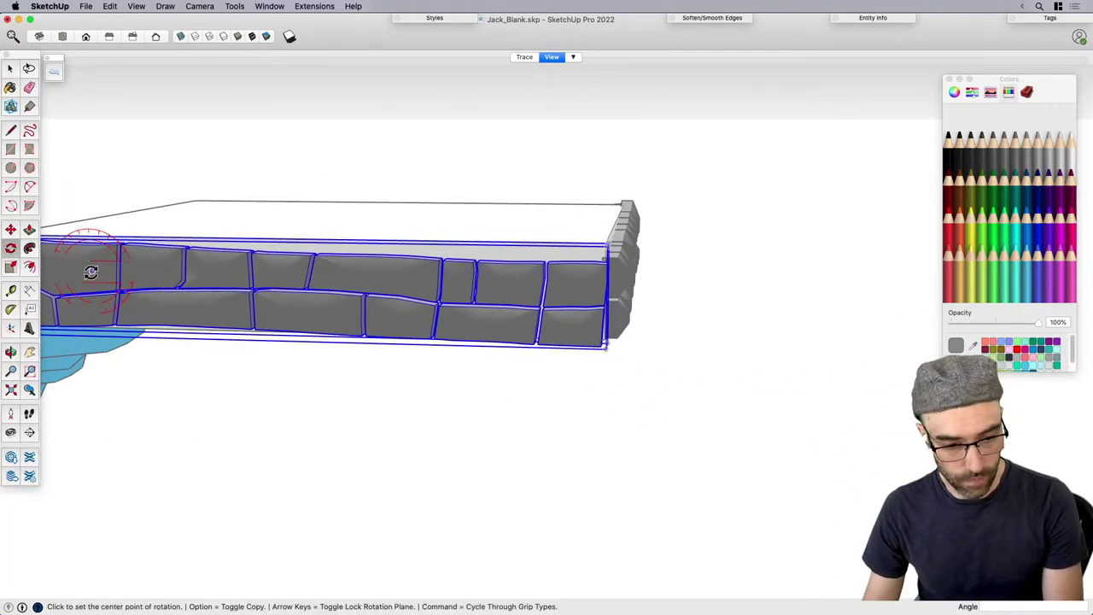
click(557, 295)
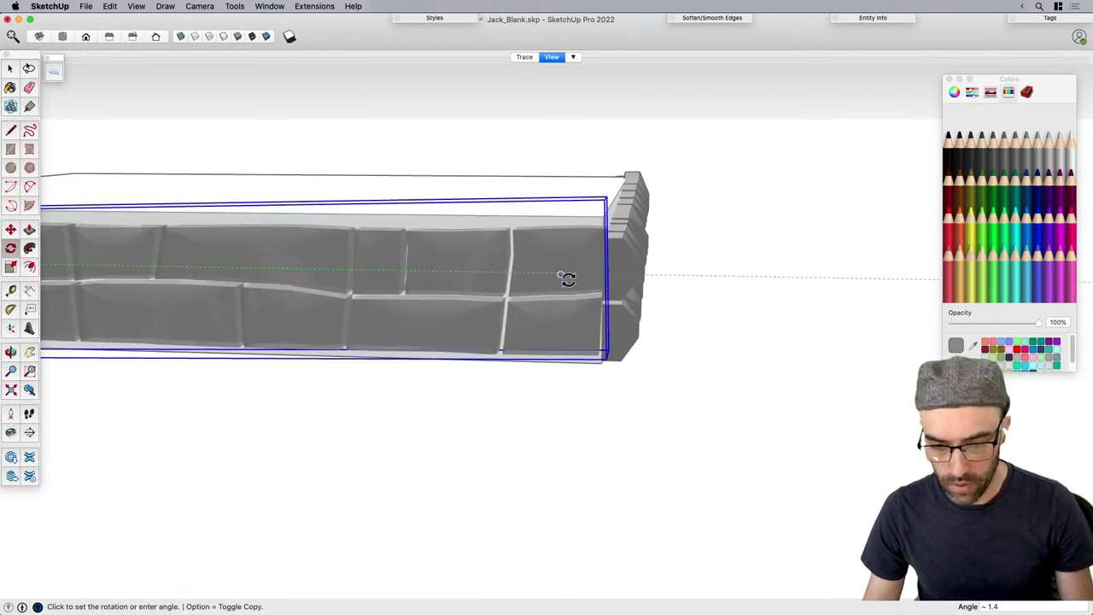
click(561, 274)
key(space)
Rotate the short-side stone strip slightly around its large-stone end to level it with the slab.
scroll(573, 288, down, 2)
middle_drag(573, 288, 232, 342)
scroll(234, 341, down, 1)
click(574, 289)
scroll(577, 291, up, 2)
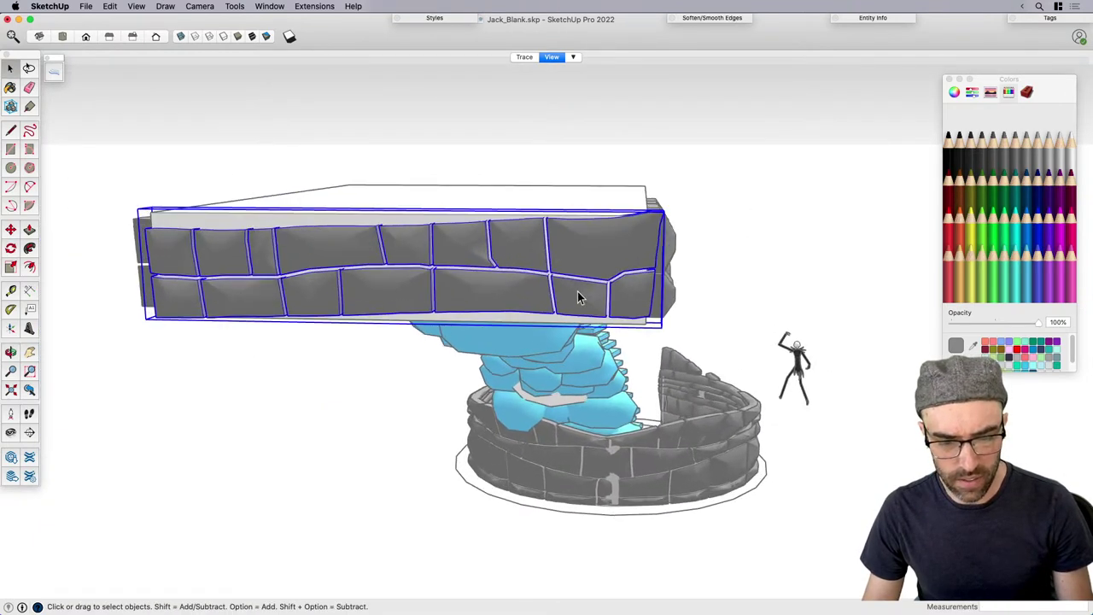
click(610, 257)
scroll(137, 248, up, 4)
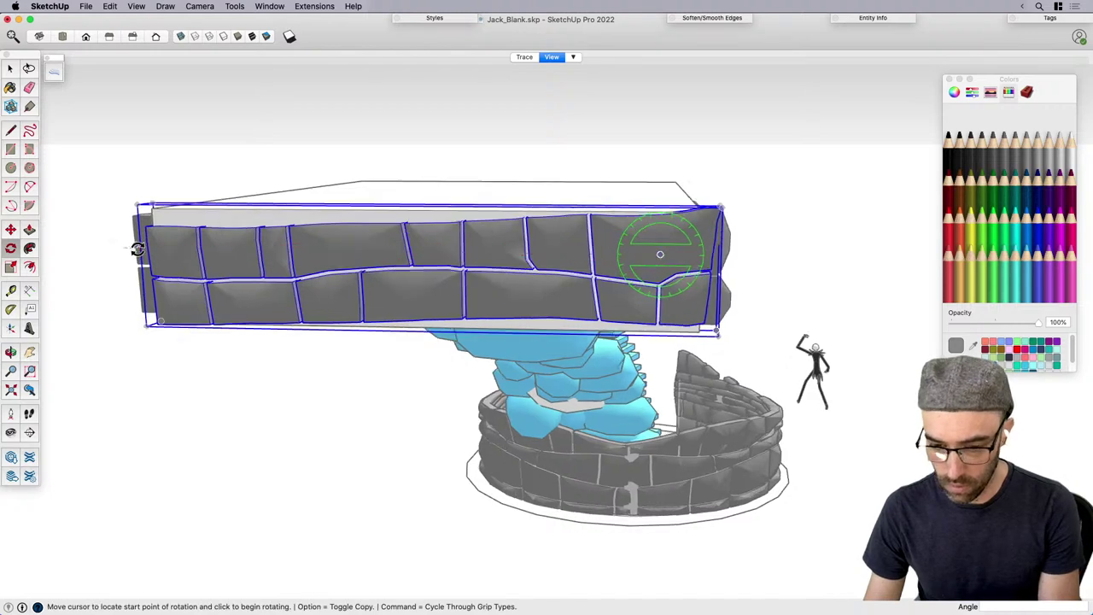
click(179, 260)
click(178, 252)
key(space)
Rotate the long-side stone strip beside the short strip's large stone 1.1 degrees to level it with the slab.
scroll(444, 283, down, 2)
middle_drag(666, 288, 186, 273)
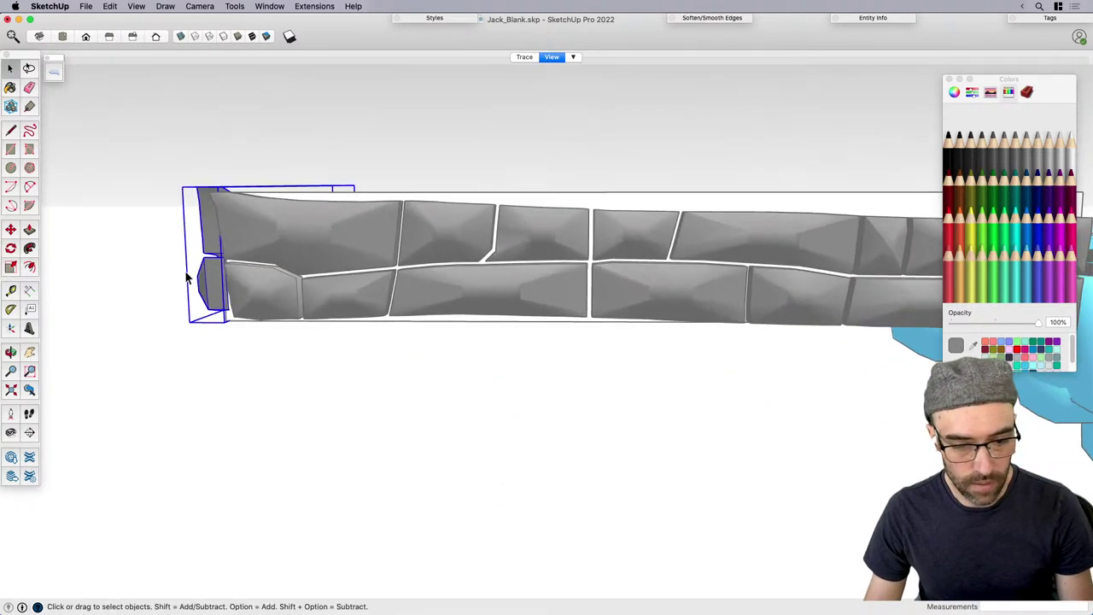
click(295, 247)
scroll(254, 256, down, 2)
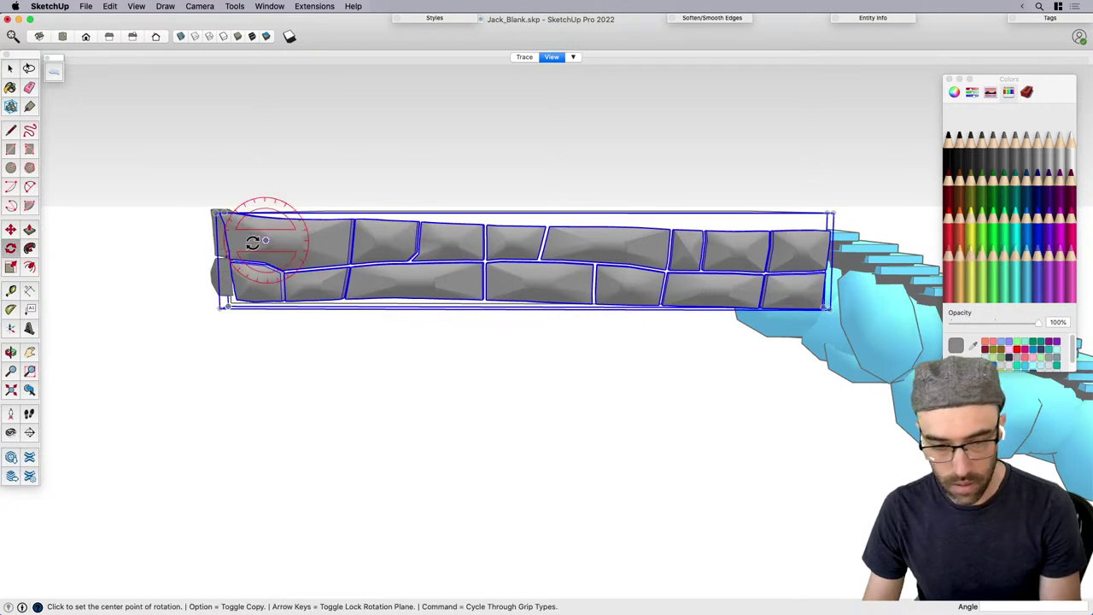
click(251, 244)
scroll(793, 247, up, 2)
click(801, 254)
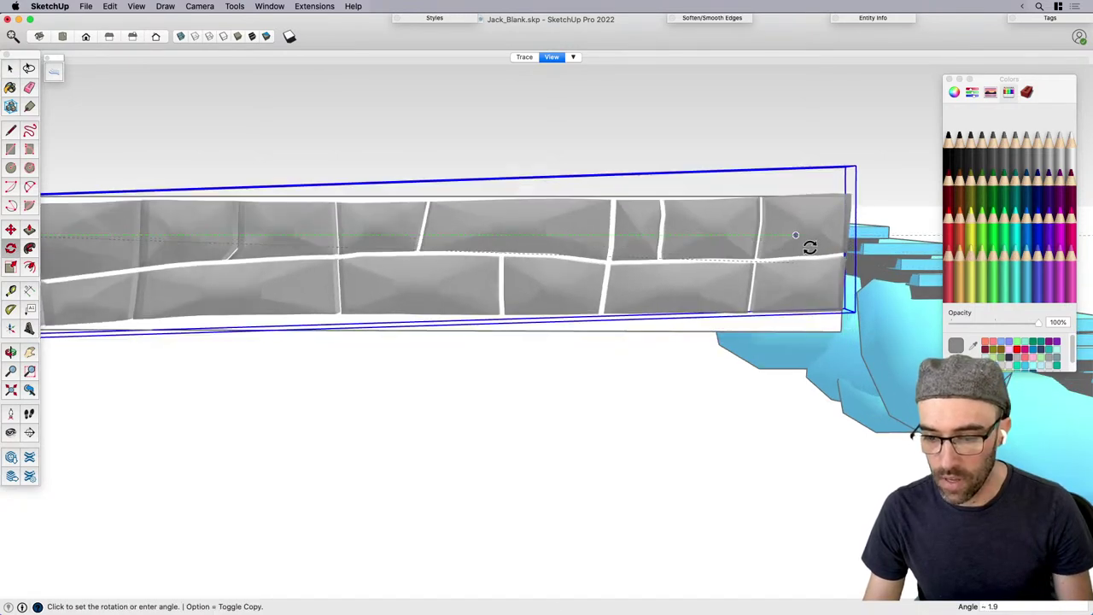
scroll(812, 247, up, 3)
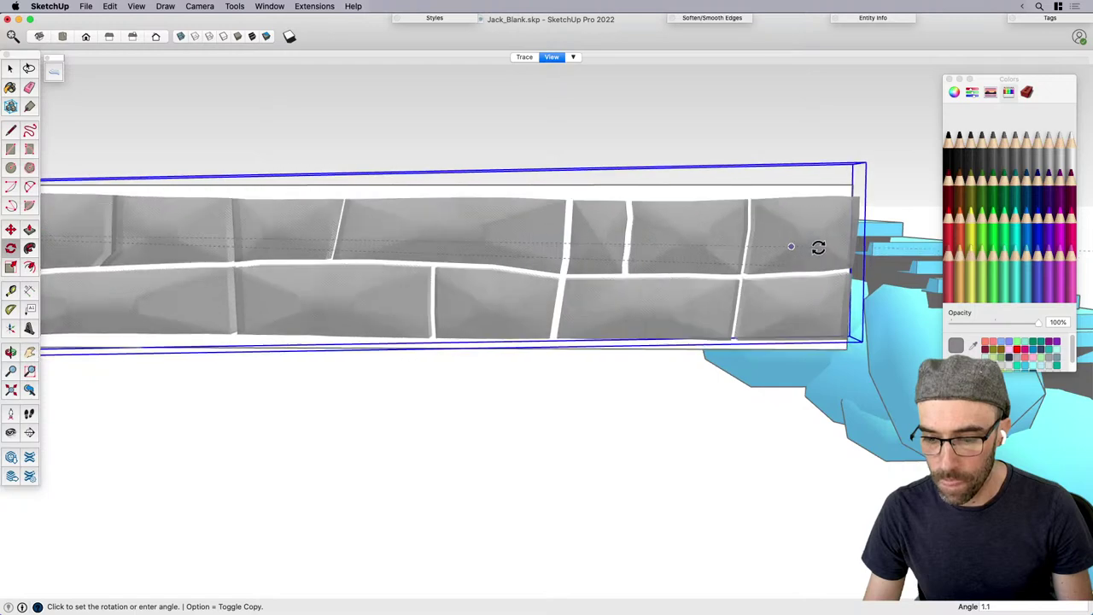
click(820, 247)
key(space)
Copy the short-side stone strip outward, clear of the slab.
scroll(825, 299, down, 5)
middle_drag(525, 369, 568, 397)
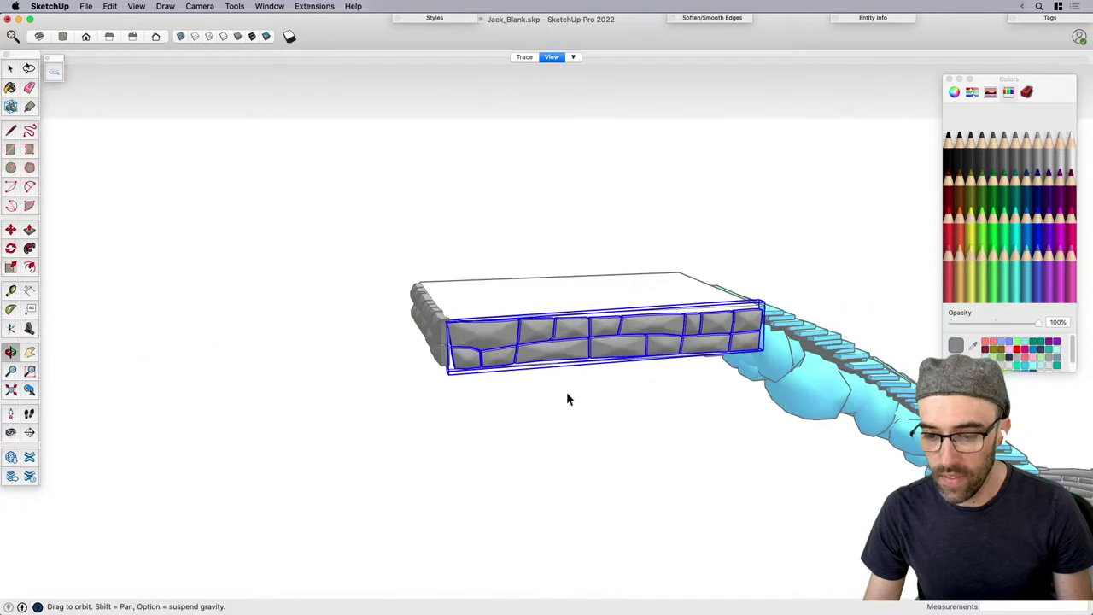
middle_drag(421, 353, 462, 363)
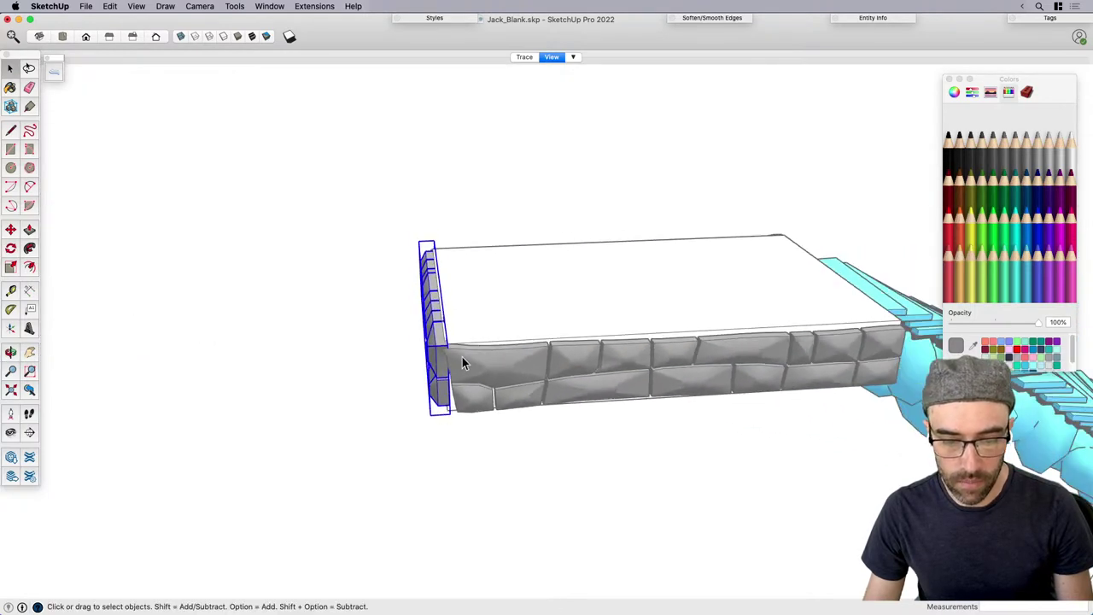
key(alt)
click(506, 308)
click(457, 313)
key(space)
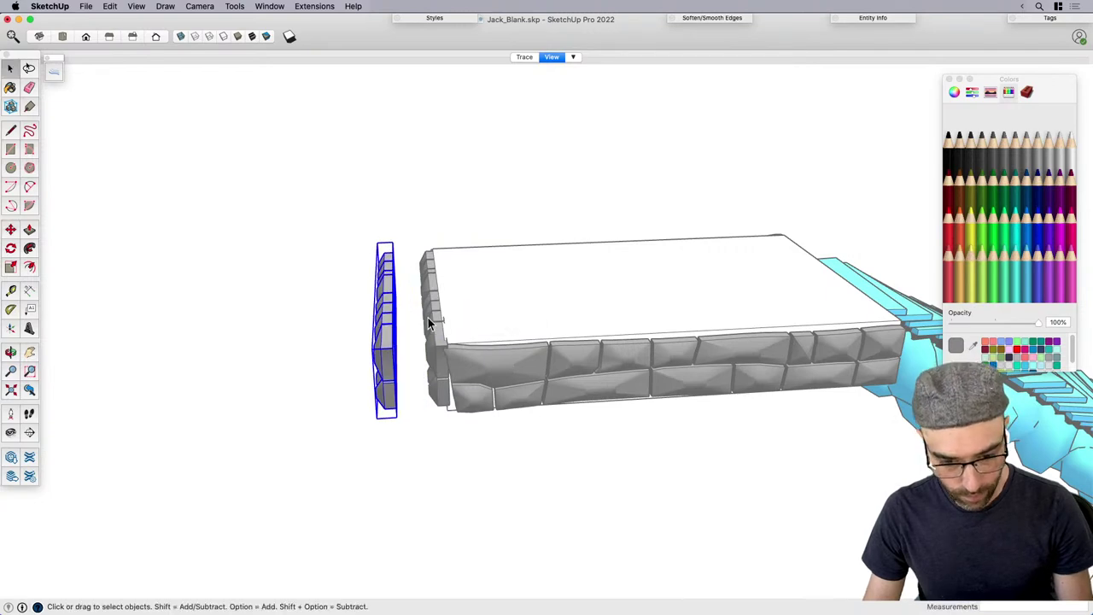
Mirror the copied stone strip with a blue-axis scale of -1.
scroll(428, 318, up, 3)
key(s)
drag(385, 329, 350, 333)
text(-1)
key(Return)
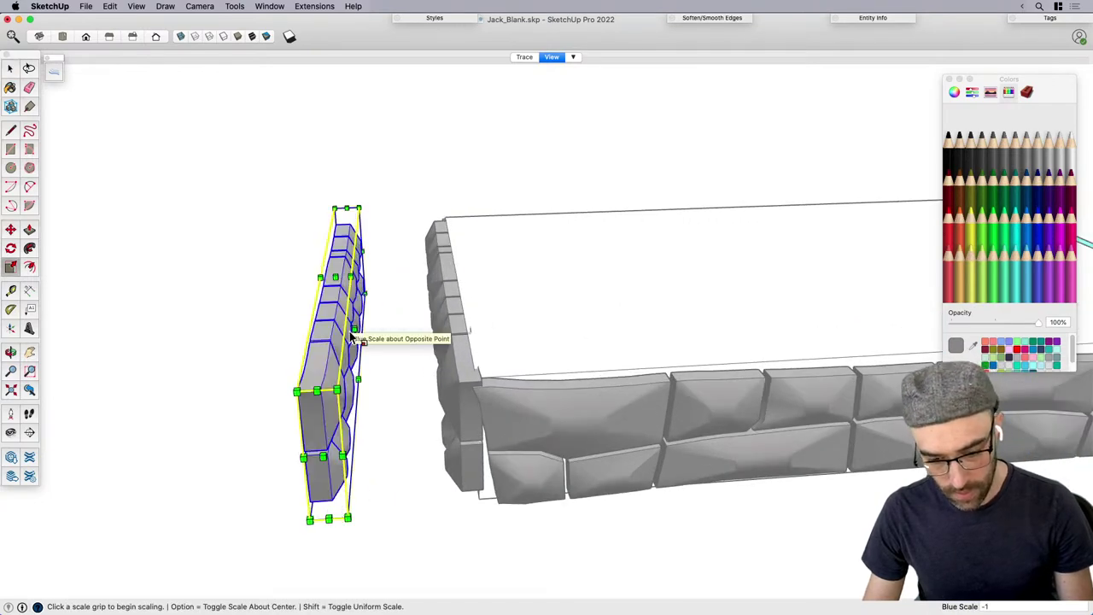
Move the mirrored strip to the slab's opposite short side at the stairs and fit it to the corner.
click(301, 393)
scroll(232, 388, down, 4)
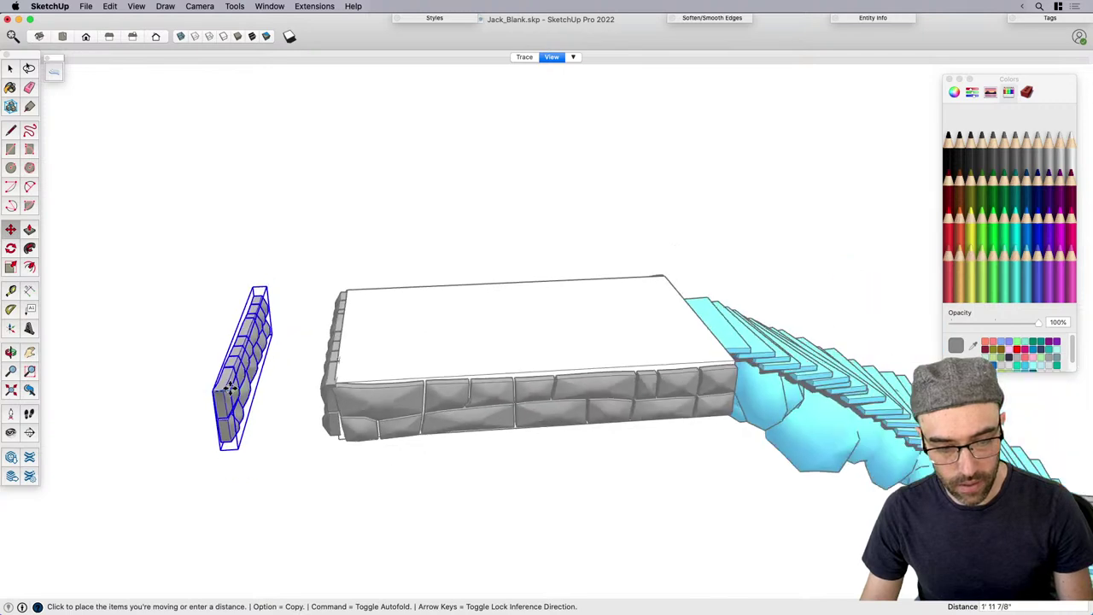
middle_drag(679, 343, 555, 369)
scroll(640, 392, up, 2)
click(638, 394)
scroll(555, 292, up, 2)
click(543, 293)
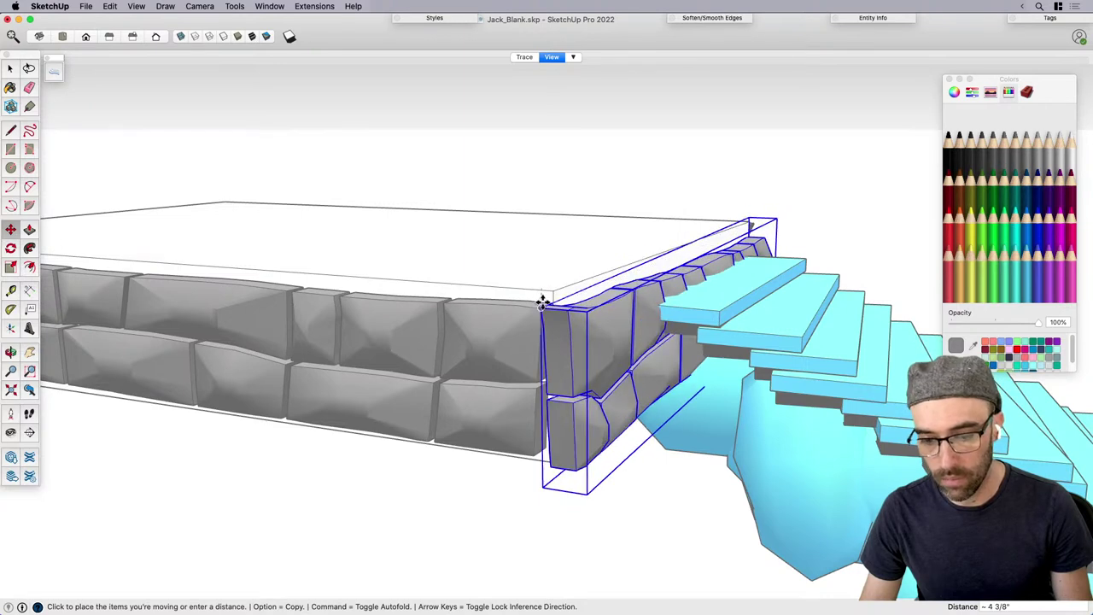
click(547, 310)
Flip the stair-side strip end for end and raise it about 8 5/16" to the slab's top edge.
middle_drag(546, 309, 520, 354)
key(space)
right_click(522, 355)
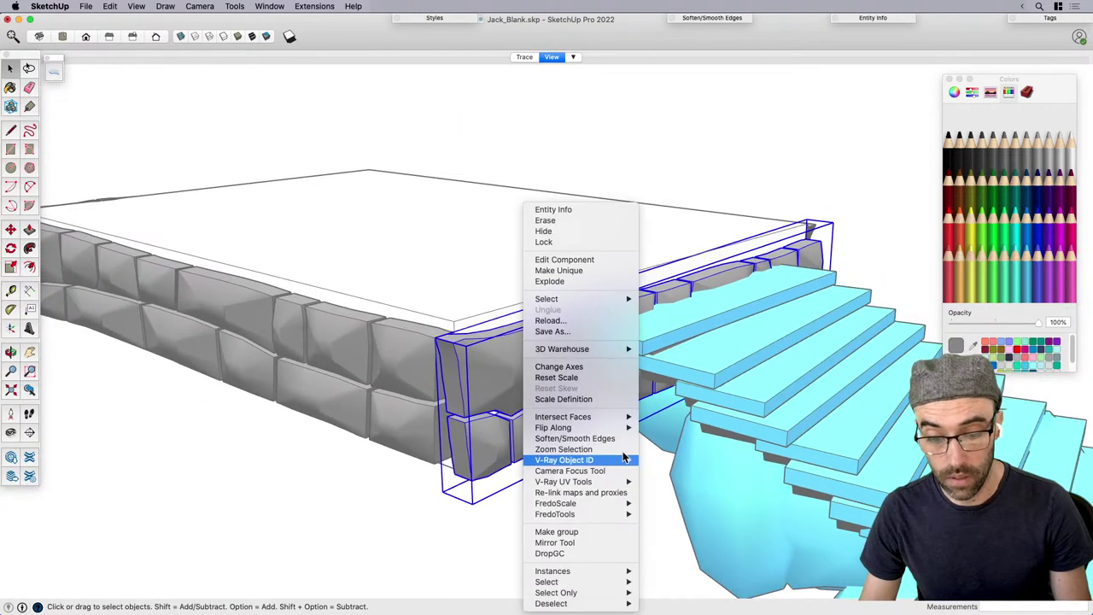
click(682, 428)
scroll(461, 368, up, 3)
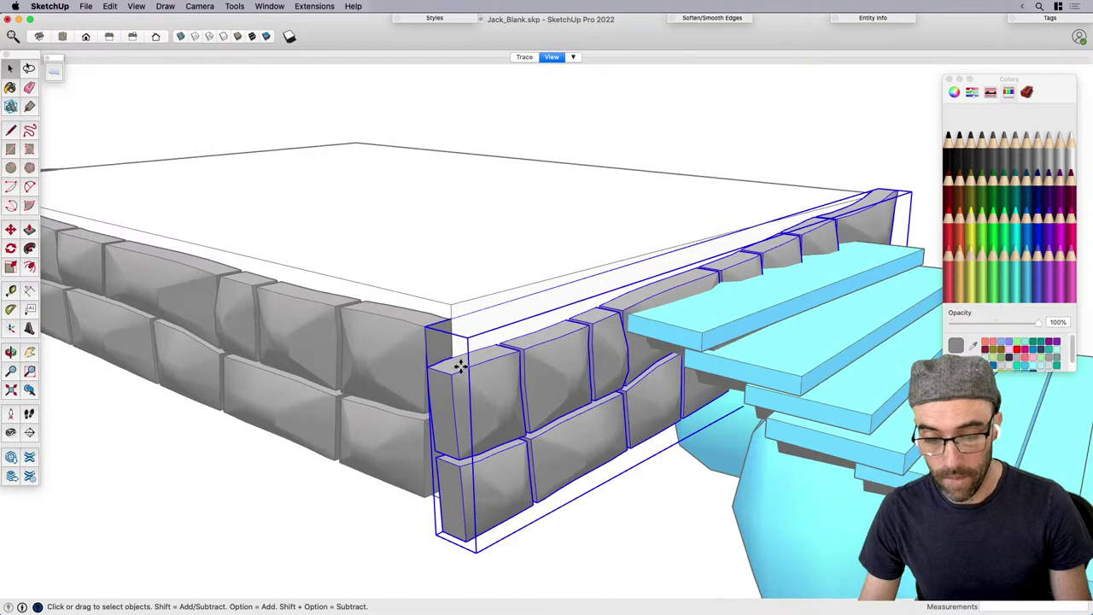
click(450, 357)
click(446, 313)
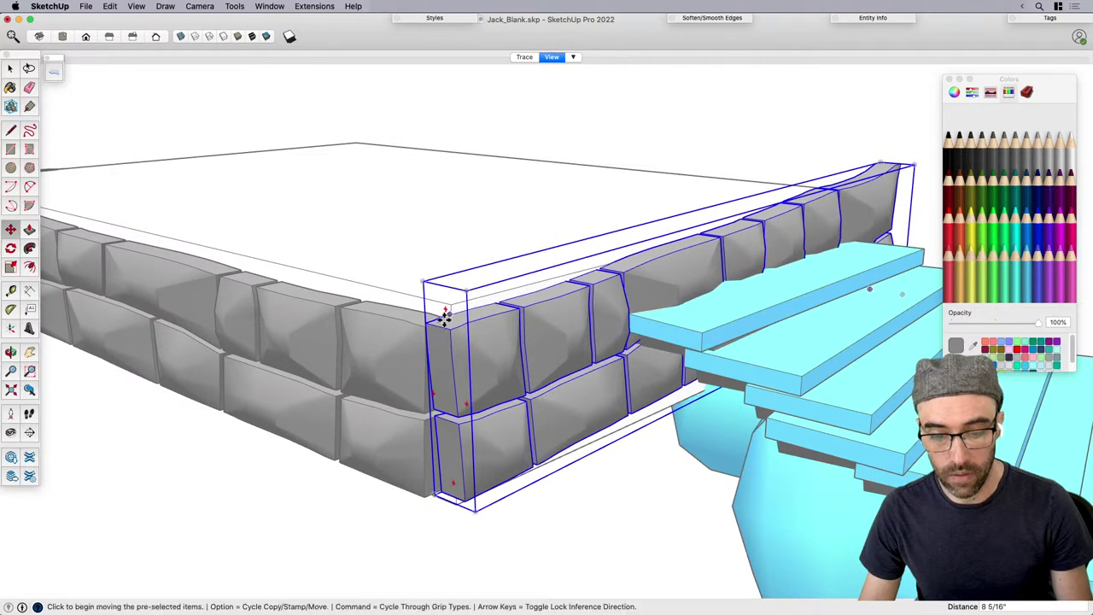
Rotate the stair-side stone strip about 2.3 degrees around its small-stone end to align it with the slab.
middle_drag(446, 313, 433, 358)
key(q)
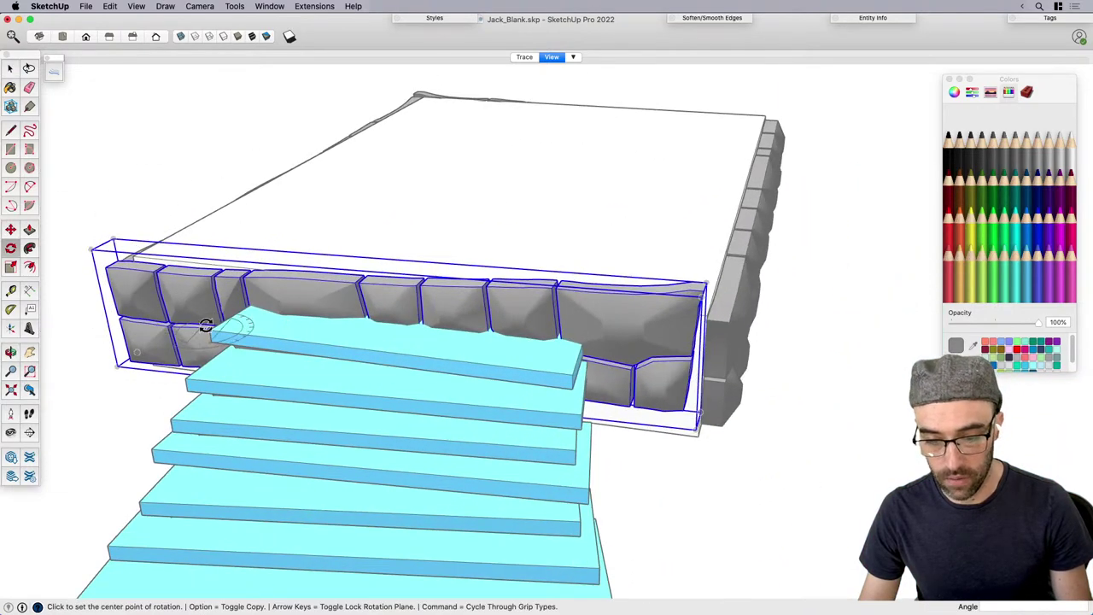
click(147, 295)
scroll(674, 351, up, 3)
click(698, 352)
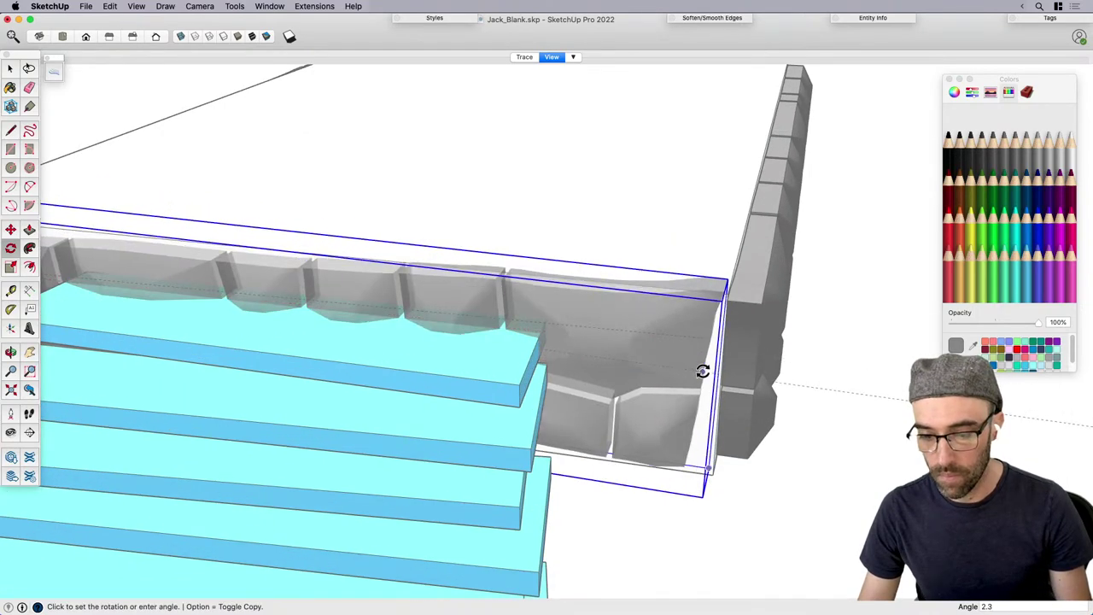
click(702, 370)
key(space)
Stretch the stair-side strip's large-stone end to meet the adjoining long-side strip at the corner.
scroll(699, 382, down, 1)
scroll(698, 382, down, 1)
key(s)
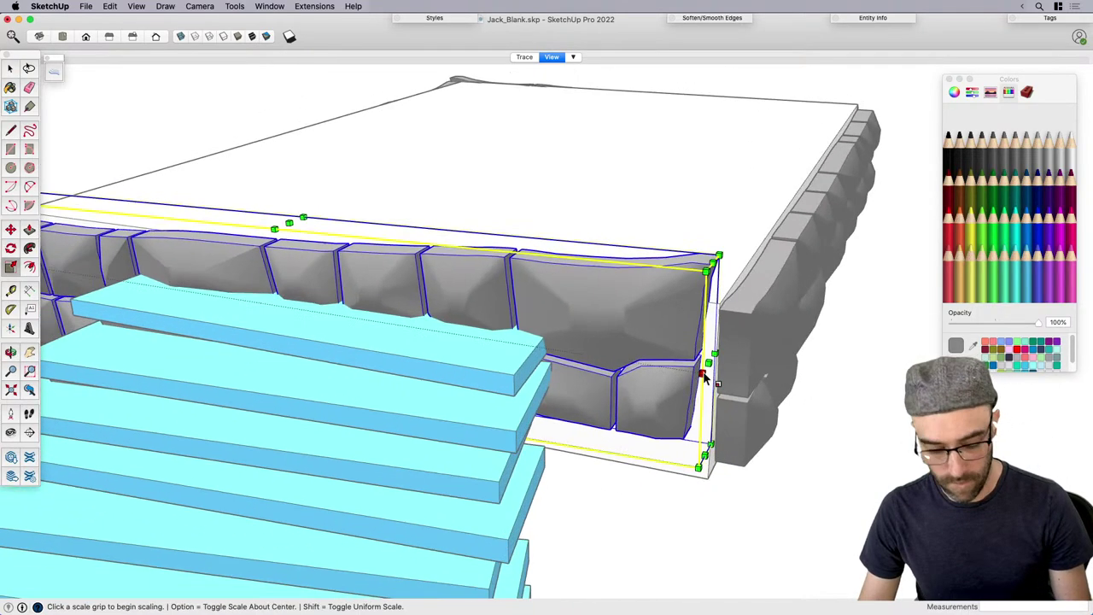
click(708, 367)
click(741, 373)
Rotate the stair-side stone strip about 3.5 degrees around its small-stone end and flip it along a component axis.
mouse_move(790, 401)
middle_down()
mouse_move(746, 369)
mouse_move(785, 381)
middle_up()
scroll(785, 381, down, 3)
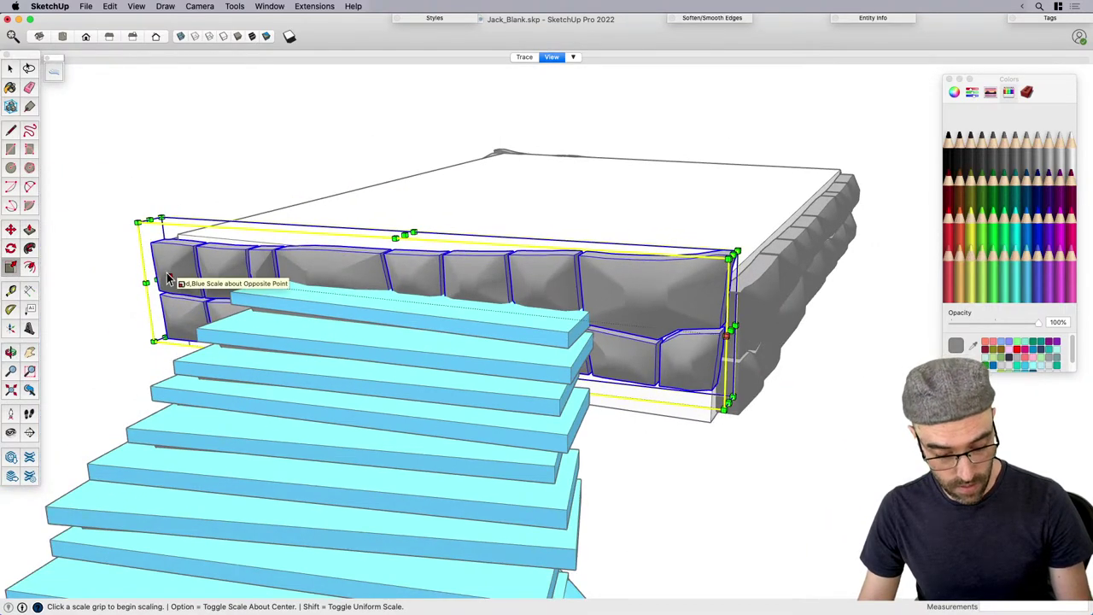
key(q)
scroll(649, 341, up, 2)
click(723, 303)
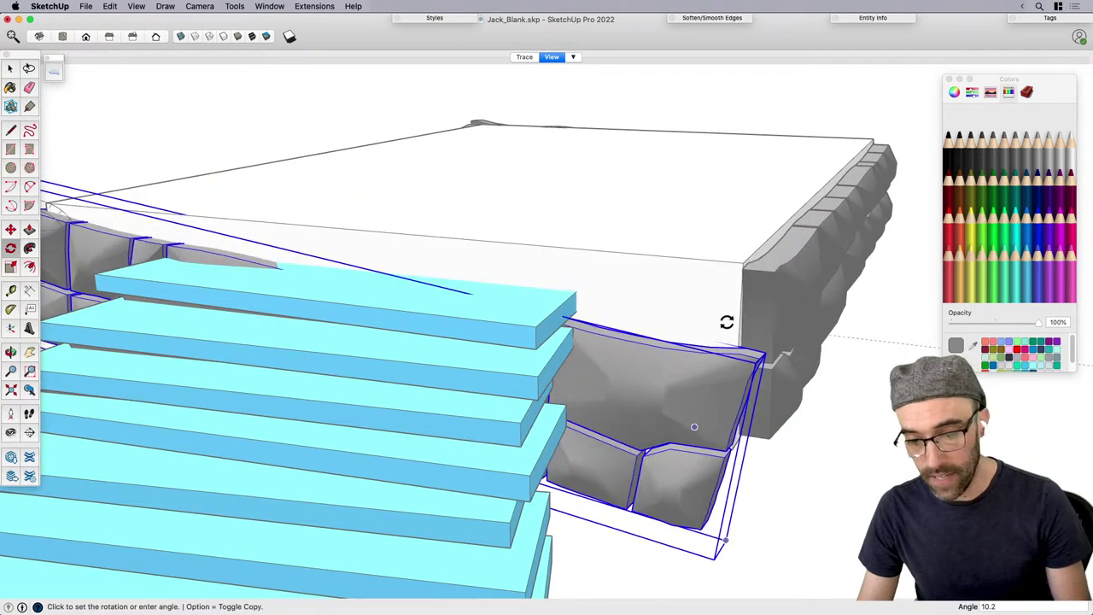
scroll(918, 297, down, 2)
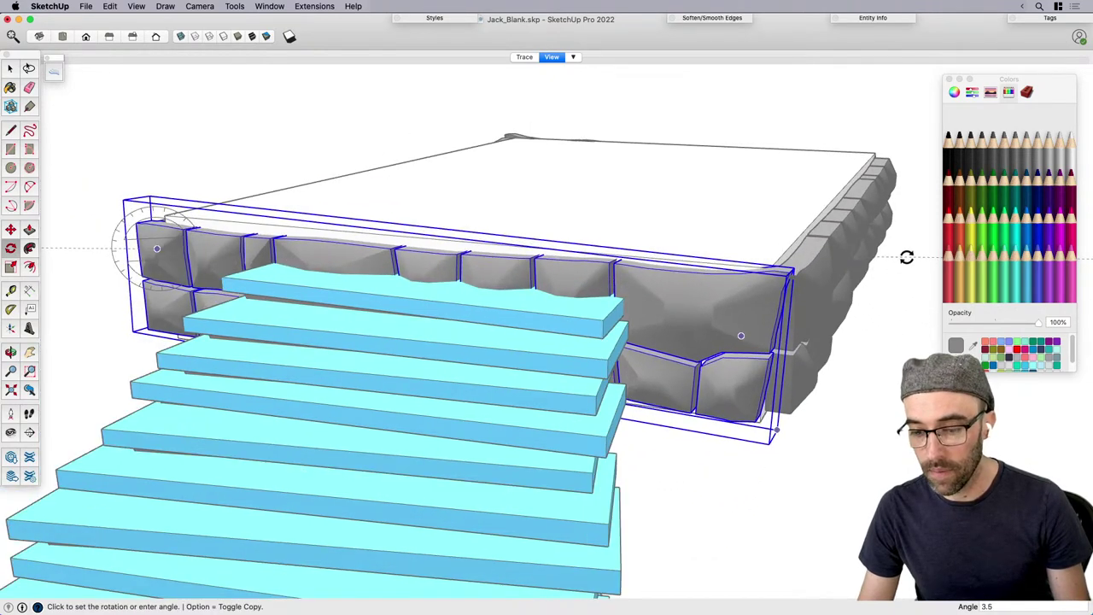
key(space)
right_click(738, 319)
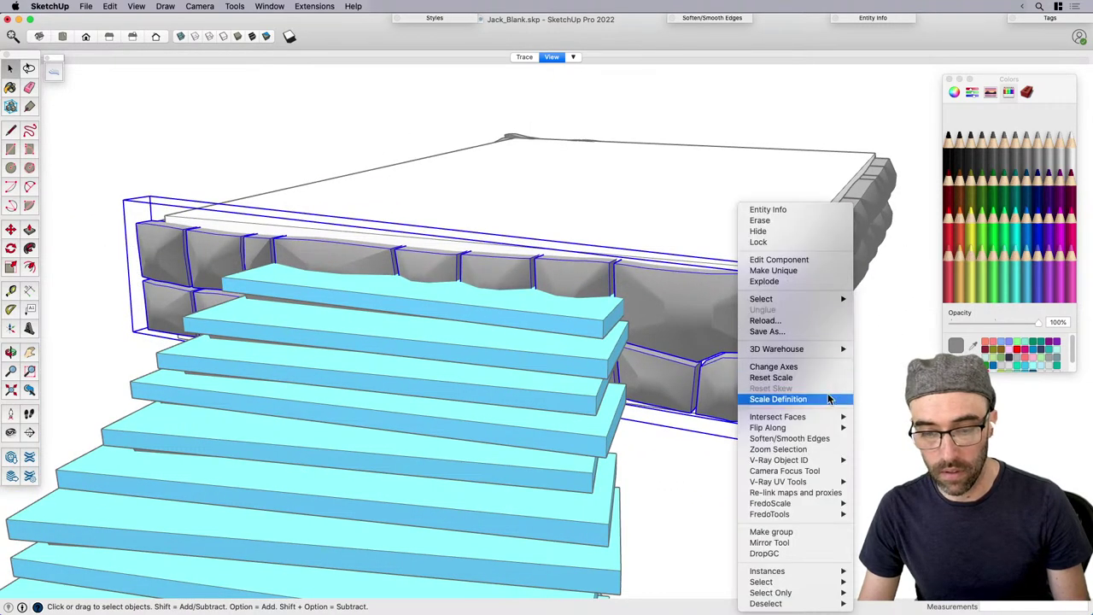
mouse_move(833, 430)
click(903, 449)
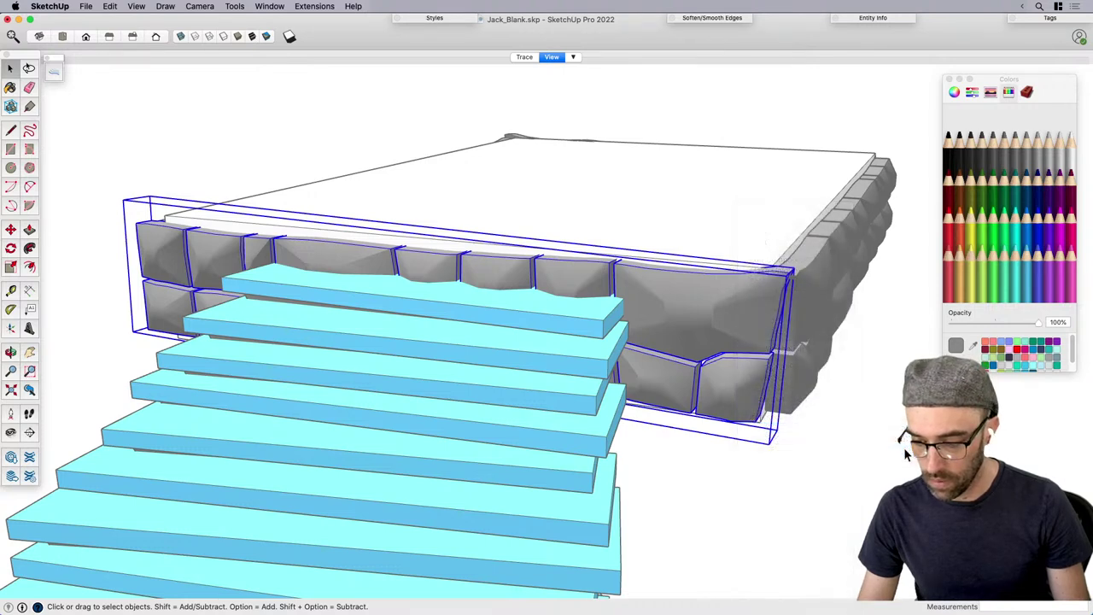
Push the slab's top face down about 6 5/8" so it sits recessed inside the stone border.
scroll(692, 323, down, 3)
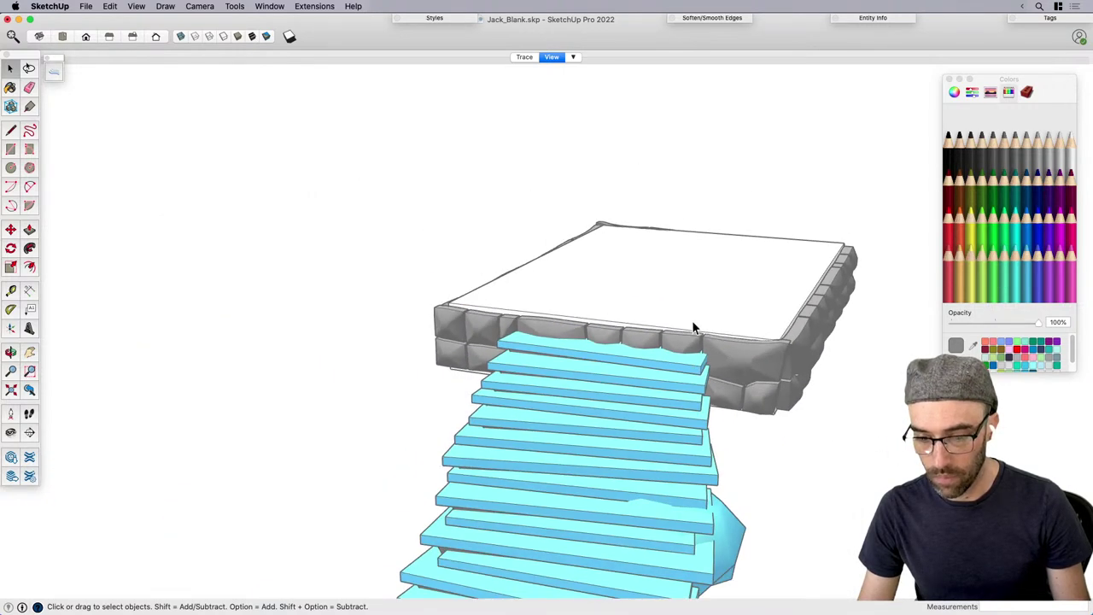
middle_drag(692, 323, 736, 327)
click(705, 299)
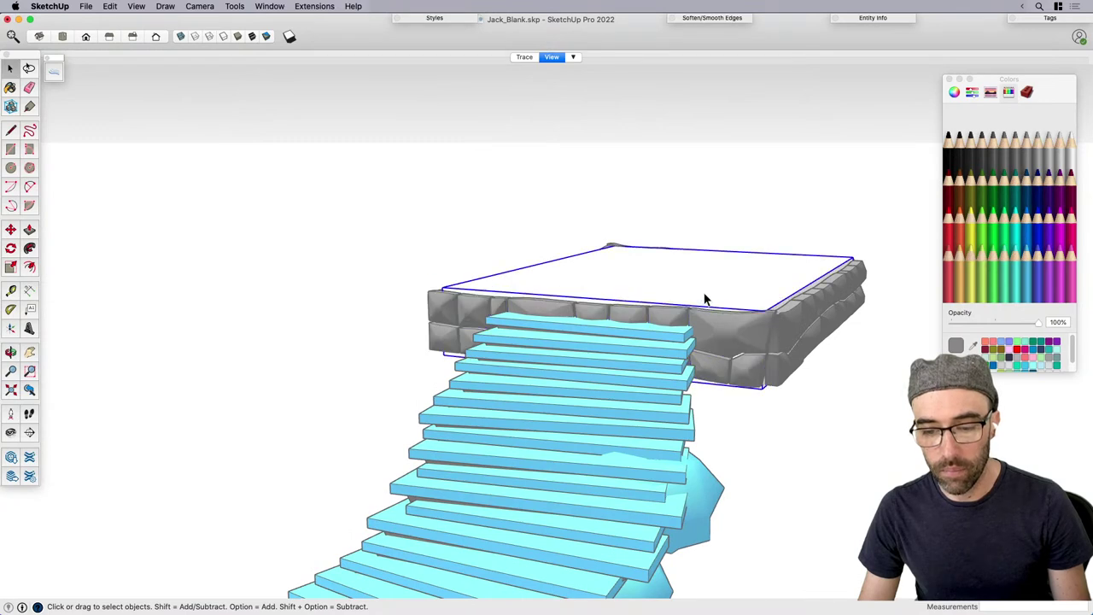
scroll(707, 290, up, 5)
key(p)
click(698, 291)
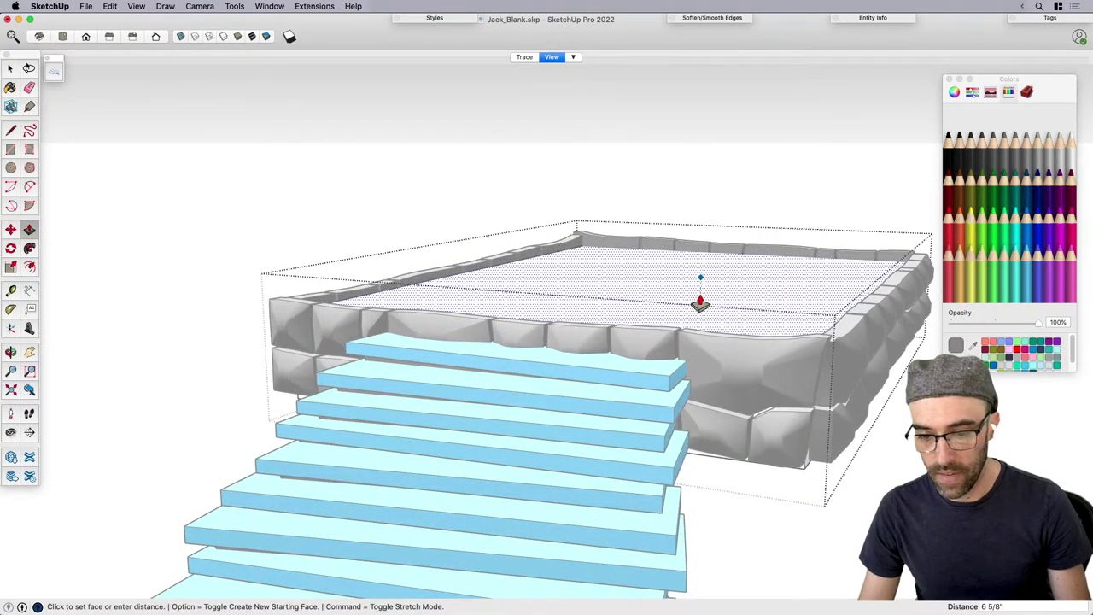
click(699, 299)
key(space)
click(770, 162)
Paint the recessed slab and the whole staircase with the current grey, and save the model.
key(b)
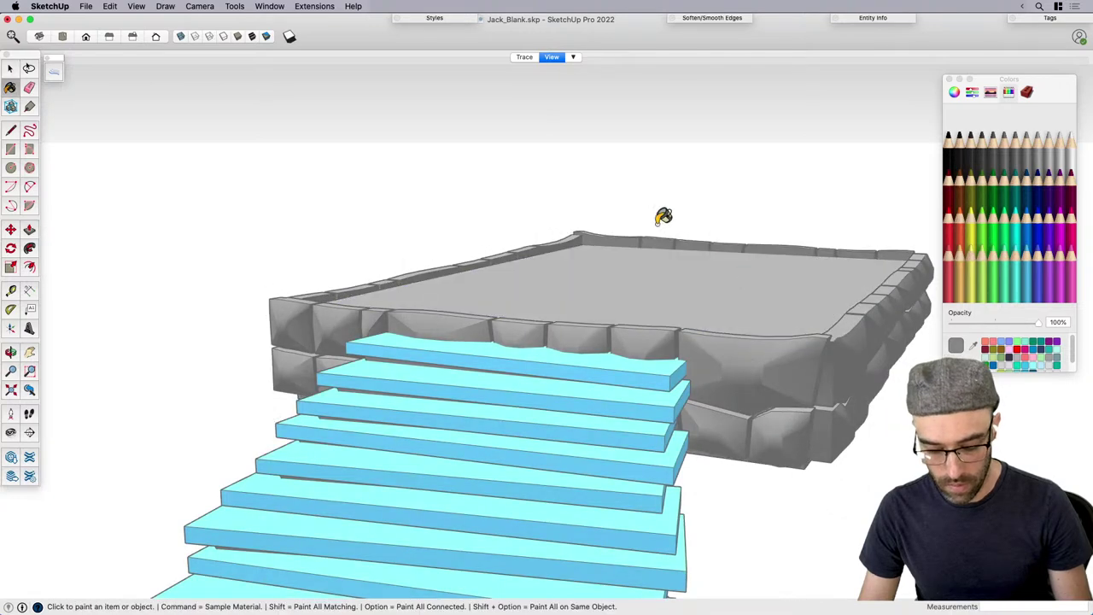
scroll(640, 312, down, 10)
key(space)
click(606, 349)
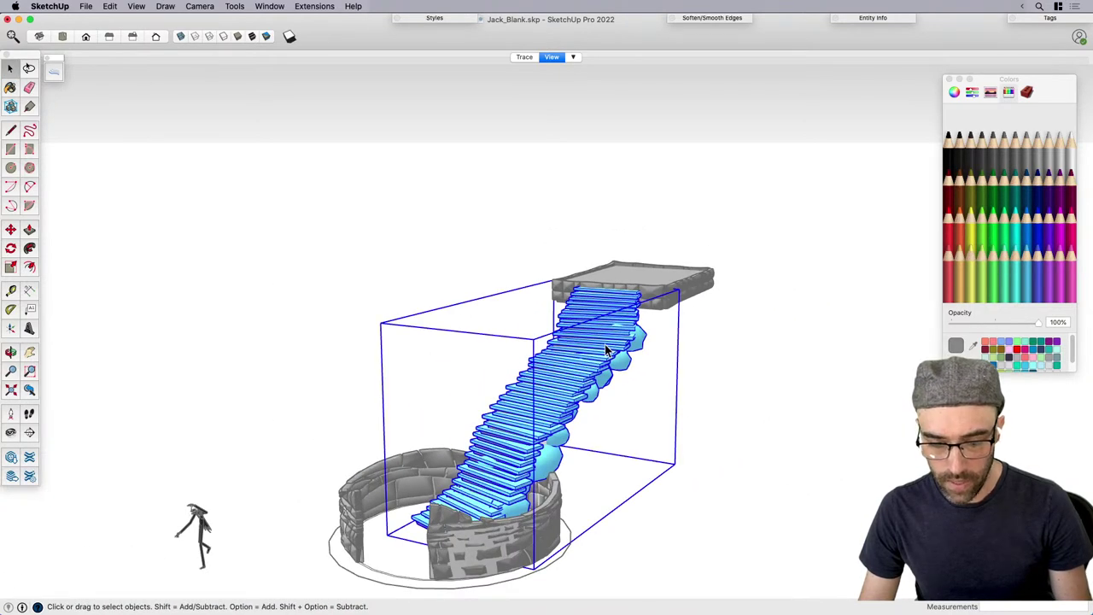
click(634, 322)
key(space)
click(742, 419)
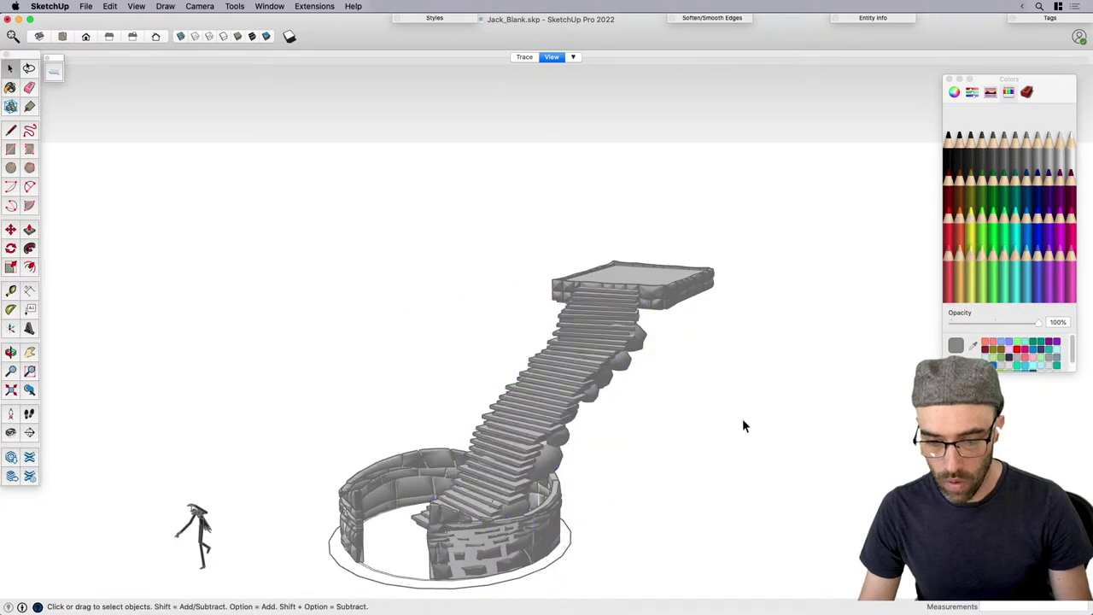
key(super+s)
Review the stairs and stone-clad slab in 3D, and examine the pumpkin gate in the Trace scene's reference image.
middle_drag(705, 257, 455, 392)
scroll(738, 346, up, 3)
middle_drag(545, 341, 722, 354)
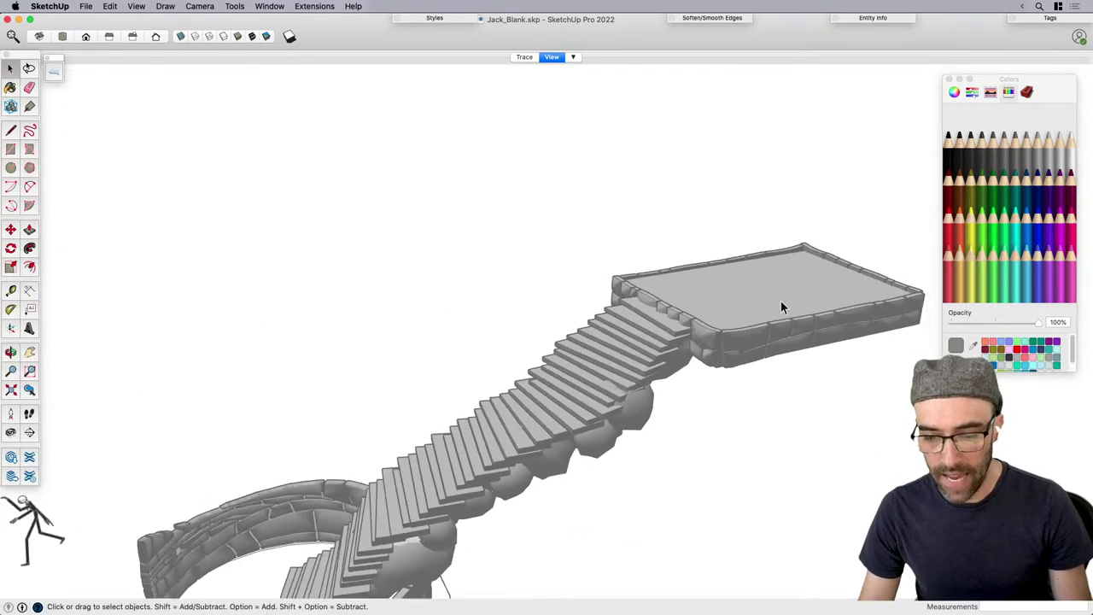
scroll(781, 301, down, 5)
middle_drag(512, 378, 624, 170)
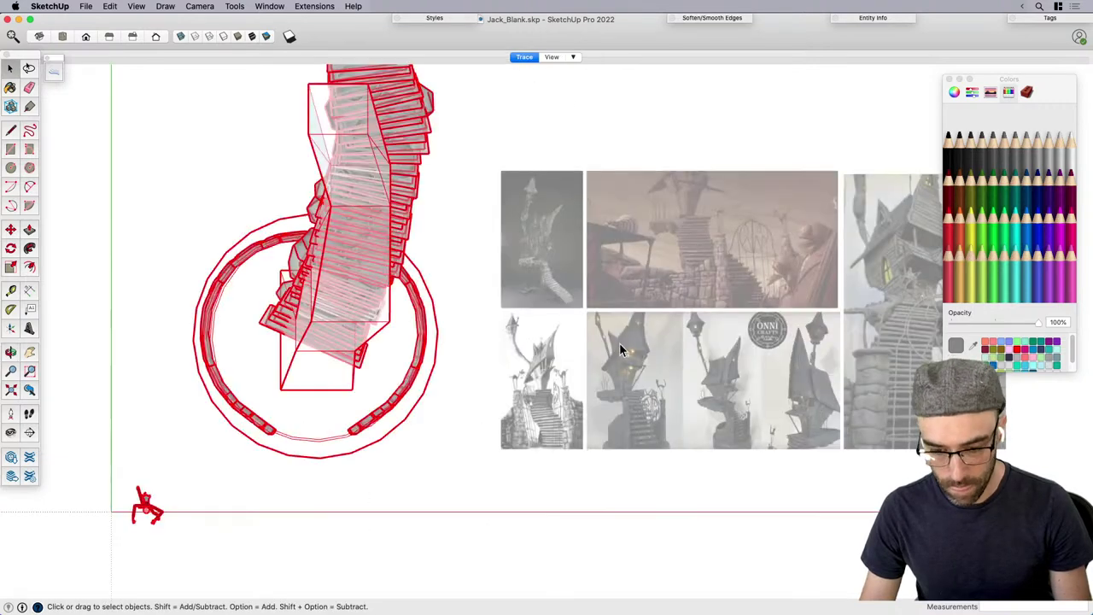
scroll(644, 221, up, 3)
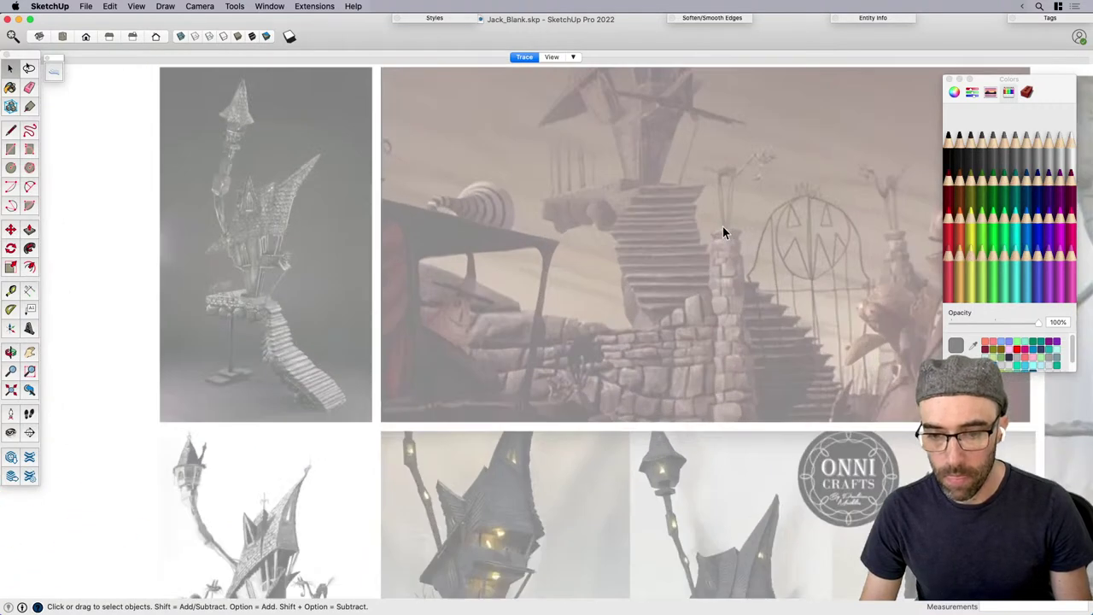
click(949, 79)
key(h)
scroll(609, 419, up, 4)
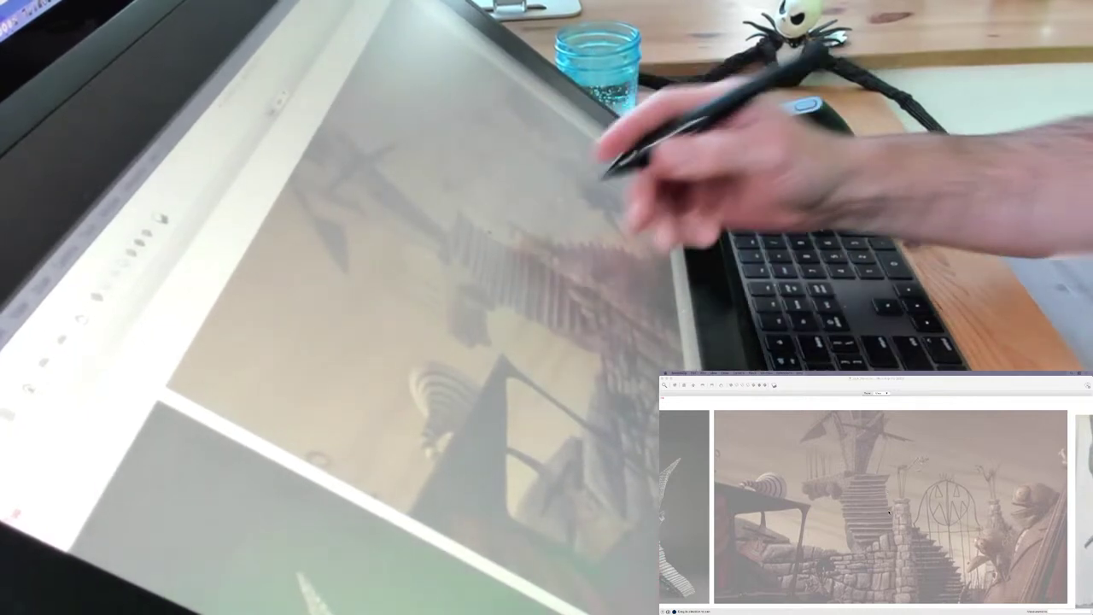
click(928, 543)
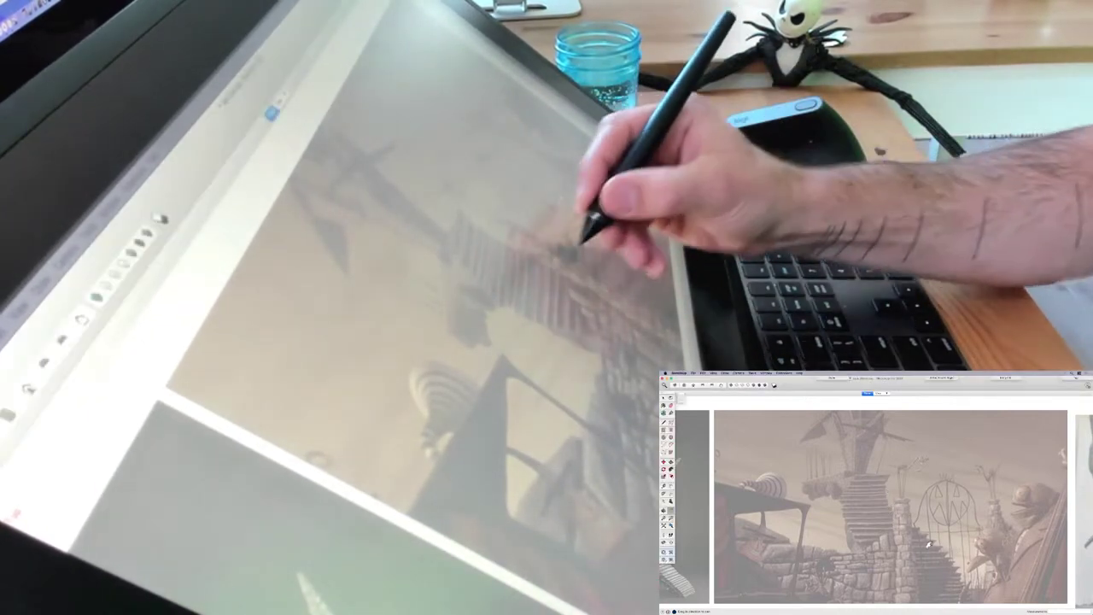
drag(929, 544, 850, 512)
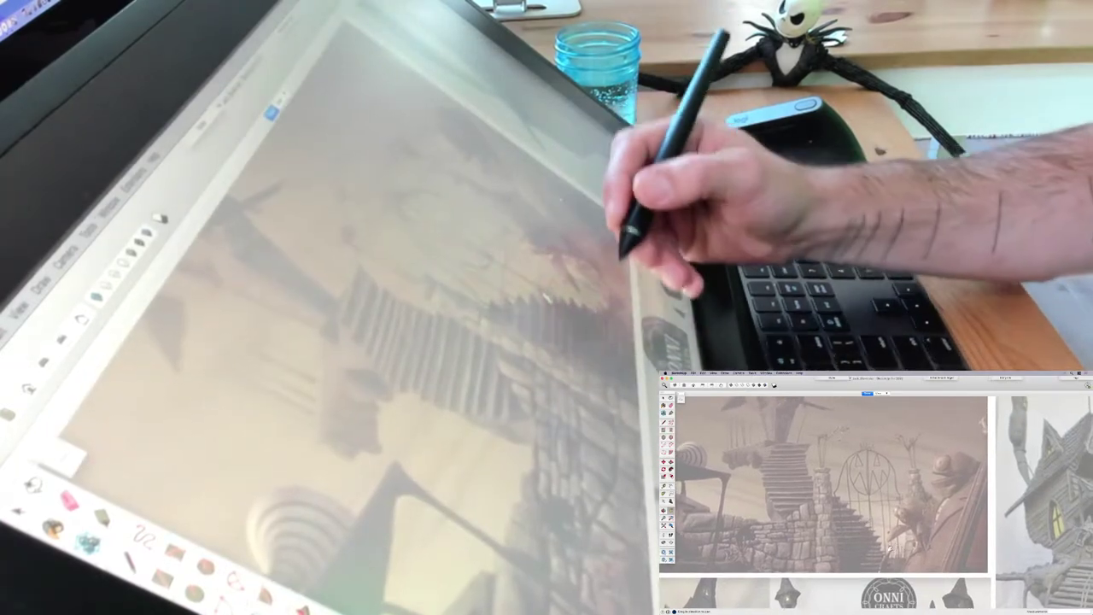
scroll(884, 543, up, 4)
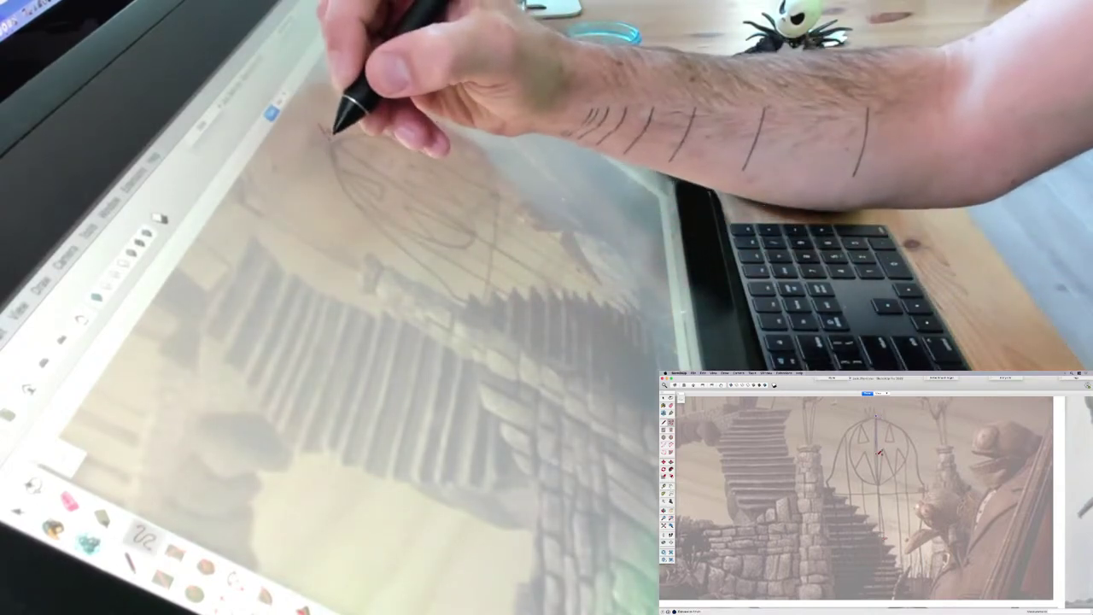
Trace one half of the pumpkin gate freehand, with centre line, eye, outer curve, vertical bars, crossbar and jagged mouth.
drag(876, 417, 881, 596)
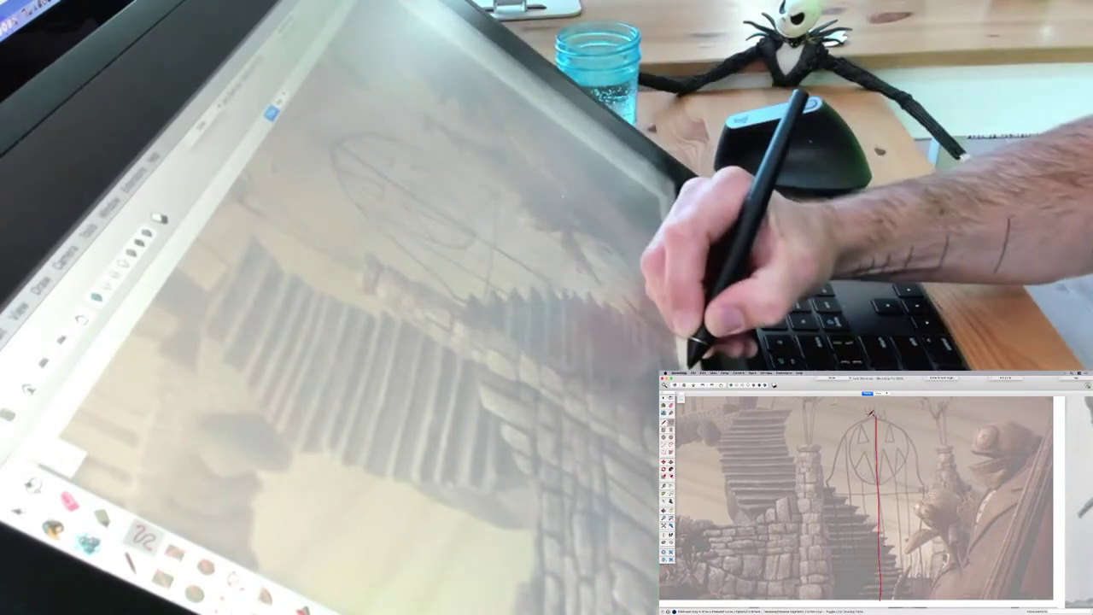
mouse_move(862, 425)
mouse_down()
mouse_move(870, 441)
mouse_move(859, 444)
mouse_up()
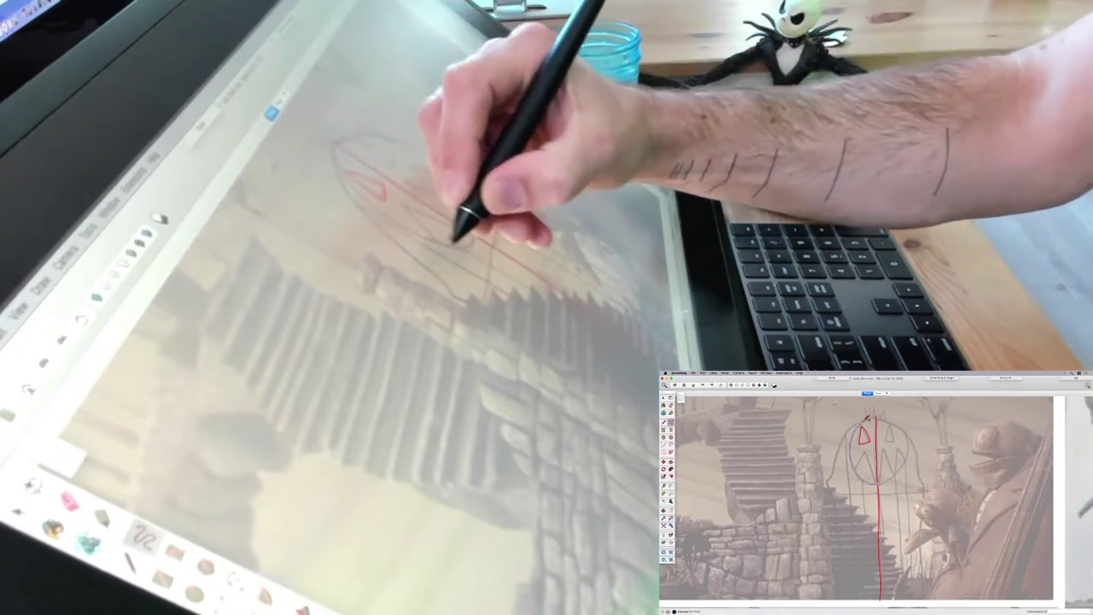
mouse_move(866, 420)
mouse_down()
mouse_move(876, 417)
mouse_move(857, 422)
mouse_move(828, 480)
mouse_move(847, 605)
mouse_up()
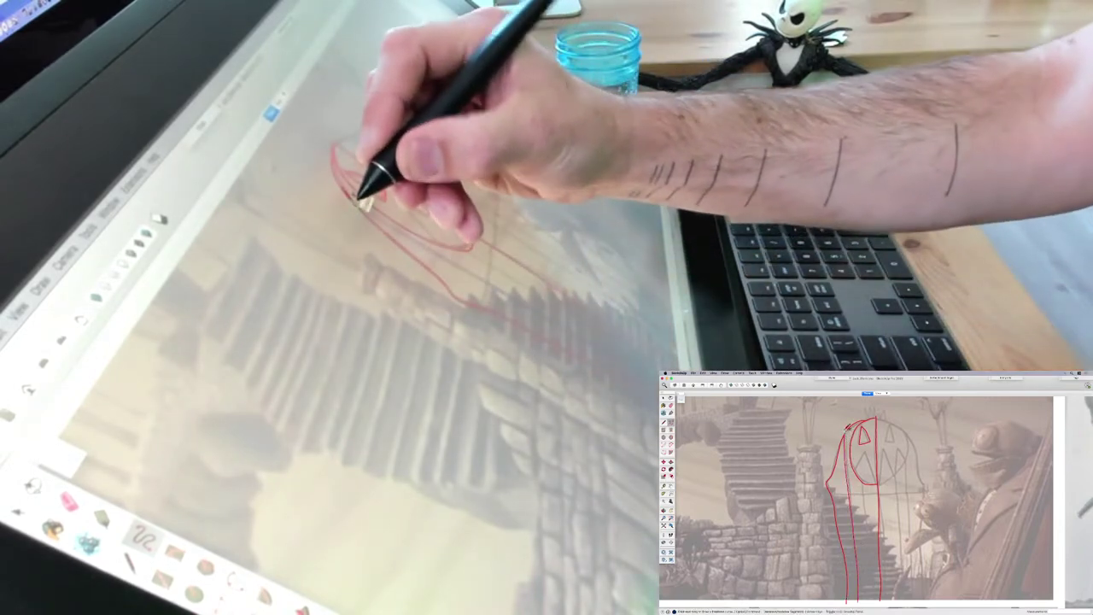
mouse_move(872, 603)
mouse_down()
mouse_move(862, 484)
mouse_move(861, 495)
mouse_move(831, 491)
mouse_up()
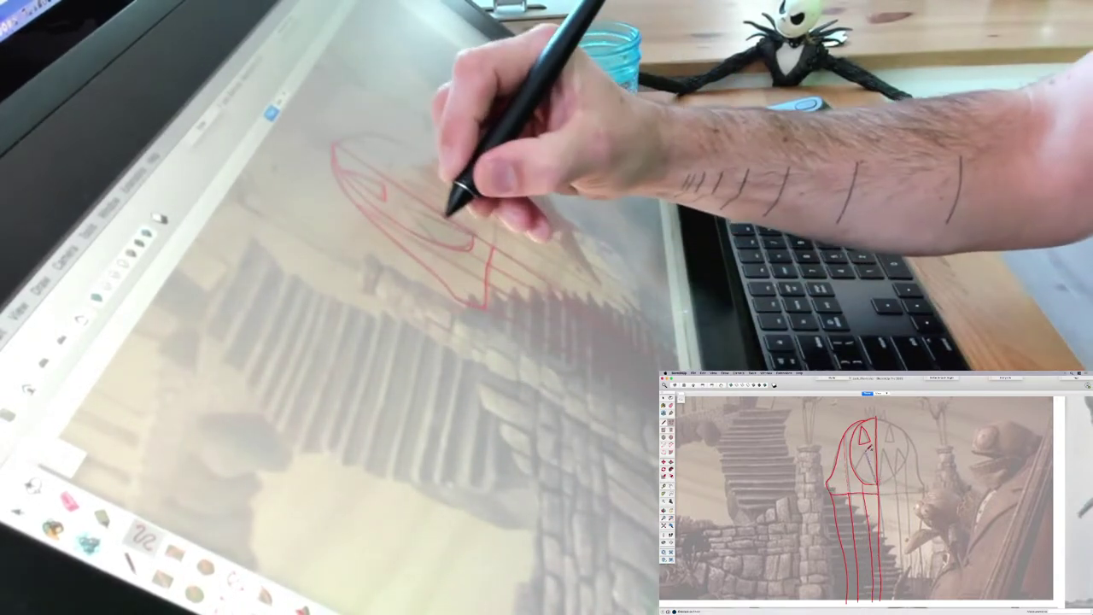
drag(867, 451, 857, 466)
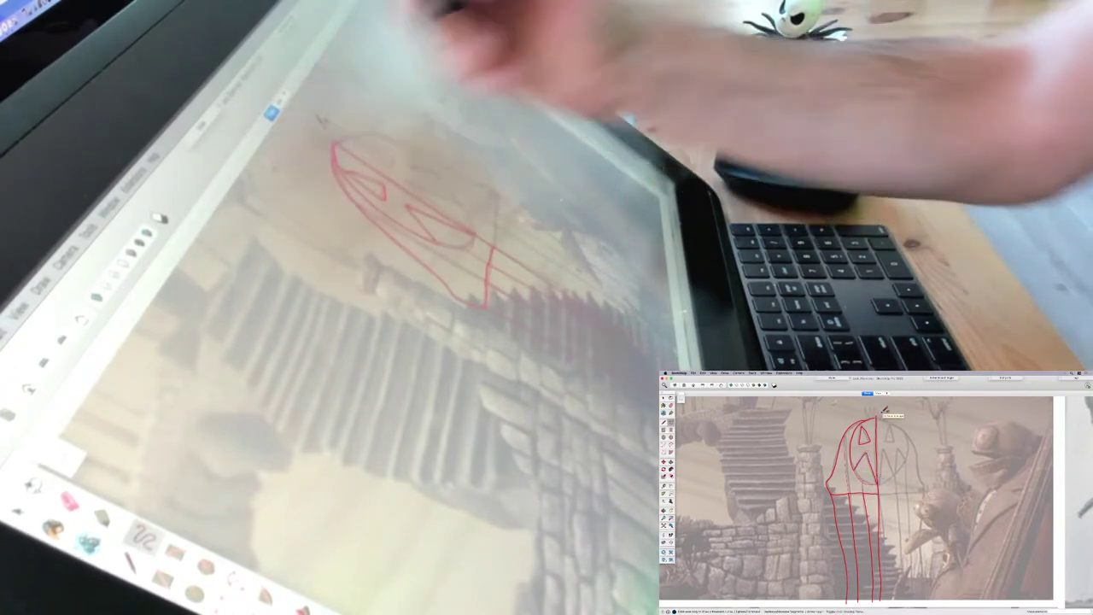
Add the jagged crown spikes freehand at the peak of the traced half-gate.
scroll(898, 500, up, 4)
shift+middle_drag(902, 476, 885, 555)
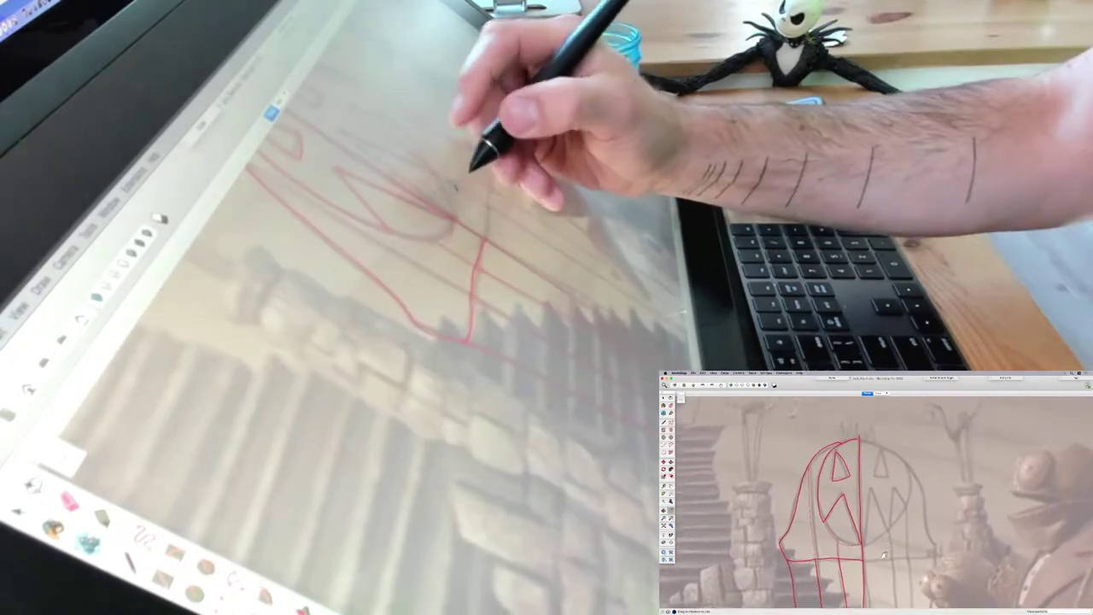
drag(885, 556, 883, 595)
key(f)
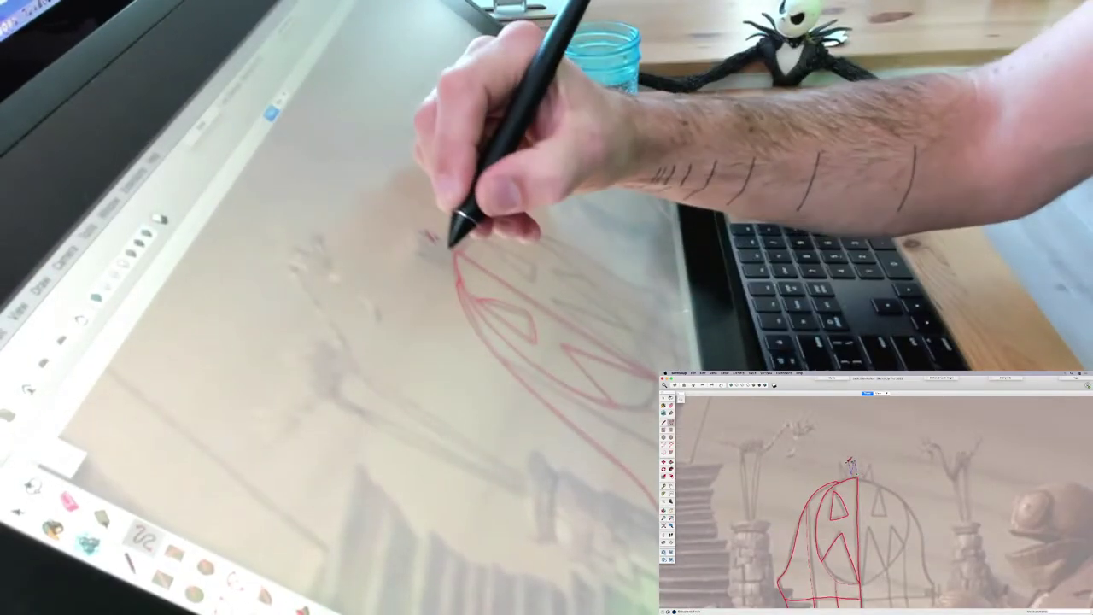
drag(848, 463, 840, 482)
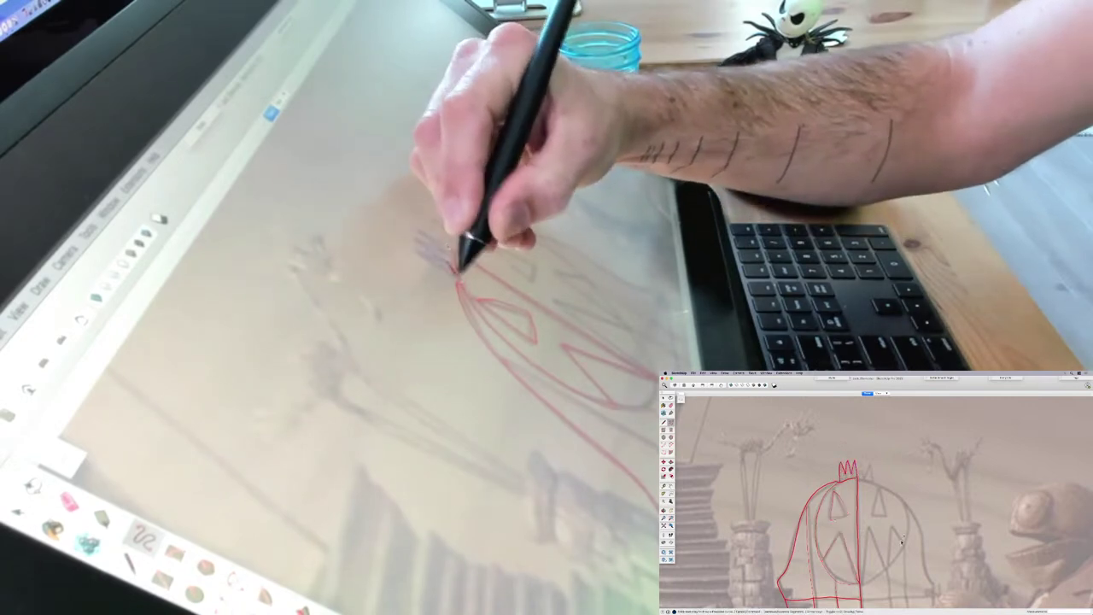
Examine the traced half-gate and compare it with the gate bars in the tower reference photo.
key(h)
drag(879, 602, 896, 545)
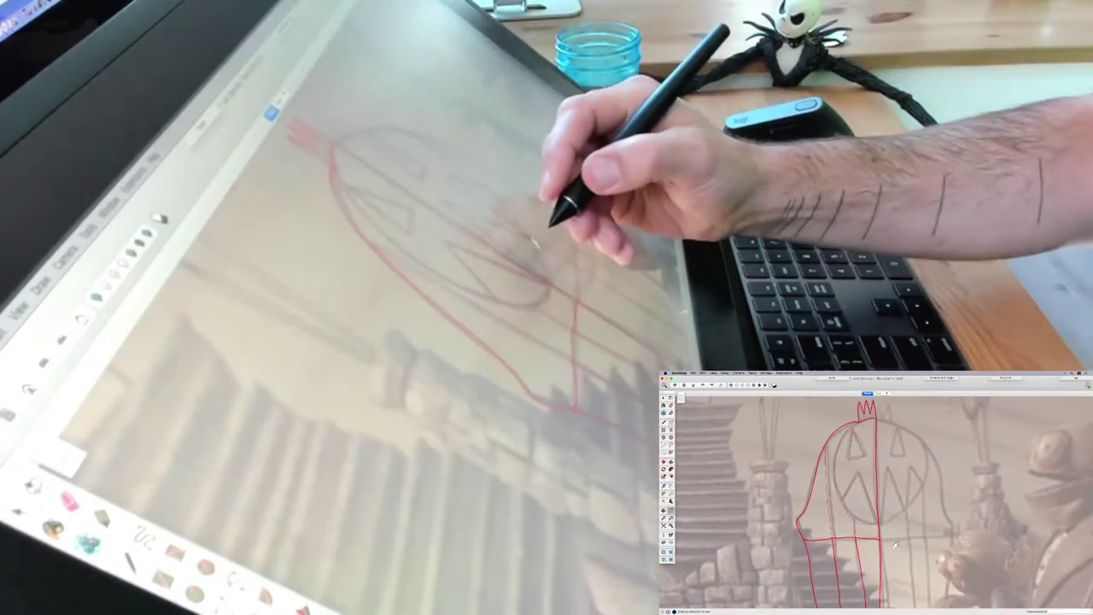
scroll(887, 531, down, 4)
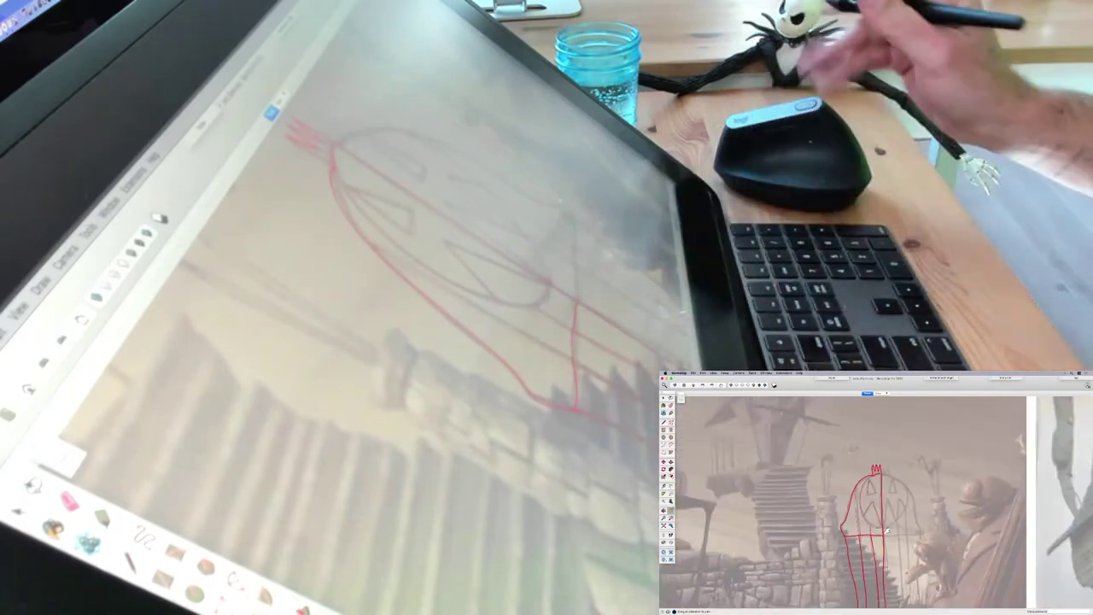
scroll(887, 532, down, 3)
key(space)
scroll(890, 572, up, 4)
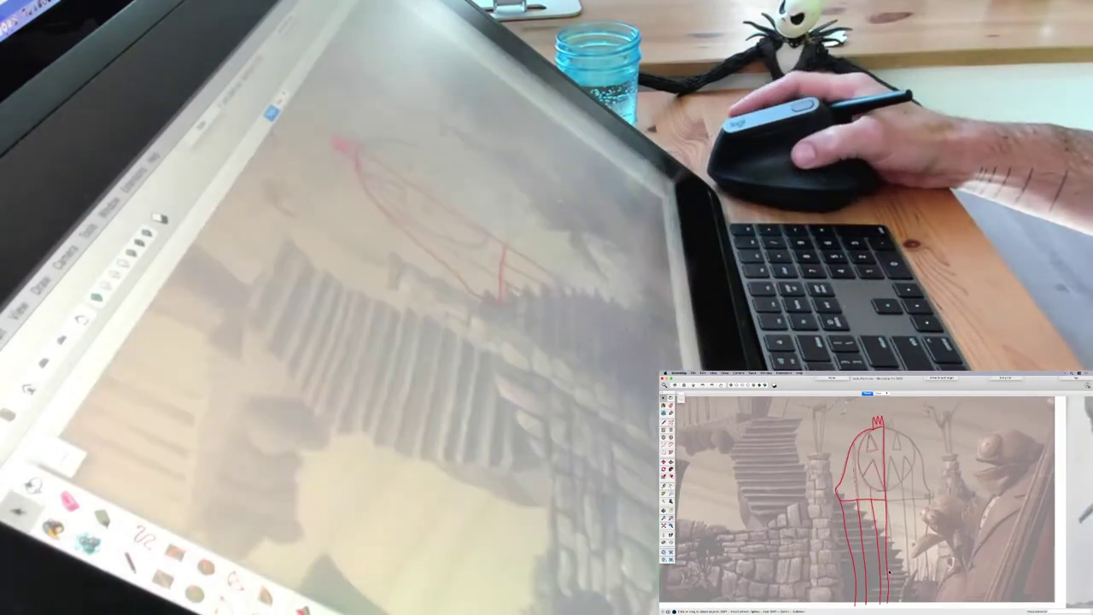
scroll(889, 570, down, 2)
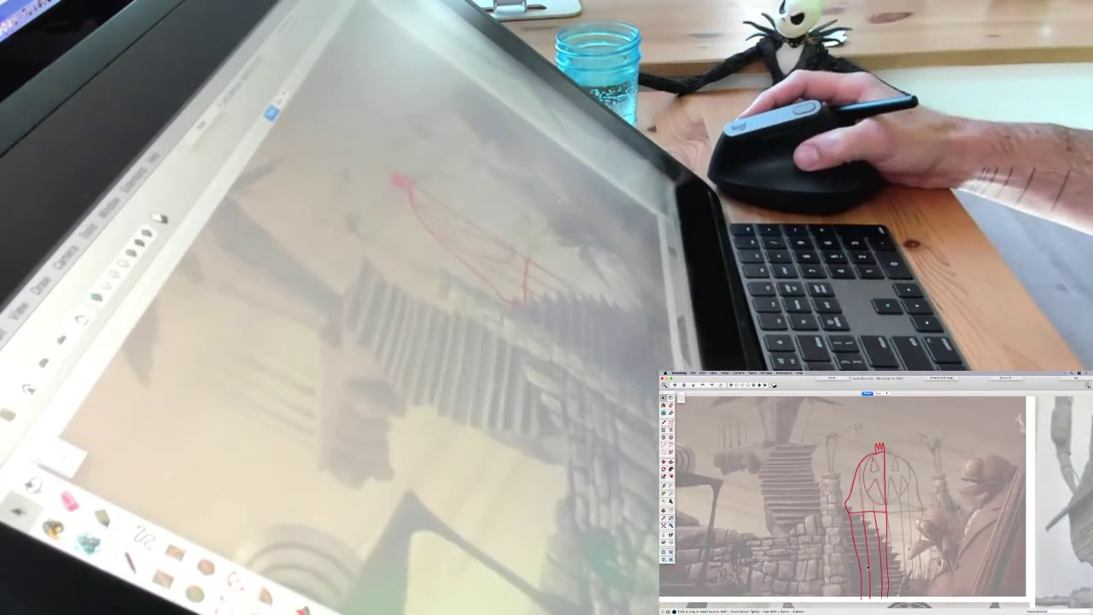
scroll(869, 513, down, 5)
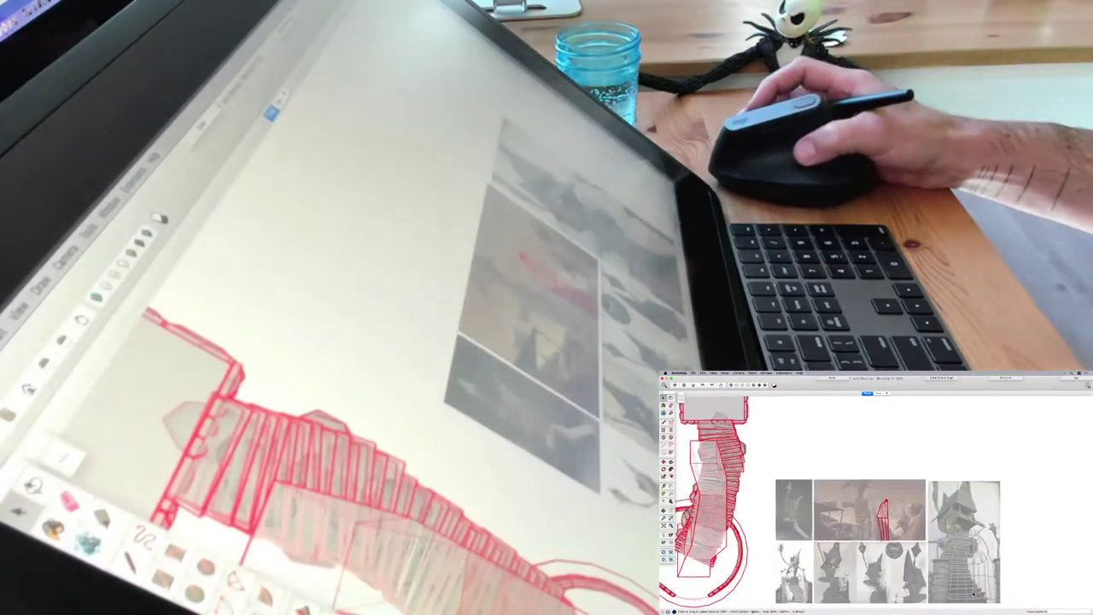
scroll(974, 592, up, 3)
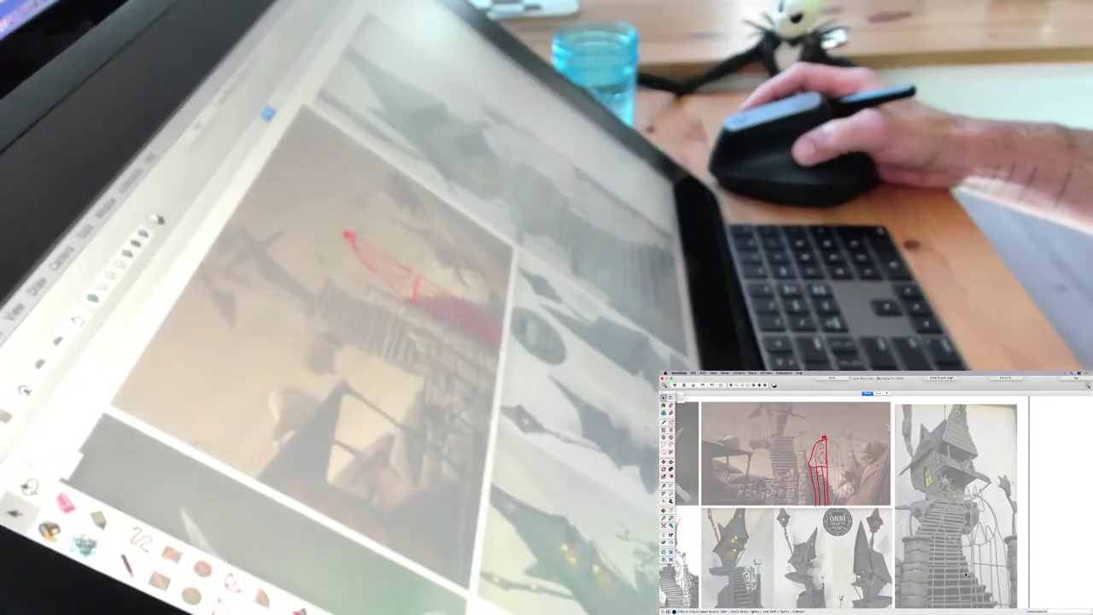
drag(959, 576, 954, 536)
mouse_move(815, 457)
mouse_down()
mouse_move(930, 524)
mouse_move(927, 549)
mouse_up()
Draw a lower freehand crossbar across the vertical bars of the traced half-gate.
scroll(927, 549, up, 2)
scroll(927, 551, up, 5)
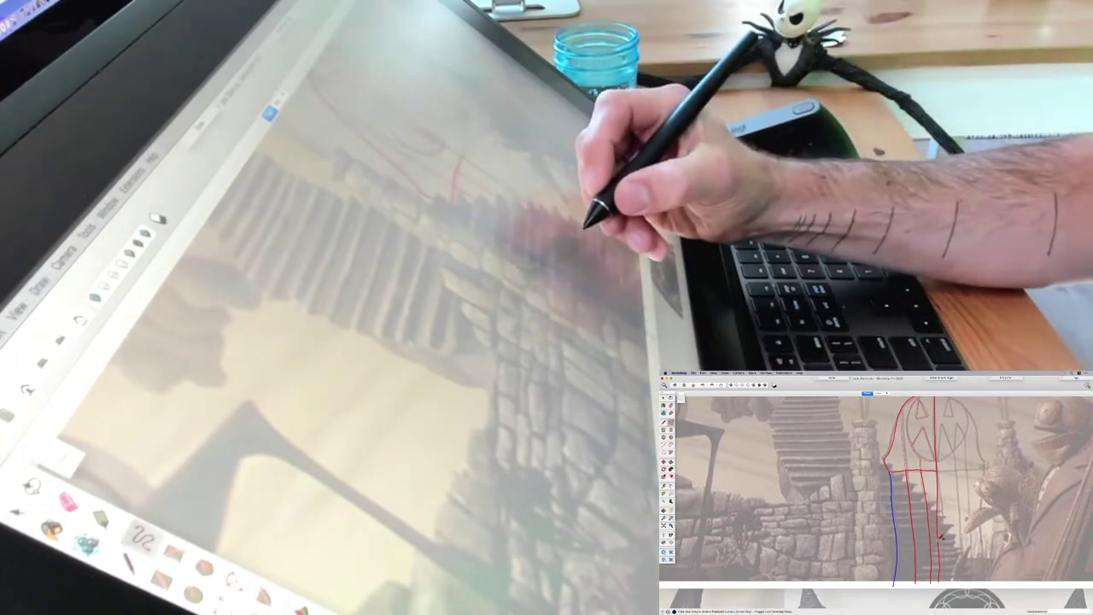
drag(939, 540, 897, 538)
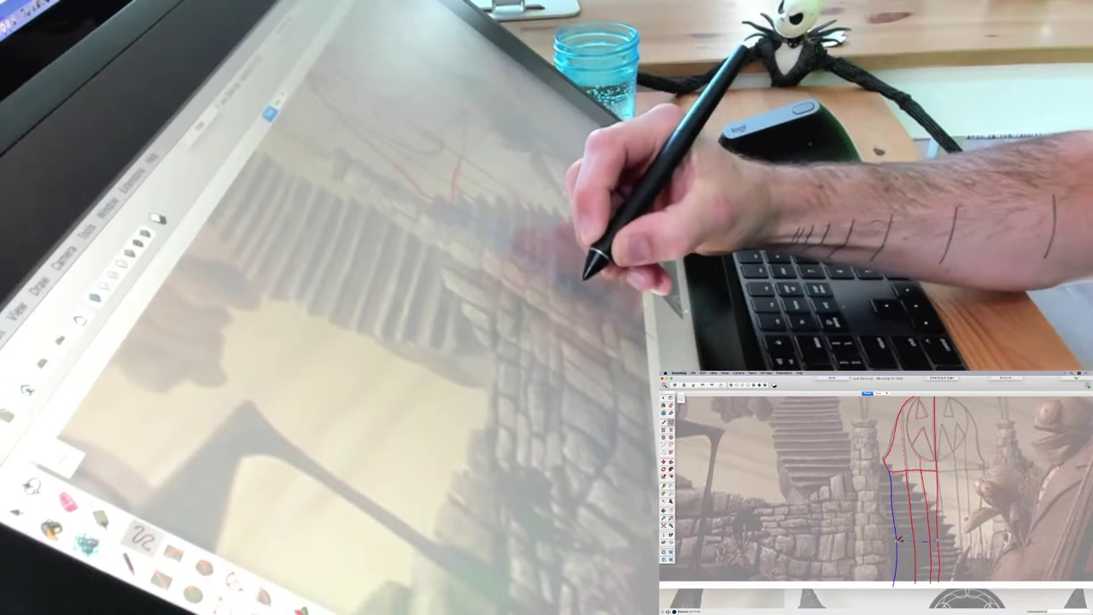
scroll(845, 503, down, 7)
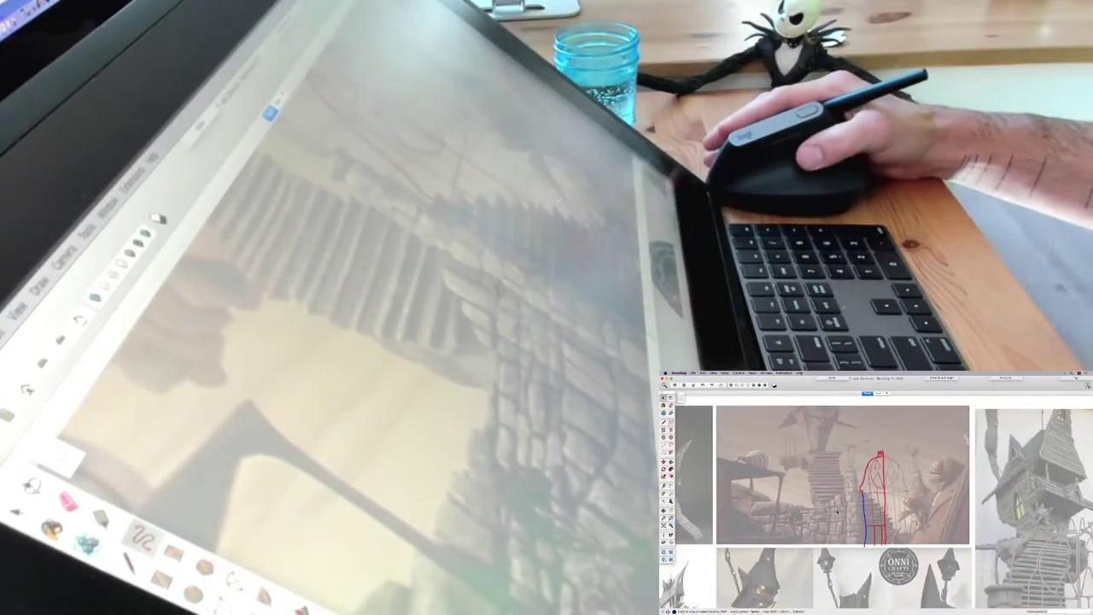
Review the gate reference images, switch to the View scene showing the traced half-gate, and save the model.
key(space)
scroll(861, 488, up, 5)
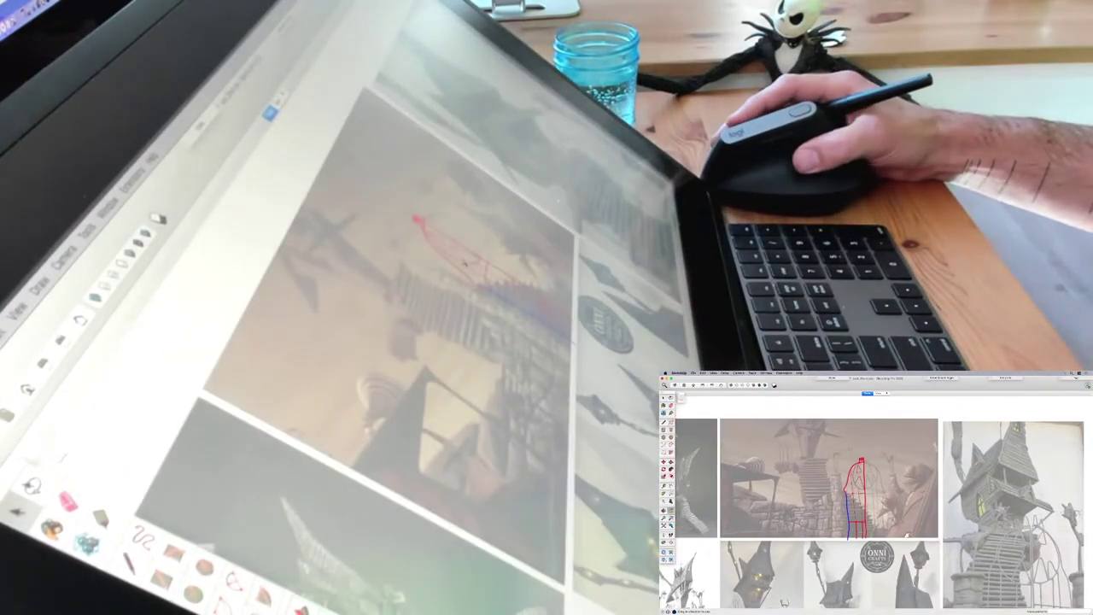
scroll(942, 482, up, 5)
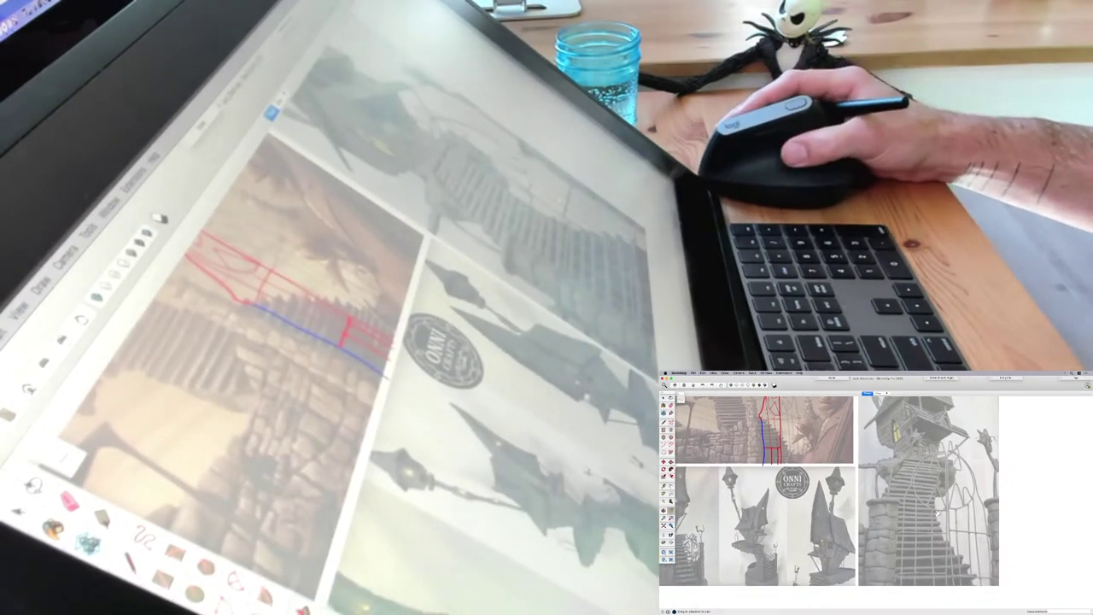
scroll(926, 546, up, 6)
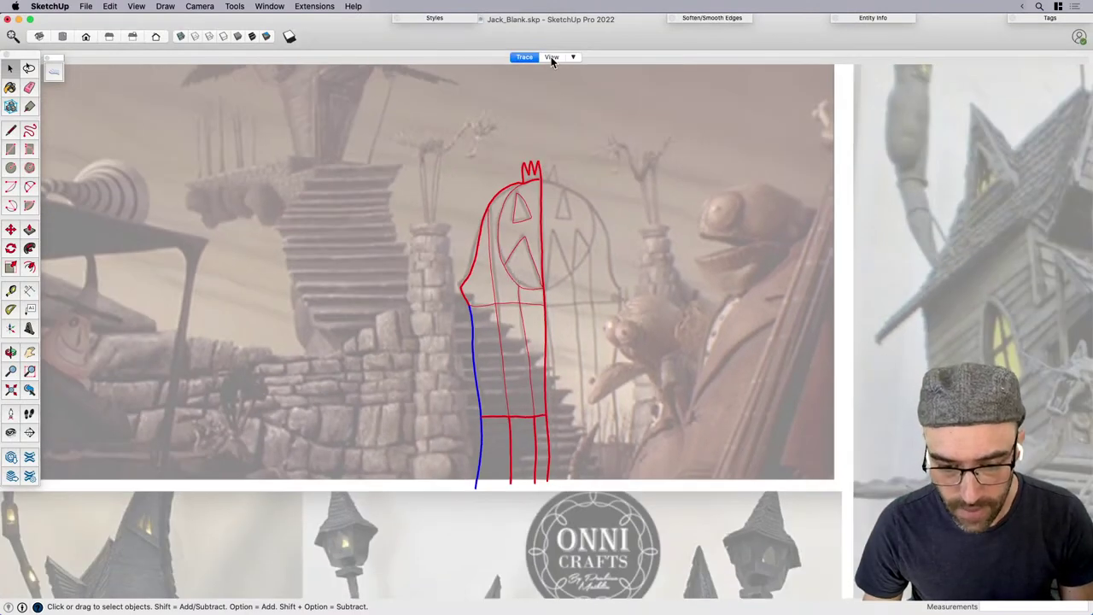
click(552, 57)
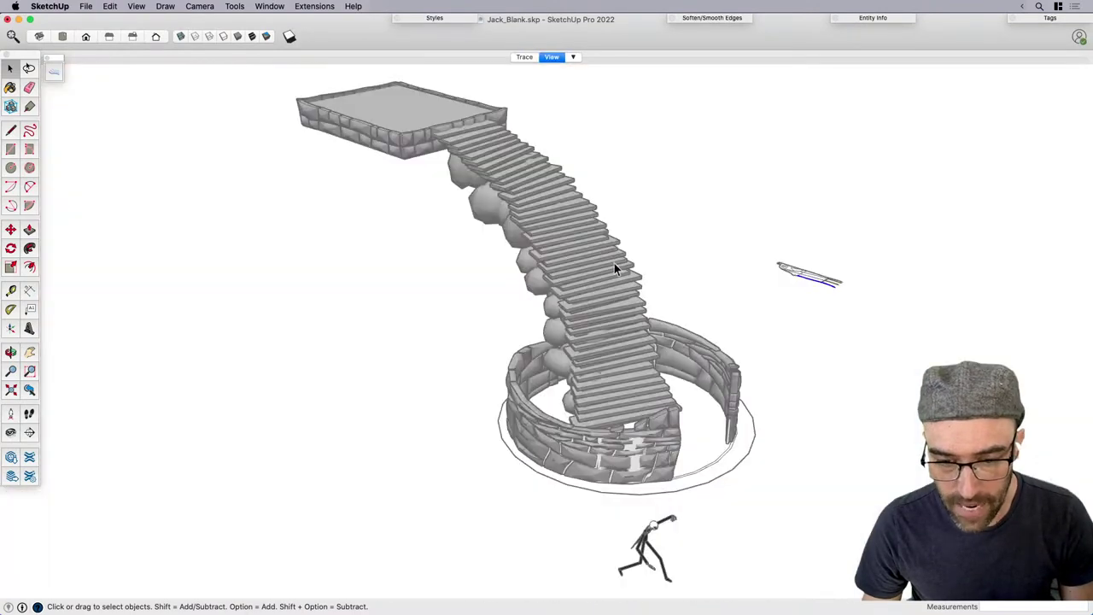
middle_drag(800, 298, 767, 361)
scroll(832, 325, up, 10)
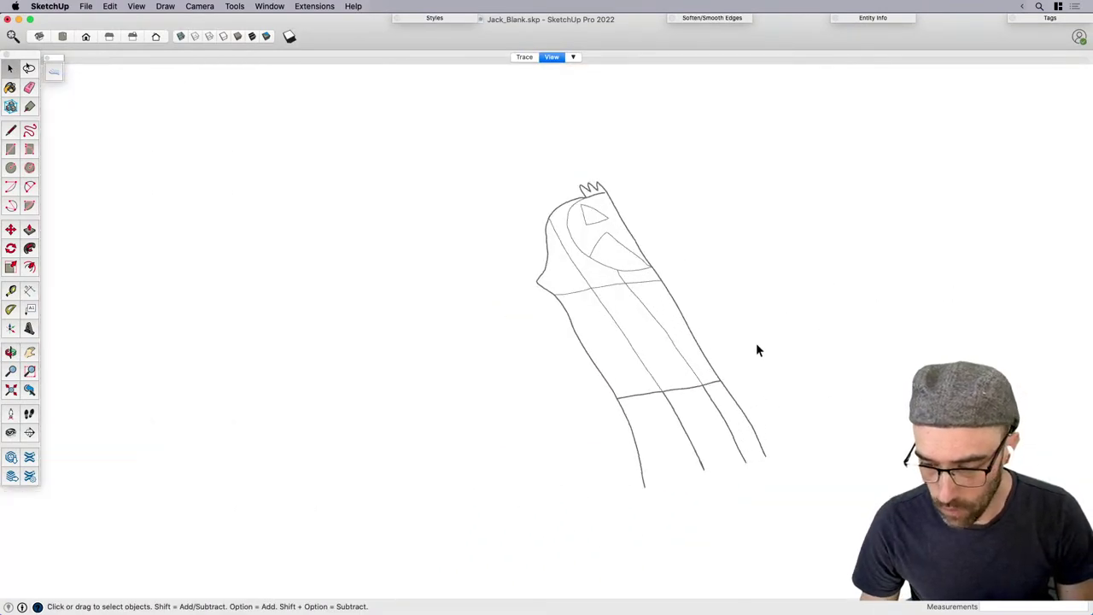
key(super+s)
Select the edges of the lower crossbar on the traced half-gate.
mouse_move(708, 352)
middle_down()
mouse_move(615, 367)
mouse_move(662, 391)
middle_up()
click(670, 371)
scroll(700, 383, up, 5)
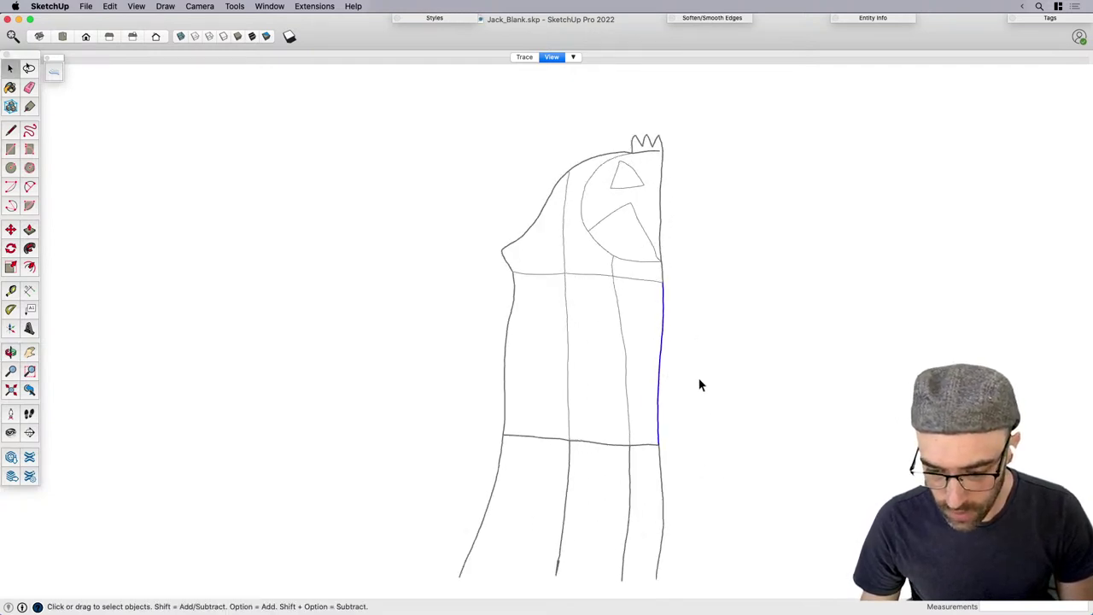
scroll(674, 256, down, 3)
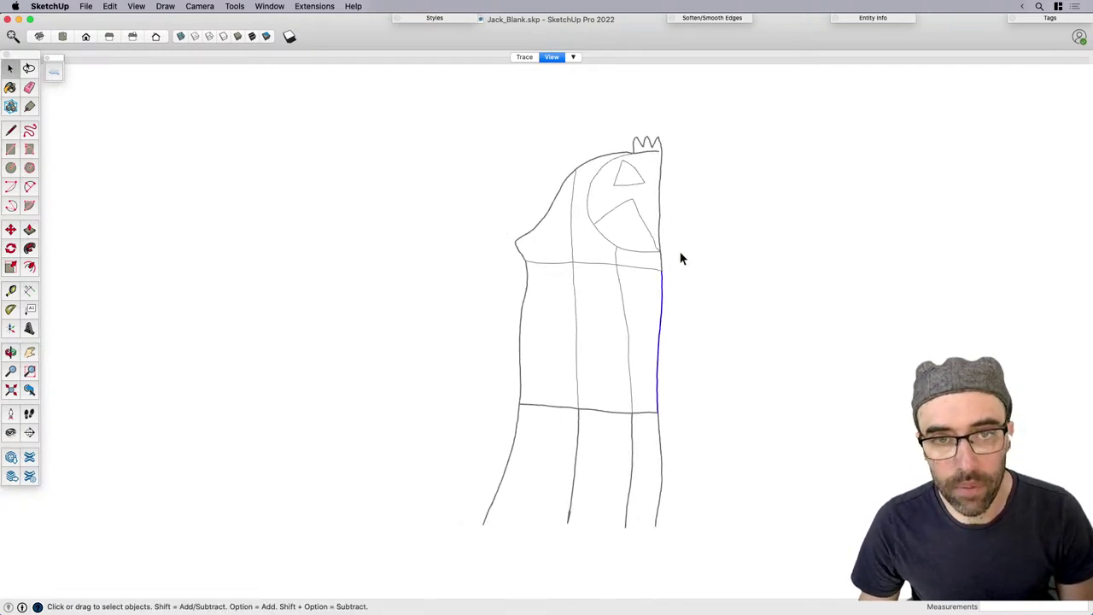
click(600, 413)
drag(513, 393, 683, 433)
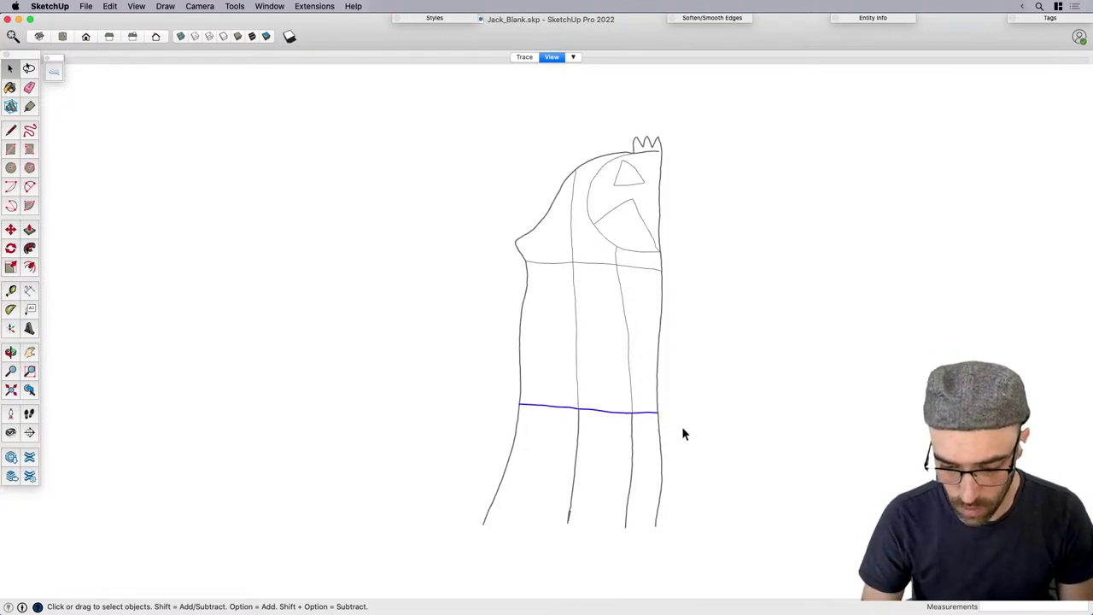
Look up the keyboard shortcut for Pipe Along Path by filtering the shortcut preferences for "pipe".
click(85, 6)
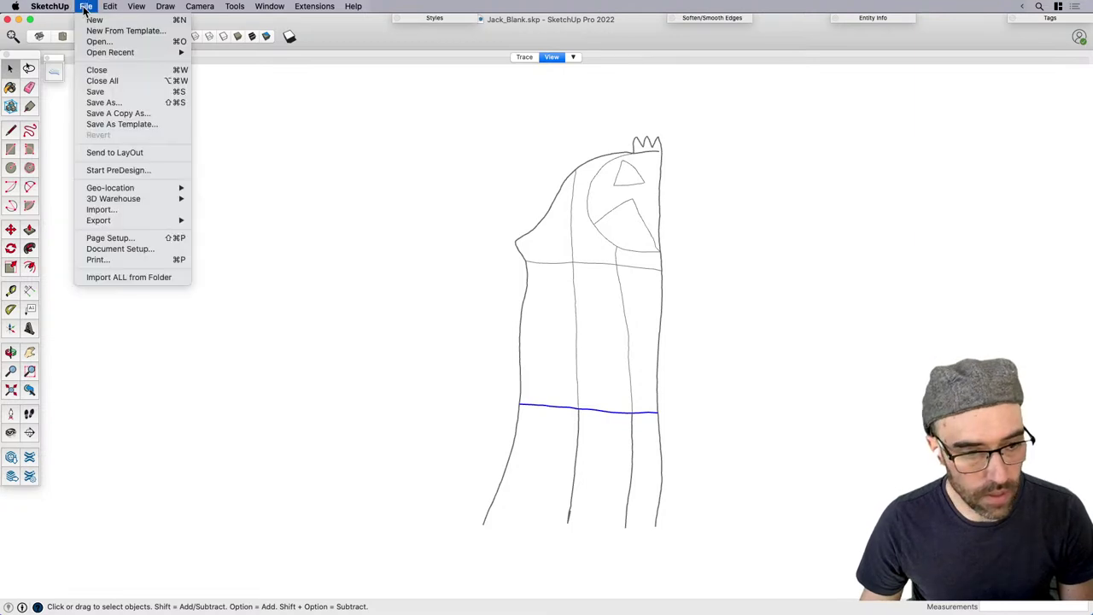
mouse_move(108, 53)
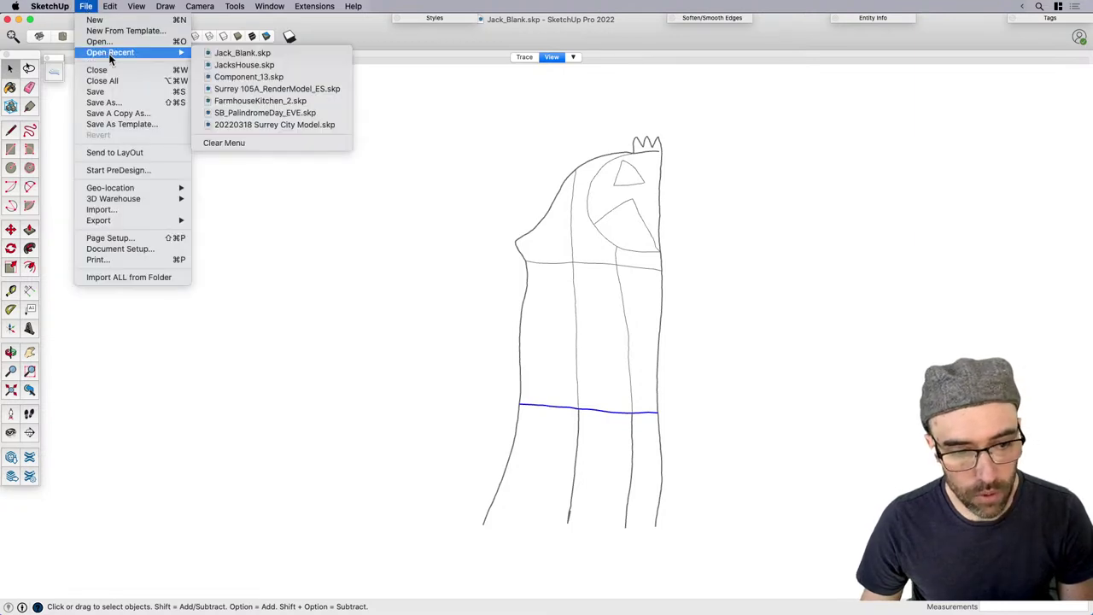
mouse_move(49, 6)
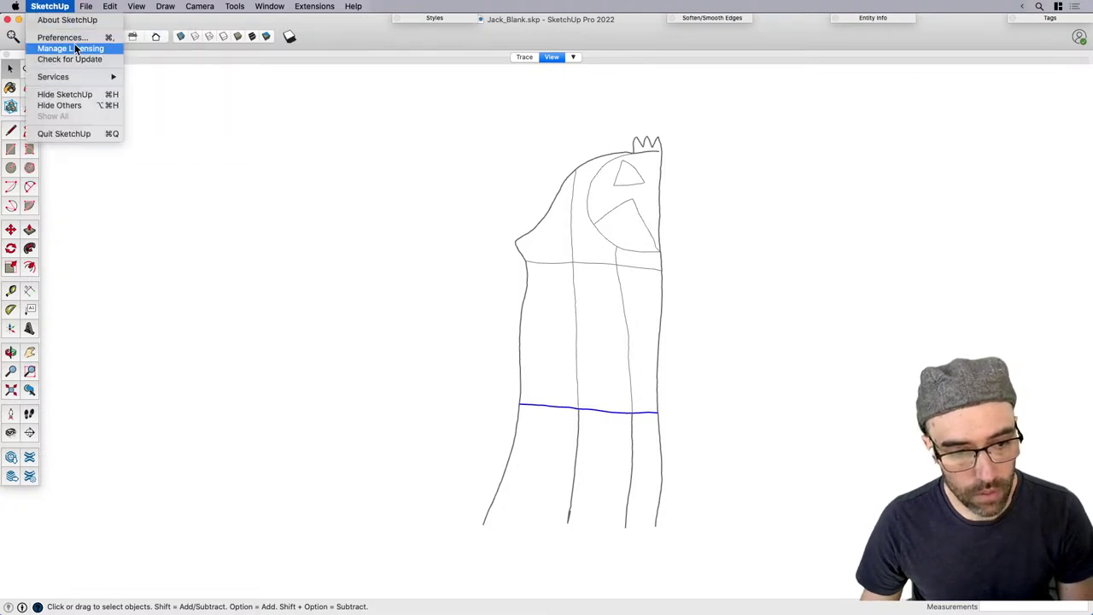
click(61, 38)
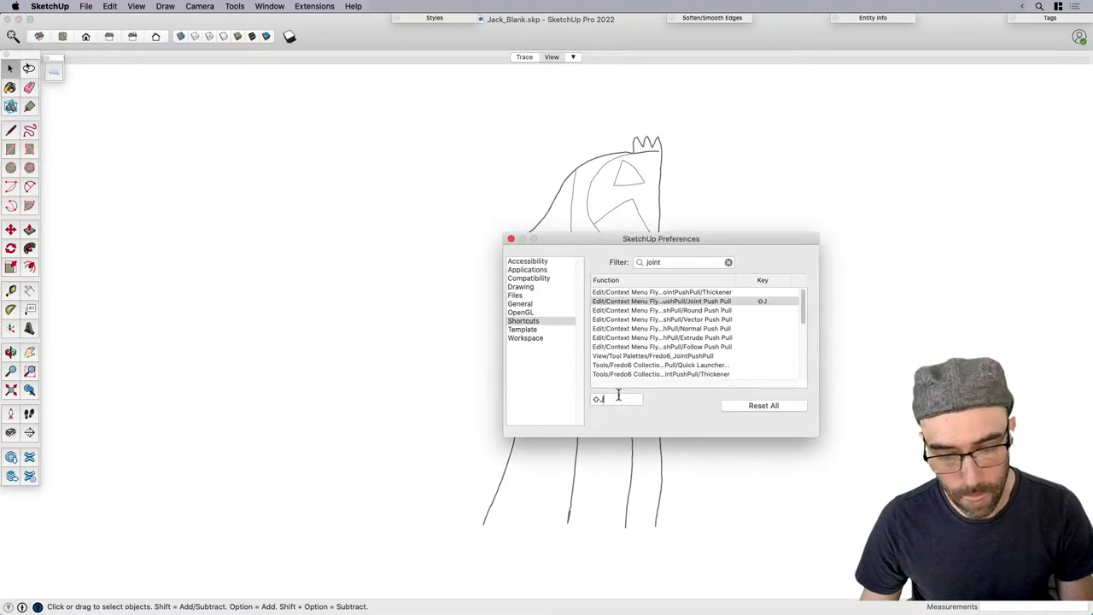
drag(669, 264, 605, 257)
text(pipe)
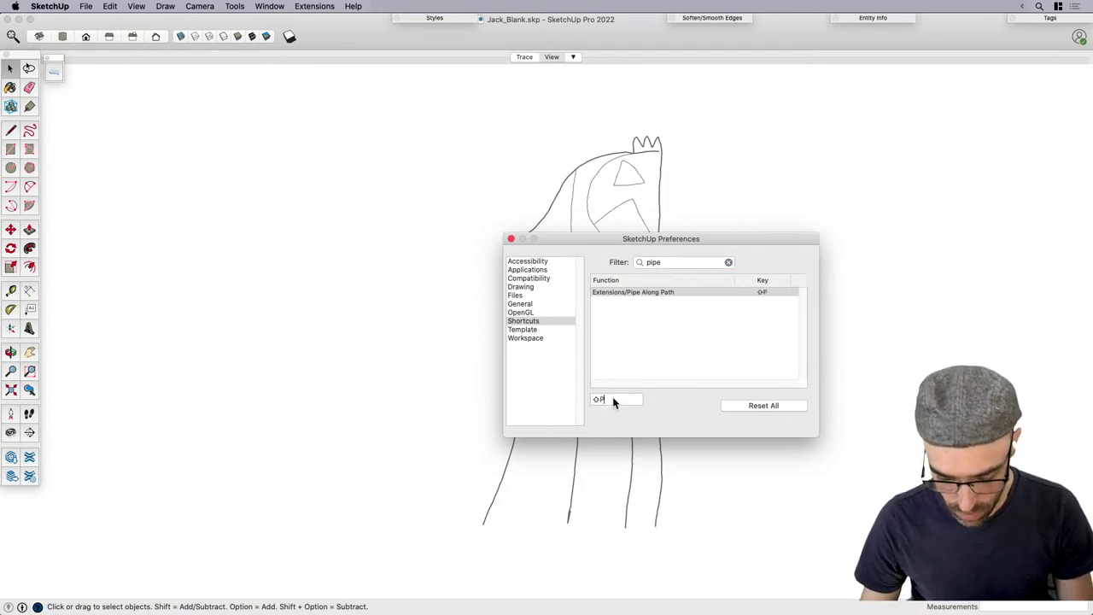
click(512, 240)
Erase the stray doubled edge at the lower end of the half-gate's inner vertical bar.
middle_drag(487, 270, 568, 362)
scroll(599, 344, up, 2)
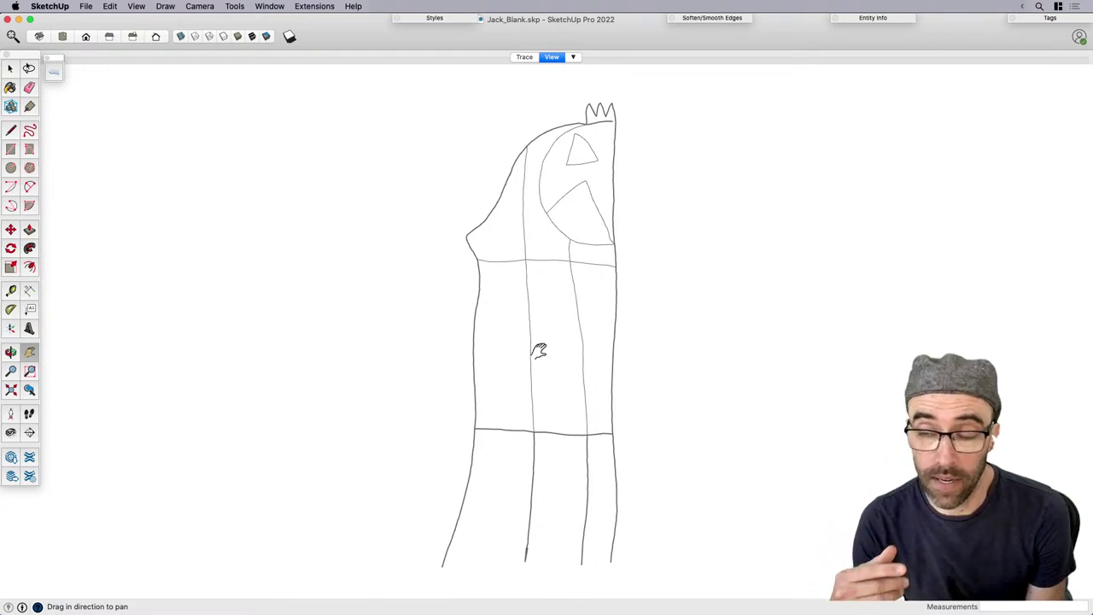
scroll(524, 497, down, 2)
key(space)
scroll(536, 493, up, 10)
key(e)
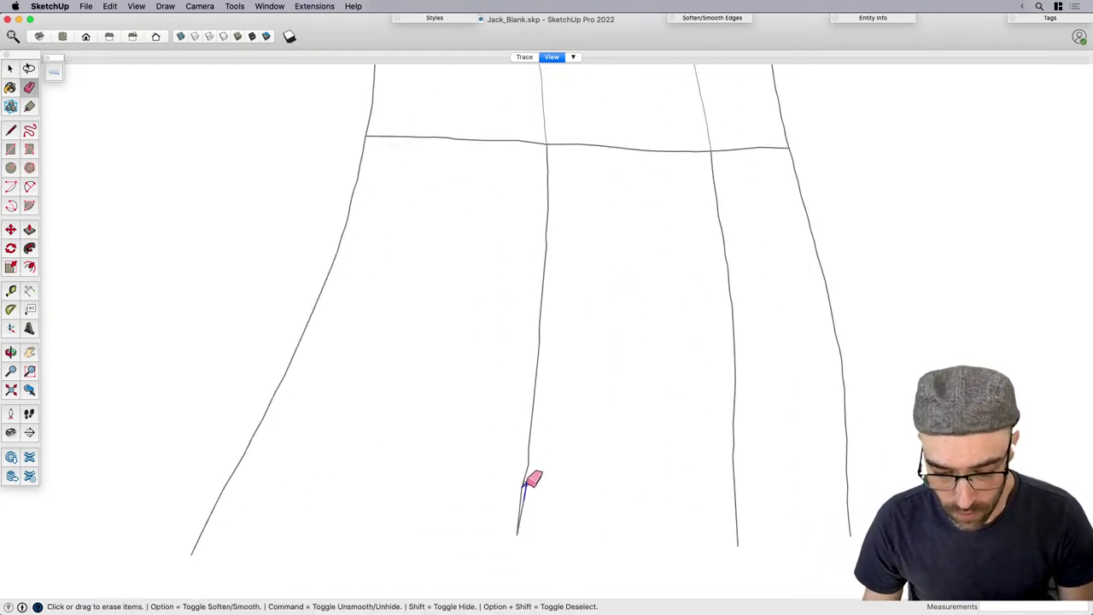
key(space)
scroll(518, 500, down, 8)
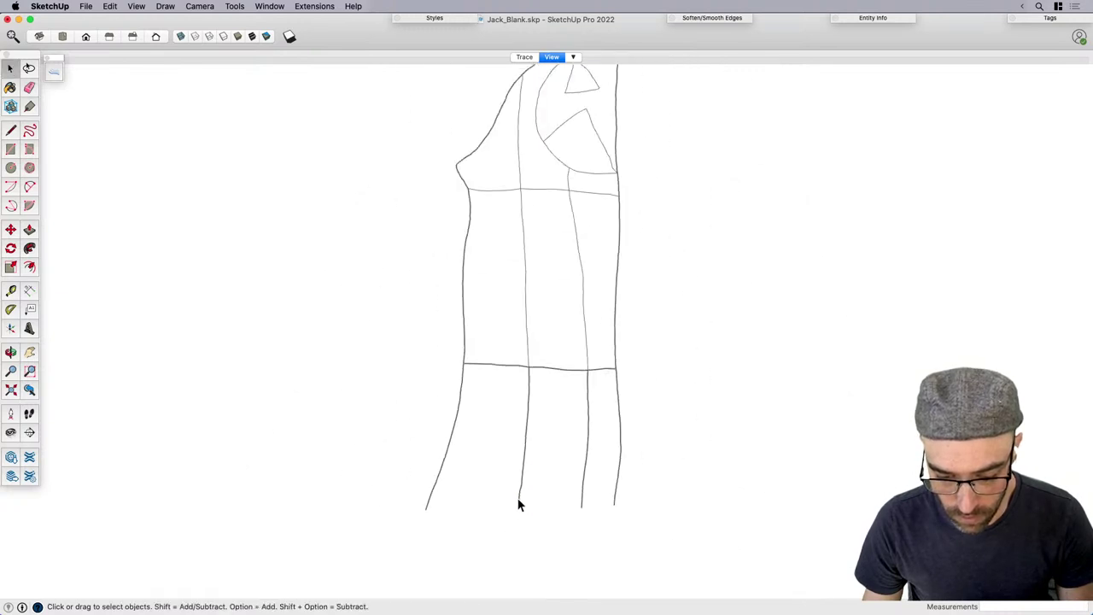
Try running a pipe with a 2" outside diameter along the lower crossbar, and undo it.
drag(459, 385, 659, 426)
scroll(593, 407, up, 3)
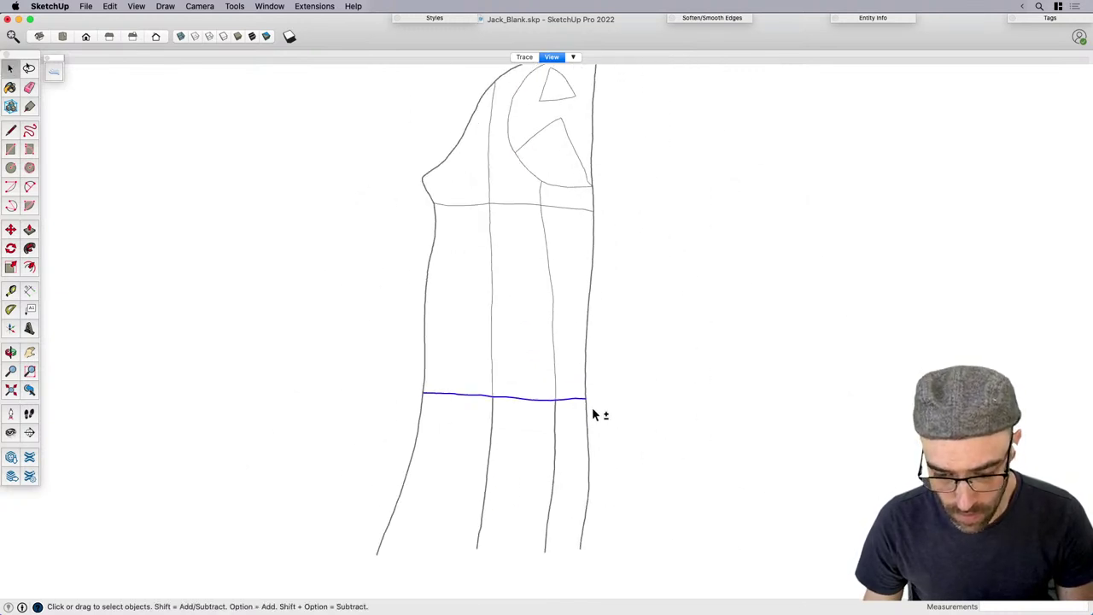
key(shift+p)
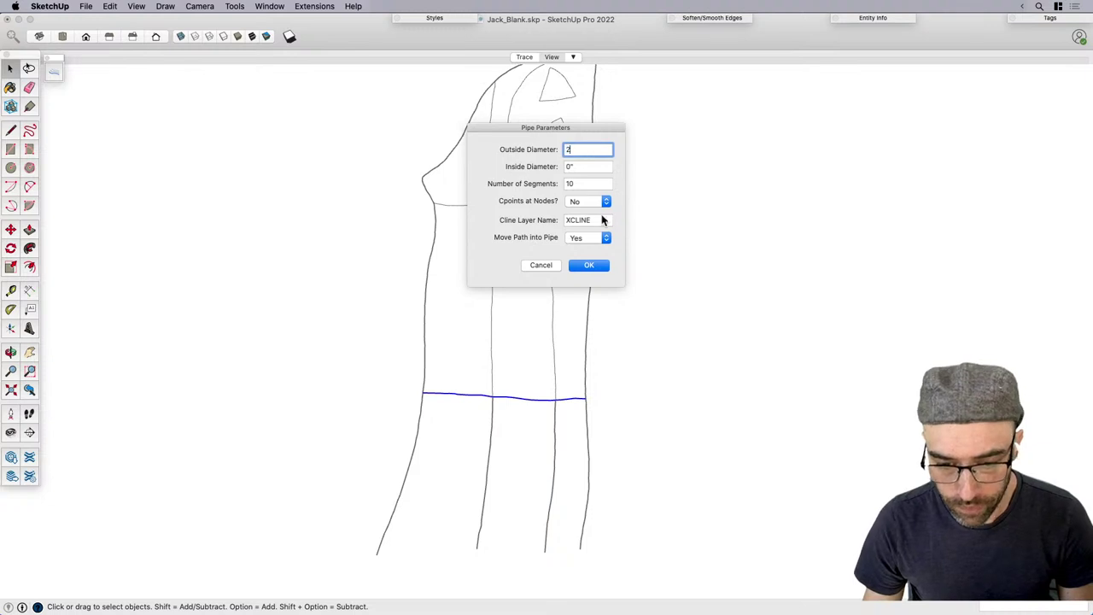
text(2)
click(590, 265)
scroll(636, 327, down, 2)
key(super+z)
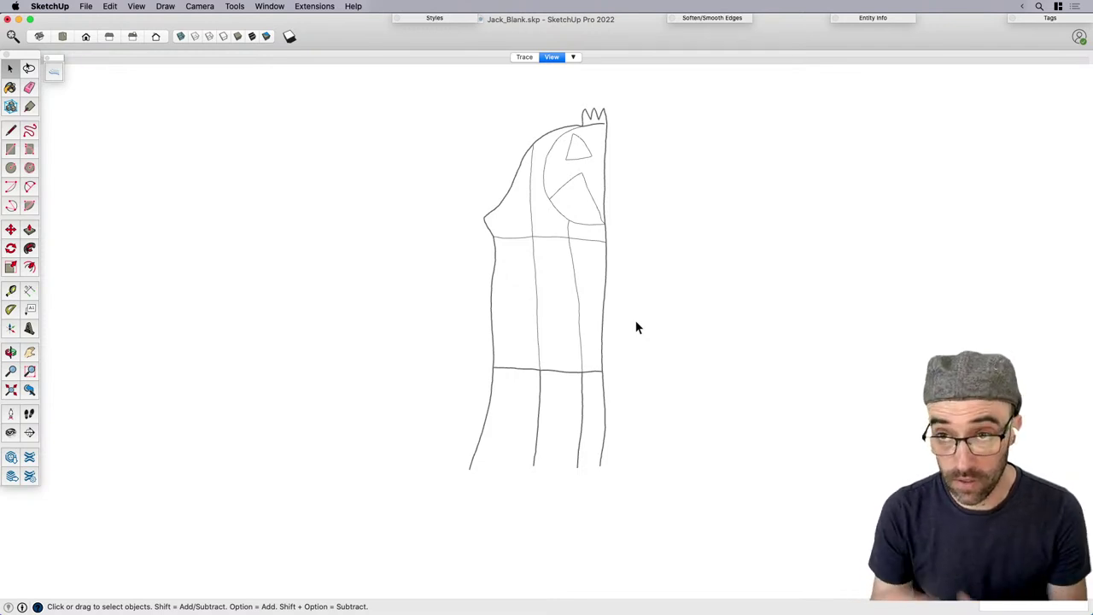
Scale the whole traced half-gate up uniformly by a factor of about 3.
scroll(530, 380, up, 3)
scroll(500, 416, down, 5)
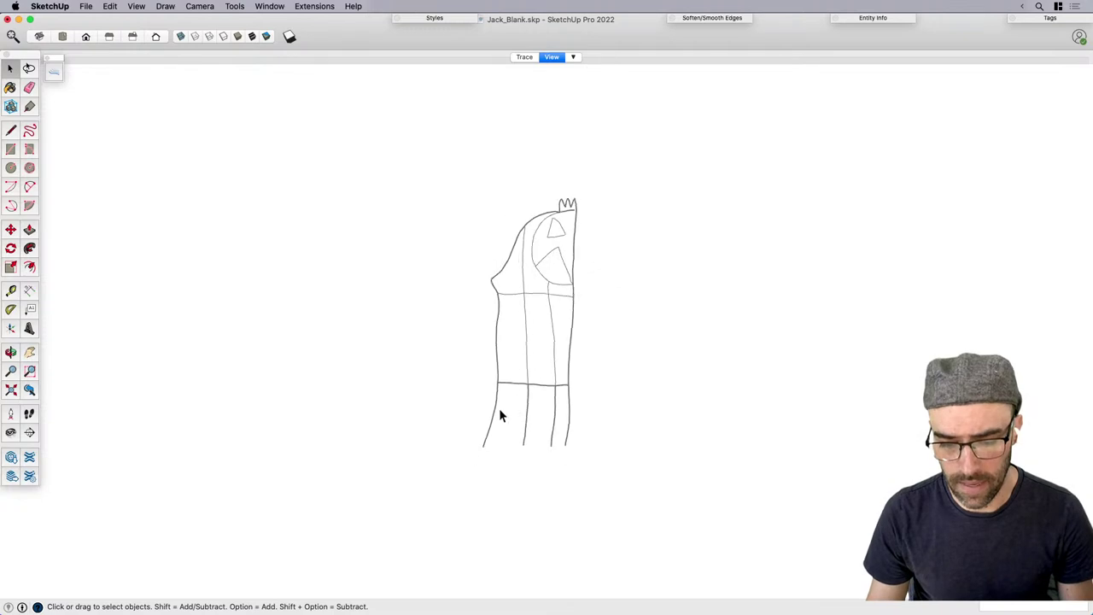
mouse_move(433, 181)
mouse_down()
mouse_move(568, 313)
mouse_move(581, 451)
mouse_up()
key(s)
click(570, 328)
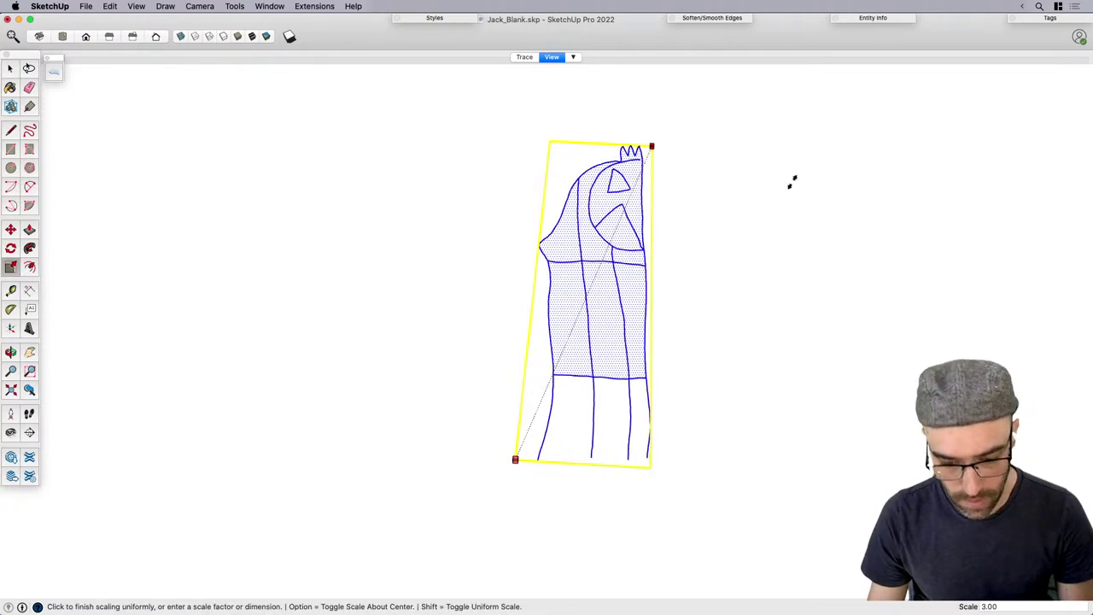
click(832, 139)
key(space)
Delete the faces between the half-gate's vertical bars and inside its outer curve, keeping the edges.
scroll(546, 448, down, 3)
scroll(578, 402, up, 3)
click(603, 341)
shift+click(561, 341)
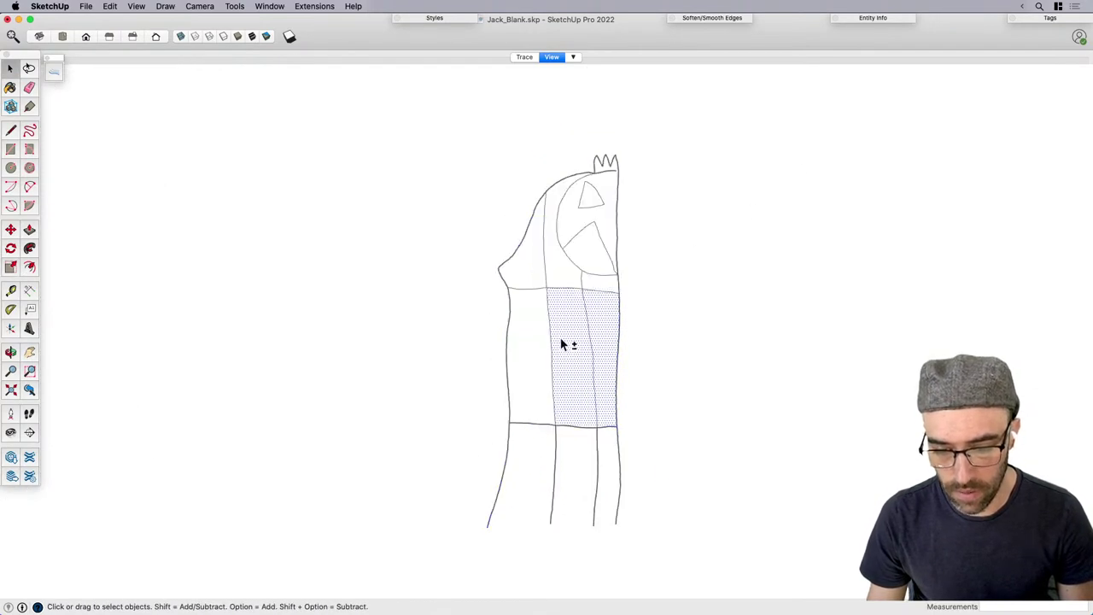
shift+click(531, 333)
shift+click(534, 268)
key(Delete)
Delete the remaining faces around and inside the pumpkin head so only the traced edges are left.
scroll(556, 262, up, 2)
click(572, 267)
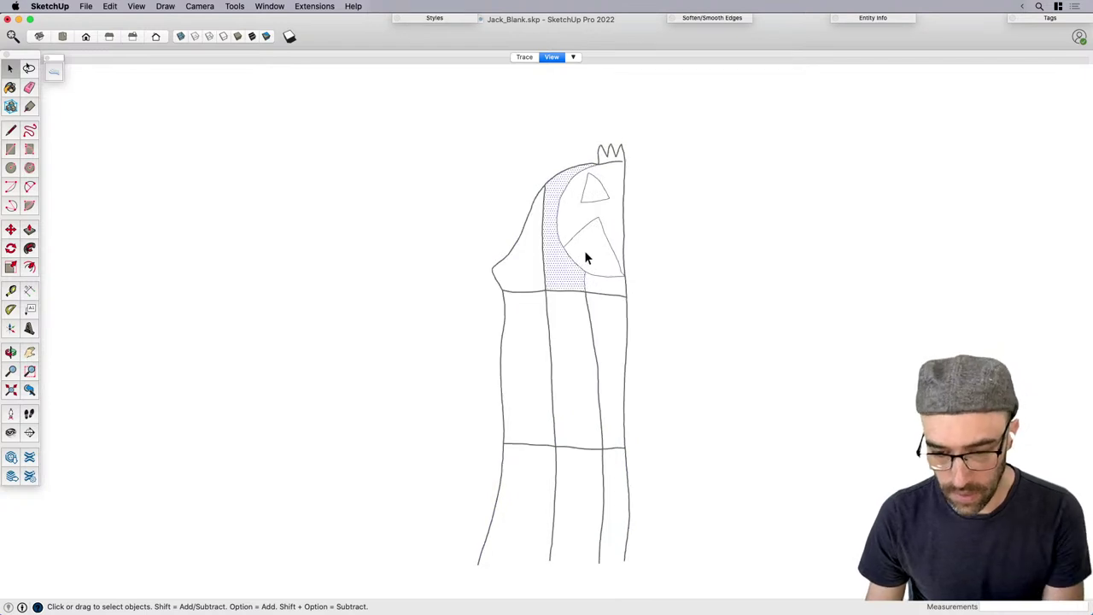
scroll(598, 163, up, 3)
click(594, 165)
Set the pipe to 6 segments and run it along the lower crossbar with a 2" outside diameter.
scroll(593, 165, down, 6)
scroll(506, 364, up, 2)
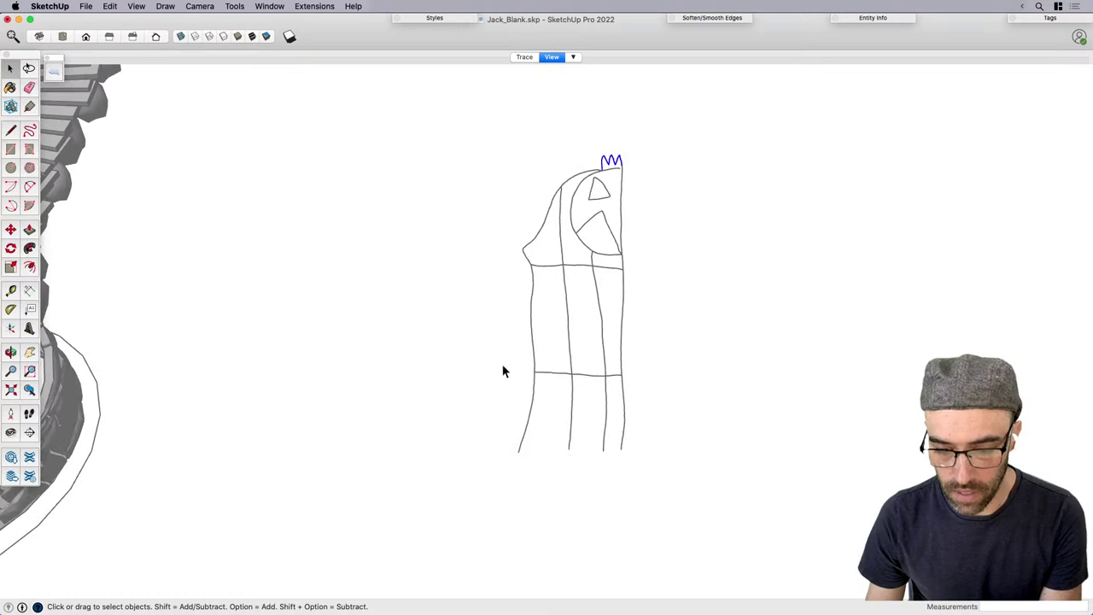
scroll(690, 398, up, 2)
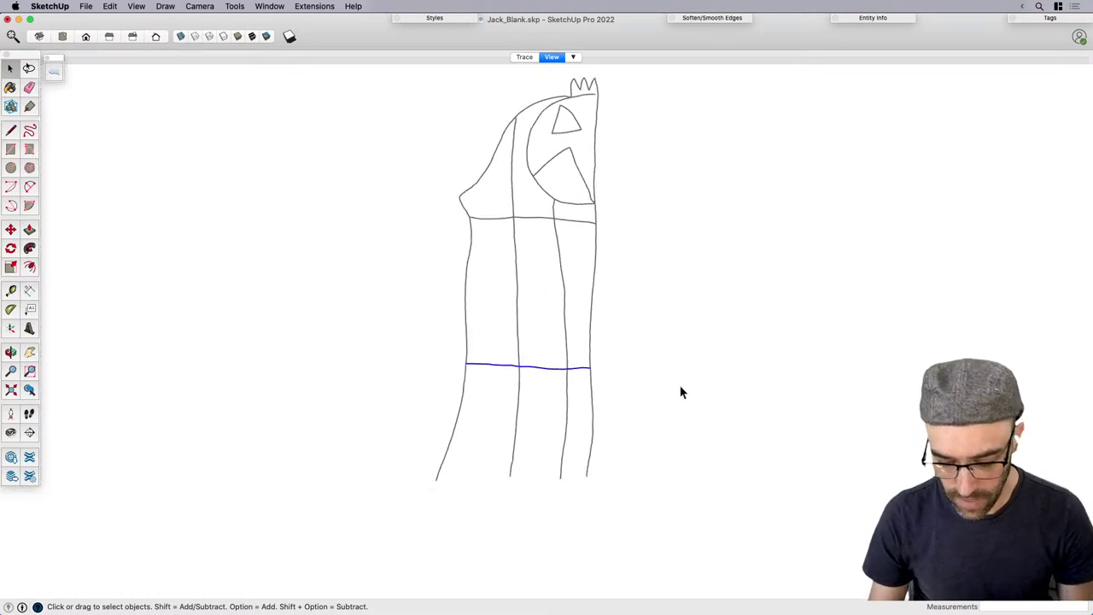
key(shift+p)
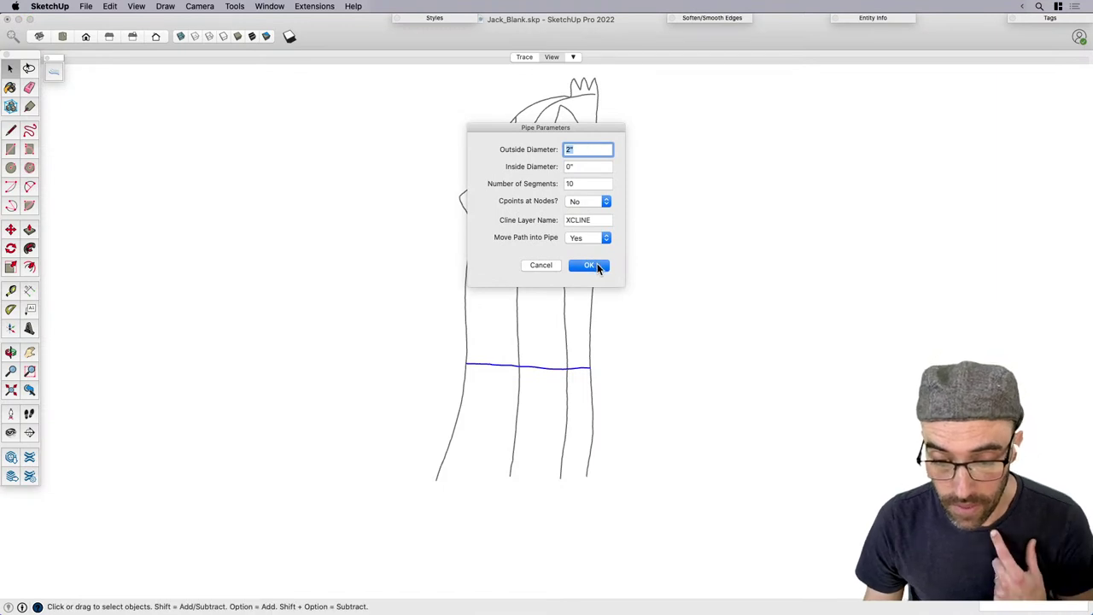
double_click(574, 183)
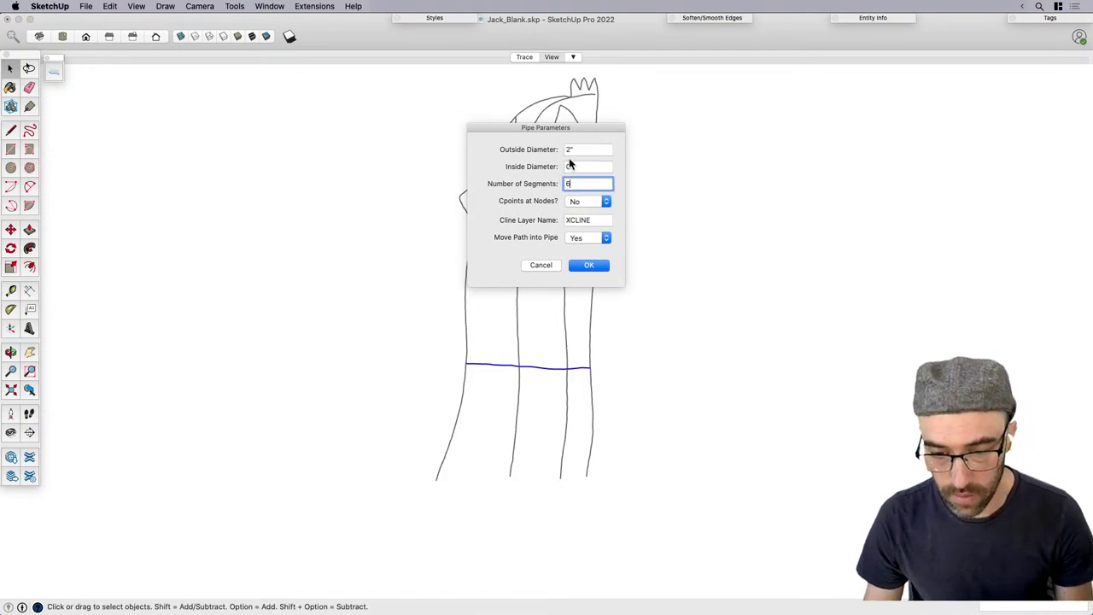
click(591, 266)
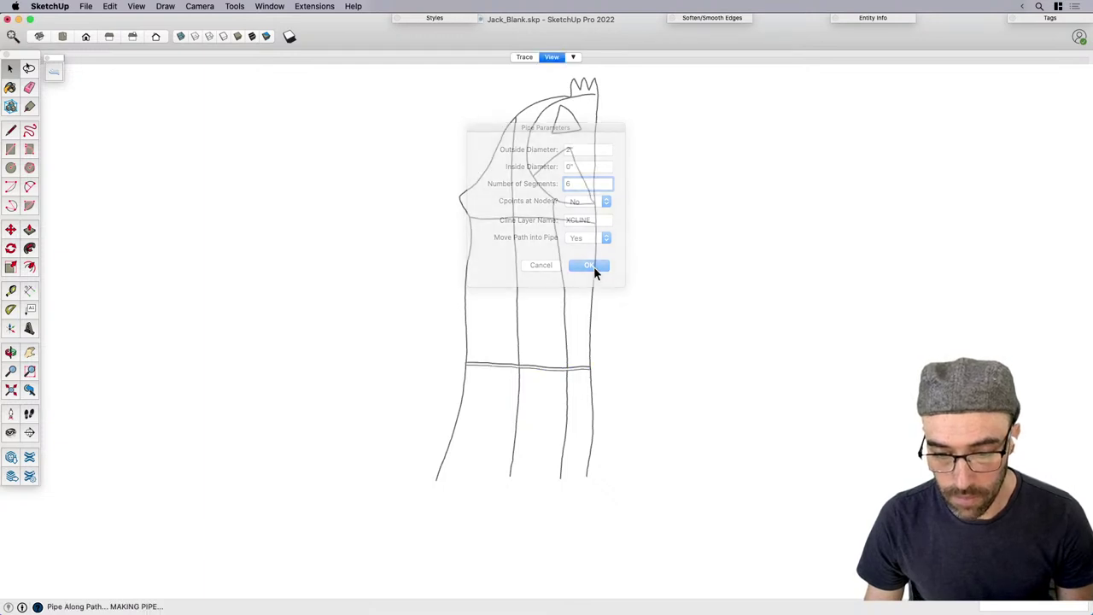
Run a pipe with a 4" outside diameter and 6 segments along the lower crossbar.
click(509, 369)
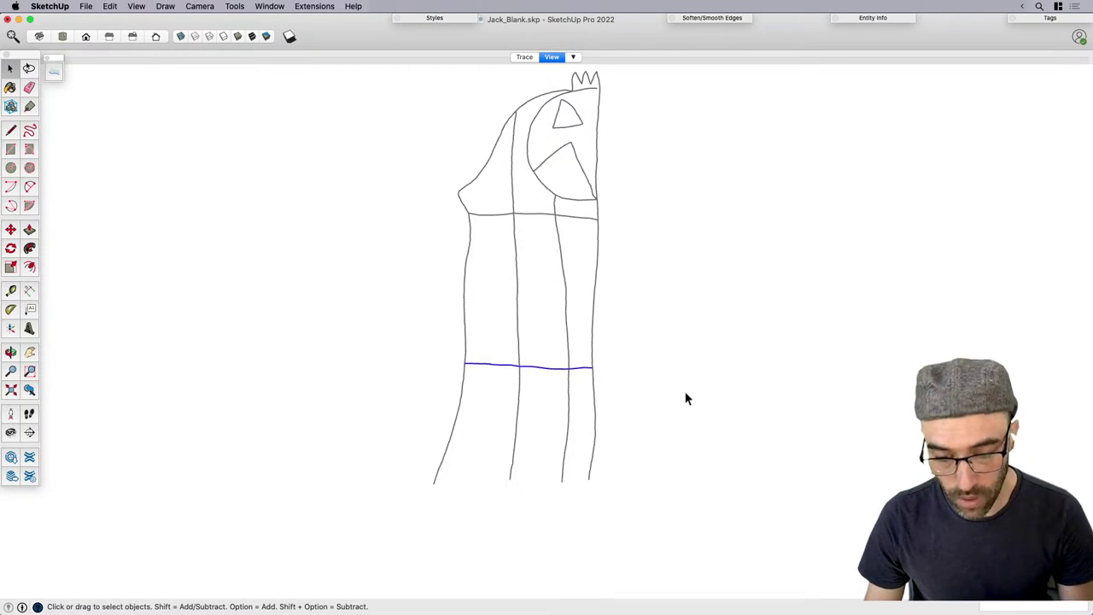
key(shift+p)
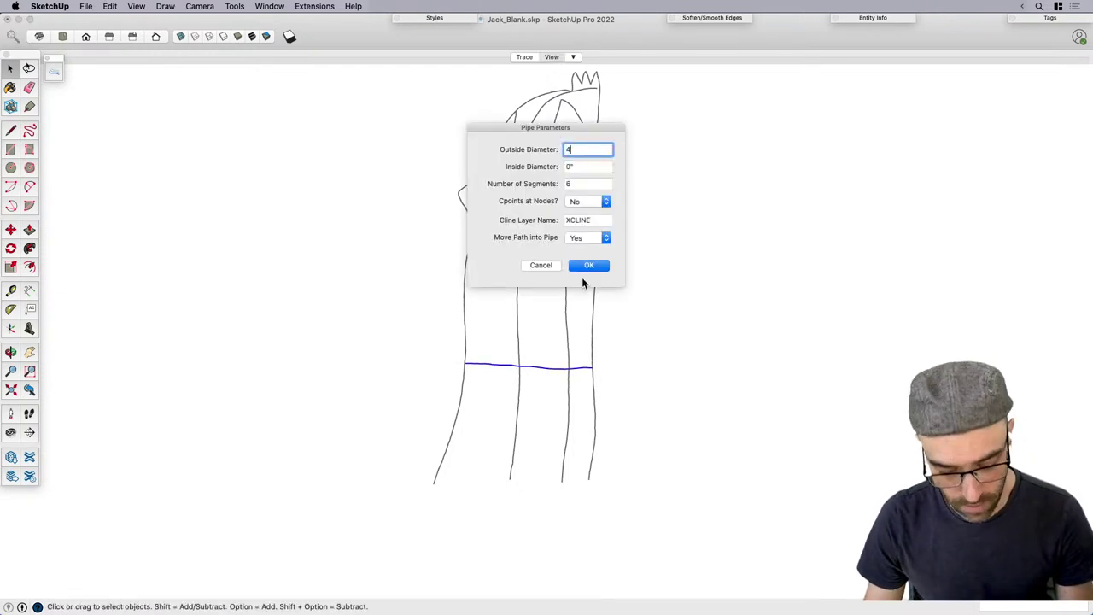
click(588, 267)
scroll(600, 263, down, 3)
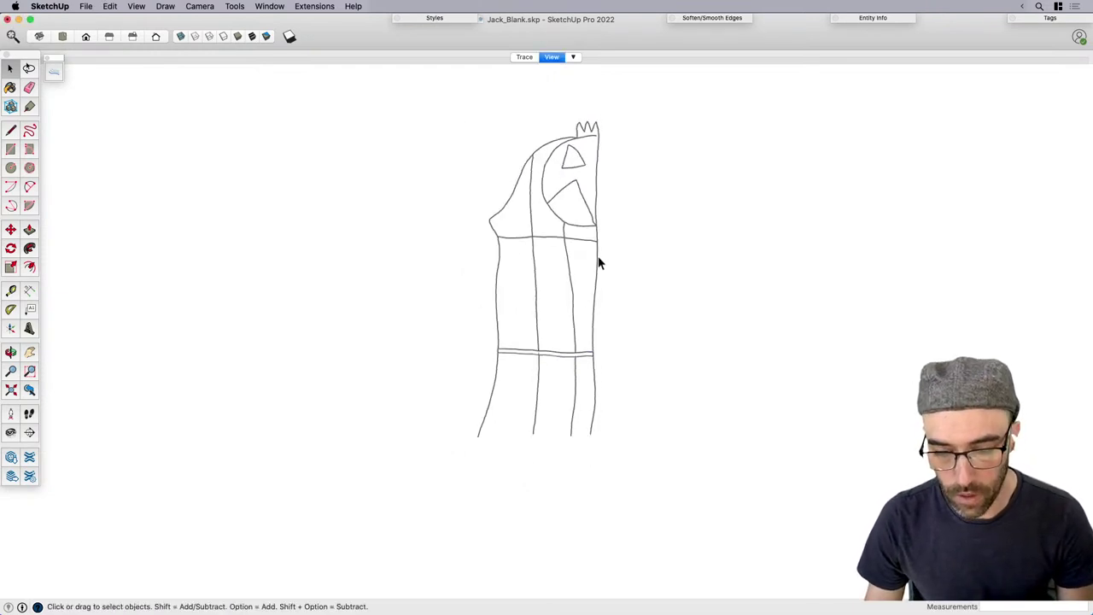
Run a pipe with a 4" outside diameter and 6 segments along the half-gate's full-height centre line.
scroll(600, 256, up, 2)
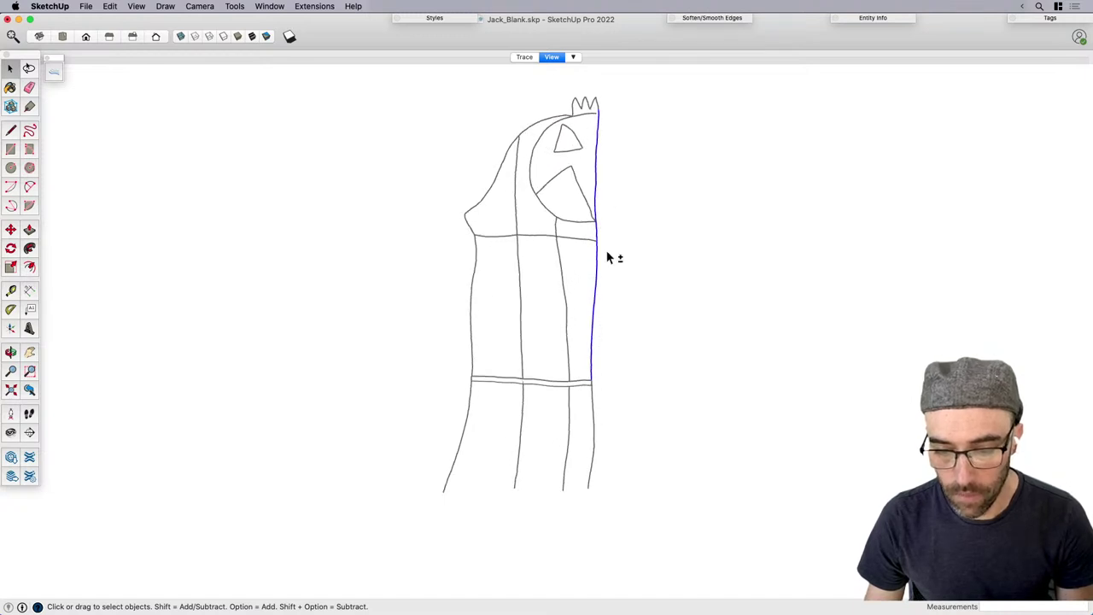
scroll(597, 421, up, 2)
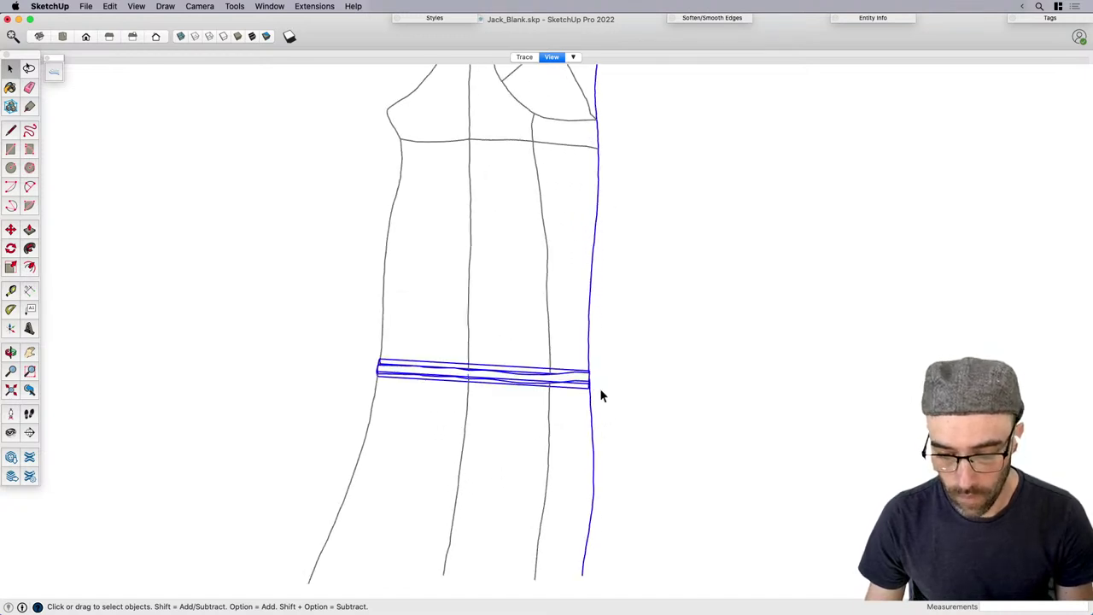
key(shift+p)
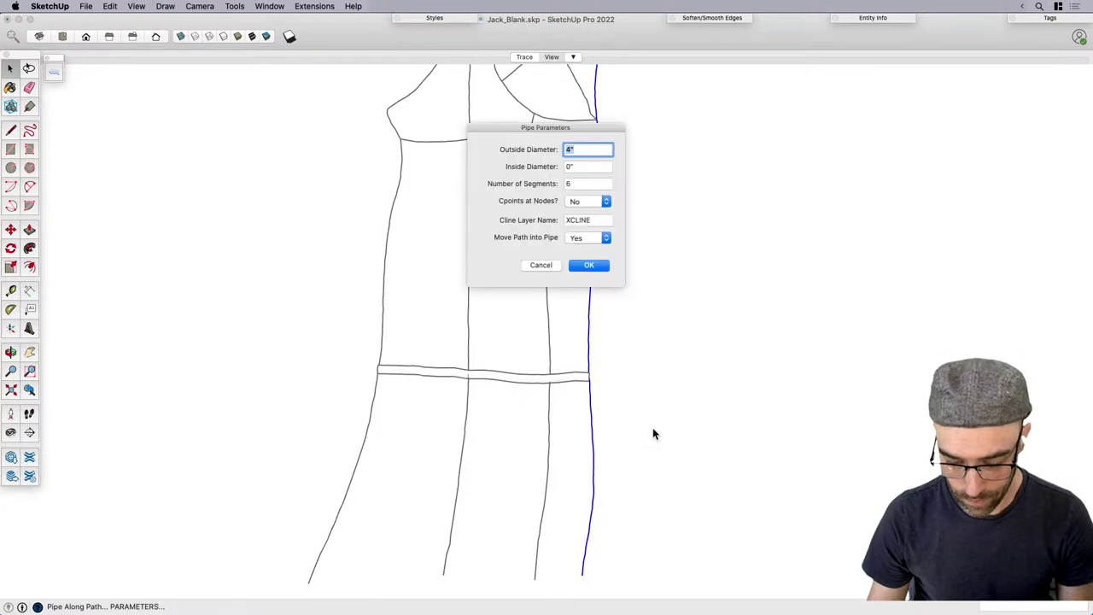
click(595, 269)
scroll(604, 293, down, 3)
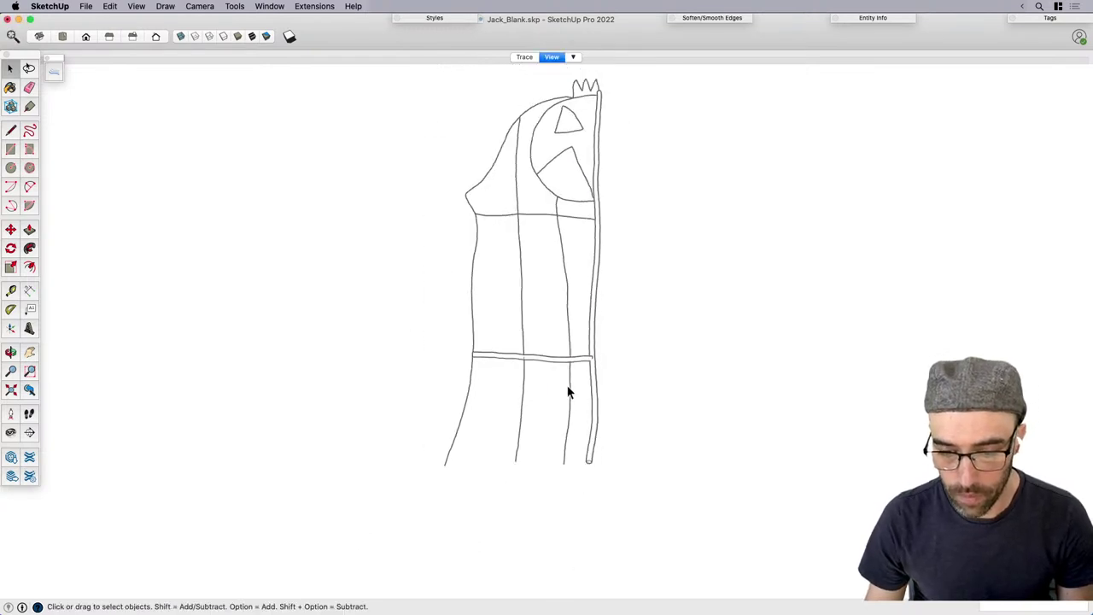
Run pipes with a 4" outside diameter and 6 segments along the two uprights between the centre line and the outer edge.
shift+click(567, 325)
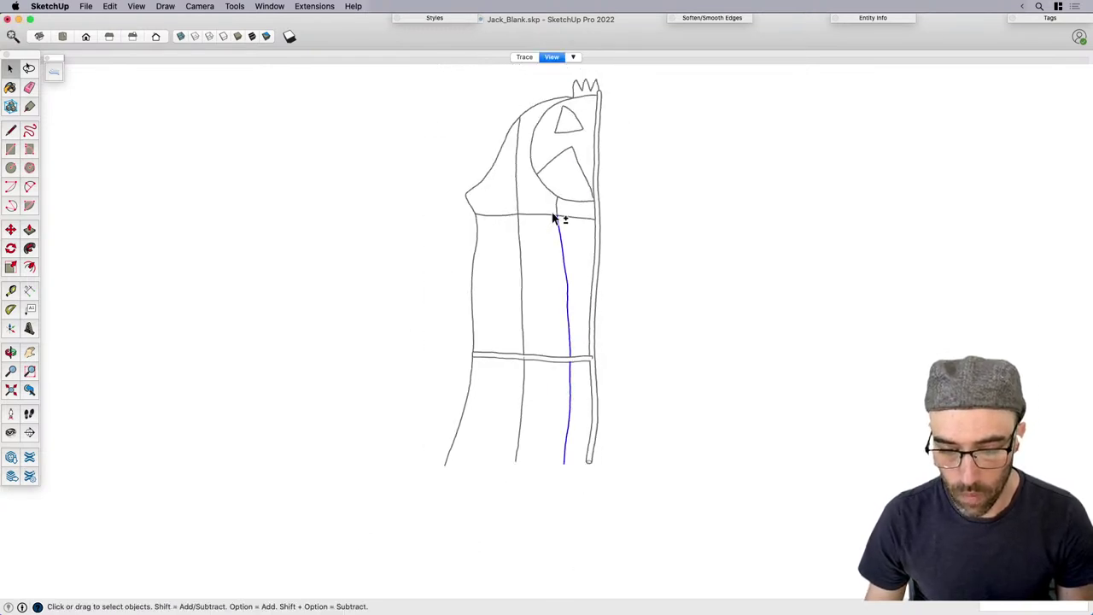
shift+click(556, 213)
key(shift+p)
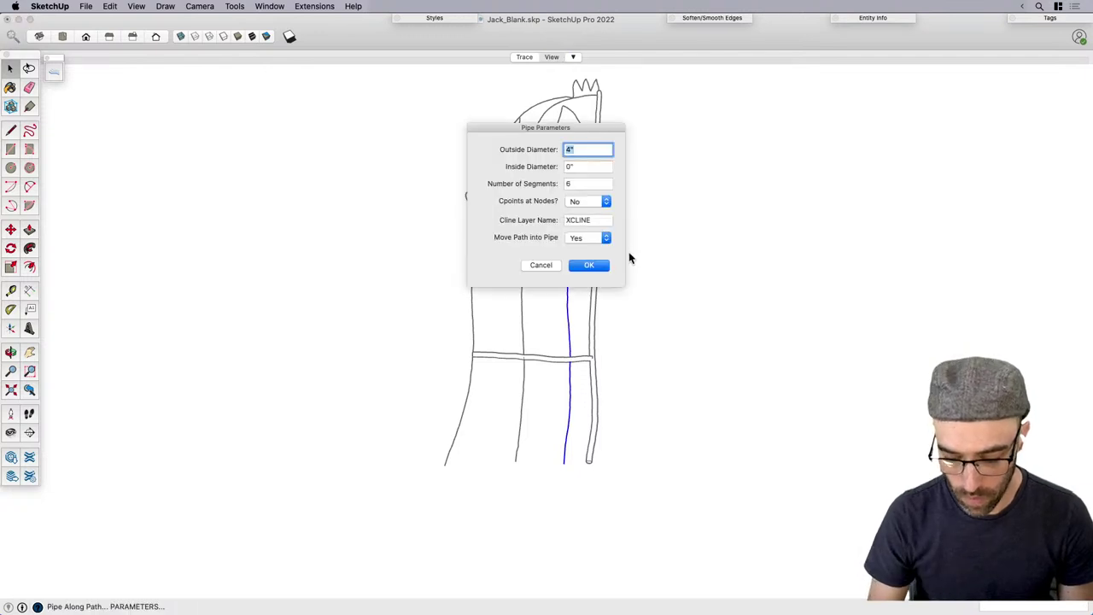
key(Return)
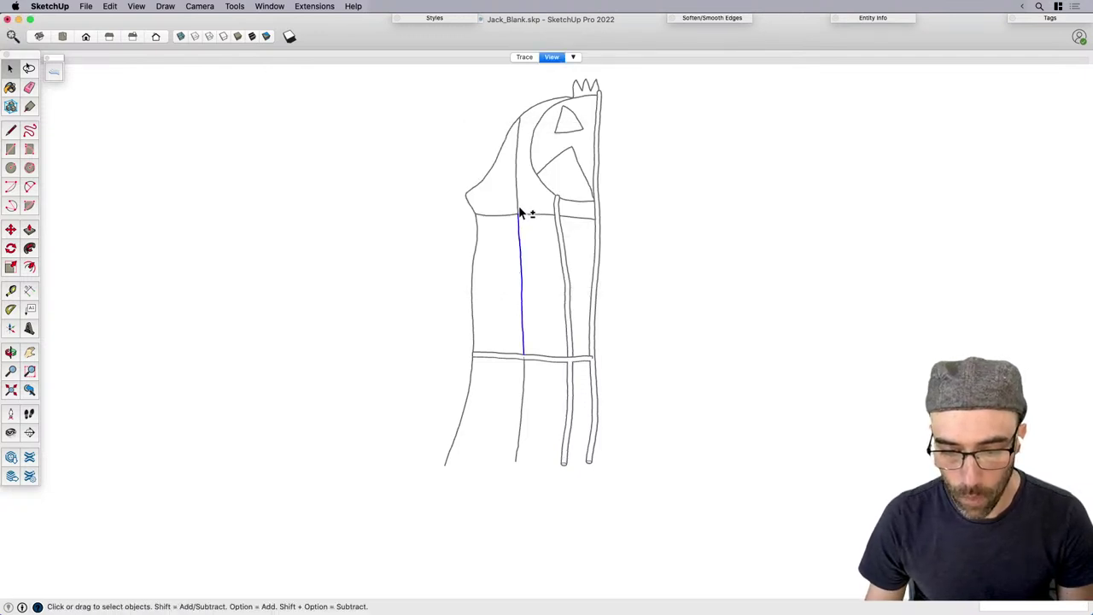
shift+click(520, 210)
key(Return)
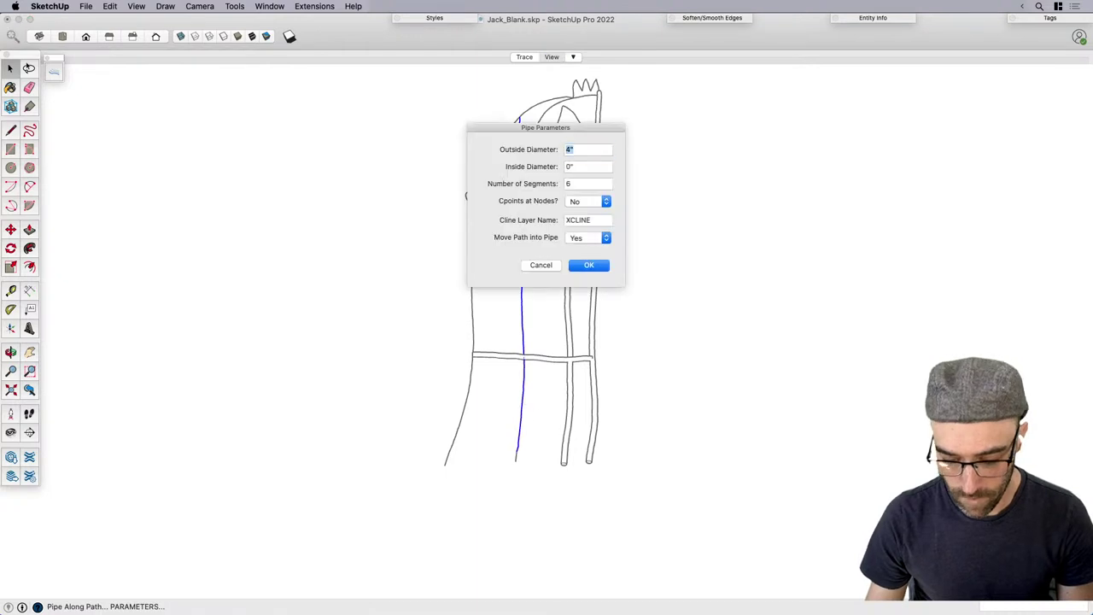
key(Return)
Run a 4" pipe with 6 segments along the half-gate's entire curved outer contour, from the foot up to the crown.
shift+middle_drag(523, 409, 500, 476)
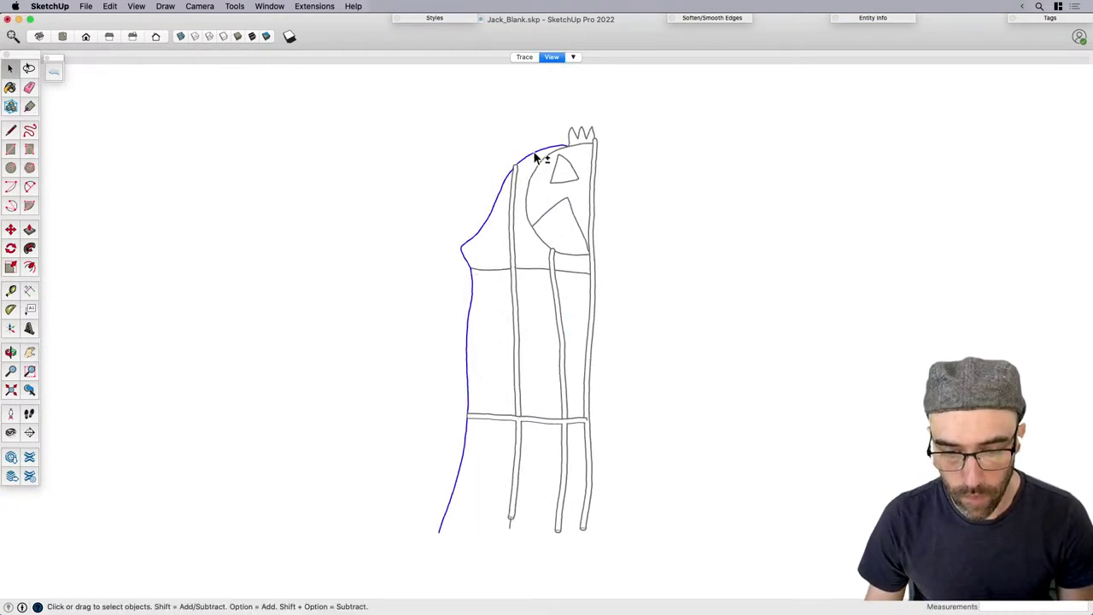
key(p)
key(Return)
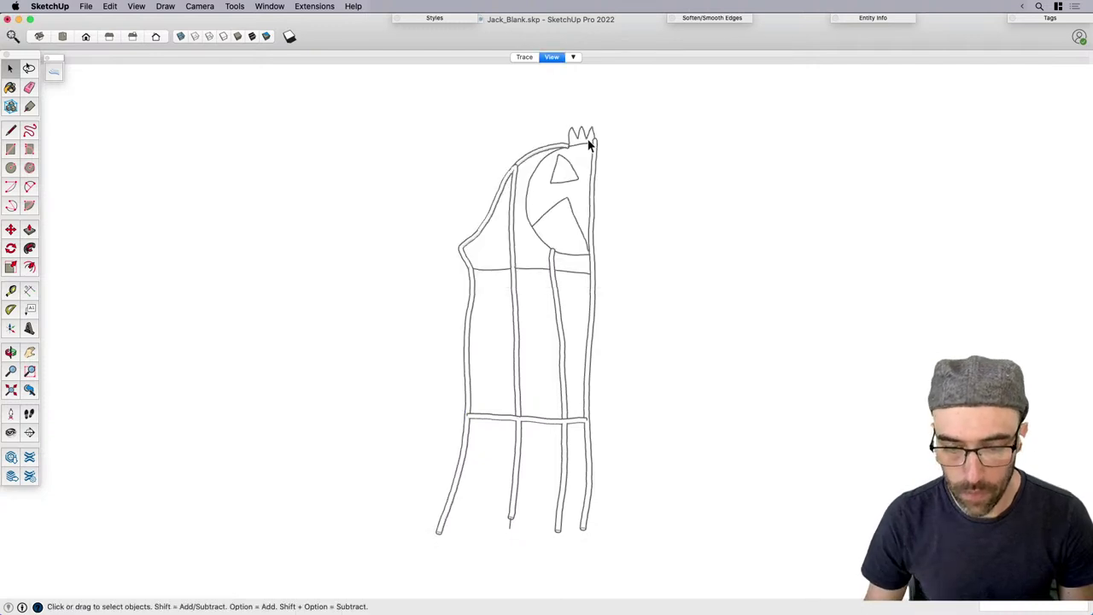
Run 4" pipes with 6 segments along the zigzag crown spikes and around the pumpkin's triangular eye.
scroll(589, 141, up, 3)
key(Return)
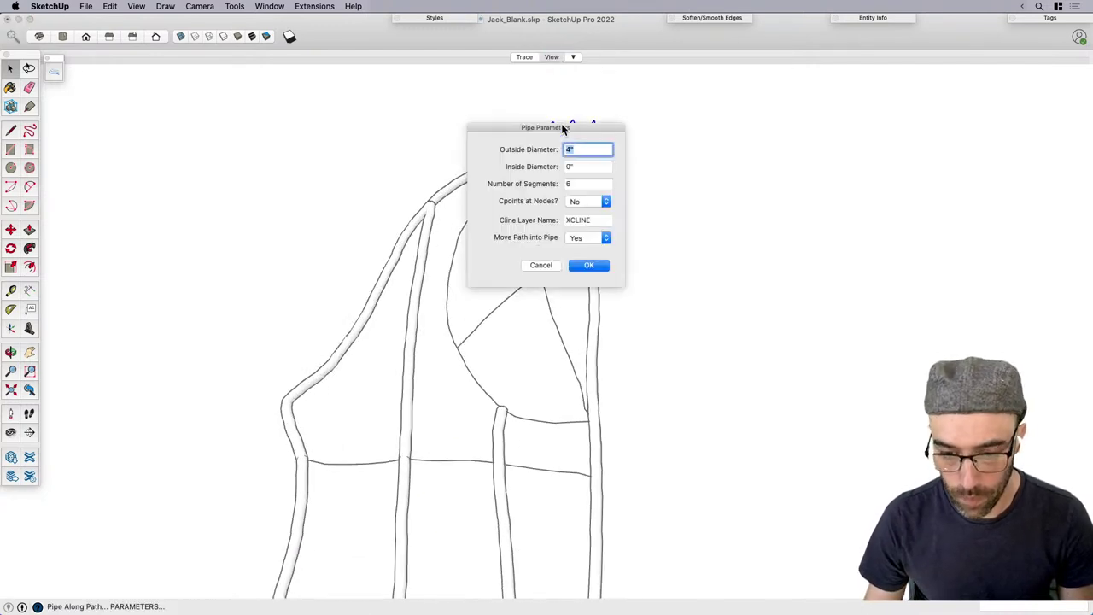
key(Return)
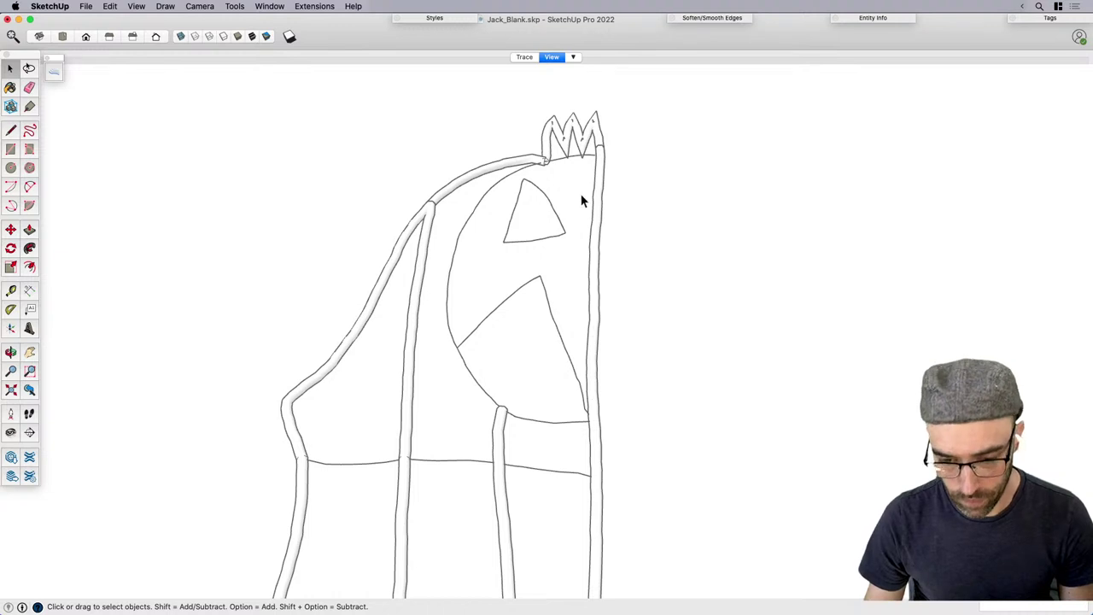
click(510, 237)
click(54, 73)
key(Return)
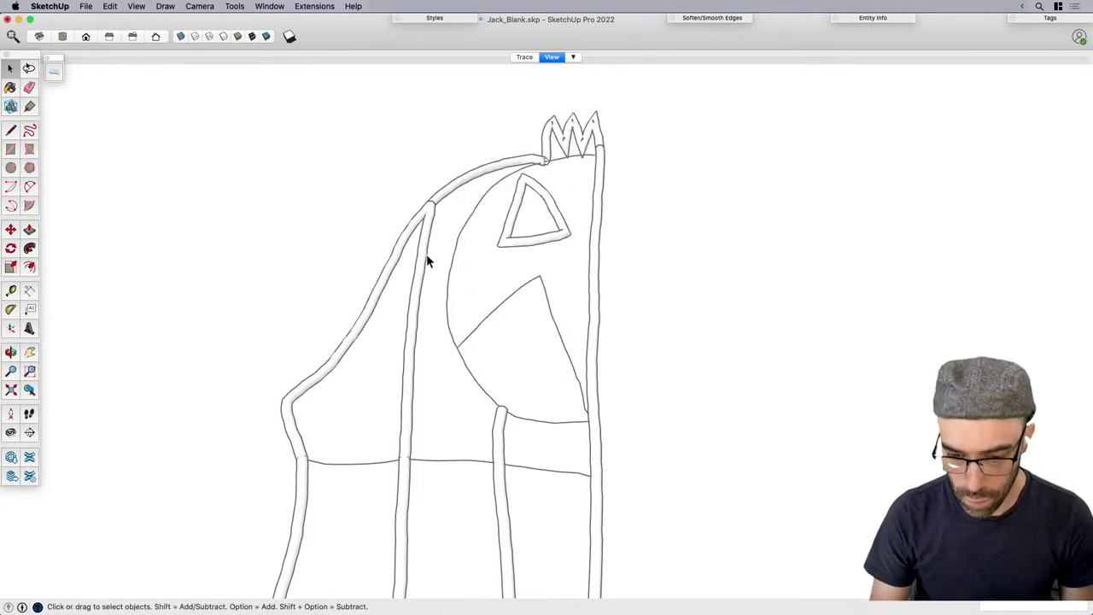
Run a 4" pipe with 6 segments along the peaked mouth line of the pumpkin face.
drag(502, 288, 502, 281)
click(511, 340)
key(Delete)
key(p)
key(Return)
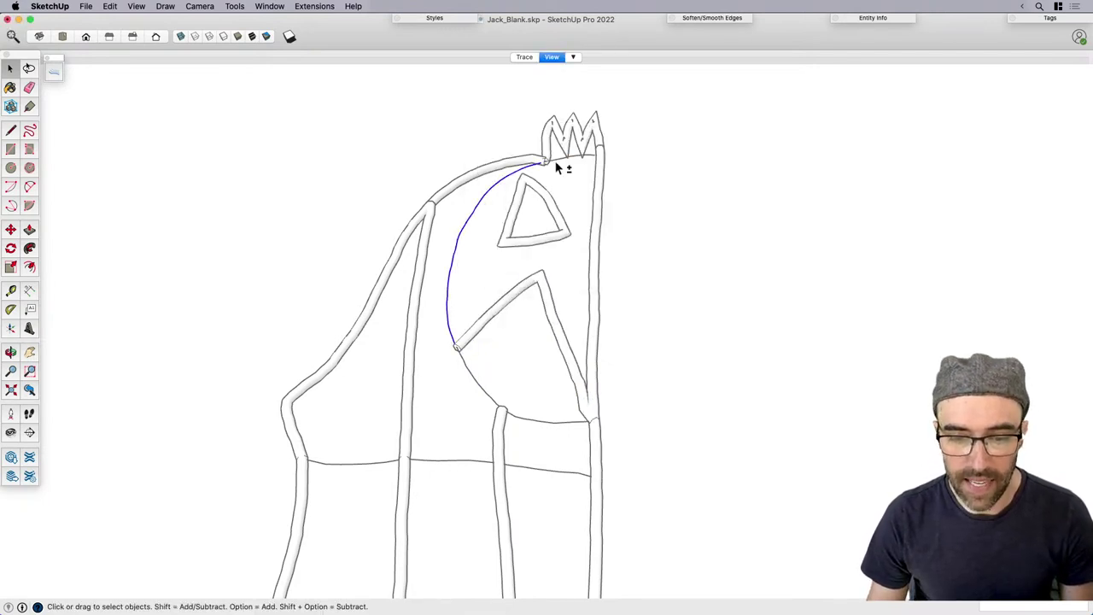
Run a 4" pipe with 6 segments along the full curved outline of the pumpkin head, from crown to chin.
shift+click(527, 391)
click(478, 384)
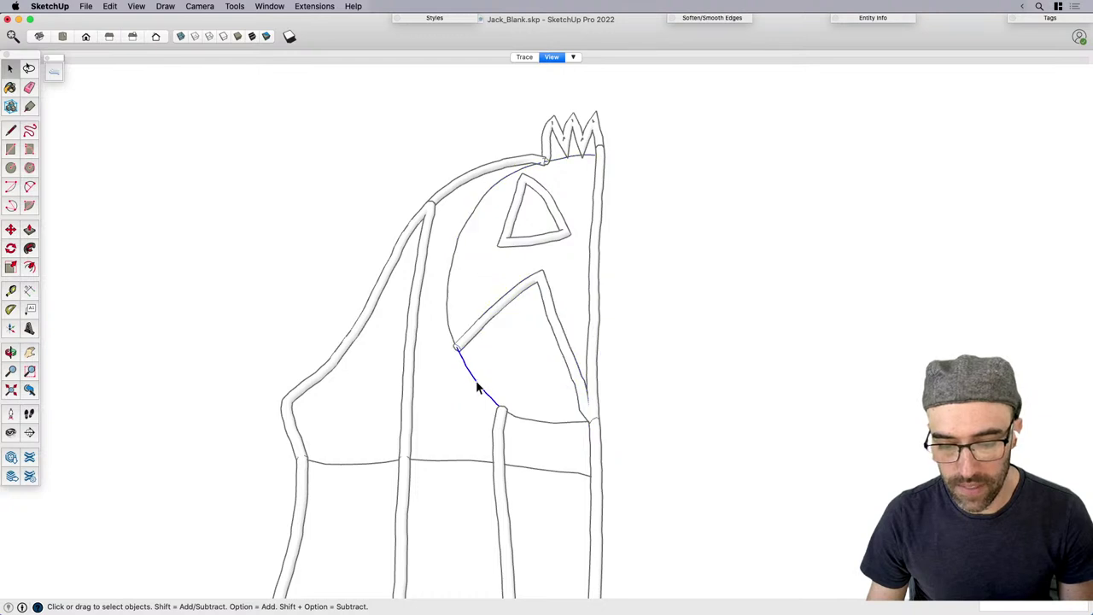
shift+click(530, 423)
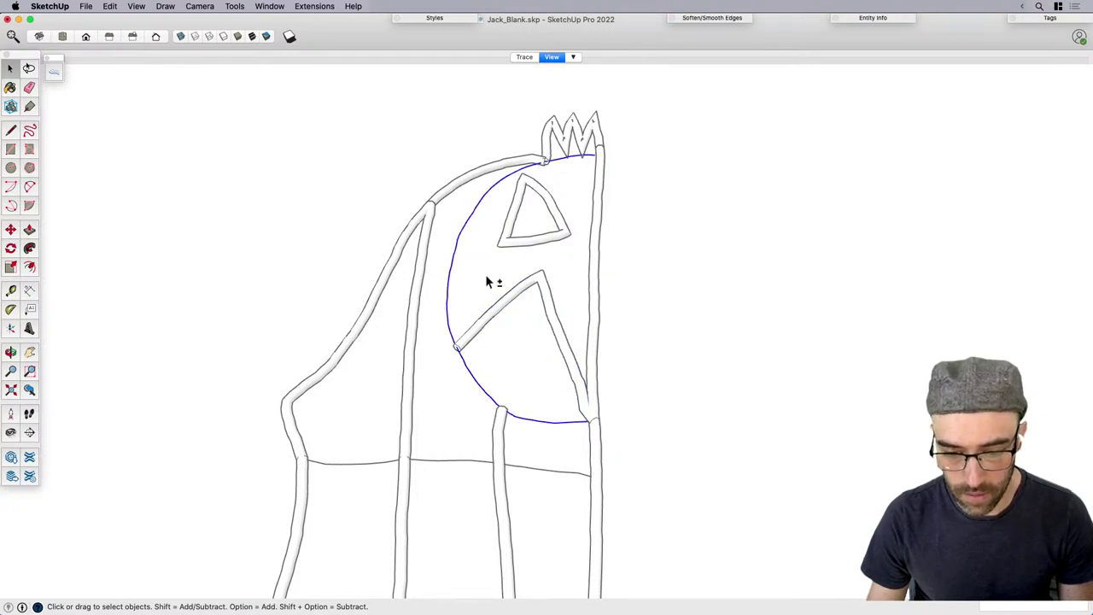
key(shift+p)
key(Return)
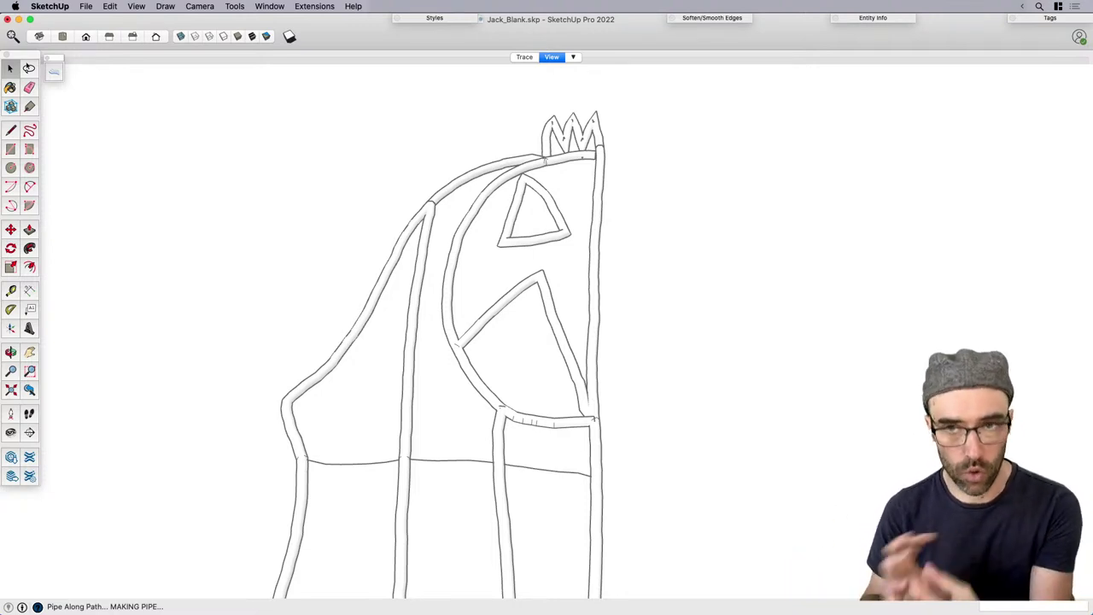
Run a 4" pipe with 6 segments along the upper crossbar beneath the pumpkin head.
scroll(499, 265, down, 3)
drag(366, 370, 607, 400)
key(shift+p)
key(Return)
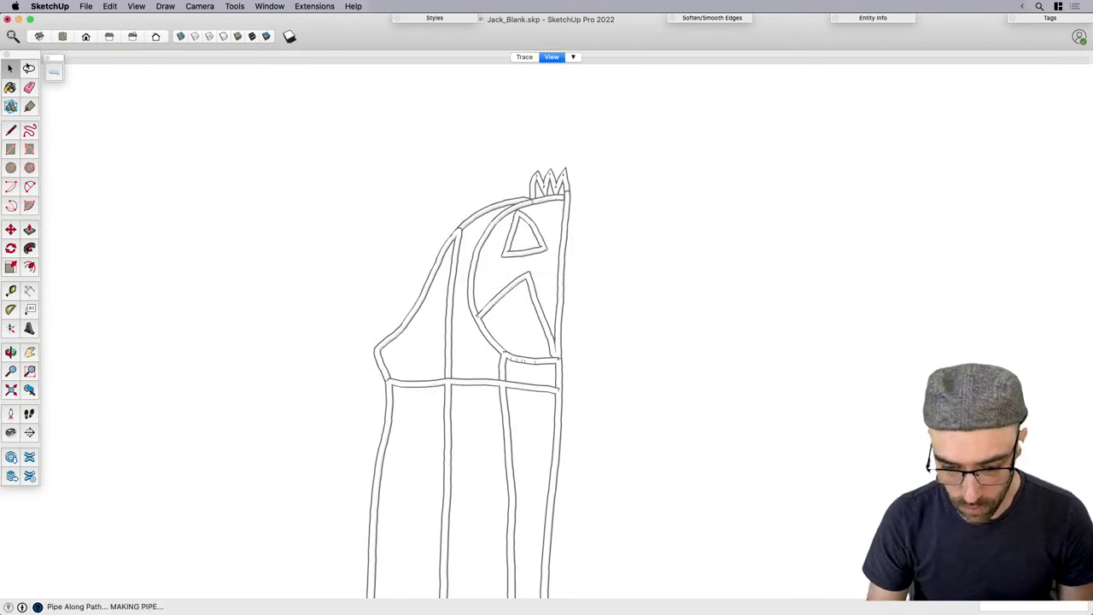
scroll(604, 365, down, 3)
scroll(507, 317, up, 2)
scroll(552, 285, down, 2)
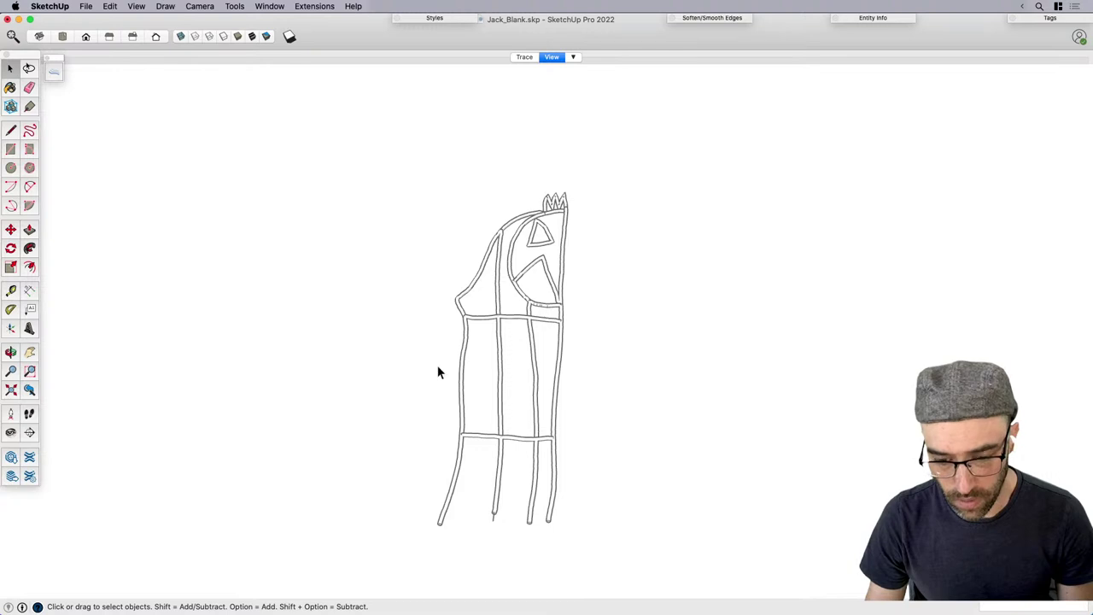
Push/Pull the lower end face of the short upright's pipe down to the end of its traced line.
scroll(510, 502, up, 5)
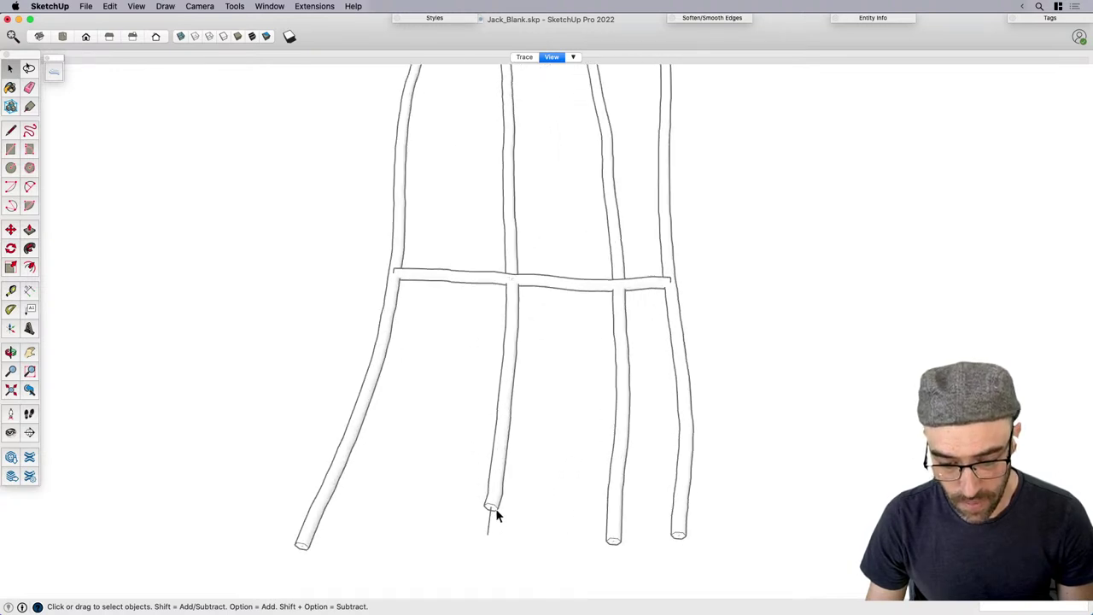
click(495, 509)
scroll(495, 510, up, 2)
key(p)
click(490, 513)
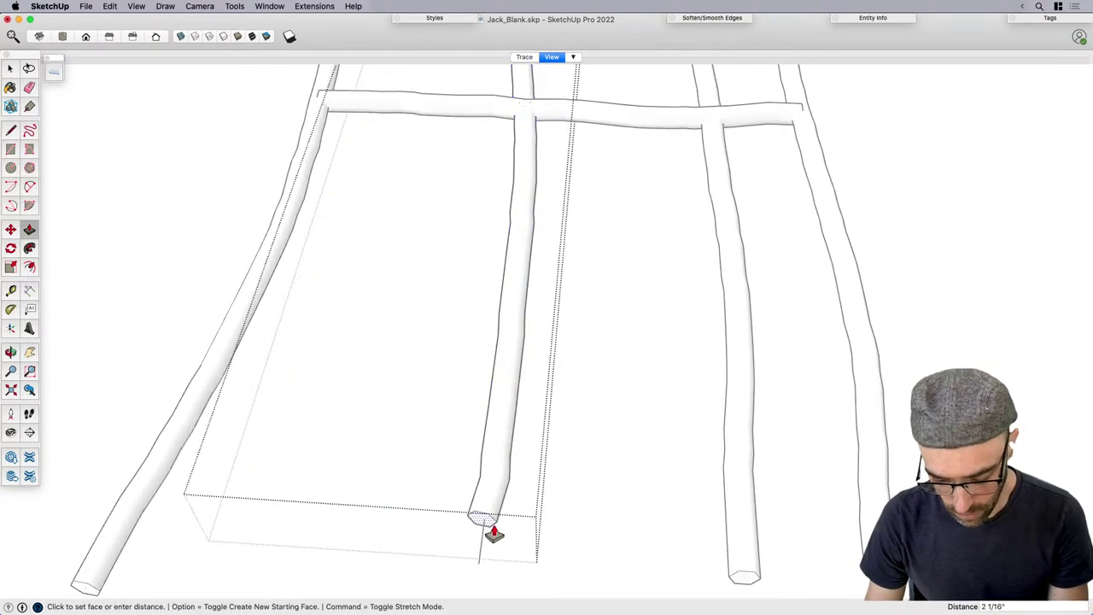
click(490, 574)
key(space)
scroll(674, 331, down, 4)
scroll(540, 373, down, 3)
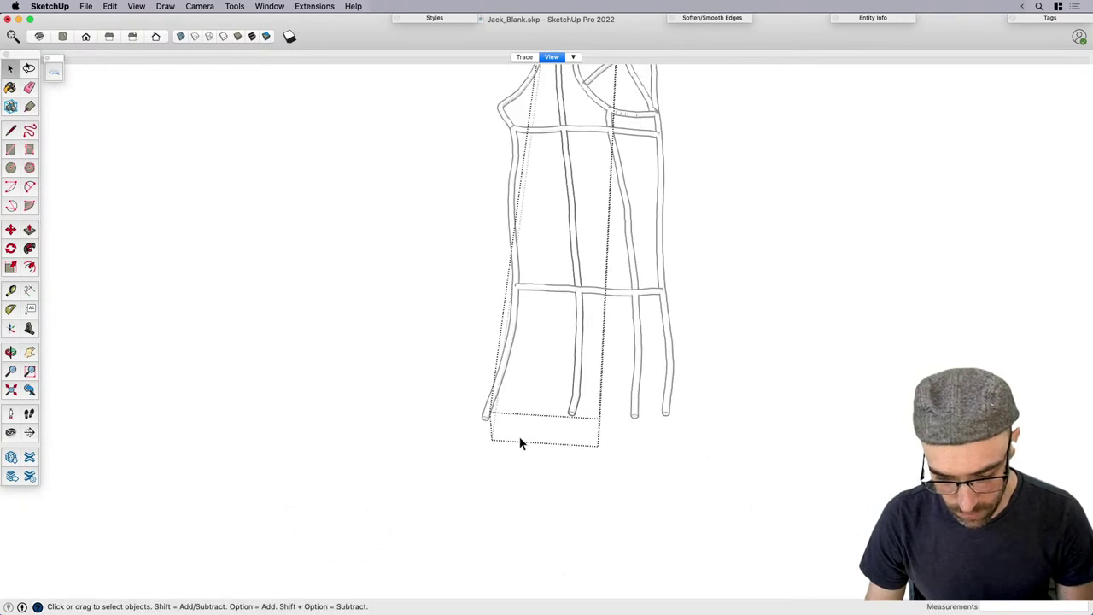
click(525, 484)
Select all the pipes of the half-gate and combine them into one group.
scroll(524, 485, down, 3)
drag(437, 144, 664, 555)
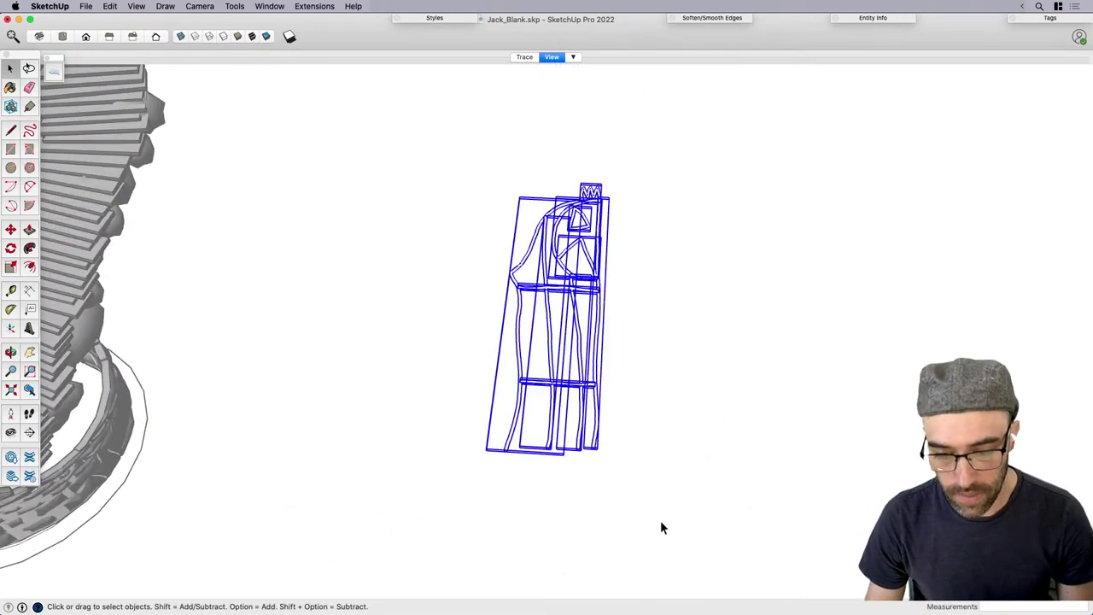
key(g)
key(Return)
Rotate the gate group 90 degrees about its bottom edge so it stands upright.
key(q)
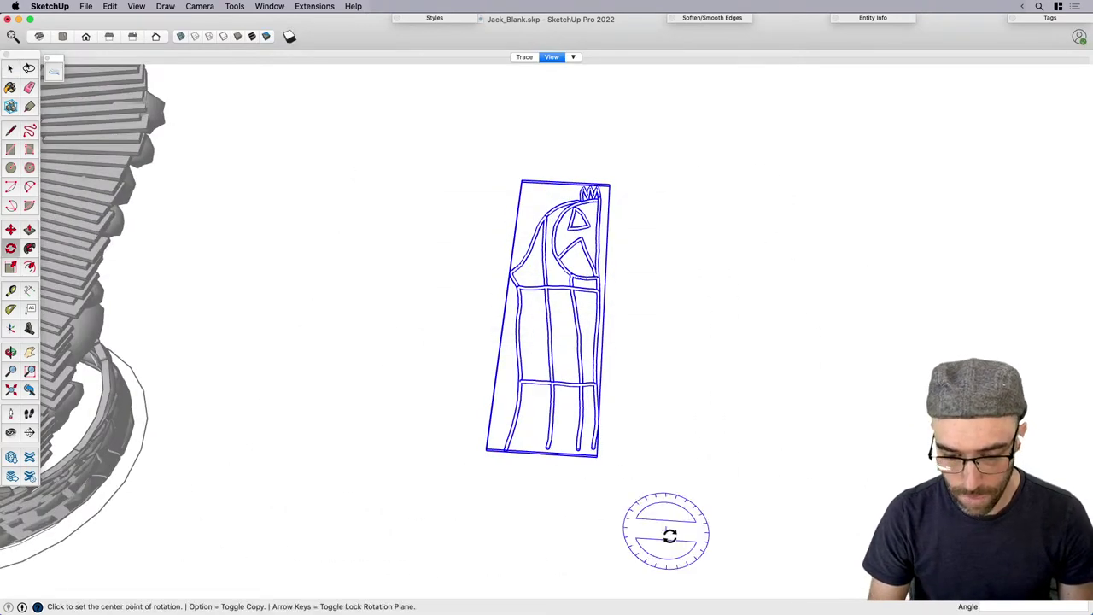
middle_drag(666, 531, 415, 444)
click(433, 393)
click(481, 366)
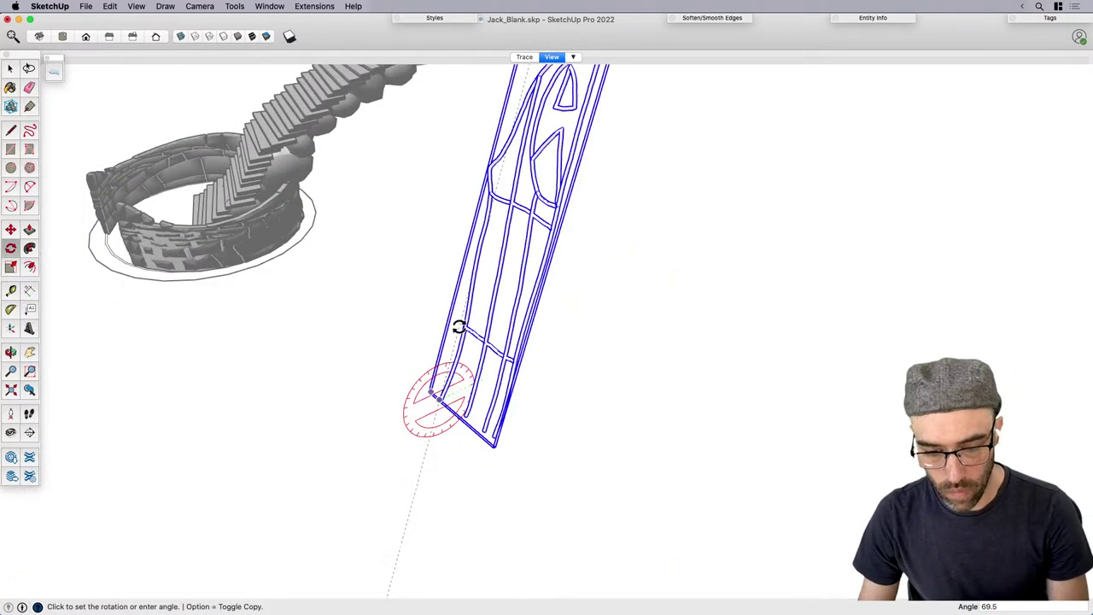
text(90)
key(Return)
key(space)
Scale the gate group down uniformly to a size that suits the round stone wall.
middle_drag(566, 428, 811, 440)
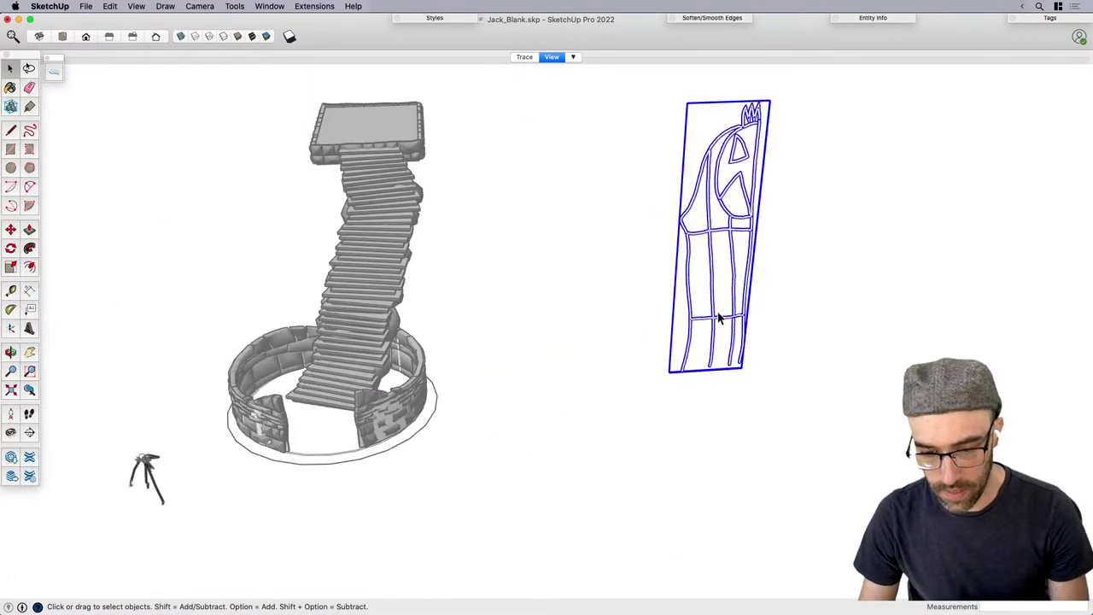
key(s)
click(754, 154)
click(692, 340)
key(space)
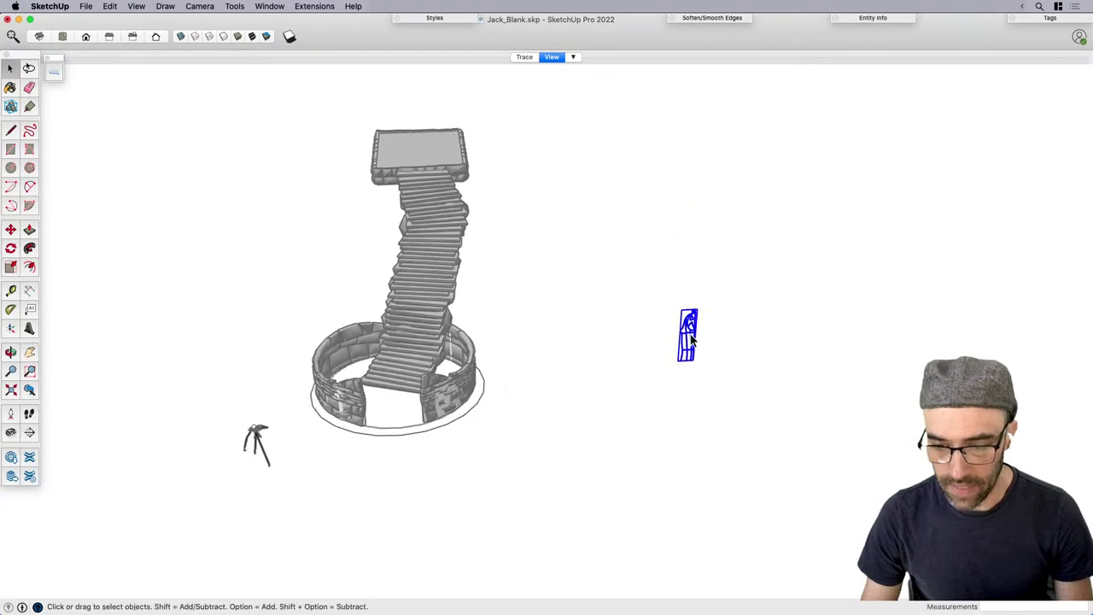
scroll(693, 340, up, 2)
key(m)
key(space)
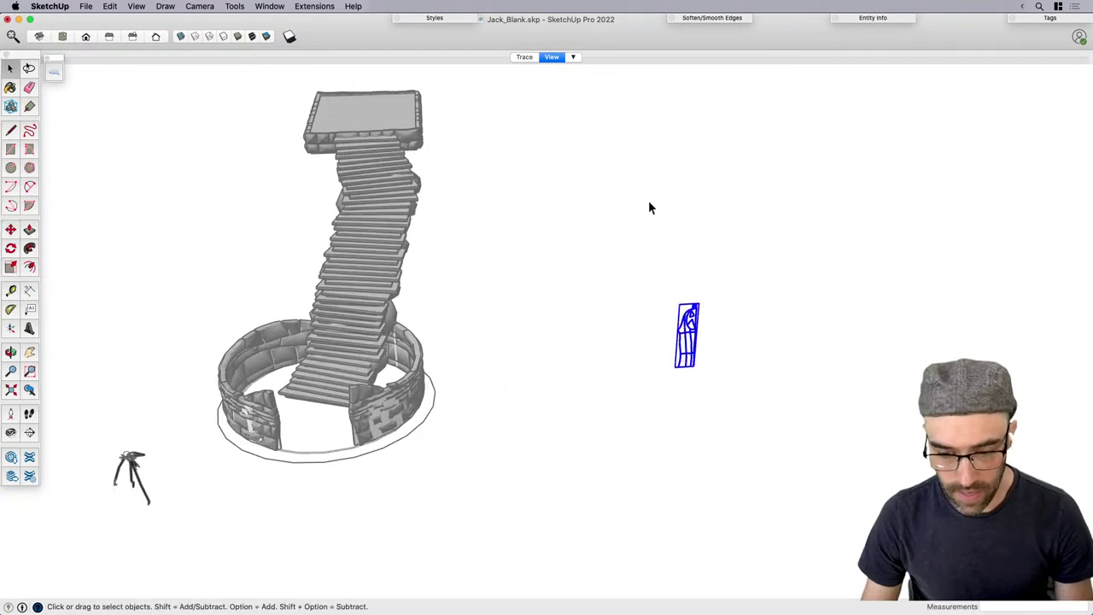
Switch to a parallel-projection top view and move the gate into the wall opening, against the wall's left end.
click(200, 6)
click(221, 59)
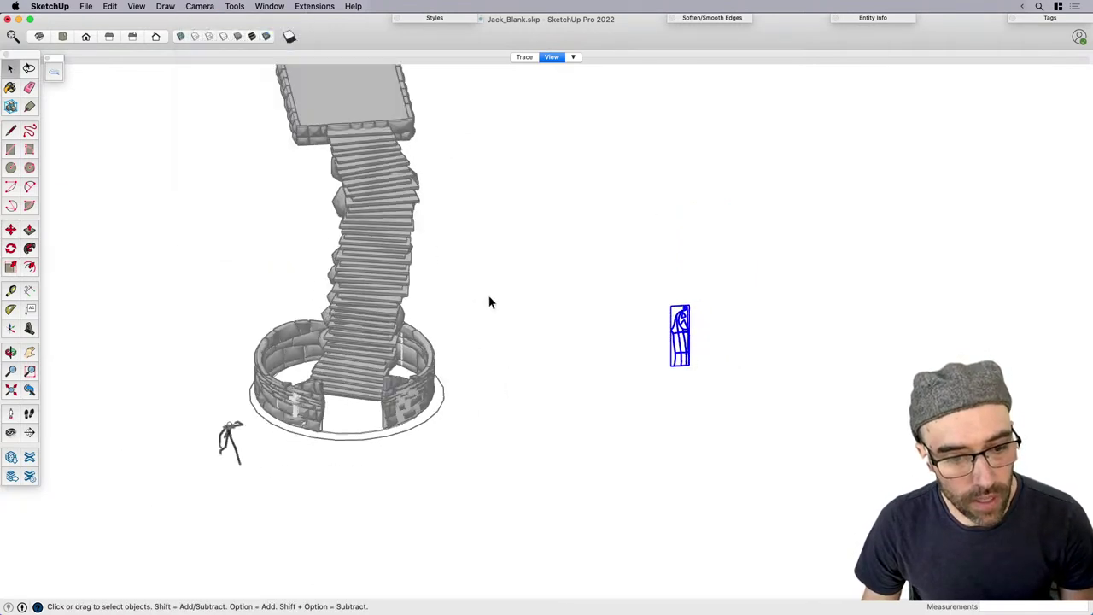
key(super+1)
key(m)
click(828, 471)
scroll(422, 573, up, 5)
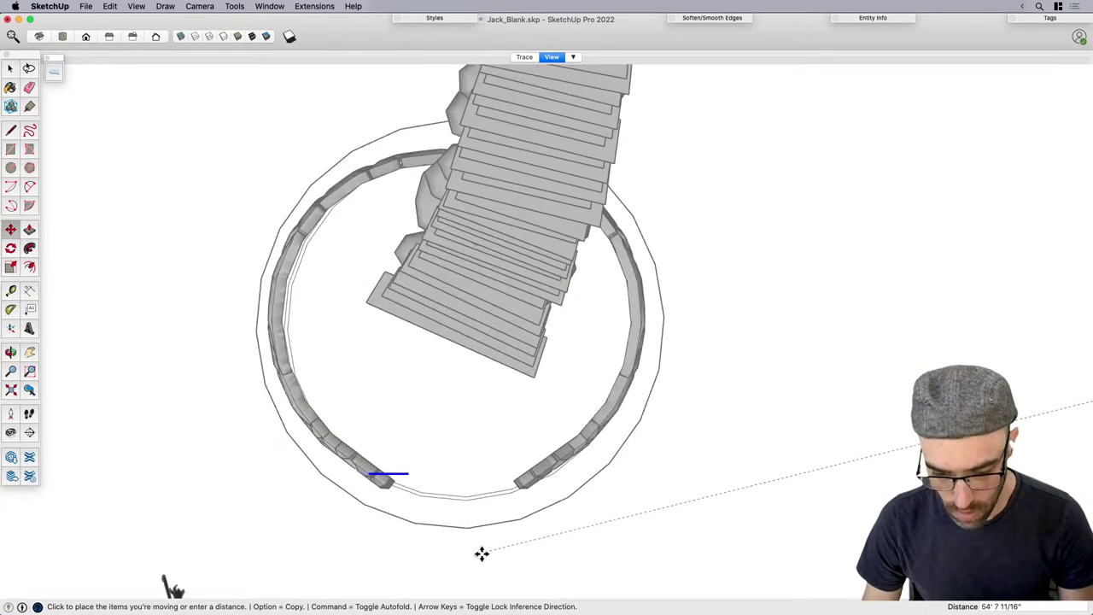
click(514, 575)
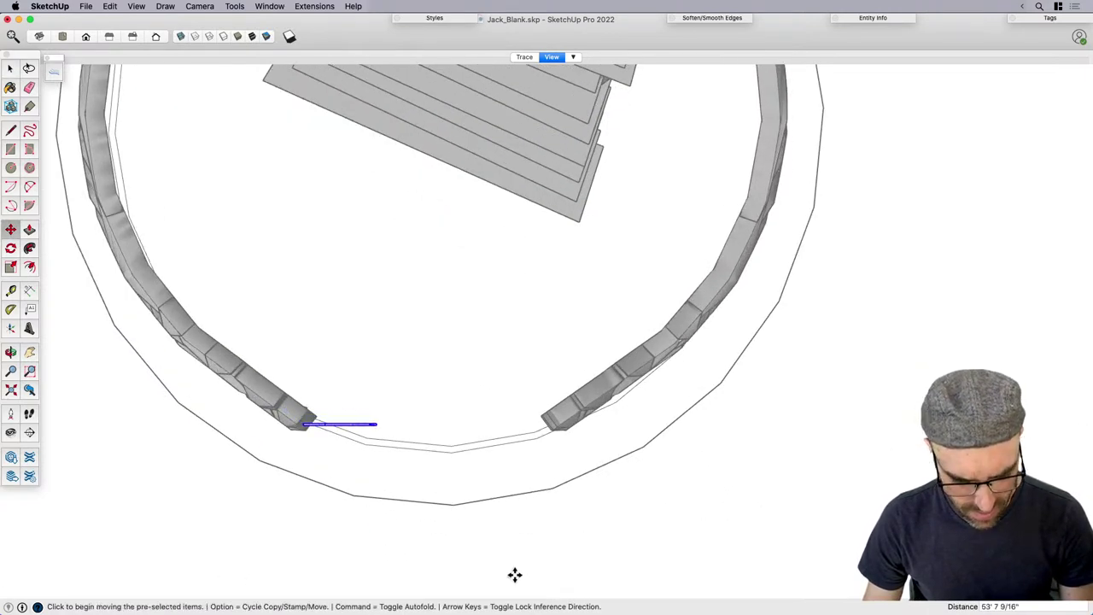
scroll(404, 512, up, 3)
key(q)
click(289, 424)
click(415, 453)
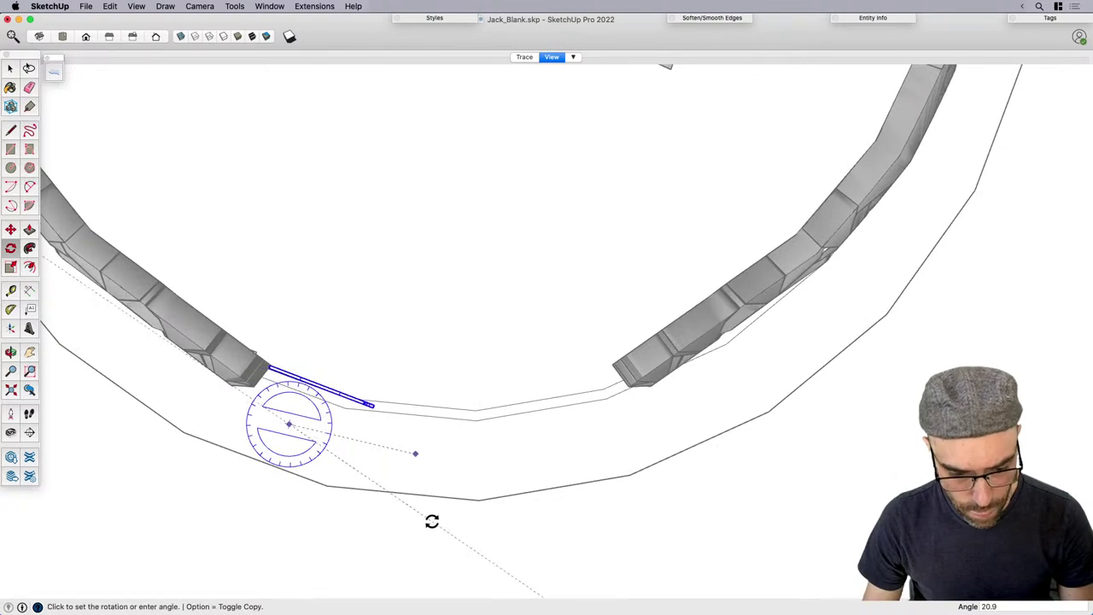
key(space)
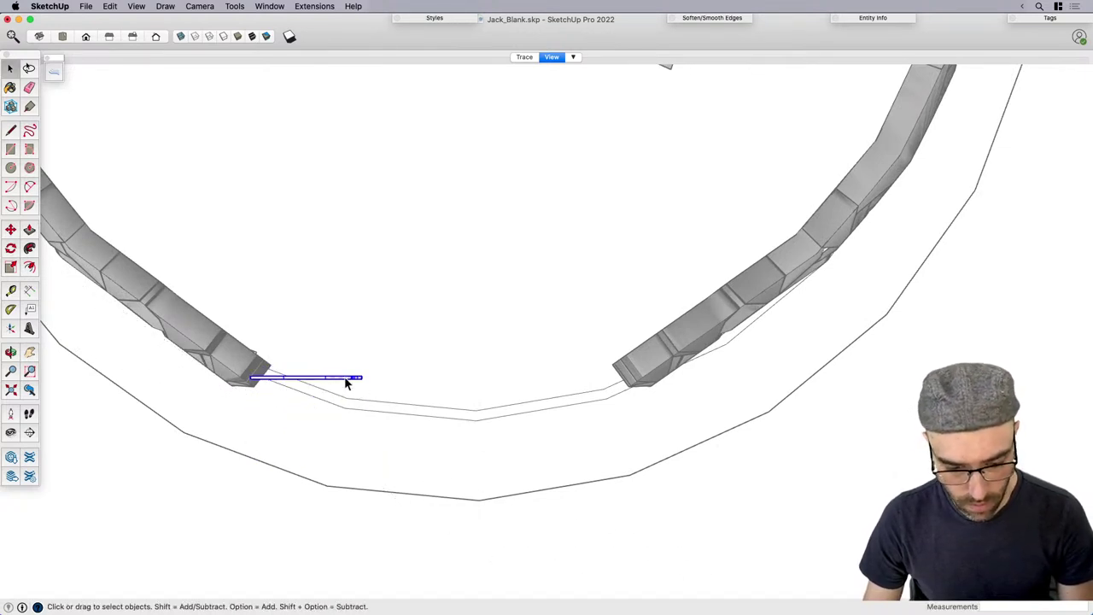
Remove the gate from the wall opening and open the nested stone wall section beside the opening.
key(Delete)
click(260, 366)
middle_drag(253, 414, 247, 336)
double_click(246, 364)
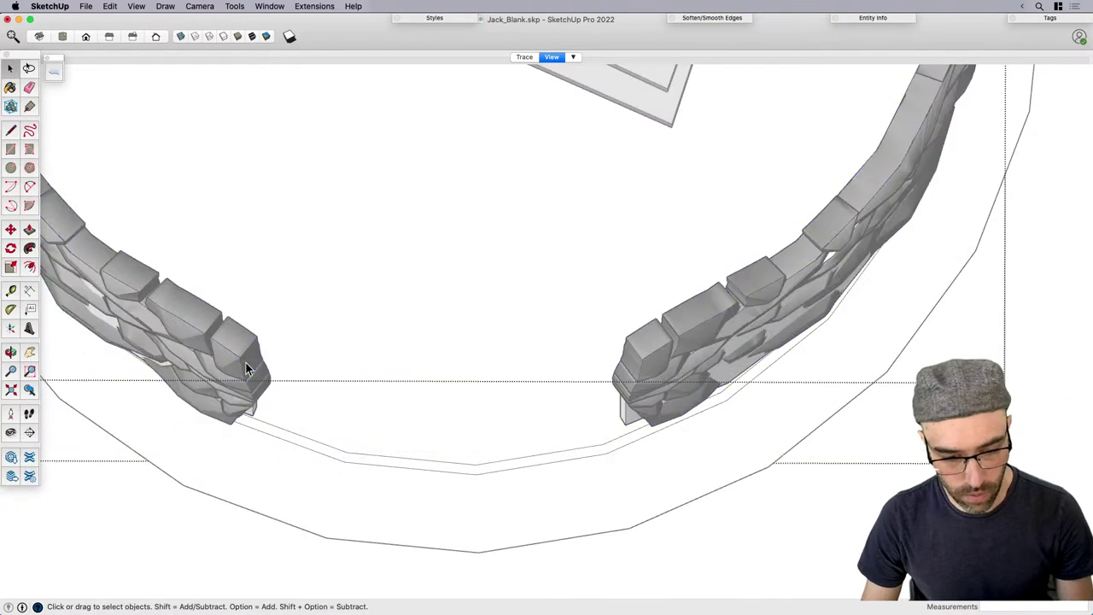
click(243, 368)
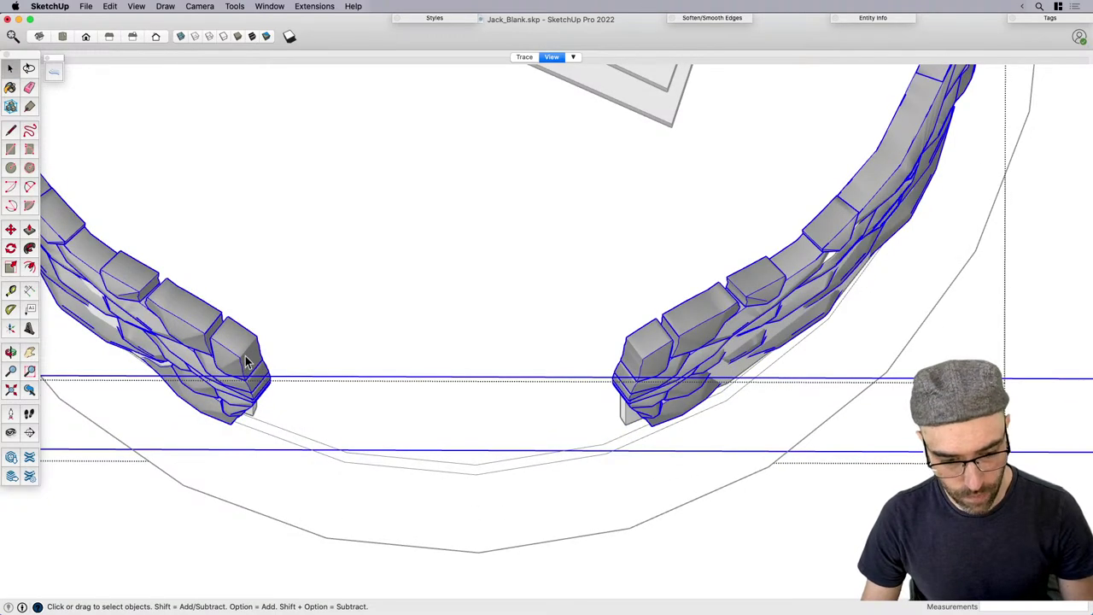
double_click(244, 367)
double_click(250, 365)
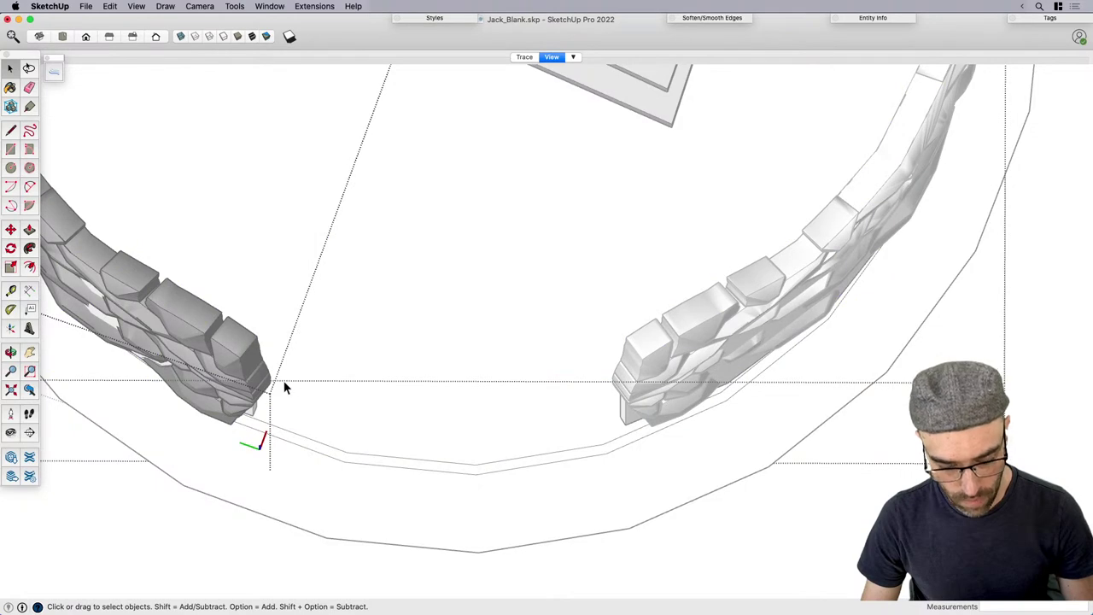
scroll(264, 377, down, 3)
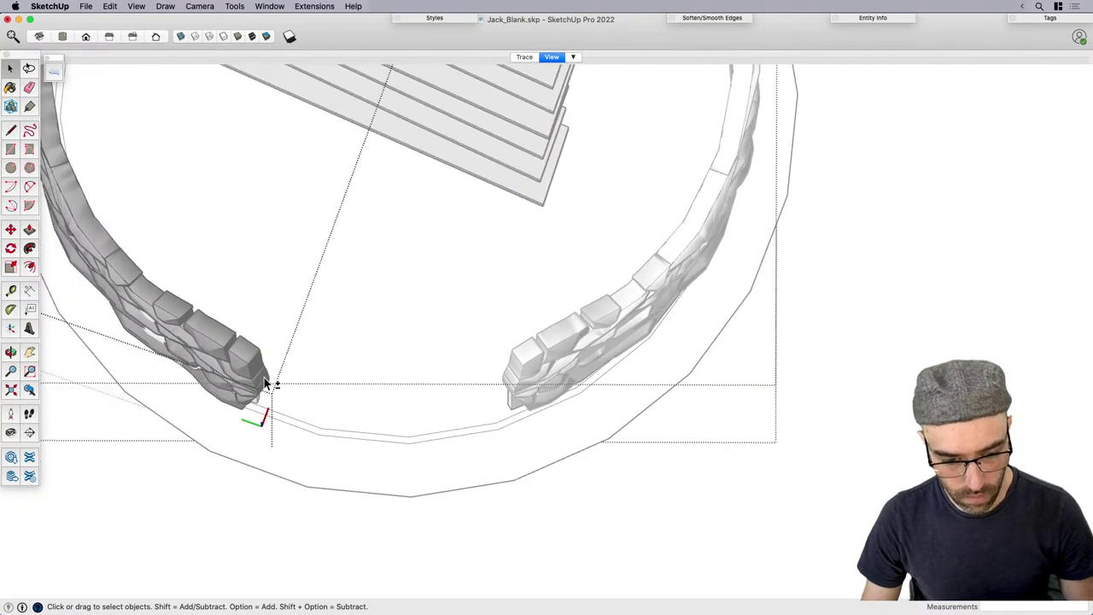
scroll(338, 493, down, 5)
middle_drag(339, 495, 409, 326)
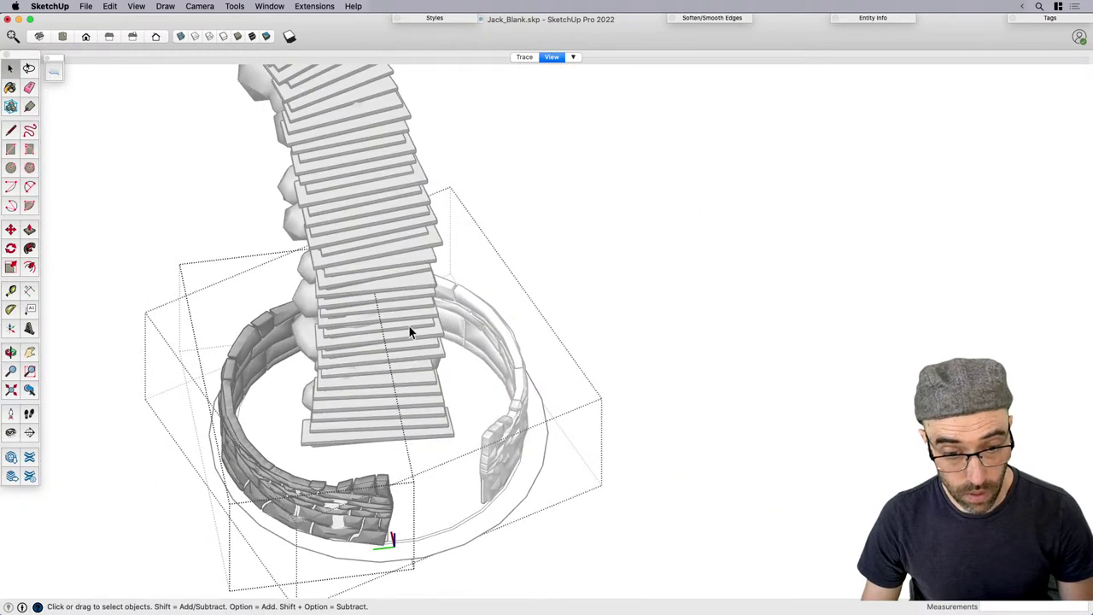
scroll(333, 456, down, 3)
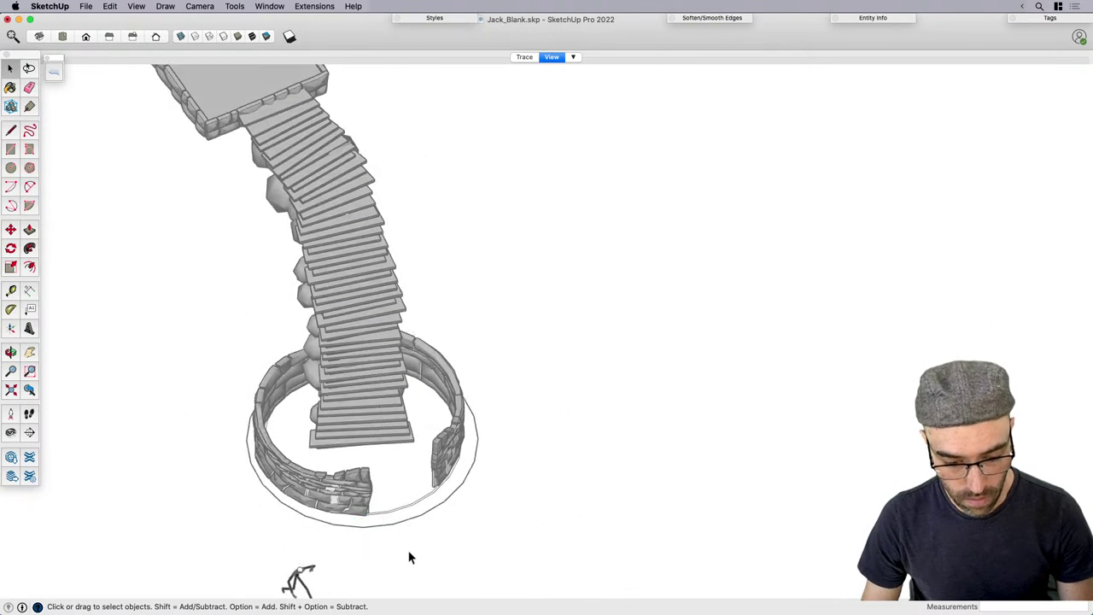
Leave the nested wall section and undo the gate's removal from the wall opening.
click(465, 564)
key(super+z)
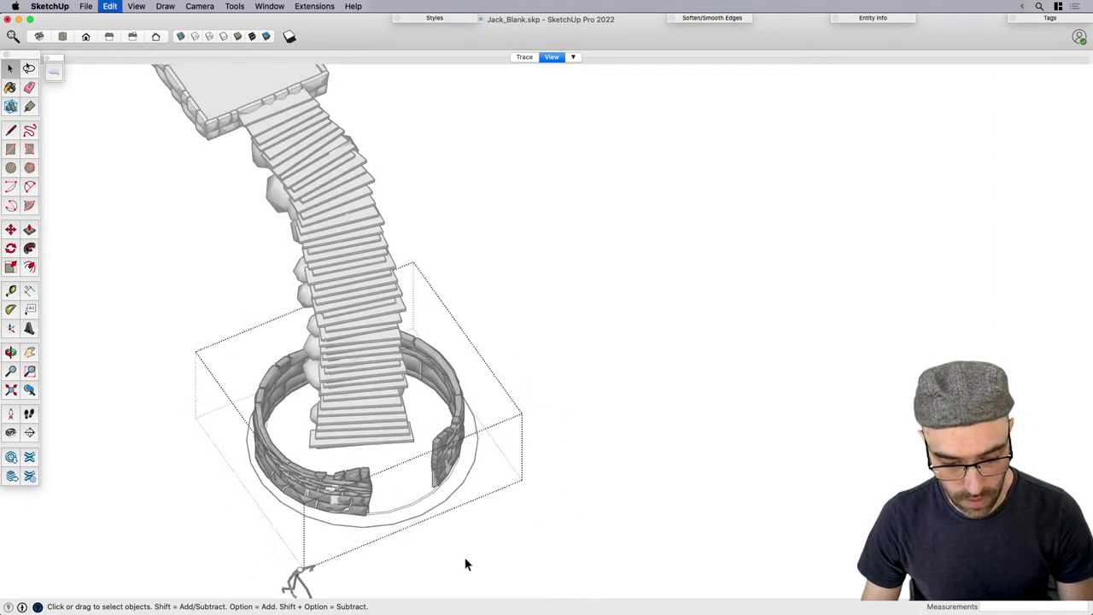
click(461, 561)
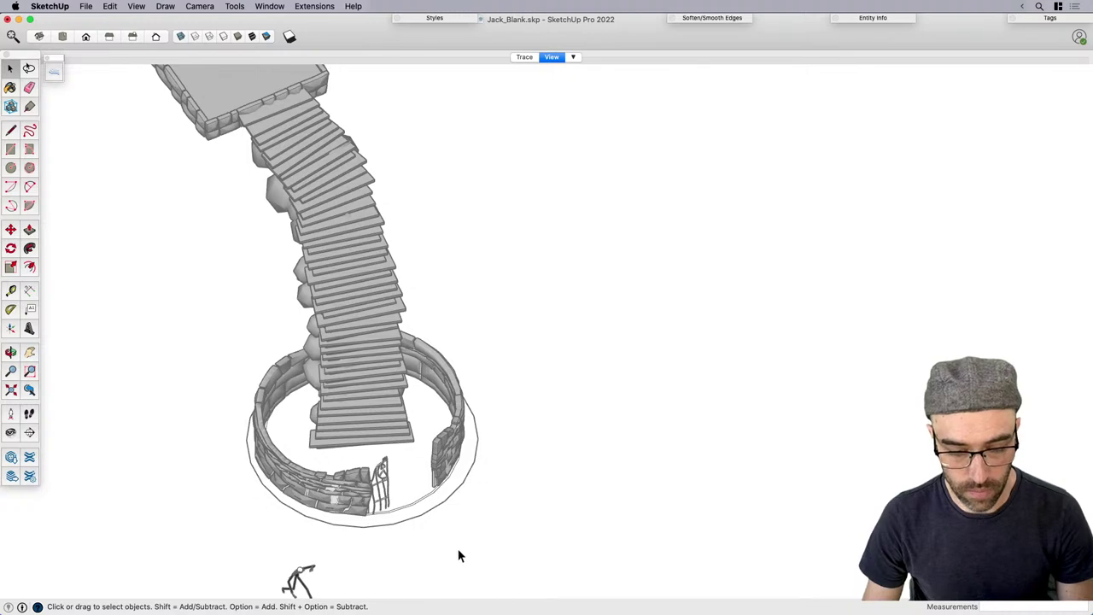
Rotate the gate in the top view about its wall end so it follows the curve of the opening.
key(super+2)
scroll(513, 513, up, 5)
scroll(576, 441, up, 3)
key(q)
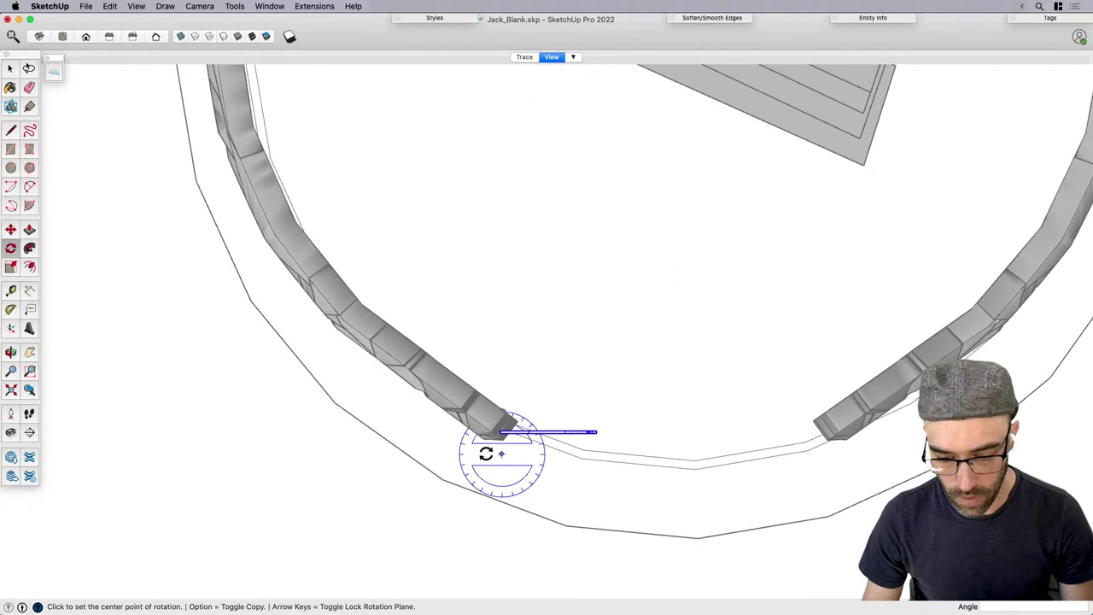
click(488, 451)
click(634, 471)
click(649, 527)
key(space)
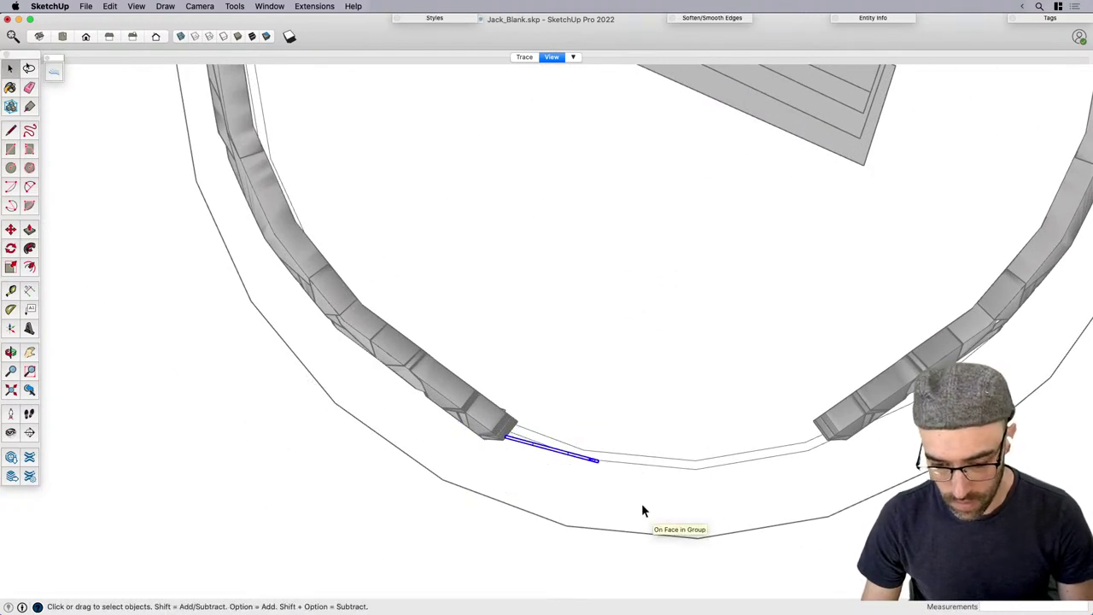
Enlarge the gate uniformly by about 1.89, and trim it back by about 0.96, to fill half of the opening.
key(q)
key(s)
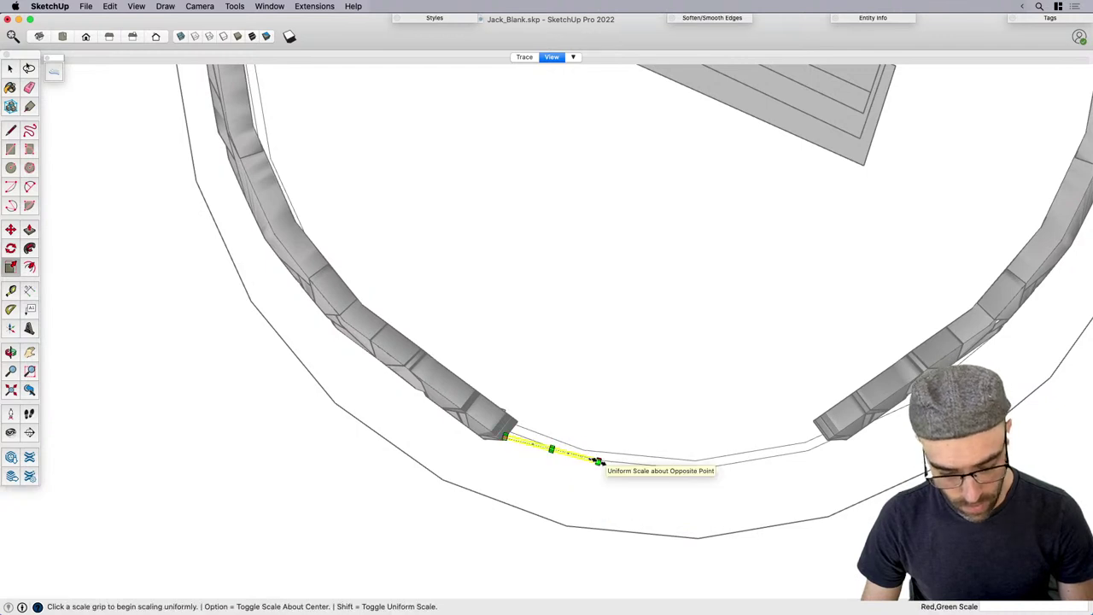
click(598, 461)
click(683, 483)
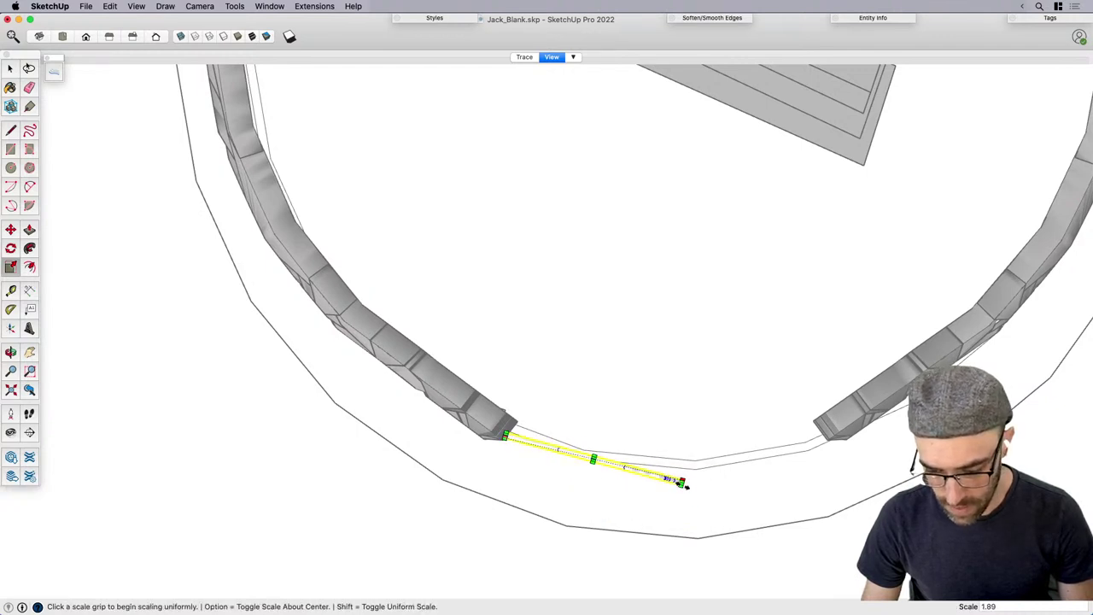
click(683, 481)
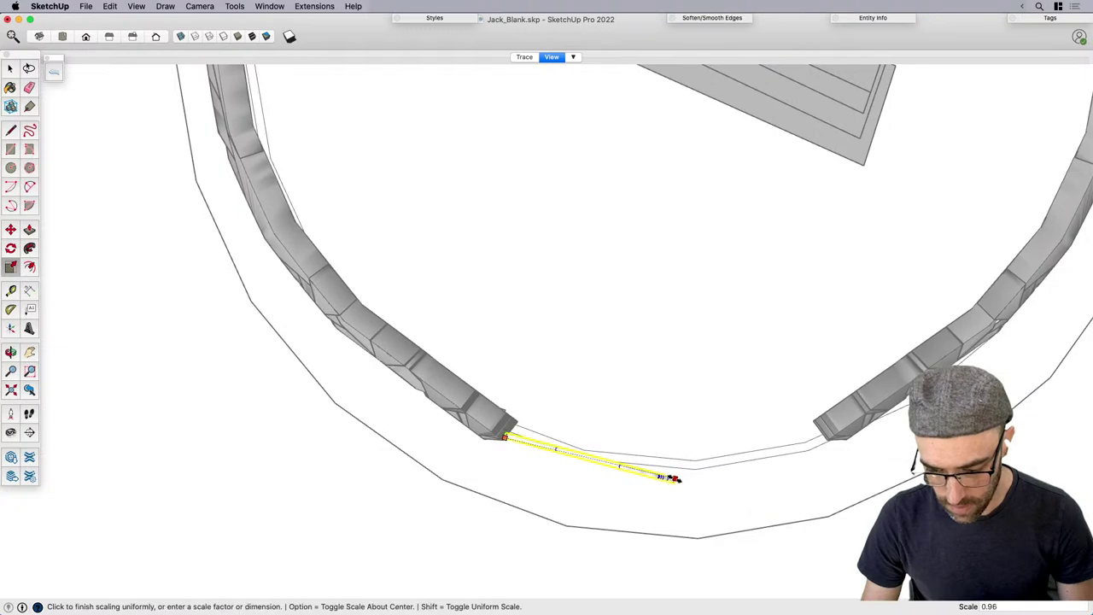
click(673, 479)
key(space)
Copy the gate along its own direction about 2' 3" towards the other end of the wall opening.
scroll(481, 447, down, 3)
scroll(574, 495, up, 3)
key(m)
click(495, 474)
key(alt)
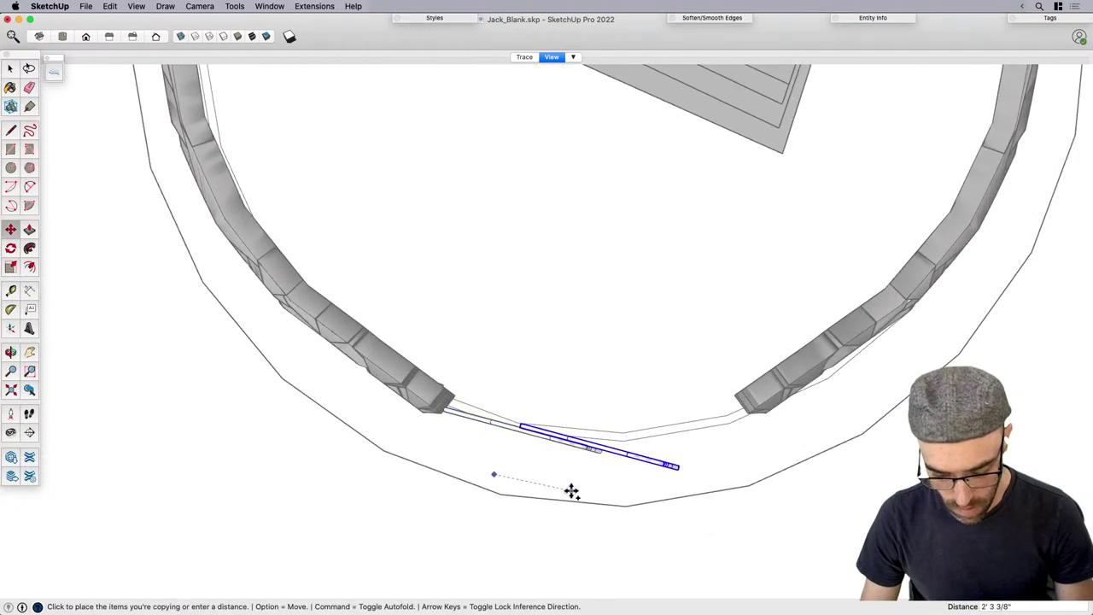
click(572, 491)
Mirror the copied gate along its width with a red-axis scale of -1.
middle_drag(574, 487, 612, 314)
scroll(613, 314, down, 3)
key(s)
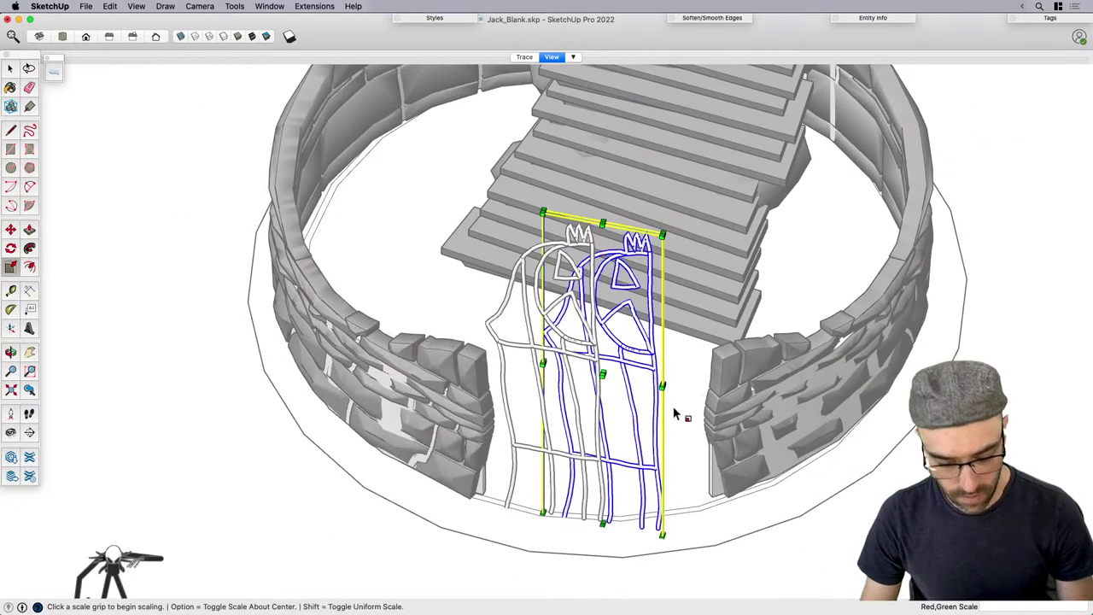
scroll(683, 392, up, 5)
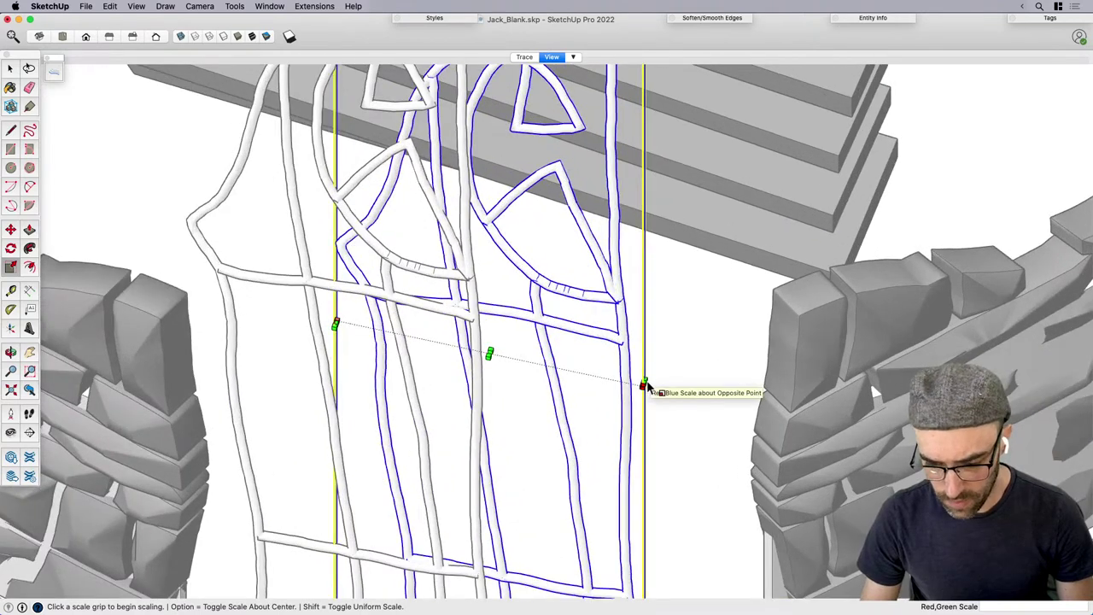
scroll(646, 387, up, 4)
drag(642, 384, 602, 384)
text(-)
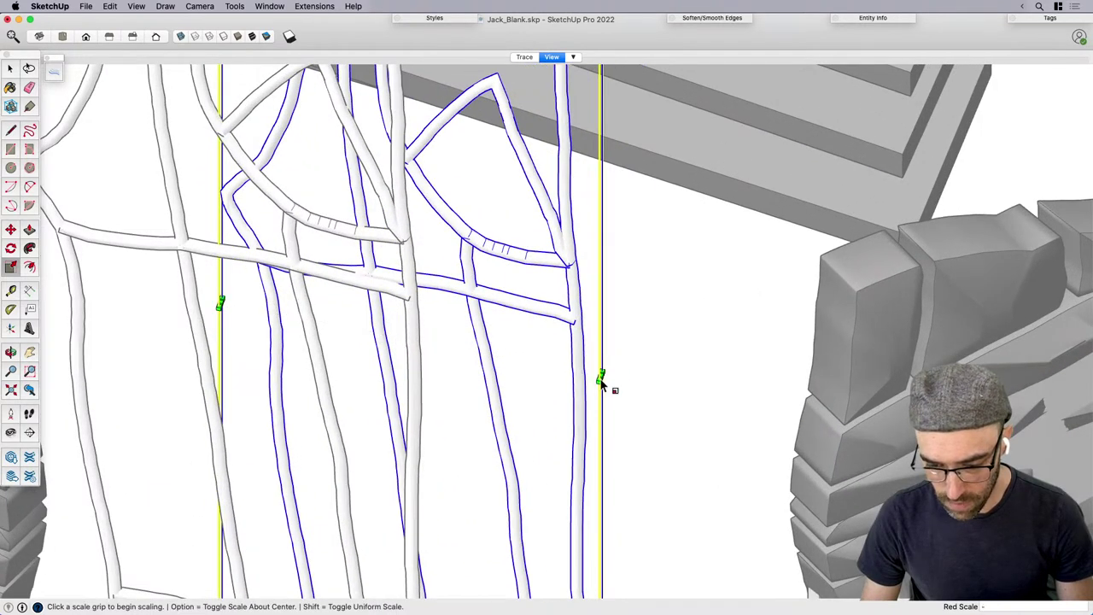
text(1)
key(Return)
key(space)
Move the mirrored gate about 6' 11" across the opening to the opposite wall end.
scroll(549, 427, down, 6)
key(m)
click(453, 553)
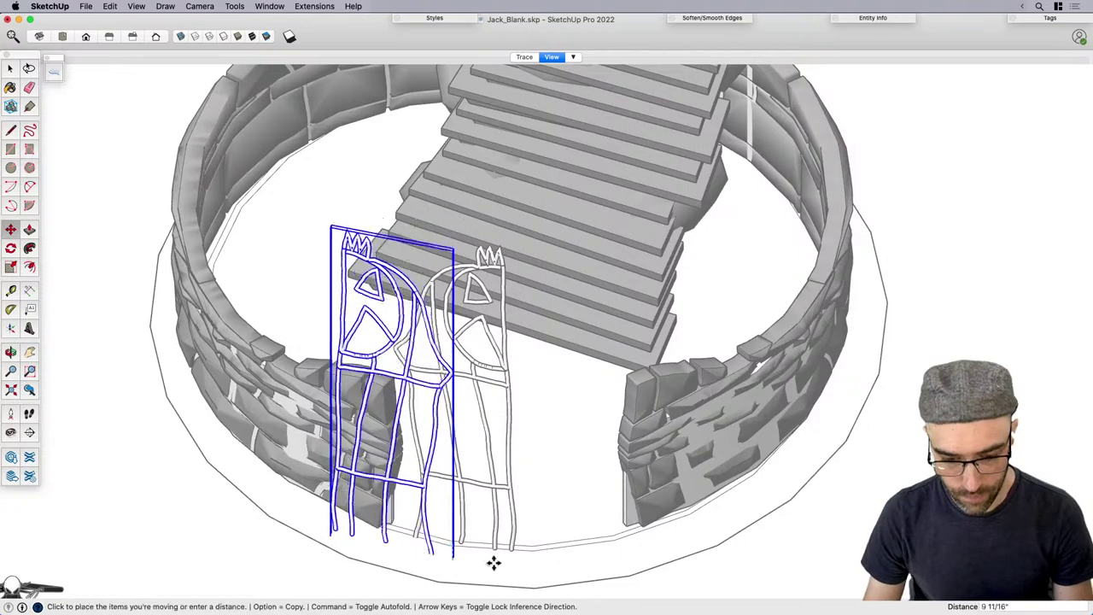
click(636, 547)
Rotate the mirrored gate about 23 degrees in the top view, pivoting near its wall end, to follow the ring's curve.
key(super+1)
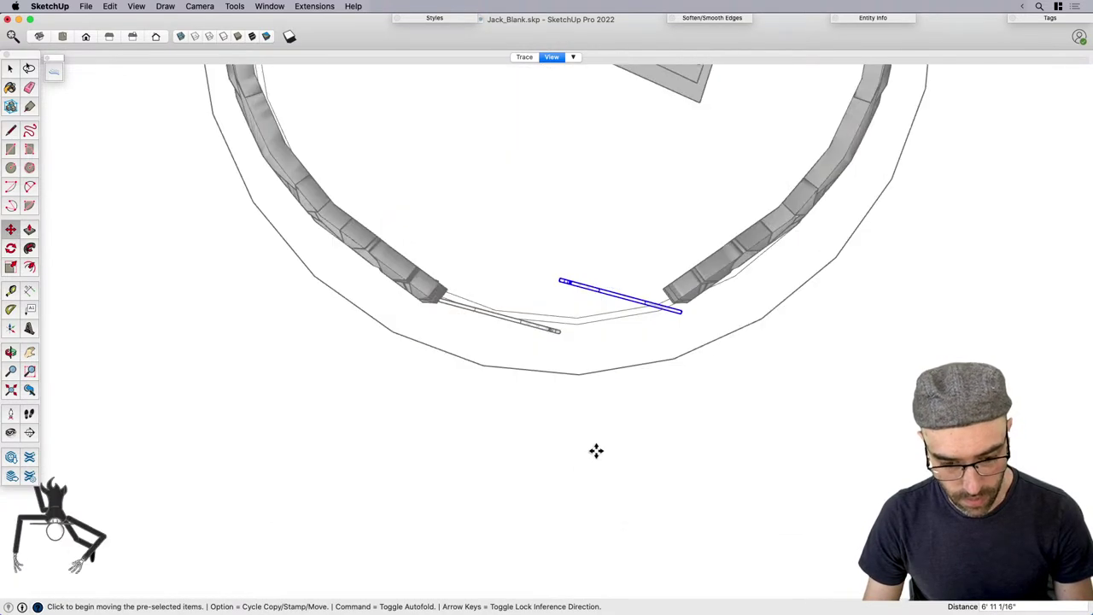
scroll(681, 318, up, 5)
key(q)
click(694, 333)
click(560, 332)
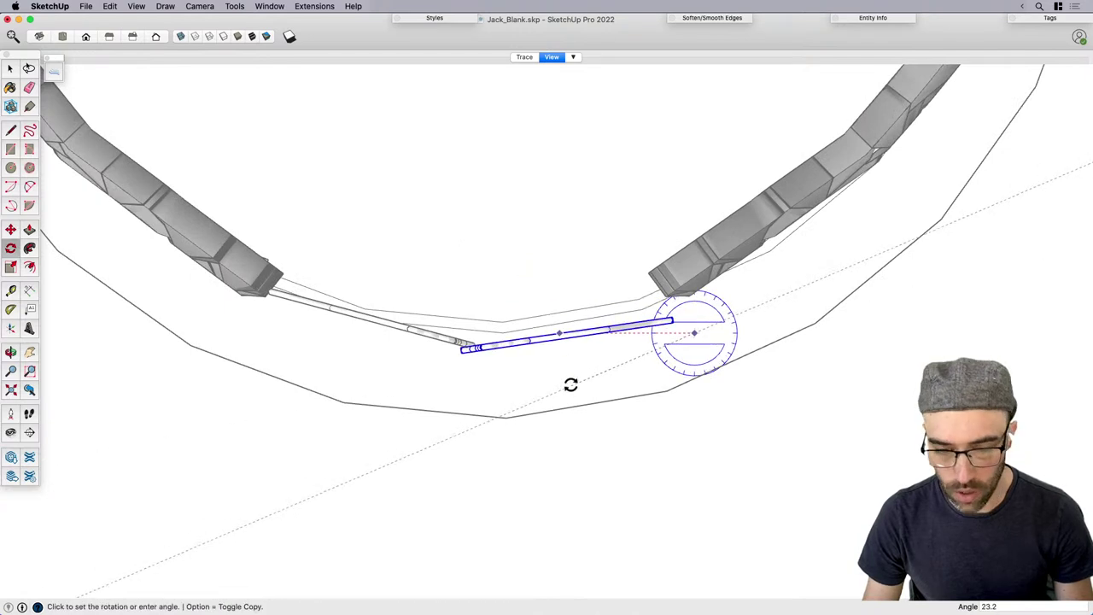
click(573, 385)
key(space)
Move the mirrored gate inward about 8" so its outer edge sits against the wall end.
scroll(654, 351, up, 3)
key(m)
click(675, 362)
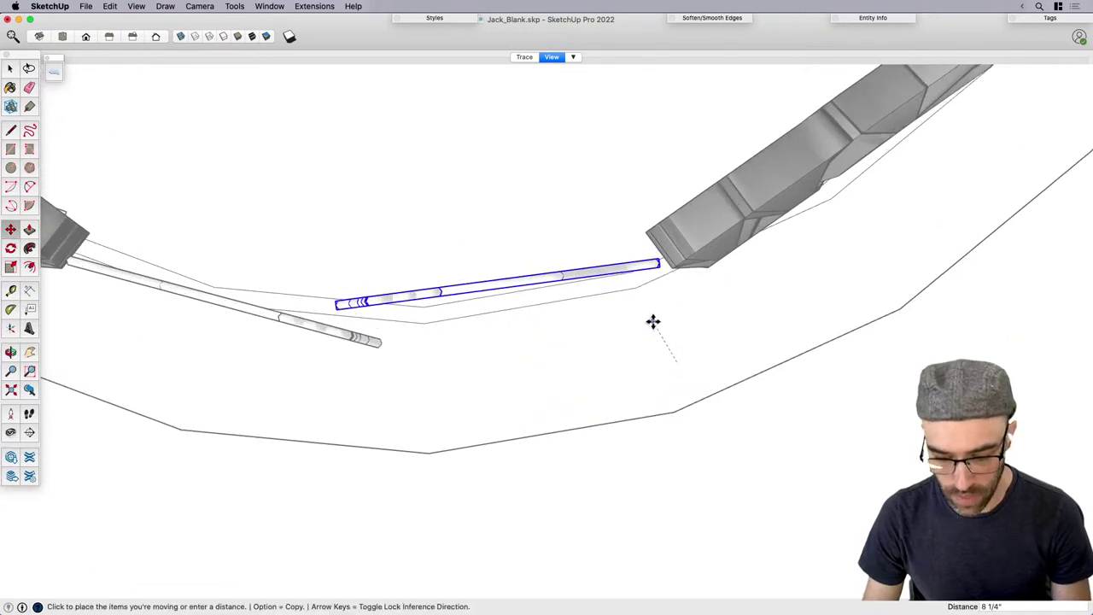
click(666, 322)
Rotate the mirrored gate slightly about its wall end so its inner edge meets the other half.
scroll(765, 298, down, 2)
key(q)
click(697, 310)
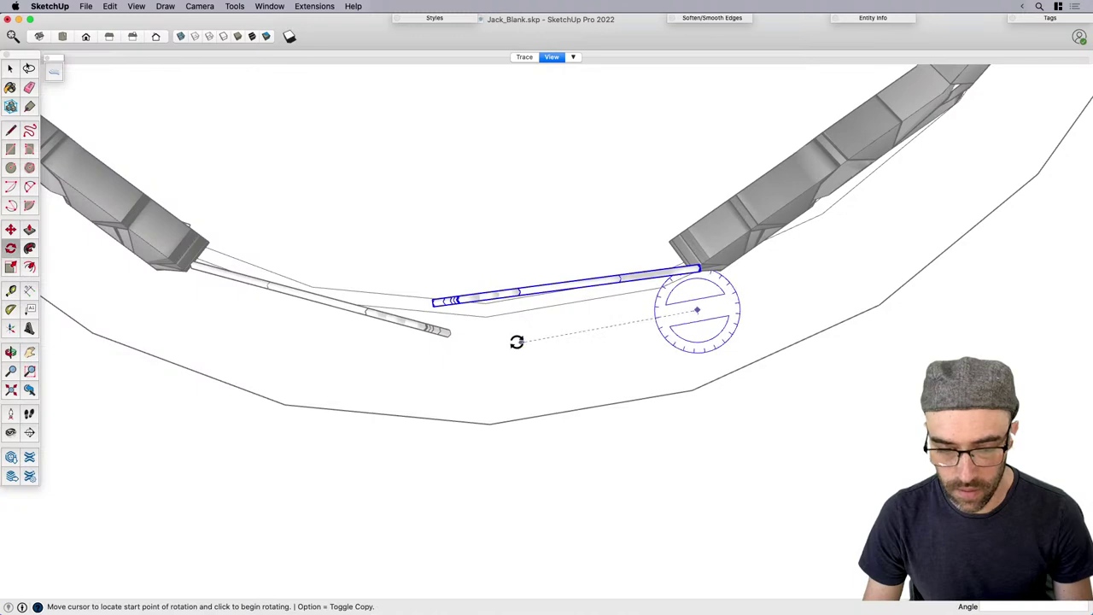
click(495, 342)
click(508, 365)
key(space)
Scale both gate halves together uniformly about their center by about 0.90.
middle_drag(529, 352, 546, 194)
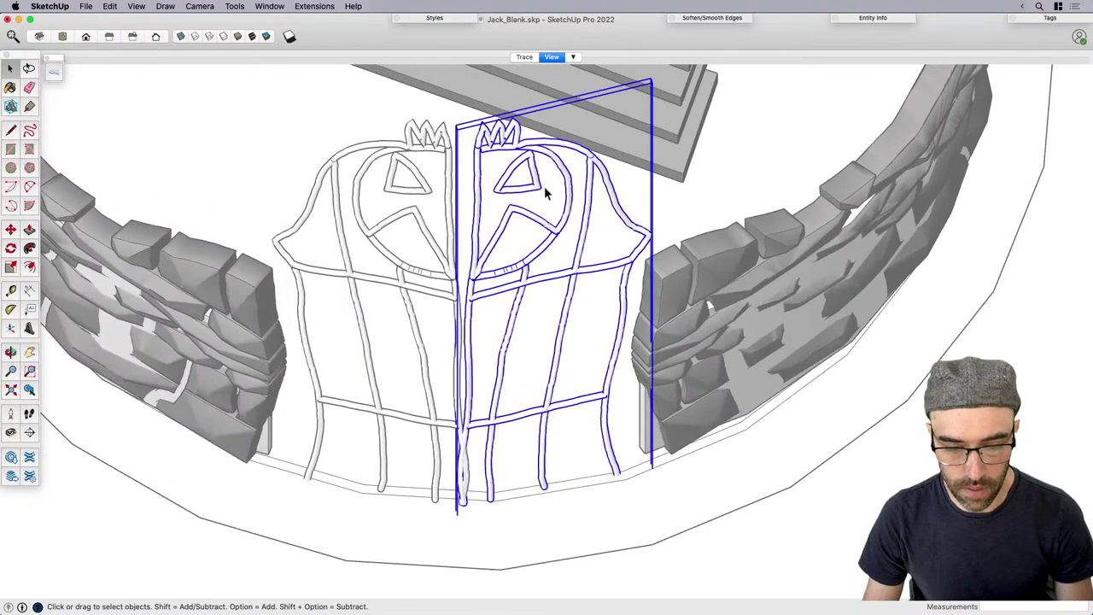
scroll(447, 248, down, 6)
key(s)
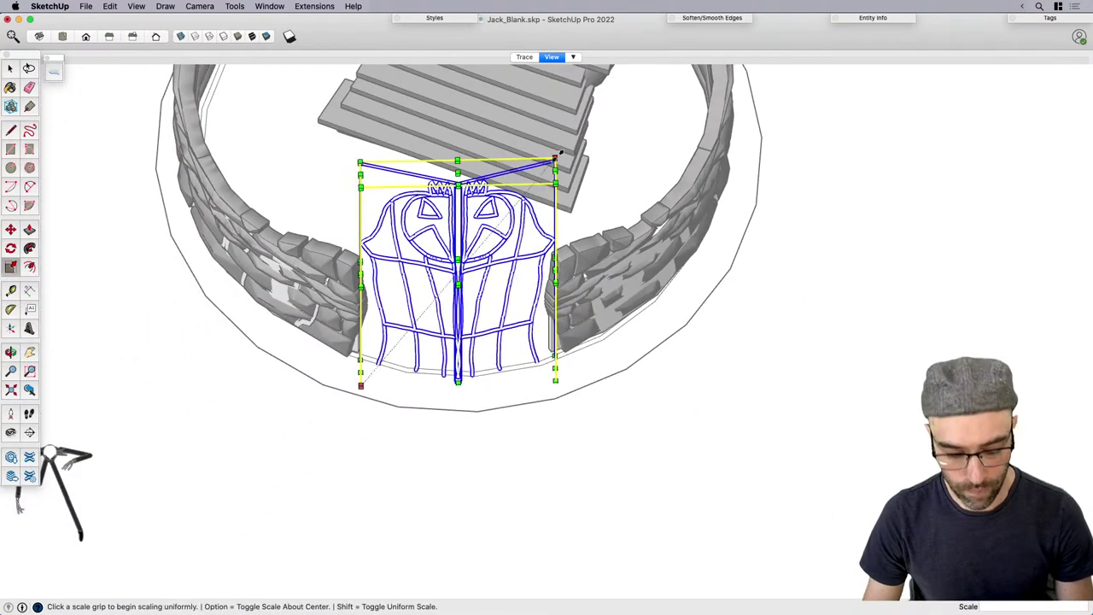
click(556, 157)
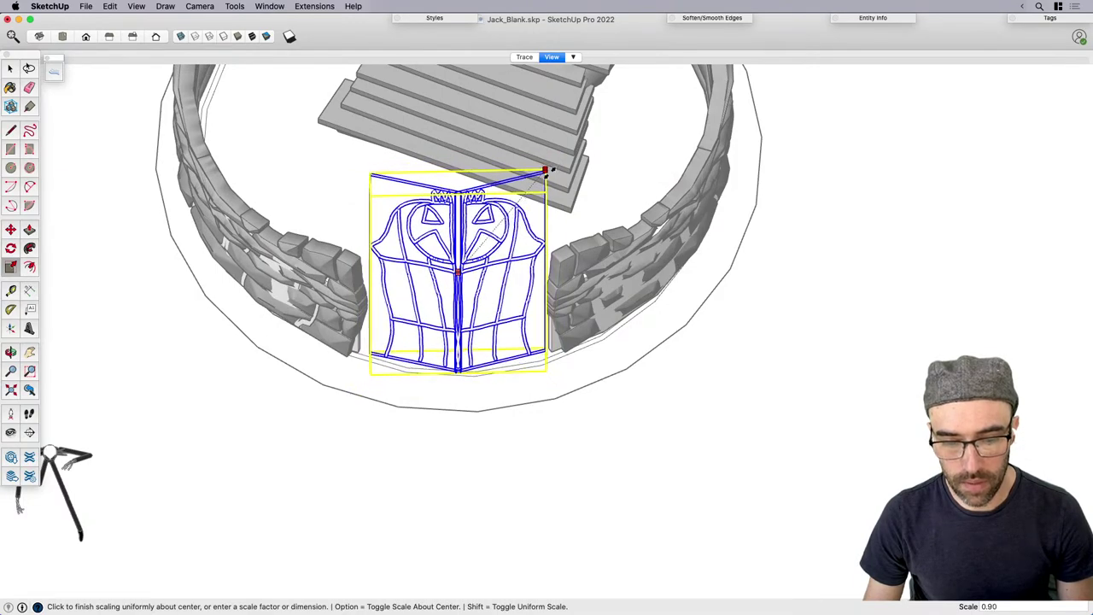
click(548, 172)
key(space)
Lower both gate halves vertically about 10" to the ground and deselect them.
scroll(521, 333, up, 5)
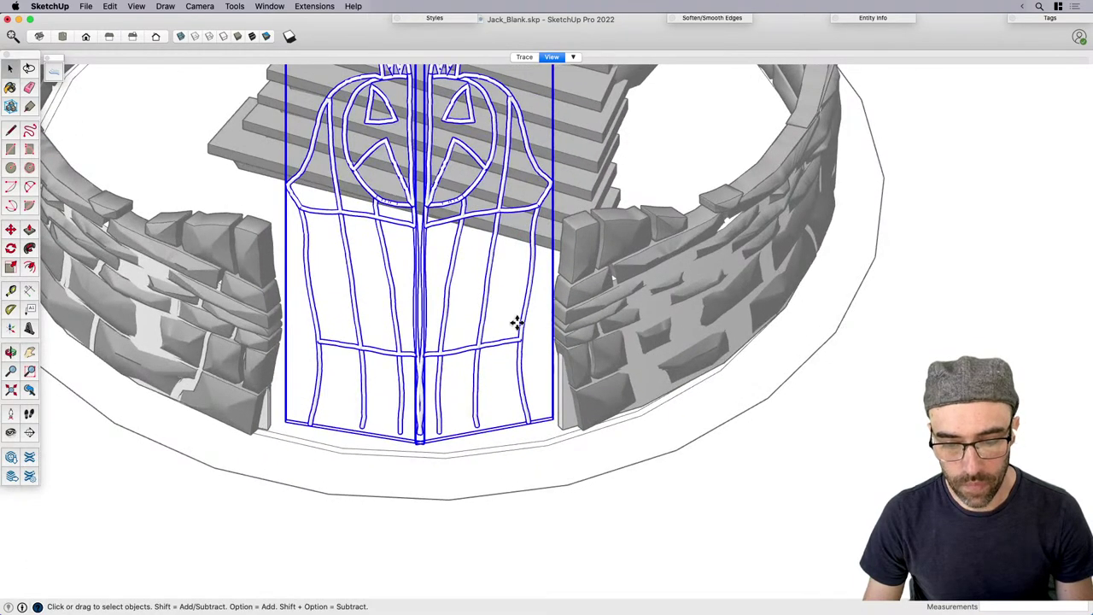
key(m)
click(516, 323)
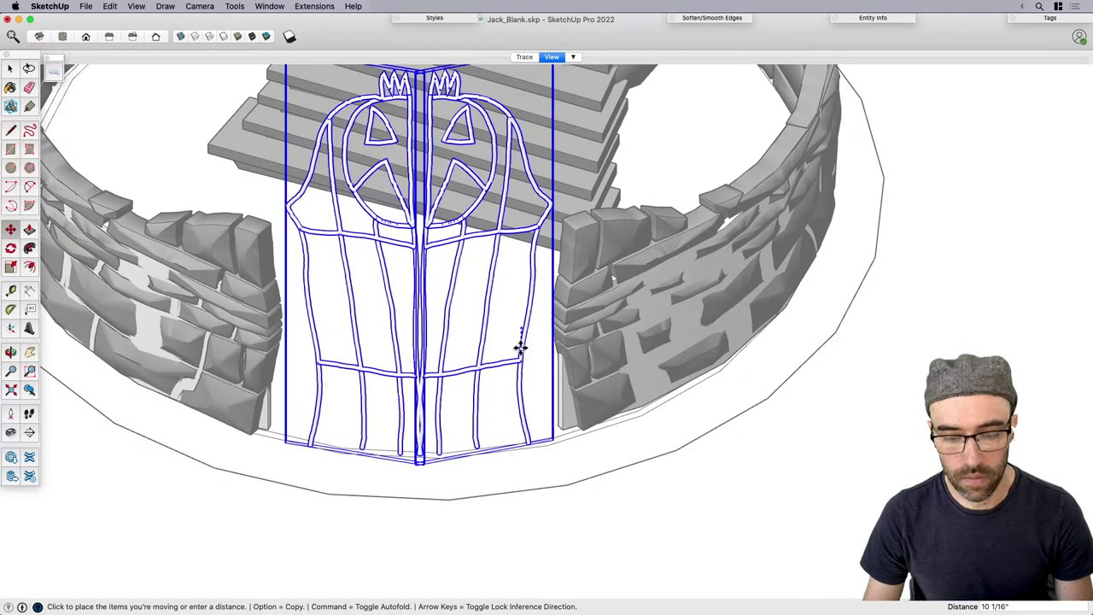
click(521, 348)
key(space)
scroll(545, 360, down, 2)
click(581, 428)
Choose Silver as the paint color for the gate.
middle_drag(581, 429, 542, 356)
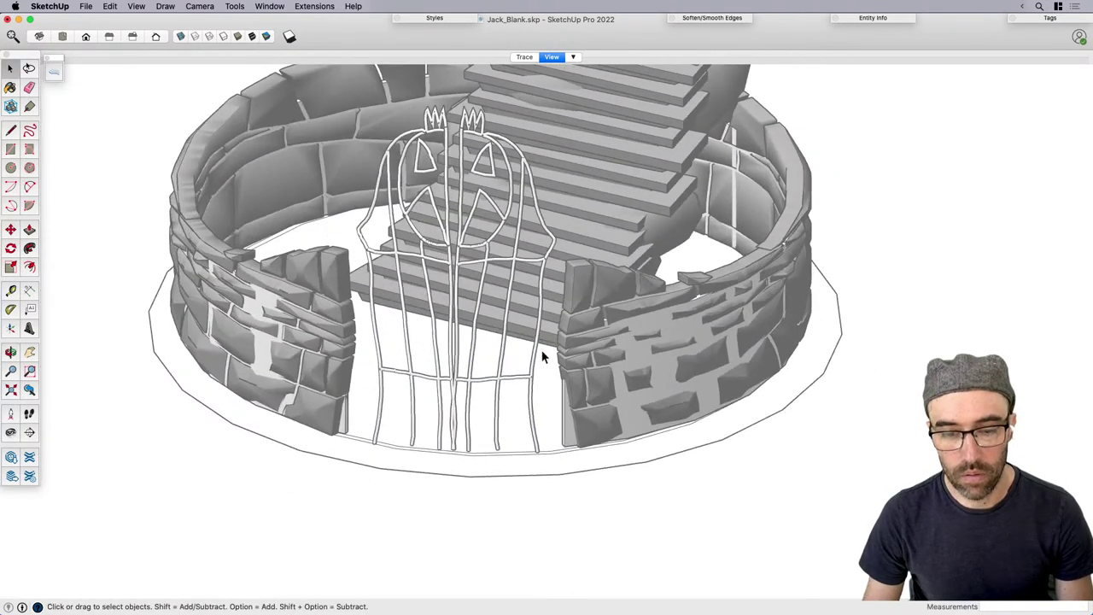
scroll(543, 341, down, 1)
key(b)
scroll(542, 338, down, 1)
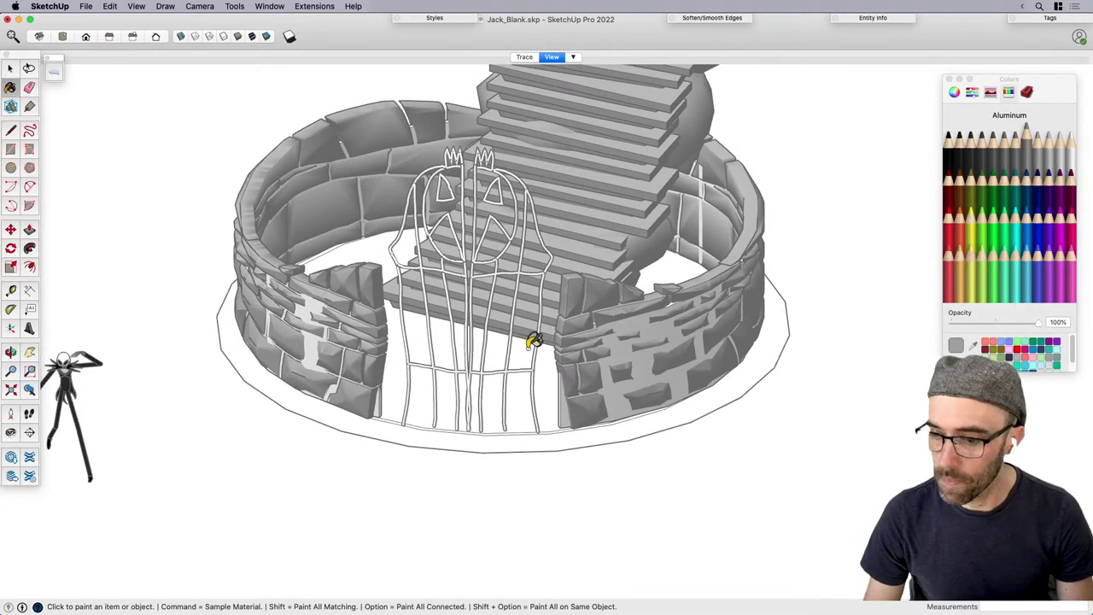
click(1056, 170)
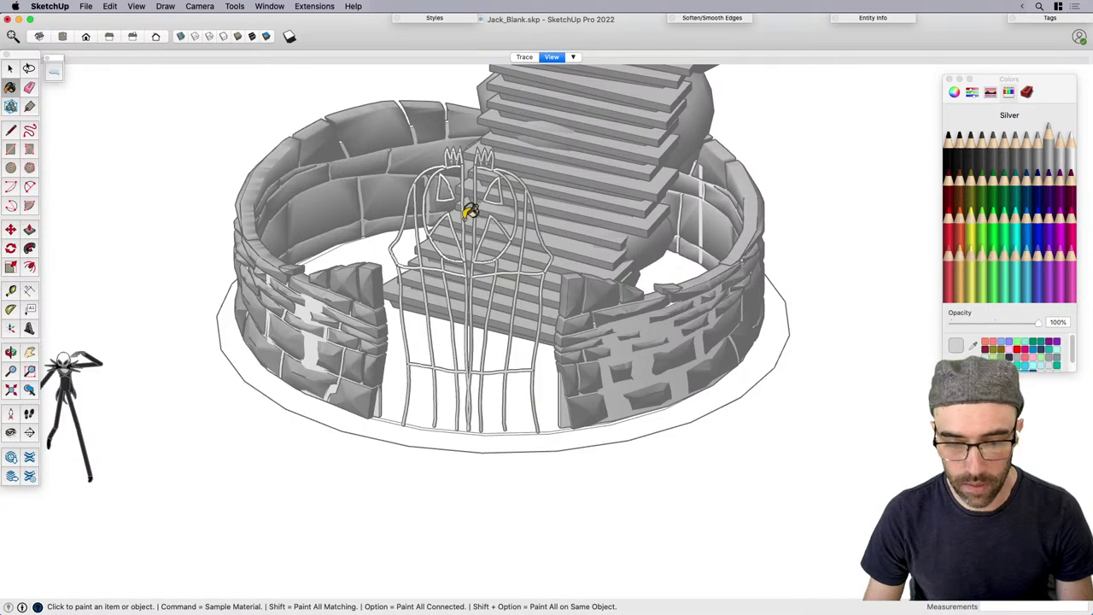
mouse_move(469, 210)
middle_down()
mouse_move(615, 288)
mouse_move(698, 238)
middle_up()
key(space)
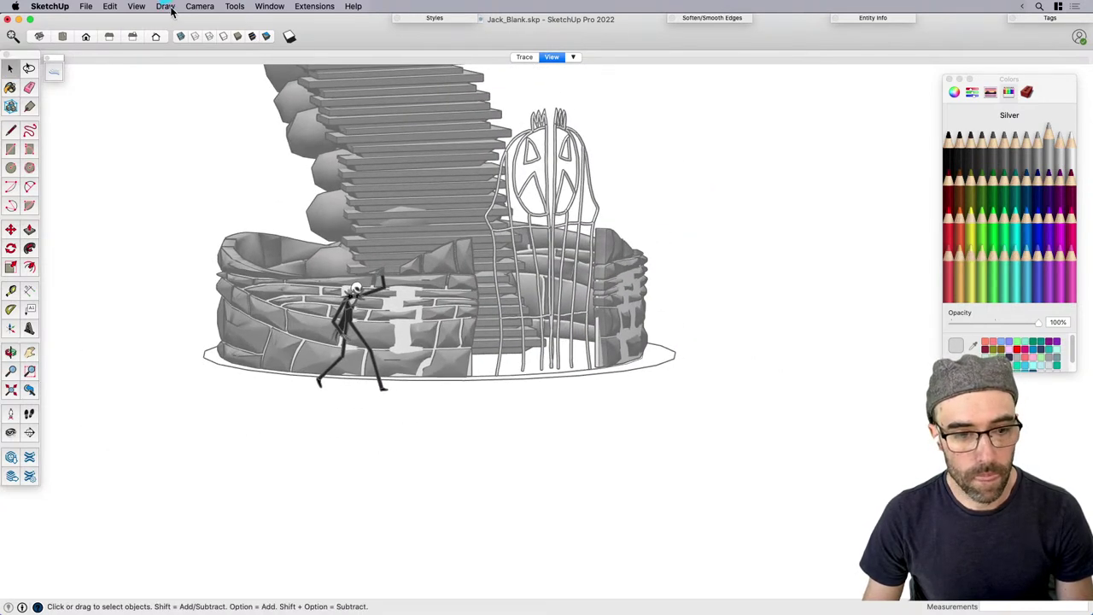
Switch the camera back to perspective and view the gate and stairs from the front at ground level.
click(196, 8)
click(214, 72)
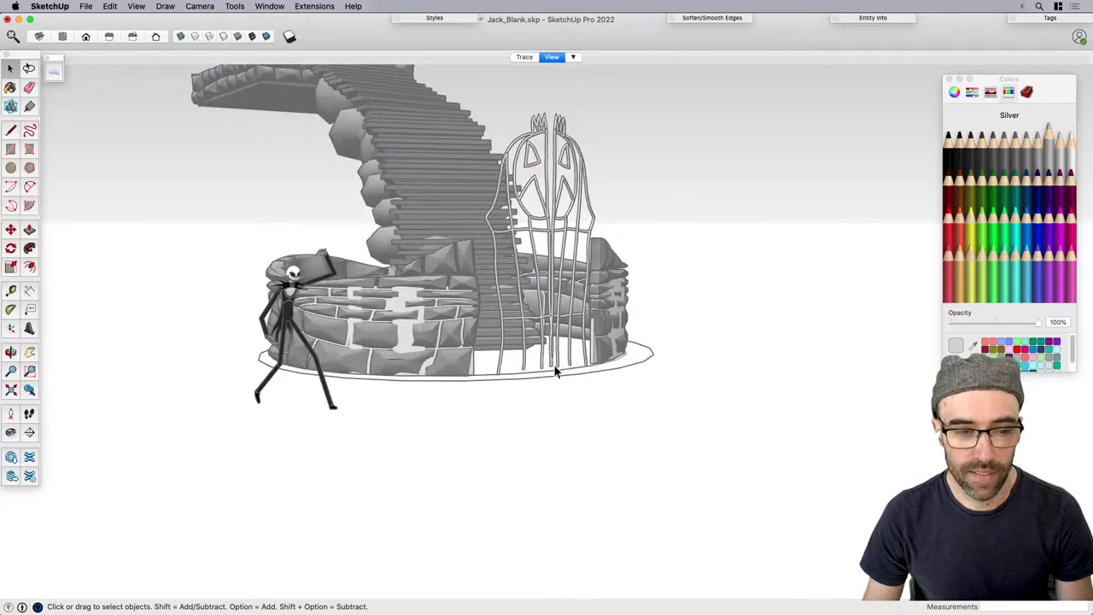
scroll(588, 293, up, 4)
middle_drag(588, 293, 597, 403)
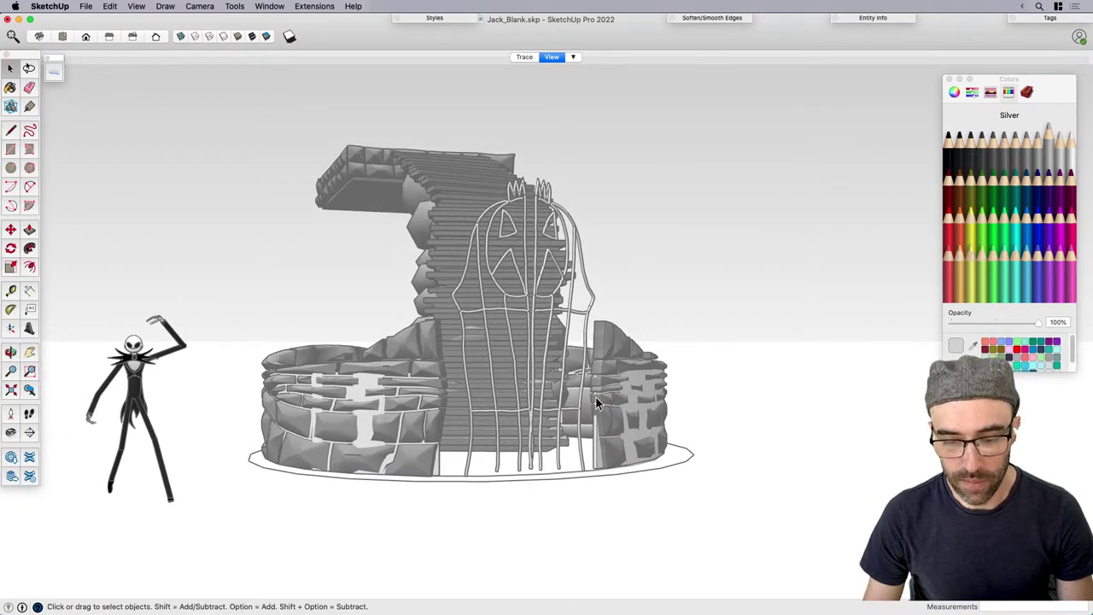
Try to intersect all connected backing faces of the nested round wall group with the model.
scroll(370, 427, up, 3)
double_click(363, 415)
double_click(363, 415)
scroll(363, 413, up, 3)
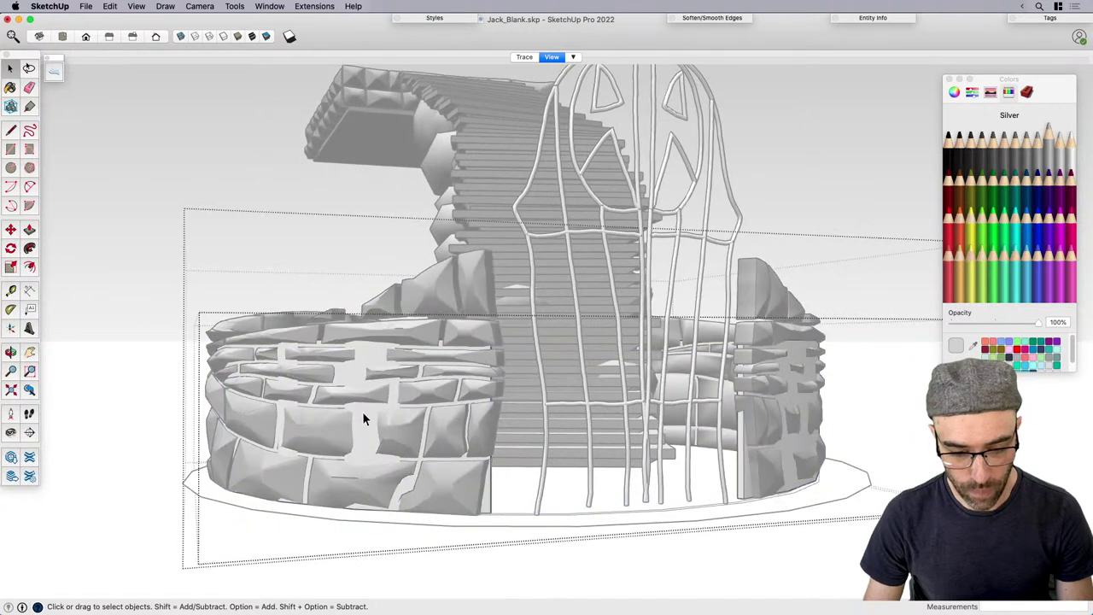
triple_click(363, 419)
right_click(363, 419)
mouse_move(416, 384)
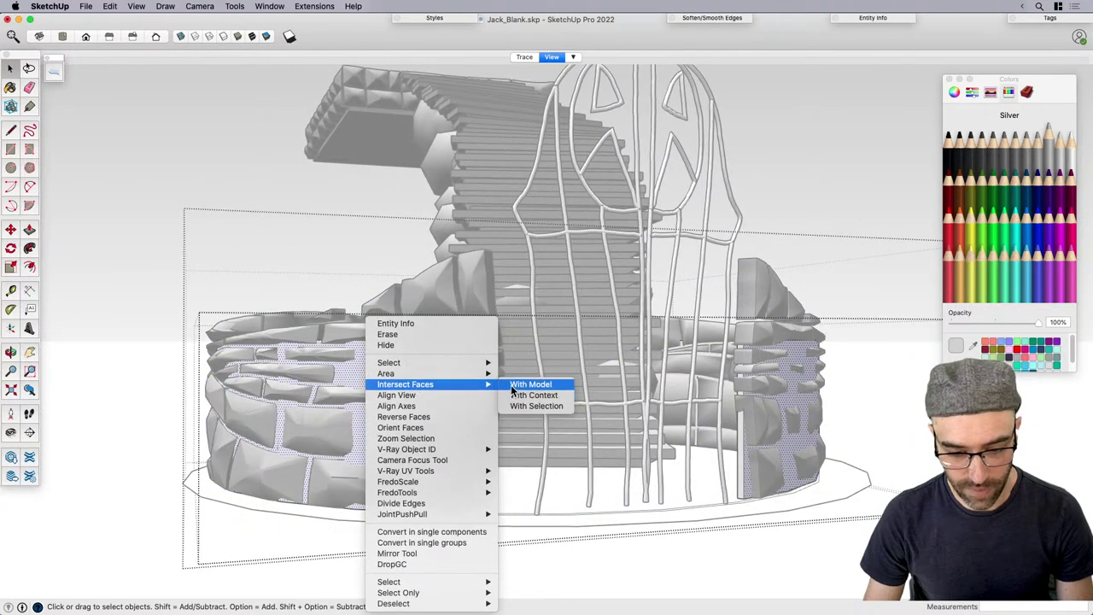
click(513, 386)
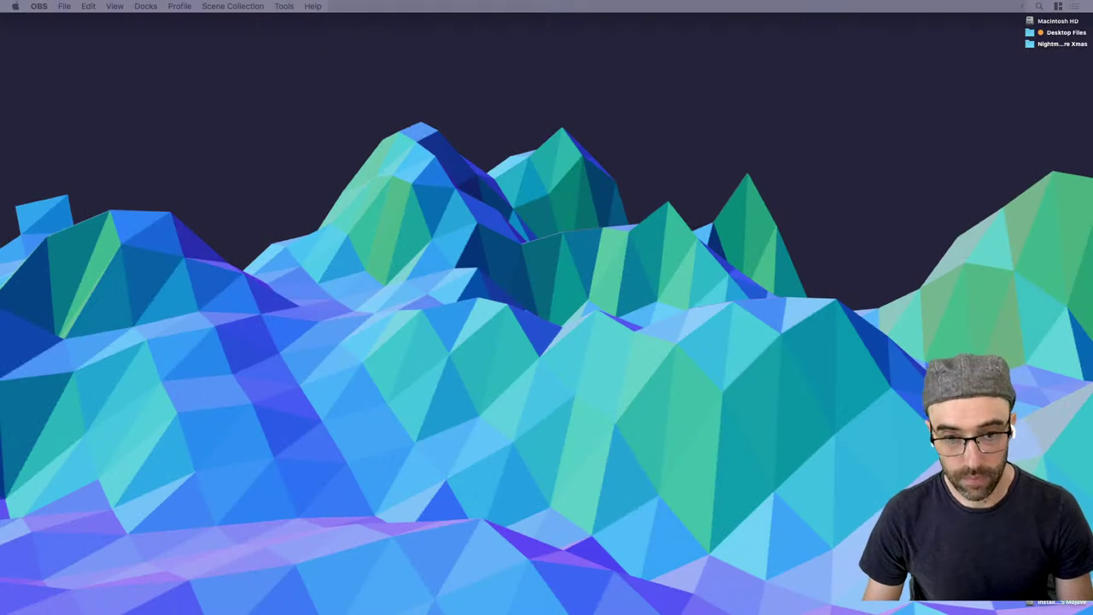
Switch back to SketchUp and dismiss the crash report without sending it.
key(super+Tab)
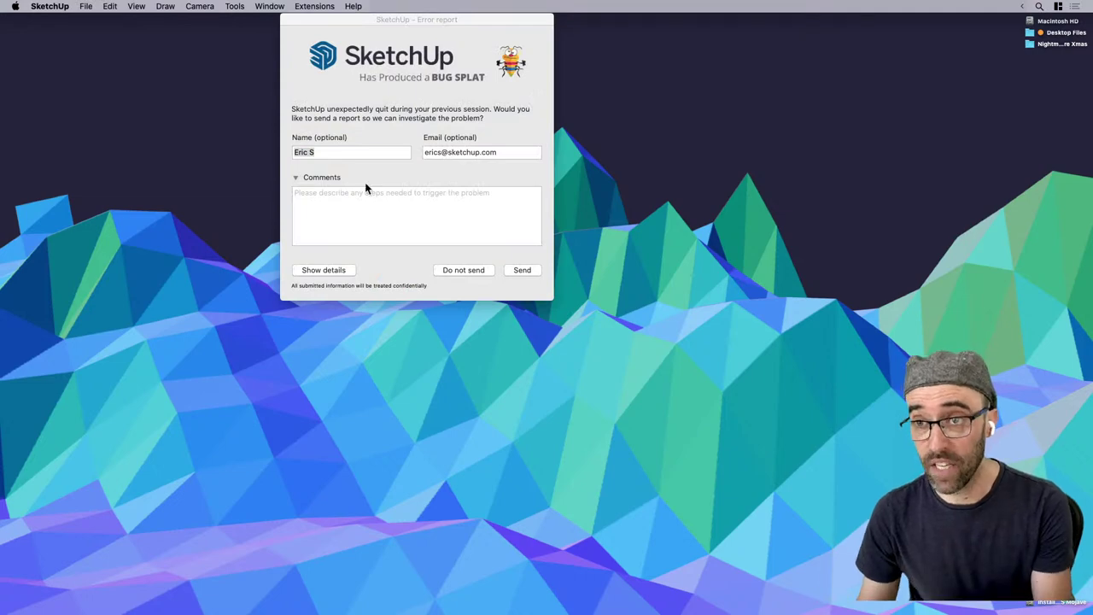
click(475, 270)
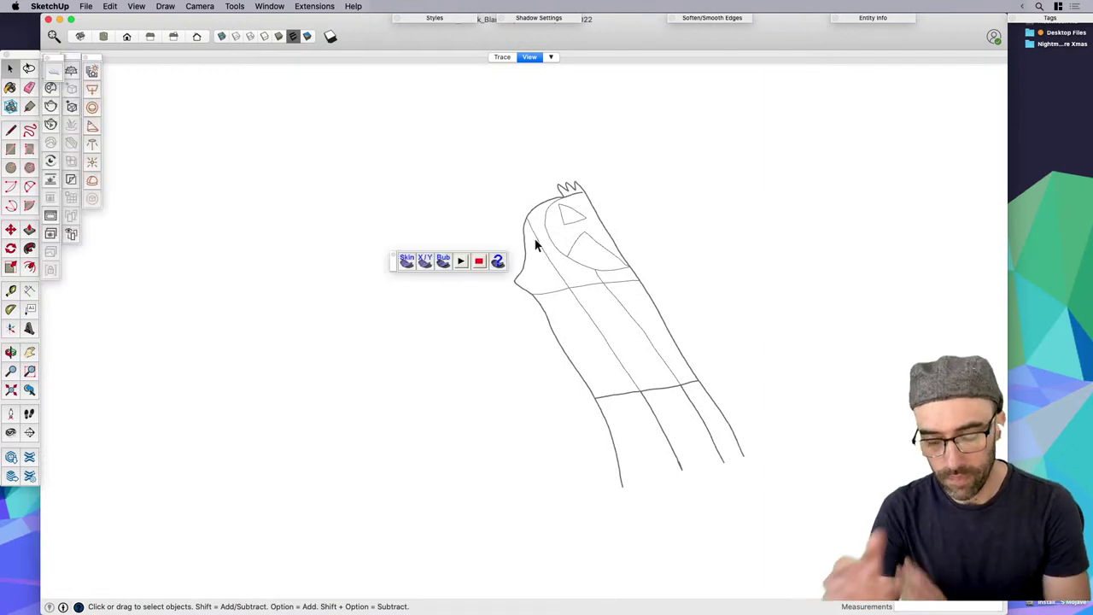
Close the floating extension toolbars covering the drawing area.
click(393, 258)
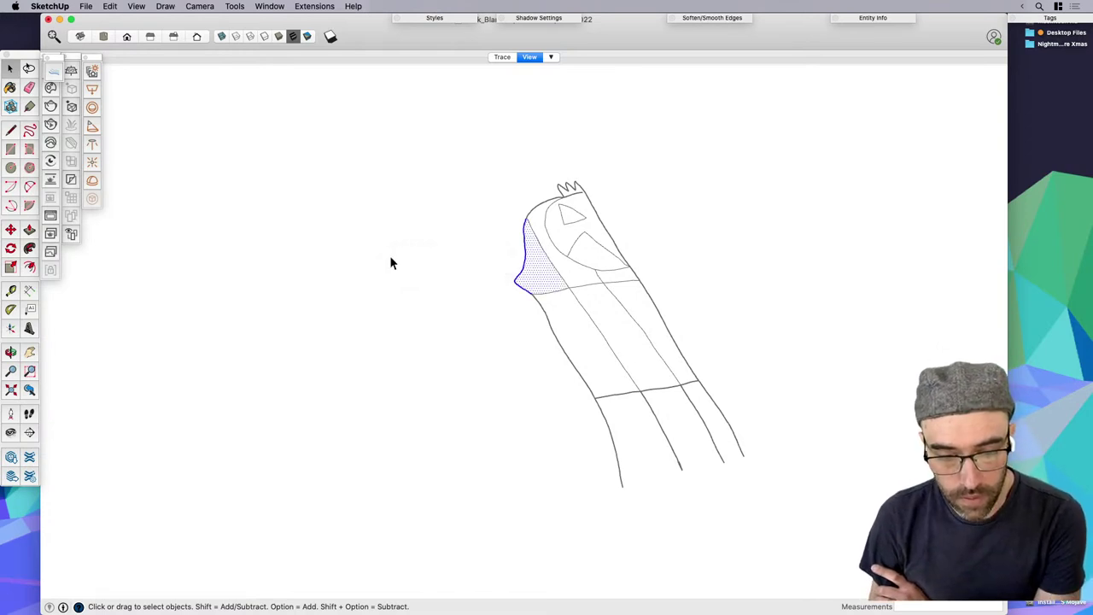
click(48, 58)
click(67, 58)
click(85, 58)
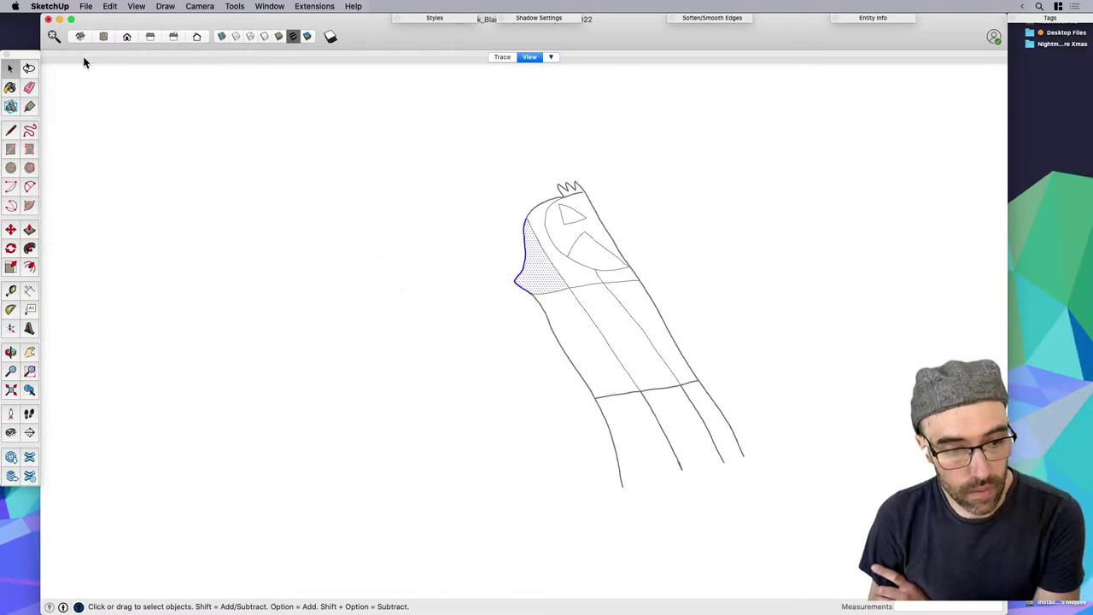
Enlarge the model window so it spans the full width of the screen.
click(1057, 7)
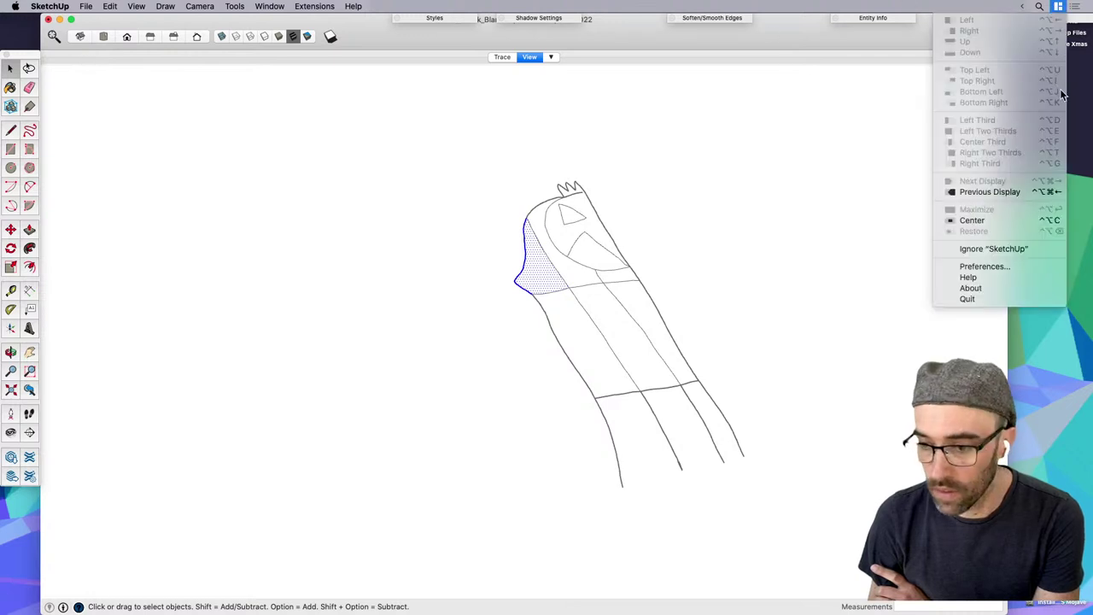
click(881, 197)
drag(1007, 28, 1092, 30)
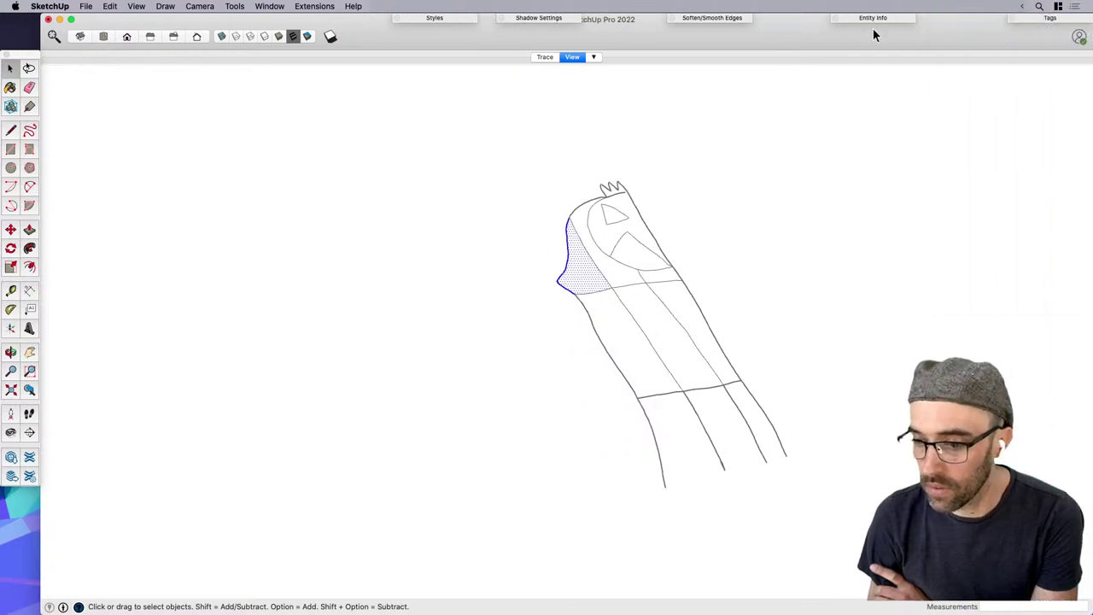
drag(40, 35, 1, 32)
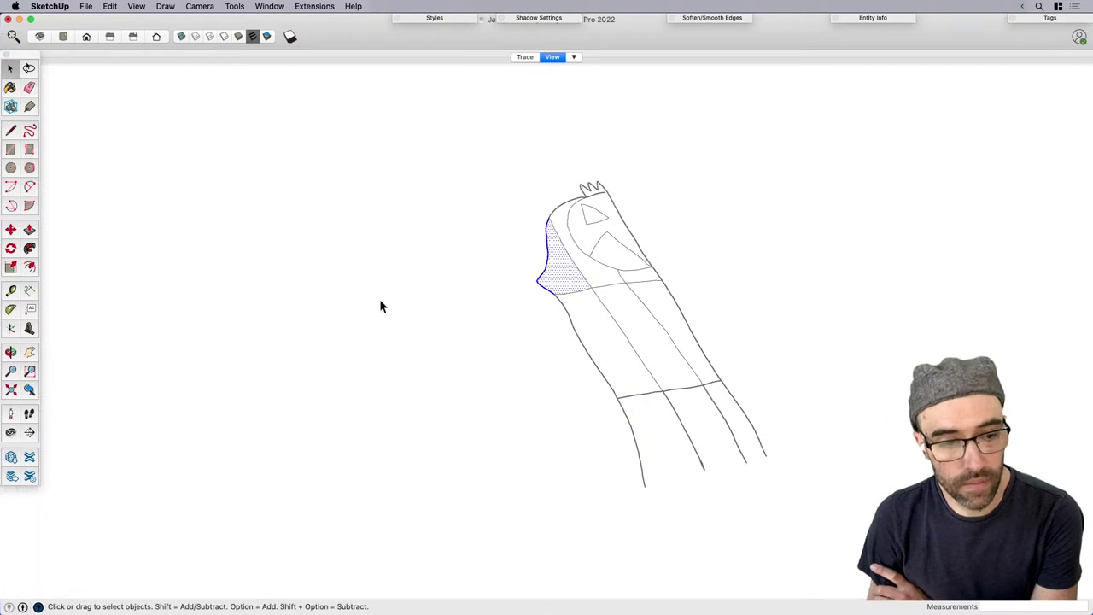
Delete the faces enclosed by the half gate outline, leaving only its edges.
click(380, 298)
scroll(533, 295, down, 3)
middle_drag(566, 300, 563, 296)
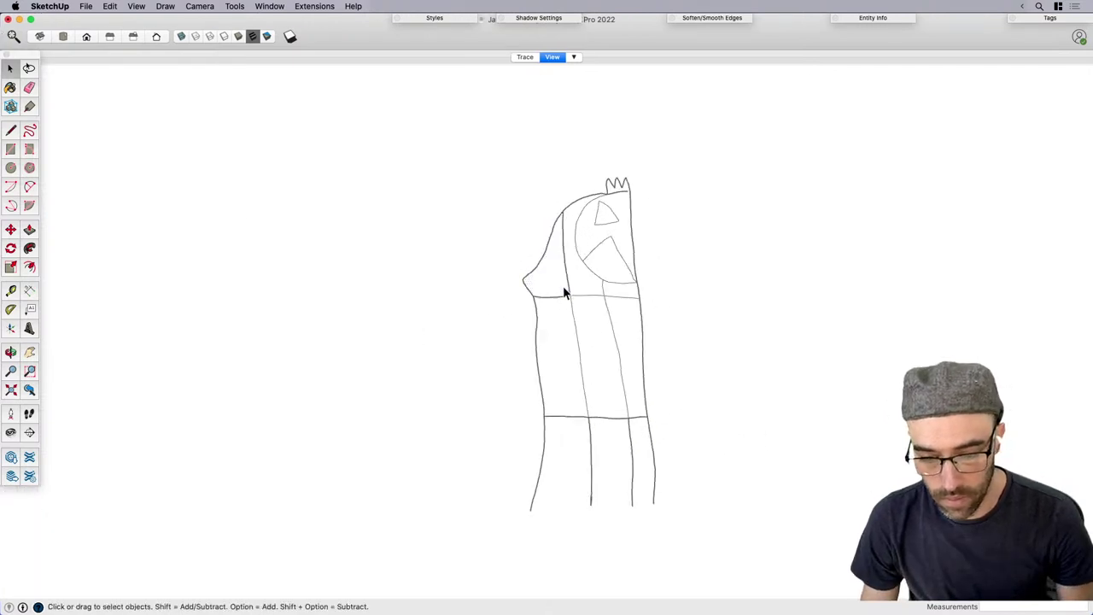
scroll(568, 286, up, 3)
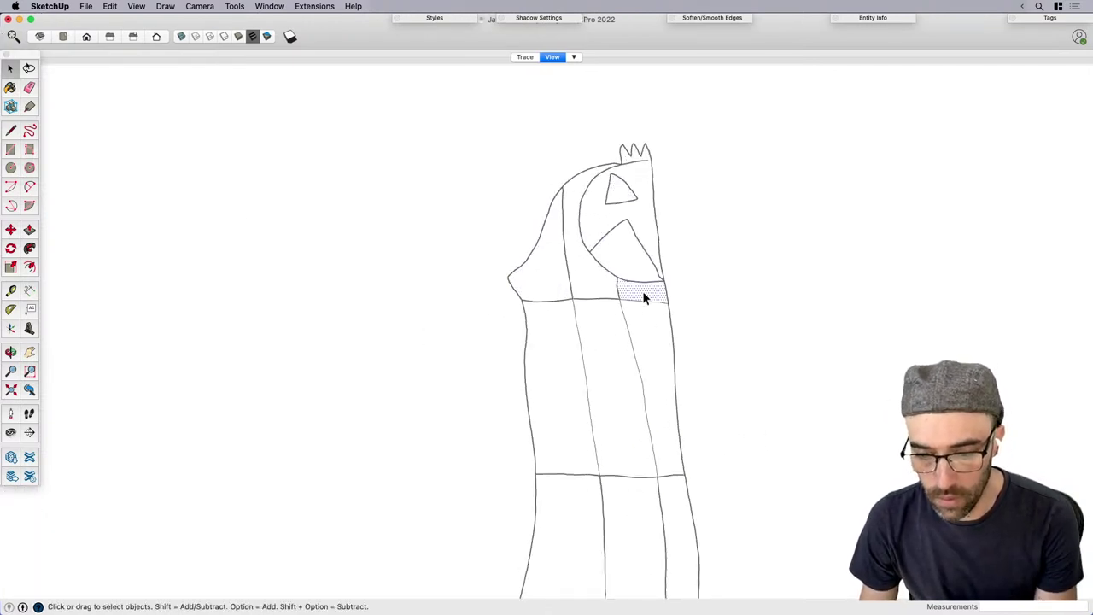
scroll(555, 384, down, 3)
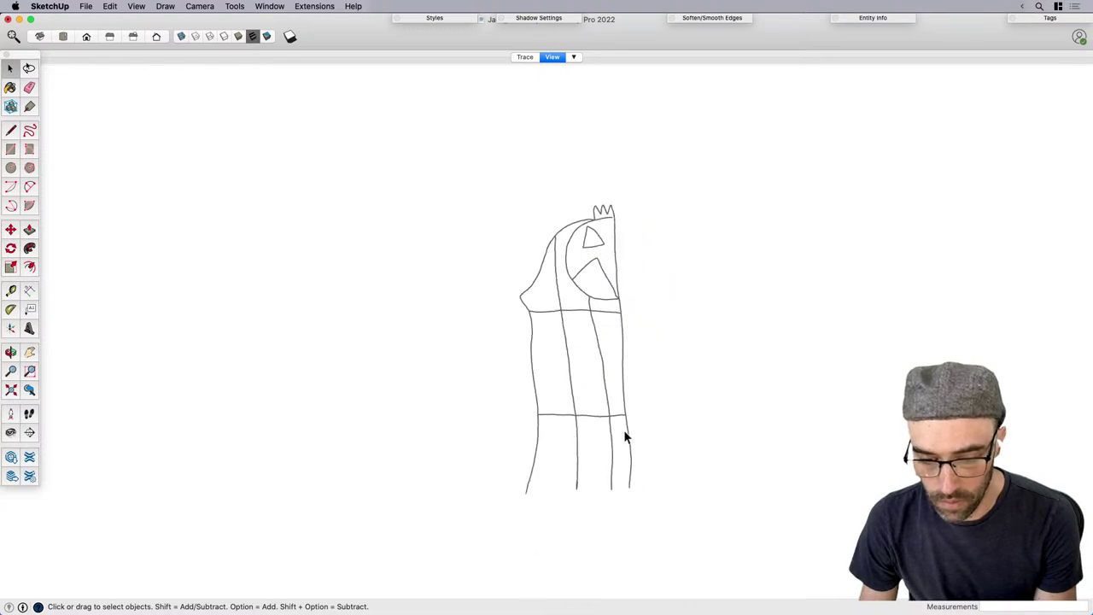
scroll(666, 461, down, 2)
mouse_move(715, 498)
mouse_down()
mouse_move(527, 176)
mouse_move(488, 135)
mouse_up()
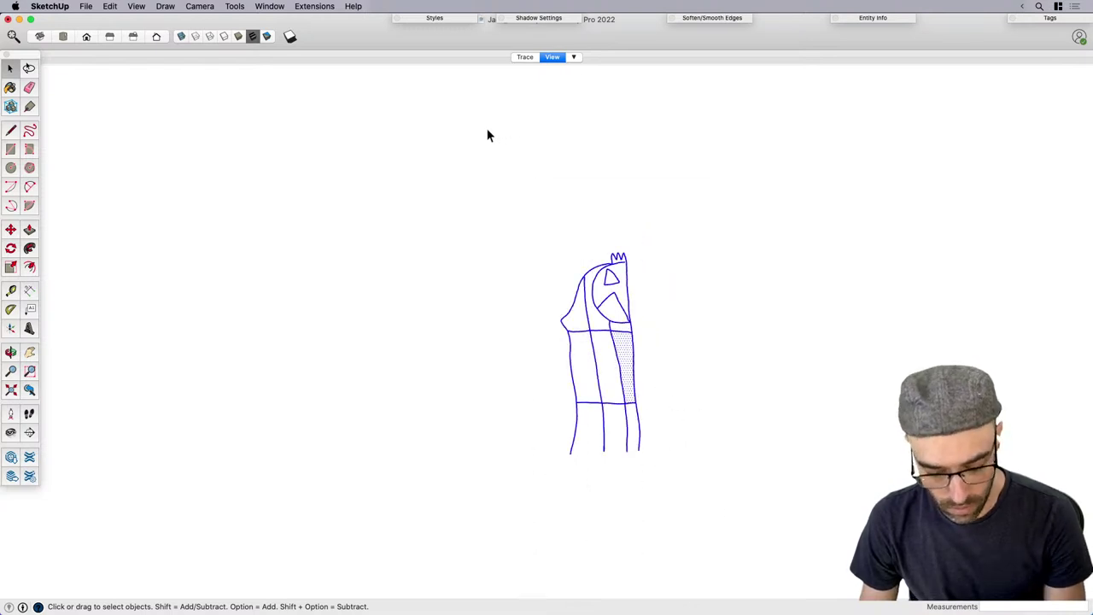
scroll(595, 359, up, 3)
click(625, 342)
click(687, 362)
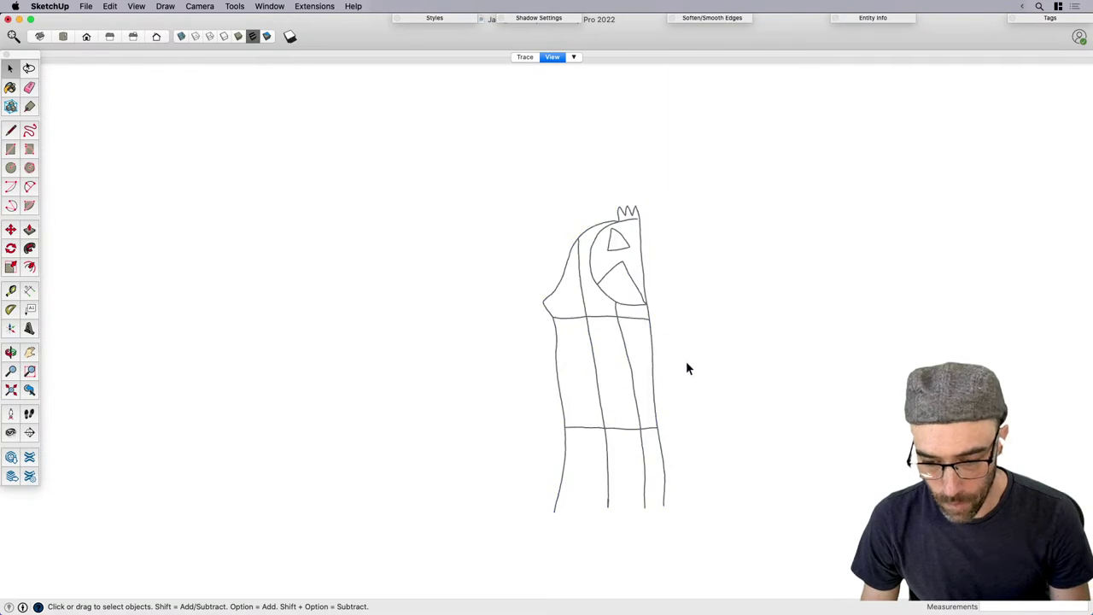
Select all edge segments along the straight inner side of the half gate, from the crown to the foot.
key(super+1)
scroll(646, 325, up, 2)
click(591, 337)
scroll(589, 291, down, 3)
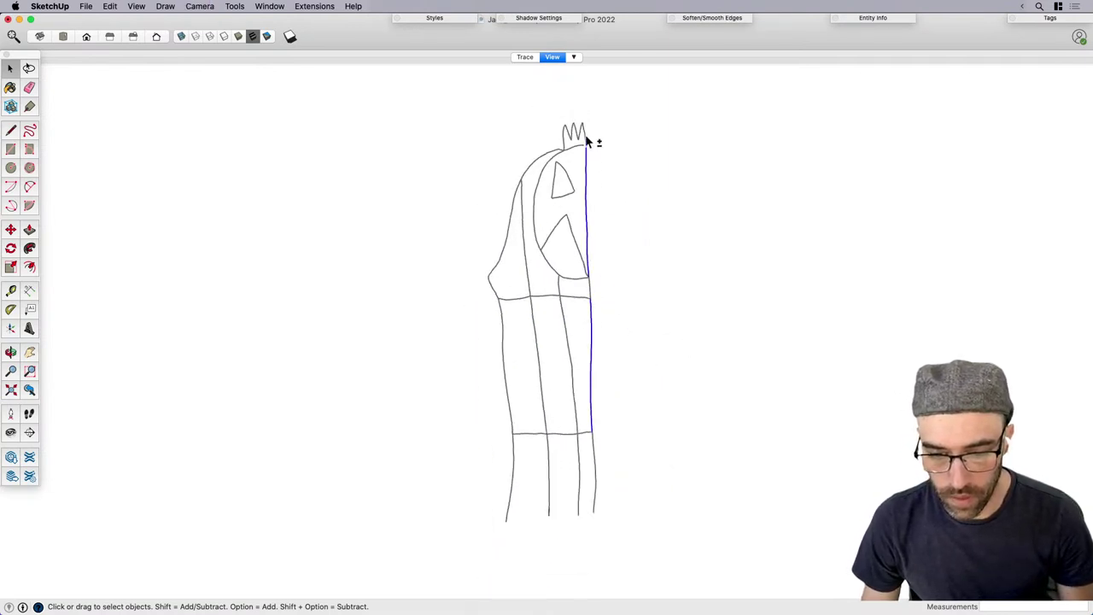
shift+click(594, 466)
key(super+p)
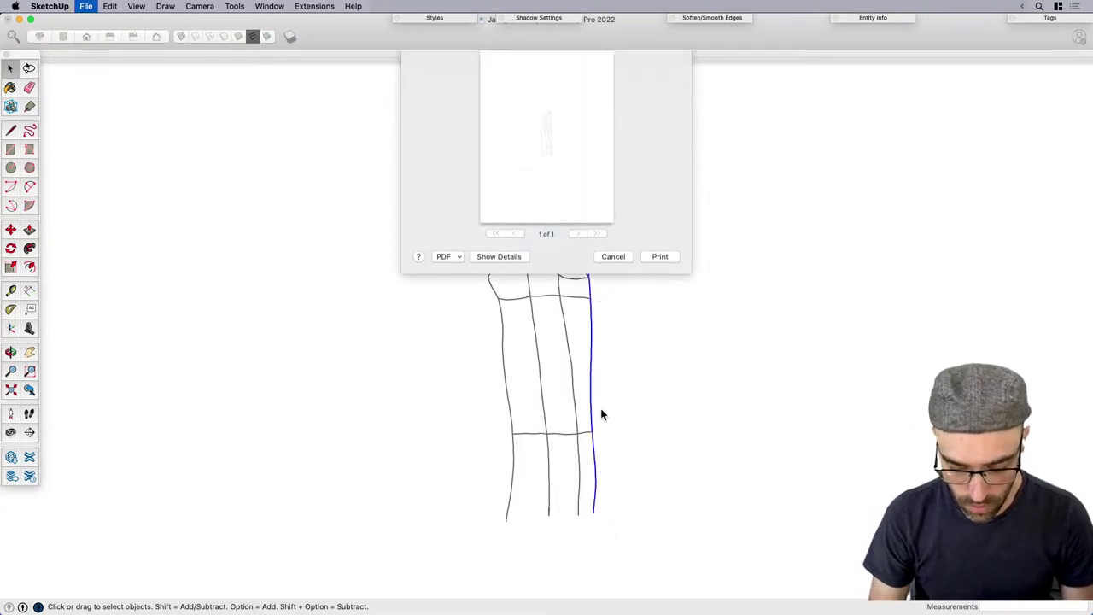
key(Escape)
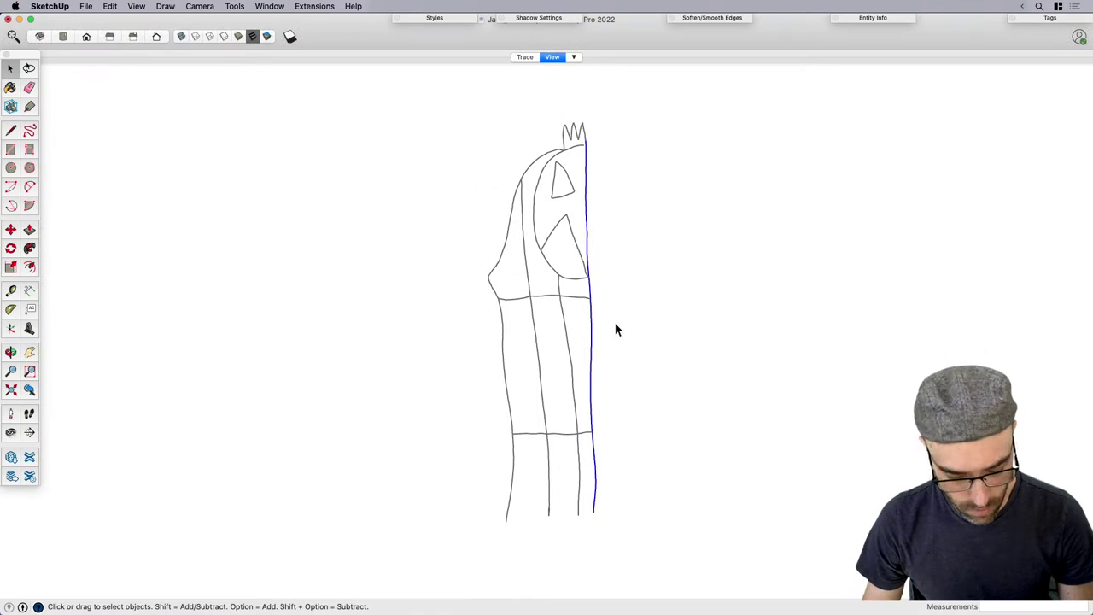
Find the Pipe Along Path extension in the shortcut preferences and assign Shift+P to it.
click(53, 6)
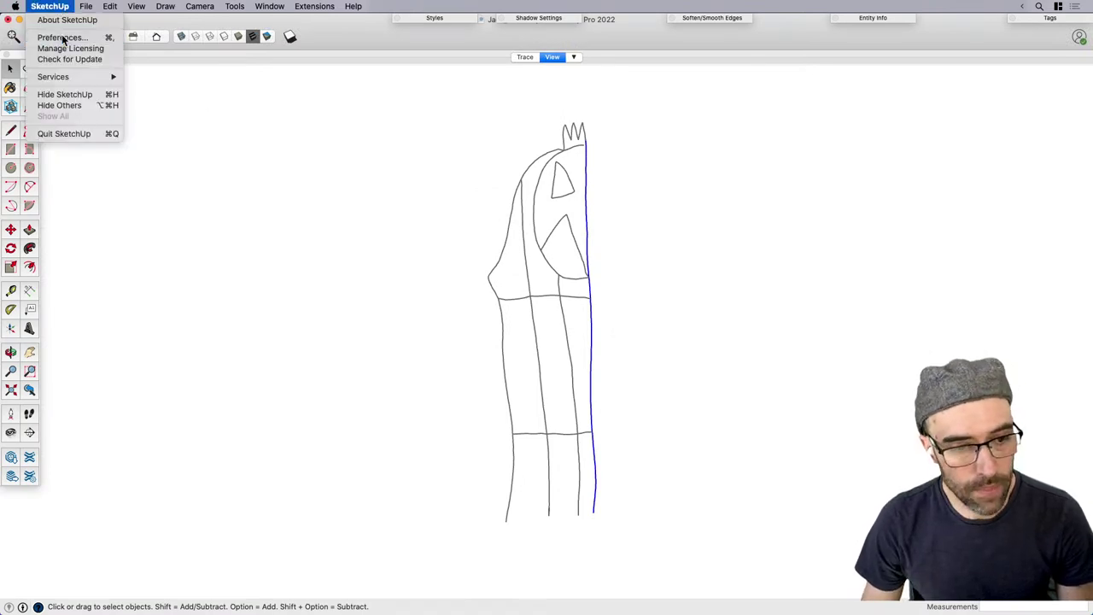
click(64, 38)
click(523, 322)
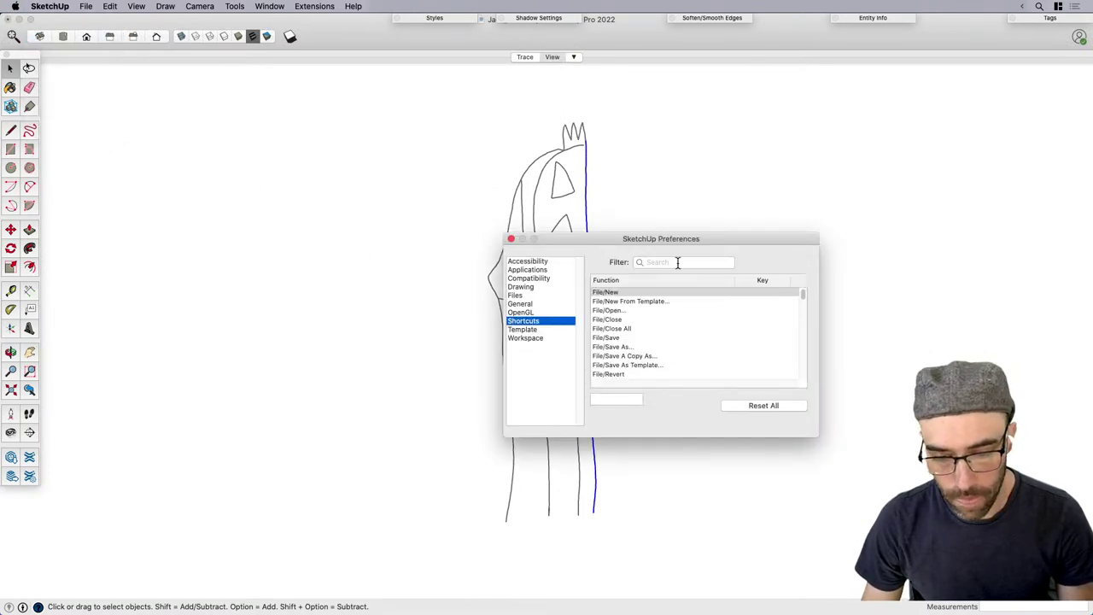
click(675, 261)
text(pip)
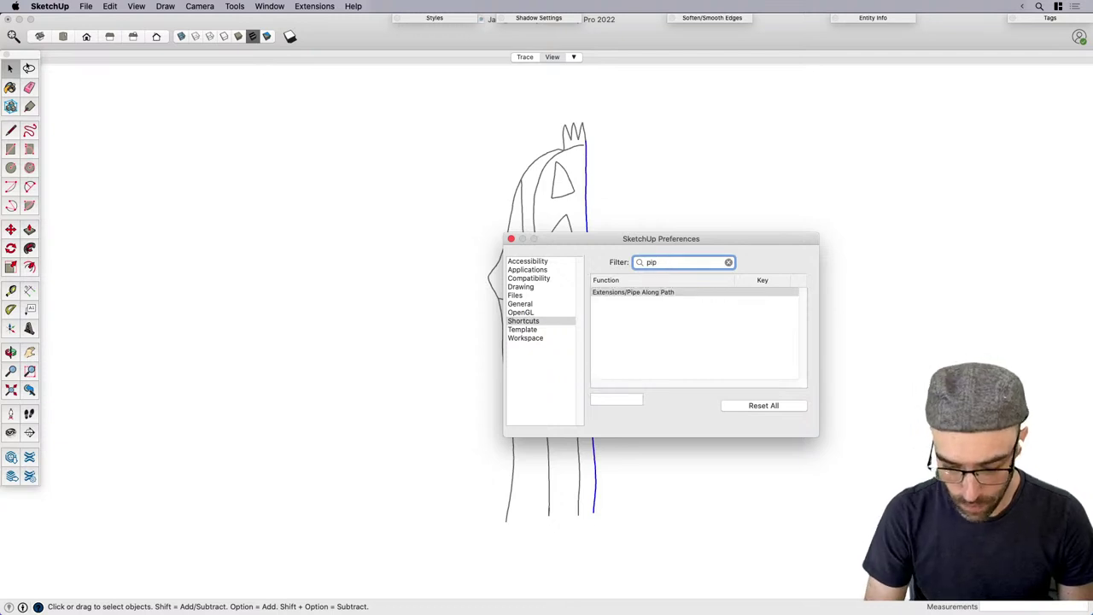
text(e)
click(623, 400)
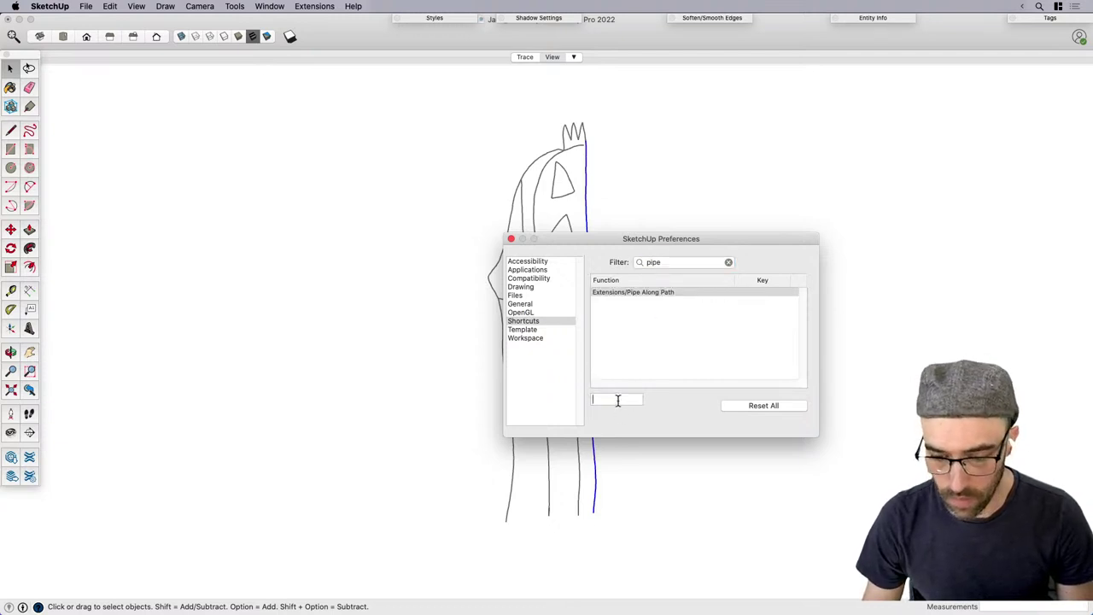
key(alt+p)
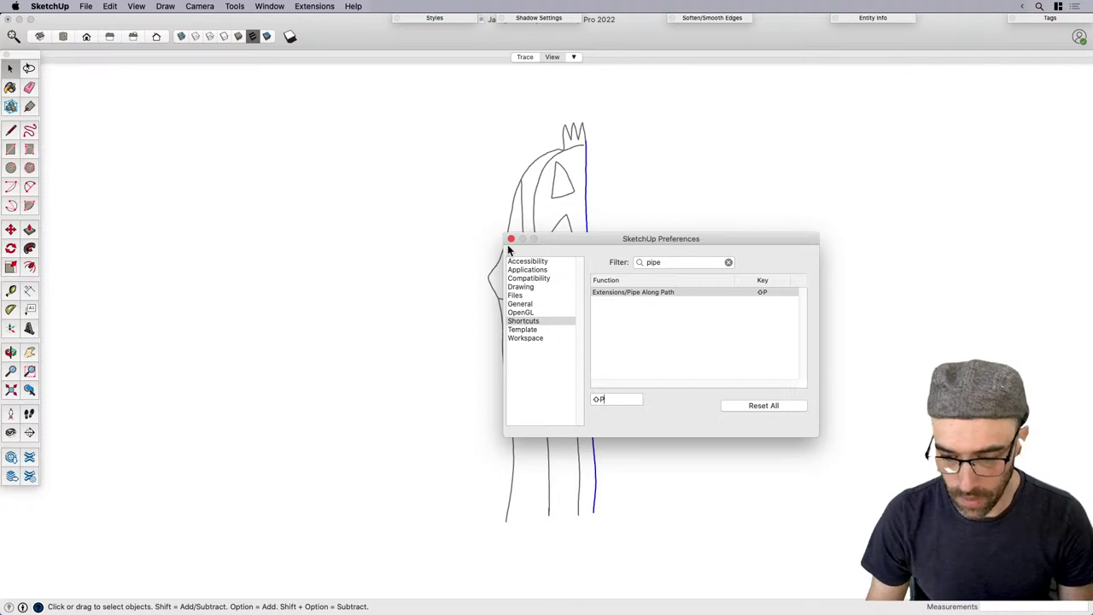
click(511, 239)
Pipe the selected inner-side edges with a 1" outside diameter, 0" inside diameter and 6 segments.
key(alt+p)
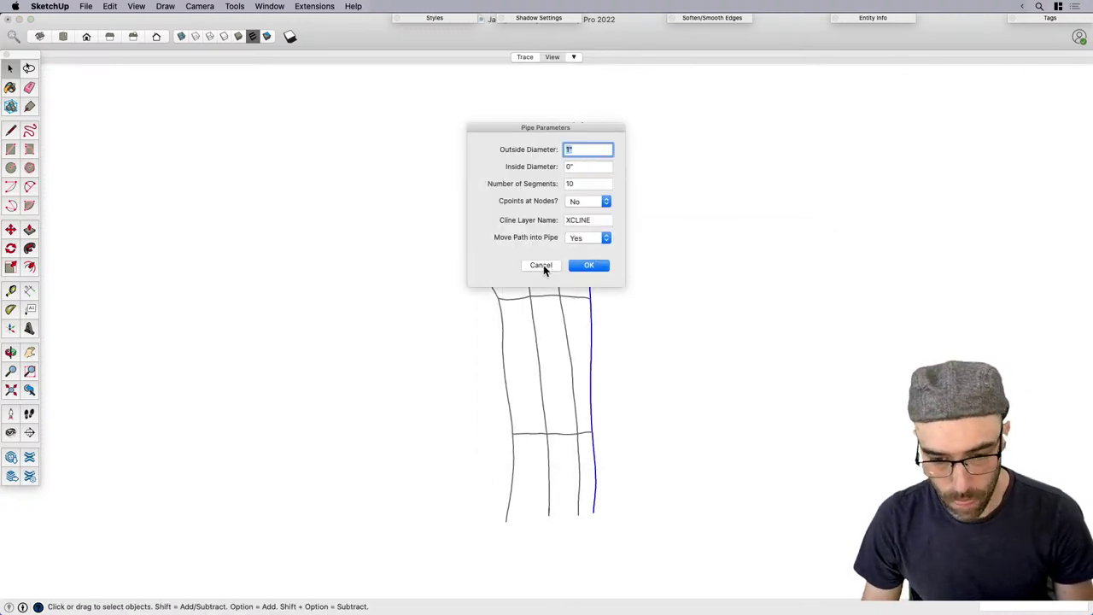
click(586, 267)
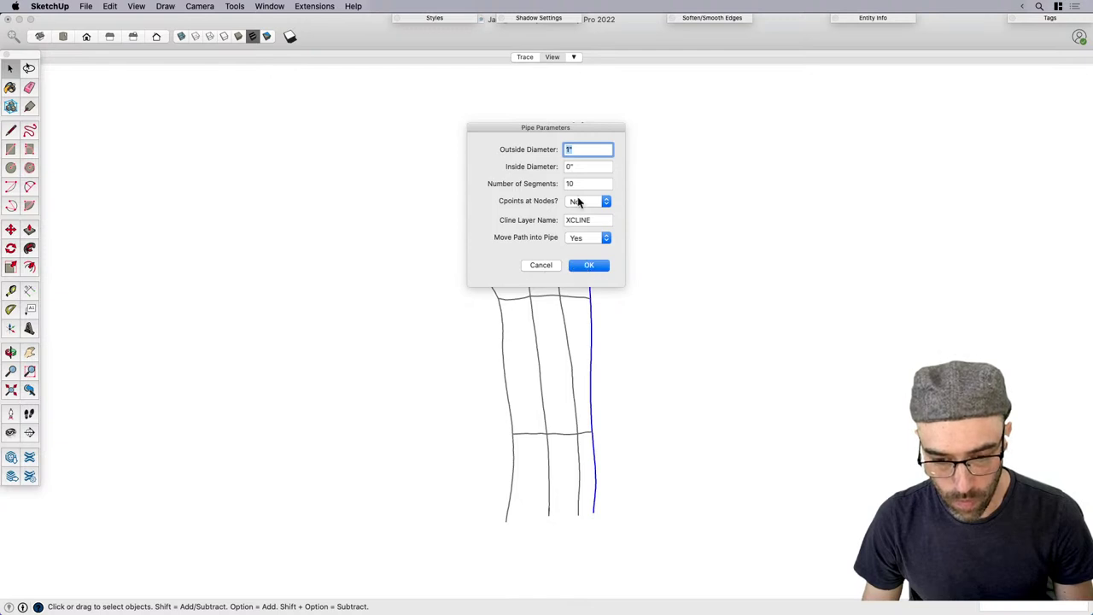
drag(578, 184, 528, 184)
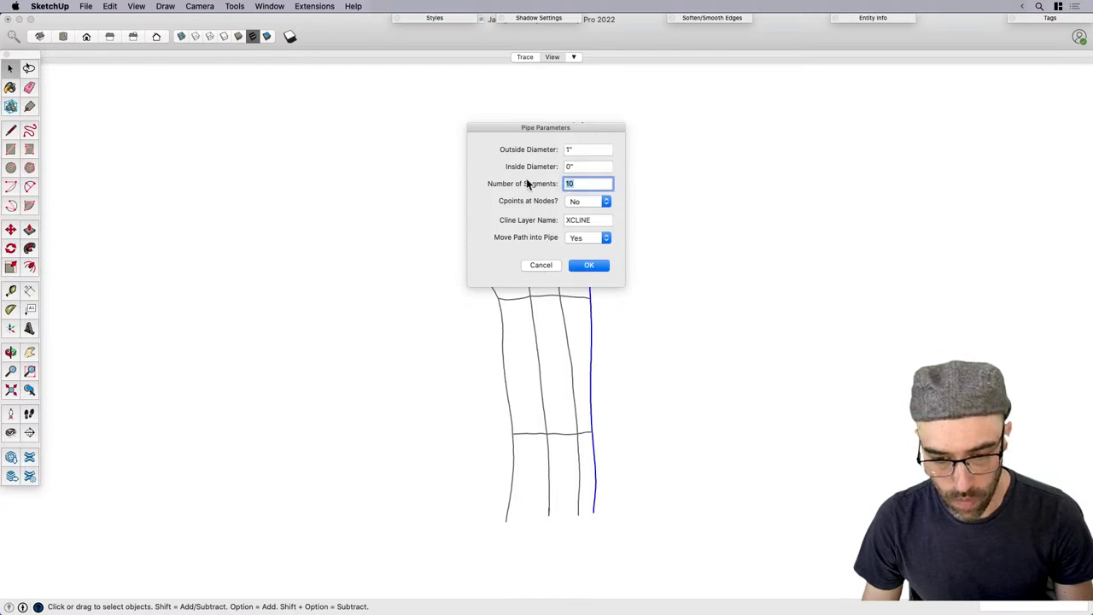
click(596, 267)
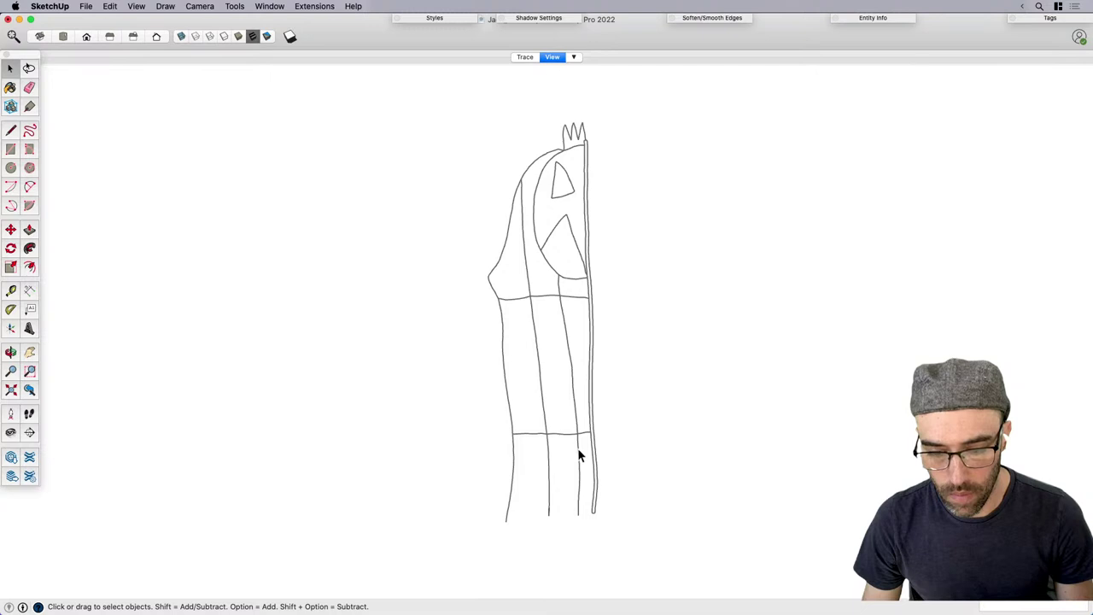
Pipe the vertical bar below the pumpkin face with a 1" outside diameter and 6 segments.
click(578, 447)
shift+click(563, 304)
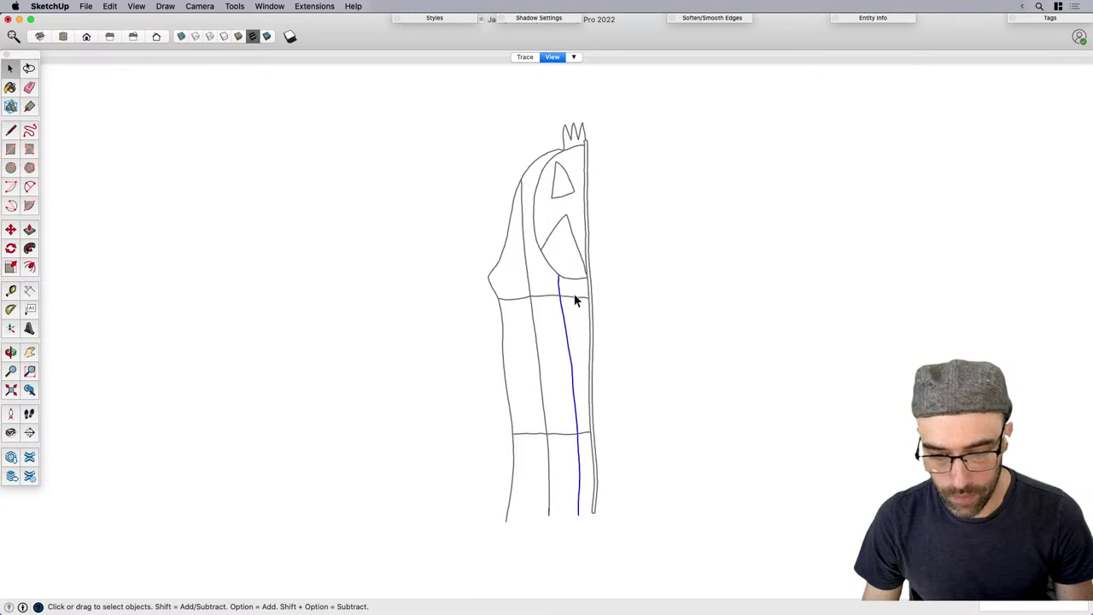
scroll(576, 300, up, 1)
key(shift+p)
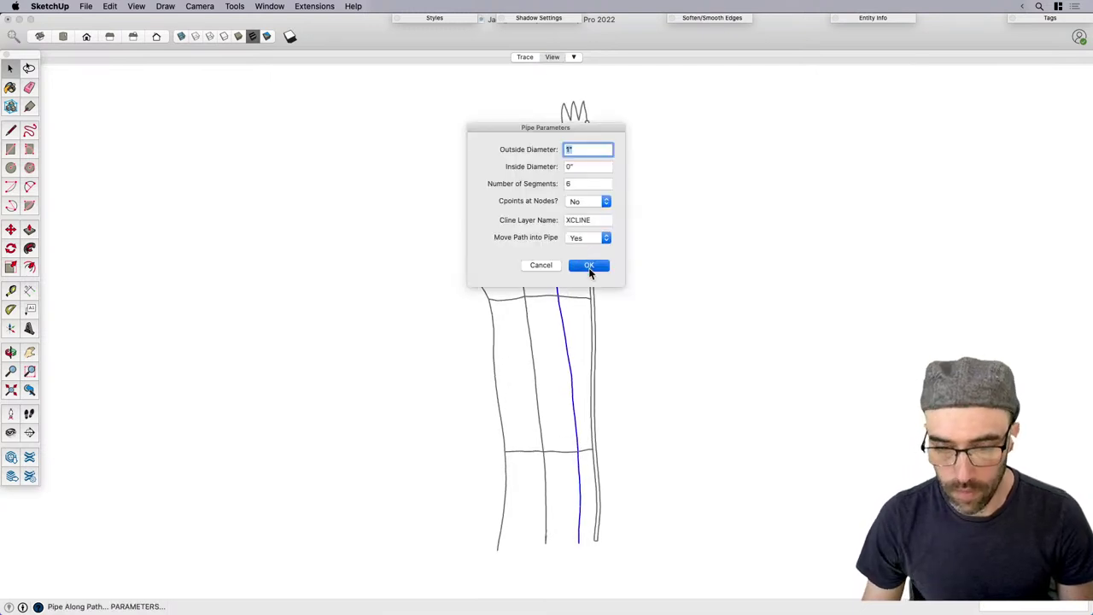
click(589, 265)
Pipe the next vertical bar beside the pumpkin face along its full height, leaving out the stray segment at its foot.
click(533, 357)
shift+click(525, 296)
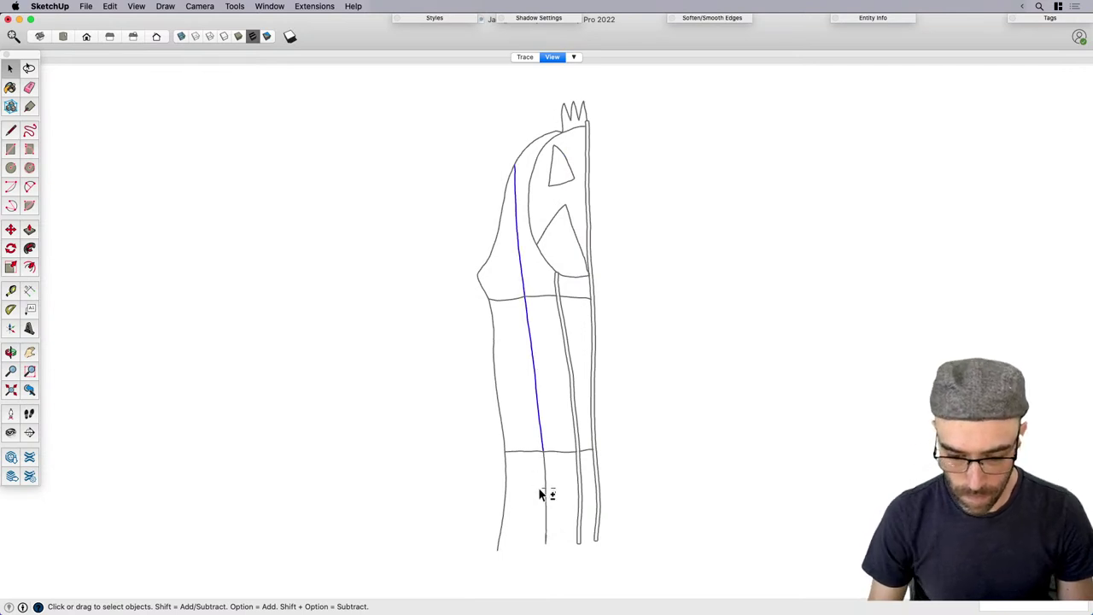
scroll(542, 512, up, 10)
key(e)
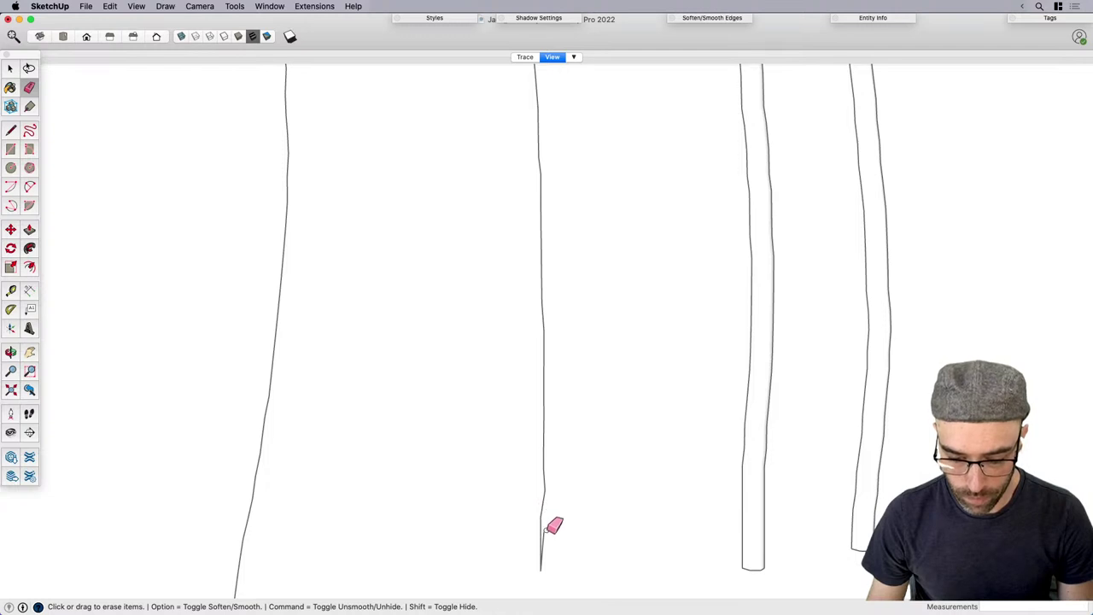
key(space)
scroll(532, 537, down, 5)
click(534, 466)
scroll(512, 478, down, 3)
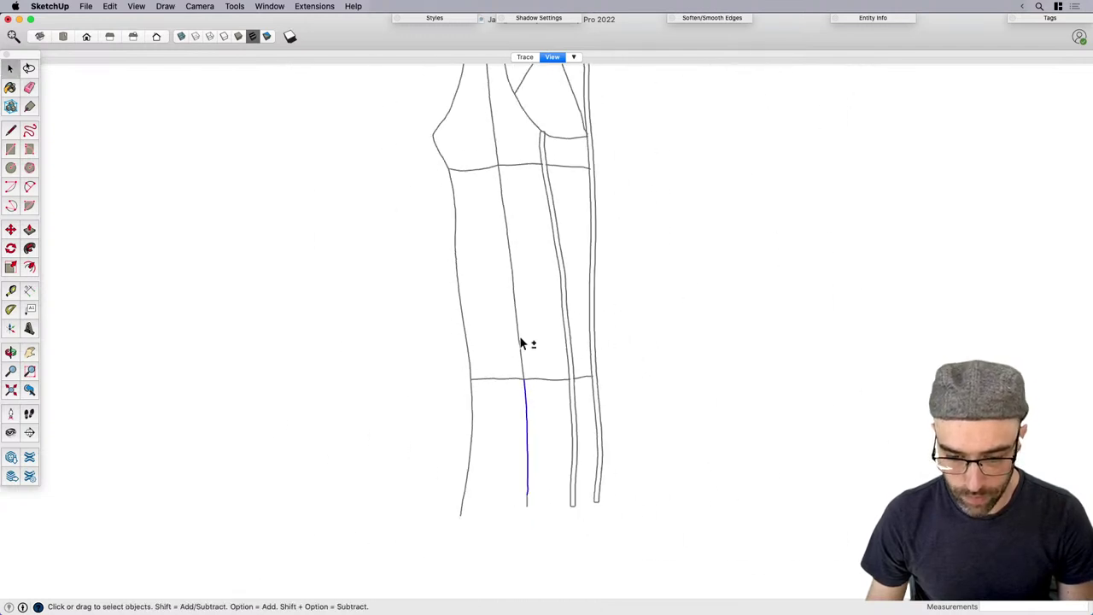
shift+click(520, 337)
shift+click(497, 153)
scroll(475, 392, down, 5)
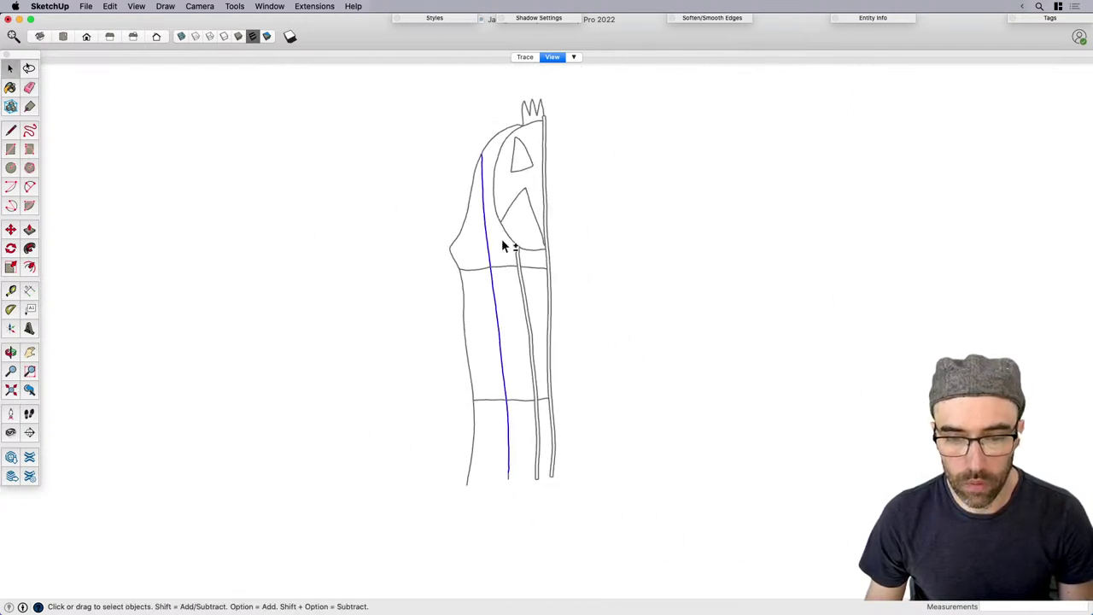
key(shift+p)
key(Return)
Pipe the curved outer outline of the half gate from the crown to the foot with the same pipe settings.
scroll(459, 265, up, 3)
drag(466, 246, 427, 209)
shift+drag(493, 336, 445, 332)
shift+drag(485, 480, 446, 492)
scroll(509, 142, up, 2)
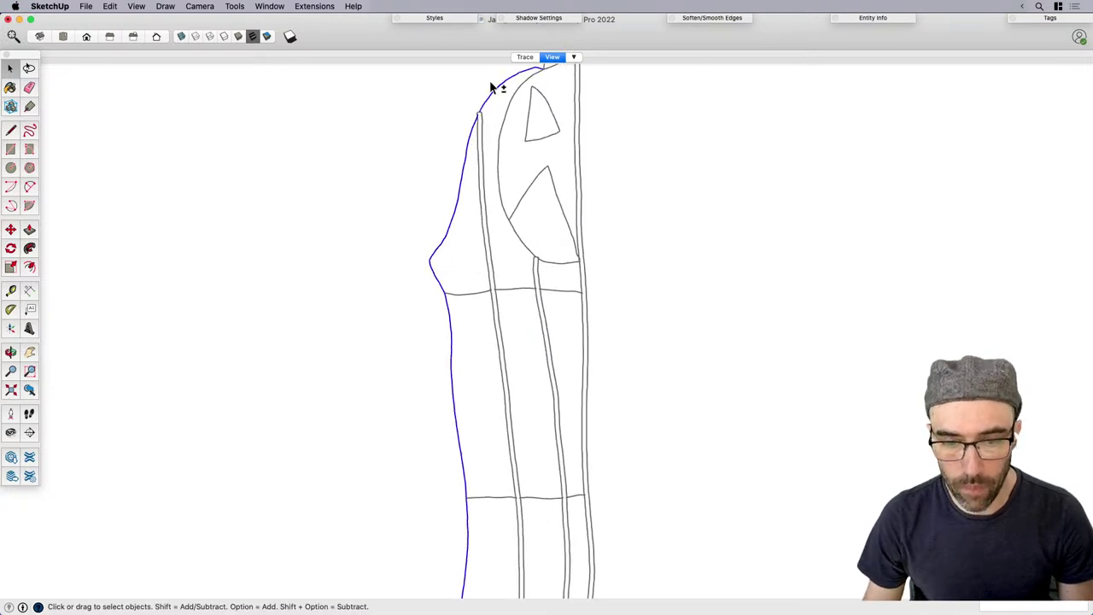
key(p)
key(Return)
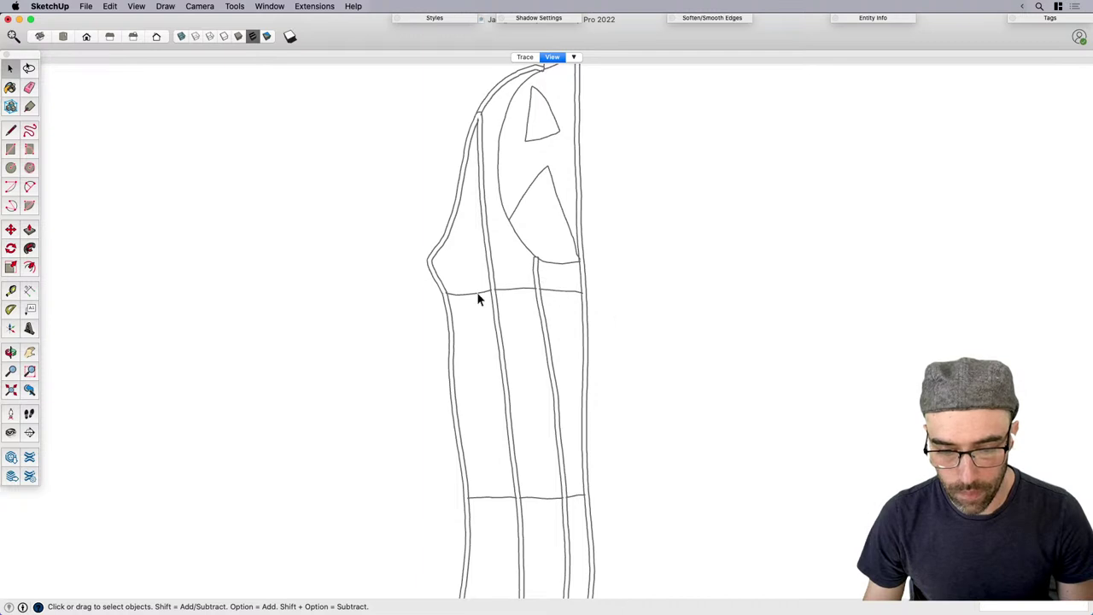
Pipe the upper and lower horizontal crossbars of the half gate, one after the other, with the same pipe settings.
drag(393, 281, 649, 309)
key(p)
key(Return)
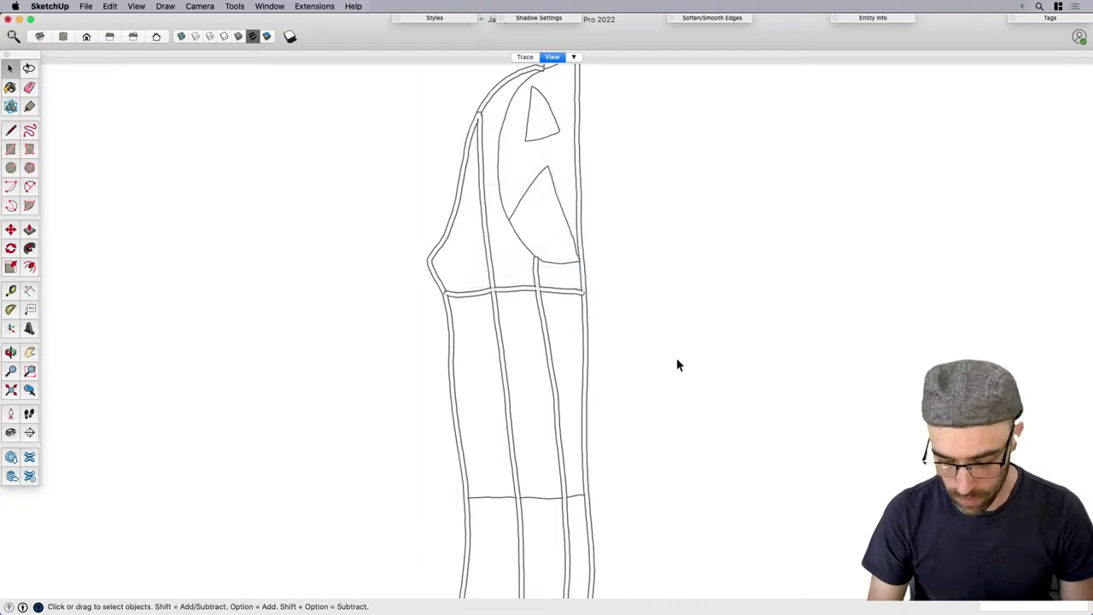
drag(434, 476, 687, 517)
key(p)
key(Return)
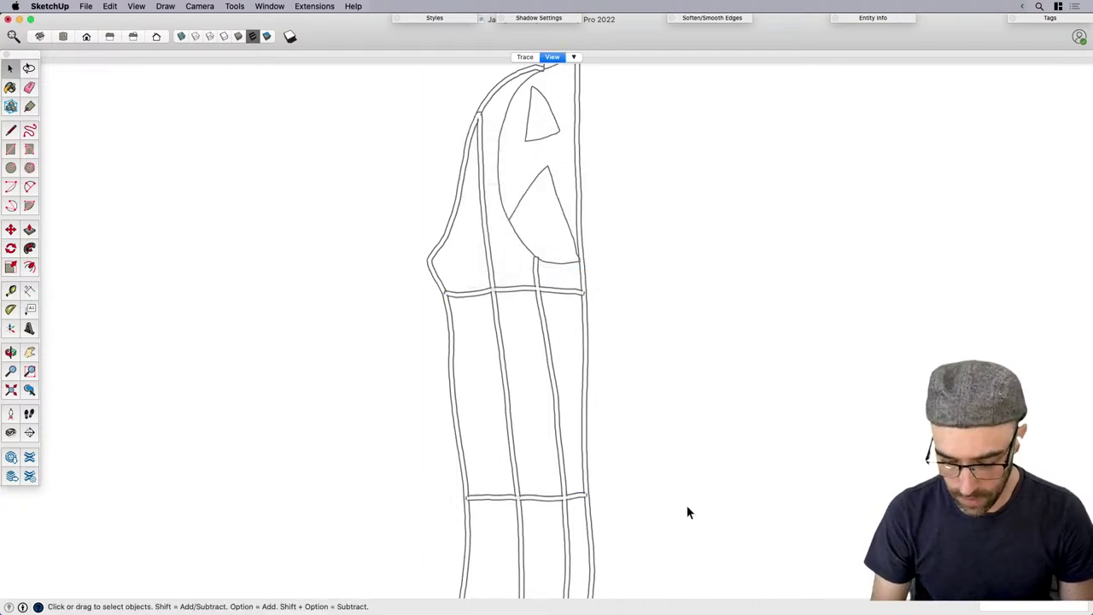
Try to pipe the zigzag crown edges above the pumpkin face with a 1" outside diameter and 6 segments.
scroll(688, 512, down, 4)
scroll(600, 178, up, 4)
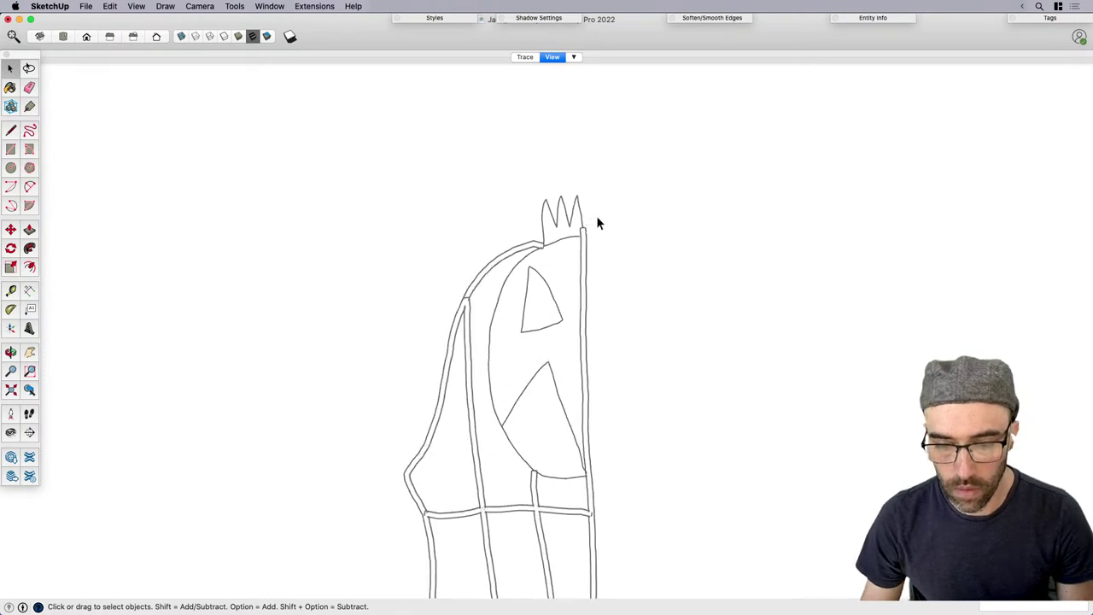
drag(597, 218, 473, 182)
key(p)
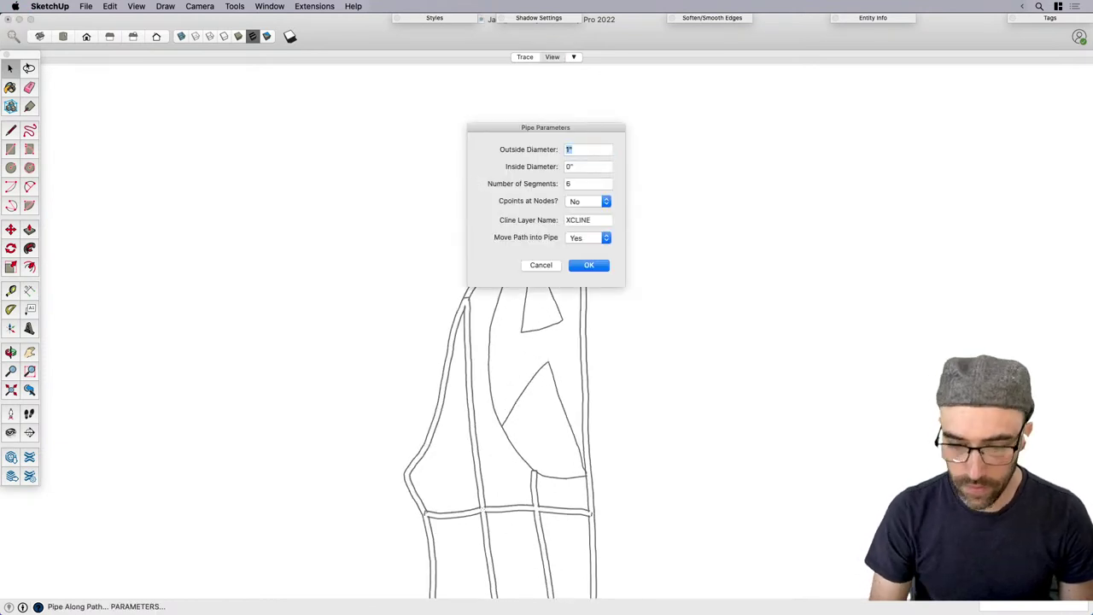
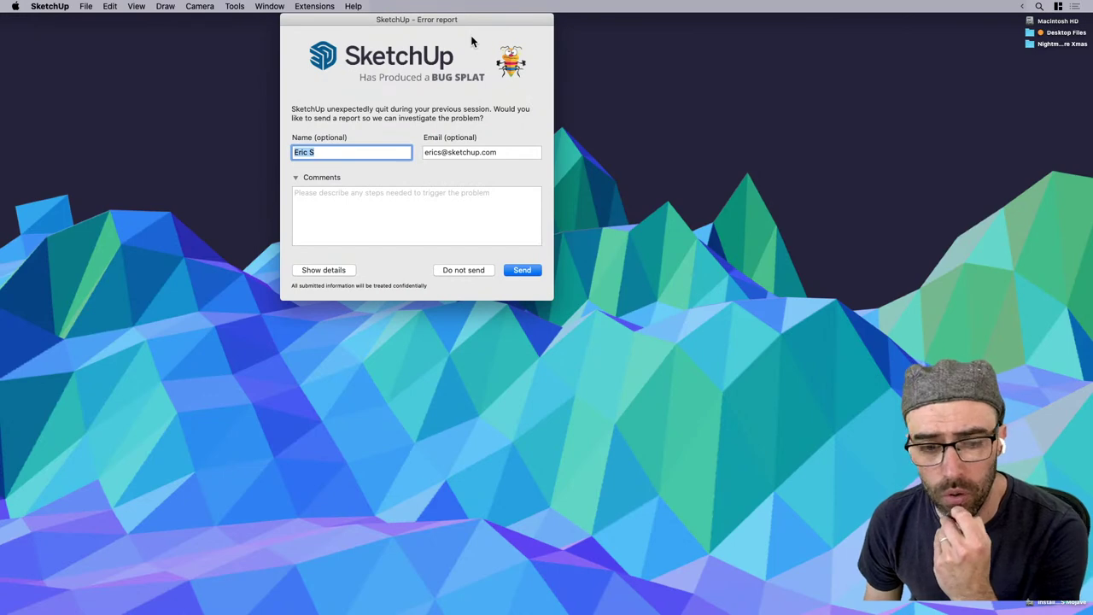
Dismiss the crash report without sending it and close the floating Skin/Bub toolbar.
click(475, 270)
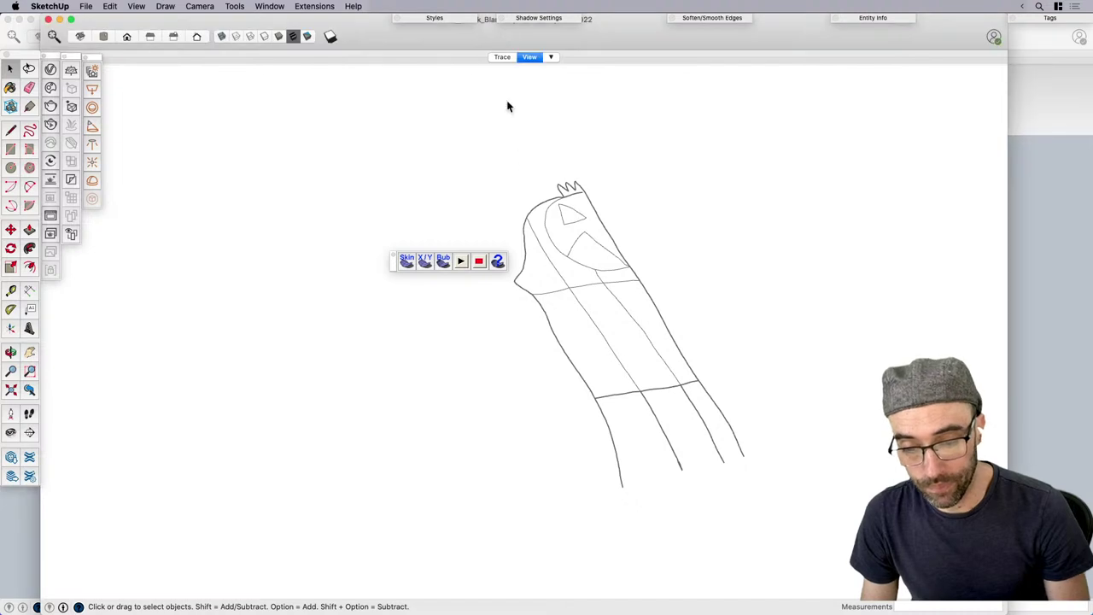
click(394, 257)
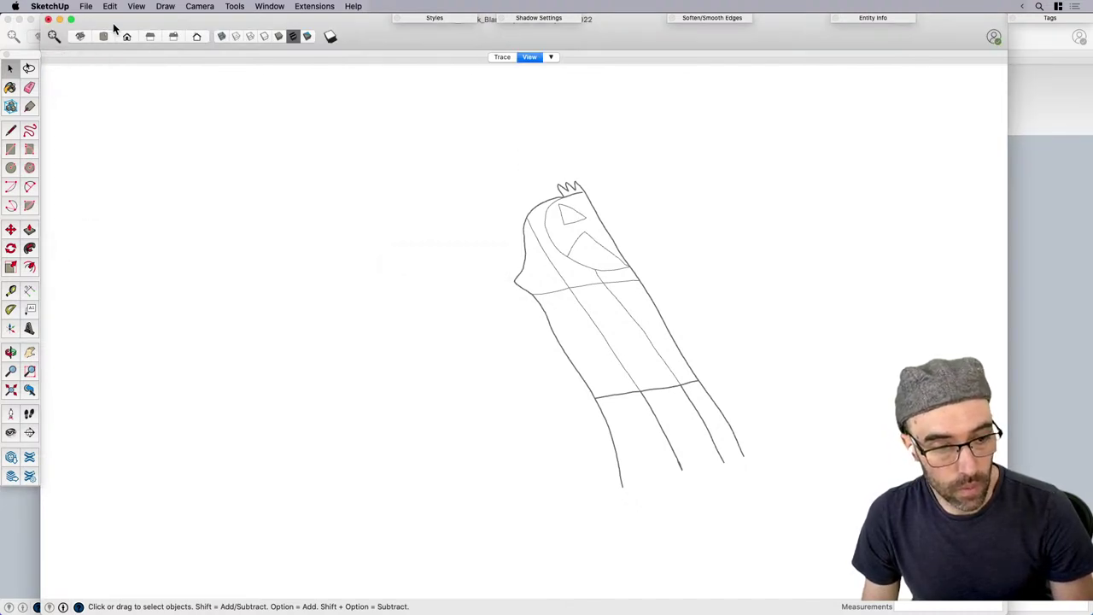
Move the Jack_Blank.skp window out of the way and close the other model open behind it.
drag(118, 24, 97, 0)
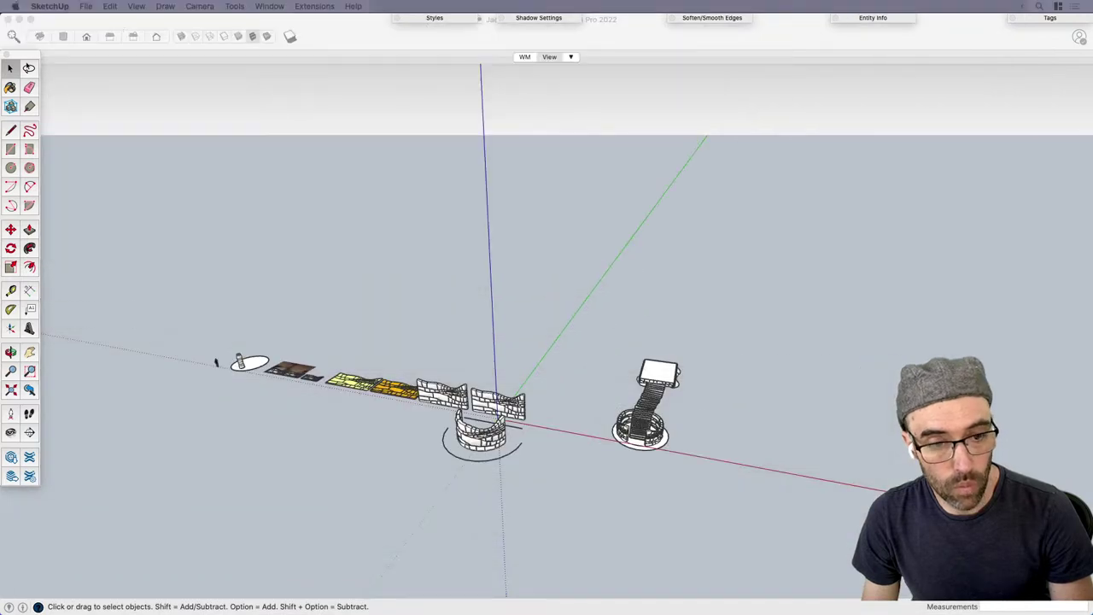
drag(581, 0, 616, 135)
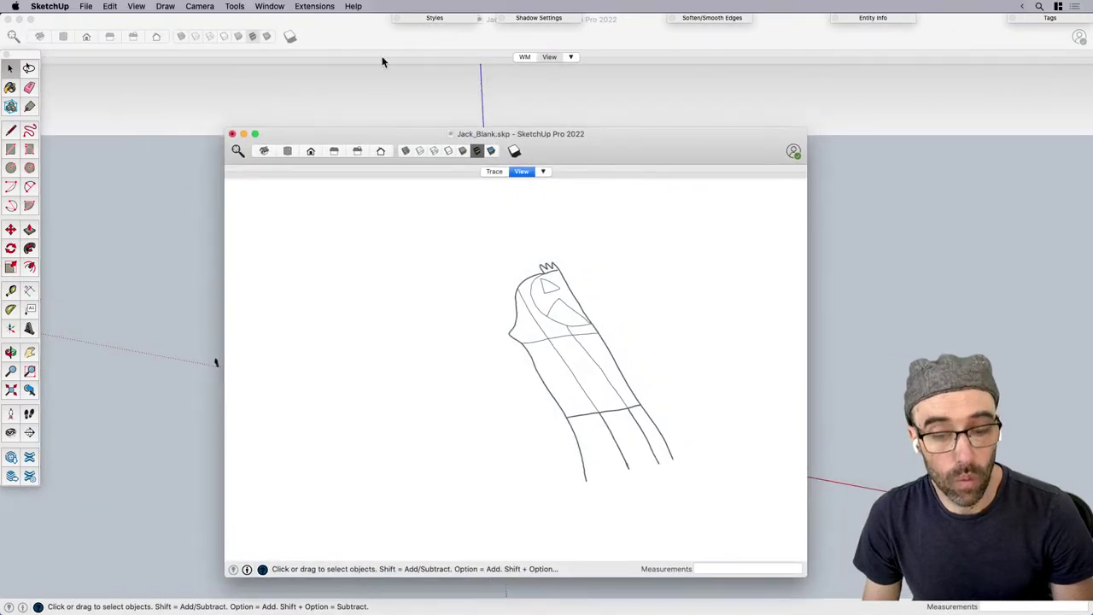
click(8, 18)
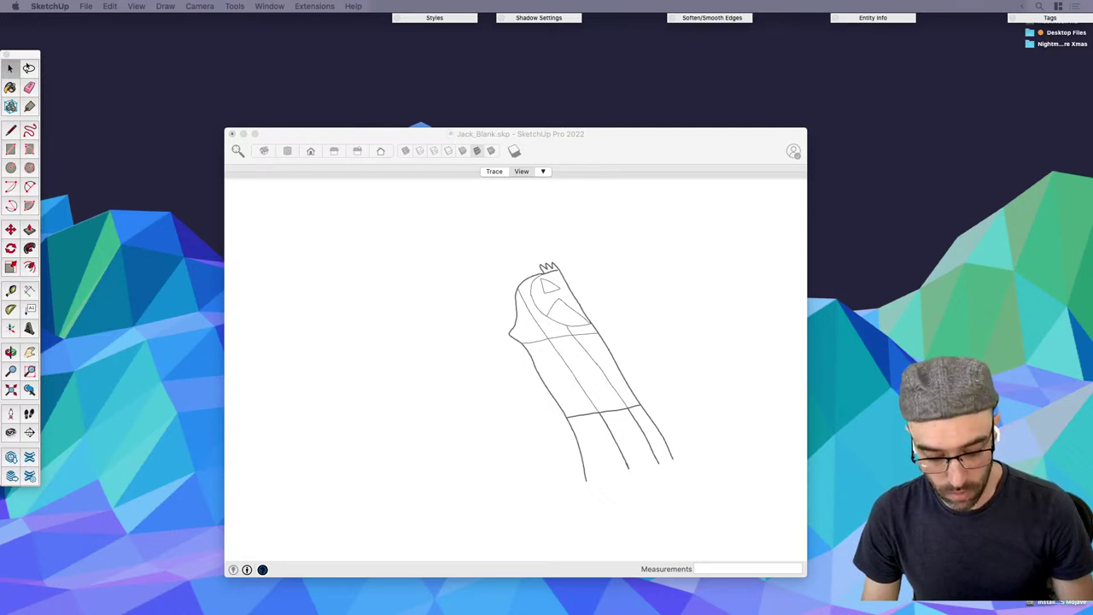
click(666, 236)
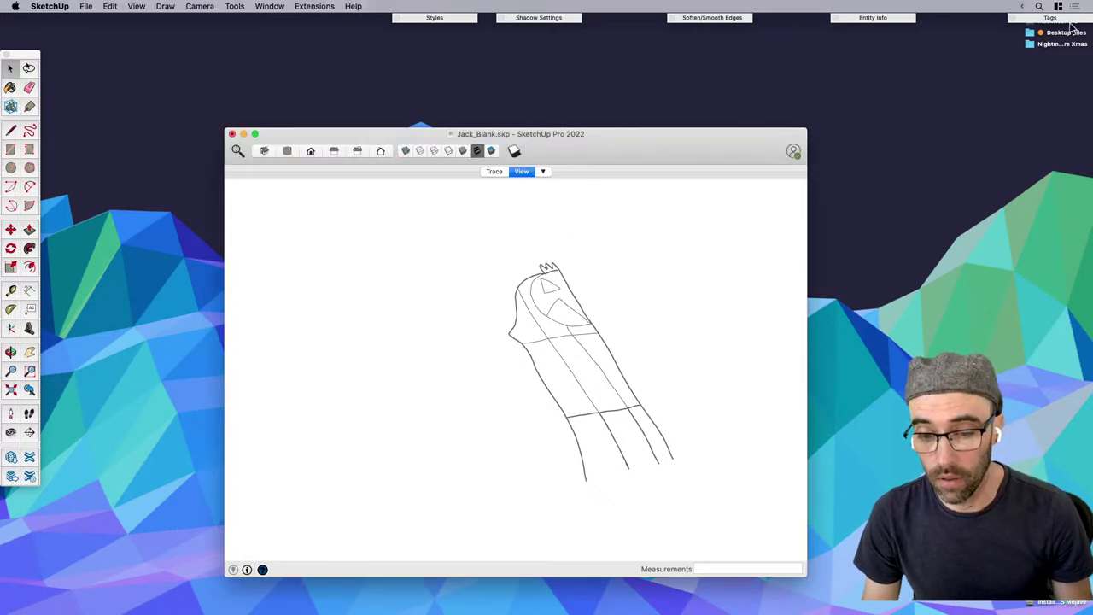
Close the Styles, Shadow Settings, Soften/Smooth Edges, Entity Info and Tags panels.
click(396, 18)
click(500, 18)
click(671, 18)
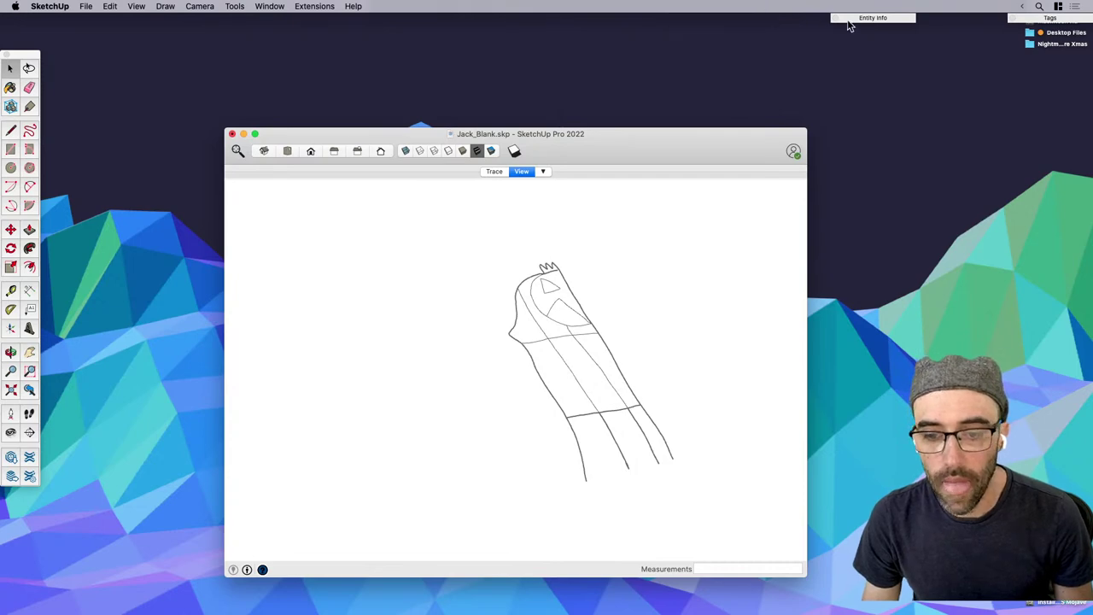
click(835, 18)
click(1011, 18)
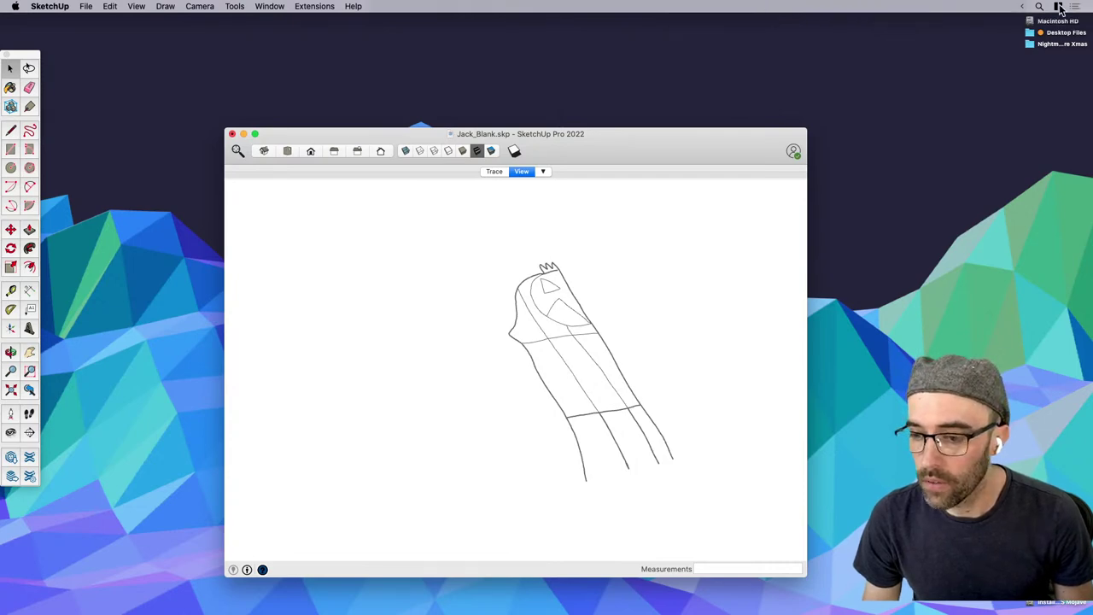
Enlarge the Jack_Blank.skp window so it fills the whole screen.
click(1059, 7)
click(991, 209)
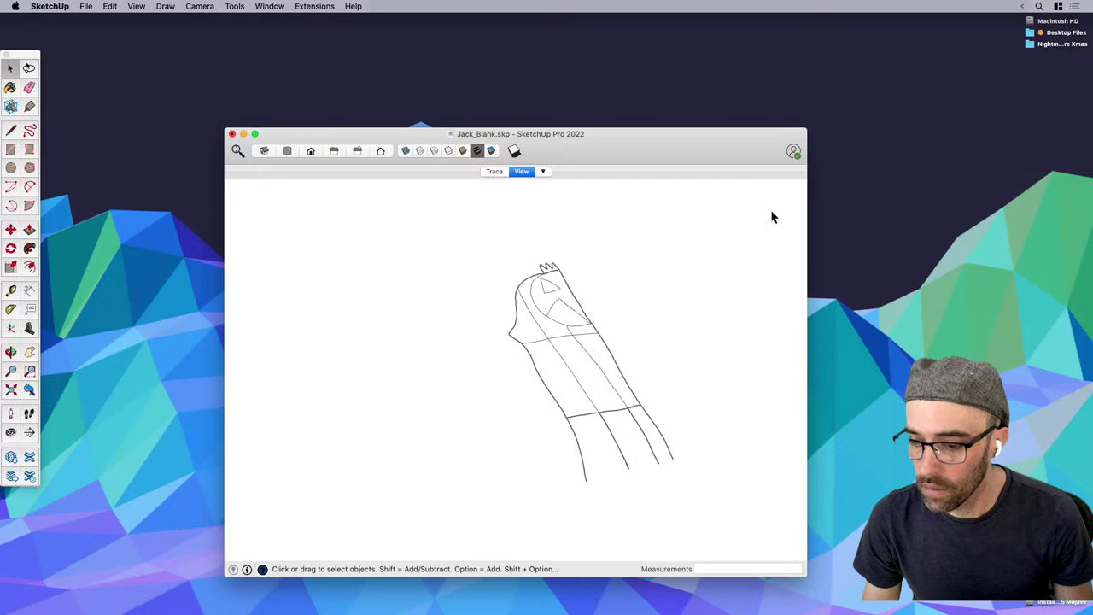
drag(779, 135, 563, 20)
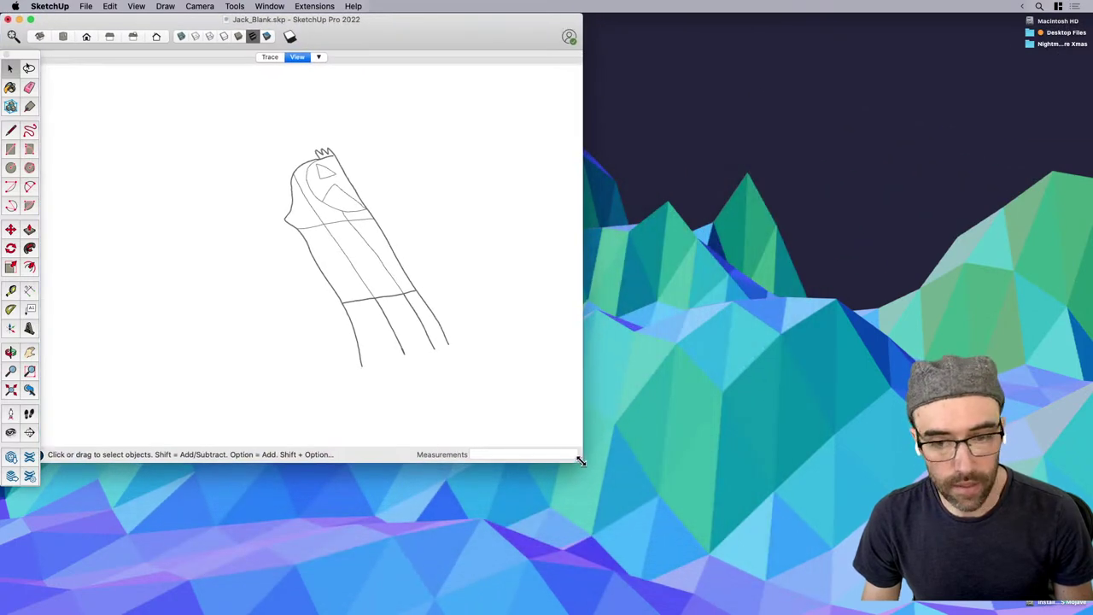
mouse_move(580, 461)
mouse_down()
mouse_move(626, 486)
mouse_move(1038, 577)
mouse_move(1091, 612)
mouse_up()
click(894, 444)
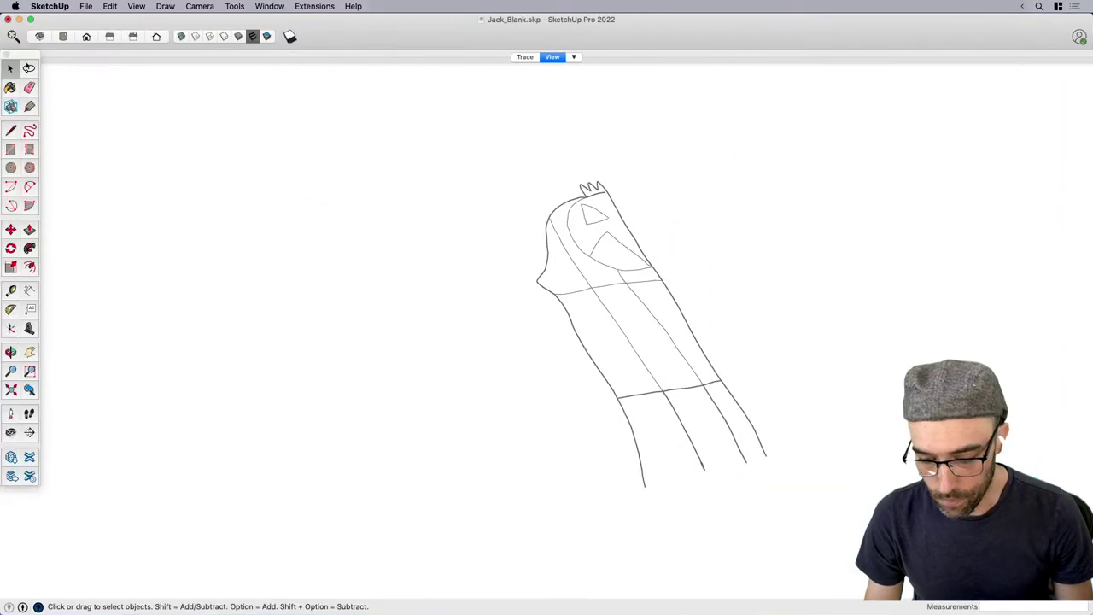
Paste the finished gate with its two pillars beside the half outline, and delete the outline.
scroll(580, 346, down, 5)
key(m)
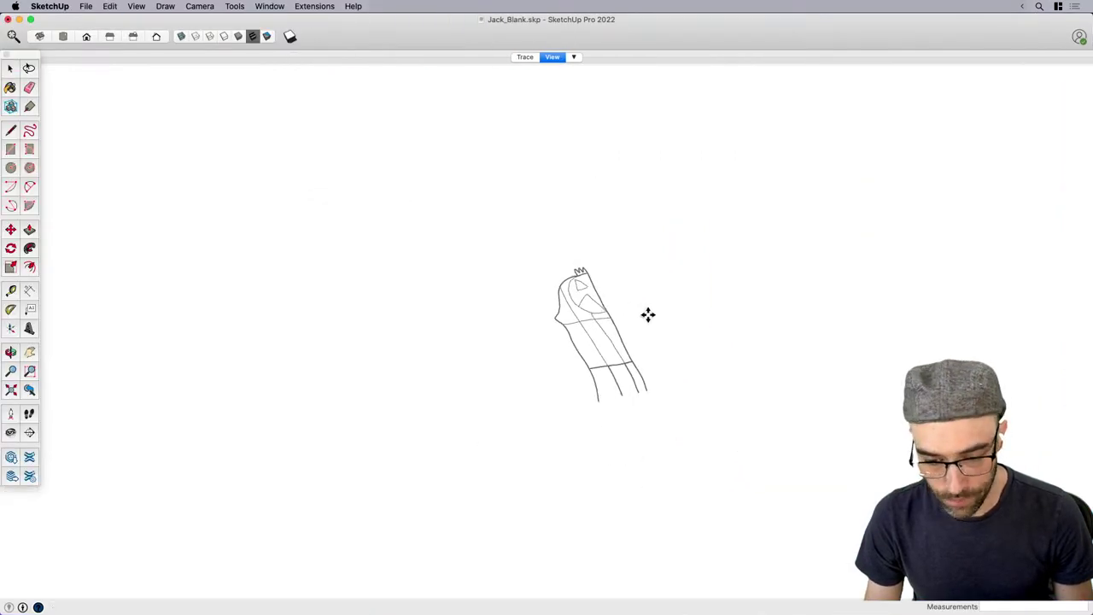
key(super+v)
click(630, 363)
key(space)
drag(539, 251, 643, 446)
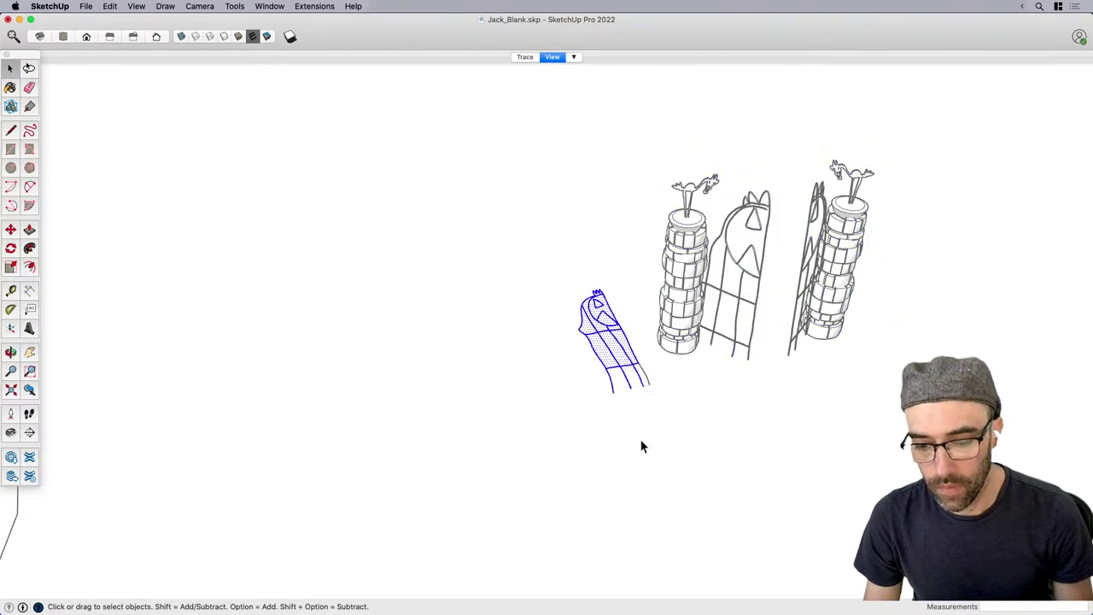
scroll(642, 446, down, 3)
key(Delete)
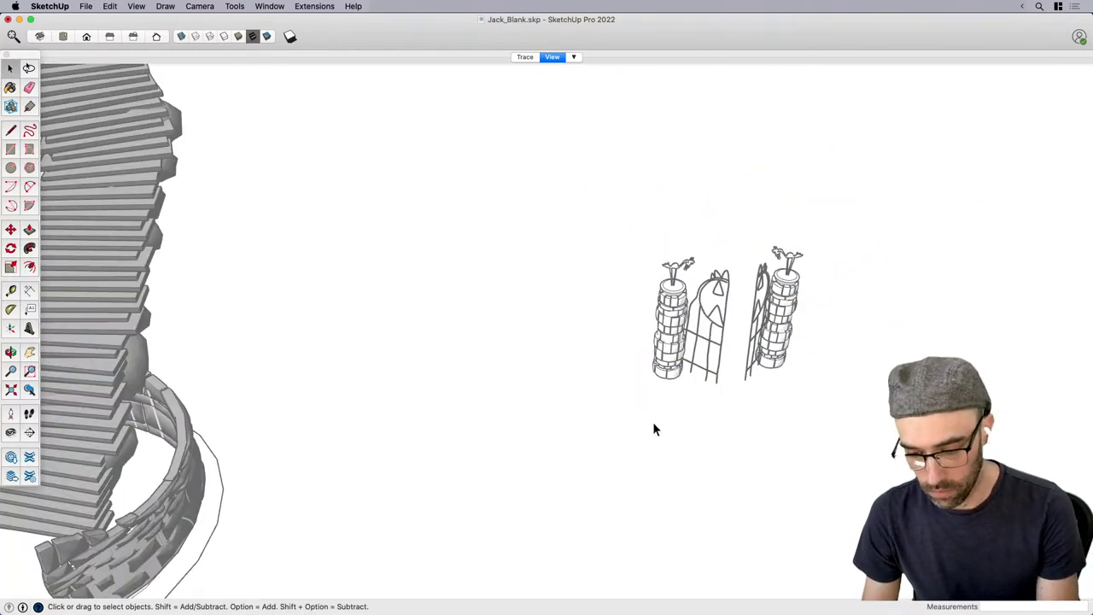
Move the gate and pillar group about 60' into the opening of the round stone wall.
scroll(652, 422, down, 3)
scroll(800, 328, down, 2)
click(760, 346)
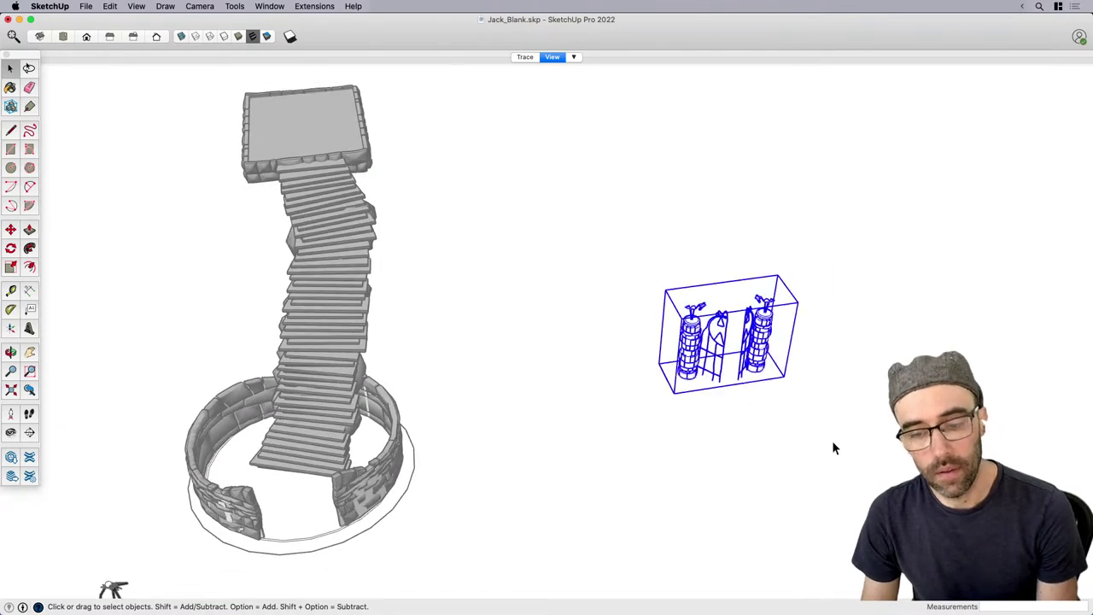
scroll(831, 438, down, 2)
key(m)
click(708, 431)
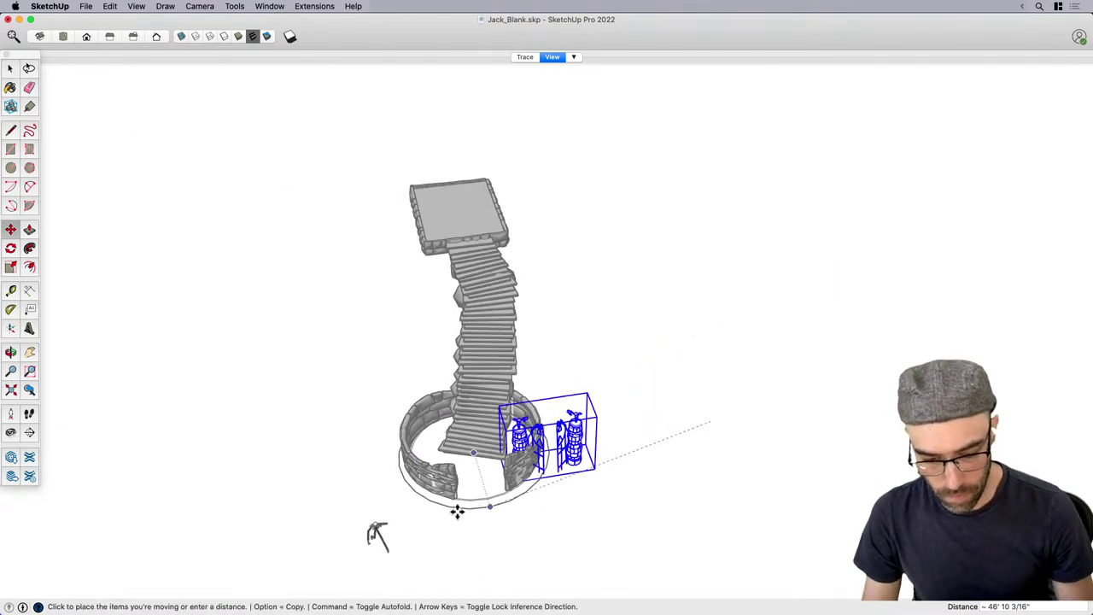
scroll(419, 532, up, 6)
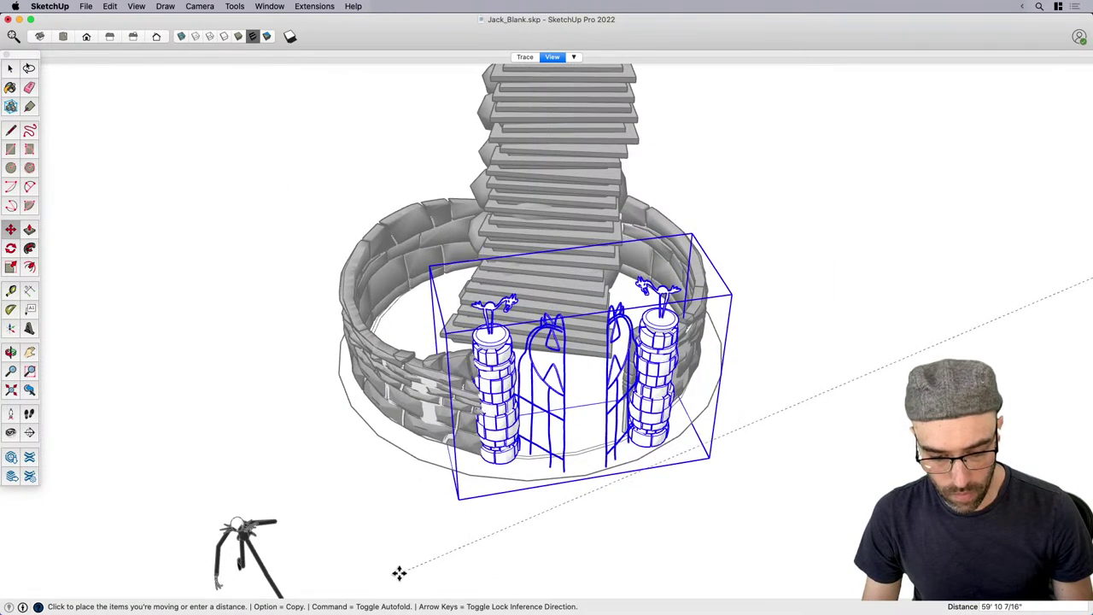
click(396, 573)
key(space)
Scale the gate group down slightly and uniformly from its upper back corner to suit the wall opening.
middle_drag(589, 474, 649, 420)
scroll(650, 419, up, 1)
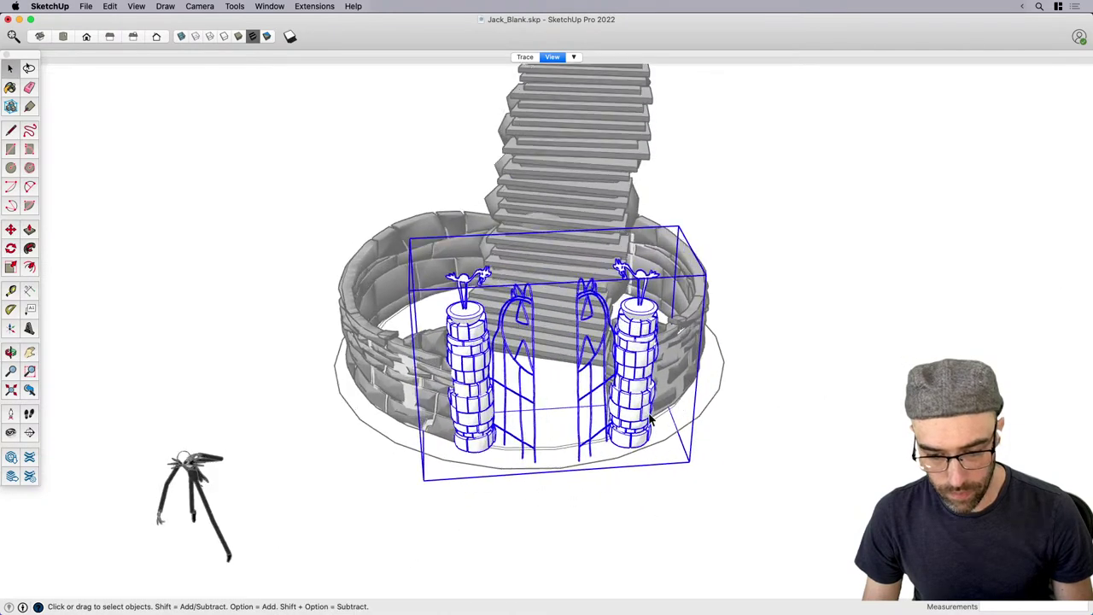
scroll(653, 416, up, 3)
key(s)
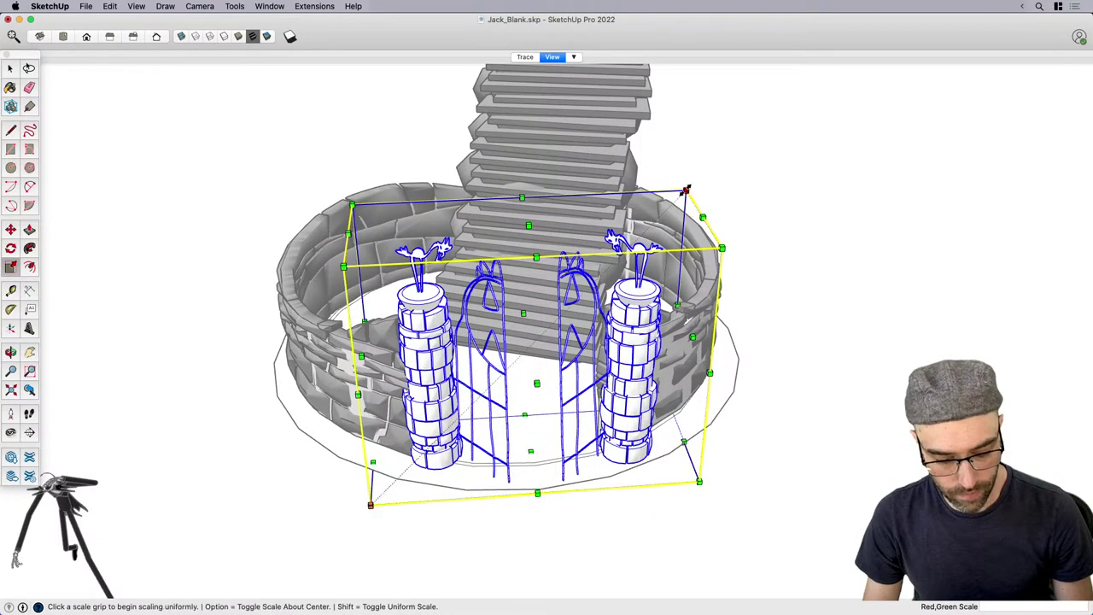
click(686, 190)
click(667, 210)
key(space)
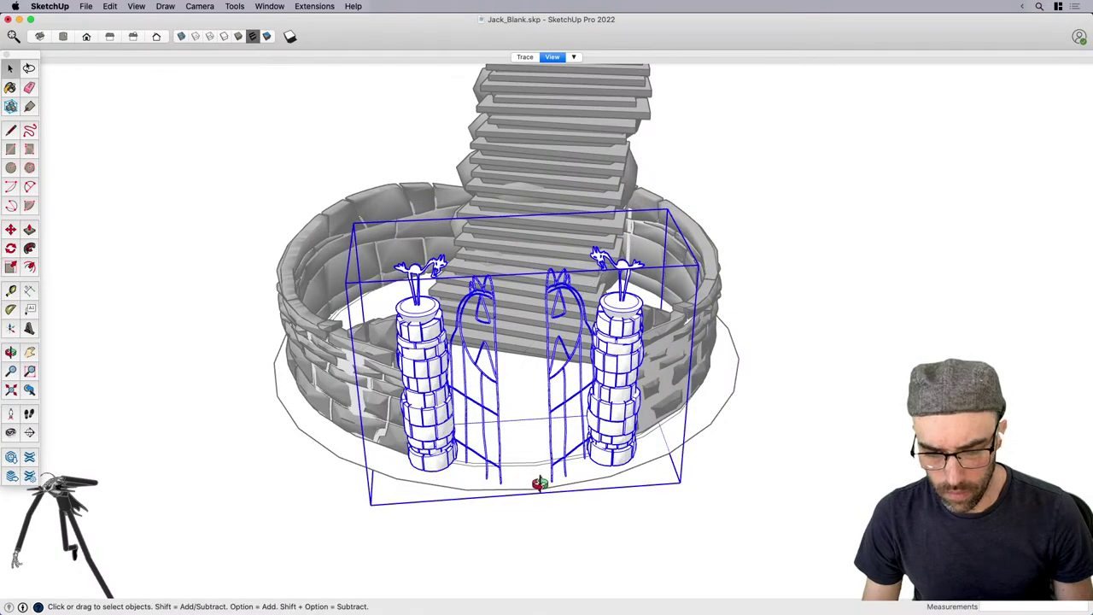
Rotate the gate group about 6.9 degrees around the foot of its left pillar to align with the opening.
middle_drag(540, 484, 472, 531)
scroll(471, 531, up, 2)
key(q)
click(425, 527)
click(760, 580)
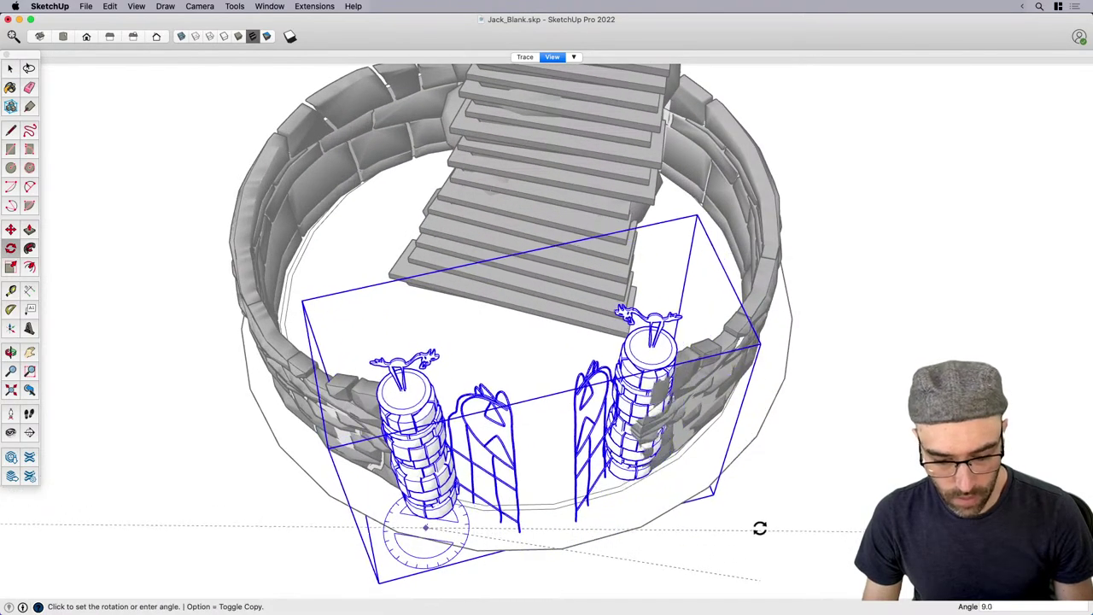
click(762, 534)
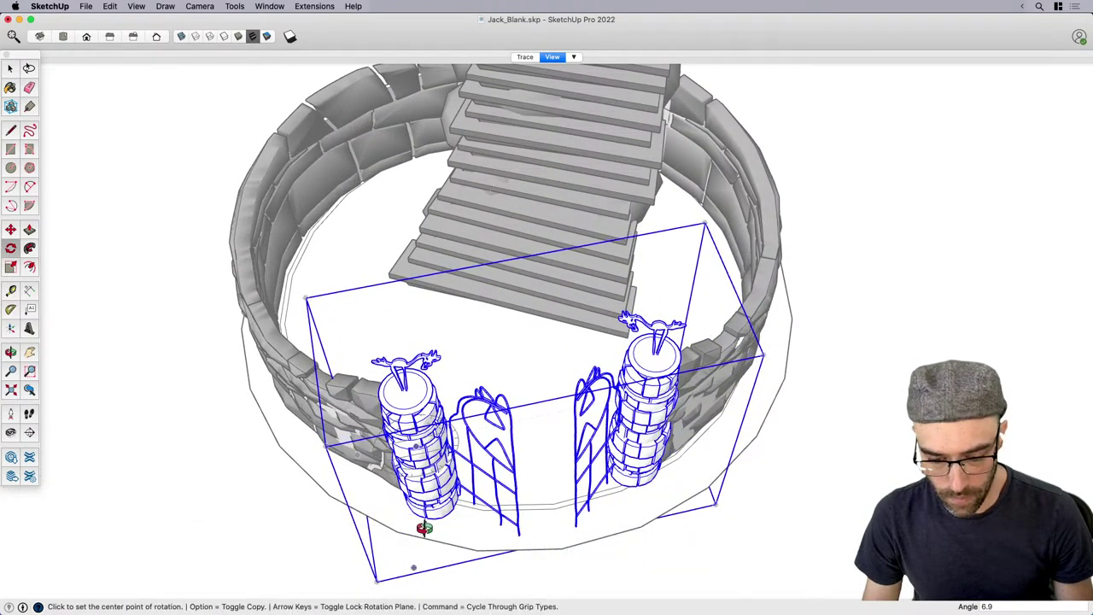
middle_drag(424, 527, 506, 450)
key(space)
Sample the gray material from the stone wall beside the gate.
key(b)
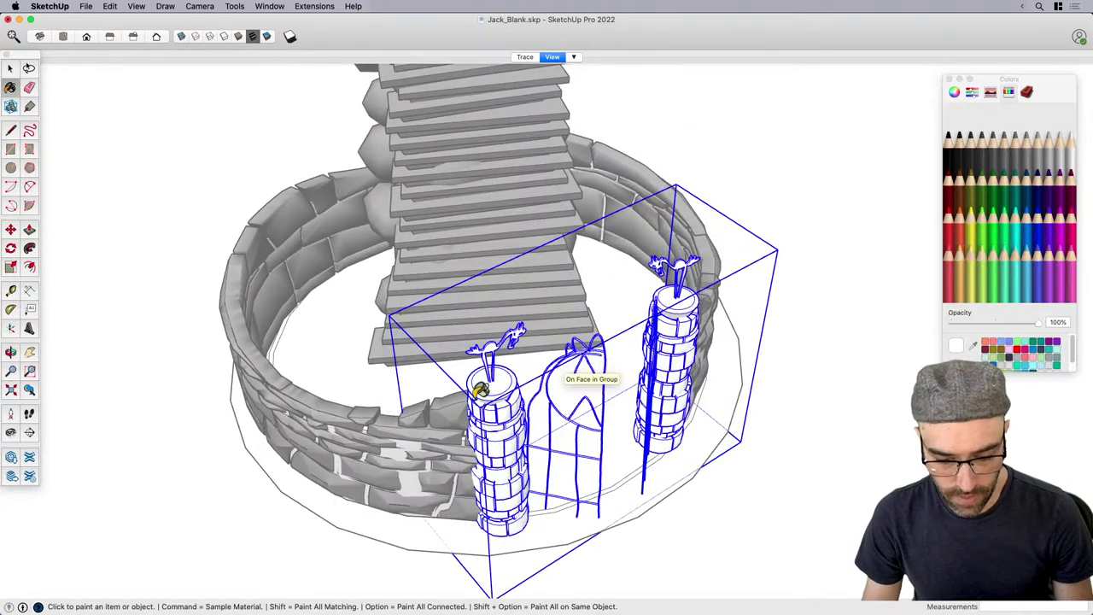
super+click(446, 421)
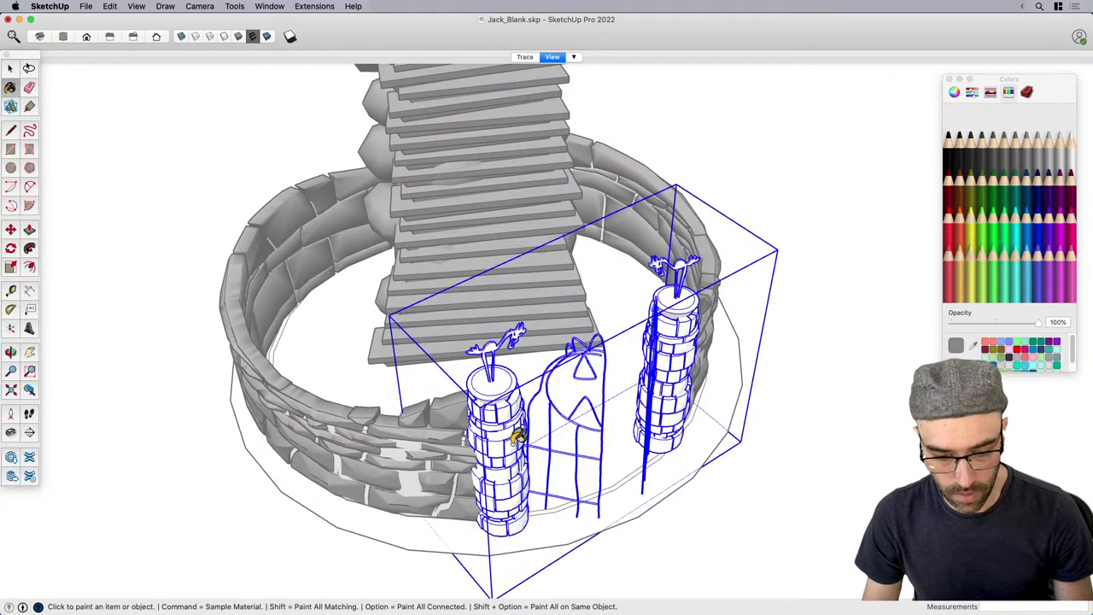
middle_drag(496, 419, 514, 384)
key(space)
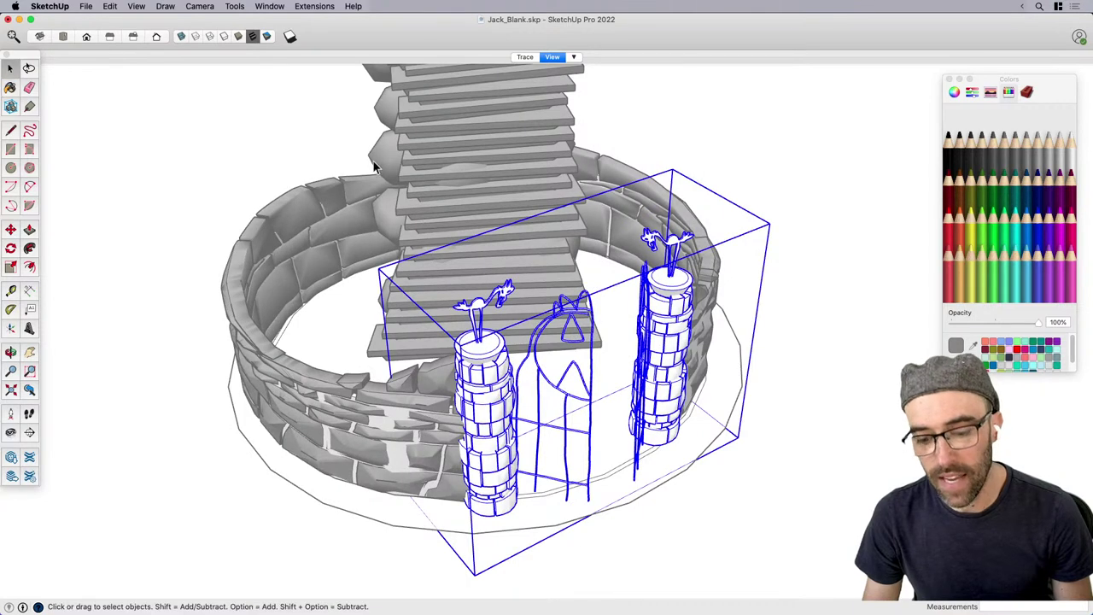
Remove all materials from the selected gate group with Material Tools.
click(317, 9)
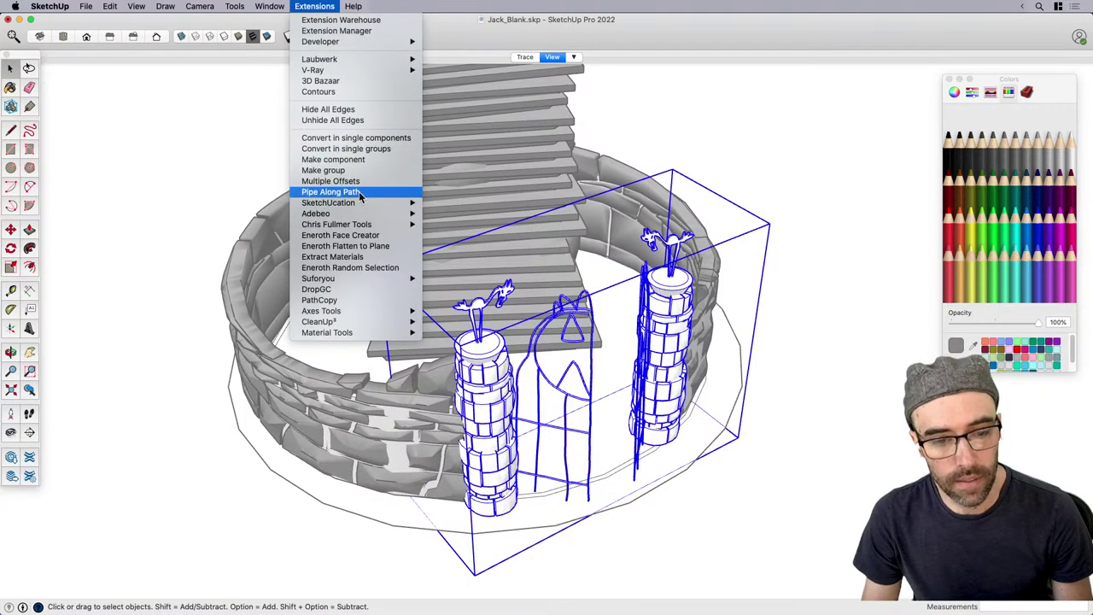
mouse_move(354, 213)
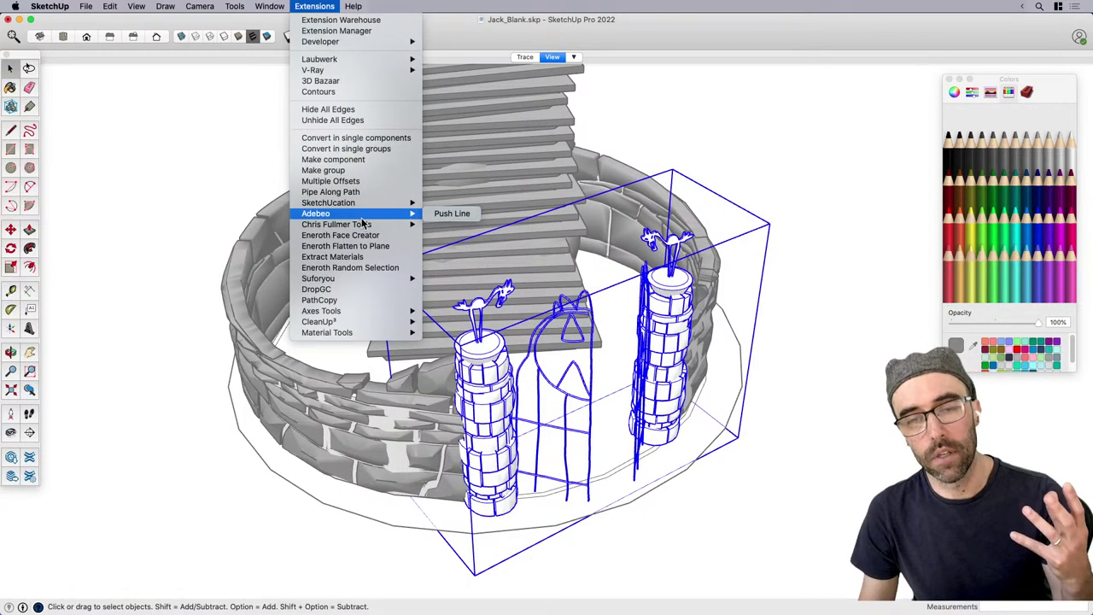
key(Escape)
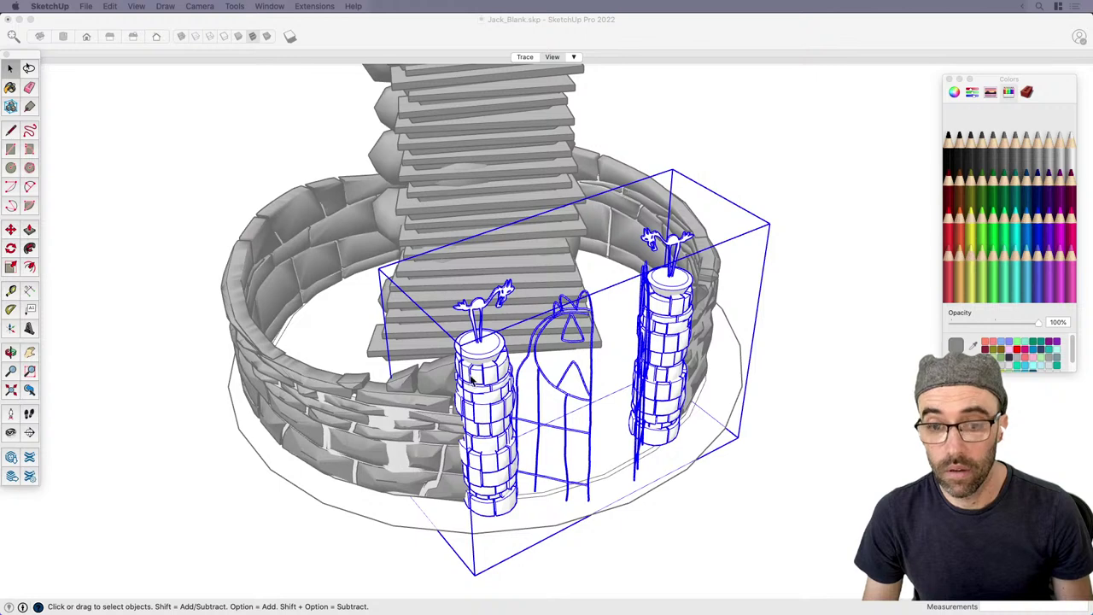
click(315, 6)
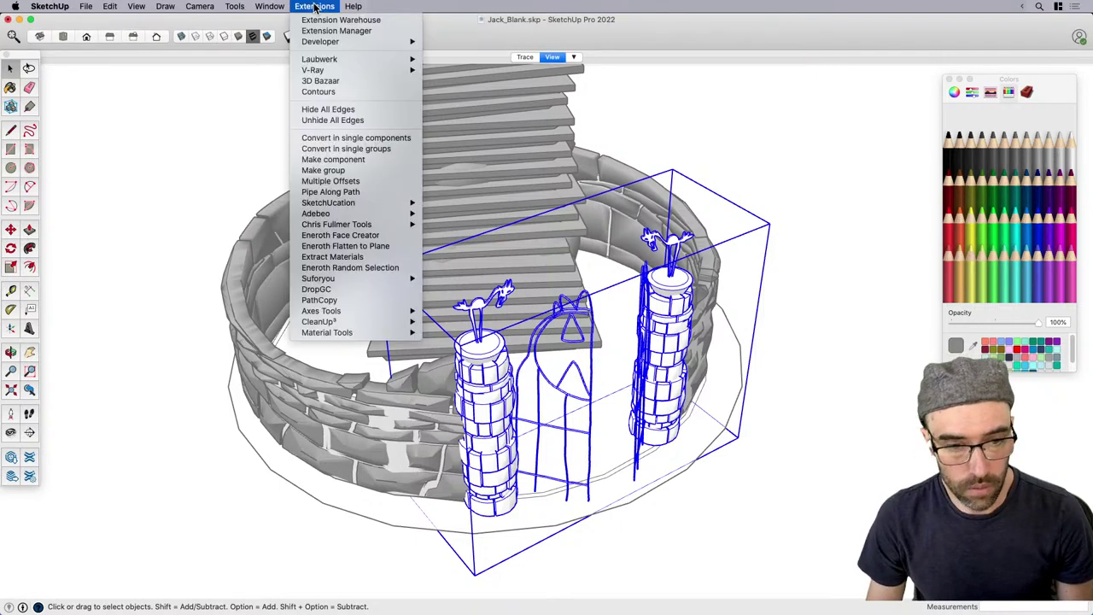
mouse_move(359, 332)
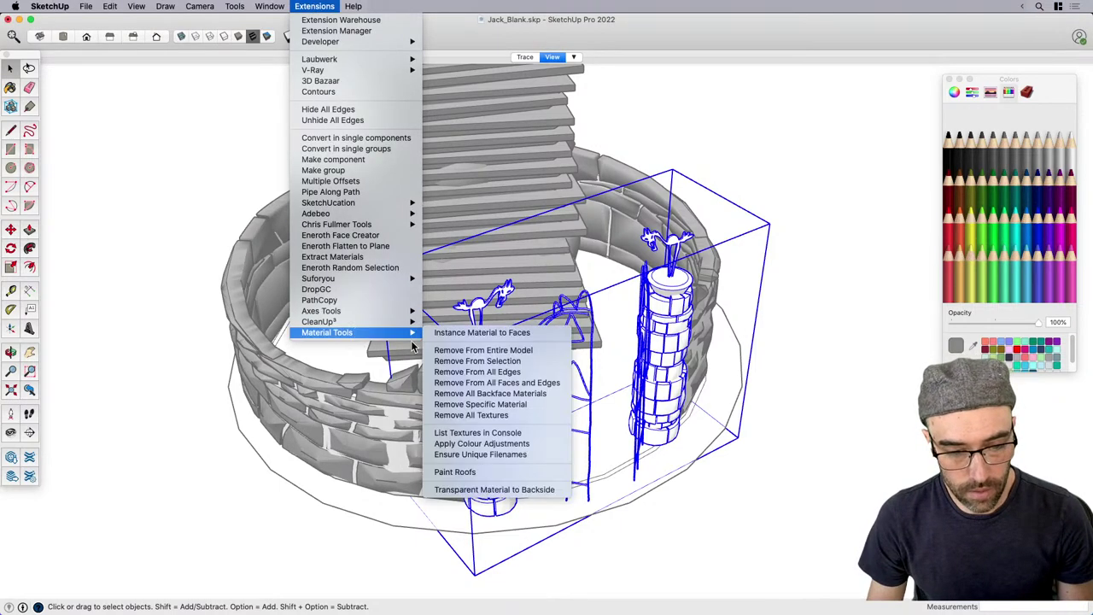
click(482, 361)
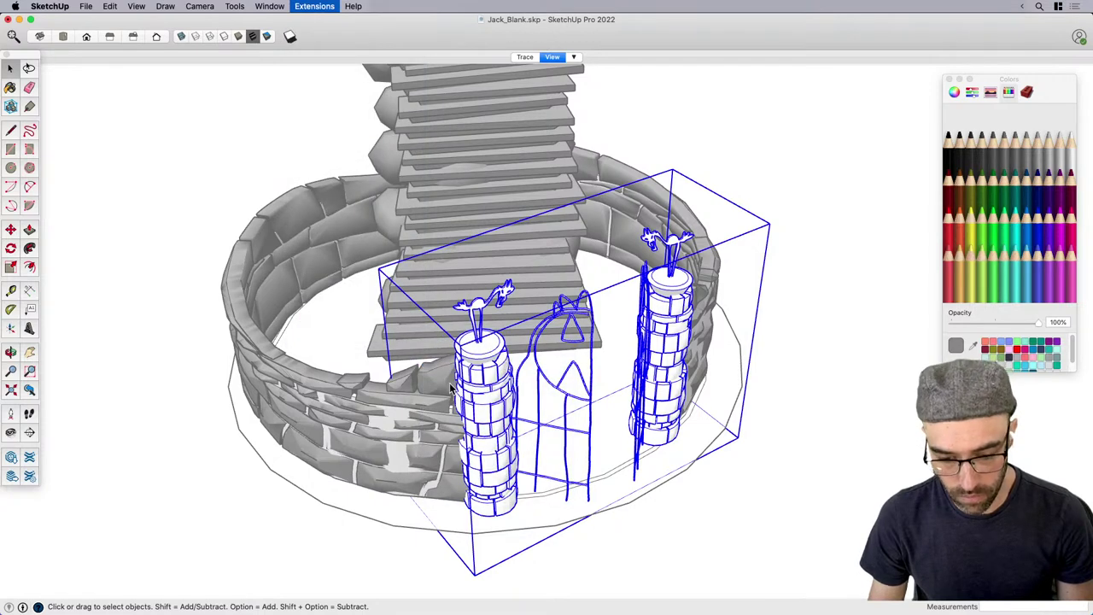
Paint the whole gate group with the gray material sampled from the wall.
key(b)
click(486, 361)
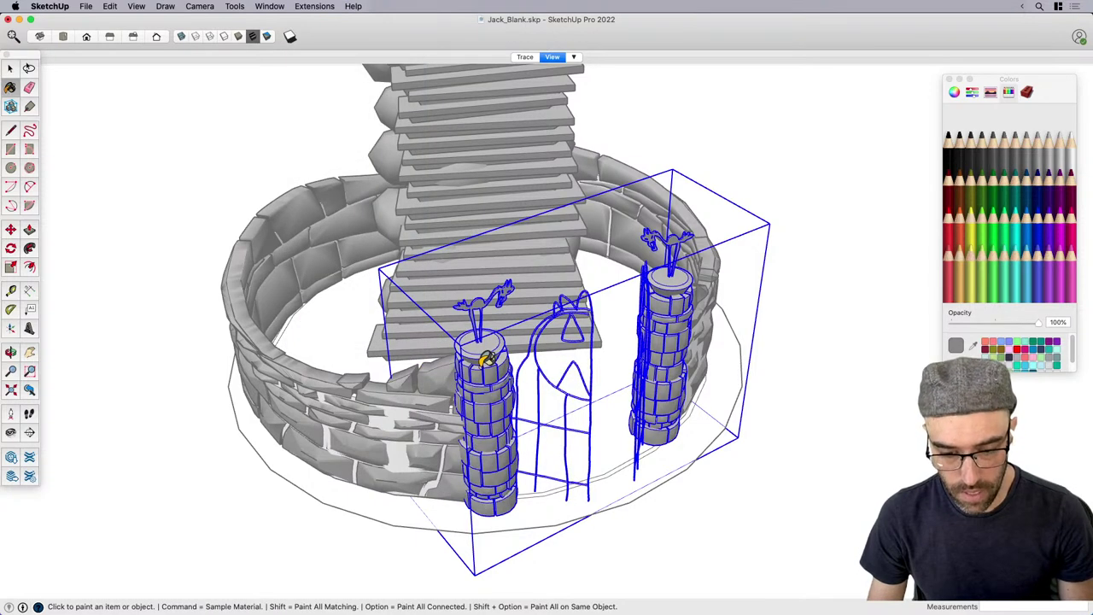
scroll(485, 362, down, 3)
middle_drag(486, 349, 291, 233)
key(space)
Examine the gate, the pillar-top ornament and the pillar stones up close from several angles.
click(344, 159)
scroll(454, 215, up, 3)
scroll(454, 220, up, 5)
scroll(291, 233, up, 3)
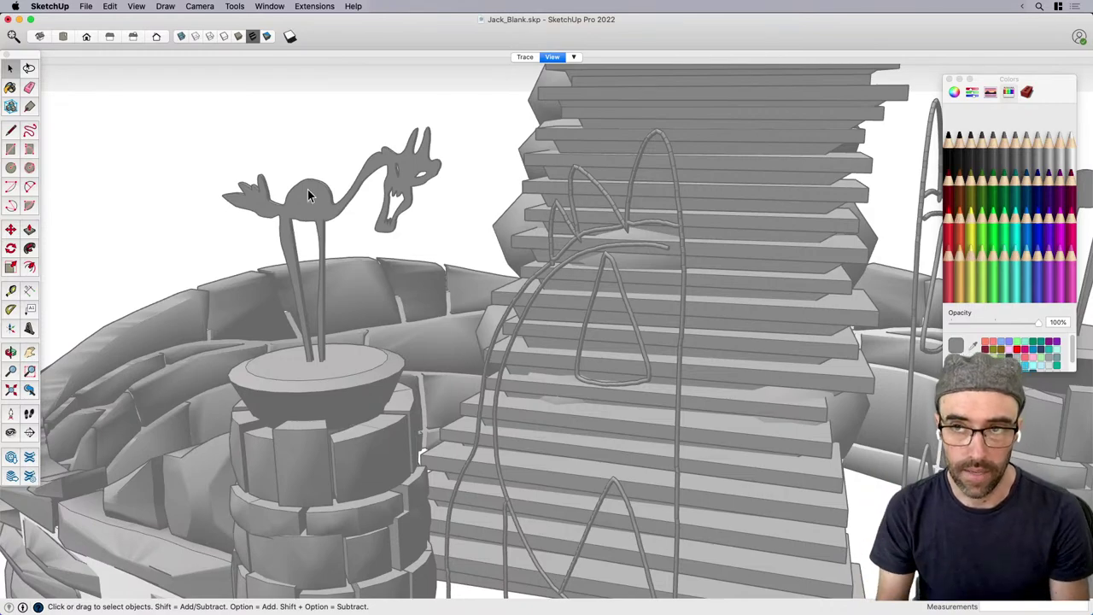
click(318, 203)
scroll(459, 379, down, 10)
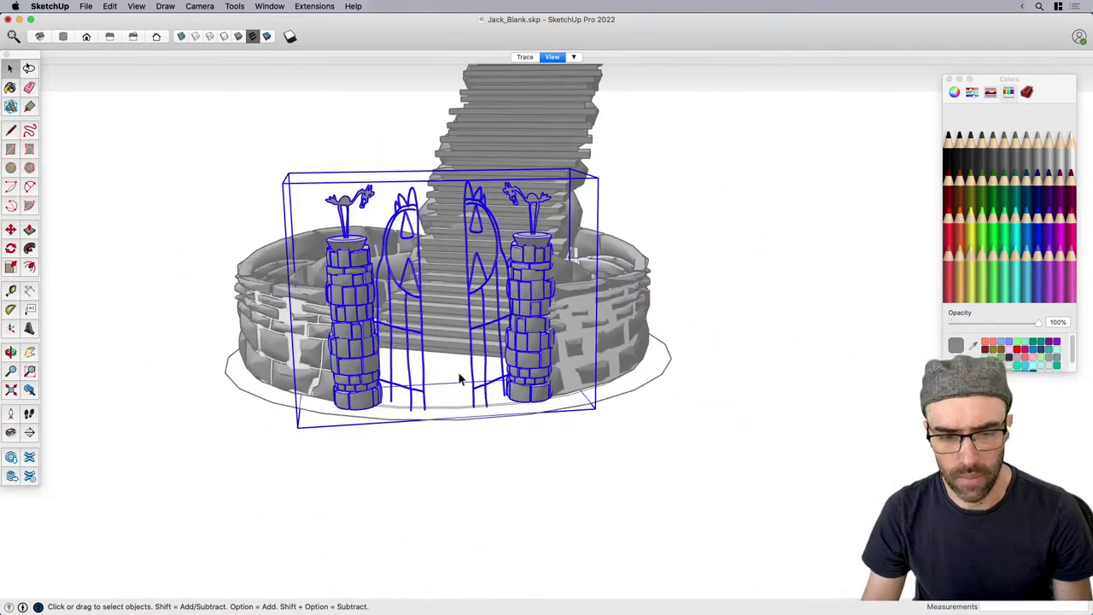
click(459, 379)
scroll(402, 249, up, 5)
middle_drag(404, 228, 483, 220)
scroll(394, 338, up, 3)
scroll(481, 380, up, 4)
scroll(482, 382, up, 3)
middle_drag(488, 383, 450, 345)
scroll(450, 345, down, 12)
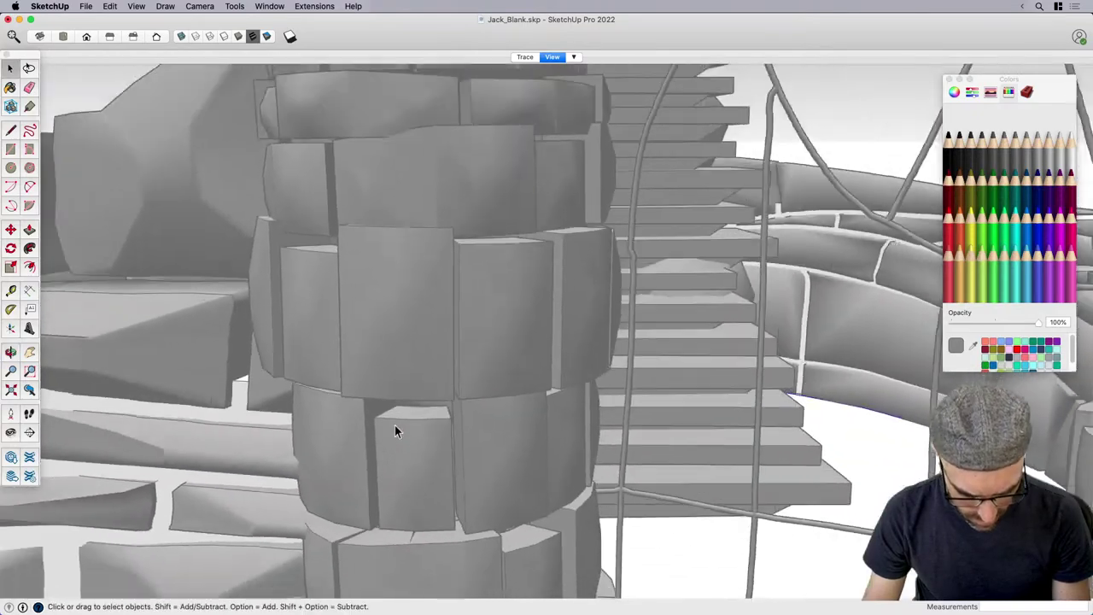
Review the whole assembled model and compare it with the reference.png pictures of the house in Preview.
scroll(434, 384, down, 8)
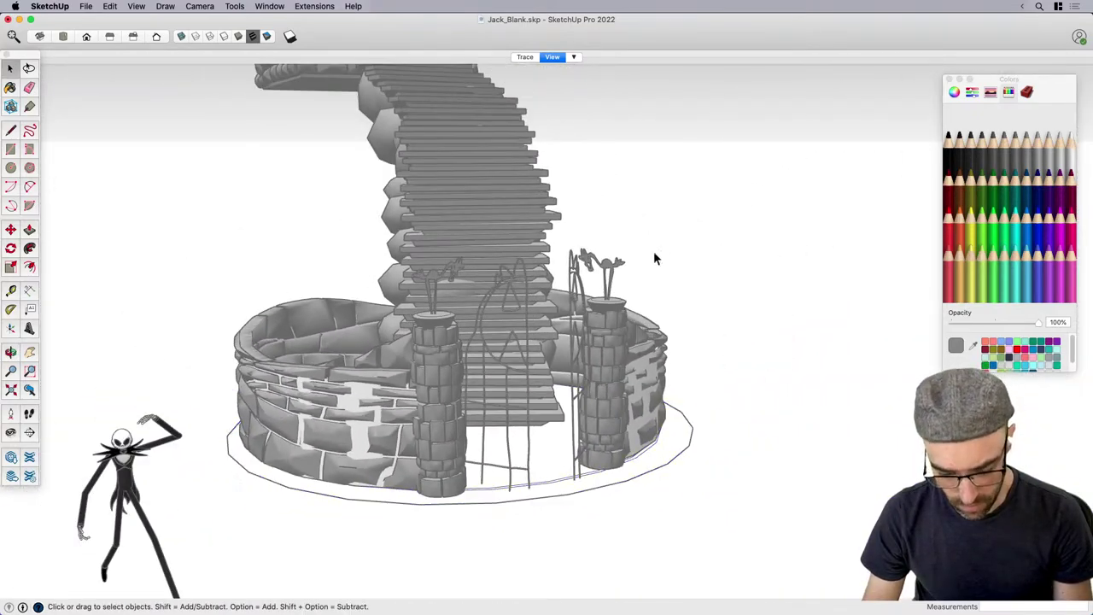
scroll(633, 296, down, 2)
scroll(645, 293, down, 6)
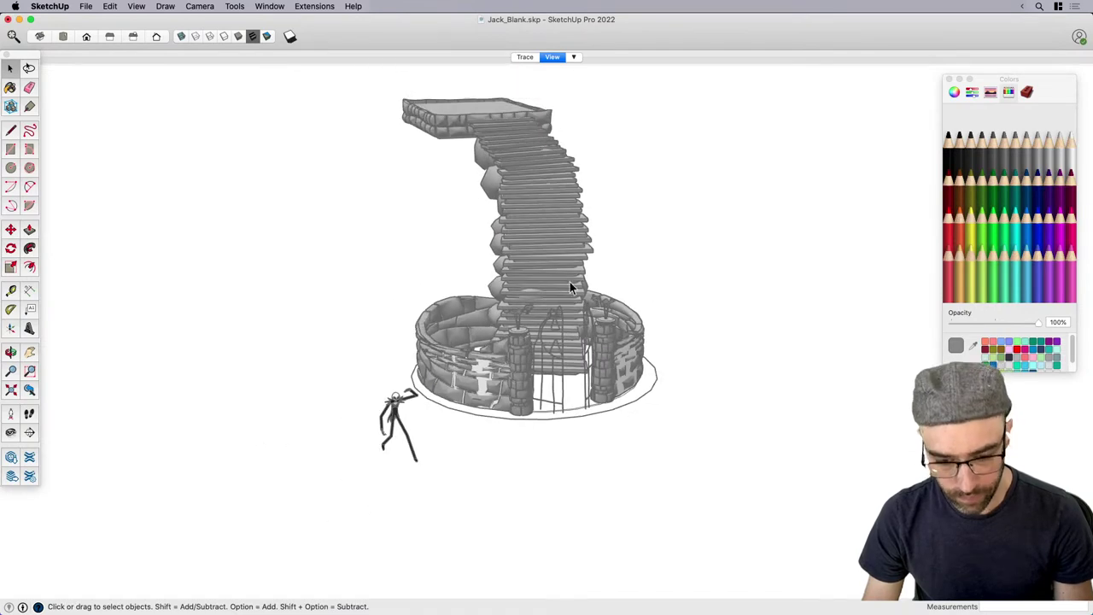
middle_drag(549, 277, 562, 225)
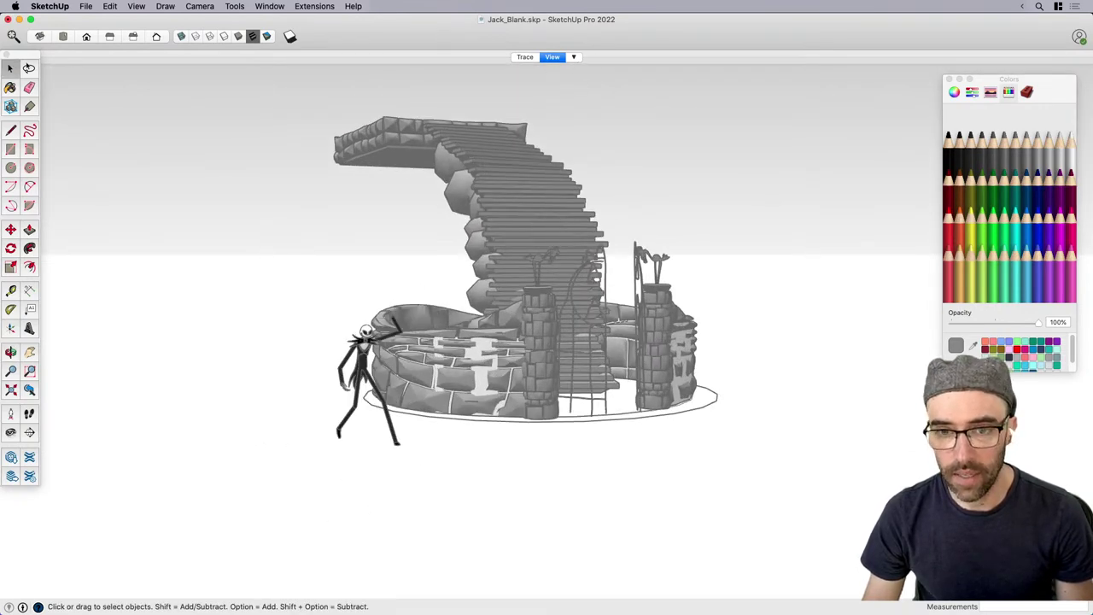
key(super+Tab)
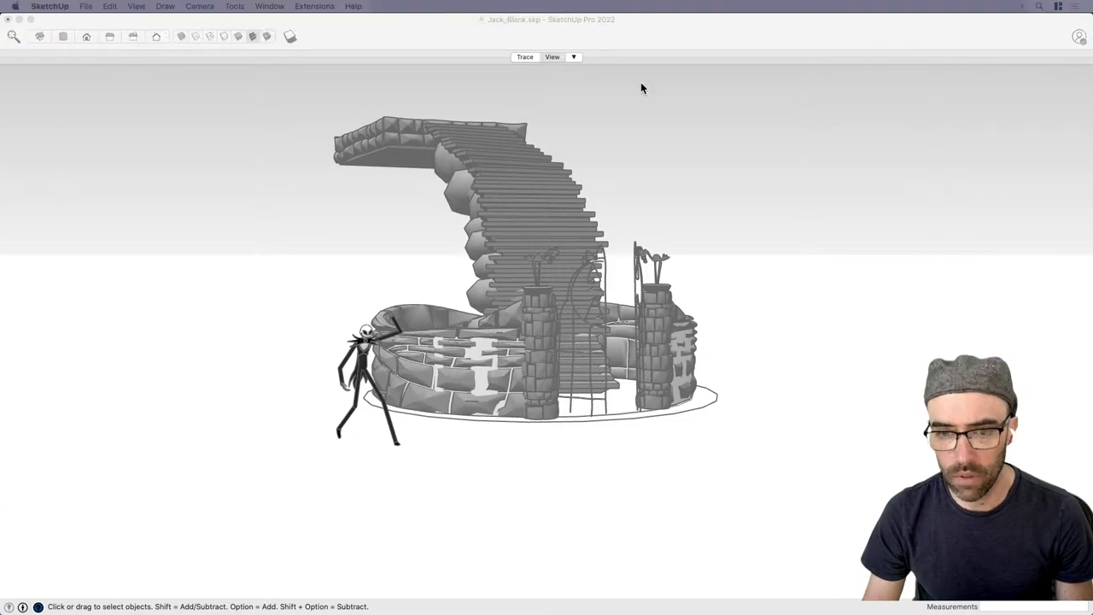
key(super+Tab)
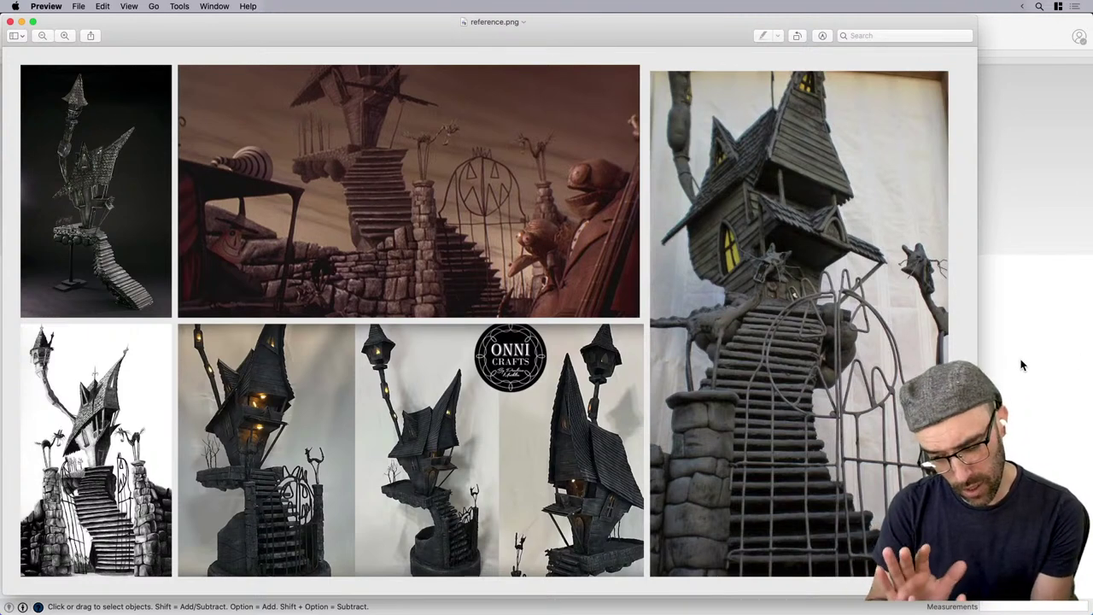
key(super+Tab)
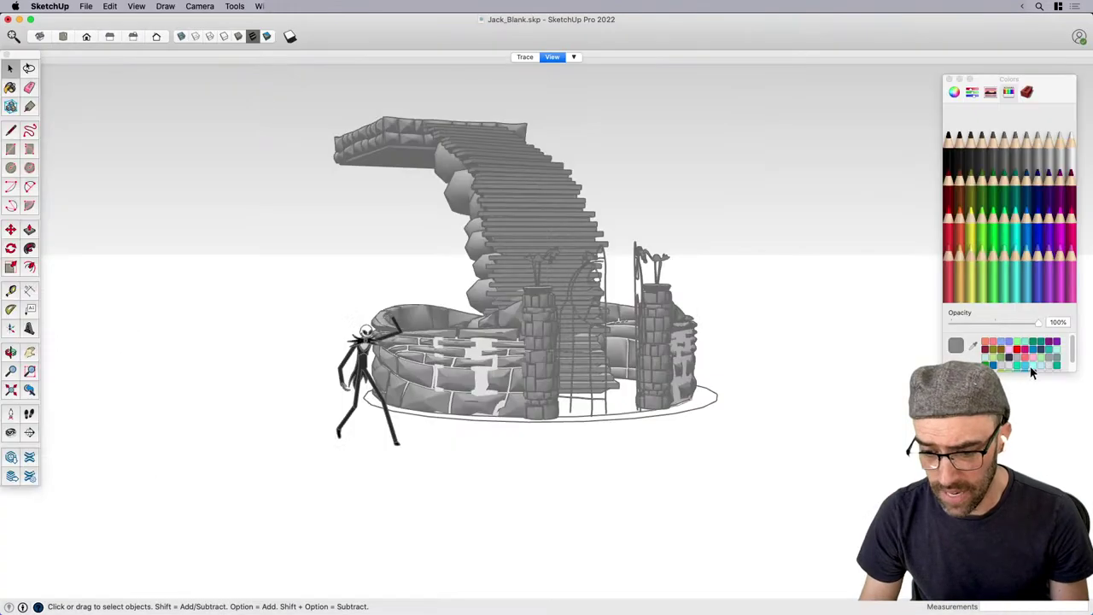
Select the upper stone platform together with the staircase and its supporting rocks, and combine them into one group.
scroll(569, 402, down, 2)
scroll(482, 213, up, 3)
click(446, 189)
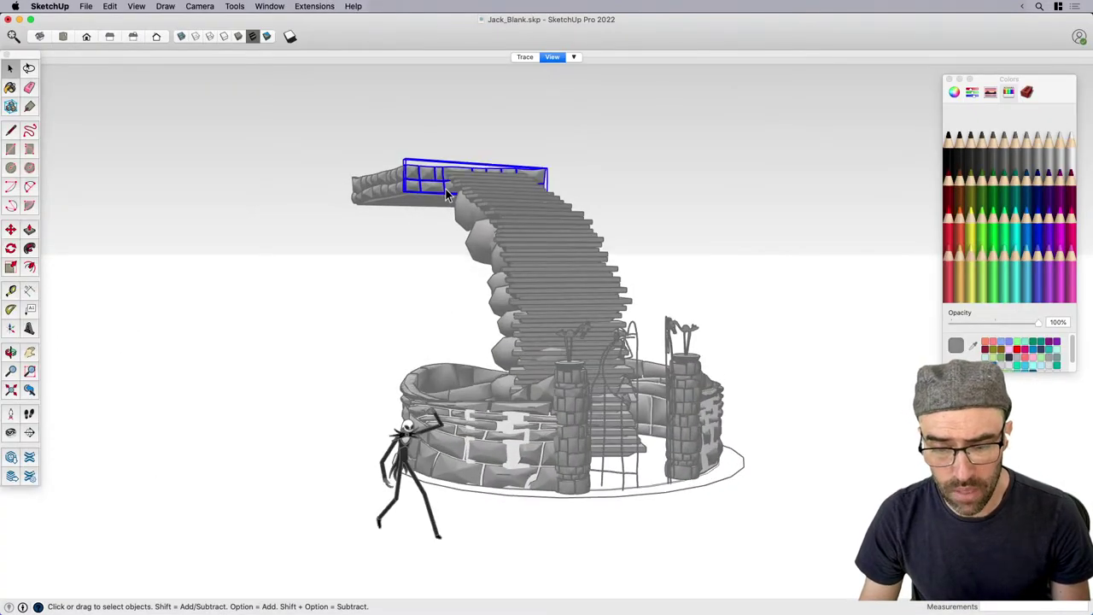
click(494, 200)
drag(267, 120, 644, 239)
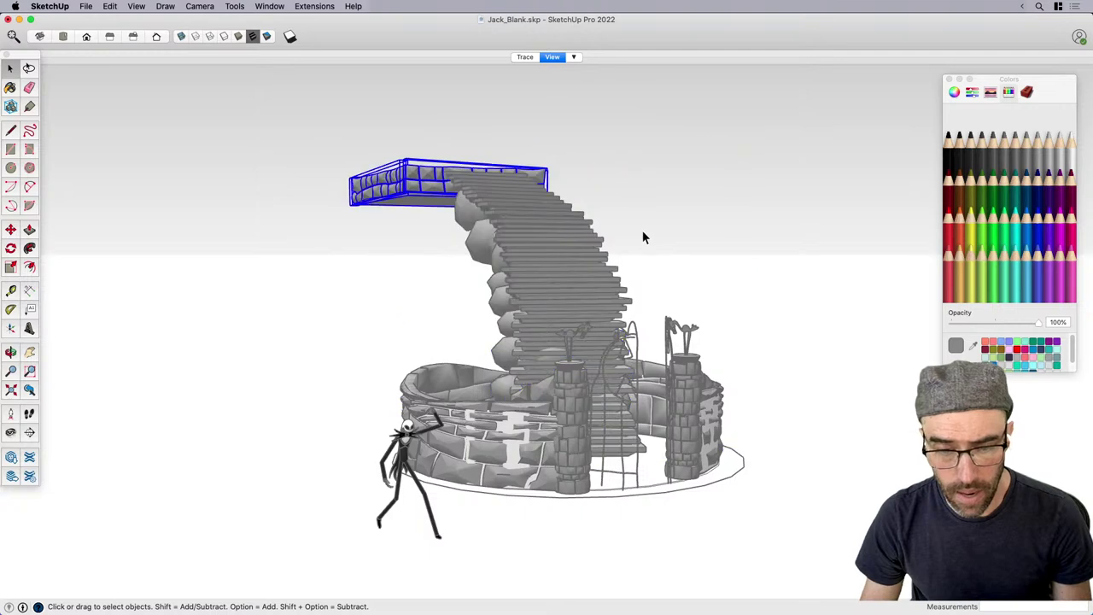
shift+click(518, 214)
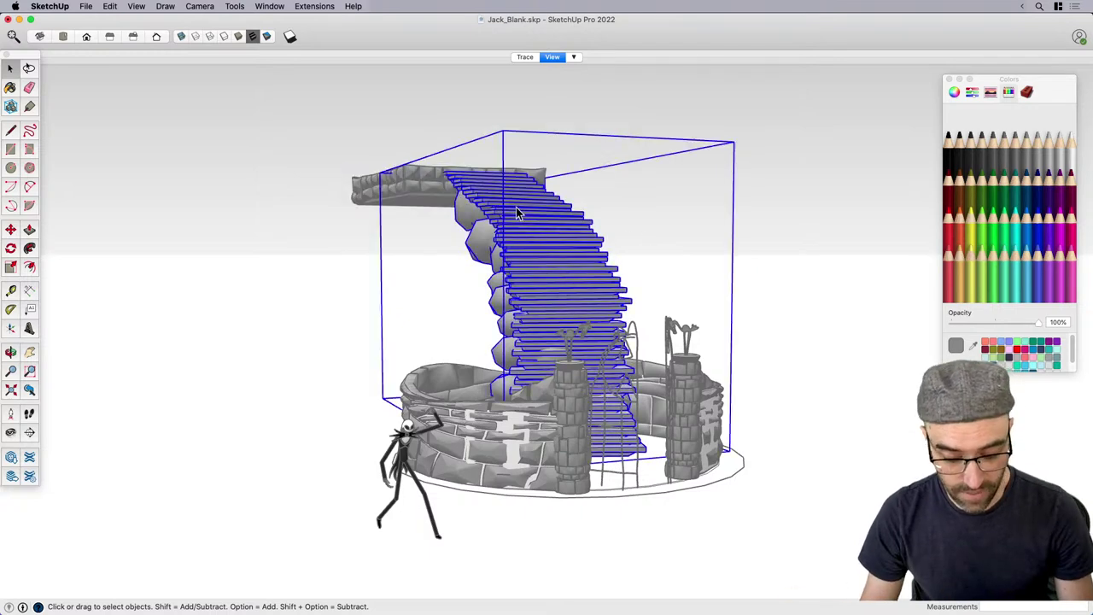
scroll(535, 257, up, 2)
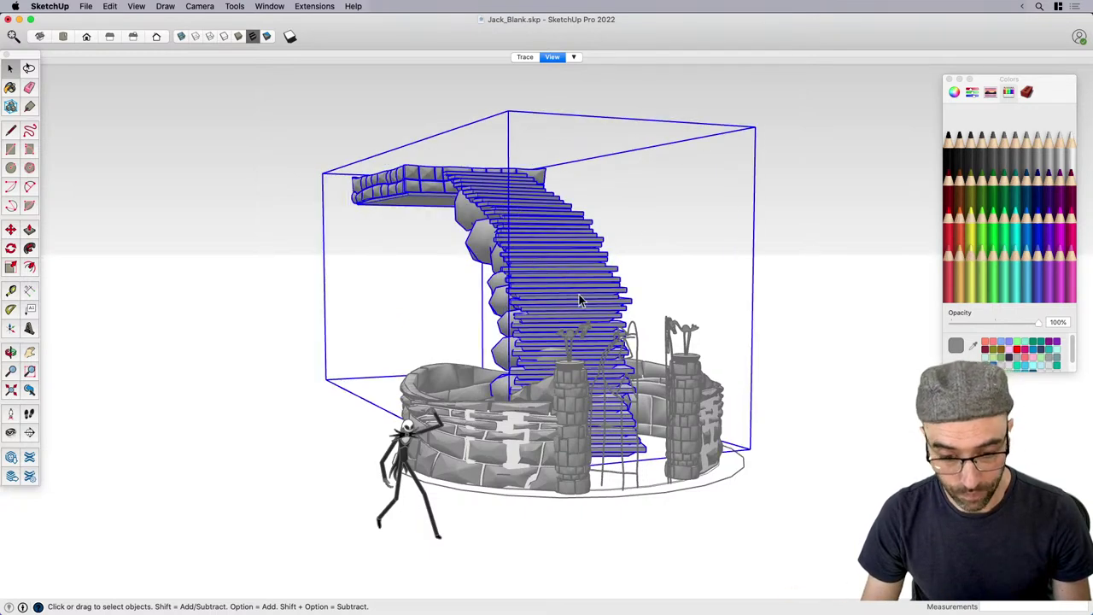
Rotate the platform and staircase group slightly in the horizontal plane around a point at the foot of the stairs.
middle_drag(580, 300, 608, 464)
key(q)
middle_drag(635, 529, 630, 566)
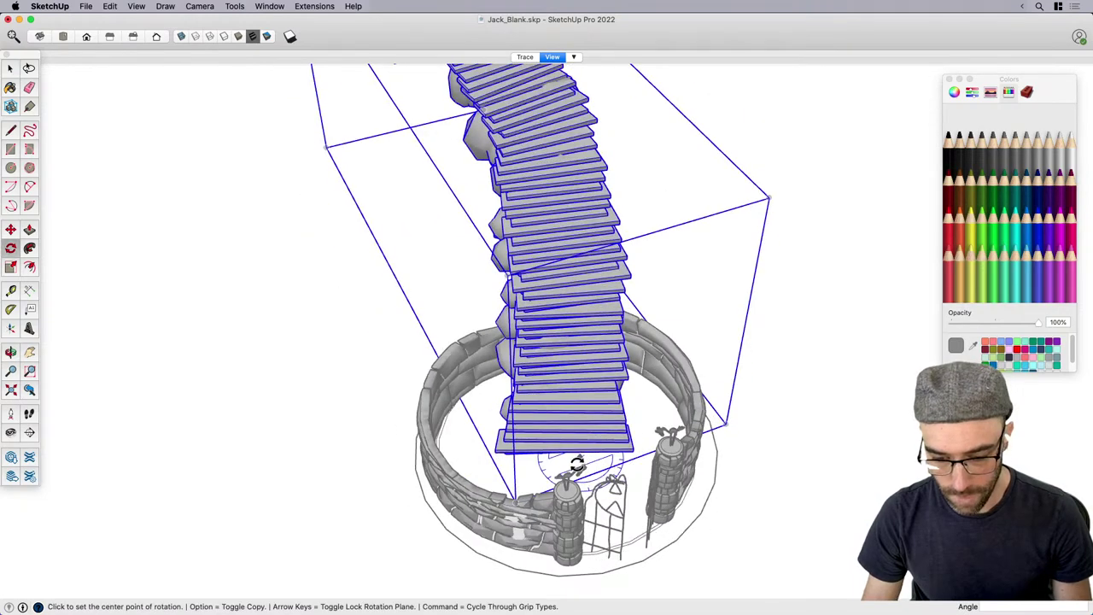
scroll(579, 464, up, 2)
click(578, 463)
scroll(578, 464, down, 3)
click(455, 226)
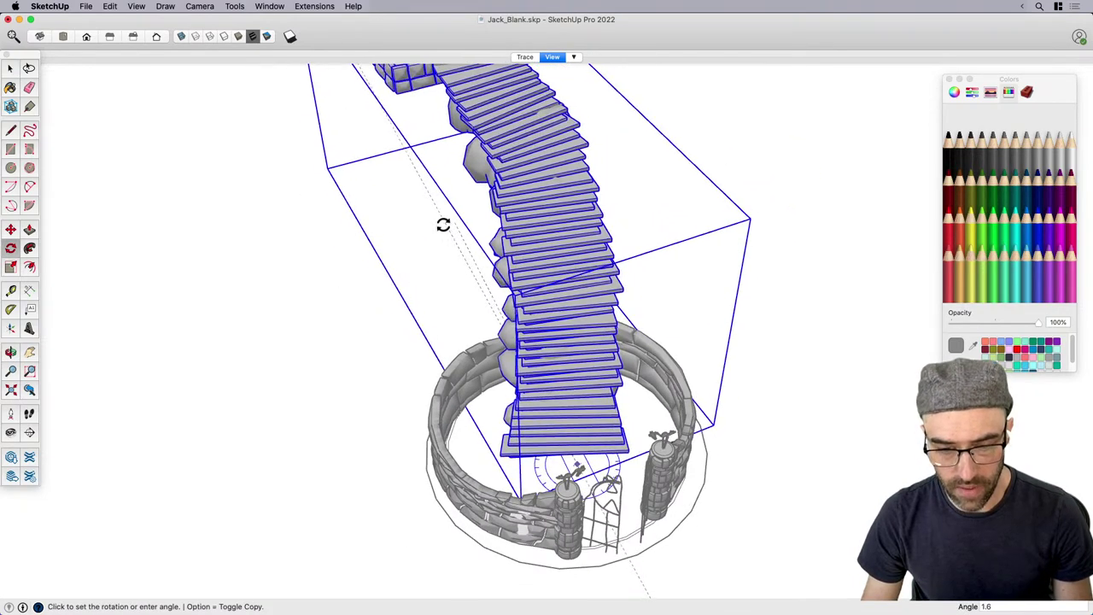
click(435, 228)
key(space)
Move the platform and staircase group a short distance sideways so the stairs line up behind the gate, and clear the selection.
key(m)
scroll(321, 354, up, 2)
click(313, 354)
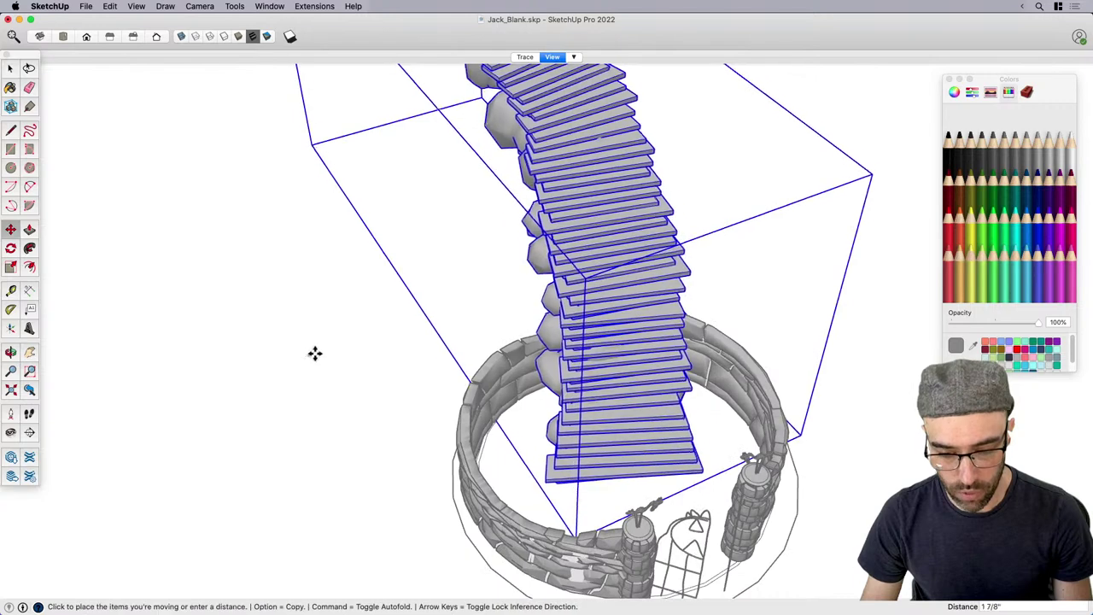
click(328, 354)
key(space)
scroll(562, 418, down, 3)
middle_drag(564, 434, 585, 260)
scroll(596, 357, up, 2)
middle_drag(596, 357, 505, 339)
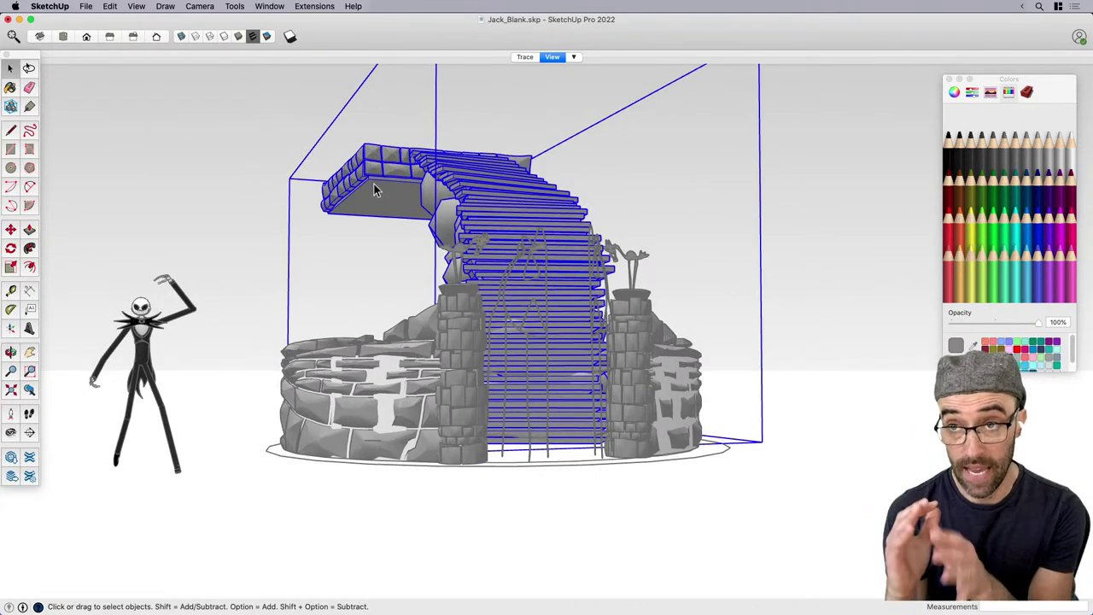
click(362, 307)
Examine the enlarged drawing and model photos in reference.png in Preview, comparing the house, platform and stairs with the model.
shift+middle_drag(453, 390, 544, 491)
scroll(544, 491, down, 2)
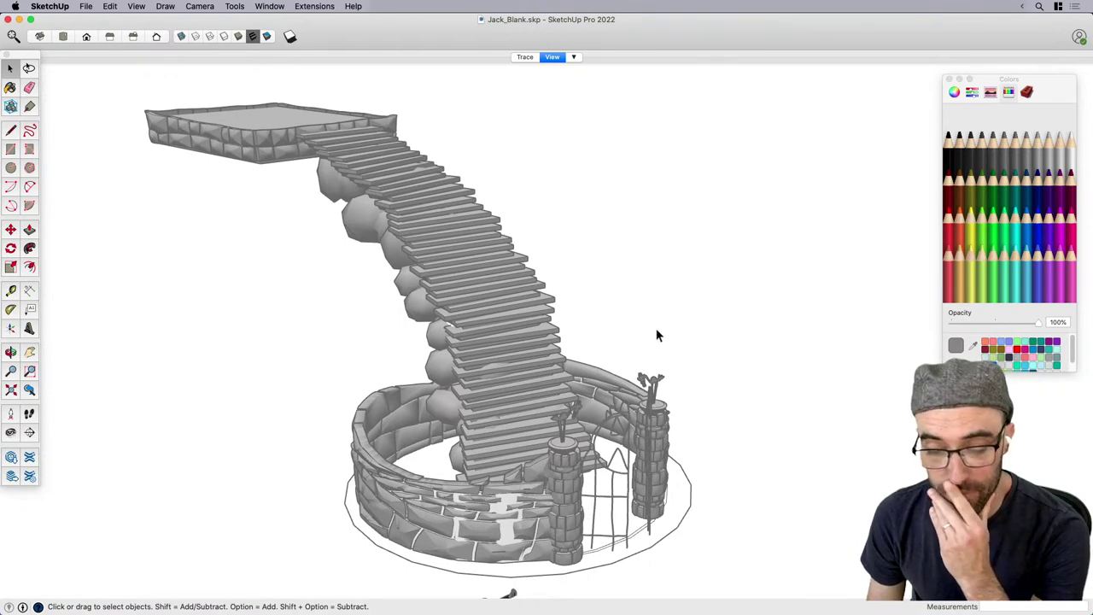
scroll(656, 331, down, 2)
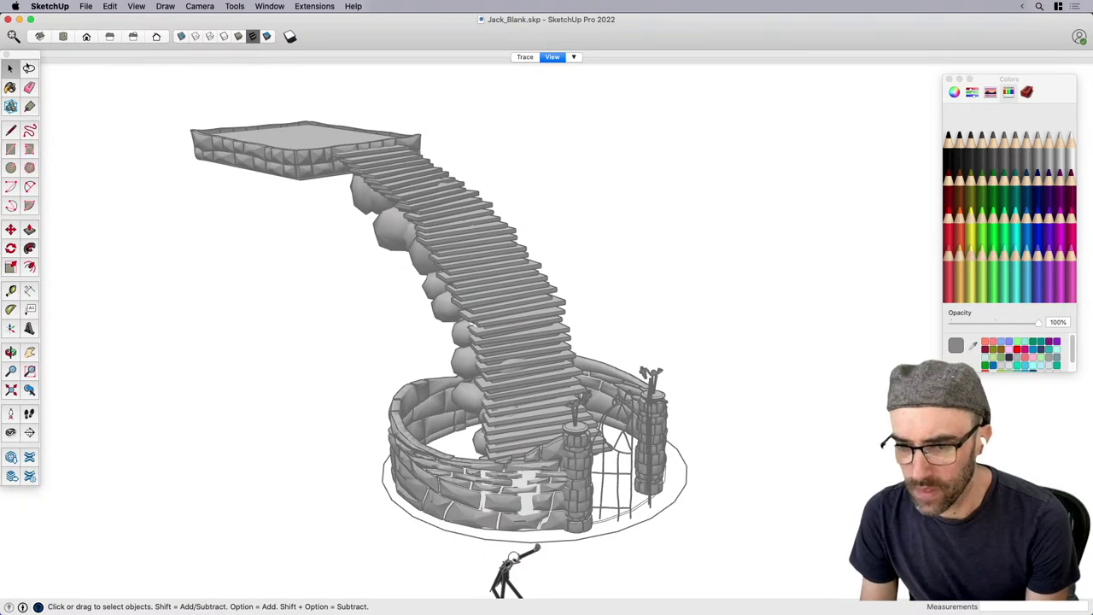
key(super+Tab)
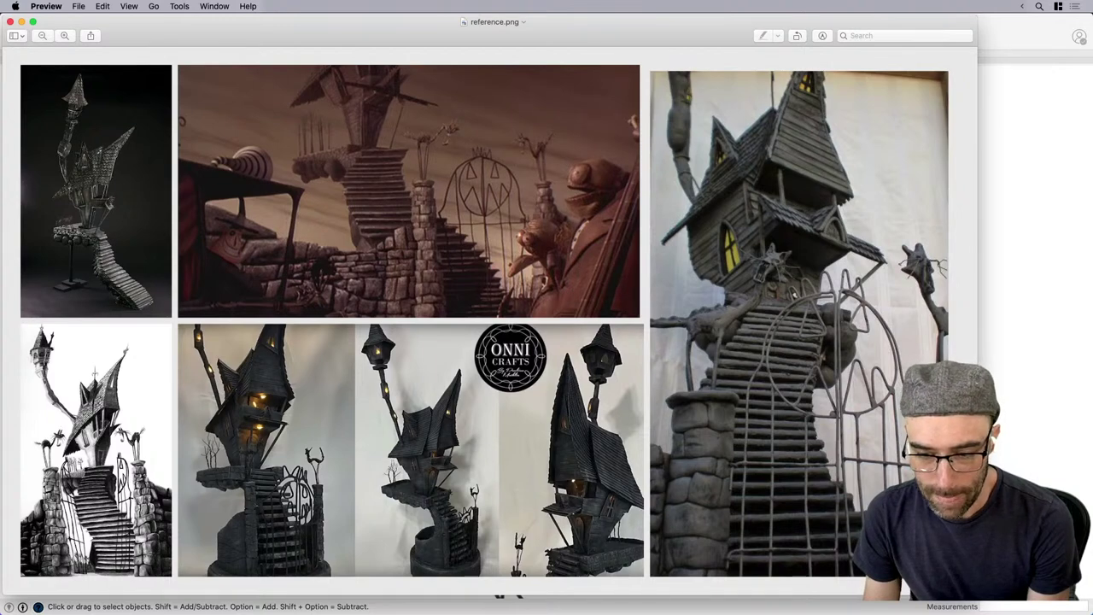
click(65, 36)
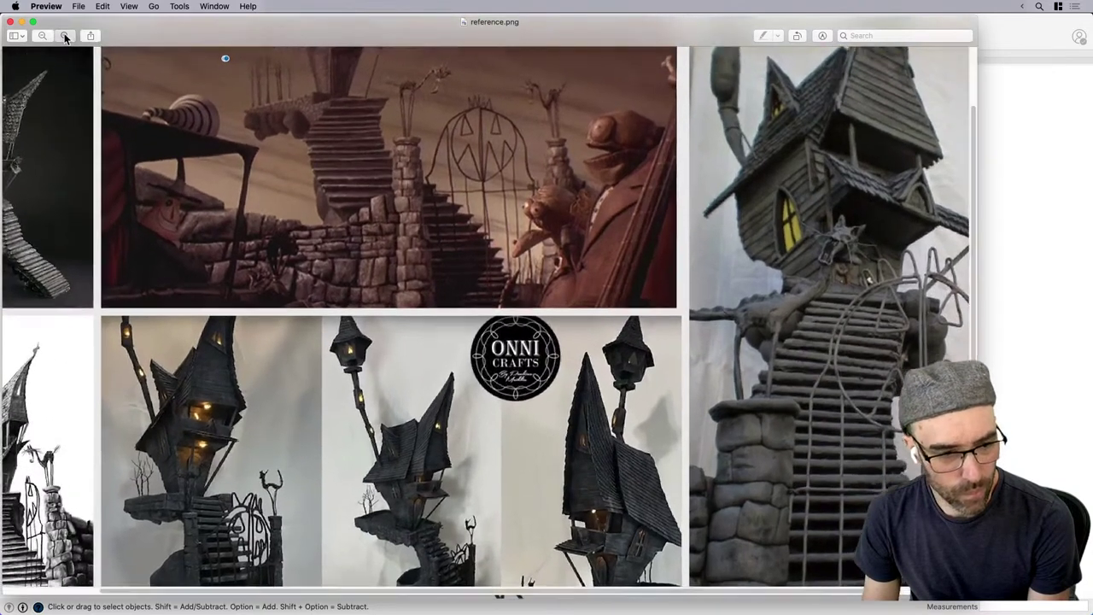
click(65, 36)
scroll(607, 466, down, 3)
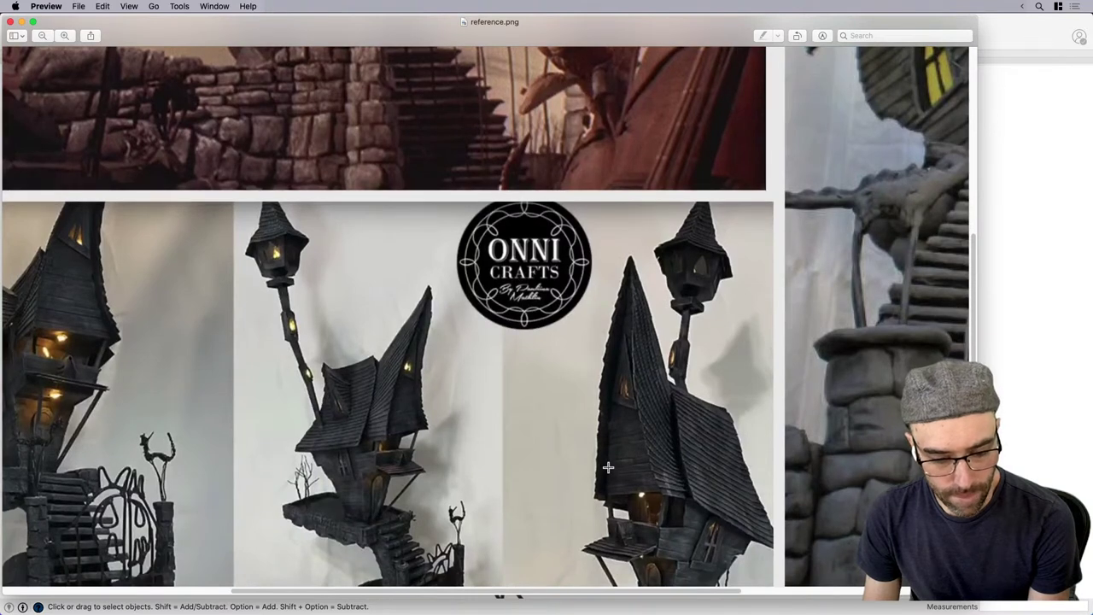
scroll(608, 467, down, 3)
scroll(461, 512, left, 5)
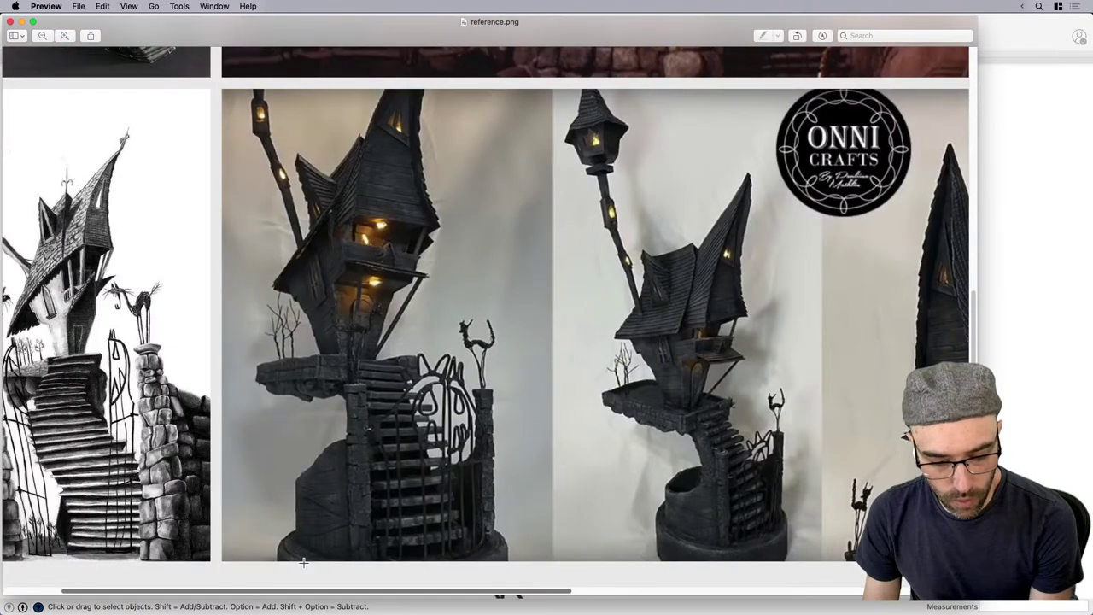
scroll(305, 577, left, 3)
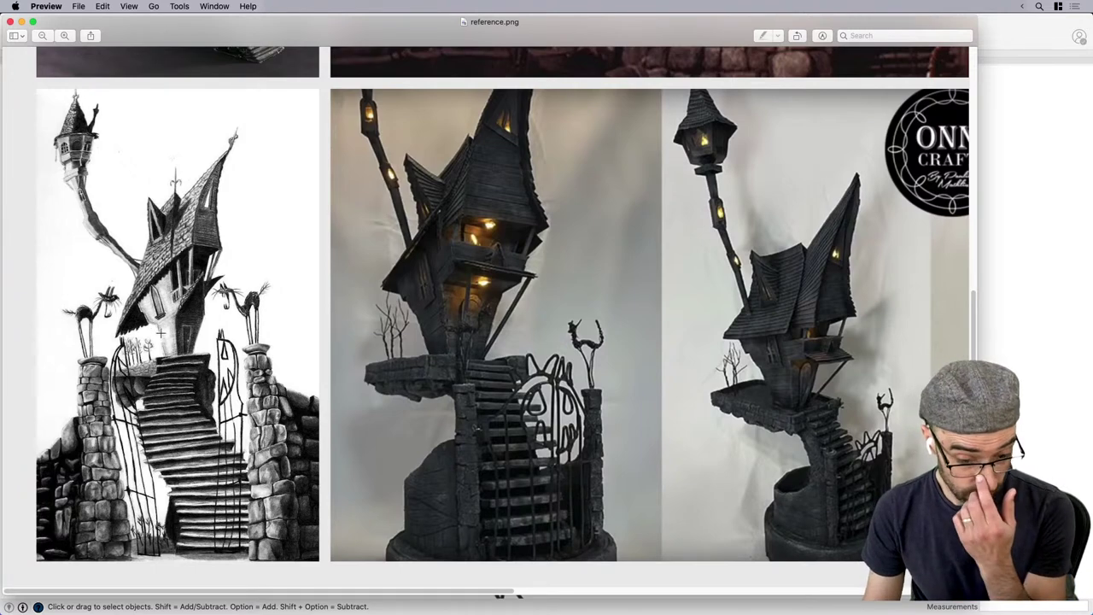
click(65, 36)
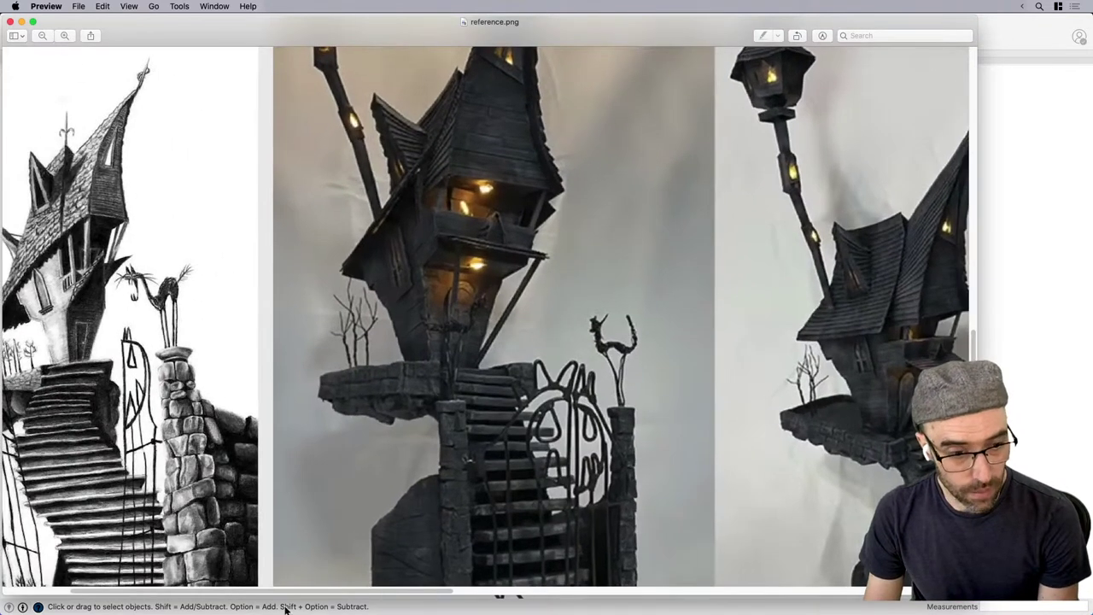
scroll(234, 325, left, 4)
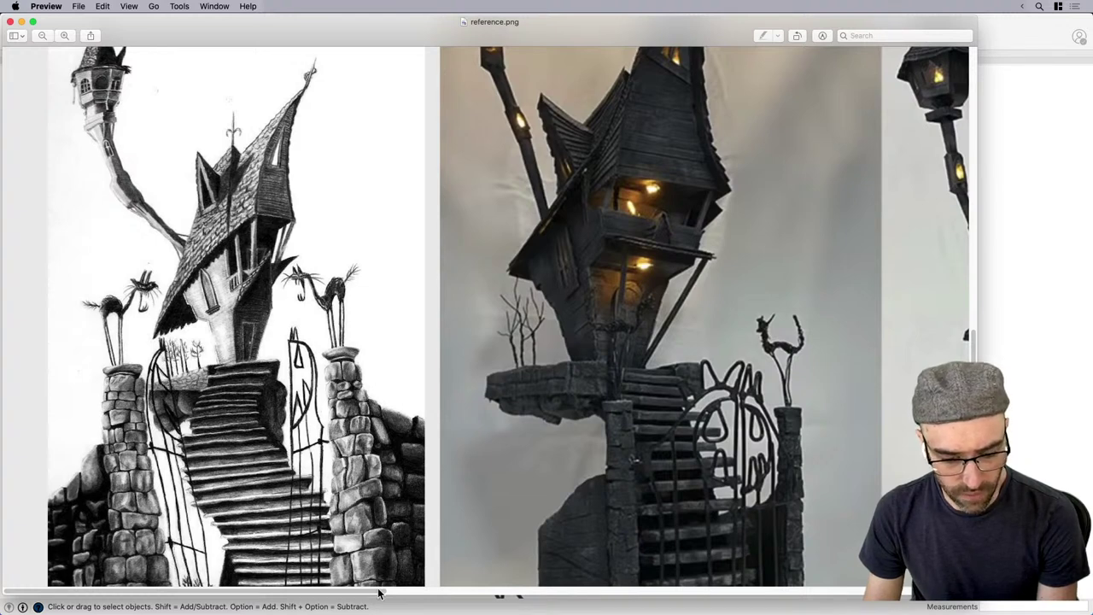
drag(379, 593, 481, 591)
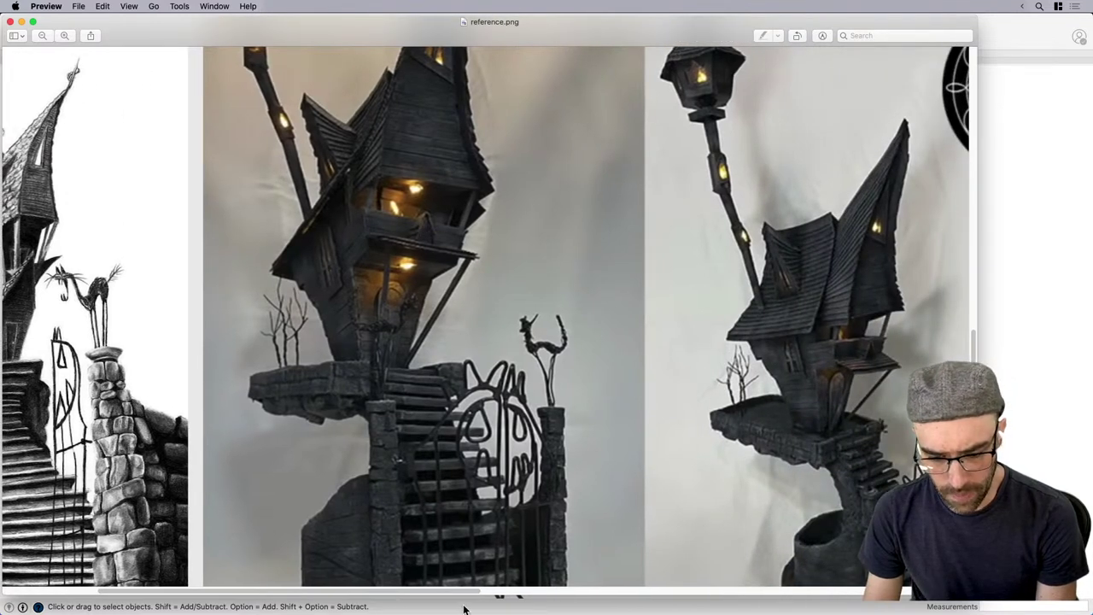
drag(464, 592, 475, 592)
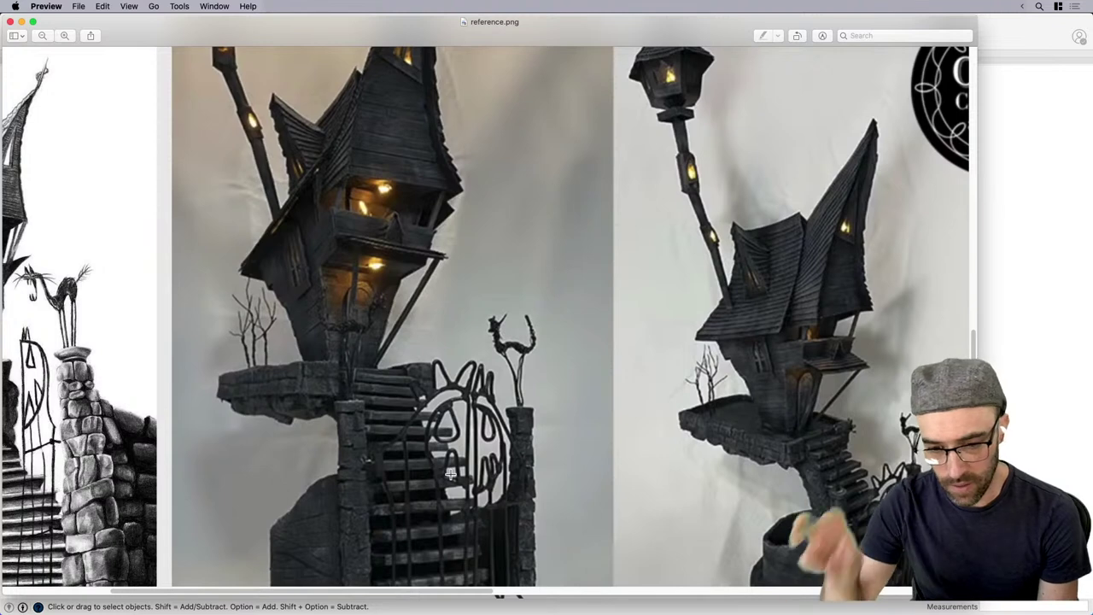
scroll(483, 427, right, 10)
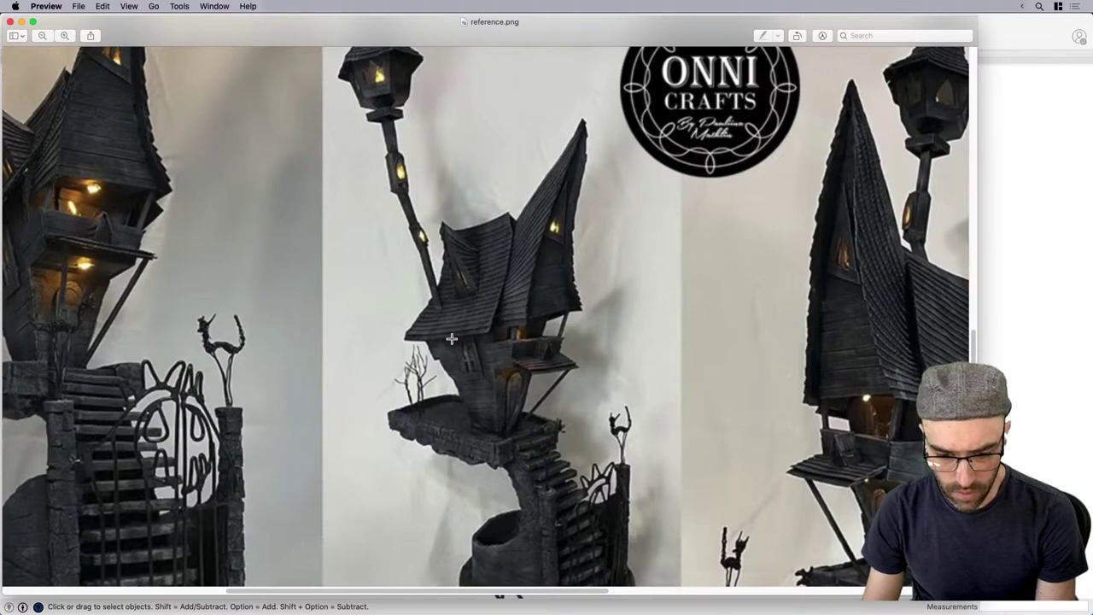
Switch back to SketchUp and save the model.
click(983, 286)
scroll(761, 464, down, 4)
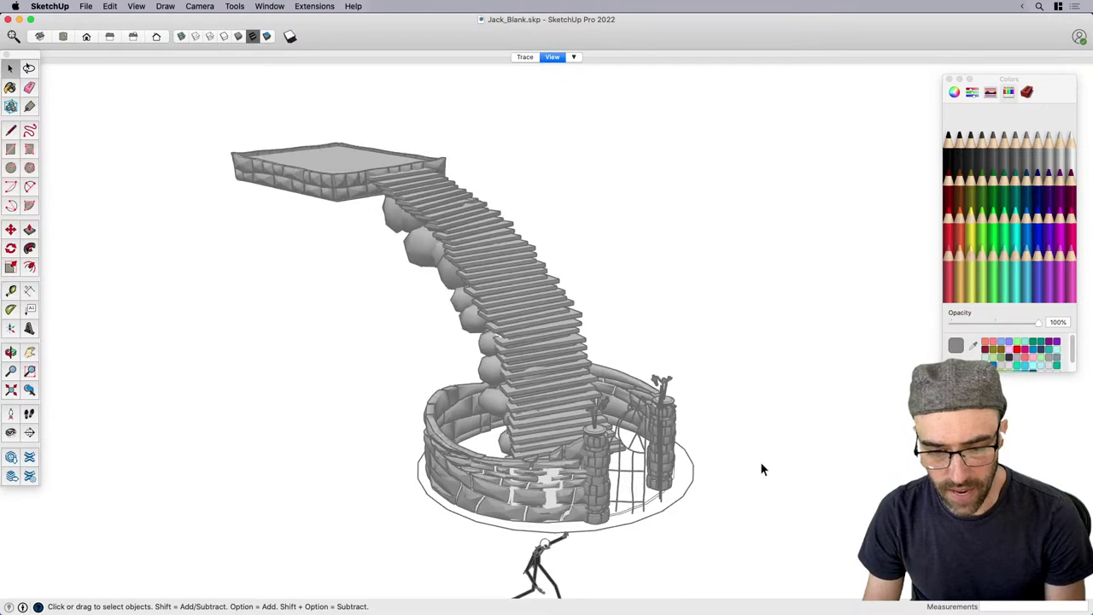
middle_drag(546, 307, 532, 389)
scroll(532, 390, down, 1)
key(super+s)
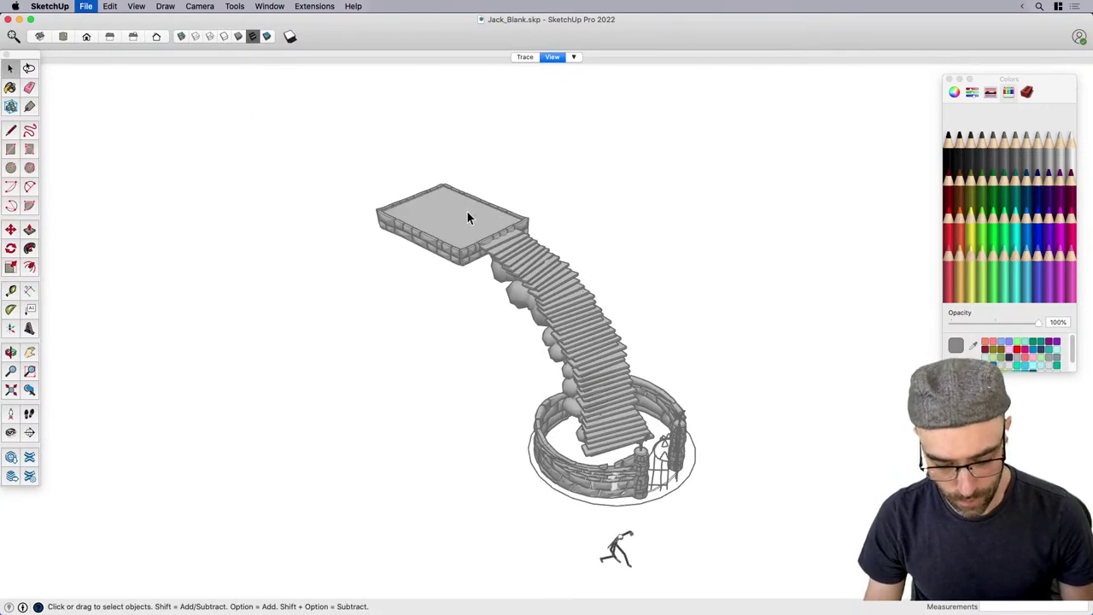
Examine the platform and staircase group from above and from the side.
click(451, 213)
scroll(445, 226, up, 5)
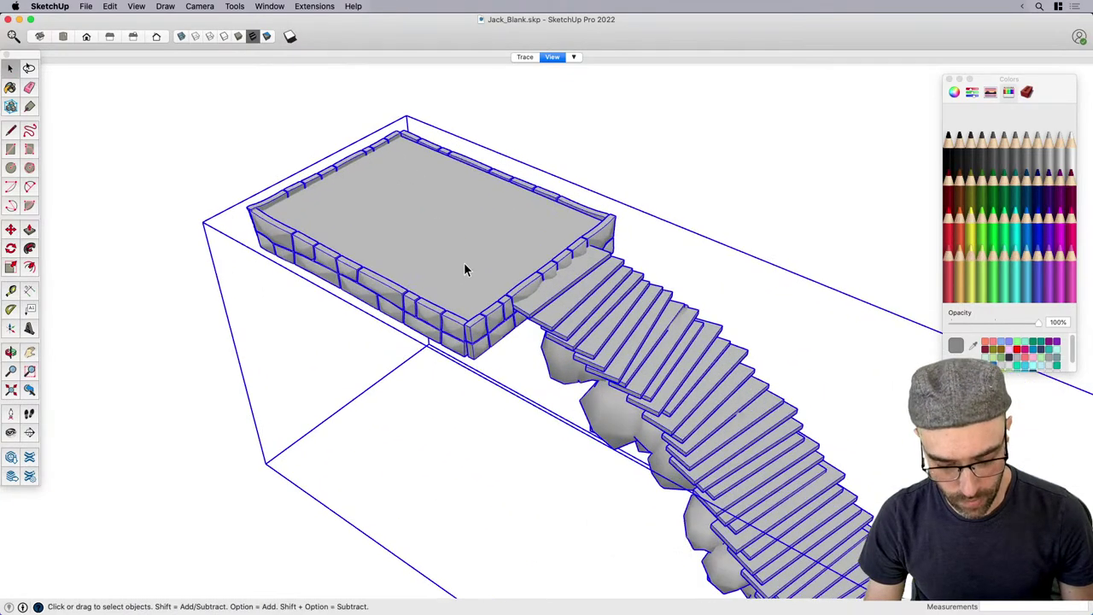
scroll(465, 270, down, 5)
middle_drag(466, 270, 484, 236)
scroll(641, 408, up, 4)
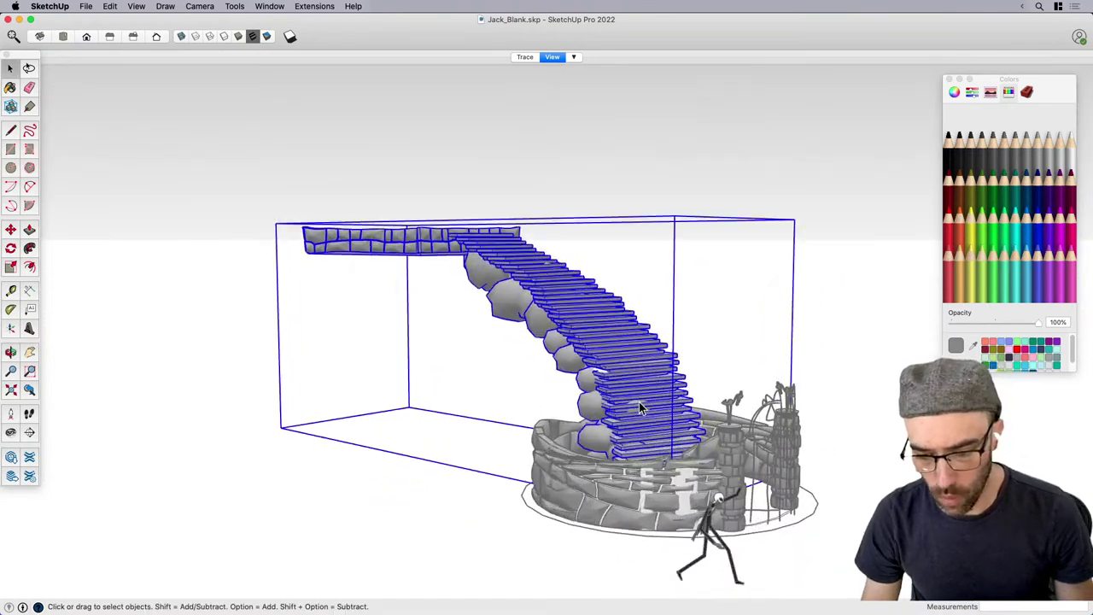
scroll(615, 401, up, 1)
click(399, 405)
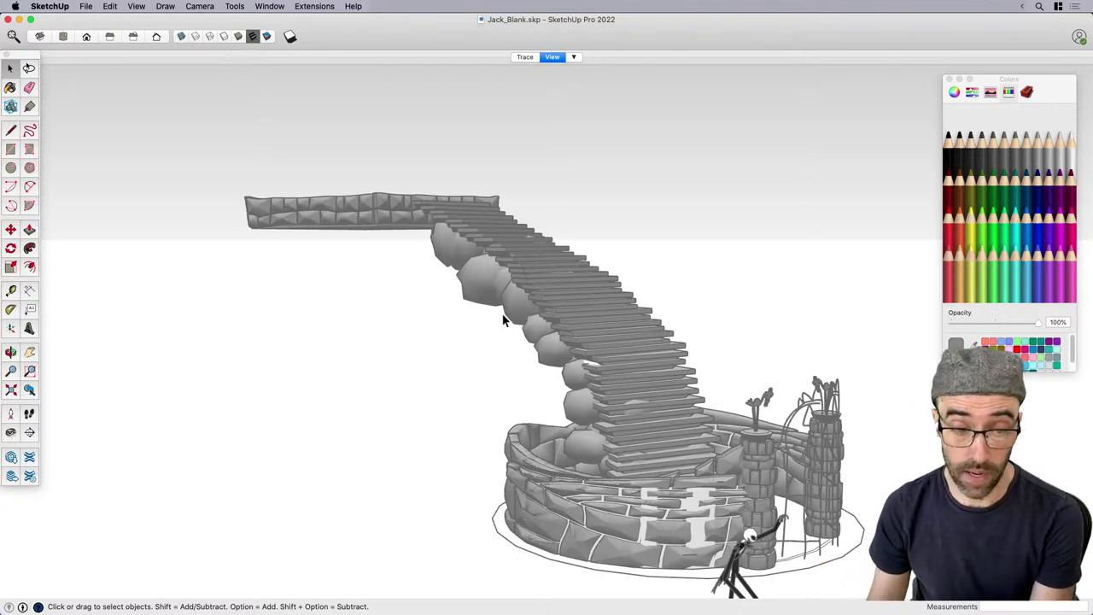
Display the model in the Hidden Line style and try it with shadows before turning them off again.
click(225, 37)
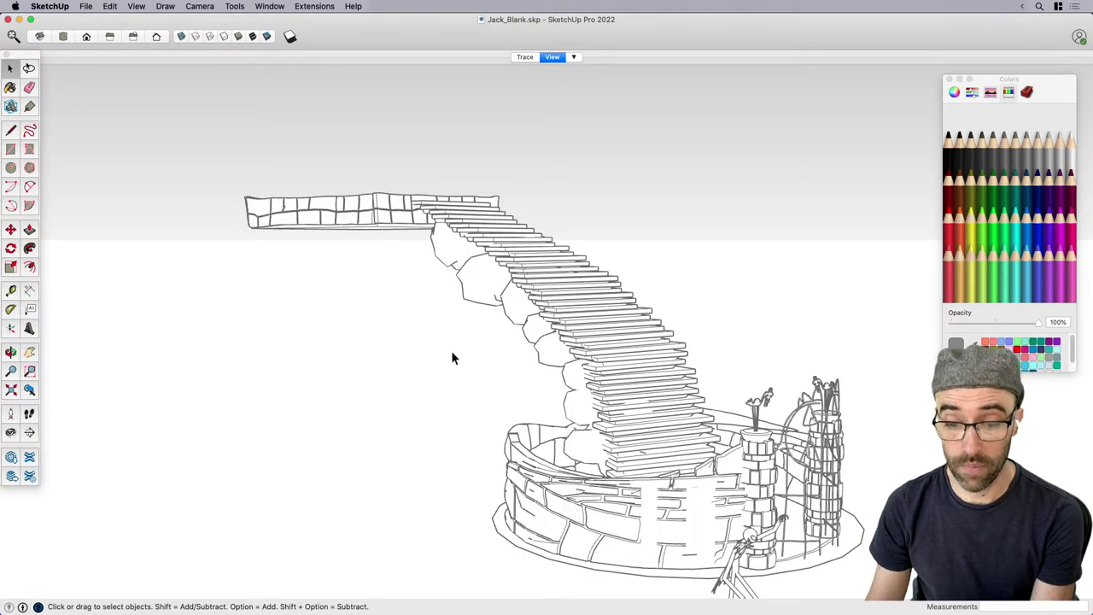
click(290, 38)
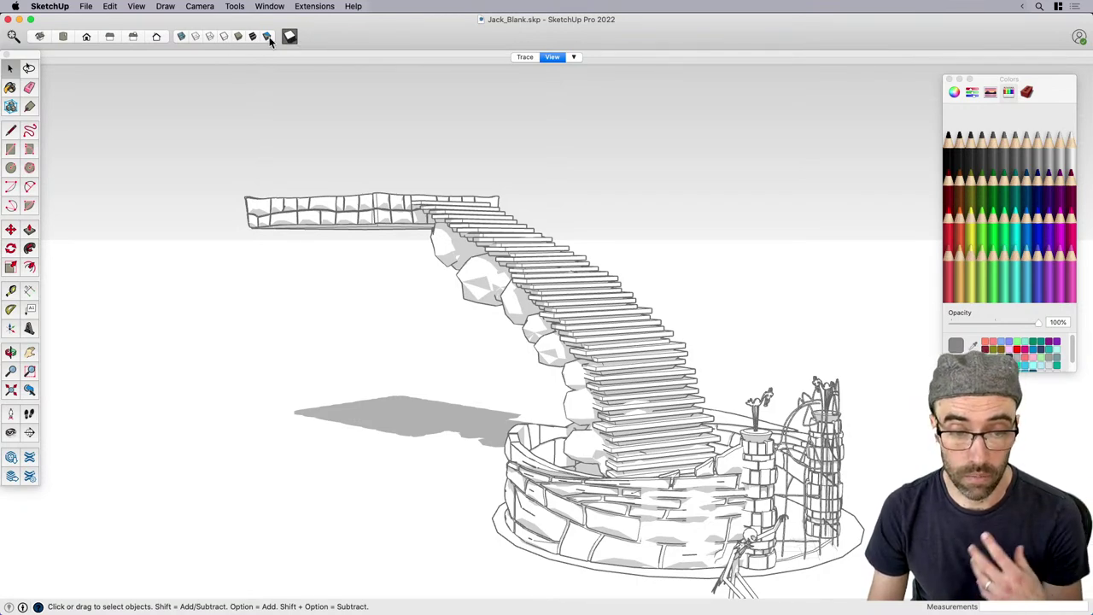
click(226, 38)
click(289, 37)
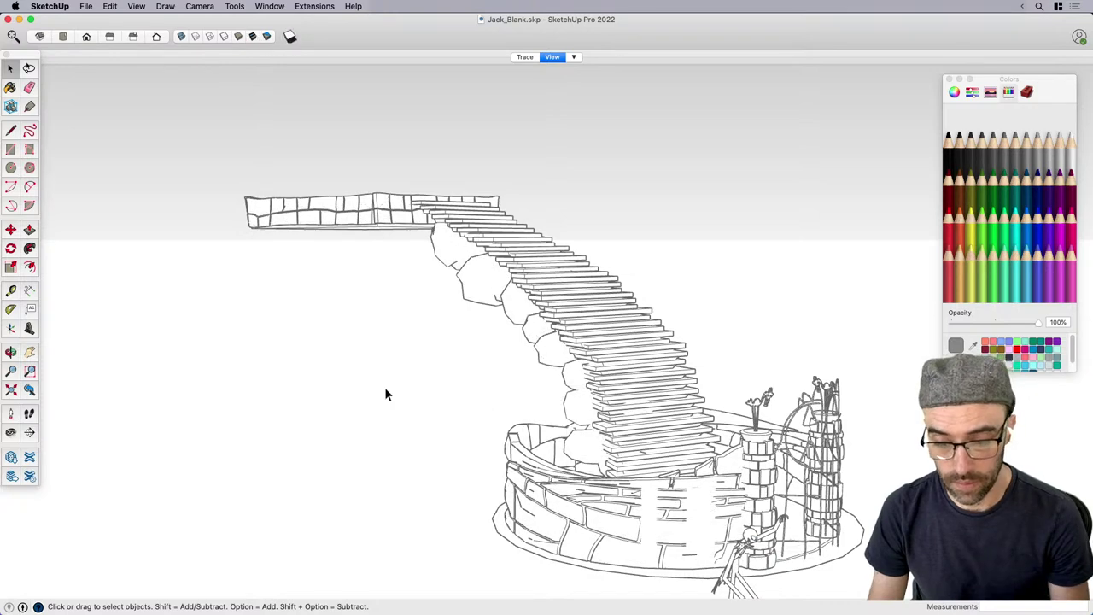
middle_drag(385, 394, 643, 397)
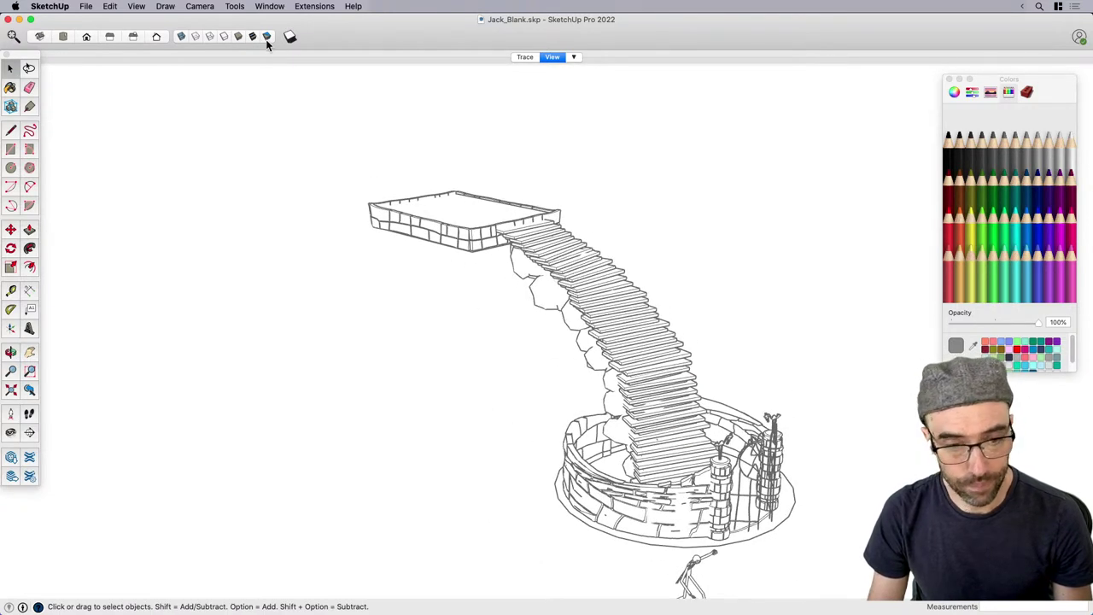
Display the model in the Shaded style and draw a rectangular house footprint on the platform near the top of the stairs.
click(238, 37)
scroll(509, 248, up, 5)
middle_drag(510, 265, 521, 334)
middle_drag(505, 286, 553, 366)
key(r)
scroll(410, 226, up, 2)
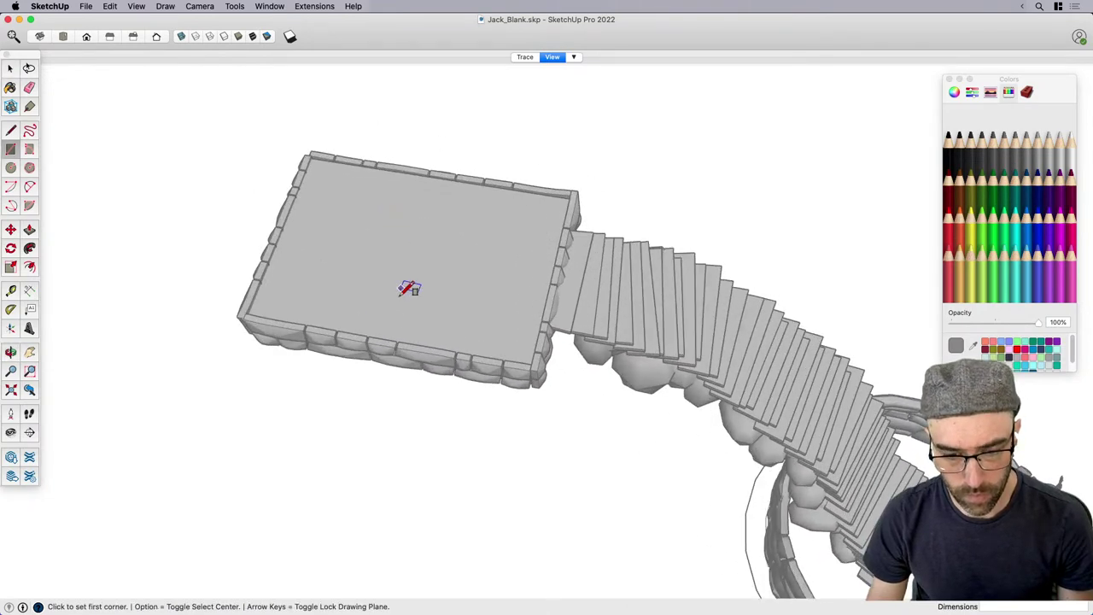
click(399, 301)
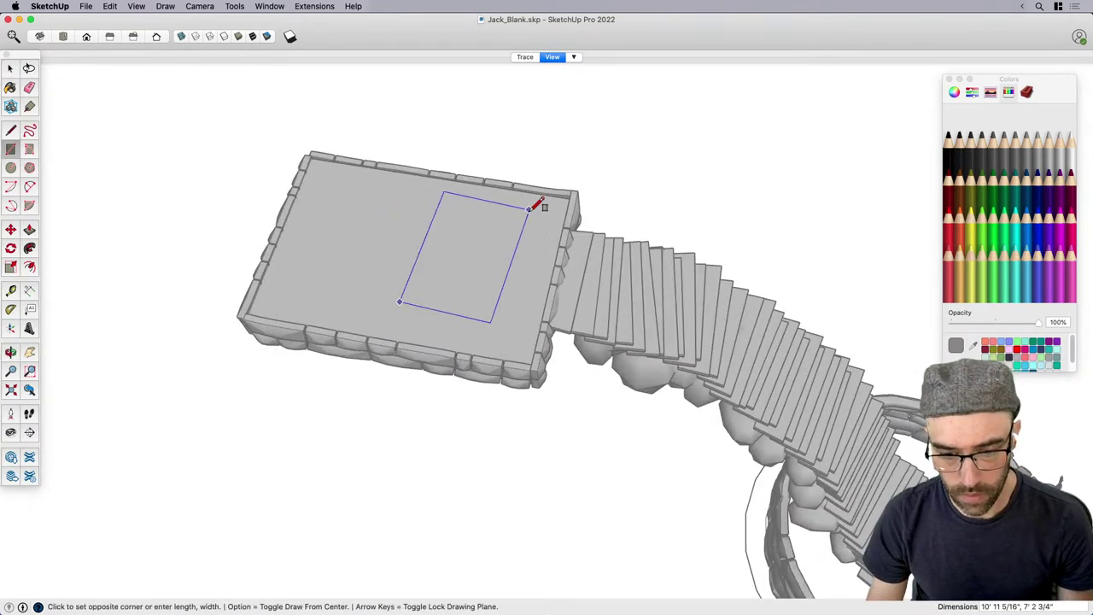
click(521, 252)
Move the rectangular footprint across the platform slightly closer to the staircase.
key(space)
click(484, 285)
middle_drag(485, 287, 493, 370)
key(m)
click(436, 321)
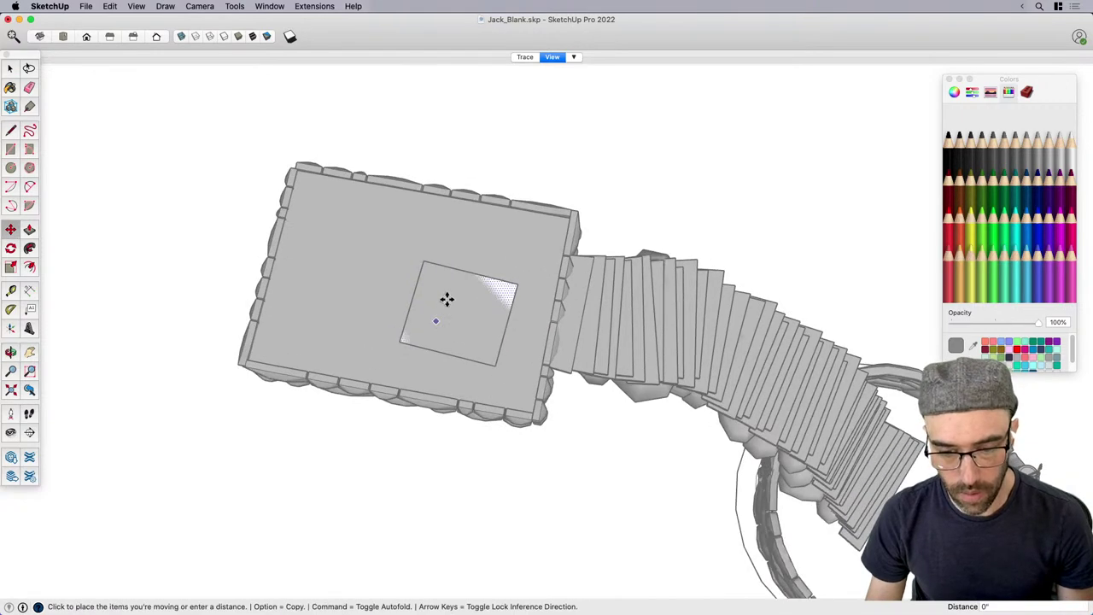
click(461, 302)
Extrude the footprint upward into a tall box with Push/Pull.
key(p)
middle_drag(461, 303, 481, 268)
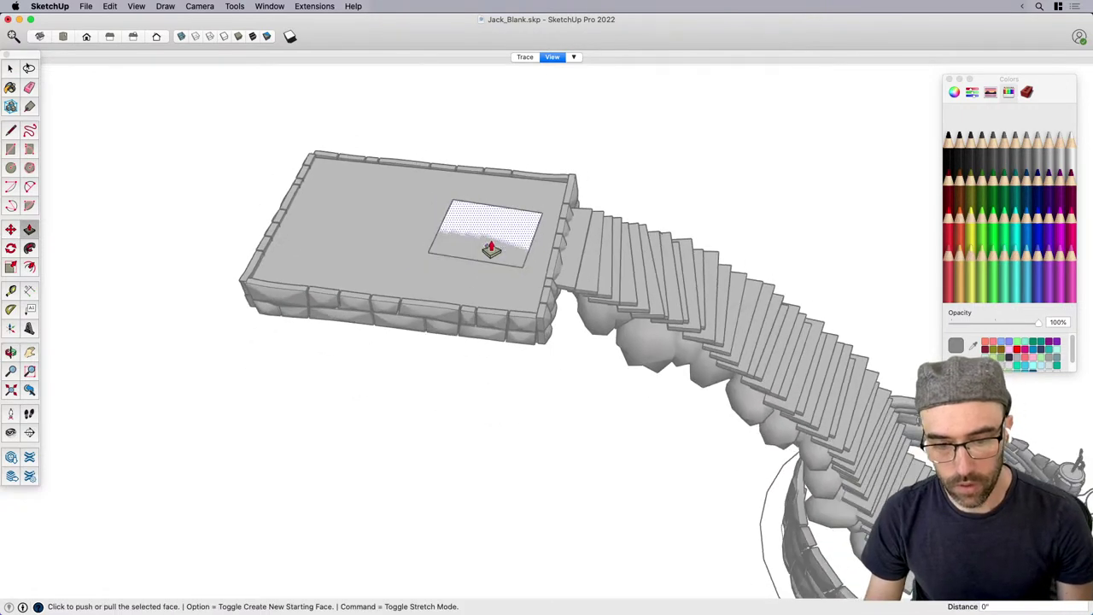
click(491, 247)
scroll(493, 180, down, 1)
click(496, 144)
key(space)
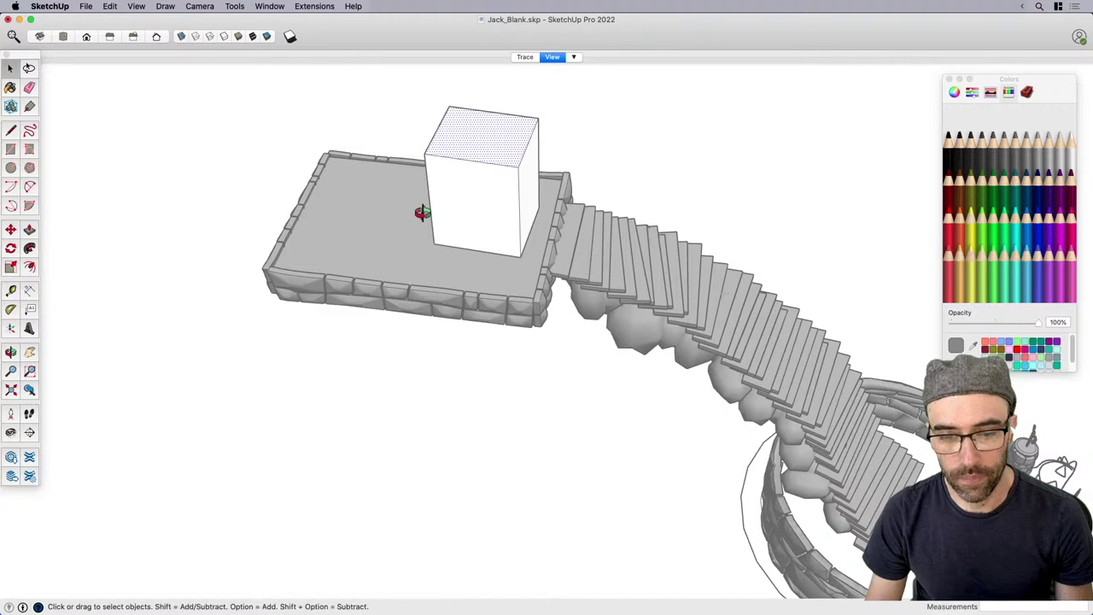
middle_drag(367, 226, 487, 134)
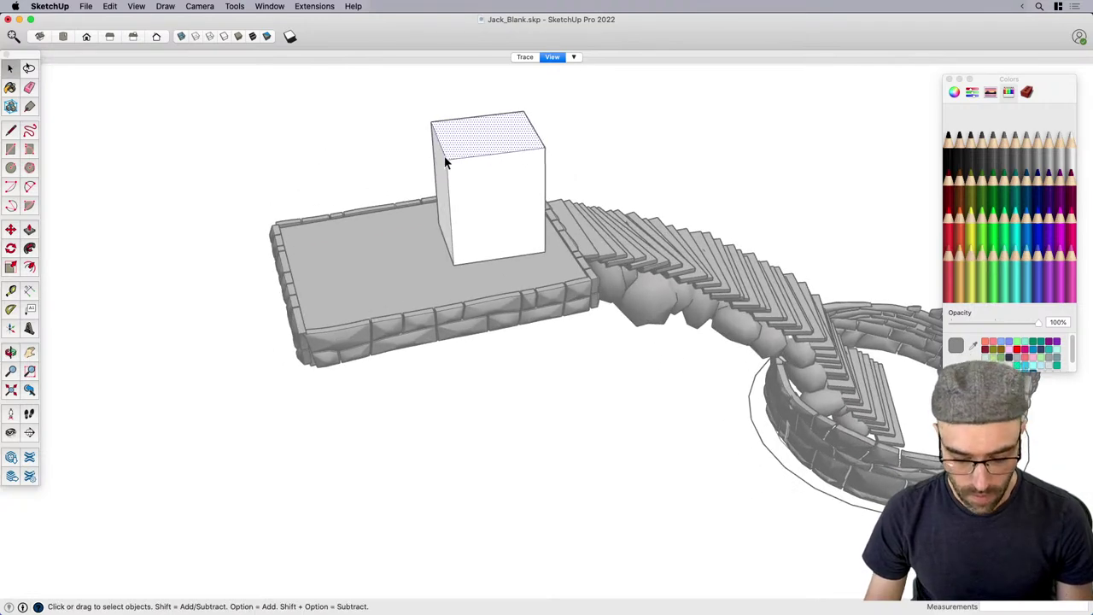
click(444, 157)
click(504, 140)
middle_drag(519, 147, 459, 158)
scroll(481, 118, up, 6)
middle_drag(562, 203, 587, 205)
click(419, 183)
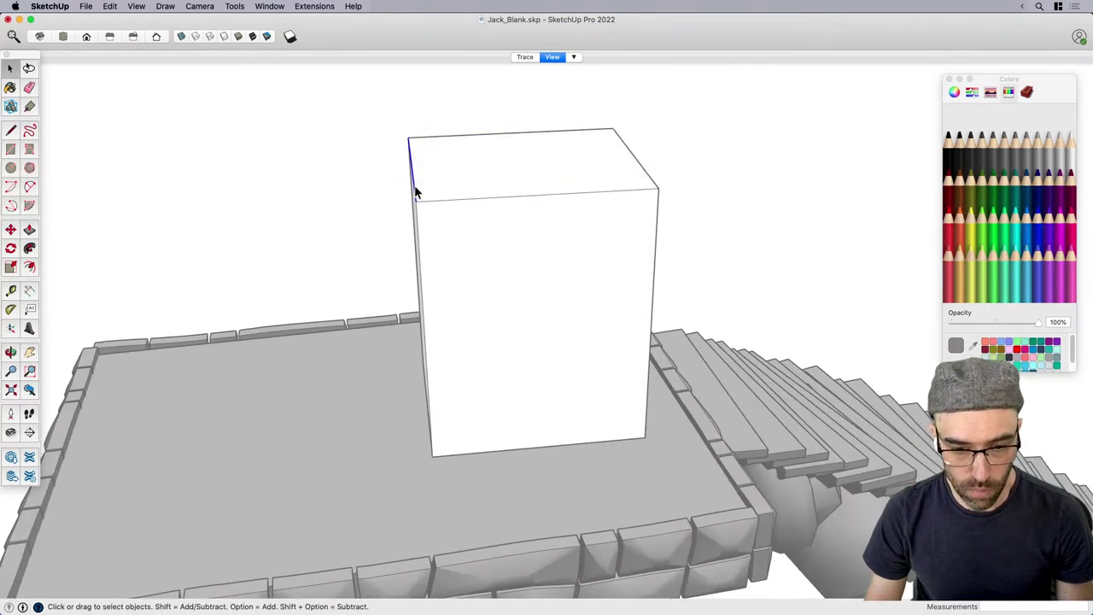
key(m)
click(560, 295)
key(space)
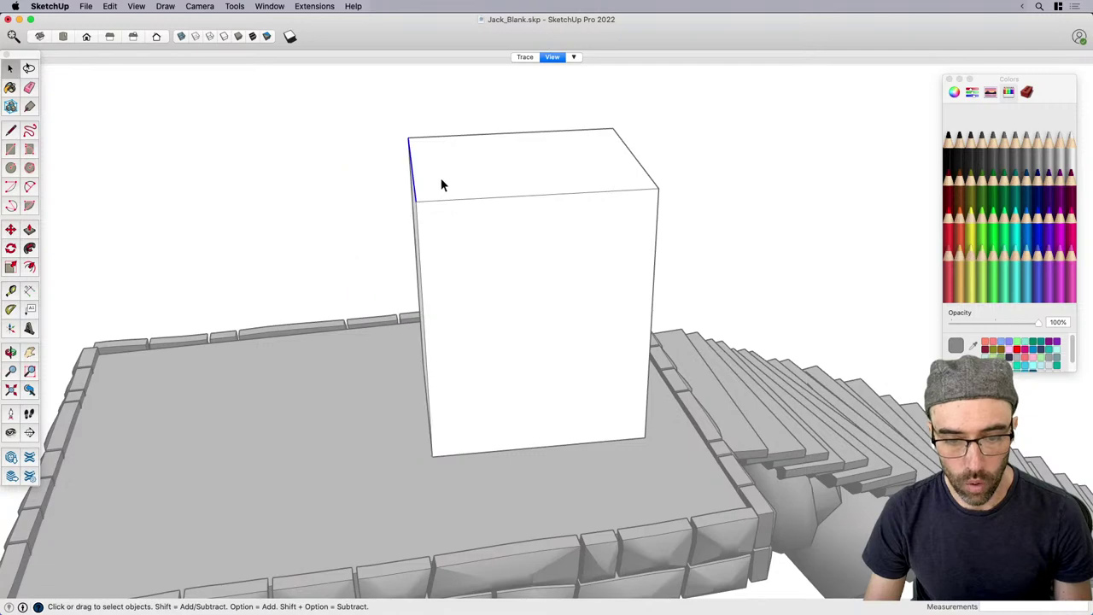
Stretch the box's top face outward on the side away from the stairs with the Scale tool.
click(440, 175)
key(s)
click(412, 167)
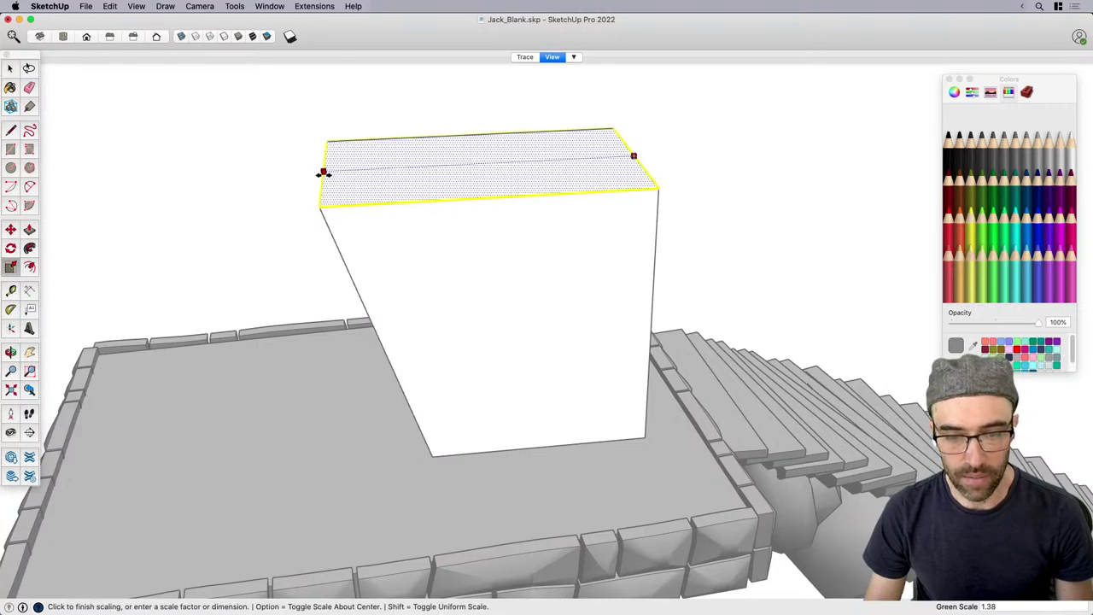
click(339, 170)
middle_drag(364, 247, 409, 256)
key(space)
Scale the box's top face uniformly about its centre by about 1.41 and close the Colors window.
click(344, 157)
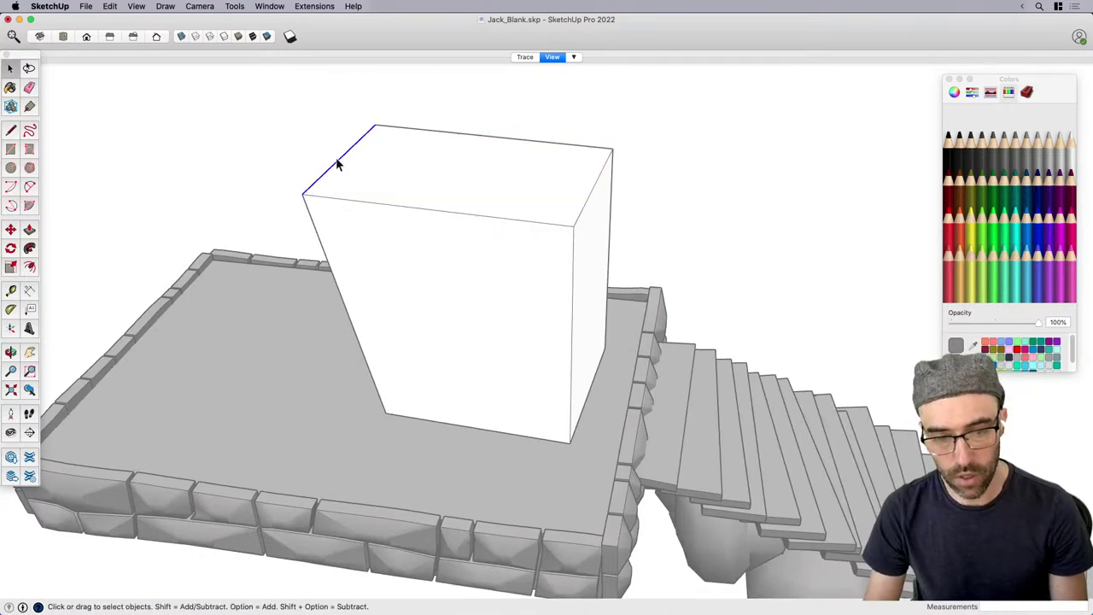
click(467, 188)
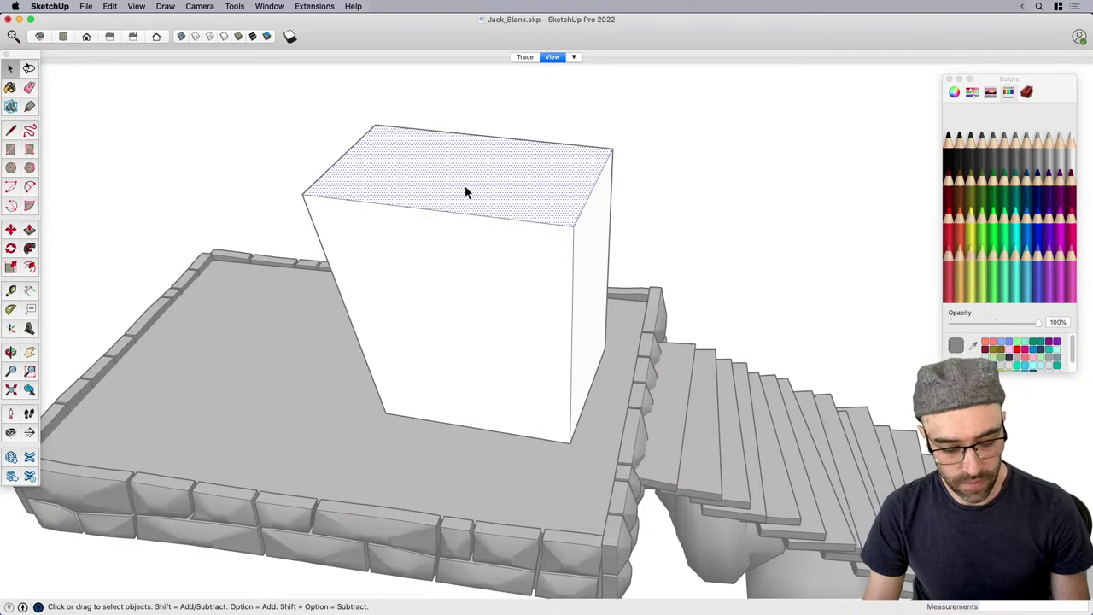
key(s)
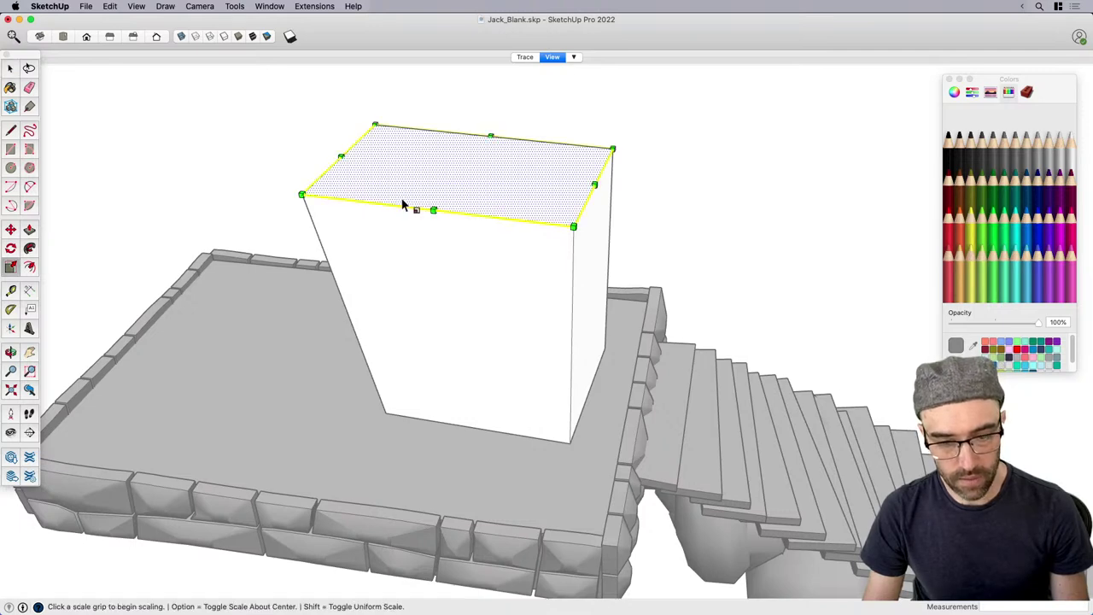
key(alt)
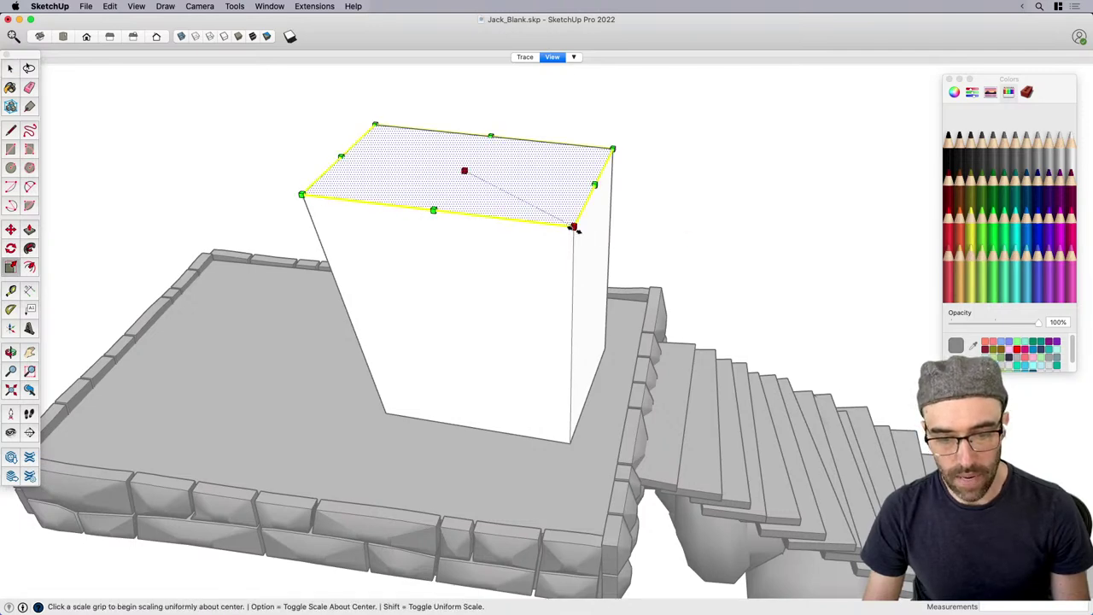
drag(574, 227, 586, 237)
middle_drag(590, 238, 537, 254)
click(503, 174)
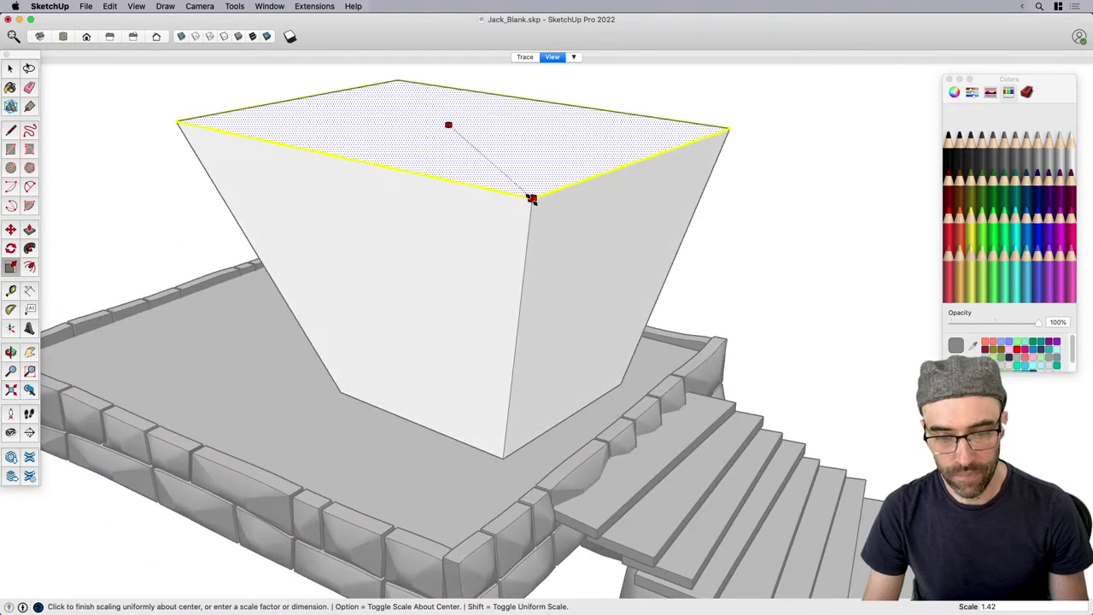
click(532, 199)
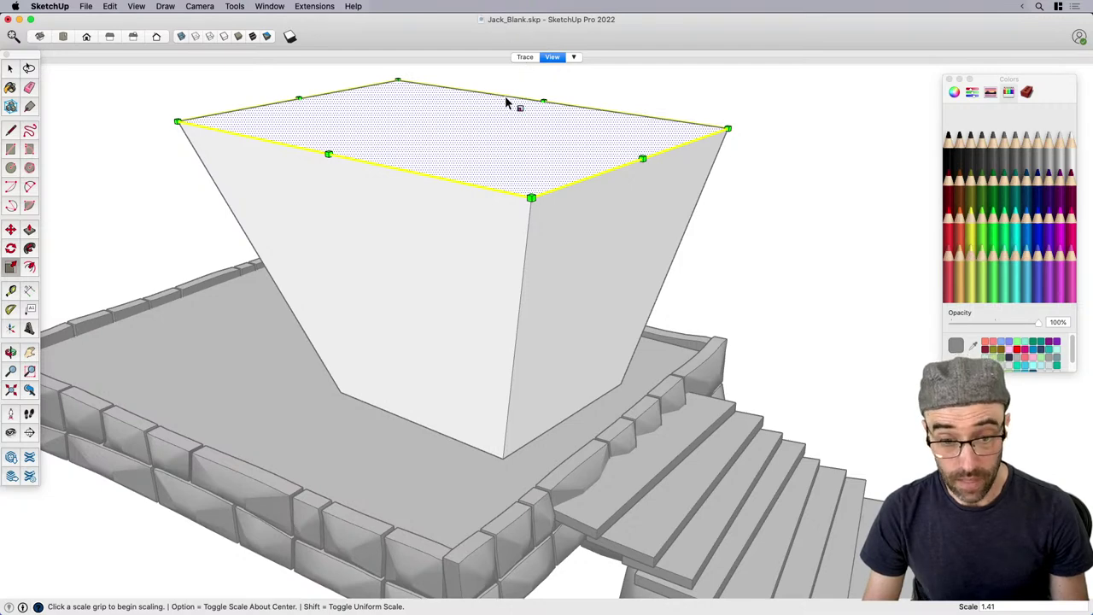
click(950, 81)
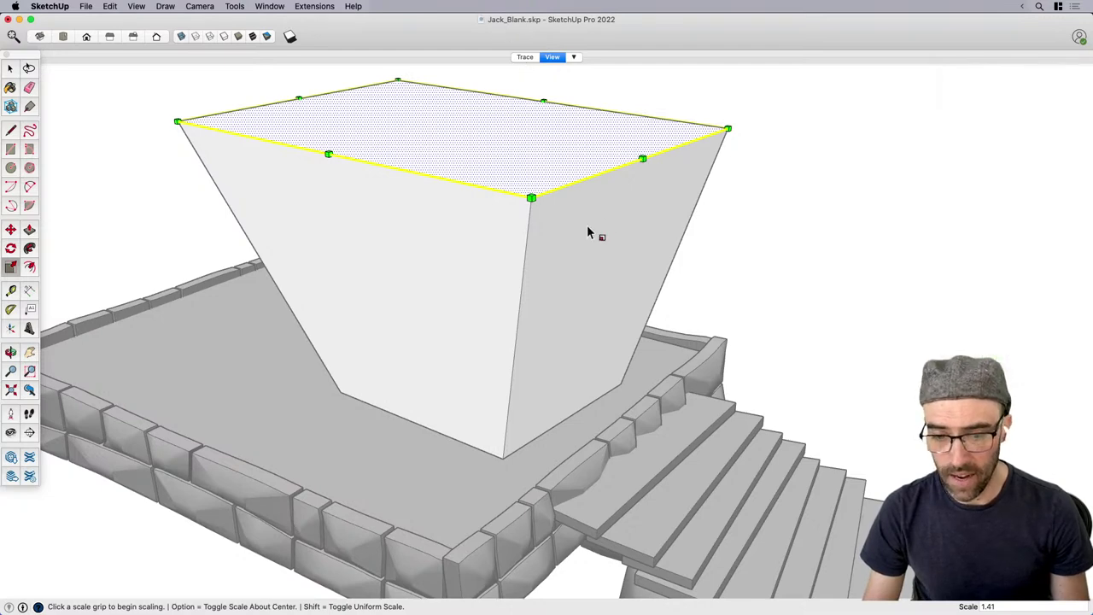
Adjust the overhang of the block's top face with the Scale tool.
middle_drag(587, 224, 454, 202)
click(370, 150)
middle_drag(370, 149, 407, 150)
drag(337, 138, 384, 144)
middle_drag(369, 286, 428, 290)
scroll(513, 294, down, 3)
Select all the connected geometry of the flared house block and group it.
key(space)
triple_click(514, 286)
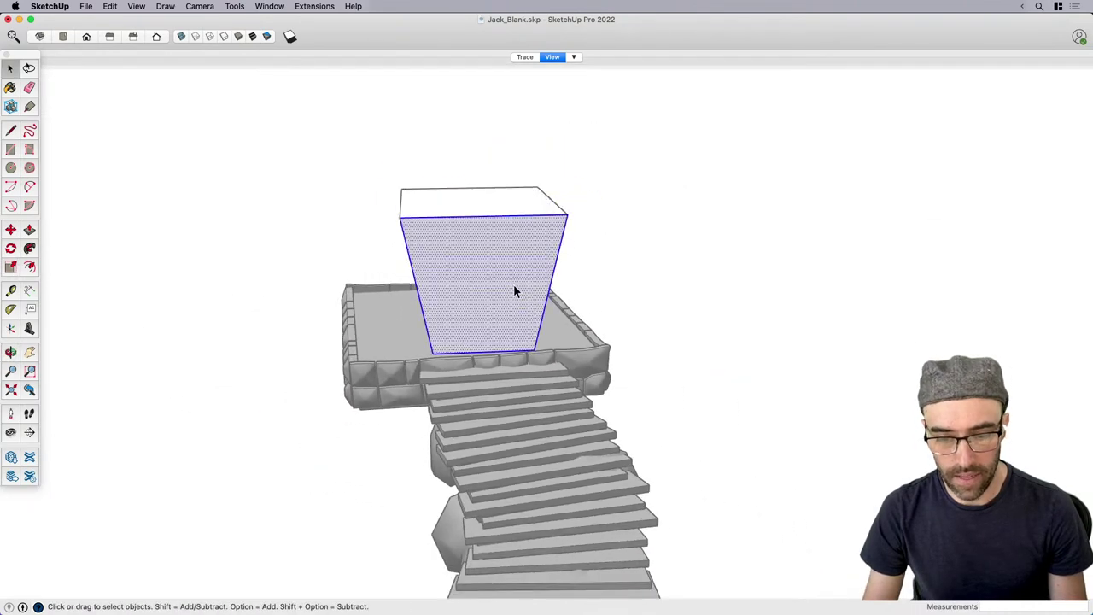
key(super+g)
middle_drag(494, 298, 552, 298)
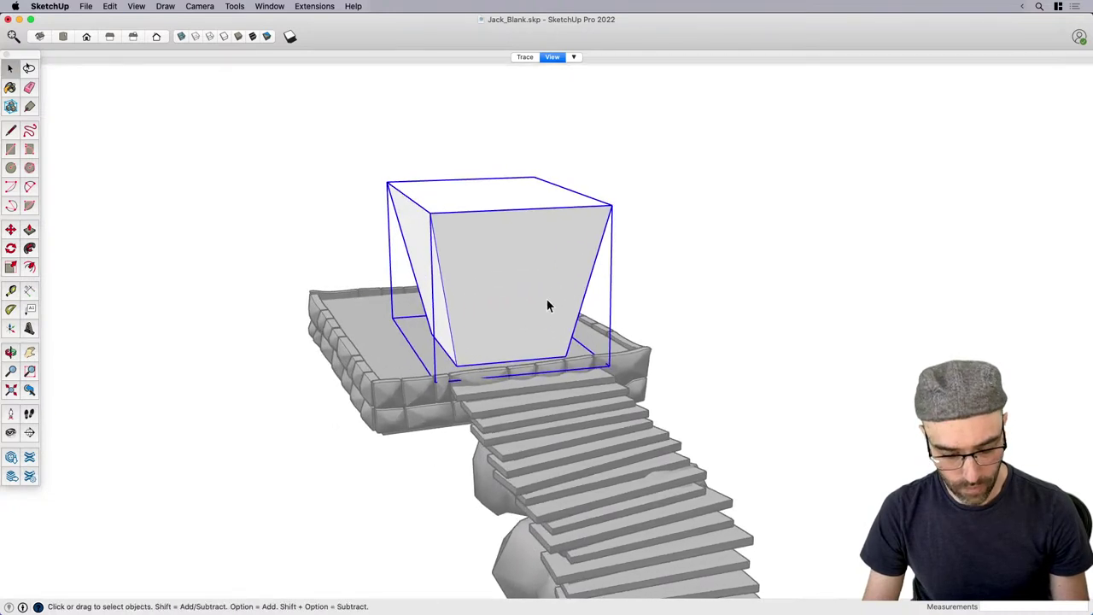
Open the house group for editing and scale its entire geometry down slightly and uniformly from an upper corner.
double_click(546, 300)
double_click(543, 300)
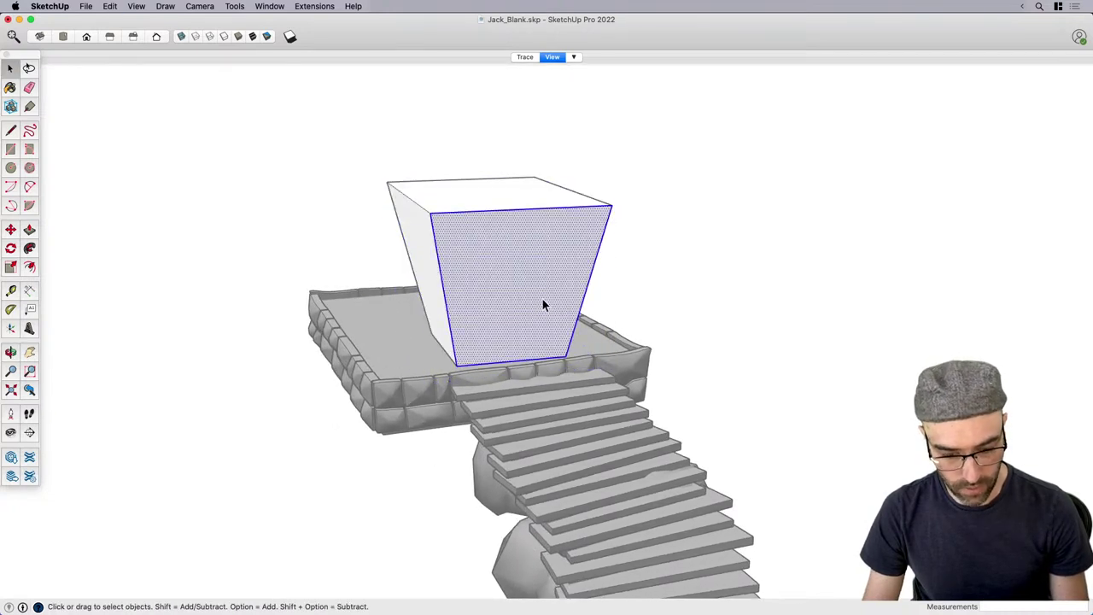
triple_click(543, 300)
middle_drag(543, 300, 608, 219)
key(s)
click(601, 222)
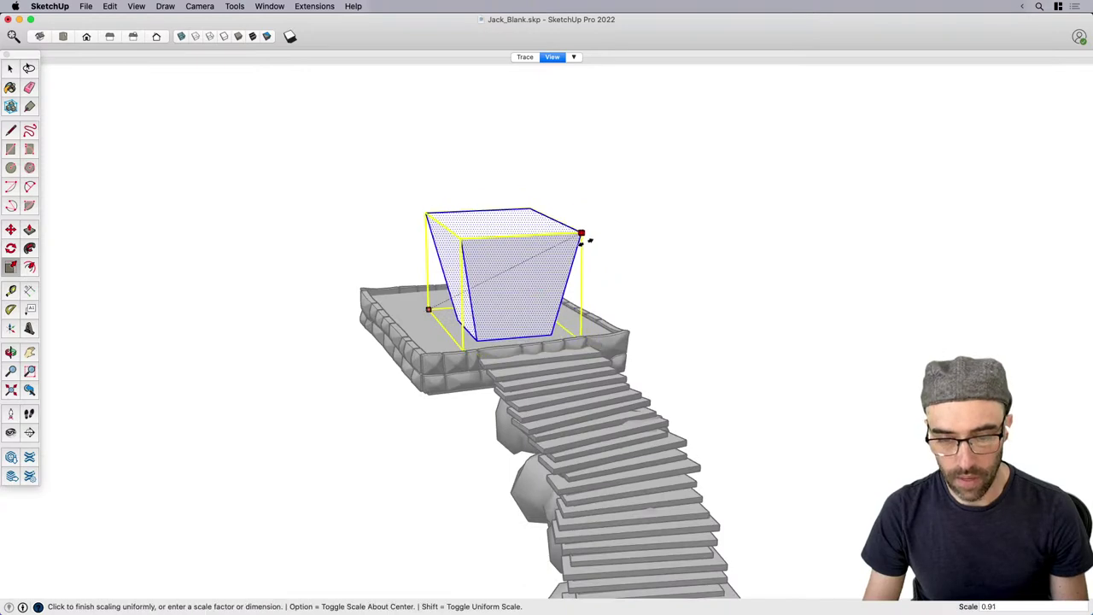
click(577, 254)
scroll(529, 299, up, 4)
key(space)
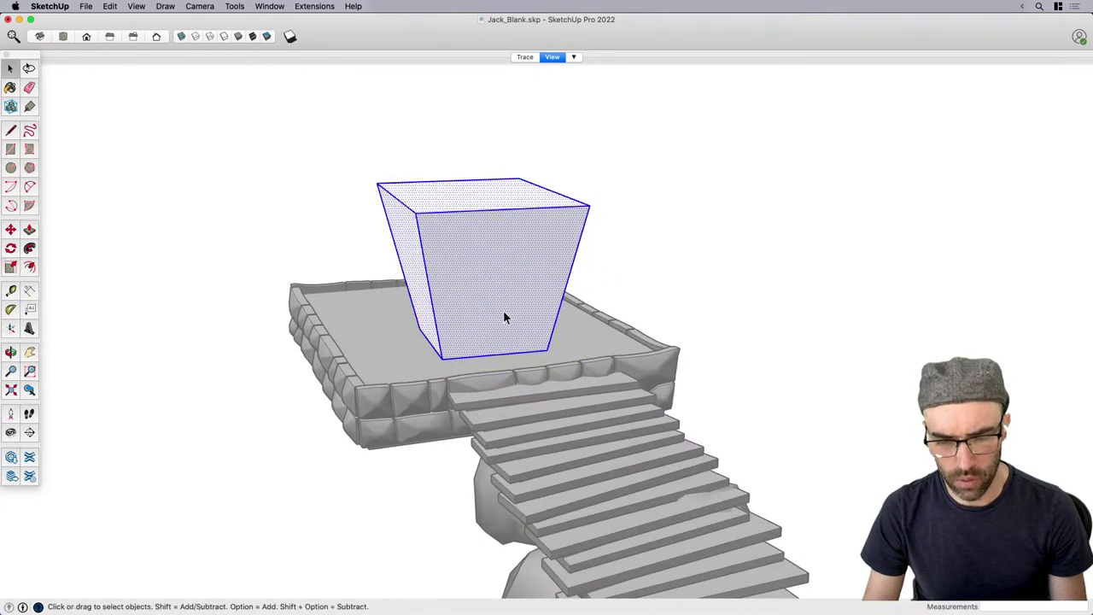
Pull the block's top face up 2' 8 9/16" to add an upper tier.
click(503, 310)
middle_drag(503, 310, 540, 250)
click(541, 220)
key(p)
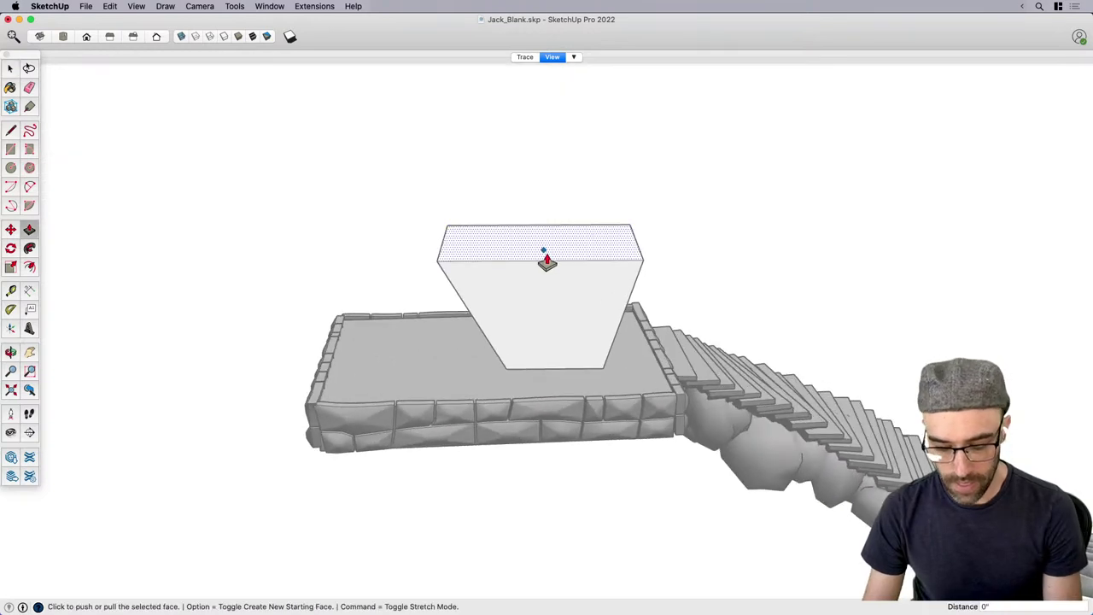
click(504, 248)
click(486, 214)
middle_drag(486, 215, 442, 237)
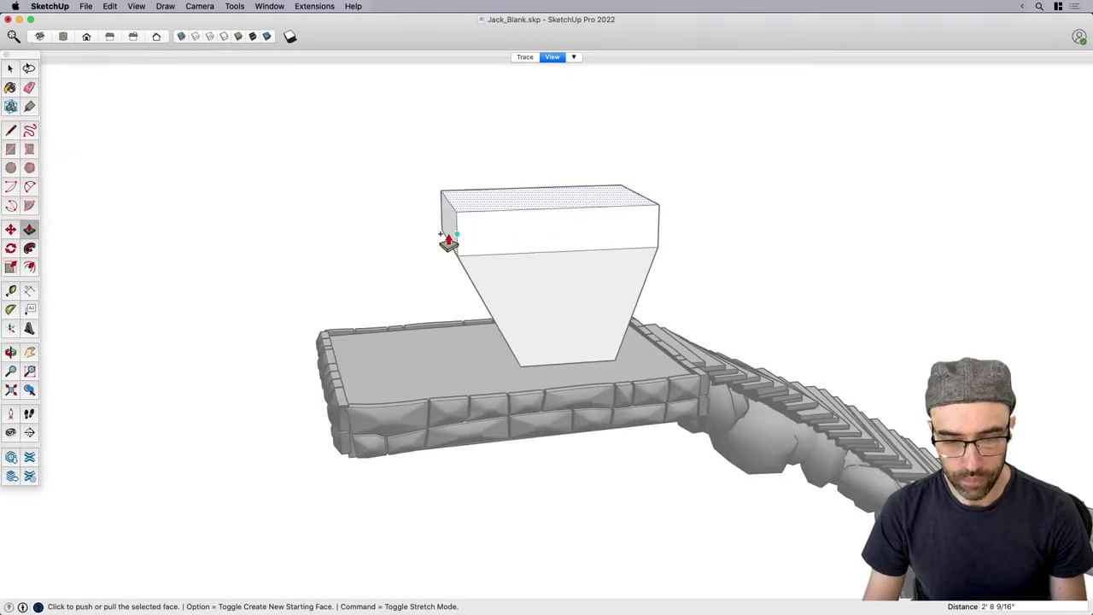
Stretch the upper tier's top face outward on the side away from the stairs so that side slants.
key(space)
scroll(453, 209, up, 2)
click(457, 199)
key(s)
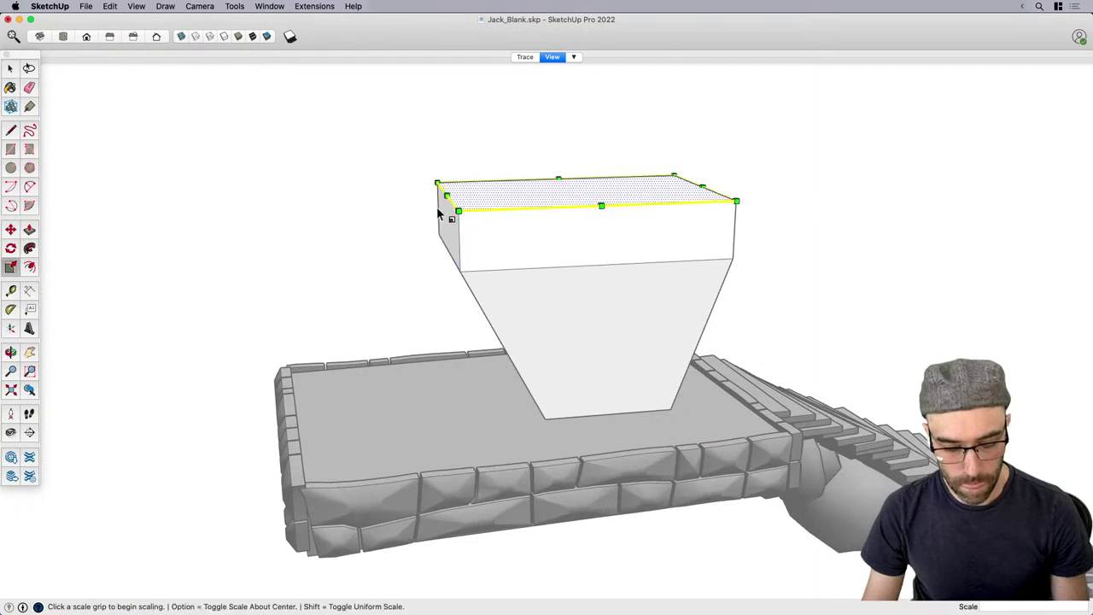
click(436, 207)
click(396, 199)
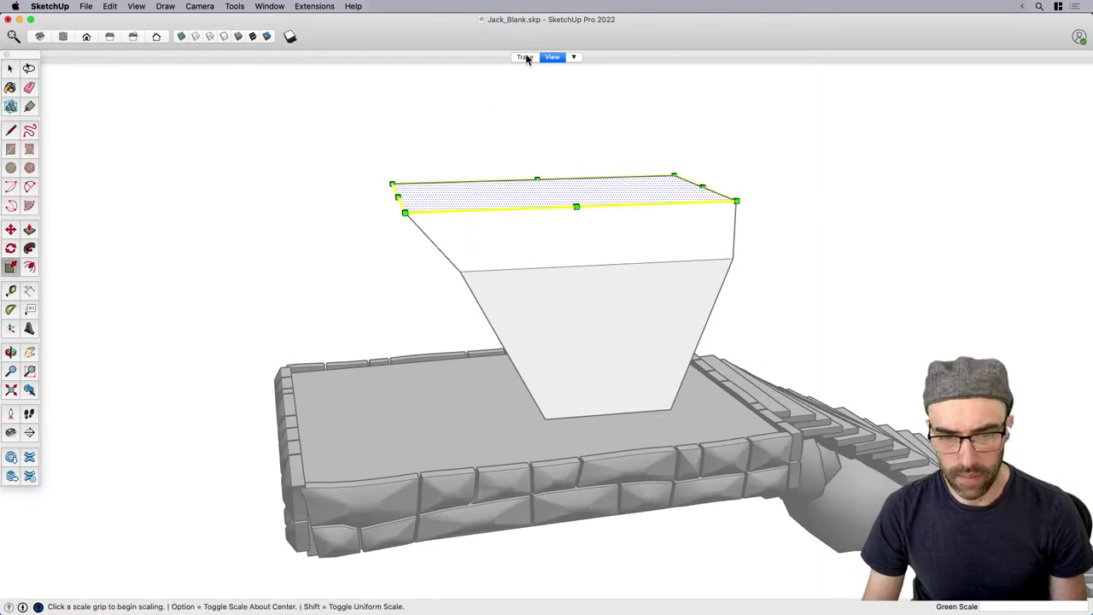
key(space)
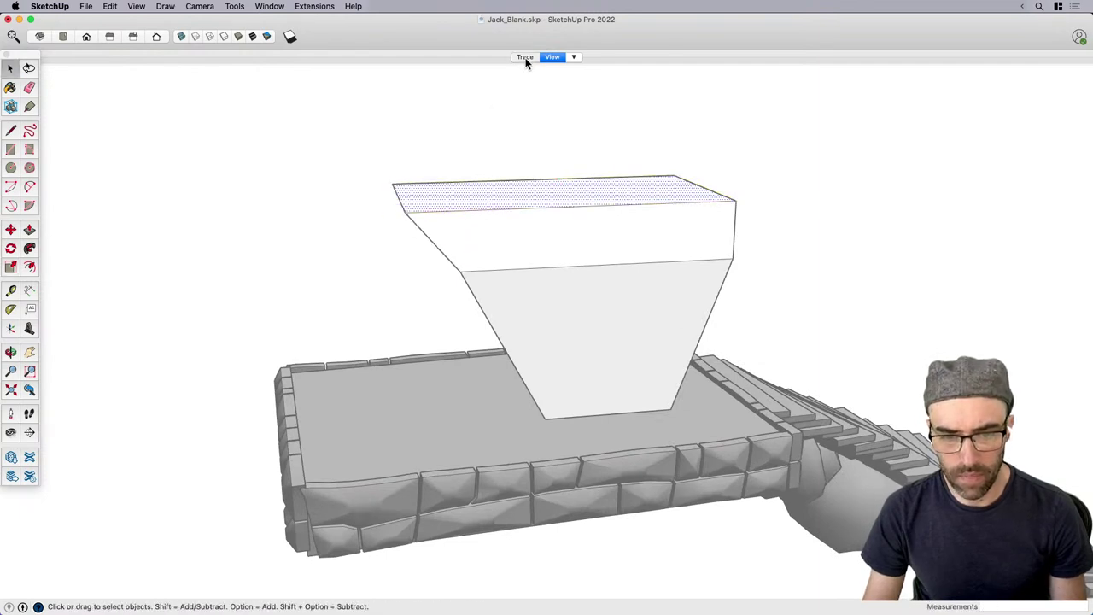
Compare the house shapes in the Trace scene's reference images with the block in the View scene, seen from the side.
click(525, 57)
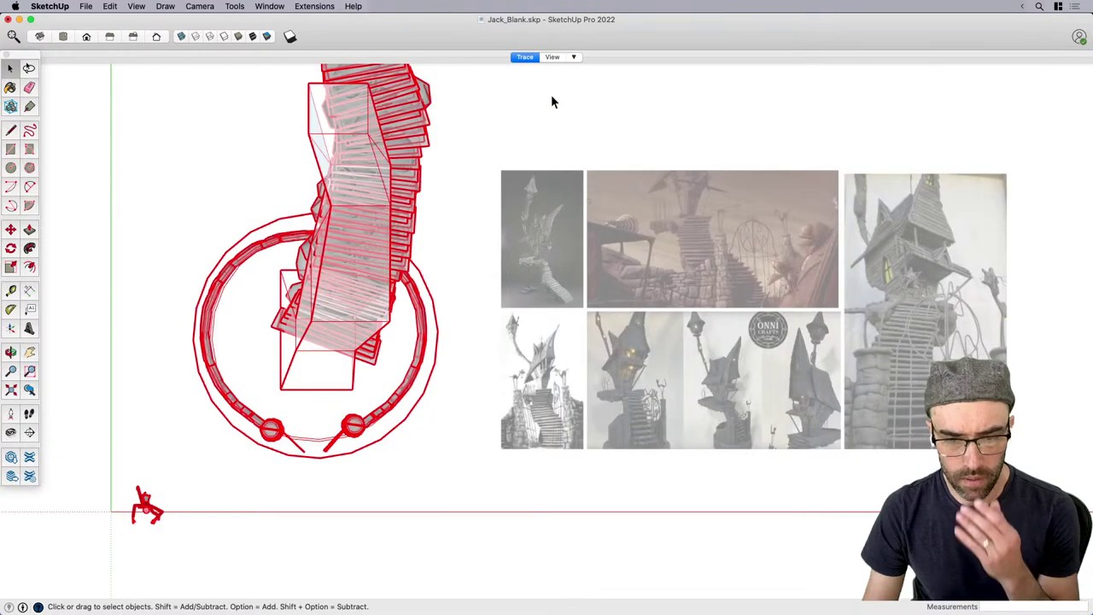
scroll(568, 226, up, 3)
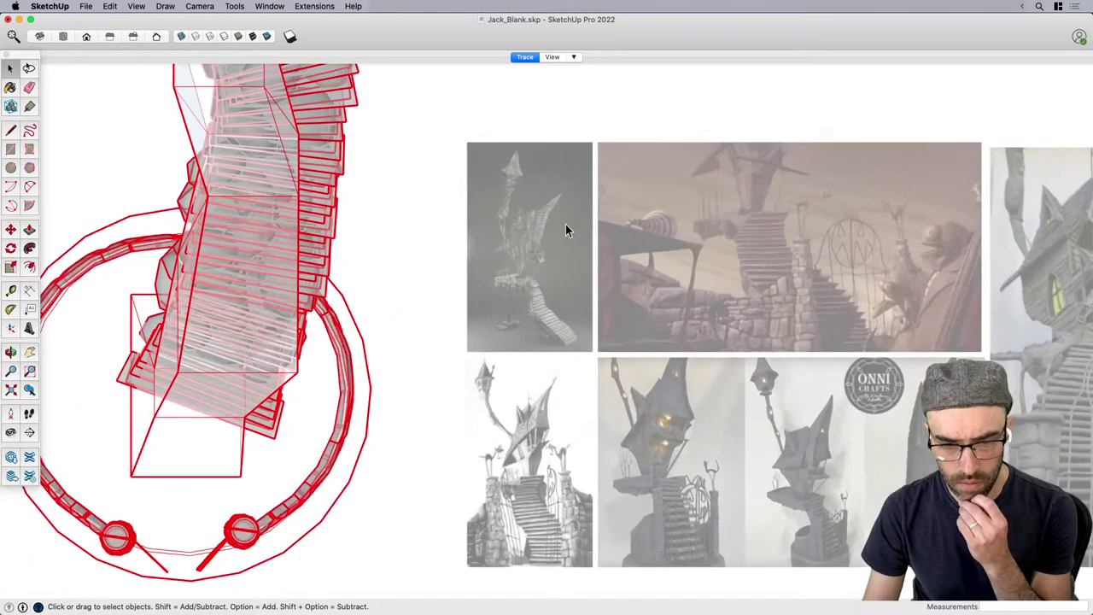
scroll(564, 227, up, 3)
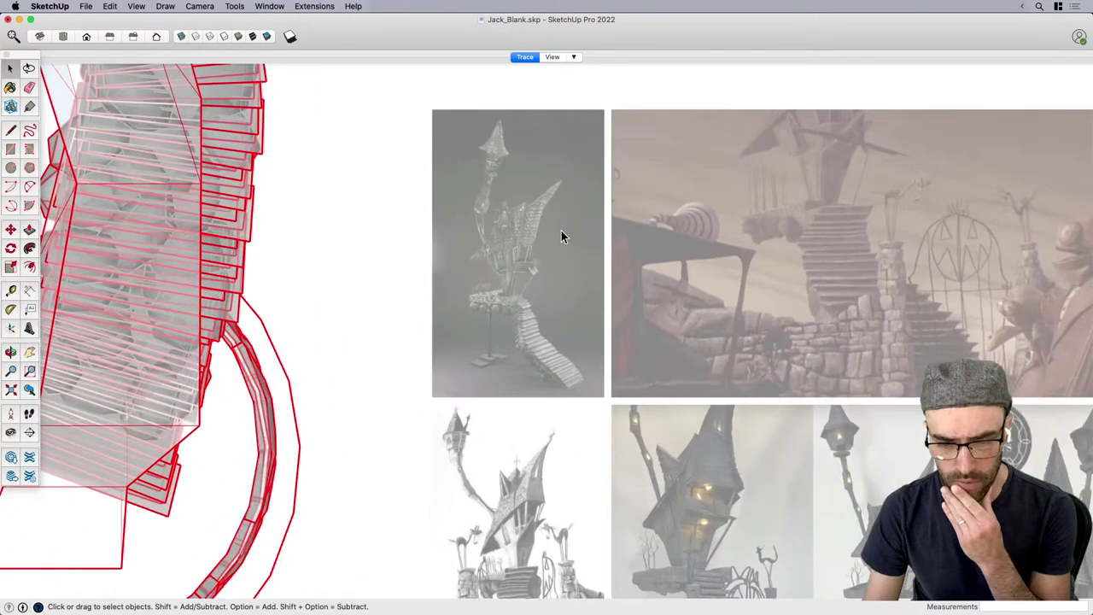
scroll(506, 240, down, 4)
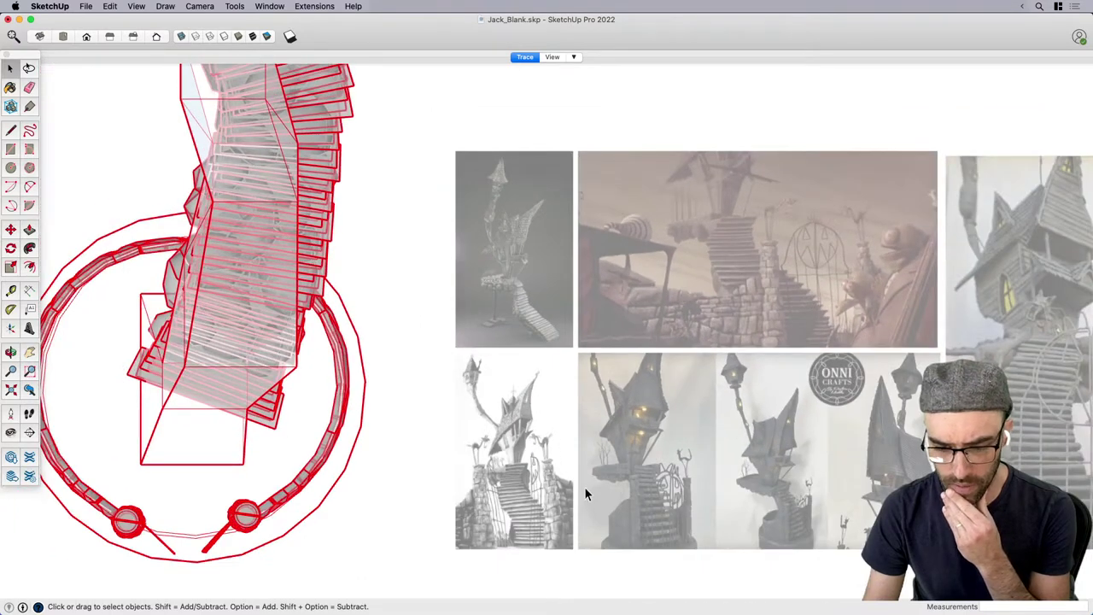
scroll(586, 493, up, 5)
scroll(559, 452, down, 4)
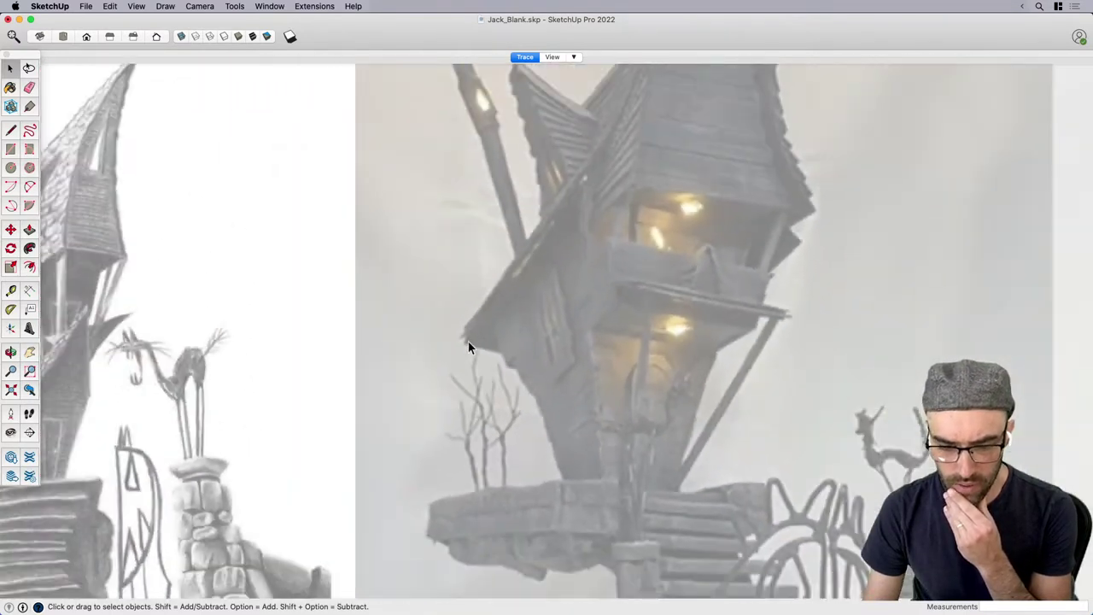
scroll(504, 367, down, 5)
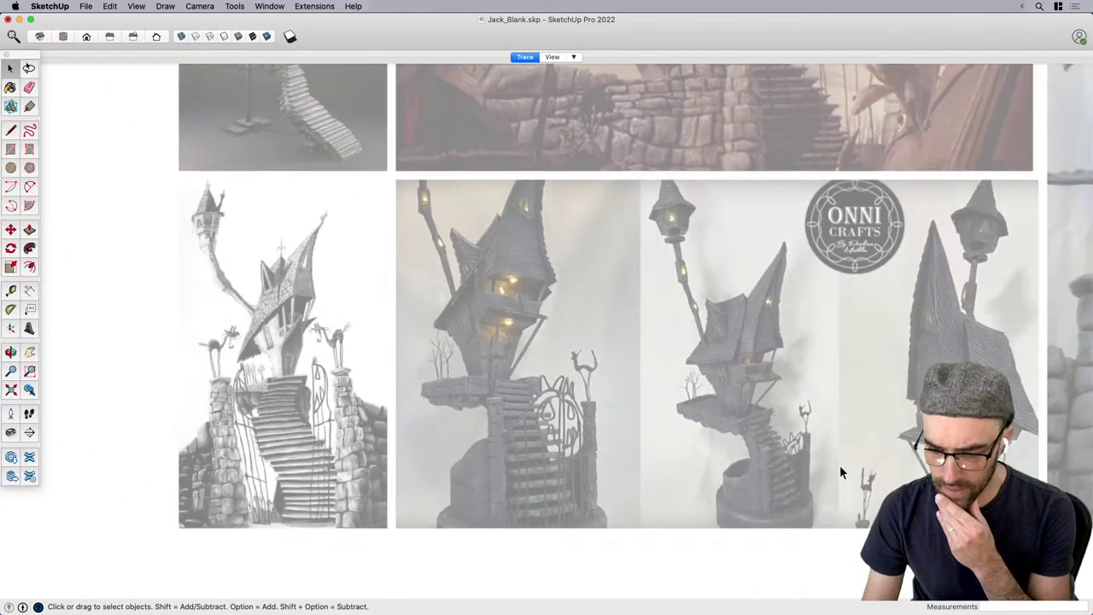
scroll(709, 416, up, 5)
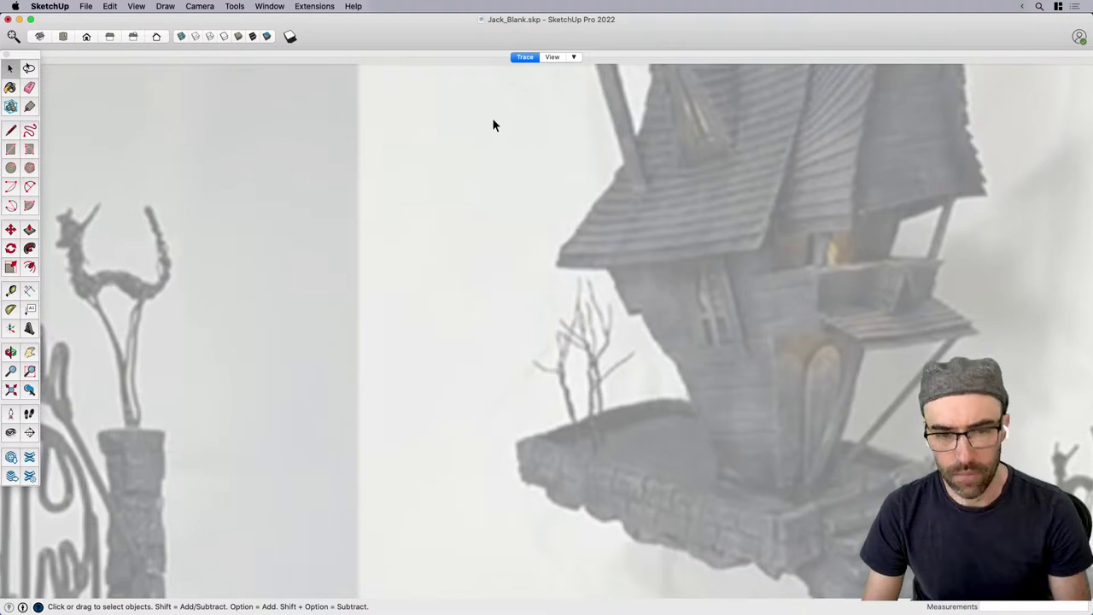
click(552, 58)
scroll(571, 443, down, 5)
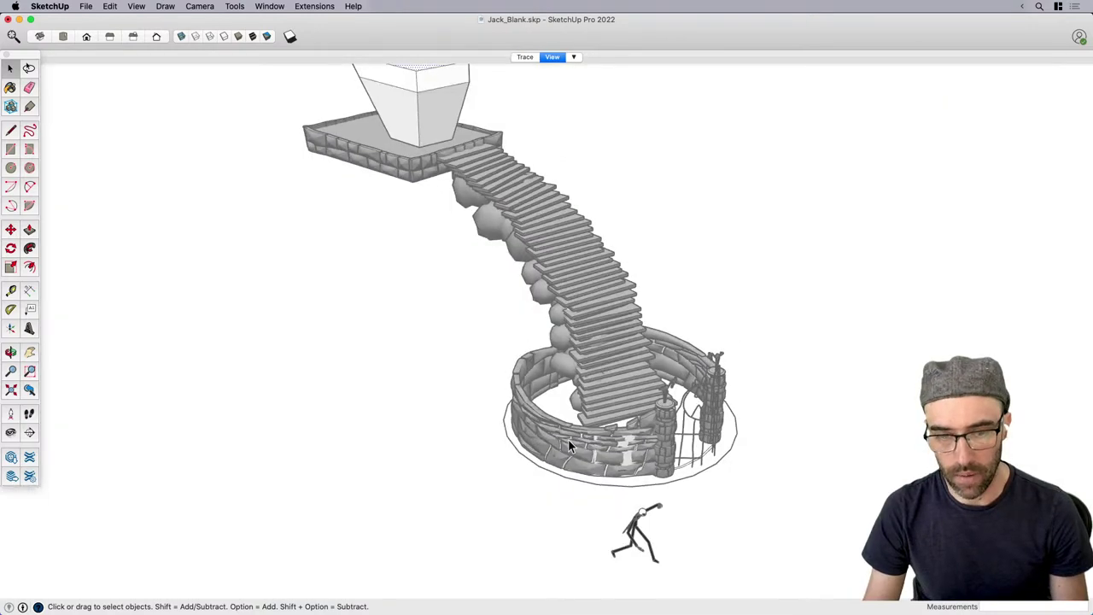
mouse_move(427, 158)
middle_down()
mouse_move(456, 146)
mouse_move(538, 163)
middle_up()
scroll(376, 232, up, 8)
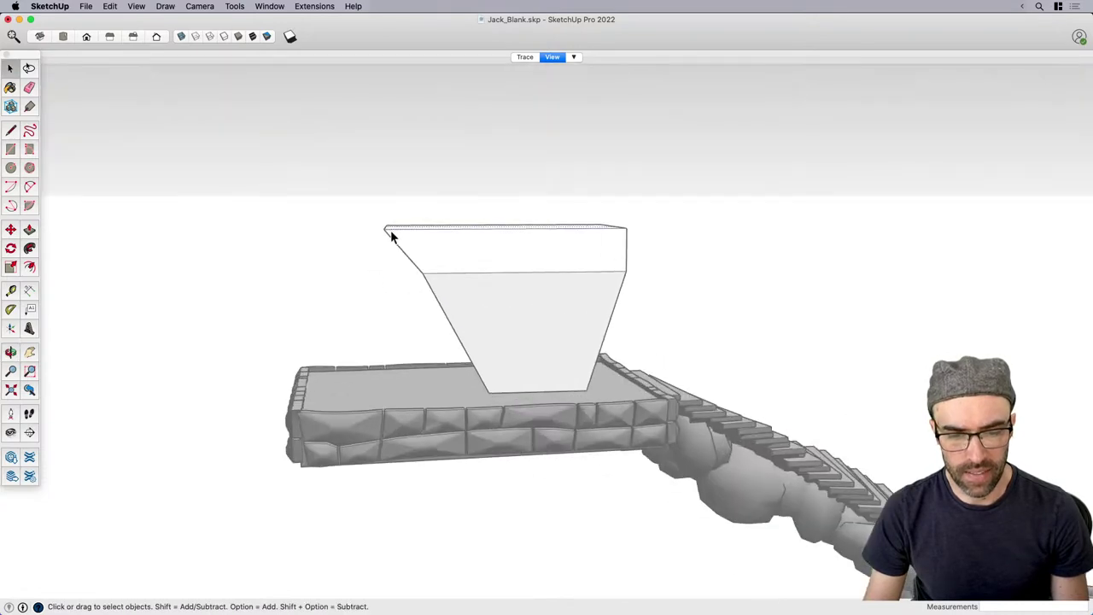
Pull the block's top face up as a new tier, keeping the seam below, and raise it a further 5".
key(p)
key(super)
key(alt)
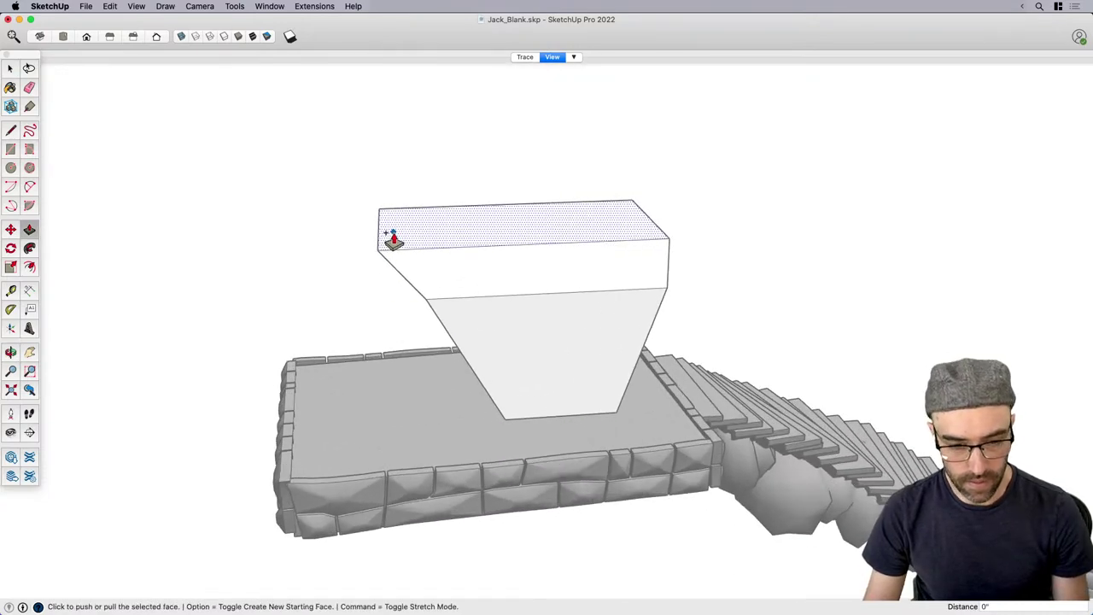
click(391, 241)
middle_drag(385, 215, 407, 196)
click(389, 196)
key(space)
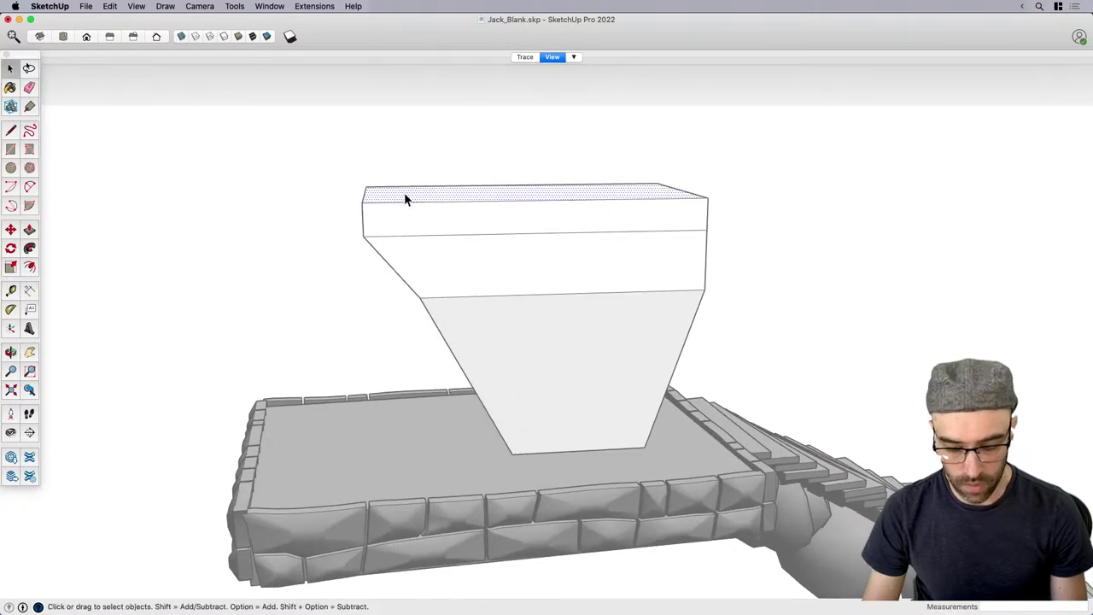
key(p)
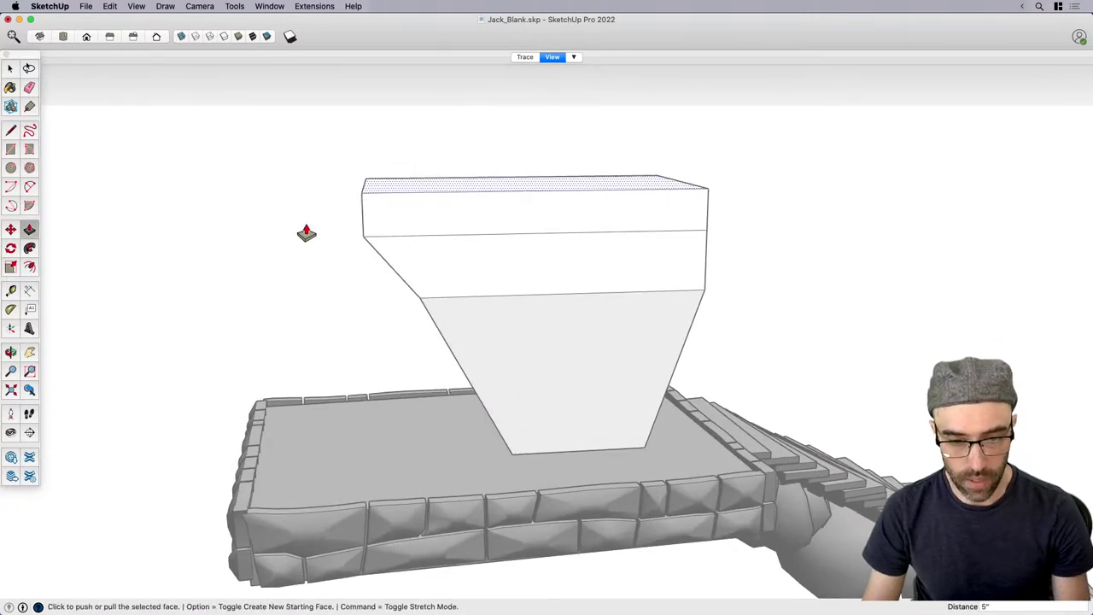
Stretch the new tier's top face outward on the side away from the stairs so that side slants.
middle_drag(305, 232, 377, 196)
key(space)
key(s)
click(365, 186)
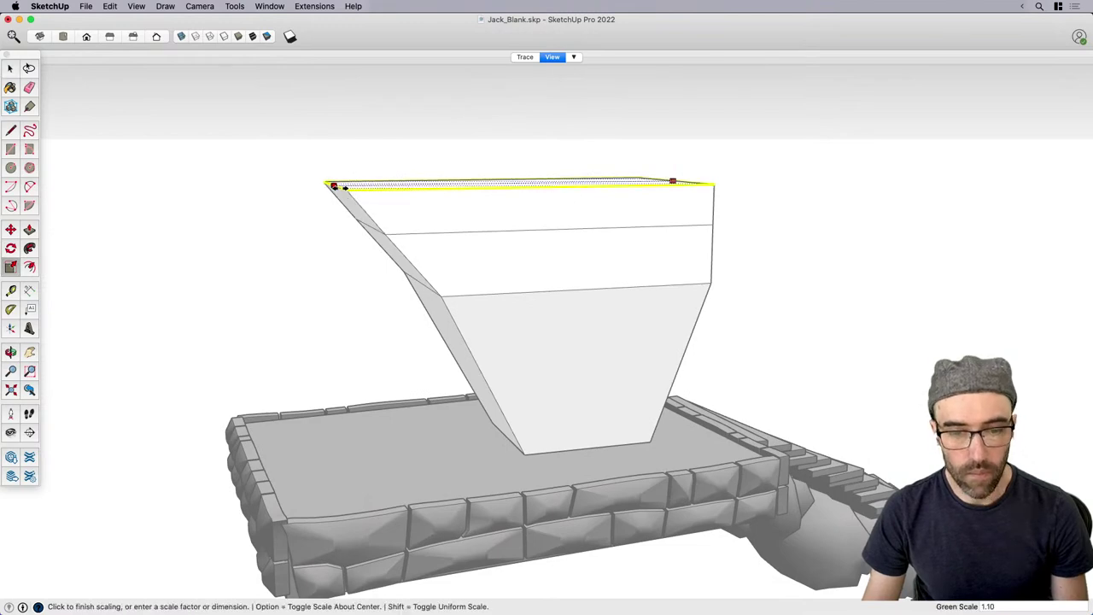
click(350, 189)
scroll(350, 192, up, 3)
click(342, 186)
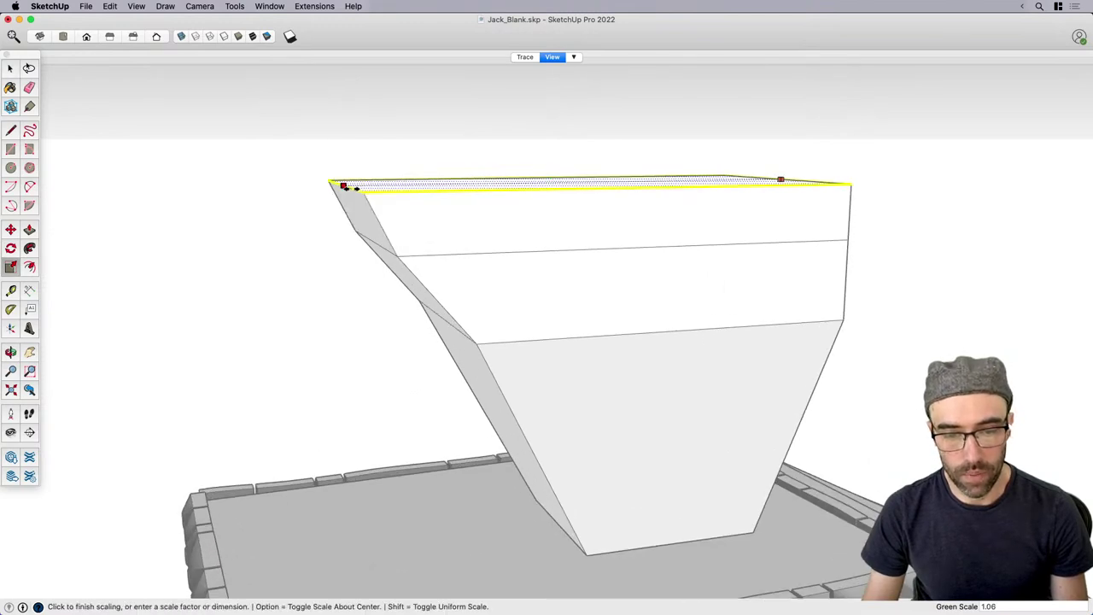
click(353, 188)
key(space)
Erase the horizontal seam edges between the two upper tiers to merge their faces.
scroll(369, 205, down, 3)
middle_drag(581, 325, 276, 278)
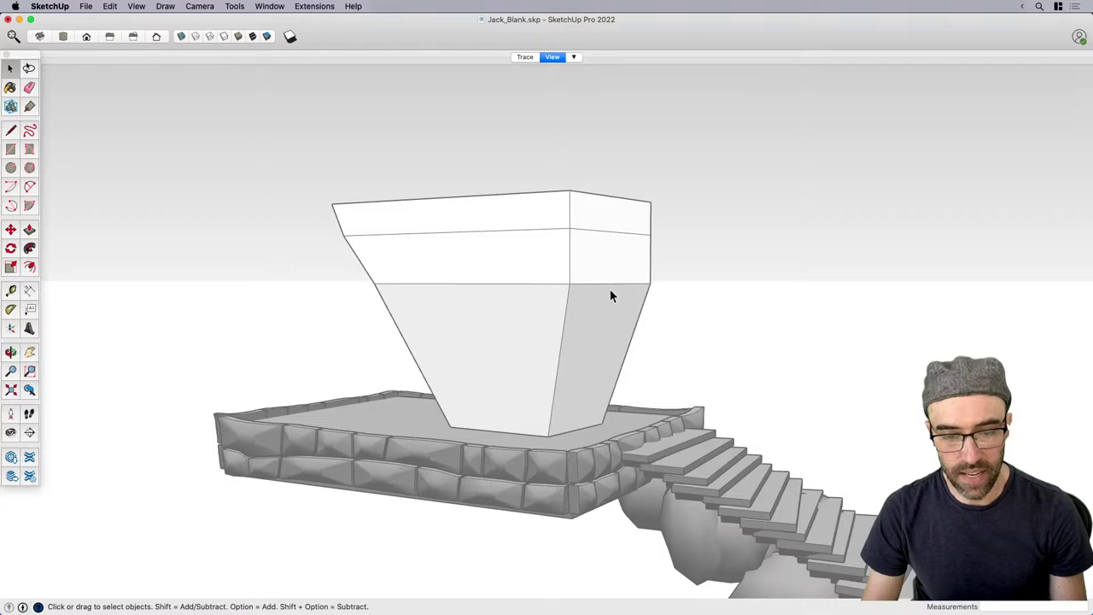
mouse_move(610, 291)
middle_down()
mouse_move(491, 312)
mouse_move(647, 252)
mouse_move(707, 286)
middle_up()
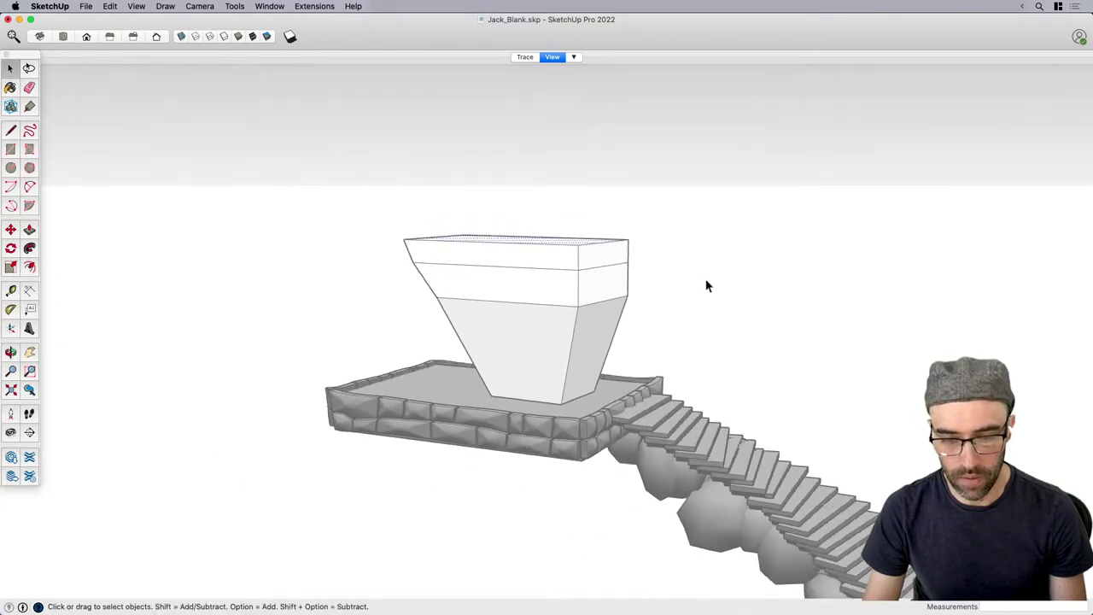
middle_drag(596, 301, 627, 285)
scroll(615, 286, up, 3)
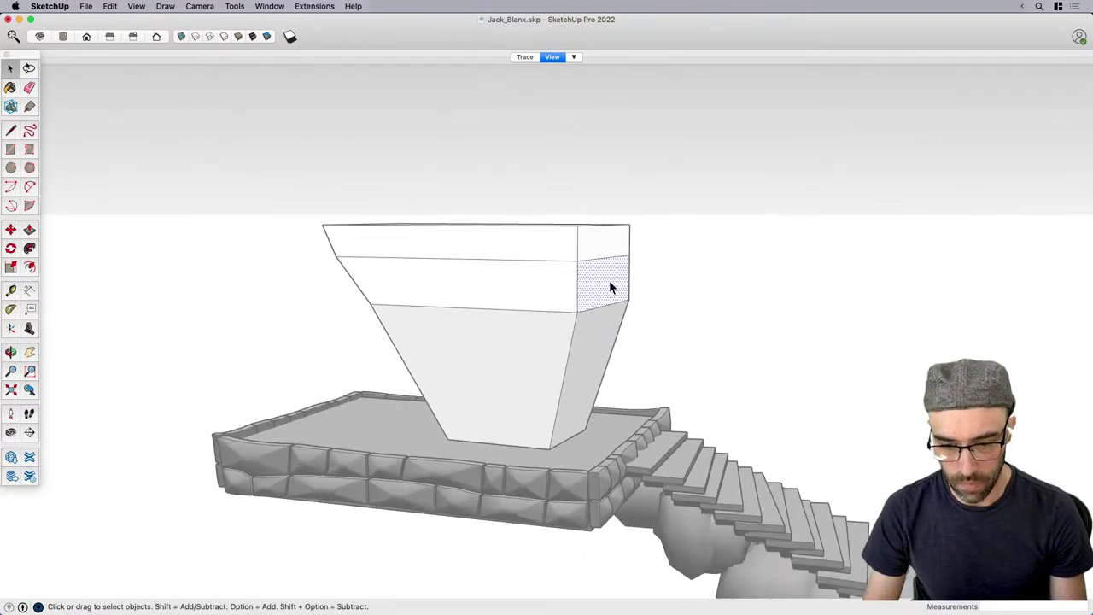
key(e)
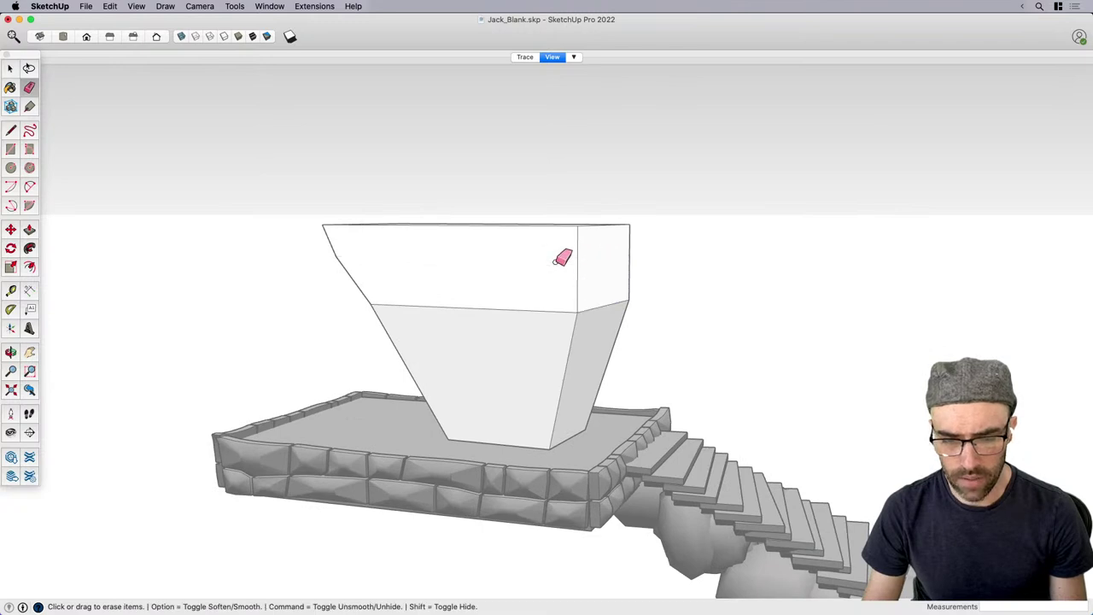
mouse_move(600, 317)
middle_down()
mouse_move(359, 314)
mouse_move(463, 266)
middle_up()
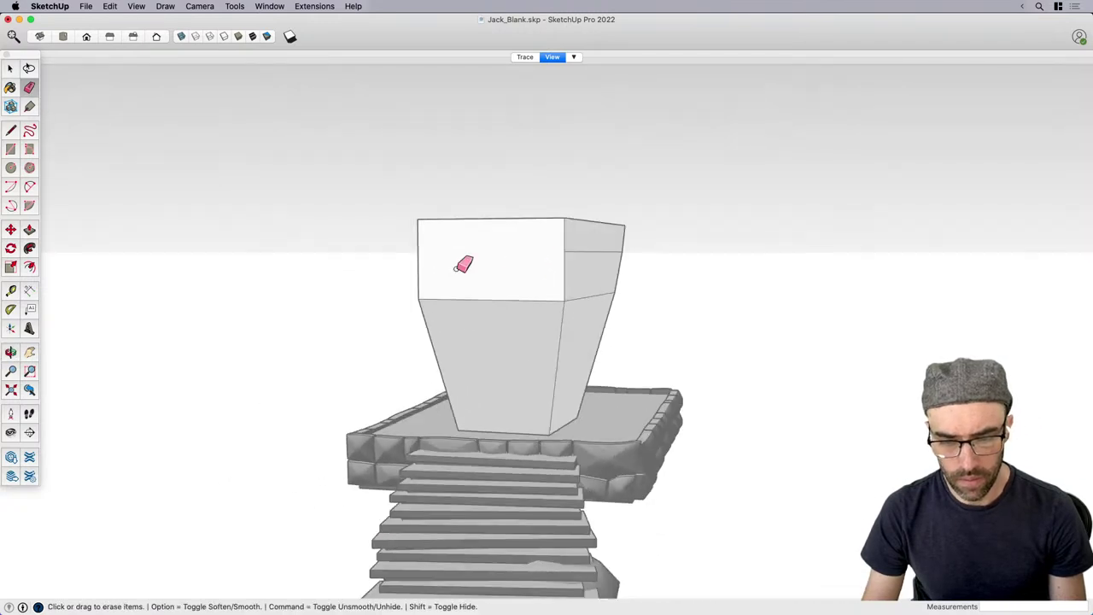
mouse_move(589, 291)
middle_down()
mouse_move(524, 310)
mouse_move(743, 305)
middle_up()
click(509, 298)
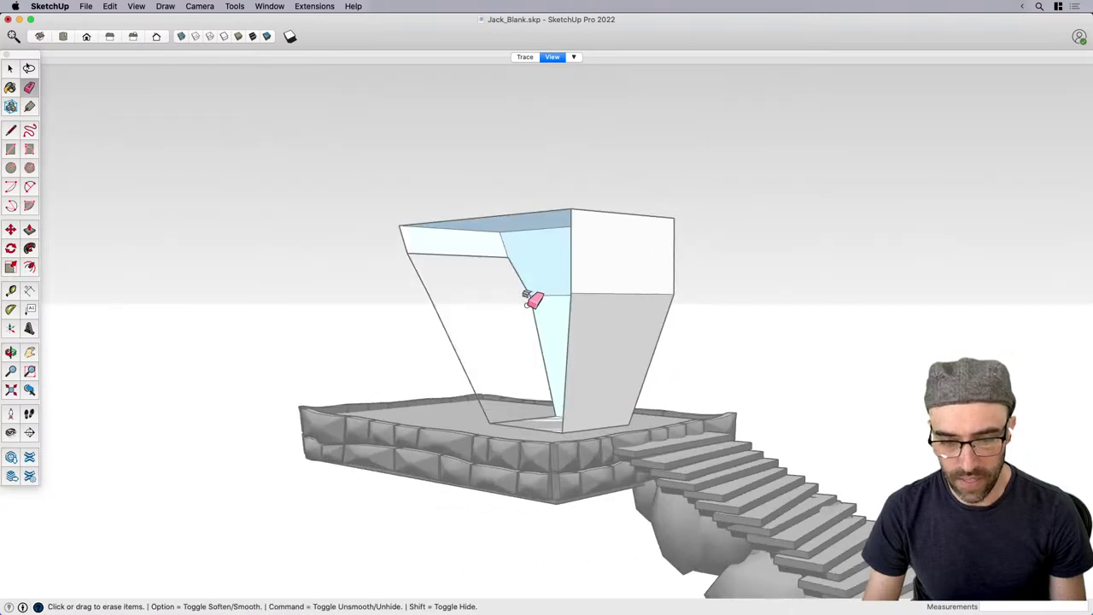
middle_drag(528, 299, 500, 227)
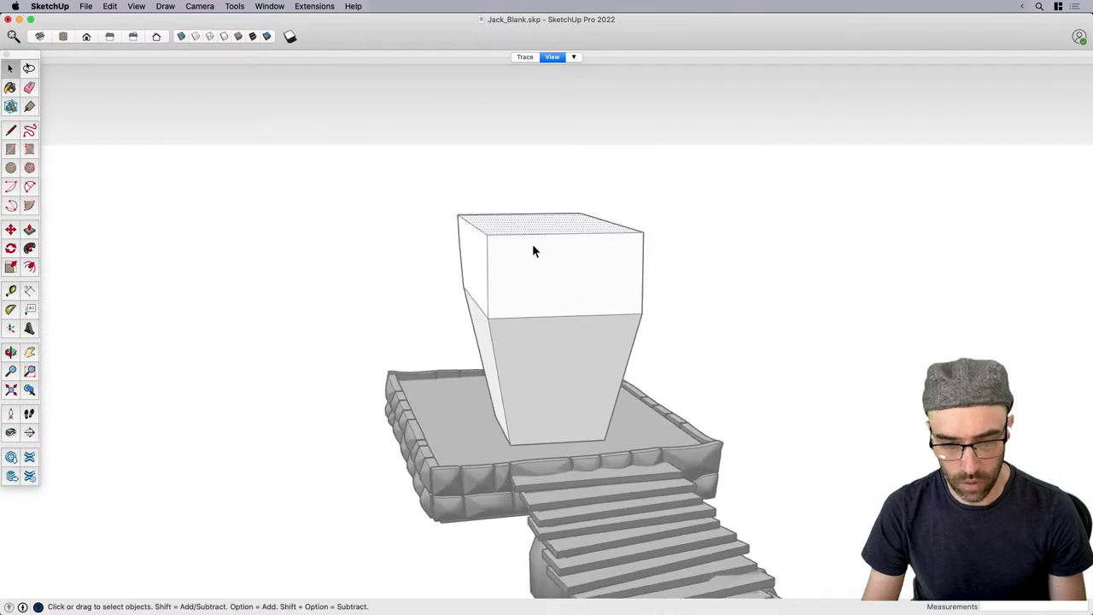
Scale the block's top face up uniformly about its center by about 1.19 so the upper walls flare outward.
key(s)
click(642, 232)
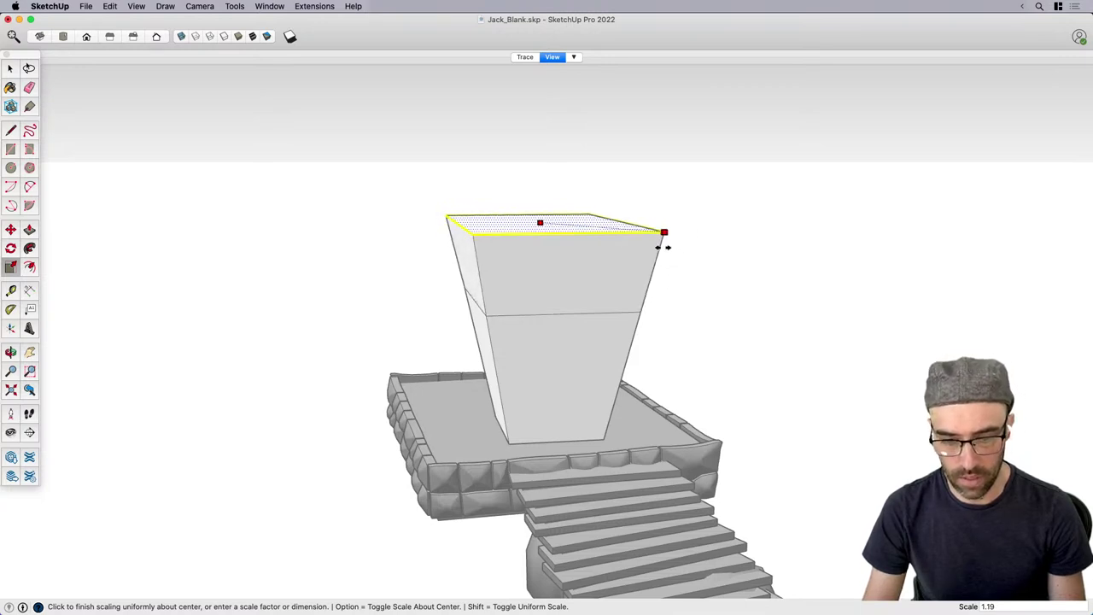
click(658, 237)
key(space)
middle_drag(685, 283, 811, 298)
Select the entire flared house block and make it a group.
key(r)
scroll(632, 355, up, 3)
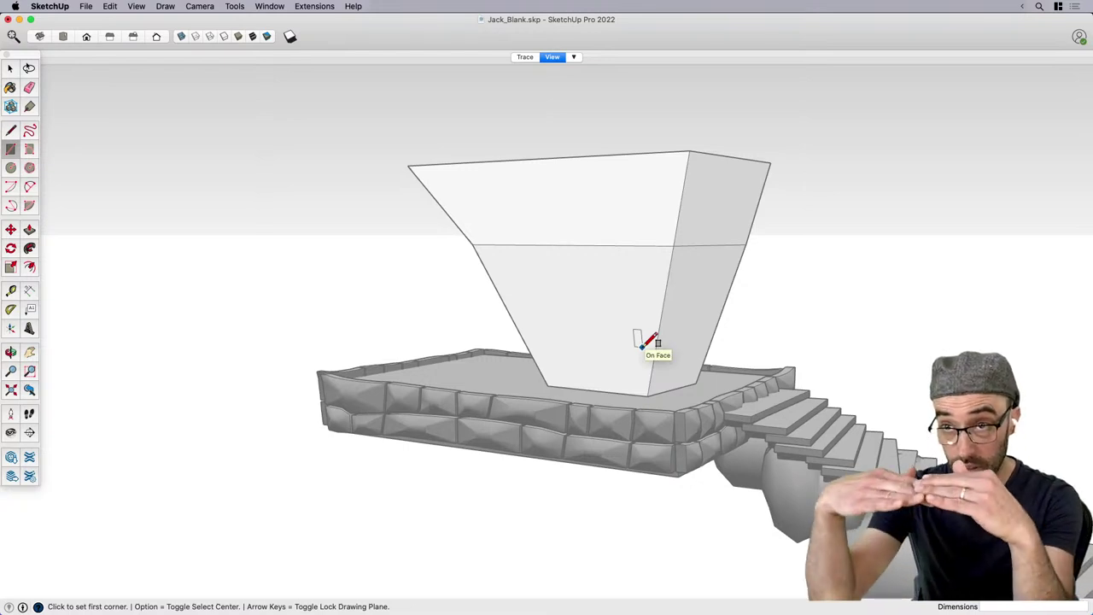
key(space)
middle_drag(641, 354, 529, 371)
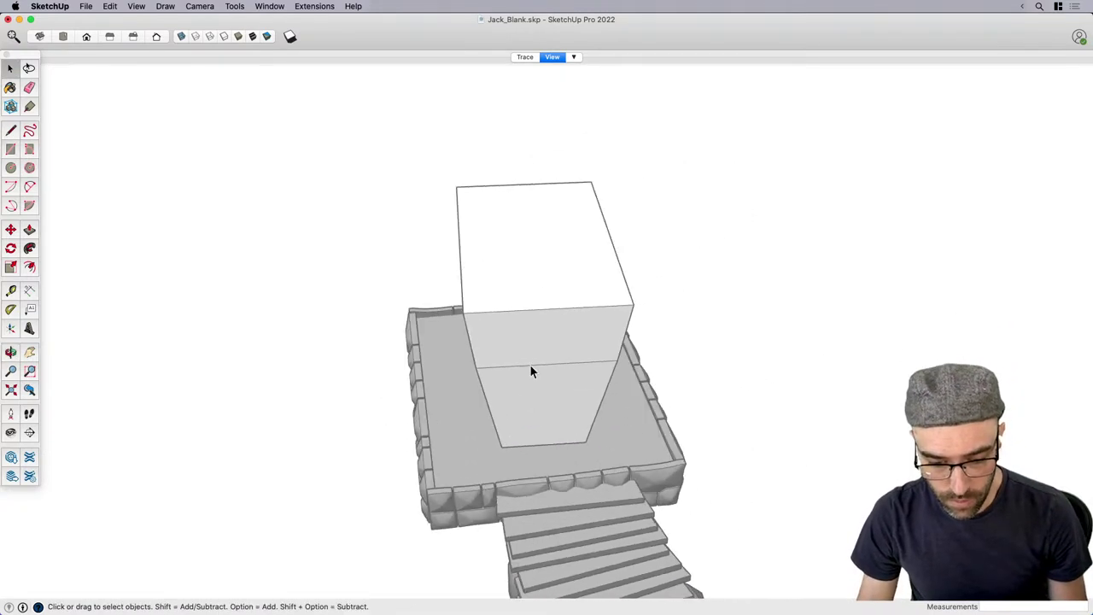
triple_click(538, 355)
key(g)
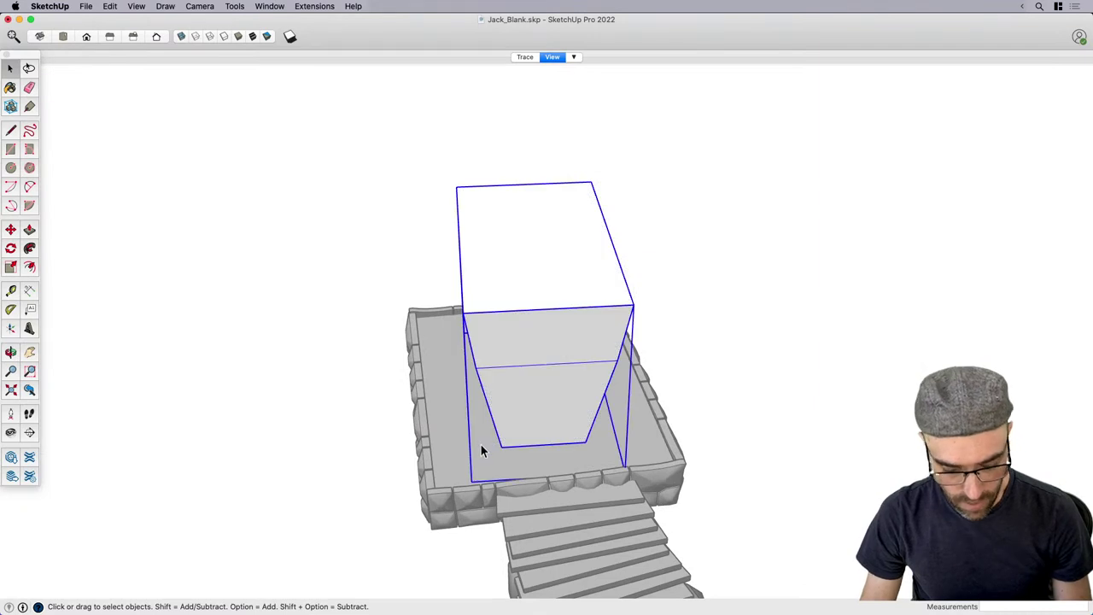
Draw a large horizontal rectangle beside and under the house block and turn it into a component.
key(r)
click(463, 463)
click(732, 276)
key(space)
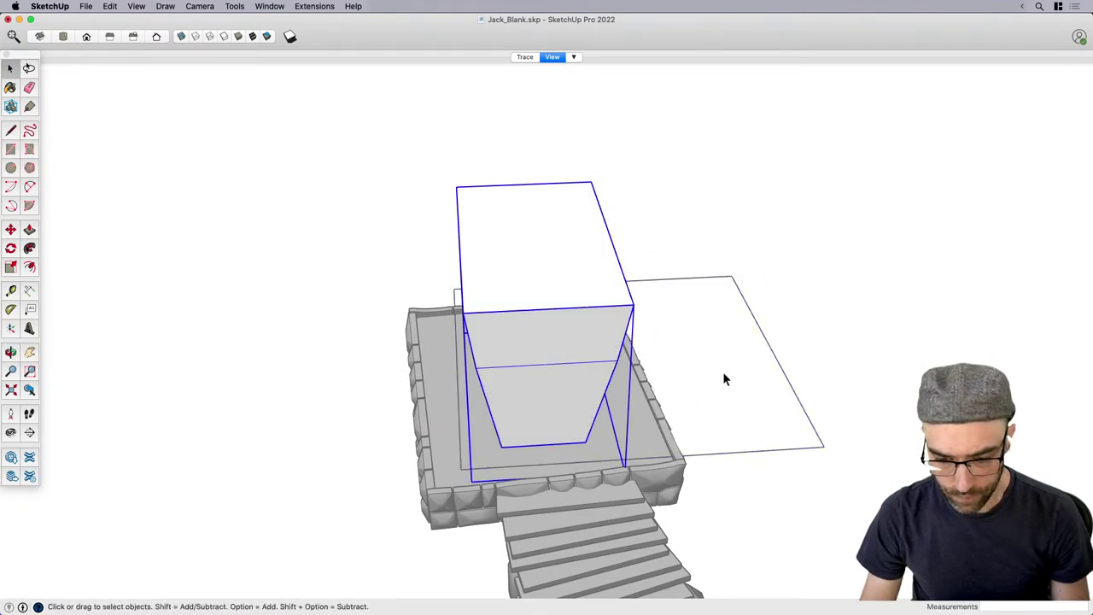
double_click(722, 379)
key(g)
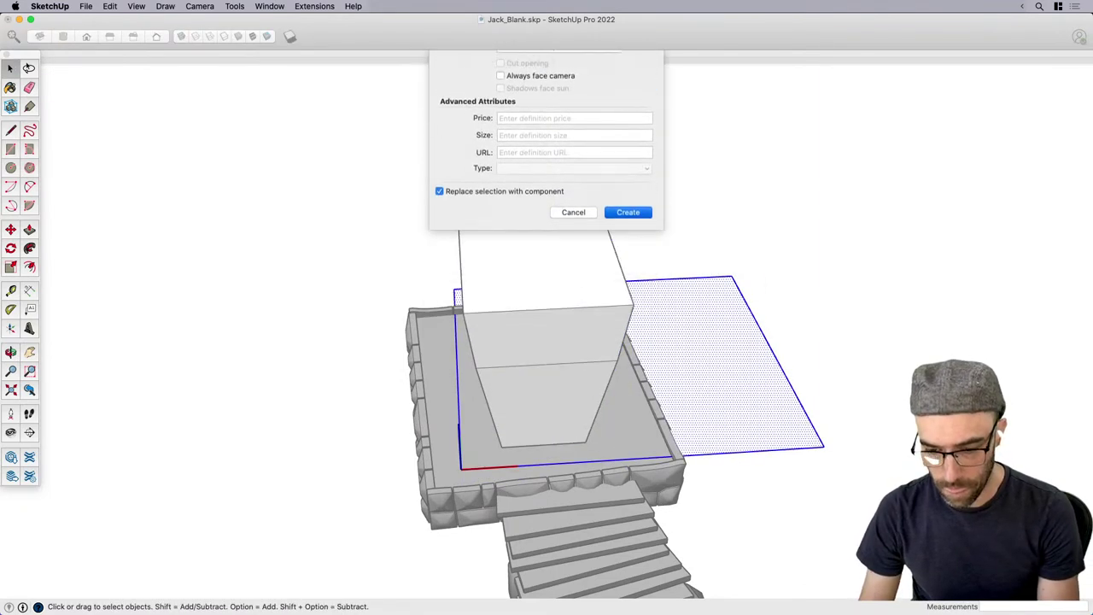
key(Return)
Move the plane component over the platform and stretch it lengthwise toward the stairs so it overhangs the platform.
mouse_move(720, 381)
middle_down()
mouse_move(701, 325)
mouse_move(695, 391)
mouse_move(720, 391)
mouse_move(627, 383)
mouse_move(722, 400)
middle_up()
key(m)
click(720, 391)
click(666, 390)
scroll(626, 385, up, 3)
scroll(625, 400, up, 1)
key(space)
key(s)
click(740, 370)
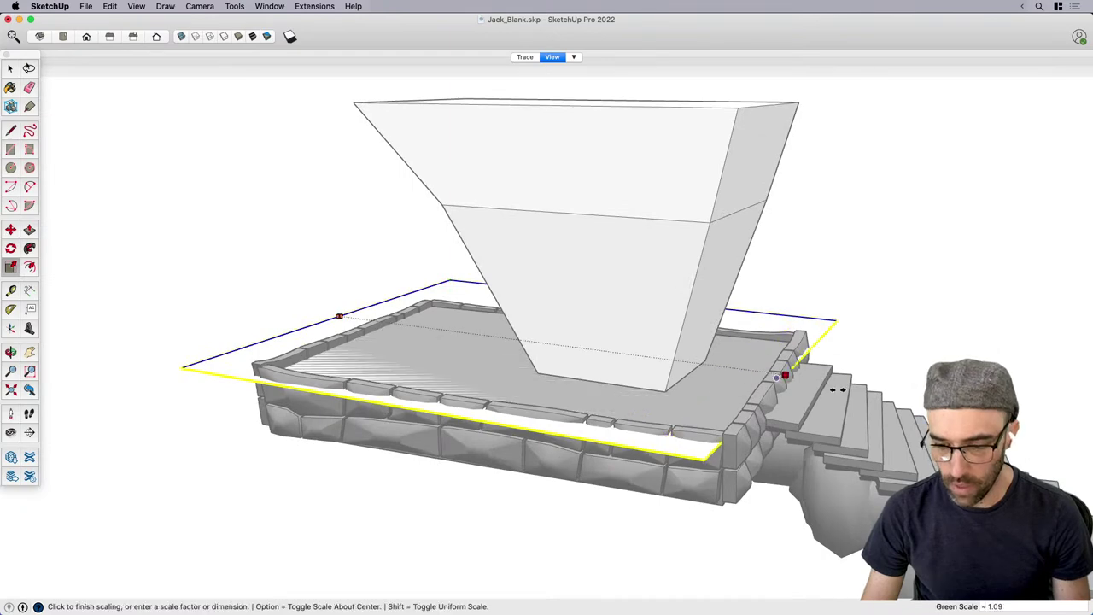
click(902, 397)
key(space)
Try to copy the plane component straight up, with an offset of 2' and then 1'.
key(m)
click(859, 305)
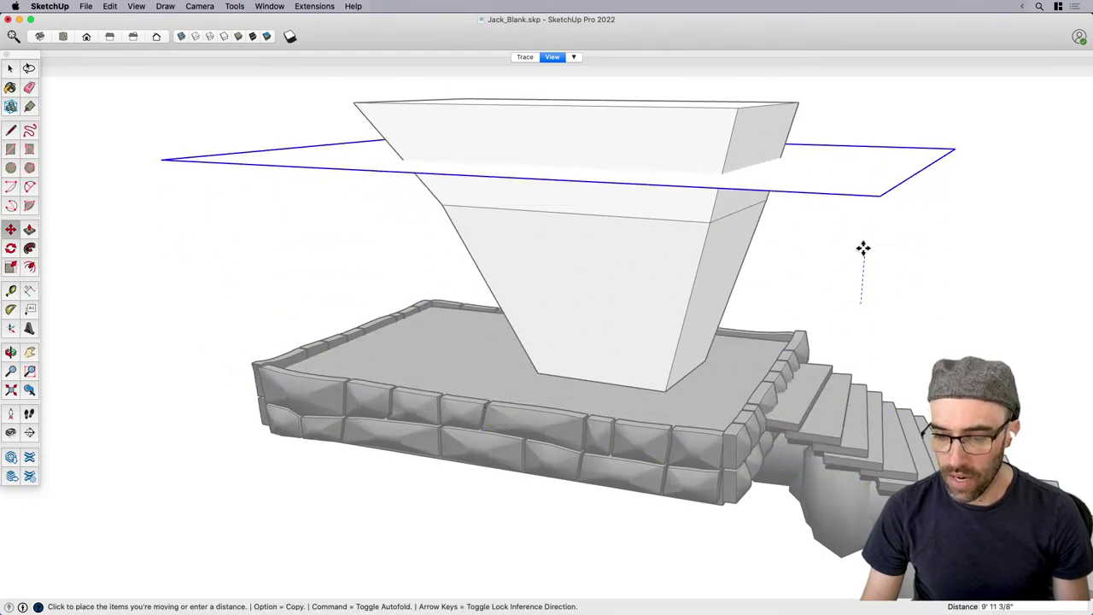
key(alt)
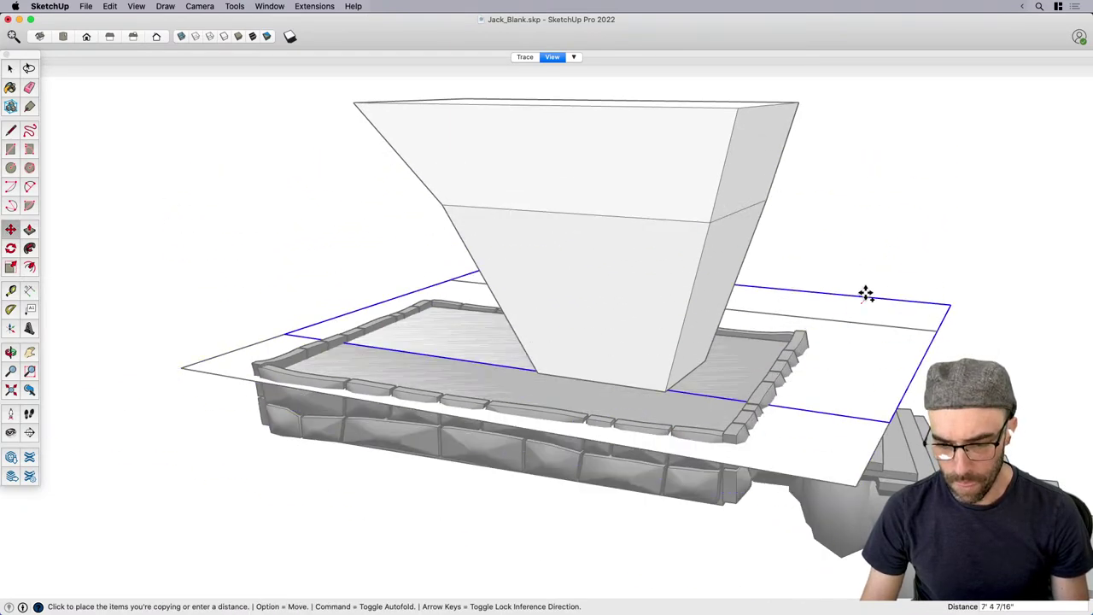
text(2')
key(Return)
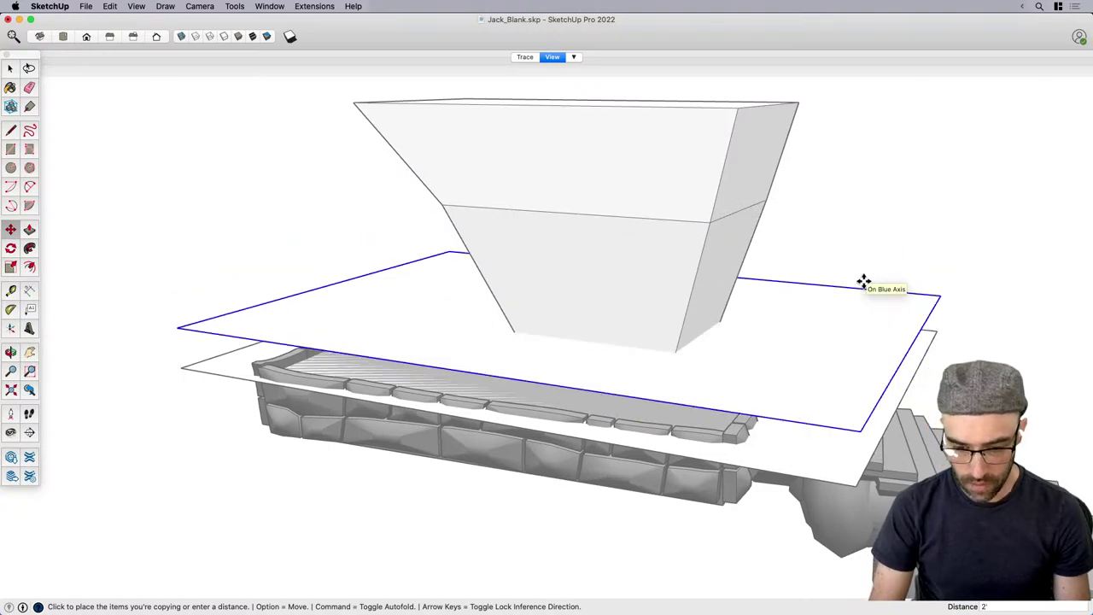
click(862, 286)
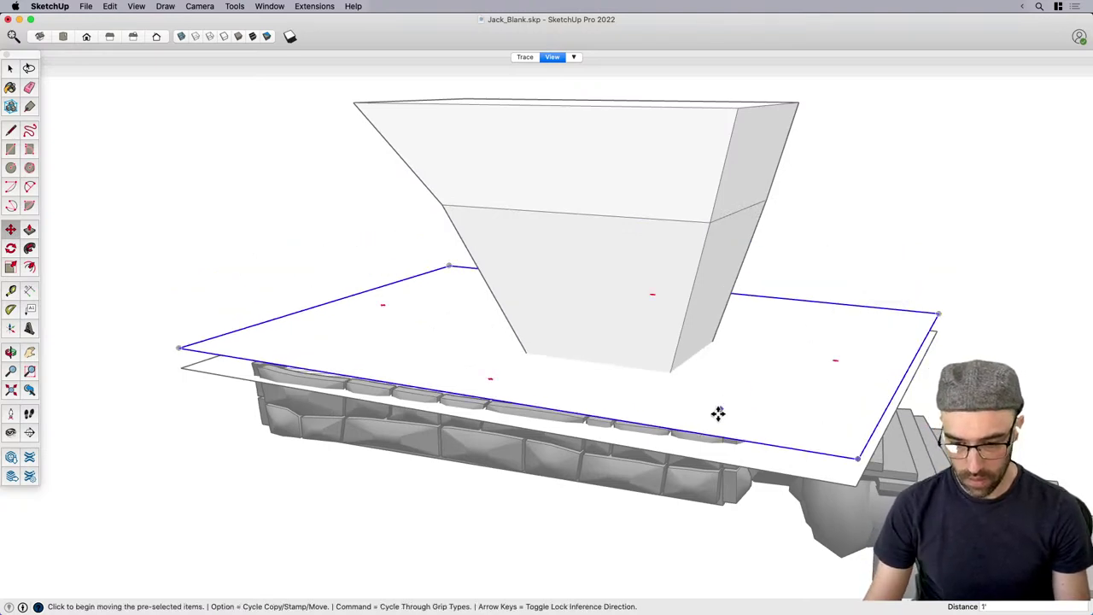
middle_drag(715, 415, 729, 361)
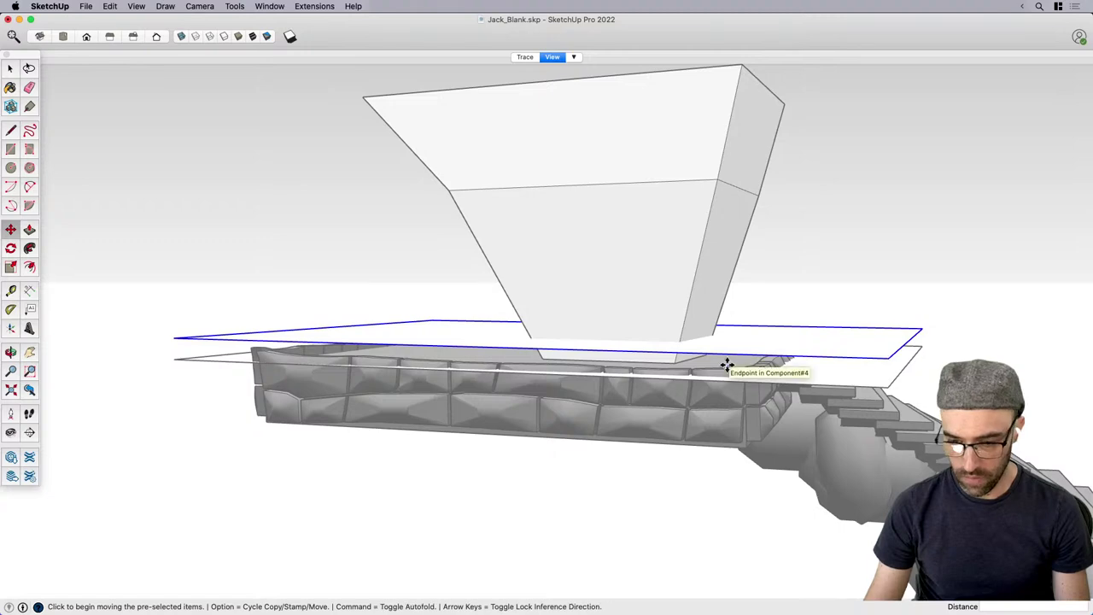
key(super+t)
Copy the base plane component vertically upward at 1' spacing and array it to 13 copies through the house block.
key(space)
click(869, 346)
key(m)
key(alt)
click(870, 345)
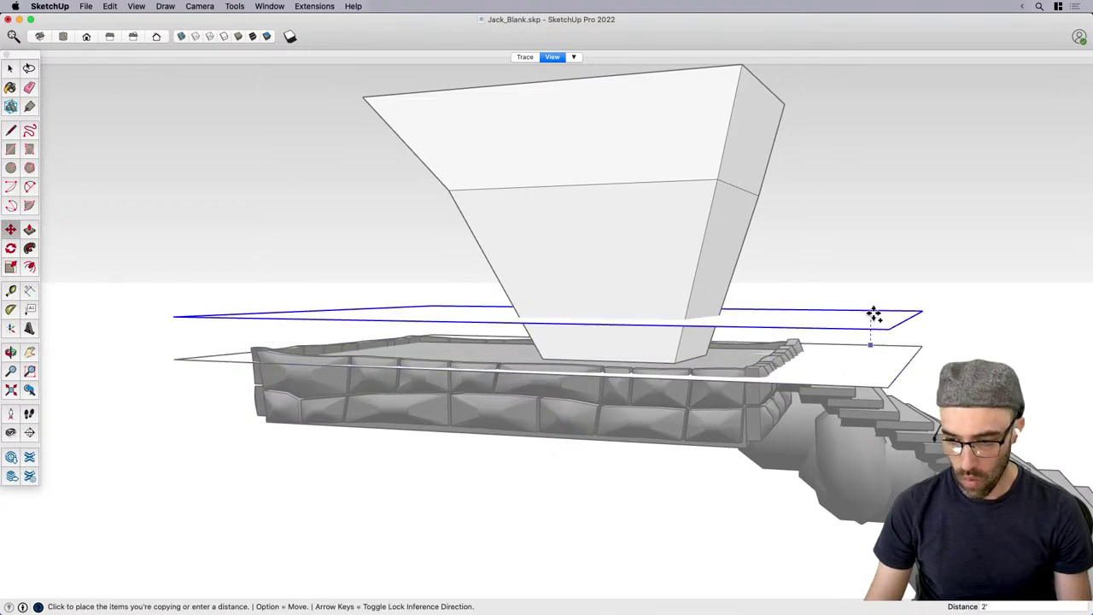
text(1)
key(Return)
text(x1)
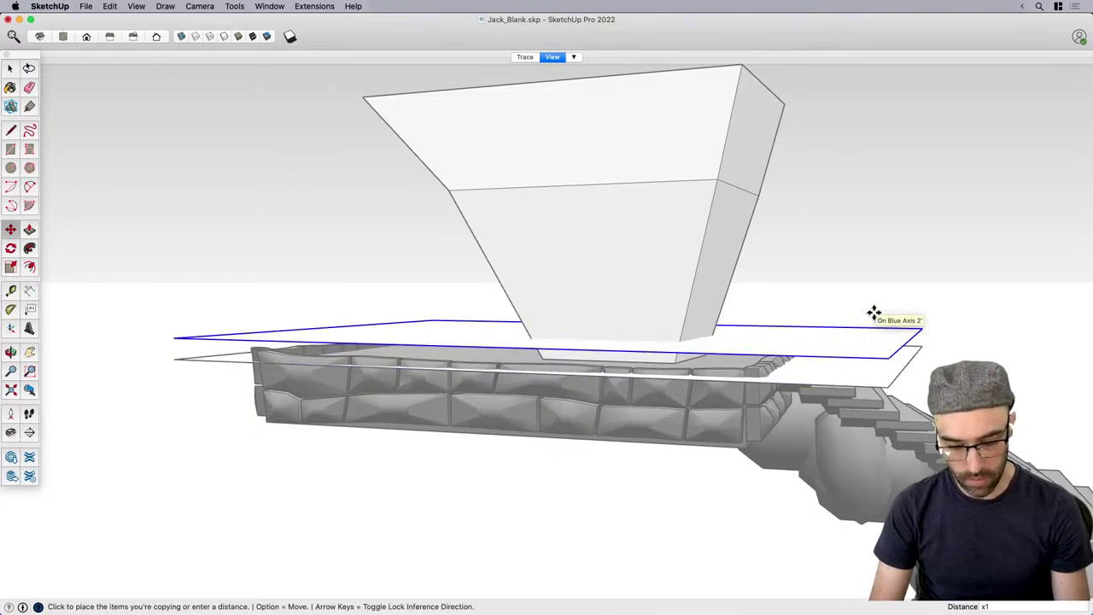
text(0)
key(Return)
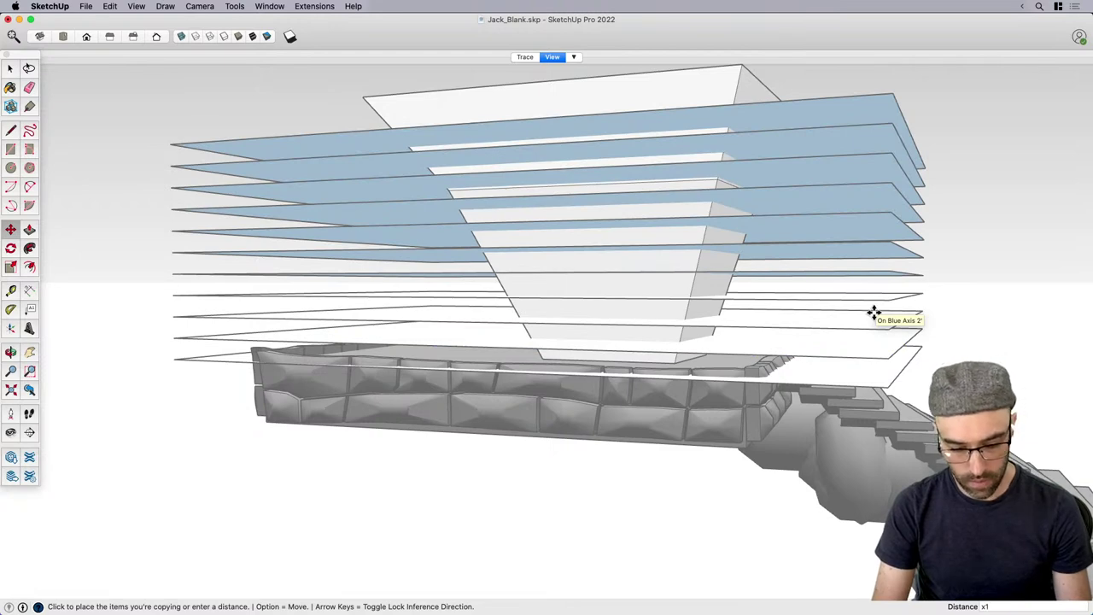
text(x13)
key(Return)
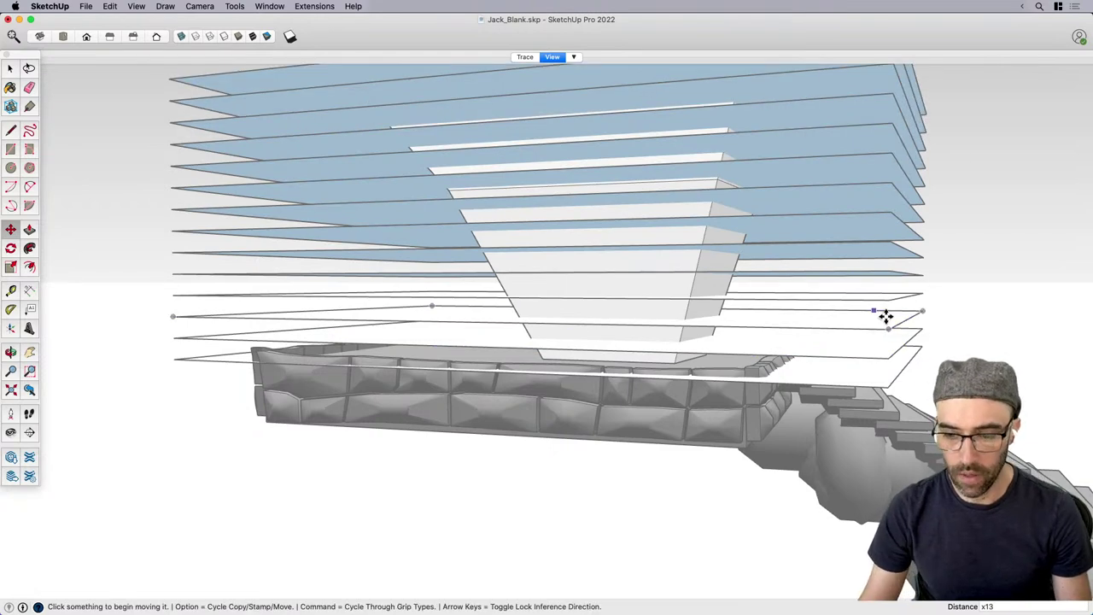
Open the topmost plane component for editing.
scroll(591, 285, down, 3)
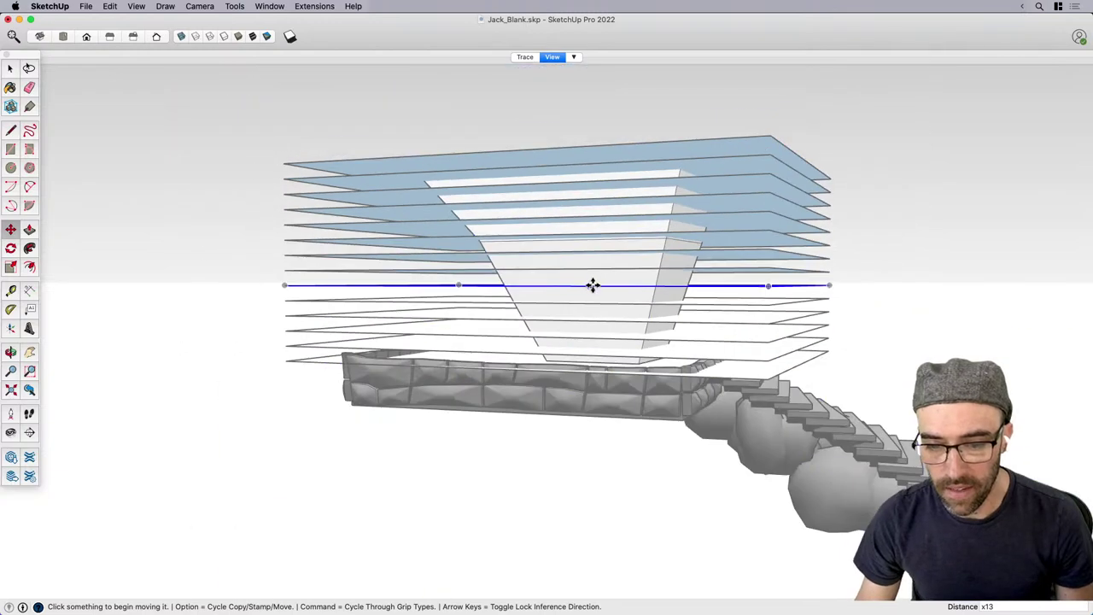
middle_drag(590, 285, 563, 376)
scroll(564, 375, down, 2)
key(space)
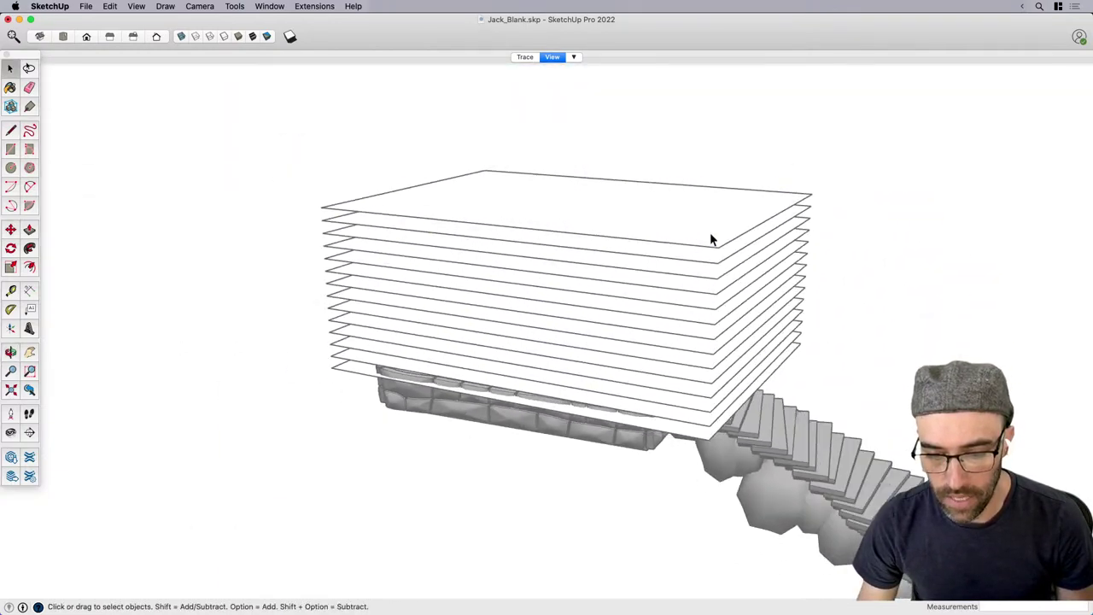
click(710, 232)
middle_drag(709, 234, 640, 230)
scroll(640, 230, down, 1)
scroll(728, 208, up, 2)
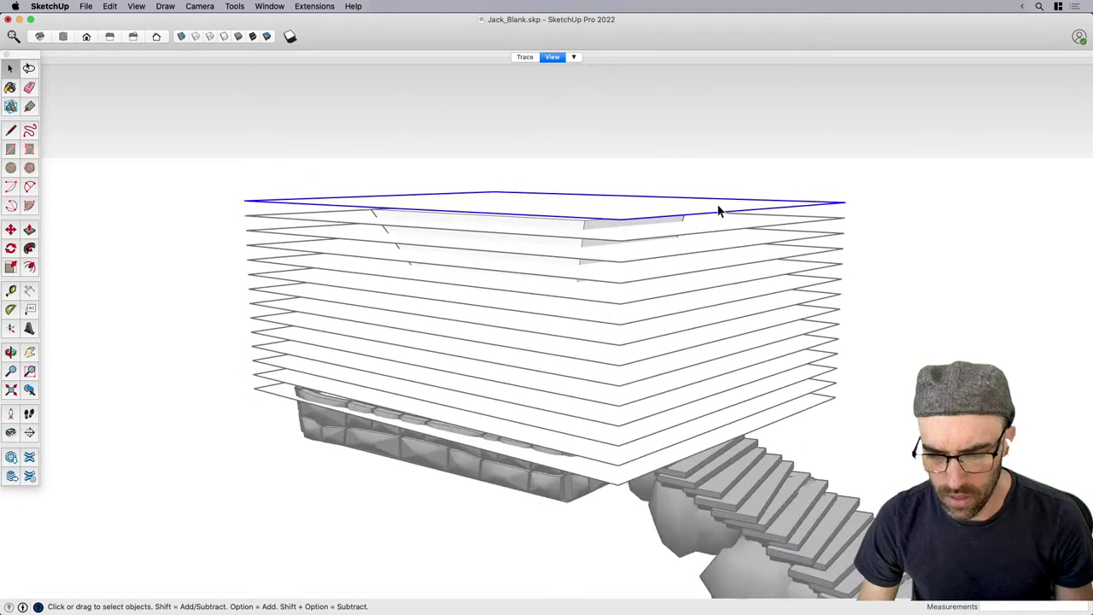
double_click(718, 205)
click(718, 205)
Raise the plane component's long far edge vertically by 1' to tilt the planes.
click(744, 201)
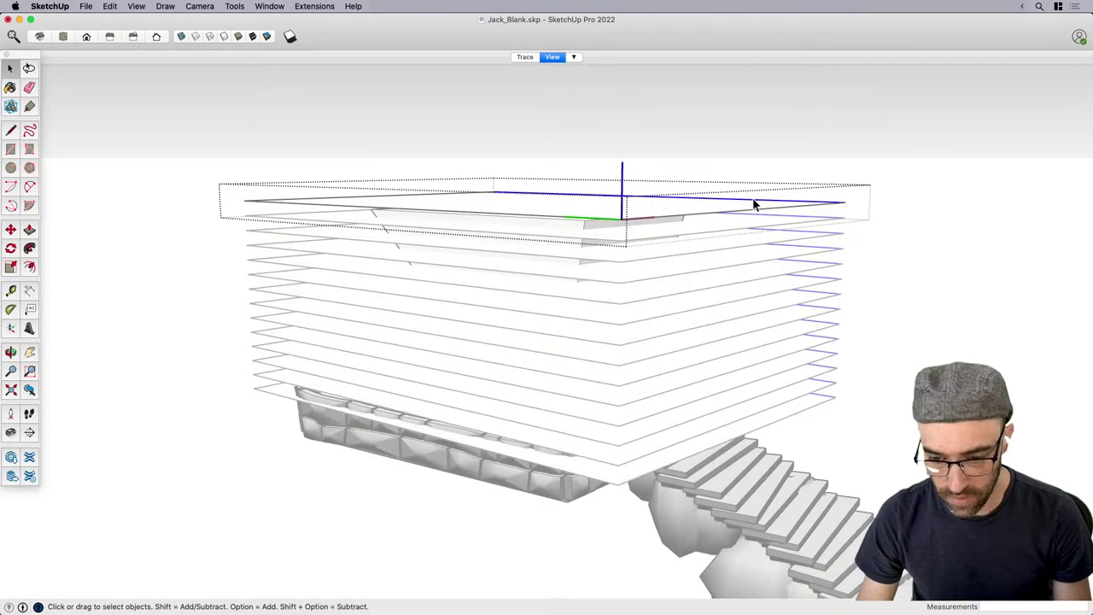
key(m)
click(880, 194)
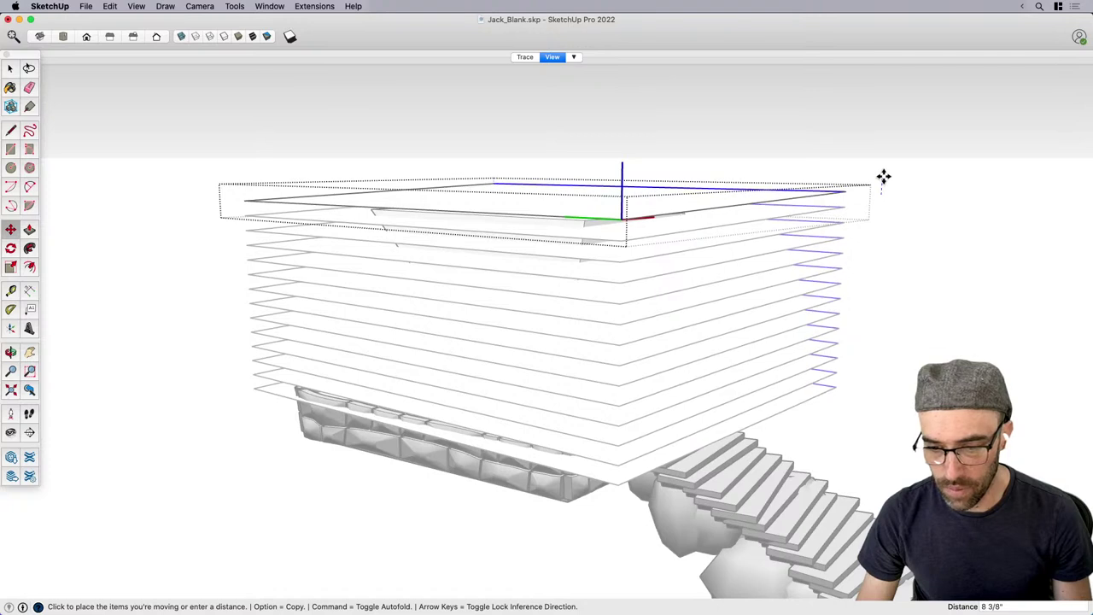
text(1')
key(Return)
key(space)
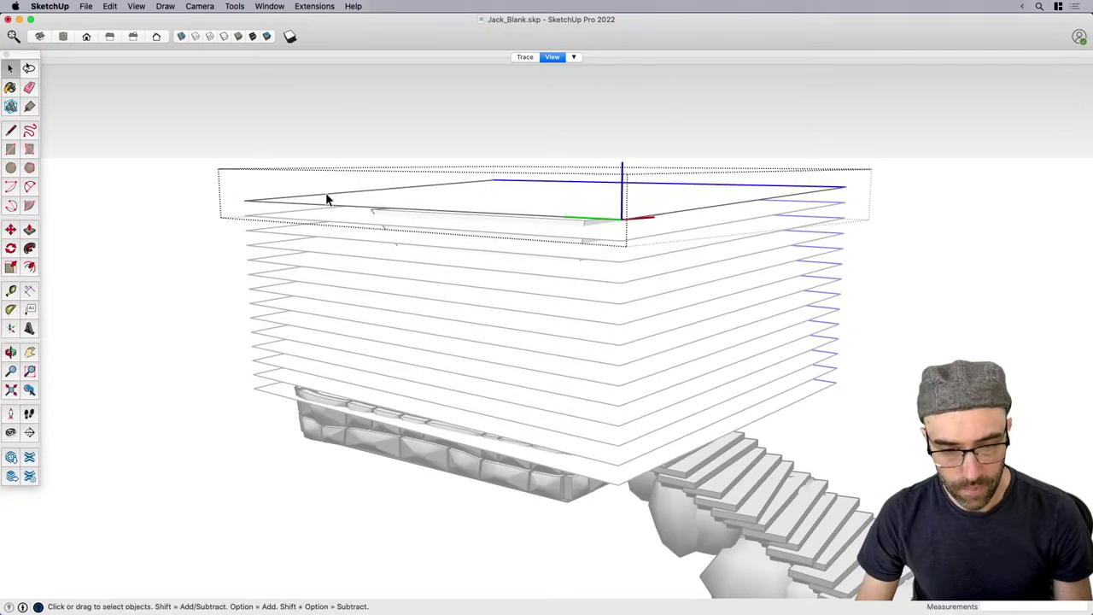
click(326, 194)
key(m)
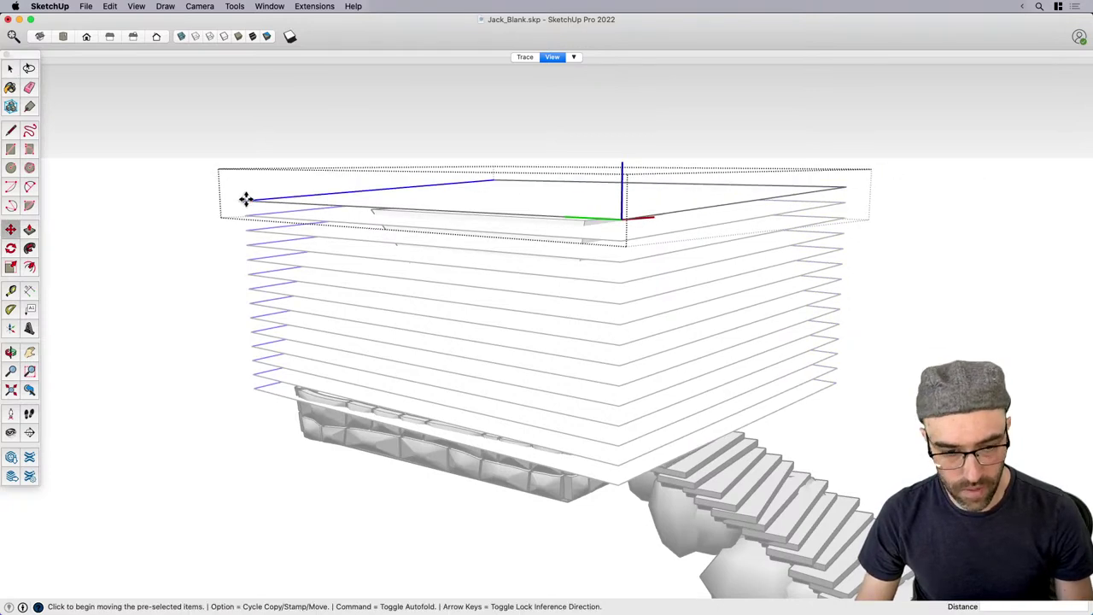
key(space)
Leave component editing and select all instances of the tilted plane component for processing with an extension.
click(293, 154)
click(572, 198)
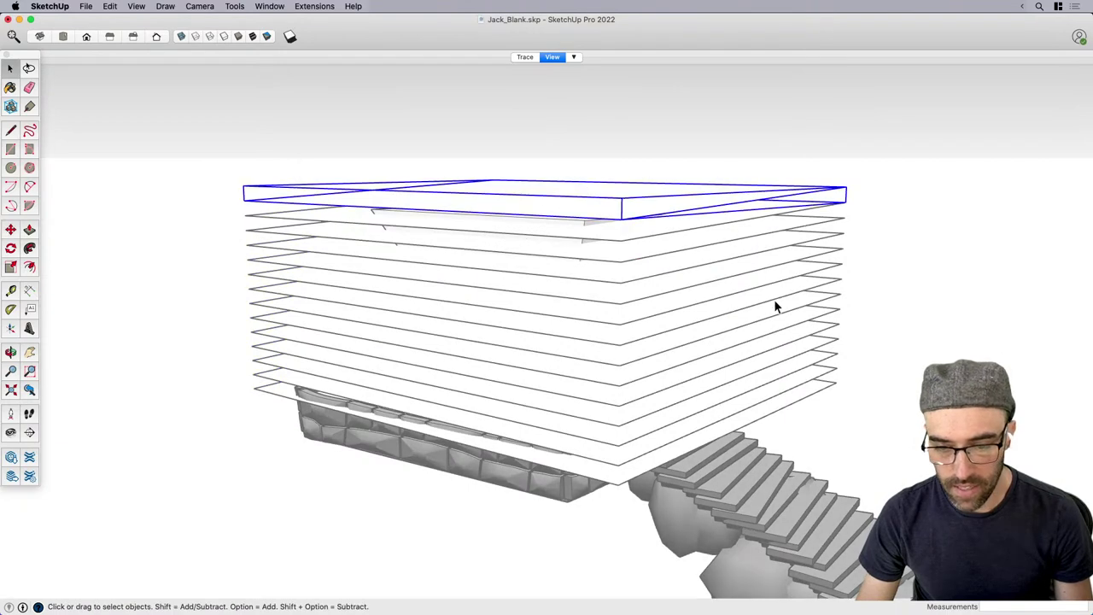
right_click(676, 193)
mouse_move(745, 287)
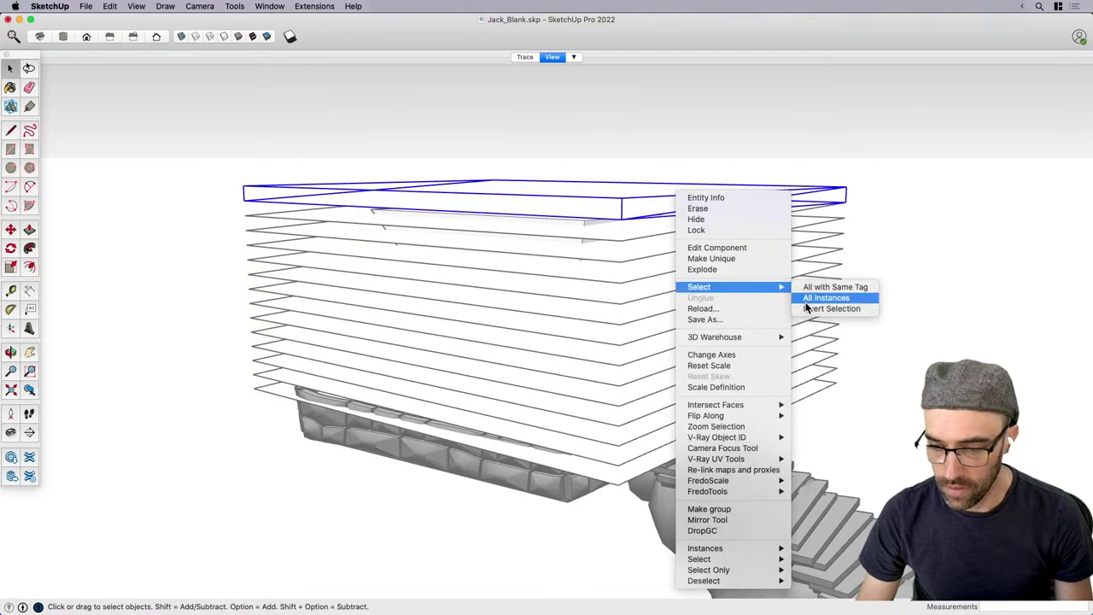
click(805, 299)
click(320, 7)
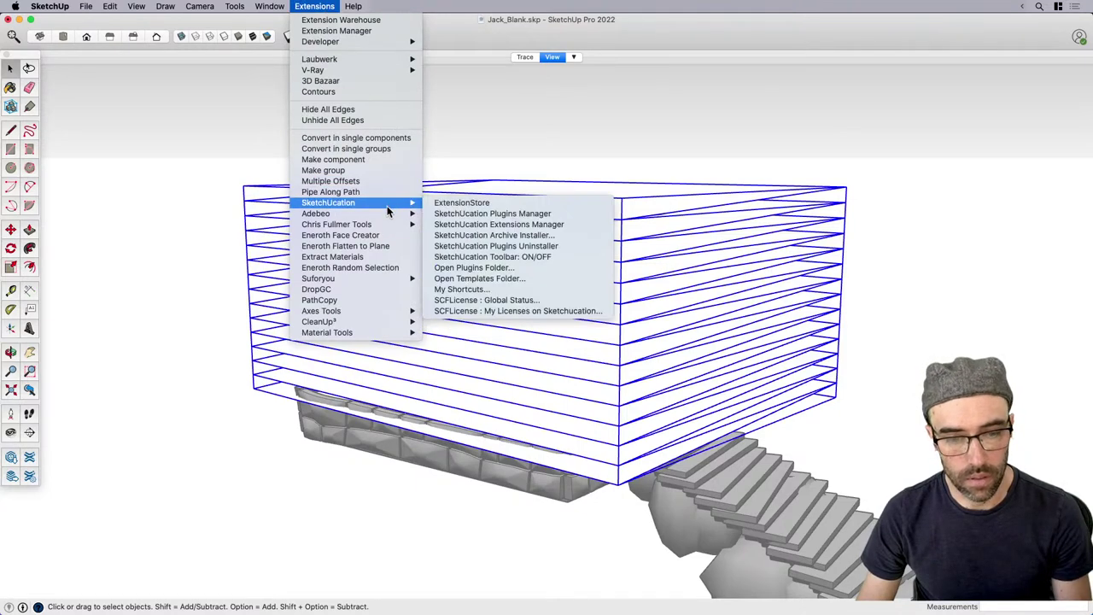
Try randomly scaling and rotating the stacked slabs about their axes, with scale .8 to 1.1 and rotation 30 to 300.
mouse_move(387, 225)
mouse_move(486, 254)
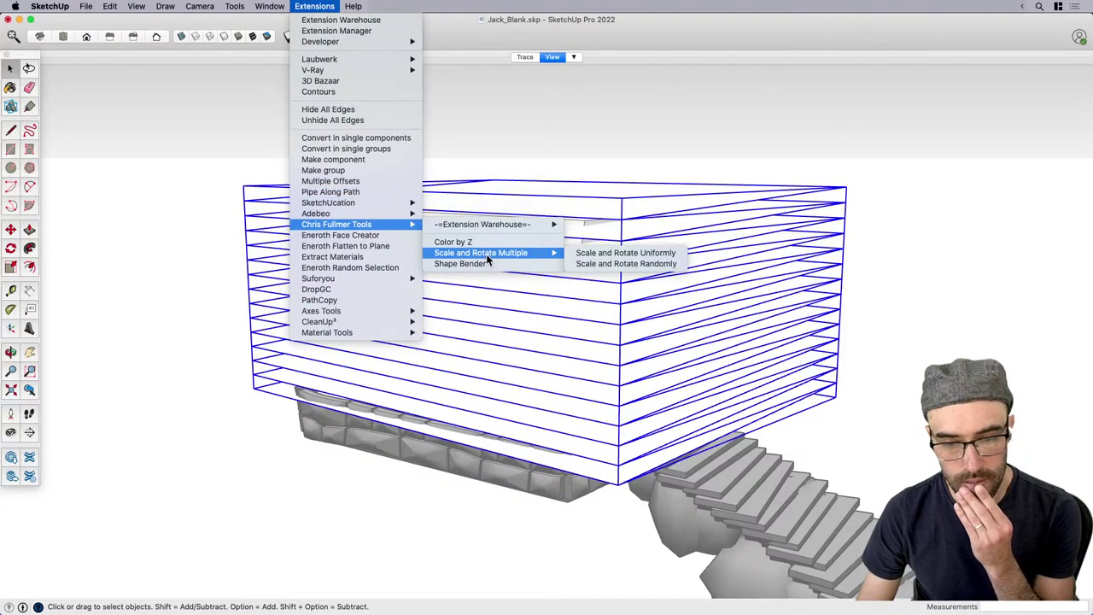
click(604, 263)
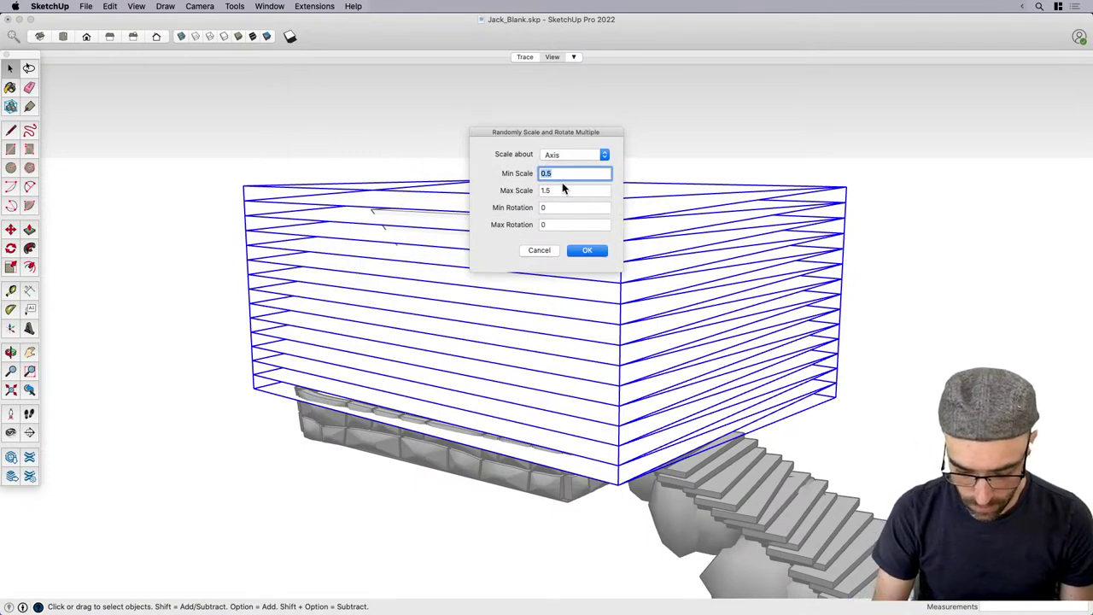
text(.8)
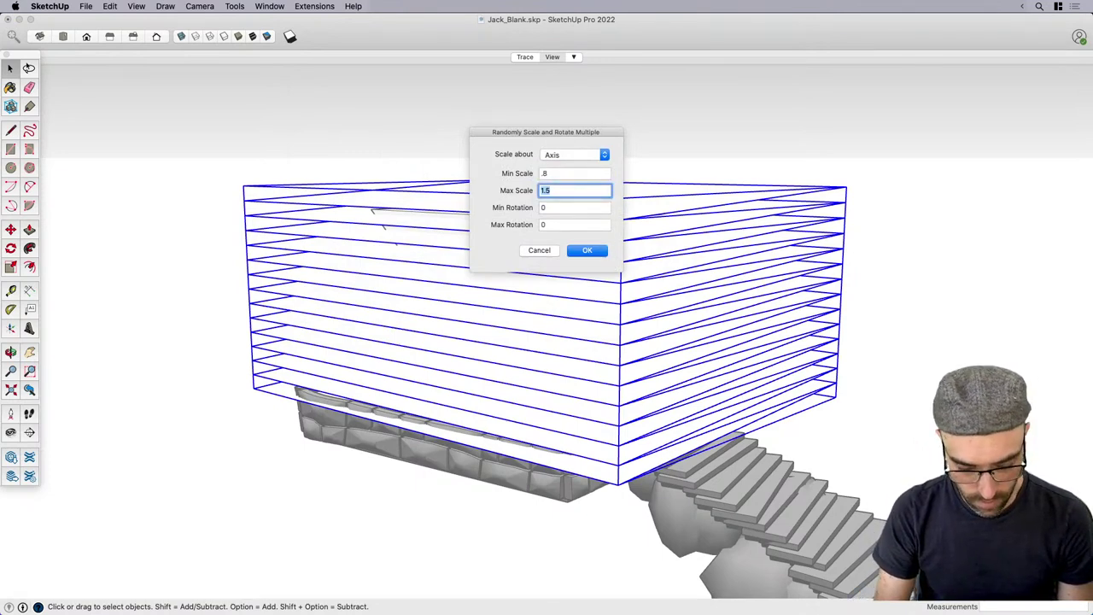
key(Tab)
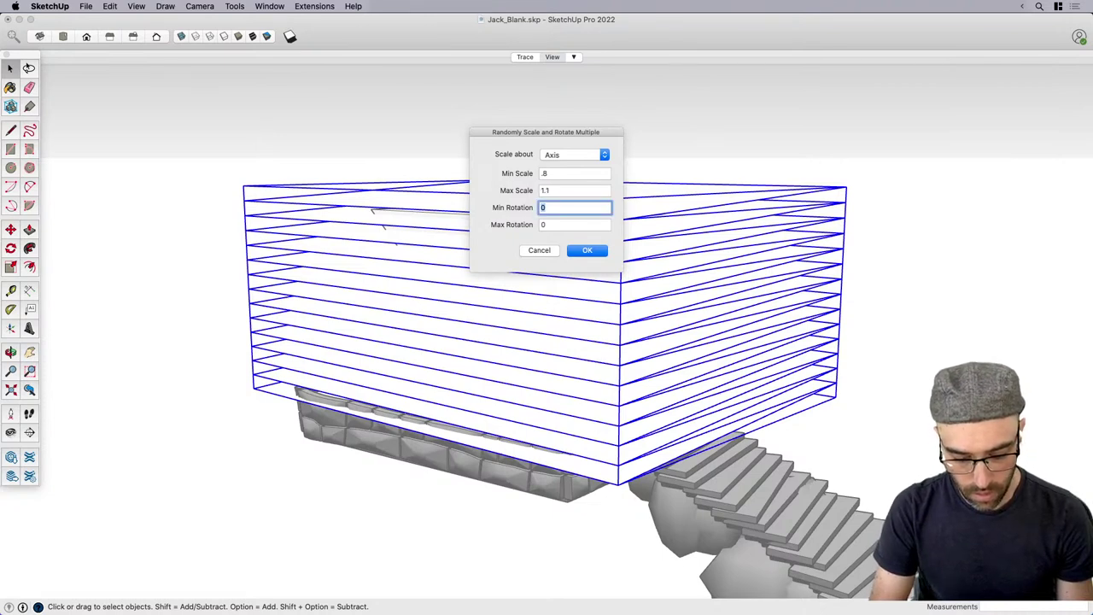
text(30)
key(Tab)
text(30)
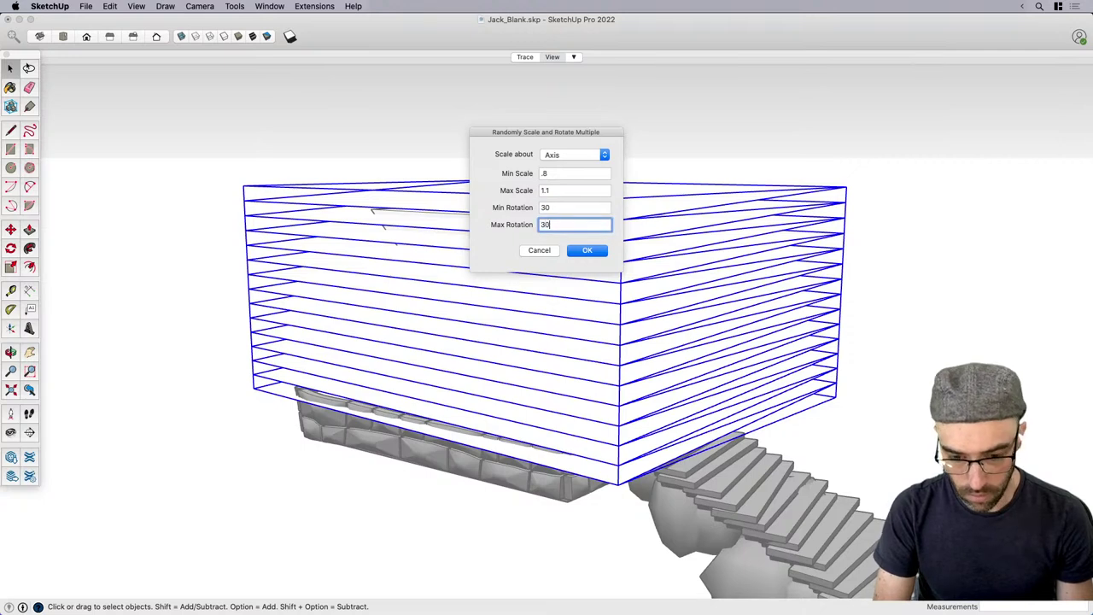
text(0)
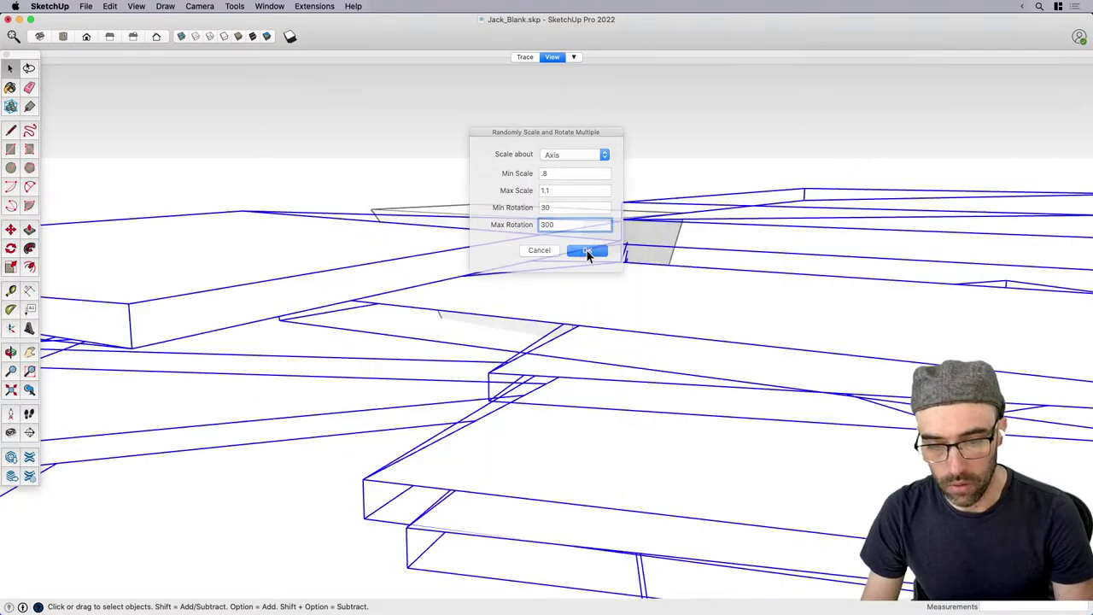
click(586, 250)
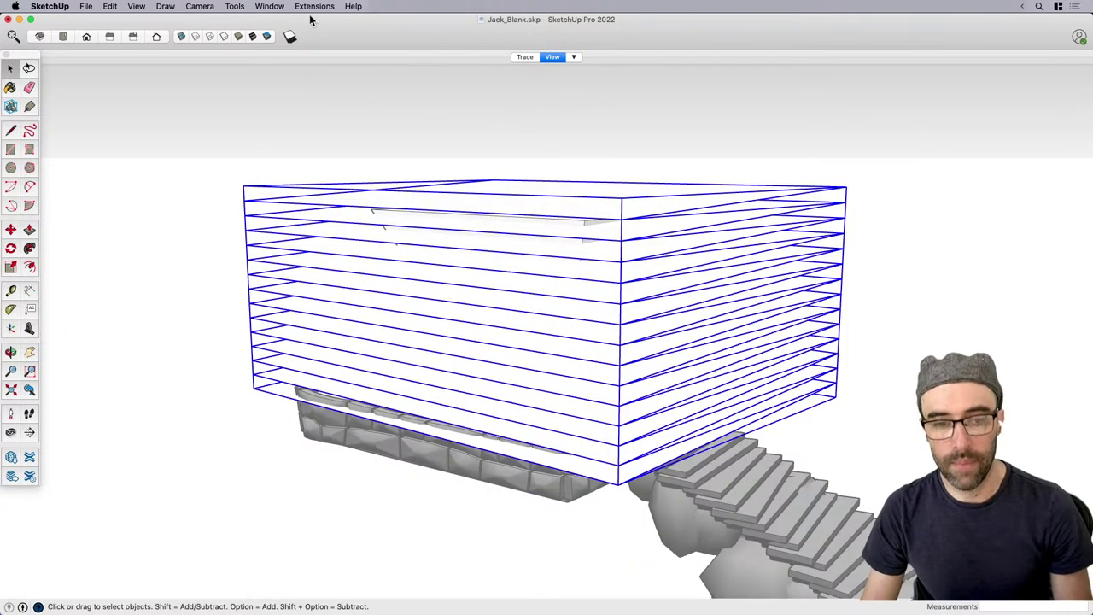
Set the origin of the selected slabs to Center on the X, Y and Z axes with Axes Tools.
click(315, 6)
mouse_move(365, 312)
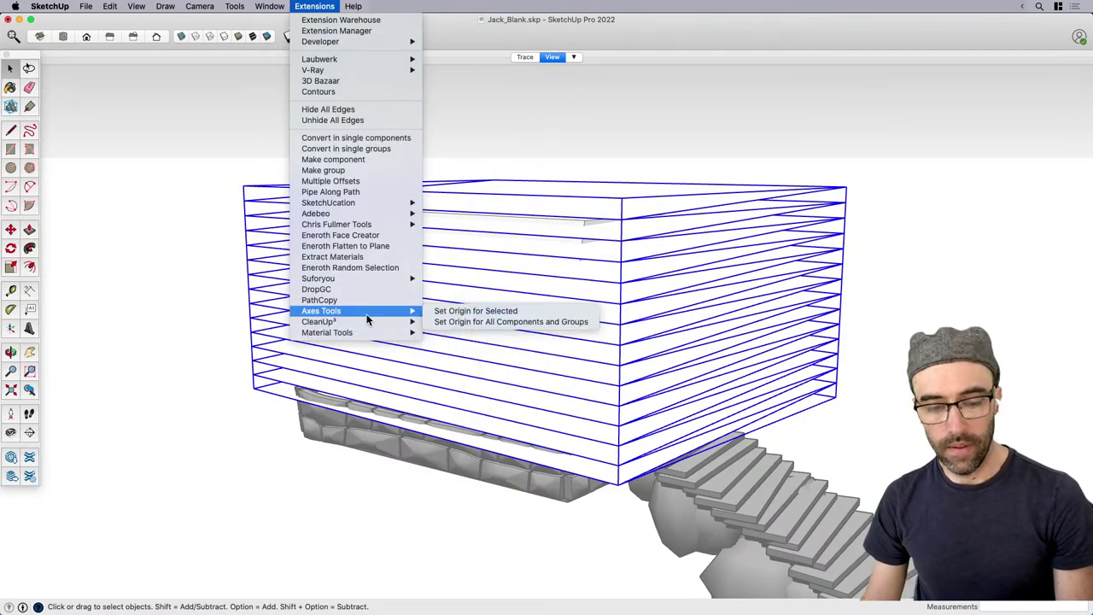
click(488, 312)
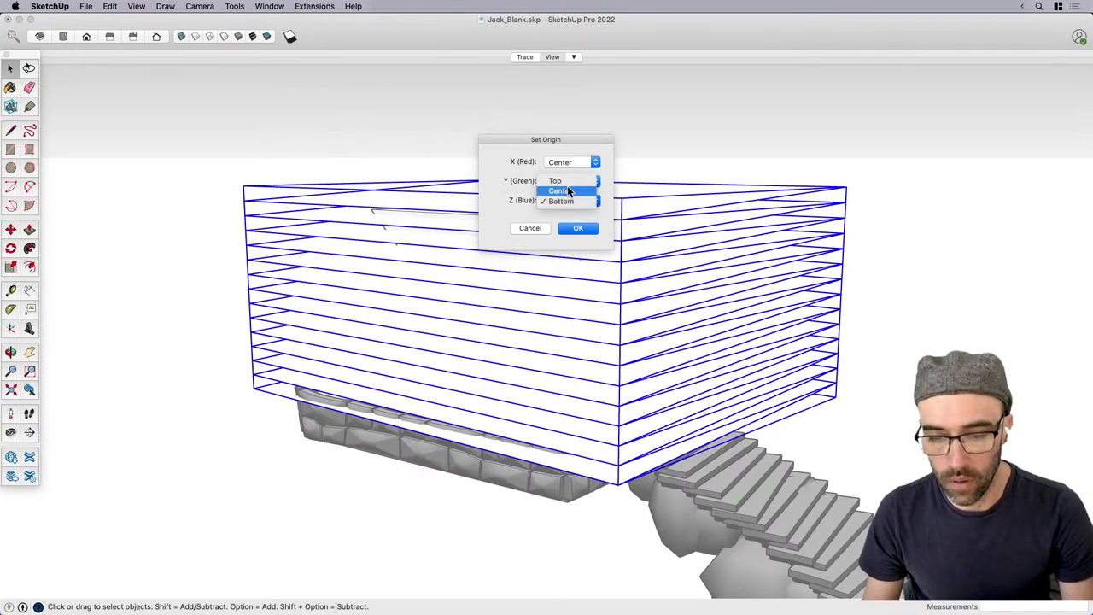
click(569, 191)
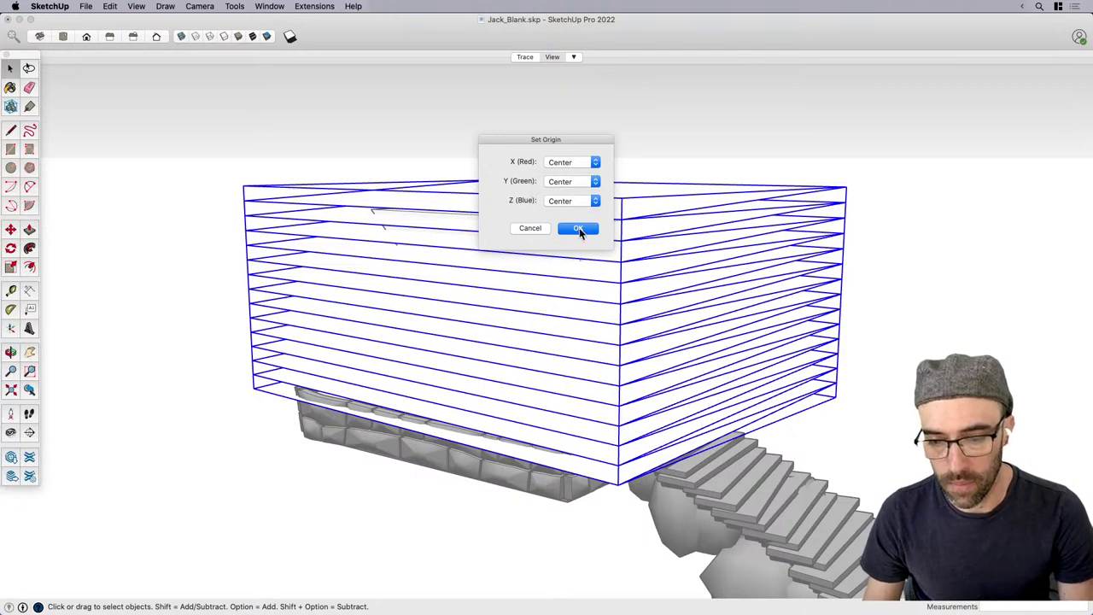
click(578, 229)
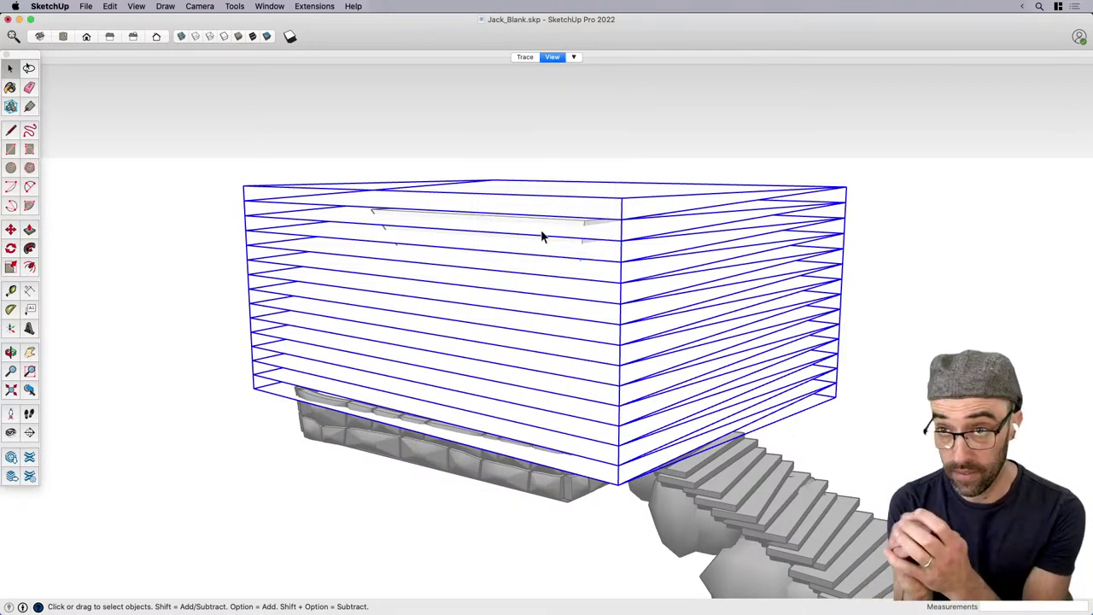
Randomly scale and rotate the slabs about their axes, with scale .75 to 1.1 and rotation 30 to 300.
click(314, 6)
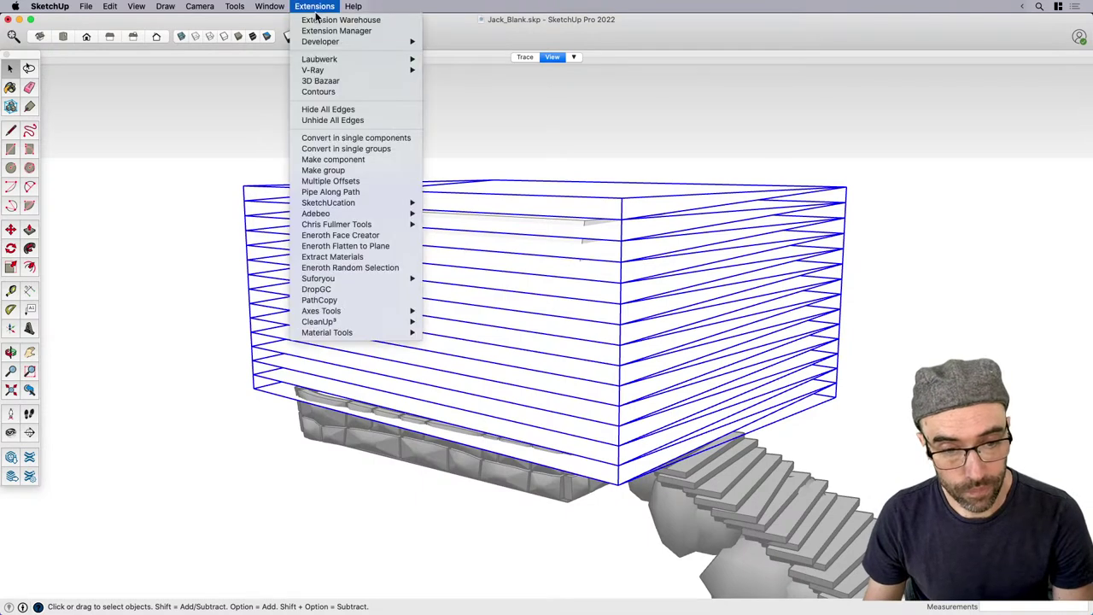
mouse_move(358, 223)
mouse_move(469, 253)
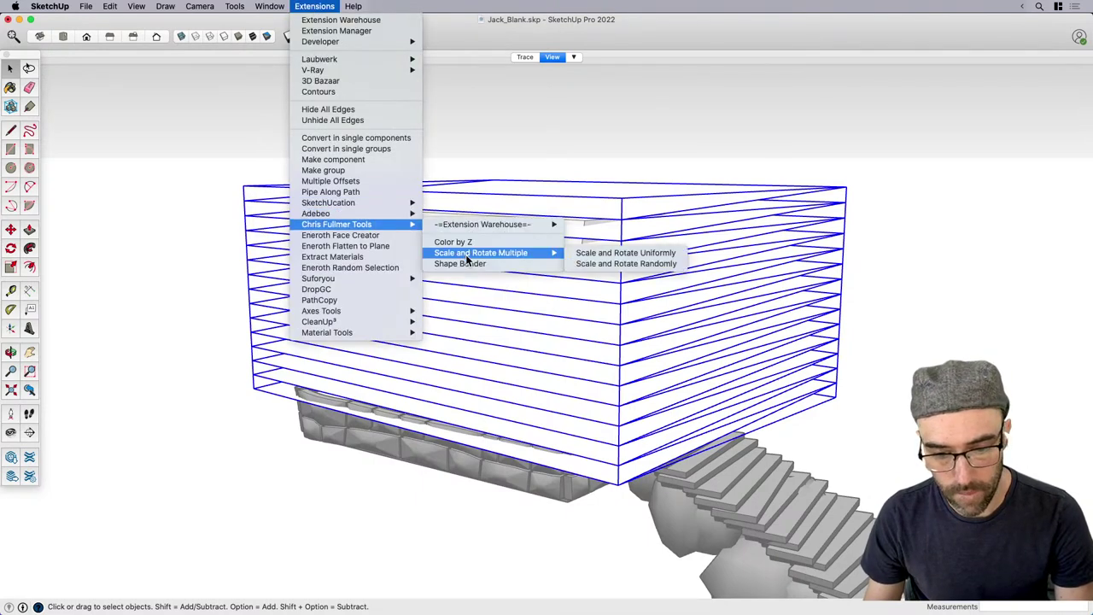
click(626, 263)
text(.75)
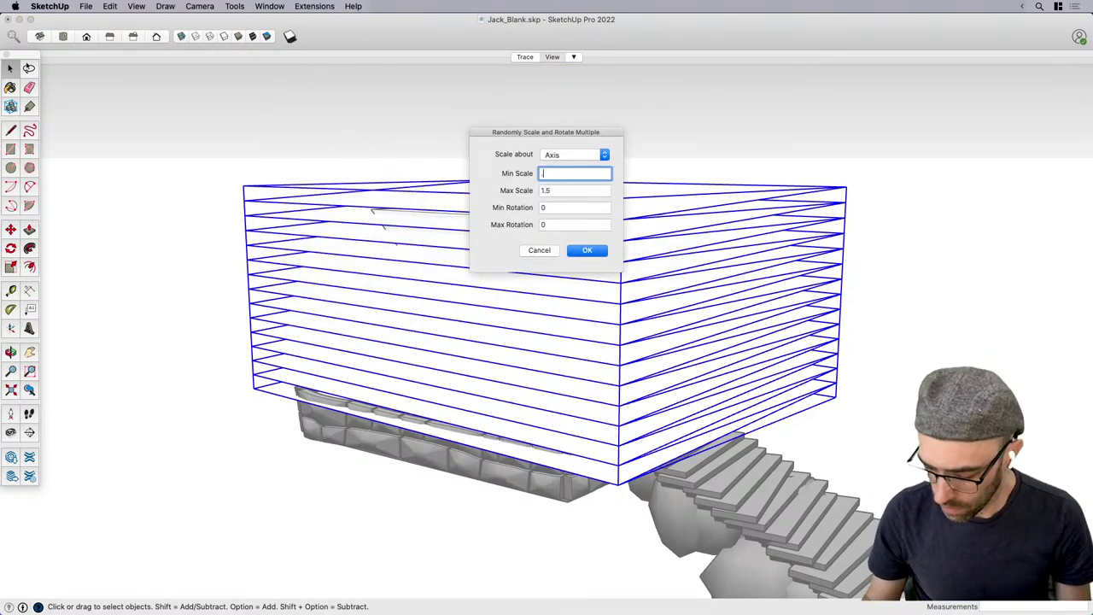
key(Tab)
text(1.1)
key(Tab)
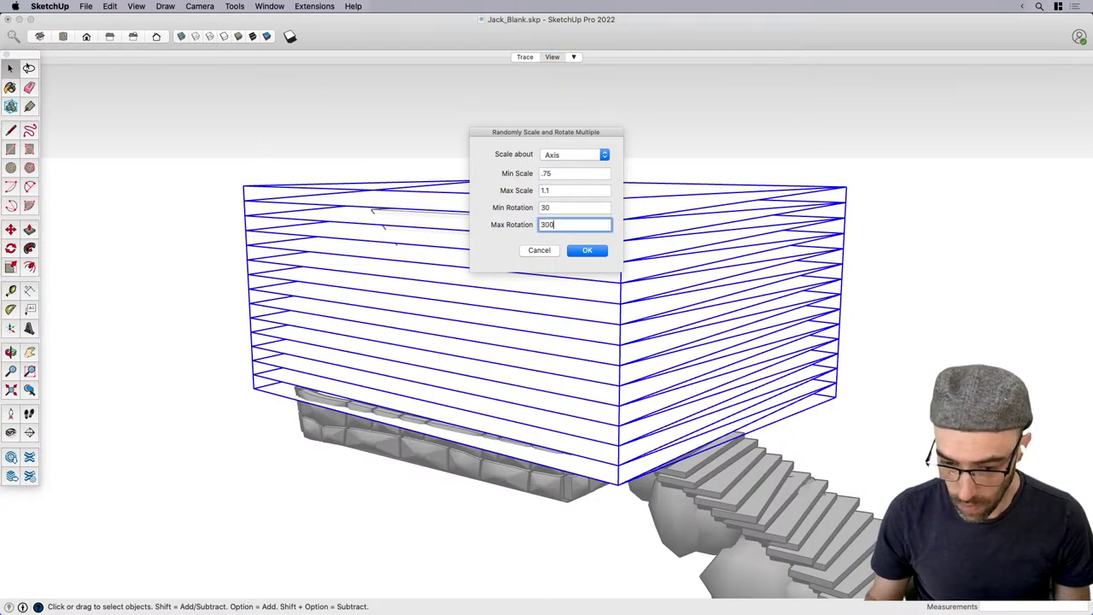
click(586, 250)
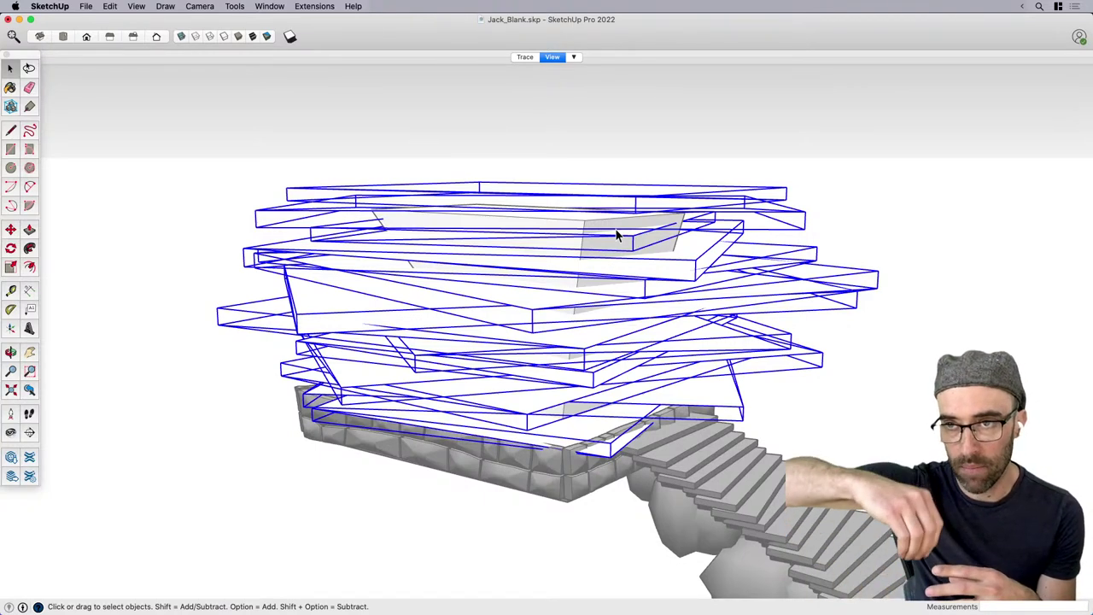
Select all geometry inside the tapered tower group and intersect its faces with the model.
middle_drag(615, 234, 708, 296)
scroll(641, 268, up, 3)
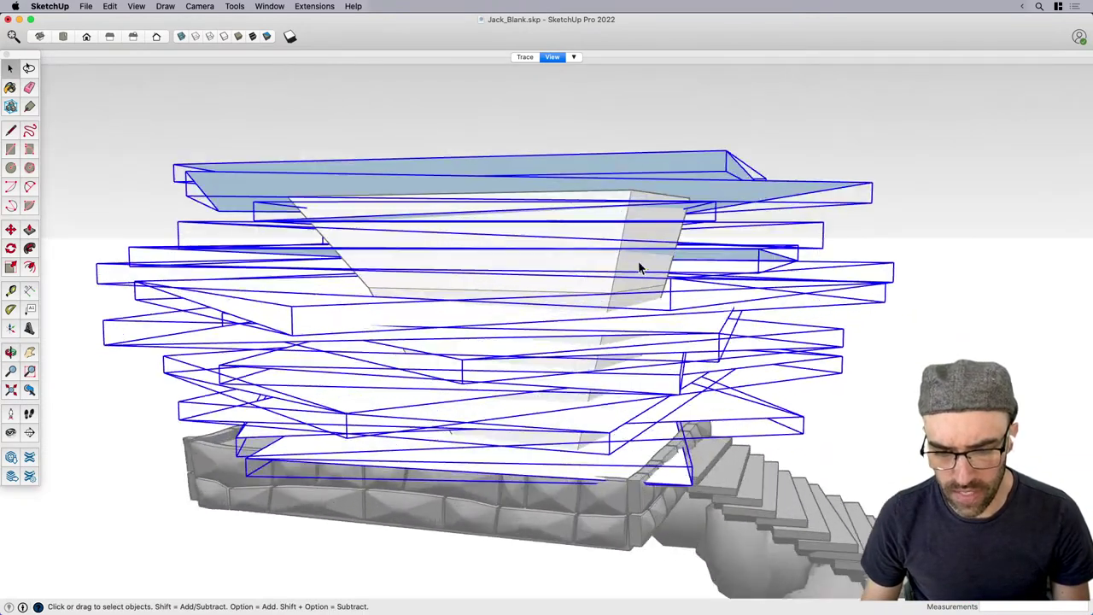
click(640, 267)
double_click(640, 267)
key(super+a)
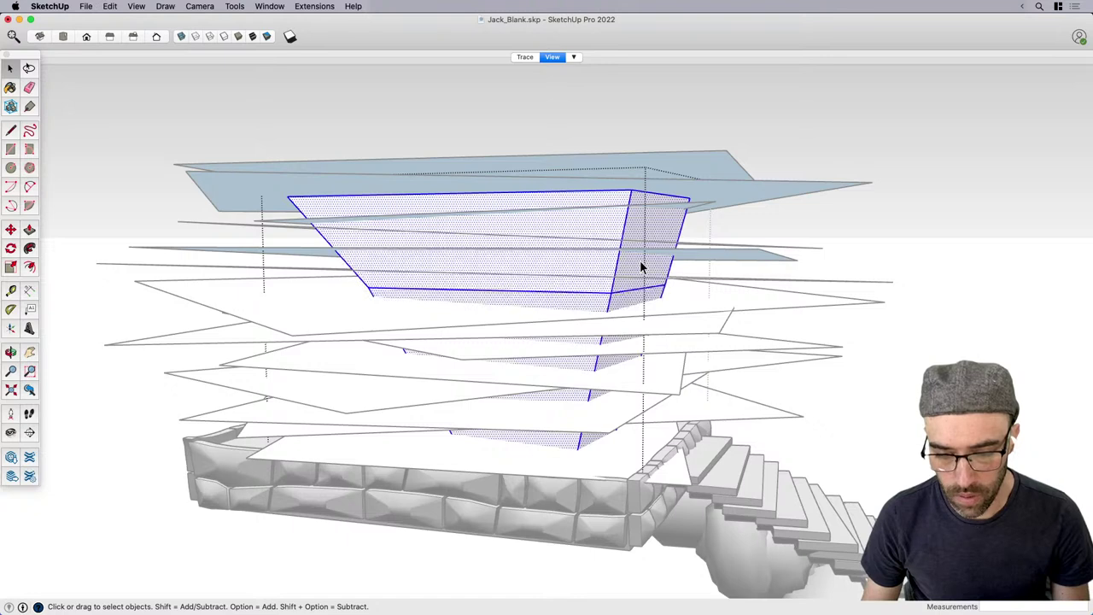
right_click(642, 267)
mouse_move(716, 359)
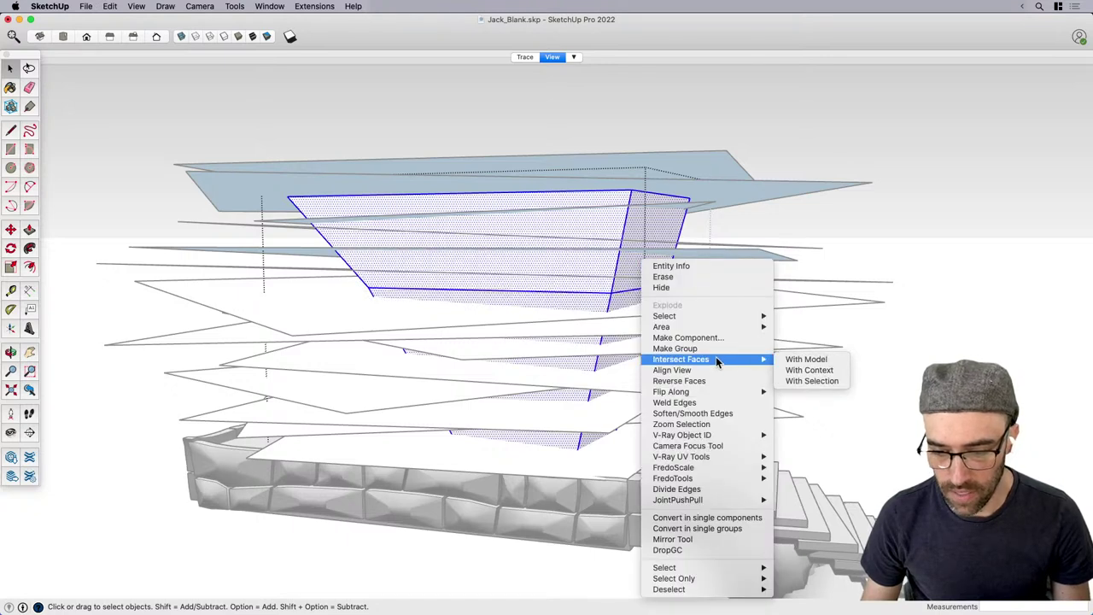
click(787, 365)
middle_drag(786, 361, 822, 134)
Select all instances of the slab component and delete them.
click(777, 201)
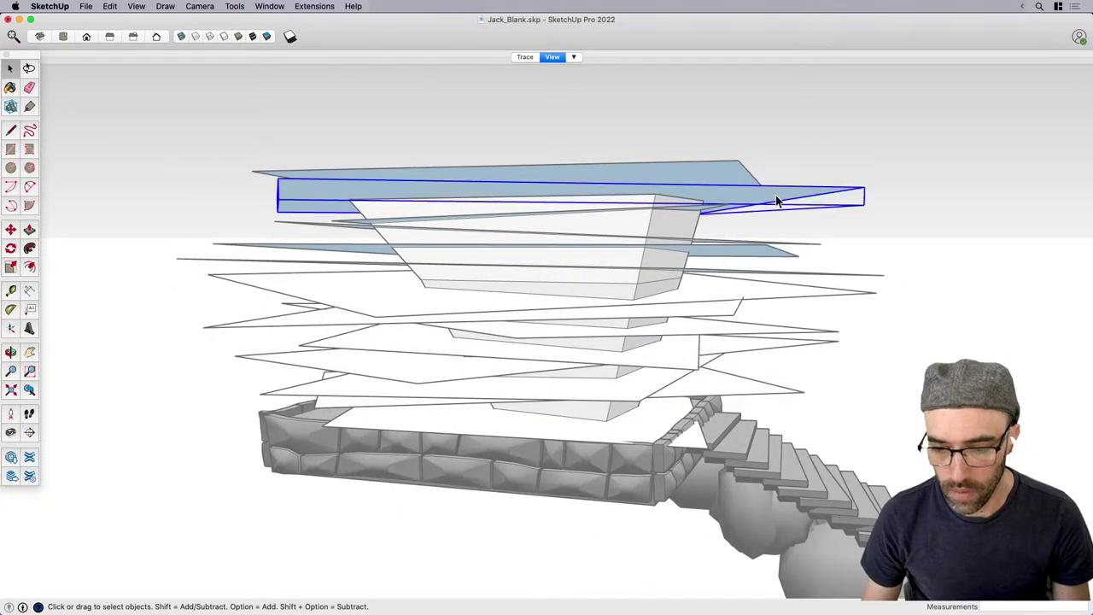
right_click(777, 202)
mouse_move(829, 289)
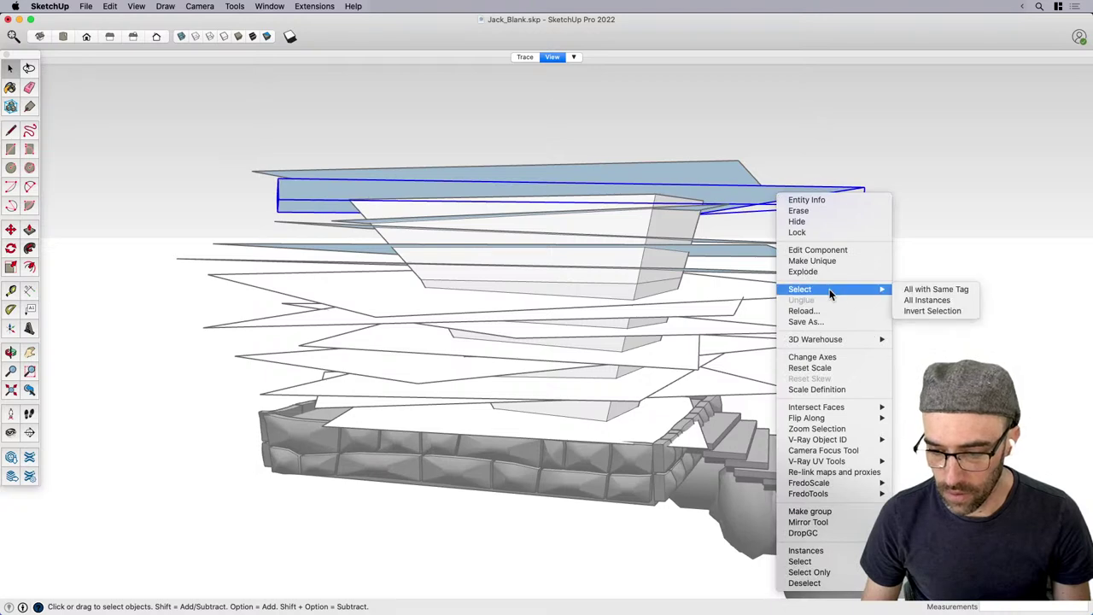
click(926, 300)
key(Delete)
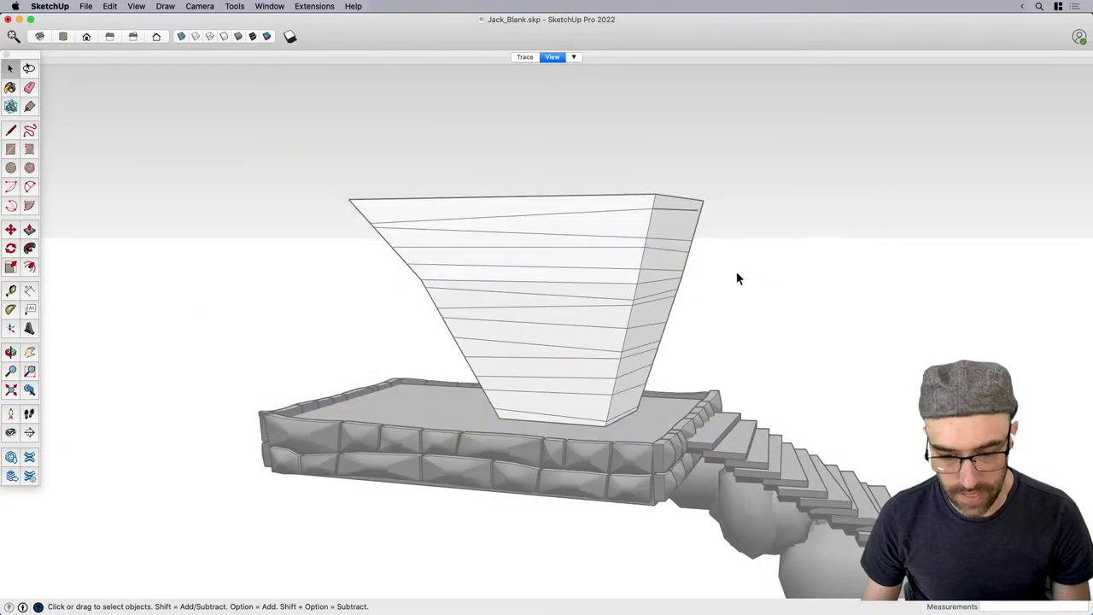
Open the tapered tower group for editing at the corner where the uppermost cut line is broken.
scroll(721, 275, down, 5)
scroll(620, 292, up, 5)
middle_drag(622, 289, 647, 290)
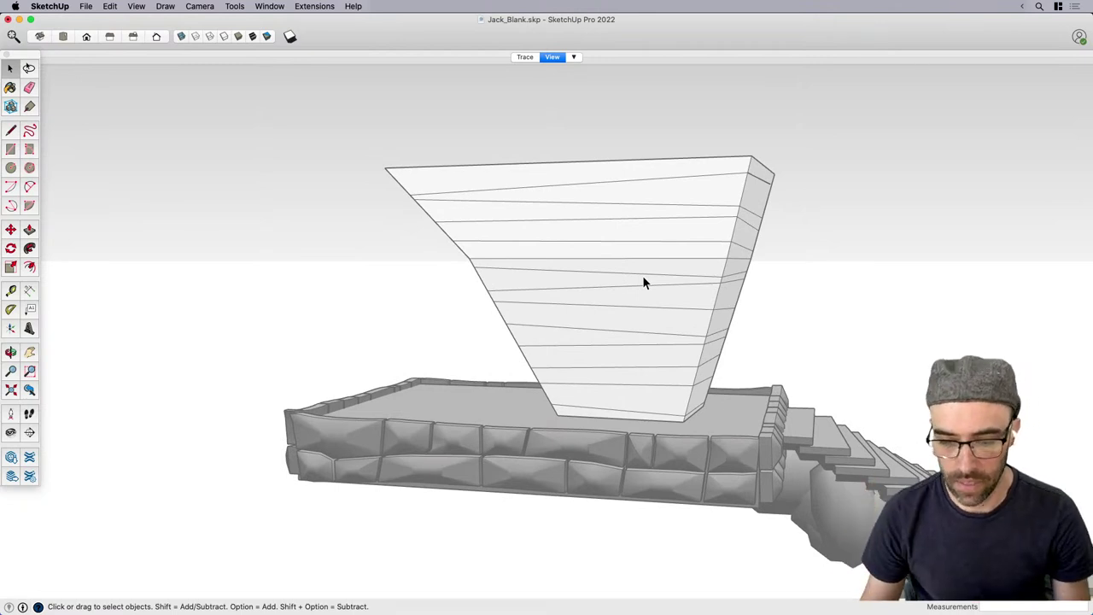
middle_drag(614, 293, 658, 250)
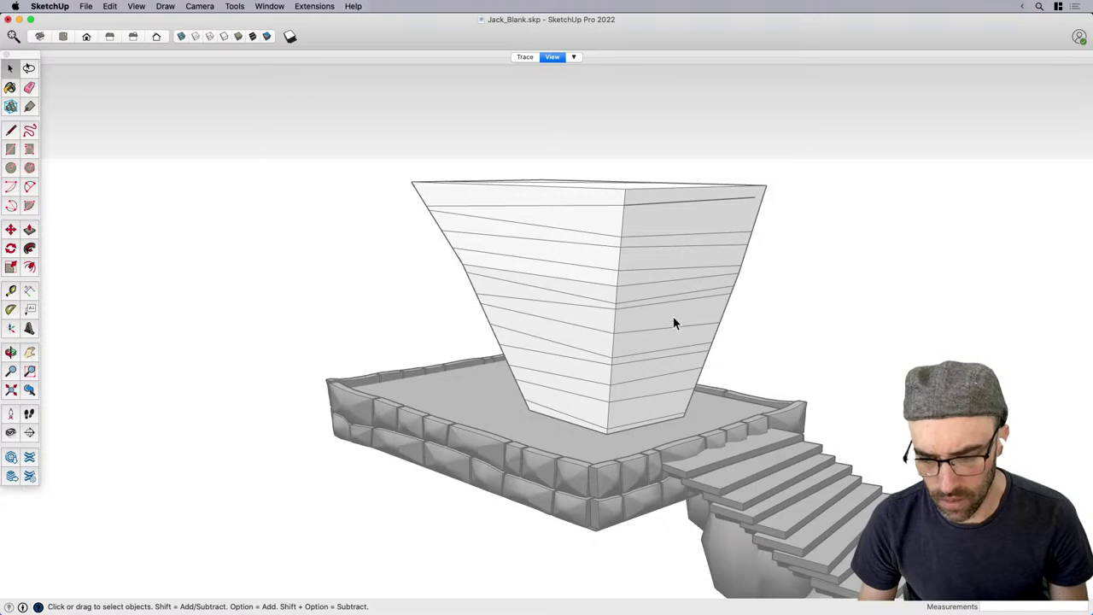
scroll(654, 410, up, 3)
click(654, 415)
scroll(654, 415, up, 3)
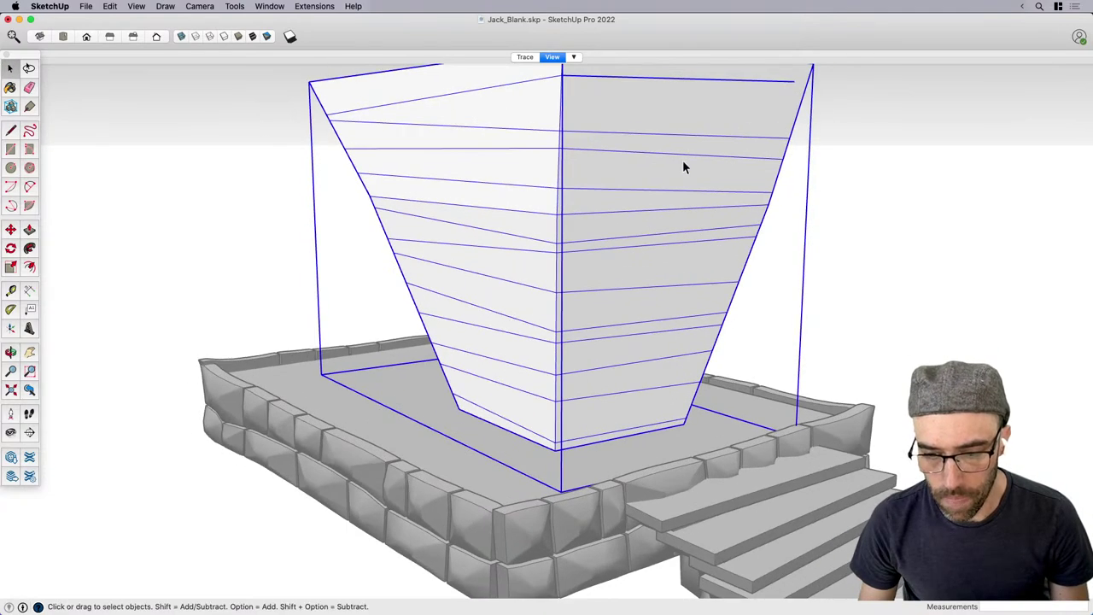
scroll(734, 159, down, 3)
middle_drag(787, 156, 414, 227)
double_click(453, 164)
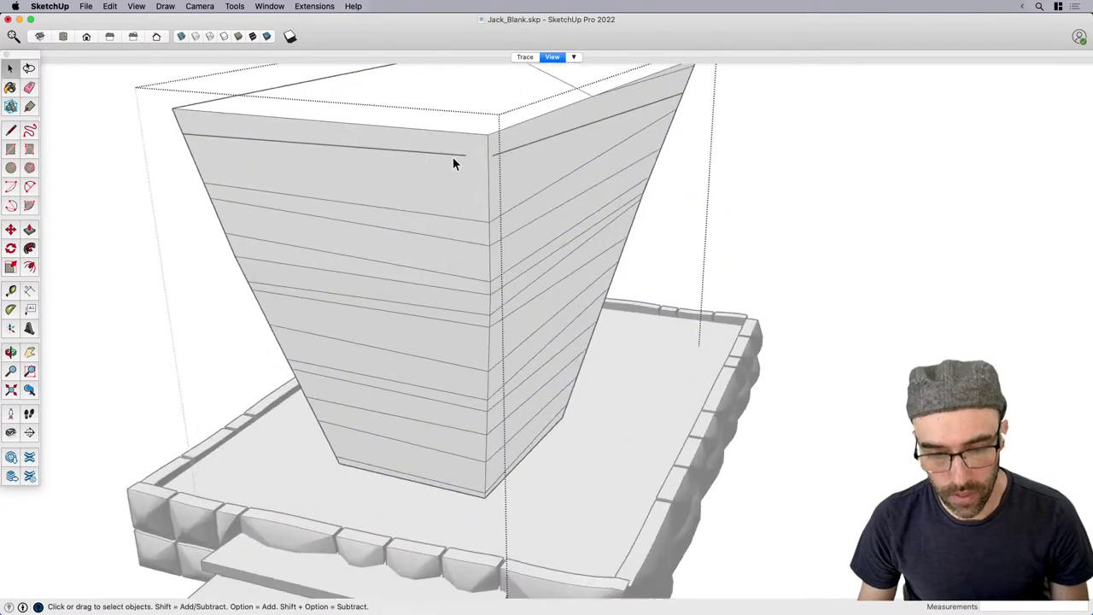
Draw short lines to close the gaps in the uppermost cut line on both sides of the tower's corner.
scroll(454, 164, up, 2)
key(l)
scroll(478, 152, up, 2)
click(500, 151)
key(Escape)
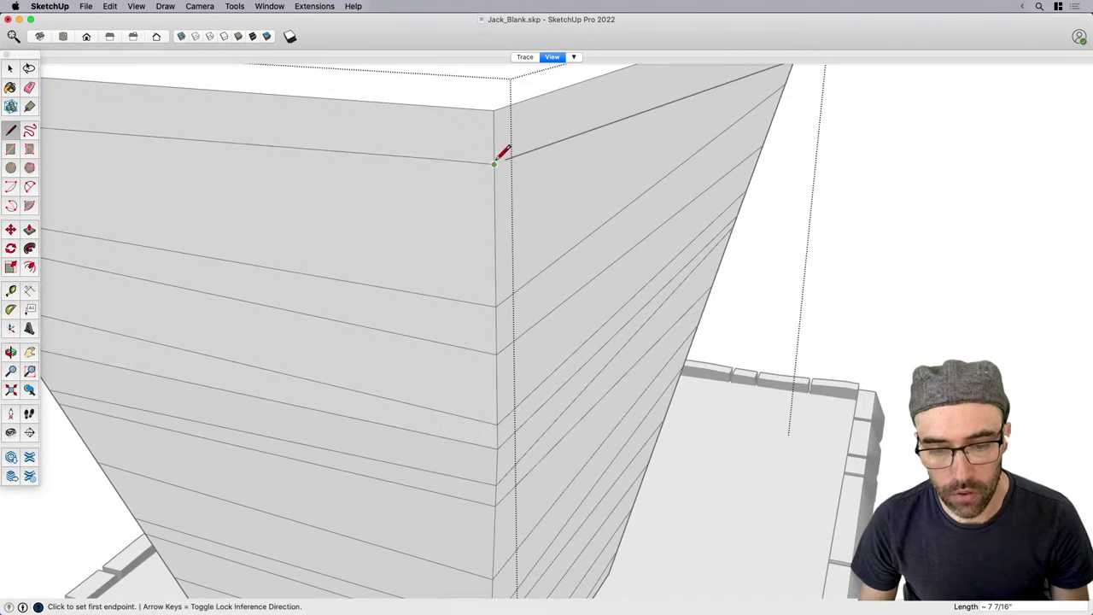
scroll(503, 152, up, 2)
click(501, 161)
click(488, 170)
key(space)
scroll(649, 197, down, 5)
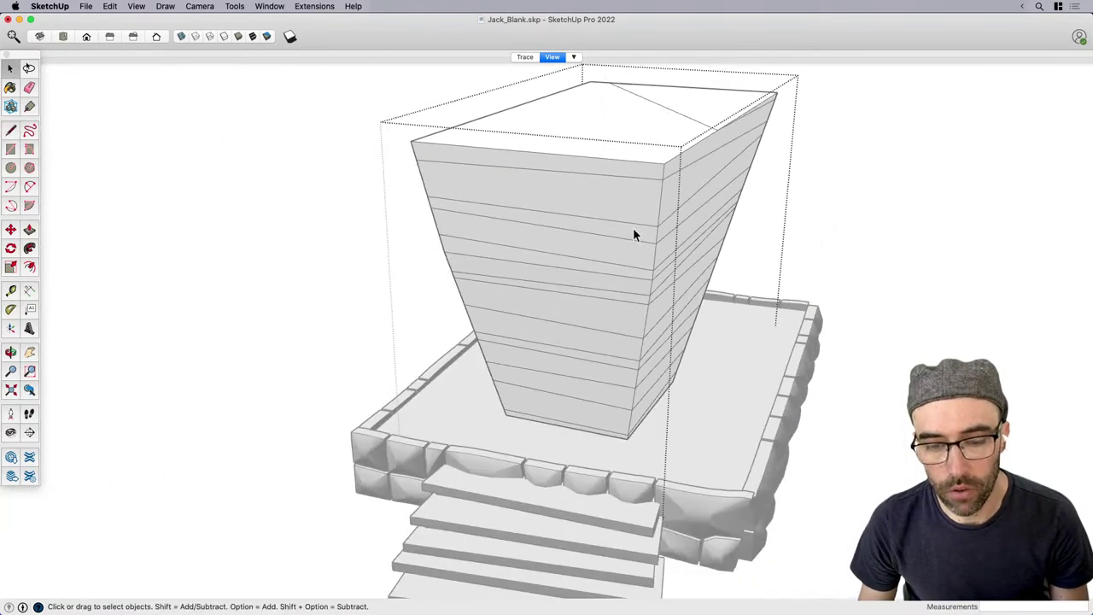
Try erasing the slanted fold edge near an upper corner of the tower's kinked face.
mouse_move(479, 248)
middle_down()
mouse_move(584, 298)
mouse_move(551, 368)
middle_up()
key(e)
scroll(709, 171, down, 5)
mouse_move(706, 217)
middle_down()
mouse_move(371, 158)
mouse_move(398, 146)
mouse_move(549, 157)
mouse_move(264, 142)
middle_up()
scroll(544, 160, up, 3)
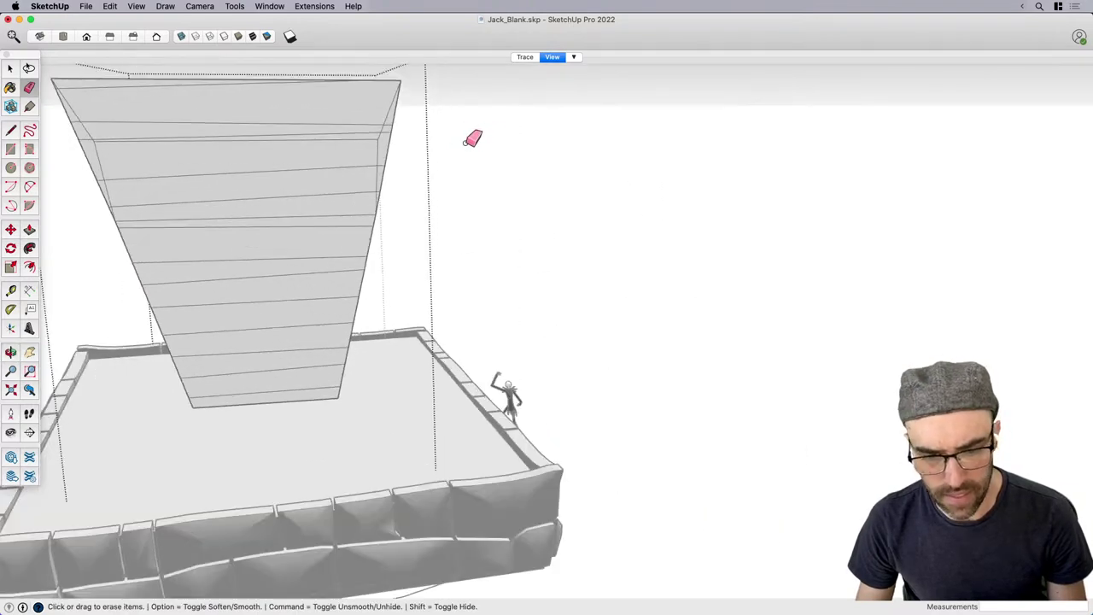
scroll(183, 150, up, 2)
mouse_move(182, 159)
middle_down()
mouse_move(157, 207)
mouse_move(239, 200)
middle_up()
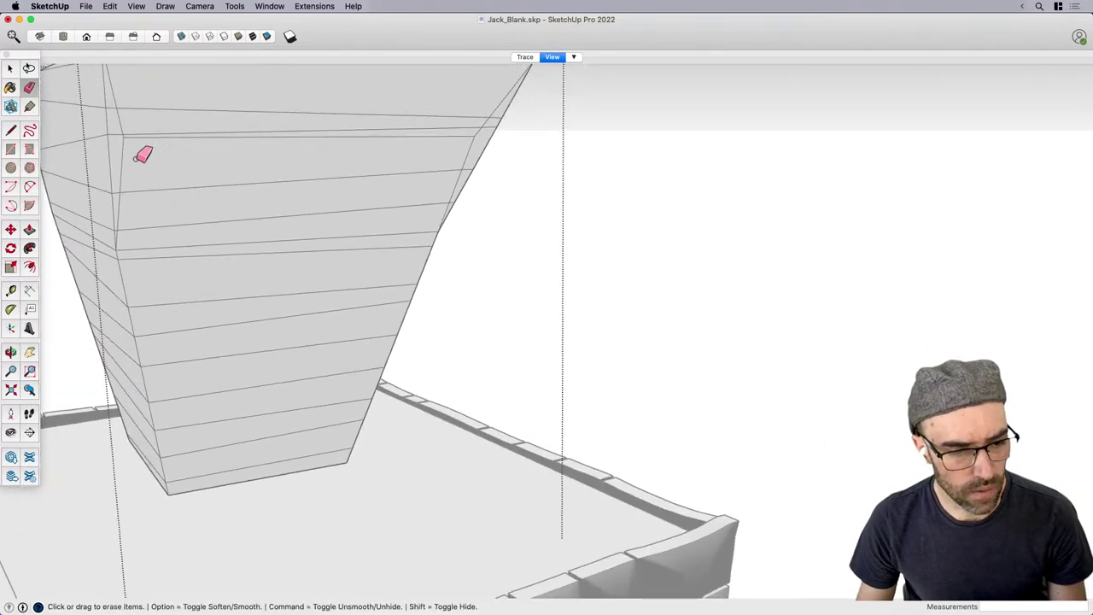
drag(131, 160, 117, 160)
key(super+z)
scroll(182, 199, down, 2)
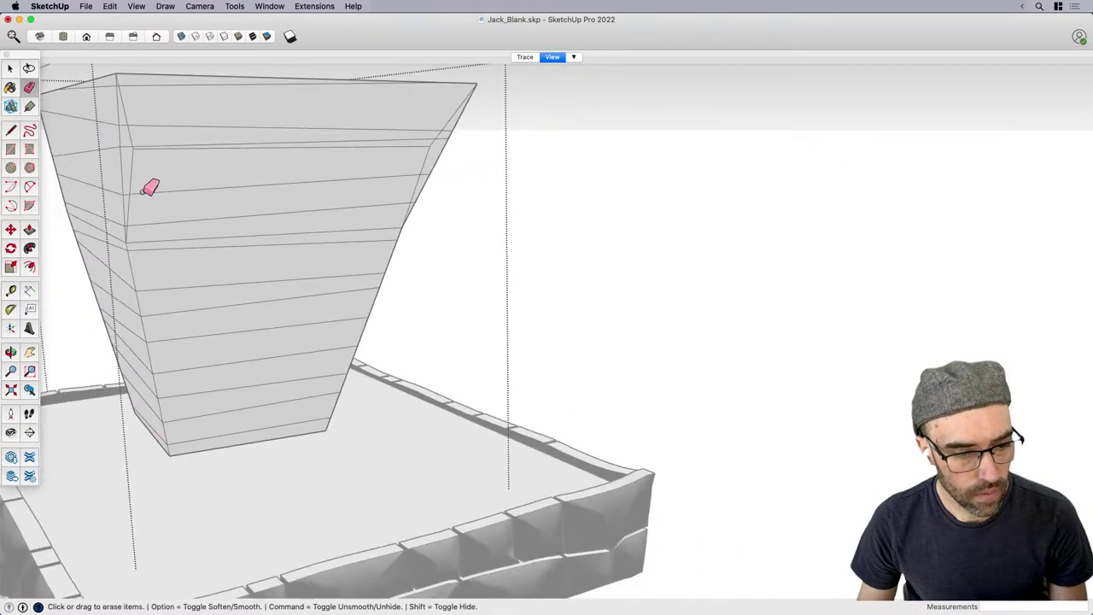
Hide the slanted fold edges at the upper corners of the tower's kinked face and exit the group.
middle_drag(142, 193, 198, 209)
key(space)
key(e)
scroll(429, 160, up, 2)
scroll(428, 160, up, 1)
key(shift)
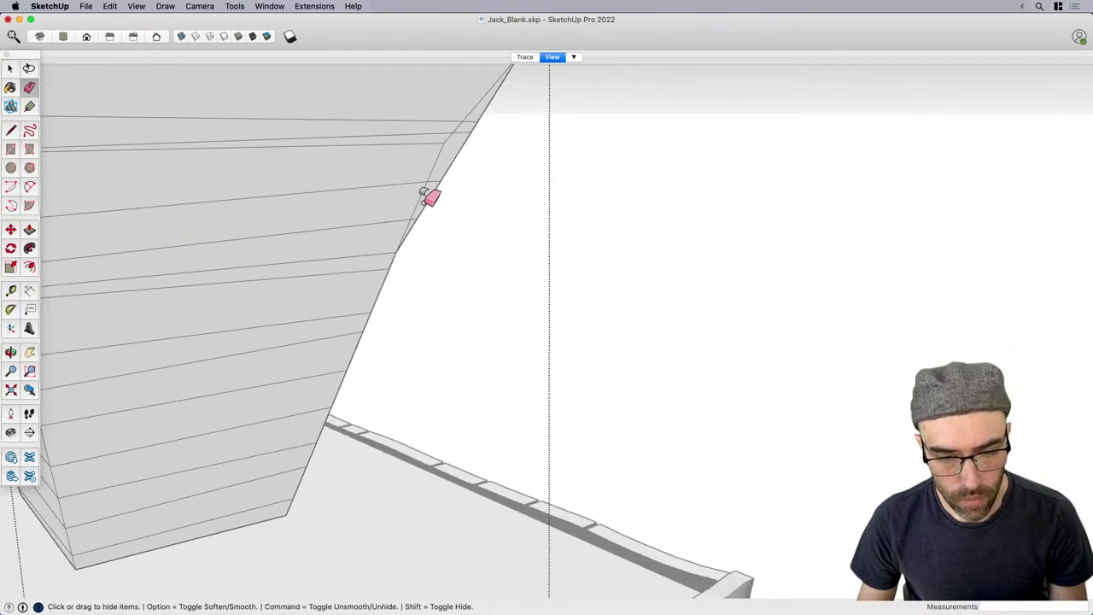
scroll(462, 162, down, 4)
key(space)
scroll(334, 178, down, 1)
mouse_move(386, 279)
middle_down()
mouse_move(415, 285)
mouse_move(612, 256)
middle_up()
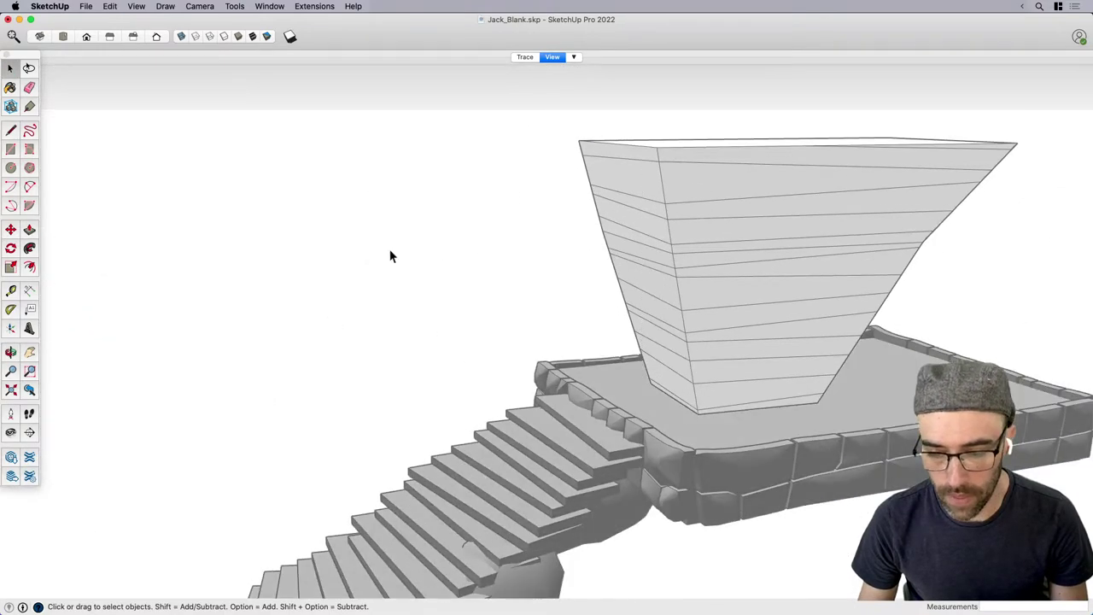
Frame the tower and staircase from the front and turn on shadows.
middle_drag(391, 251, 743, 295)
middle_drag(524, 306, 603, 333)
scroll(663, 275, up, 2)
scroll(564, 329, up, 3)
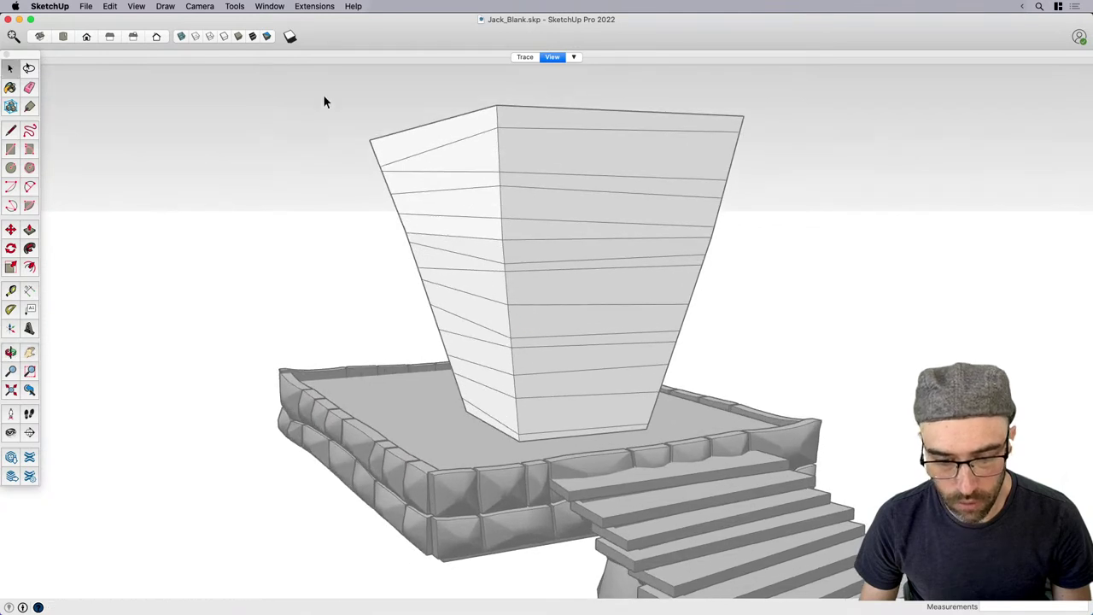
click(289, 37)
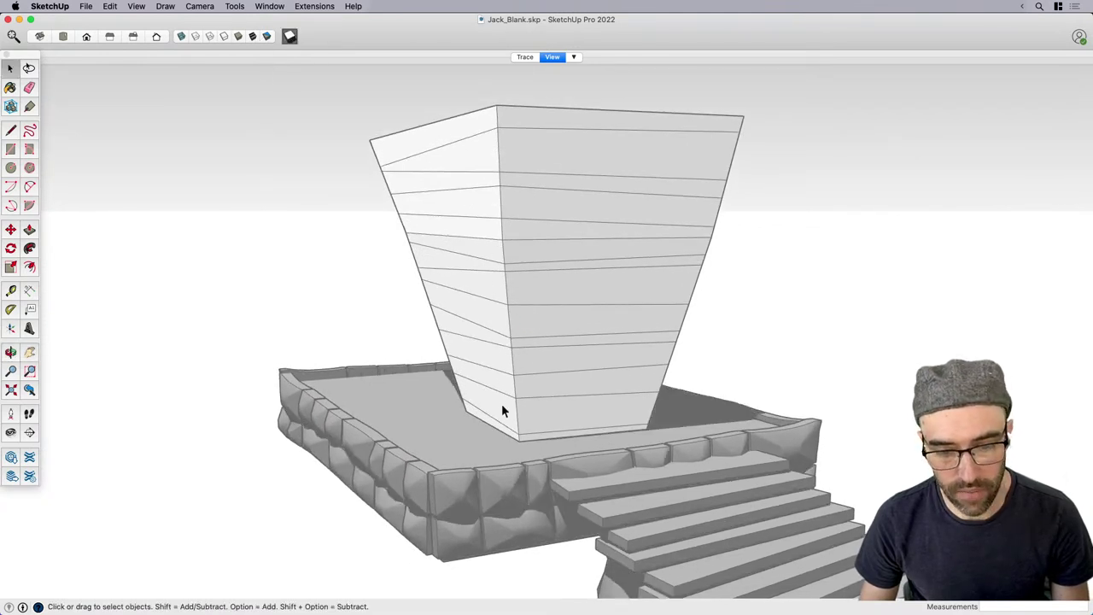
Turn off shadows, open the tower group for editing and select the third plank band up from its base.
middle_drag(393, 365, 445, 346)
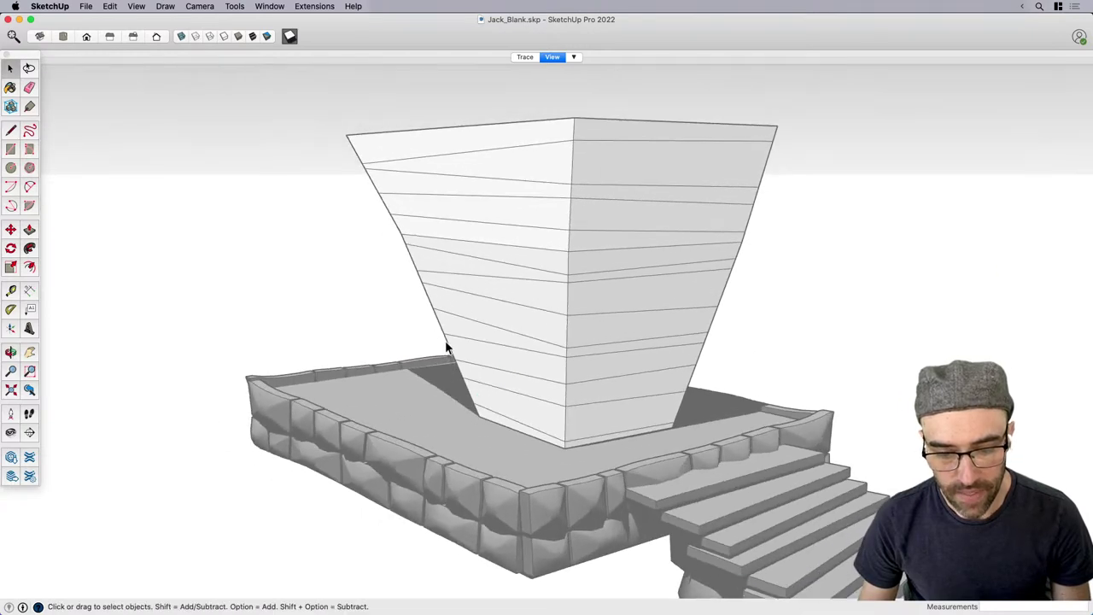
click(289, 37)
scroll(527, 388, up, 4)
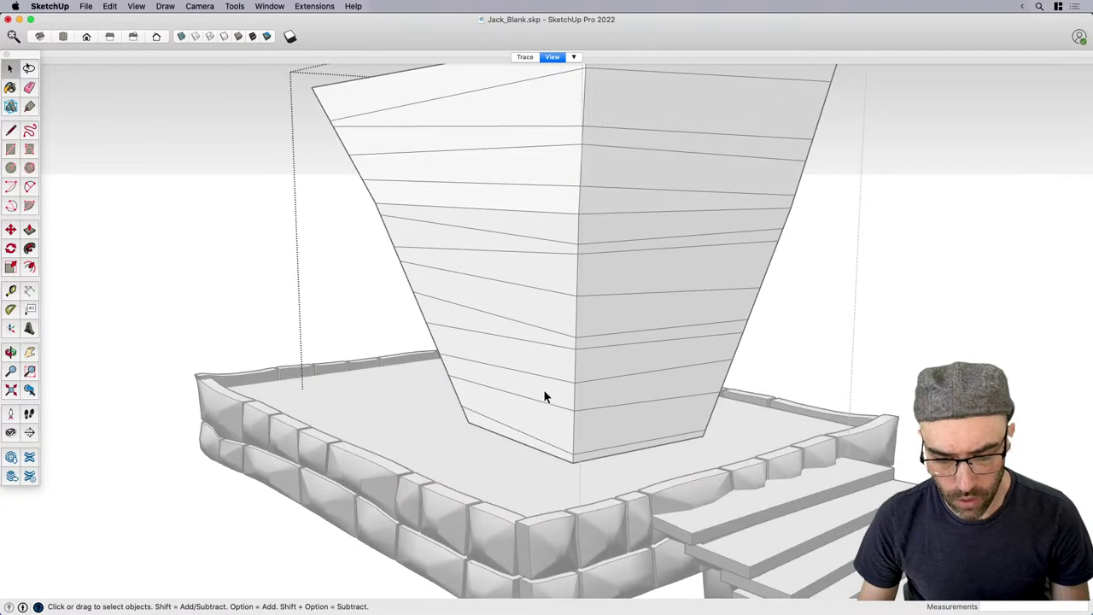
shift+click(603, 393)
middle_drag(603, 393, 645, 373)
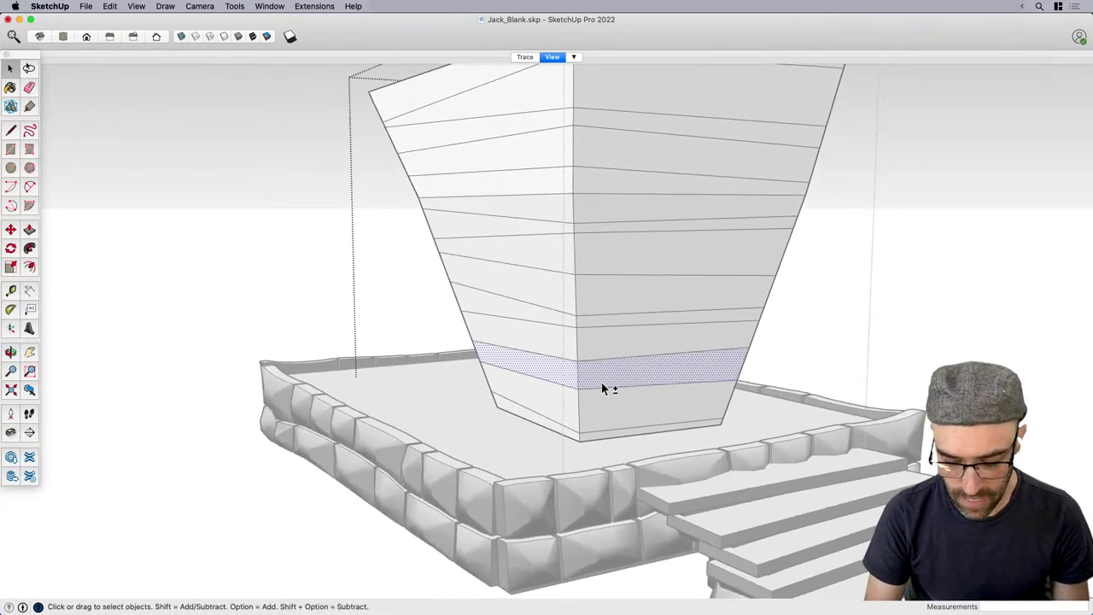
Filter the preferences' shortcut functions for "joint" and assign Shift+P to Joint Push Pull.
click(61, 6)
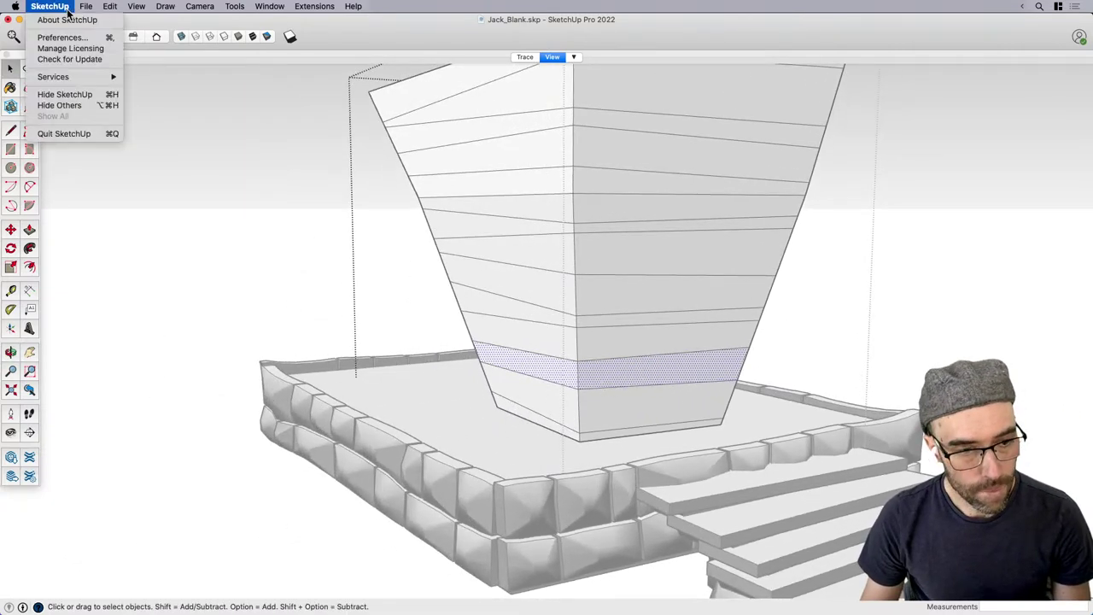
click(61, 37)
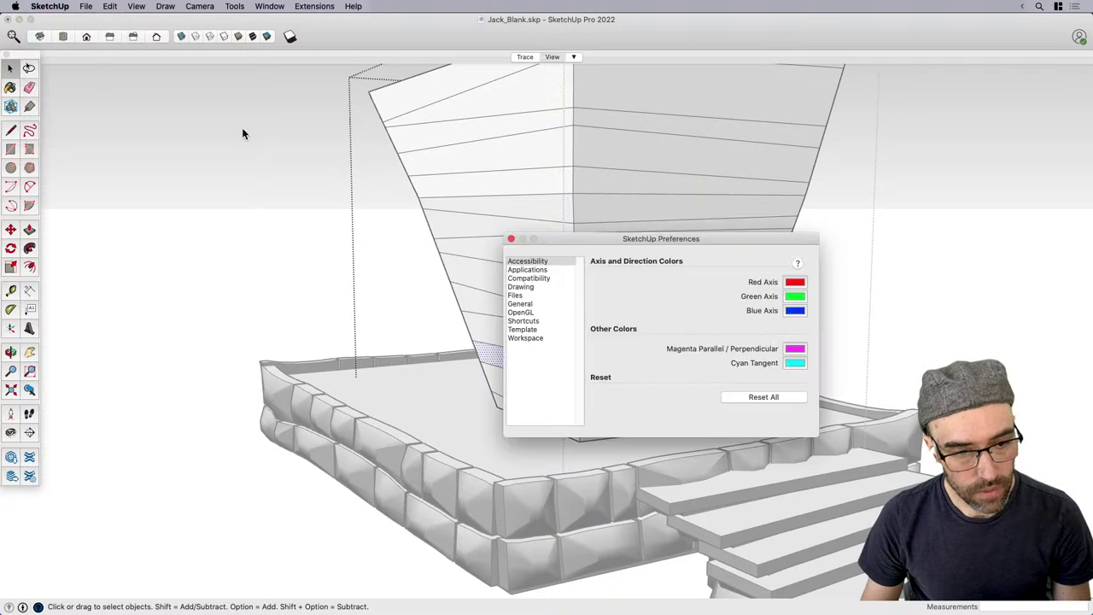
click(529, 321)
click(660, 263)
text(joint)
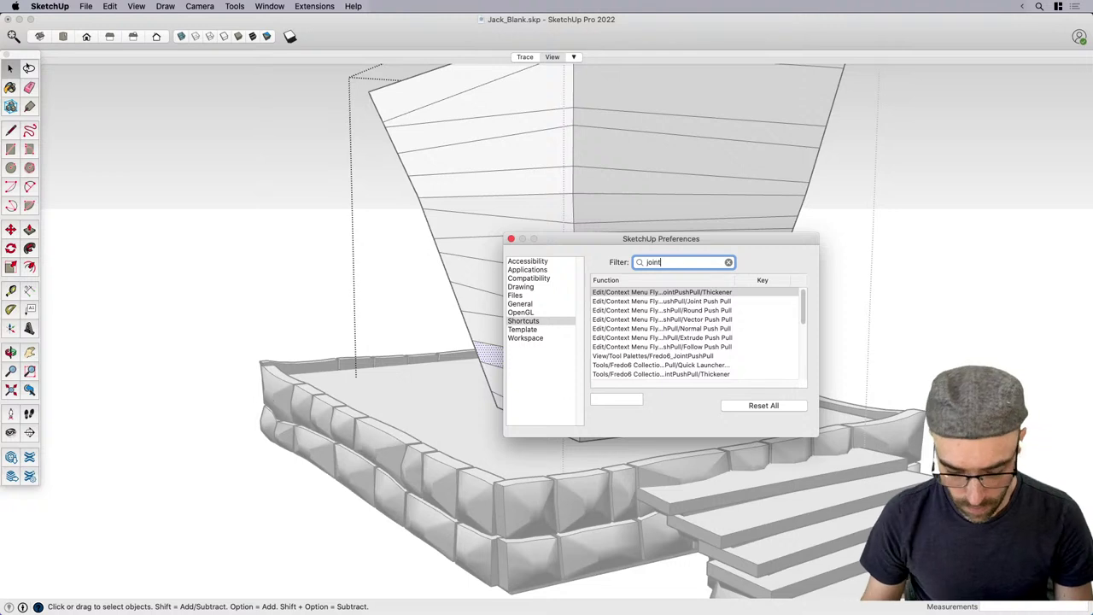
click(715, 304)
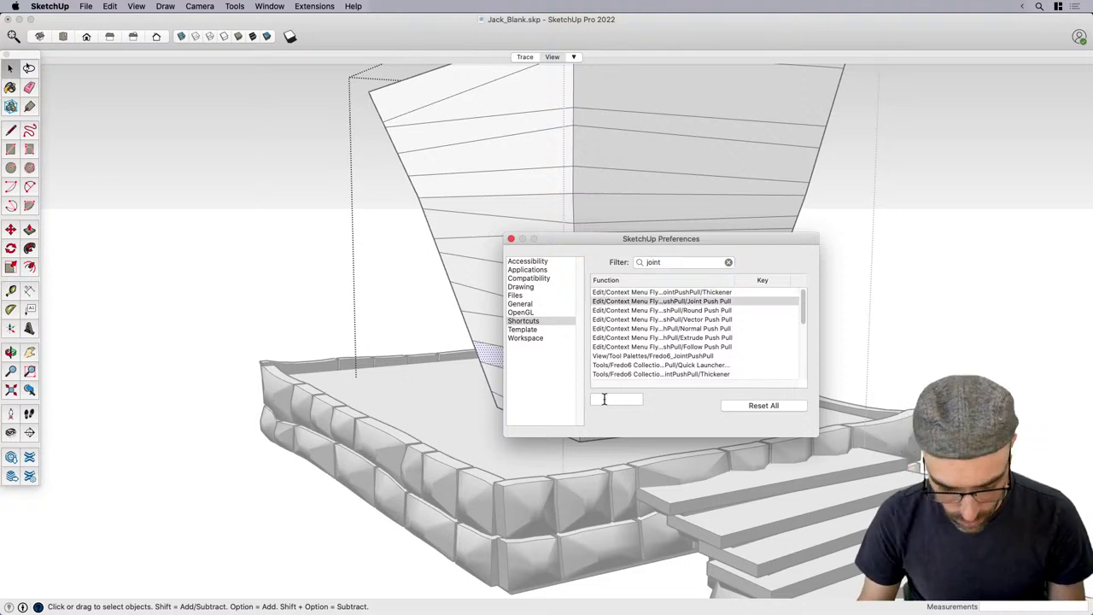
click(511, 240)
Extrude the third plank band above the tower's base outward about 1 3/4" on its adjoining sides with Joint Push Pull.
click(511, 360)
shift+click(597, 375)
middle_drag(773, 362, 562, 377)
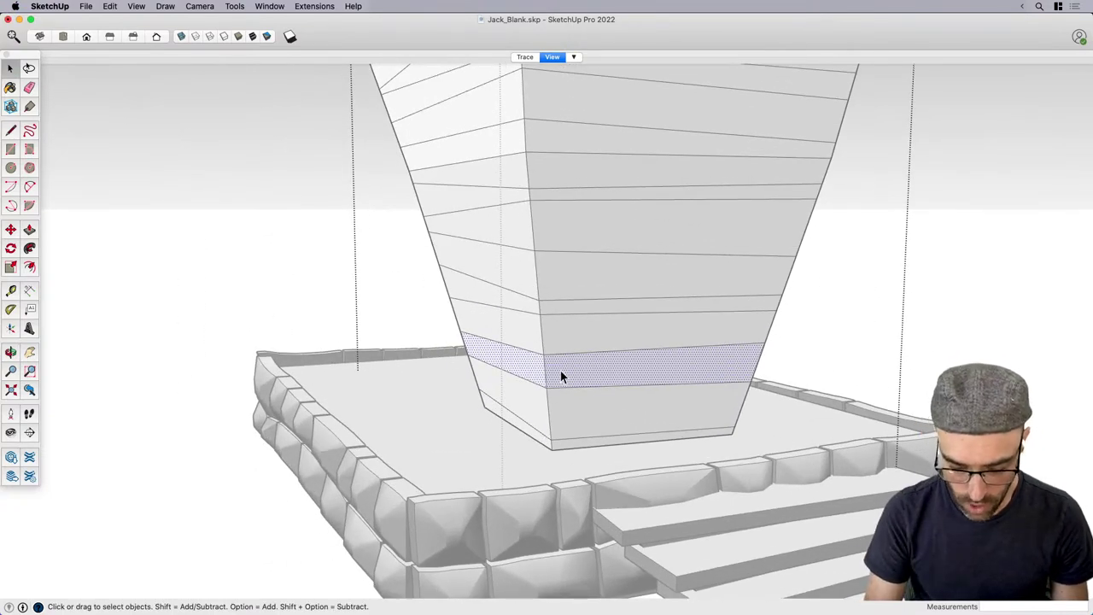
key(shift+p)
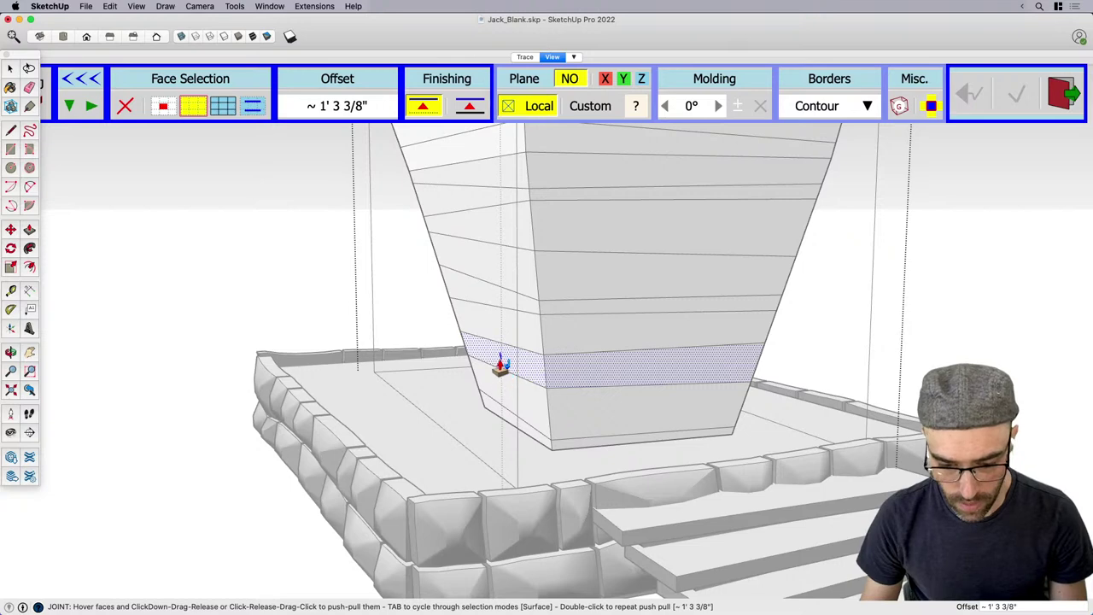
drag(501, 365, 494, 363)
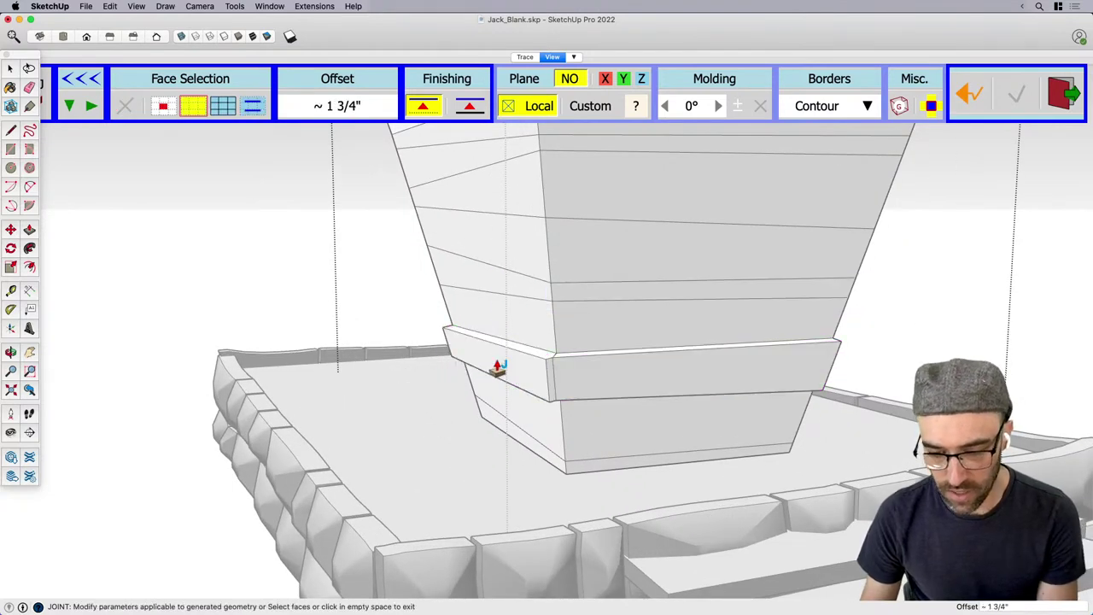
click(499, 366)
click(502, 370)
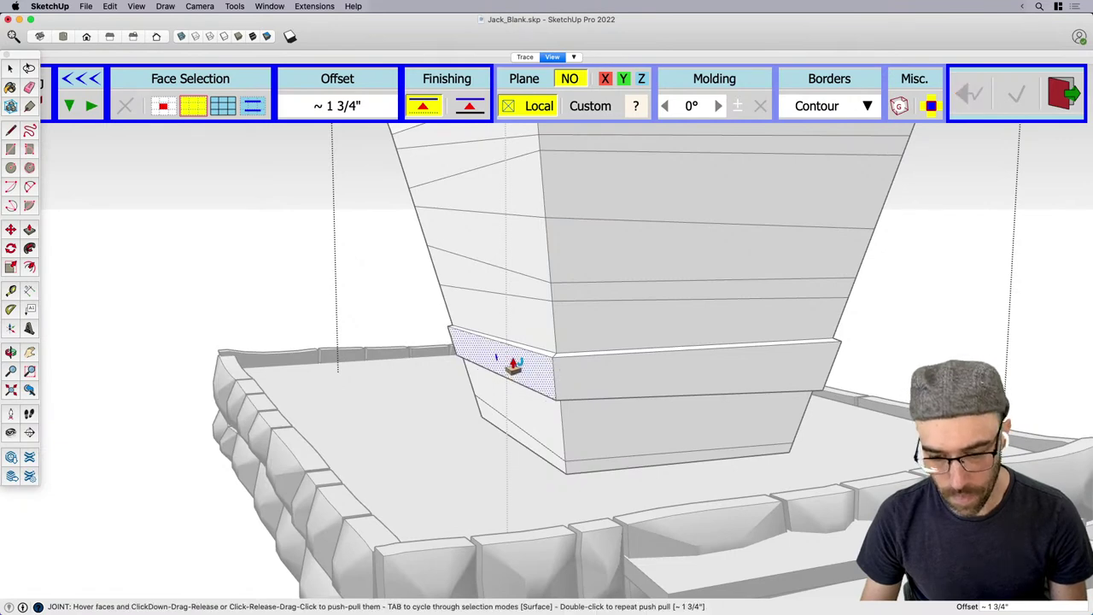
key(space)
scroll(512, 365, down, 2)
click(363, 304)
Select two narrow slanted plank bands across the tower's sides, one two bands above the raised plank and one at mid-height.
middle_drag(536, 374, 521, 323)
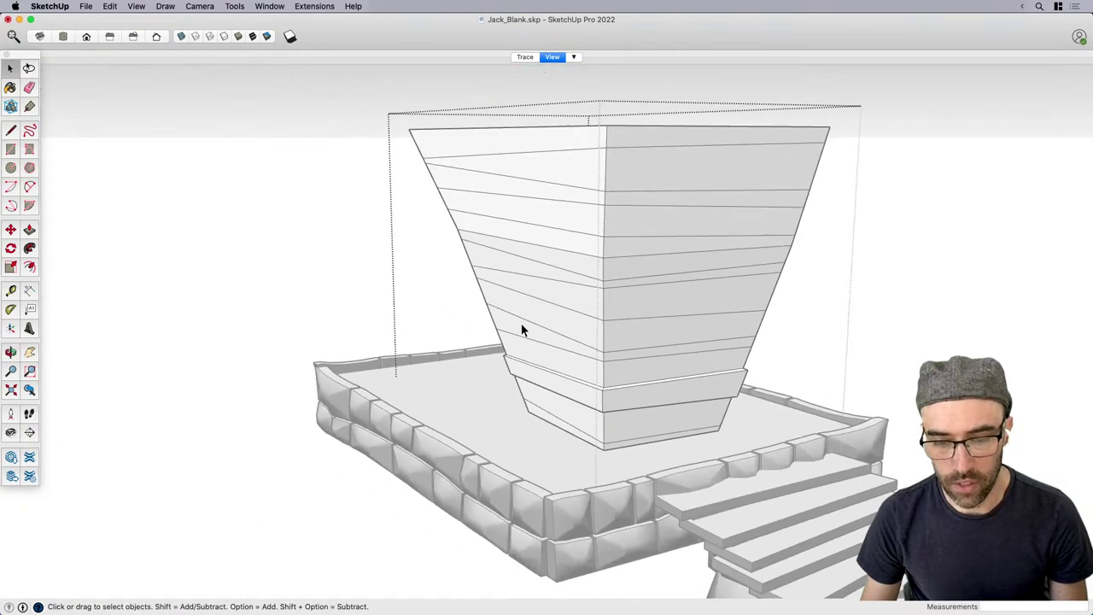
scroll(518, 325, up, 3)
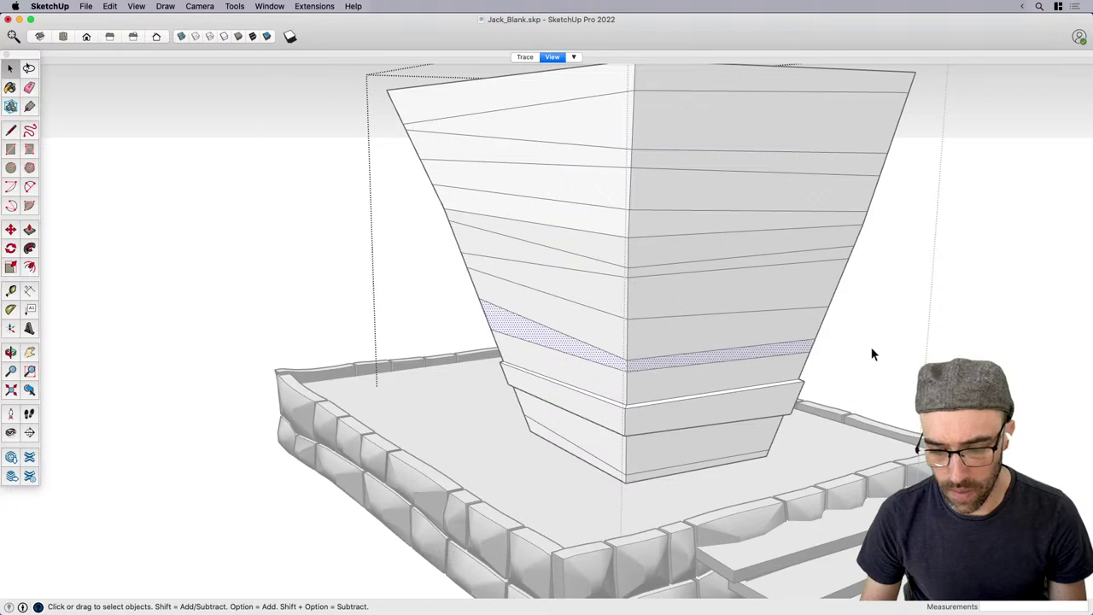
middle_drag(872, 354, 605, 375)
scroll(581, 374, up, 3)
shift+click(573, 374)
middle_drag(385, 385, 532, 222)
shift+click(464, 249)
shift+click(618, 261)
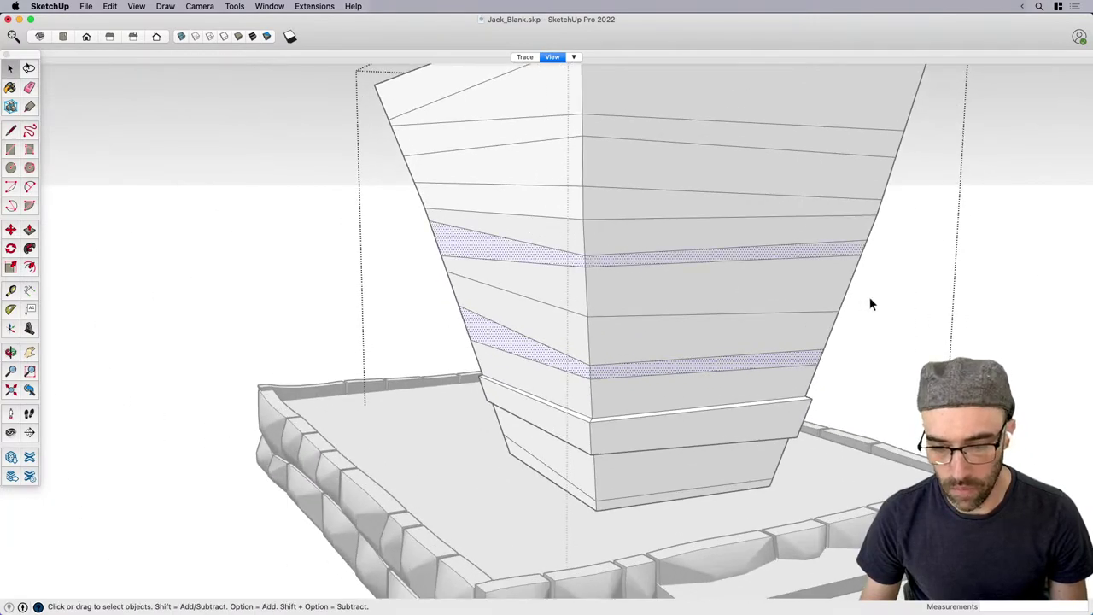
middle_drag(869, 303, 417, 306)
middle_drag(320, 344, 652, 339)
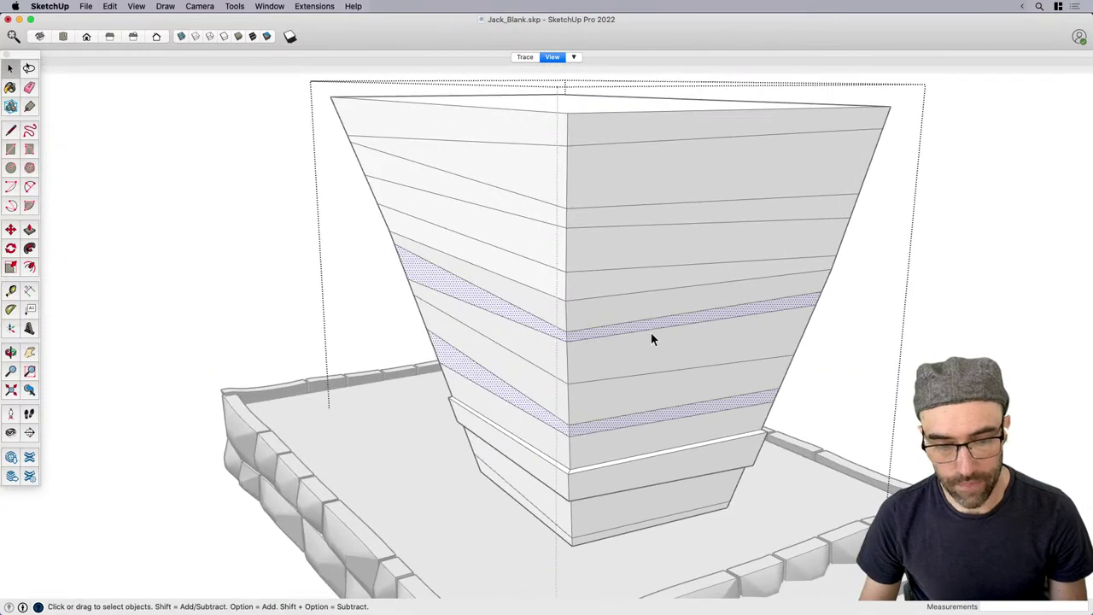
Add a band above mid-height and the wide band second from the tower's upper edge to the selection on all sides.
shift+click(504, 269)
shift+click(576, 288)
middle_drag(576, 288, 656, 285)
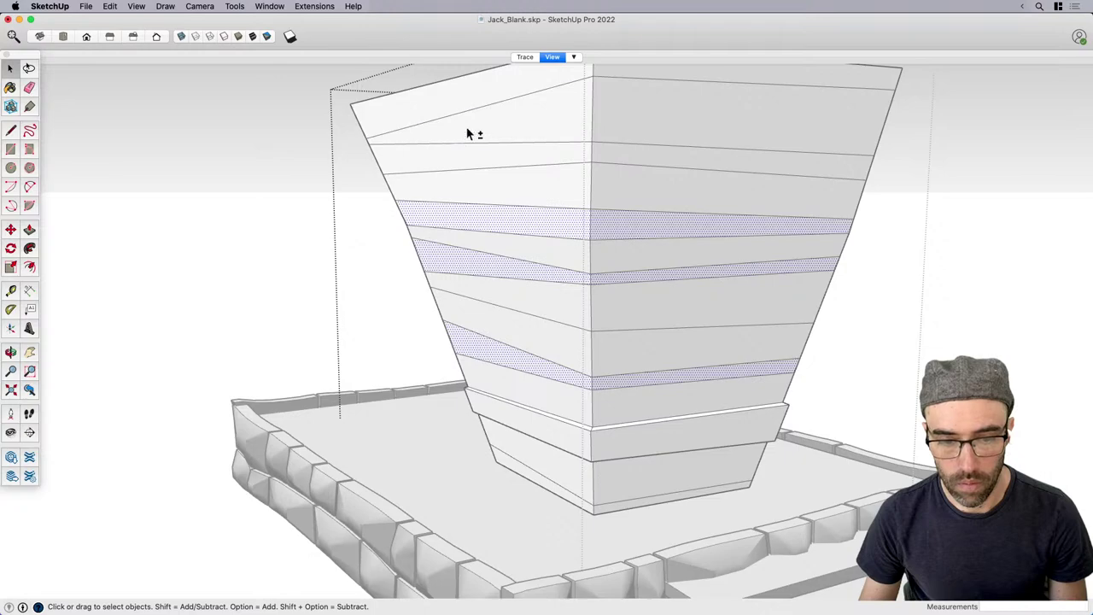
shift+click(468, 134)
shift+click(633, 116)
middle_drag(885, 171, 507, 213)
shift+click(540, 178)
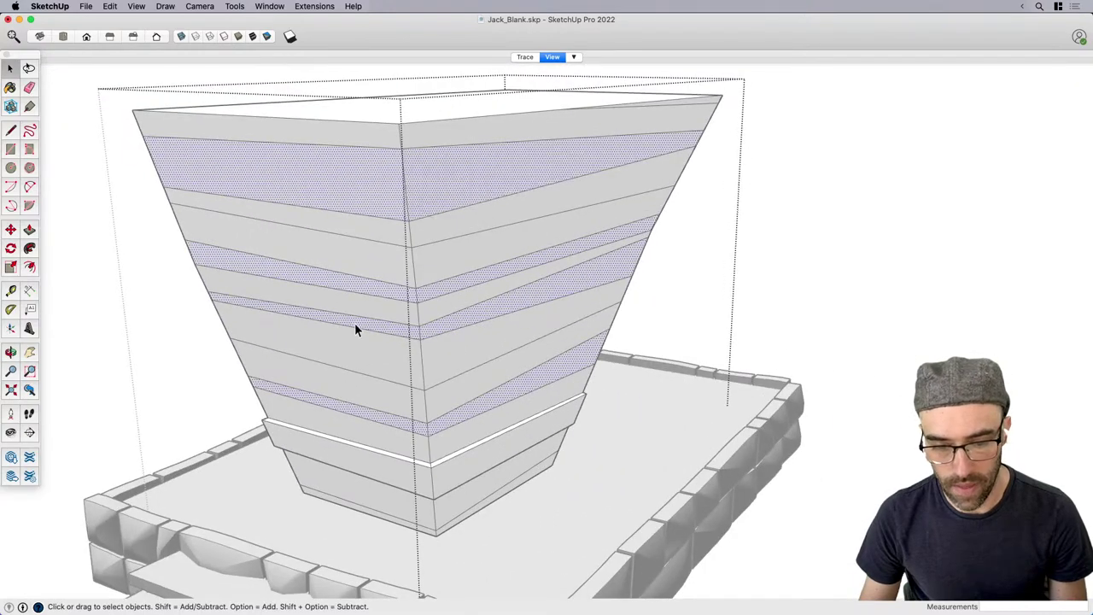
Extrude the four selected plank bands outward about 1 3/4" with Joint Push Pull and close the tower group.
middle_drag(356, 329, 645, 414)
scroll(525, 239, down, 3)
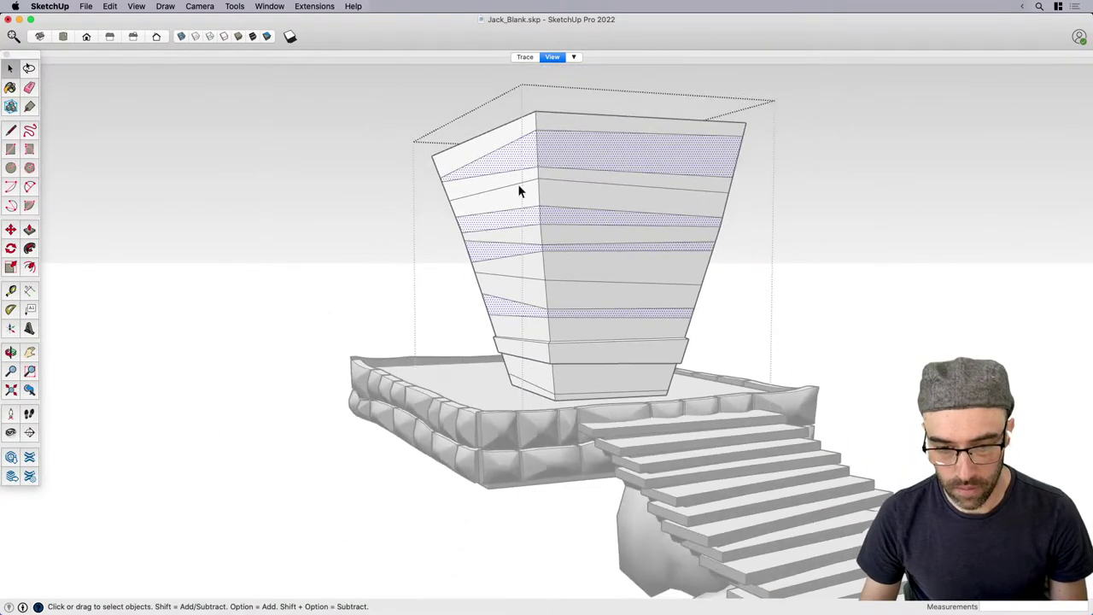
middle_drag(519, 188, 554, 228)
scroll(529, 182, up, 3)
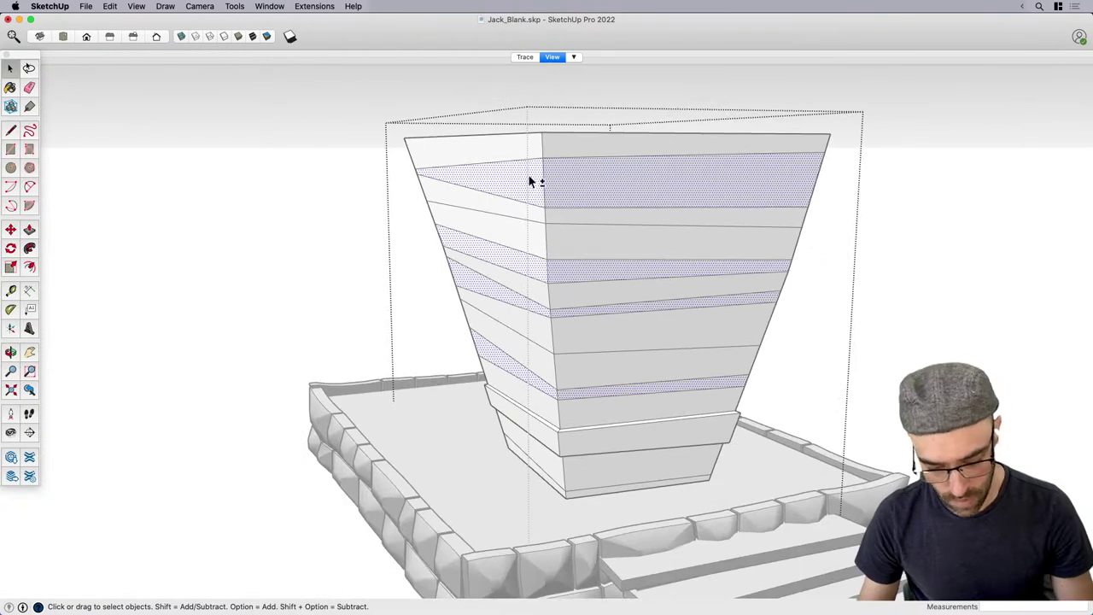
key(shift+p)
scroll(524, 186, up, 2)
click(522, 193)
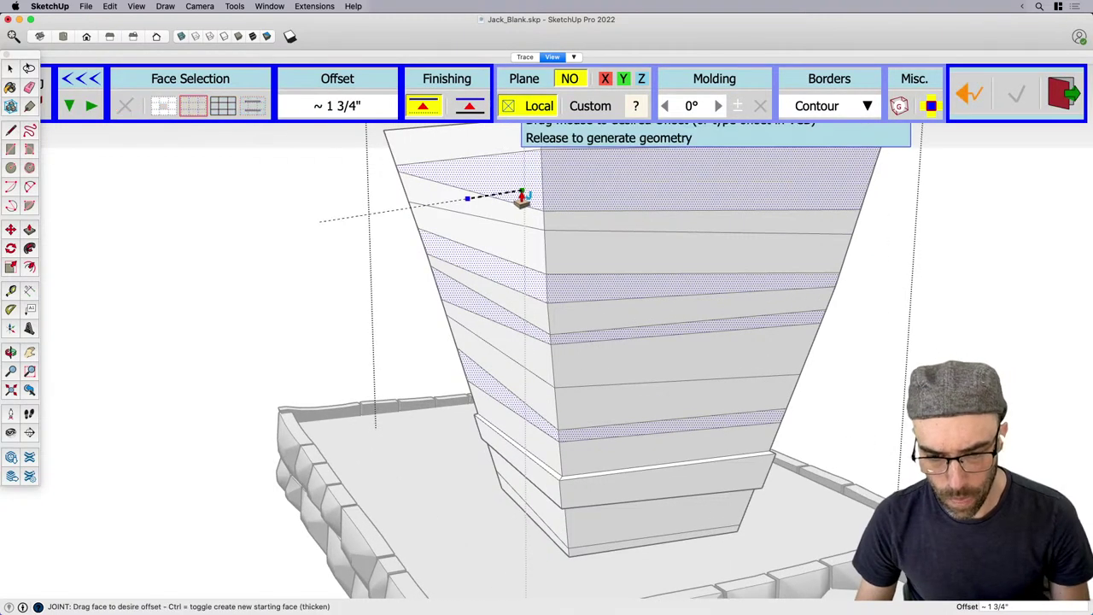
mouse_move(522, 196)
mouse_down()
mouse_move(405, 214)
mouse_move(444, 237)
mouse_move(519, 196)
mouse_up()
key(space)
click(305, 237)
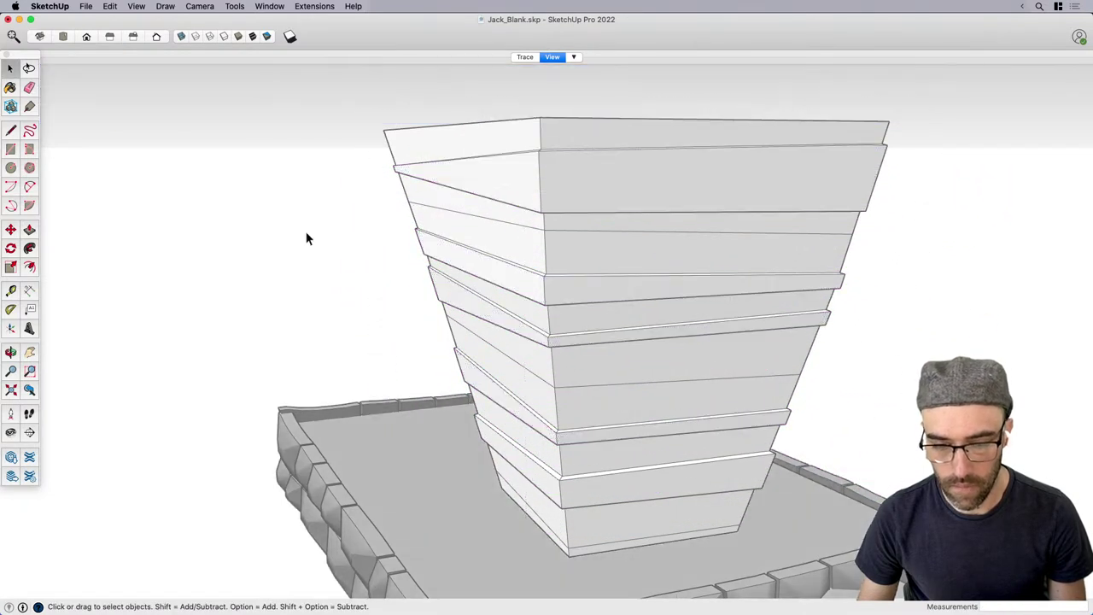
Switch off profiles and edges and turn on shadows to check the relief of the tower's planks.
middle_drag(305, 237, 736, 301)
middle_drag(636, 273, 286, 172)
click(137, 7)
mouse_move(192, 186)
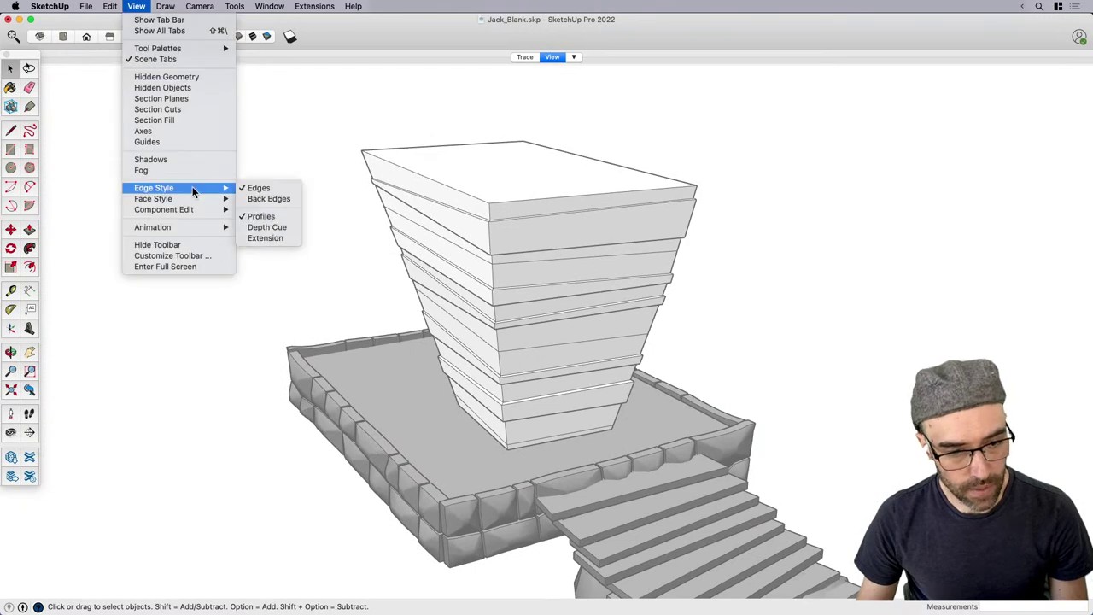
click(260, 213)
click(138, 7)
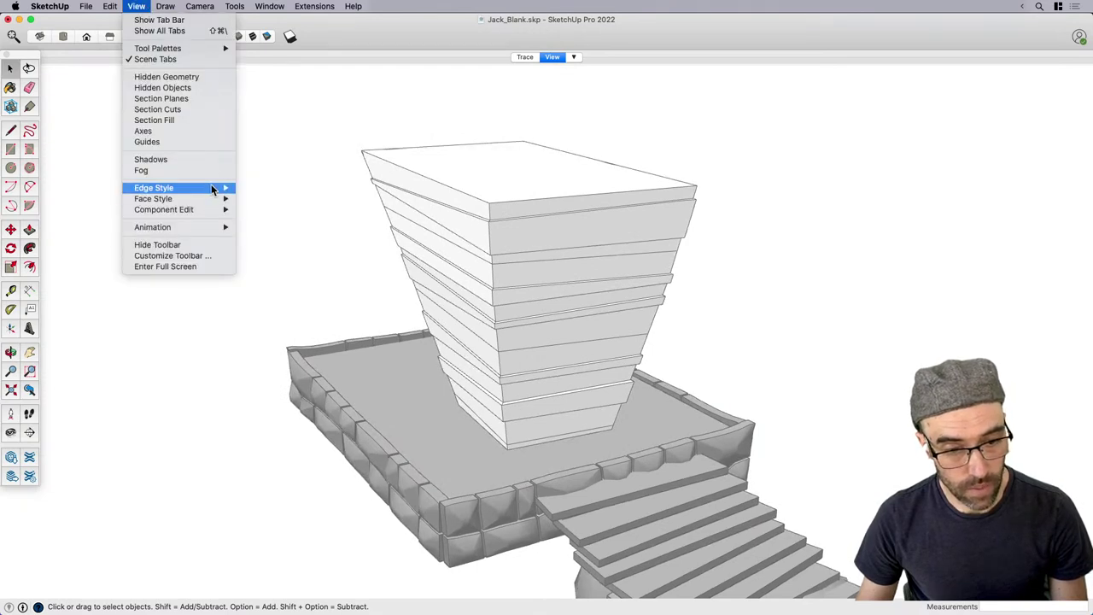
click(258, 182)
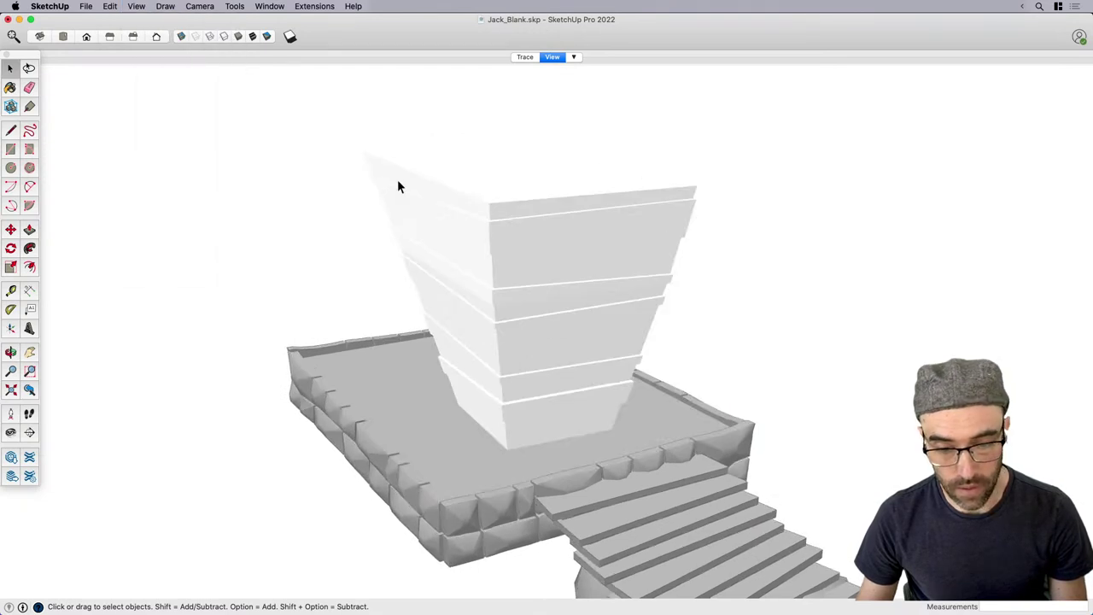
click(289, 39)
scroll(470, 297, up, 3)
middle_drag(481, 359, 495, 313)
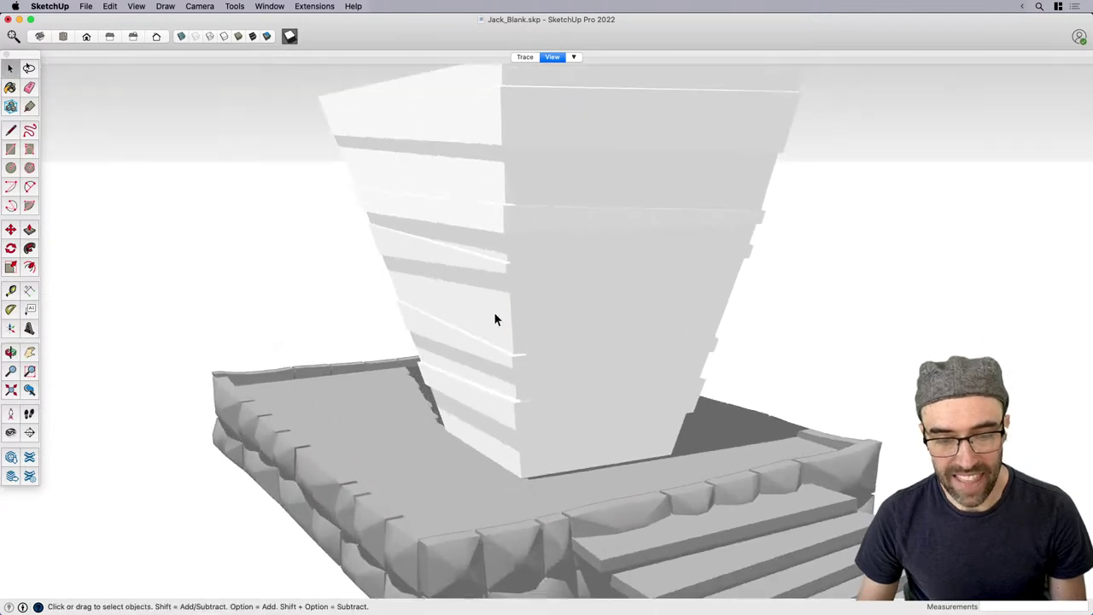
scroll(478, 317, up, 2)
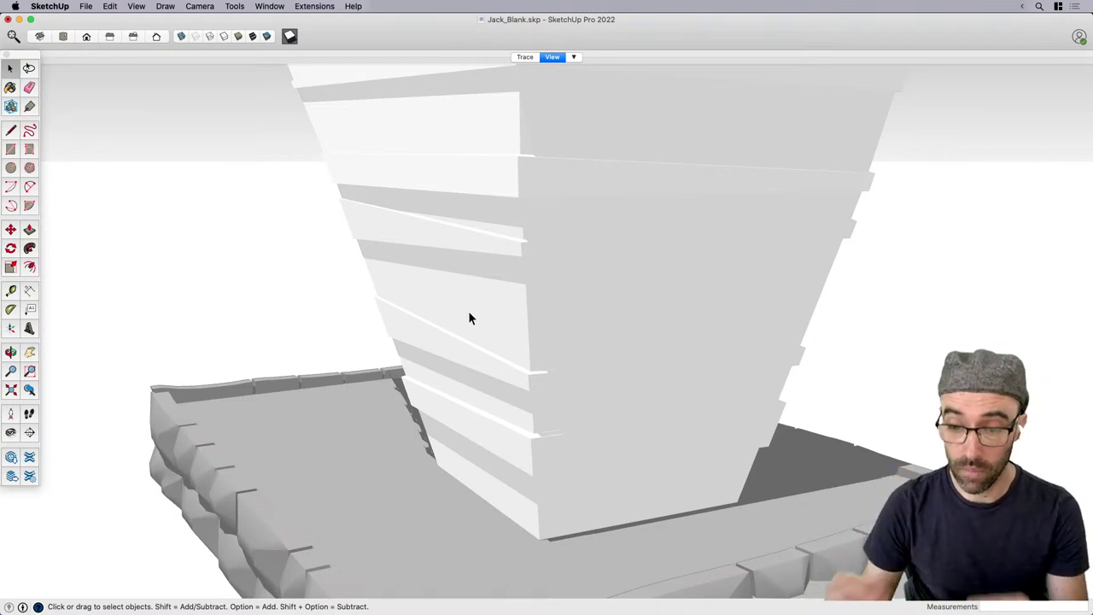
Restore the View scene, hide the stack of crossing angled planes around the tower, and update the scene.
click(552, 57)
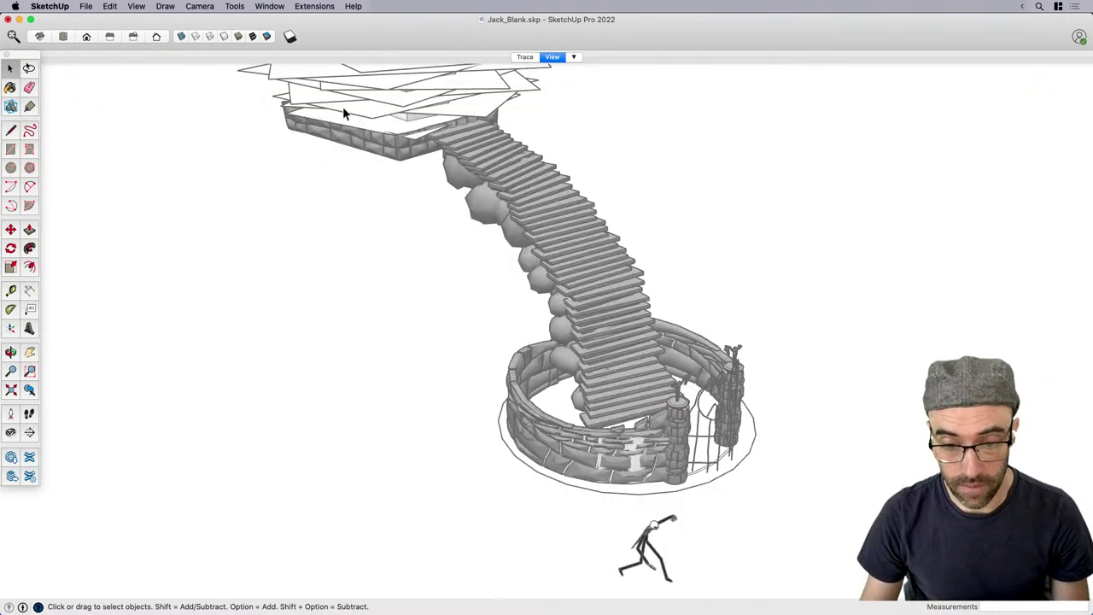
shift+middle_drag(420, 283, 521, 385)
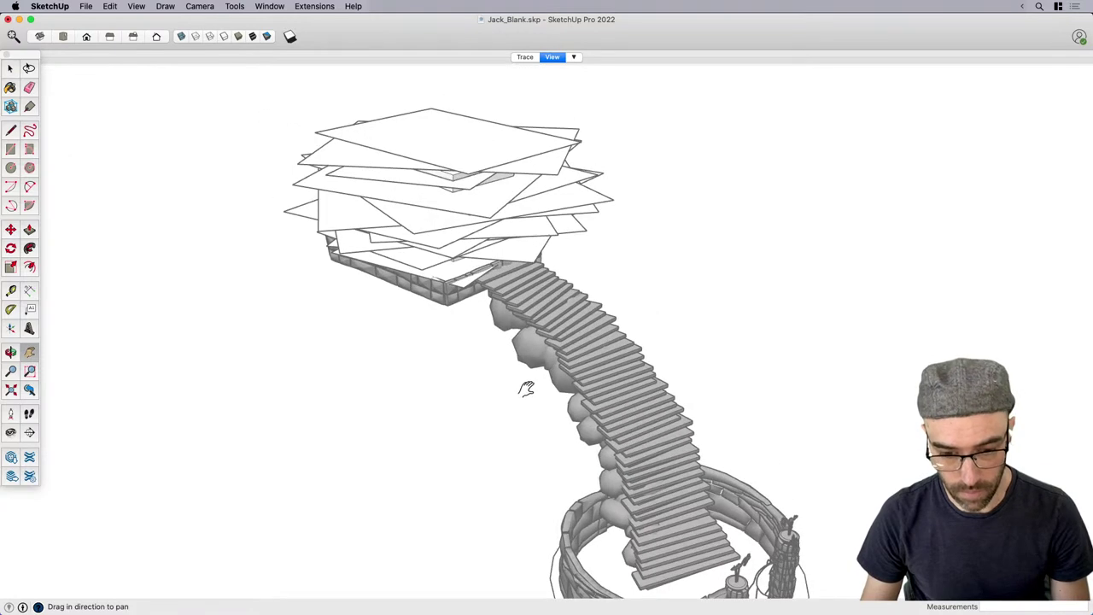
click(549, 229)
click(573, 57)
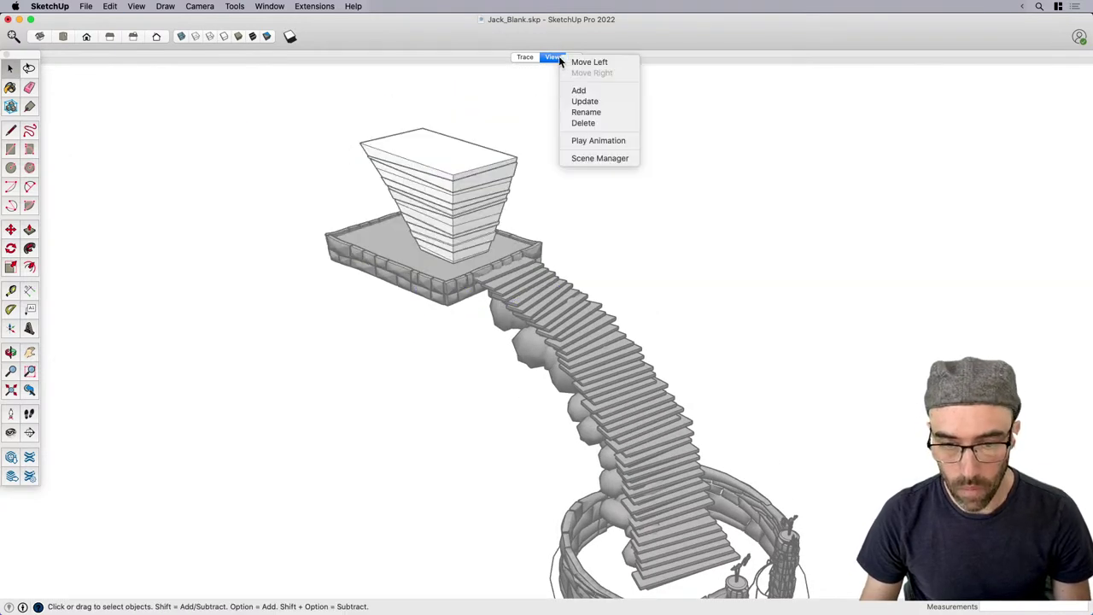
click(598, 100)
scroll(469, 198, up, 5)
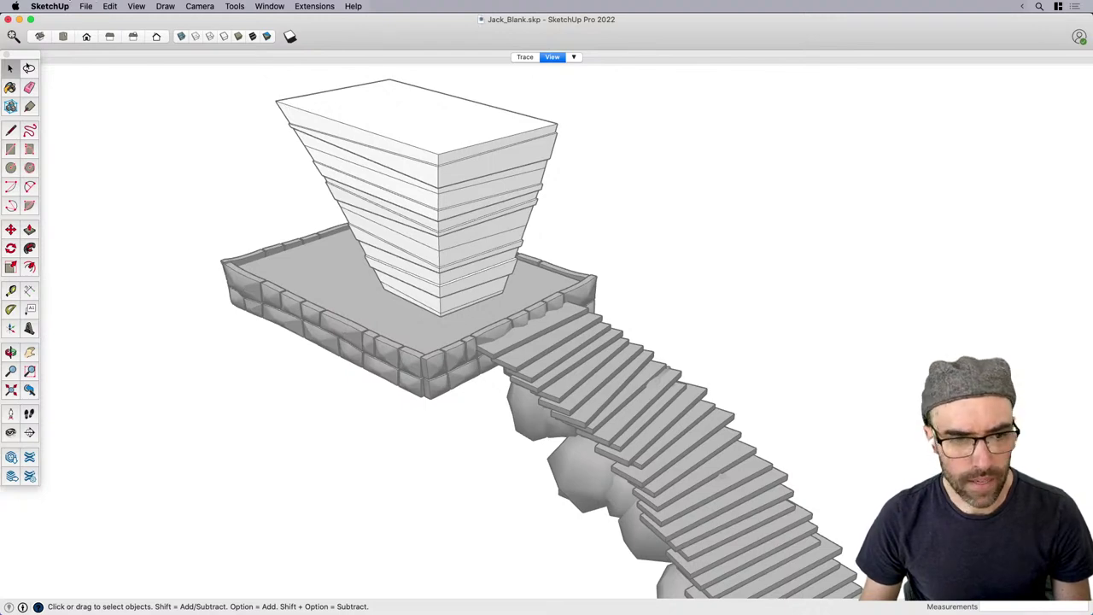
Switch to Preview, examine the tower walls, doorway and stairs in reference.png, and return to SketchUp.
key(super+Tab)
scroll(518, 390, down, 2)
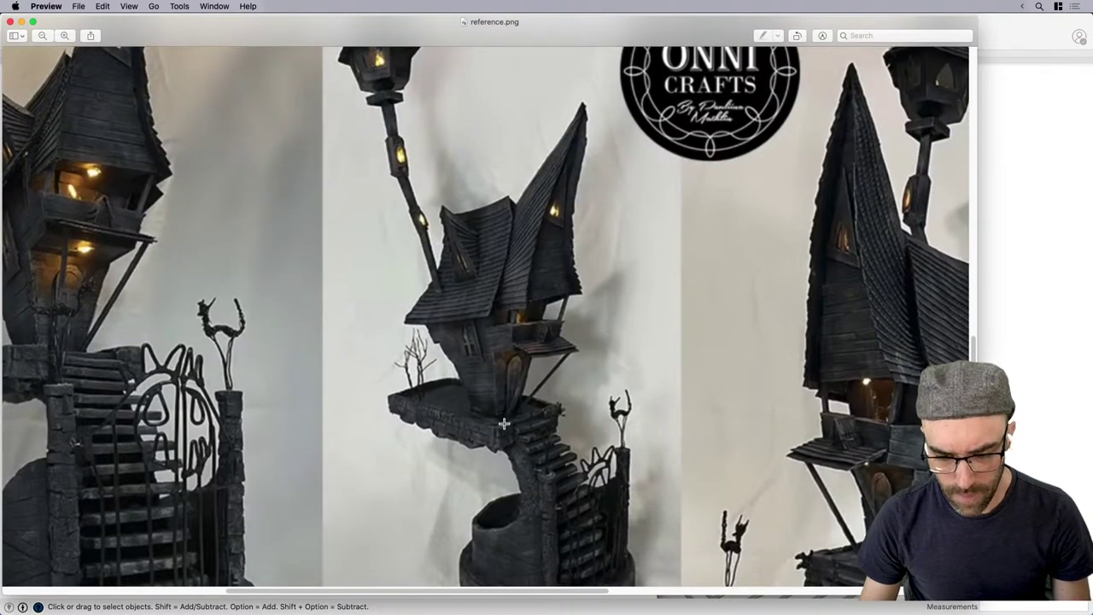
drag(560, 590, 400, 584)
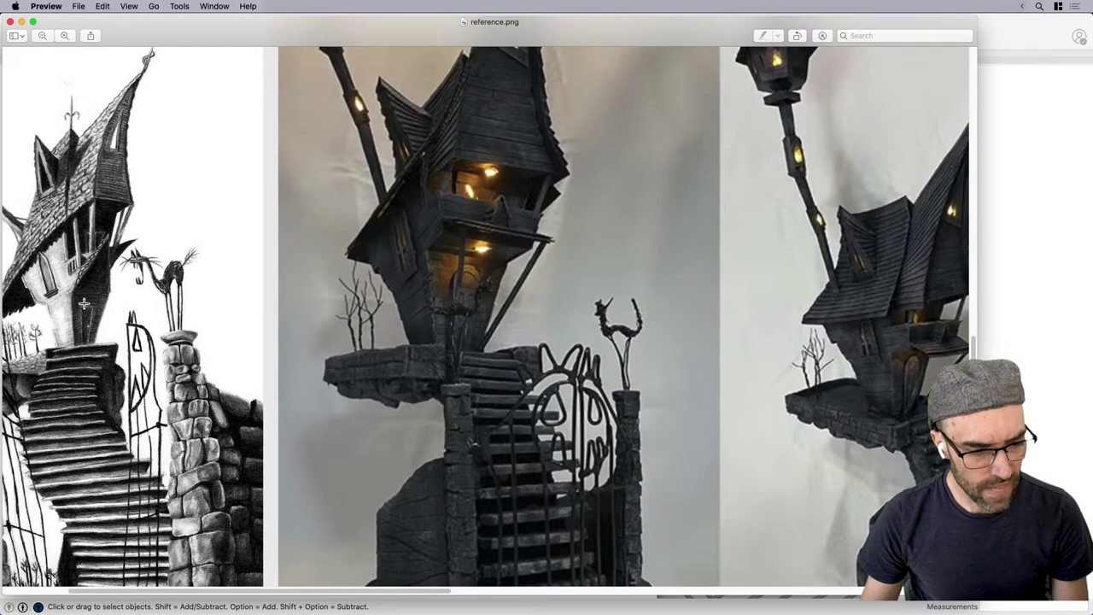
scroll(455, 566, up, 10)
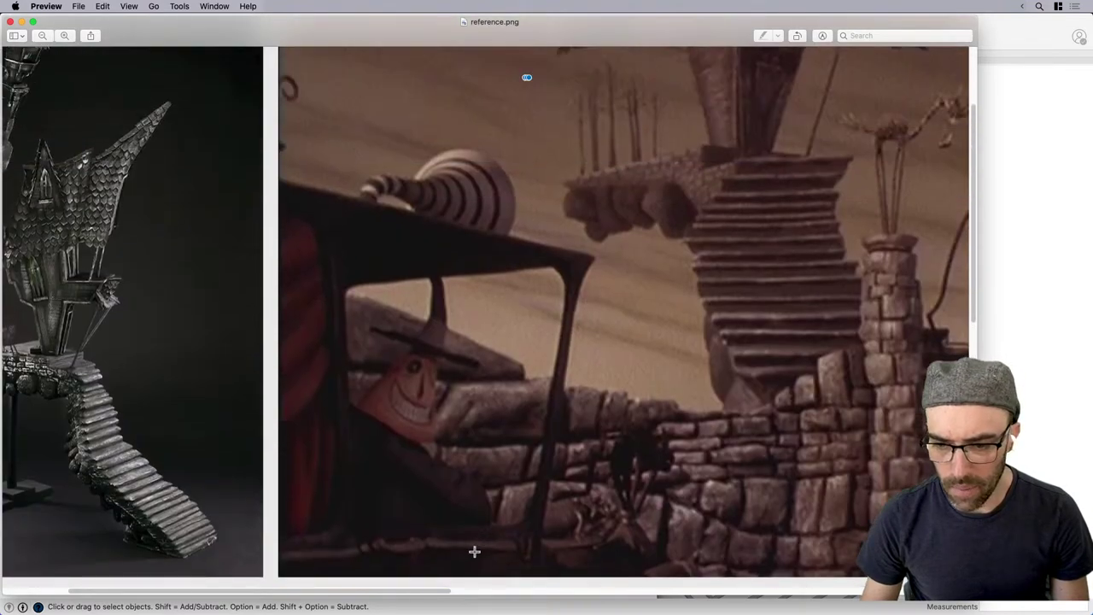
scroll(782, 168, up, 3)
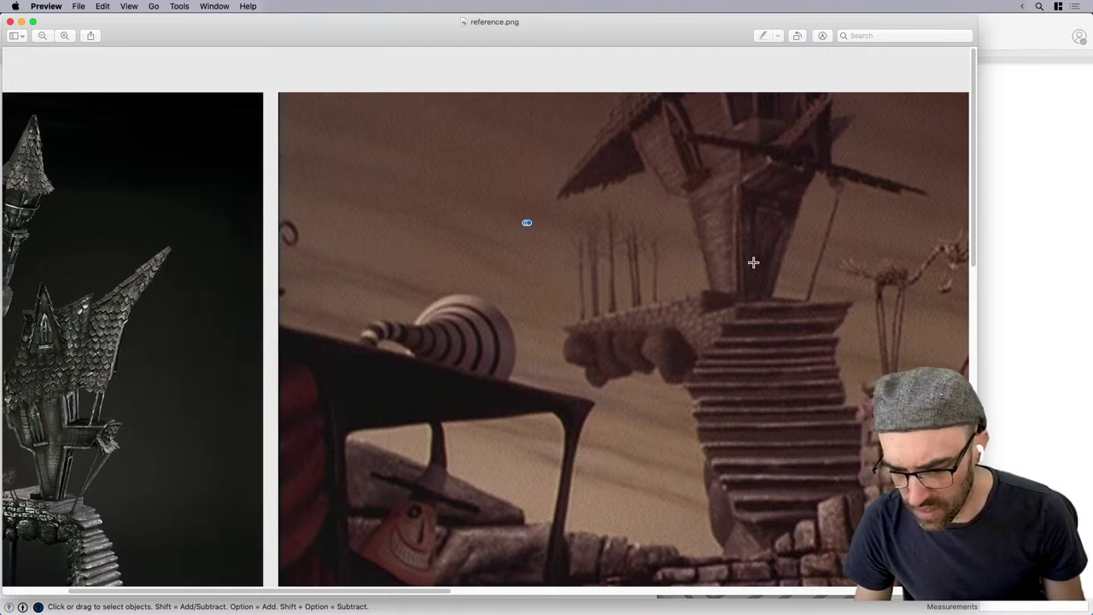
click(1017, 294)
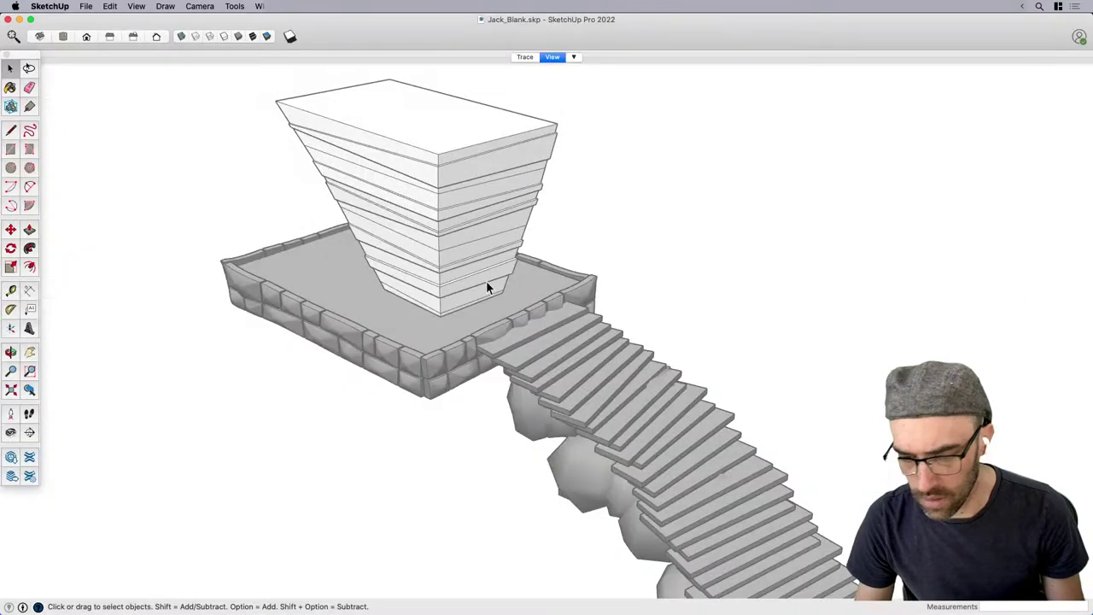
middle_drag(532, 276, 471, 344)
mouse_move(624, 312)
middle_down()
mouse_move(613, 361)
mouse_move(554, 394)
middle_up()
key(r)
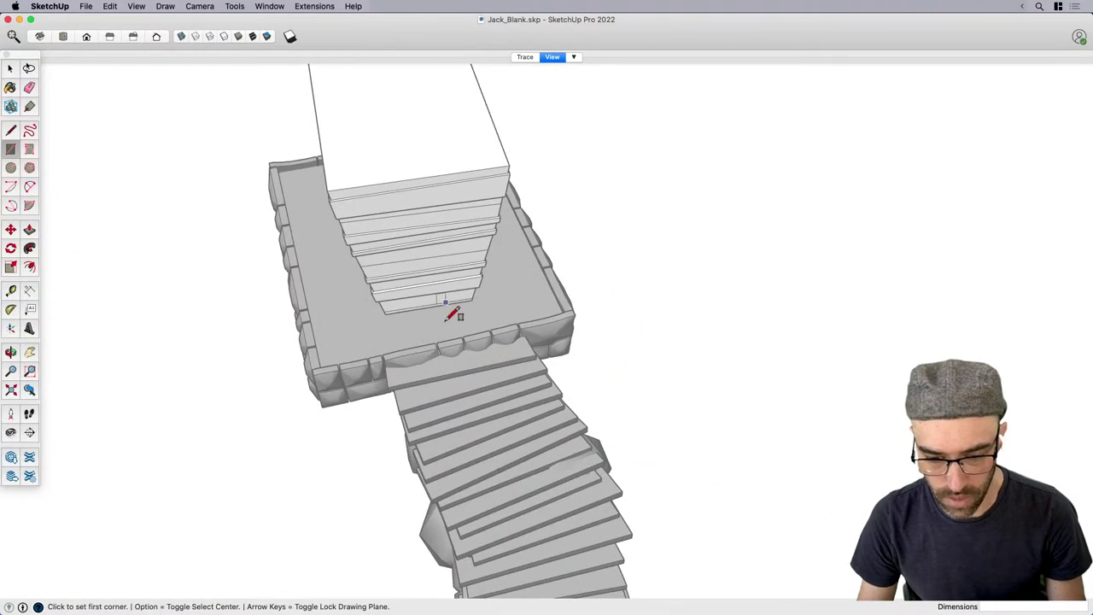
middle_drag(419, 299, 451, 328)
key(r)
scroll(415, 333, up, 2)
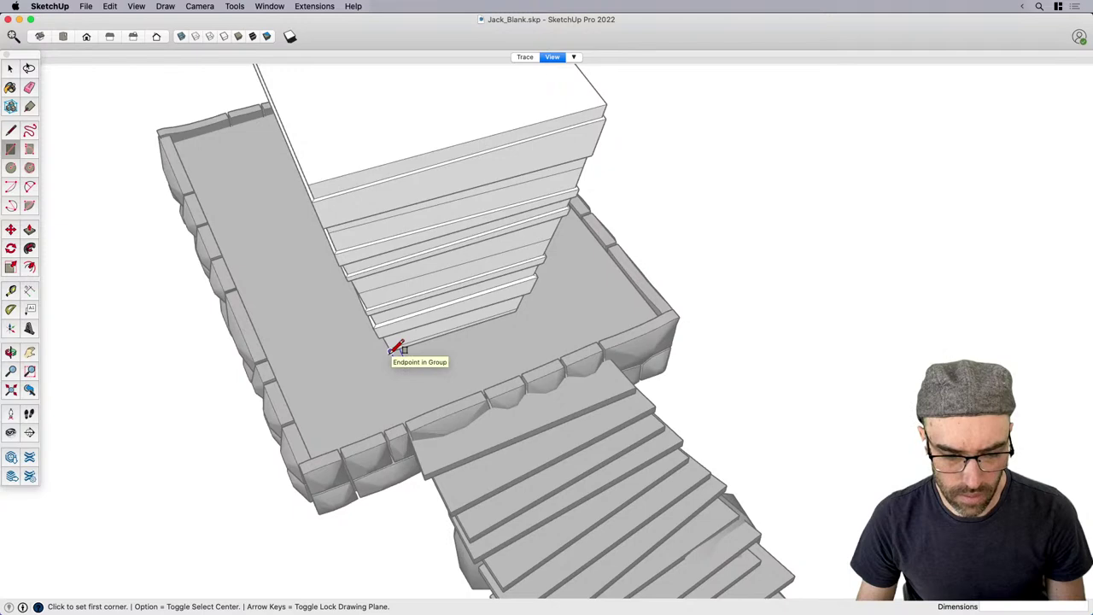
click(391, 351)
scroll(546, 301, up, 3)
key(space)
scroll(505, 294, down, 2)
middle_drag(438, 320, 400, 334)
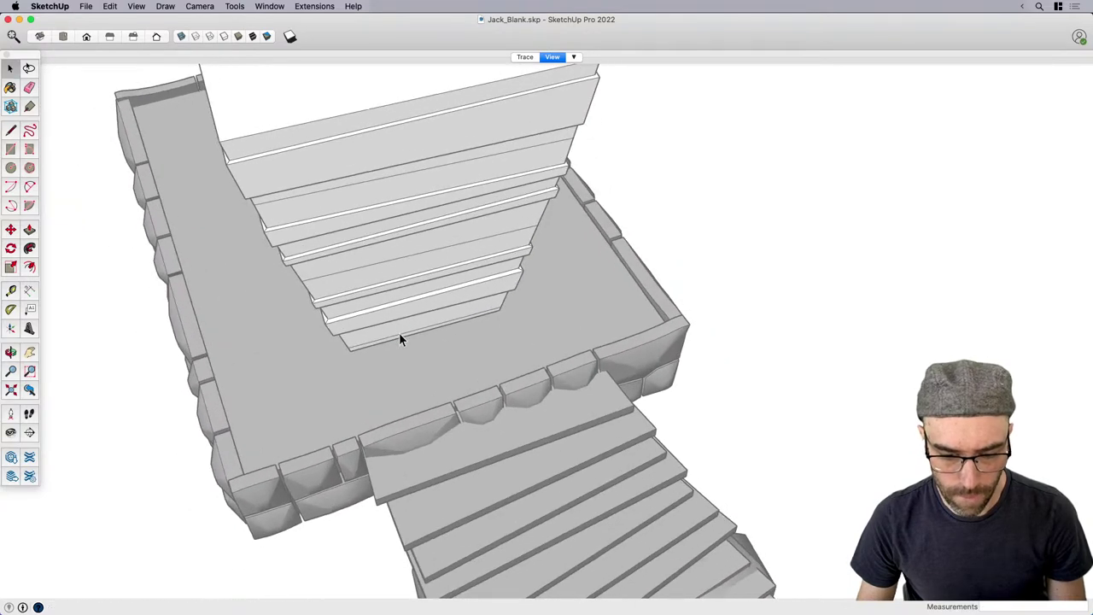
Draw a straight reference line on the platform in front of the tower's base, running past the platform's side edge.
scroll(457, 311, down, 2)
key(l)
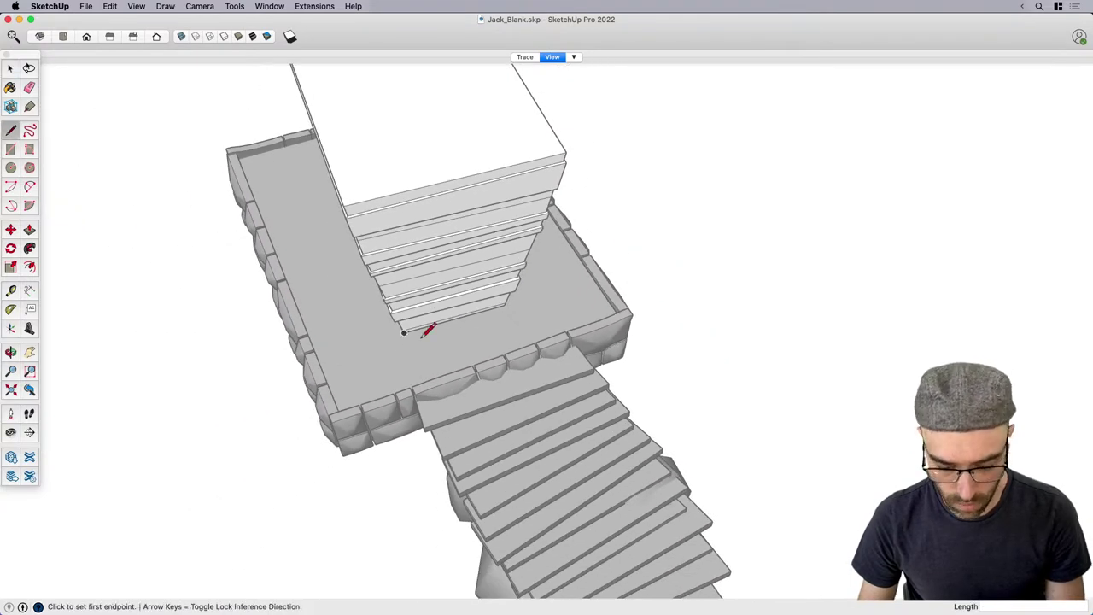
click(416, 350)
click(778, 249)
key(space)
scroll(373, 311, up, 3)
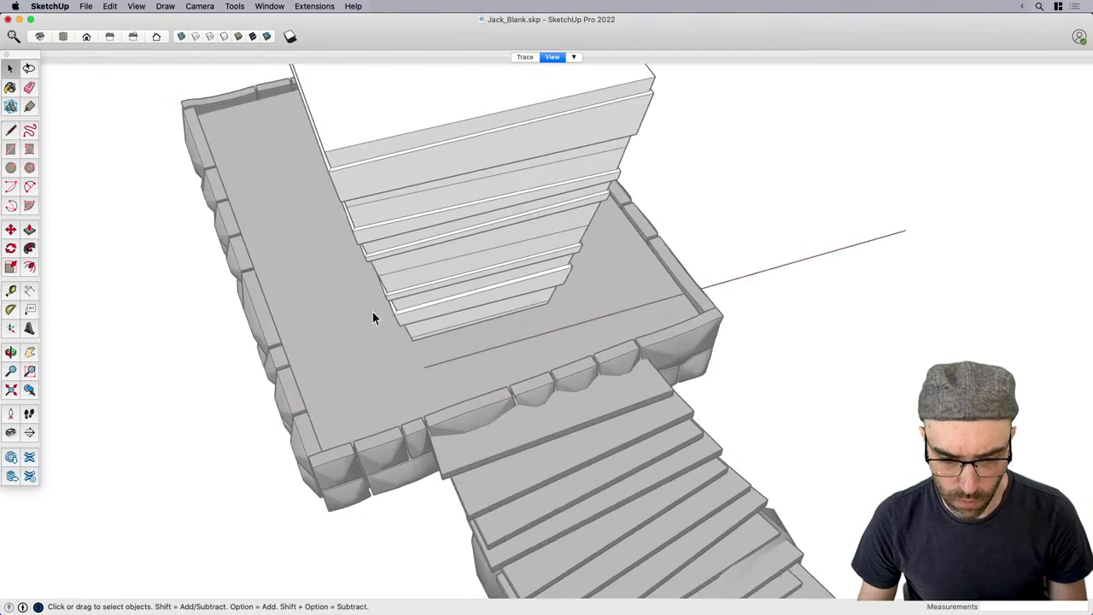
Move the tower group about 1' 5 9/16" so its lower front corner meets the reference line's endpoint, and erase the line.
click(429, 335)
scroll(431, 335, up, 5)
key(l)
key(space)
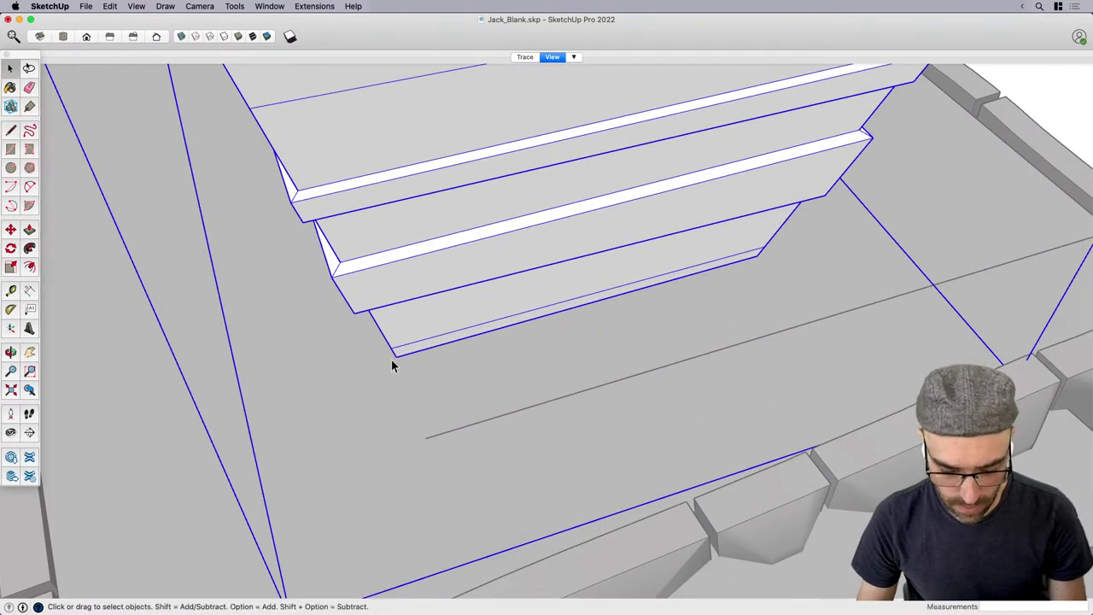
key(m)
click(393, 356)
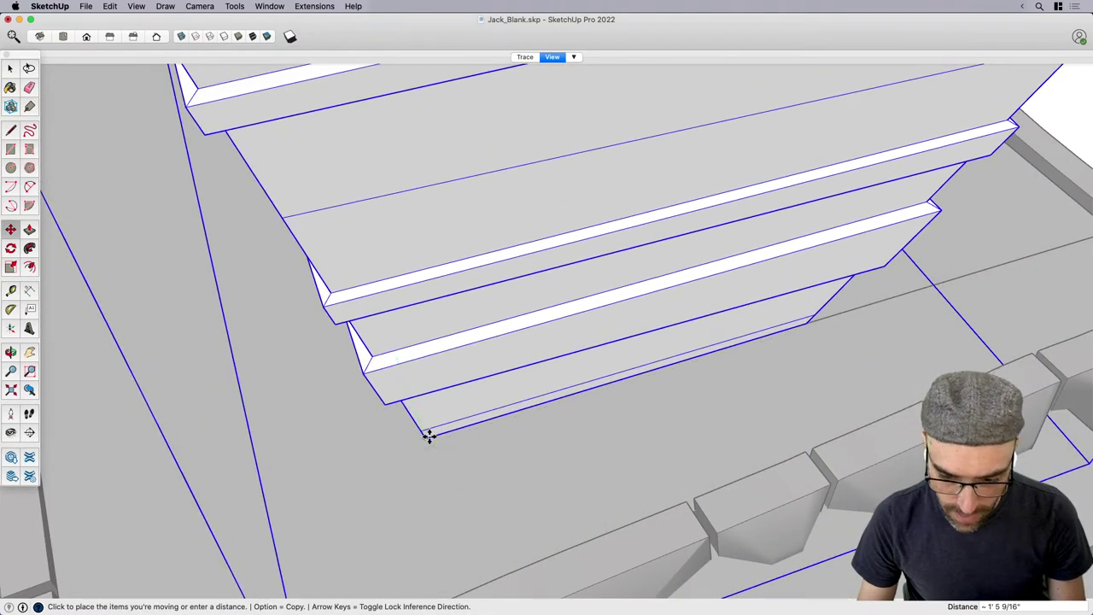
click(429, 436)
middle_drag(736, 291, 551, 247)
scroll(808, 502, up, 3)
key(e)
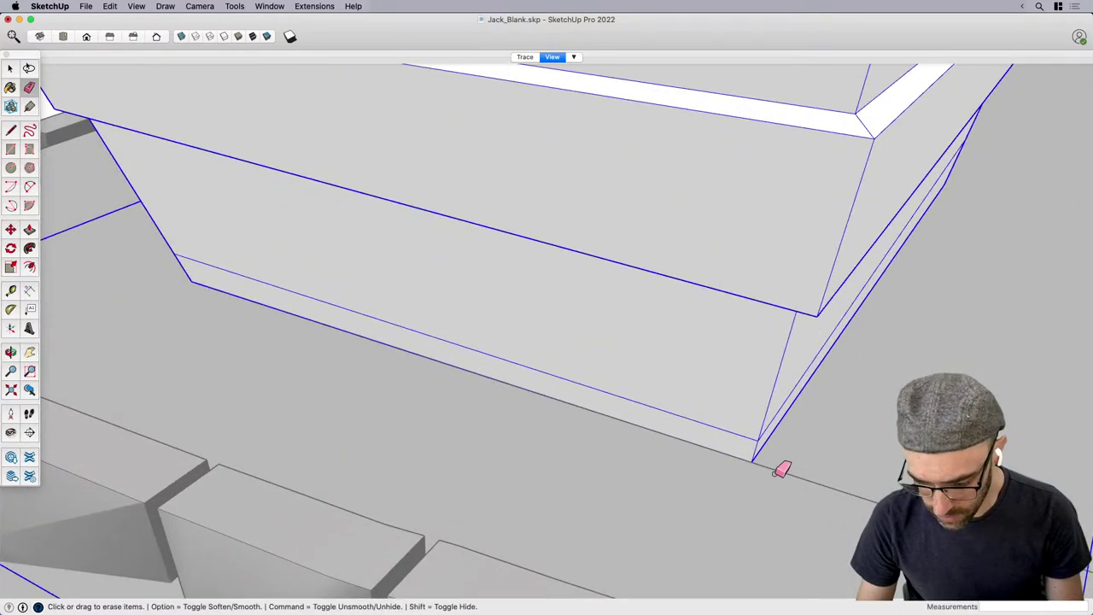
Draw a door rectangle about 4' by 8' on the tower's front wall above the stairs, starting at the wall's base edge.
scroll(817, 354, down, 5)
mouse_move(817, 354)
middle_down()
mouse_move(678, 373)
mouse_move(703, 370)
mouse_move(654, 359)
mouse_move(880, 204)
middle_up()
key(r)
click(662, 361)
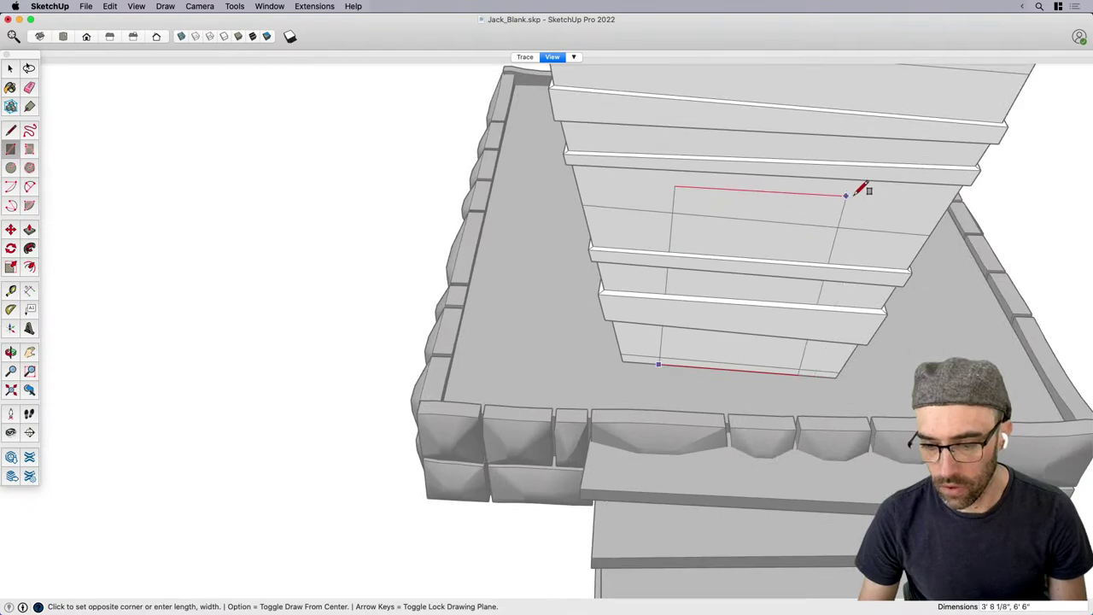
scroll(867, 188, down, 5)
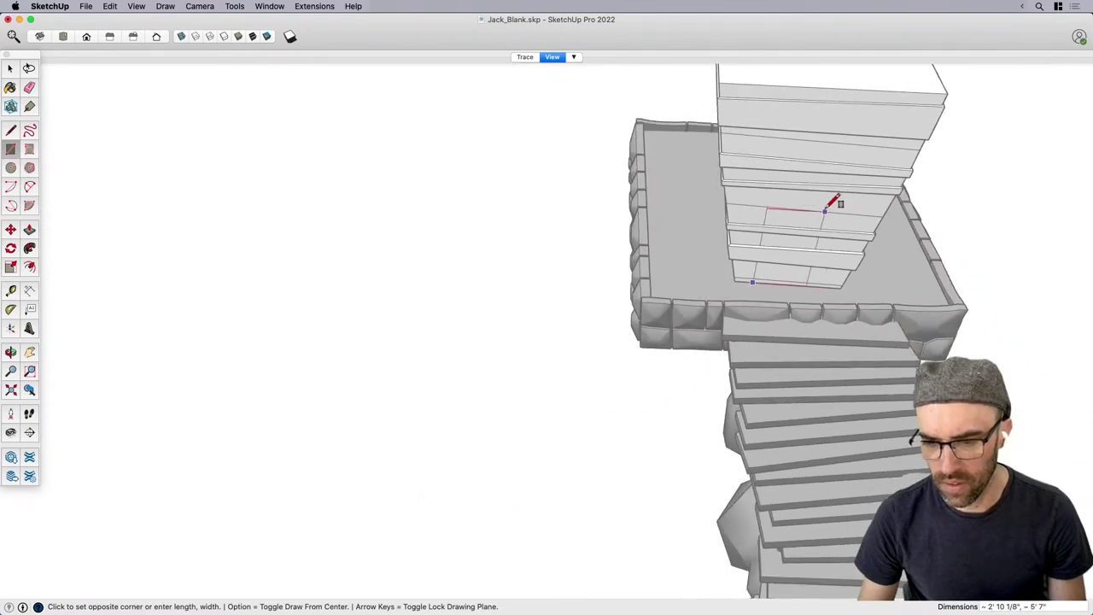
scroll(779, 246, down, 4)
middle_drag(789, 244, 925, 158)
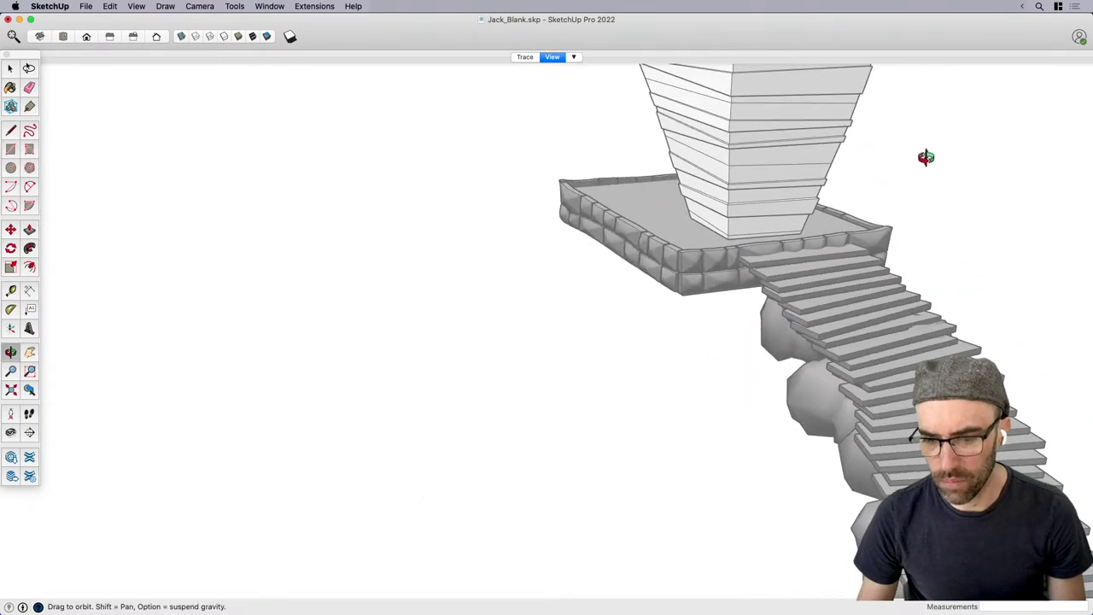
scroll(834, 128, up, 5)
scroll(822, 120, up, 2)
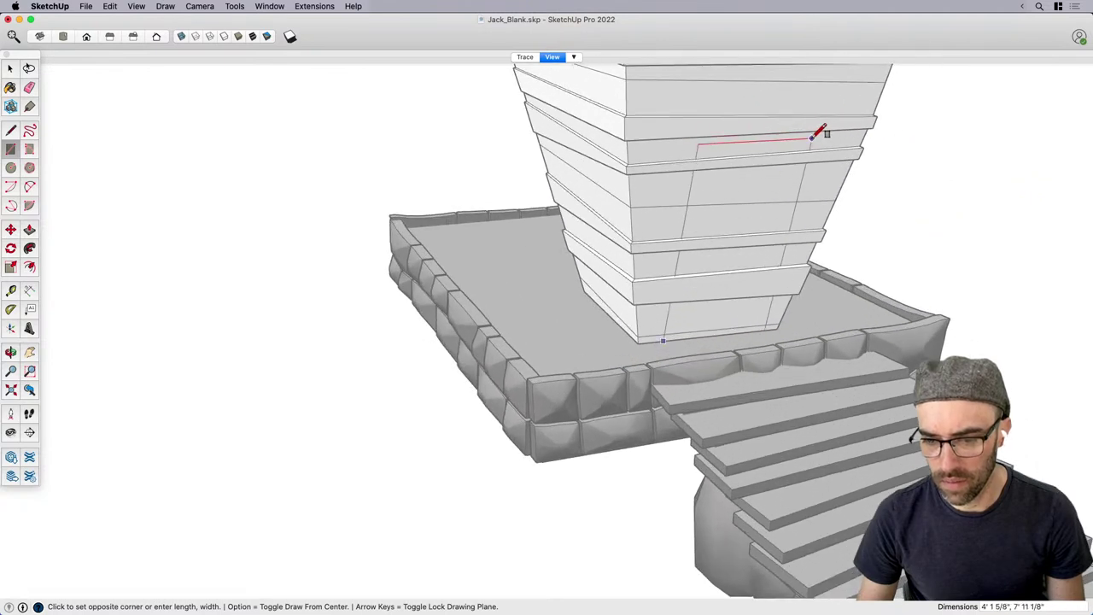
click(812, 158)
key(space)
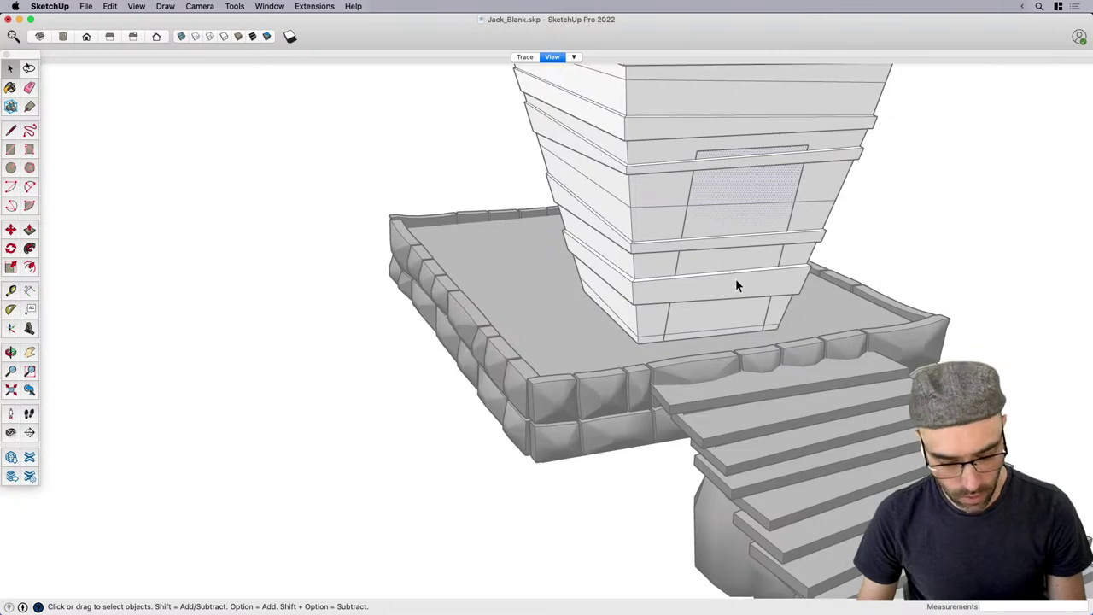
scroll(743, 291, up, 2)
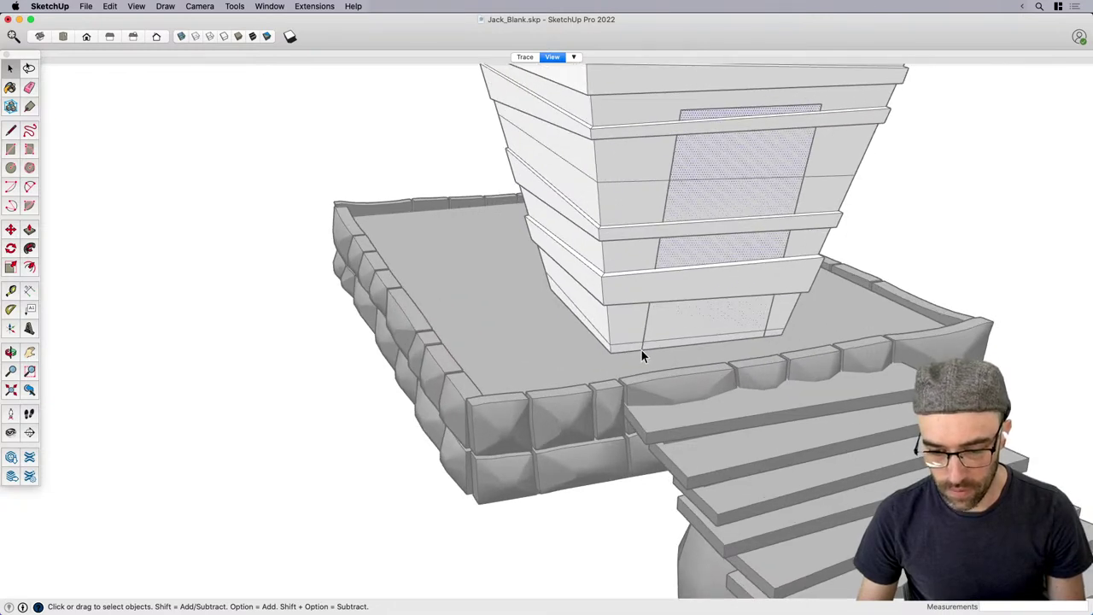
key(m)
scroll(657, 361, up, 2)
click(613, 373)
key(Escape)
key(space)
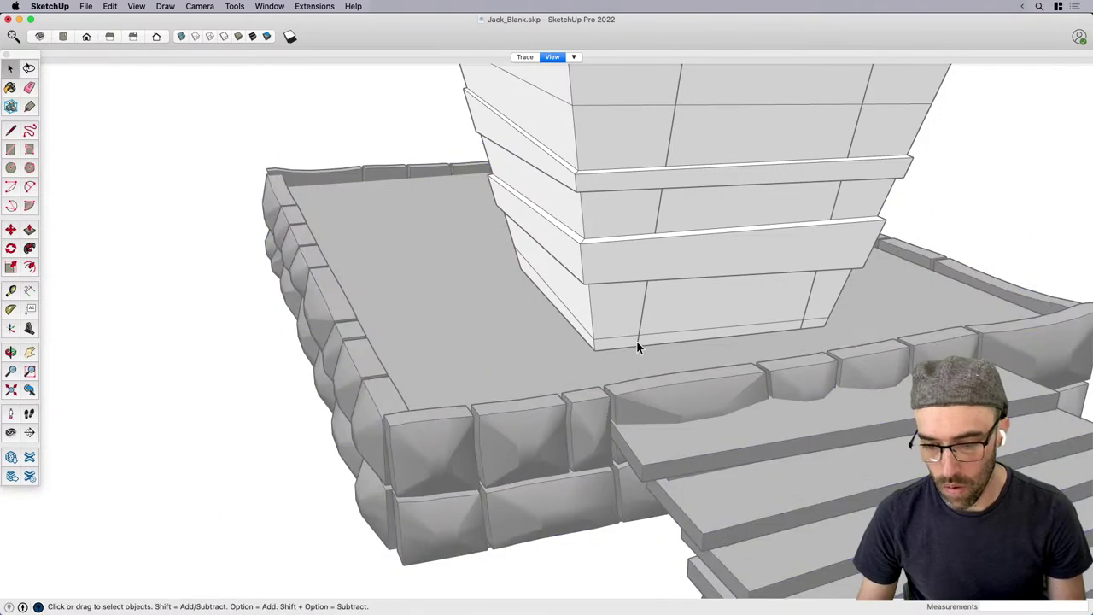
middle_drag(636, 342, 685, 212)
click(676, 185)
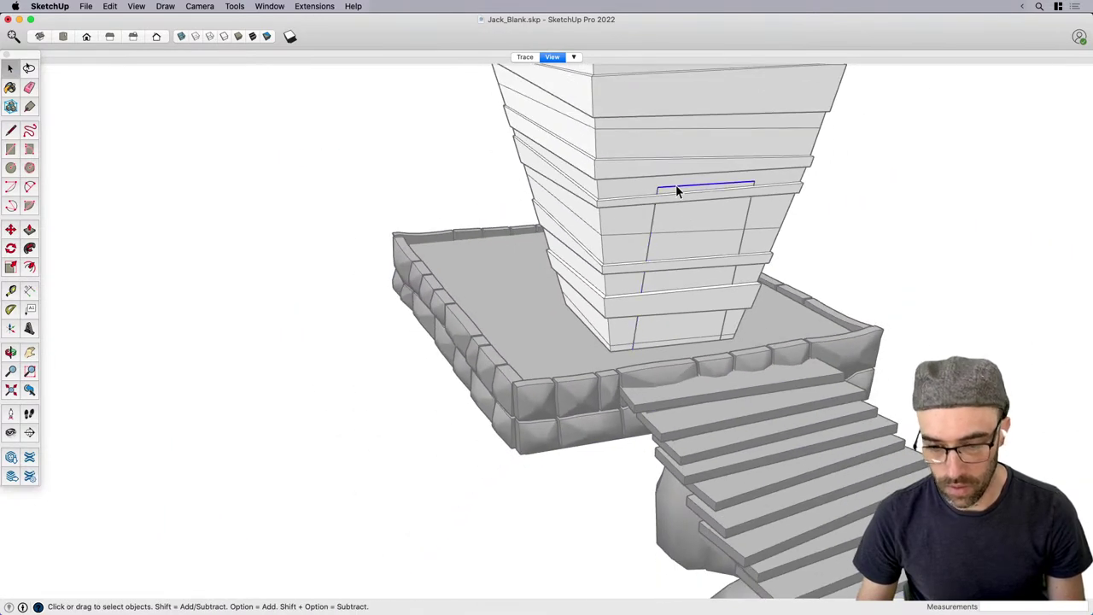
key(s)
scroll(778, 187, up, 2)
key(space)
click(705, 218)
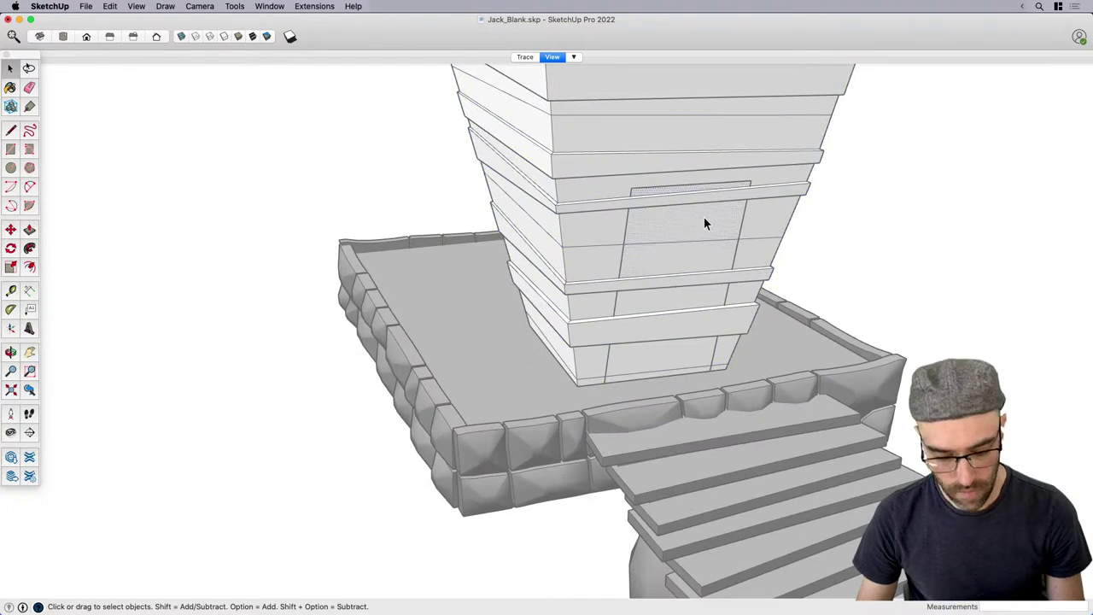
key(s)
key(space)
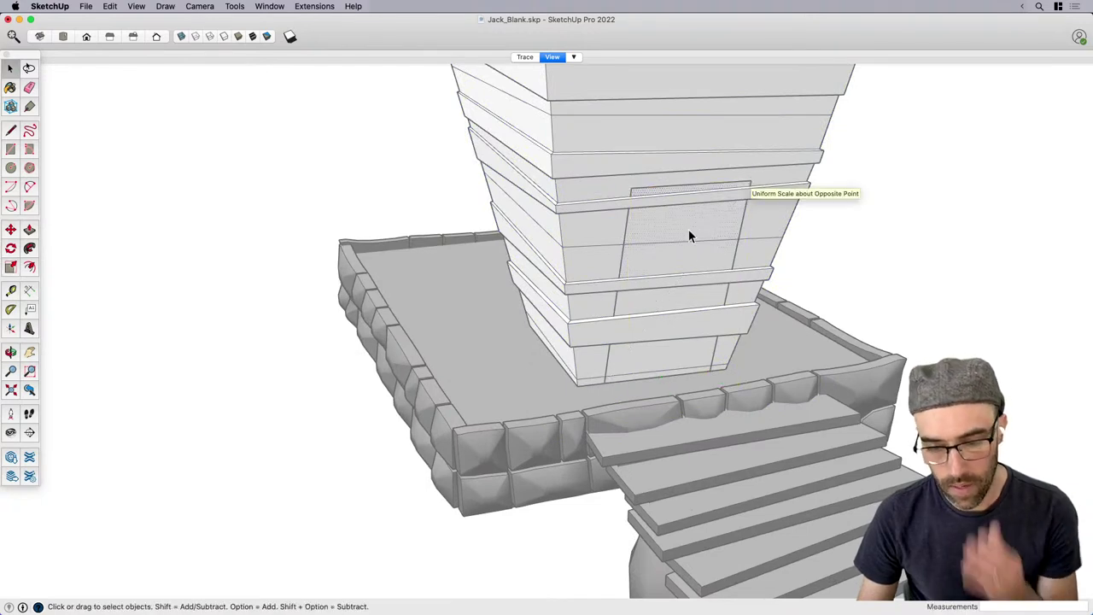
Push/Pull the door rectangle outward about 5 1/2" so it stands proud of the tower's planks.
key(p)
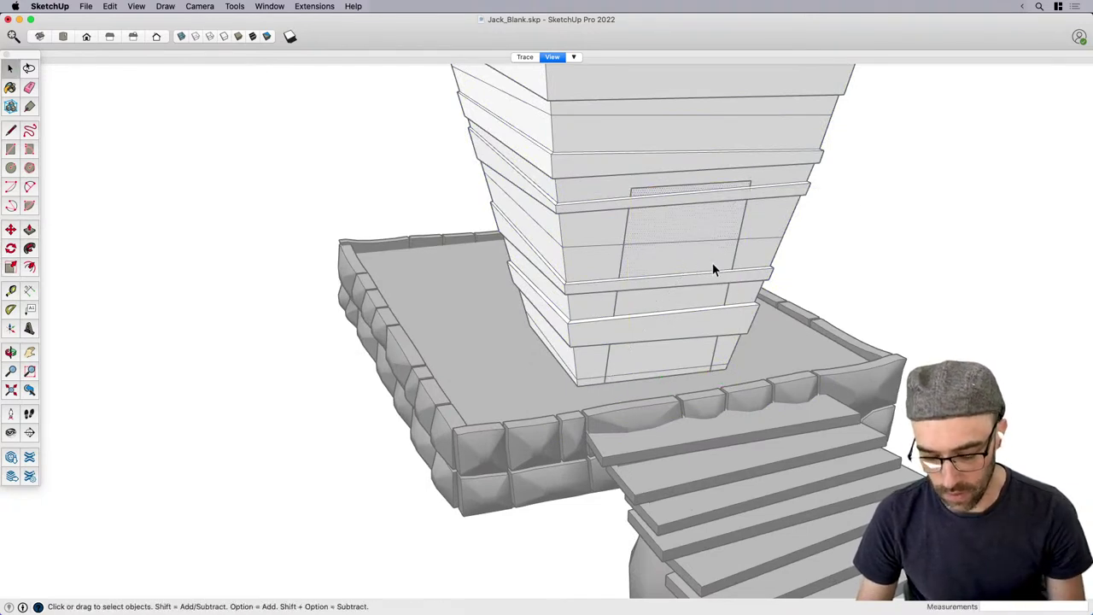
click(712, 264)
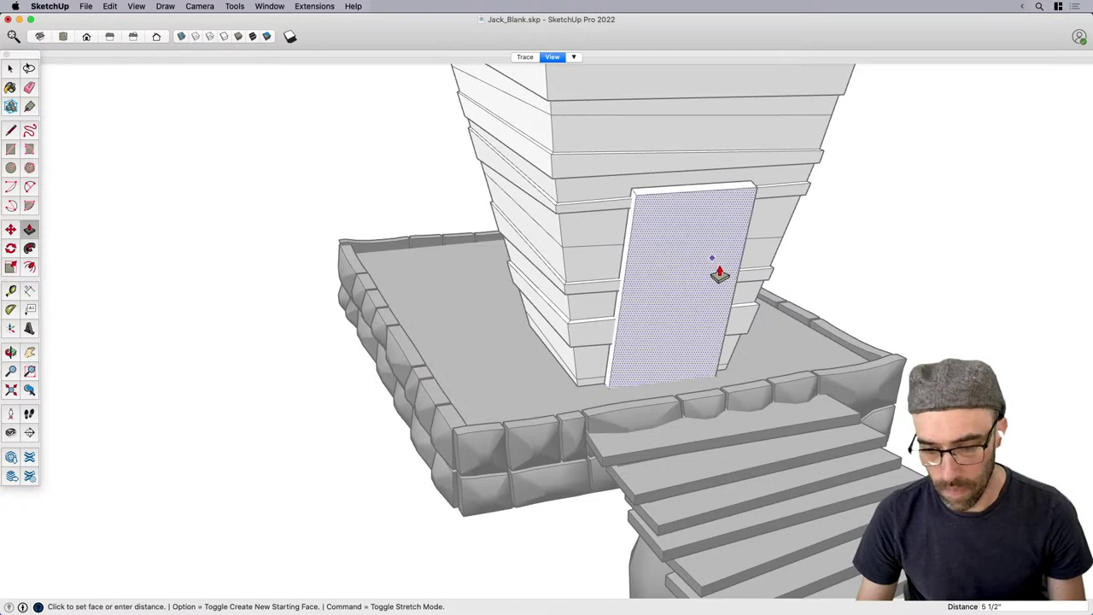
click(720, 271)
key(space)
Scale the door slab's top face about 1.12 along the red axis so its left side flares outward.
scroll(649, 190, up, 3)
click(647, 194)
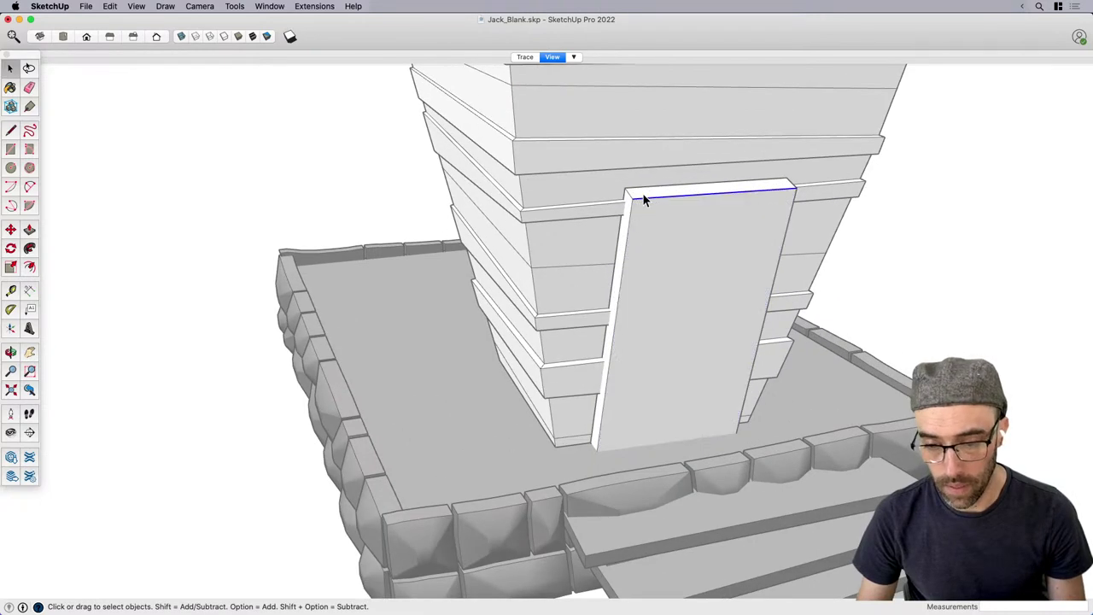
click(643, 194)
key(s)
scroll(654, 202, up, 5)
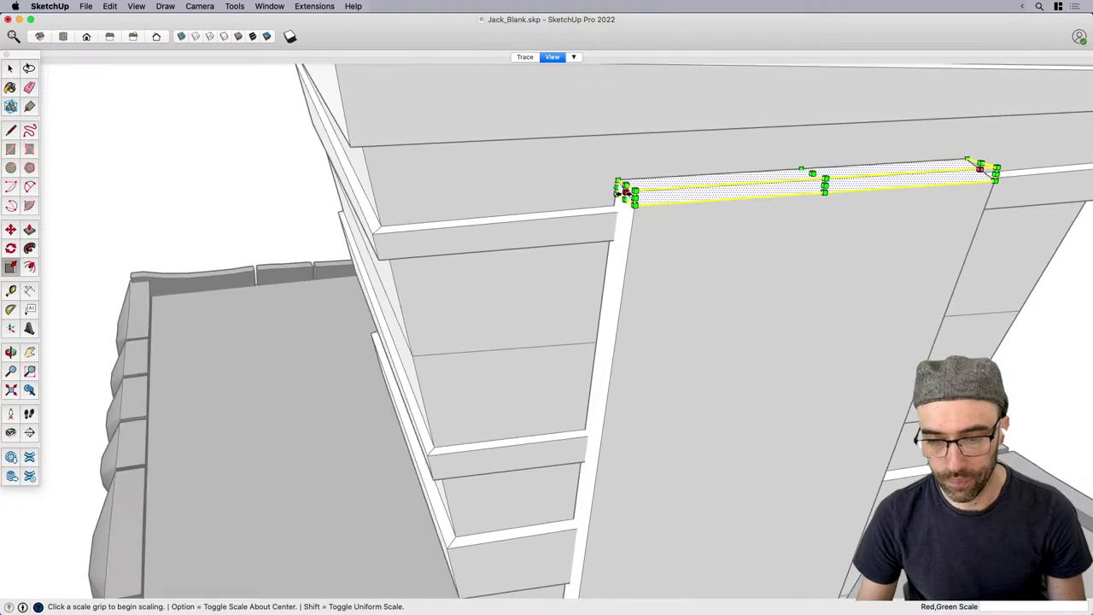
click(593, 194)
click(581, 202)
scroll(530, 214, down, 4)
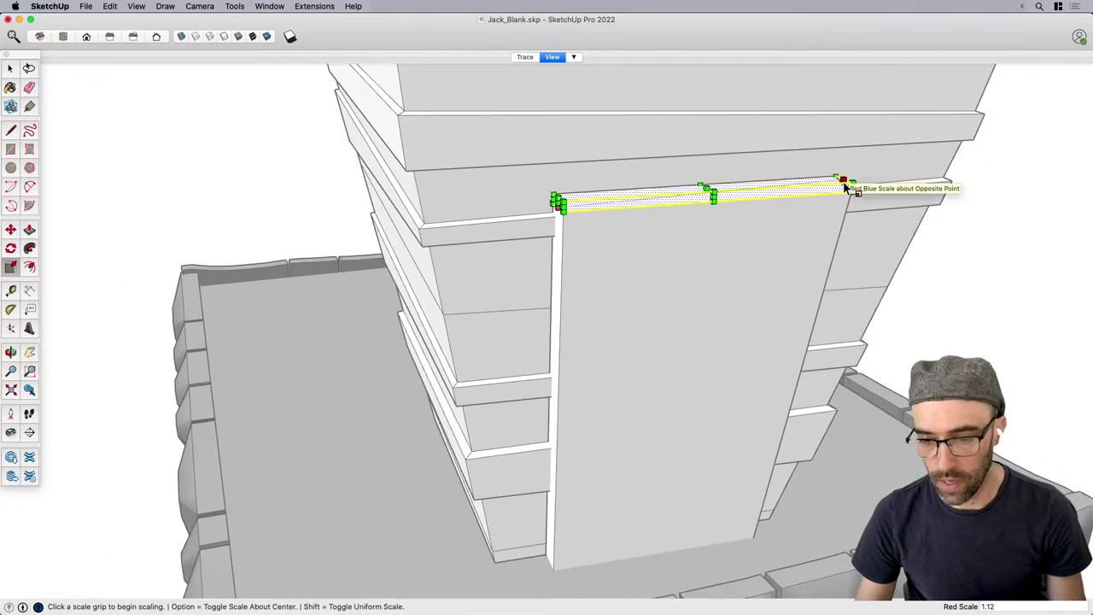
Scale the door slab's top face outward on its right side so the door tapers toward its base on both sides.
scroll(844, 182, up, 5)
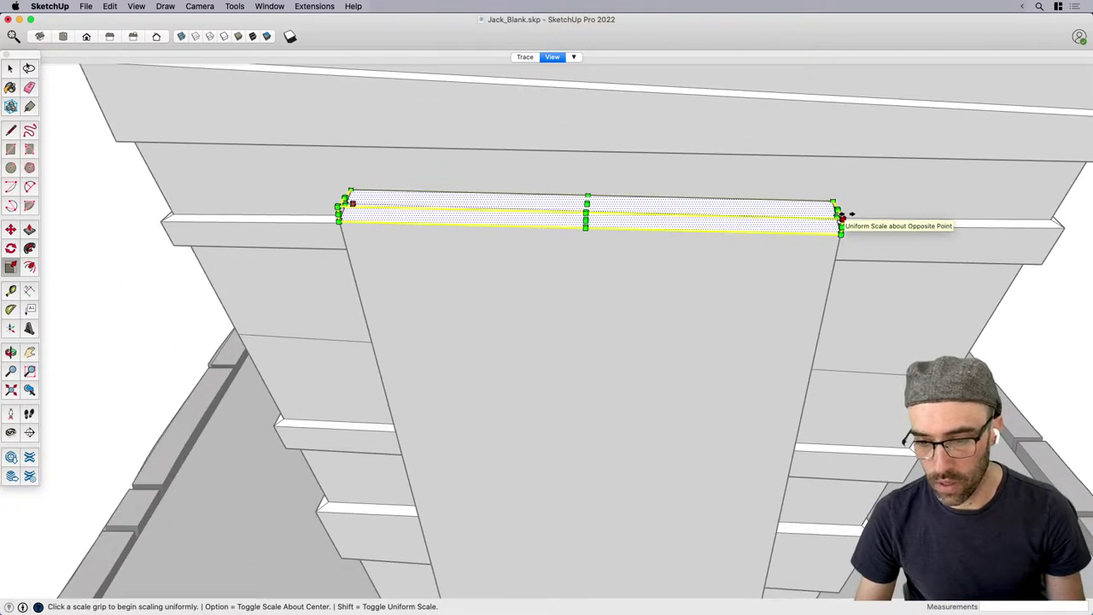
middle_drag(842, 225, 860, 239)
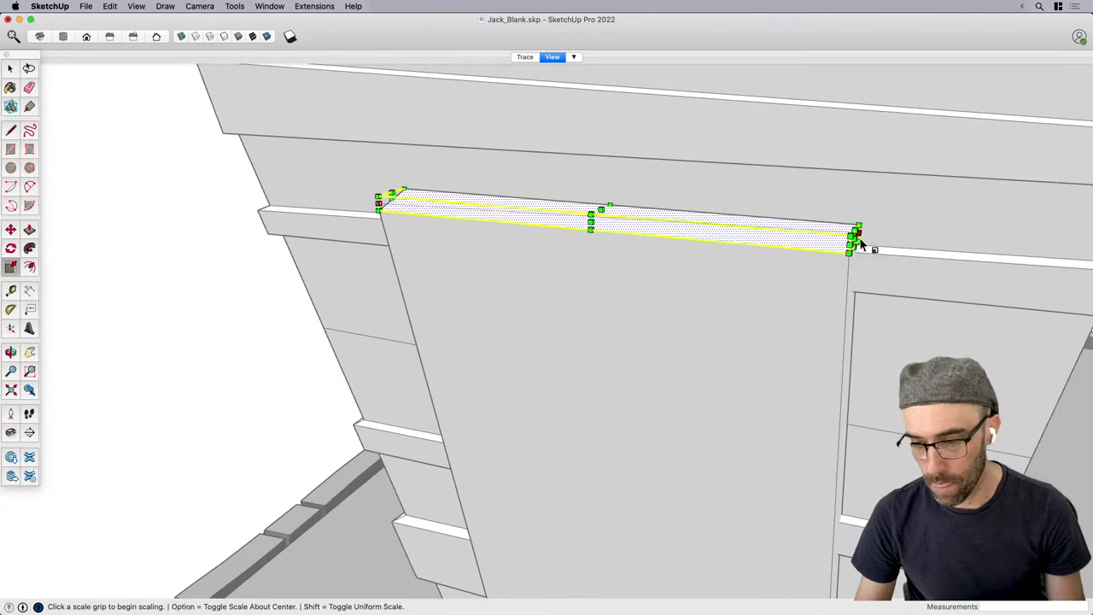
scroll(895, 271, up, 2)
middle_drag(896, 271, 816, 264)
drag(805, 247, 1049, 298)
scroll(735, 163, down, 5)
middle_drag(742, 328, 820, 324)
Offset the outline of the door's front face inward to form a frame border.
key(space)
click(724, 388)
key(f)
click(724, 388)
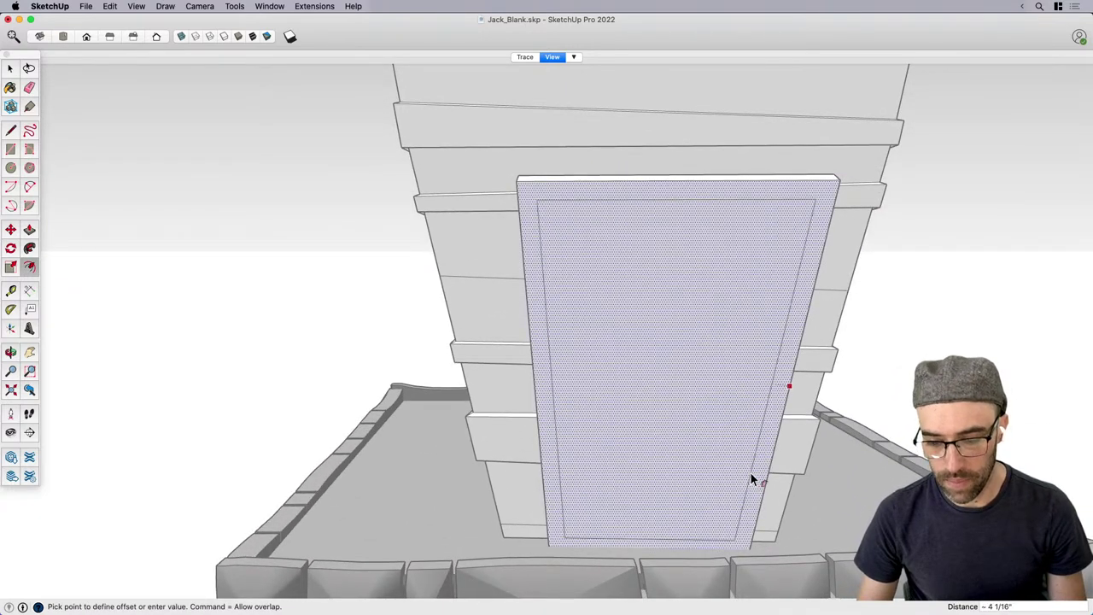
click(747, 465)
key(space)
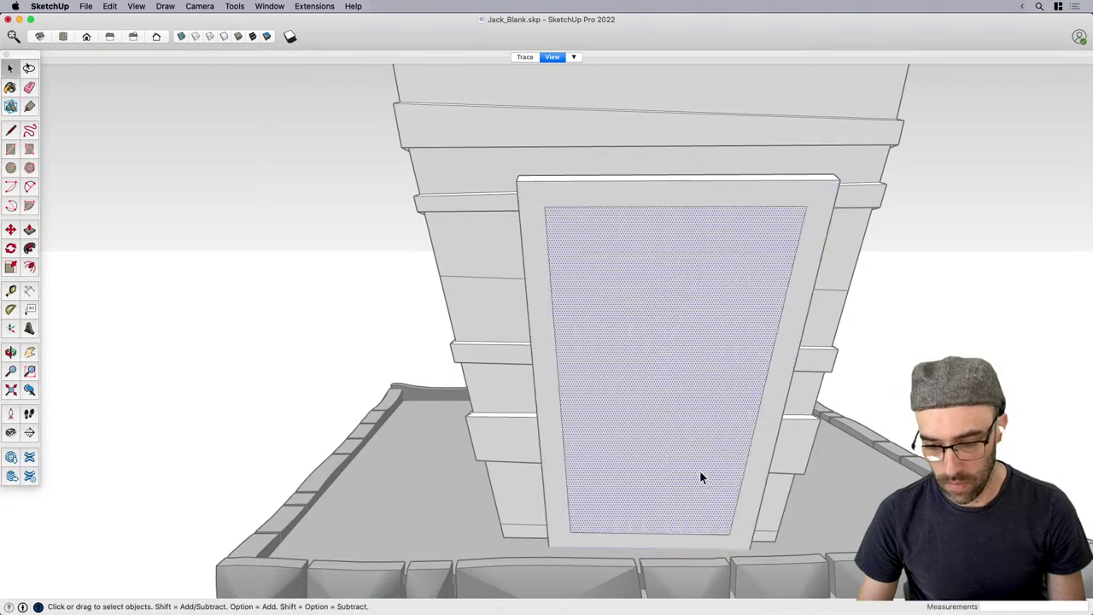
Push the door's inner panel back about 2 5/8" behind its frame.
key(p)
click(673, 487)
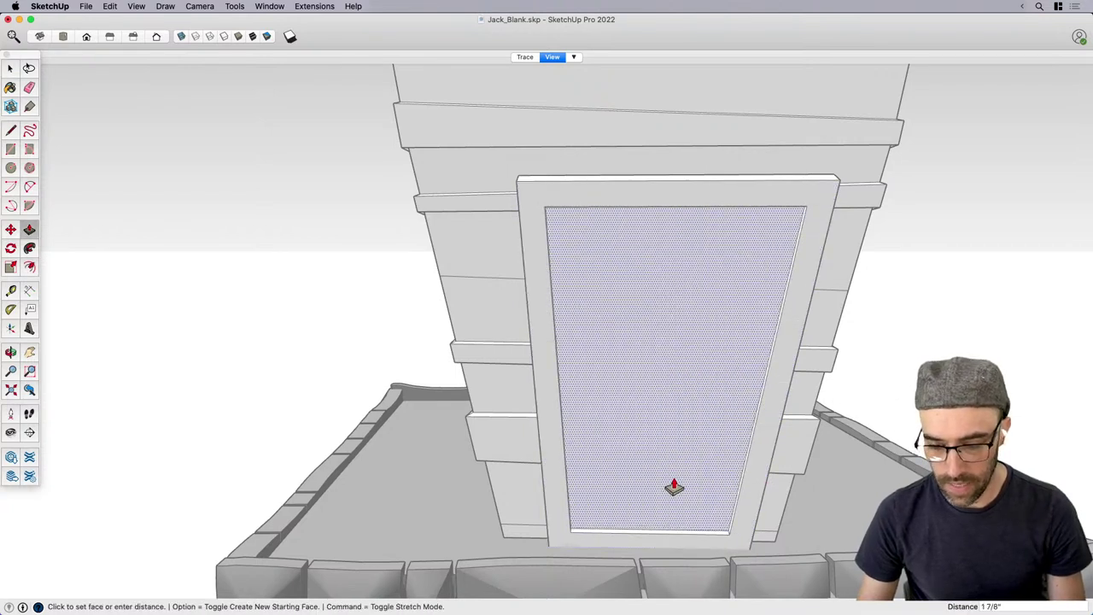
click(674, 487)
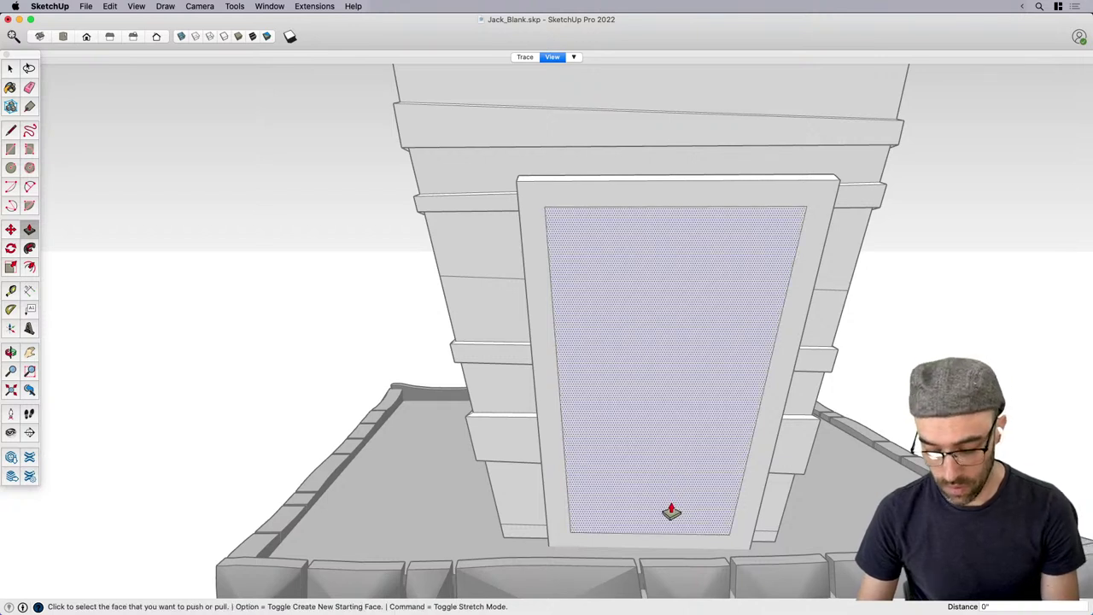
click(669, 513)
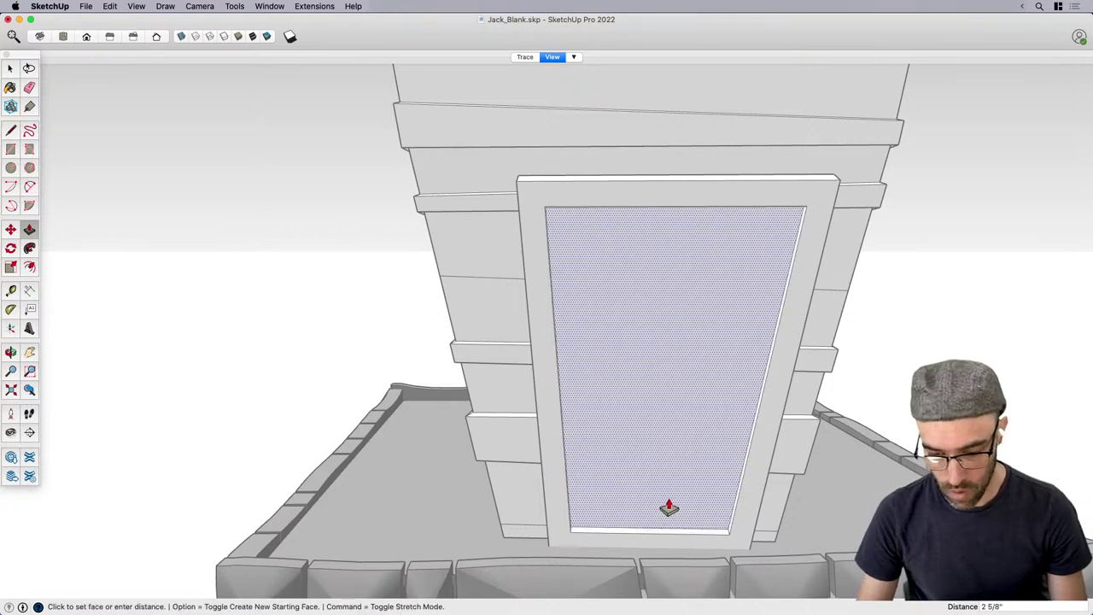
click(669, 500)
key(space)
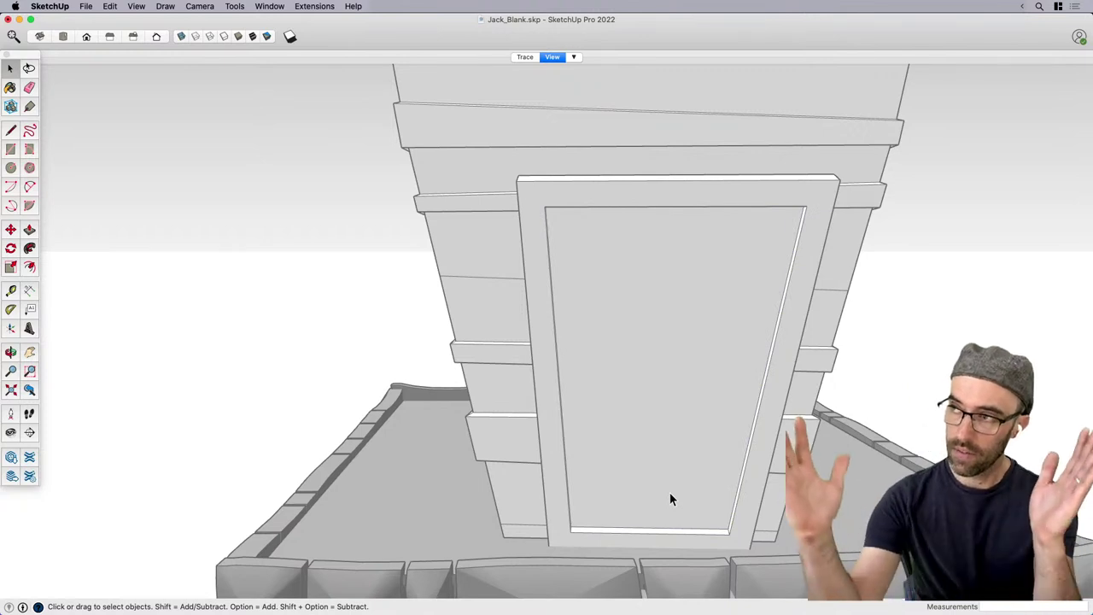
Draw a vertical line about 6' 8 3/8" long up the middle of the recessed door panel, from bottom edge to top edge.
key(l)
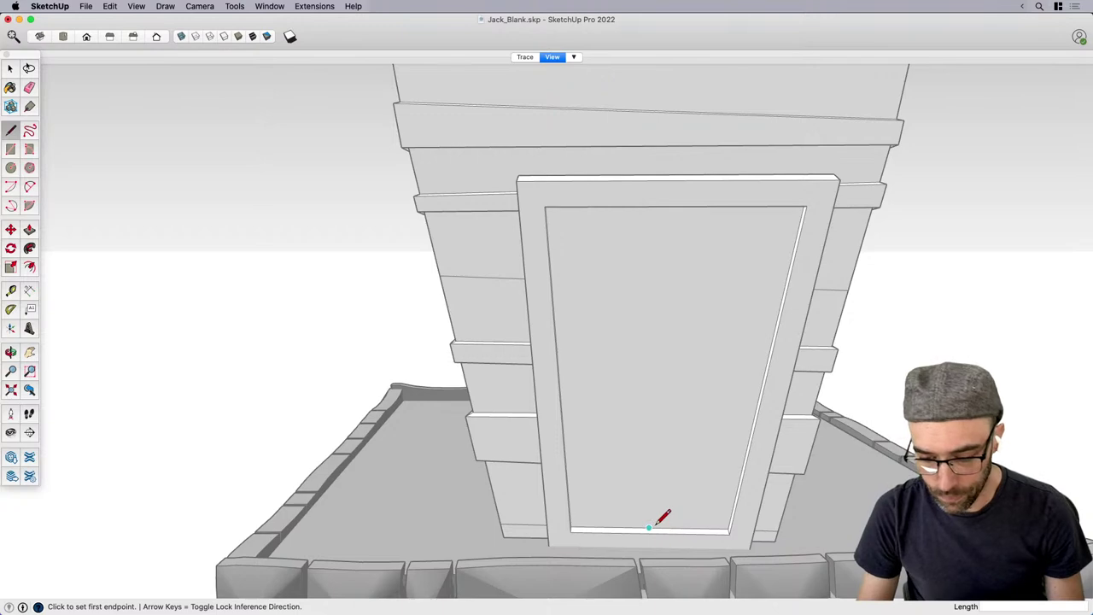
middle_drag(663, 518, 681, 325)
scroll(692, 225, up, 5)
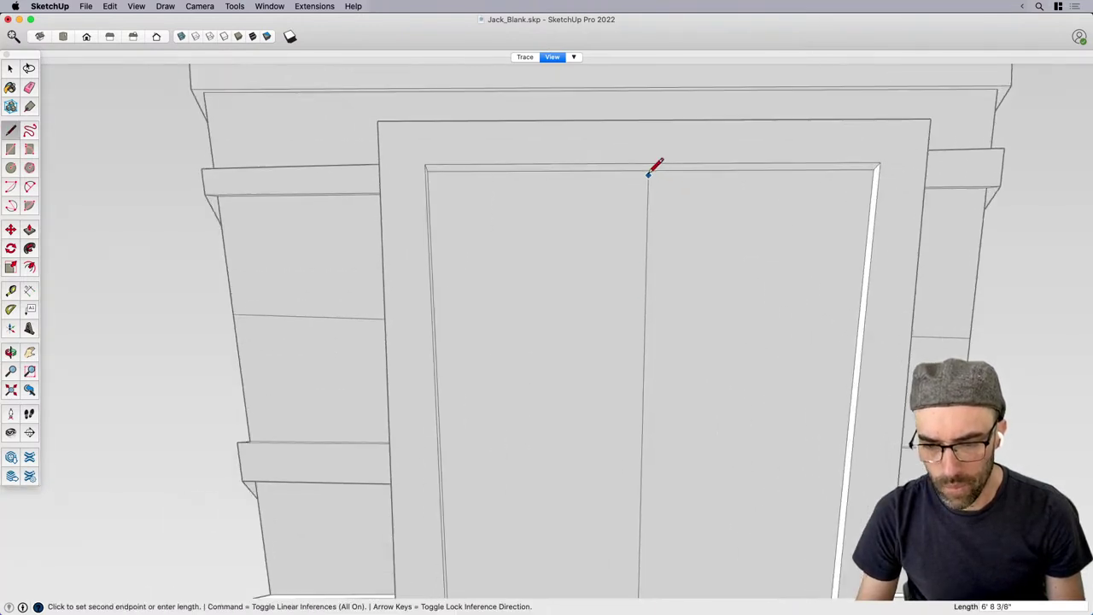
click(651, 170)
middle_drag(647, 201, 623, 376)
key(space)
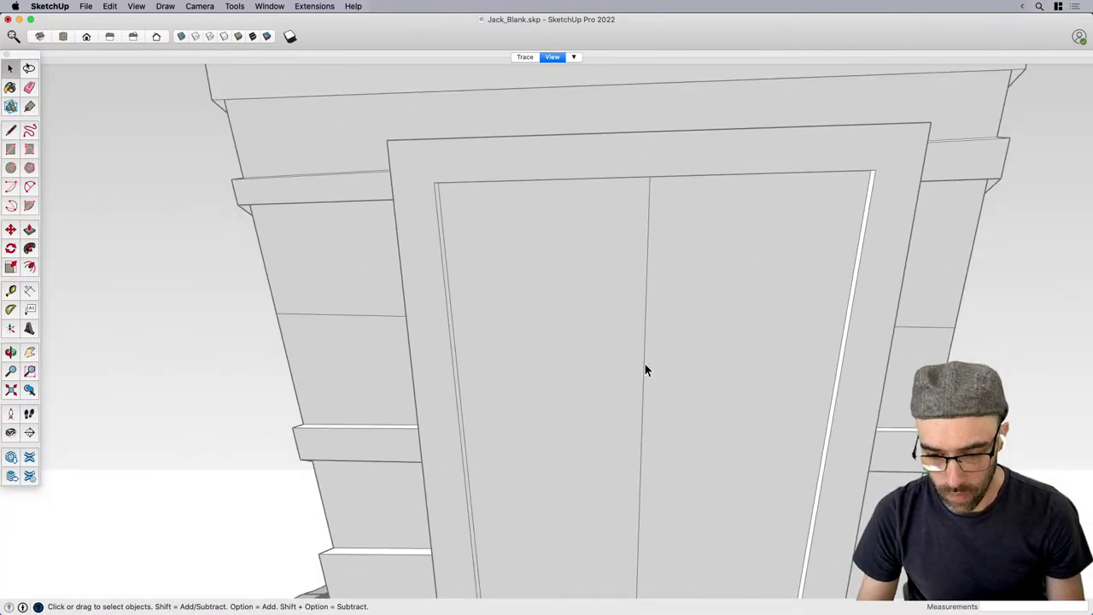
Copy the door panel's vertical centre line a short distance to its right.
click(644, 364)
scroll(641, 365, down, 2)
key(m)
key(super)
key(alt)
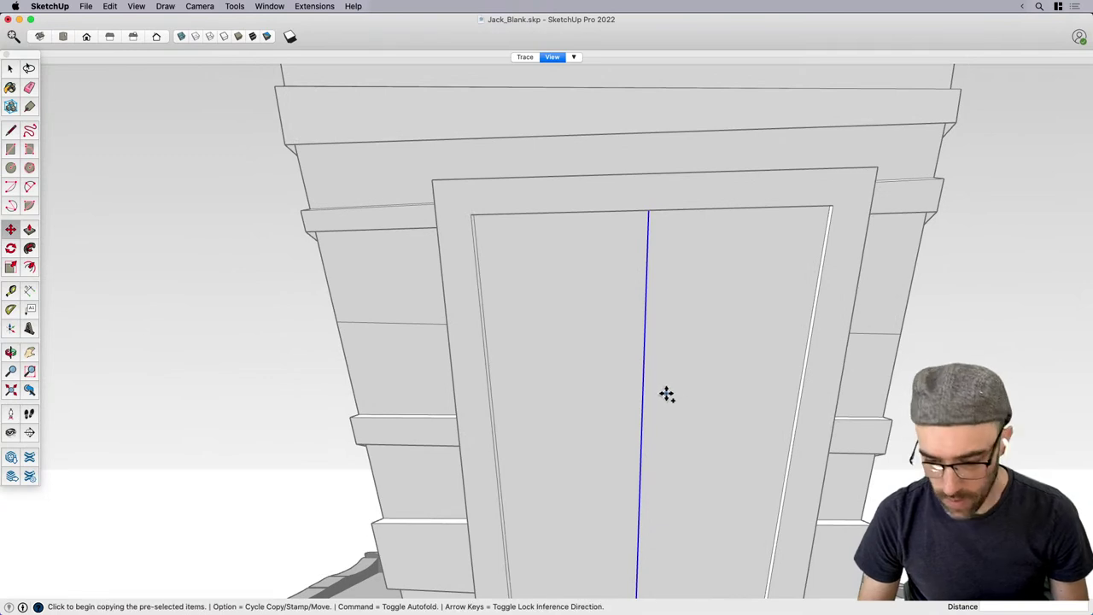
click(667, 394)
click(679, 396)
Place a matching copy of the vertical line left of centre and erase the original centre line to leave a narrow strip.
key(space)
key(m)
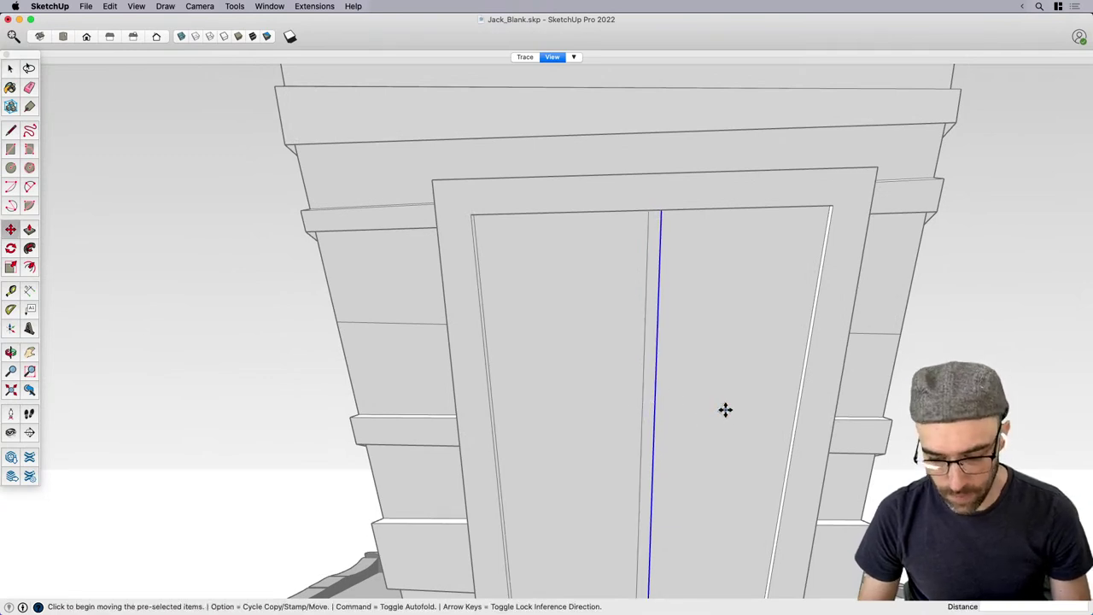
click(725, 408)
click(699, 407)
key(e)
middle_drag(655, 399, 620, 221)
key(space)
click(635, 288)
click(641, 225)
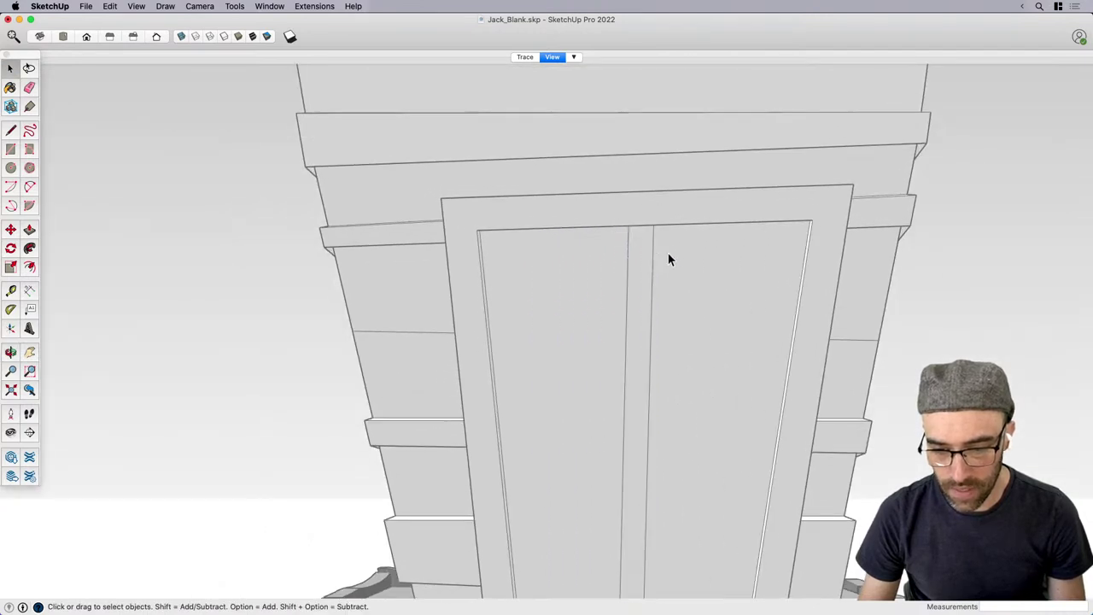
middle_drag(668, 254, 624, 227)
click(627, 225)
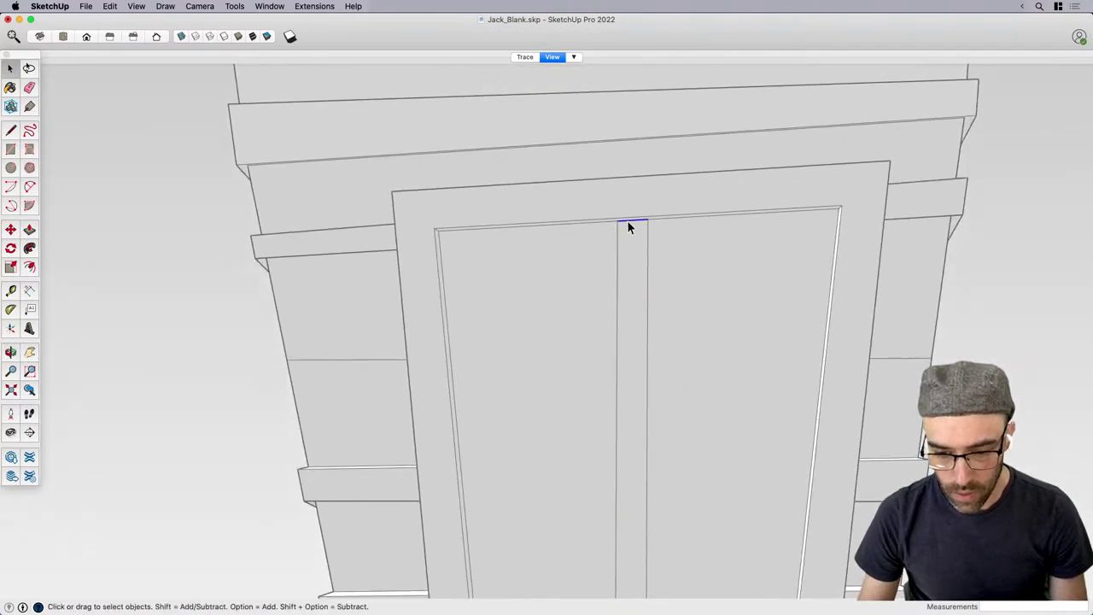
click(617, 239)
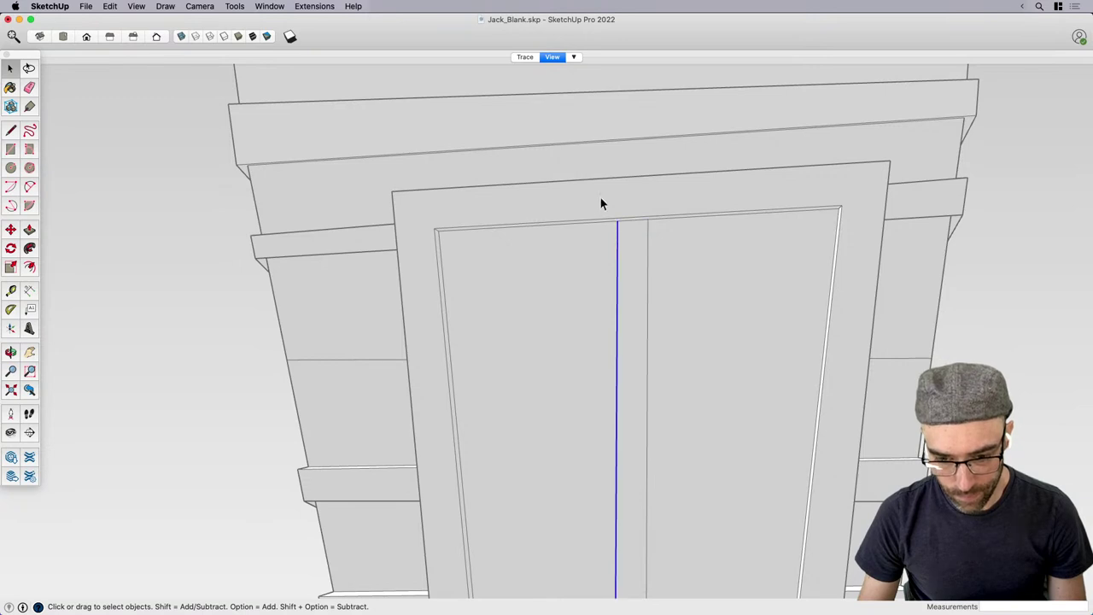
click(601, 198)
scroll(628, 238, up, 3)
key(m)
click(631, 251)
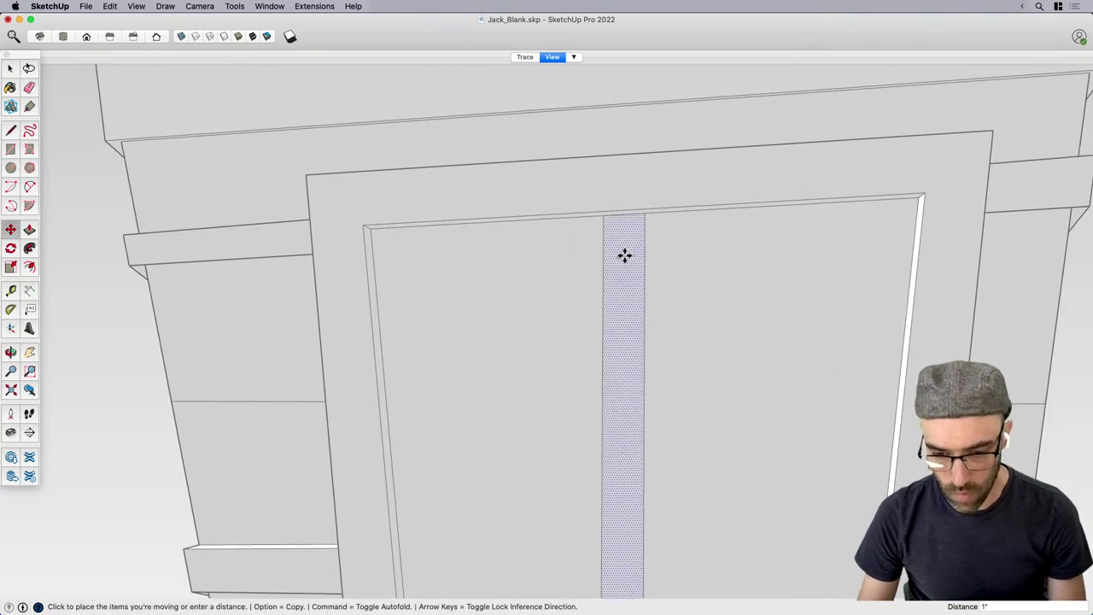
key(space)
scroll(630, 254, down, 3)
Pull the narrow middle strip slightly forward from the door panel, keeping it behind the frame's front face.
click(648, 275)
key(p)
middle_drag(636, 278, 532, 300)
click(627, 363)
click(623, 364)
scroll(616, 268, up, 3)
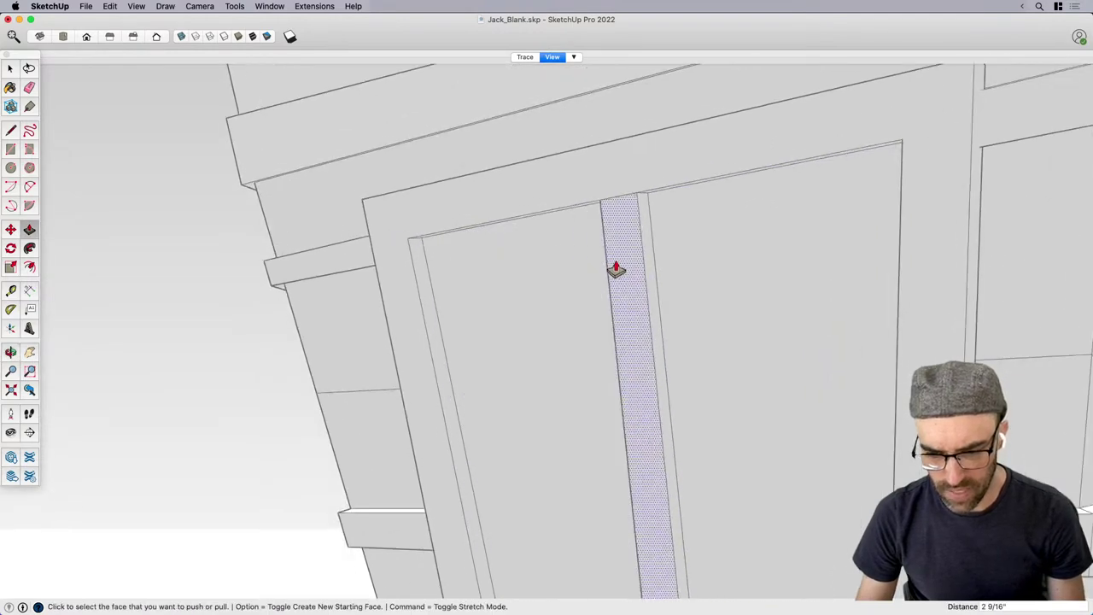
middle_drag(616, 268, 618, 237)
key(super+z)
click(623, 257)
click(621, 254)
Scale the top end of the middle strip by 1.64 along the red axis so the strip widens upward.
key(space)
drag(569, 152, 640, 203)
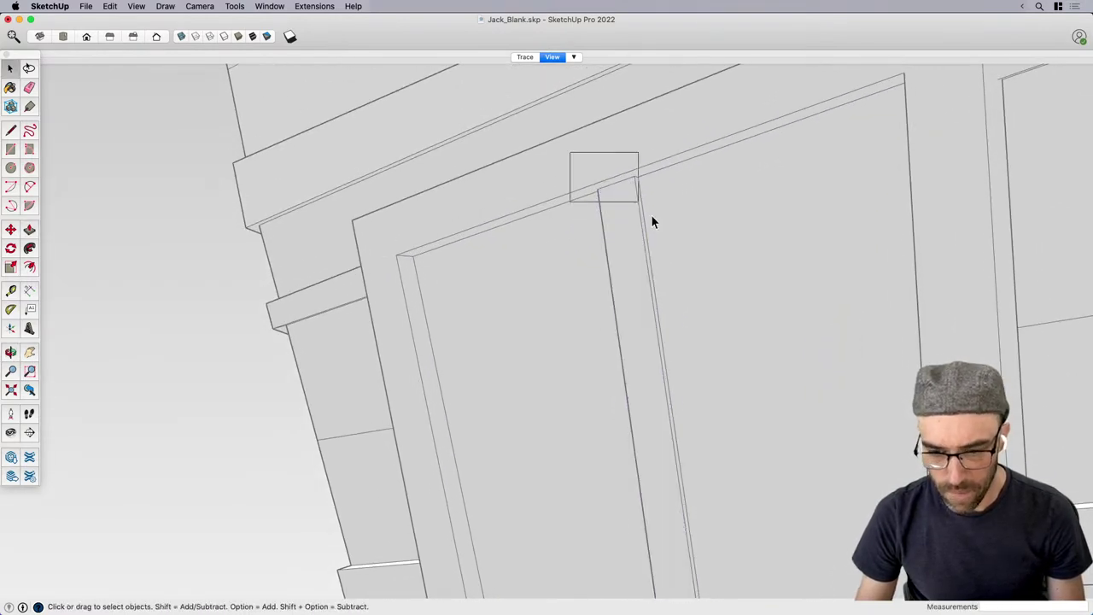
key(s)
scroll(645, 178, up, 3)
scroll(640, 180, up, 1)
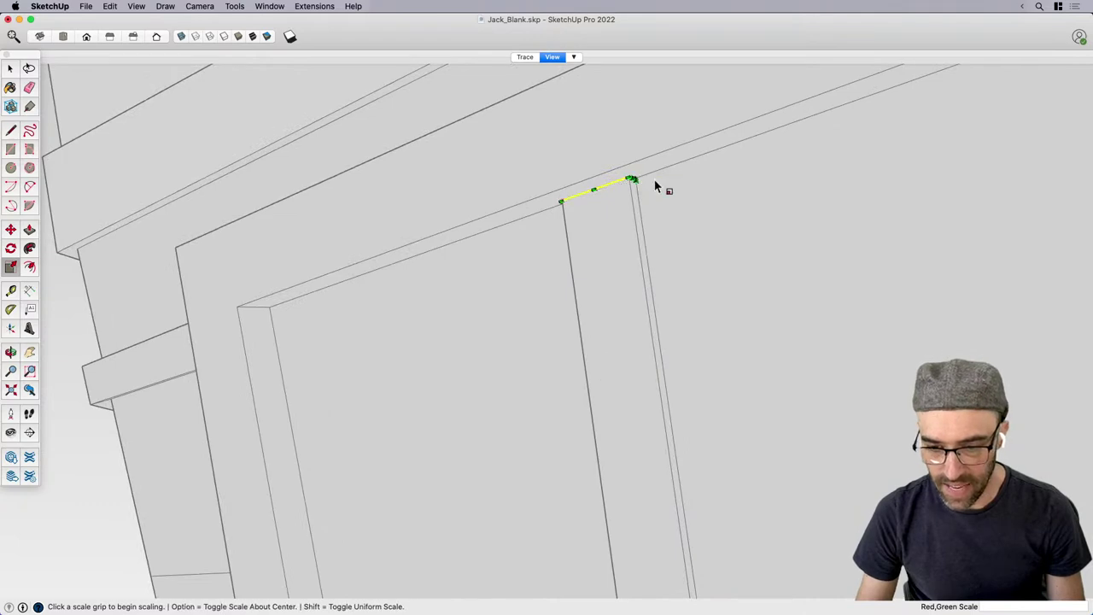
scroll(637, 182, up, 2)
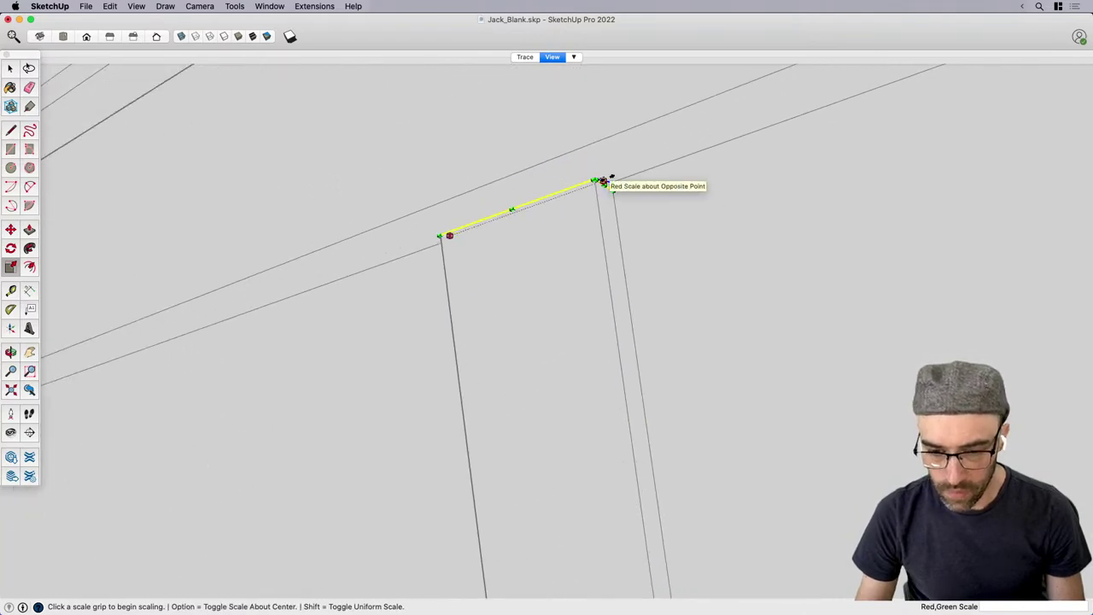
click(605, 184)
click(728, 156)
scroll(826, 274, down, 8)
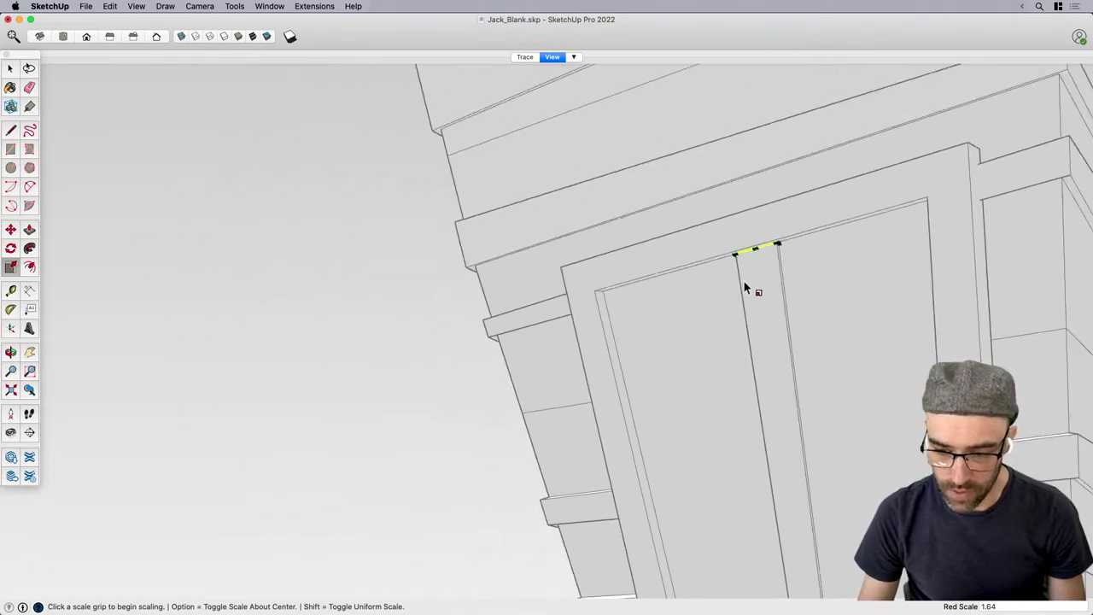
middle_drag(778, 334, 821, 476)
scroll(821, 476, down, 1)
scroll(752, 435, up, 3)
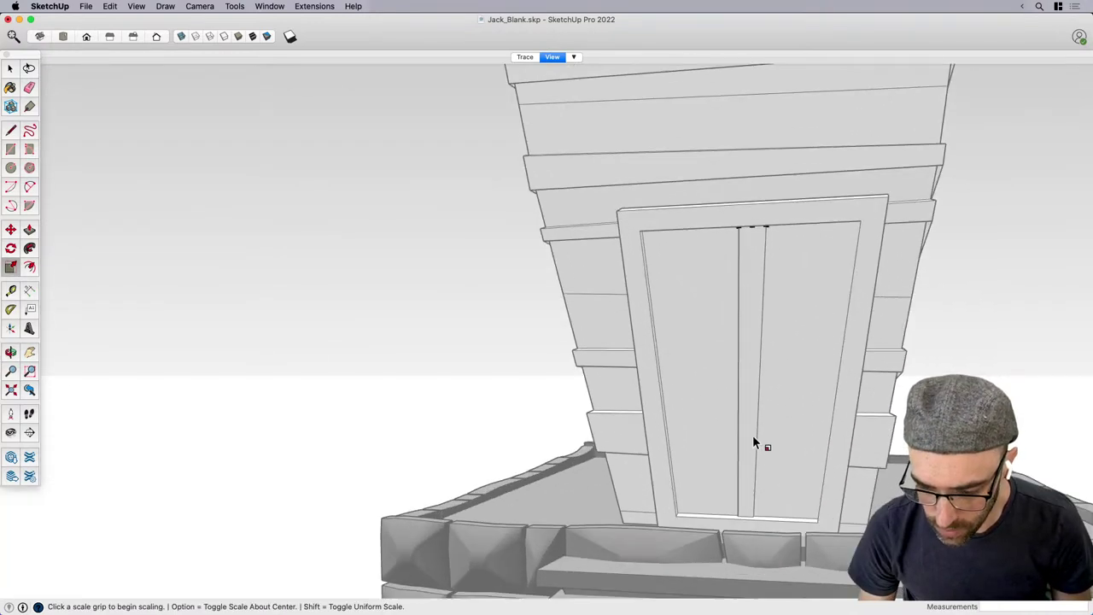
key(space)
Make the whole door, including its frame, panel and middle strip, into a component with the default settings.
middle_drag(769, 412, 711, 461)
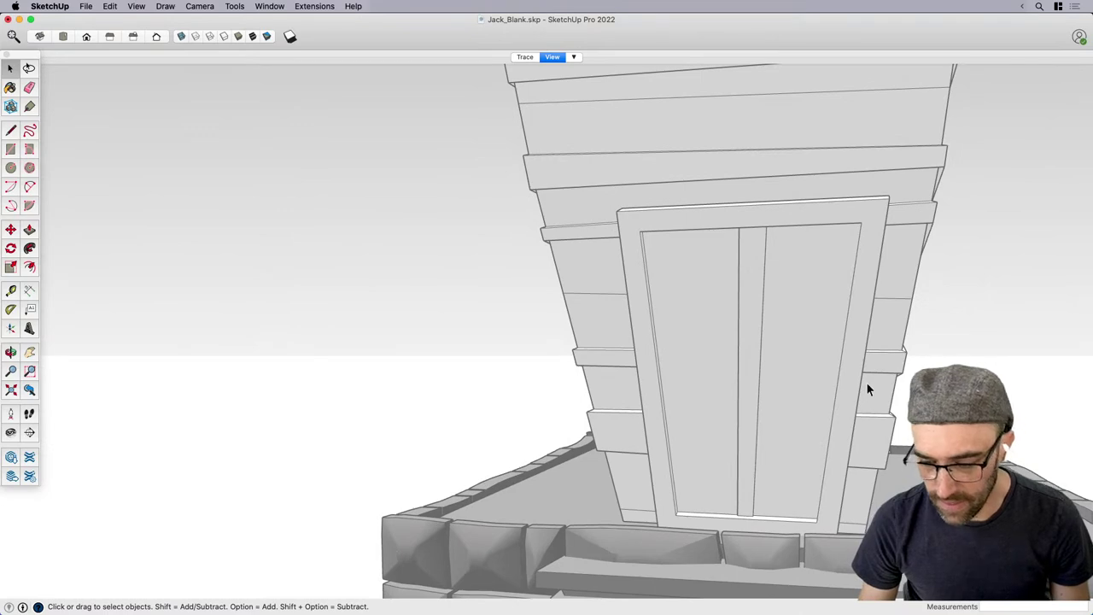
scroll(739, 231, up, 2)
drag(818, 252, 820, 252)
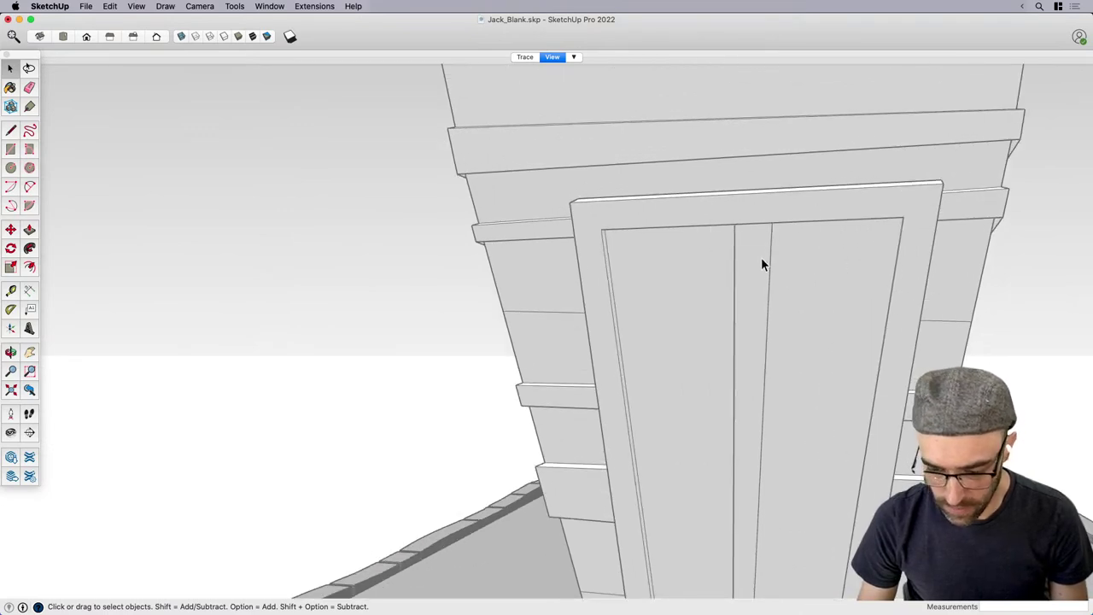
scroll(758, 259, down, 5)
middle_drag(752, 284, 823, 413)
scroll(824, 412, down, 1)
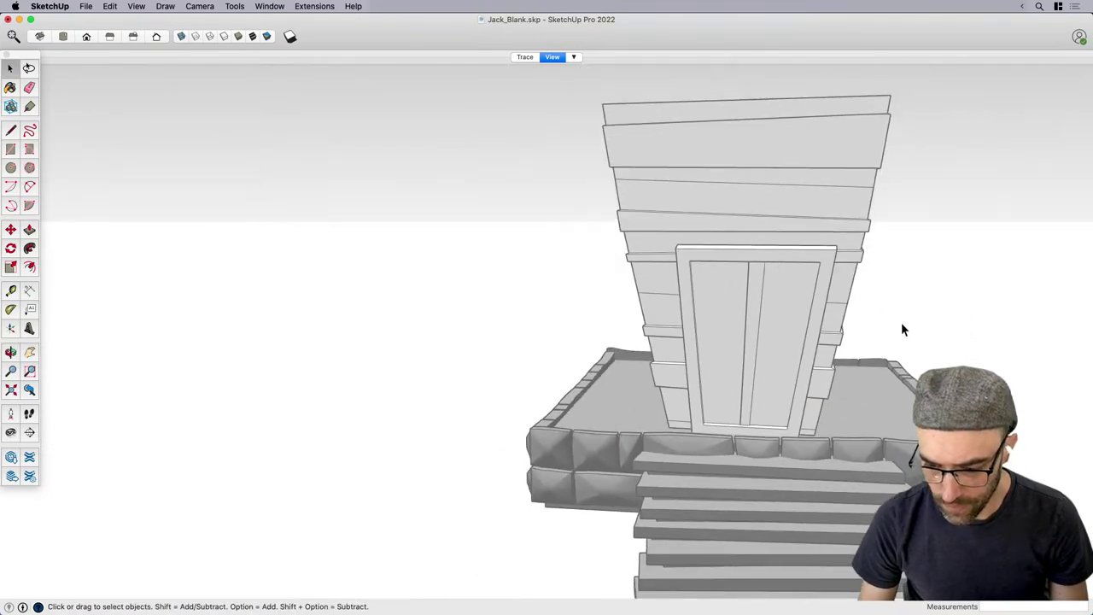
triple_click(782, 338)
key(g)
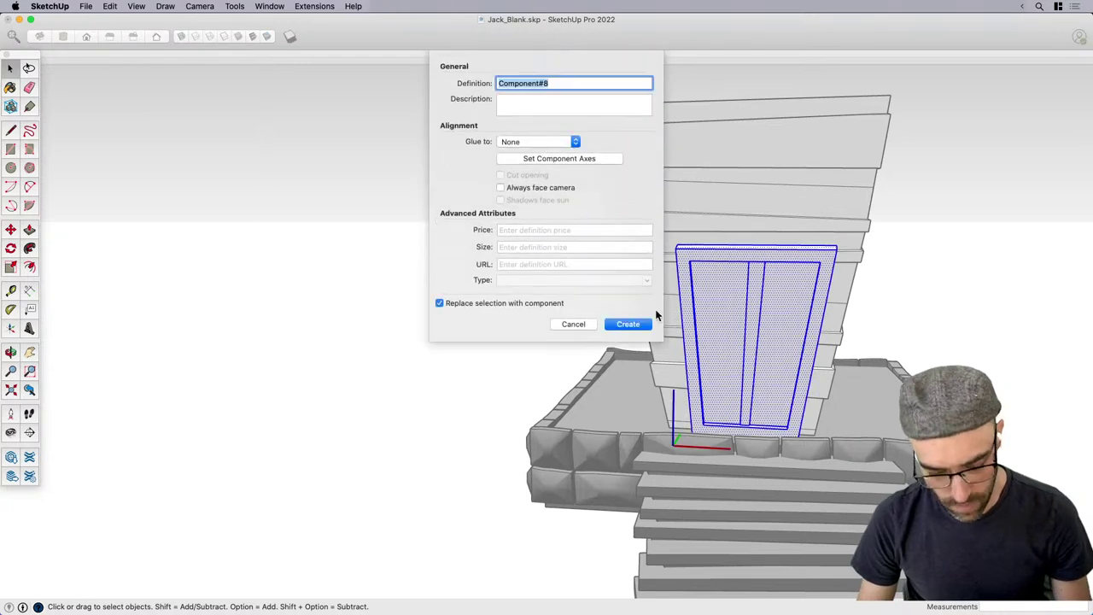
click(642, 322)
Scale the door component down uniformly from its upper corner to about 0.90.
key(s)
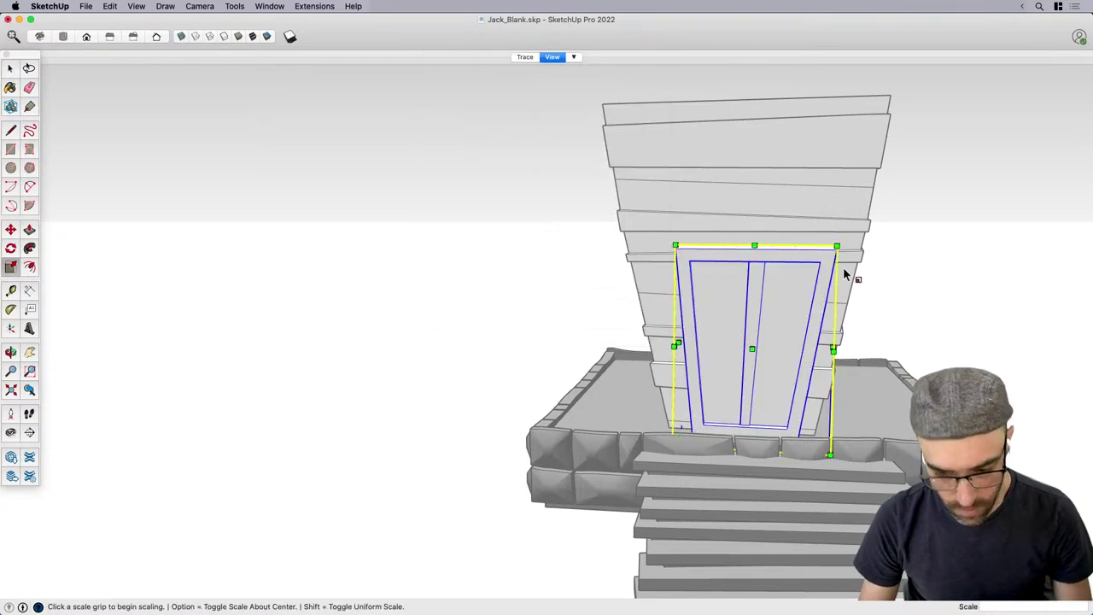
scroll(842, 271, up, 3)
click(837, 238)
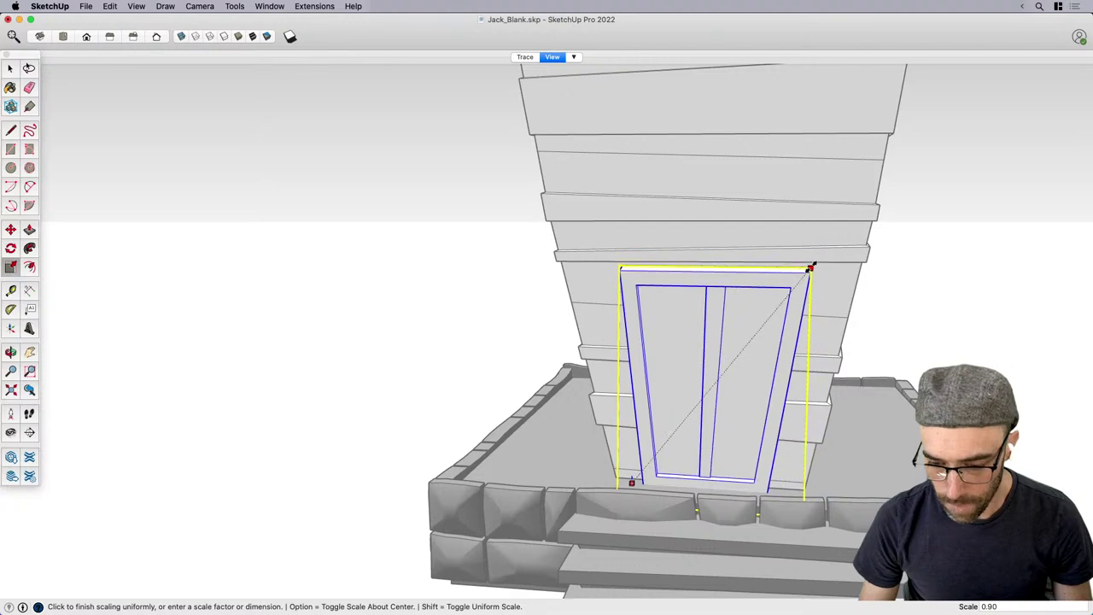
click(805, 273)
middle_drag(734, 292, 678, 352)
scroll(658, 312, up, 3)
key(space)
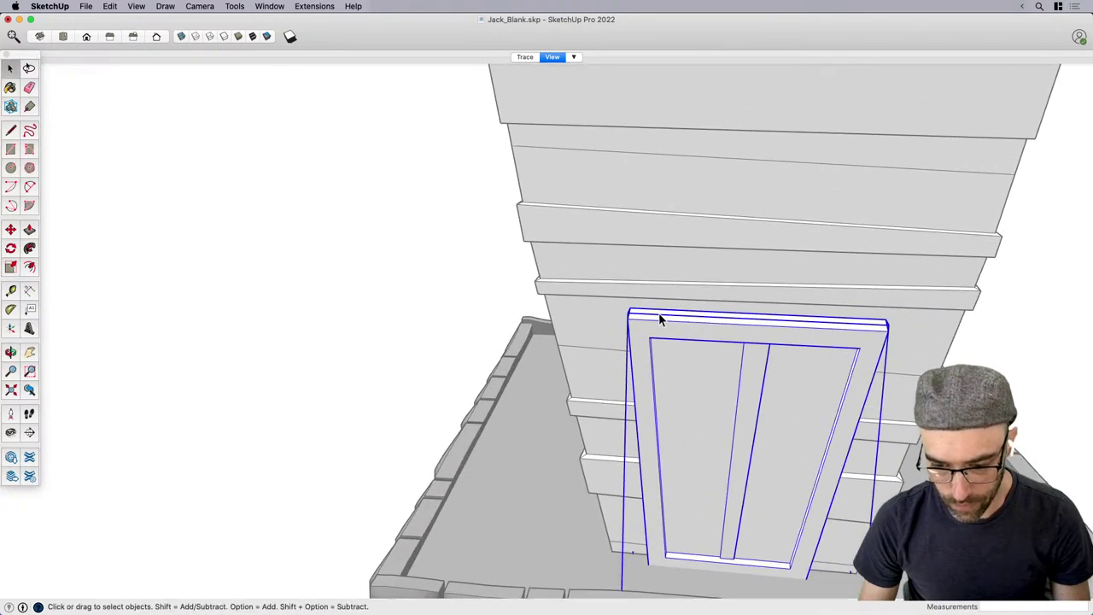
Open the door component for editing.
double_click(658, 312)
click(655, 312)
key(p)
middle_drag(641, 320, 661, 270)
key(space)
Draw an arc bulging upward between the two corners of the door's top front edge.
key(a)
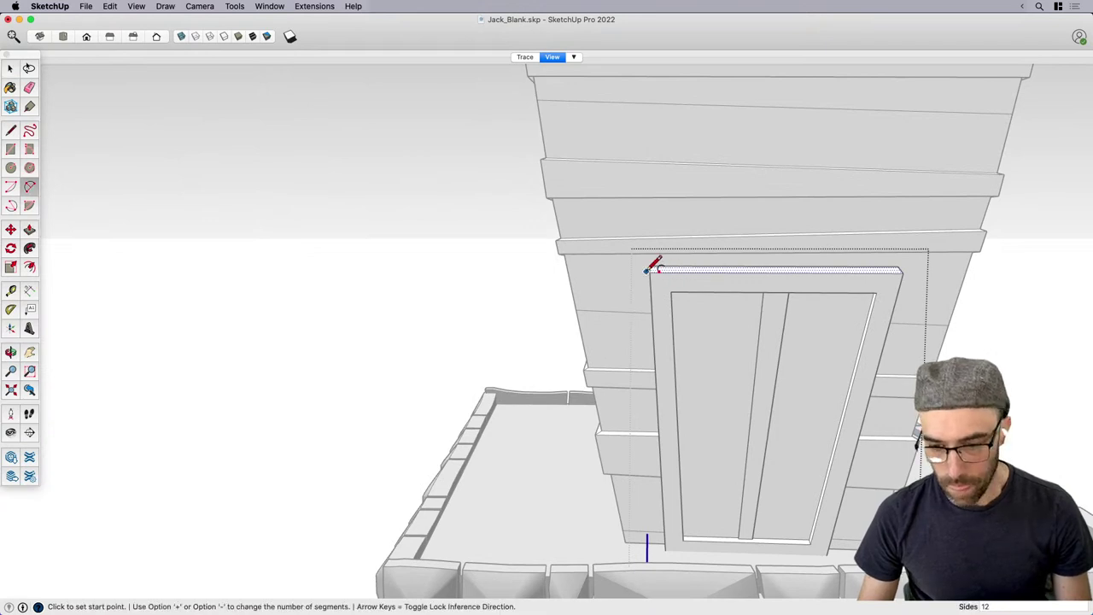
click(648, 272)
click(902, 272)
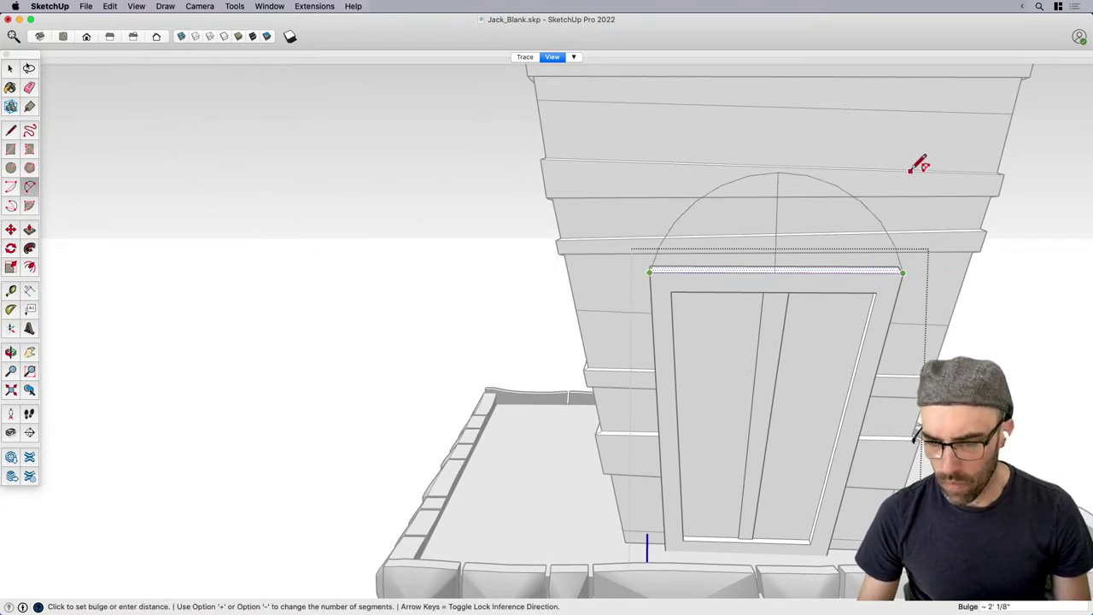
click(921, 124)
middle_drag(921, 125, 571, 349)
Extrude the arched face above the door back toward the tower wall by about 5 7/16".
click(547, 310)
key(p)
click(569, 351)
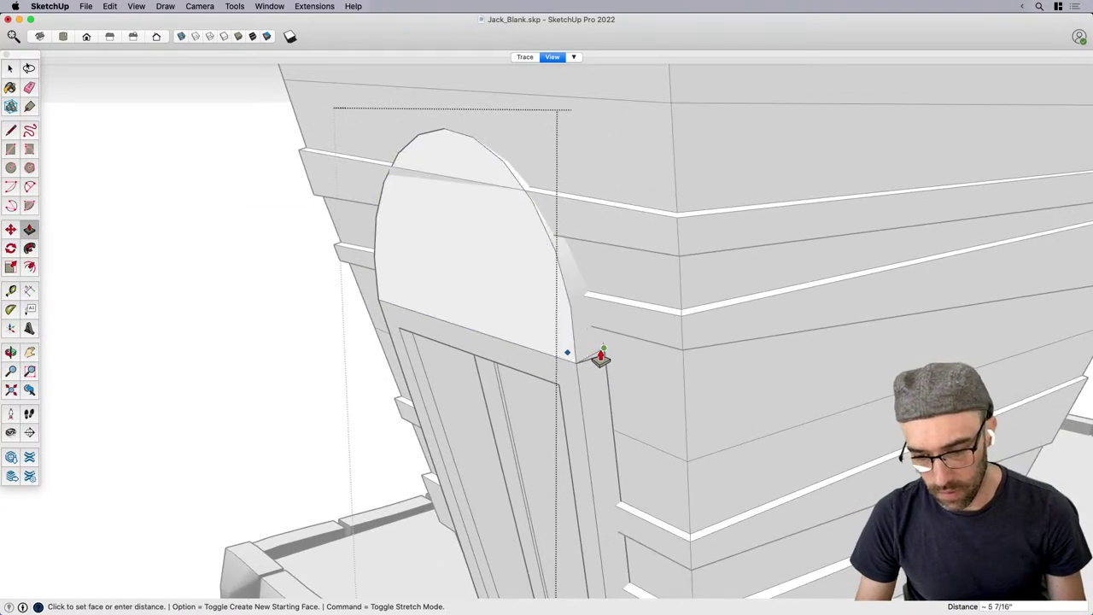
click(602, 352)
Undo the arch's extrusion and the arc above the door.
middle_drag(622, 372, 658, 376)
key(space)
click(528, 291)
middle_drag(529, 291, 486, 332)
key(q)
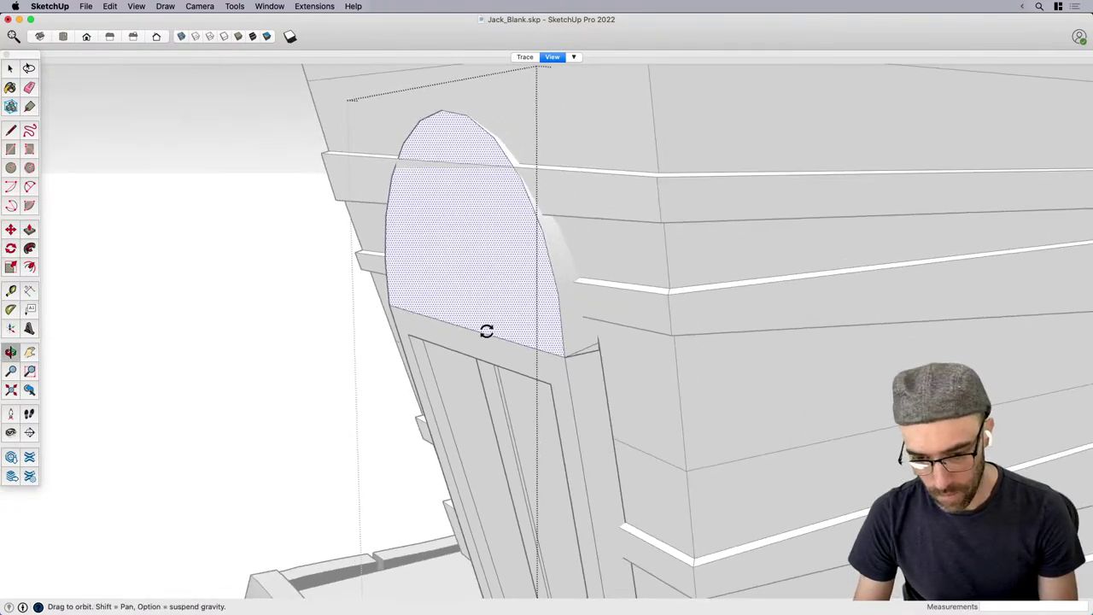
key(space)
click(544, 367)
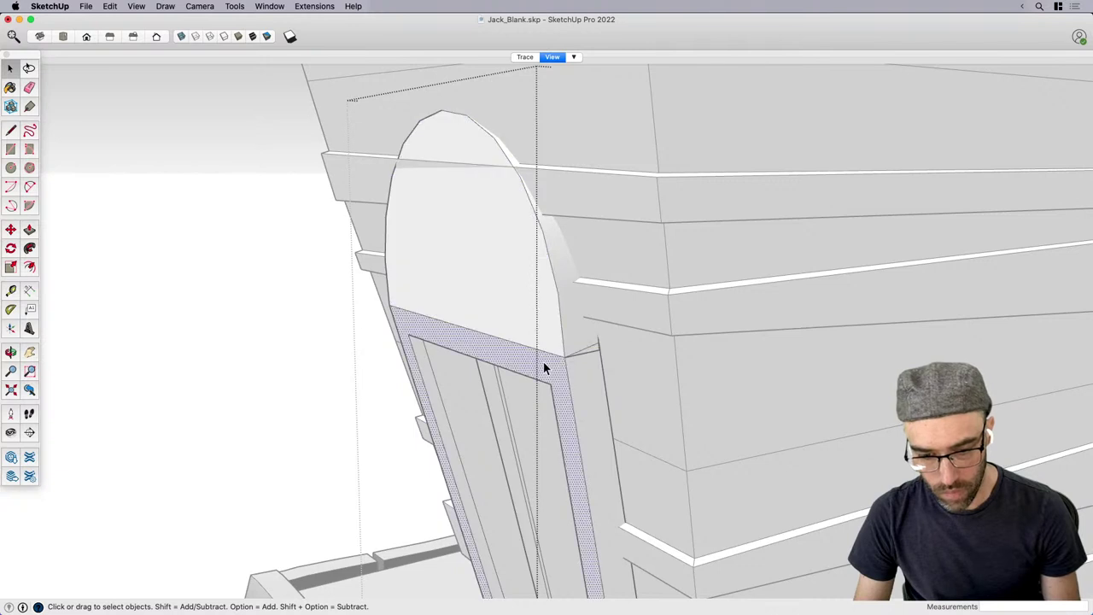
key(super+z)
key(super+z)
Group all of the door's geometry inside the component.
double_click(546, 362)
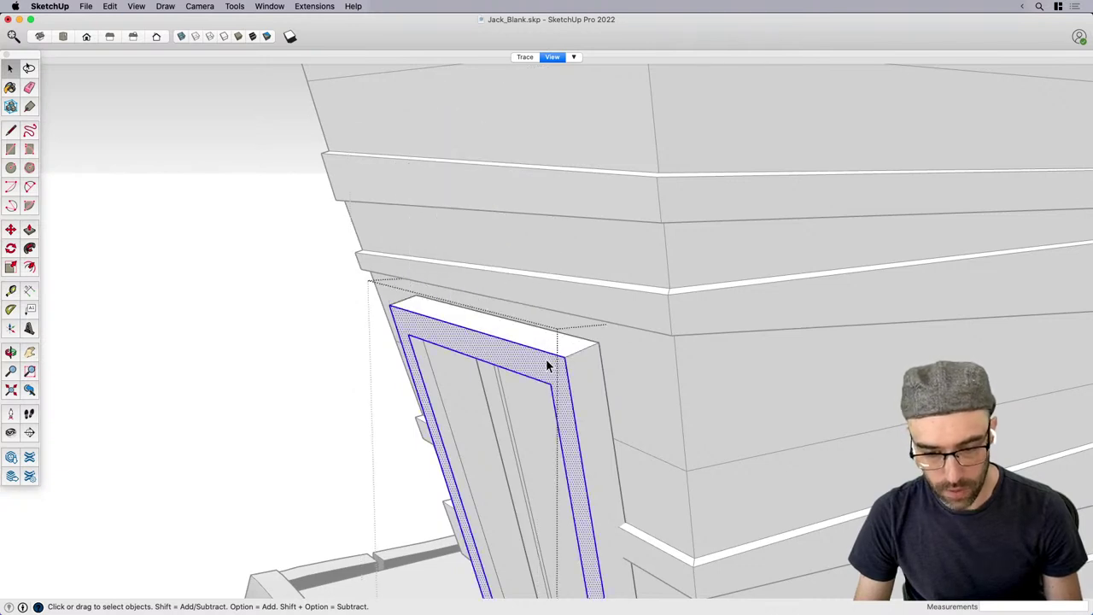
scroll(475, 301, down, 2)
key(super+a)
key(super+g)
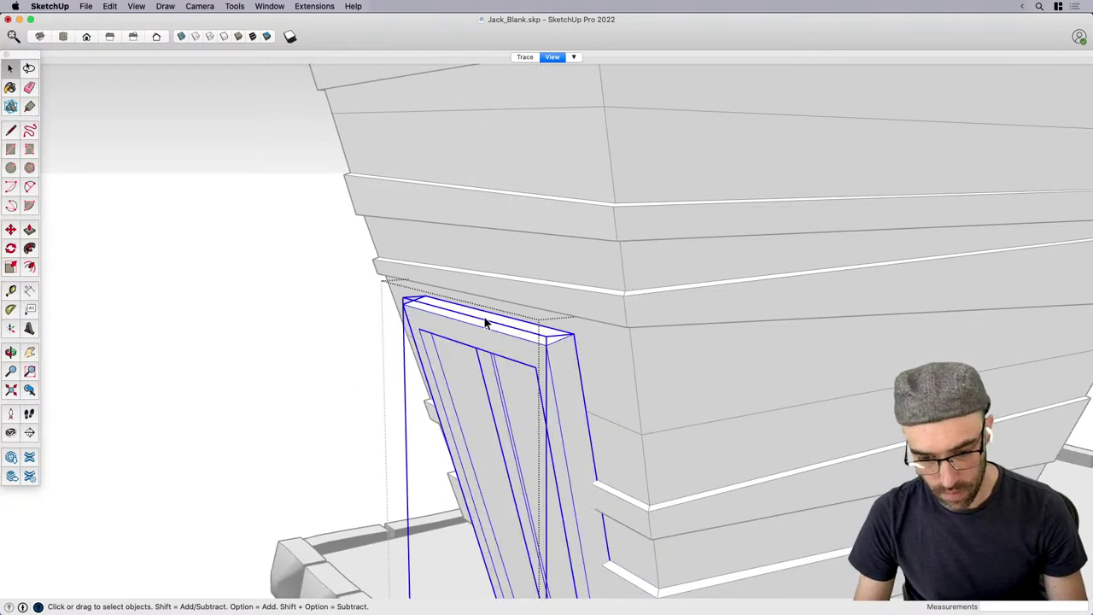
key(q)
Draw an arc with a bulge of about 2' 4 5/16" across the door's top front corners and close it with a line.
key(a)
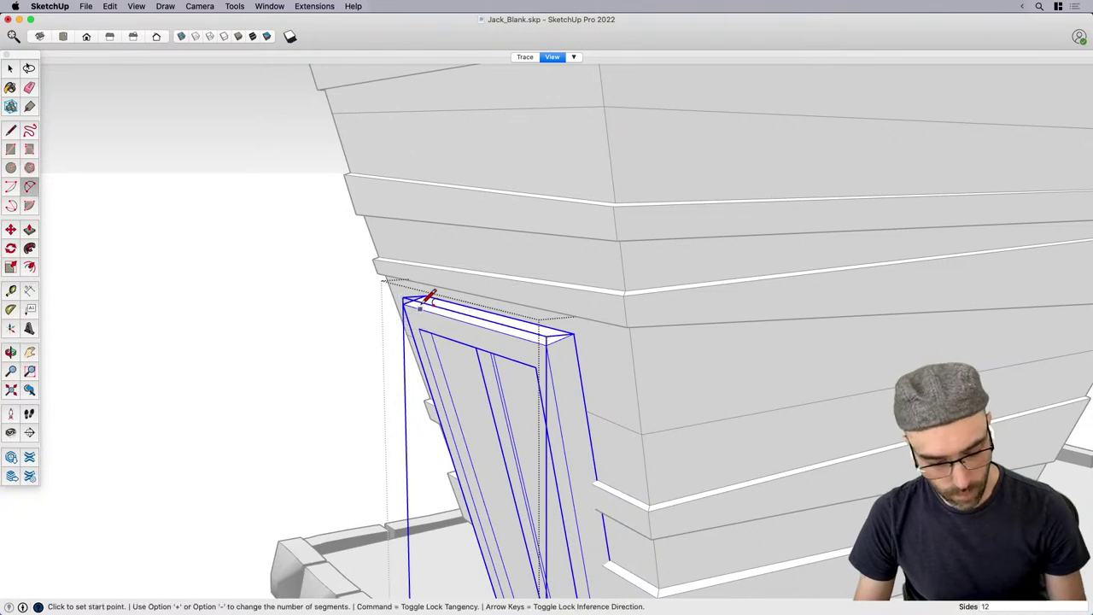
click(404, 302)
click(546, 341)
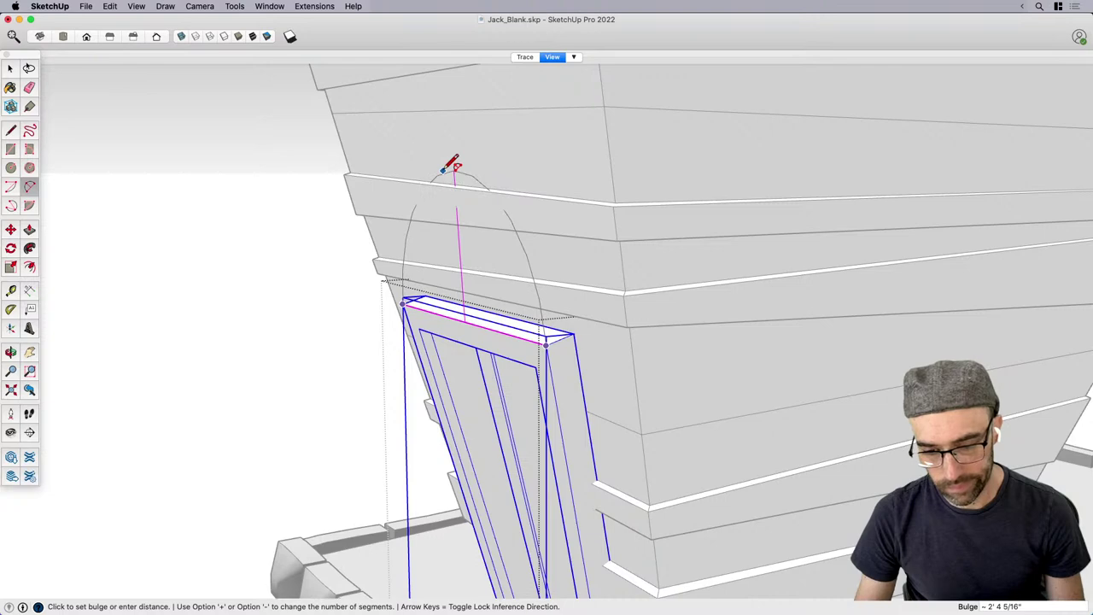
key(Escape)
key(space)
key(l)
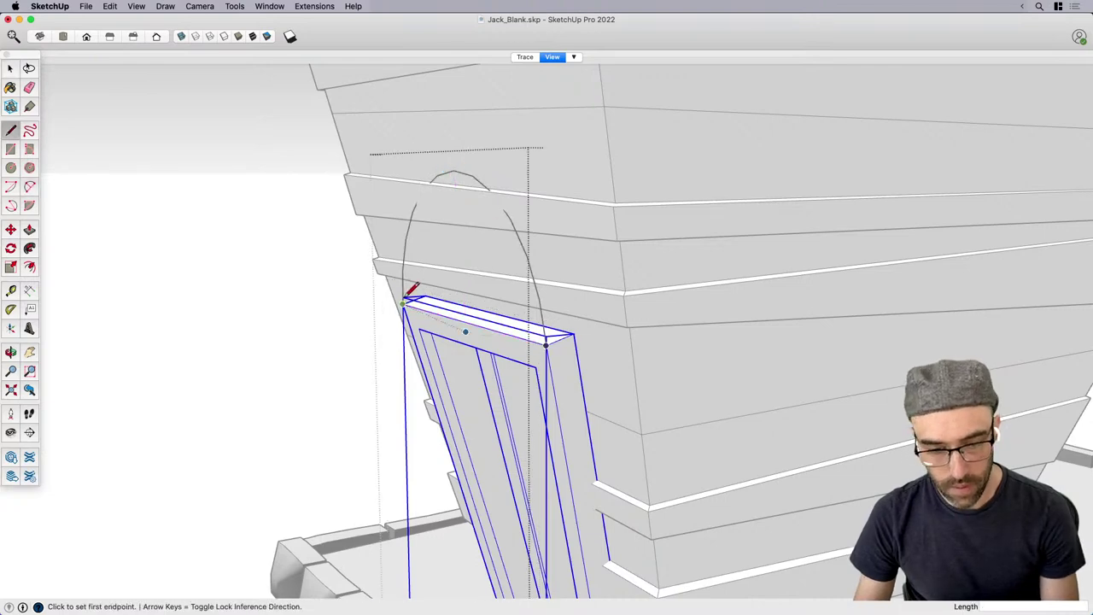
click(403, 302)
click(546, 340)
key(space)
click(488, 304)
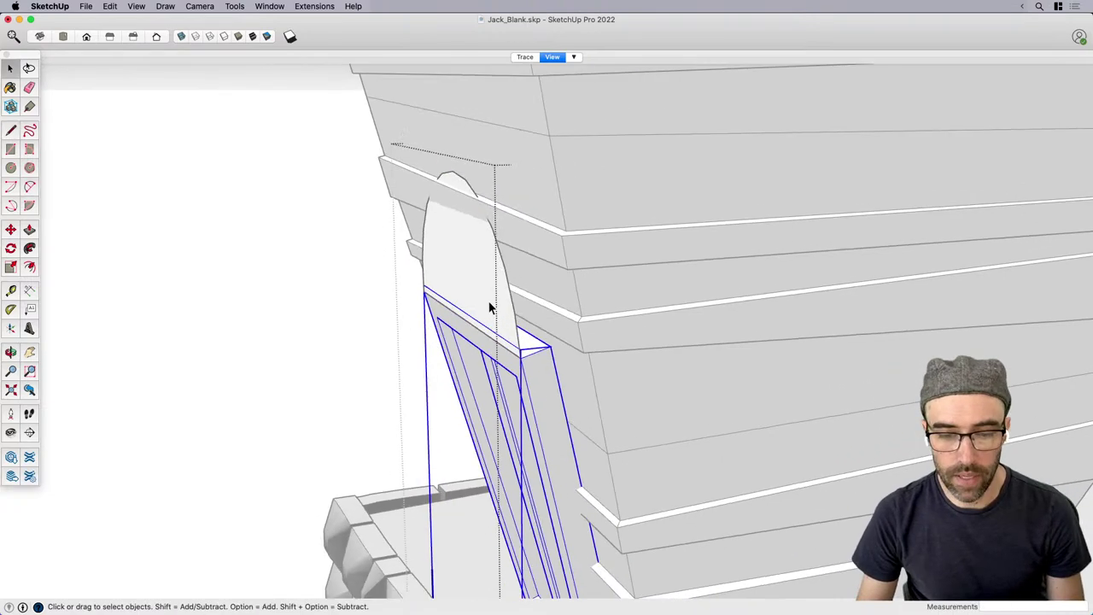
middle_drag(488, 305, 551, 286)
key(q)
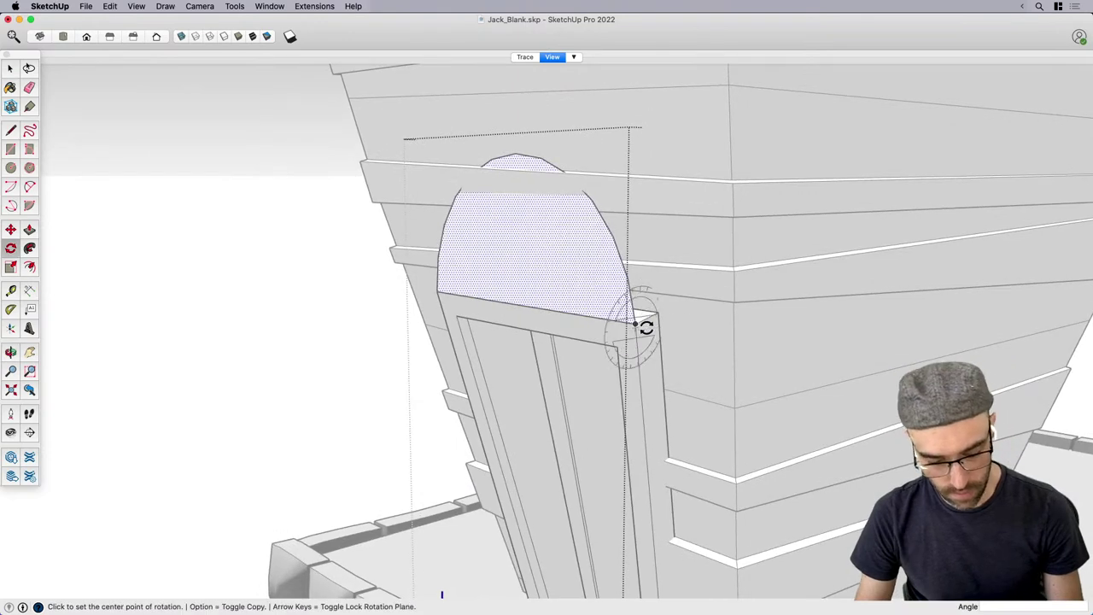
scroll(644, 322, up, 2)
click(631, 323)
middle_drag(631, 323, 622, 268)
click(619, 270)
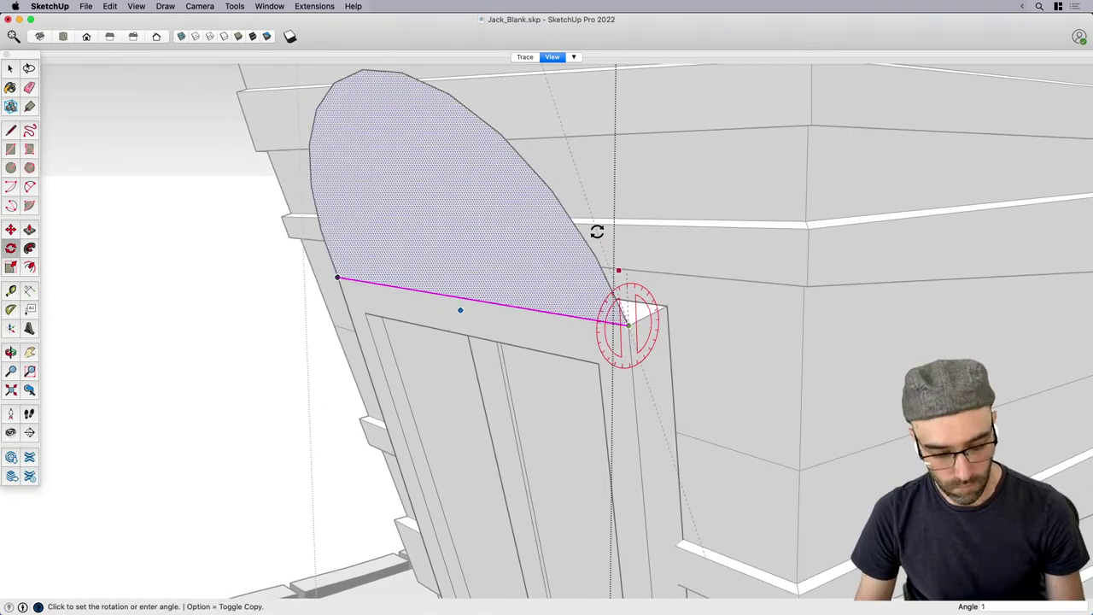
key(Escape)
key(space)
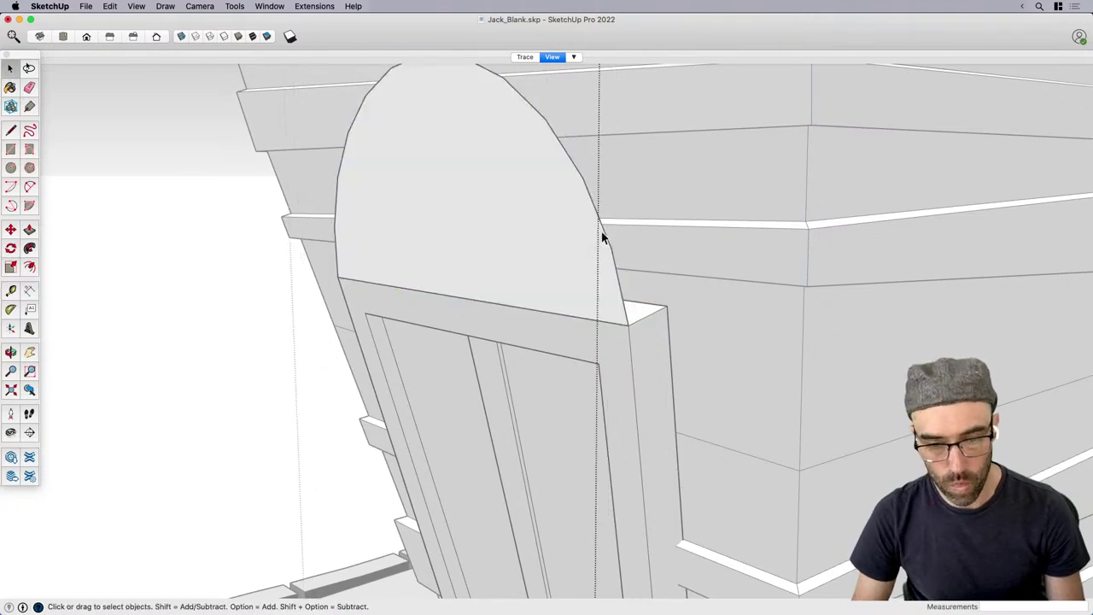
Offset the arched face's outline inward about 3 1/2" to form a frame border, and select that border face.
click(564, 296)
scroll(563, 296, down, 2)
key(f)
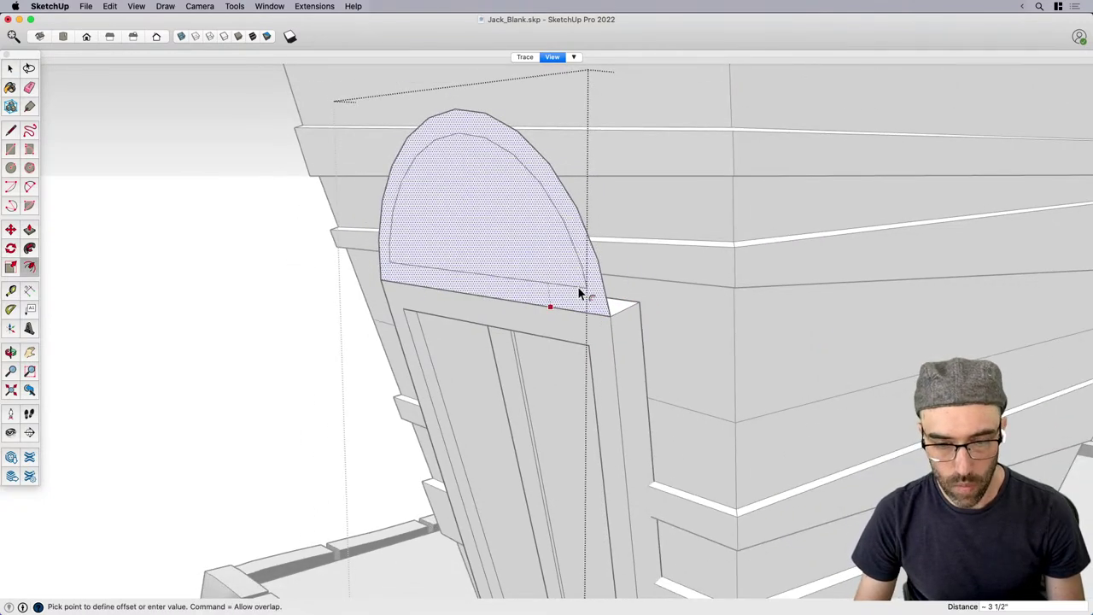
middle_drag(556, 283, 577, 312)
key(space)
click(550, 261)
click(618, 307)
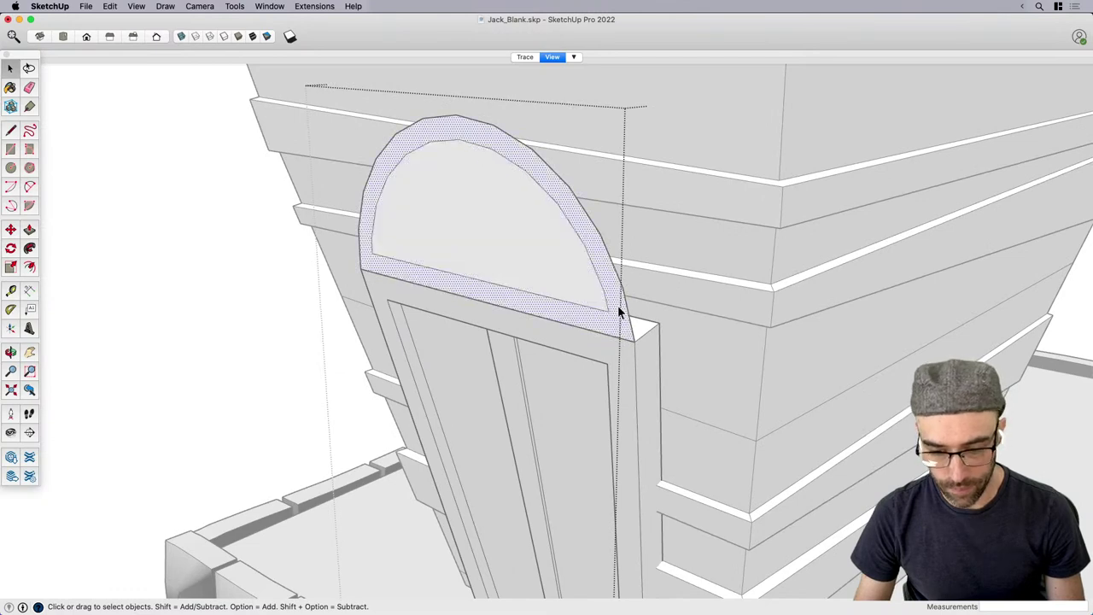
Extrude the arched border face back about 5 15/16" to the corner at the rear of the door frame.
key(p)
scroll(635, 348, down, 2)
click(629, 342)
click(669, 330)
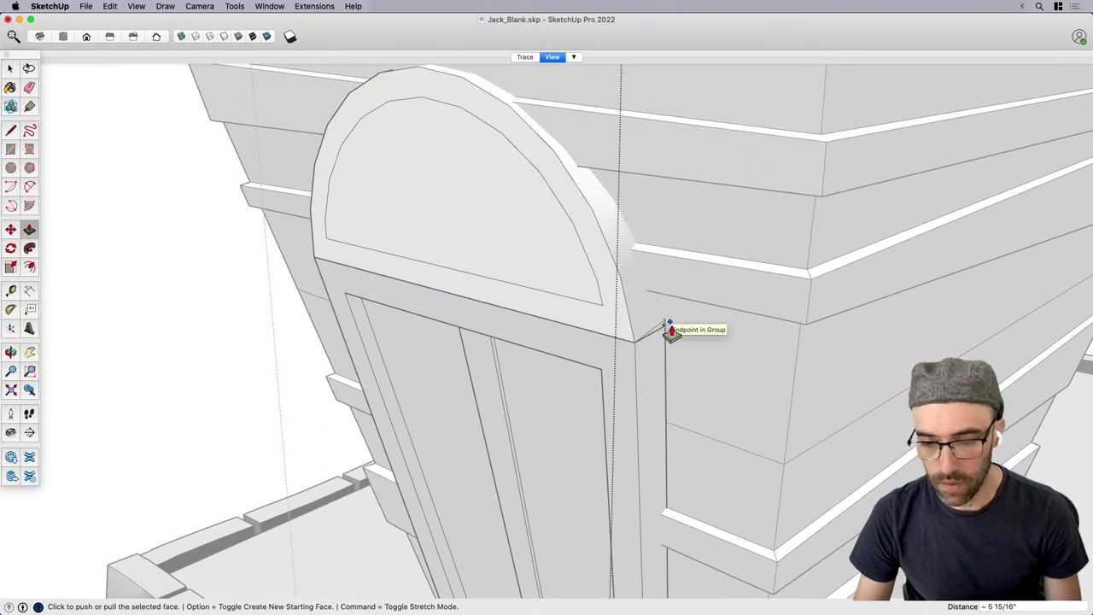
Try to extrude the arch's inner face about 5 1/8", and undo it.
scroll(662, 329, up, 3)
key(space)
click(567, 282)
scroll(568, 280, up, 3)
key(p)
click(569, 298)
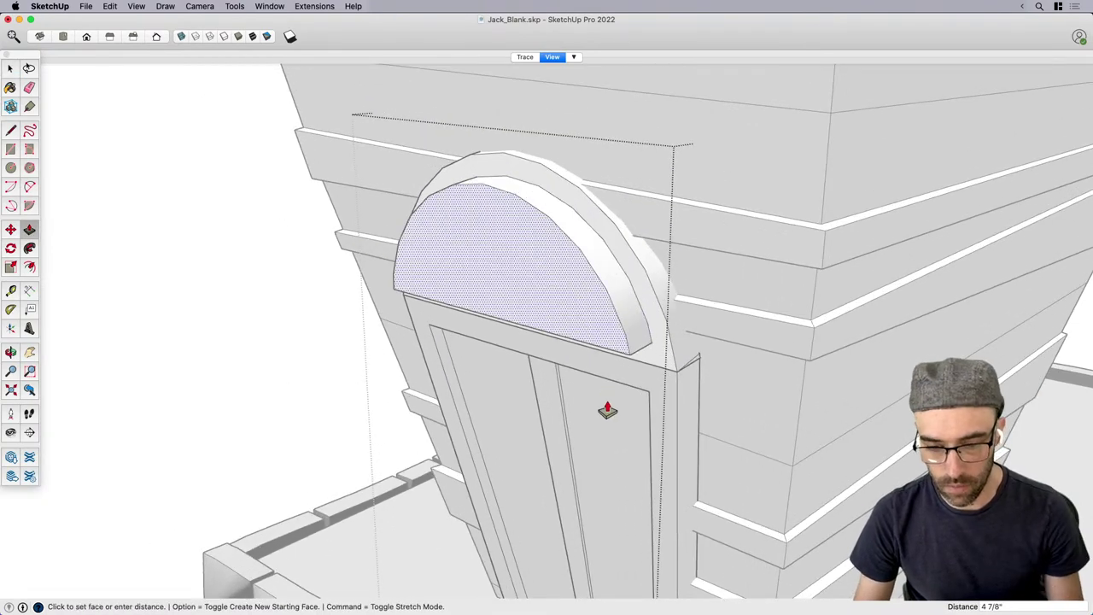
click(615, 322)
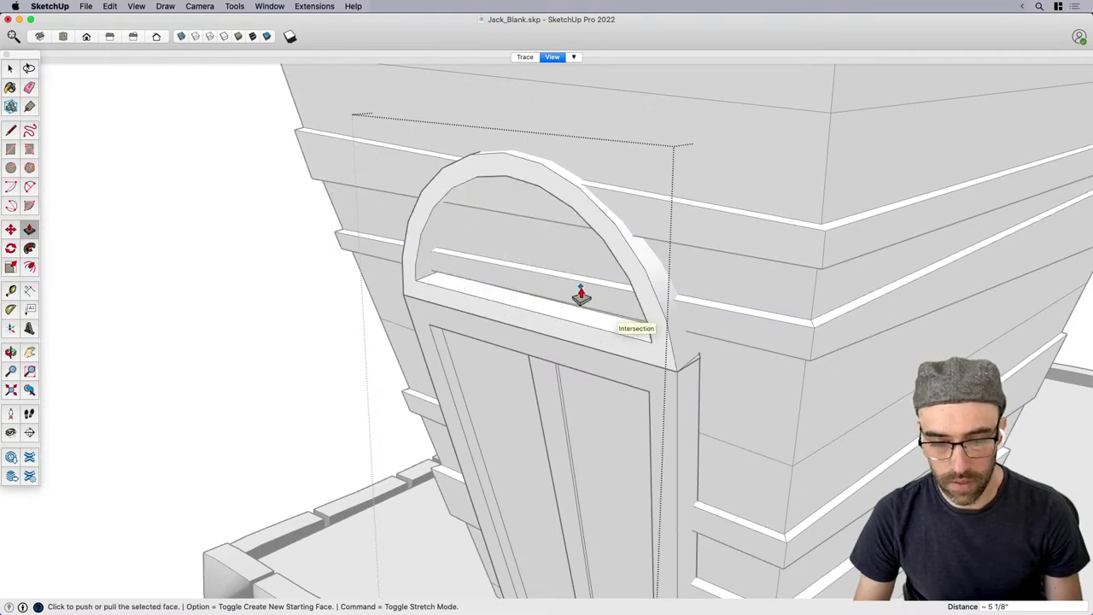
scroll(553, 293, up, 3)
key(super+z)
Recess the arch's inner face about 1 1/16" behind the surrounding frame.
click(537, 294)
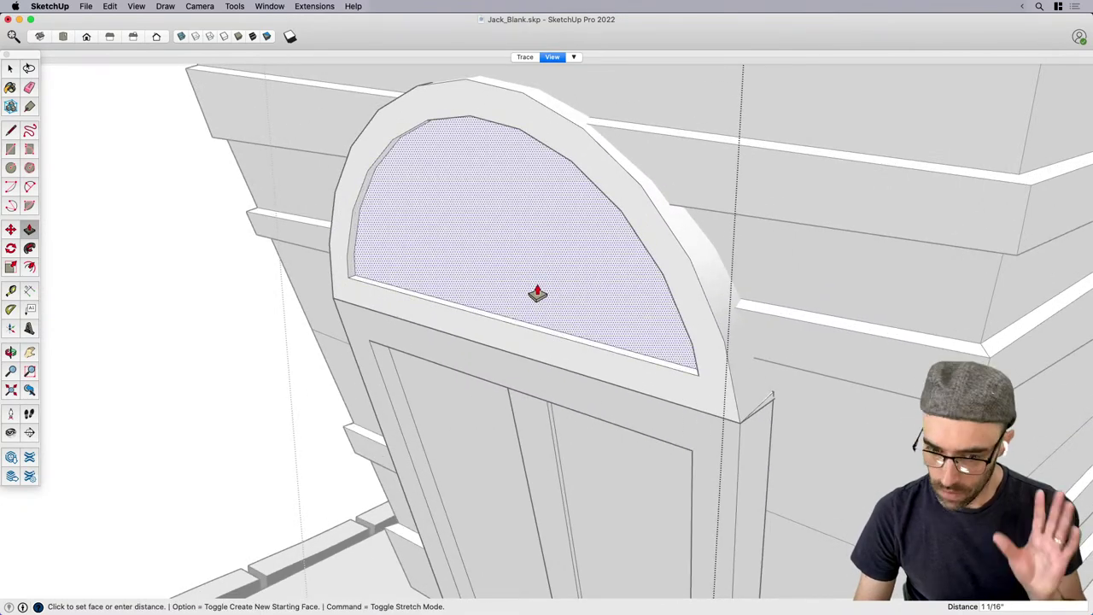
click(536, 293)
key(space)
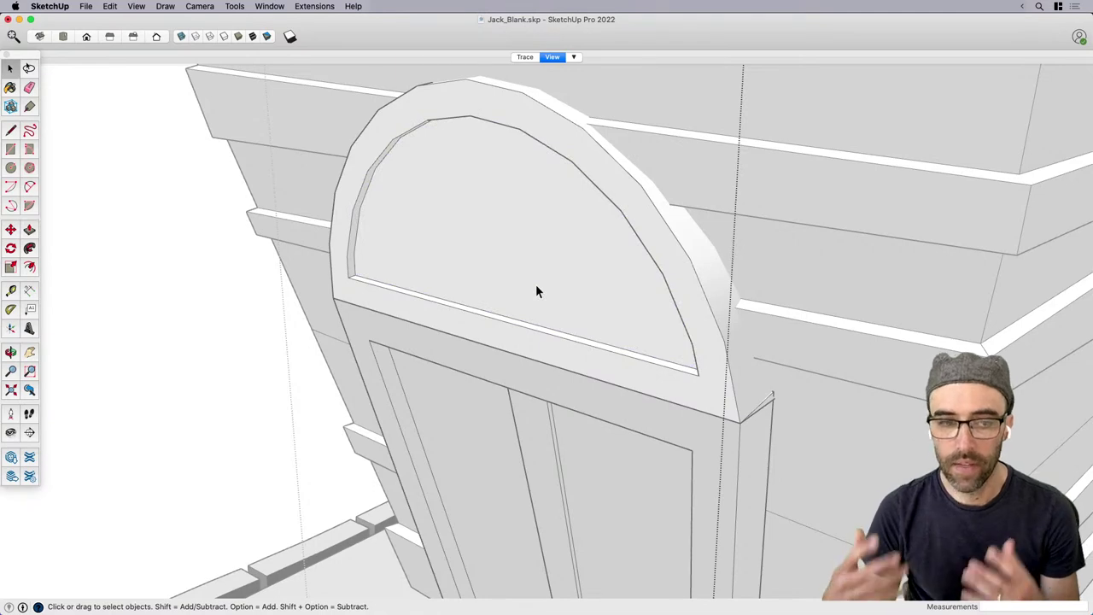
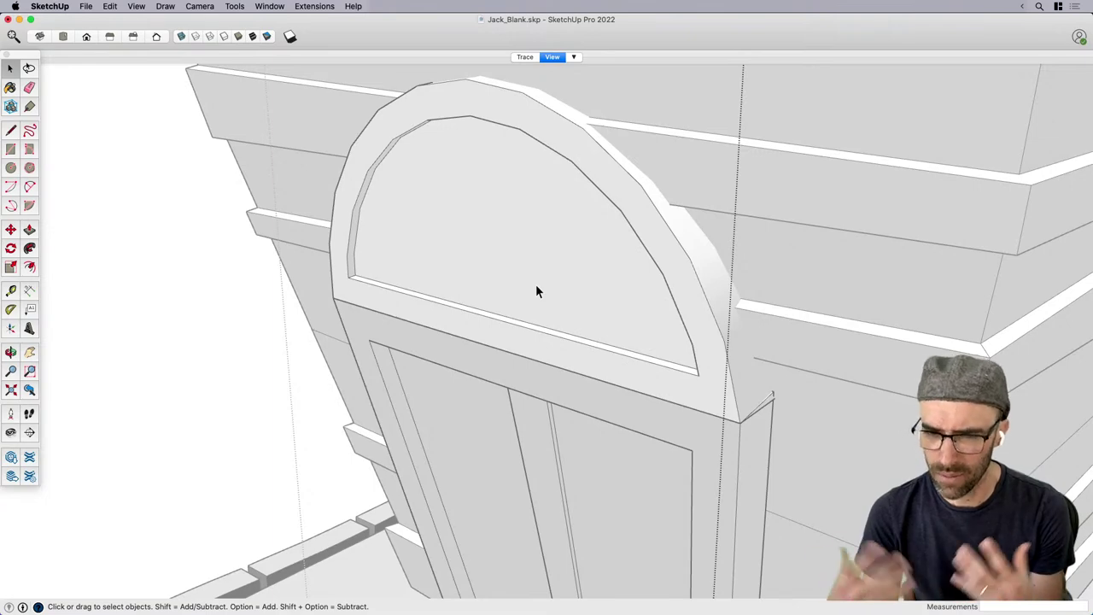
Draw a circle of about 5 9/16" radius centred on the lower edge of the recessed arch panel.
scroll(535, 291, down, 2)
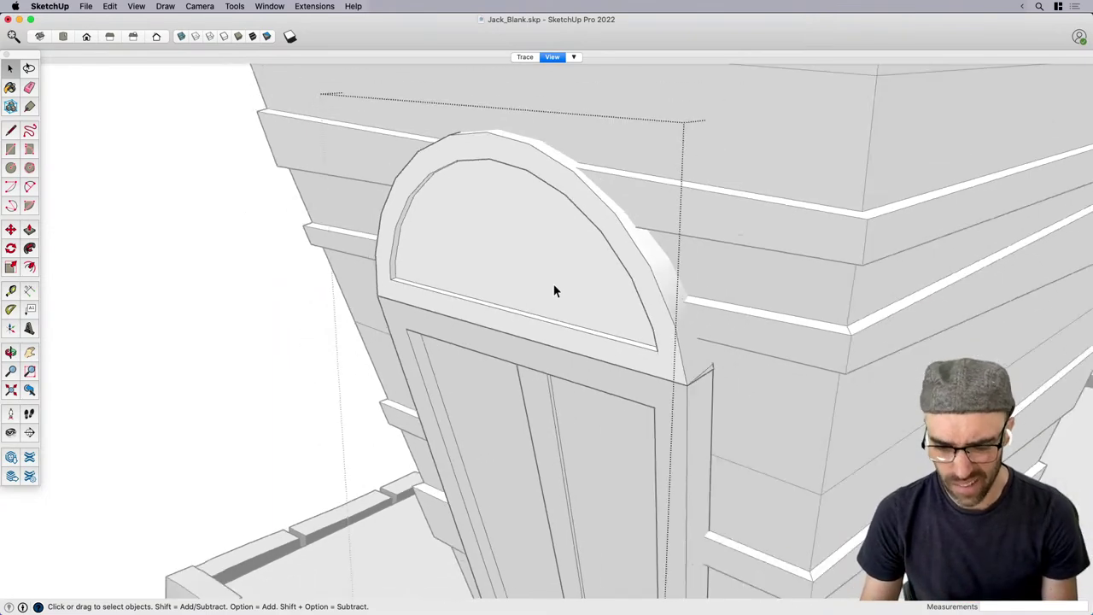
key(p)
middle_drag(558, 297, 628, 305)
key(space)
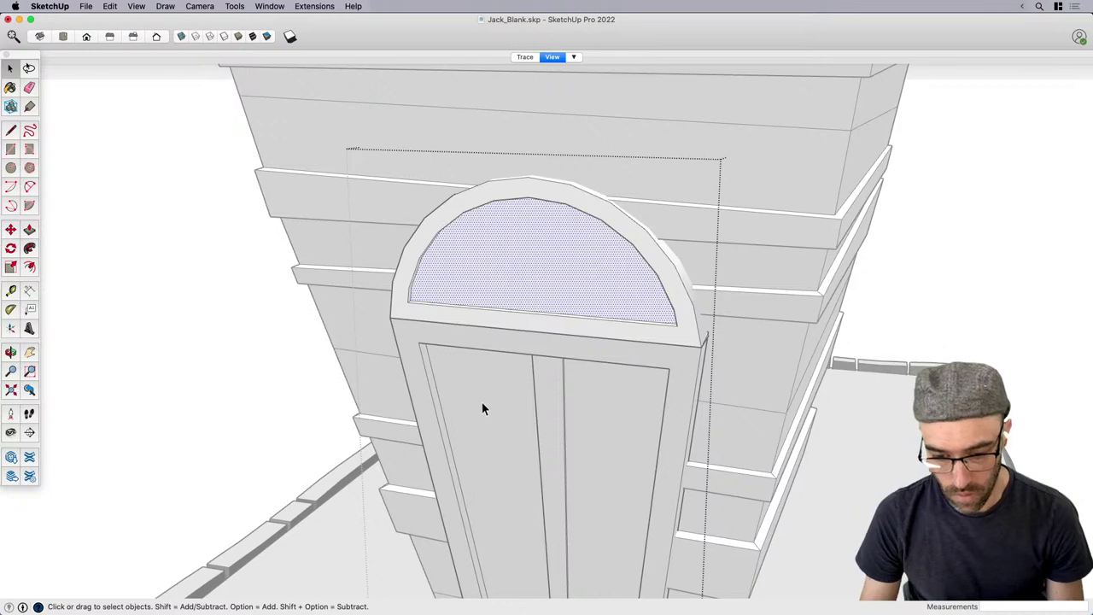
middle_drag(482, 409, 475, 285)
click(396, 290)
middle_drag(396, 290, 579, 339)
scroll(525, 321, up, 3)
scroll(555, 331, up, 2)
key(c)
middle_drag(522, 309, 630, 359)
scroll(629, 359, up, 3)
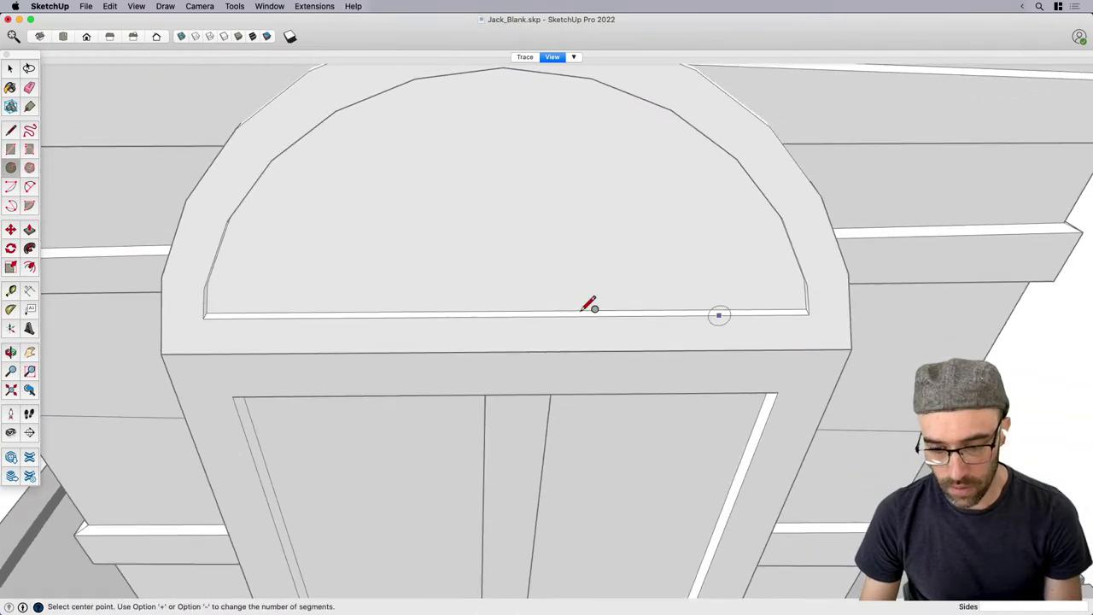
click(526, 311)
click(589, 312)
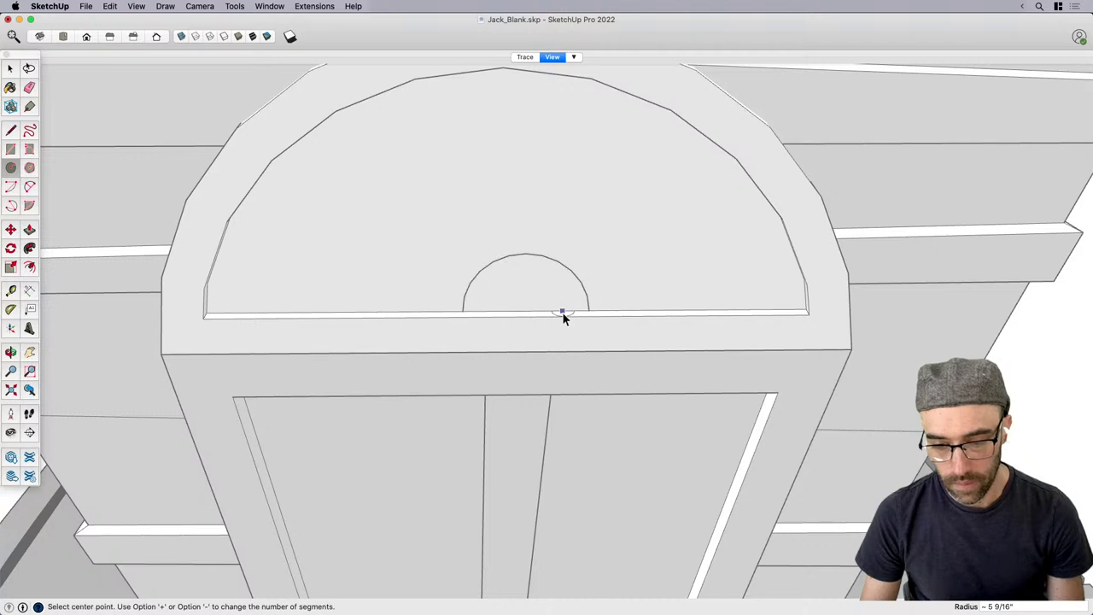
Extrude the semicircular face on the arch panel outward about 5/8".
middle_drag(562, 314, 550, 294)
key(space)
key(p)
scroll(574, 306, up, 3)
click(571, 303)
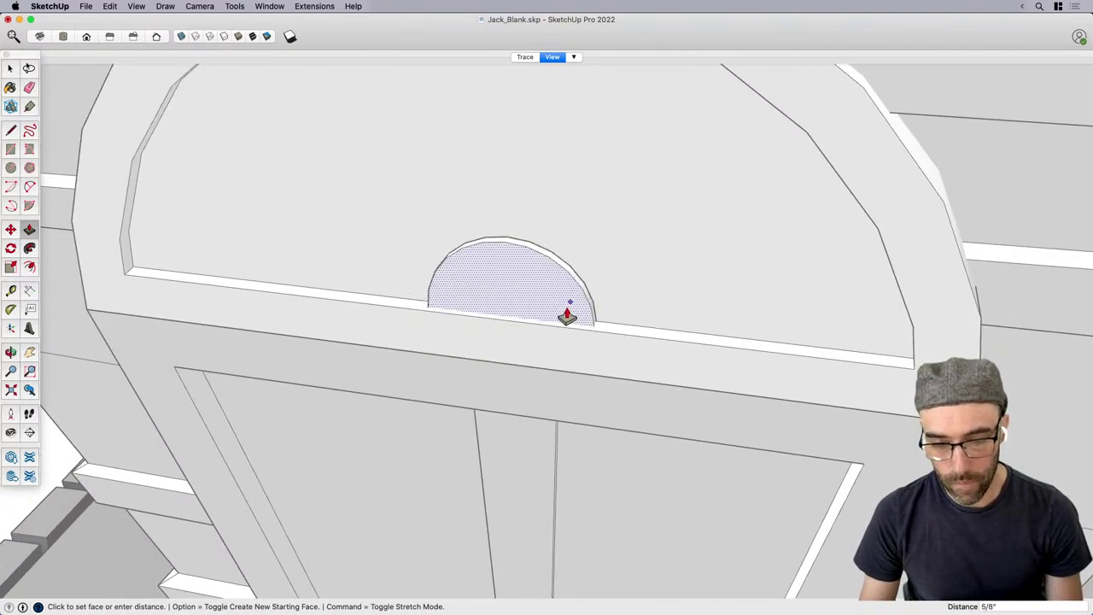
click(552, 305)
Draw a line between the lower corners of the raised semicircle's front face to separate it from the frame.
key(space)
scroll(487, 302, up, 3)
key(l)
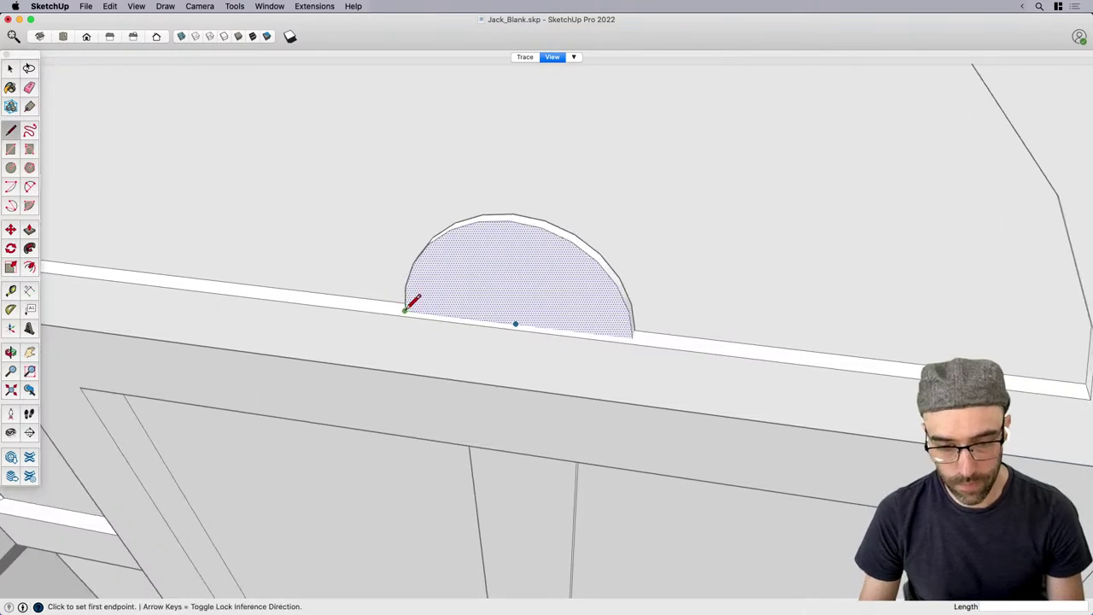
click(406, 309)
click(634, 337)
key(space)
Select all geometry connected to the raised semicircle and make it a separate component.
scroll(645, 312, down, 4)
middle_drag(642, 402, 674, 222)
scroll(633, 266, down, 2)
middle_drag(627, 269, 577, 274)
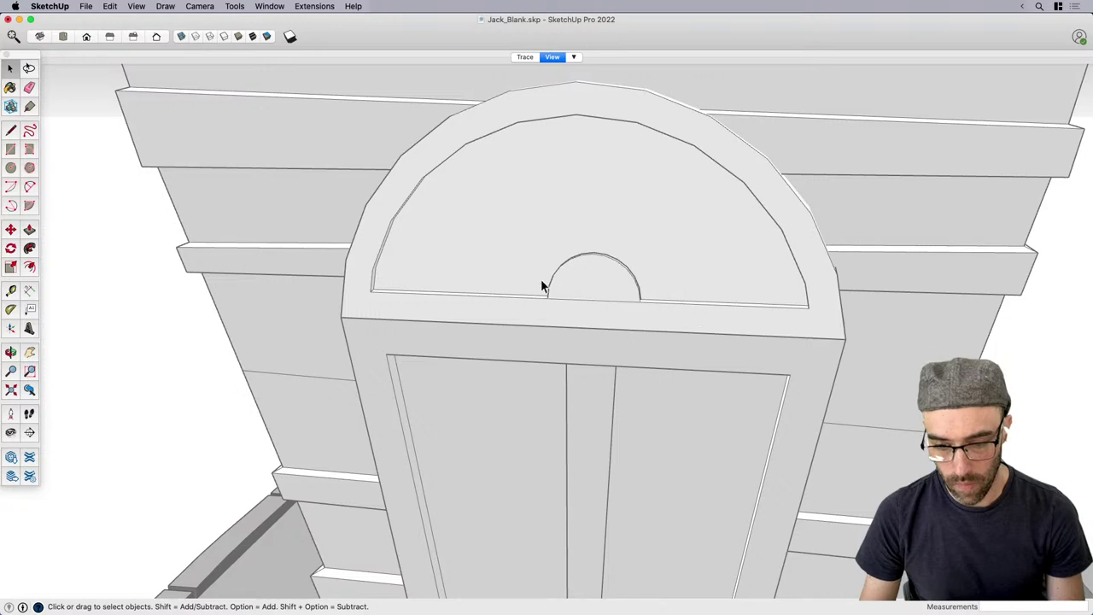
triple_click(582, 273)
key(g)
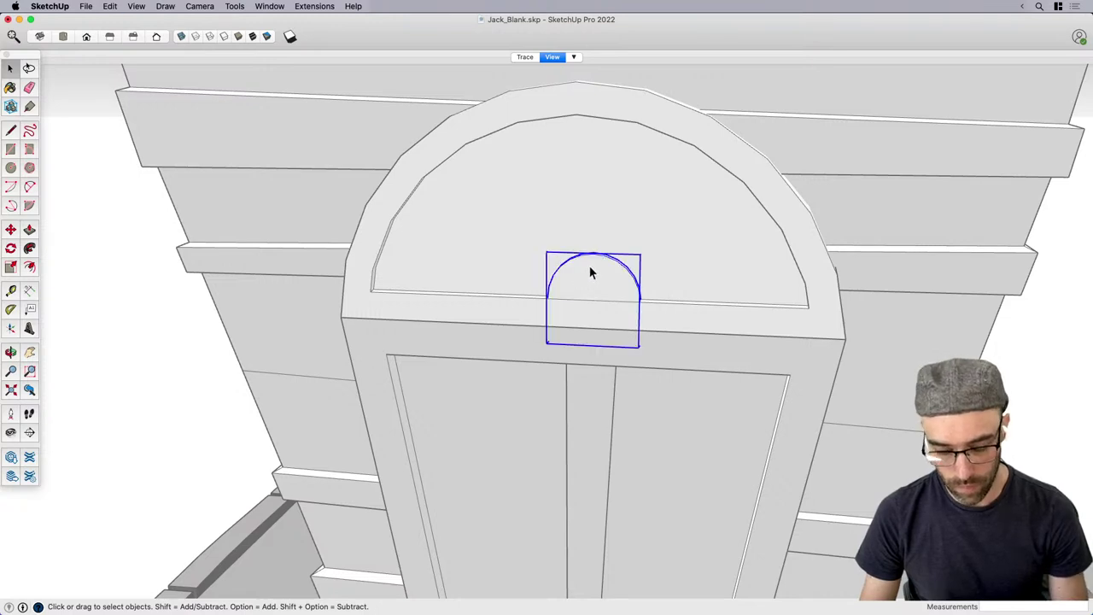
scroll(591, 256, up, 4)
key(r)
click(597, 252)
scroll(597, 270, down, 3)
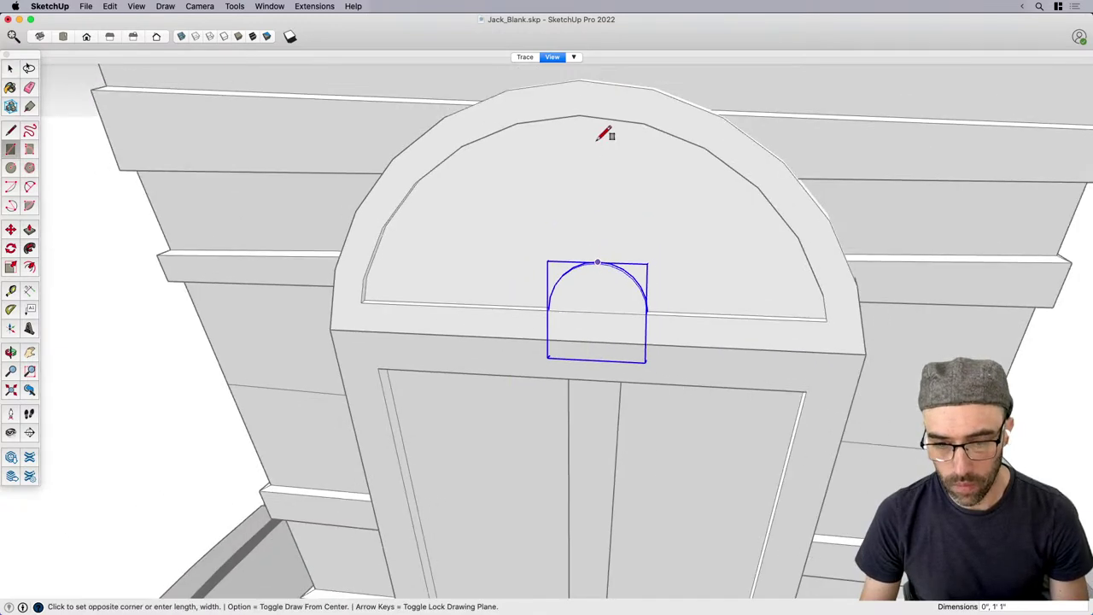
scroll(611, 141, up, 2)
key(Escape)
scroll(572, 256, up, 1)
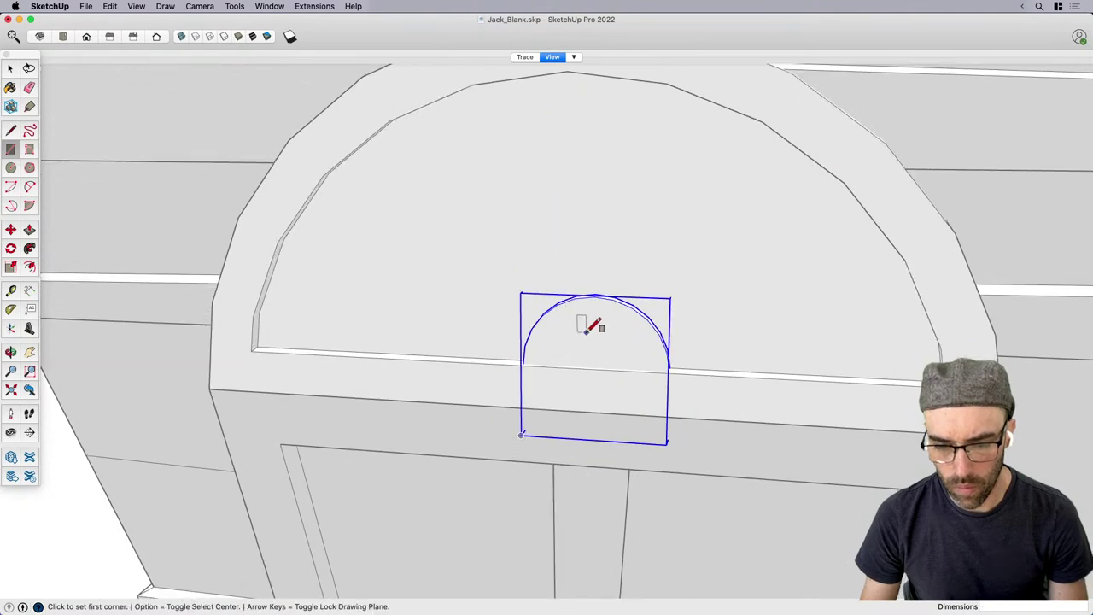
click(587, 337)
key(Escape)
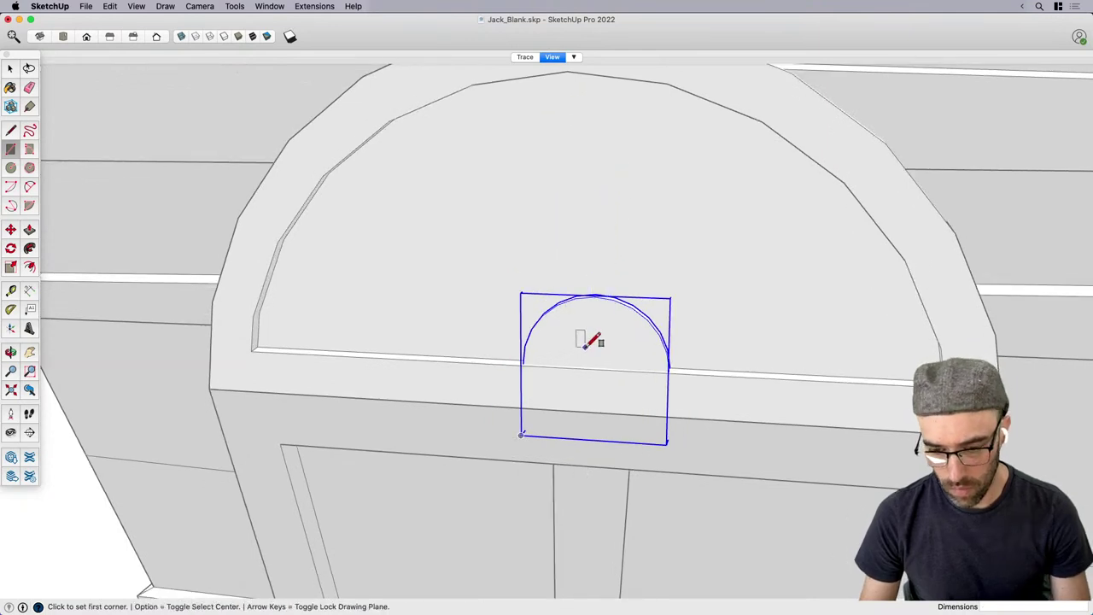
Draw a narrow upright rectangle rising from the middle of the semicircle toward the arched frame.
click(588, 344)
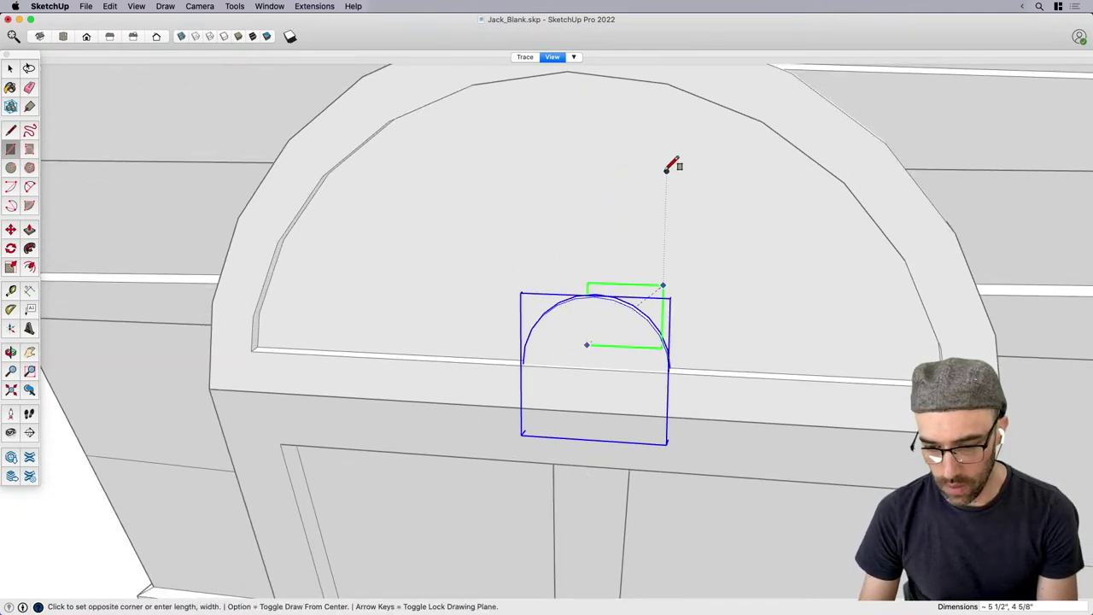
click(624, 146)
key(space)
click(659, 298)
key(m)
click(675, 267)
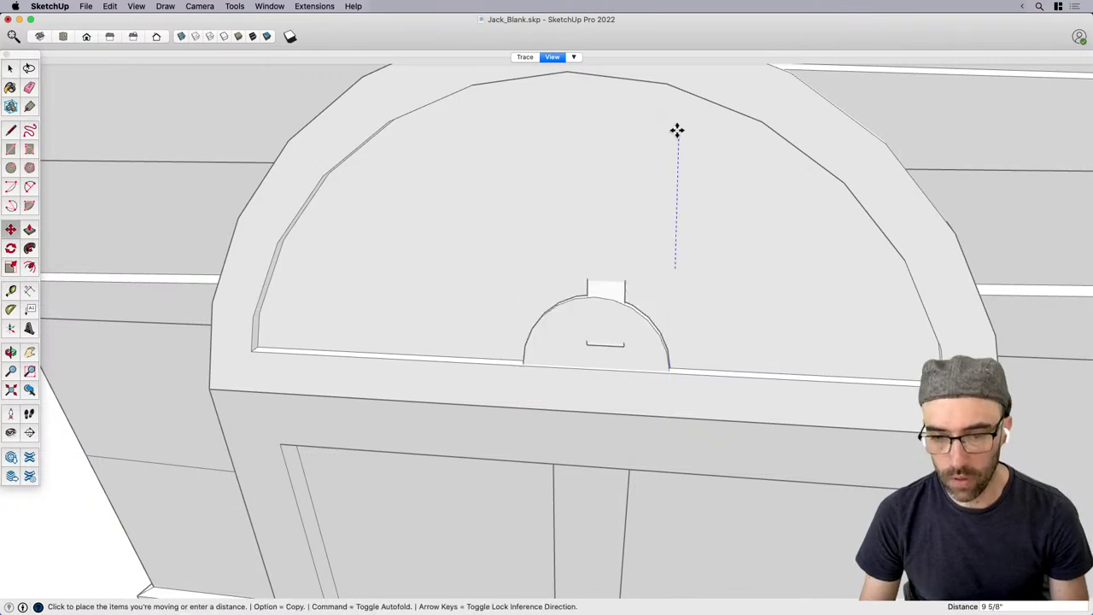
click(674, 174)
key(space)
middle_drag(673, 220, 457, 310)
scroll(458, 310, down, 1)
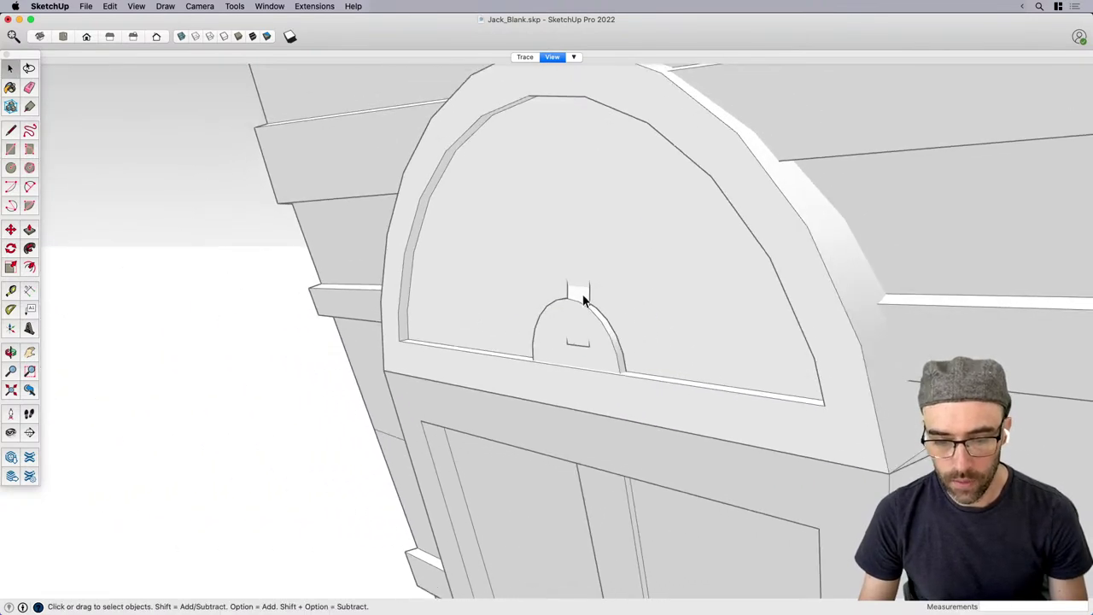
Rotate the narrow rectangle about the semicircle's lower corner to match the lean of the arch panel, and select its face.
scroll(583, 297, up, 1)
double_click(583, 295)
key(q)
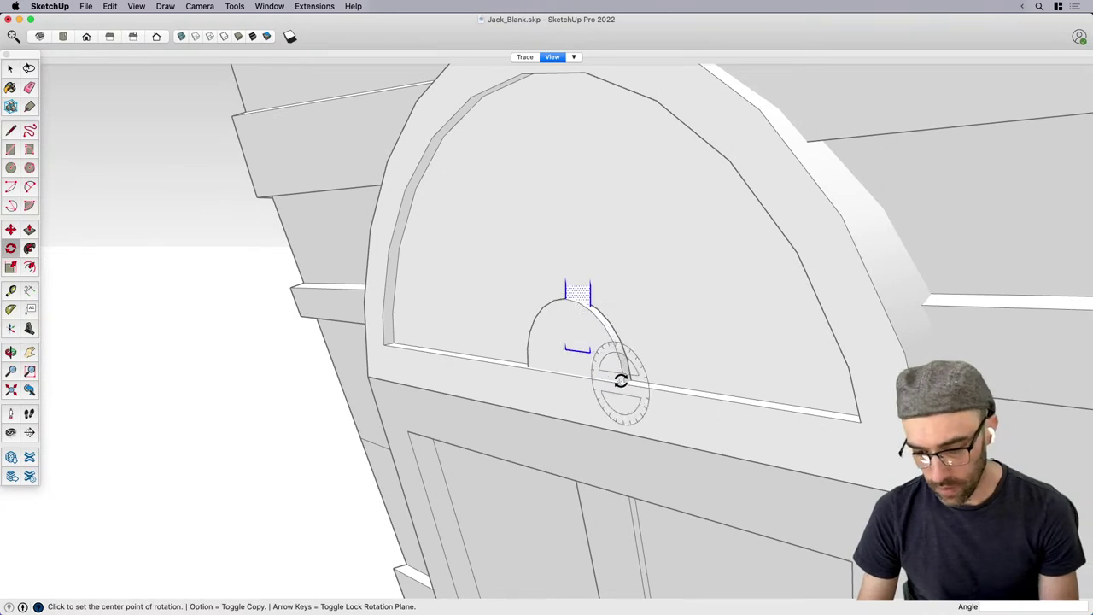
click(622, 384)
scroll(624, 376, up, 1)
click(625, 254)
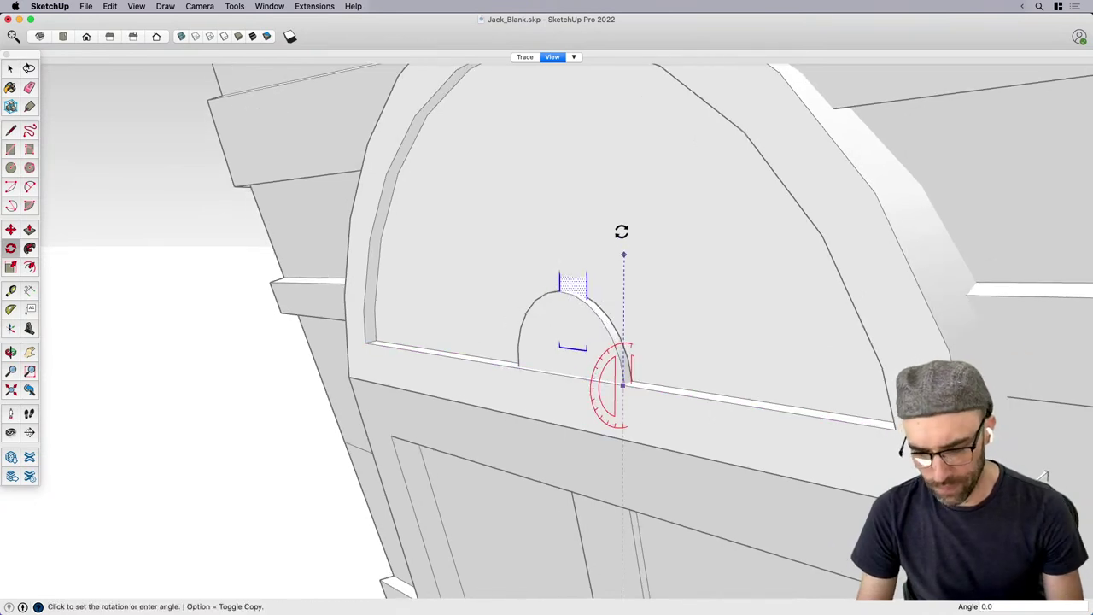
click(611, 221)
key(space)
scroll(571, 290, down, 3)
click(569, 265)
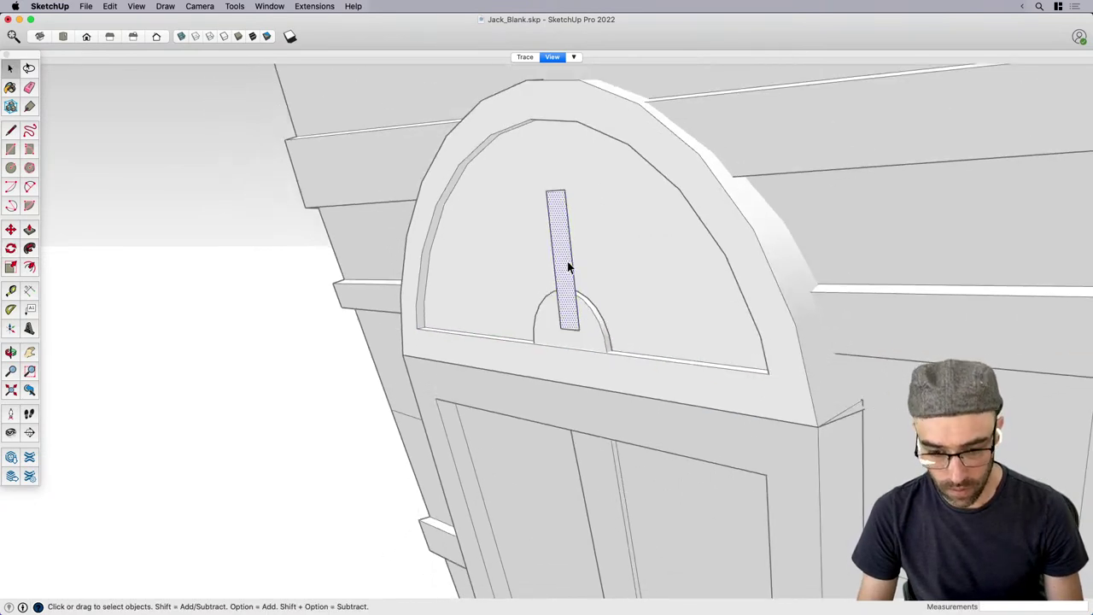
Extrude the narrow strip's face outward into a thin slat on the arch panel.
scroll(570, 267, up, 2)
key(p)
key(space)
scroll(569, 268, down, 2)
key(p)
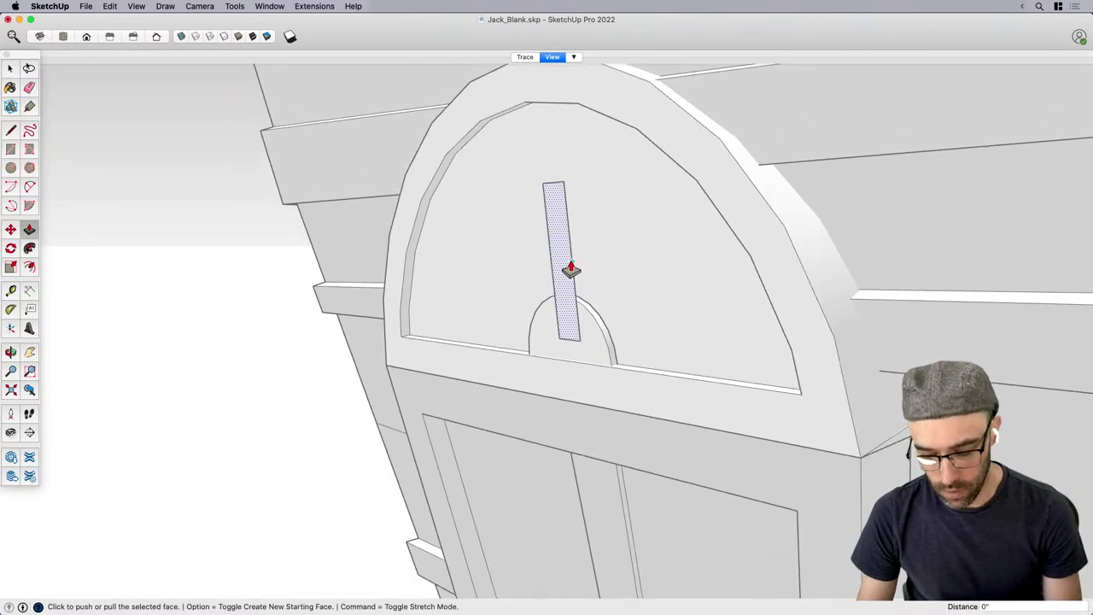
click(570, 268)
click(591, 257)
Scale the slat's upper end wider about its center so the slat flares toward the arch.
key(space)
drag(527, 161, 610, 215)
scroll(581, 370, down, 3)
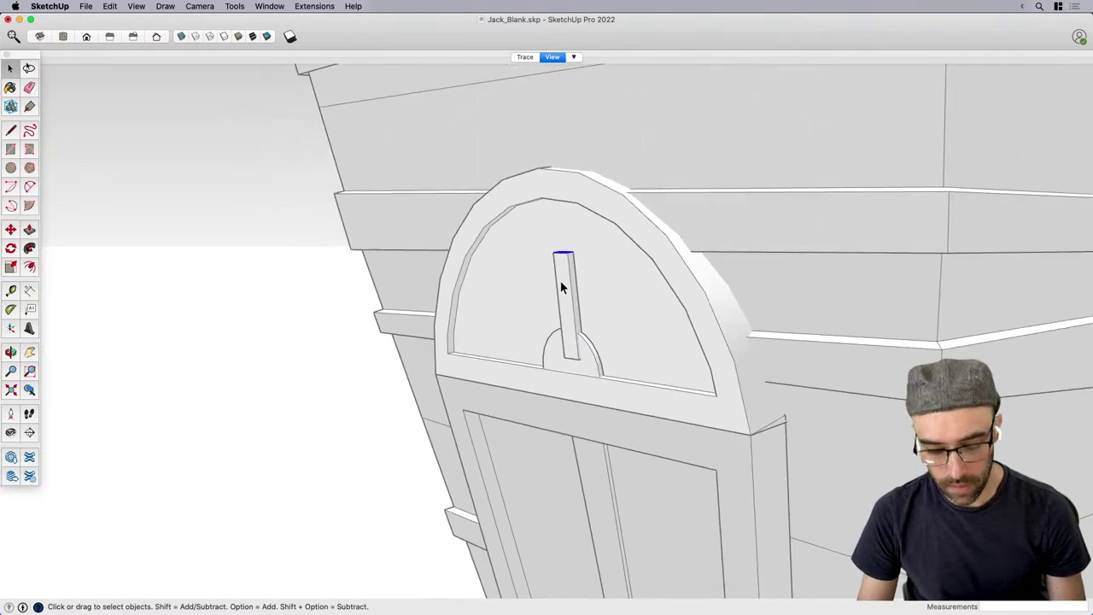
scroll(561, 281, up, 3)
middle_drag(561, 281, 605, 301)
scroll(583, 263, up, 2)
key(s)
click(579, 239)
key(alt)
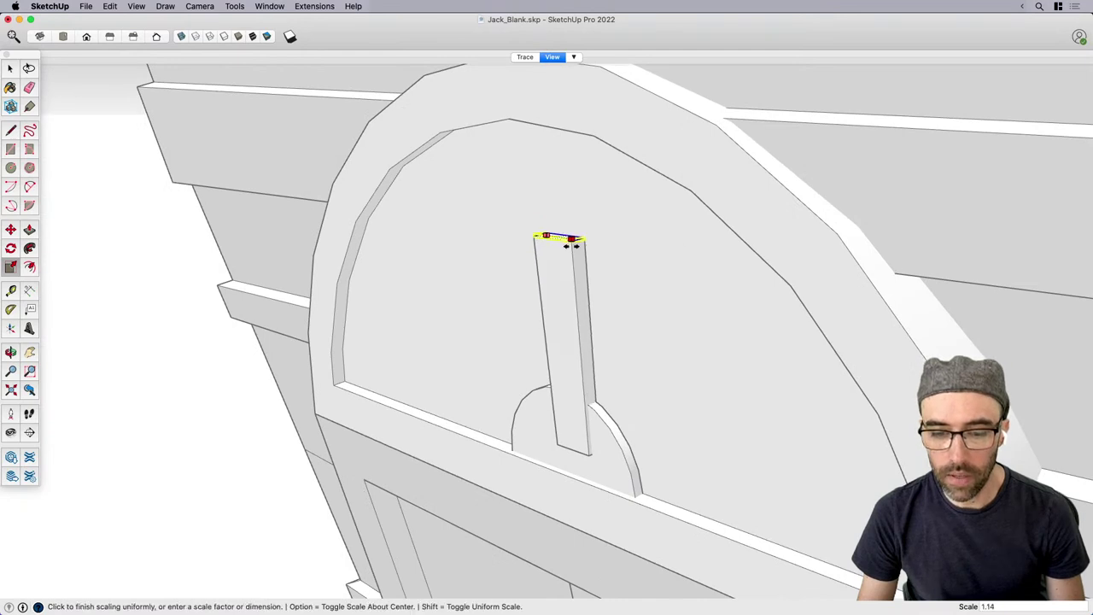
click(579, 248)
key(space)
Select the whole tapered slat and make it a component, replacing the selection.
scroll(565, 299, down, 2)
triple_click(564, 323)
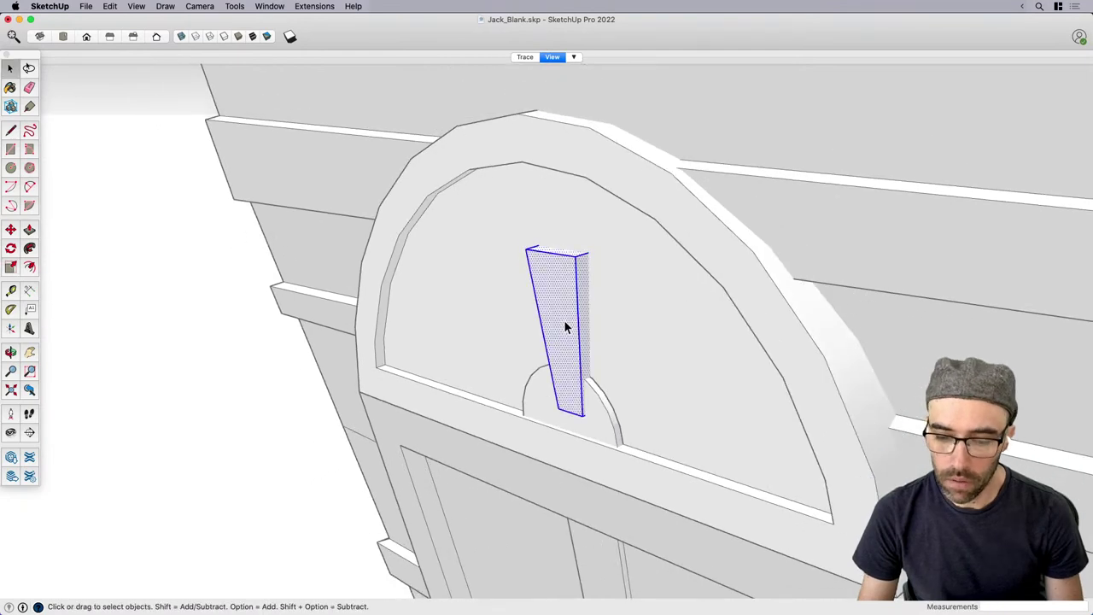
key(g)
key(Return)
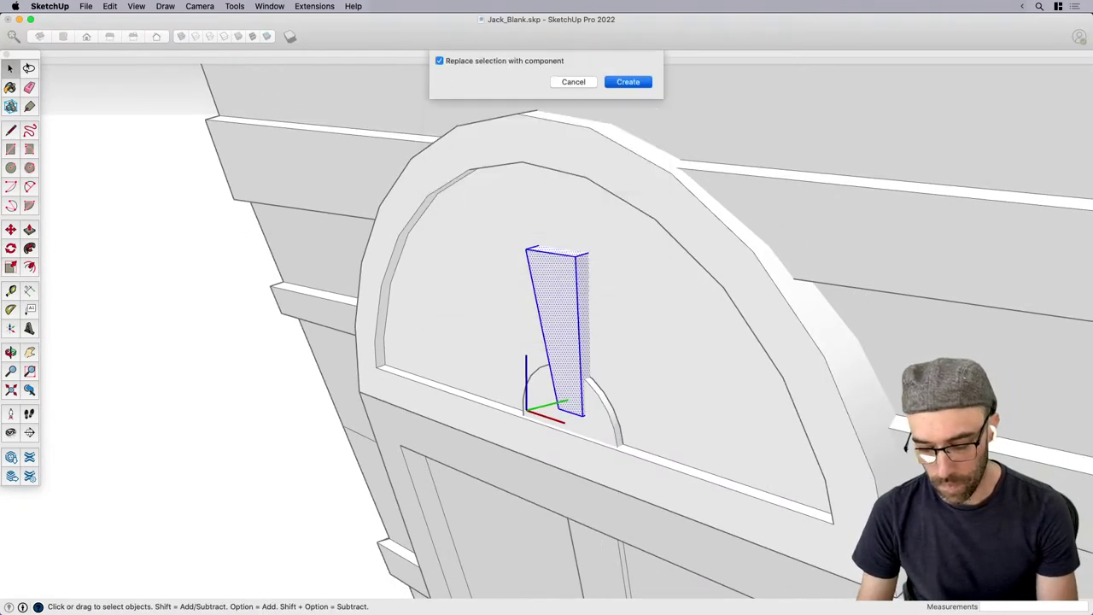
Scale the slat component taller so its upper end meets the inner edge of the arched frame.
middle_drag(565, 275, 570, 284)
scroll(571, 285, up, 2)
key(s)
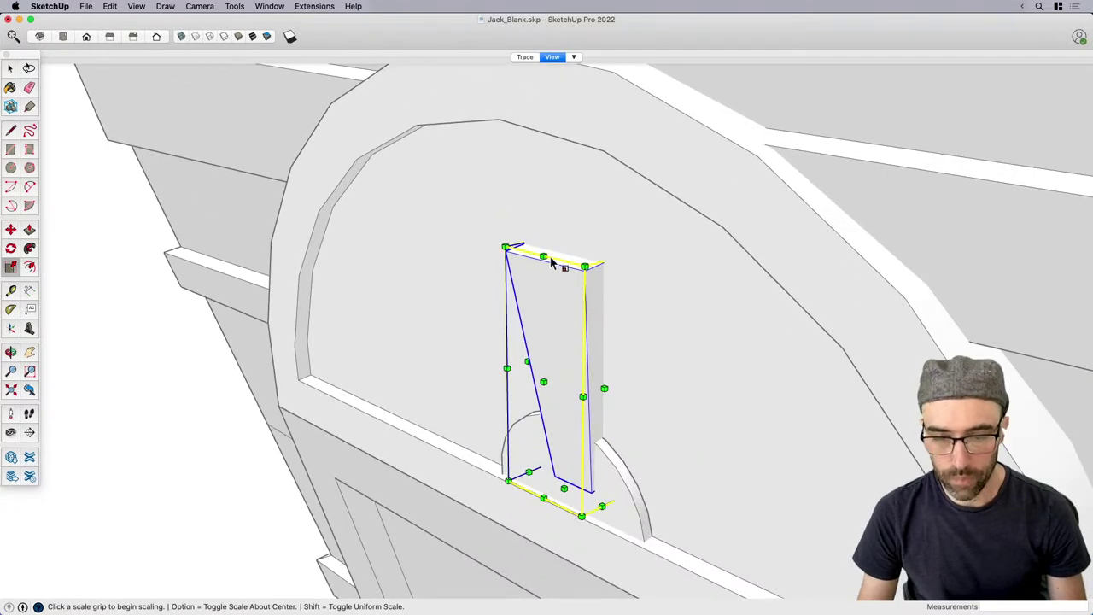
click(564, 253)
click(575, 115)
middle_drag(570, 490, 573, 461)
scroll(559, 471, down, 1)
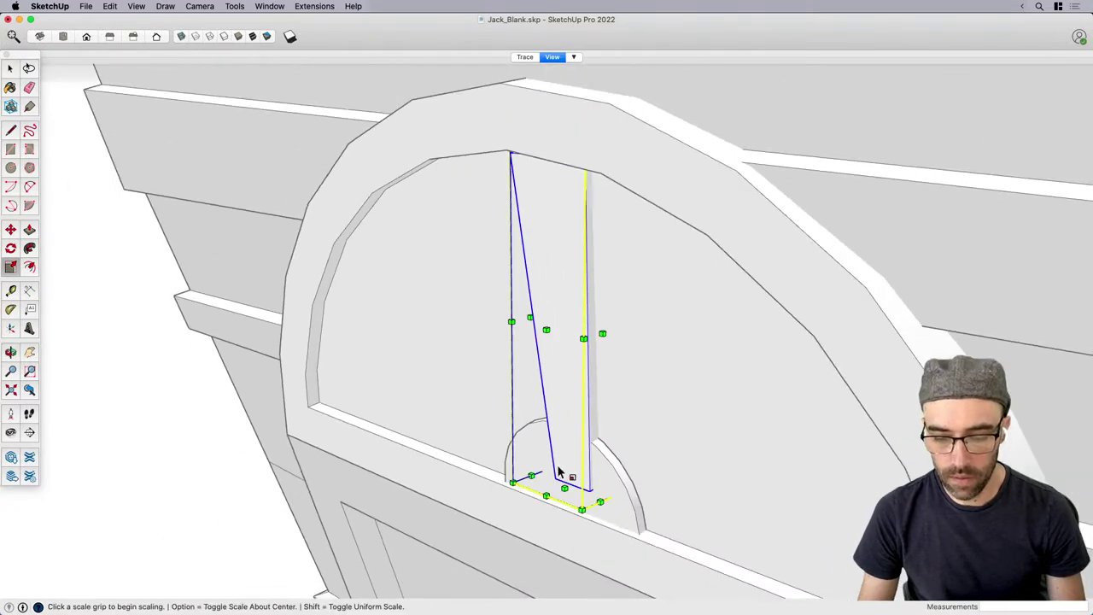
click(546, 330)
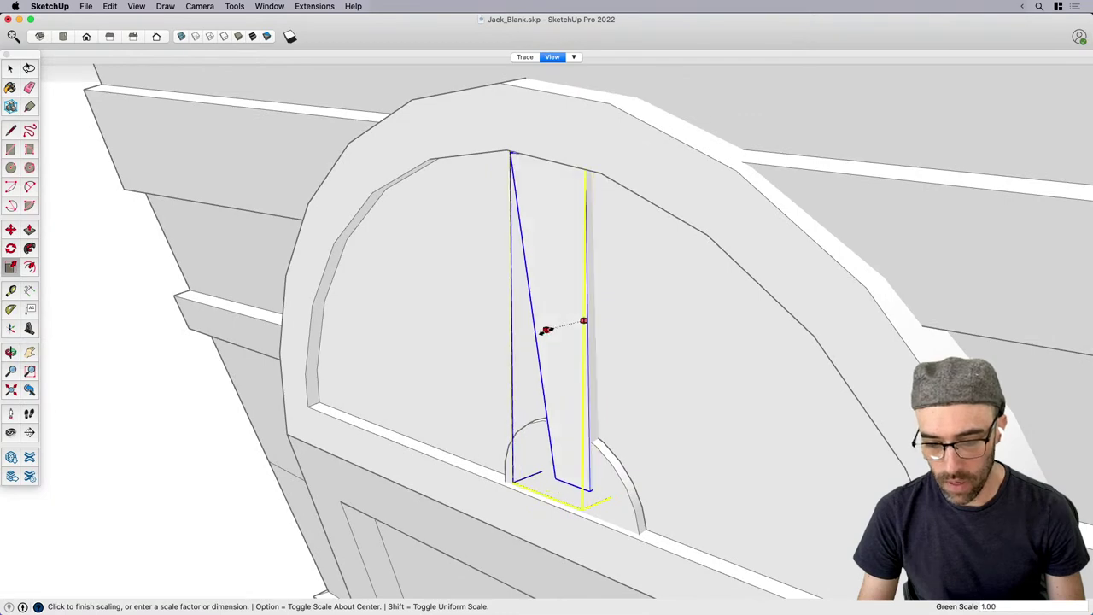
key(Escape)
Open the semicircle component and intersect its front face with the slat passing through it.
key(space)
middle_drag(568, 489, 556, 496)
scroll(548, 491, down, 2)
click(517, 518)
double_click(562, 502)
click(559, 503)
right_click(559, 503)
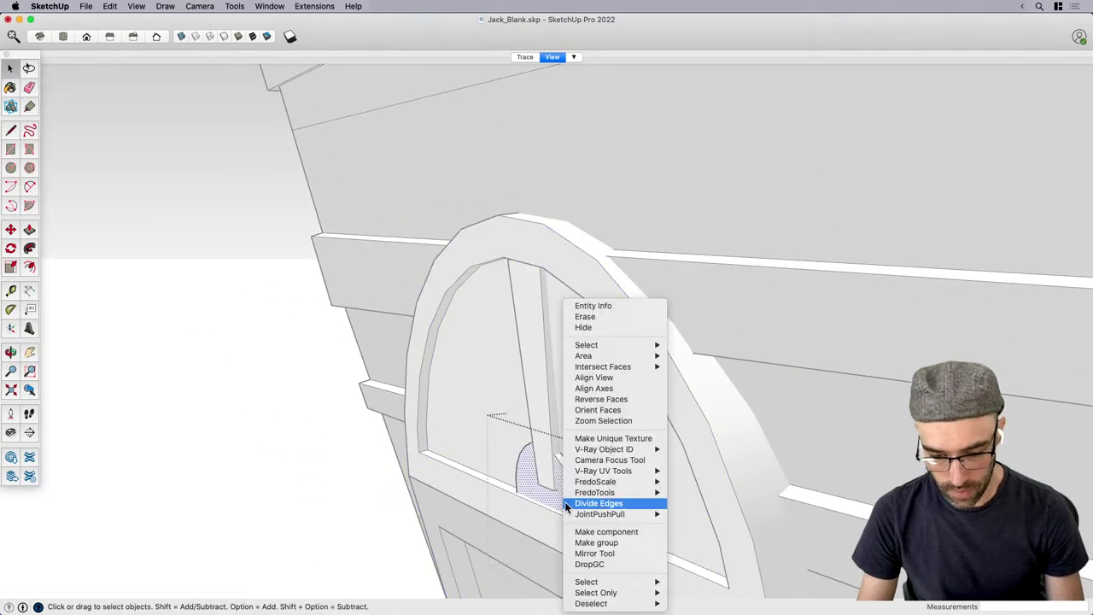
mouse_move(622, 369)
click(688, 367)
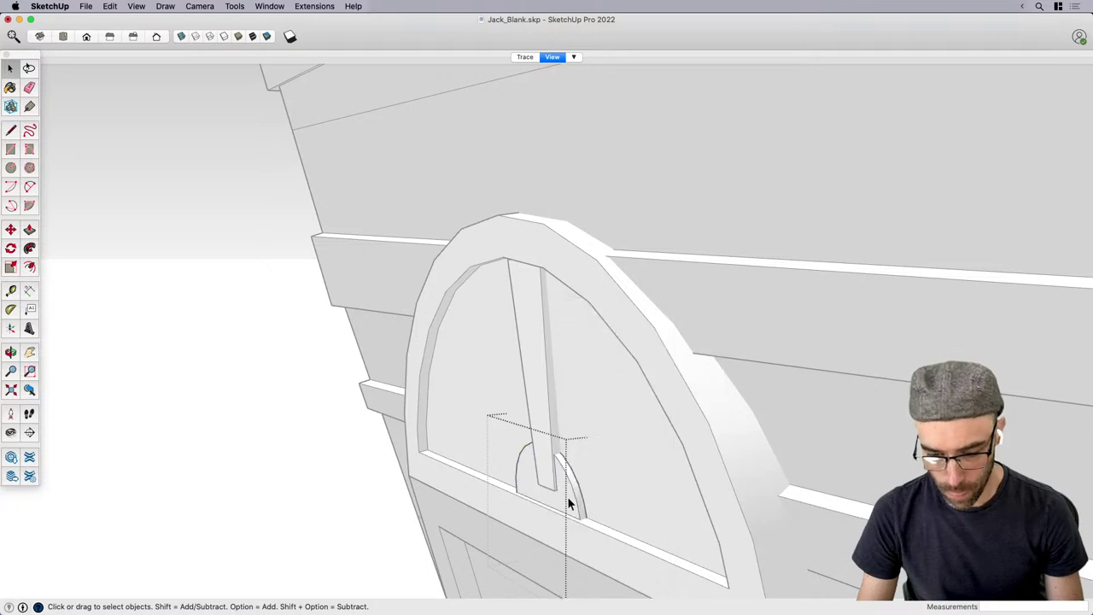
Extrude the semicircle's front face around the slat outward about 7/16".
scroll(568, 500, up, 2)
scroll(568, 500, up, 2)
key(p)
click(576, 519)
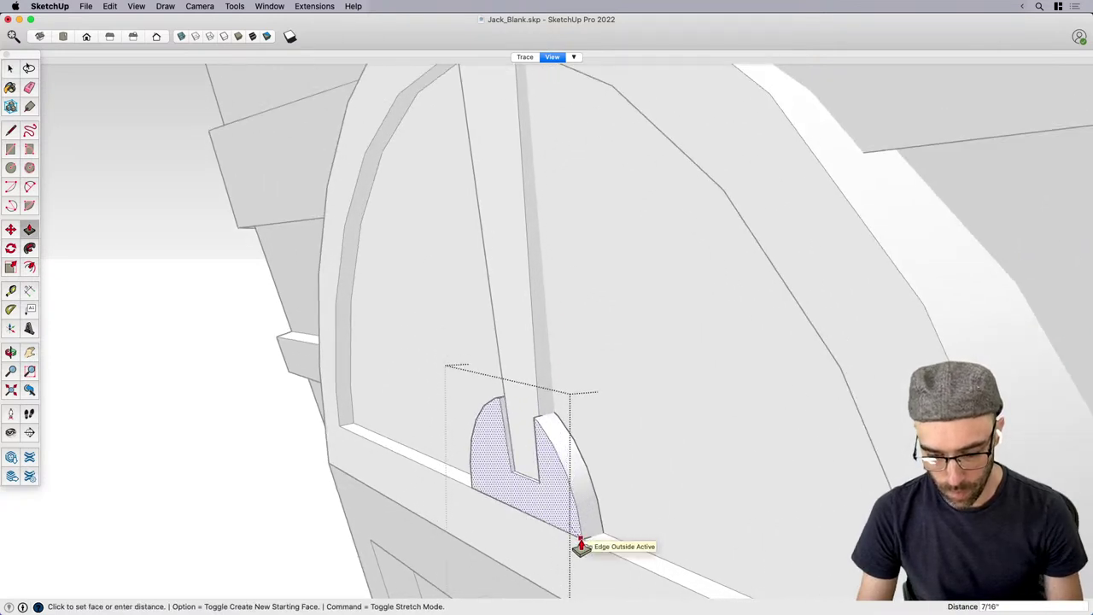
click(580, 537)
Try to bridge the slat notch in the semicircle's front face with an arc between the notch's upper corners.
key(space)
scroll(547, 445, up, 2)
key(l)
middle_drag(521, 410, 586, 434)
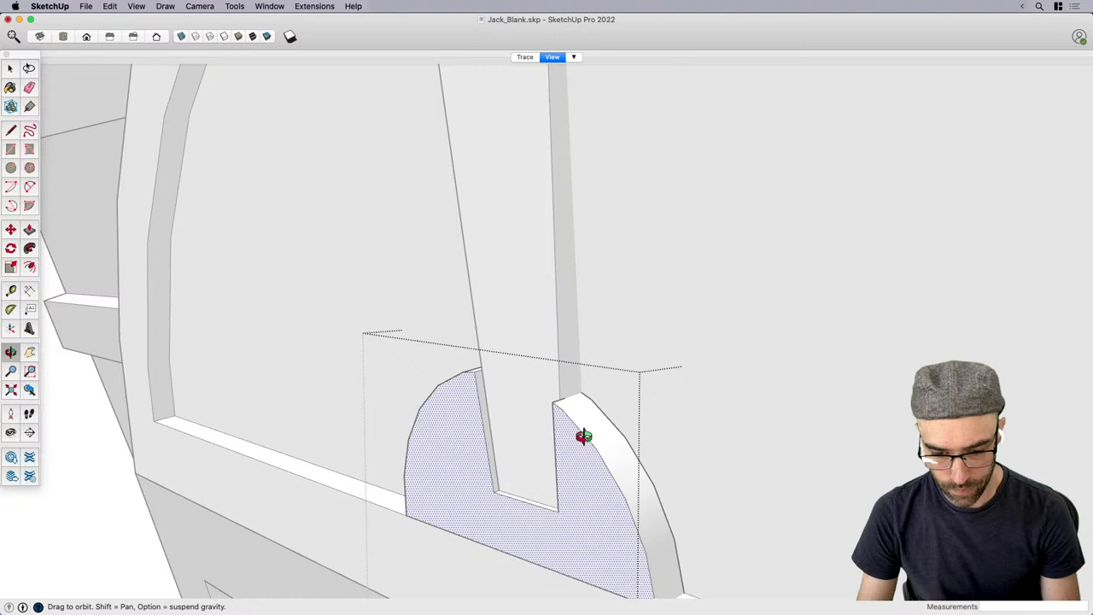
key(a)
click(474, 371)
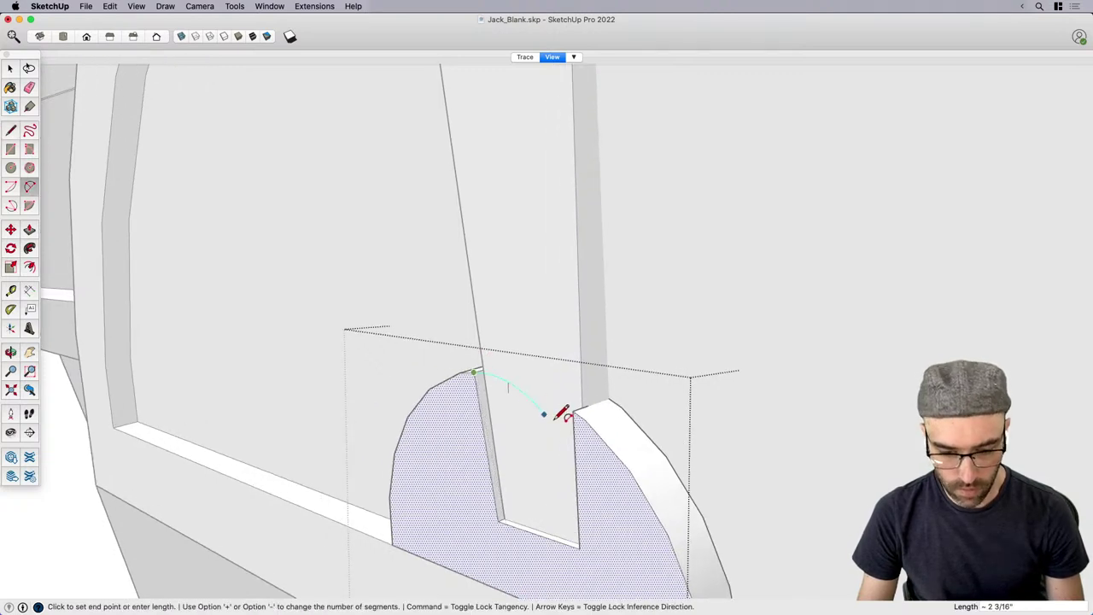
click(573, 410)
scroll(518, 383, up, 2)
click(520, 378)
key(space)
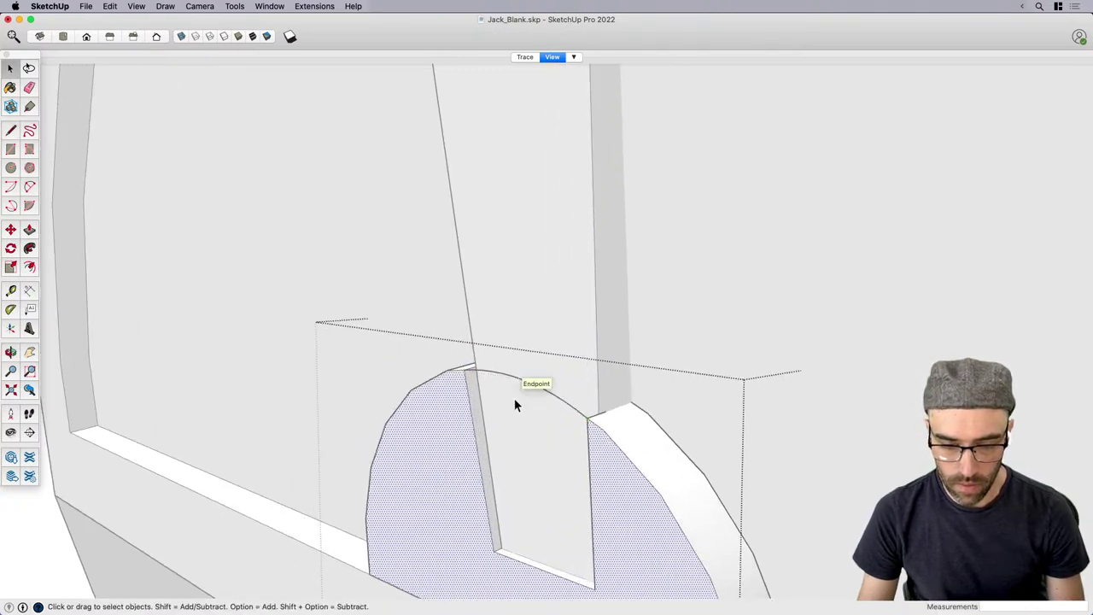
Retrace both side edges of the notch with lines to try to close the face under the arc.
scroll(516, 402, down, 2)
key(l)
click(474, 374)
click(503, 524)
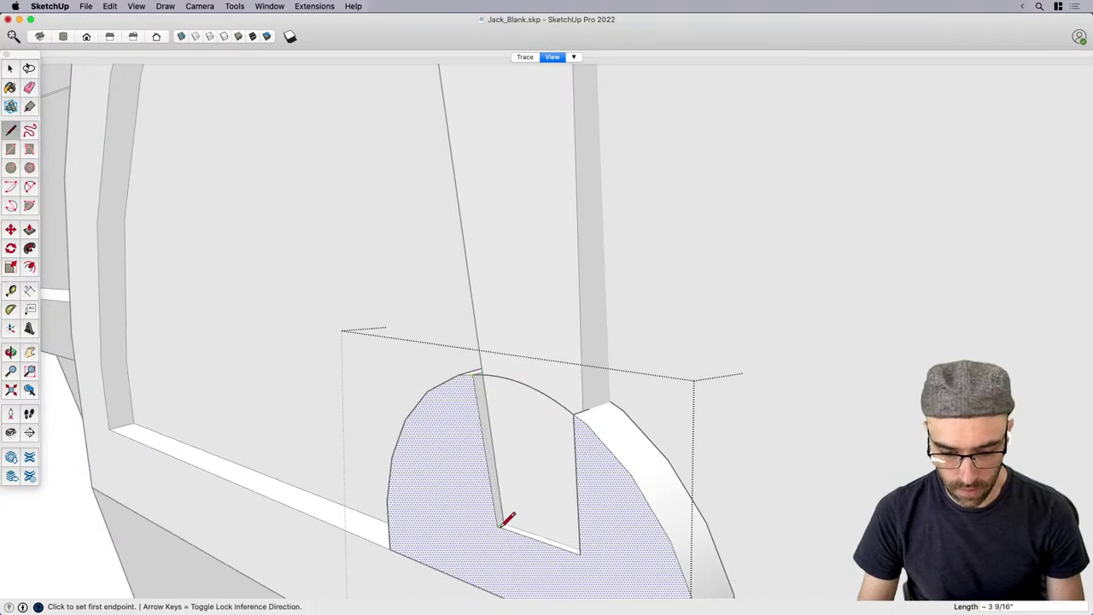
key(space)
key(l)
click(580, 551)
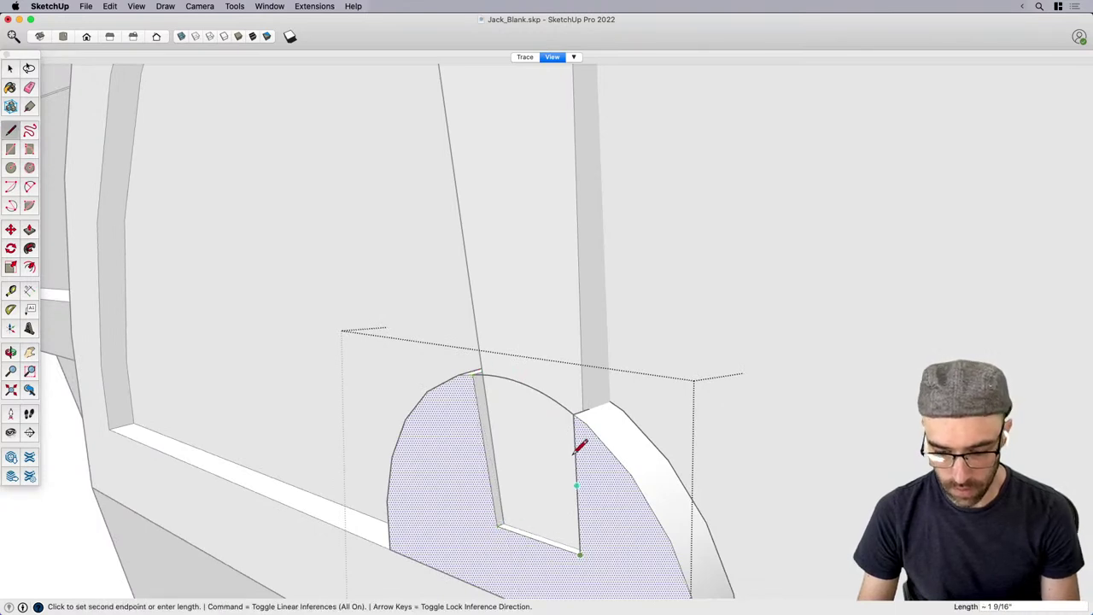
click(578, 410)
mouse_move(499, 521)
middle_down()
mouse_move(672, 481)
mouse_move(501, 504)
middle_up()
key(space)
click(529, 460)
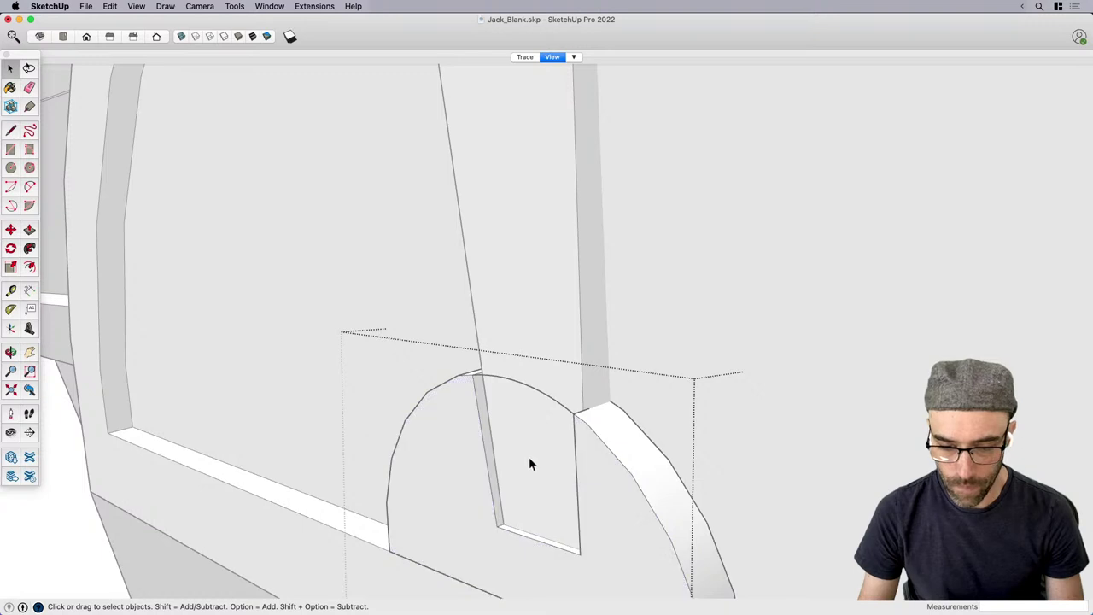
Try to fill the notch with a rectangle of about 3" by 3 1/16" between its opposite corners.
scroll(527, 461, down, 2)
middle_drag(513, 467, 581, 436)
key(f)
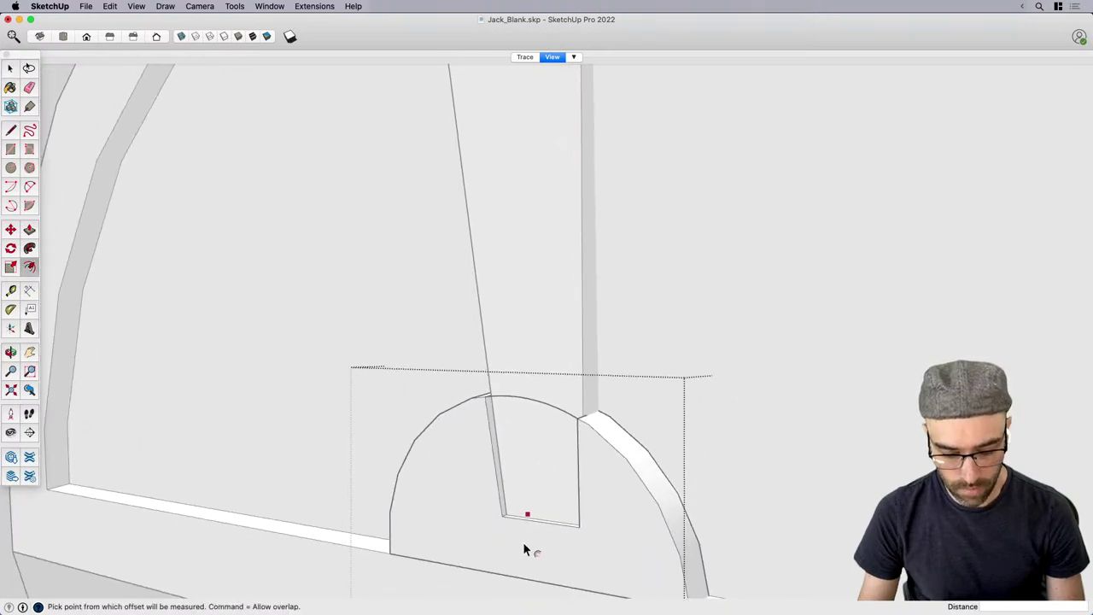
key(r)
click(503, 515)
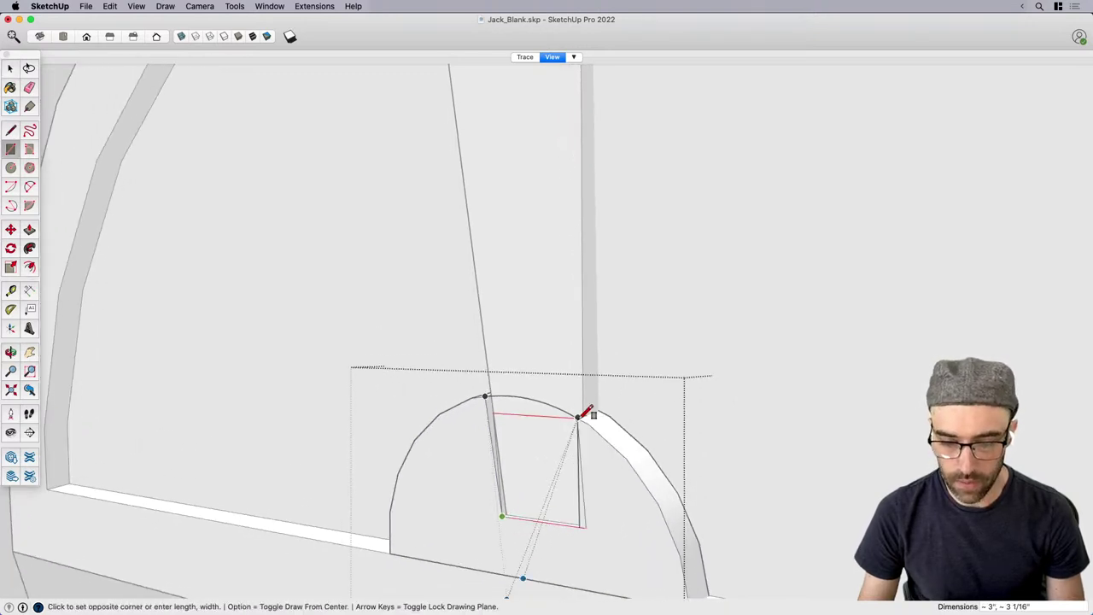
click(580, 417)
key(space)
middle_drag(579, 425, 649, 424)
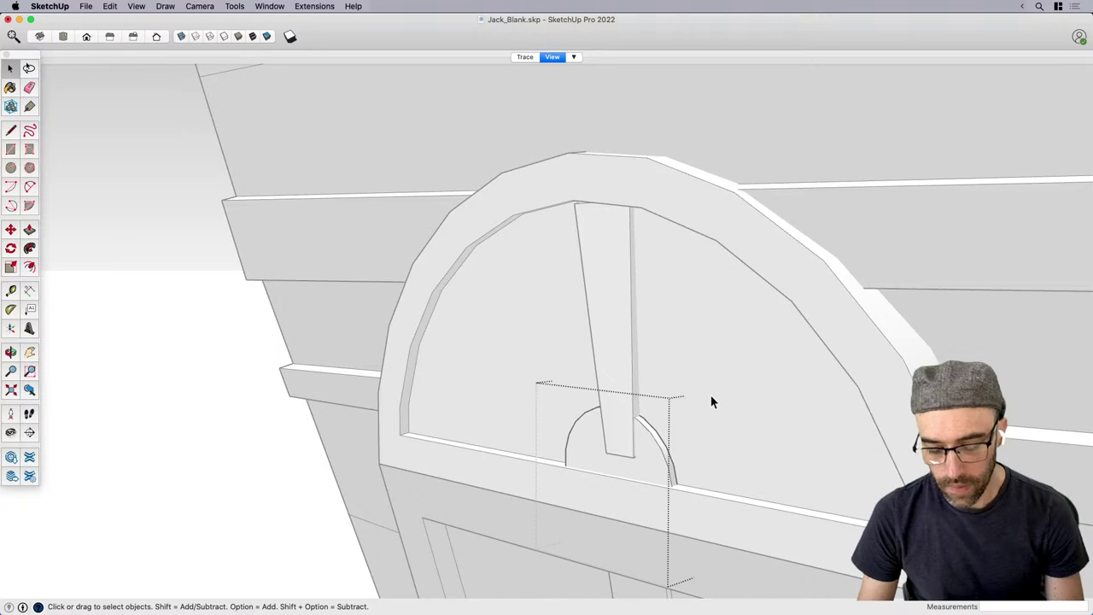
Select the tapered slat component inside the arched frame.
scroll(711, 398, down, 3)
middle_drag(710, 398, 735, 452)
click(641, 387)
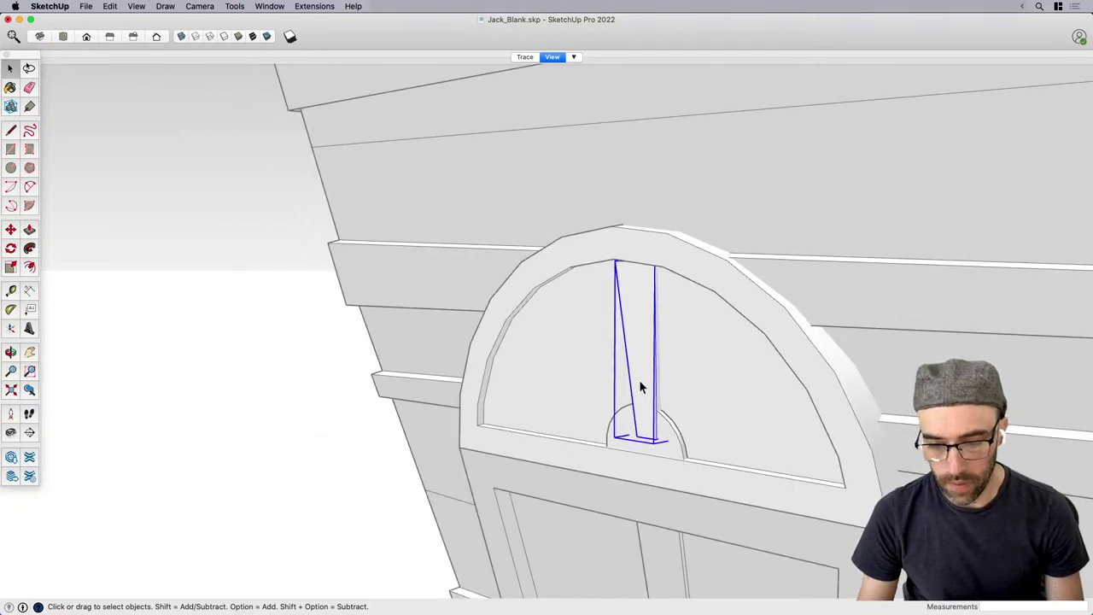
middle_drag(641, 386, 638, 440)
scroll(638, 440, up, 2)
key(q)
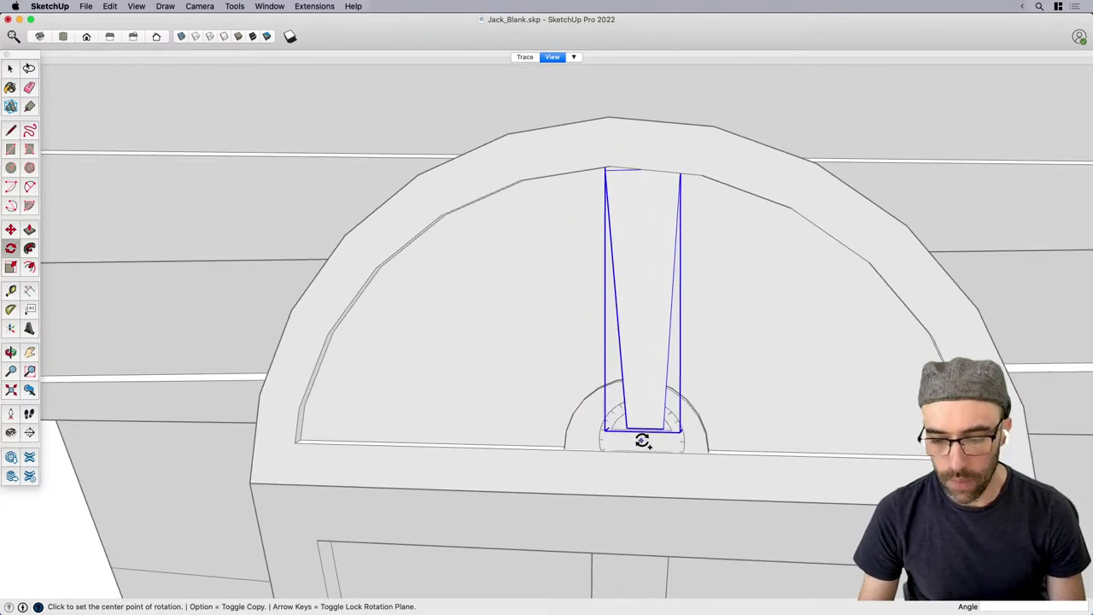
click(642, 440)
click(651, 272)
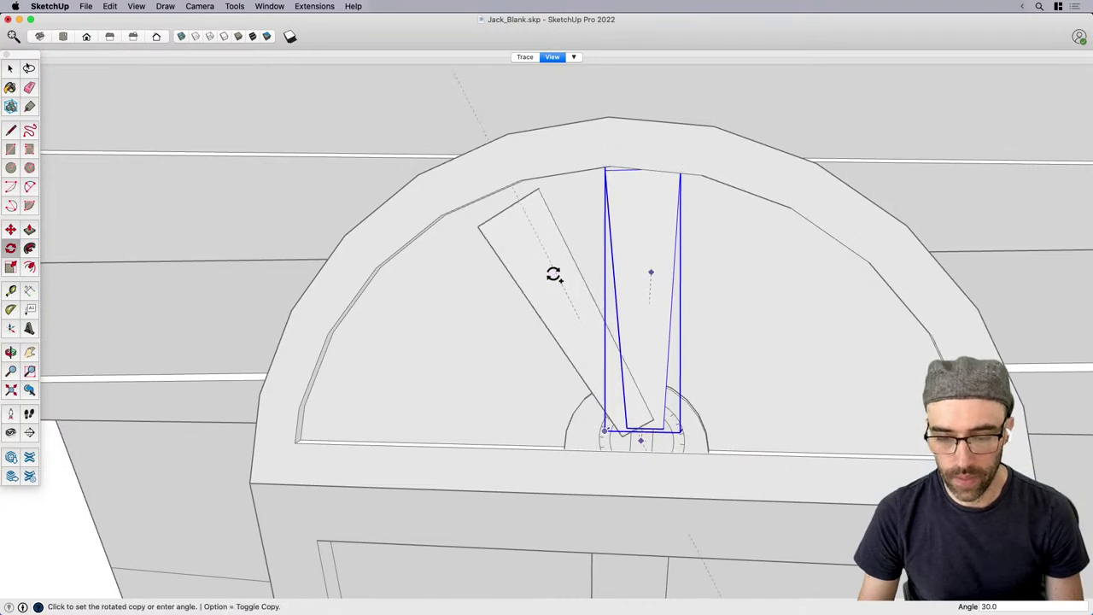
key(space)
key(q)
click(640, 474)
click(633, 288)
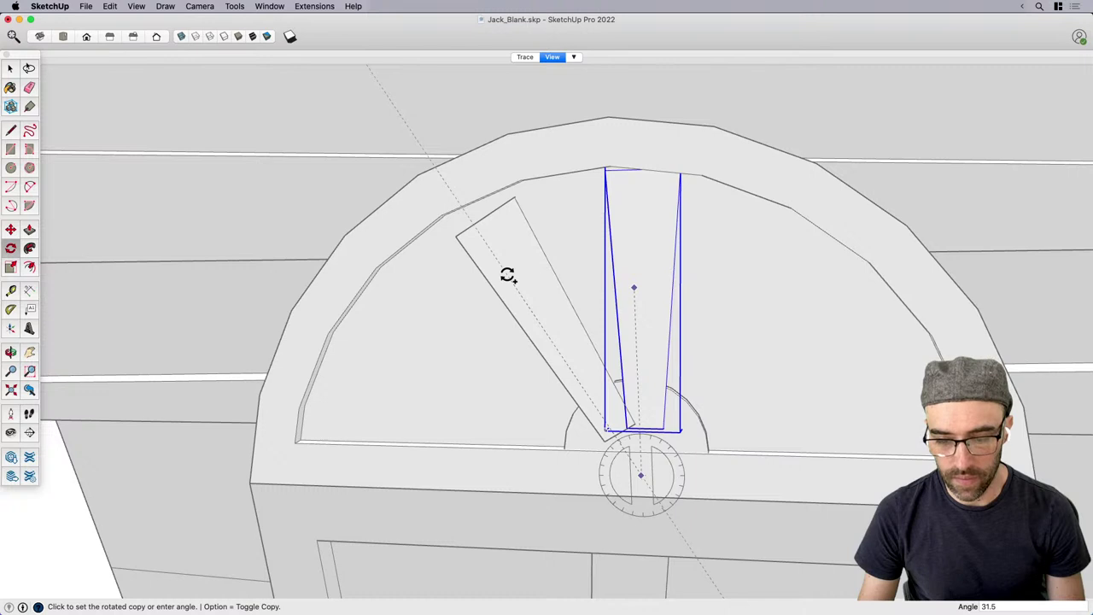
key(space)
Add the semicircle component to the selection and move it with the slat sideways to the centre of the arch.
shift+click(655, 440)
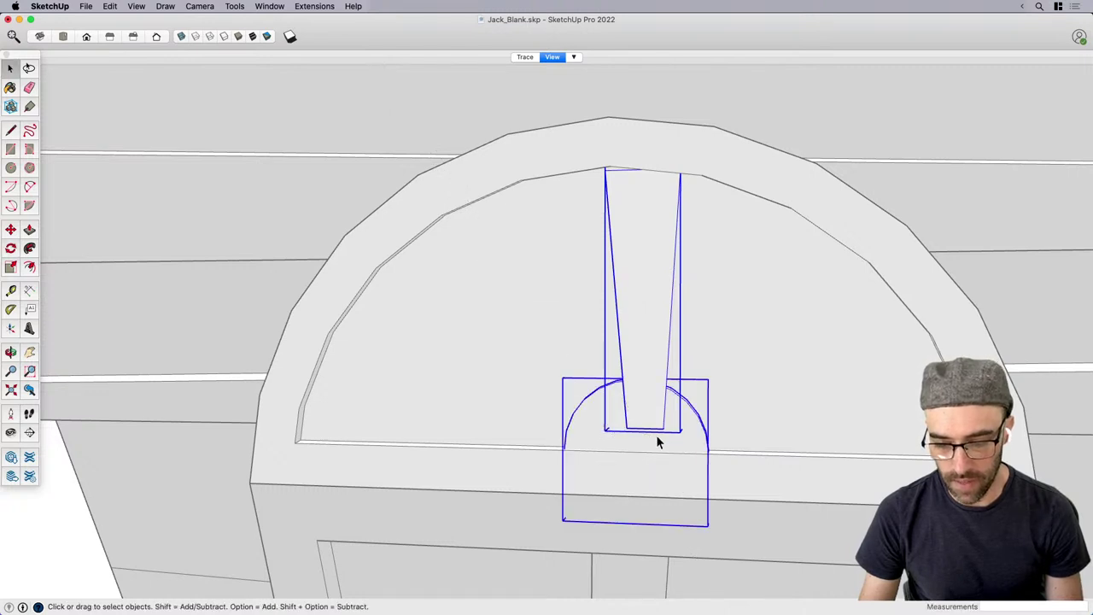
key(m)
click(666, 483)
click(642, 478)
key(space)
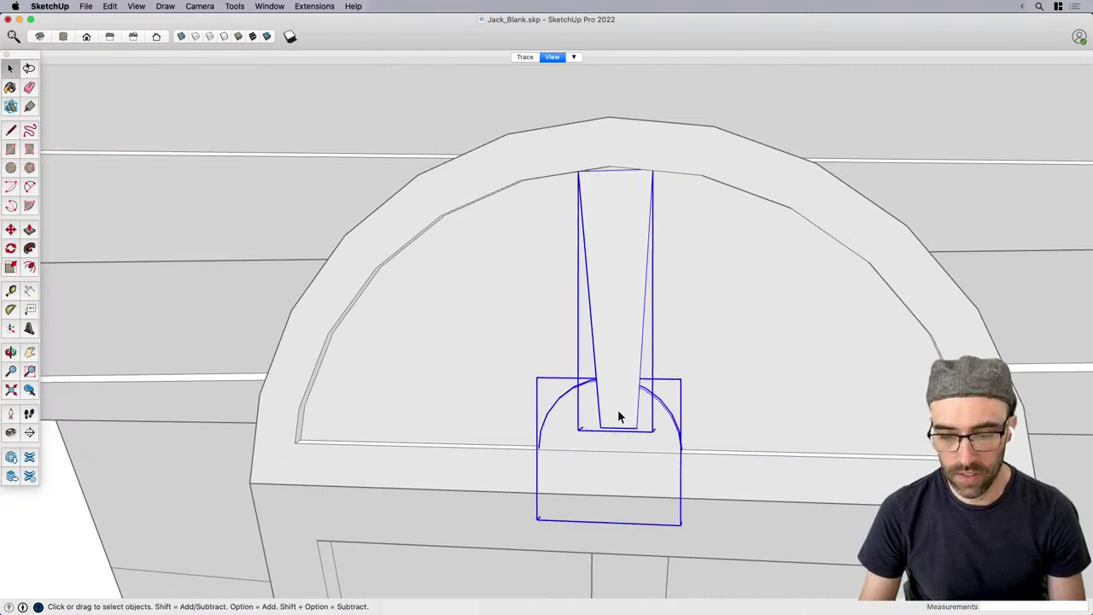
Make two rotated copies of the slat around the semicircle's base toward the arch's left side, spaced 31.7° apart.
key(q)
click(624, 446)
click(623, 314)
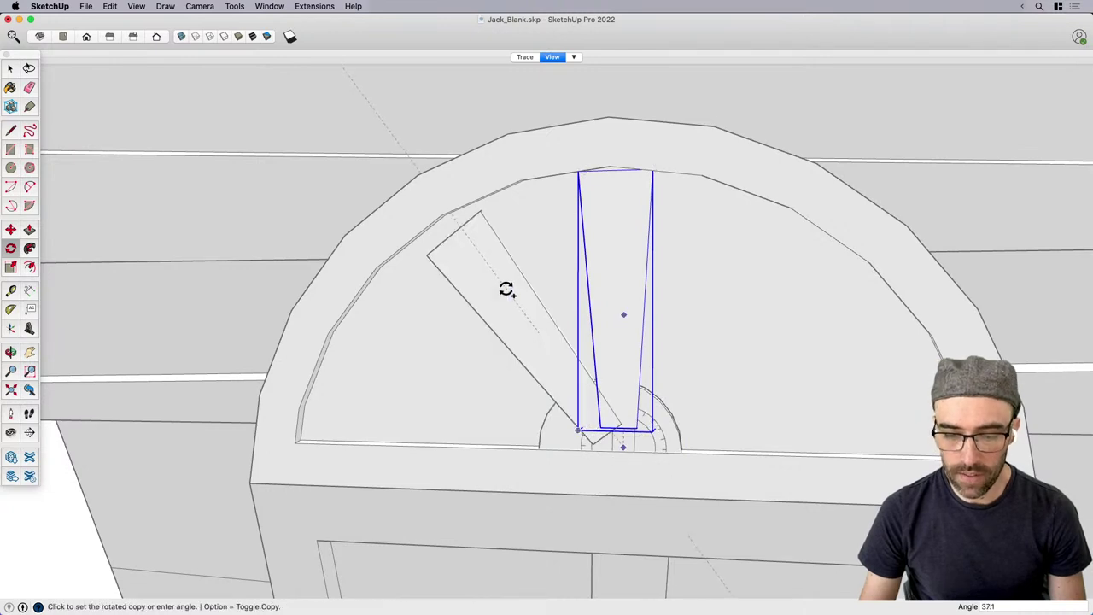
click(522, 279)
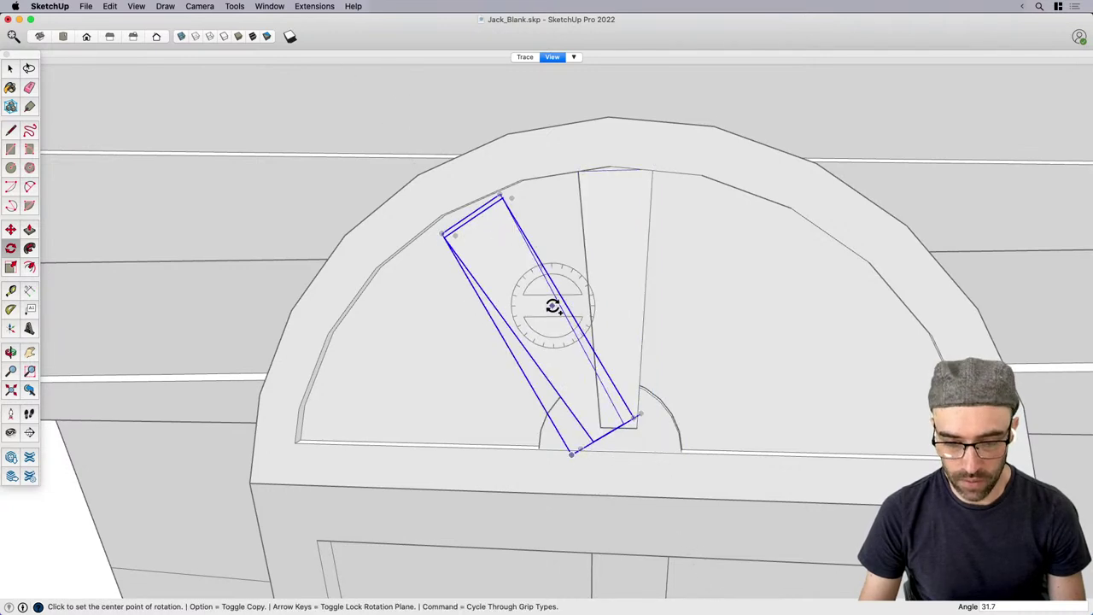
text(x3)
key(Return)
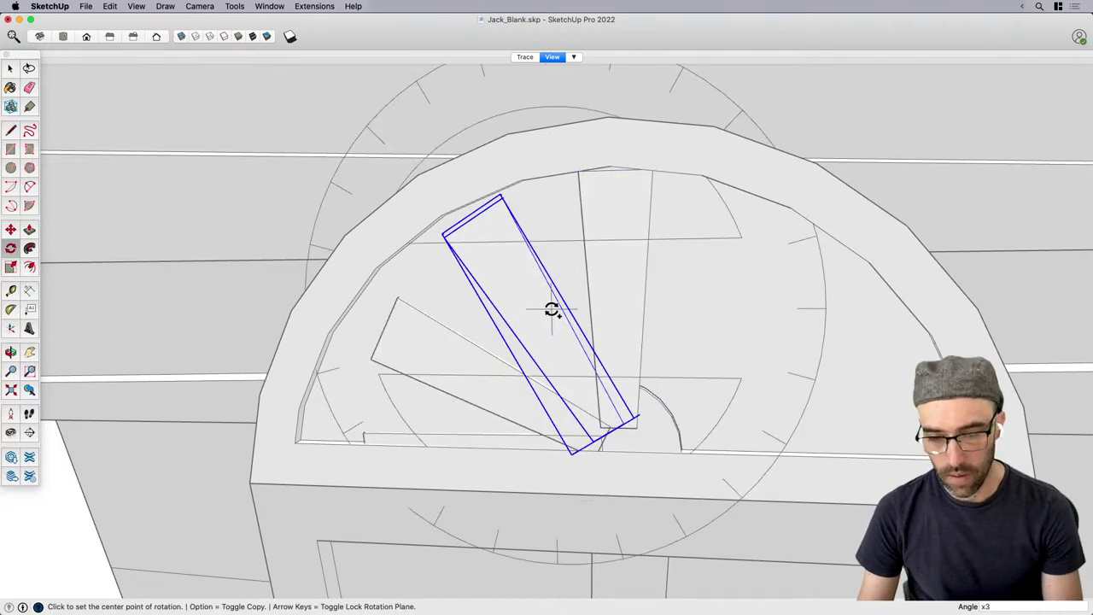
text(x)
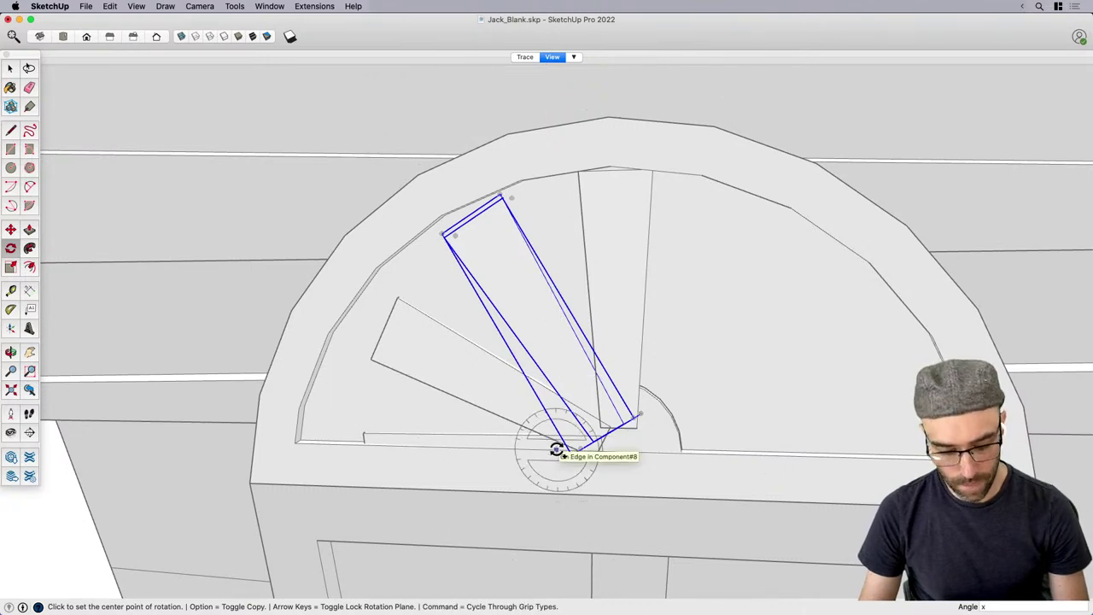
key(space)
scroll(575, 487, down, 3)
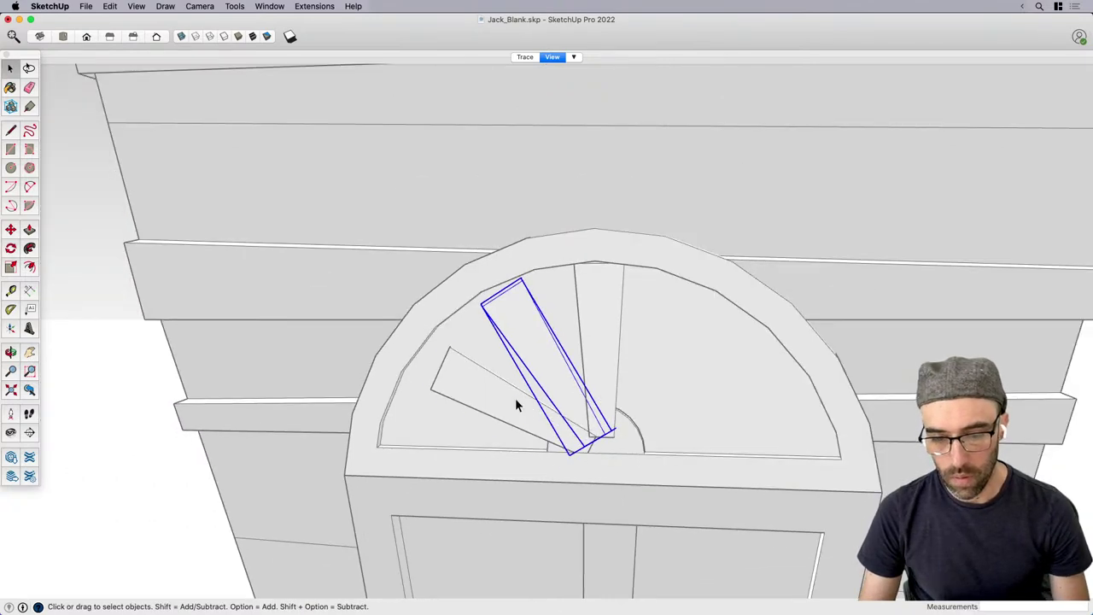
Open the lowest left slat component and move its outer end about 4 5/8" outward to lengthen the slats.
double_click(462, 386)
key(m)
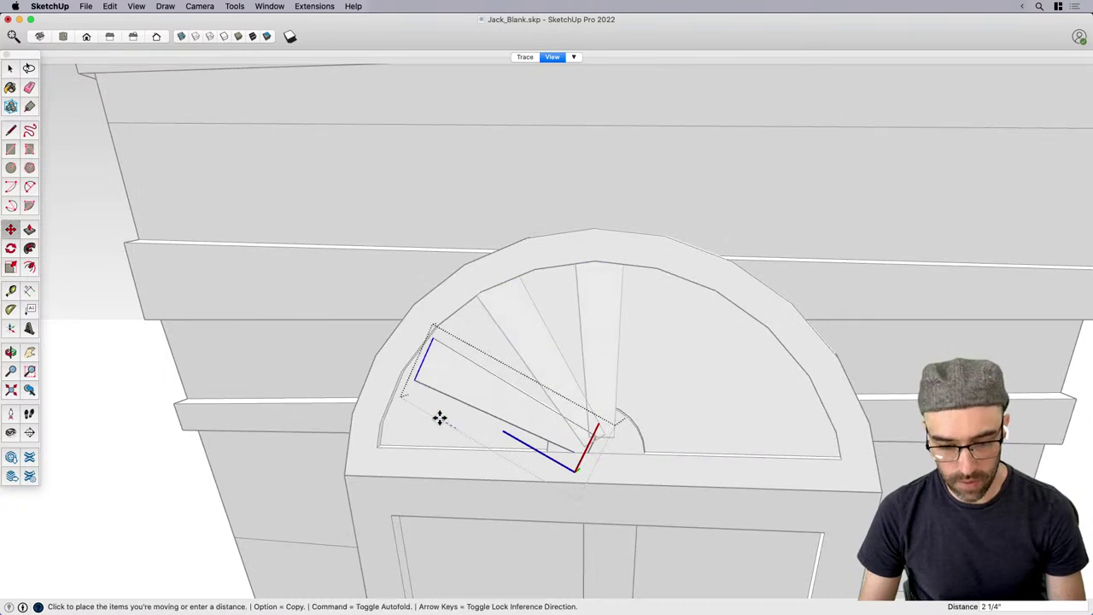
click(439, 415)
click(417, 425)
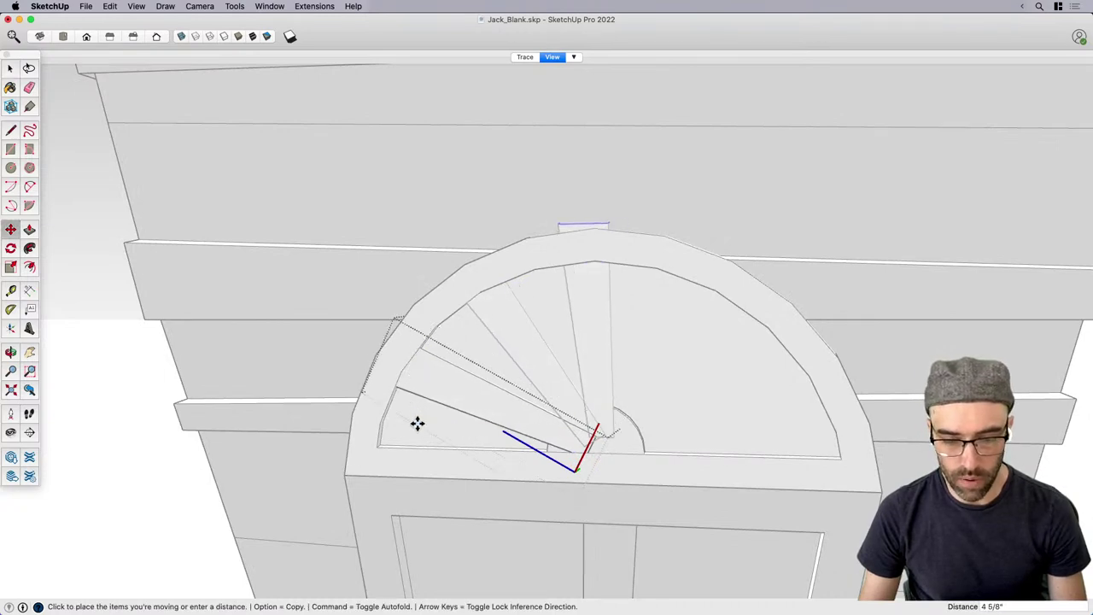
key(space)
Reopen the lowest left slat component and try to extrude its face 15/16".
scroll(452, 417, down, 3)
mouse_move(488, 417)
middle_down()
mouse_move(492, 446)
mouse_move(481, 435)
middle_up()
scroll(494, 448, down, 1)
click(512, 480)
scroll(487, 424, up, 2)
click(483, 418)
double_click(484, 426)
scroll(502, 412, up, 5)
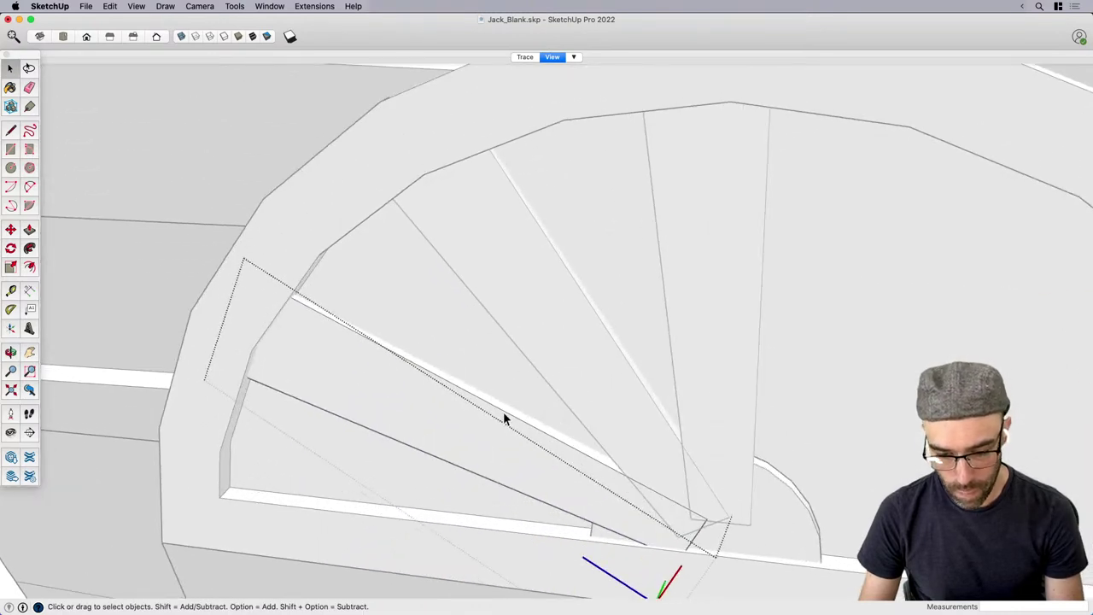
key(p)
click(504, 415)
text(15/16")
key(Return)
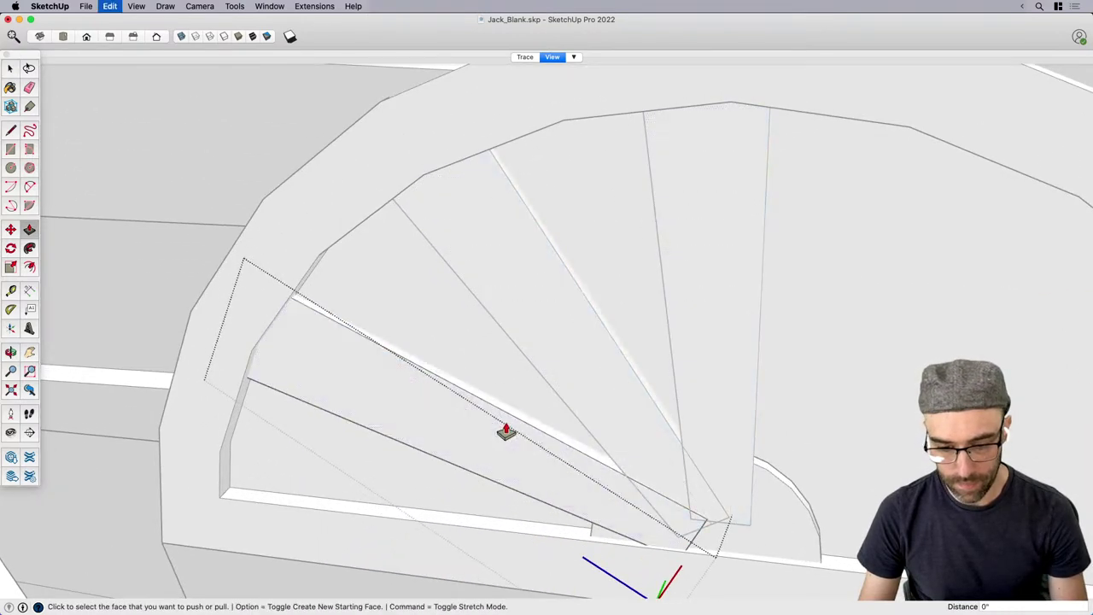
Make two evenly spaced rotated copies of the central slat around the semicircle's base toward the arch's right side.
middle_drag(504, 432, 548, 362)
scroll(549, 366, down, 3)
key(space)
click(663, 442)
click(627, 415)
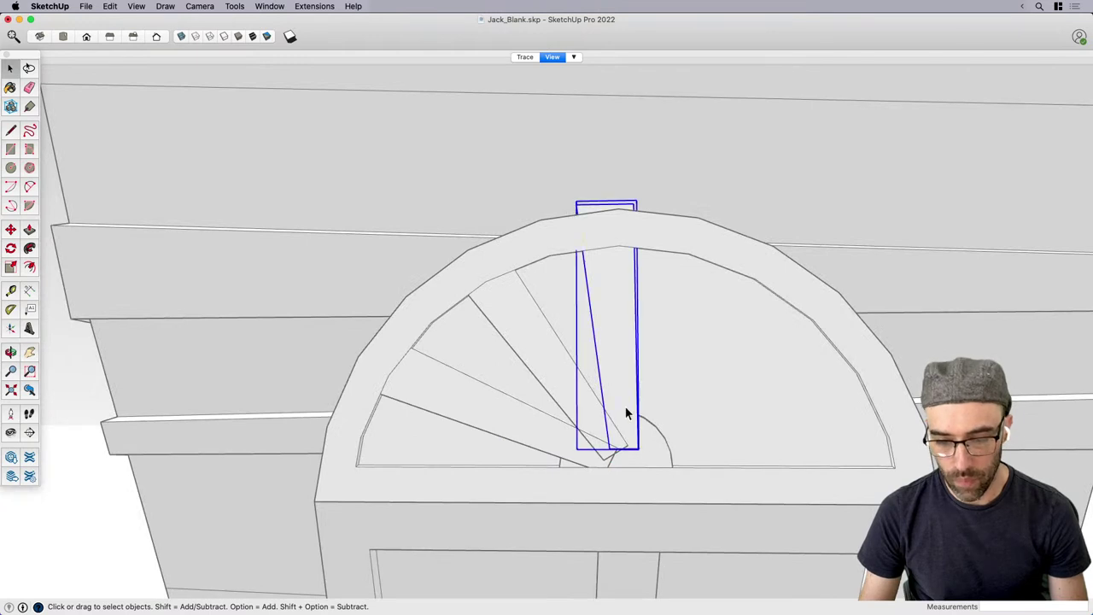
key(q)
scroll(627, 483, up, 2)
click(625, 495)
key(alt)
click(607, 325)
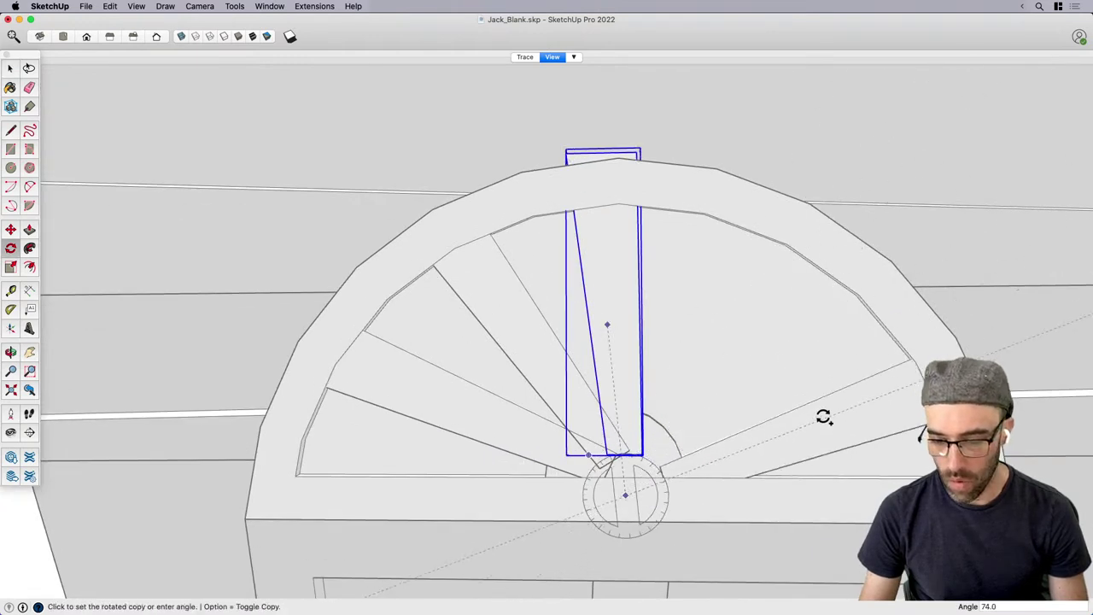
click(730, 313)
text(x)
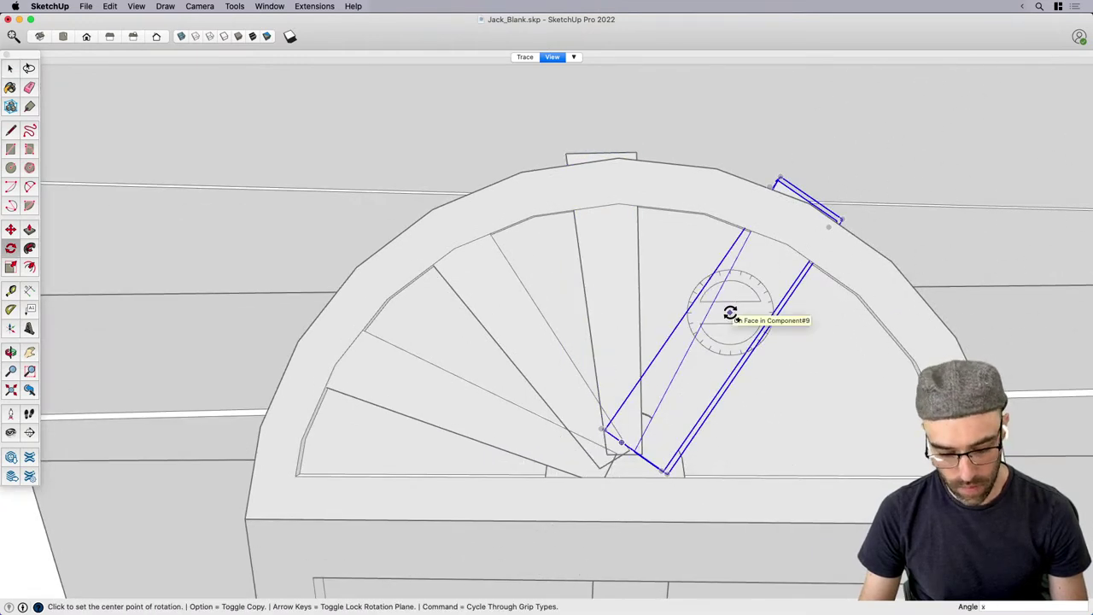
key(Return)
scroll(644, 310, down, 5)
key(space)
Scale the central slat shorter so its upper end no longer protrudes above the arched frame.
scroll(644, 308, up, 2)
middle_drag(644, 308, 612, 229)
scroll(613, 227, up, 2)
click(562, 251)
scroll(564, 243, up, 2)
key(s)
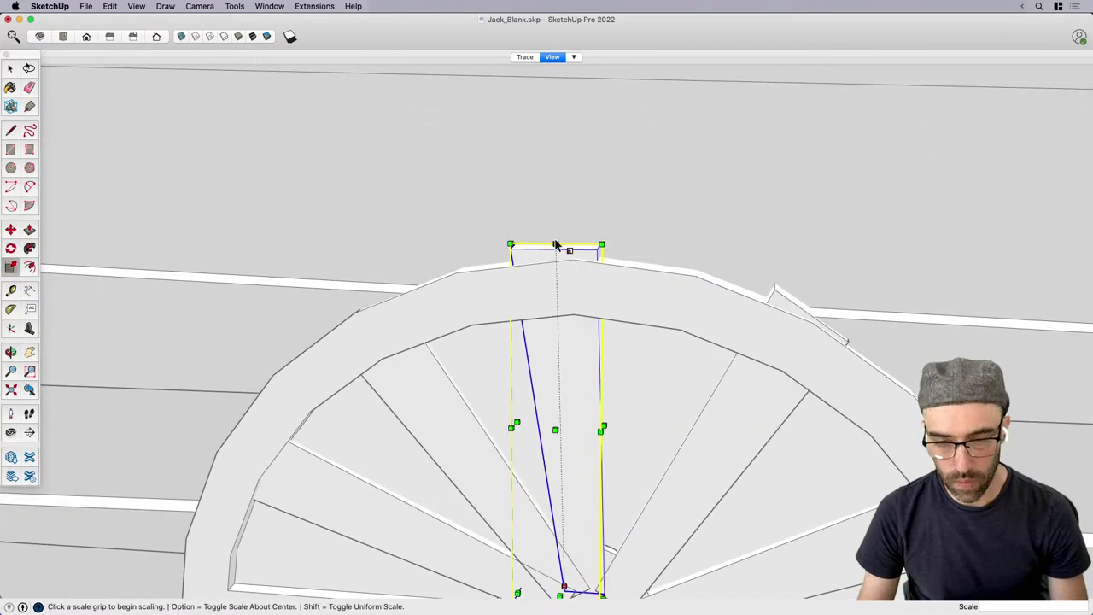
click(557, 243)
key(space)
Scale the upper right slat to about 0.83 of its length so it ends at the frame's inner edge.
click(789, 307)
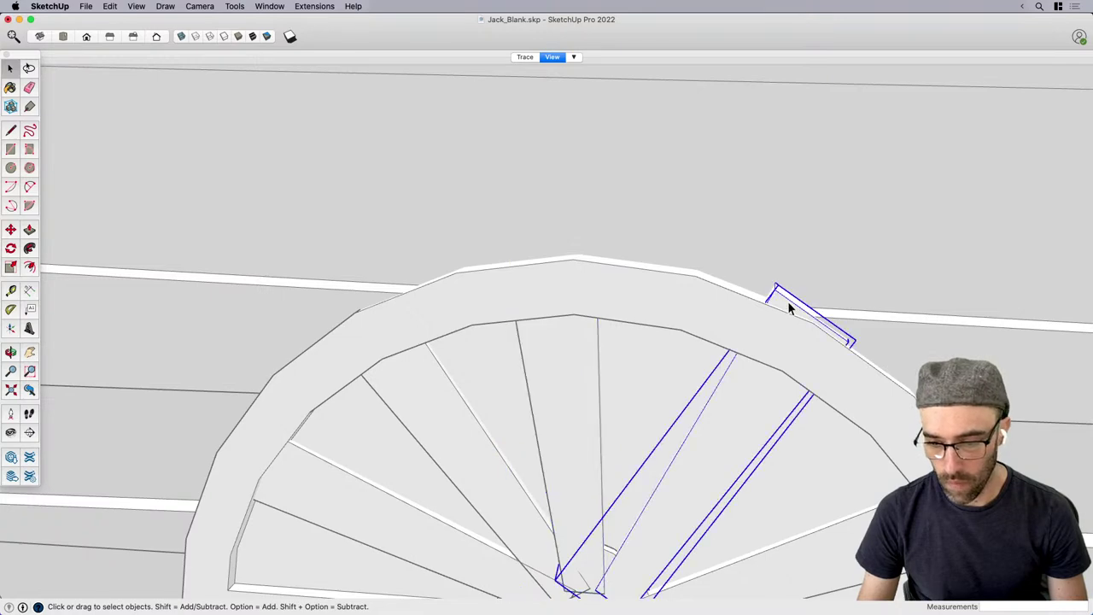
scroll(787, 301, down, 1)
key(s)
scroll(824, 314, down, 1)
click(807, 310)
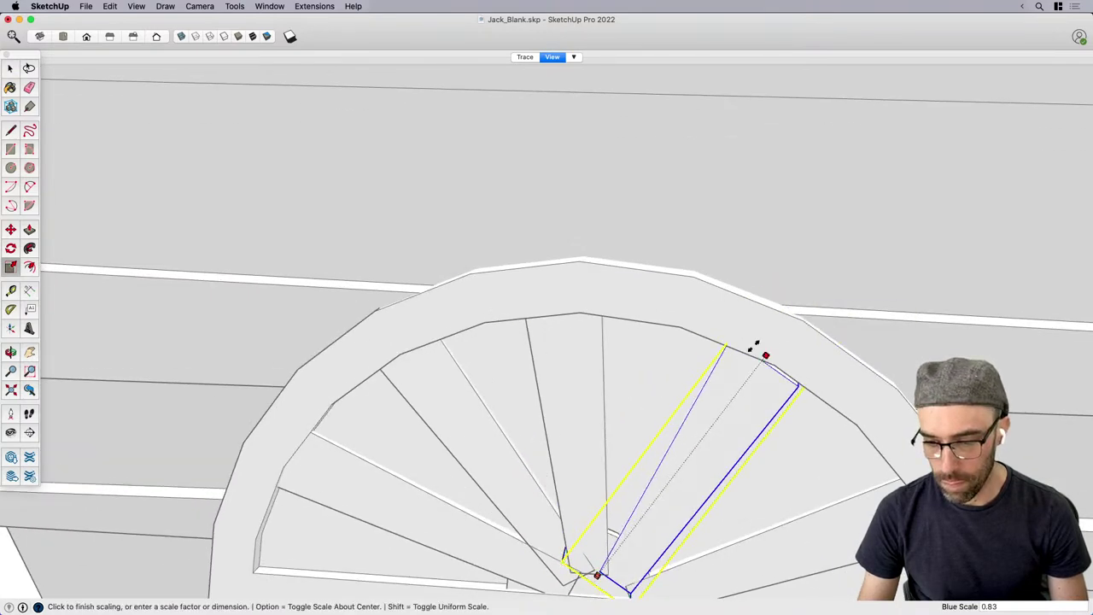
click(755, 346)
scroll(759, 301, down, 2)
key(space)
Scale the lowest right slat shorter so its outer end stays within the arched frame.
click(863, 471)
scroll(894, 462, up, 2)
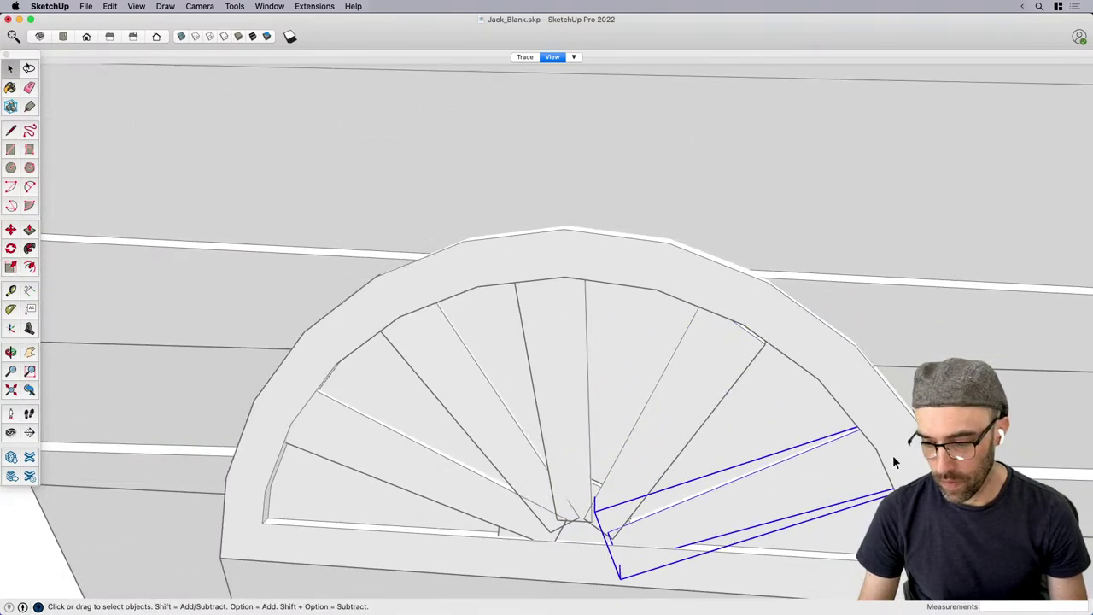
scroll(894, 458, up, 1)
key(s)
scroll(768, 312, down, 5)
key(space)
scroll(722, 367, up, 2)
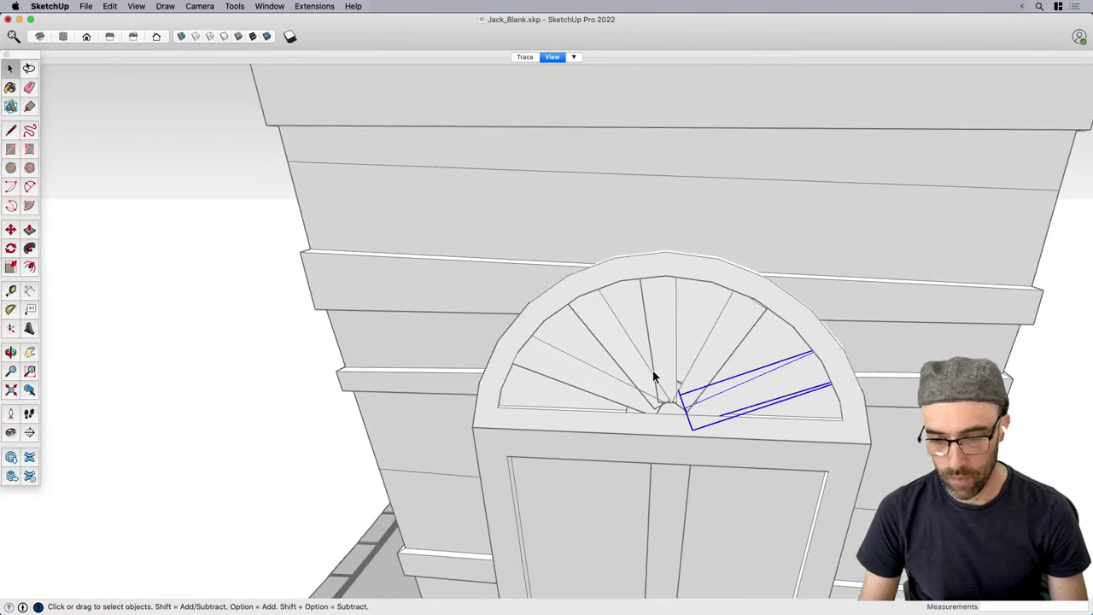
Select all the fanlight slats together with the semicircle and group them.
scroll(686, 333, down, 5)
drag(587, 287, 778, 393)
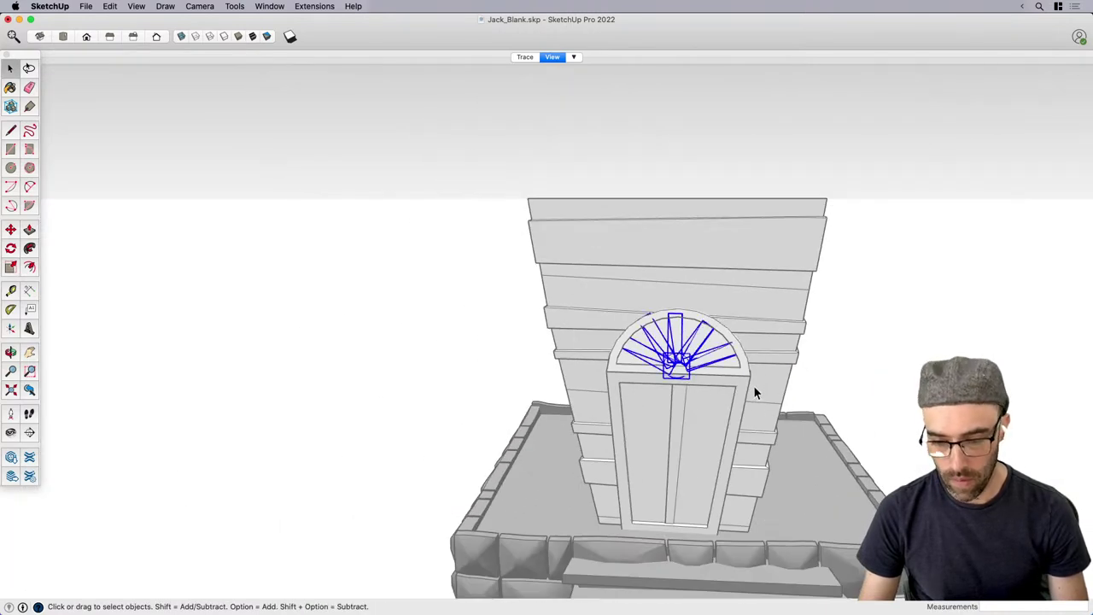
key(super+g)
Move the fanlight slats group into the door group by cutting it and pasting it in place.
middle_drag(763, 411, 663, 361)
click(681, 355)
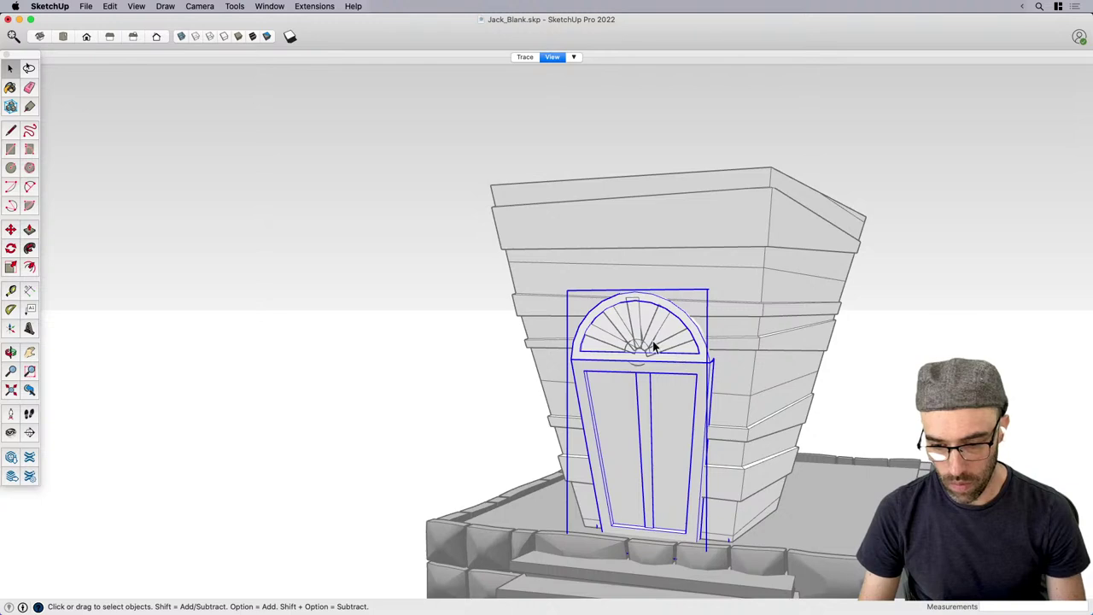
drag(724, 394, 727, 390)
key(super+x)
double_click(674, 392)
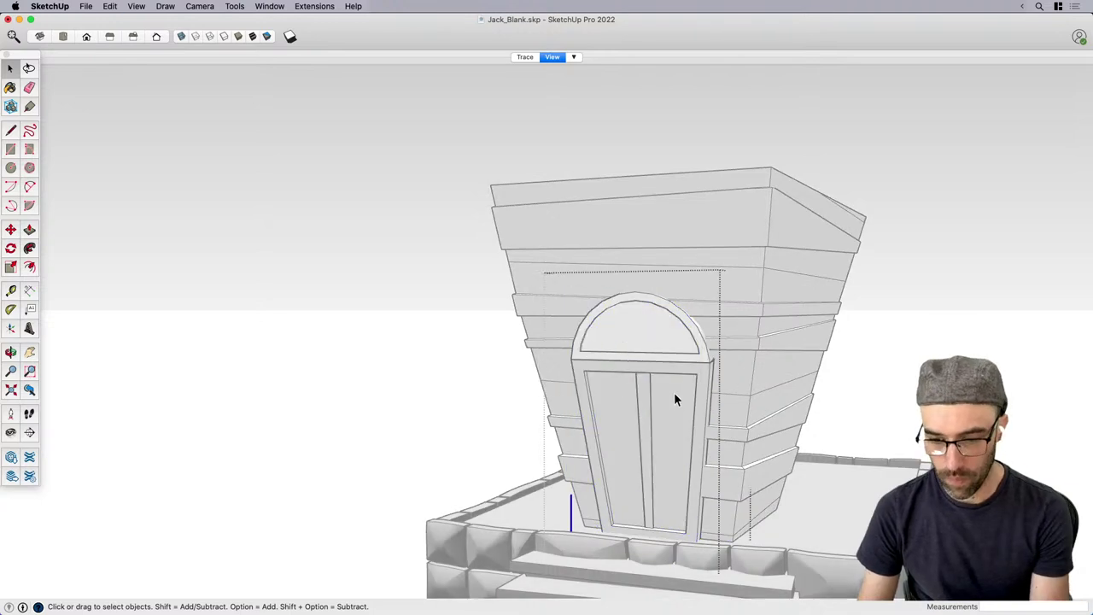
key(super+shift+v)
scroll(632, 381, down, 3)
click(459, 368)
middle_drag(458, 368, 817, 434)
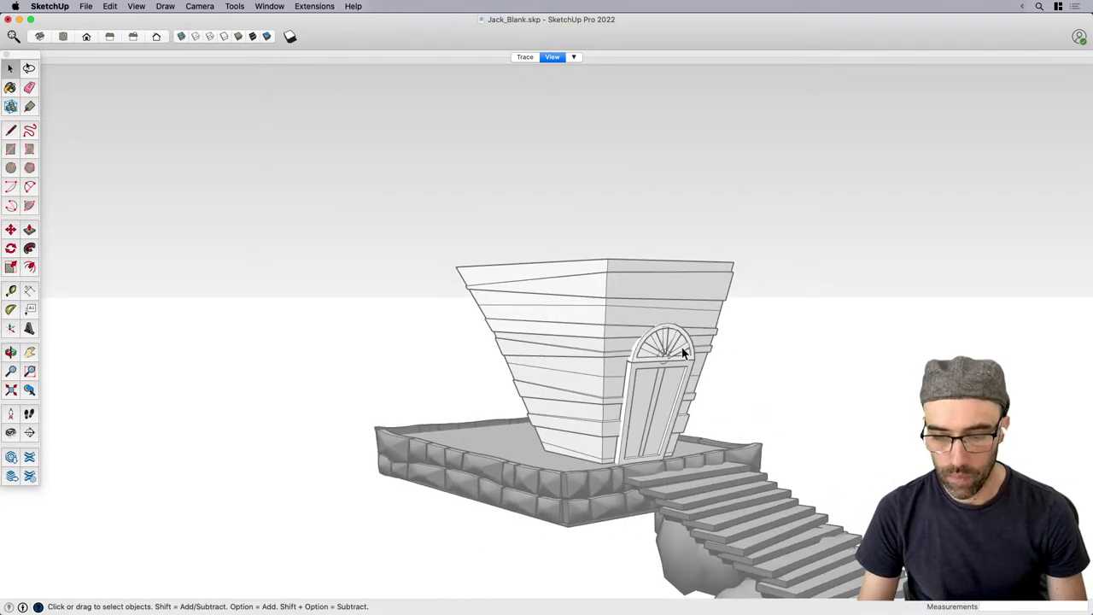
key(b)
scroll(649, 393, down, 2)
click(612, 384)
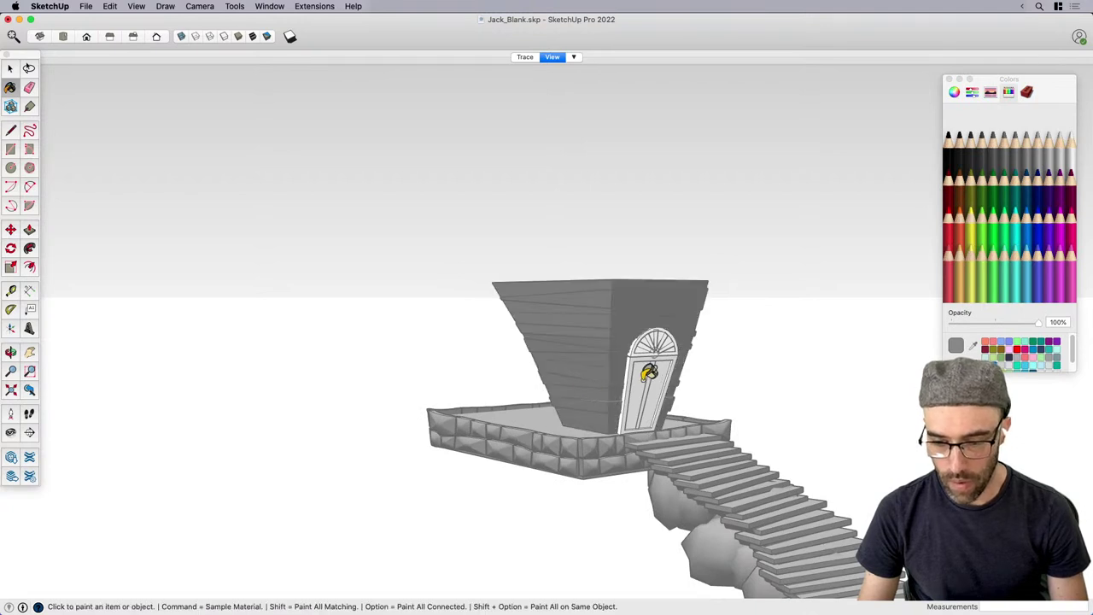
key(super+z)
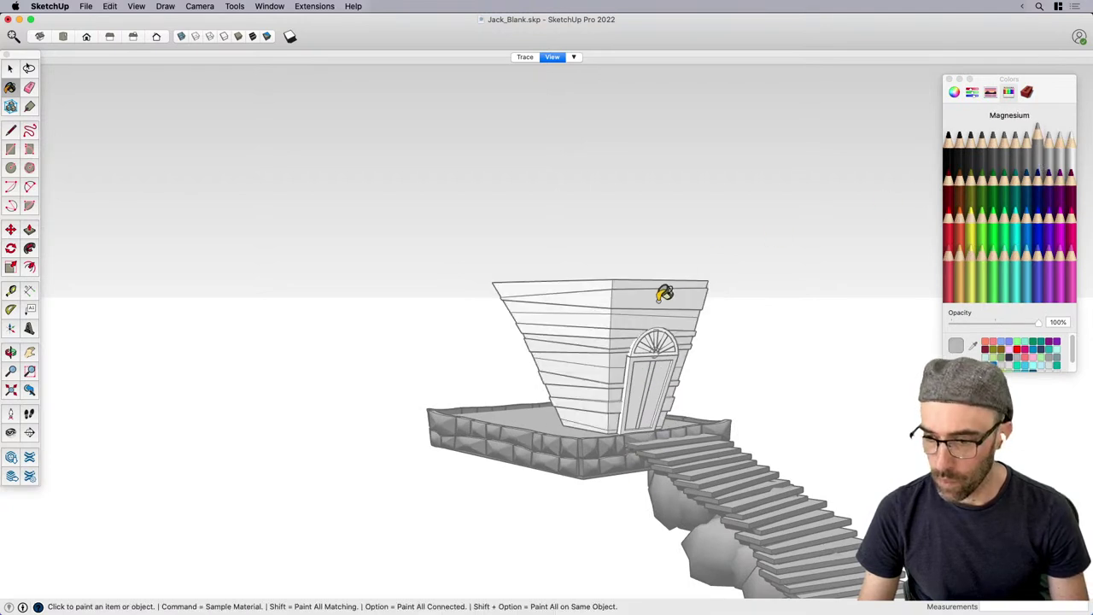
Paint the tower's plank walls and the door with the Magnesium grey colour.
click(663, 293)
click(646, 354)
key(space)
Open the door group for editing, then select all geometry of the arched frame and make it a separate group.
scroll(614, 339, up, 5)
mouse_move(617, 343)
middle_down()
mouse_move(749, 424)
mouse_move(843, 344)
mouse_move(555, 346)
mouse_move(732, 361)
middle_up()
scroll(659, 374, up, 10)
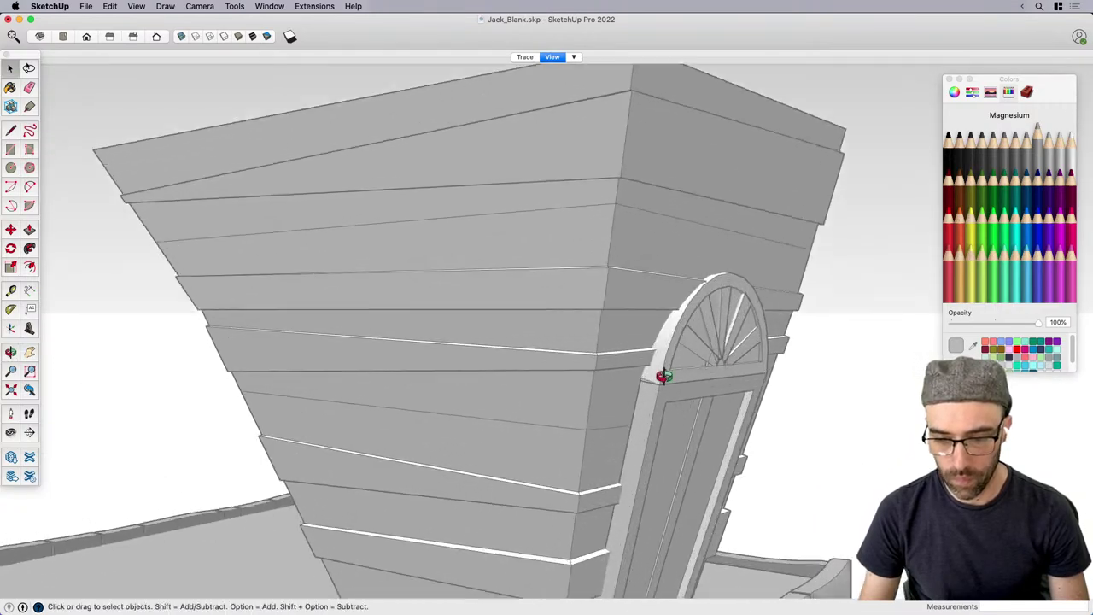
double_click(730, 358)
click(729, 358)
scroll(616, 363, down, 3)
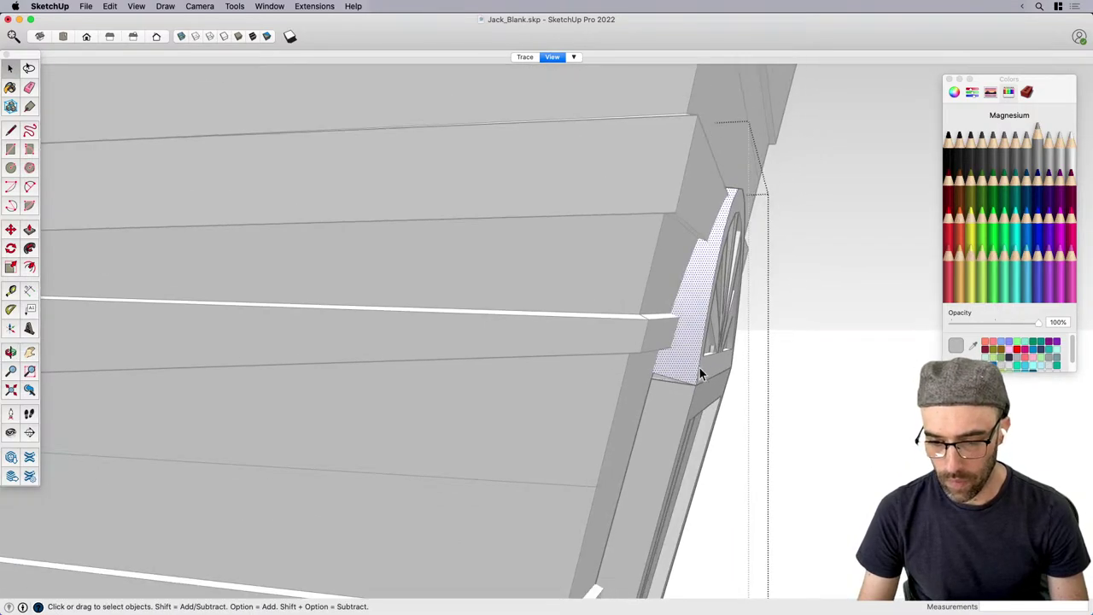
double_click(715, 362)
double_click(714, 361)
click(715, 362)
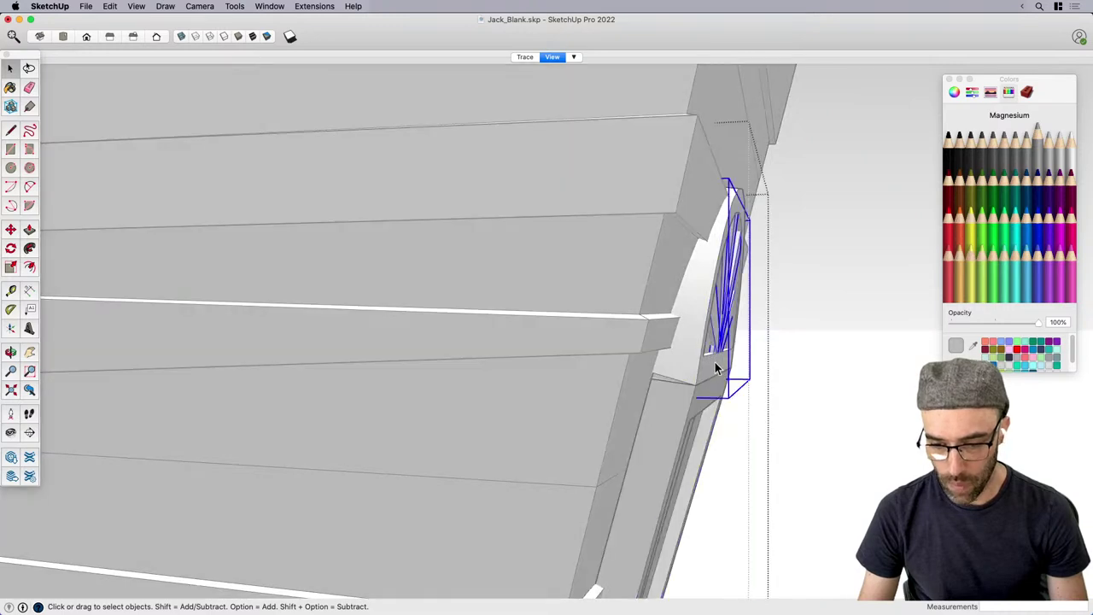
click(687, 366)
click(709, 367)
triple_click(694, 369)
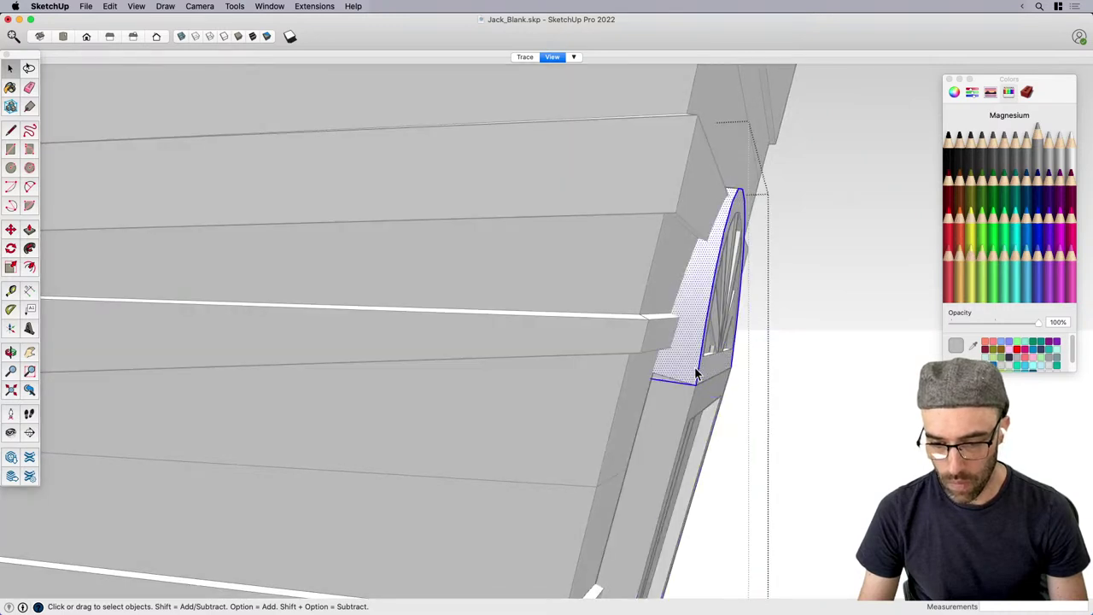
key(g)
Rotate the arched frame and its slats together by 8 degrees about the frame's lower front corner to match the door's outward lean.
click(720, 339)
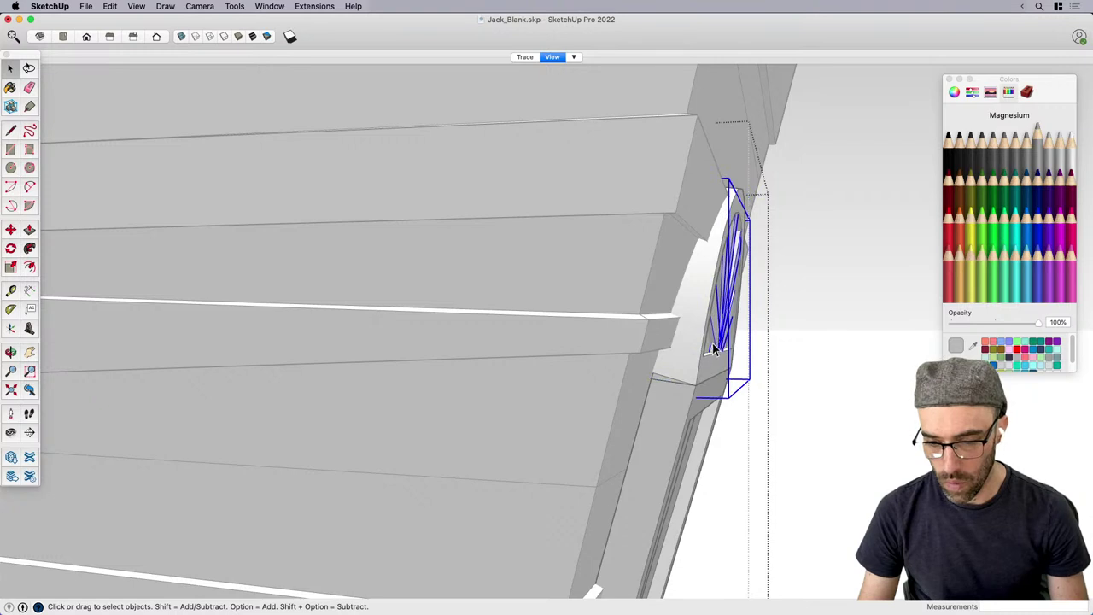
shift+click(709, 357)
key(super+q)
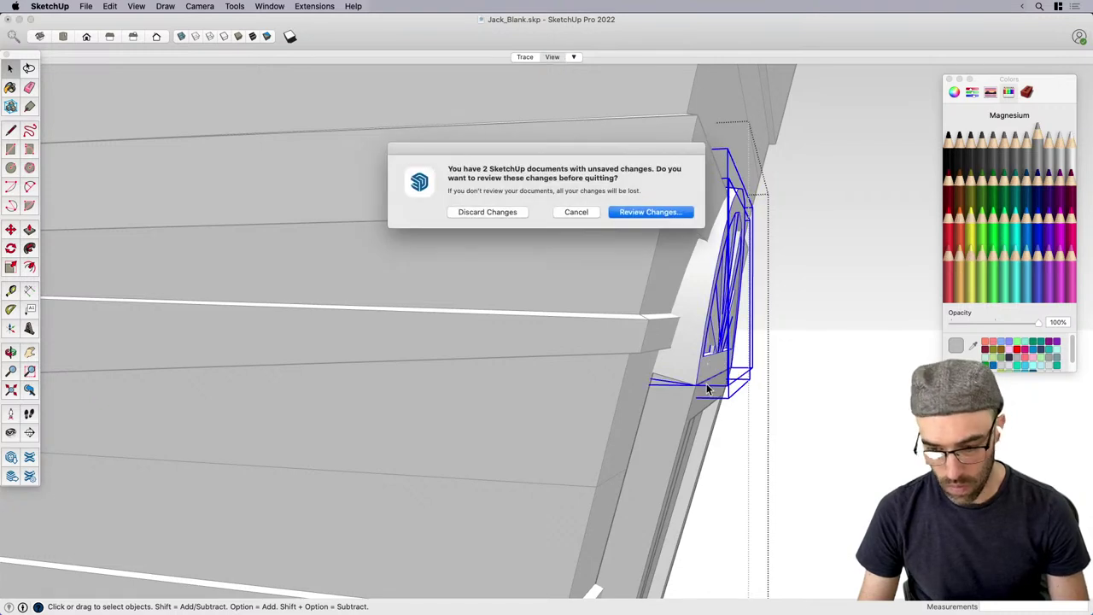
click(577, 212)
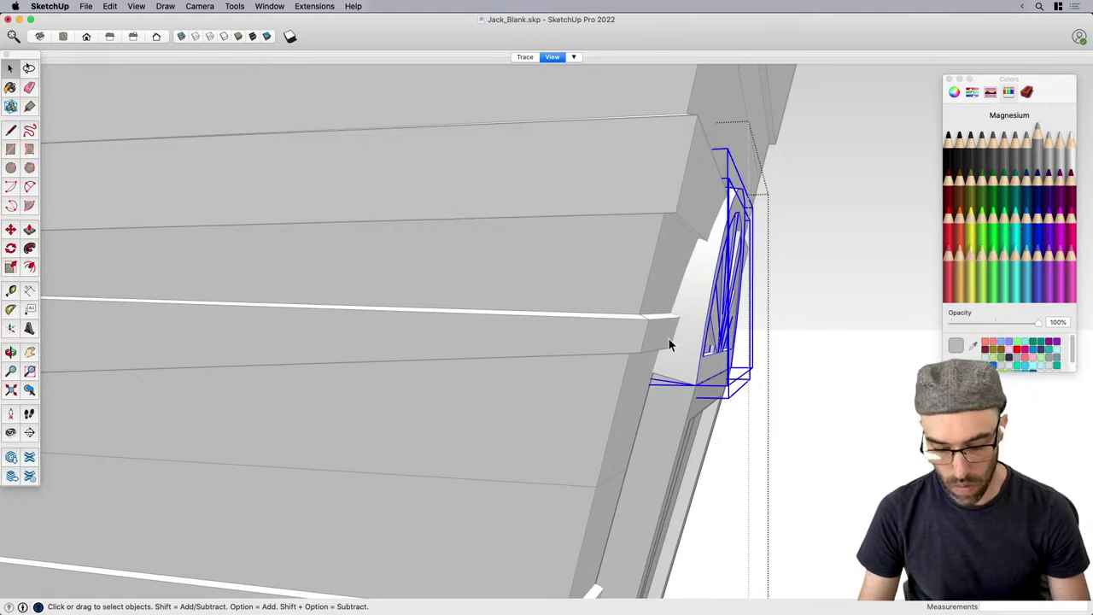
key(q)
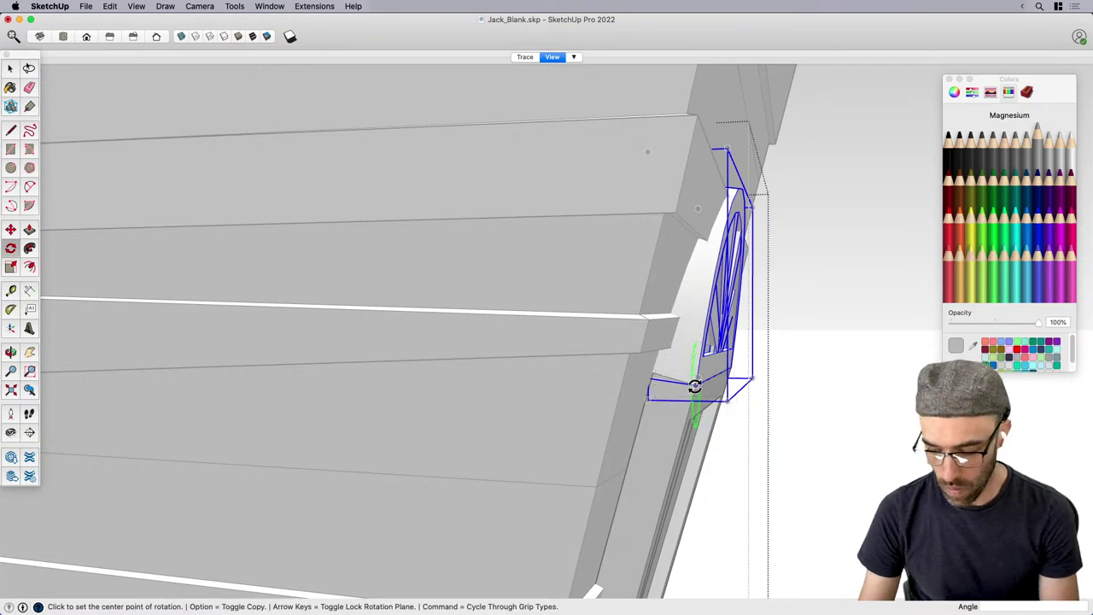
click(696, 385)
click(716, 273)
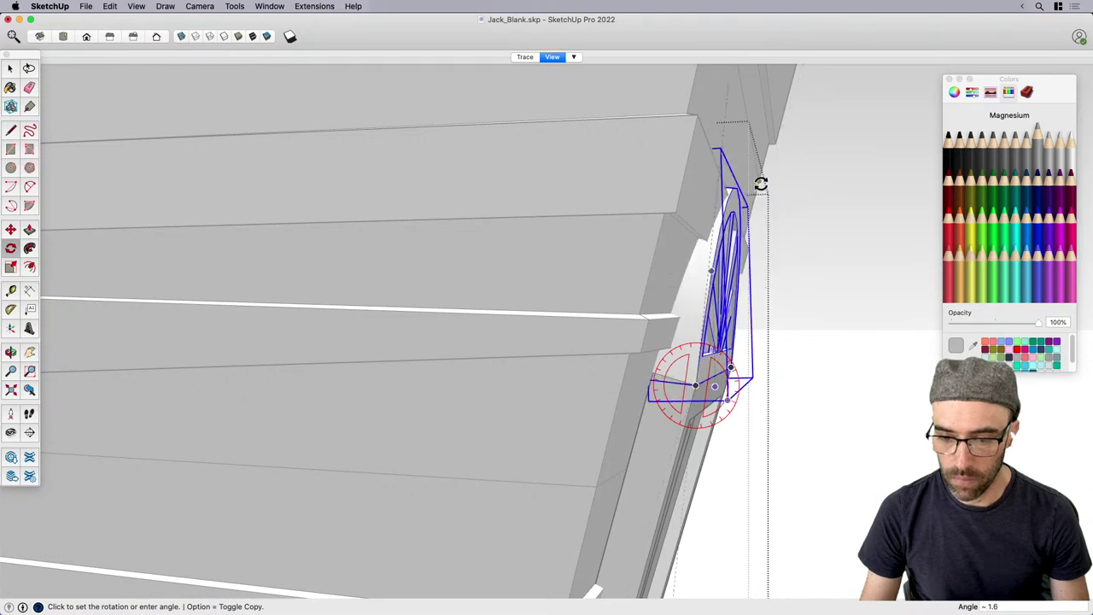
scroll(761, 183, up, 1)
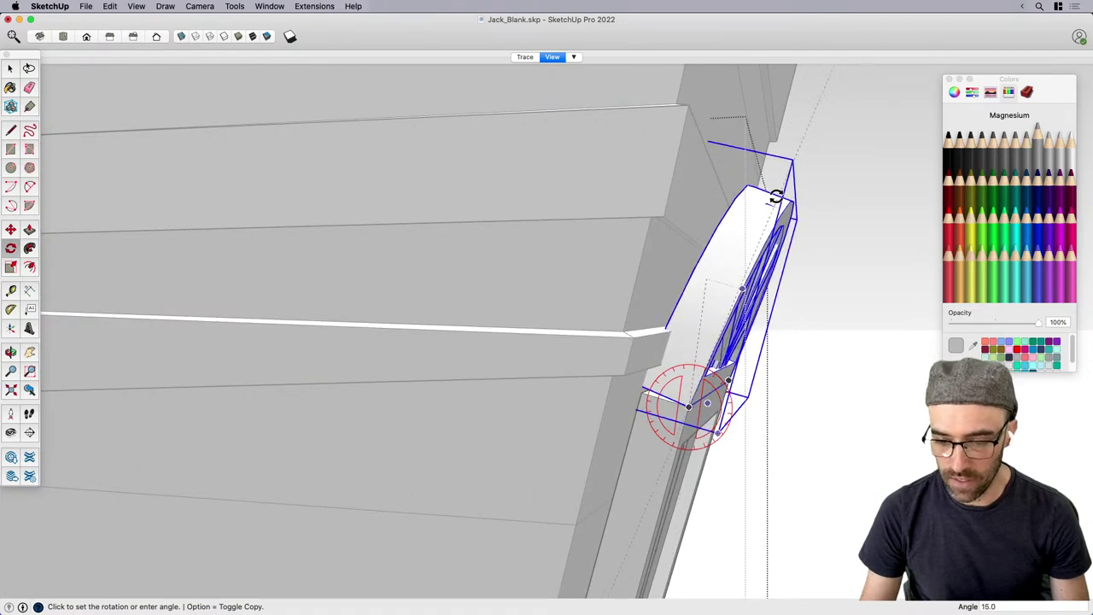
text(0)
key(Return)
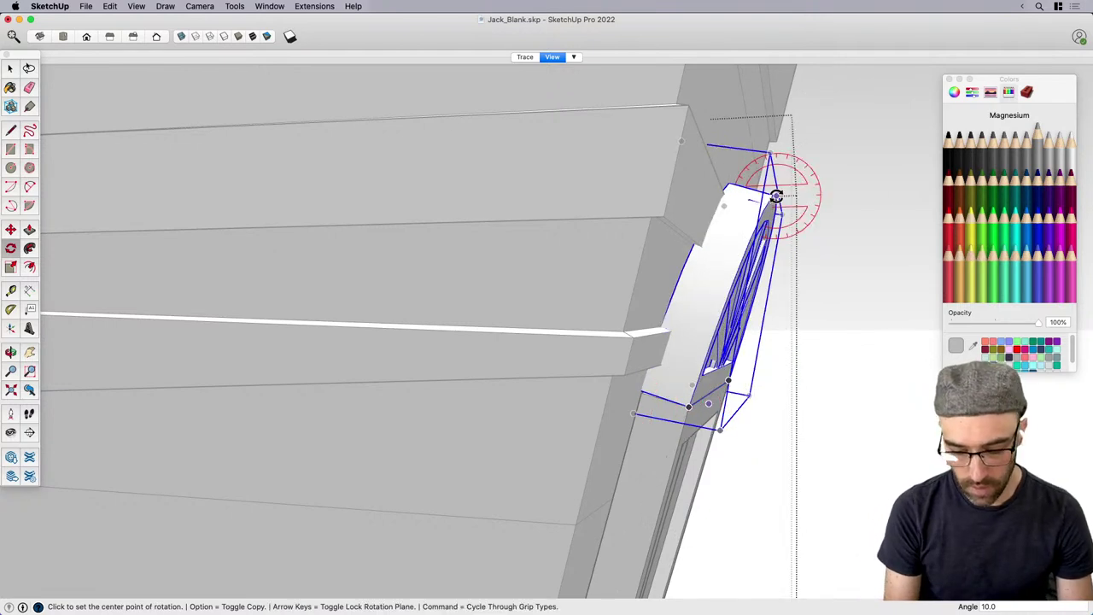
key(Return)
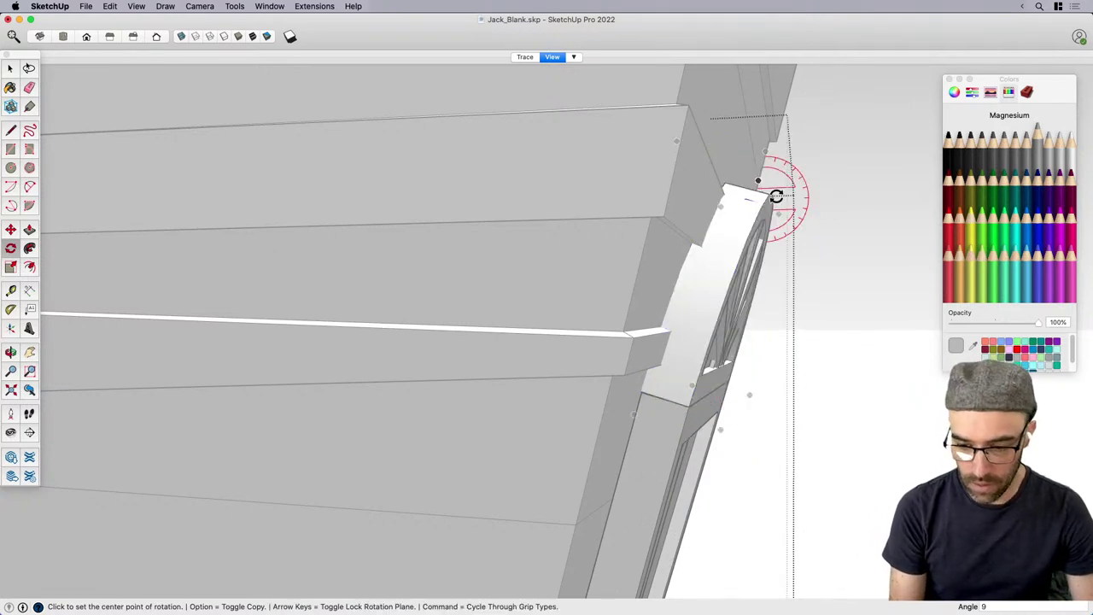
text(8)
key(Return)
key(space)
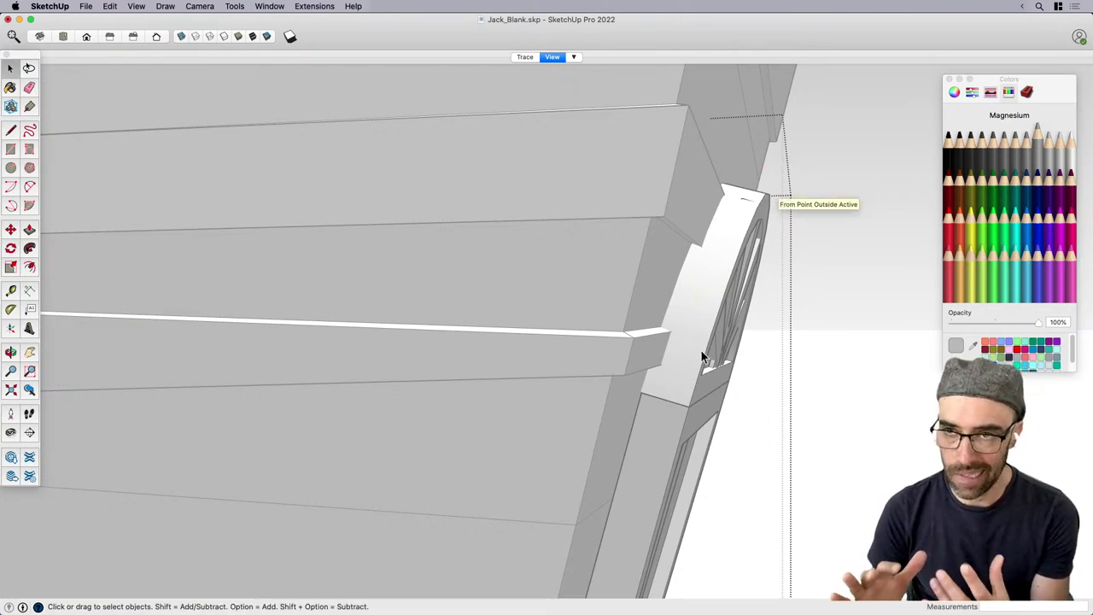
middle_drag(700, 349, 791, 434)
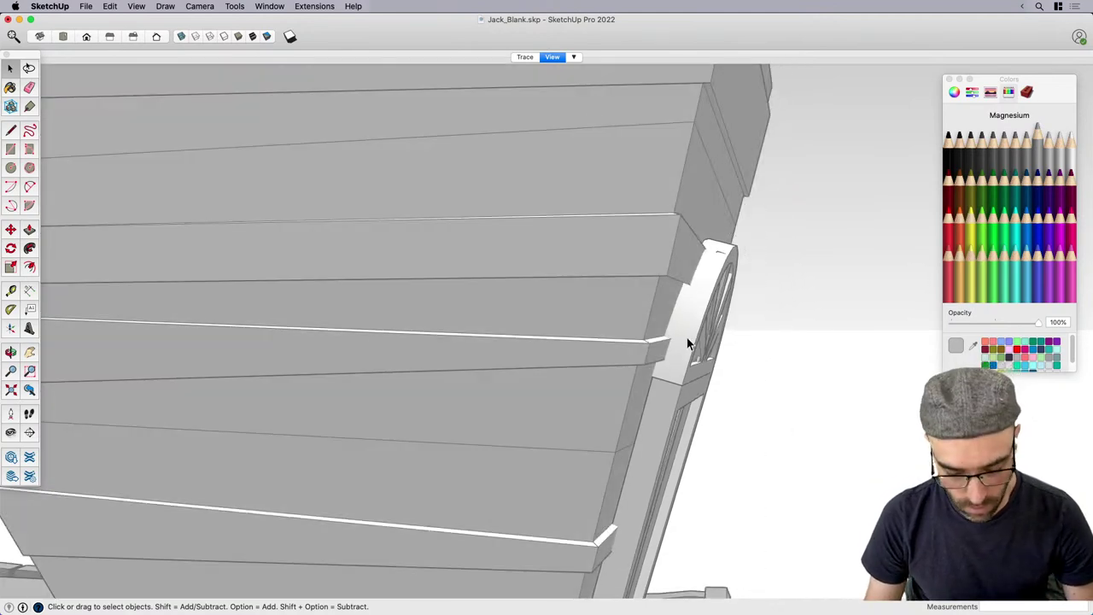
key(b)
scroll(752, 380, down, 10)
key(space)
mouse_move(842, 402)
middle_down()
mouse_move(638, 405)
mouse_move(637, 432)
middle_up()
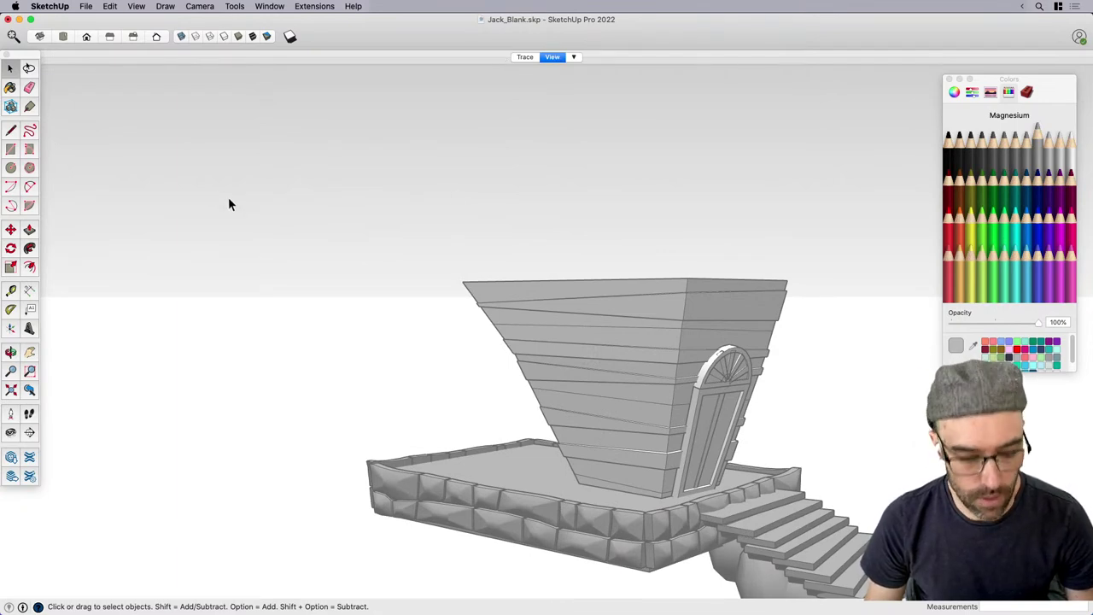
Switch to reference.png in Preview and examine the crooked house images for the tower's window and facade details.
key(super+Tab)
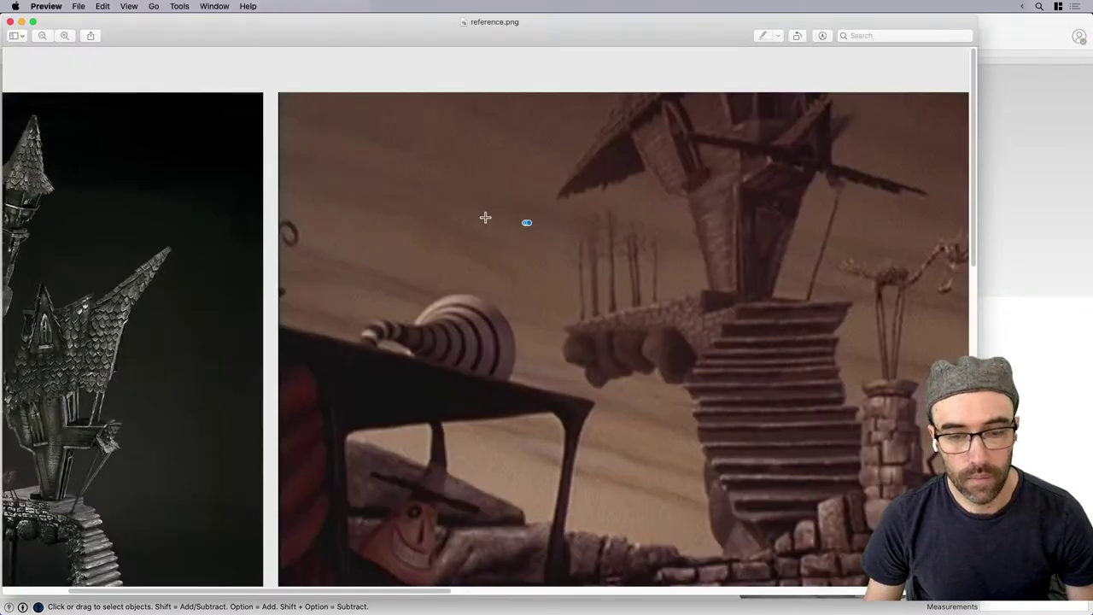
scroll(602, 308, down, 3)
scroll(722, 159, up, 3)
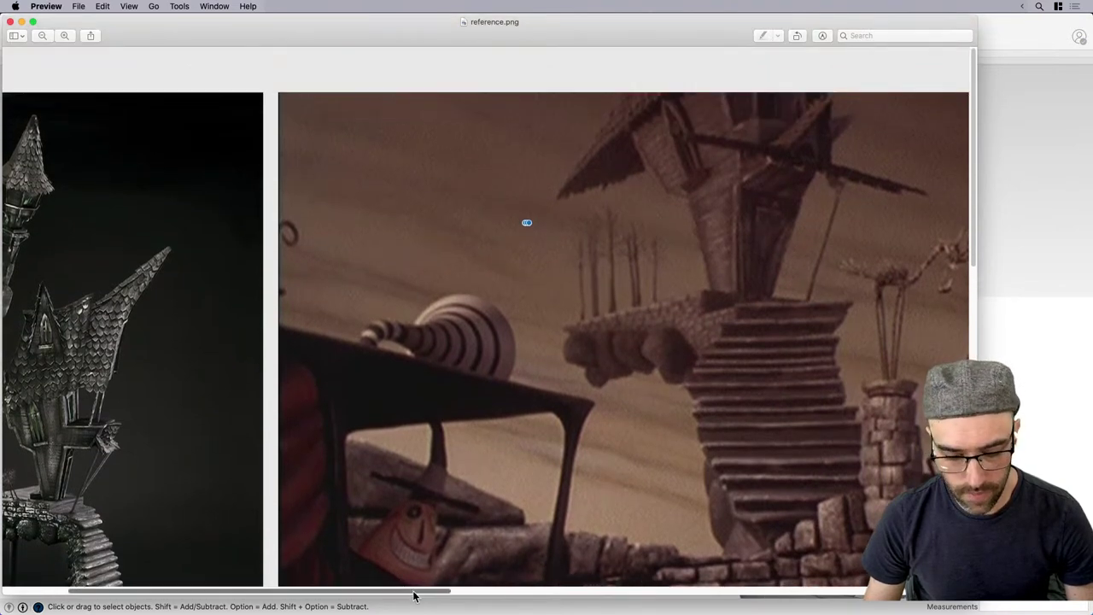
scroll(189, 392, left, 5)
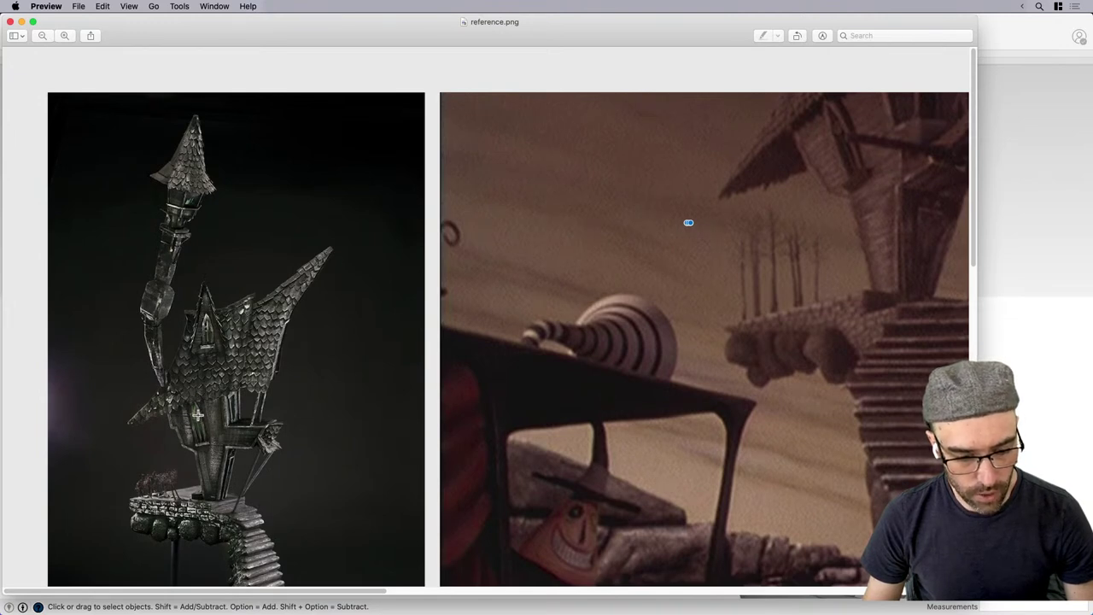
scroll(213, 455, down, 3)
scroll(916, 175, up, 3)
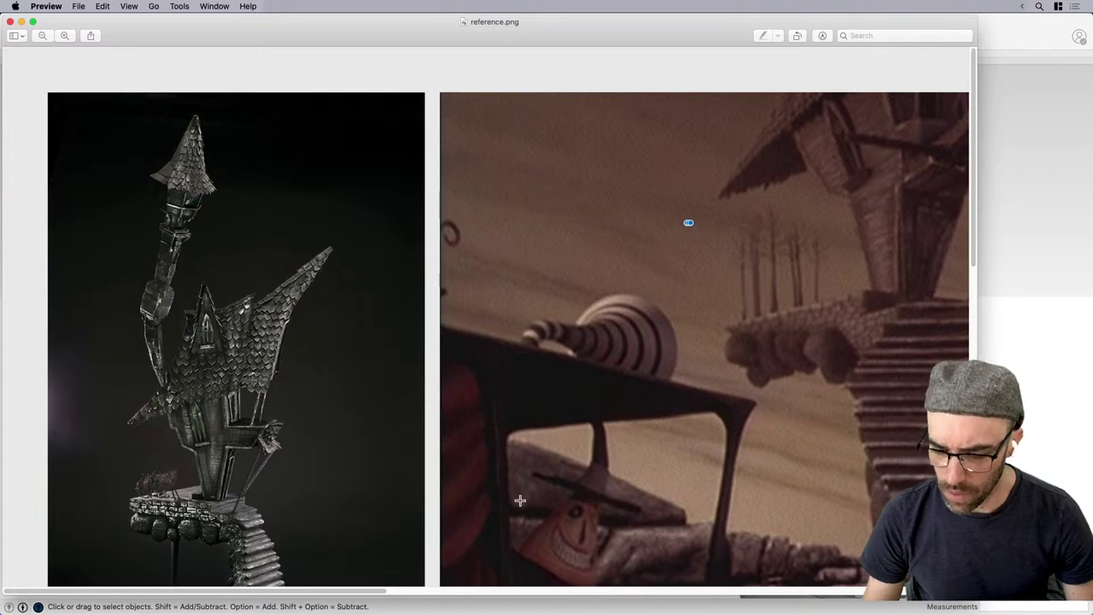
scroll(517, 501, down, 15)
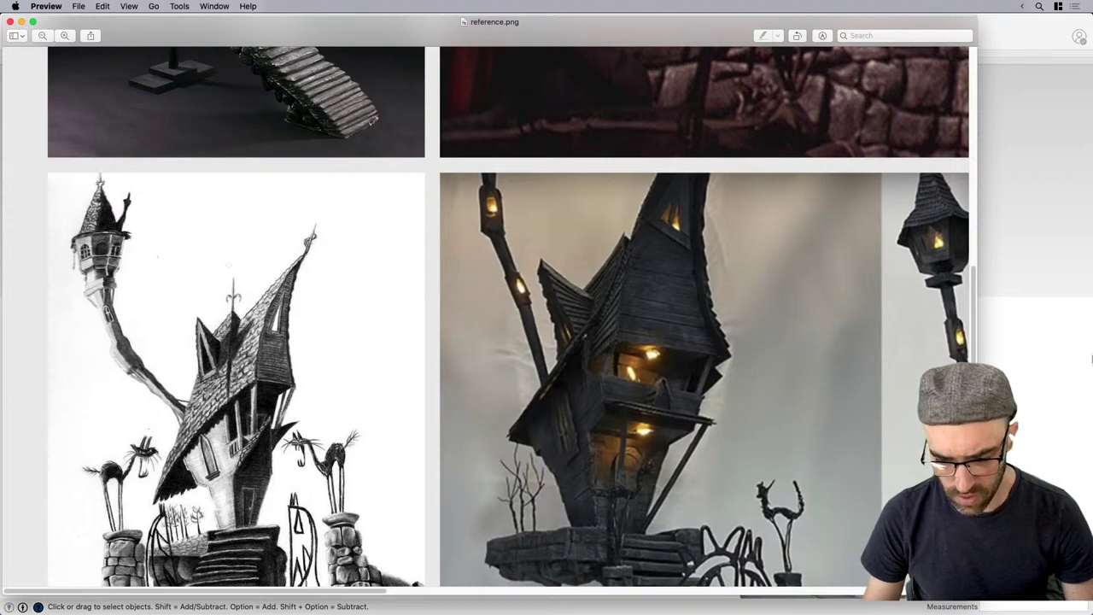
Switch back to SketchUp and draw a narrow upright rectangle about 2 3/16" by 5' 6 5/8" on the tower's side wall.
key(super+Tab)
key(r)
mouse_move(573, 403)
middle_down()
mouse_move(612, 447)
mouse_move(573, 398)
middle_up()
scroll(586, 405, up, 3)
click(612, 411)
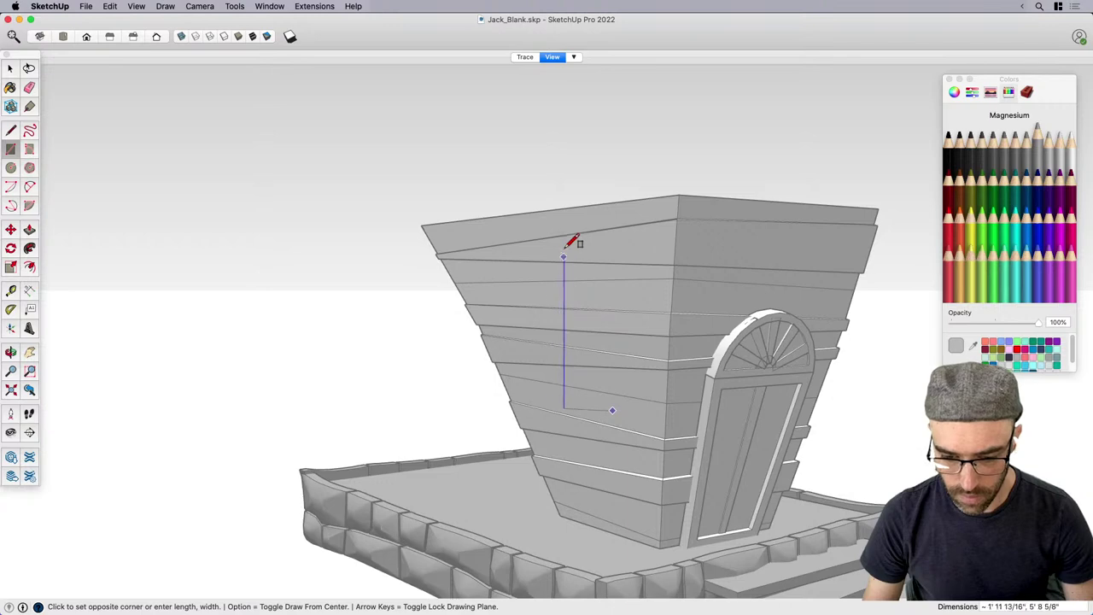
click(597, 256)
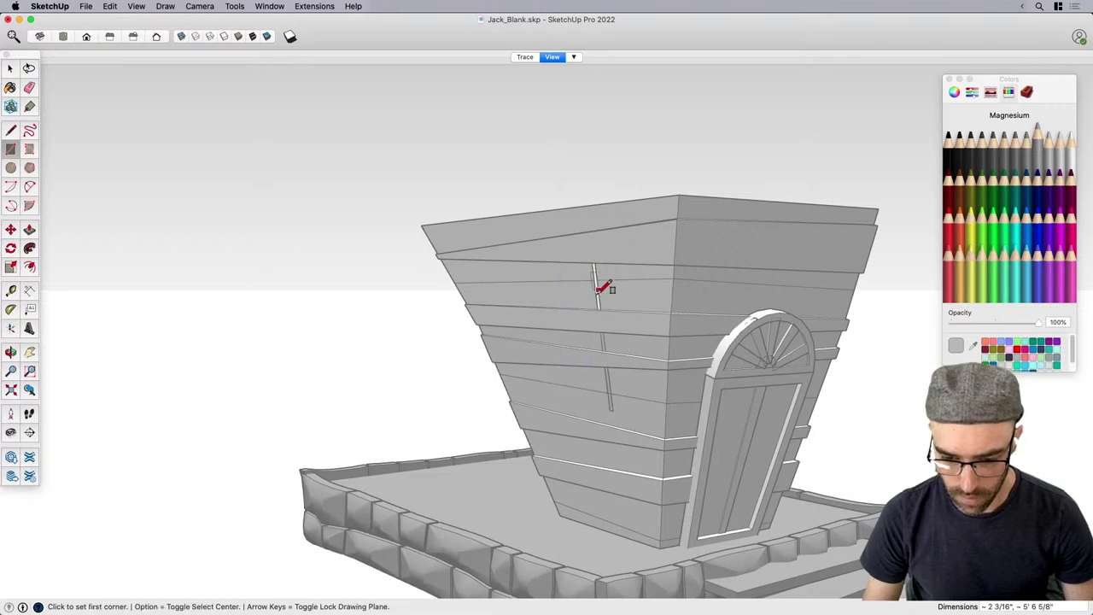
scroll(601, 290, up, 2)
key(space)
key(s)
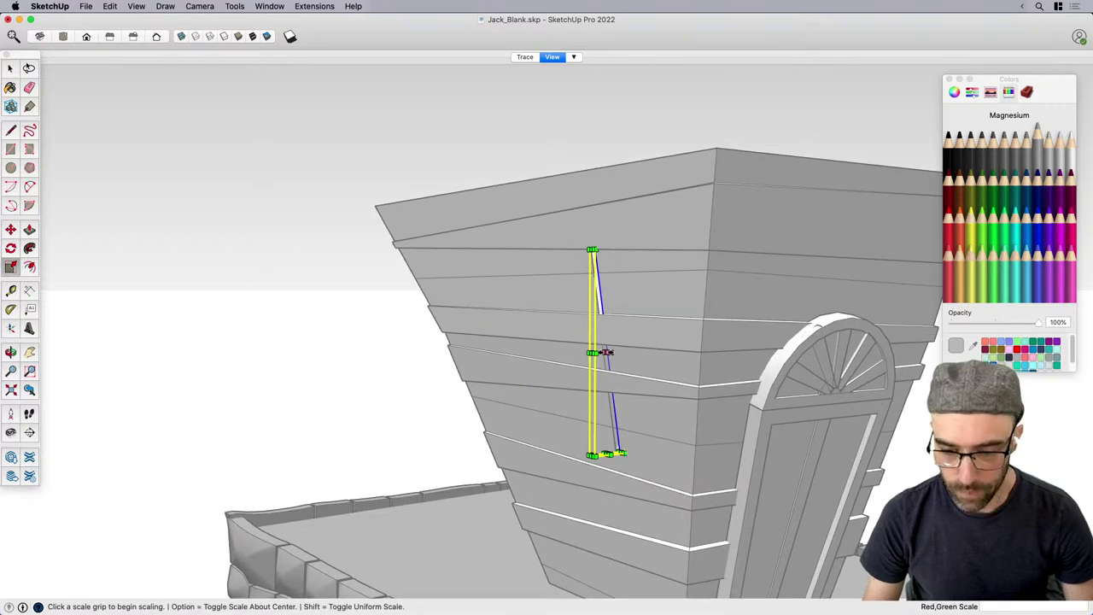
click(608, 352)
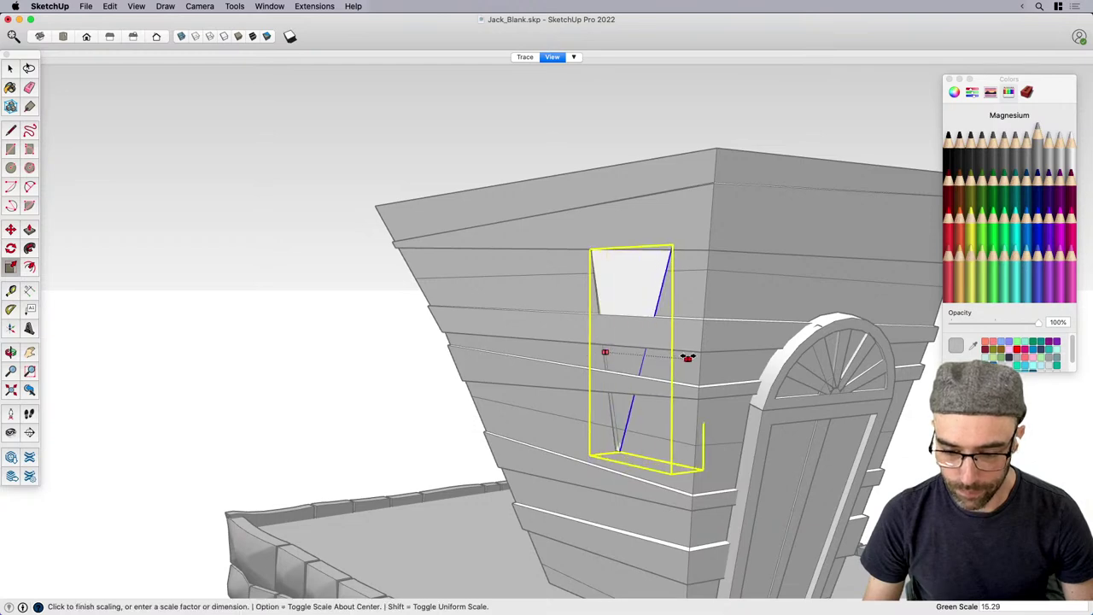
key(Escape)
Push/Pull the narrow strip out of the side wall by about 3 13/16".
middle_drag(638, 342, 745, 395)
scroll(656, 315, up, 5)
key(p)
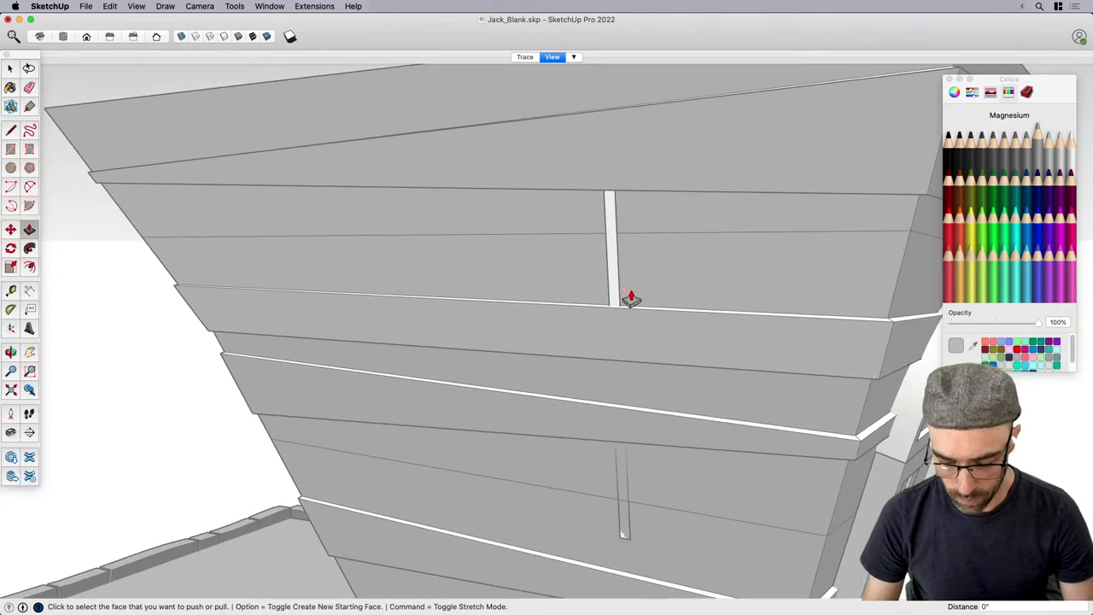
click(630, 298)
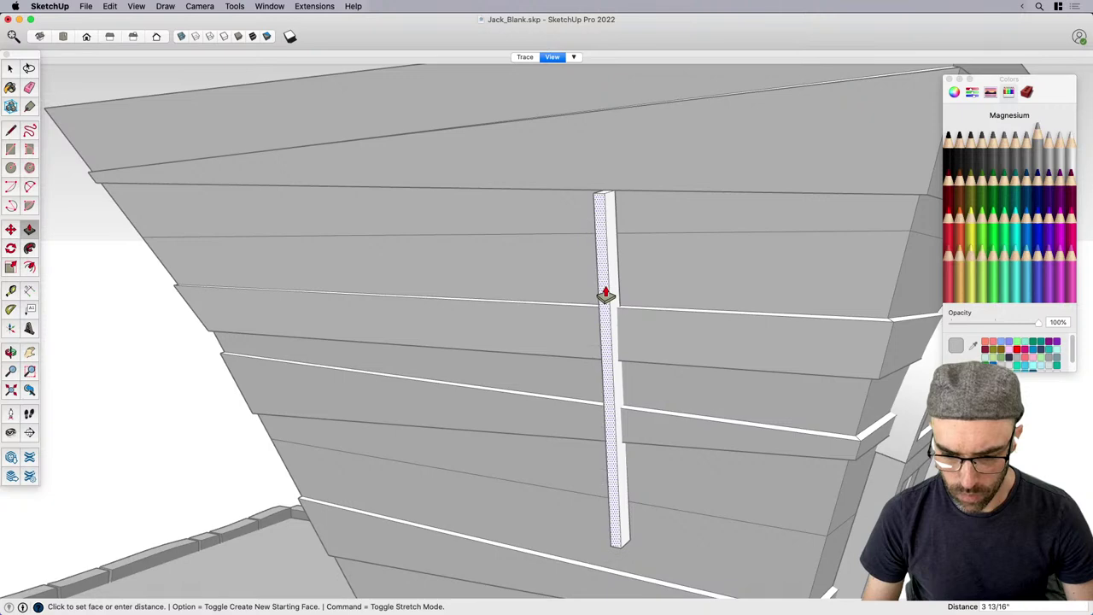
click(607, 296)
key(space)
Pull the strip's side face along the wall to widen it into a tall window panel.
scroll(614, 304, up, 2)
scroll(613, 304, down, 5)
key(p)
click(614, 310)
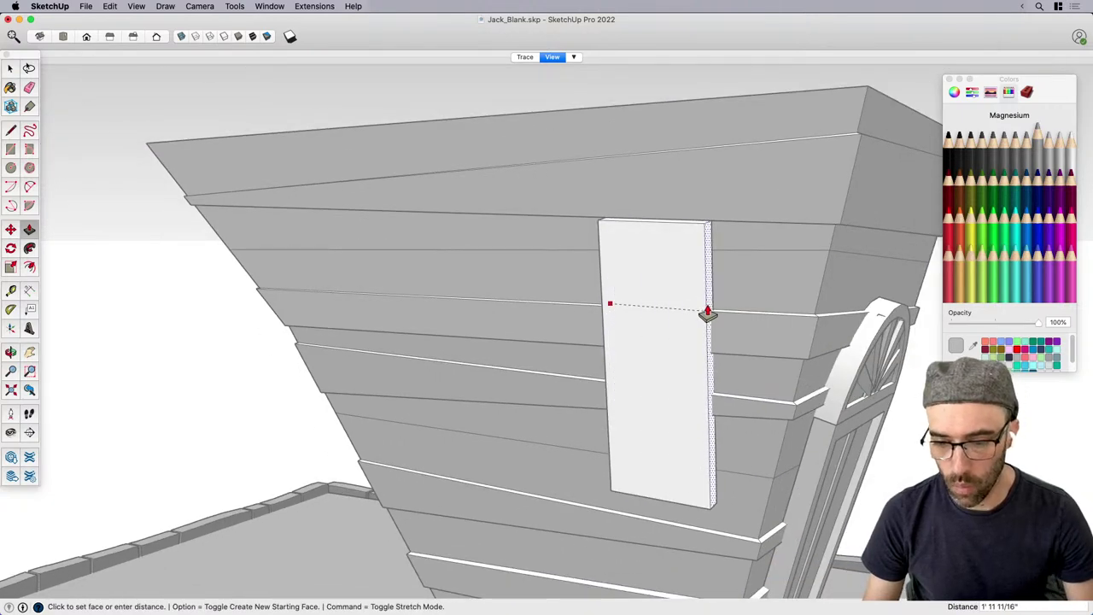
click(763, 308)
Move the window panel sideways along the wall, away from the door corner and closer to the wall's middle.
middle_drag(600, 359, 783, 402)
key(space)
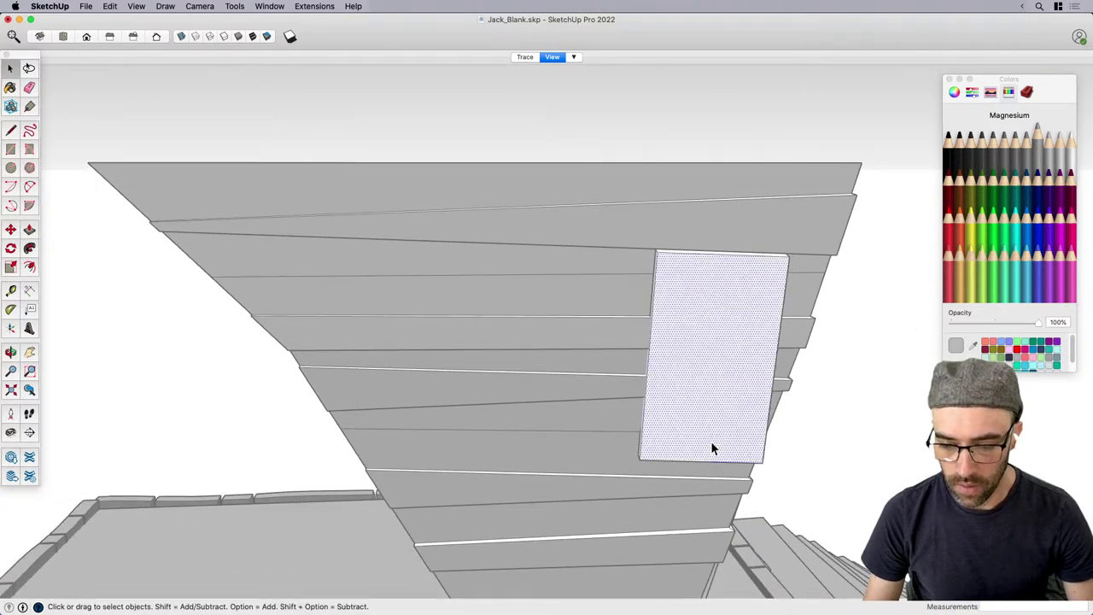
click(711, 441)
key(m)
click(684, 515)
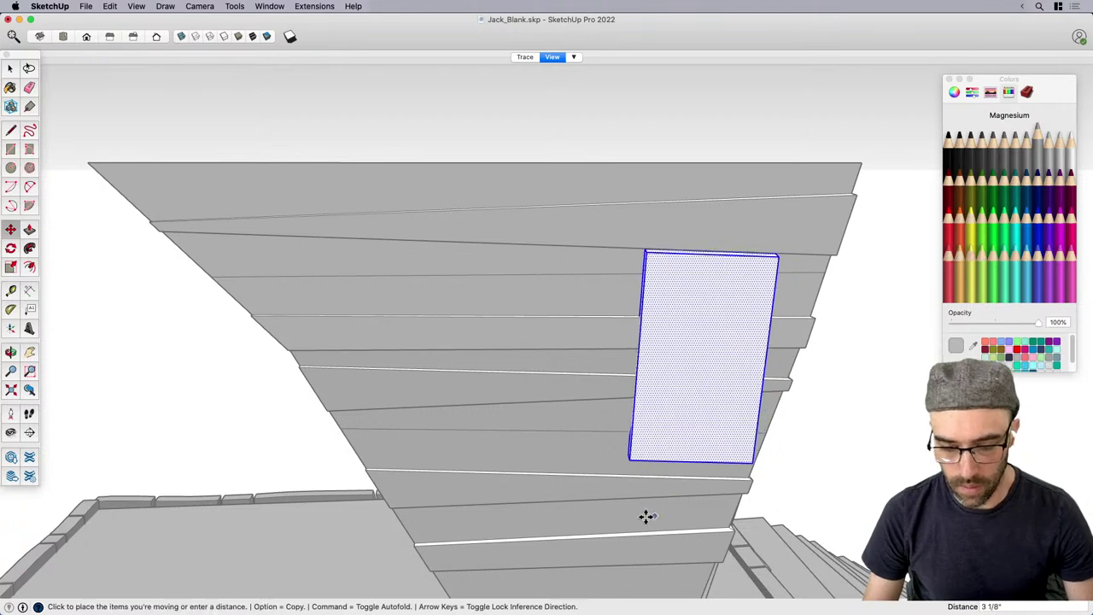
click(517, 522)
Try an inset outline about 4 1/2" inside the window panel's front face, and undo it.
key(space)
click(541, 427)
scroll(541, 426, up, 2)
key(f)
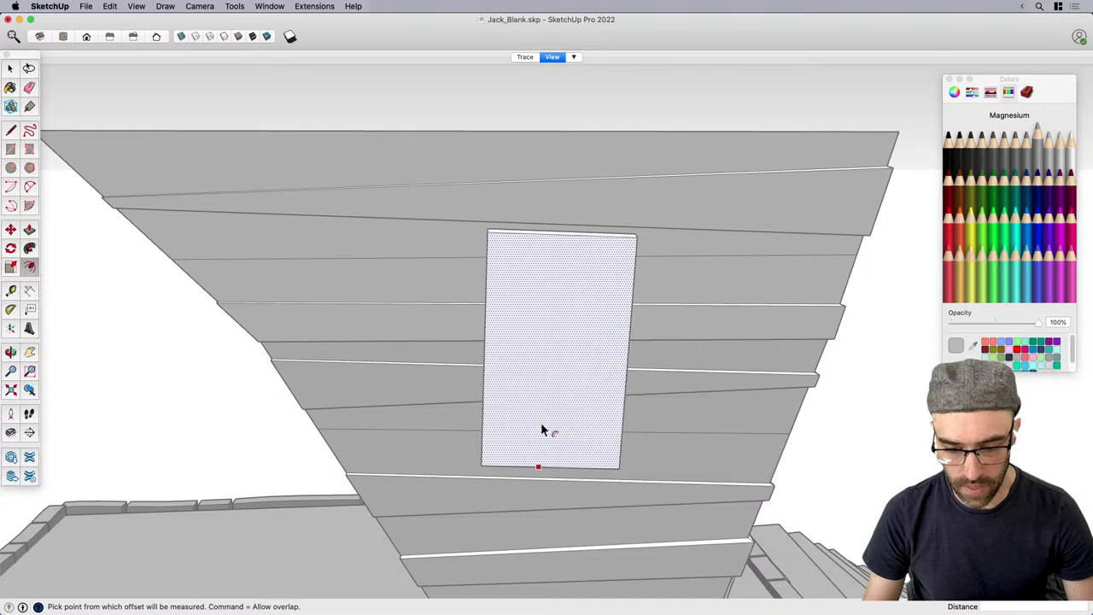
click(541, 425)
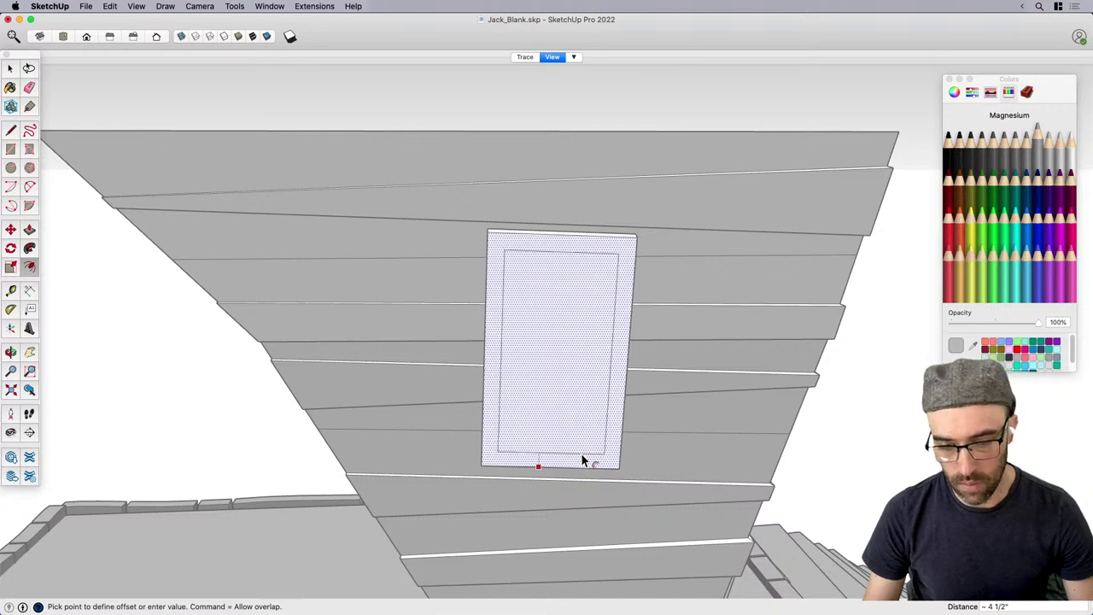
click(582, 455)
key(super+z)
Copy the window panel's front face upward so its lower edge sits on the panel's upper front edge.
middle_drag(532, 302, 350, 360)
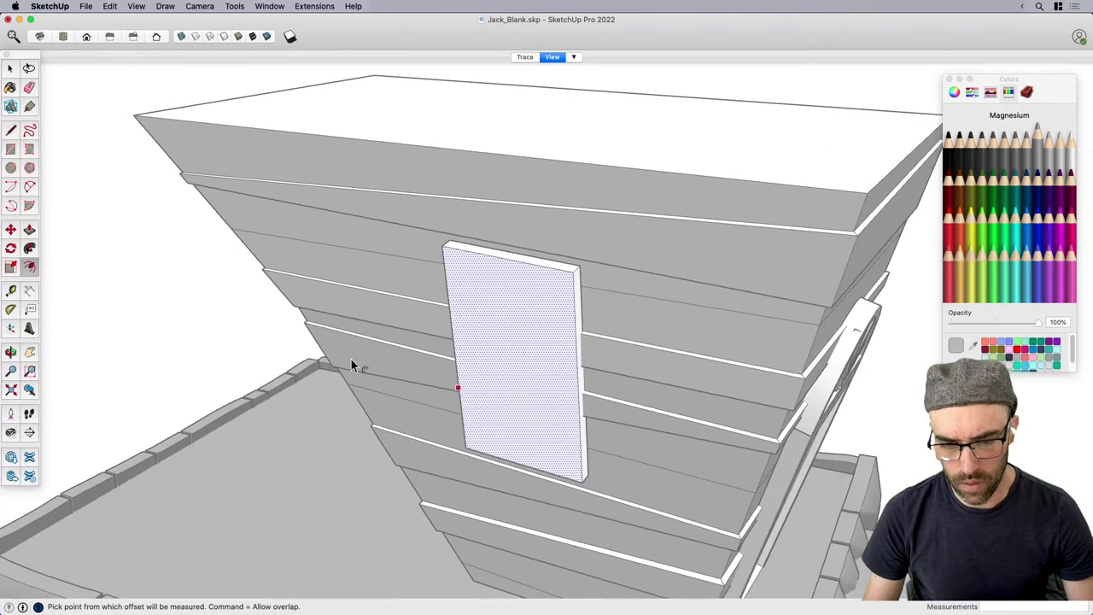
scroll(350, 360, down, 1)
key(space)
middle_drag(455, 265, 486, 239)
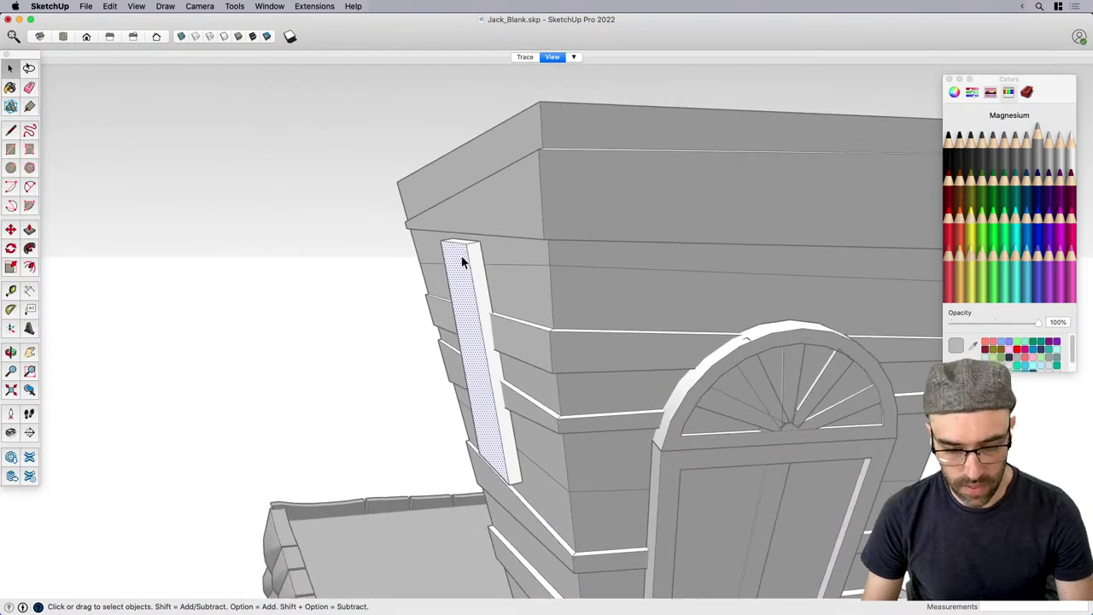
key(m)
key(alt)
click(509, 484)
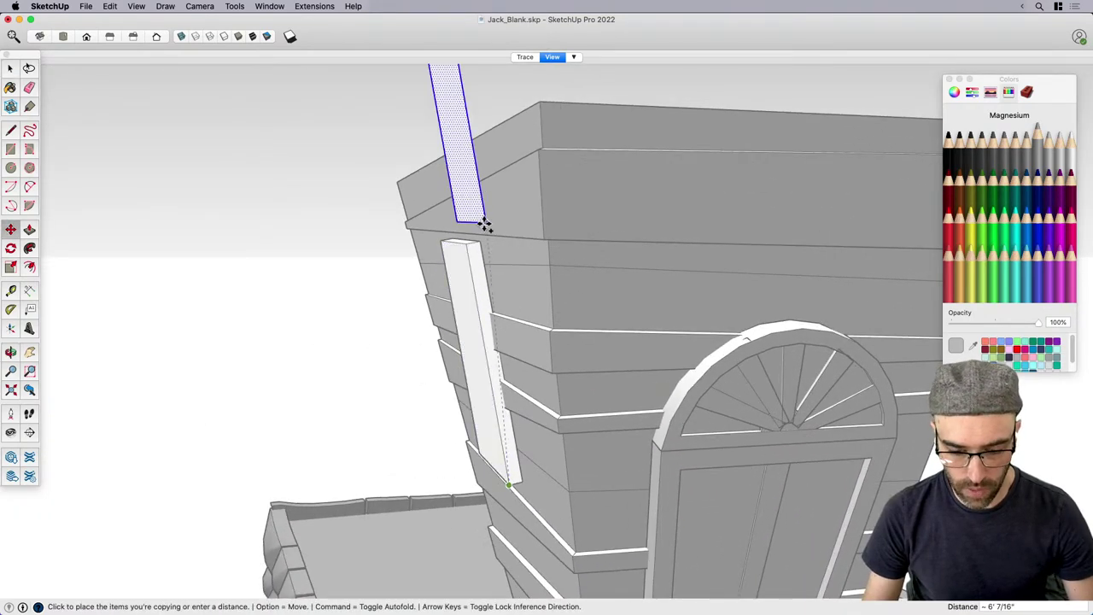
click(464, 244)
middle_drag(463, 244, 488, 260)
key(space)
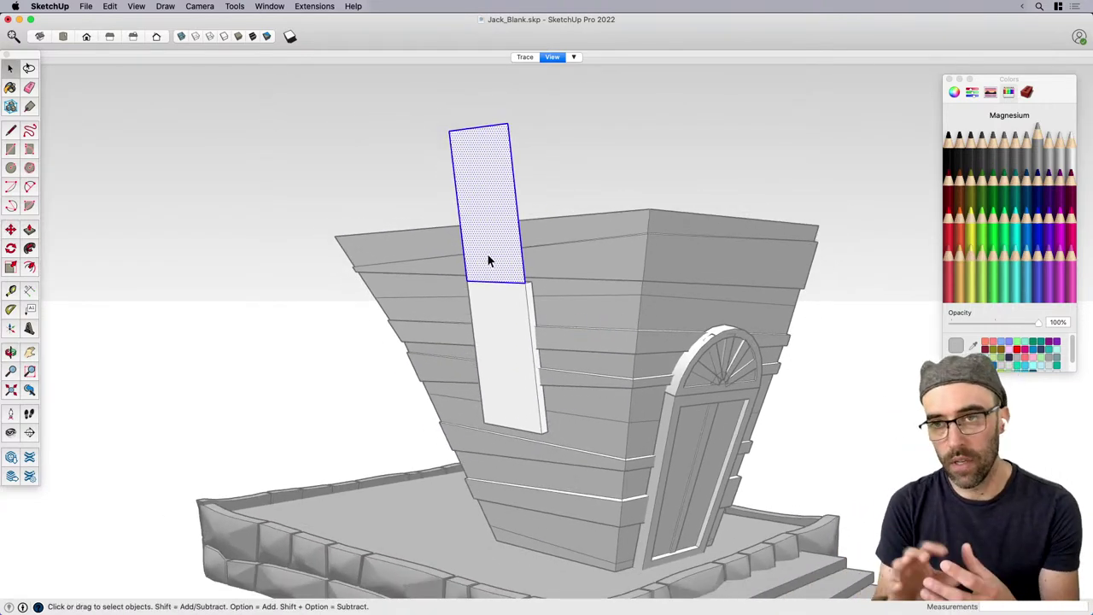
Split the copied face with a line across its middle and erase the upper half.
middle_drag(489, 258, 486, 305)
key(a)
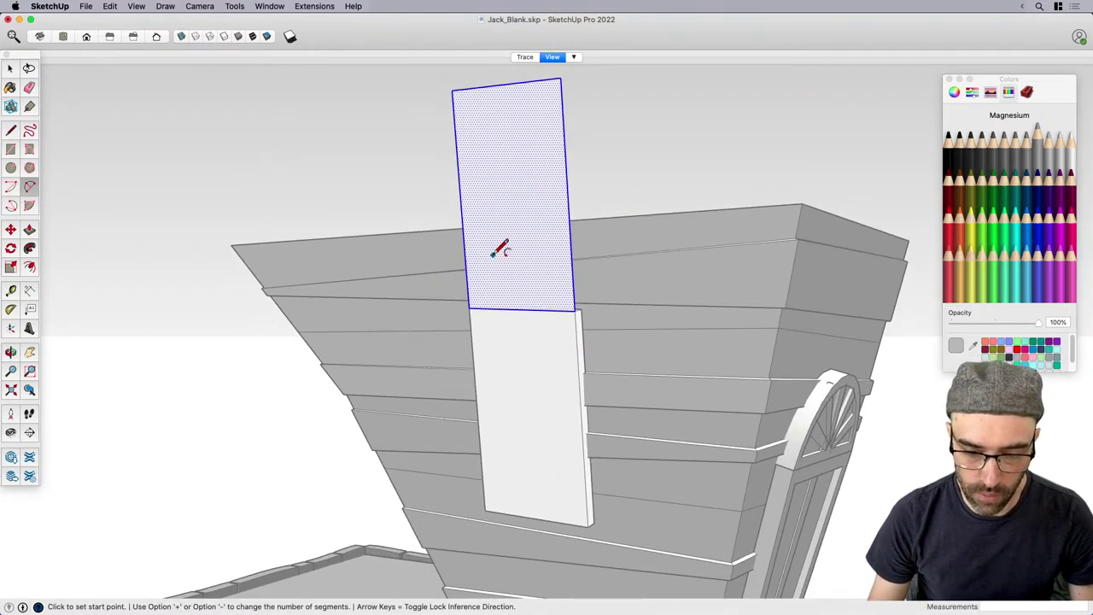
key(l)
click(461, 200)
click(568, 196)
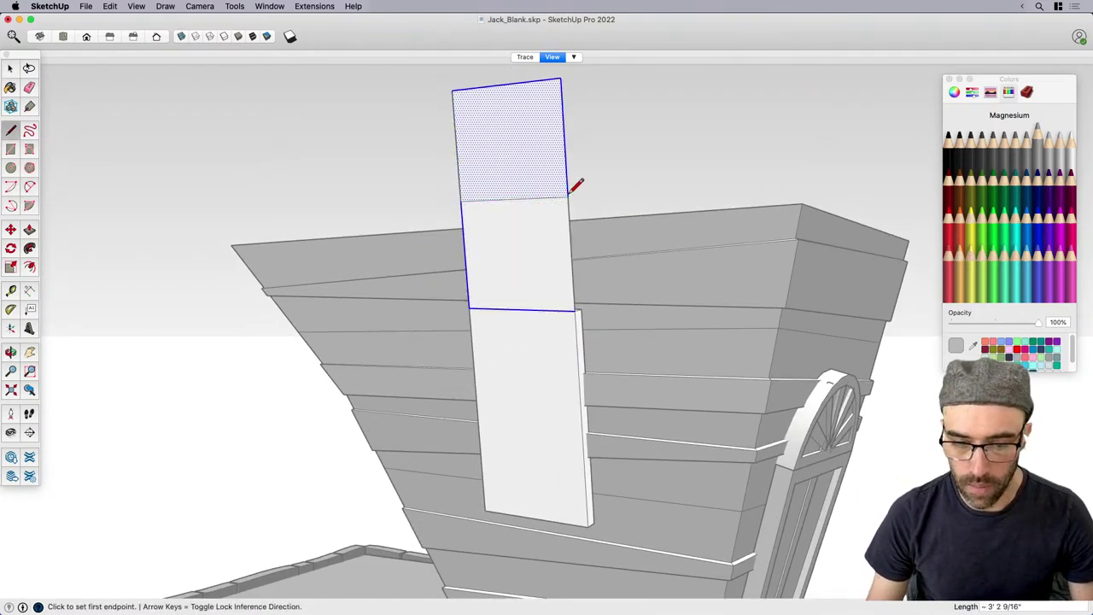
key(space)
key(e)
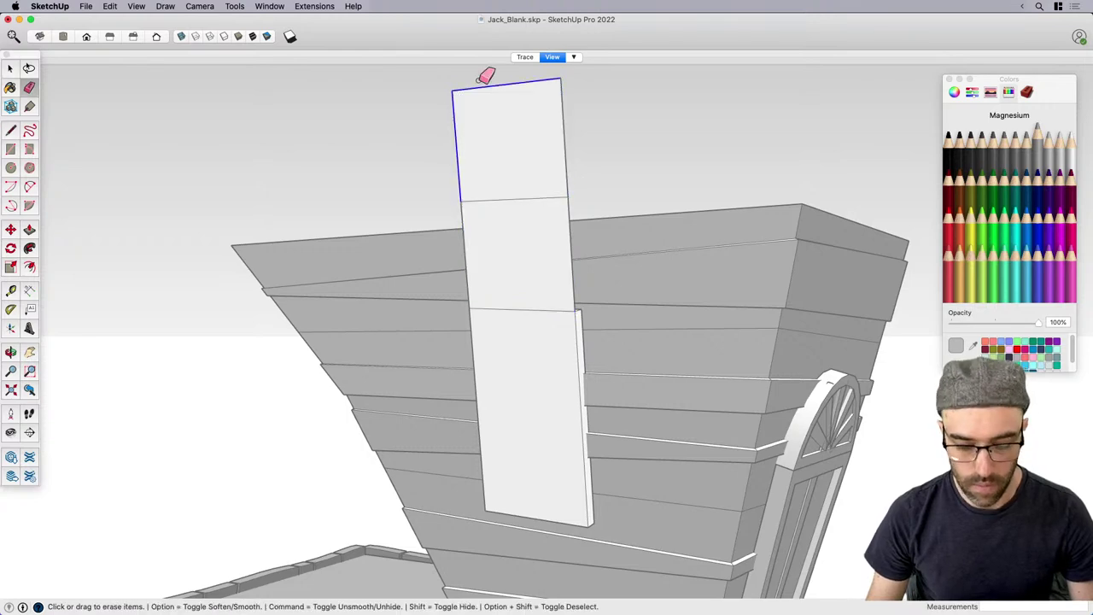
drag(563, 137, 564, 139)
Draw two arcs from the upper edge's midpoint to the face's lower corners, bulging about 4 5/16" and 4 1/8", forming a pointed arch.
key(space)
click(532, 270)
scroll(532, 271, up, 3)
key(a)
click(505, 176)
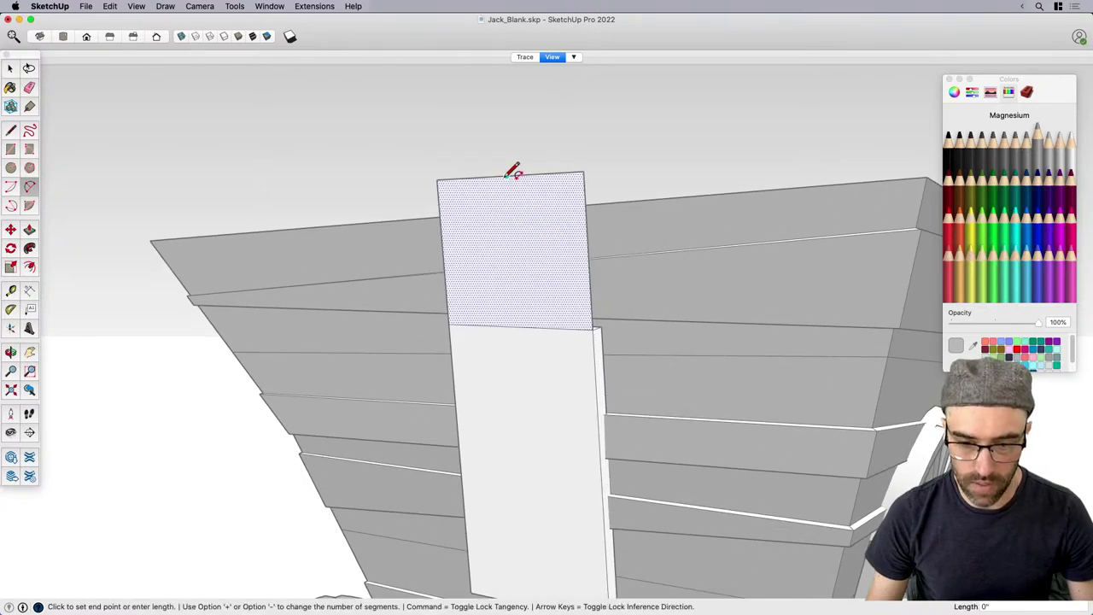
click(448, 323)
scroll(464, 243, up, 2)
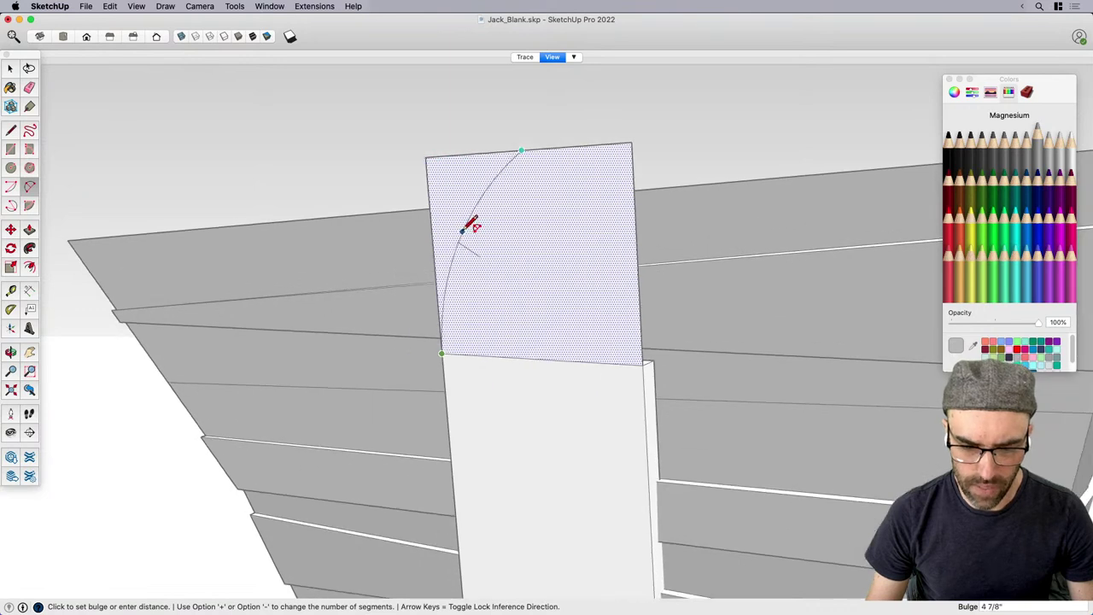
click(465, 231)
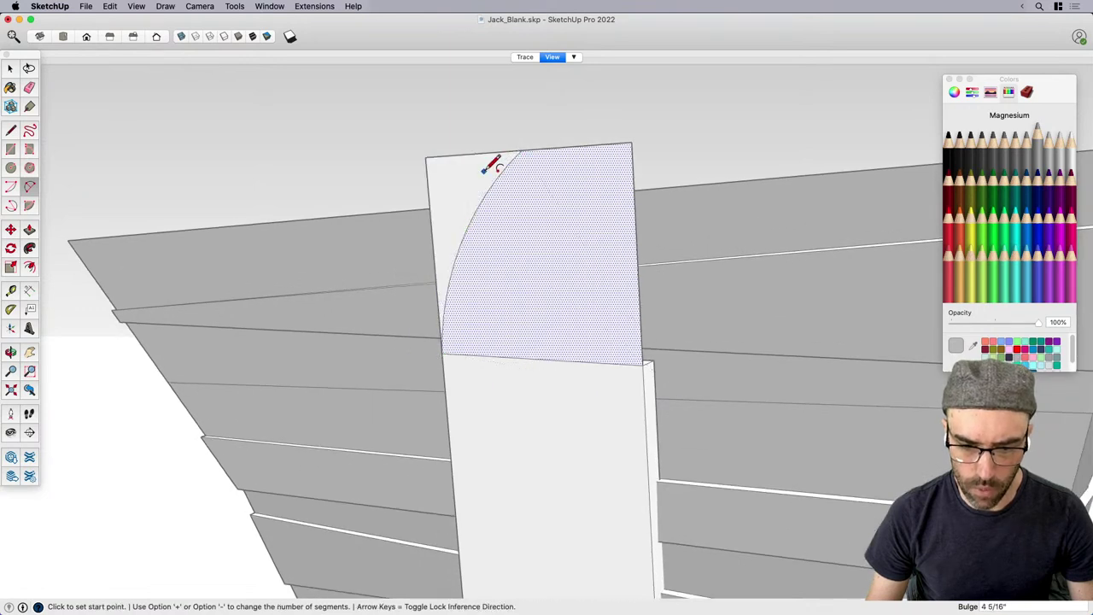
click(521, 151)
click(643, 365)
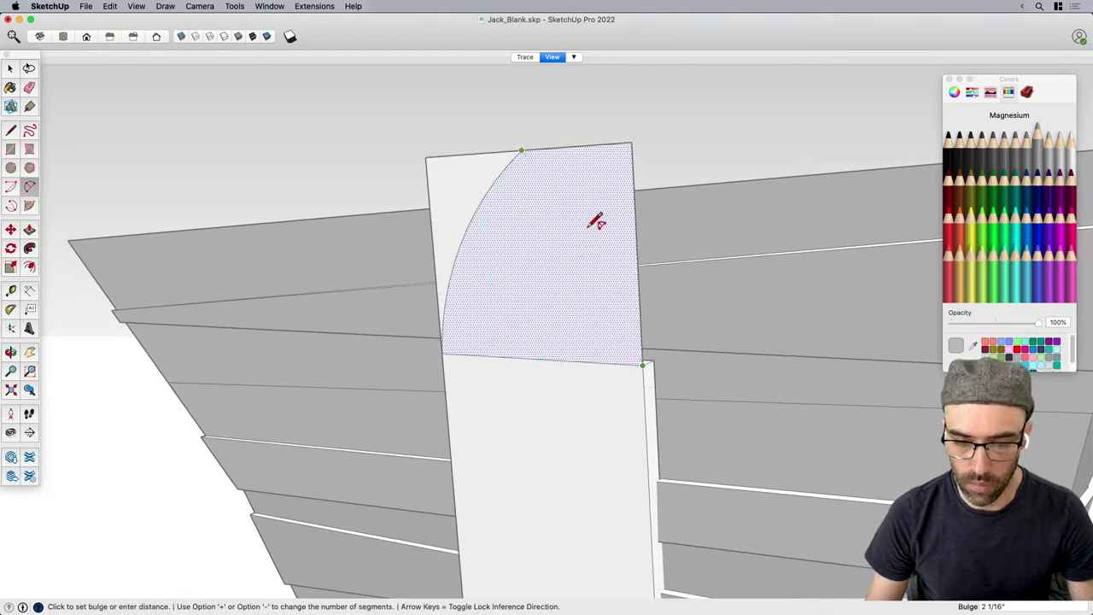
click(555, 160)
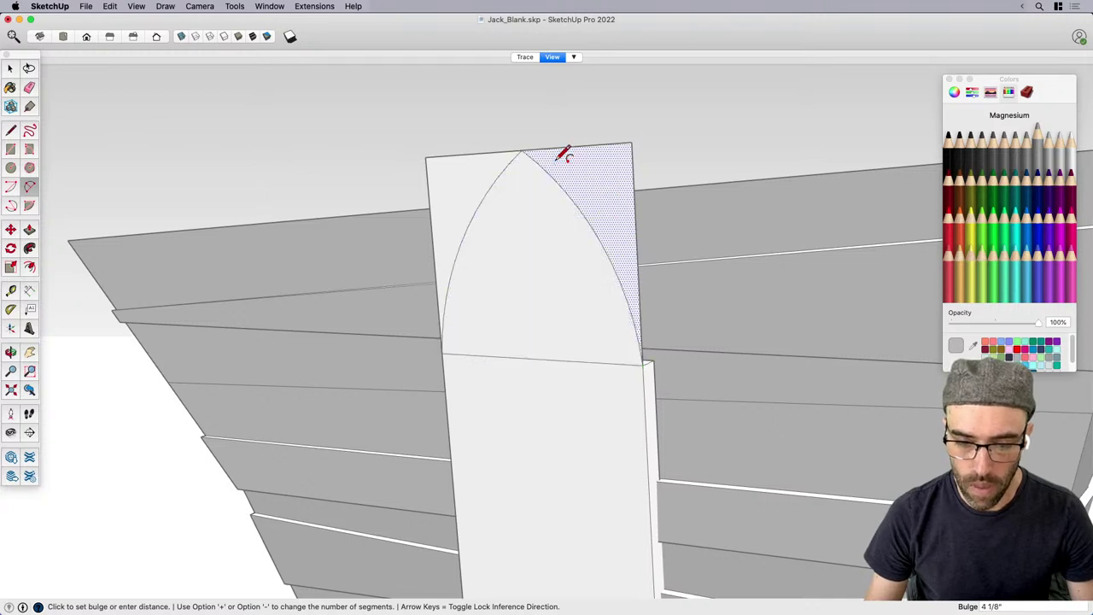
Erase the corner pieces outside the pointed arch and the line separating the arch from the panel face.
key(space)
key(e)
drag(452, 139, 421, 173)
drag(564, 128, 634, 165)
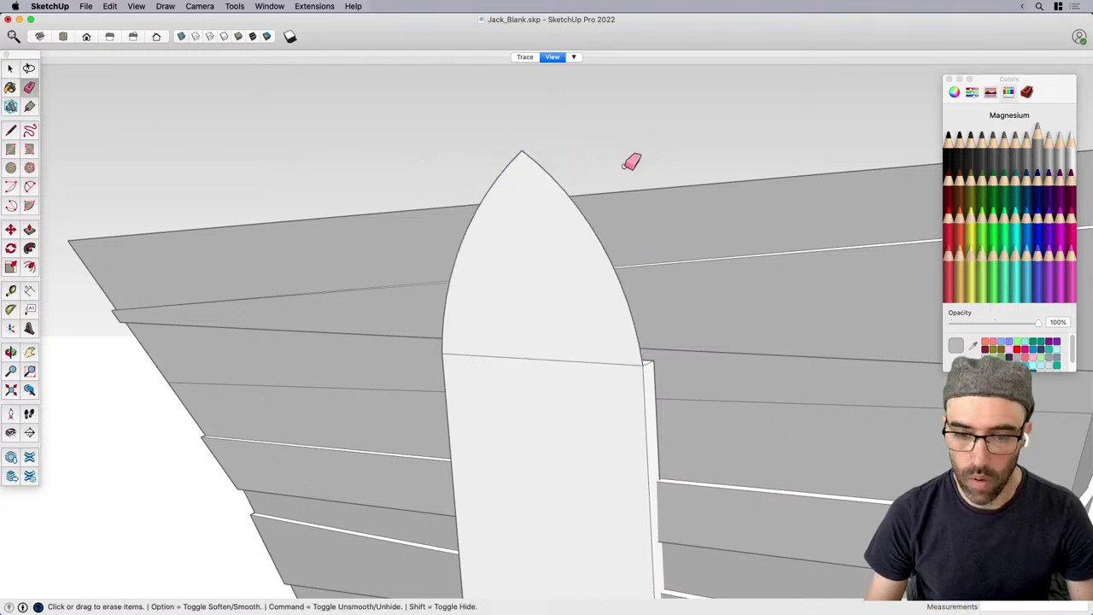
scroll(547, 231, down, 4)
key(space)
middle_drag(591, 299, 529, 316)
key(e)
middle_drag(526, 267, 567, 325)
Offset the outline of the pointed window face inward to form a frame.
key(space)
click(545, 360)
key(f)
click(536, 374)
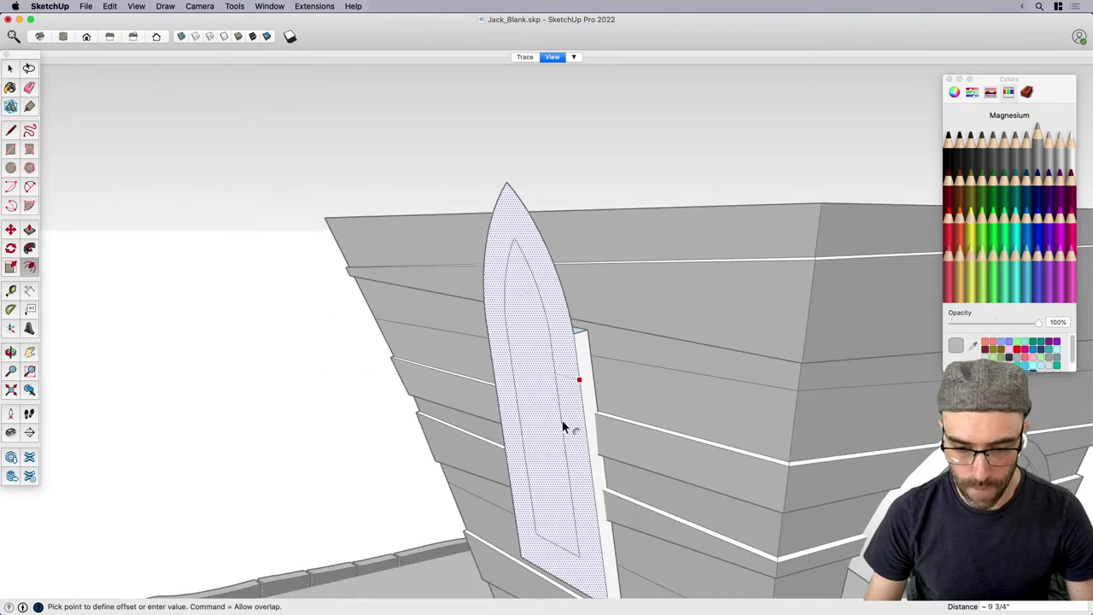
click(576, 464)
Push the window's inner face into the frame by about 1 11/16".
middle_drag(500, 424, 588, 500)
key(space)
click(604, 479)
key(p)
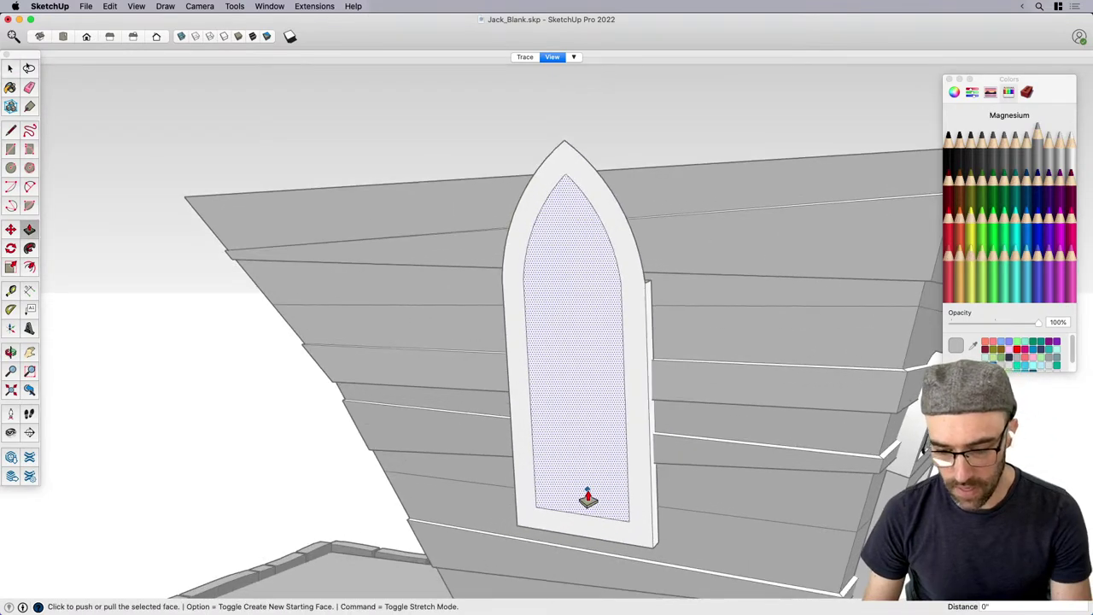
click(588, 500)
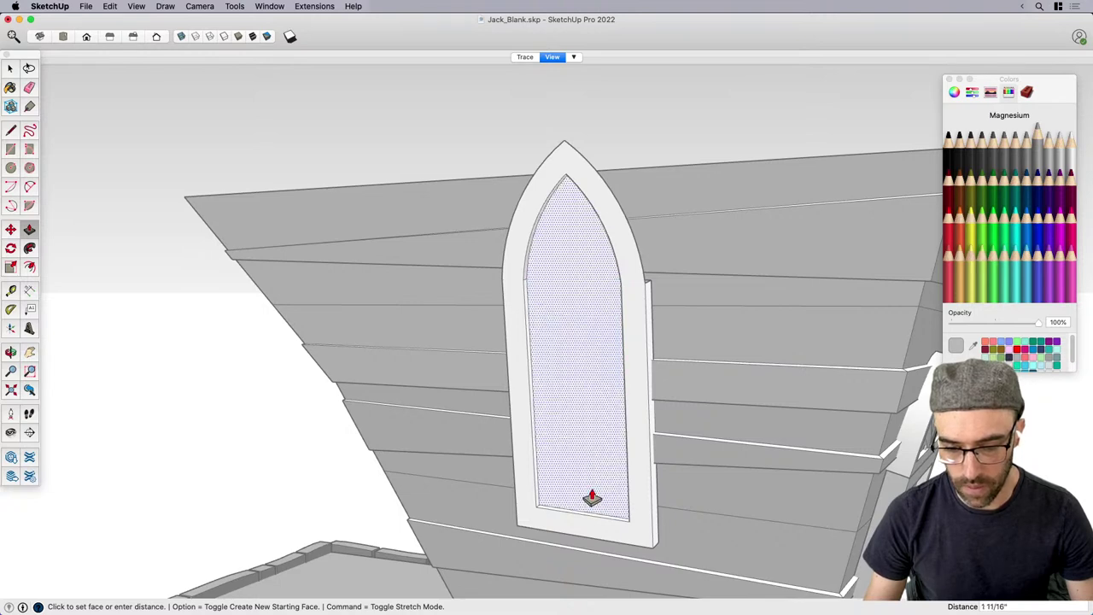
click(591, 497)
Extrude the frame's arched upper part back toward the wall to match the thickness of the panel below.
key(o)
drag(675, 480, 560, 342)
key(space)
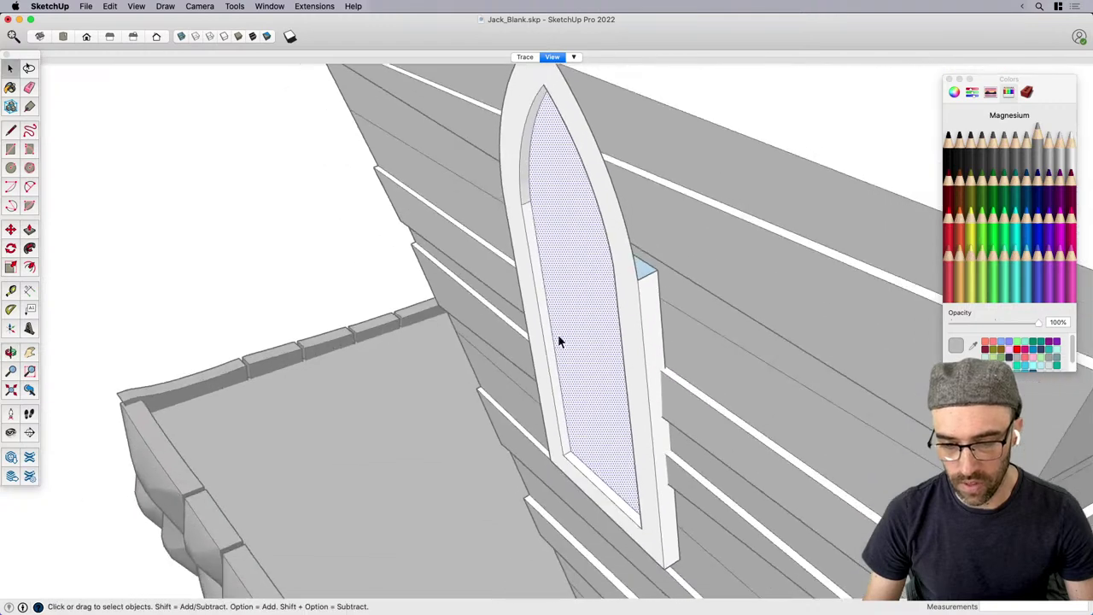
click(629, 284)
key(p)
click(629, 281)
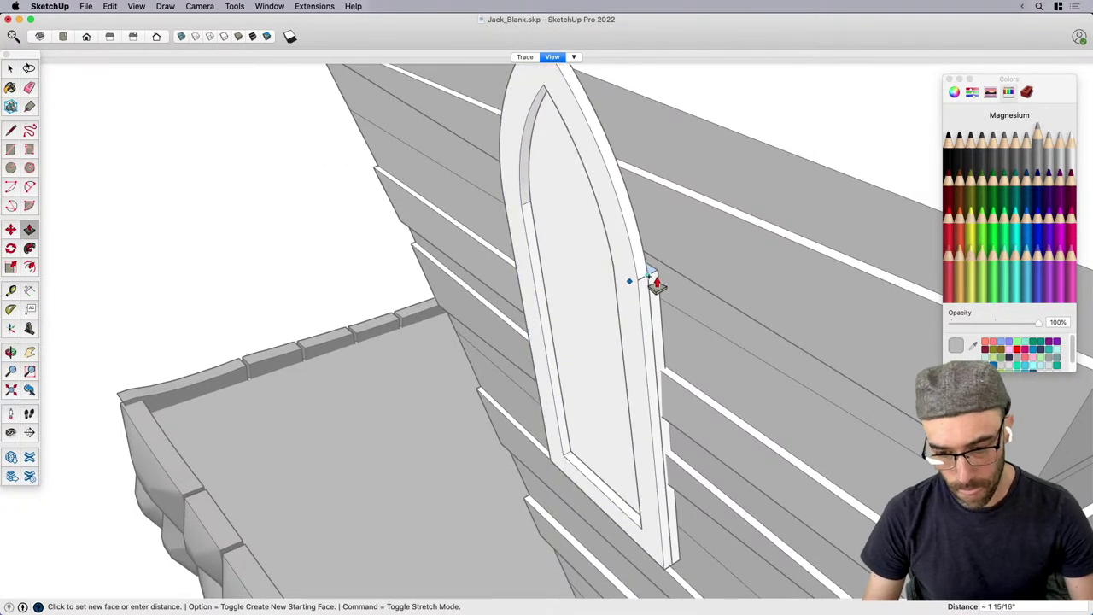
click(658, 278)
Draw a line across the recessed pane between the two points where the arch begins.
key(space)
middle_drag(657, 279, 794, 261)
scroll(596, 282, up, 5)
key(l)
click(475, 196)
scroll(709, 230, up, 2)
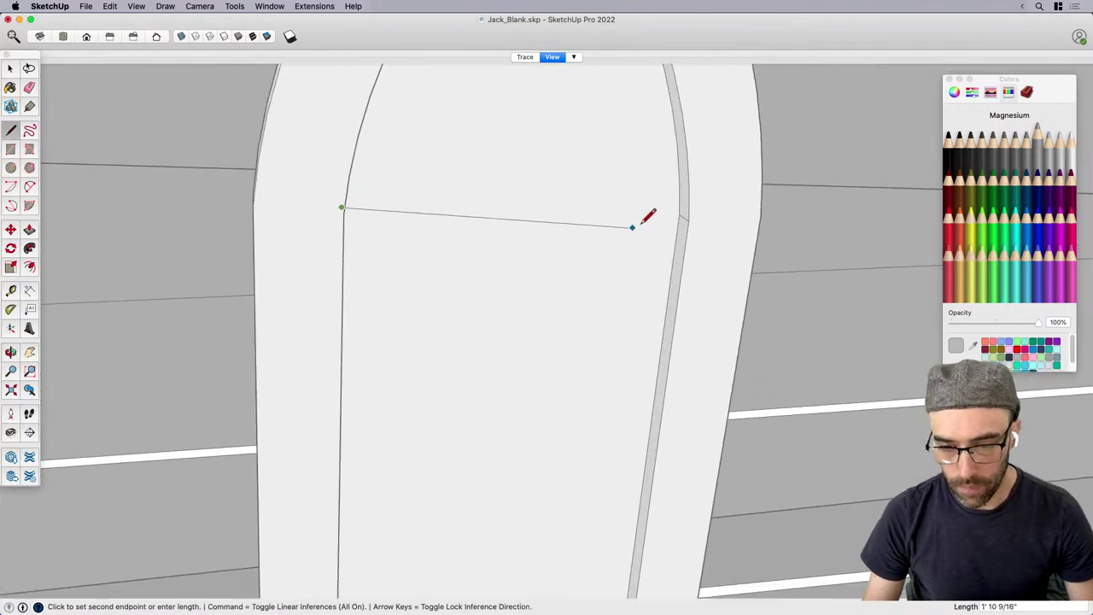
click(681, 214)
key(space)
Draw a line from the crossline's midpoint down to the lower edge of the recessed pane.
middle_drag(574, 211, 578, 208)
key(l)
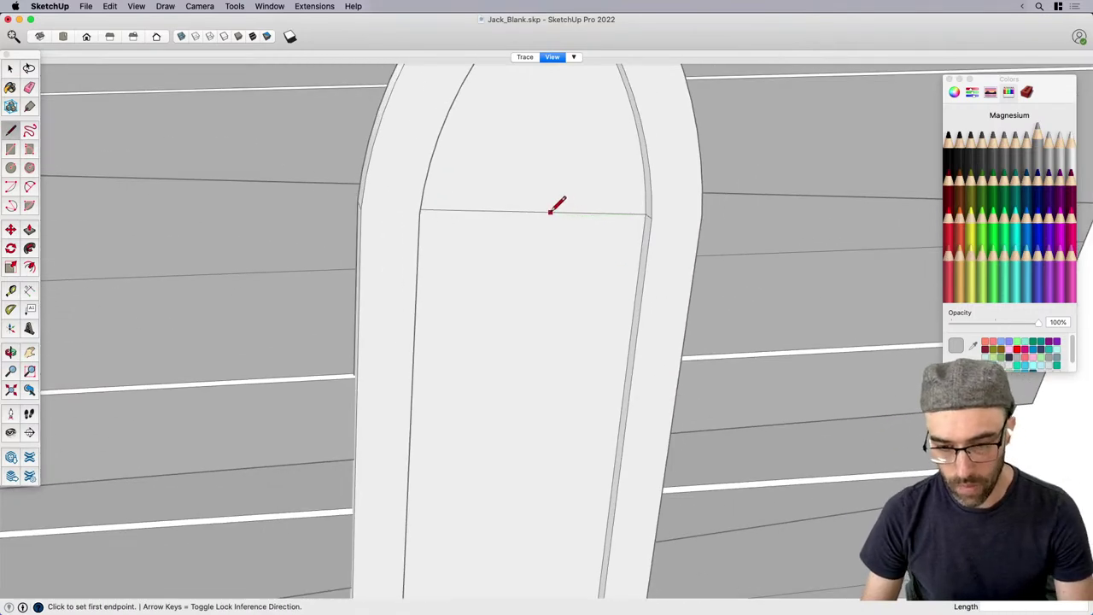
scroll(535, 211, down, 3)
middle_drag(531, 368, 519, 464)
scroll(518, 463, up, 5)
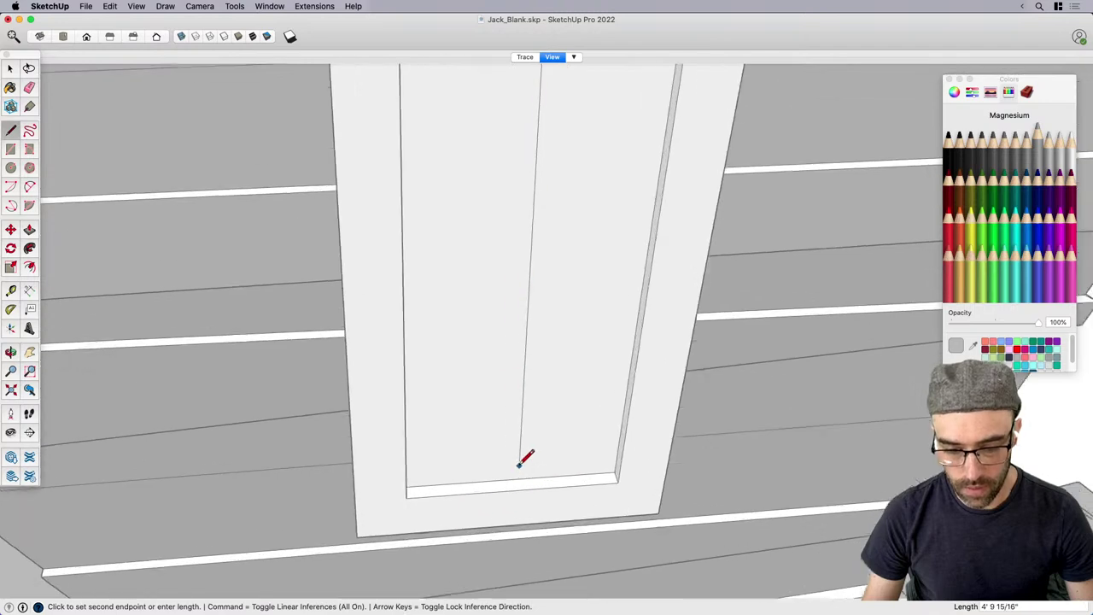
click(538, 481)
scroll(506, 484, down, 5)
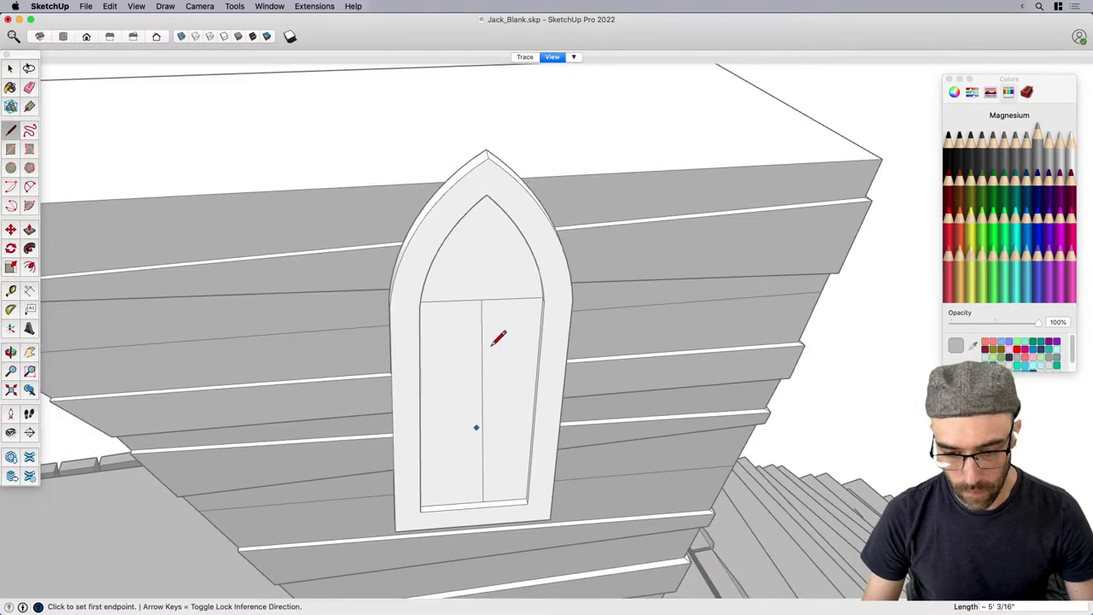
Extend the pane's centreline from the crossline's midpoint up through the arch's tip and beyond the frame, about 4' 2 1/4" long.
click(482, 294)
scroll(473, 158, up, 5)
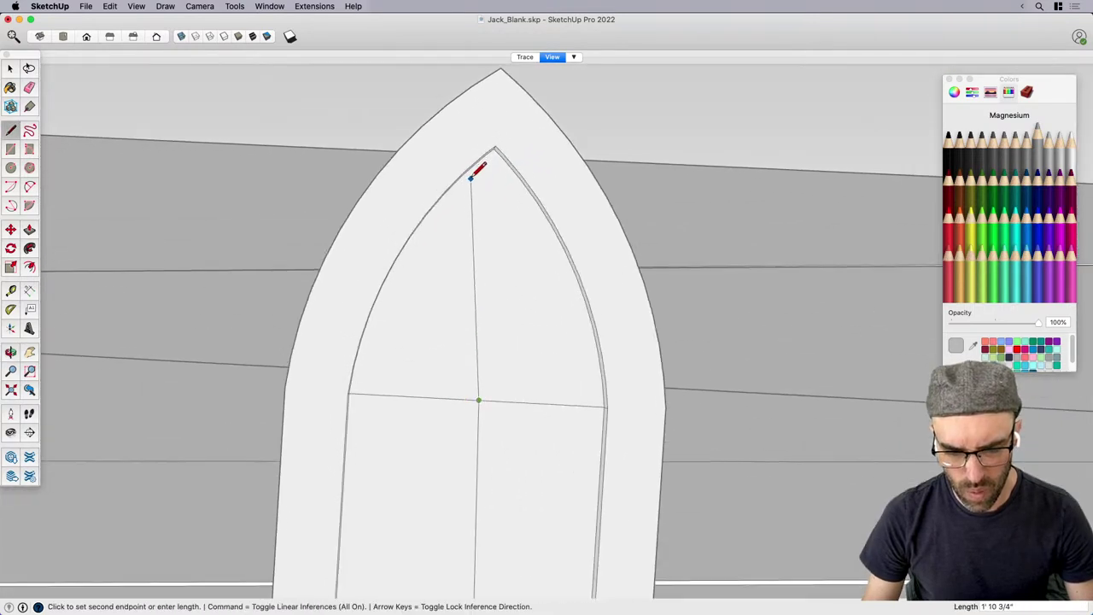
scroll(474, 172, down, 8)
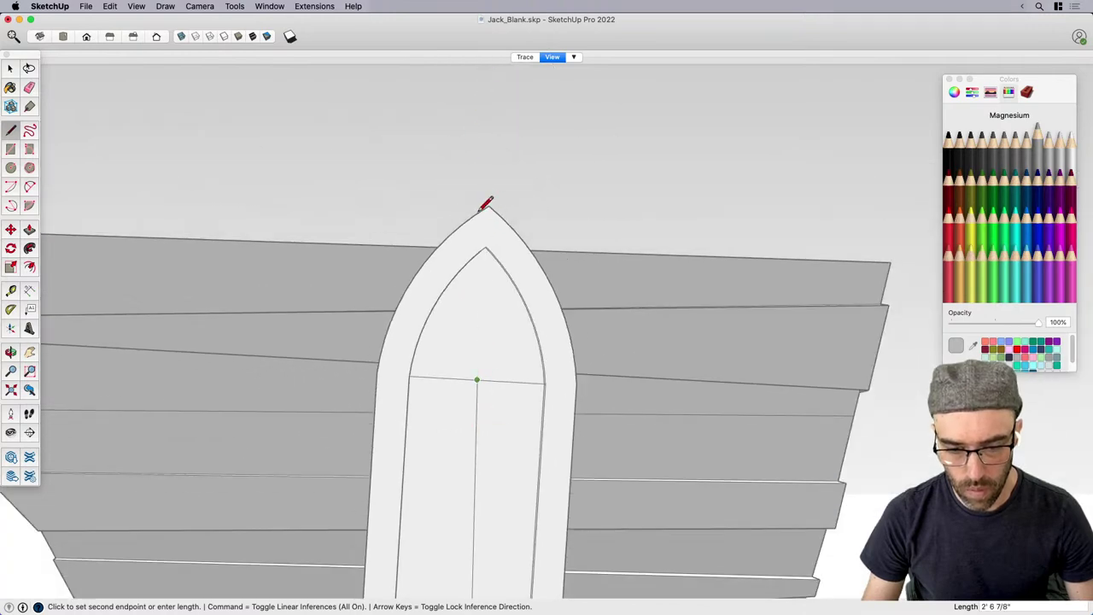
scroll(485, 203, down, 6)
scroll(475, 253, up, 1)
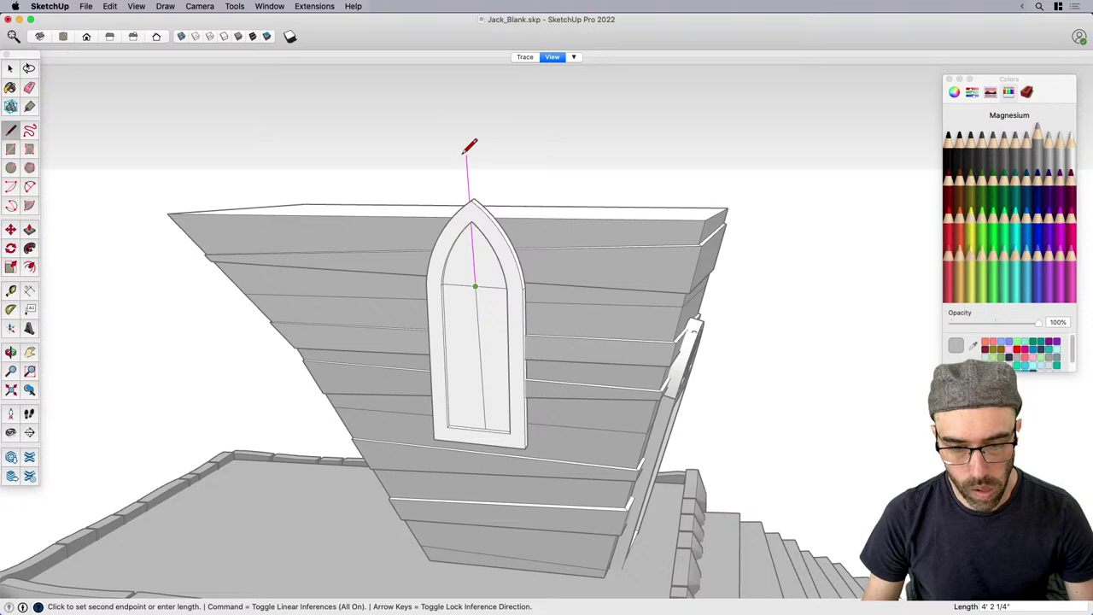
click(464, 154)
Select the pane's centreline above and below the crossline and copy it a short distance to one side.
key(space)
scroll(481, 288, up, 3)
click(476, 281)
scroll(475, 297, up, 4)
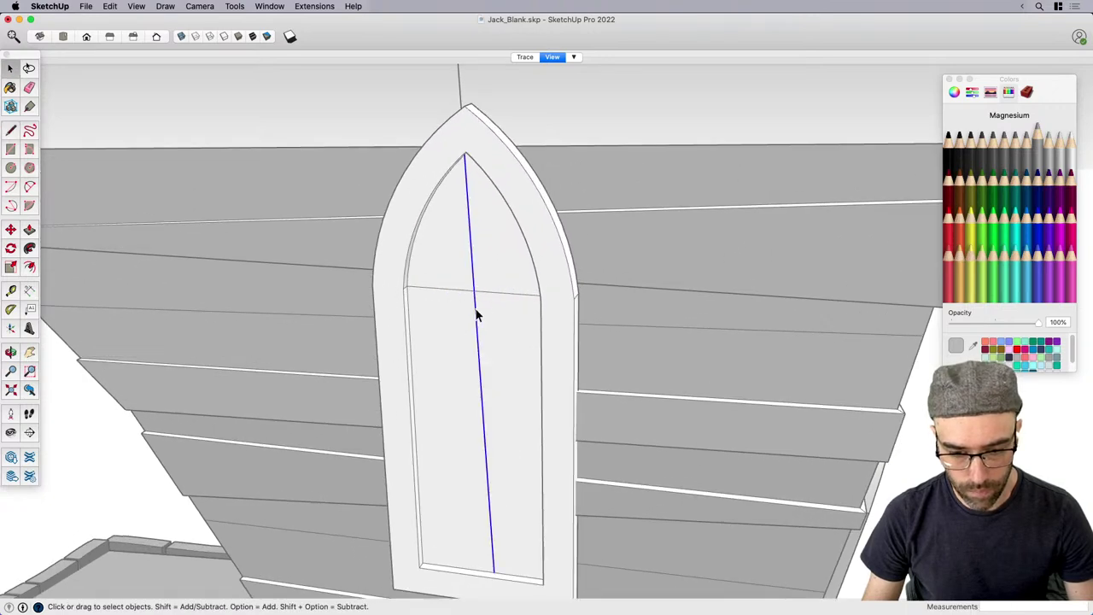
scroll(479, 320, up, 2)
key(m)
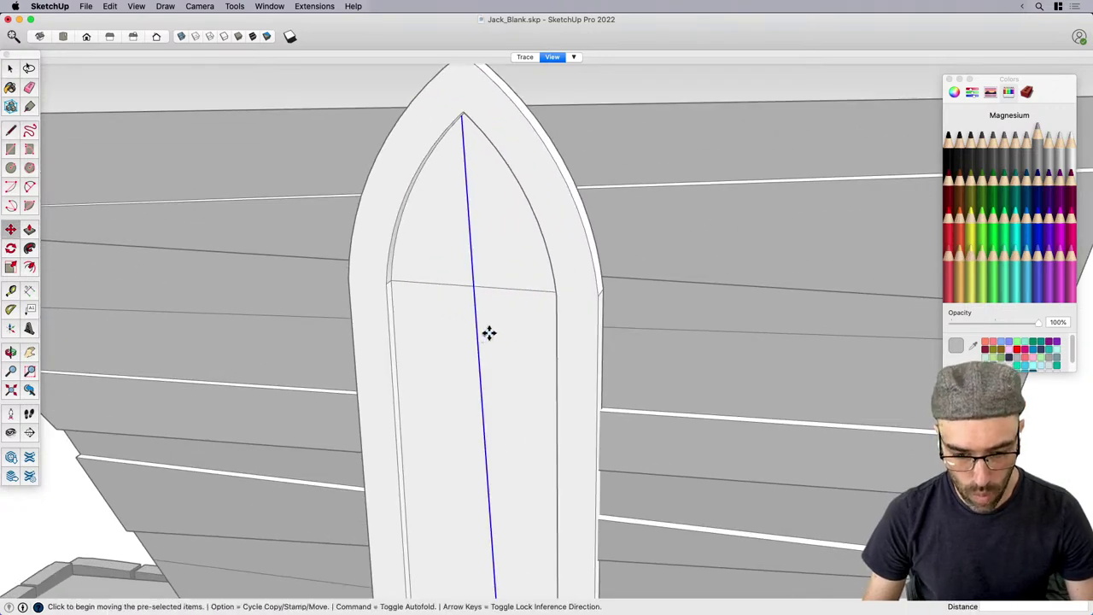
scroll(488, 333, up, 3)
key(alt)
click(519, 259)
click(502, 254)
Copy the offset line about 2 15/16" across to the opposite side of the centreline.
key(space)
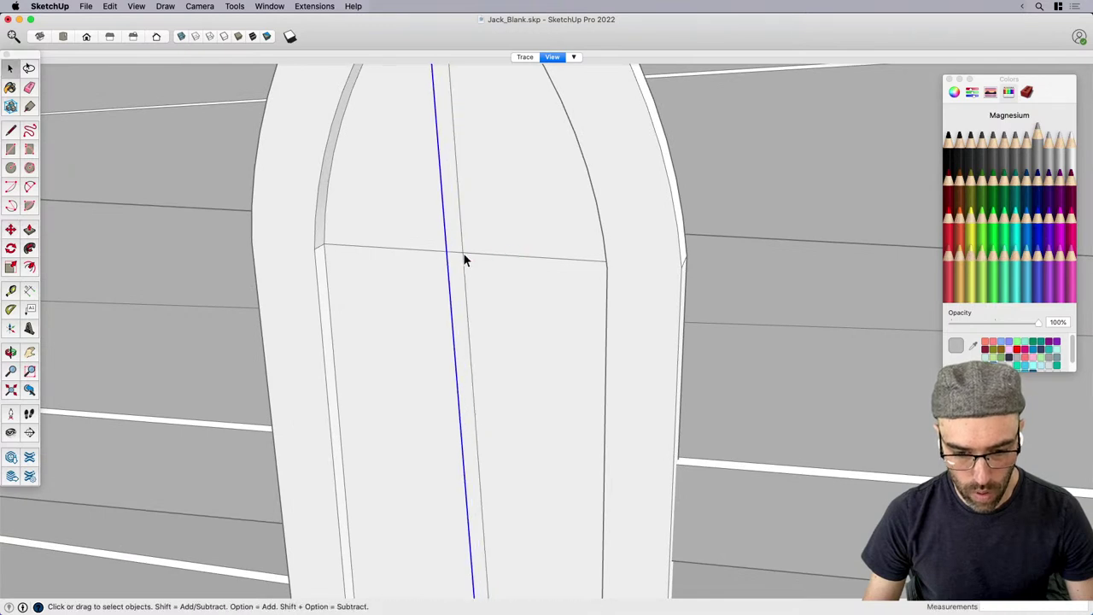
key(m)
key(alt)
click(448, 249)
click(478, 254)
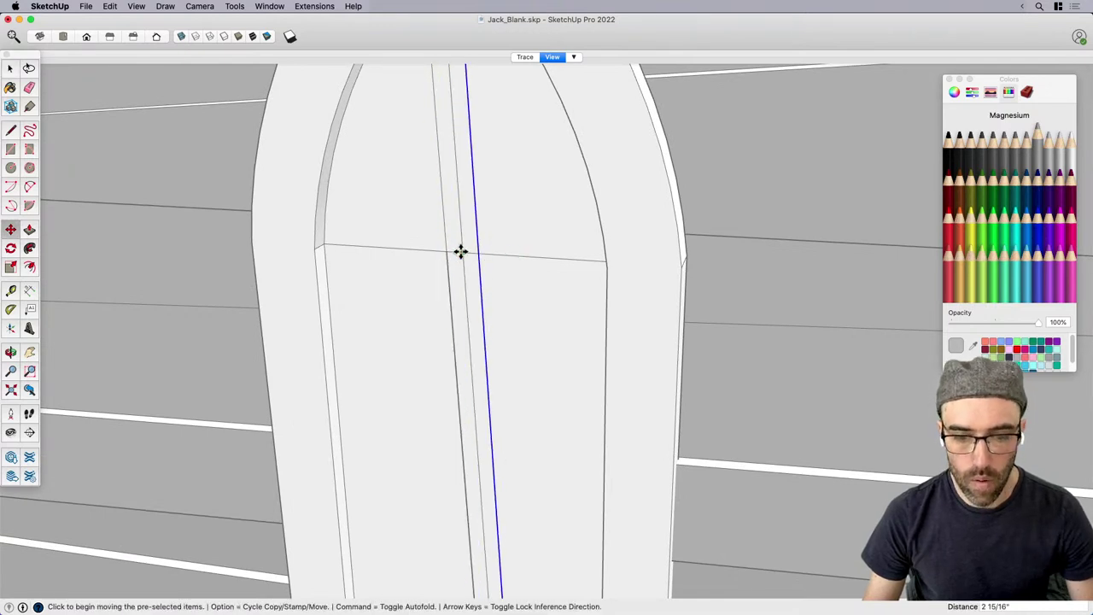
Select the whole crossline at the base of the window's arch and copy it down about 2 3/16".
key(space)
click(420, 246)
click(436, 250)
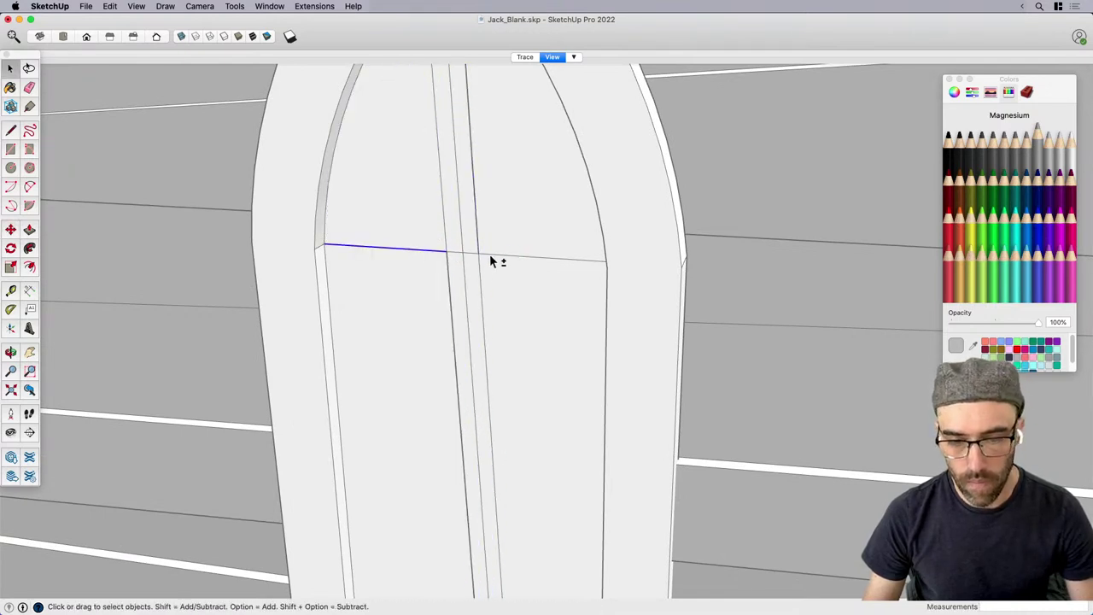
shift+click(490, 257)
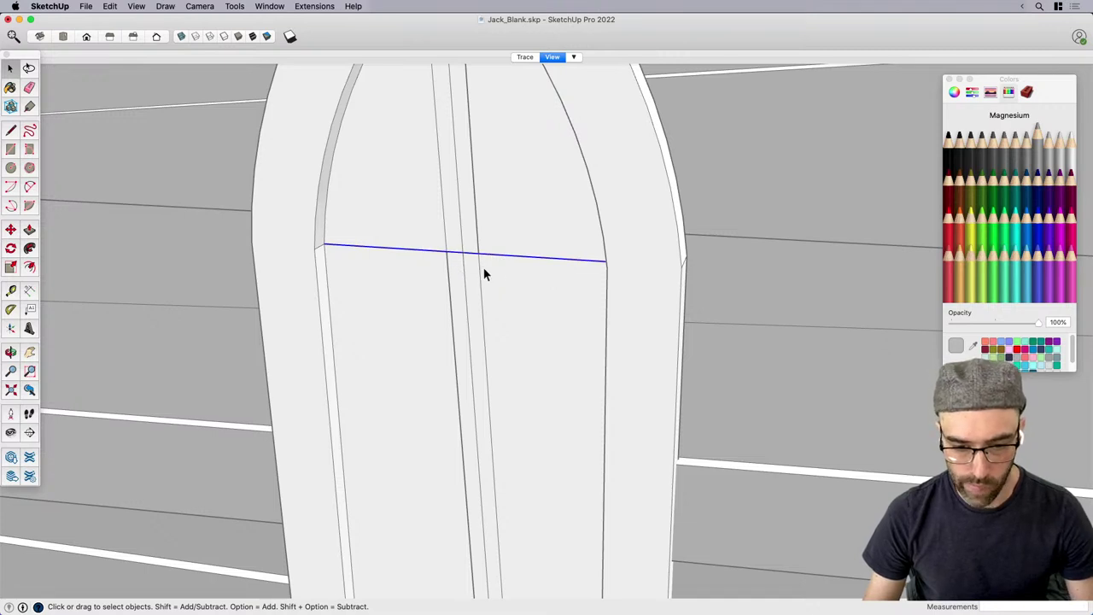
key(m)
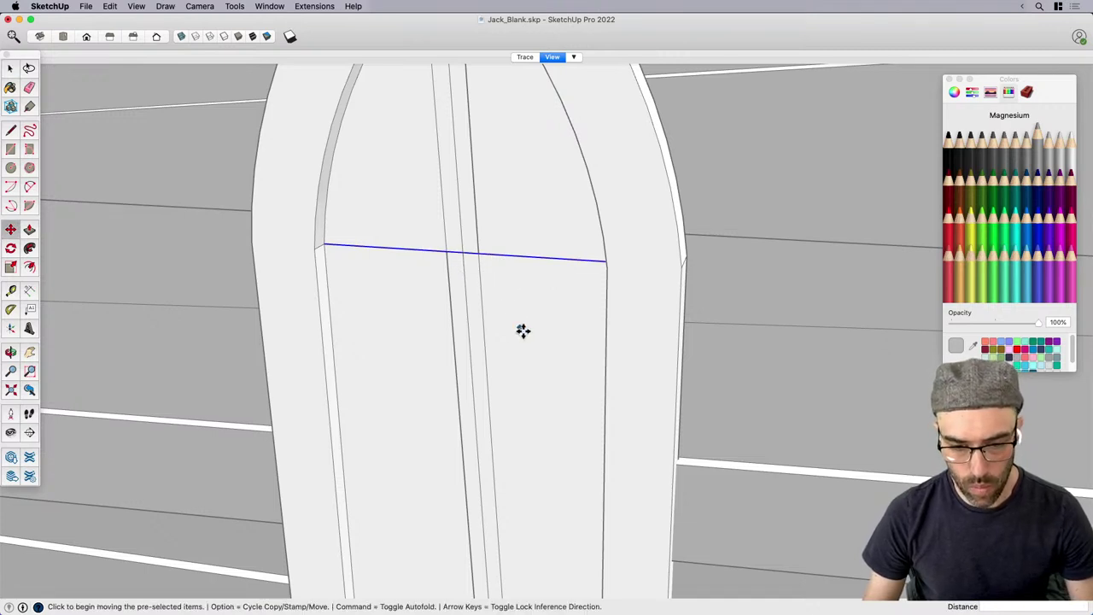
key(alt)
click(516, 293)
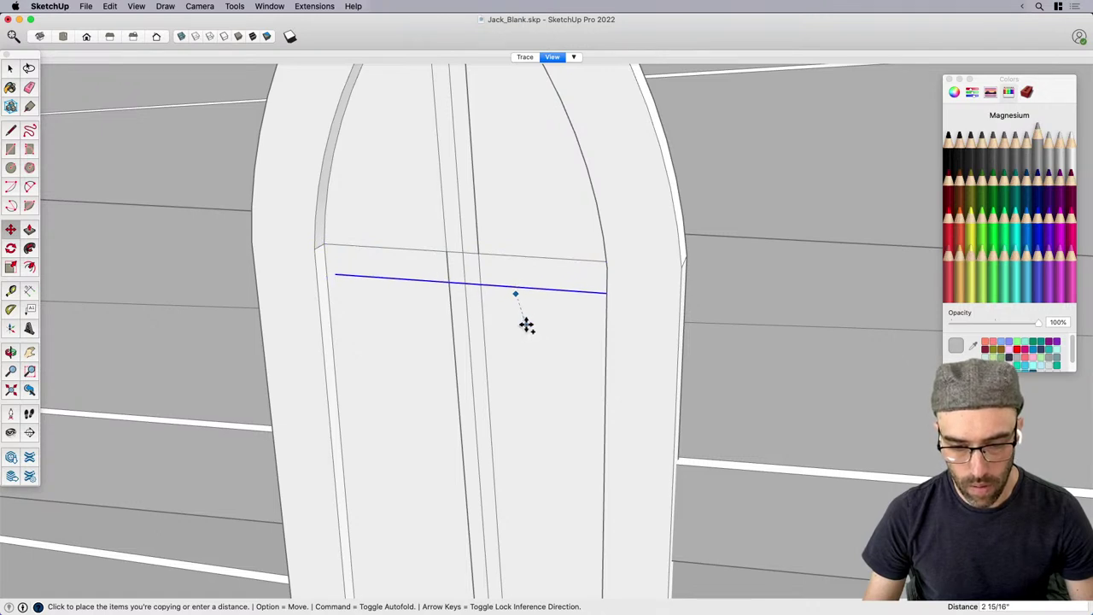
key(Escape)
click(482, 294)
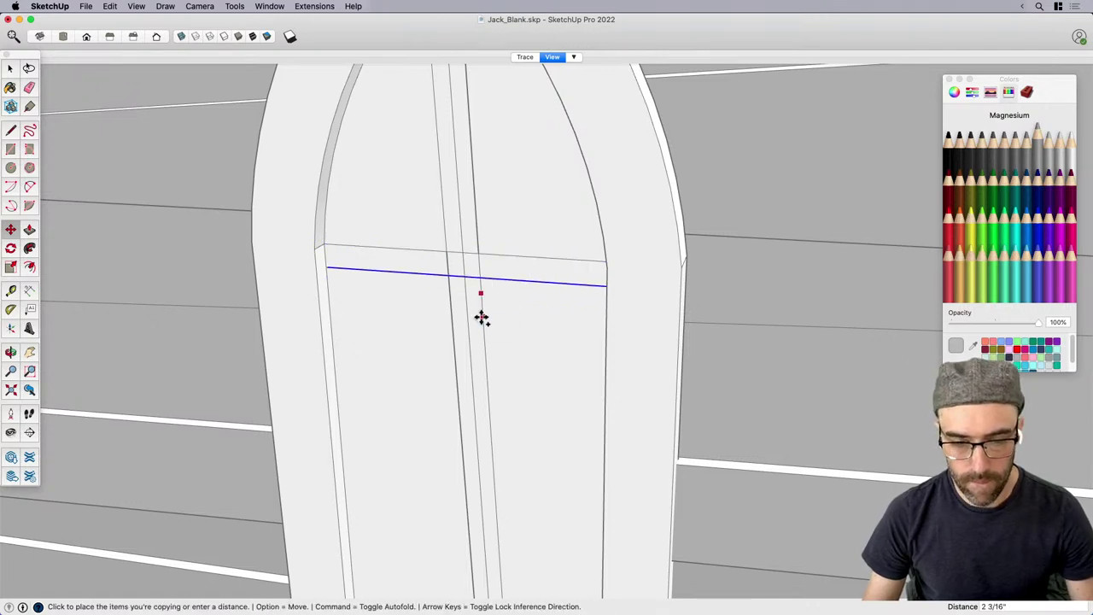
click(482, 318)
key(space)
Close the small gap at the left end of the copied crossline with a short line to the pane's side edge.
scroll(367, 269, up, 4)
click(365, 255)
scroll(333, 269, up, 10)
key(l)
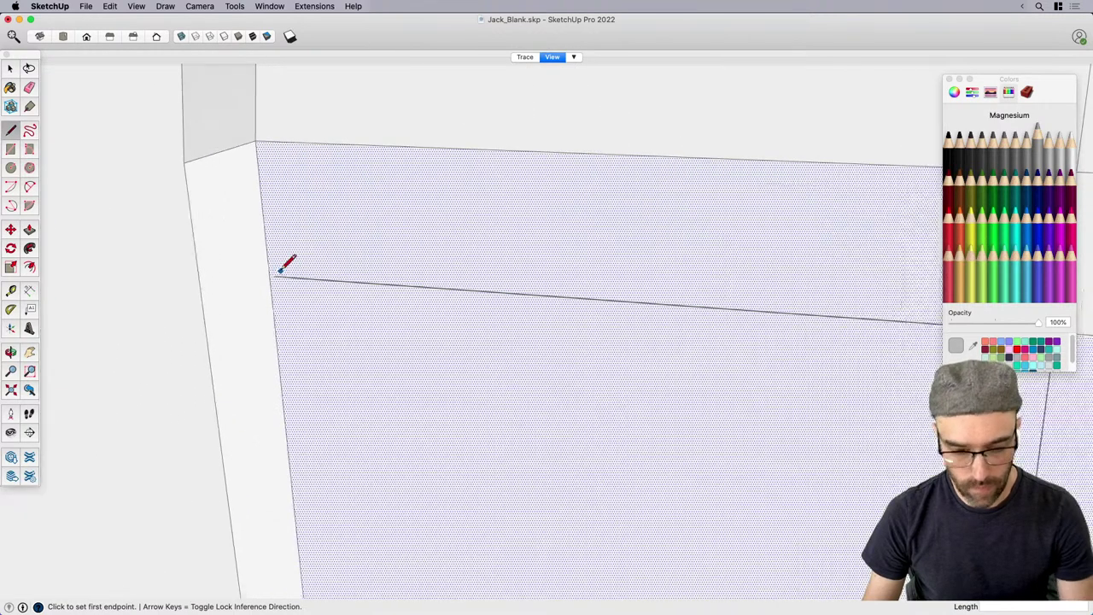
click(275, 276)
scroll(271, 275, up, 2)
click(269, 276)
scroll(291, 272, down, 8)
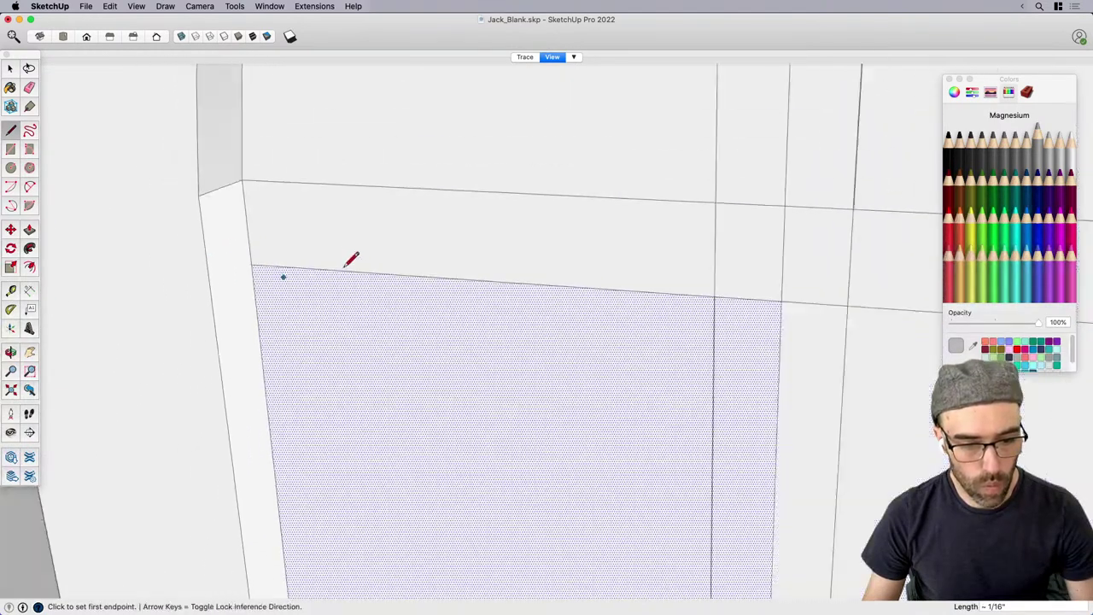
Erase the centreline and the line segments inside the crossing of the two muntin strips.
key(space)
key(e)
mouse_move(516, 249)
mouse_down()
mouse_move(583, 250)
mouse_move(570, 270)
mouse_up()
scroll(529, 230, down, 3)
key(space)
click(535, 256)
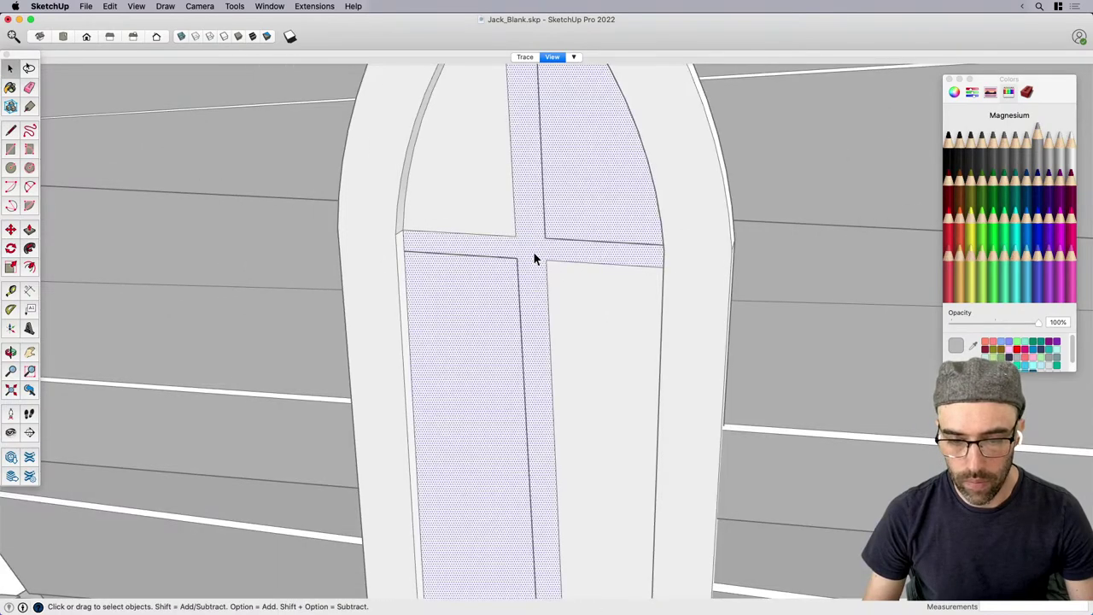
Retrace the crossbar's lower edge from the crossing's lower-left corner to the pane's left edge.
scroll(533, 254, up, 3)
mouse_move(513, 258)
middle_down()
mouse_move(469, 262)
mouse_move(504, 272)
middle_up()
scroll(511, 274, up, 4)
key(l)
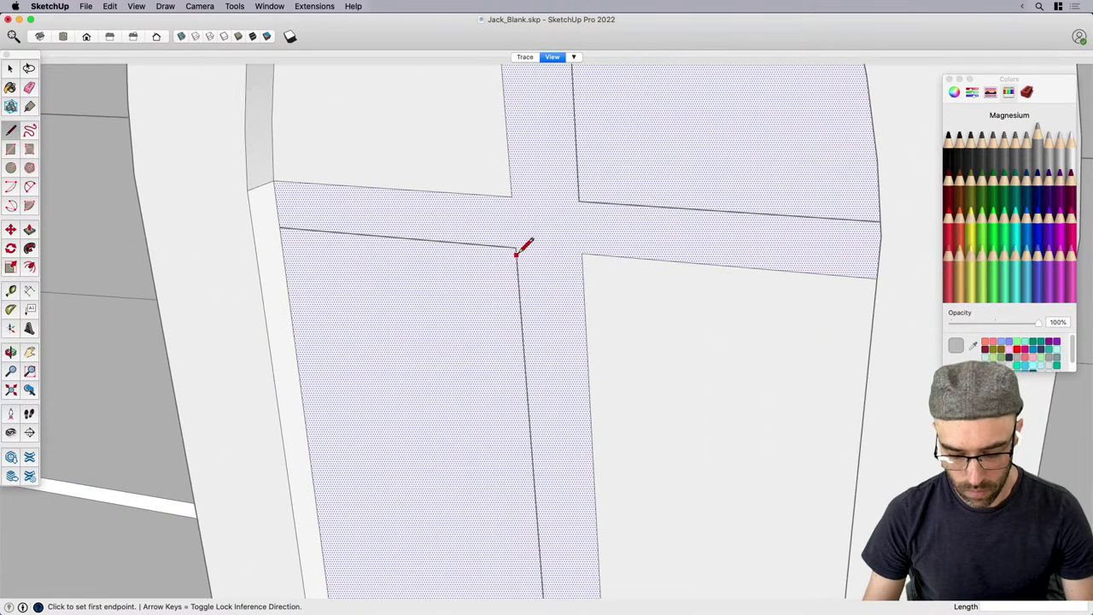
click(516, 249)
click(280, 228)
key(space)
scroll(506, 100, down, 5)
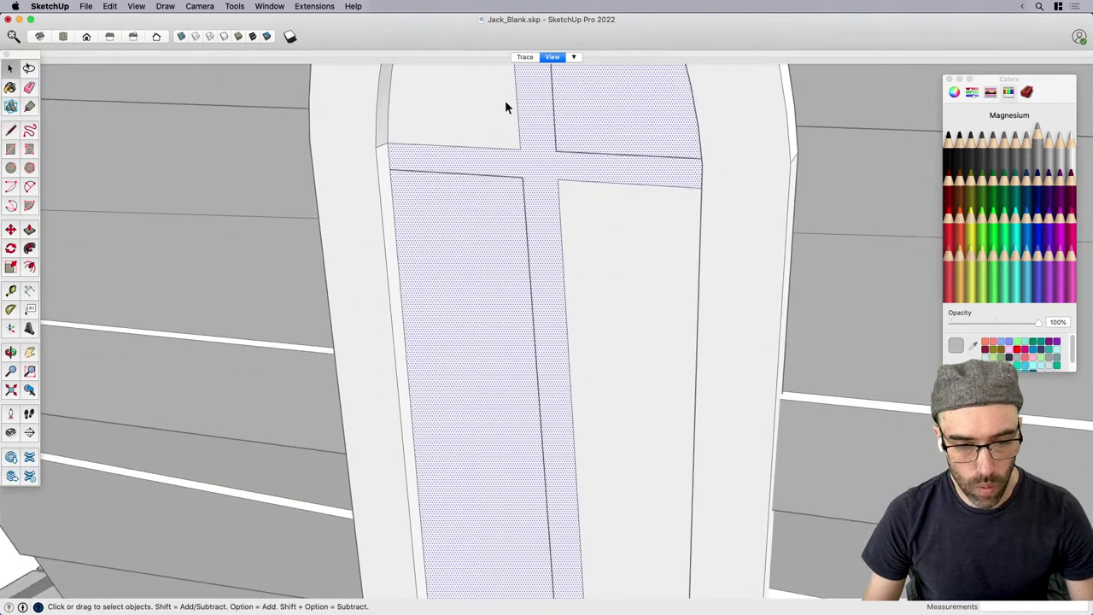
Join the lower ends of the vertical muntin lines to the pane's bottom edge with short closing lines.
scroll(512, 530, up, 7)
scroll(529, 556, up, 2)
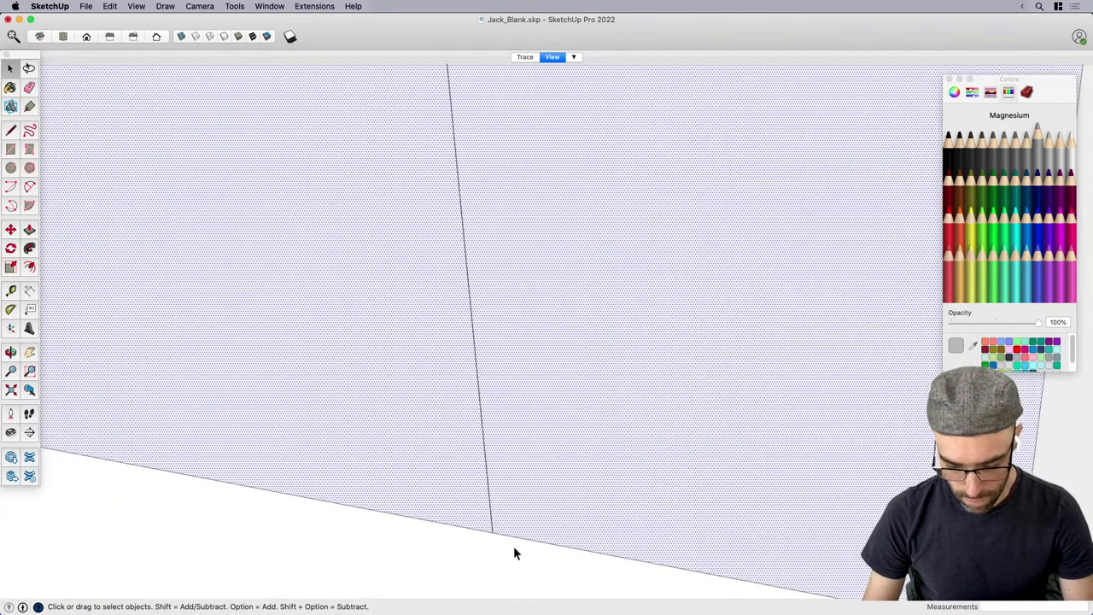
key(l)
click(493, 532)
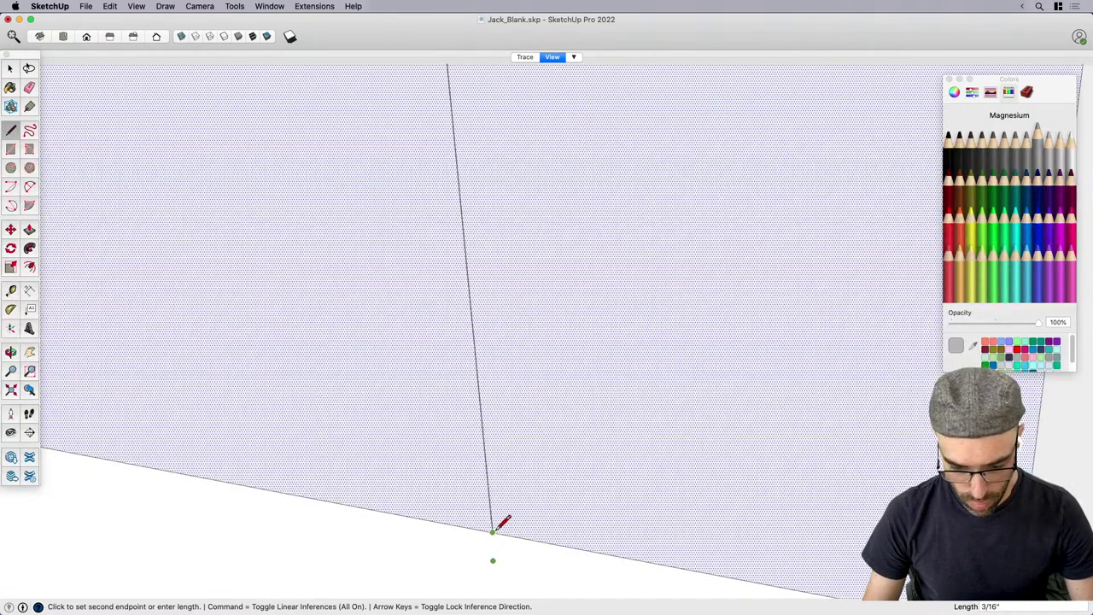
click(493, 533)
scroll(711, 484, down, 5)
click(700, 510)
scroll(621, 507, down, 1)
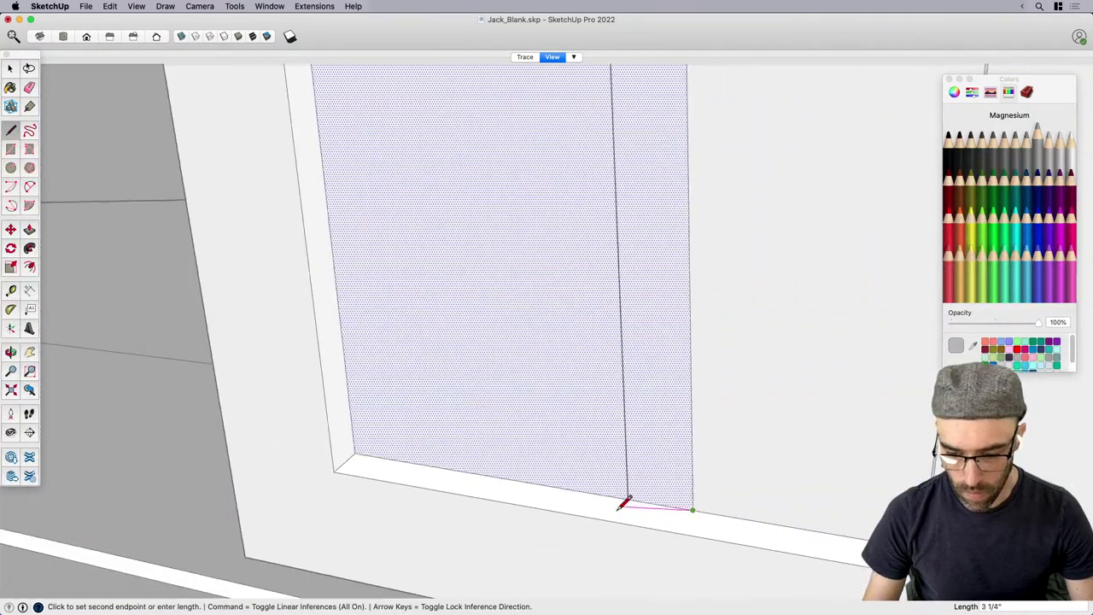
click(625, 503)
Restore the muntin layout lines and make the crossbar one uninterrupted strip face across the pane.
key(space)
scroll(577, 509, down, 8)
scroll(586, 288, up, 2)
scroll(584, 280, up, 1)
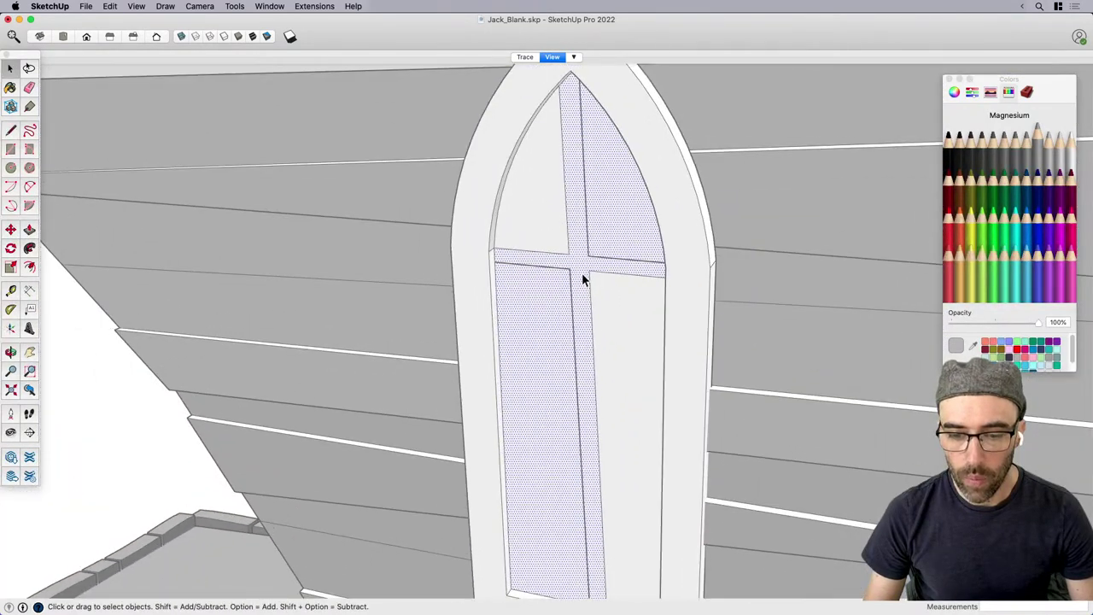
click(582, 249)
scroll(584, 268, up, 3)
click(582, 261)
click(582, 267)
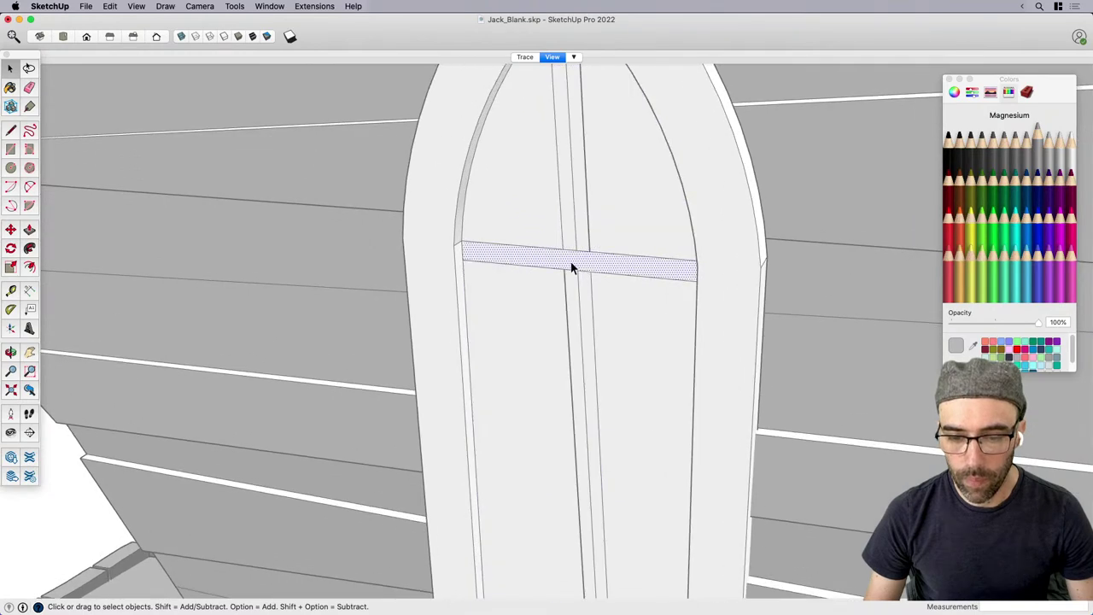
Erase the pane's centreline above and below the crossbar.
key(e)
click(574, 238)
key(space)
click(580, 255)
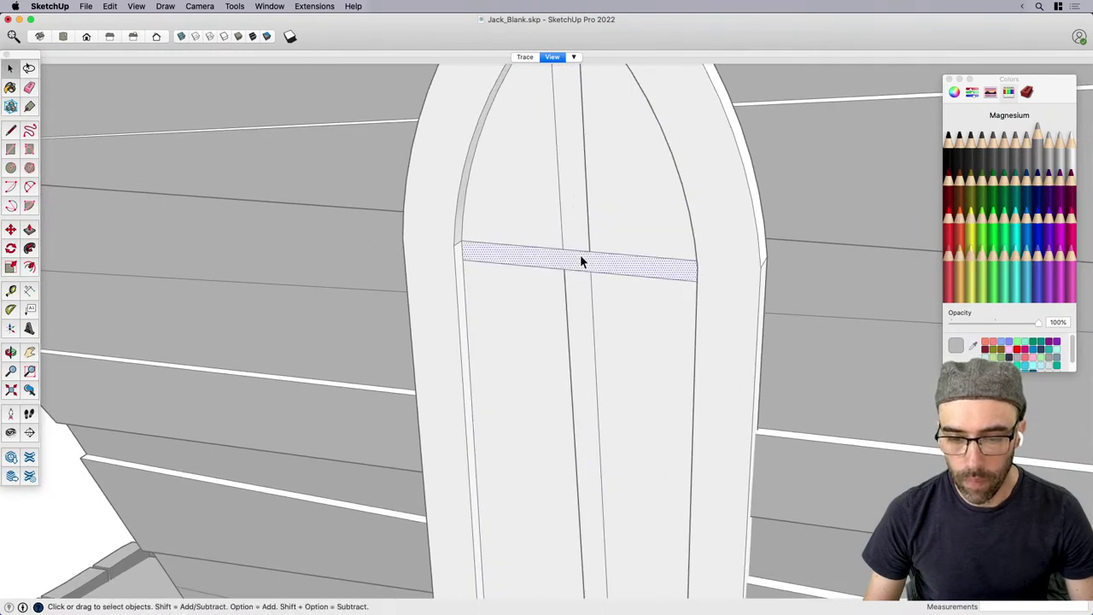
Push/Pull the crossbar face out from the recessed pane by about 5/8".
middle_drag(580, 255, 527, 259)
scroll(528, 258, up, 5)
key(p)
click(511, 255)
click(503, 258)
key(space)
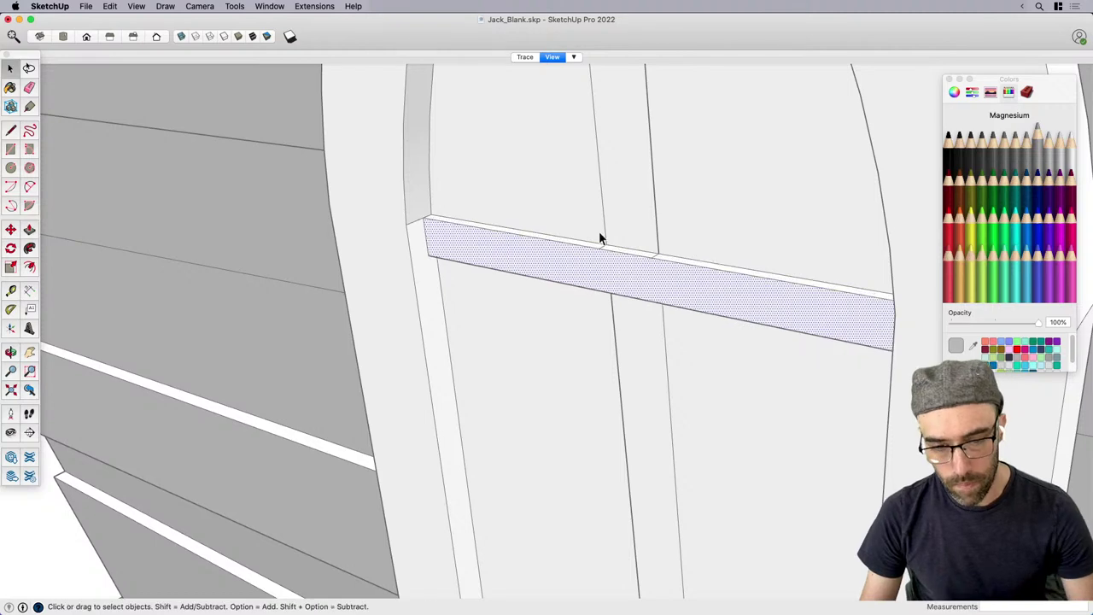
Close the gap between the upper muntin's right line and the arch edge near its tip, separating the strip face.
click(614, 227)
scroll(615, 227, up, 3)
scroll(621, 243, down, 5)
scroll(649, 359, down, 3)
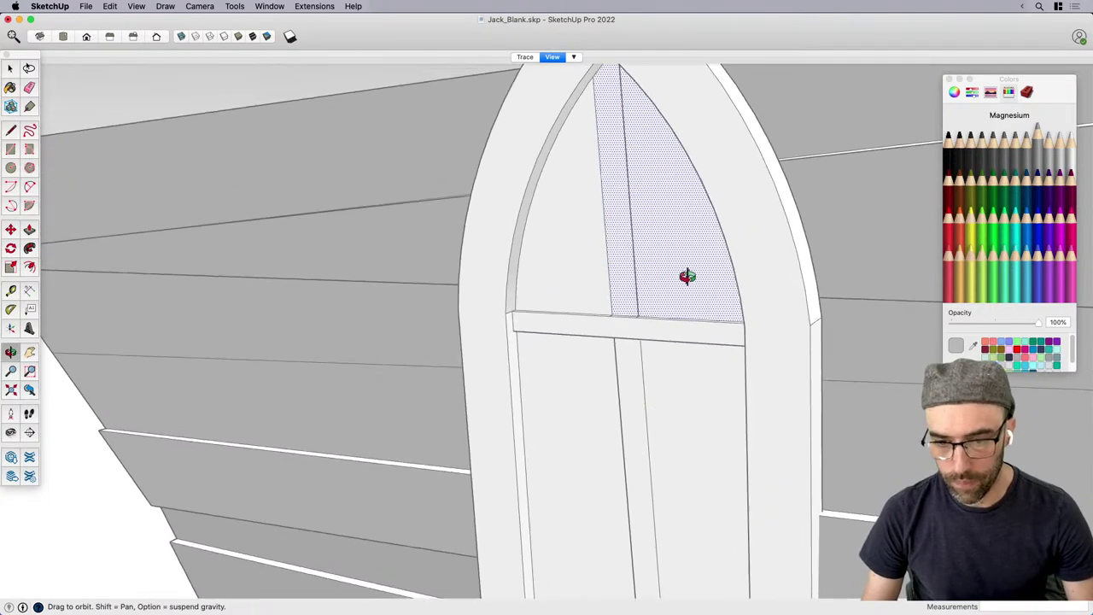
scroll(622, 104, up, 5)
scroll(623, 114, up, 2)
key(l)
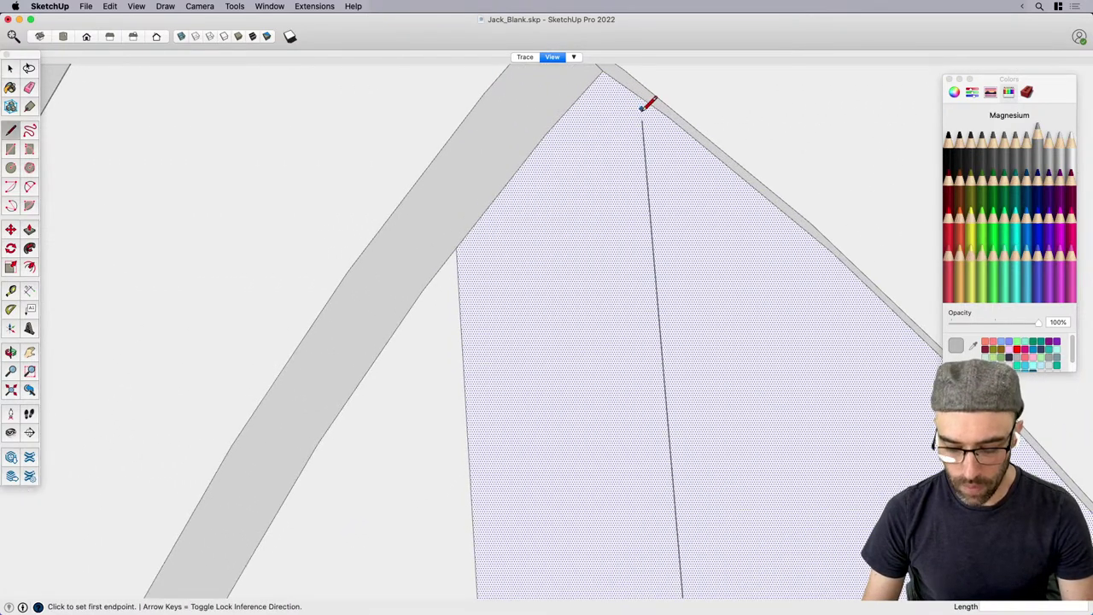
click(643, 118)
key(space)
scroll(553, 257, down, 6)
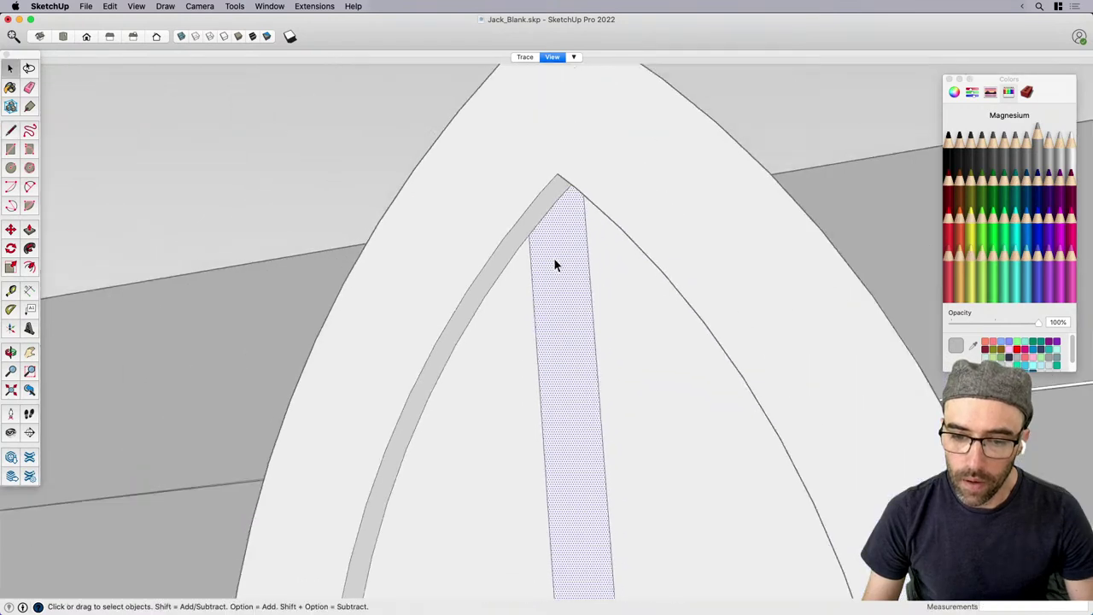
scroll(572, 272, down, 3)
scroll(570, 412, up, 2)
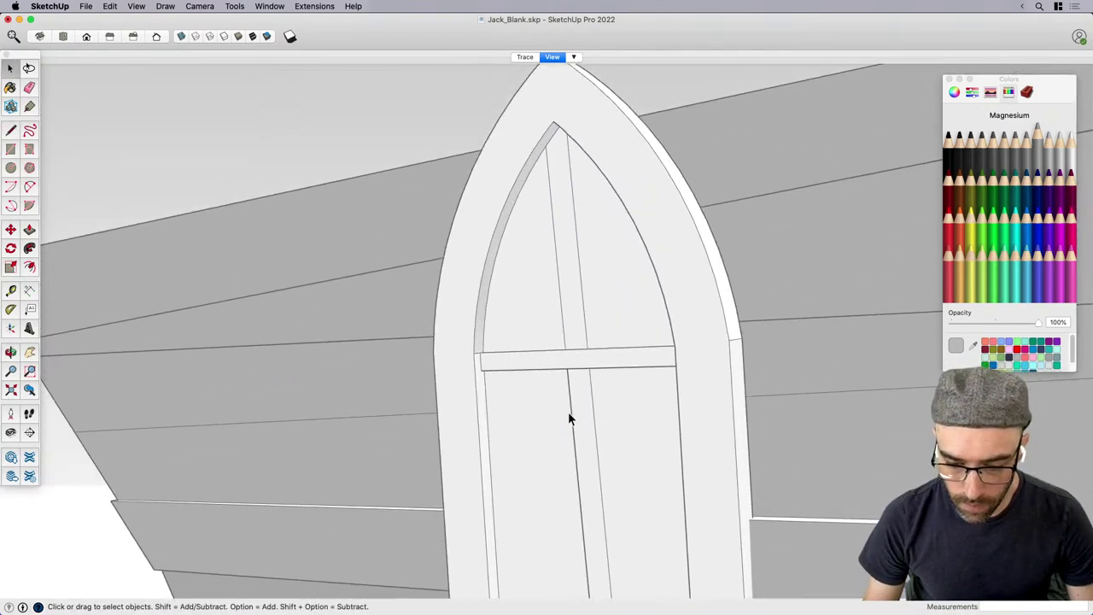
Copy the lower muntin's right line onto its left line at the pane's bottom edge.
click(585, 400)
scroll(571, 299, down, 3)
middle_drag(598, 268, 681, 541)
scroll(681, 541, up, 3)
middle_drag(615, 531, 596, 479)
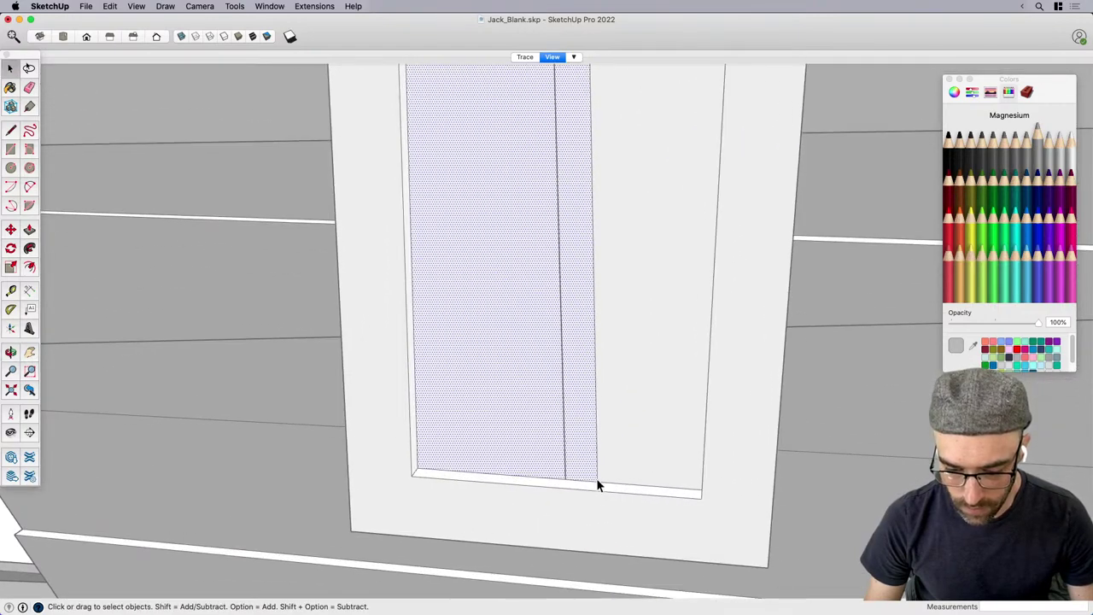
scroll(596, 479, up, 3)
key(m)
click(603, 490)
key(alt)
scroll(503, 486, up, 3)
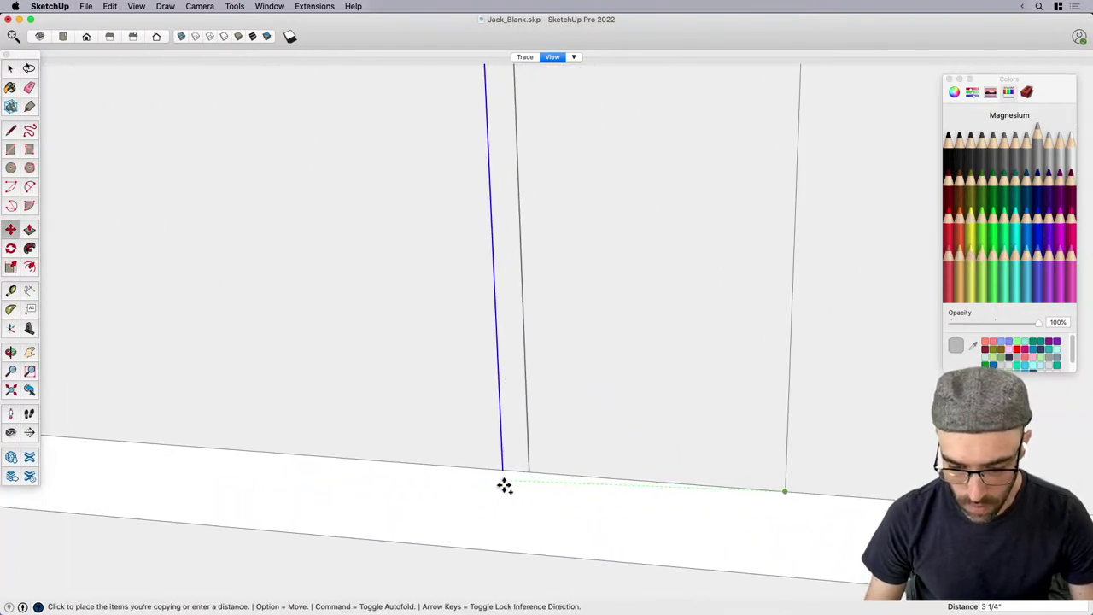
click(530, 485)
key(space)
click(532, 463)
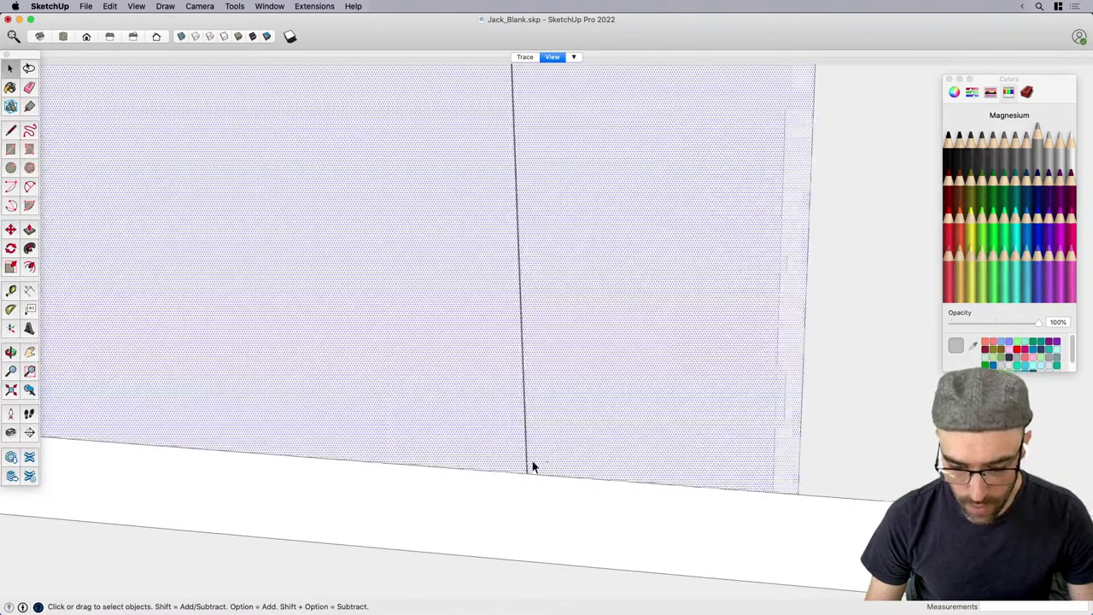
Erase the left vertical line of the lower muntin.
scroll(513, 508, down, 4)
key(e)
scroll(496, 458, down, 3)
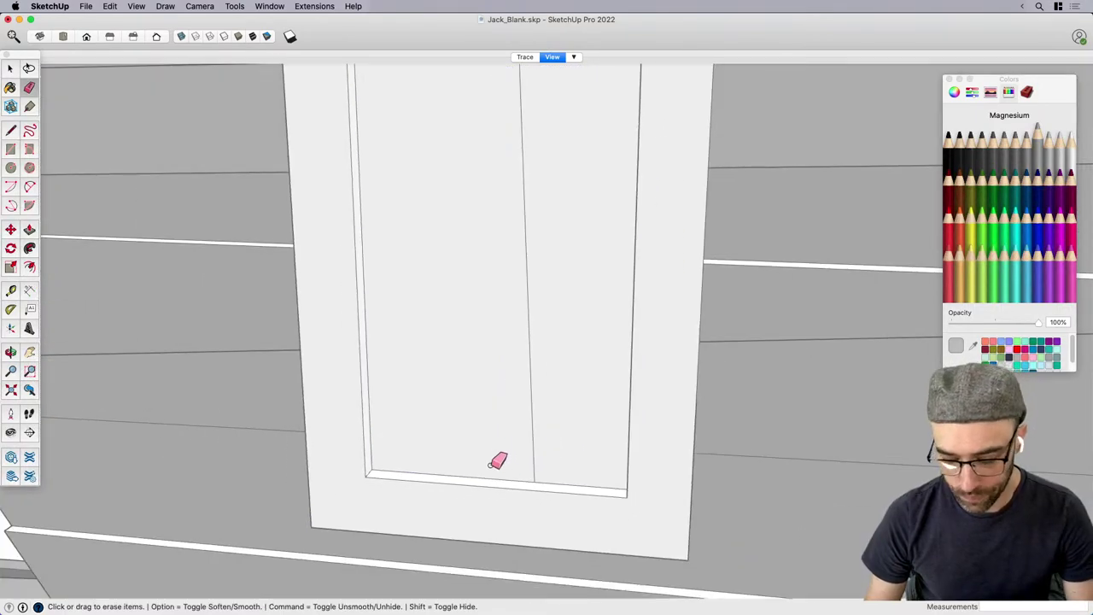
key(l)
scroll(513, 423, down, 3)
scroll(518, 371, down, 4)
scroll(518, 224, up, 6)
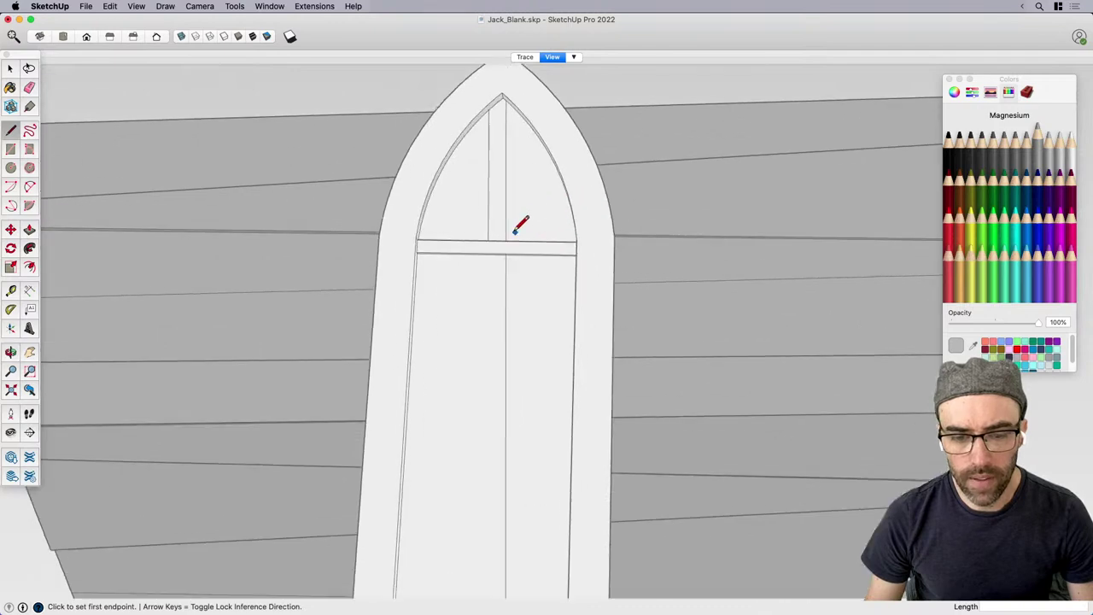
Copy the remaining lower vertical line about 2 15/16" left to the muntin mark on the crossbar's underside.
key(space)
click(511, 248)
scroll(508, 232, up, 2)
key(m)
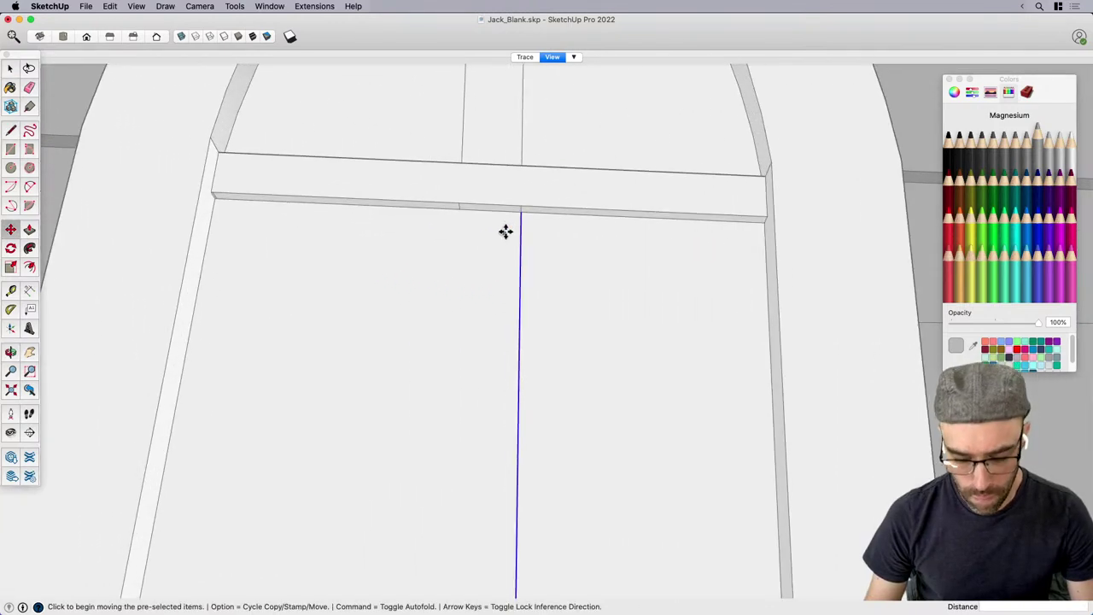
key(alt)
click(523, 214)
click(459, 208)
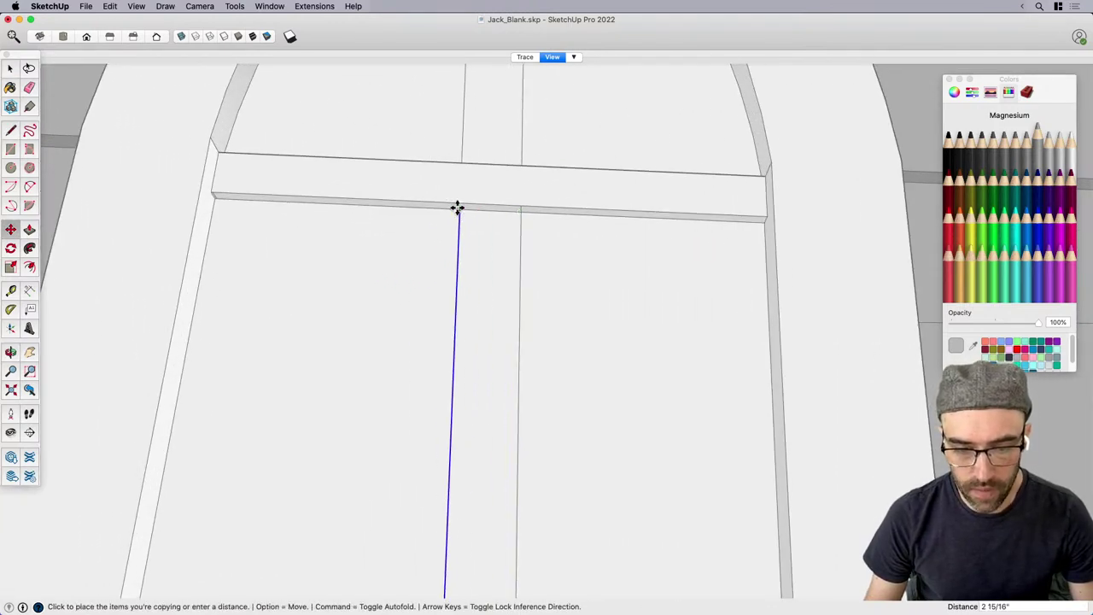
key(space)
Trace over the copied line from the crossbar's underside down past the window frame to separate the lower muntin face.
click(490, 260)
key(l)
click(459, 215)
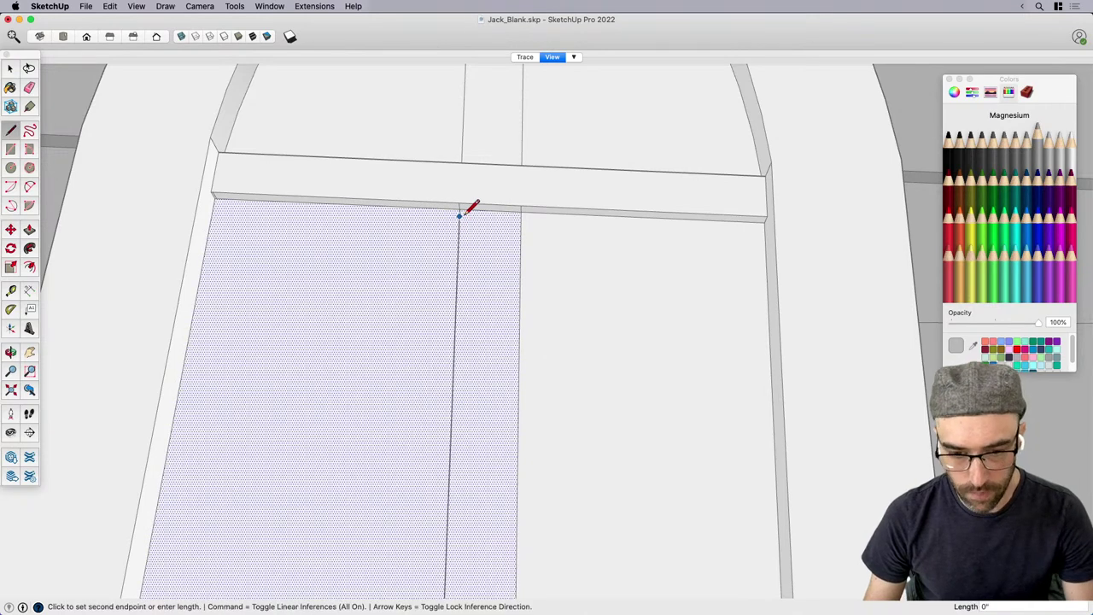
click(460, 209)
click(459, 209)
scroll(518, 240, down, 3)
scroll(537, 285, down, 4)
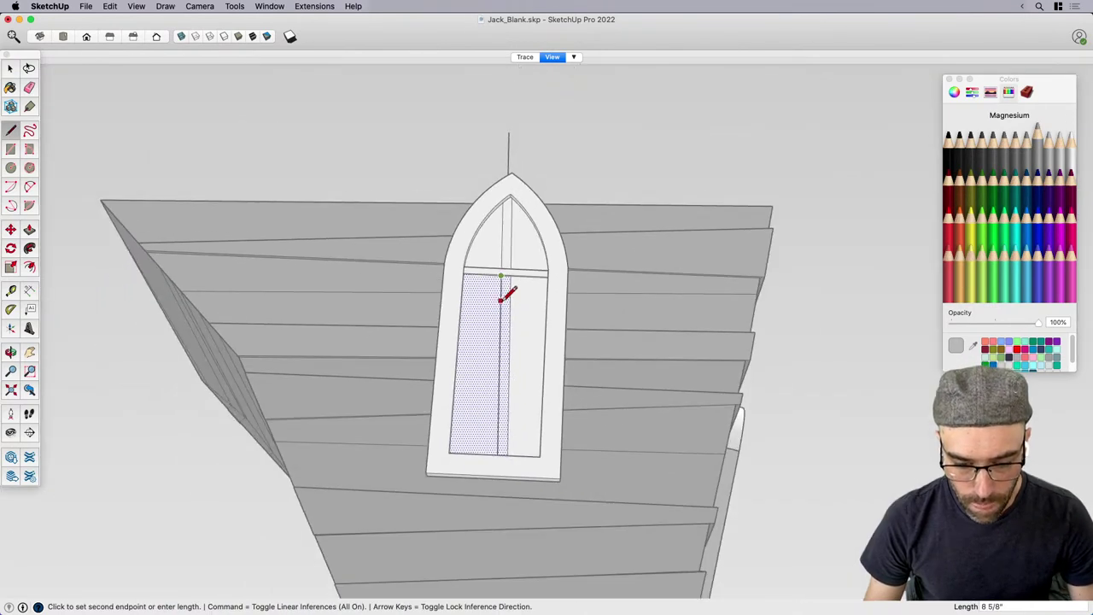
click(499, 419)
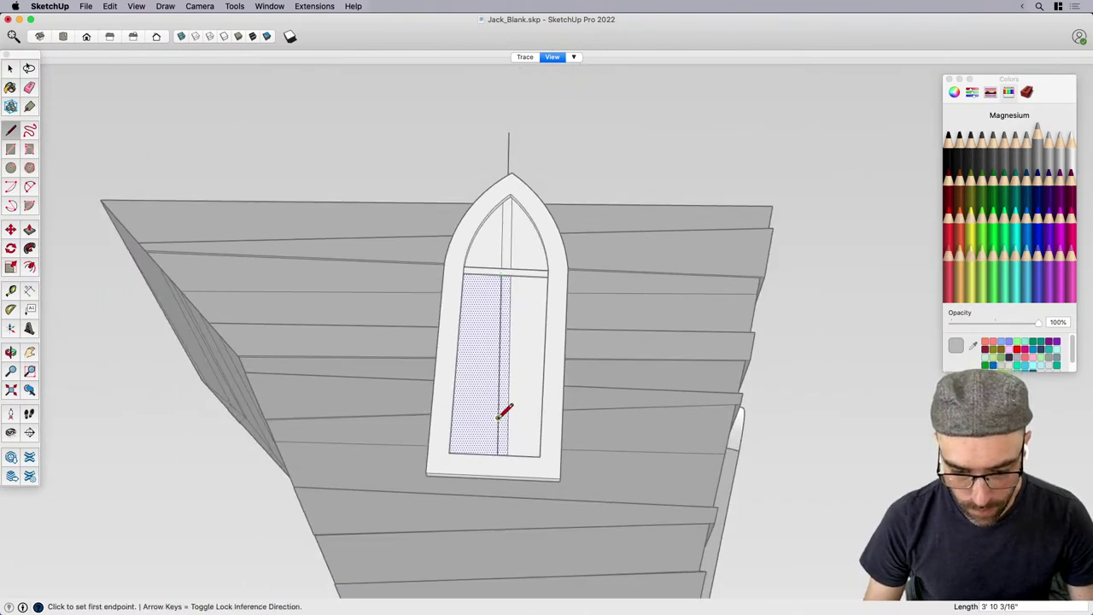
scroll(496, 528, up, 3)
click(497, 528)
key(space)
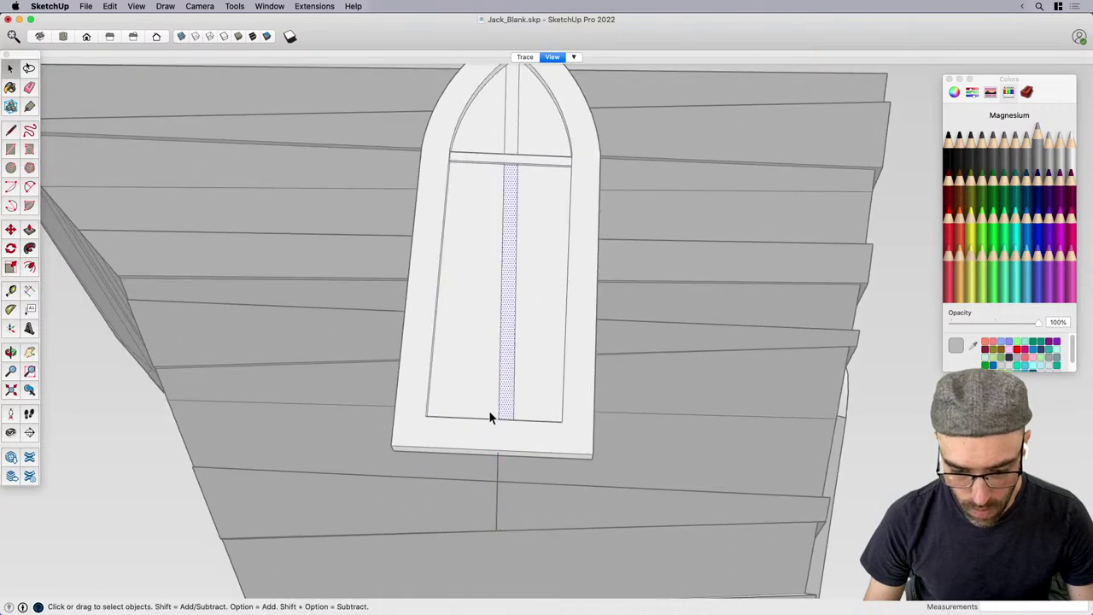
Erase the overshooting line below the window frame.
key(e)
click(498, 501)
scroll(471, 410, down, 3)
key(space)
scroll(507, 257, up, 5)
key(e)
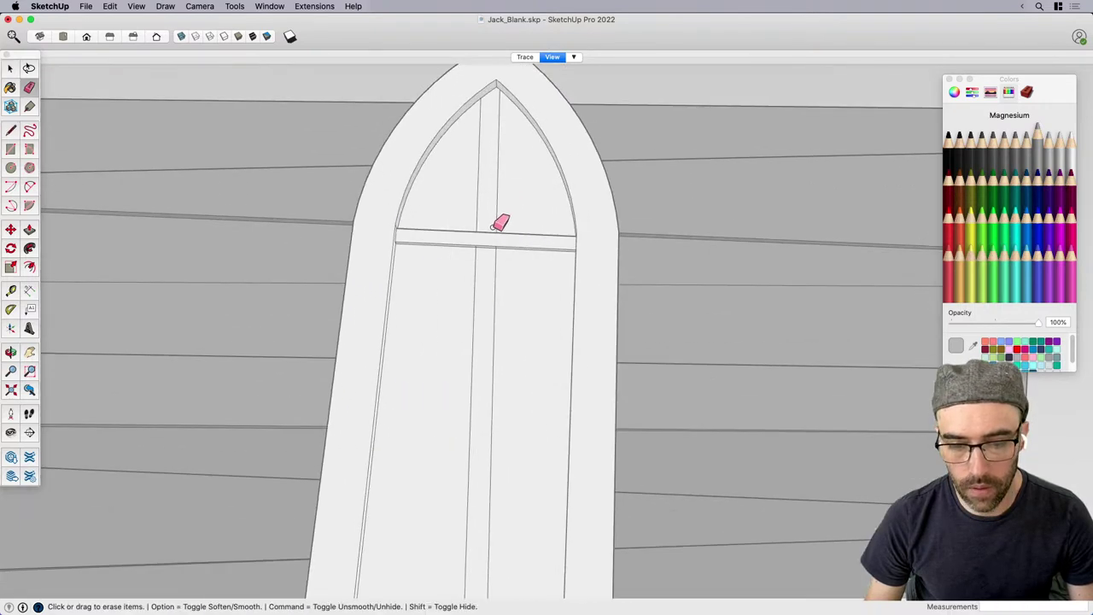
Push/Pull the lower vertical muntin out about 5/8", flush with the crossbar's front face.
key(space)
click(502, 275)
key(p)
scroll(495, 255, up, 4)
click(495, 257)
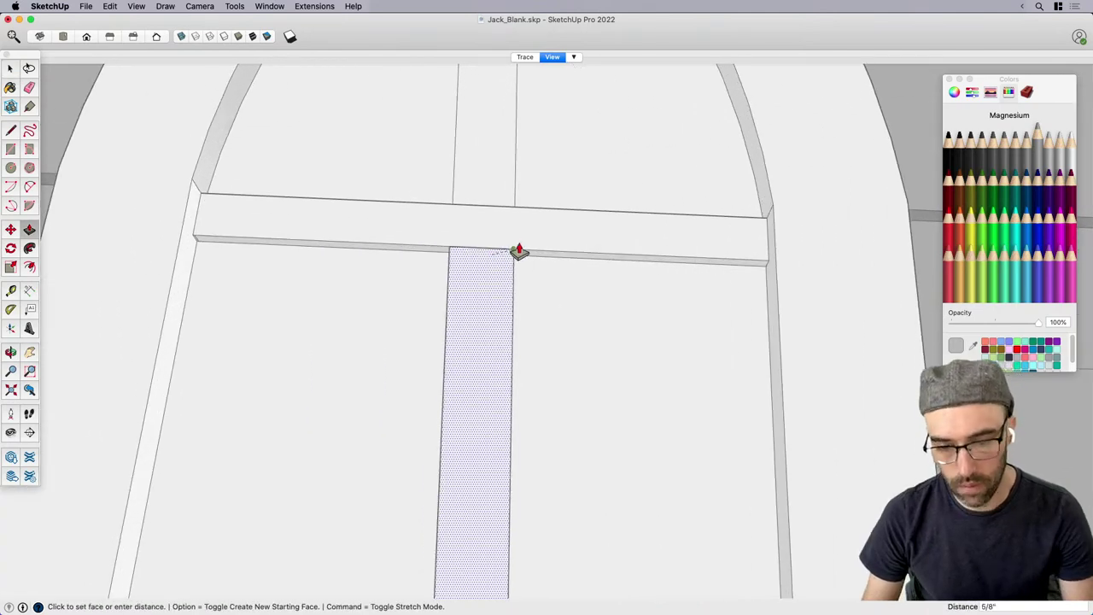
click(519, 250)
Push/Pull the upper vertical muntin in the arch out about 5/8" to match the crossbar's front face.
key(space)
click(498, 198)
key(p)
click(501, 198)
click(521, 231)
scroll(488, 256, down, 2)
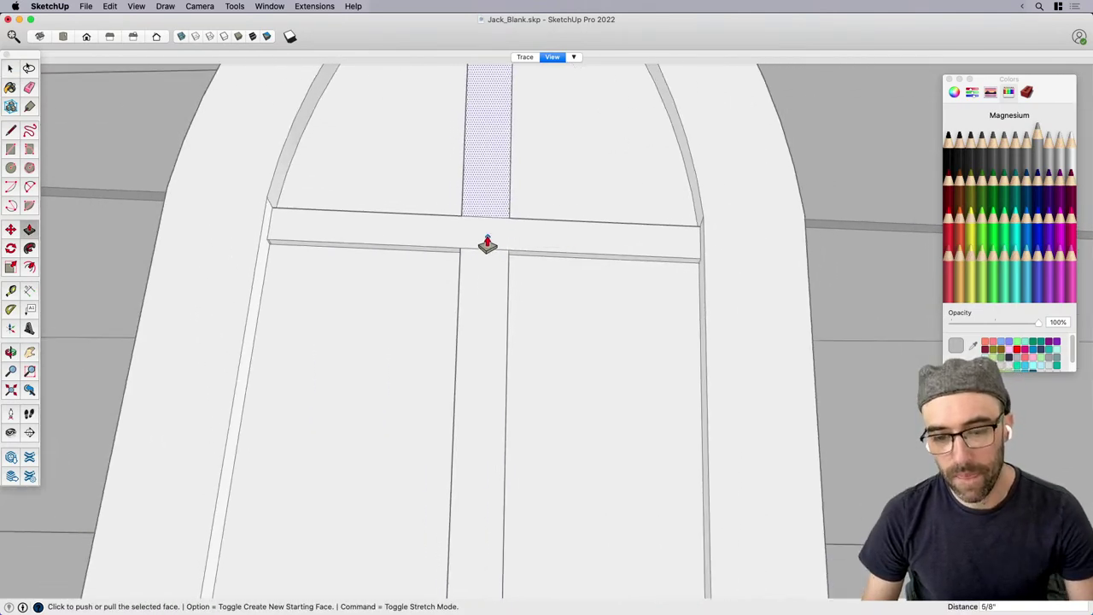
Erase the leftover lines where the upper and lower vertical muntins meet the crossbar.
key(e)
drag(487, 209, 481, 269)
scroll(468, 333, down, 3)
scroll(446, 114, down, 3)
scroll(491, 215, down, 2)
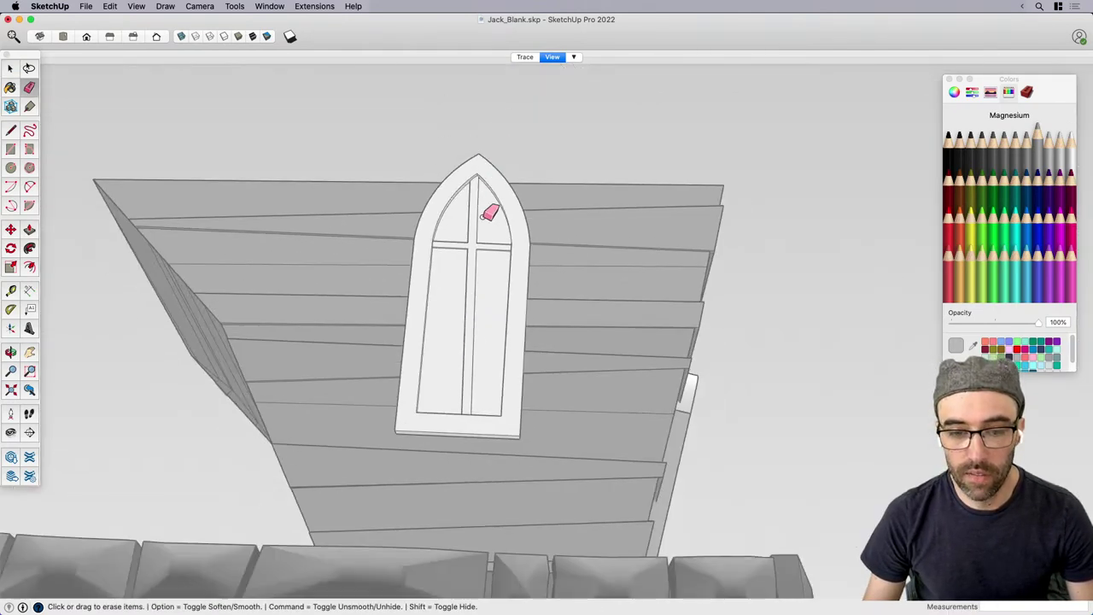
middle_drag(490, 214, 396, 440)
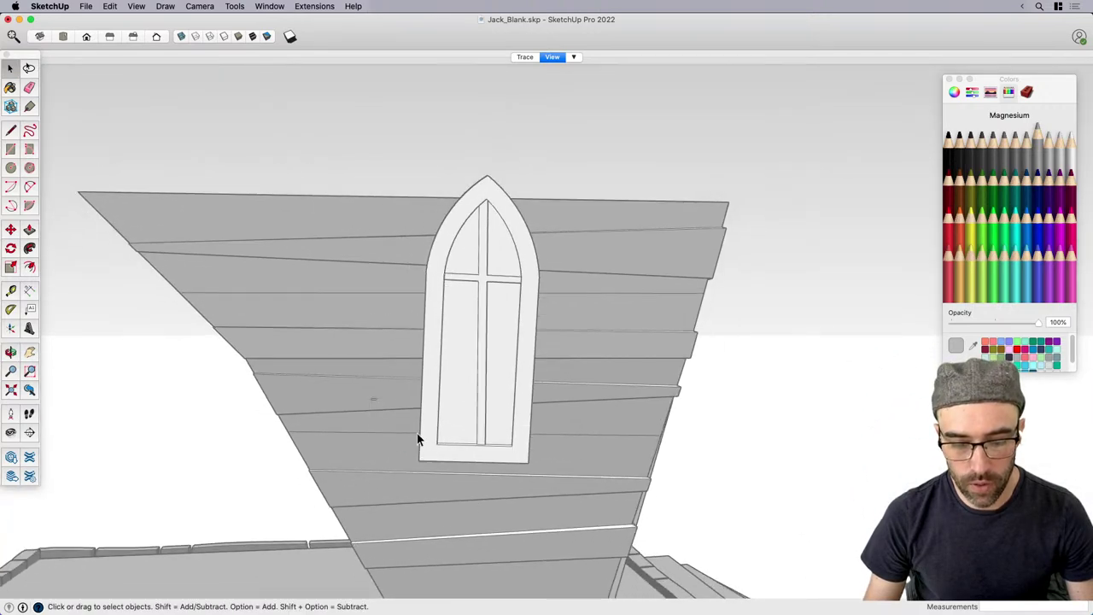
click(434, 446)
scroll(434, 460, up, 3)
drag(385, 397, 472, 491)
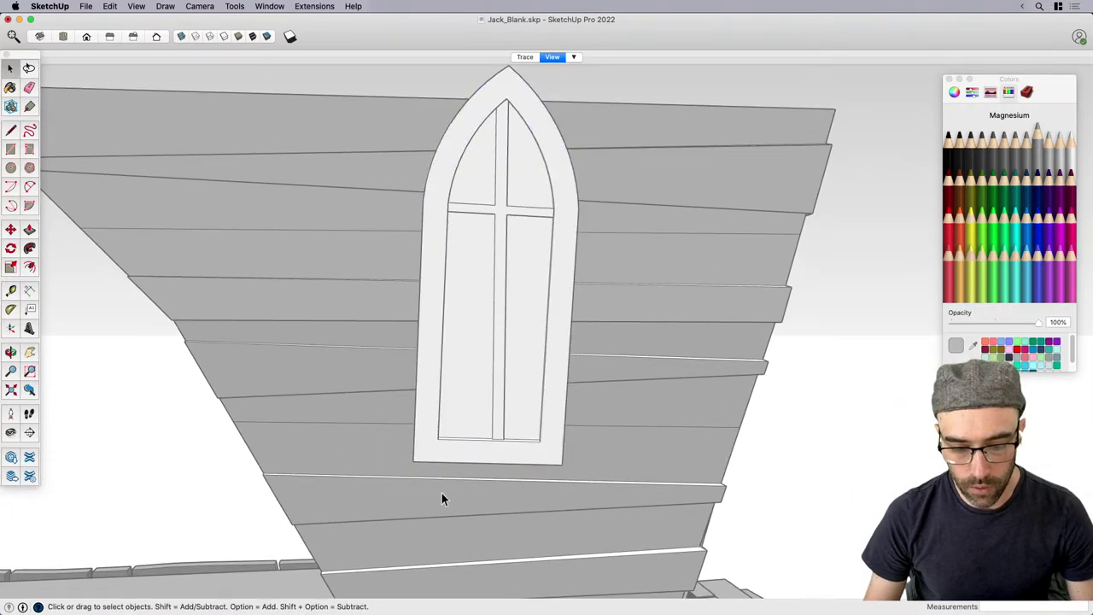
scroll(442, 493, up, 1)
key(m)
click(405, 464)
key(space)
scroll(415, 503, down, 2)
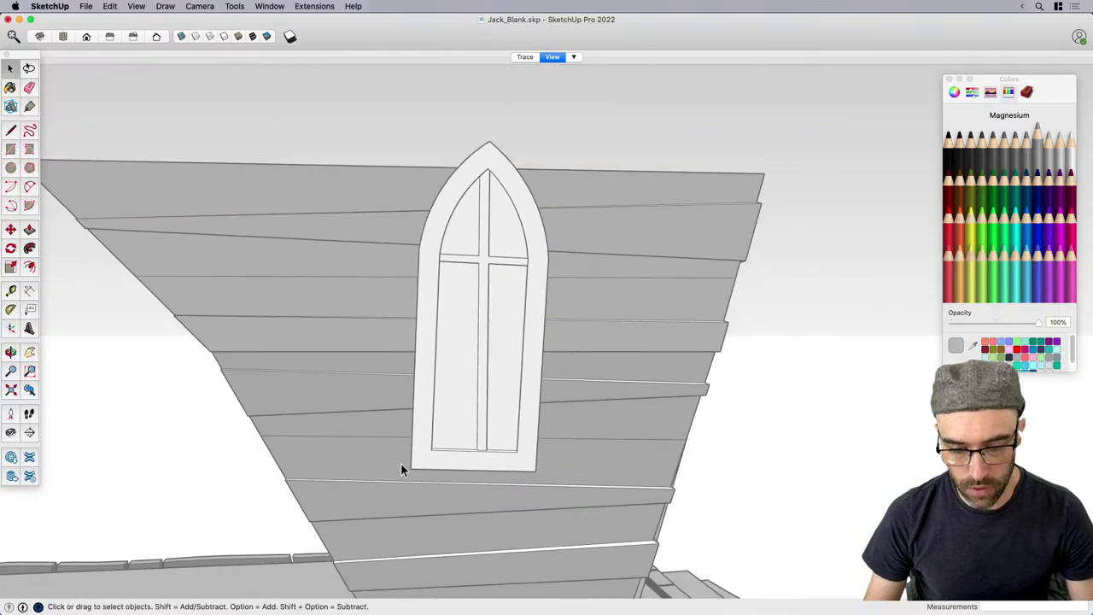
drag(448, 482, 448, 482)
middle_drag(380, 475, 394, 421)
scroll(394, 420, up, 1)
drag(391, 406, 483, 508)
scroll(448, 450, up, 3)
scroll(447, 454, up, 2)
key(m)
click(419, 461)
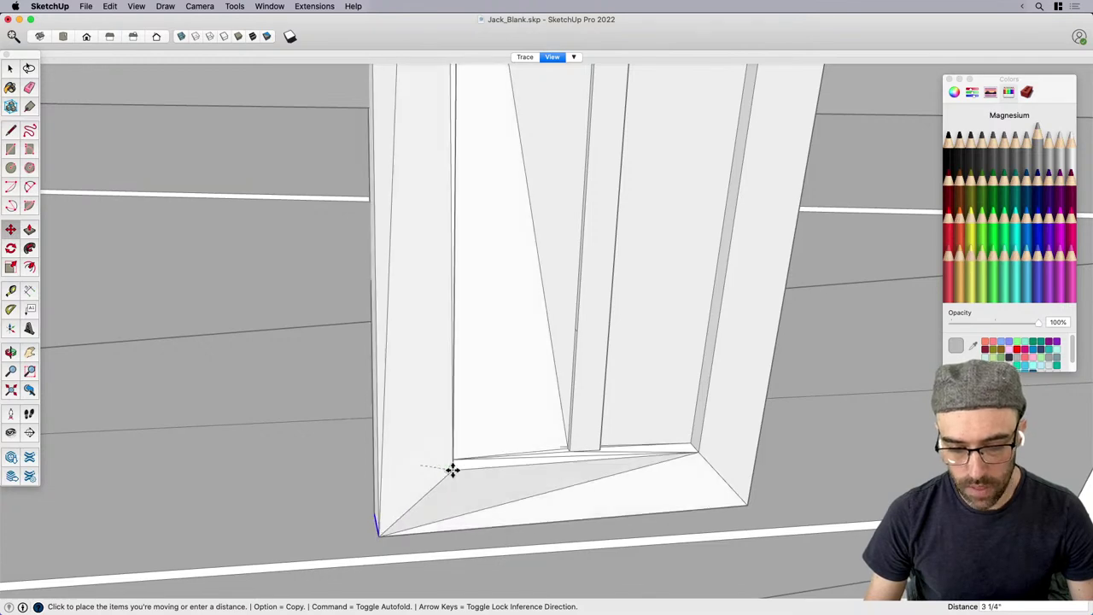
key(Escape)
key(space)
scroll(489, 485, down, 5)
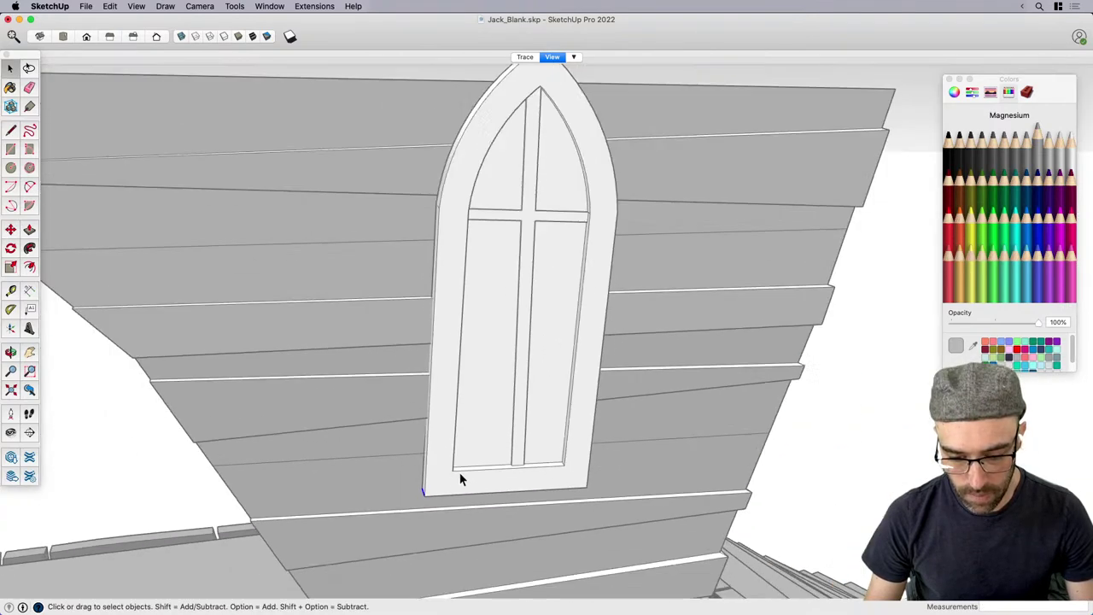
scroll(496, 480, up, 1)
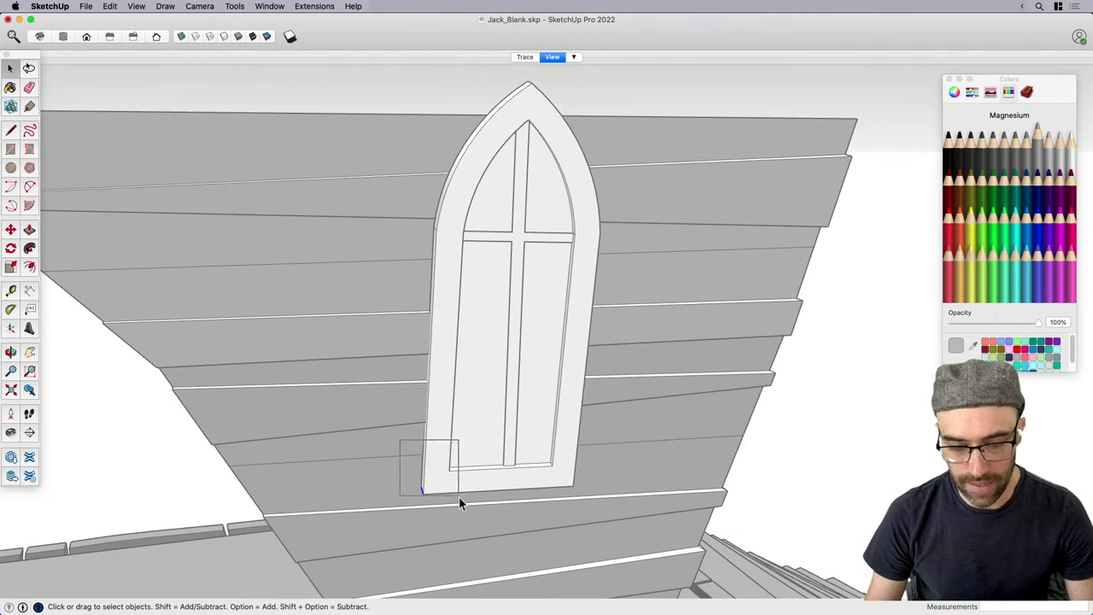
scroll(476, 487, up, 6)
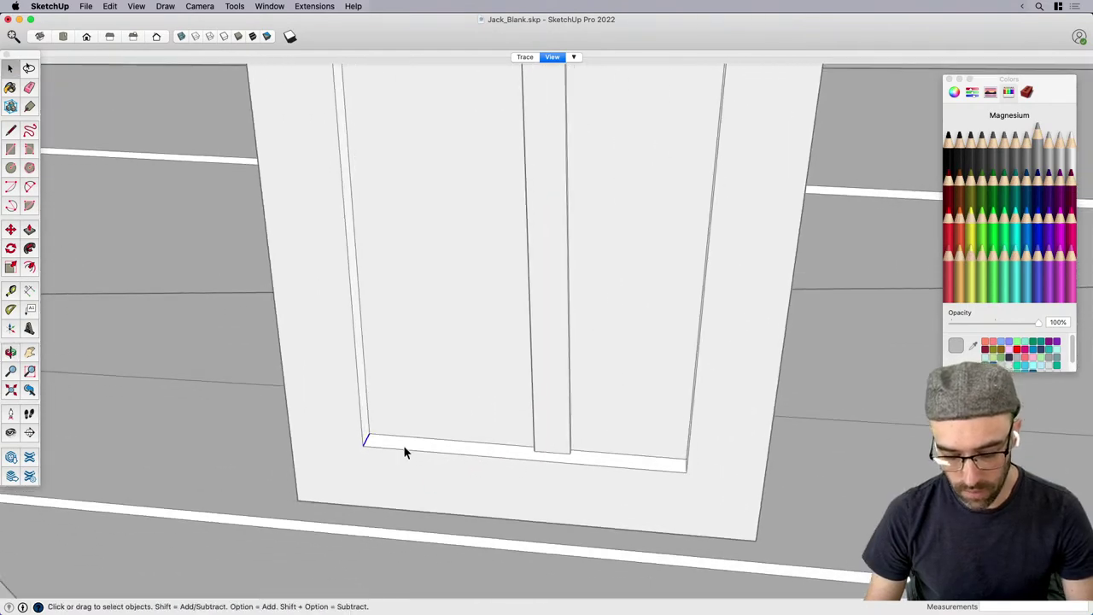
key(m)
click(401, 435)
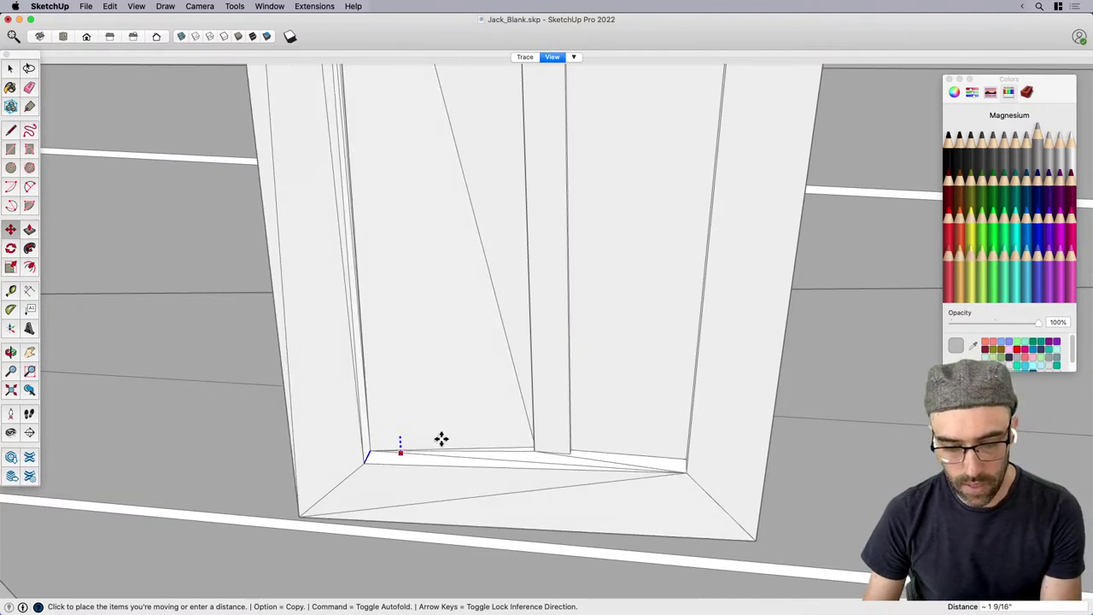
key(space)
scroll(396, 437, up, 3)
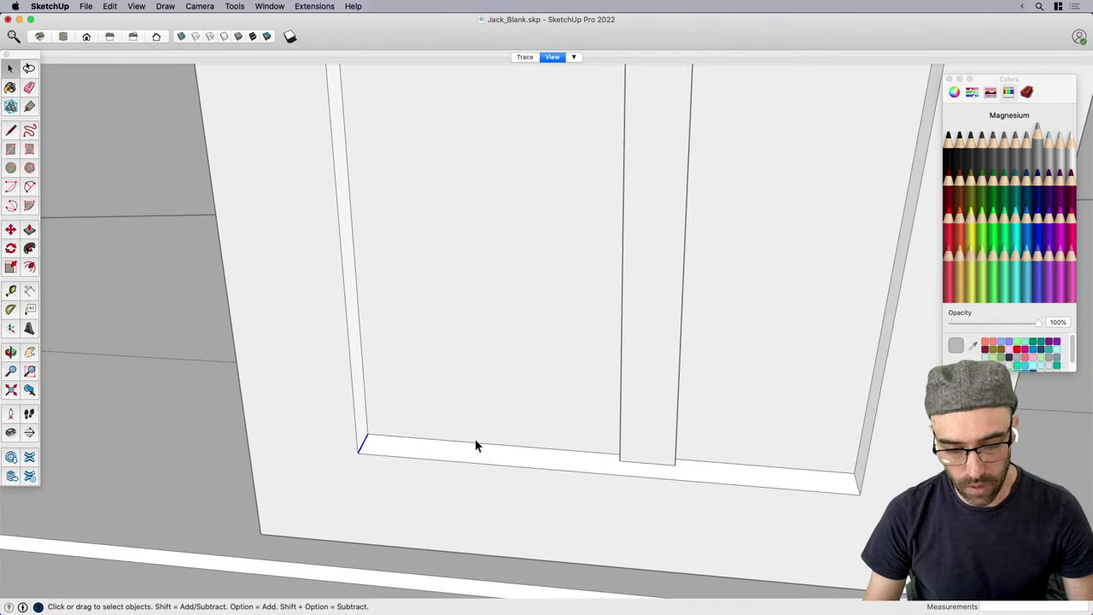
scroll(364, 444, down, 4)
scroll(368, 449, up, 4)
key(m)
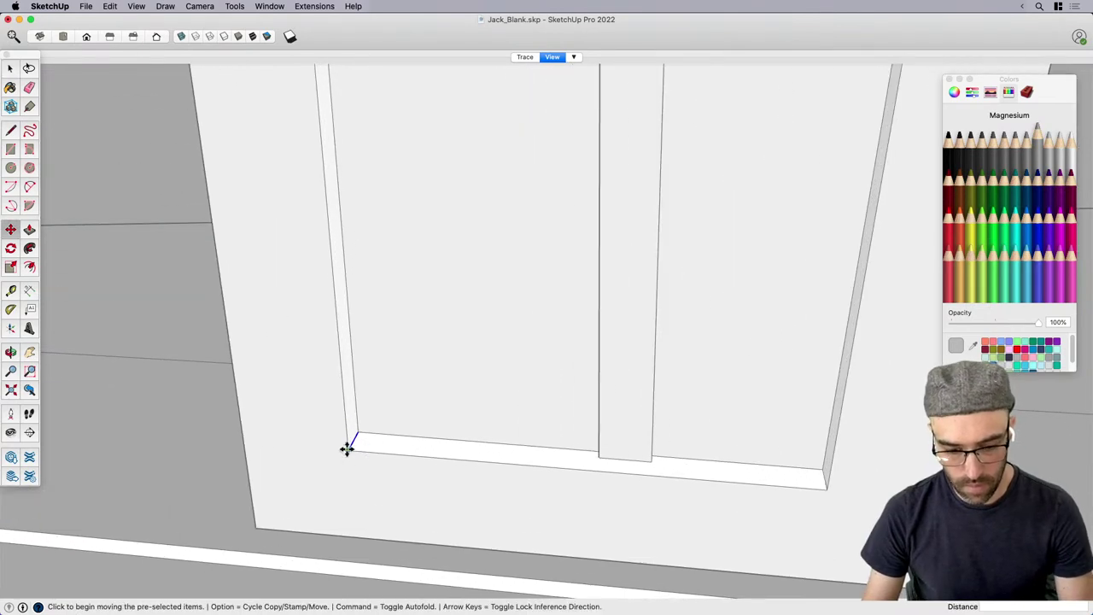
key(space)
key(m)
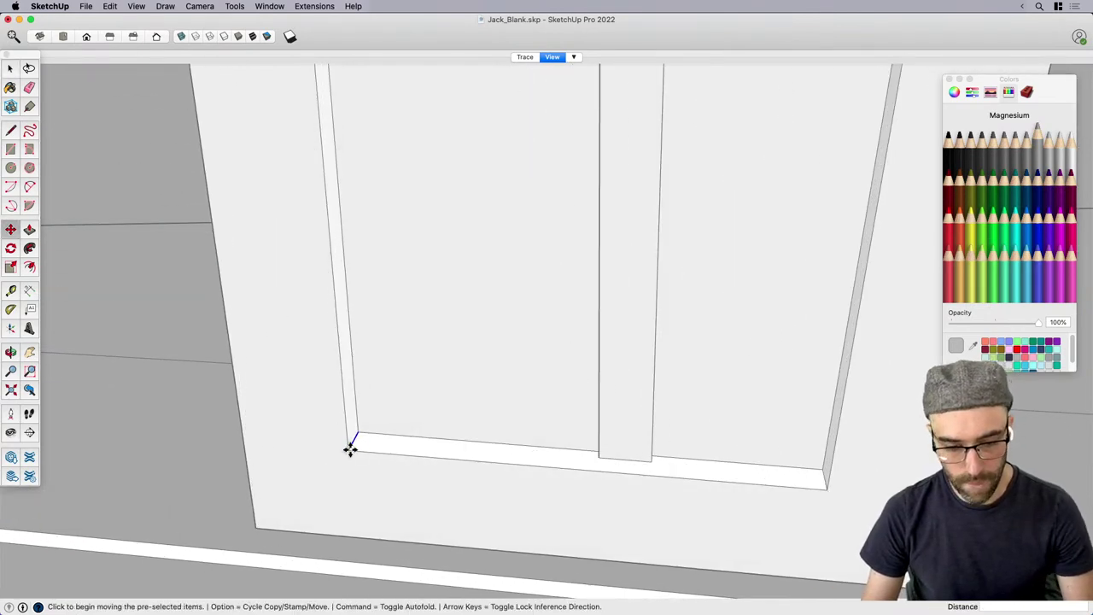
click(350, 449)
key(Escape)
middle_drag(375, 454, 394, 431)
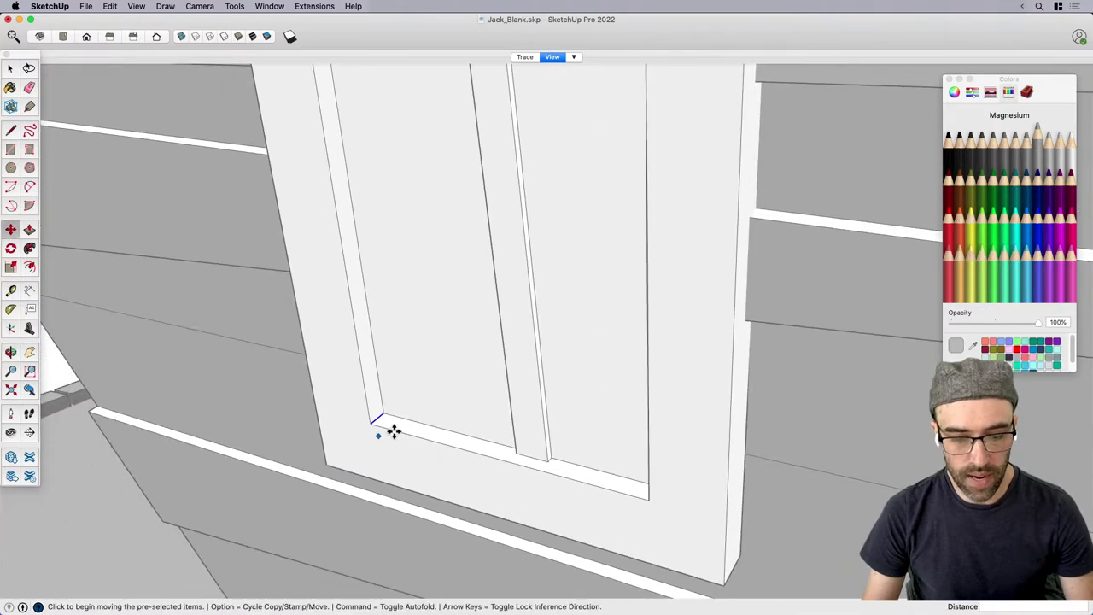
scroll(393, 431, up, 2)
click(381, 411)
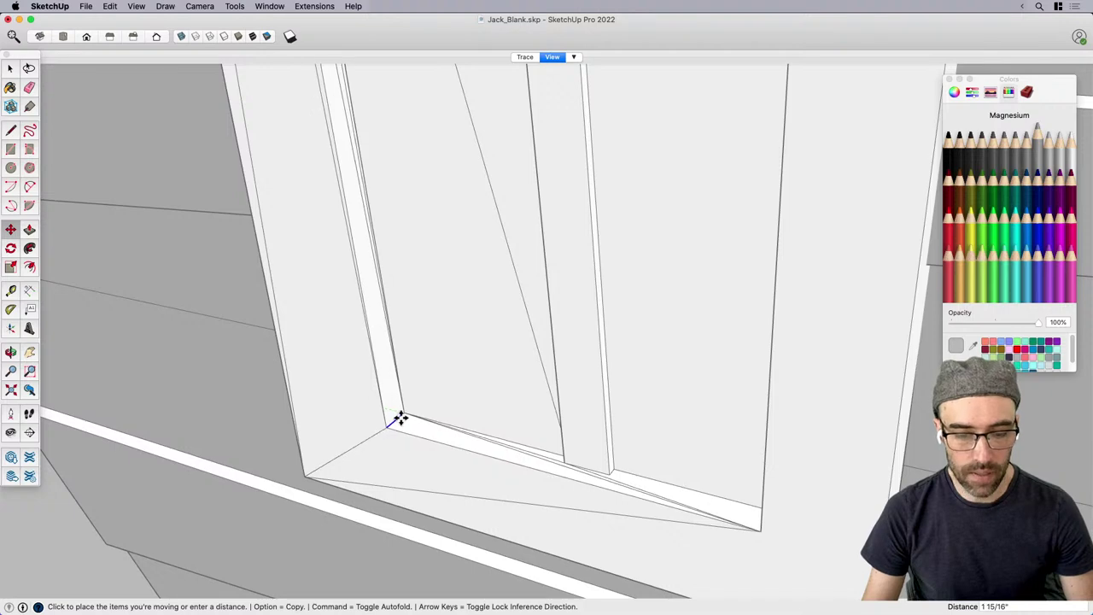
key(Escape)
key(space)
scroll(386, 426, down, 3)
scroll(423, 449, down, 10)
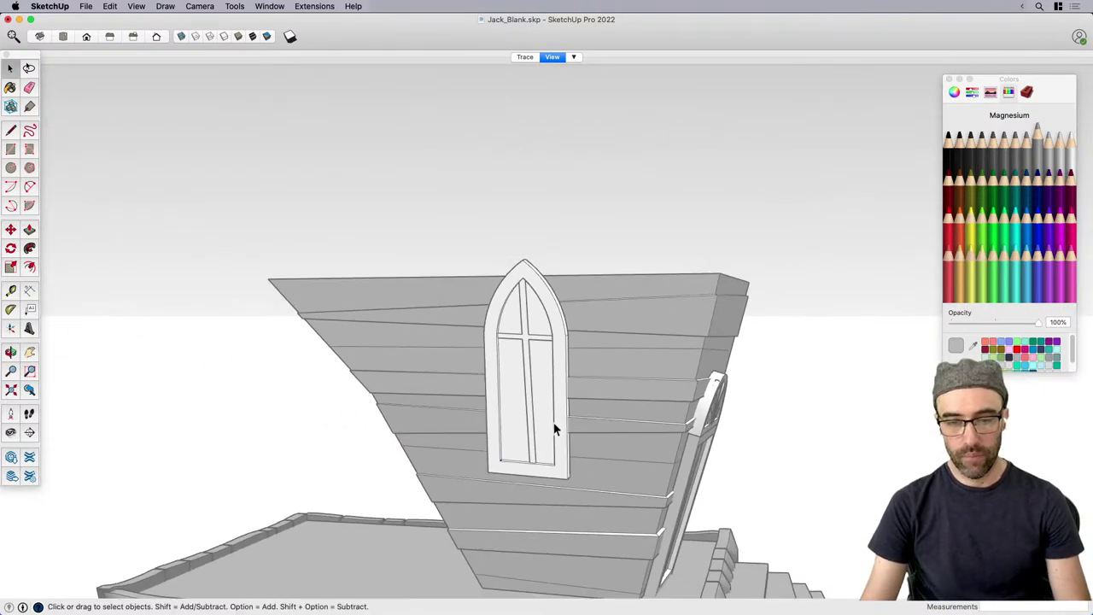
Select all connected geometry of the pointed-arch window and make it a group.
triple_click(553, 429)
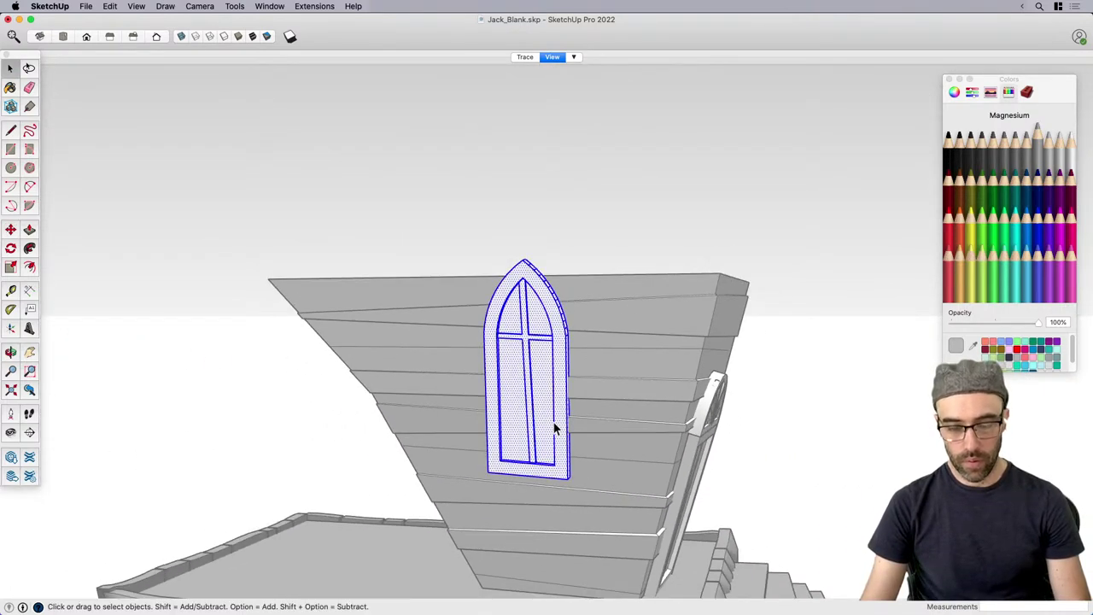
key(super+g)
middle_drag(554, 427, 575, 415)
key(s)
scroll(521, 291, up, 7)
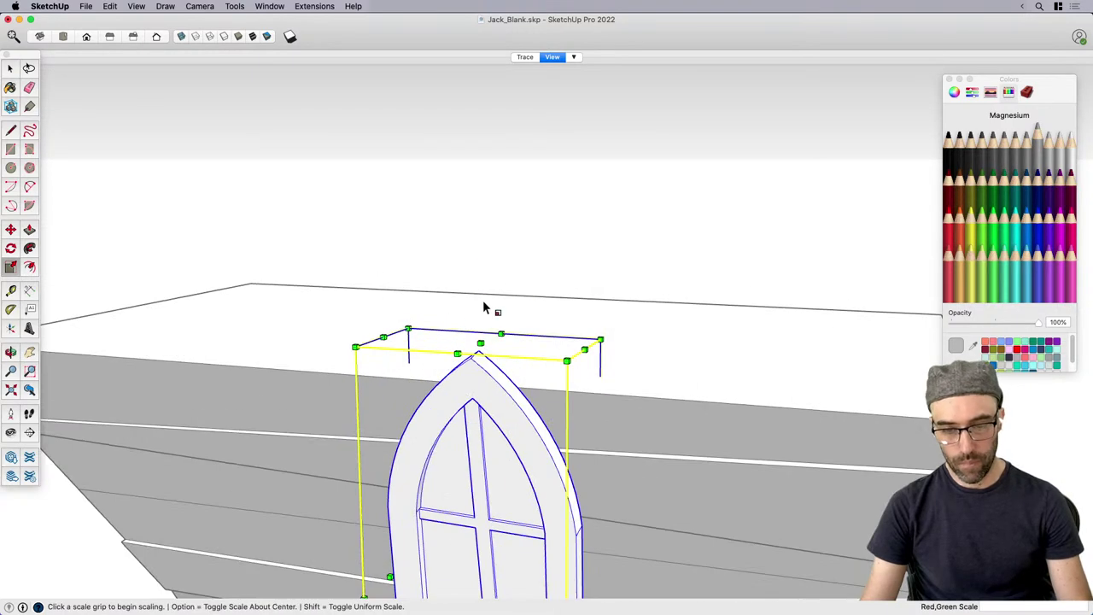
scroll(409, 329, down, 5)
key(space)
Inside the window group, move the frame's bottom outer corner edge on the door side inward about 3 3/4".
scroll(475, 331, down, 6)
middle_drag(456, 476, 251, 476)
scroll(495, 466, down, 1)
scroll(499, 462, up, 6)
scroll(409, 419, up, 3)
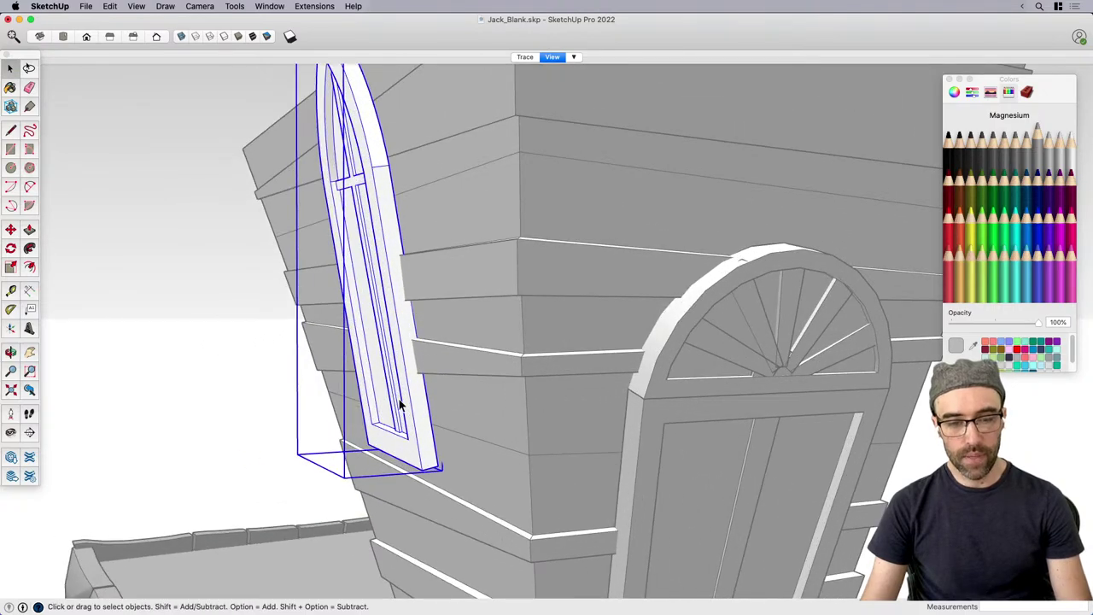
scroll(422, 461, up, 3)
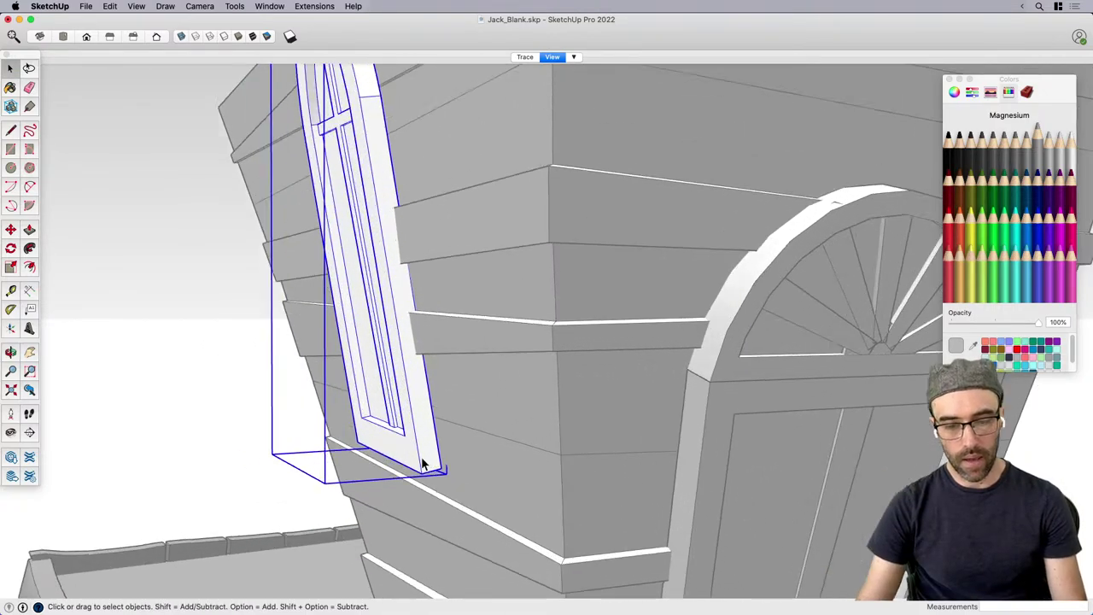
middle_drag(422, 462, 438, 471)
double_click(435, 468)
click(437, 473)
scroll(436, 475, up, 1)
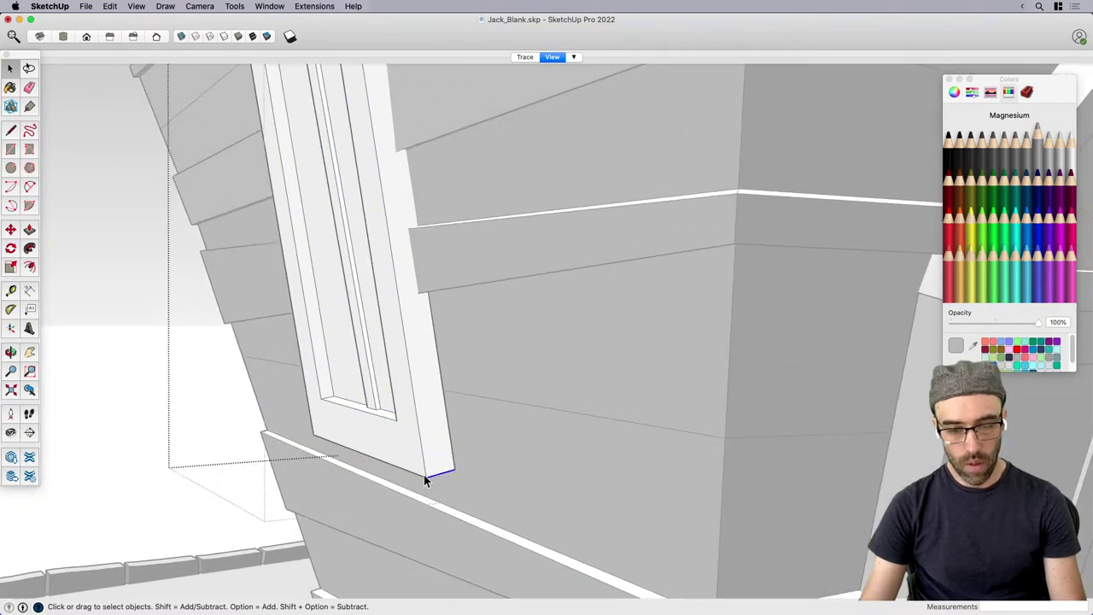
key(m)
click(440, 512)
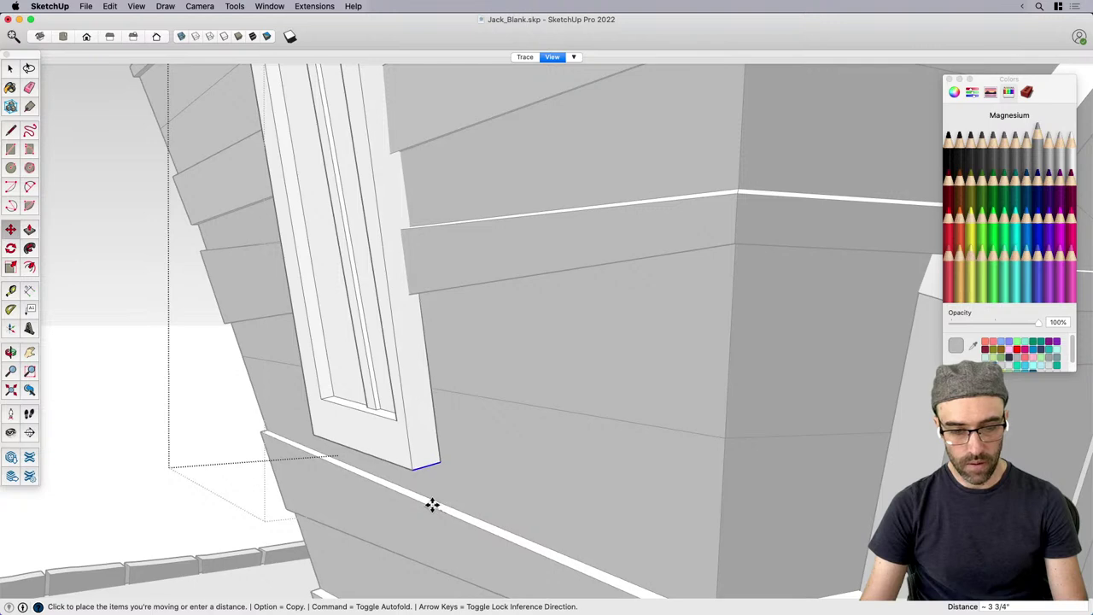
click(434, 506)
Move the frame's opposite bottom corner edge inward about 2 3/16" so the window narrows towards its base.
middle_drag(384, 497, 651, 497)
key(space)
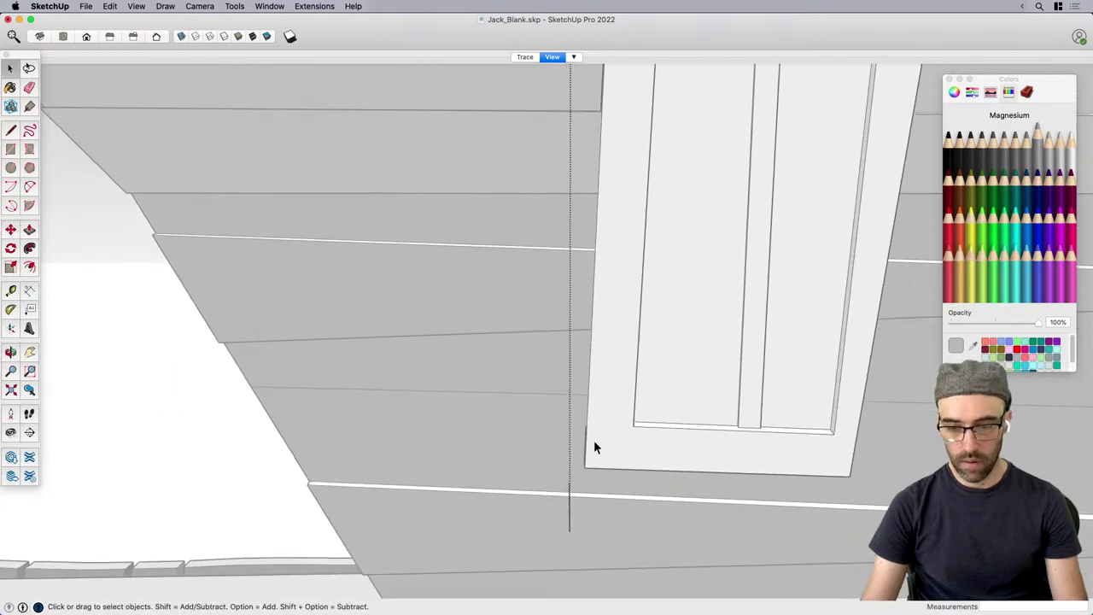
key(m)
click(586, 497)
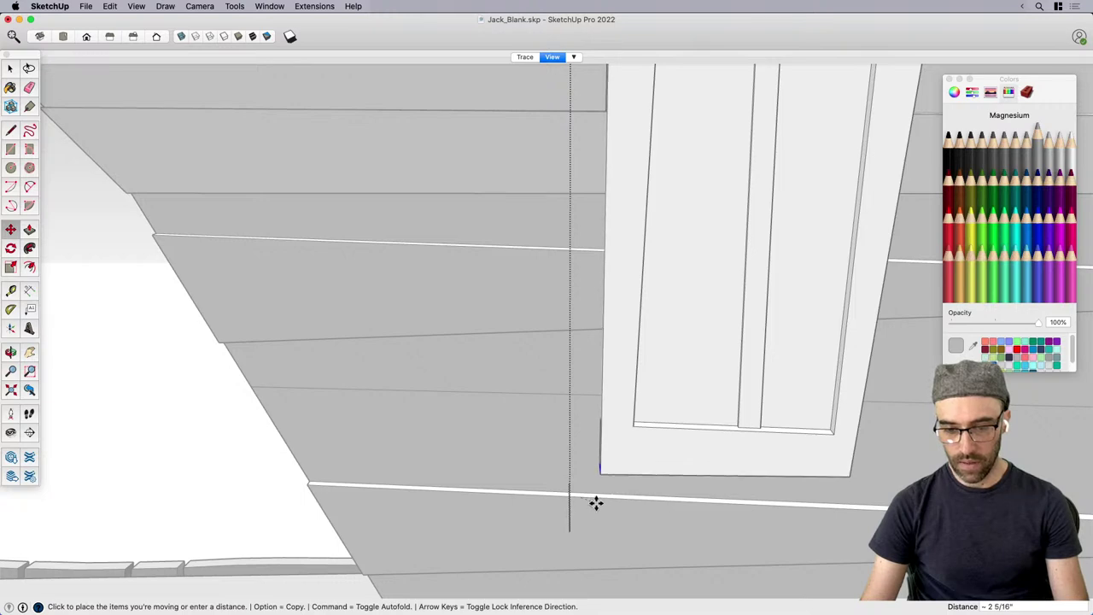
click(594, 506)
scroll(370, 491, down, 5)
scroll(569, 339, up, 3)
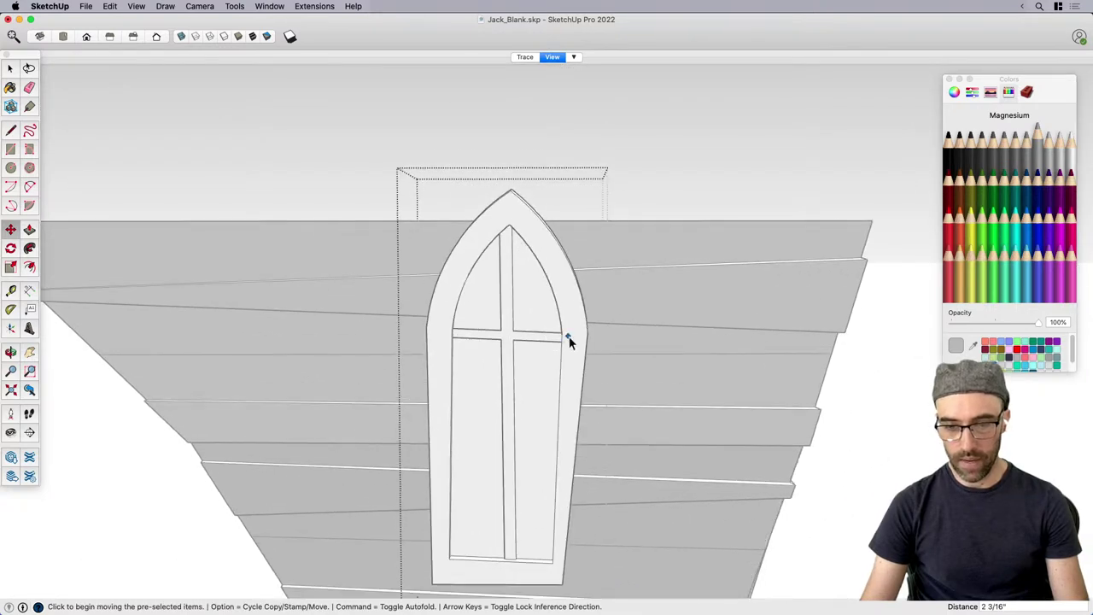
key(space)
Rotate the window group about 4 degrees in the wall plane, leaning its pointed top away from the door.
scroll(517, 208, down, 3)
scroll(505, 342, up, 3)
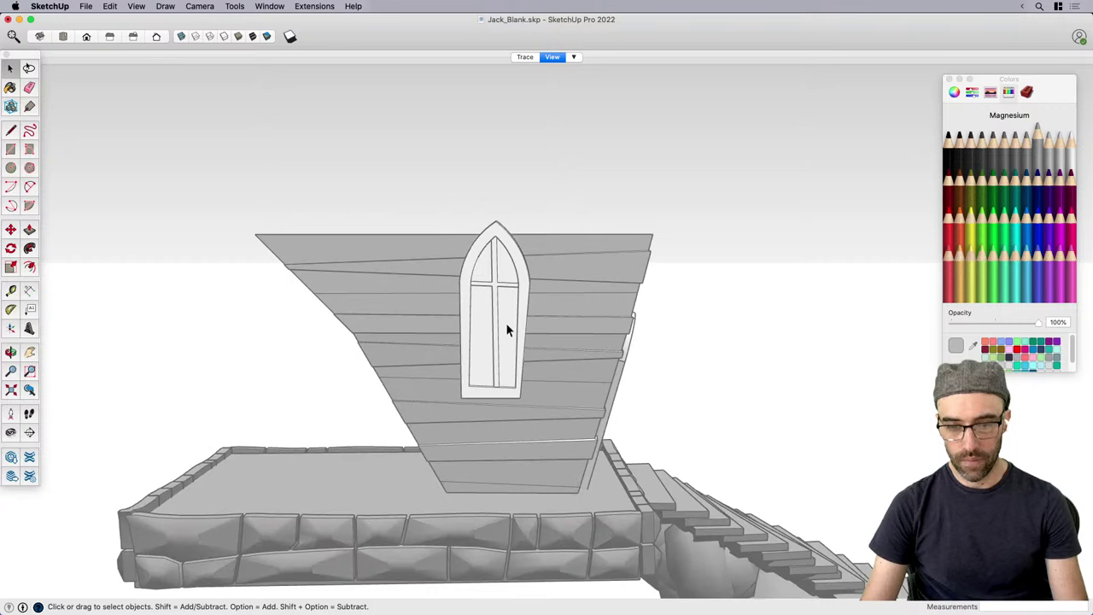
click(502, 391)
key(q)
click(506, 381)
click(514, 284)
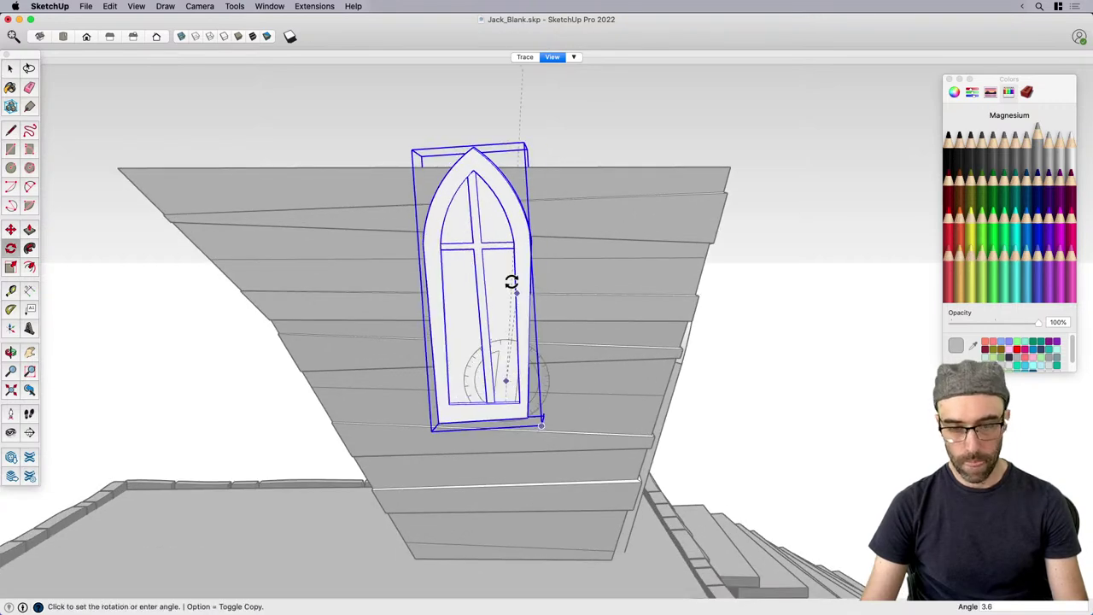
click(508, 281)
key(space)
Scale the window group uniformly to about 0.87 from its upper corner.
scroll(490, 334, down, 1)
scroll(490, 334, down, 3)
click(528, 297)
click(487, 320)
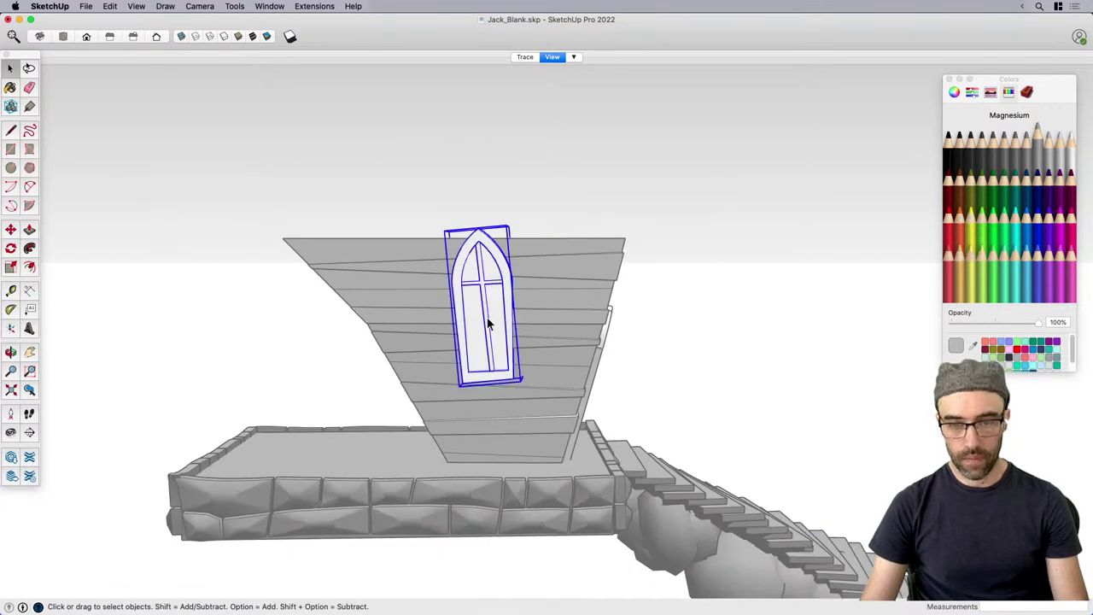
scroll(487, 319, down, 2)
key(s)
scroll(503, 249, up, 3)
click(504, 247)
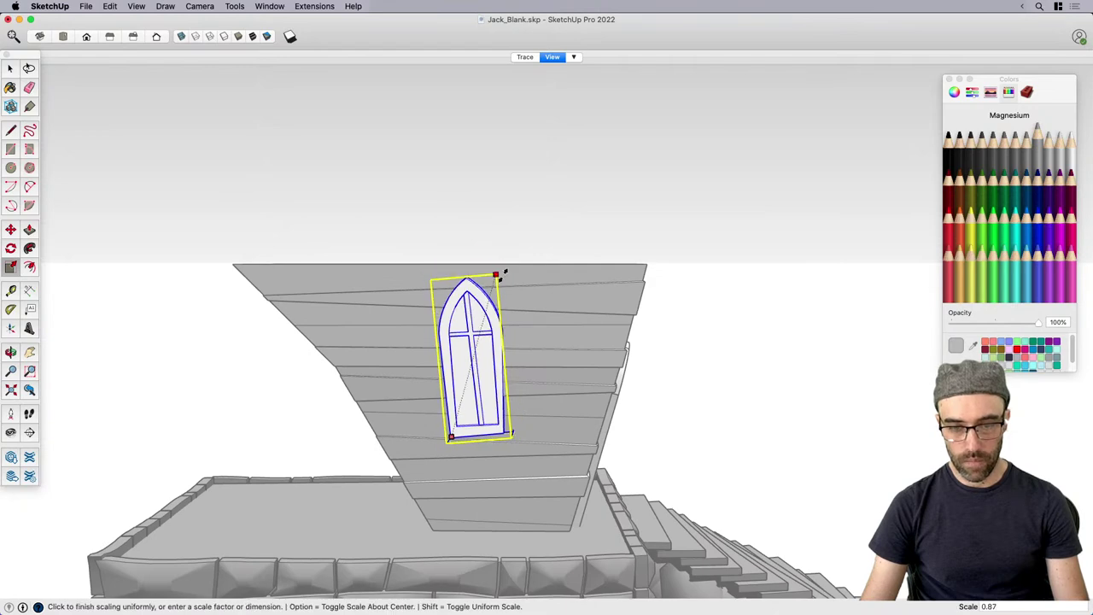
click(500, 272)
Paint the pointed-arch window group Silver and clear the selection.
key(b)
scroll(500, 272, down, 2)
click(481, 329)
scroll(482, 324, down, 1)
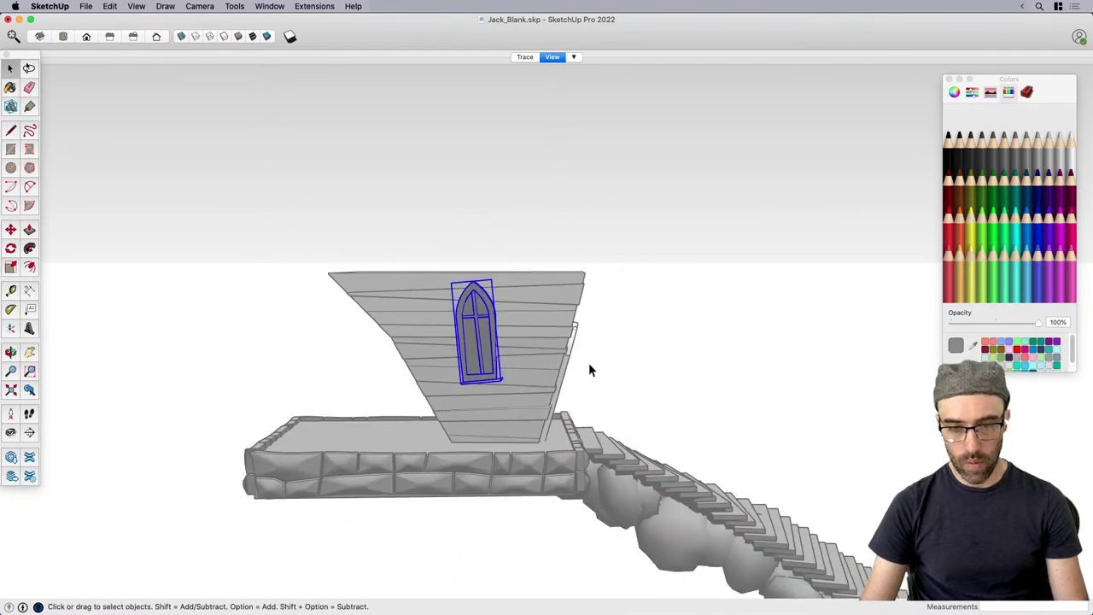
click(478, 331)
key(space)
click(656, 399)
Examine the tower with its door and side window together with the platform, stairs and stone base.
middle_drag(657, 400, 521, 417)
scroll(485, 189, up, 3)
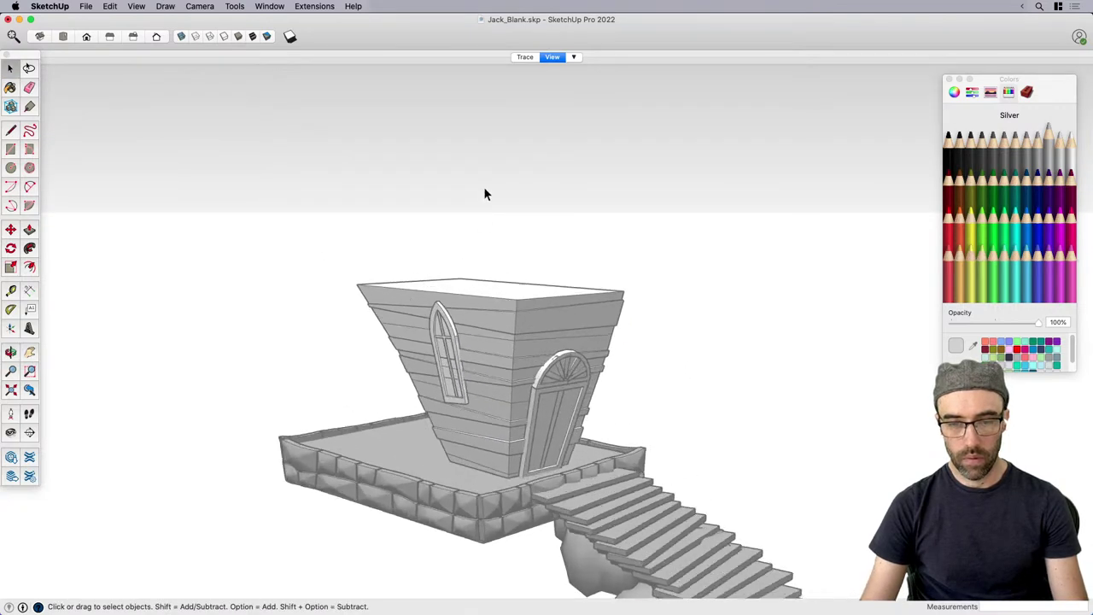
scroll(484, 194, up, 1)
scroll(359, 232, down, 6)
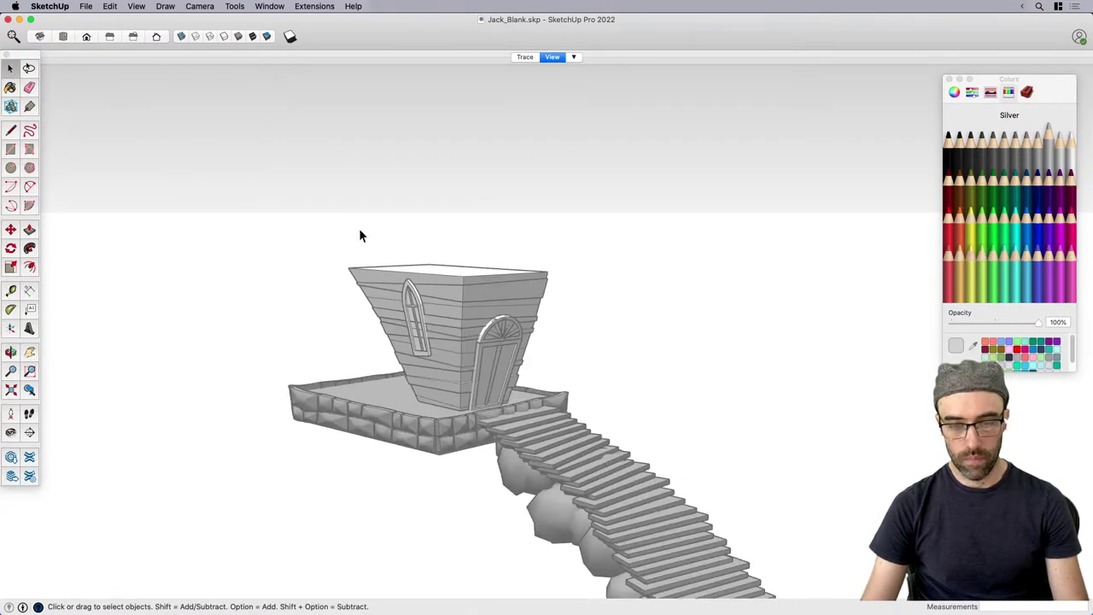
key(b)
scroll(489, 414, up, 1)
scroll(490, 413, up, 1)
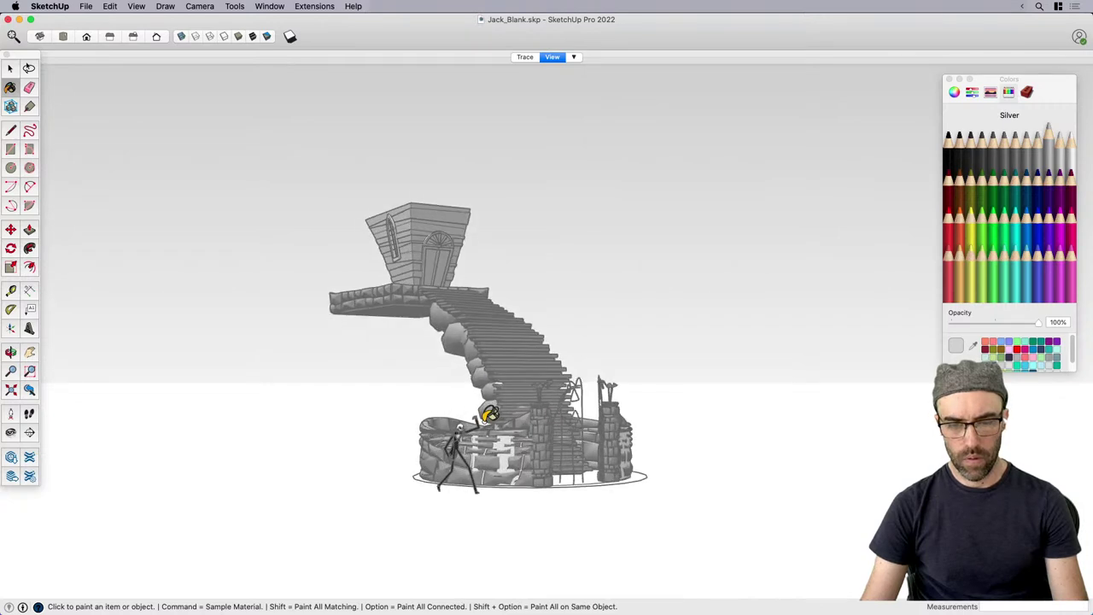
scroll(490, 413, up, 3)
key(space)
scroll(456, 454, up, 2)
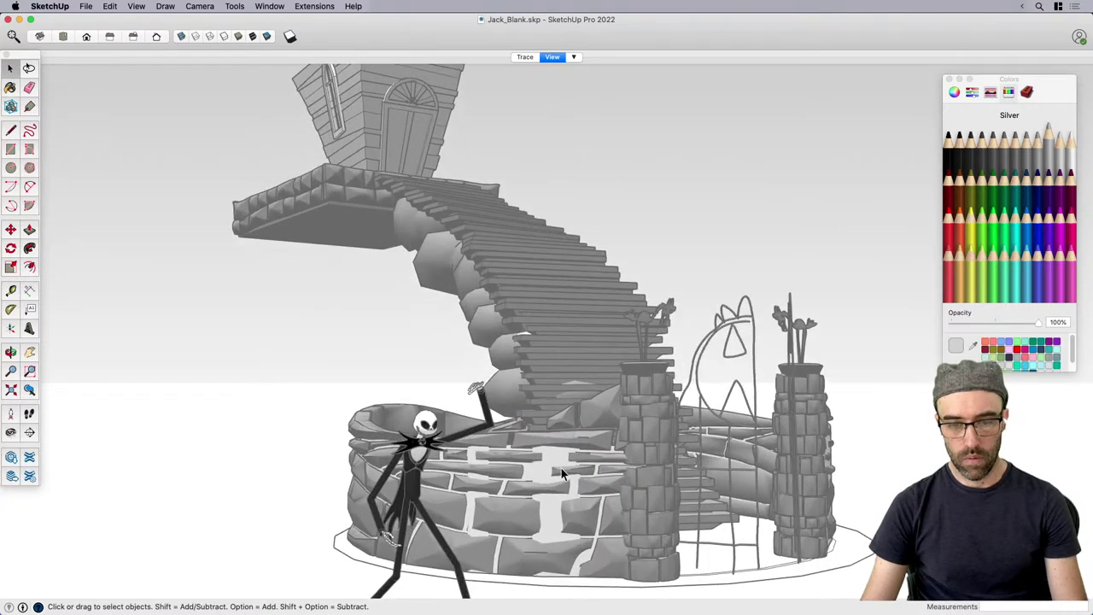
Move the skeleton figure a short distance along the ground outside the round stone wall and clear the selection.
scroll(562, 468, down, 1)
middle_drag(561, 468, 497, 416)
drag(497, 416, 425, 448)
key(space)
click(336, 431)
key(m)
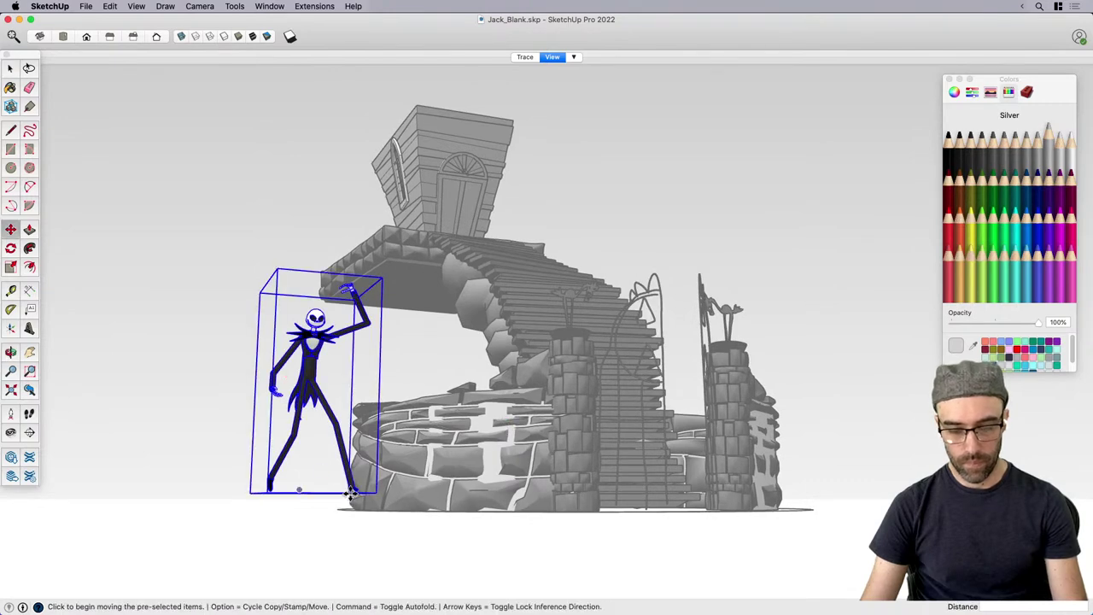
click(350, 493)
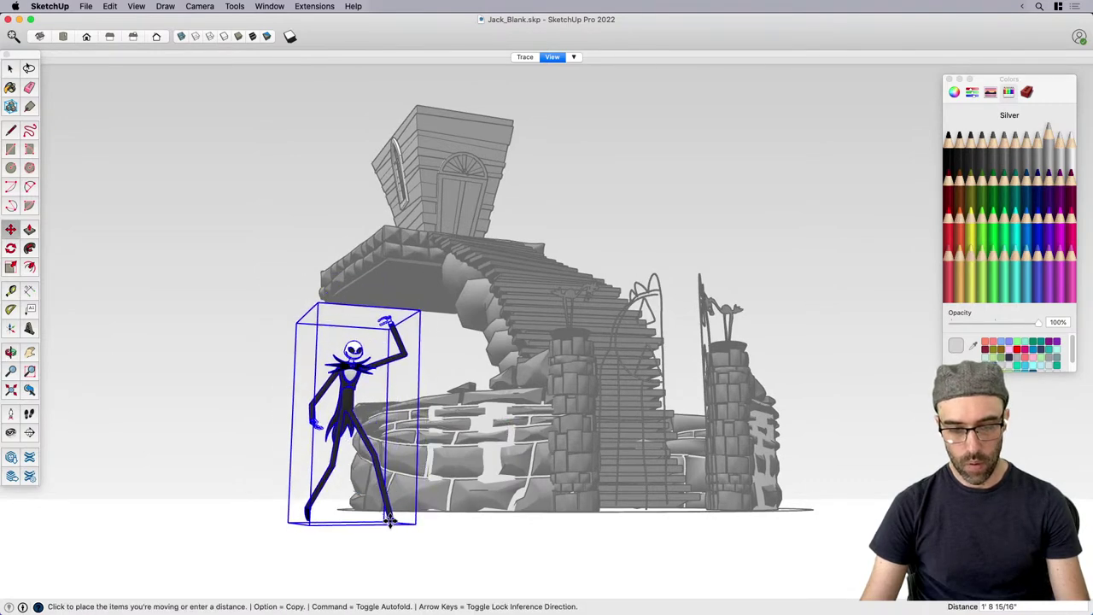
click(349, 515)
key(space)
scroll(376, 419, down, 4)
click(345, 263)
In top view, sketch a bare tree freehand beside the round stone wall, with a vertical trunk and forked branches on both sides.
middle_drag(345, 263, 592, 469)
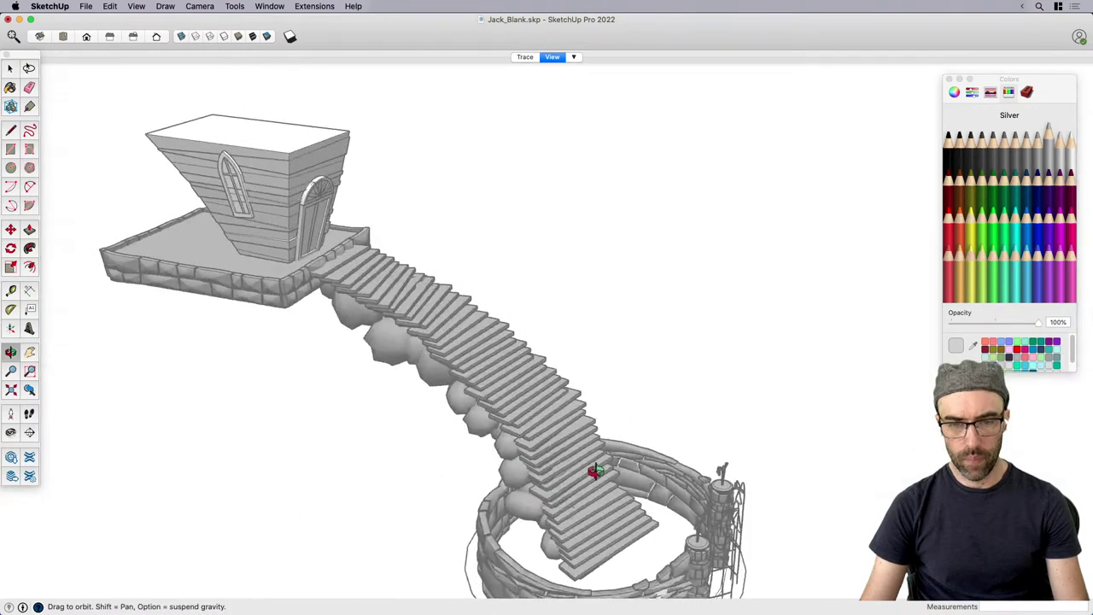
scroll(593, 469, down, 4)
key(super+1)
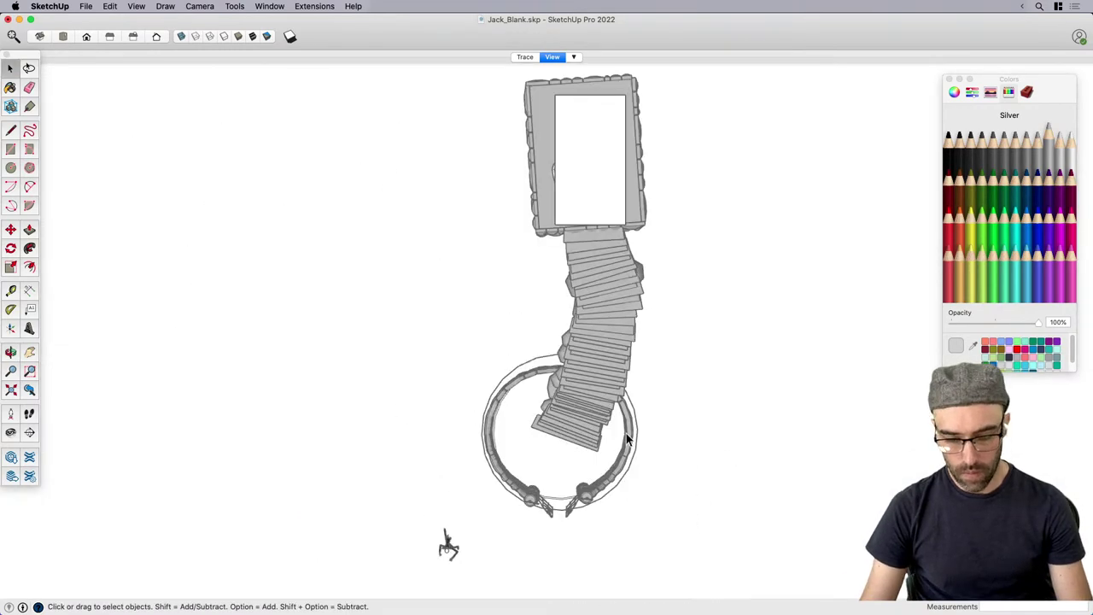
scroll(629, 436, down, 4)
scroll(740, 489, up, 4)
scroll(741, 498, up, 2)
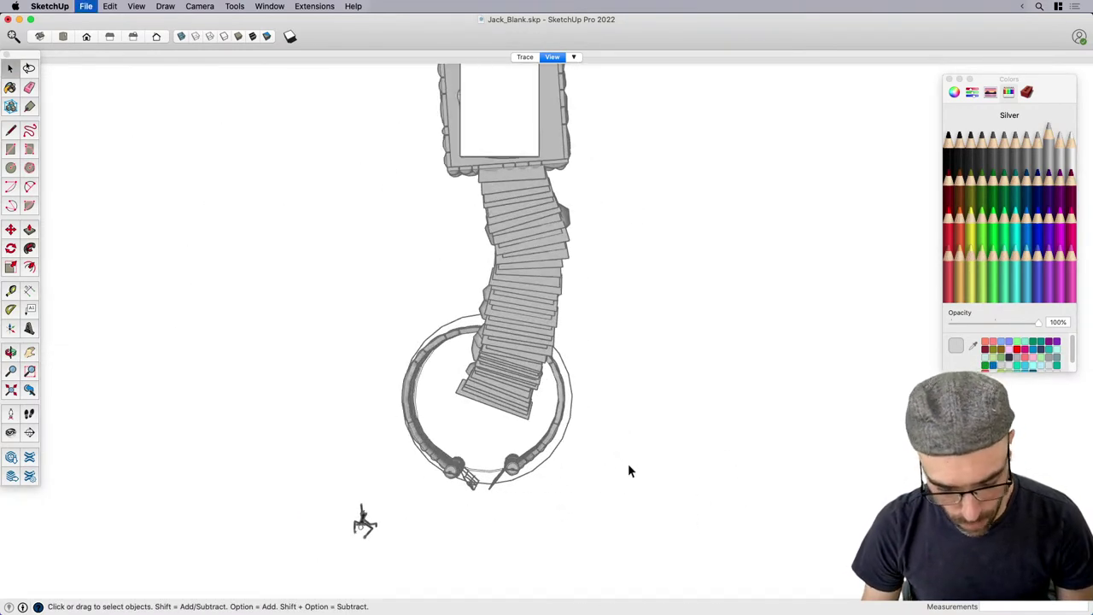
scroll(653, 475, up, 1)
key(shift+f)
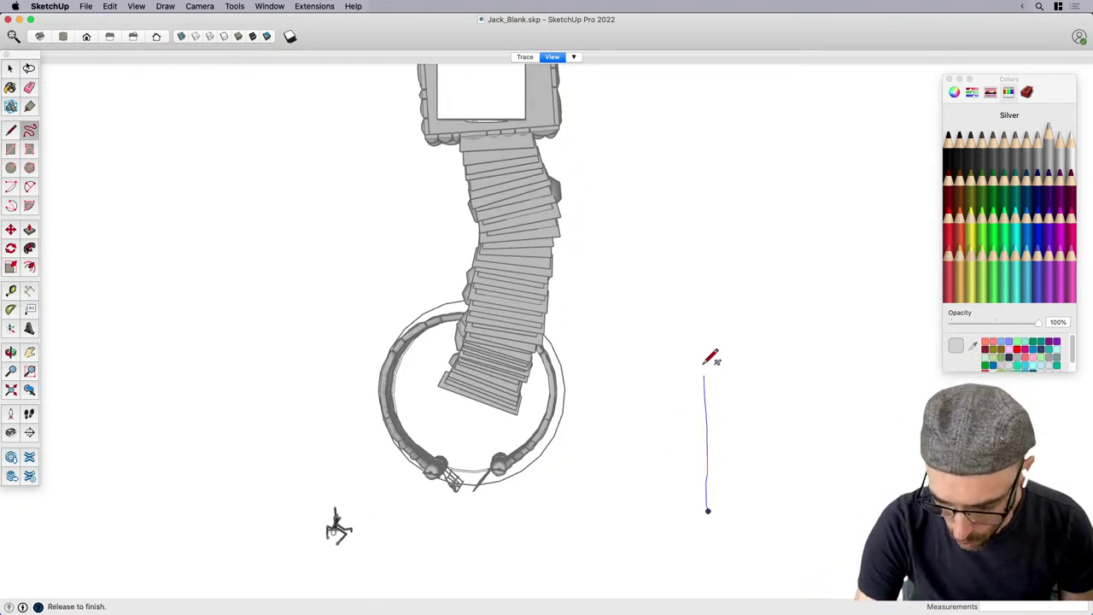
drag(704, 365, 704, 368)
mouse_move(705, 407)
mouse_down()
mouse_move(666, 373)
mouse_move(750, 367)
mouse_move(708, 364)
mouse_move(722, 354)
mouse_up()
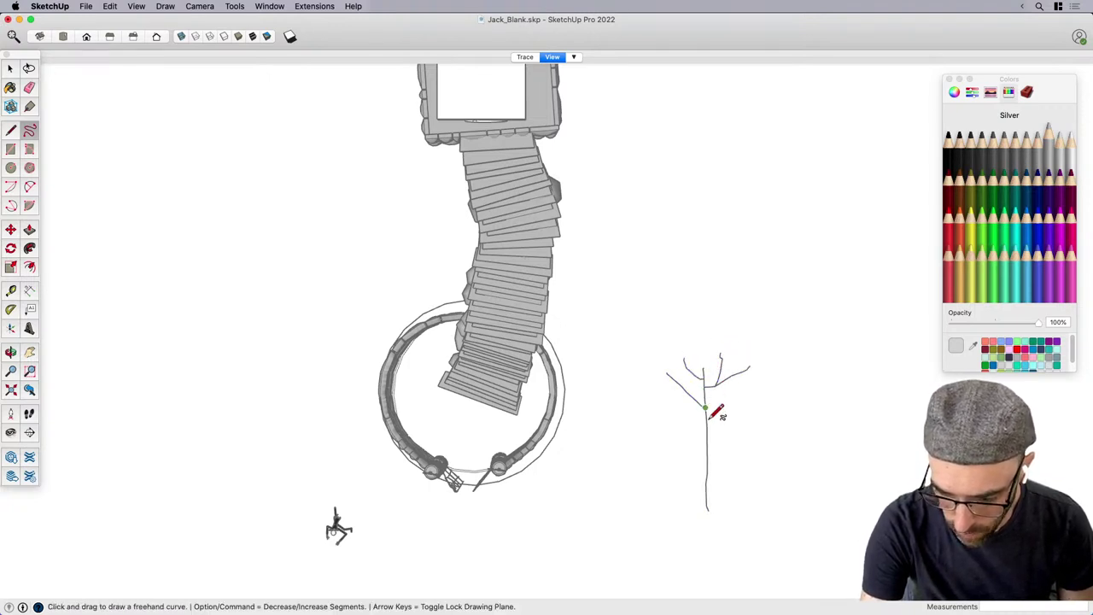
Extend the tip of the tree's trunk with a short freehand stroke and save the model.
drag(706, 427, 746, 379)
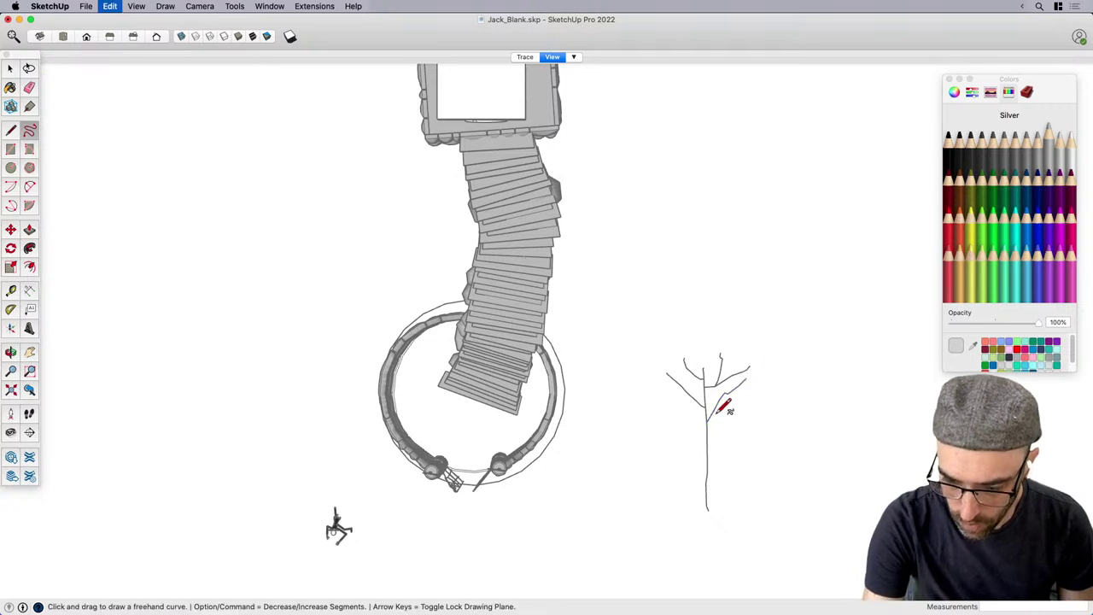
drag(710, 342, 708, 343)
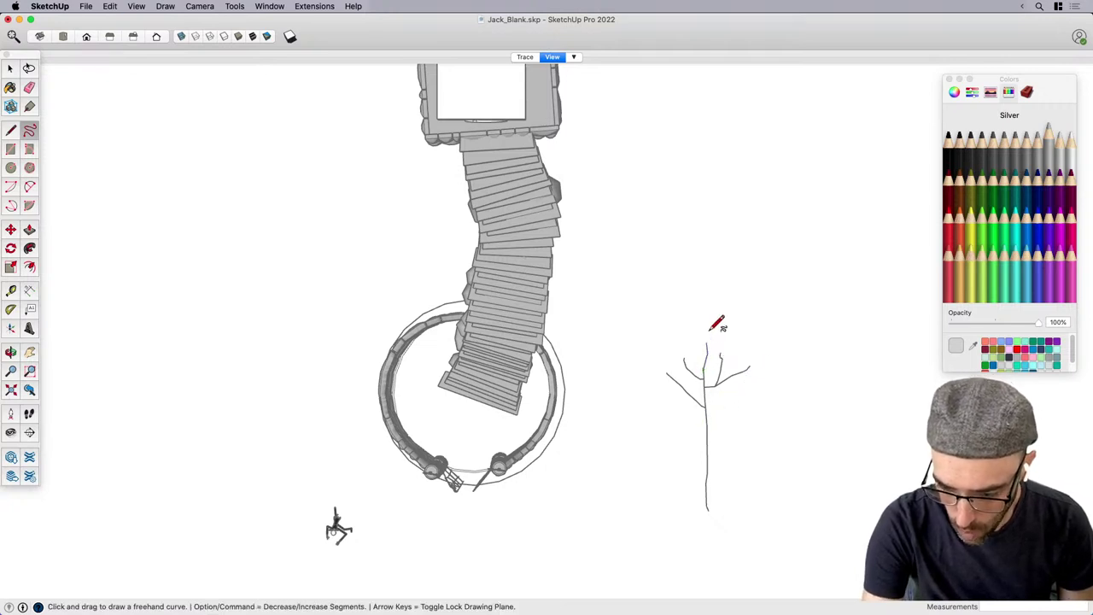
key(space)
mouse_move(696, 337)
middle_down()
mouse_move(744, 458)
mouse_move(627, 385)
mouse_move(703, 467)
middle_up()
key(super+s)
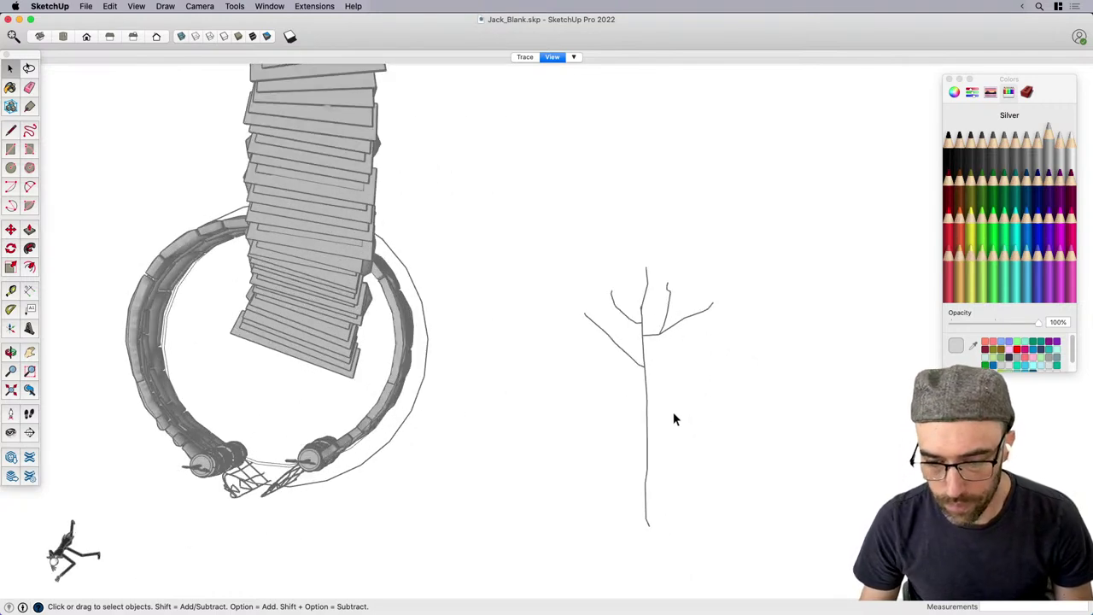
Try to build a pipe along the tree's full trunk path with an outside diameter of 2, and undo it.
scroll(643, 313, up, 8)
key(e)
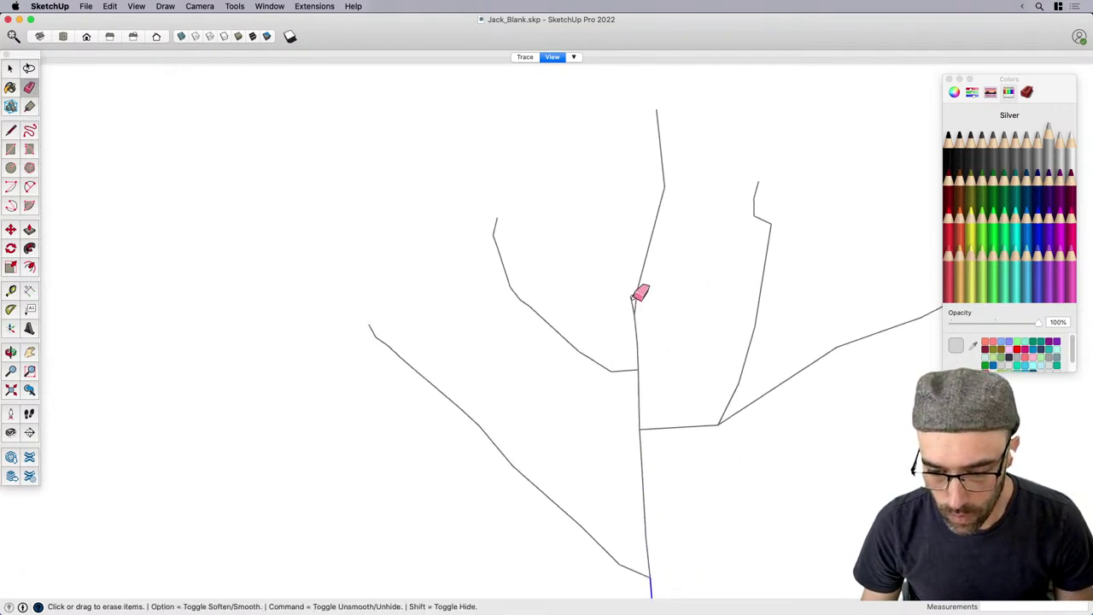
key(space)
scroll(641, 289, down, 8)
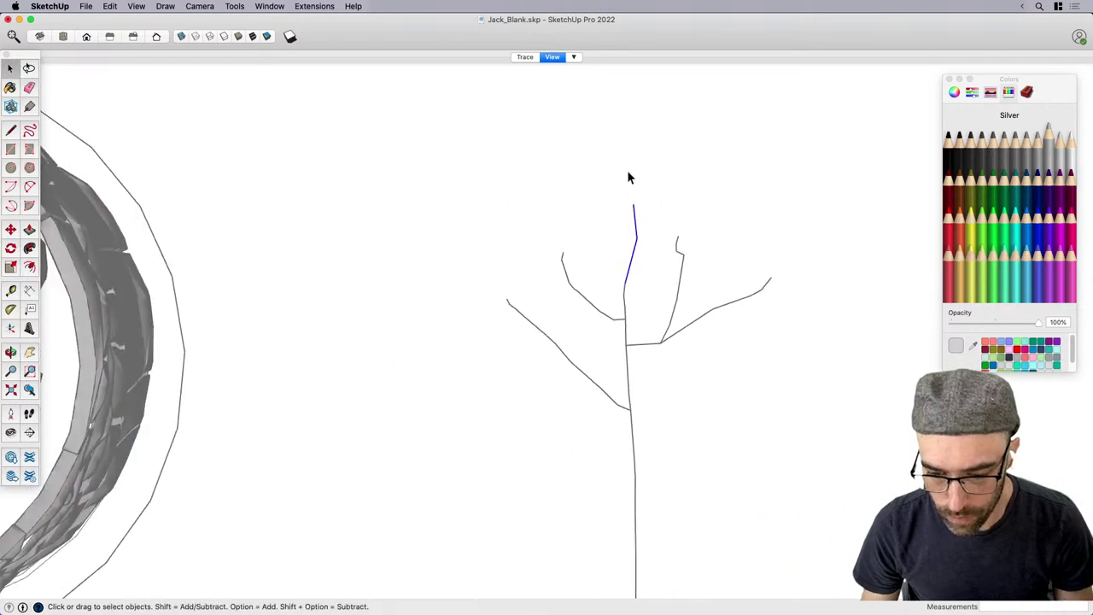
scroll(627, 177, down, 2)
drag(608, 166, 647, 482)
drag(652, 520, 650, 595)
scroll(632, 374, down, 2)
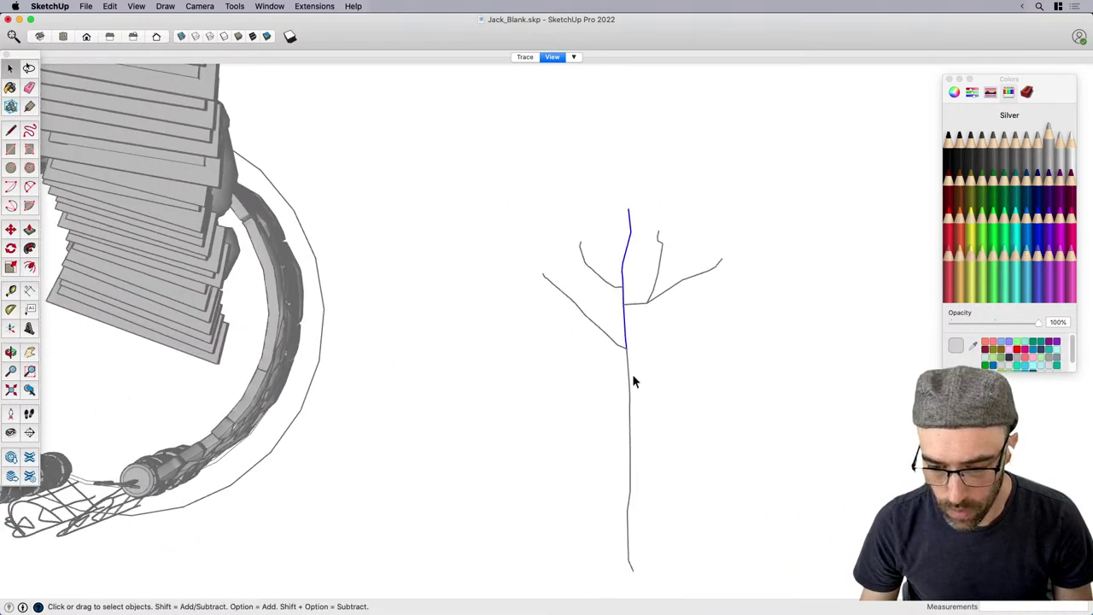
click(314, 6)
click(380, 188)
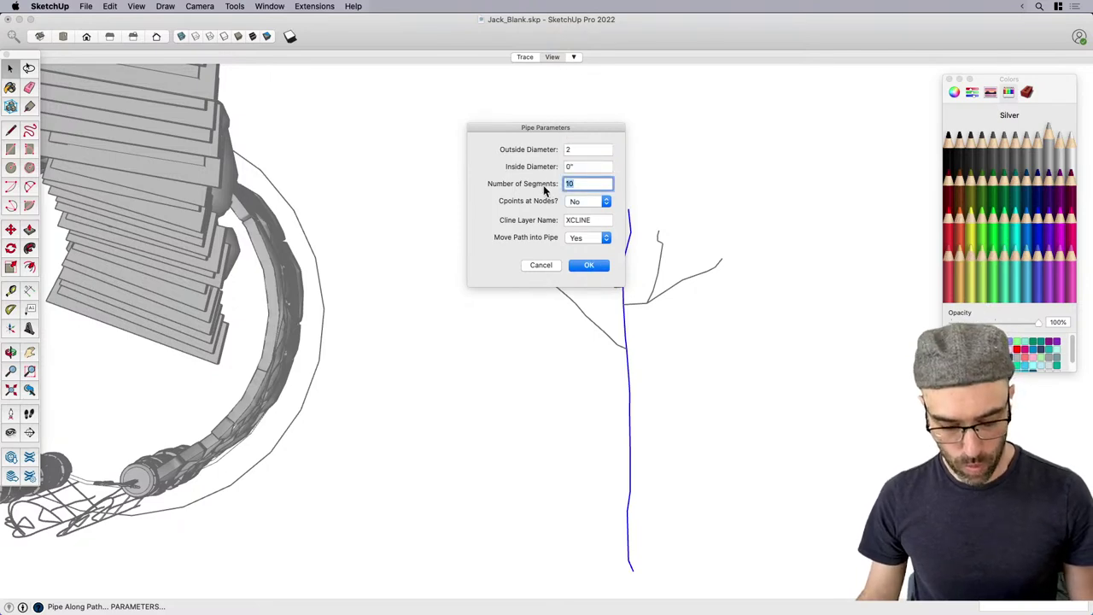
click(589, 266)
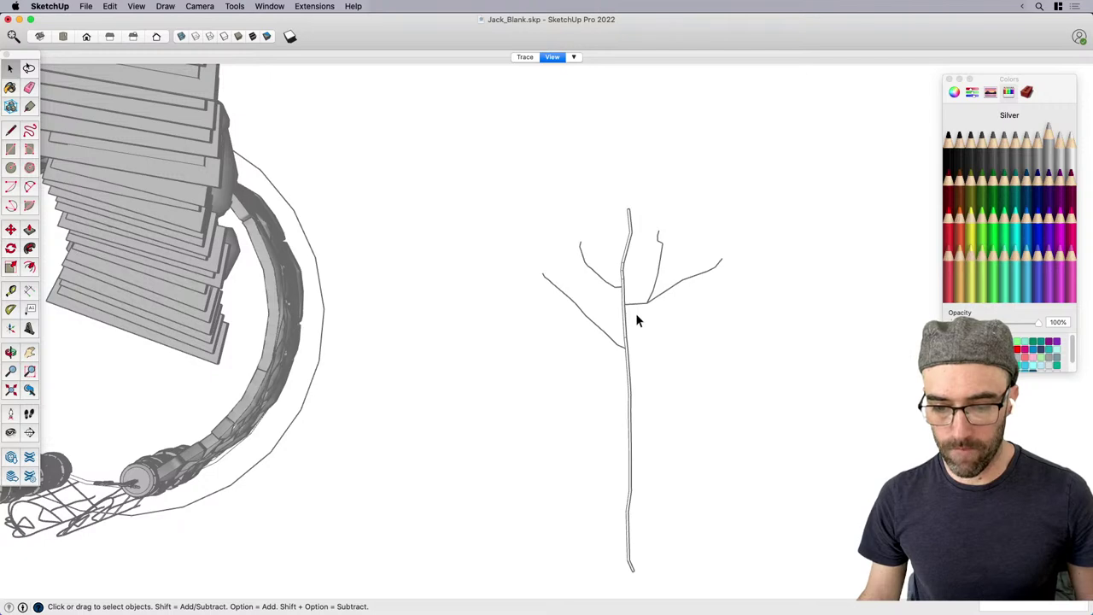
key(super+z)
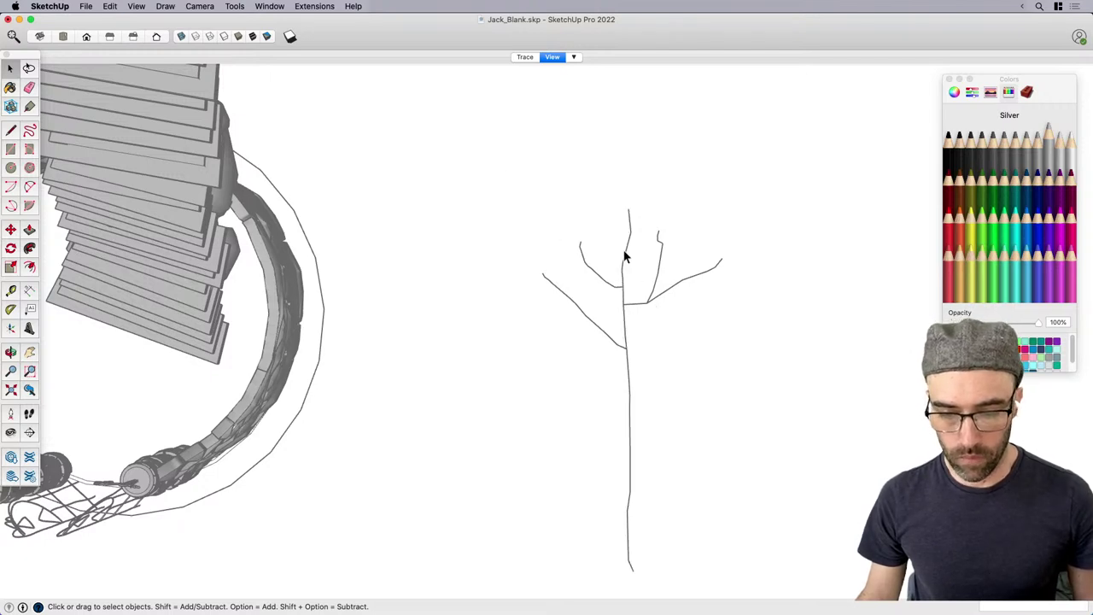
Build a pipe along the tree's full trunk path with a 3" outside diameter, 0" inside diameter and 5 segments.
scroll(598, 190, down, 1)
middle_drag(598, 195, 606, 456)
drag(629, 511, 629, 511)
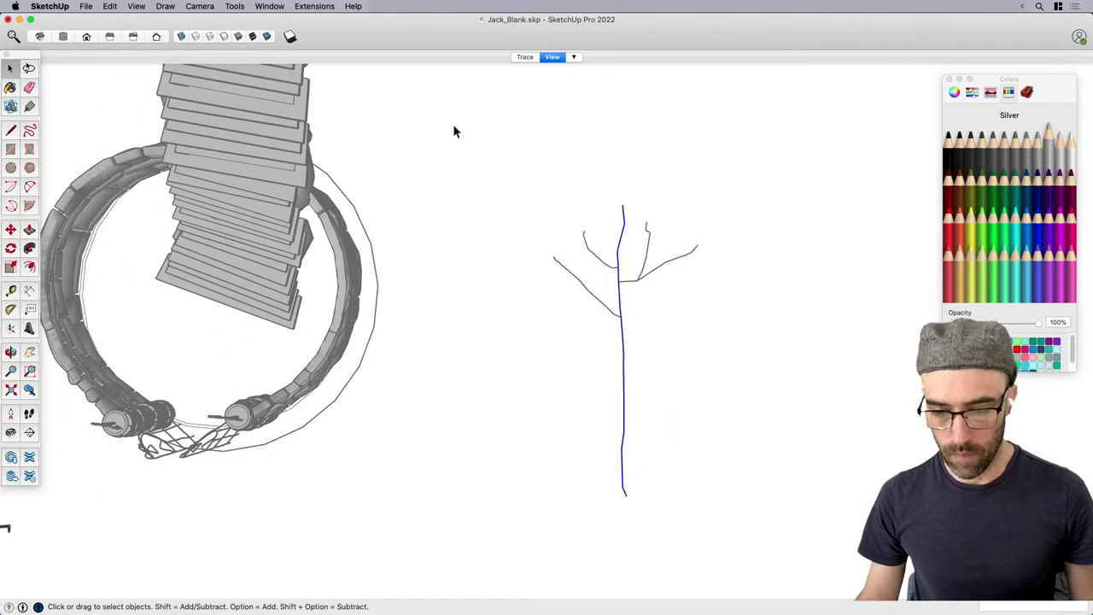
click(323, 6)
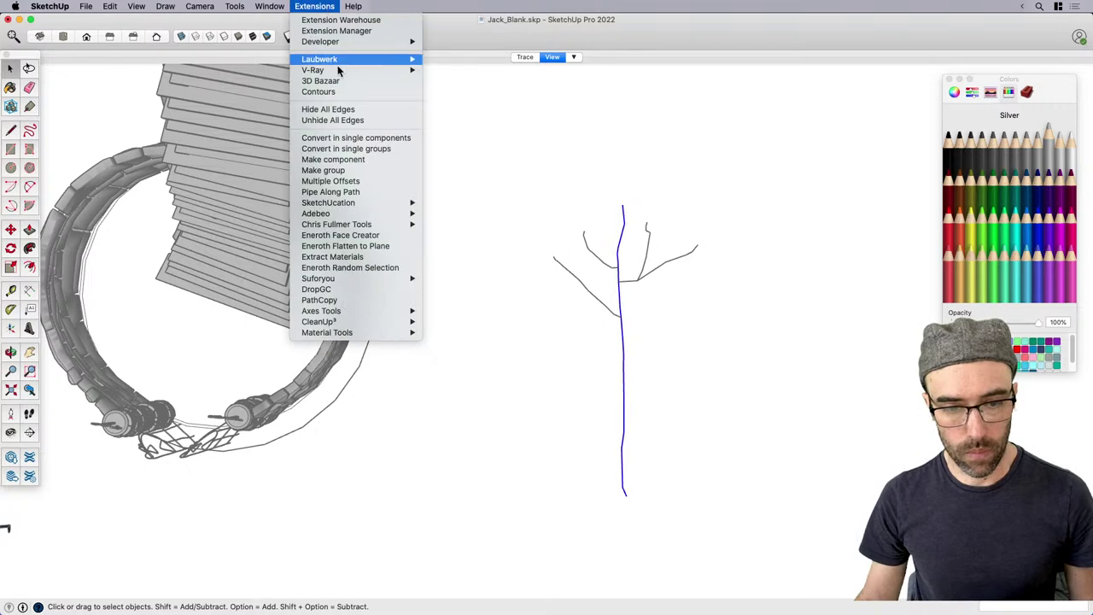
click(342, 192)
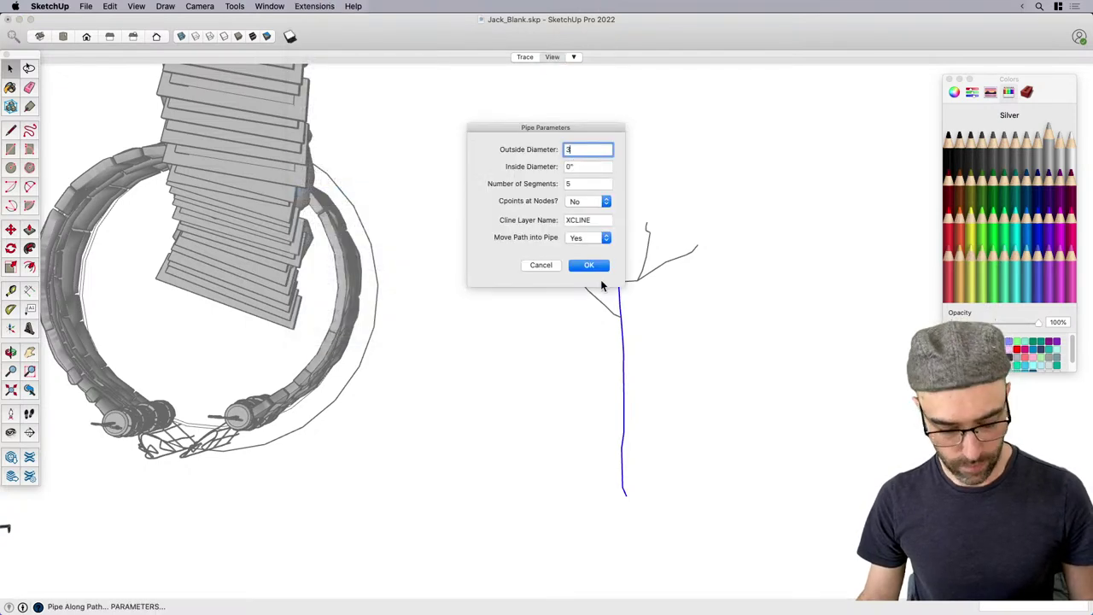
click(590, 265)
Build a pipe along the tree's upper-left branch with a 3" outside diameter and 5 segments.
scroll(652, 299, up, 3)
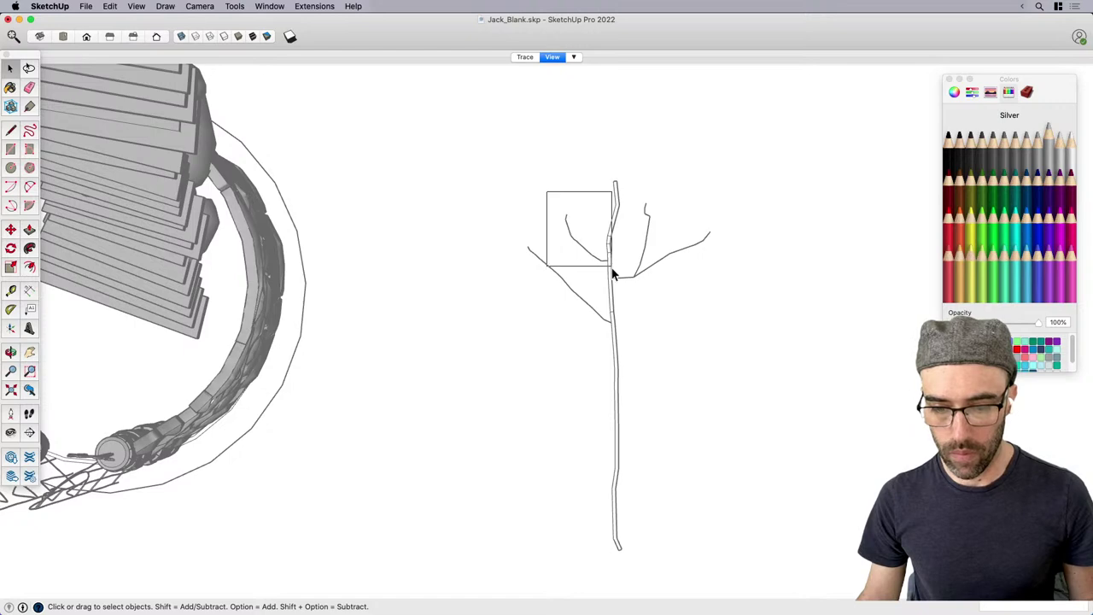
click(313, 6)
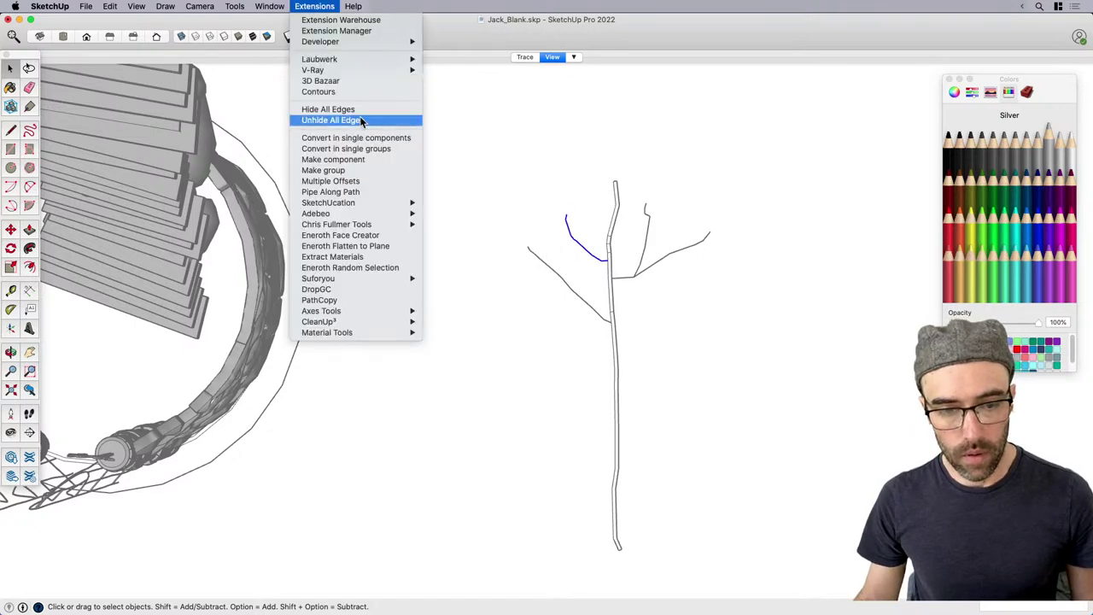
click(414, 195)
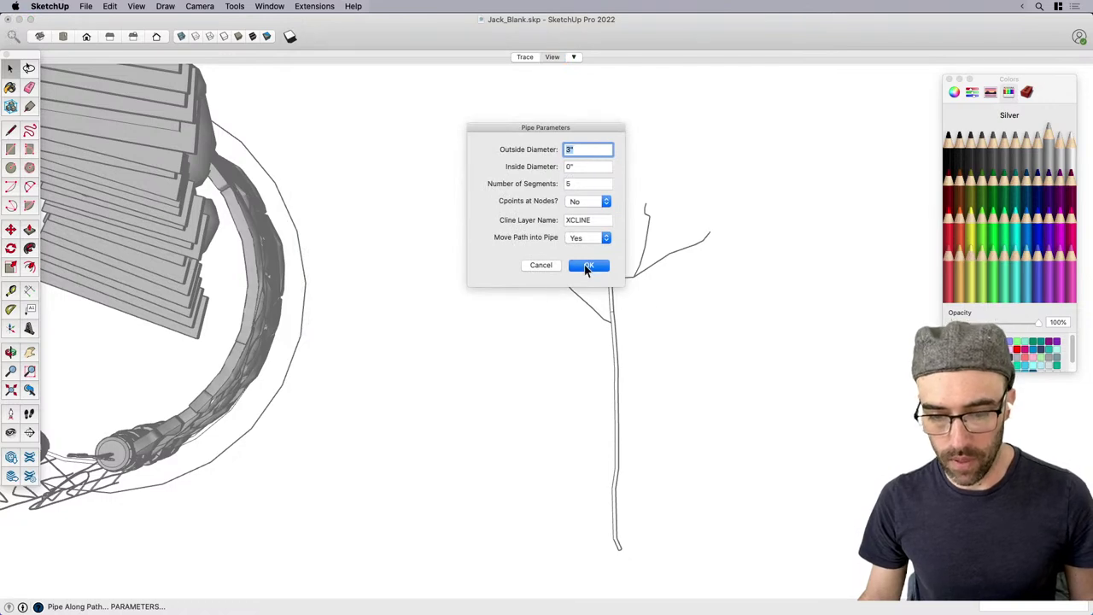
click(588, 266)
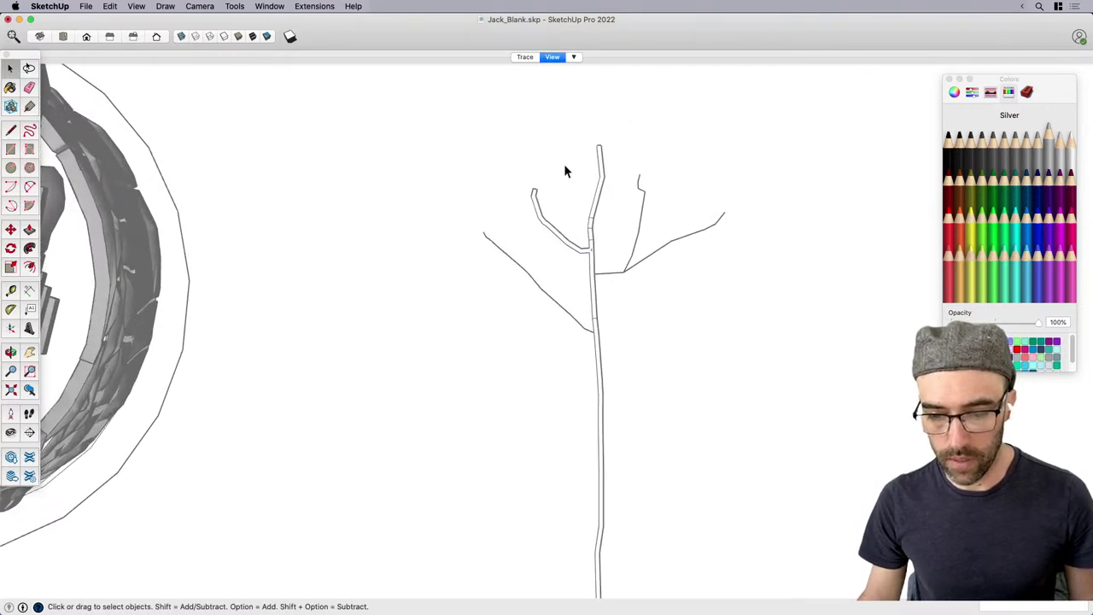
Try to run Pipe Along Path on all the remaining branch lines at once with a 3" outside diameter.
drag(454, 168, 737, 334)
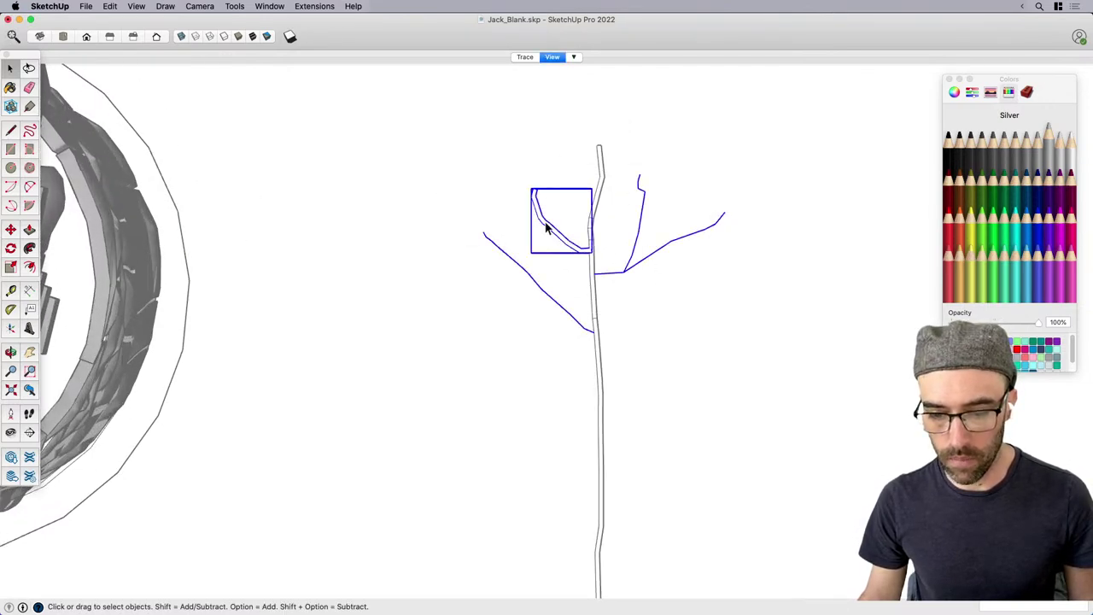
click(320, 7)
click(338, 31)
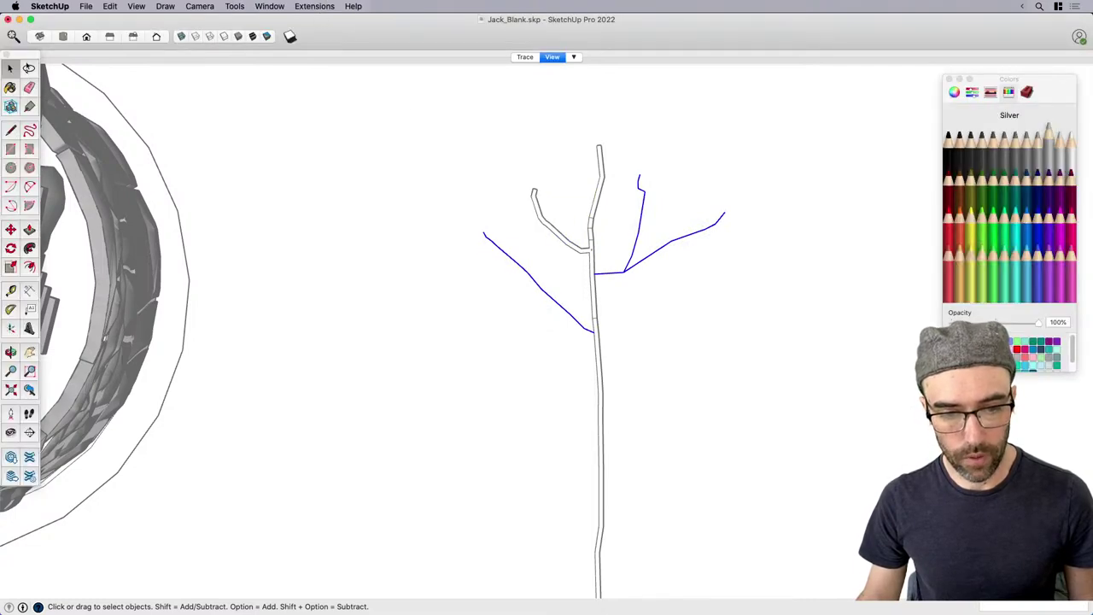
click(400, 36)
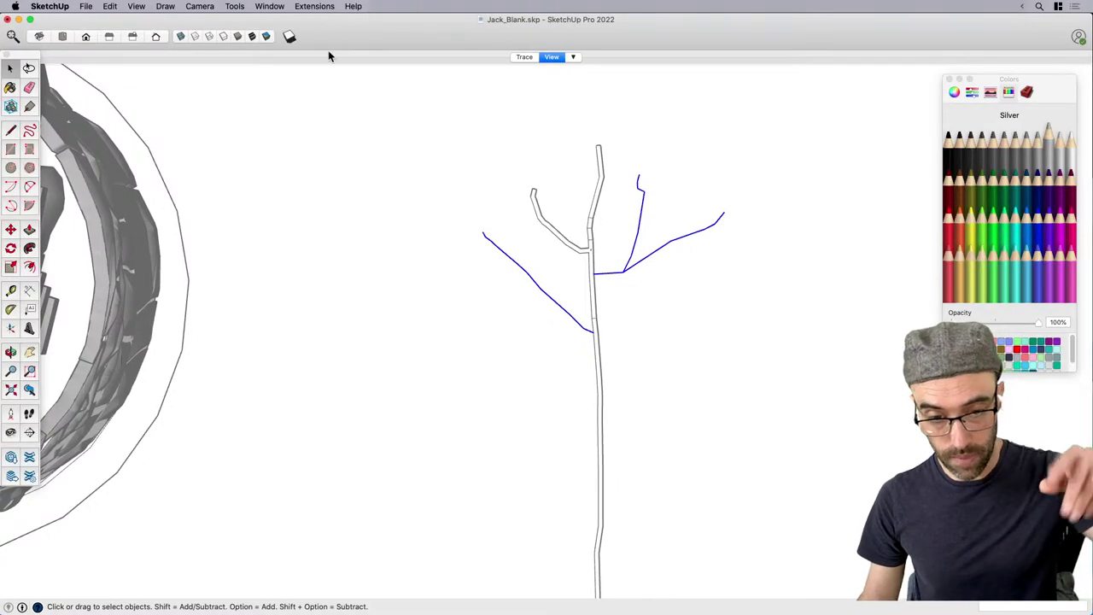
click(314, 6)
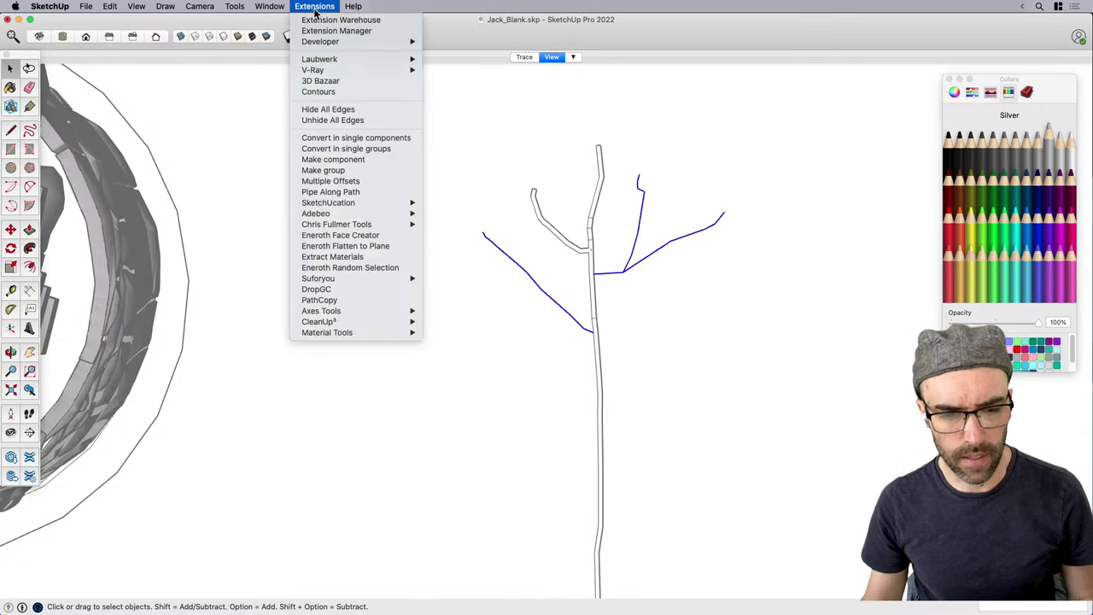
click(364, 191)
click(587, 266)
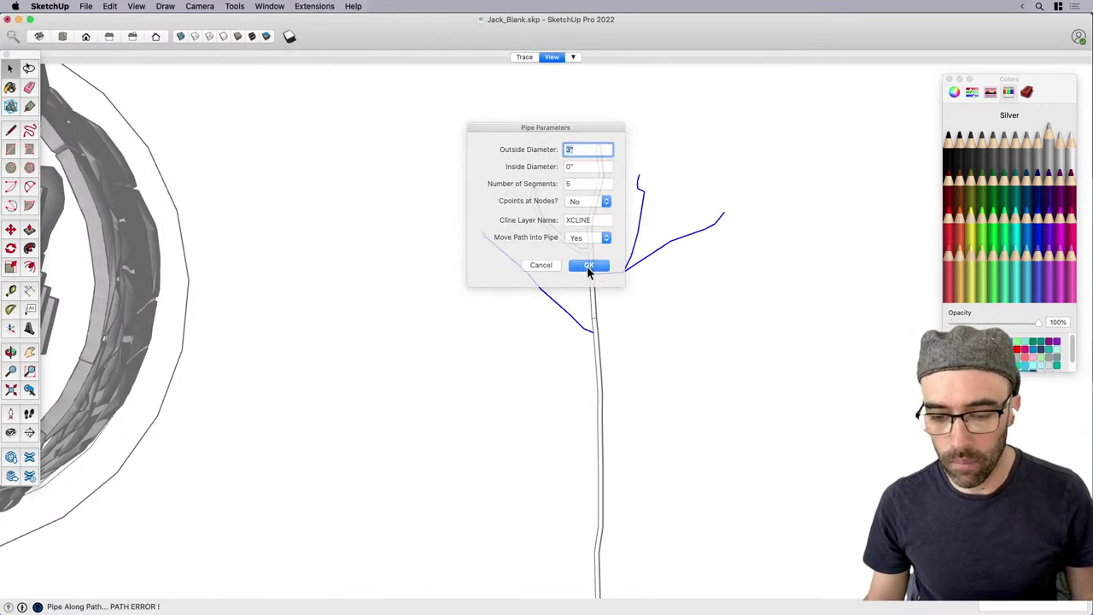
click(629, 221)
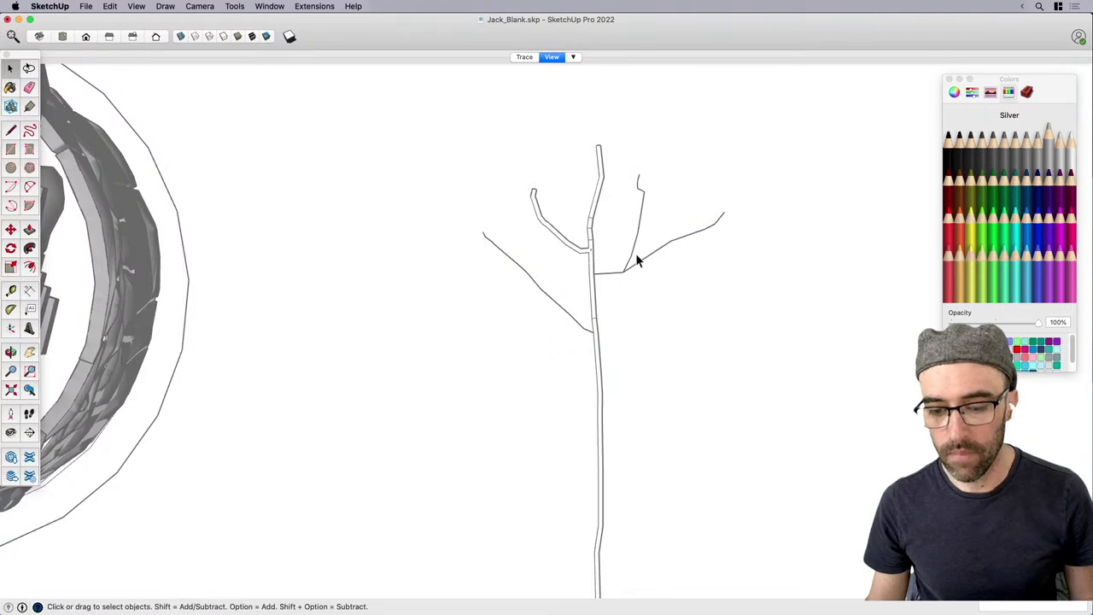
Build separate 3" pipes with 5 segments along the short upright right-hand branch and the long right-hand branch that joins the trunk.
click(314, 6)
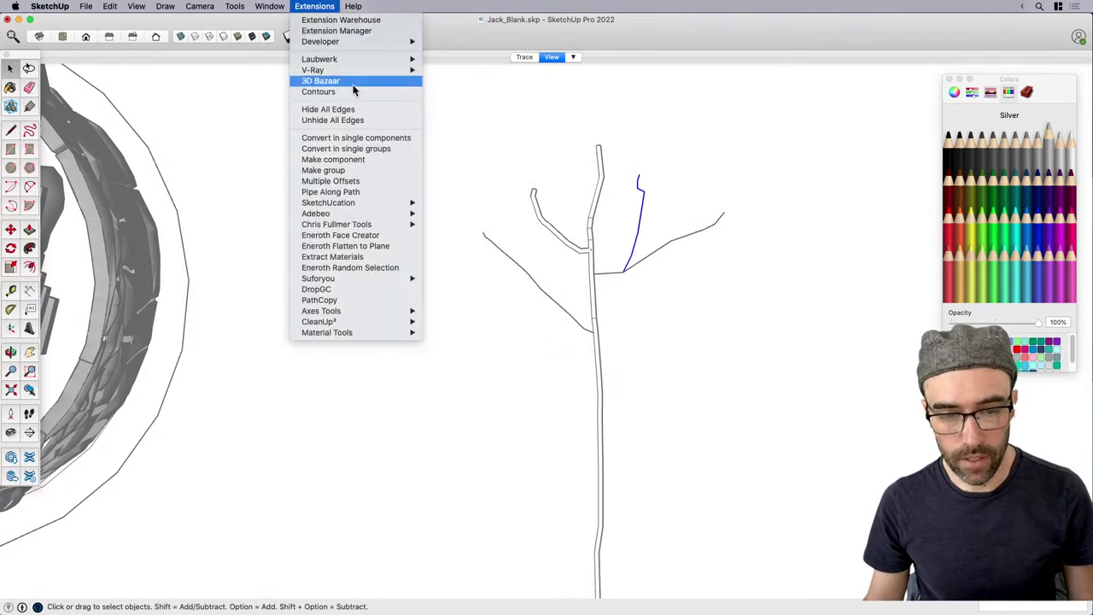
click(367, 191)
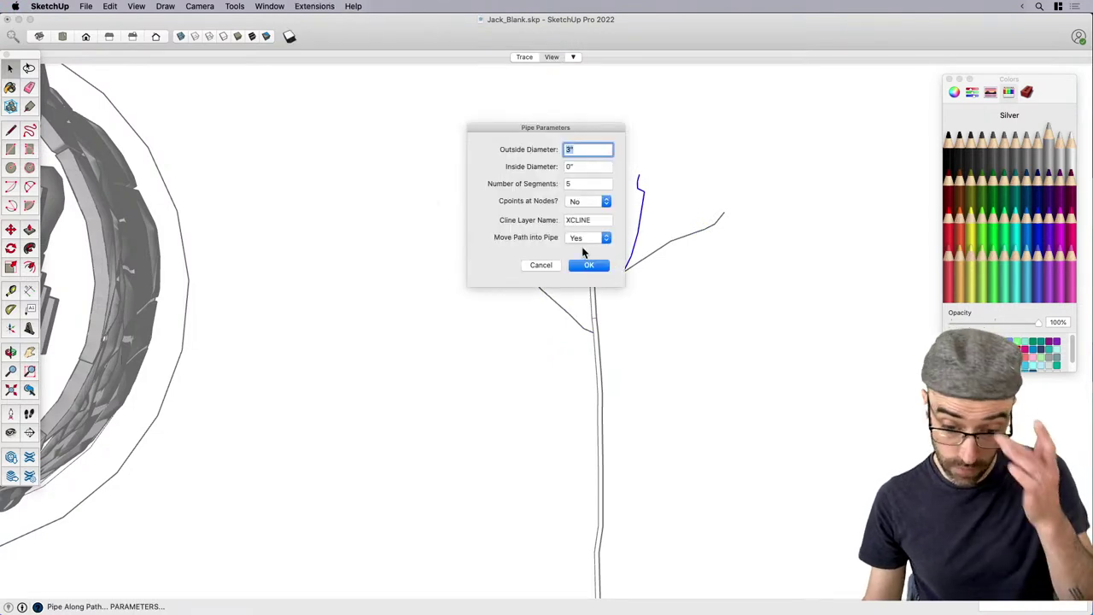
click(588, 266)
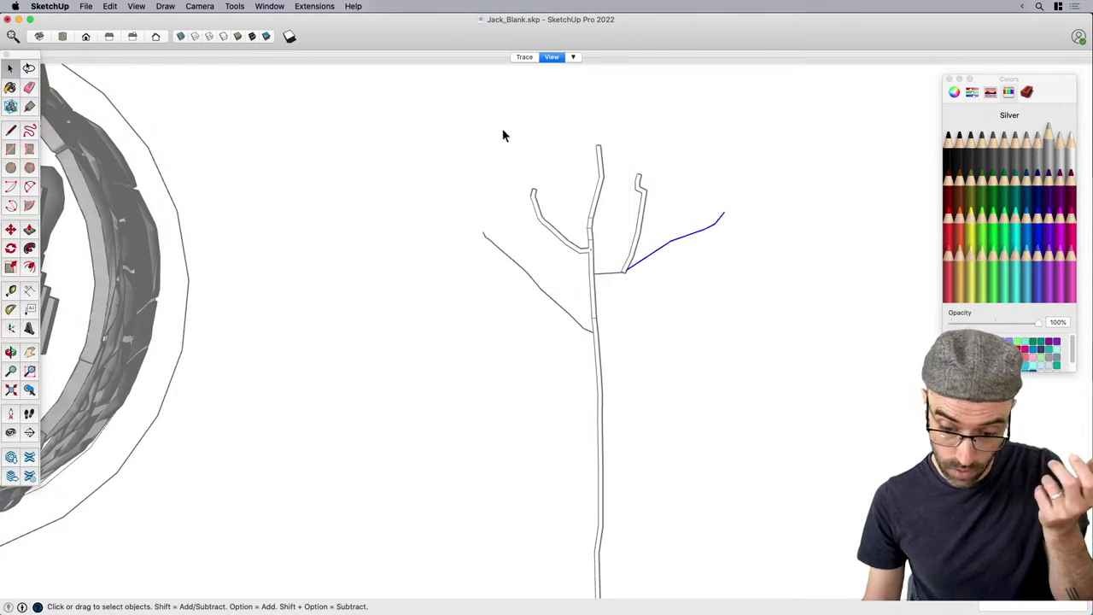
click(313, 7)
click(398, 193)
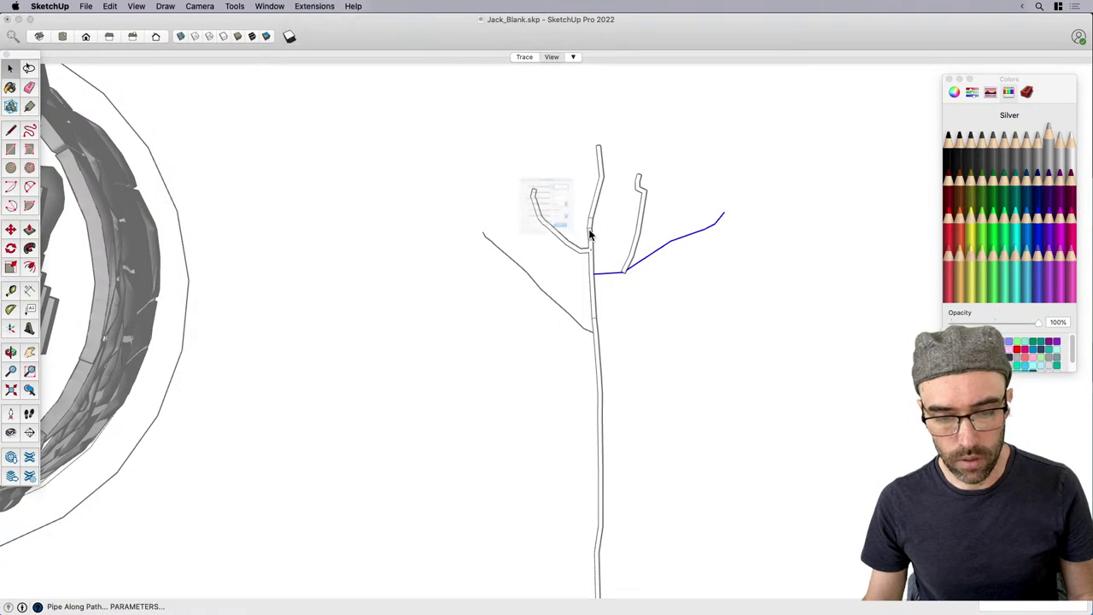
click(588, 267)
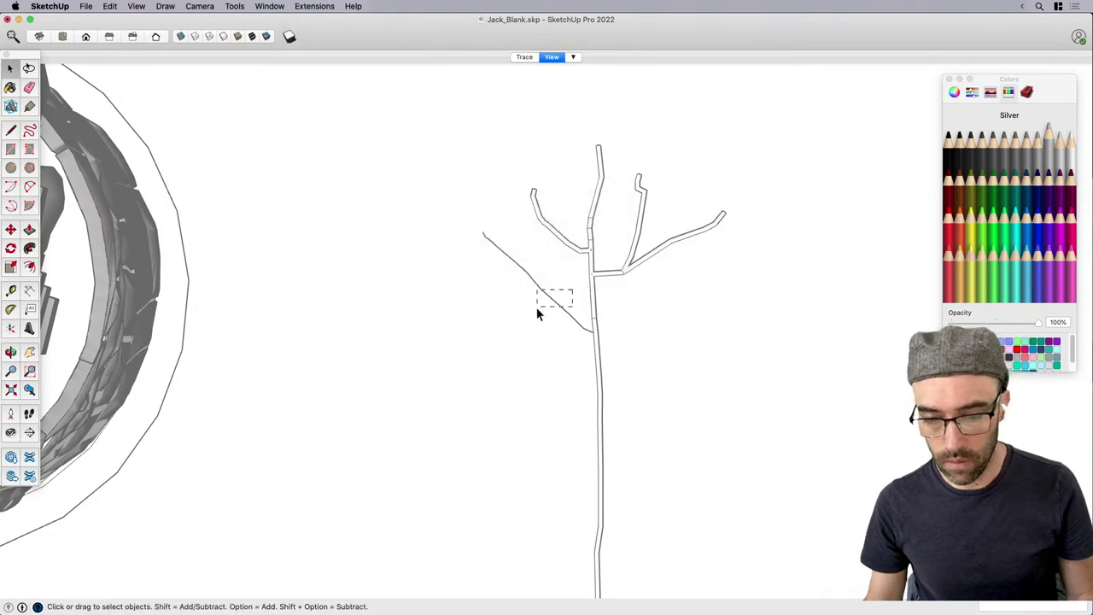
Build a 3" outside diameter pipe with 5 segments along the tree's lower-left branch.
click(314, 6)
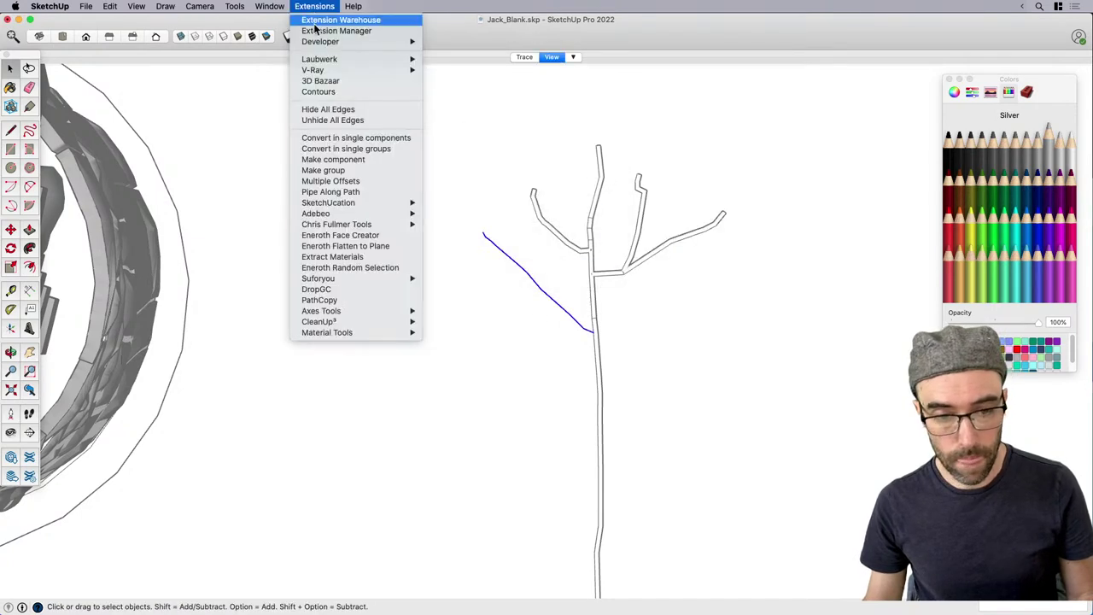
click(373, 193)
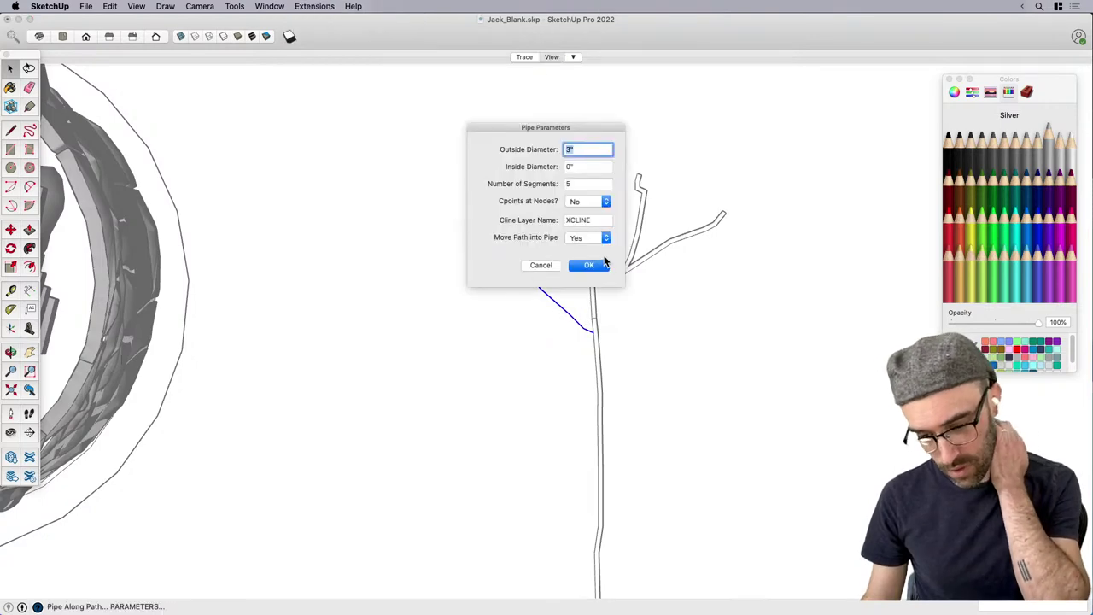
click(602, 267)
Make all the trunk and branch pipes into one component with its axes origin at the base of the trunk.
scroll(589, 197, down, 3)
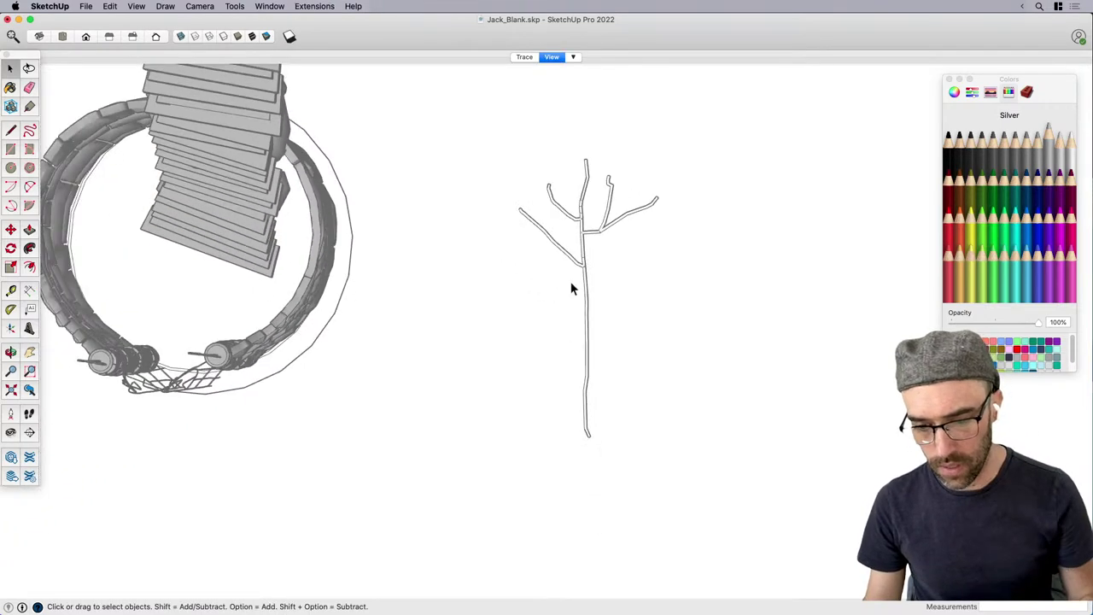
drag(510, 124, 681, 485)
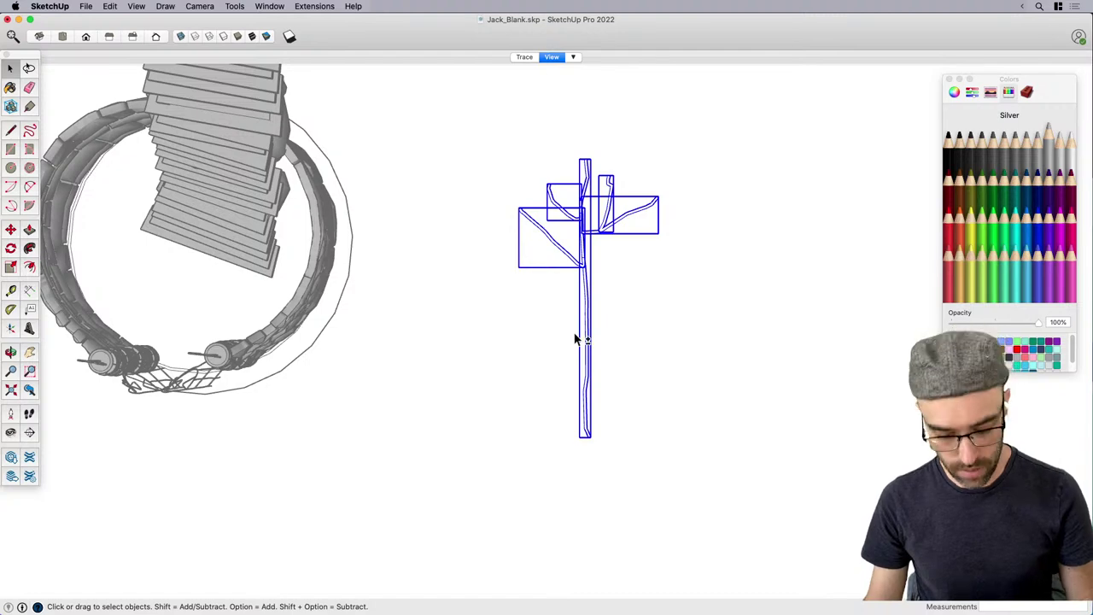
key(g)
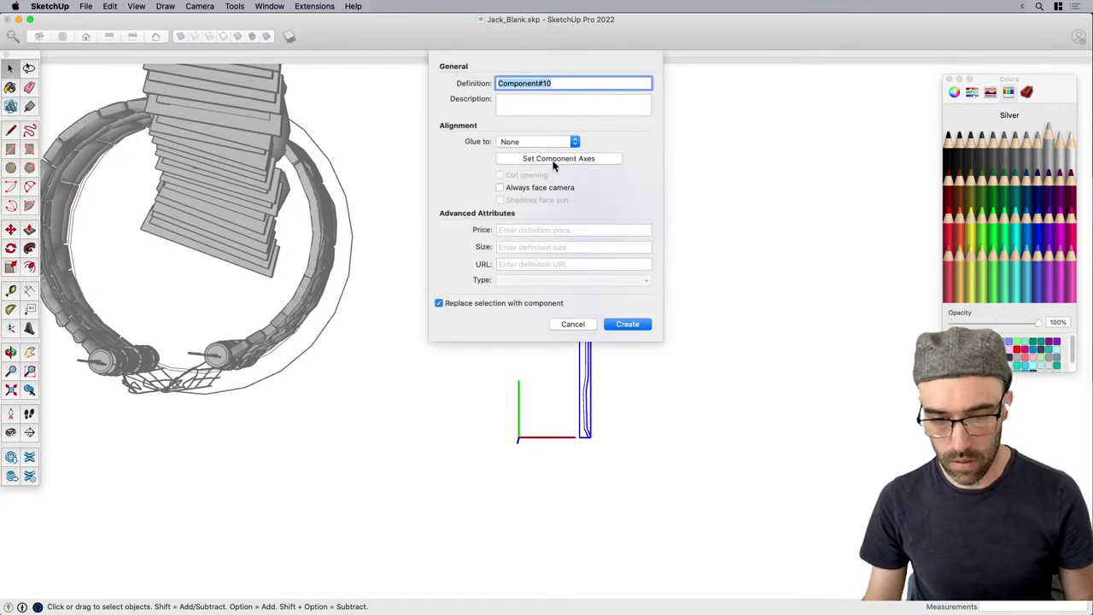
click(554, 165)
scroll(615, 444, up, 3)
middle_drag(613, 441, 529, 453)
scroll(538, 436, up, 4)
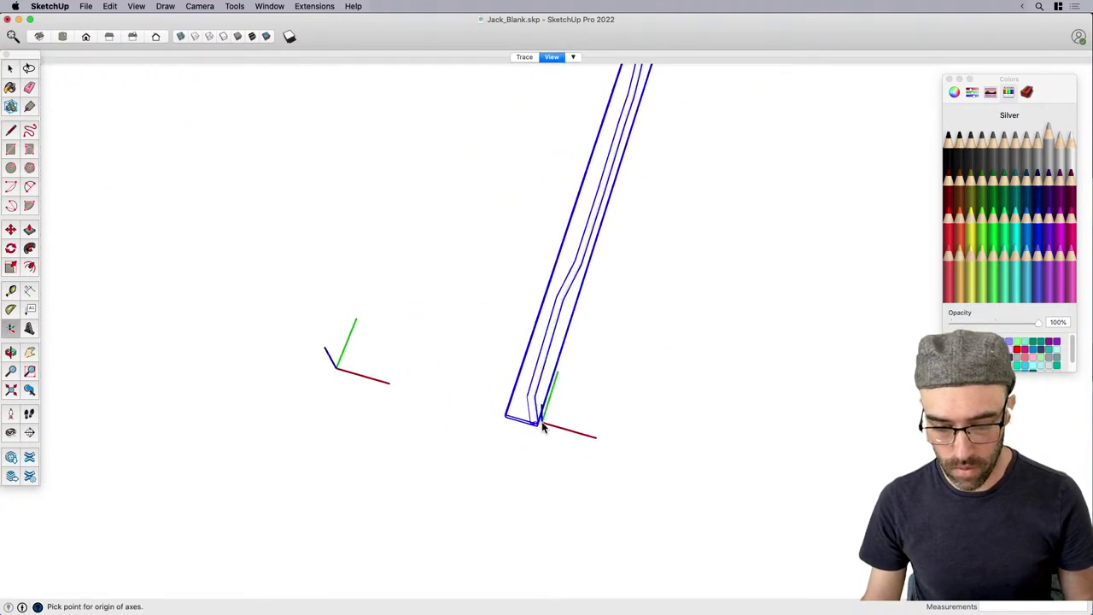
click(534, 425)
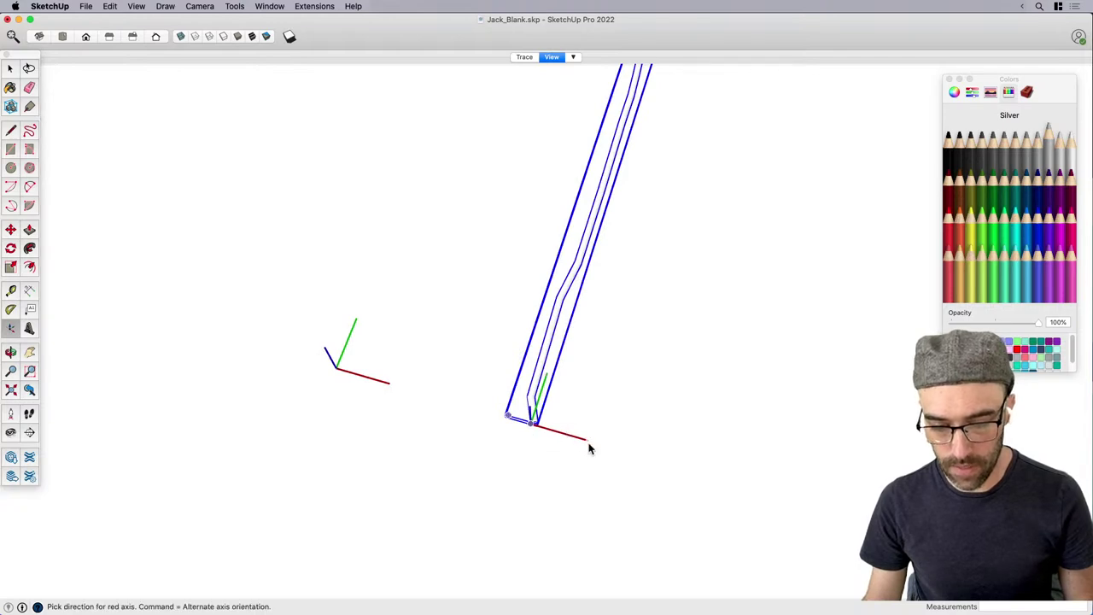
click(614, 446)
click(616, 447)
key(Return)
Rotate the tree component 90 degrees about the red axis at the trunk base so the tree stands upright.
scroll(615, 442, down, 3)
middle_drag(614, 437, 434, 339)
key(q)
scroll(467, 321, up, 3)
key(Right)
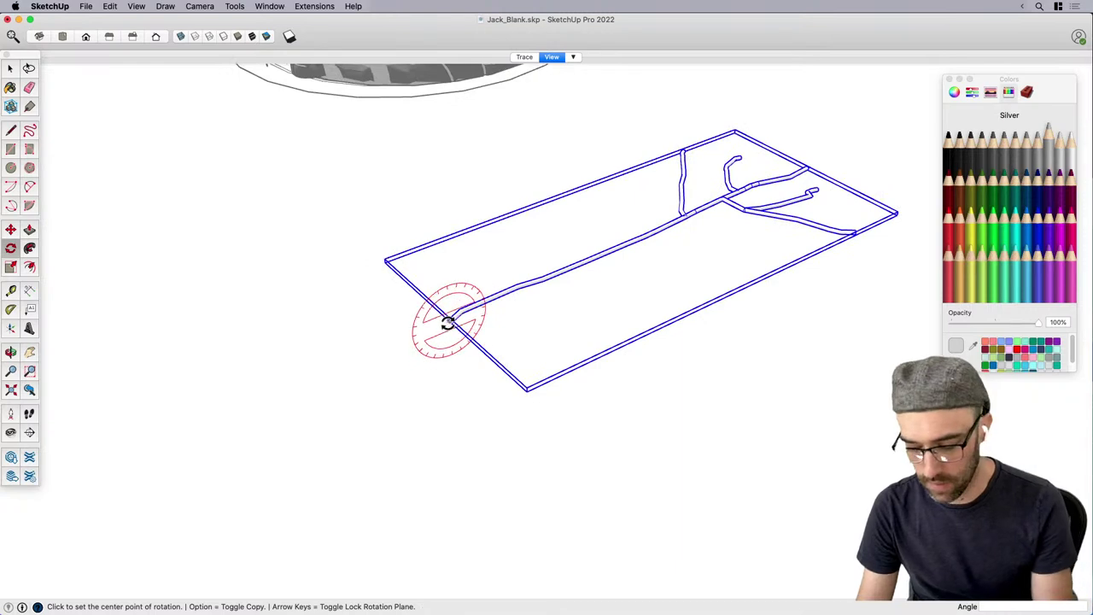
click(449, 321)
click(534, 288)
key(Return)
Explode the upright tree component into its separate trunk and branch pipe groups.
scroll(636, 371, down, 4)
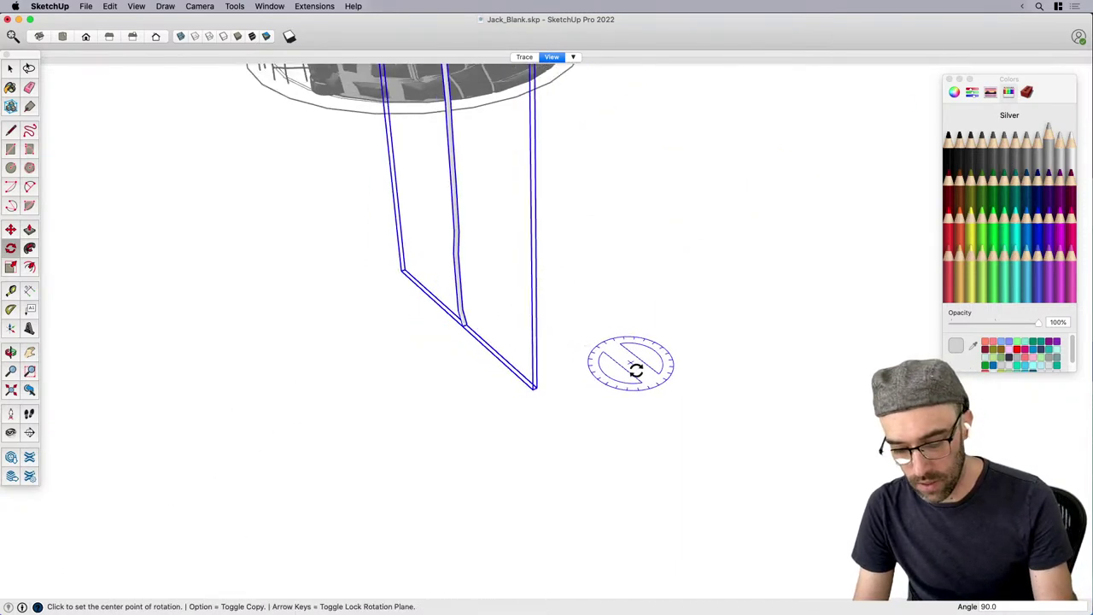
middle_drag(505, 381, 793, 454)
key(space)
scroll(667, 364, up, 2)
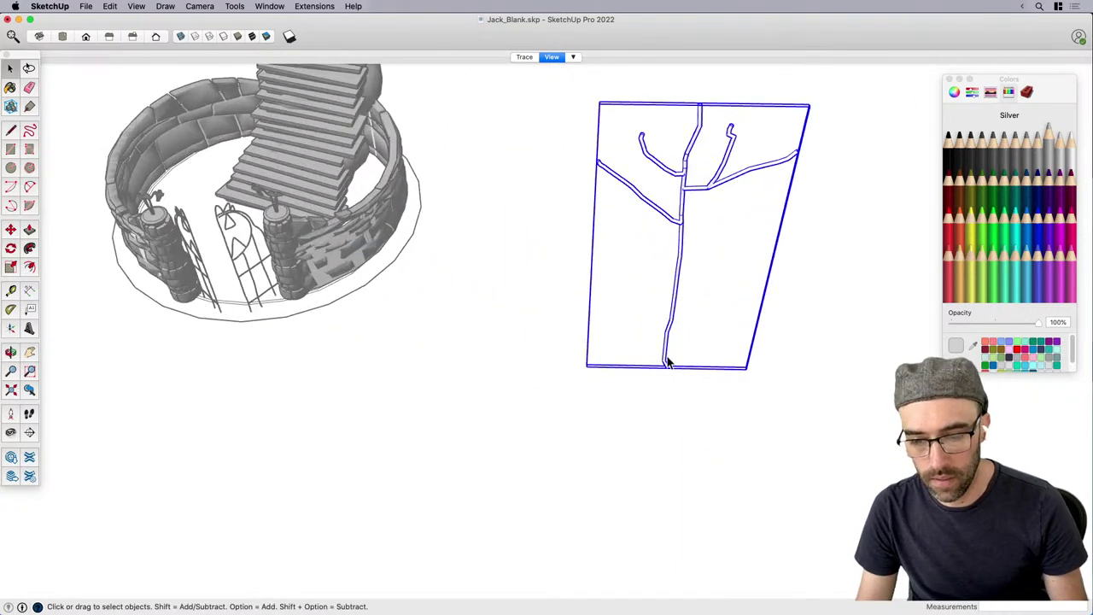
right_click(666, 360)
click(696, 292)
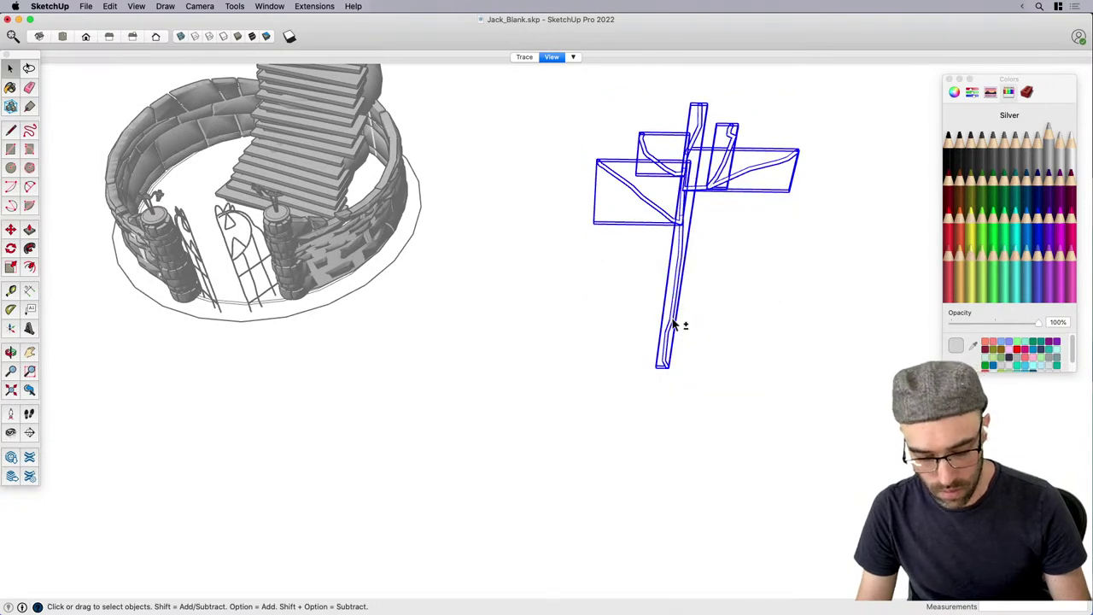
Make the tree pipe groups into an always-face-camera component with its axes origin at the trunk base and red axis unchanged.
key(g)
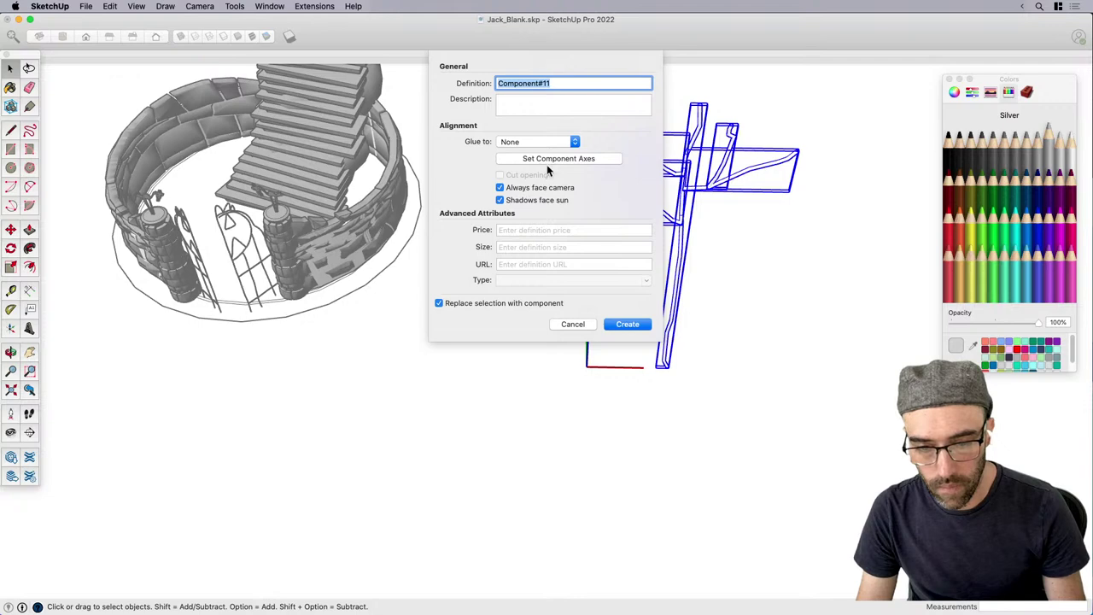
click(550, 159)
scroll(659, 361, up, 4)
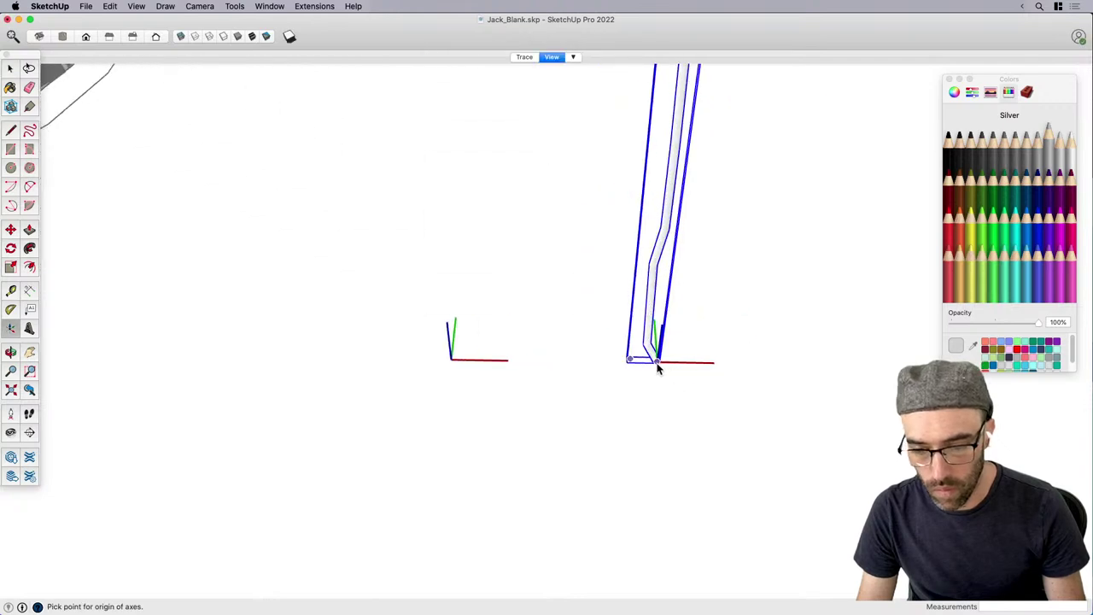
click(658, 362)
double_click(774, 364)
key(Return)
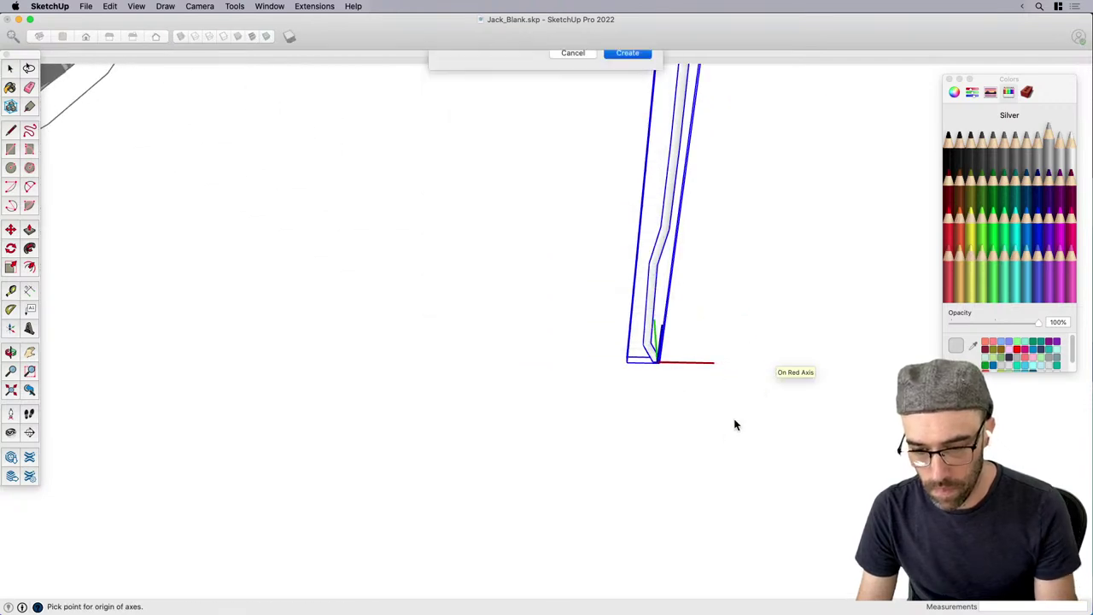
Move the tree component by its trunk base about 82 feet onto the stone-walled platform behind the tapered house.
scroll(690, 486, down, 3)
scroll(690, 492, down, 3)
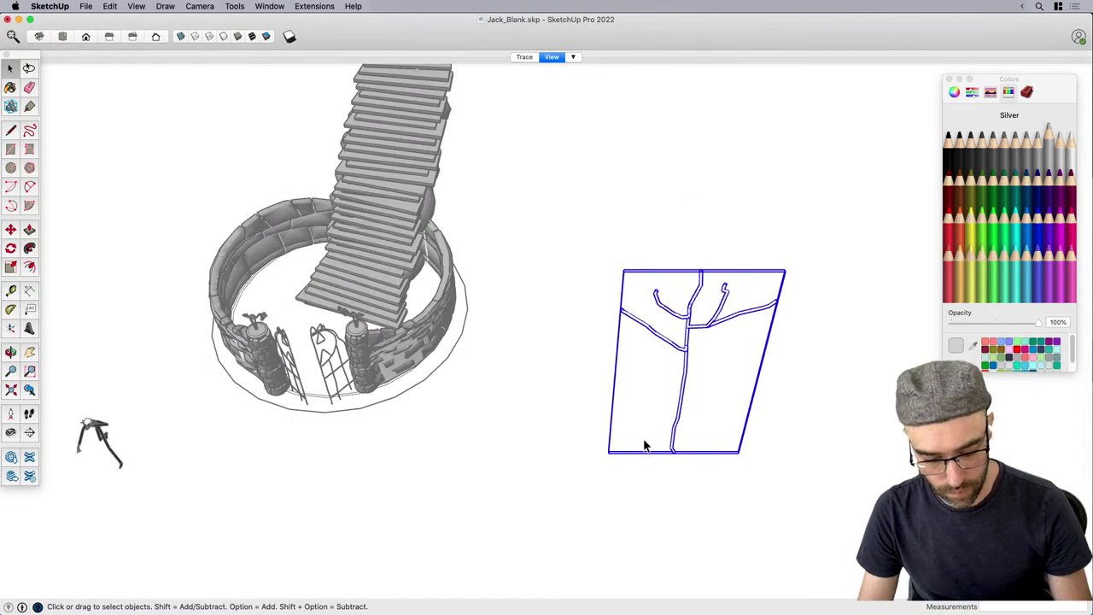
middle_drag(645, 445, 781, 415)
key(m)
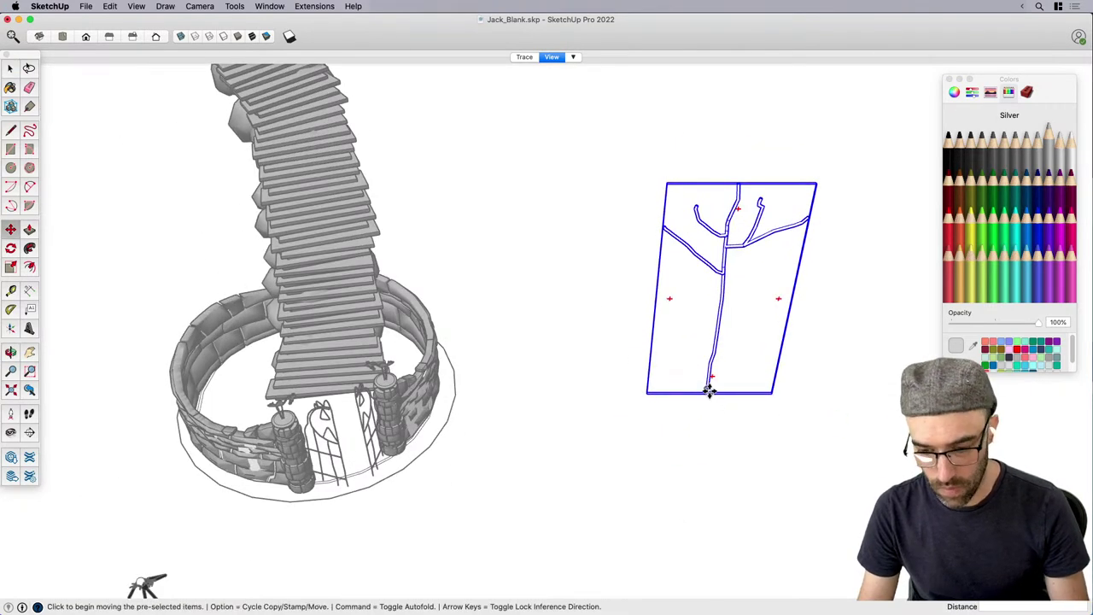
click(709, 390)
scroll(709, 401, down, 5)
scroll(517, 269, up, 5)
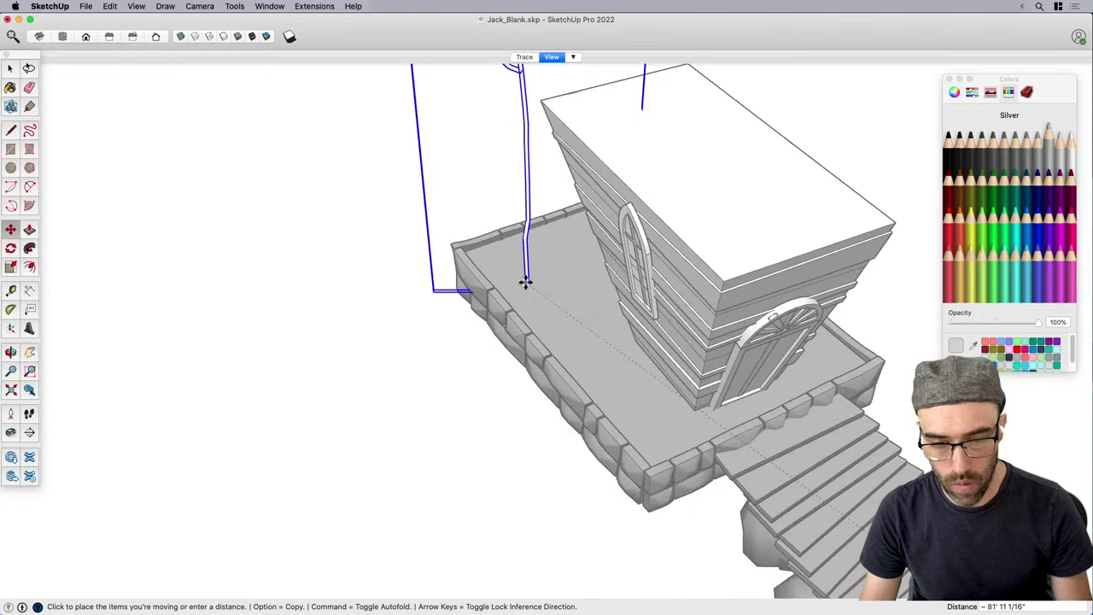
click(521, 273)
Scale the tree down uniformly so it suits the height of the house.
scroll(500, 361, down, 3)
key(s)
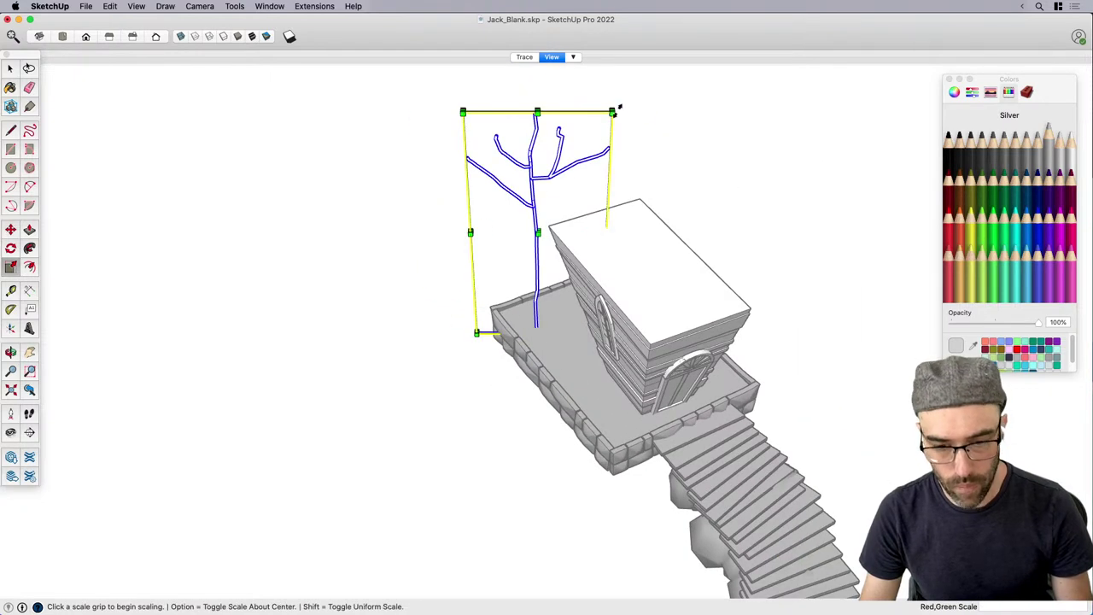
click(615, 112)
click(582, 270)
Reposition the tree by its trunk base on the platform floor behind the house.
scroll(517, 329, up, 6)
middle_drag(516, 330, 540, 325)
key(m)
click(503, 366)
click(536, 361)
Shrink the tree further from its upper corner so it stands well below the house's roofline.
scroll(533, 366, down, 5)
key(s)
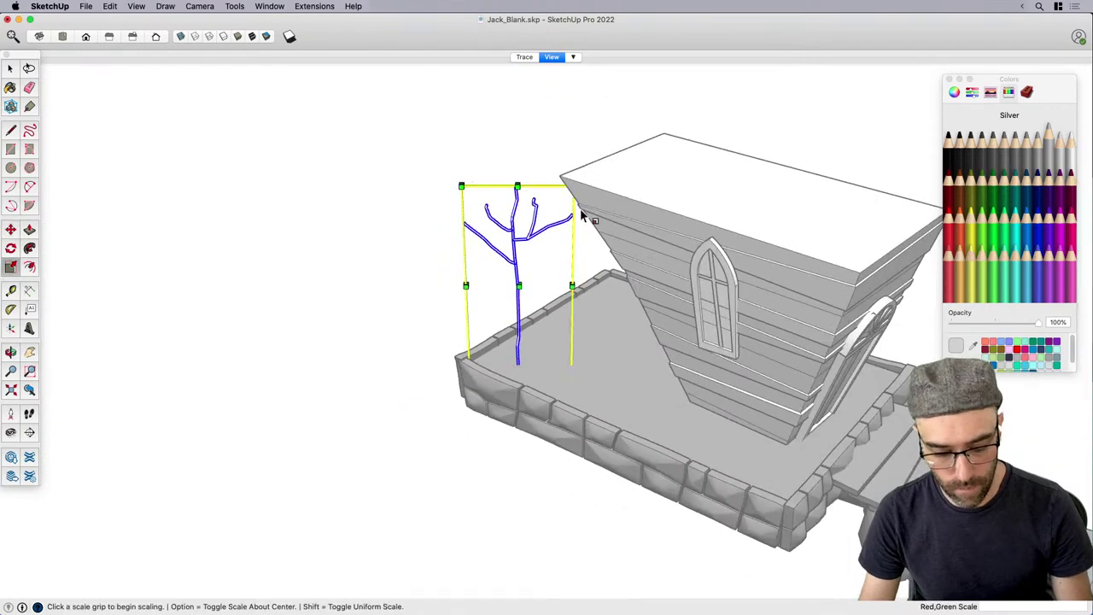
scroll(461, 191, up, 3)
click(460, 189)
click(490, 245)
key(space)
Place two copies of the tree on the platform, one behind the original and one in front of it.
scroll(554, 374, up, 4)
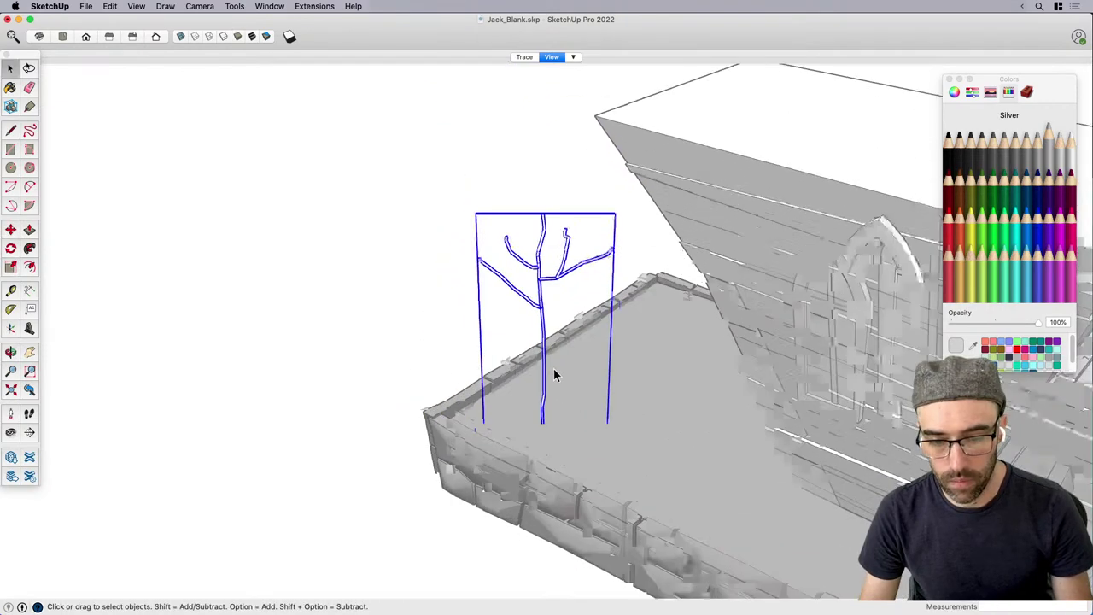
scroll(553, 374, up, 1)
key(m)
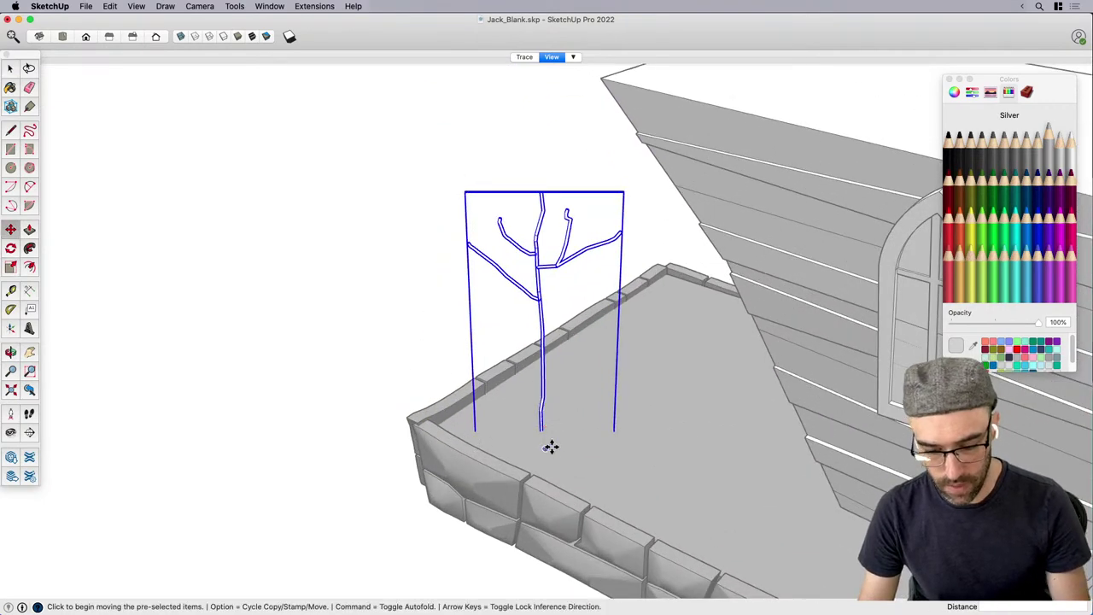
key(alt)
click(544, 447)
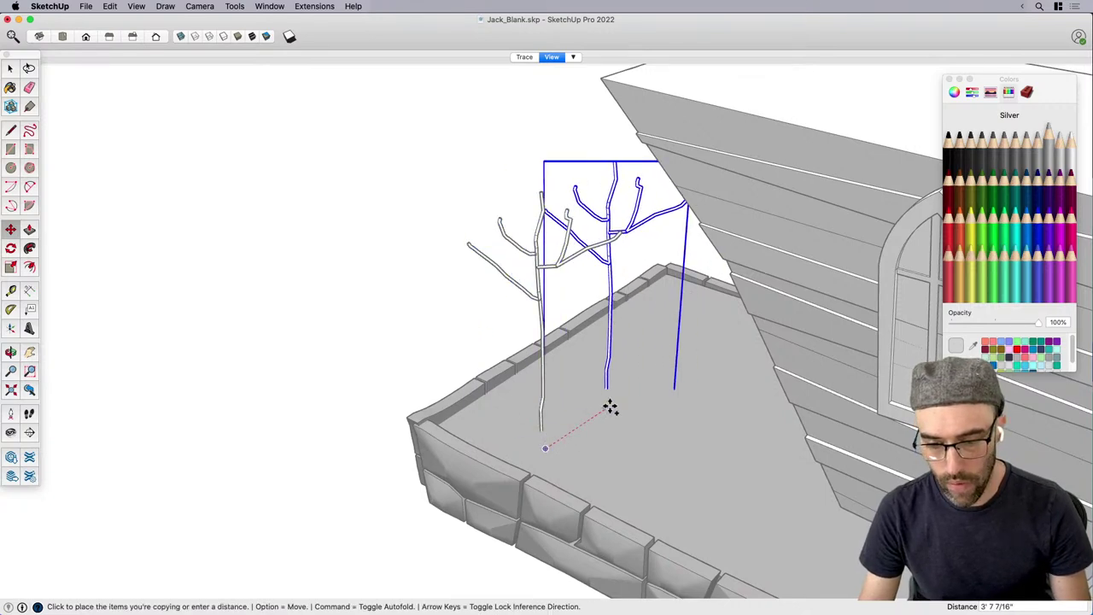
key(alt)
key(alt)
click(633, 468)
key(space)
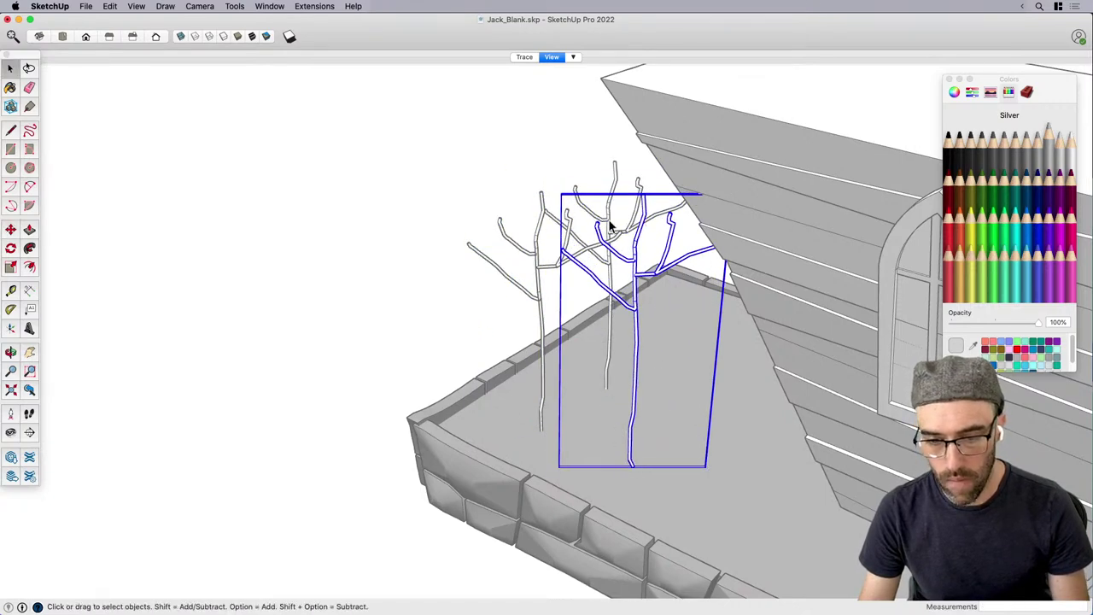
Scale up the rear tree uniformly so it is the tallest of the three.
middle_drag(610, 226, 657, 312)
key(s)
click(522, 177)
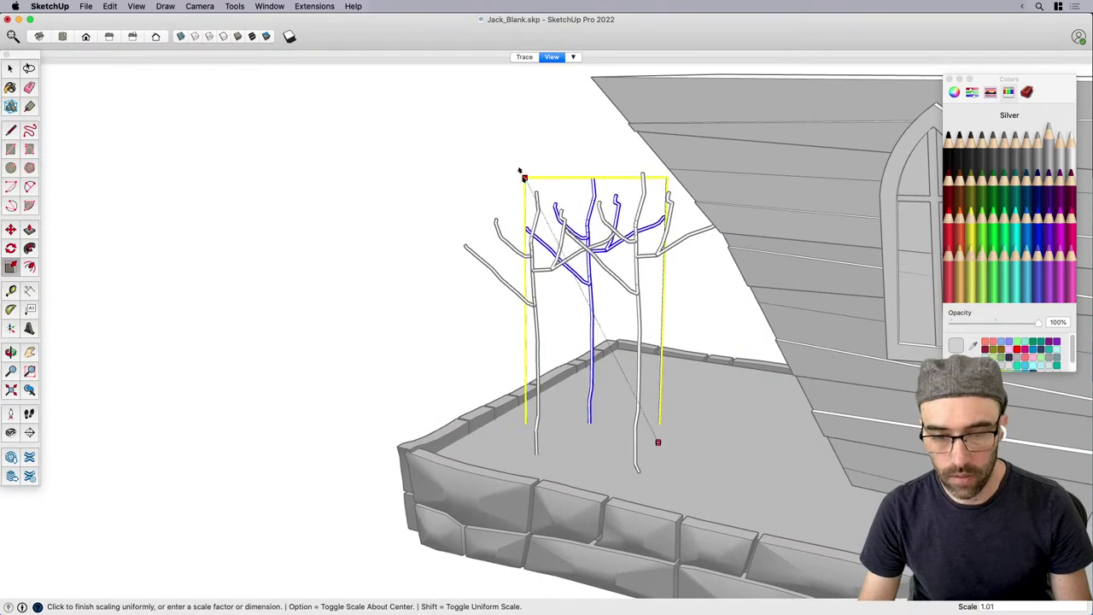
click(484, 138)
Scale the front tree nearest the house down slightly so its size differs from the other trees.
middle_drag(550, 182, 720, 280)
key(space)
click(670, 244)
key(s)
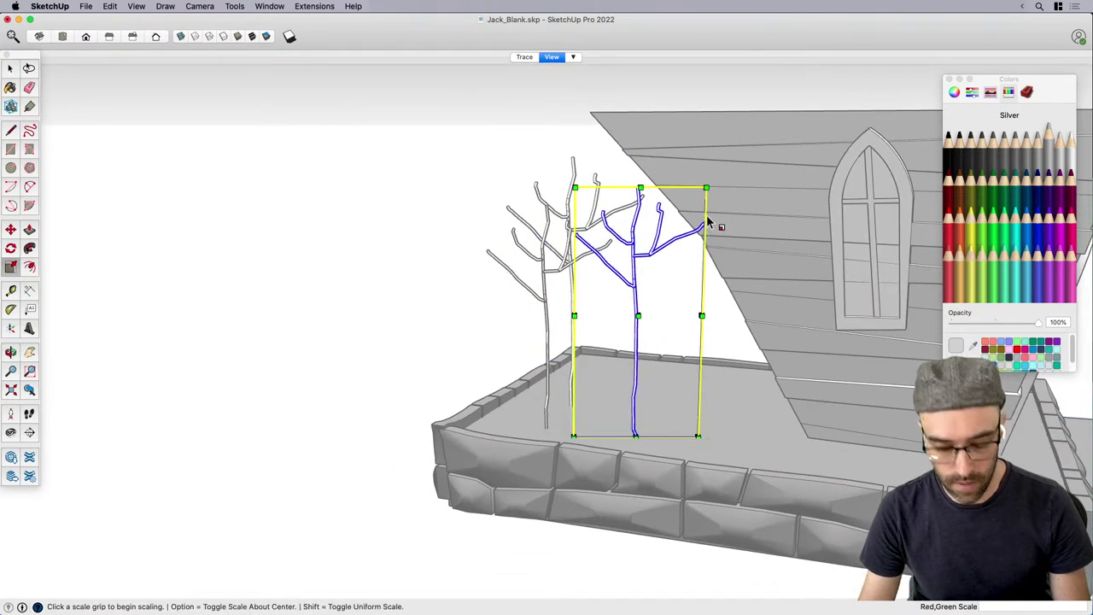
click(707, 224)
click(686, 234)
Flip the tall rear tree along its component's red axis to vary the branch pattern.
key(space)
right_click(615, 212)
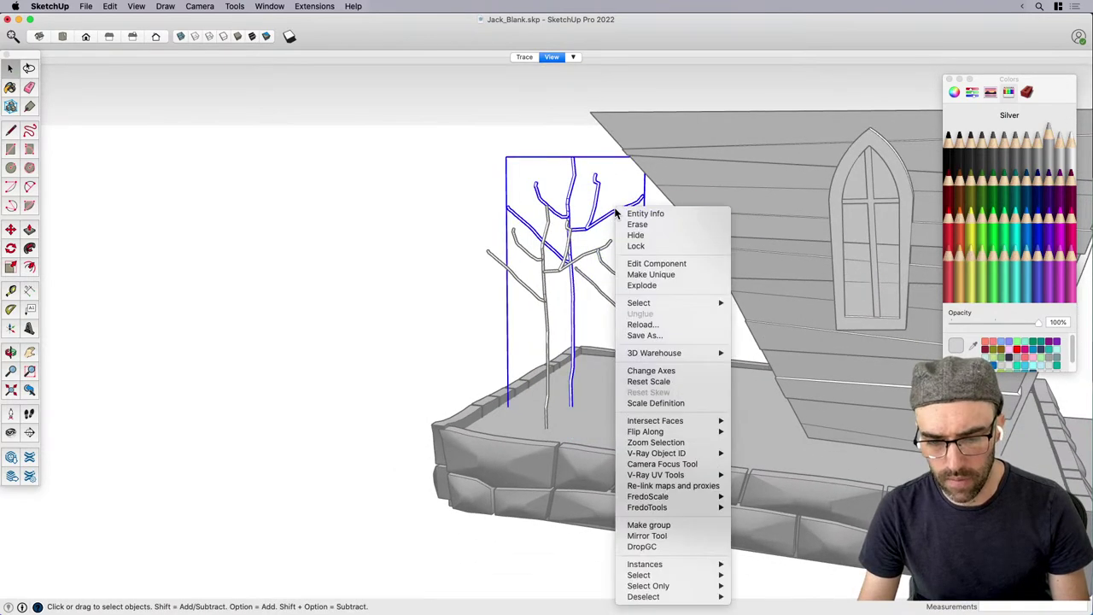
mouse_move(707, 308)
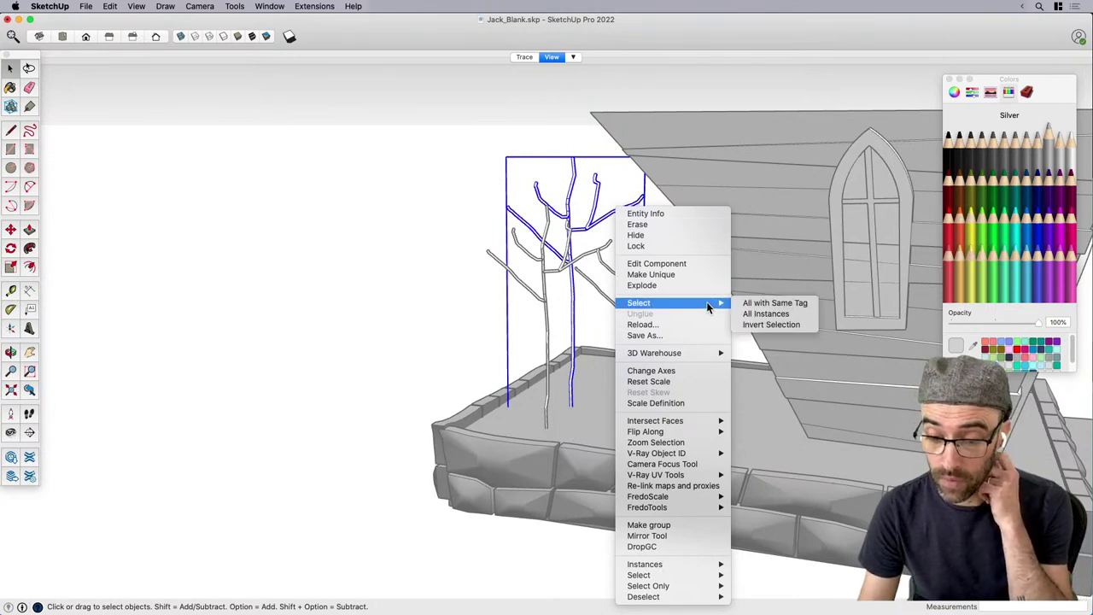
mouse_move(706, 431)
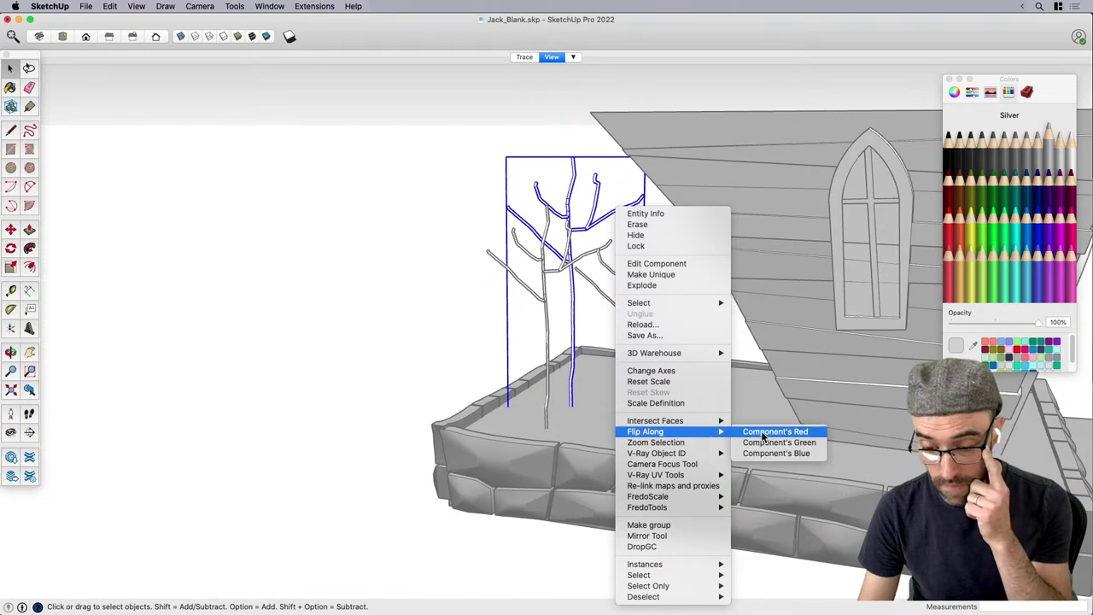
click(773, 433)
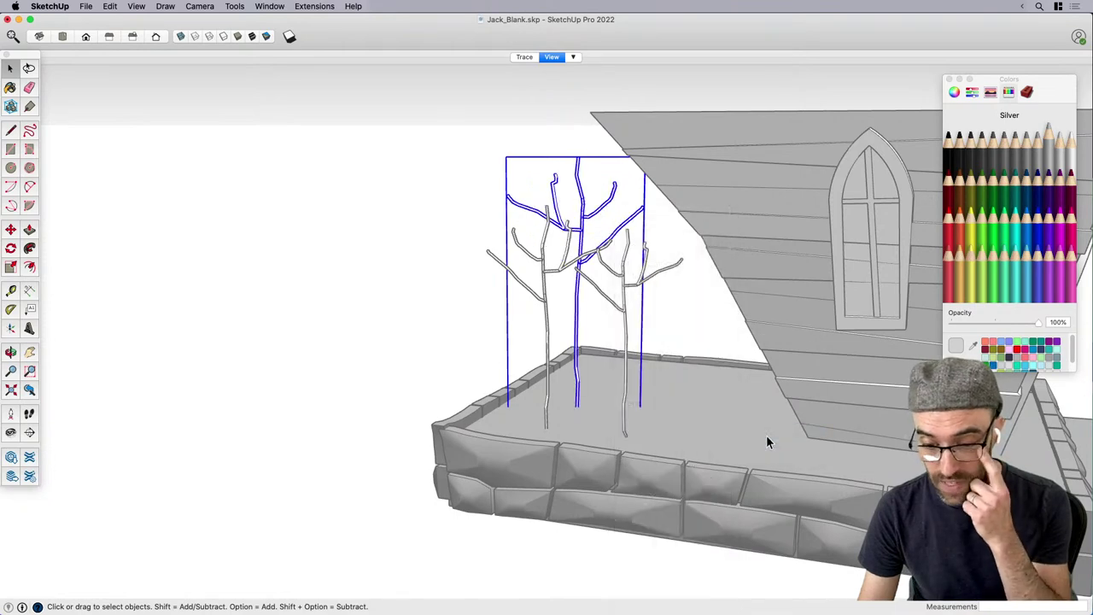
click(419, 373)
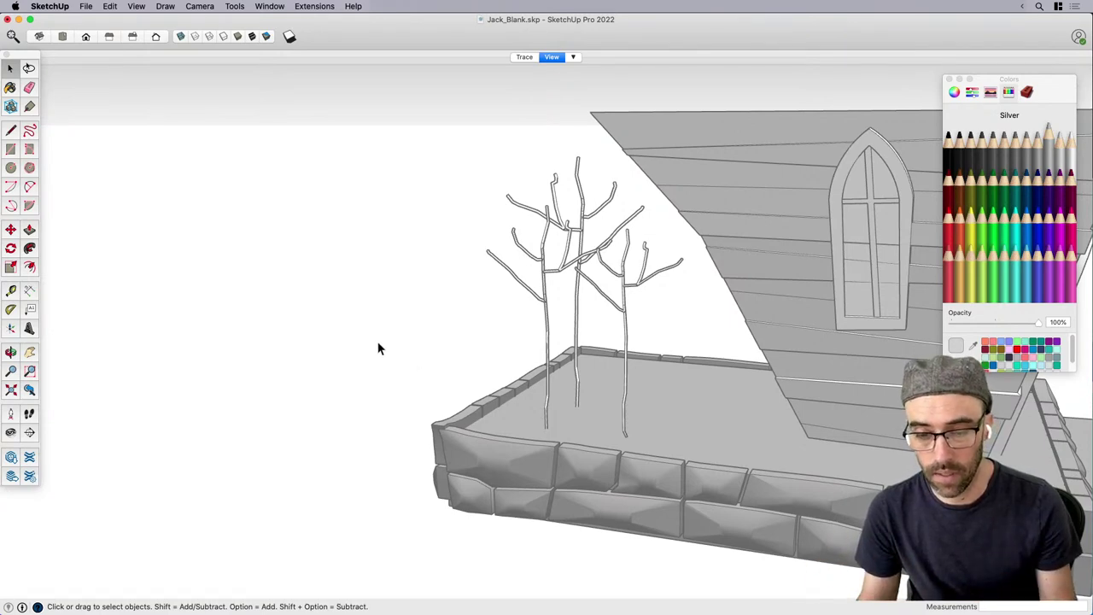
Select the three trees together and scale them down slightly as a cluster.
drag(398, 250, 405, 281)
middle_drag(405, 281, 577, 342)
key(s)
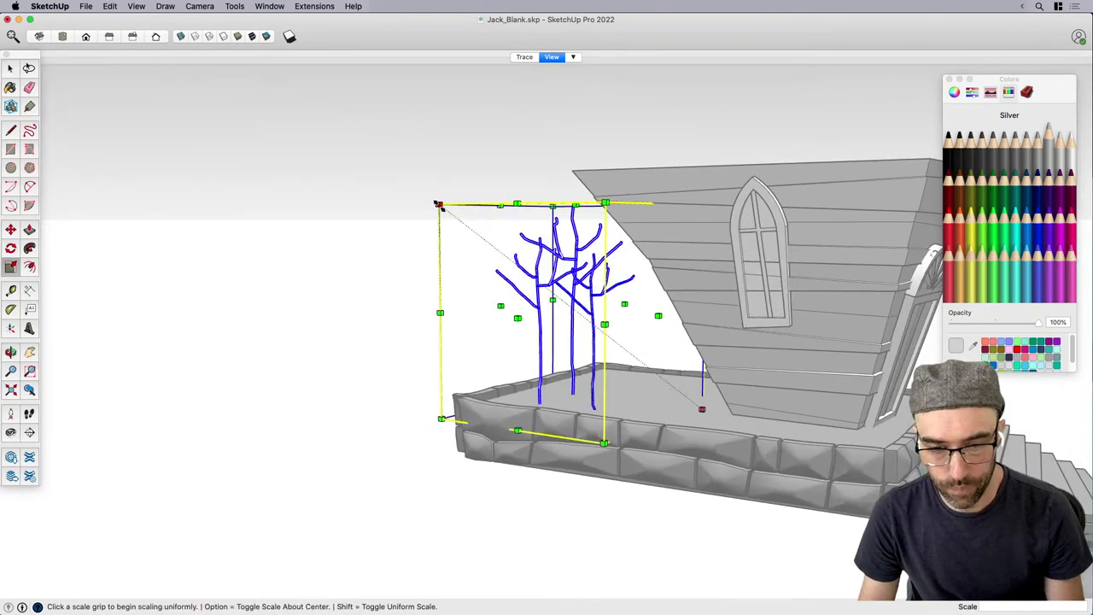
click(440, 205)
click(462, 241)
key(space)
Shift the three-tree cluster slightly away from the house across the platform.
scroll(628, 387, up, 5)
key(m)
click(669, 398)
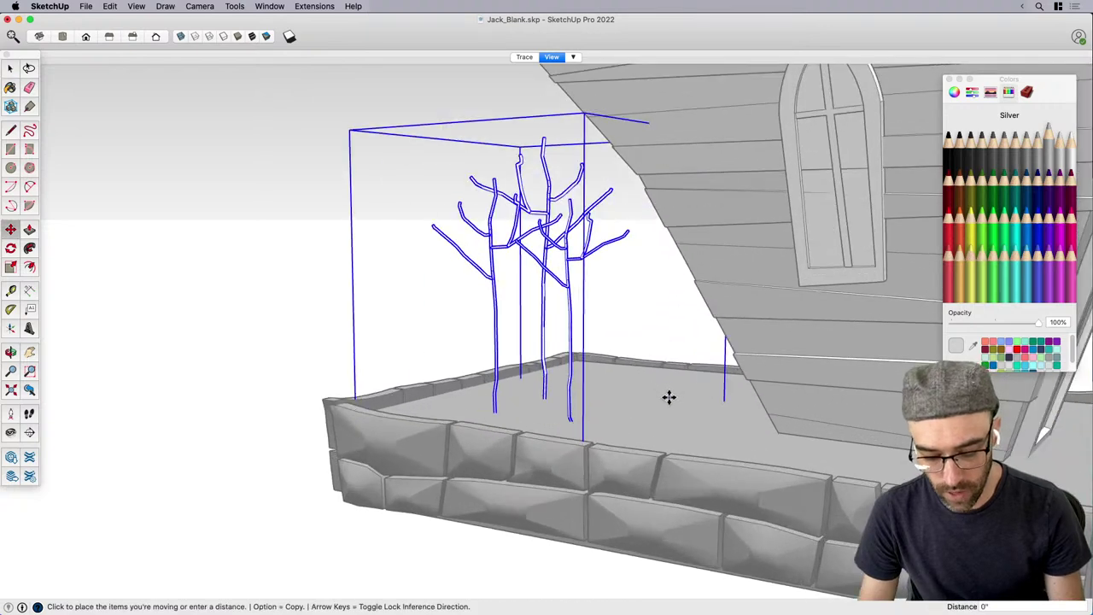
click(653, 393)
key(space)
click(408, 335)
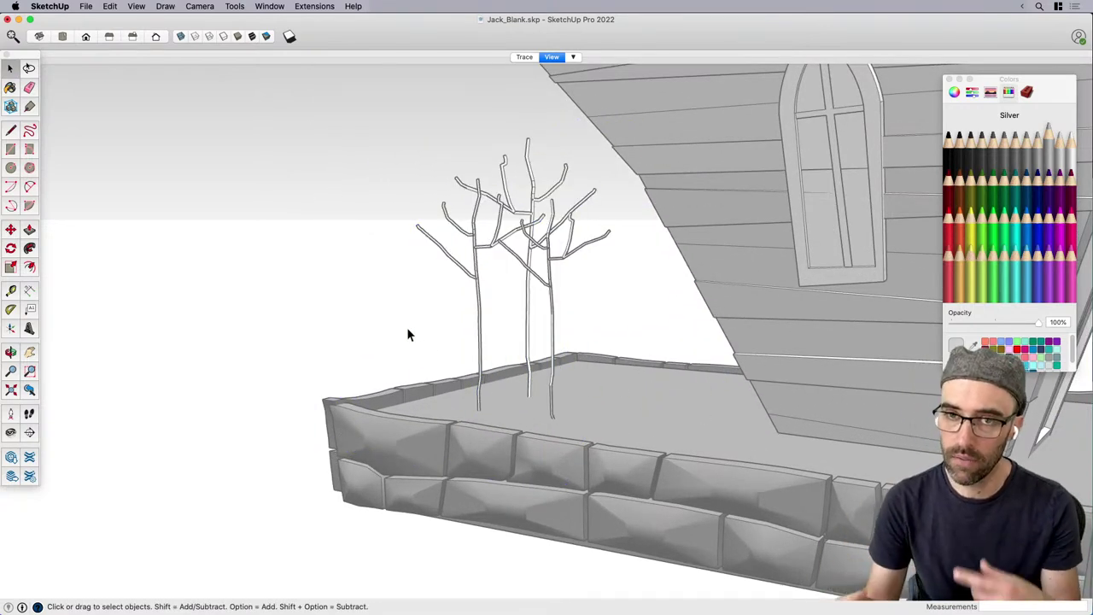
Move the platform, stairs, house and trees together slightly toward the circular stone wall.
scroll(376, 316, down, 3)
middle_drag(344, 299, 421, 366)
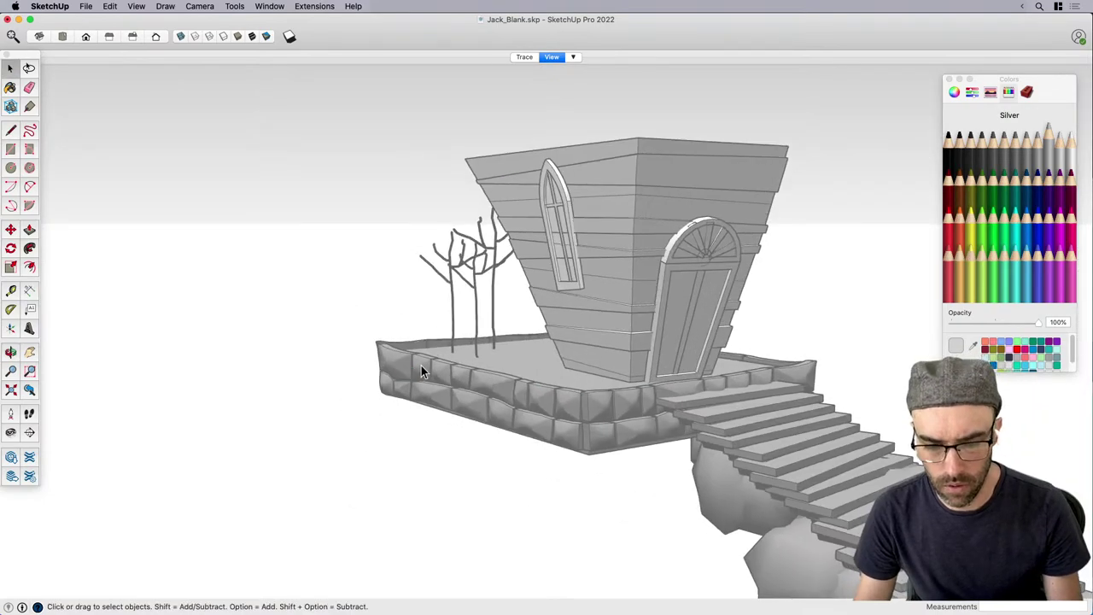
scroll(421, 366, down, 4)
middle_drag(586, 441, 732, 507)
scroll(718, 499, up, 2)
click(709, 495)
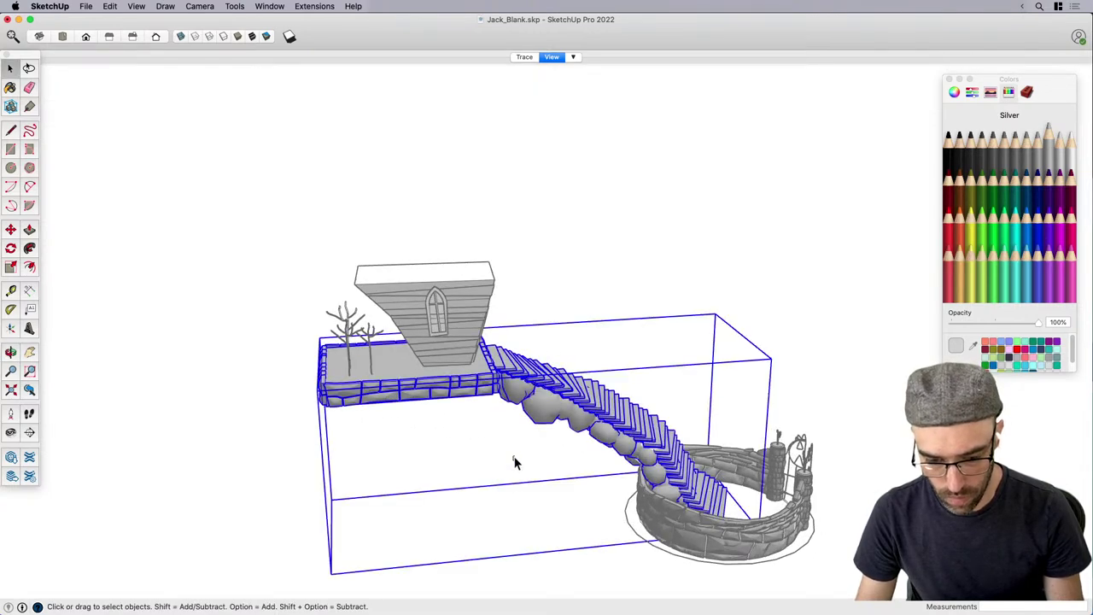
drag(556, 481, 274, 227)
click(437, 543)
scroll(436, 545, up, 2)
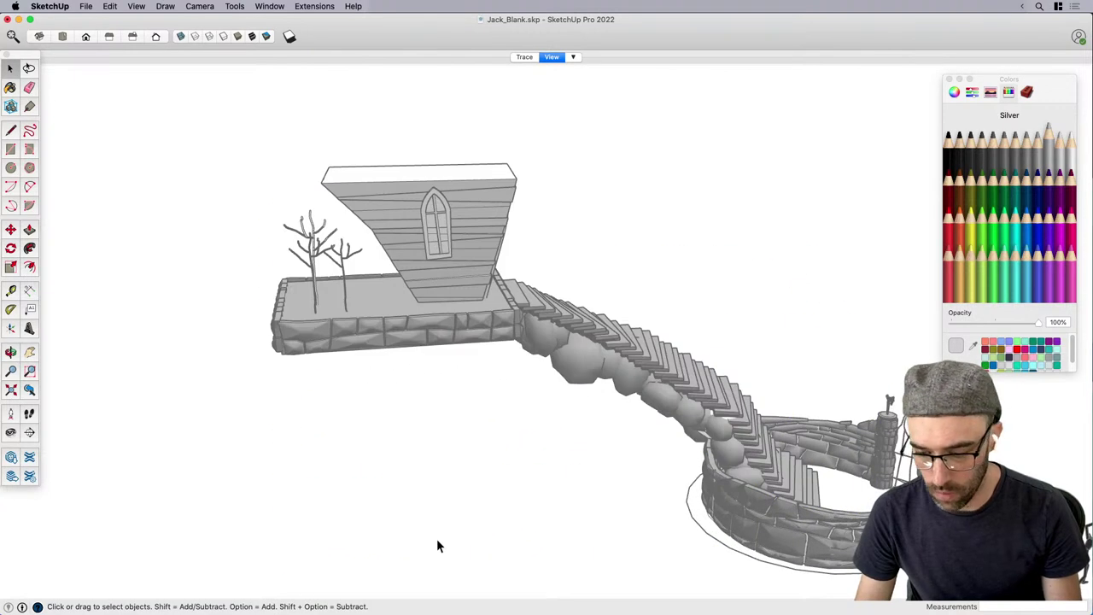
drag(184, 163, 185, 163)
key(m)
click(413, 516)
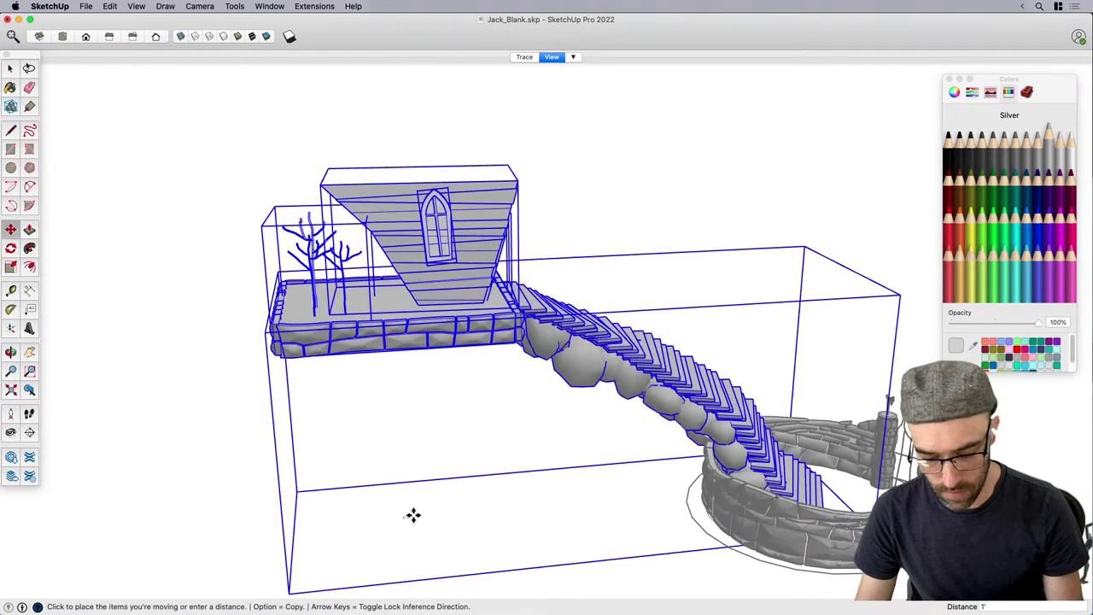
click(419, 513)
key(space)
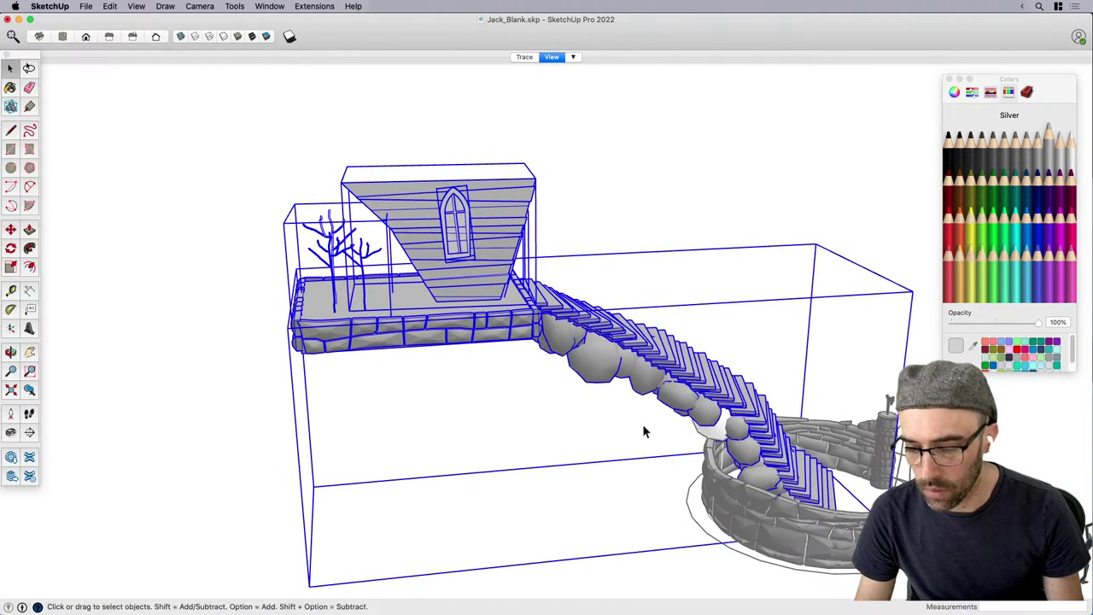
click(708, 434)
Compare the model with reference.png in Preview, examining the house's upper storey and roof, and return to SketchUp.
middle_drag(708, 434, 742, 376)
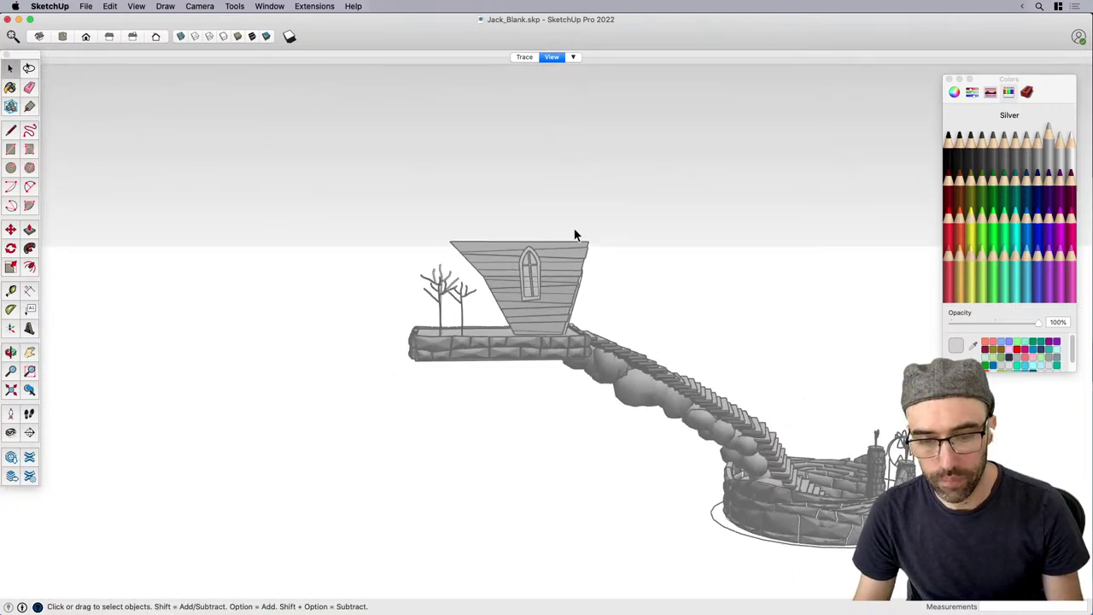
scroll(573, 230, up, 2)
middle_drag(623, 270, 487, 276)
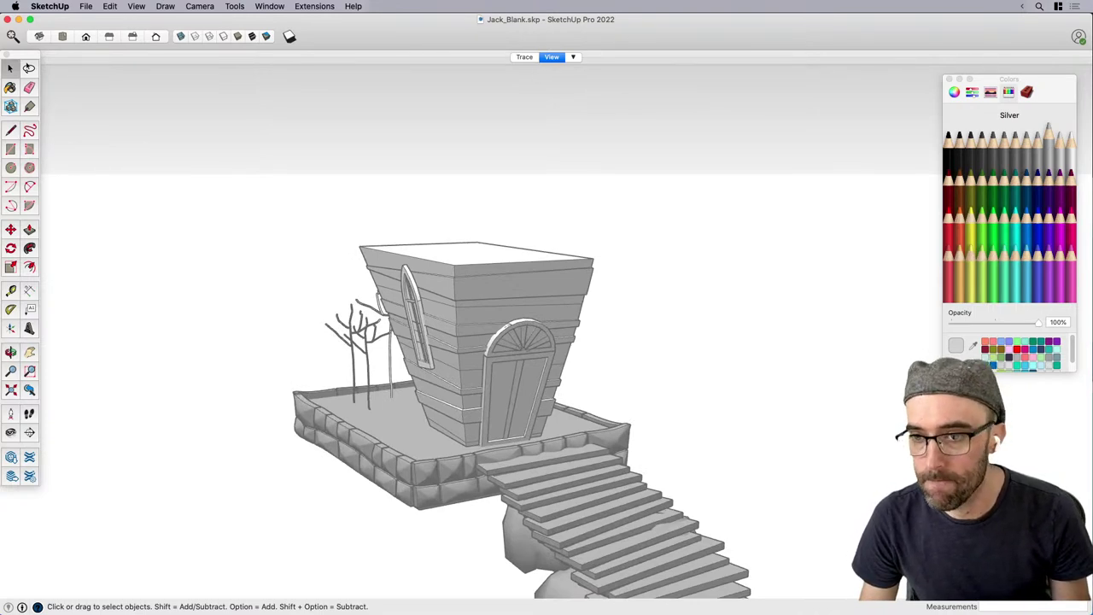
key(super+Tab)
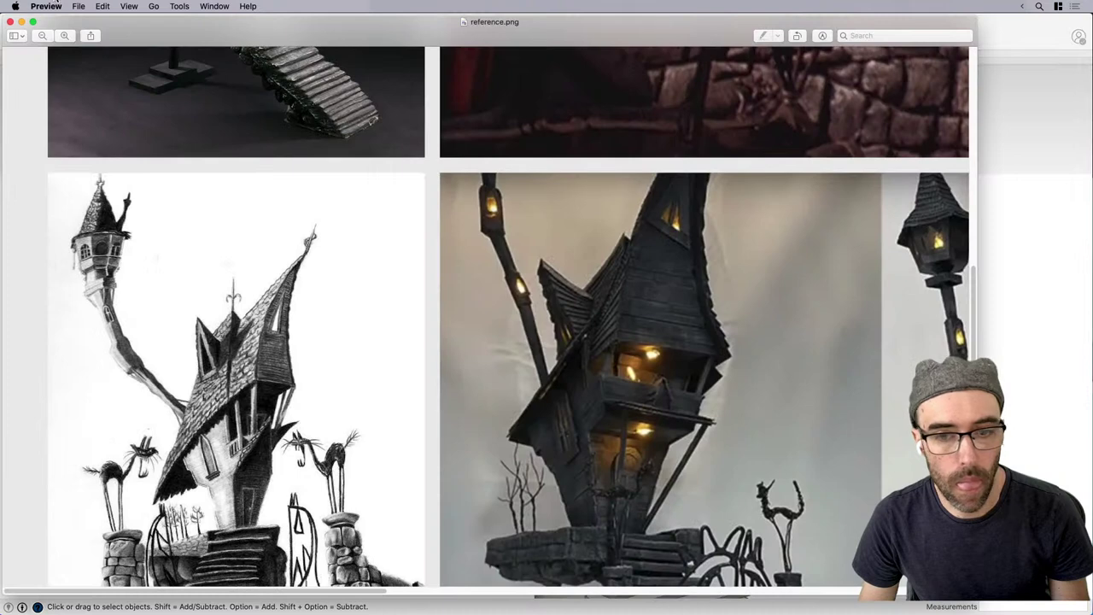
scroll(232, 447, up, 1)
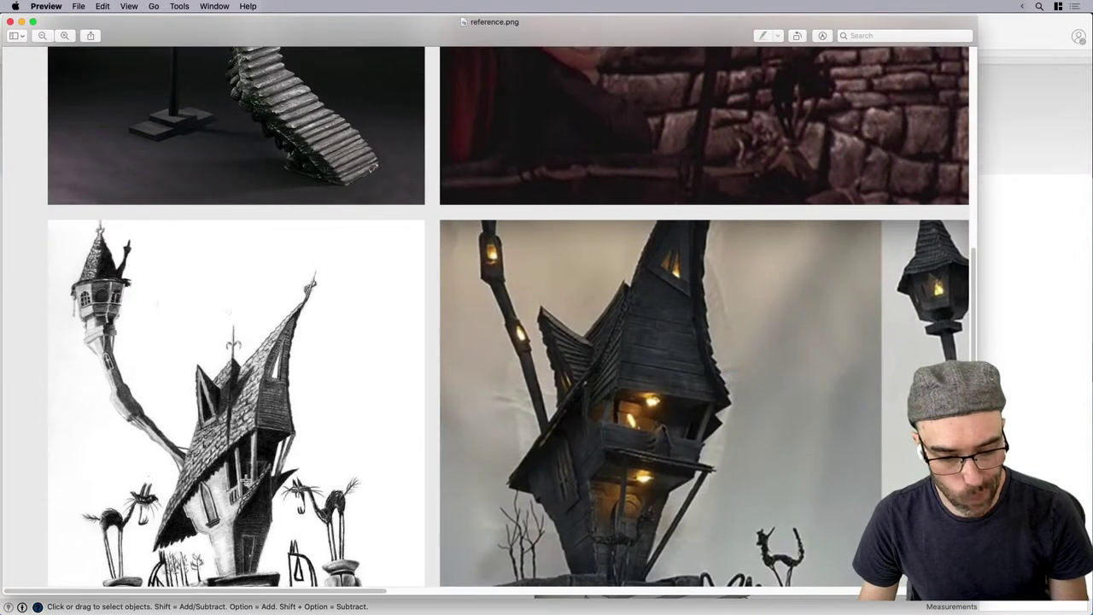
scroll(241, 469, down, 2)
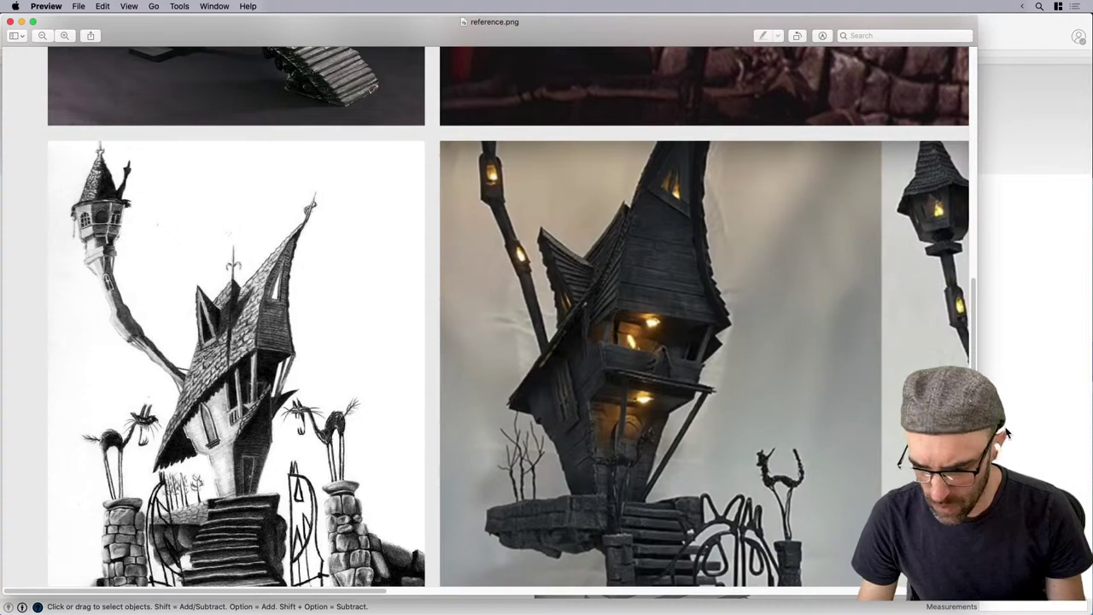
key(super+Tab)
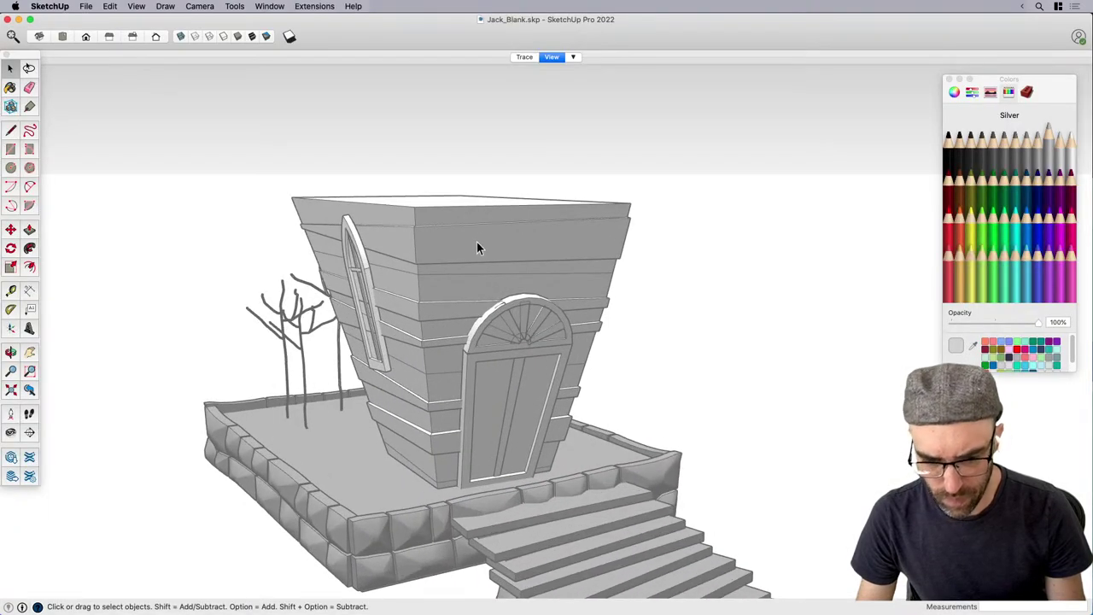
Inside the house group, extrude the top face upward by about 1' 5" to form a slab over the walls.
click(476, 246)
middle_drag(477, 246, 602, 250)
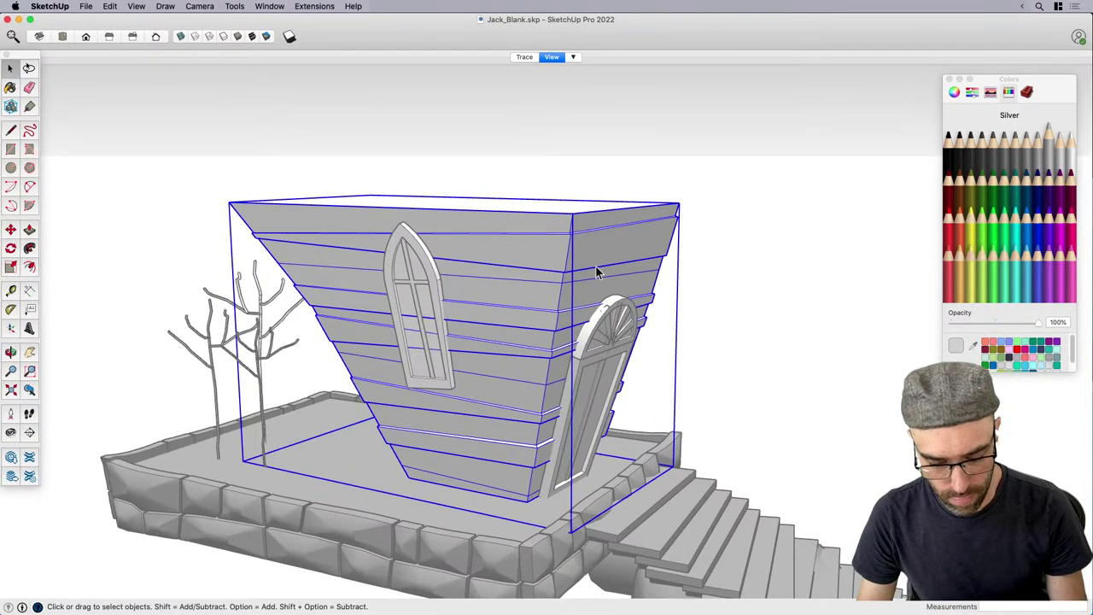
double_click(554, 210)
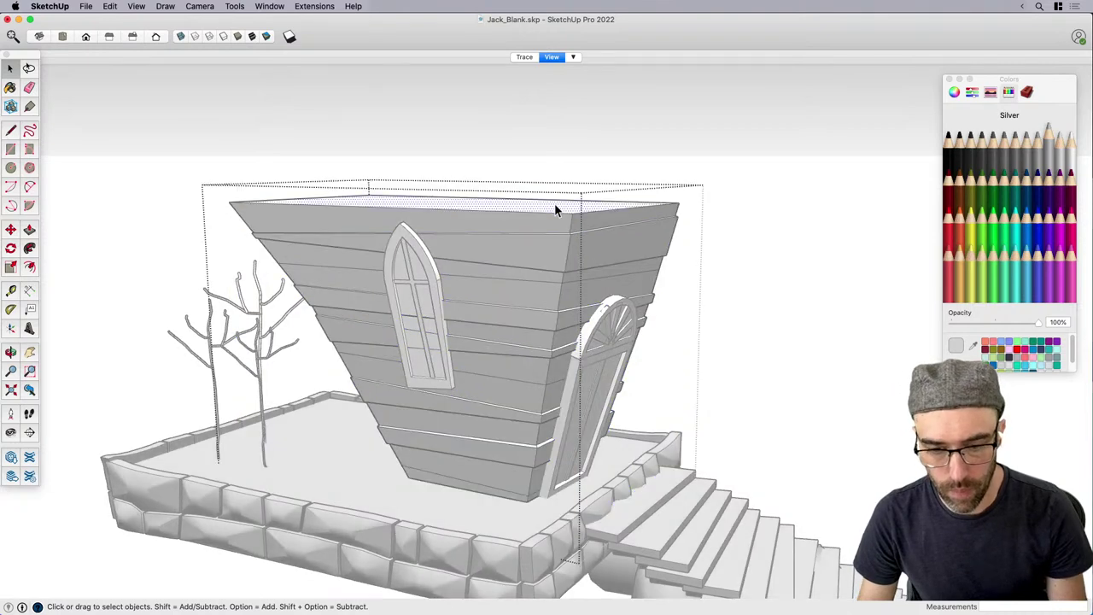
key(p)
click(556, 212)
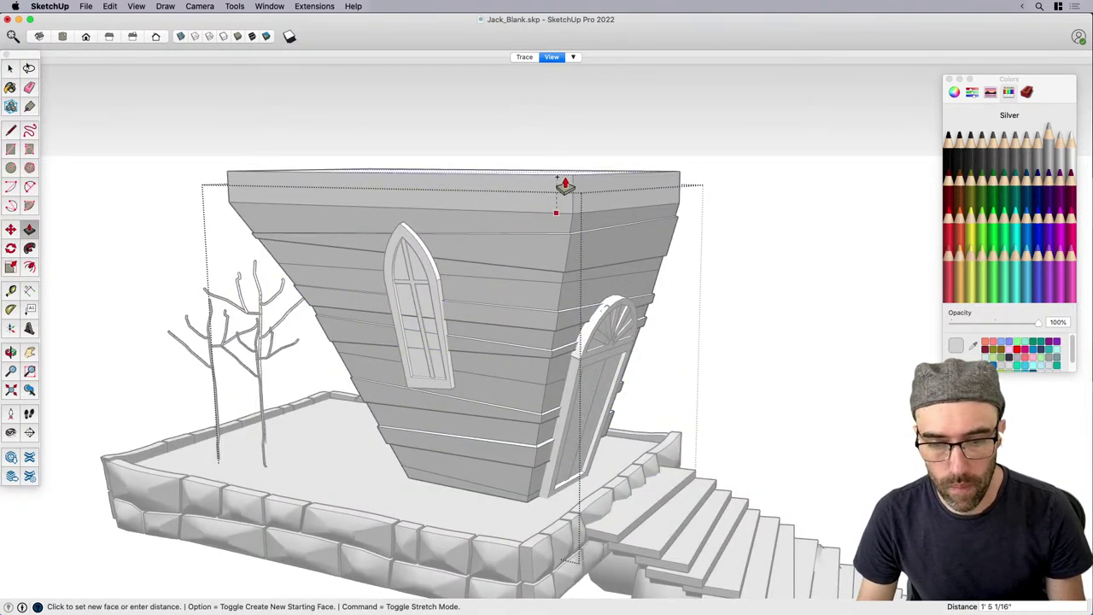
click(564, 185)
Extrude the slab's front end outward about 5' 9" as an overhang above the door and stop editing the house group.
key(space)
click(603, 190)
key(p)
click(615, 201)
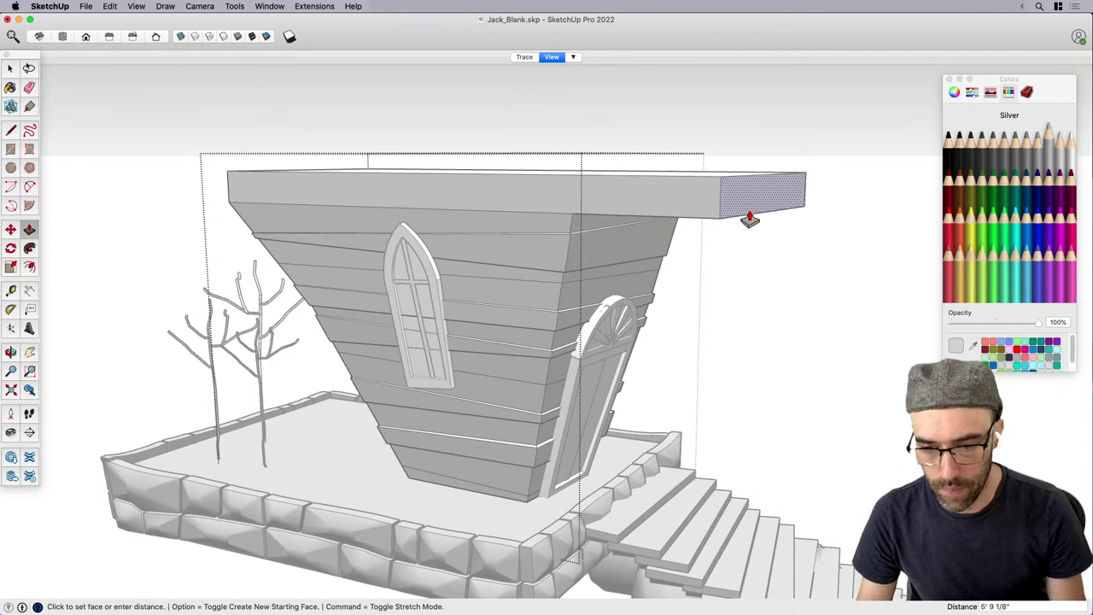
click(750, 219)
key(space)
scroll(669, 245, down, 3)
middle_drag(669, 248, 683, 254)
click(807, 293)
middle_drag(755, 229, 871, 256)
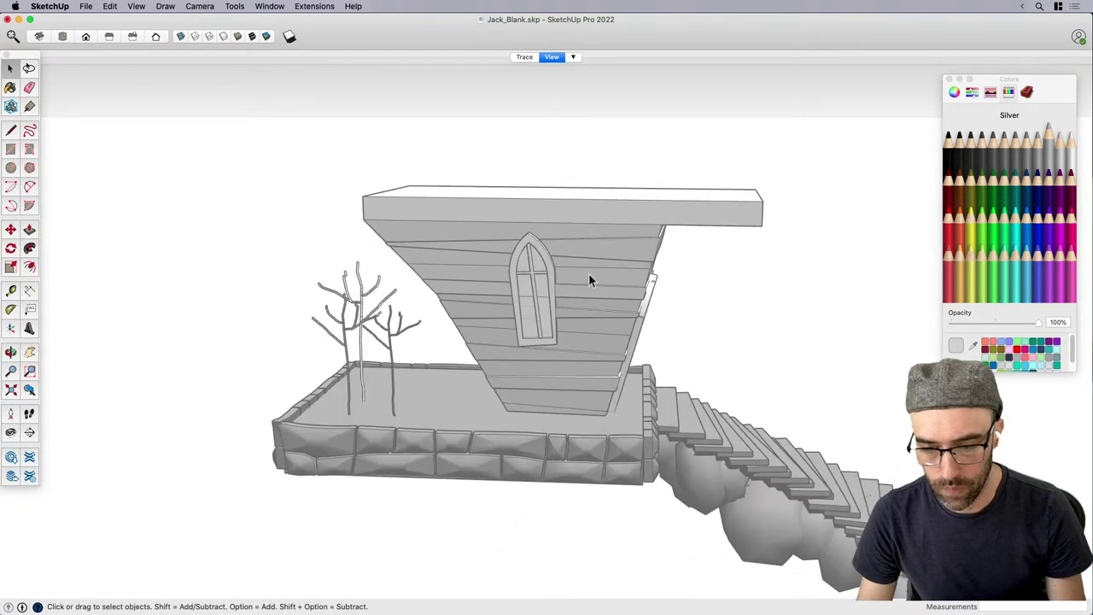
Select the house with its window and door and scale them down uniformly to about 0.87.
click(589, 273)
click(514, 290)
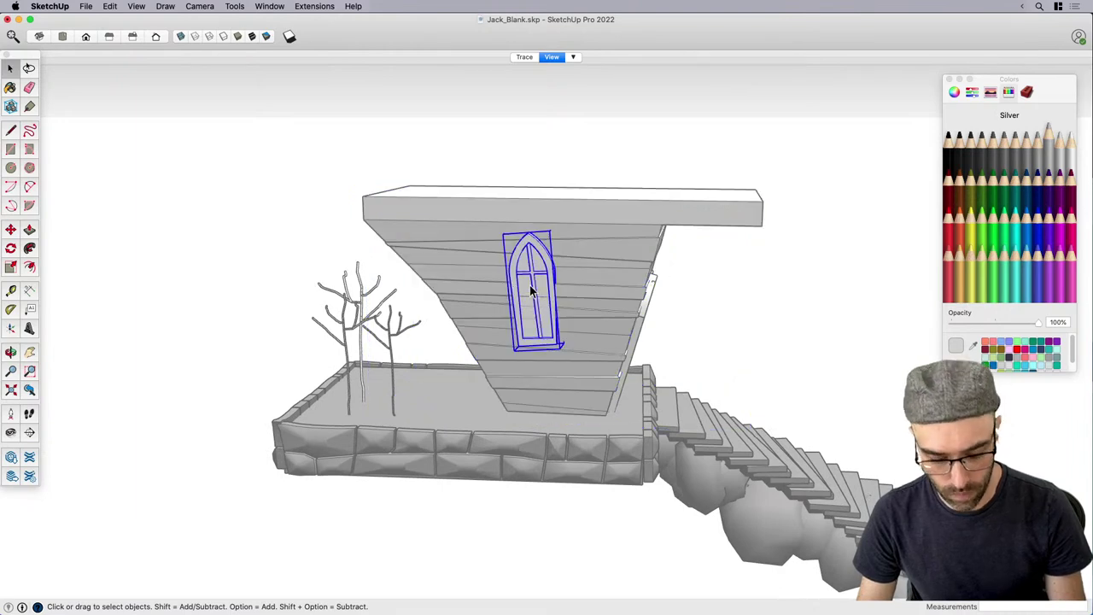
click(543, 322)
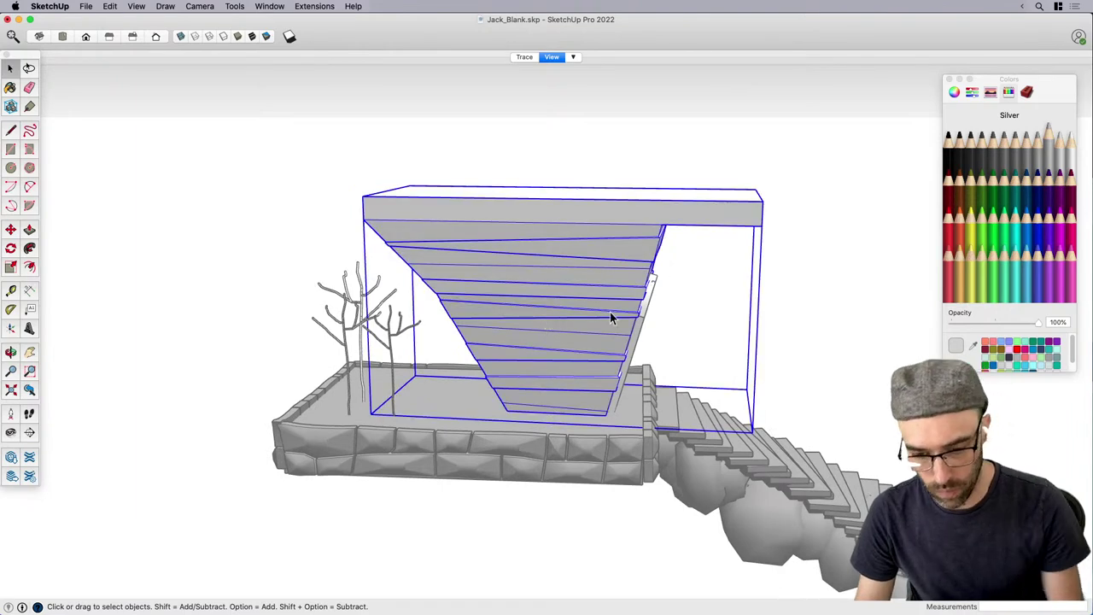
middle_drag(609, 317, 637, 318)
drag(706, 324, 495, 181)
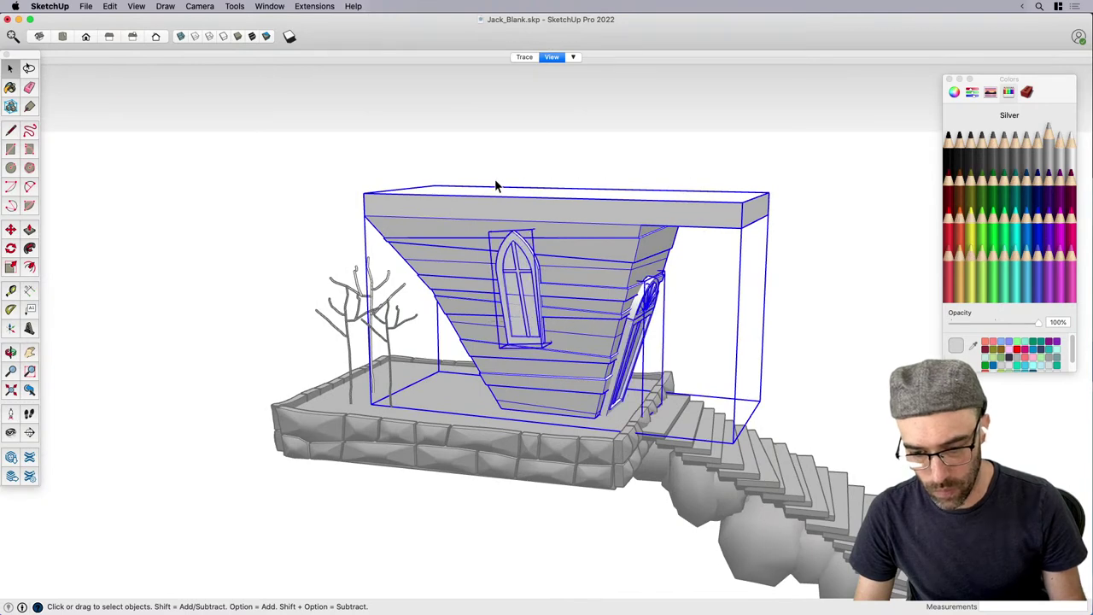
key(s)
middle_drag(667, 285, 754, 240)
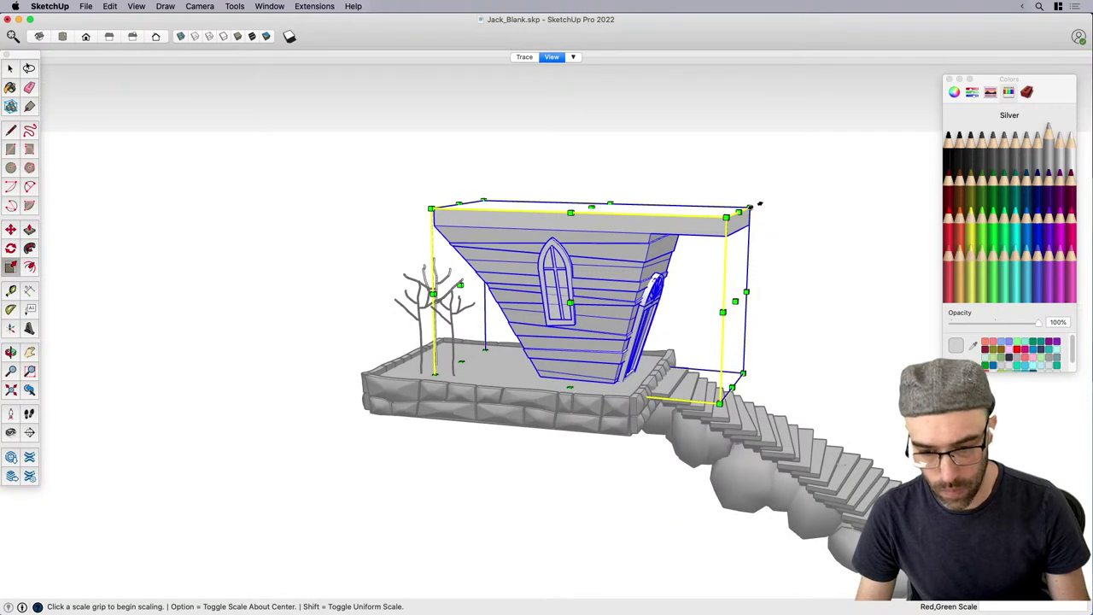
click(750, 207)
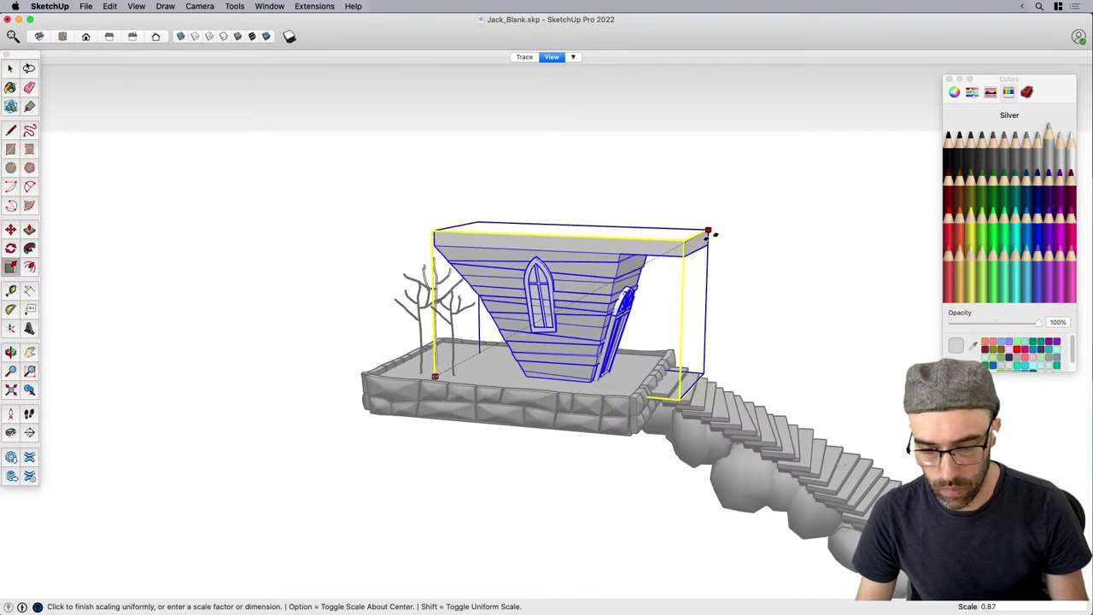
click(714, 233)
Move the selected house, window and door about 2' across the platform toward the stairs.
scroll(638, 401, up, 4)
key(m)
click(442, 410)
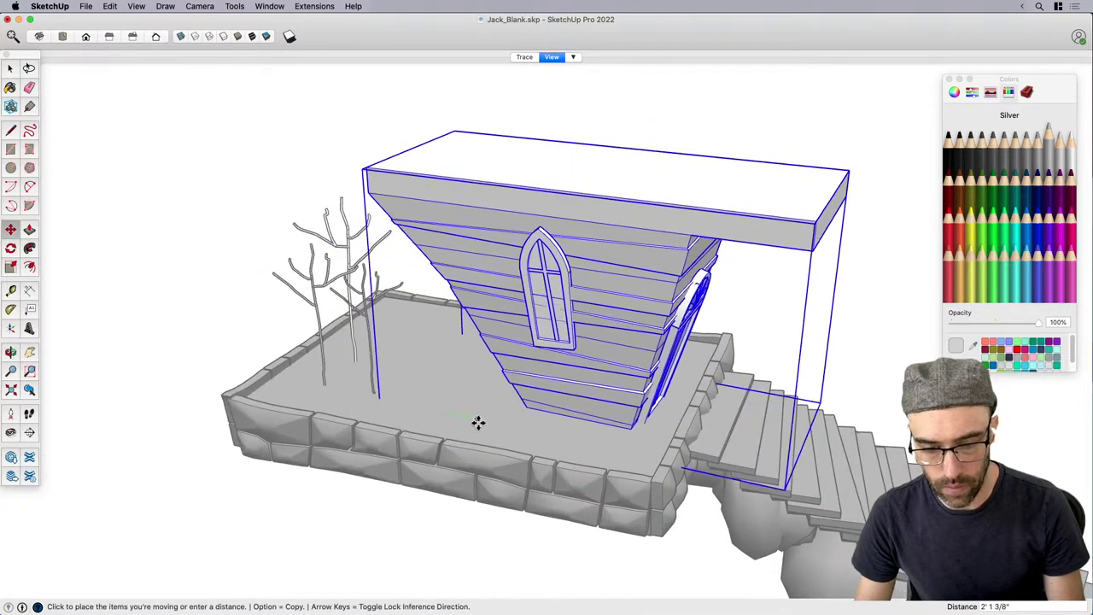
click(469, 418)
key(space)
middle_drag(758, 299, 730, 205)
scroll(675, 251, up, 2)
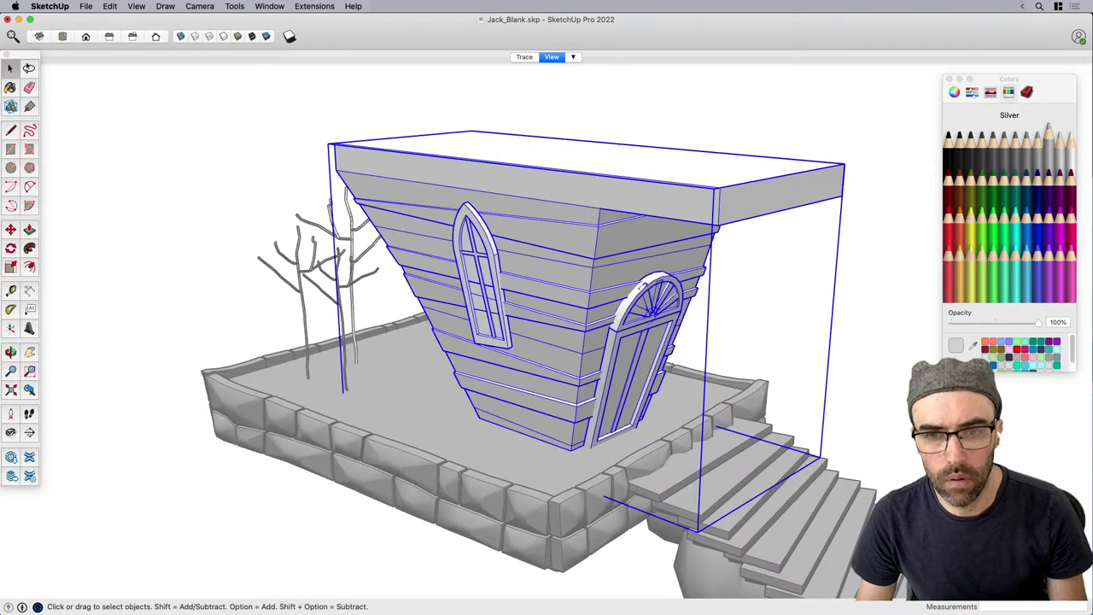
Examine the house's overhang, awning and support posts across the images in reference.png in Preview and return to SketchUp.
key(super+Tab)
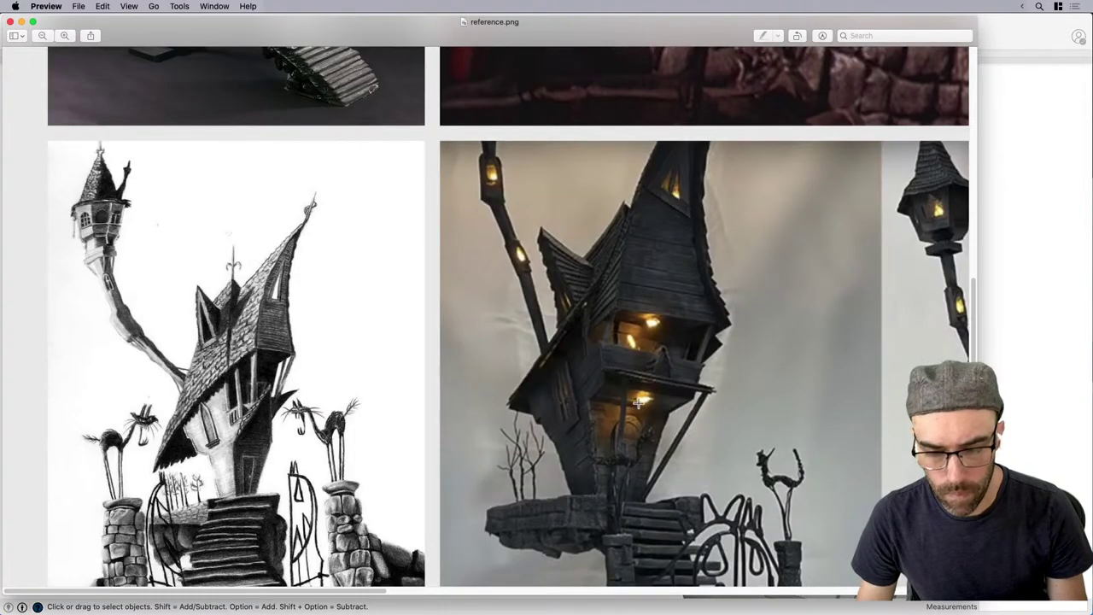
scroll(598, 500, up, 10)
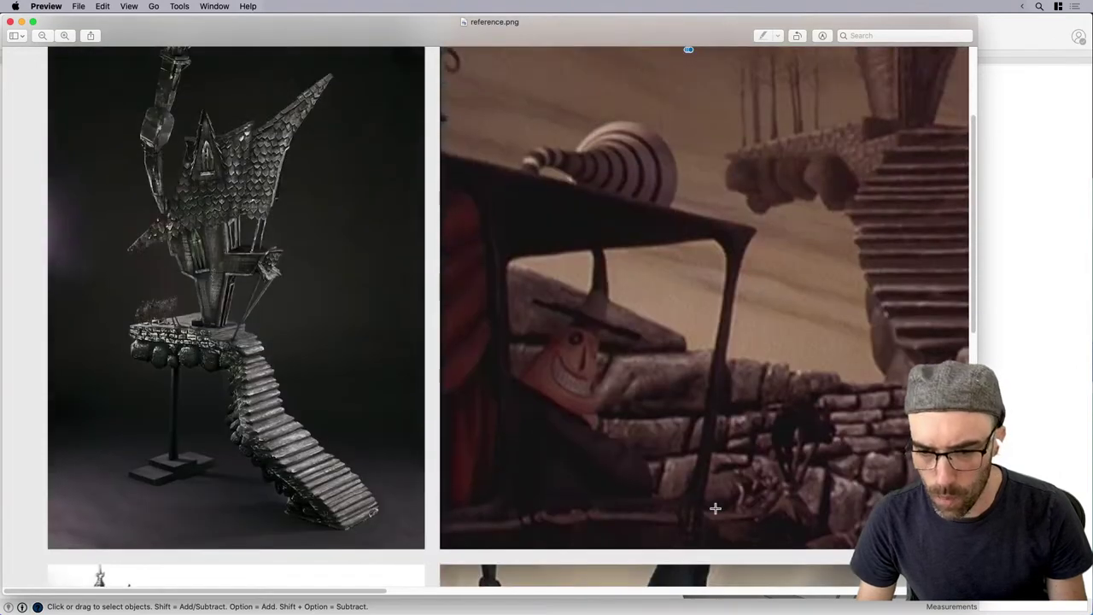
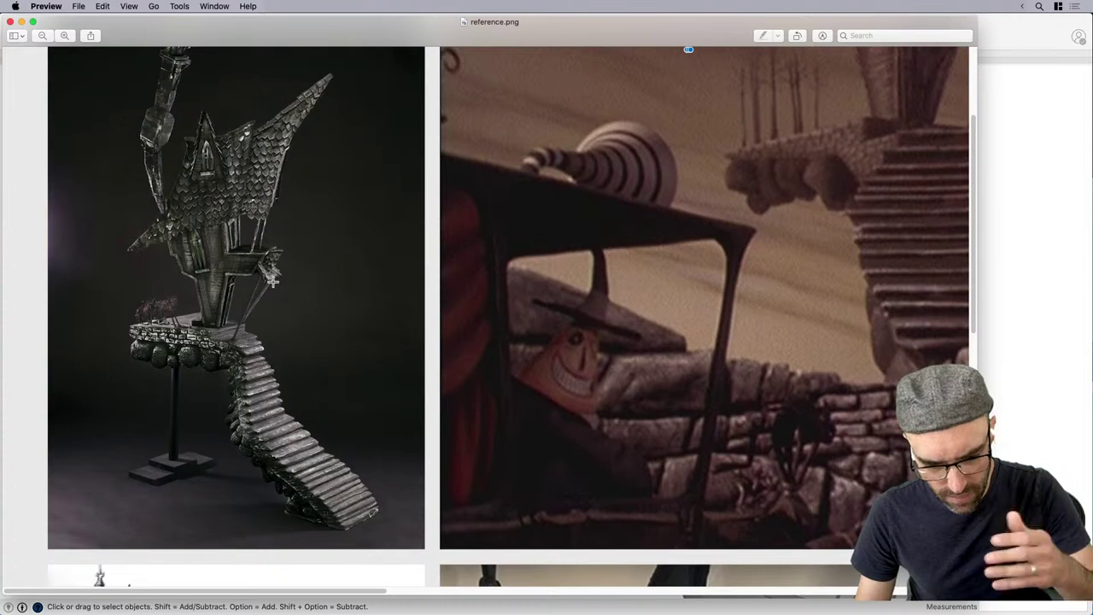
drag(373, 591, 884, 577)
scroll(772, 342, right, 3)
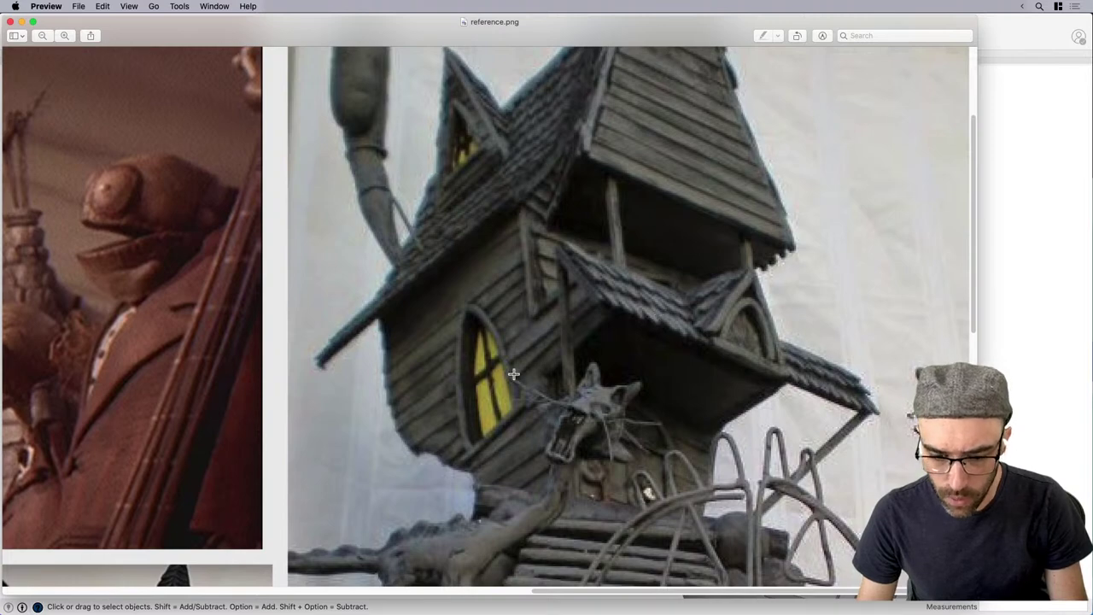
click(1023, 317)
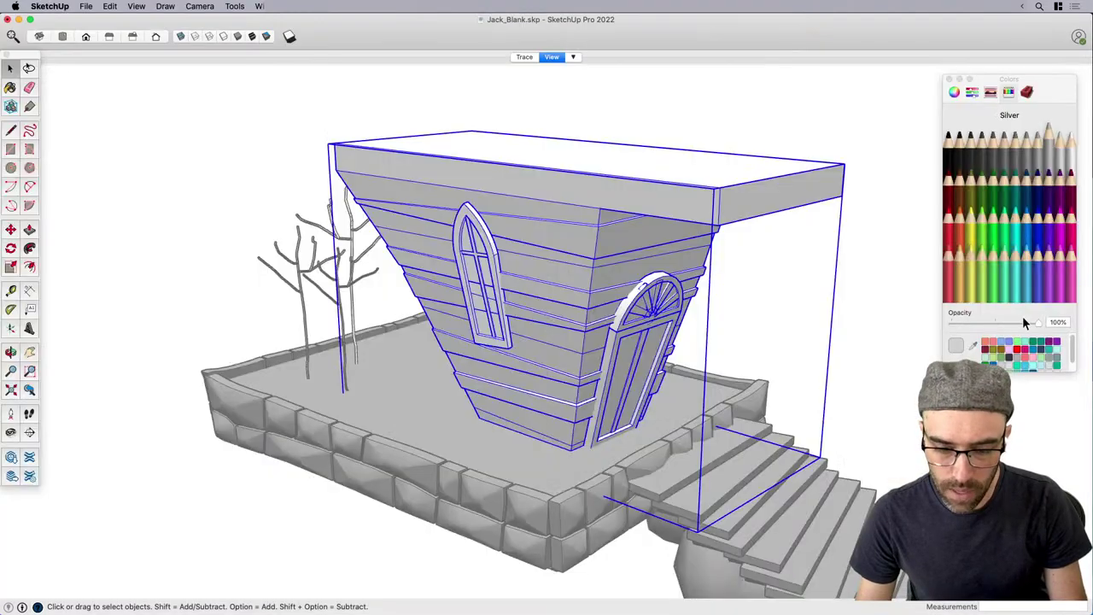
Move the arched side window about 3' 4" up the sloping wall so it overlaps the top slab.
middle_drag(510, 353, 645, 309)
scroll(546, 301, down, 2)
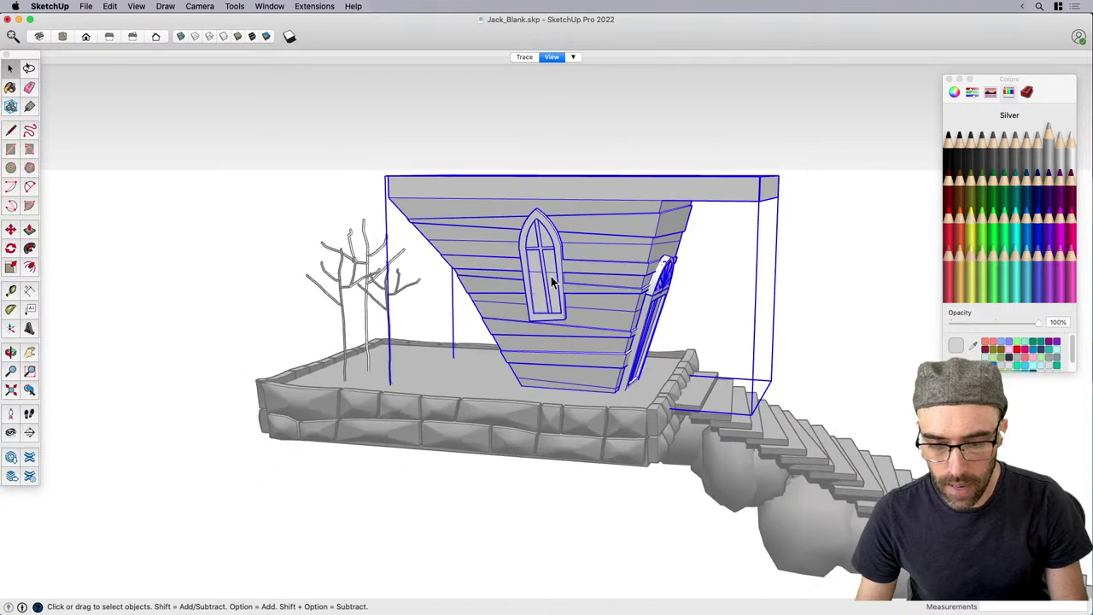
scroll(549, 263, down, 3)
click(533, 188)
scroll(547, 249, up, 2)
double_click(551, 252)
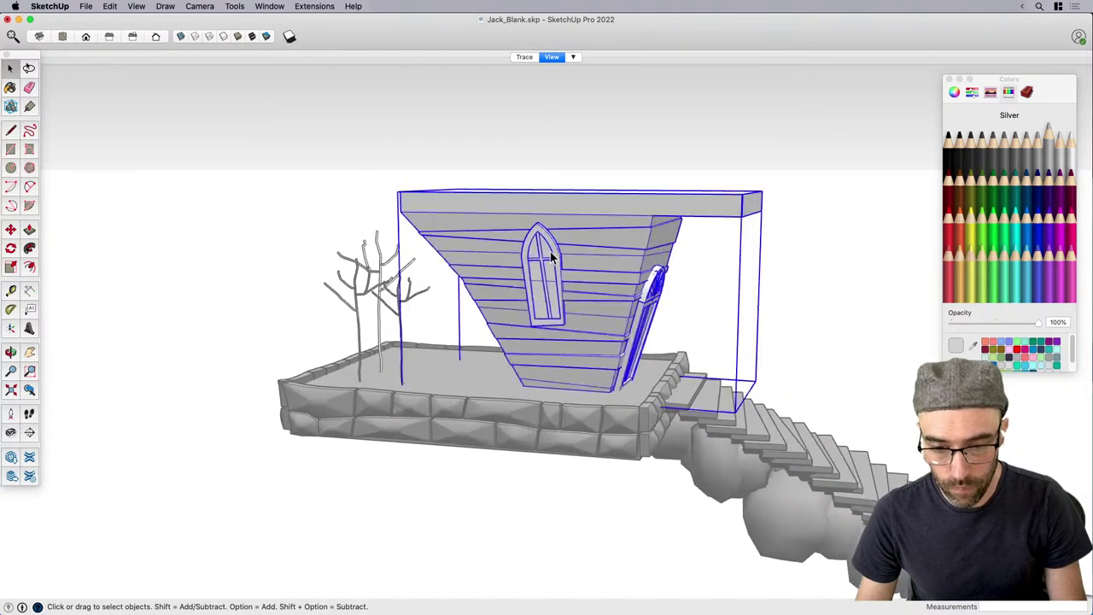
click(558, 271)
scroll(559, 276, up, 2)
scroll(466, 343, up, 2)
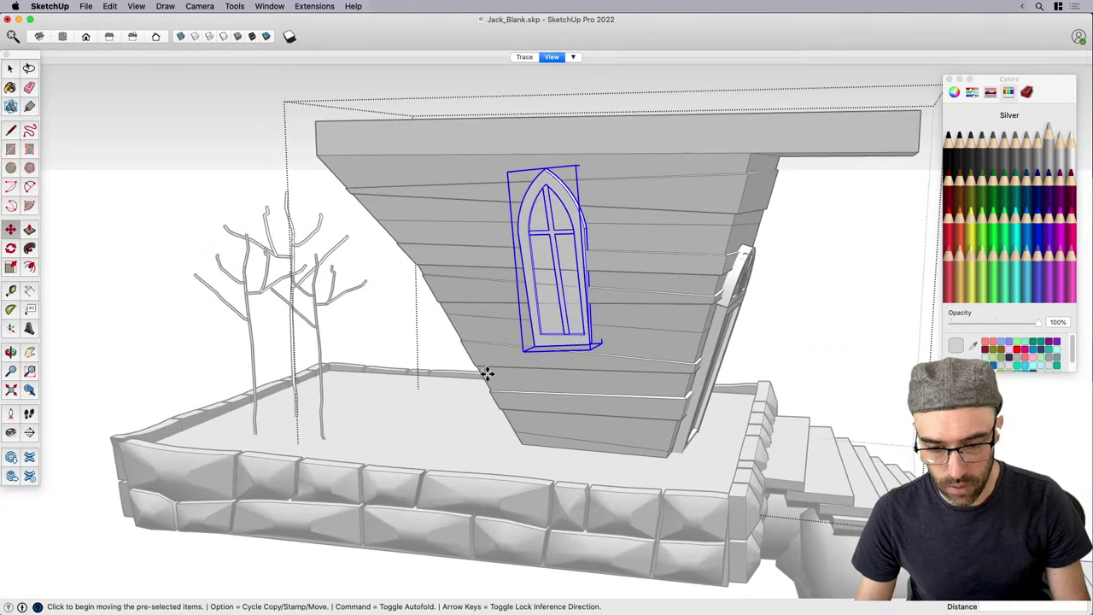
click(493, 388)
scroll(415, 257, up, 1)
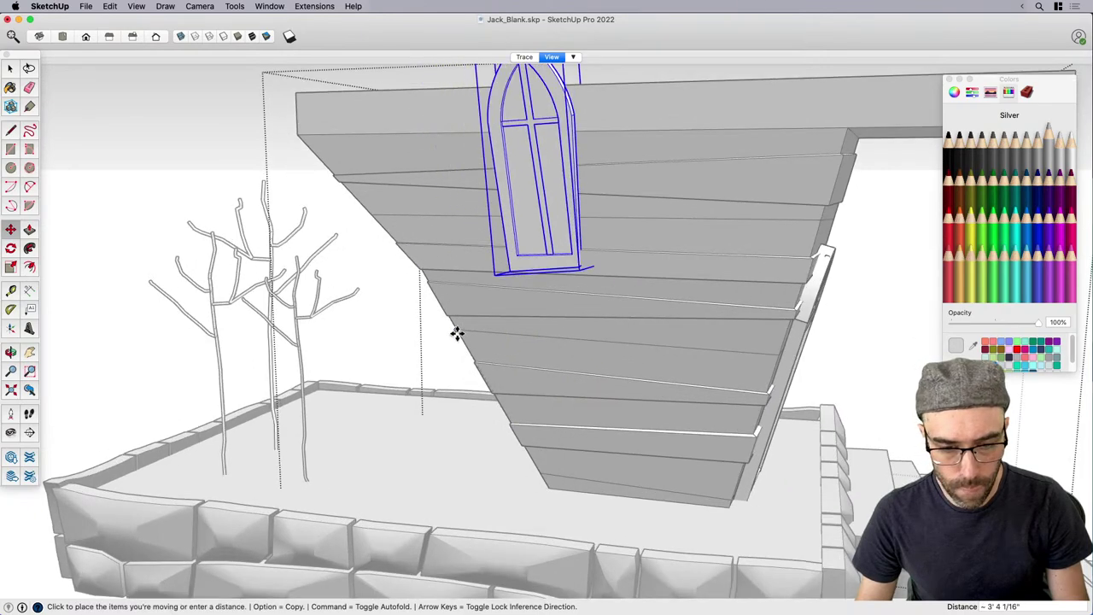
scroll(529, 342, down, 3)
scroll(547, 367, up, 3)
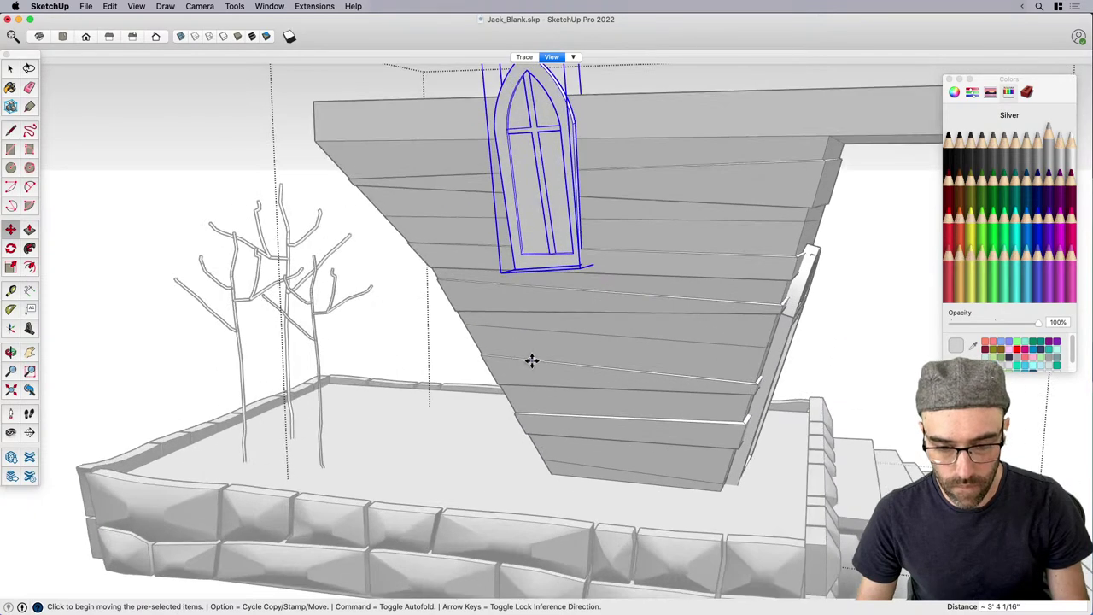
click(567, 364)
key(space)
scroll(726, 132, down, 5)
scroll(704, 252, up, 2)
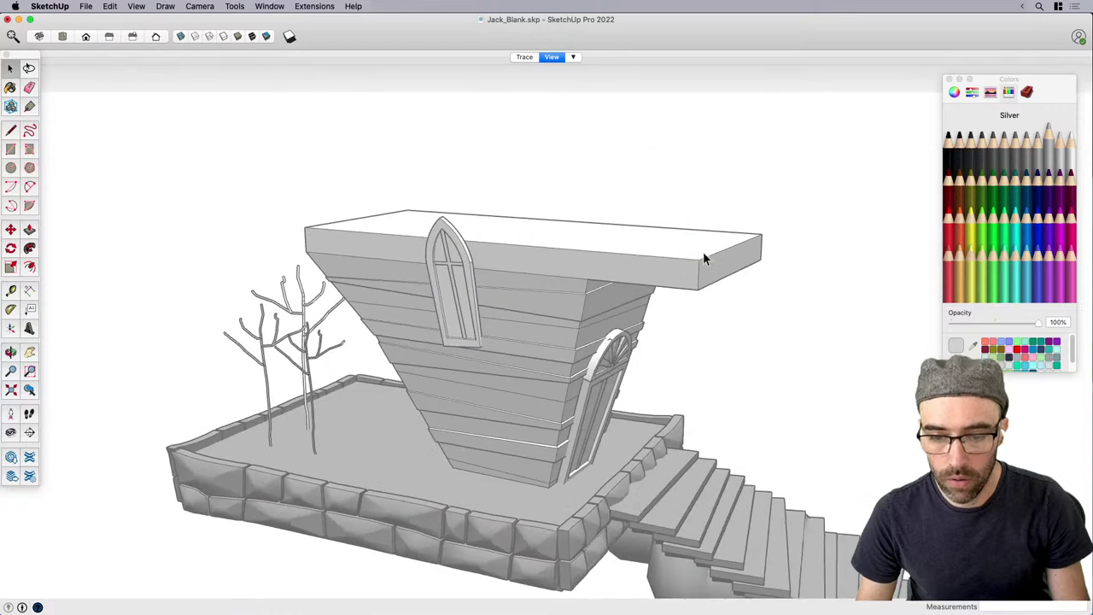
Draw a horizontal rectangle about 8' 11" wide projecting outward from the lower front edge of the overhang.
click(701, 268)
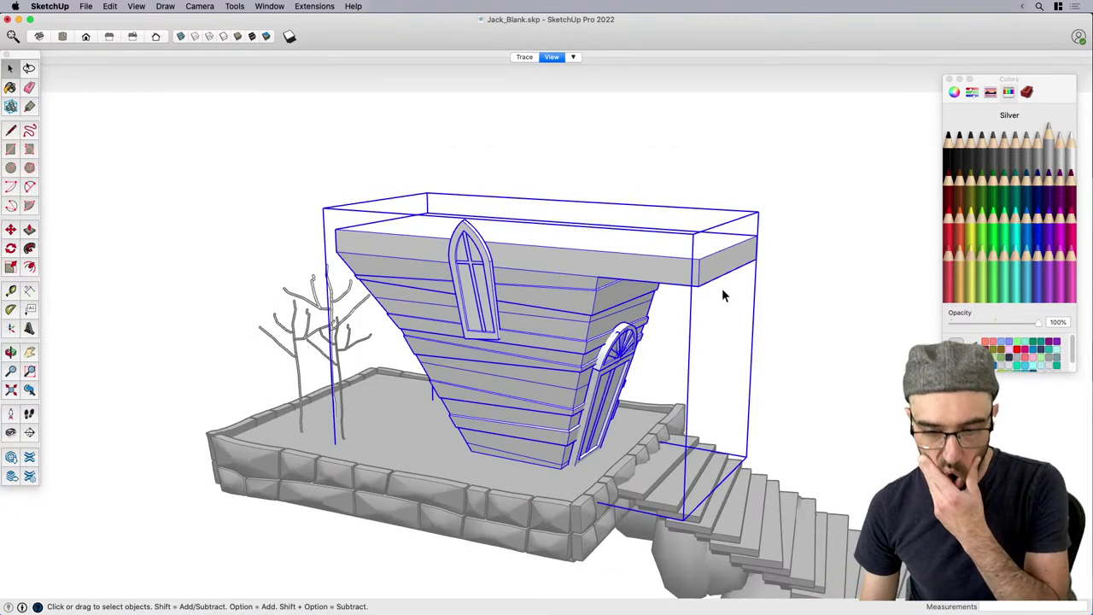
middle_drag(711, 291, 716, 283)
key(r)
scroll(714, 281, up, 2)
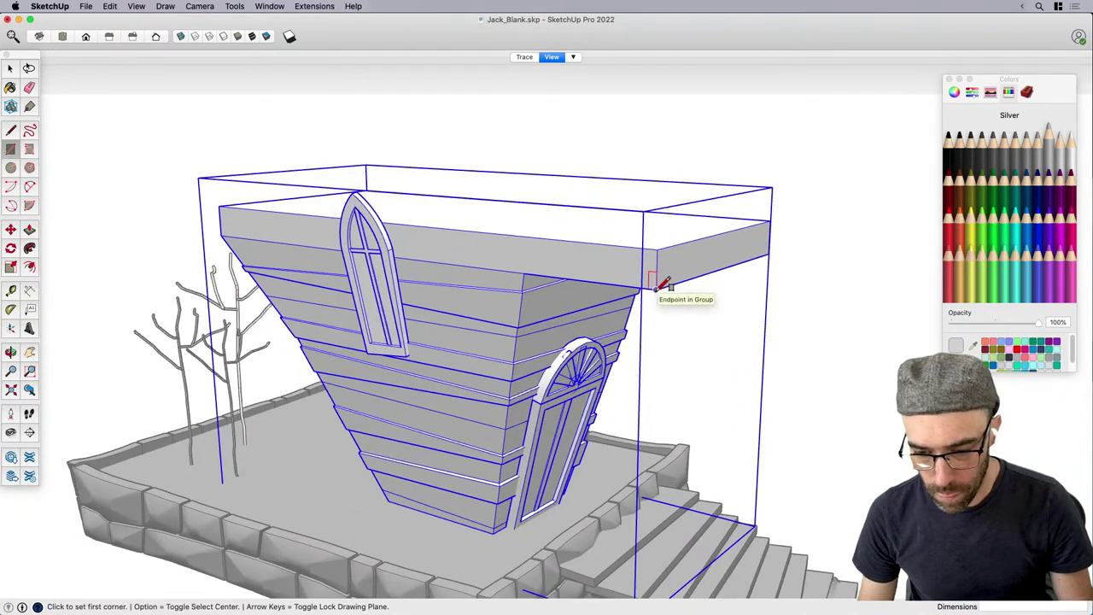
click(656, 289)
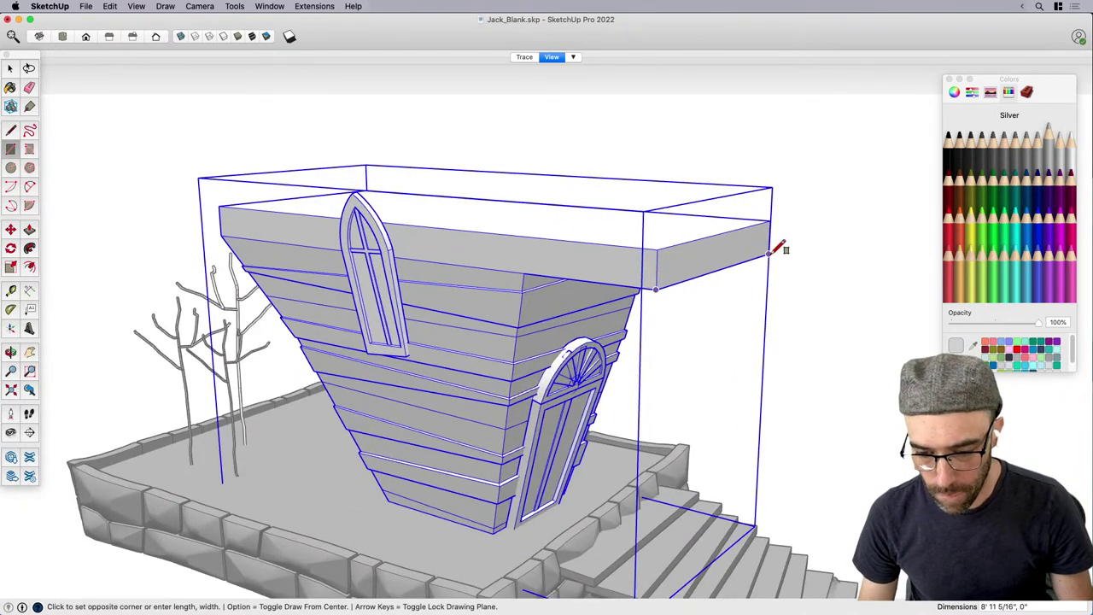
click(856, 263)
key(space)
Extrude the projecting rectangle slightly into a thin awning panel.
click(759, 275)
scroll(758, 281, up, 2)
key(p)
click(742, 295)
click(736, 284)
key(space)
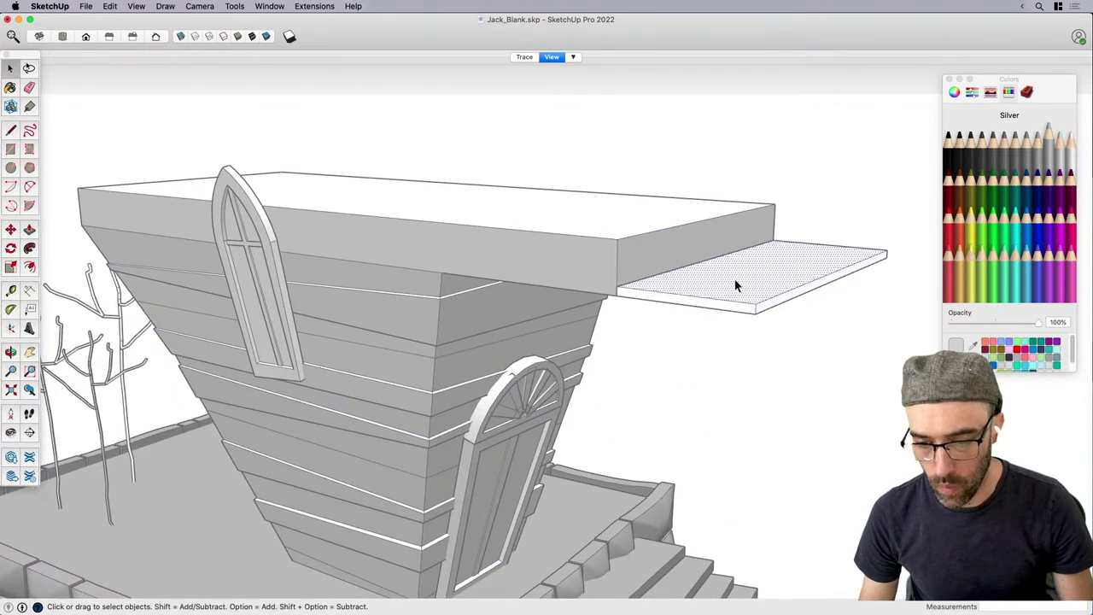
Rotate the whole awning panel downward by about 18° around its edge at the overhang.
double_click(736, 286)
middle_drag(681, 310, 761, 274)
key(q)
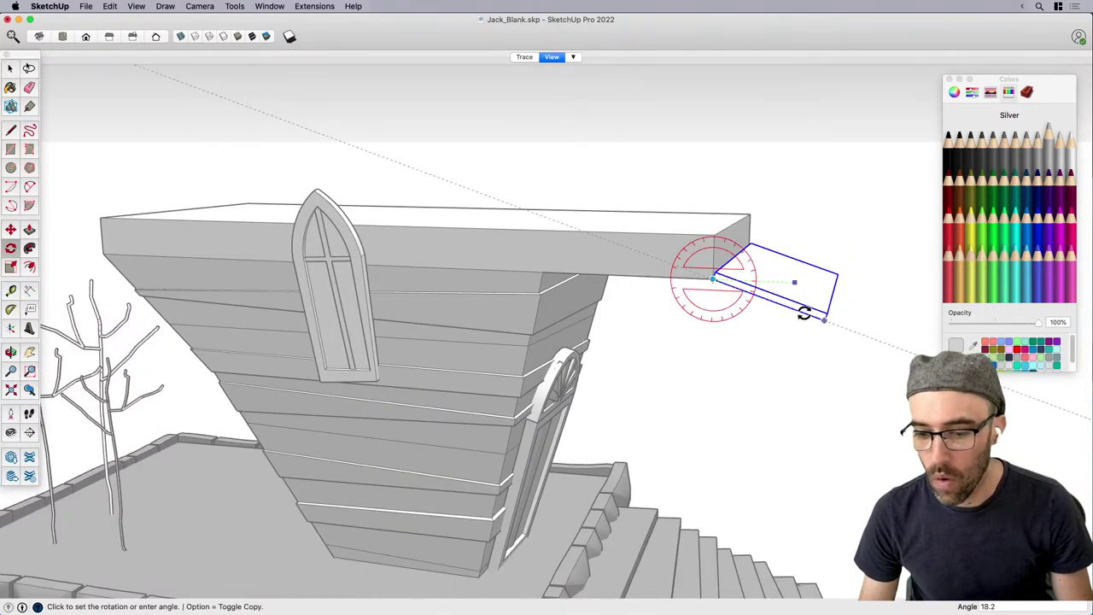
click(805, 314)
scroll(734, 324, down, 3)
middle_drag(705, 318, 551, 397)
key(space)
Draw a diagonal line about 14' long from the awning's near outer corner down to the platform beside the door.
scroll(547, 424, up, 4)
key(l)
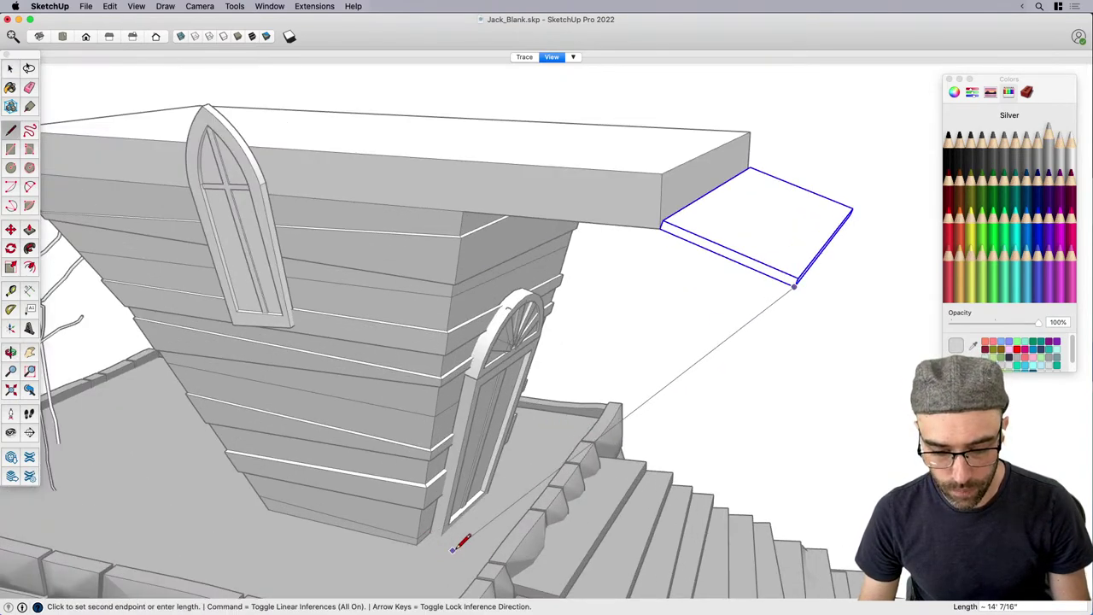
key(space)
scroll(513, 513, down, 4)
middle_drag(666, 470, 751, 457)
Turn the diagonal line into a solid support post with Pipe Along Path, using 4 segments and a 0" inside diameter.
click(575, 351)
click(573, 344)
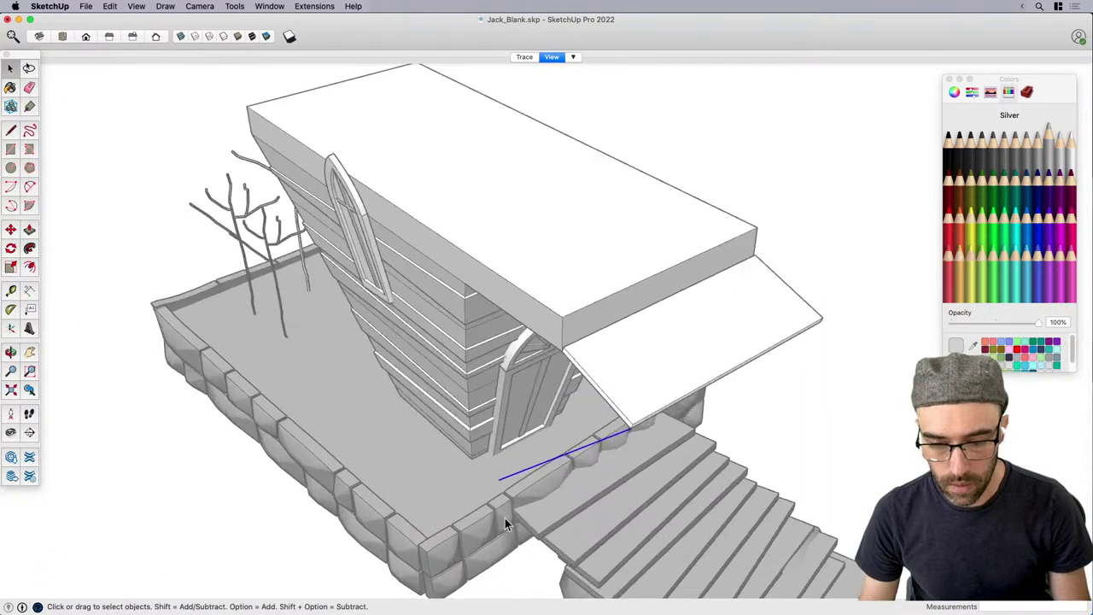
middle_drag(505, 519, 599, 447)
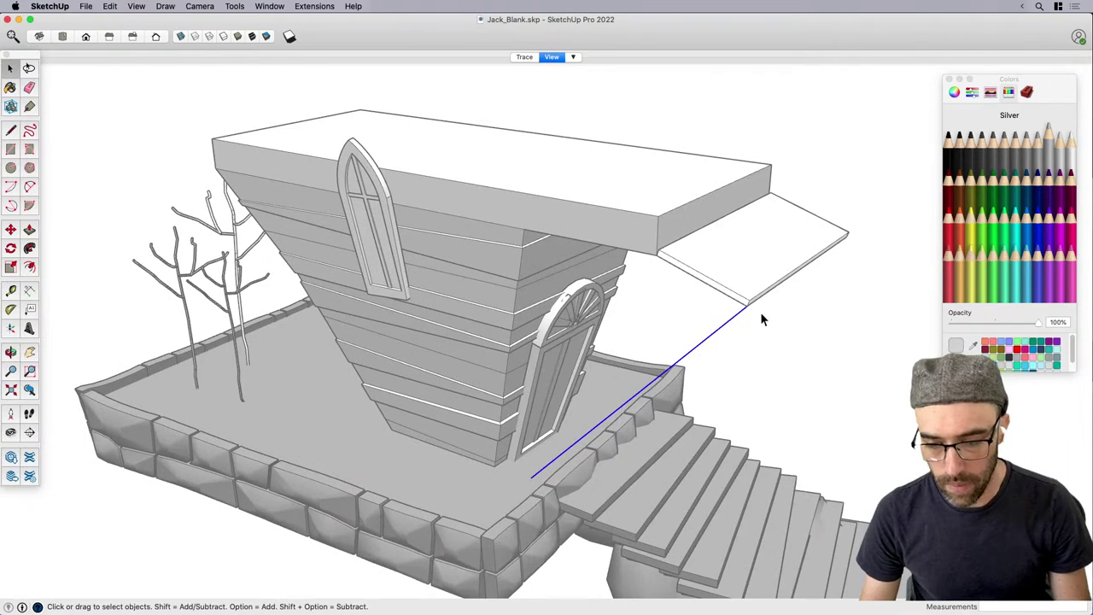
middle_drag(763, 319, 530, 257)
click(314, 7)
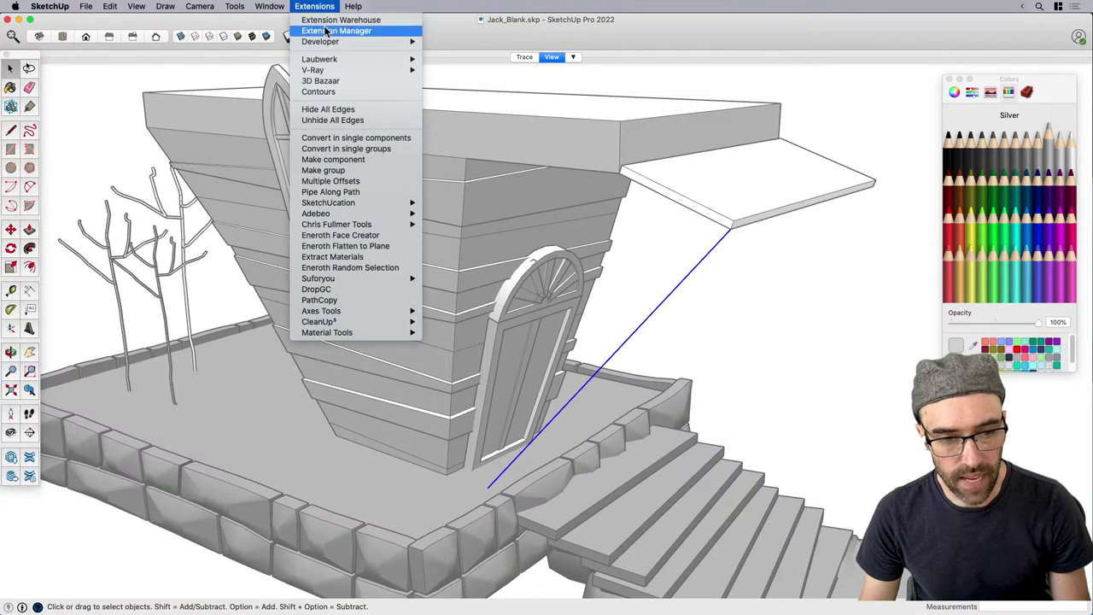
click(368, 192)
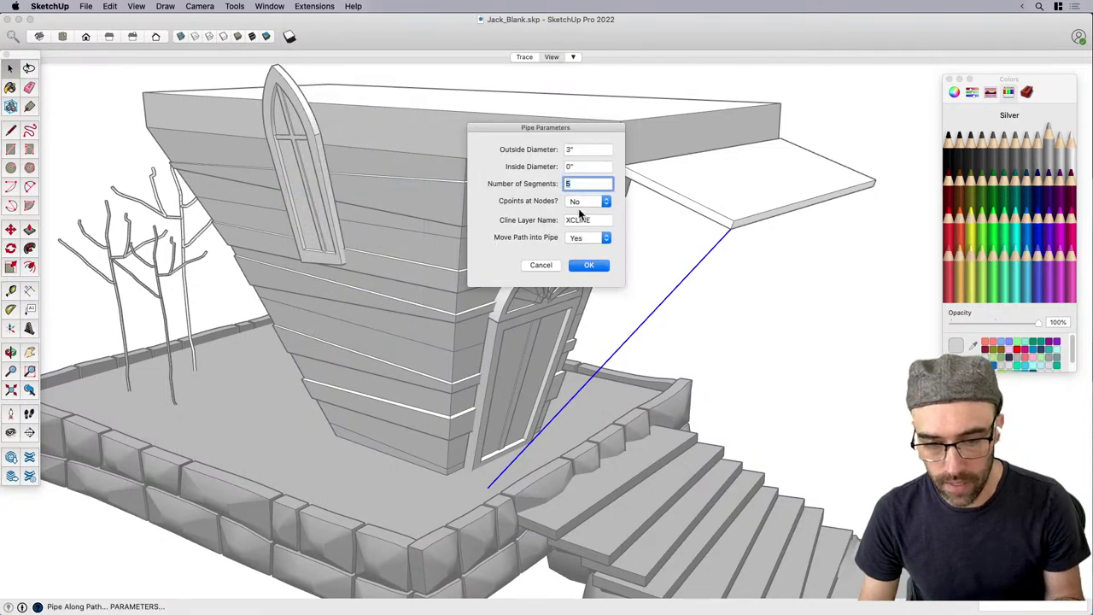
text(4)
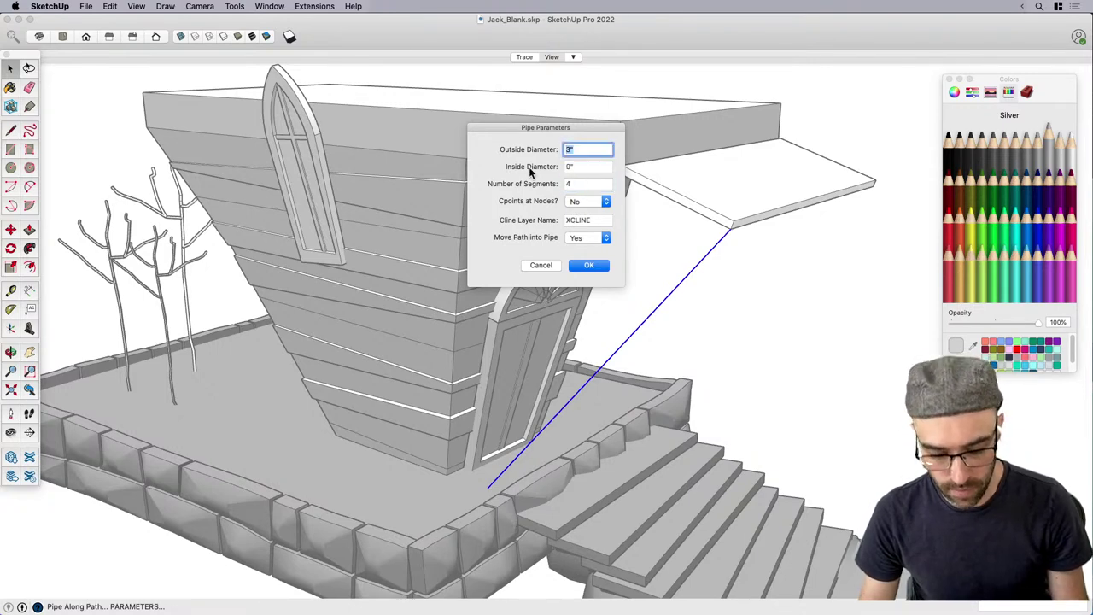
click(591, 266)
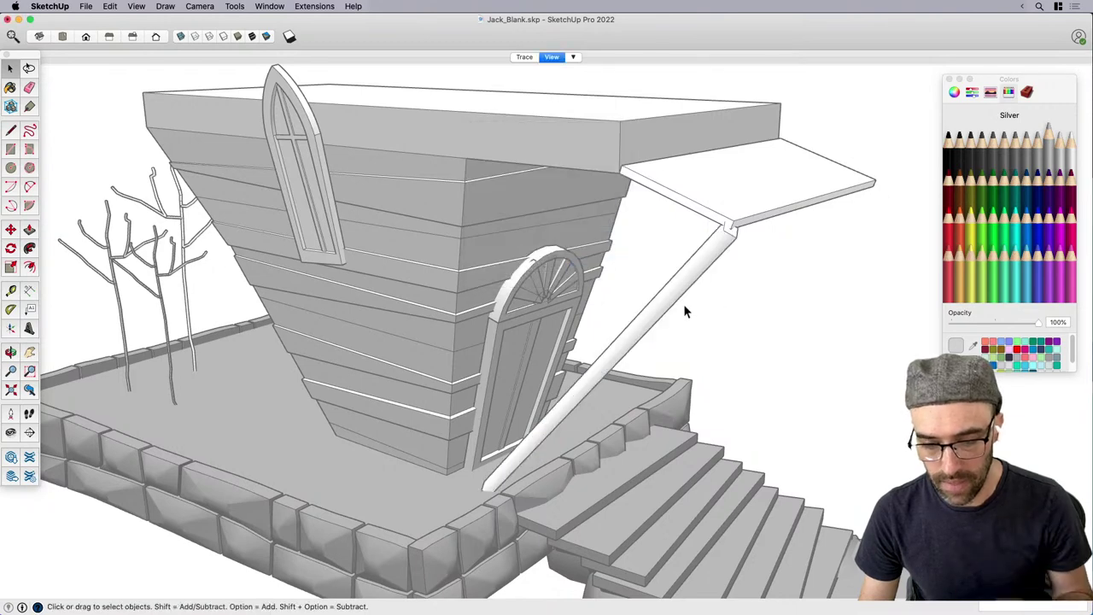
Undo the support post and rebuild it thinner from the diagonal line with Pipe Along Path, using 4 segments and a 0" inside diameter.
key(super+z)
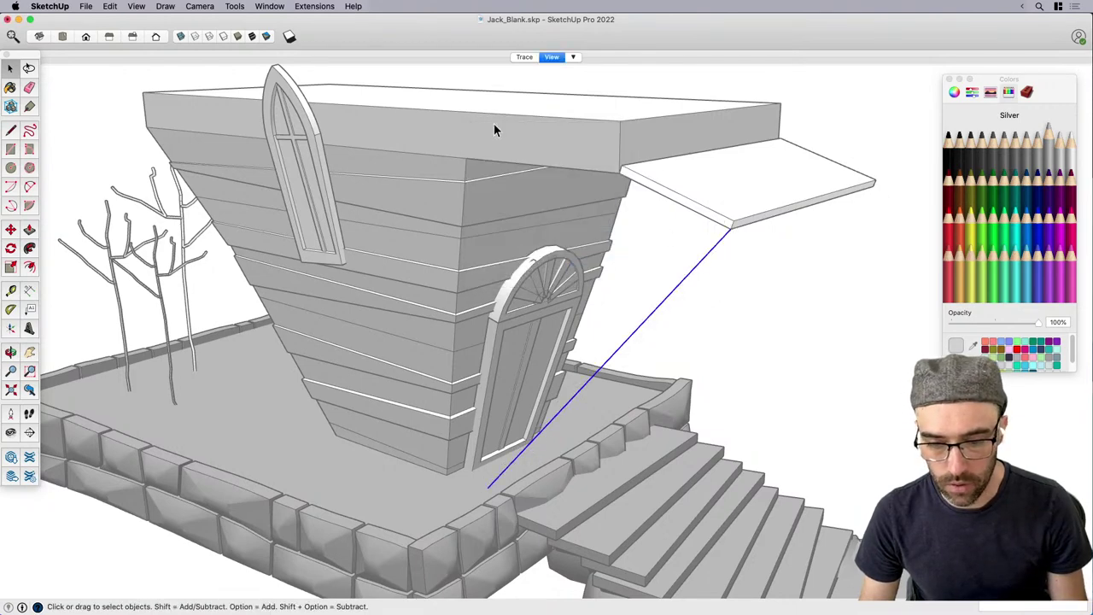
click(323, 8)
click(367, 191)
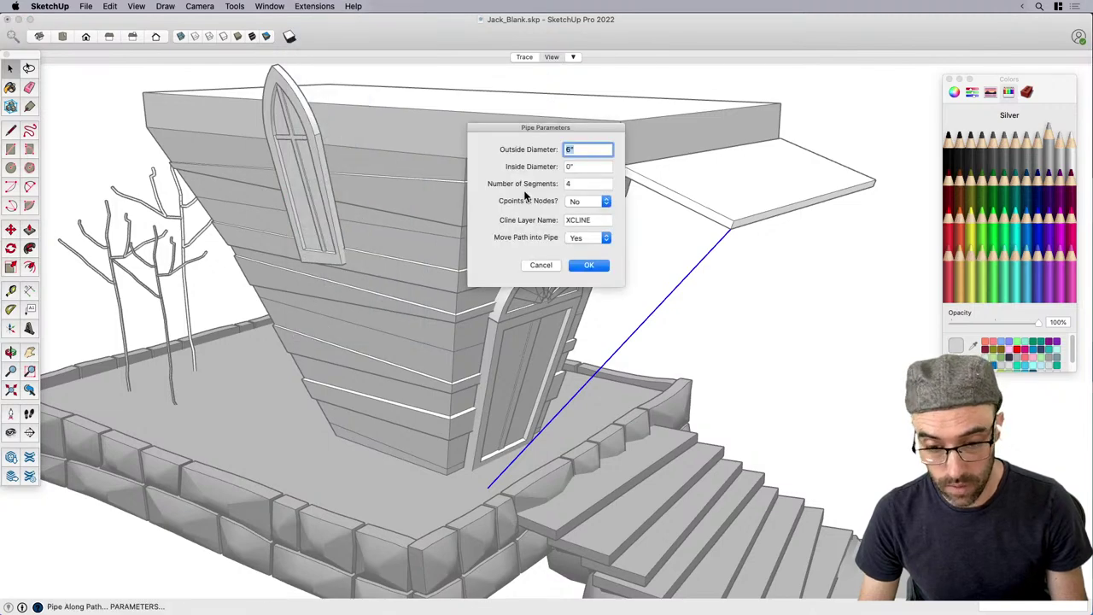
click(588, 265)
mouse_move(694, 291)
middle_down()
mouse_move(585, 288)
mouse_move(690, 310)
middle_up()
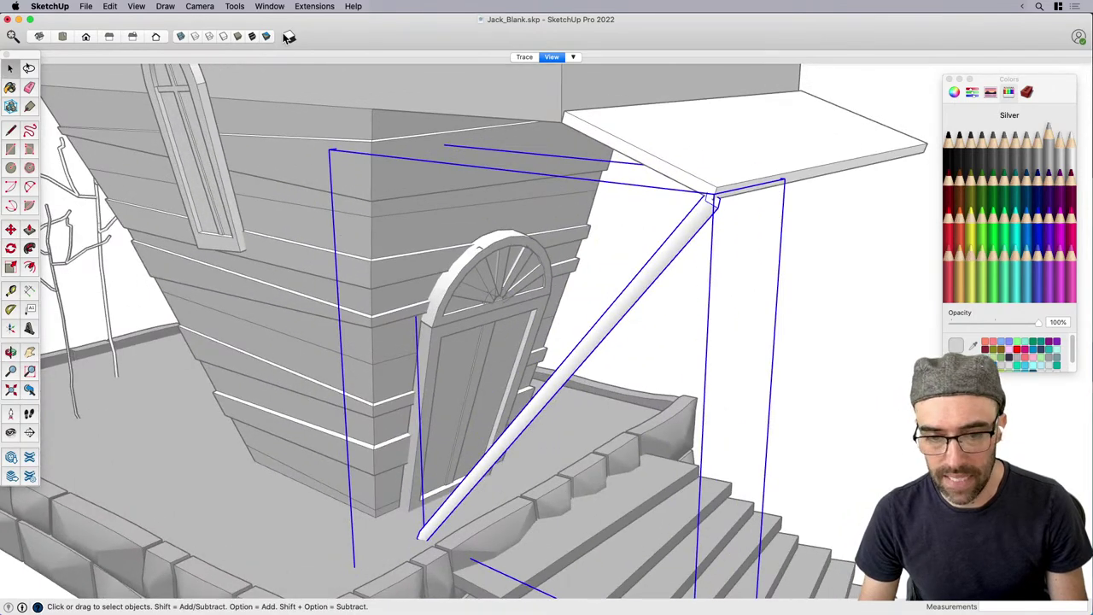
Set the support post's soften/smooth angle between normals to 30 degrees so its long edges are hard.
click(269, 6)
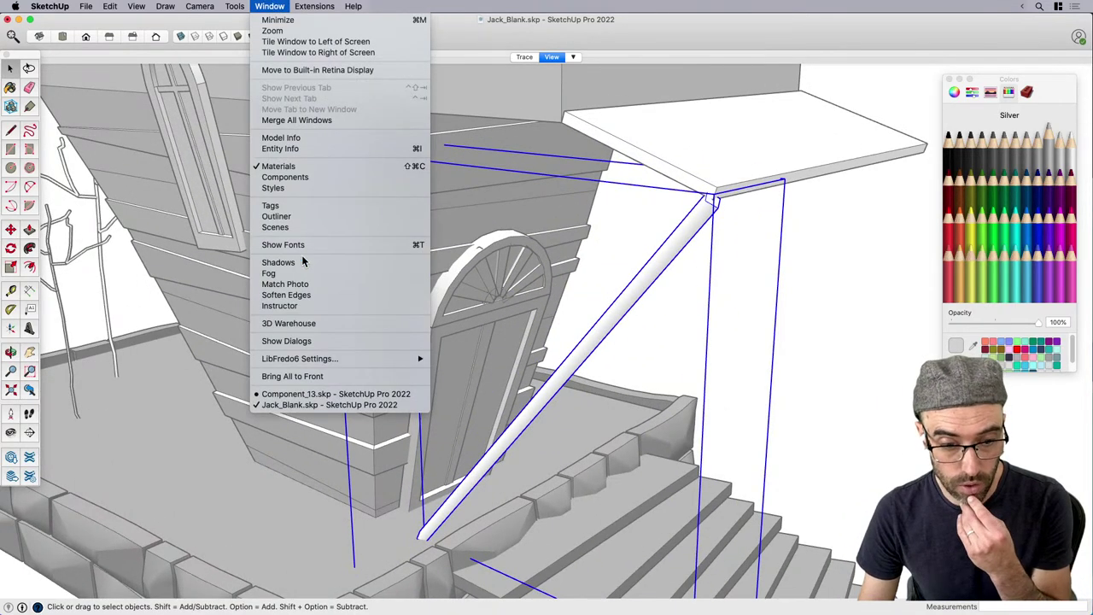
click(289, 295)
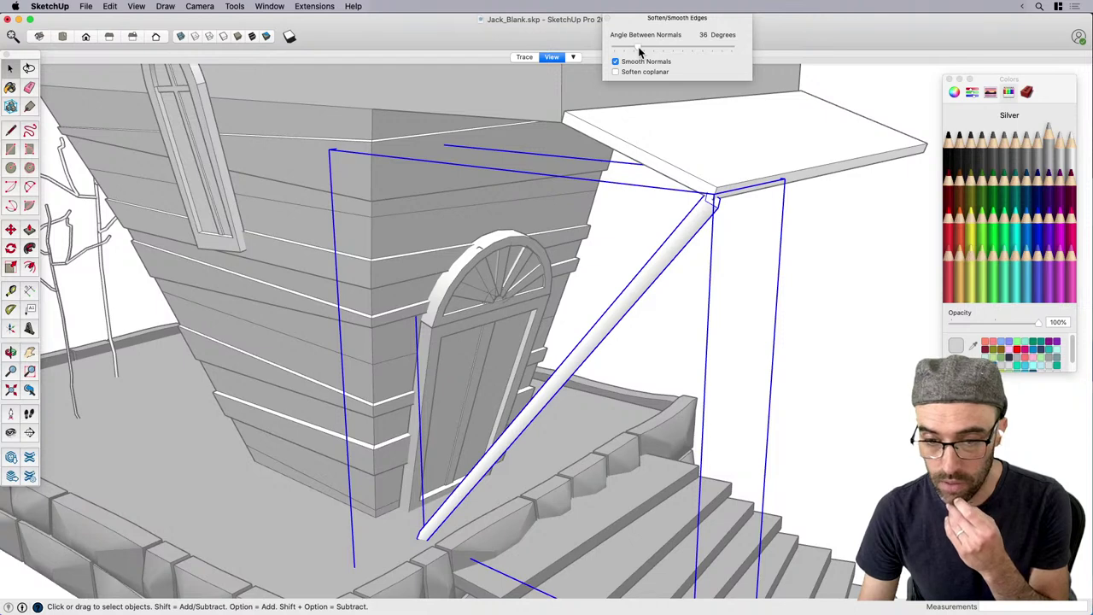
drag(639, 51, 636, 51)
click(756, 310)
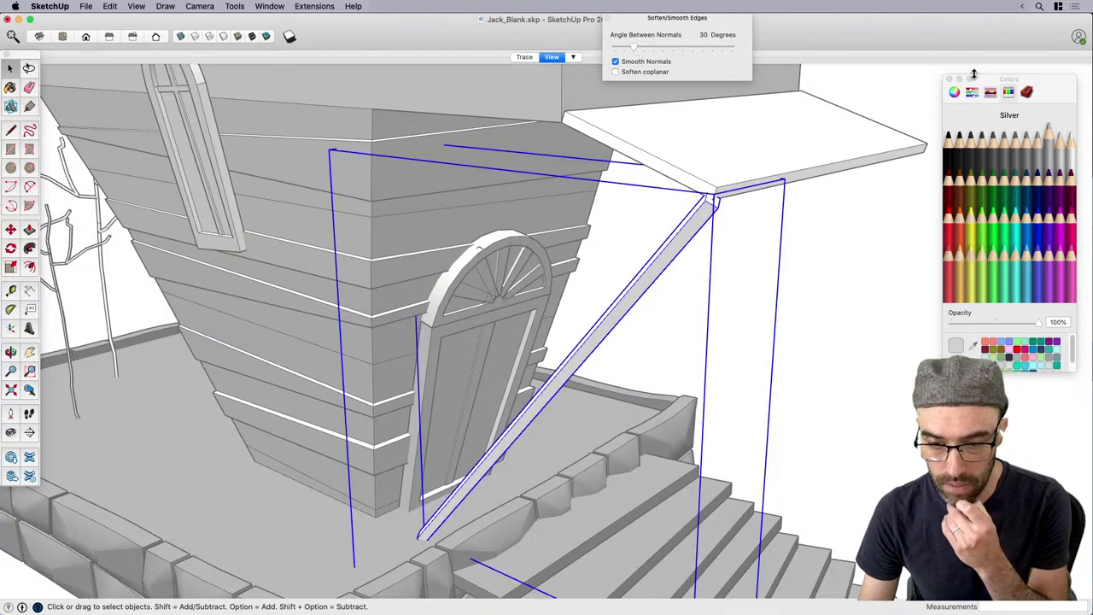
Close the color palette and turn the support post into a component.
click(950, 81)
scroll(775, 277, down, 3)
right_click(706, 273)
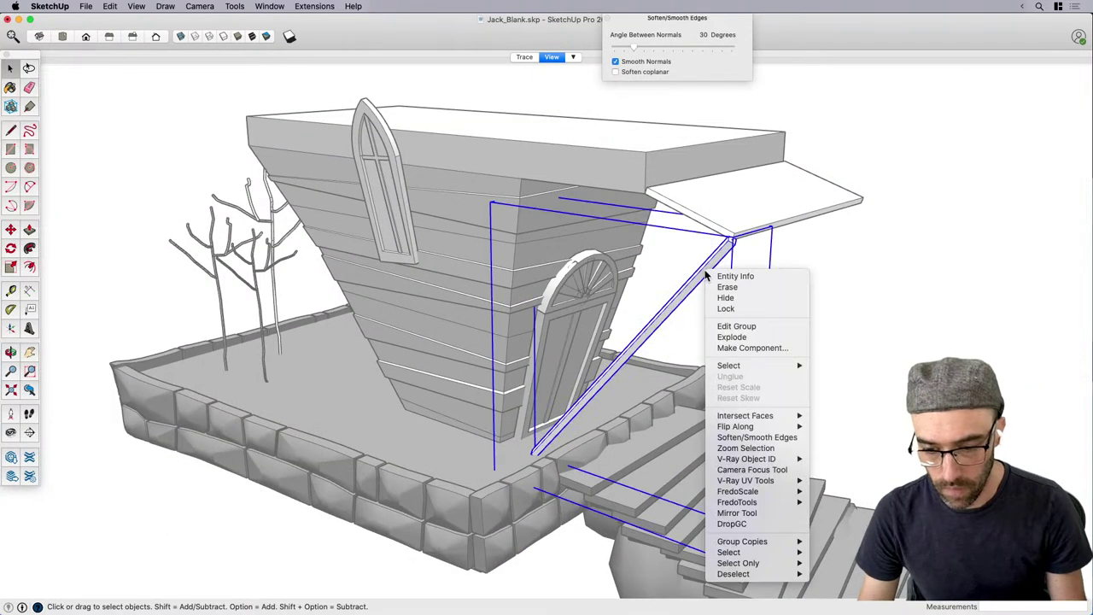
click(765, 354)
key(Return)
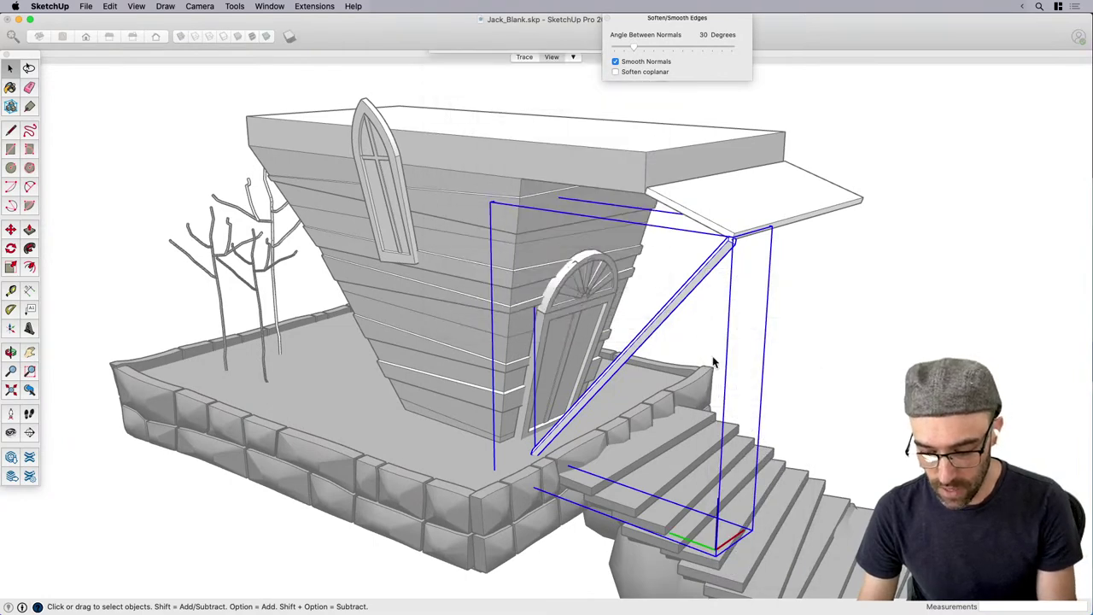
Copy the post along the front of the platform to the opposite side of the door.
middle_drag(713, 361, 500, 434)
key(m)
key(alt)
click(500, 436)
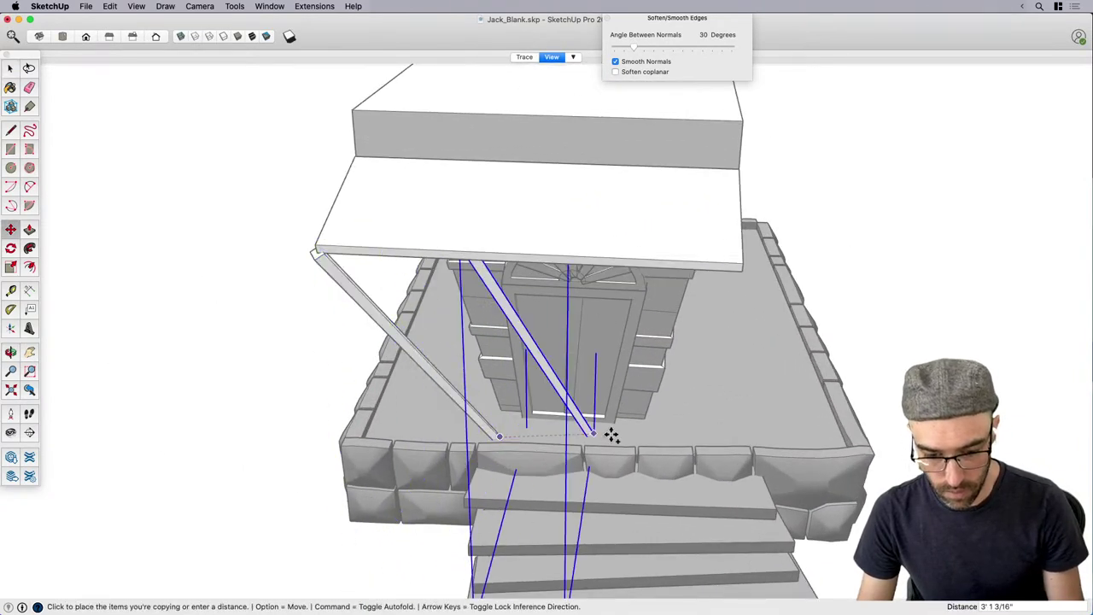
click(649, 437)
Rotate the copied post horizontally by about 21° around its foot so its upper end sits under the awning's outer corner.
key(q)
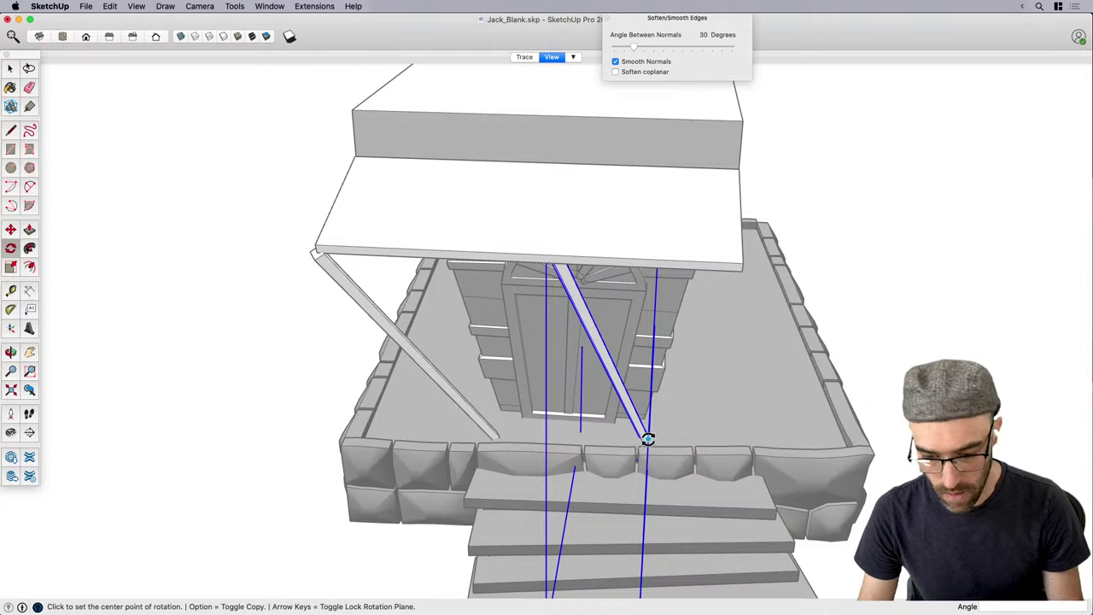
click(648, 436)
middle_drag(745, 437, 352, 419)
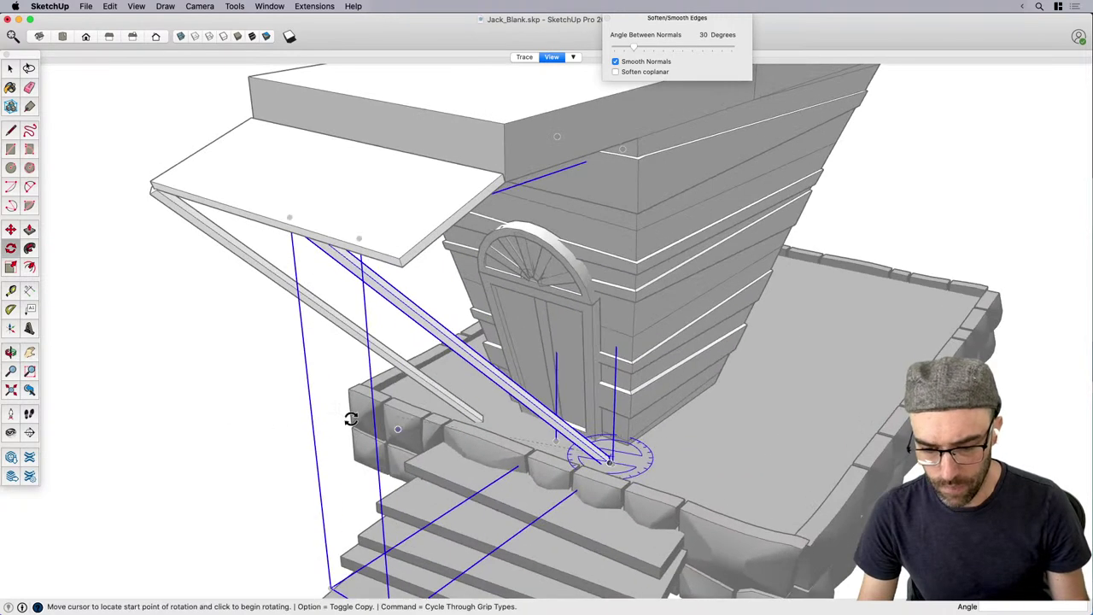
click(207, 419)
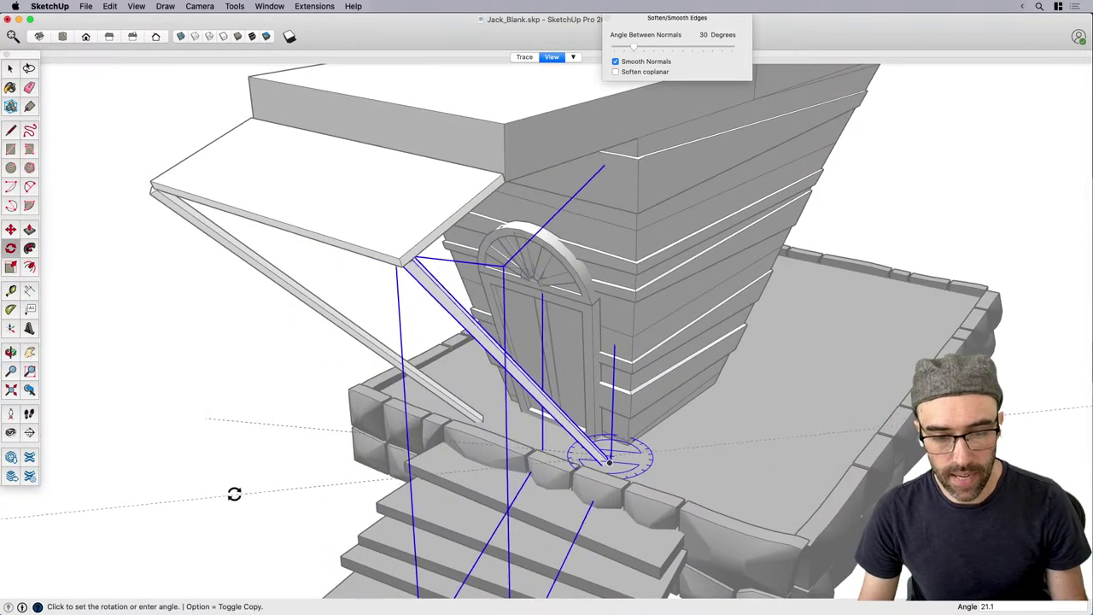
click(228, 489)
Rotate the original post slightly inward around its foot so its upper end sits under the awning's edge.
middle_drag(302, 469, 520, 465)
key(space)
click(479, 439)
scroll(480, 440, up, 1)
scroll(495, 443, up, 3)
key(q)
click(498, 431)
scroll(497, 431, down, 3)
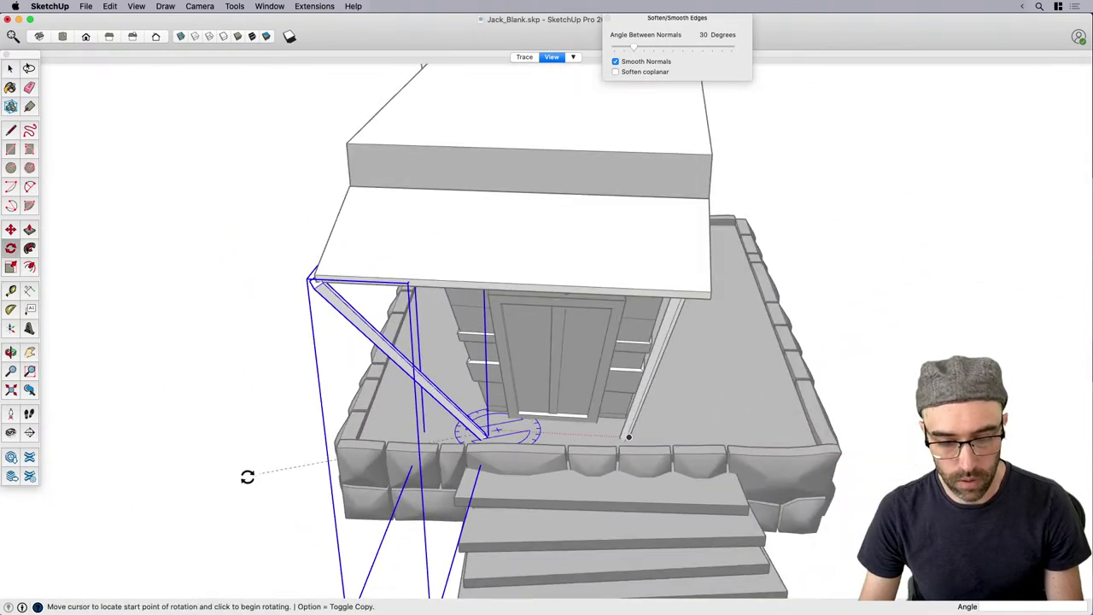
click(202, 490)
click(203, 500)
key(space)
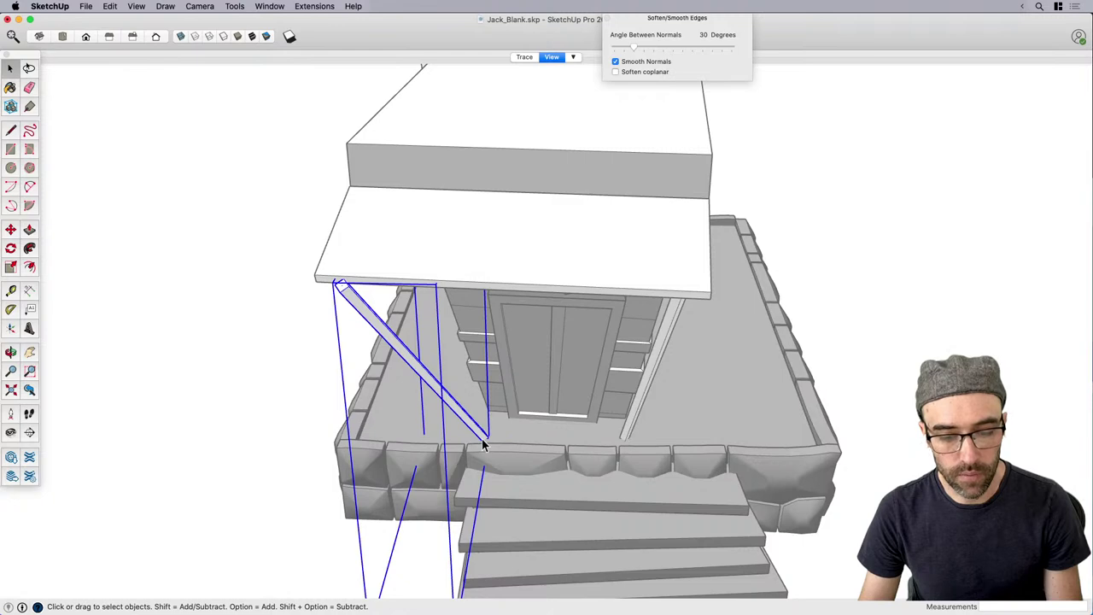
key(q)
click(482, 436)
key(space)
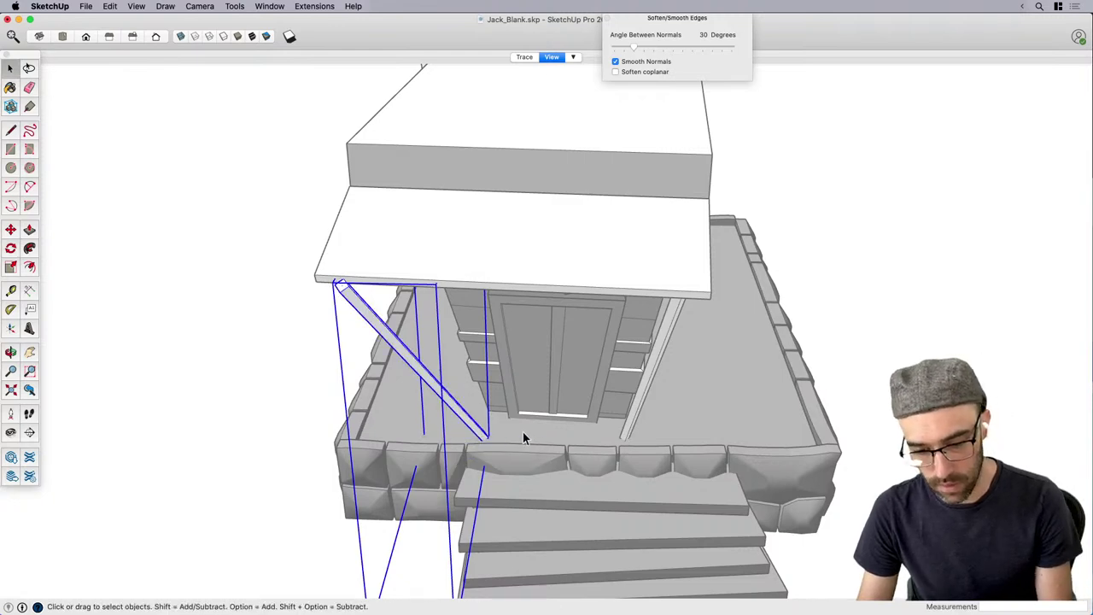
Tilt the original post slightly upward around its foot so its upper end meets the awning's underside.
middle_drag(524, 438, 468, 427)
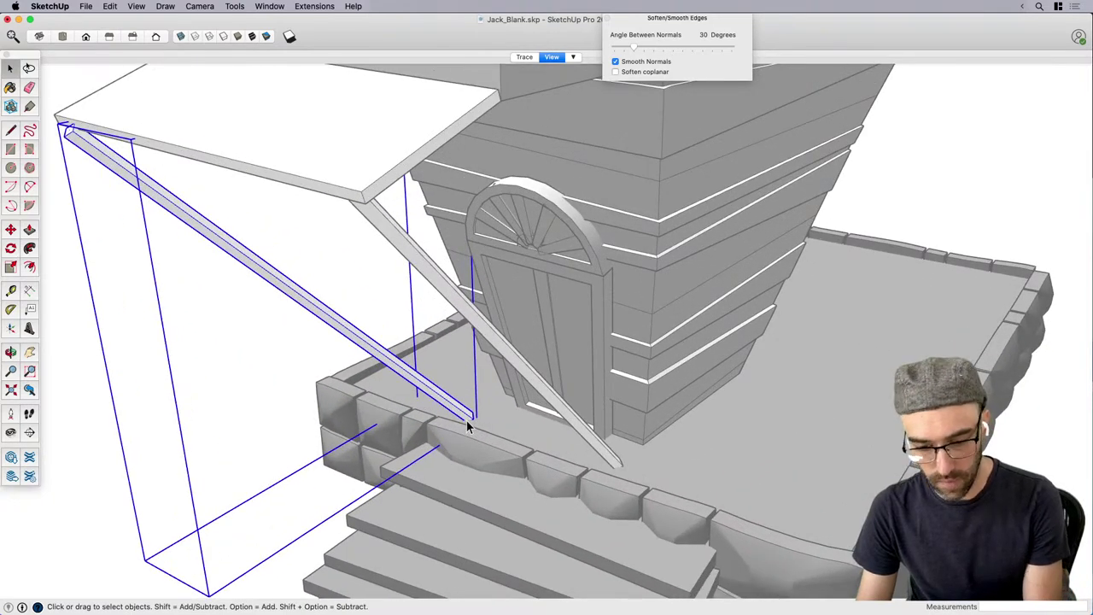
key(q)
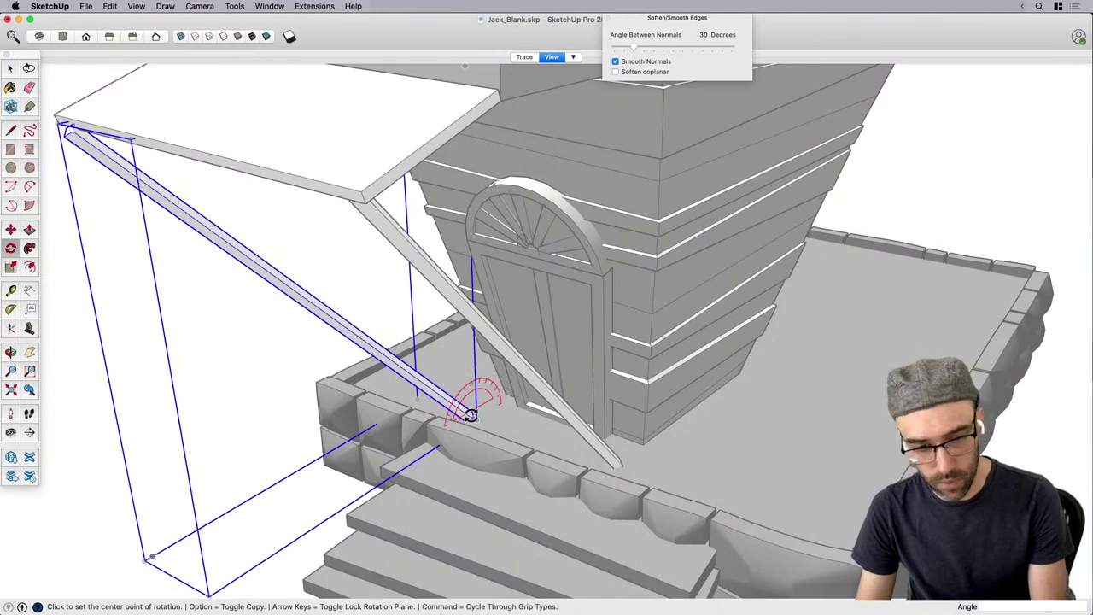
click(470, 416)
scroll(427, 359, down, 5)
scroll(246, 265, up, 6)
click(248, 254)
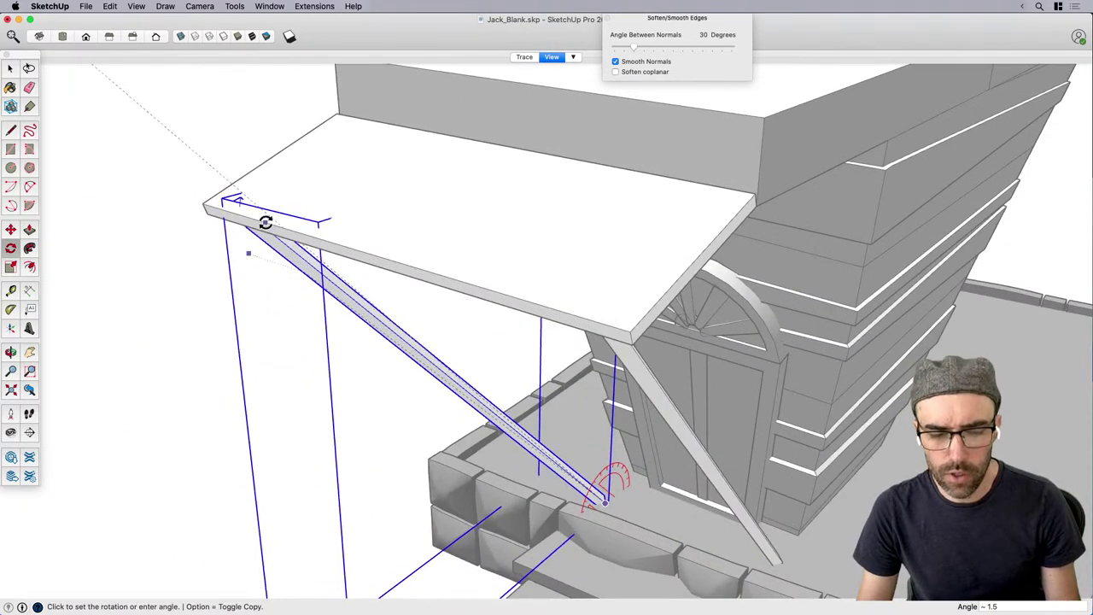
click(271, 218)
key(space)
middle_drag(562, 363, 944, 352)
click(946, 353)
mouse_move(733, 369)
middle_down()
mouse_move(871, 312)
mouse_move(649, 381)
mouse_move(664, 412)
mouse_move(577, 413)
middle_up()
click(877, 229)
click(865, 290)
scroll(573, 399, up, 5)
key(e)
key(space)
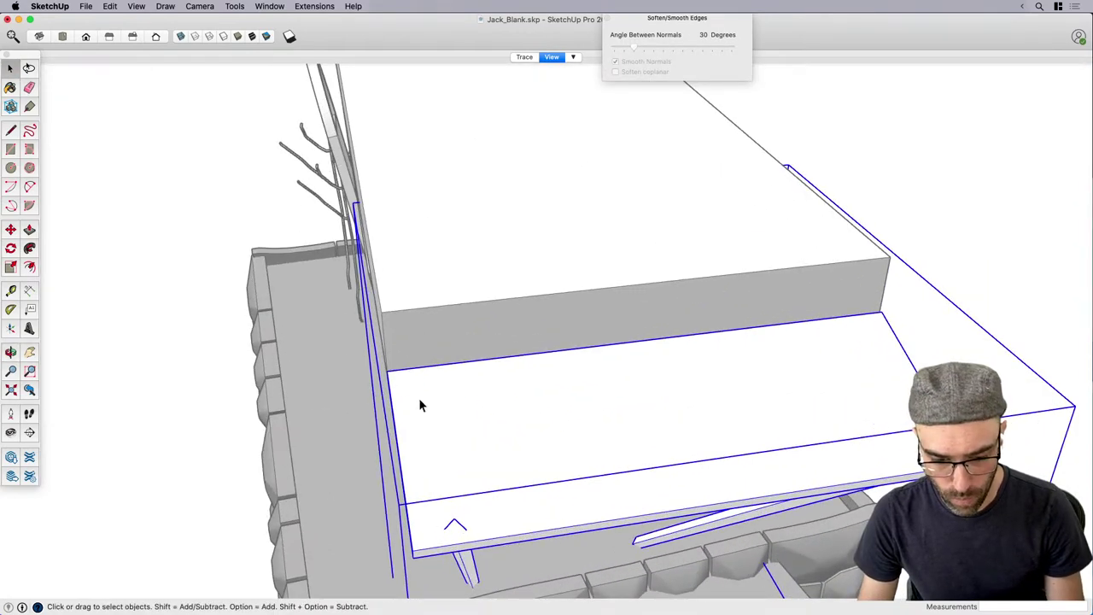
Draw a small upright rectangle on the slab's top face near the corner above the awning as a shingle outline.
scroll(417, 398, up, 1)
key(r)
click(406, 387)
middle_drag(446, 335, 427, 347)
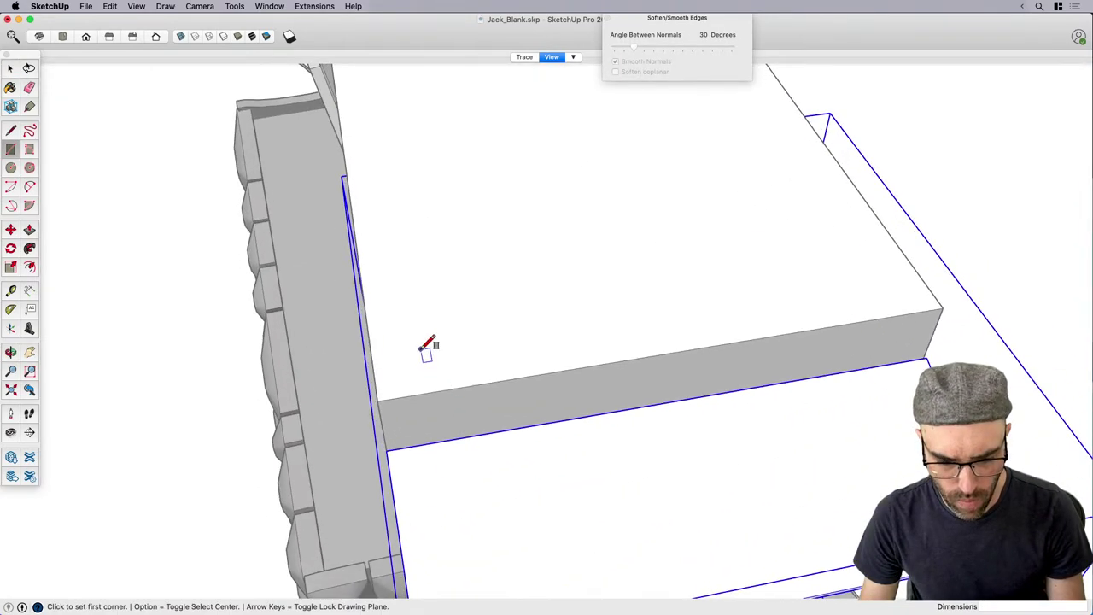
click(441, 304)
key(space)
Draw a short center line outward from the midpoint of the rectangle's edge nearest the awning.
scroll(435, 358, up, 5)
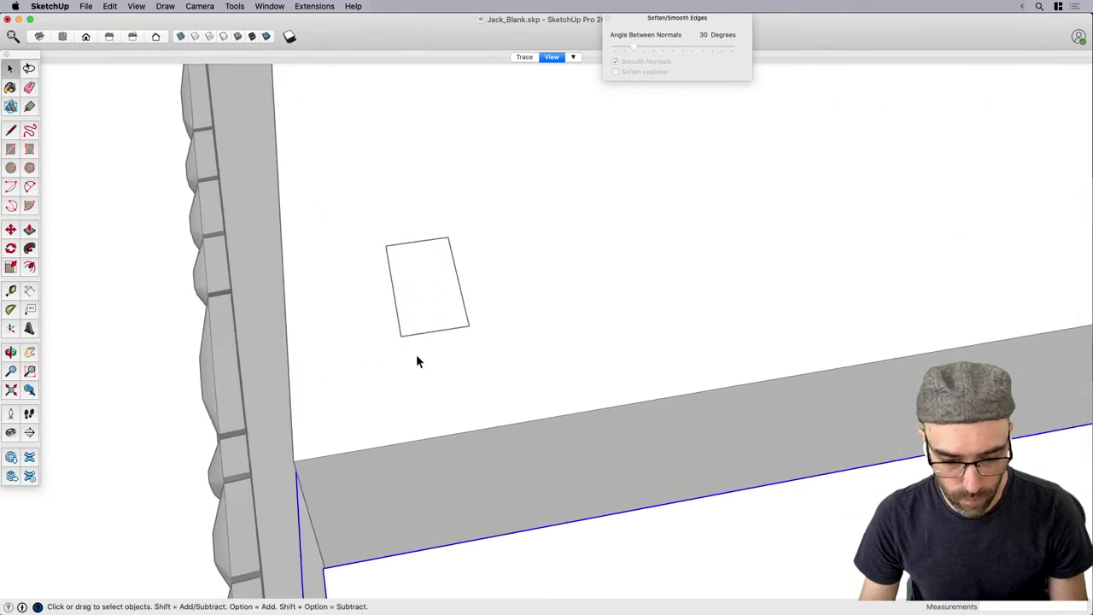
key(a)
key(l)
click(435, 331)
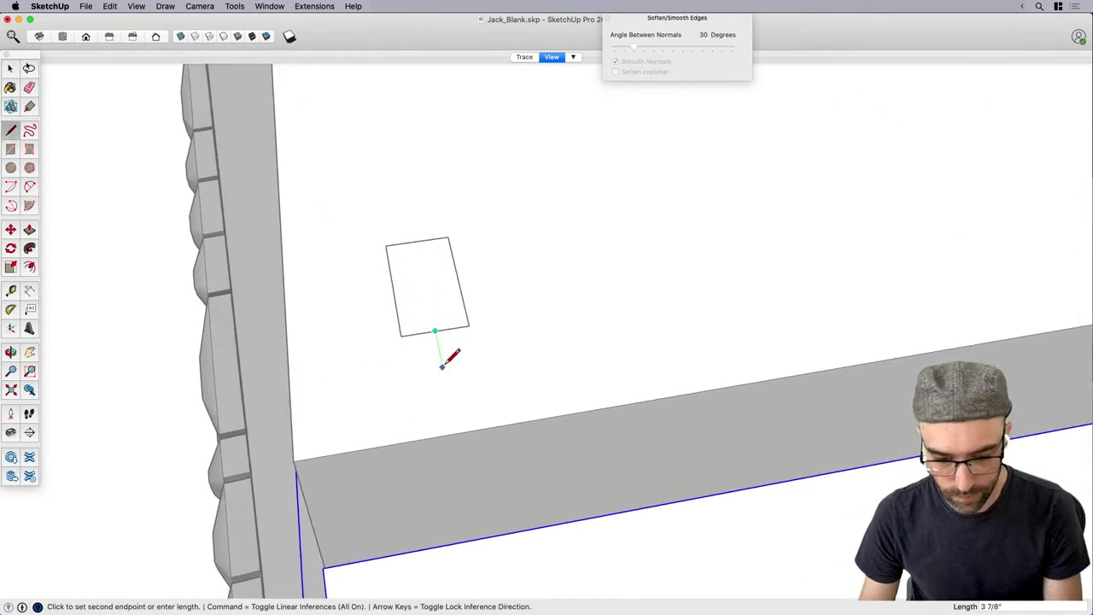
click(445, 378)
key(space)
Draw two outward-bulging arcs from the rectangle's near corners to the center line's end, forming a pointed tip.
scroll(436, 376, up, 2)
key(a)
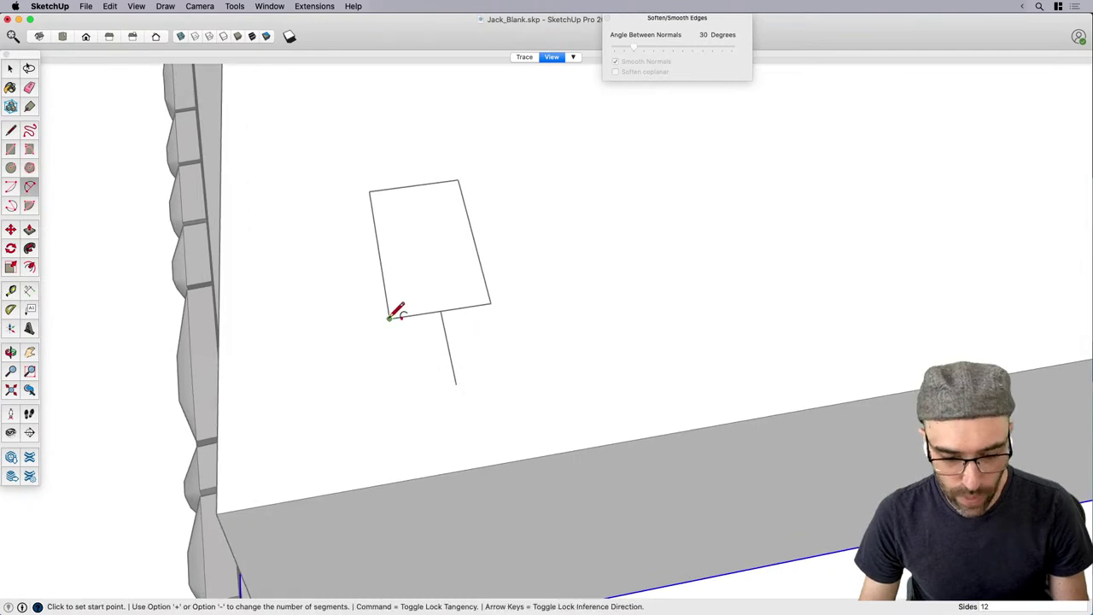
click(390, 317)
click(455, 383)
scroll(423, 355, up, 2)
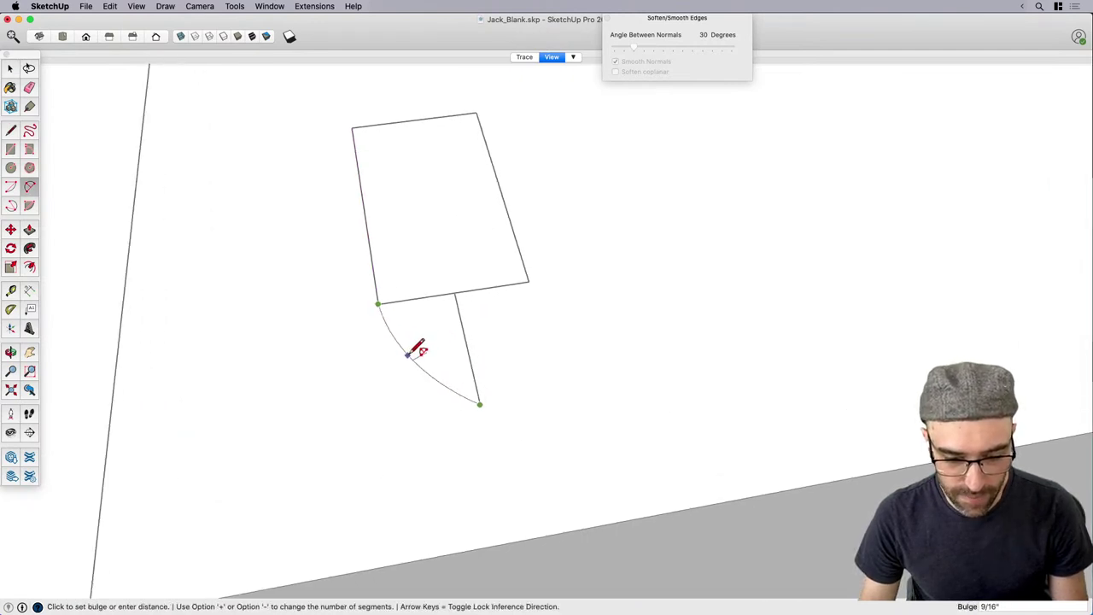
click(411, 366)
click(479, 404)
click(528, 282)
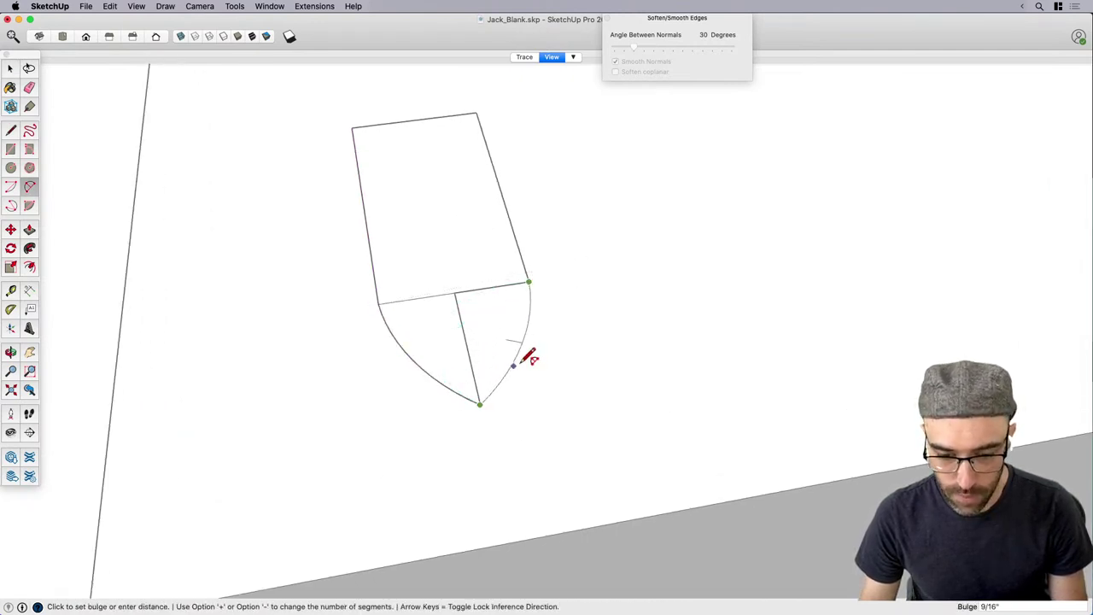
click(529, 359)
Erase the center line and the rectangle's dividing edge inside the pointed shingle outline.
key(e)
scroll(453, 301, down, 3)
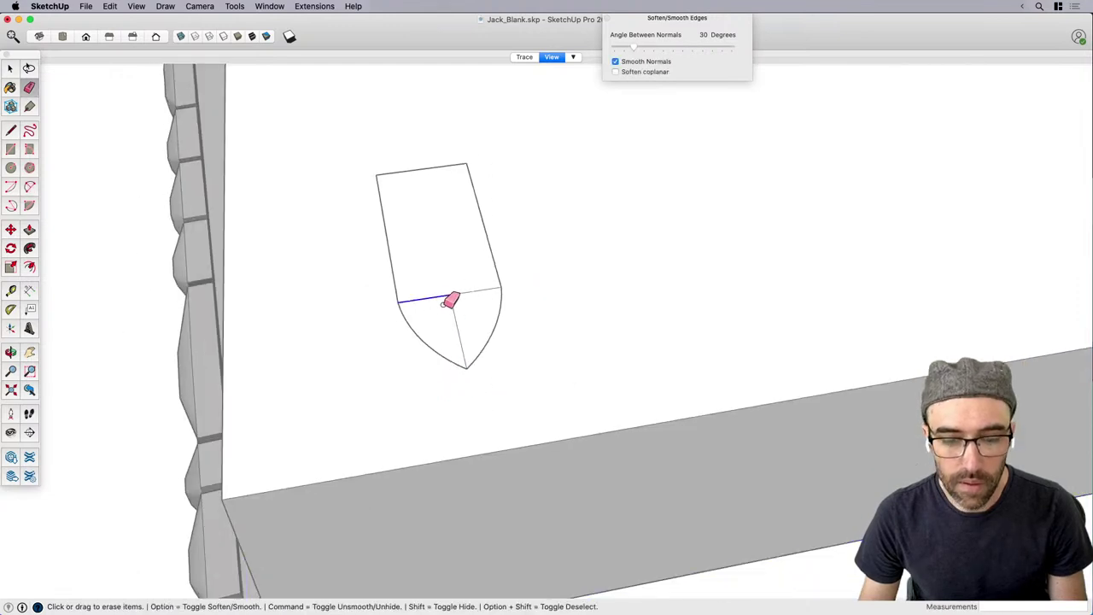
drag(461, 288, 448, 297)
scroll(447, 298, down, 3)
key(space)
Shorten the shingle outline by drawing a line across its straight part and erasing the edges beyond it.
key(l)
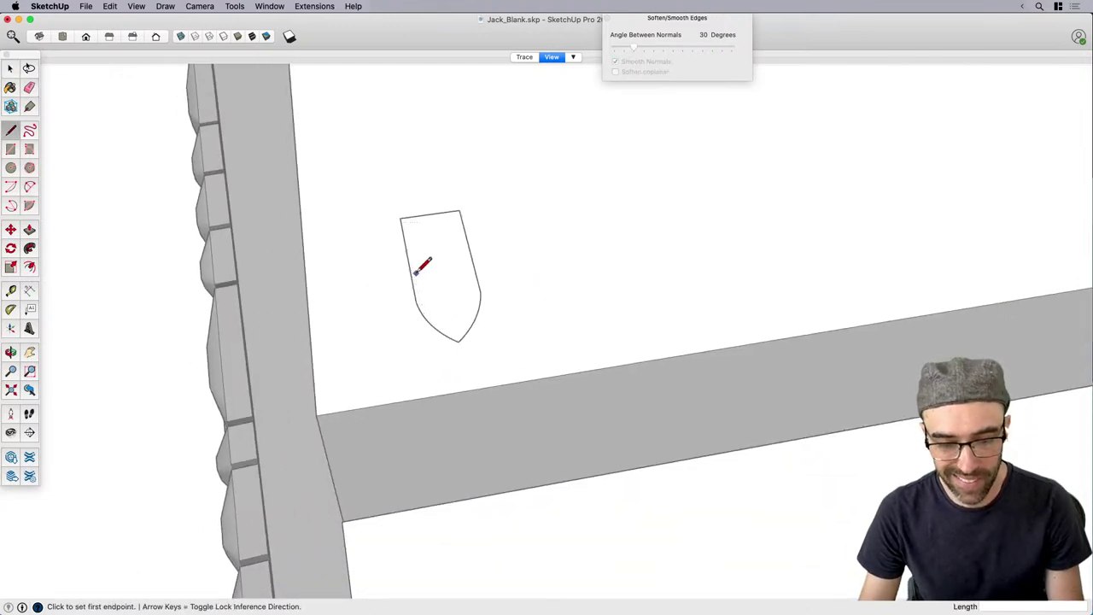
click(471, 258)
key(e)
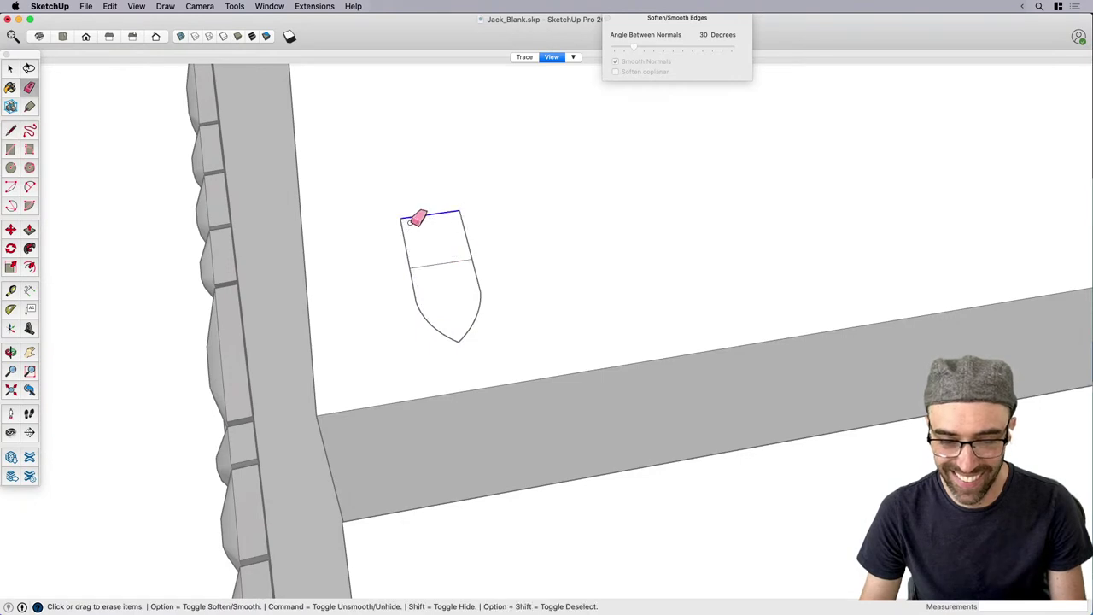
drag(416, 228, 419, 235)
key(space)
Extrude the pointed shingle outline upward by about 13/16".
mouse_move(449, 298)
middle_down()
mouse_move(688, 234)
mouse_move(666, 244)
middle_up()
key(p)
click(447, 344)
click(449, 331)
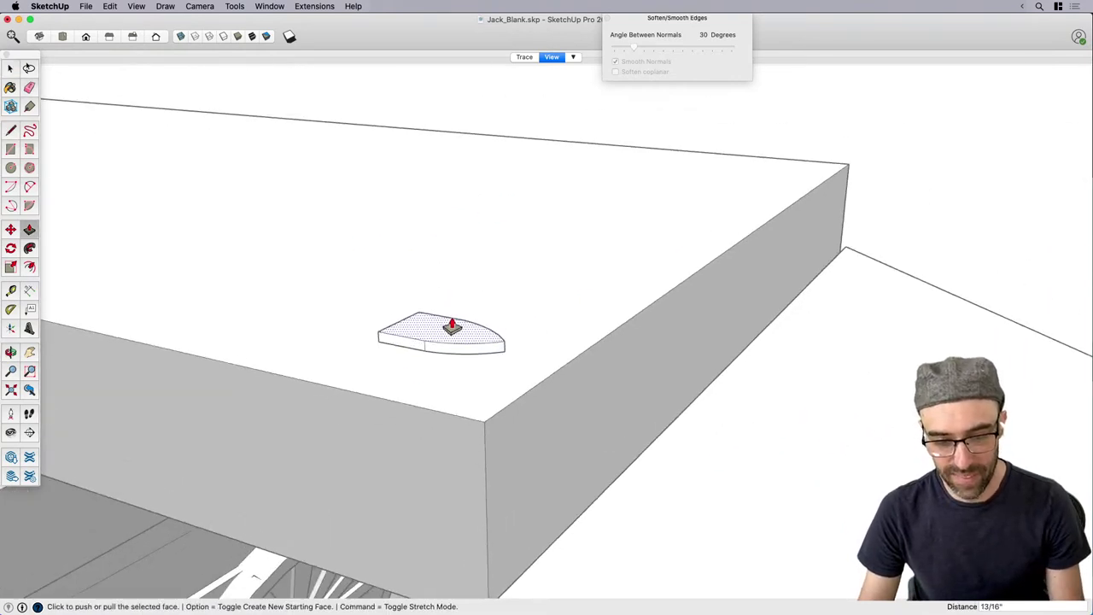
Select the whole extruded shingle and make it a component.
key(space)
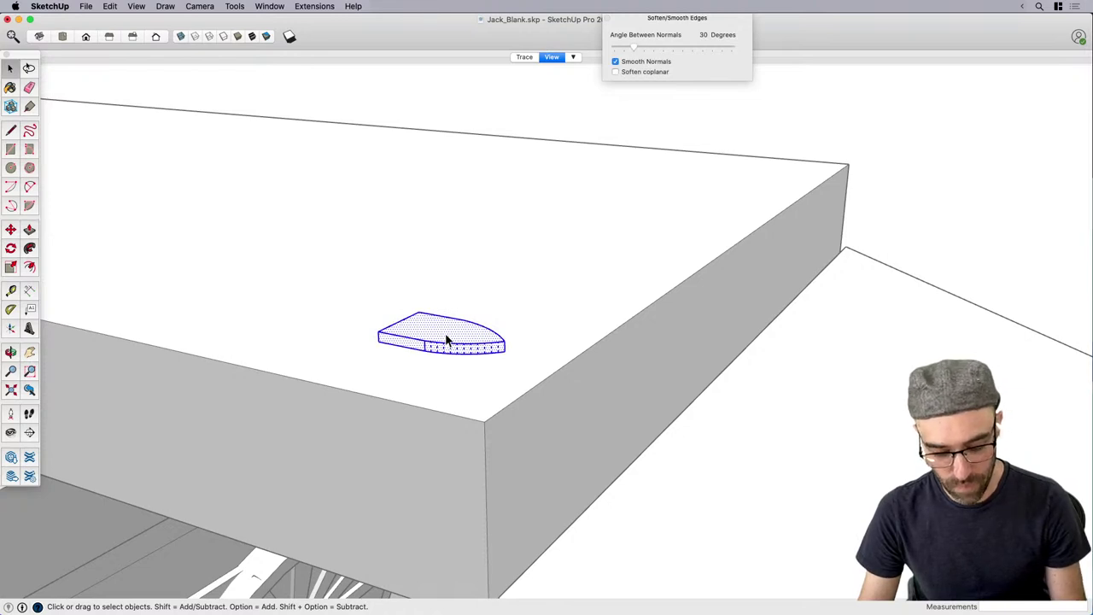
key(super+g)
key(g)
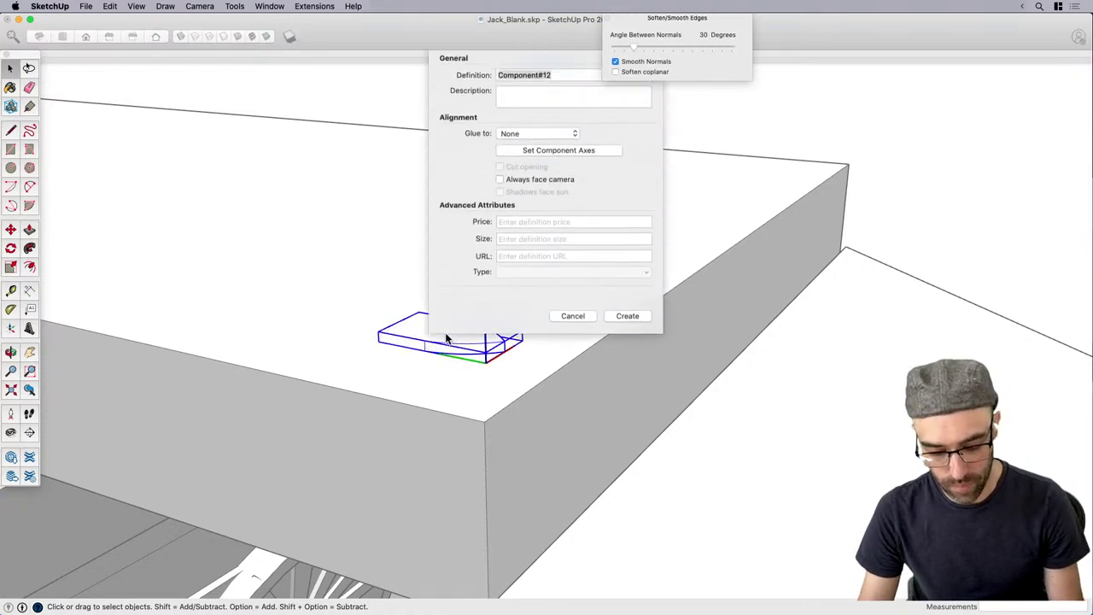
key(Return)
Copy the shingle by its back corner onto the awning's upper corner, just below the slab.
middle_drag(439, 286, 449, 295)
key(m)
scroll(399, 321, up, 3)
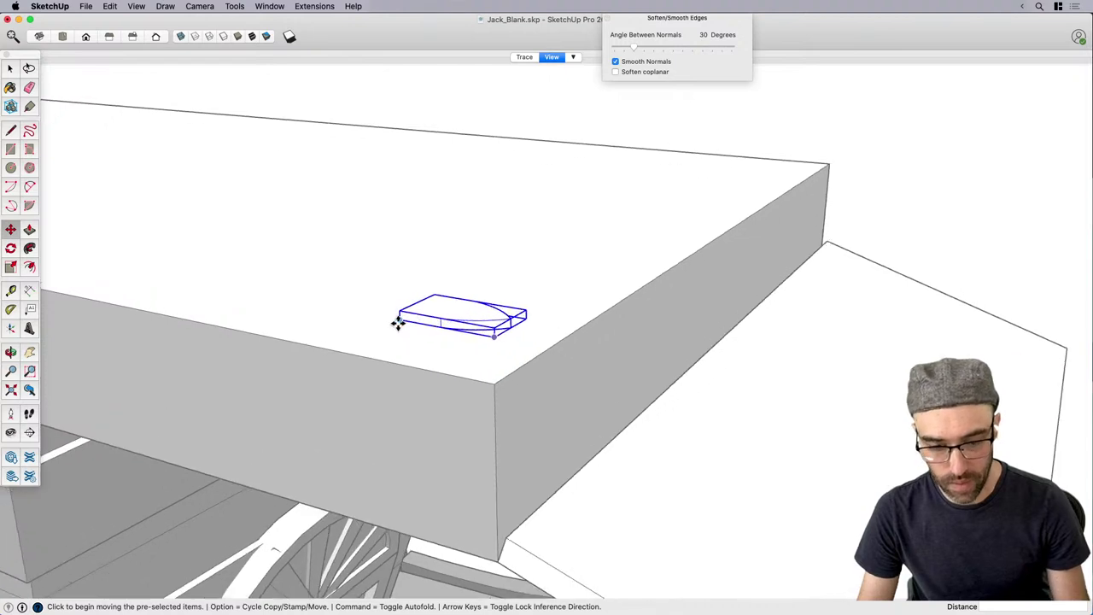
key(alt)
click(399, 319)
scroll(406, 309, down, 5)
scroll(474, 462, up, 2)
scroll(475, 460, up, 1)
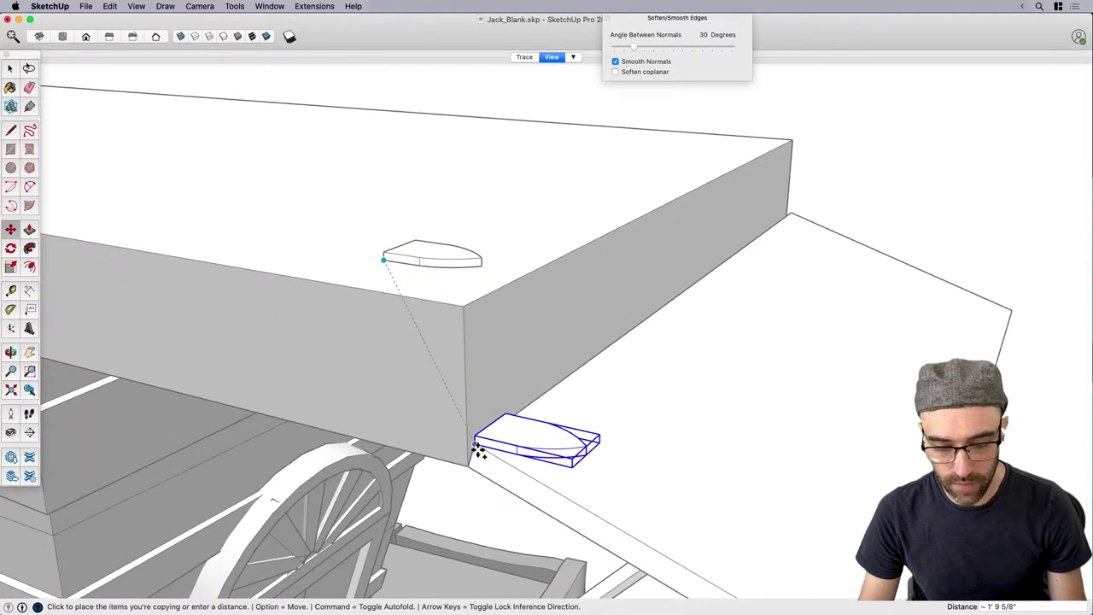
click(477, 449)
Rotate the copied shingle downward around its back corner to follow the awning's slope.
key(space)
scroll(477, 449, up, 3)
key(q)
click(476, 443)
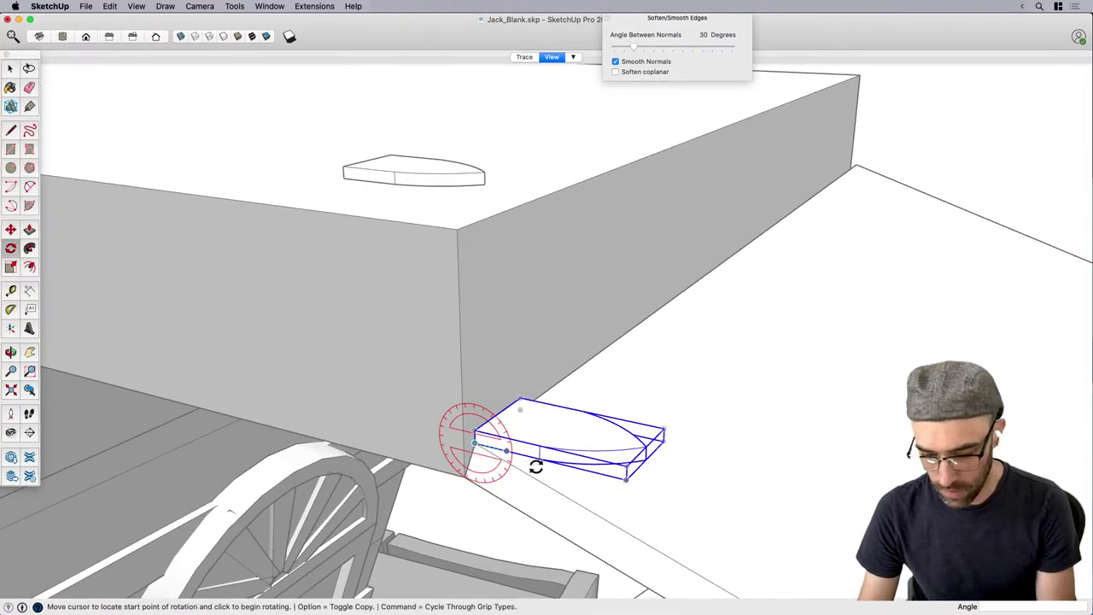
scroll(538, 457, up, 2)
click(547, 457)
click(561, 475)
key(space)
scroll(501, 361, down, 4)
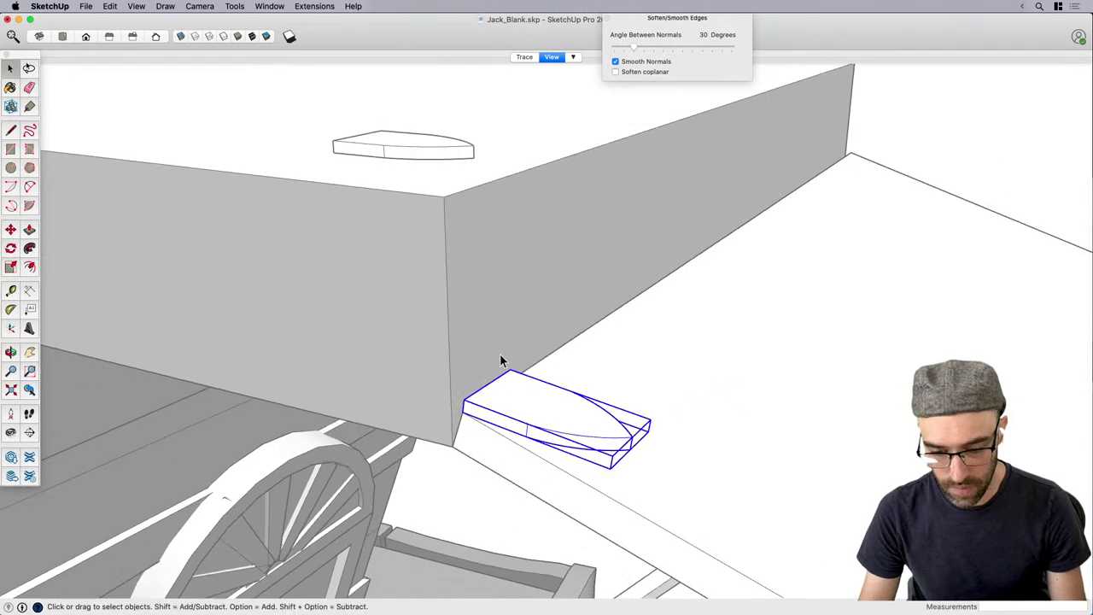
Copy the rotated shingle one width along the awning's upper edge and repeat it as 19 side-by-side copies.
middle_drag(511, 376, 525, 408)
key(m)
key(alt)
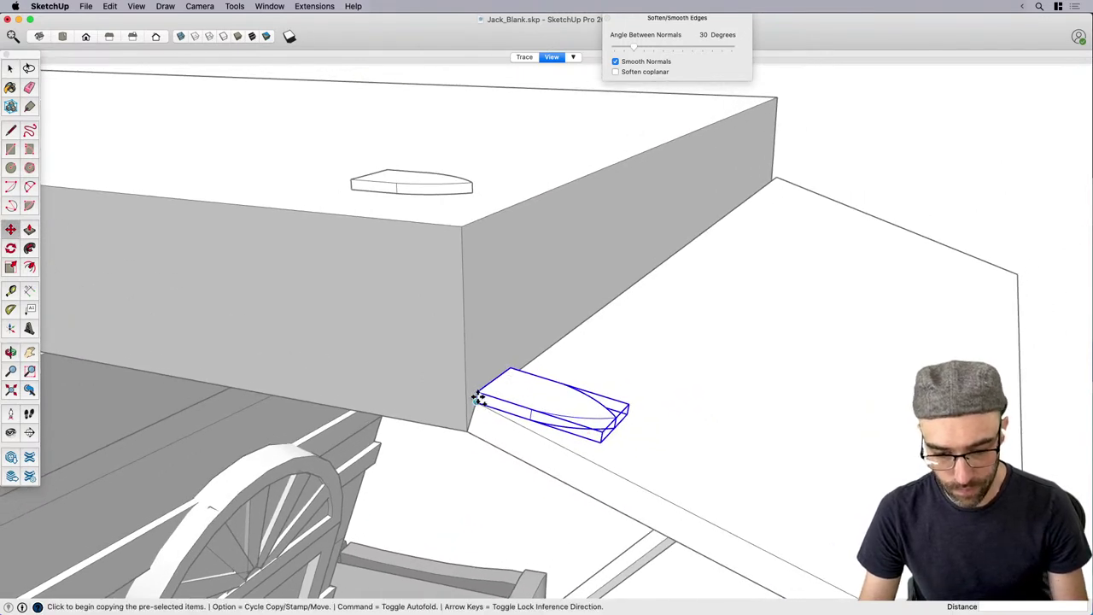
click(477, 393)
click(508, 368)
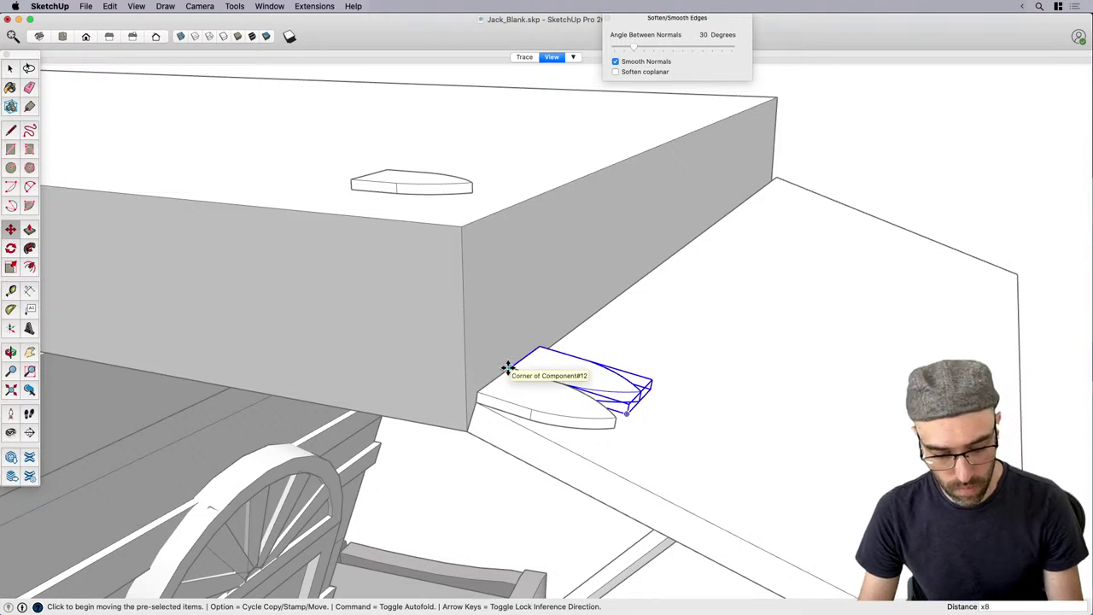
key(Return)
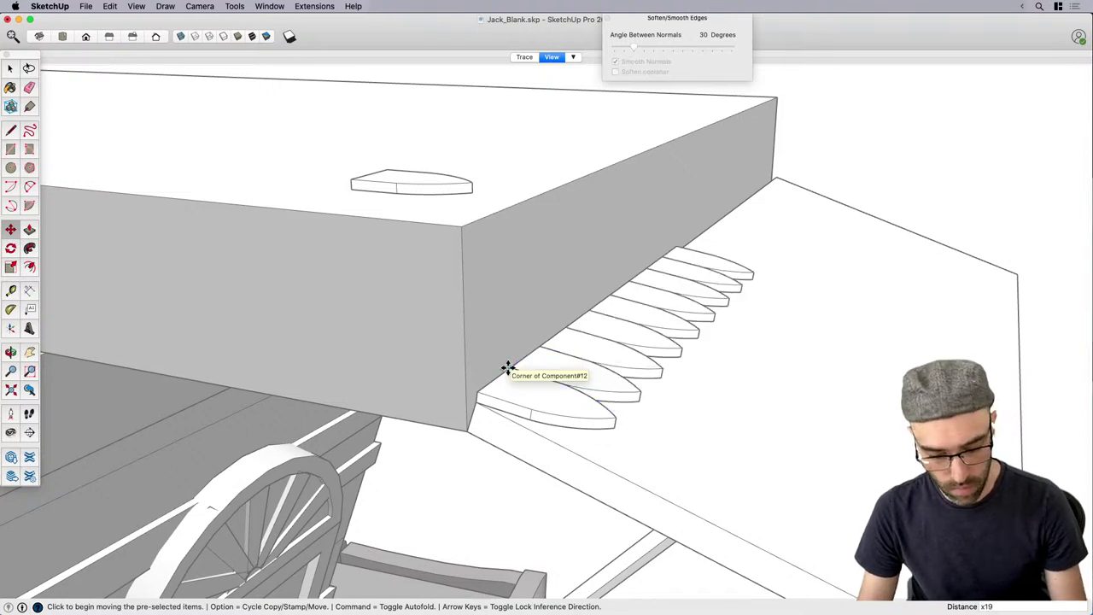
key(Return)
middle_drag(508, 367, 346, 362)
key(space)
Select the whole shingle row and copy it down the awning's slope by about 4 9/16".
middle_drag(889, 309, 766, 345)
scroll(956, 325, down, 2)
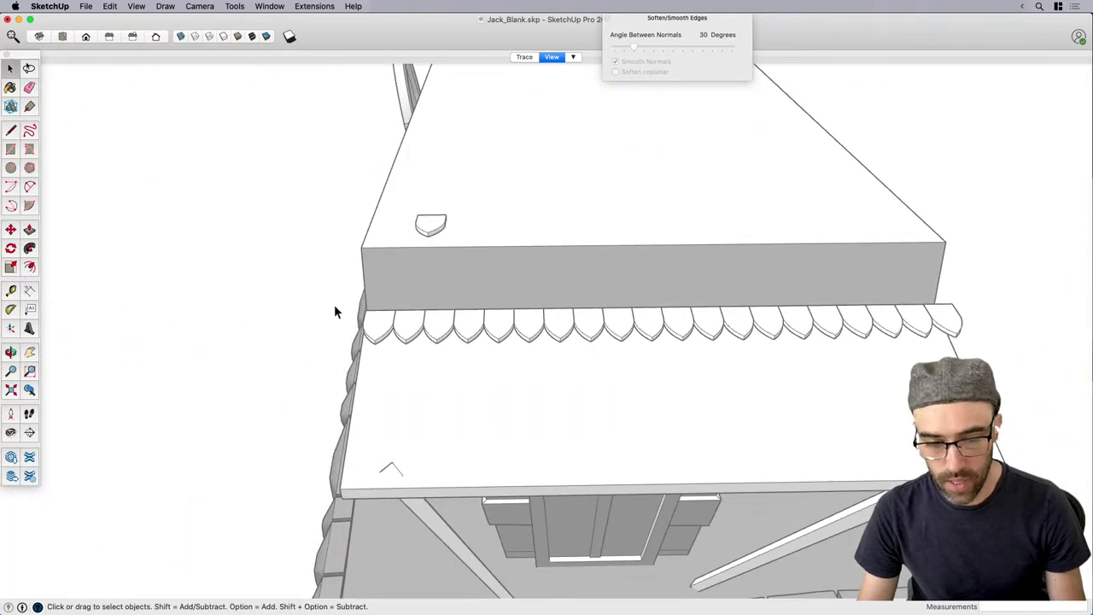
middle_drag(334, 308, 509, 322)
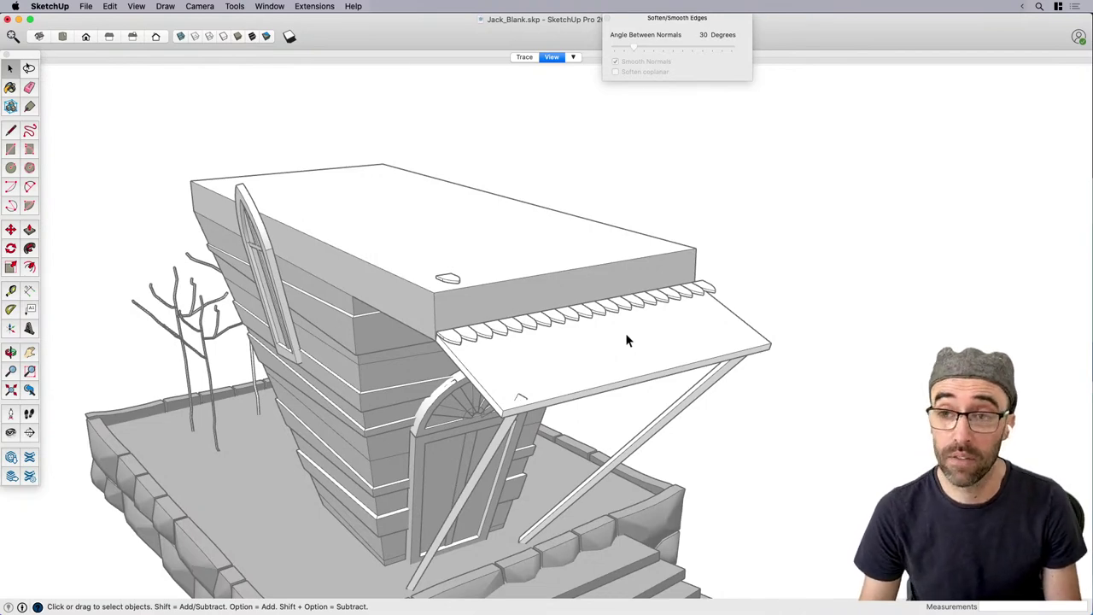
middle_drag(644, 325, 433, 340)
drag(392, 301, 813, 367)
middle_drag(802, 360, 708, 337)
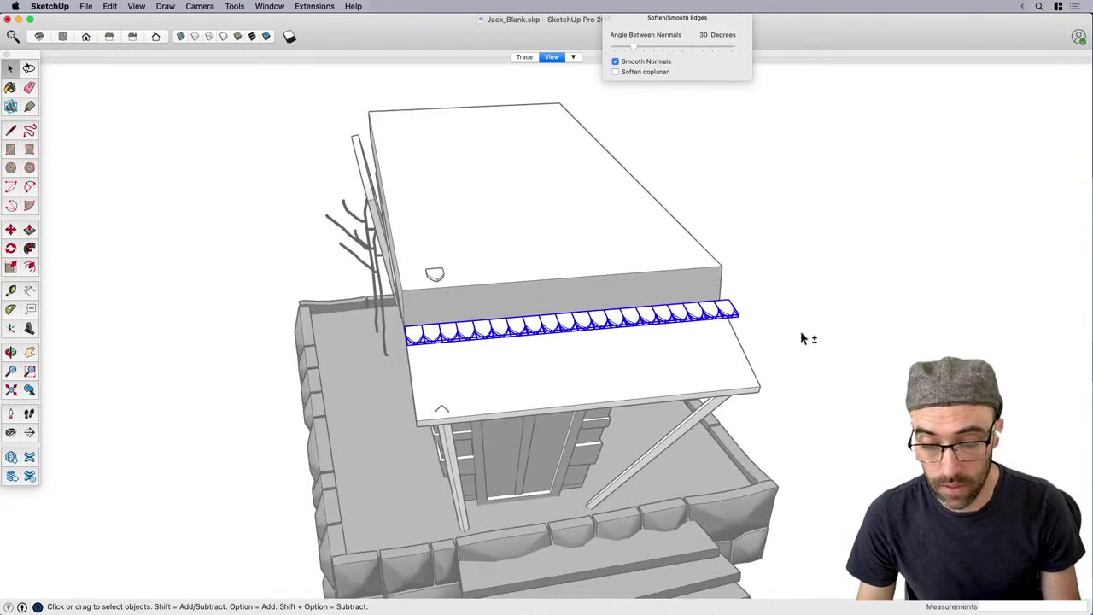
scroll(461, 330, up, 4)
middle_drag(427, 332, 479, 325)
middle_drag(726, 344, 642, 367)
scroll(429, 339, up, 4)
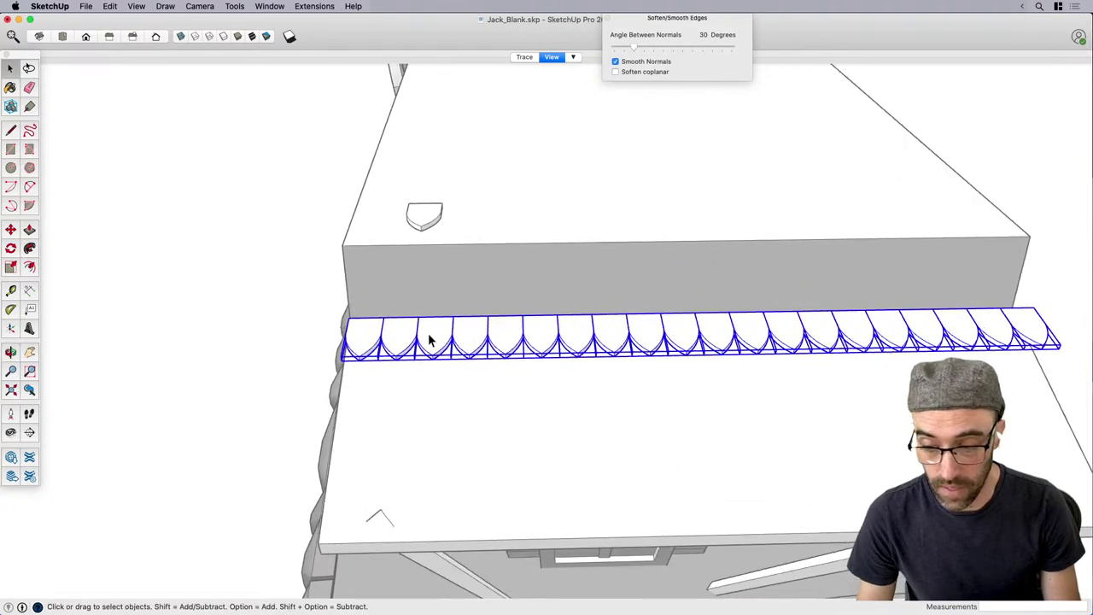
key(m)
click(567, 426)
click(552, 429)
middle_drag(552, 430, 726, 340)
middle_drag(465, 405, 552, 433)
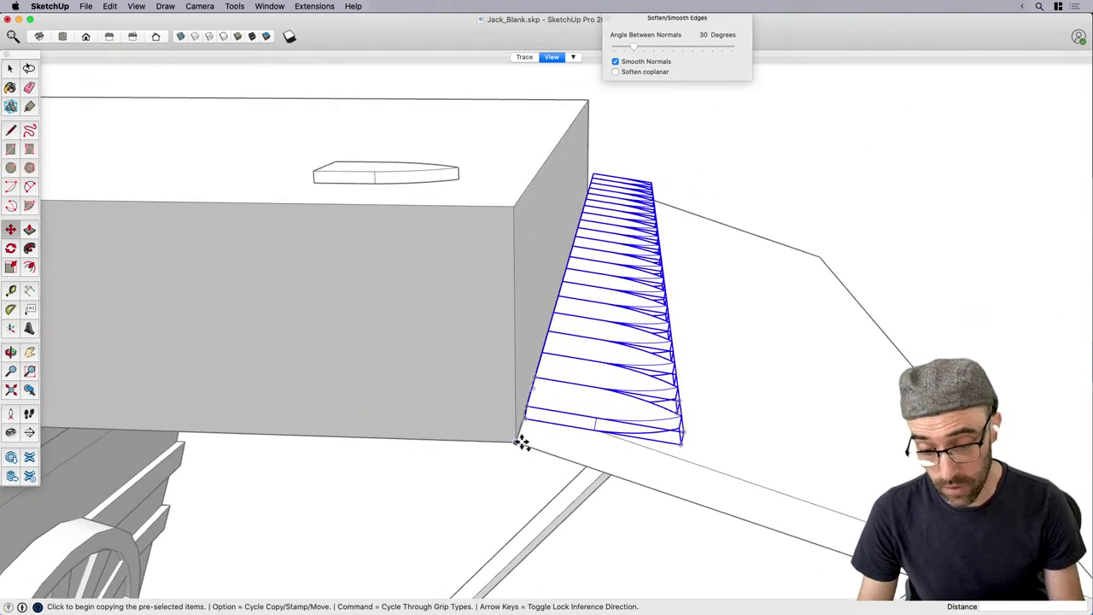
click(521, 442)
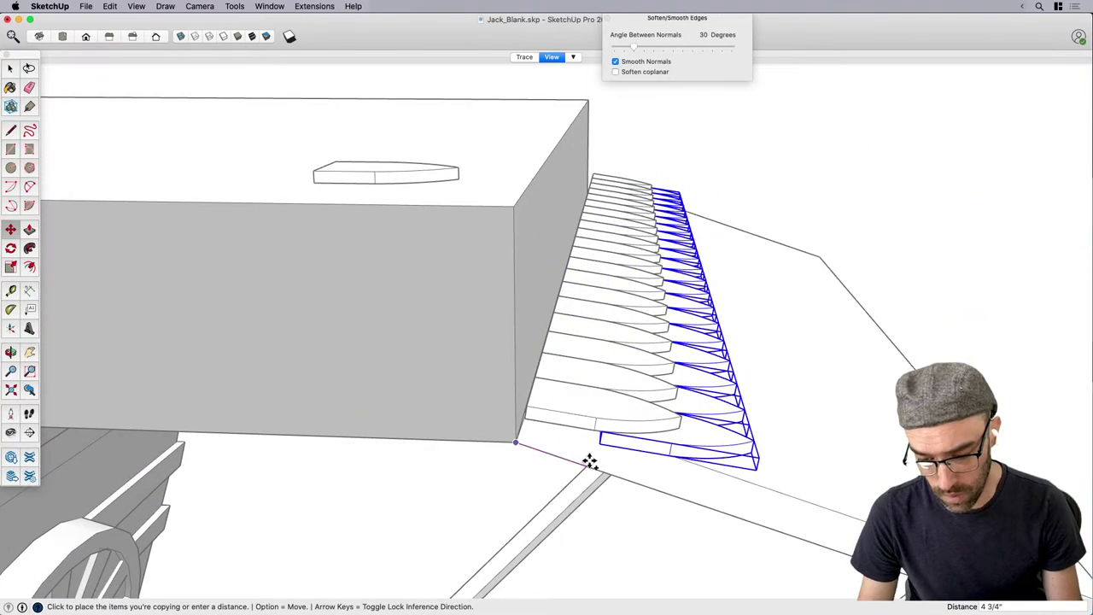
click(586, 466)
scroll(362, 340, down, 5)
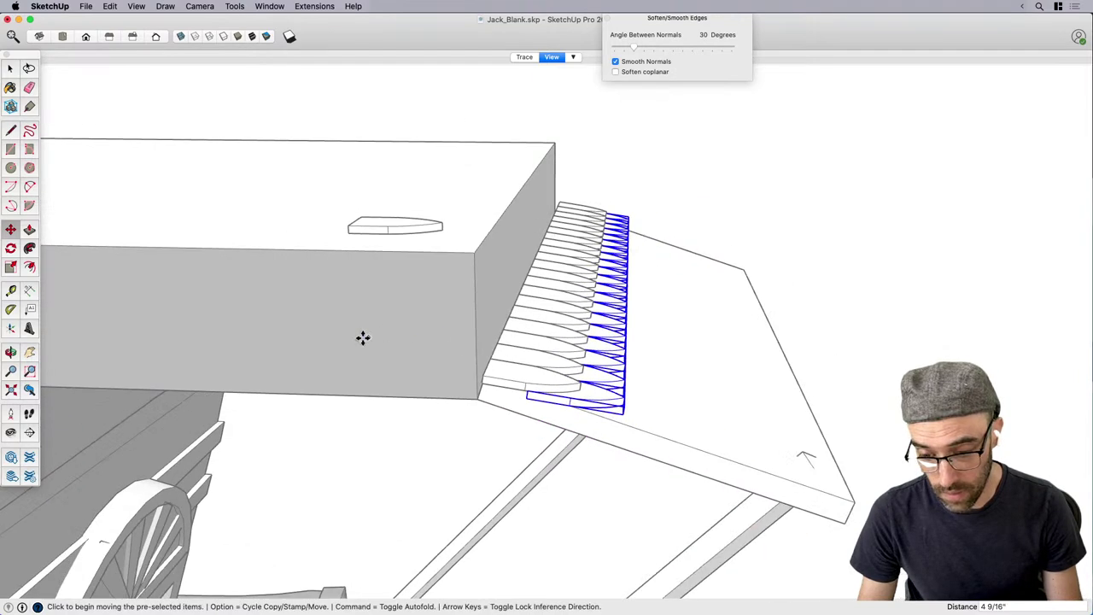
Repeat the copied shingle row 7 times down the awning to its lower edge.
text(x)
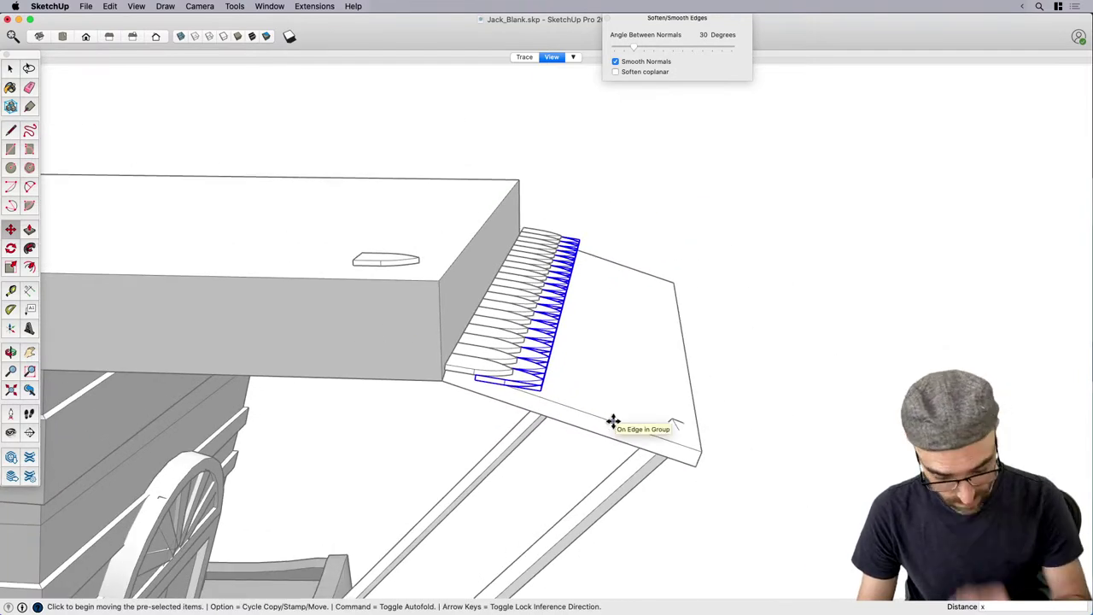
text(7)
key(Return)
middle_drag(609, 418, 696, 343)
scroll(728, 349, down, 4)
key(space)
scroll(748, 341, up, 5)
scroll(748, 341, down, 5)
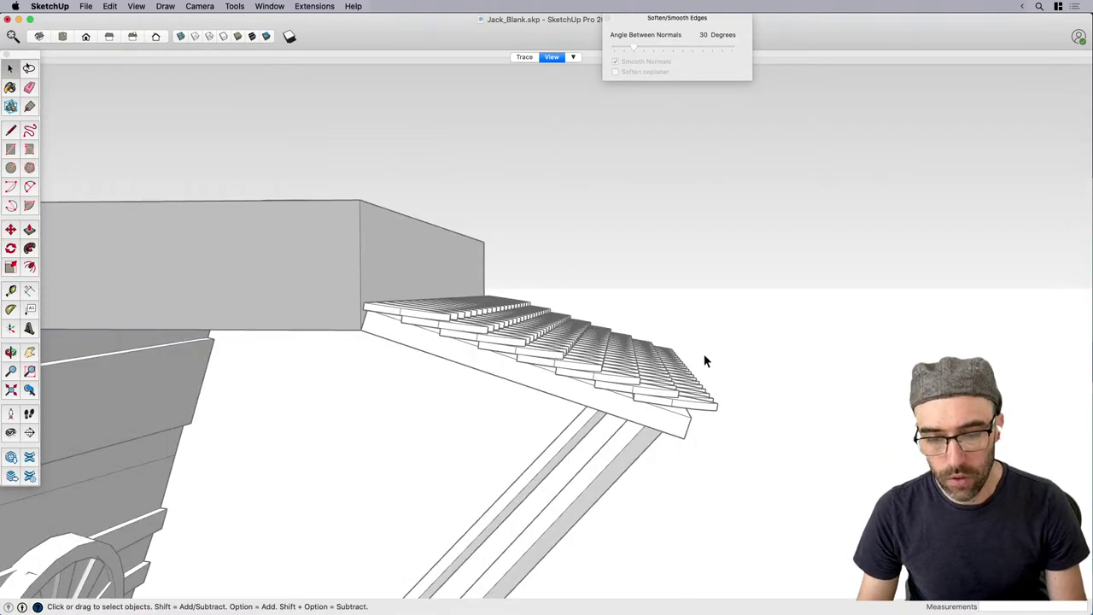
Try to rotate the shingle geometry inside its component so that all the shingles lie closer to the awning's slope.
middle_drag(668, 381, 639, 373)
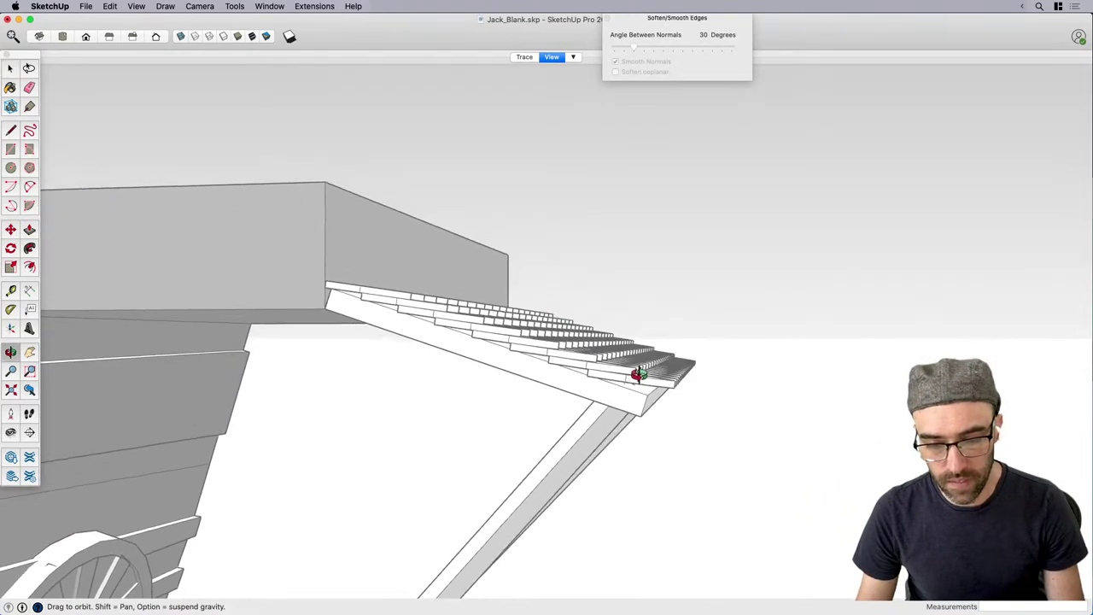
scroll(588, 378, up, 5)
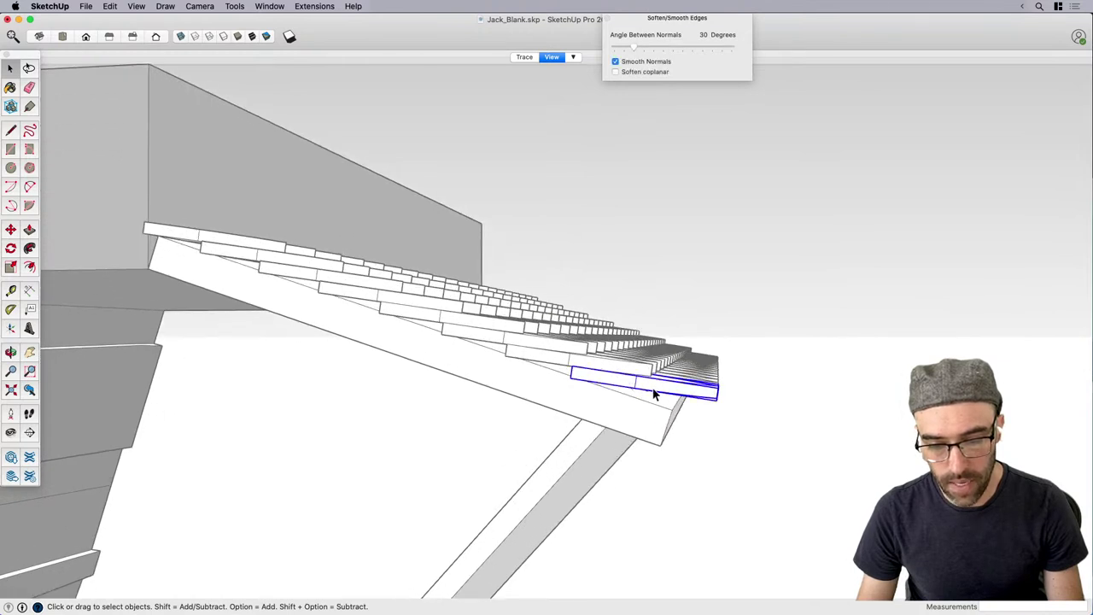
click(654, 393)
scroll(650, 391, up, 2)
triple_click(628, 382)
key(q)
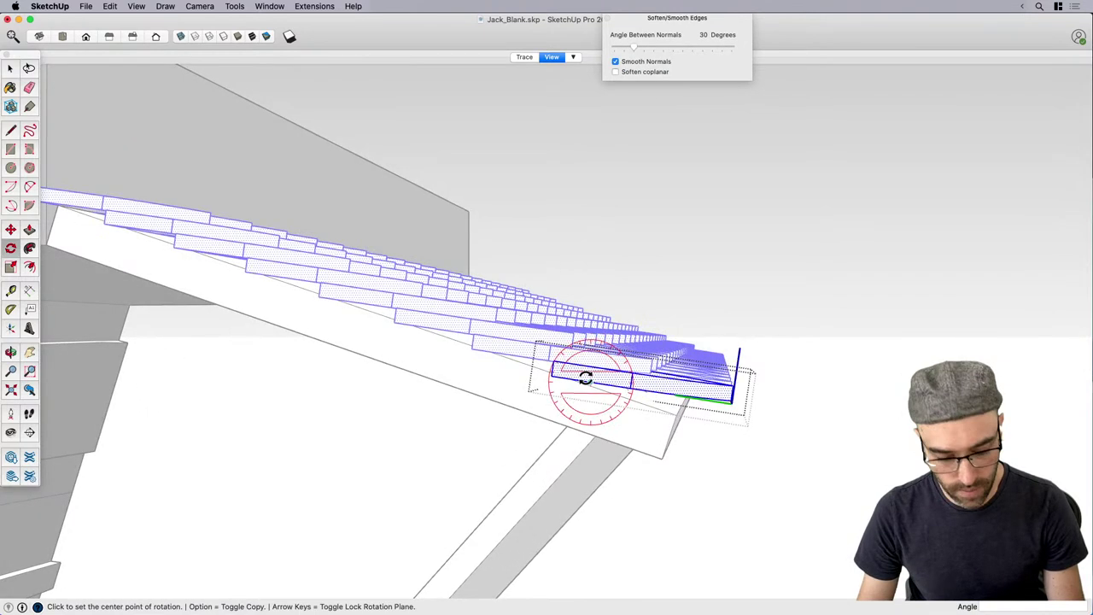
click(576, 372)
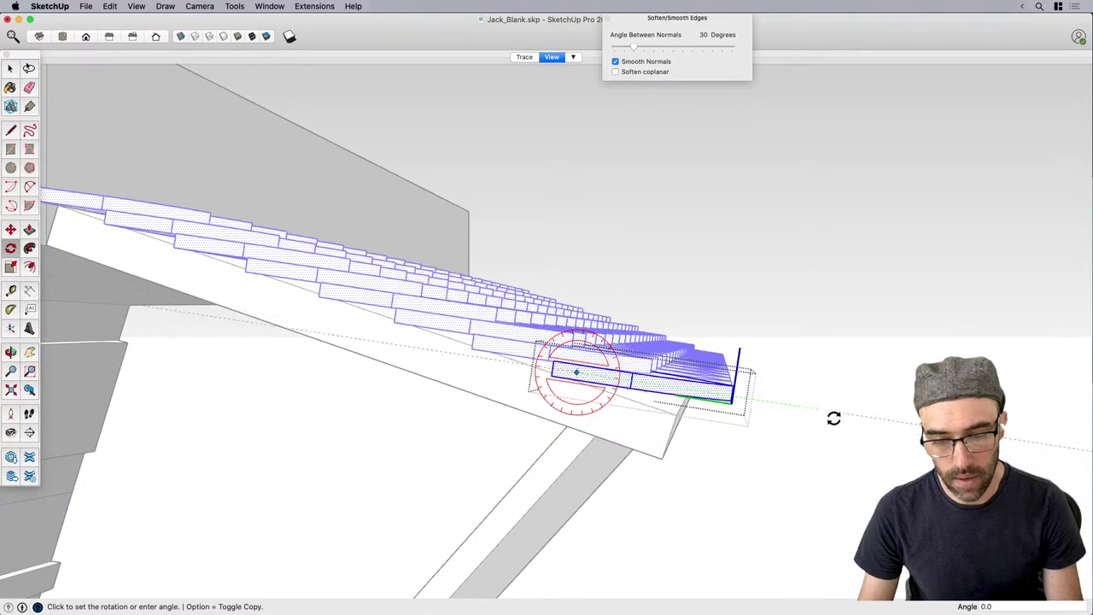
click(832, 421)
key(space)
click(864, 488)
Undo the shingle rotation and the row copies, back to the single row below the slab.
middle_drag(864, 488, 381, 525)
scroll(483, 417, down, 5)
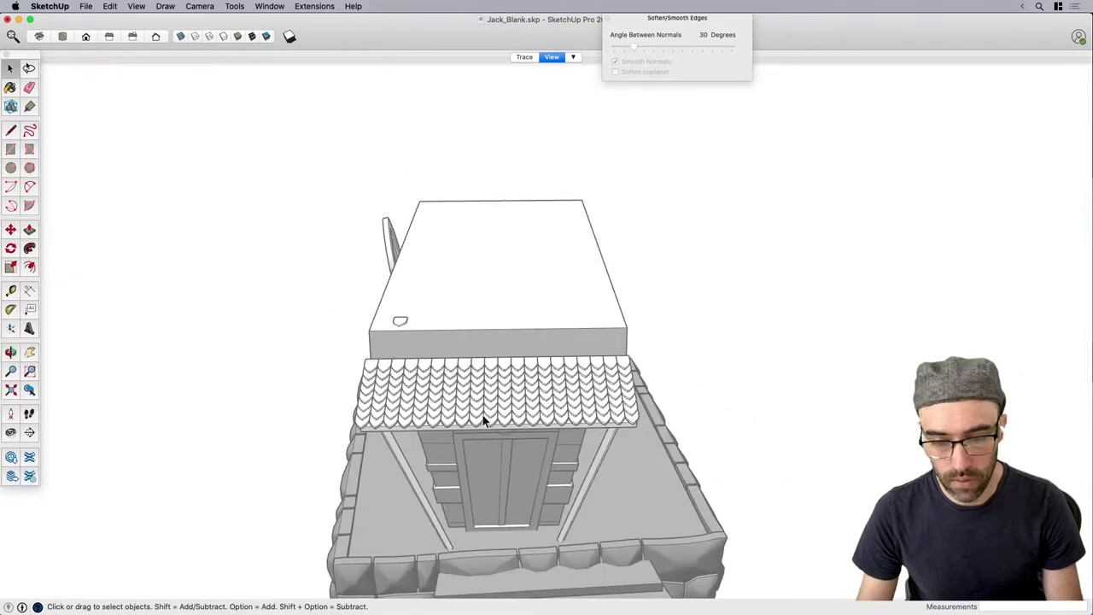
scroll(483, 421, up, 3)
scroll(476, 405, up, 2)
scroll(226, 429, up, 2)
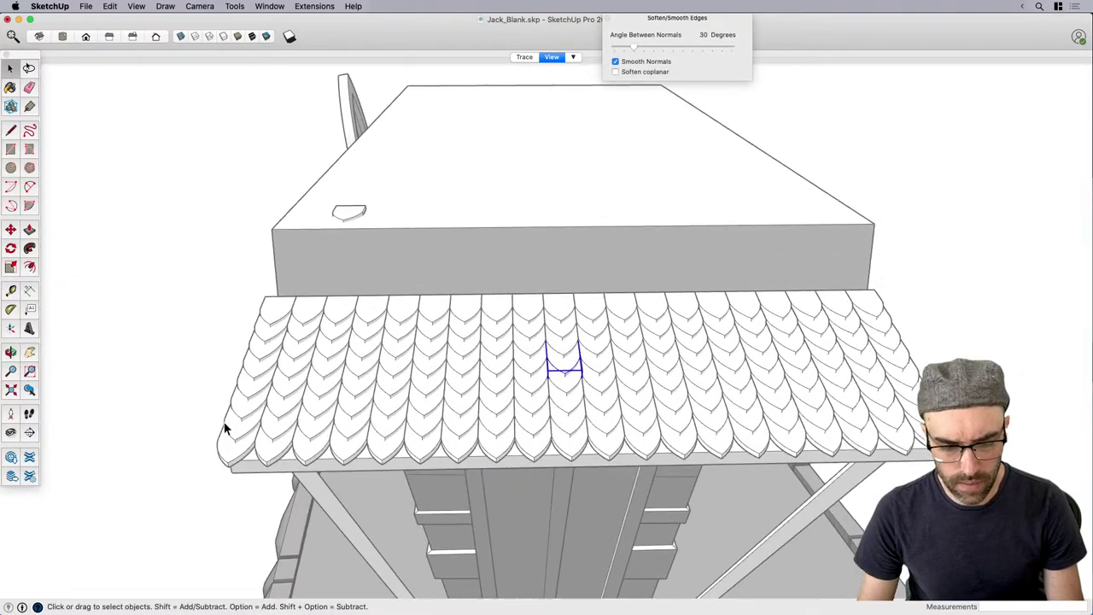
scroll(219, 417, down, 3)
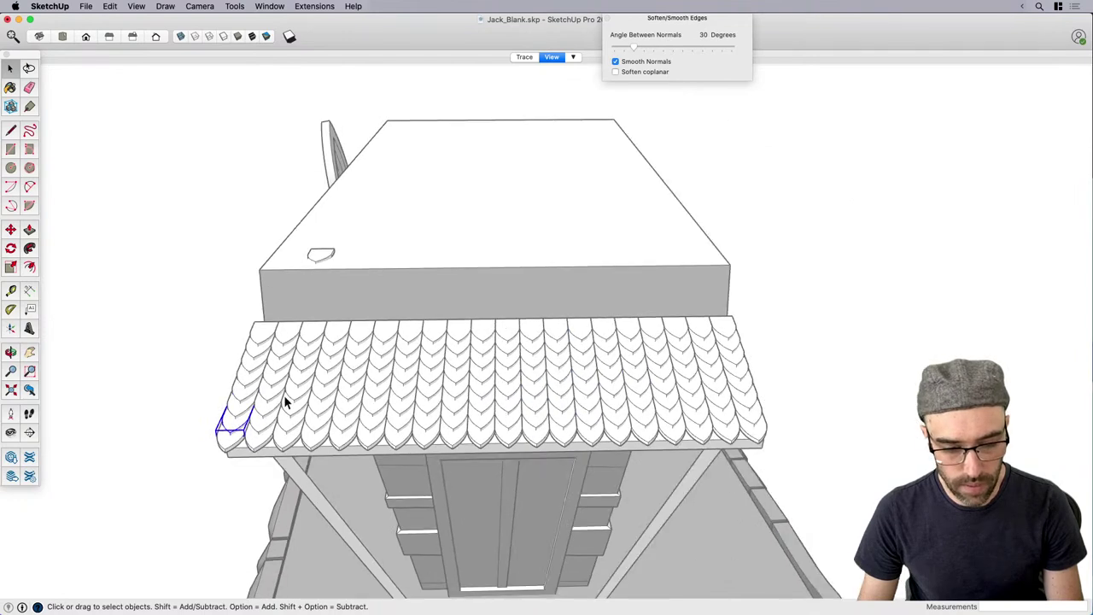
key(super+z)
key(super+z)
key(super+z)
key(super+z)
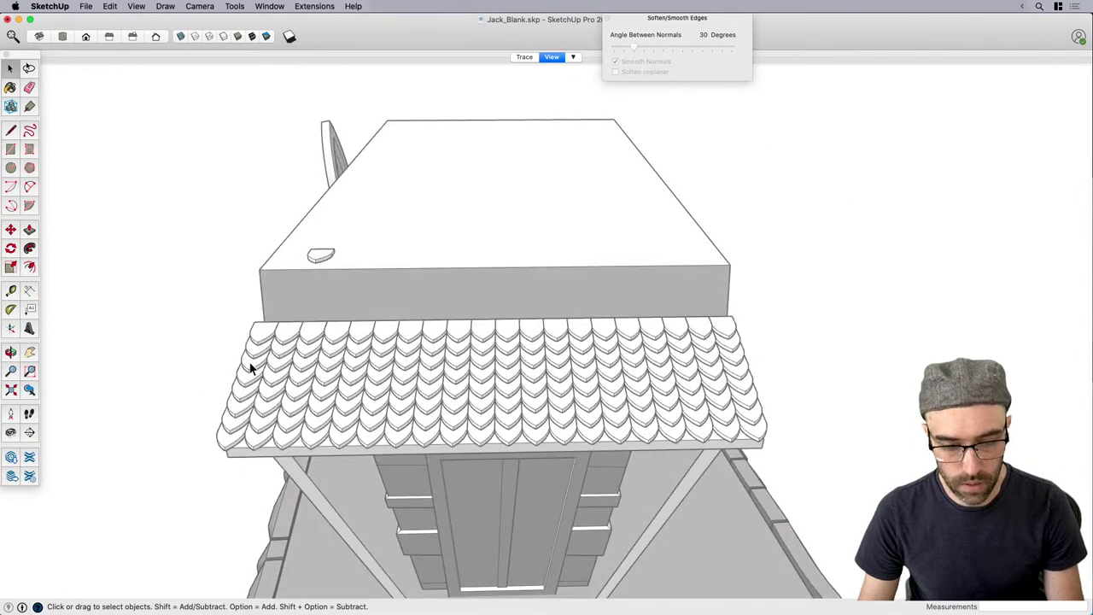
Select the full shingle row along the awning's upper edge and make it a component.
drag(223, 301, 732, 359)
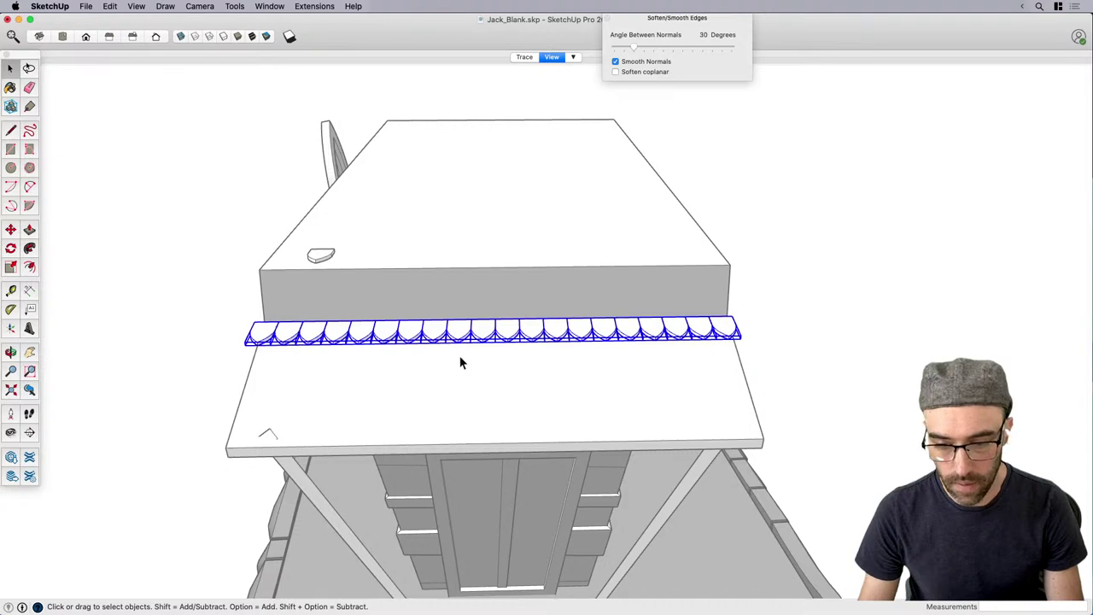
key(m)
scroll(410, 361, up, 2)
key(space)
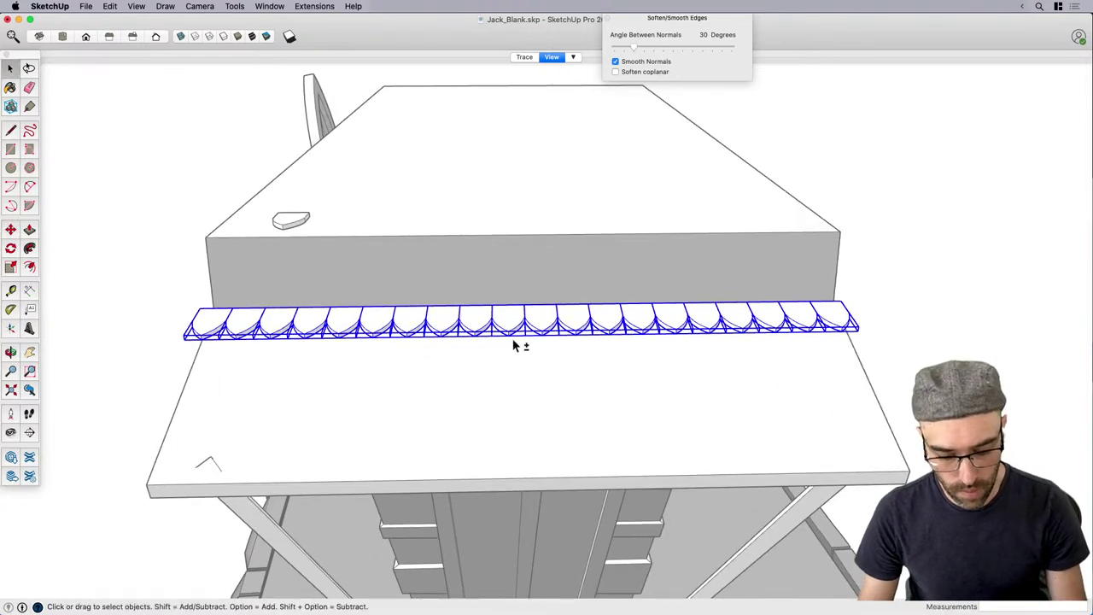
key(g)
key(Return)
Copy the shingle row component down the awning's slope by about 4 1/8" to form a second row.
key(m)
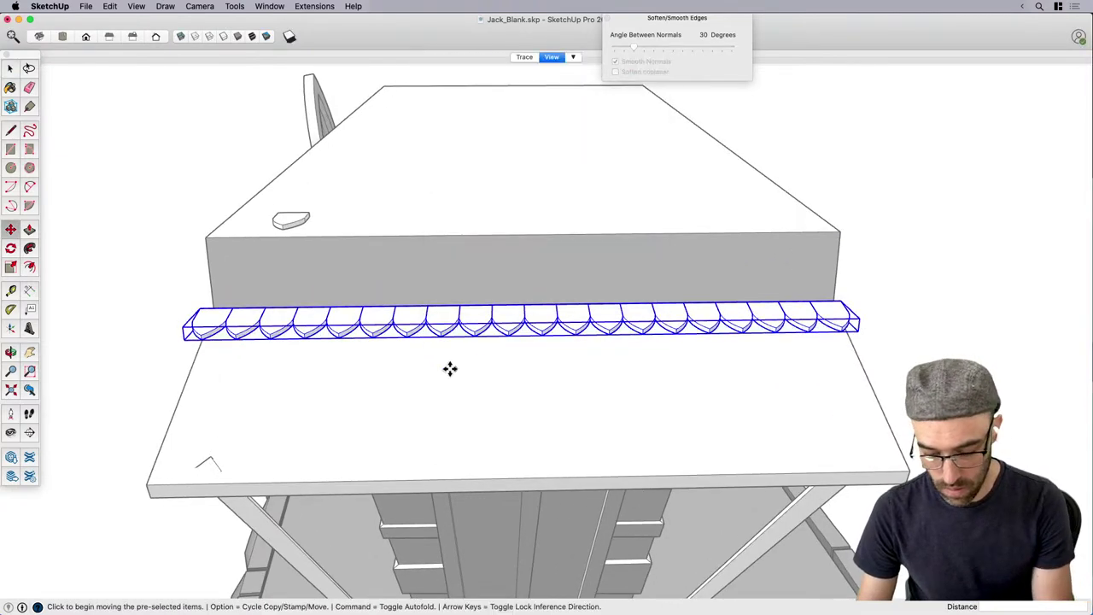
scroll(449, 368, up, 2)
middle_drag(500, 444, 696, 355)
scroll(542, 376, up, 3)
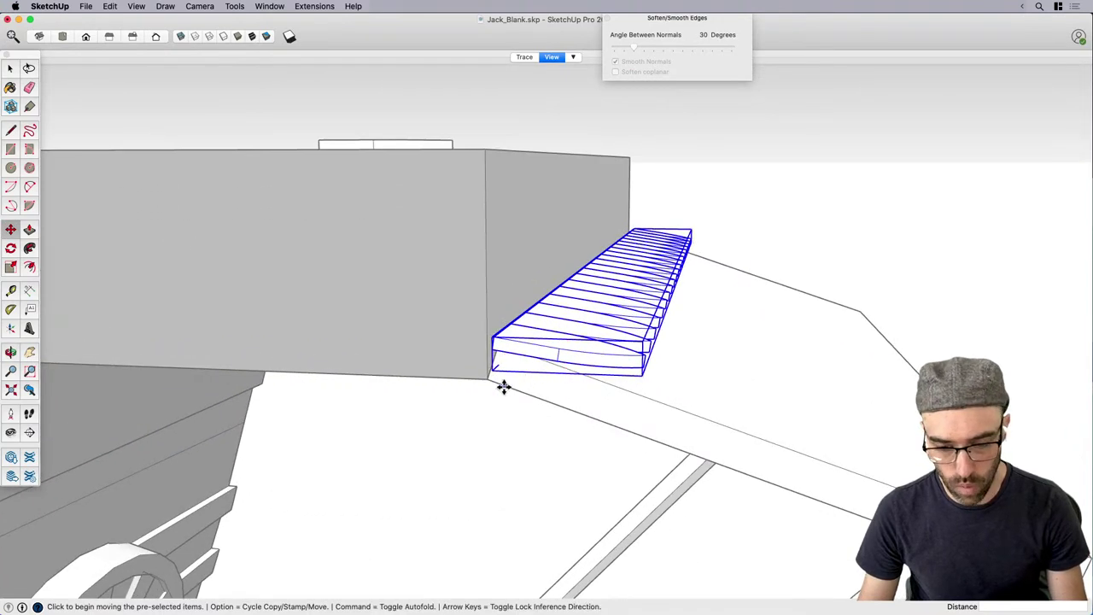
click(504, 387)
key(alt)
click(564, 407)
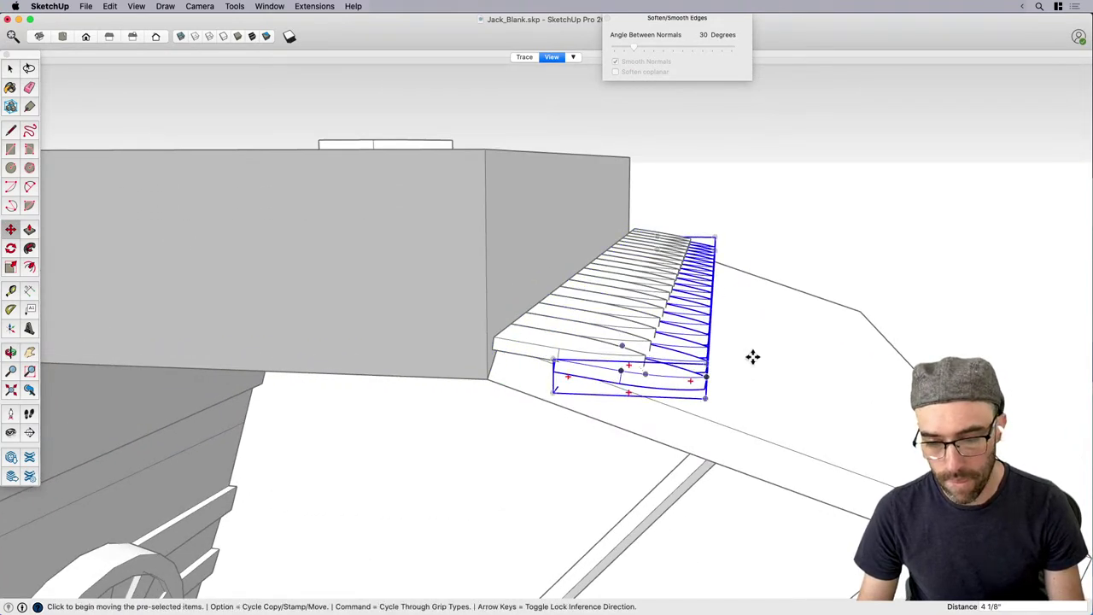
Move the second shingle row sideways by about 2 15/16" so its shingles are staggered against the first row.
middle_drag(752, 357, 439, 483)
click(439, 484)
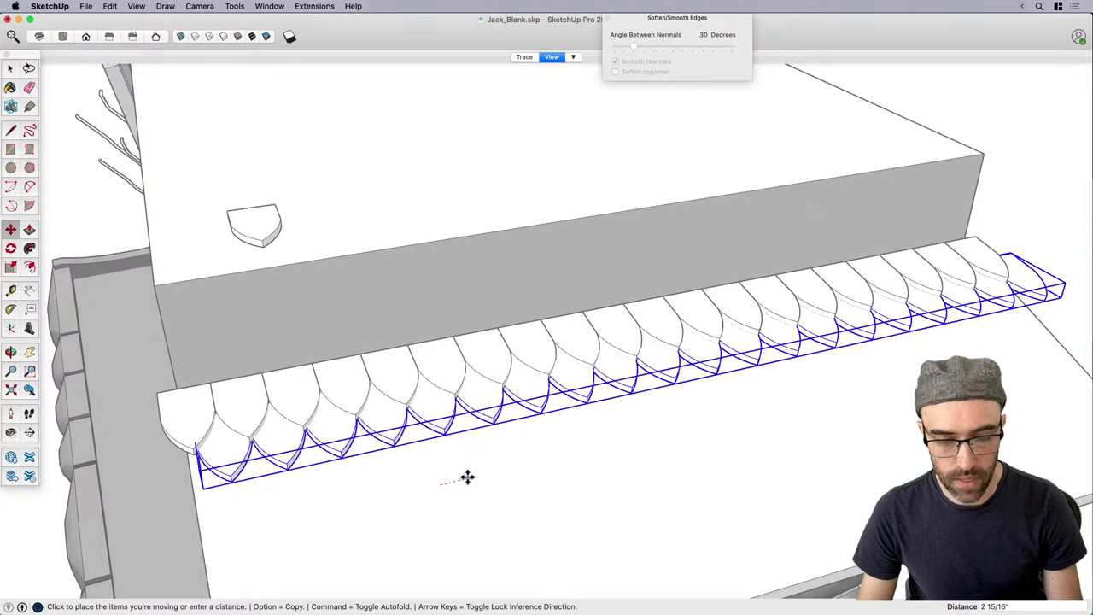
click(467, 477)
scroll(467, 477, down, 1)
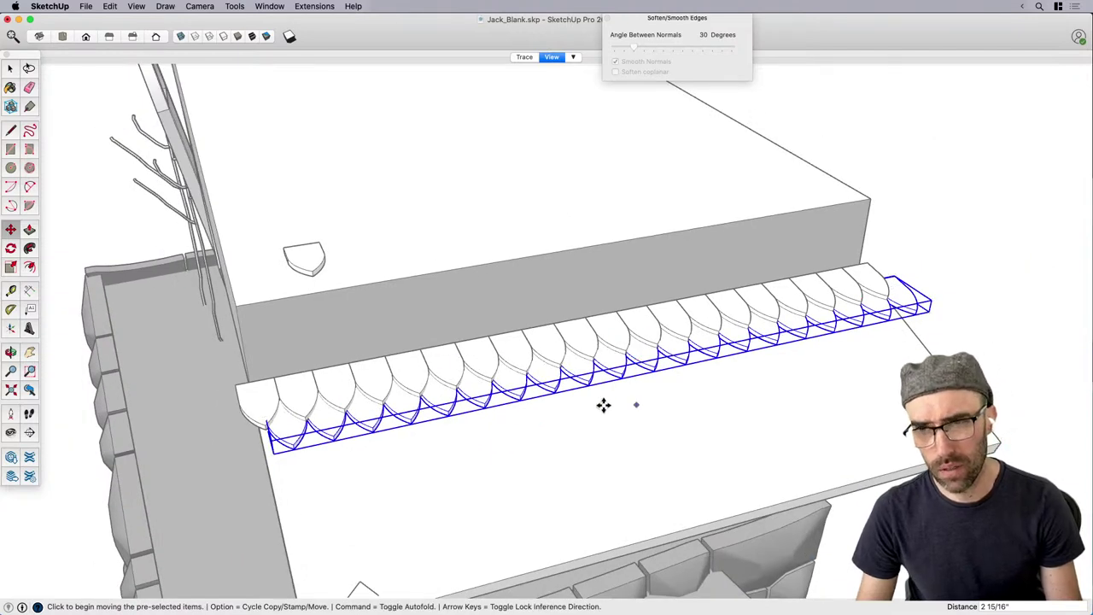
key(space)
Make the second row's component unique and delete its end shingle that overhangs the awning's side.
mouse_move(519, 398)
middle_down()
mouse_move(764, 383)
mouse_move(896, 315)
middle_up()
right_click(894, 316)
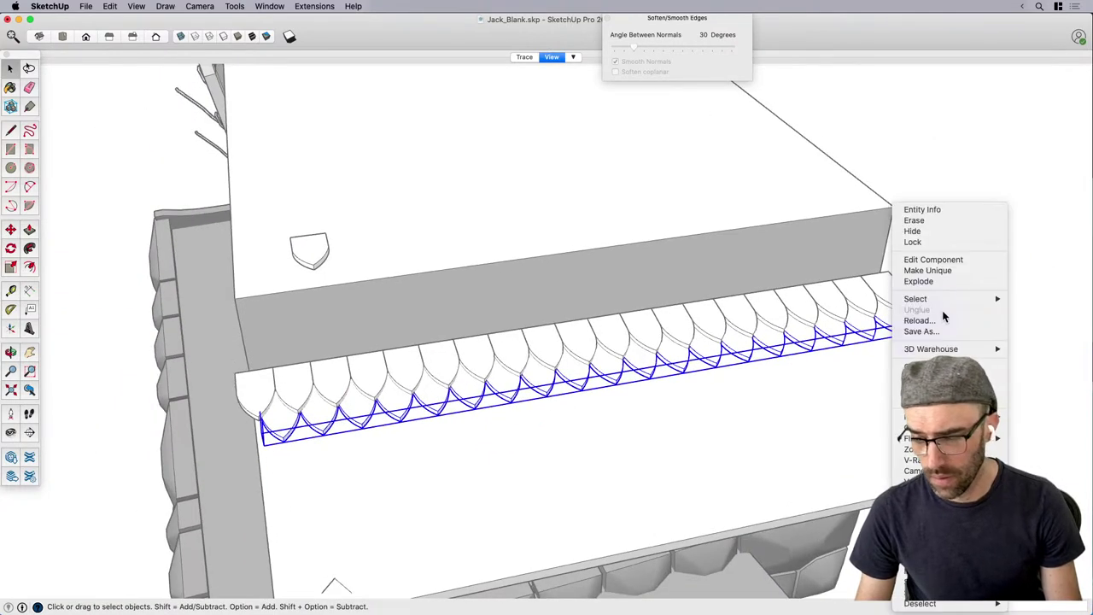
click(948, 273)
double_click(927, 315)
click(927, 310)
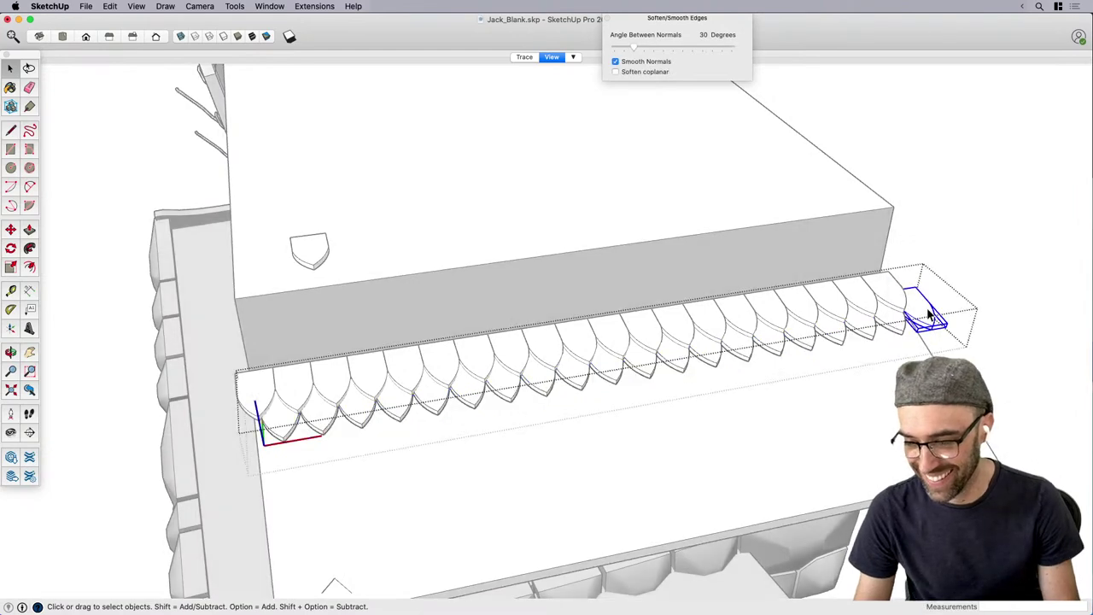
key(Delete)
scroll(304, 424, down, 2)
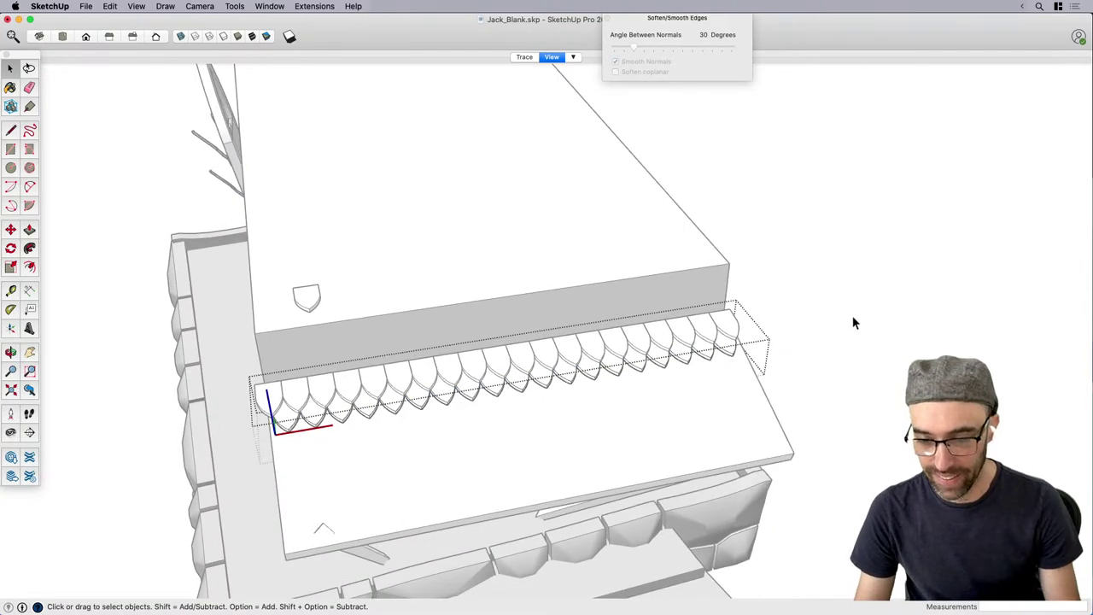
Select both staggered shingle rows and make them one component.
middle_drag(852, 320, 709, 373)
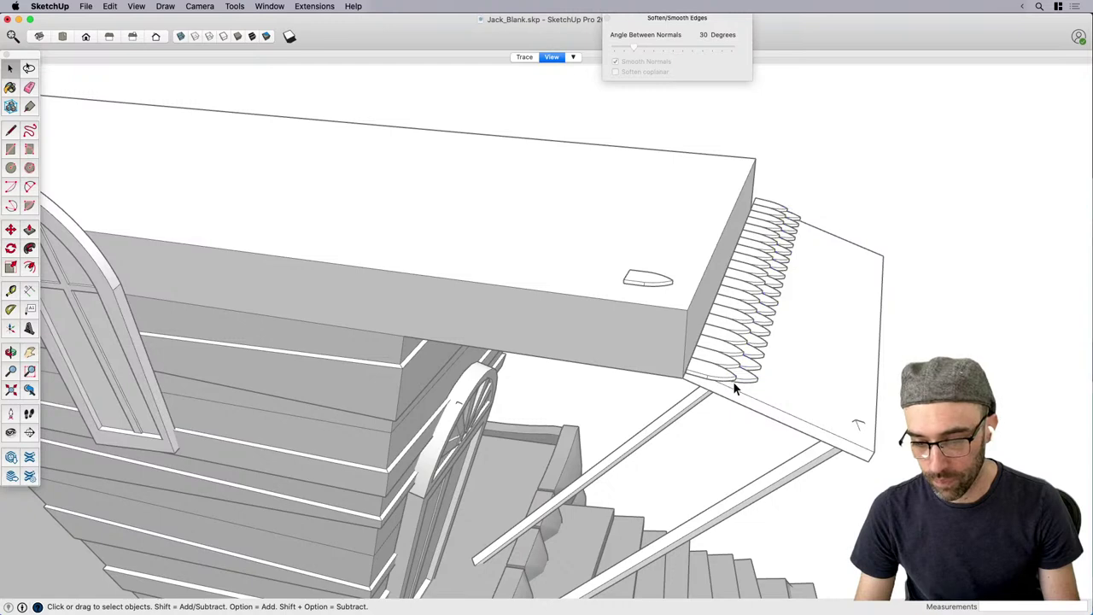
scroll(739, 376, up, 1)
click(707, 376)
key(m)
scroll(696, 377, up, 1)
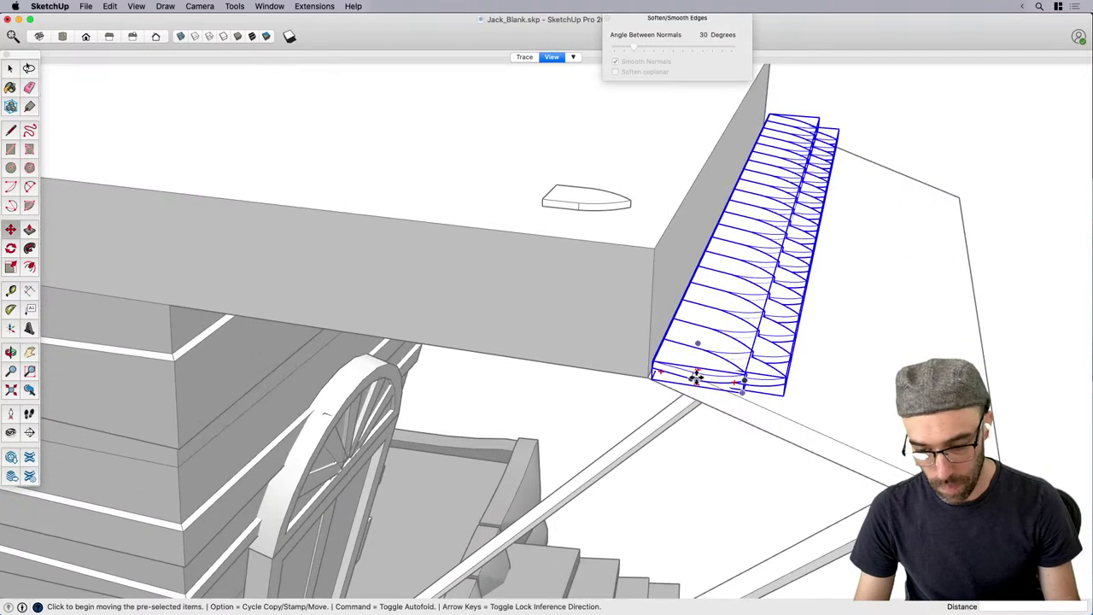
key(space)
key(g)
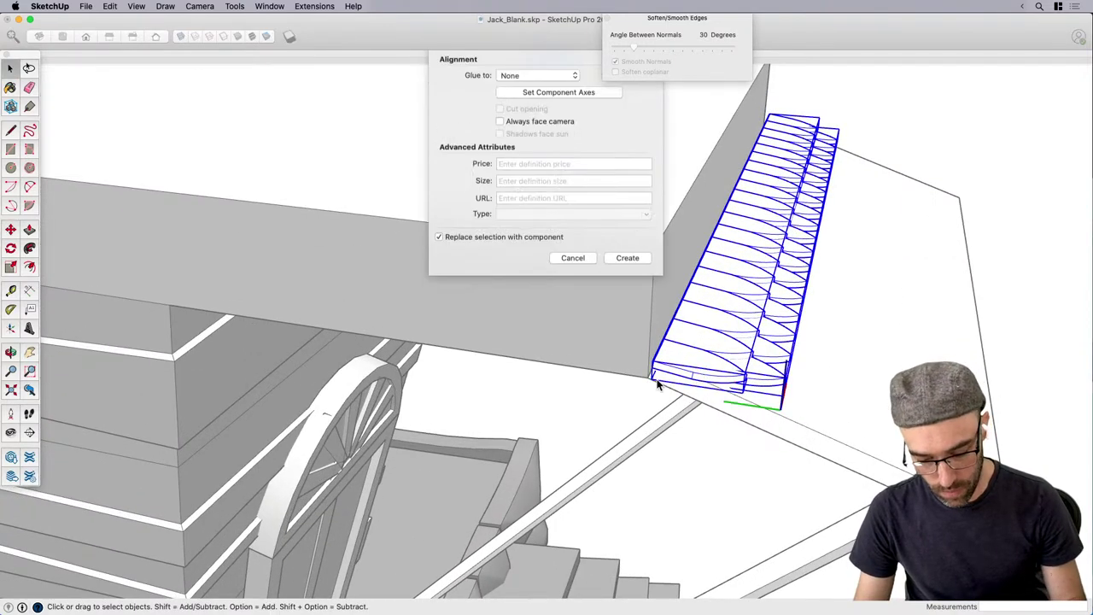
key(Return)
Copy the two-row shingle component down the awning's slope by about 8 3/4" and array it x3 to cover the awning.
key(m)
scroll(662, 389, up, 2)
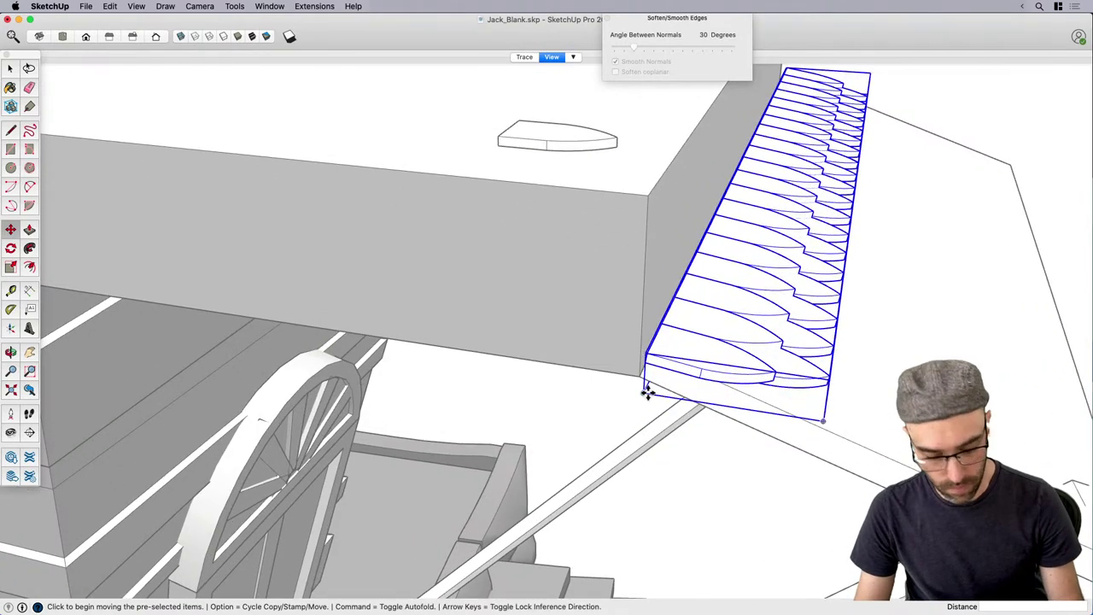
key(alt)
click(639, 375)
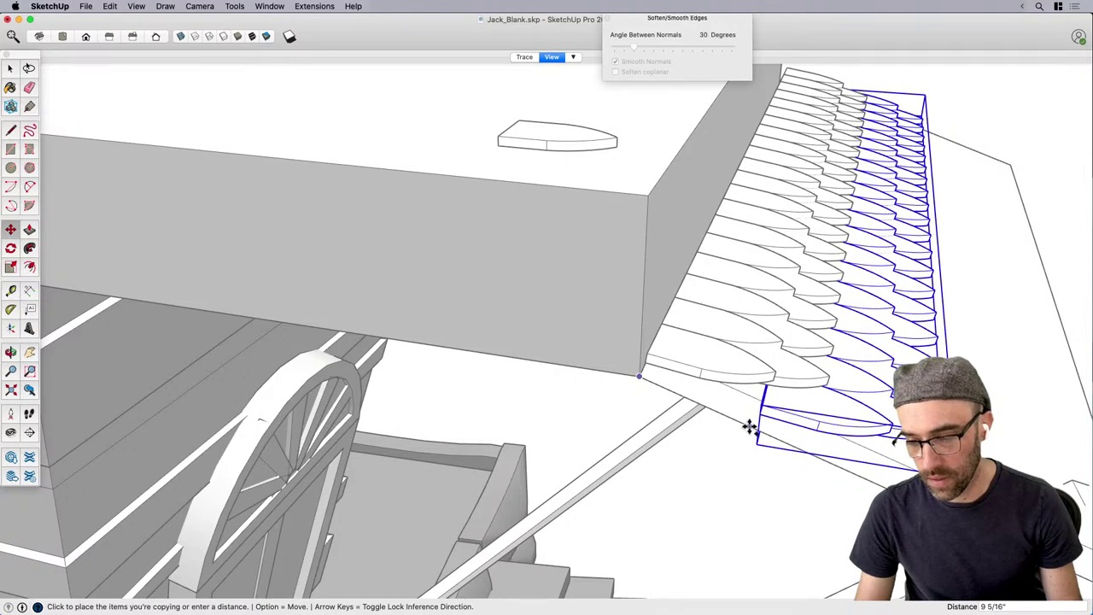
click(743, 420)
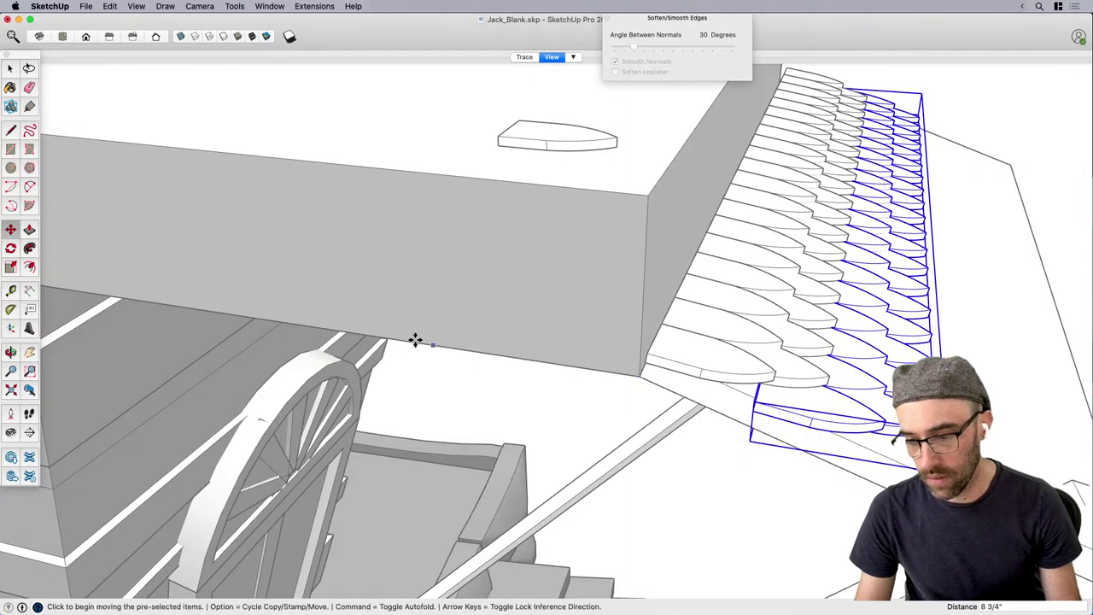
scroll(427, 340, down, 3)
key(Return)
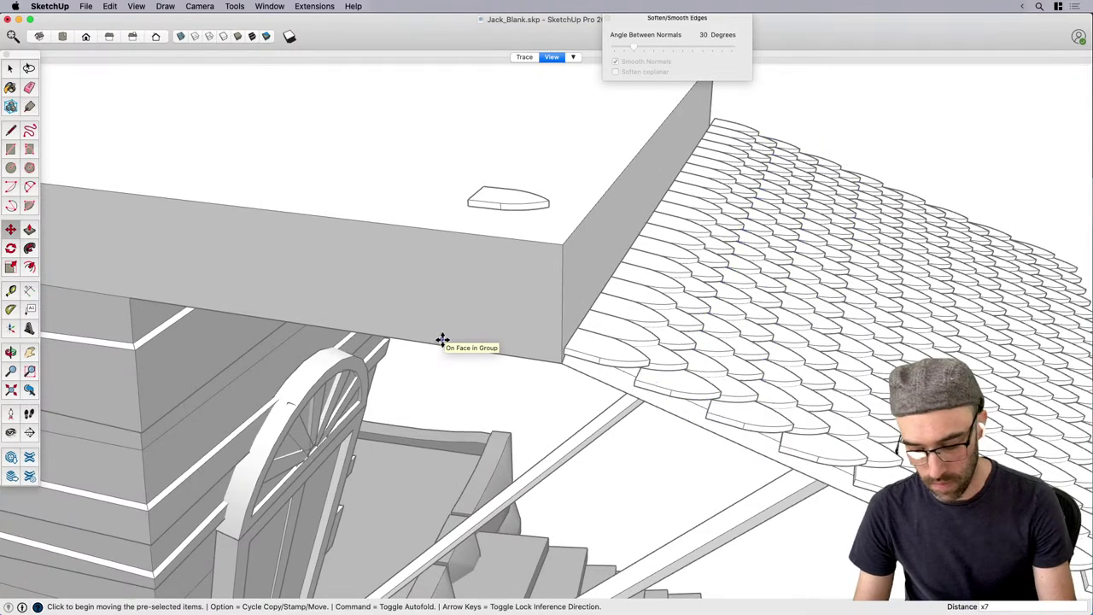
text(x4)
key(Return)
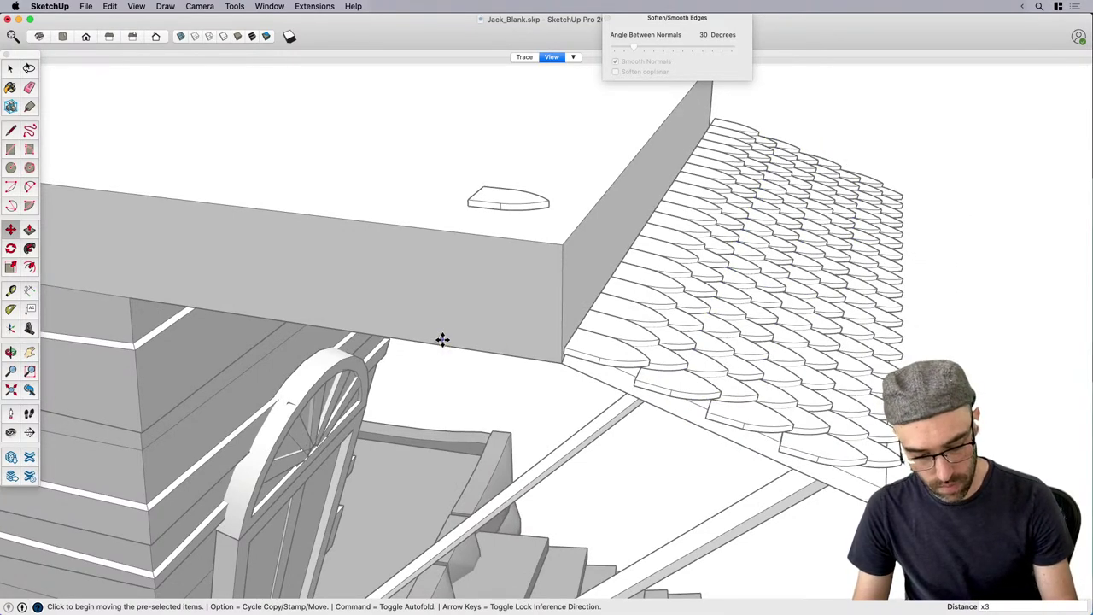
Open the two-row component for editing and explode its two nested rows into individual shingles.
middle_drag(442, 339, 505, 379)
key(space)
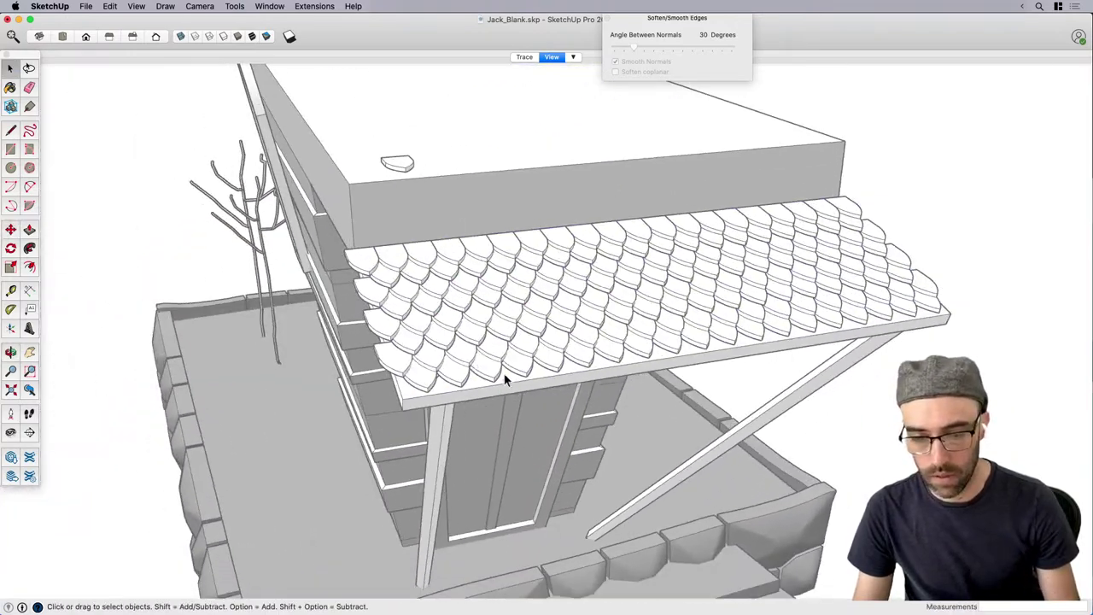
click(484, 374)
scroll(486, 371, up, 2)
double_click(485, 370)
click(485, 370)
right_click(485, 371)
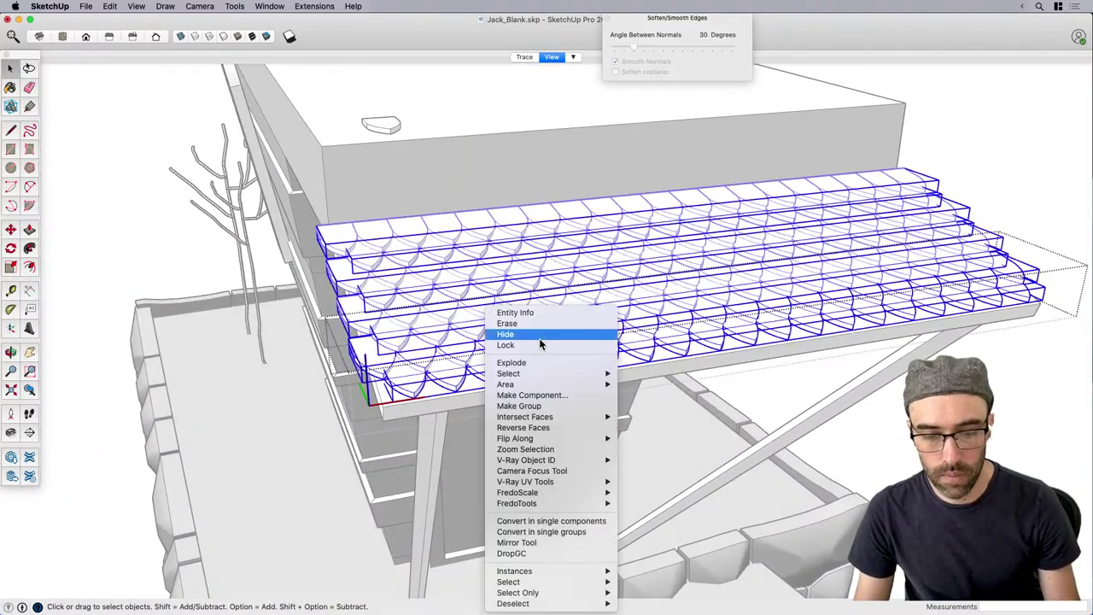
click(529, 364)
Select all the individual shingles and set their component origins to Center on the X, Y and Z axes.
click(456, 384)
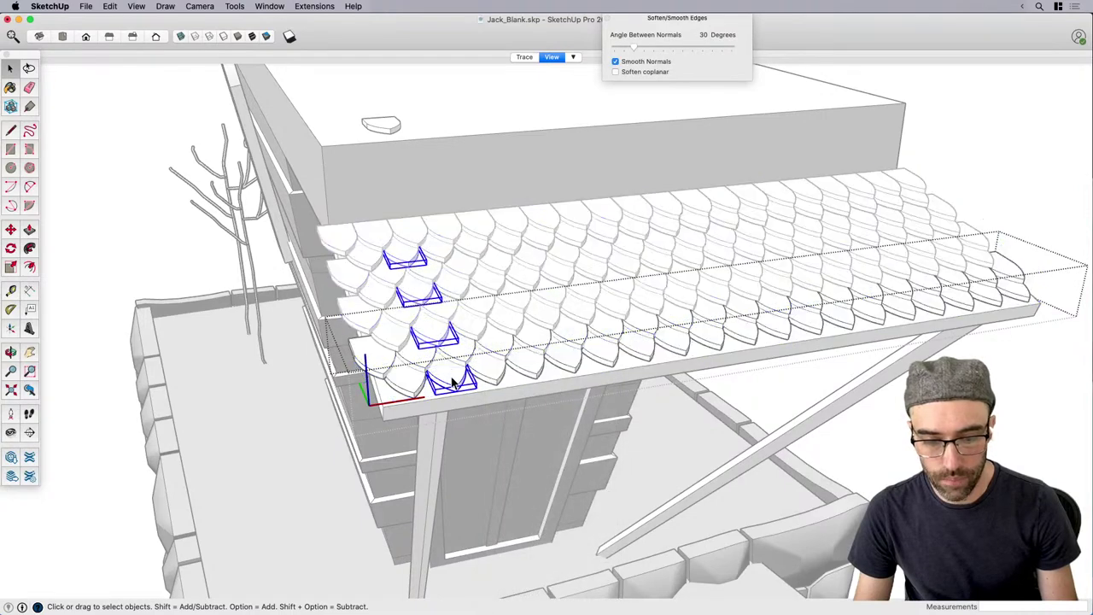
triple_click(455, 383)
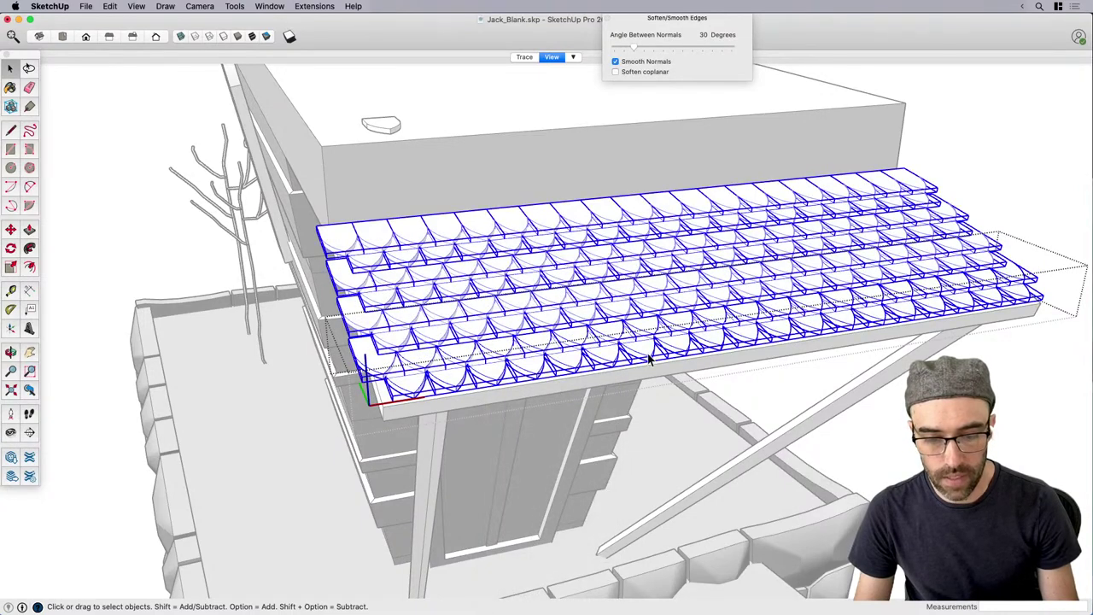
click(323, 8)
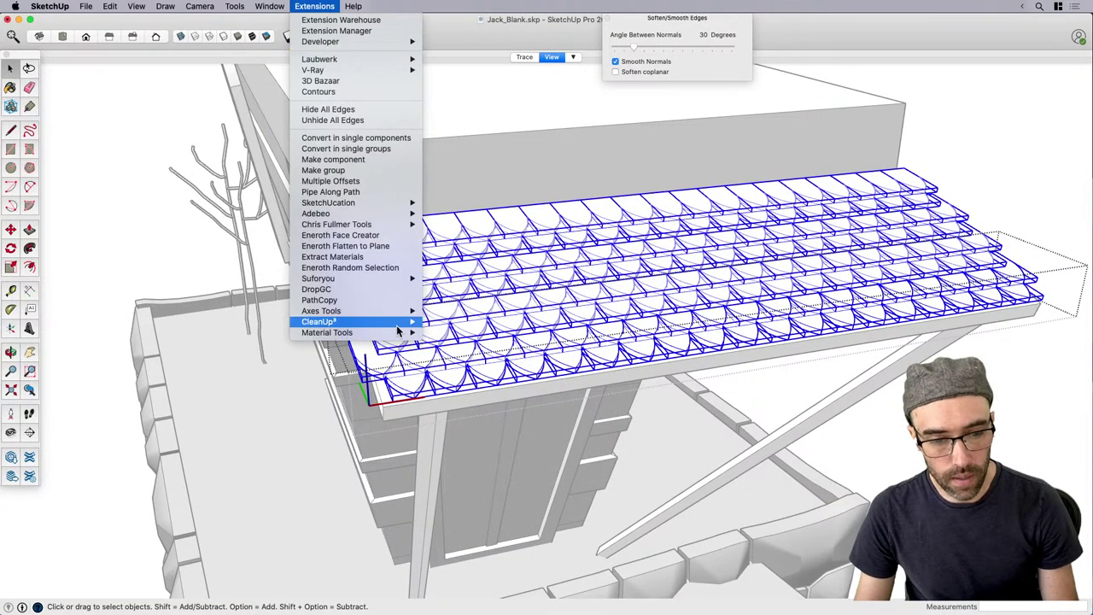
mouse_move(401, 311)
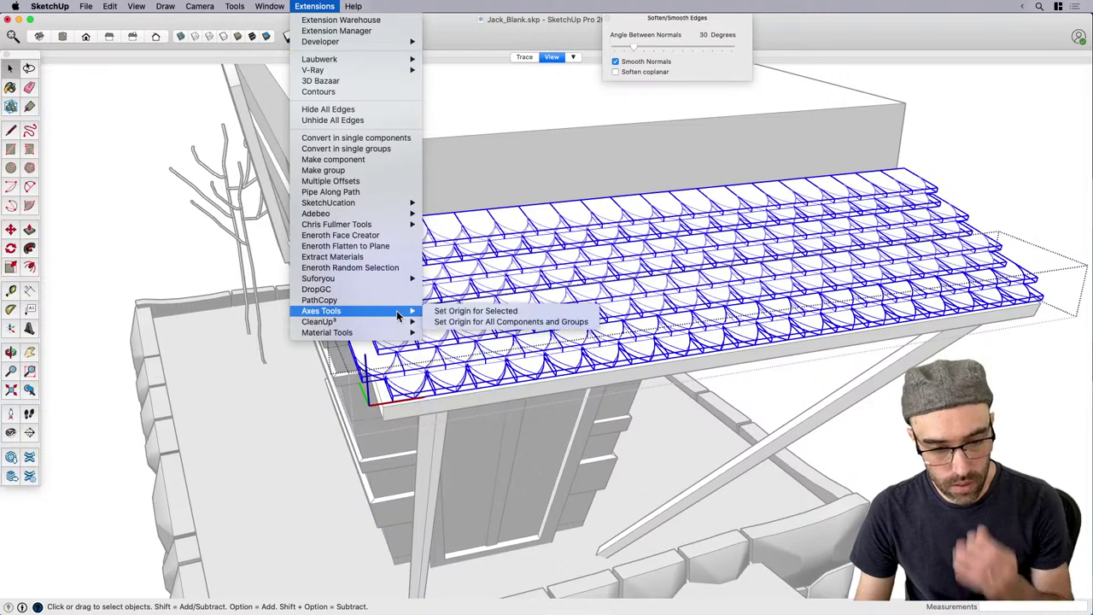
click(465, 322)
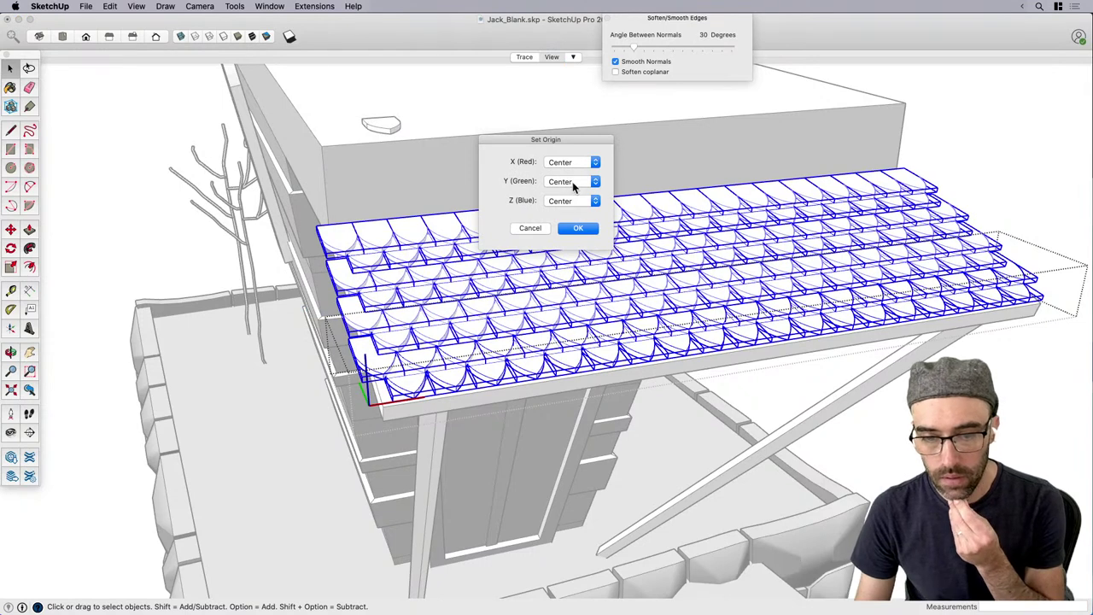
click(578, 228)
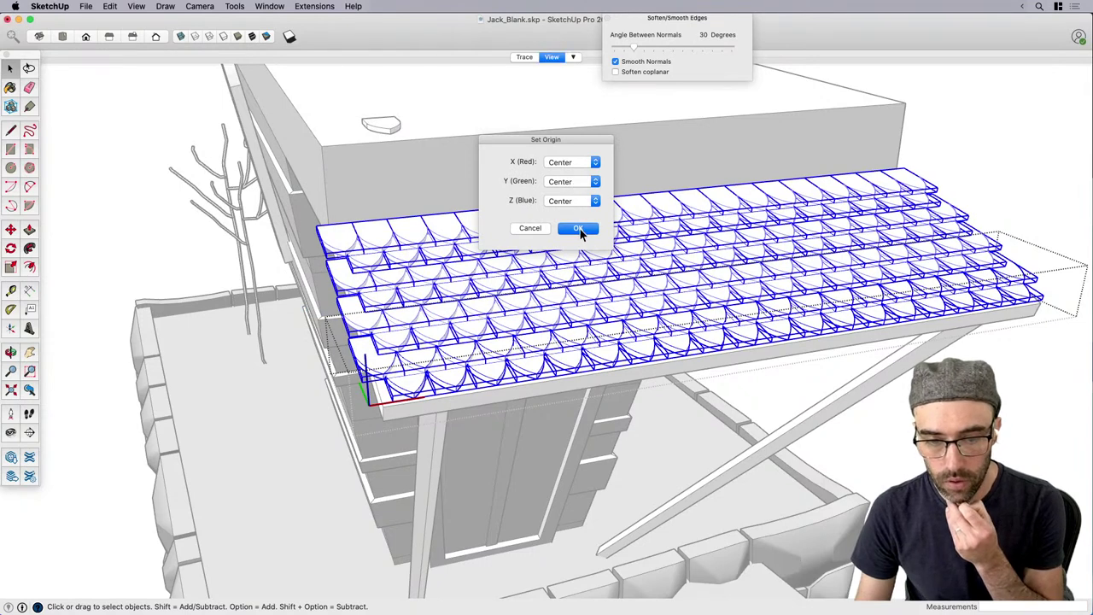
Randomly scale and rotate the selected shingles about Axis, with scale from .9 to 1.1 and minimum rotation 2.
click(314, 7)
mouse_move(358, 224)
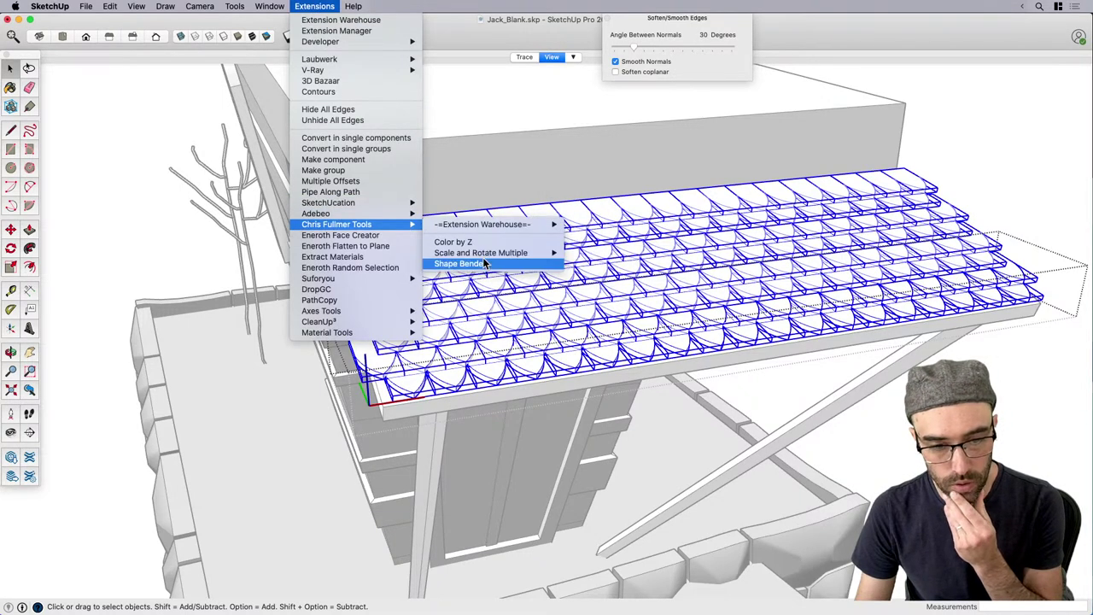
mouse_move(481, 253)
click(632, 264)
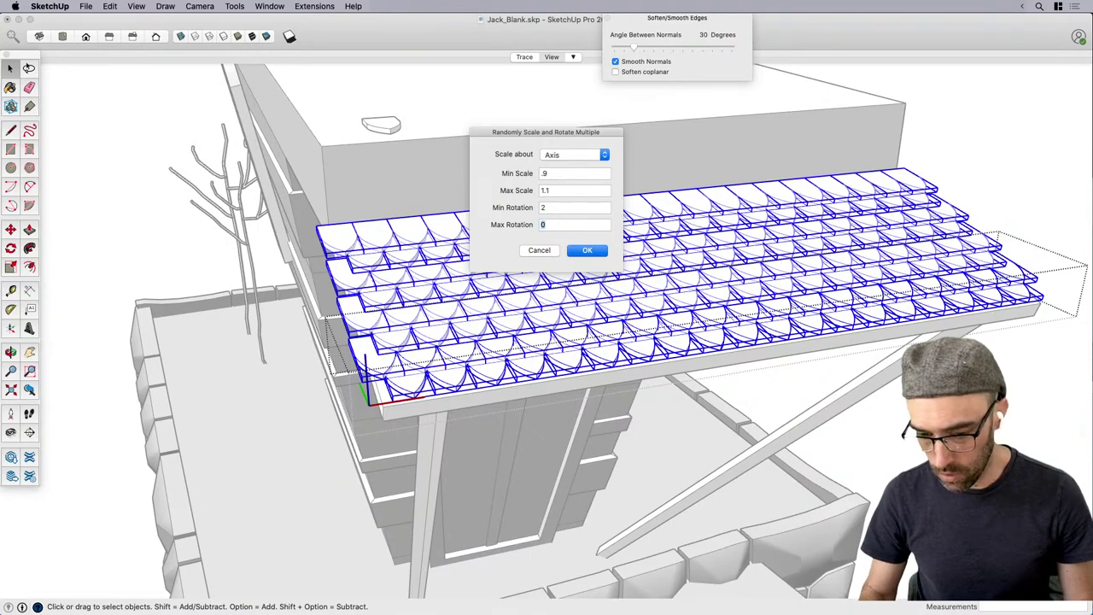
click(586, 250)
middle_drag(583, 256, 786, 280)
scroll(785, 280, down, 3)
scroll(722, 330, up, 3)
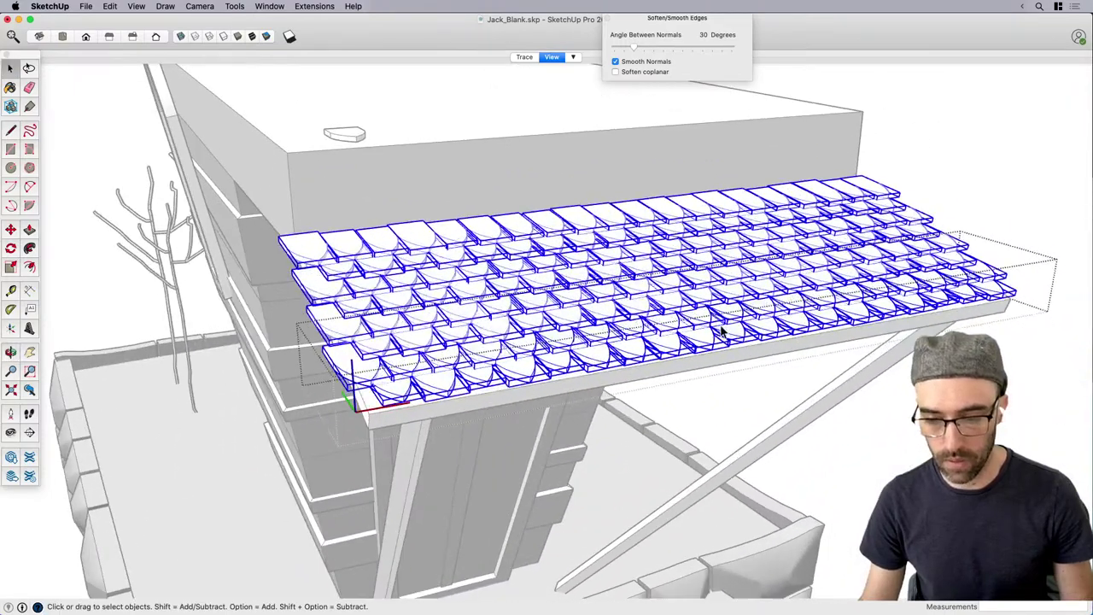
Close the component, select all its instances and scale them to 1.06 along the green axis, toward the awning's outer edge.
click(933, 196)
middle_drag(933, 197, 625, 238)
click(657, 284)
click(578, 248)
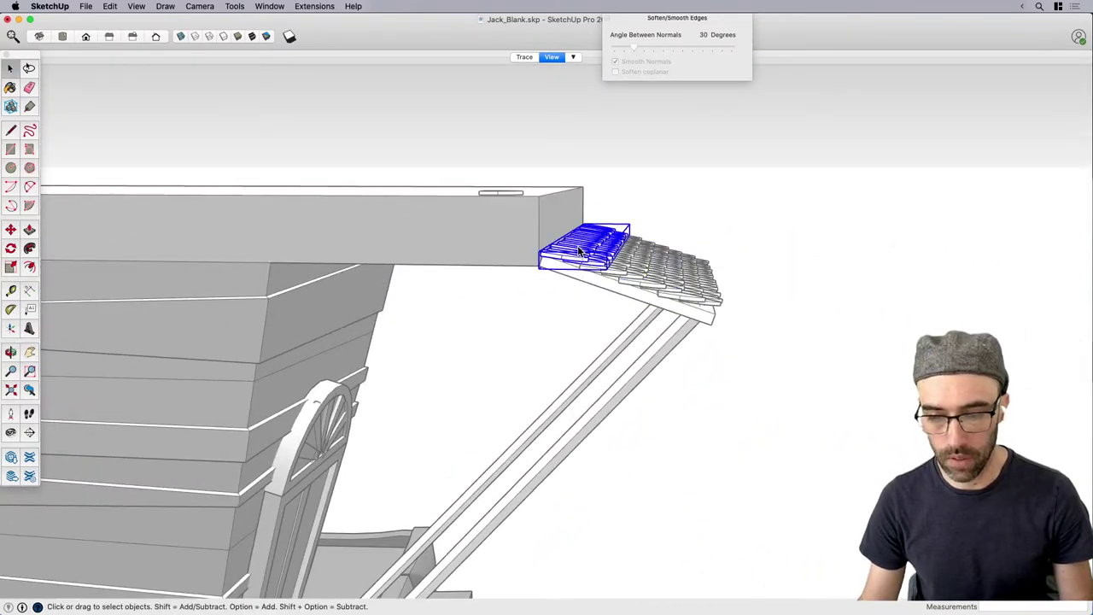
right_click(577, 245)
mouse_move(666, 301)
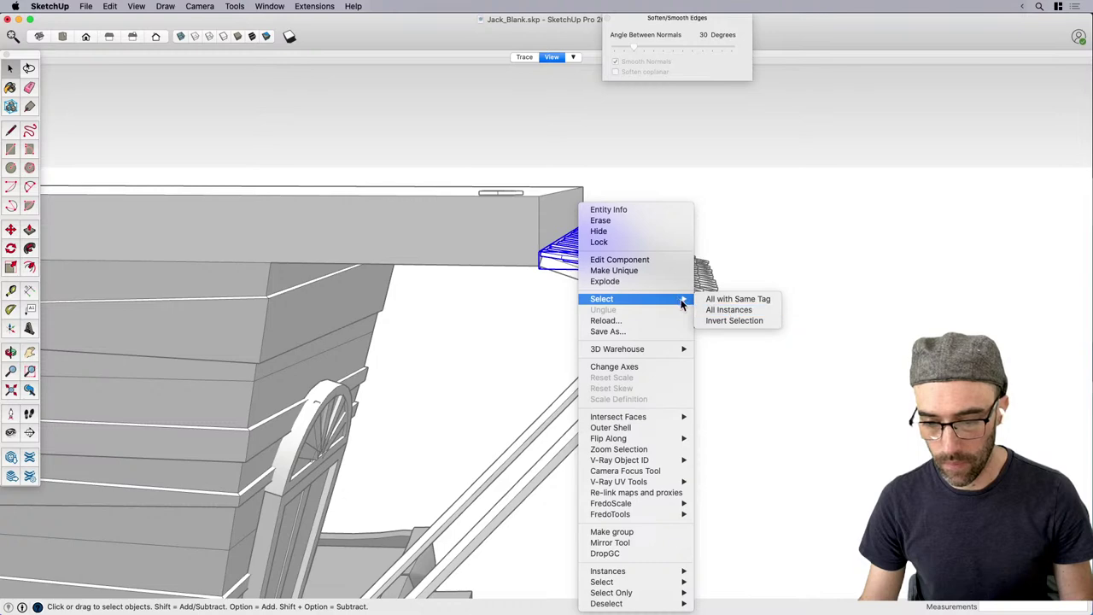
click(728, 310)
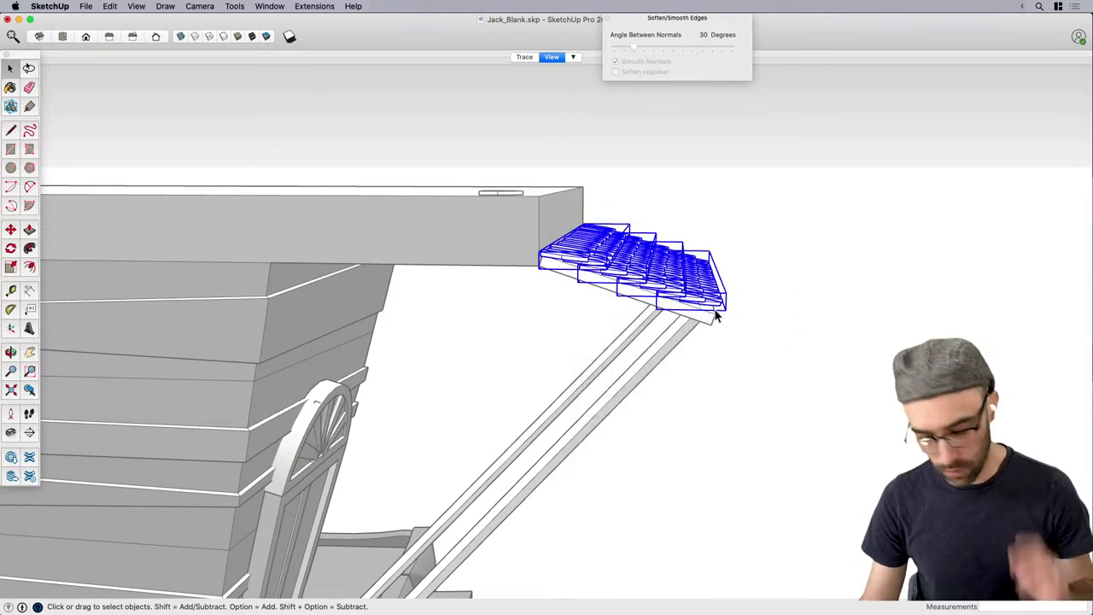
mouse_move(715, 313)
middle_down()
mouse_move(624, 324)
mouse_move(710, 315)
middle_up()
scroll(726, 282, up, 2)
key(s)
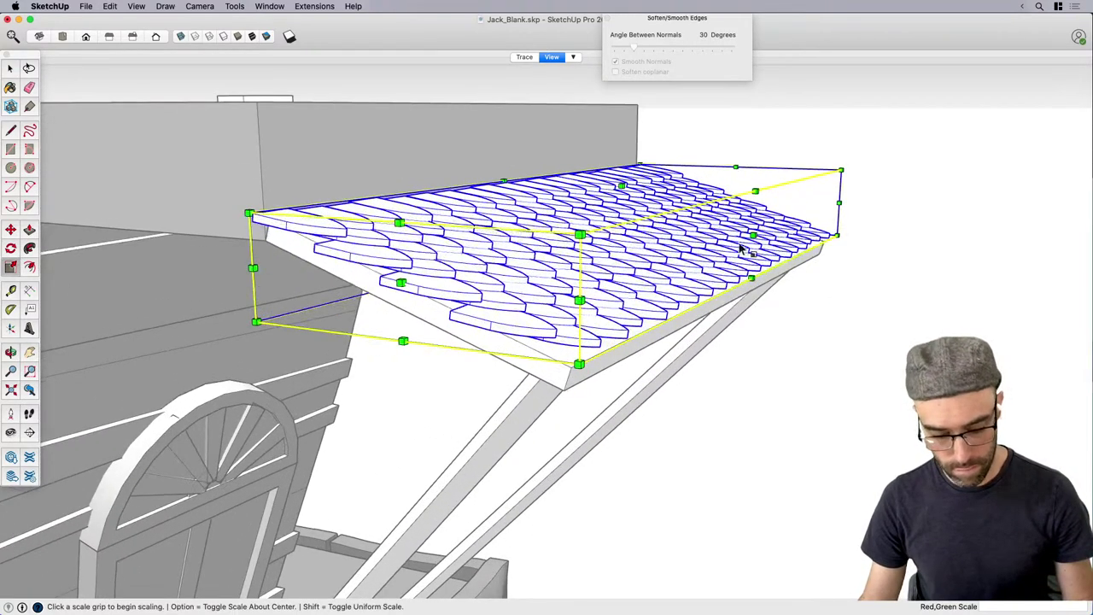
drag(751, 235, 772, 236)
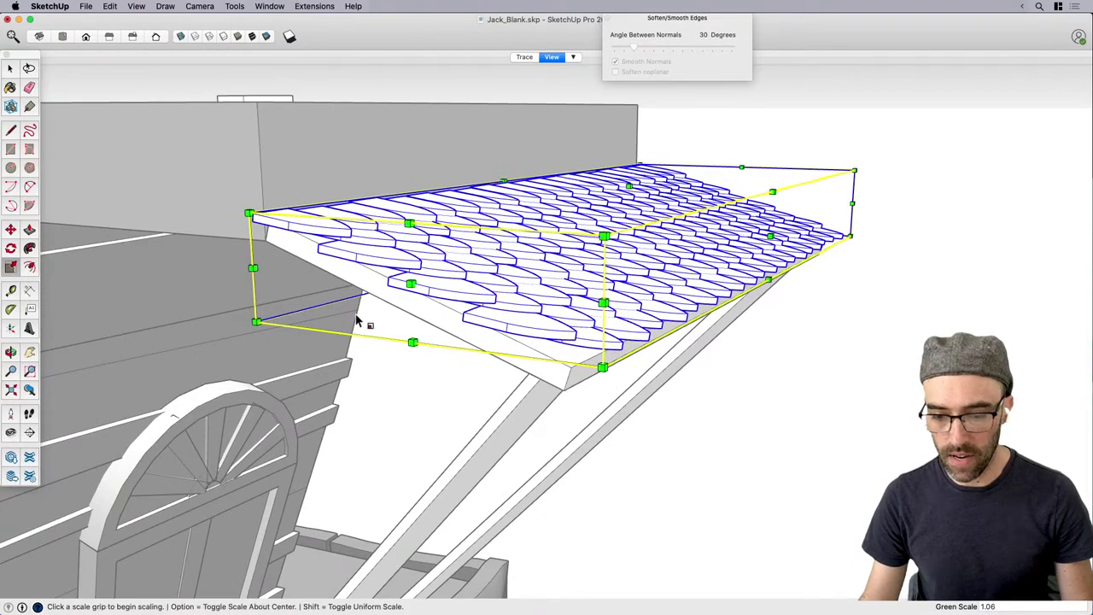
Rotate the selected shingle rows about 4° around their upper edge to tilt them toward the awning's slope.
middle_drag(361, 317, 438, 279)
key(space)
key(q)
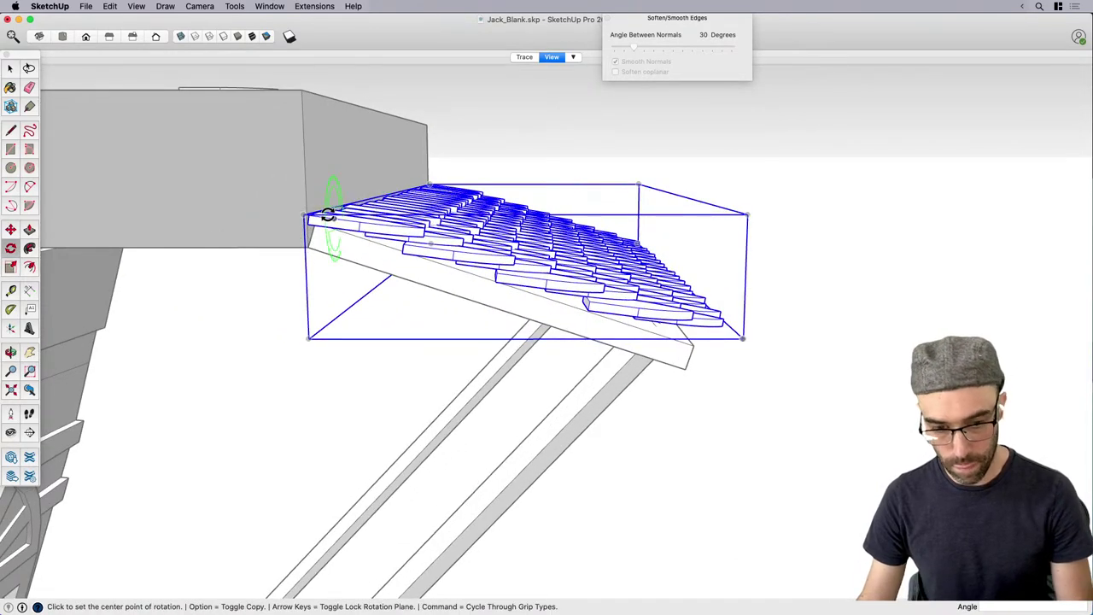
click(319, 215)
click(705, 315)
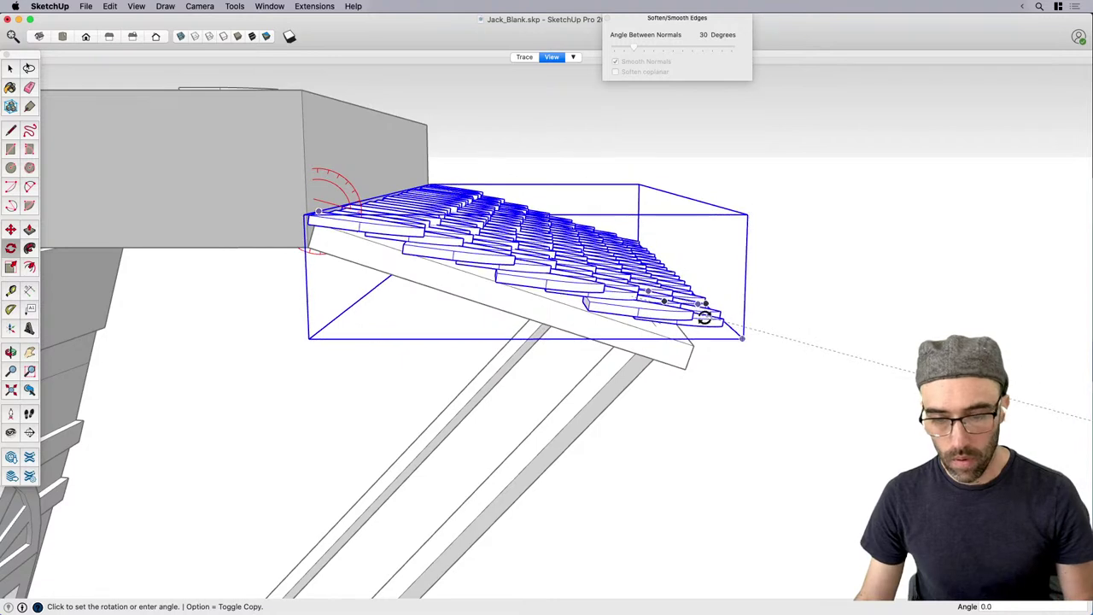
click(708, 338)
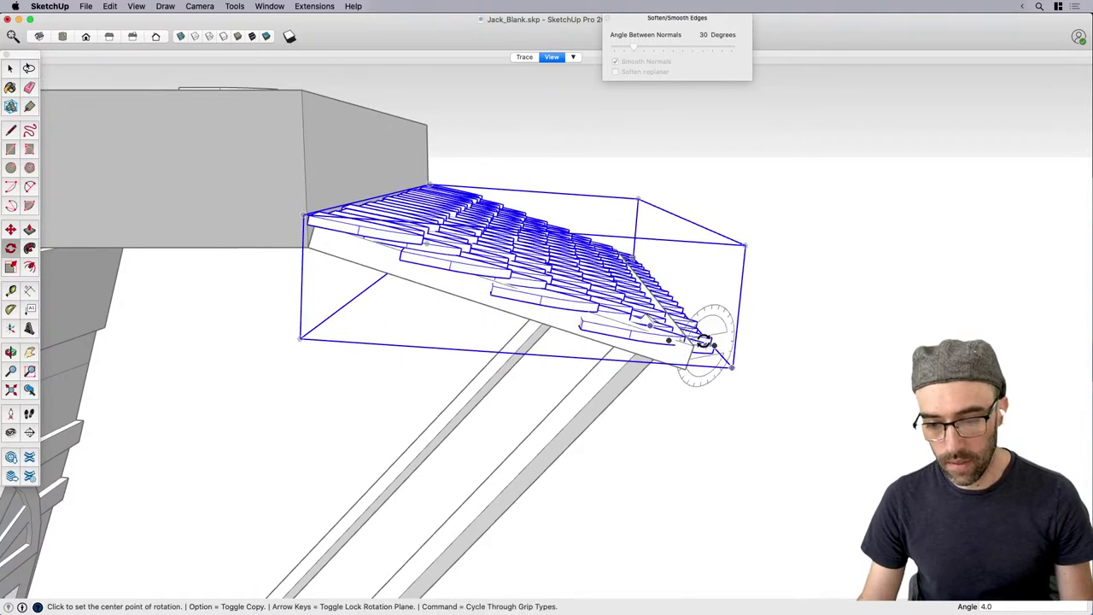
Move the shingle rows up by about 15/16" against the slab's underside so they sit on the awning board.
middle_drag(453, 259, 522, 317)
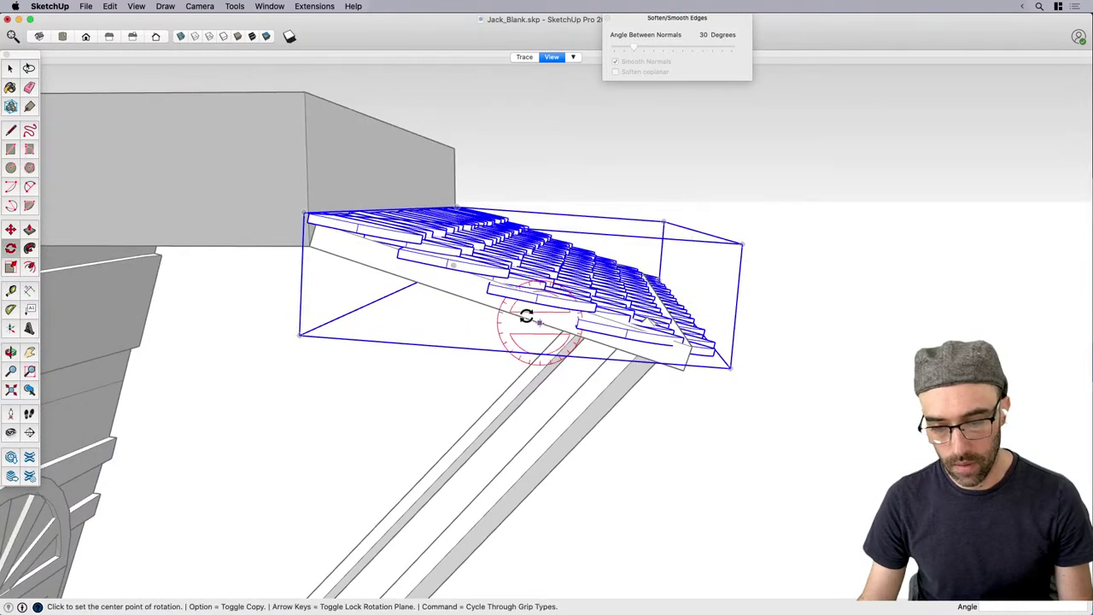
scroll(353, 247, up, 2)
key(m)
click(293, 231)
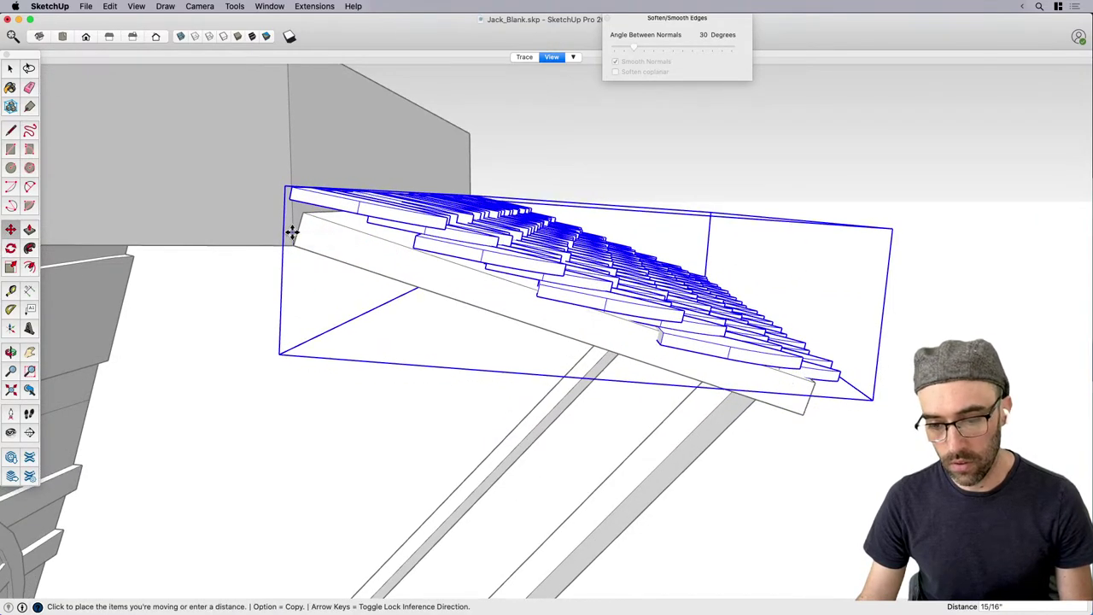
click(292, 233)
key(space)
scroll(655, 265, down, 3)
click(682, 198)
middle_drag(679, 205, 426, 415)
scroll(444, 410, down, 2)
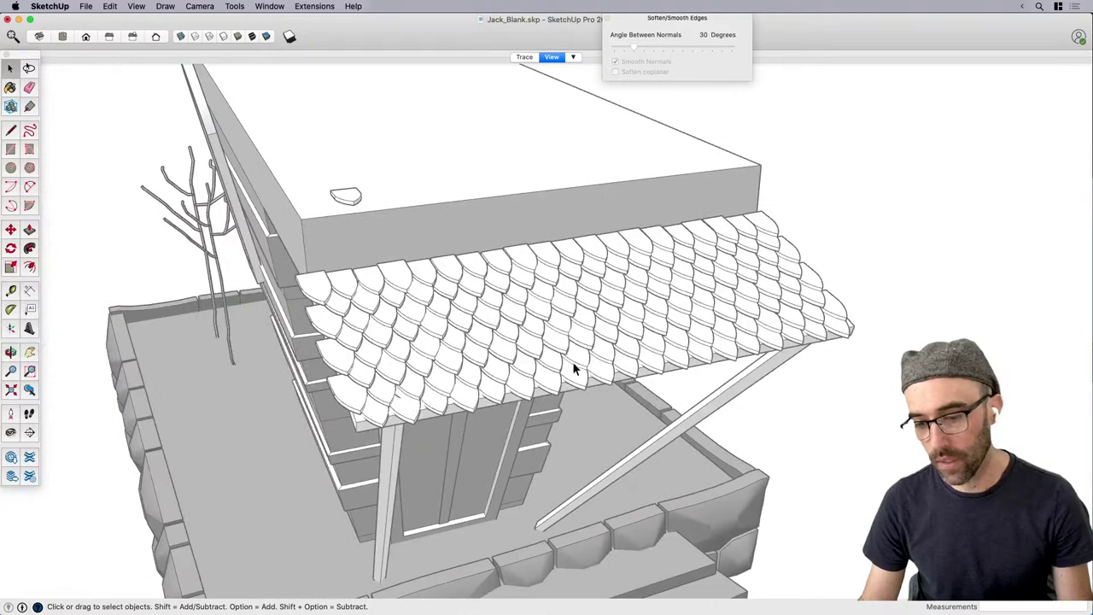
Sample the grey material from the house and paint the awning's support posts and shingle rows with it.
click(576, 359)
scroll(583, 352, down, 4)
key(b)
super+click(441, 467)
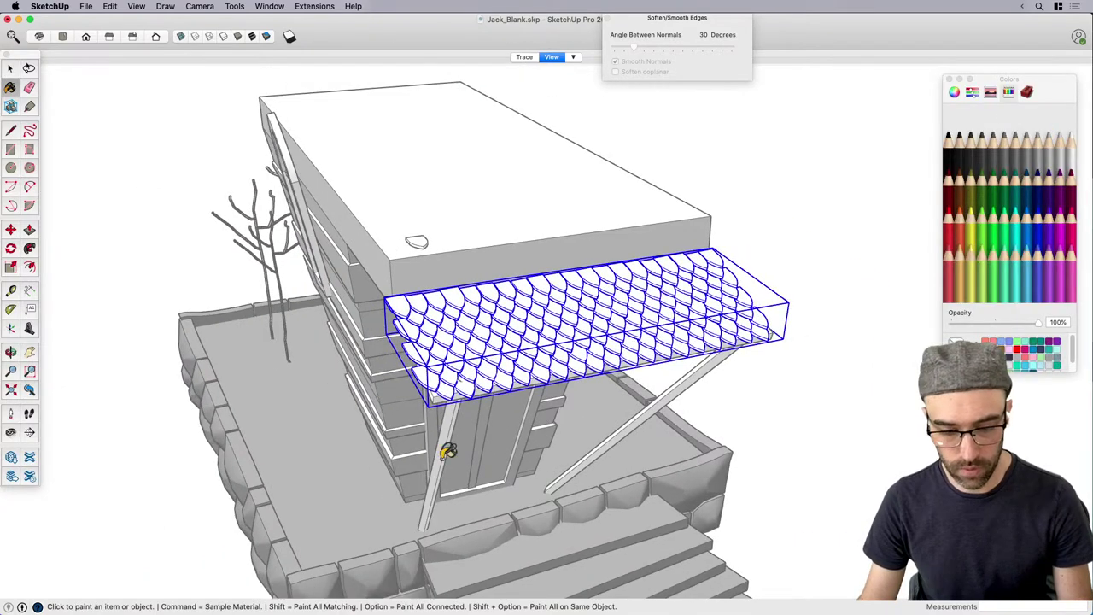
super+click(404, 417)
click(436, 373)
click(449, 415)
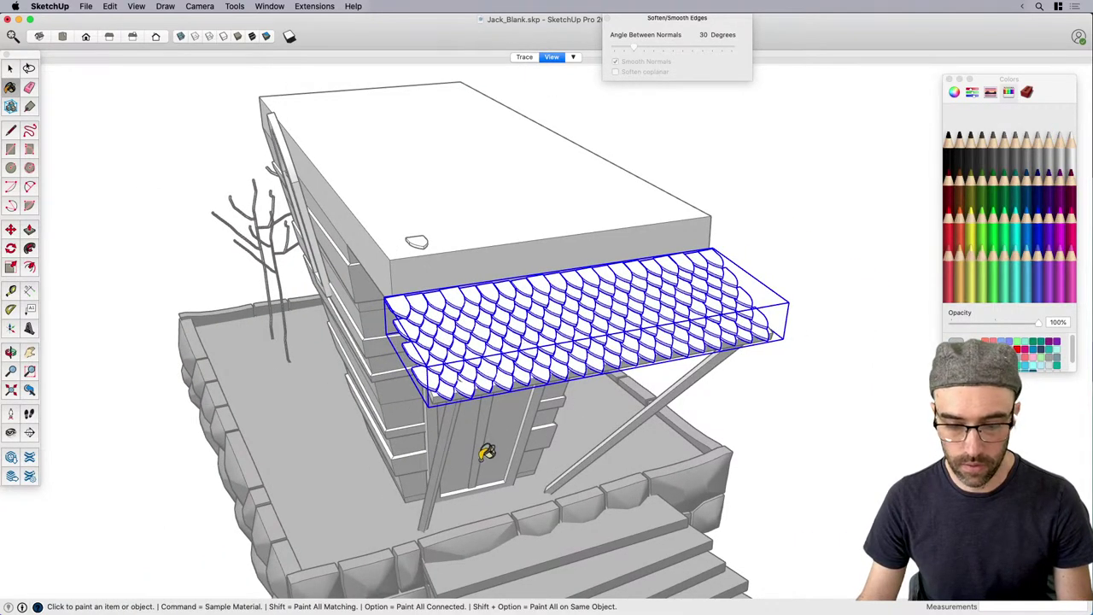
click(503, 312)
scroll(512, 274, down, 3)
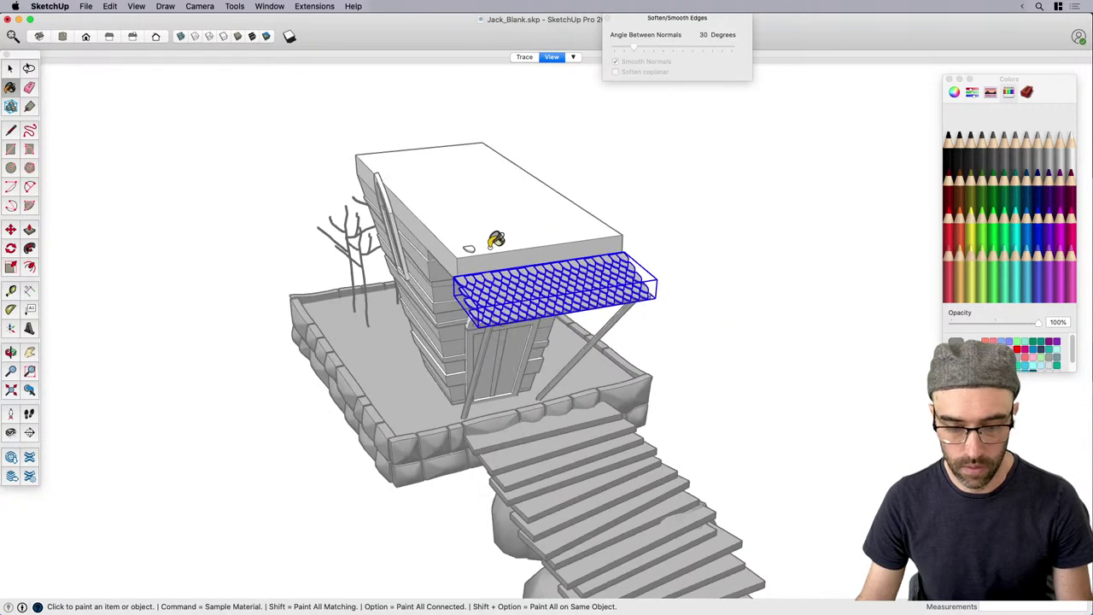
scroll(437, 245, up, 4)
key(space)
key(super+shift+a)
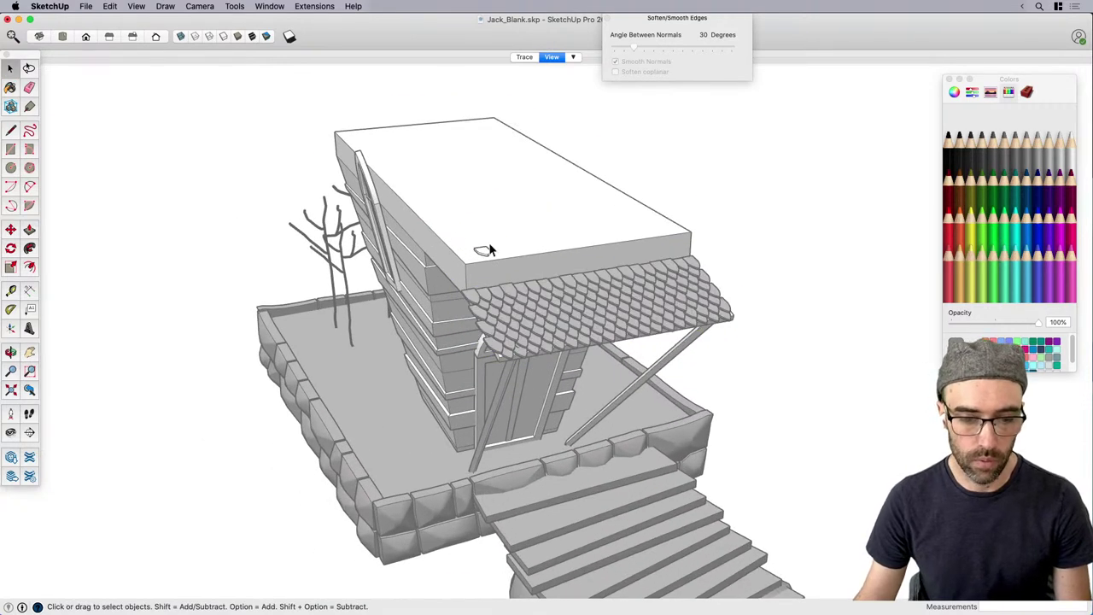
click(485, 253)
key(Delete)
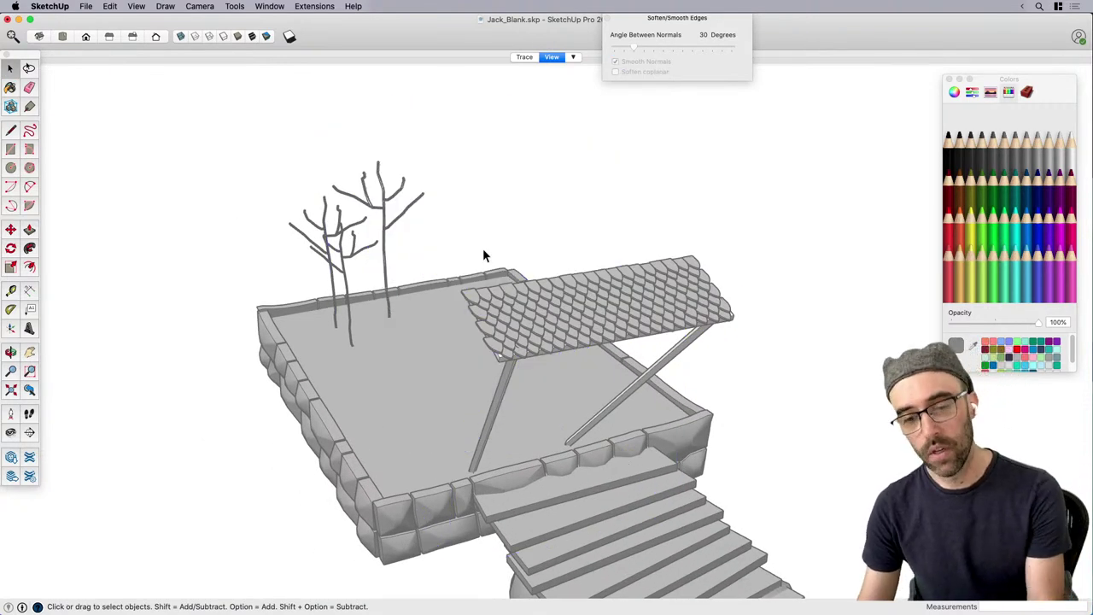
key(super+z)
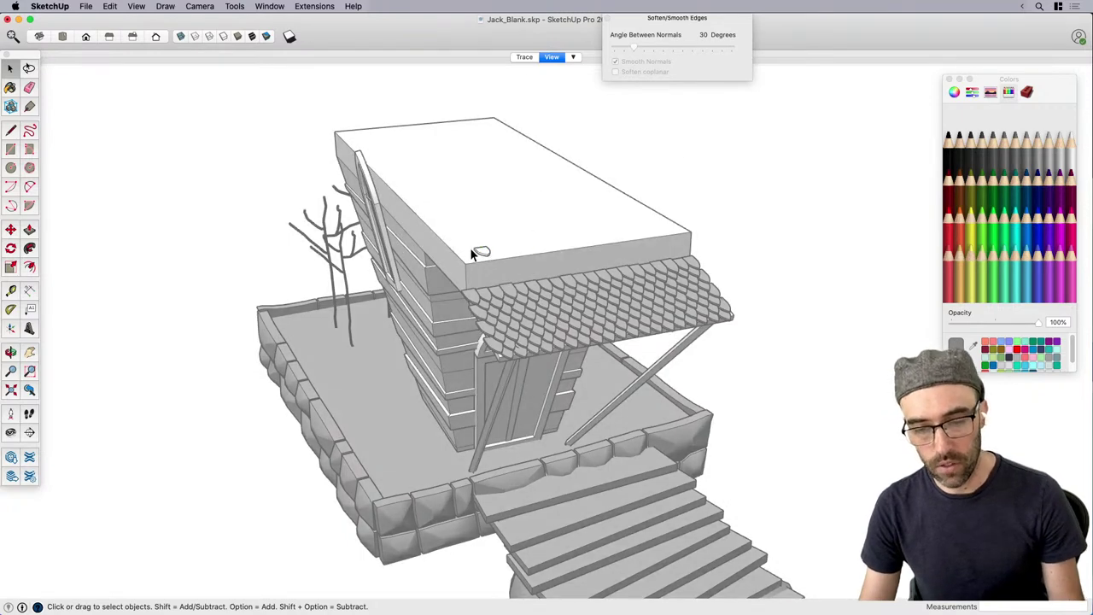
Delete the leftover loose shingle lying on top of the slab.
key(Delete)
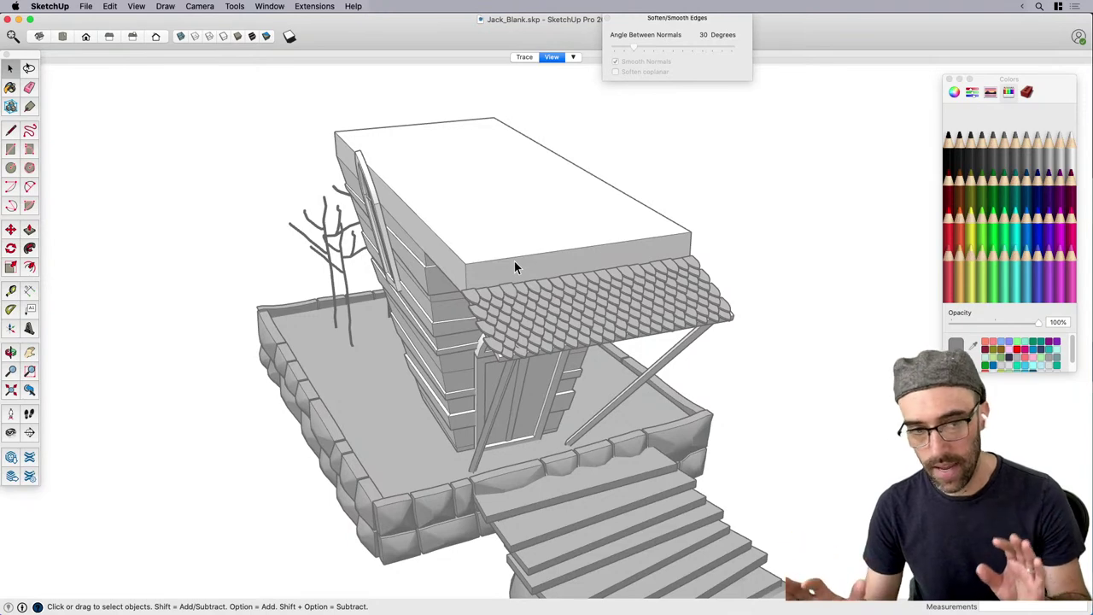
middle_drag(529, 335, 504, 335)
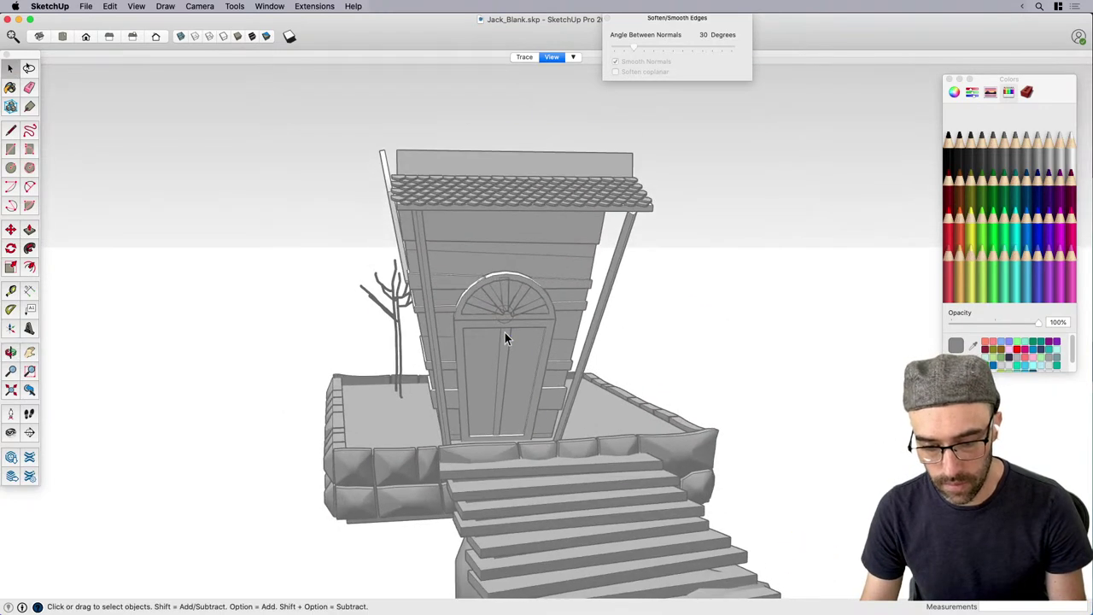
Scale the door uniformly down to about 0.94 from its upper corner, inside the house group.
click(505, 333)
scroll(504, 326, up, 3)
double_click(512, 305)
click(512, 305)
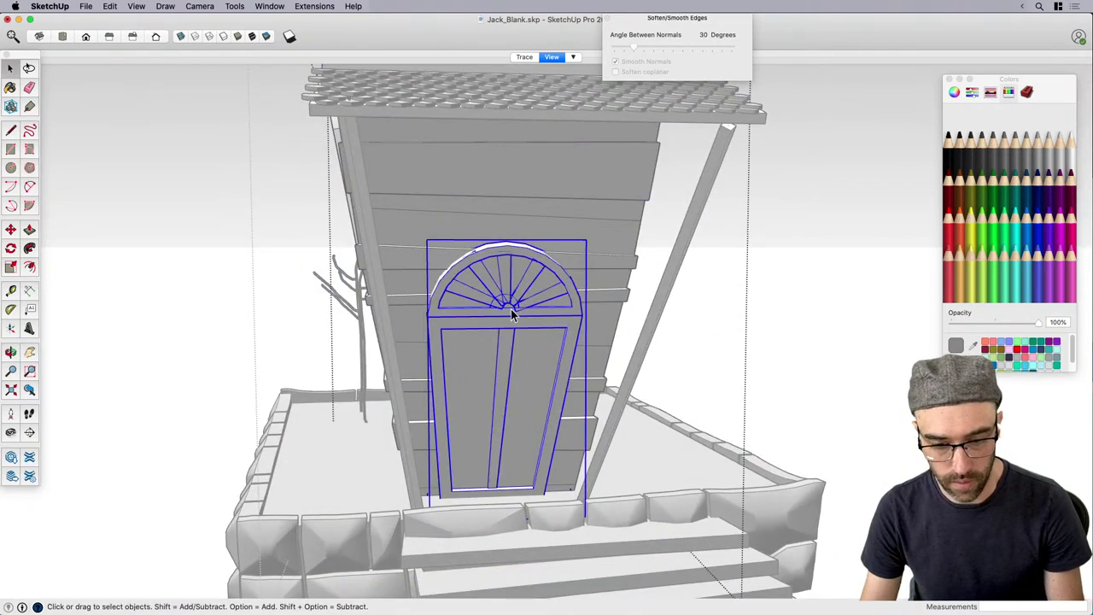
key(s)
click(427, 240)
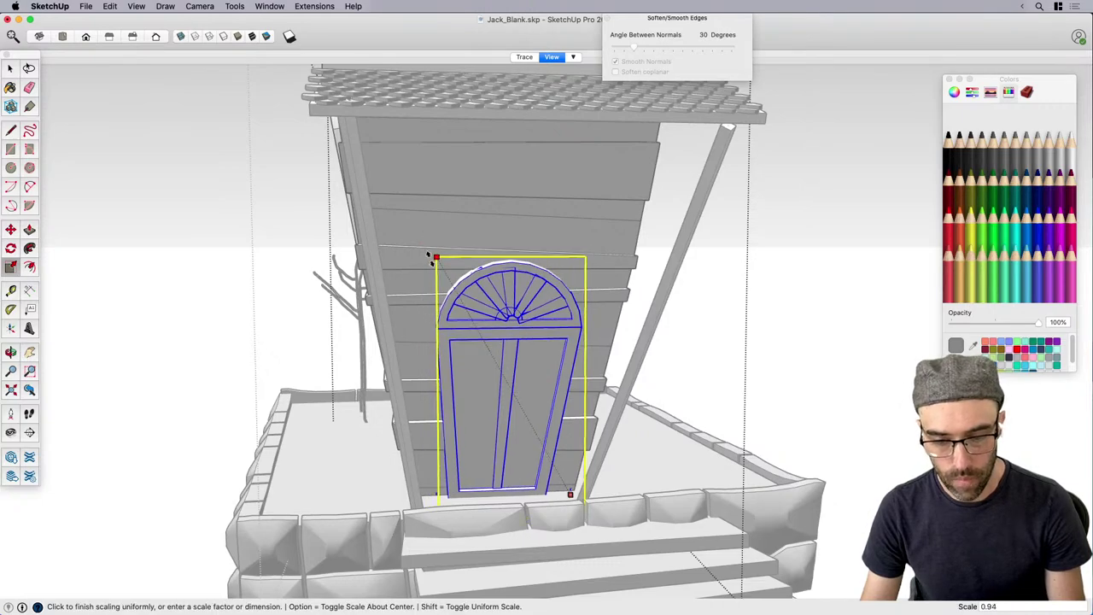
click(429, 259)
Make the house see-through and stretch the door upward along the blue axis.
middle_drag(438, 264, 495, 314)
scroll(521, 282, up, 3)
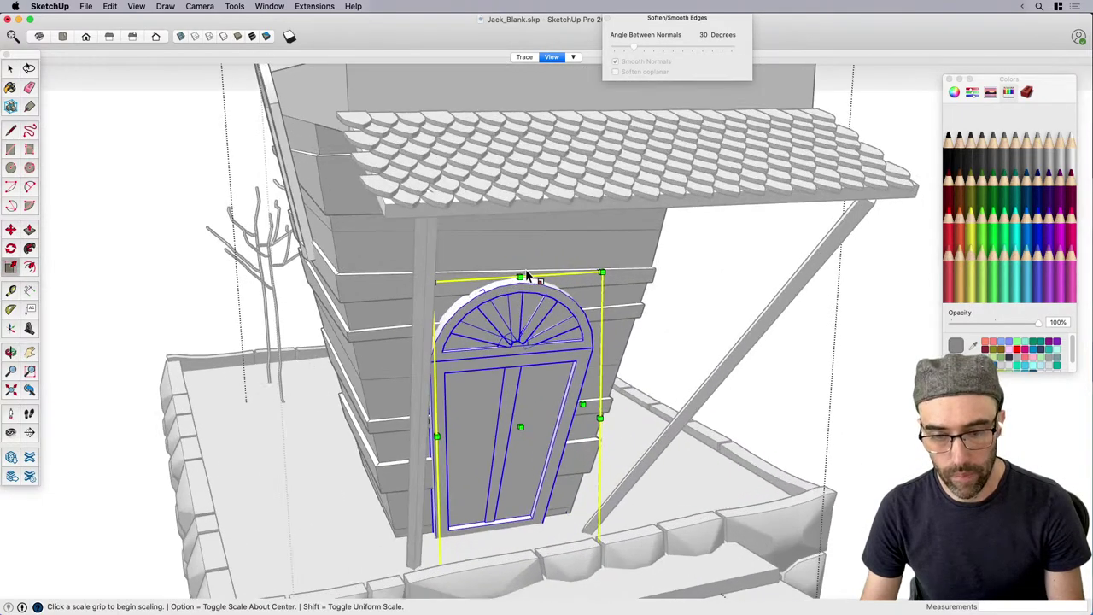
click(180, 36)
scroll(489, 278, up, 1)
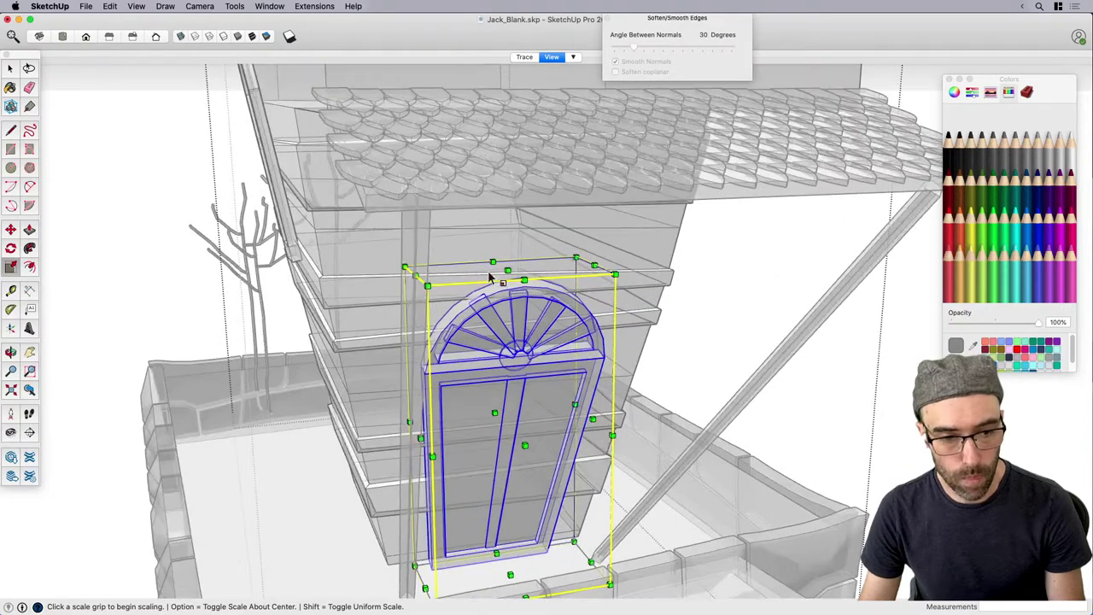
click(510, 269)
click(517, 238)
scroll(519, 279, down, 3)
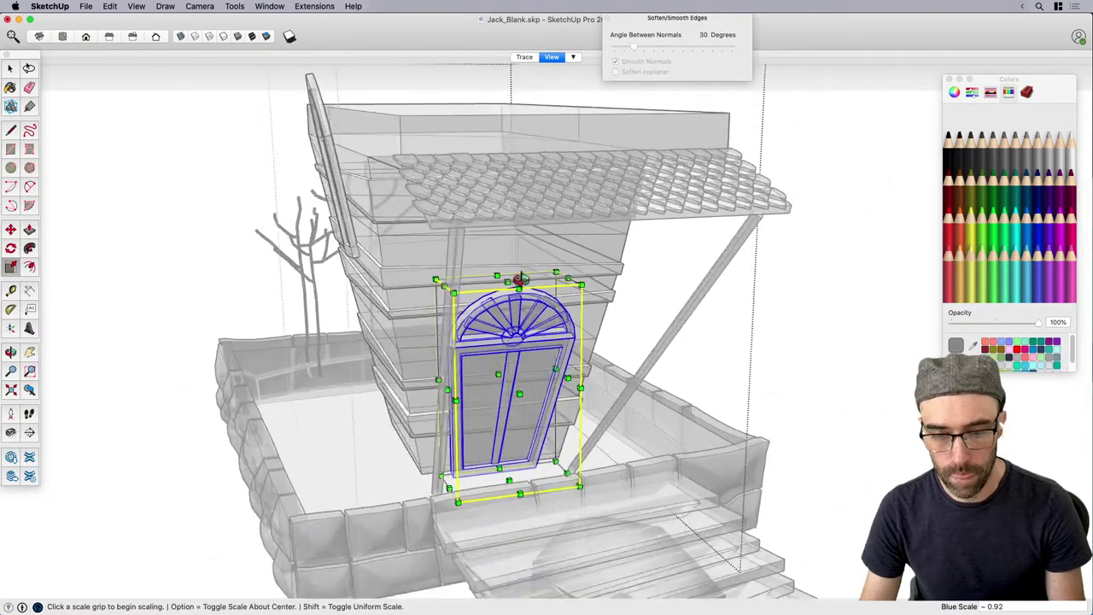
middle_drag(520, 281, 567, 262)
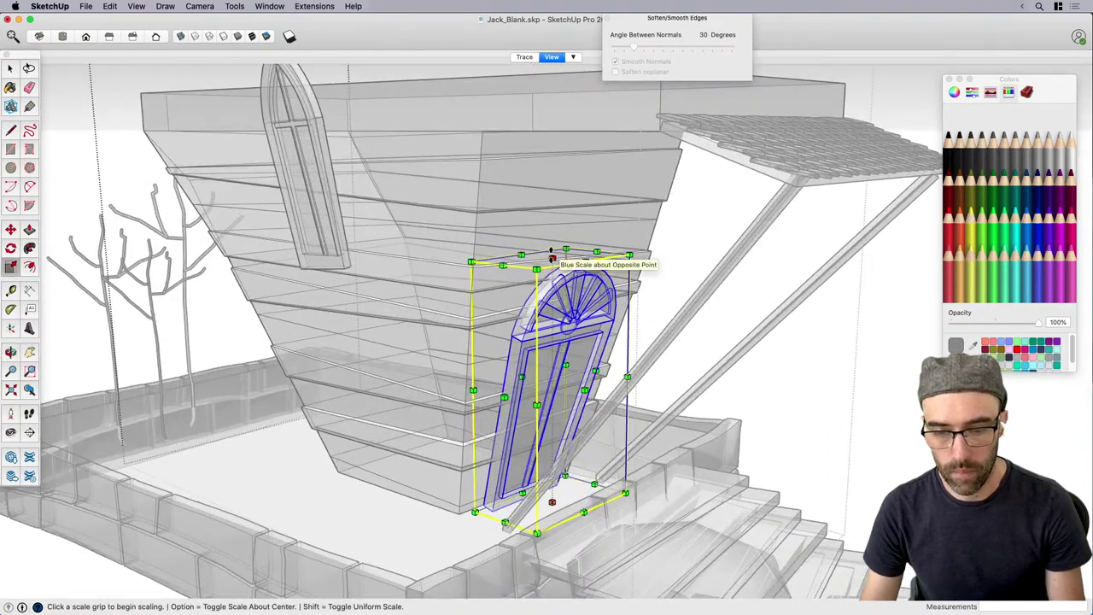
click(552, 254)
click(556, 199)
key(space)
scroll(559, 208, down, 3)
click(795, 366)
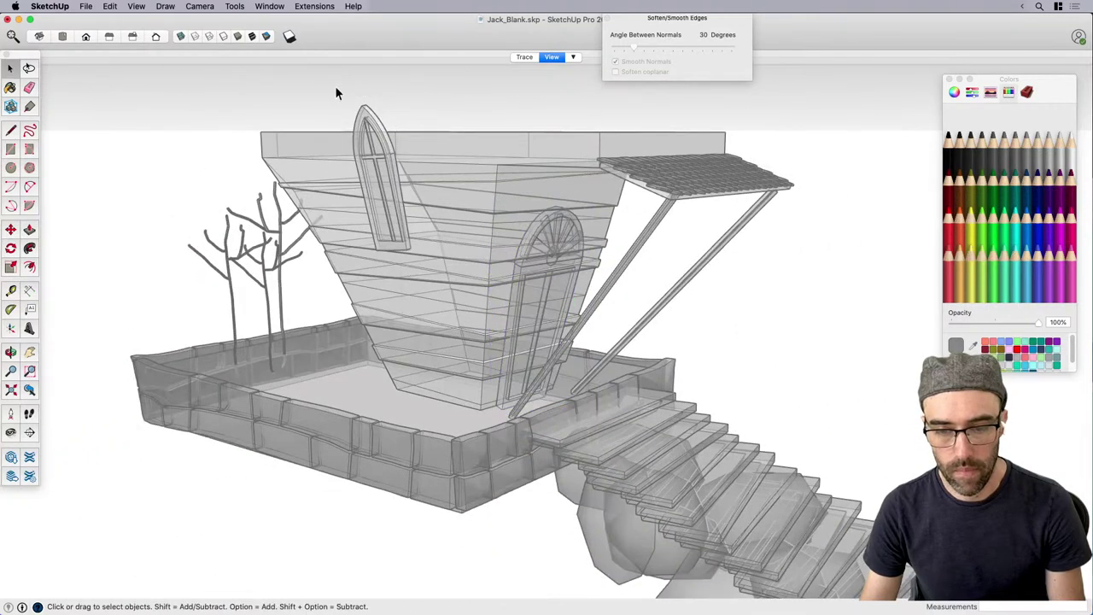
Restore opaque display and rotate the door 3° about its bottom corner so it leans with the front wall.
click(182, 39)
scroll(546, 324, down, 3)
middle_drag(546, 325, 520, 393)
scroll(407, 338, up, 2)
scroll(408, 336, up, 2)
scroll(519, 393, up, 3)
click(445, 369)
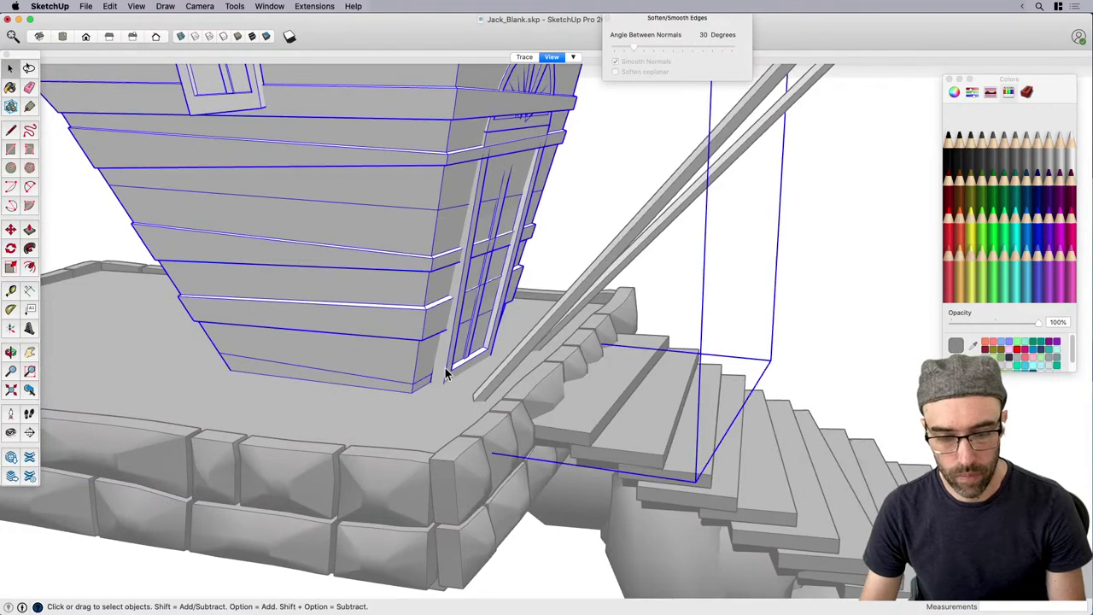
double_click(445, 368)
click(441, 359)
scroll(424, 389, up, 2)
key(q)
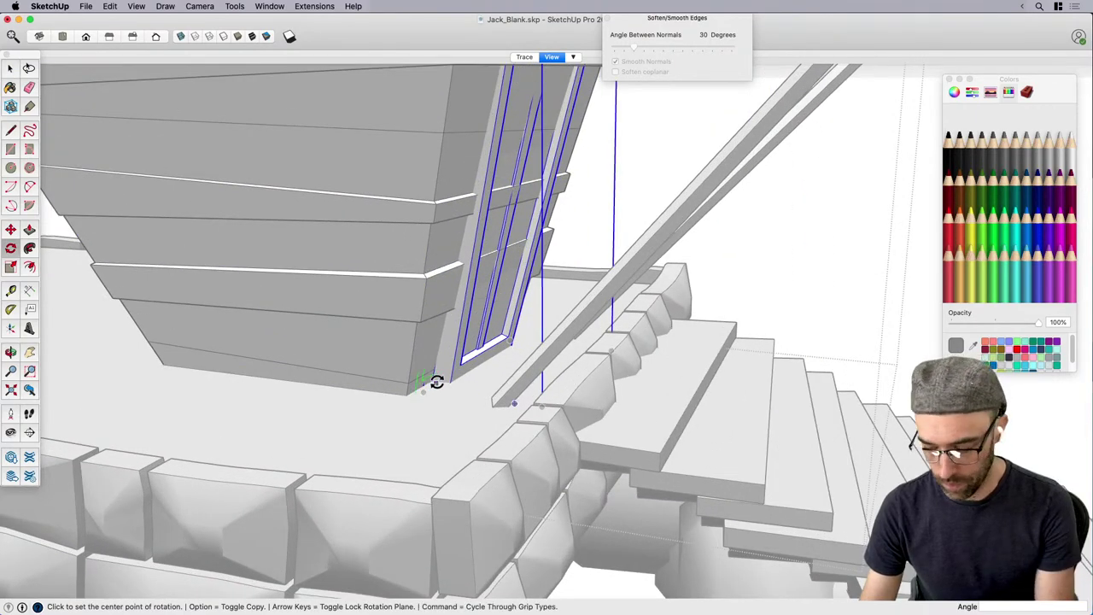
click(441, 379)
scroll(437, 381, down, 6)
scroll(511, 209, up, 3)
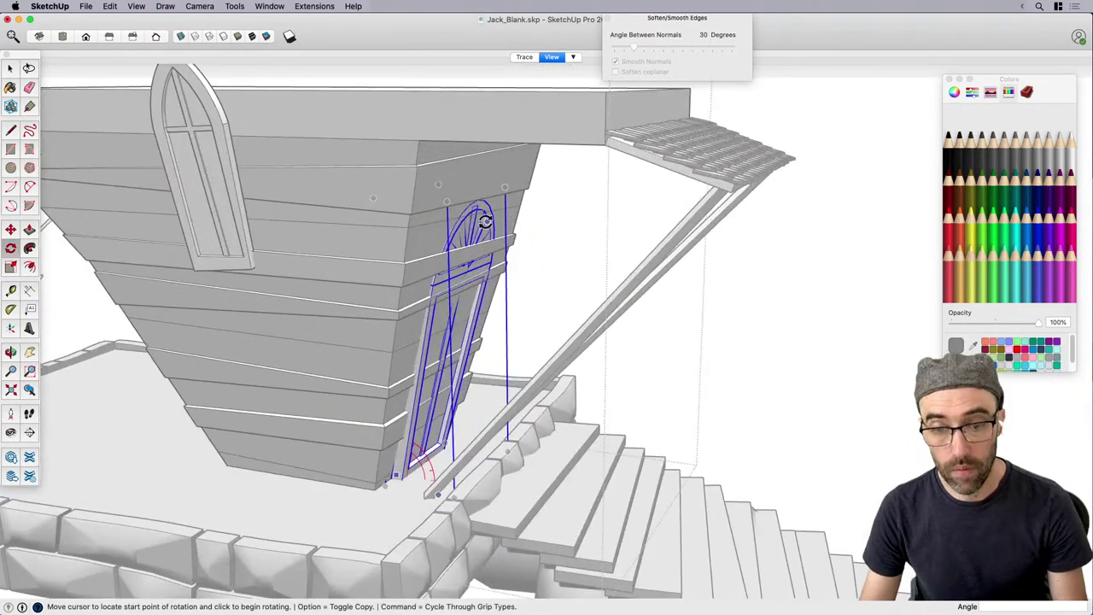
click(482, 219)
scroll(500, 216, up, 3)
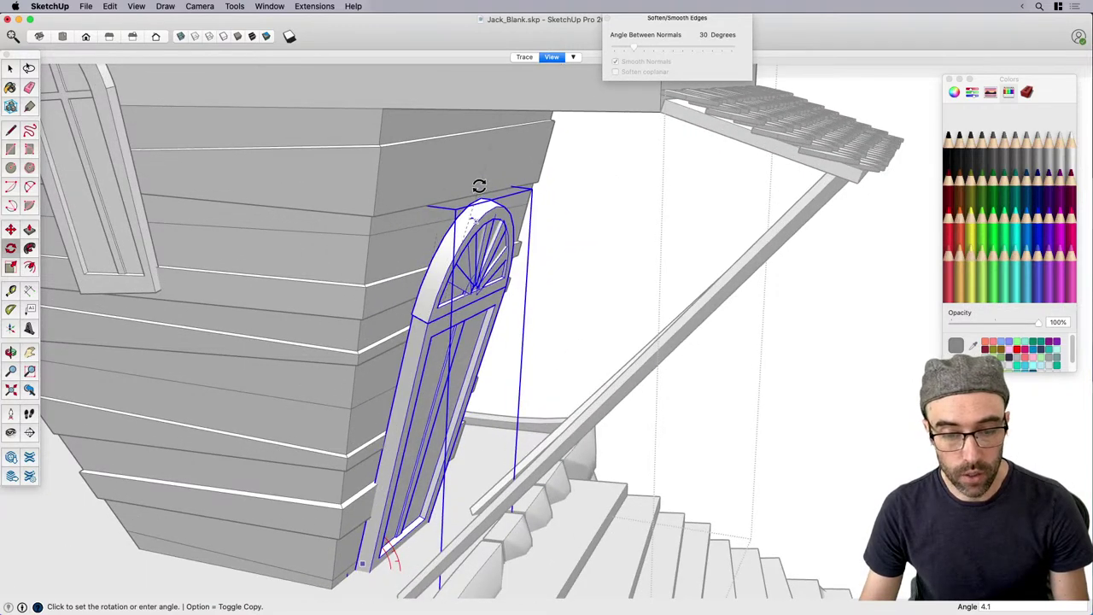
text(3)
key(Return)
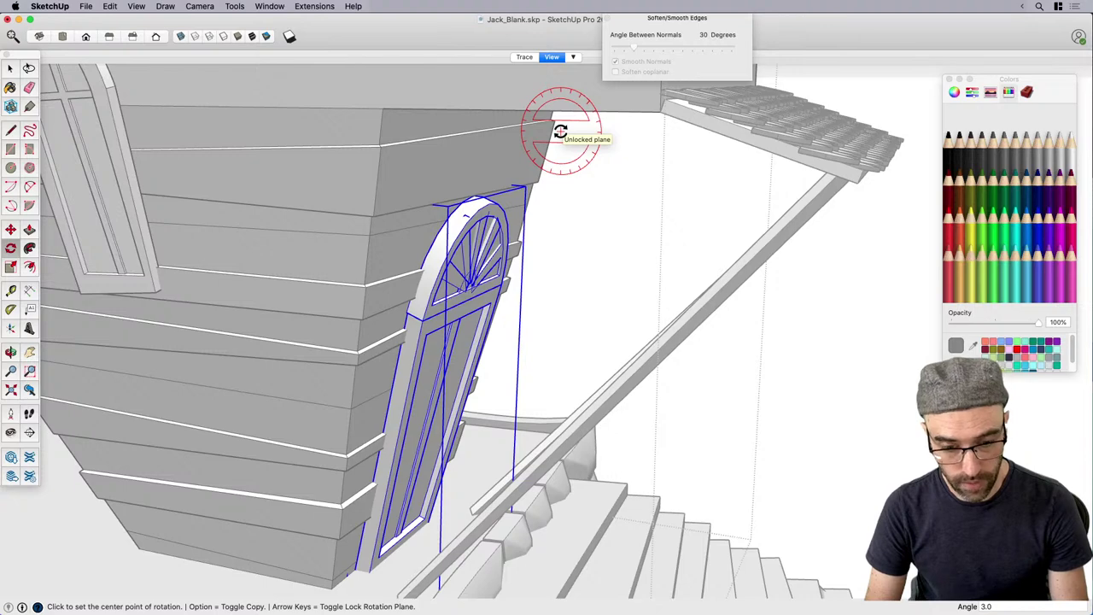
text(2)
key(space)
scroll(570, 319, down, 3)
middle_drag(571, 318, 481, 310)
scroll(481, 310, down, 3)
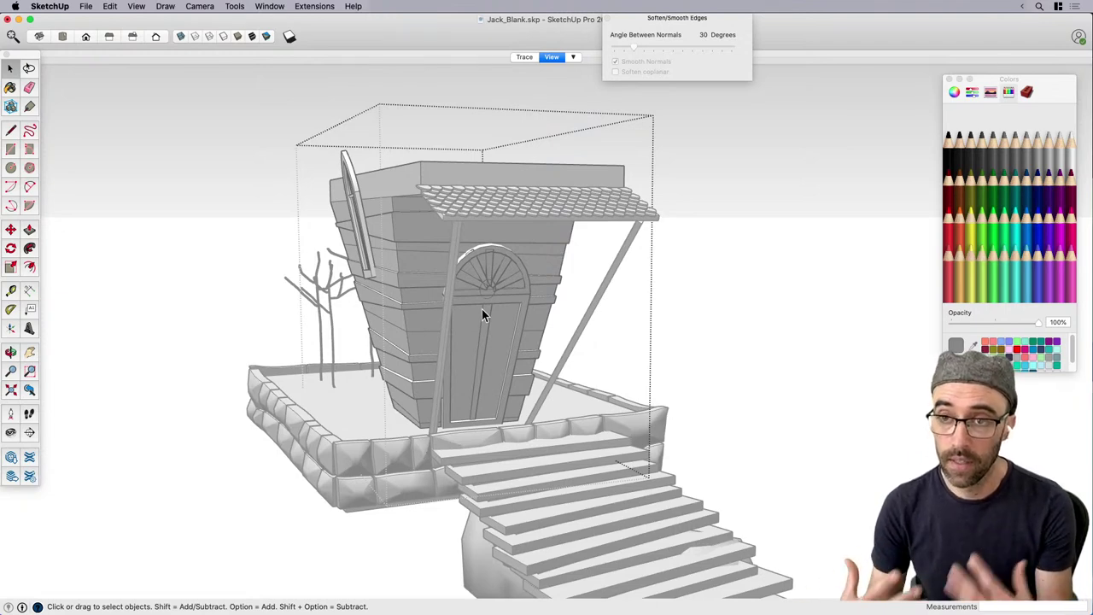
click(710, 269)
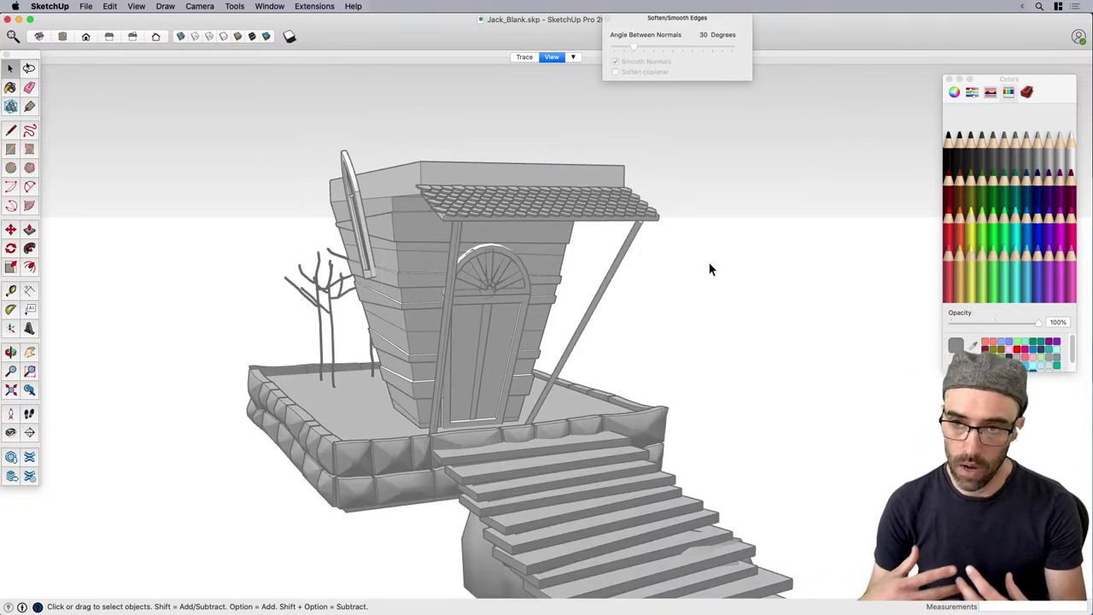
Cut the shingle group from the model and paste it in place inside the awning group.
middle_drag(709, 269, 507, 282)
scroll(478, 256, down, 3)
click(425, 176)
scroll(445, 185, up, 4)
middle_drag(446, 188, 531, 220)
scroll(472, 212, up, 2)
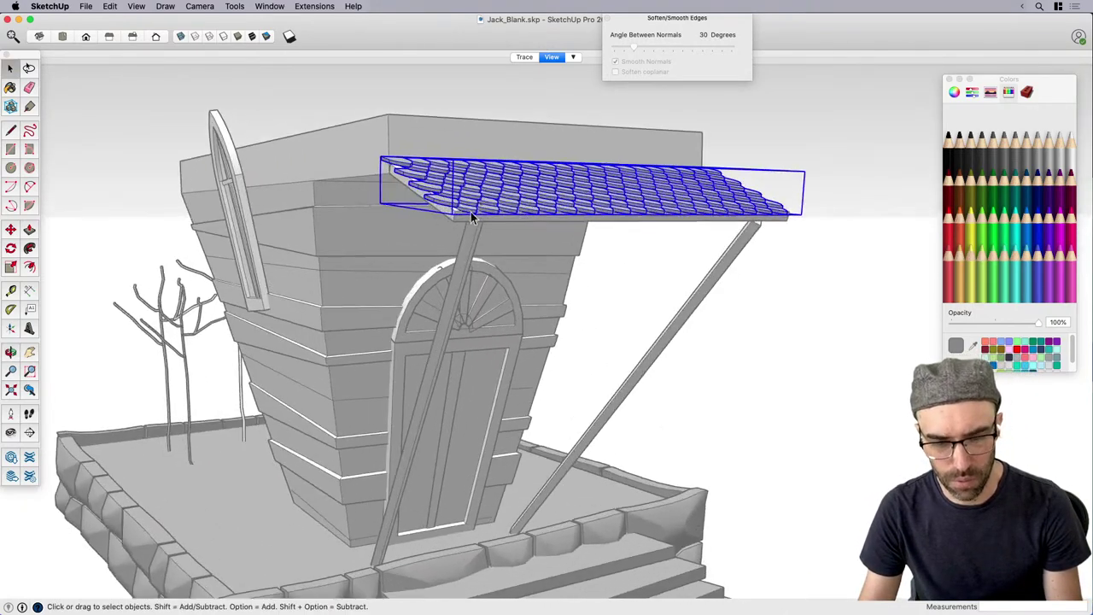
shift+click(480, 222)
click(497, 211)
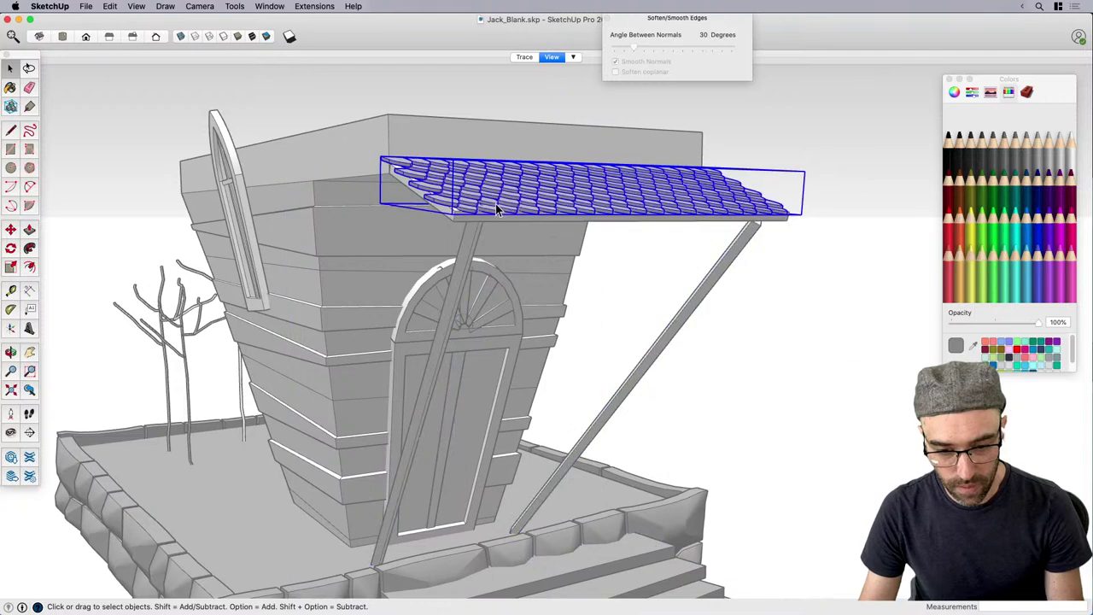
key(super+x)
double_click(512, 209)
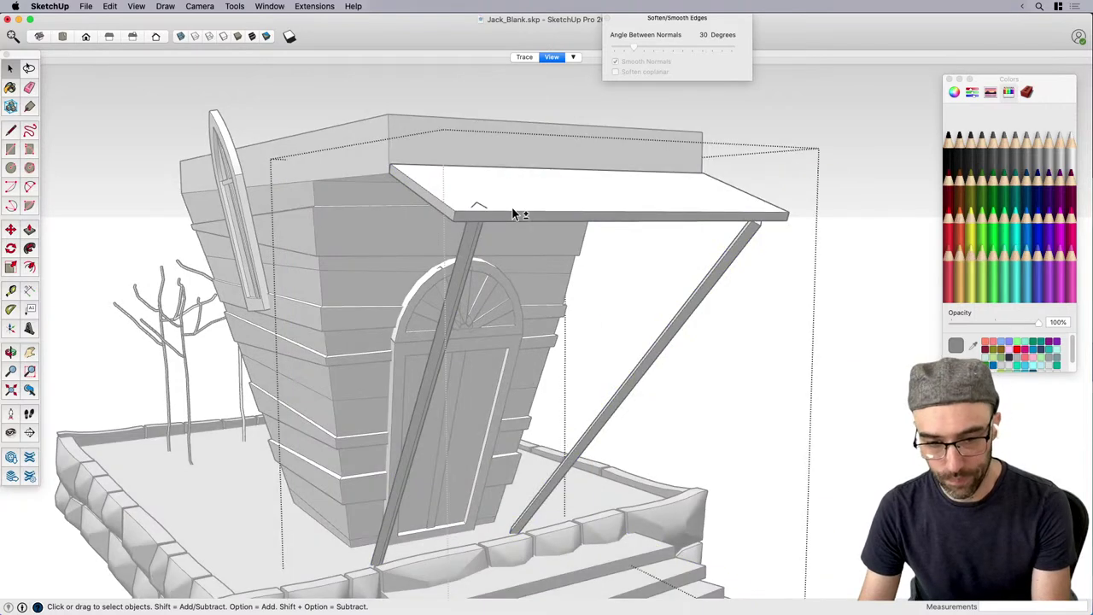
key(super+shift+v)
scroll(678, 302, down, 4)
click(877, 357)
Draw a triangle on the slab's front face, from its upper edge down to the top shingle row, for a dormer.
scroll(877, 358, down, 5)
middle_drag(842, 359, 393, 389)
scroll(540, 275, up, 8)
scroll(547, 269, up, 2)
key(l)
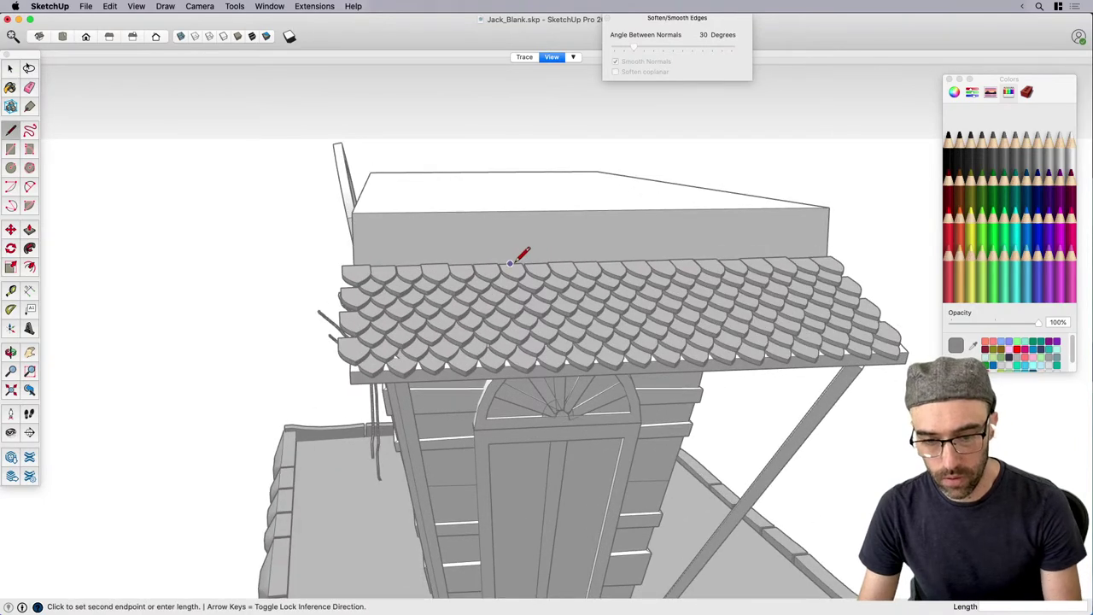
scroll(512, 263, down, 2)
click(547, 224)
scroll(587, 254, up, 4)
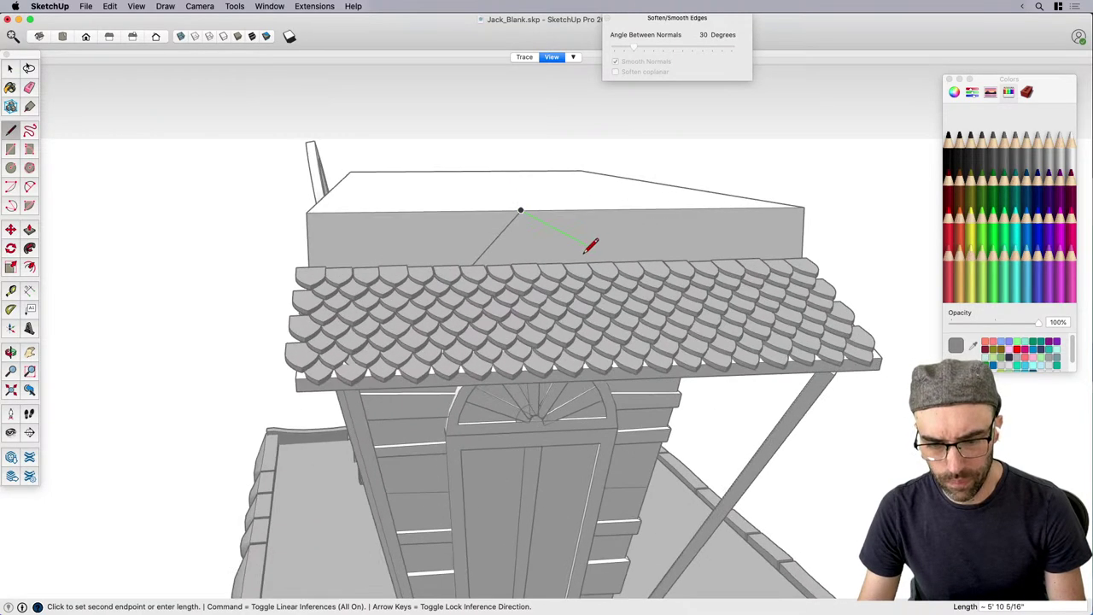
click(575, 263)
key(space)
click(530, 252)
key(l)
scroll(564, 256, up, 3)
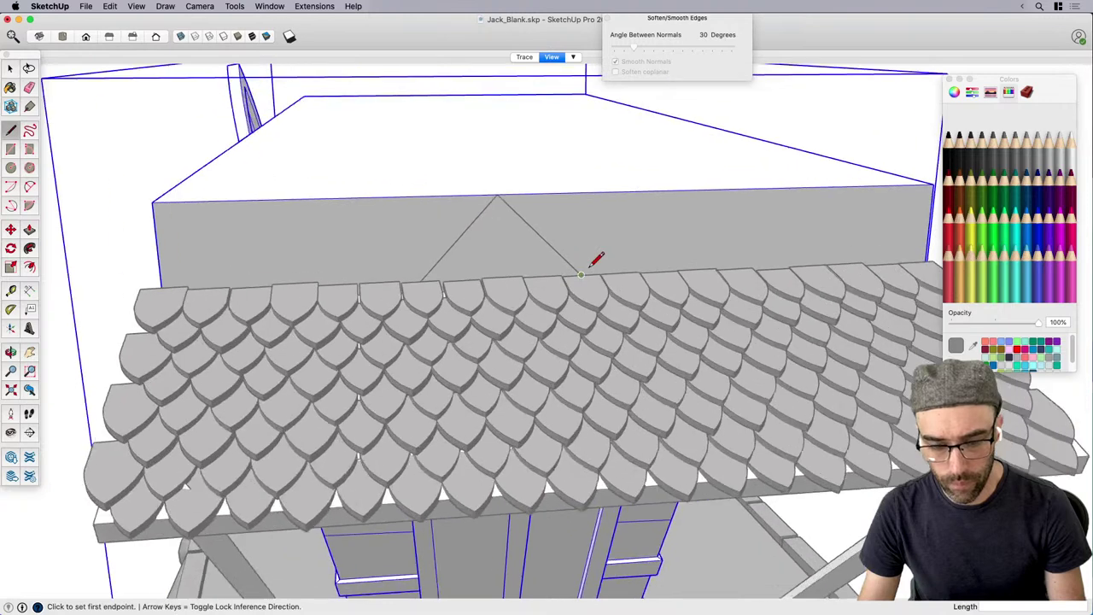
click(572, 262)
click(402, 281)
Extrude the triangle outward over the shingles by about 1' 11 5/16".
key(space)
middle_drag(403, 281, 533, 279)
key(p)
click(532, 278)
click(661, 398)
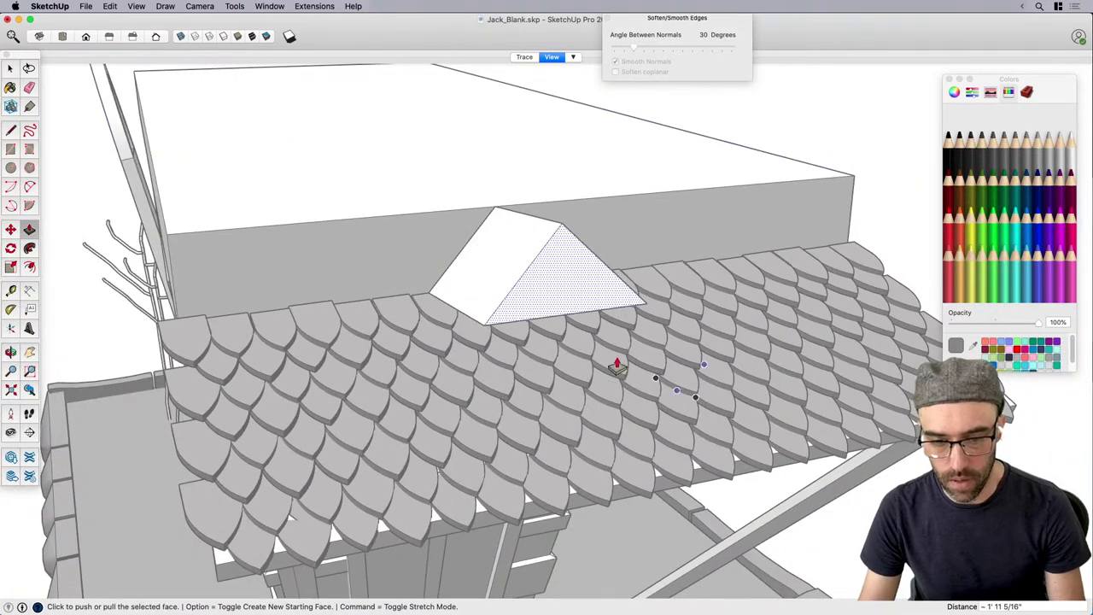
middle_drag(618, 364, 598, 285)
key(space)
key(m)
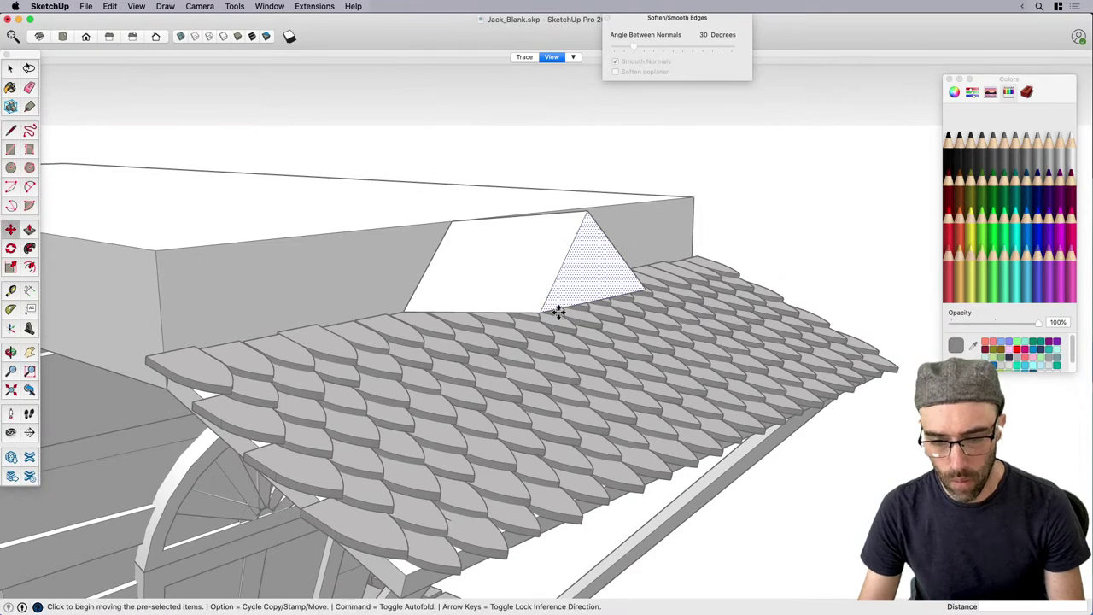
key(space)
click(570, 309)
click(570, 305)
key(m)
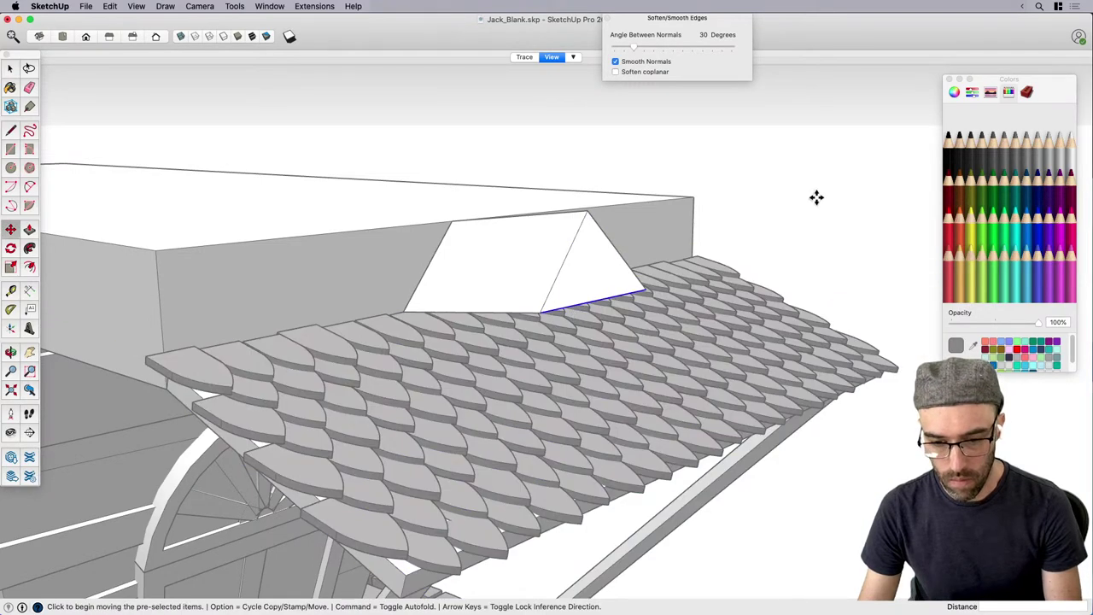
click(813, 205)
Scale the dormer's triangular front face downward along the blue axis by 2.10 so it reaches into the shingles.
middle_drag(810, 241, 586, 288)
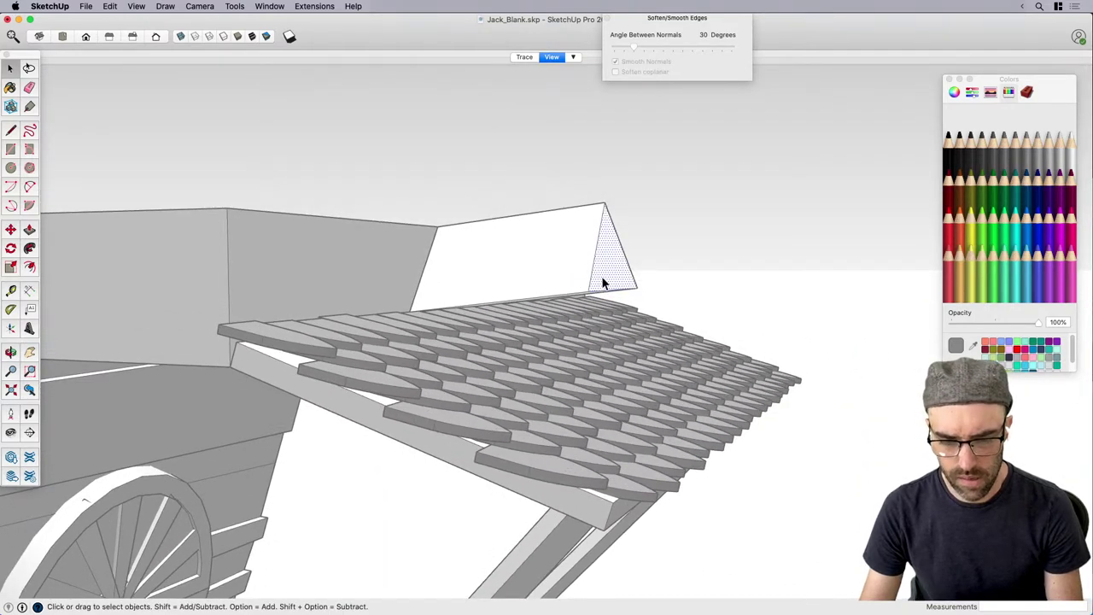
double_click(601, 276)
key(s)
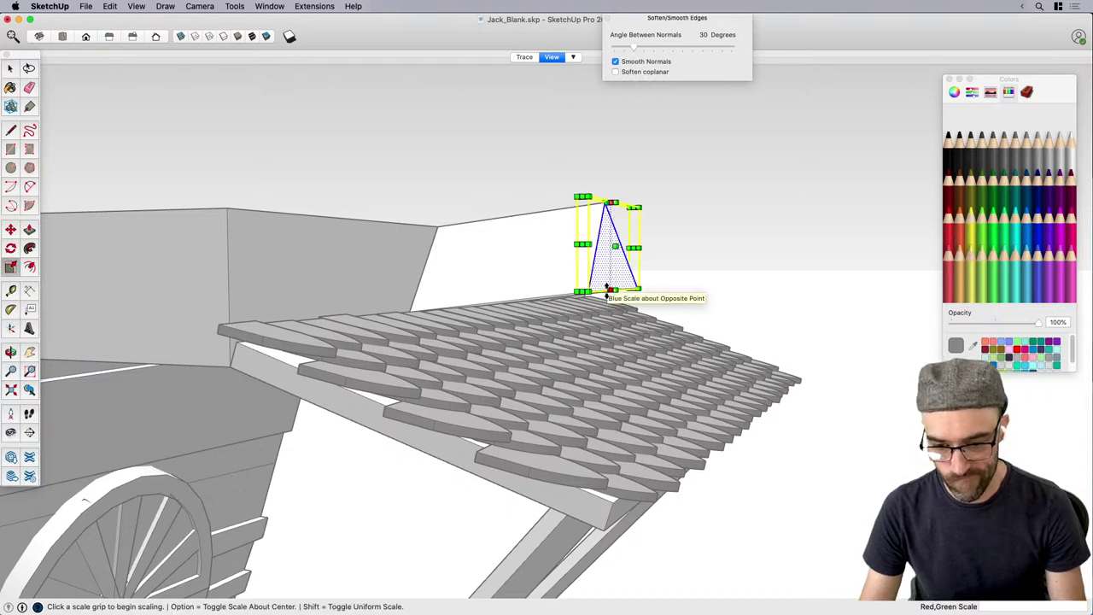
click(604, 292)
click(615, 386)
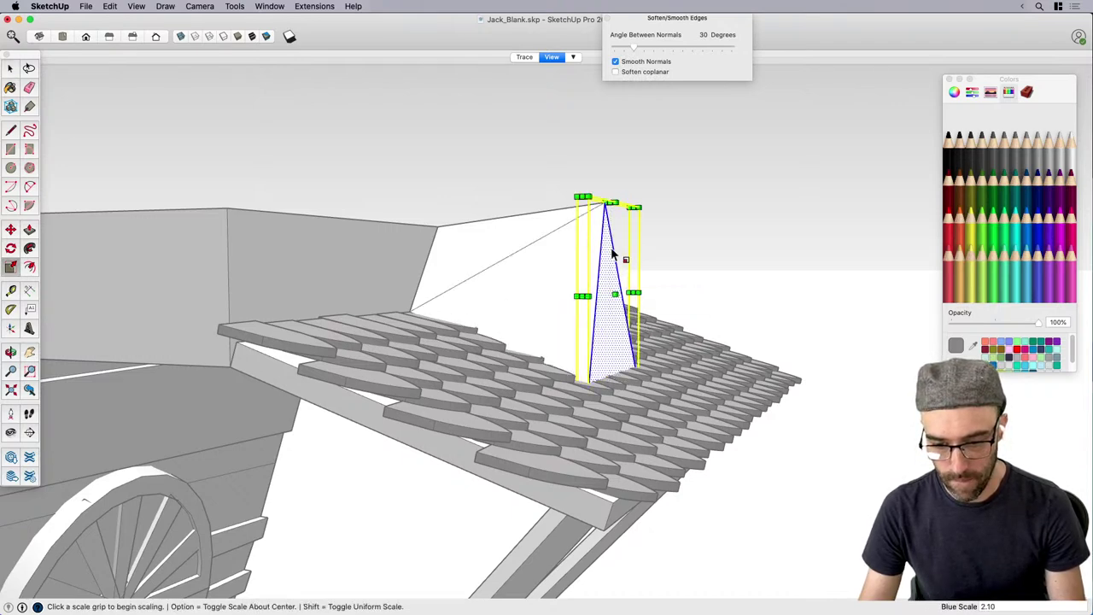
middle_drag(610, 247, 466, 312)
scroll(467, 313, down, 1)
key(space)
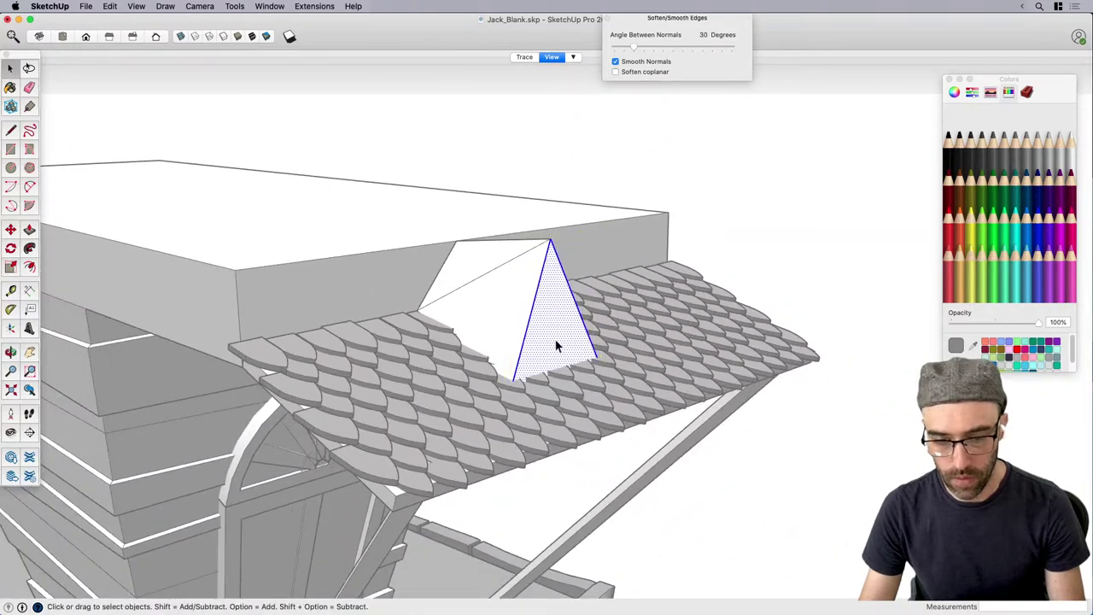
Offset the dormer's front face inward by about 1 7/16" to form a border.
click(555, 344)
scroll(553, 336, up, 4)
click(443, 270)
middle_drag(539, 336, 506, 341)
click(547, 344)
scroll(547, 348, up, 2)
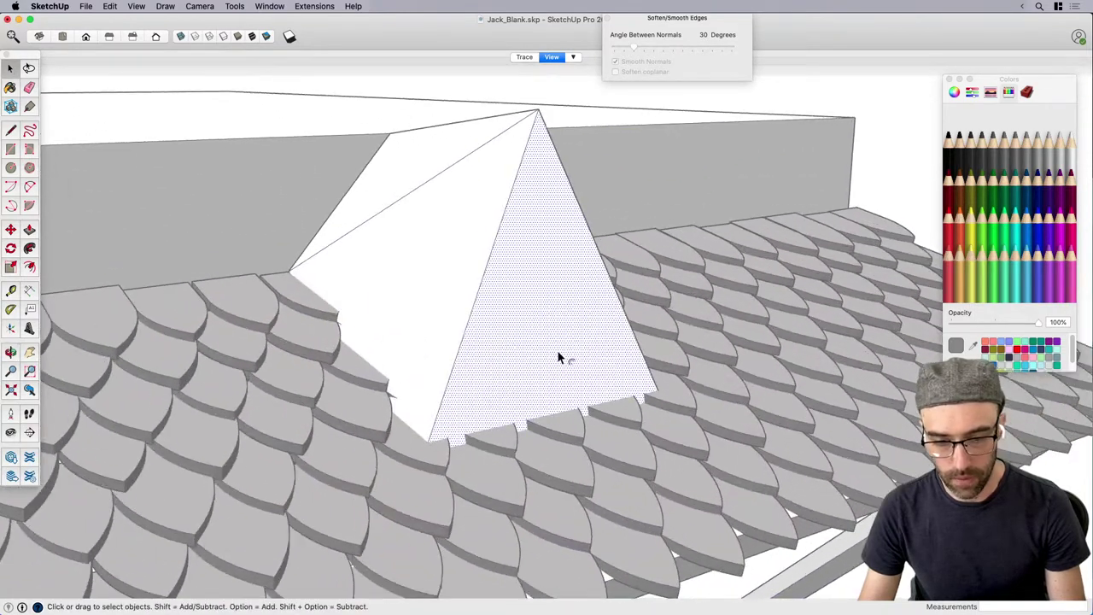
key(f)
click(561, 361)
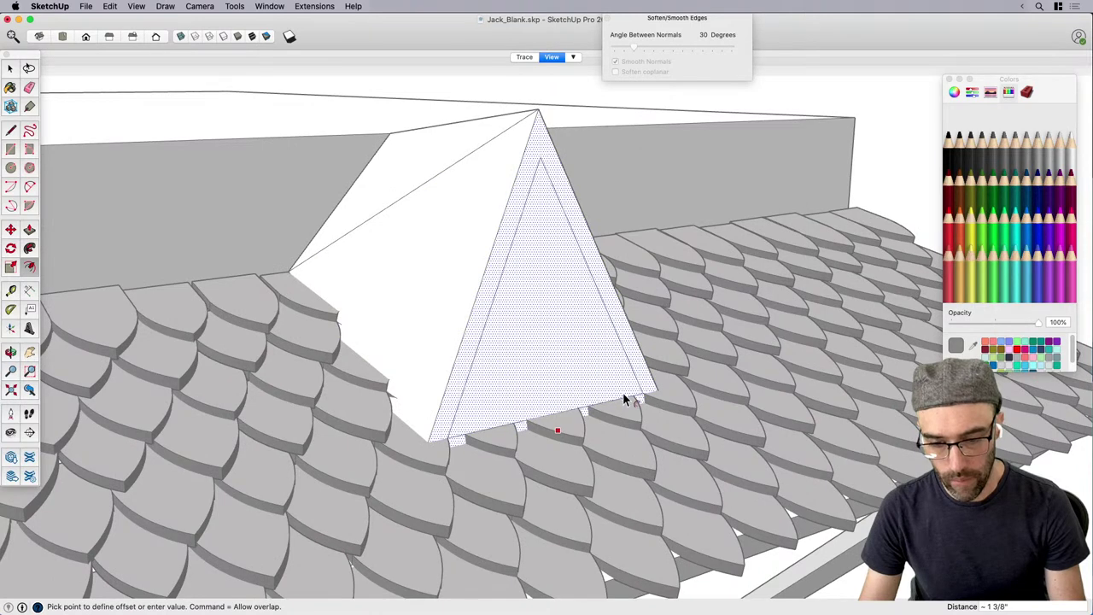
click(623, 394)
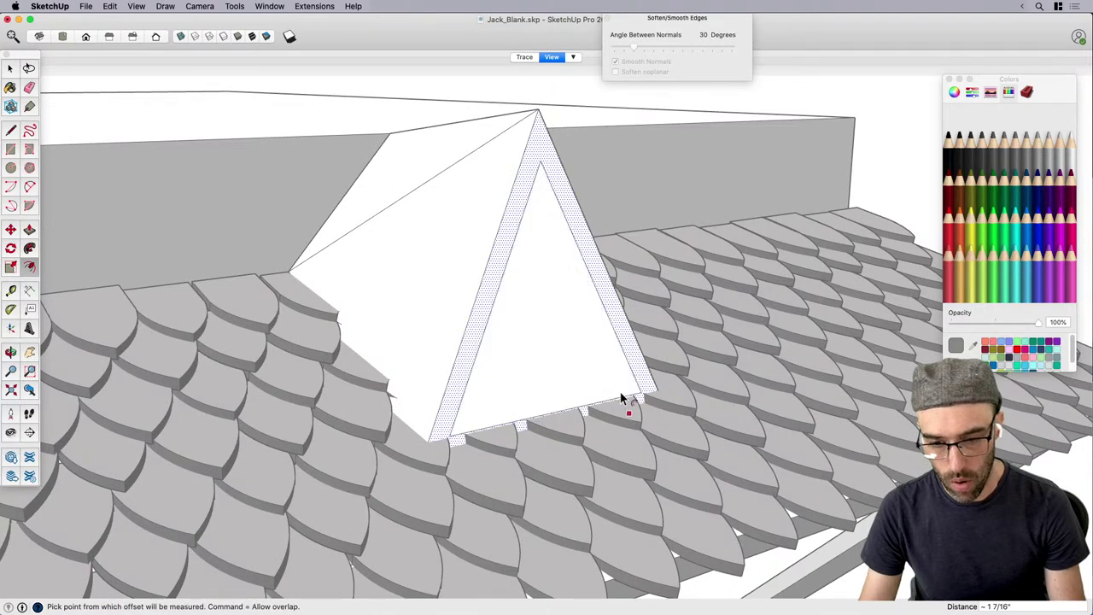
Push the inner triangle inward to recess it behind the dormer's front border.
key(space)
scroll(589, 374, up, 2)
click(578, 370)
key(p)
click(577, 370)
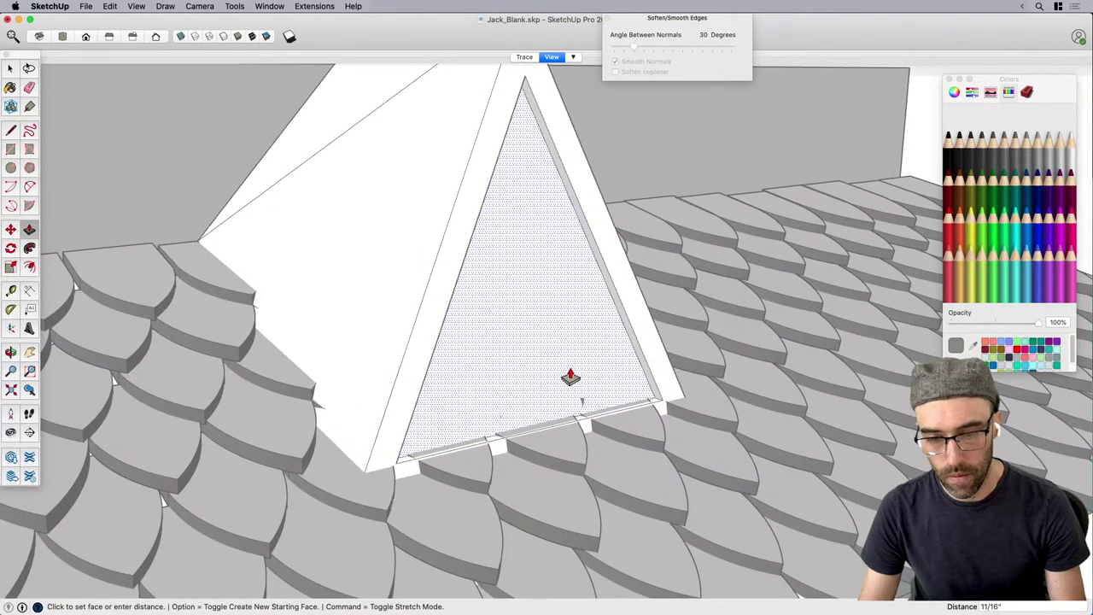
click(566, 369)
key(space)
Select all connected dormer geometry and make it a group.
scroll(441, 273, down, 5)
triple_click(430, 267)
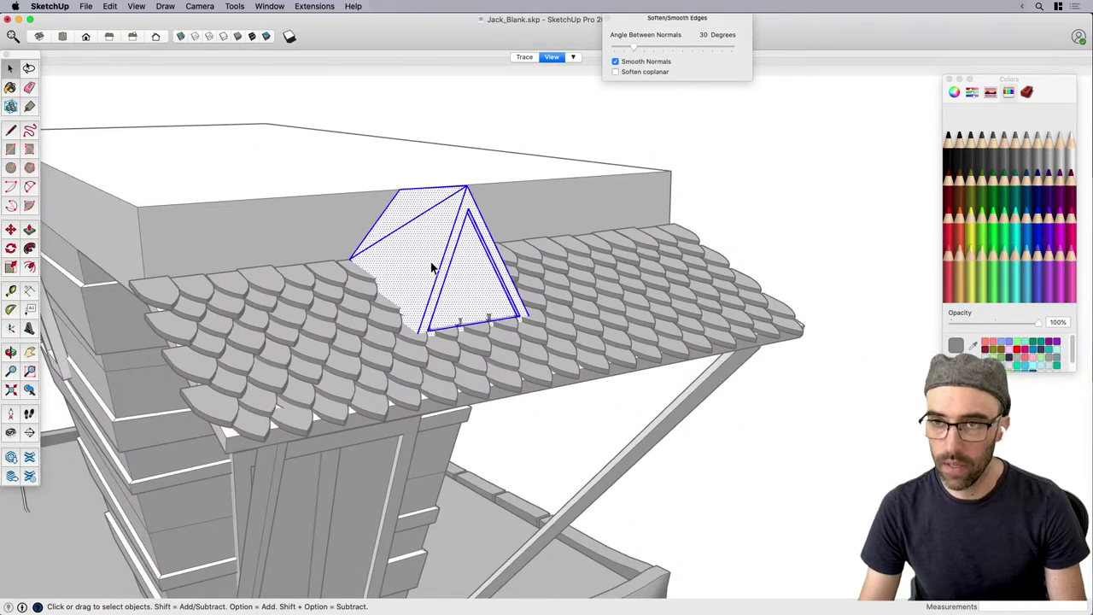
key(super+g)
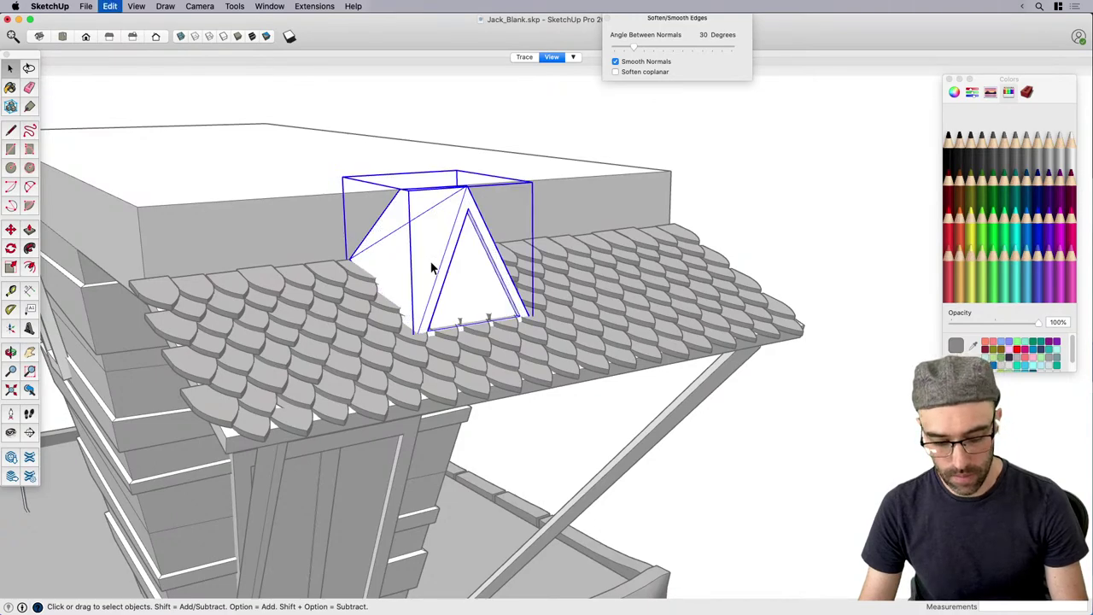
Erase the diagonal edge across the dormer's sloping side inside its group.
scroll(431, 267, down, 2)
mouse_move(405, 262)
middle_down()
mouse_move(471, 292)
mouse_move(271, 319)
mouse_move(445, 236)
mouse_move(703, 212)
mouse_move(781, 163)
mouse_move(673, 244)
mouse_move(419, 304)
middle_up()
double_click(491, 318)
key(e)
key(space)
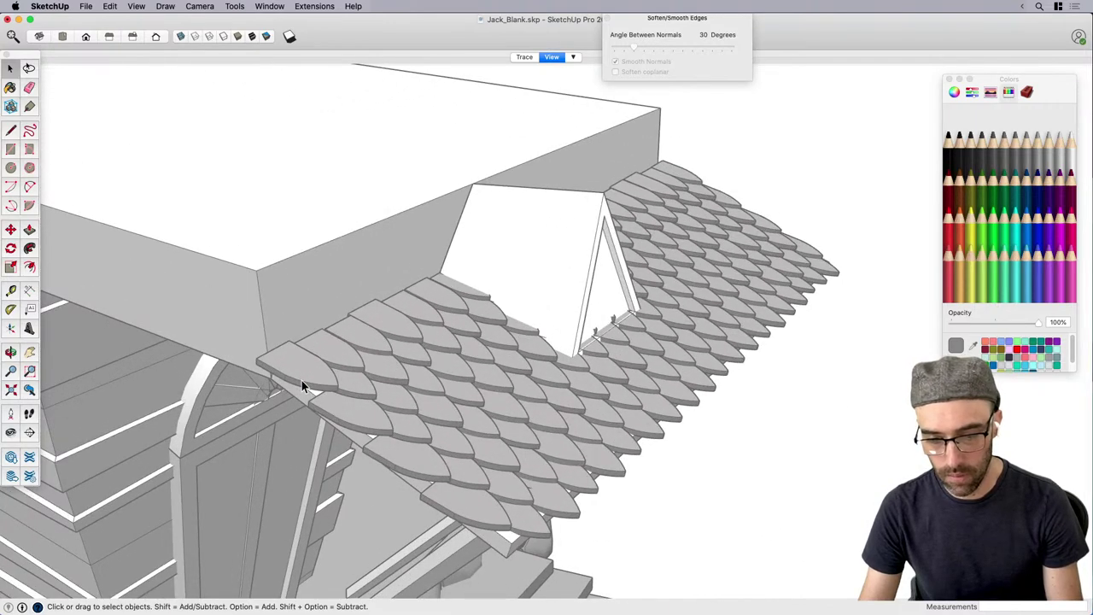
Copy a single shingle from inside the awning's nested shingle component and paste it in place outside the awning.
double_click(302, 380)
click(313, 364)
double_click(335, 346)
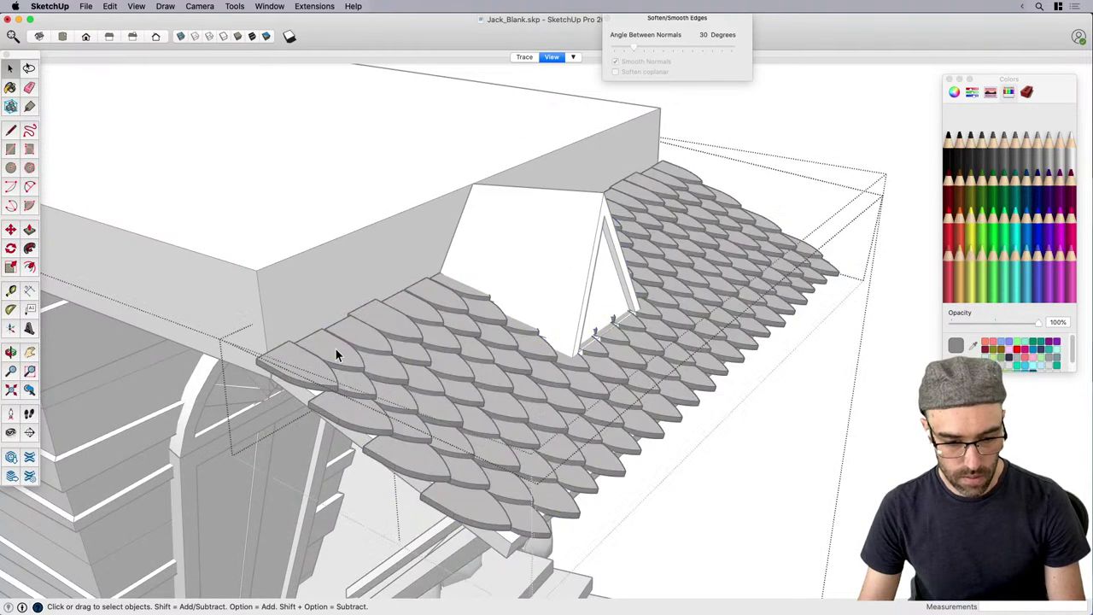
click(335, 345)
double_click(333, 346)
click(333, 348)
scroll(375, 348, down, 5)
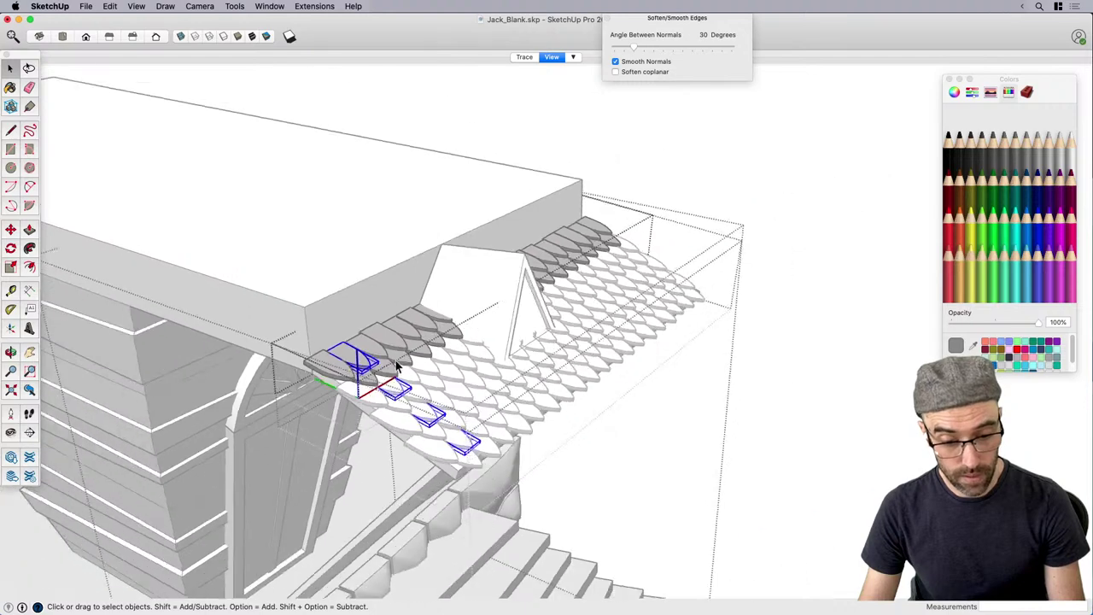
click(636, 174)
click(636, 173)
middle_drag(431, 289, 493, 314)
click(493, 314)
click(493, 320)
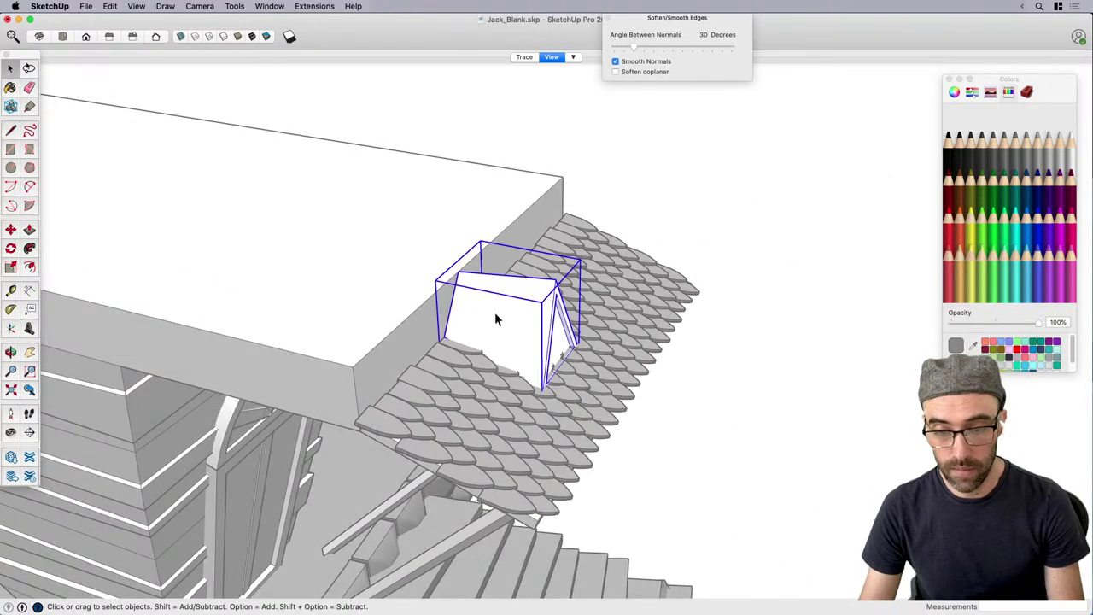
scroll(475, 316, up, 2)
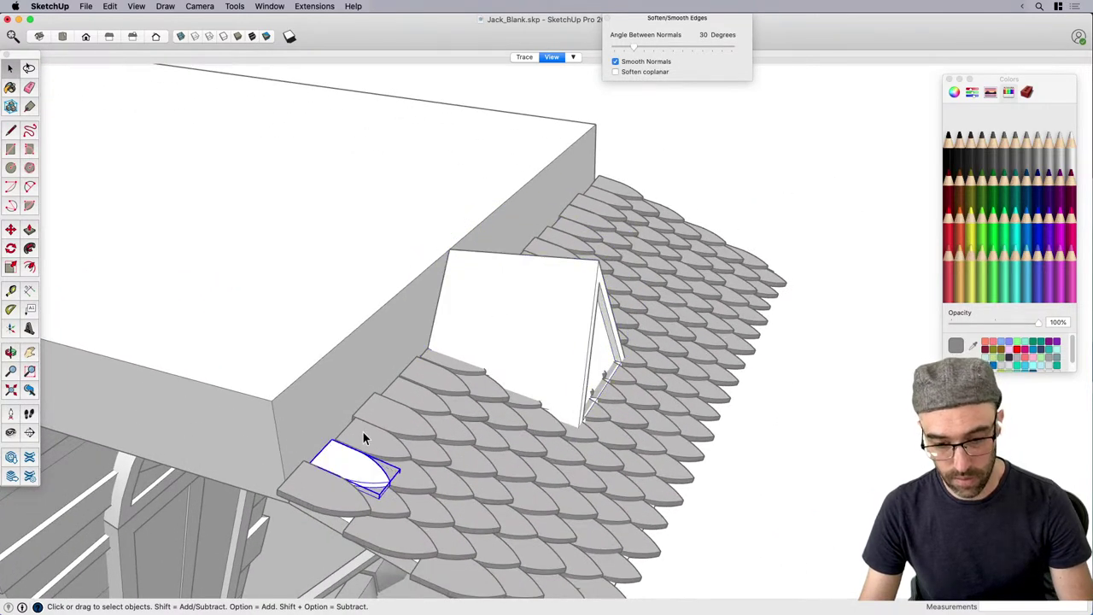
Move the copied shingle by its upper corner onto the top of the dormer, near its ridge.
key(m)
click(334, 442)
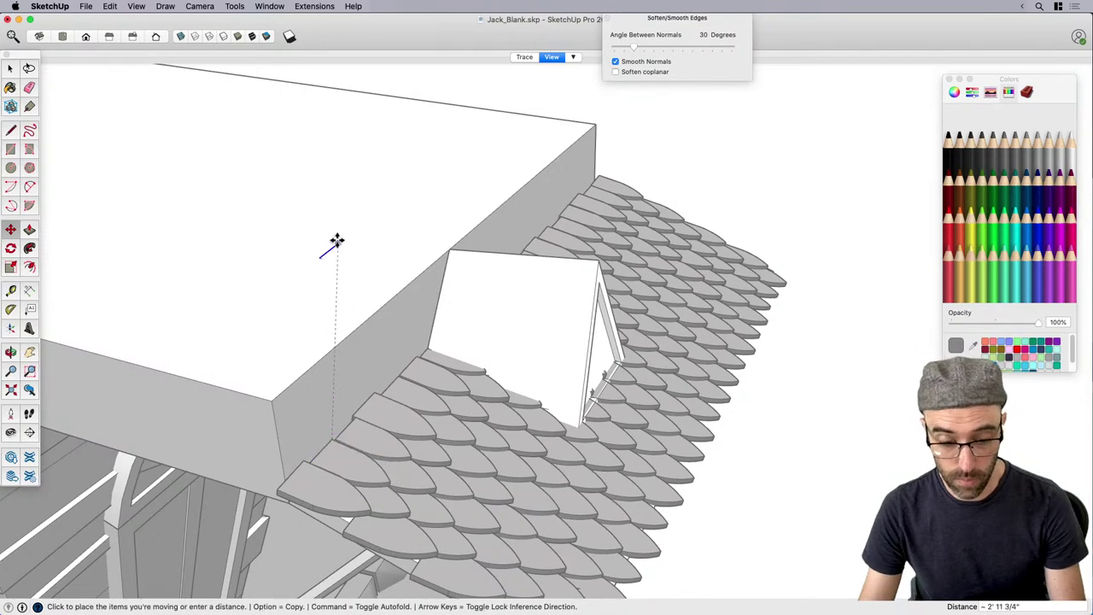
click(504, 255)
middle_drag(505, 256, 503, 381)
scroll(512, 287, up, 5)
Rotate the loose shingle 90 degrees about the vertical axis at its upper corner so it runs down the dormer's side.
key(q)
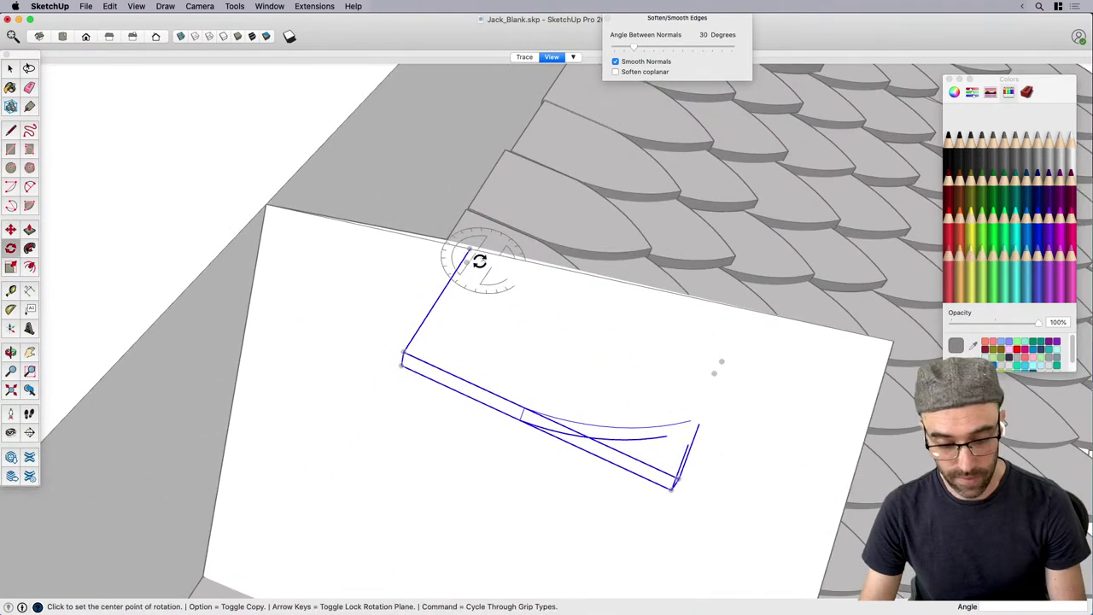
key(Up)
click(473, 254)
click(513, 324)
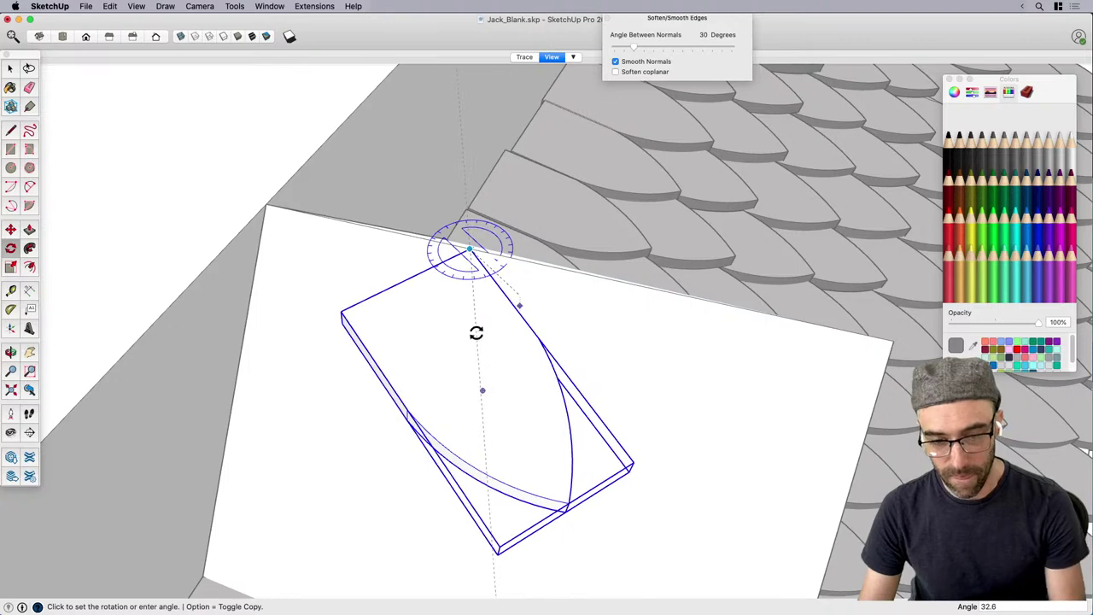
text(90)
key(Return)
Tilt the shingle downward about its upper edge, closer to the slope of the dormer's side.
middle_drag(537, 336, 390, 281)
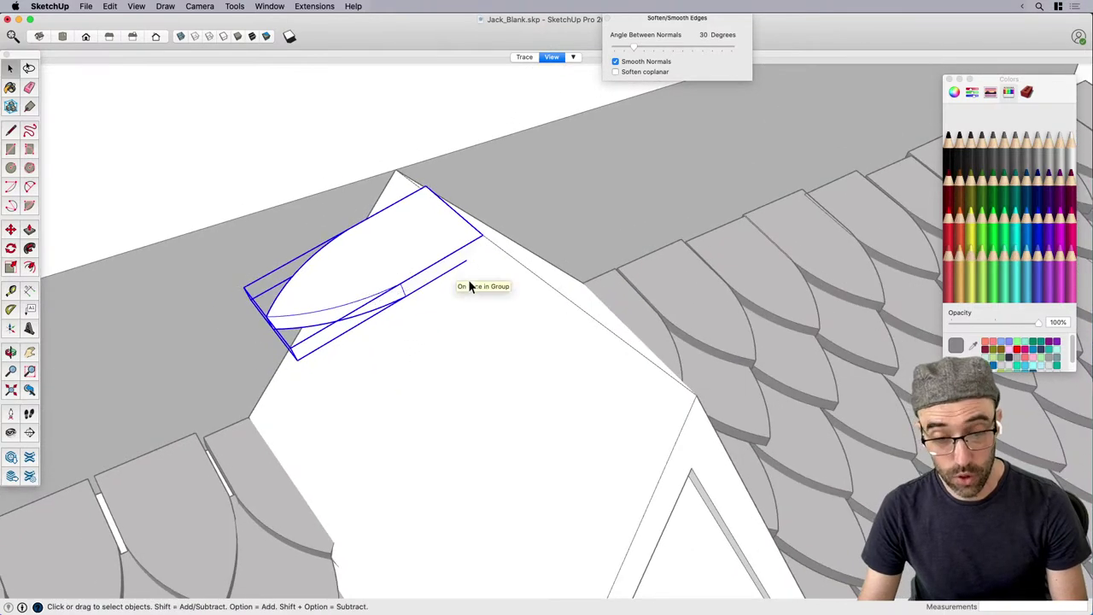
scroll(481, 256, up, 2)
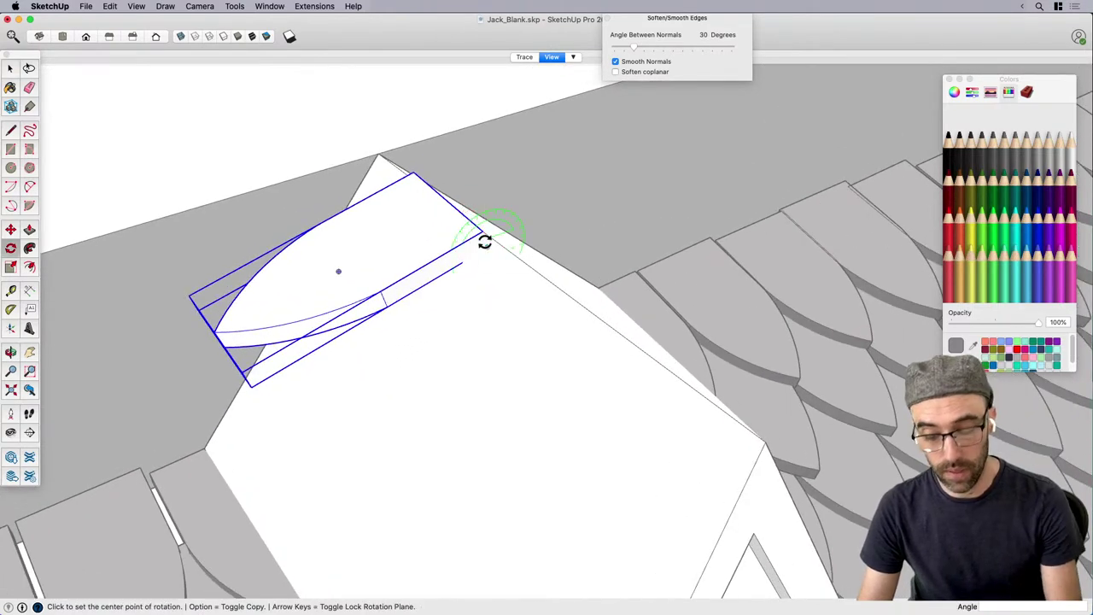
click(489, 240)
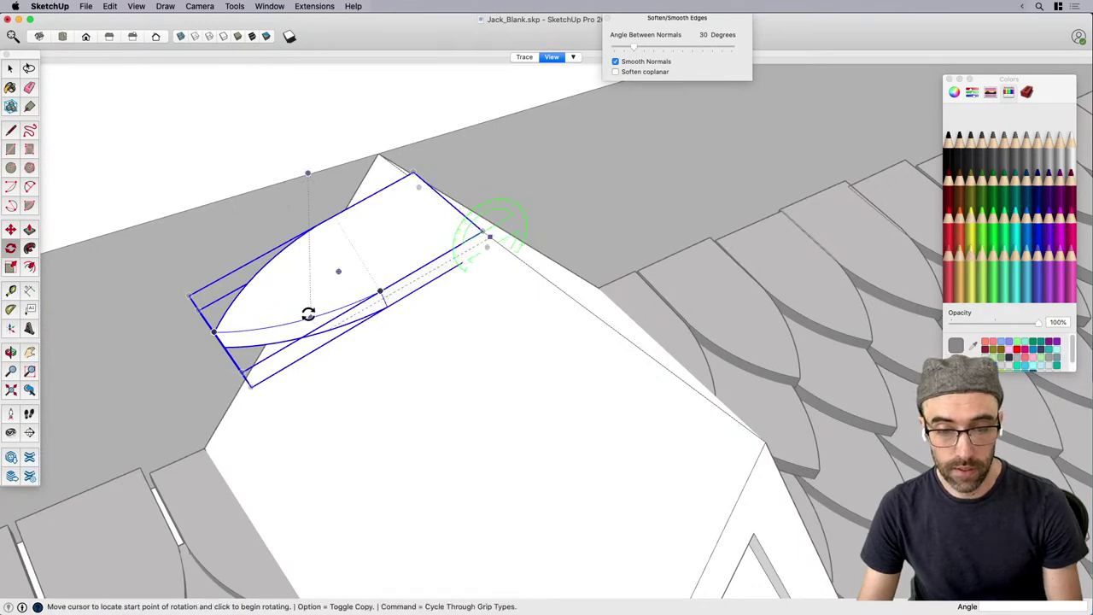
click(308, 314)
click(333, 367)
key(space)
Move the shingle's upper corner onto the dormer ridge's back endpoint at the wall.
scroll(531, 345, down, 2)
middle_drag(471, 329, 346, 297)
scroll(469, 269, up, 2)
key(m)
click(446, 209)
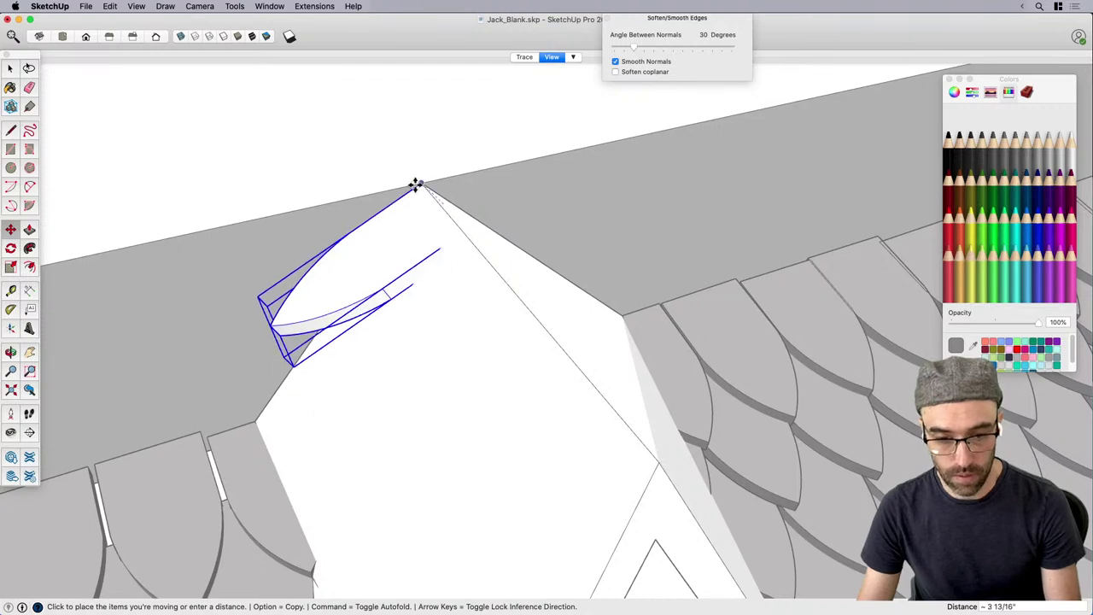
click(424, 186)
Rotate the shingle about 6.6 degrees around that corner so its upper edge follows the dormer ridge, using X-ray view temporarily.
middle_drag(427, 188, 419, 252)
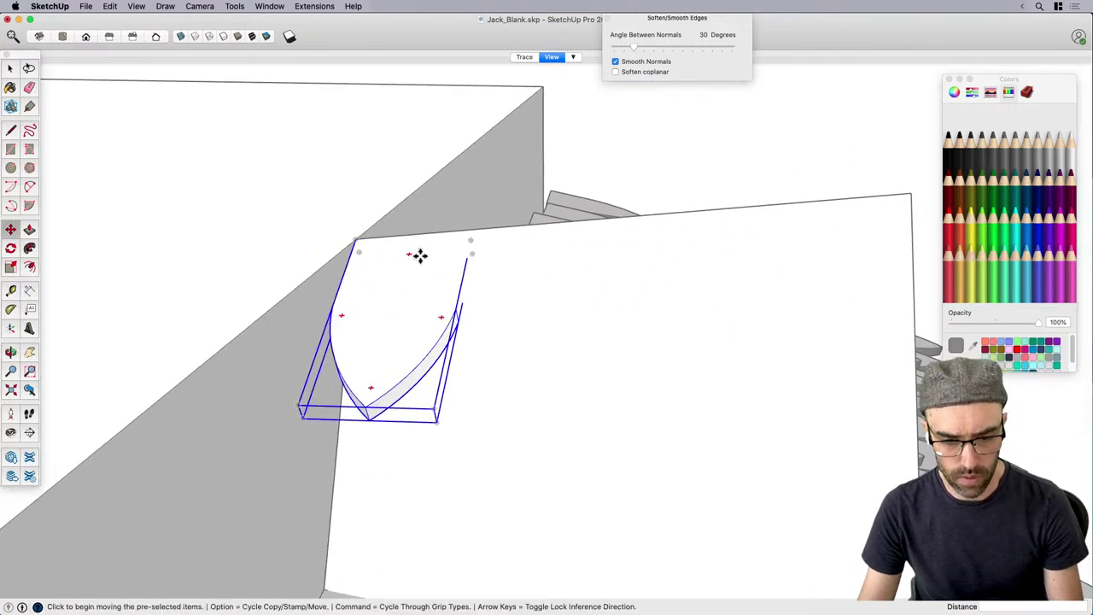
key(q)
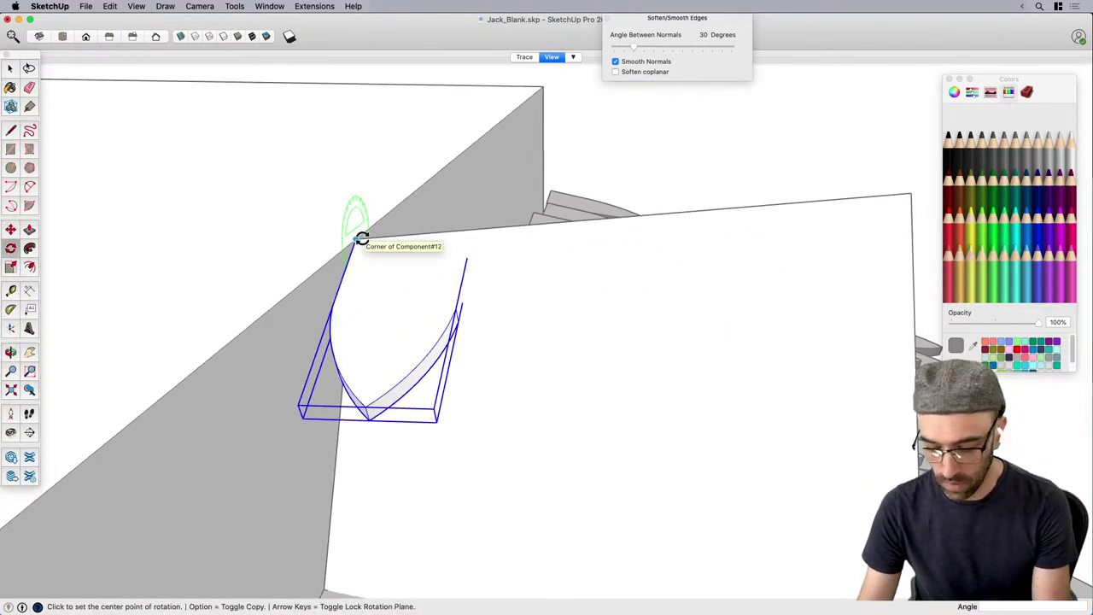
click(359, 238)
scroll(469, 247, up, 2)
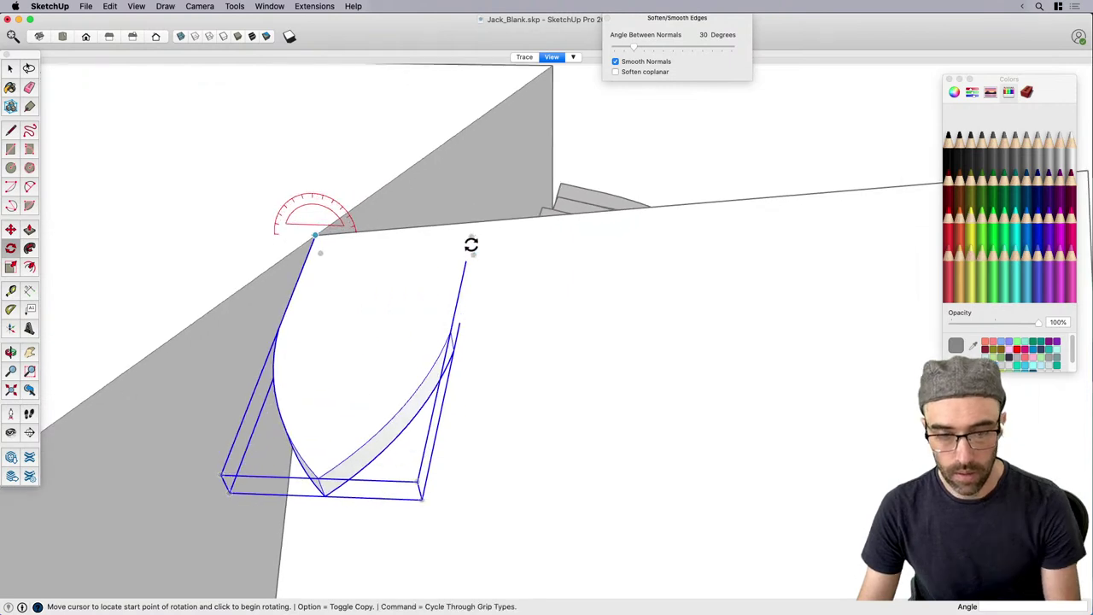
click(182, 38)
click(471, 240)
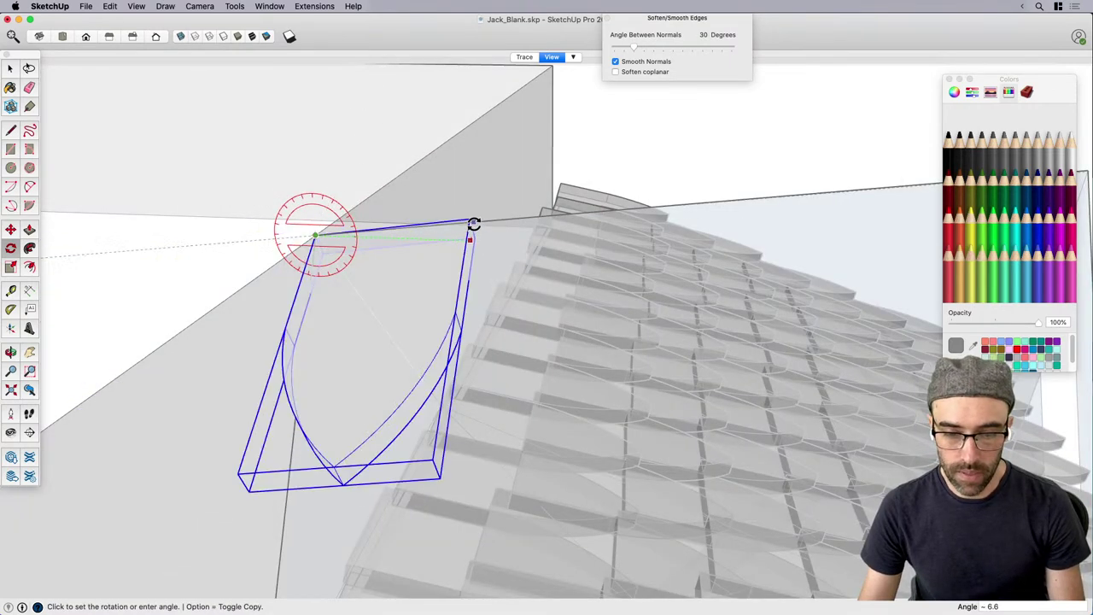
click(475, 225)
key(space)
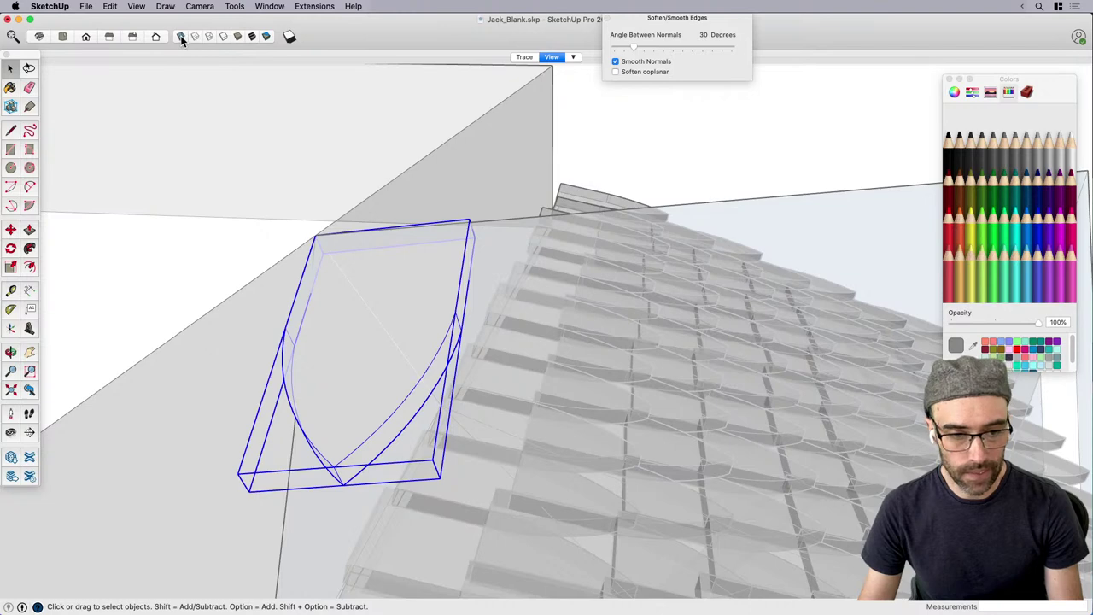
click(180, 35)
Copy the shingle along the dormer ridge at about 5 1/8" spacing and array it x4.
middle_drag(459, 264, 390, 323)
key(m)
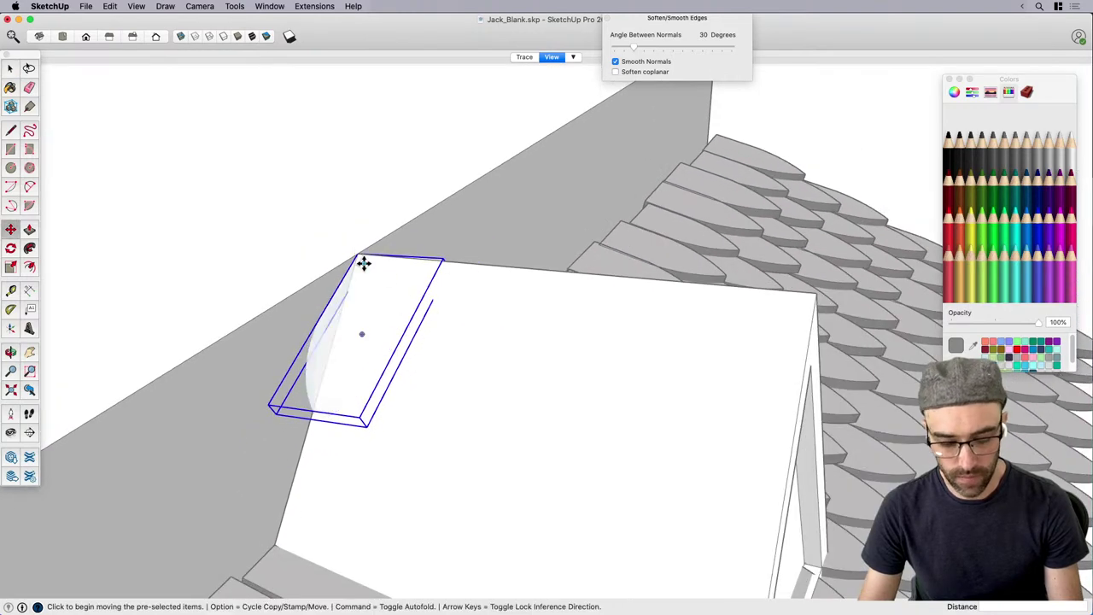
key(alt)
click(358, 255)
click(441, 265)
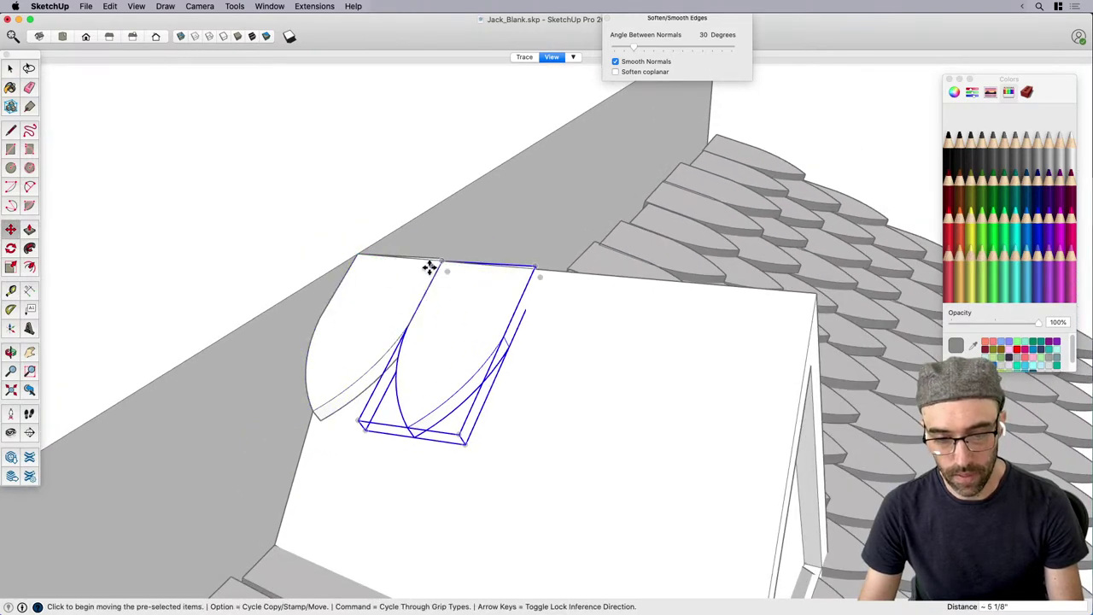
key(Return)
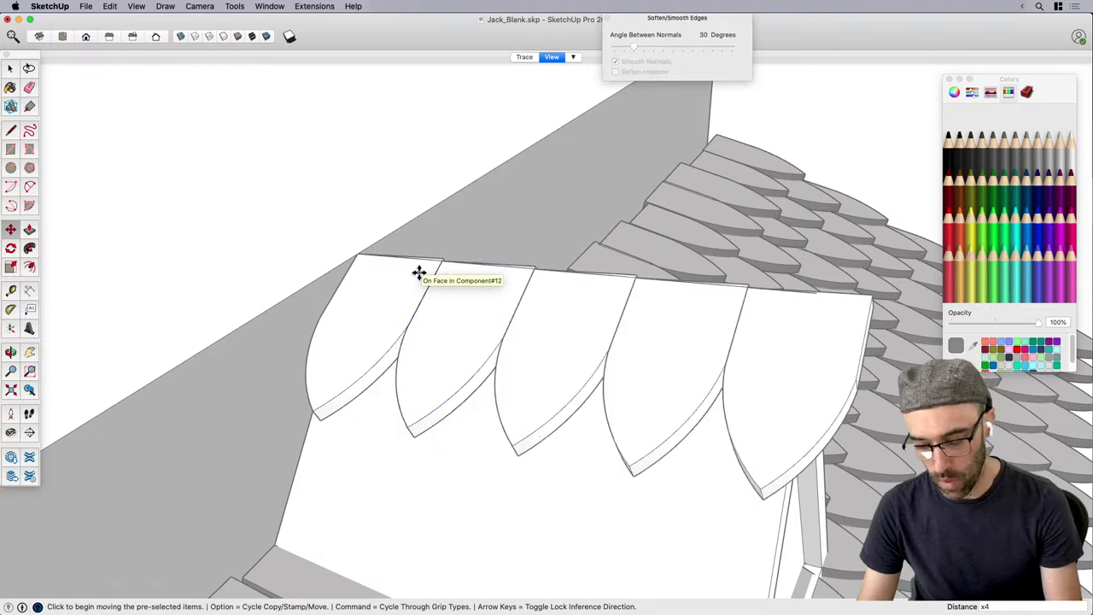
Select all five ridge shingles and copy the row down the dormer's side by about 5 1/8", staggered by half a shingle.
scroll(521, 322, down, 3)
key(space)
click(709, 371)
shift+click(625, 358)
shift+click(556, 335)
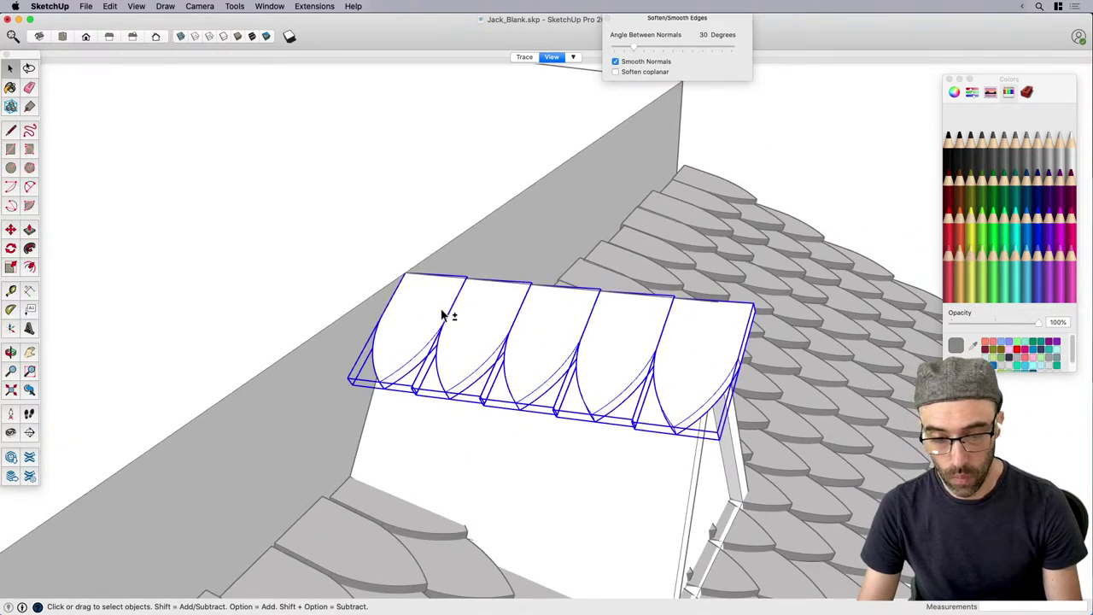
middle_drag(444, 315, 659, 389)
key(m)
key(alt)
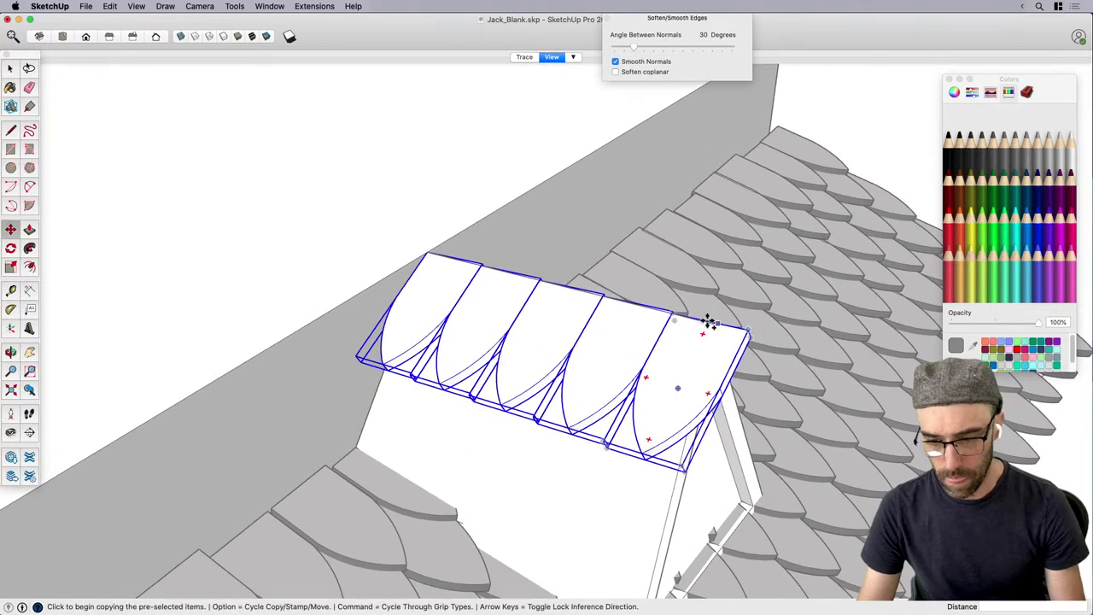
click(704, 322)
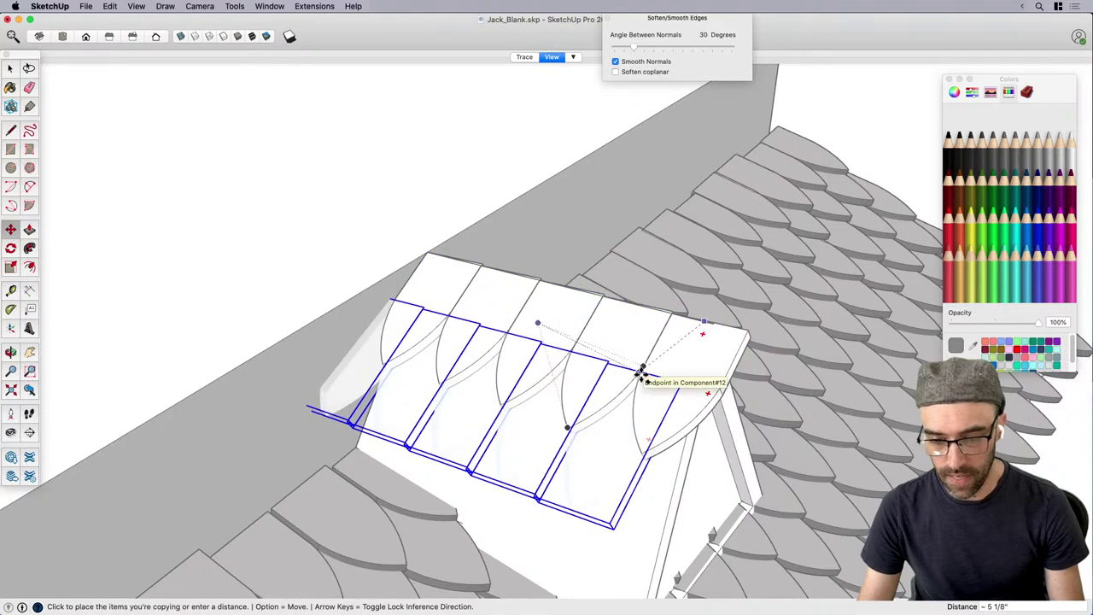
click(642, 375)
Lower the copied second row about 13/16" so it sits beneath the first row of shingles.
middle_drag(640, 373, 586, 381)
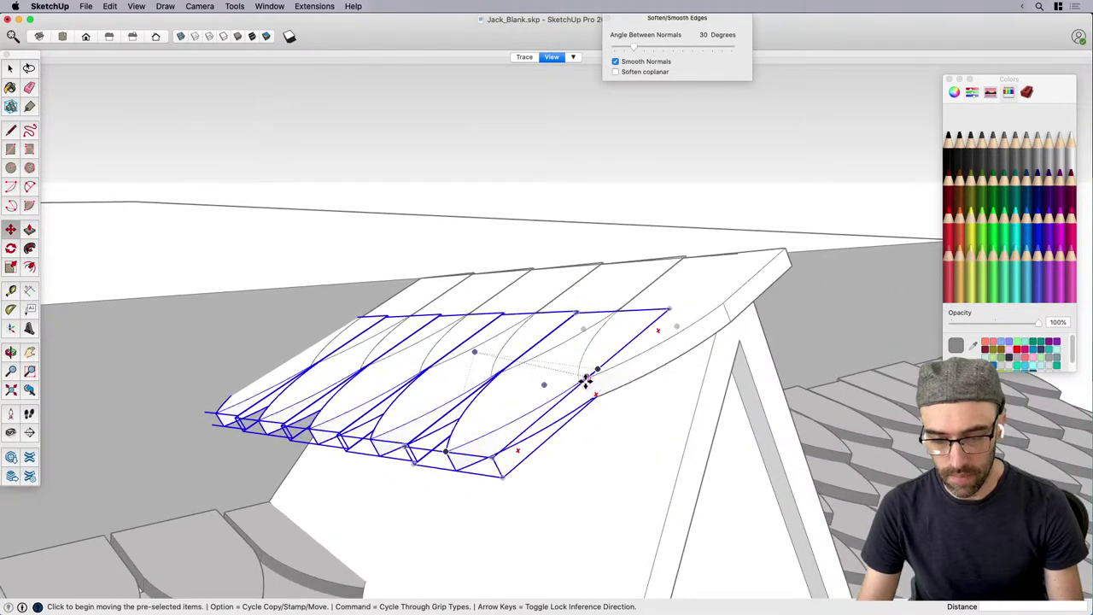
click(586, 381)
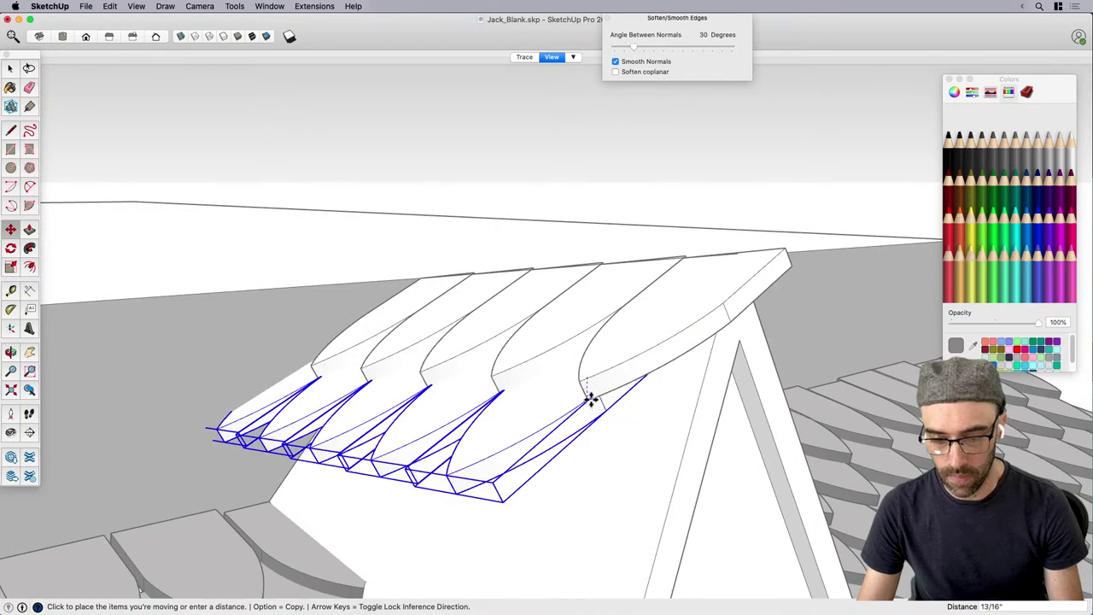
click(591, 401)
middle_drag(590, 401, 763, 435)
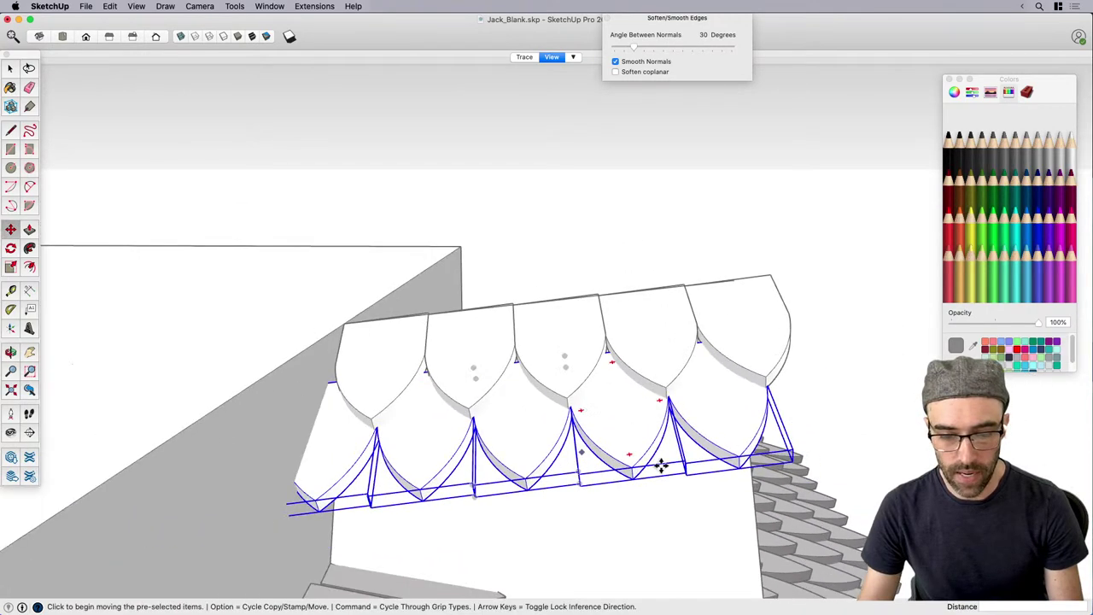
Copy the second shingle row down the dormer's side twice to add a third and a fourth row.
middle_drag(658, 464, 766, 317)
key(space)
key(m)
key(alt)
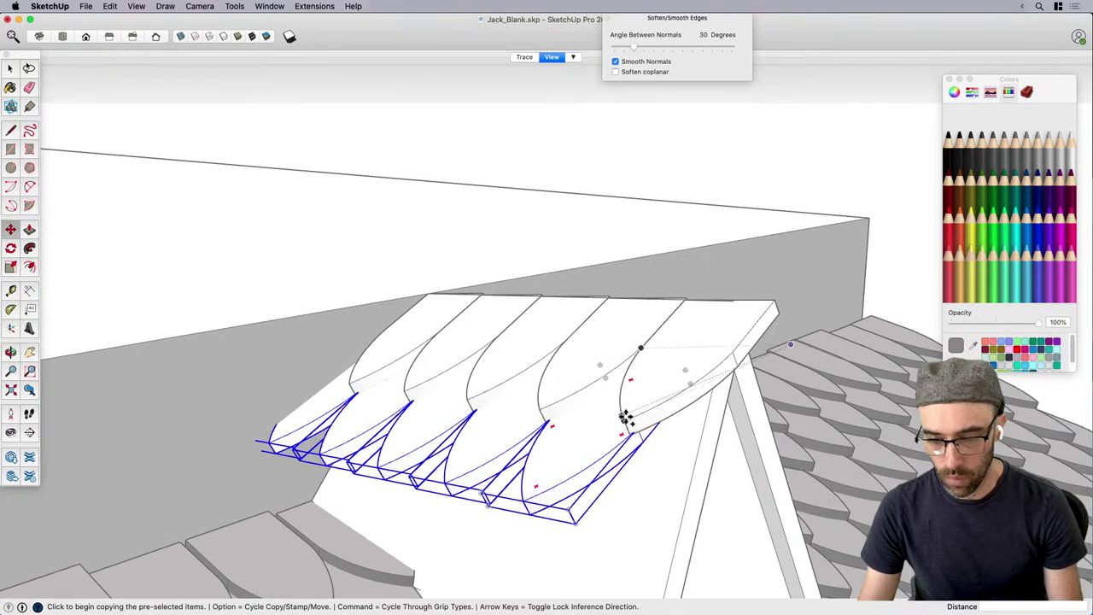
click(536, 407)
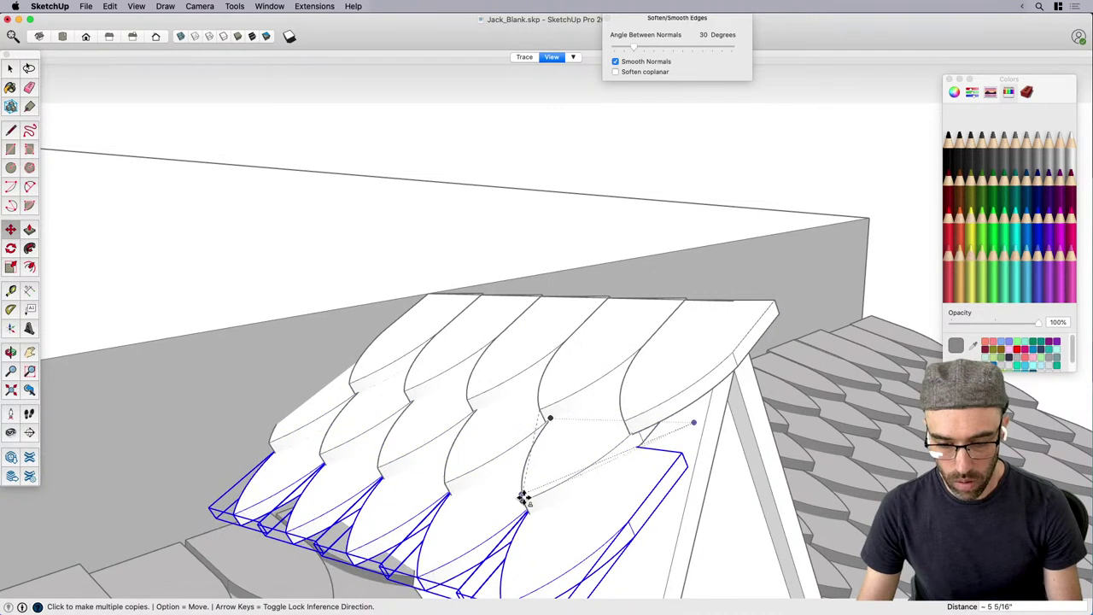
middle_drag(610, 390, 510, 498)
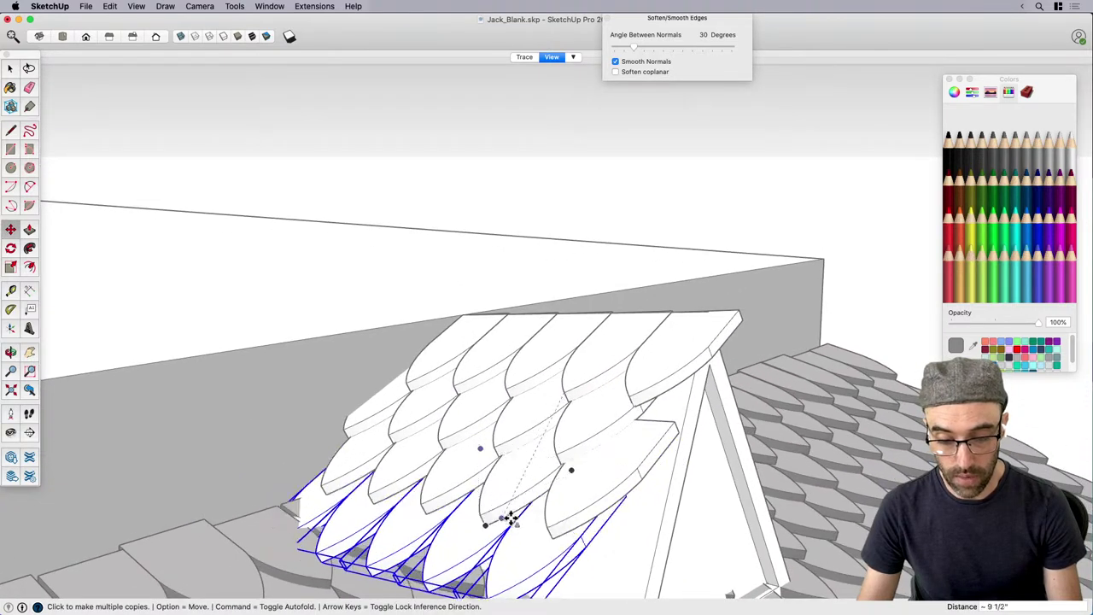
click(547, 525)
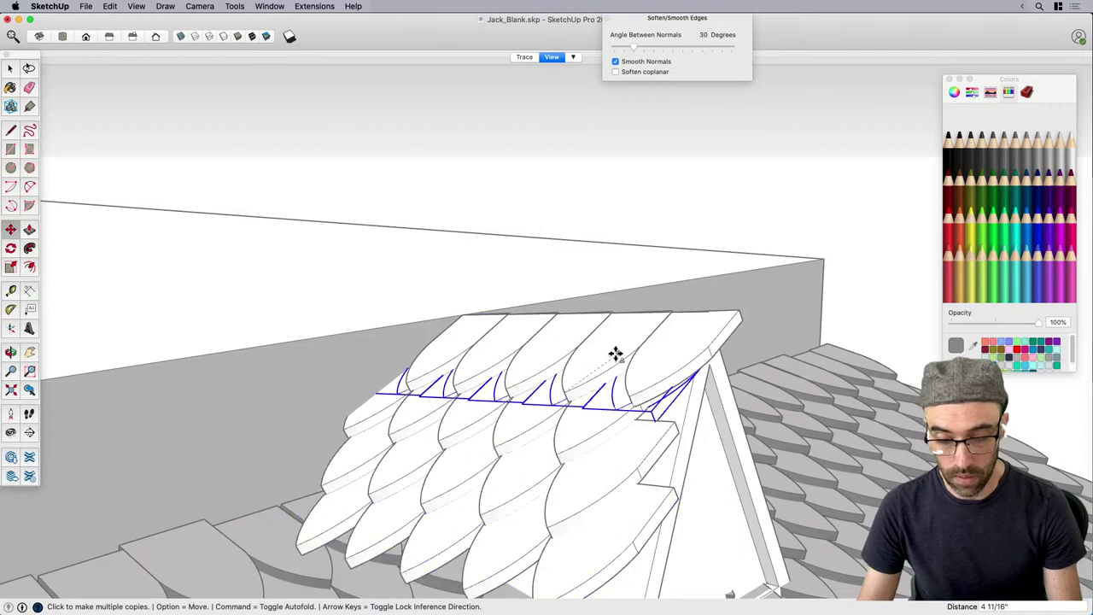
scroll(615, 353, down, 3)
middle_drag(615, 353, 598, 485)
key(space)
Select all four rows of dormer shingles and make them one group.
click(568, 478)
mouse_move(567, 478)
middle_down()
mouse_move(552, 467)
mouse_move(549, 475)
middle_up()
click(549, 480)
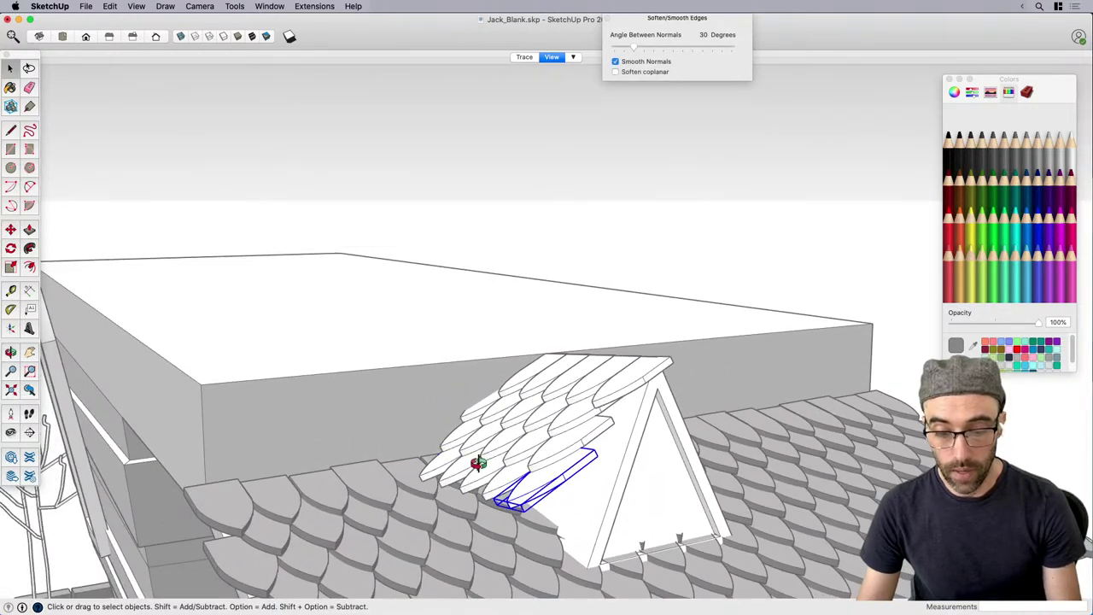
middle_drag(478, 459, 398, 329)
drag(673, 494, 676, 492)
middle_drag(676, 492, 541, 481)
key(space)
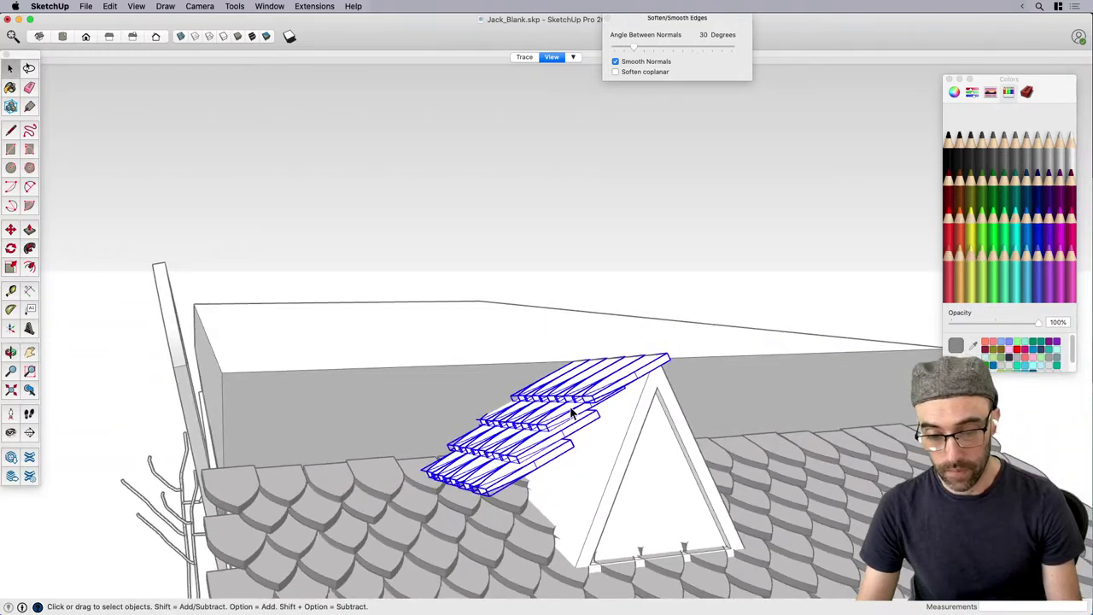
key(super+g)
middle_drag(612, 415, 615, 434)
scroll(641, 376, up, 5)
key(q)
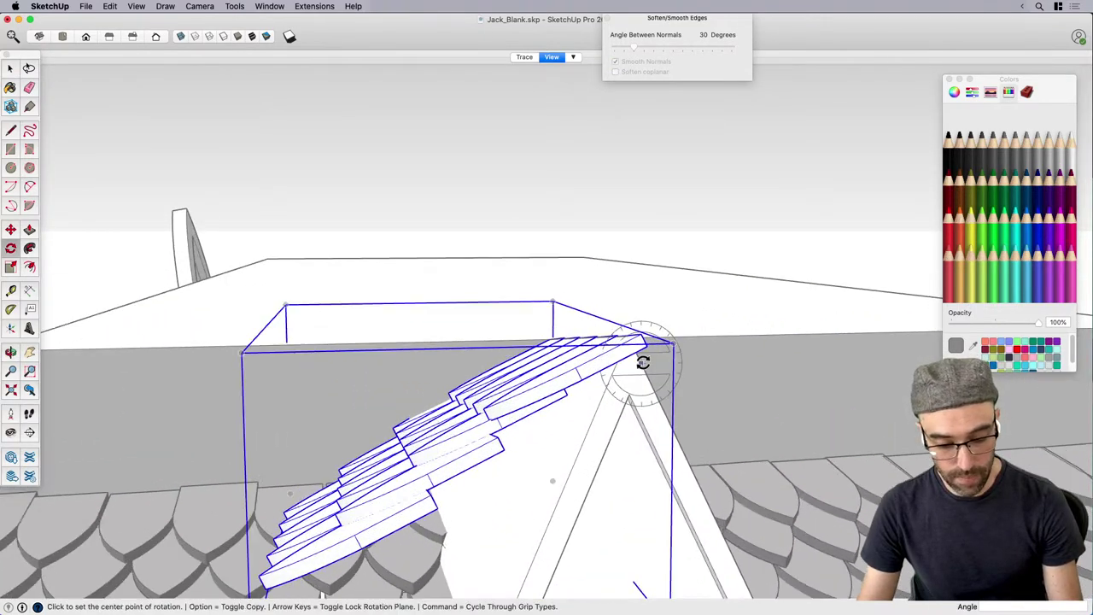
scroll(632, 362, down, 3)
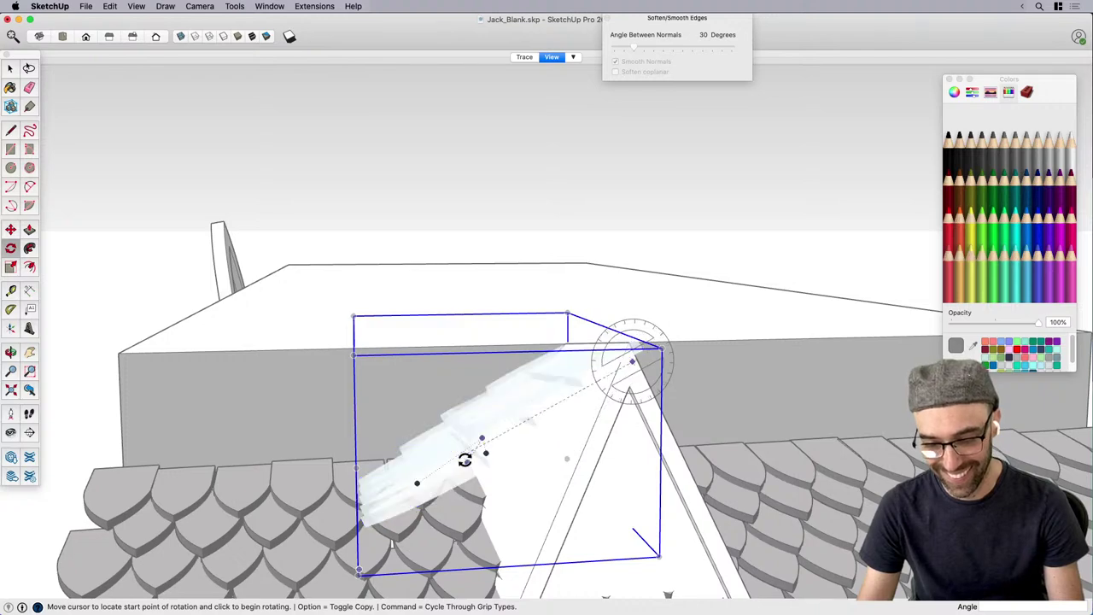
click(465, 459)
scroll(482, 488, down, 2)
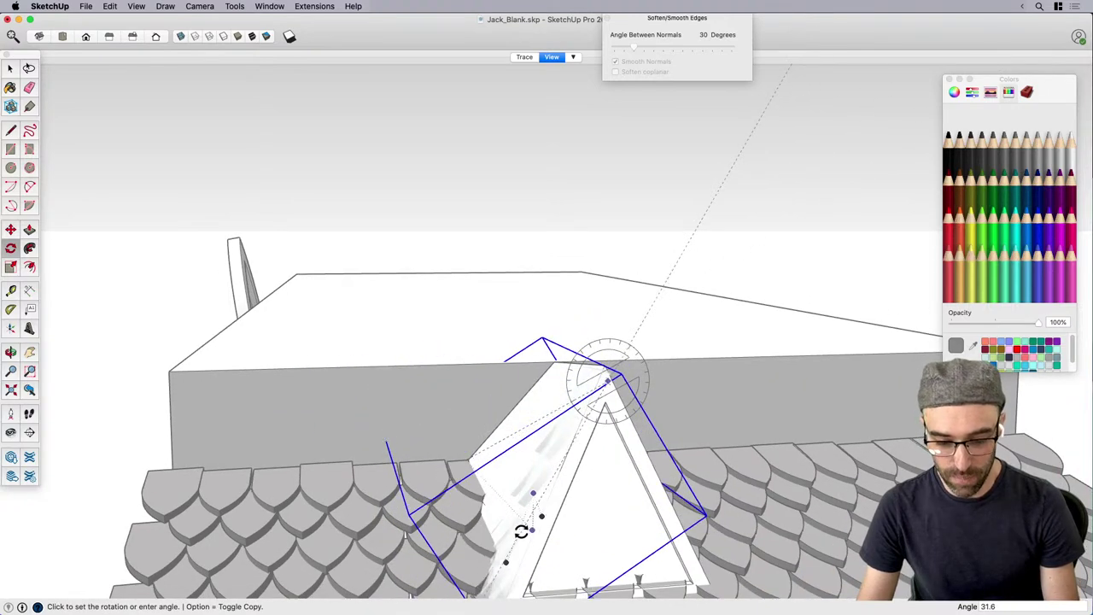
middle_drag(519, 523, 575, 344)
mouse_move(580, 382)
middle_down()
mouse_move(567, 457)
mouse_move(580, 403)
middle_up()
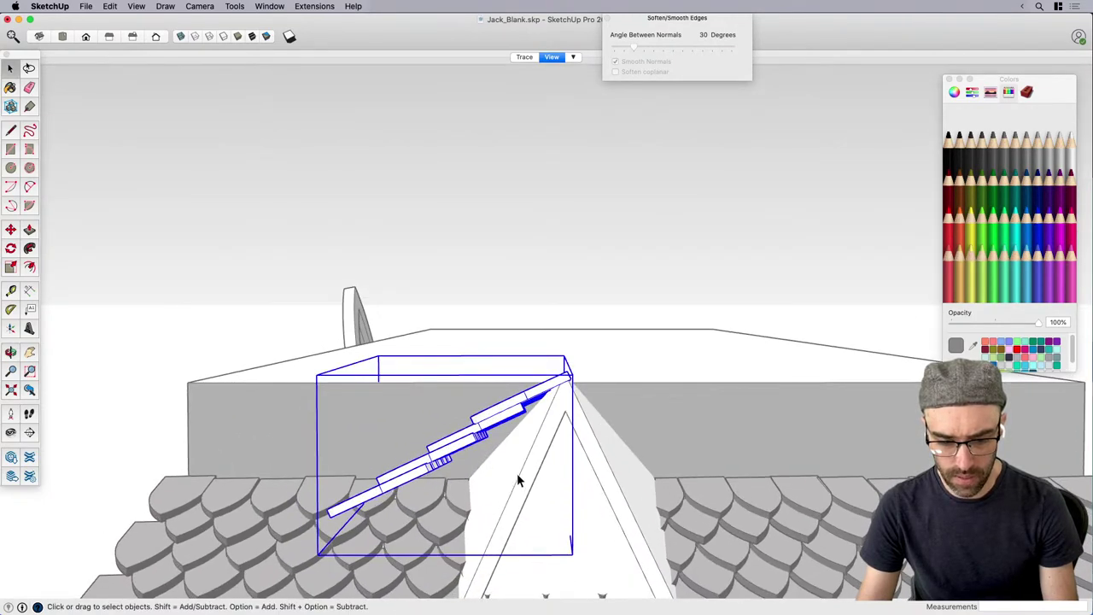
Rotate the shingle group about 32.5° around the dormer's apex so it slopes down along the dormer's side.
middle_drag(516, 474, 575, 390)
key(q)
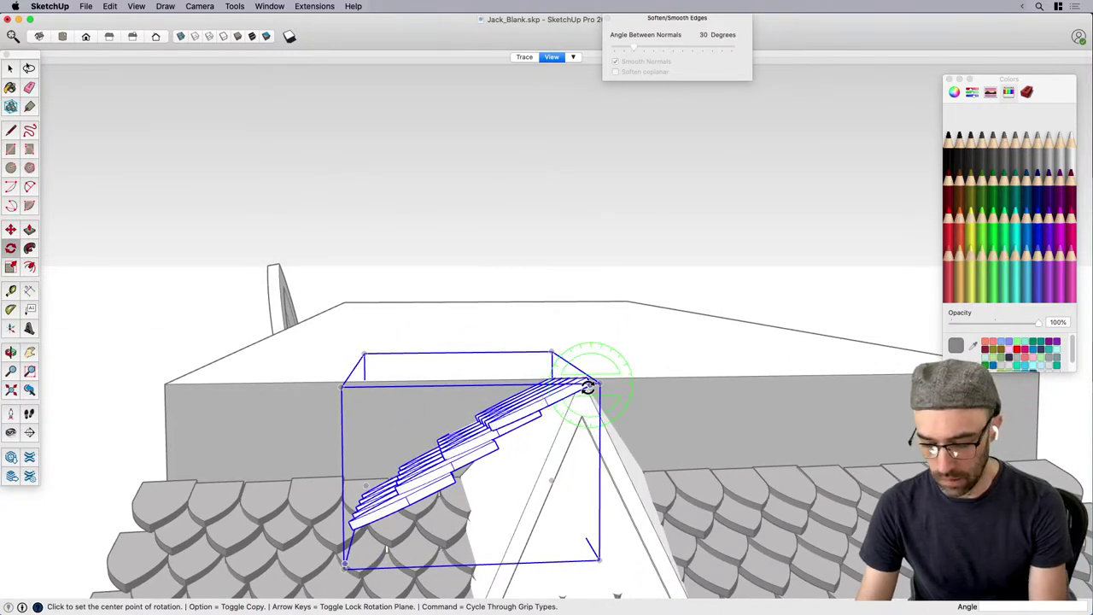
click(589, 390)
click(406, 480)
scroll(425, 500, down, 2)
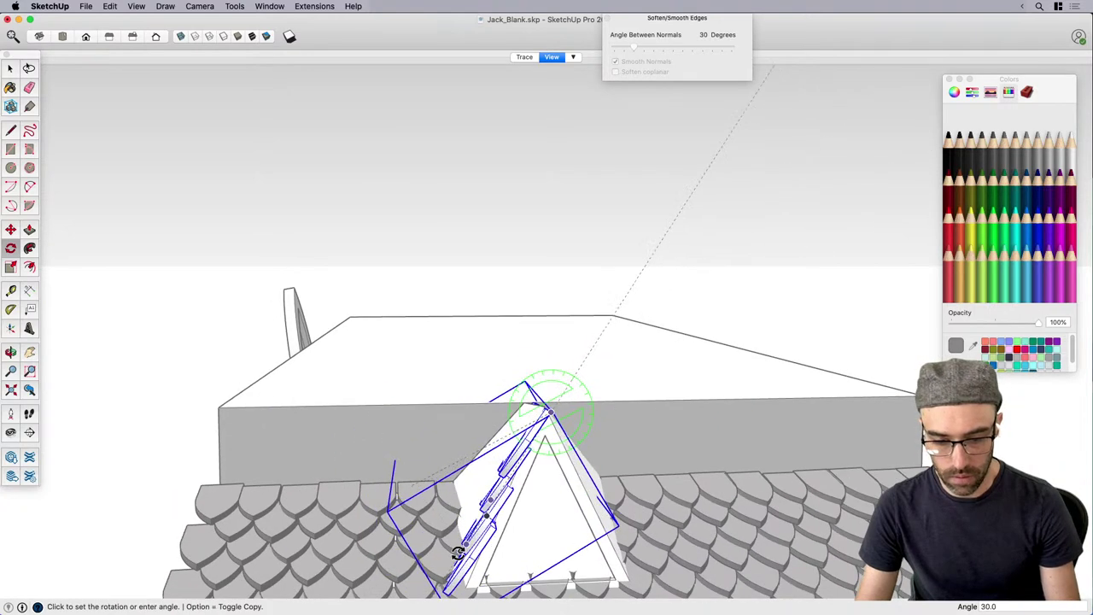
scroll(459, 555, up, 4)
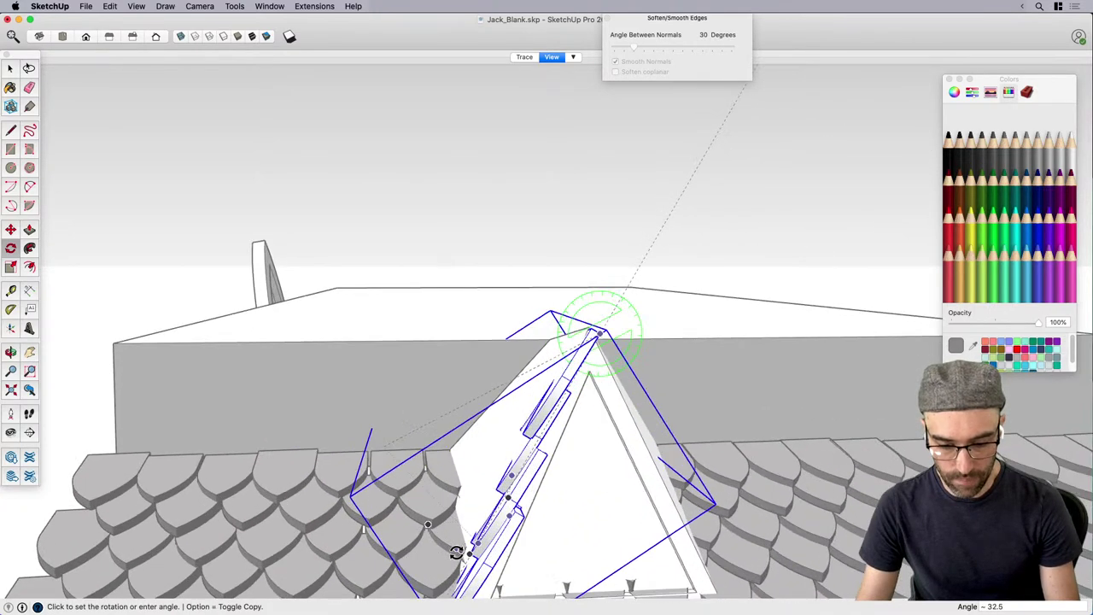
click(453, 552)
Rotate the shingle group horizontally by about 3.3° around the front of the ridge to bring it in line with the ridge.
middle_drag(569, 453, 567, 330)
click(551, 418)
click(564, 328)
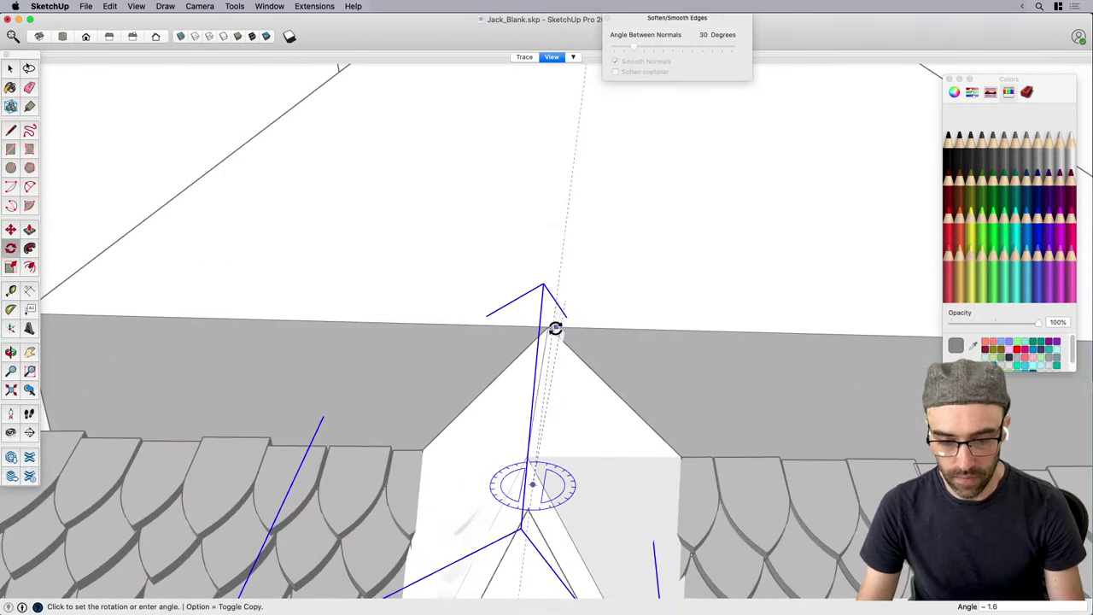
scroll(551, 328, down, 3)
key(space)
scroll(538, 461, up, 2)
key(q)
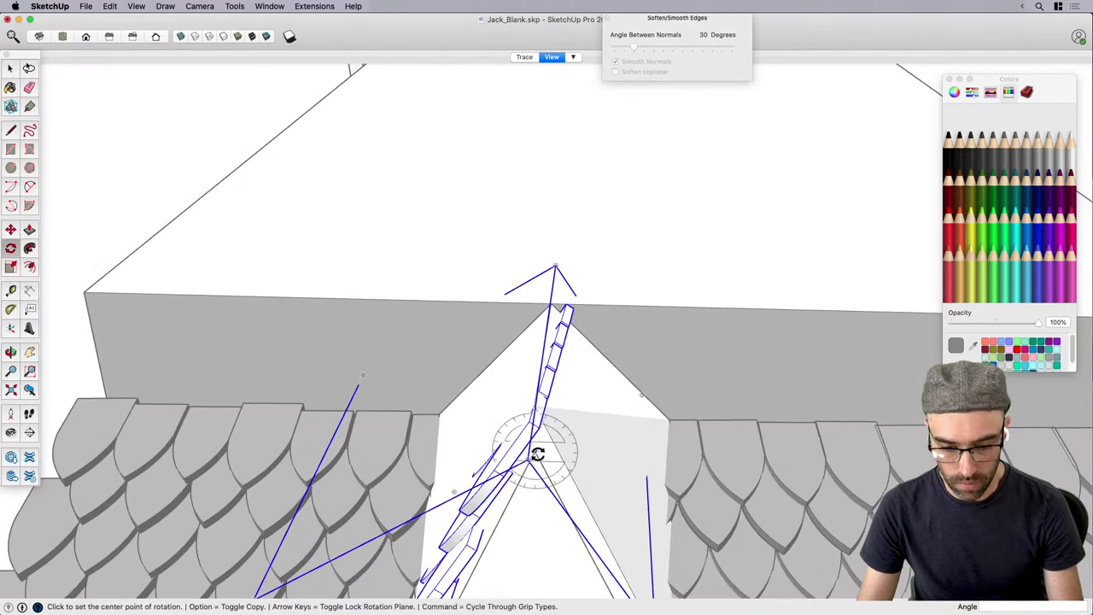
click(533, 458)
middle_drag(533, 459, 566, 310)
click(566, 310)
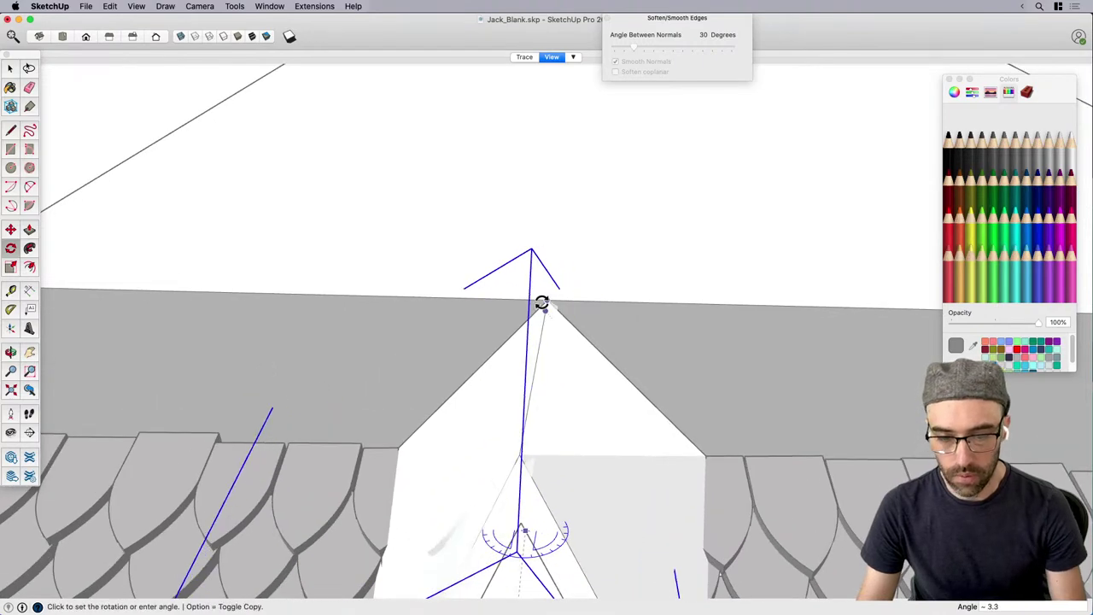
click(544, 302)
key(space)
Raise the shingle group about 1 5/16" at the front apex of the dormer.
scroll(551, 303, down, 3)
scroll(550, 301, up, 3)
key(m)
click(521, 457)
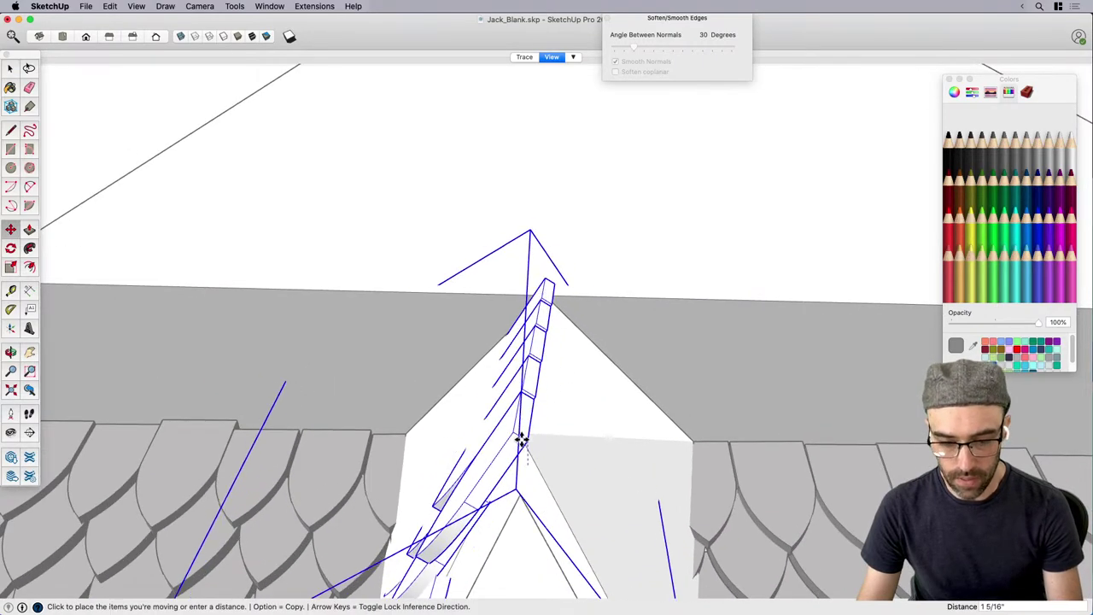
click(521, 430)
key(space)
scroll(514, 474, down, 2)
Try to rotate the shingle group around the dormer's front apex to seat it on the side slope.
middle_drag(513, 481, 606, 384)
scroll(517, 376, down, 2)
key(q)
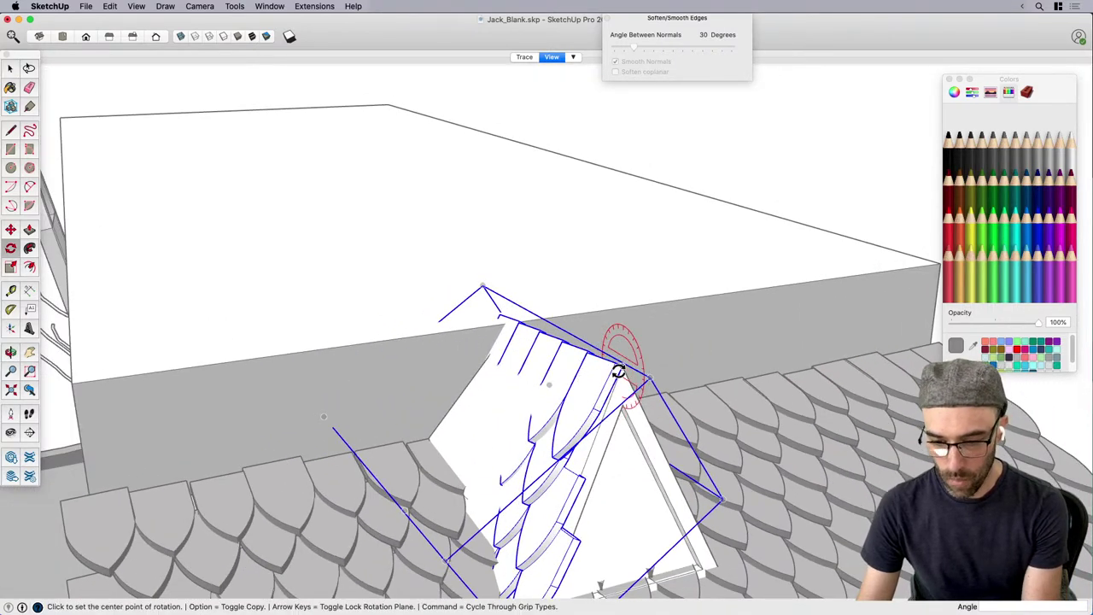
click(617, 367)
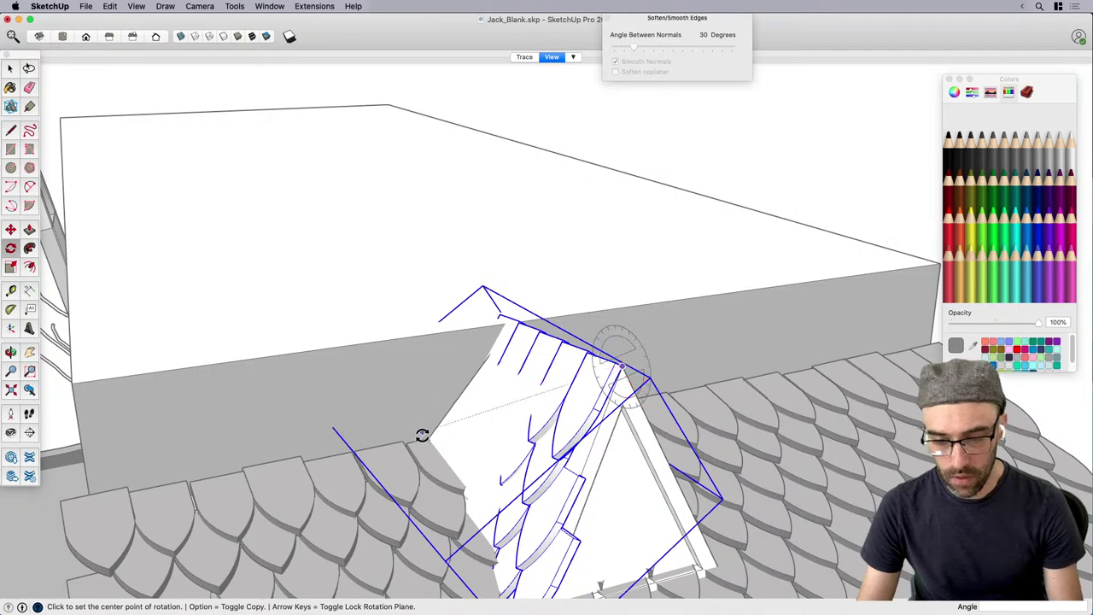
click(326, 456)
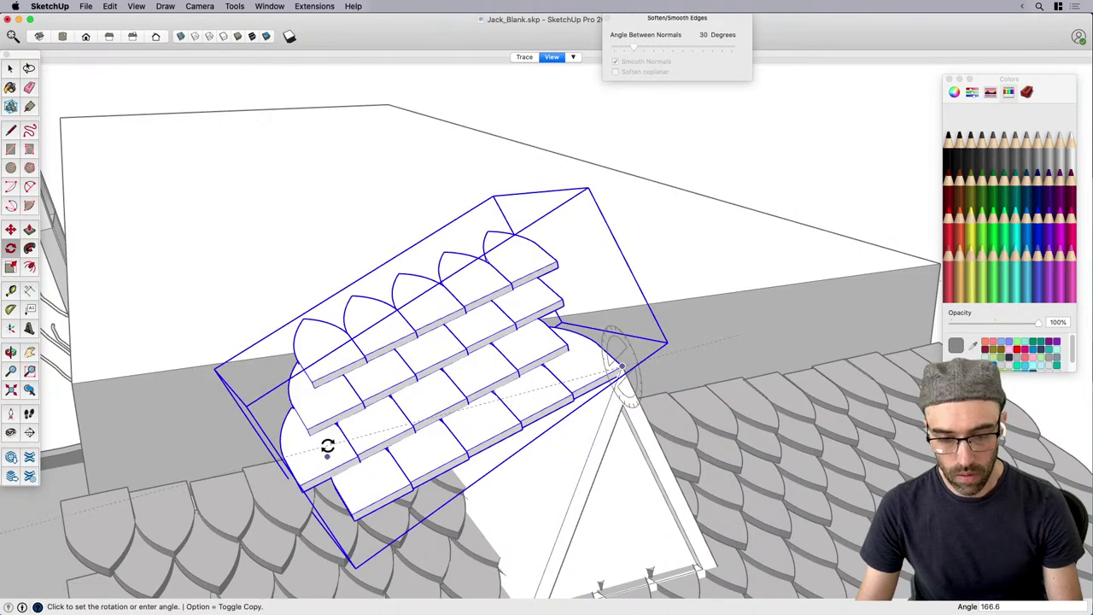
click(410, 493)
key(space)
scroll(512, 453, down, 3)
mouse_move(571, 432)
middle_down()
mouse_move(584, 407)
mouse_move(487, 424)
mouse_move(486, 512)
mouse_move(562, 413)
middle_up()
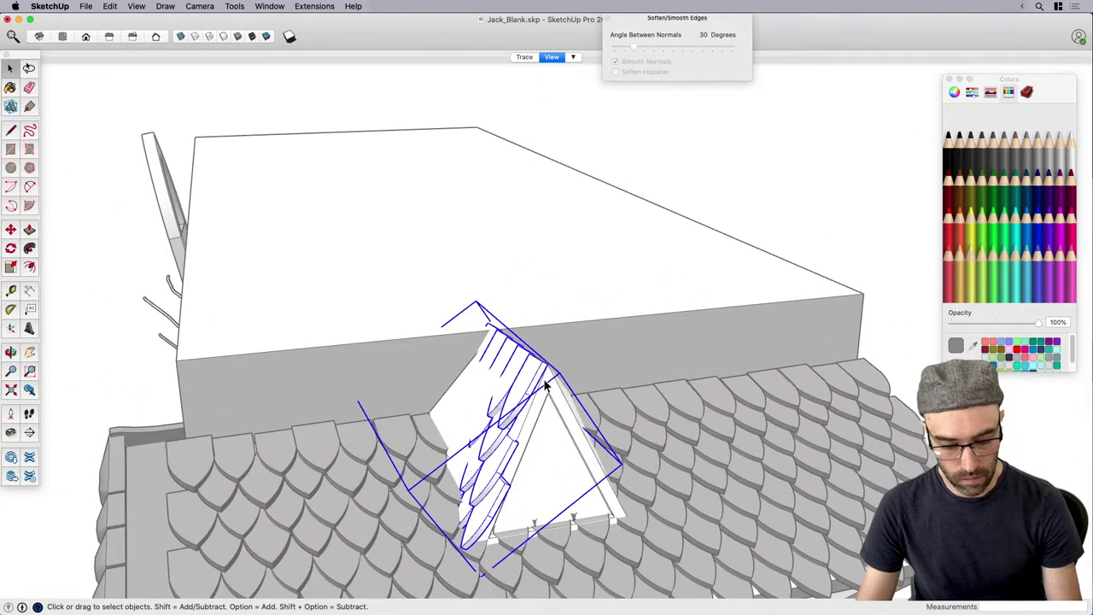
scroll(547, 386, up, 1)
Undo the recent changes to the shingle group and redo its move.
key(q)
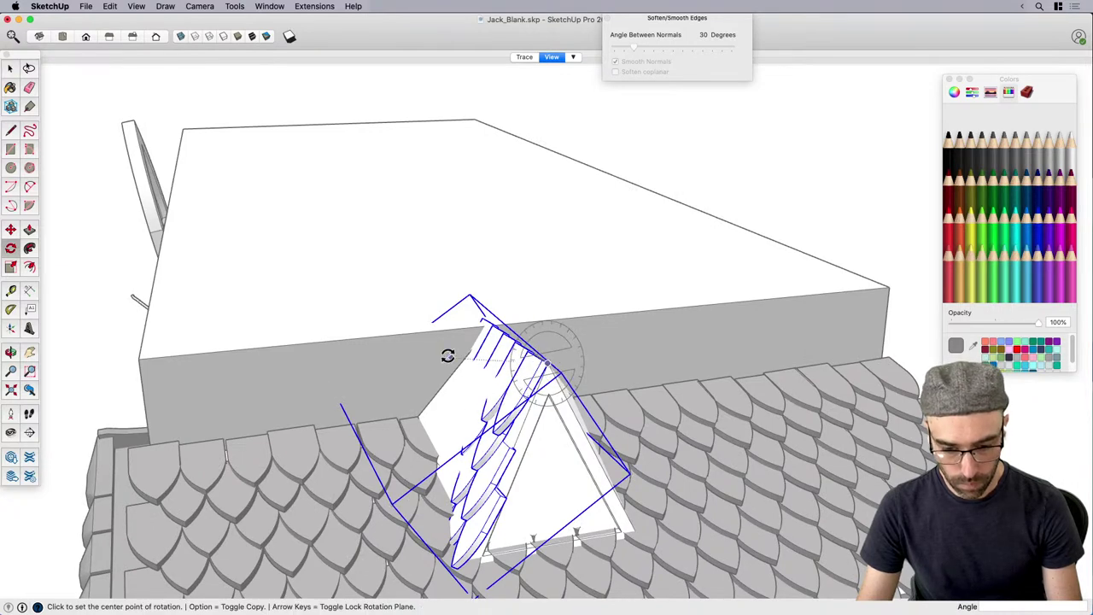
click(540, 361)
key(super+z)
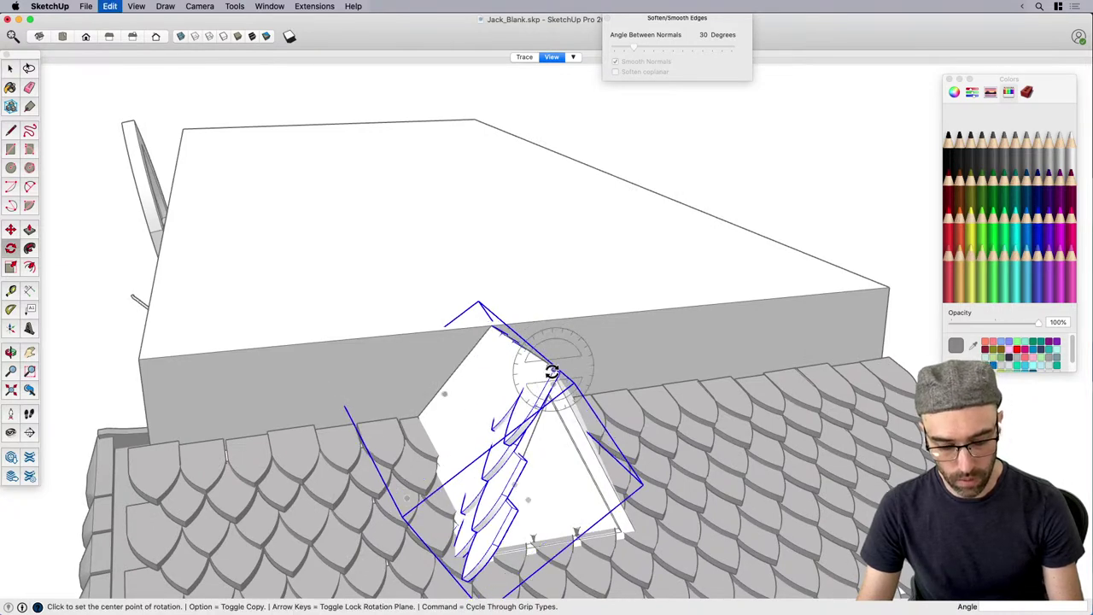
click(110, 6)
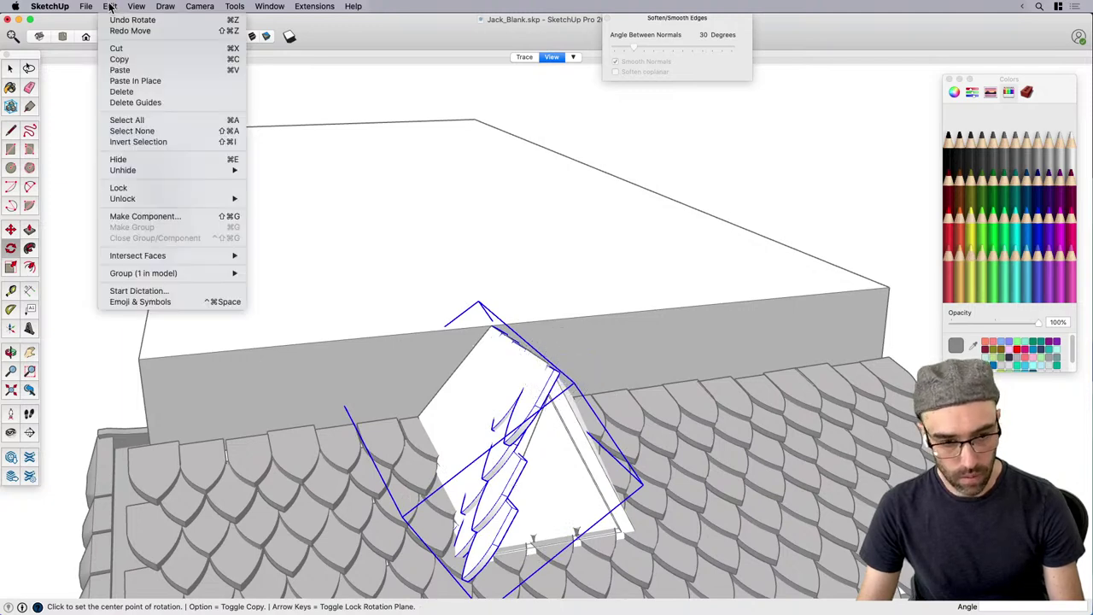
click(132, 31)
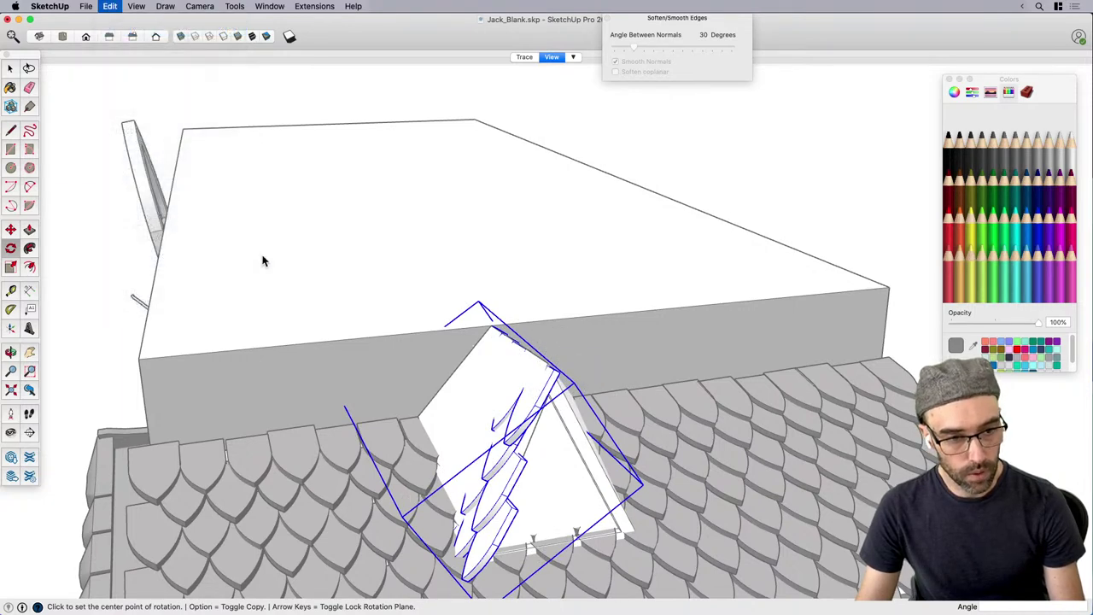
Rotate the shingle group horizontally about 6.8° around its front ridge corner so the shingles sit outside the dormer's side.
click(559, 373)
click(466, 318)
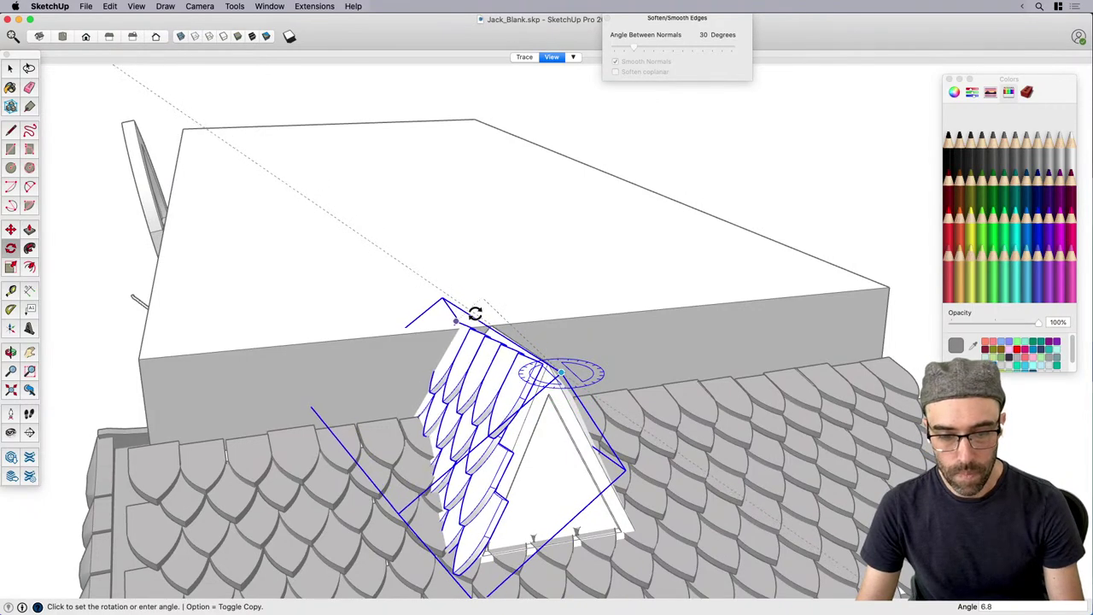
click(471, 313)
key(space)
Inside the dormer group, draw a triangular face that fills the gap between the ridge line and the shingles' upper edge.
middle_drag(543, 380, 501, 398)
scroll(499, 364, up, 3)
double_click(496, 354)
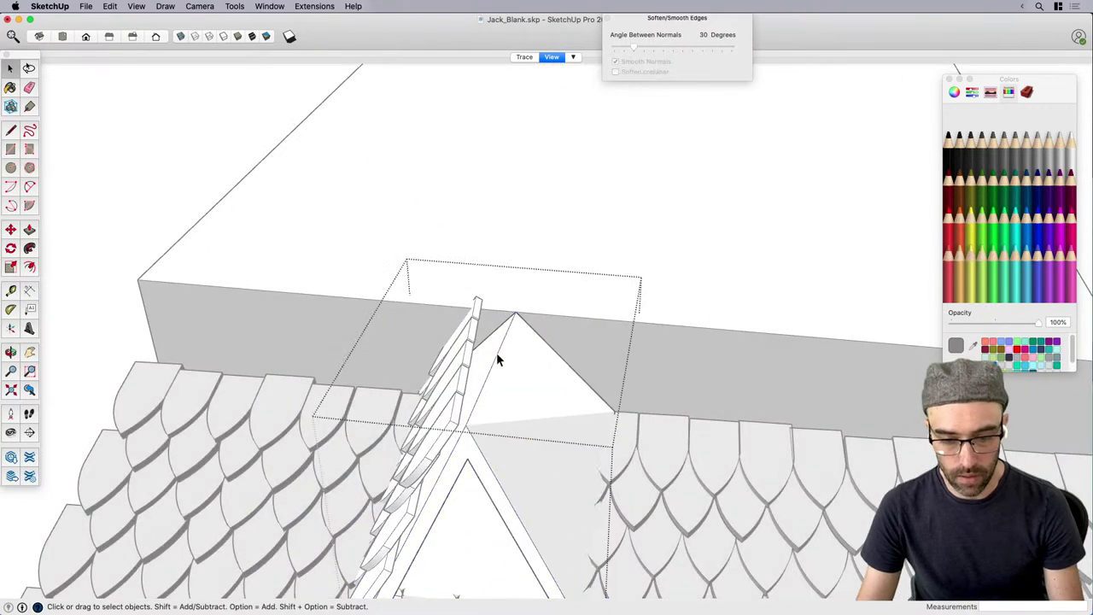
scroll(493, 345, up, 2)
click(518, 314)
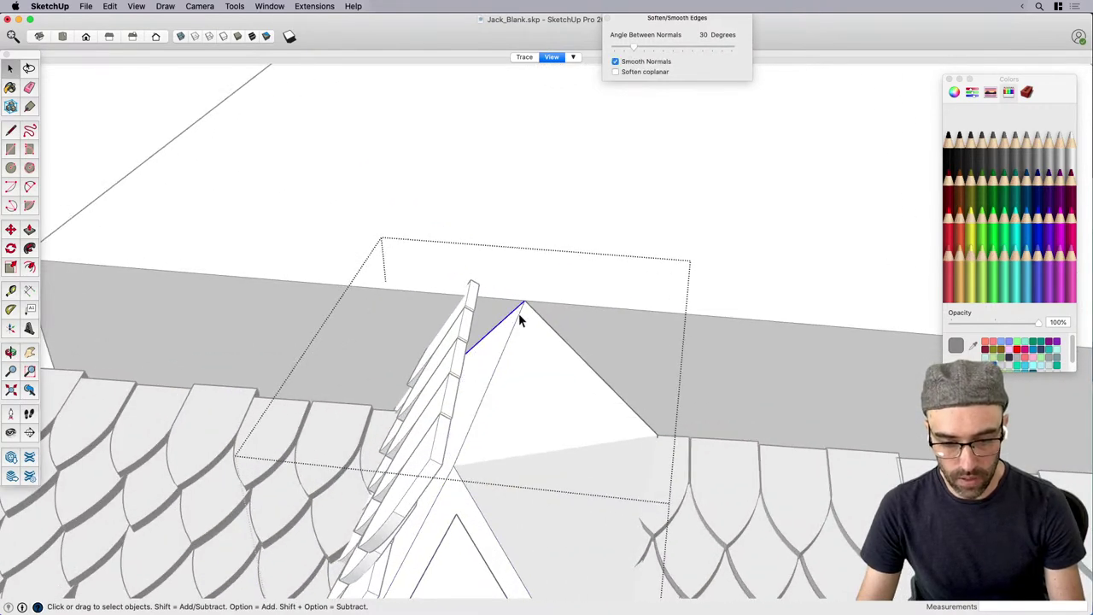
key(m)
key(space)
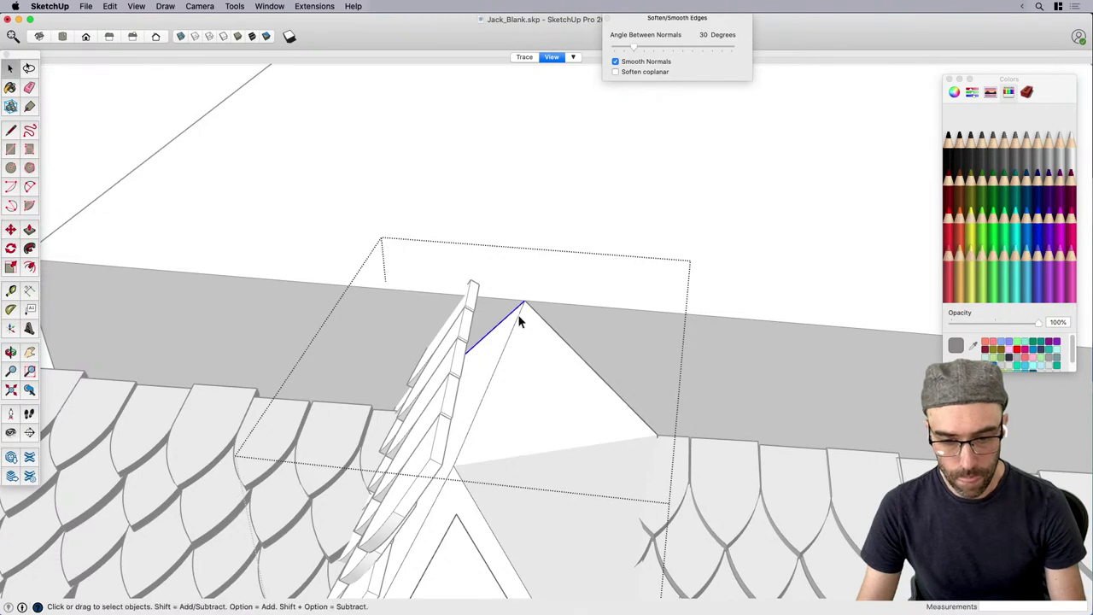
key(l)
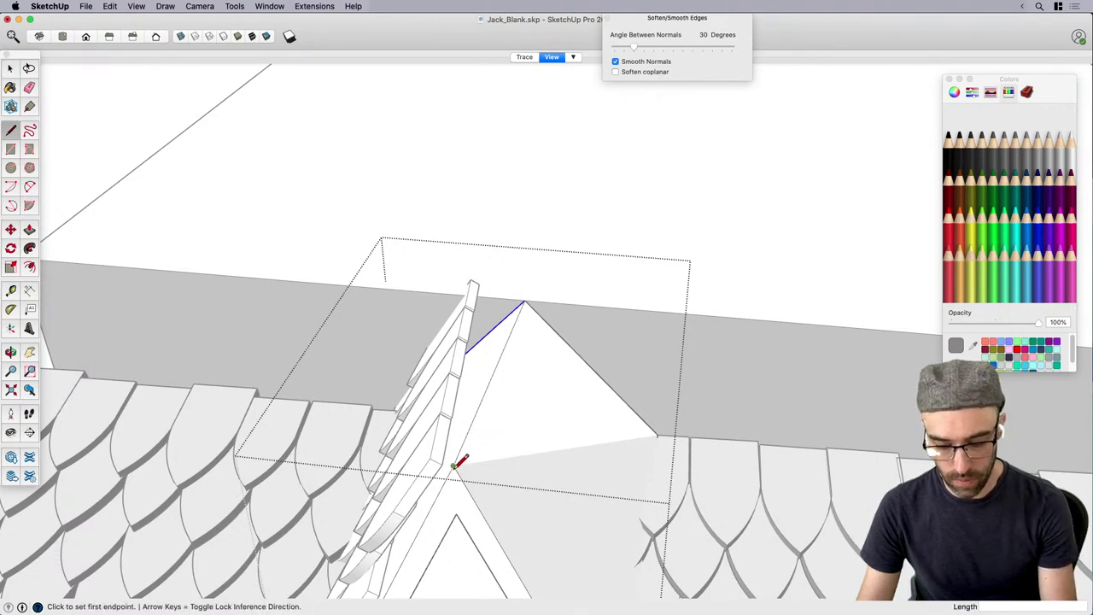
click(454, 464)
click(482, 296)
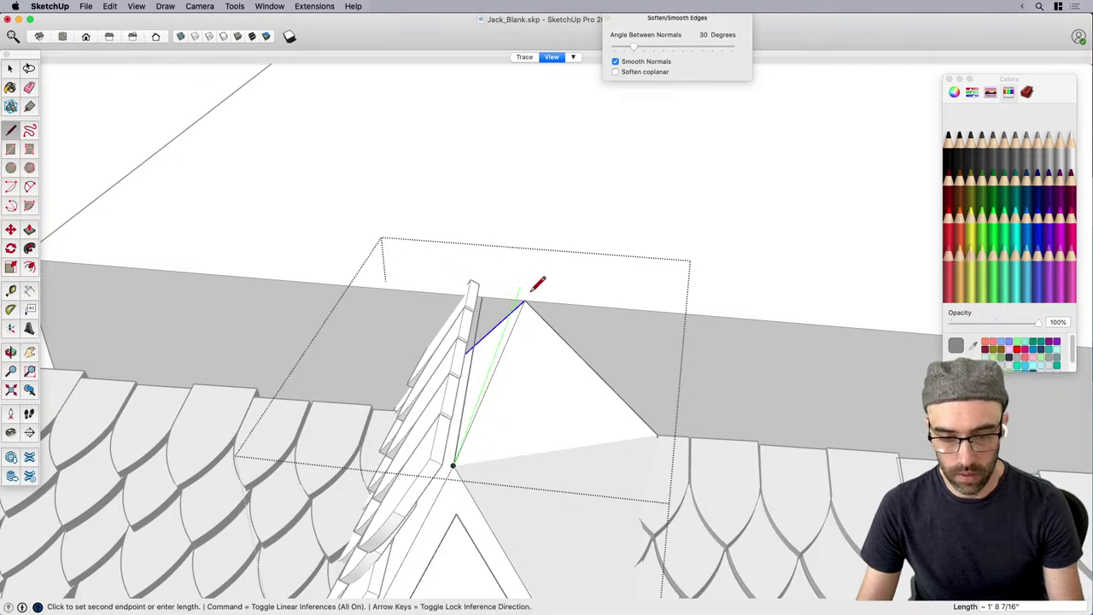
click(525, 301)
click(482, 297)
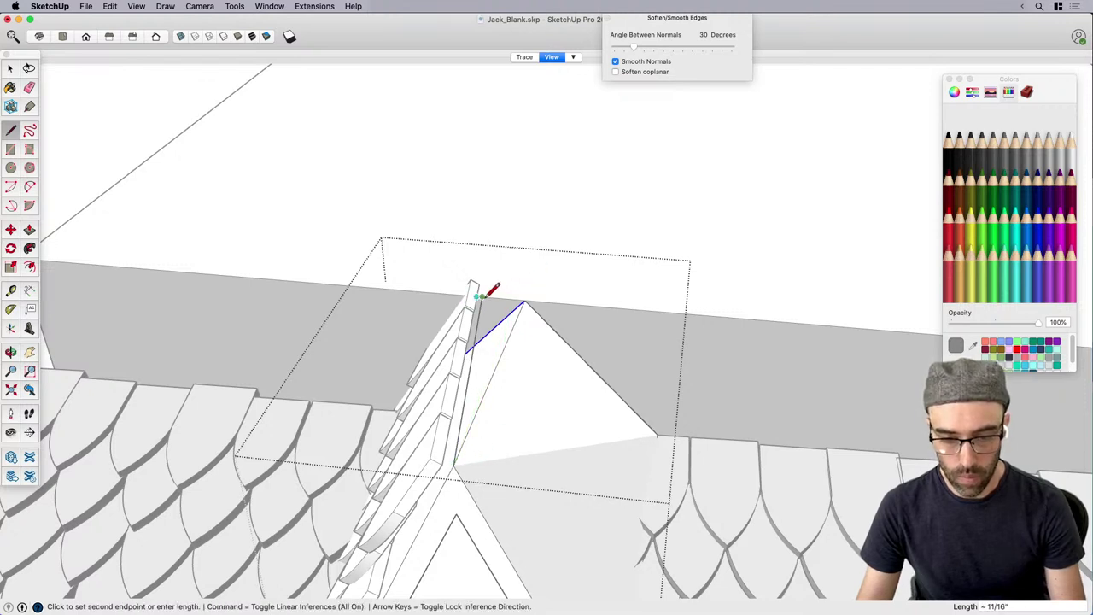
click(524, 300)
key(space)
Turn the triangular infill face into its own group and leave the dormer group.
click(495, 317)
scroll(494, 316, down, 2)
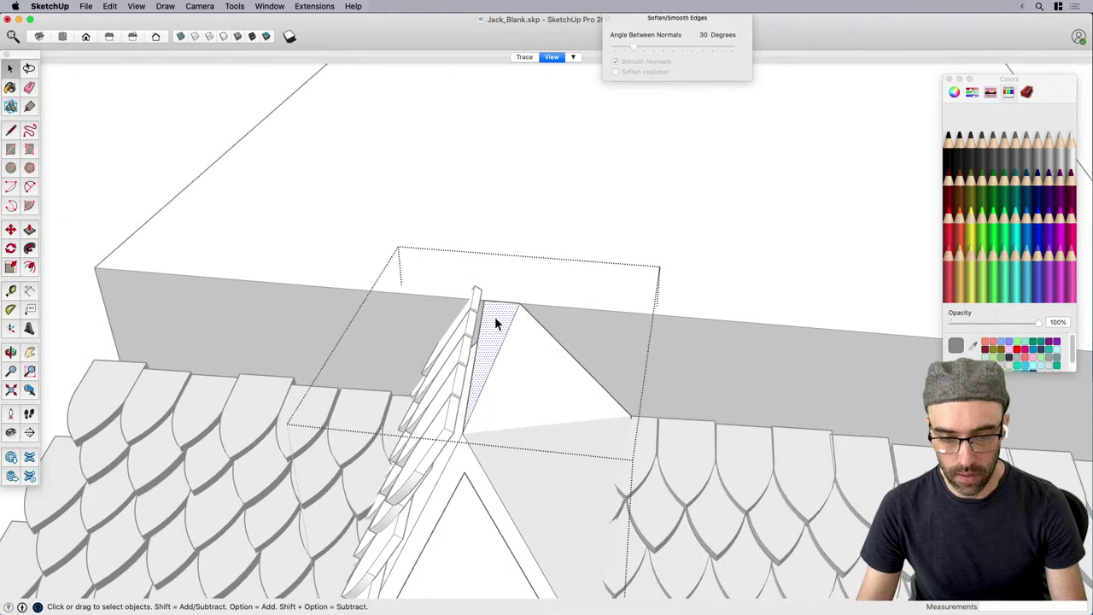
key(m)
key(space)
scroll(510, 329, down, 2)
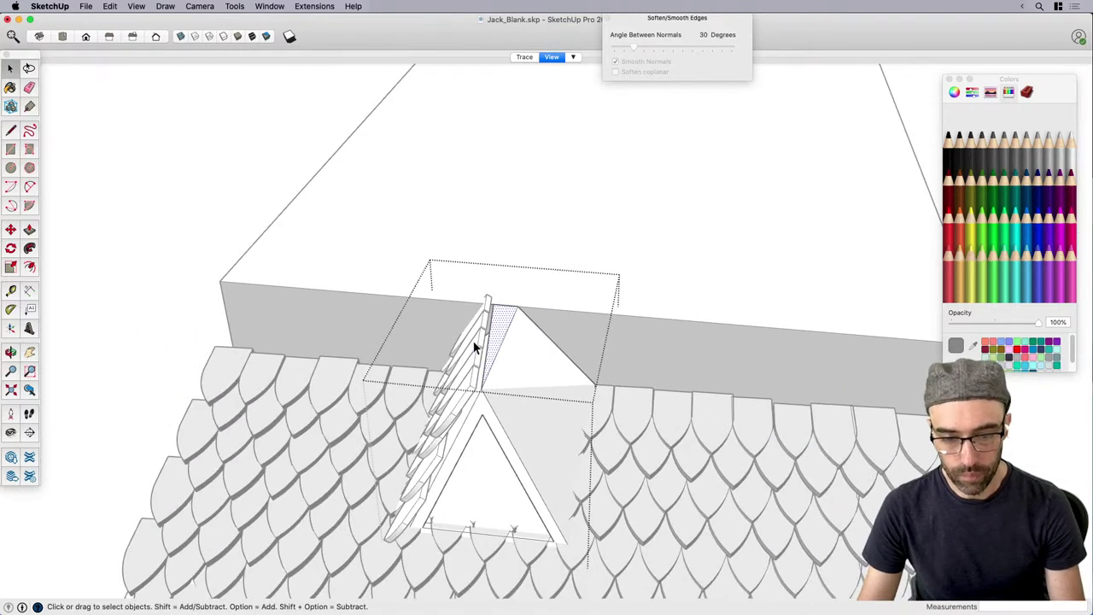
scroll(495, 342, down, 2)
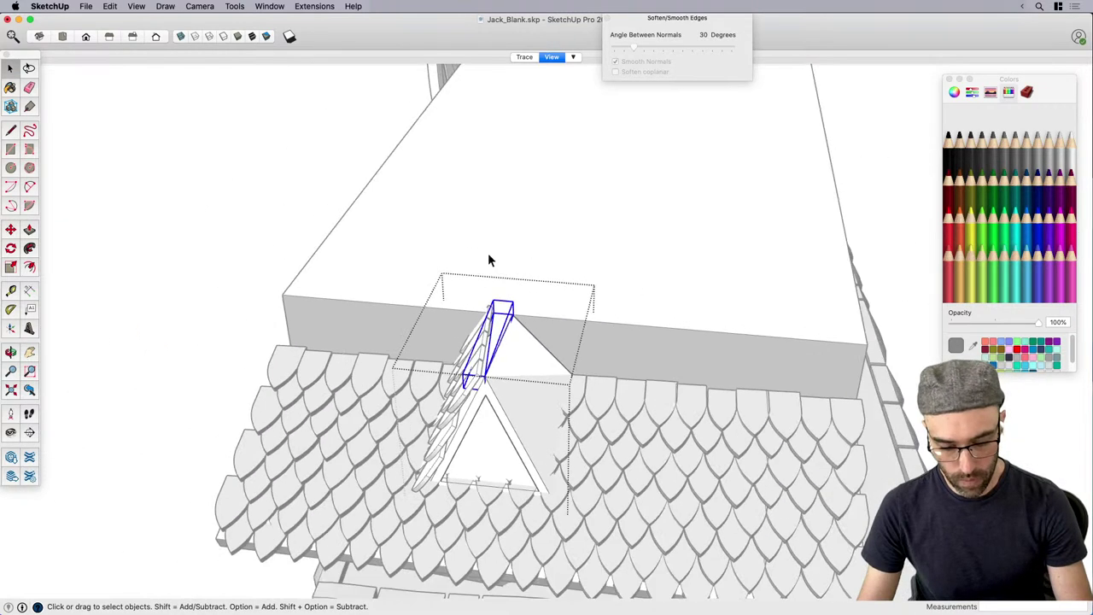
click(488, 259)
Combine the triangular infill and the shingle group into one component.
click(497, 336)
click(482, 339)
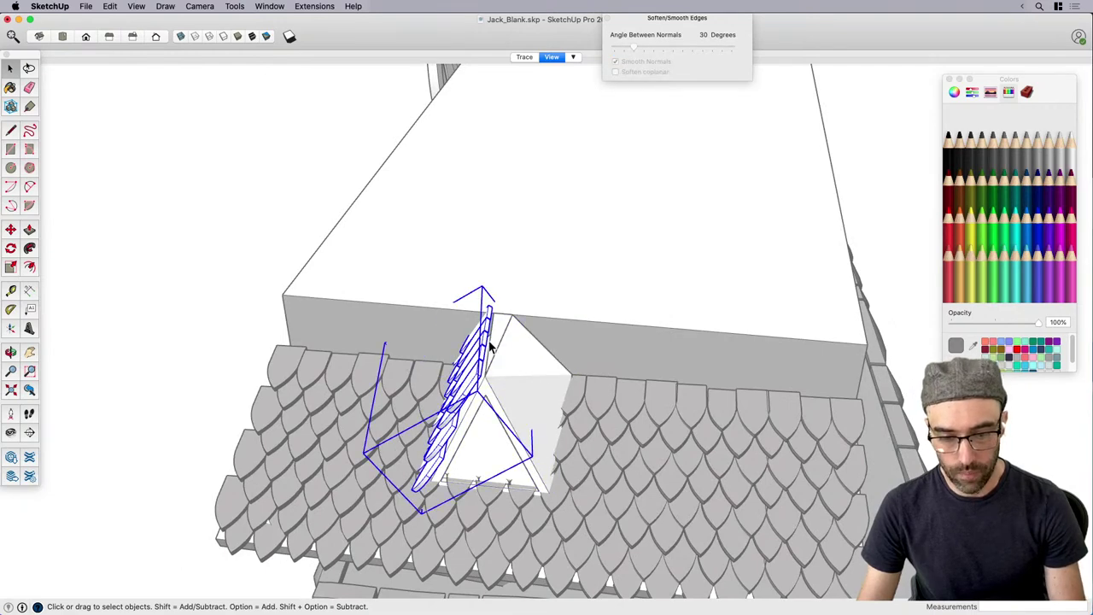
click(496, 343)
scroll(480, 351, up, 2)
shift+click(480, 352)
key(g)
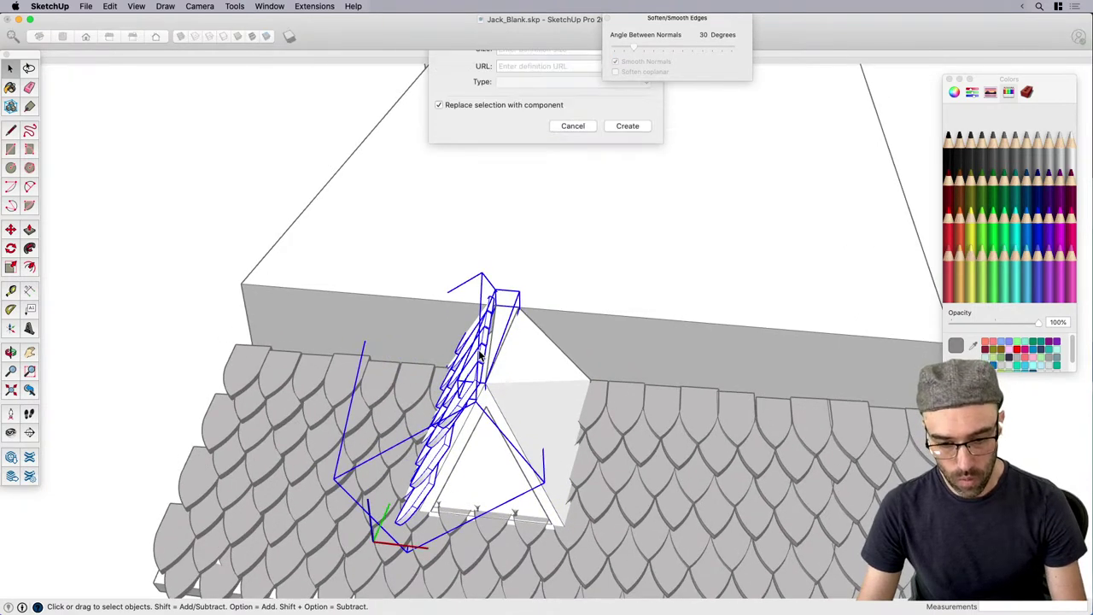
key(Return)
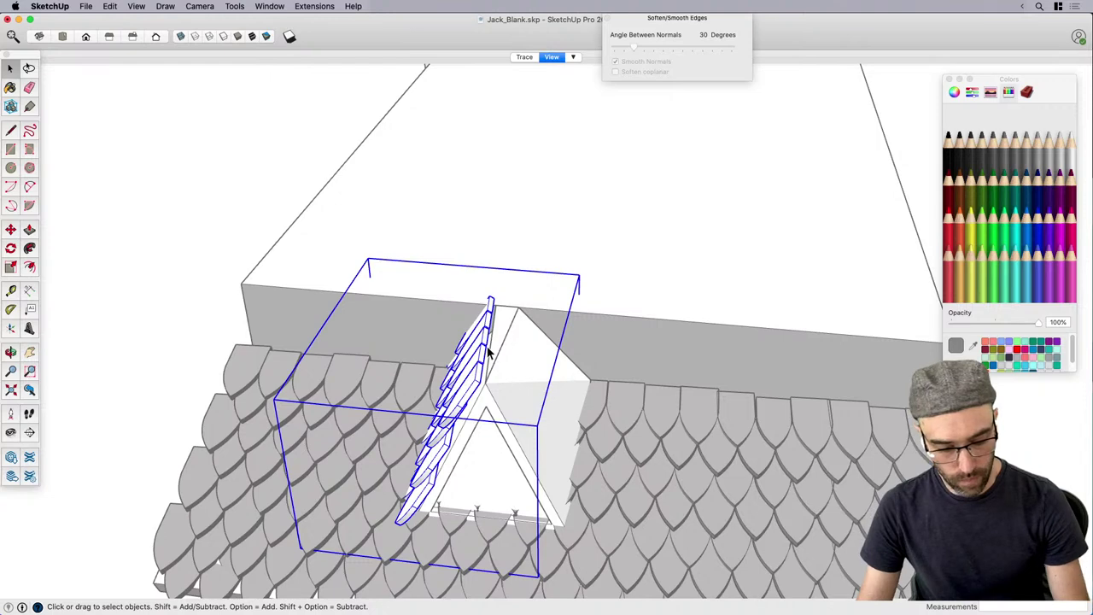
Copy the shingle component sideways across the dormer and mirror the copy with a scale of -1 along the red axis.
key(m)
click(577, 272)
key(alt)
click(632, 277)
key(space)
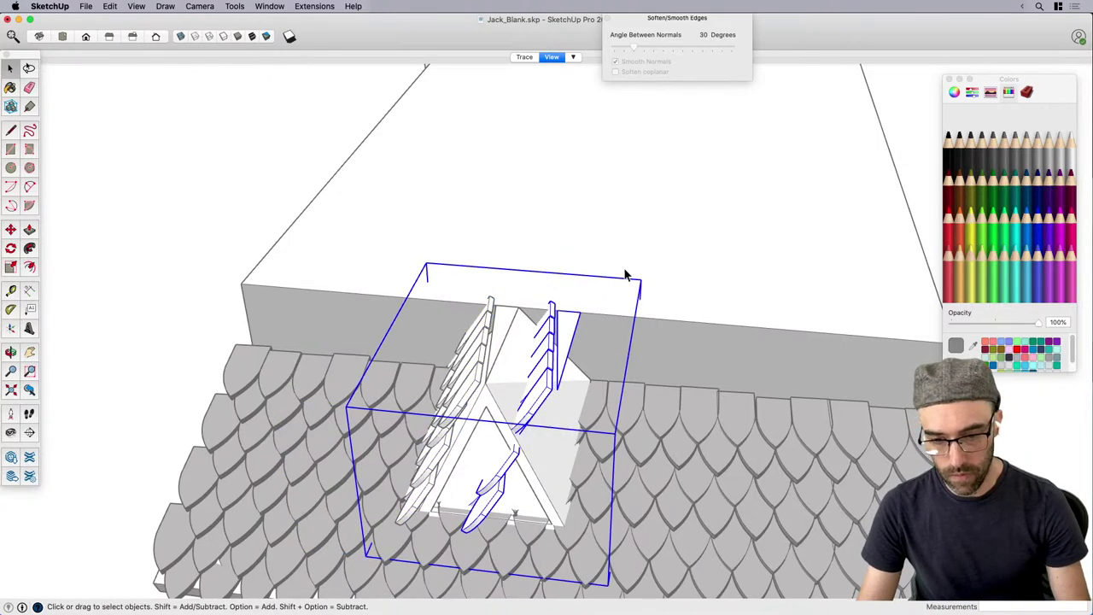
key(s)
drag(398, 402, 424, 410)
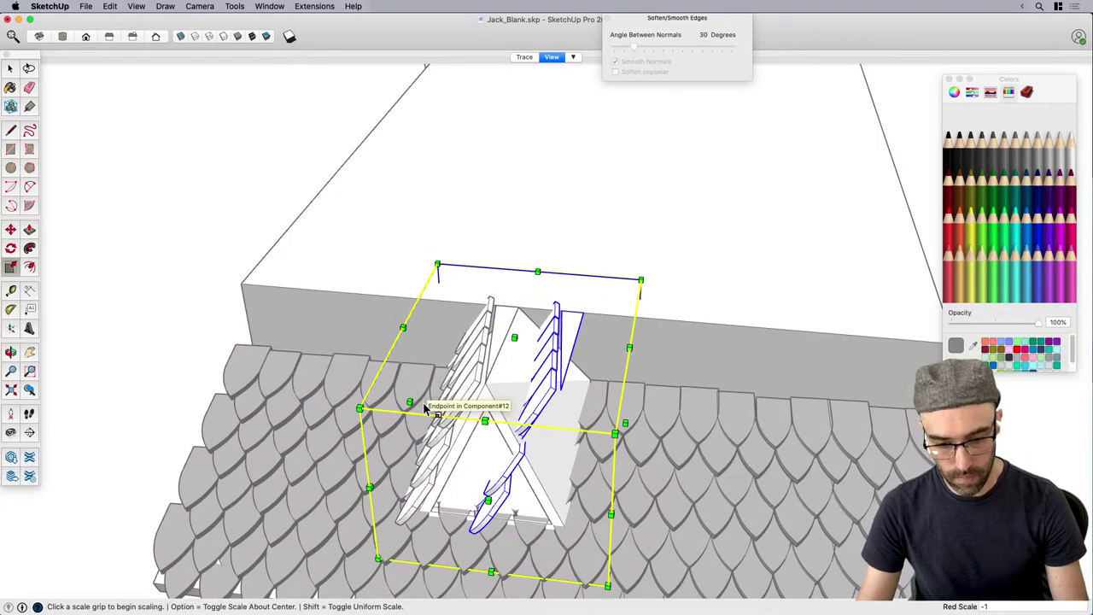
key(Return)
key(space)
Move the mirrored shingle component about 2' 1" onto the dormer's opposite slope, aligned at the front apex.
key(m)
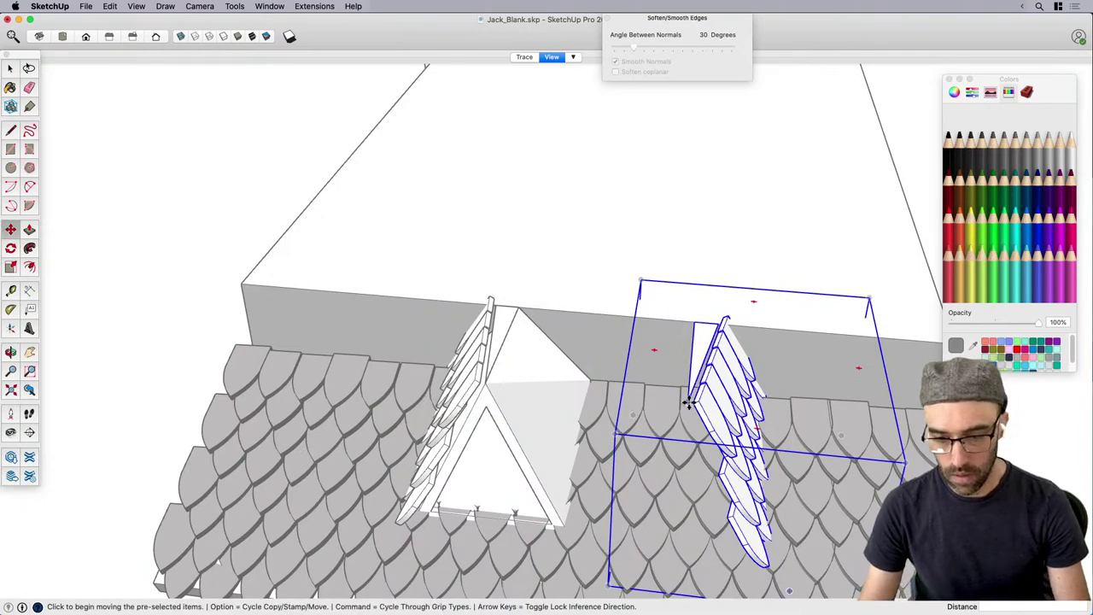
click(688, 403)
click(495, 391)
scroll(495, 393, up, 2)
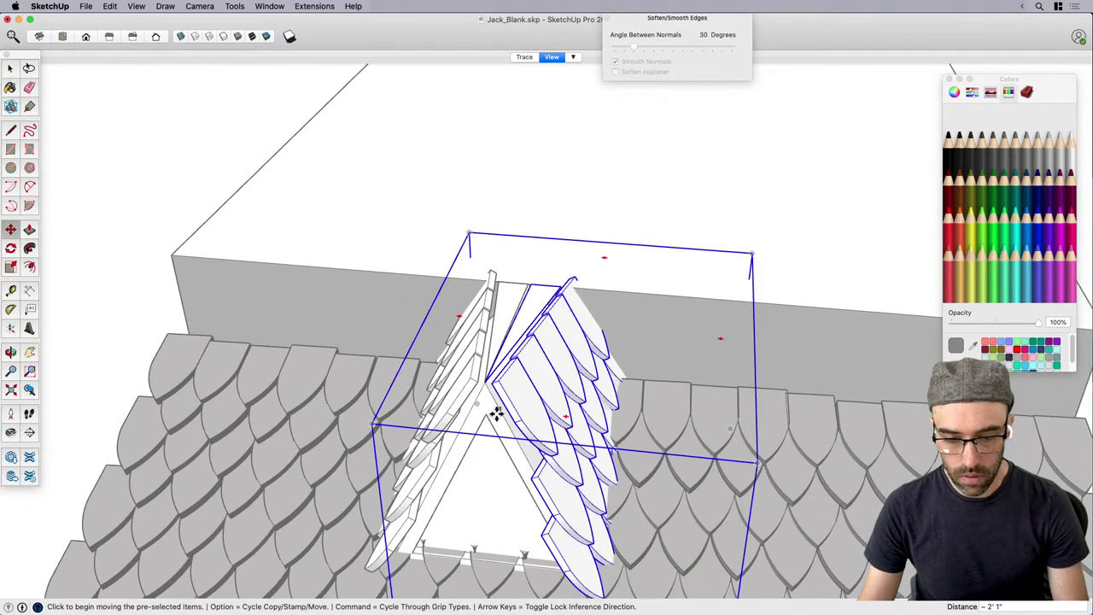
scroll(495, 413, down, 3)
middle_drag(496, 414, 576, 308)
scroll(575, 307, down, 2)
Paint the dormer and the shingles on both of its sides with the current grey.
key(space)
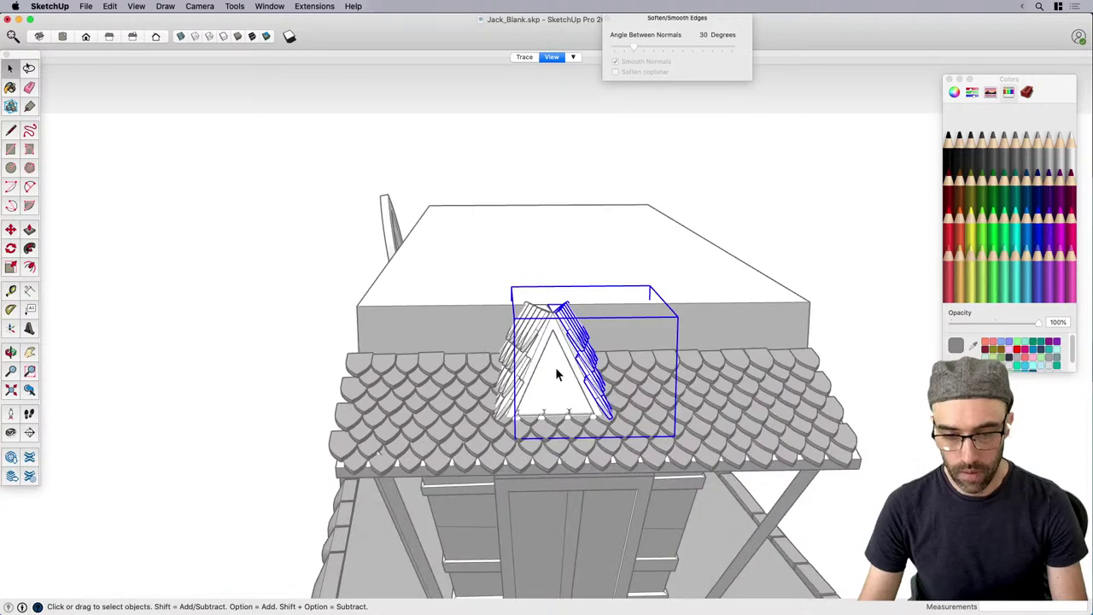
key(b)
click(535, 366)
click(533, 333)
click(577, 321)
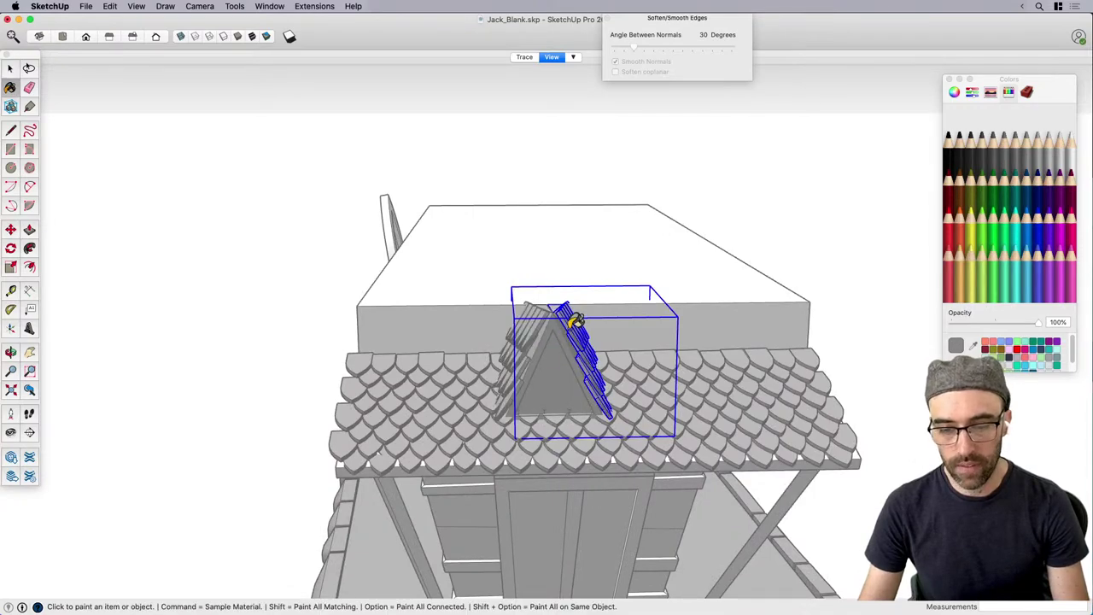
middle_drag(576, 321, 749, 451)
scroll(659, 244, down, 3)
key(space)
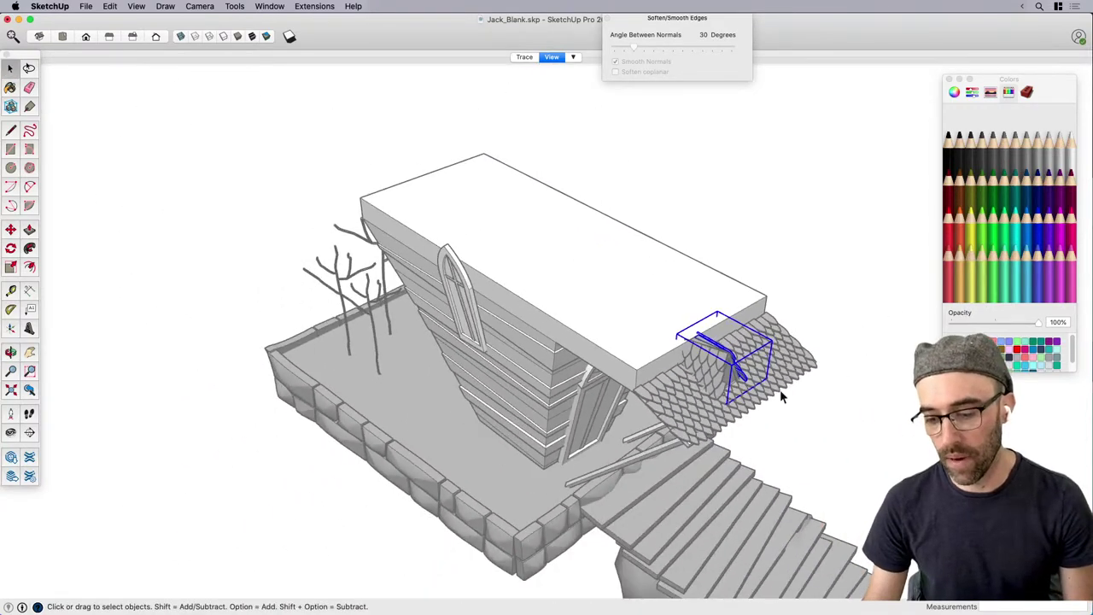
Examine the finished dormer and awning close up and from the gate at the foot of the stairs.
scroll(752, 386, up, 5)
click(673, 356)
shift+click(707, 369)
shift+click(682, 304)
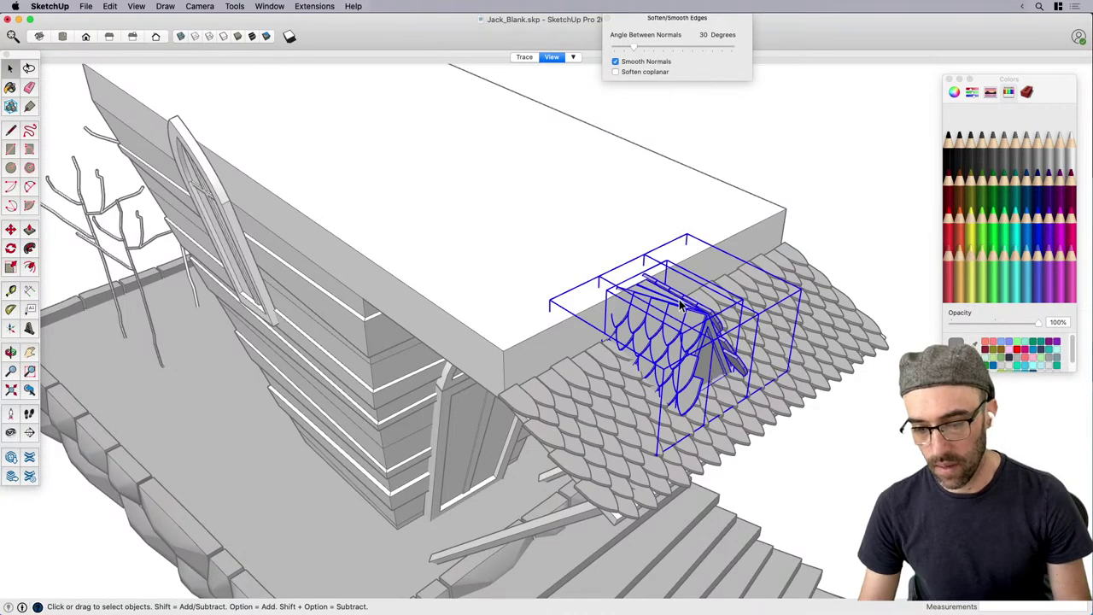
scroll(681, 305, down, 5)
mouse_move(547, 253)
middle_down()
mouse_move(576, 291)
mouse_move(547, 267)
middle_up()
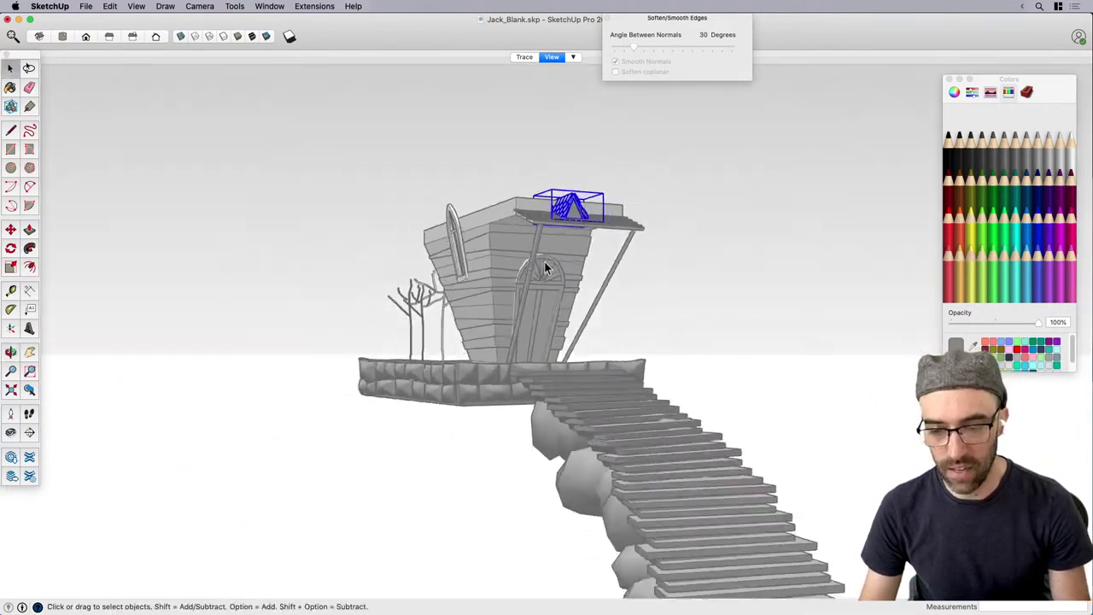
scroll(675, 419, down, 3)
middle_drag(676, 419, 596, 335)
click(679, 283)
scroll(674, 455, up, 5)
middle_drag(672, 457, 651, 468)
key(l)
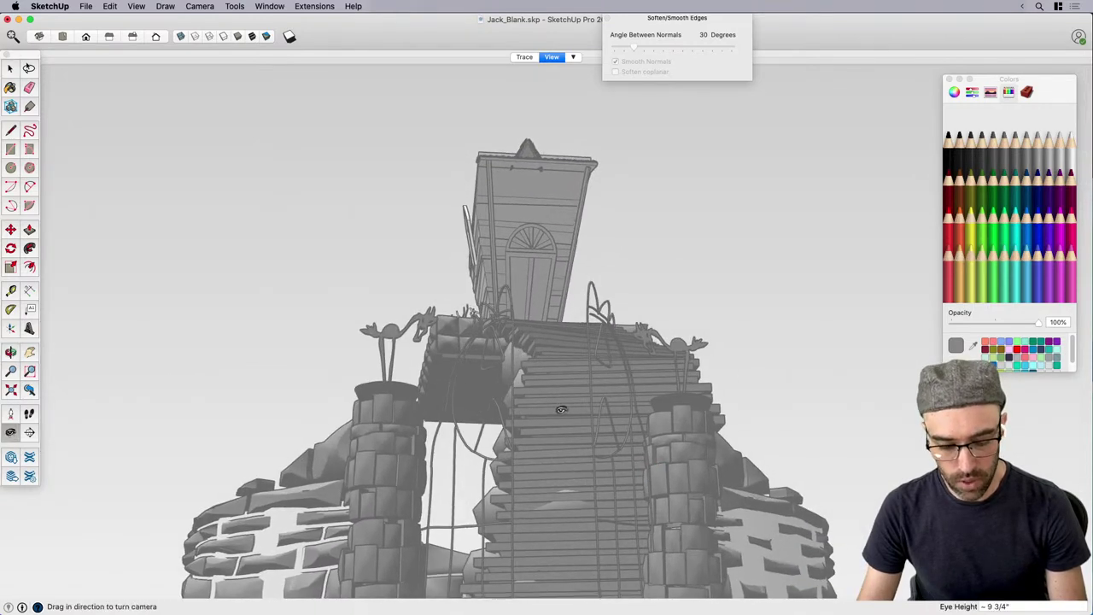
drag(561, 410, 572, 473)
scroll(487, 123, up, 3)
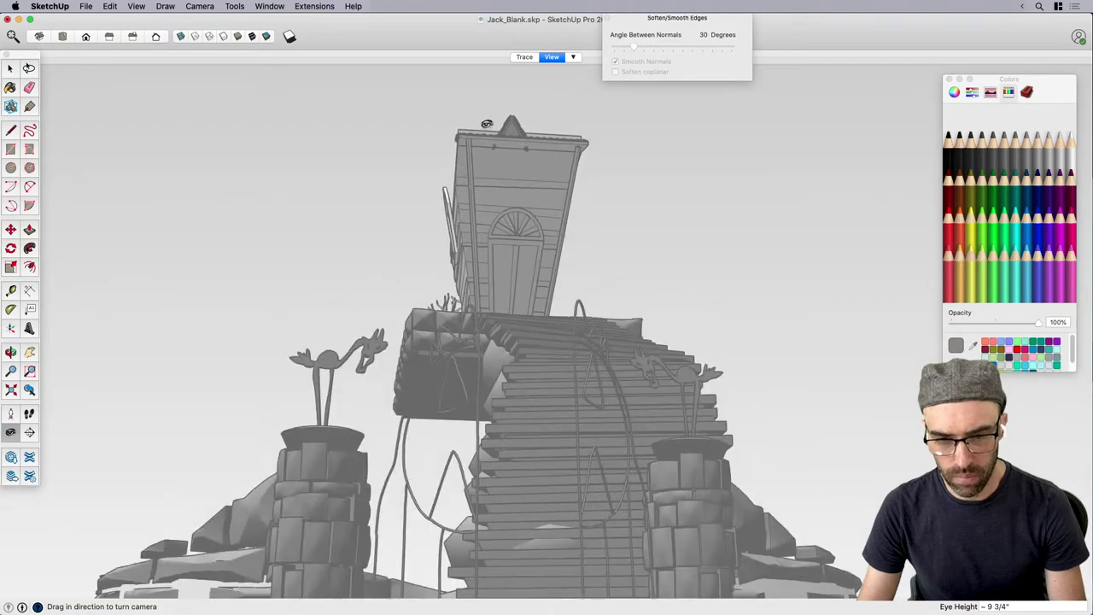
Open the dormer's shingle component and delete the shingle that pokes through beneath the awning.
scroll(493, 123, up, 10)
middle_drag(665, 241, 621, 271)
key(space)
scroll(427, 233, up, 2)
double_click(420, 231)
click(420, 231)
middle_drag(420, 231, 481, 203)
click(482, 203)
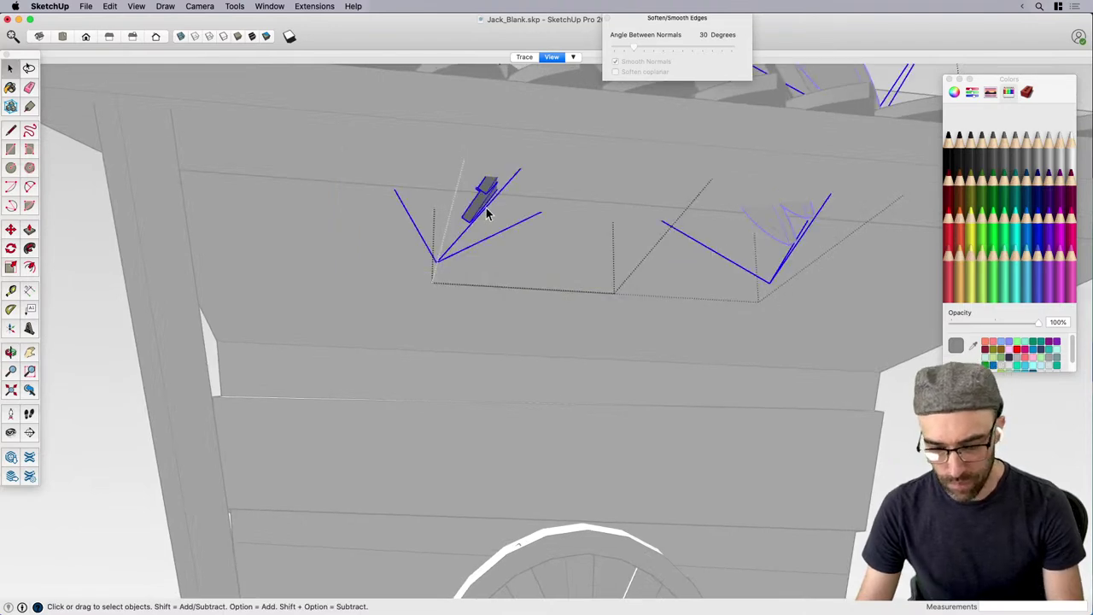
double_click(485, 208)
click(484, 207)
key(Delete)
click(485, 197)
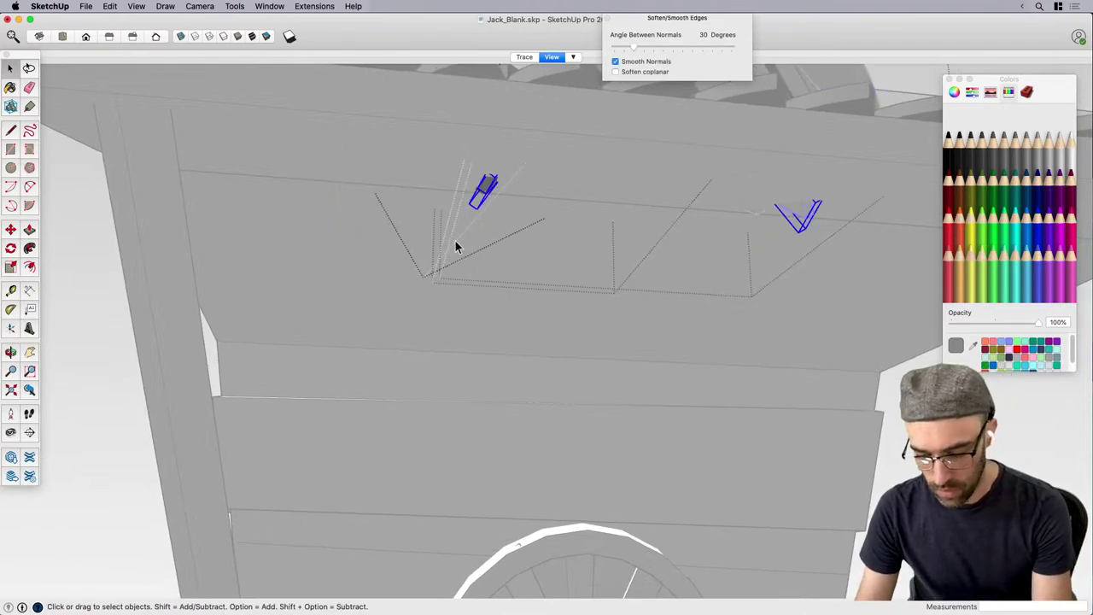
scroll(455, 241, down, 6)
middle_drag(455, 240, 604, 382)
click(604, 382)
scroll(494, 319, down, 3)
middle_drag(494, 319, 594, 323)
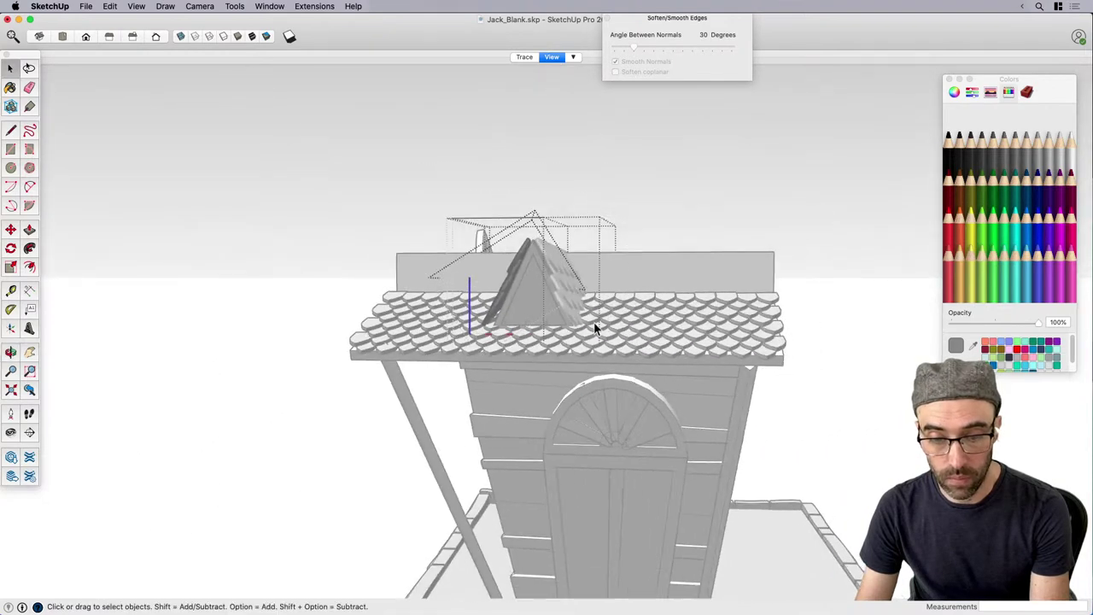
scroll(595, 324, down, 1)
click(609, 212)
click(609, 212)
click(574, 191)
Inside the house body, copy the flat top's front edge backward to divide off a rectangular section above the door.
scroll(519, 321, down, 3)
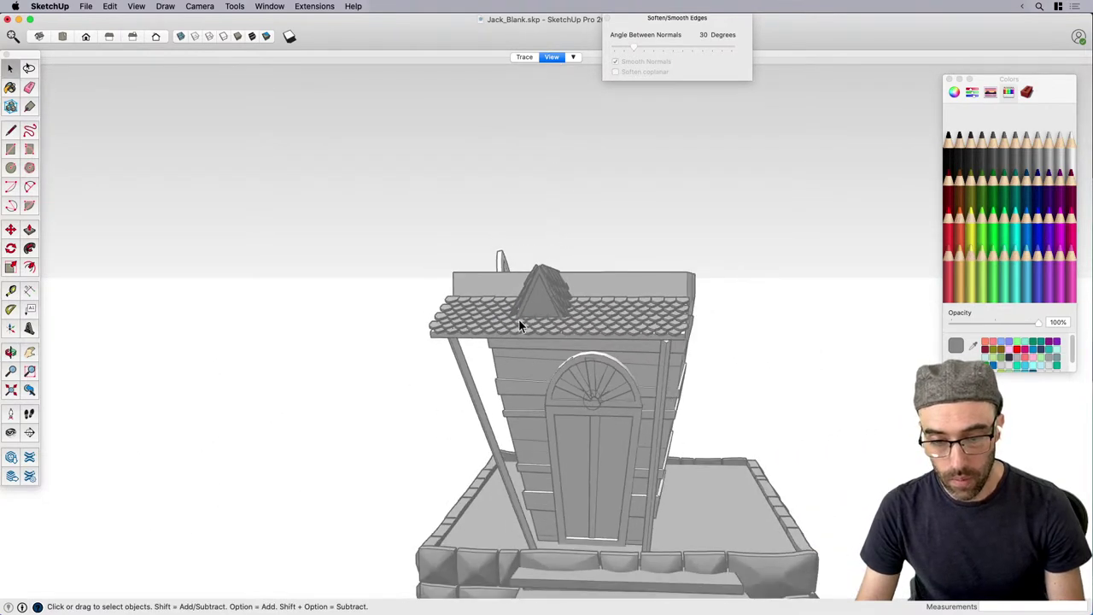
middle_drag(518, 325, 765, 367)
scroll(498, 205, down, 3)
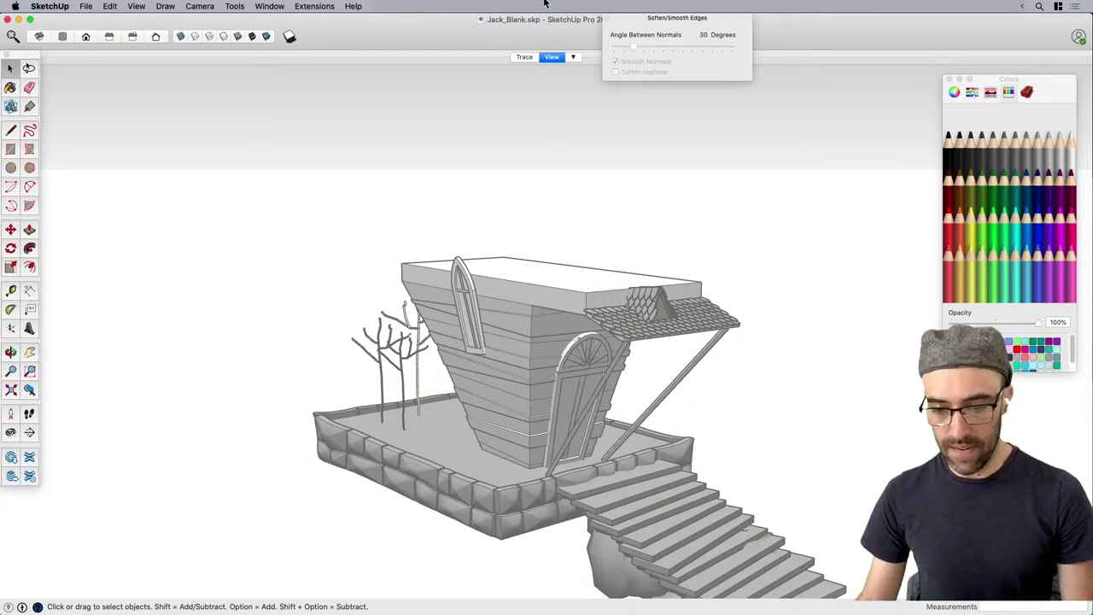
middle_drag(552, 292, 652, 354)
click(639, 293)
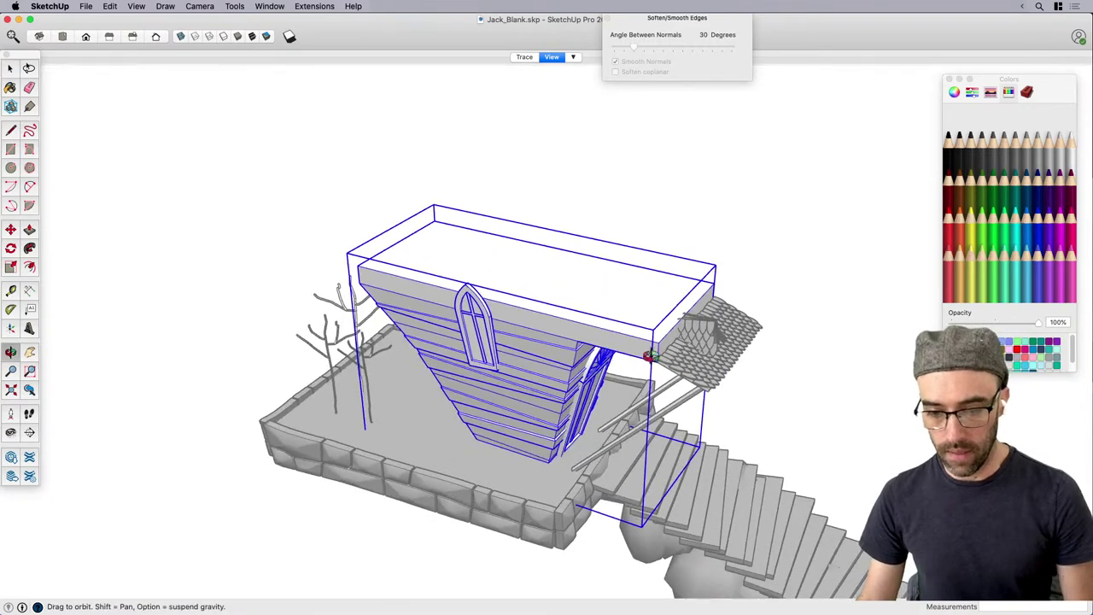
double_click(645, 317)
click(645, 317)
middle_drag(645, 316, 718, 386)
double_click(687, 344)
click(688, 344)
scroll(693, 366, up, 2)
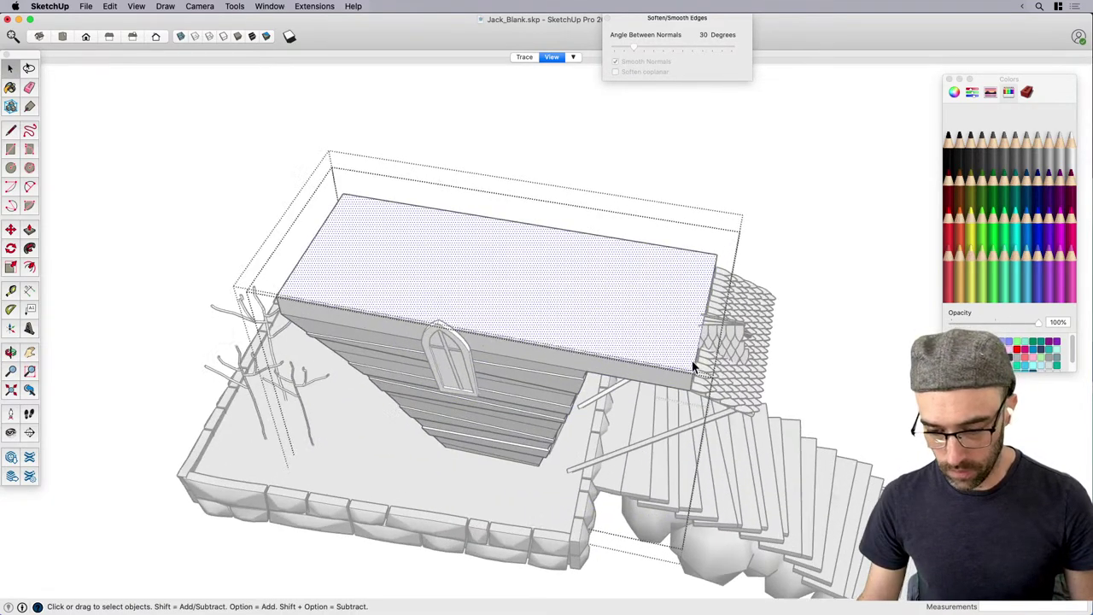
click(694, 368)
key(m)
key(alt)
click(690, 373)
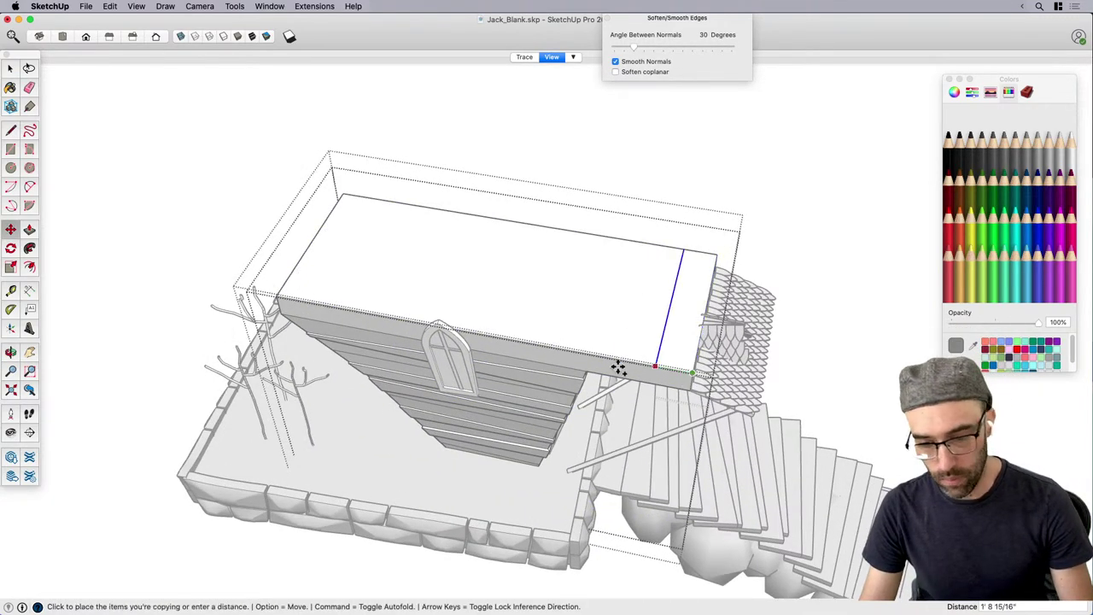
click(593, 353)
key(space)
Offset the outline of the front top section inward to form a thin border around it.
click(640, 348)
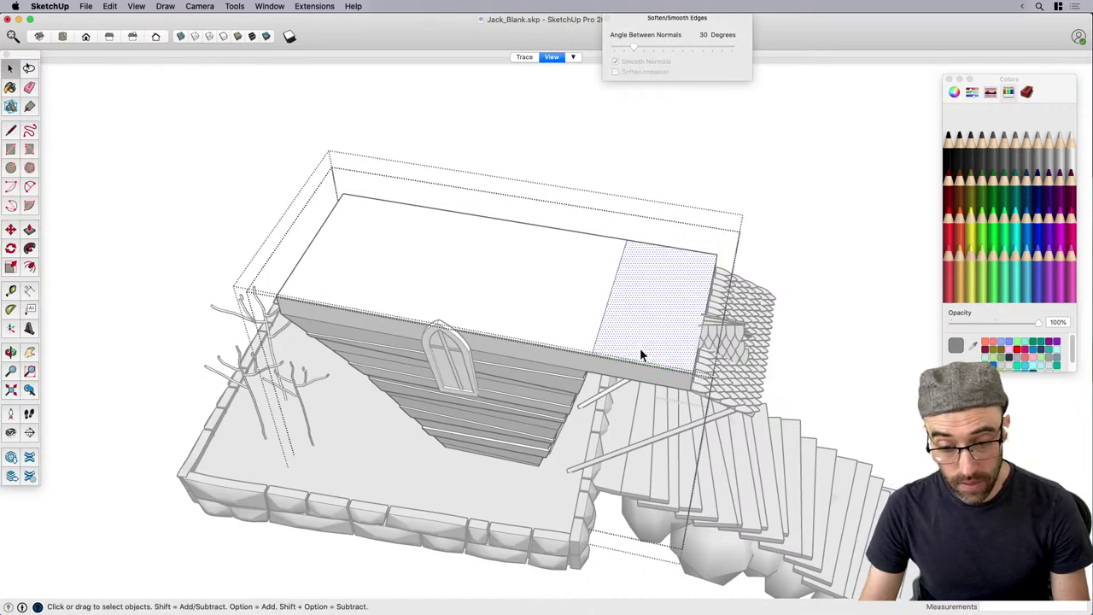
scroll(636, 342, up, 3)
key(f)
click(632, 338)
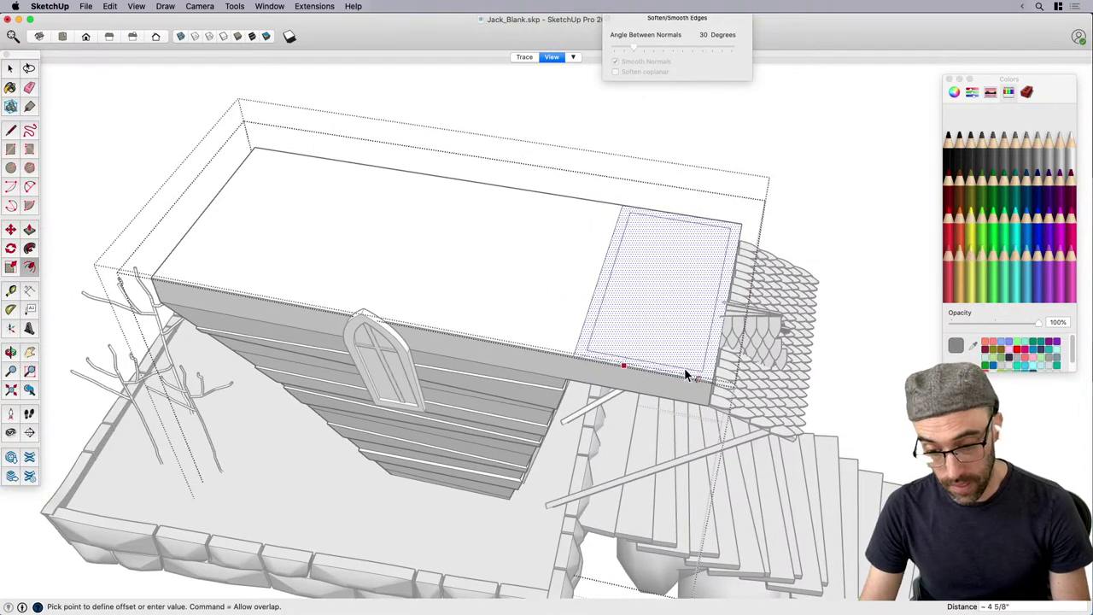
click(684, 368)
key(space)
Push the inner face of the front section down about 1' 1/2" to hollow out the balcony.
click(668, 337)
scroll(668, 337, up, 2)
key(p)
click(659, 309)
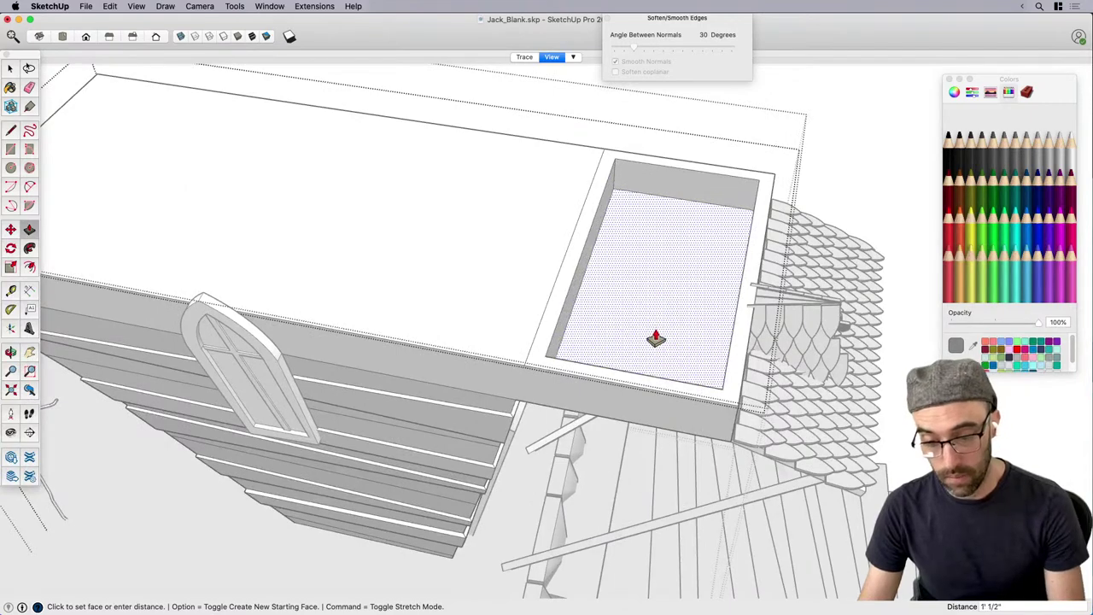
click(655, 337)
key(space)
Extrude the balcony's rectangular border upward to raise walls around the recess.
click(729, 383)
key(p)
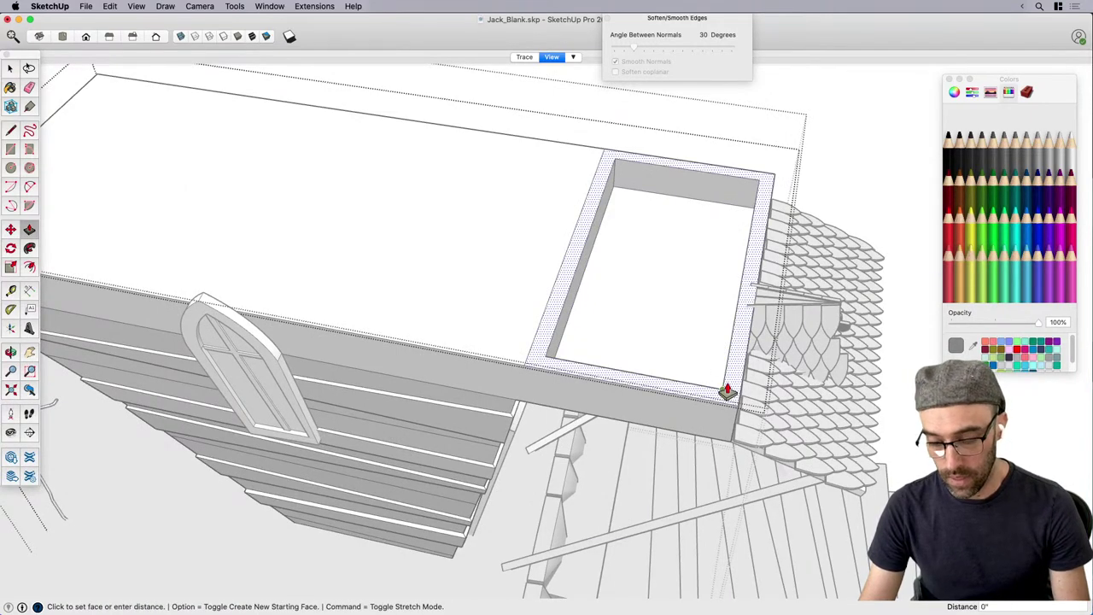
click(726, 388)
click(734, 361)
middle_drag(735, 361, 543, 285)
scroll(545, 285, down, 3)
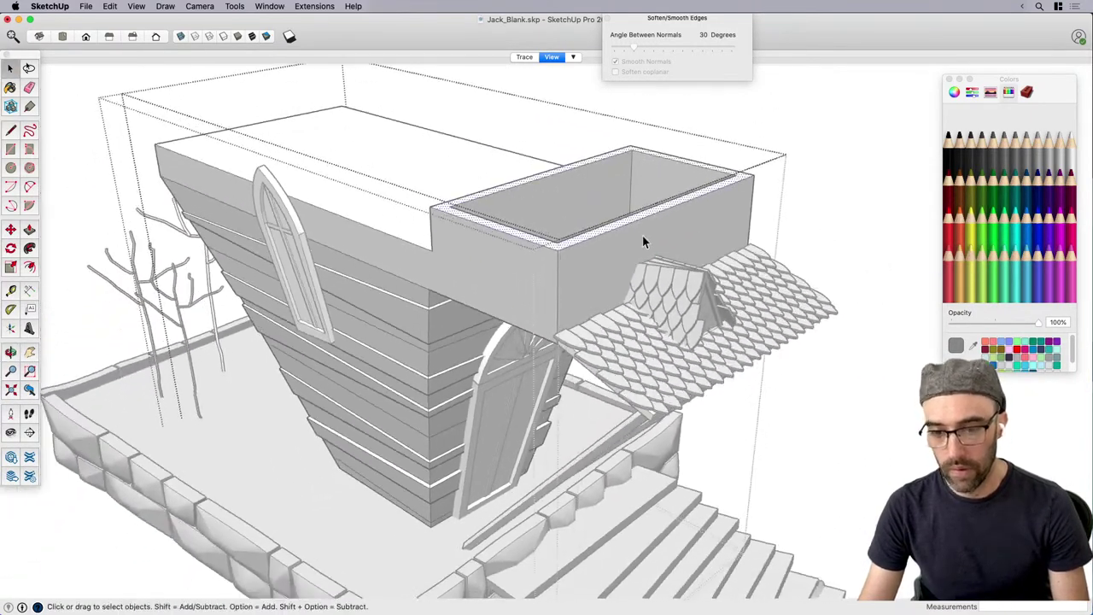
Try to flare the balcony walls by scaling their top rim uniformly about its center by about 1.11.
key(s)
click(756, 176)
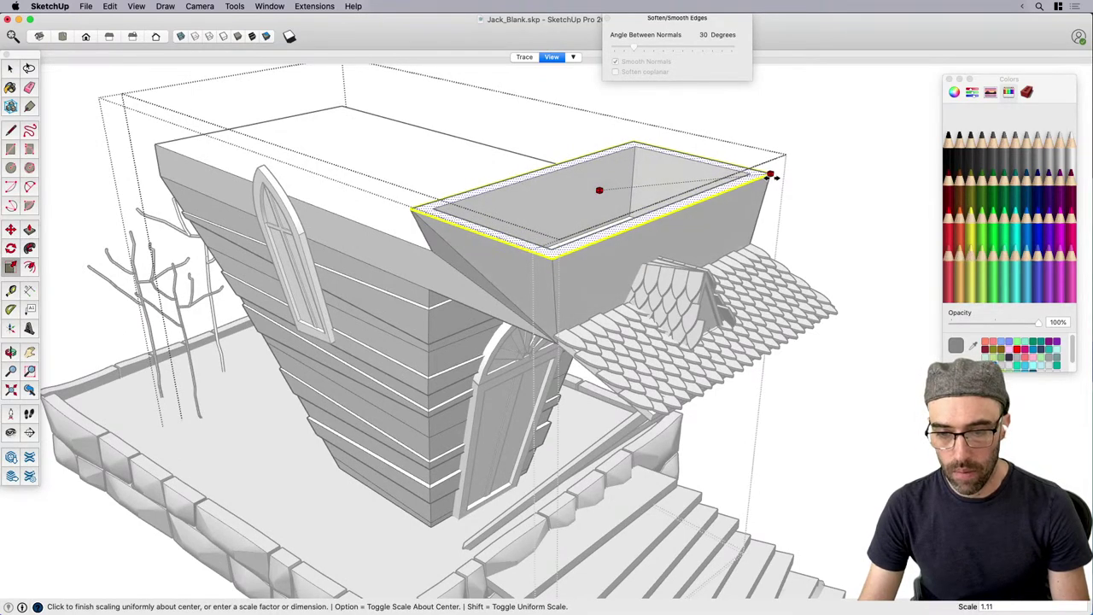
click(771, 175)
middle_drag(666, 242, 768, 189)
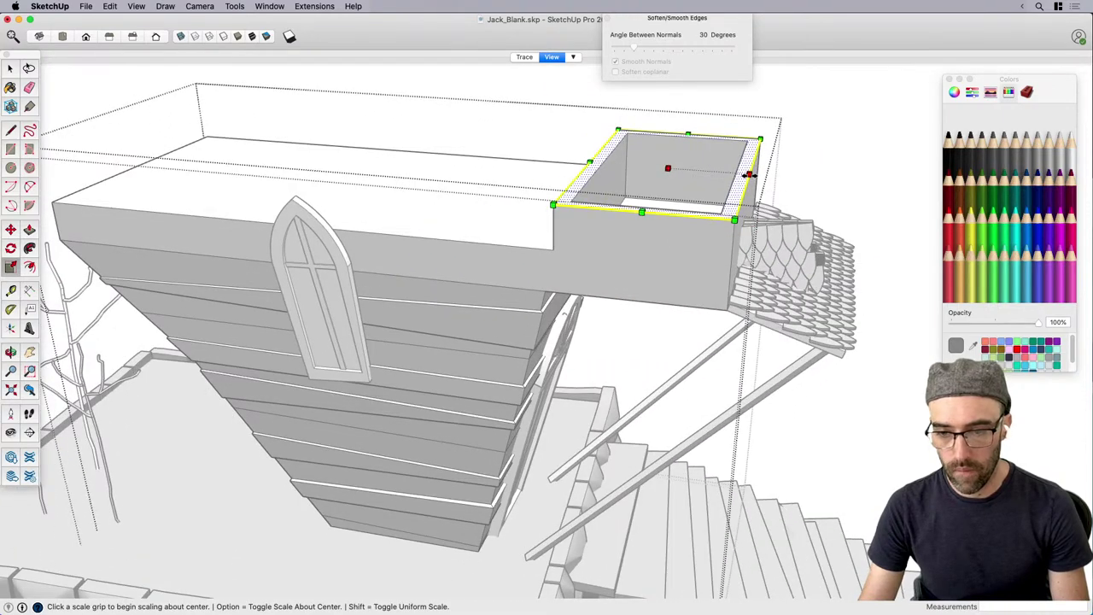
Try to slant the balcony's front and back walls by scaling the top rim along the house's length about its center.
click(750, 175)
click(764, 178)
key(space)
middle_drag(662, 282, 751, 207)
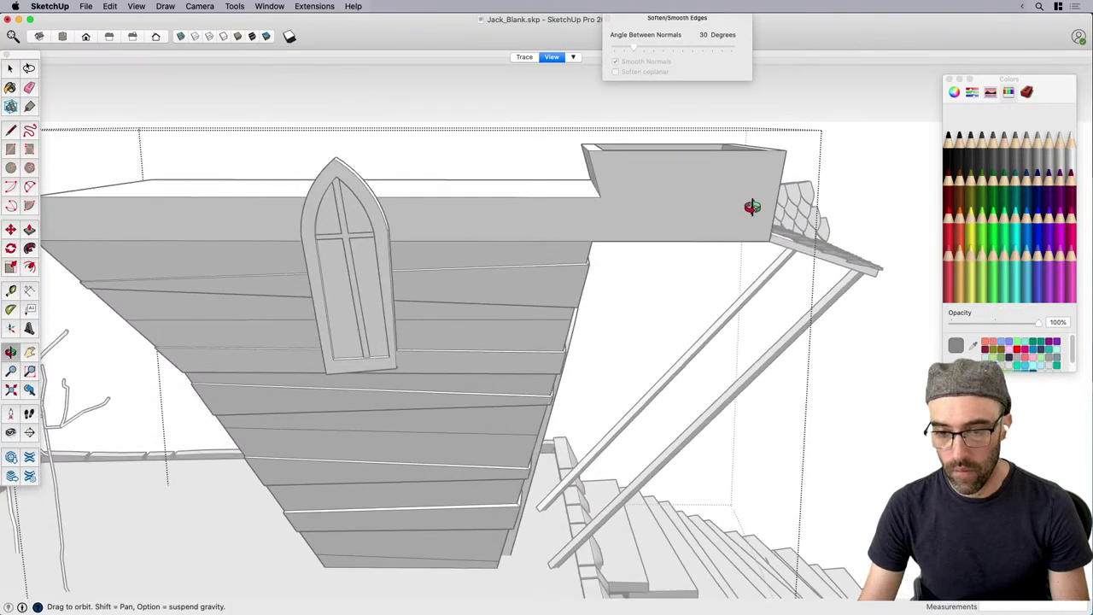
scroll(753, 207, down, 3)
middle_drag(616, 194, 718, 210)
scroll(653, 202, up, 2)
scroll(790, 200, up, 3)
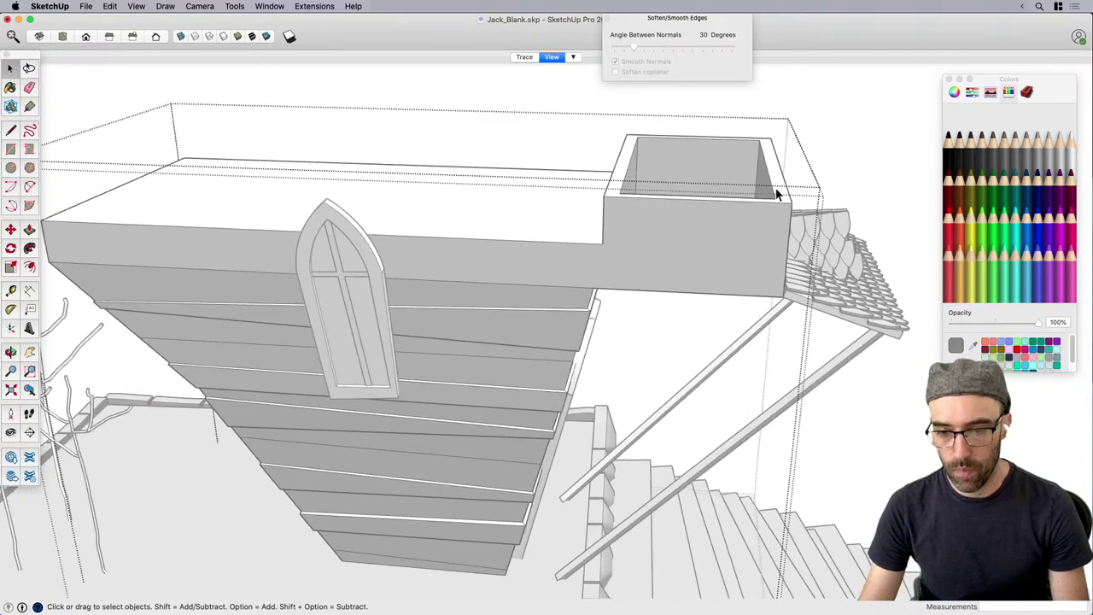
Draw short lines across both front corners of the balcony rim and select the front strip between them.
click(779, 198)
middle_drag(786, 205, 784, 205)
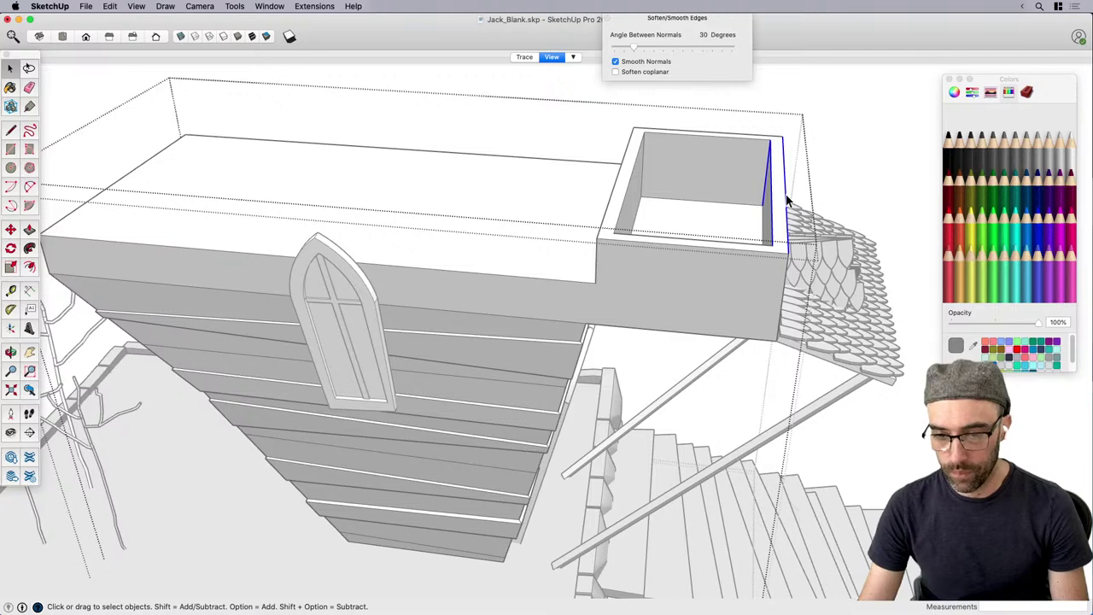
key(l)
click(772, 245)
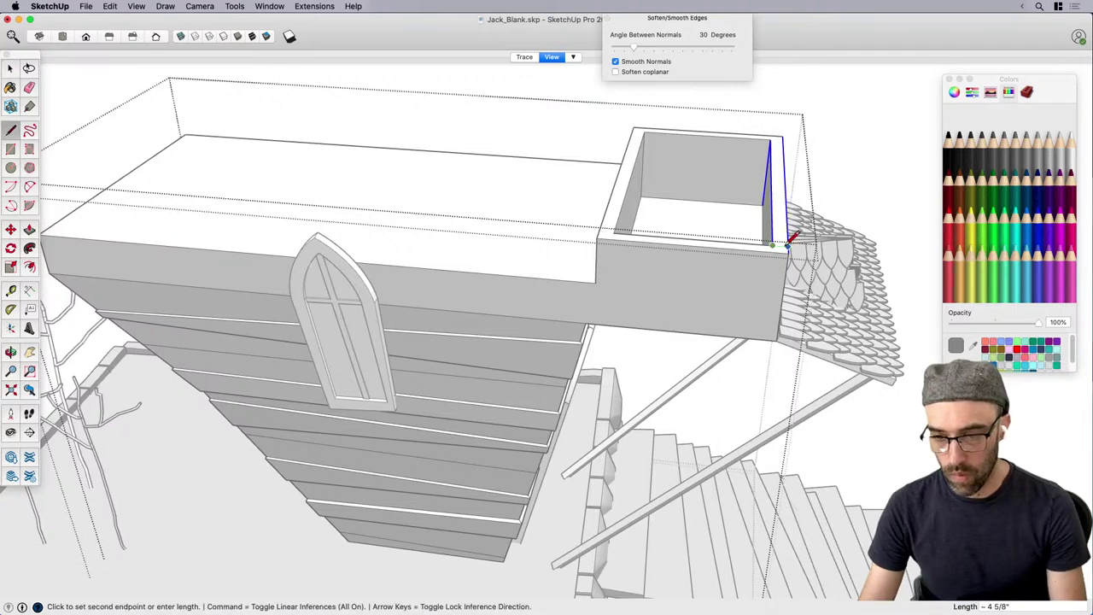
click(789, 246)
scroll(770, 146, up, 3)
click(769, 135)
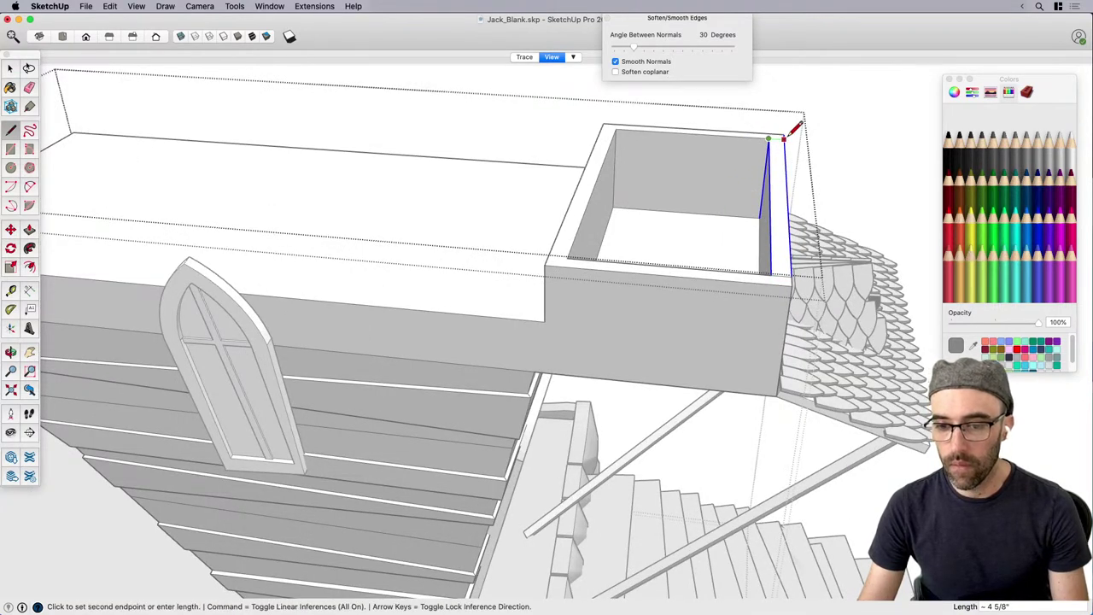
key(space)
middle_drag(771, 159, 744, 130)
drag(742, 127, 798, 256)
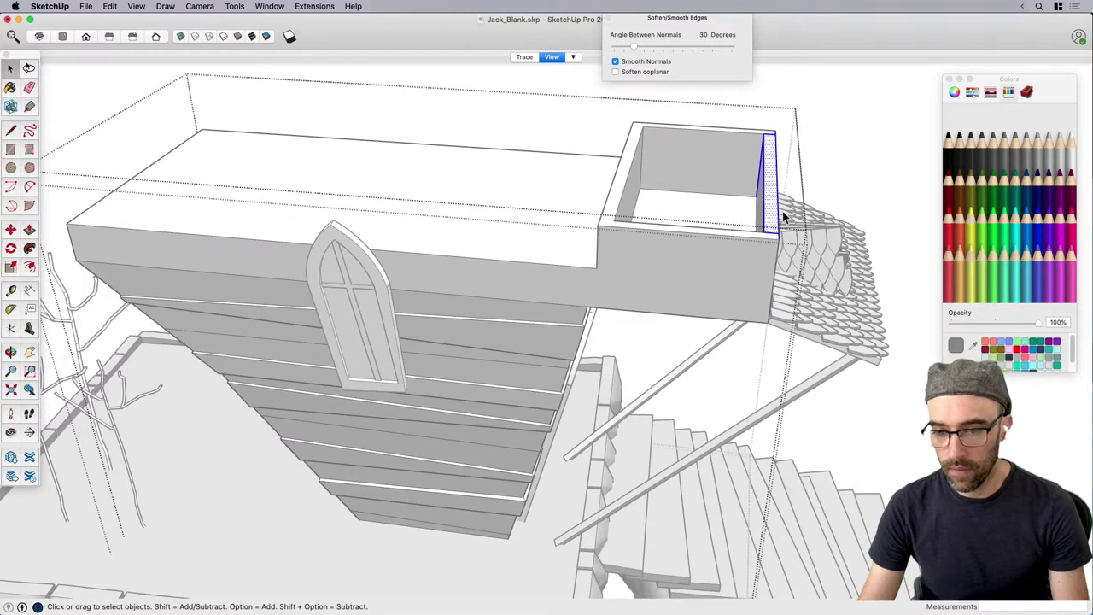
Try to lean the balcony's front wall outward by scaling the rim strip forward and narrowing it from its inner edge.
scroll(765, 220, down, 3)
scroll(738, 192, up, 2)
middle_drag(763, 220, 744, 173)
click(740, 188)
key(s)
click(744, 173)
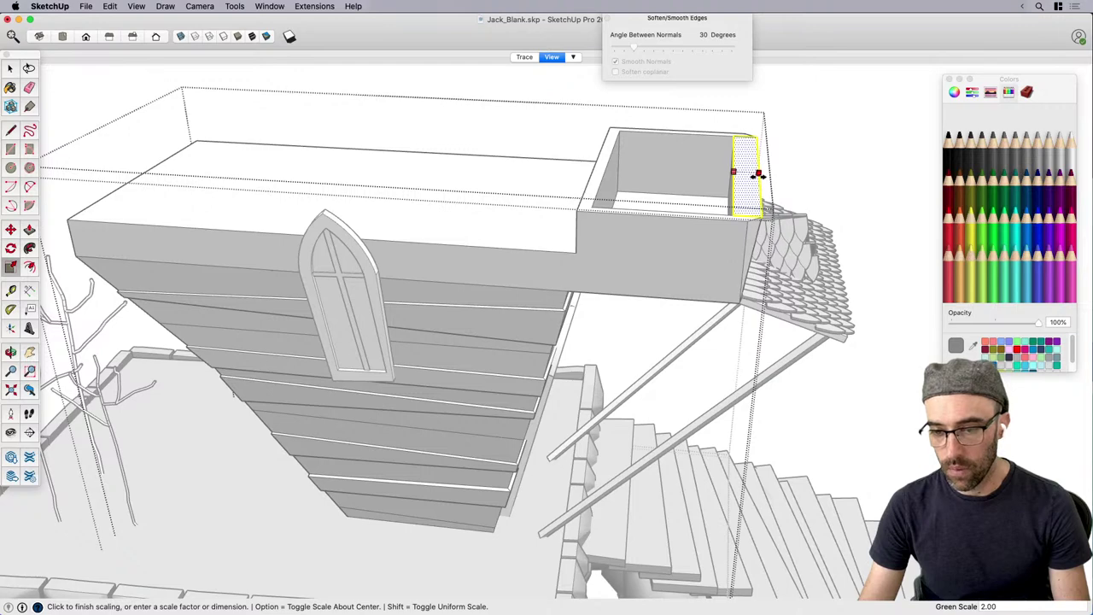
click(756, 174)
key(space)
scroll(732, 173, up, 2)
key(s)
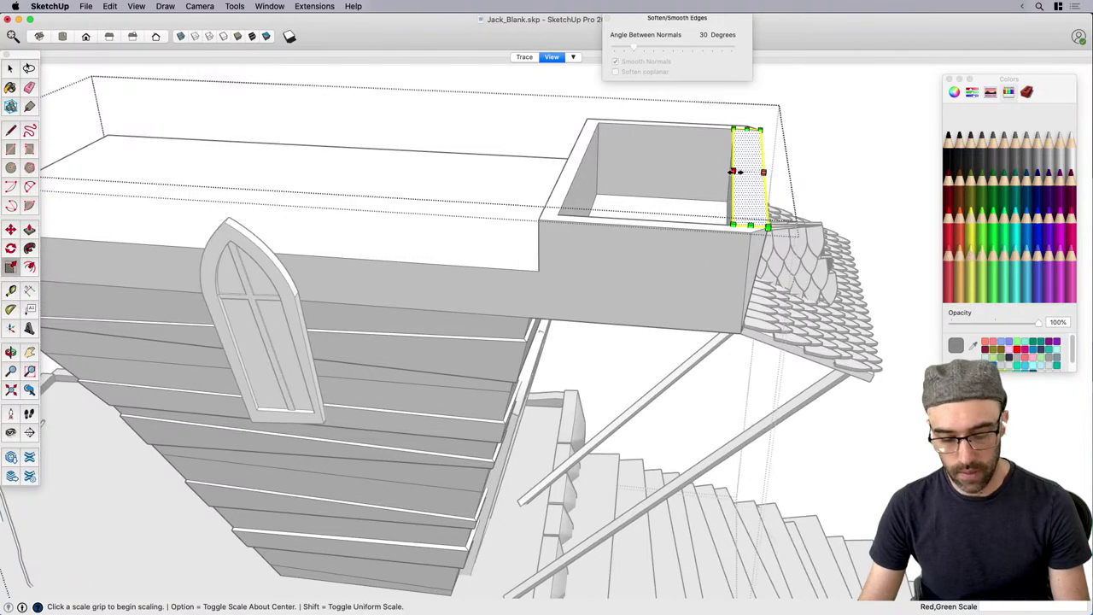
click(732, 173)
click(749, 175)
key(space)
Try to erase and hide the crease edges on the balcony's front wall, and undo the recent changes to it.
scroll(800, 154, down, 3)
mouse_move(801, 154)
middle_down()
mouse_move(595, 244)
mouse_move(514, 217)
middle_up()
key(e)
click(696, 195)
key(super+z)
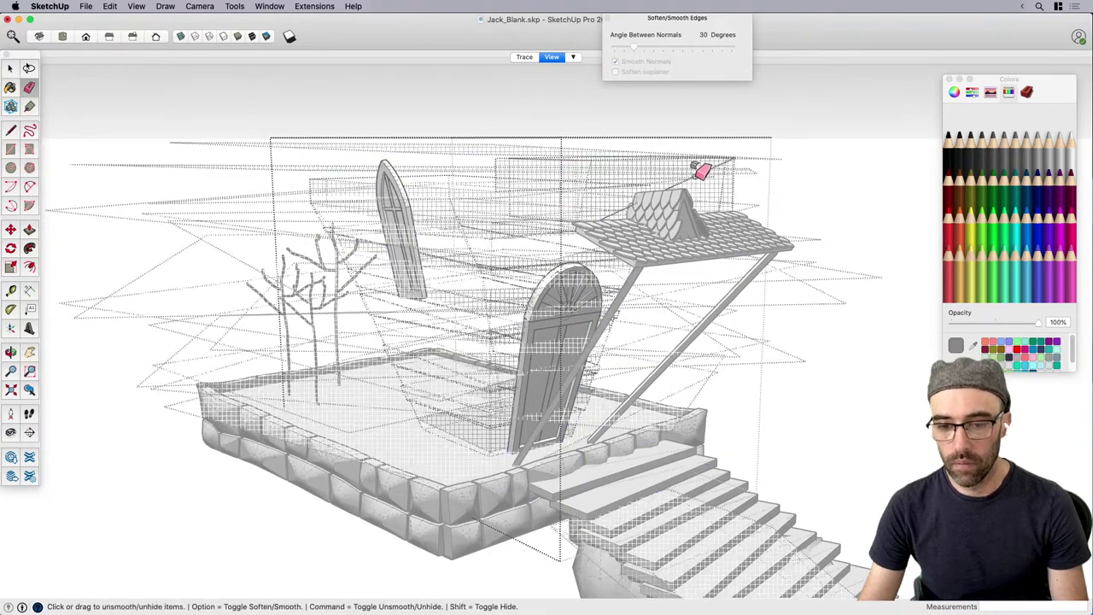
key(space)
double_click(703, 185)
key(e)
shift+drag(703, 185, 698, 180)
mouse_move(702, 175)
middle_down()
mouse_move(651, 245)
mouse_move(806, 264)
mouse_move(664, 296)
mouse_move(546, 235)
mouse_move(778, 327)
mouse_move(889, 324)
mouse_move(737, 307)
mouse_move(760, 349)
mouse_move(794, 299)
mouse_move(874, 337)
mouse_move(783, 357)
middle_up()
key(space)
key(super+z)
key(super+z)
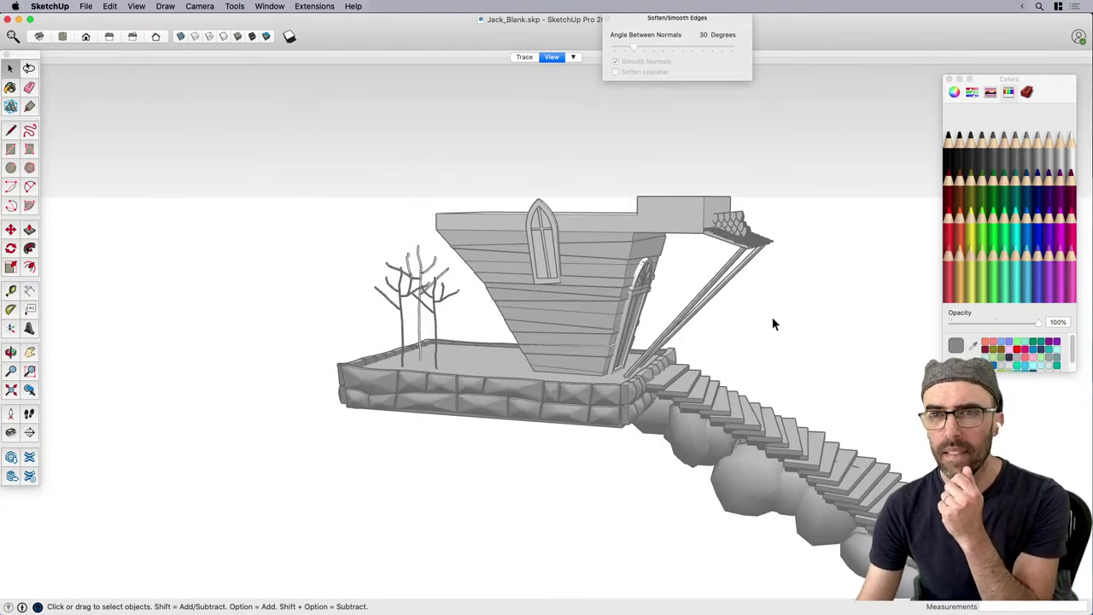
Switch to reference.png in Preview and study the balcony, its railing and the steep roofs in the house photos.
scroll(755, 348, up, 3)
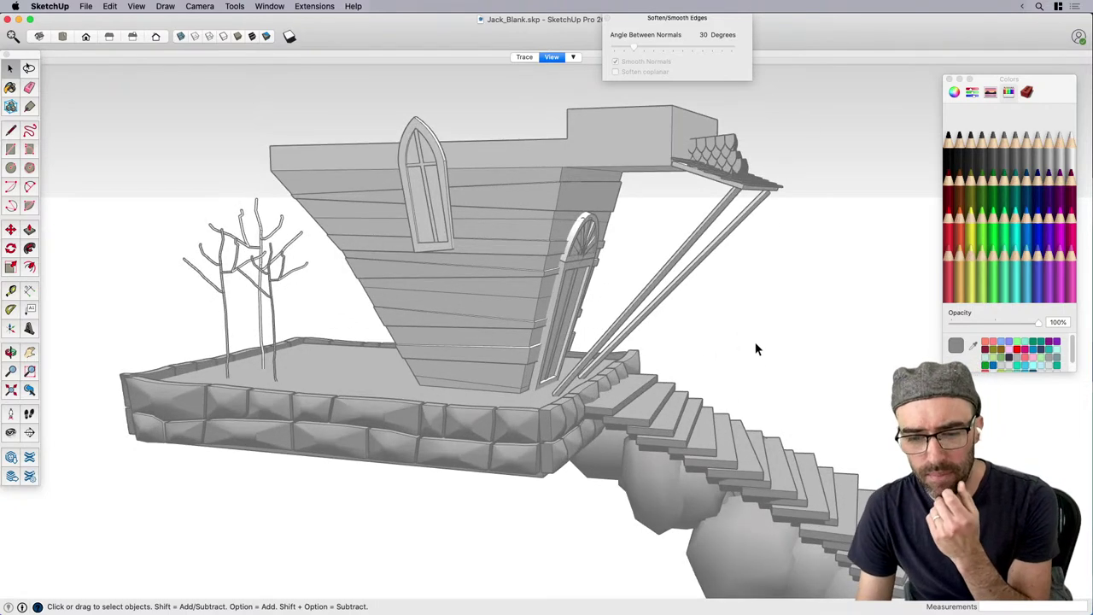
scroll(753, 345, up, 3)
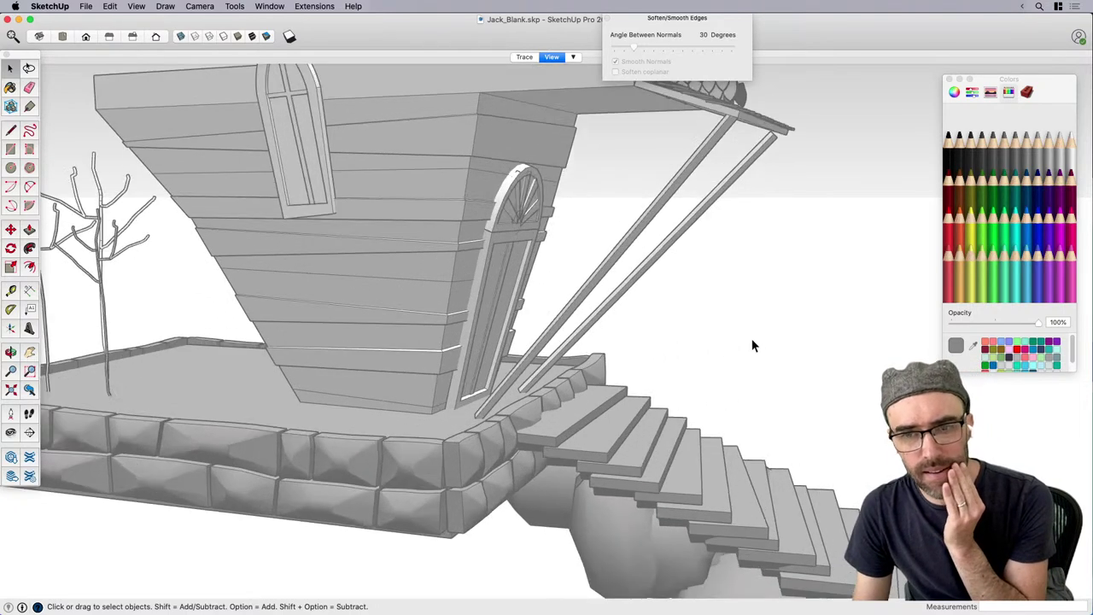
scroll(751, 345, down, 4)
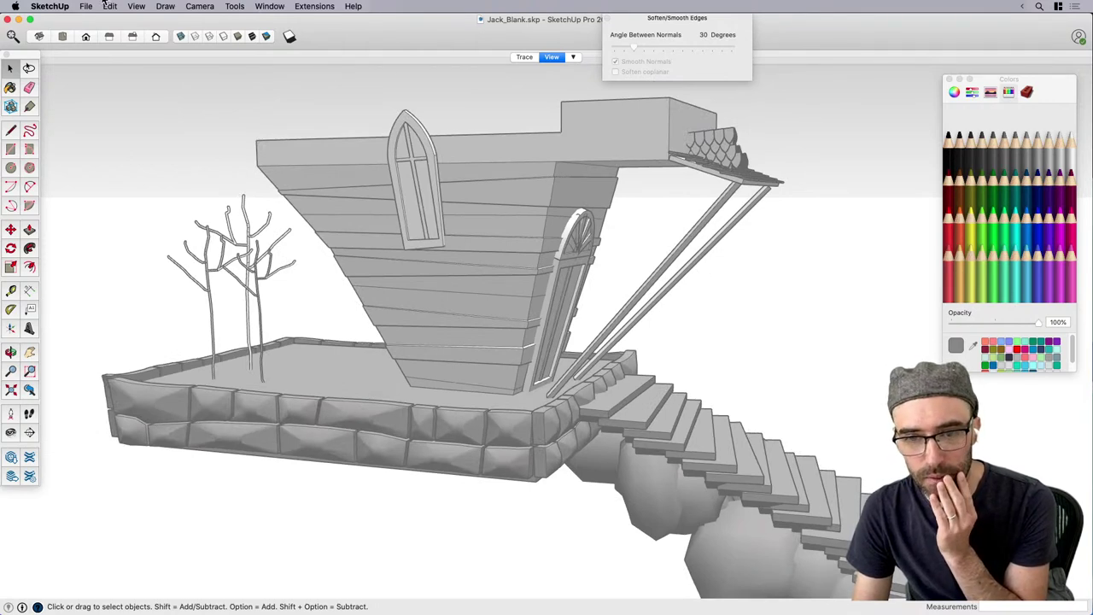
key(super+Tab)
scroll(572, 358, up, 2)
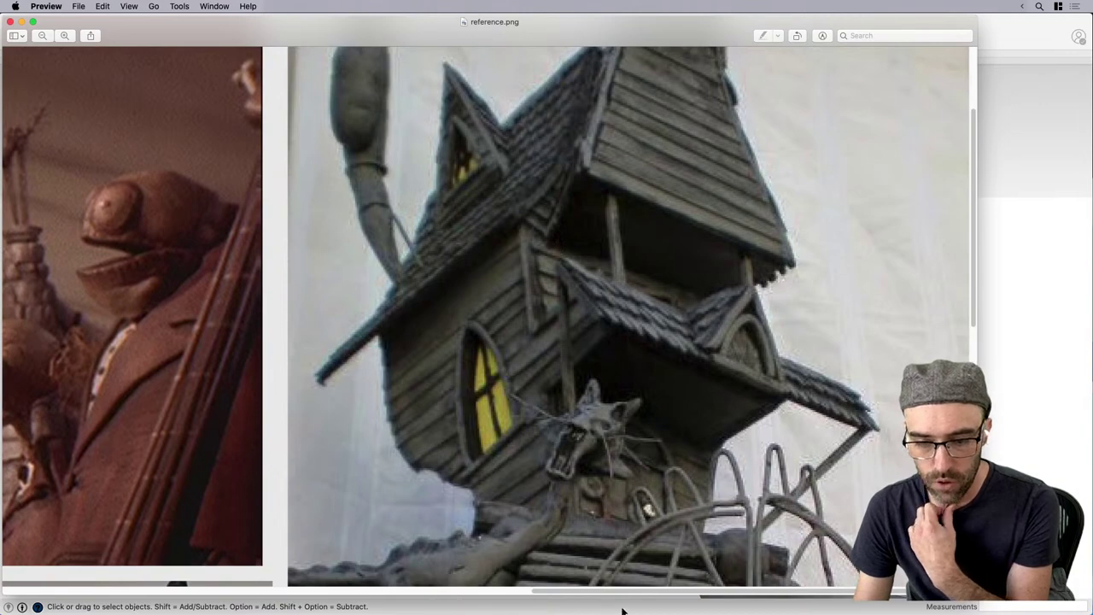
drag(674, 591, 358, 560)
scroll(491, 407, up, 5)
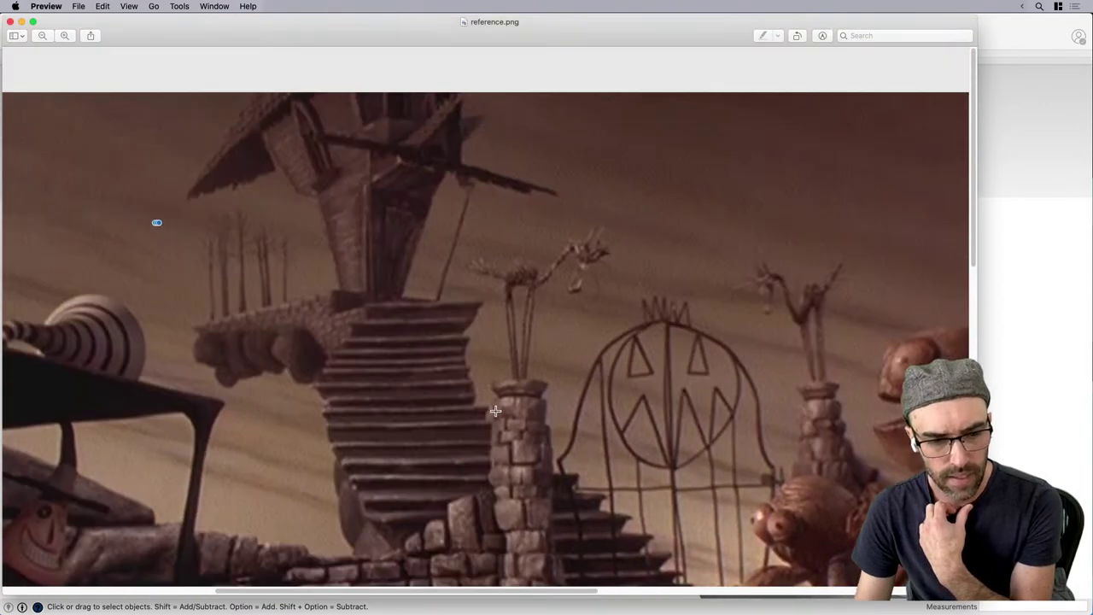
scroll(710, 394, down, 15)
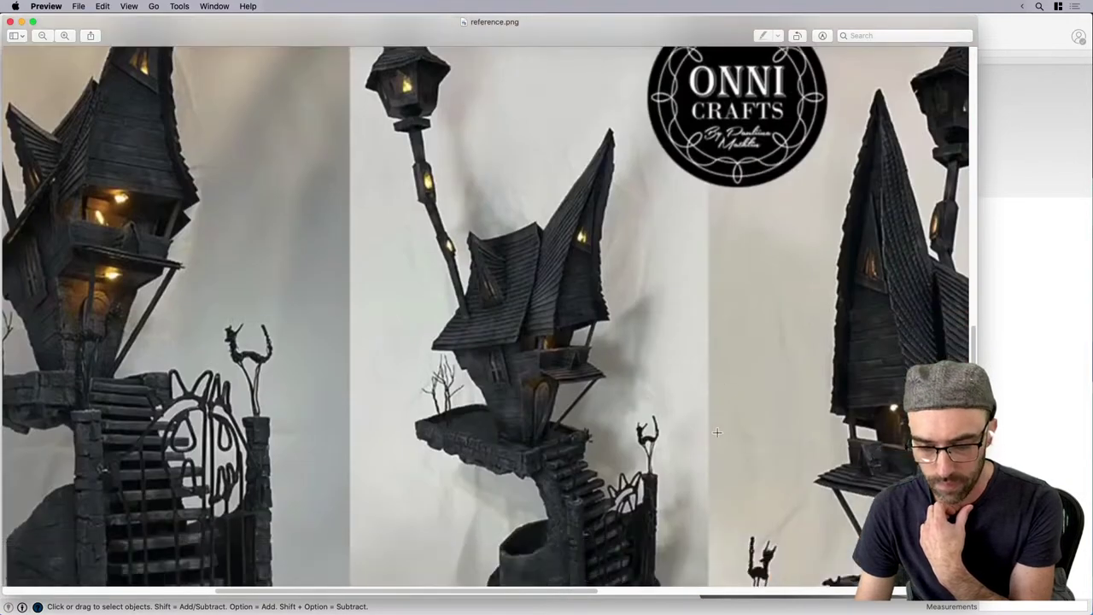
drag(603, 591, 702, 591)
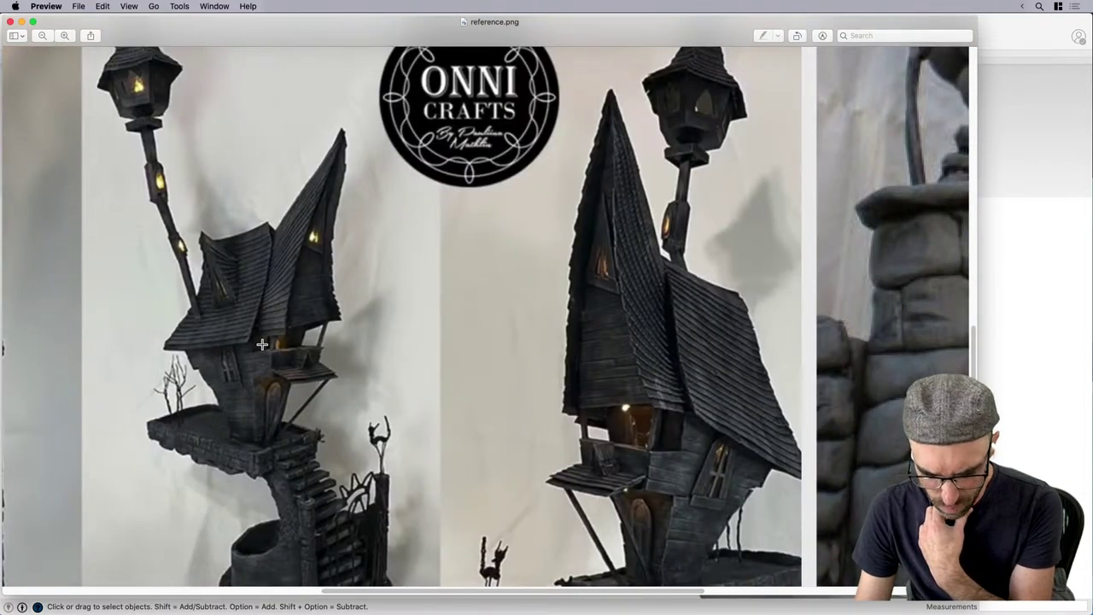
scroll(582, 568, right, 5)
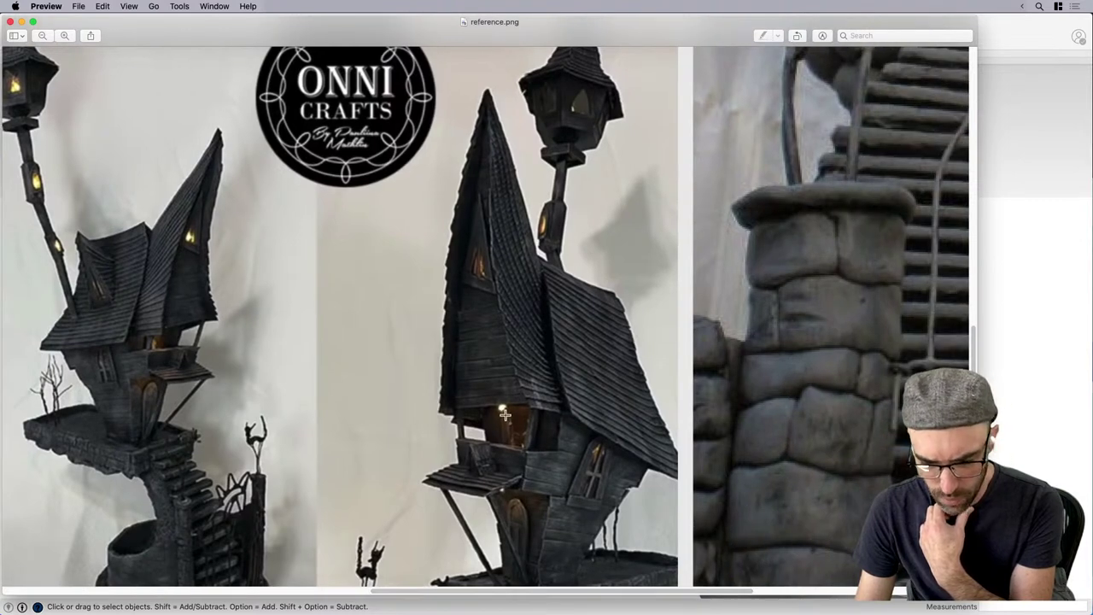
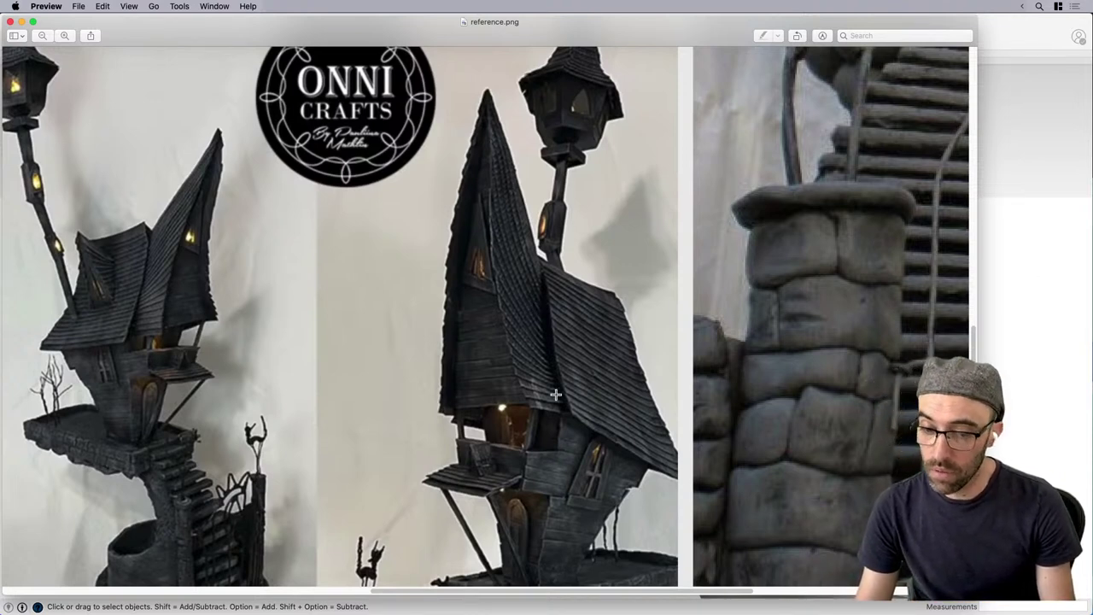
Return to SketchUp, open the house component for editing and select the plank-walled body with the balcony box.
click(1042, 336)
mouse_move(568, 380)
middle_down()
mouse_move(576, 325)
mouse_move(538, 226)
middle_up()
double_click(571, 246)
click(571, 246)
scroll(571, 246, up, 5)
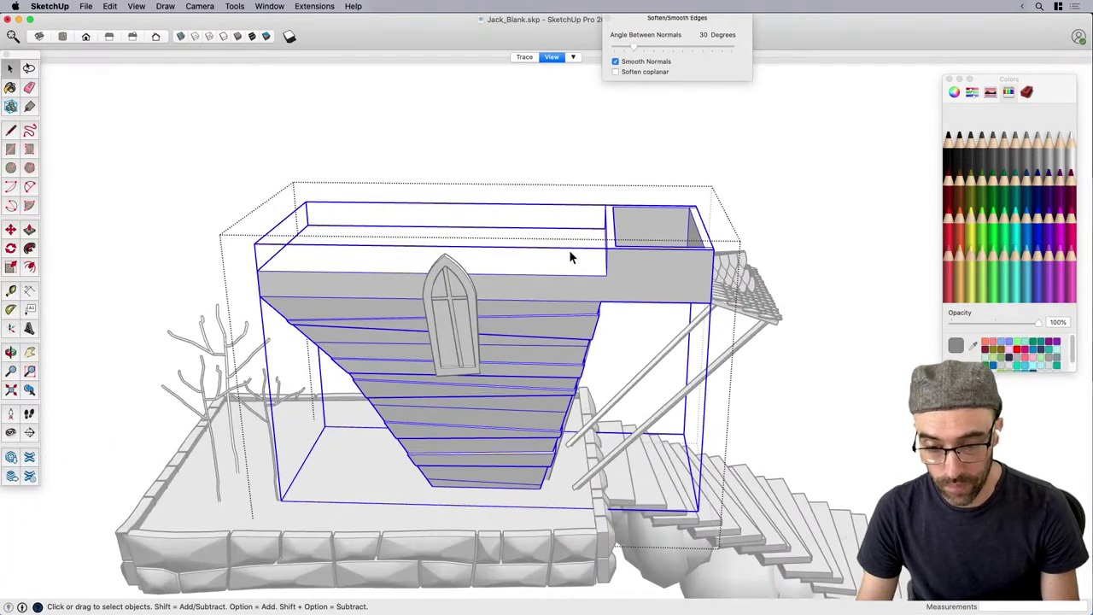
Open the house group and push/pull the lowered roof face up 1' 3 1/2", flush with the balcony recess's rim.
double_click(569, 250)
scroll(583, 256, up, 3)
key(p)
click(601, 267)
click(613, 246)
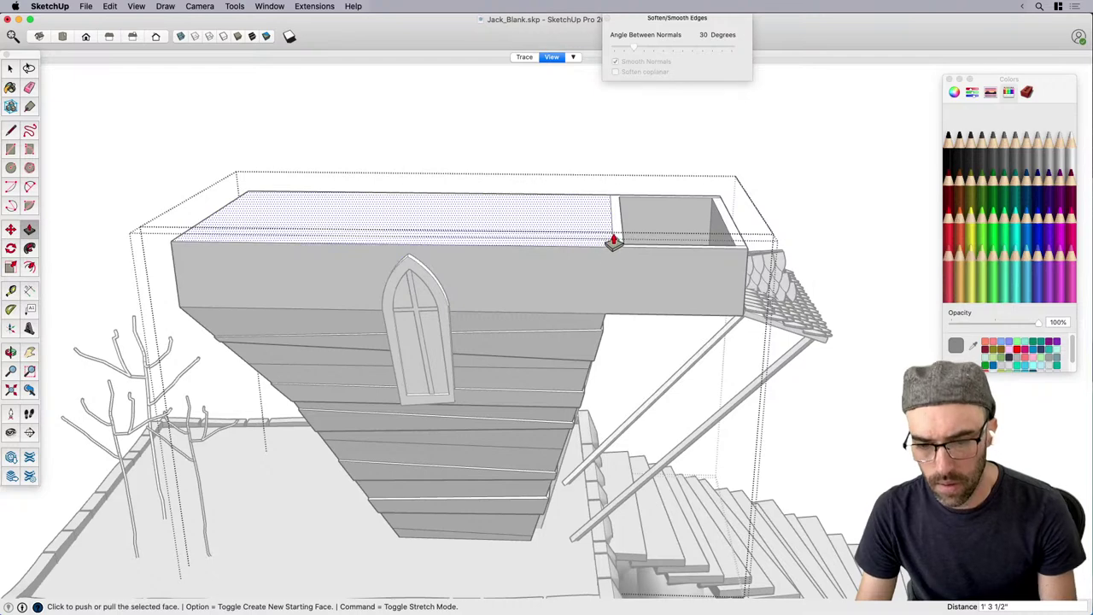
Erase the leftover edge between the raised roof face and the balcony rim, and close the house group.
key(e)
scroll(612, 232, down, 3)
click(612, 232)
scroll(599, 248, down, 3)
key(space)
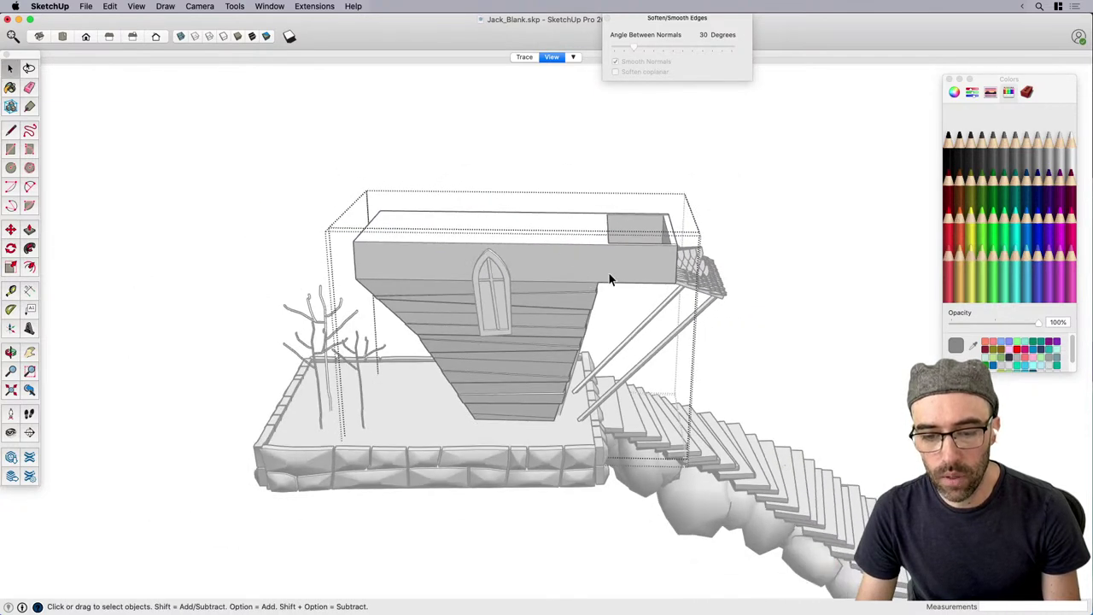
click(607, 159)
Draw a small square at the front corner of the balcony wall's top, starting from the inner corner.
mouse_move(606, 164)
middle_down()
mouse_move(593, 273)
mouse_move(511, 316)
middle_up()
click(595, 272)
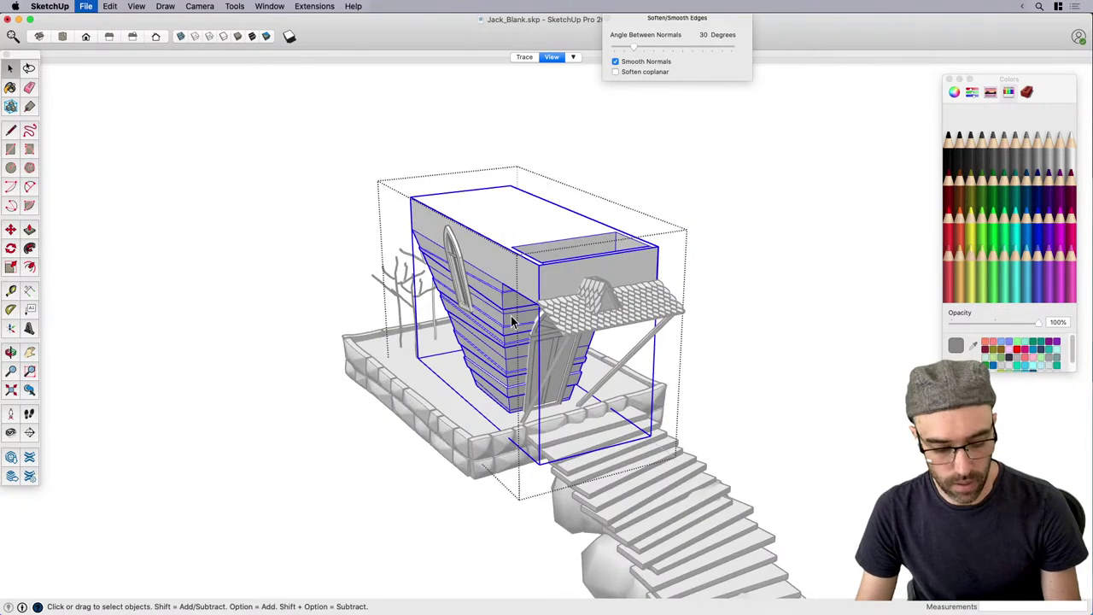
scroll(564, 273, up, 5)
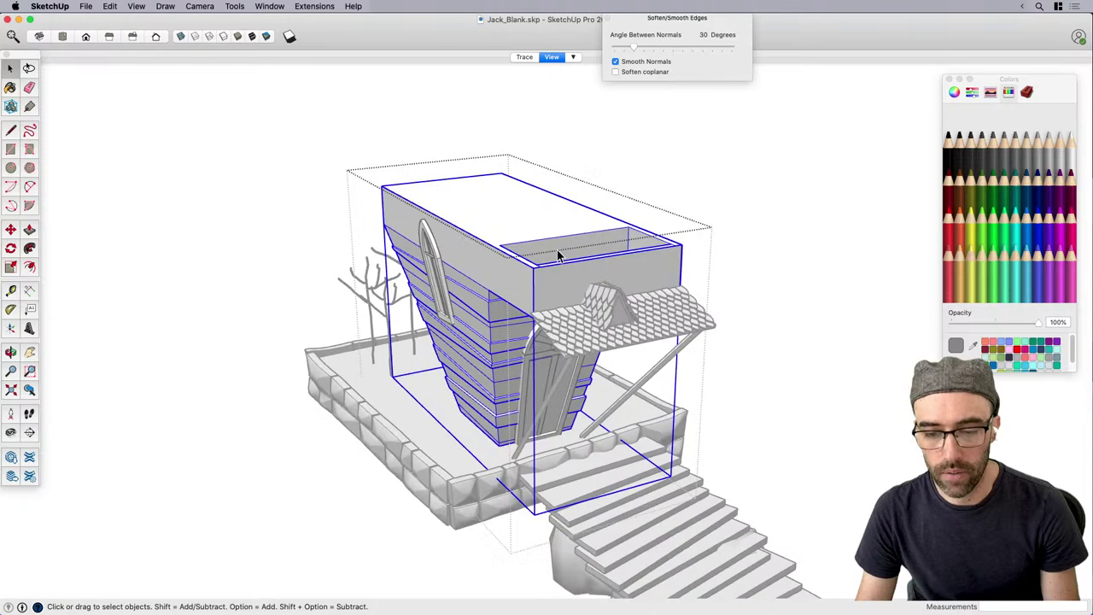
key(r)
scroll(534, 404, up, 5)
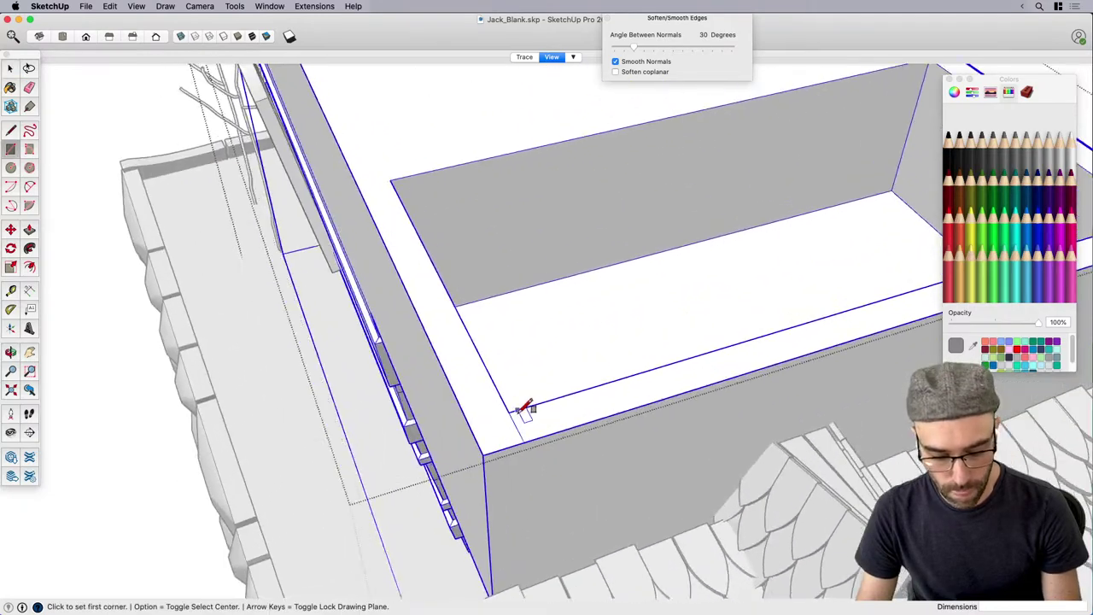
click(511, 408)
scroll(510, 409, up, 1)
click(542, 426)
Push/pull the small square up into a tall corner post and make the post a group.
key(space)
click(515, 418)
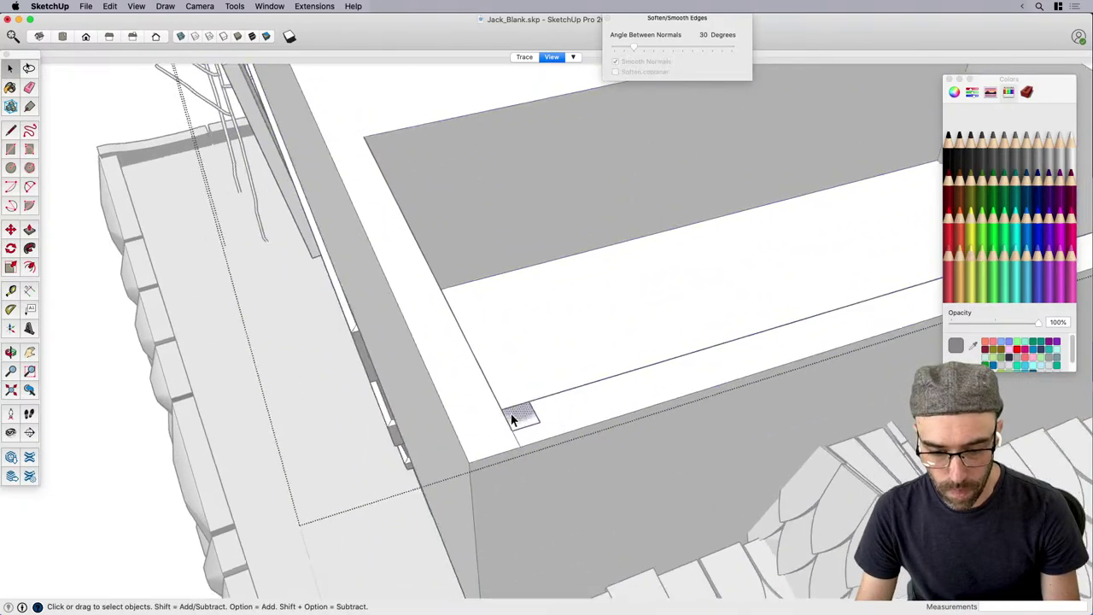
scroll(515, 418, down, 3)
key(p)
click(483, 139)
scroll(501, 169, down, 3)
key(space)
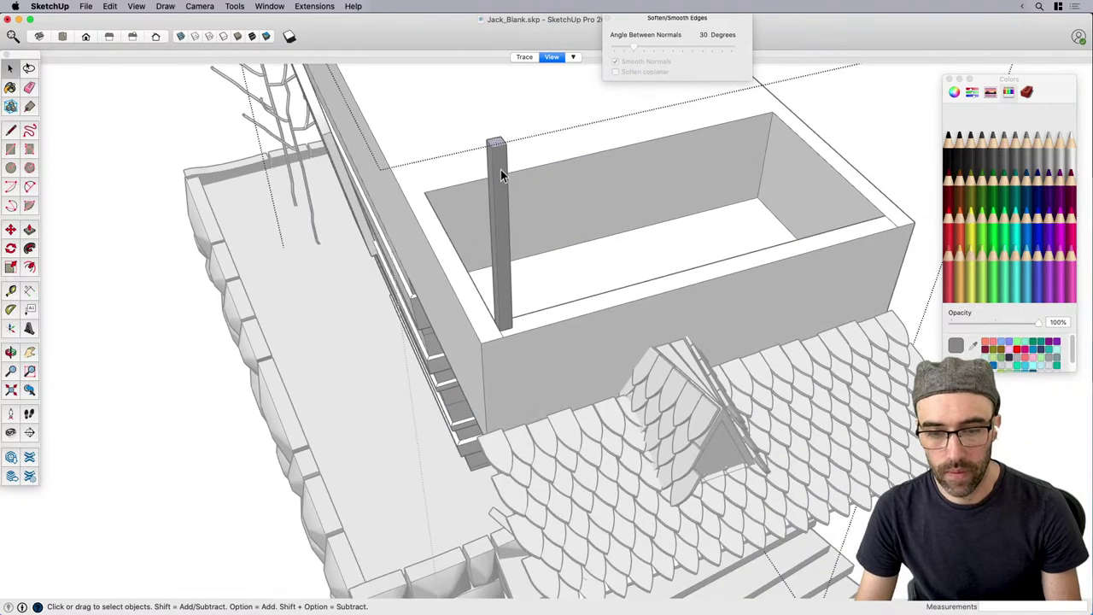
triple_click(500, 169)
key(g)
key(Return)
Copy the corner post along the front balcony wall to its opposite corner.
key(m)
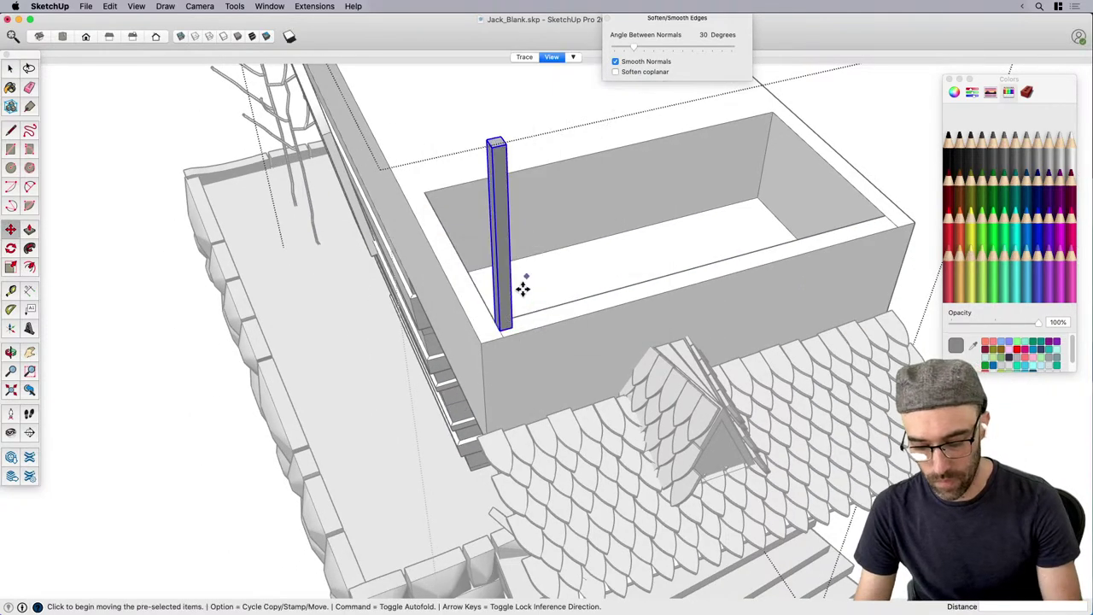
click(503, 328)
scroll(825, 244, up, 4)
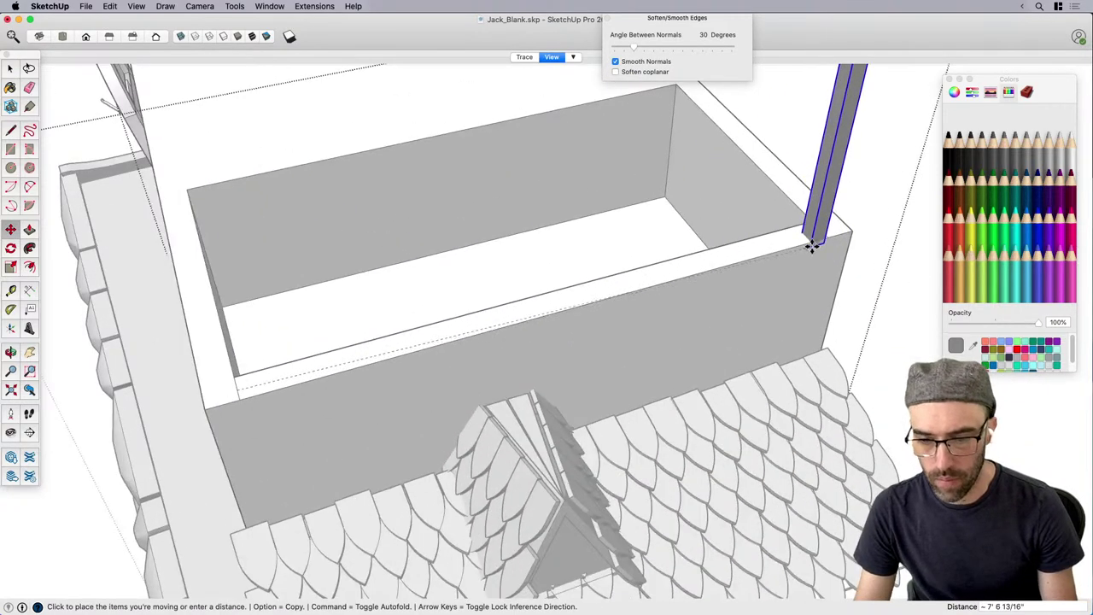
key(alt)
click(822, 231)
scroll(580, 342, down, 5)
key(space)
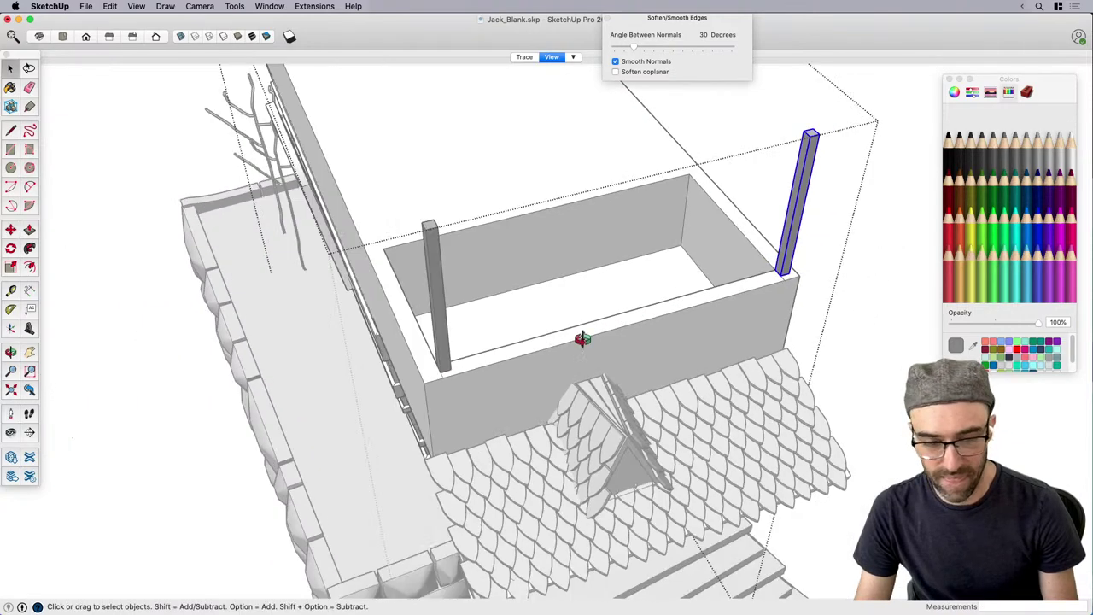
Open the house group and move the recess's rear top edge about 4 7/16" toward the main roof.
middle_drag(581, 342, 590, 317)
click(550, 287)
double_click(590, 316)
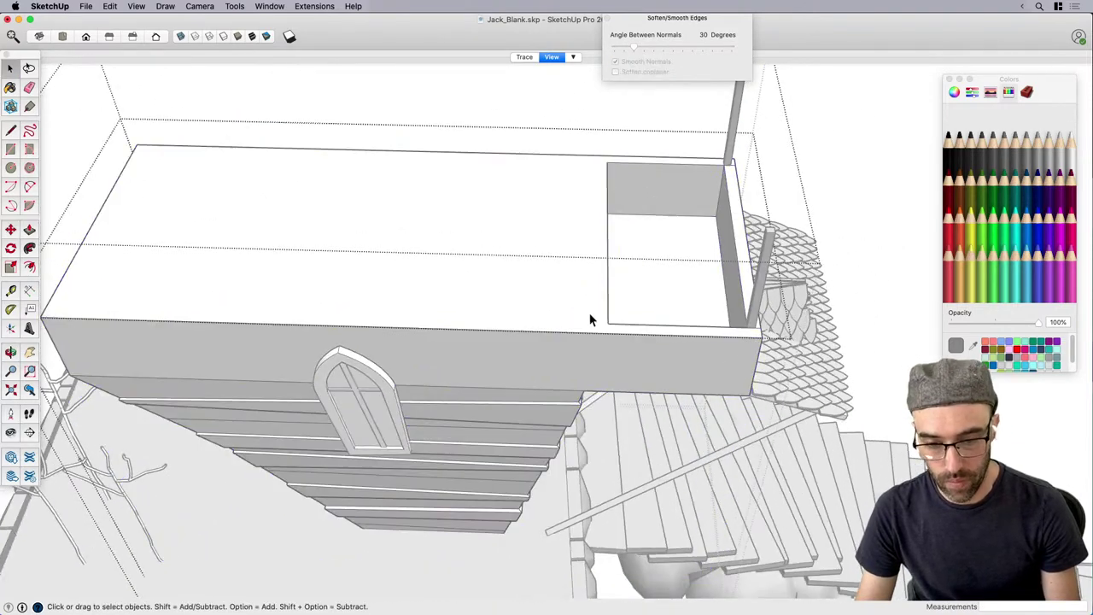
click(591, 315)
click(607, 317)
key(m)
click(607, 319)
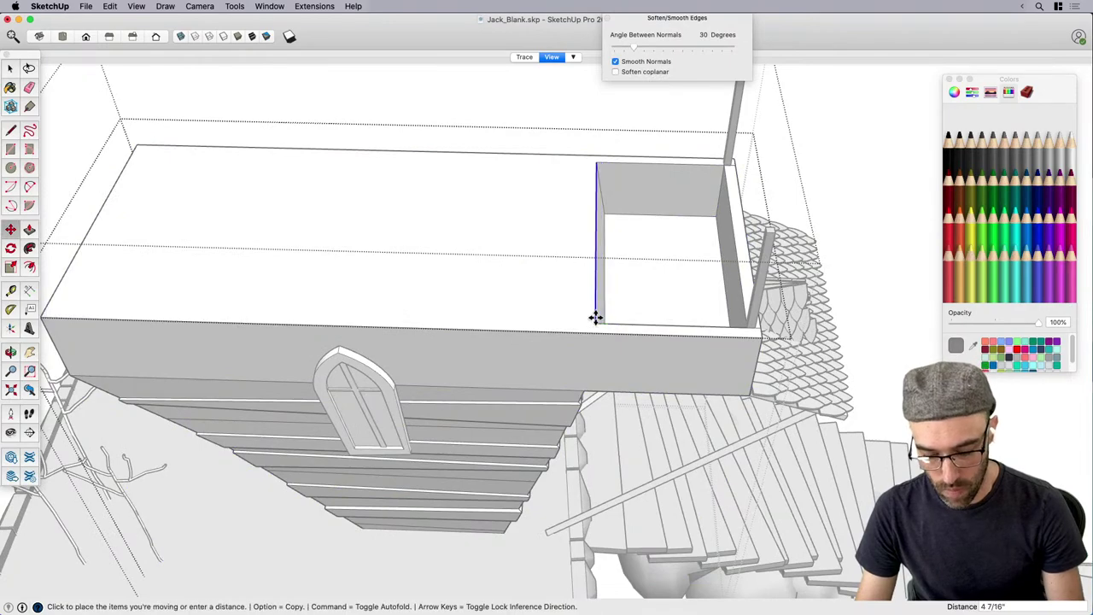
click(595, 319)
key(space)
Draw lines across both side wall tops at the recess's rear corners to separate the roof face from the balcony rim.
click(589, 317)
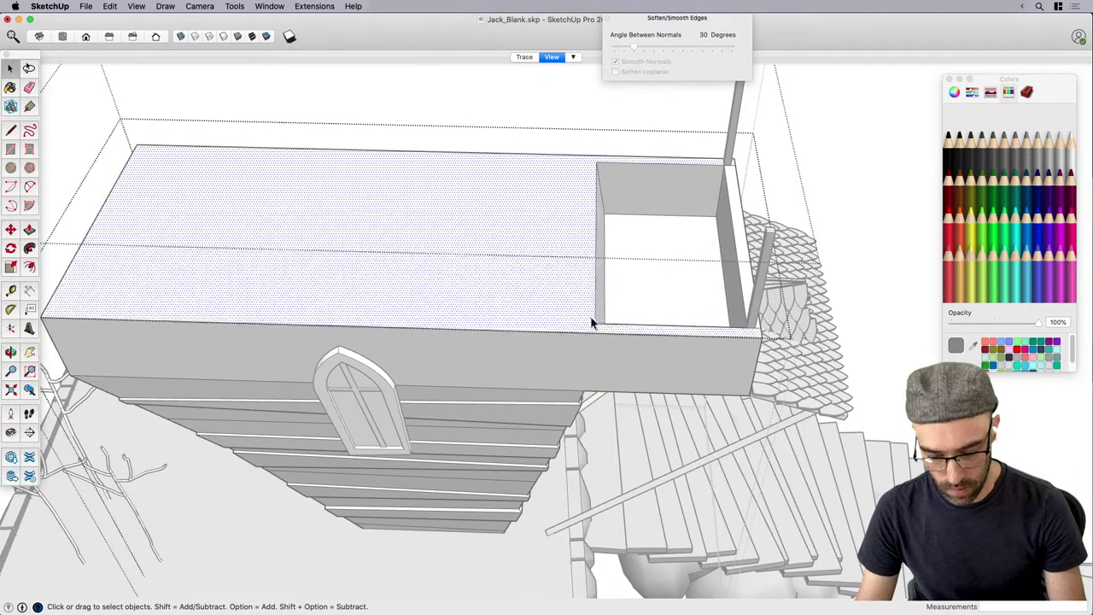
scroll(590, 318, up, 3)
key(l)
click(598, 326)
click(599, 339)
middle_drag(606, 331, 608, 130)
click(597, 128)
click(598, 118)
key(space)
scroll(542, 235, down, 4)
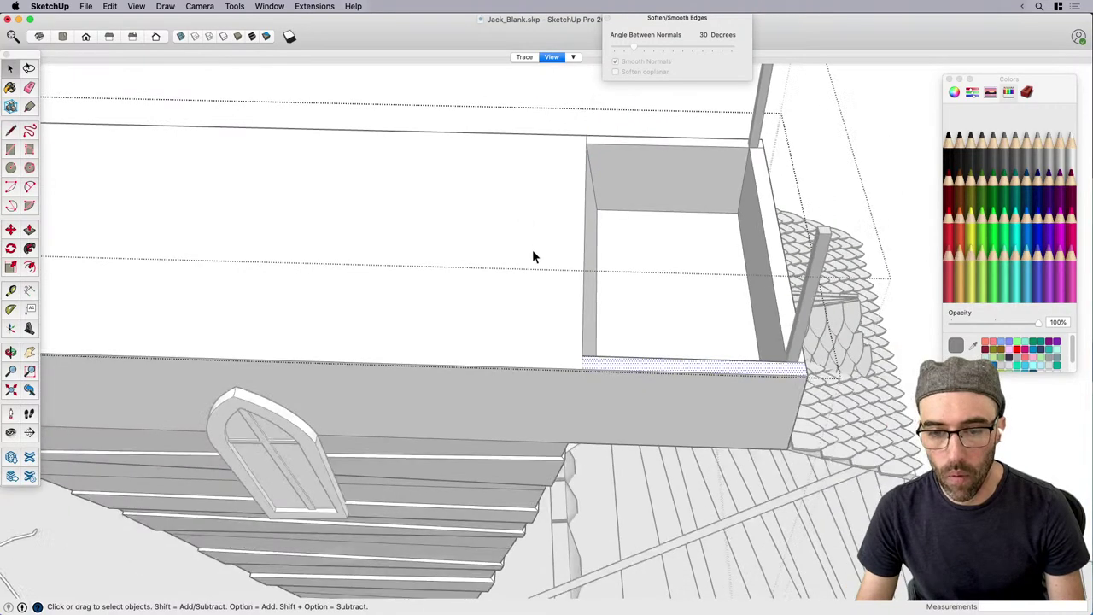
Push/pull the main roof face up about 3' 6 3/4" to the height of the balcony posts.
click(530, 253)
mouse_move(521, 255)
middle_down()
mouse_move(491, 227)
mouse_move(484, 187)
middle_up()
key(p)
click(488, 205)
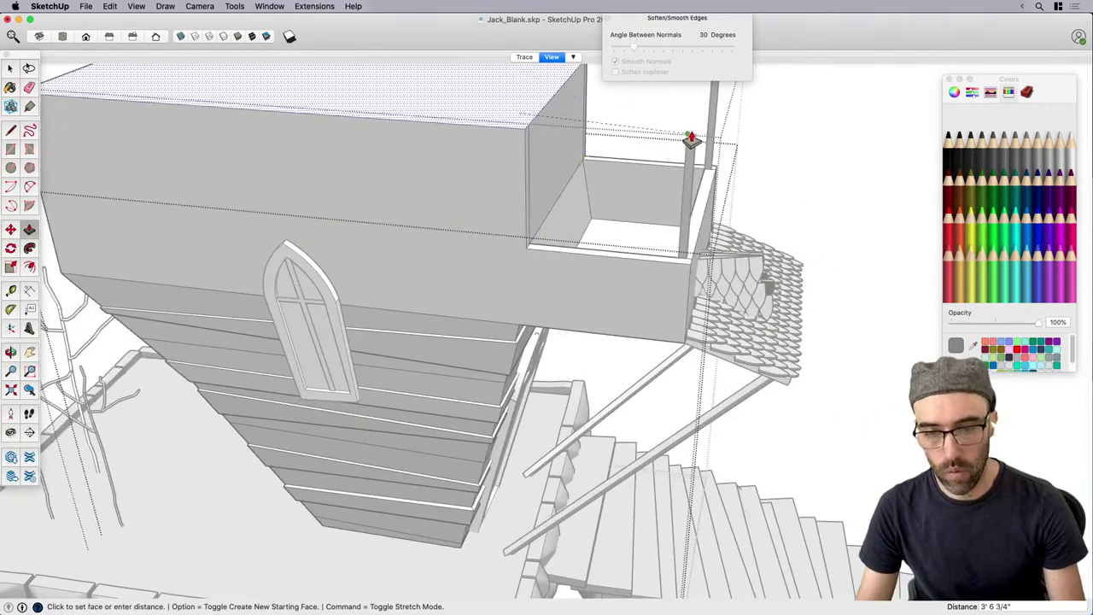
key(e)
middle_drag(690, 144, 525, 153)
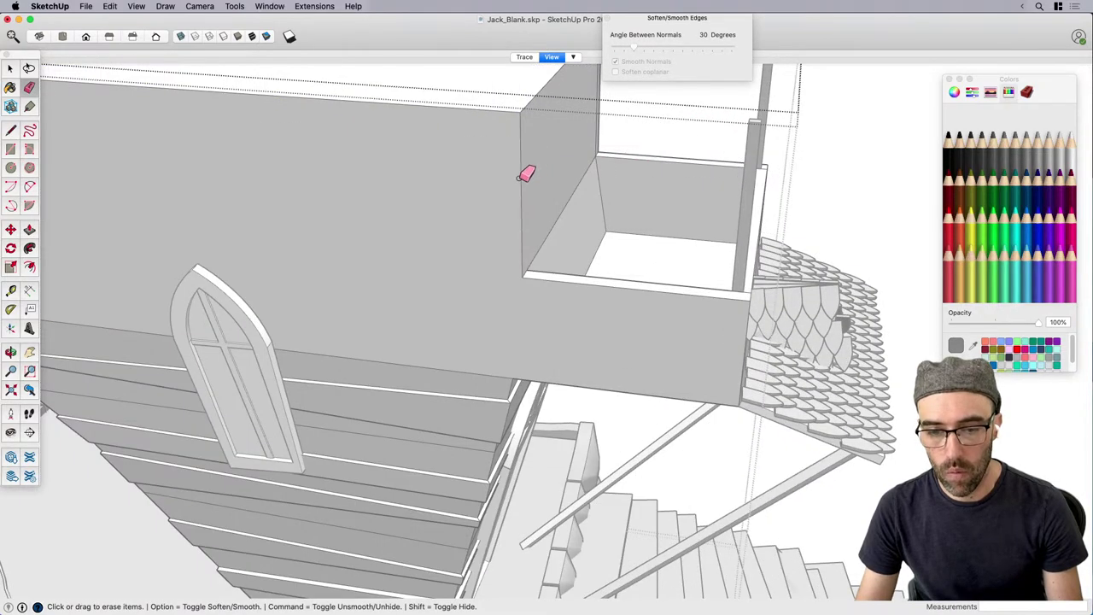
mouse_move(525, 171)
middle_down()
mouse_move(342, 273)
mouse_move(596, 170)
middle_up()
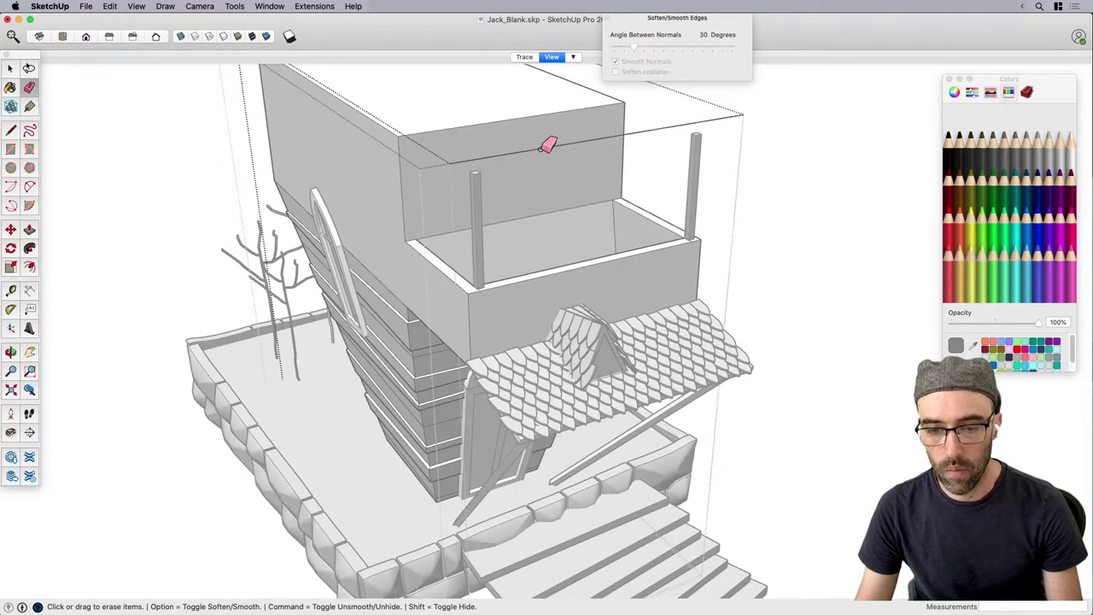
scroll(543, 149, down, 4)
key(space)
Copy the rectangular door from inside the arched entrance group and paste it in place outside that group.
middle_drag(708, 348, 776, 309)
click(530, 313)
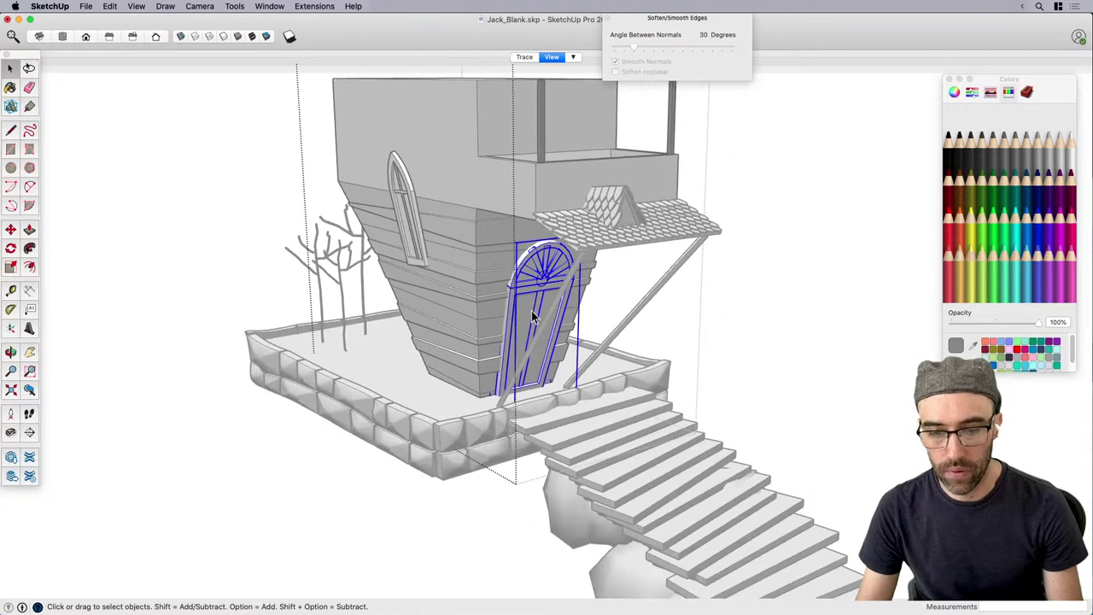
double_click(532, 306)
scroll(530, 306, up, 2)
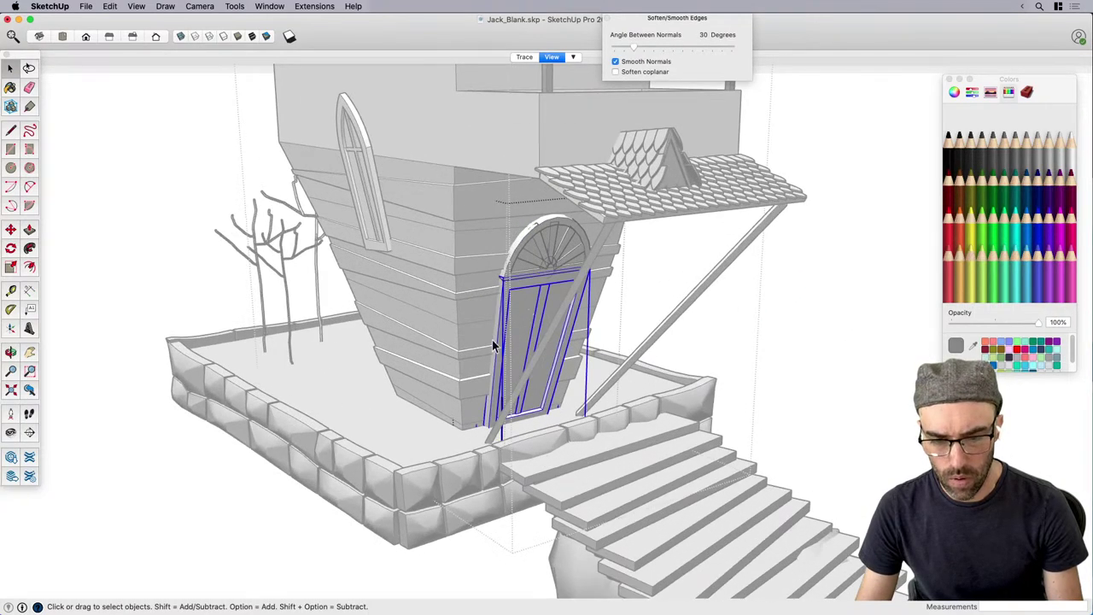
scroll(492, 345, down, 5)
key(super+x)
click(736, 302)
middle_drag(736, 302, 723, 300)
key(super+shift+v)
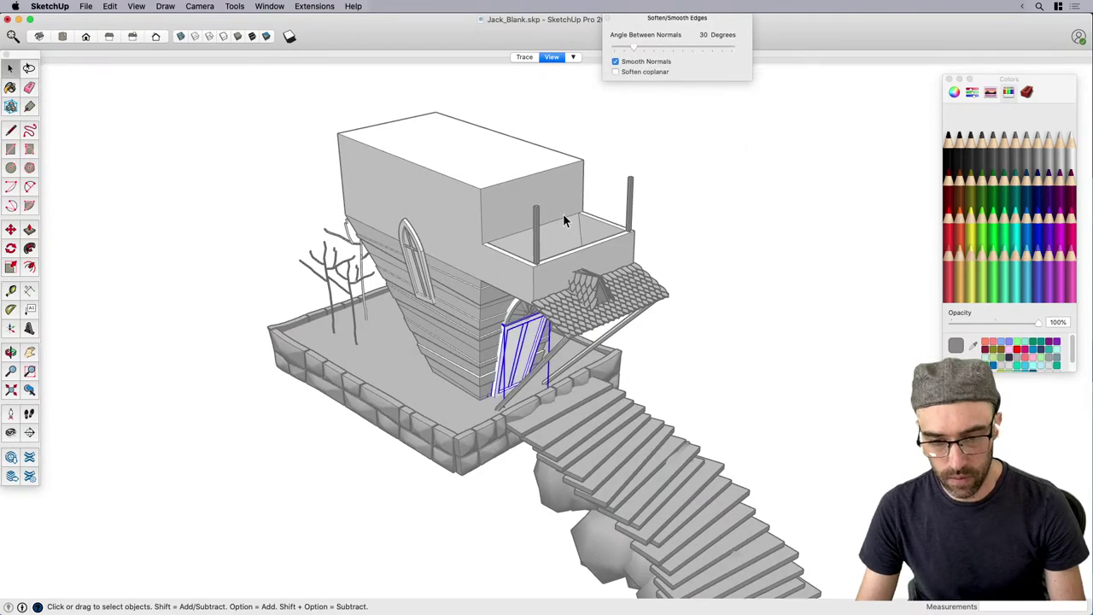
Move the pasted door by its bottom corner up onto the balcony floor.
middle_drag(563, 220, 585, 420)
scroll(488, 415, up, 5)
key(m)
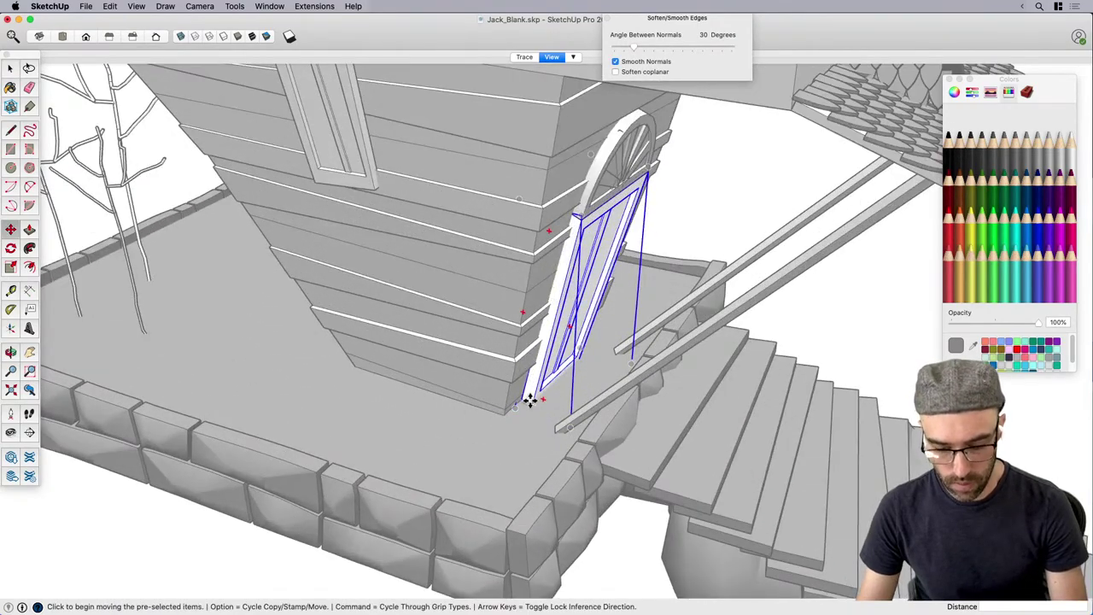
click(530, 400)
scroll(504, 427, down, 5)
middle_drag(476, 446, 561, 305)
scroll(573, 305, up, 8)
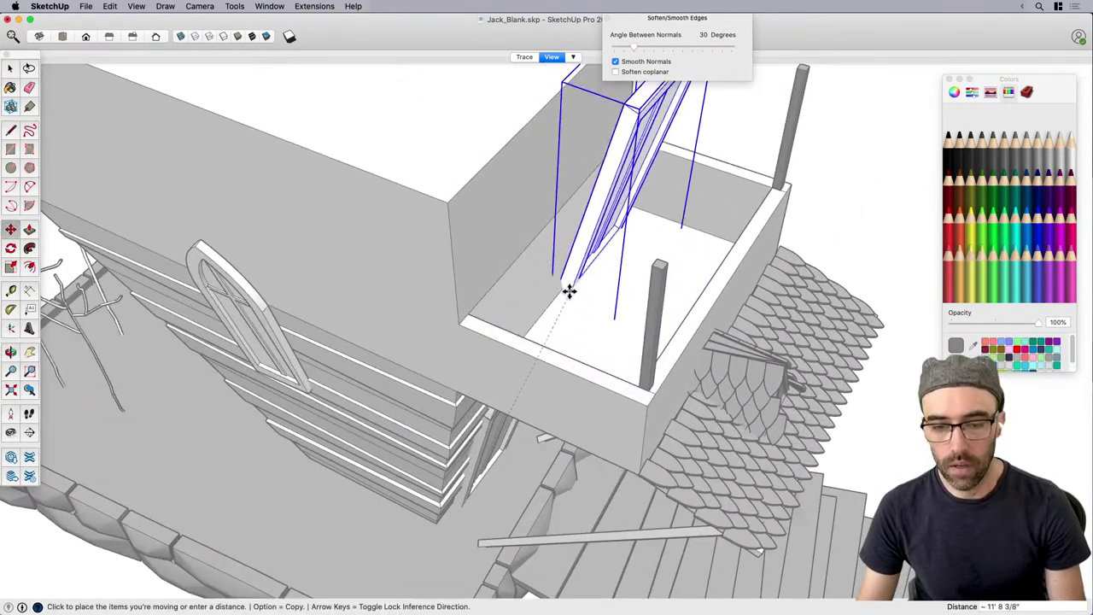
click(554, 305)
Rotate the leaning door about its bottom corner until it stands upright on the balcony.
middle_drag(554, 305, 651, 147)
key(q)
click(580, 281)
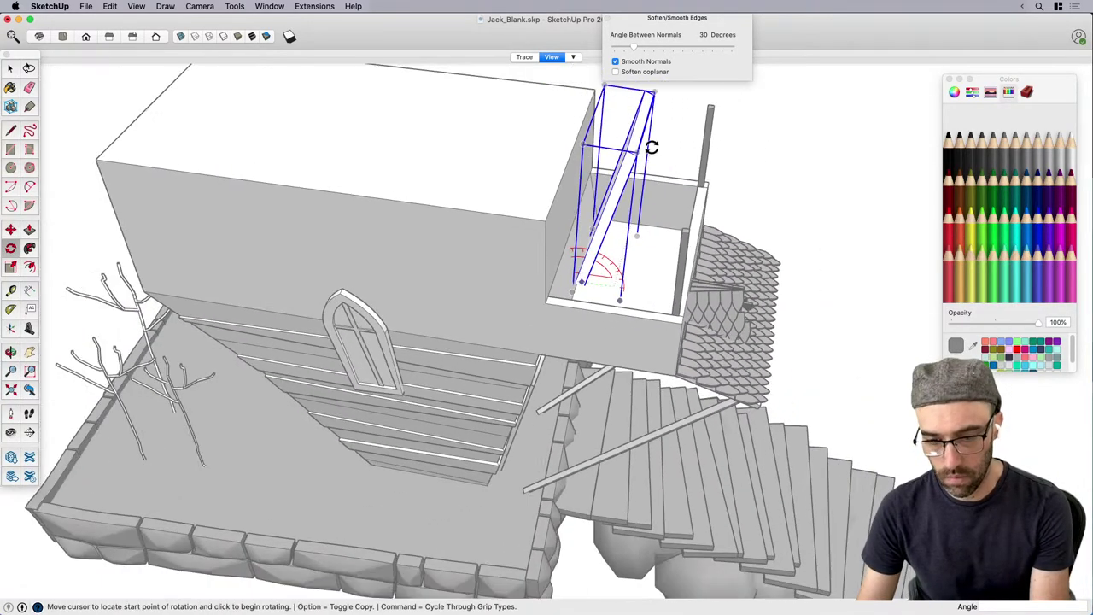
click(629, 157)
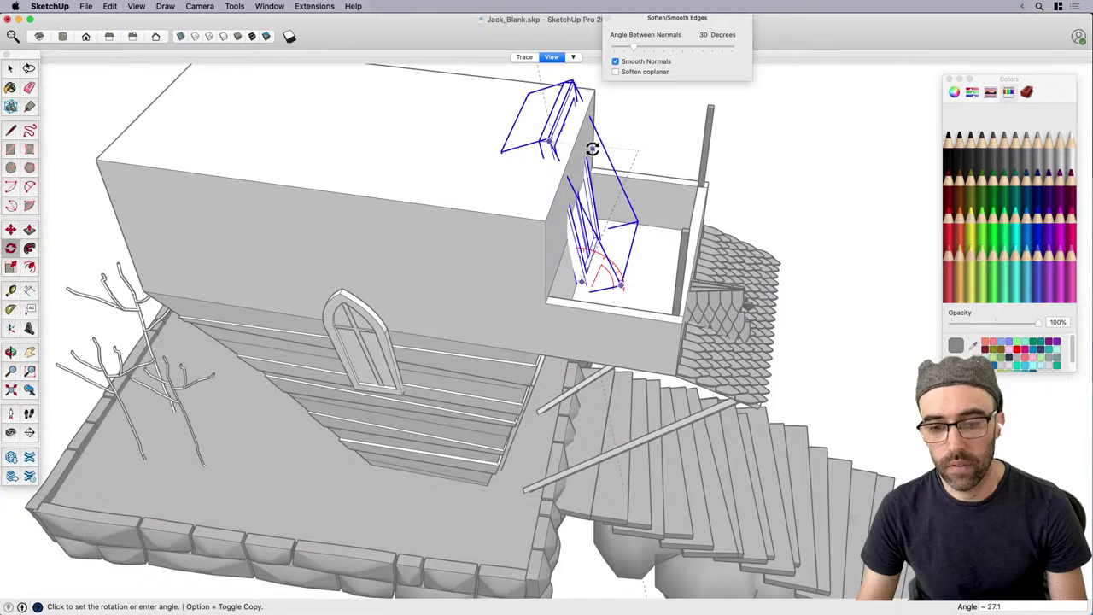
scroll(592, 145, up, 2)
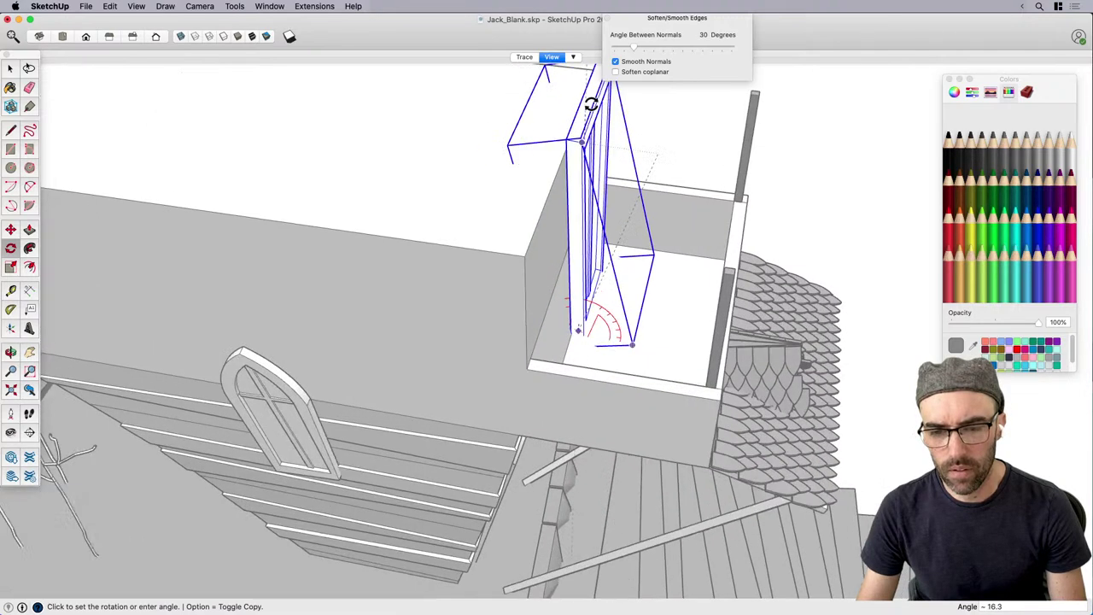
scroll(592, 101, up, 1)
click(604, 89)
Move the upright door about 4 3/4" across the balcony floor toward the upper wall.
middle_drag(600, 278, 627, 232)
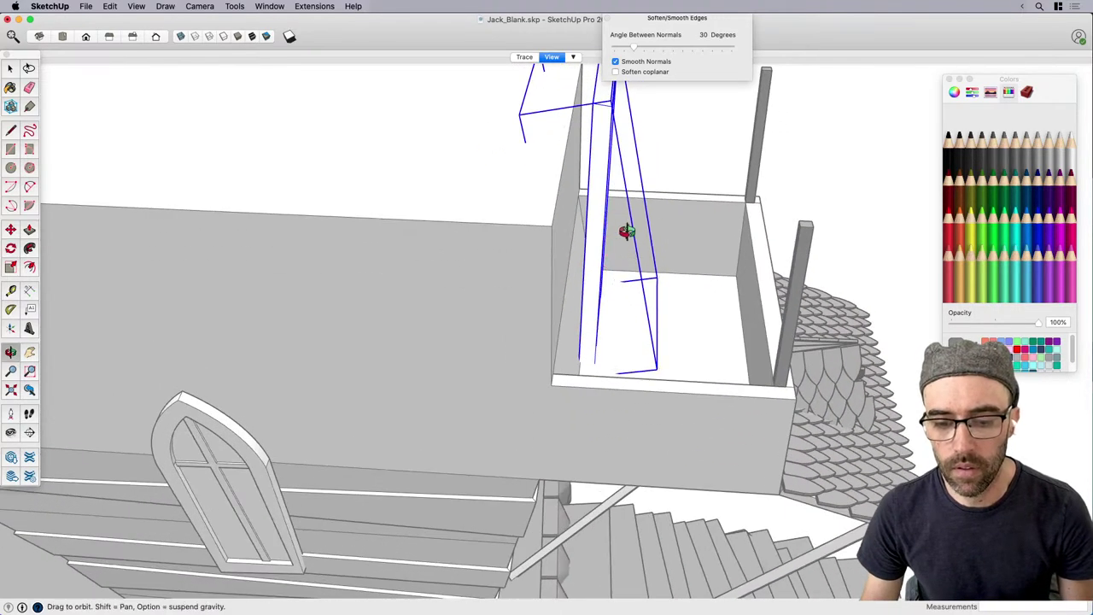
scroll(627, 334, up, 3)
key(space)
key(m)
click(680, 324)
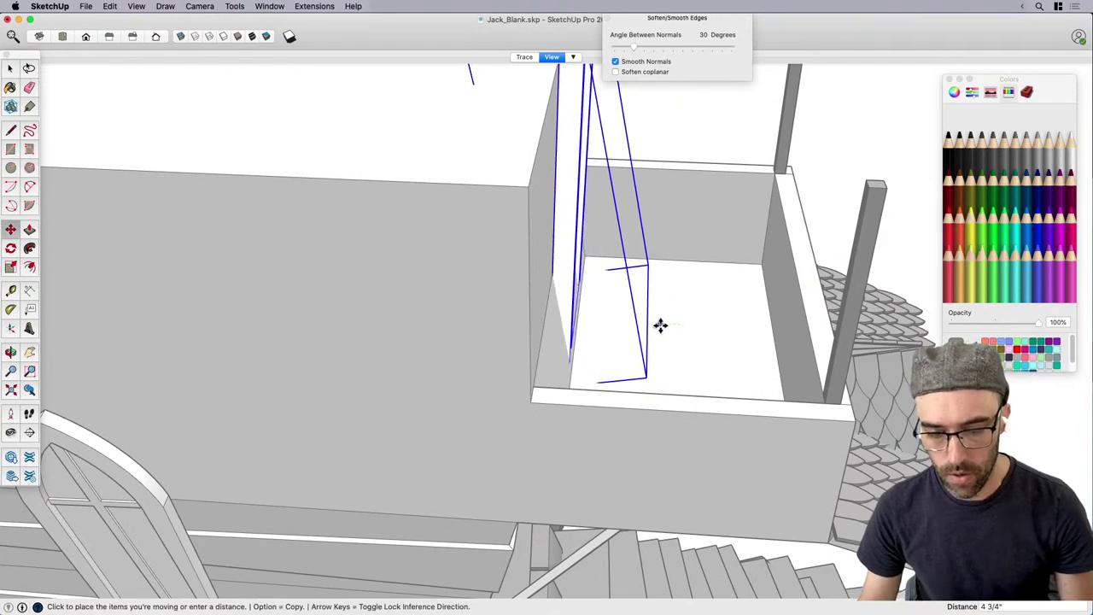
key(space)
click(653, 333)
middle_drag(653, 334, 553, 421)
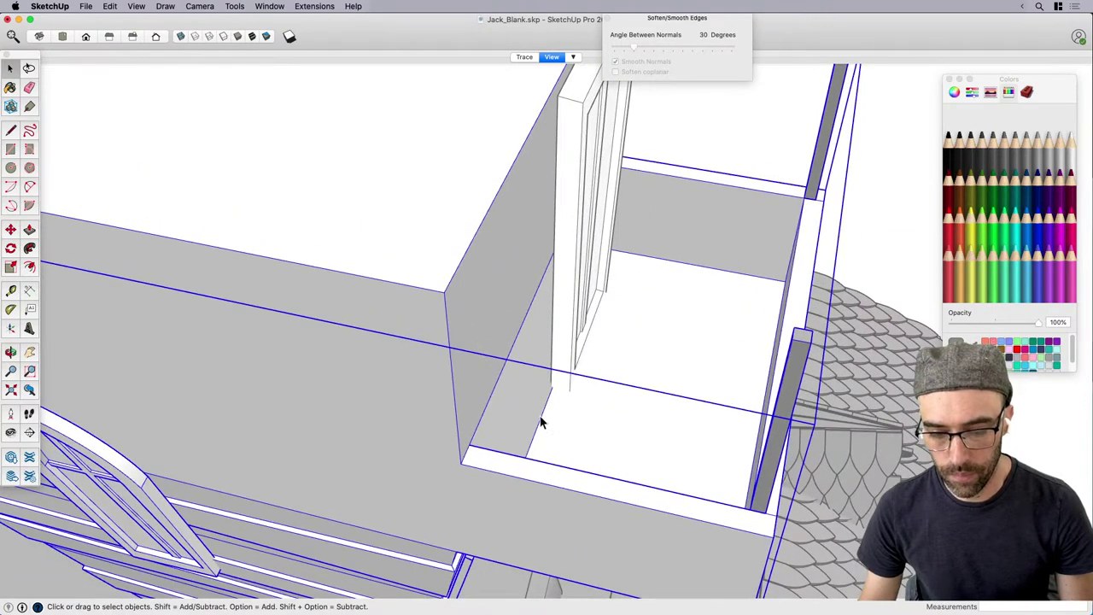
double_click(540, 421)
double_click(545, 413)
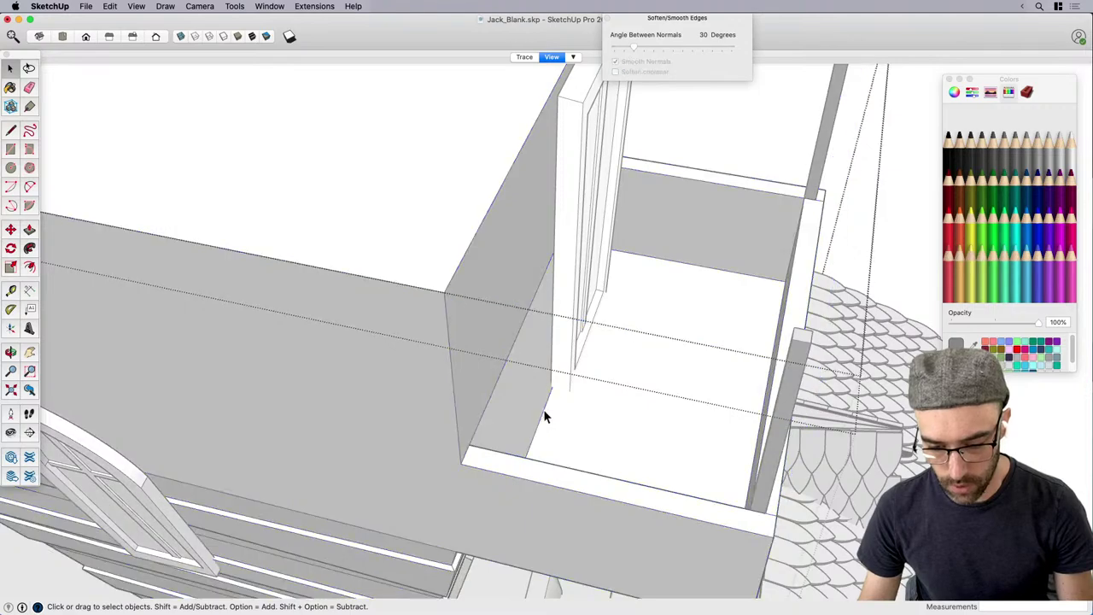
middle_drag(547, 412, 541, 319)
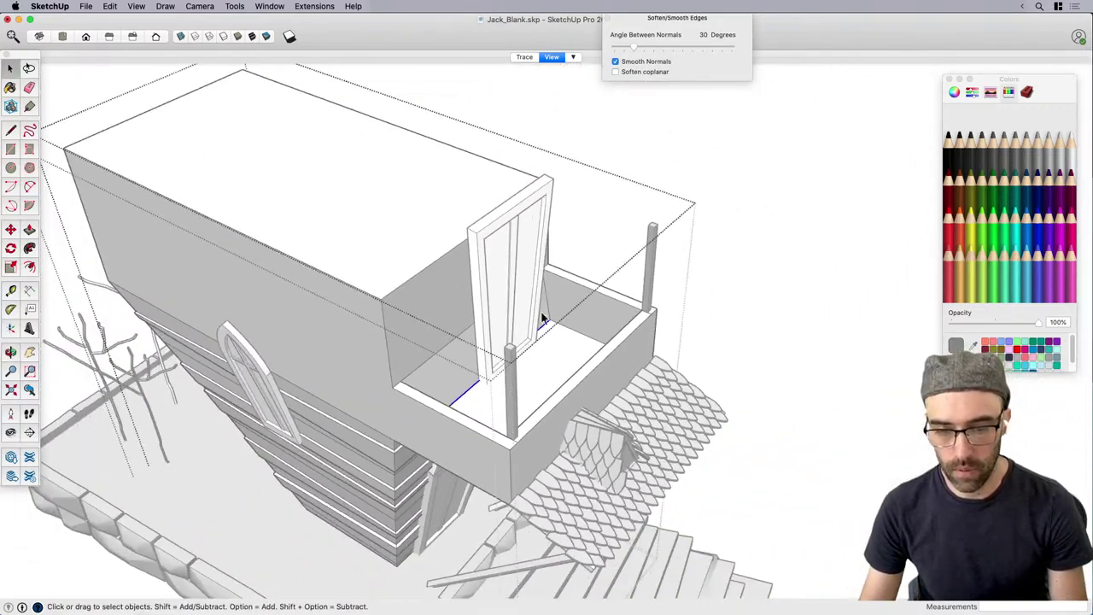
click(818, 250)
click(768, 234)
click(446, 291)
Move the door by its top rear corner against the top edge of the upper house wall.
middle_drag(445, 291, 540, 346)
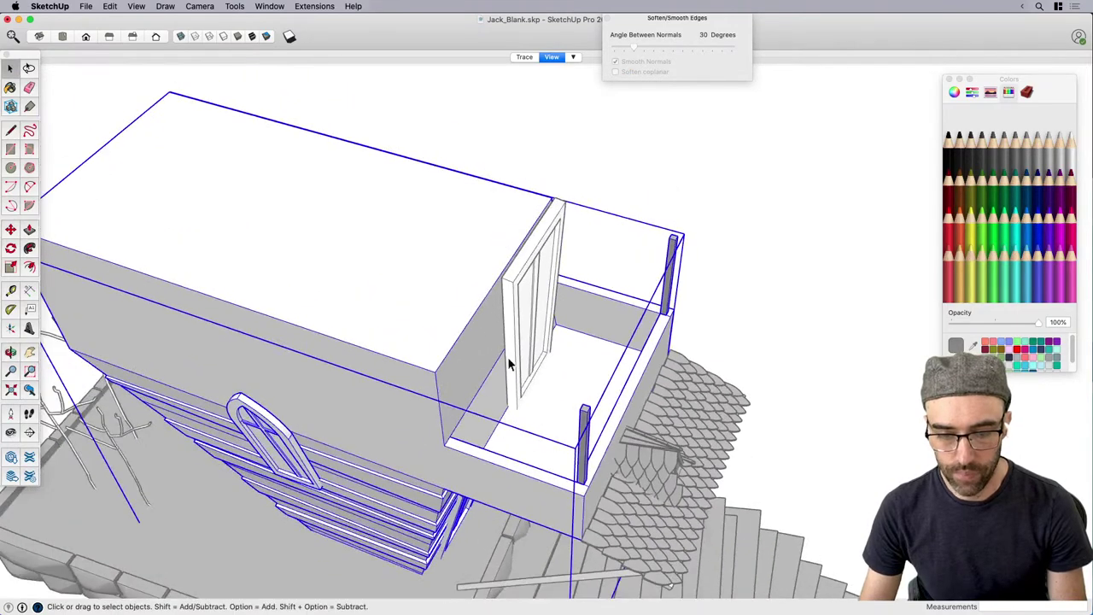
scroll(509, 365, up, 3)
click(537, 294)
scroll(541, 294, up, 2)
key(m)
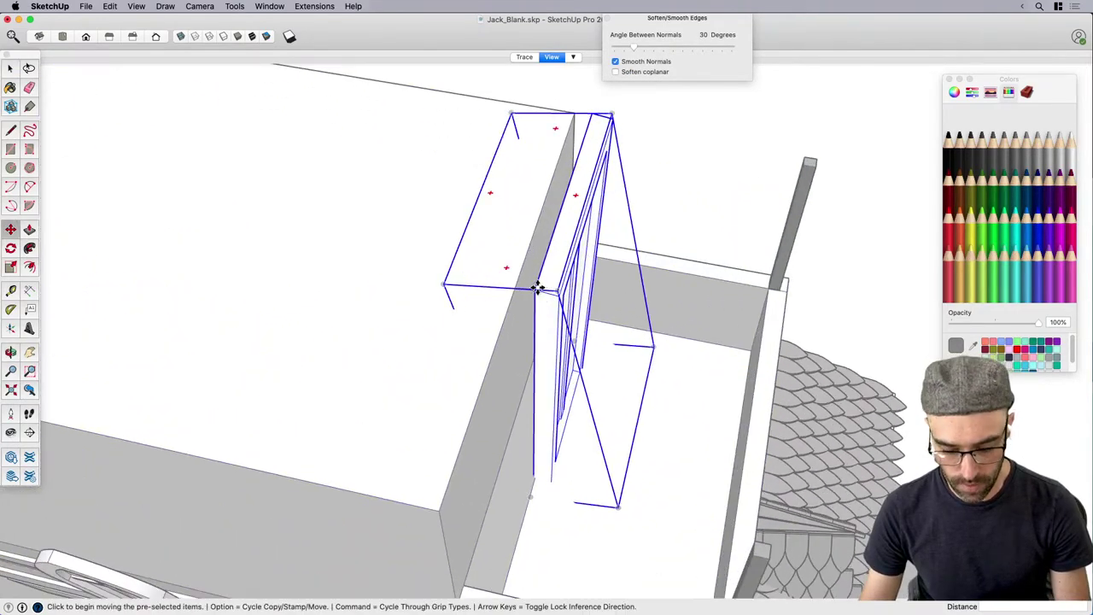
click(537, 288)
click(505, 313)
middle_drag(587, 404, 424, 349)
scroll(426, 348, down, 3)
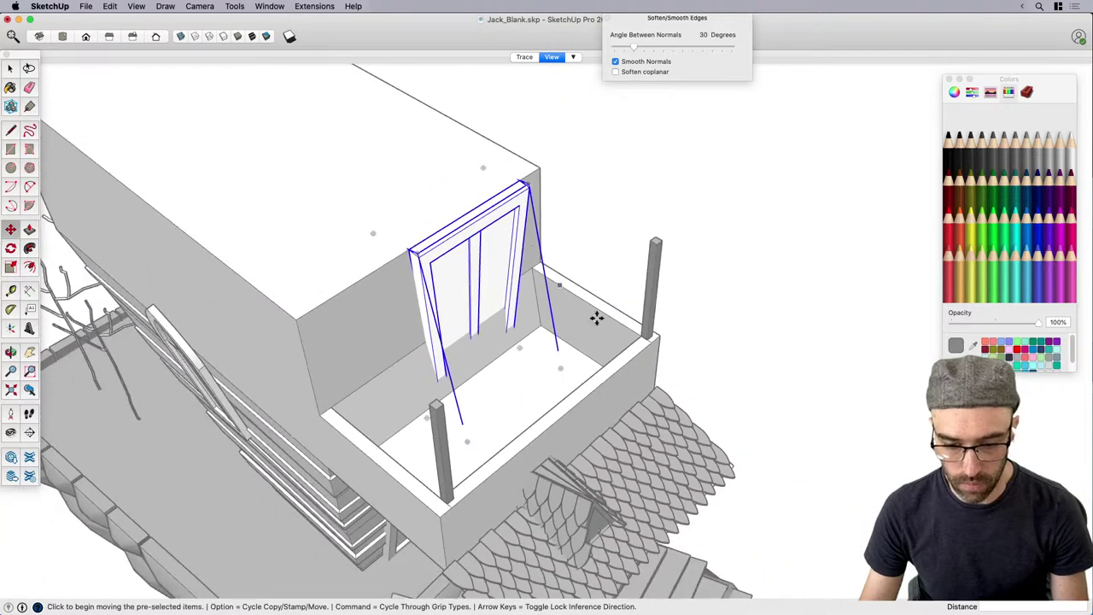
Move the door 1' sideways along the upper wall toward its middle.
middle_drag(596, 318, 447, 361)
click(447, 363)
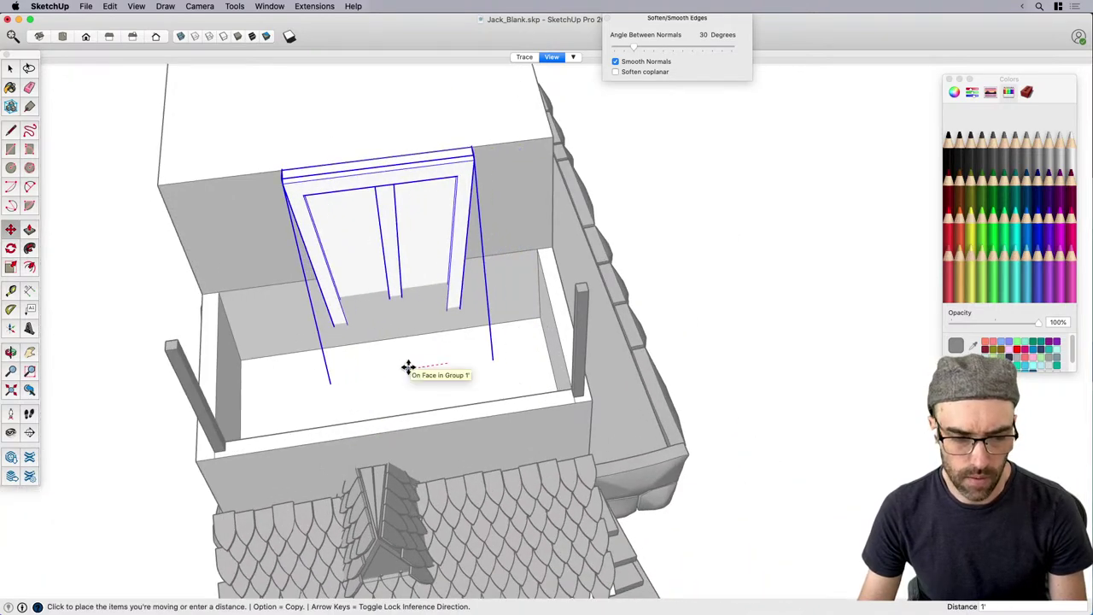
click(408, 368)
middle_drag(331, 300, 454, 295)
key(space)
Open the upper house group for editing and select the low wall strip at the foot of the balcony door.
scroll(348, 351, up, 3)
double_click(344, 340)
click(312, 364)
middle_drag(312, 363, 403, 333)
double_click(347, 357)
click(348, 346)
Draw a short line from the door frame's near bottom corner down the low wall strip to the balcony floor.
key(l)
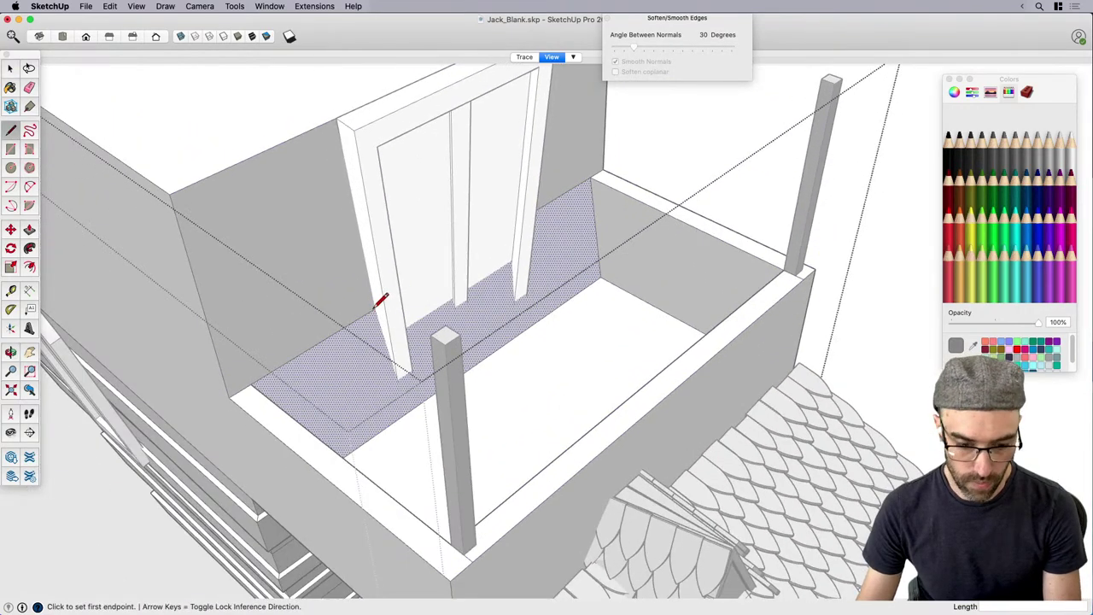
click(376, 305)
click(398, 376)
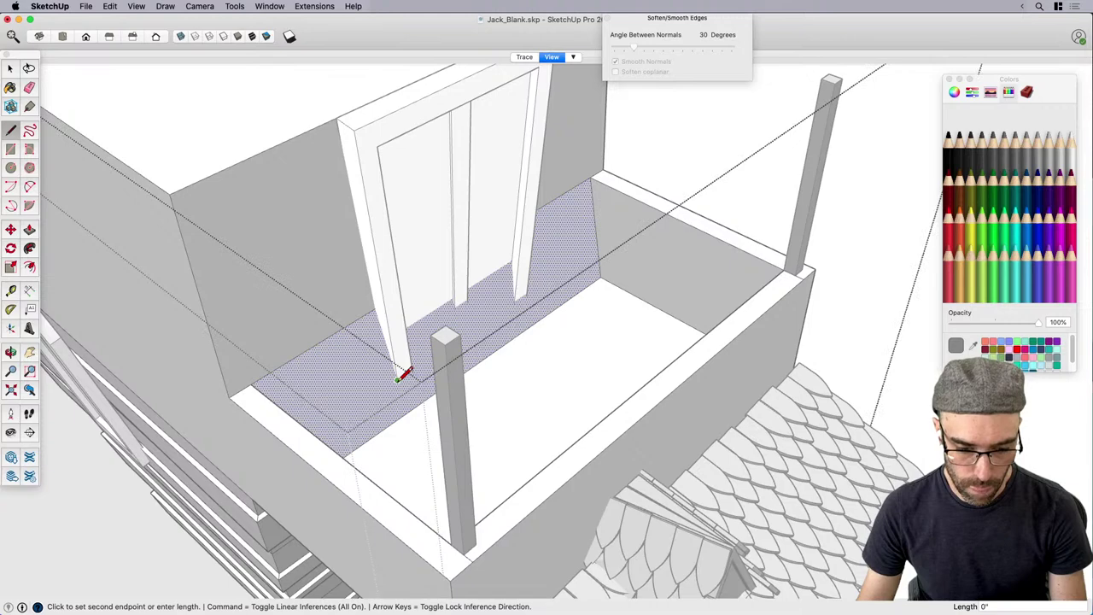
click(407, 414)
middle_drag(493, 416, 431, 389)
key(Escape)
Draw a line down the wall strip to the balcony floor along the far side of the door frame.
middle_drag(533, 316, 417, 266)
scroll(418, 267, up, 5)
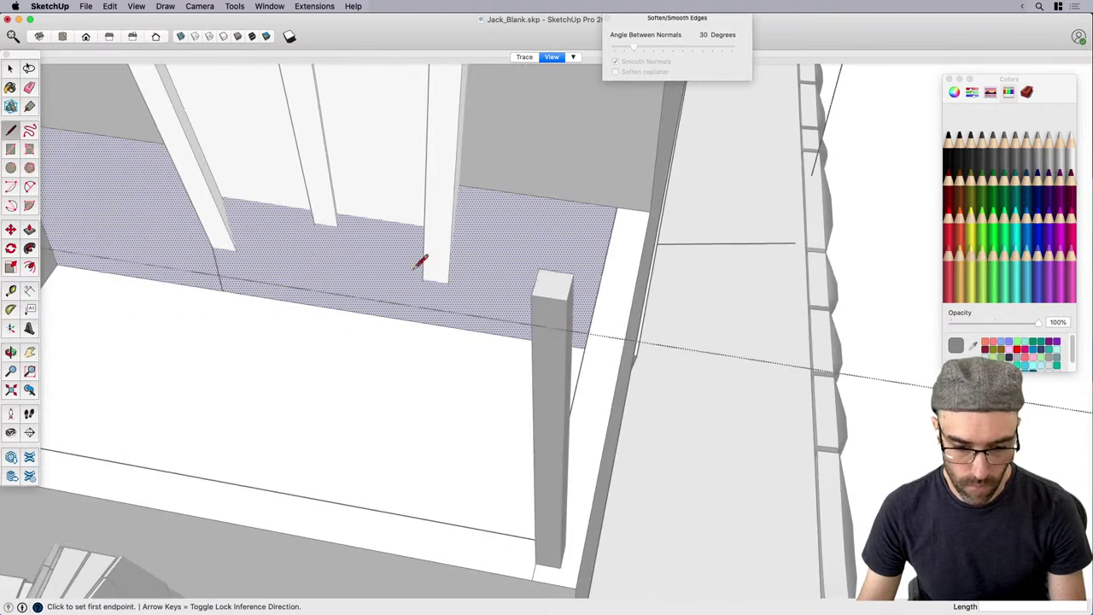
click(467, 178)
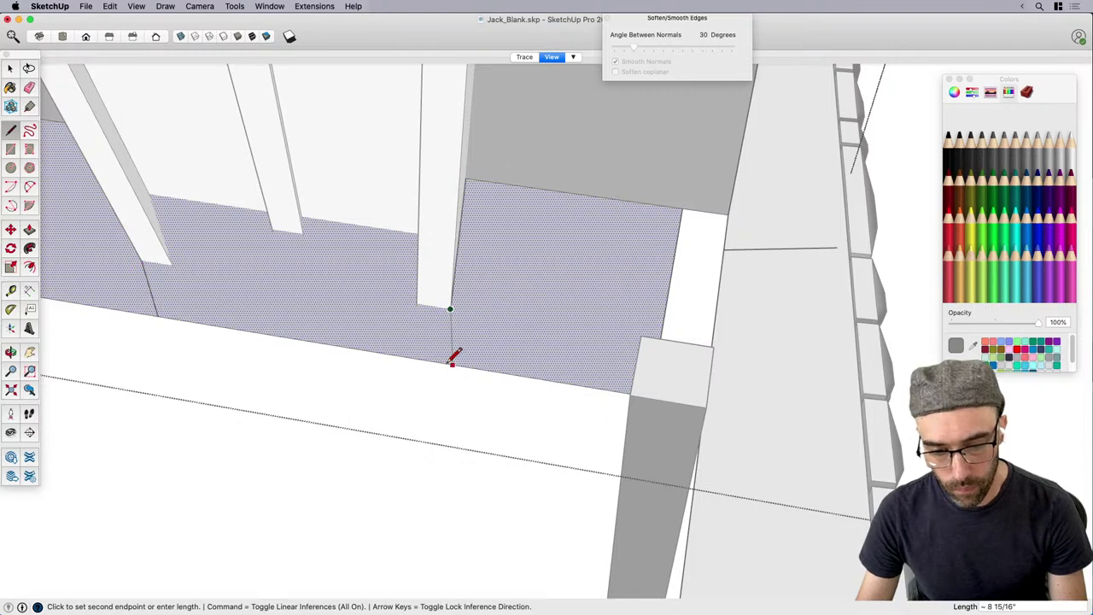
click(444, 363)
key(space)
scroll(488, 357, down, 4)
Erase the short line at the near door jamb and redraw it over the wall strip's full height down to the floor.
double_click(407, 333)
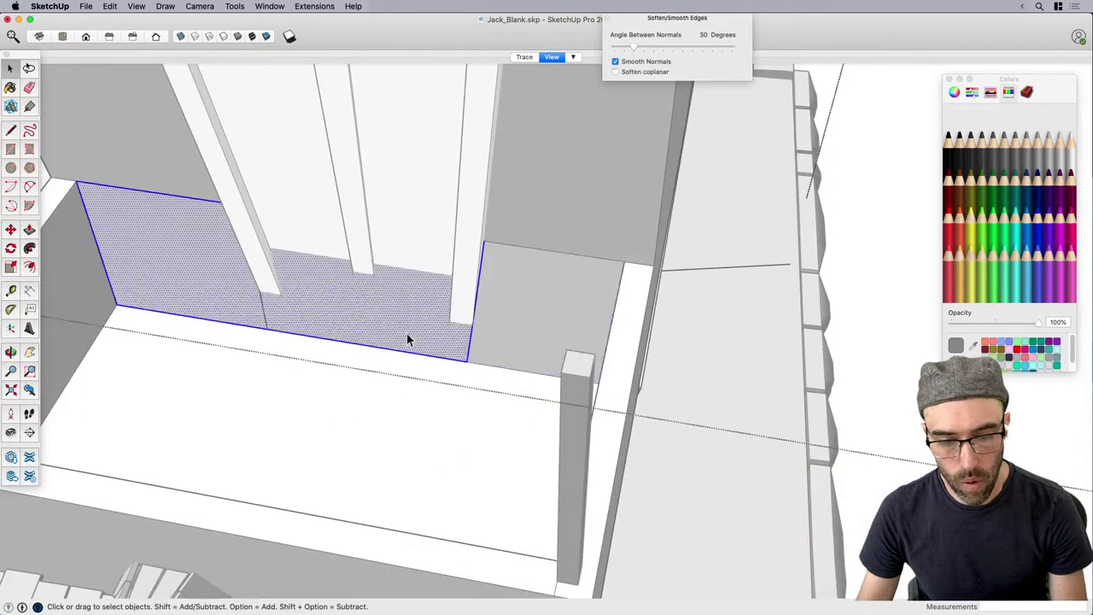
middle_drag(386, 339, 636, 347)
scroll(635, 347, down, 2)
key(e)
click(426, 465)
mouse_move(393, 475)
middle_down()
mouse_move(435, 450)
mouse_move(444, 419)
middle_up()
key(l)
click(410, 348)
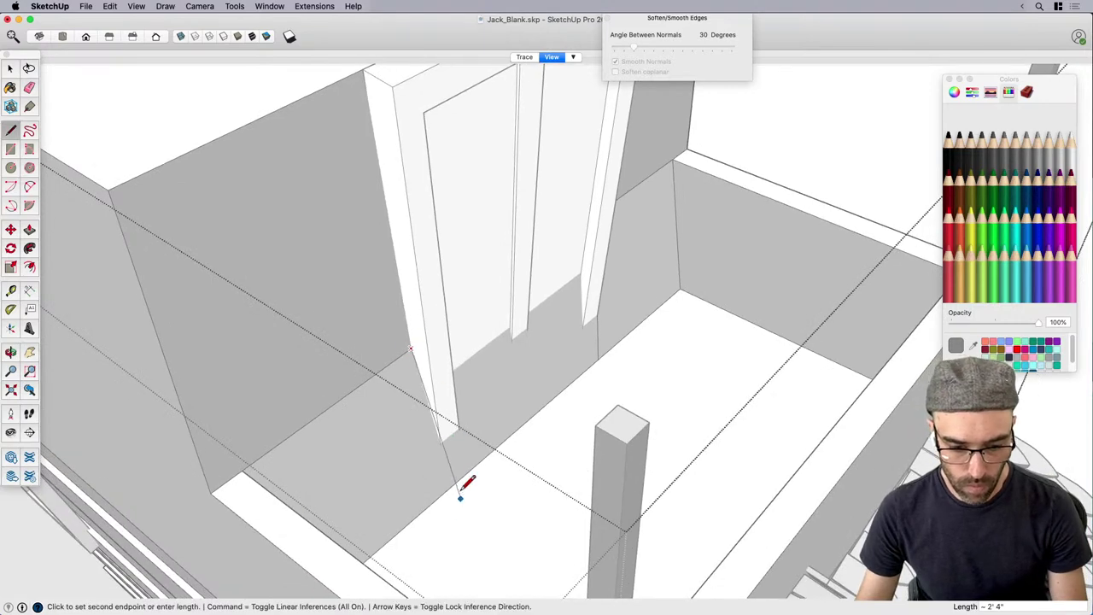
click(452, 485)
Delete the wall strip face between the two lines at the foot of the balcony door.
key(space)
click(464, 469)
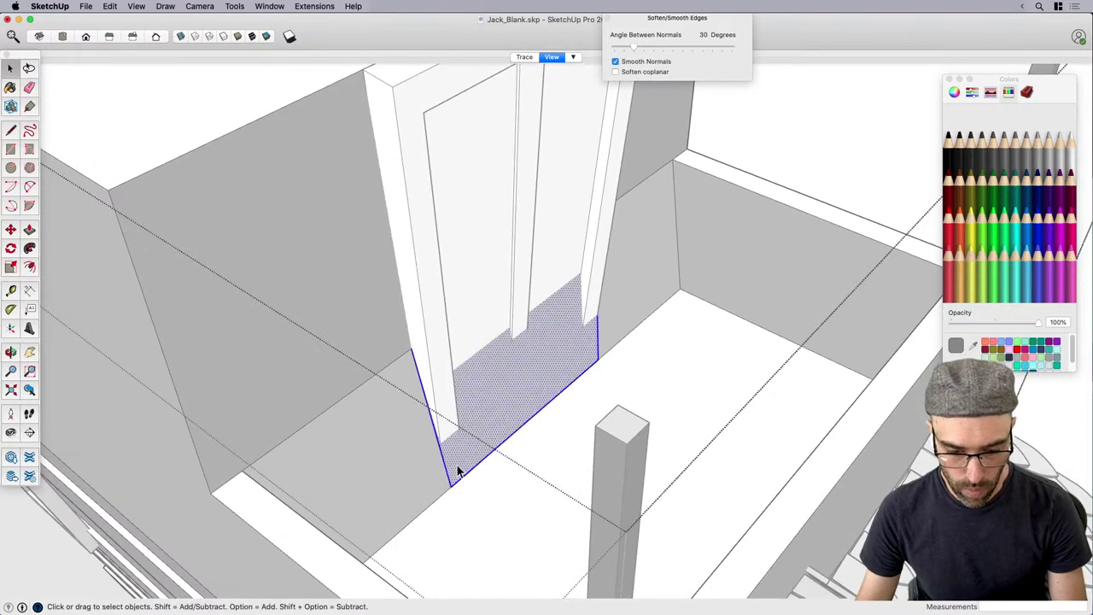
key(super+g)
key(Delete)
Sample the grey material from the arched entrance door below, leave the house group and paint the balcony door with it.
scroll(452, 281, down, 5)
mouse_move(598, 242)
middle_down()
mouse_move(634, 187)
mouse_move(606, 134)
mouse_move(475, 176)
middle_up()
key(b)
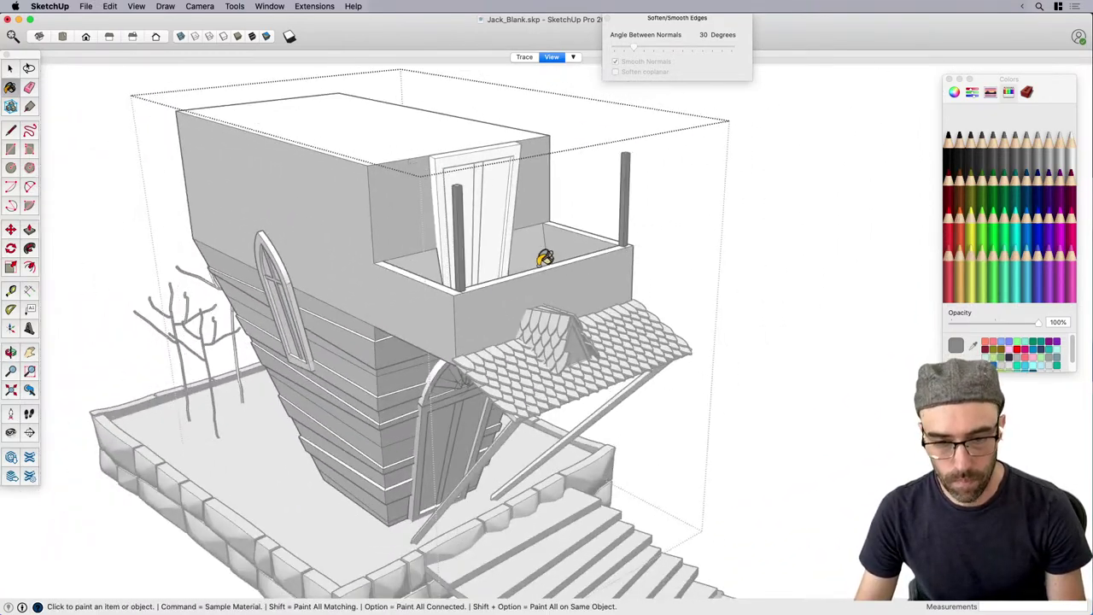
super+click(470, 373)
scroll(480, 223, down, 3)
key(space)
click(807, 309)
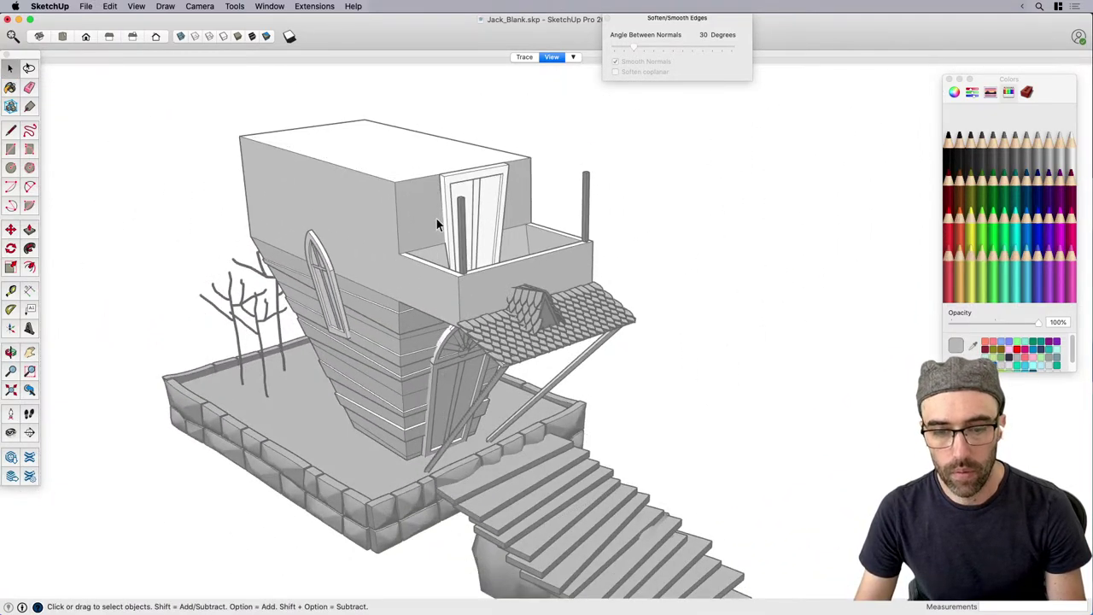
click(498, 209)
key(b)
key(space)
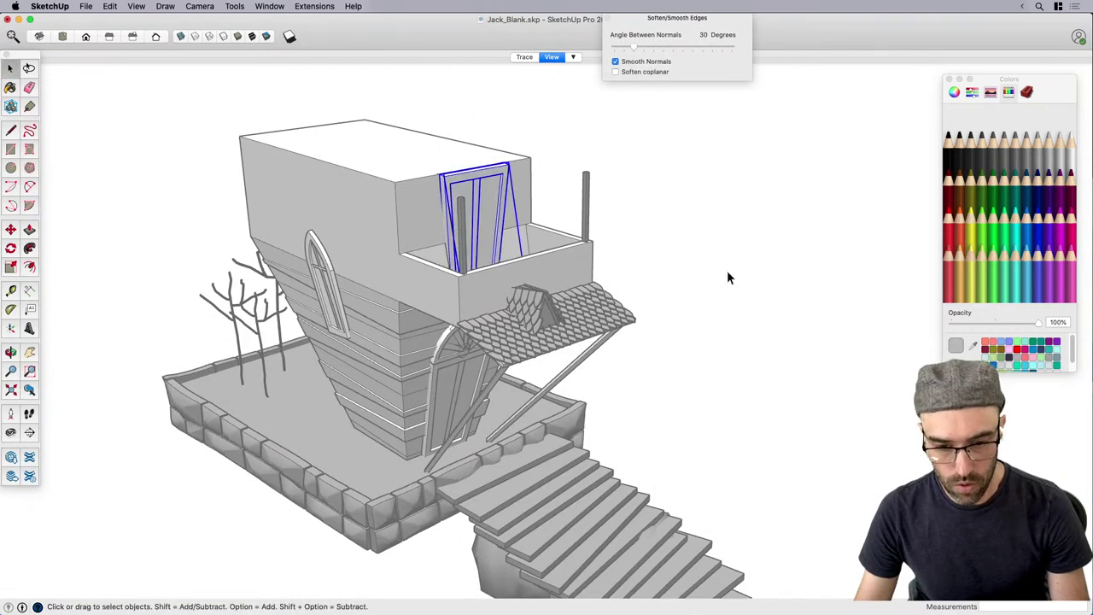
click(726, 270)
mouse_move(727, 270)
middle_down()
mouse_move(576, 248)
mouse_move(518, 220)
mouse_move(603, 231)
mouse_move(507, 192)
middle_up()
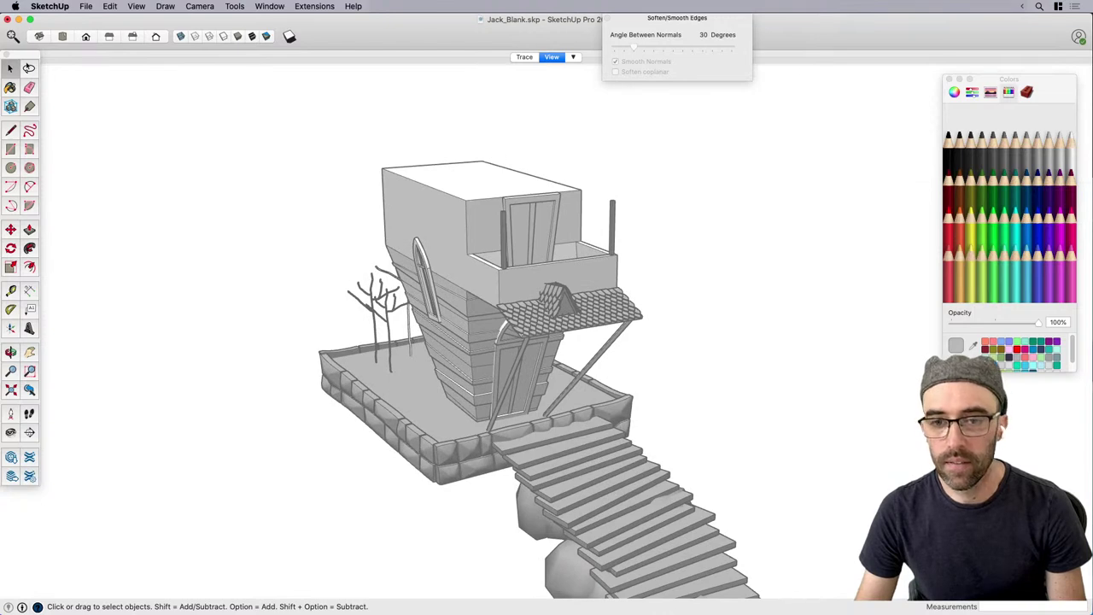
Check the house reference picture in Preview, return to SketchUp, open the house group and select the upper storey's top face.
key(super+Tab)
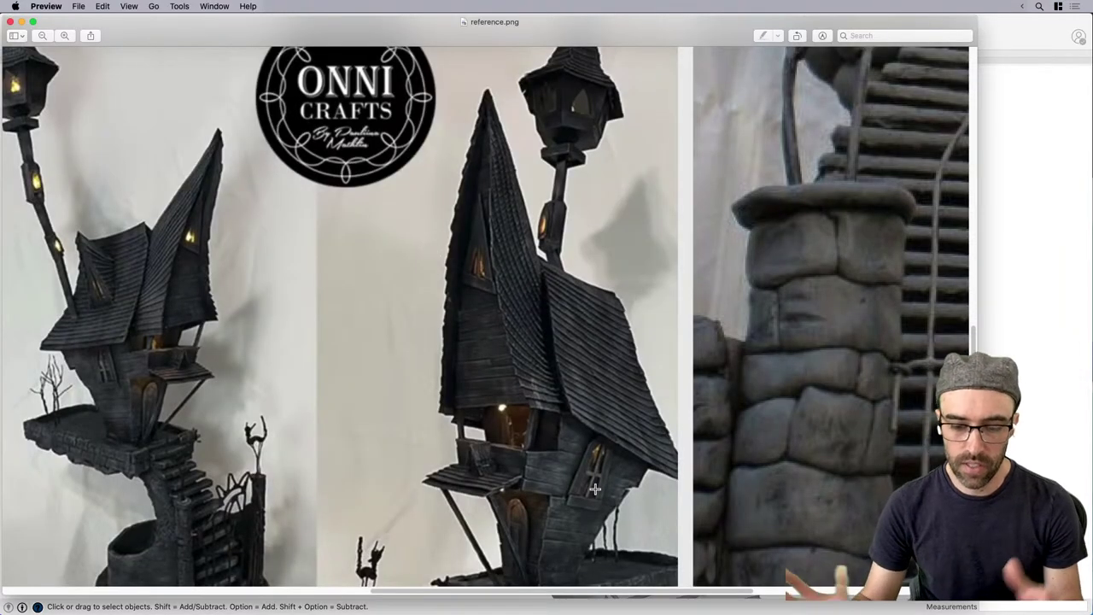
click(1003, 270)
scroll(503, 171, up, 5)
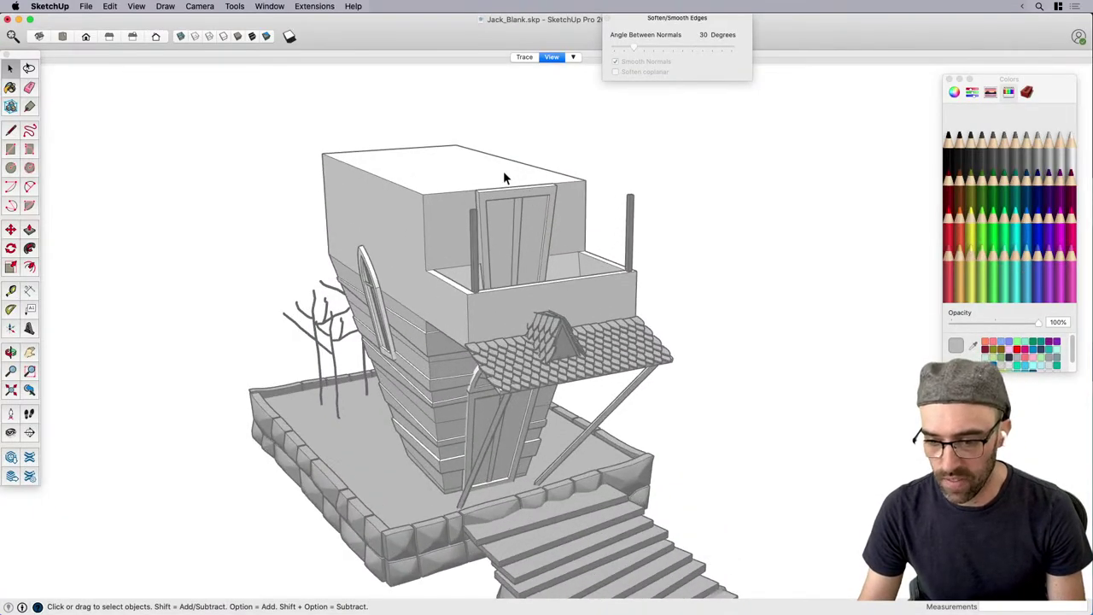
click(431, 172)
double_click(431, 172)
click(439, 178)
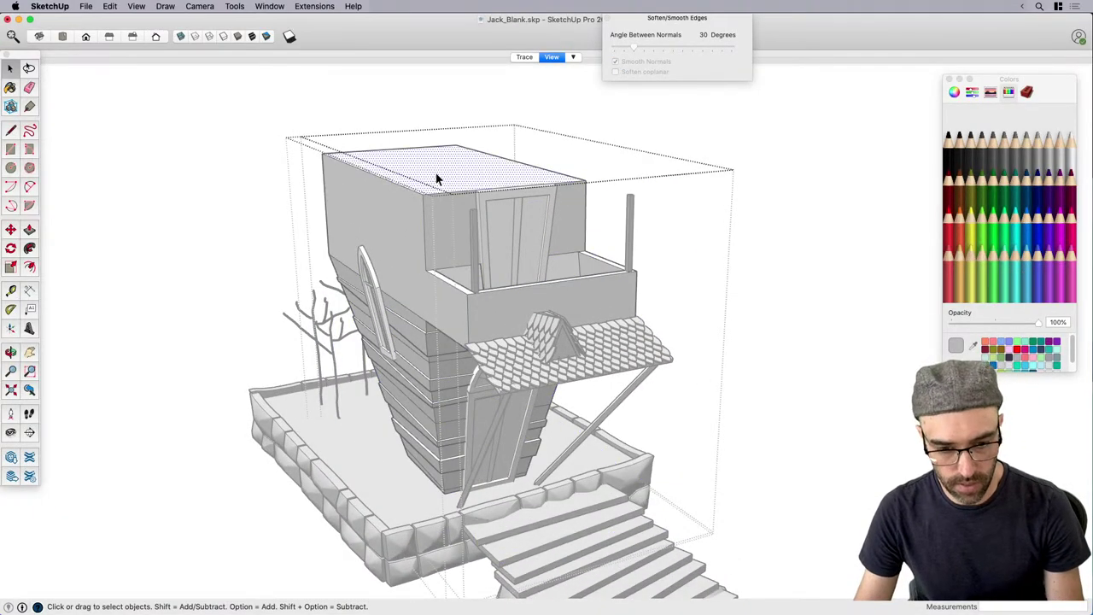
Try to scale the upper storey's top face about its center by about 1.11, and along the red axis by about 1.09.
scroll(503, 181, down, 2)
key(s)
click(538, 178)
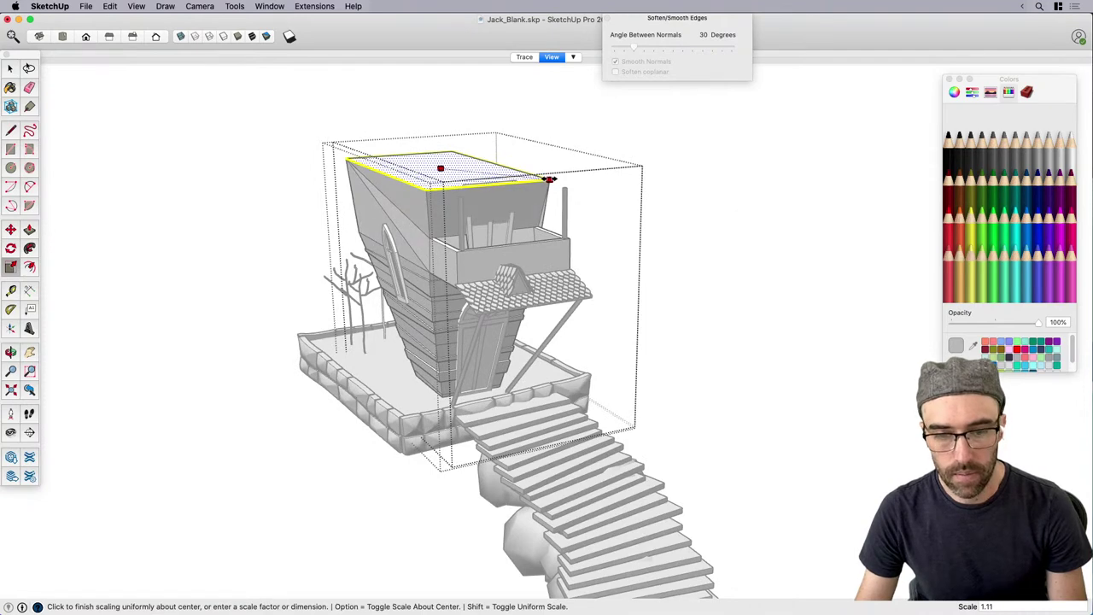
click(549, 179)
middle_drag(549, 180, 515, 205)
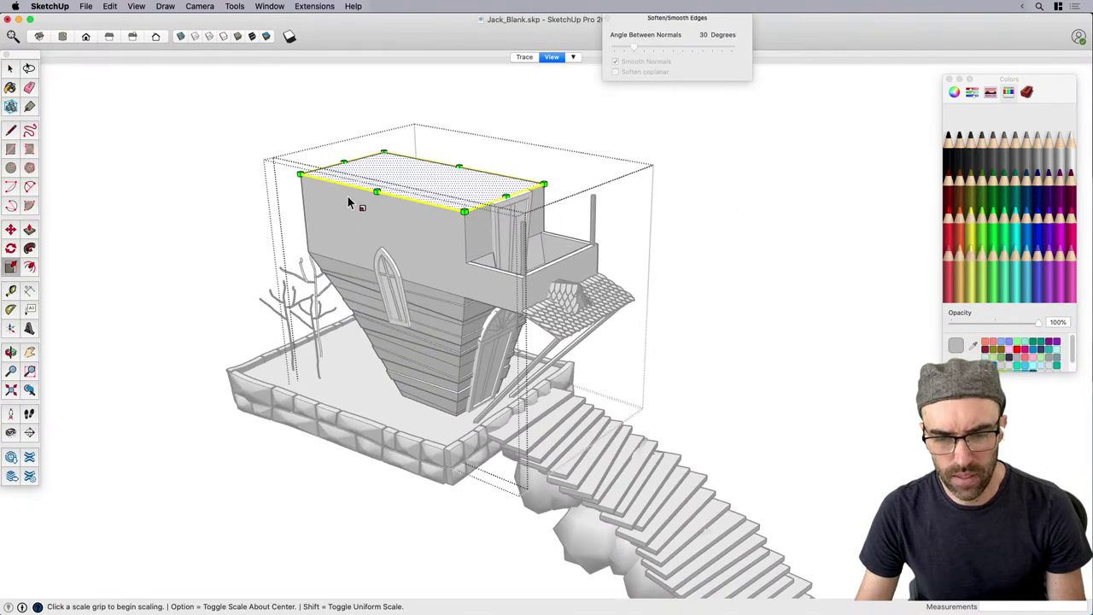
click(376, 192)
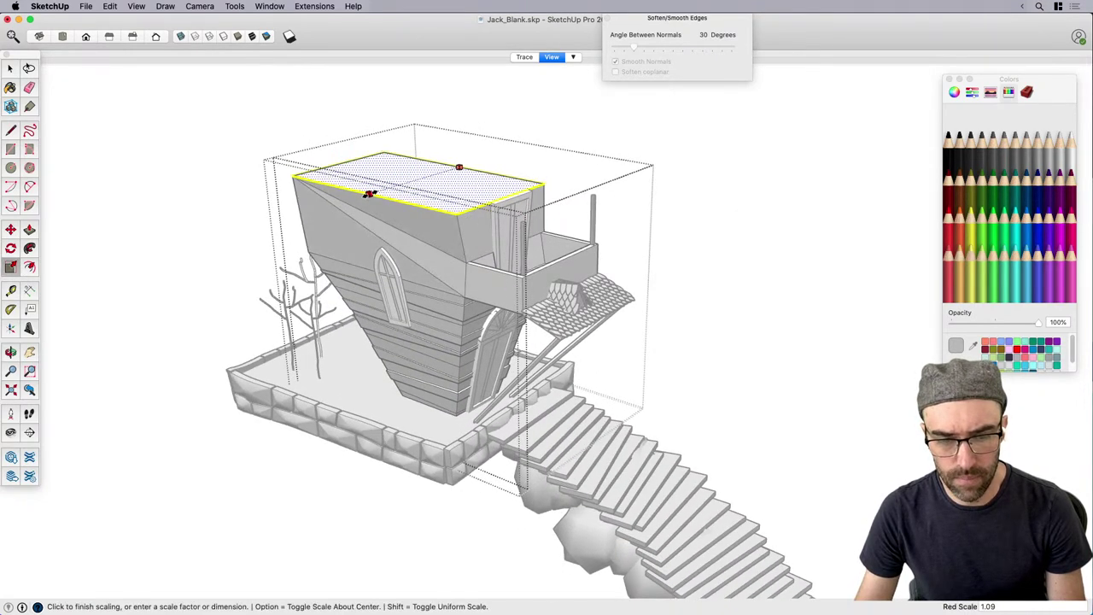
click(369, 195)
key(space)
scroll(462, 263, up, 4)
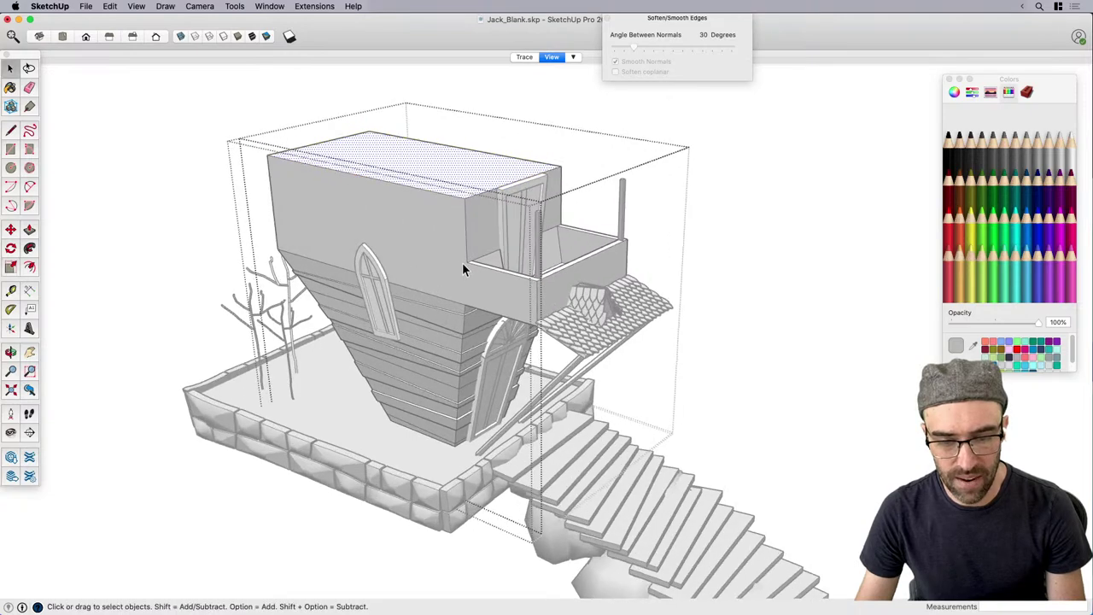
Draw a vertical line from the balcony wall's top corner down the house's side wall to the top of the siding.
key(l)
click(468, 263)
scroll(469, 317, up, 4)
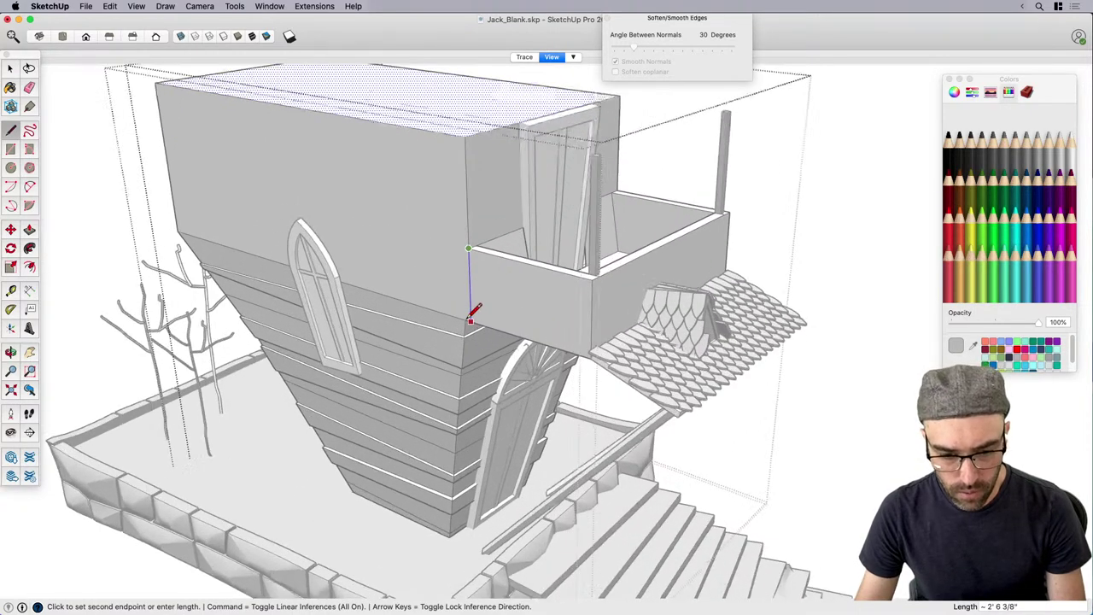
click(464, 320)
key(space)
Examine how the balcony walls join the house by box-selecting them and viewing both sides.
scroll(478, 310, down, 5)
middle_drag(490, 297, 602, 201)
drag(504, 132, 766, 318)
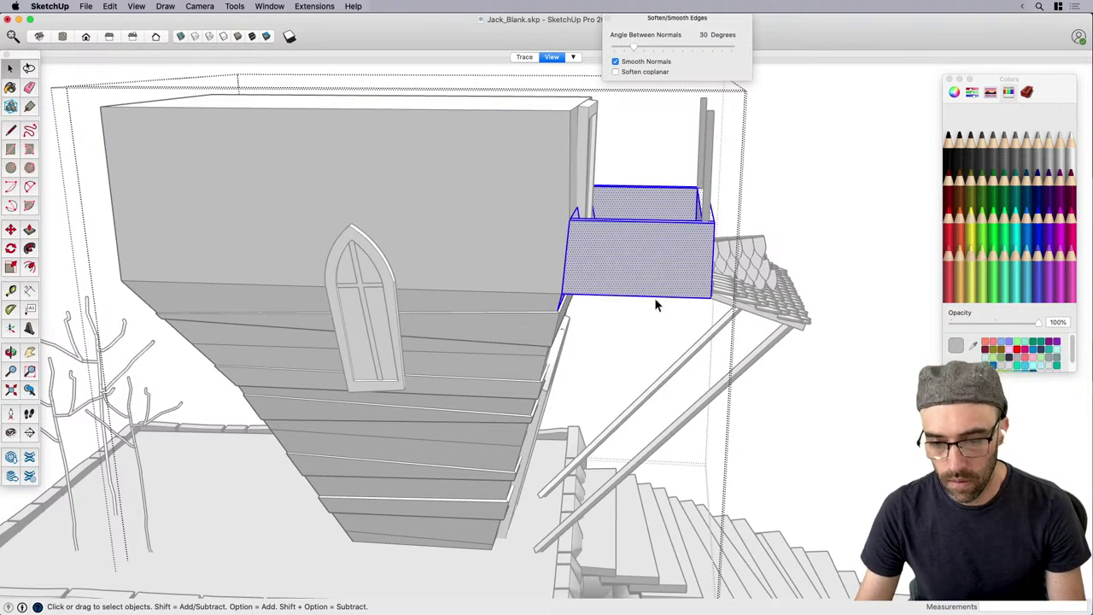
middle_drag(654, 305, 583, 166)
drag(524, 159, 801, 270)
mouse_move(705, 264)
middle_down()
mouse_move(361, 359)
mouse_move(500, 242)
middle_up()
key(e)
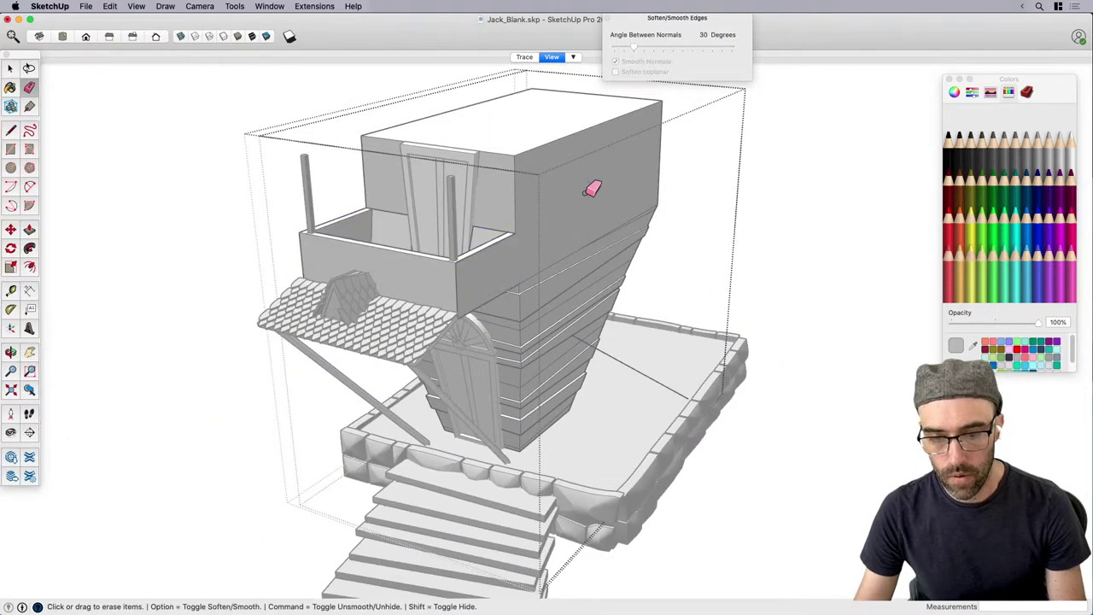
Try to scale the upper storey's top face outward on the side with the arched window.
mouse_move(568, 222)
middle_down()
mouse_move(749, 245)
mouse_move(932, 250)
middle_up()
key(space)
click(511, 148)
middle_drag(534, 210, 500, 238)
key(s)
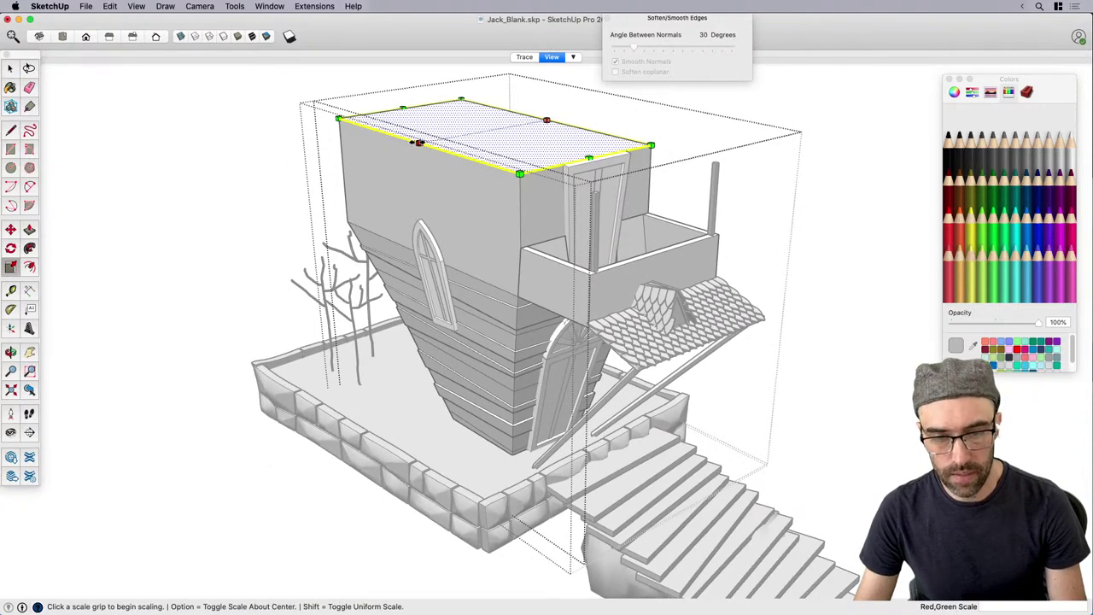
click(418, 143)
click(415, 143)
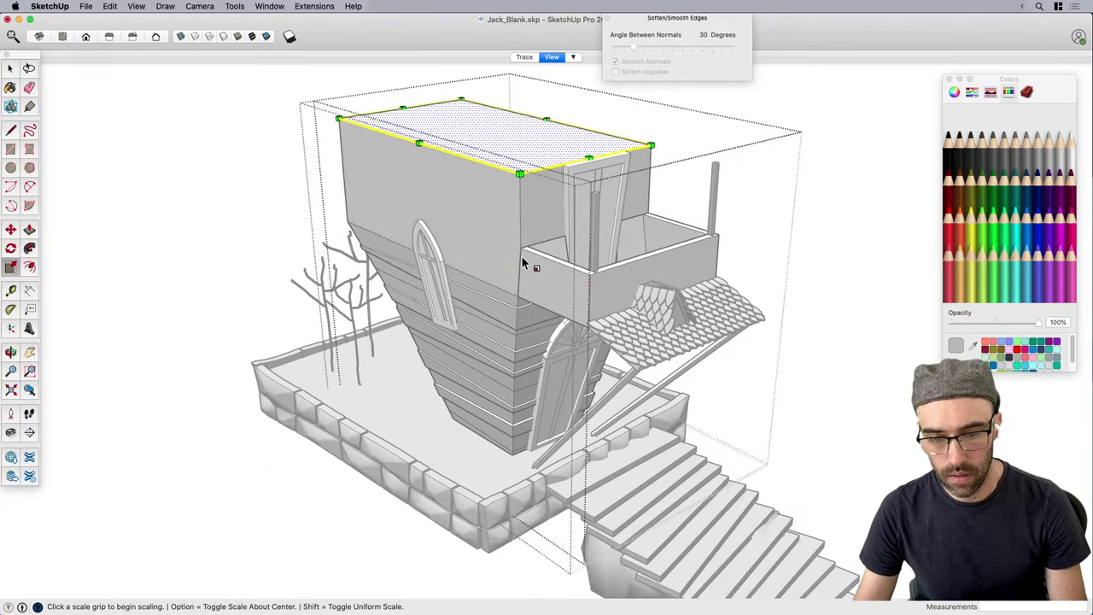
key(space)
Draw a horizontal line across the arched-window side wall from the balcony wall's top corner to the rear edge.
click(519, 233)
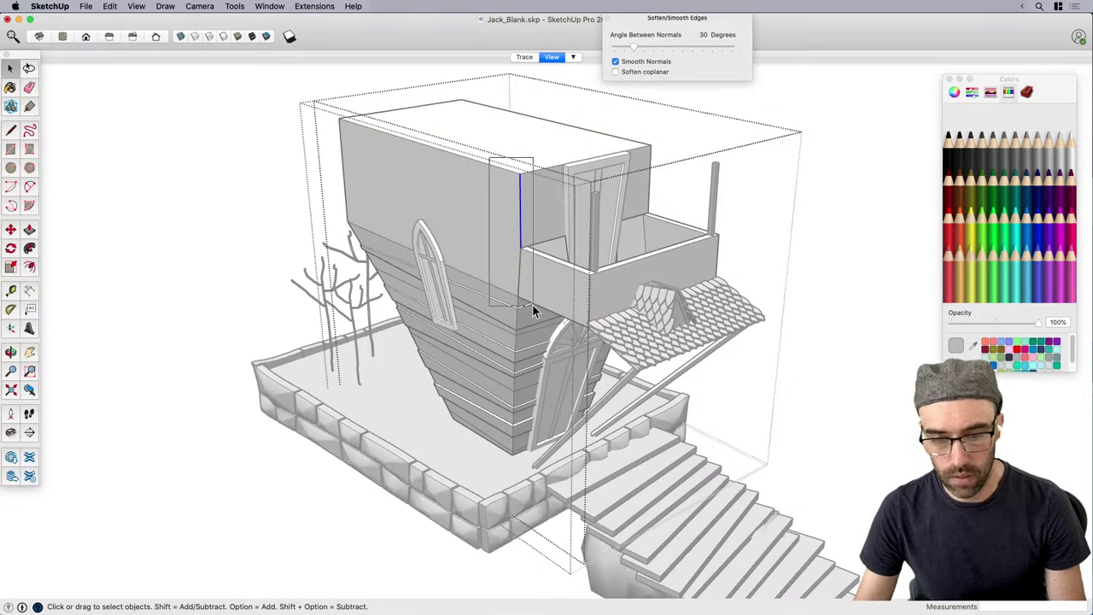
scroll(523, 247, up, 5)
scroll(523, 245, down, 3)
click(540, 239)
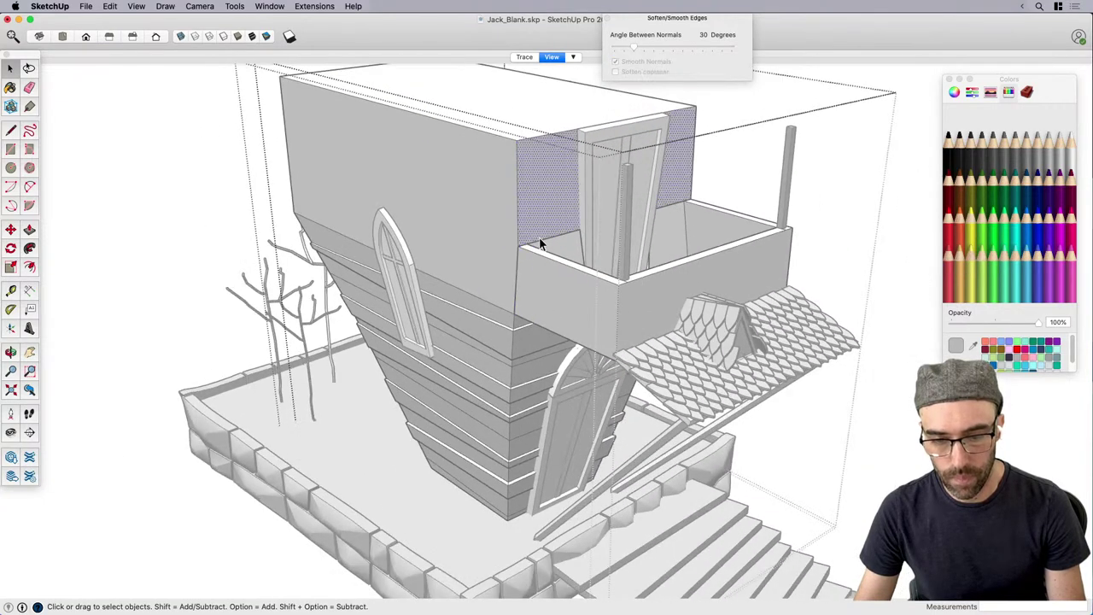
scroll(535, 233, down, 2)
click(519, 197)
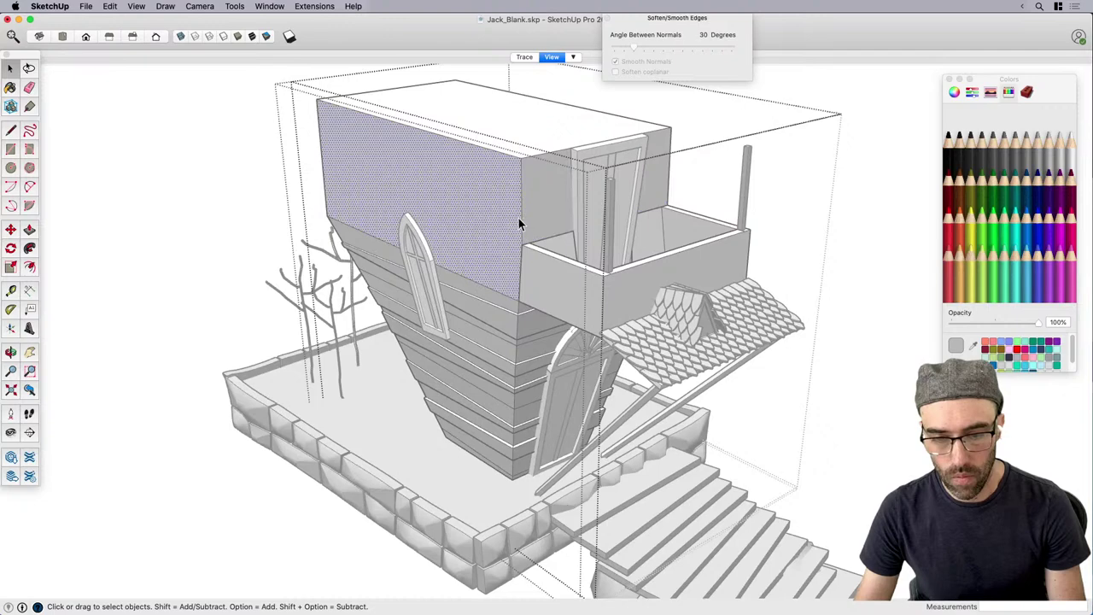
key(l)
click(522, 243)
middle_drag(340, 190, 299, 203)
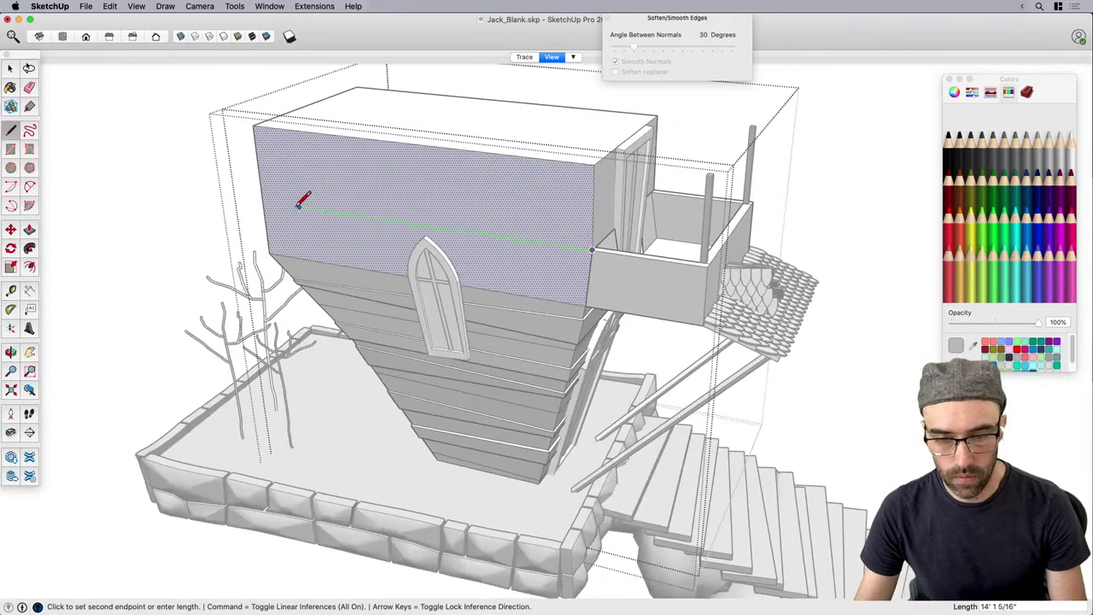
click(267, 227)
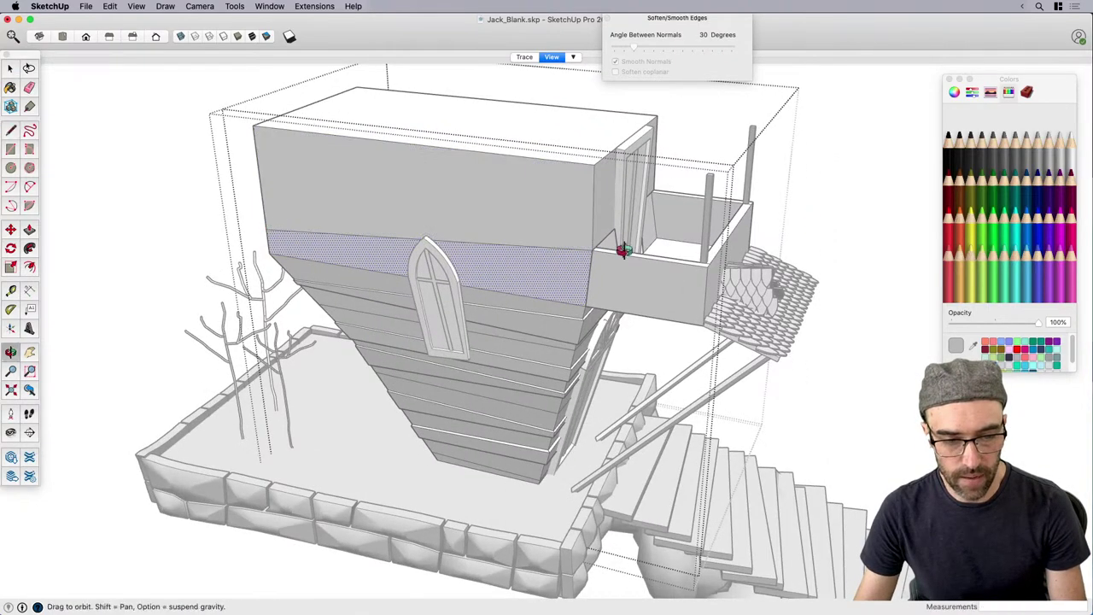
Draw a matching horizontal line across the opposite side wall from the balcony's top corner to the rear edge.
middle_drag(625, 247, 773, 203)
click(613, 248)
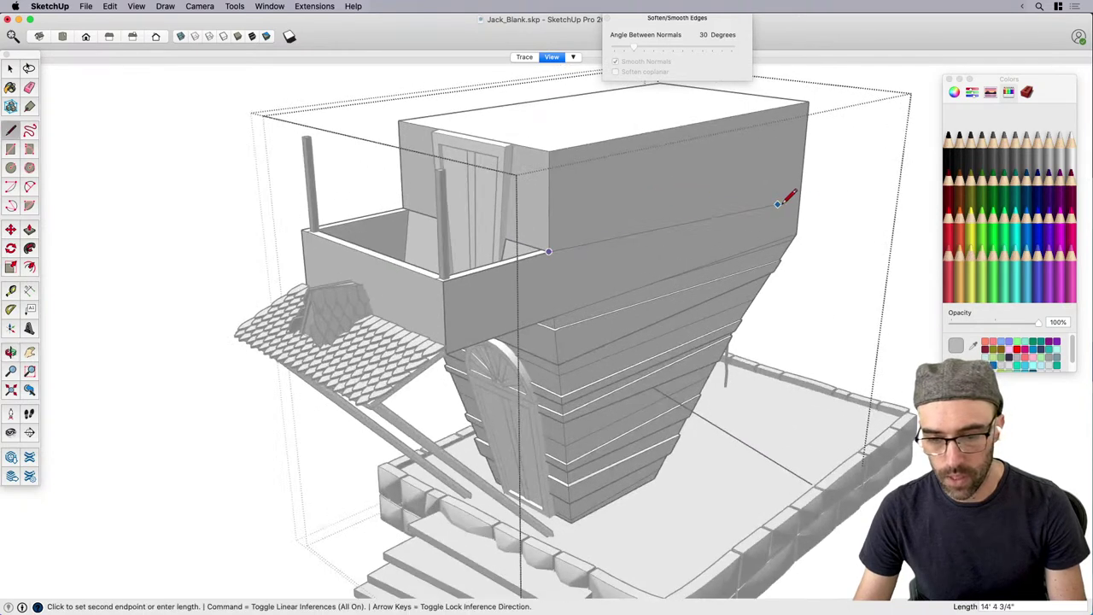
click(798, 208)
key(space)
Try to scale the top face uniformly about its center by about 1.10.
scroll(798, 208, down, 2)
middle_drag(548, 219, 642, 160)
click(605, 146)
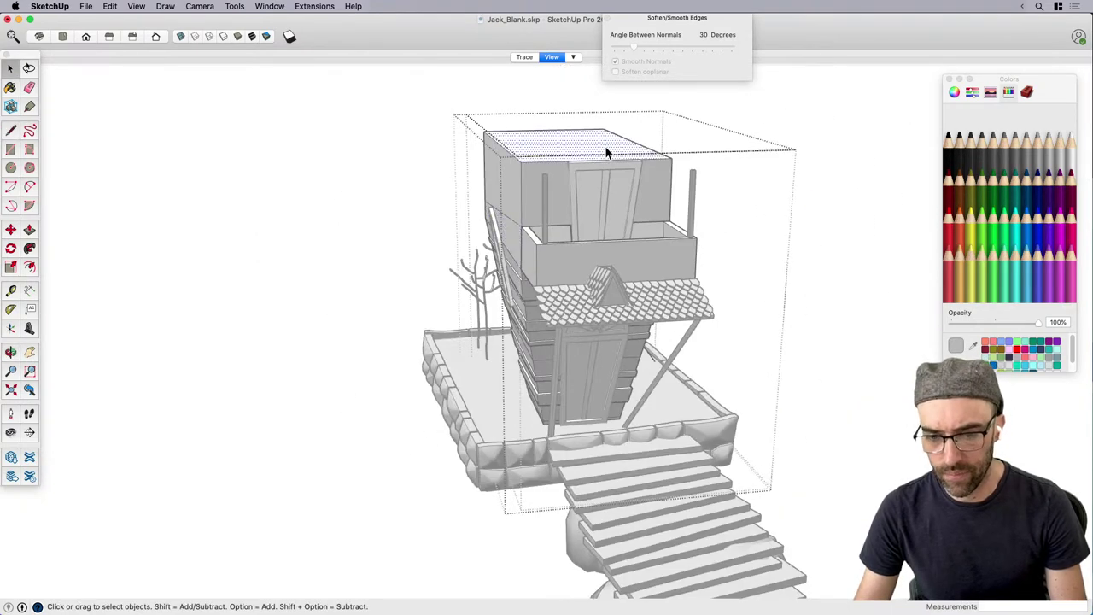
key(s)
scroll(674, 160, up, 2)
click(672, 160)
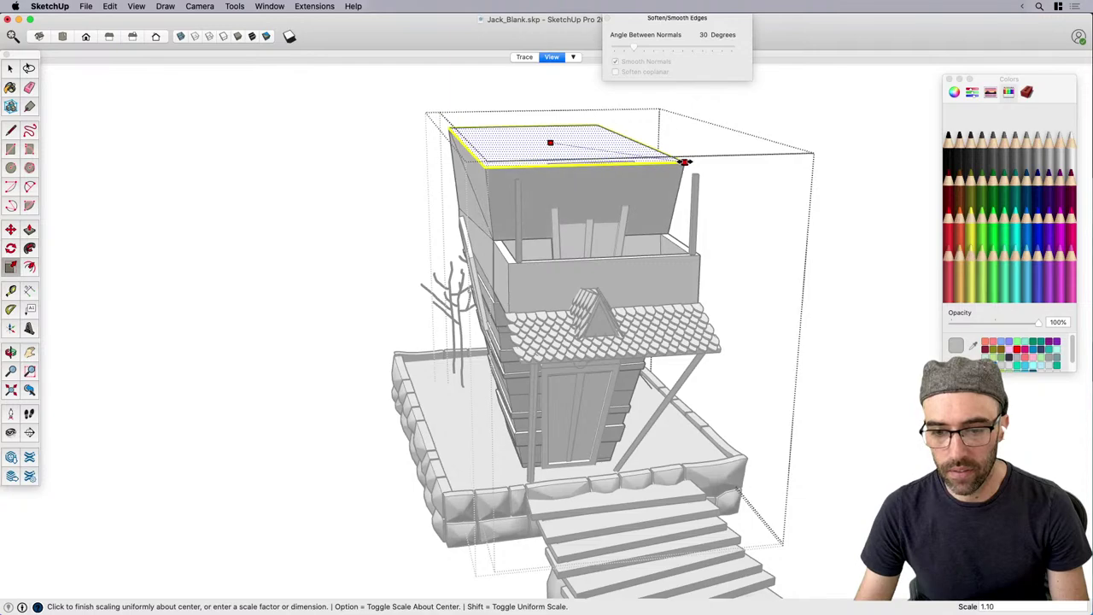
click(683, 161)
key(space)
scroll(554, 141, up, 6)
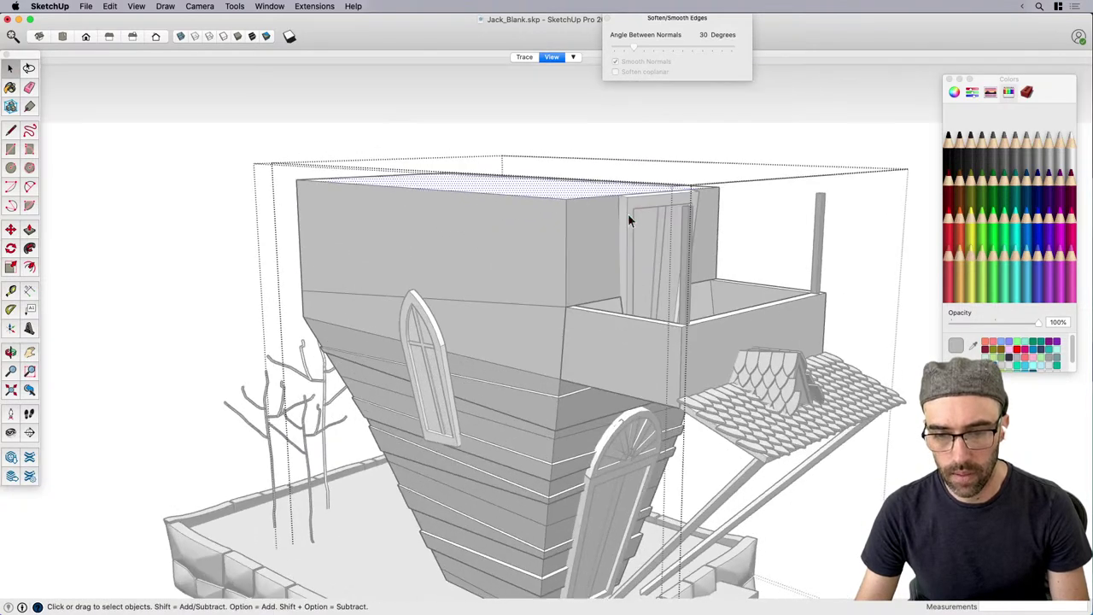
Scale the top face outward along the red axis on the arched-window side so that wall leans out.
click(499, 194)
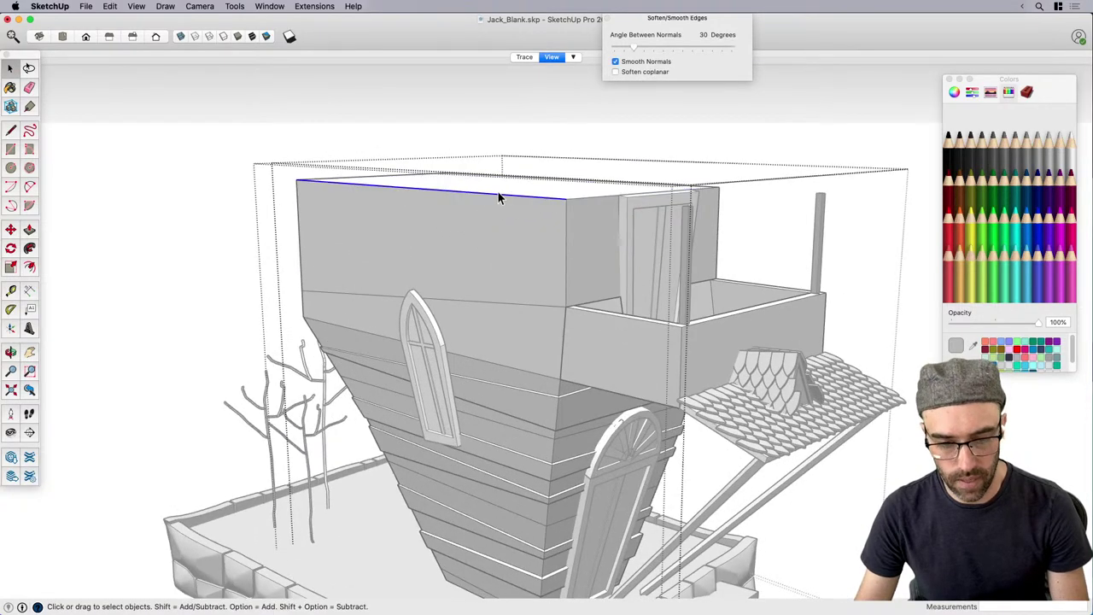
click(442, 185)
key(s)
click(411, 188)
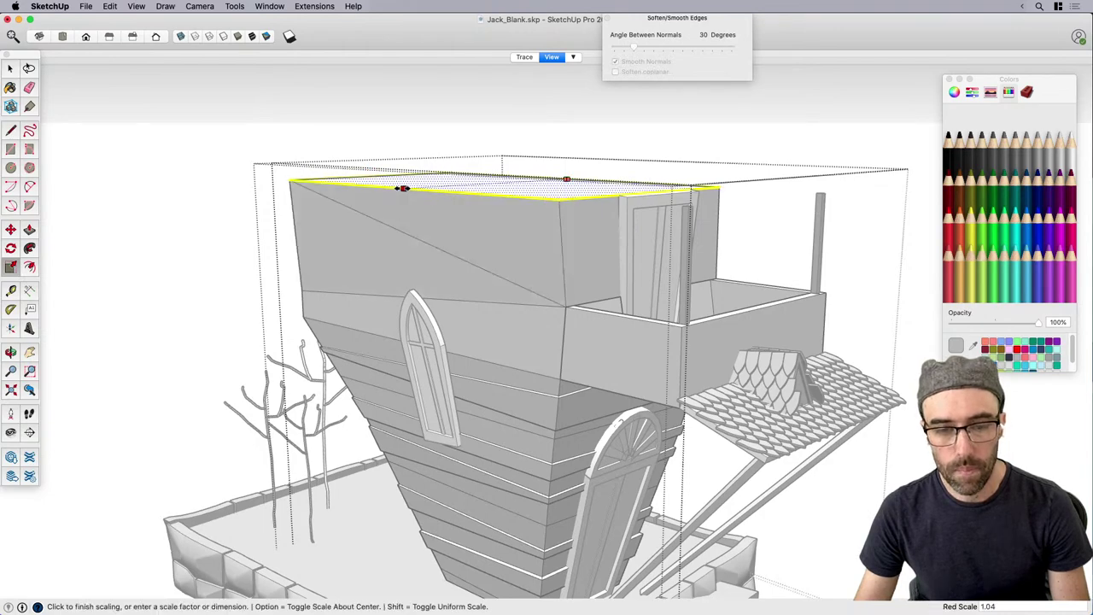
click(386, 189)
Scale the top face outward along the red axis on the opposite side by about 1.12 so that wall leans out.
middle_drag(655, 273, 631, 217)
click(623, 195)
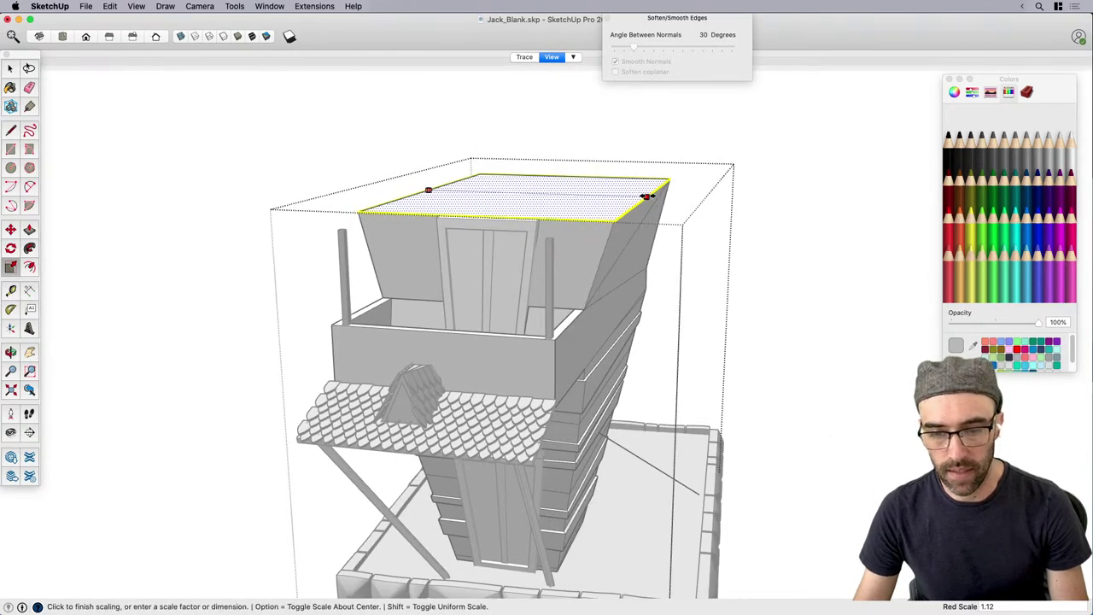
click(647, 196)
Scale the top face outward along the green axis toward the rear by about 1.16, and close the house group.
middle_drag(857, 244, 651, 236)
click(664, 218)
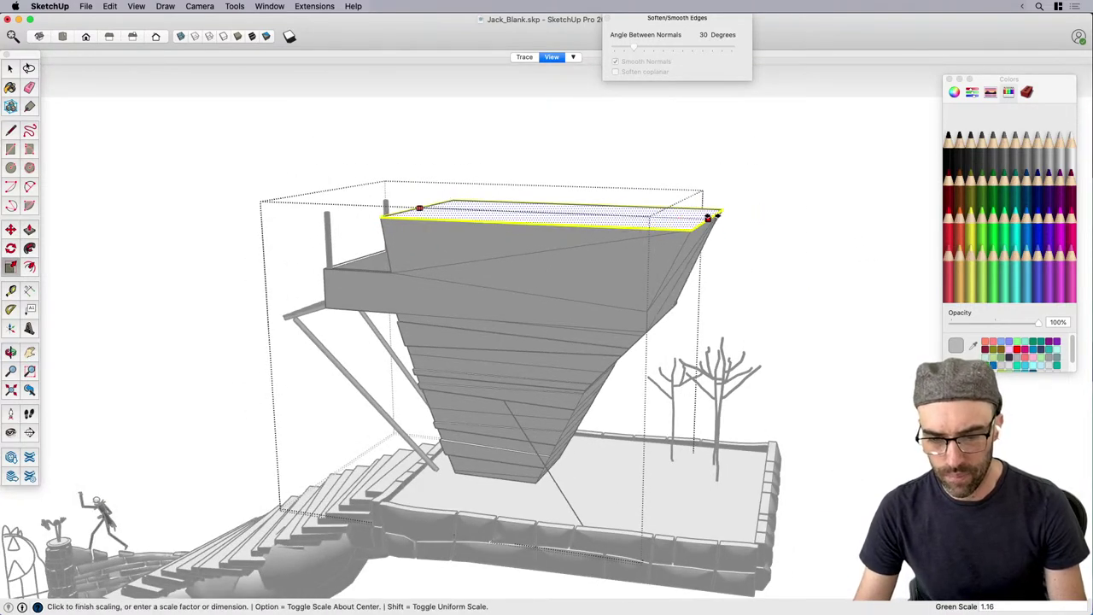
click(709, 217)
mouse_move(709, 218)
middle_down()
mouse_move(676, 373)
mouse_move(742, 271)
mouse_move(726, 305)
mouse_move(610, 200)
middle_up()
key(e)
key(space)
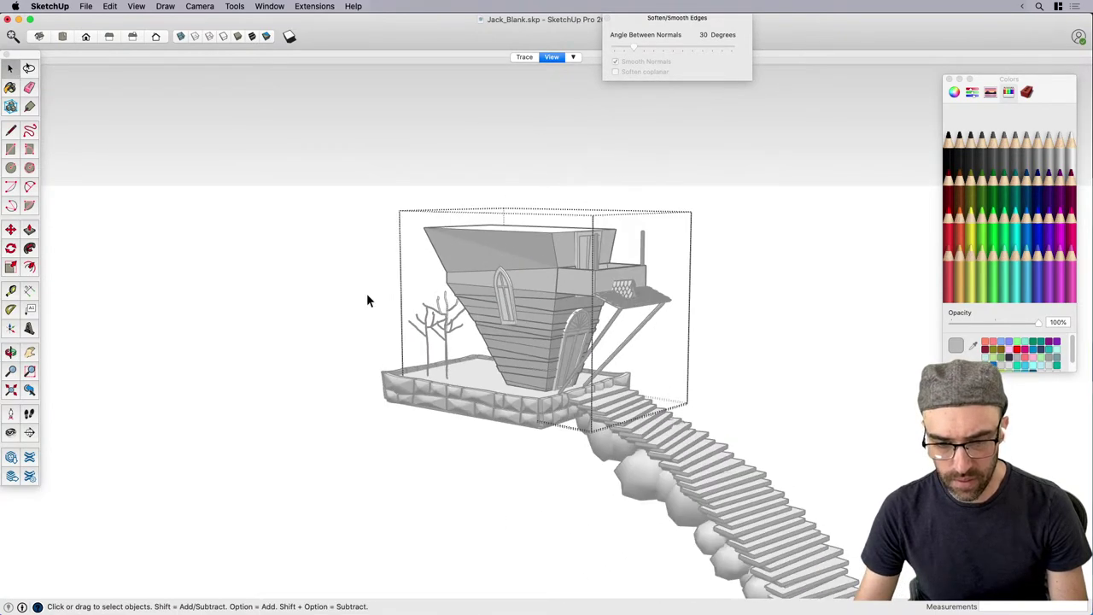
middle_drag(675, 303, 769, 275)
click(769, 273)
scroll(683, 312, up, 2)
middle_drag(611, 309, 641, 289)
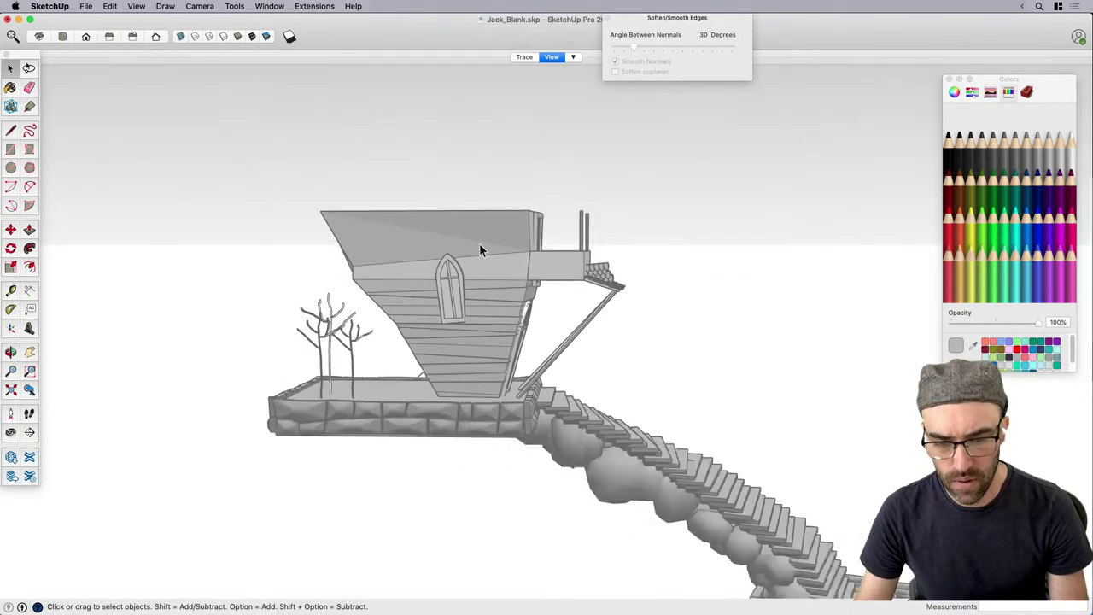
scroll(477, 248, up, 2)
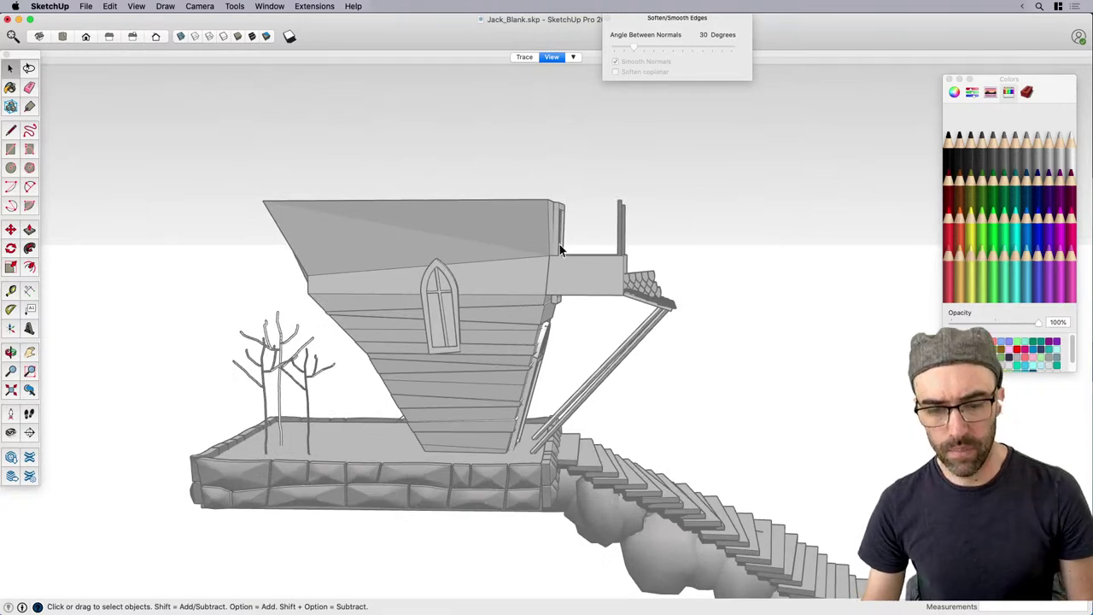
middle_drag(316, 274, 365, 265)
double_click(363, 258)
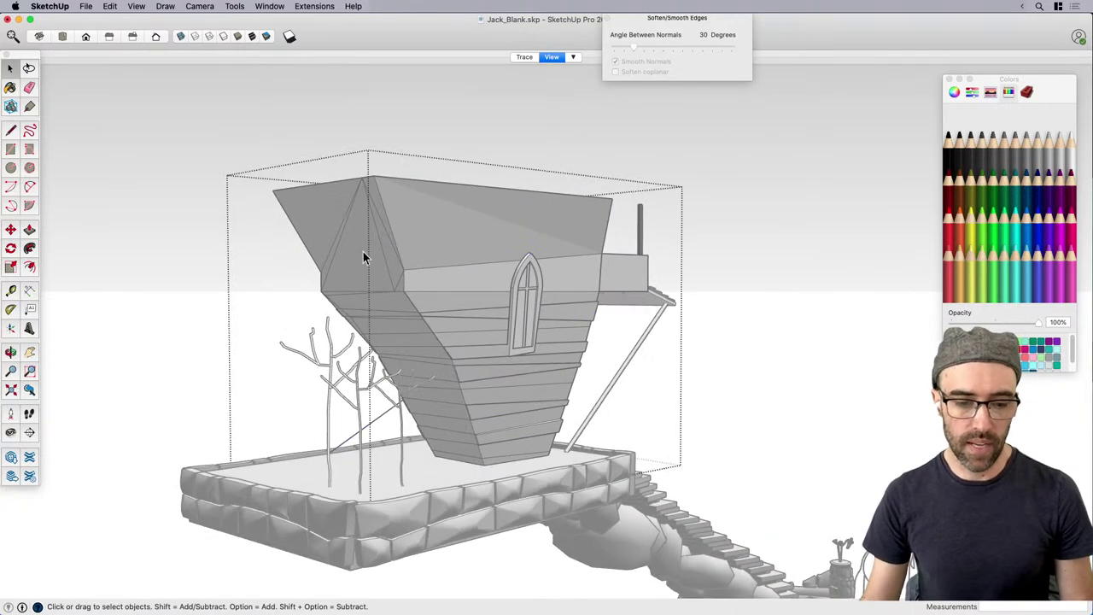
key(e)
key(super+a)
key(Delete)
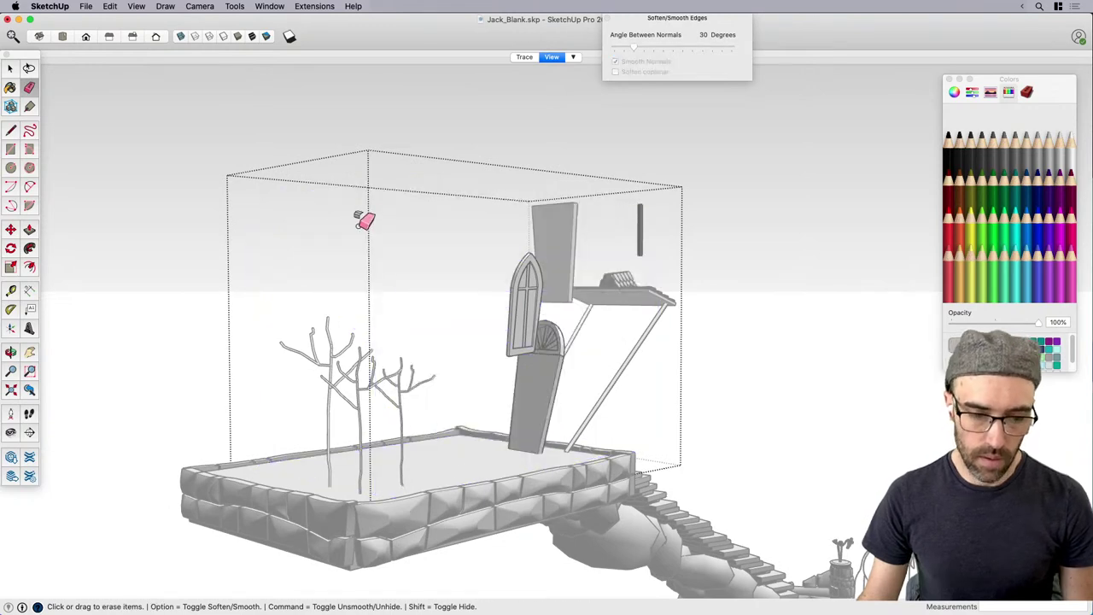
key(super+z)
key(space)
click(779, 316)
Turn on the display of hidden objects to reveal the slicing planes around the house.
middle_drag(779, 316, 498, 378)
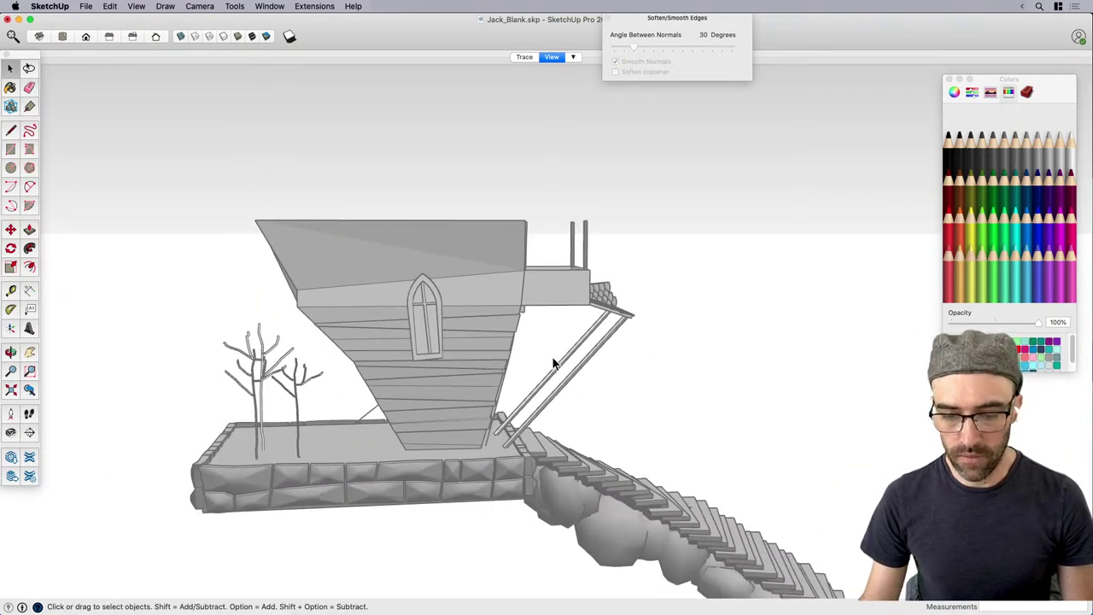
key(alt+h)
key(alt+h)
key(alt+shift+h)
scroll(539, 371, up, 2)
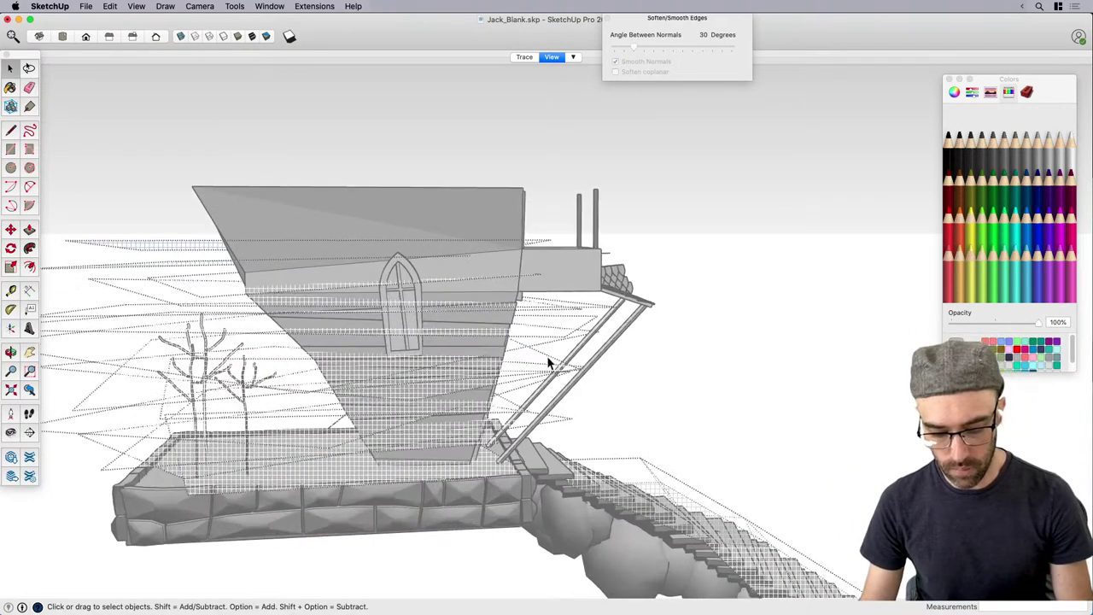
Move the hidden slicing-plane group up about 14' so it crosses the upper storey.
click(537, 374)
scroll(535, 375, down, 2)
key(m)
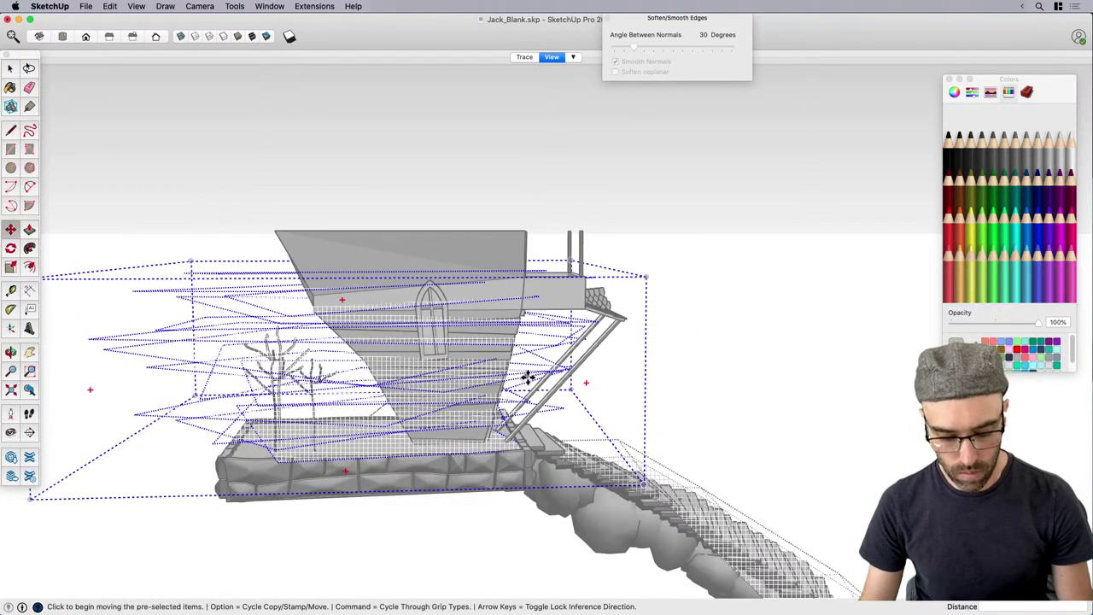
click(507, 408)
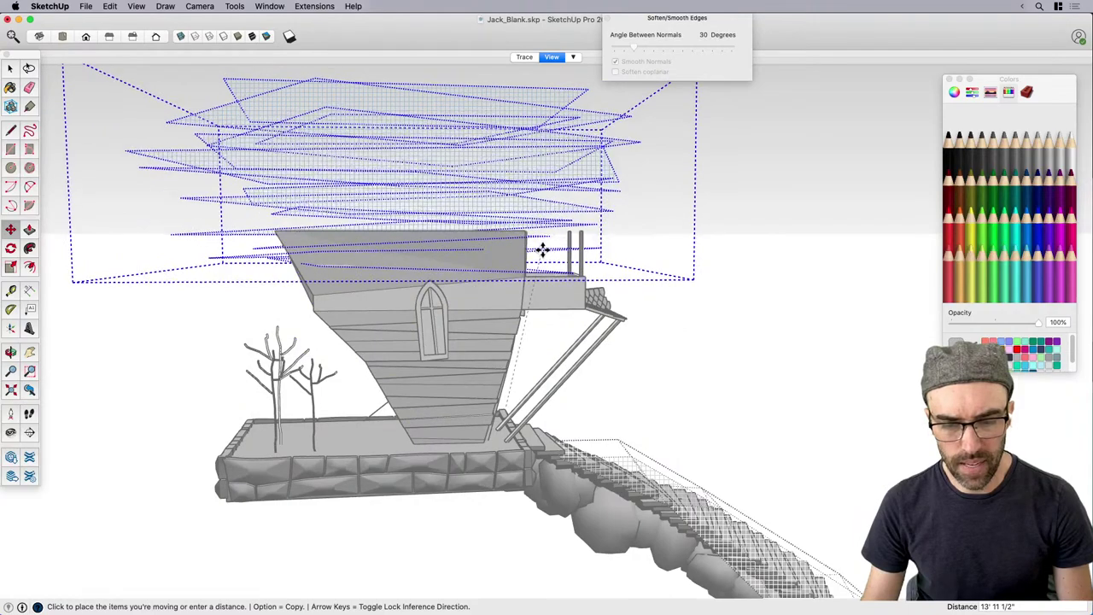
click(540, 252)
Unhide the raised slicing-plane group.
middle_drag(541, 251, 321, 431)
middle_drag(555, 228, 607, 227)
key(space)
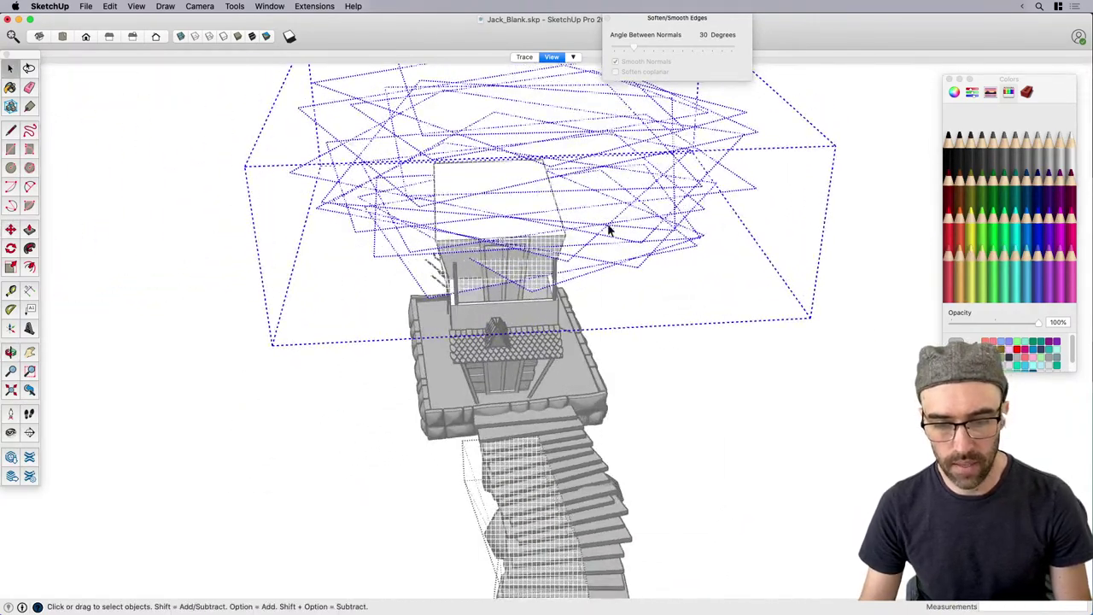
right_click(609, 222)
click(647, 247)
Move the slicing planes sideways about 9' to bring them over the house.
middle_drag(325, 336, 517, 256)
middle_drag(773, 295, 554, 353)
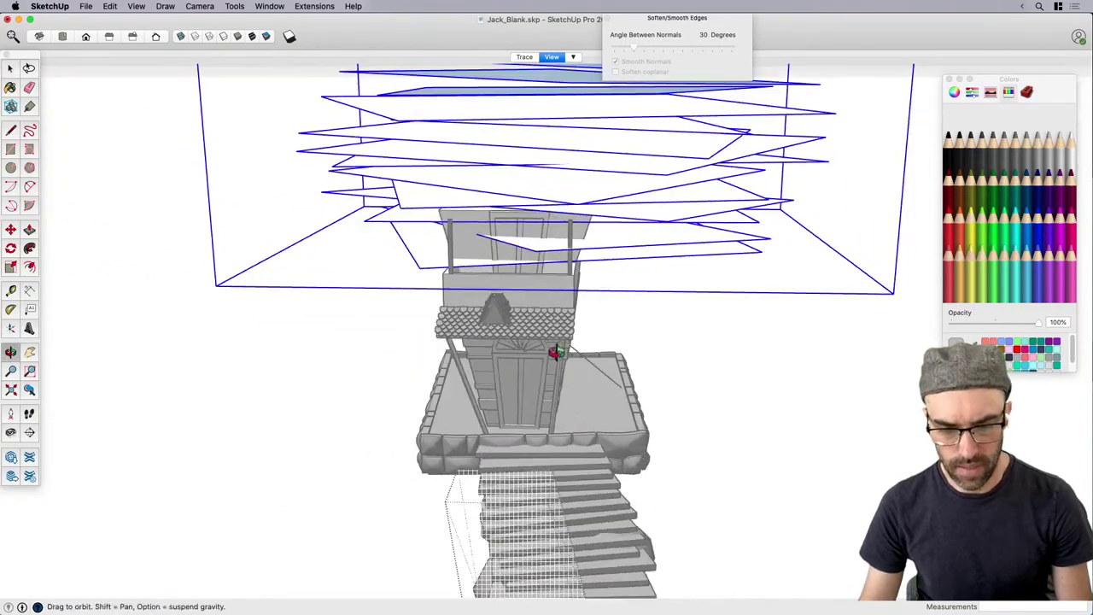
key(m)
click(826, 409)
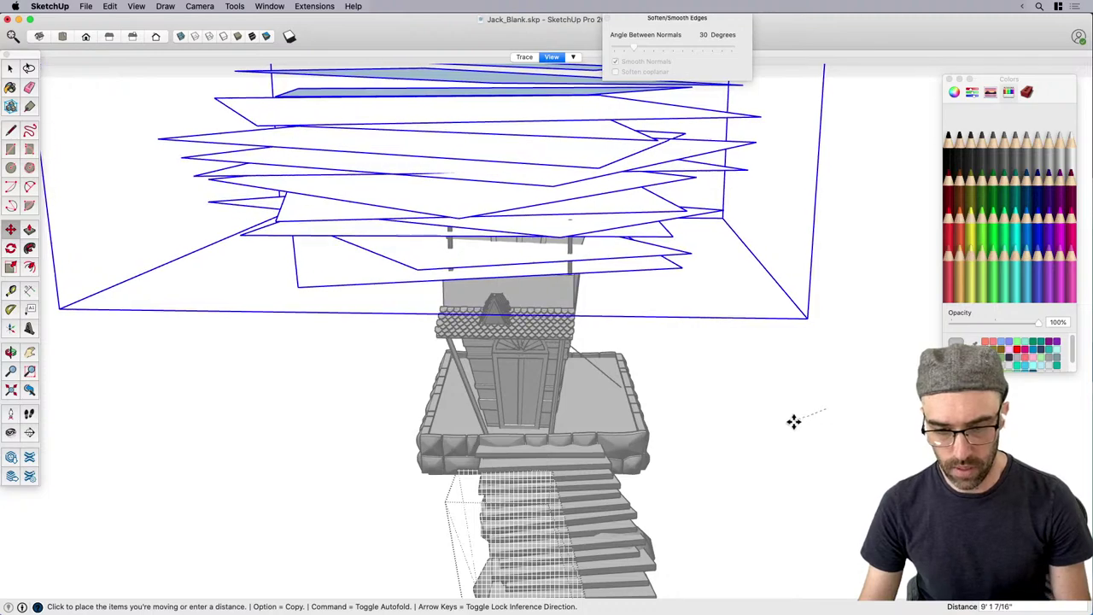
click(793, 420)
Scale the slicing planes along the green axis by about 1.41 so they extend past the rear wall.
middle_drag(793, 421, 573, 325)
scroll(572, 324, down, 3)
key(s)
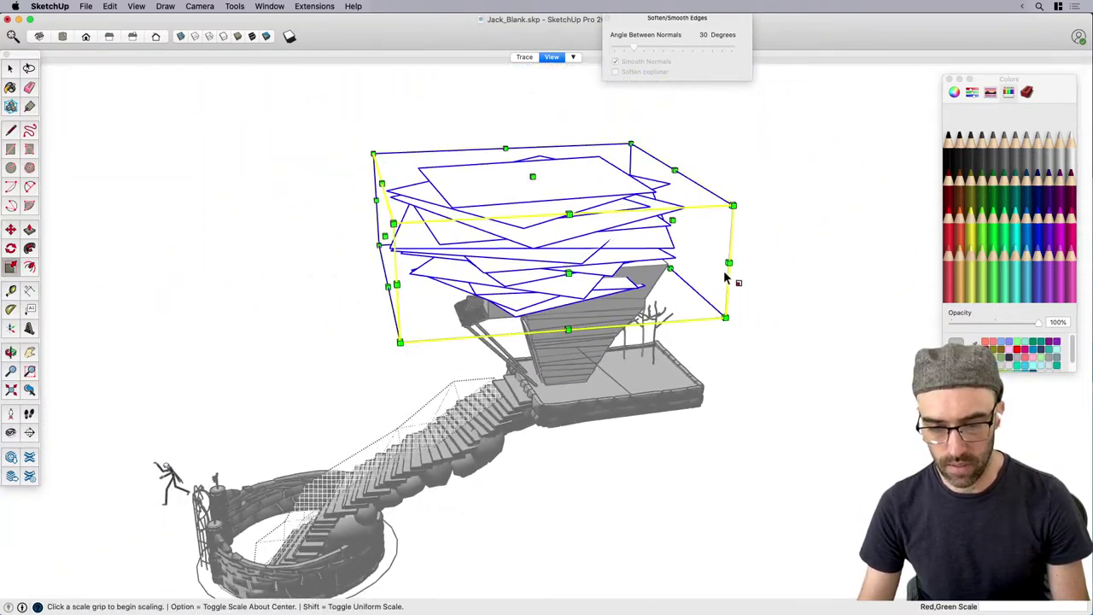
middle_drag(568, 273, 662, 275)
drag(631, 242, 758, 251)
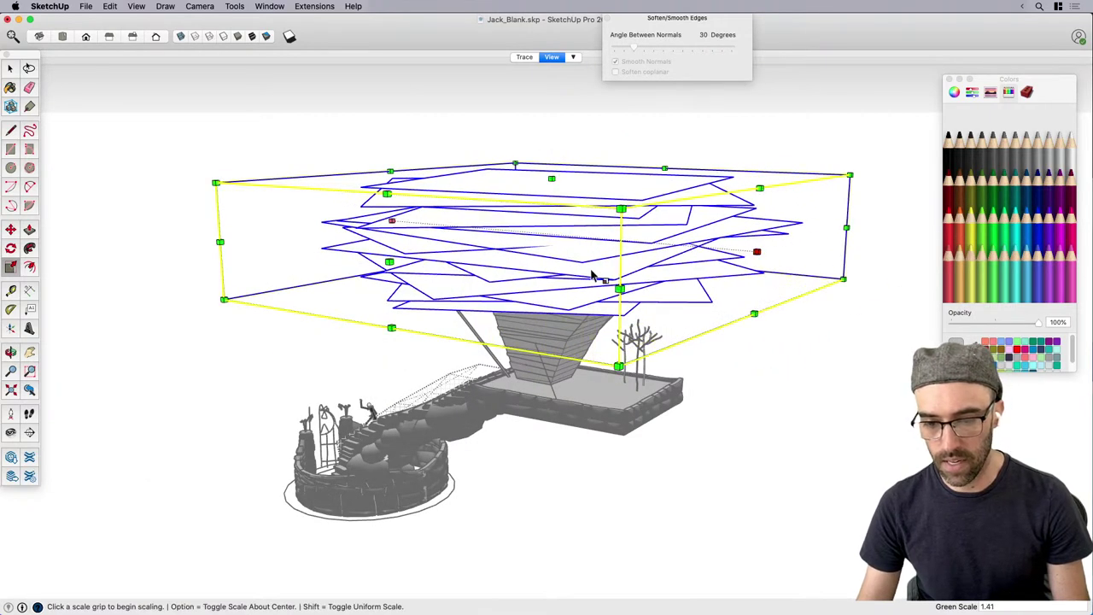
Scale the slicing planes by about 1.14 along the red axis, and stretch them slightly toward the stairs.
middle_drag(357, 291, 632, 302)
scroll(495, 211, down, 1)
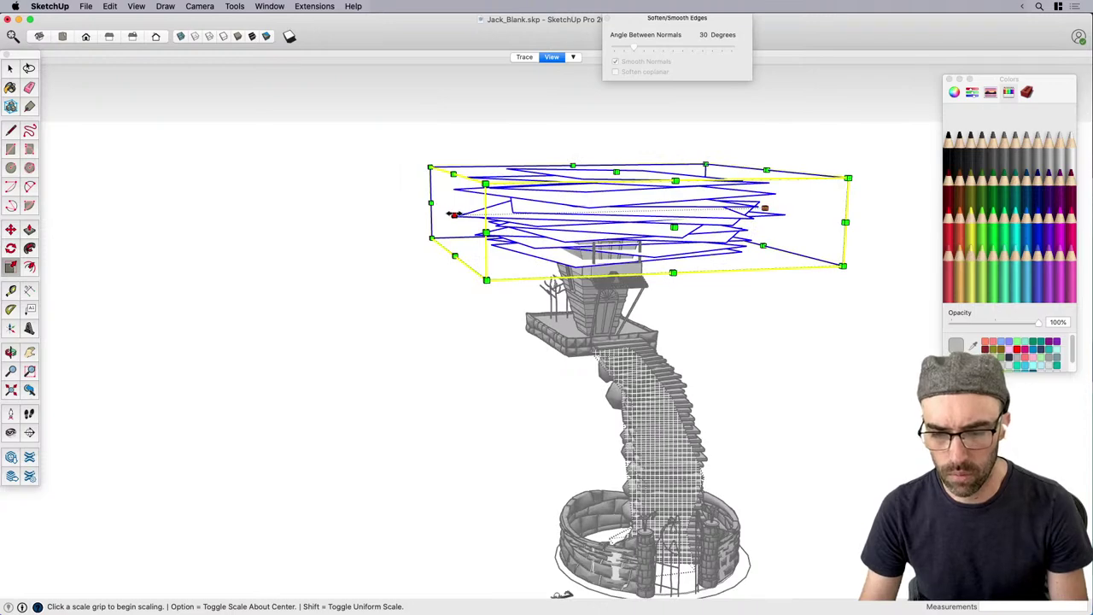
drag(453, 216, 407, 216)
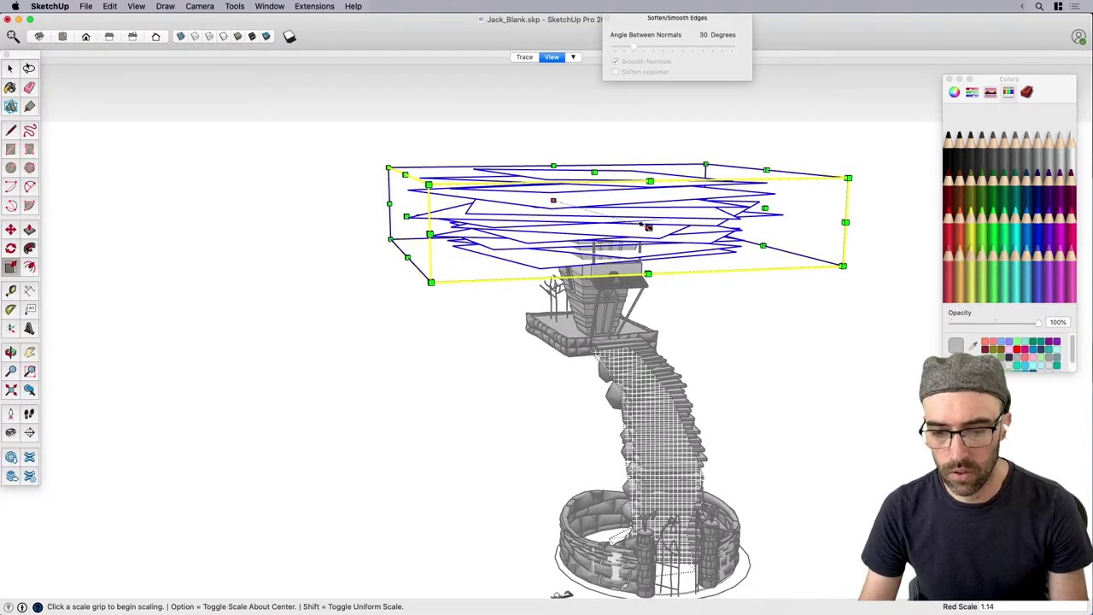
drag(646, 227, 673, 237)
key(space)
Cut the slicing planes and paste them in place inside the house group.
middle_drag(591, 362, 508, 276)
scroll(509, 276, up, 8)
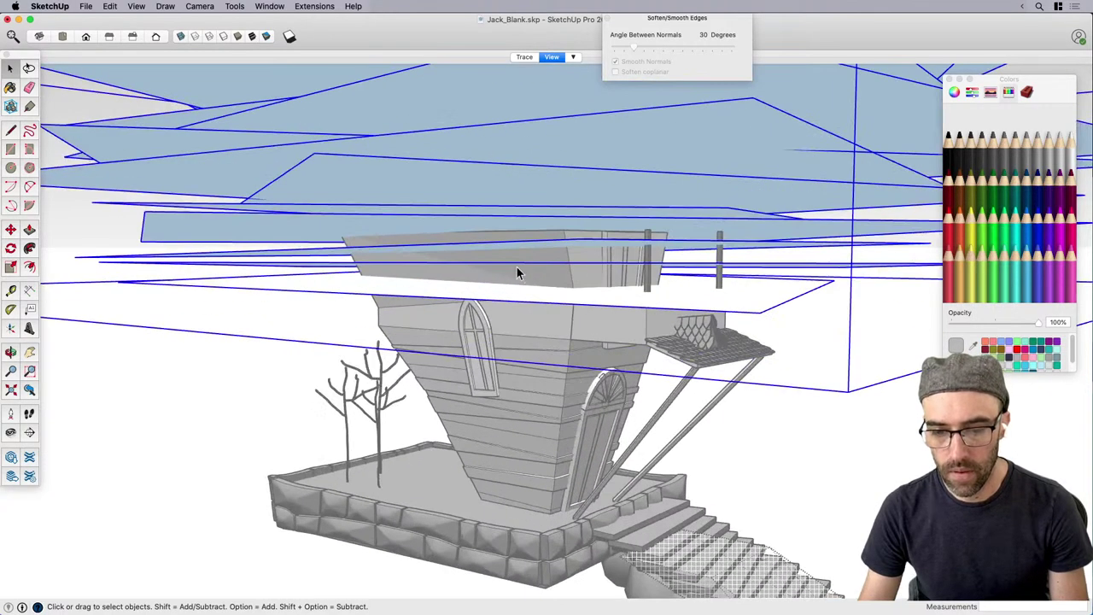
key(Delete)
click(517, 267)
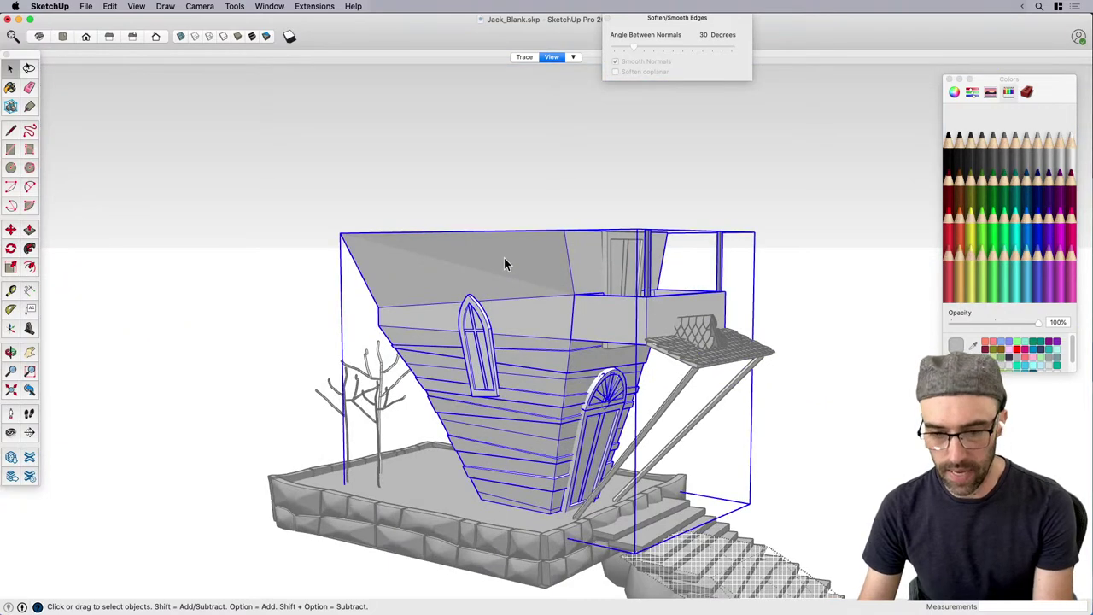
double_click(508, 269)
click(510, 269)
click(532, 265)
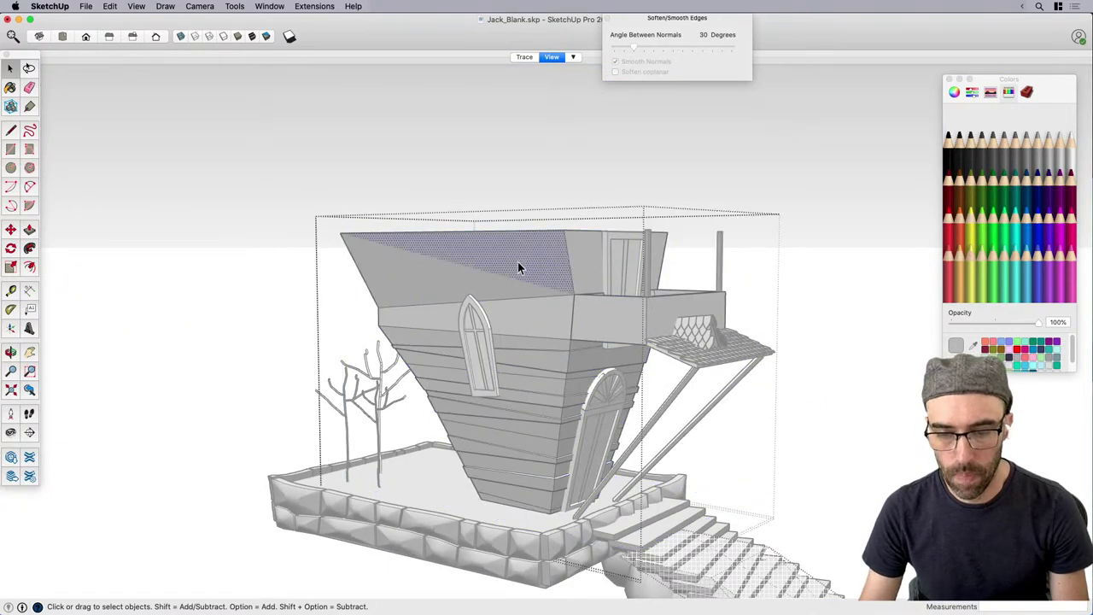
key(super+shift+v)
Select the upper-storey wall faces together with the slicing planes and intersect their faces to cut plank lines.
scroll(458, 292, down, 2)
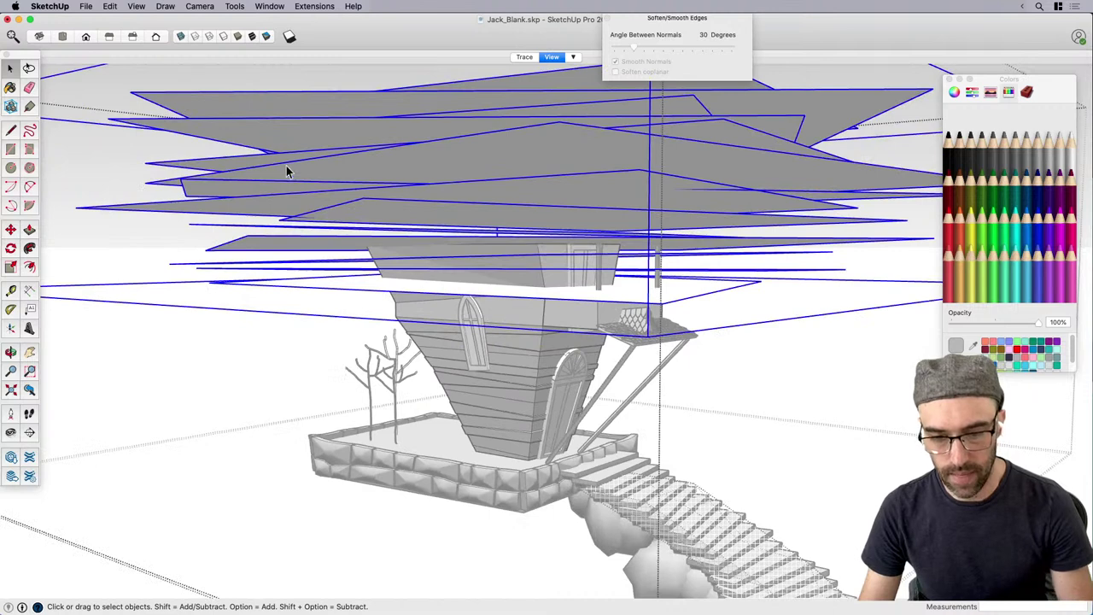
mouse_move(288, 170)
mouse_down()
mouse_move(732, 354)
mouse_move(713, 320)
mouse_move(729, 343)
mouse_up()
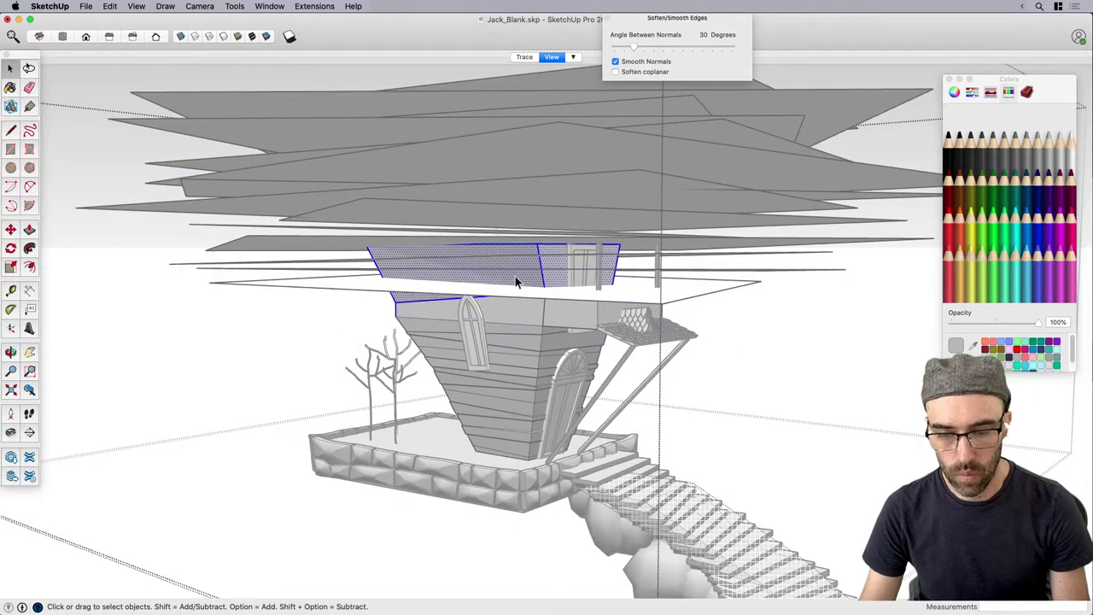
shift+click(544, 202)
right_click(544, 202)
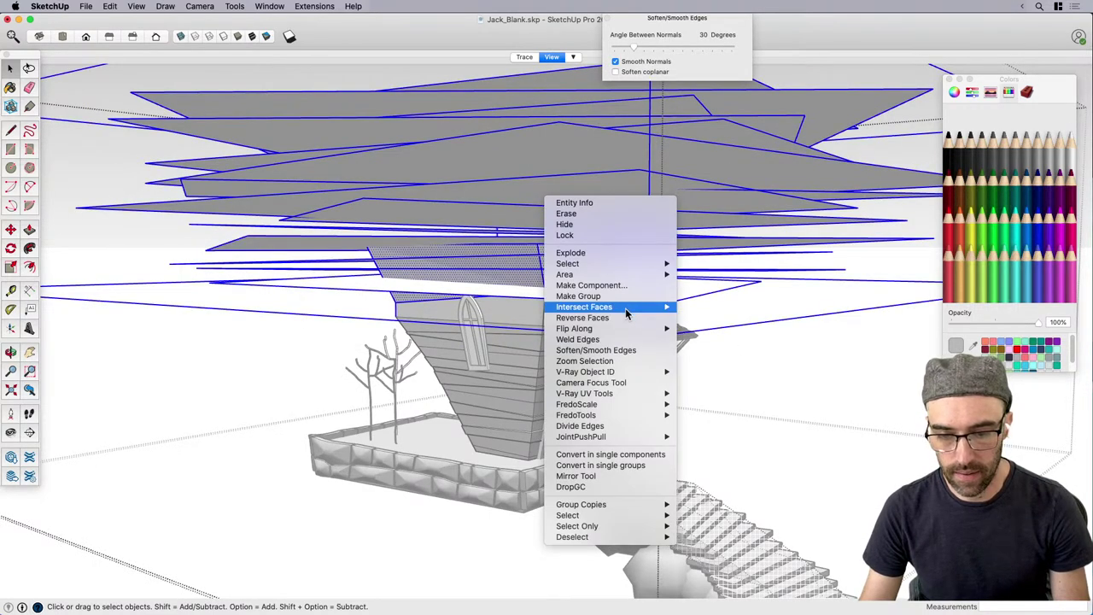
mouse_move(626, 307)
click(713, 326)
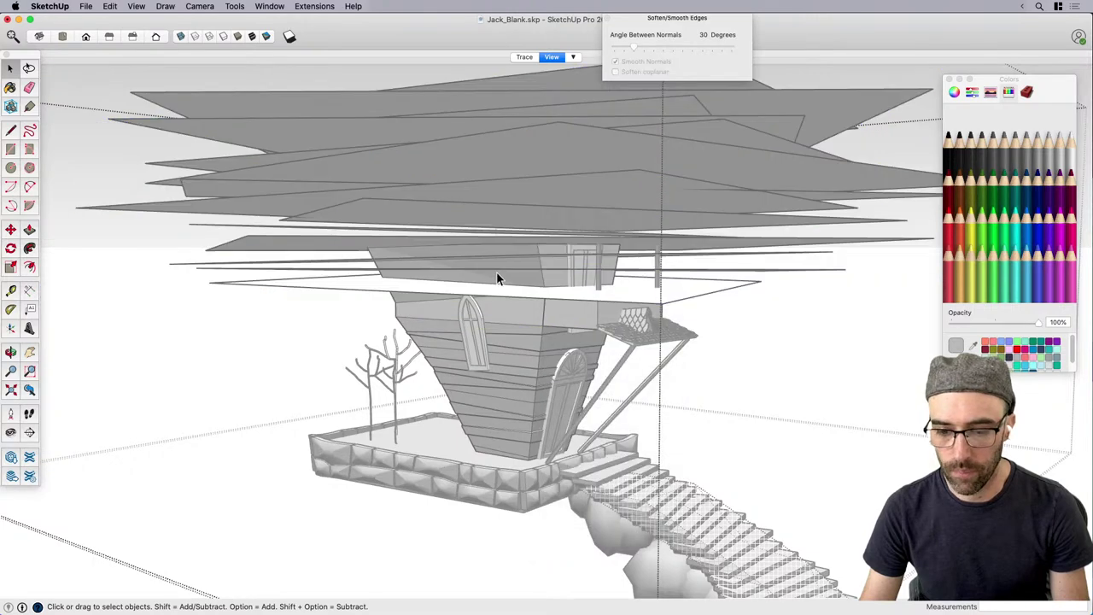
Hide the slicing-plane group and turn off the display of hidden objects.
scroll(542, 179, down, 4)
scroll(543, 181, up, 3)
click(544, 186)
key(super+e)
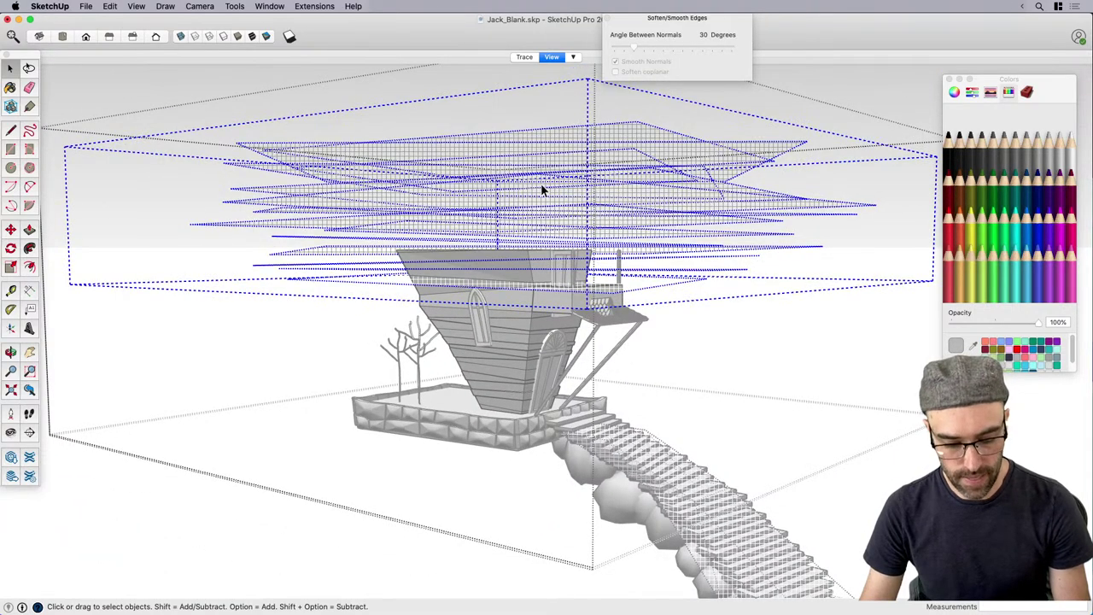
key(alt+h)
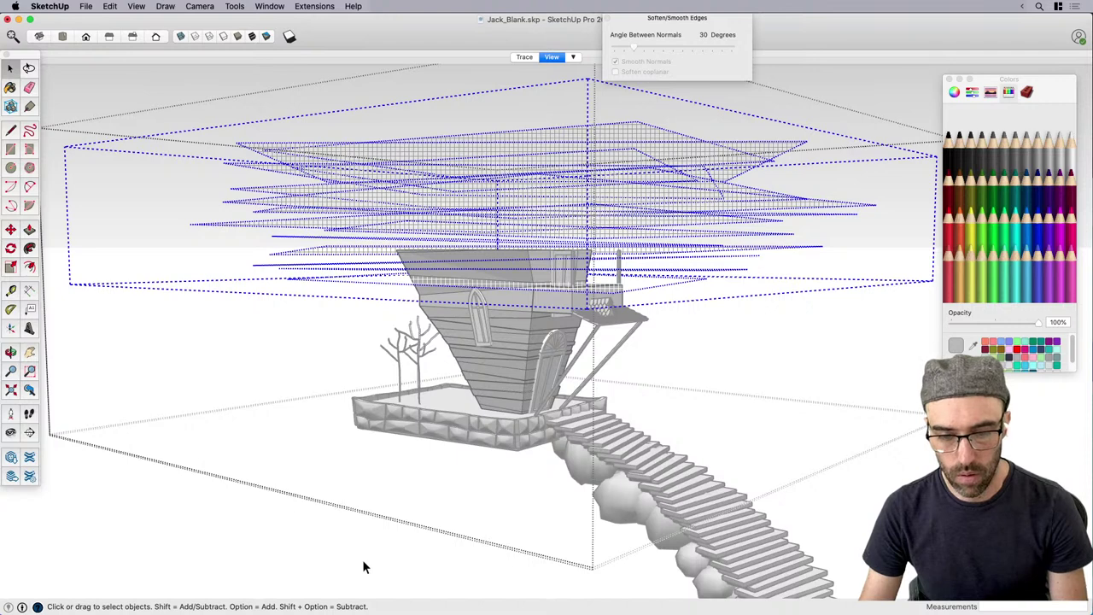
click(362, 560)
key(alt+h)
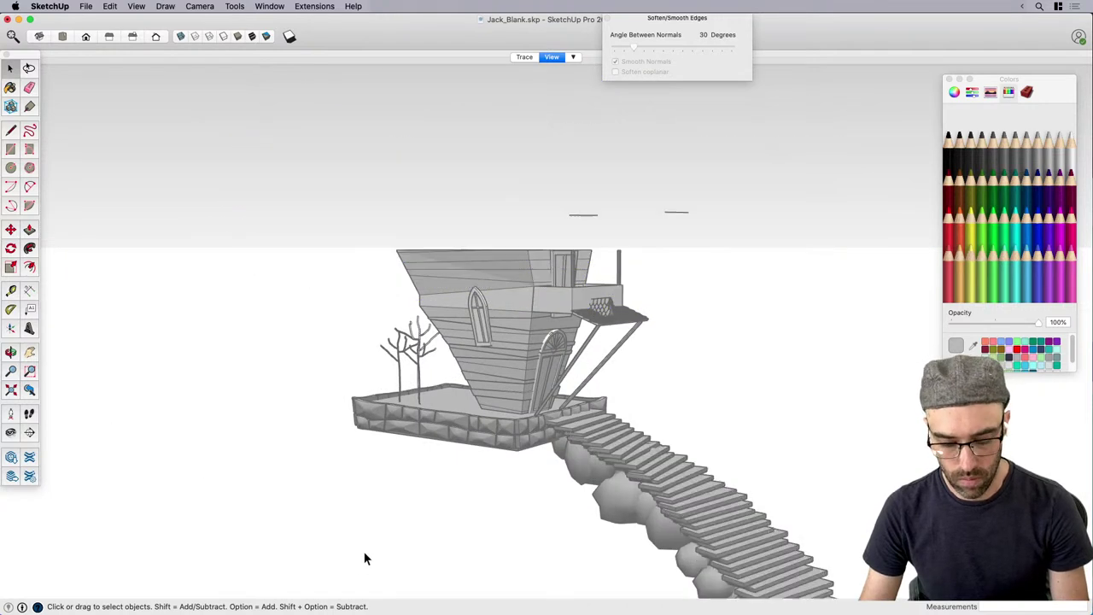
Erase the two stray edges floating above the house inside the house group.
scroll(468, 267, up, 3)
scroll(663, 242, down, 2)
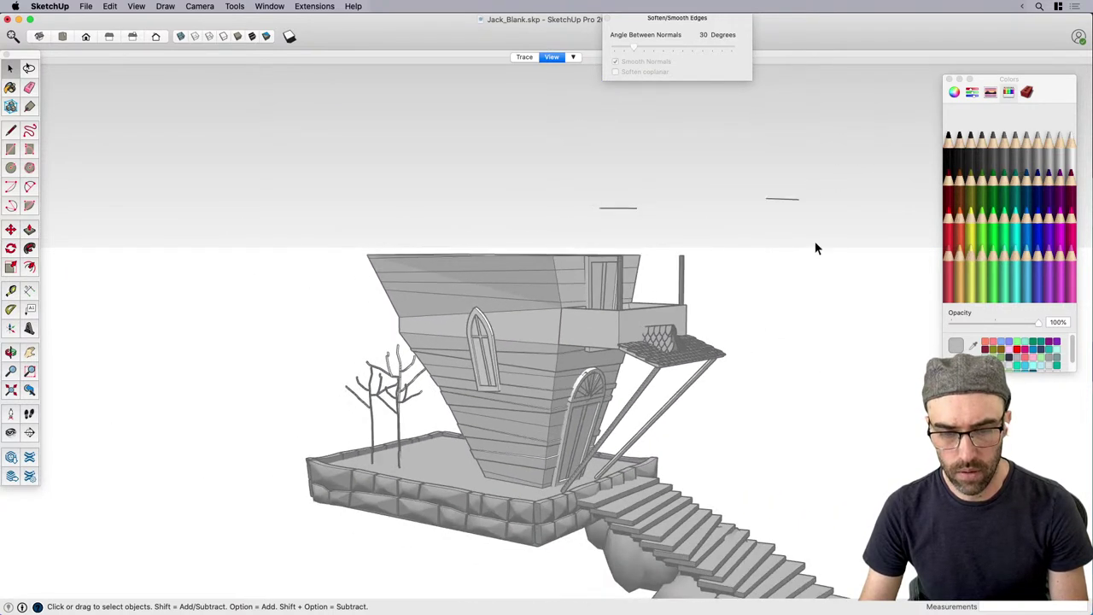
drag(815, 243, 721, 162)
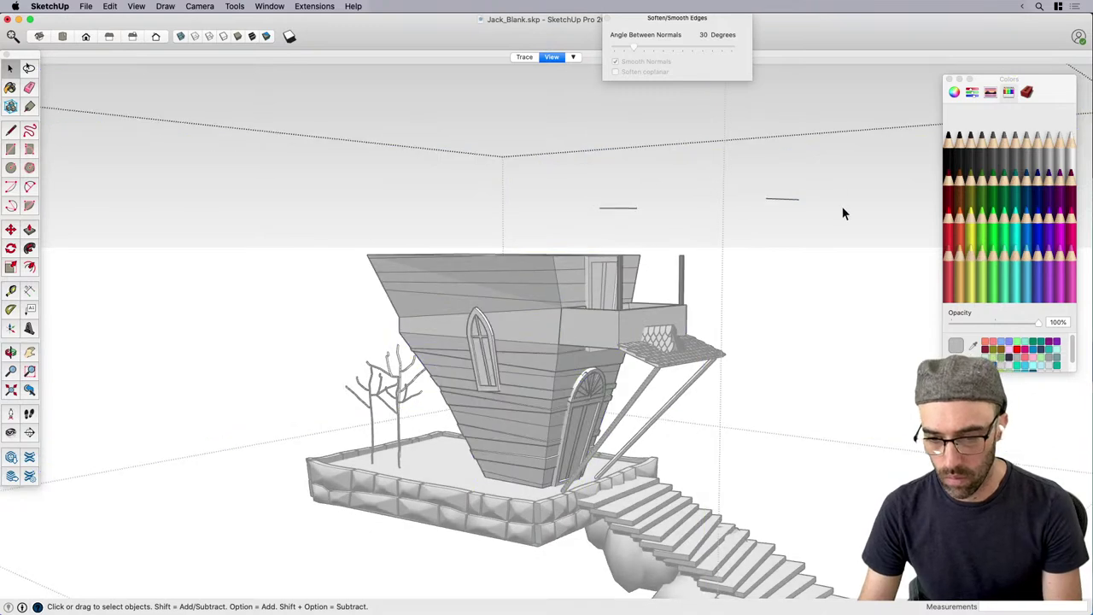
drag(742, 180, 741, 180)
click(793, 205)
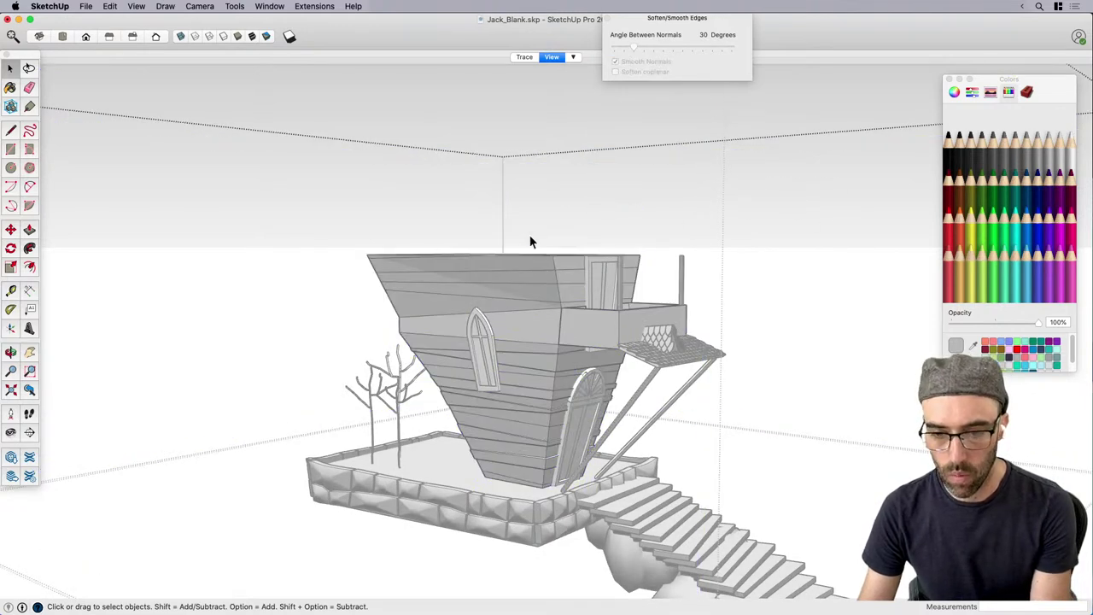
Thicken the middle plank band around the upper walls outward by about 1 3/16" with Joint Push Pull.
click(488, 293)
scroll(485, 297, up, 2)
middle_drag(470, 298, 491, 318)
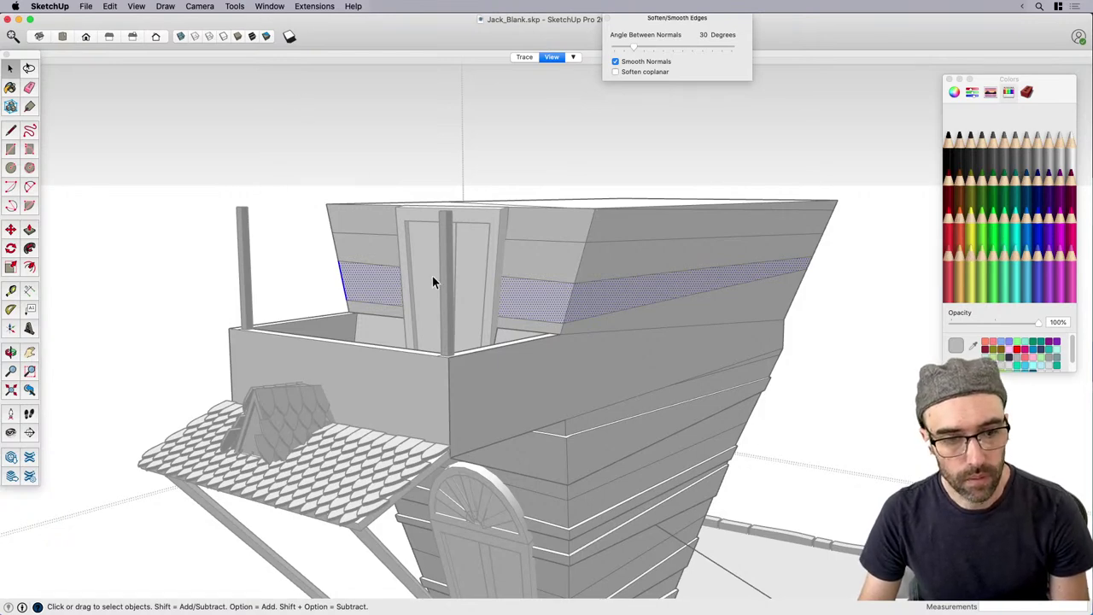
key(j)
scroll(589, 311, up, 2)
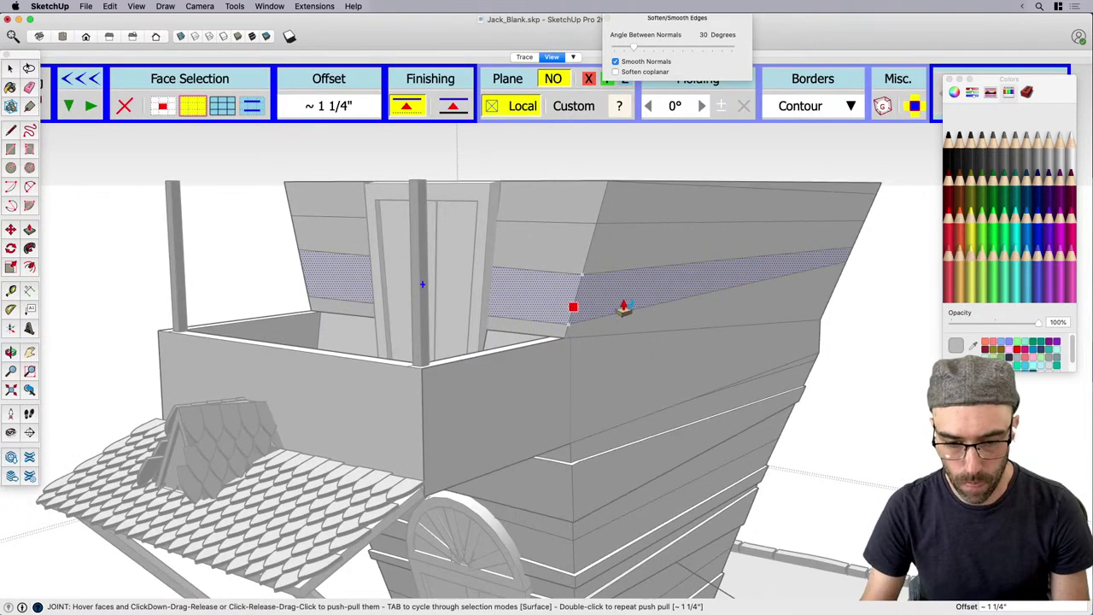
drag(626, 306, 631, 302)
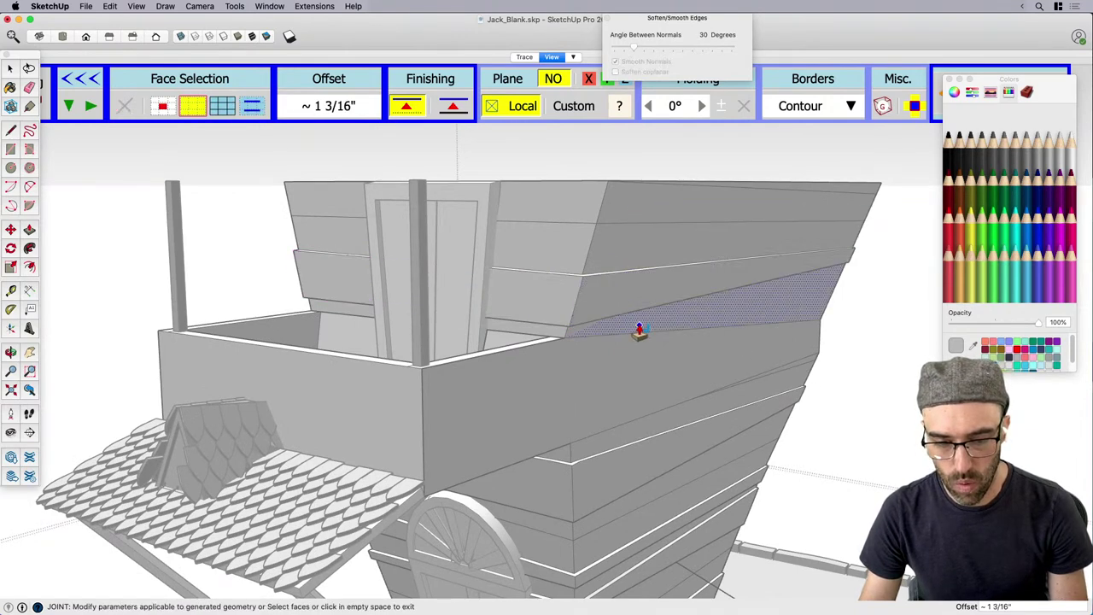
key(space)
scroll(594, 337, down, 3)
middle_drag(688, 351, 690, 351)
drag(690, 351, 518, 327)
key(space)
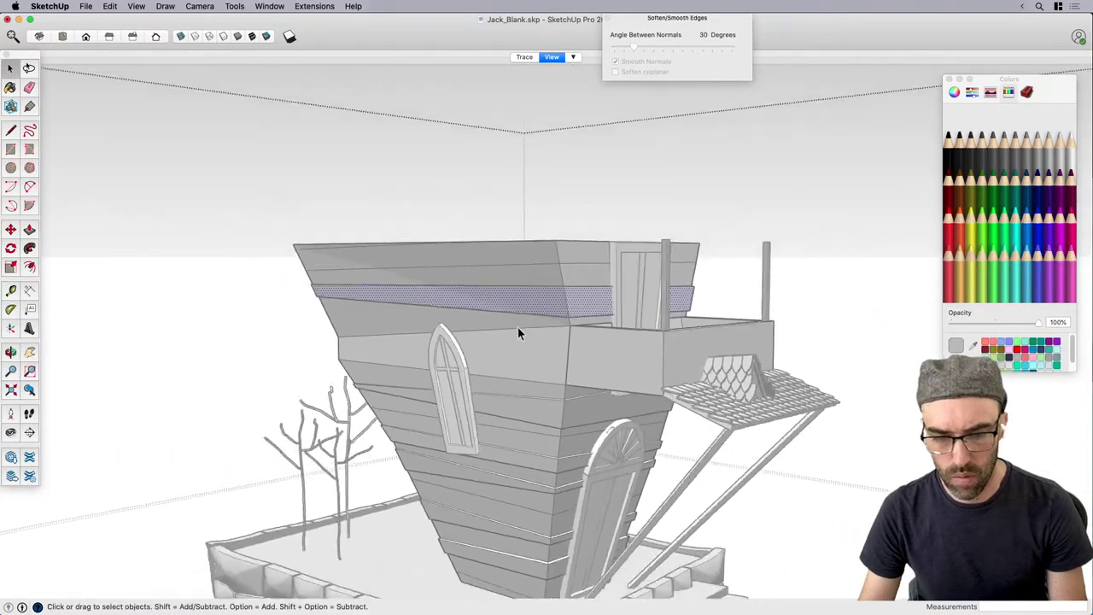
Clear the plank selection, then reopen the house group and enter the balcony group nested inside it.
click(481, 186)
scroll(547, 195, down, 3)
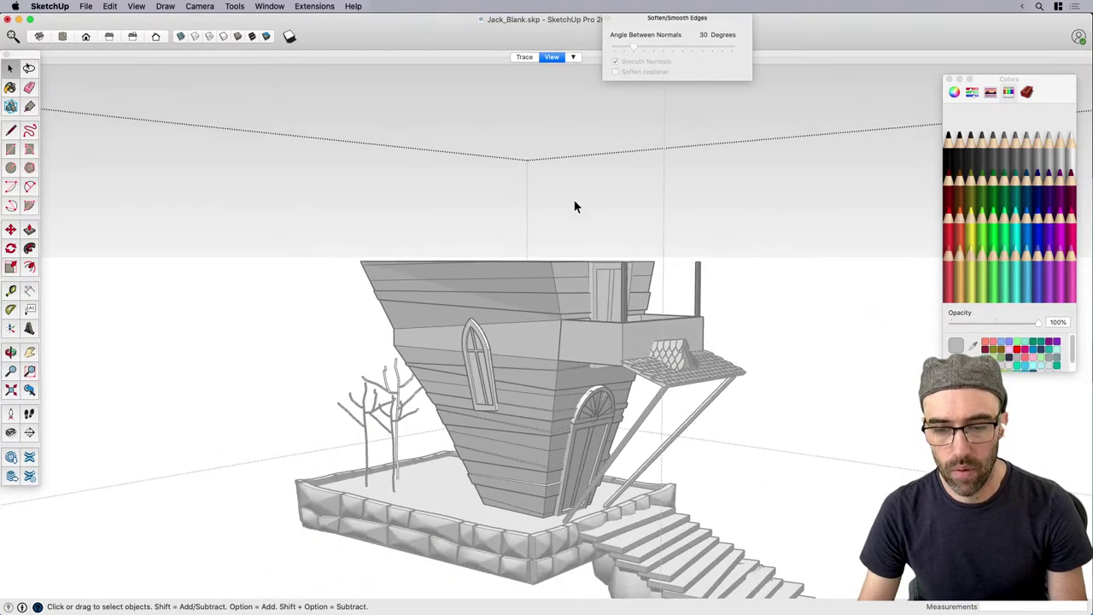
click(585, 210)
middle_drag(524, 295, 517, 312)
scroll(517, 315, up, 3)
click(520, 317)
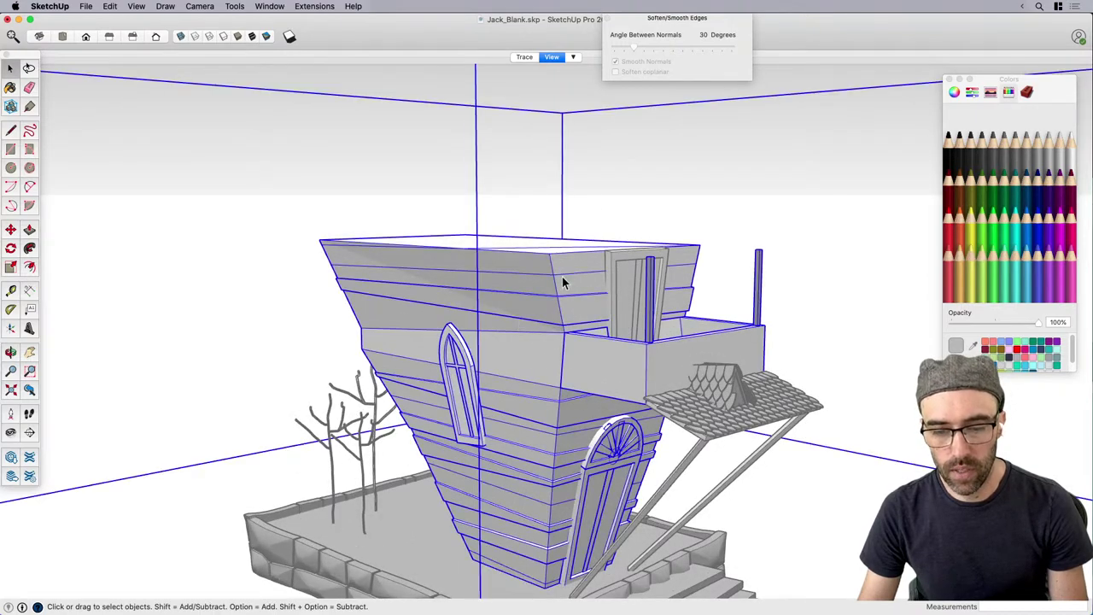
middle_drag(563, 282, 515, 468)
scroll(553, 362, up, 2)
double_click(555, 356)
scroll(563, 344, up, 2)
double_click(571, 351)
click(570, 346)
double_click(528, 394)
scroll(513, 461, down, 1)
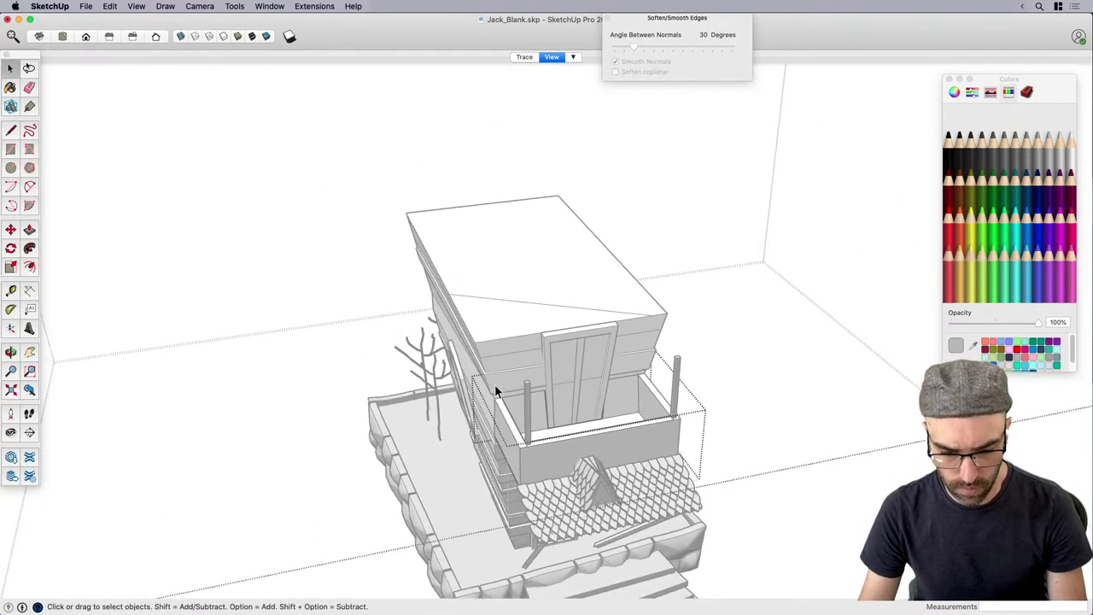
scroll(495, 464, up, 5)
key(r)
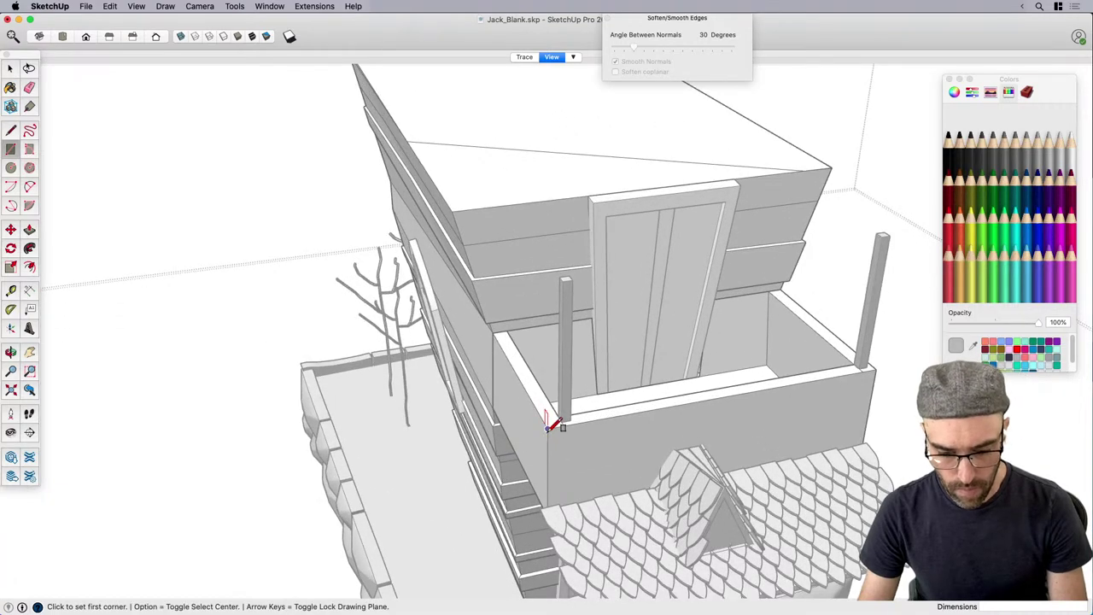
scroll(496, 350, down, 5)
key(space)
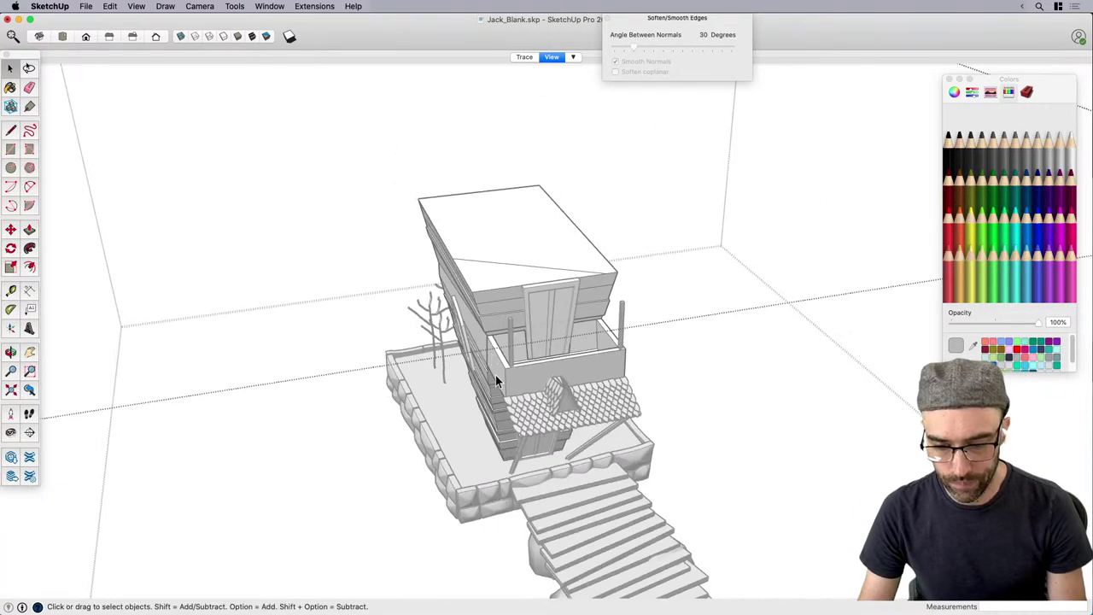
Open the balcony group and draw the first plank line across the short side wall and the balcony front, a little below the rim.
scroll(495, 374, up, 5)
click(589, 335)
double_click(590, 335)
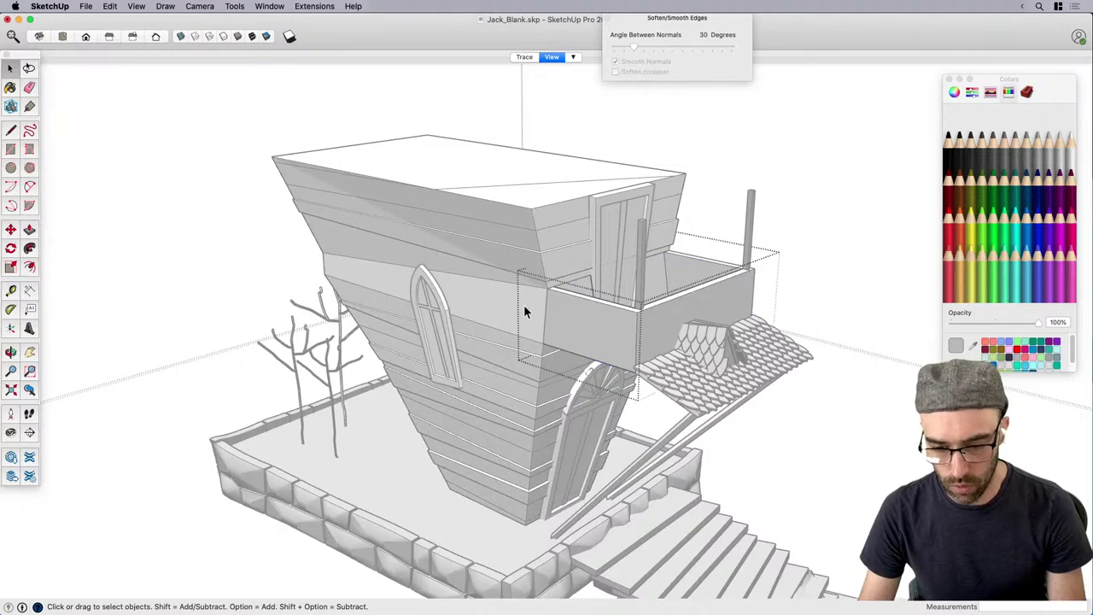
scroll(547, 318, up, 2)
key(l)
click(546, 305)
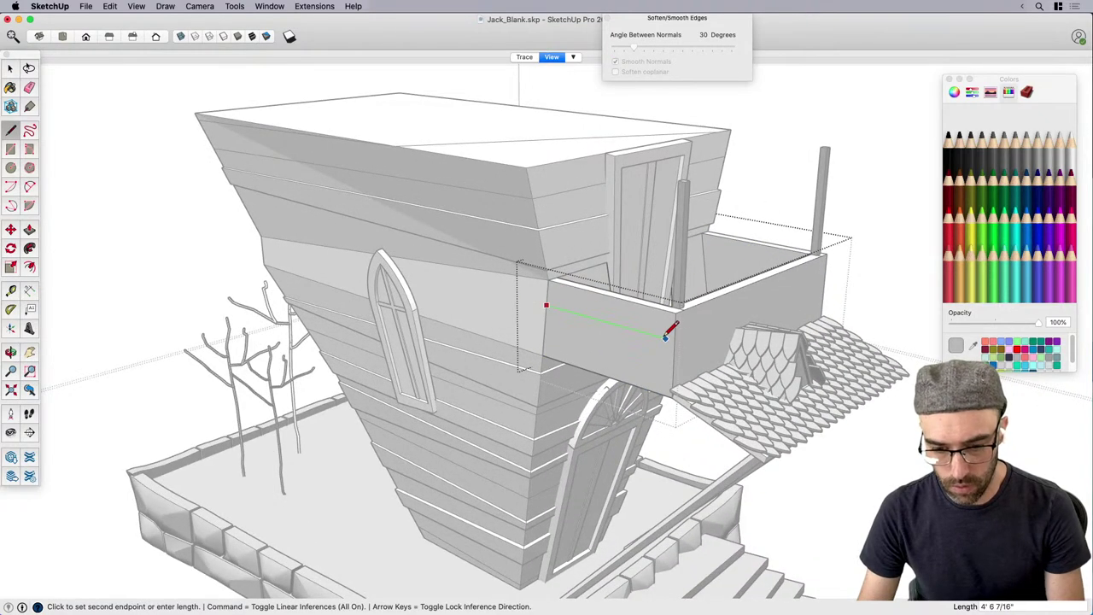
click(676, 326)
middle_drag(798, 291, 263, 284)
click(659, 328)
click(281, 289)
middle_drag(627, 355, 501, 362)
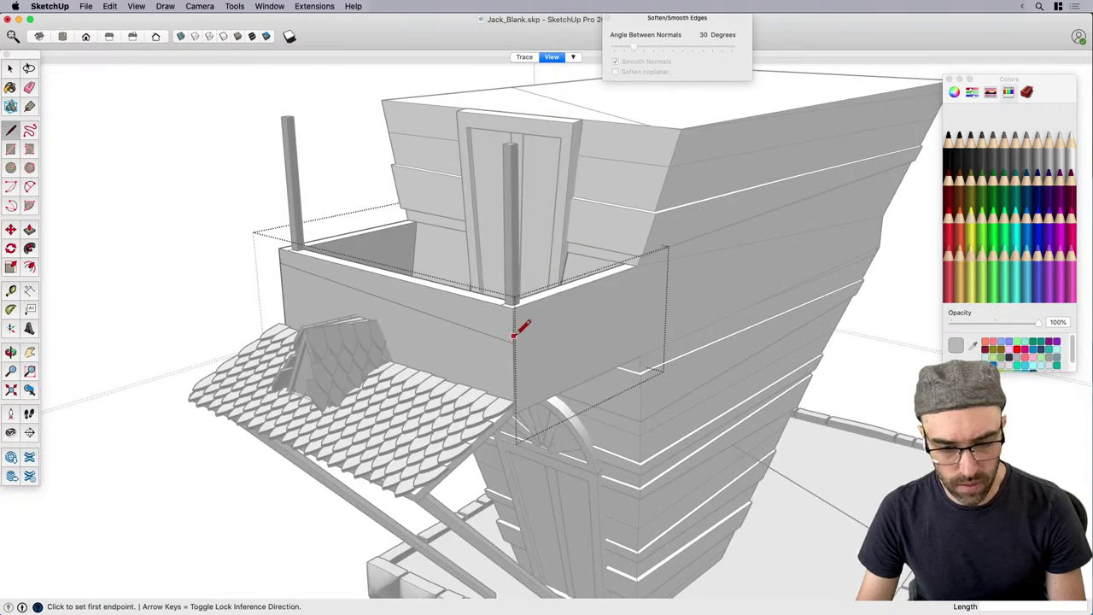
Continue the first plank line from the balcony's front corner along the long side wall to its rear edge.
click(514, 335)
scroll(697, 272, up, 3)
middle_drag(657, 289, 765, 268)
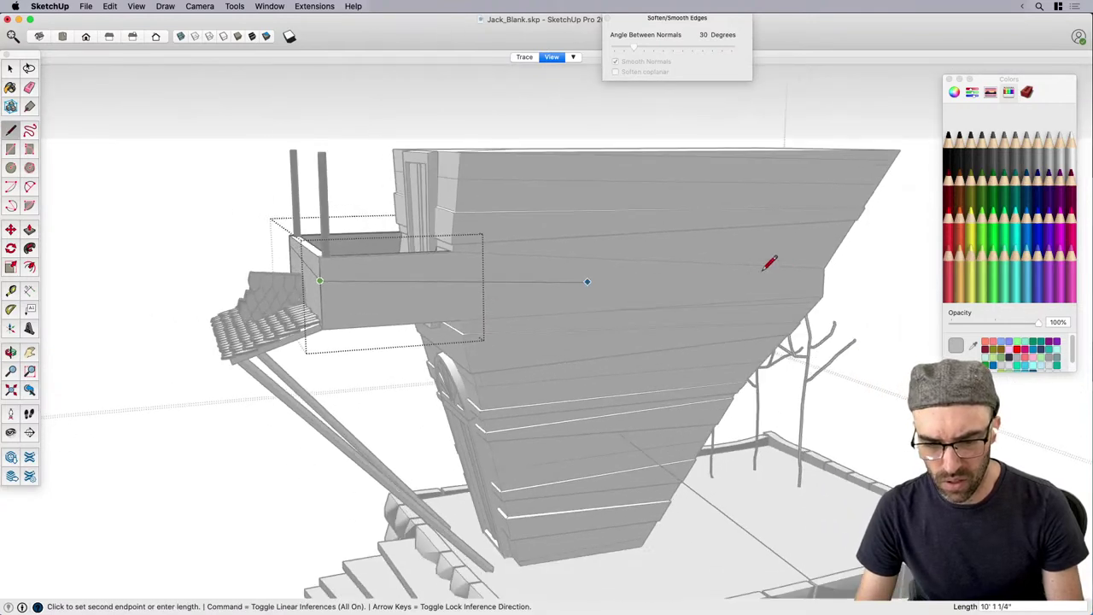
click(824, 276)
middle_drag(376, 277, 497, 309)
key(Escape)
Draw a second slanted plank line below the first, along the long side wall, balcony front and short side.
scroll(790, 273, up, 5)
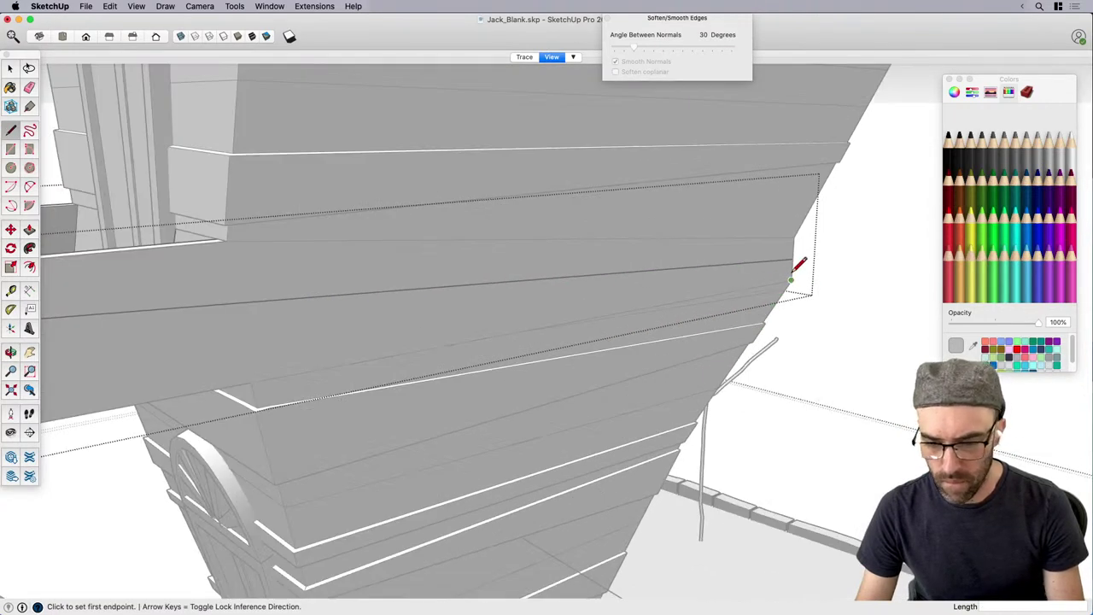
click(789, 270)
scroll(872, 272, down, 5)
scroll(163, 353, up, 3)
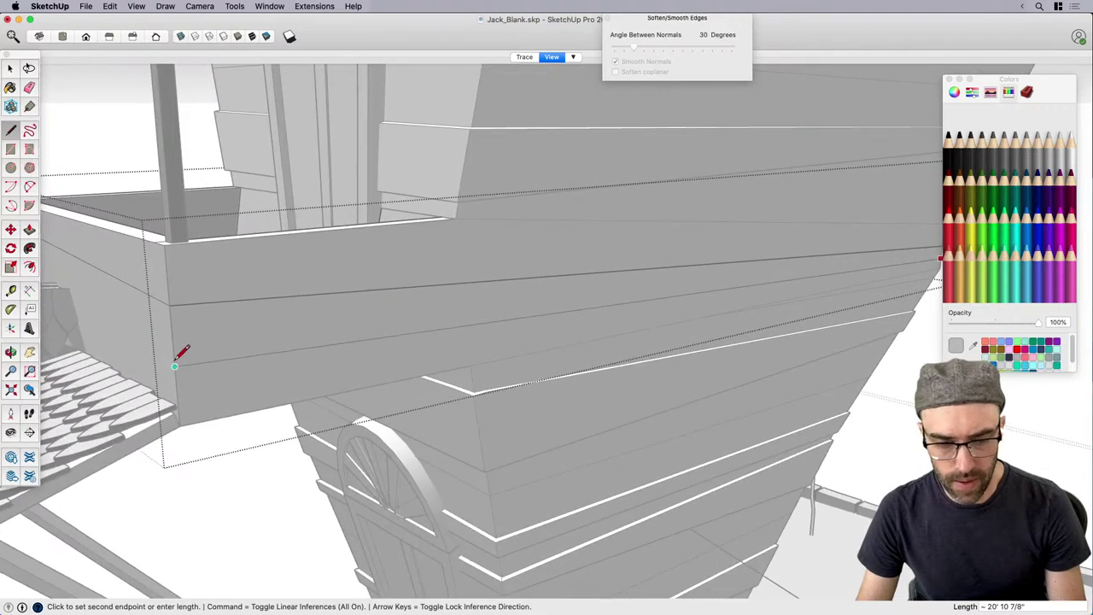
middle_drag(142, 313, 717, 423)
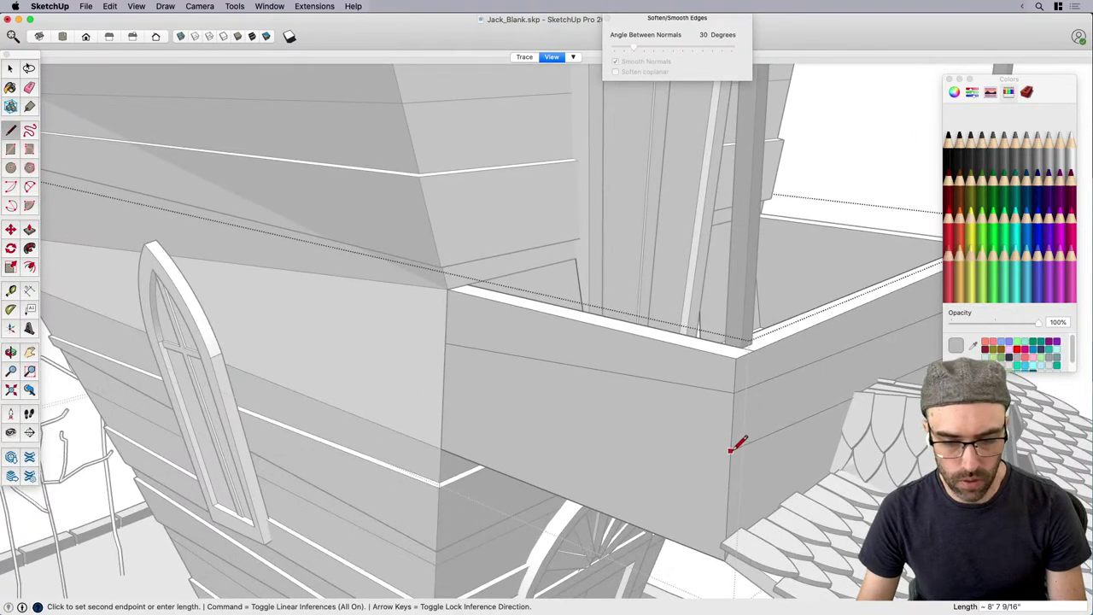
click(735, 441)
click(443, 395)
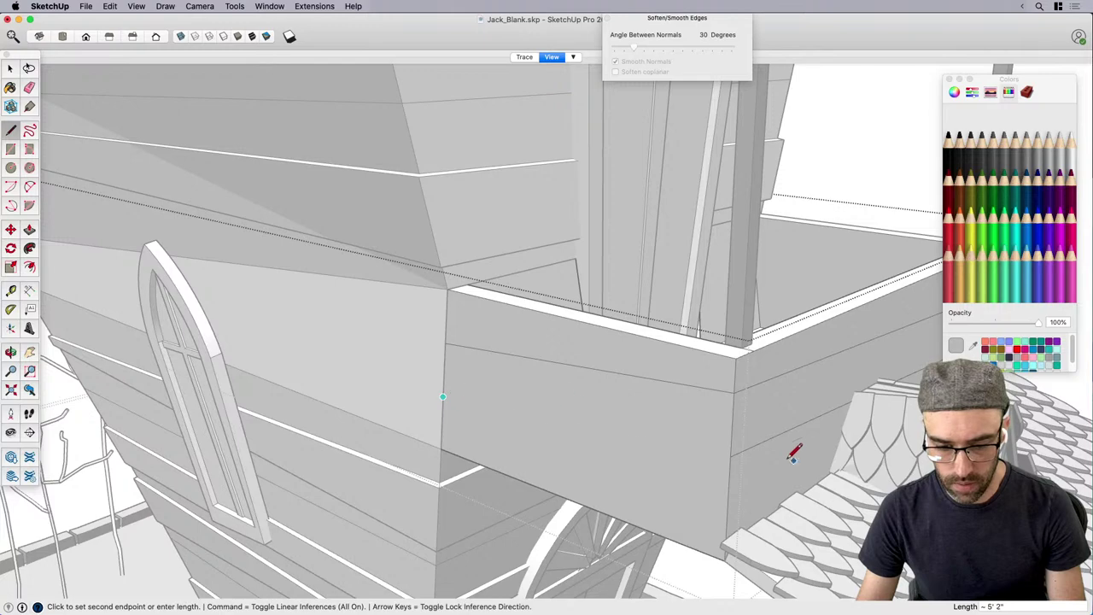
click(736, 446)
Draw a third uneven plank line near the bottom of the balcony's short side, front and long side wall.
scroll(727, 447, down, 4)
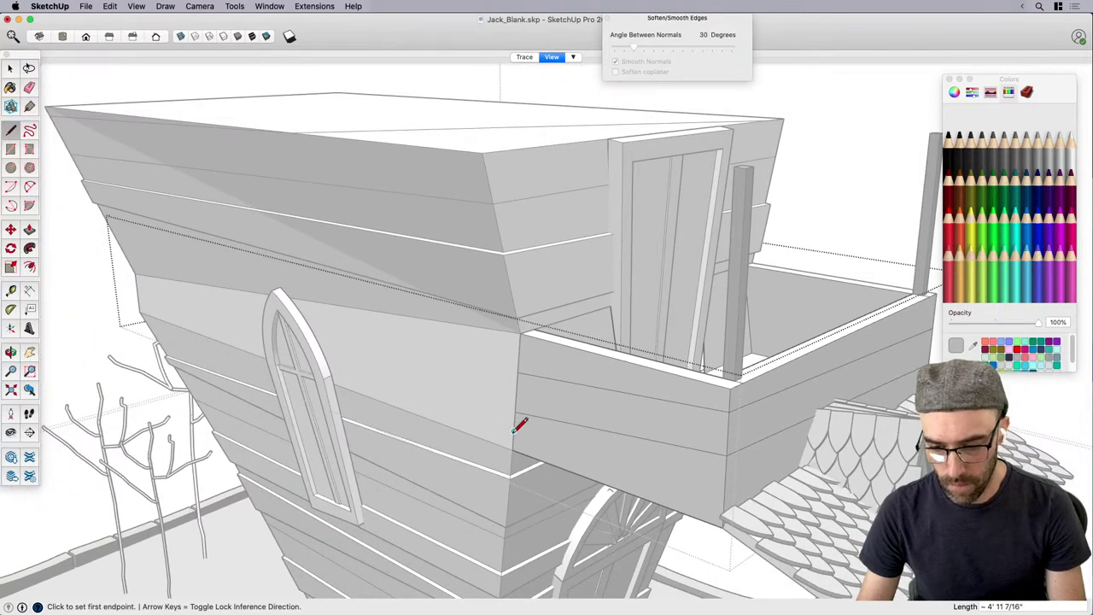
click(514, 431)
click(724, 492)
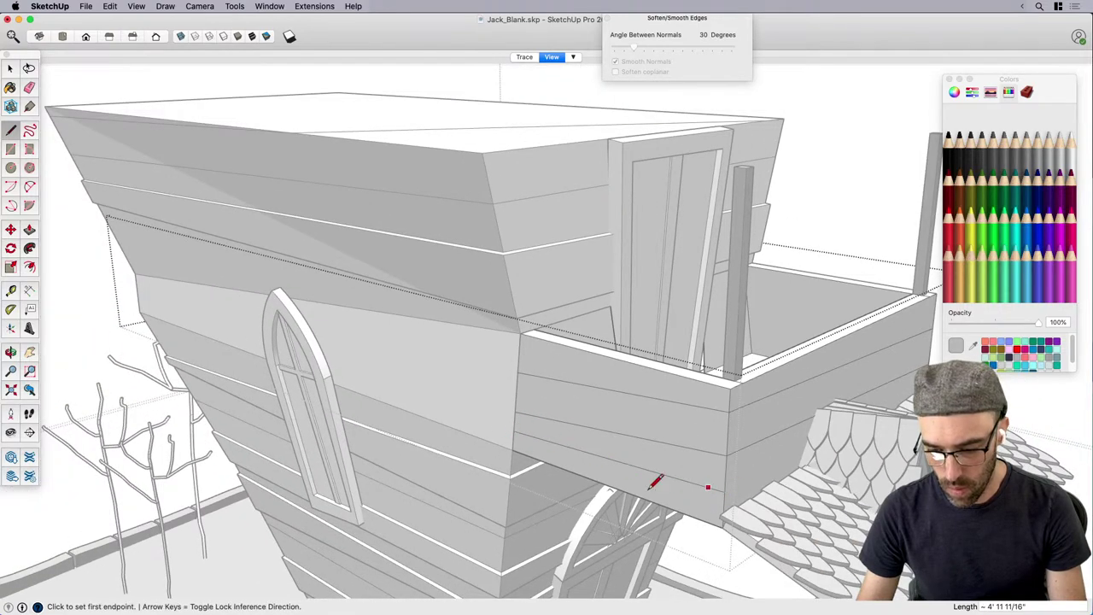
middle_drag(708, 486, 529, 456)
scroll(678, 459, up, 5)
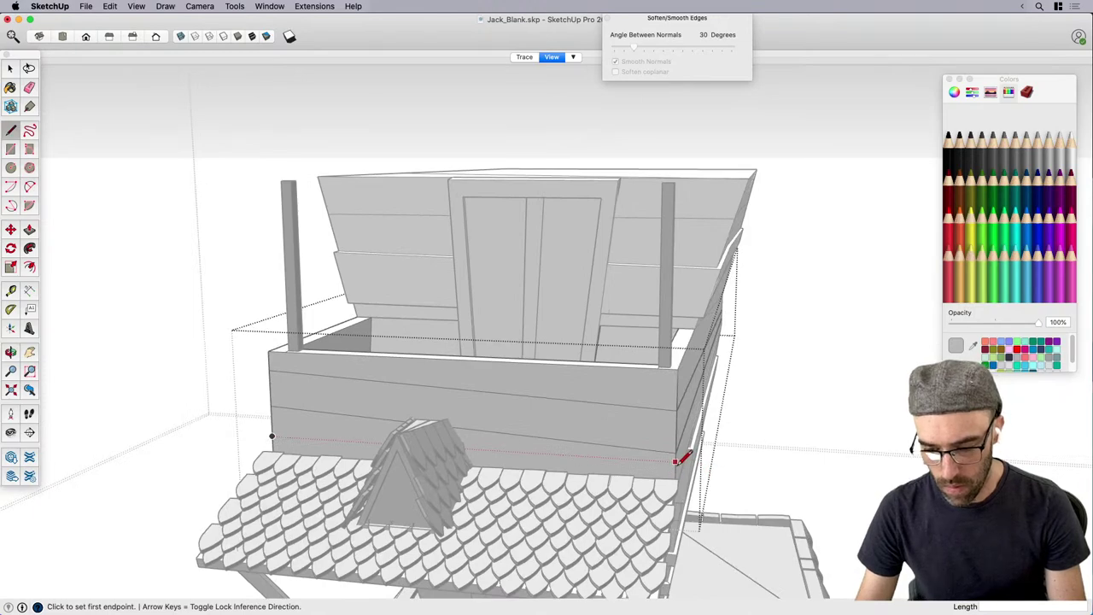
click(642, 456)
middle_drag(642, 456, 459, 445)
scroll(414, 452, down, 5)
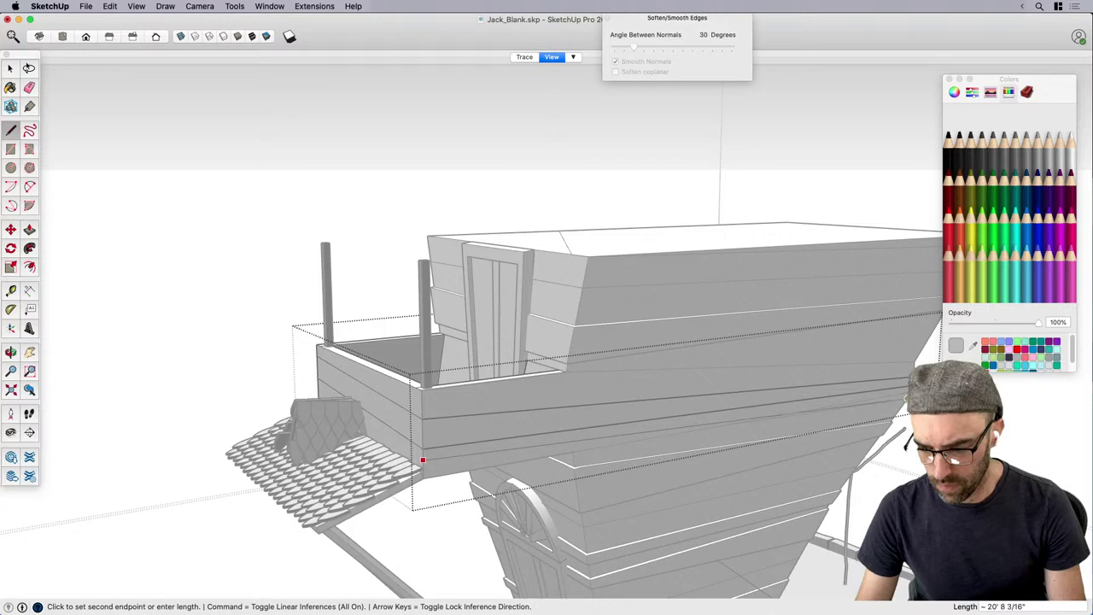
scroll(871, 411, up, 5)
scroll(870, 411, down, 2)
key(space)
Draw two slanted plank lines, each about 15' 11" long, across the wall band behind the arched window.
scroll(373, 456, down, 5)
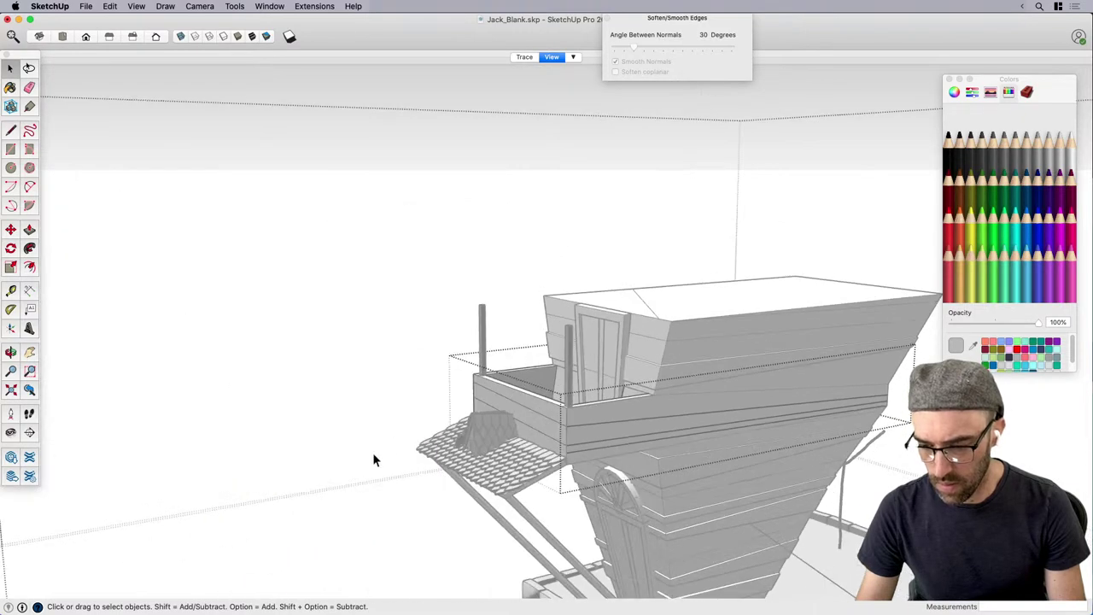
middle_drag(374, 457, 635, 405)
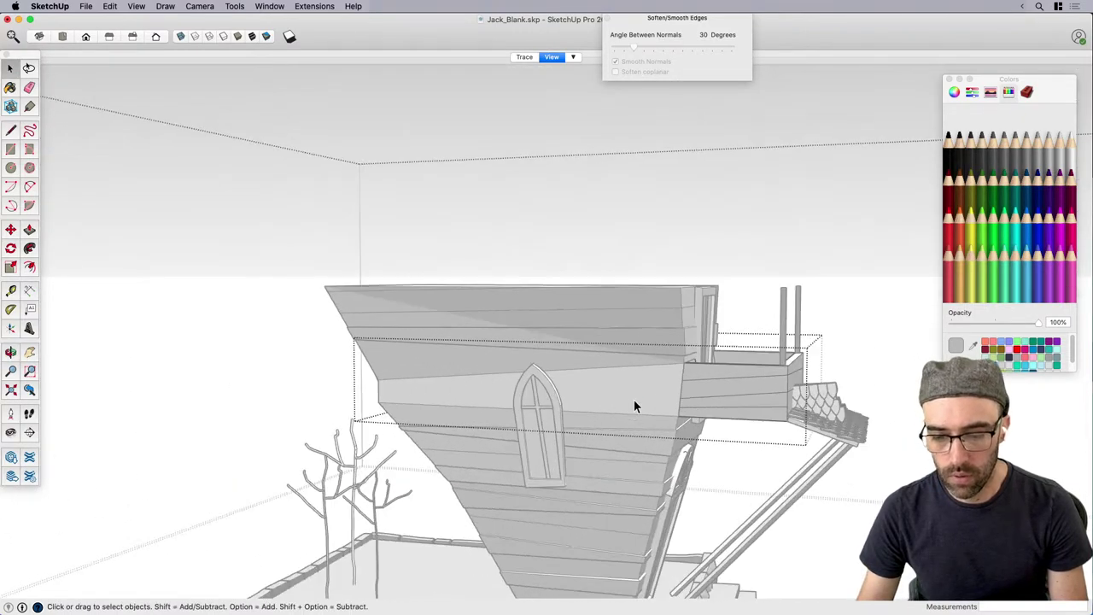
scroll(628, 389, up, 2)
click(659, 384)
scroll(654, 383, up, 1)
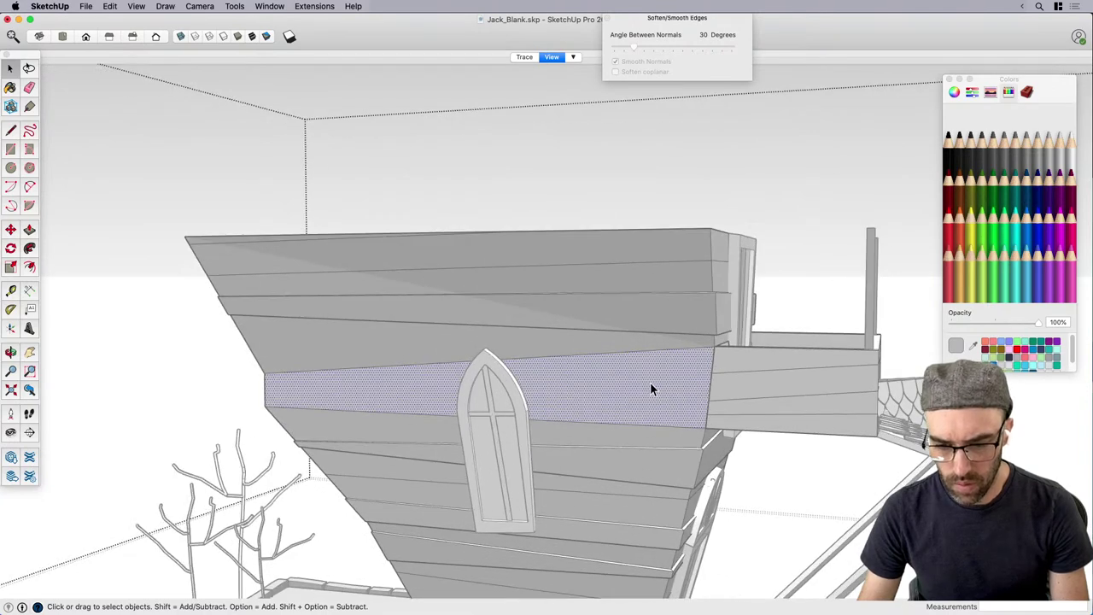
click(594, 319)
click(598, 354)
click(609, 412)
scroll(627, 405, up, 2)
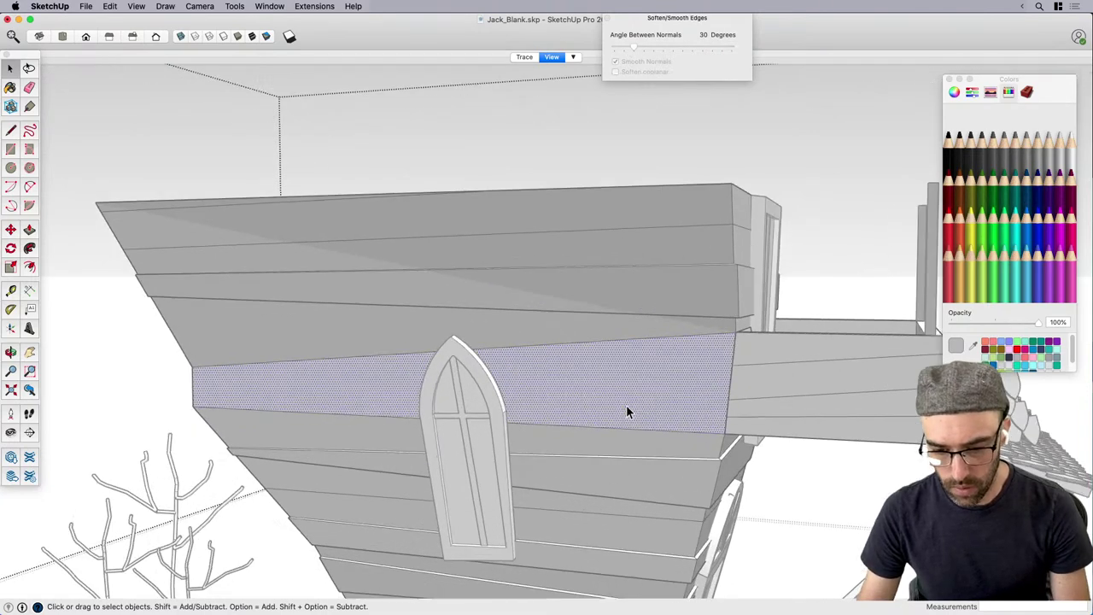
key(l)
click(749, 417)
scroll(750, 417, down, 2)
click(240, 396)
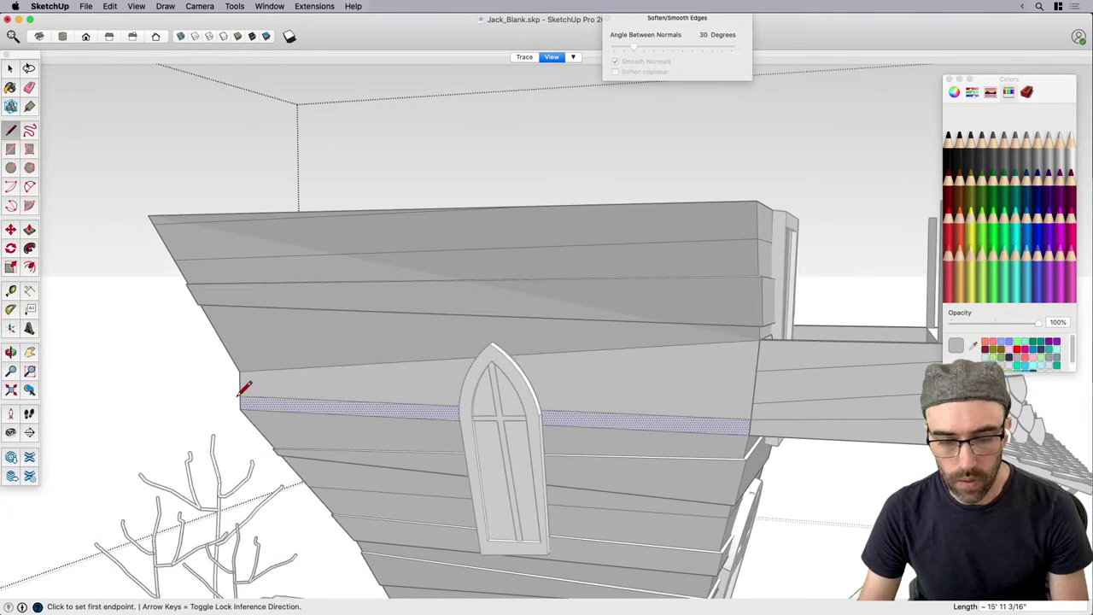
click(753, 403)
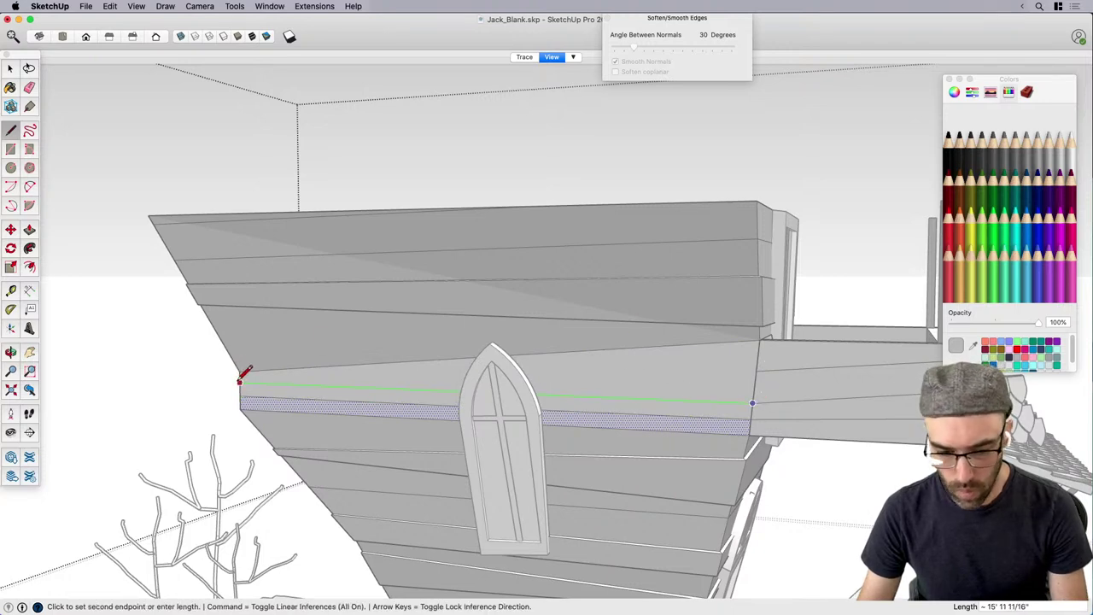
key(Escape)
Draw another plank line on that band, from the balcony's first plank line to the wall's rear upper corner.
click(756, 371)
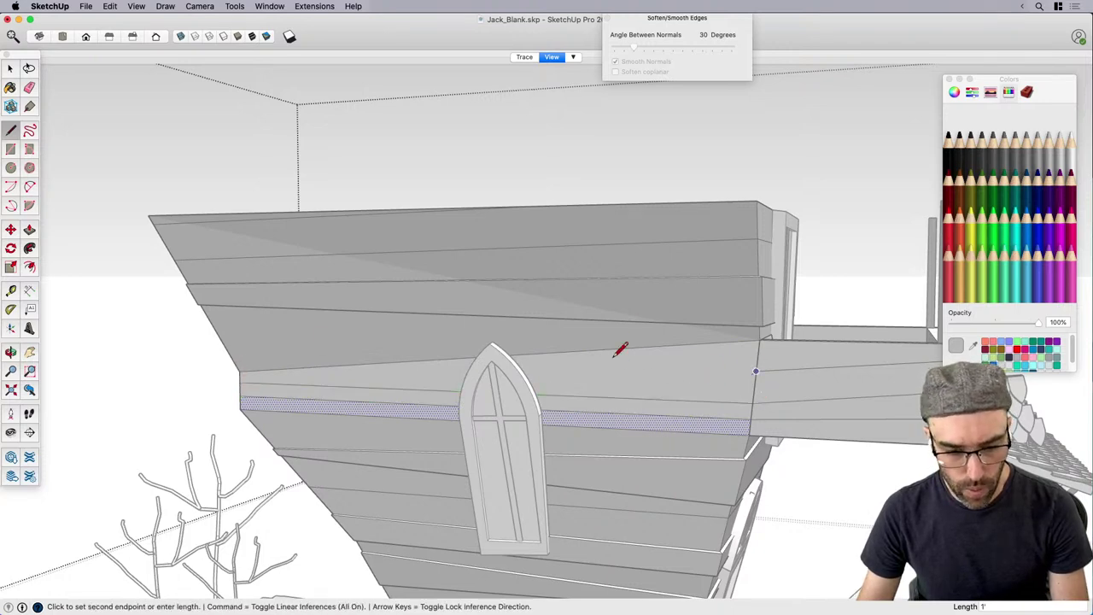
click(239, 369)
key(space)
key(e)
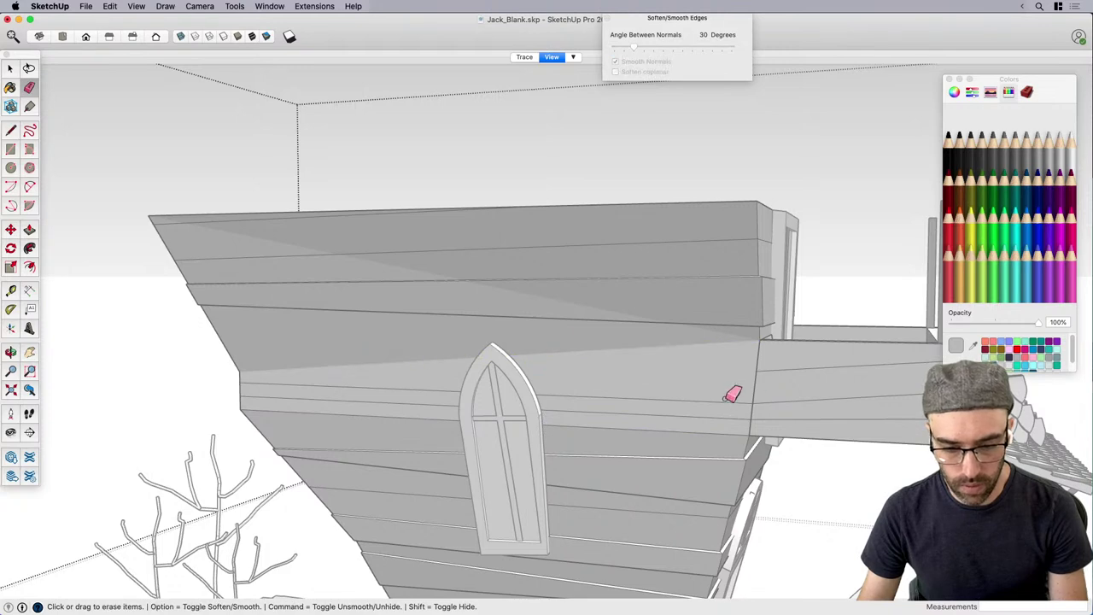
key(space)
key(l)
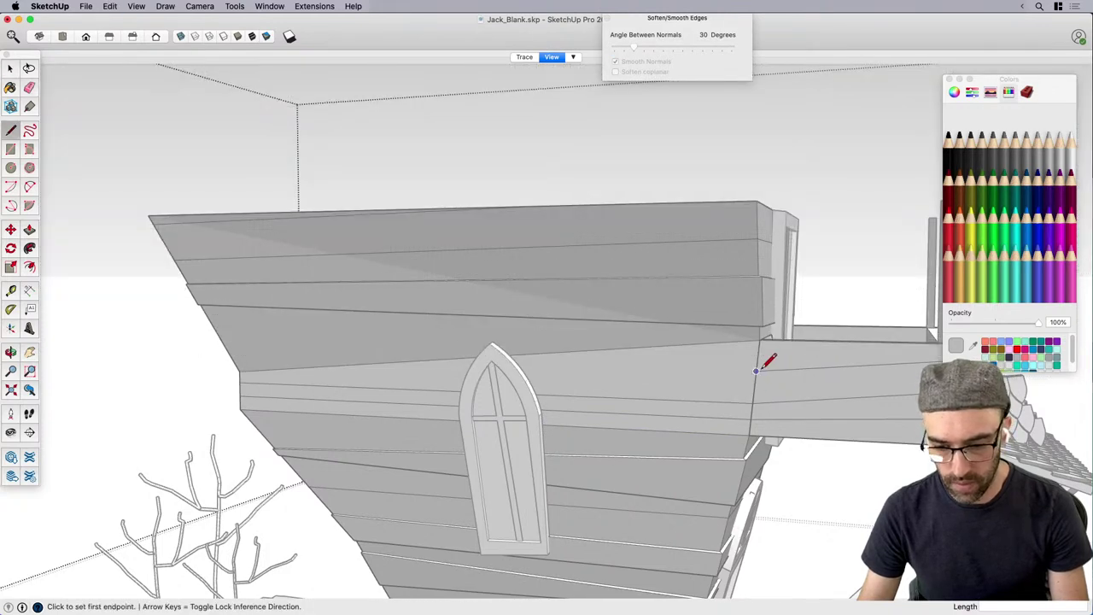
click(756, 371)
click(239, 369)
key(space)
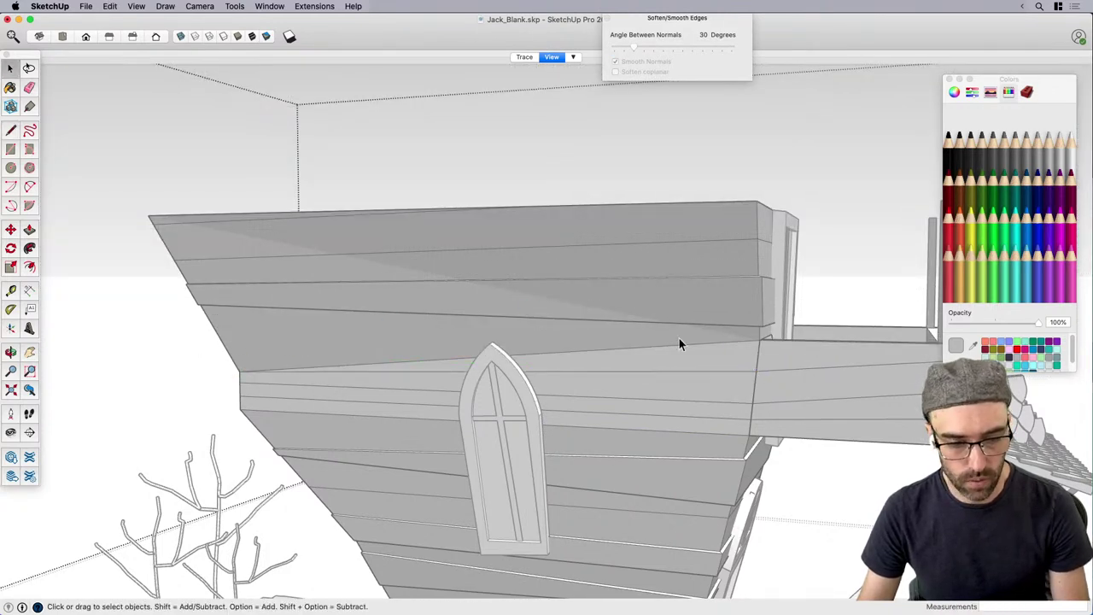
key(l)
key(space)
click(733, 334)
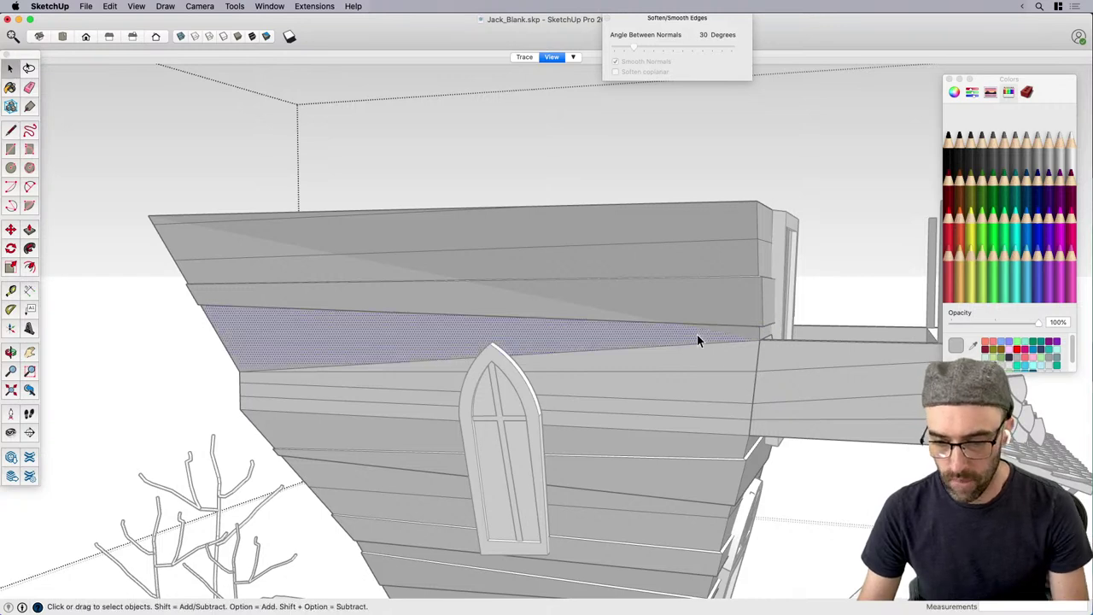
key(l)
click(760, 340)
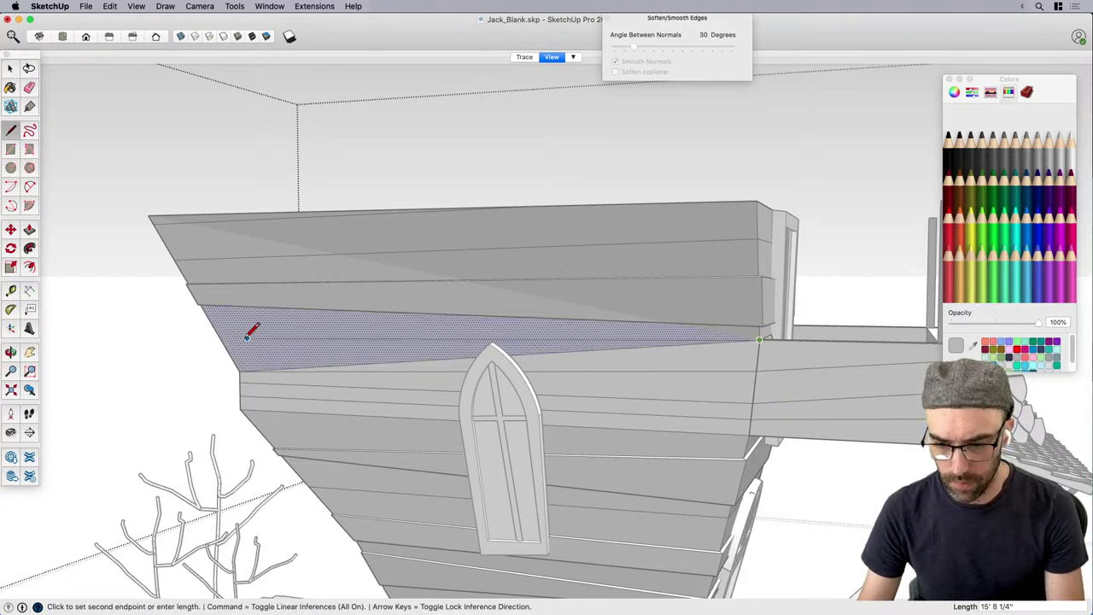
key(space)
Close the house group and save the model.
scroll(401, 286, down, 5)
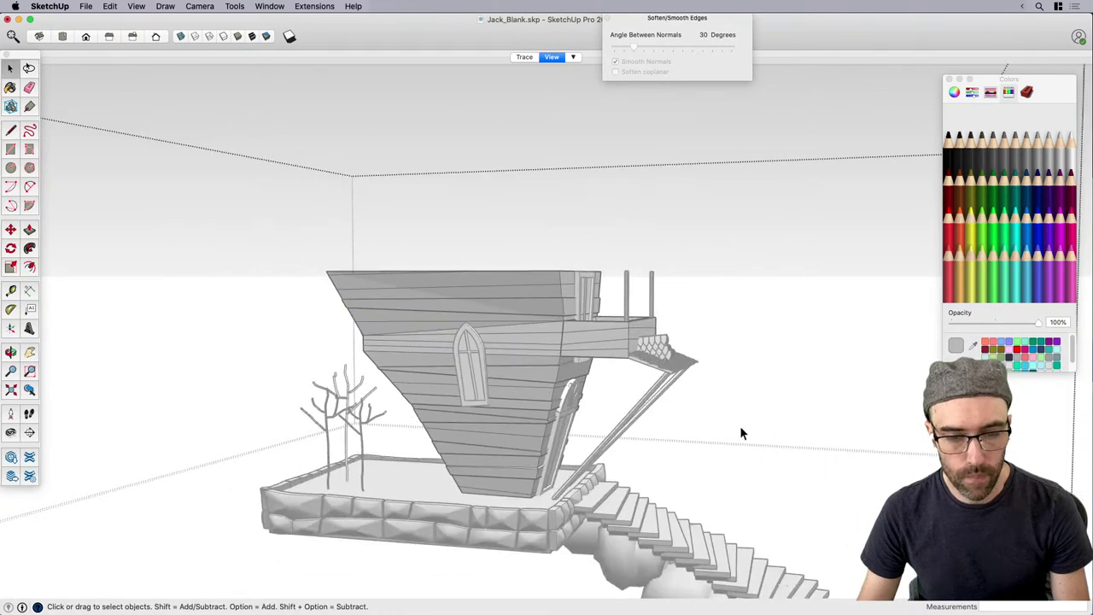
middle_drag(740, 428, 610, 203)
middle_drag(698, 367, 694, 322)
key(Escape)
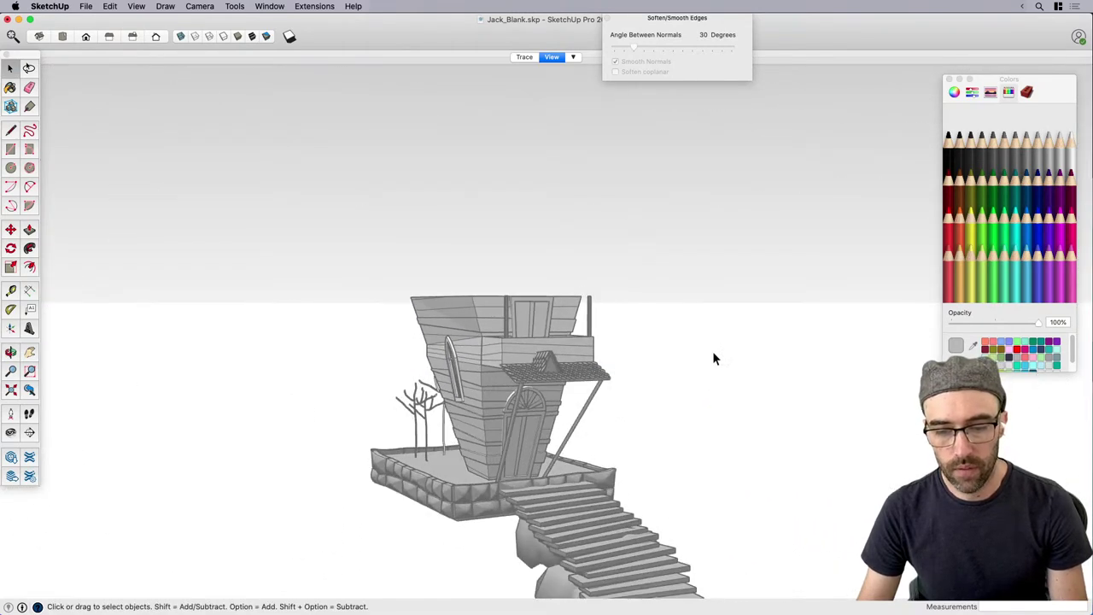
middle_drag(715, 359, 720, 334)
key(super+s)
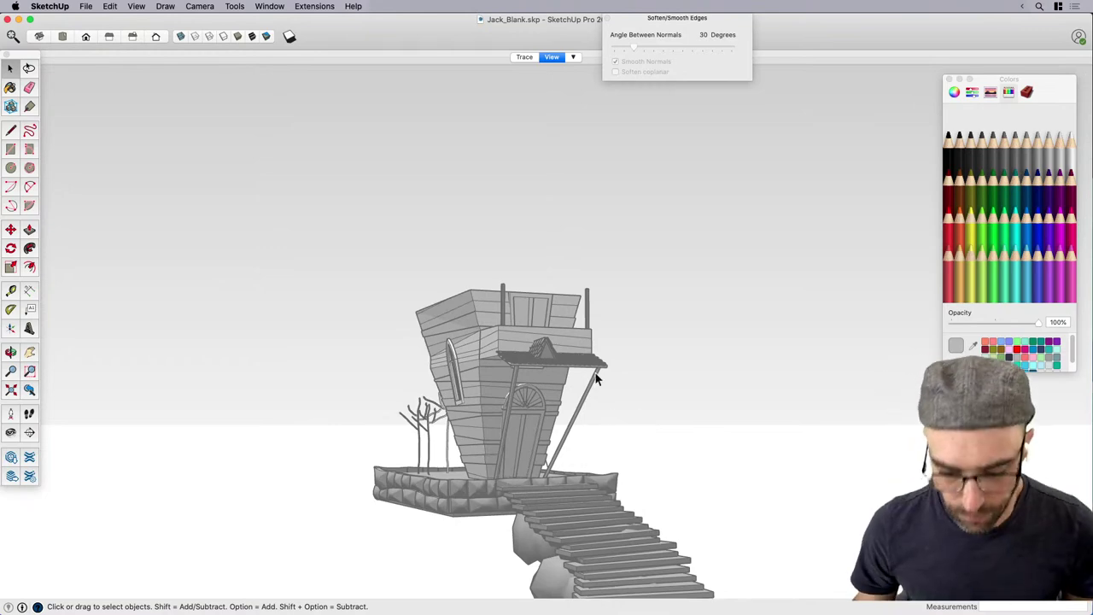
Switch to reference.png in Preview and examine the reference house's upper storey and steep roofs.
scroll(578, 413, down, 2)
scroll(547, 312, up, 3)
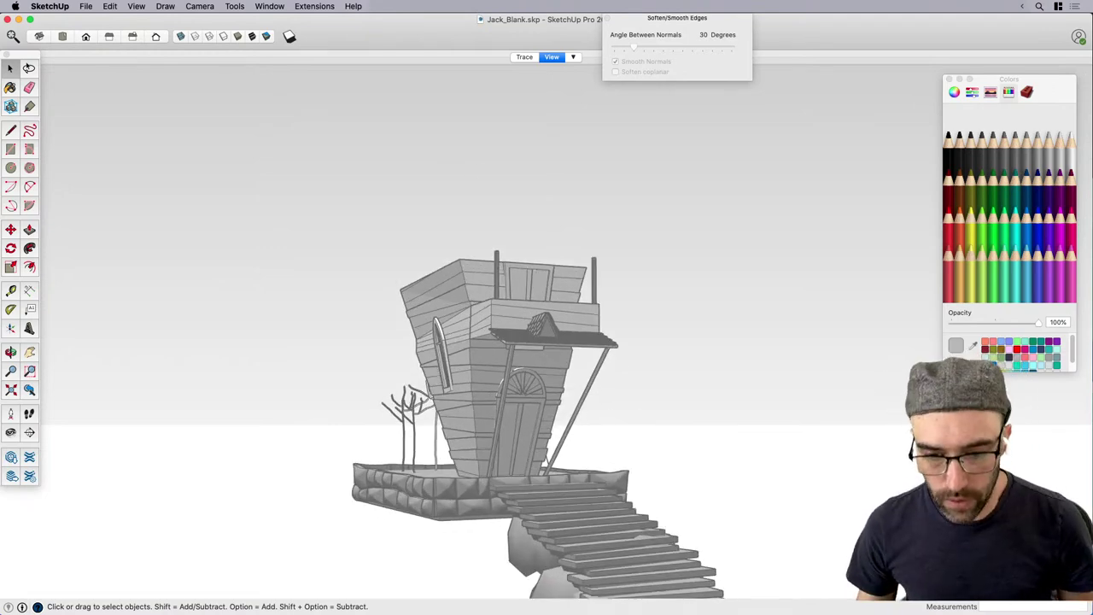
key(super+Tab)
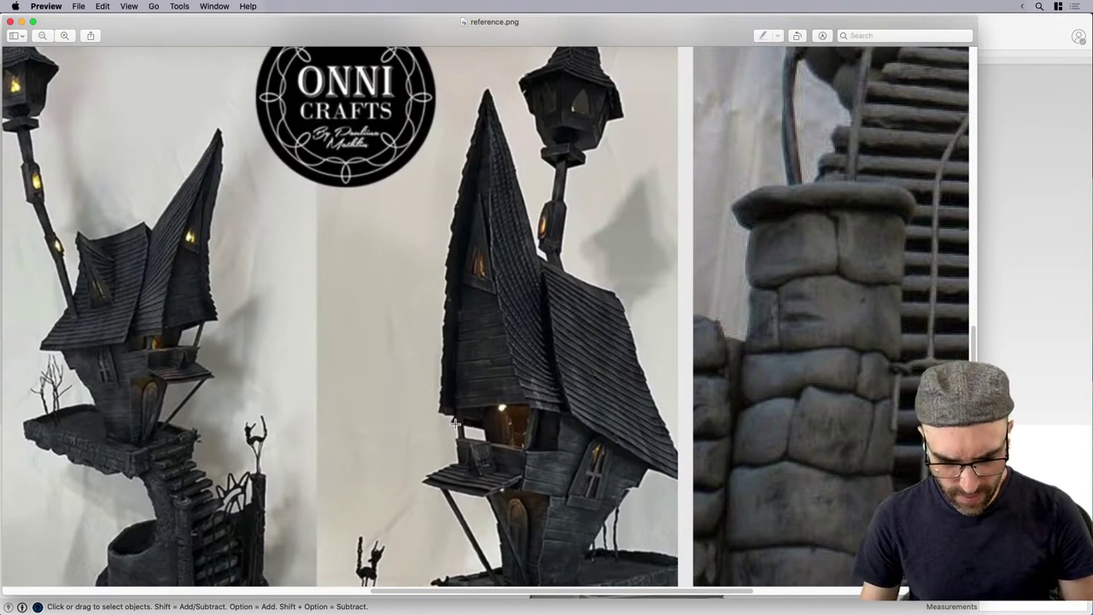
scroll(546, 340, down, 2)
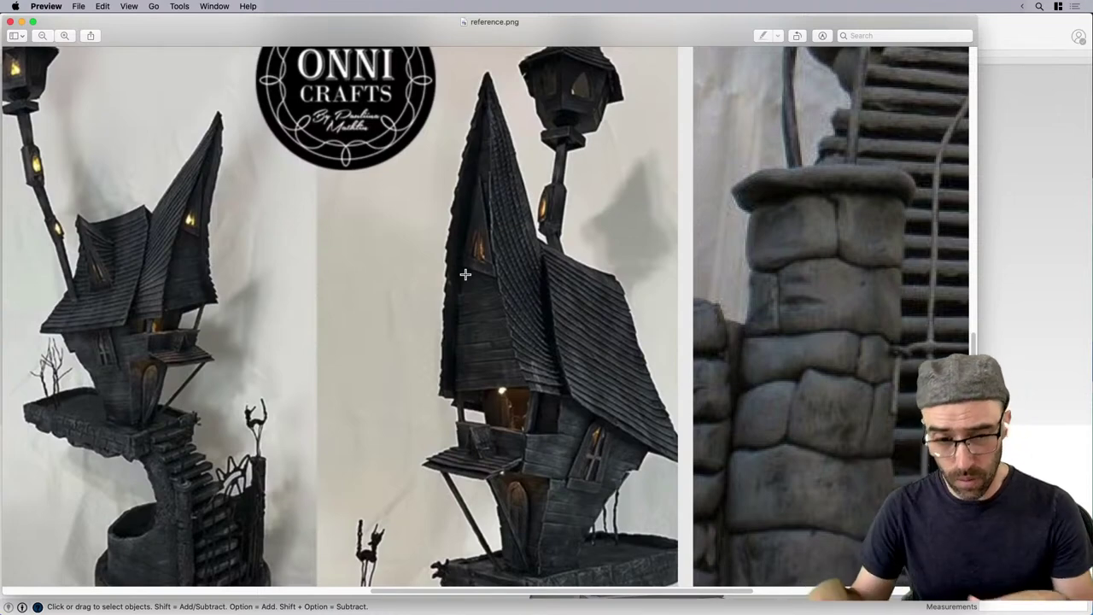
Switch back to SketchUp and show the whole model from the top in parallel projection.
click(1038, 362)
middle_drag(567, 405, 633, 534)
scroll(631, 327, down, 10)
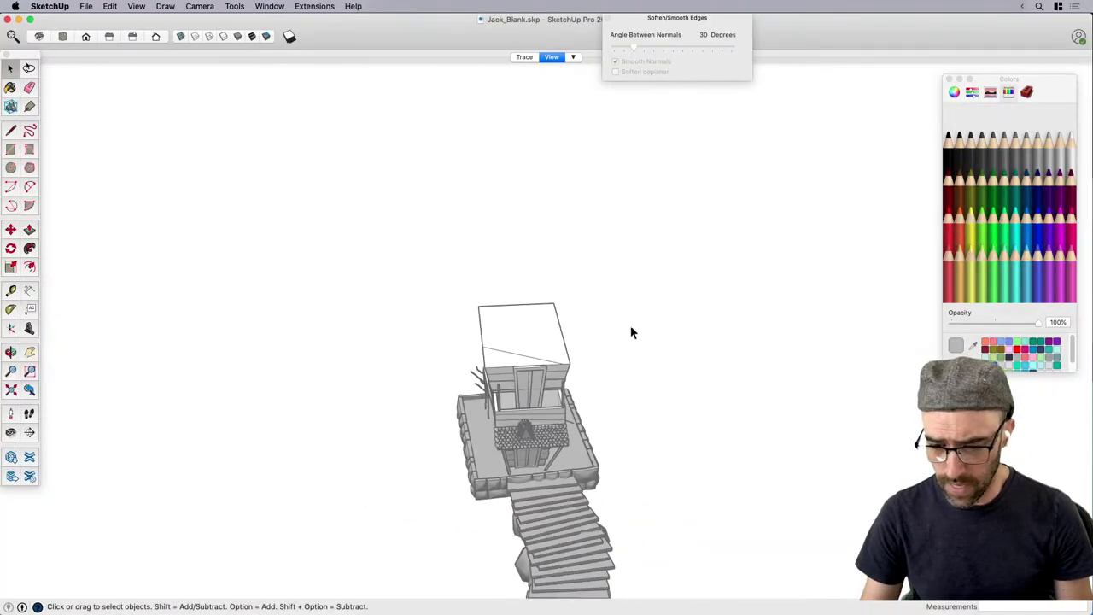
scroll(592, 318, down, 3)
key(v)
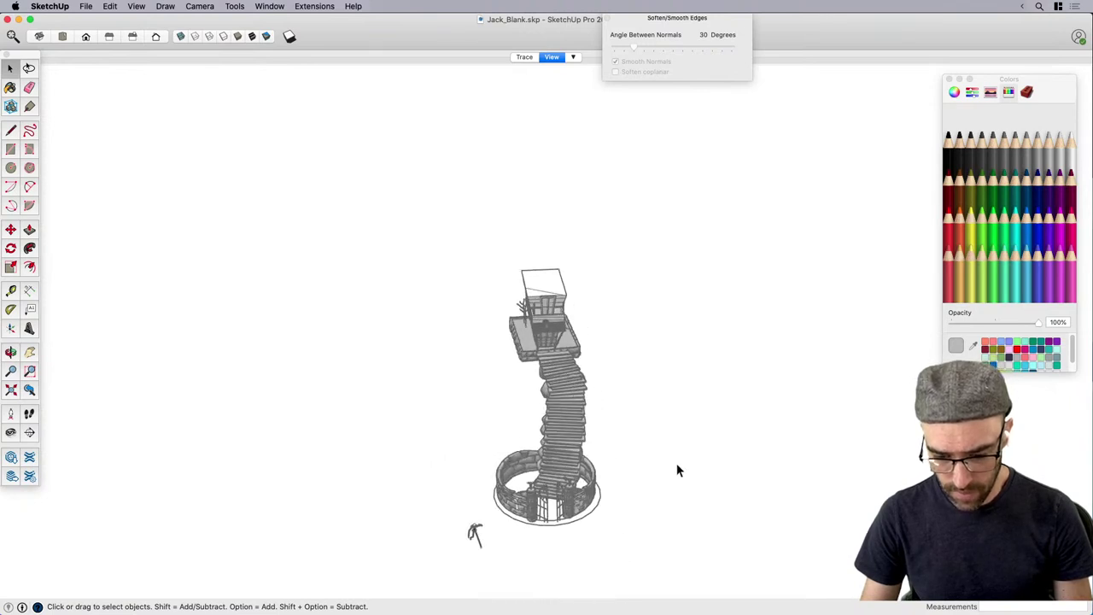
key(super+1)
click(197, 8)
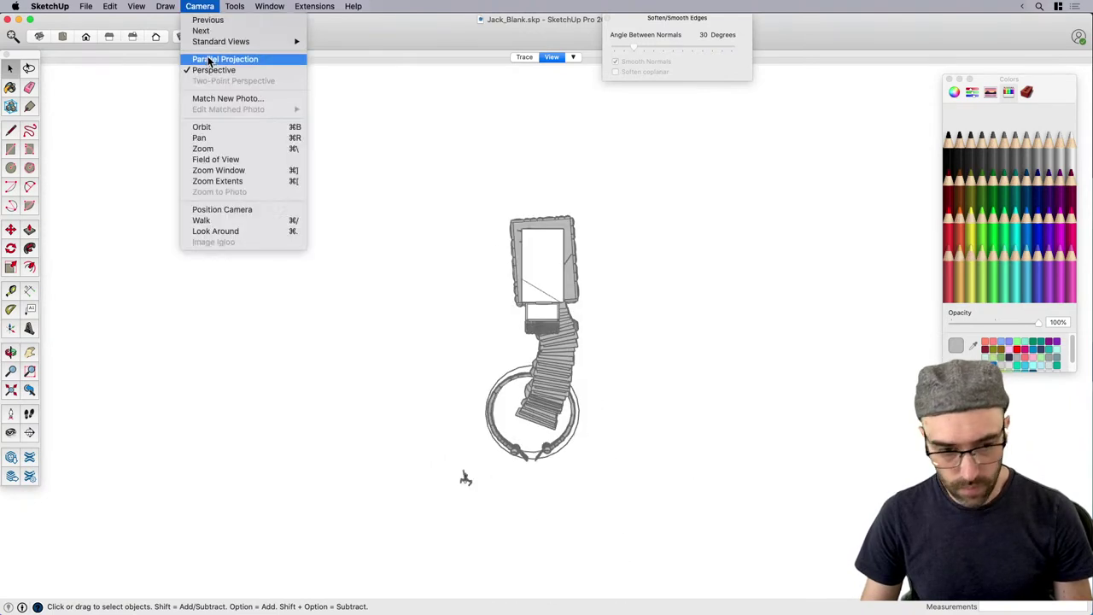
scroll(750, 436, up, 5)
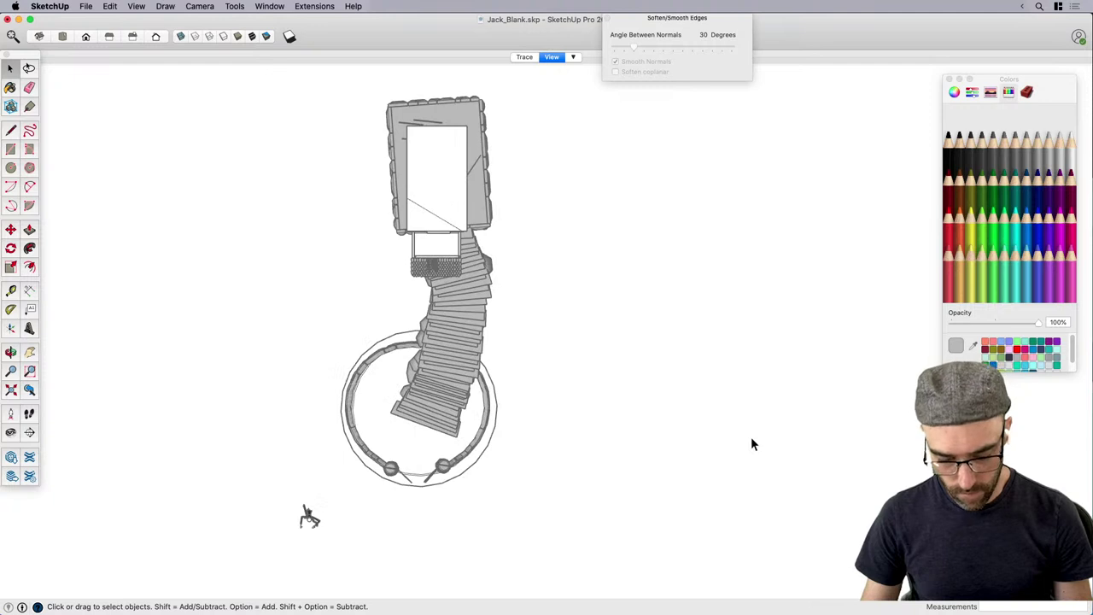
key(a)
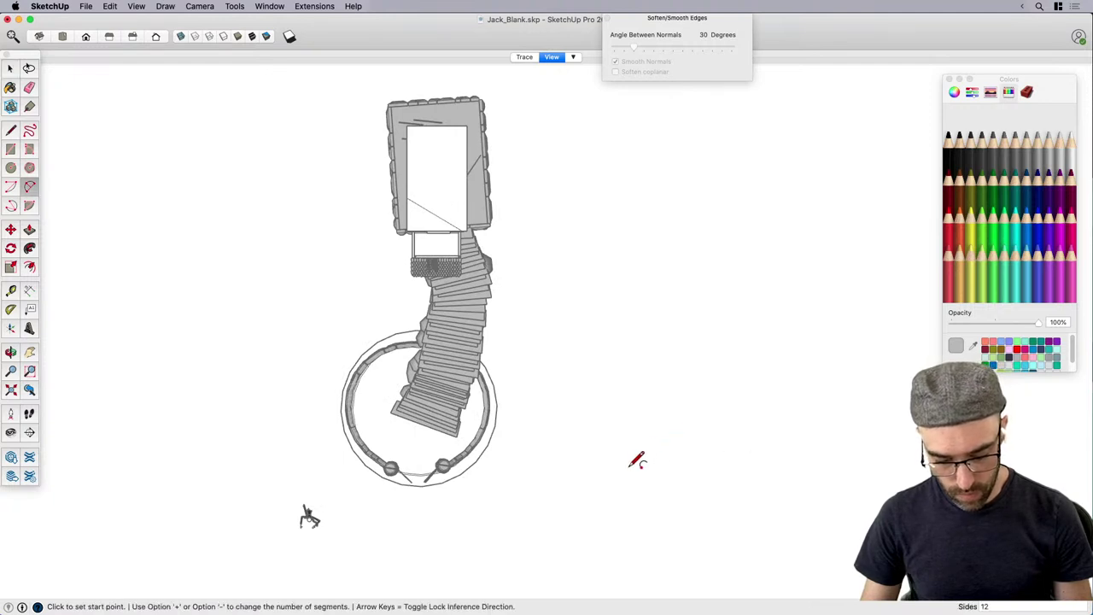
click(632, 467)
key(space)
Draw a straight line along the red axis on empty ground beside the model as the roof profile's base.
key(l)
click(607, 462)
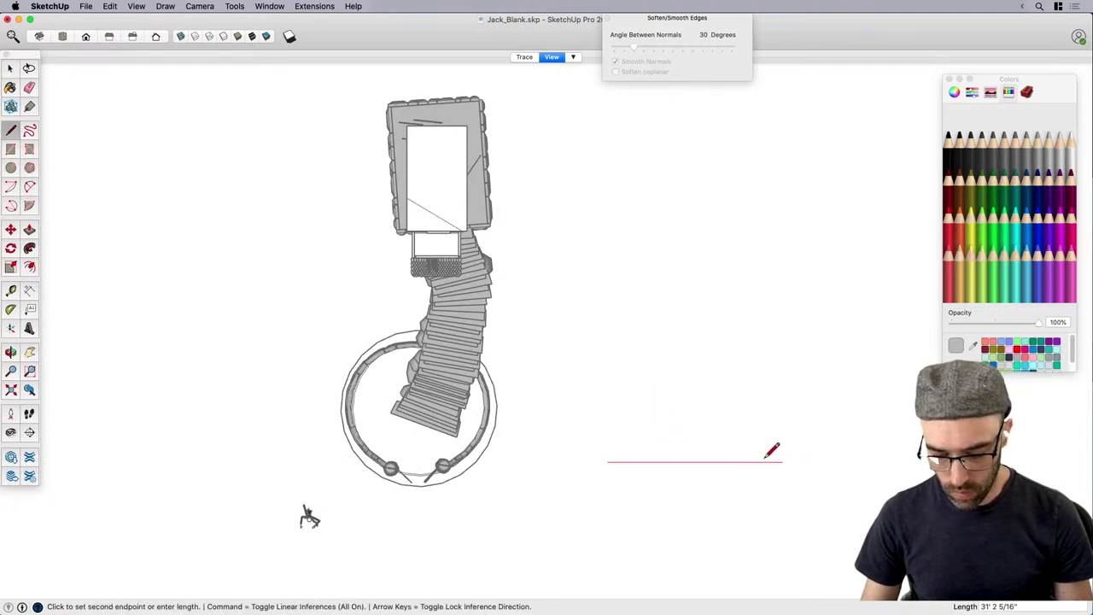
click(744, 462)
key(space)
Draw two arcs from the base line's ends to a shared apex, with bulges of about 4' 4 9/16" and 4' 11".
key(a)
click(607, 462)
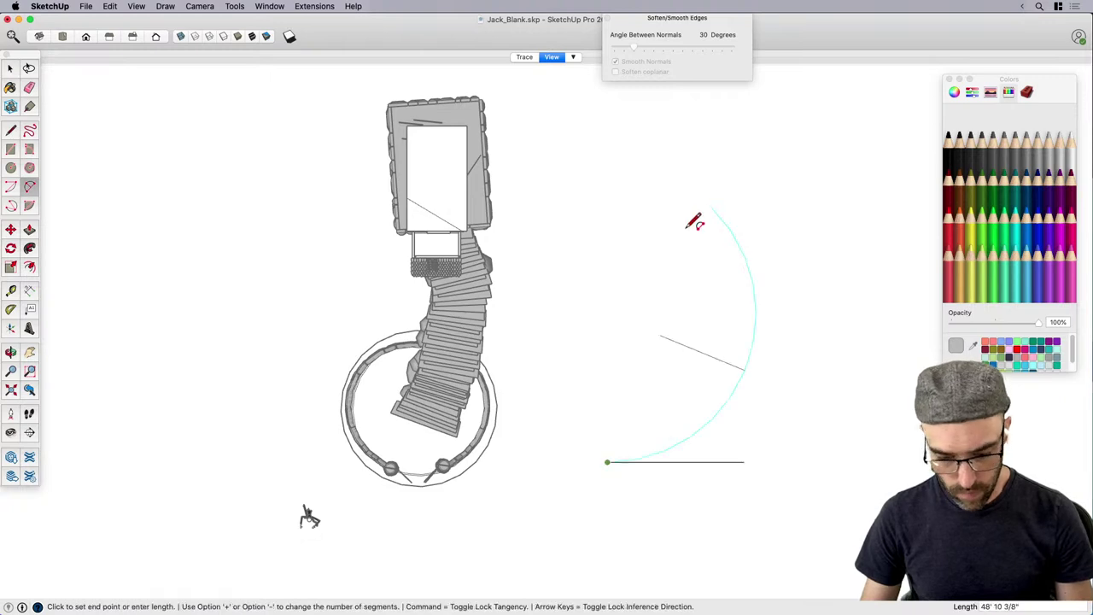
click(680, 235)
click(636, 306)
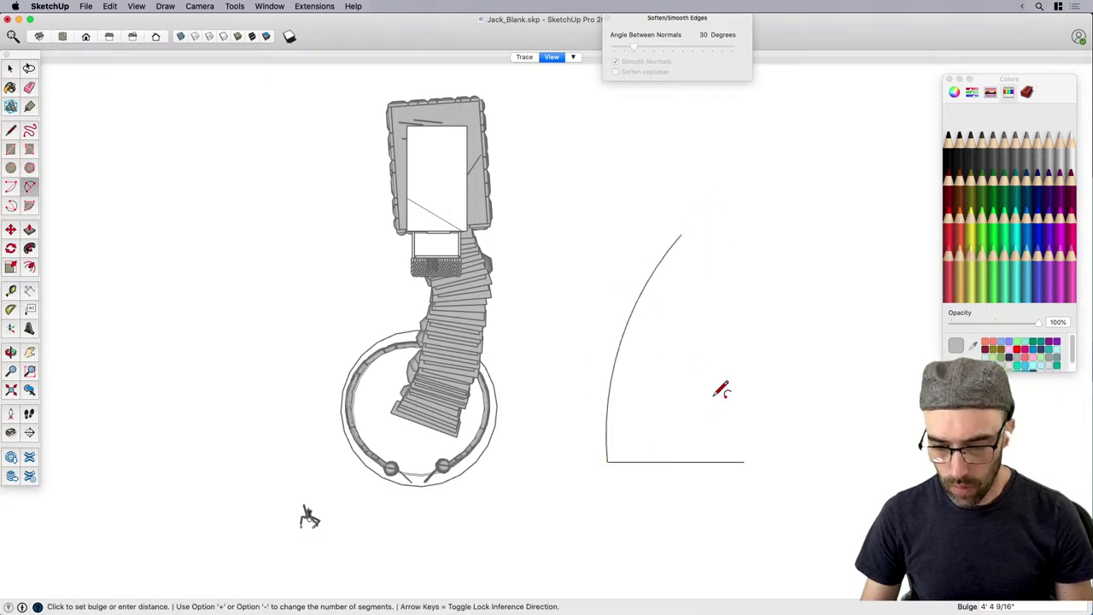
click(744, 462)
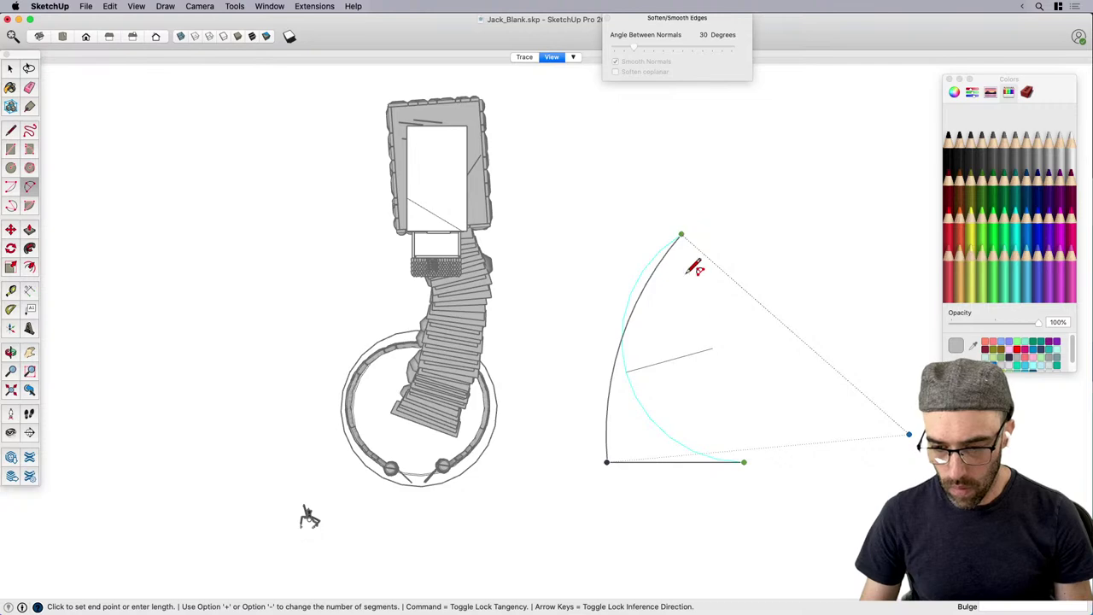
click(681, 235)
click(703, 328)
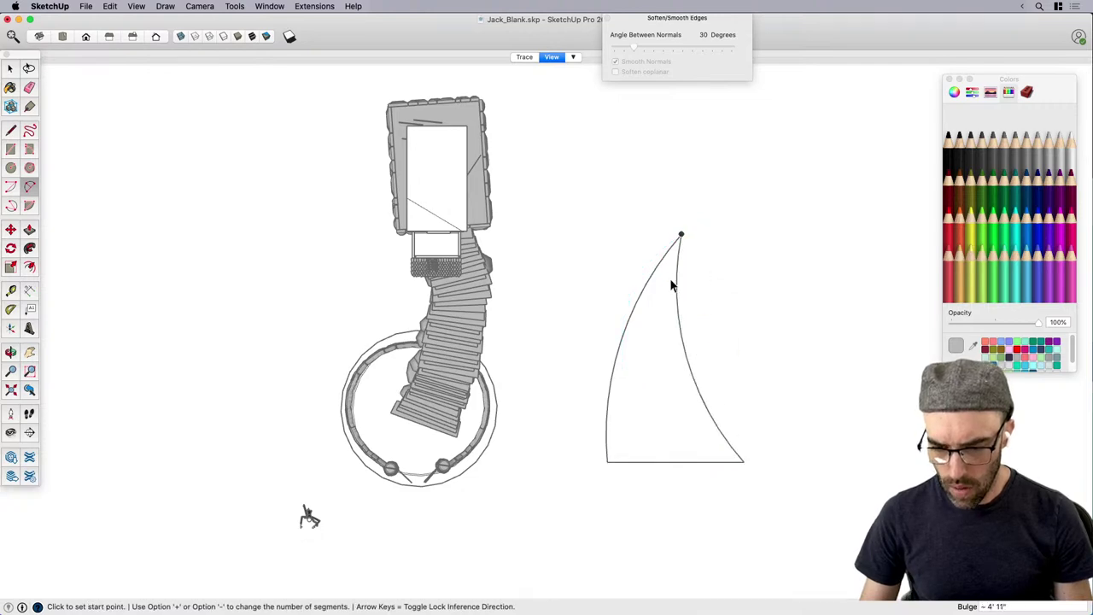
Draw a small arc branching off the outer curve near the apex to a new tip, with a bulge of about 9 1/8".
scroll(647, 268, up, 3)
click(693, 210)
scroll(678, 207, up, 2)
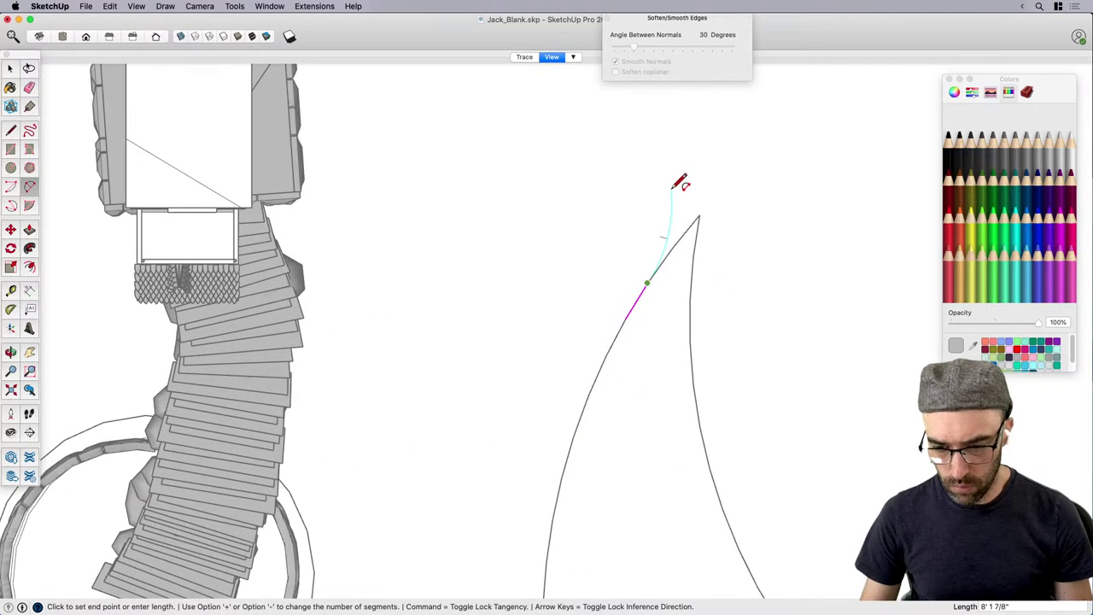
click(674, 182)
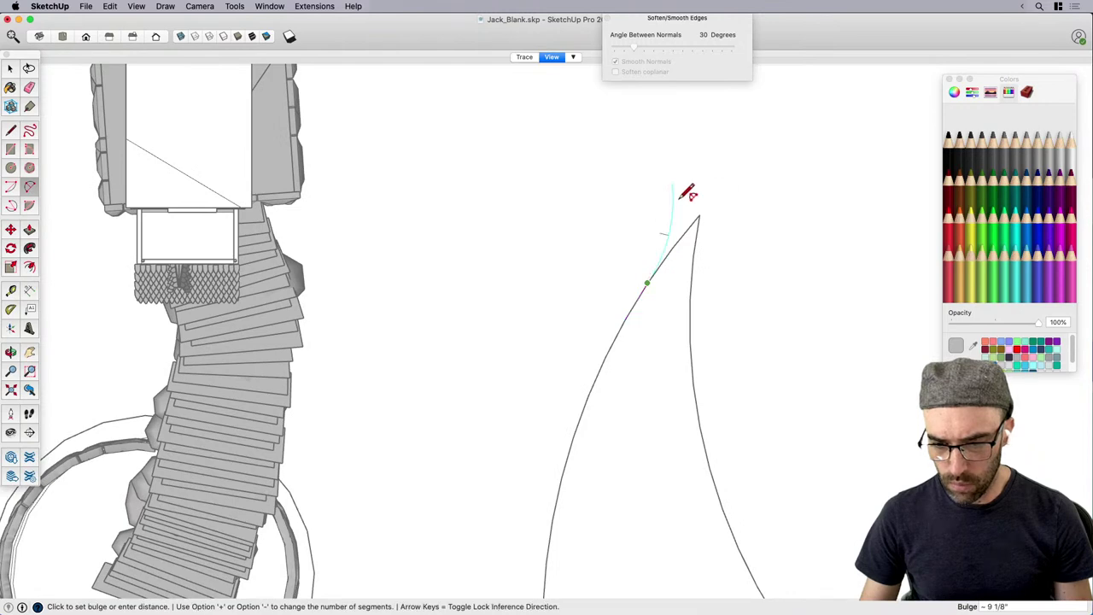
click(681, 198)
click(672, 184)
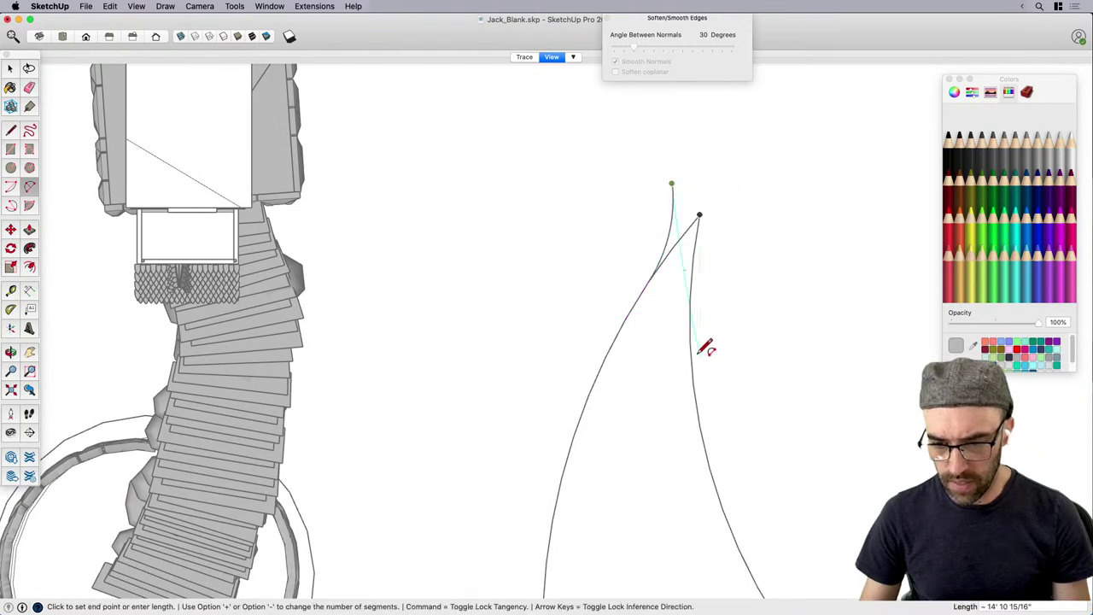
scroll(688, 363, up, 2)
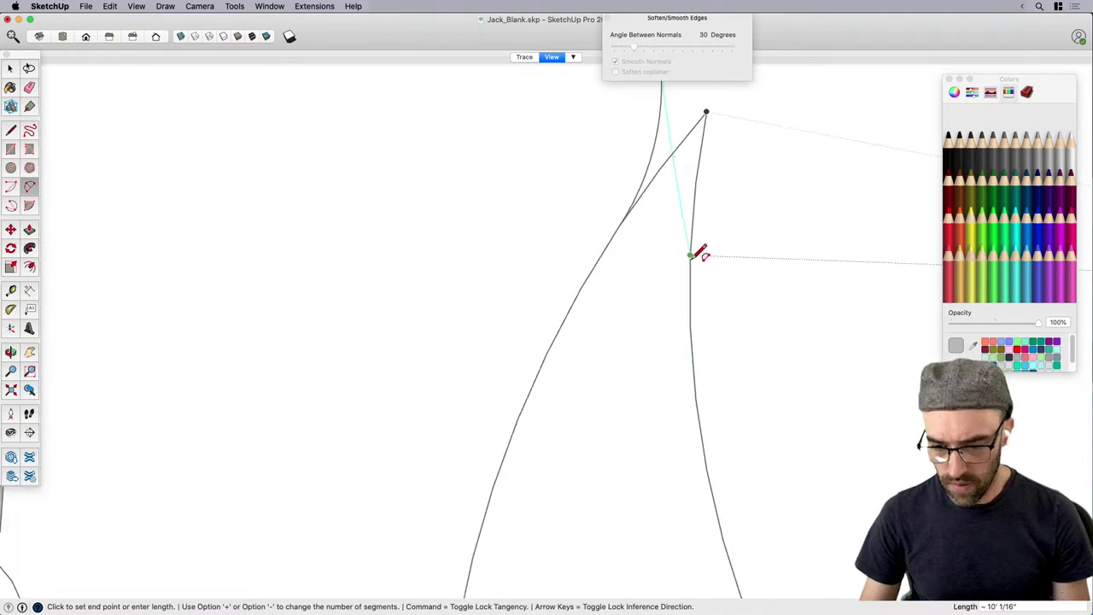
scroll(696, 321, down, 2)
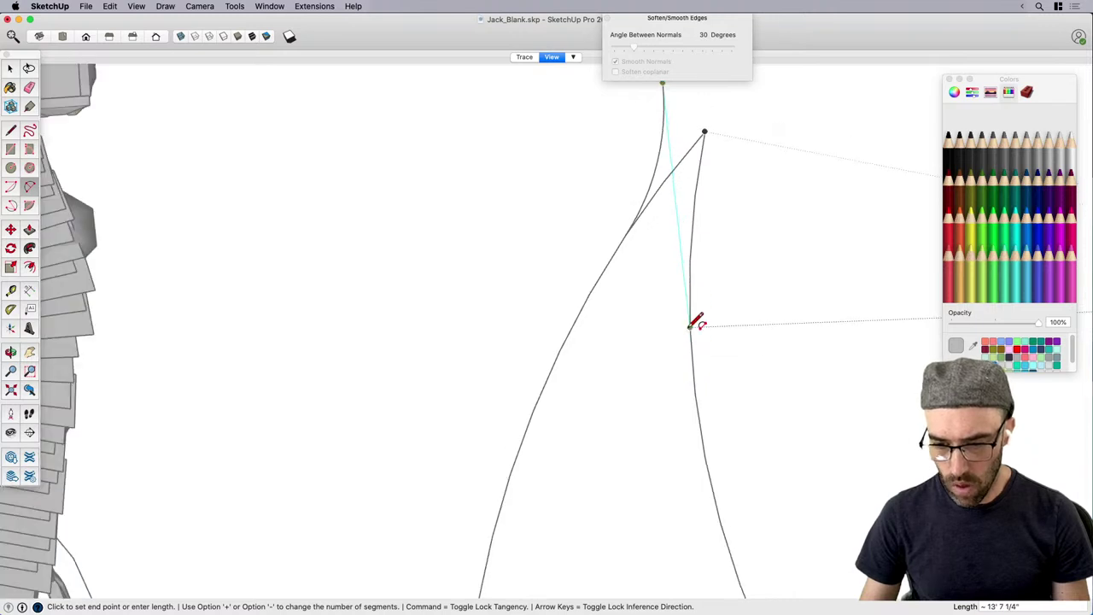
key(Escape)
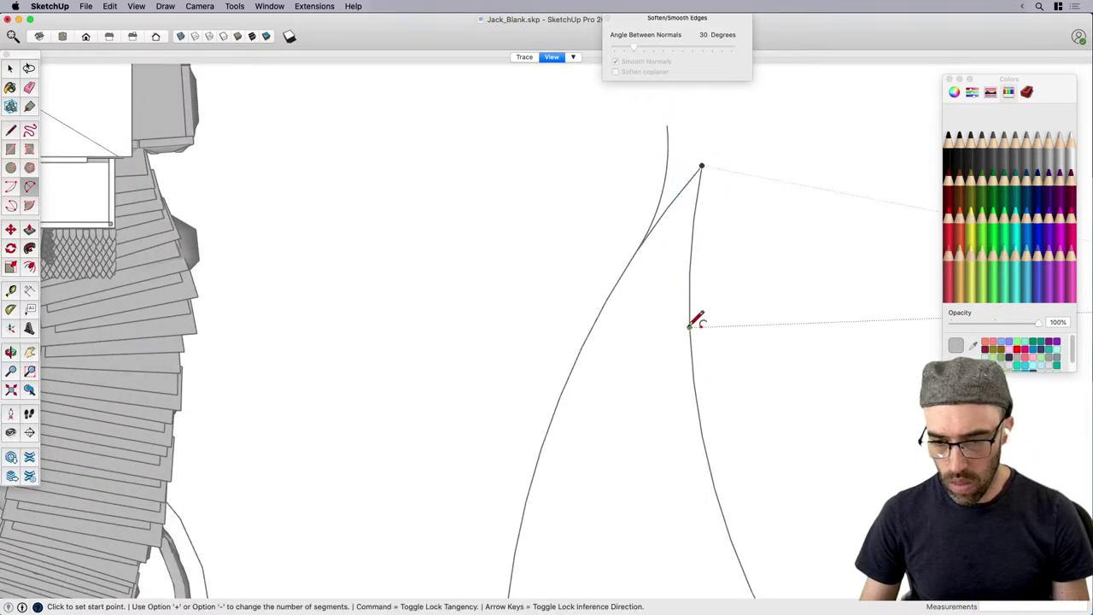
Draw an arc from the inner curve up to the new tip, with a bulge of about 4 3/8".
click(690, 327)
click(667, 125)
scroll(681, 210, up, 2)
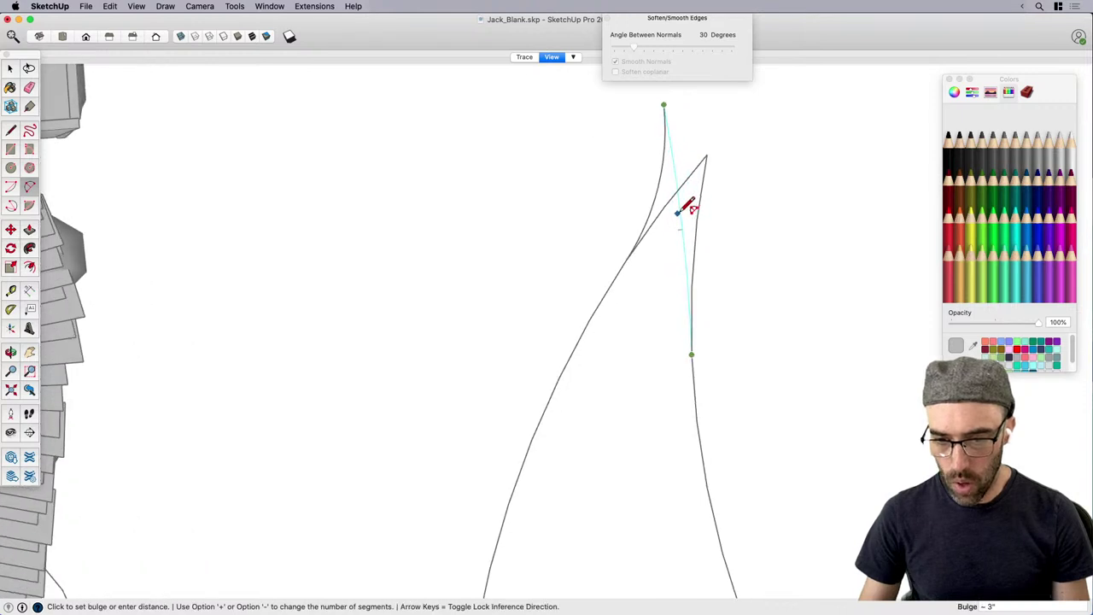
scroll(685, 215, up, 2)
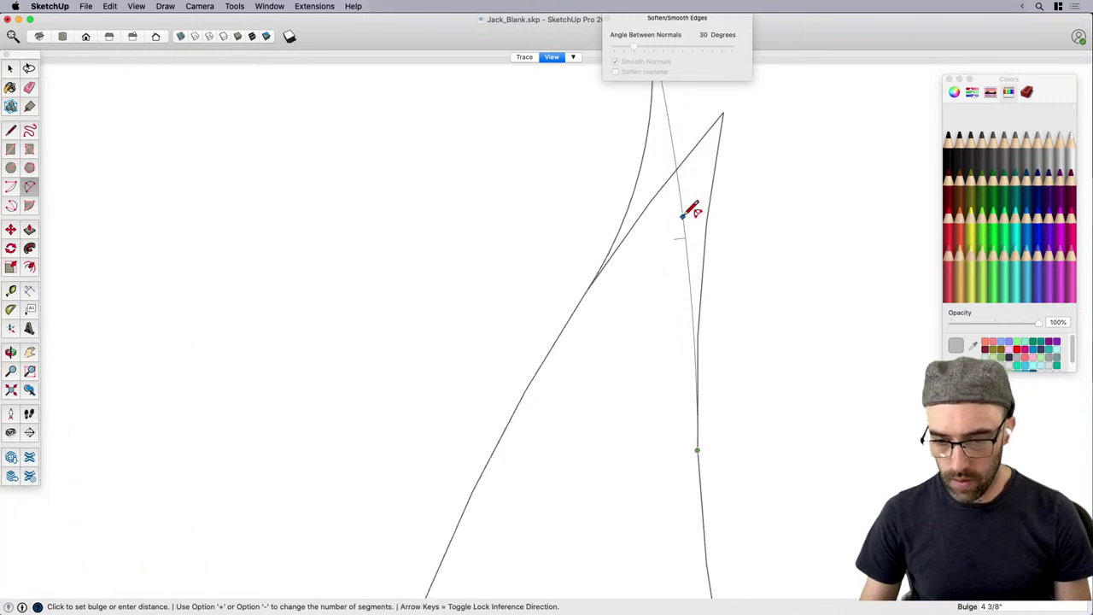
Erase the leftover edges of the old apex outside the reshaped roof tip.
key(e)
scroll(674, 189, down, 2)
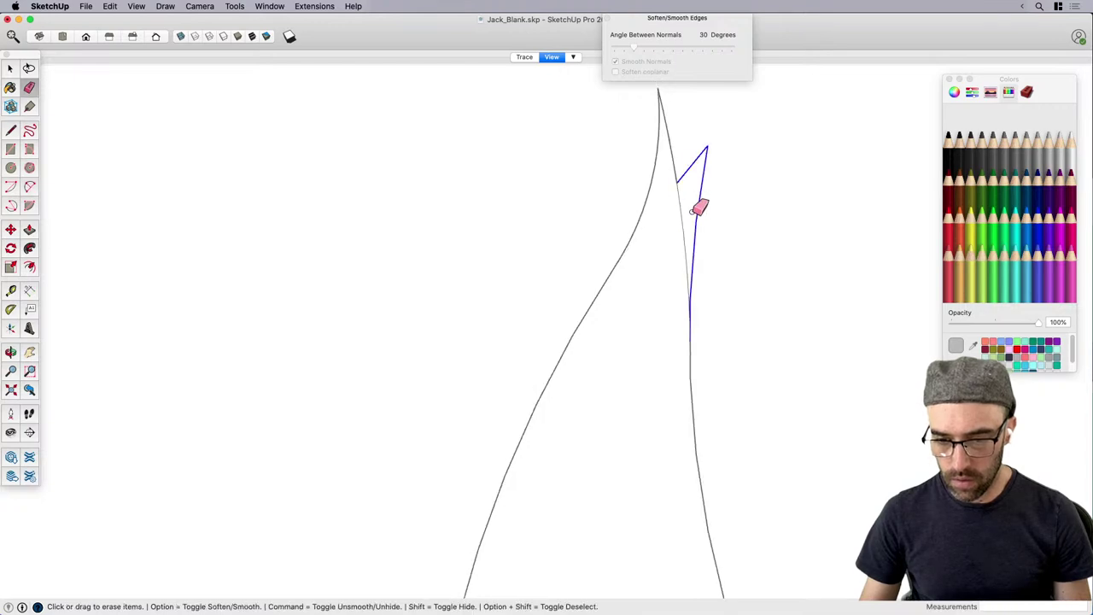
drag(693, 212, 690, 208)
scroll(629, 209, down, 6)
key(space)
click(612, 382)
scroll(679, 406, up, 1)
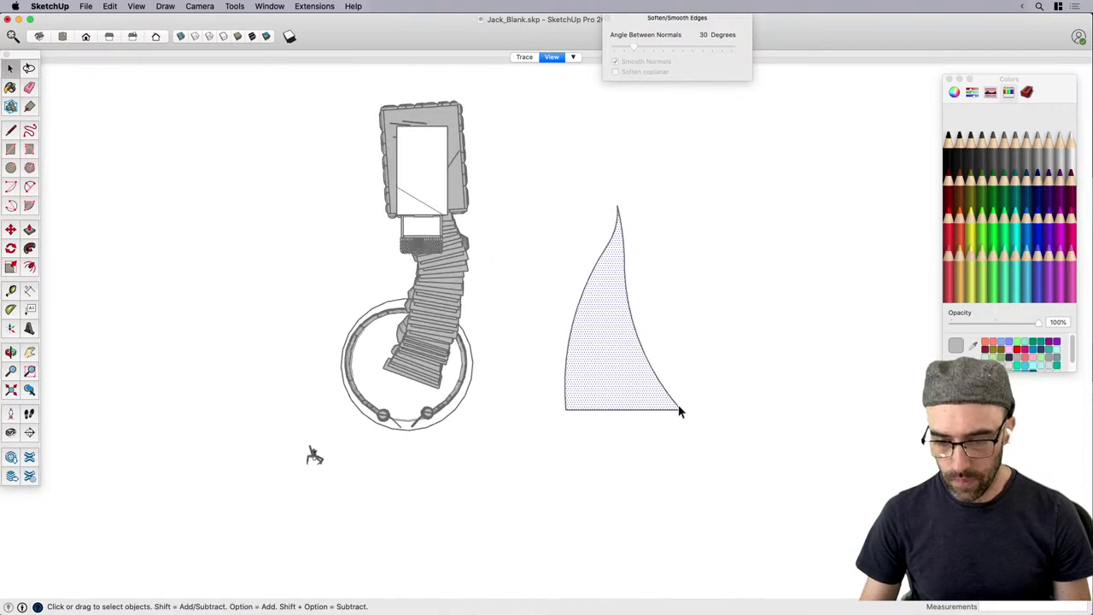
click(684, 416)
scroll(656, 390, up, 5)
key(m)
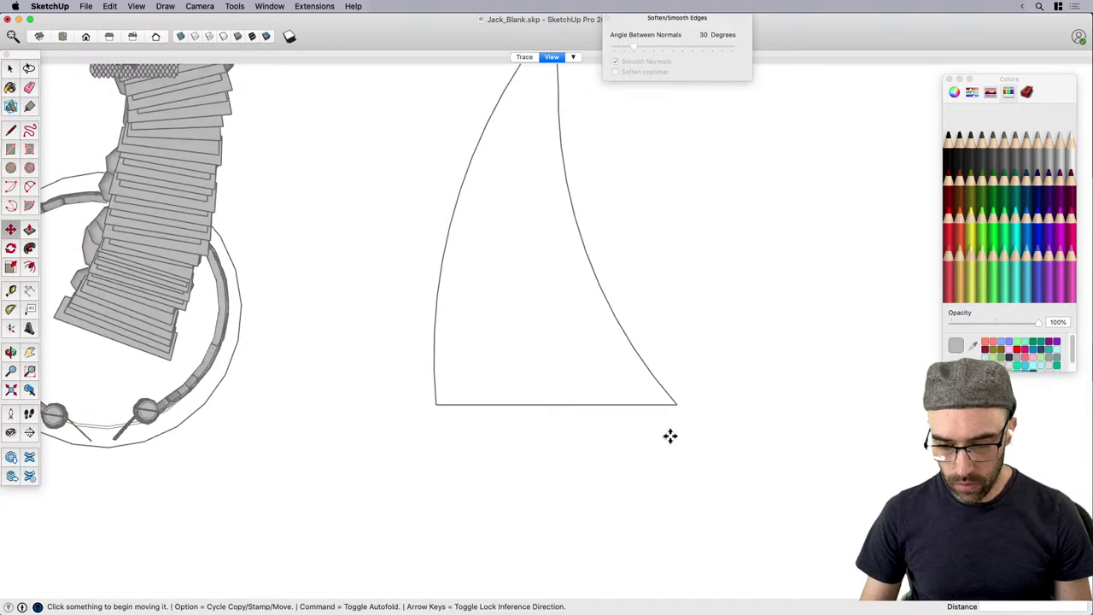
scroll(671, 436, down, 2)
key(space)
click(669, 411)
scroll(581, 410, down, 3)
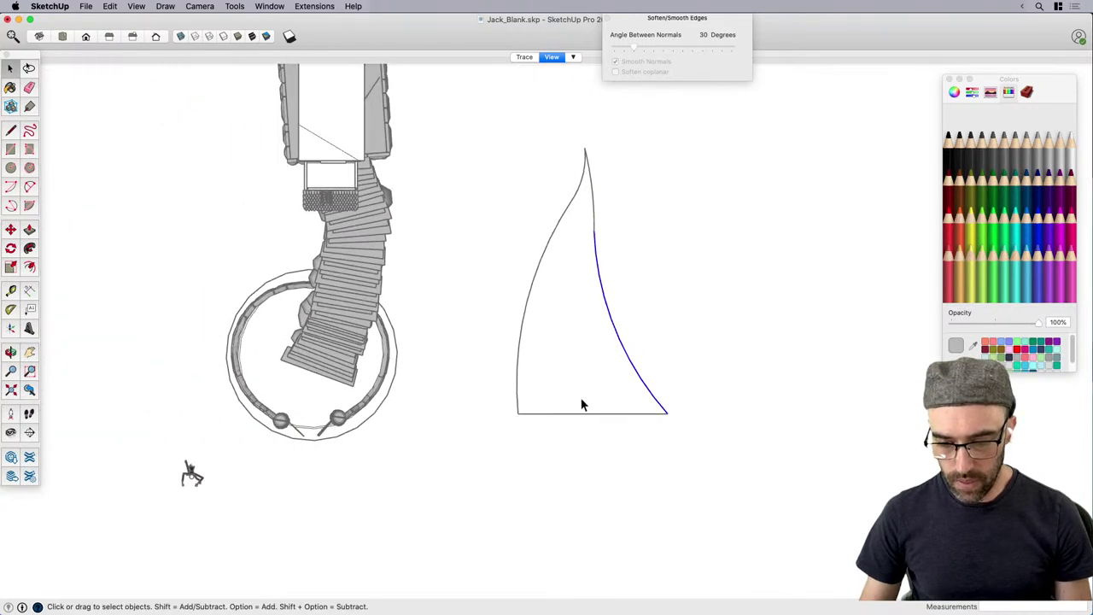
Select the roof profile's face with all its edges and make them a group.
click(581, 383)
scroll(582, 383, down, 2)
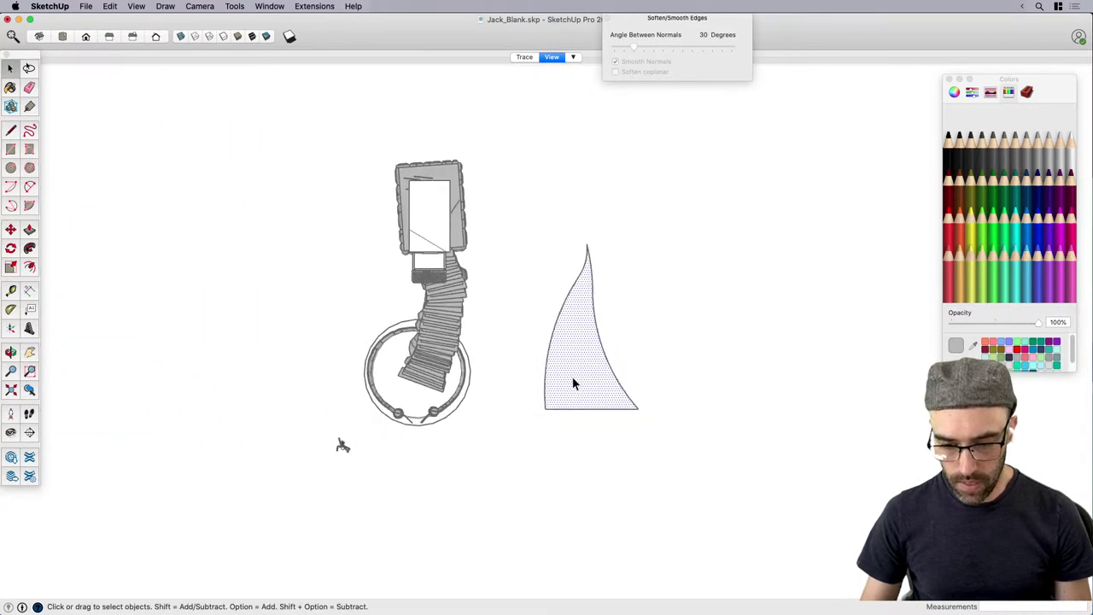
double_click(570, 376)
key(g)
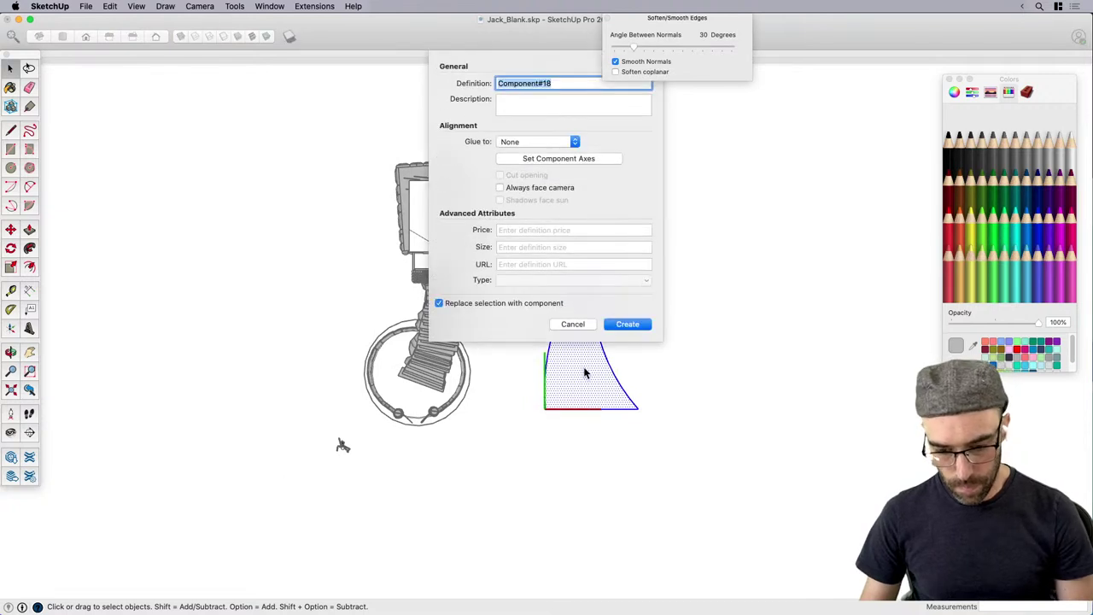
click(587, 325)
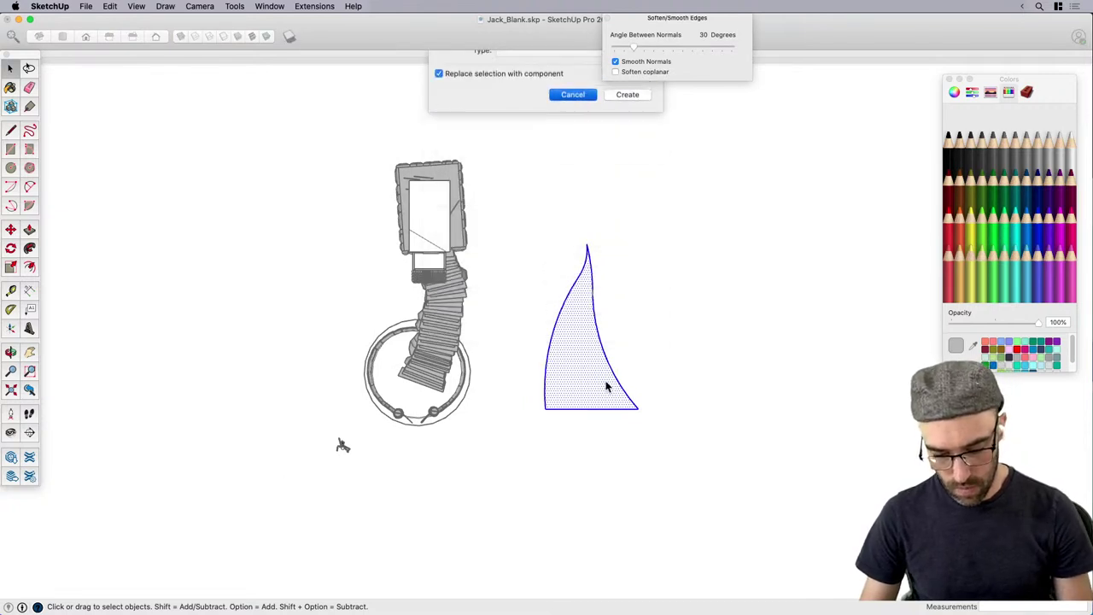
key(super+g)
Move the roof profile group by its outer base corner onto the upper storey's front top corner beside the balcony.
middle_drag(524, 351, 512, 405)
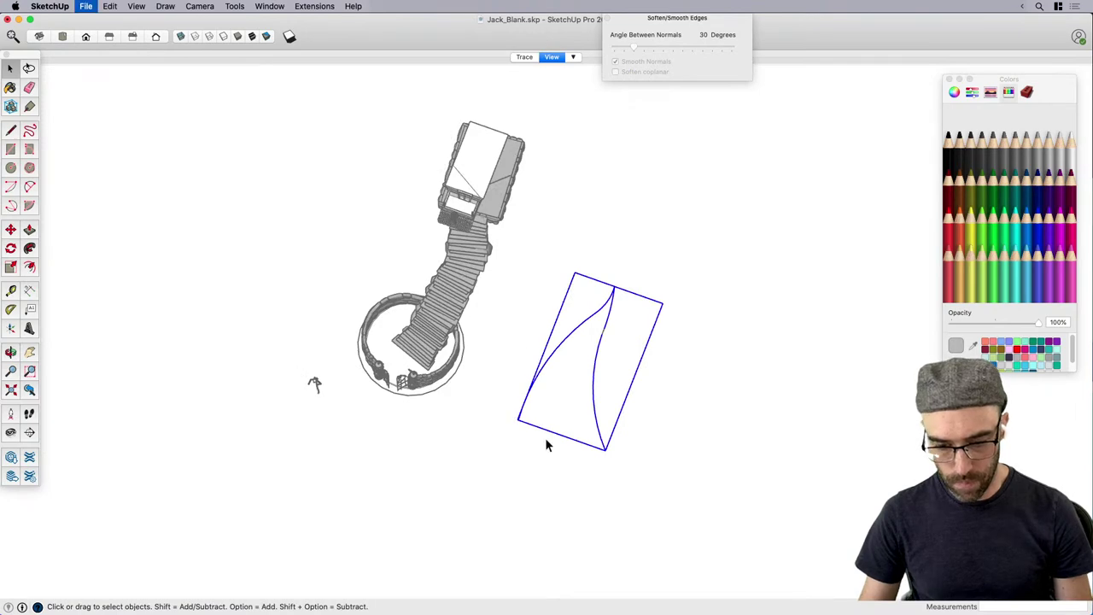
scroll(545, 433, up, 3)
key(m)
click(488, 412)
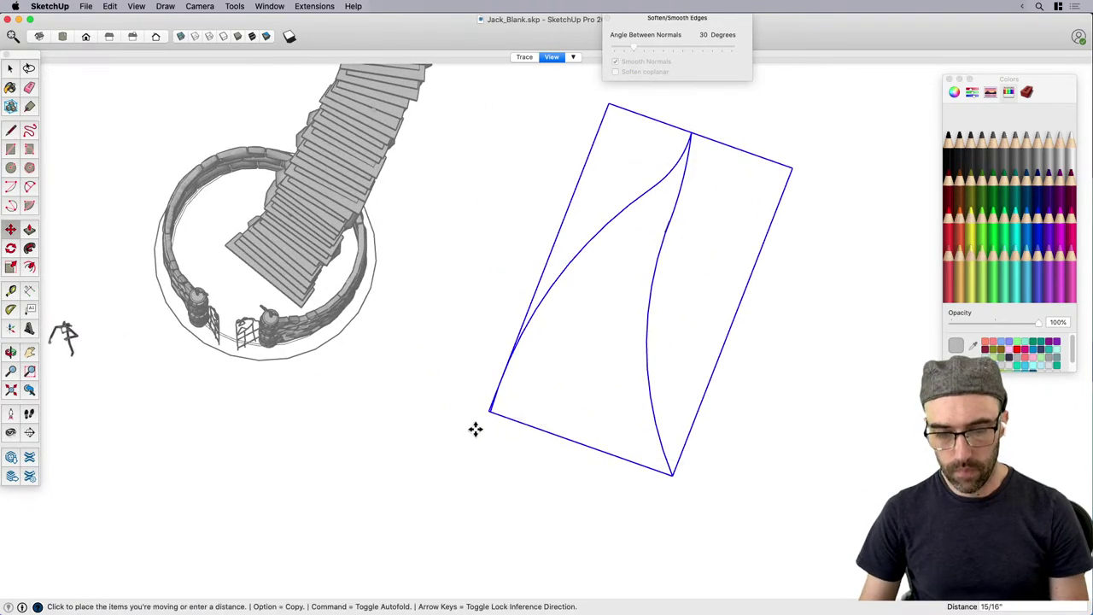
scroll(476, 430, down, 2)
middle_drag(444, 452, 544, 281)
scroll(544, 281, down, 2)
scroll(376, 232, up, 5)
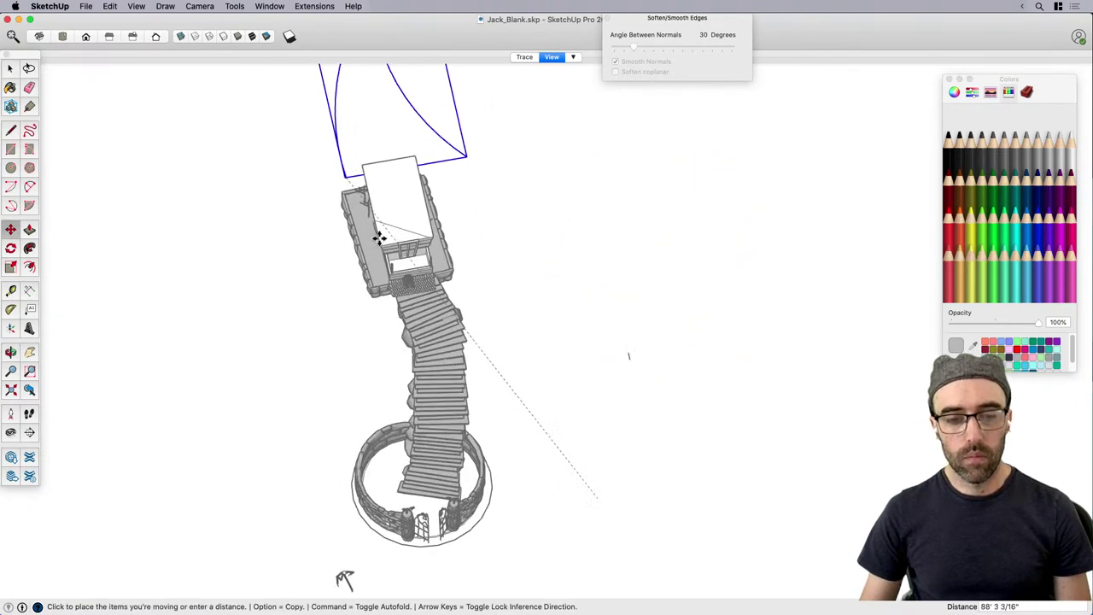
scroll(393, 264, up, 3)
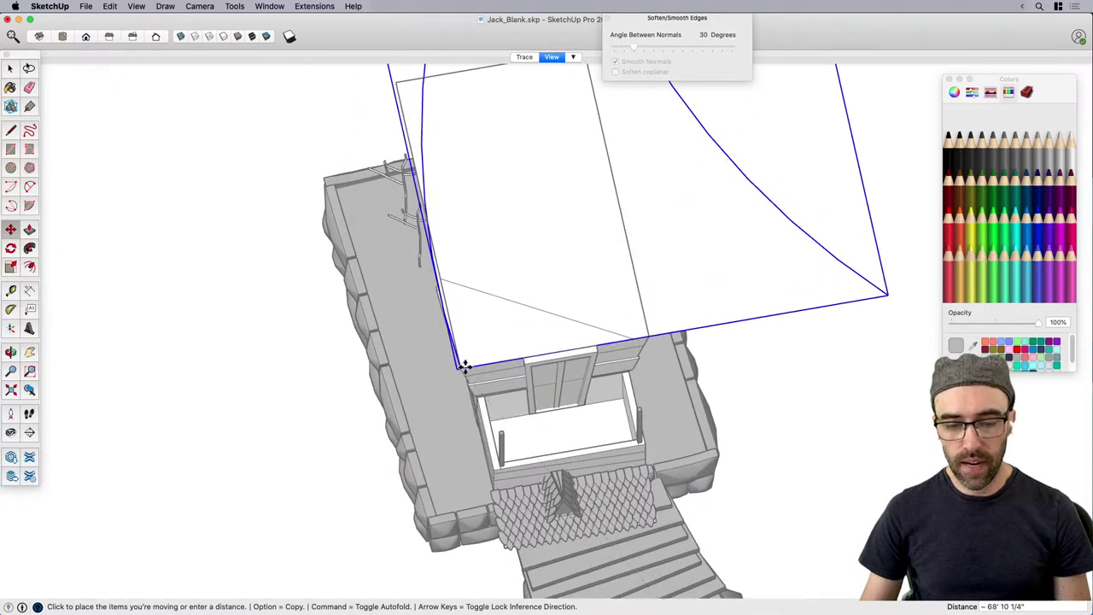
click(463, 366)
Rotate the roof profile group 90° about that corner so it stands upright over the house front.
middle_drag(464, 359, 568, 257)
key(q)
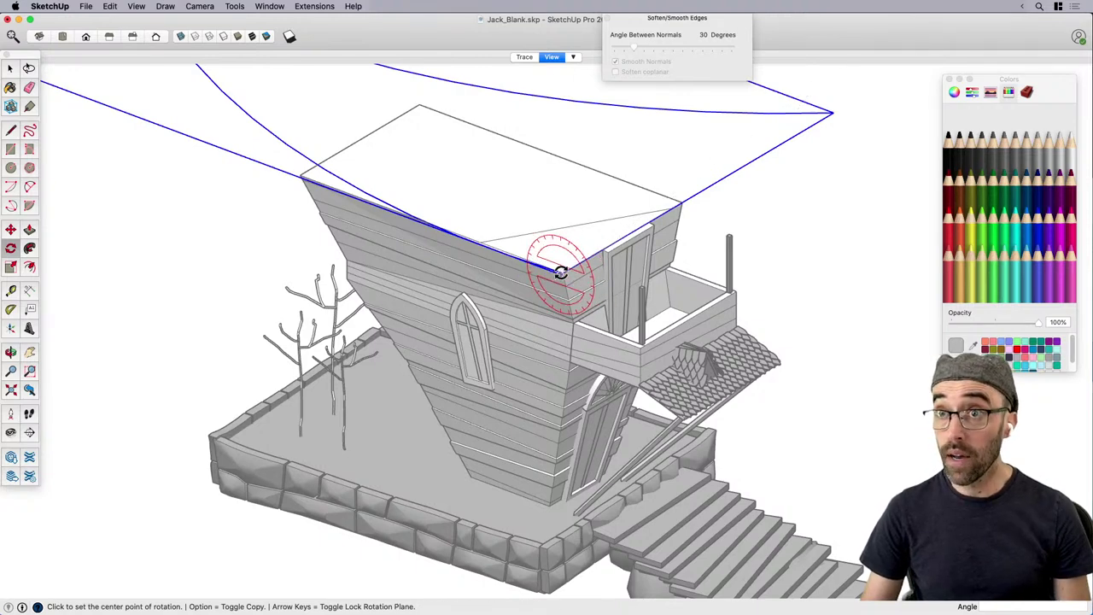
click(560, 271)
click(434, 197)
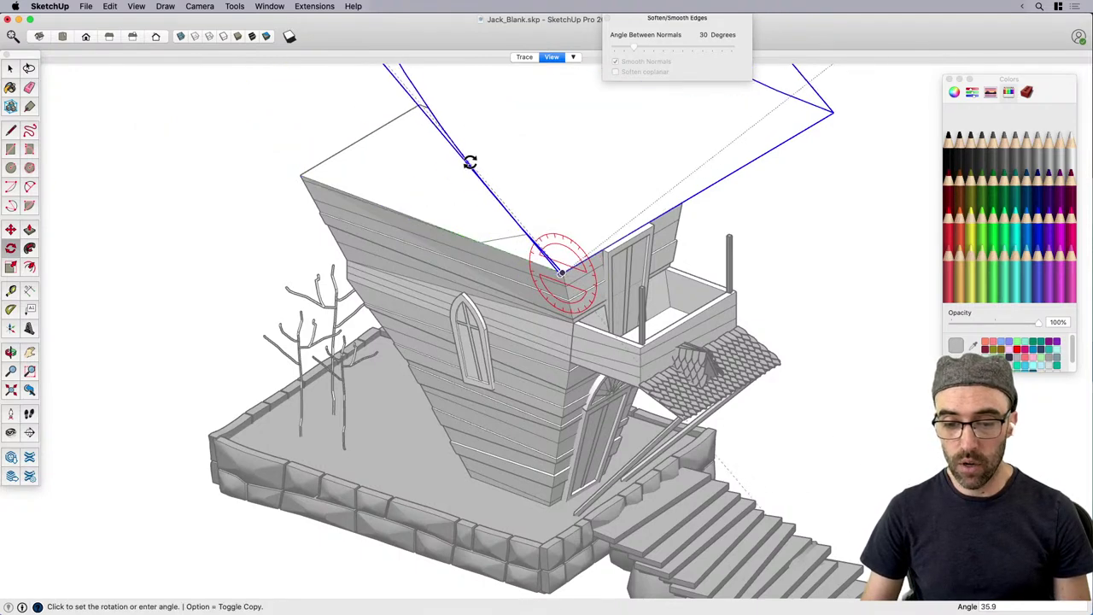
click(522, 149)
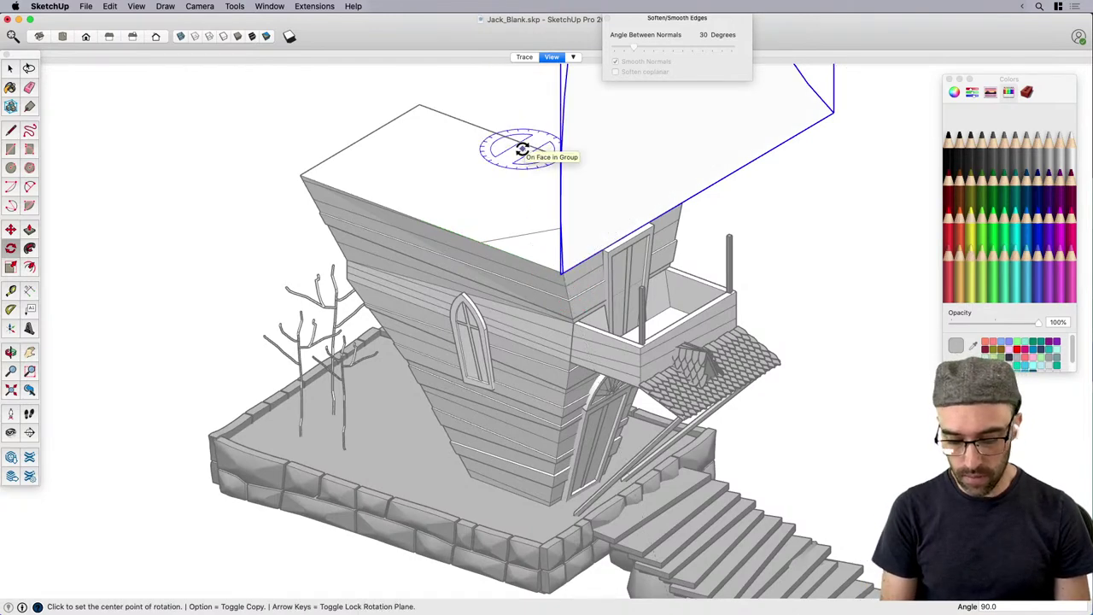
key(space)
Scale the roof profile group narrower so its base spans exactly the upper storey's front edge.
scroll(536, 346, down, 3)
click(672, 15)
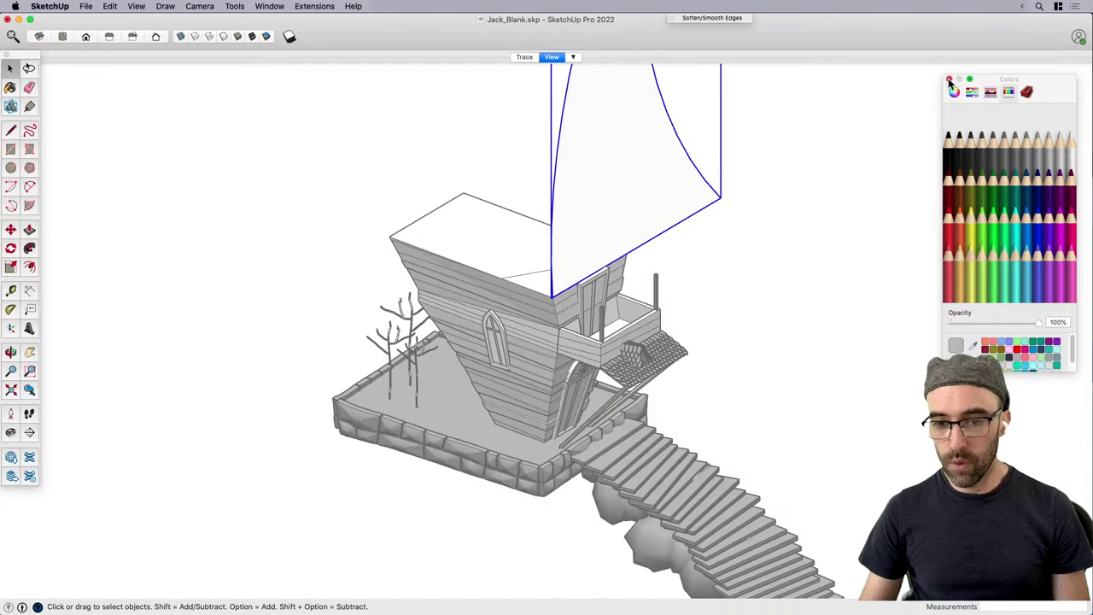
middle_drag(783, 215, 663, 264)
key(s)
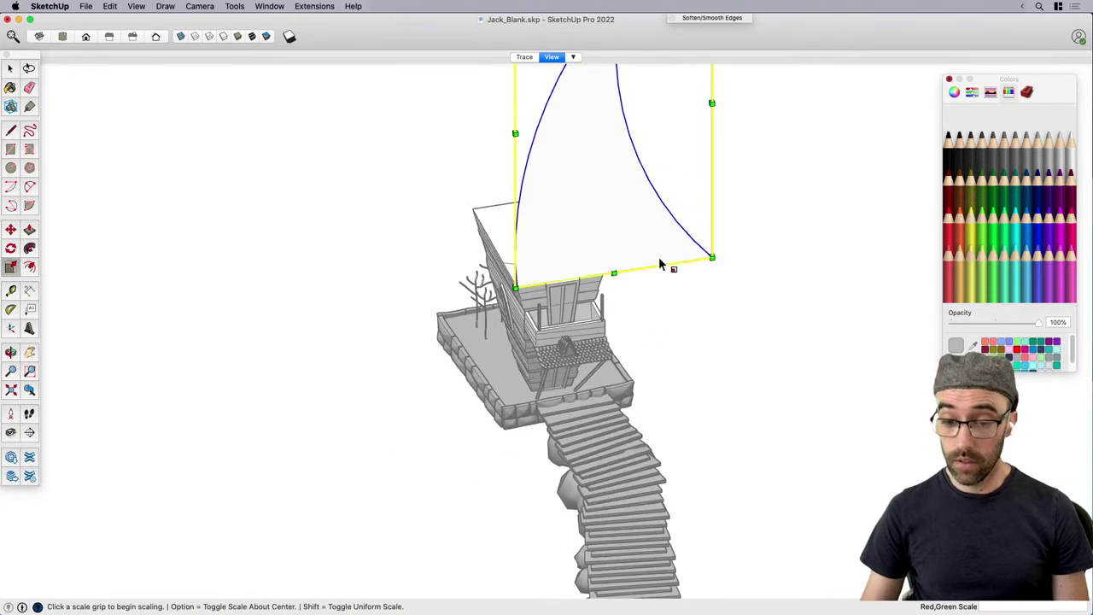
scroll(692, 143, up, 2)
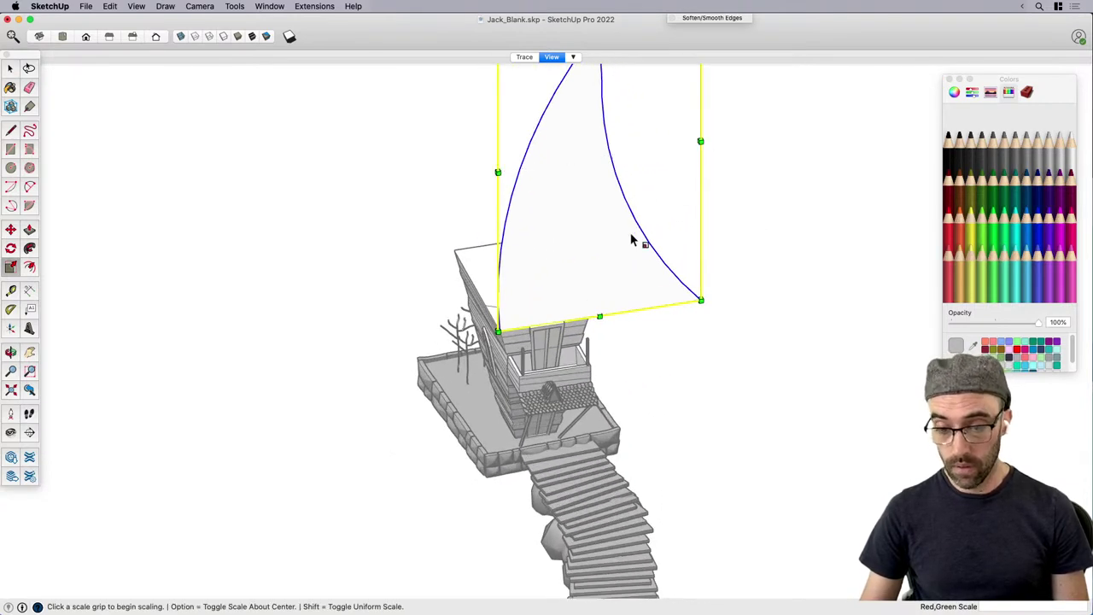
click(700, 142)
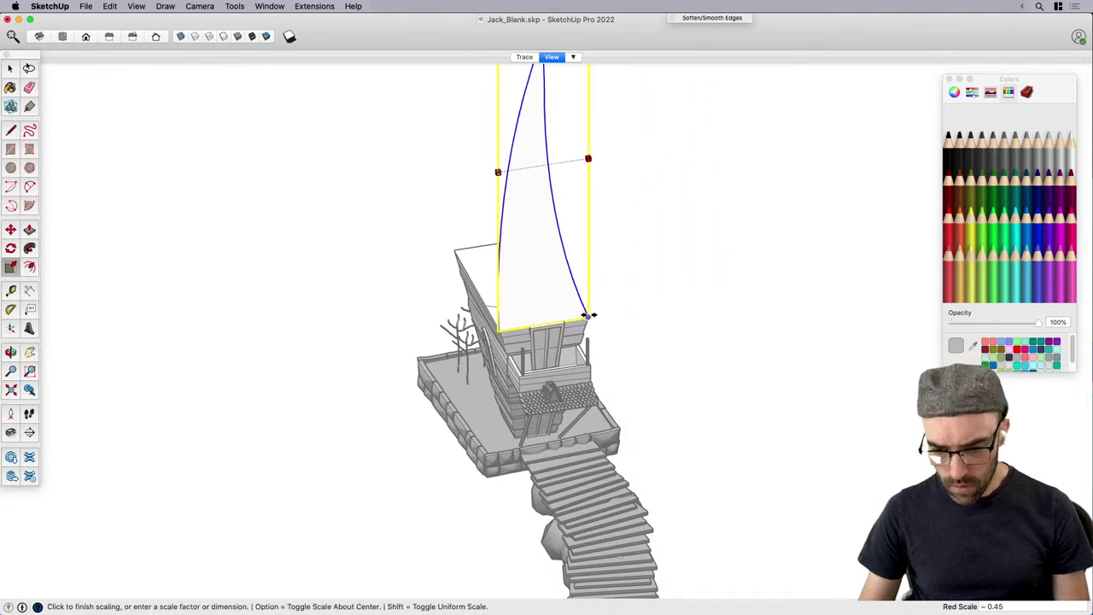
click(586, 313)
Scale the roof profile group shorter from its peak, keeping its base on the upper storey.
middle_drag(556, 302, 523, 242)
click(535, 75)
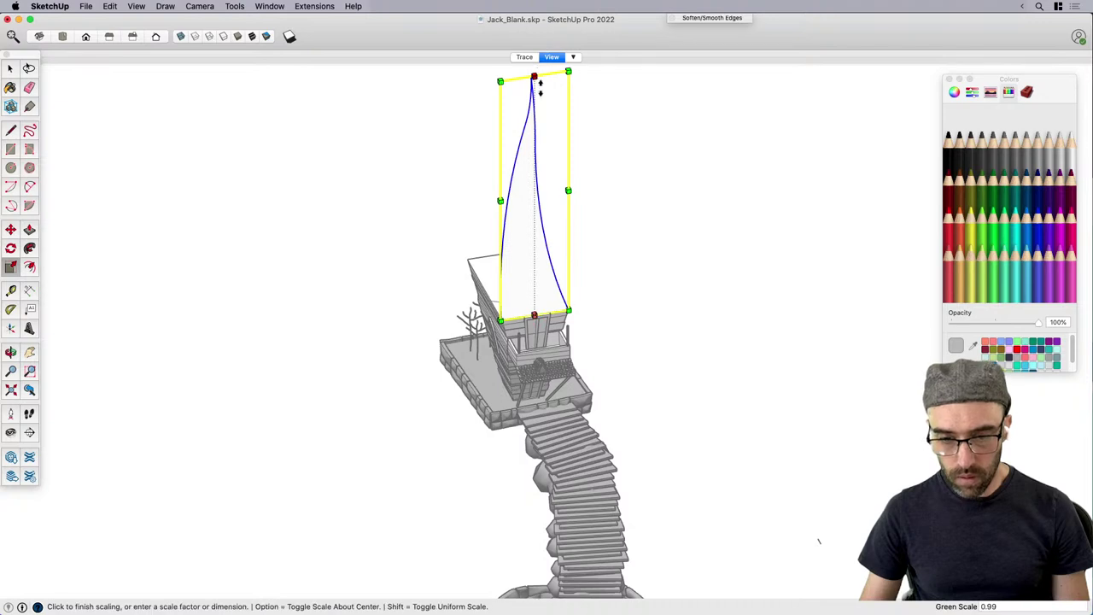
click(545, 189)
middle_drag(597, 209, 675, 166)
key(space)
scroll(532, 278, up, 2)
click(615, 258)
scroll(645, 242, up, 1)
middle_drag(646, 241, 549, 260)
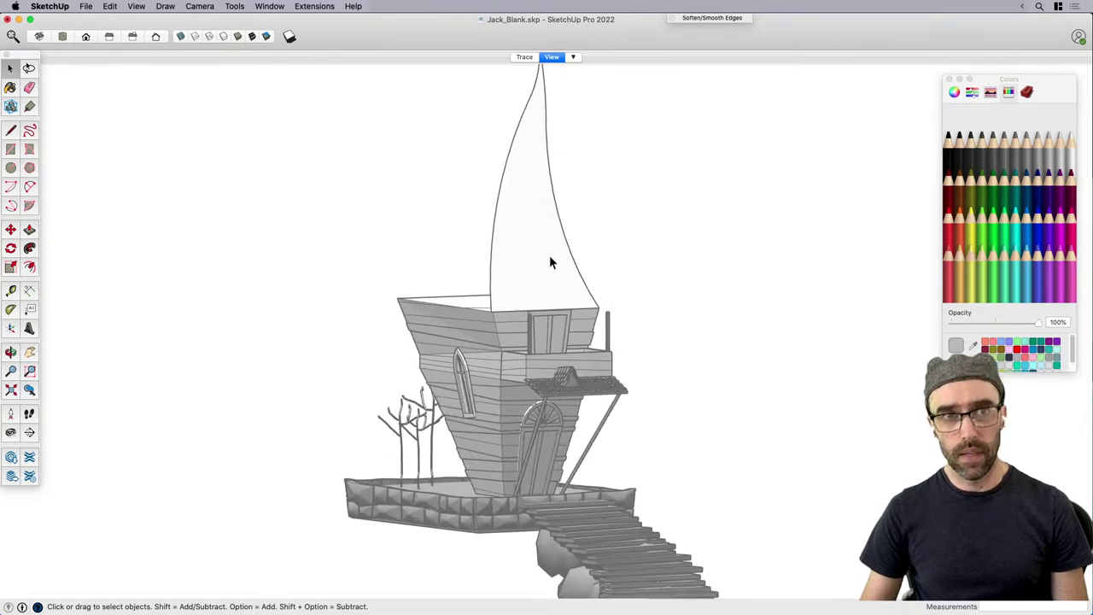
click(549, 259)
mouse_move(481, 247)
middle_down()
mouse_move(776, 319)
mouse_move(552, 288)
mouse_move(621, 287)
middle_up()
key(p)
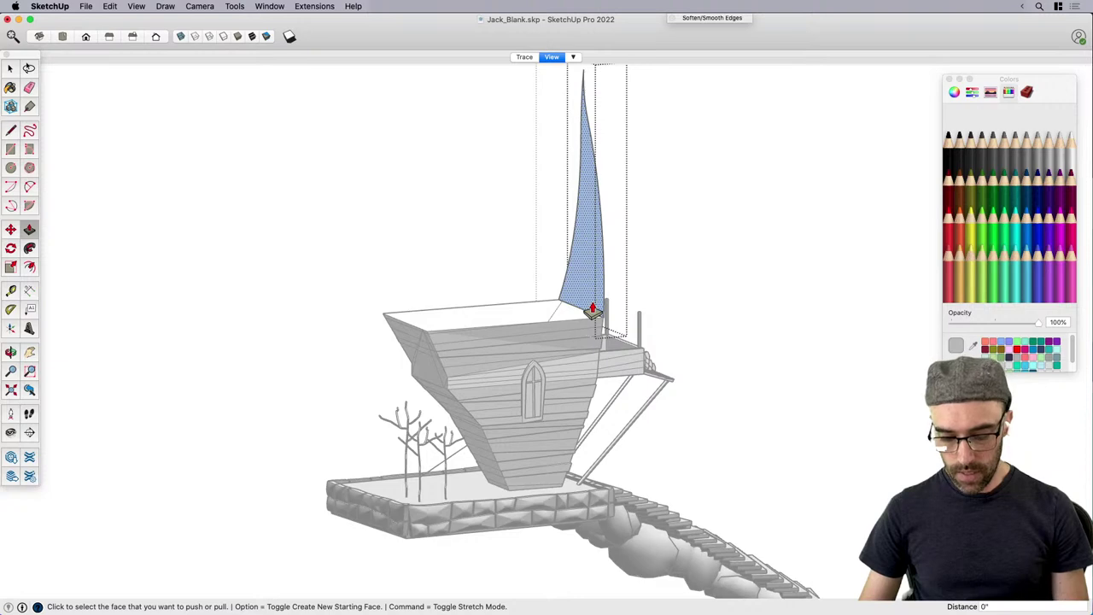
click(592, 311)
key(space)
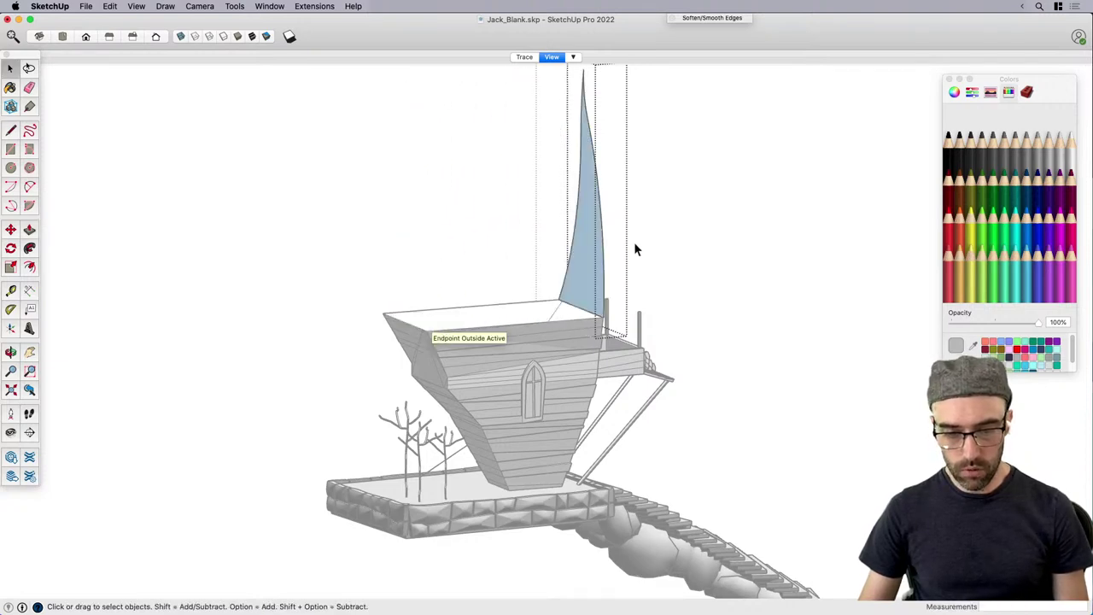
Check the reference photo and extrude the roof profile back over the house to the upper storey's rear corner.
key(super+Tab)
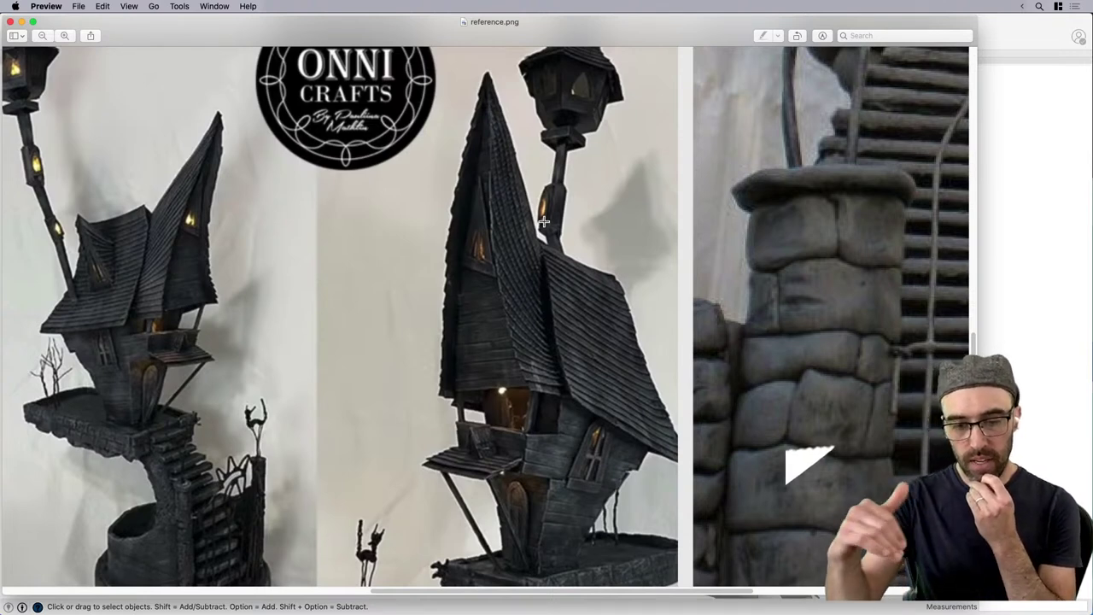
click(1003, 259)
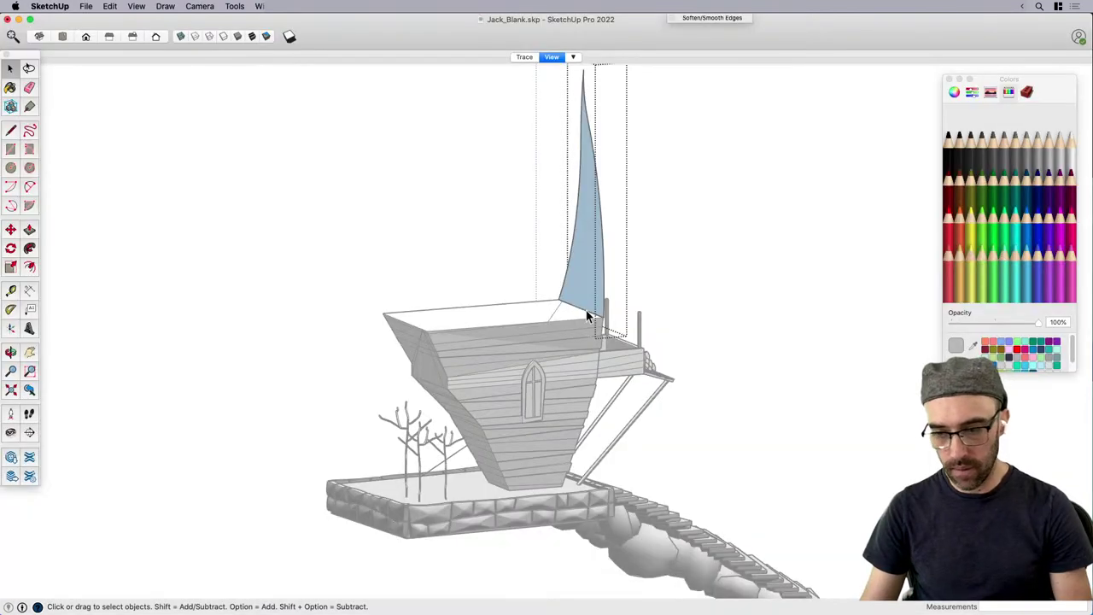
key(p)
scroll(589, 294, up, 2)
click(596, 315)
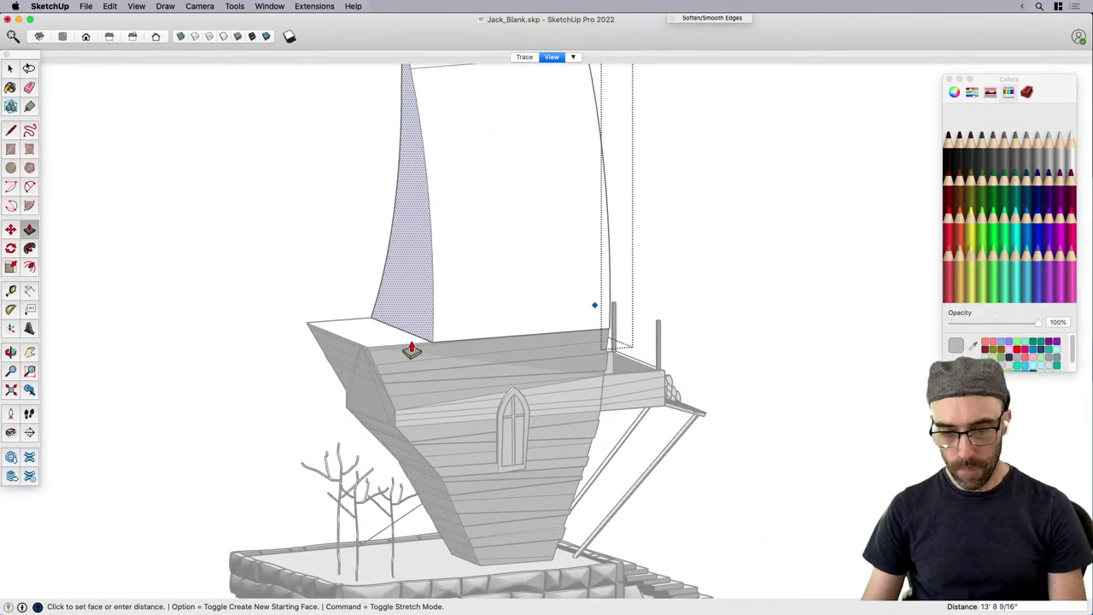
click(367, 359)
key(space)
scroll(372, 355, down, 3)
scroll(375, 192, down, 3)
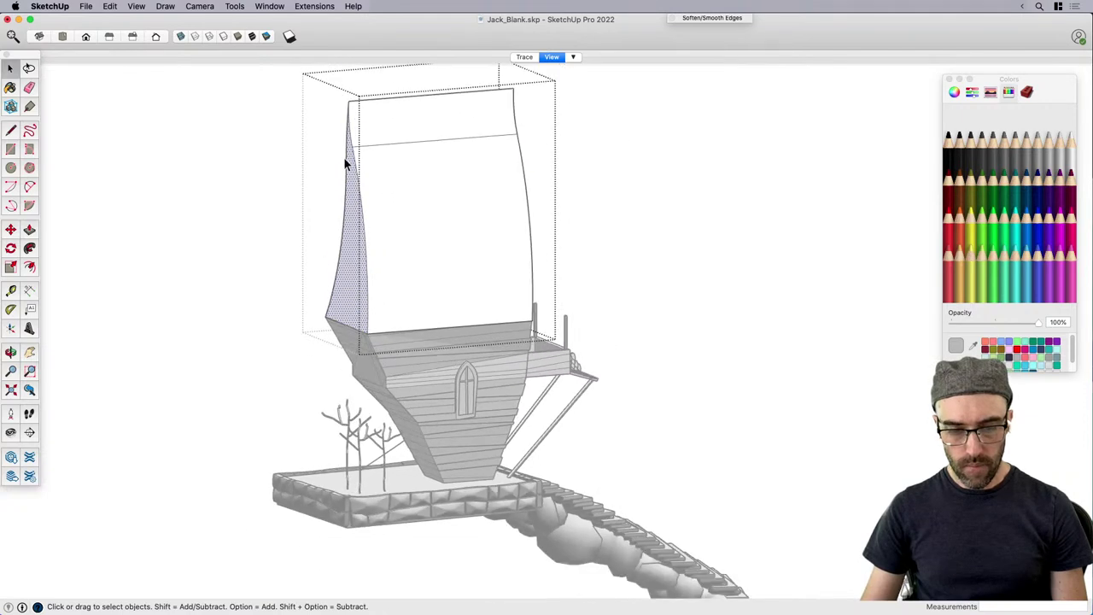
Scale down the height of the roof's rear end face so the ridge slopes down towards the back.
scroll(347, 138, up, 3)
drag(324, 87, 371, 202)
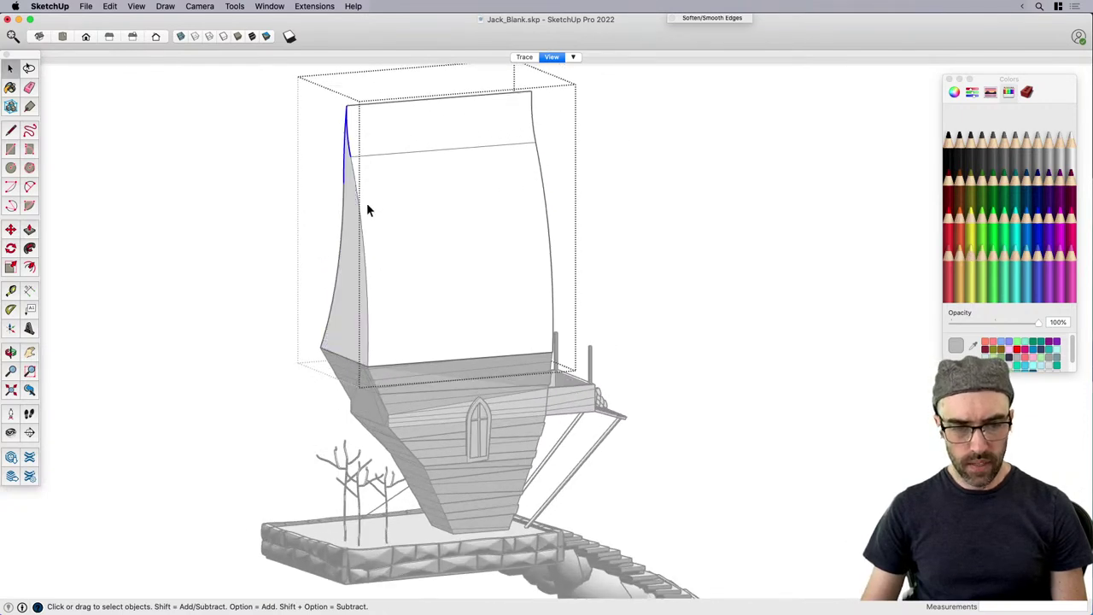
key(s)
scroll(346, 103, up, 2)
key(space)
scroll(342, 244, down, 2)
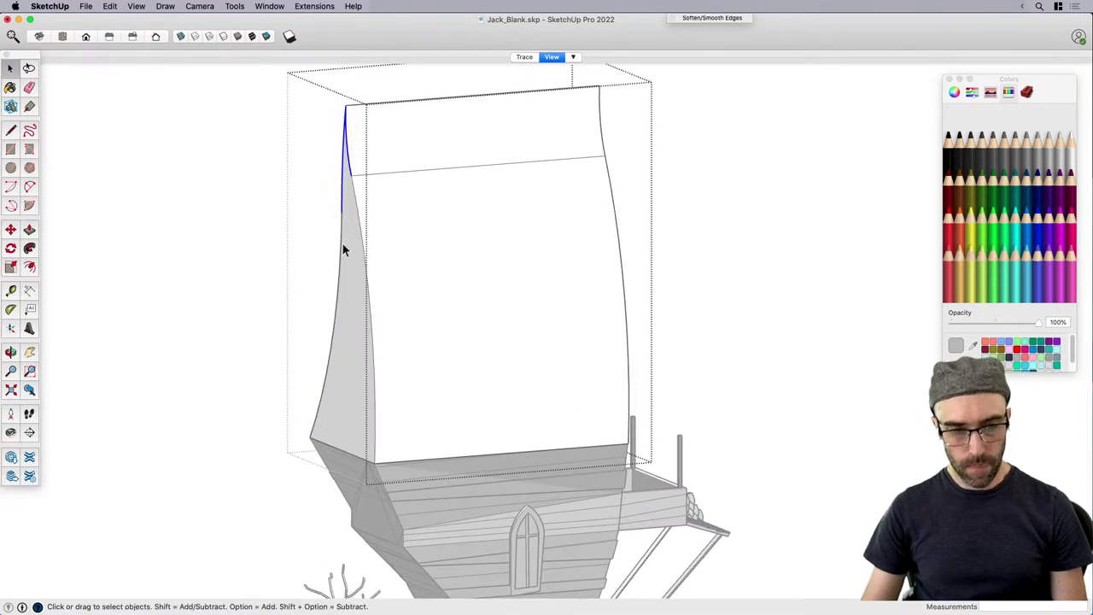
click(356, 260)
key(s)
scroll(345, 145, up, 1)
click(345, 145)
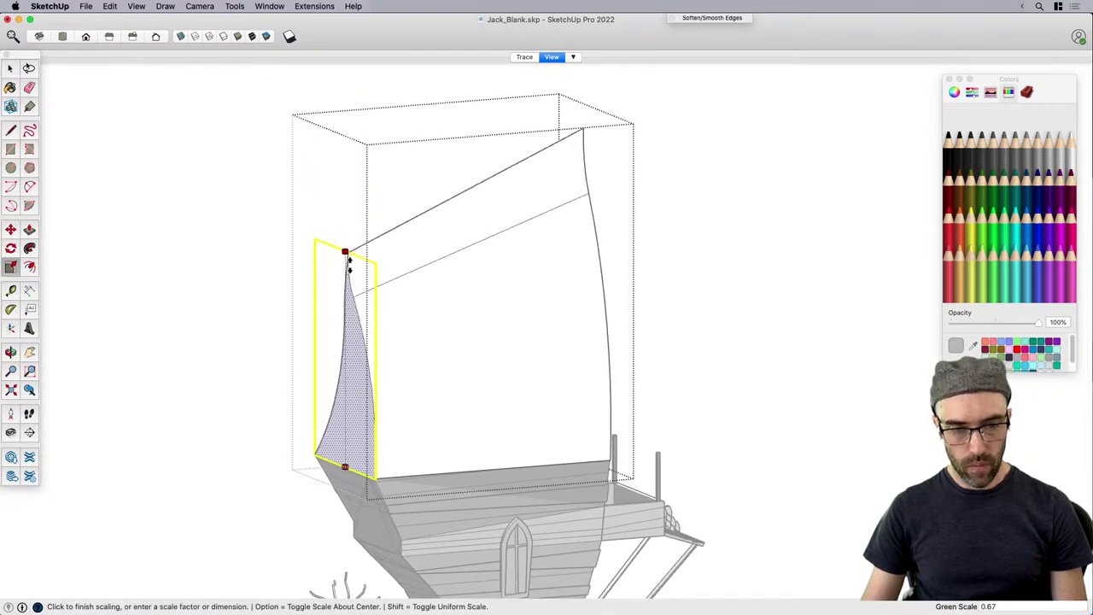
click(356, 333)
Smooth the crease edges running along both curved sides of the roof.
mouse_move(353, 324)
middle_down()
mouse_move(527, 288)
mouse_move(646, 293)
mouse_move(479, 254)
mouse_move(586, 325)
mouse_move(681, 316)
mouse_move(652, 303)
mouse_move(718, 318)
mouse_move(219, 384)
middle_up()
key(e)
key(space)
triple_click(528, 345)
click(645, 343)
mouse_move(513, 384)
middle_down()
mouse_move(393, 393)
mouse_move(584, 349)
middle_up()
scroll(410, 392, up, 3)
key(b)
key(space)
triple_click(495, 335)
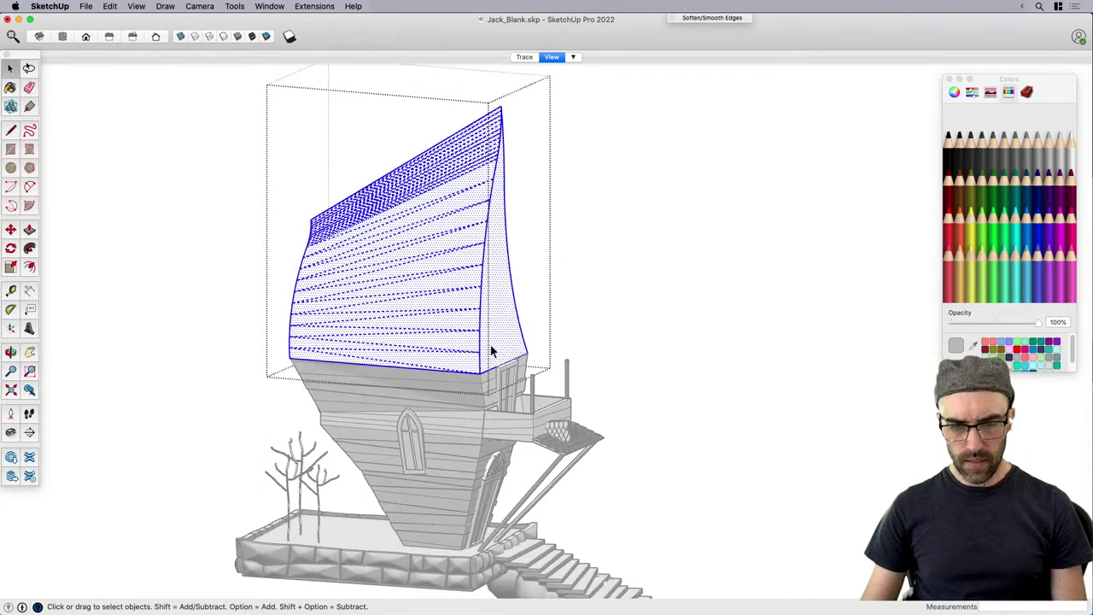
scroll(500, 355, up, 3)
click(507, 365)
key(q)
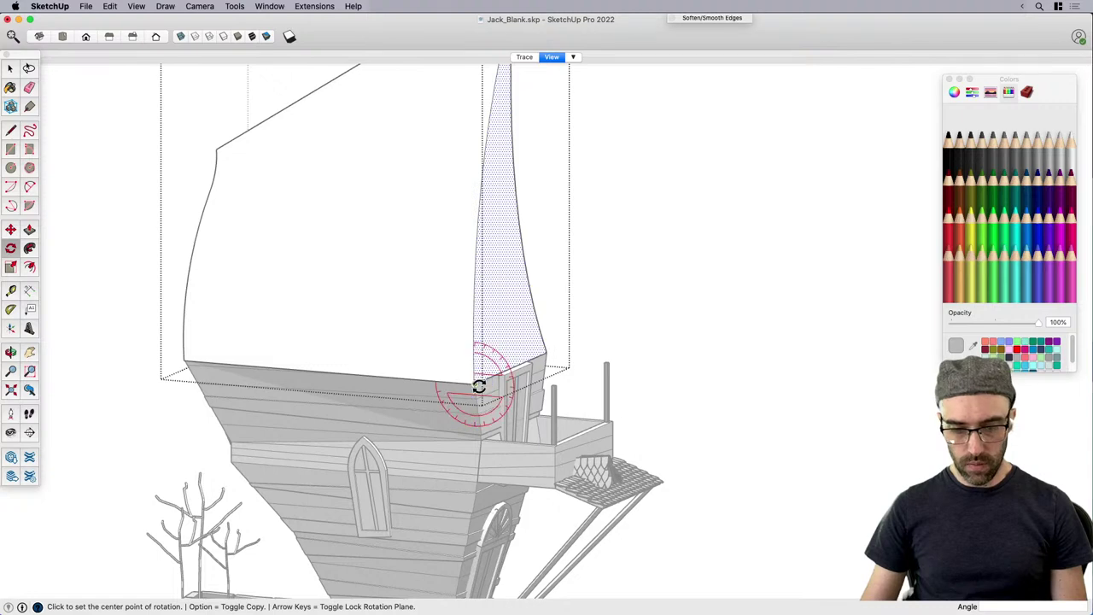
click(477, 385)
middle_drag(476, 385, 483, 195)
click(488, 179)
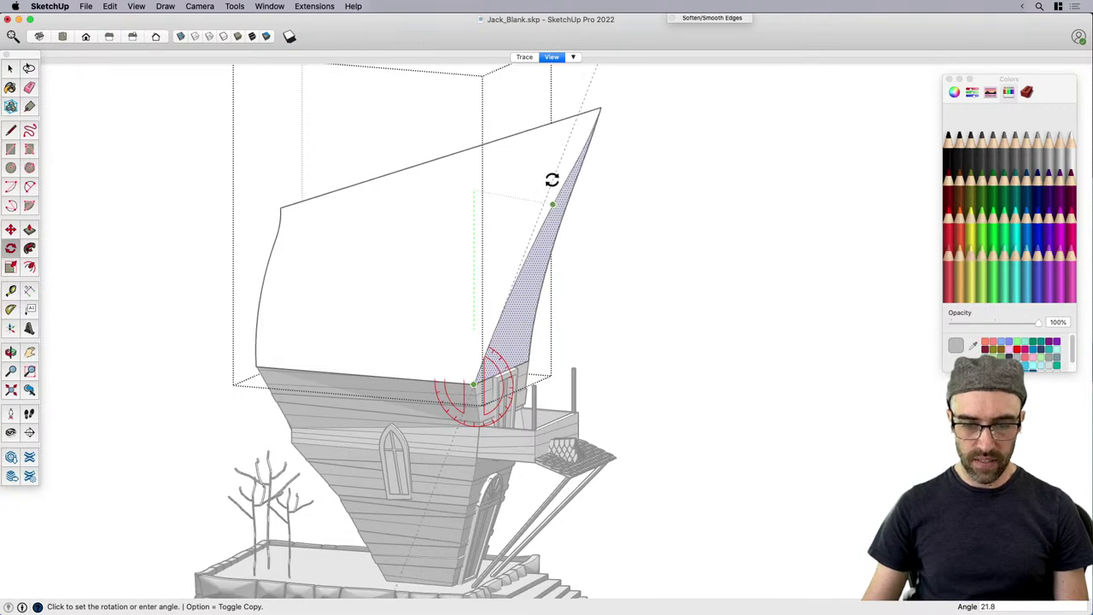
key(space)
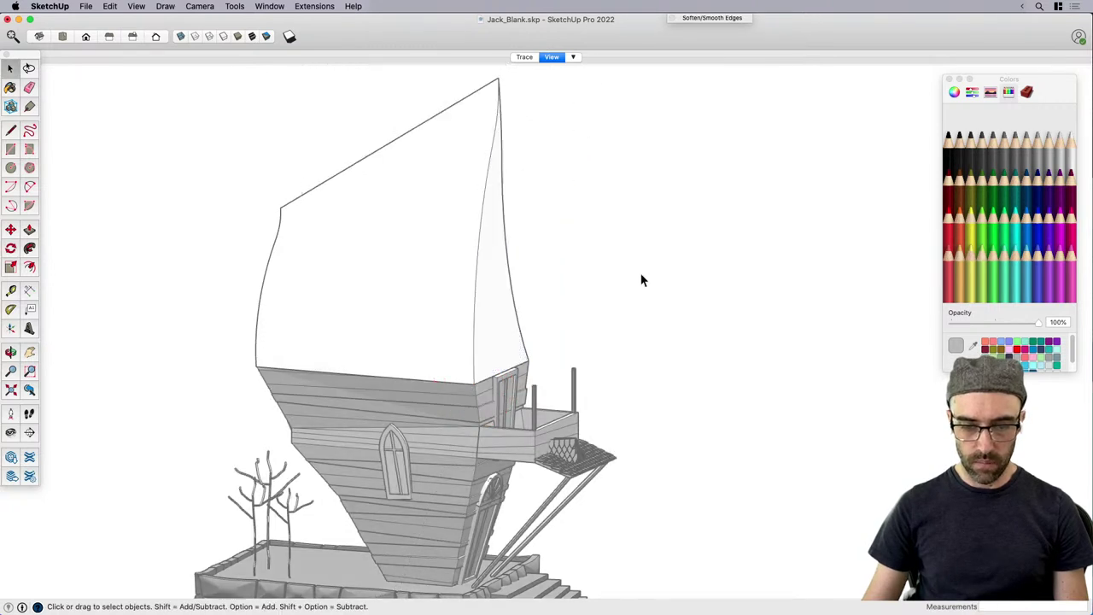
Check the reference photo and extrude the roof's front face forward over the balcony to its outer posts.
key(super+Tab)
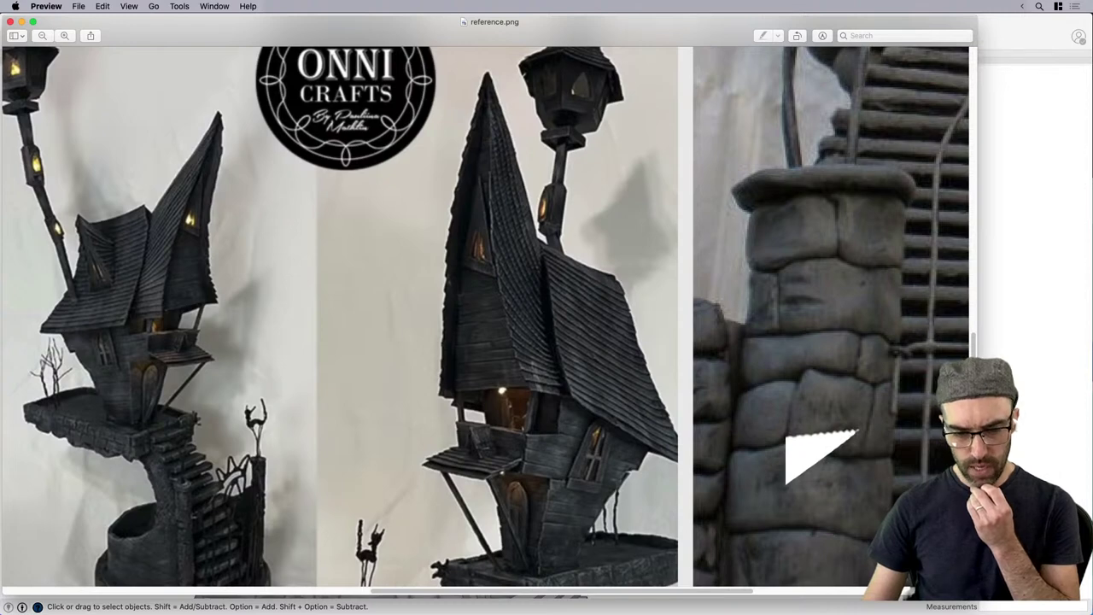
key(super+Tab)
double_click(508, 356)
key(p)
click(501, 364)
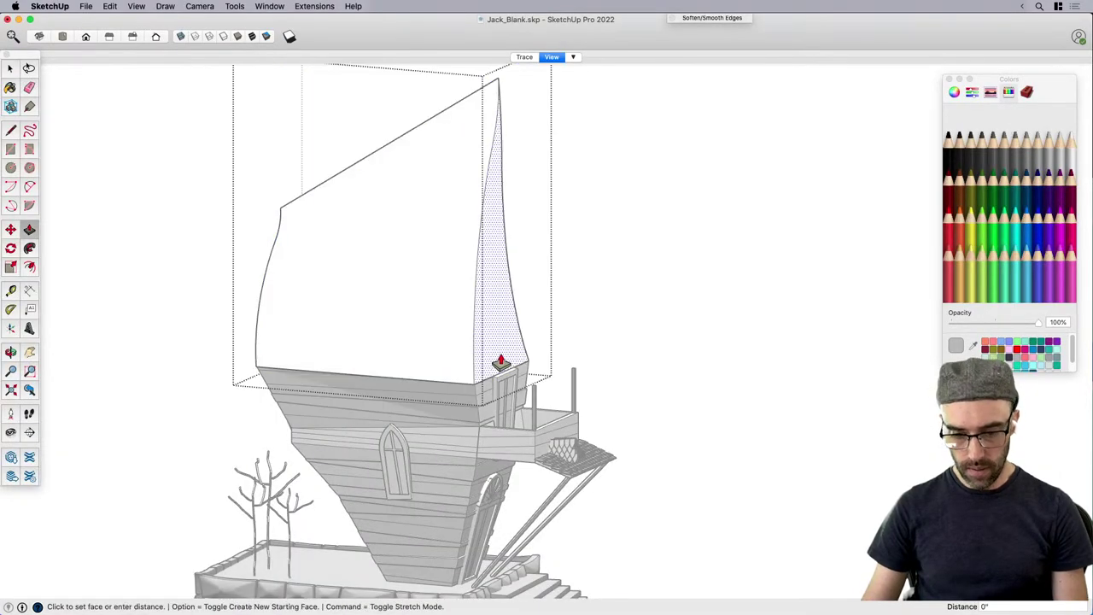
click(540, 391)
scroll(547, 410, up, 5)
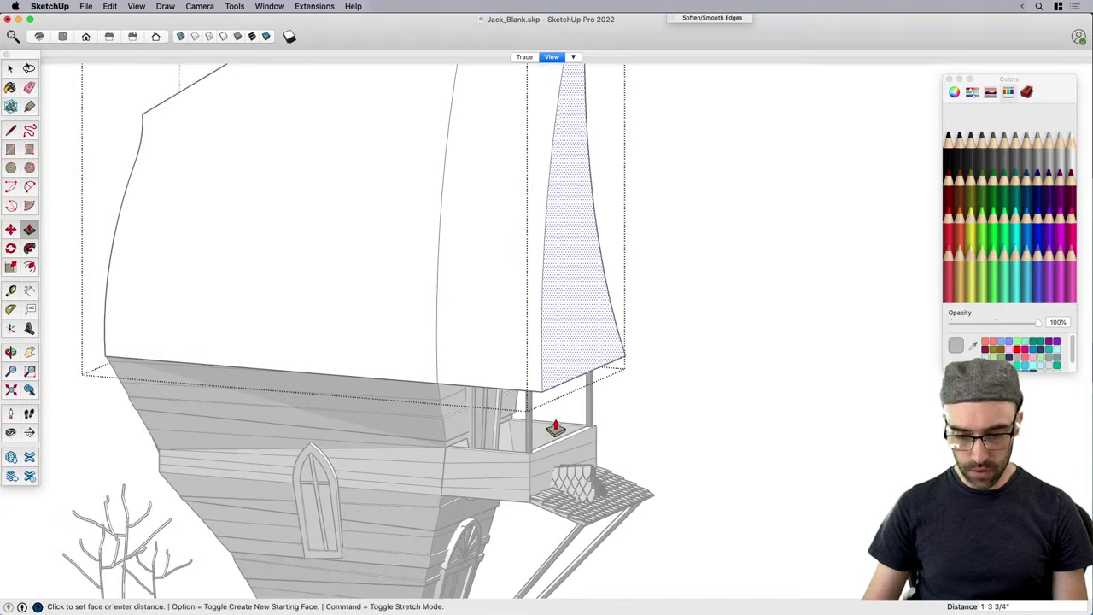
scroll(547, 459, down, 4)
key(space)
Rotate the roof's front face about 14° around its lower corner so the peak leans forward over the balcony.
key(q)
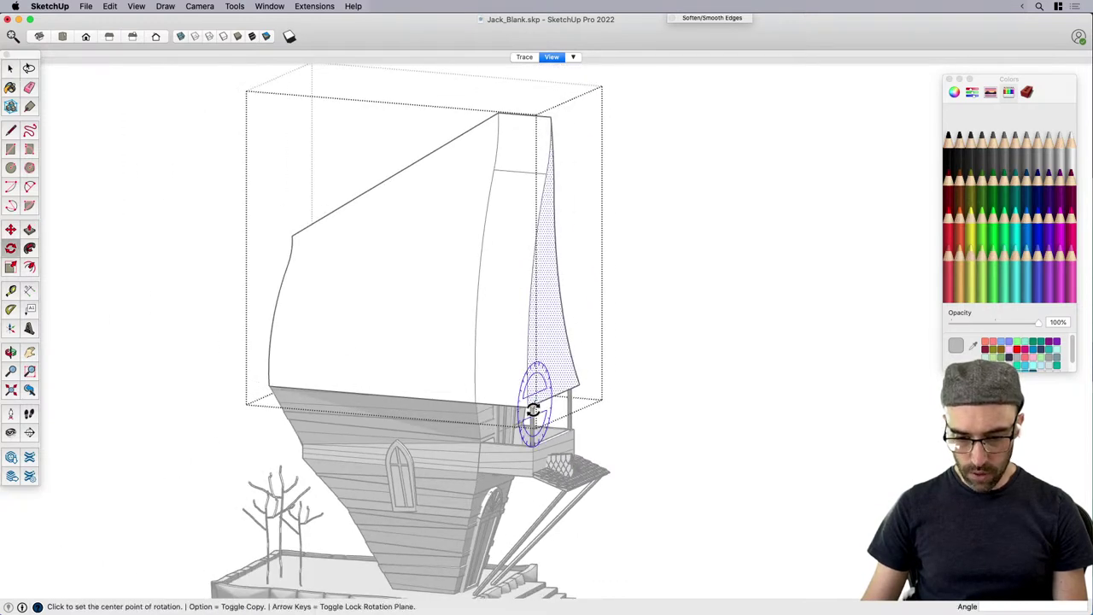
key(Right)
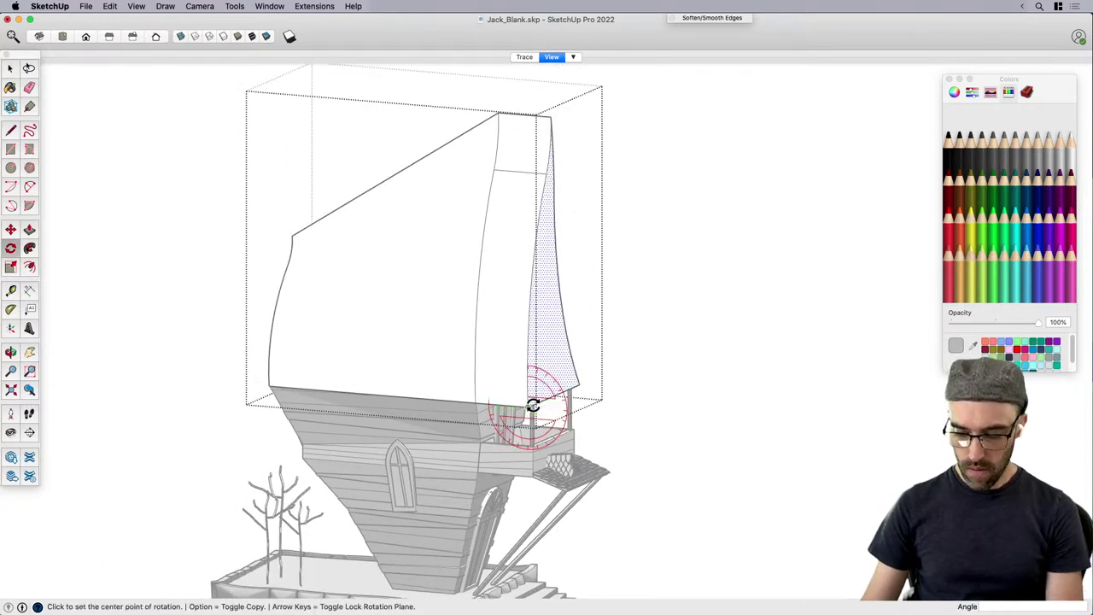
click(531, 405)
scroll(534, 400, down, 3)
scroll(546, 218, up, 4)
click(540, 214)
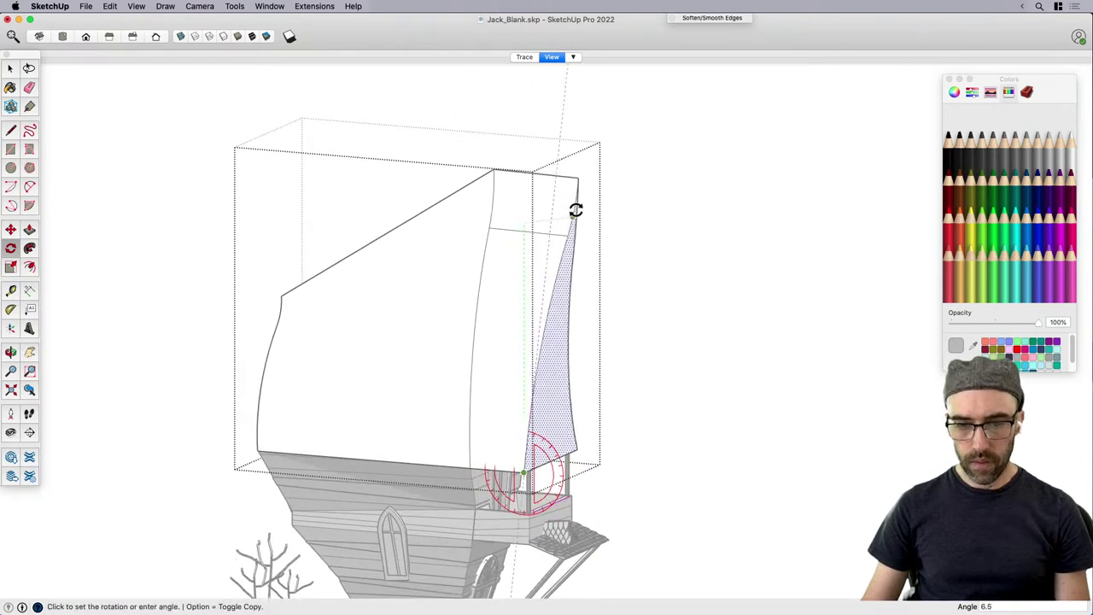
click(607, 214)
middle_drag(607, 215, 628, 179)
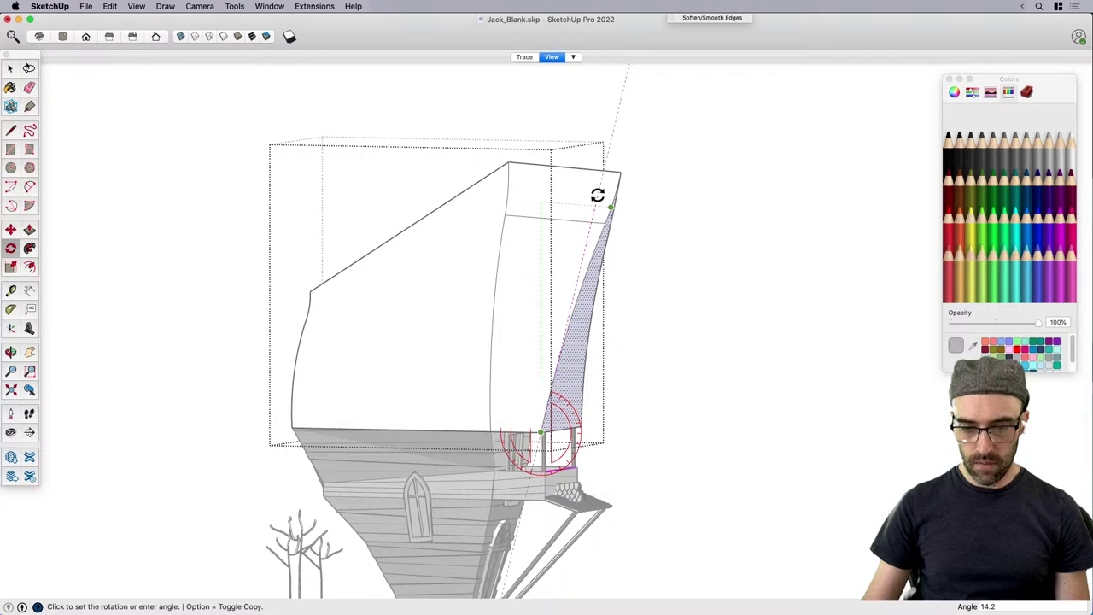
click(597, 193)
key(space)
Undo the front lean, overhang, smoothing, ridge slope and extrusion, back to the flat roof profile.
key(e)
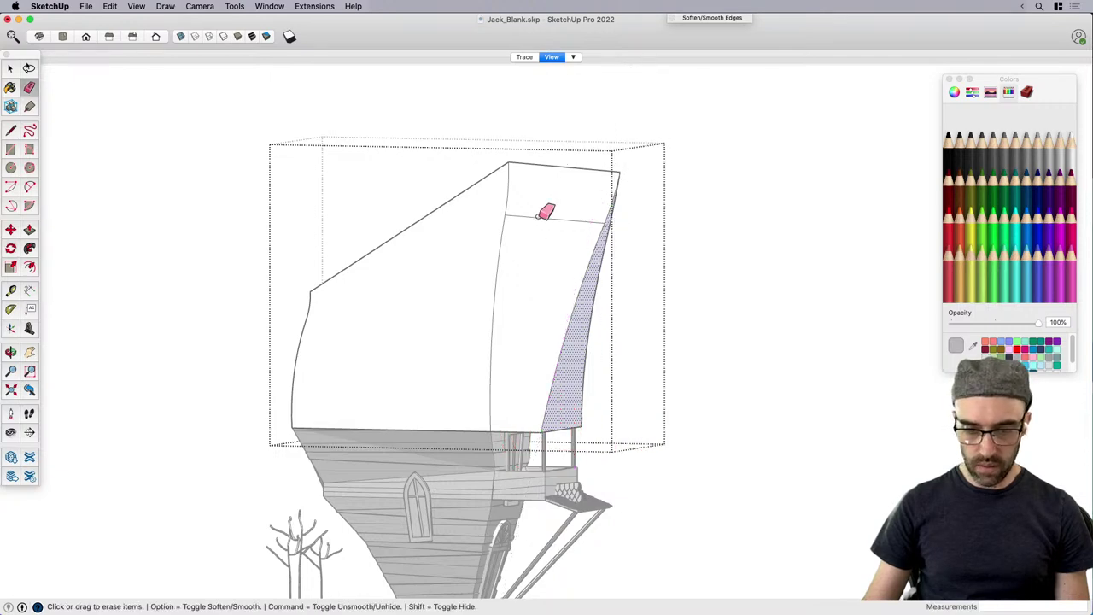
middle_drag(550, 235, 673, 236)
key(super+z)
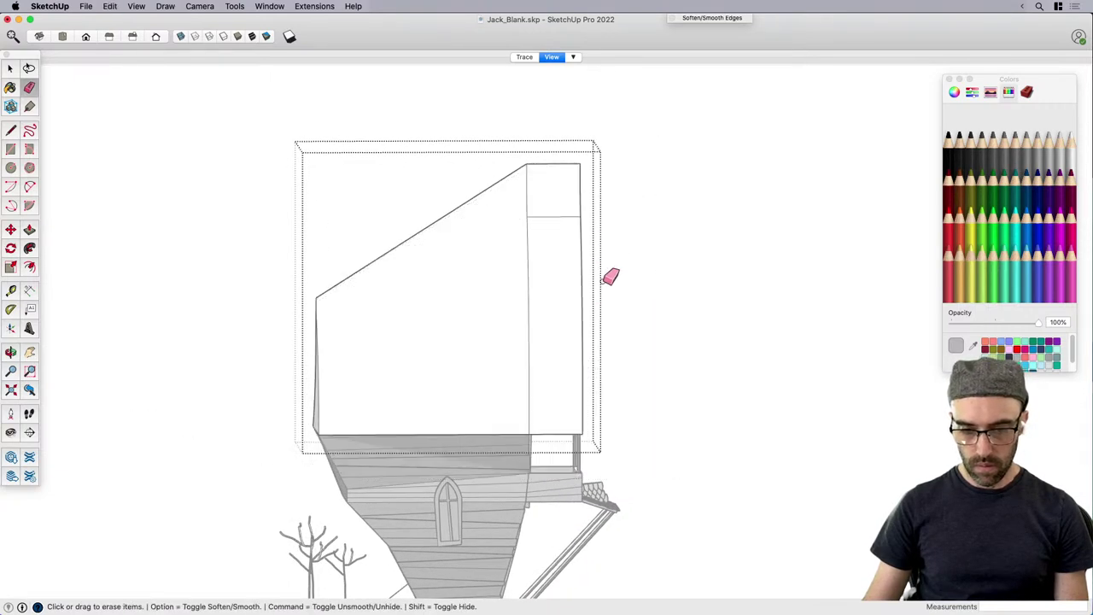
key(super+z)
key(super+z)
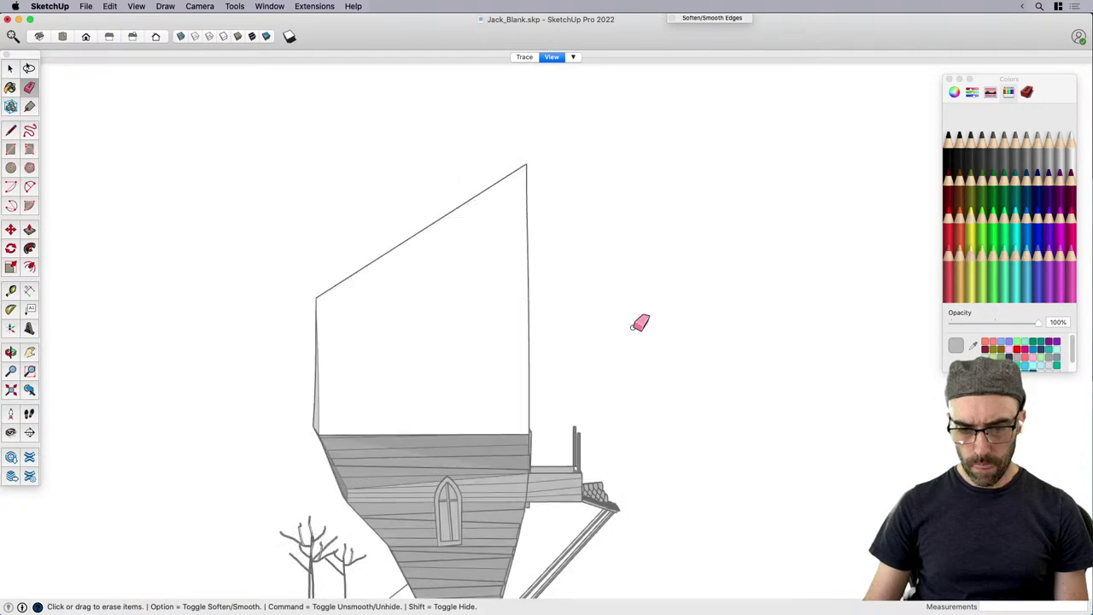
key(super+z)
key(super+z)
key(super+z)
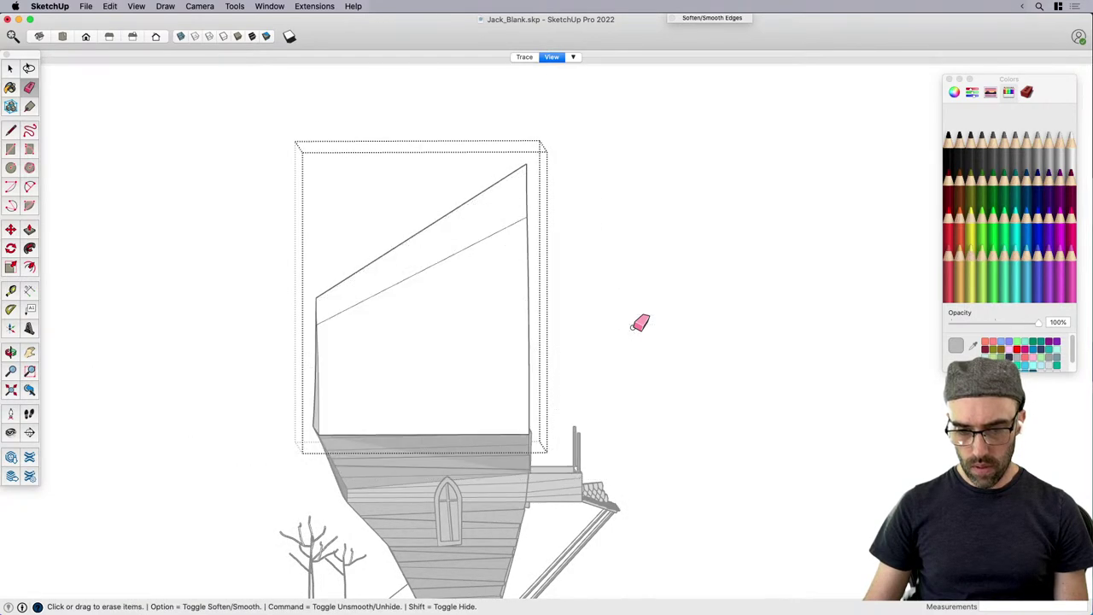
key(super+z)
key(super+z)
key(space)
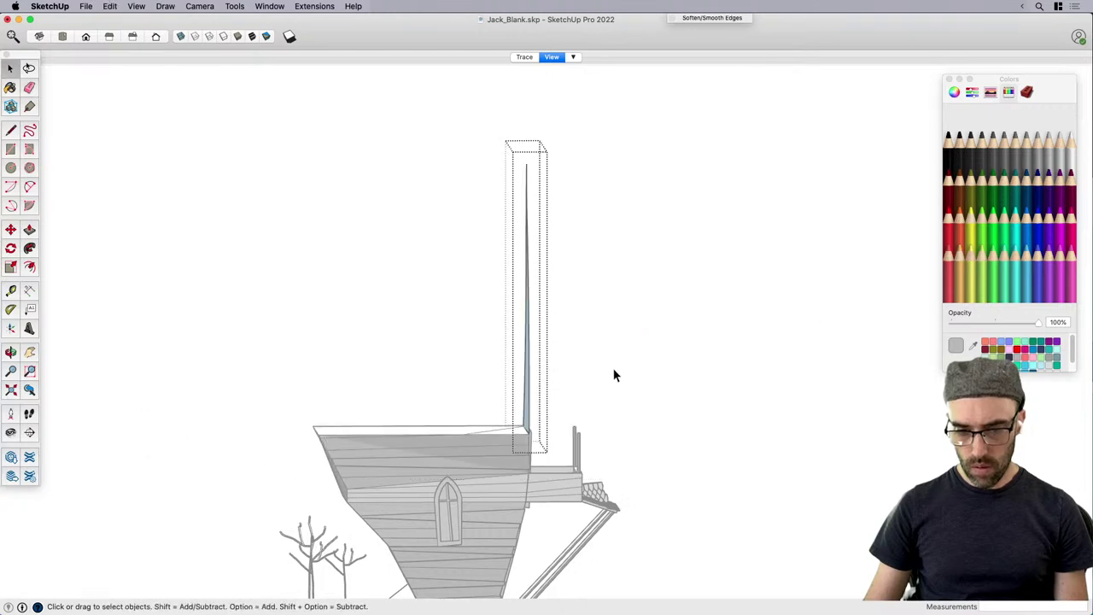
Extrude the roof profile's front face forward over the balcony to its outer edge.
middle_drag(634, 386, 495, 415)
click(503, 408)
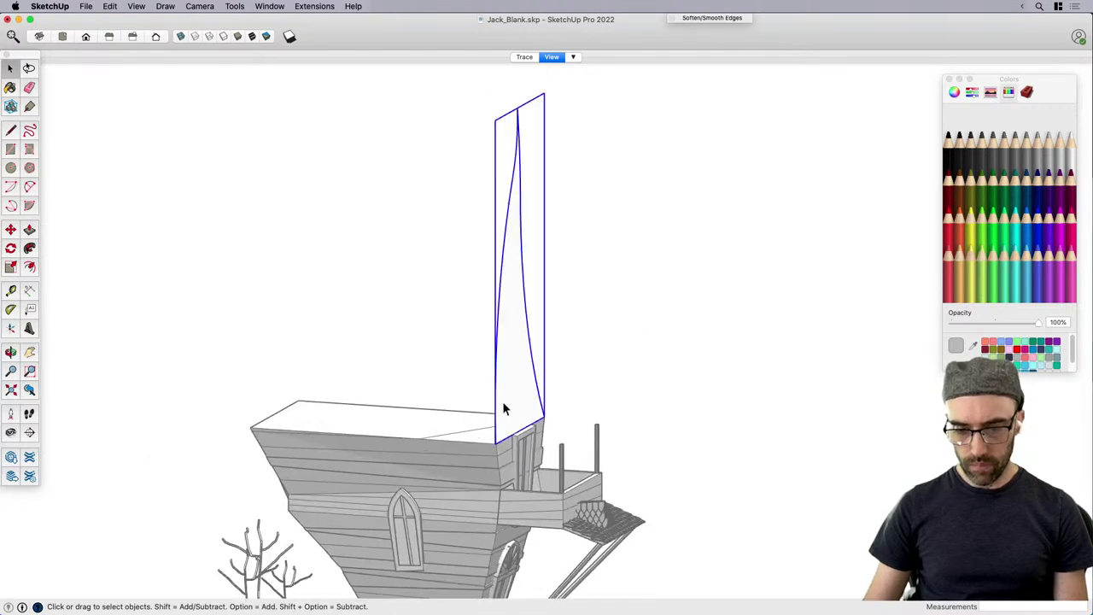
key(p)
click(515, 431)
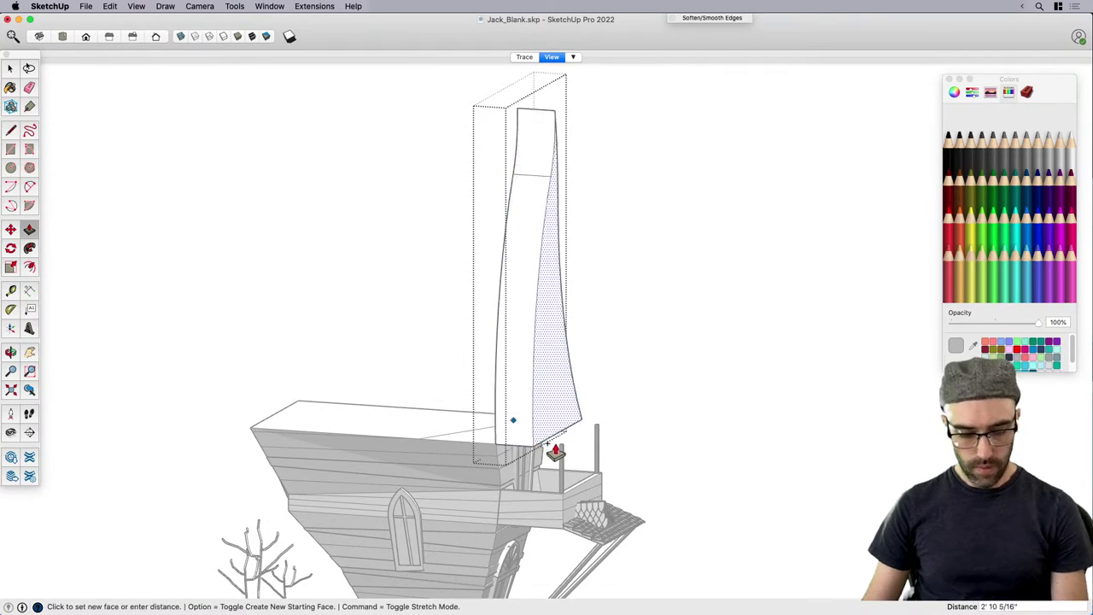
Extrude the roof profile's back face rearward about 17' 8" to the rear edge of the upper storey.
middle_drag(566, 510, 709, 432)
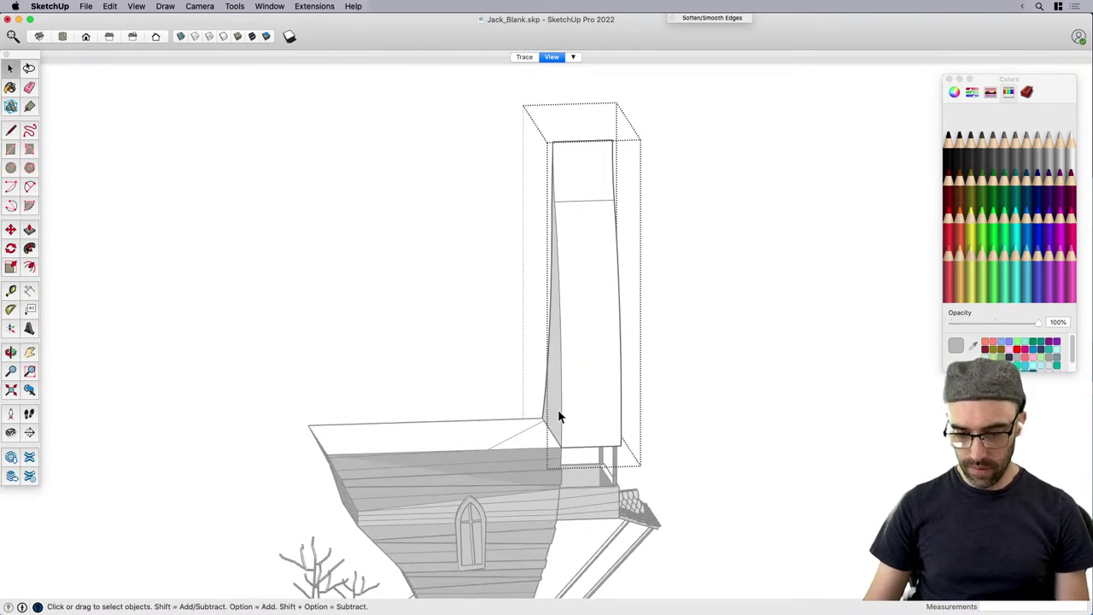
click(555, 409)
key(p)
click(557, 434)
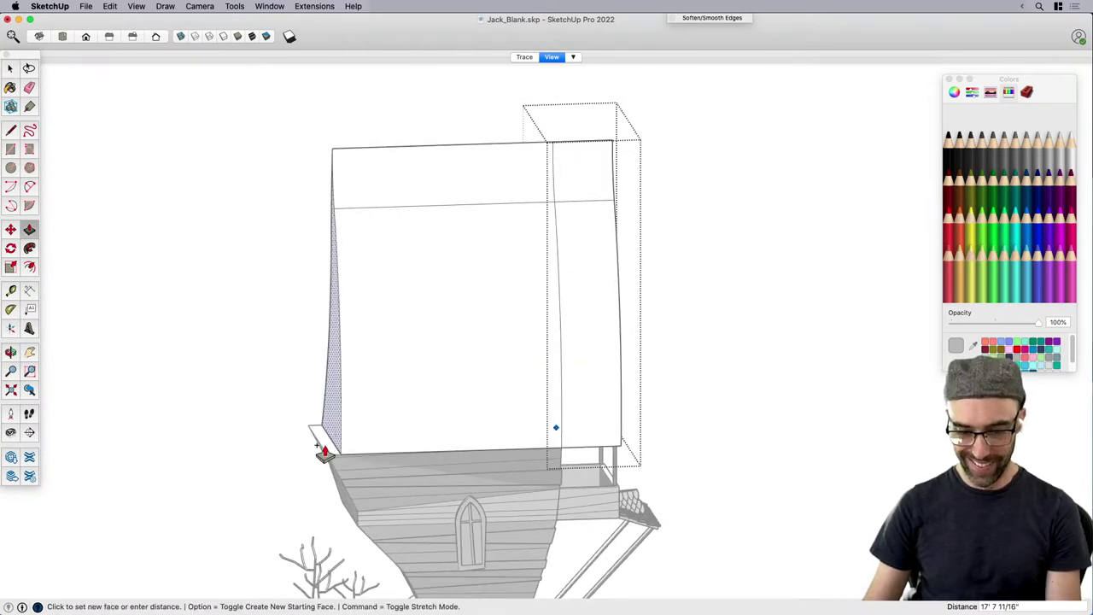
click(329, 455)
key(space)
Try scaling down the height of the roof's rear face, and undo the rearward extrusion.
scroll(386, 351, down, 1)
middle_drag(385, 351, 348, 305)
click(344, 305)
key(s)
click(342, 215)
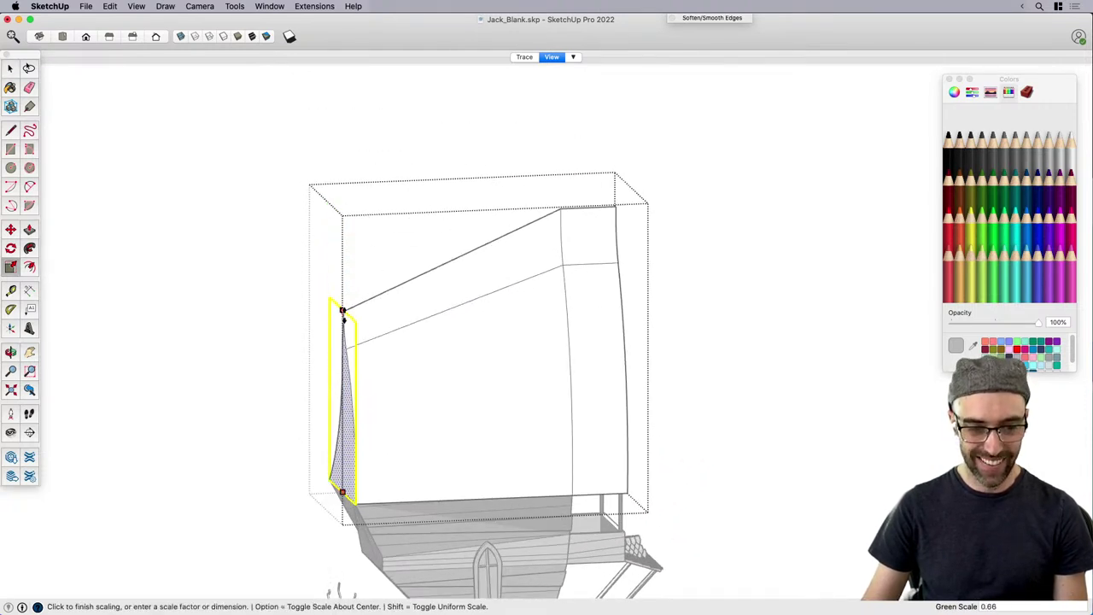
key(Escape)
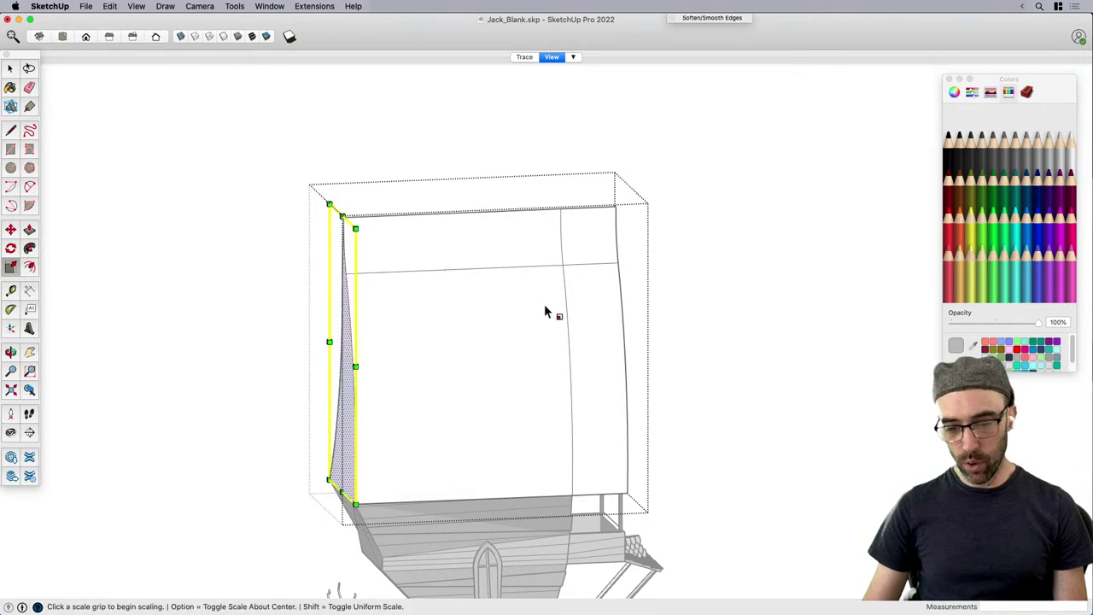
key(super+z)
Extrude the roof's back face rearward again to the rear edge of the upper storey.
key(space)
click(567, 383)
key(p)
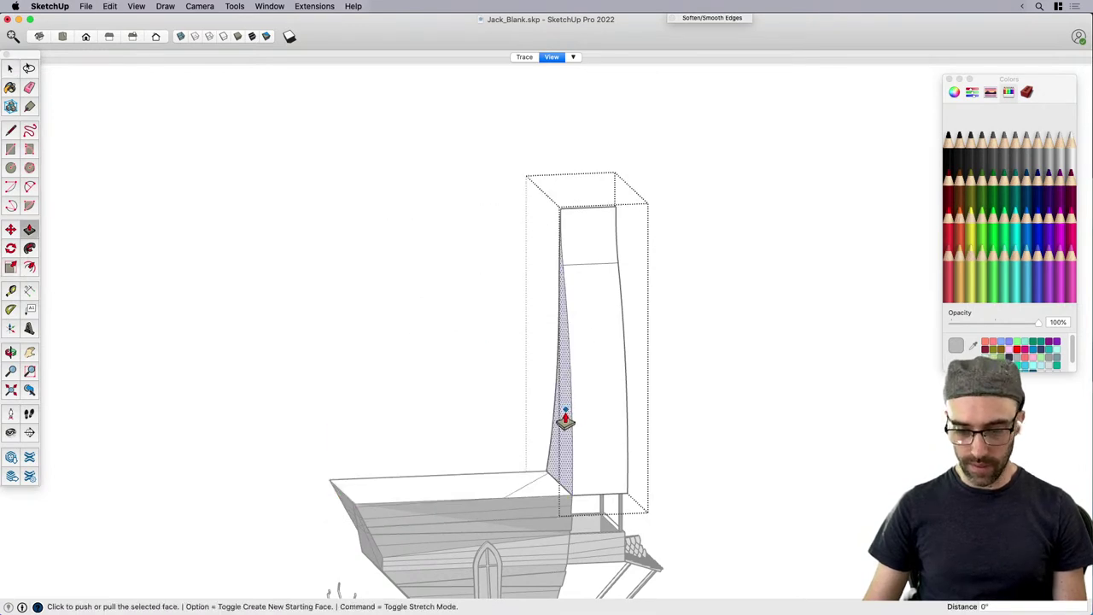
click(566, 410)
Scale the roof's rear face vertically to about 0.35, then by 1.50, so the ridge slopes down toward the back.
key(space)
click(346, 465)
key(s)
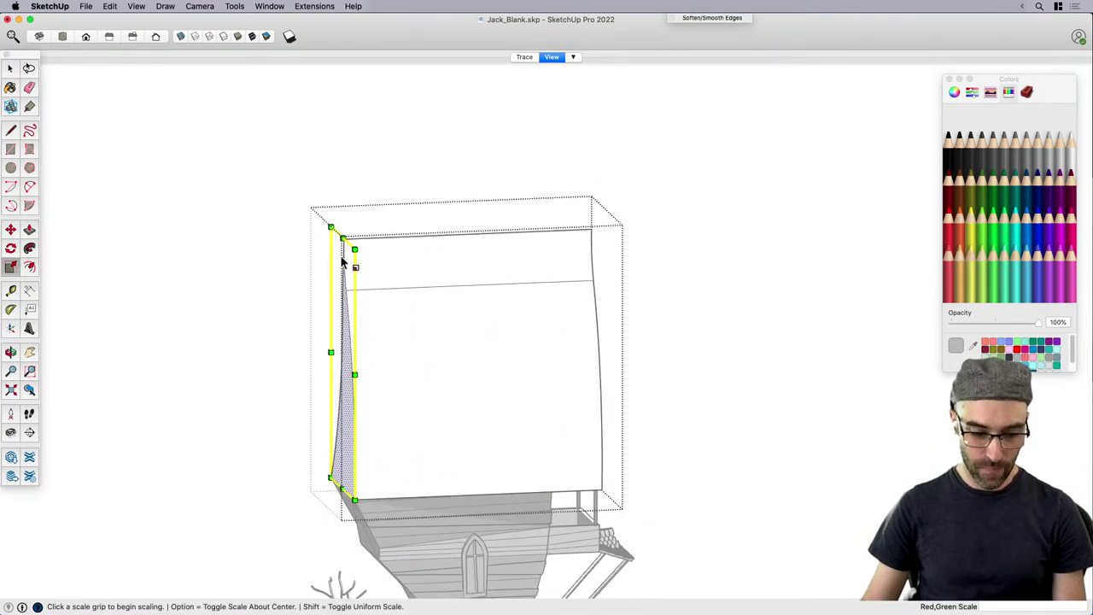
click(342, 229)
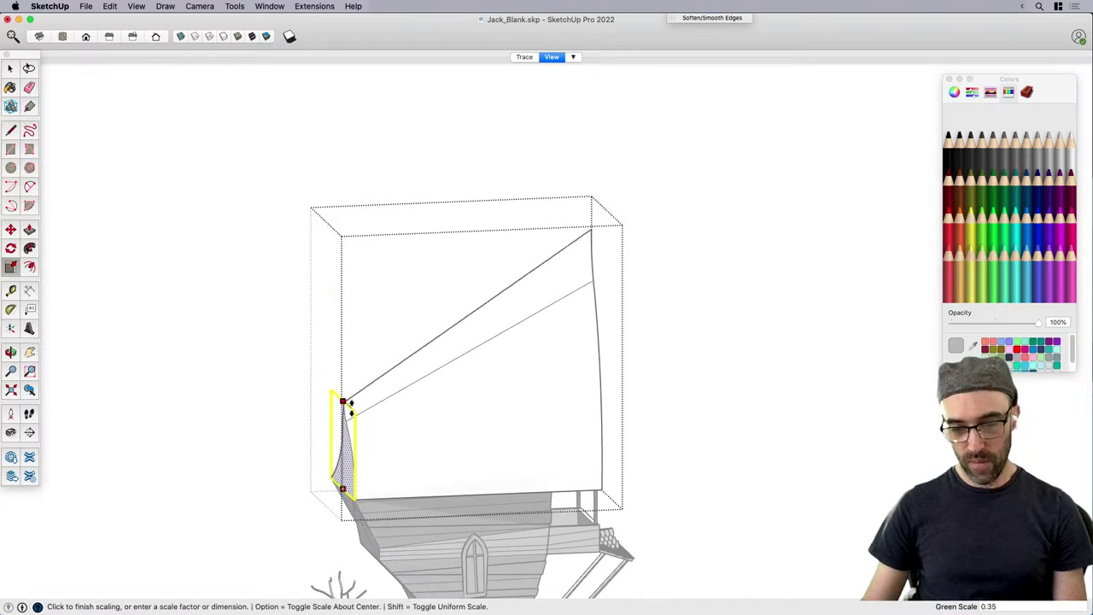
click(346, 405)
mouse_move(347, 405)
middle_down()
mouse_move(578, 367)
mouse_move(252, 291)
mouse_move(537, 325)
mouse_move(342, 388)
middle_up()
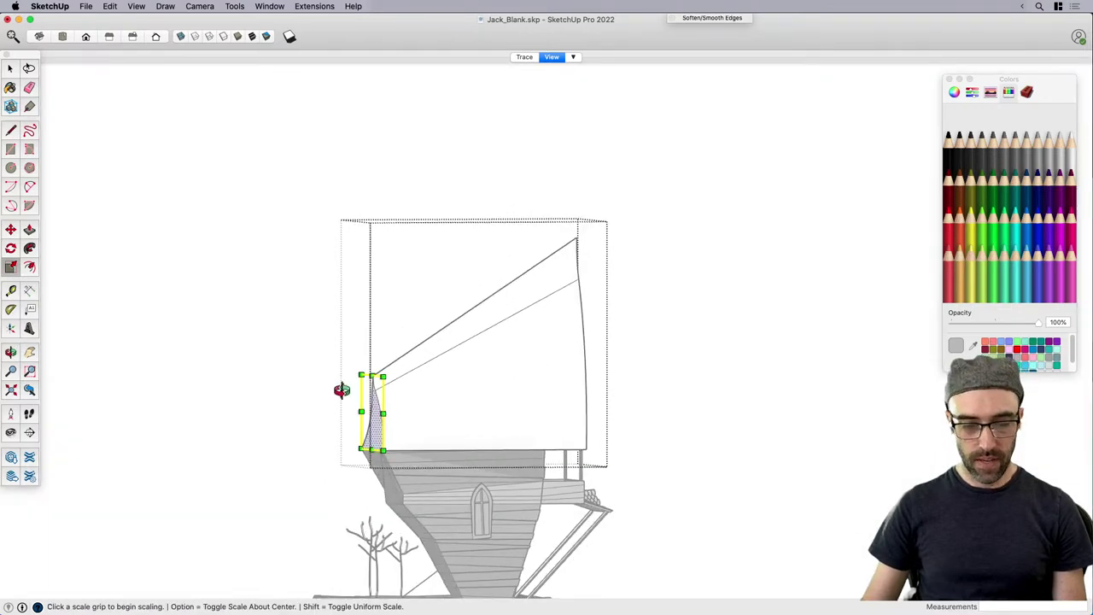
click(381, 377)
click(379, 334)
scroll(378, 334, down, 2)
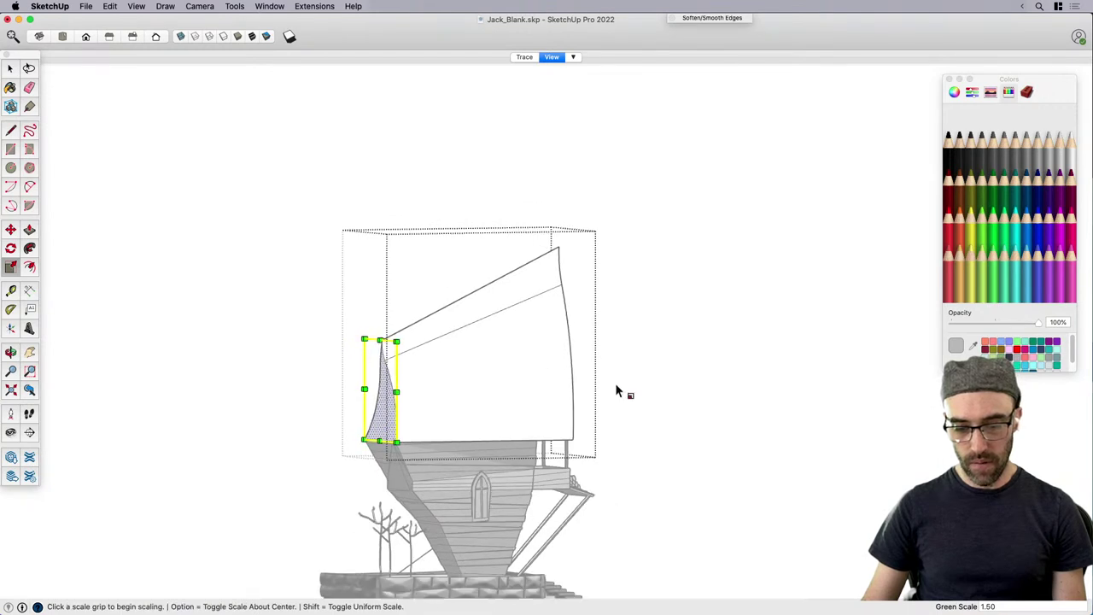
Smooth the crease edges running along the roof's sloping sides and leave the roof group.
middle_drag(616, 389, 434, 365)
key(e)
mouse_move(476, 312)
middle_down()
mouse_move(161, 395)
mouse_move(552, 317)
middle_up()
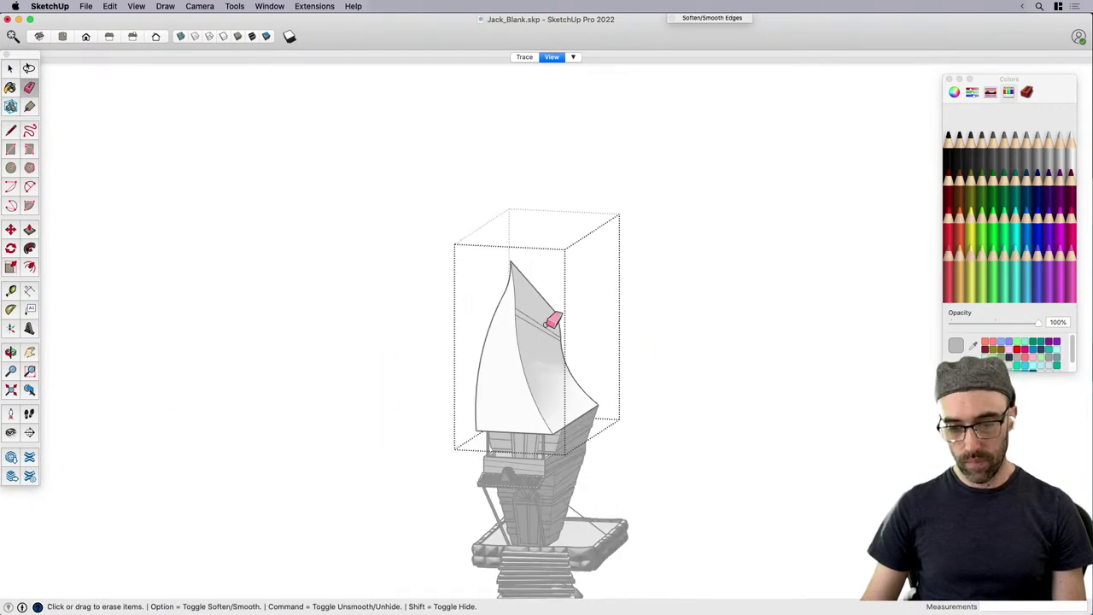
key(space)
click(687, 377)
Switch the camera from parallel projection to Perspective and view the whole house with its new roof.
mouse_move(578, 390)
middle_down()
mouse_move(502, 393)
mouse_move(574, 379)
middle_up()
scroll(515, 366, down, 5)
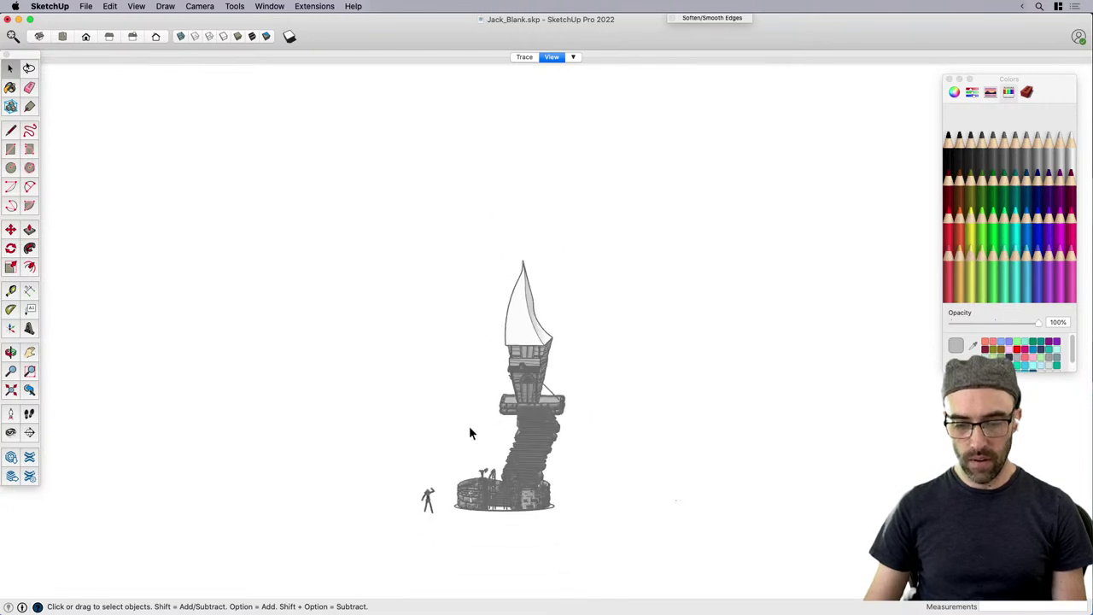
scroll(469, 425, up, 3)
click(201, 6)
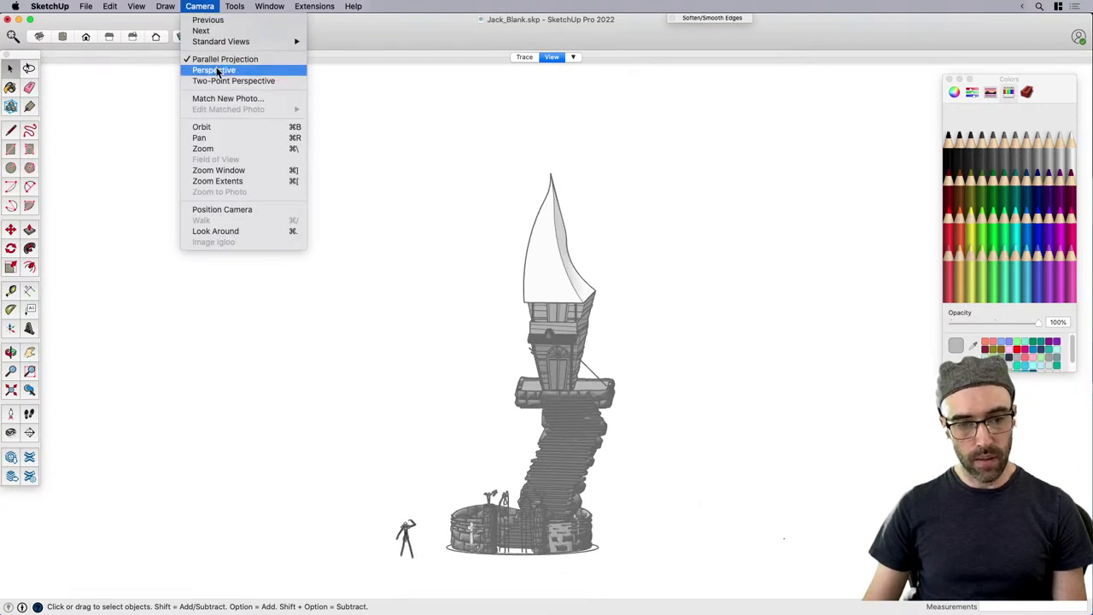
click(218, 69)
middle_drag(507, 385, 649, 396)
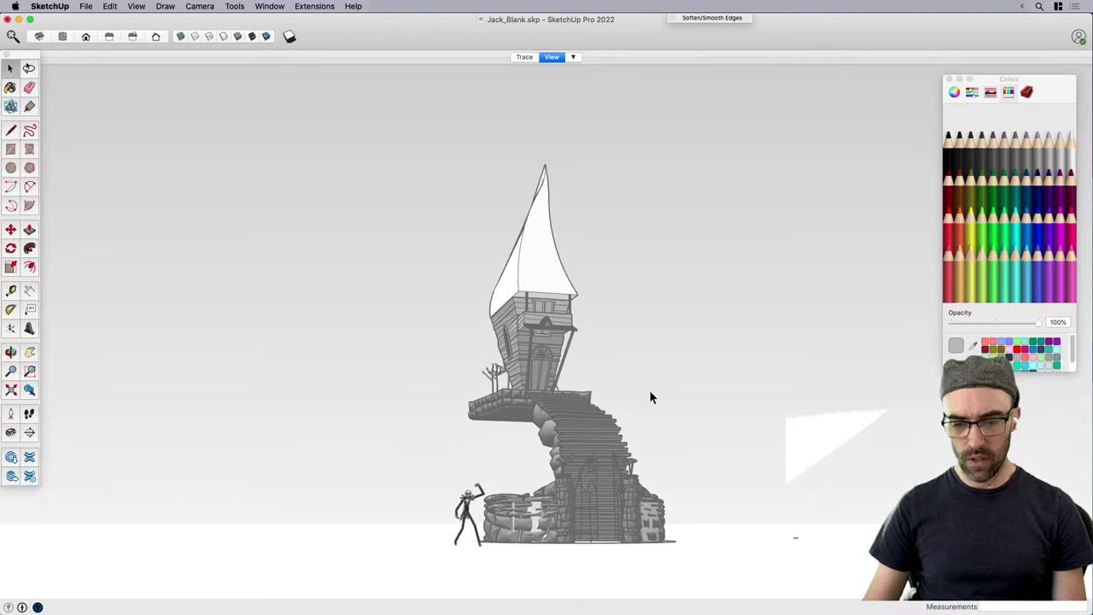
scroll(642, 398, up, 2)
middle_drag(541, 386, 767, 479)
scroll(481, 199, up, 4)
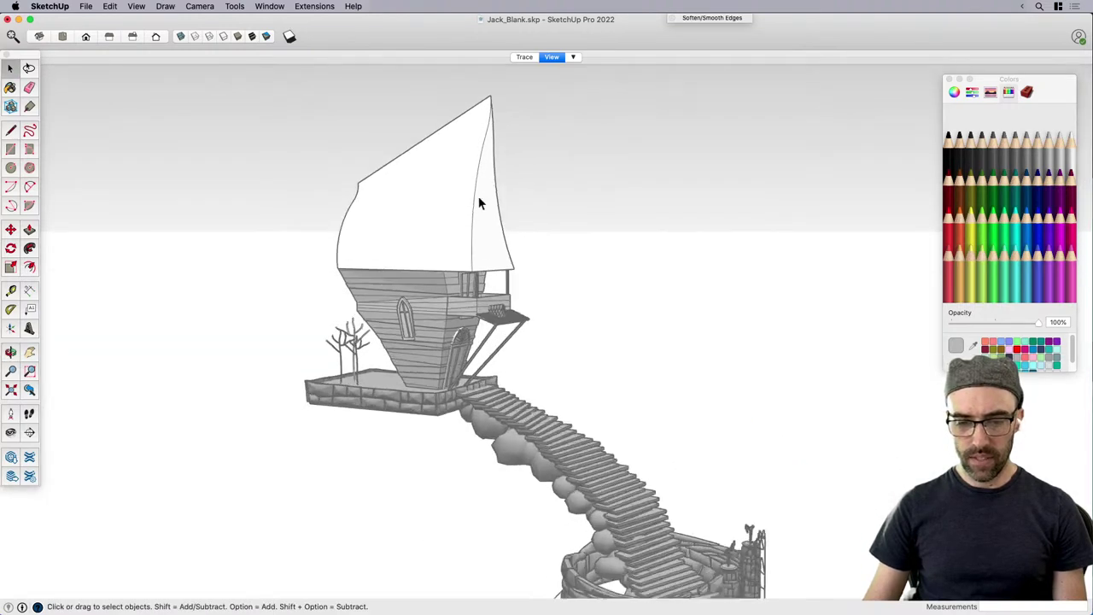
Rotate the roof's front face about 20° around its lower corner so the peak leans forward over the balcony.
middle_drag(515, 247, 552, 270)
double_click(510, 271)
scroll(510, 276, up, 2)
key(q)
scroll(561, 293, up, 3)
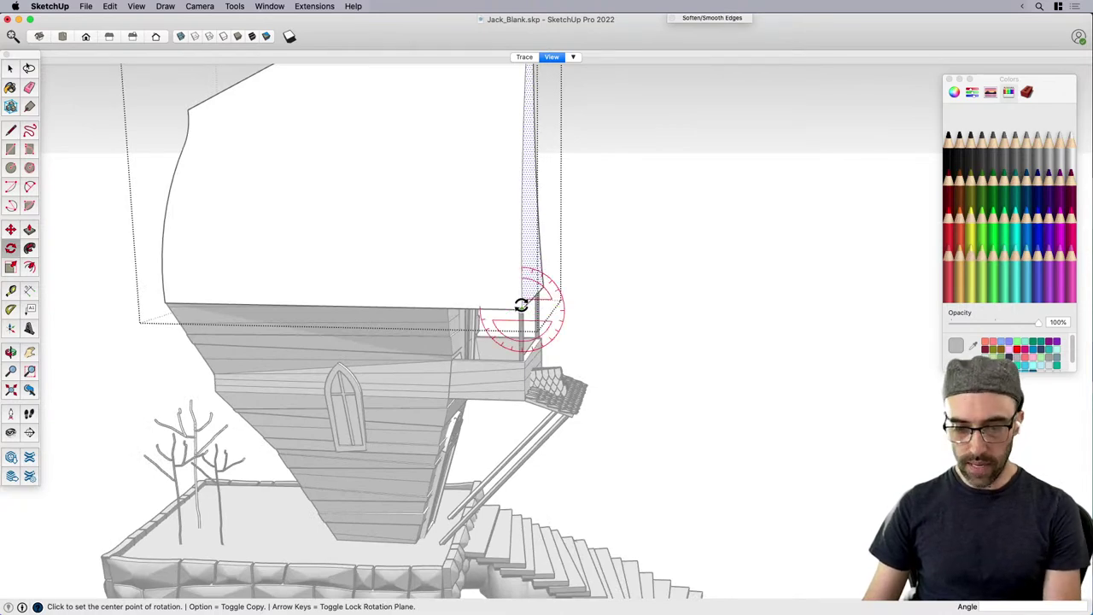
click(522, 305)
click(516, 177)
scroll(518, 180, down, 2)
scroll(570, 152, down, 3)
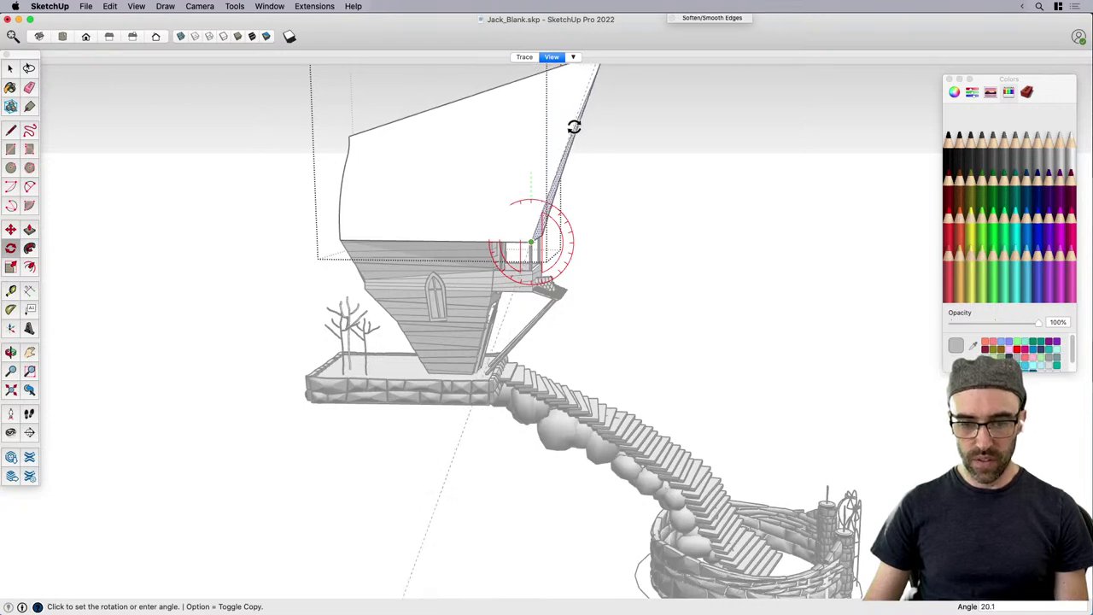
click(569, 123)
key(space)
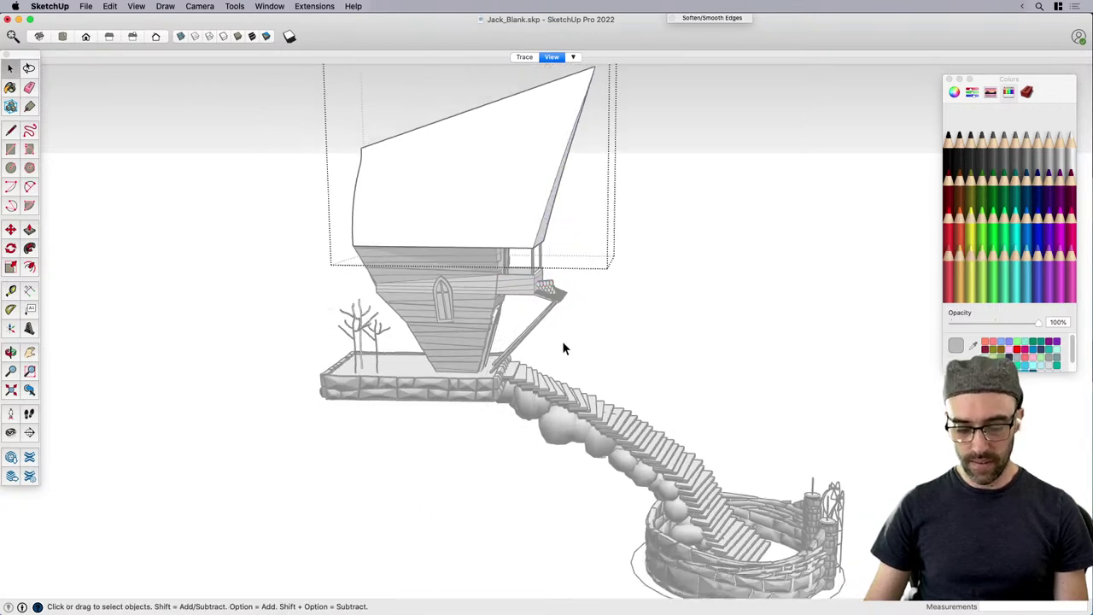
middle_drag(563, 349, 488, 512)
click(586, 400)
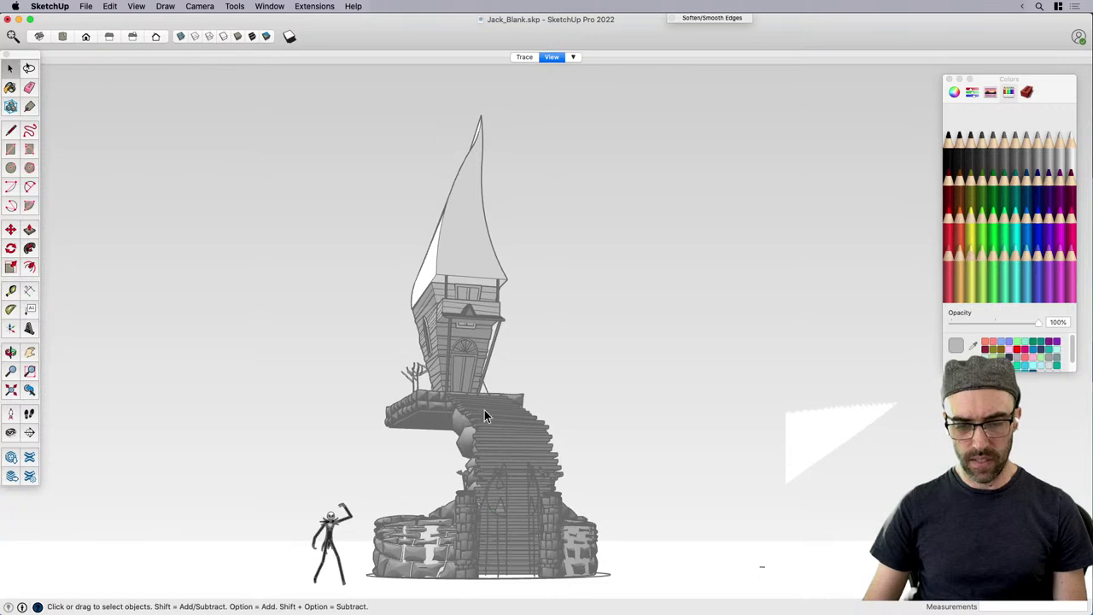
Compare the leaning roof with the house photos in reference.png in Preview, then return to SketchUp.
middle_drag(504, 374, 495, 384)
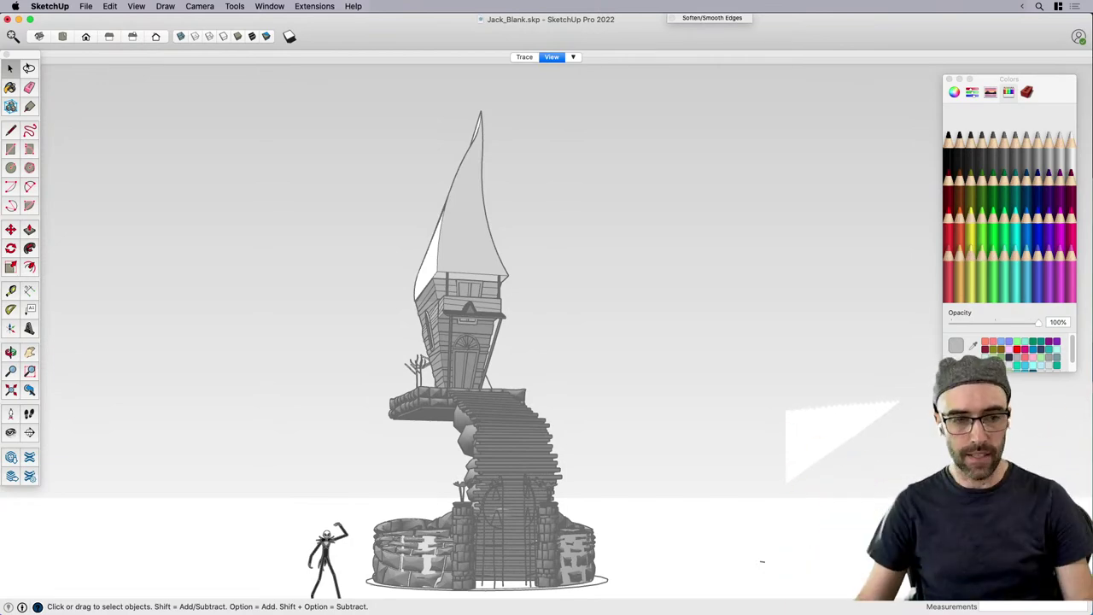
key(super+Tab)
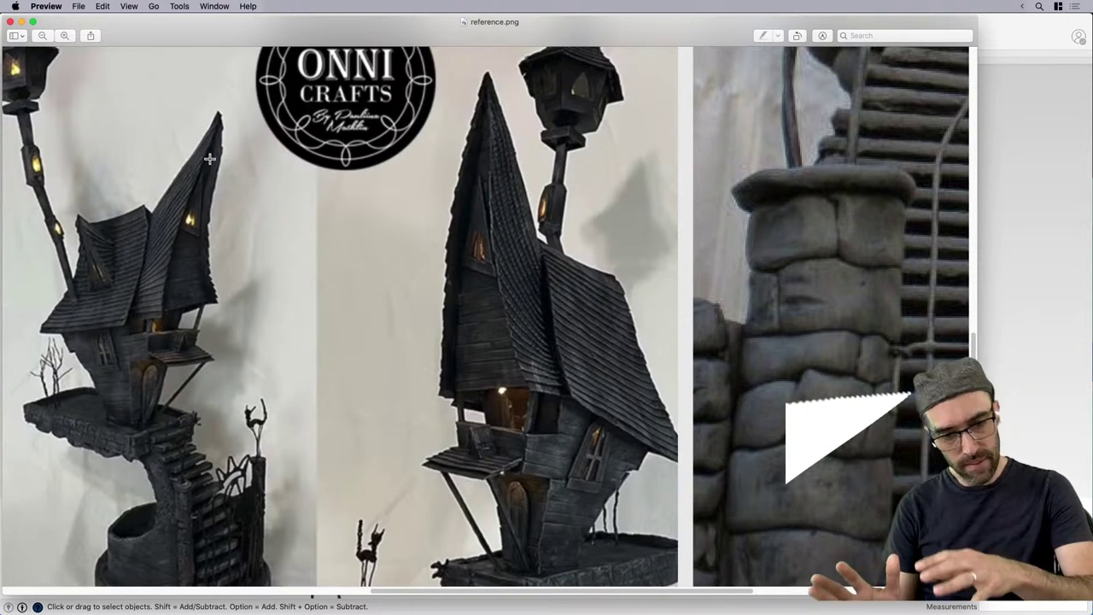
drag(257, 37, 348, 34)
scroll(504, 300, left, 10)
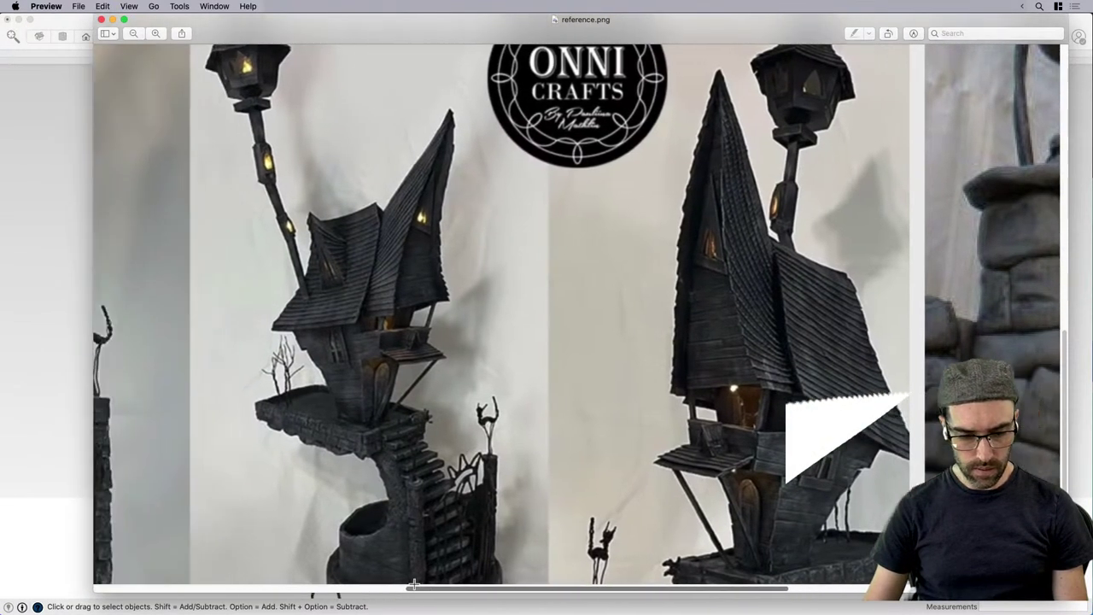
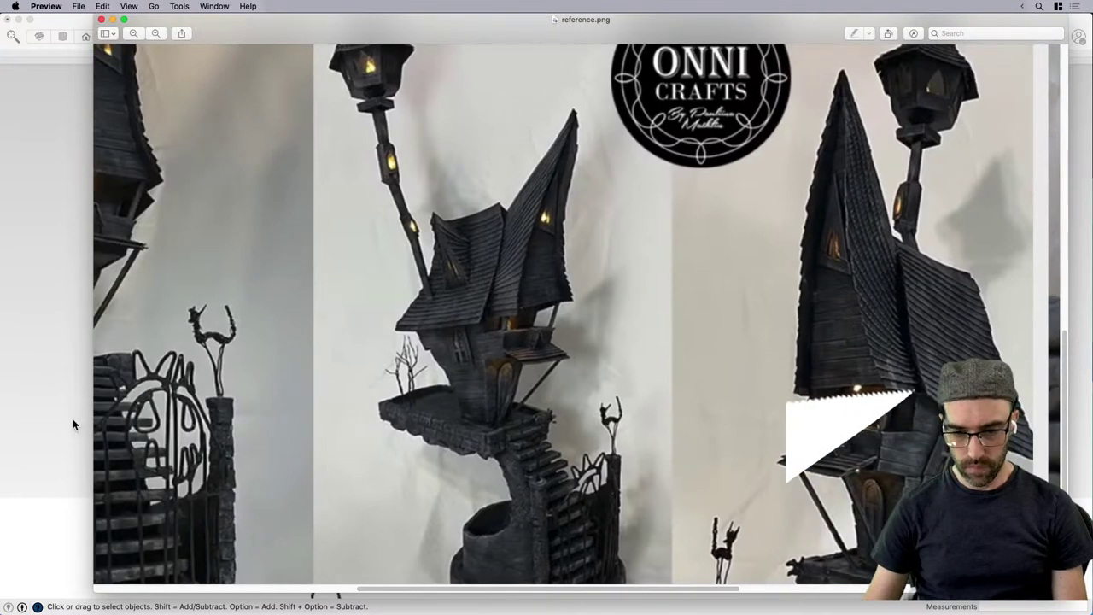
click(73, 418)
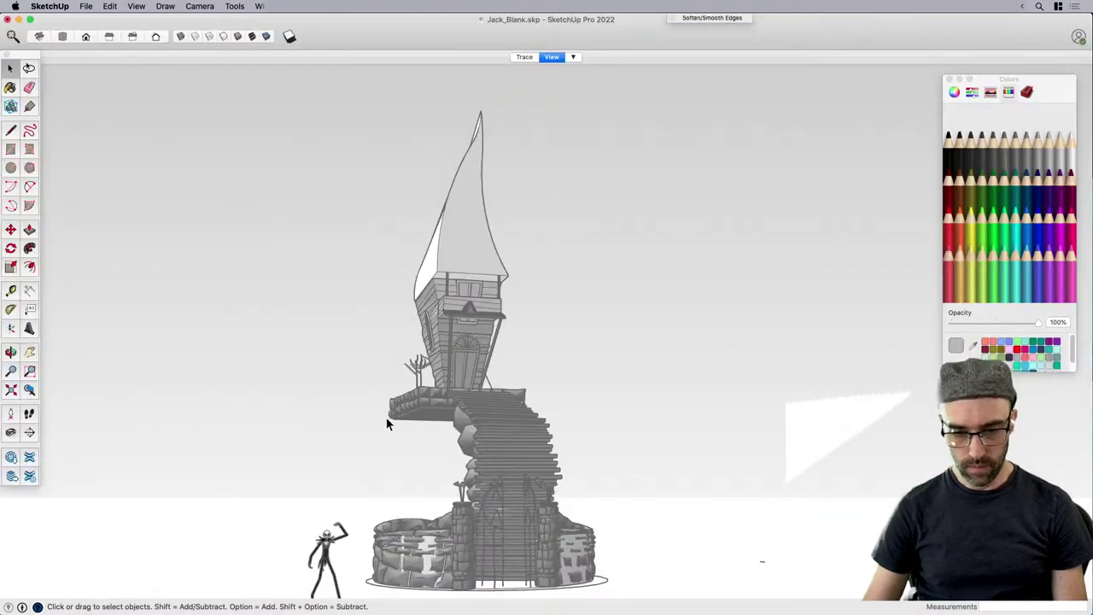
Open the roof group and offset its front face outline slightly inward to form a thin border.
click(486, 252)
middle_drag(469, 252, 452, 204)
scroll(450, 201, up, 4)
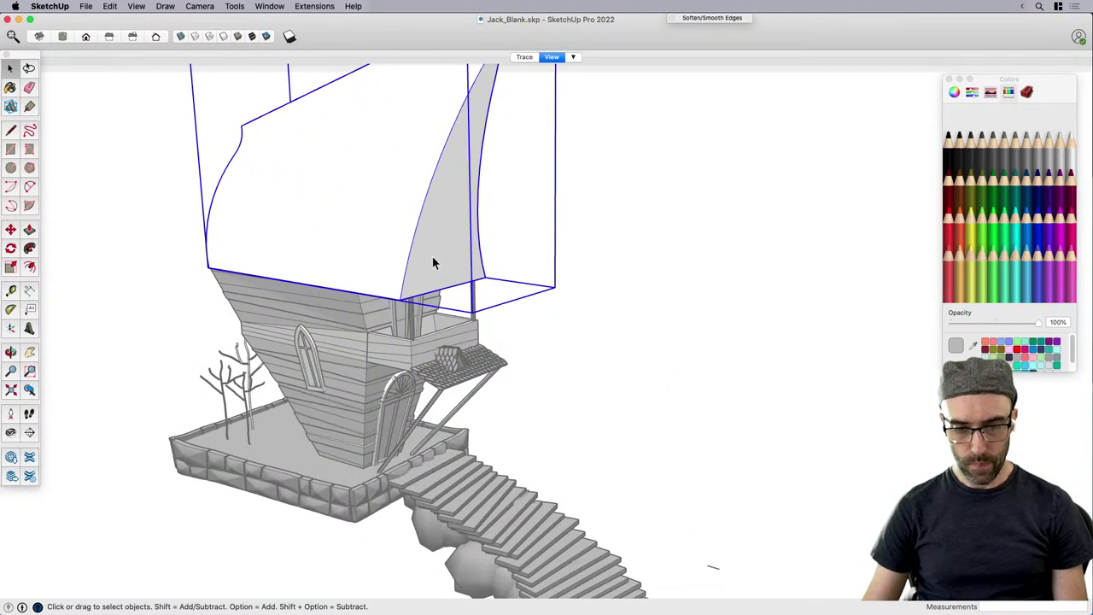
double_click(445, 262)
scroll(444, 262, up, 1)
click(444, 262)
scroll(444, 263, up, 7)
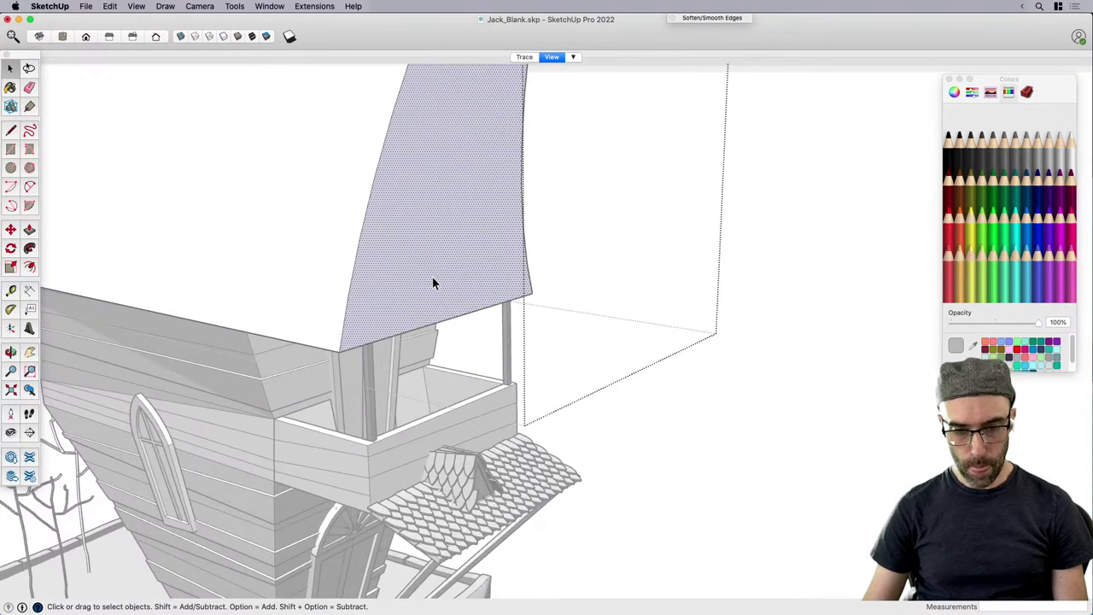
key(f)
click(432, 277)
key(space)
Move the inner outline's bottom edge down close to the lower edge of the roof's front.
scroll(357, 336, up, 2)
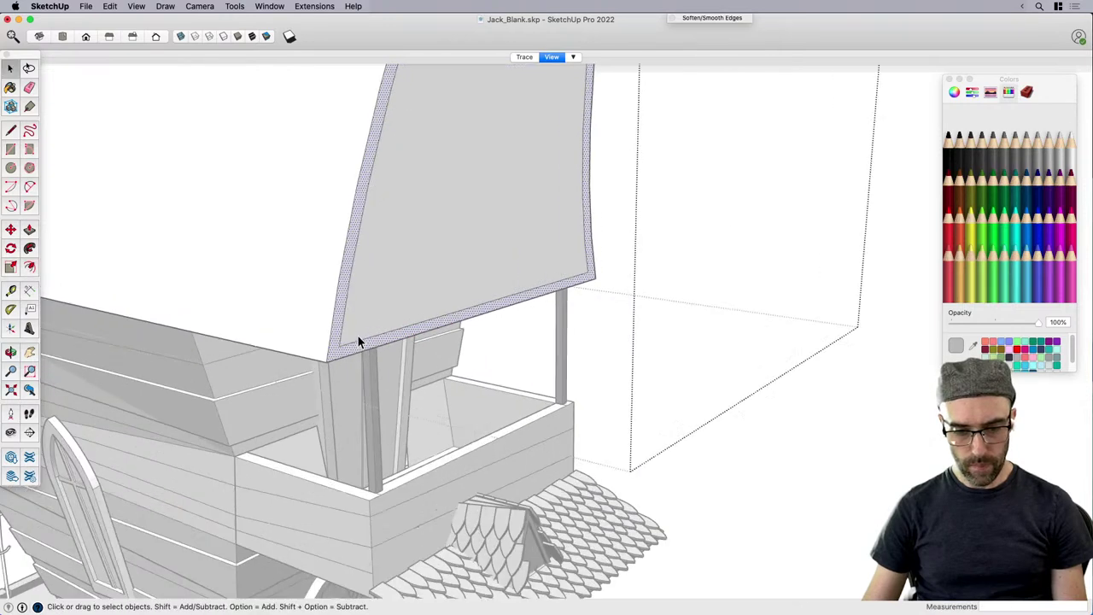
click(355, 343)
scroll(348, 350, up, 2)
key(m)
click(334, 345)
scroll(334, 345, up, 1)
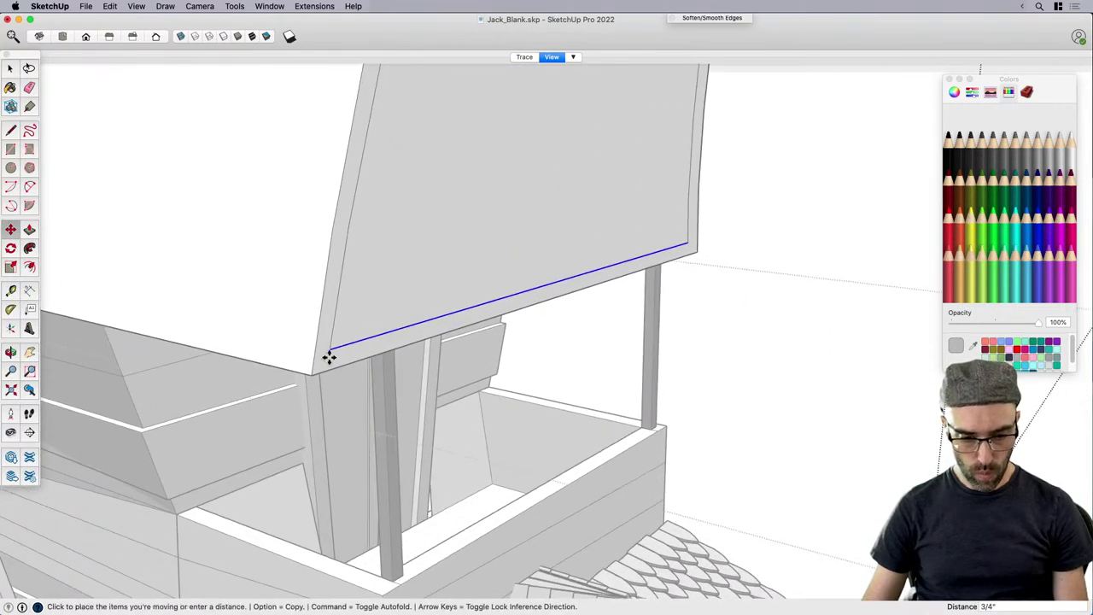
click(327, 368)
key(space)
Push the inner front face of the roof inward 5 11/16" to recess it behind the border.
click(411, 324)
scroll(412, 324, down, 2)
key(p)
click(432, 310)
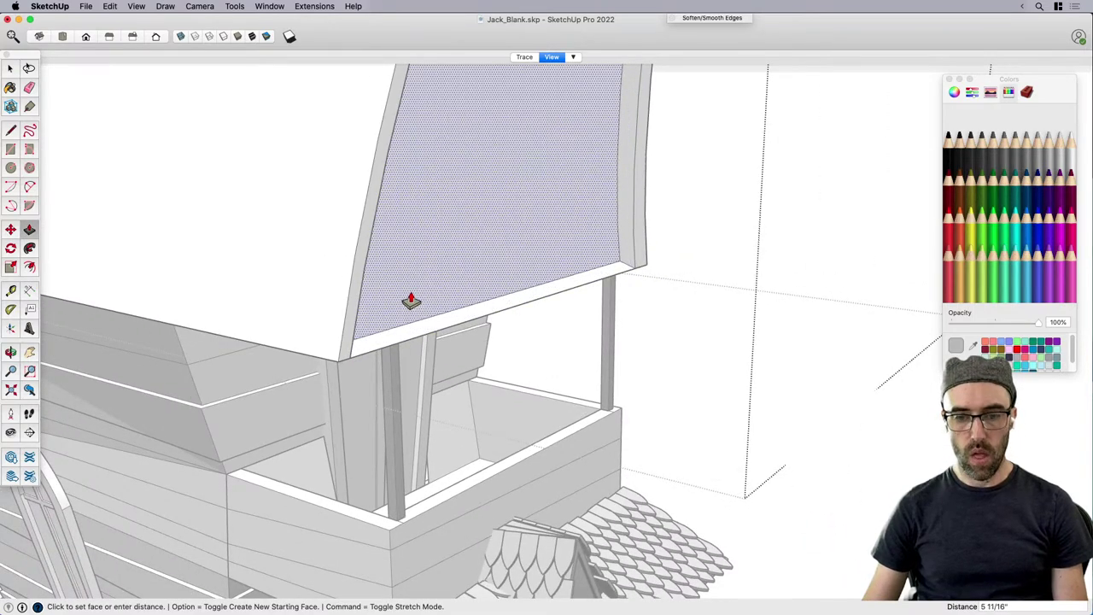
key(space)
Erase the leftover strip along the bottom of the recessed roof front and leave the roof group.
scroll(481, 275, down, 2)
key(e)
scroll(512, 278, up, 2)
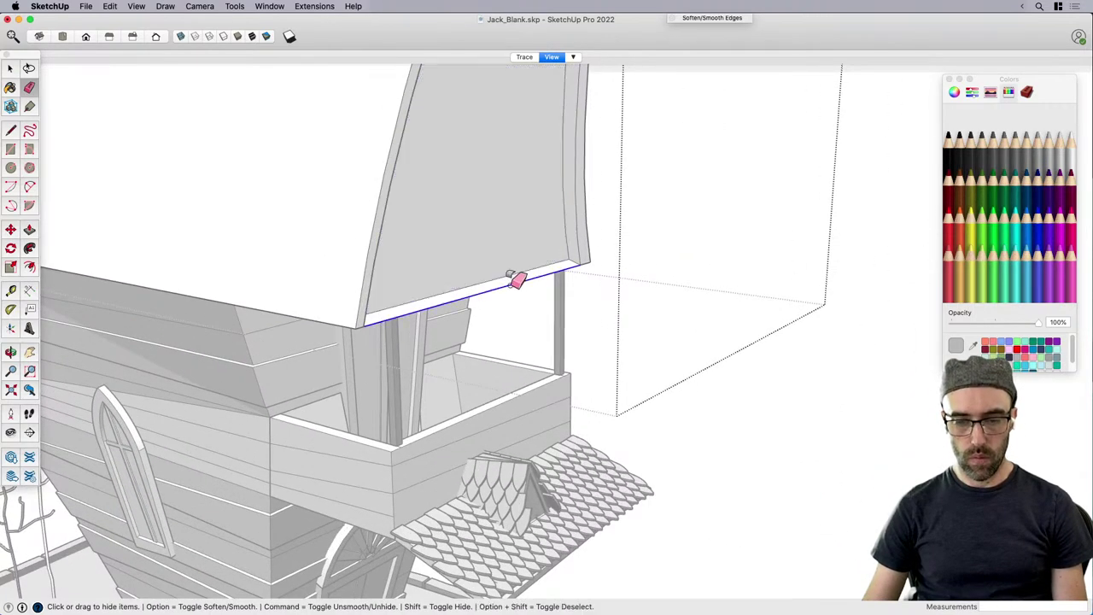
shift+click(511, 275)
scroll(517, 283, up, 2)
key(space)
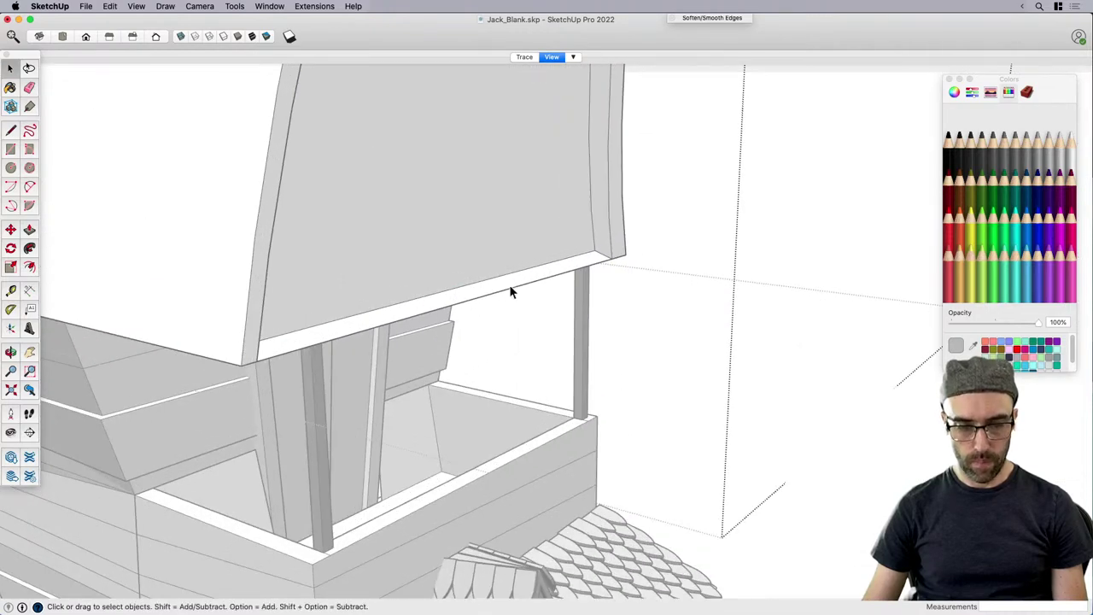
key(e)
click(521, 285)
scroll(528, 275, down, 8)
key(space)
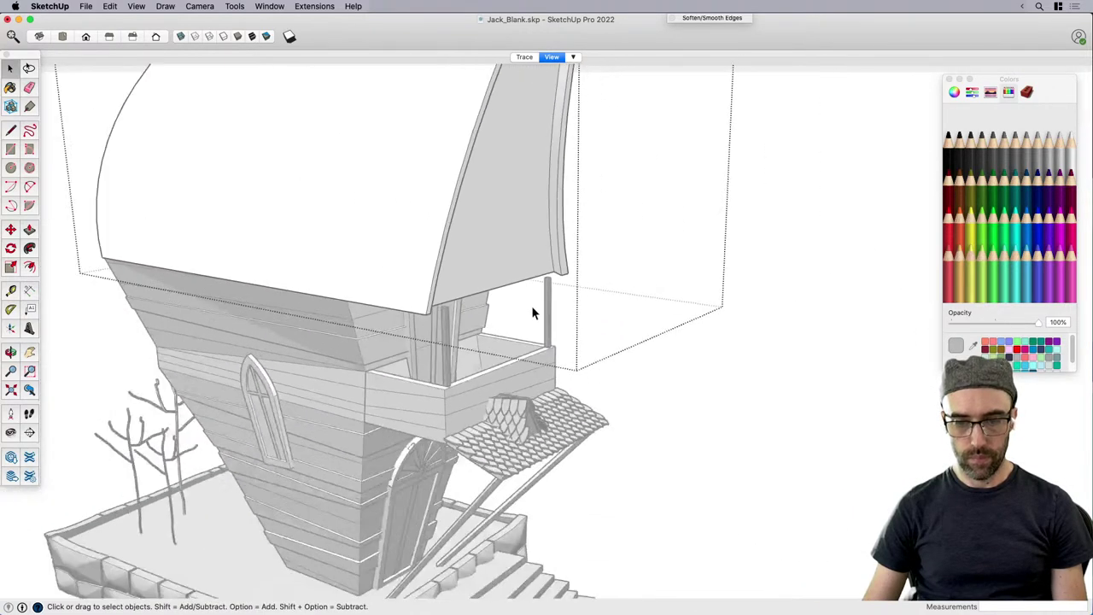
click(727, 375)
Paint the whole roof with the grey Magnesium color.
scroll(727, 381, down, 3)
mouse_move(730, 376)
middle_down()
mouse_move(649, 276)
mouse_move(708, 293)
middle_up()
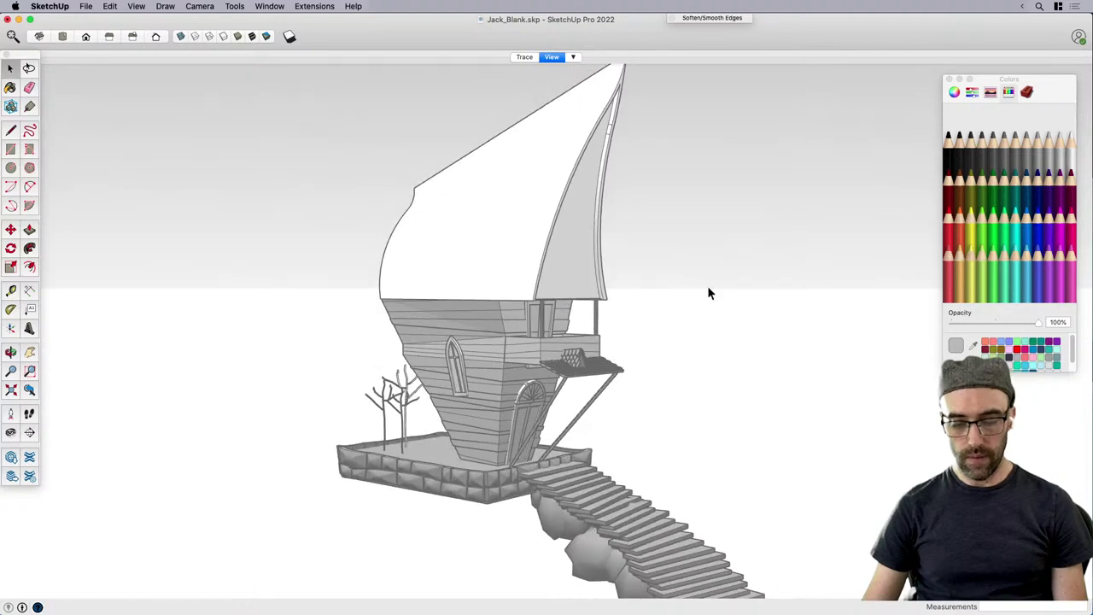
key(b)
click(564, 260)
scroll(589, 269, down, 3)
mouse_move(617, 277)
middle_down()
mouse_move(624, 322)
mouse_move(584, 313)
middle_up()
scroll(586, 315, up, 5)
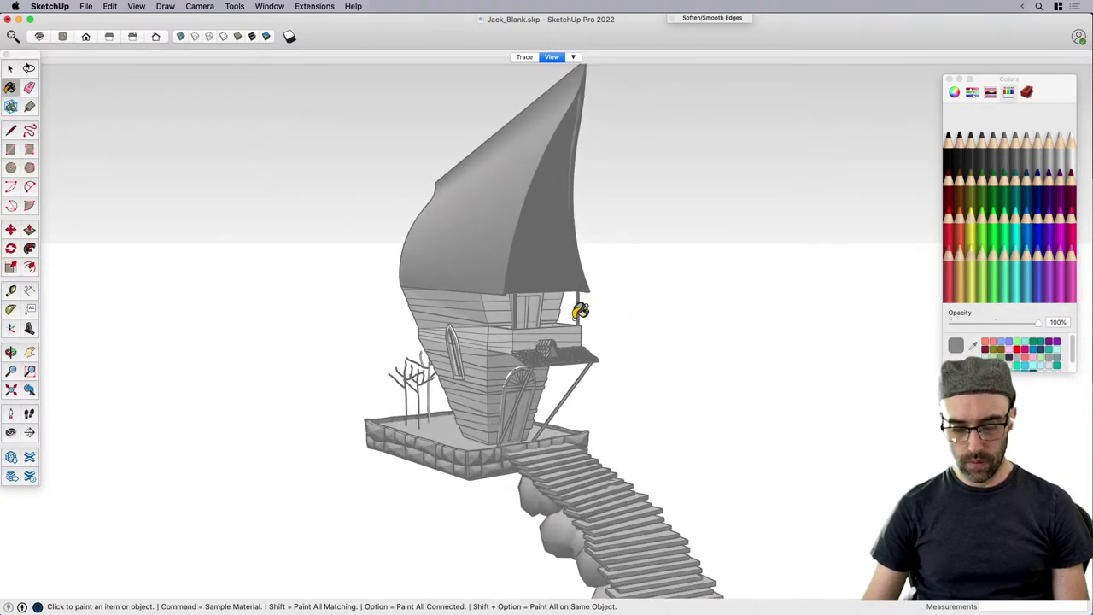
click(577, 180)
key(space)
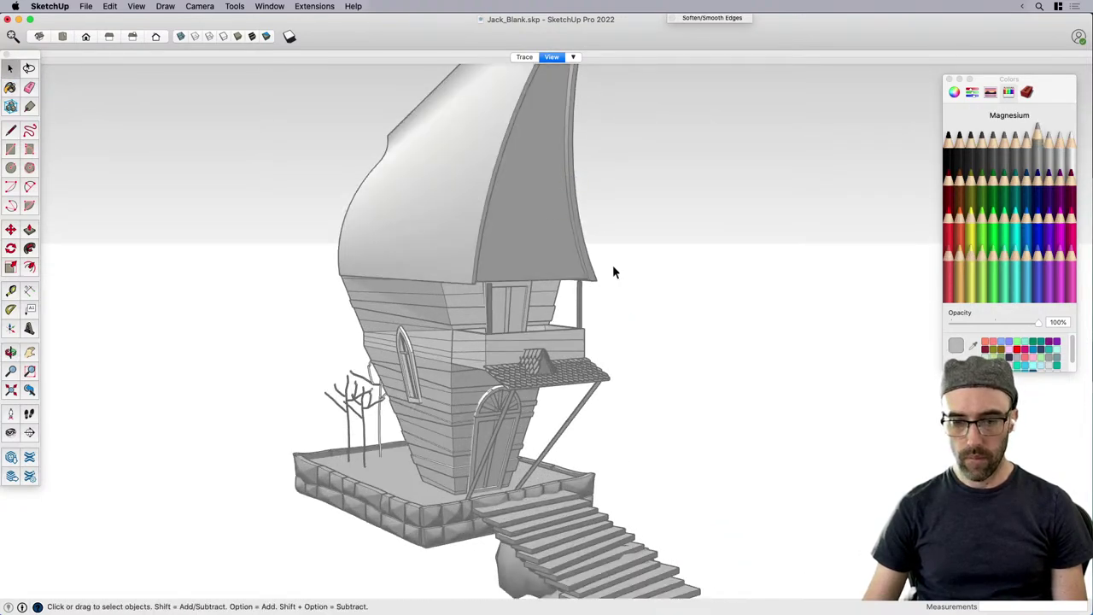
Scale the whole roof up uniformly about its center by about 1.09.
middle_drag(612, 267, 269, 261)
scroll(507, 261, up, 2)
click(508, 261)
middle_drag(511, 265, 644, 313)
key(s)
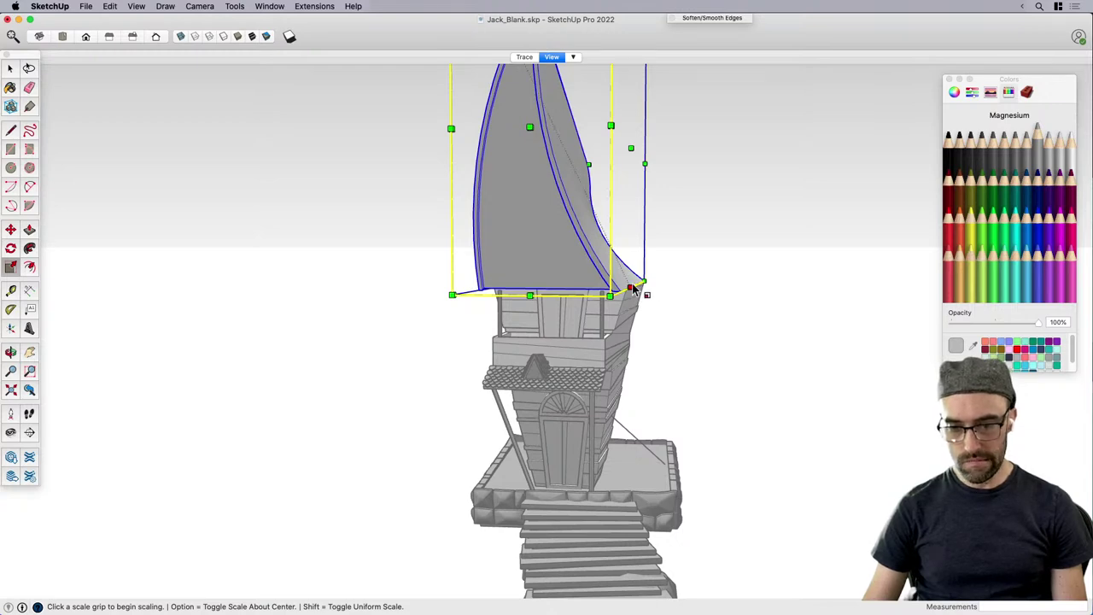
middle_drag(633, 291, 601, 329)
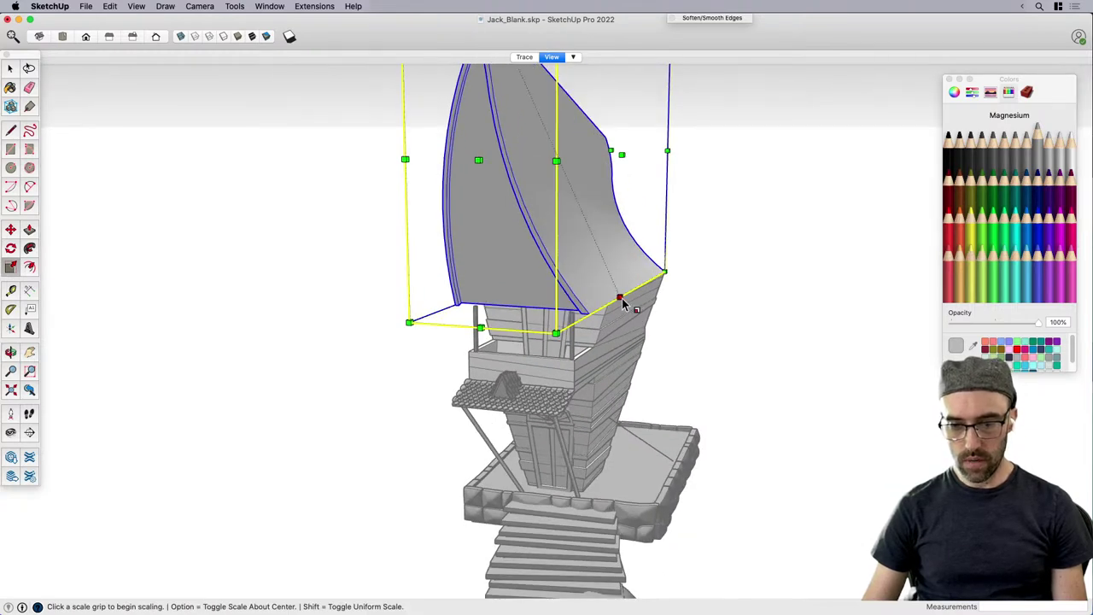
click(622, 300)
click(630, 308)
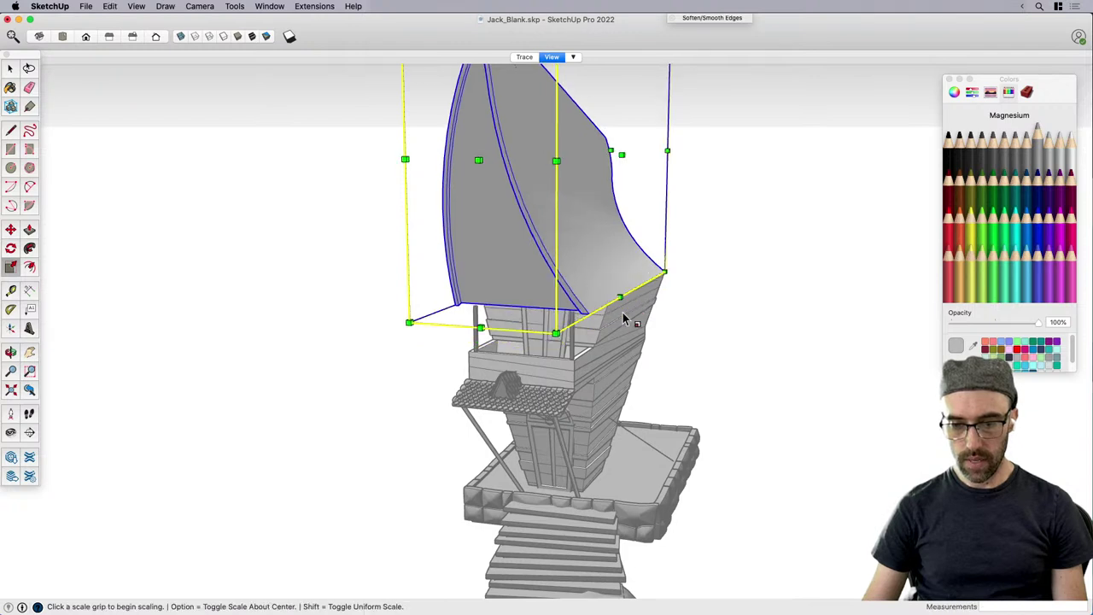
click(557, 334)
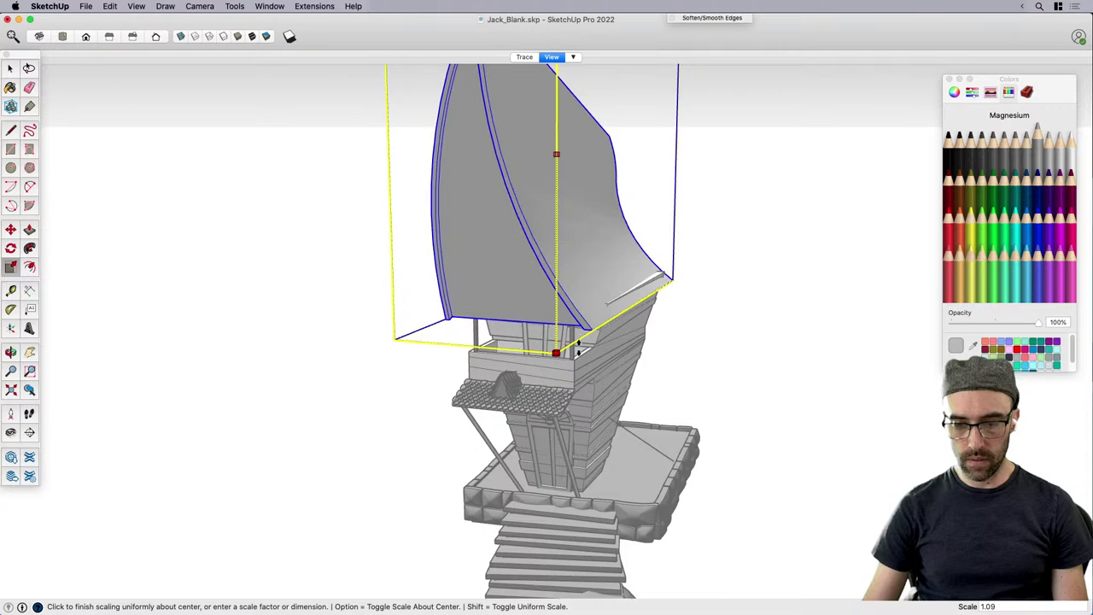
click(580, 354)
Move the enlarged roof about 1' to seat it over the upper storey and balcony.
middle_drag(659, 317, 663, 312)
scroll(647, 305, up, 5)
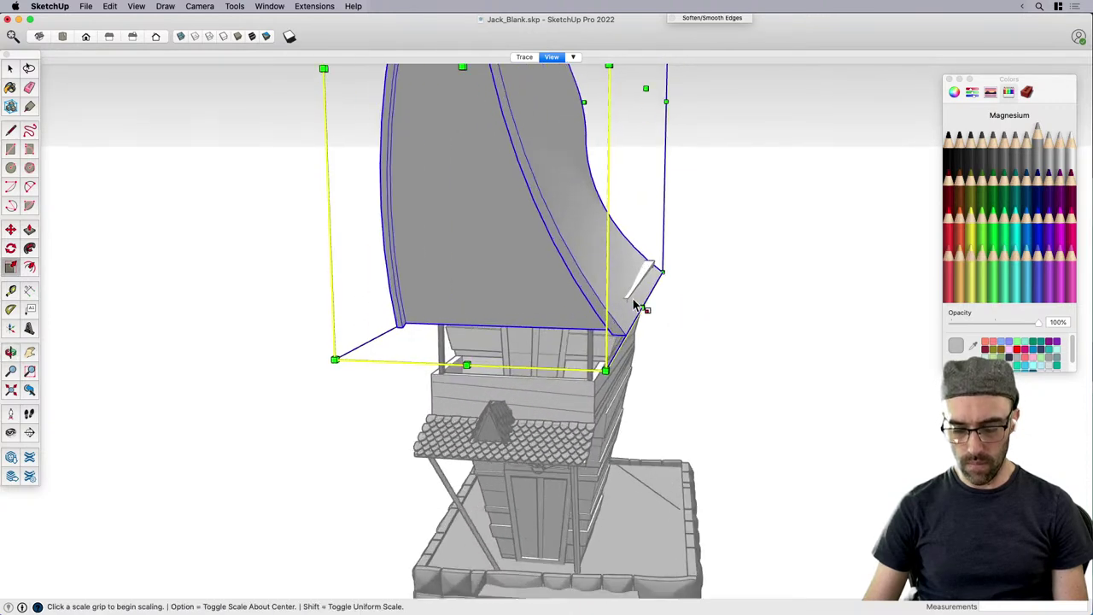
key(m)
click(615, 354)
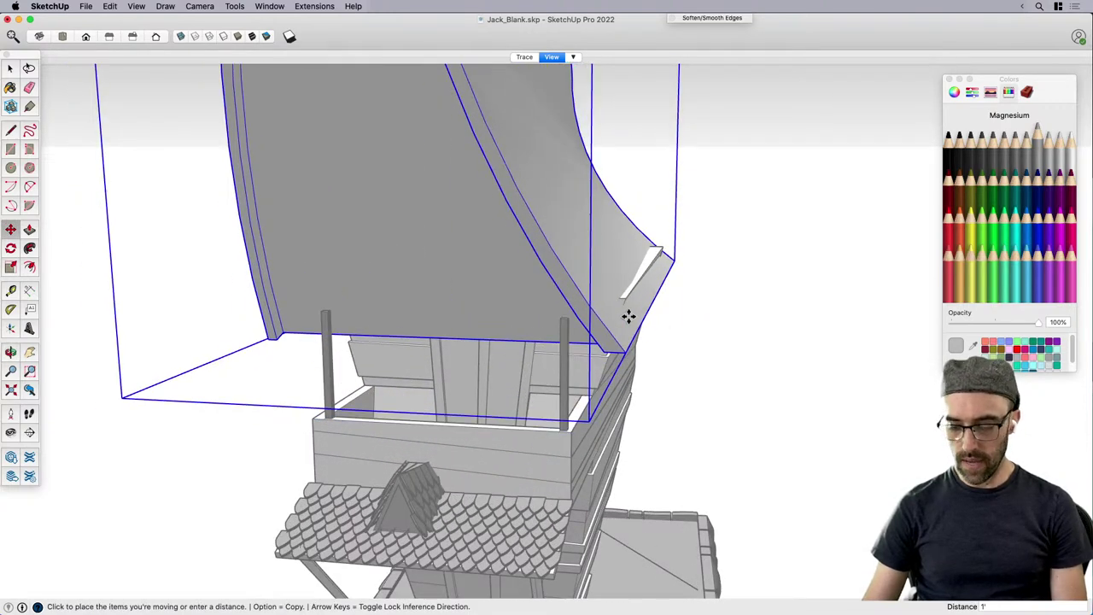
click(631, 310)
middle_drag(633, 281, 864, 282)
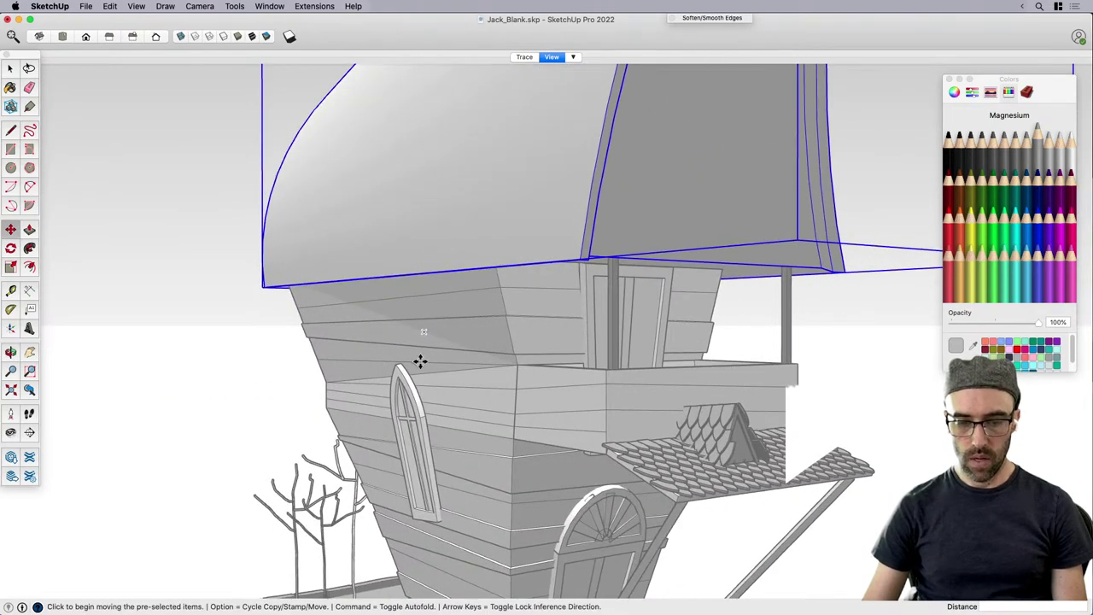
middle_drag(407, 425, 410, 396)
key(space)
scroll(411, 384, down, 2)
Enlarge the arched window on the side wall uniformly by a factor of about 1.28.
click(415, 359)
click(452, 256)
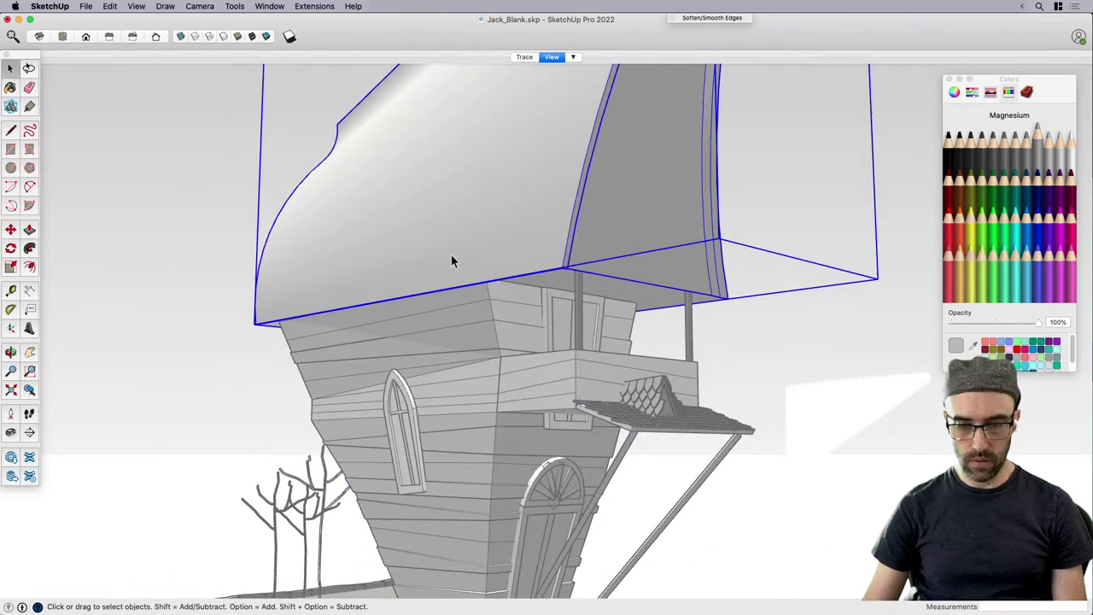
scroll(411, 407, down, 2)
double_click(404, 402)
click(402, 400)
scroll(402, 400, up, 3)
key(s)
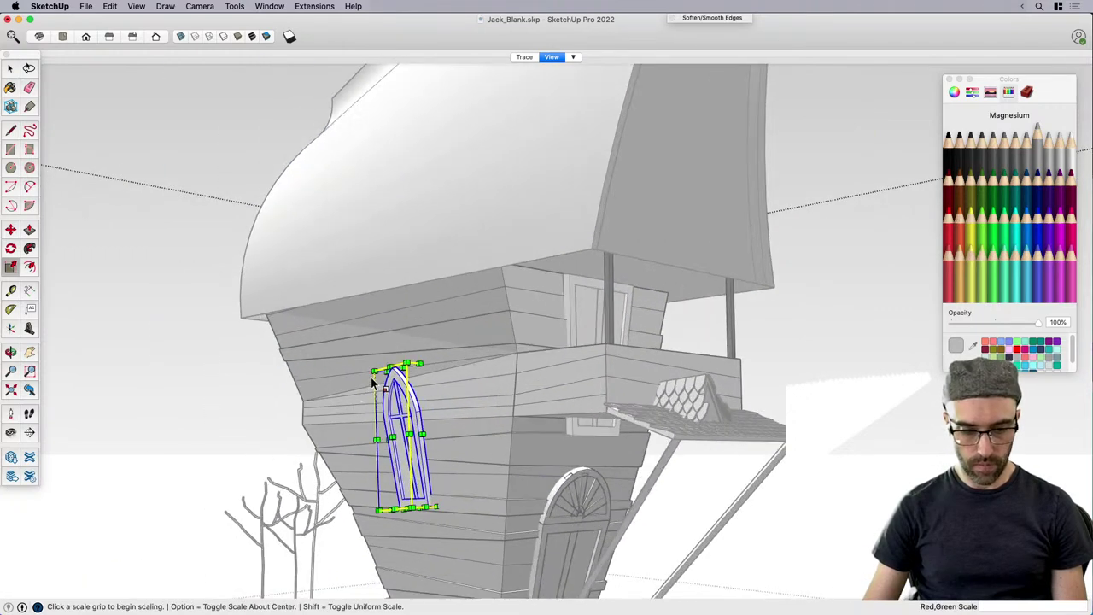
click(376, 371)
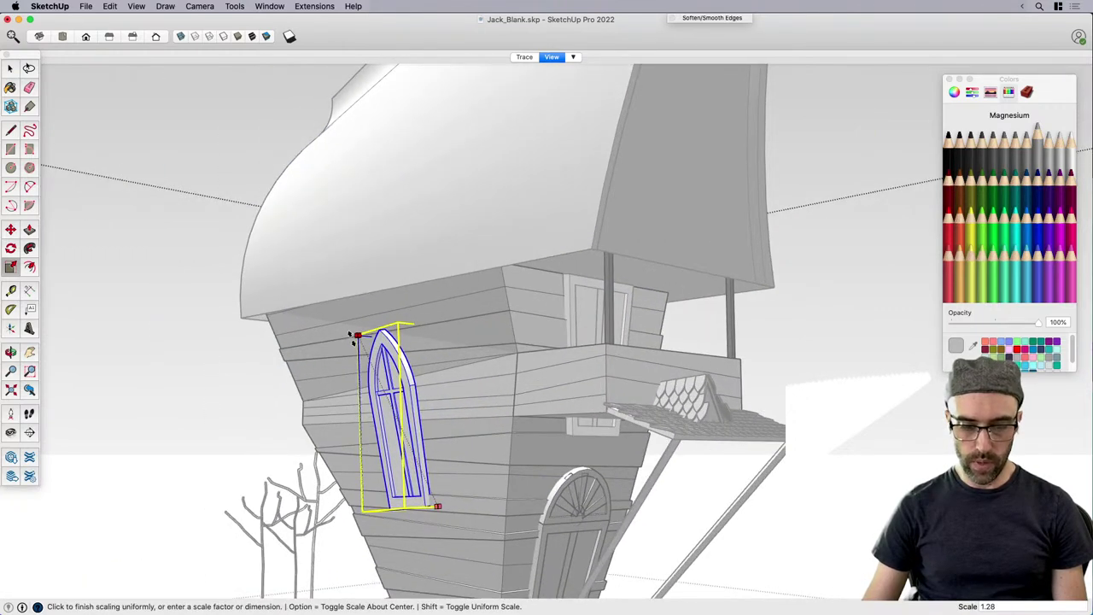
click(352, 342)
scroll(352, 354, down, 3)
key(space)
Shorten the balcony door vertically to 0.85 of its height so its lower end stops protruding below the balcony.
click(618, 437)
scroll(617, 437, up, 3)
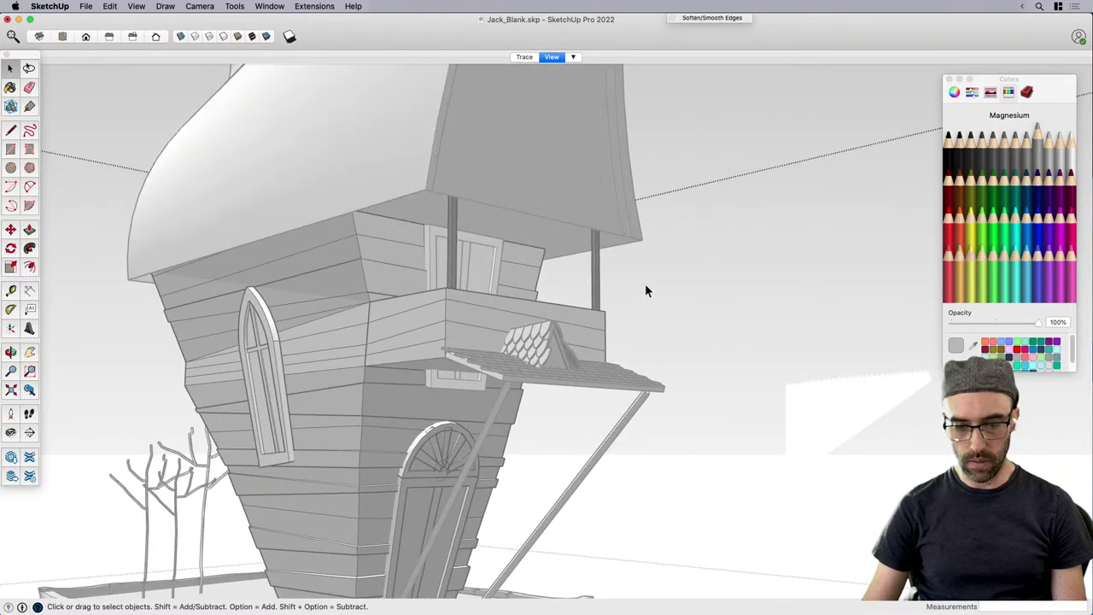
click(502, 268)
click(812, 294)
click(812, 294)
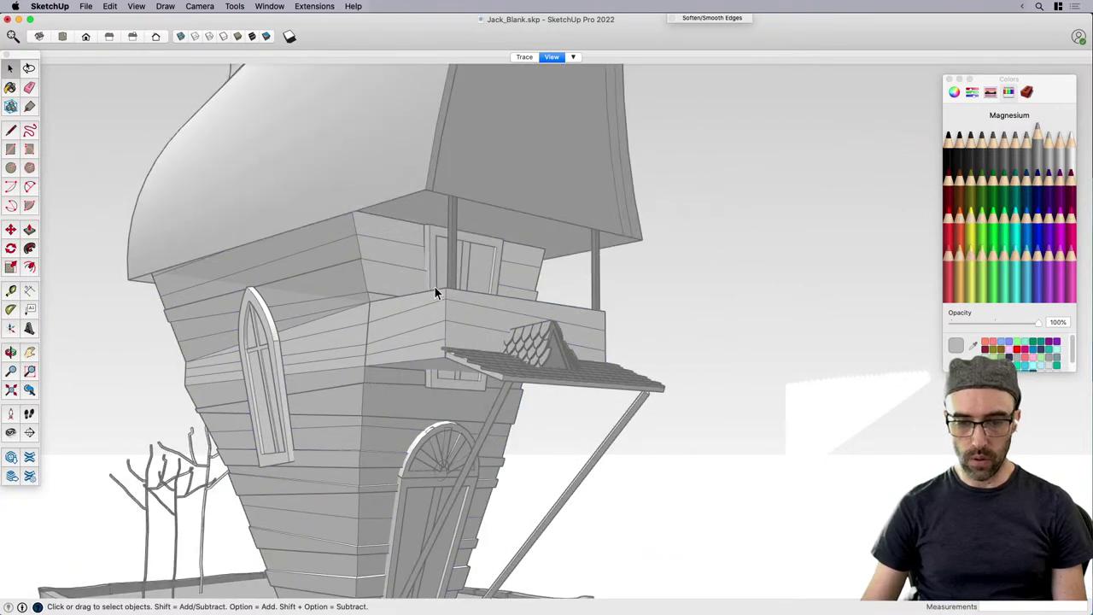
scroll(462, 393, up, 2)
key(s)
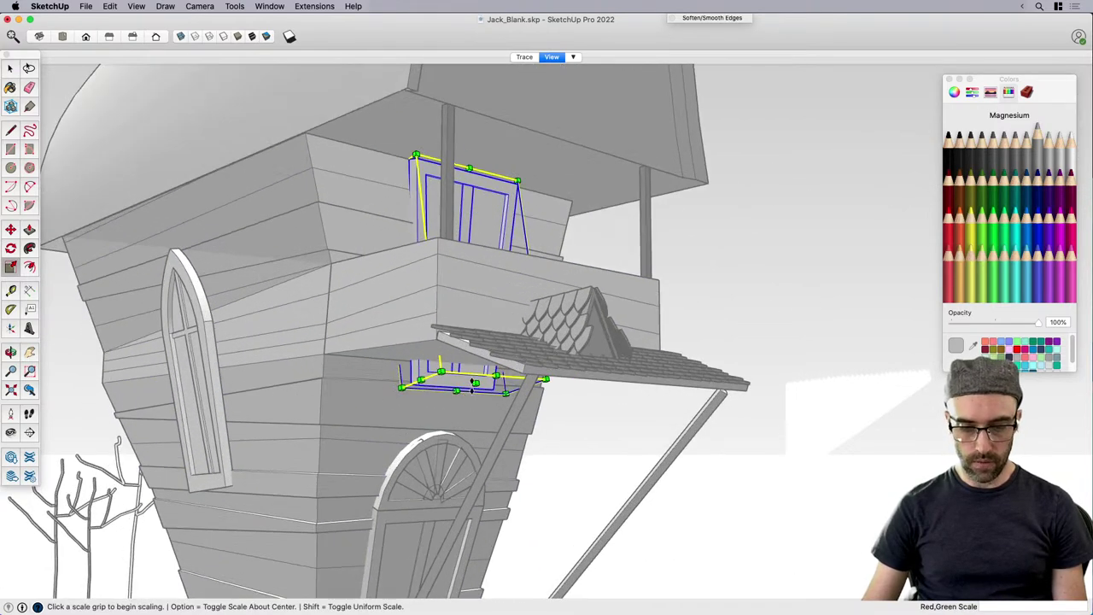
click(474, 376)
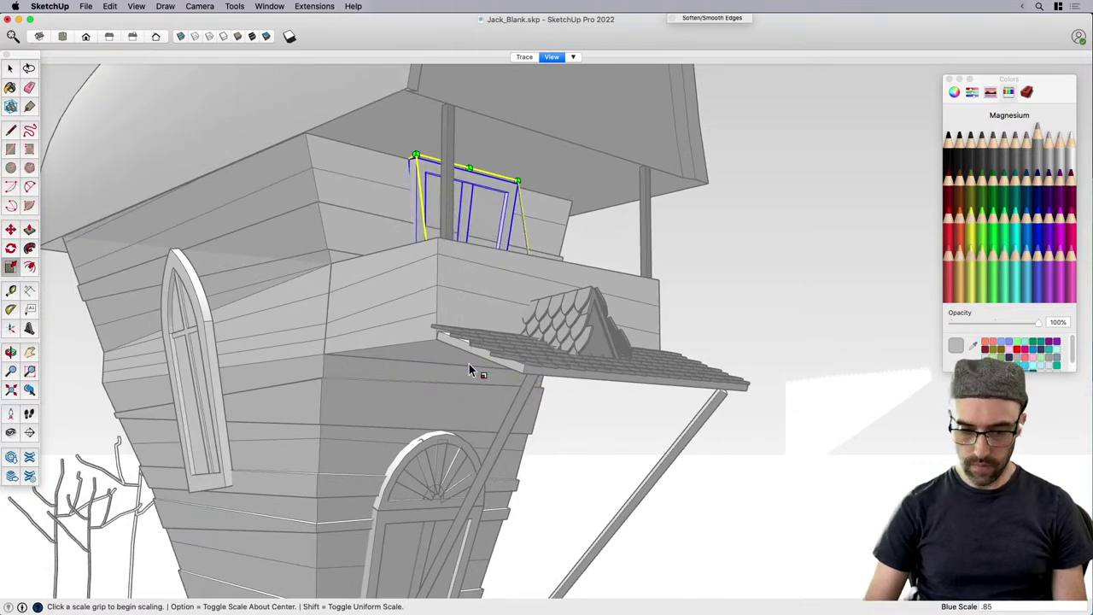
Move the balcony door about 4" outward from the upper-storey wall.
middle_drag(441, 335, 662, 416)
scroll(492, 354, up, 5)
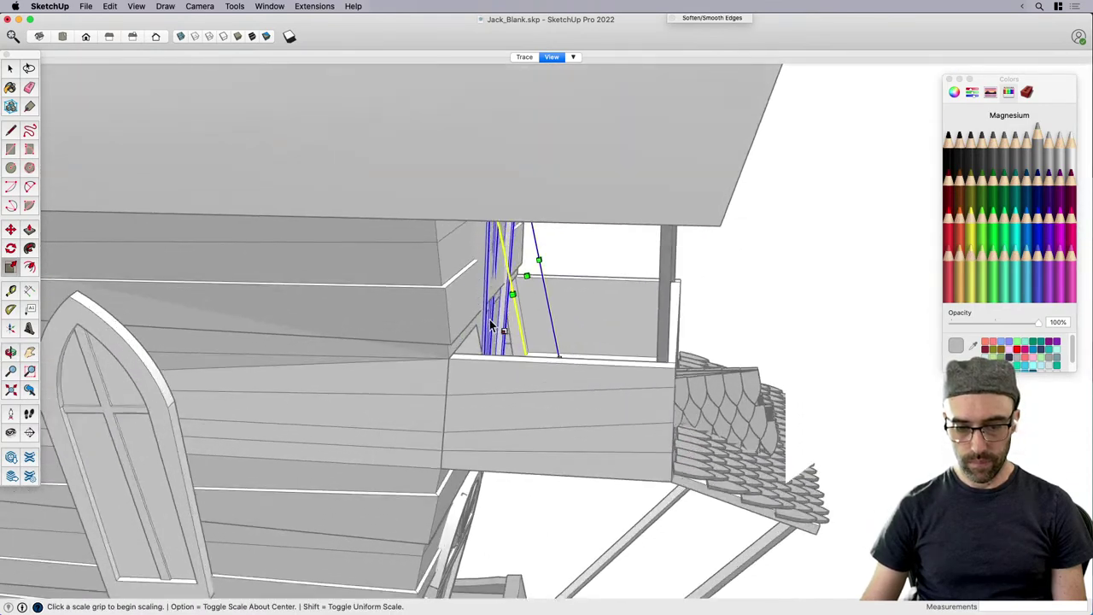
key(space)
scroll(502, 376, up, 2)
key(m)
click(502, 377)
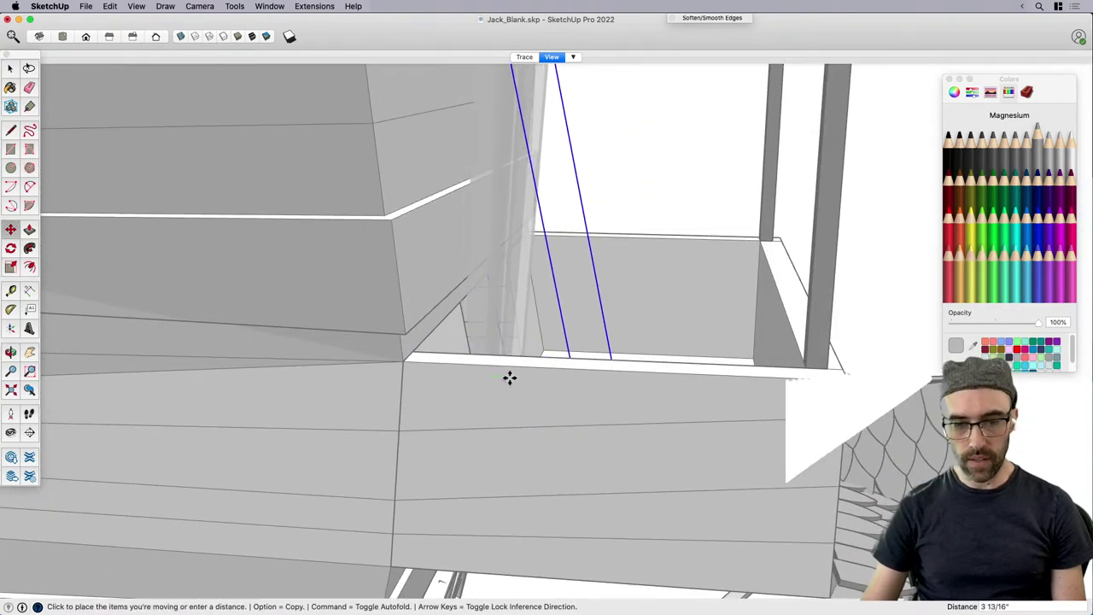
click(510, 376)
key(space)
Rotate the balcony door 2 degrees so it follows the lean of the upper-storey wall.
key(q)
scroll(481, 224, up, 2)
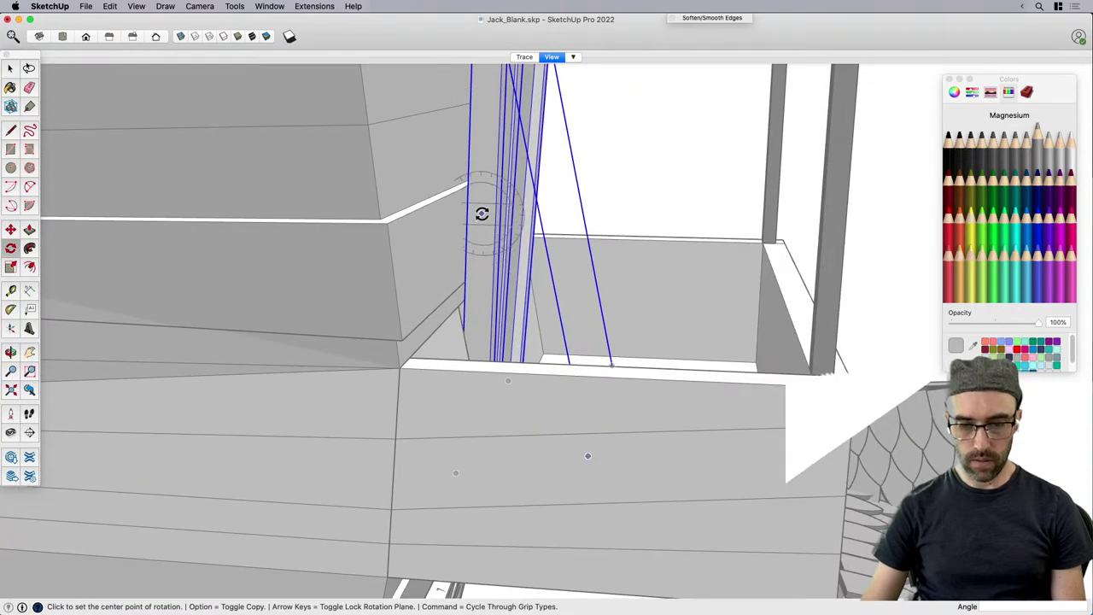
click(482, 211)
middle_drag(481, 216, 481, 146)
click(481, 146)
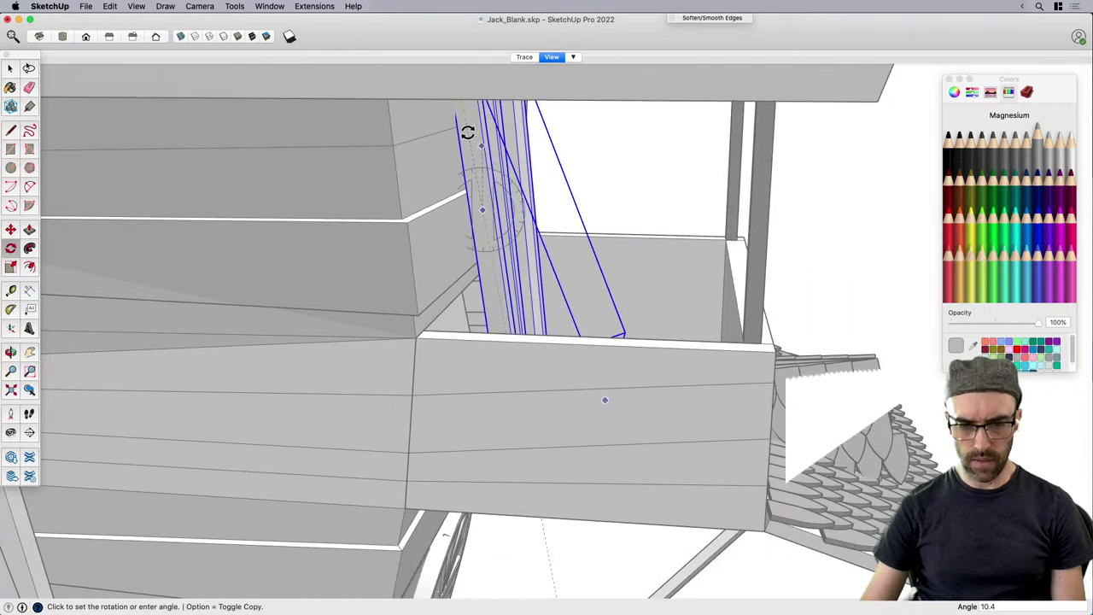
key(Return)
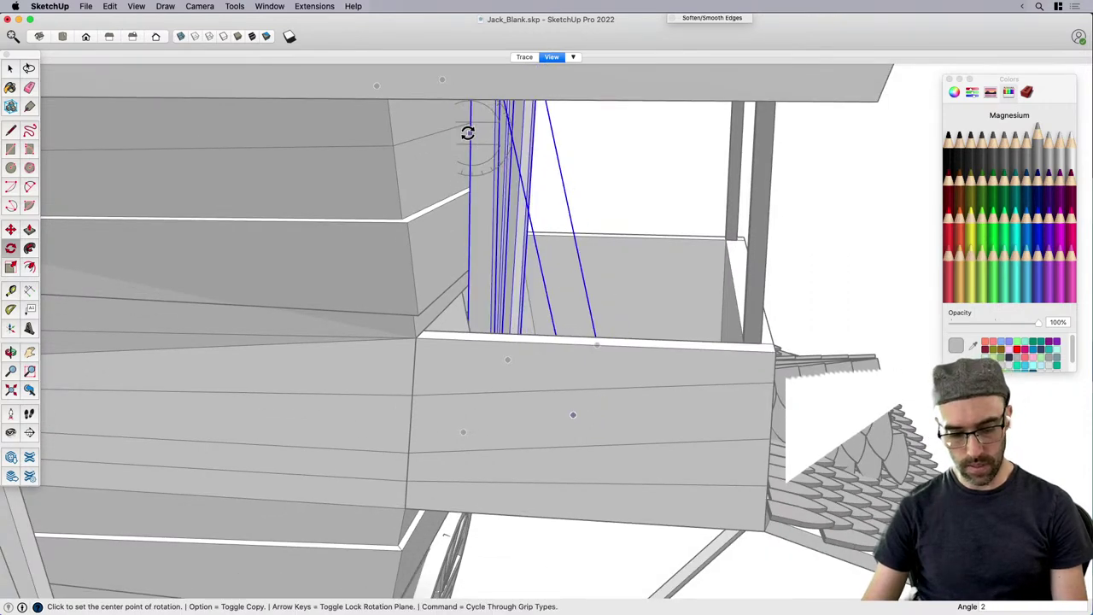
key(Escape)
scroll(462, 251, down, 4)
key(space)
Examine the roof, balcony, door and window proportions from several angles around the house.
middle_drag(630, 317, 422, 265)
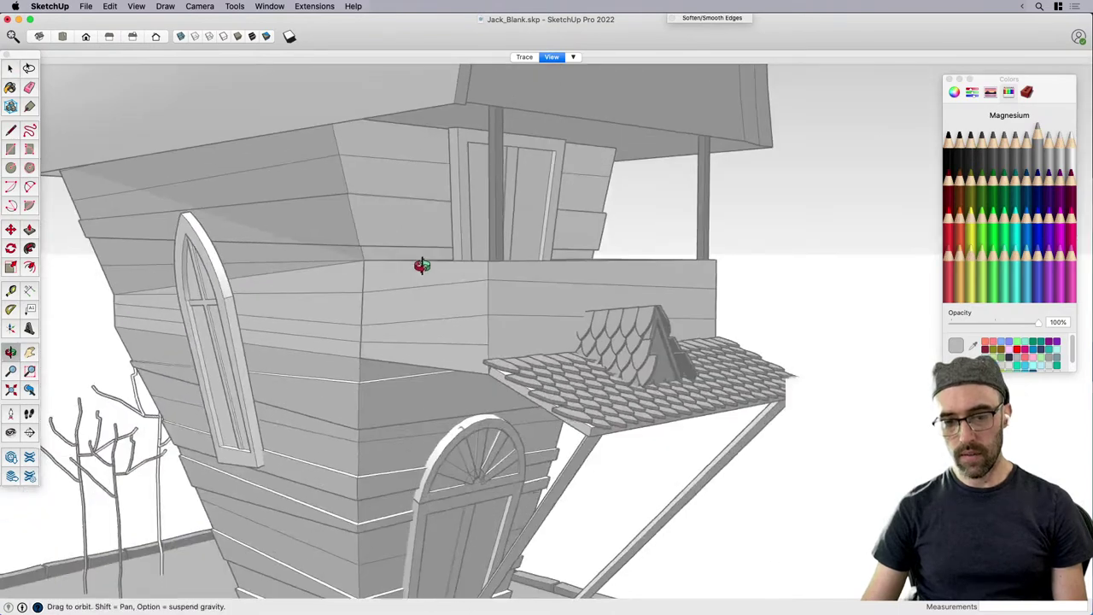
scroll(526, 268, down, 5)
middle_drag(584, 309, 472, 183)
scroll(500, 169, up, 2)
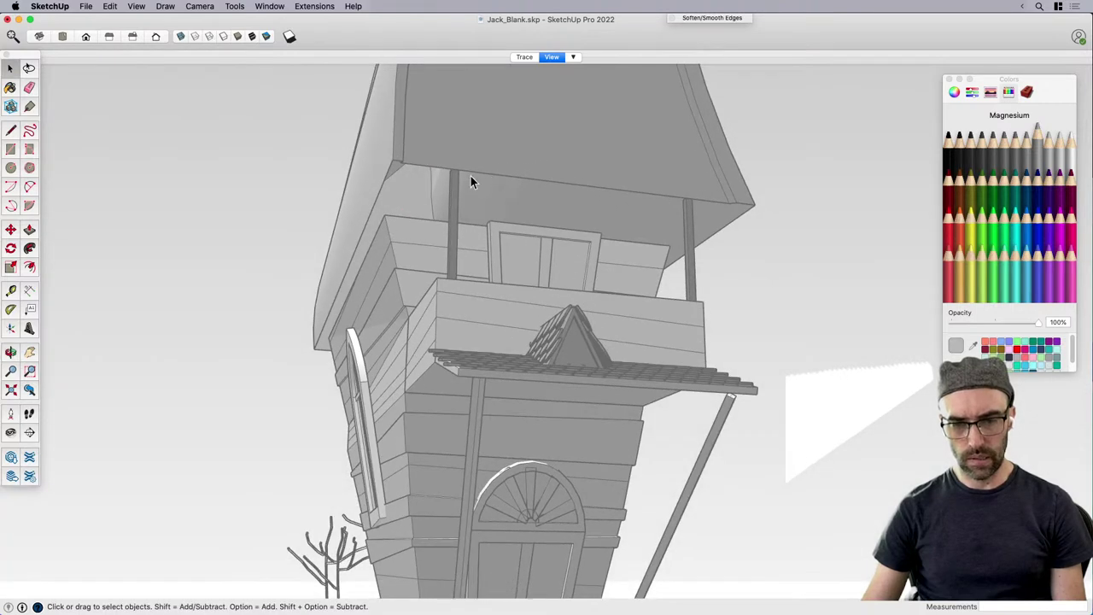
scroll(572, 358, down, 4)
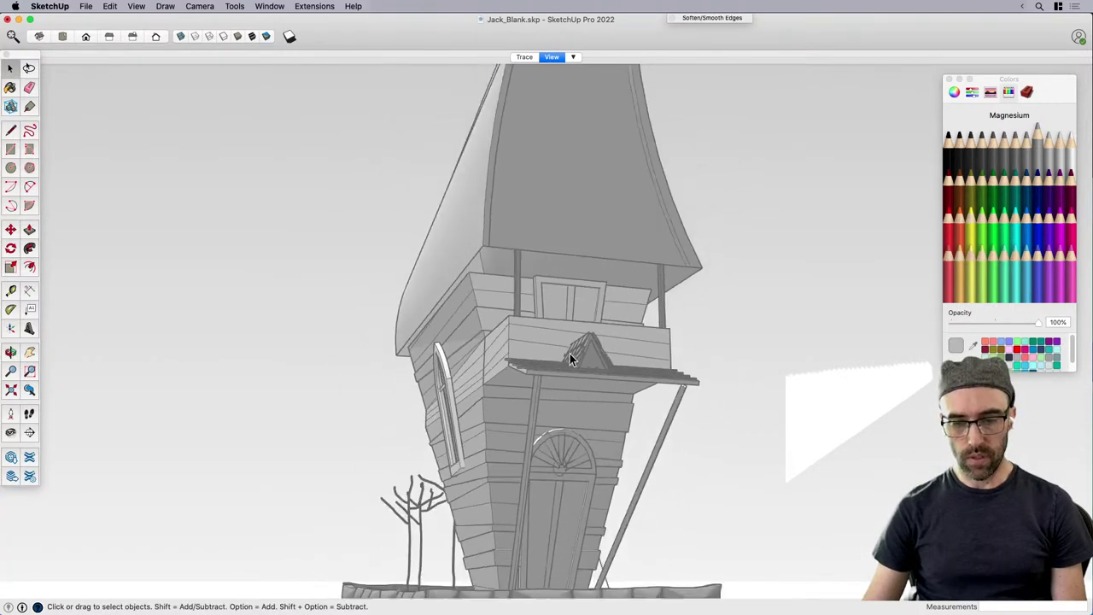
middle_drag(572, 359, 493, 349)
scroll(547, 363, down, 2)
middle_drag(589, 374, 579, 325)
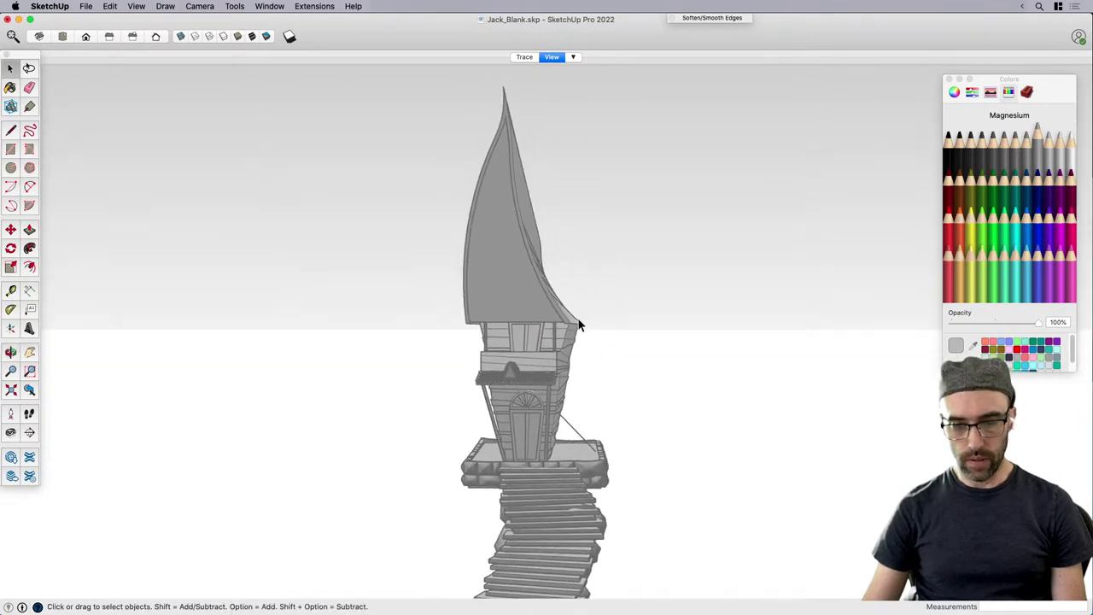
middle_drag(496, 266, 523, 247)
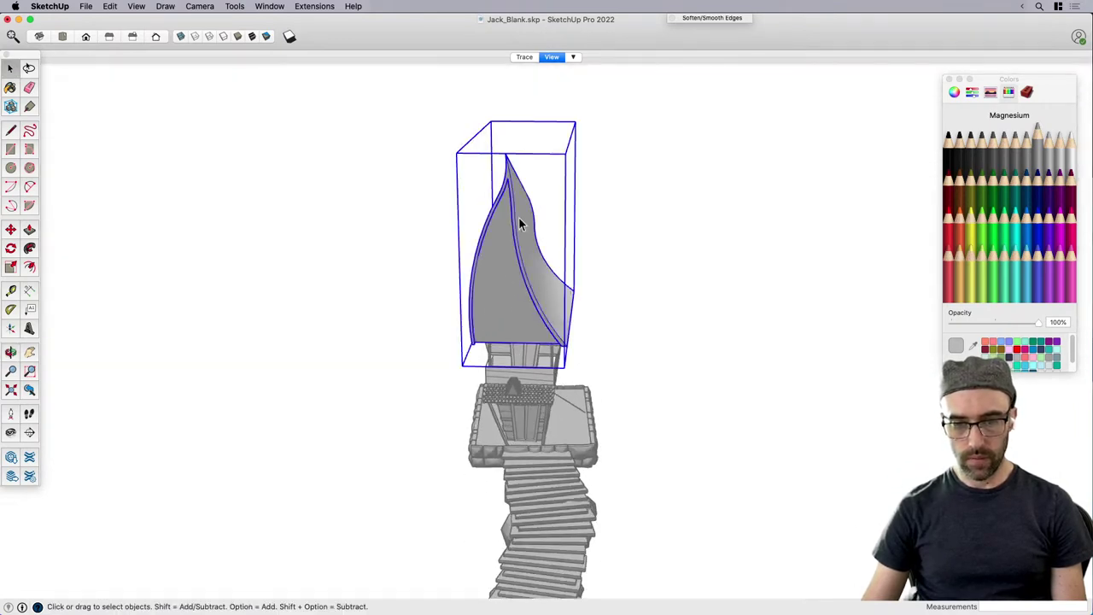
double_click(519, 217)
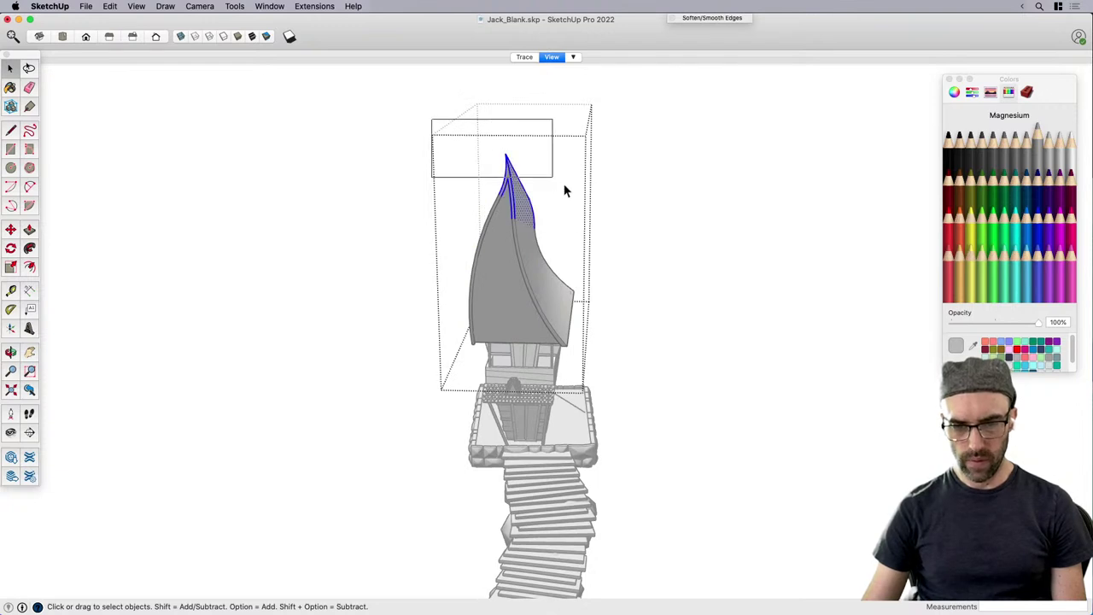
drag(564, 189, 574, 190)
key(m)
click(590, 207)
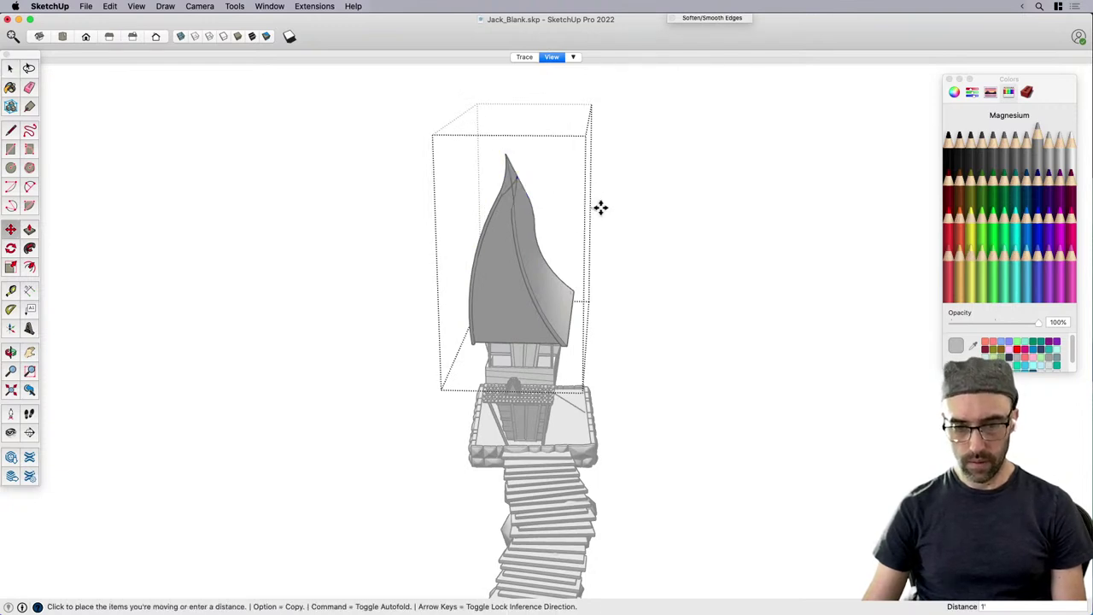
key(space)
middle_drag(484, 157, 540, 201)
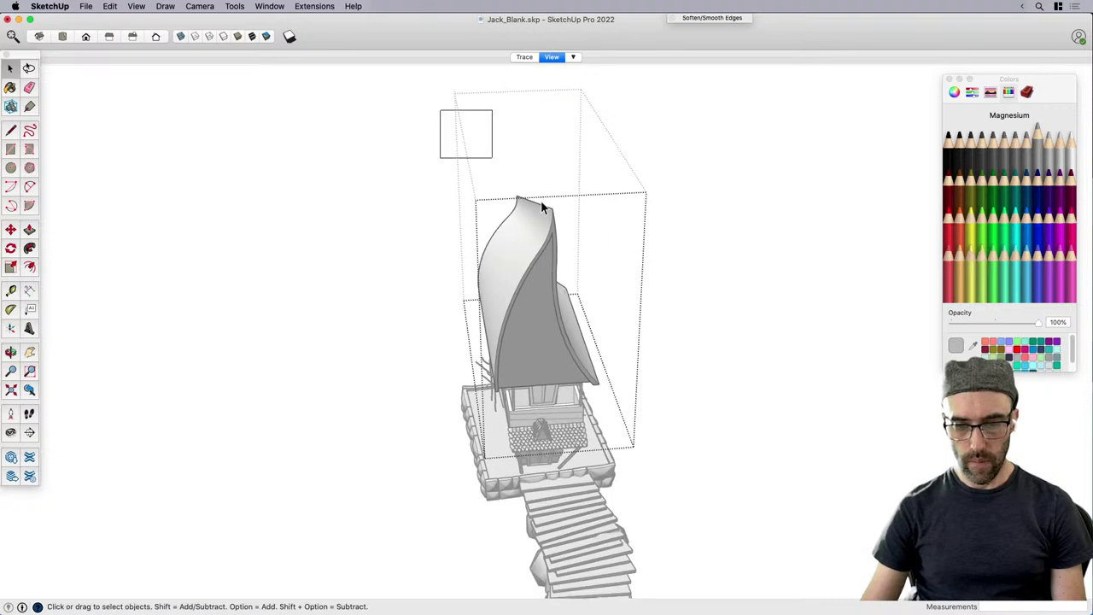
middle_drag(602, 254, 620, 273)
key(m)
click(629, 273)
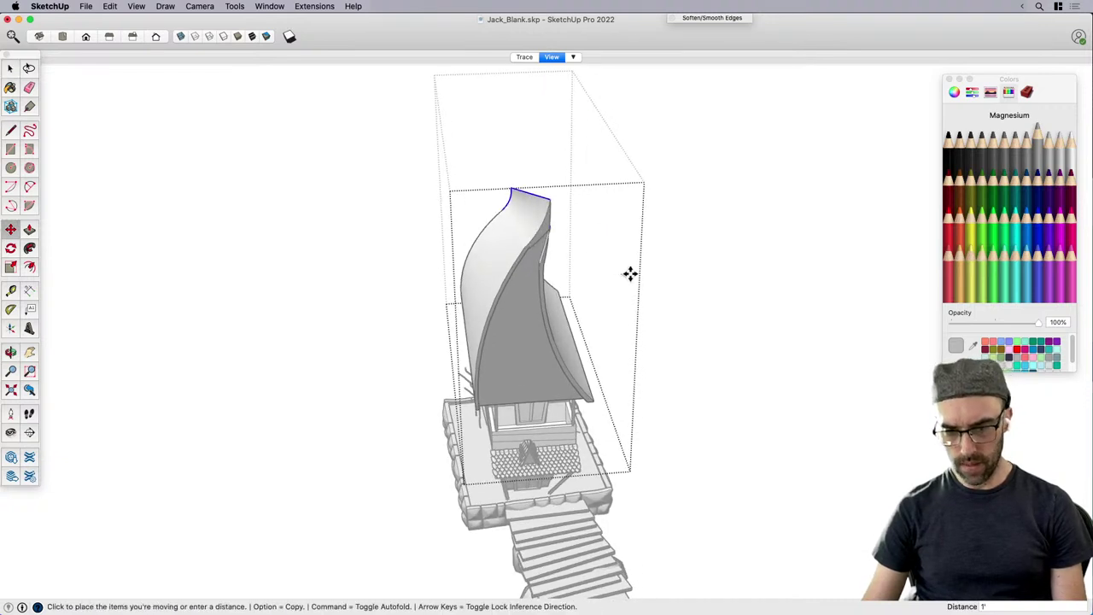
key(space)
drag(628, 292, 629, 292)
middle_drag(629, 292, 450, 188)
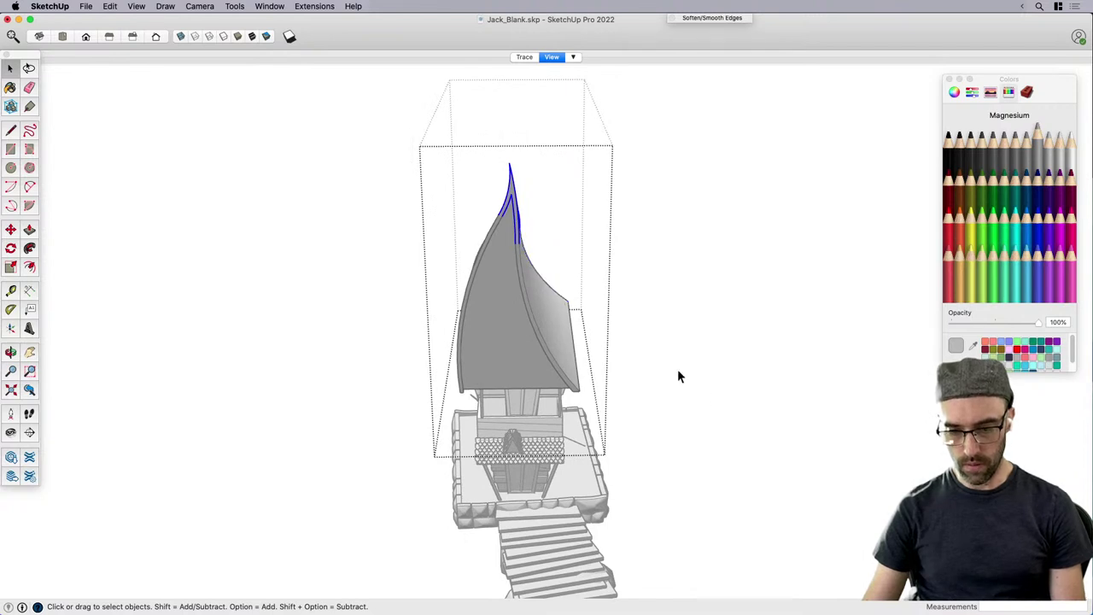
click(652, 459)
Rotate the whole roof a few degrees so it tilts slightly to the right as seen from the front.
middle_drag(651, 459, 539, 313)
click(538, 314)
scroll(507, 322, up, 1)
key(q)
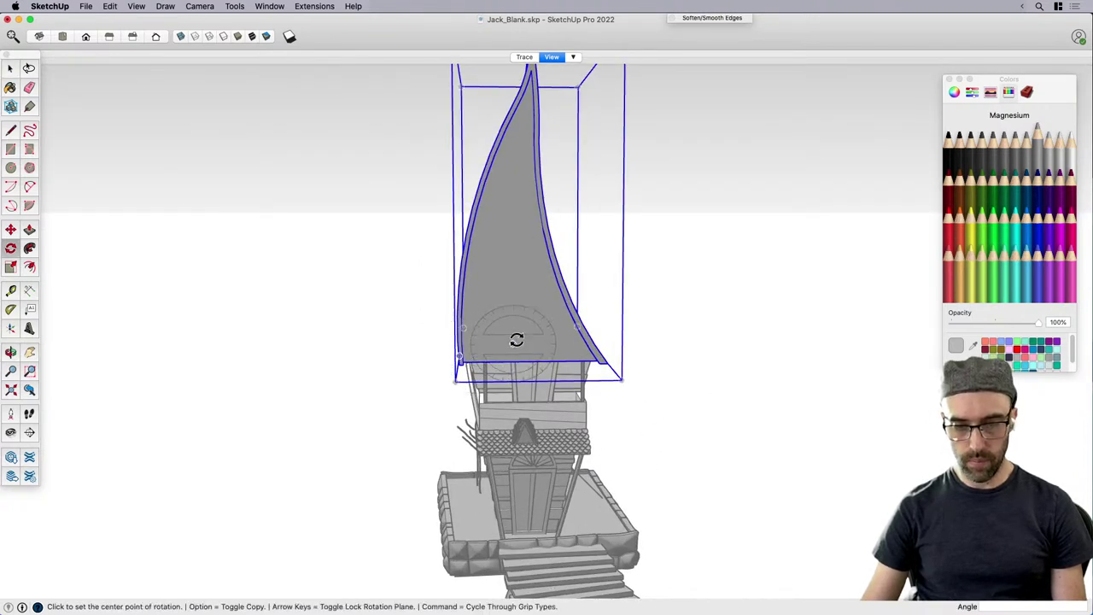
click(518, 342)
click(507, 296)
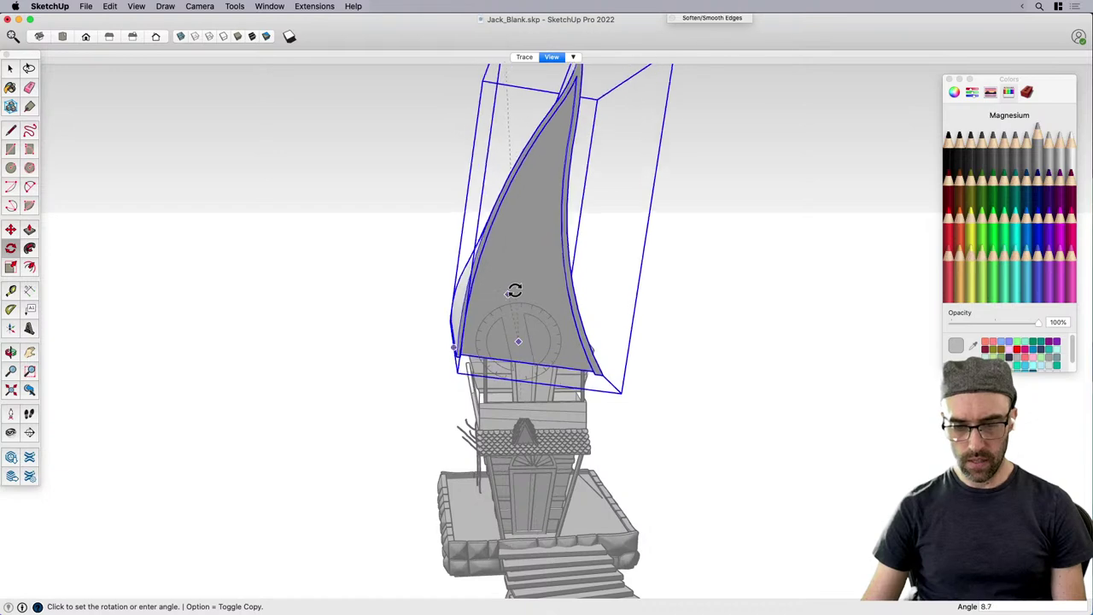
key(Escape)
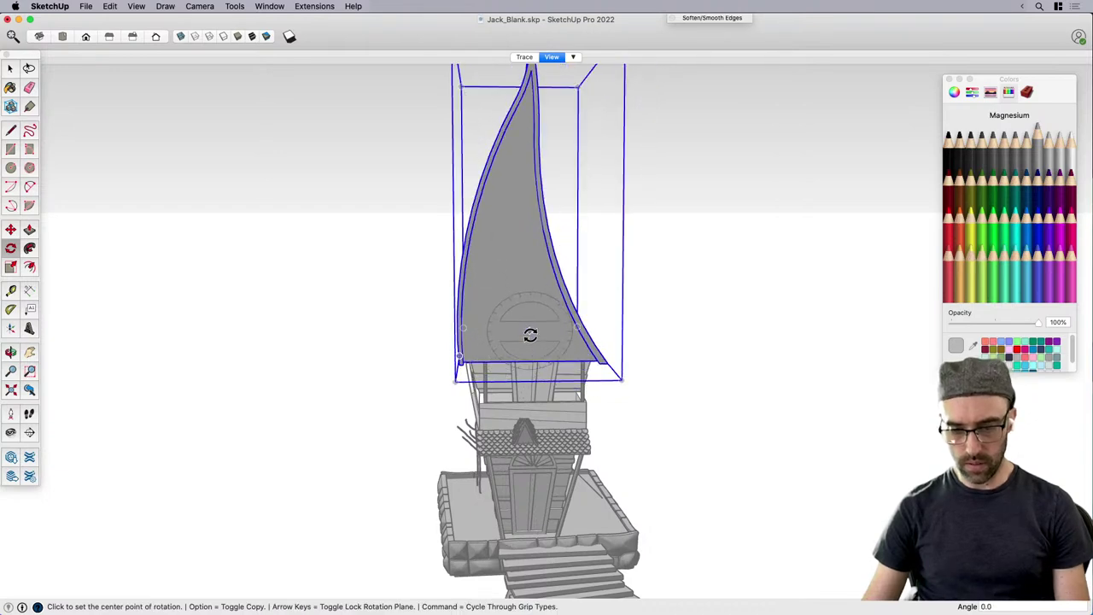
scroll(530, 353, up, 3)
click(527, 355)
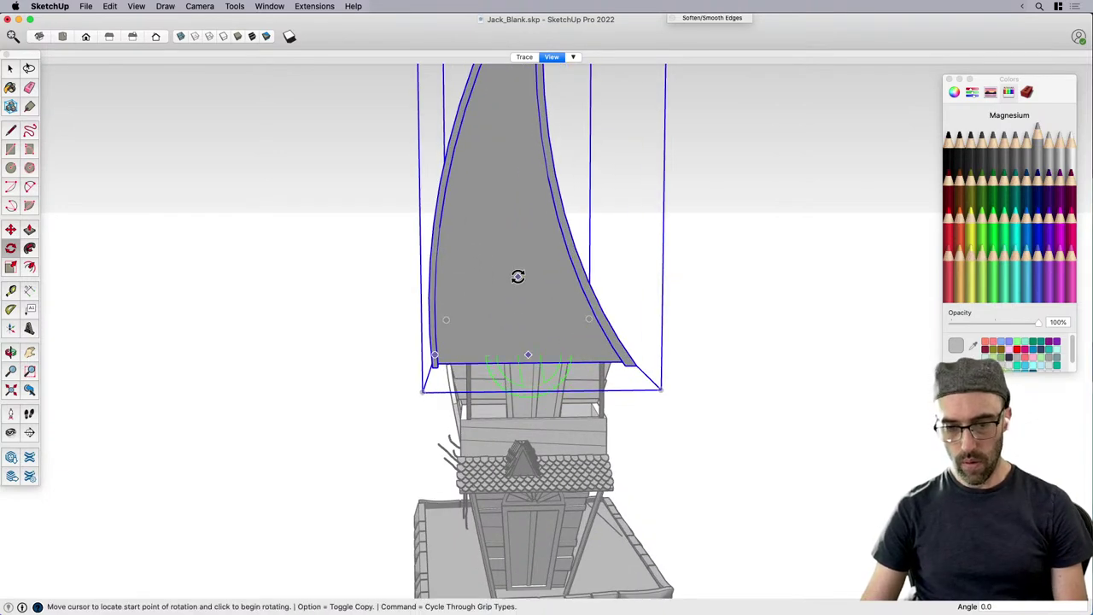
click(518, 276)
click(523, 276)
middle_drag(486, 410, 504, 325)
key(space)
Lower the tilted roof so it sits down over the top of the upper storey.
key(m)
click(502, 247)
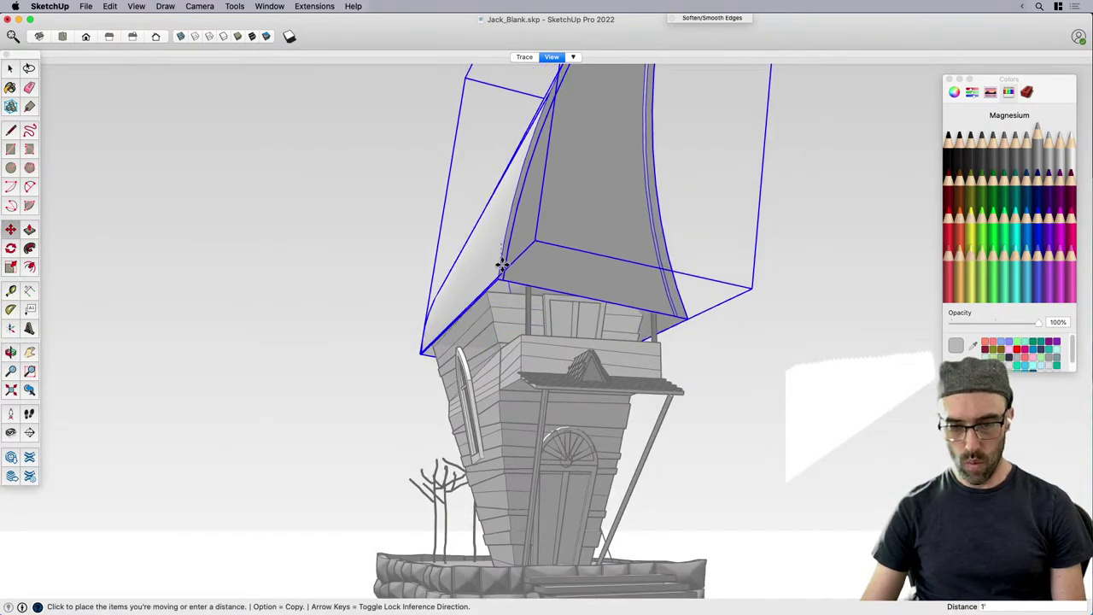
click(504, 277)
middle_drag(506, 290, 455, 323)
key(space)
Draw a straight edge corner to corner near the base of the roof's front face and erase the face's lower edge.
double_click(572, 316)
click(577, 316)
scroll(455, 323, up, 3)
key(l)
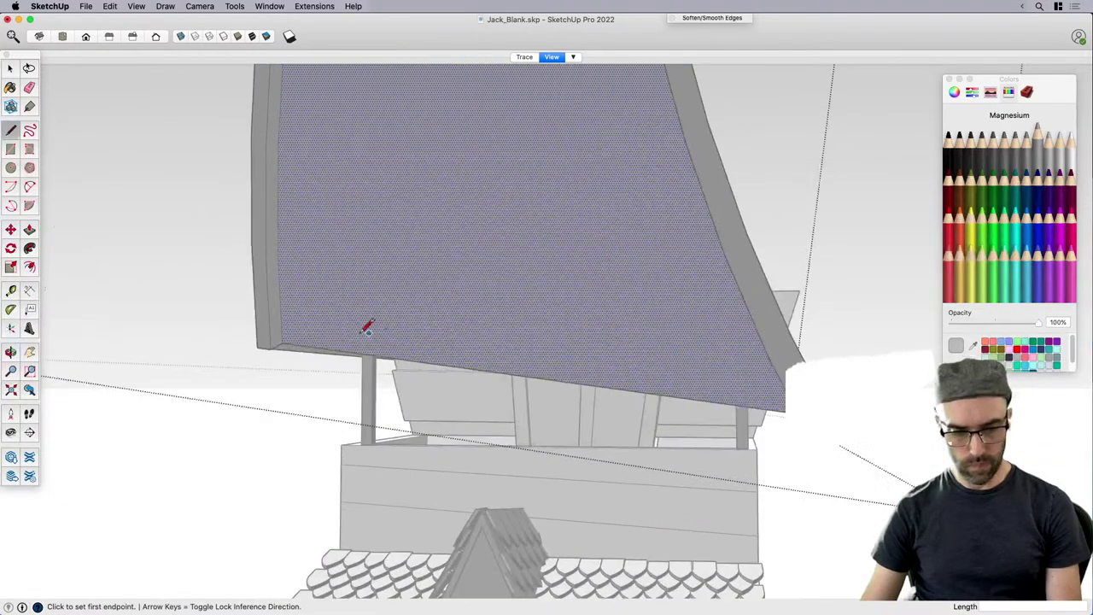
click(283, 342)
middle_drag(282, 343, 655, 269)
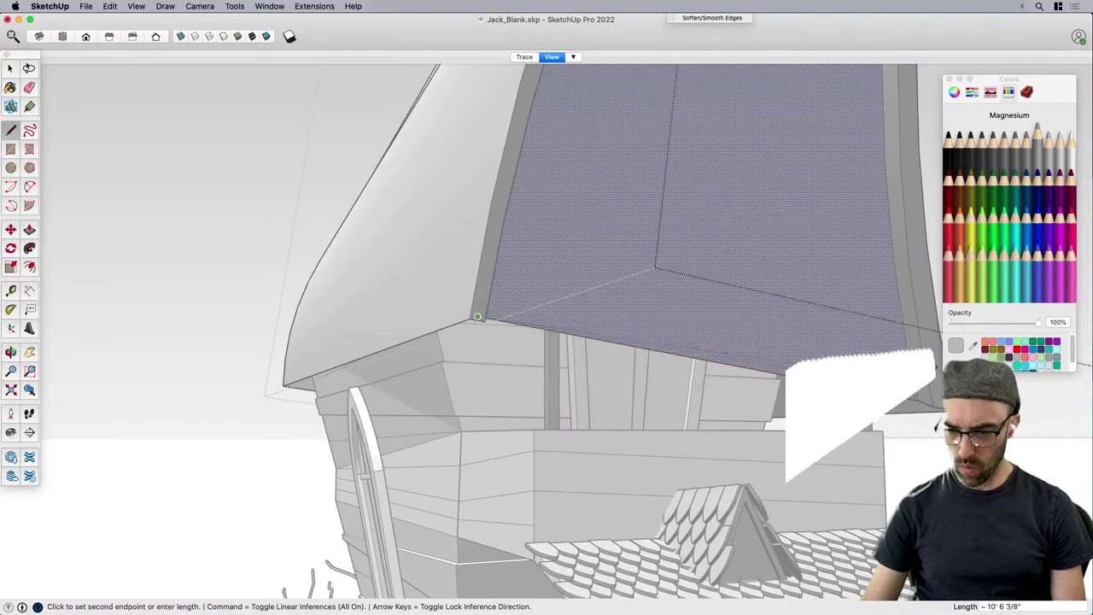
click(907, 342)
key(e)
click(841, 384)
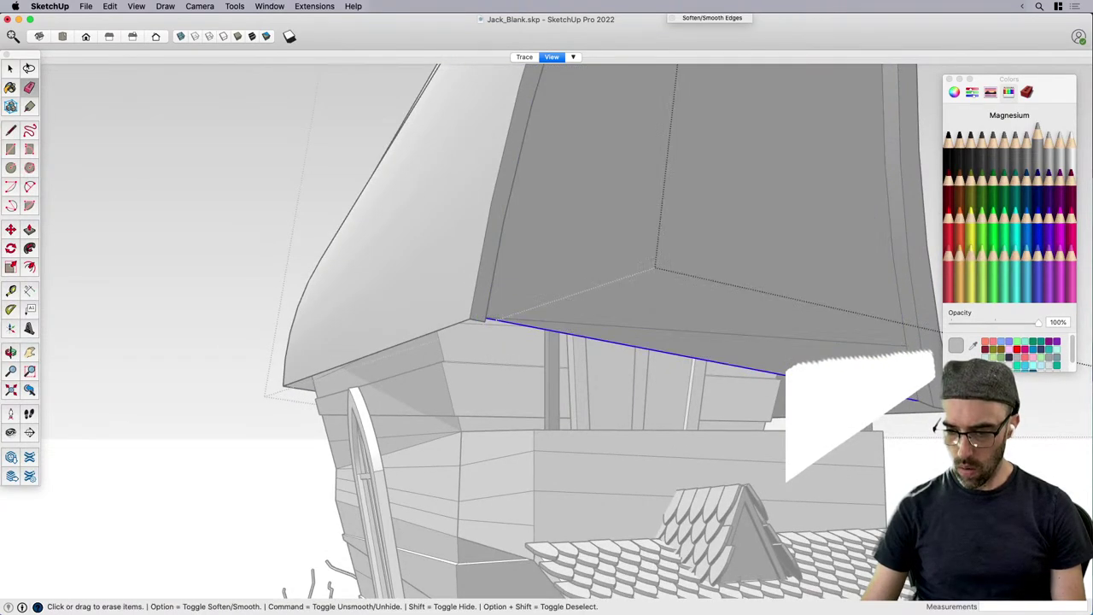
scroll(570, 389, down, 2)
key(space)
Raise the whole roof by about 1' over the upper storey.
scroll(572, 388, down, 3)
scroll(695, 380, up, 3)
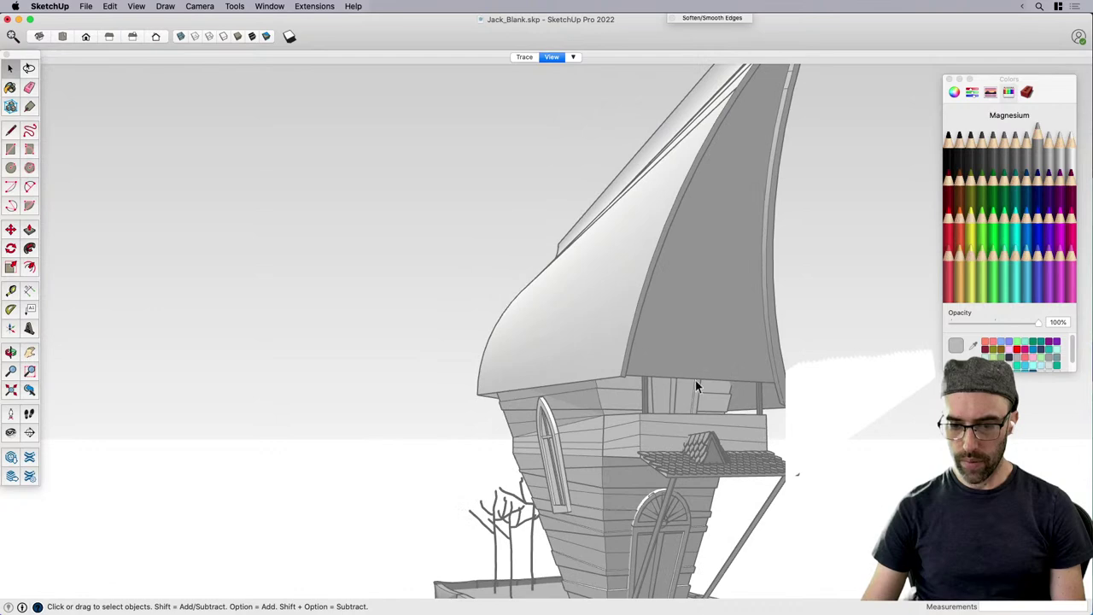
click(694, 354)
key(m)
click(694, 355)
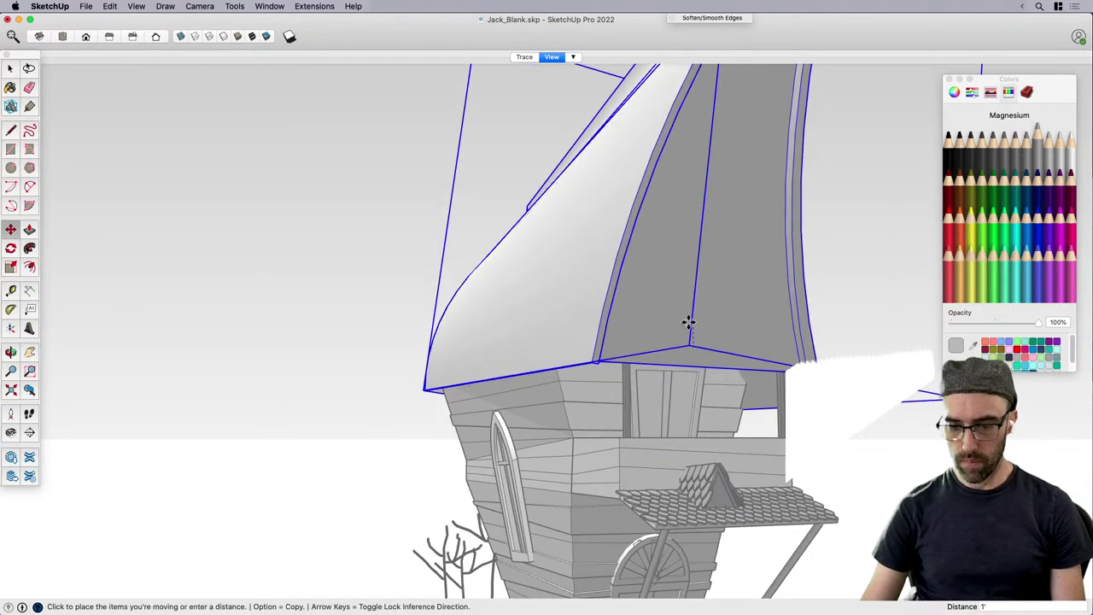
click(689, 325)
key(space)
Scale the whole roof down in height so its peak sits lower above the house.
scroll(654, 378, down, 3)
mouse_move(654, 378)
middle_down()
mouse_move(522, 385)
mouse_move(603, 420)
mouse_move(654, 393)
middle_up()
scroll(653, 392, down, 2)
scroll(524, 378, down, 2)
key(s)
click(615, 183)
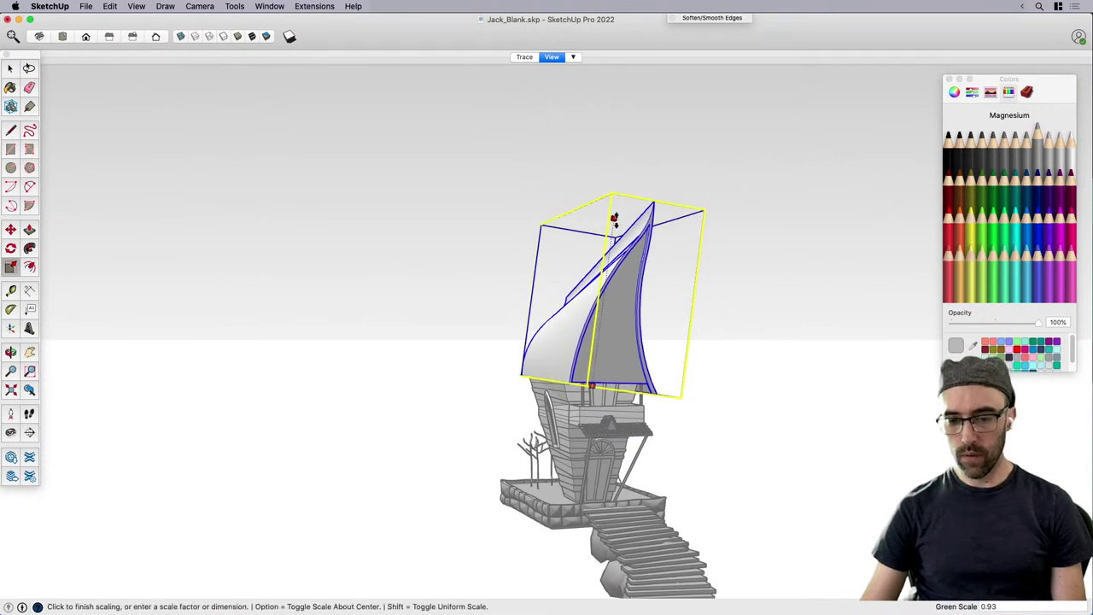
click(612, 238)
key(space)
click(509, 292)
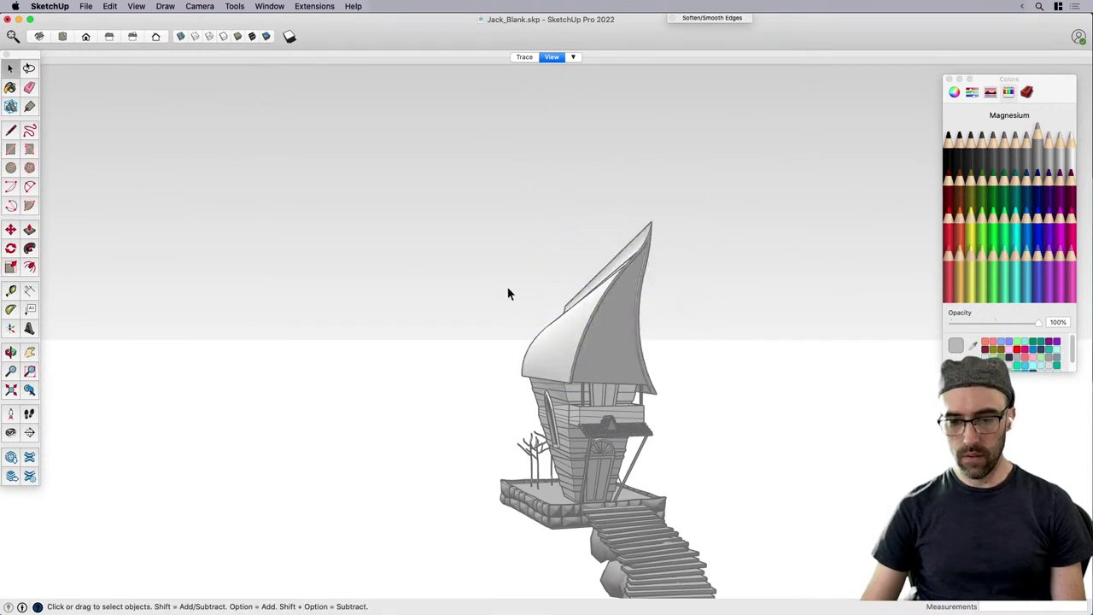
Scale the roof's front-to-back length to about 0.99 from its front end.
middle_drag(508, 293, 670, 287)
click(605, 313)
key(s)
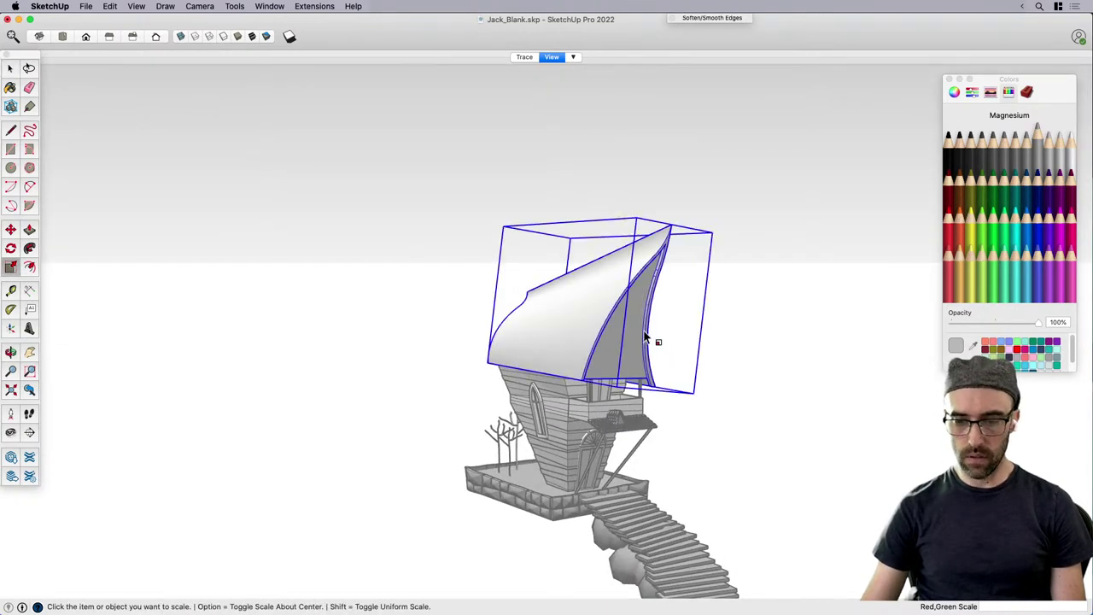
middle_drag(628, 361, 800, 351)
key(space)
click(625, 327)
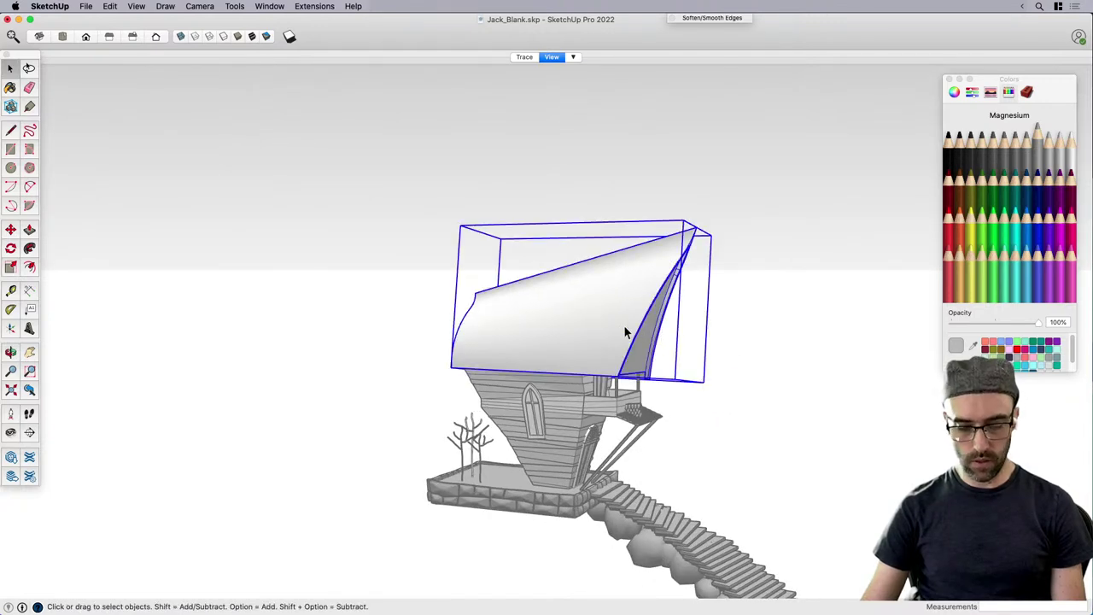
key(s)
click(694, 303)
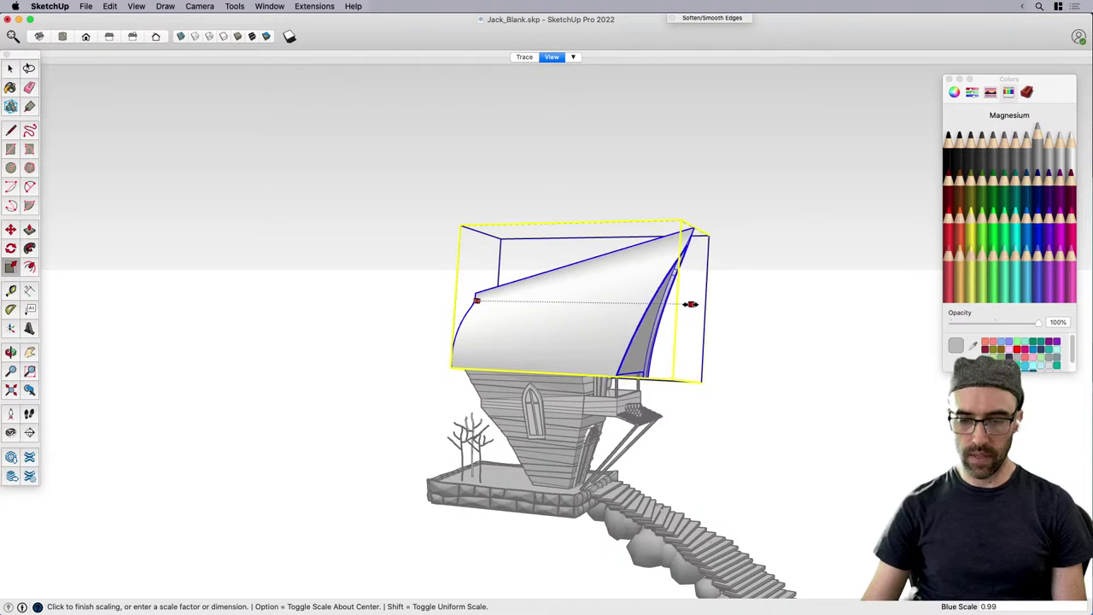
click(691, 304)
middle_drag(475, 371, 495, 362)
key(space)
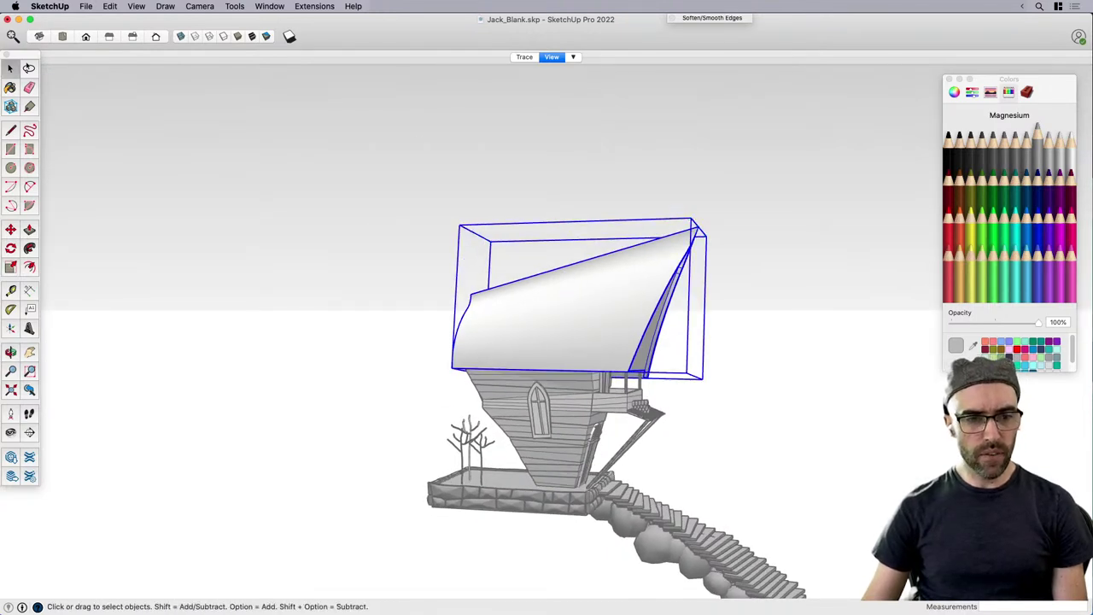
Compare the roof's side profile with the photos in reference.png and close the Colors palette.
key(super+Tab)
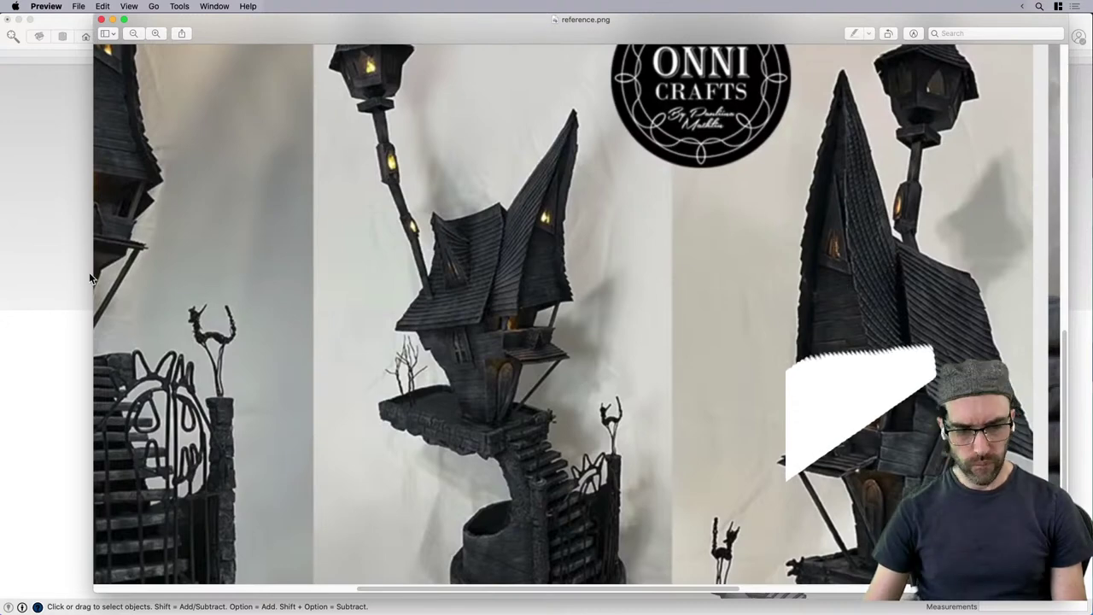
key(super+Tab)
mouse_move(670, 343)
middle_down()
mouse_move(497, 365)
mouse_move(615, 372)
mouse_move(561, 383)
mouse_move(649, 384)
middle_up()
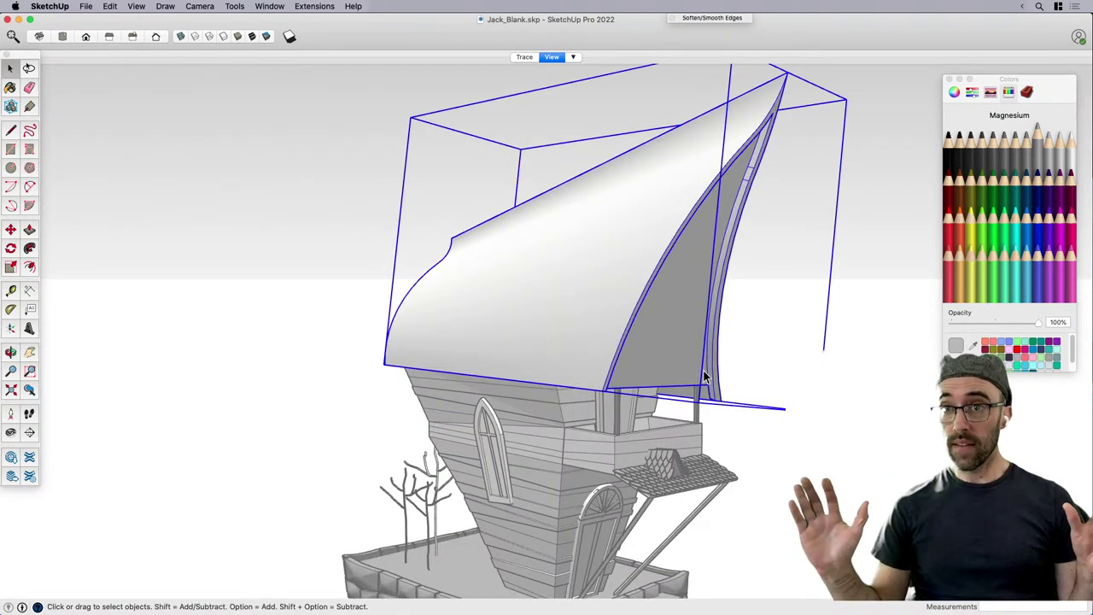
click(948, 78)
click(754, 379)
middle_drag(609, 377, 578, 376)
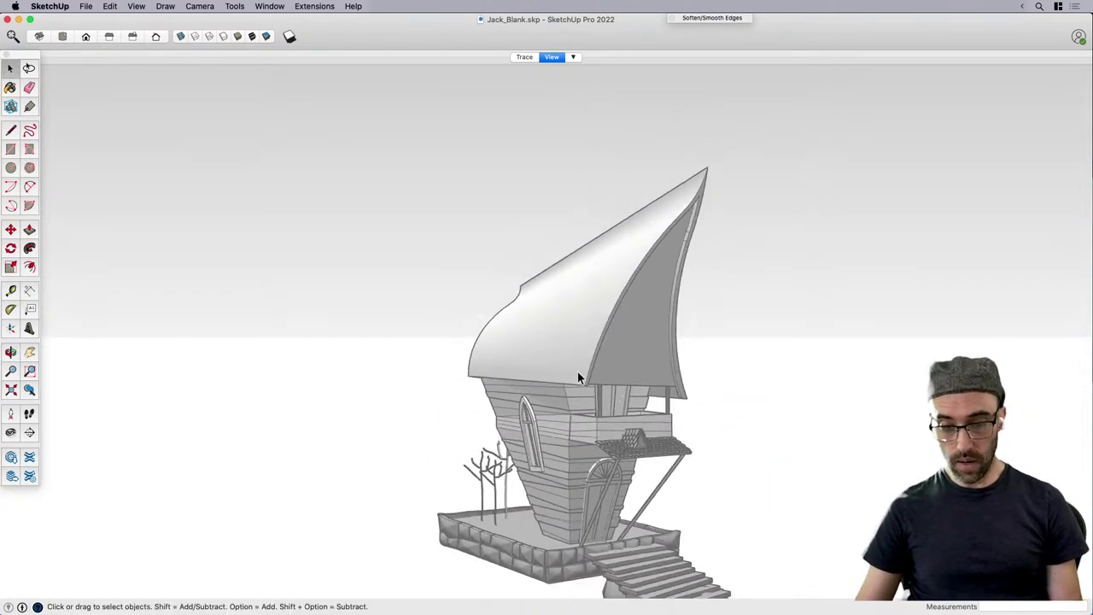
Display the whole model in the Hidden Line style with shadows on.
scroll(551, 352, down, 8)
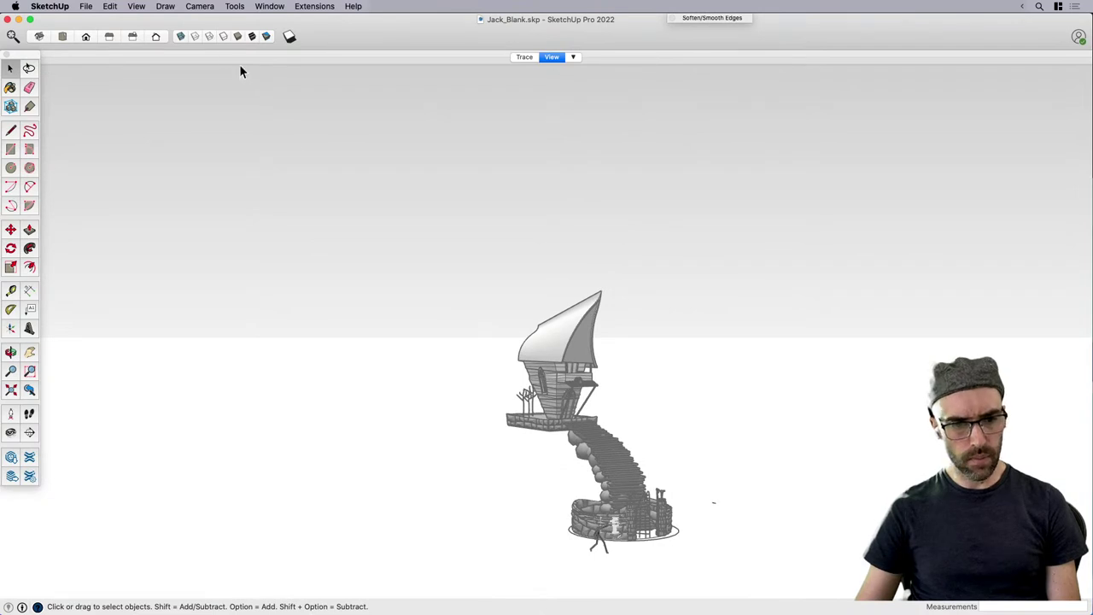
click(224, 36)
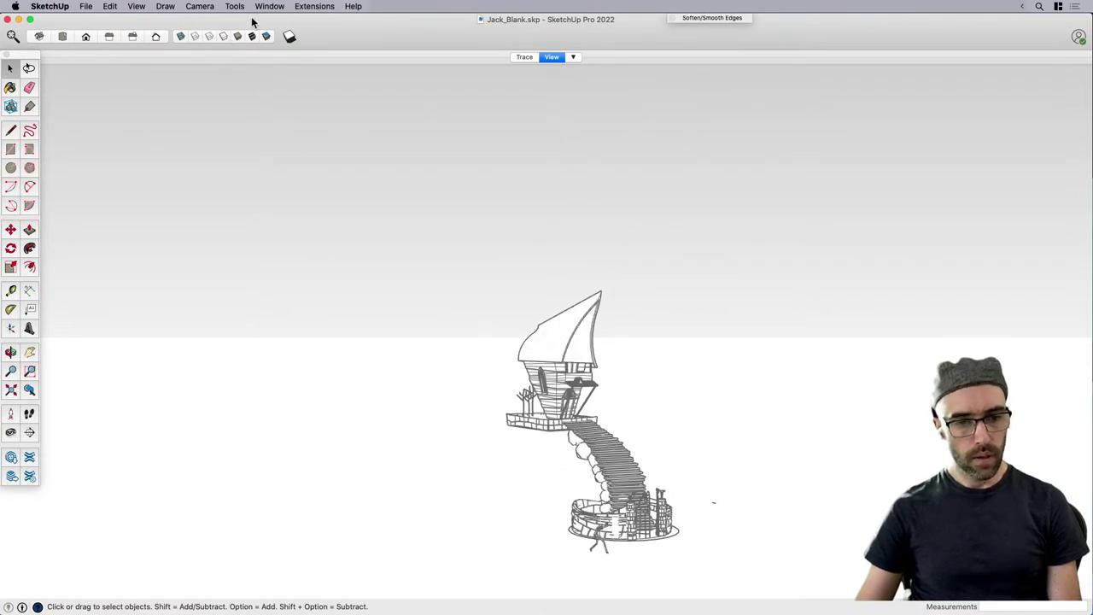
click(288, 37)
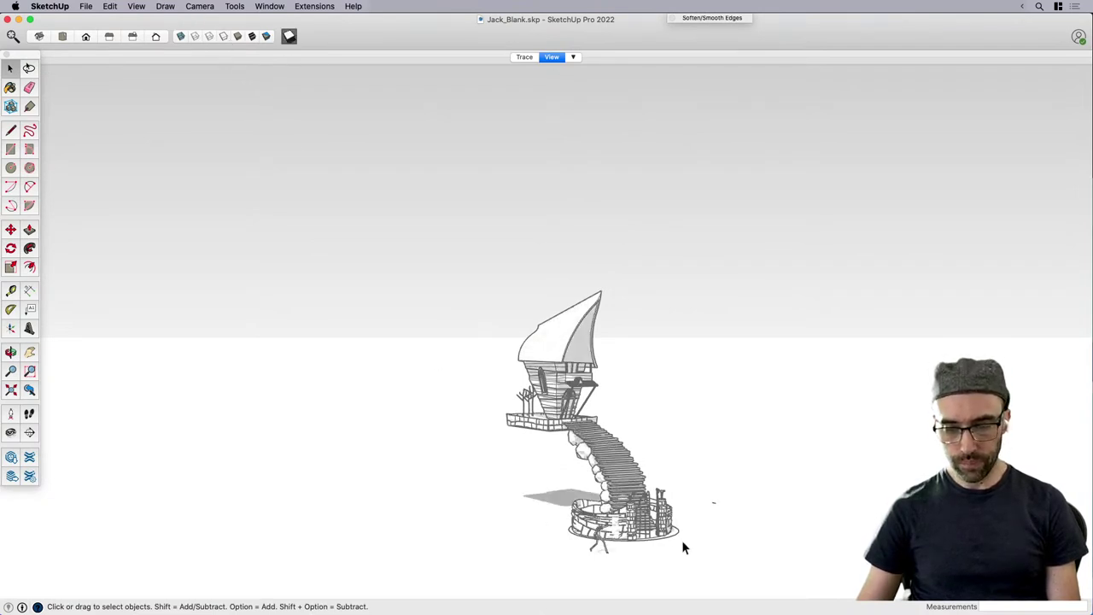
Frame the house from a low viewpoint in front of the gate, looking up the stairs.
scroll(683, 546, up, 6)
middle_drag(585, 555, 524, 487)
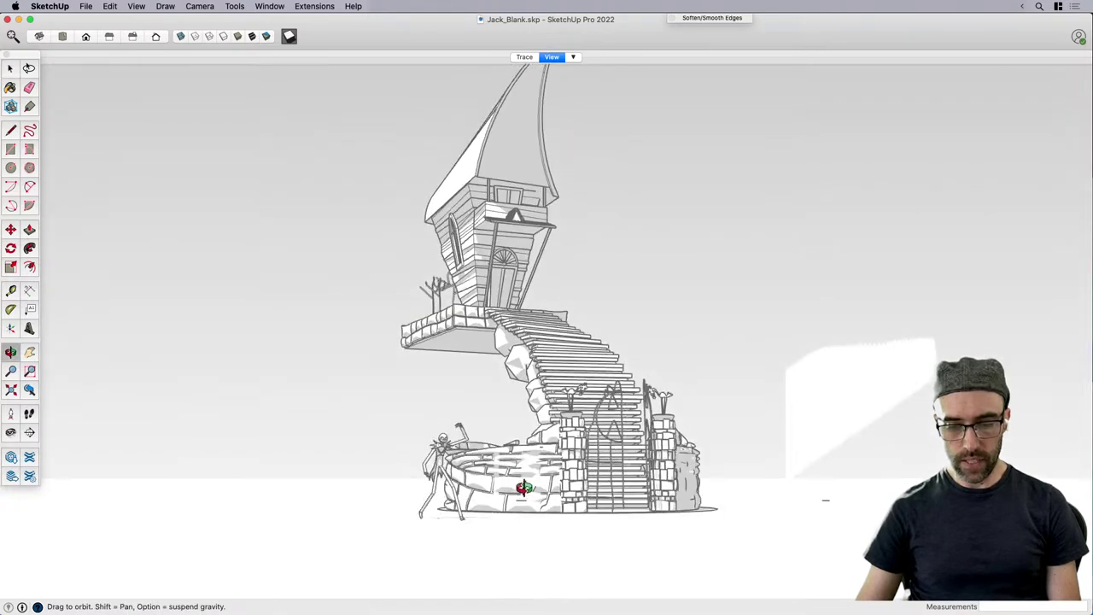
scroll(504, 461, up, 6)
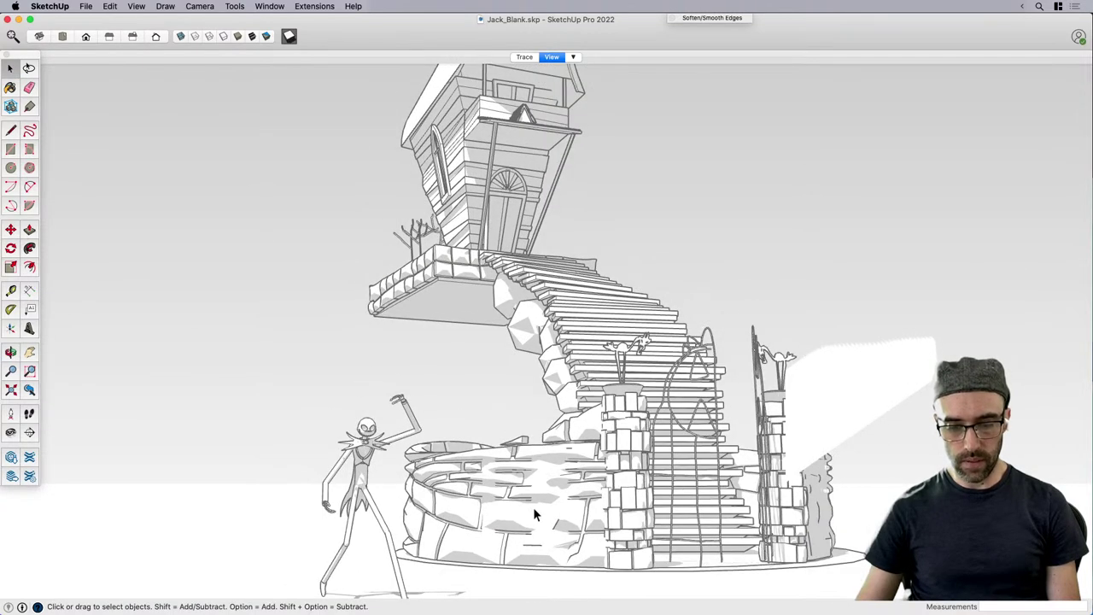
click(546, 512)
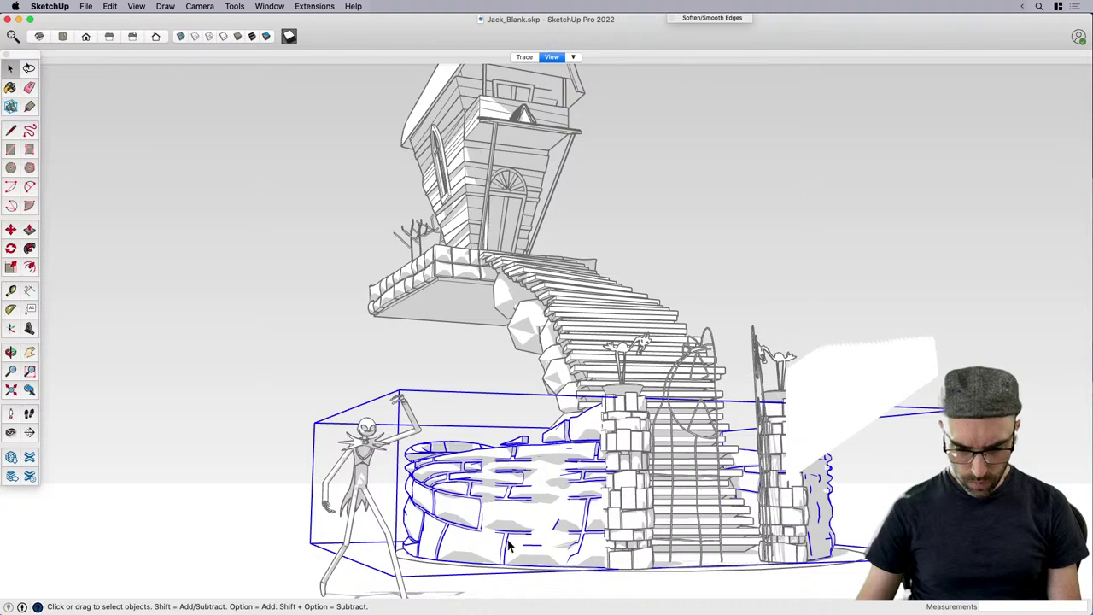
mouse_move(511, 546)
middle_down()
mouse_move(588, 556)
mouse_move(513, 546)
middle_up()
key(shift+l)
drag(612, 500, 596, 465)
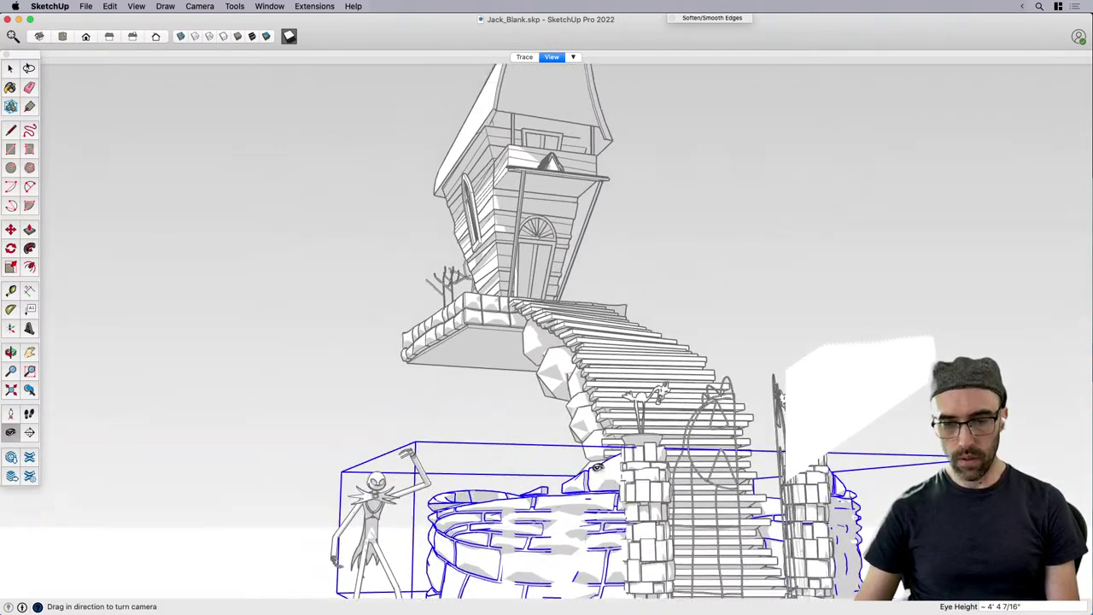
Set the camera's field of view to 60 and bring the whole house, stairs and base into frame.
click(199, 8)
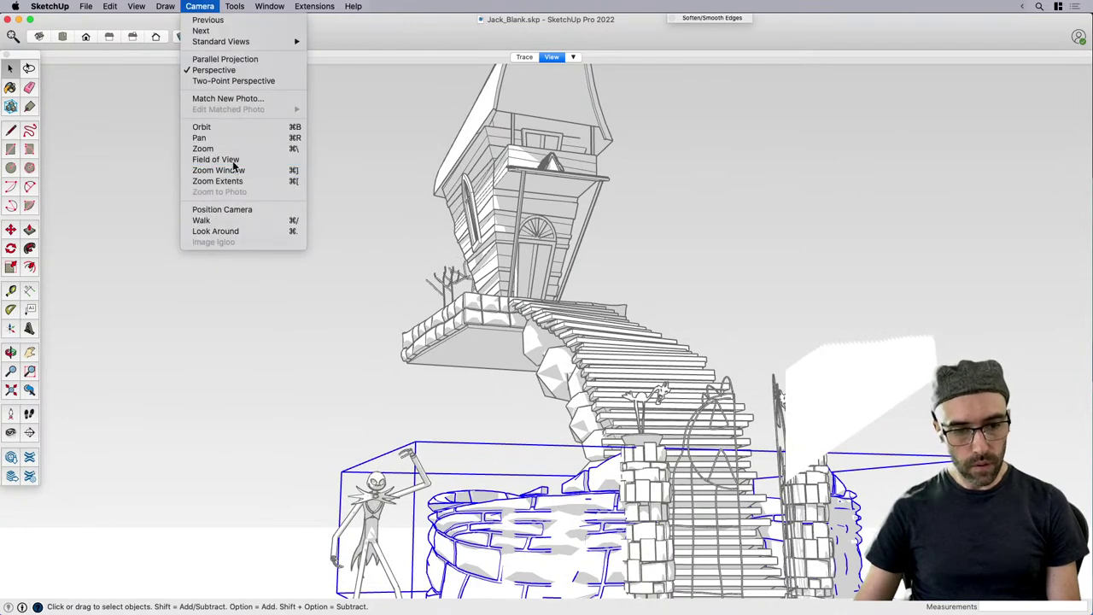
click(236, 166)
text(6)
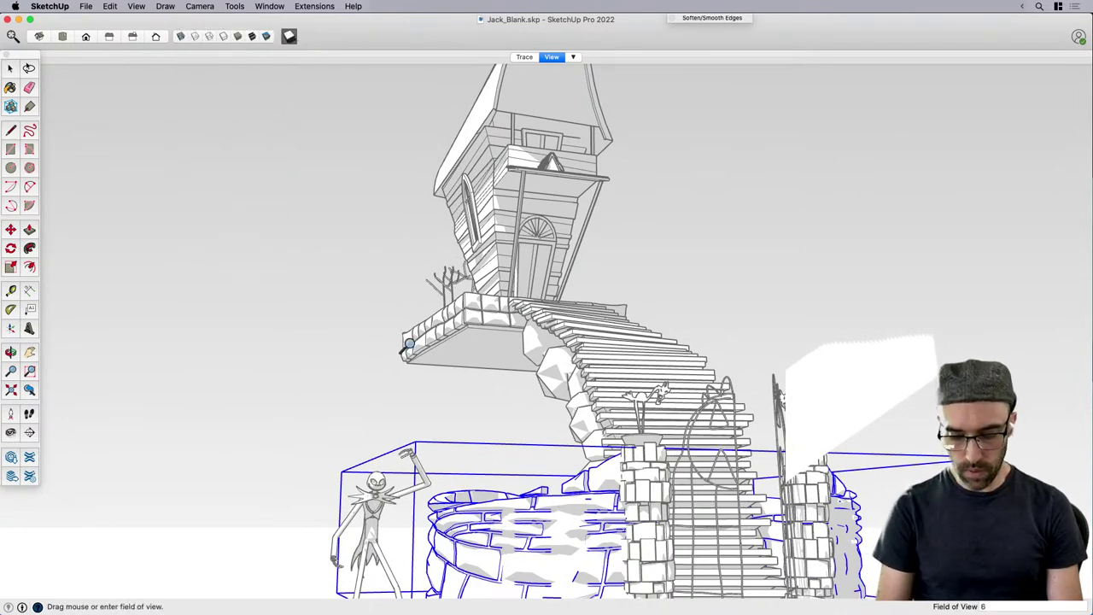
text(0)
key(Return)
scroll(436, 344, down, 5)
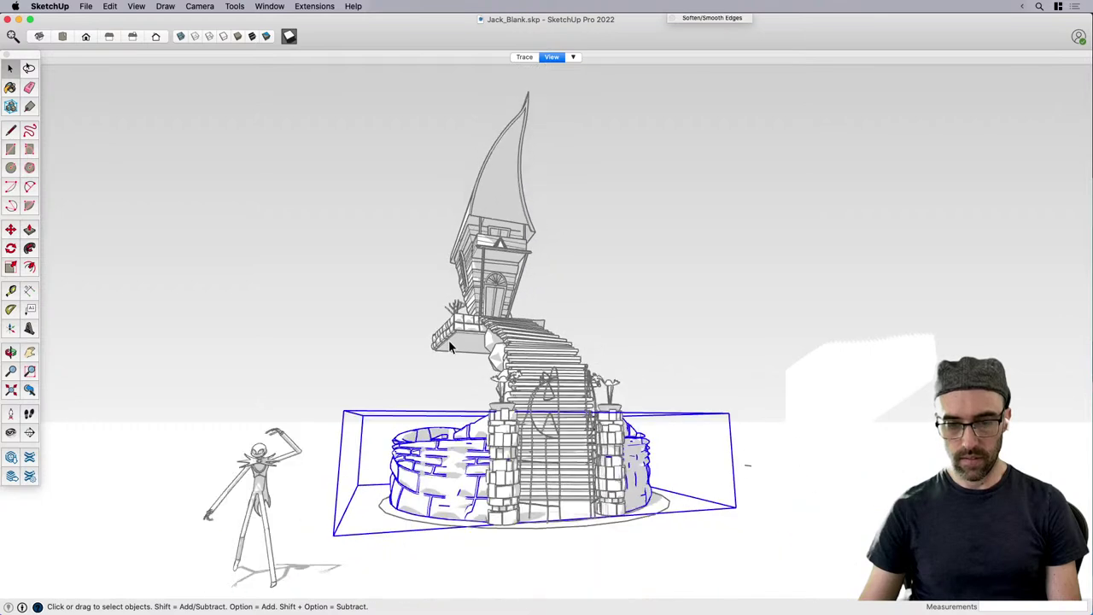
Turn off the shadows and move the skeleton figure about 8' 11" to stand before the round stone wall beside the gate.
scroll(426, 382, up, 2)
middle_drag(446, 518, 453, 499)
click(223, 516)
key(m)
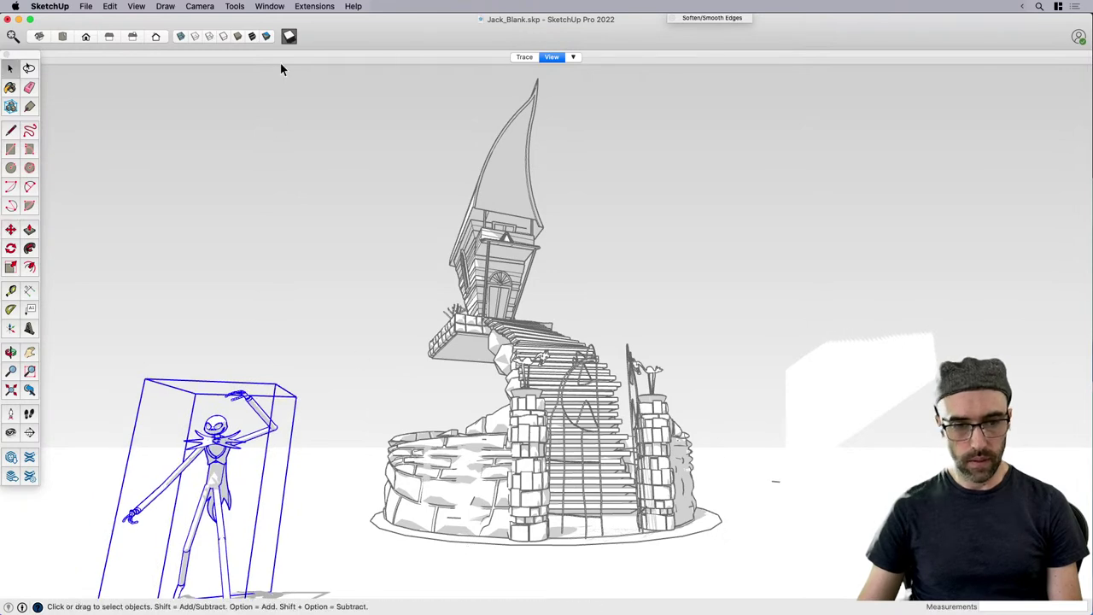
click(289, 36)
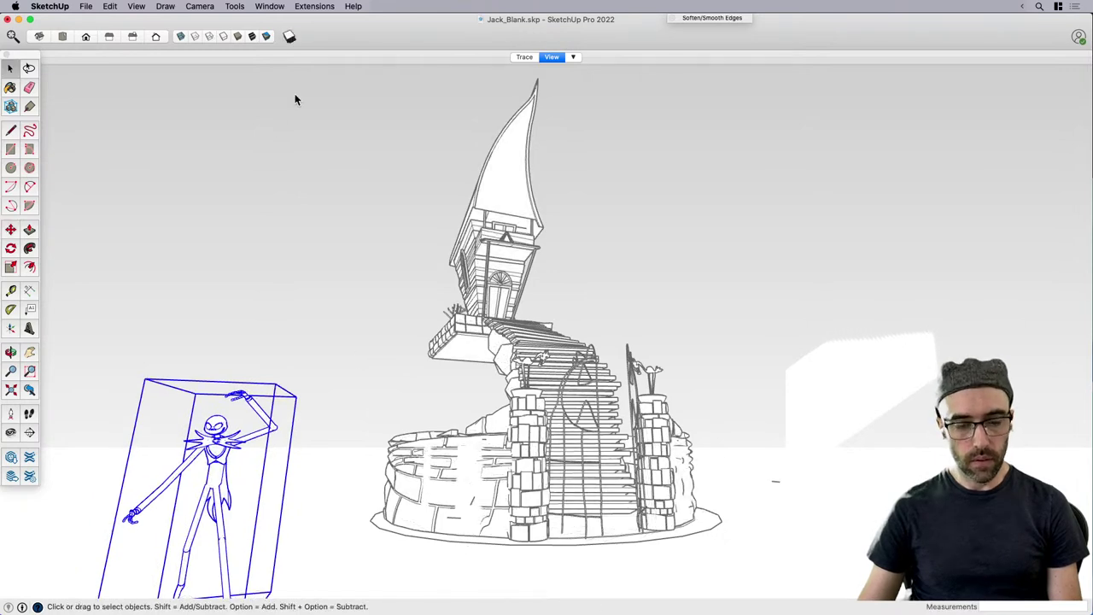
key(m)
click(460, 553)
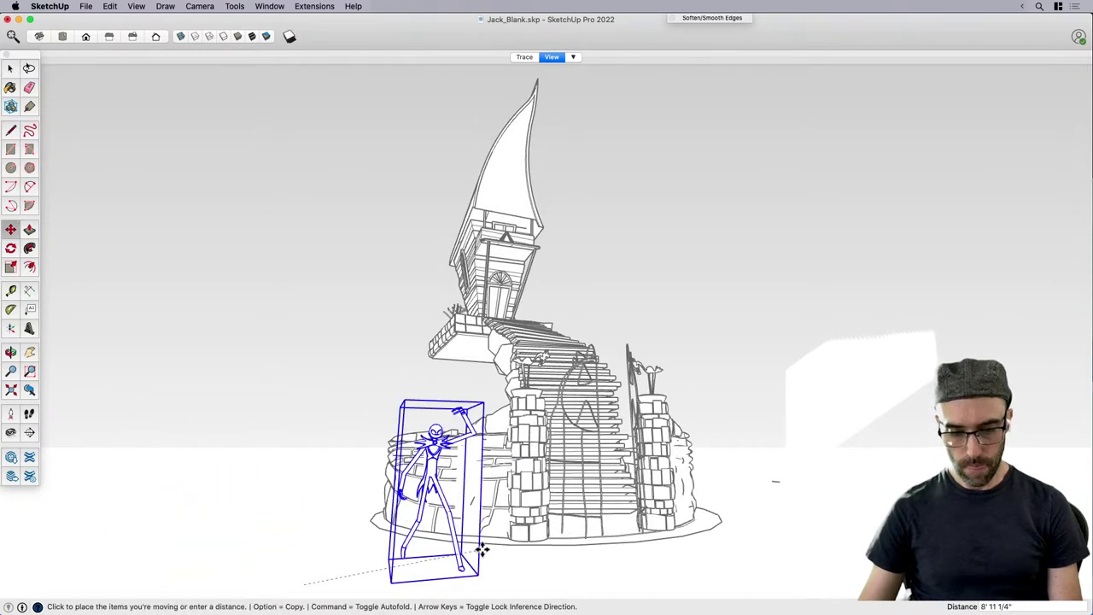
click(483, 551)
key(space)
Select the complete house with its roof and porch and rotate it 15 degrees about the vertical axis on the stone platform.
scroll(481, 519, up, 2)
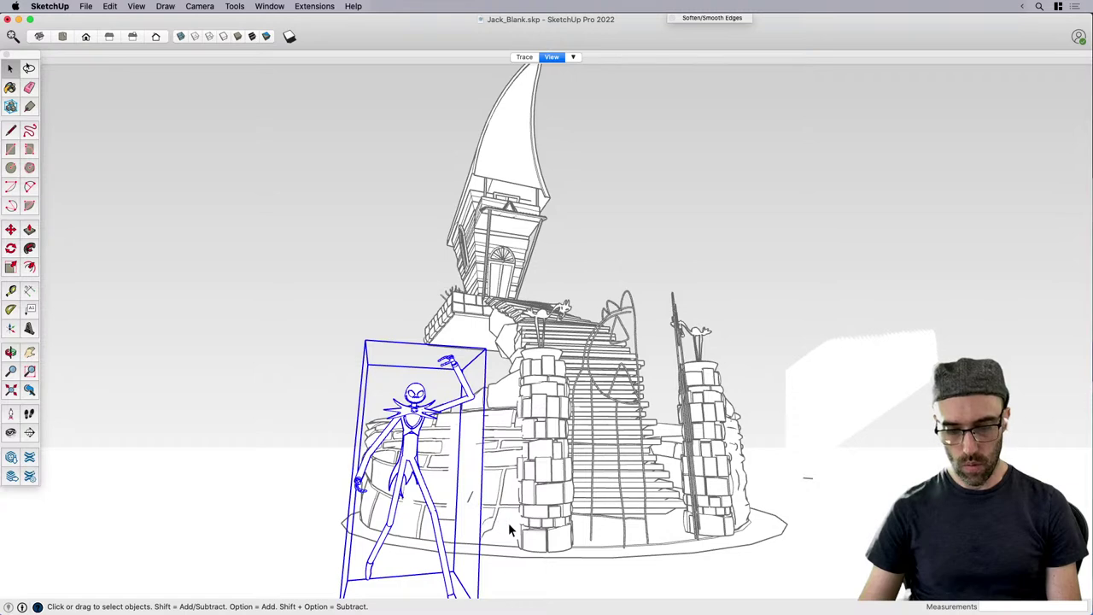
key(v)
drag(517, 535, 500, 495)
scroll(629, 535, up, 2)
click(502, 246)
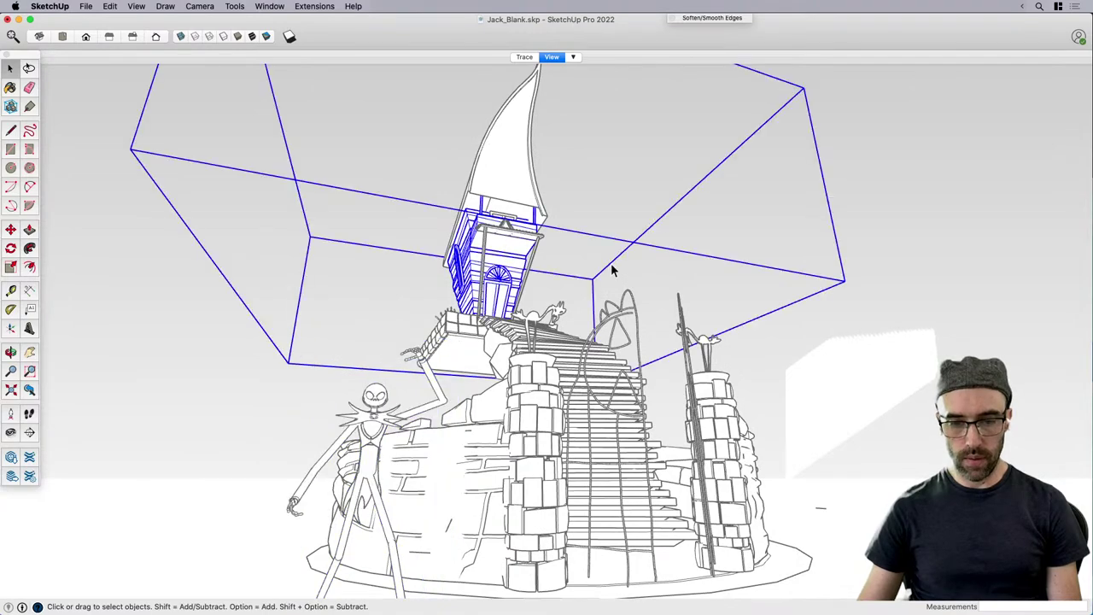
drag(612, 265, 350, 134)
middle_drag(515, 352, 489, 427)
scroll(456, 218, up, 10)
key(q)
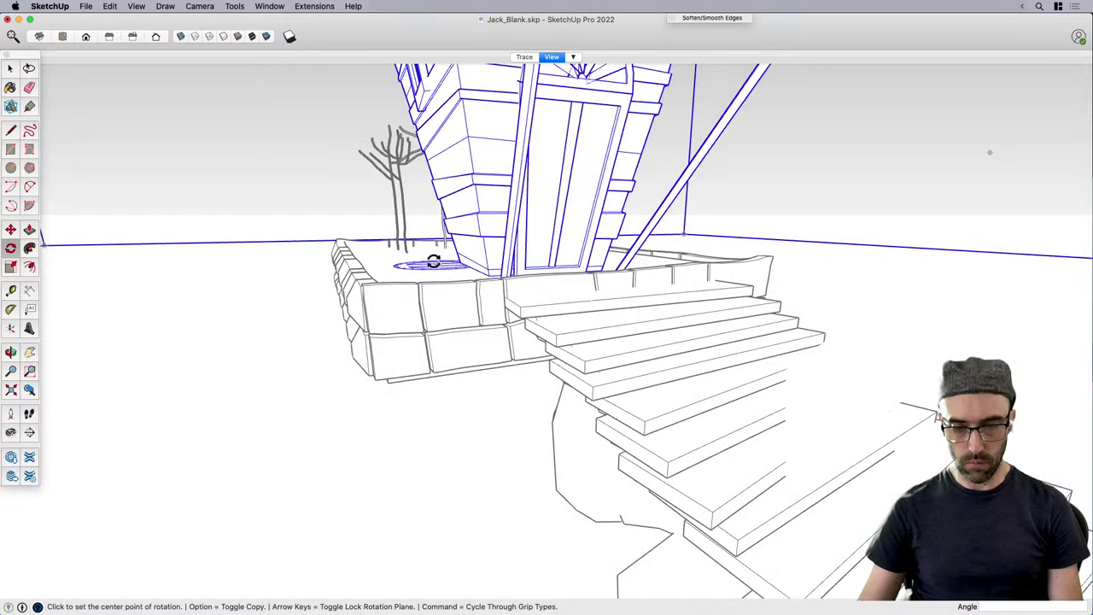
click(432, 260)
click(713, 326)
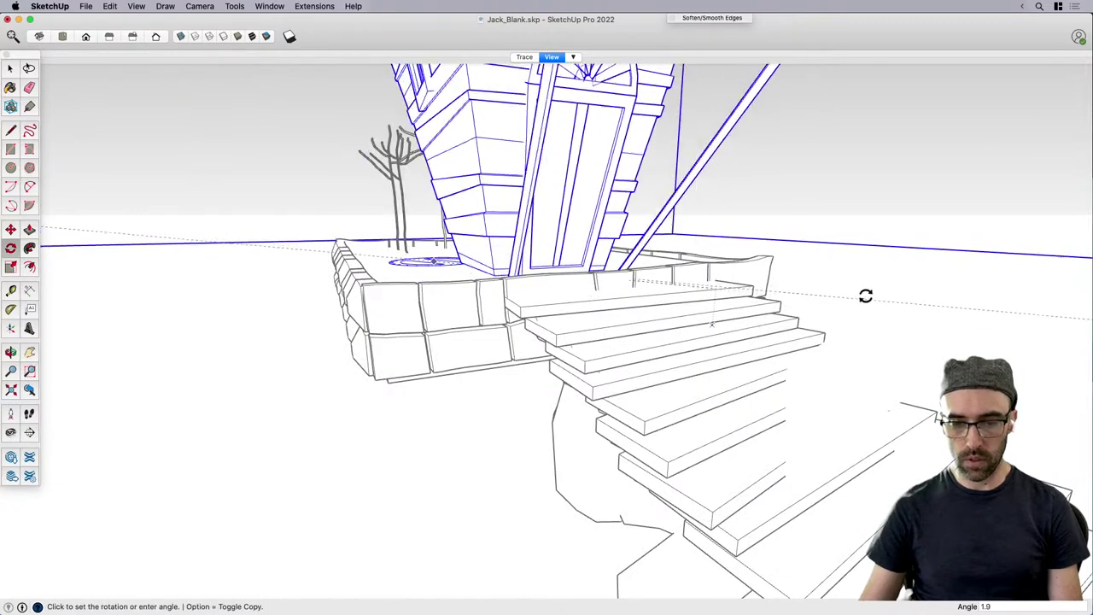
click(923, 275)
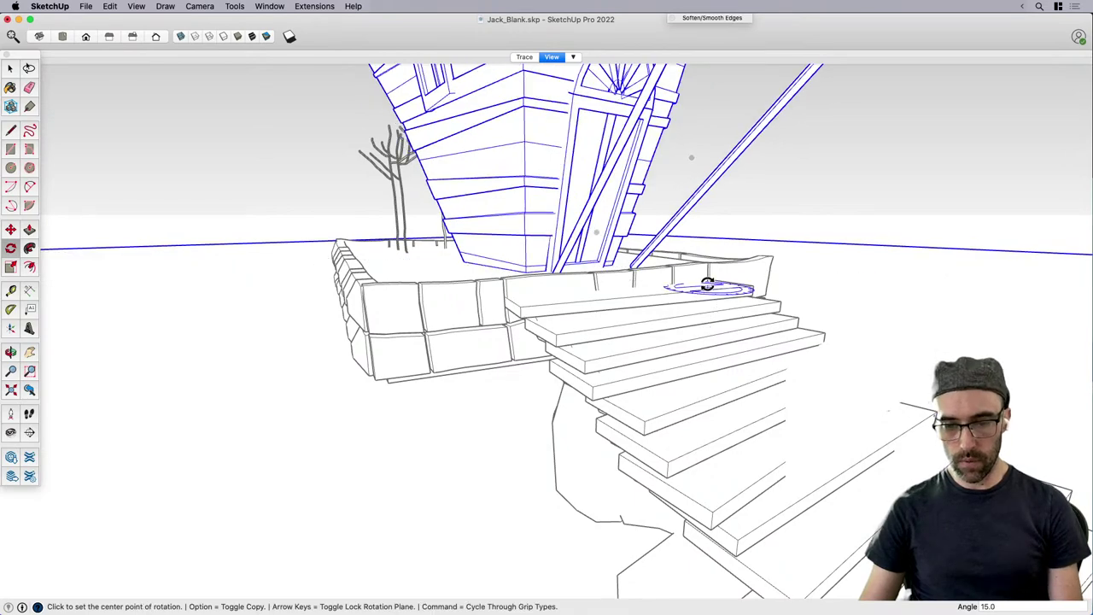
key(space)
click(540, 57)
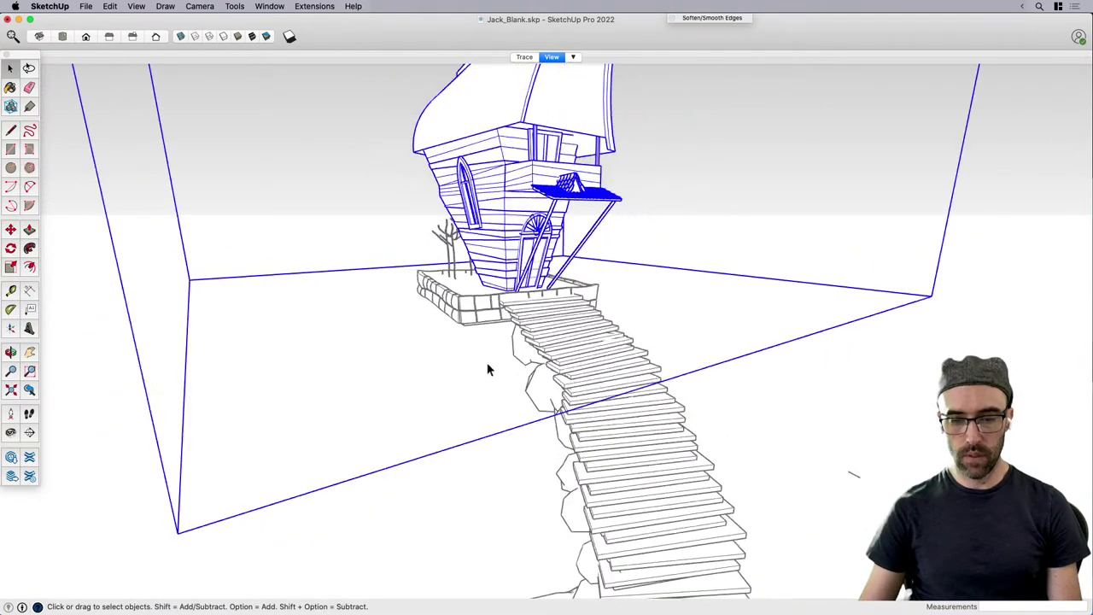
Examine how the rotated house lines up with the stairs and gate from low and high front viewpoints.
middle_drag(493, 390, 471, 242)
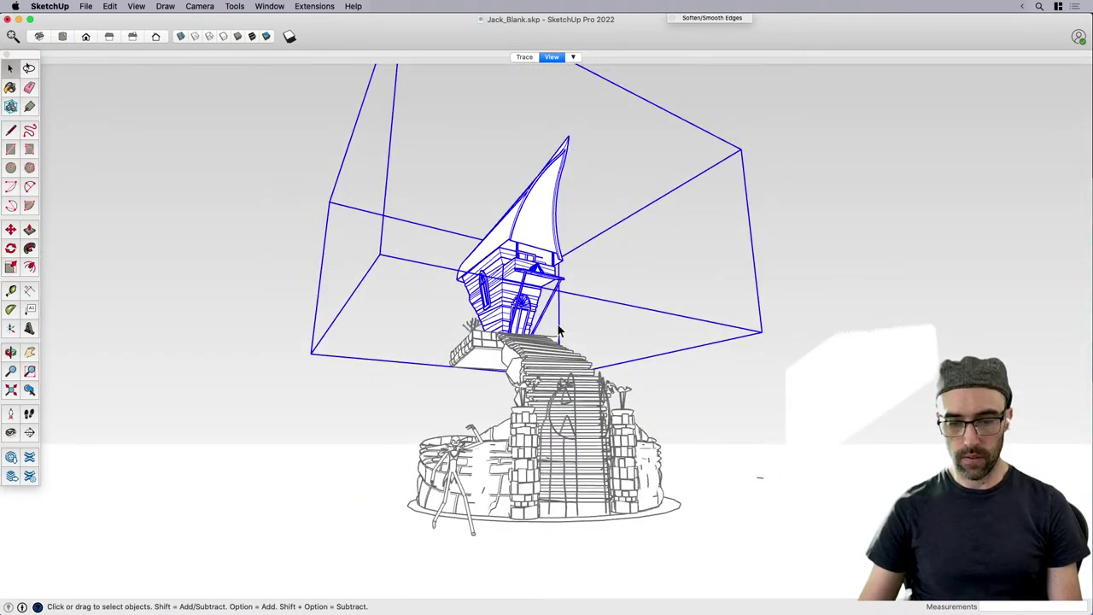
scroll(541, 359, up, 2)
scroll(540, 359, down, 2)
middle_drag(541, 359, 617, 410)
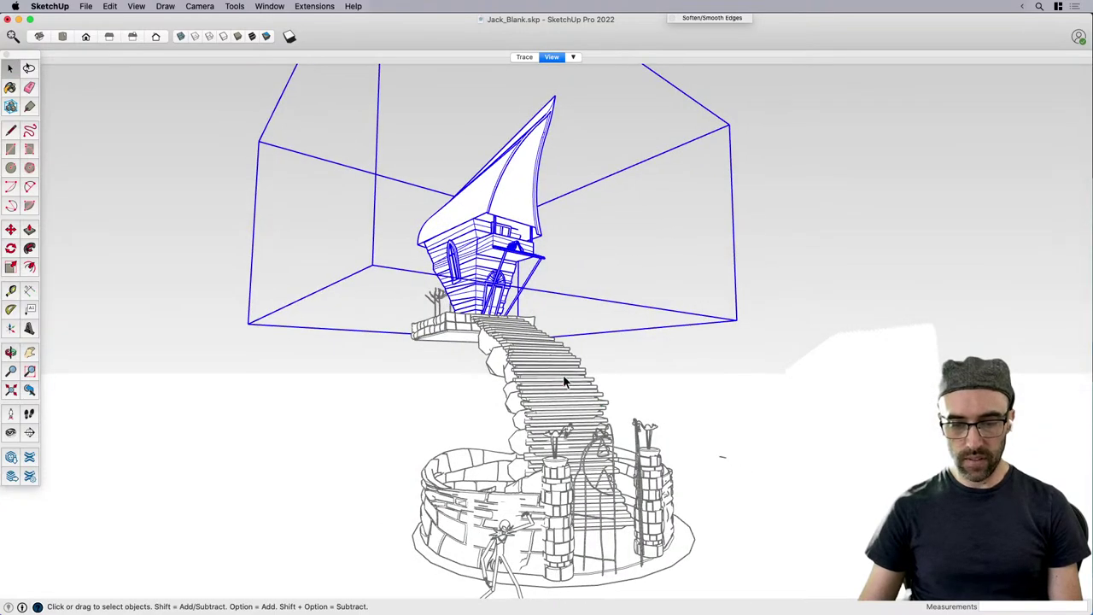
click(563, 382)
middle_drag(564, 382, 663, 420)
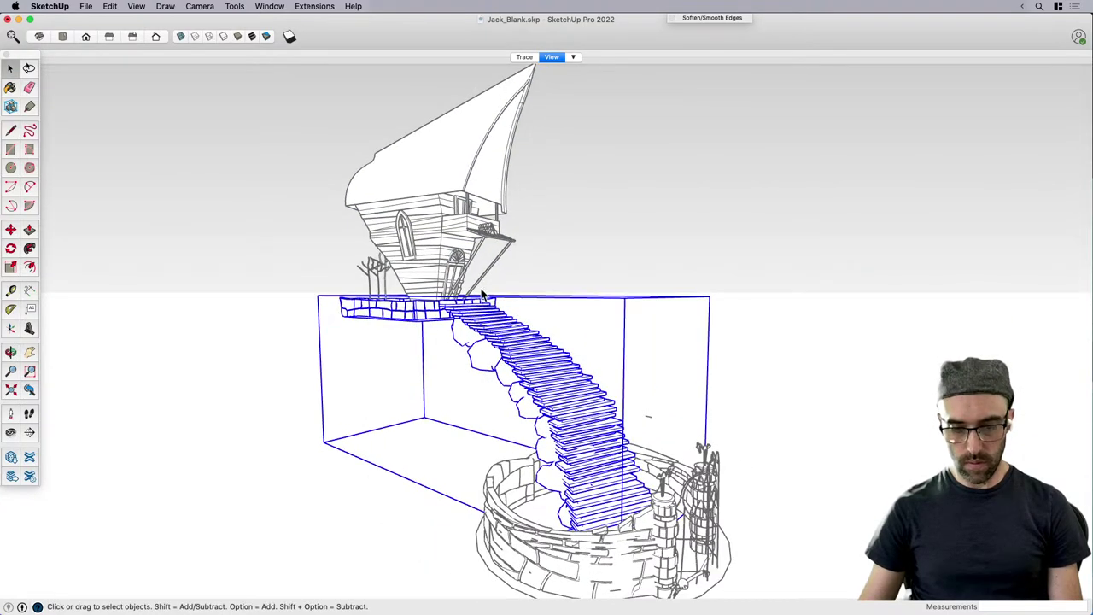
shift+click(468, 240)
key(s)
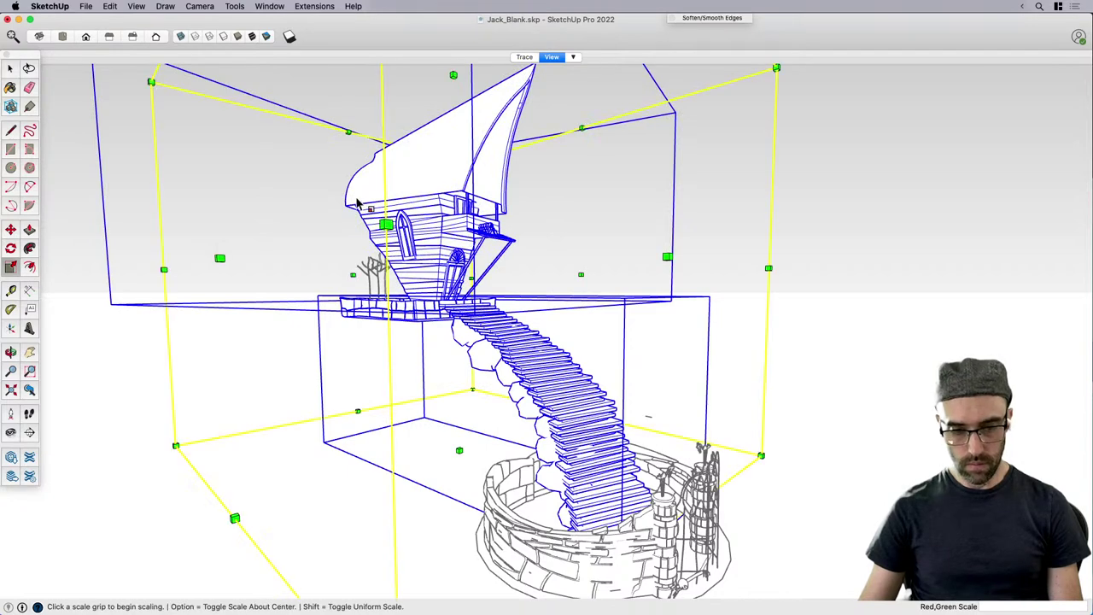
scroll(341, 256, down, 3)
key(space)
Group the bare trees together with the stone platform and the curved staircase.
drag(300, 239, 416, 356)
shift+click(399, 307)
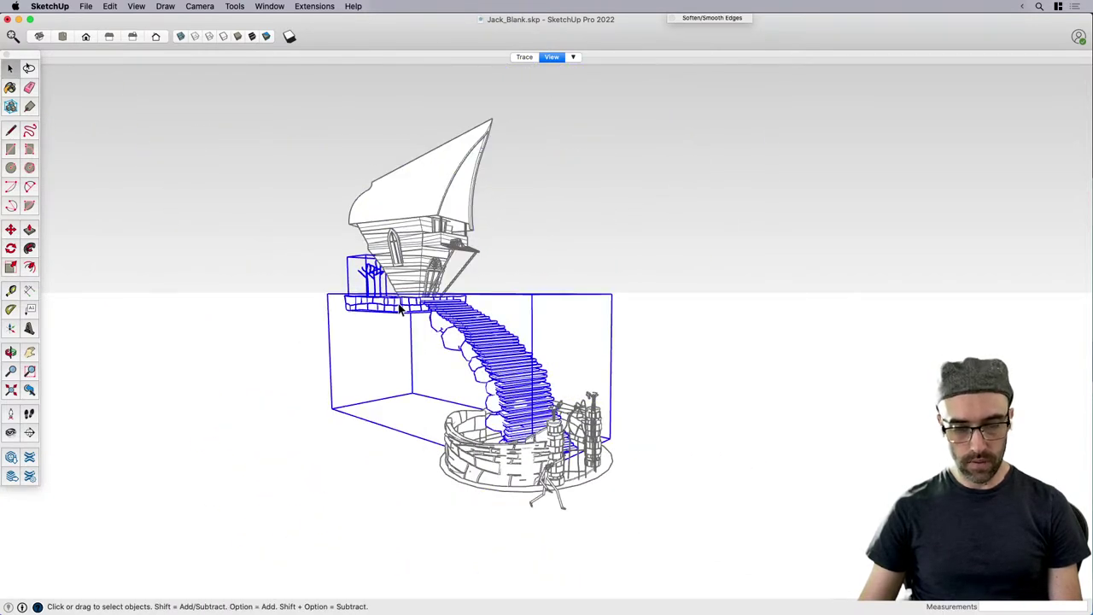
key(super+g)
Add the house to the selected platform and stairs group and scale everything uniformly to about 0.95.
shift+click(398, 275)
scroll(399, 277, down, 2)
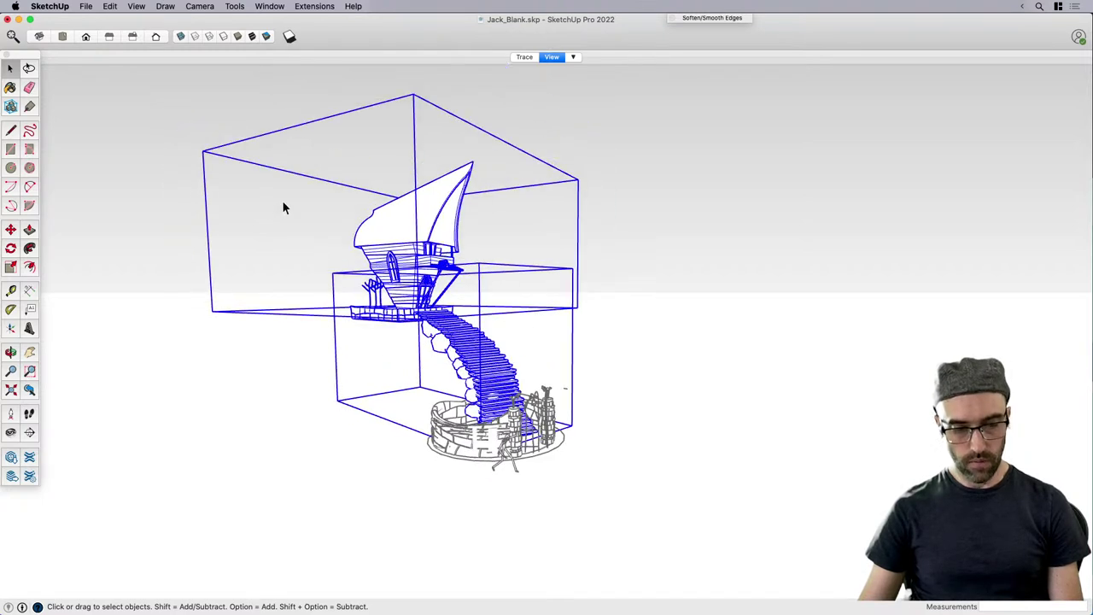
key(s)
click(230, 167)
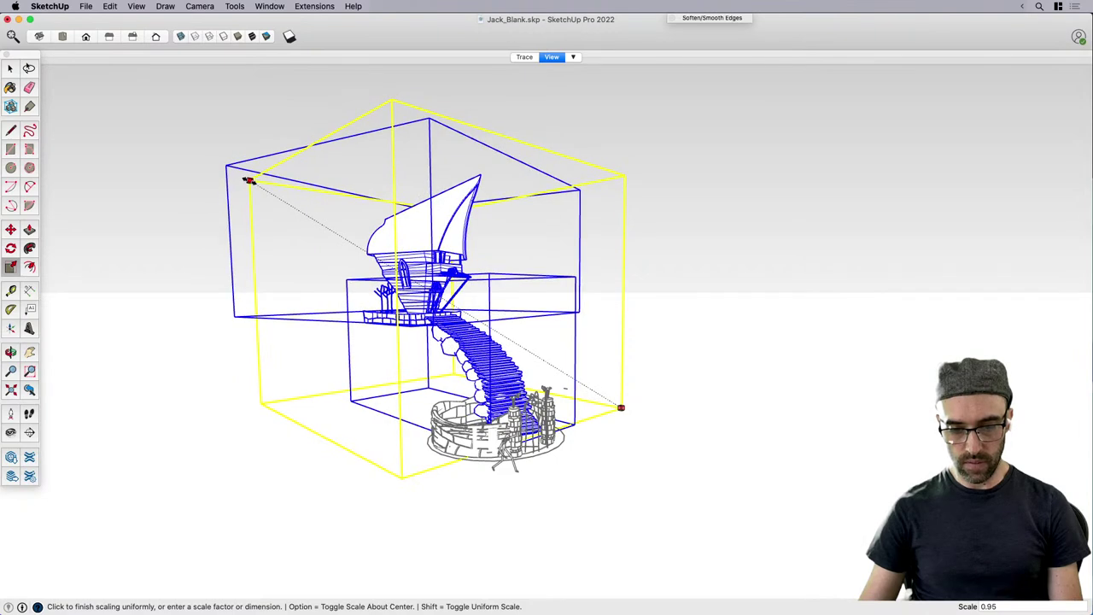
key(space)
Move the scaled house and stairs about 2' 11" to seat the foot of the stairs inside the round wall behind the gate.
scroll(560, 439, up, 4)
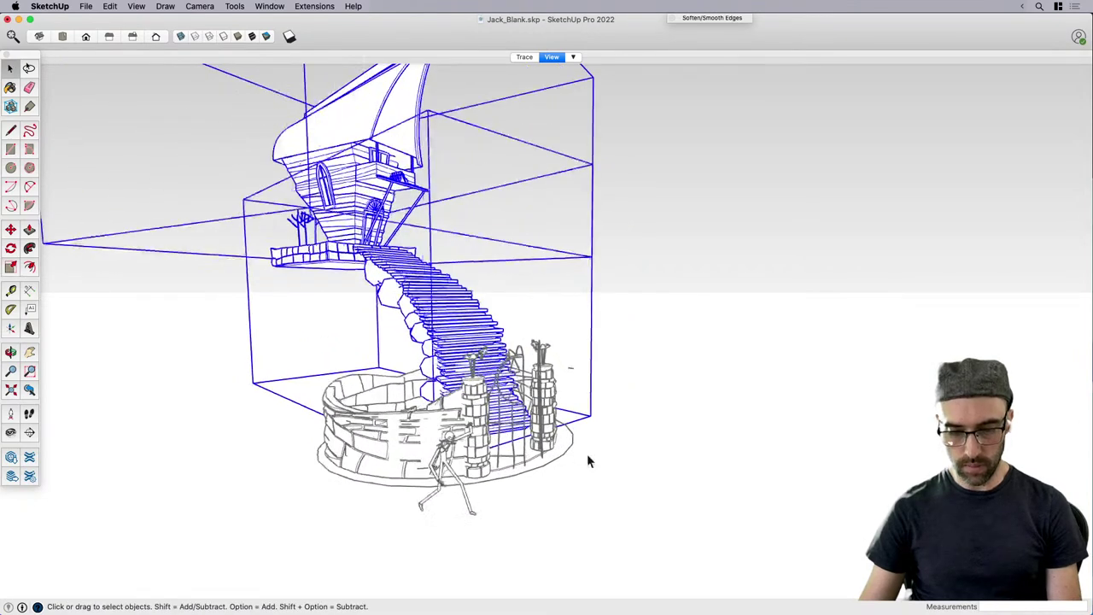
key(m)
click(641, 483)
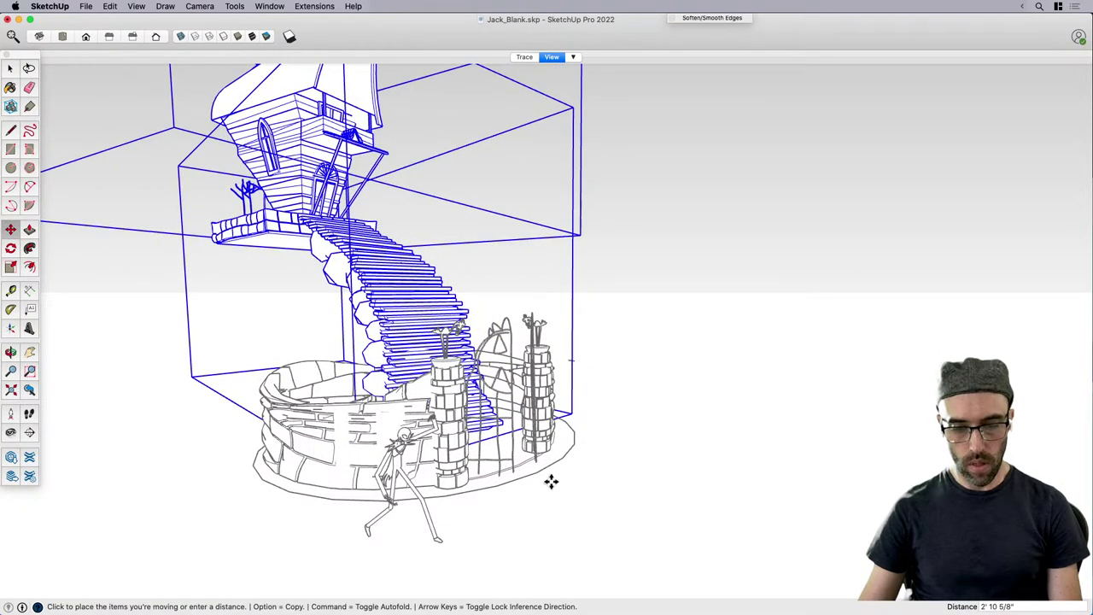
key(space)
middle_drag(552, 481, 403, 570)
click(502, 537)
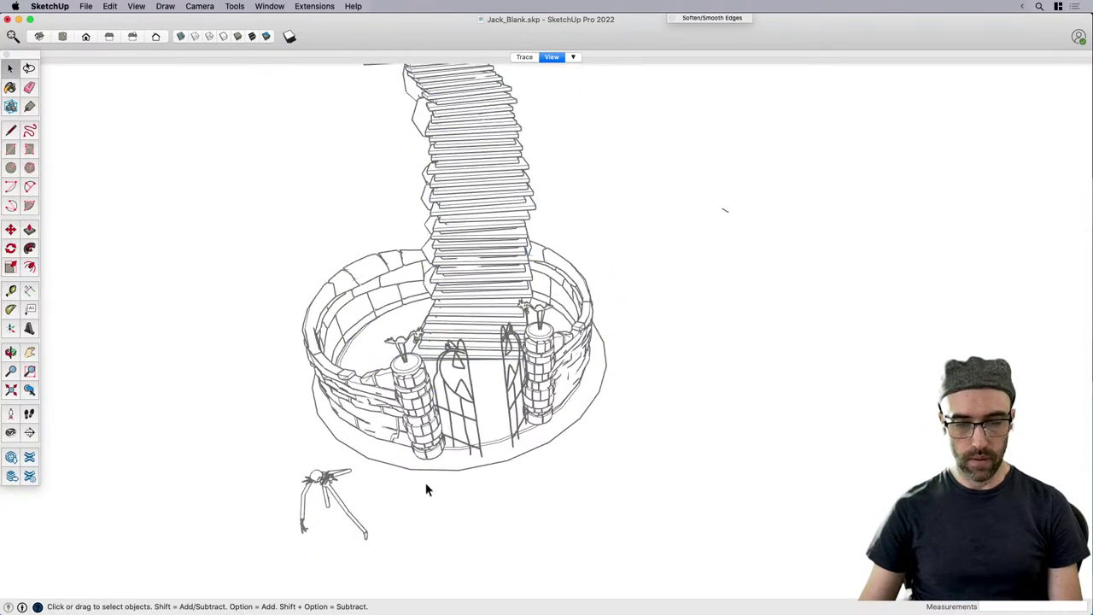
Intersect the faces of the round wall's inner surface with the surrounding stones, working inside its nested group.
middle_drag(425, 483, 456, 516)
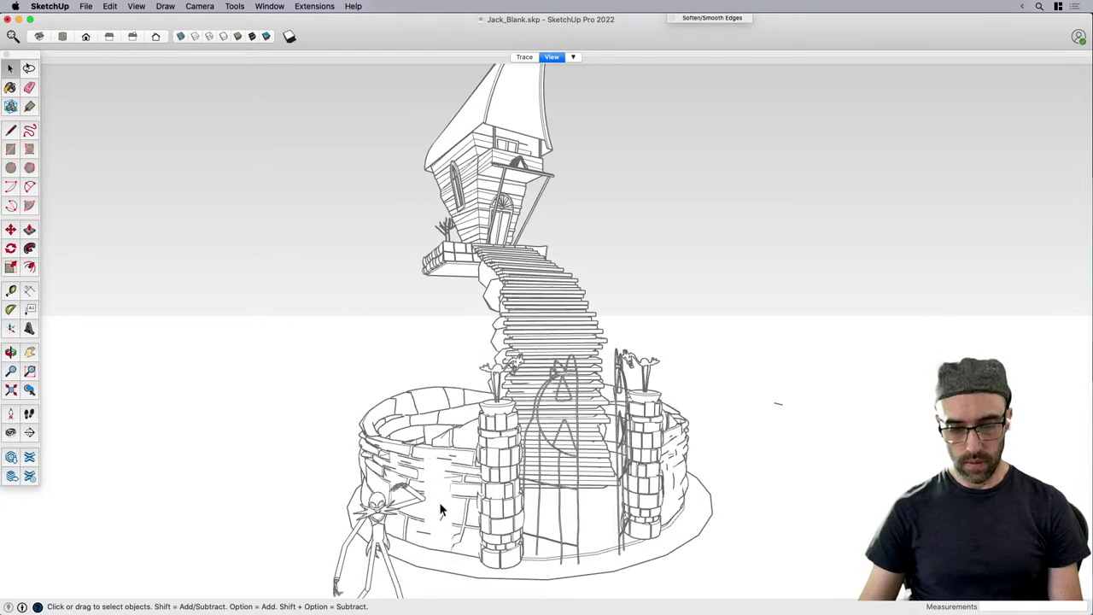
click(437, 492)
scroll(437, 484, up, 2)
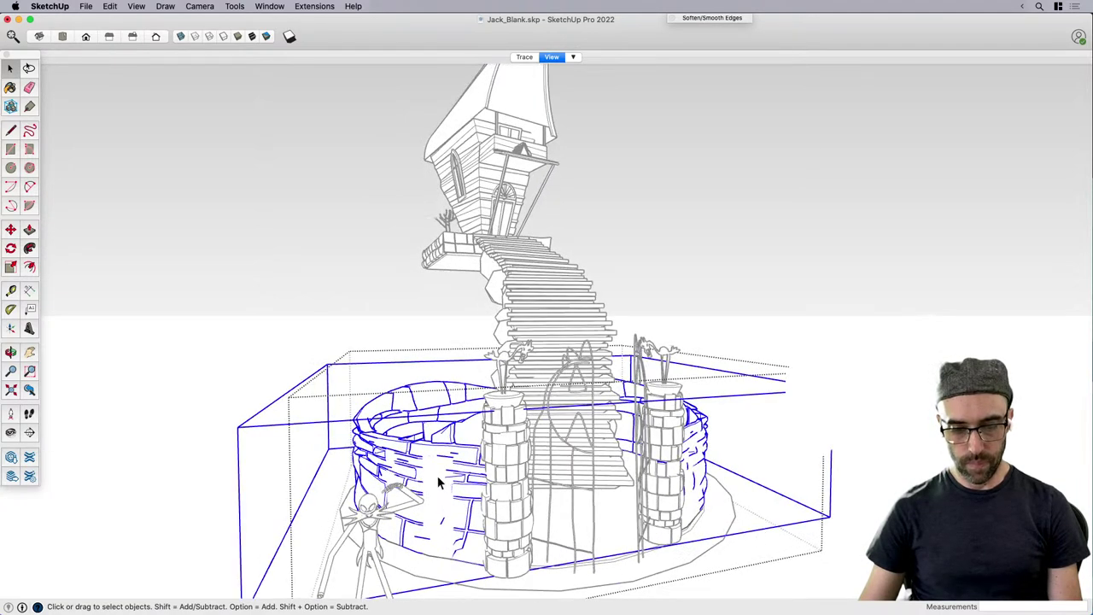
double_click(436, 470)
click(436, 468)
double_click(436, 468)
click(438, 468)
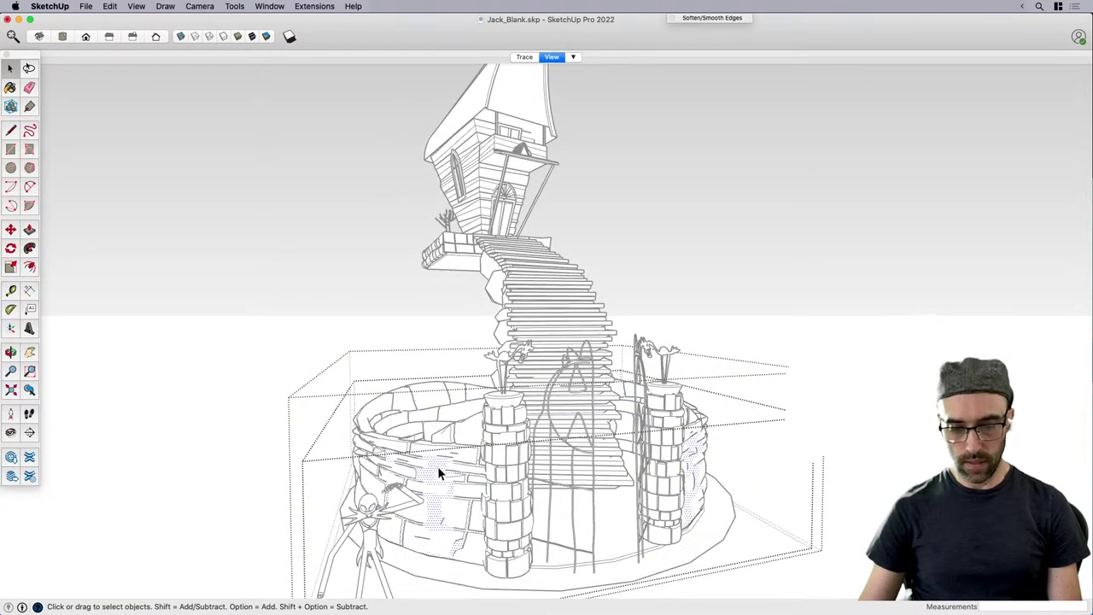
right_click(431, 476)
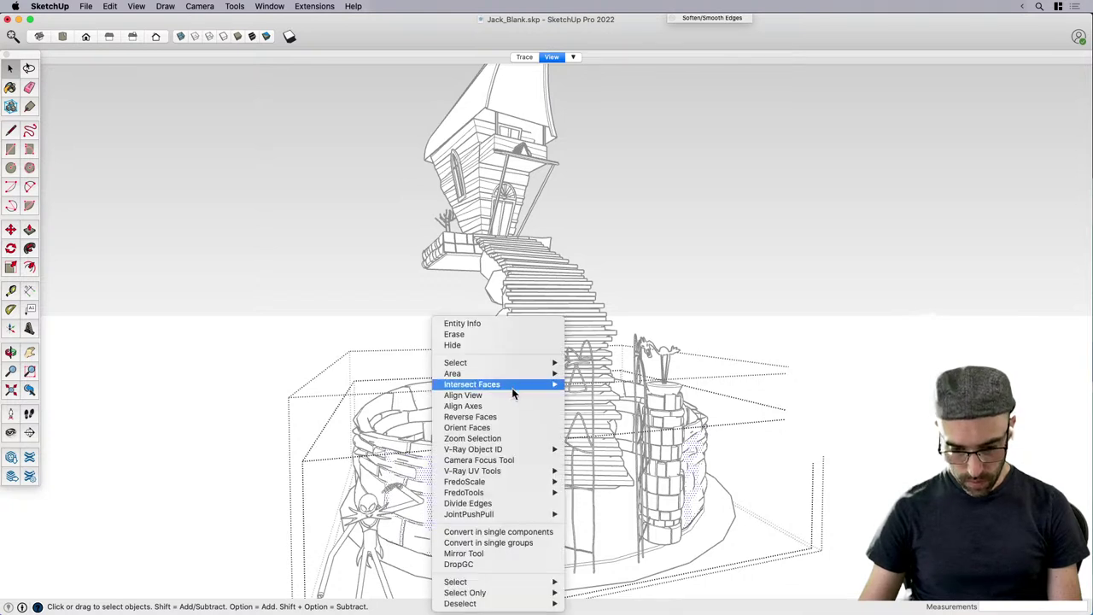
mouse_move(515, 384)
click(620, 388)
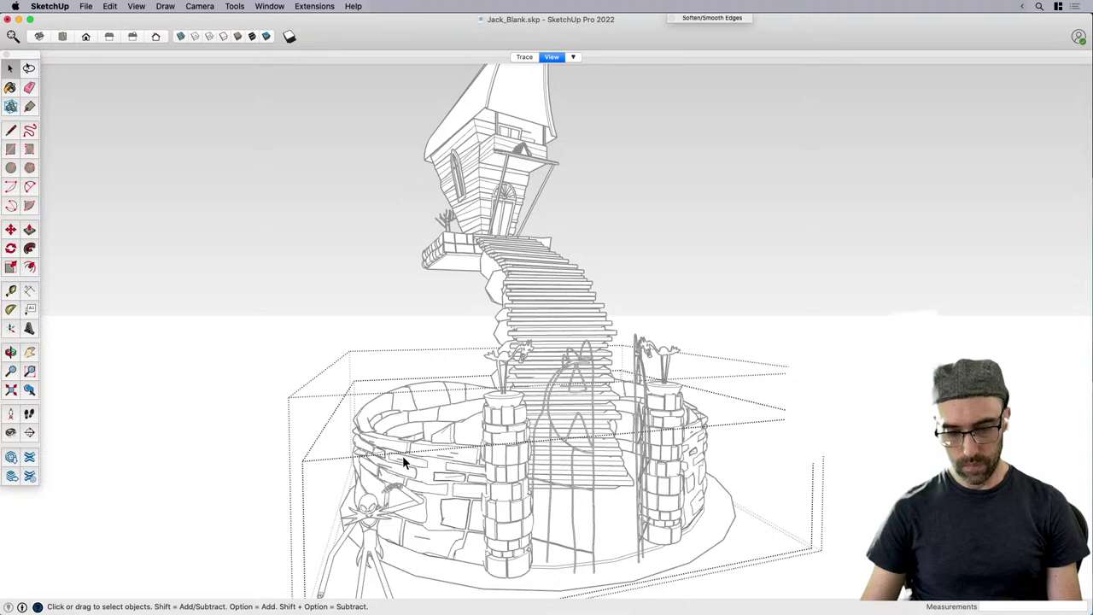
click(264, 334)
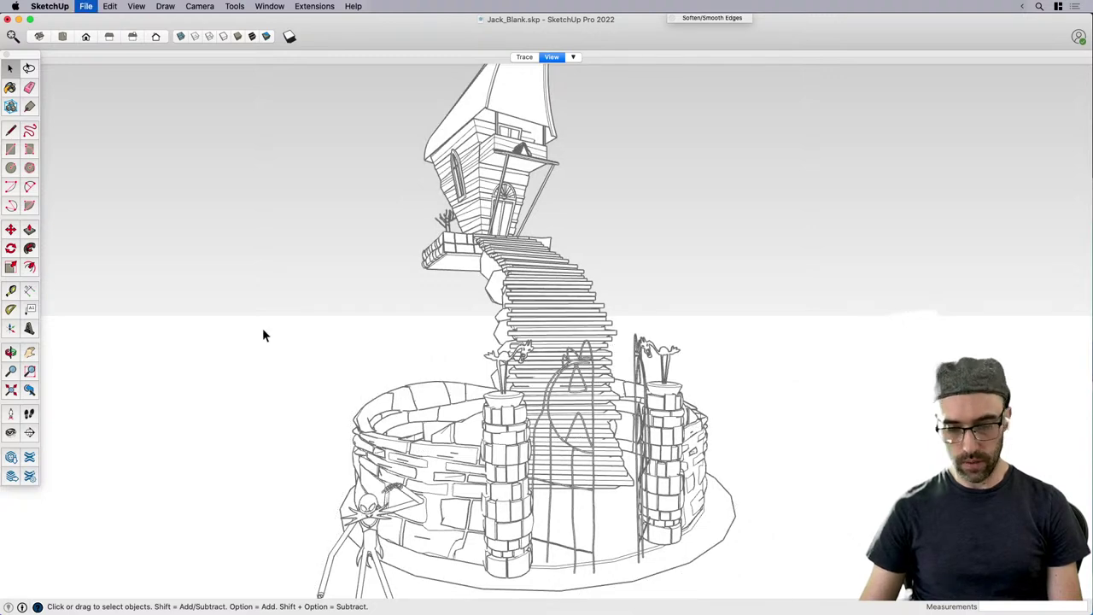
Turn on the shadows from a low front view and set their darkness to 54 and time to 04:33 PM.
middle_drag(548, 536, 534, 437)
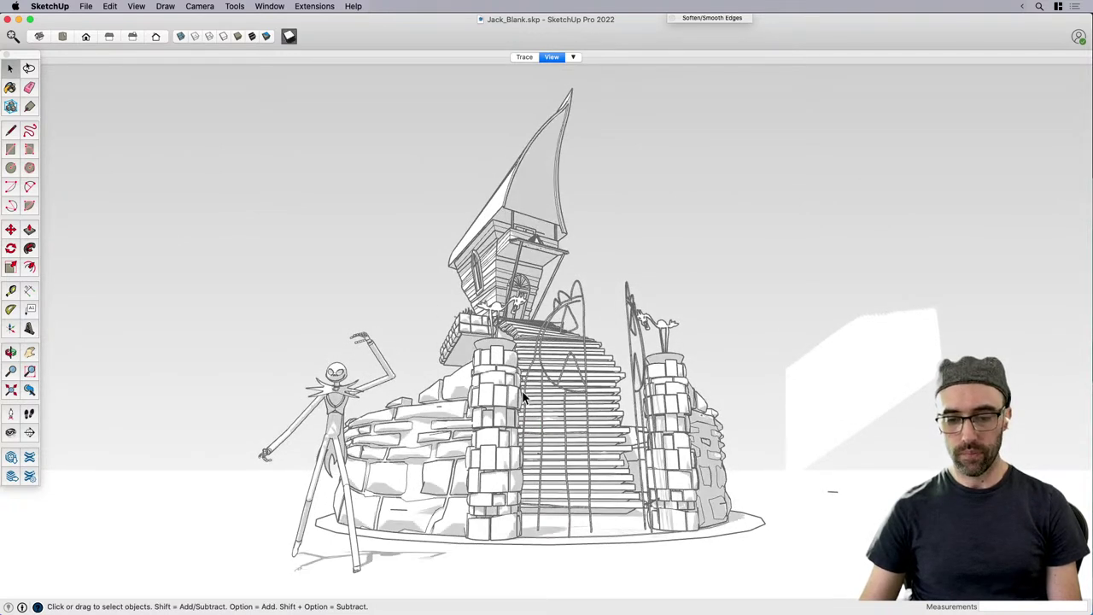
click(269, 6)
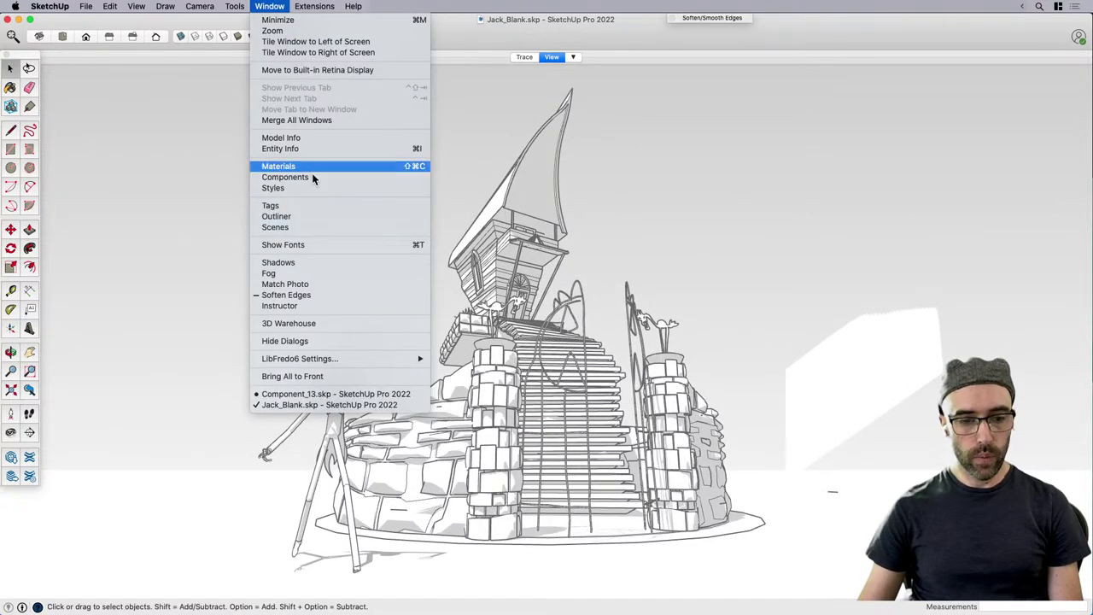
click(312, 261)
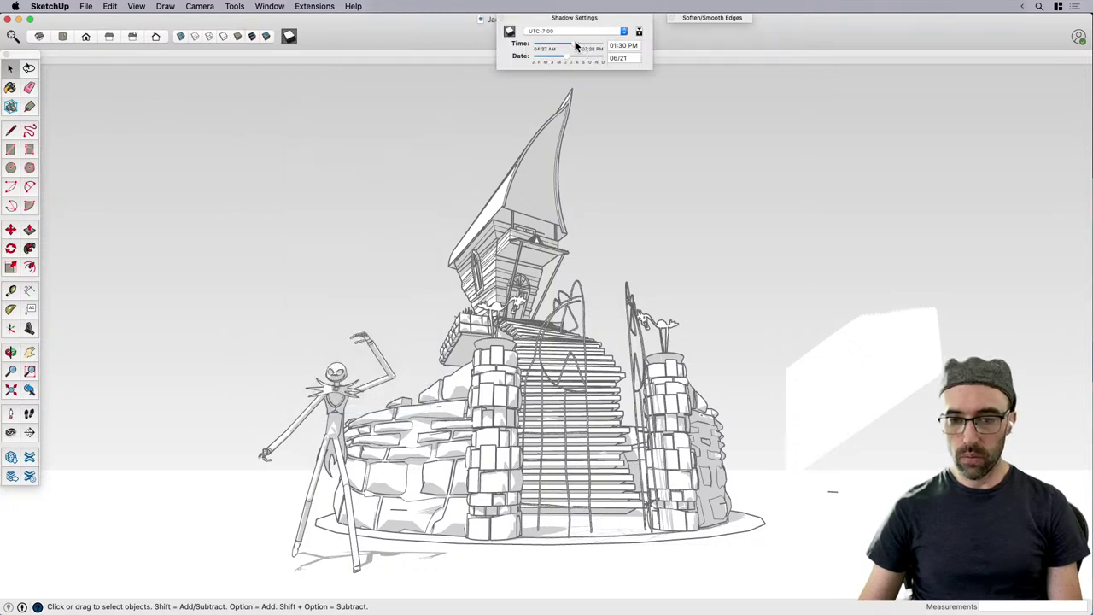
click(639, 32)
drag(581, 90, 570, 90)
drag(578, 43, 589, 43)
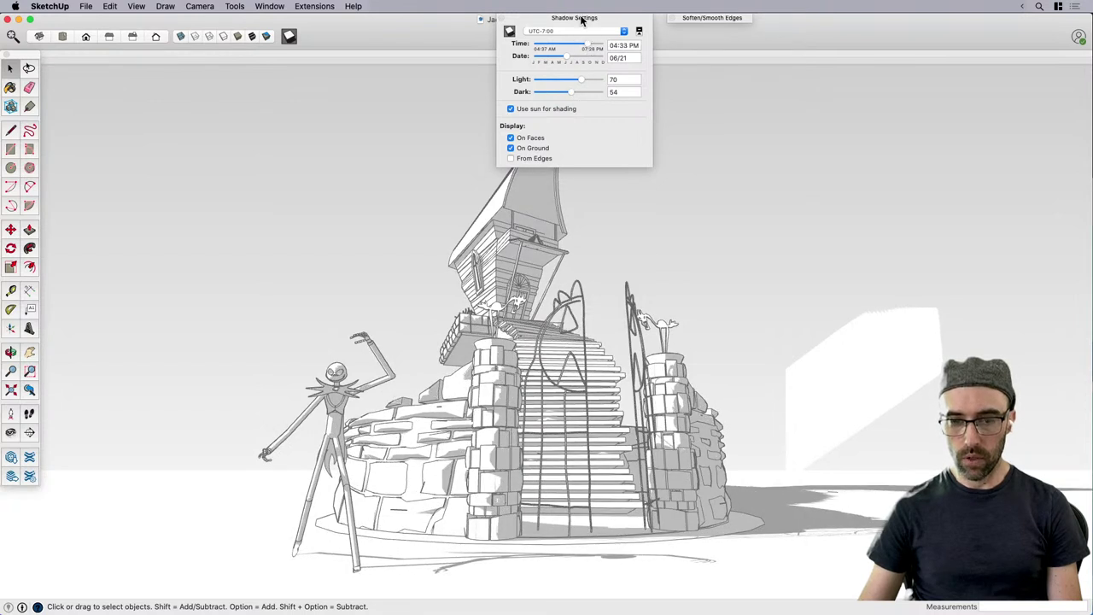
click(581, 18)
Refresh the shadow display by switching the shadows off and on again.
key(shift+s)
key(h)
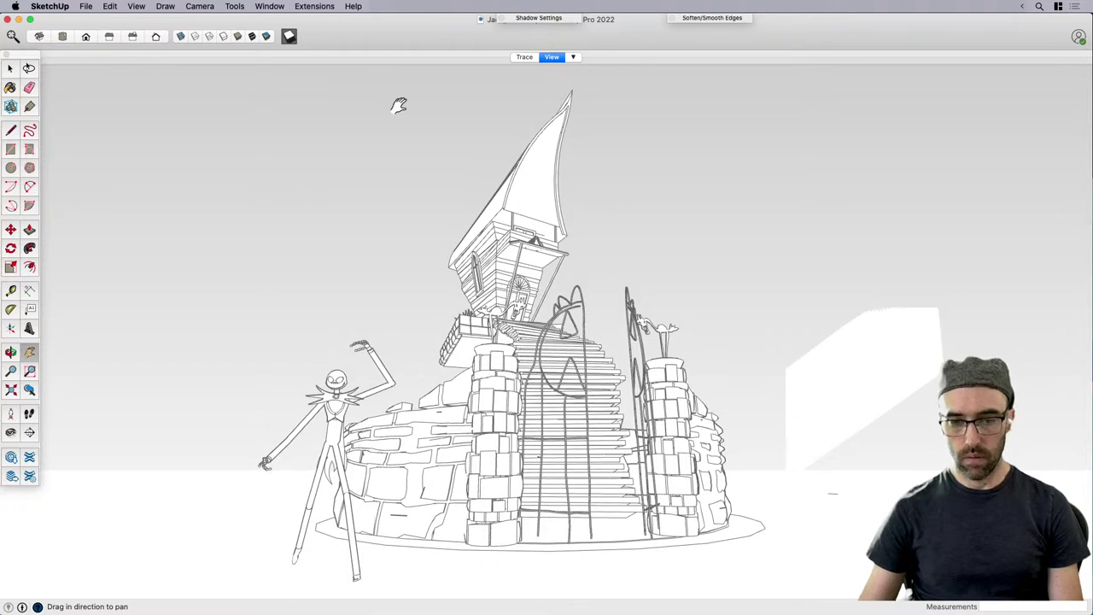
key(space)
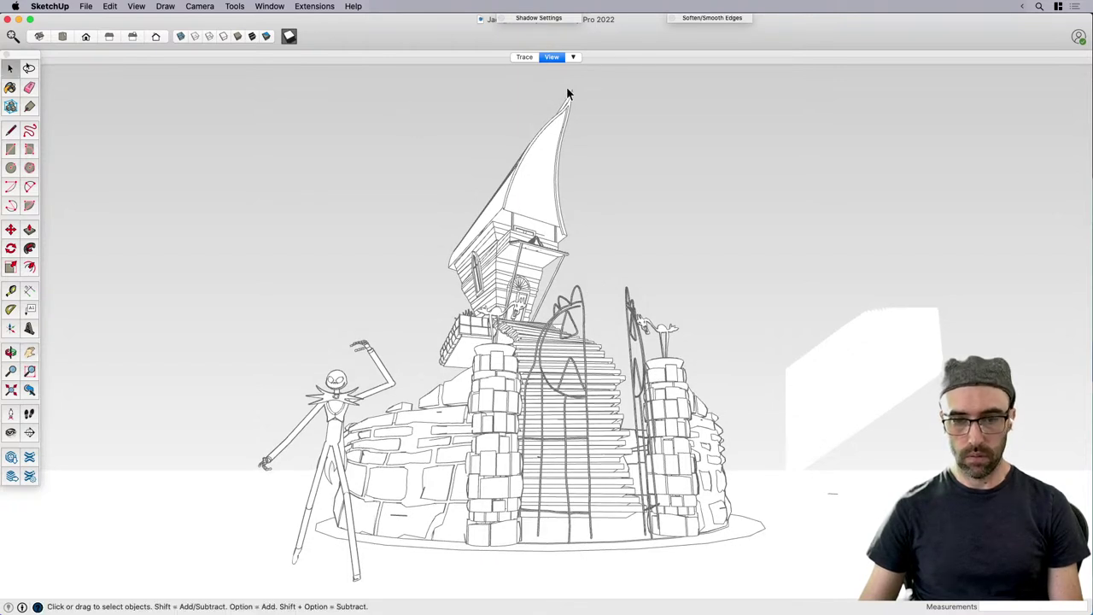
click(547, 19)
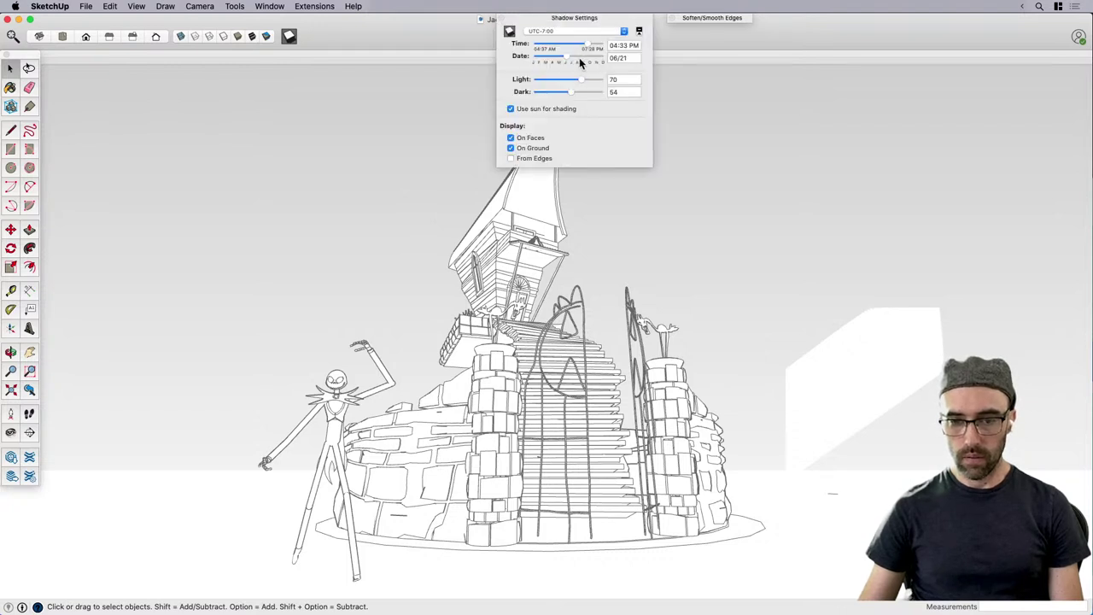
click(509, 33)
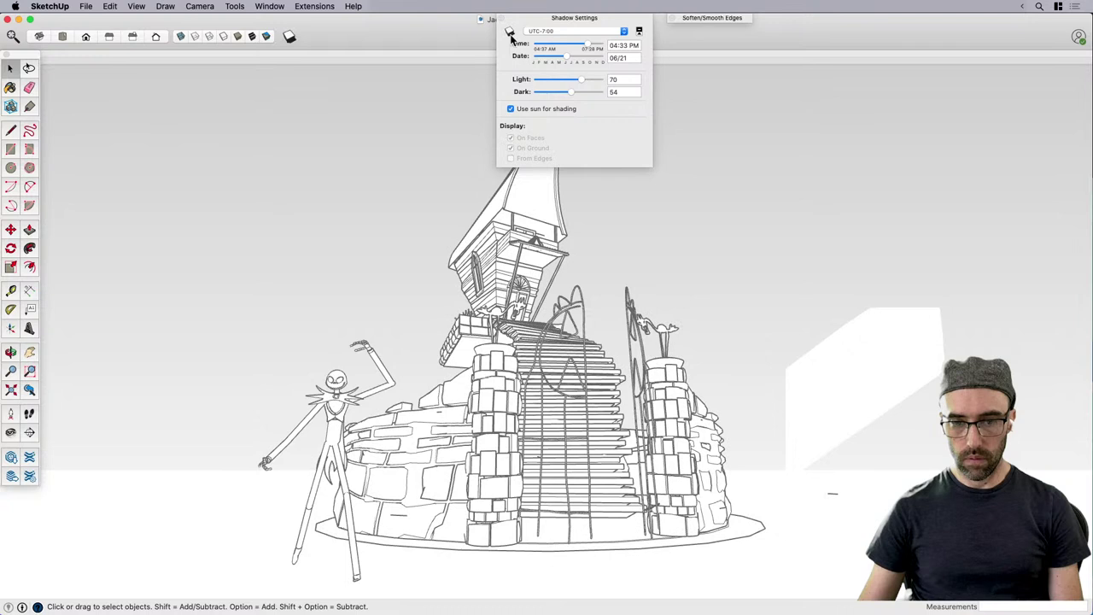
click(510, 34)
click(564, 18)
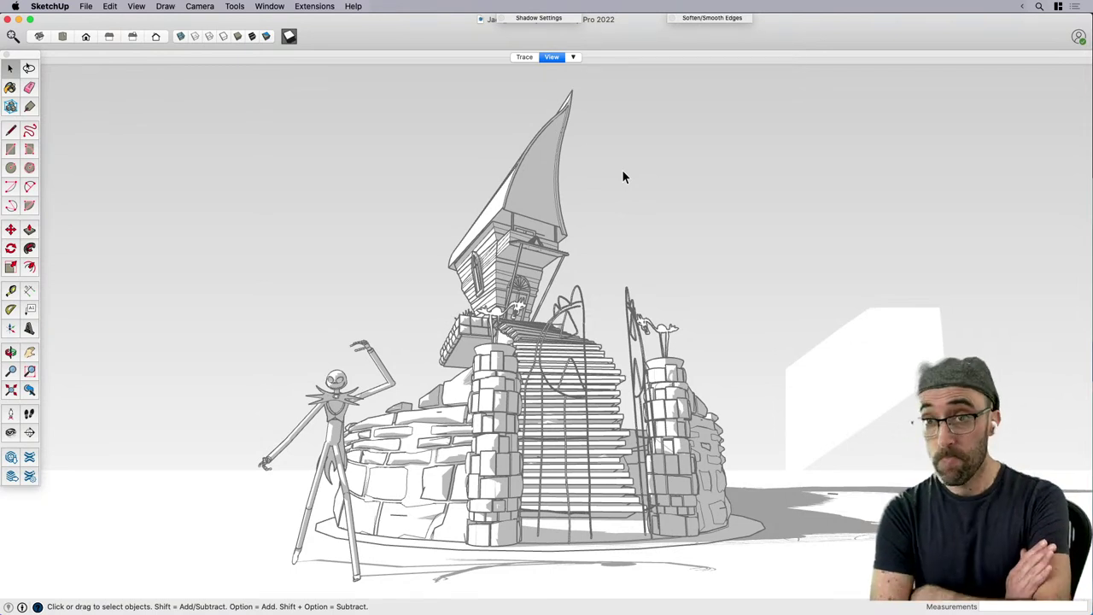
key(b)
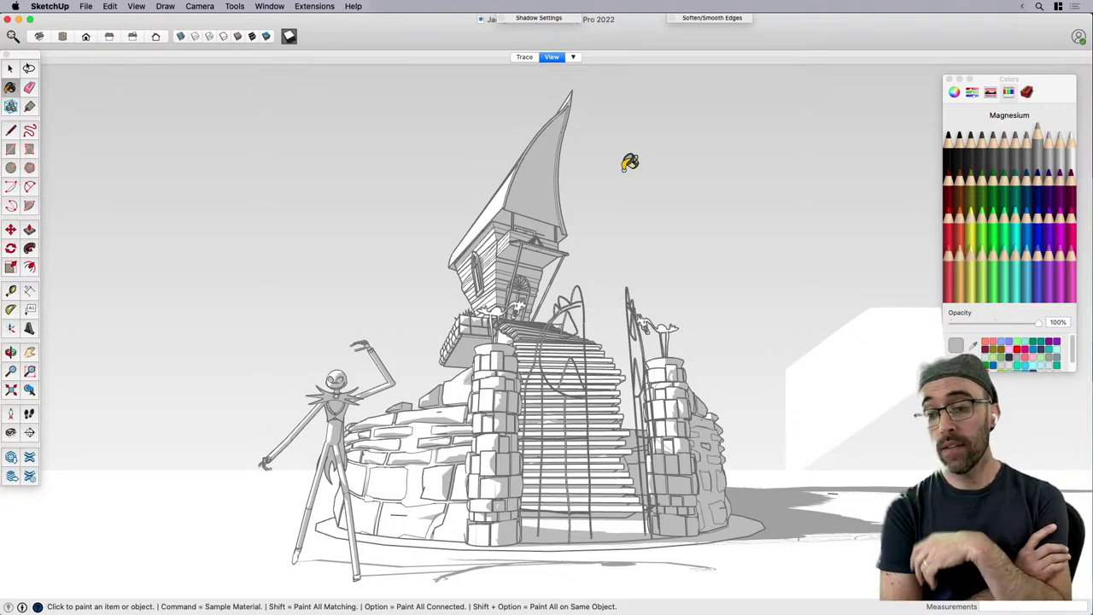
key(space)
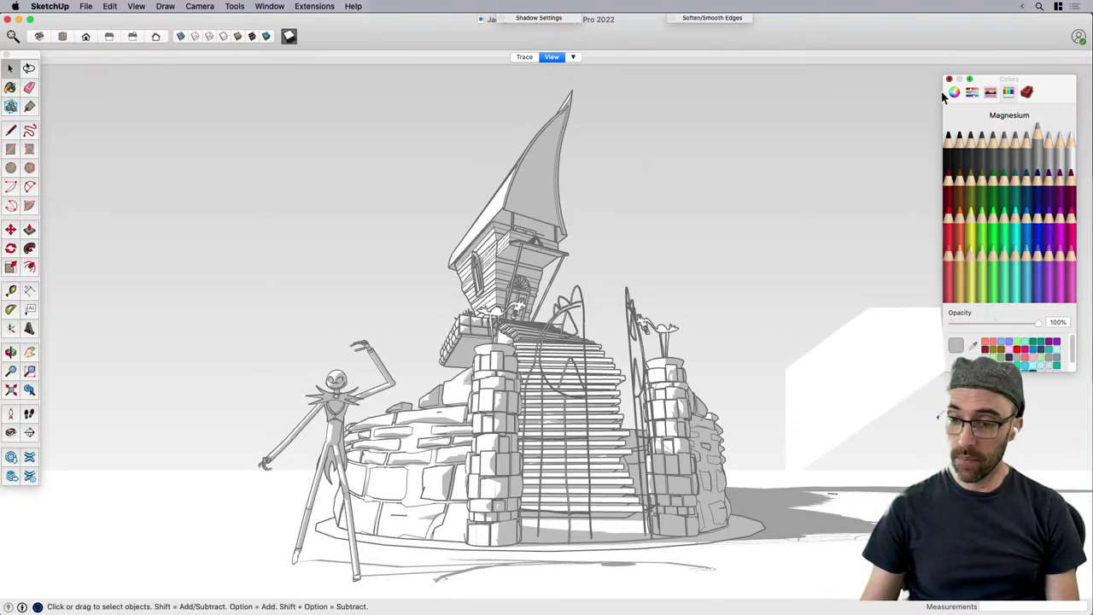
click(949, 79)
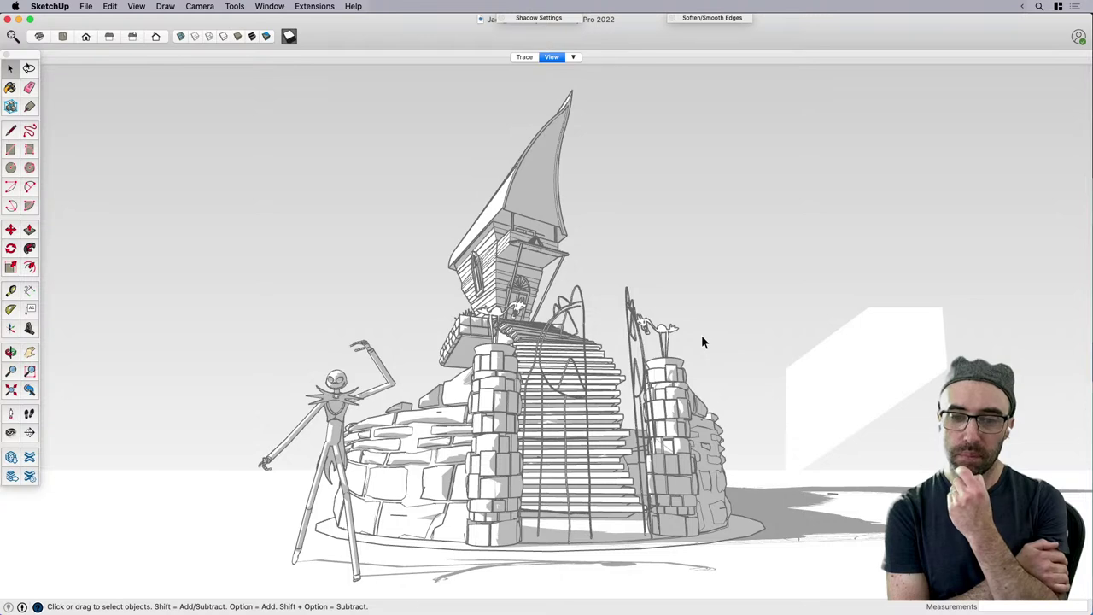
Switch the camera to parallel projection and show the straight side elevation facing the wall with the arched window.
key(o)
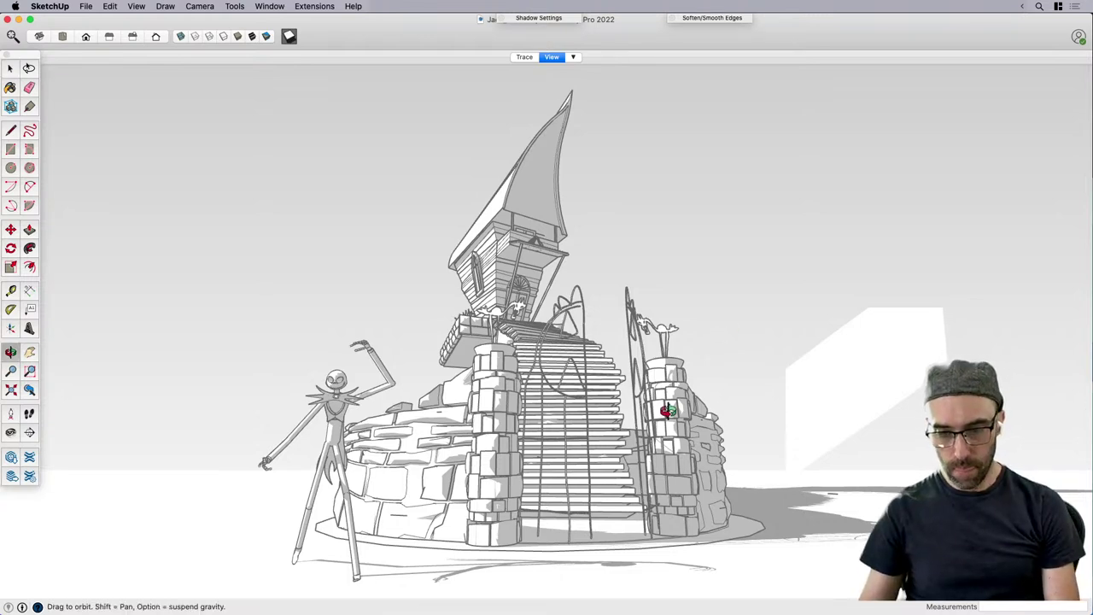
drag(663, 410, 425, 398)
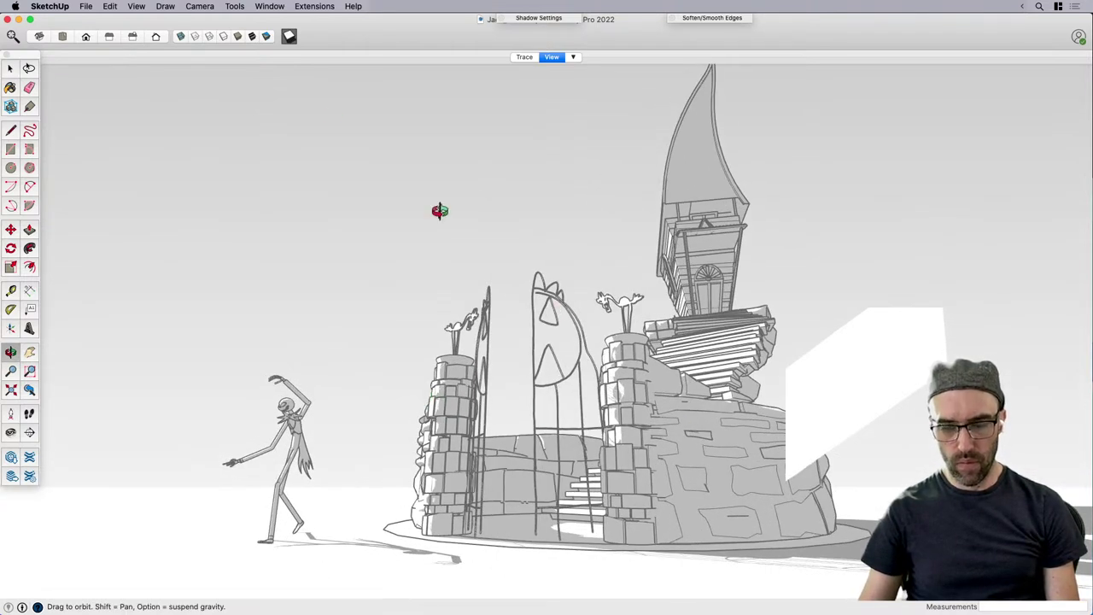
key(space)
click(200, 6)
click(225, 59)
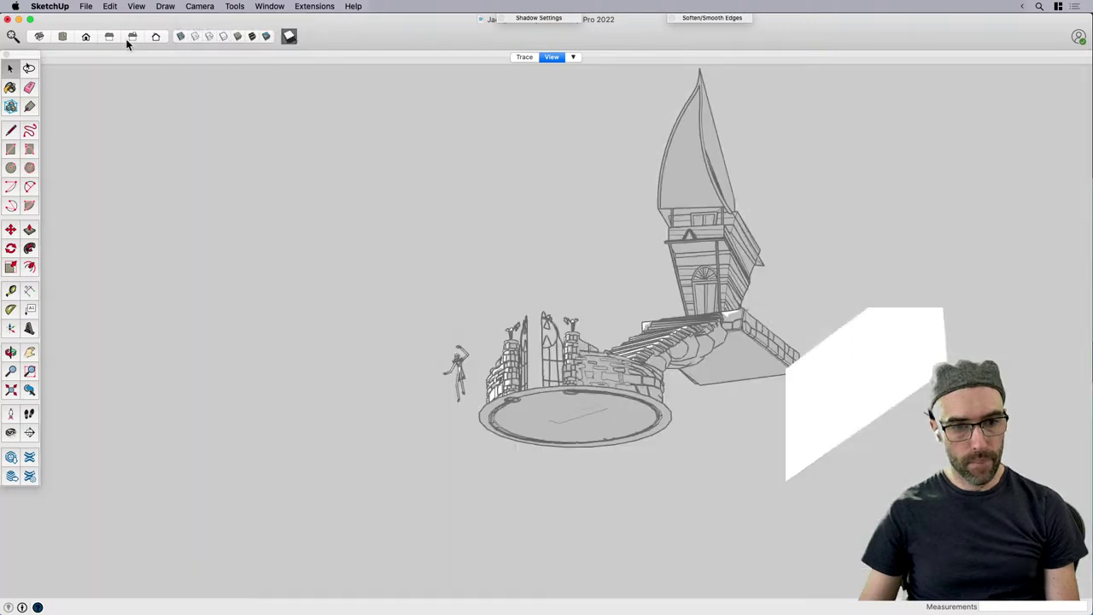
click(85, 38)
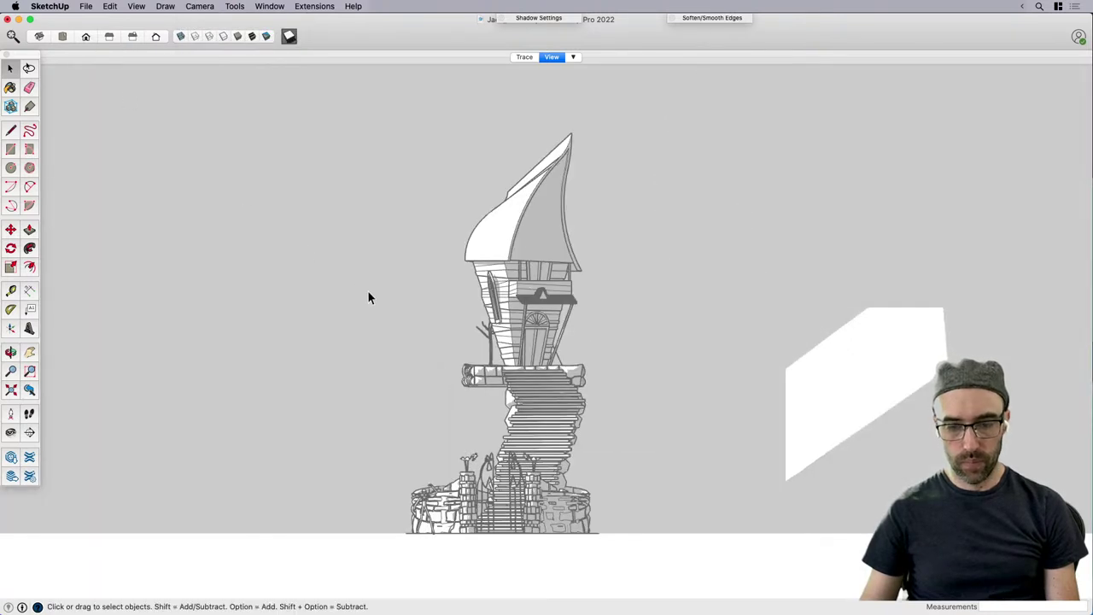
click(108, 37)
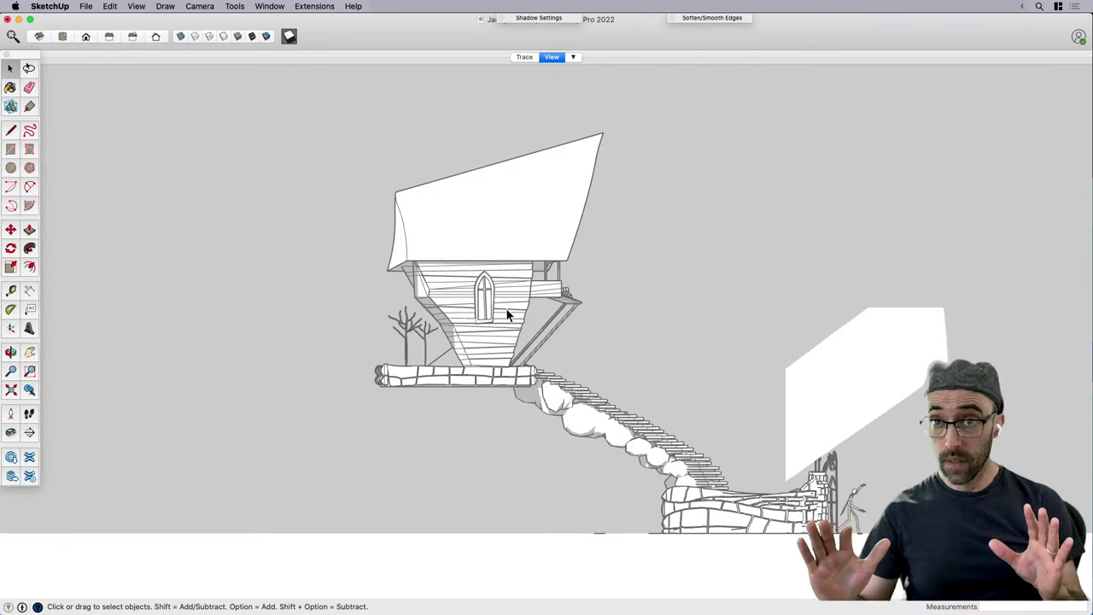
Check which group the diagonal line beside the house's base belongs to by opening the house's nested groups, and close them again.
click(478, 375)
key(h)
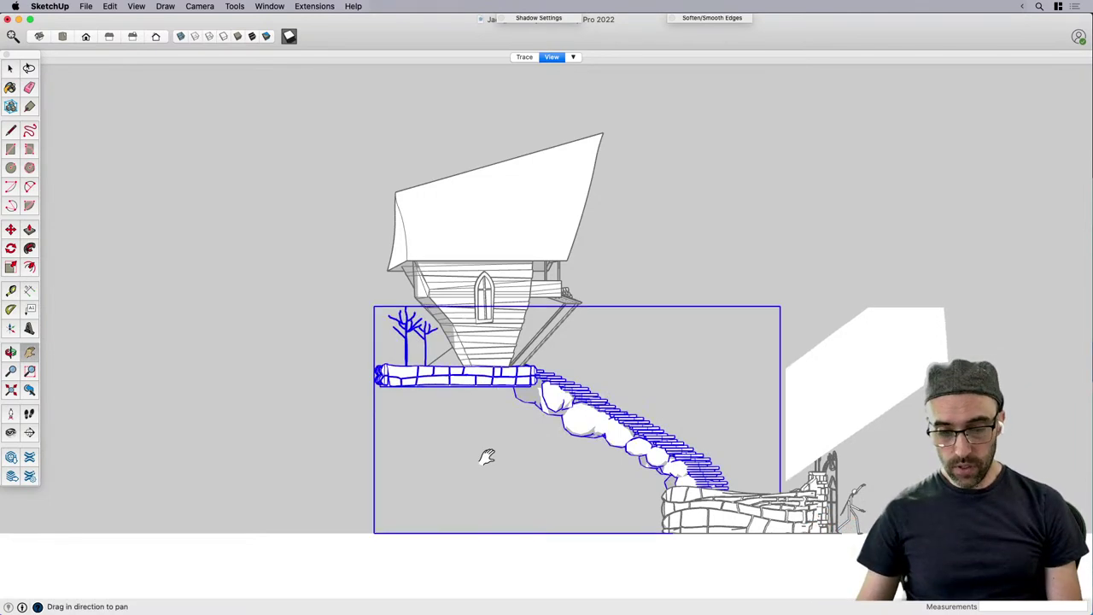
key(space)
click(485, 457)
key(h)
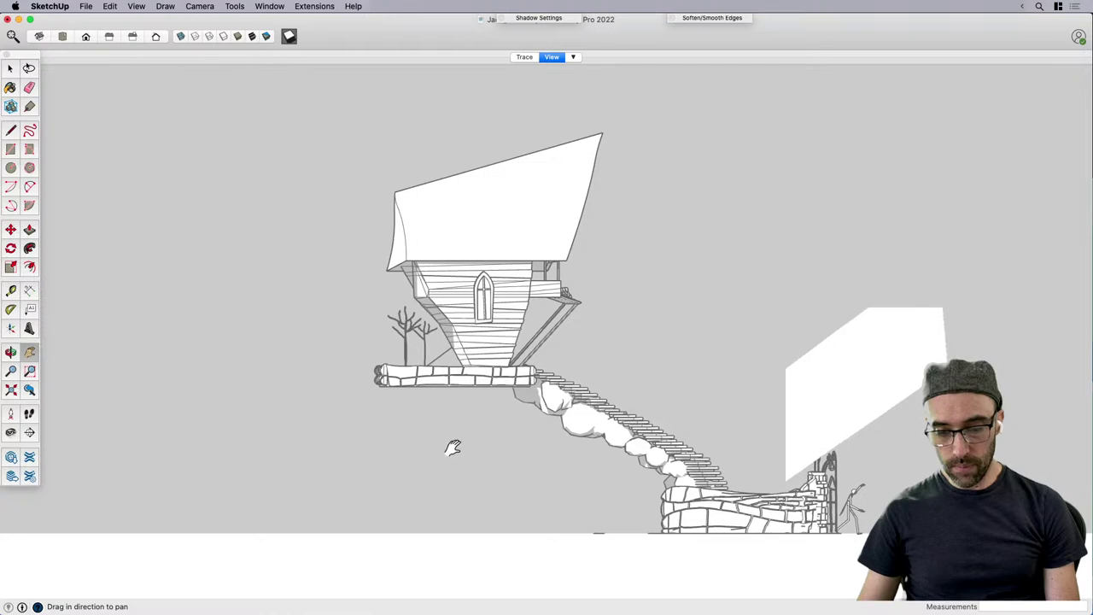
drag(453, 447, 348, 441)
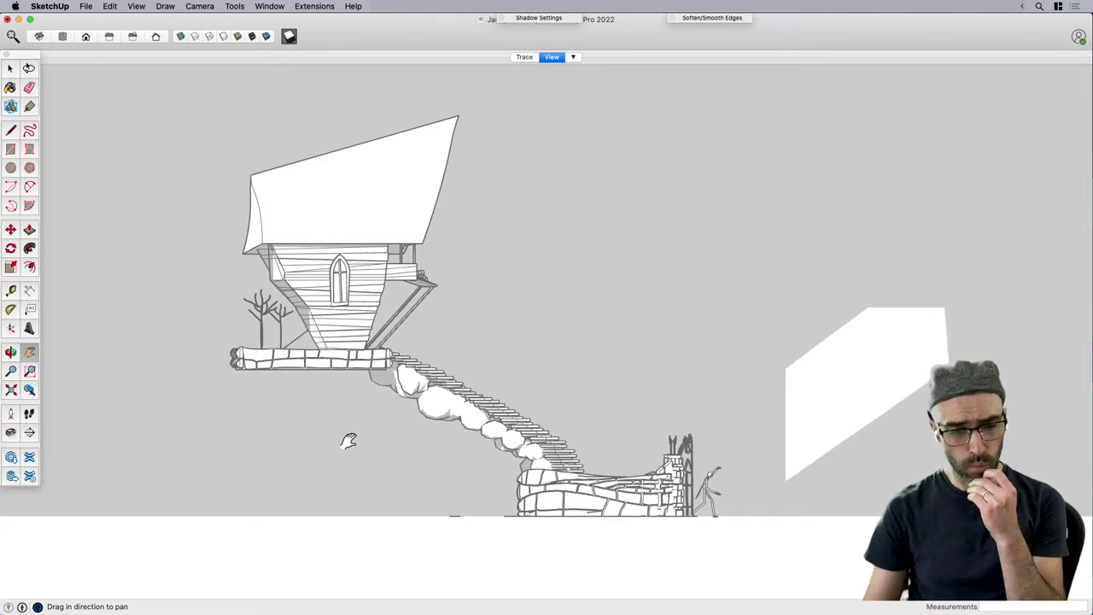
key(space)
click(301, 337)
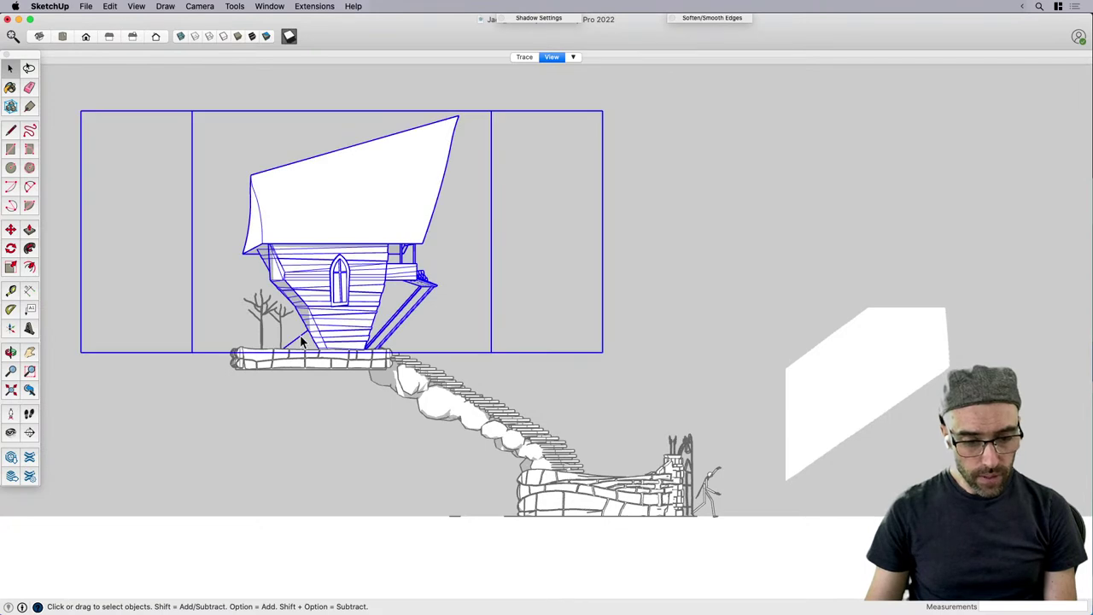
double_click(300, 337)
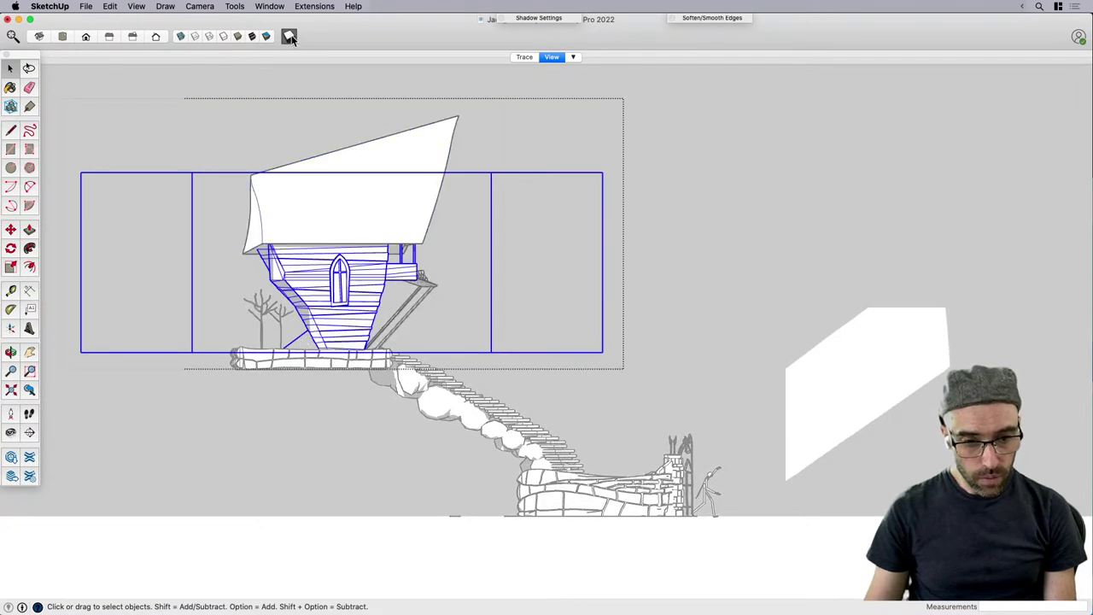
double_click(300, 337)
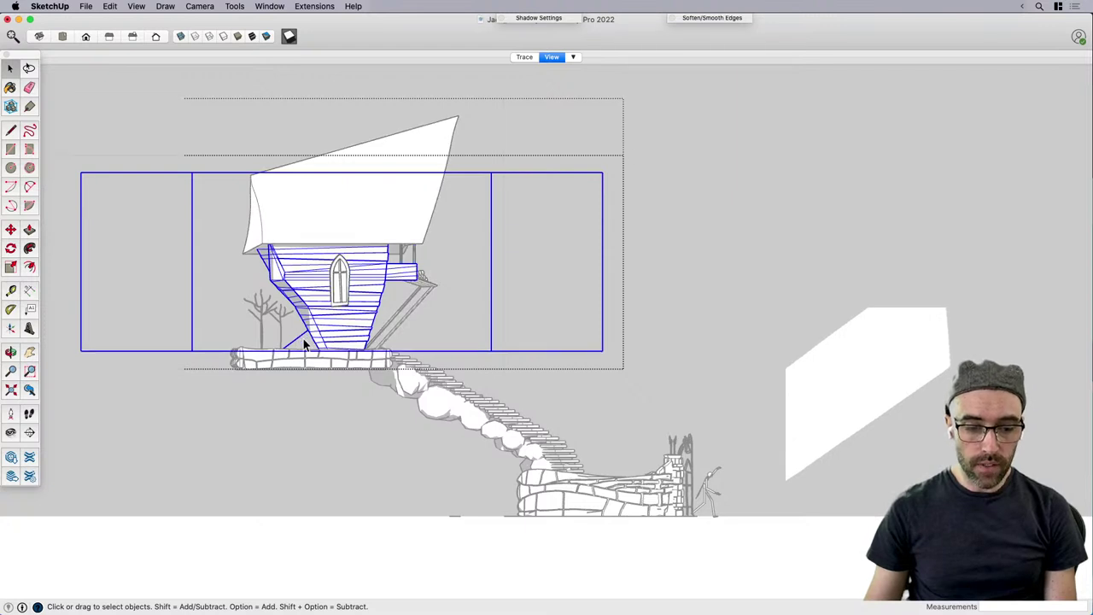
click(301, 336)
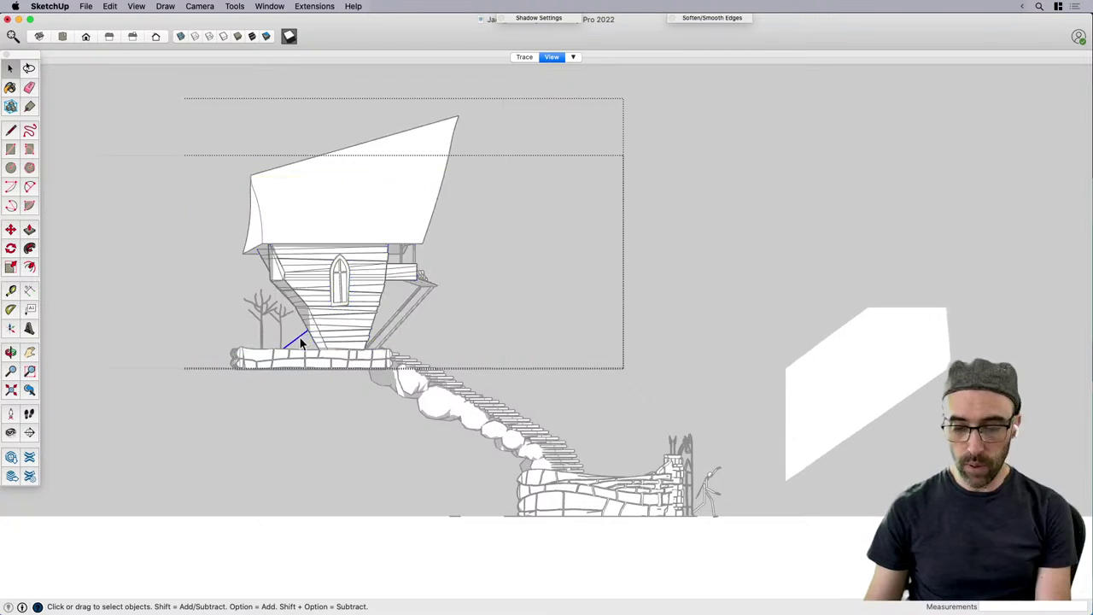
click(304, 436)
click(303, 435)
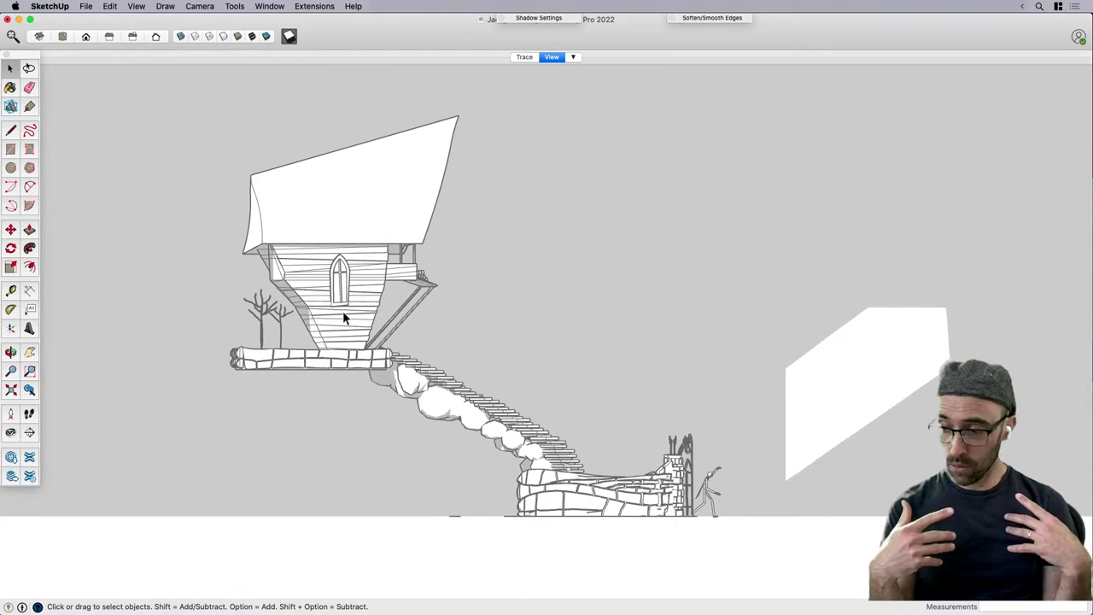
Show the front elevation, switch the camera back to perspective and frame the figure, gate and house from a low angled viewpoint.
click(86, 38)
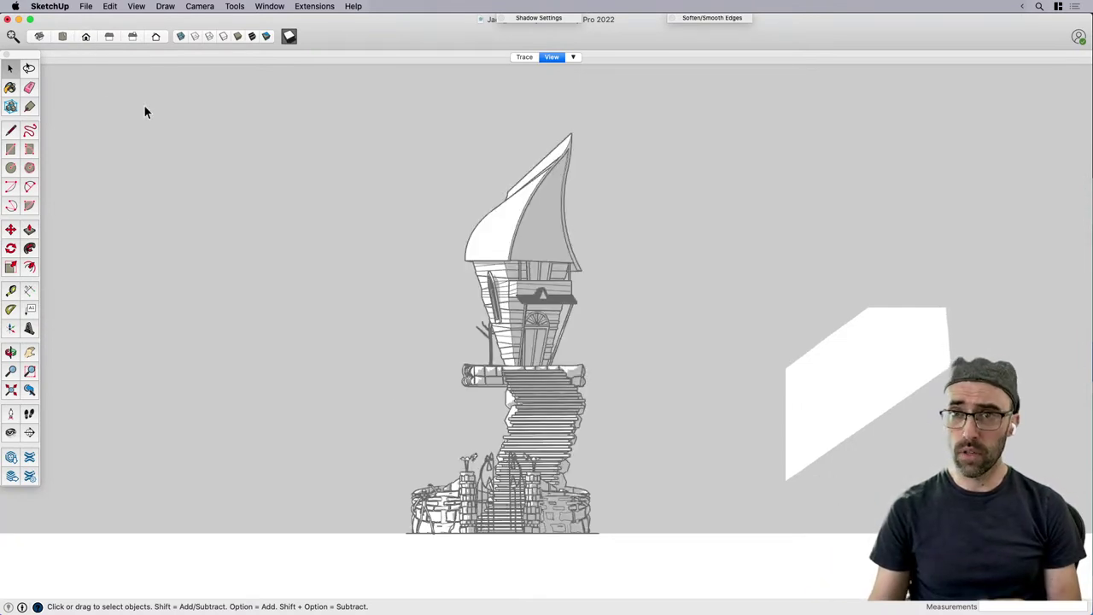
scroll(620, 449, up, 3)
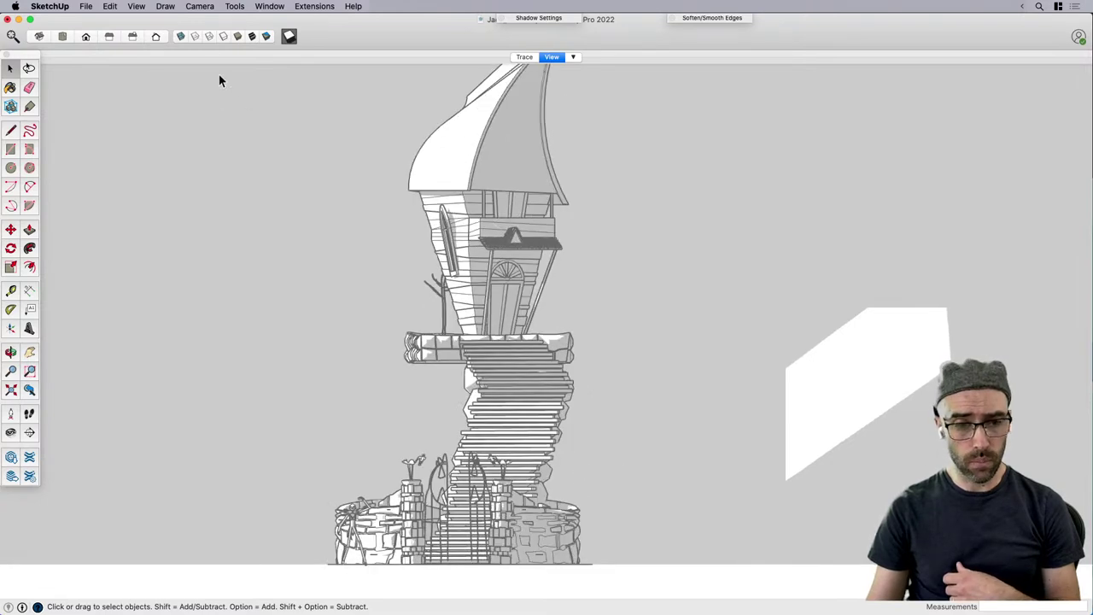
click(200, 6)
click(216, 71)
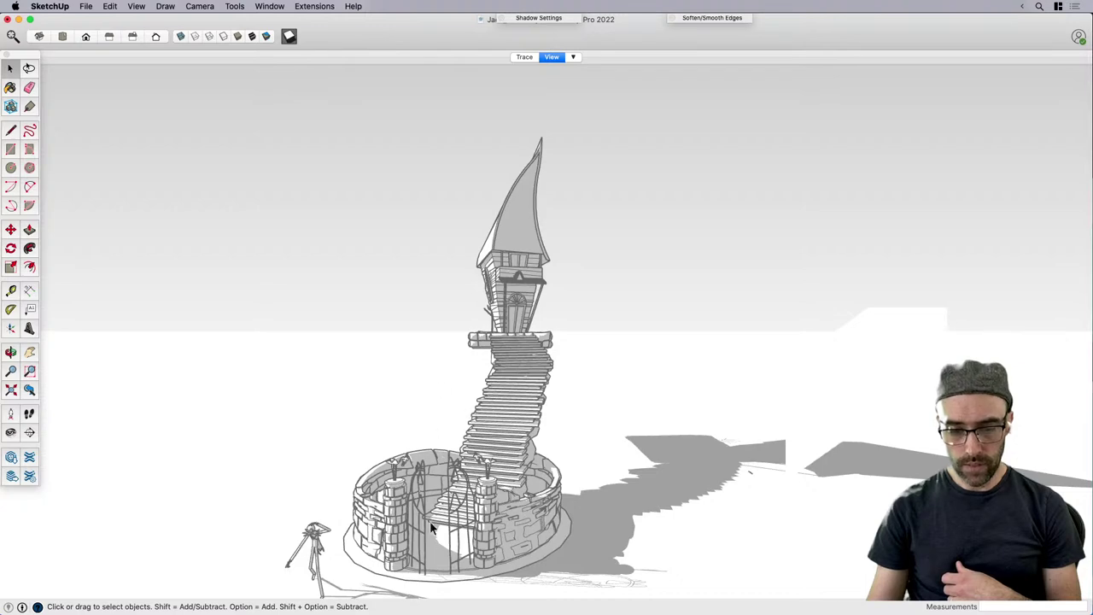
middle_drag(513, 521, 563, 439)
scroll(545, 479, up, 3)
scroll(521, 482, up, 5)
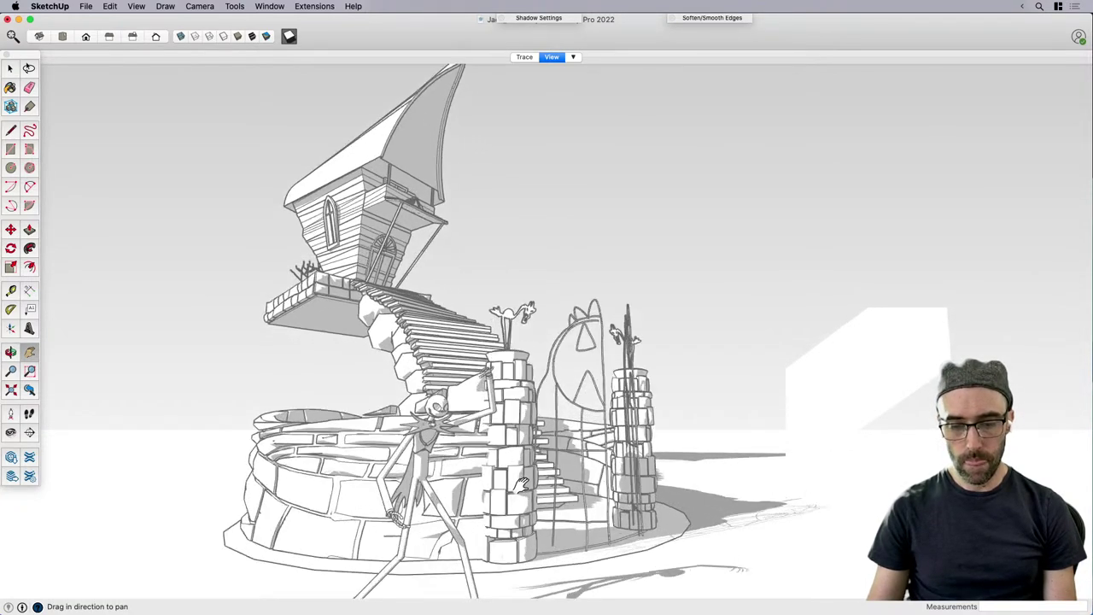